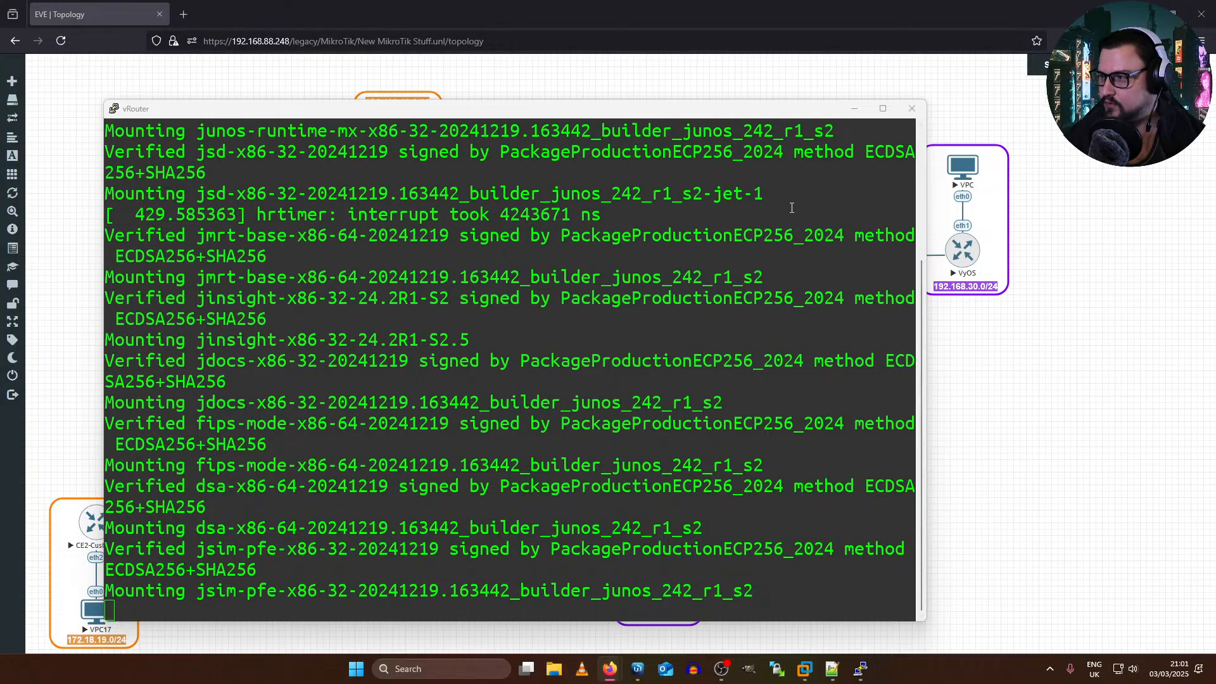
Step: Minimize the vRouter console window to bring the lab topology into view
left_click(854, 109)
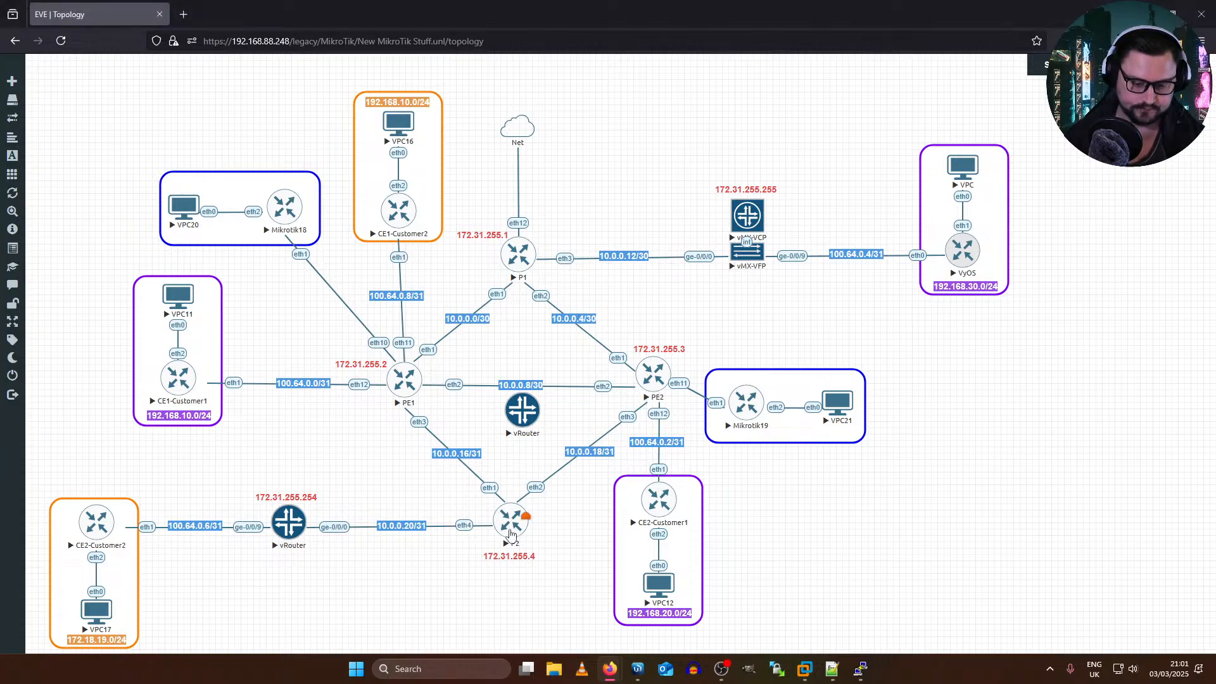
left_click(603, 677)
left_click(564, 596)
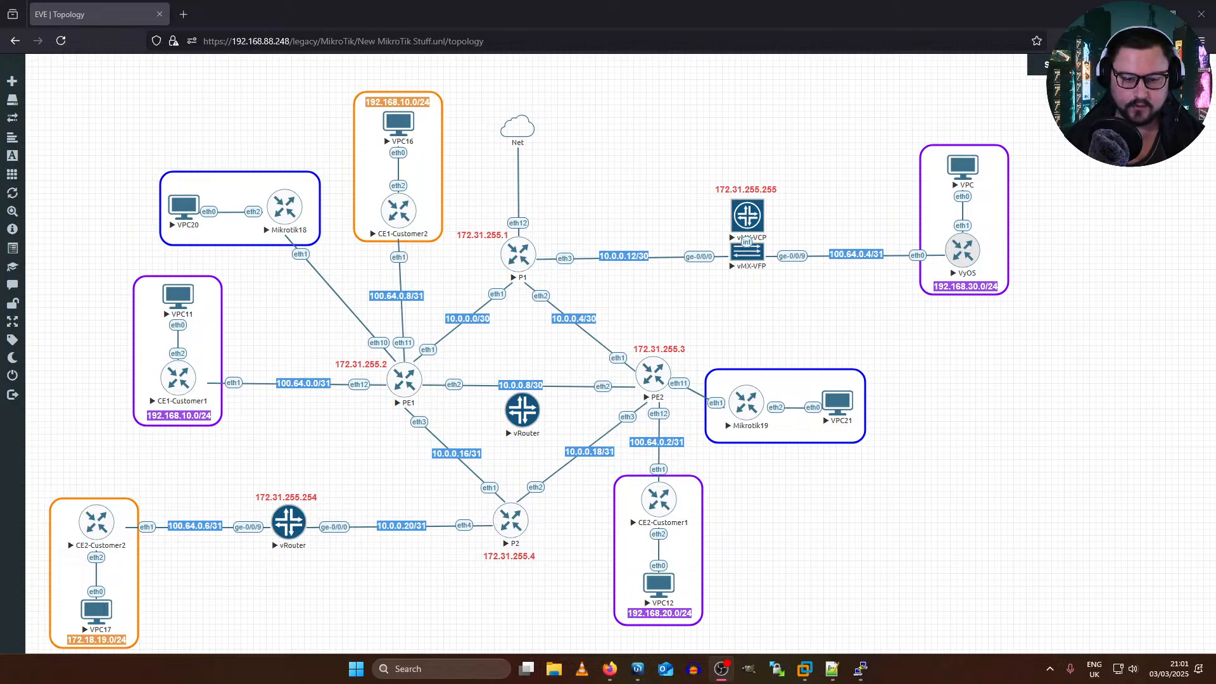
key("alt+Tab")
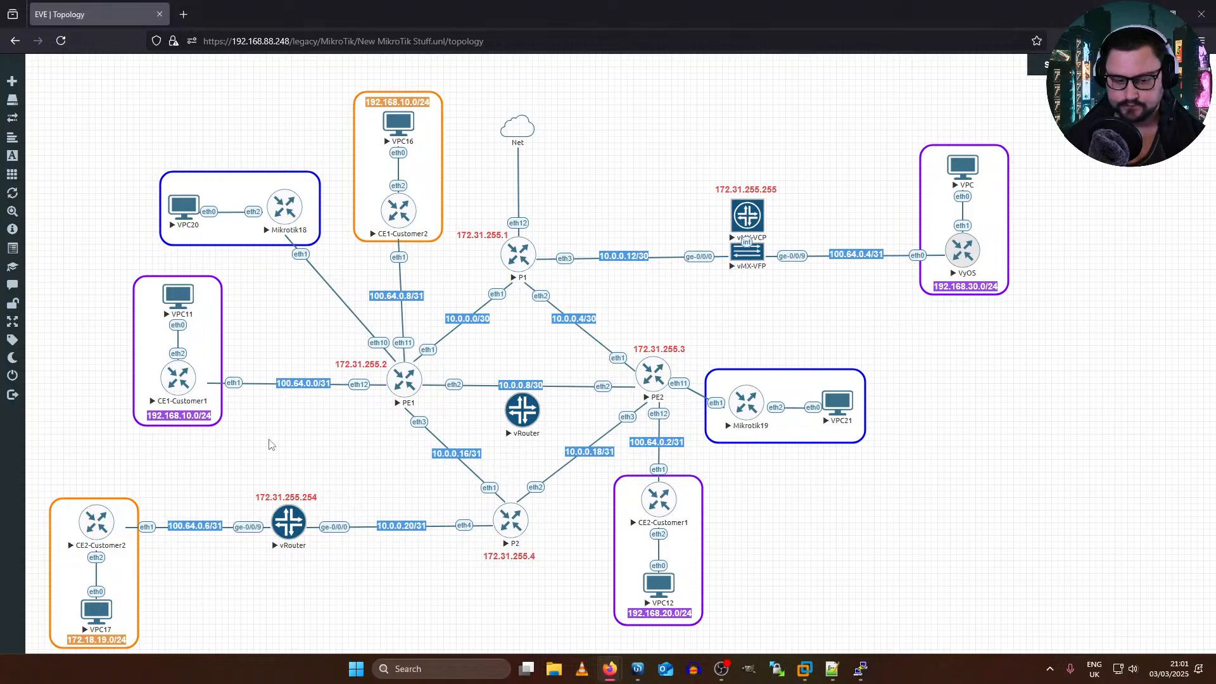
left_click(728, 674)
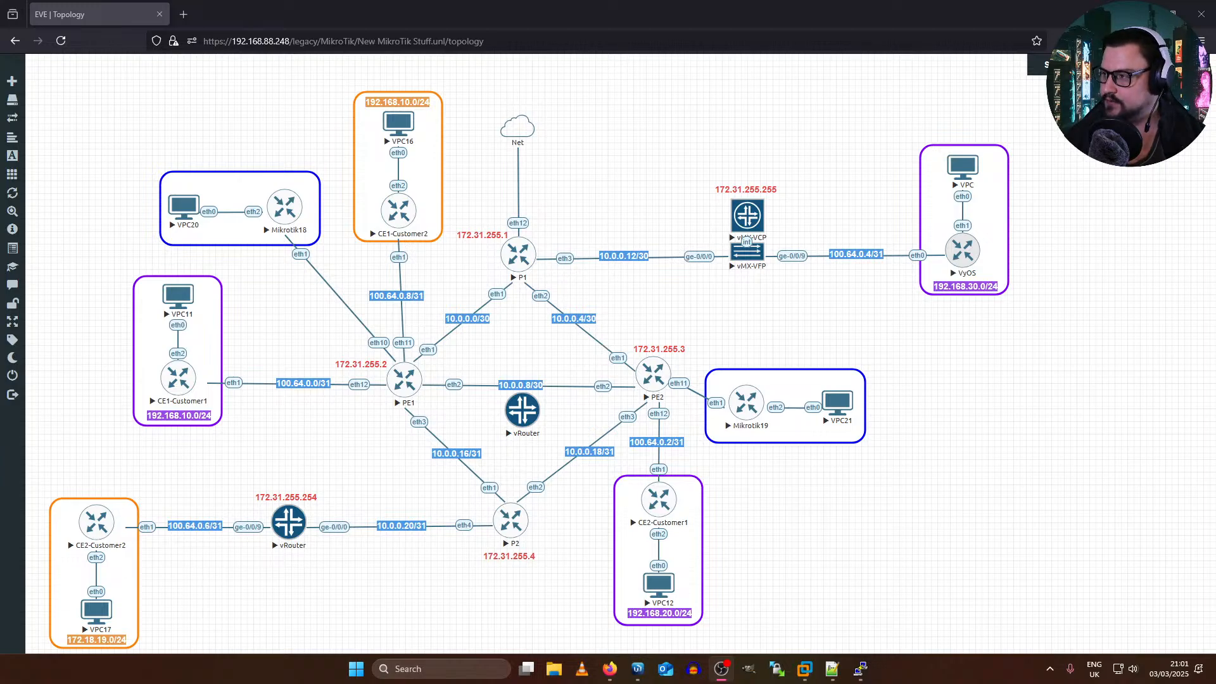
left_click(576, 199)
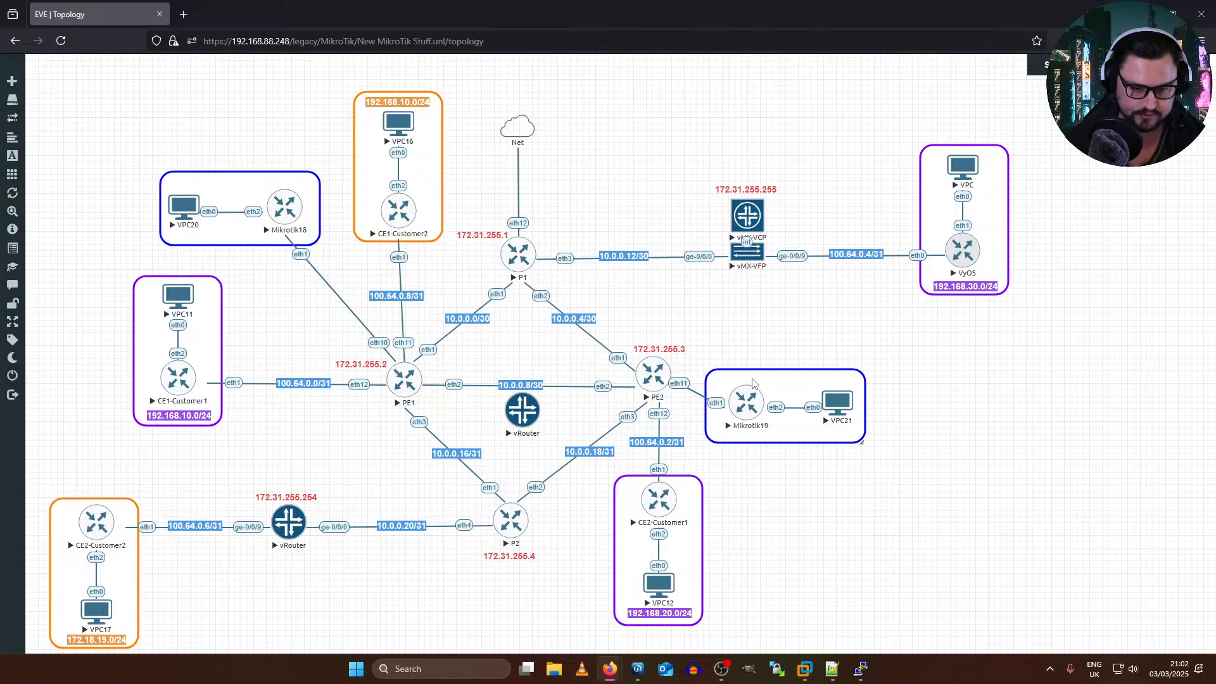
key("ctrl+a")
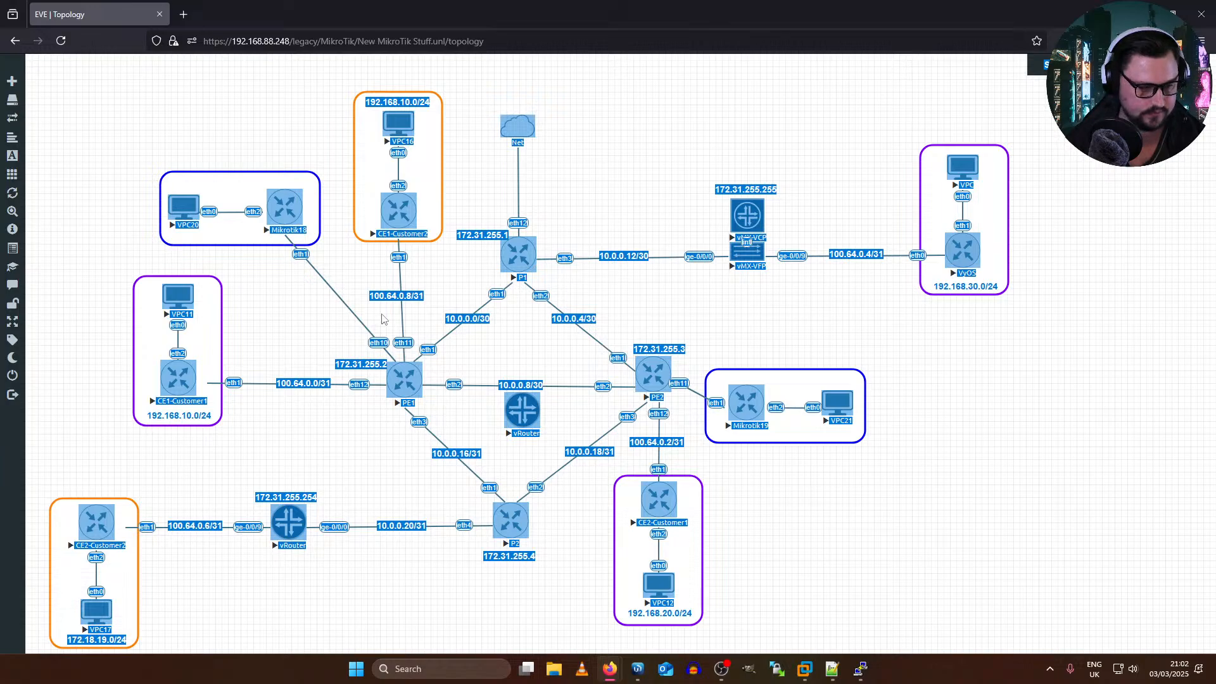
key("F5")
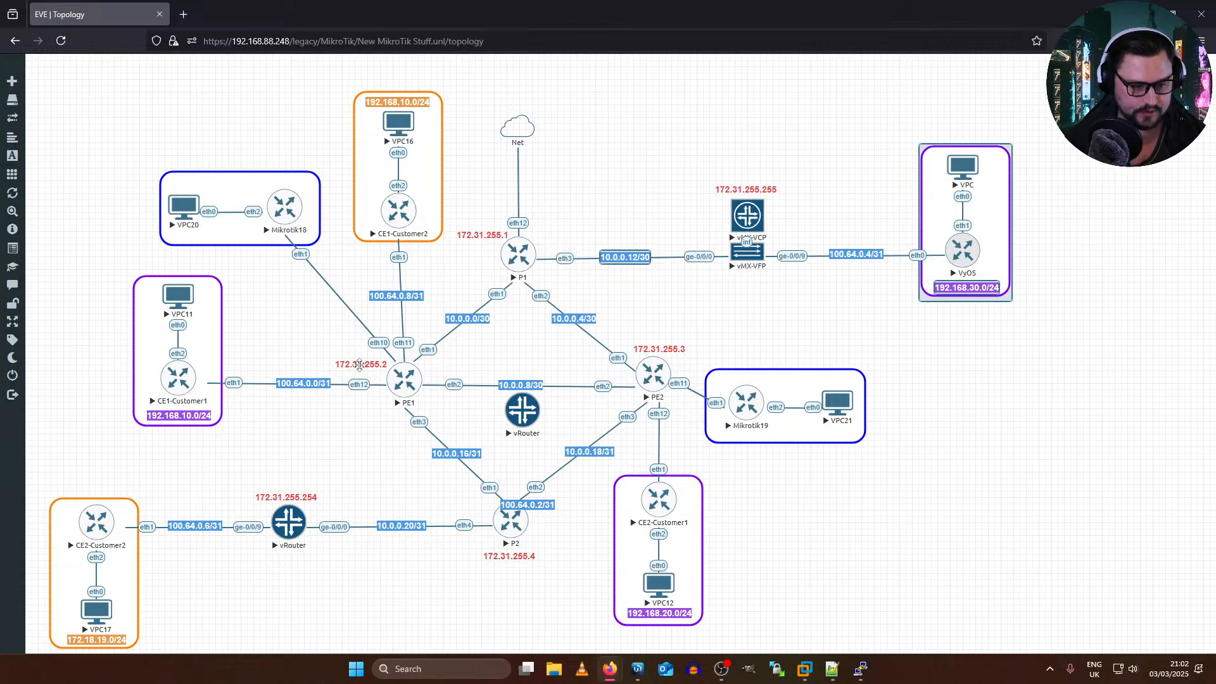
Step: Duplicate the red 172.31.255.2 label beside PE1 and move the copy into the blue Mikrotik18 box
right_click(364, 366)
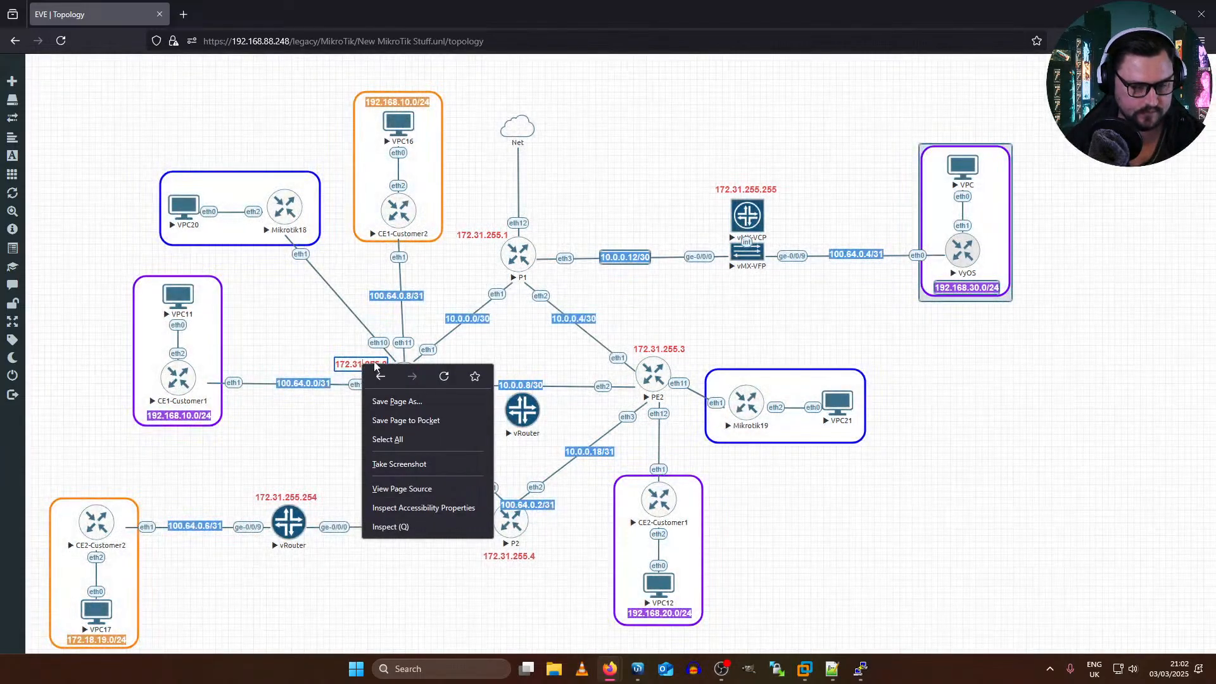
right_click(345, 358)
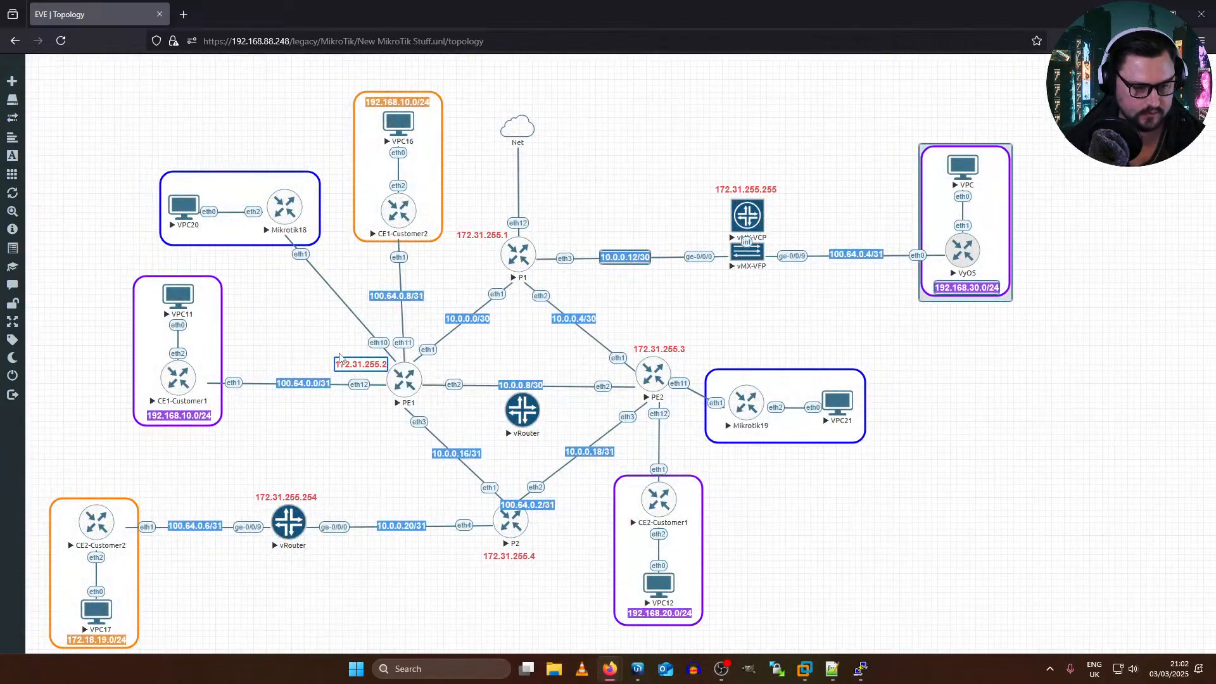
right_click(352, 366)
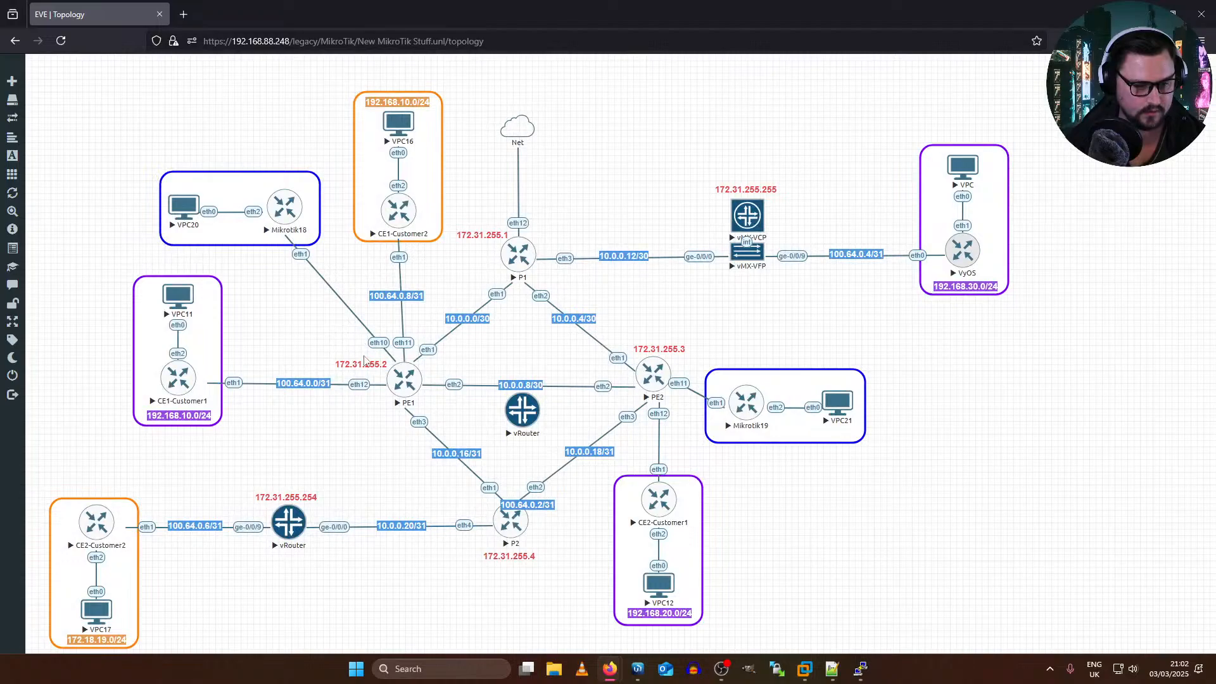
right_click(366, 374)
right_click(365, 369)
left_click(406, 396)
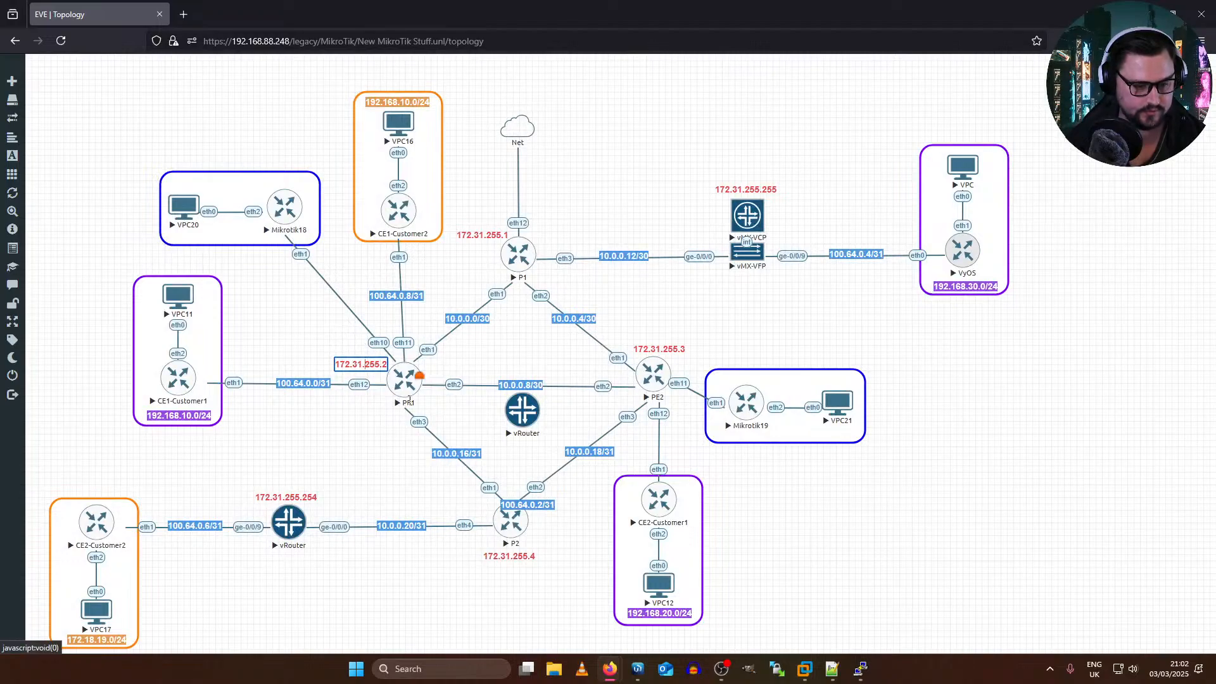
left_click_drag(358, 392, 230, 182)
Step: Replace the copied label's text with "VPLS - Site 1" and center it along the upper edge of the Mikrotik18 box
double_click(230, 182)
key("ctrl+a")
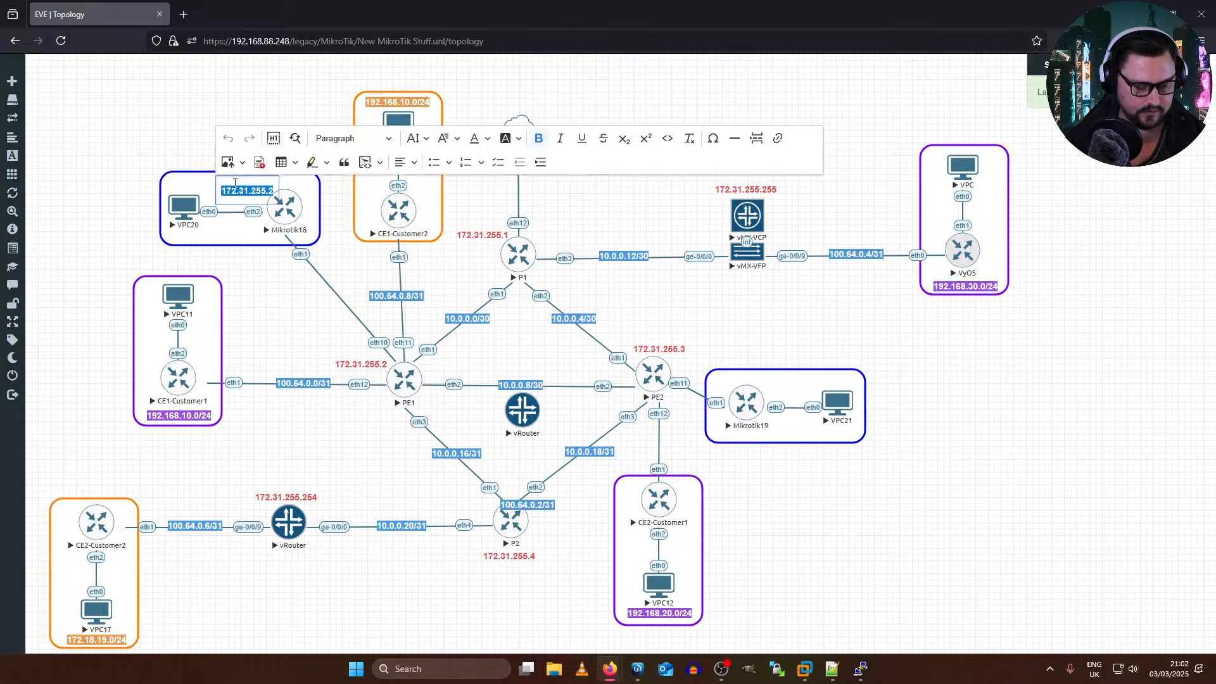
type("VPLS")
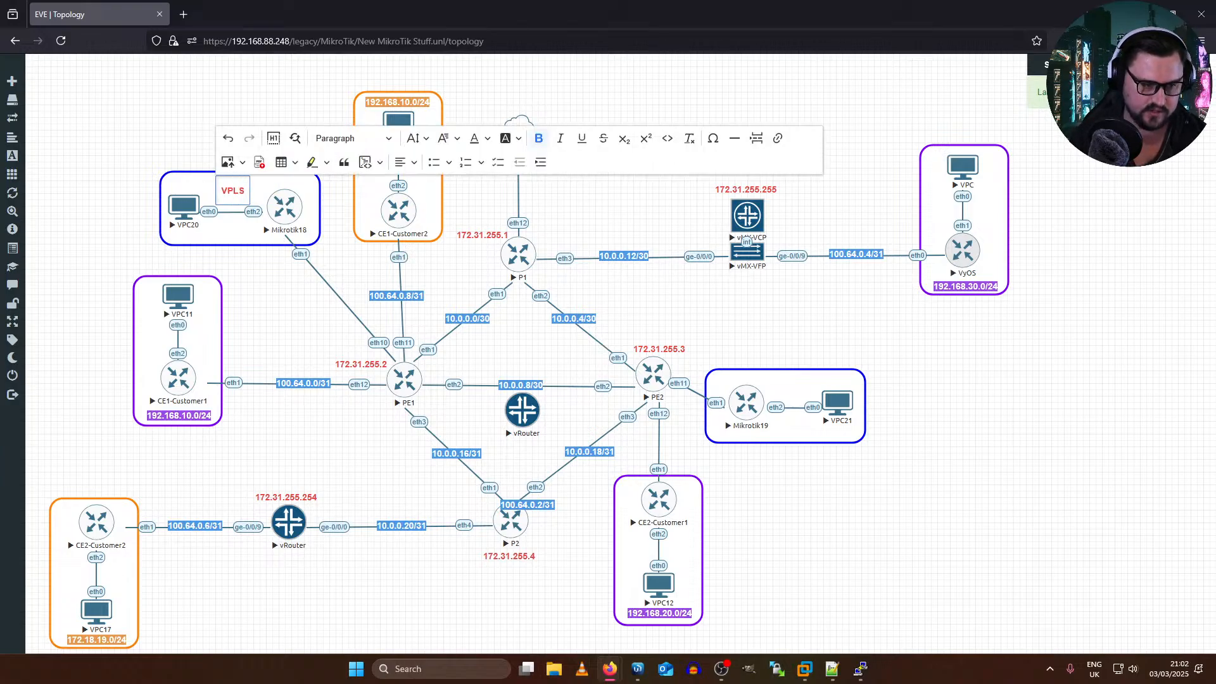
type(" - Site 1")
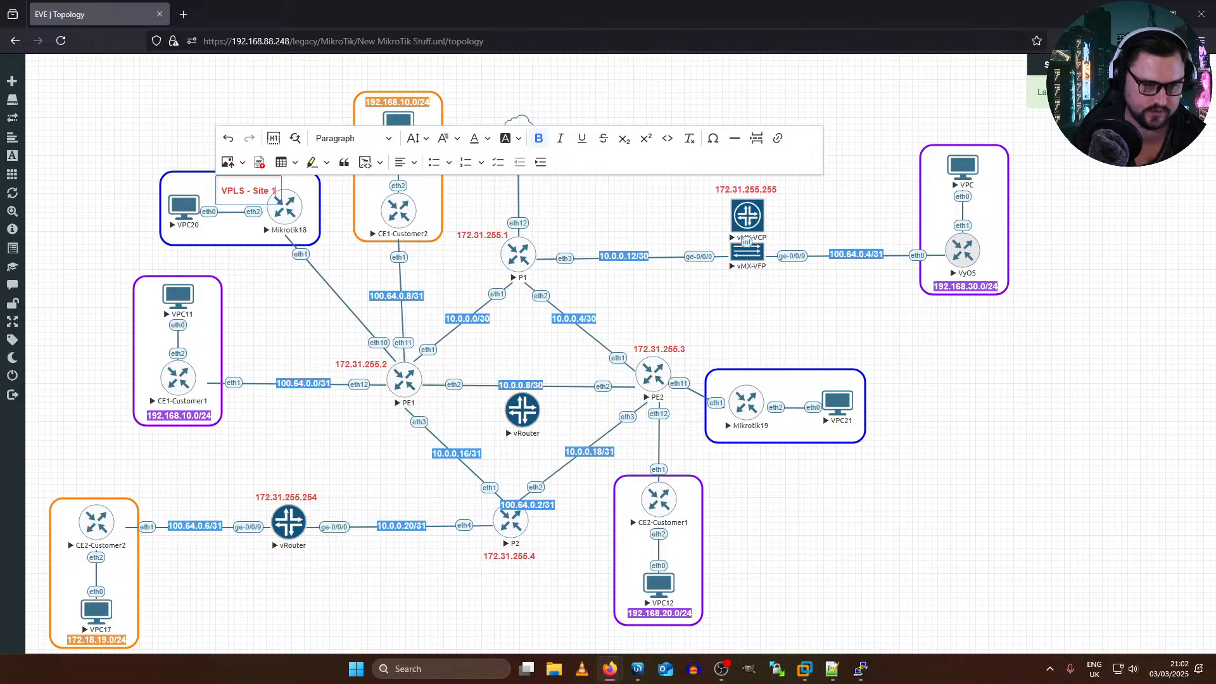
left_click(451, 107)
left_click_drag(231, 183, 228, 181)
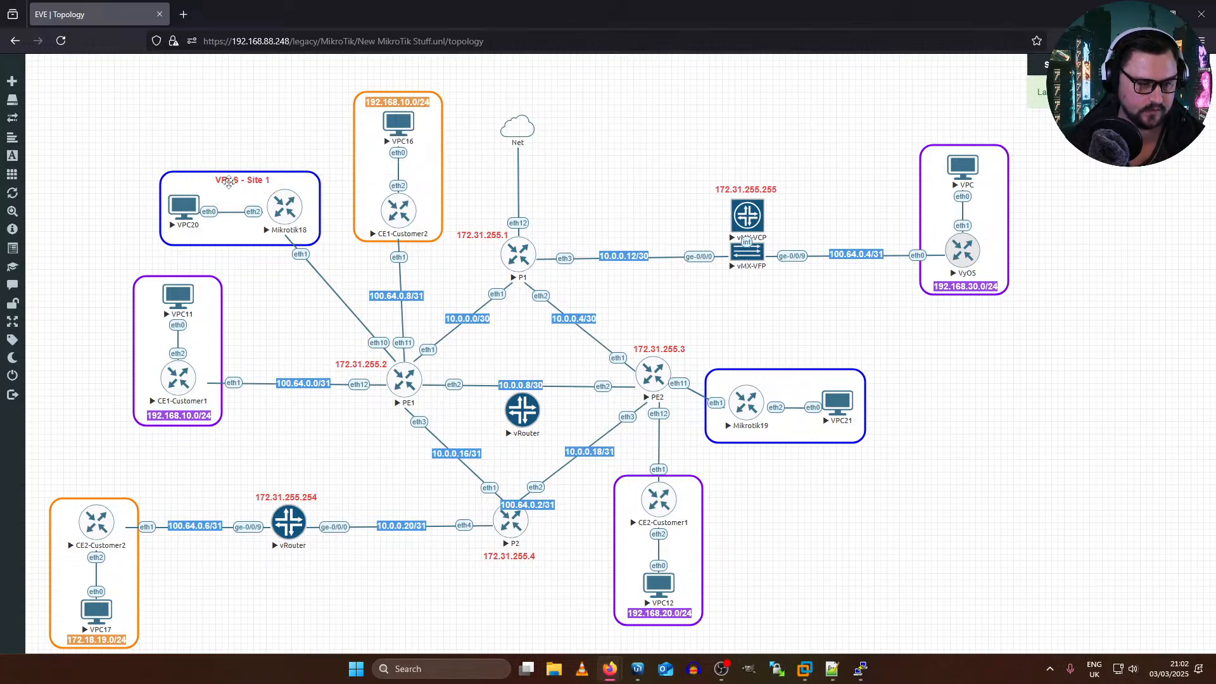
Step: Change the font color of the "VPLS - Site 1" label to blue
double_click(228, 182)
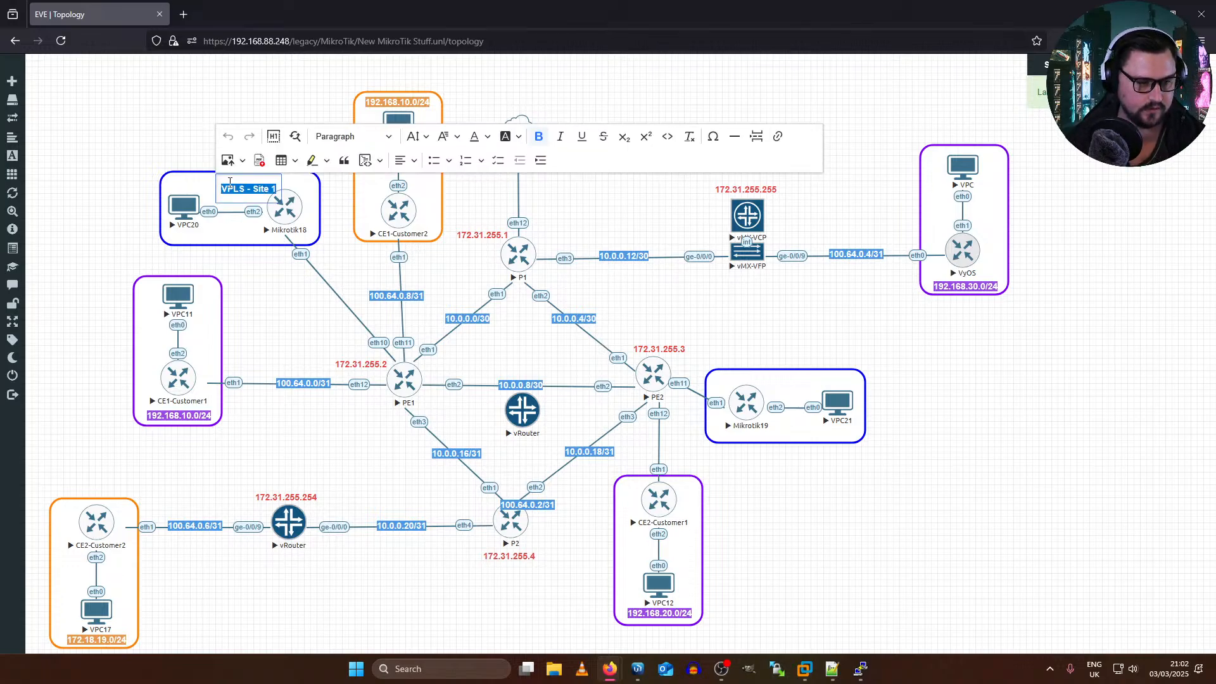
left_click(487, 137)
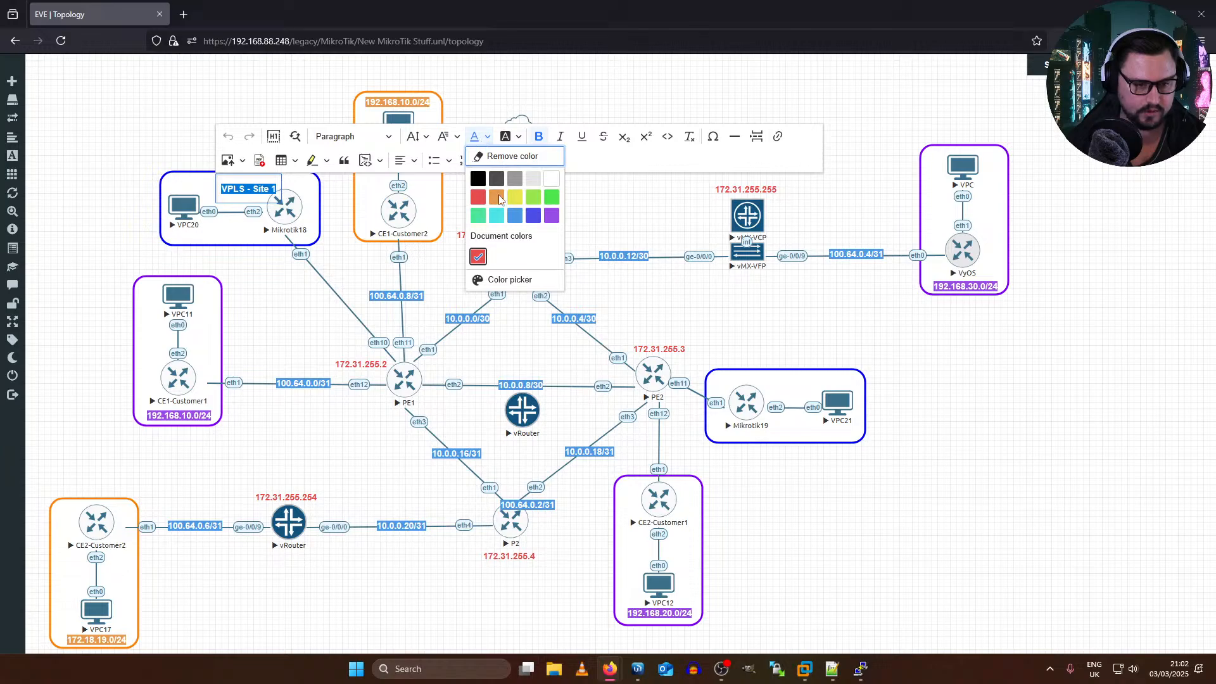
left_click(534, 216)
left_click(376, 236)
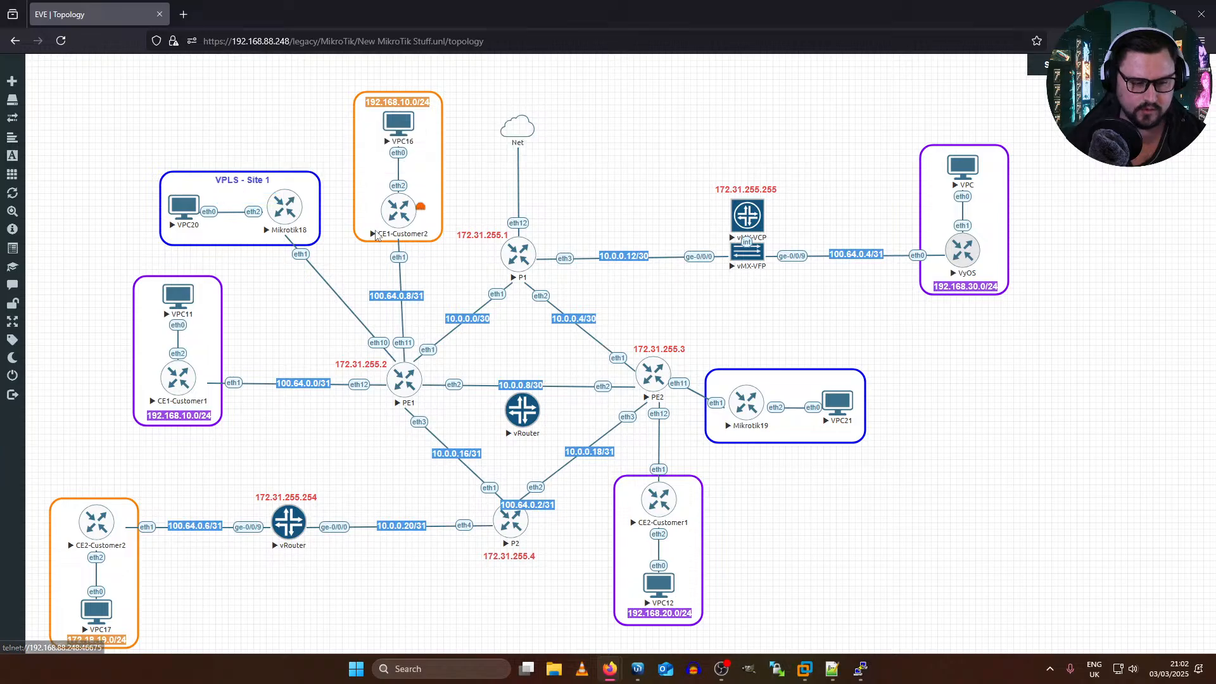
Step: Duplicate the "VPLS - Site 1" label into the blue Mikrotik19 box and change its text to "VPLS - Site 2"
right_click(256, 179)
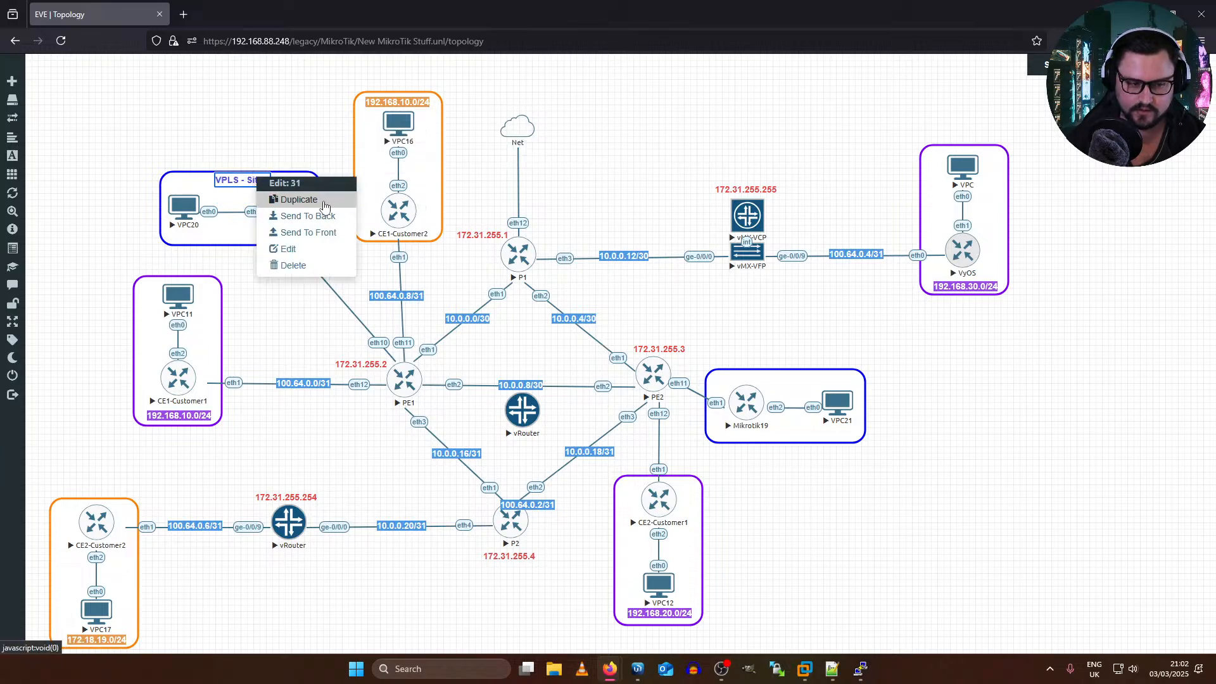
left_click(324, 206)
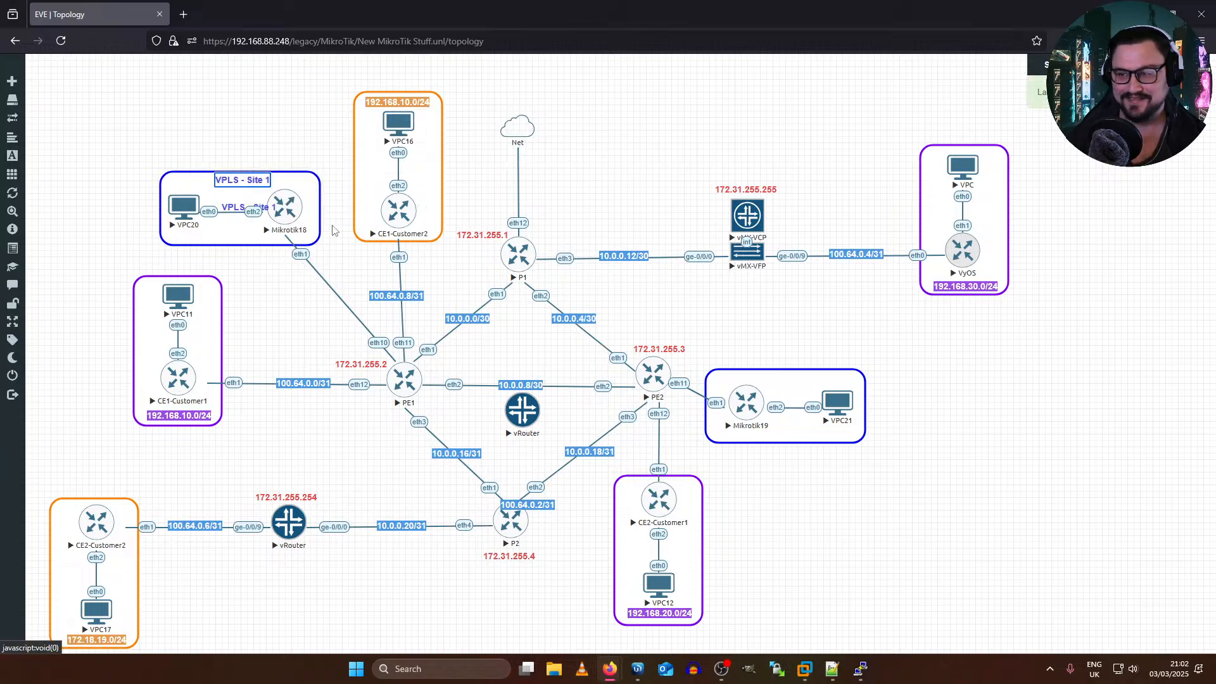
left_click_drag(231, 207, 823, 386)
double_click(799, 379)
type("2")
left_click(849, 388)
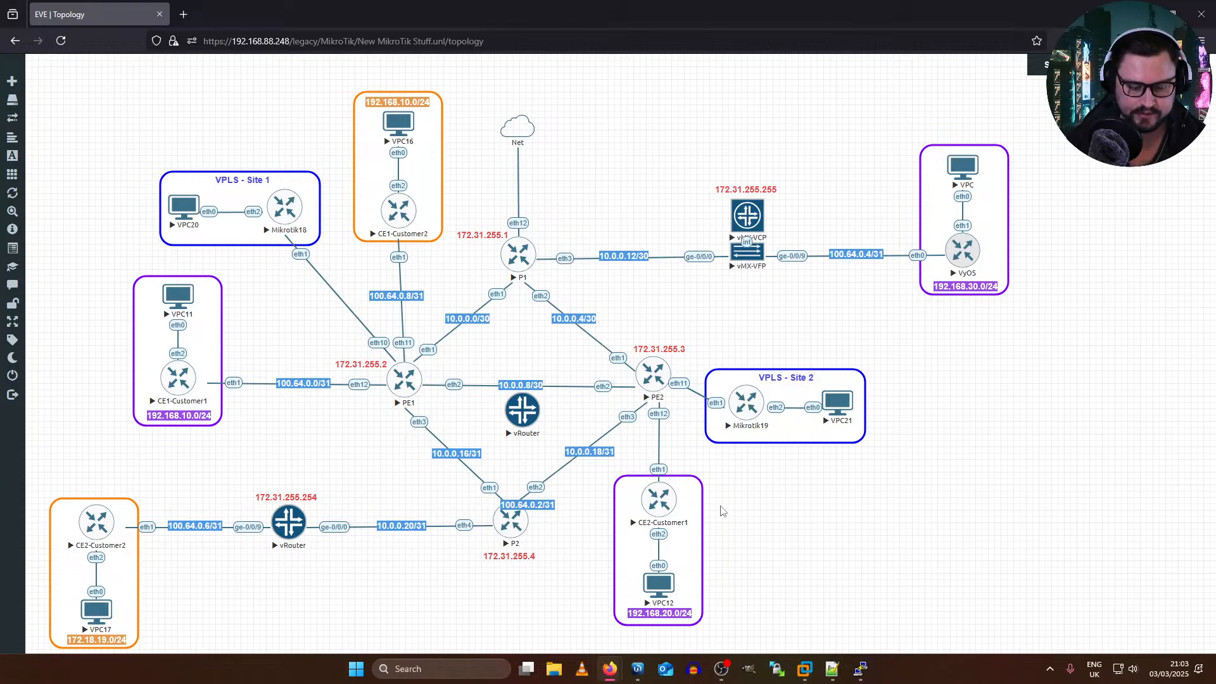
Step: Switch to the WinBox session of router P1 and close its BGP sessions window
mouse_move(646, 660)
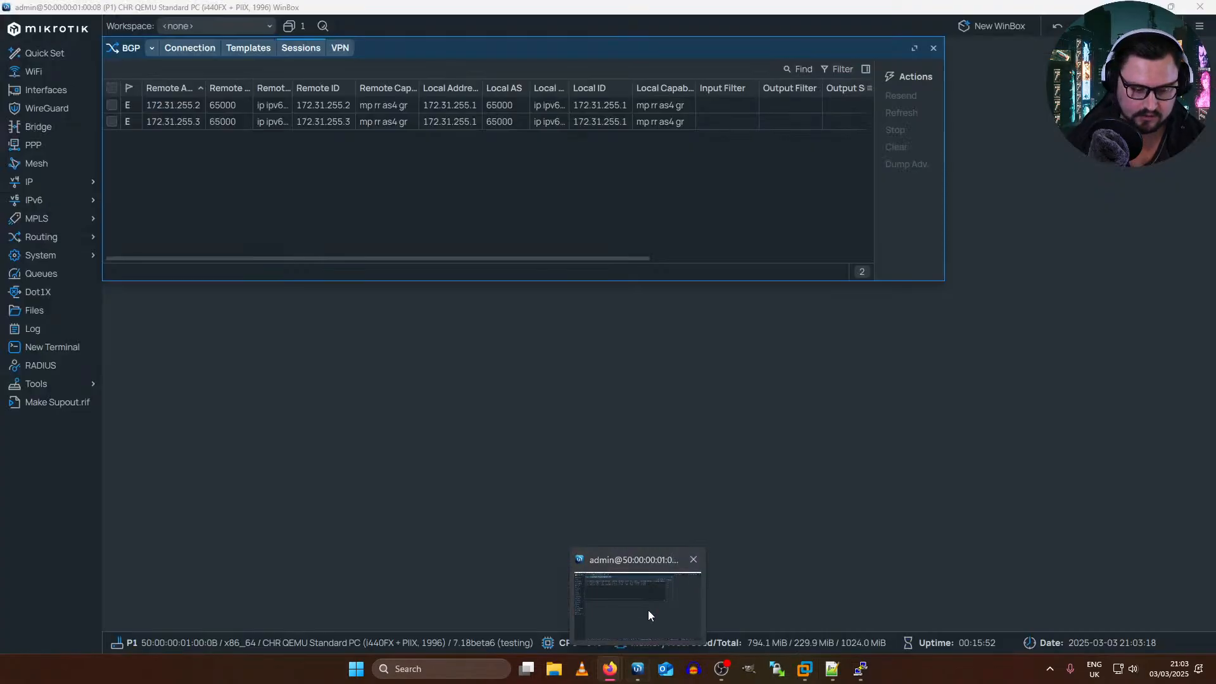
left_click(648, 610)
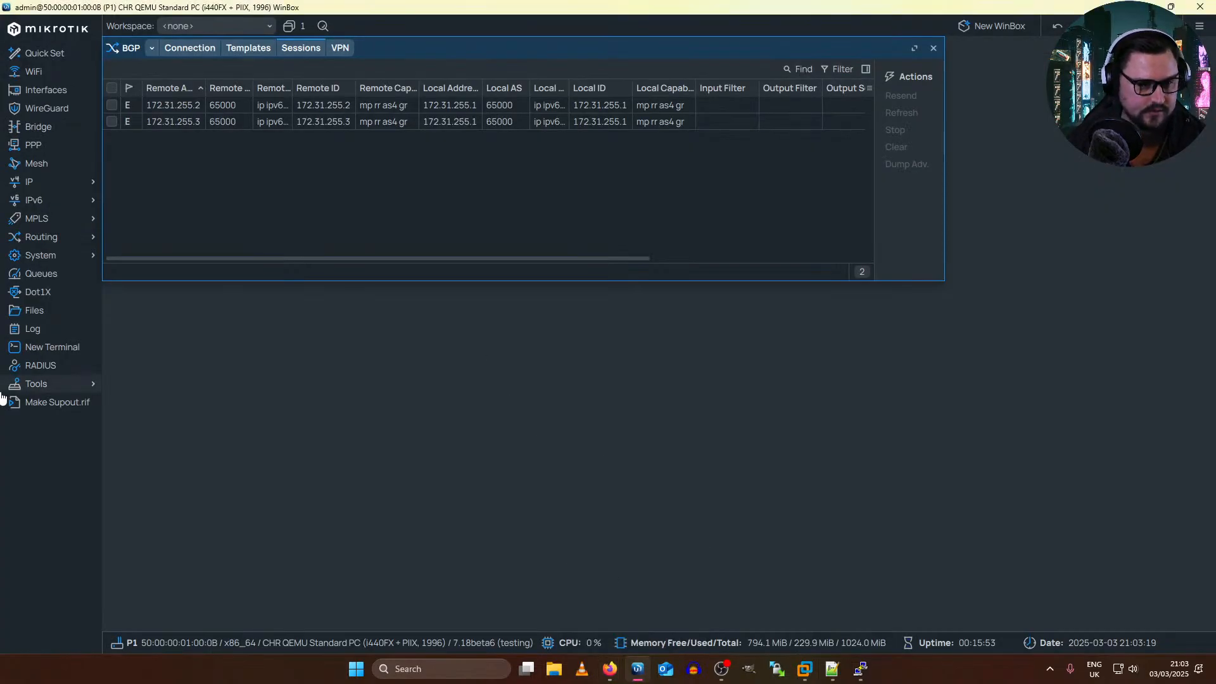
key("Escape")
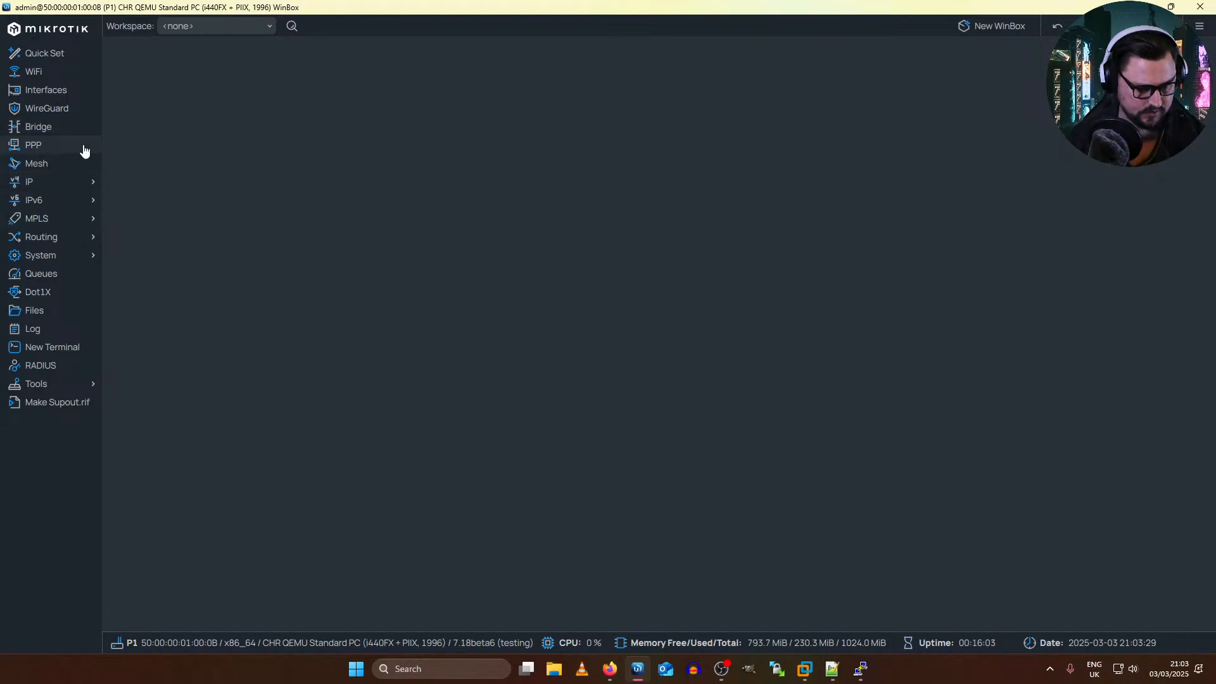
Step: Examine the bridge1 settings and the bridge port list on P1, leaving everything unchanged
left_click(76, 242)
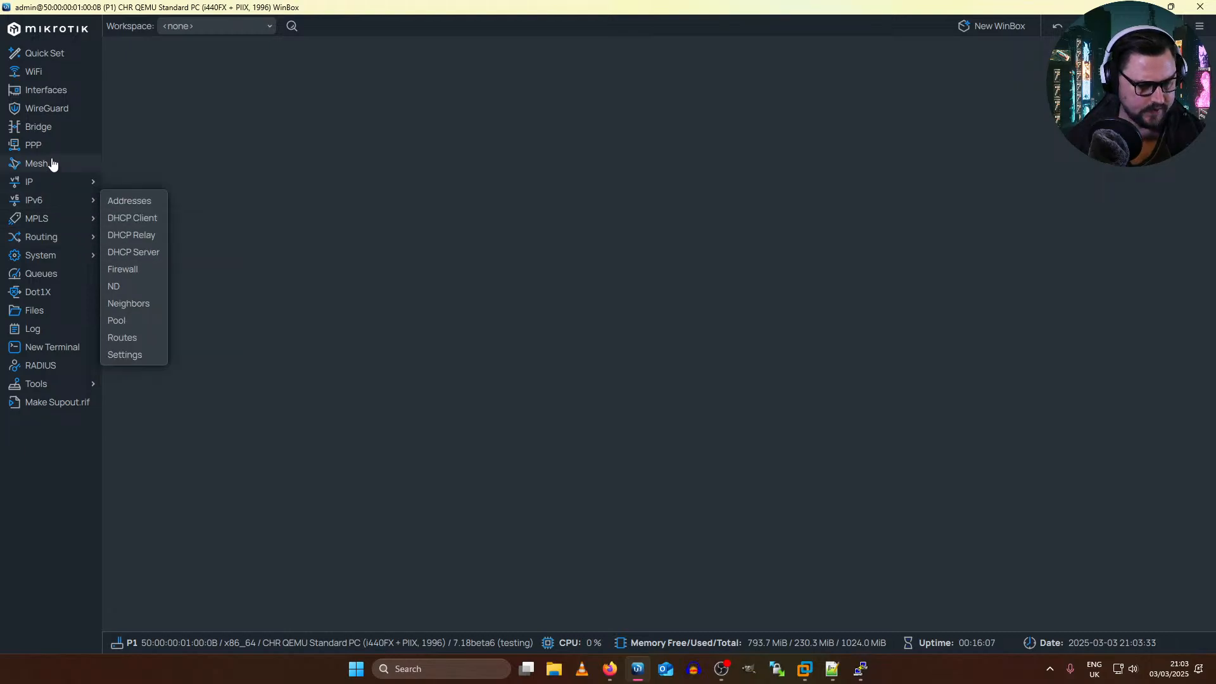
left_click(37, 126)
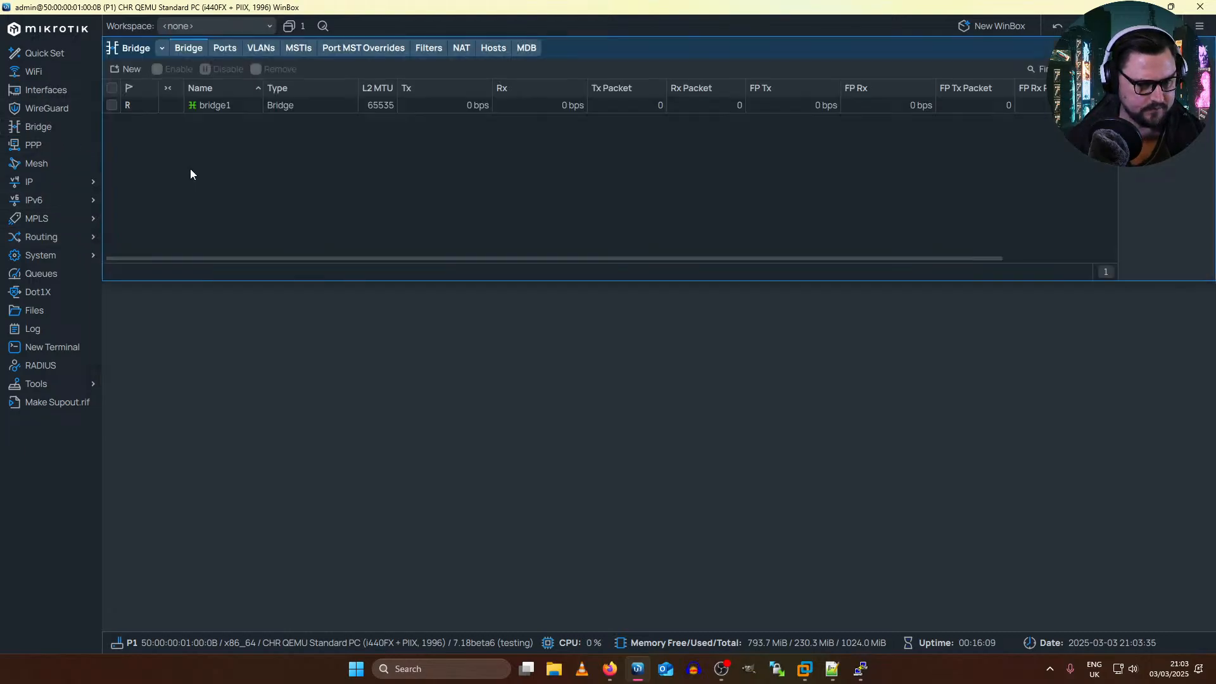
double_click(163, 102)
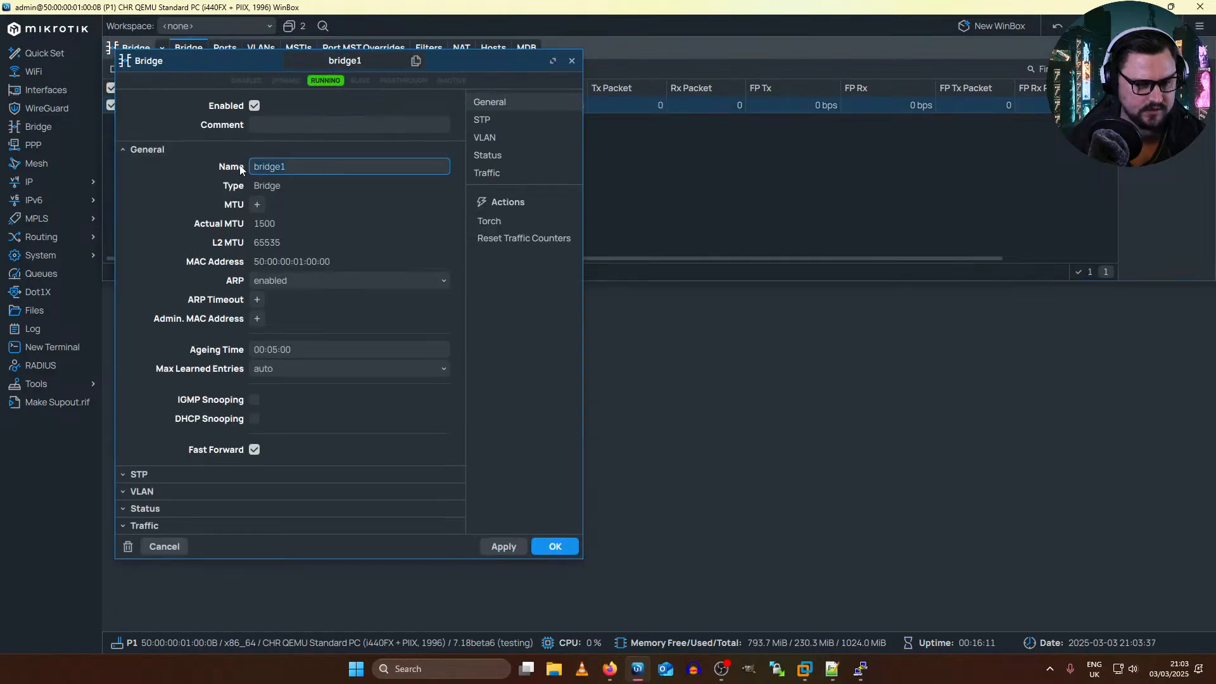
key("Escape")
left_click(226, 51)
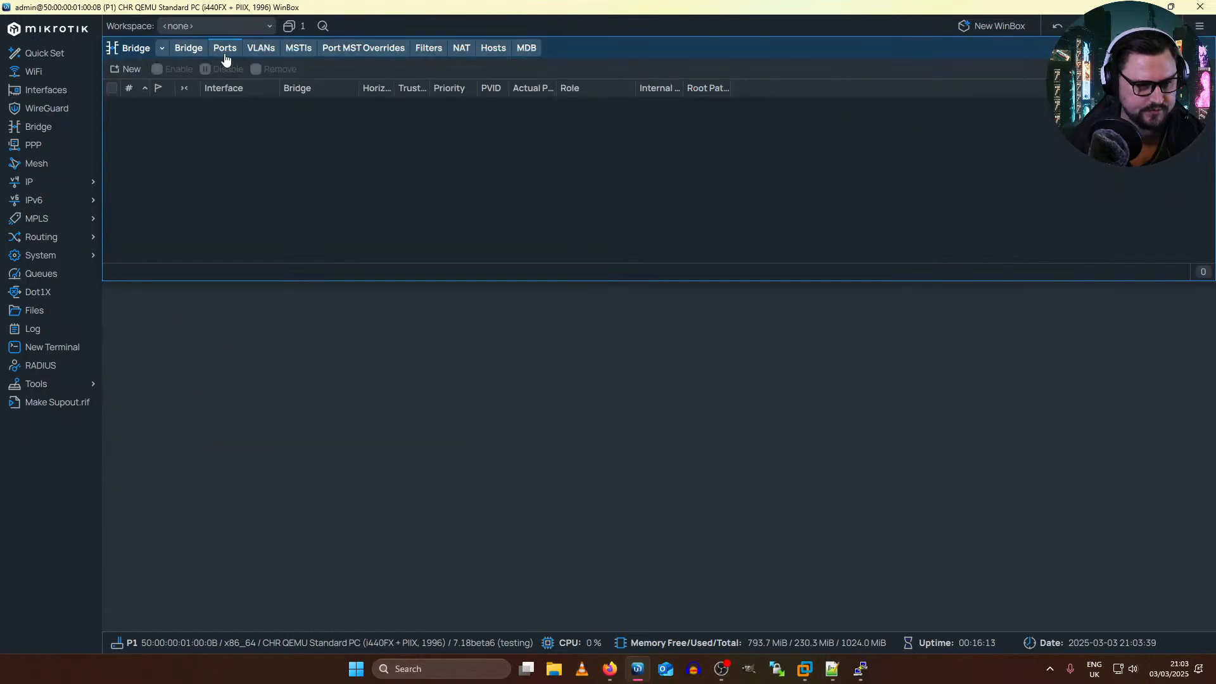
left_click(173, 51)
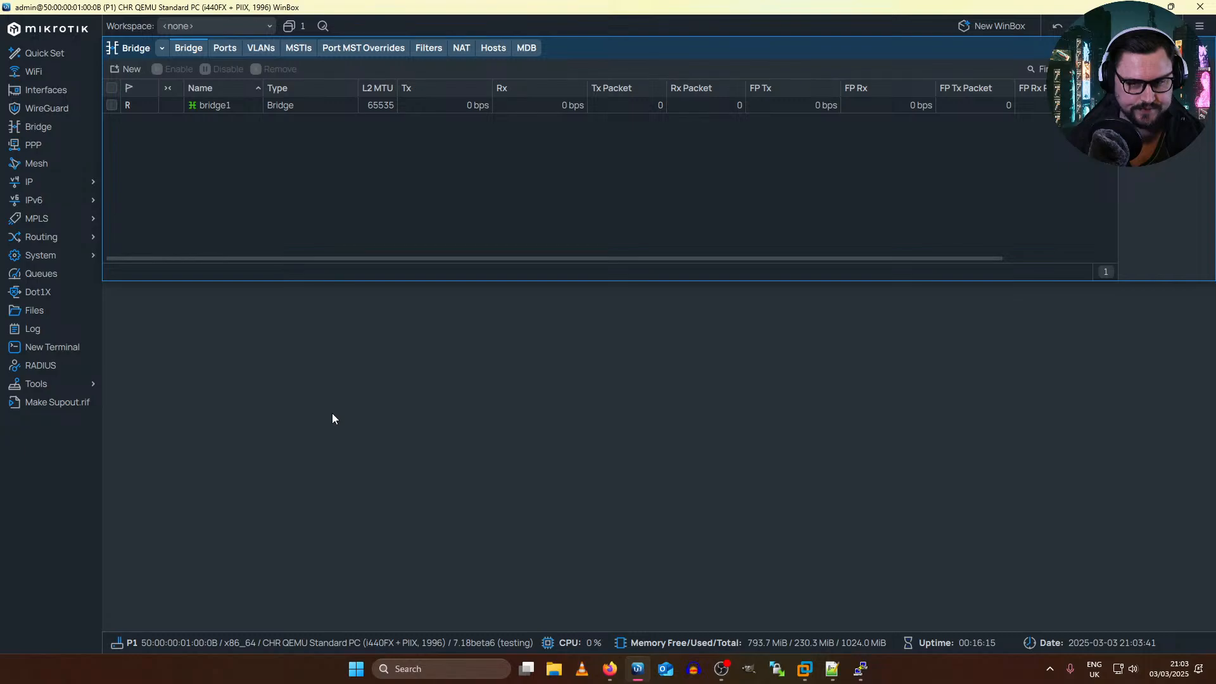
key("Escape")
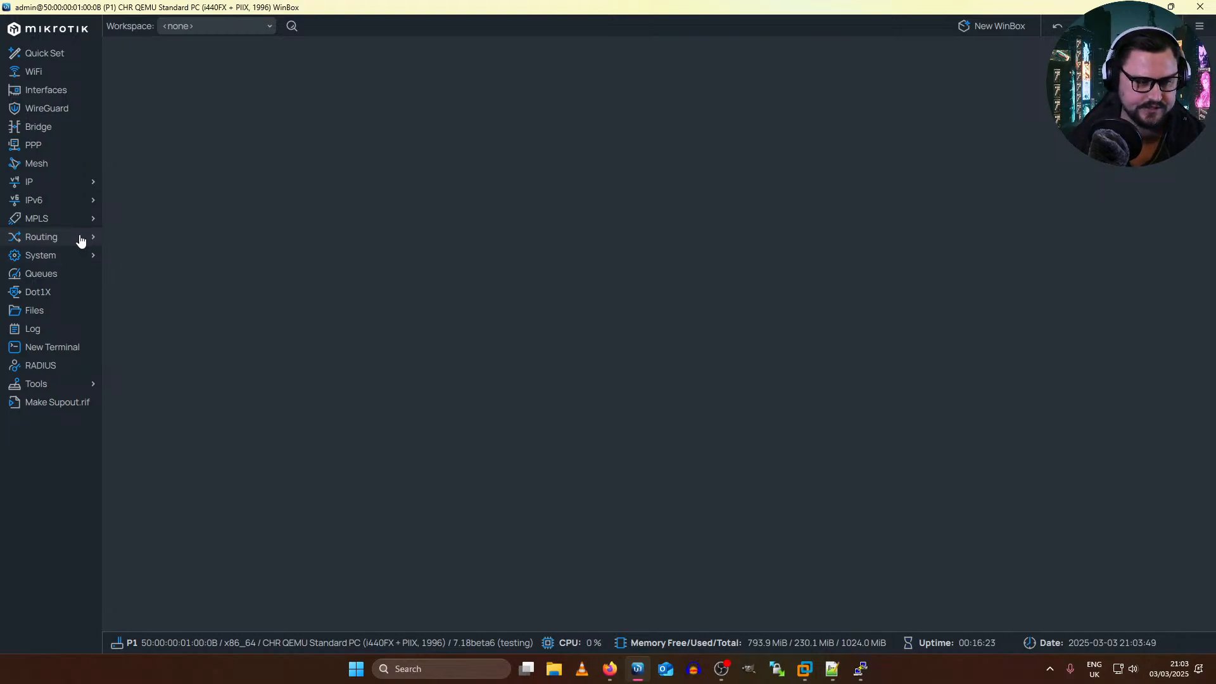
Step: Return to the EVE topology in the browser and reposition the unconnected vRouter node slightly below the PE1–PE2 link
key("alt+Tab")
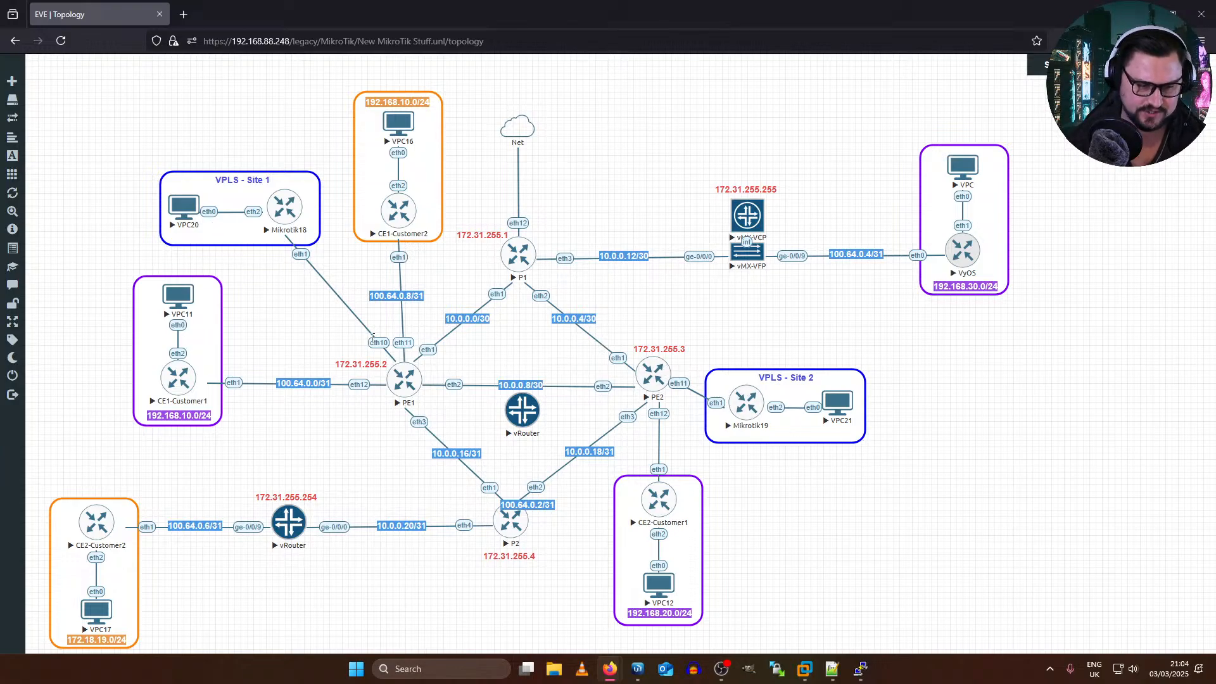
key("alt+Tab")
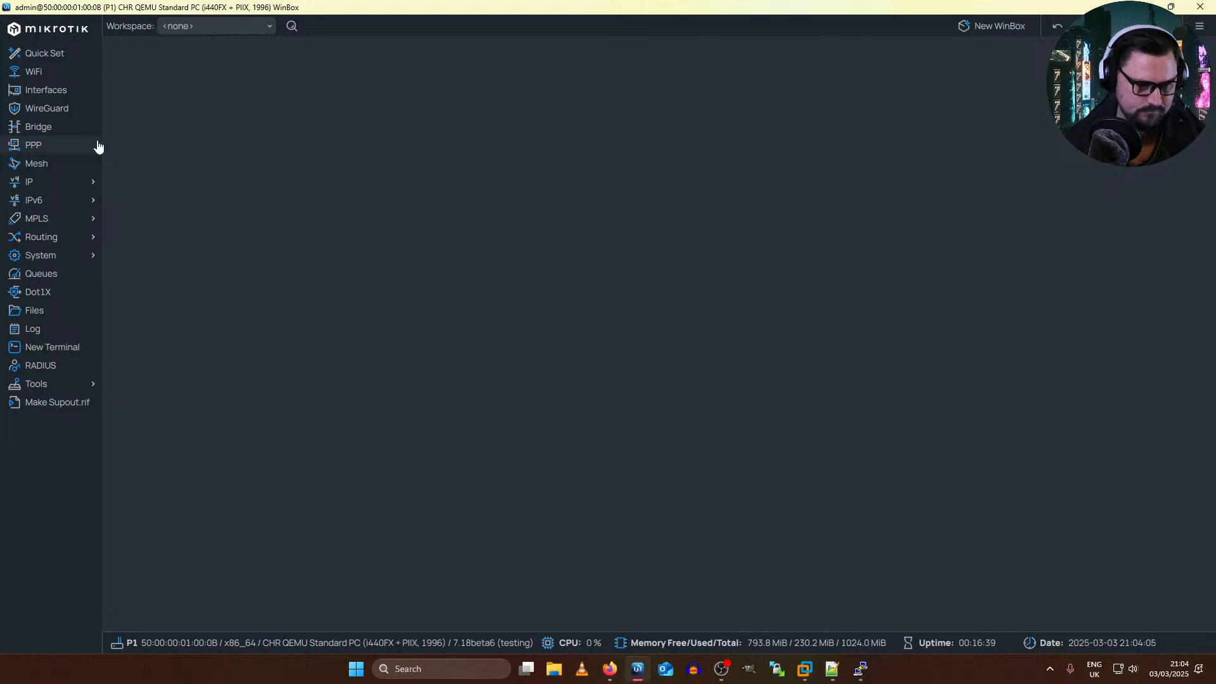
key("alt+Tab")
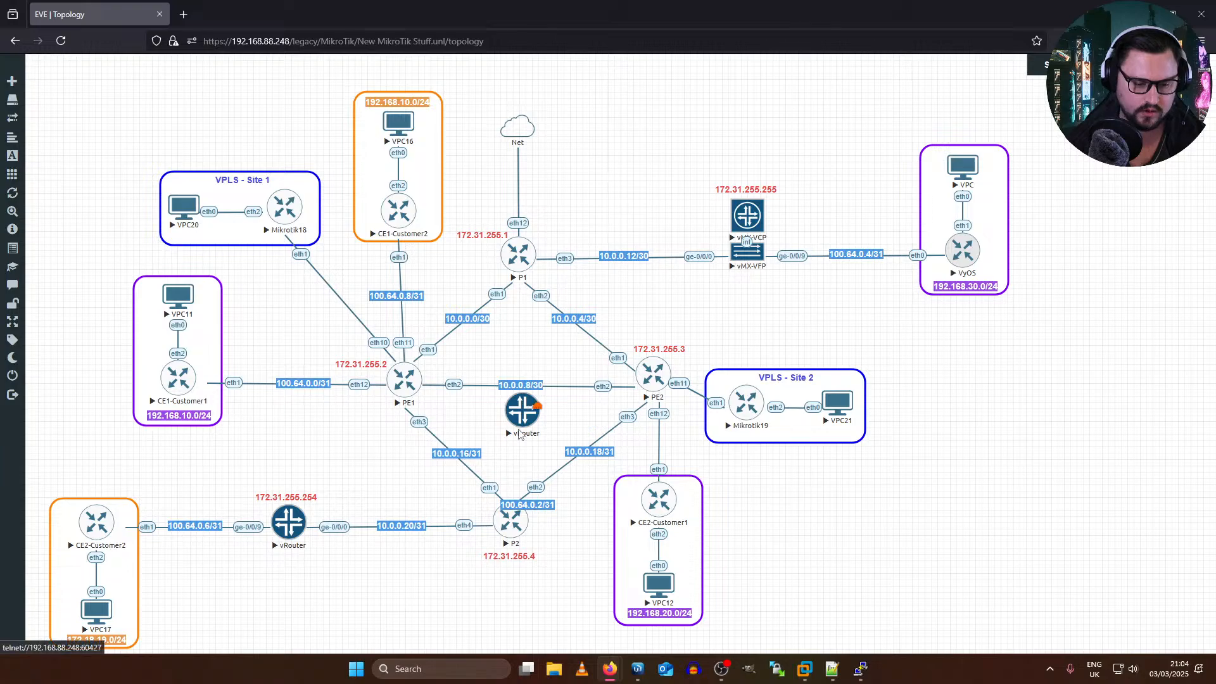
left_click_drag(526, 385, 517, 392)
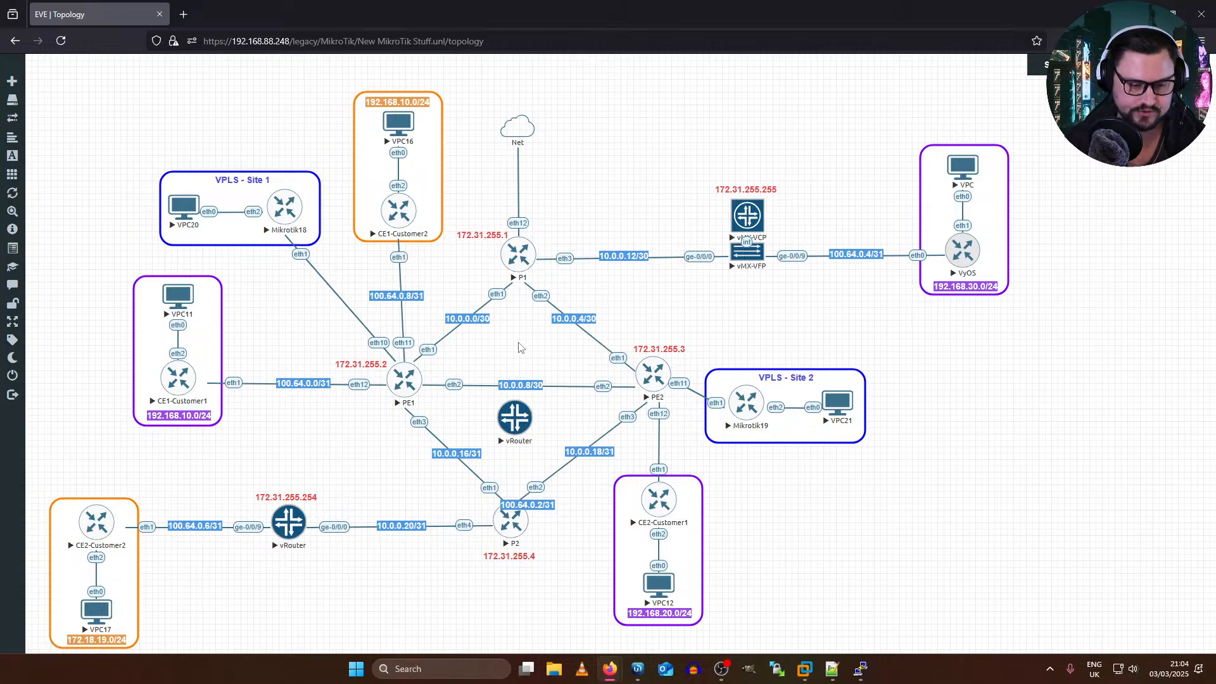
left_click_drag(509, 434, 515, 432)
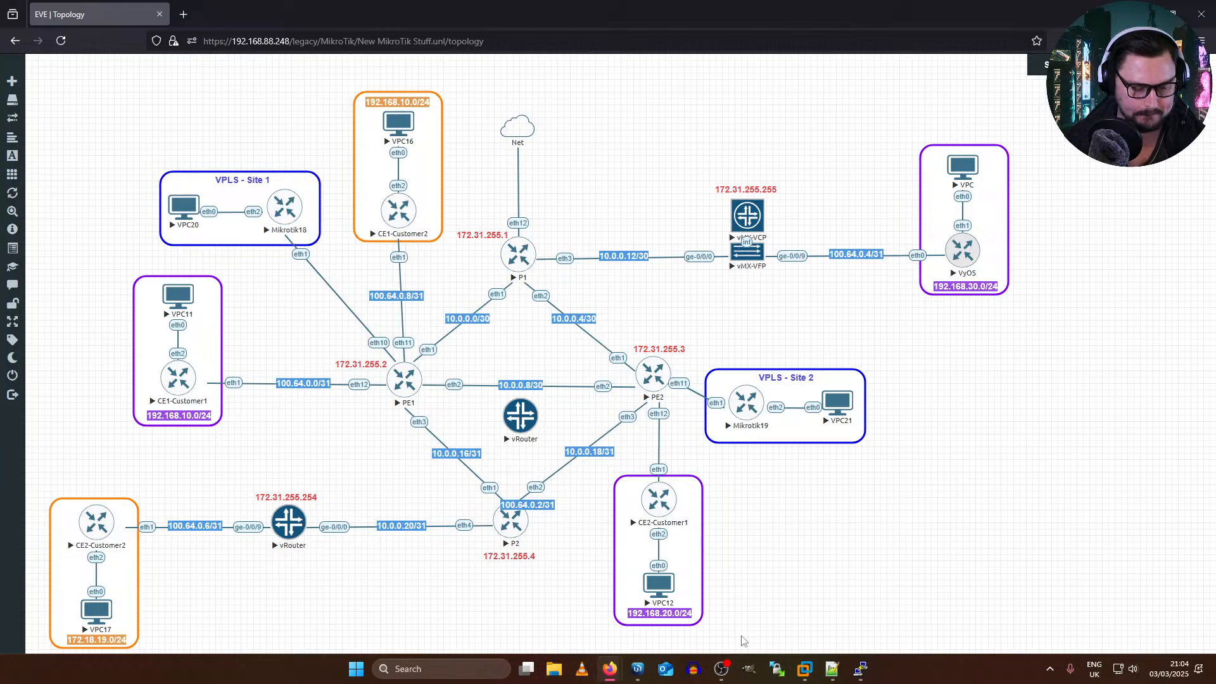
left_click(638, 668)
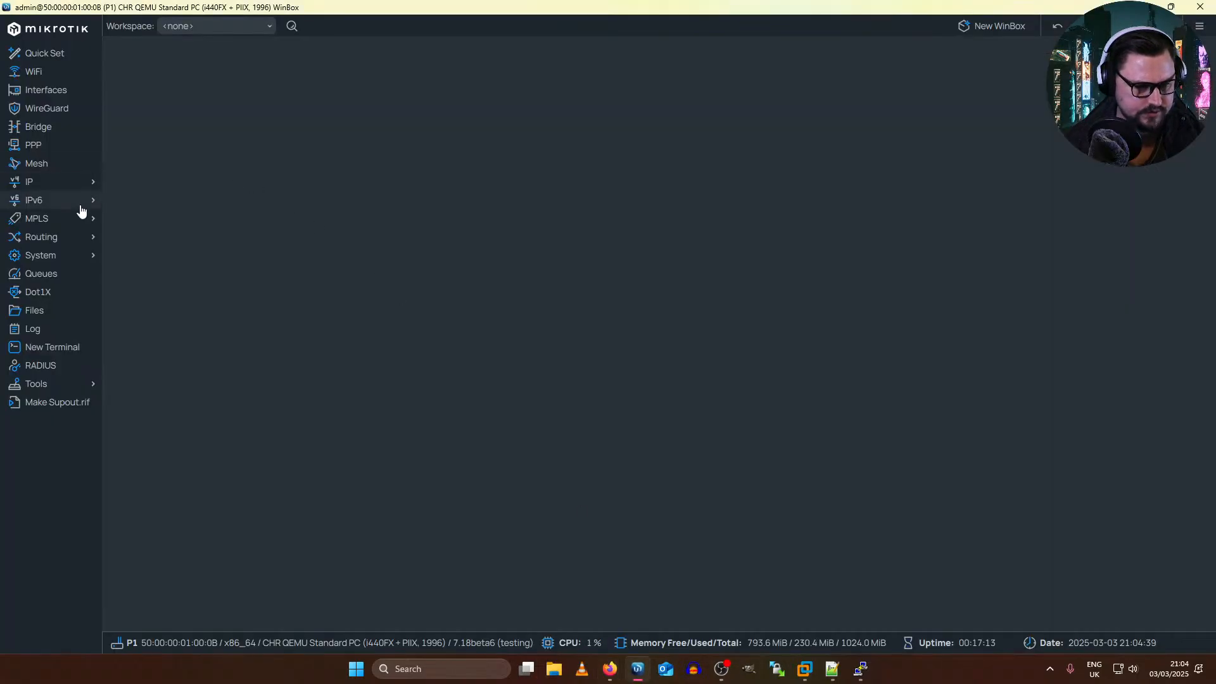
left_click(79, 236)
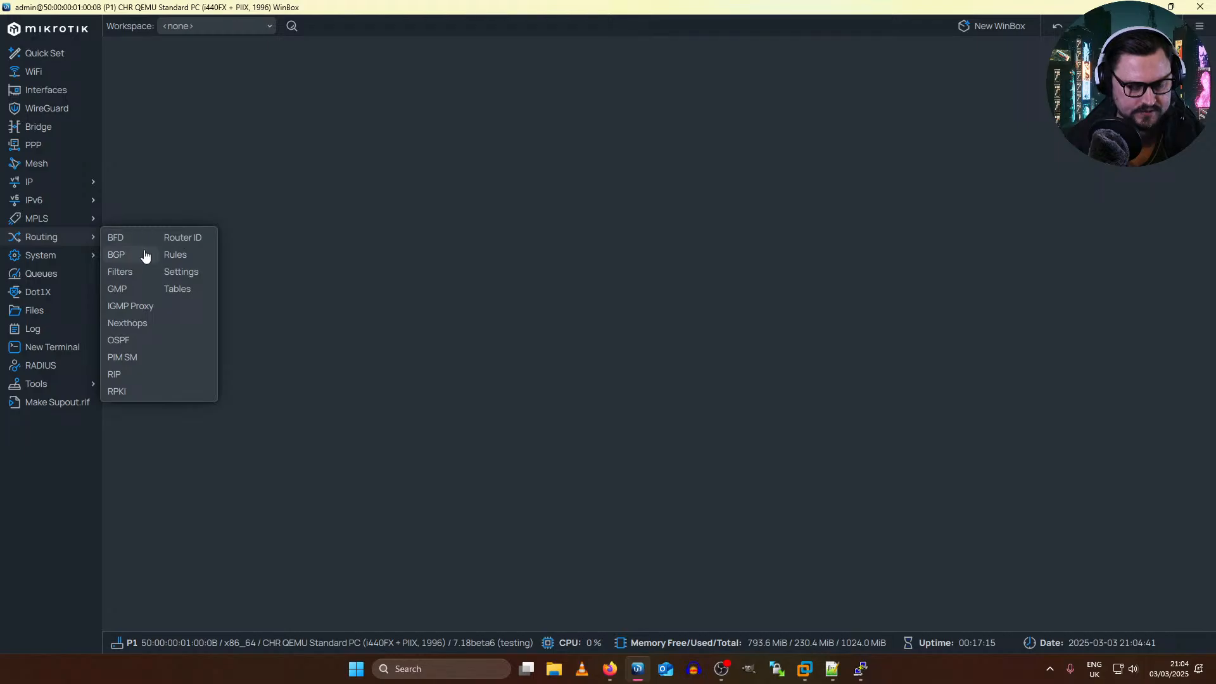
key("alt+Tab")
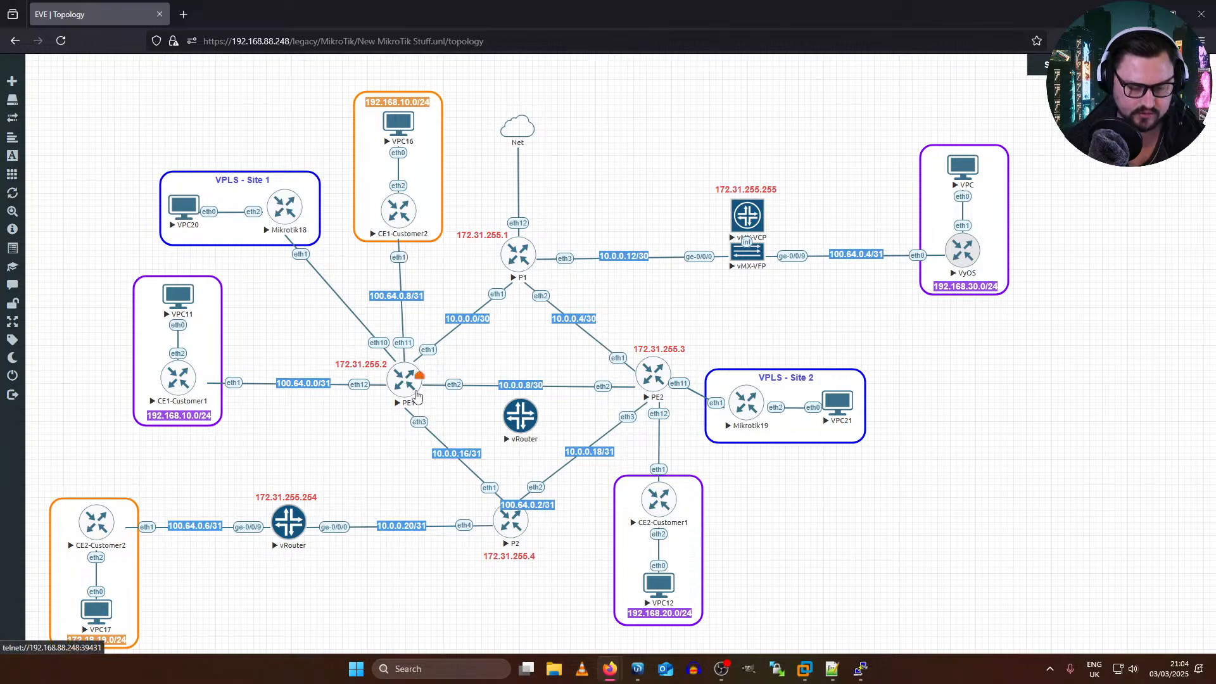
Step: Open the console of router PE1 from the topology and log in as admin, skipping the password change
left_click(412, 387)
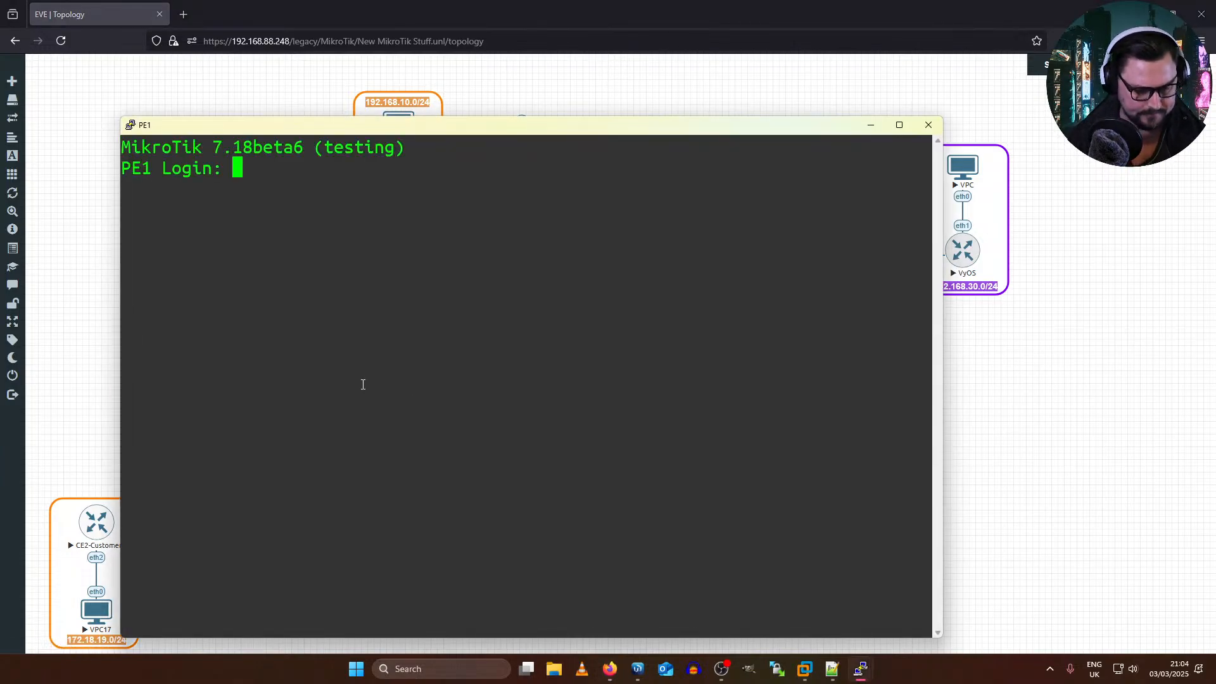
type("admin")
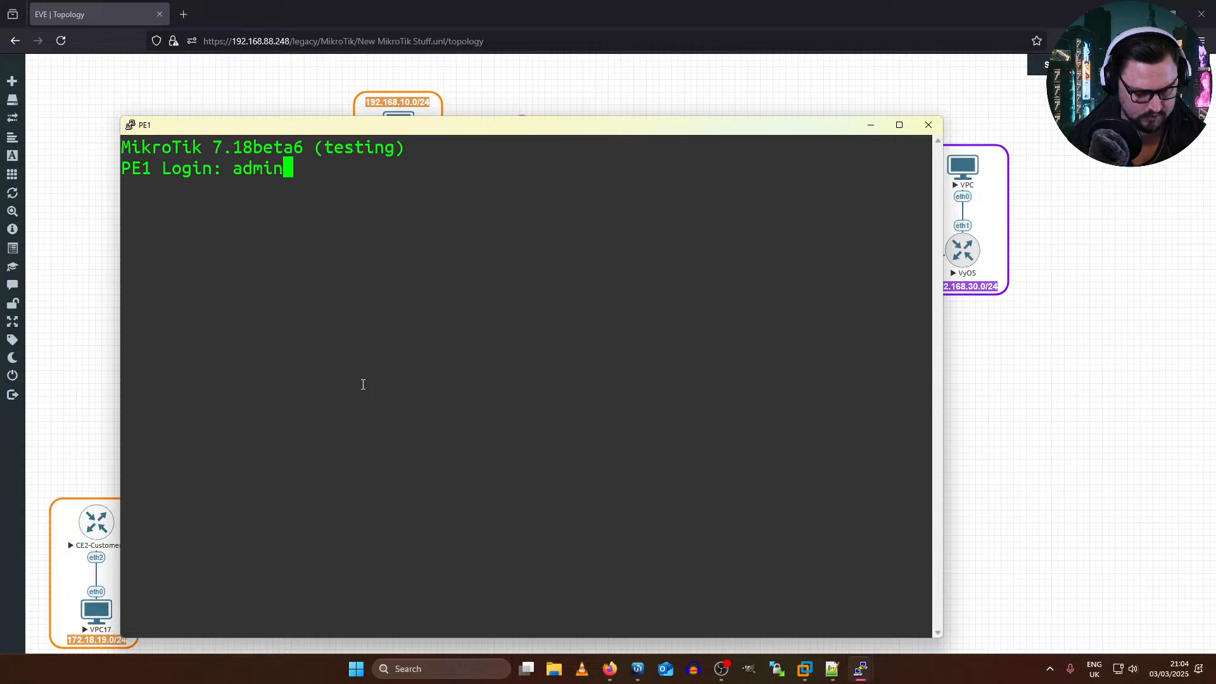
key("Return")
Step: Export PE1's configuration and examine the route targets and route distinguisher of its BGP VPLS entry
key("Return")
key("Return")
key("Return")
key("Return")
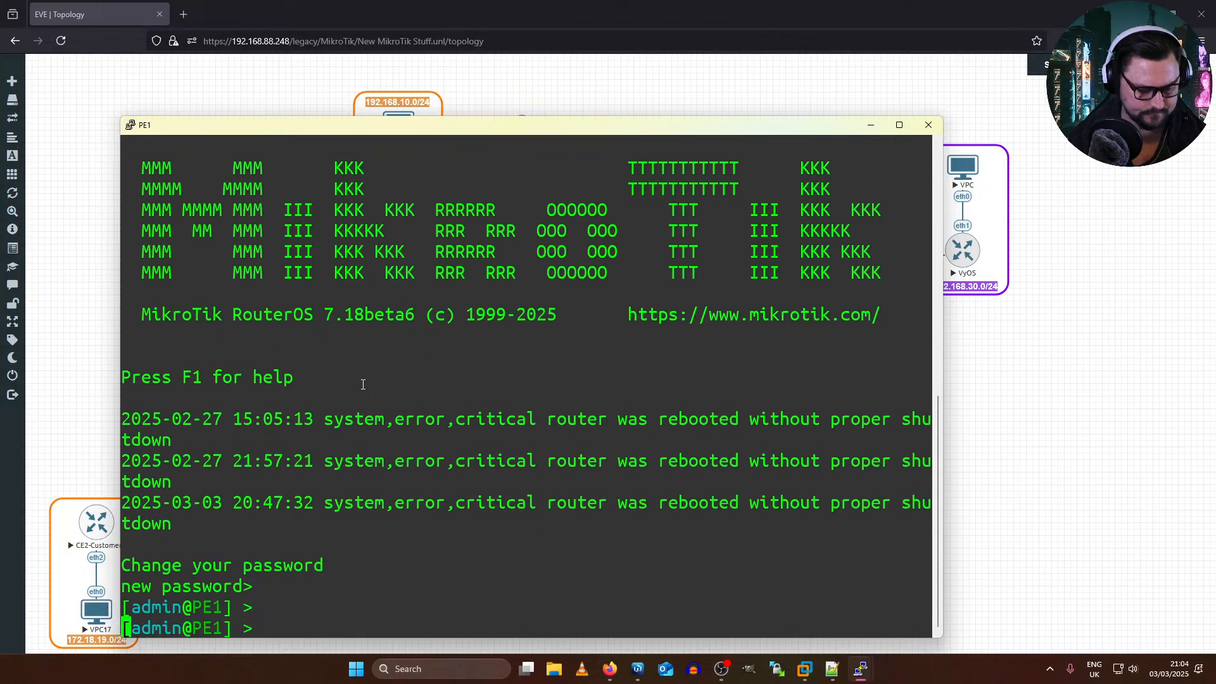
type("export")
key("Return")
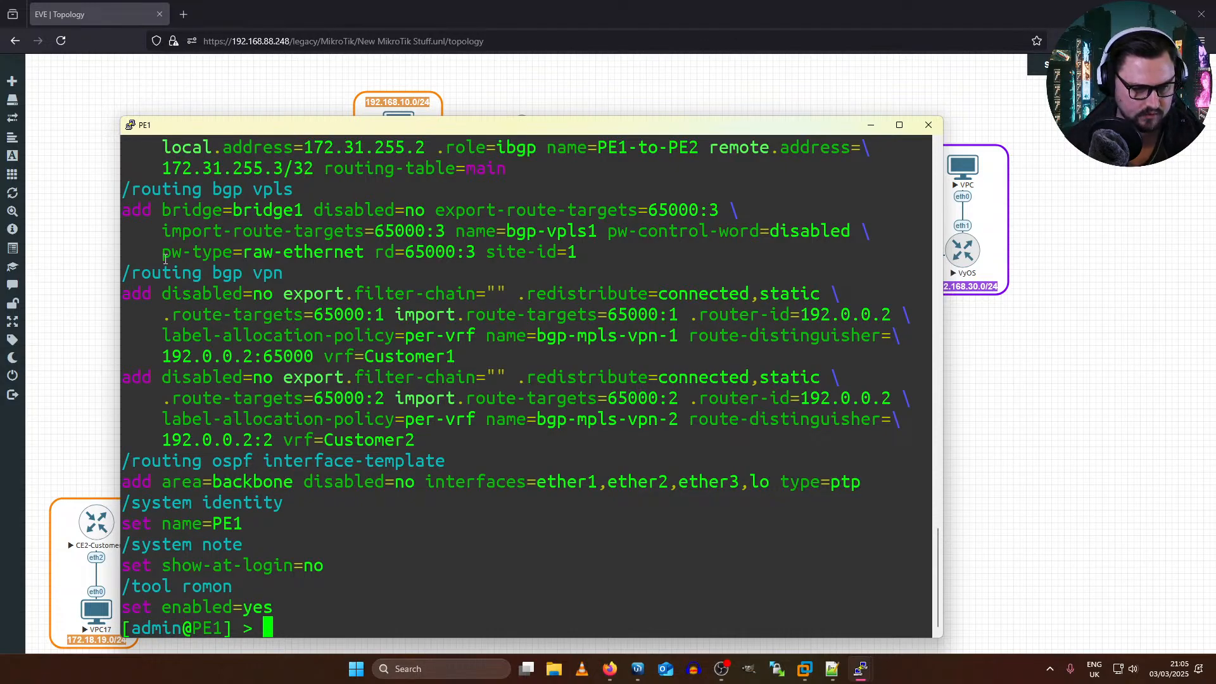
left_click_drag(133, 274, 258, 252)
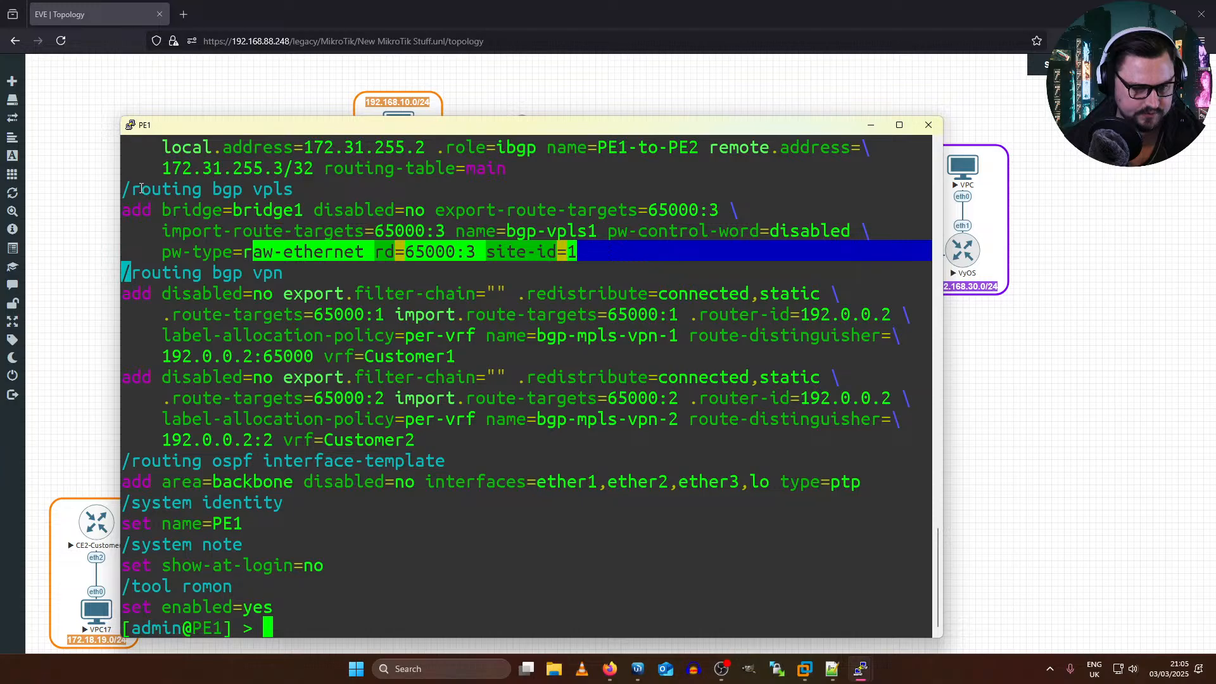
left_click_drag(135, 190, 618, 185)
left_click(368, 213)
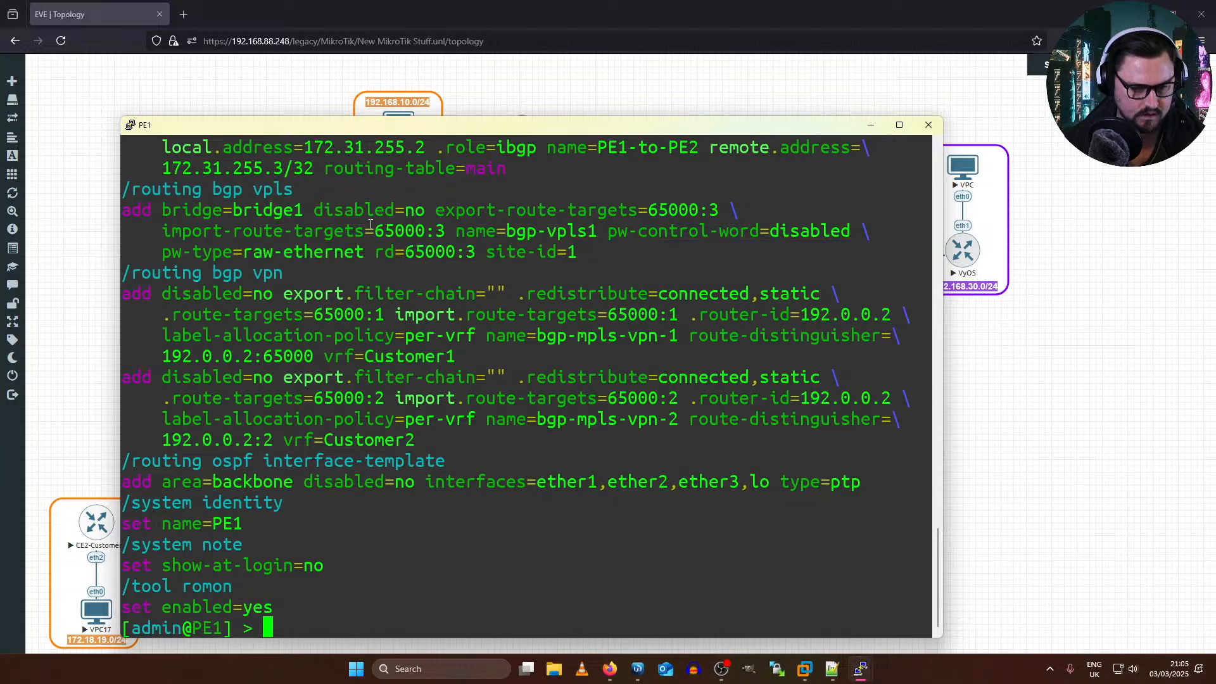
left_click_drag(378, 229, 454, 232)
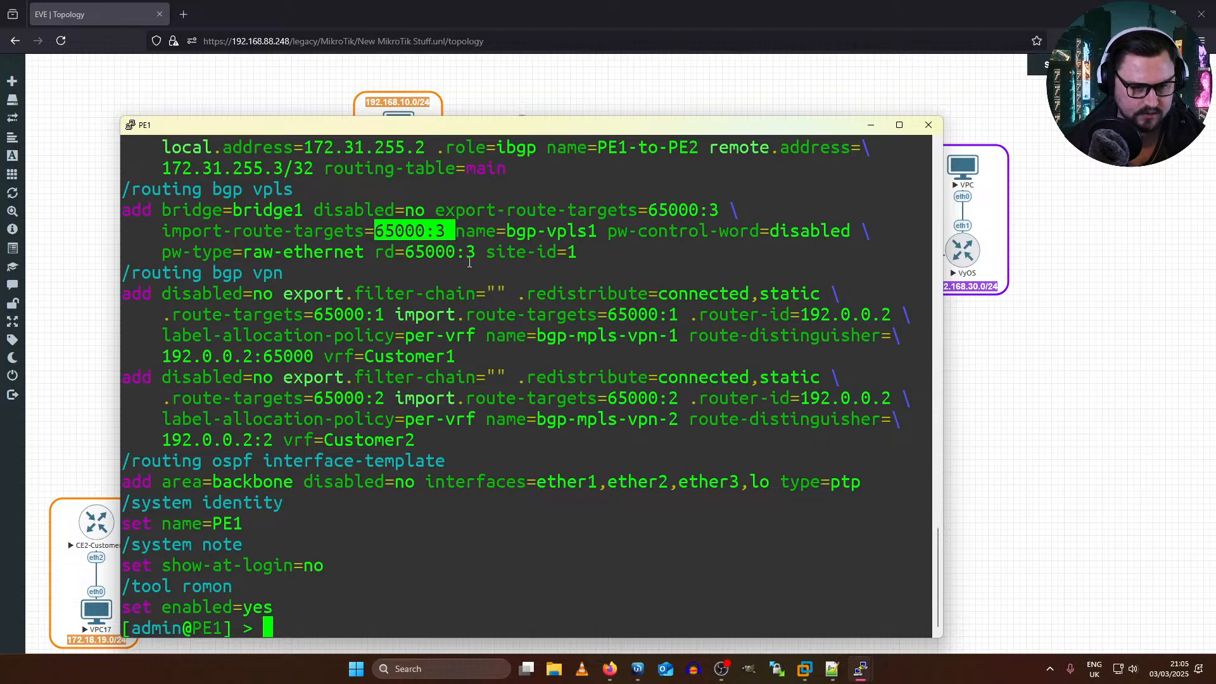
mouse_move(379, 253)
left_mouse_down()
mouse_move(476, 252)
mouse_move(375, 252)
left_mouse_up()
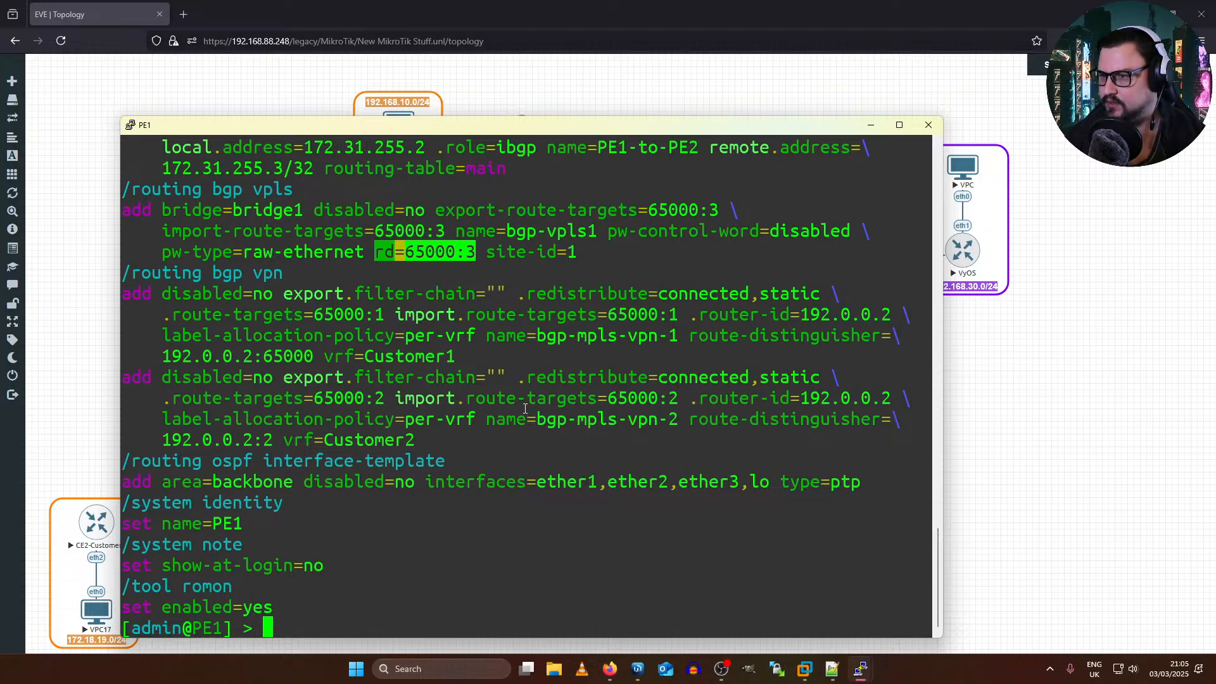
Step: Maximize the PE1 console and begin a command with the path routing/bgp/vpls/, listing the available subcommands along the way
double_click(274, 127)
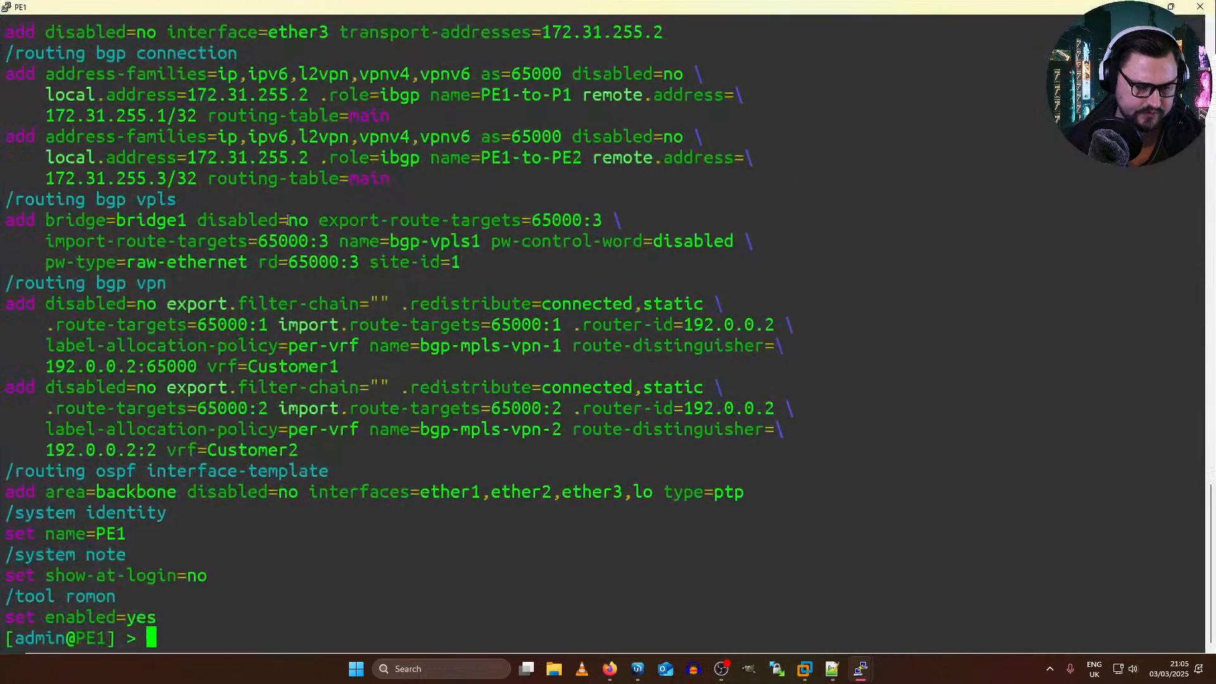
type("routing/")
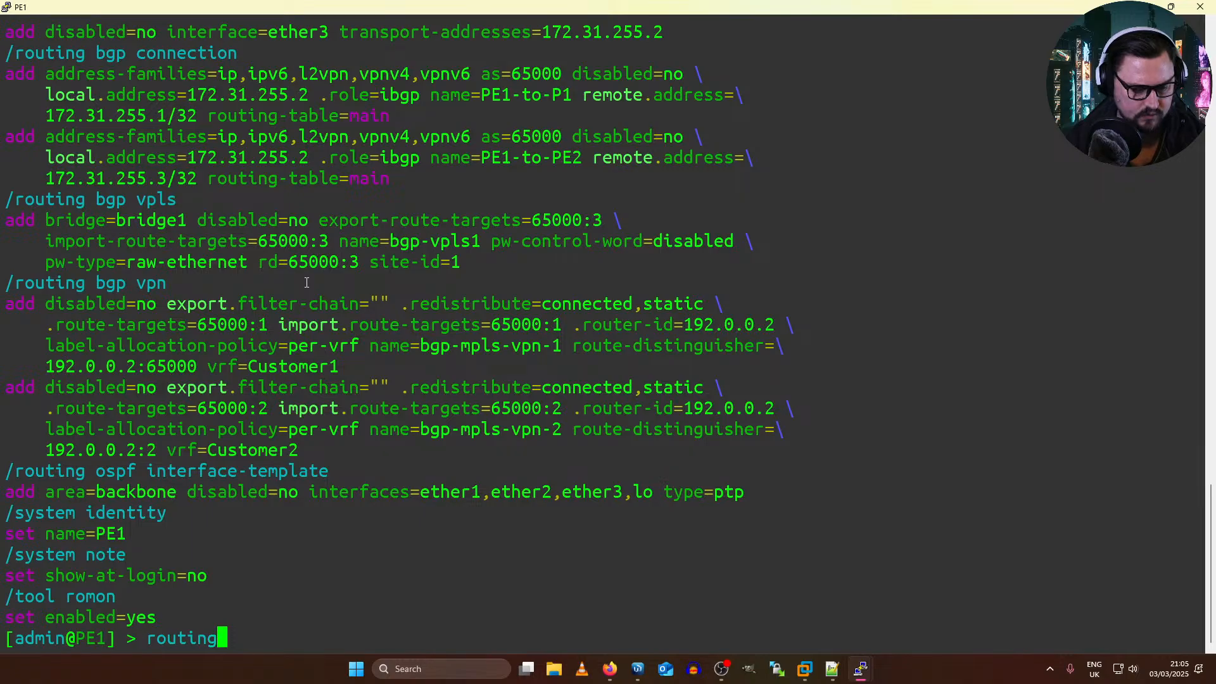
key("Tab")
key("Tab")
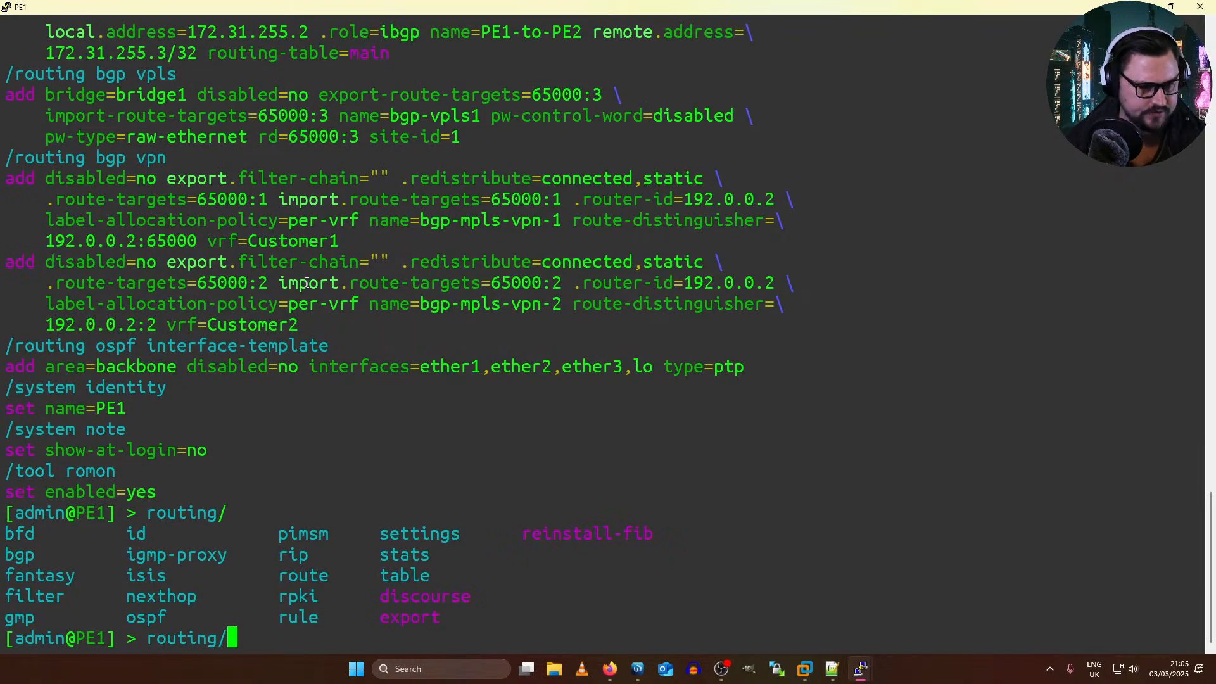
type("bgp/")
key("Tab")
key("Tab")
type("vp")
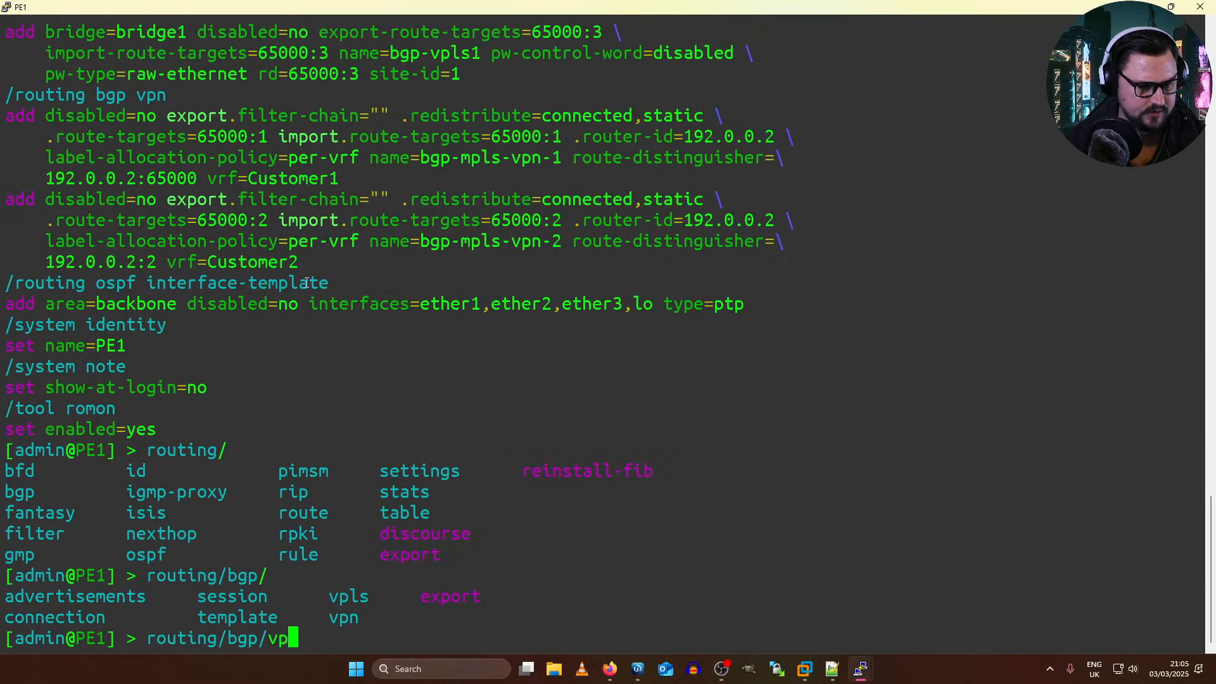
type("ls/set rd=")
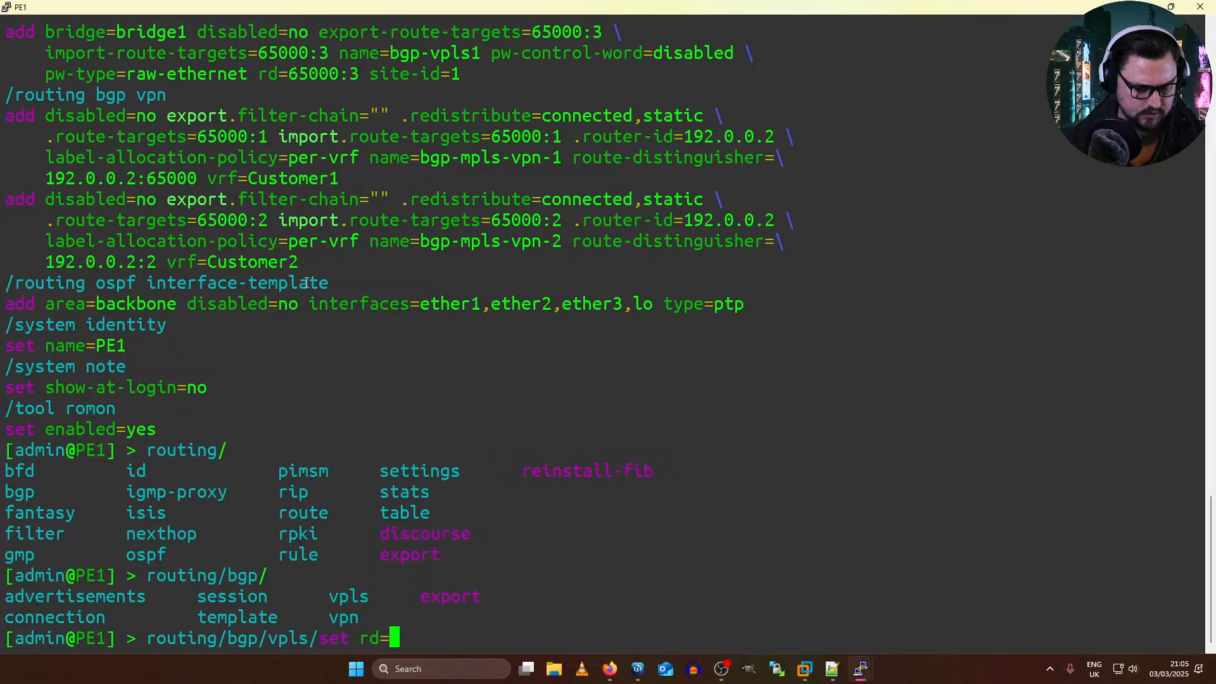
Step: Extend the PE1 VPLS command with set rd=172.31.255.255:3, leaving it unexecuted
type("172.")
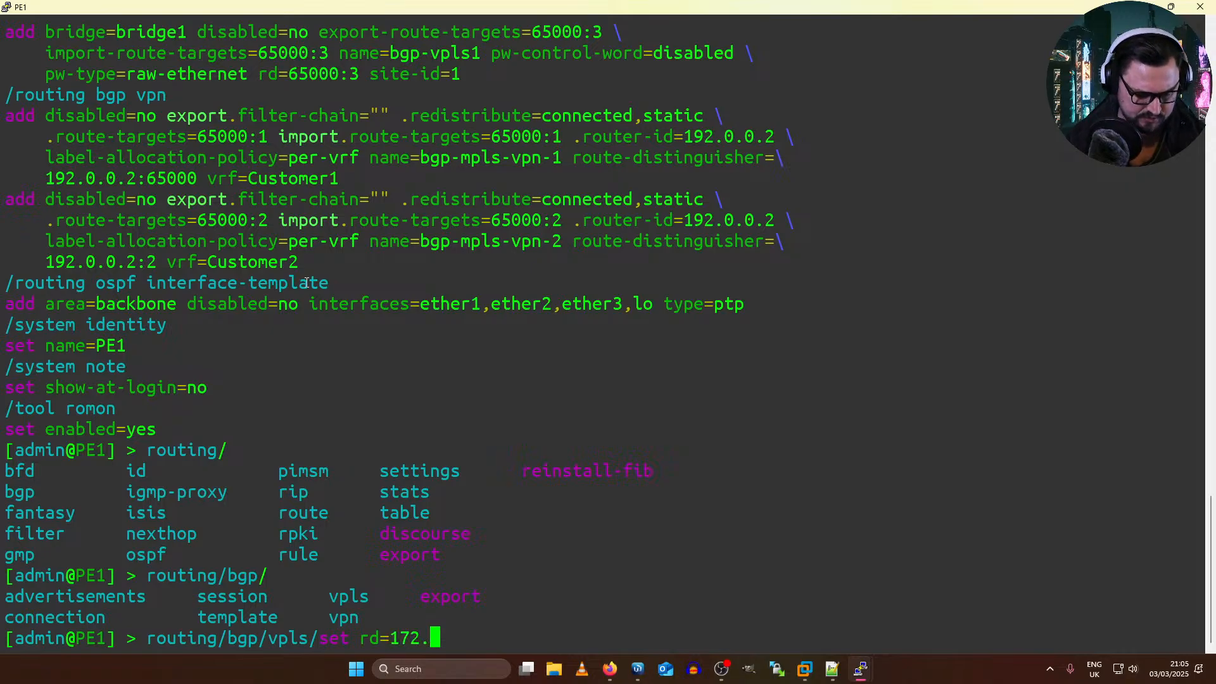
type("31.255.255")
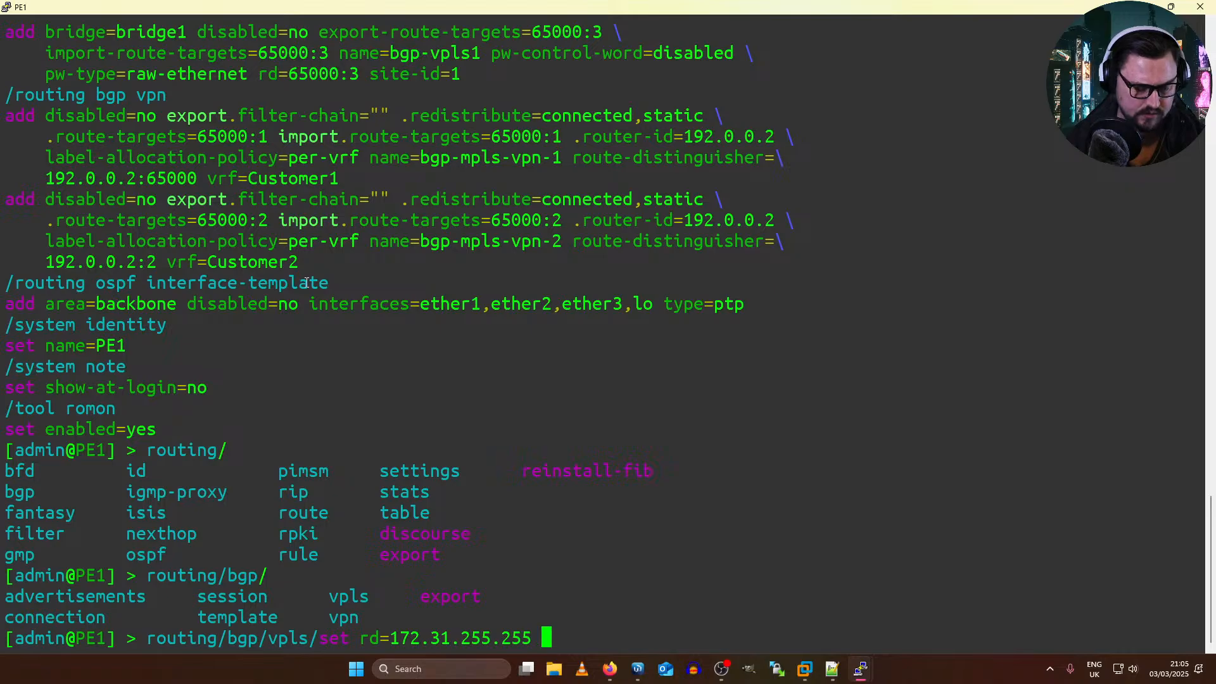
key("BackSpace")
type(":")
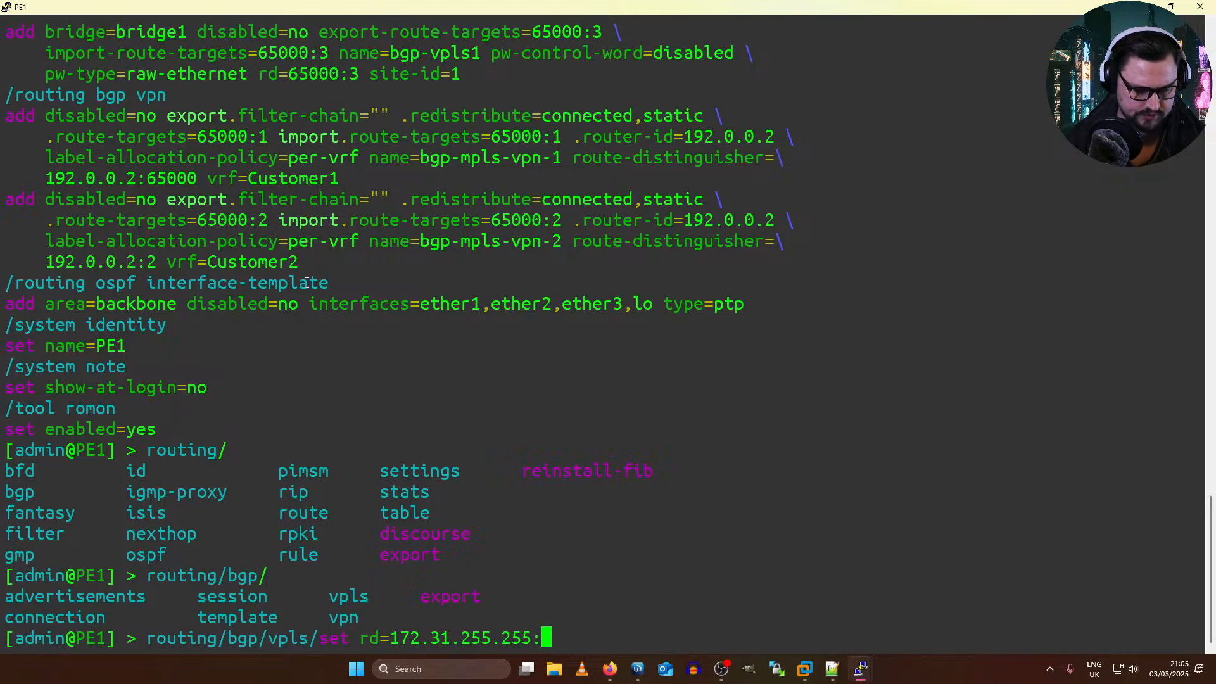
type("3")
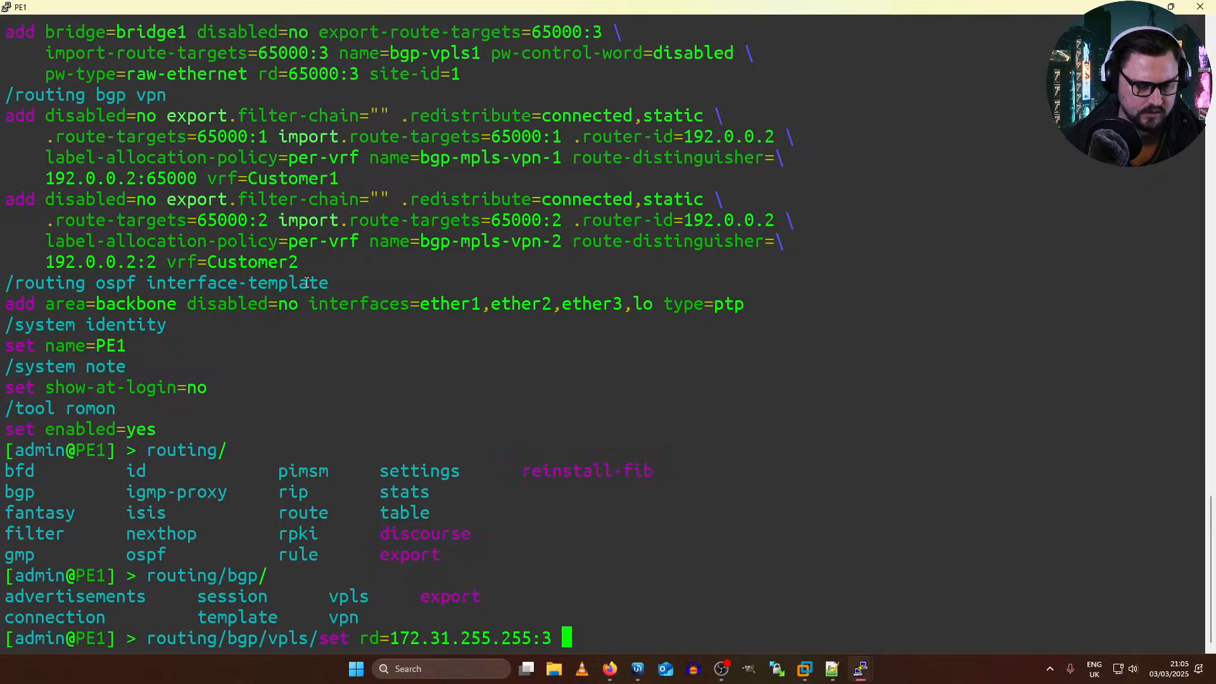
key("BackSpace")
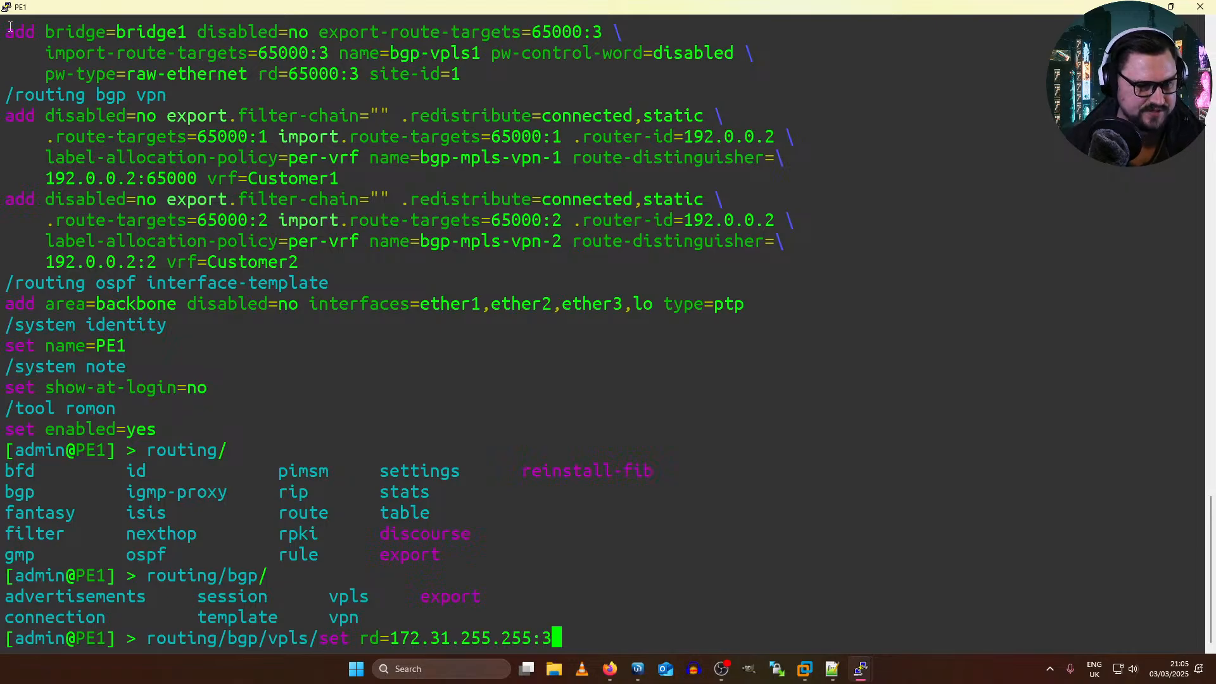
Step: Check the VPLS entry in PE1's export, then complete the pending command with item number 0 and run it
scroll(58, 410, "up", 5)
left_click_drag(37, 325, 409, 364)
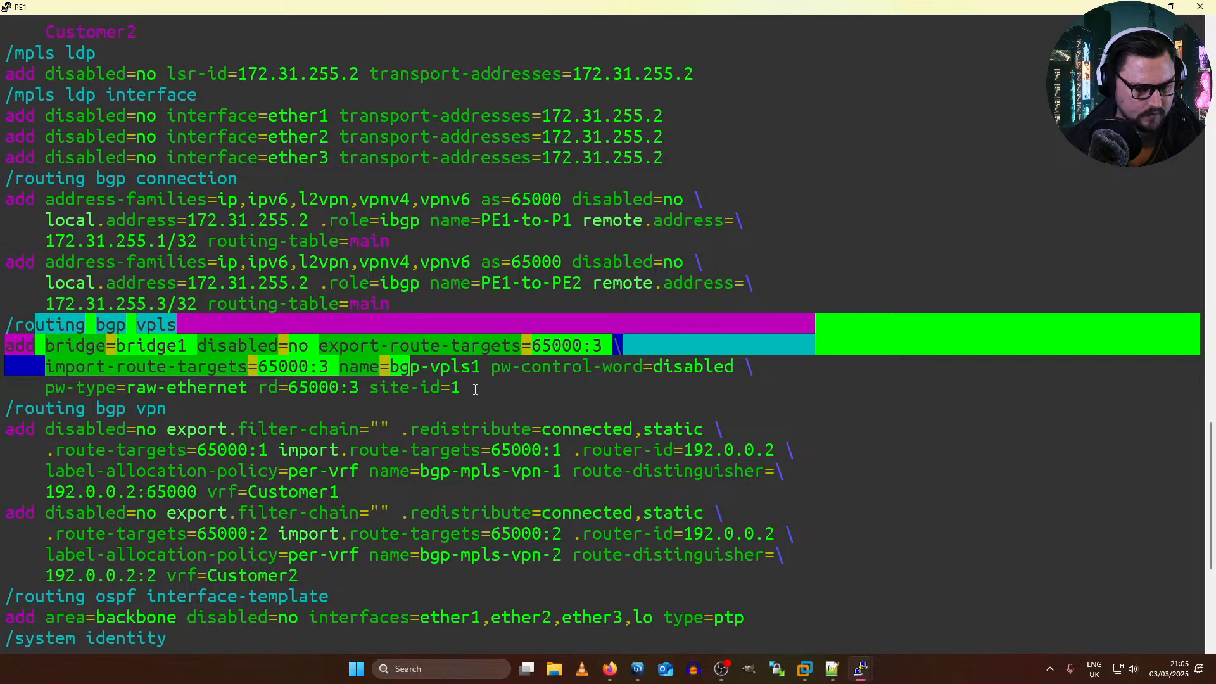
left_click(493, 378)
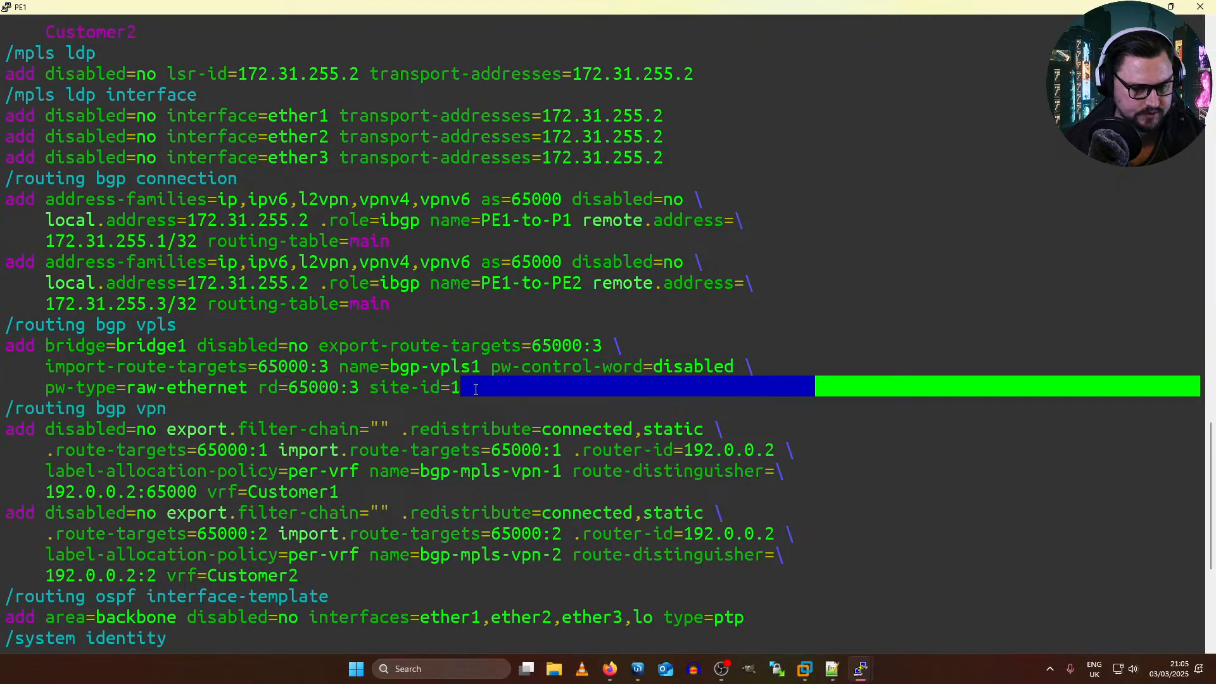
scroll(488, 386, "down", 5)
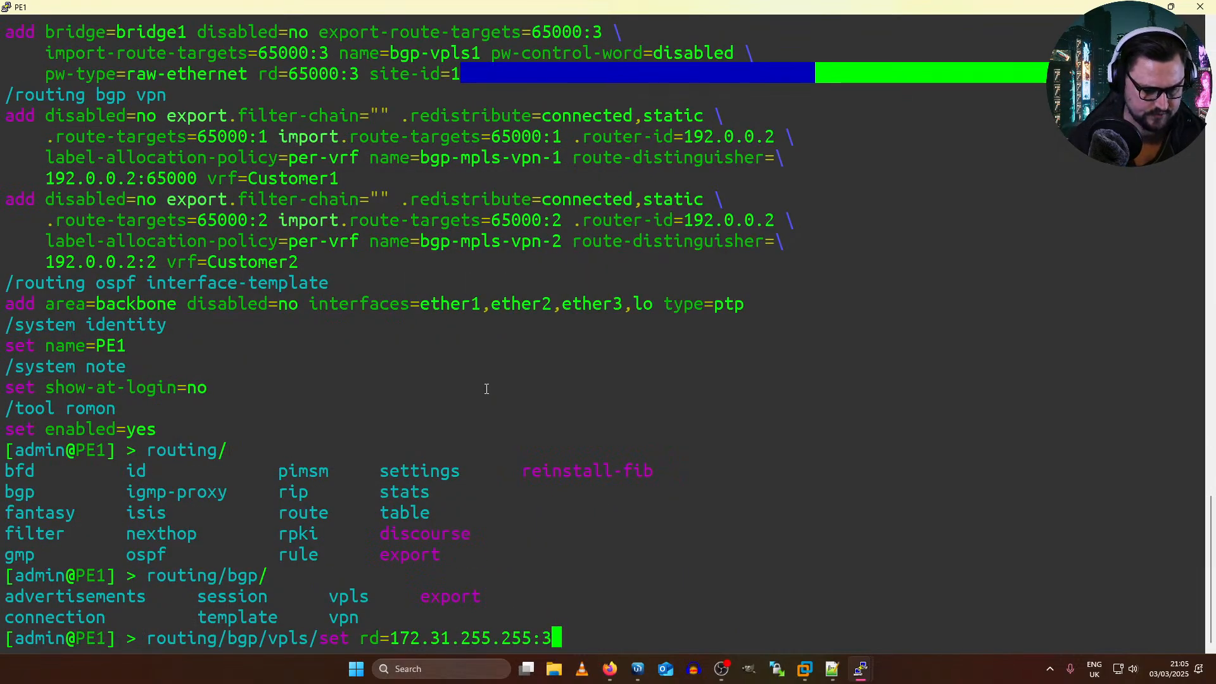
type("0")
key("Return")
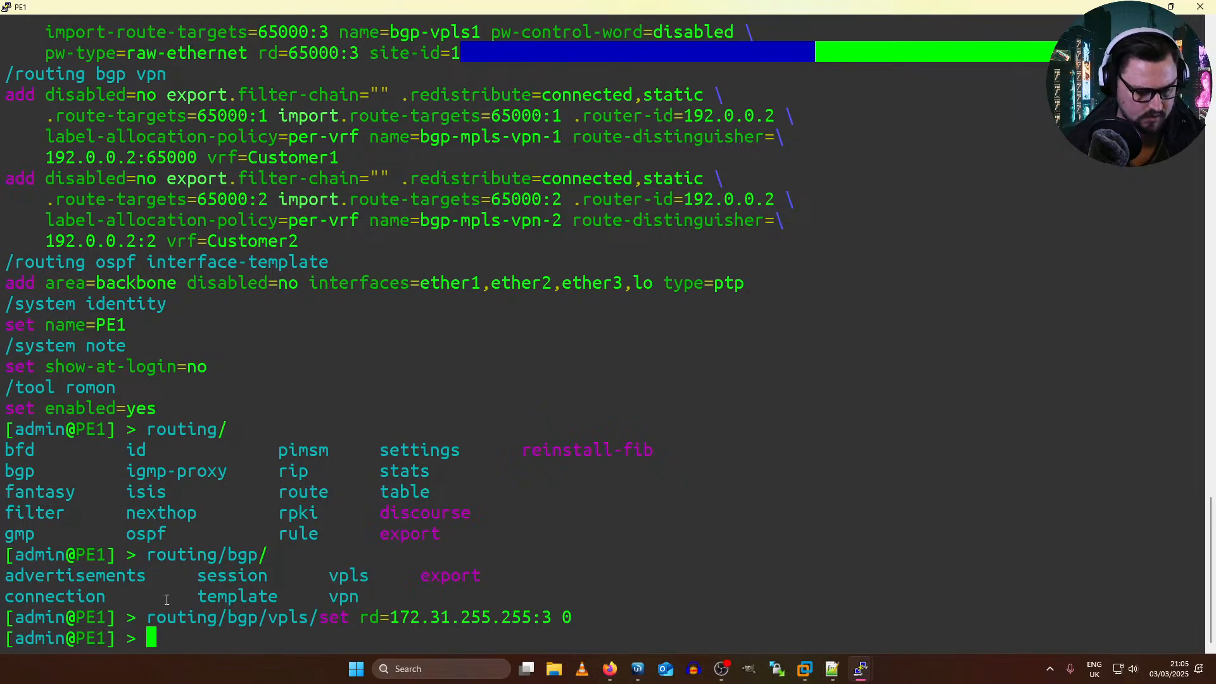
Step: Copy the executed VPLS rd command from PE1, then open router PE2's console and log in as admin, skipping the password change
left_click_drag(152, 621, 574, 613)
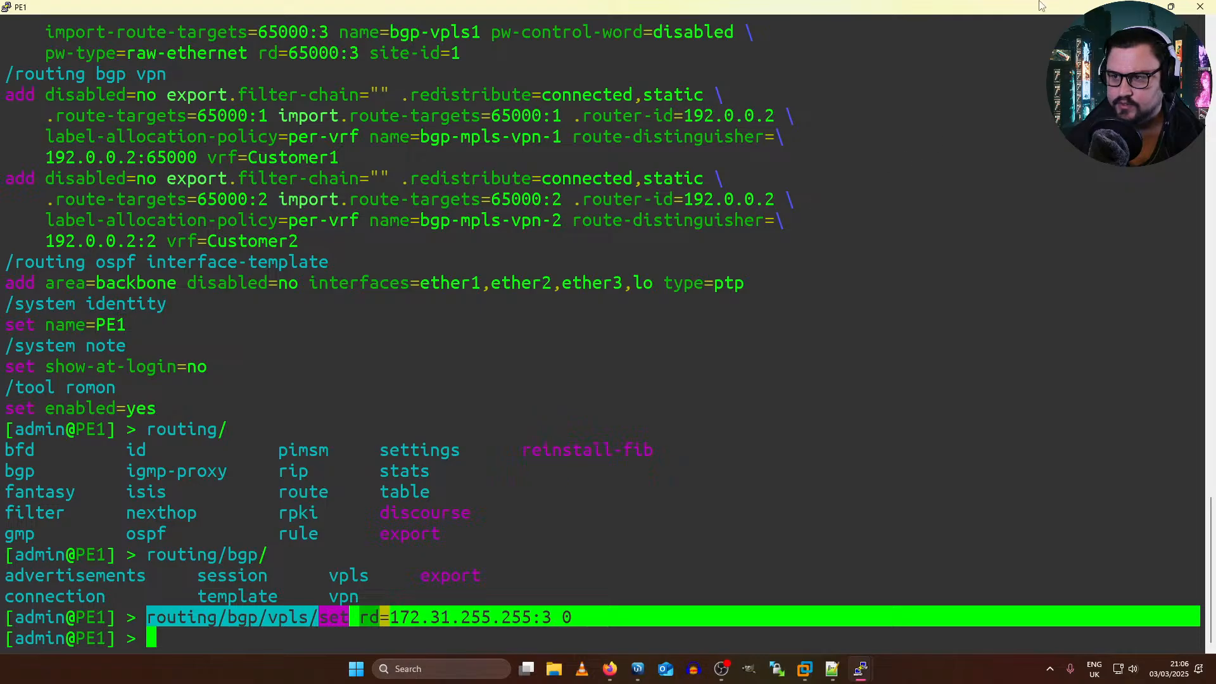
left_click(859, 668)
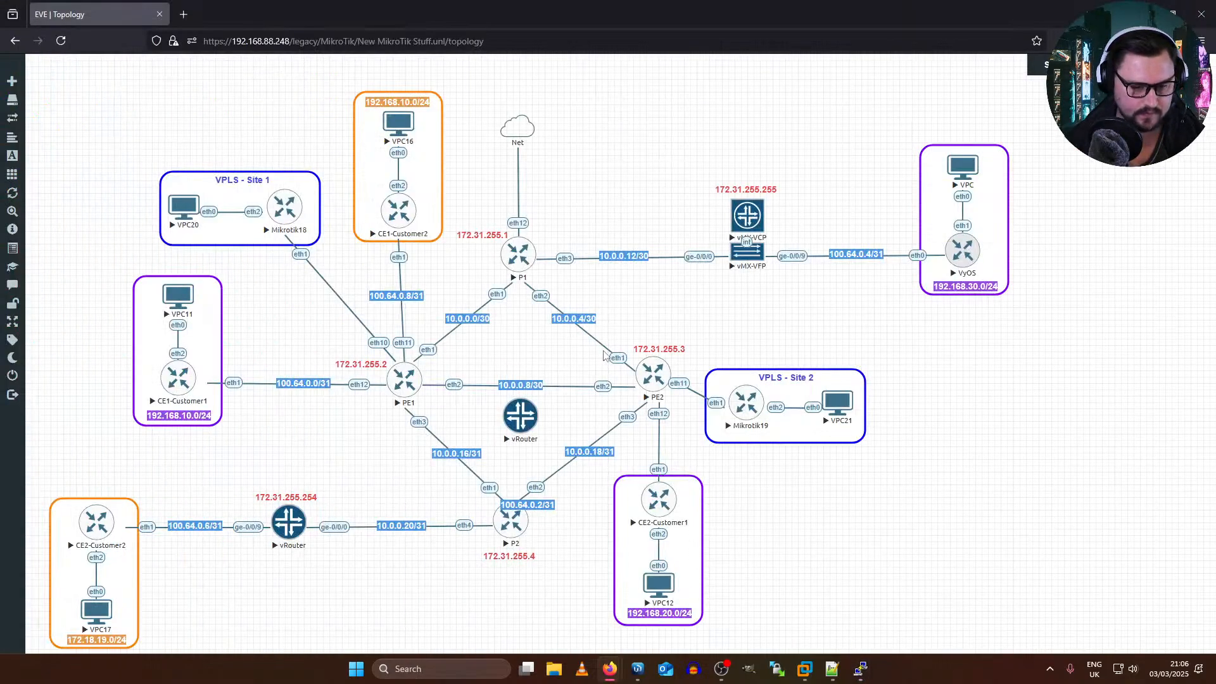
left_click(656, 372)
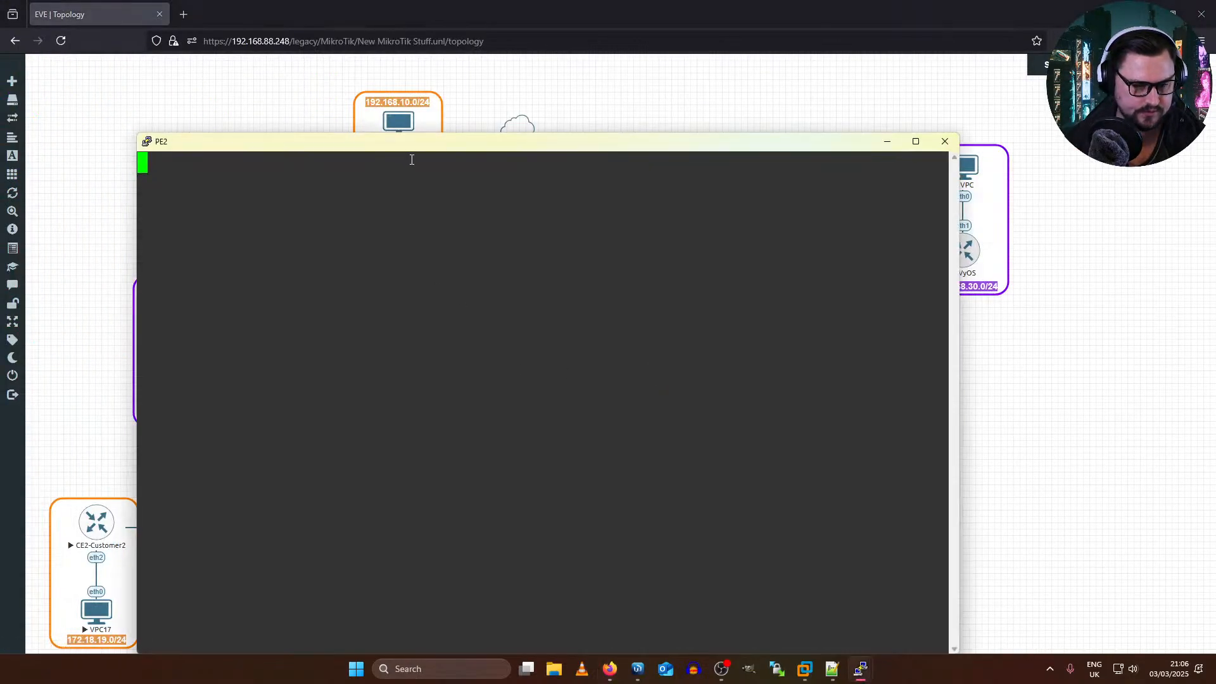
key("Return")
type("ad")
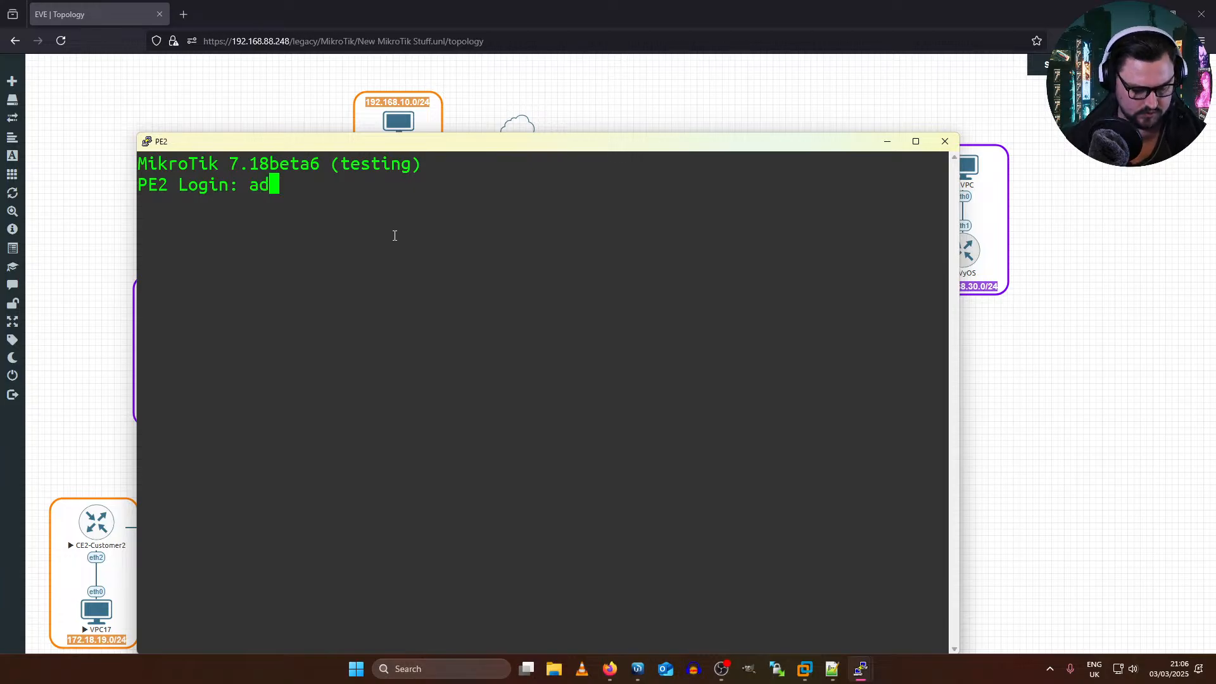
type("min")
key("Return")
key("Return")
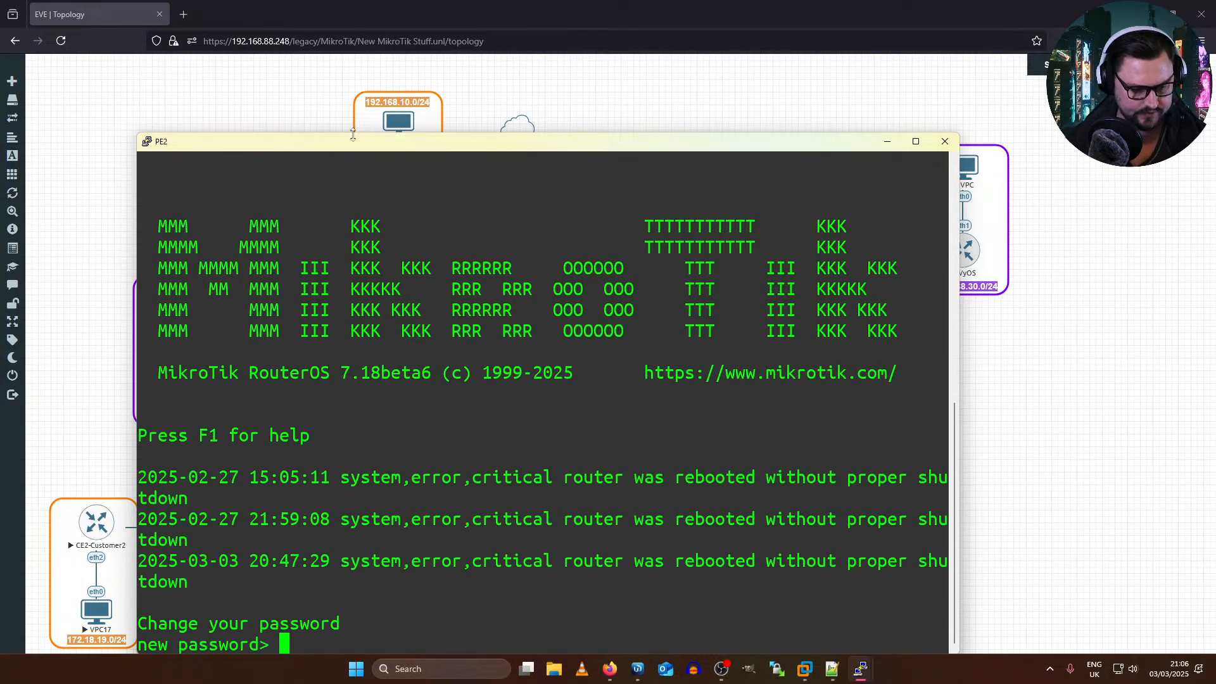
key("ctrl+c")
Step: Run the copied command in the maximized PE2 console, then rerun it with rd=172.31.255.254:3 for VPLS entry 0
double_click(353, 135)
right_click(368, 209)
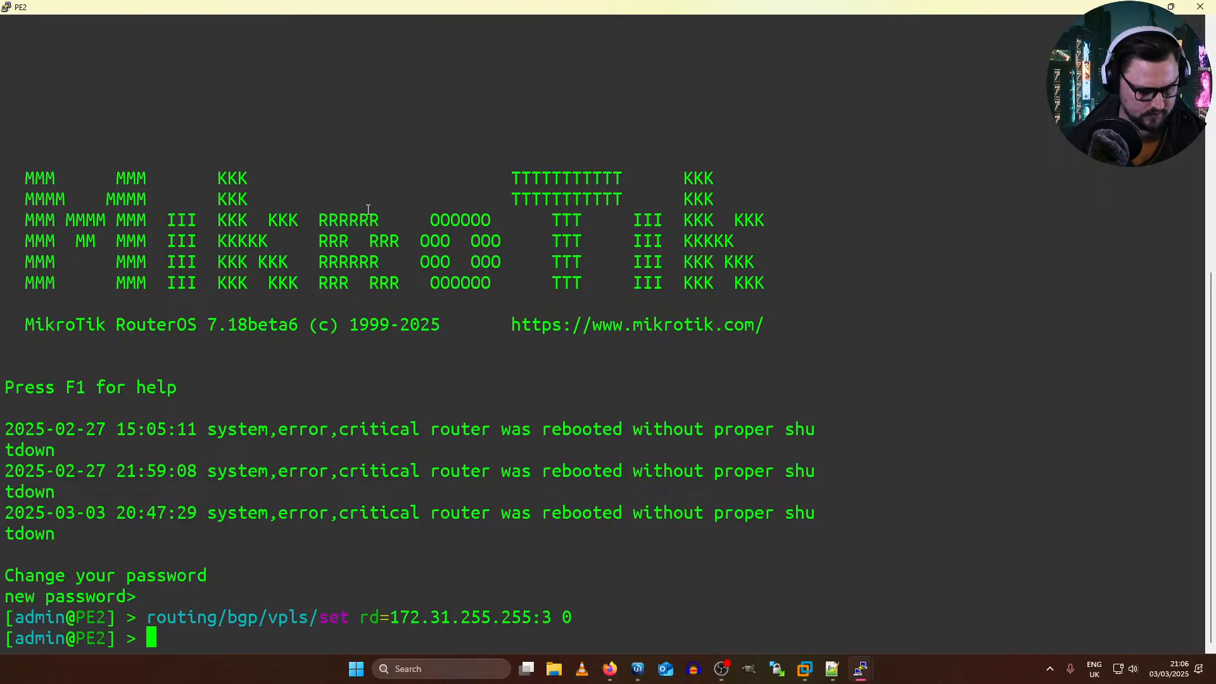
key("Up")
key("Left")
key("Left")
key("Left")
key("Left")
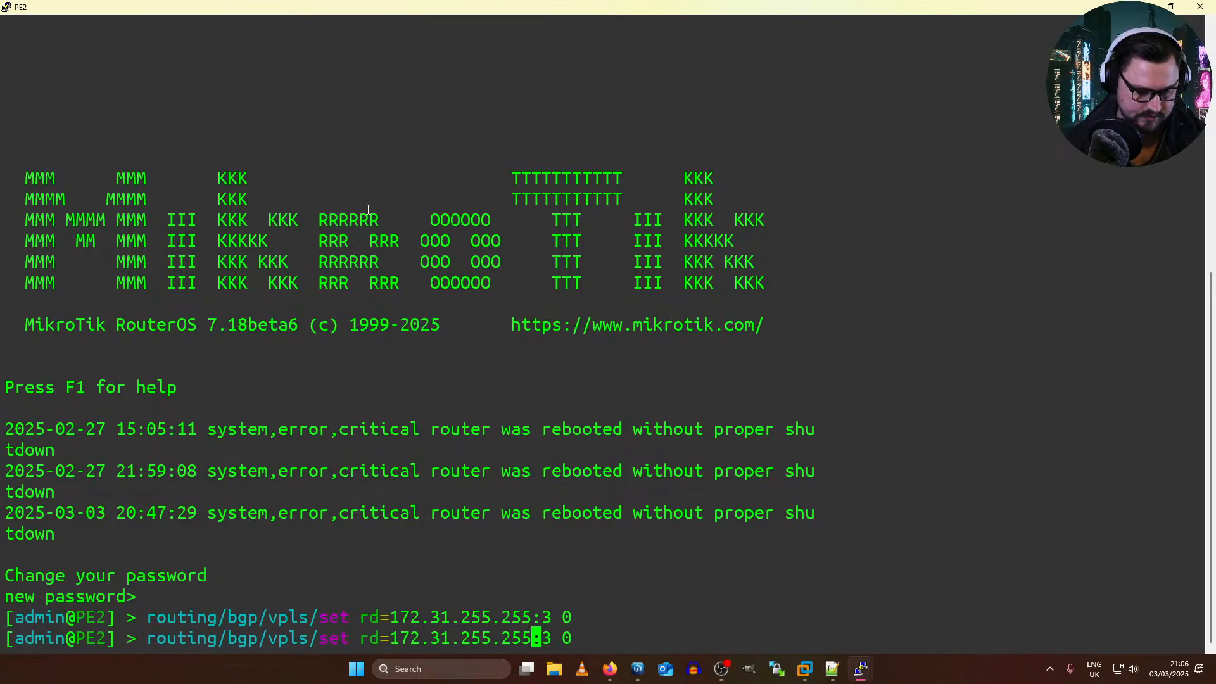
key("BackSpace")
type("4")
key("Return")
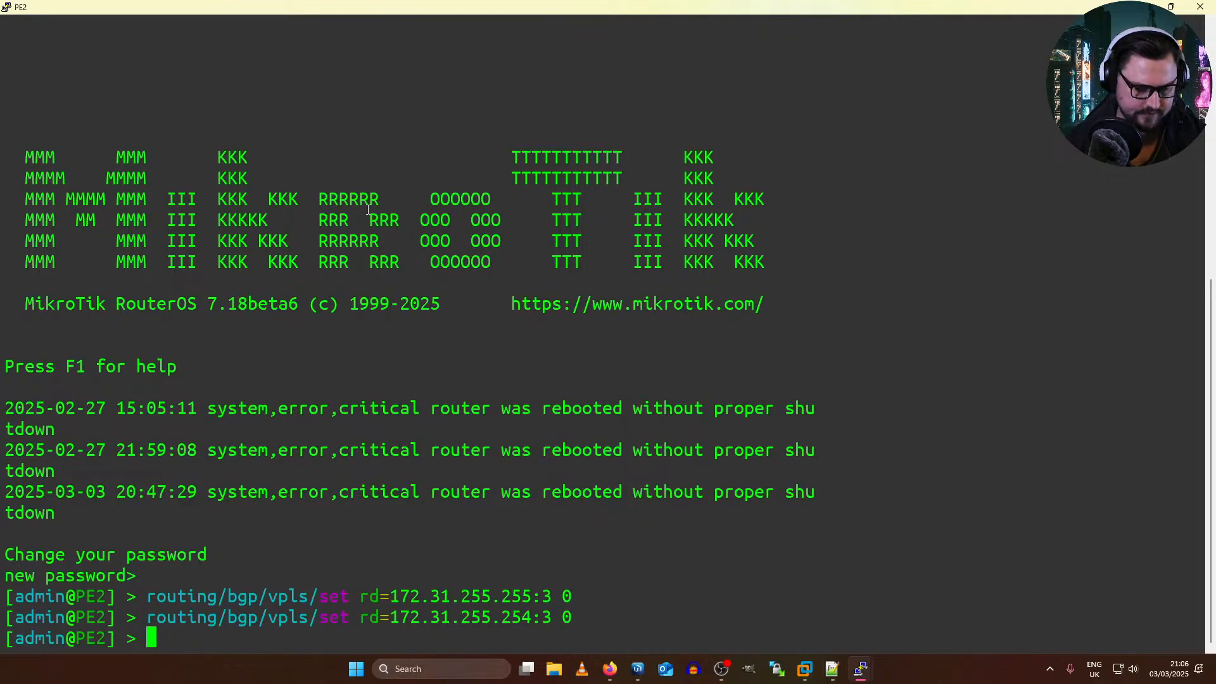
Step: Export PE2's BGP VPLS configuration and check its route distinguisher and export route target
type("routing")
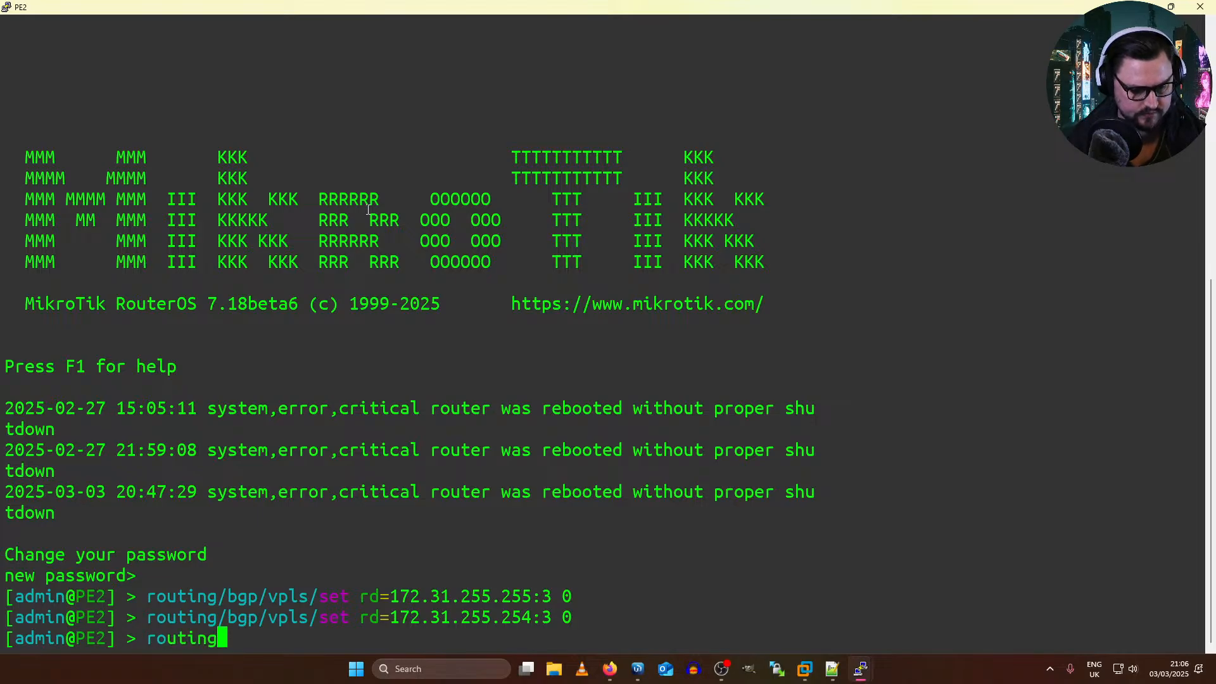
key("Tab")
key("Tab")
type("bg")
key("Tab")
key("Tab")
type("v")
key("Tab")
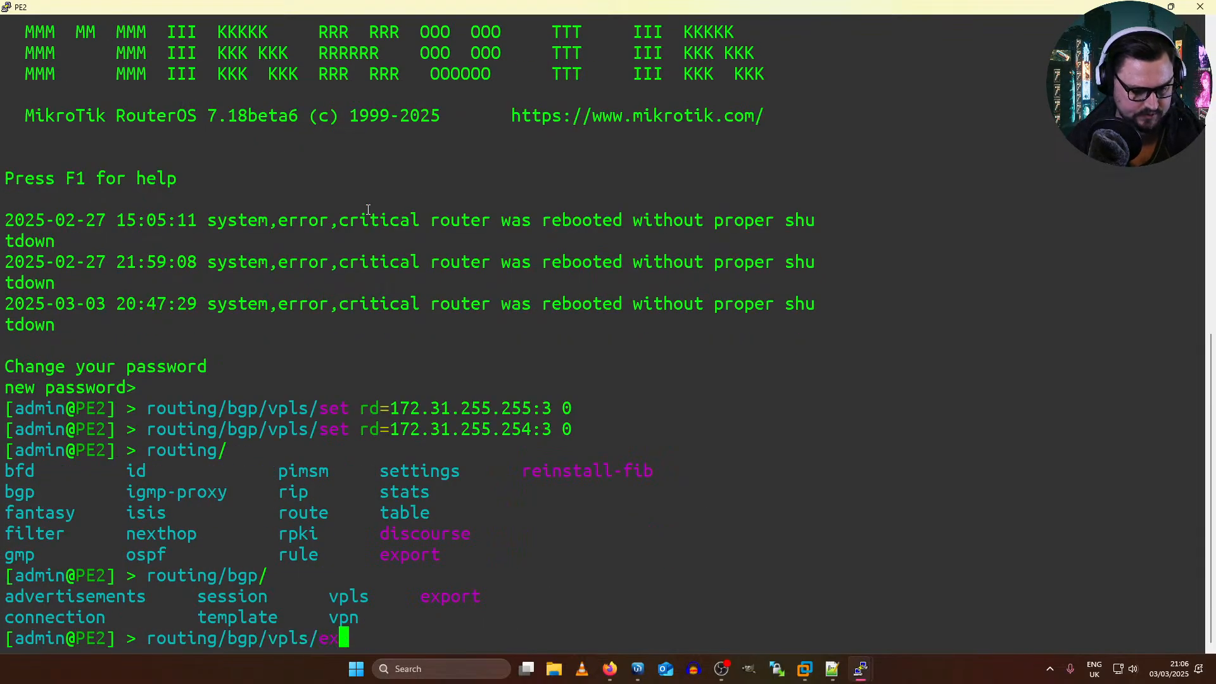
type("export")
key("Return")
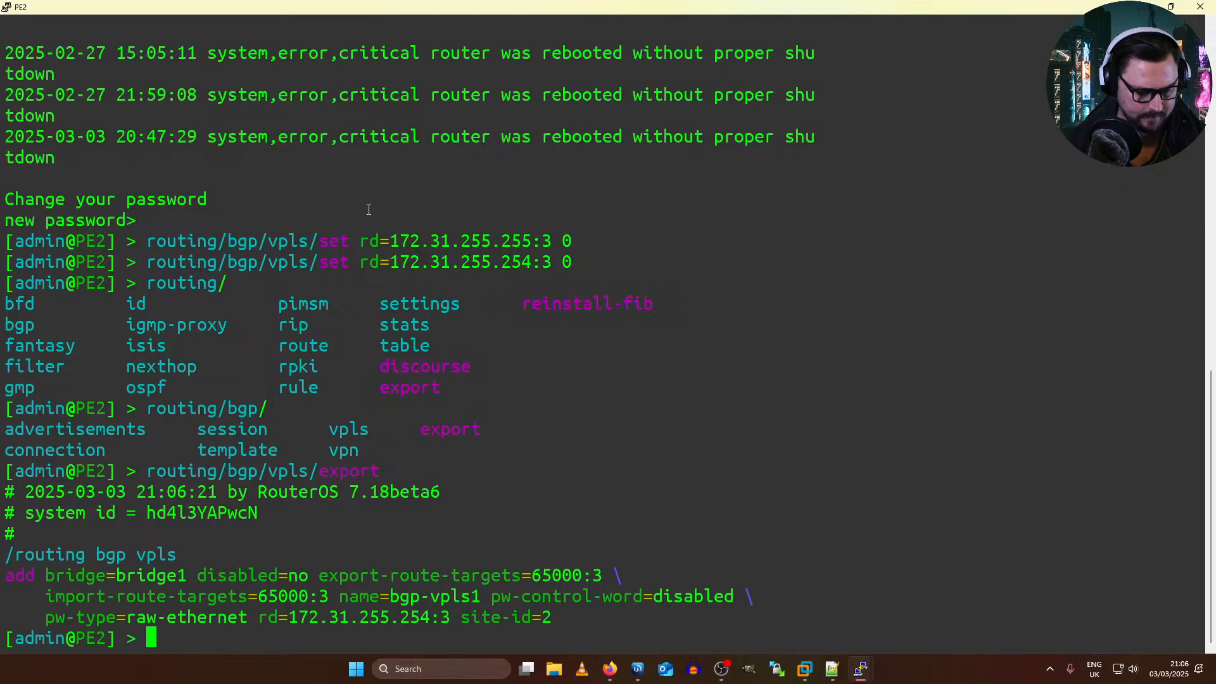
left_click_drag(320, 617, 412, 610)
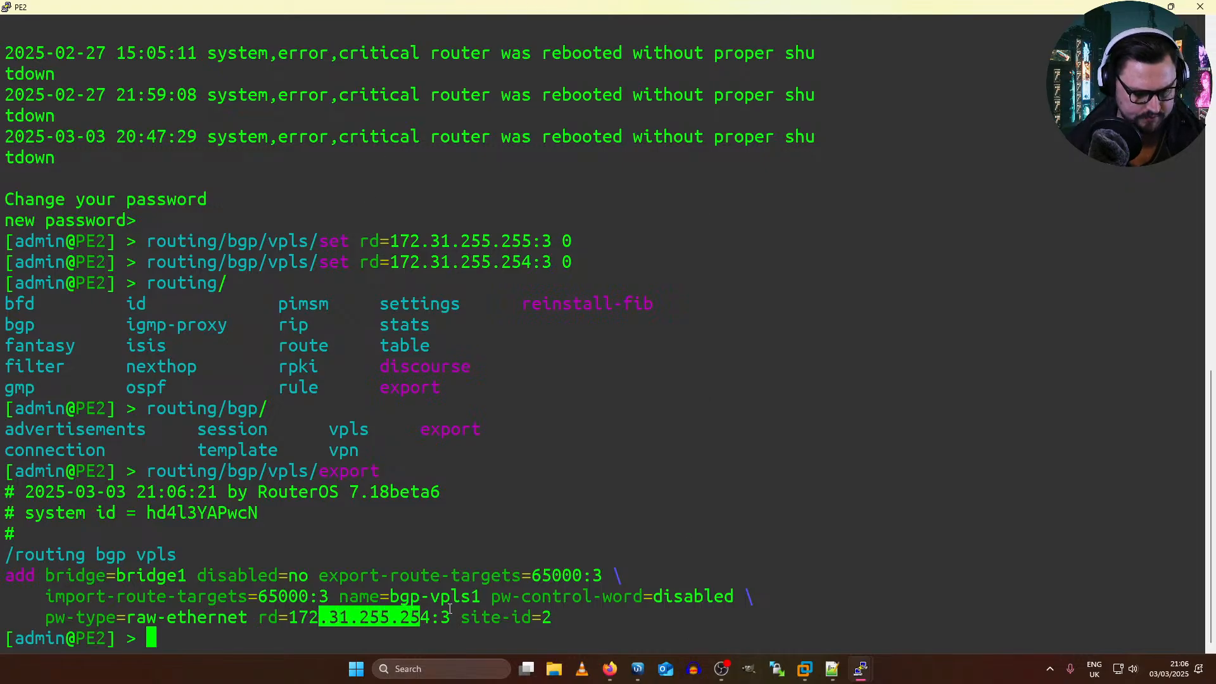
left_click_drag(347, 575, 584, 575)
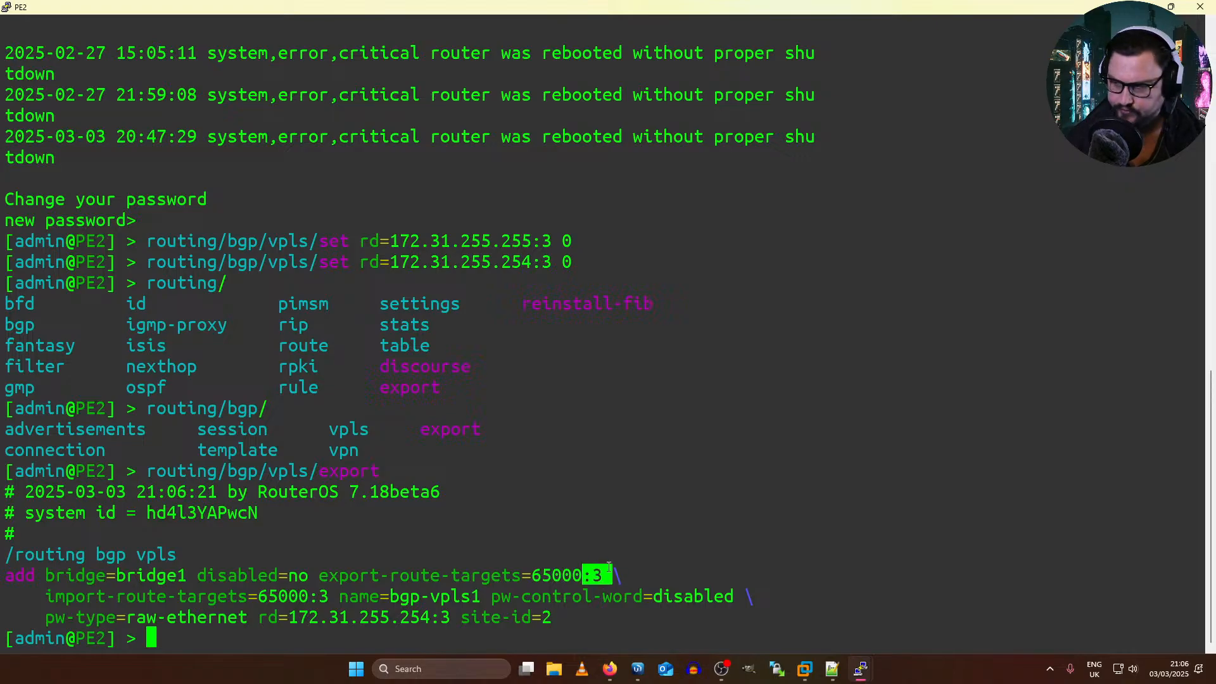
Step: Switch to P1's WinBox session and open a maximized terminal there, skipping the password change
key("alt+Tab")
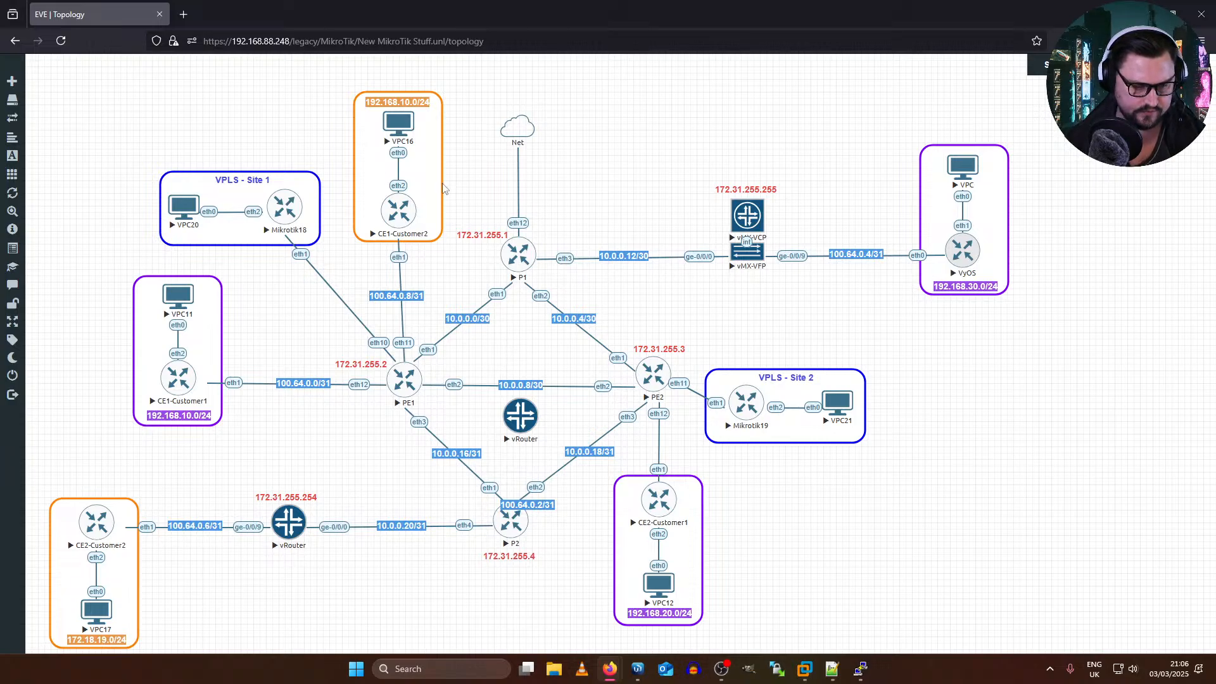
key("alt+Tab")
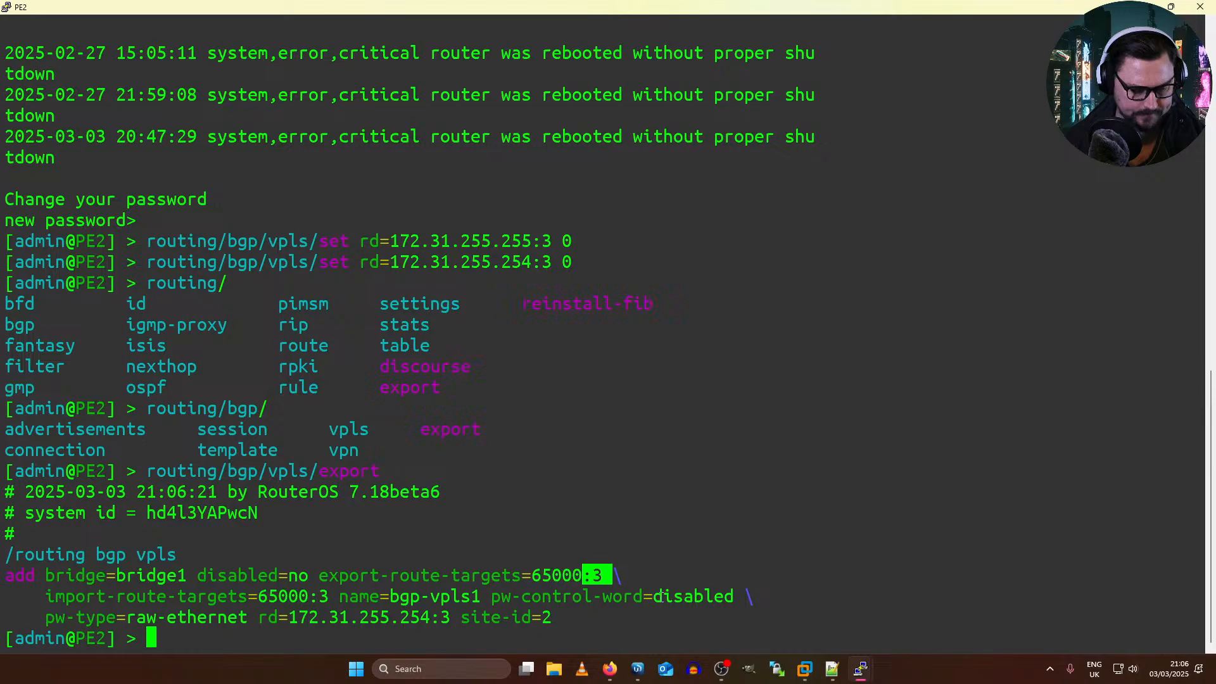
key("alt+Tab")
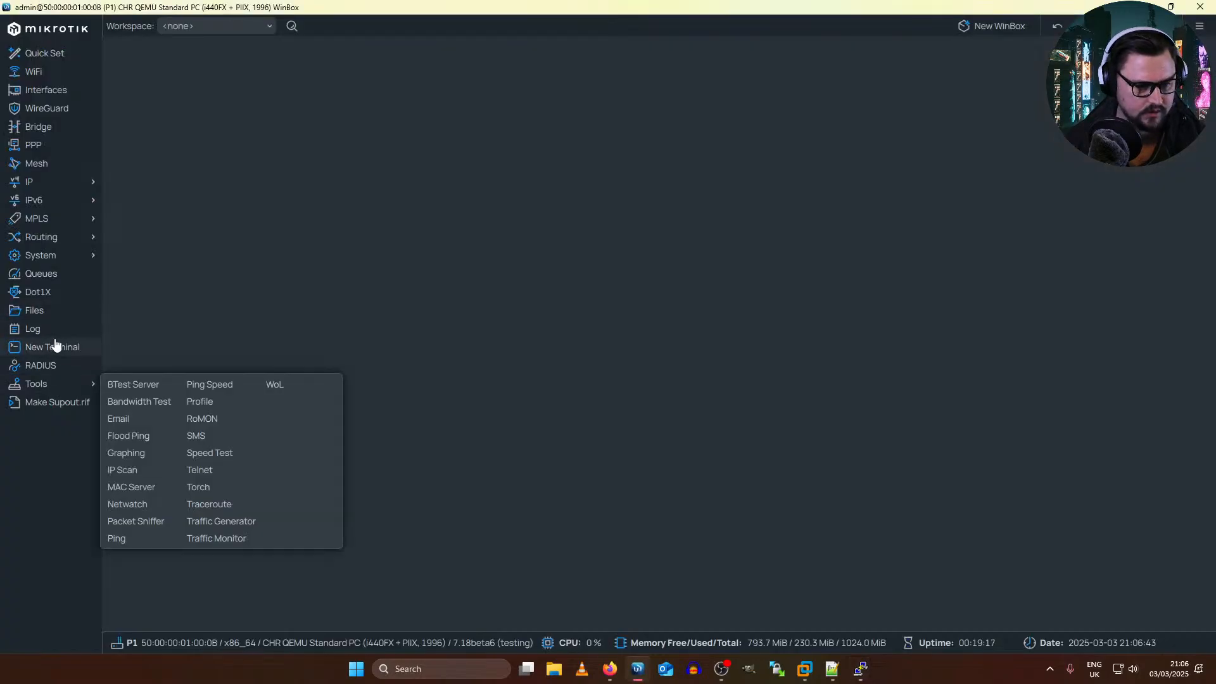
left_click(55, 344)
key("Return")
key("Return")
key("Return")
key("Return")
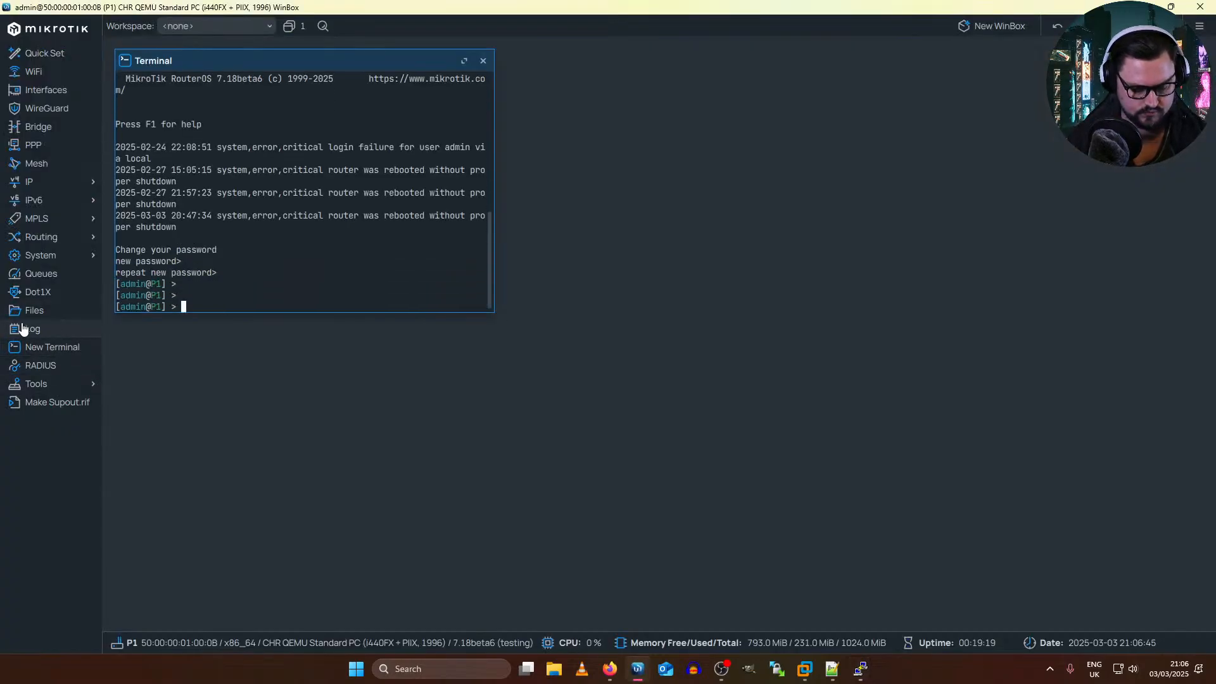
double_click(243, 60)
Step: Print P1's routing table with routing/route/print and examine the l2vpn routes, their next hops and outgoing interfaces
type("ro")
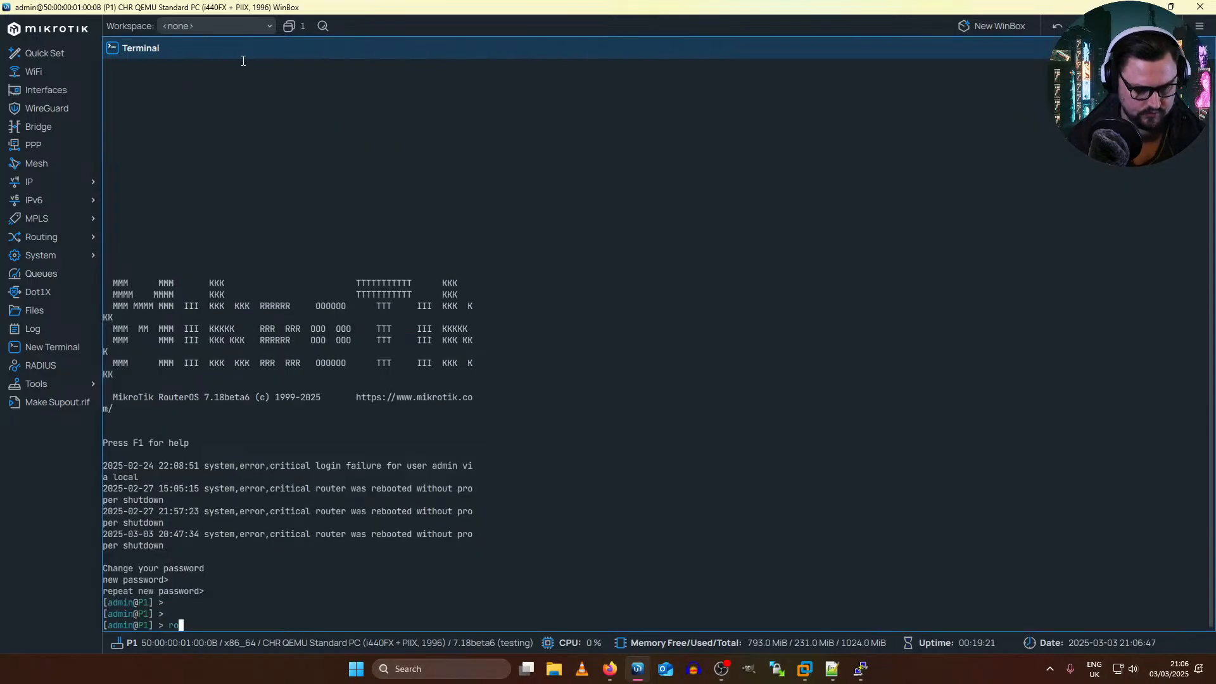
type("uting/")
key("Tab")
type("route/print")
key("Return")
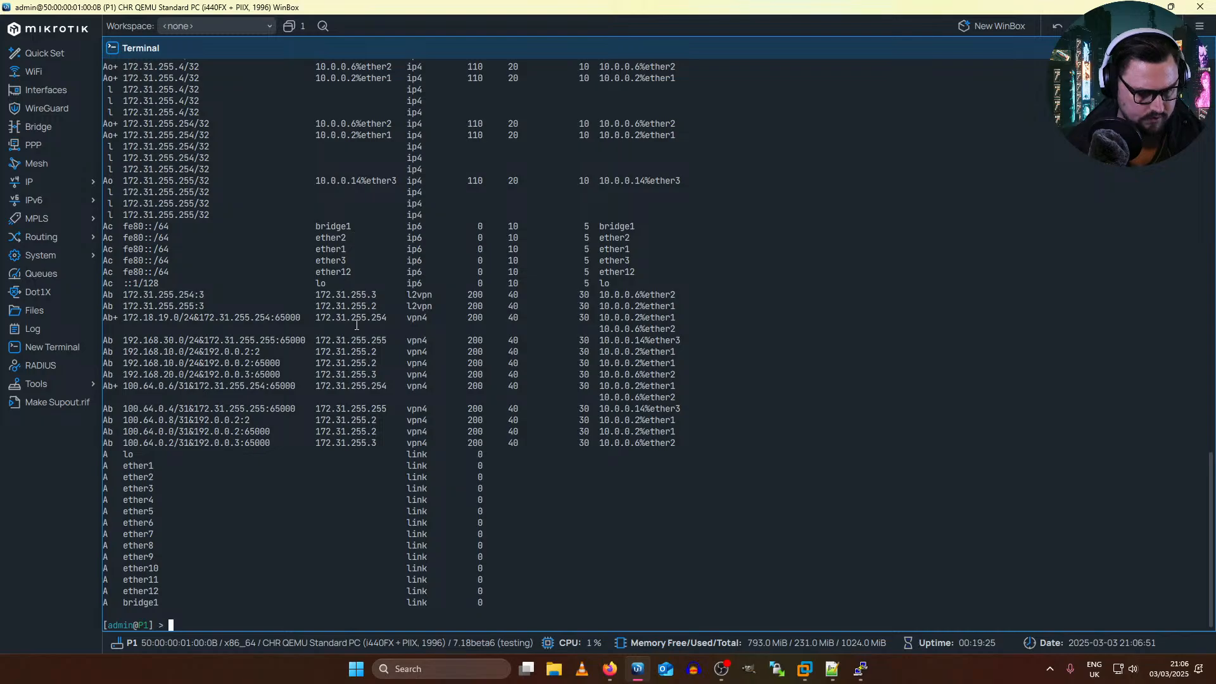
left_click_drag(166, 297, 504, 307)
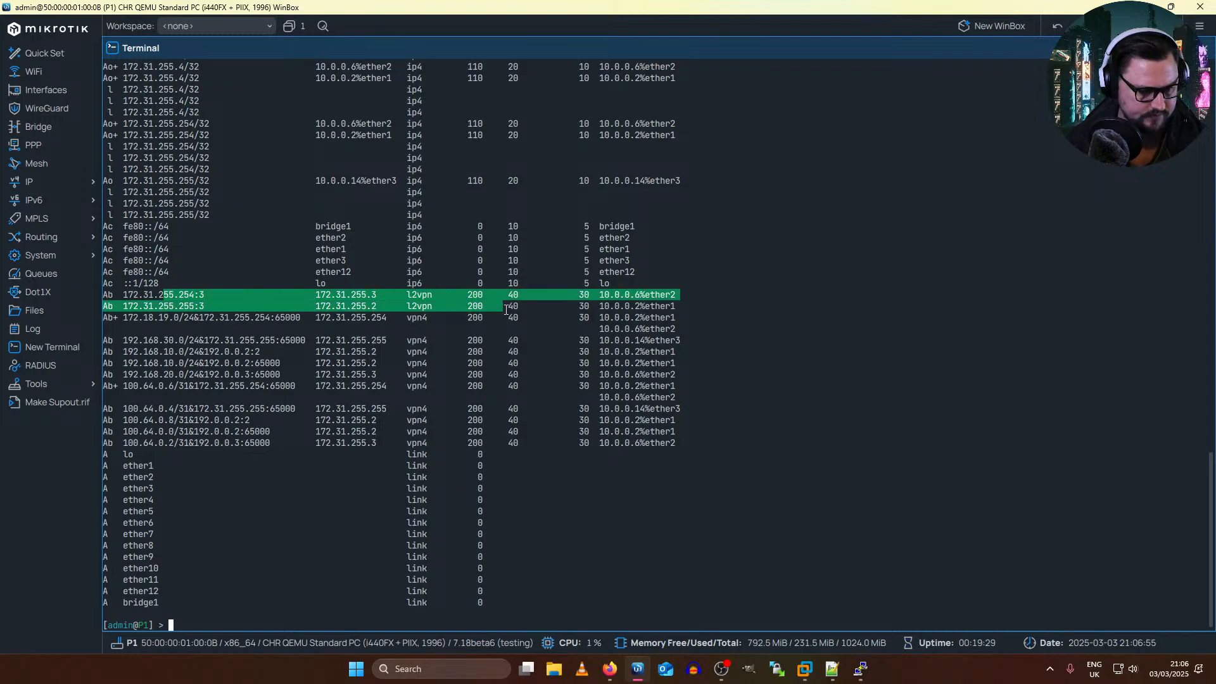
left_click_drag(682, 317, 353, 306)
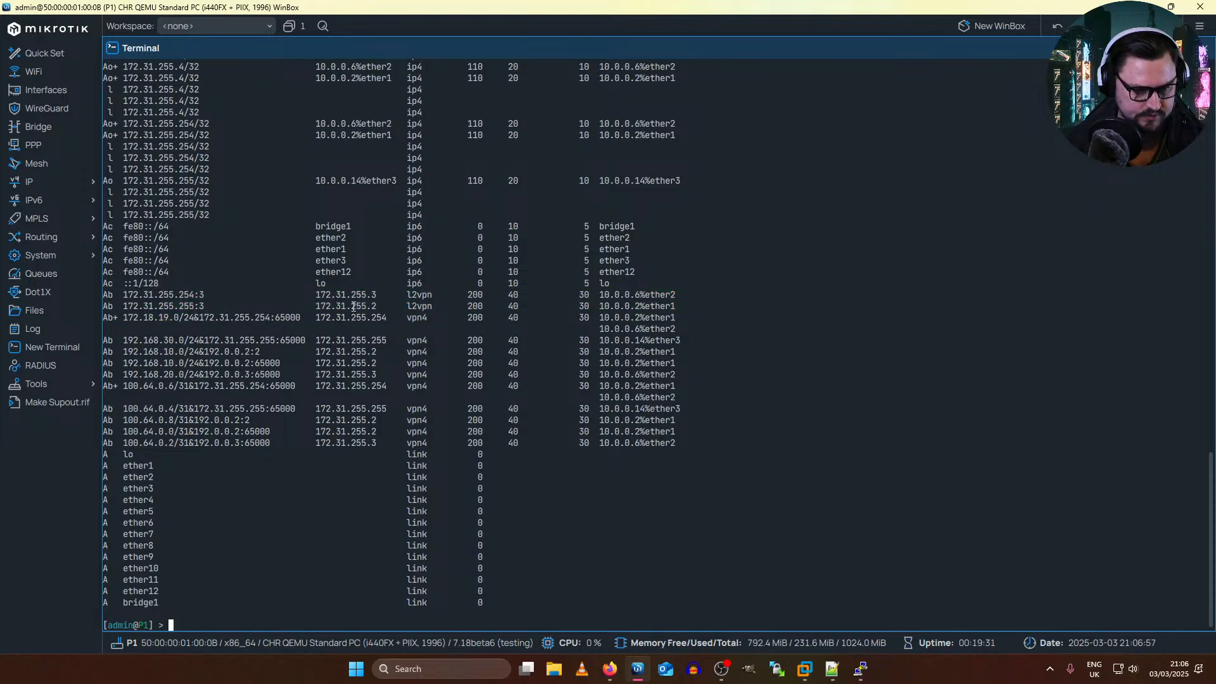
double_click(353, 307)
left_click(630, 298)
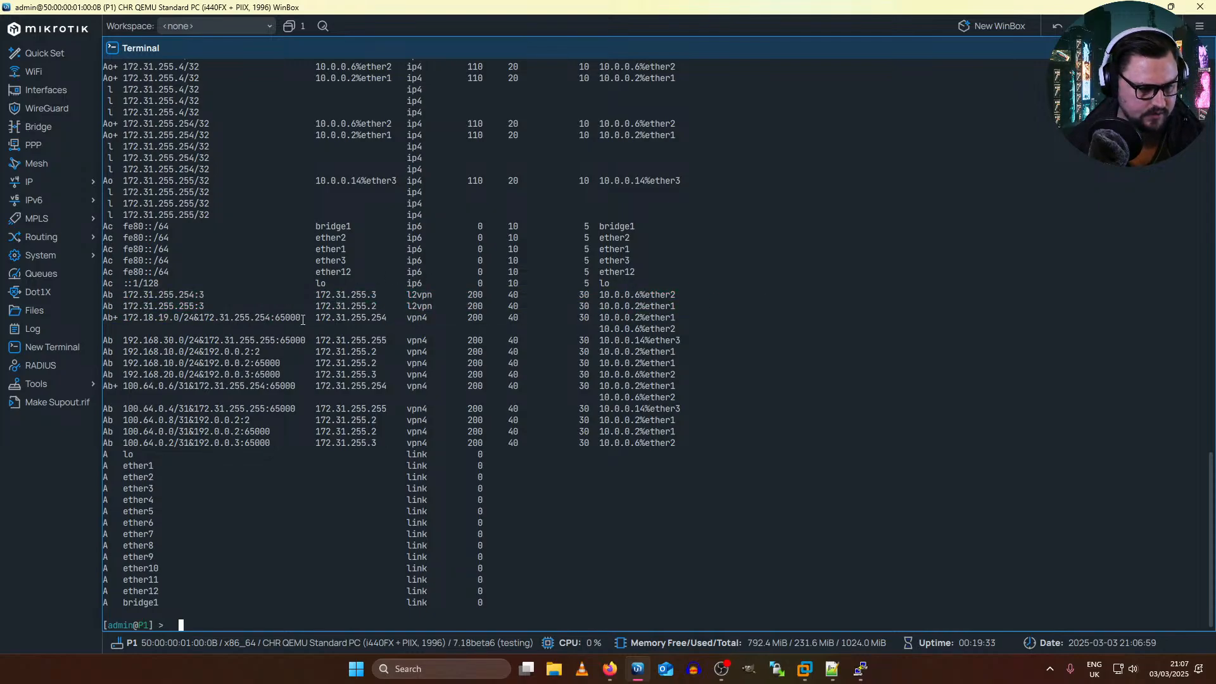
scroll(230, 264, "up", 2)
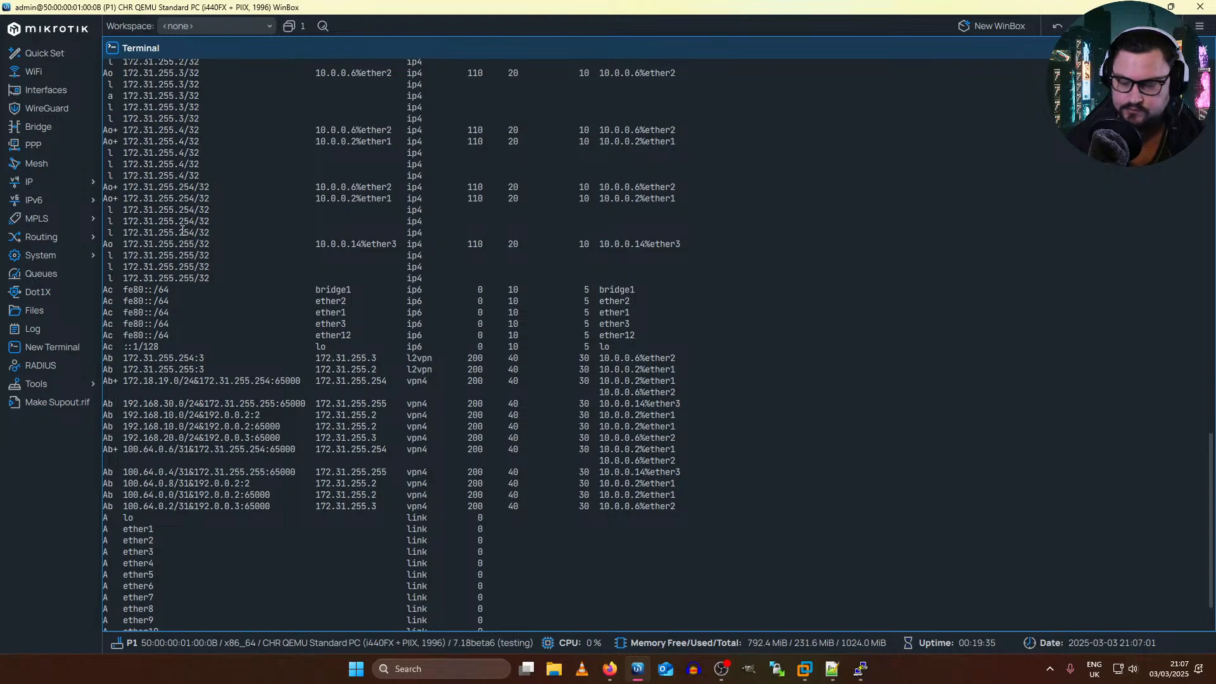
Step: Review P1's BGP sessions and its BGP VPN entries
left_click(46, 236)
left_click(117, 253)
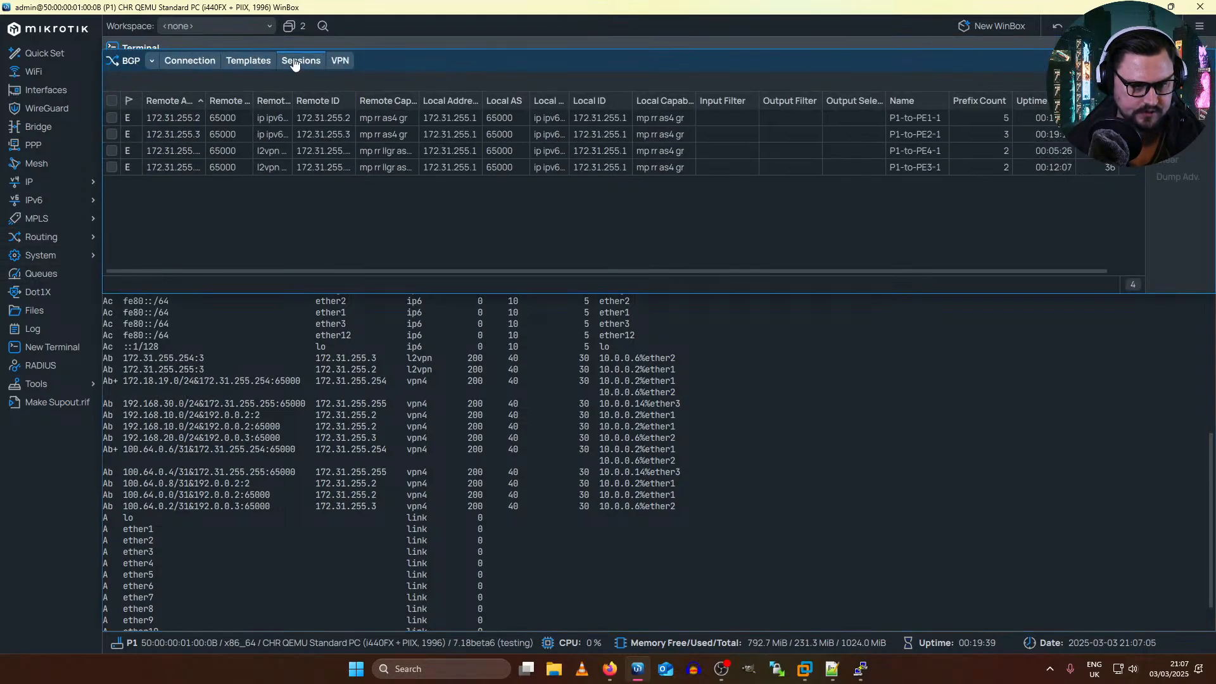
left_click(344, 64)
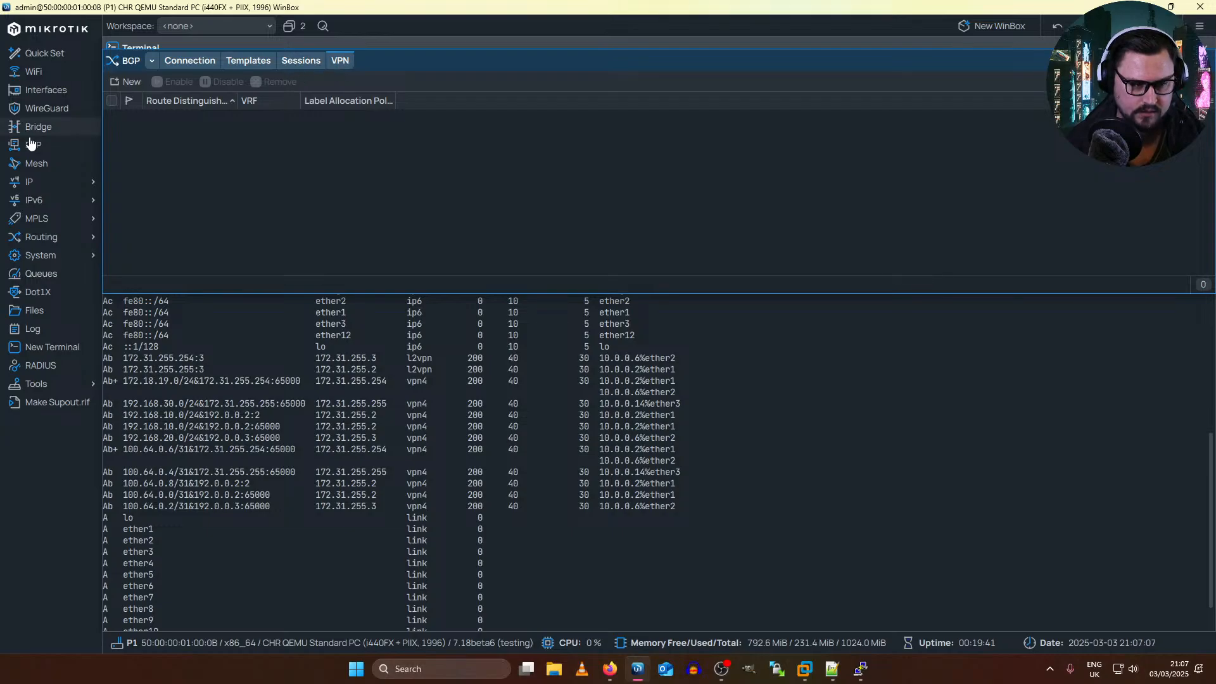
Step: Start a new BGP VPLS instance on P1 with route distinguisher 172.31.255.1:65000
left_click(76, 218)
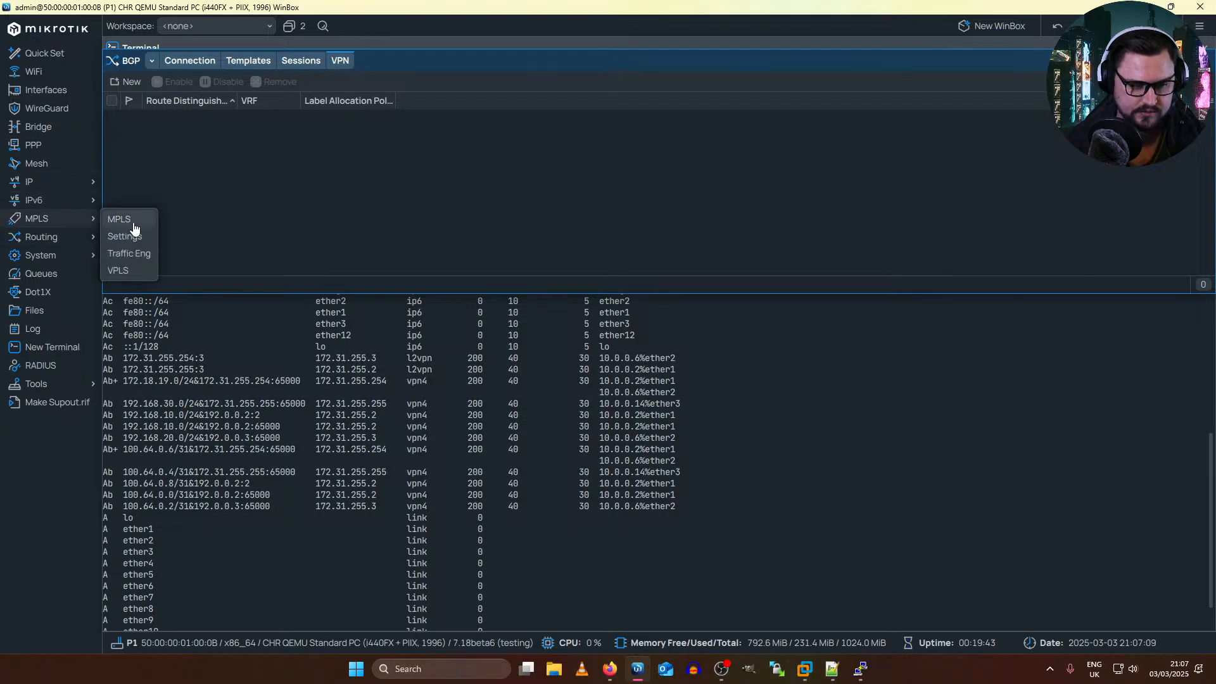
left_click(124, 219)
left_click(233, 61)
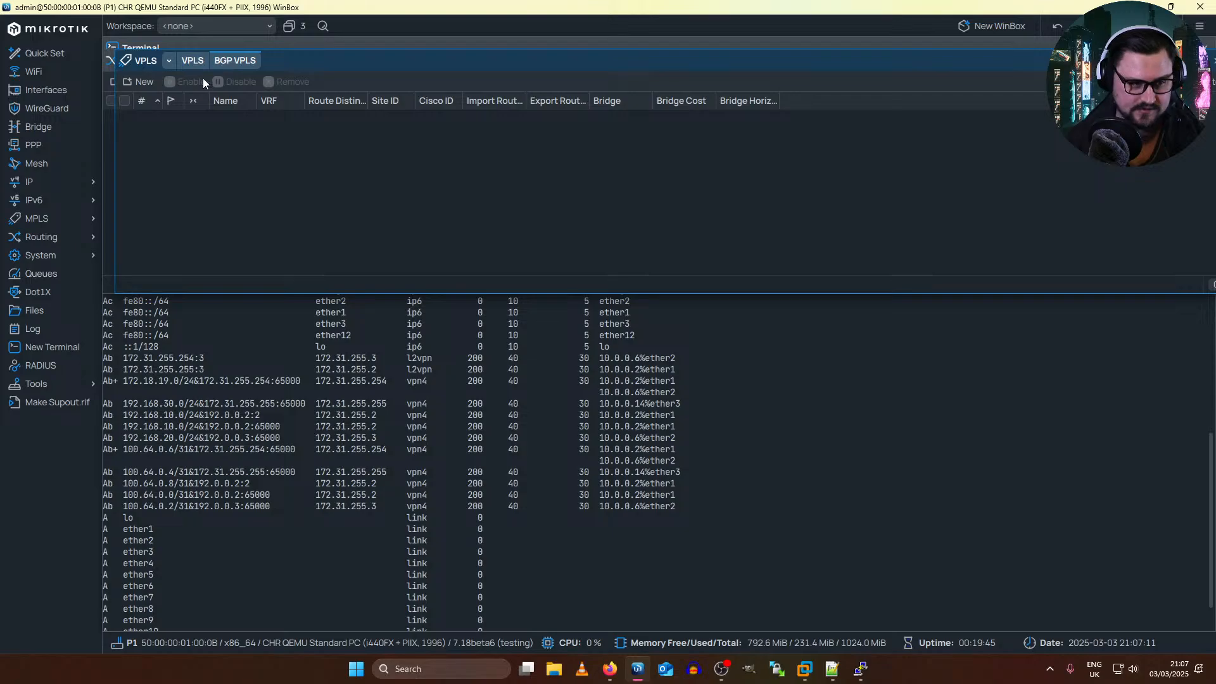
left_click(143, 83)
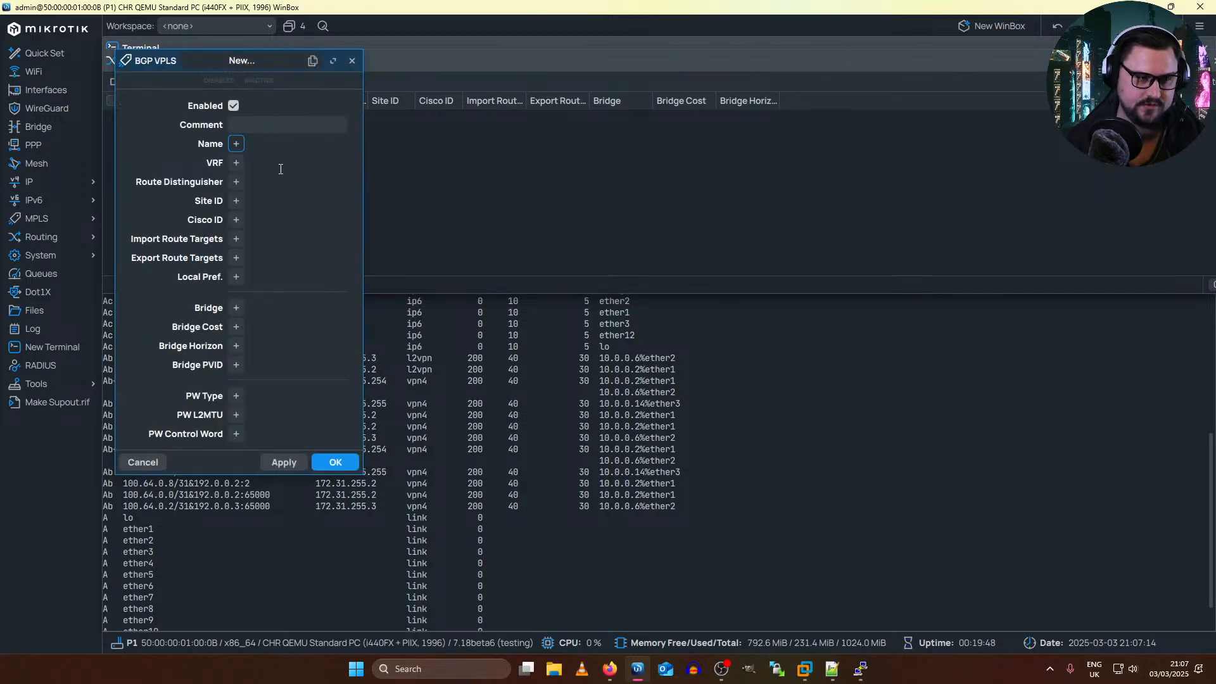
left_click(236, 181)
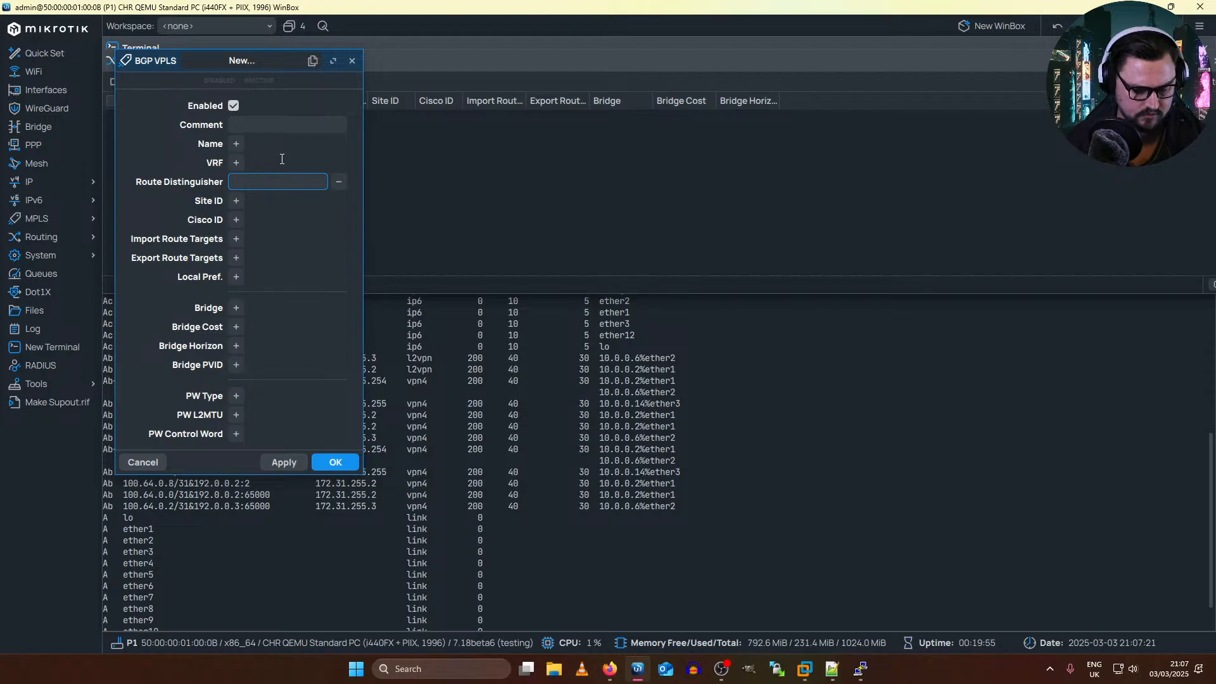
type("17")
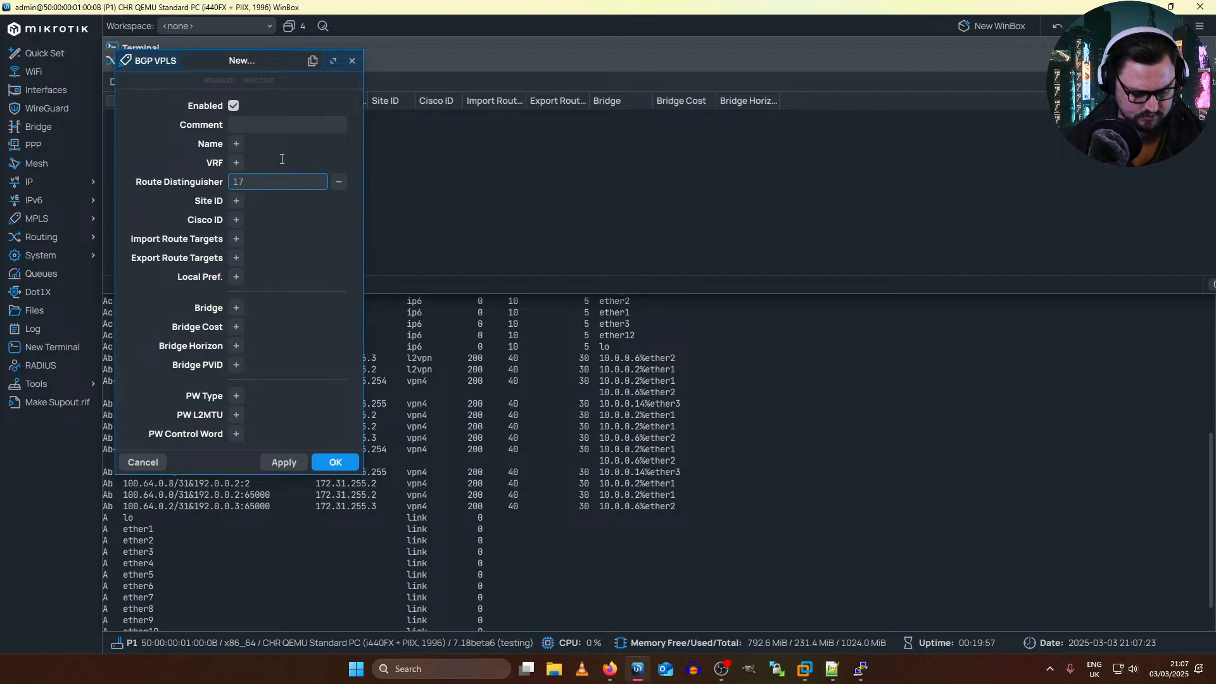
type("2.31")
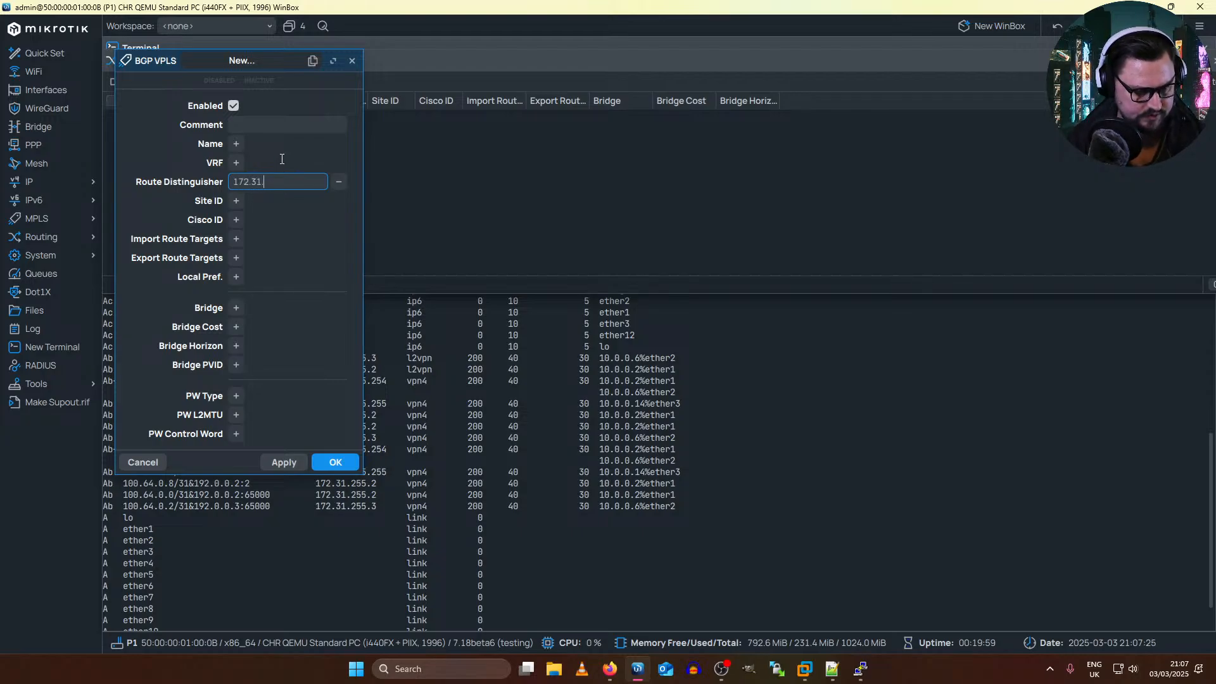
type(".255.1")
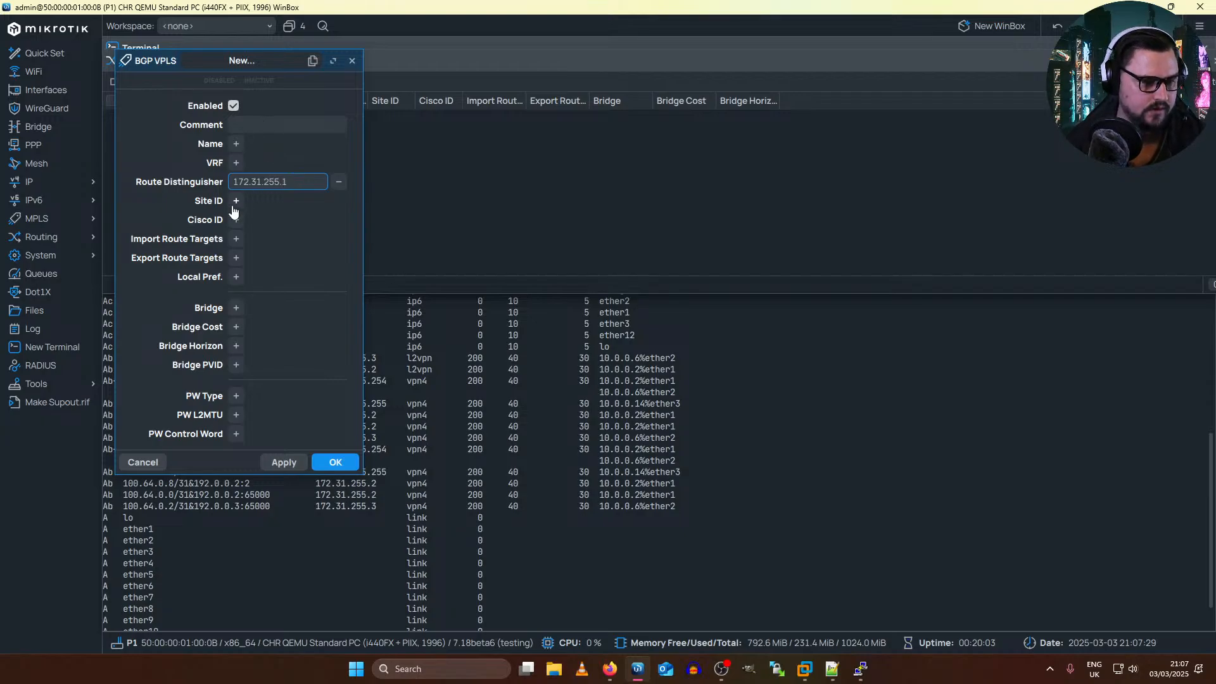
type(":")
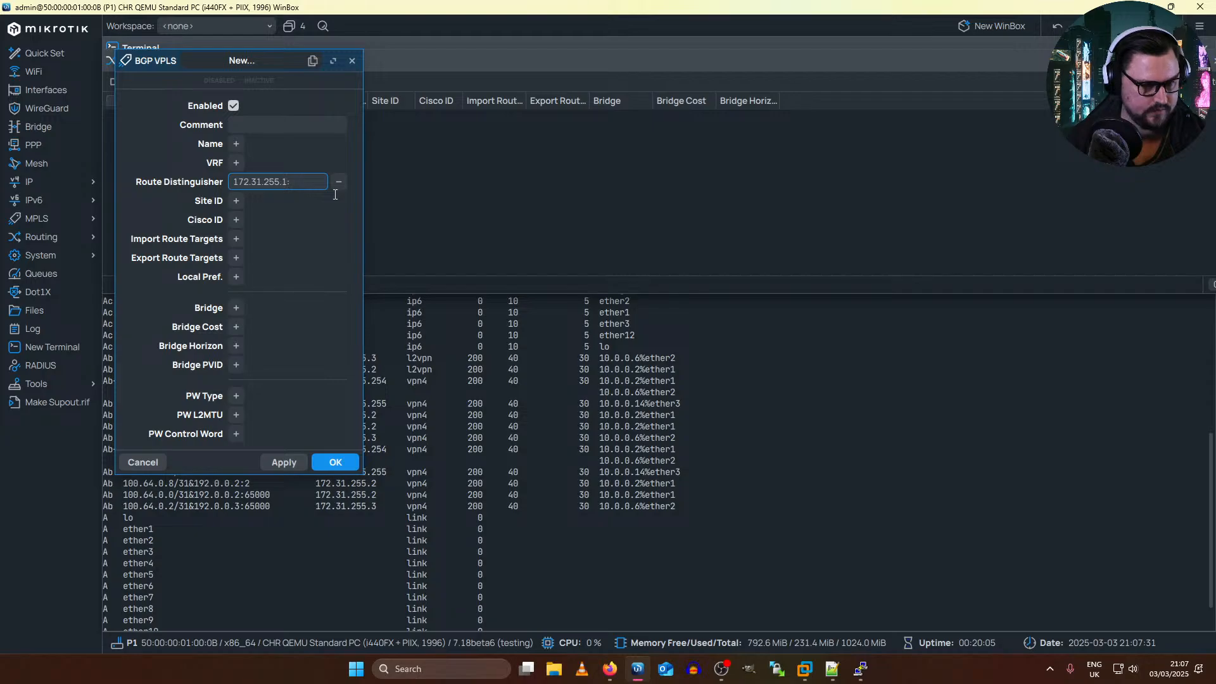
type("65000")
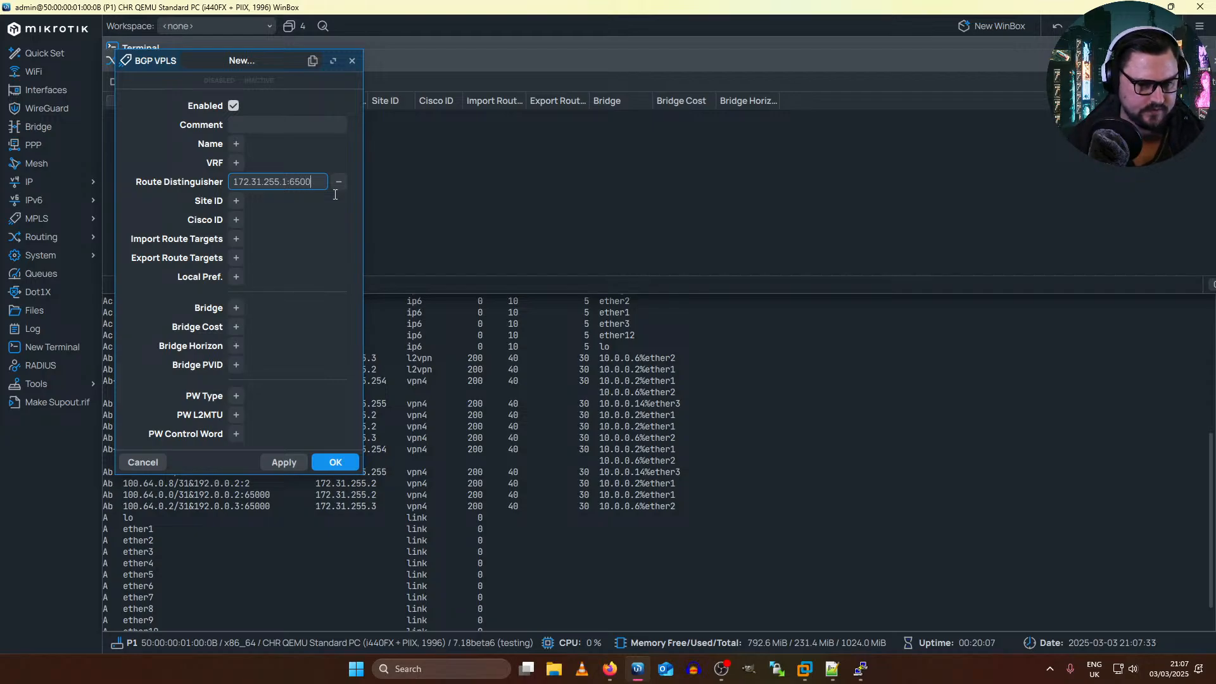
Step: Give the new BGP VPLS instance site ID 100 and set both its import and export route targets to 65000:3
left_click(236, 203)
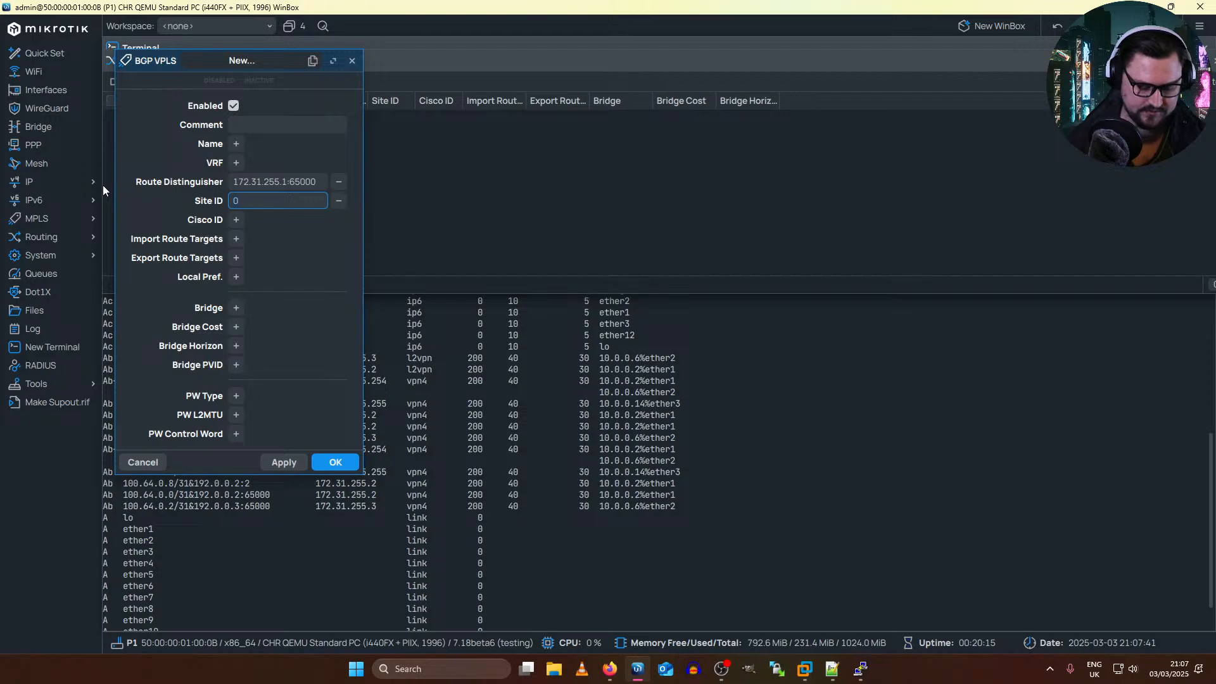
type("100")
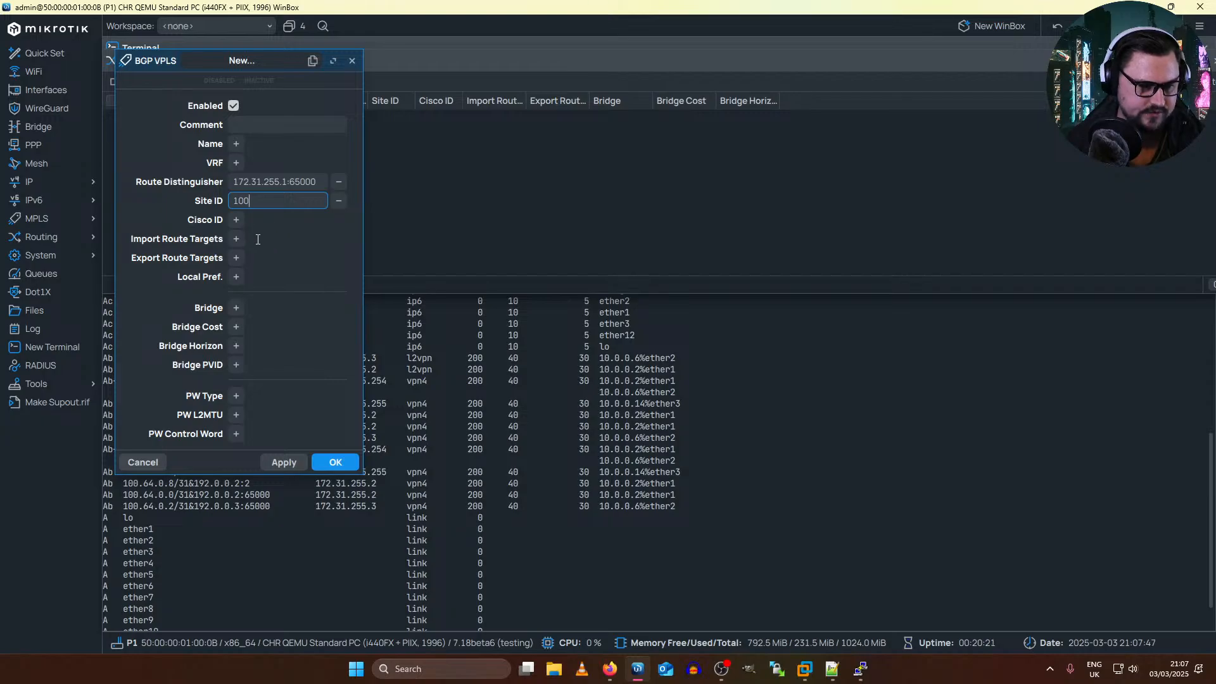
left_click(236, 238)
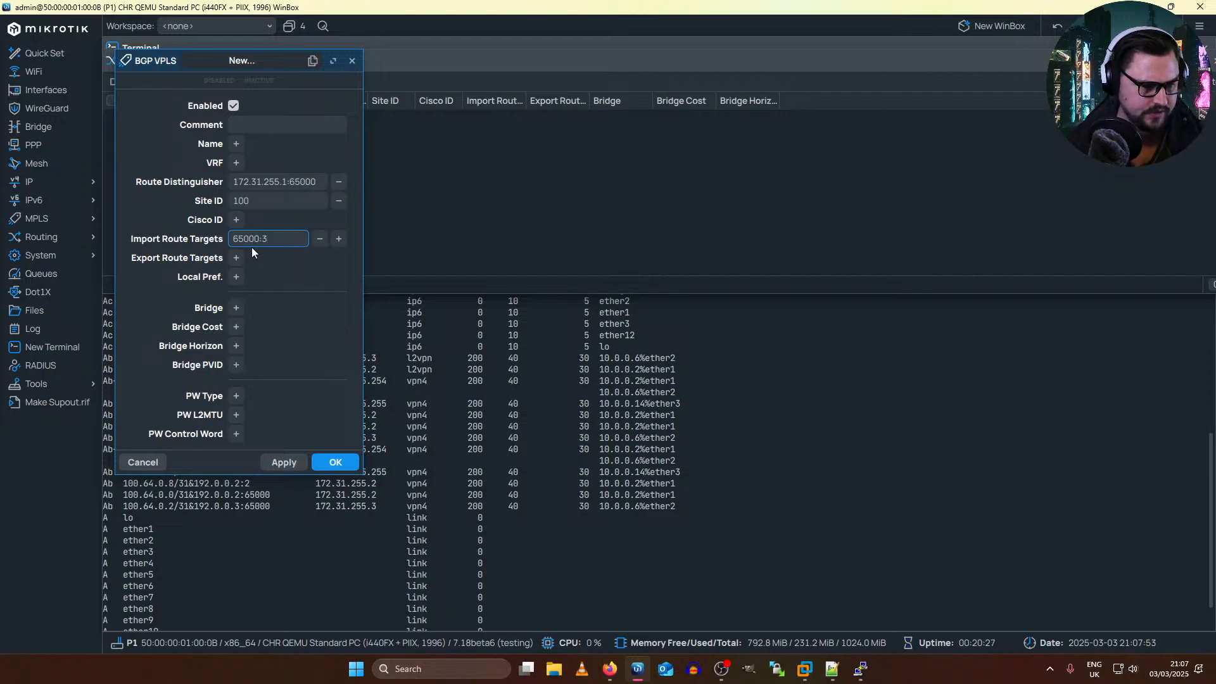
left_click(237, 257)
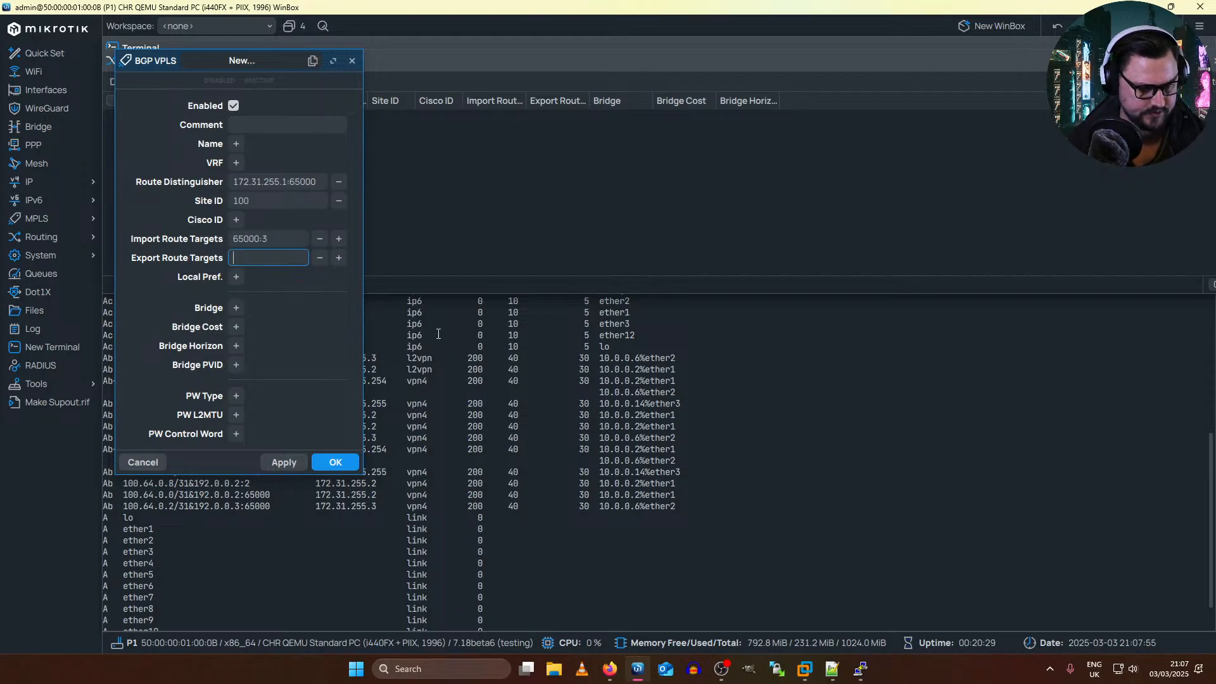
type("6500")
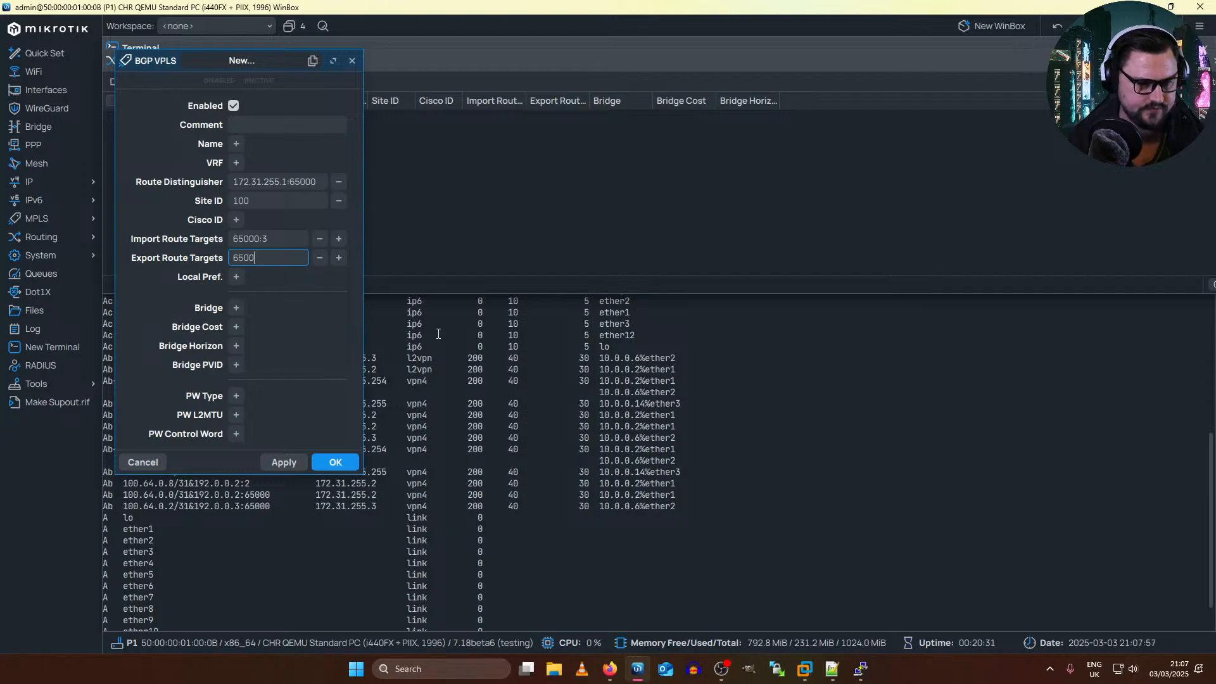
type("0:3")
key("Tab")
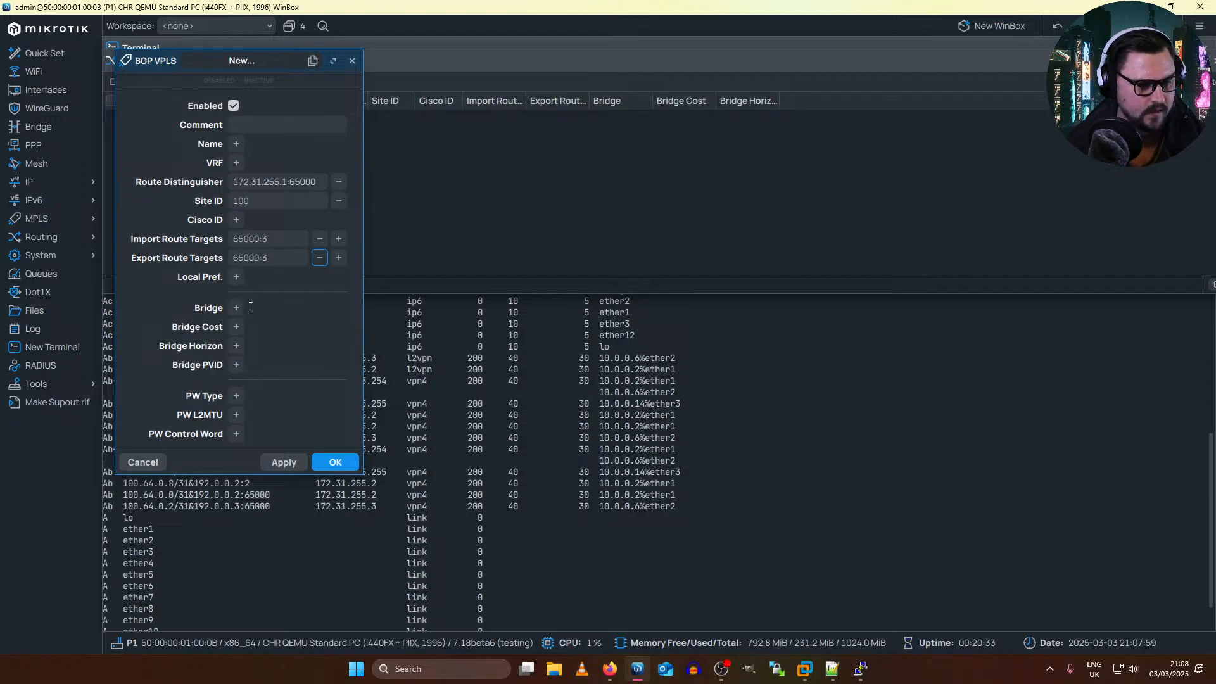
Step: Assign bridge1 to the new BGP VPLS instance, apply the settings and close its dialog
left_click(241, 313)
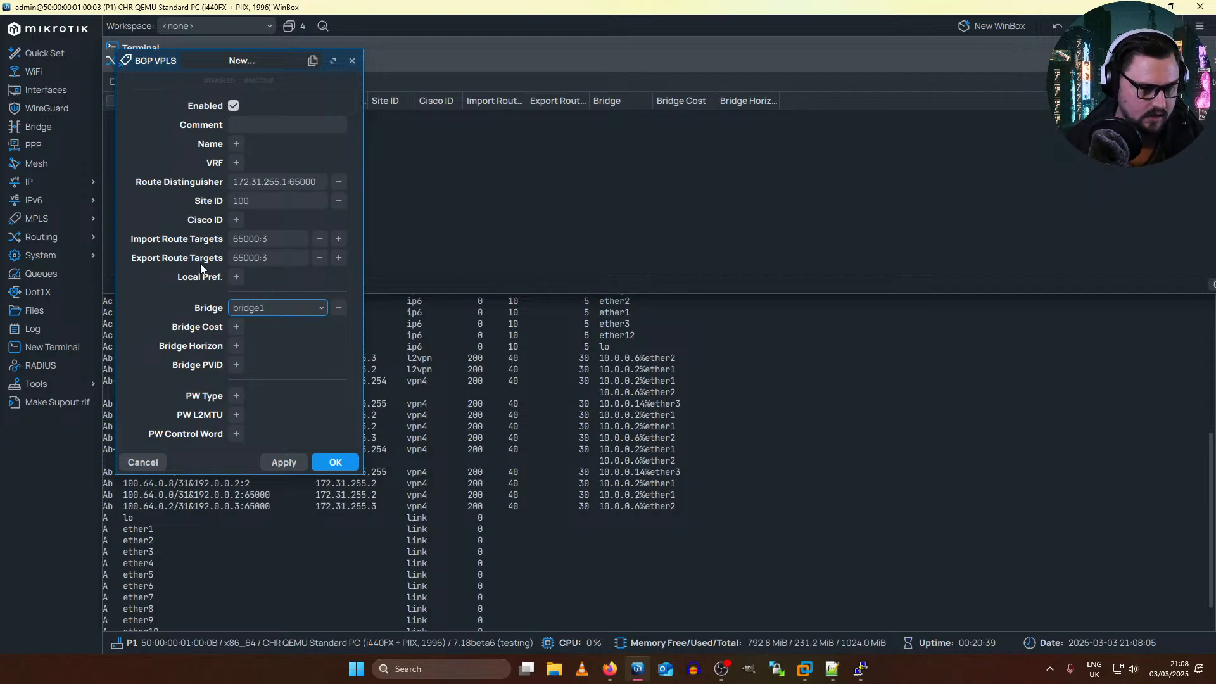
left_click(283, 462)
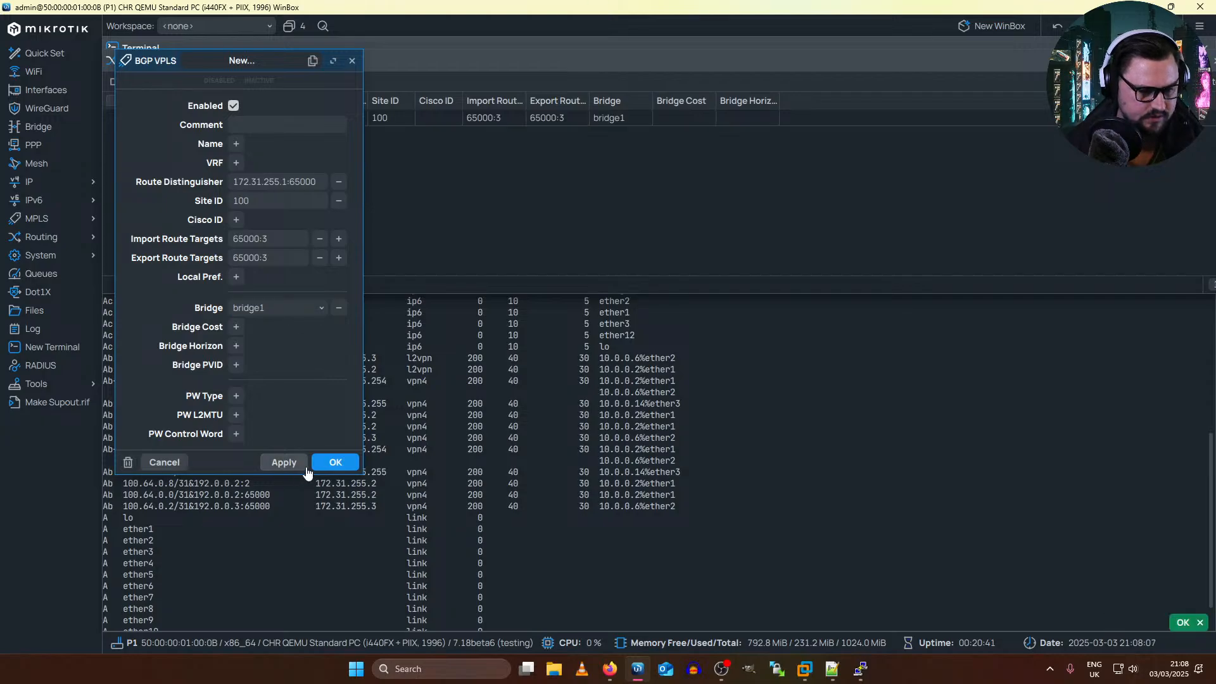
left_click(352, 60)
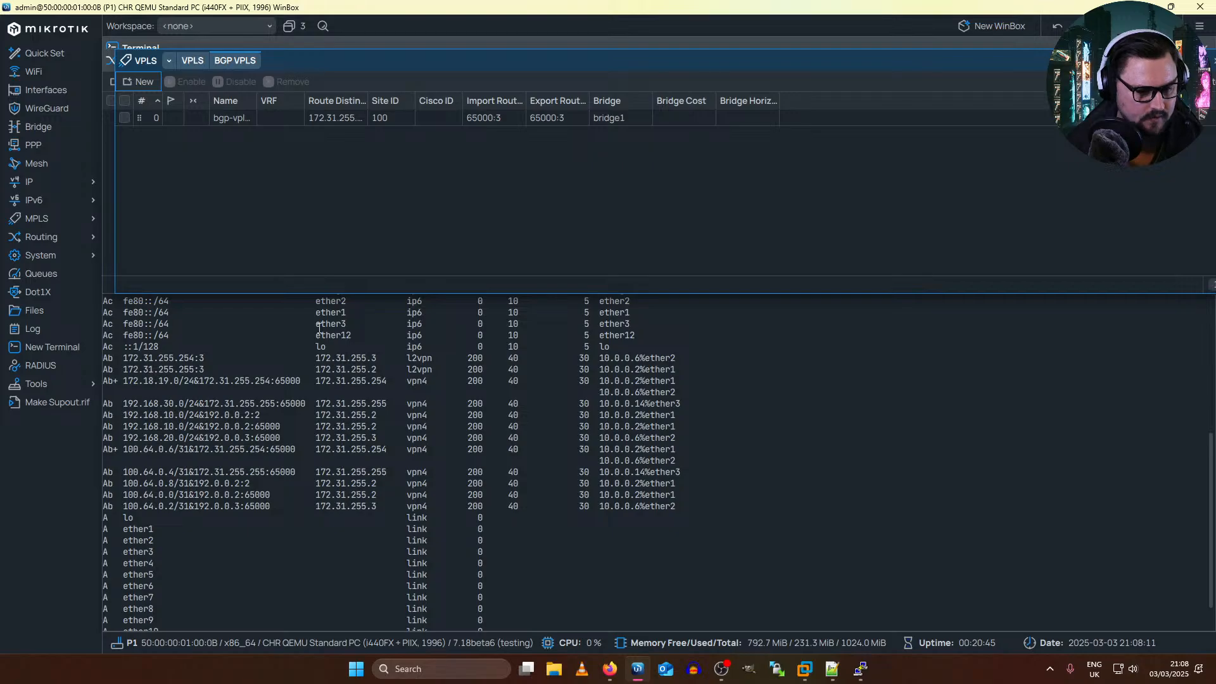
Step: Print P1's routing table again and check the l2vpn entry for 172.31.255.1:65000
left_click(333, 405)
key("Up")
key("Return")
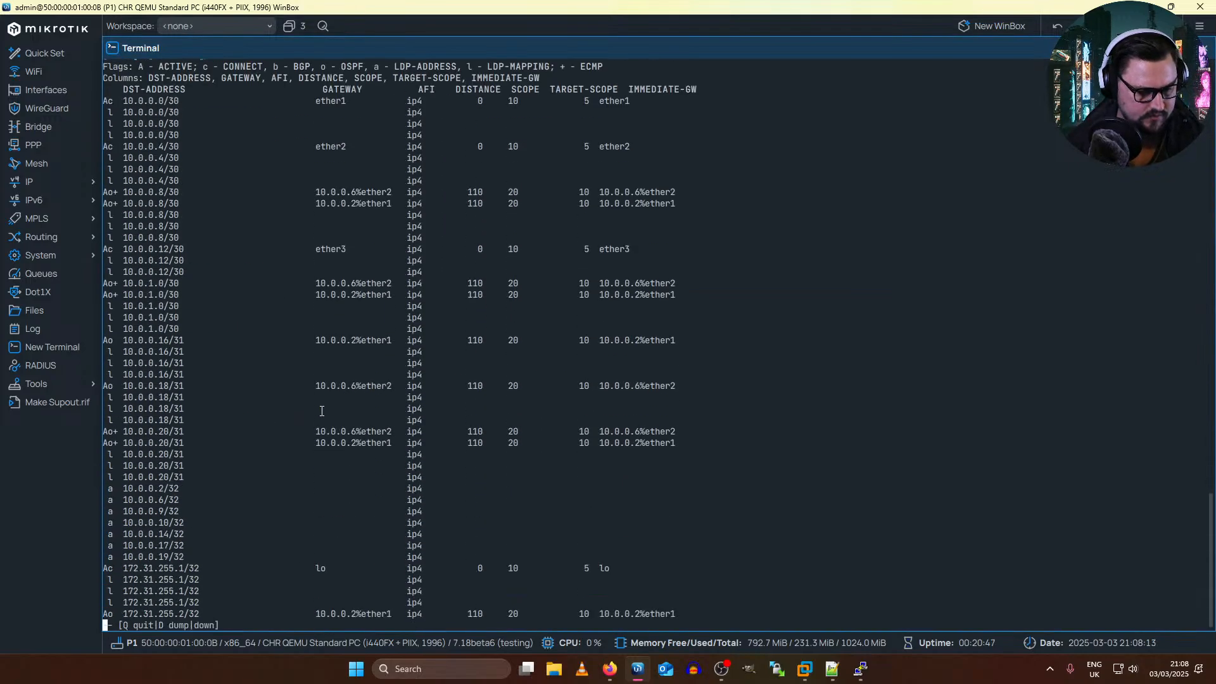
key("Down")
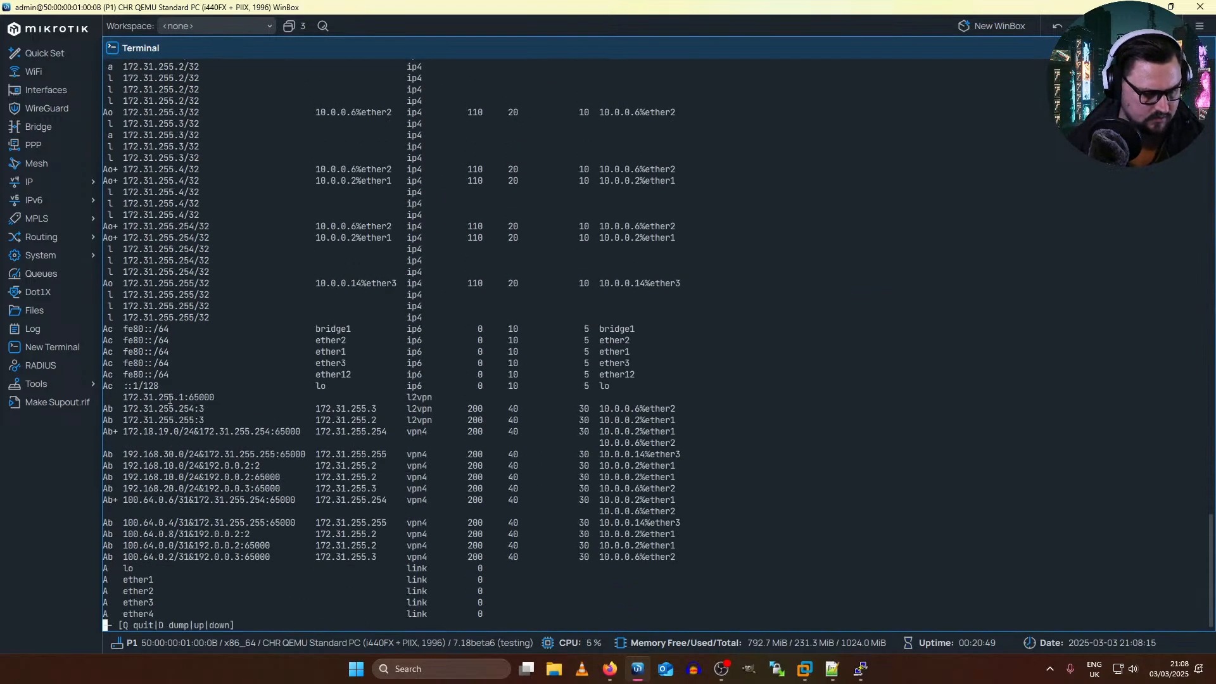
left_click_drag(114, 399, 456, 397)
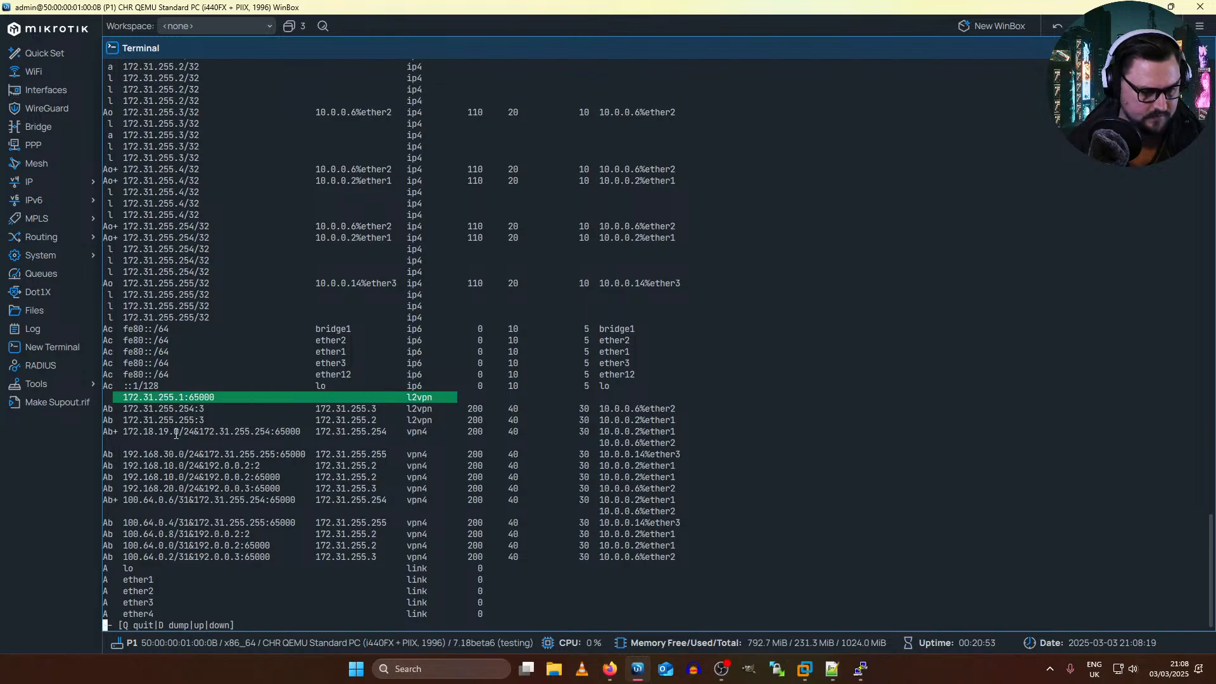
left_click(170, 412)
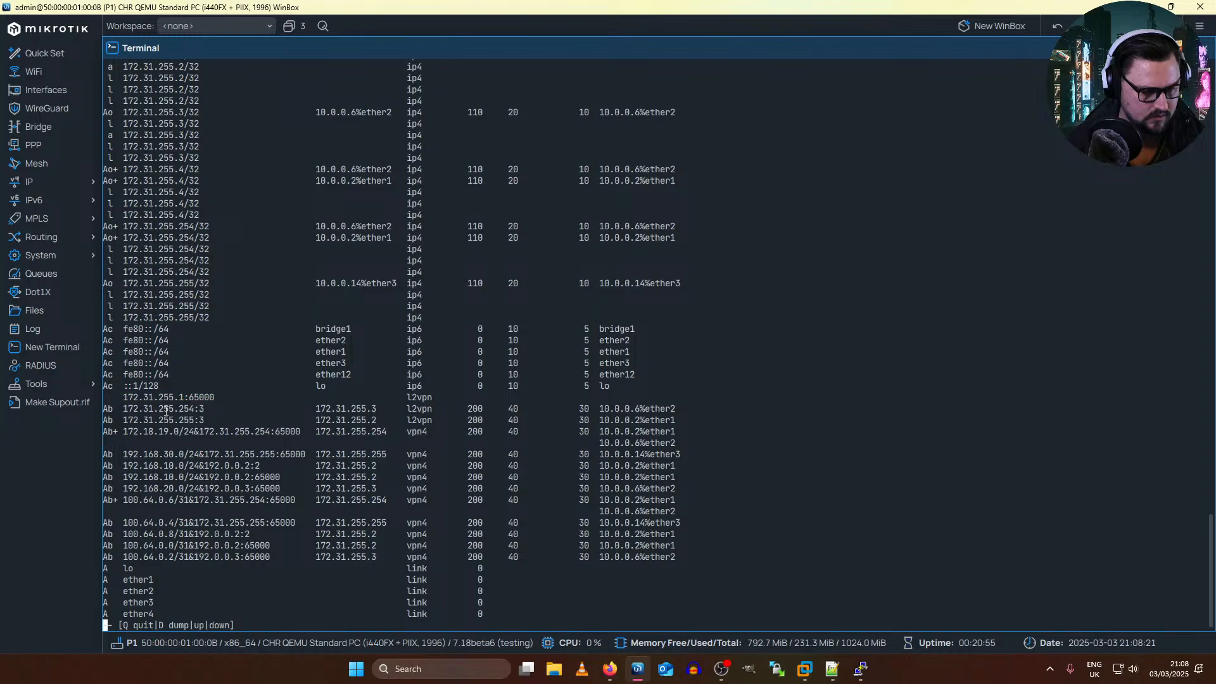
Step: Switch to the PE2 terminal and set the route distinguisher of BGP VPLS instance 0 to 172.31.255.254:65000
key("alt+Tab")
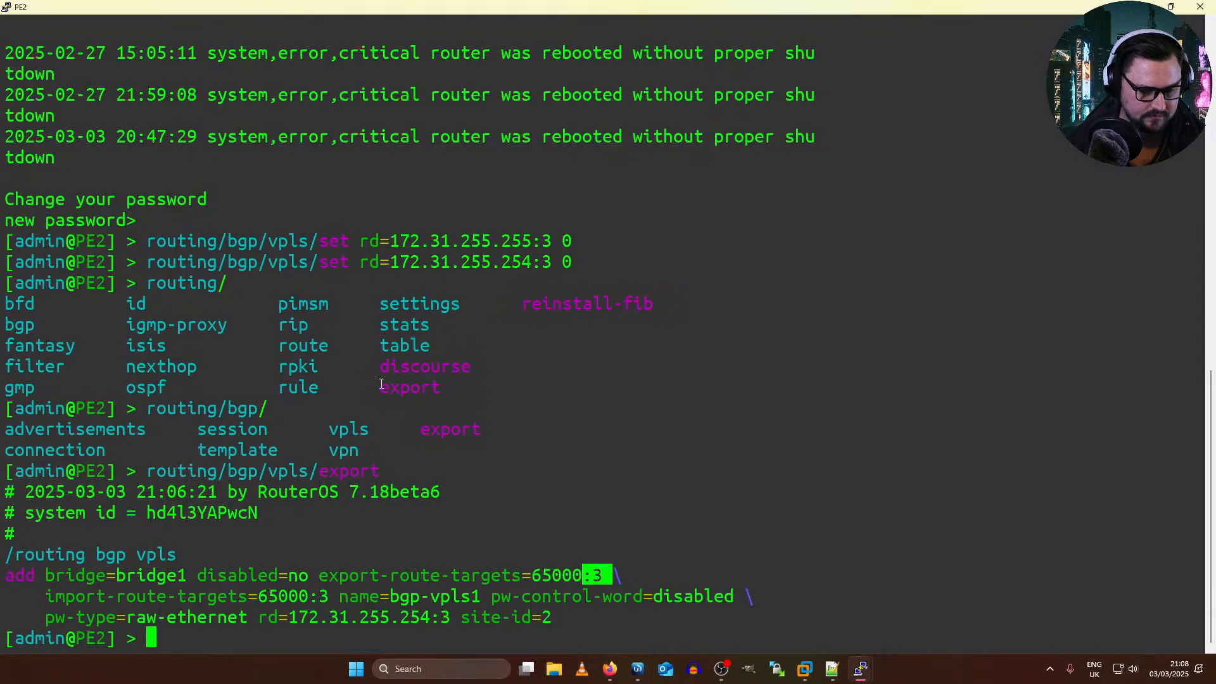
mouse_move(269, 618)
left_mouse_down()
mouse_move(446, 596)
mouse_move(436, 617)
mouse_move(270, 617)
left_mouse_up()
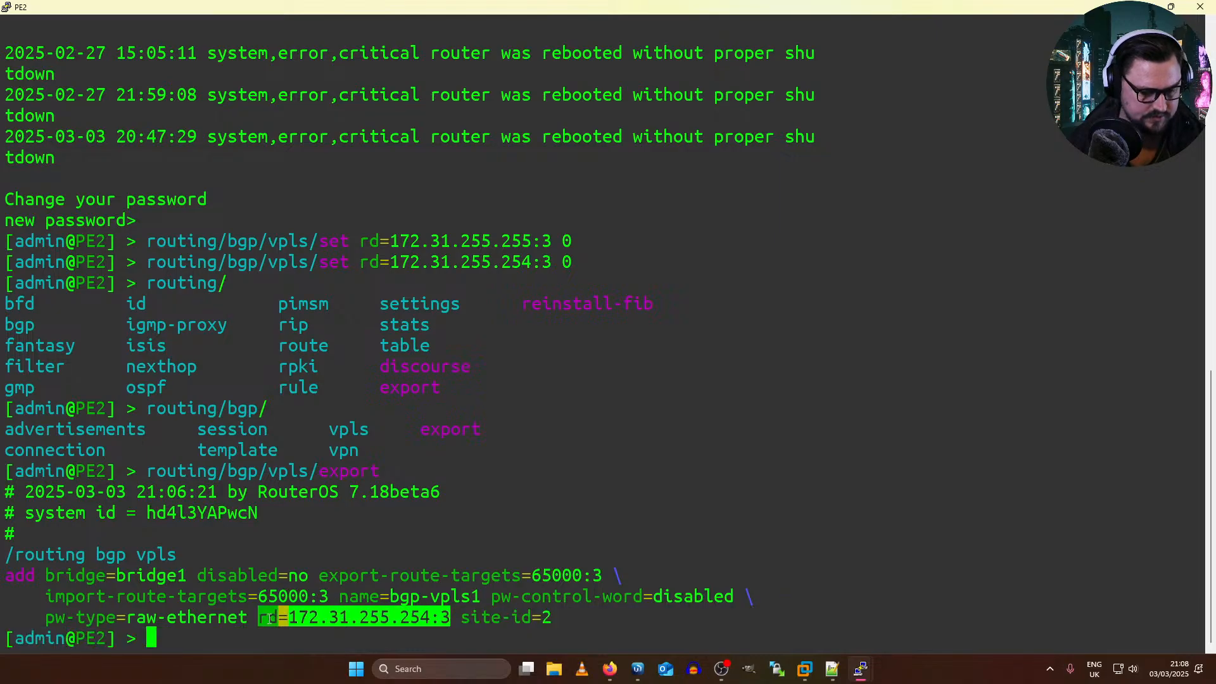
left_click(372, 627)
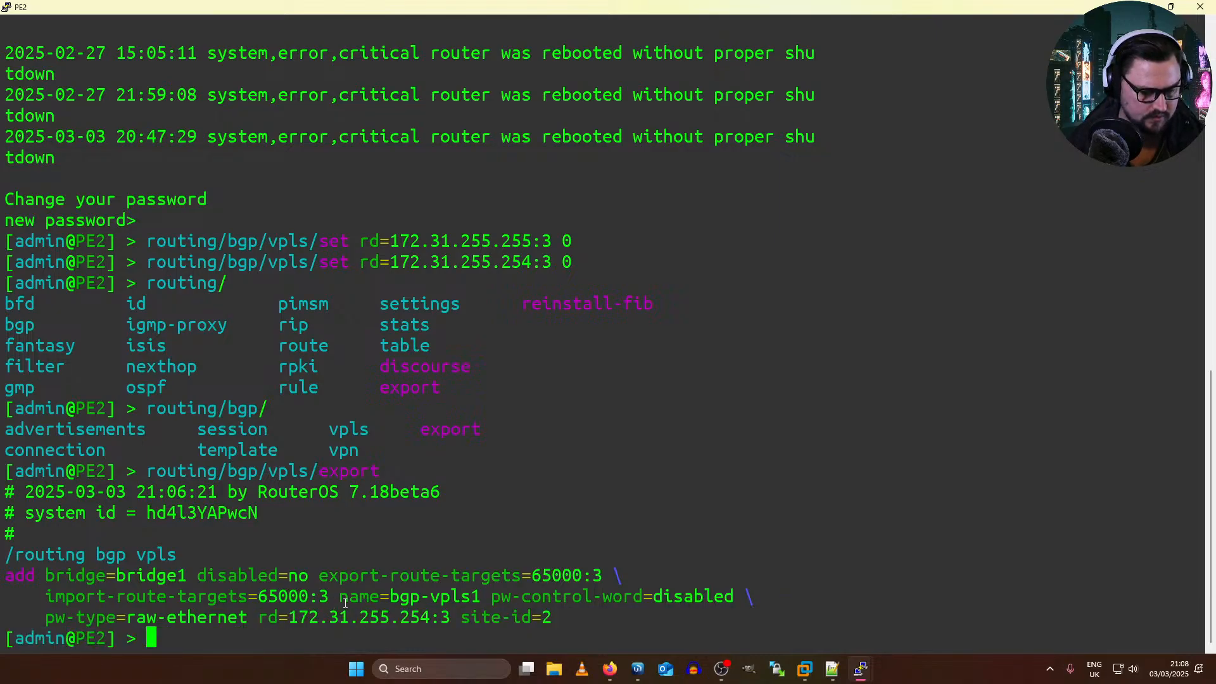
key("Up")
key("Up")
key("Up")
key("Up")
key("Left")
key("Left")
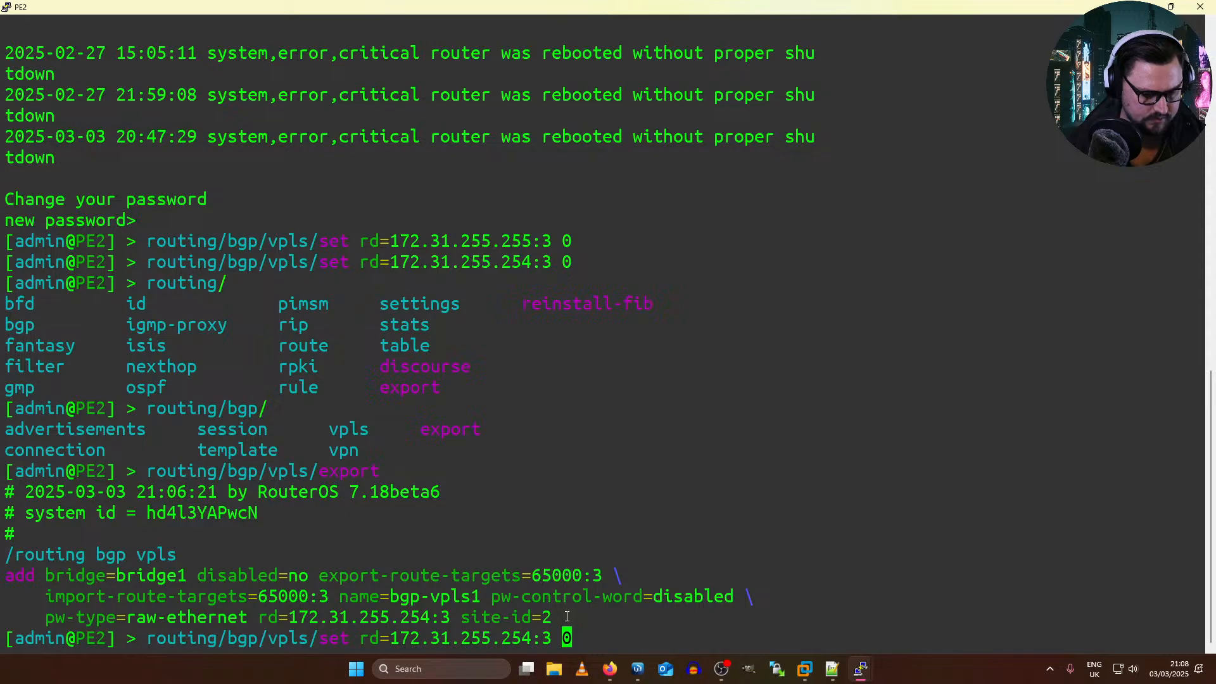
key("BackSpace")
type("65000")
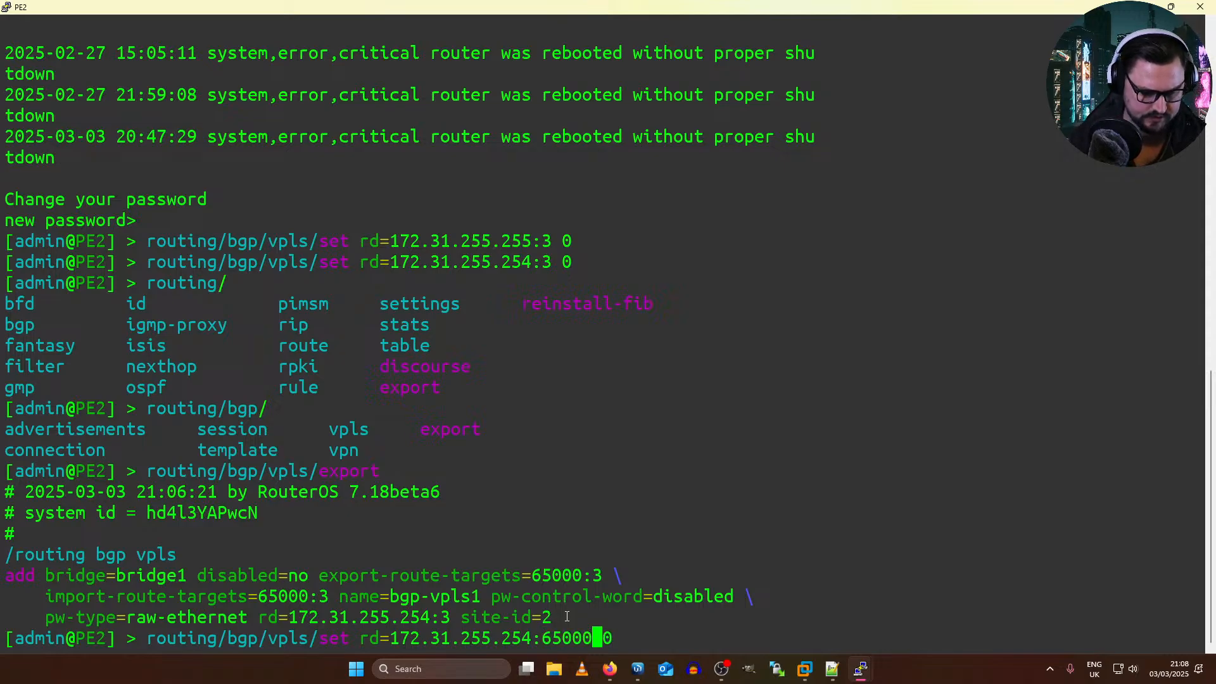
key("Return")
Step: Switch to the PE1 terminal and set the route distinguisher of BGP VPLS instance 0 to 172.31.255.255:65000
key("alt+Tab")
key("alt+Tab")
key("alt+Tab")
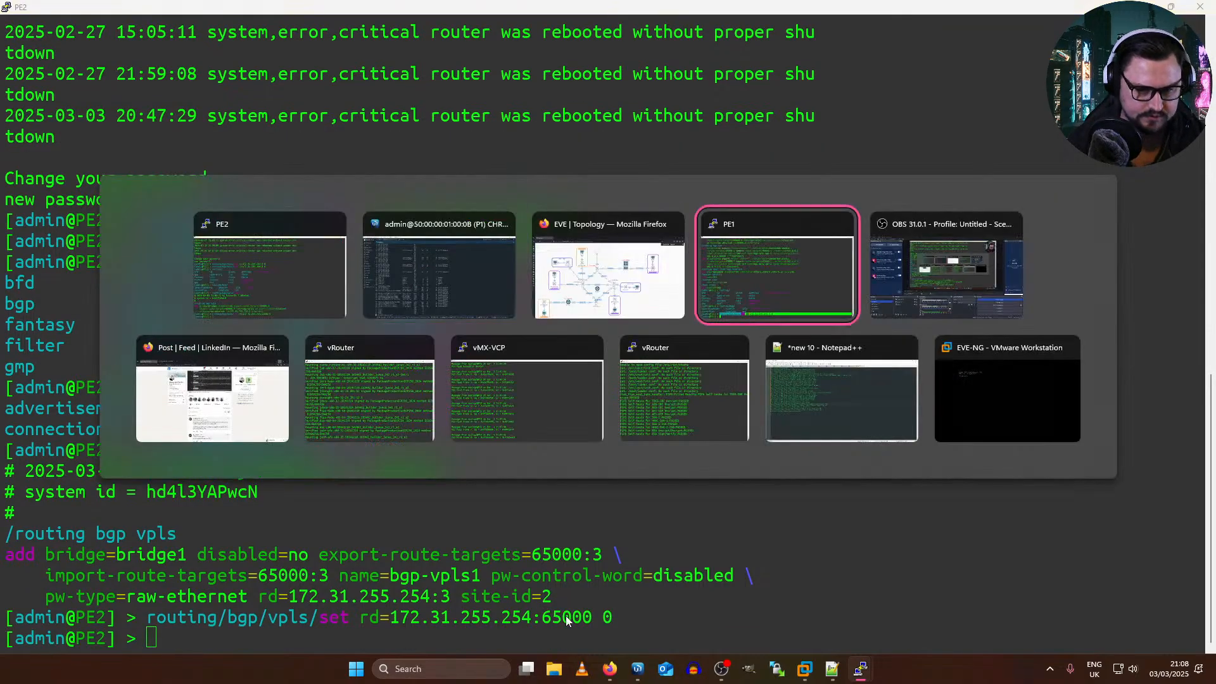
key("Left")
key("Left")
key("BackSpace")
type("65000")
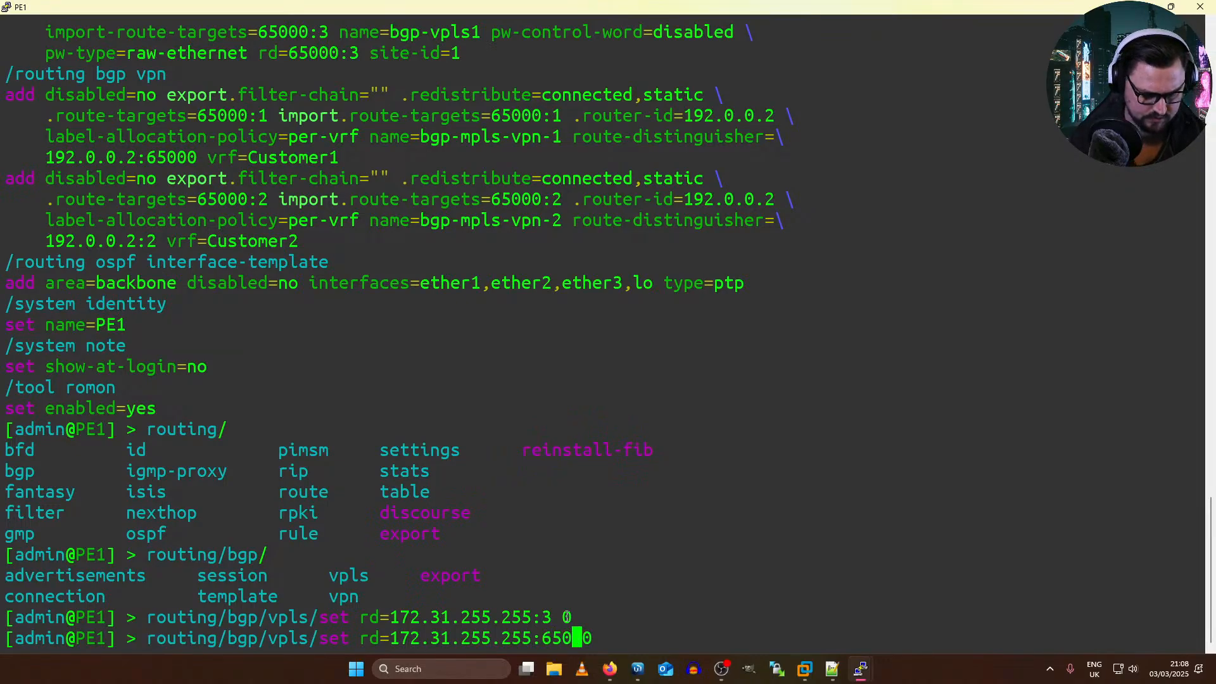
key("Return")
Step: Return to P1's WinBox terminal, reprint the routing table, examine the three l2vpn entries and quit the listing
key("alt+Tab")
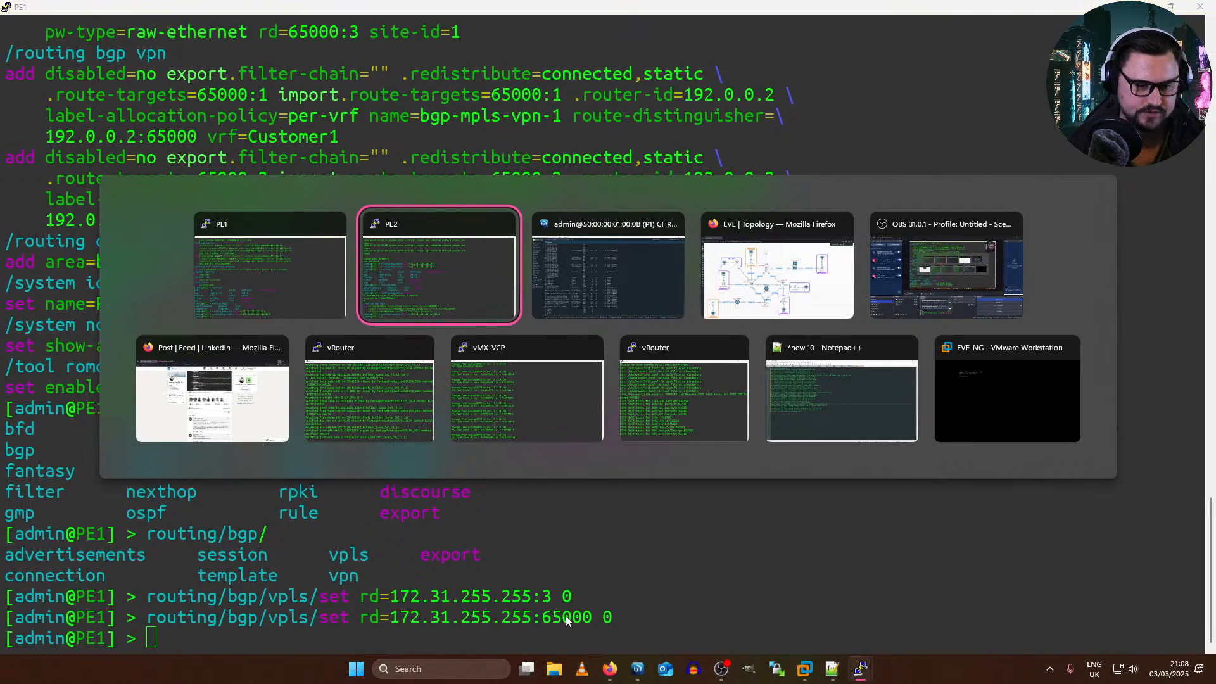
key("alt+Tab")
key("alt+Tab")
key("alt+Tab")
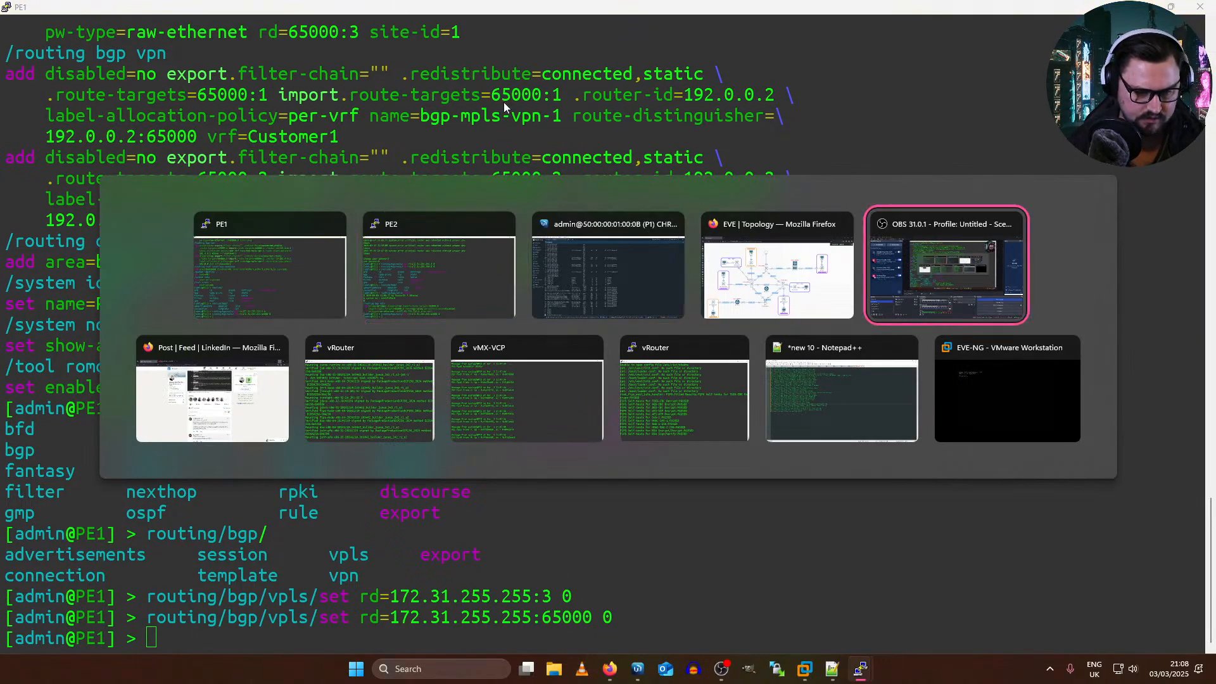
left_click(674, 278)
key("Up")
key("Return")
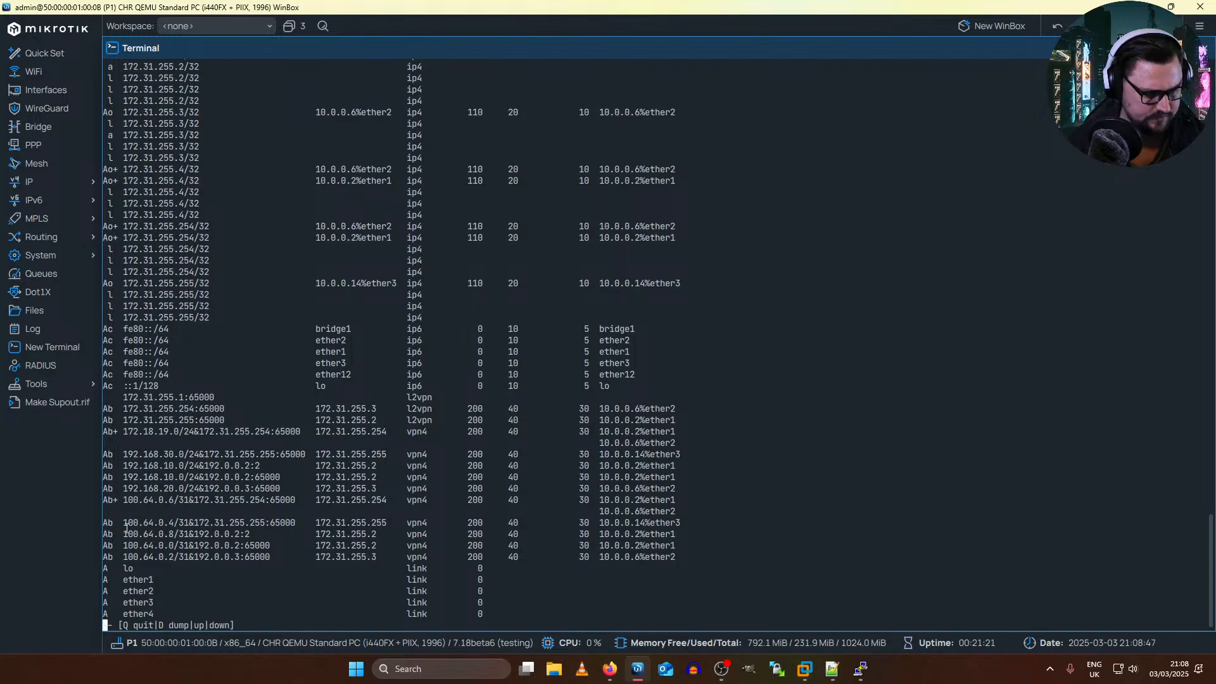
left_click_drag(133, 397, 548, 423)
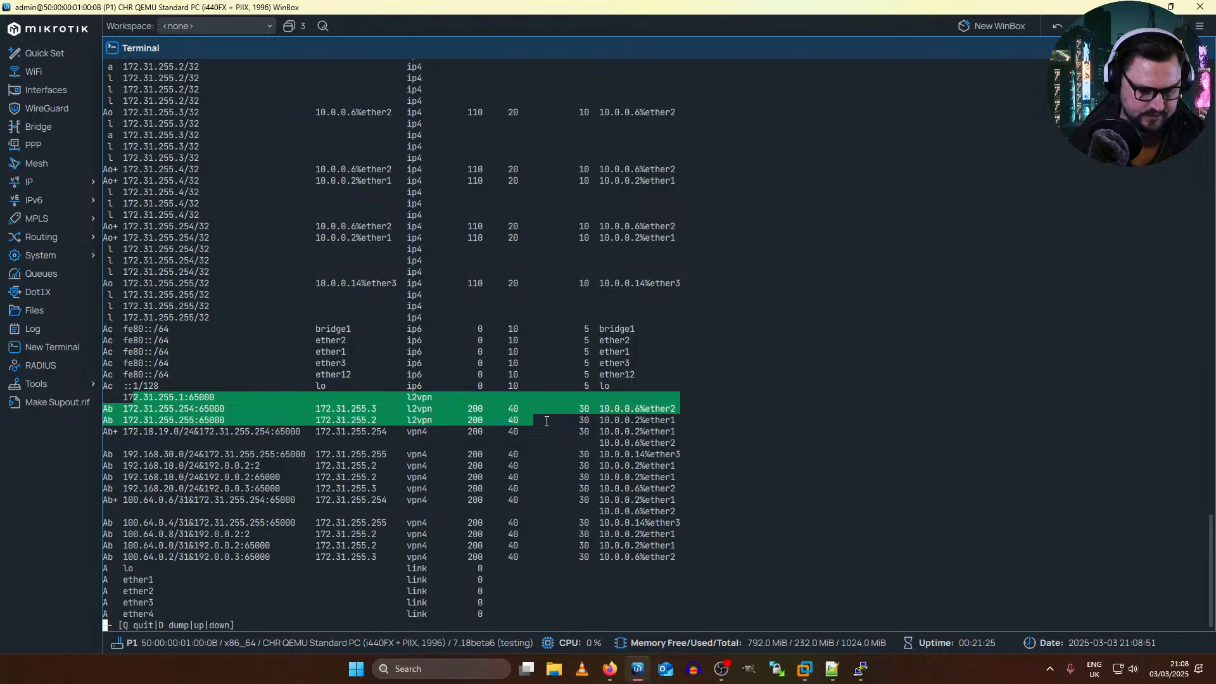
key("q")
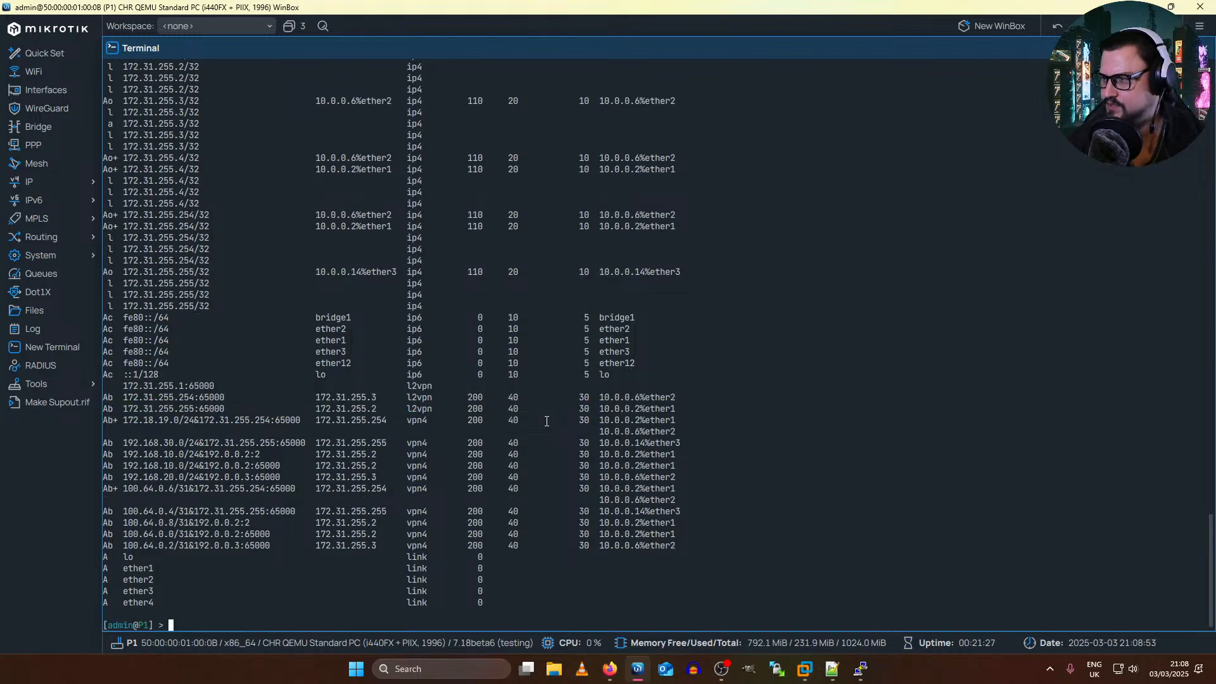
Step: Print only P1's l2vpn routes with routing/route/print where afi=l2vpn and examine them
type("routing/rou")
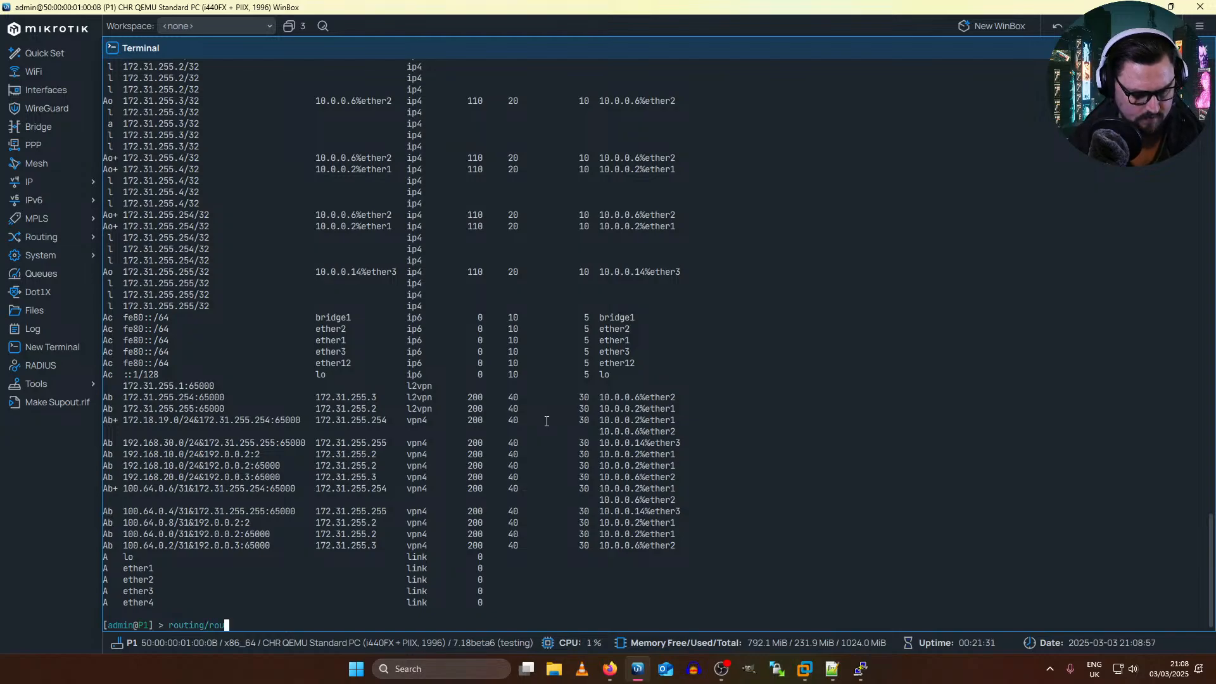
type("te/")
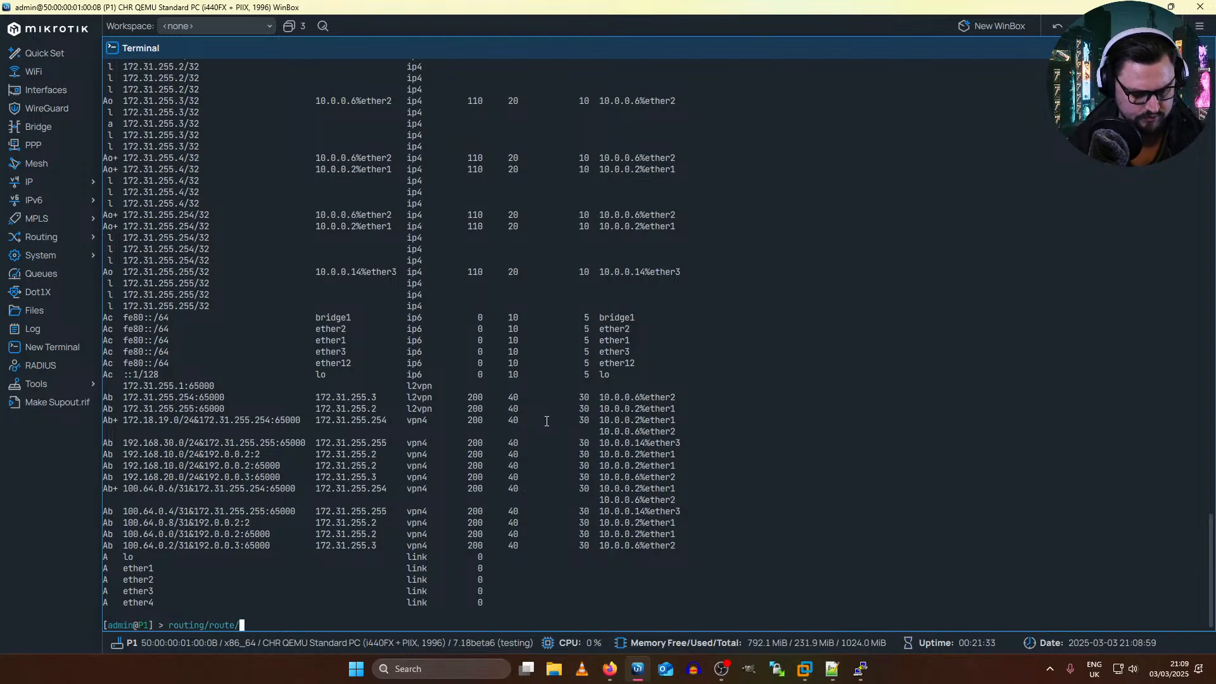
type("print where afi=")
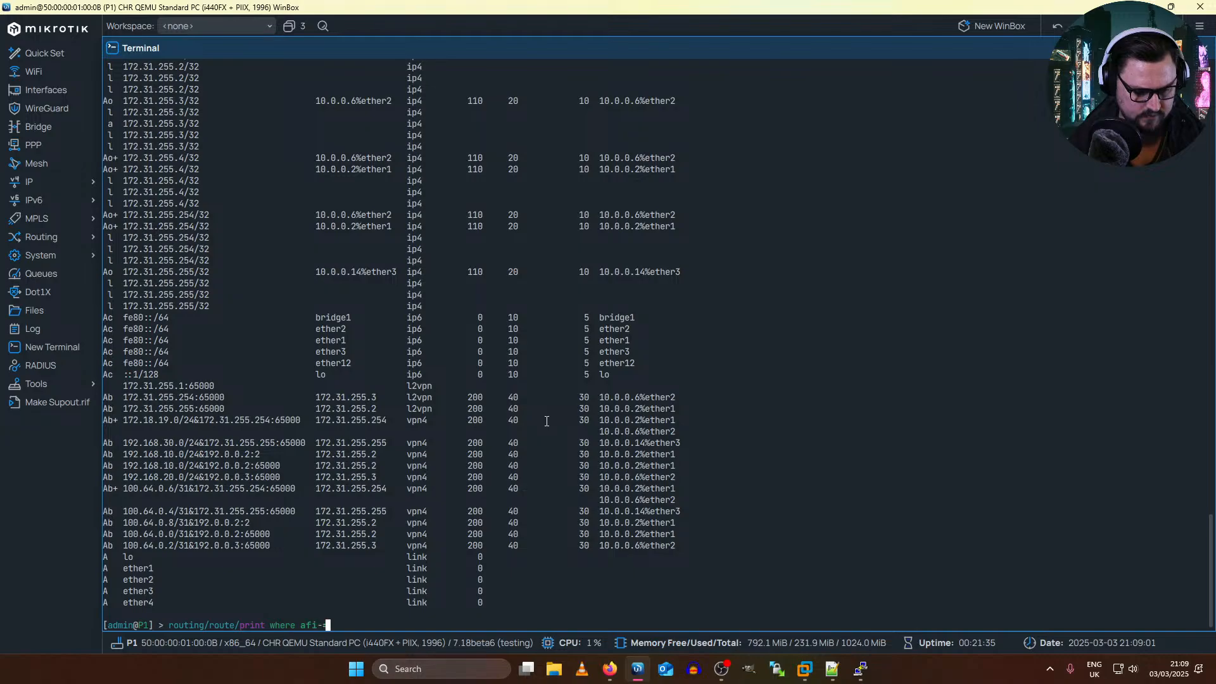
type("l2vpn")
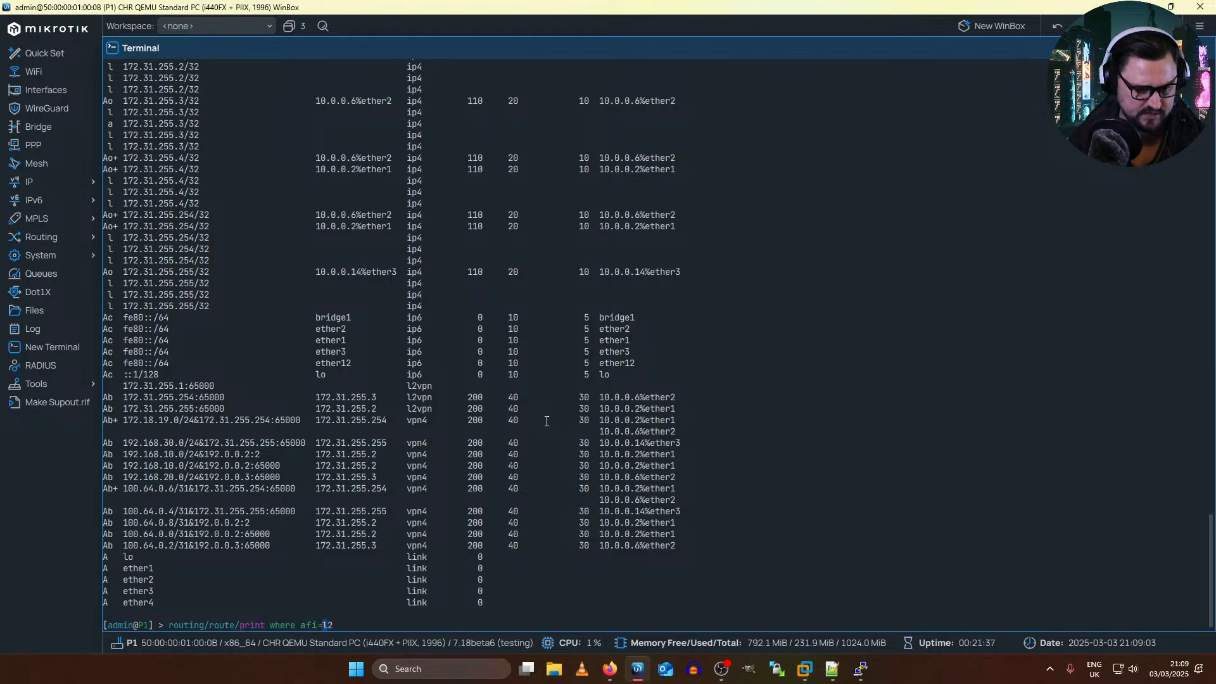
key("Return")
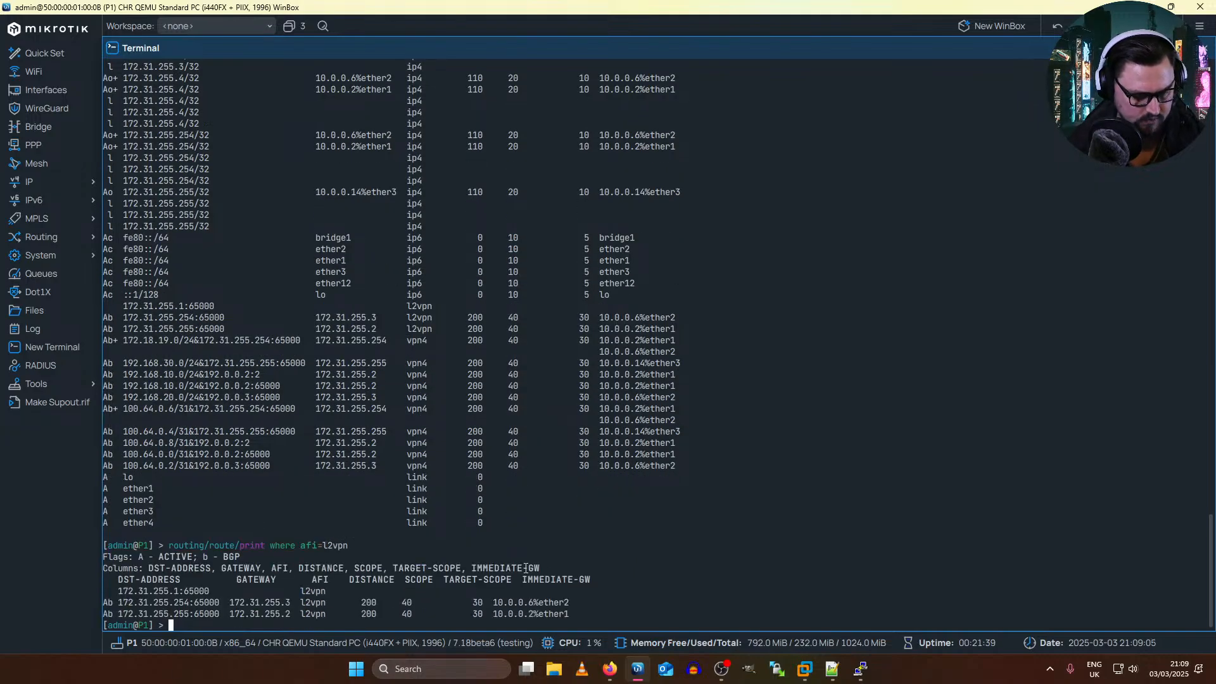
left_click_drag(571, 614, 392, 591)
left_click(328, 524)
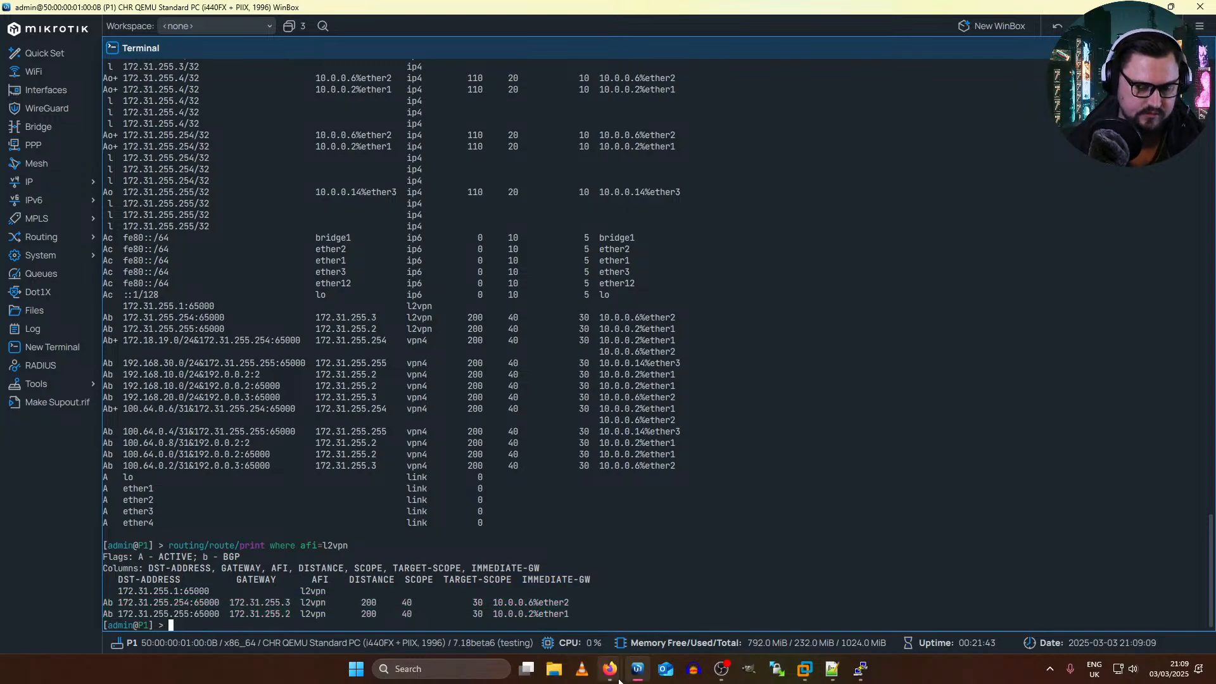
Step: Switch to the EVE topology in Firefox and examine how P1, PE1 and PE2 connect the VPLS sites
mouse_move(610, 672)
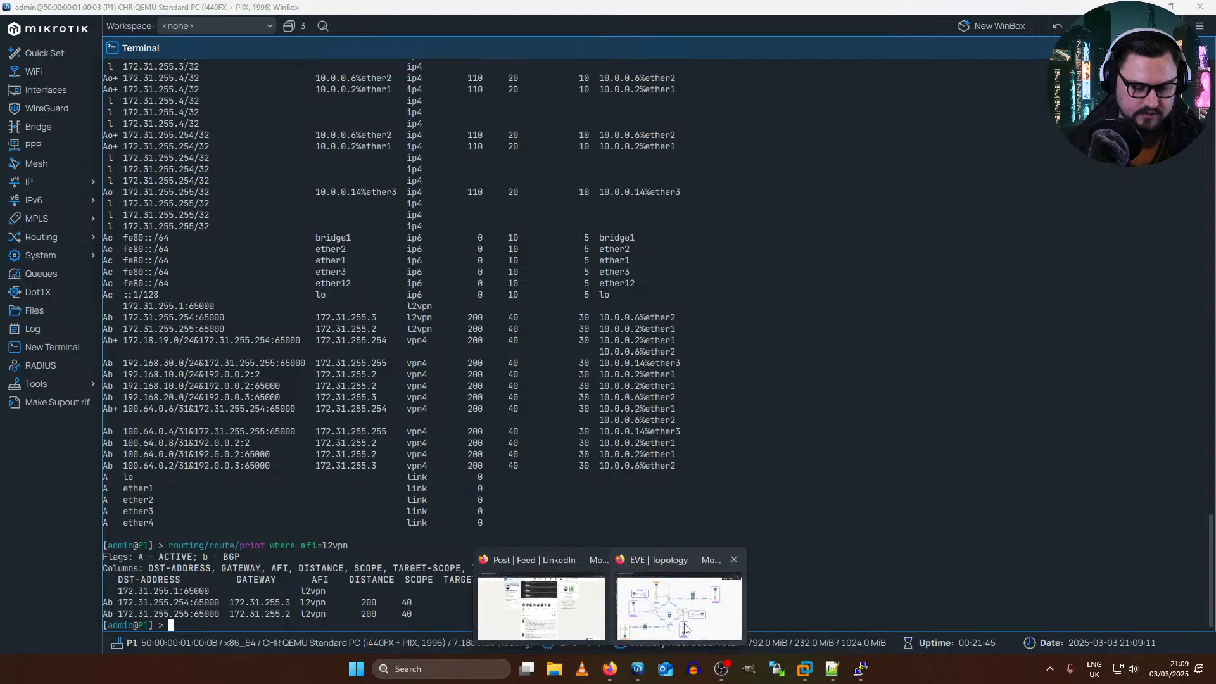
left_click(684, 628)
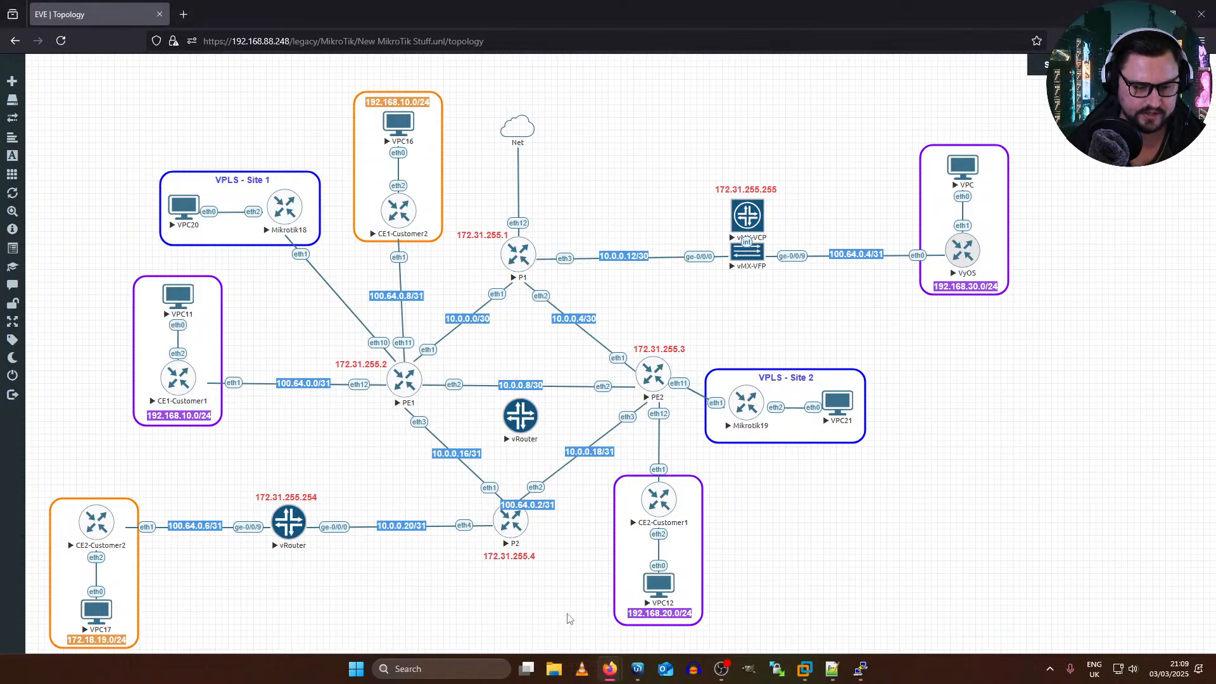
mouse_move(611, 673)
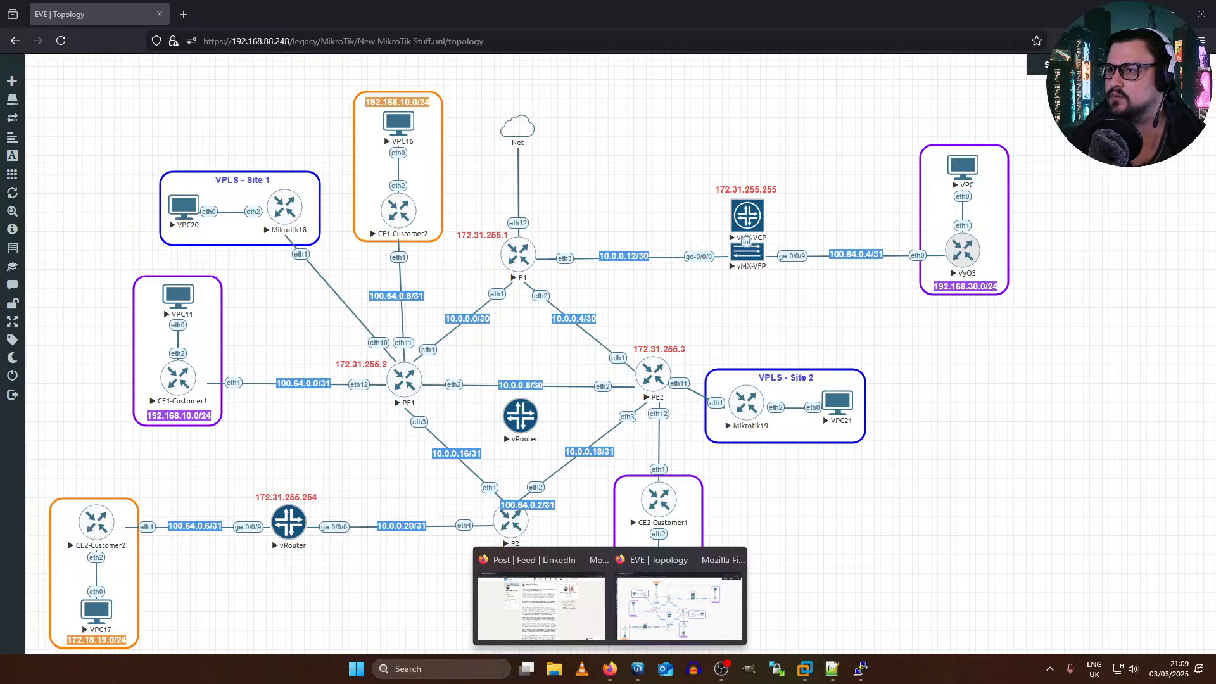
left_click(479, 407)
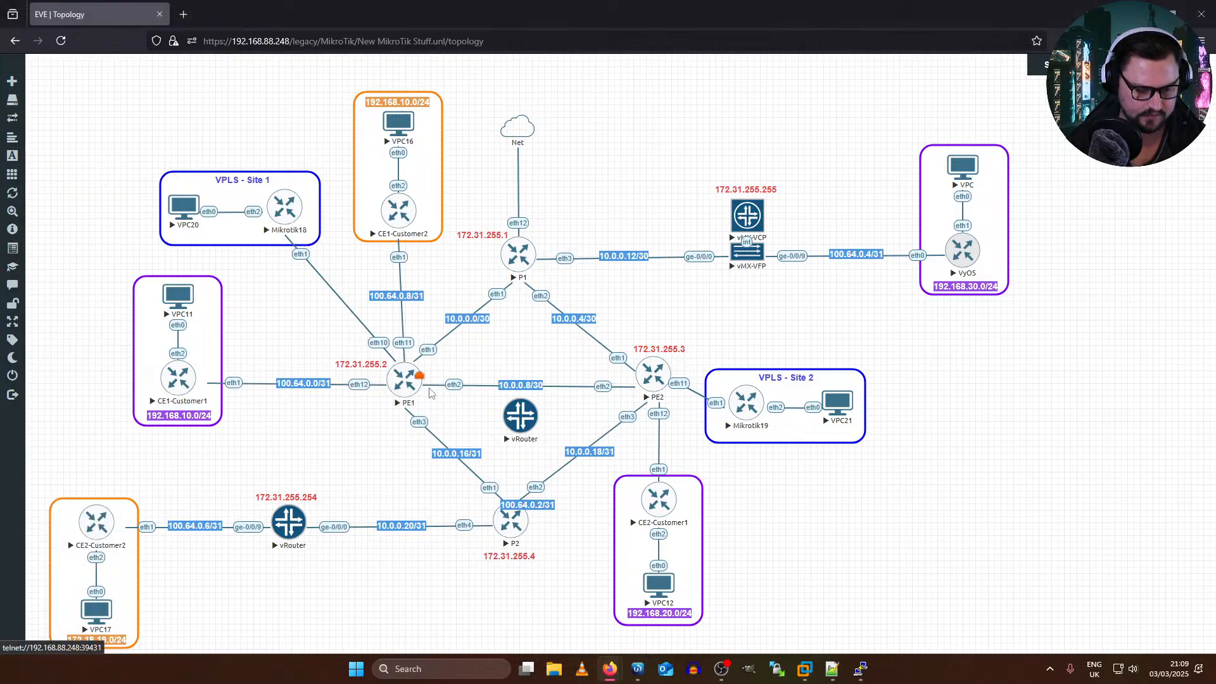
Step: Switch to the PE1 terminal, export its BGP configuration and review the PE1-to-P1 and PE1-to-PE2 connections
key("alt+Tab")
left_click(733, 292)
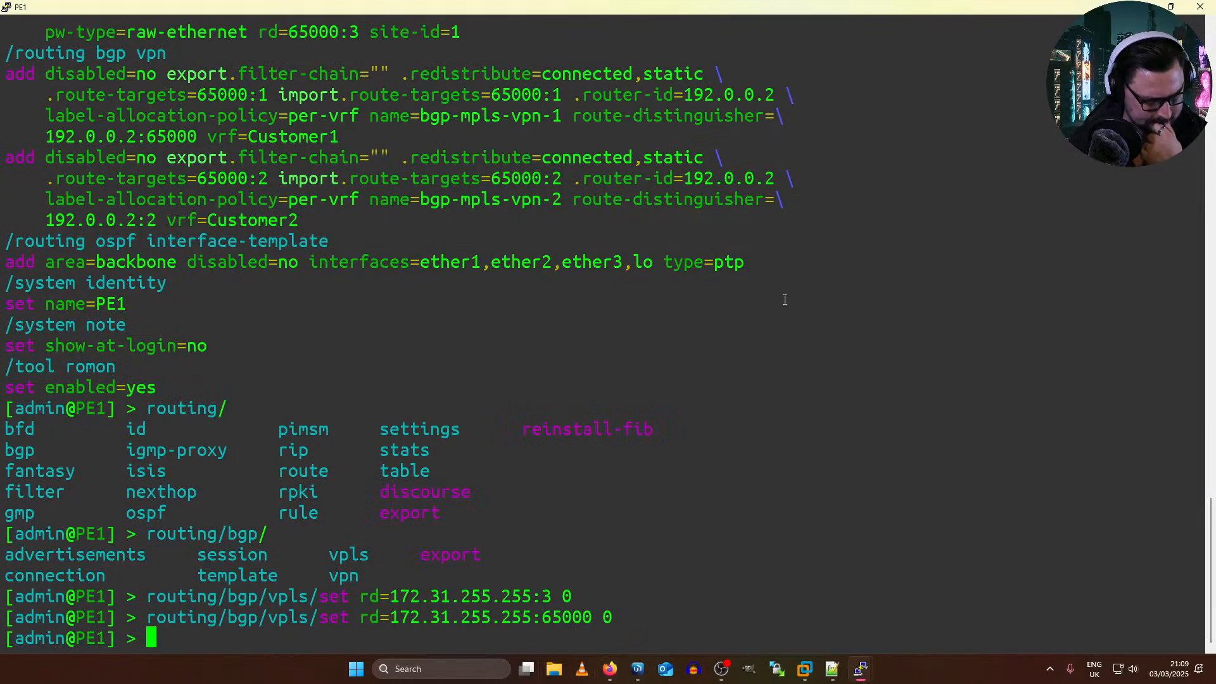
type("rou")
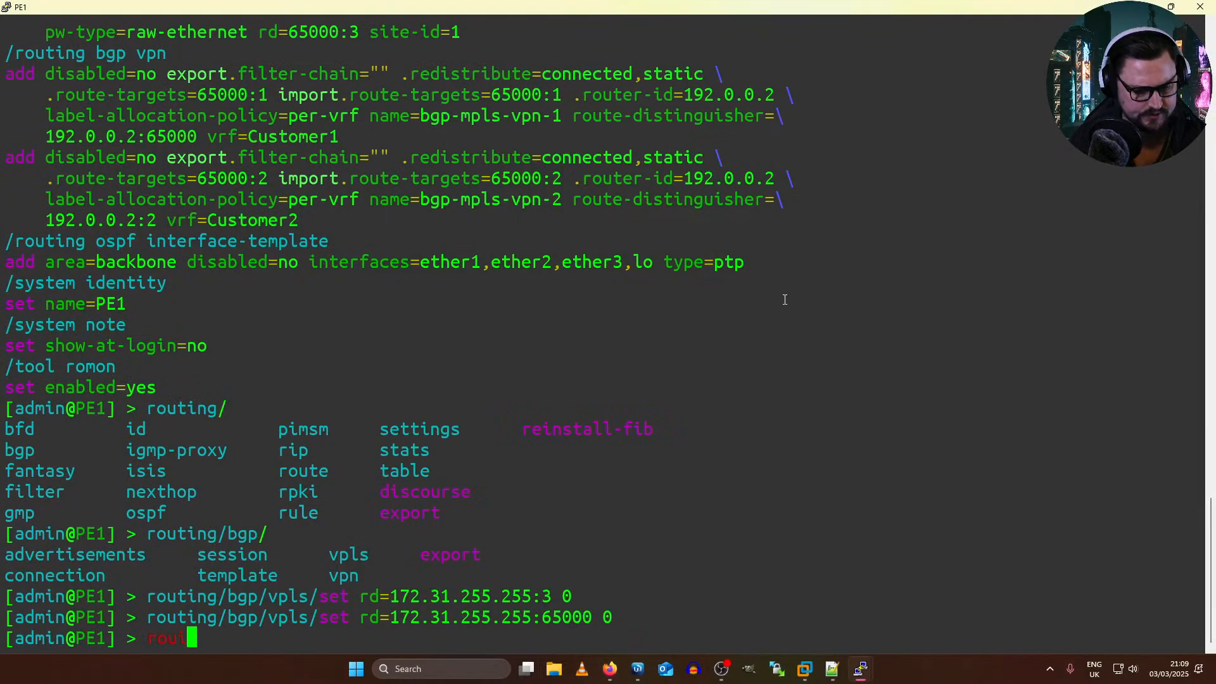
type("ting/bgp/")
key("Tab")
key("Tab")
type("export")
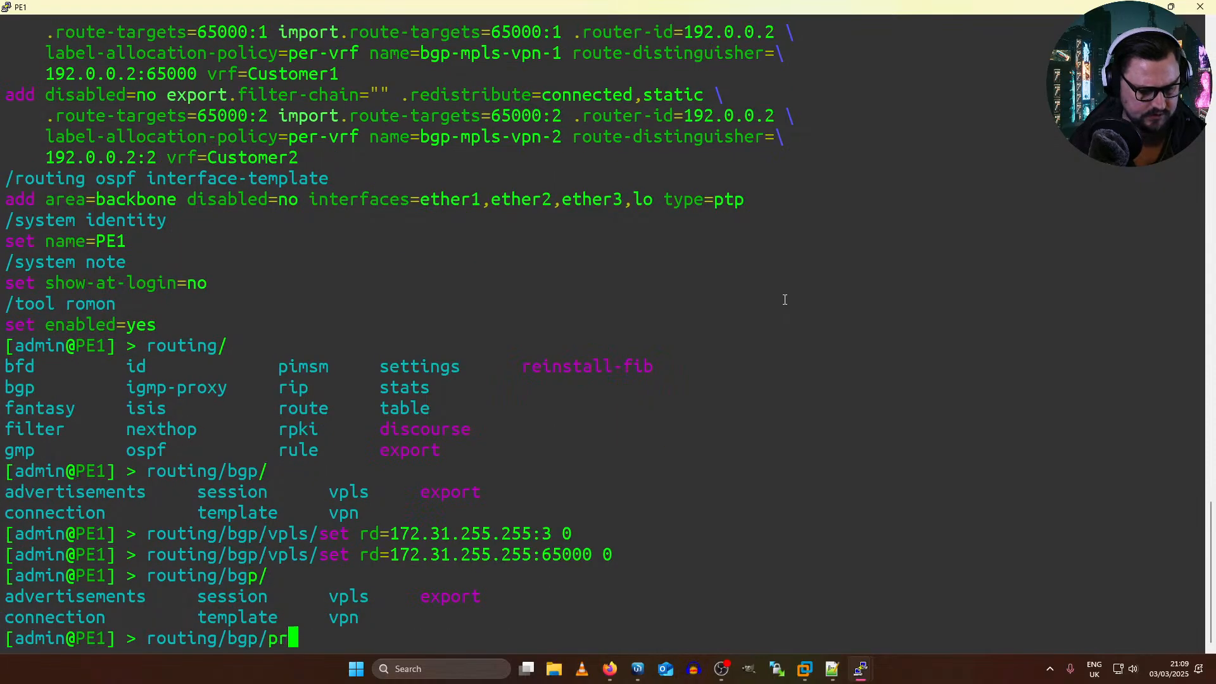
key("Return")
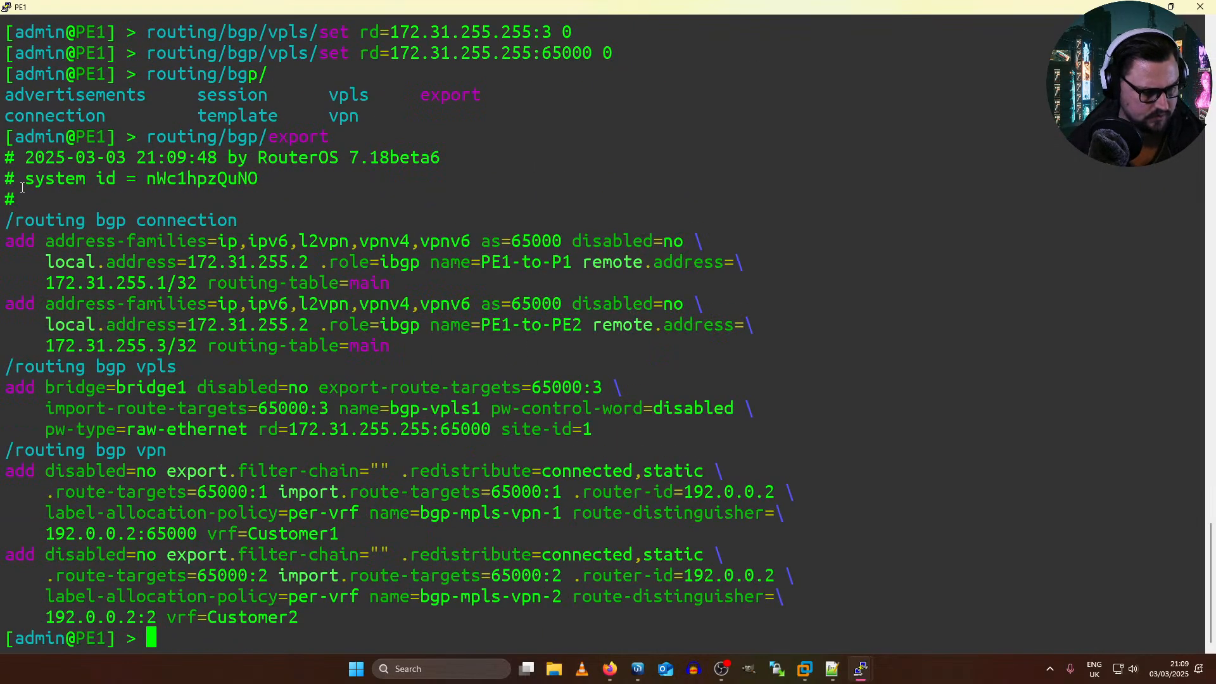
left_click_drag(47, 242, 469, 261)
left_click_drag(290, 284, 291, 301)
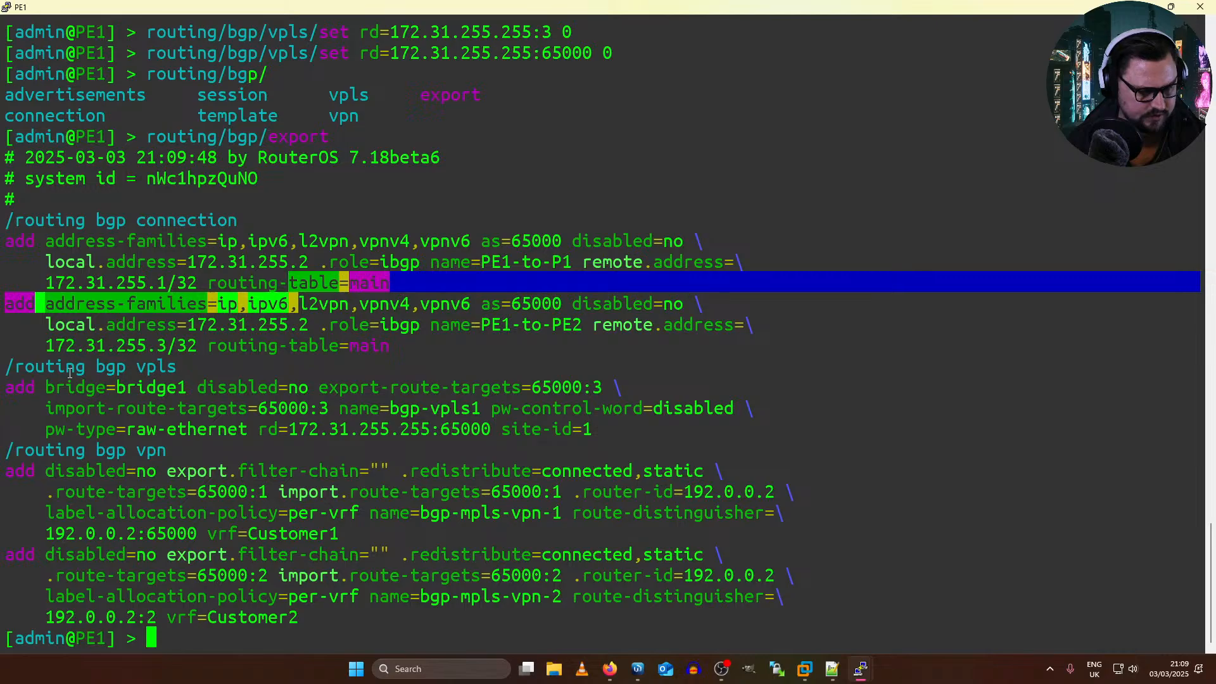
left_click(550, 374)
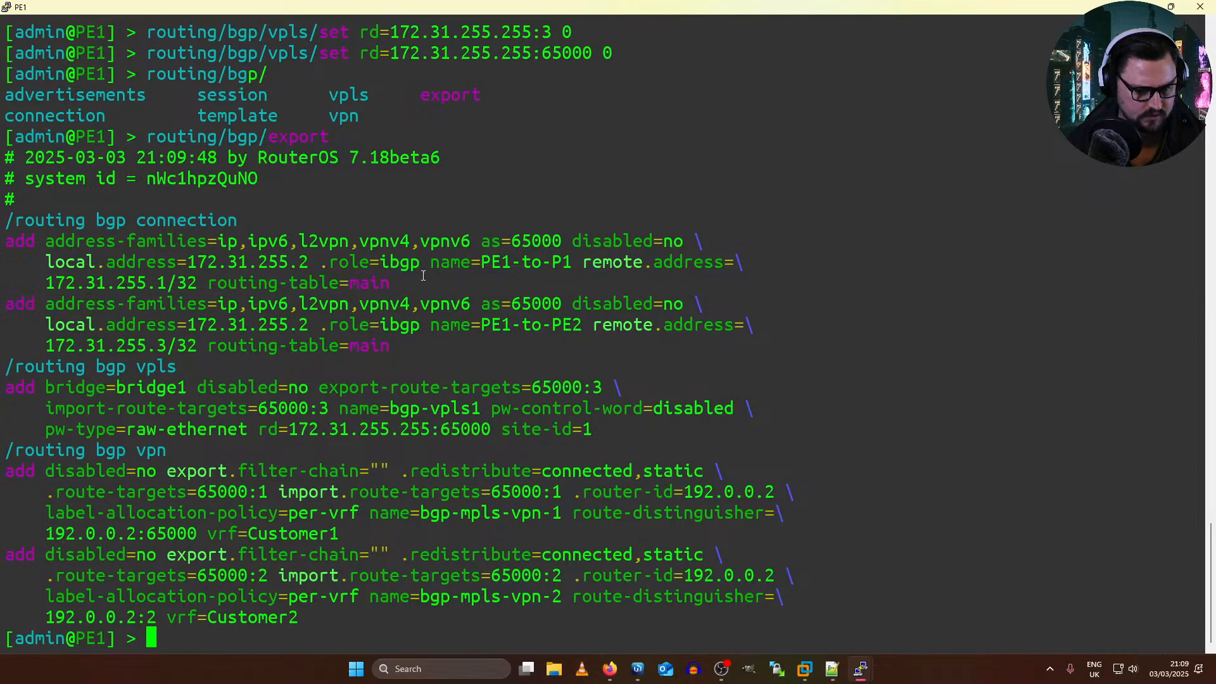
left_click_drag(550, 334, 25, 304)
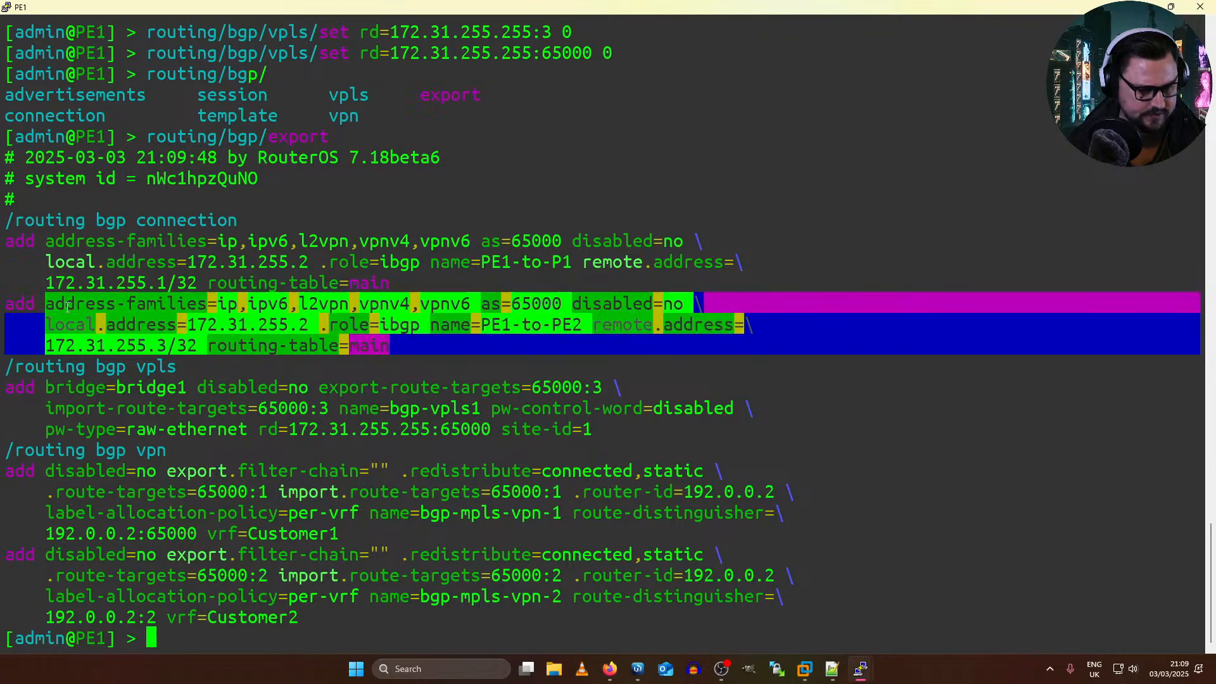
left_click(356, 361)
Step: Disable PE1's PE1-to-PE2 BGP connection by running routing/bgp/connection/disable 1
type("rotu")
key("BackSpace")
key("BackSpace")
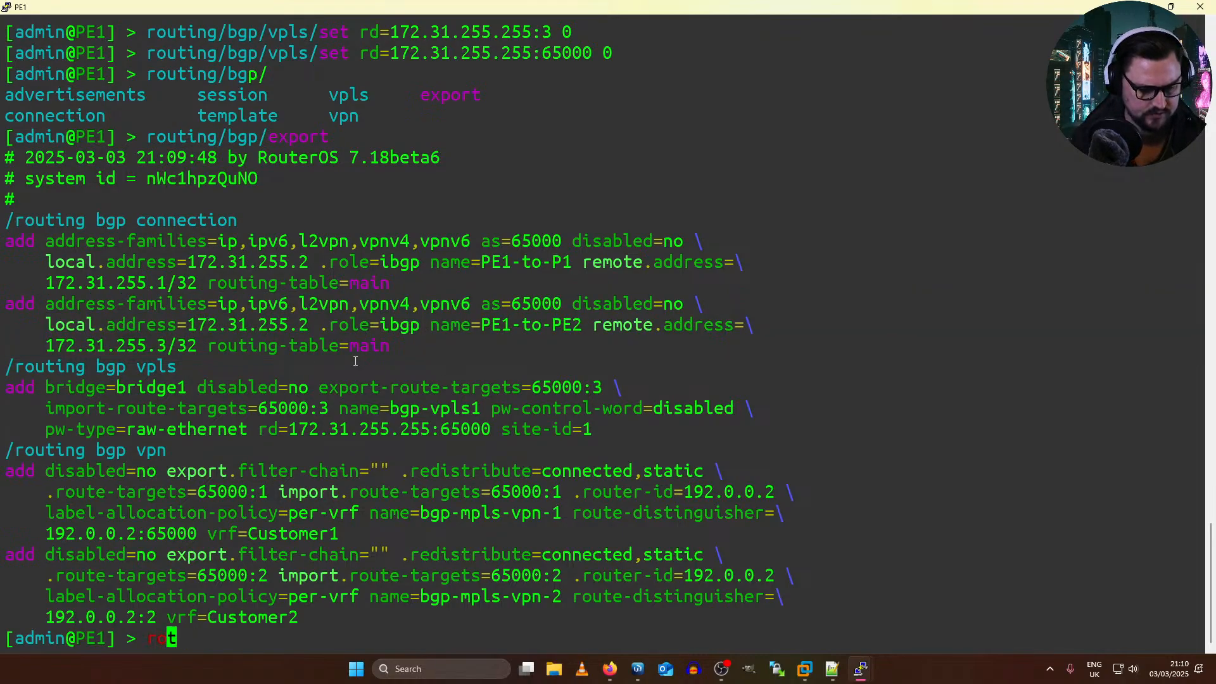
type("uting/bgp/")
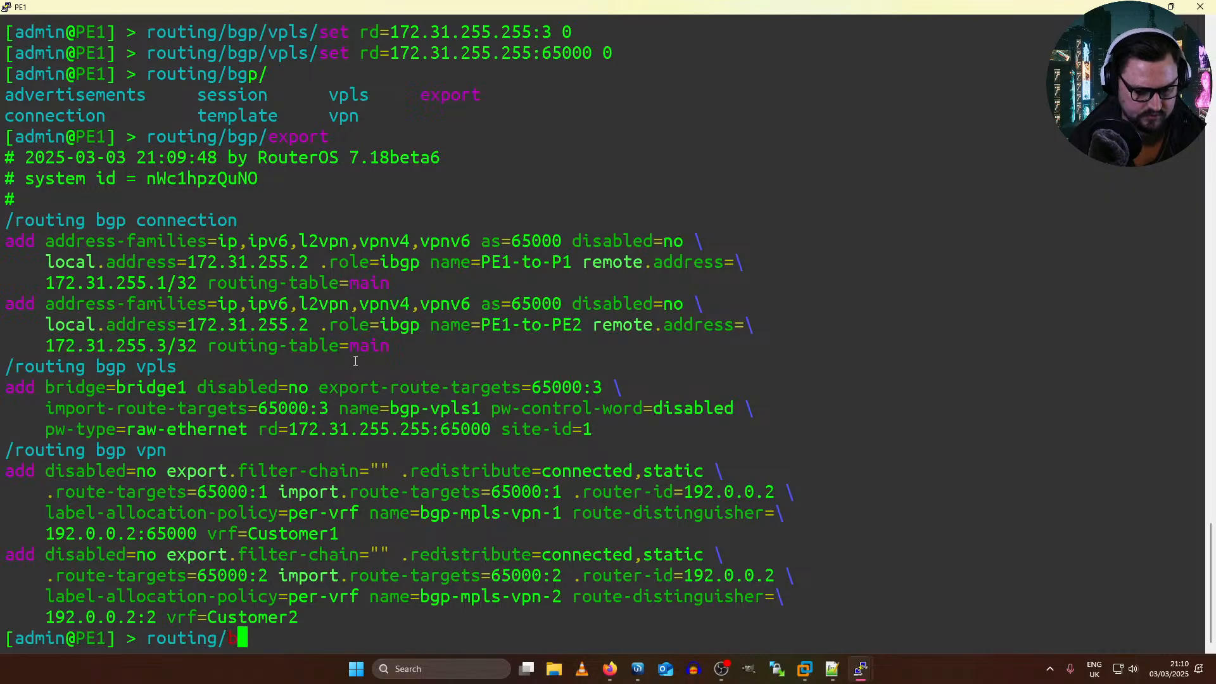
key("Tab")
type("a")
key("Tab")
key("BackSpace")
key("BackSpace")
key("BackSpace")
key("BackSpace")
key("BackSpace")
key("BackSpace")
key("BackSpace")
key("BackSpace")
key("BackSpace")
key("BackSpace")
key("BackSpace")
key("BackSpace")
key("BackSpace")
key("BackSpace")
key("BackSpace")
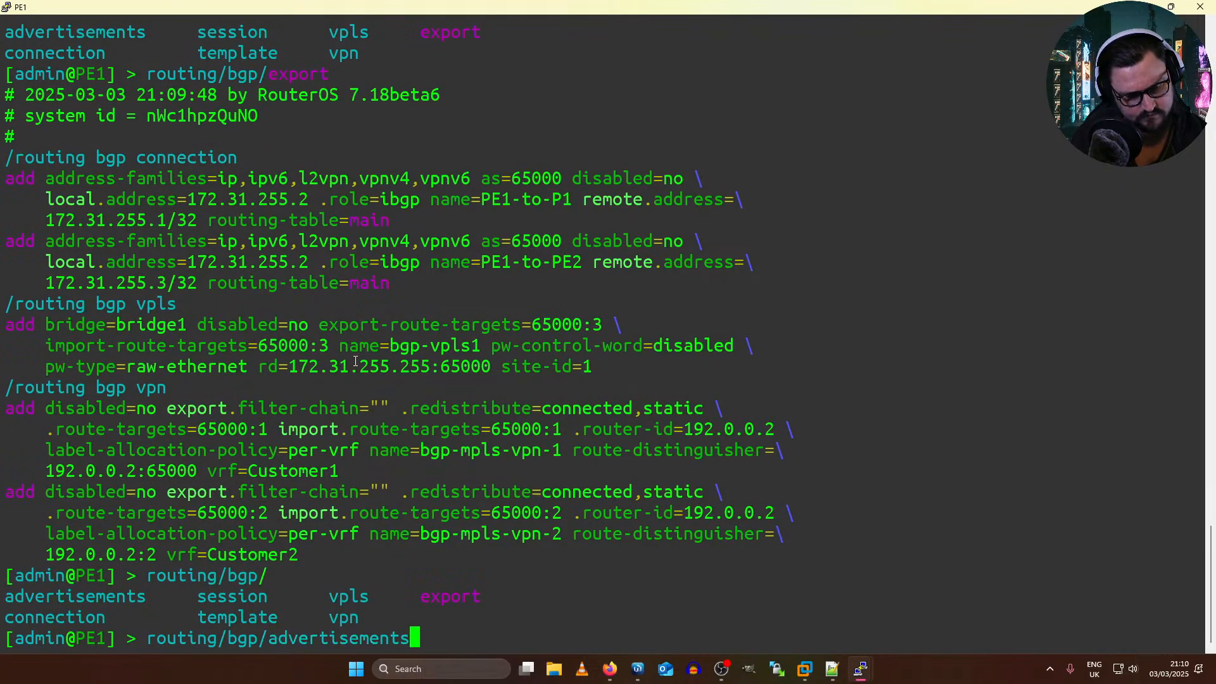
type("con")
key("Tab")
type("disable ")
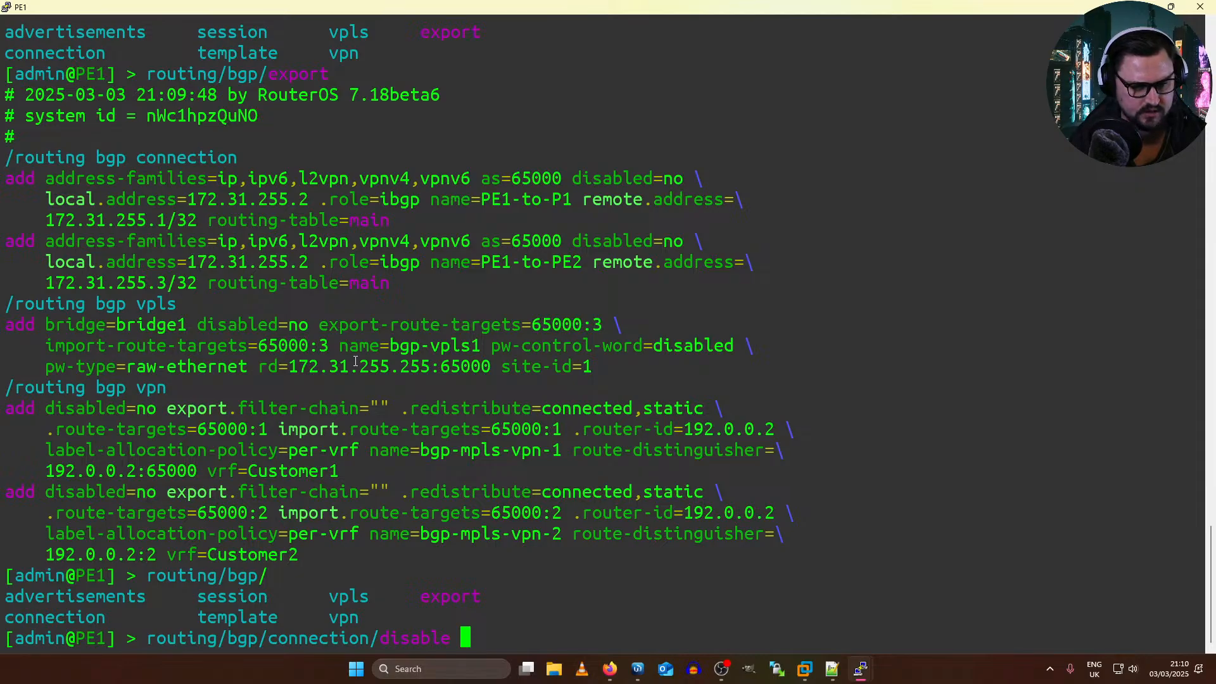
type("1")
key("Return")
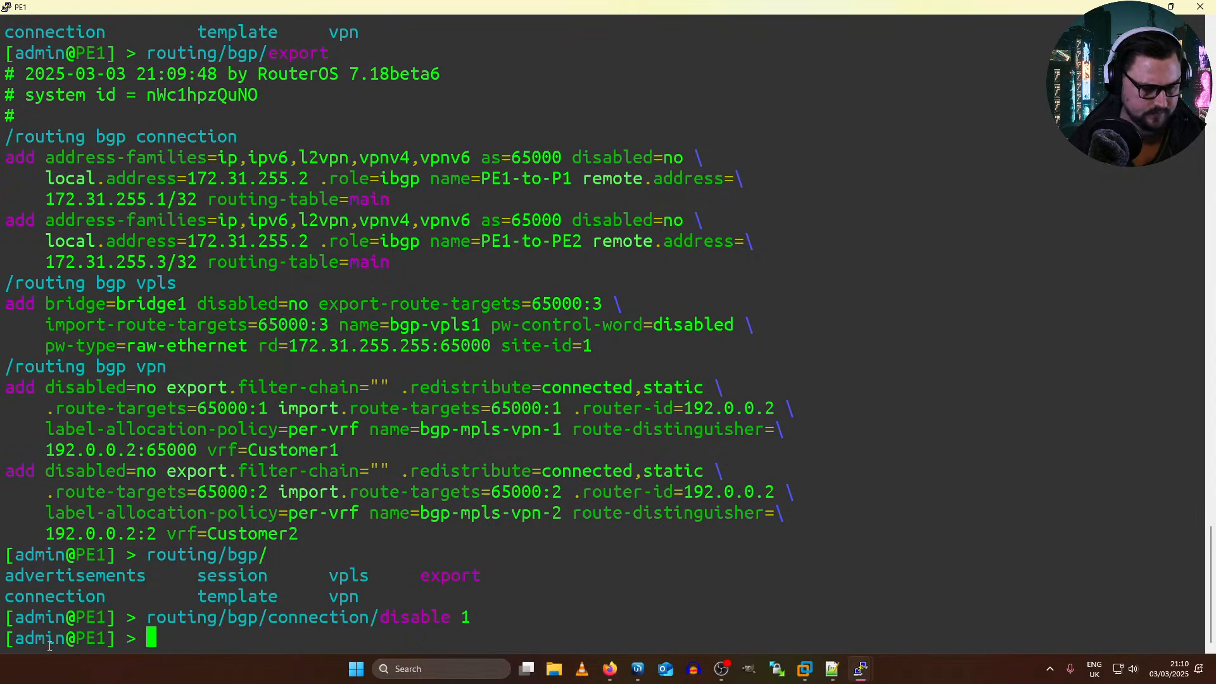
Step: Copy the connection disable command from PE1, switch to the PE2 terminal and run routing/bgp/connection/disable 1 there
left_click_drag(148, 617, 471, 618)
key("super+c")
key("alt+Tab")
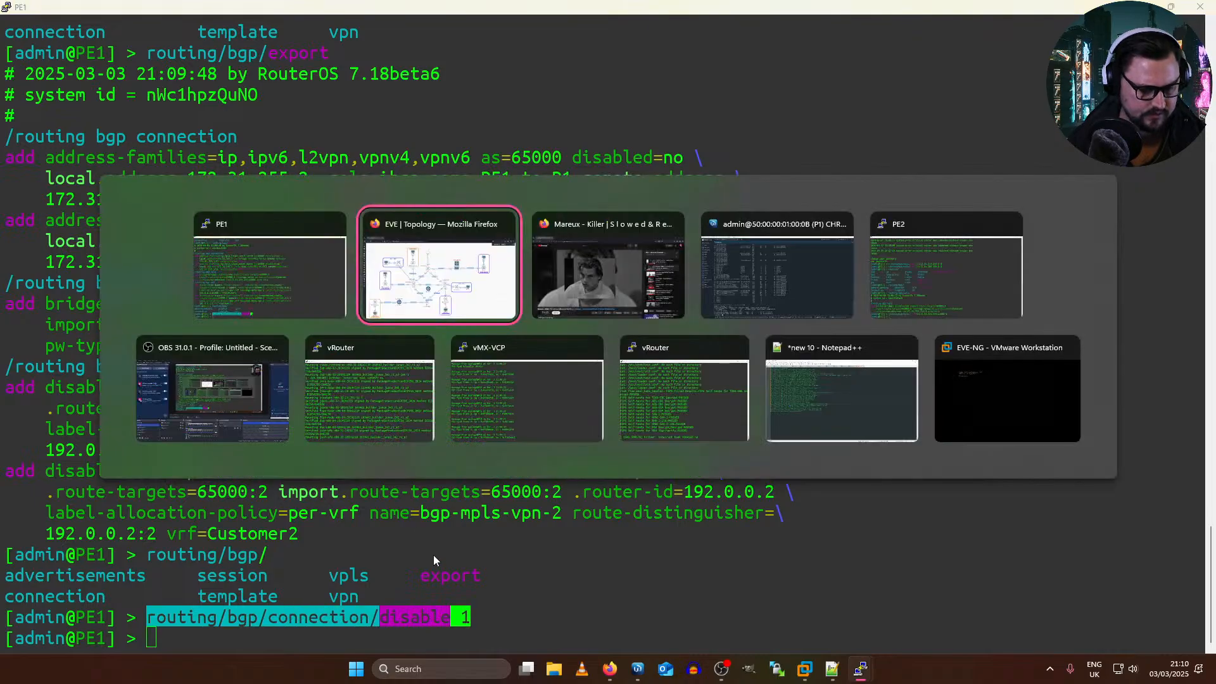
left_click(941, 284)
right_click(388, 412)
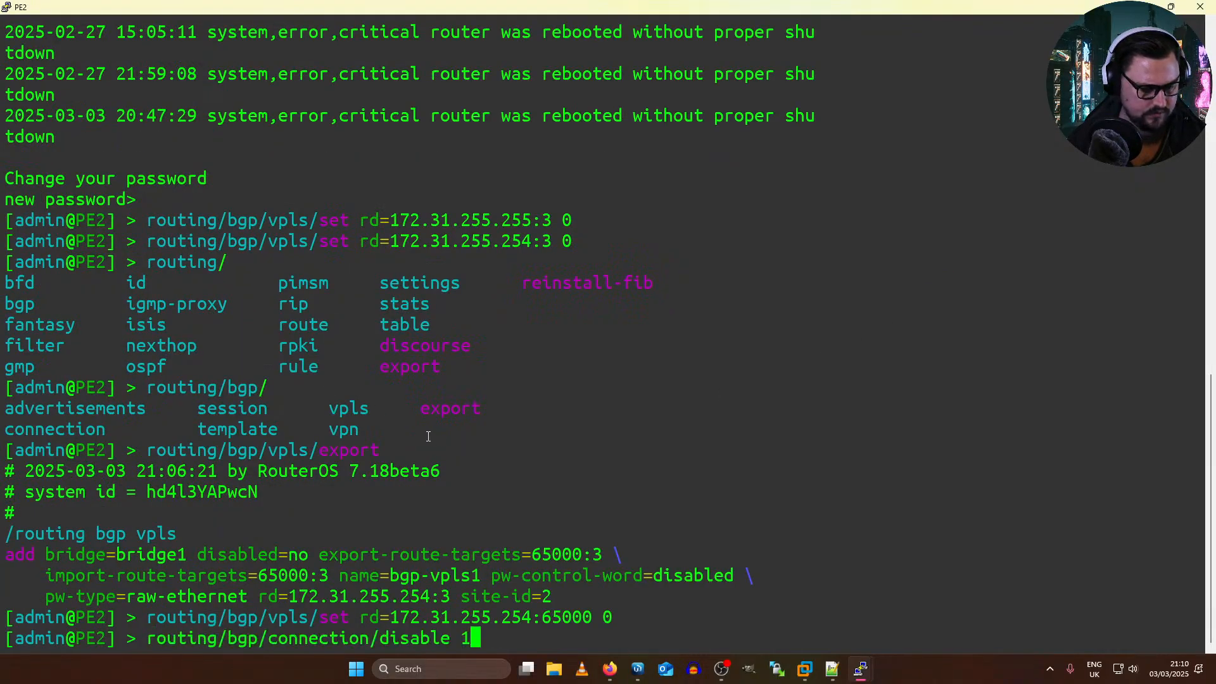
key("Return")
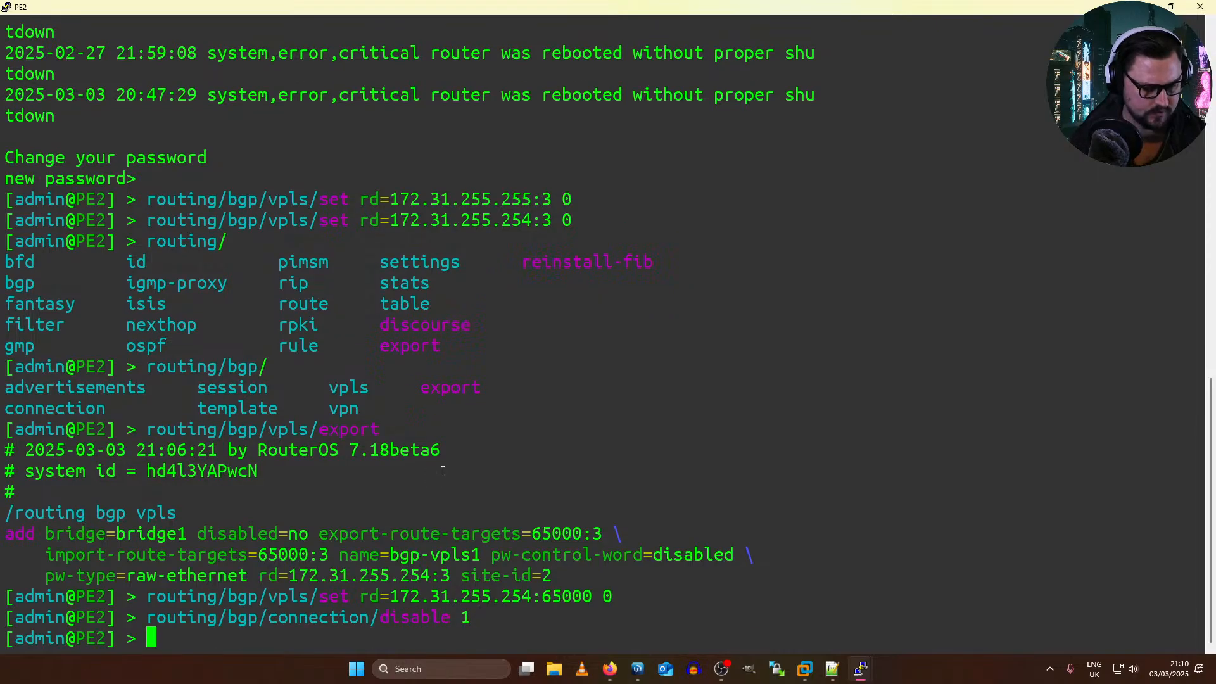
key("Return")
key("Return")
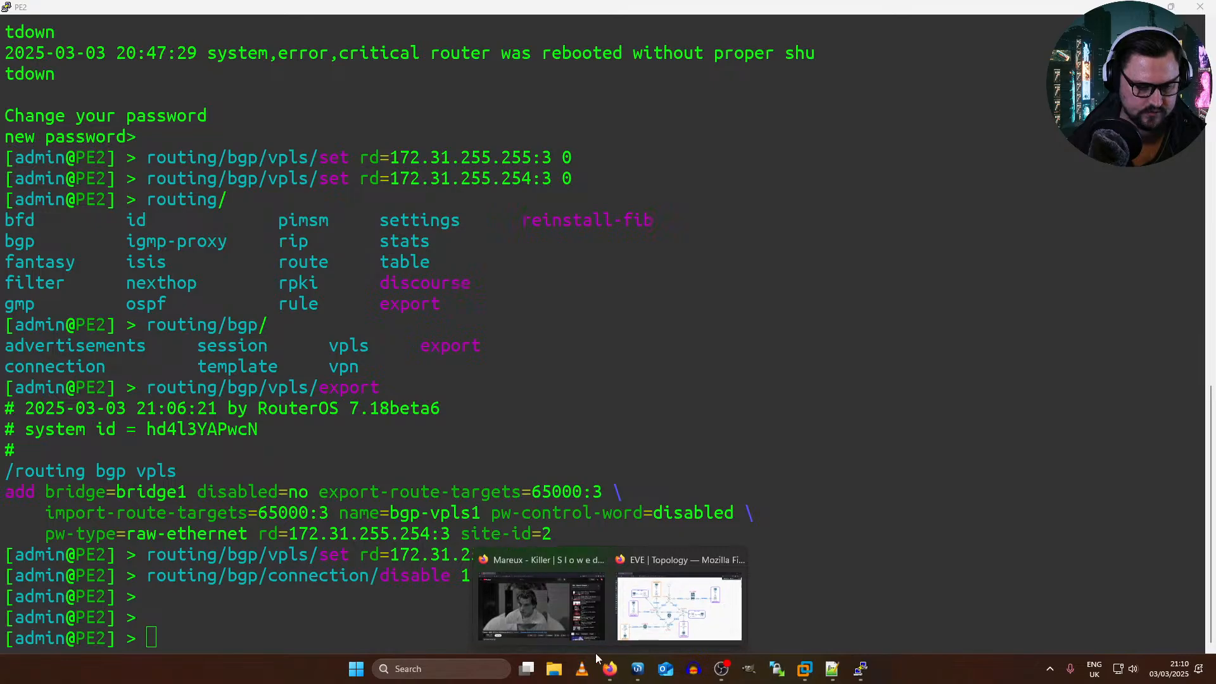
Step: From the EVE topology in Firefox, open Mikrotik18's console maximized, log in as admin and skip the new-password prompt
left_click(681, 601)
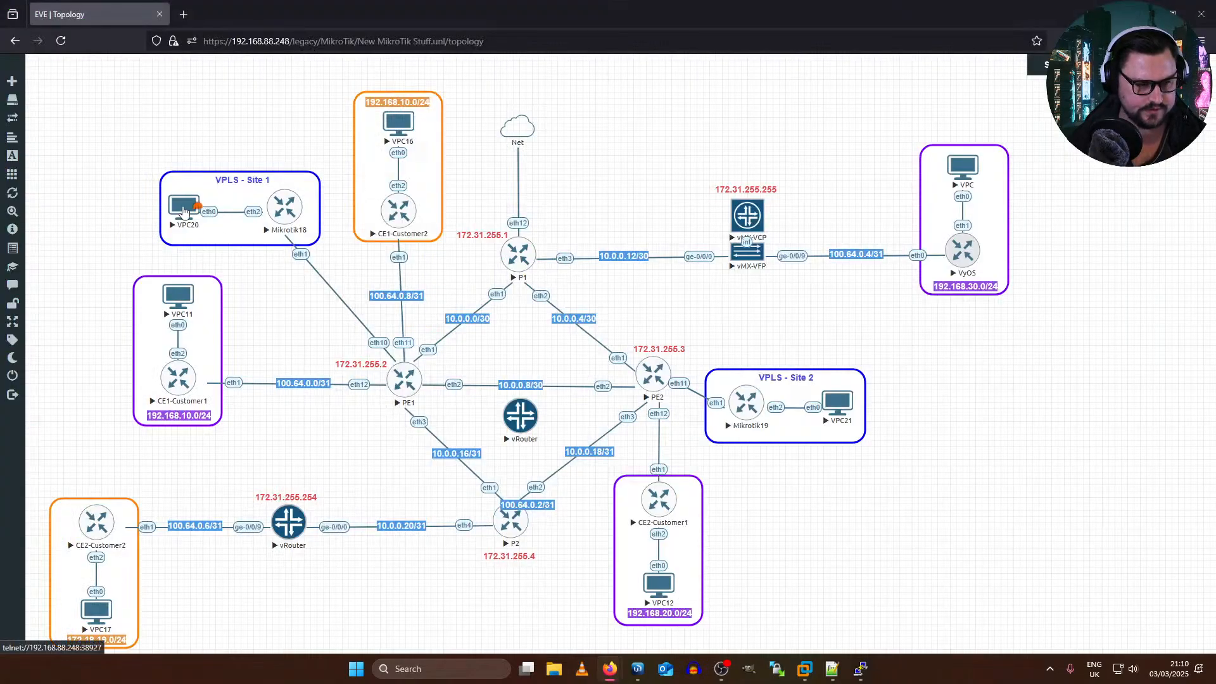
left_click(294, 216)
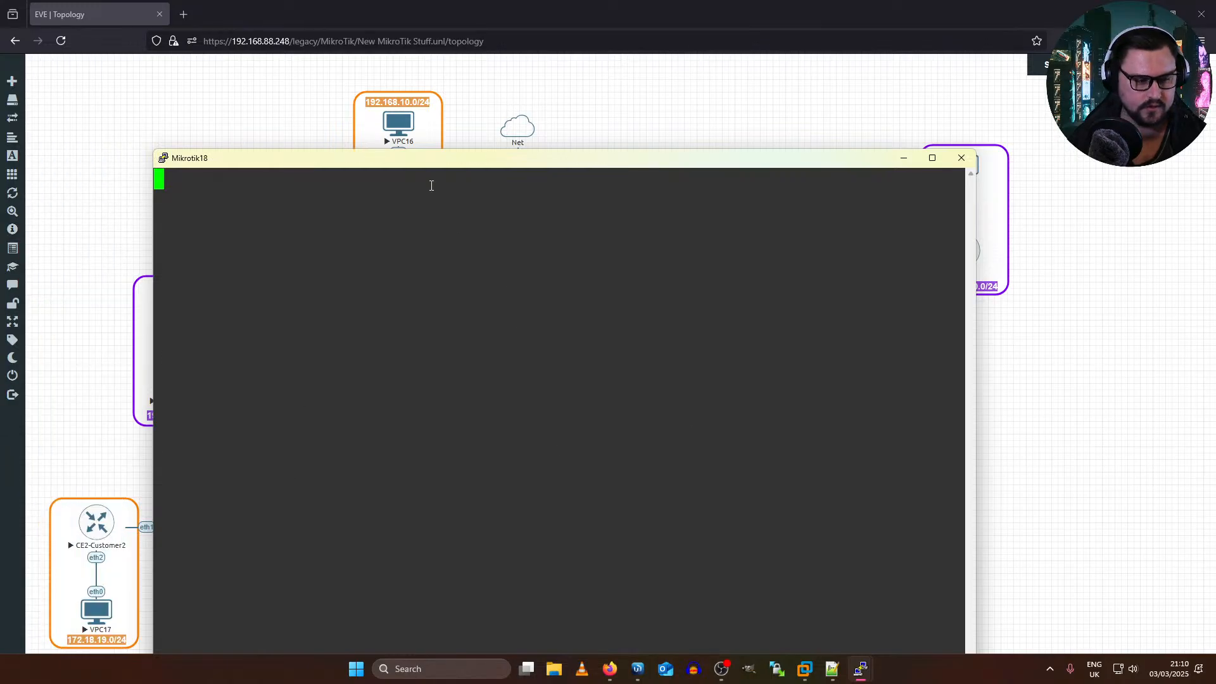
double_click(410, 159)
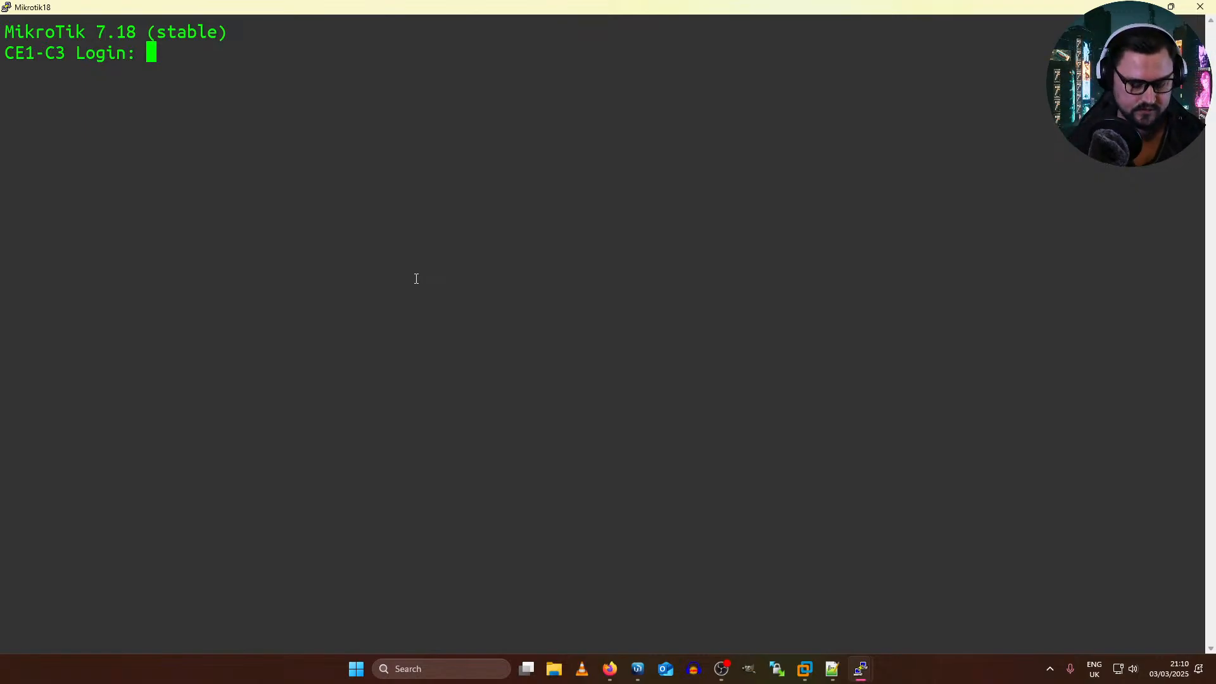
type("admin")
key("Return")
key("Return")
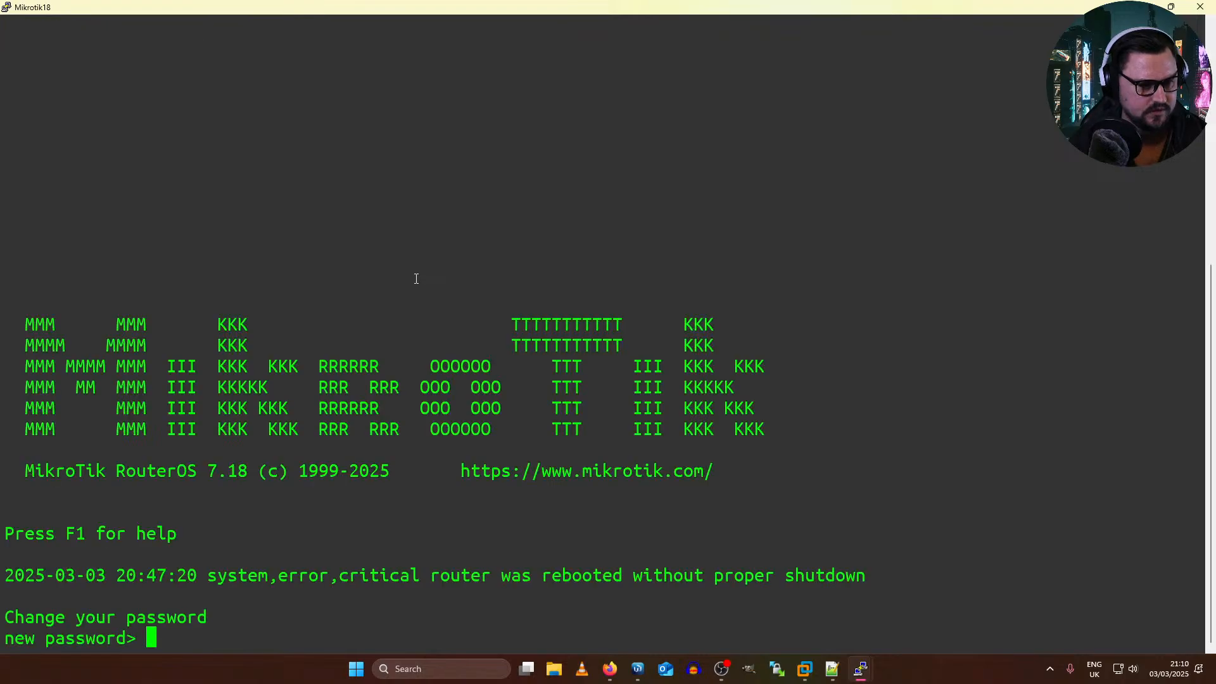
key("Return")
Step: Print CE1-C3's neighbor table with ip/neighbor/print and examine the listed neighbor
type("ip")
key("Tab")
key("Tab")
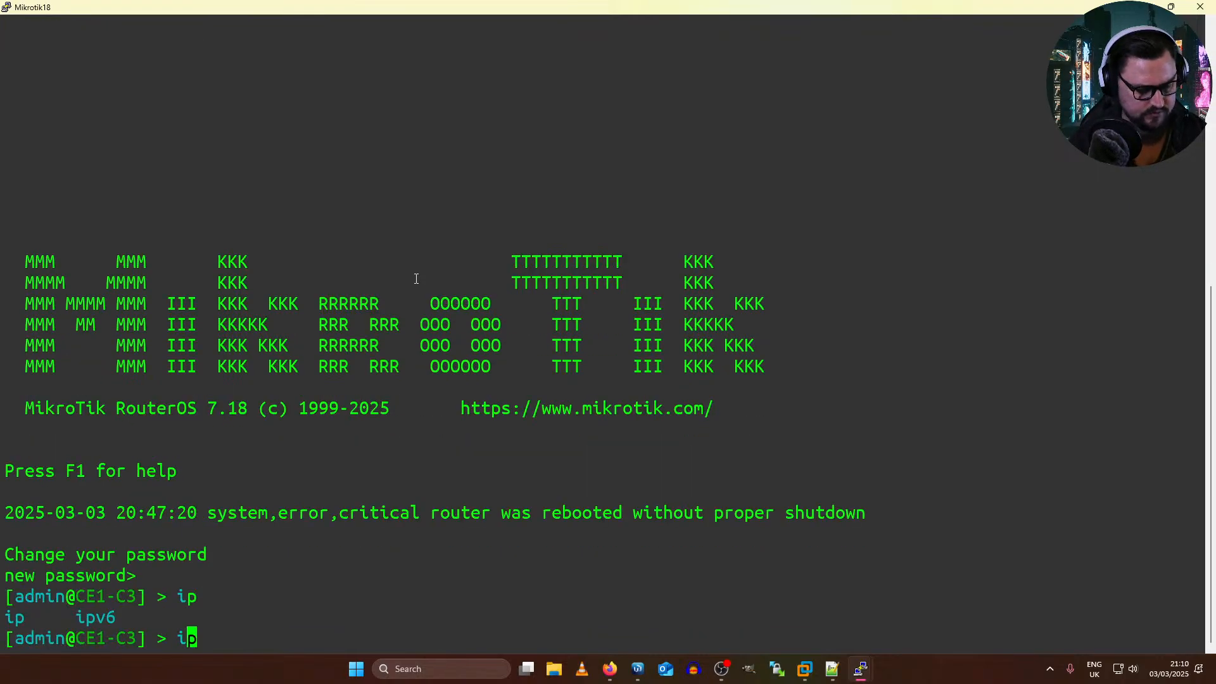
type("/")
key("Tab")
key("Tab")
type("ne")
key("Tab")
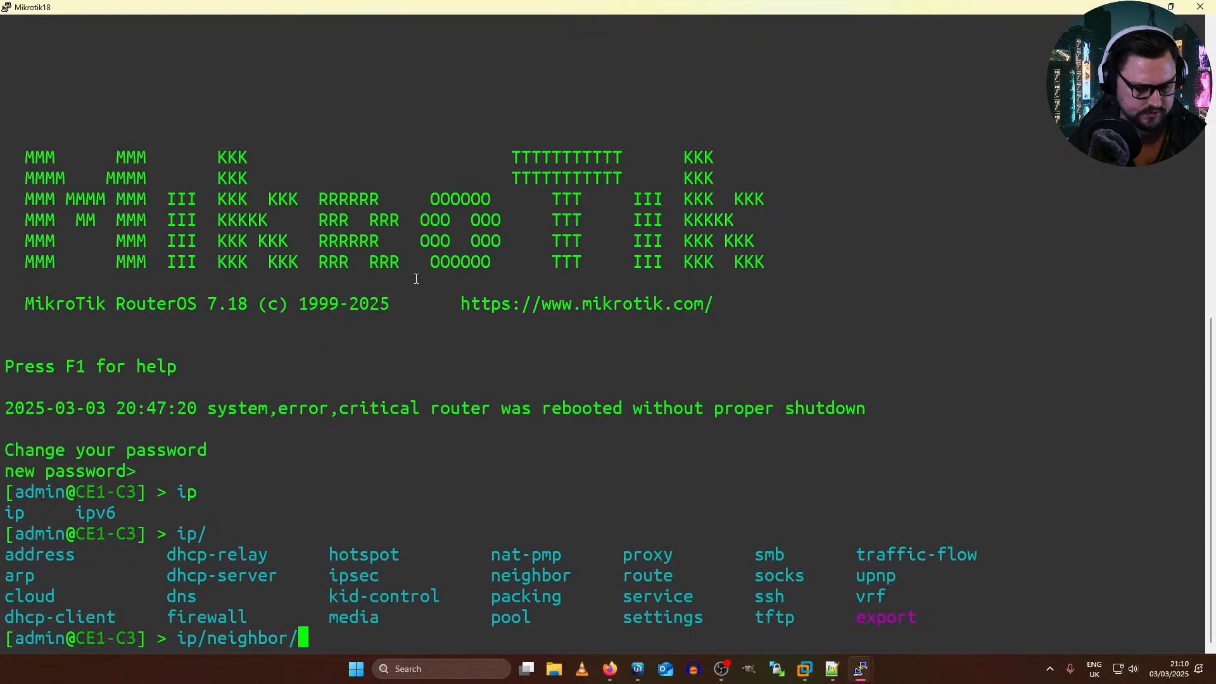
type("print")
key("Return")
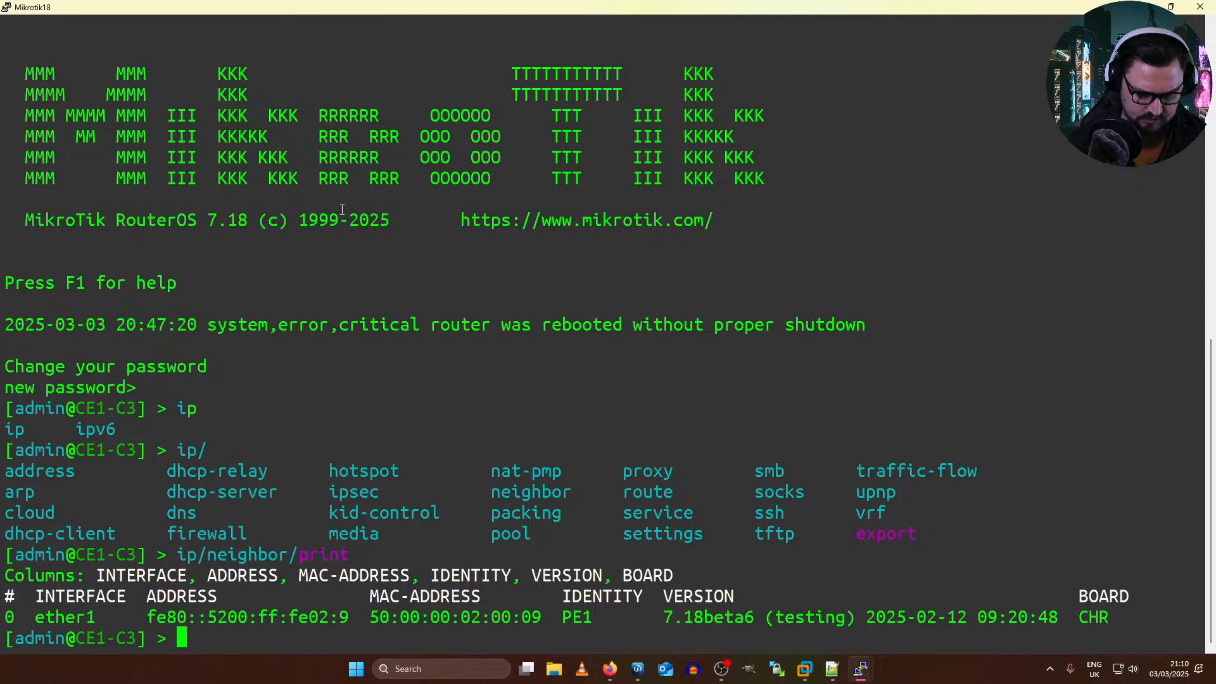
left_click_drag(395, 612, 310, 620)
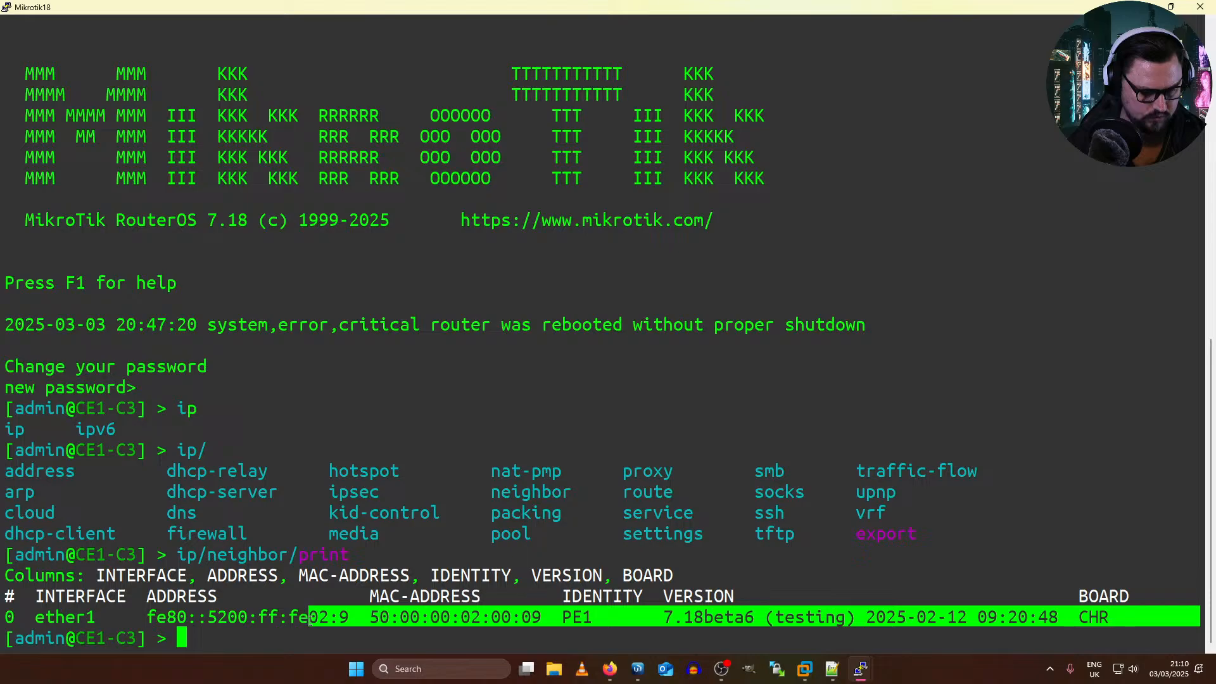
Step: Reprint CE1-C3's neighbor table to check again for neighbors across the VPLS
key("Return")
key("Return")
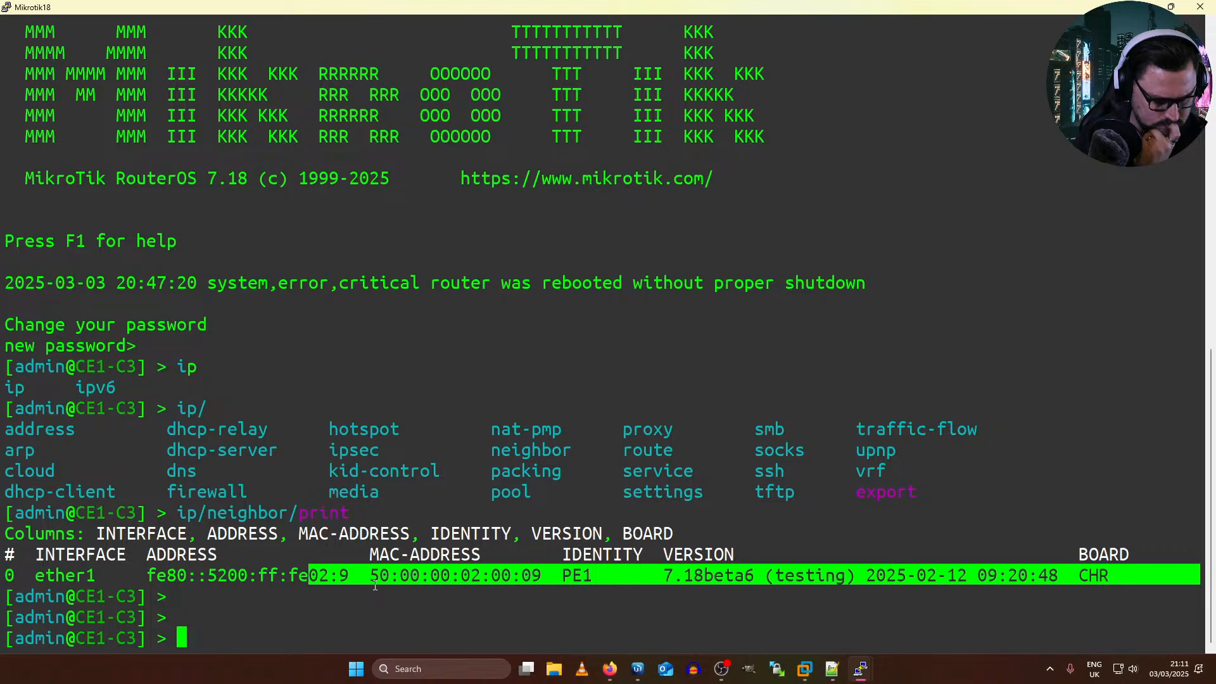
key("Up")
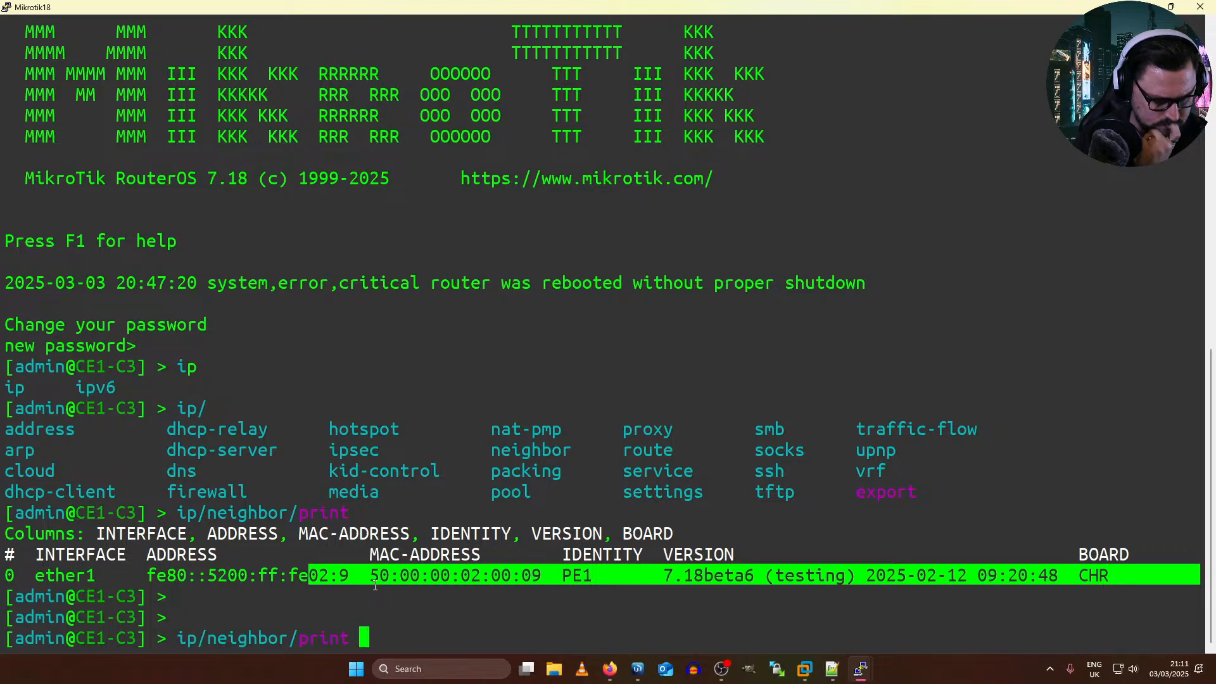
key("Return")
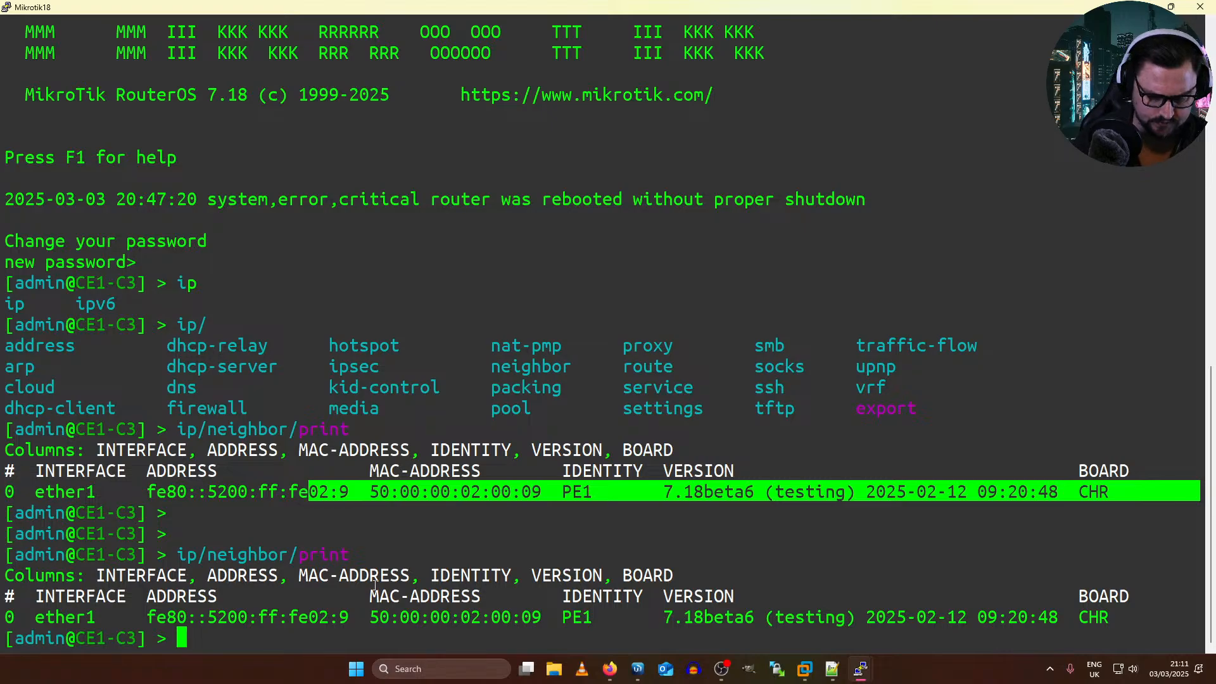
key("alt+Tab")
key("alt+Tab")
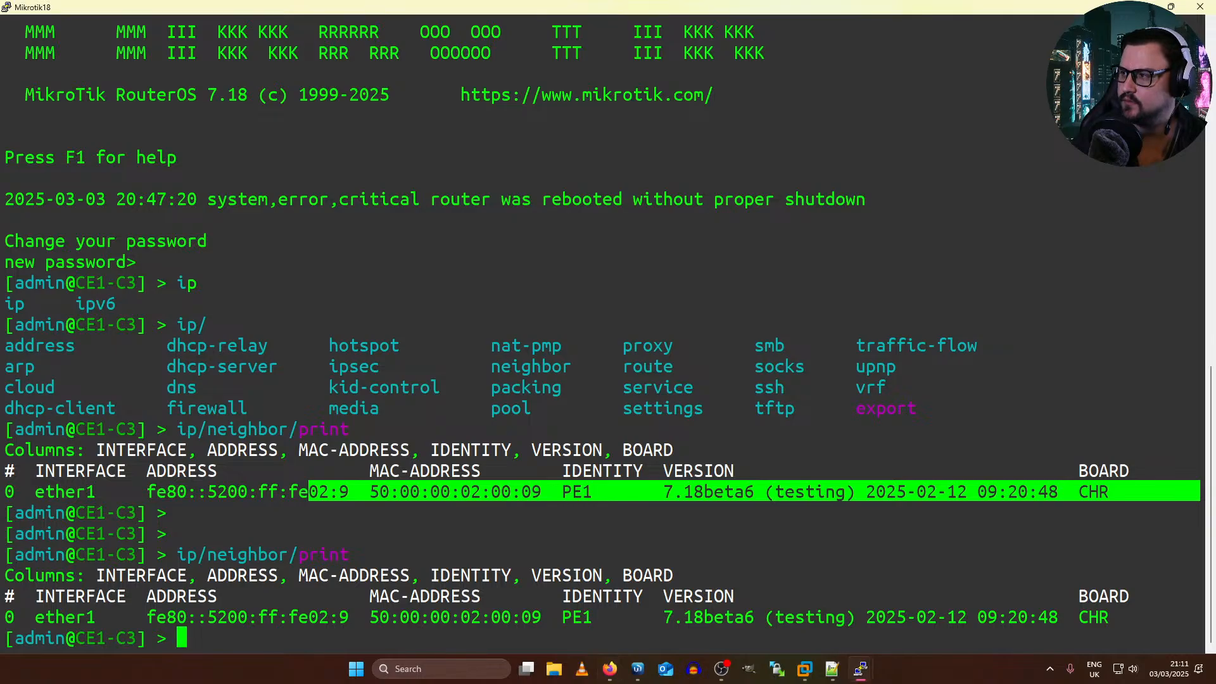
left_click(619, 504)
type("##")
key("BackSpace")
key("BackSpace")
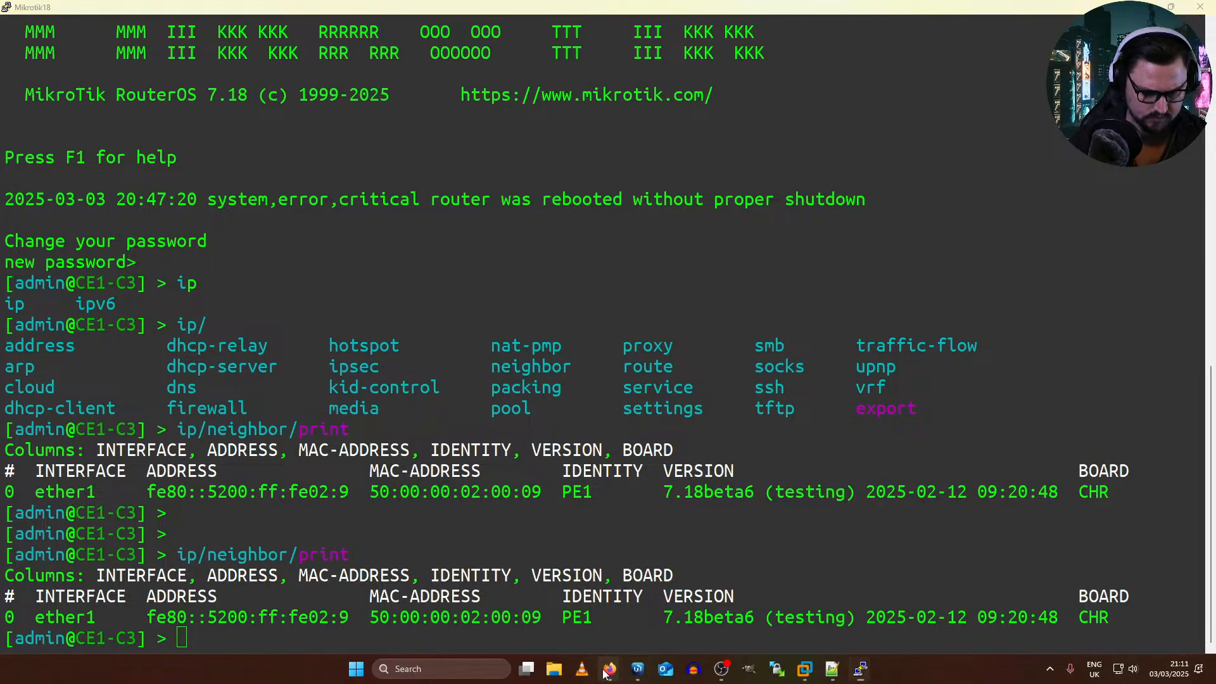
Step: Check the EVE topology, switch to the PE1 terminal, export the full configuration and examine the BGP VPLS bridge, export route target and pw-type
mouse_move(609, 669)
left_click(684, 608)
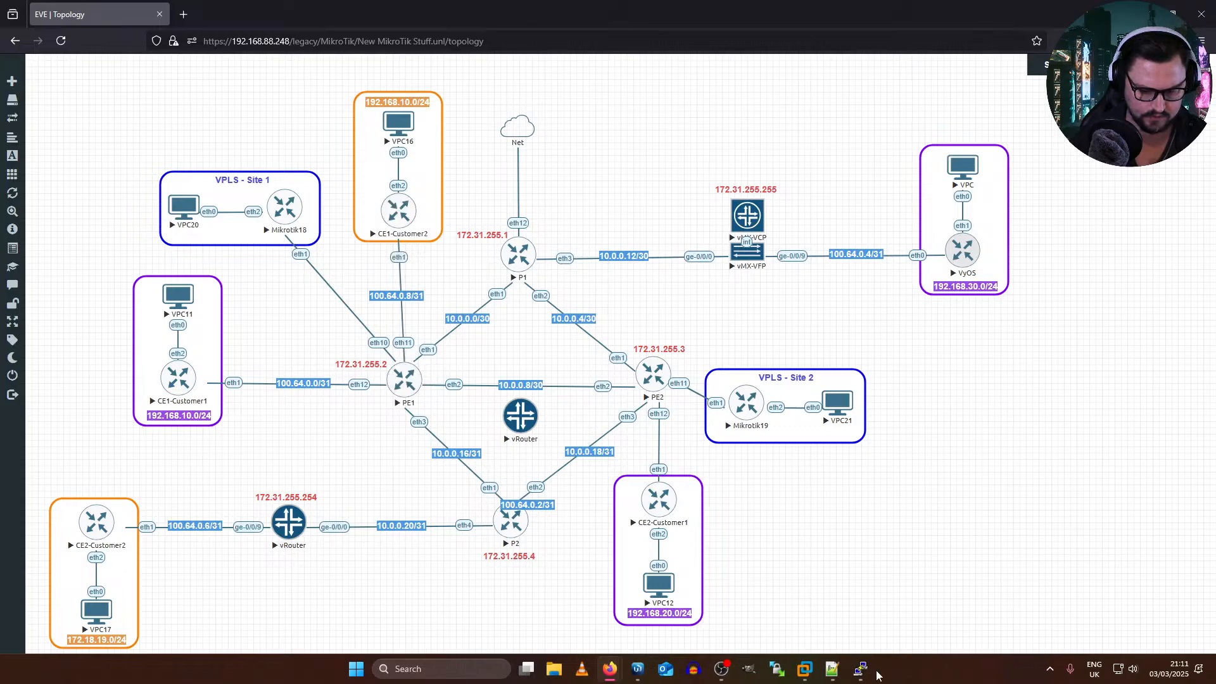
mouse_move(860, 669)
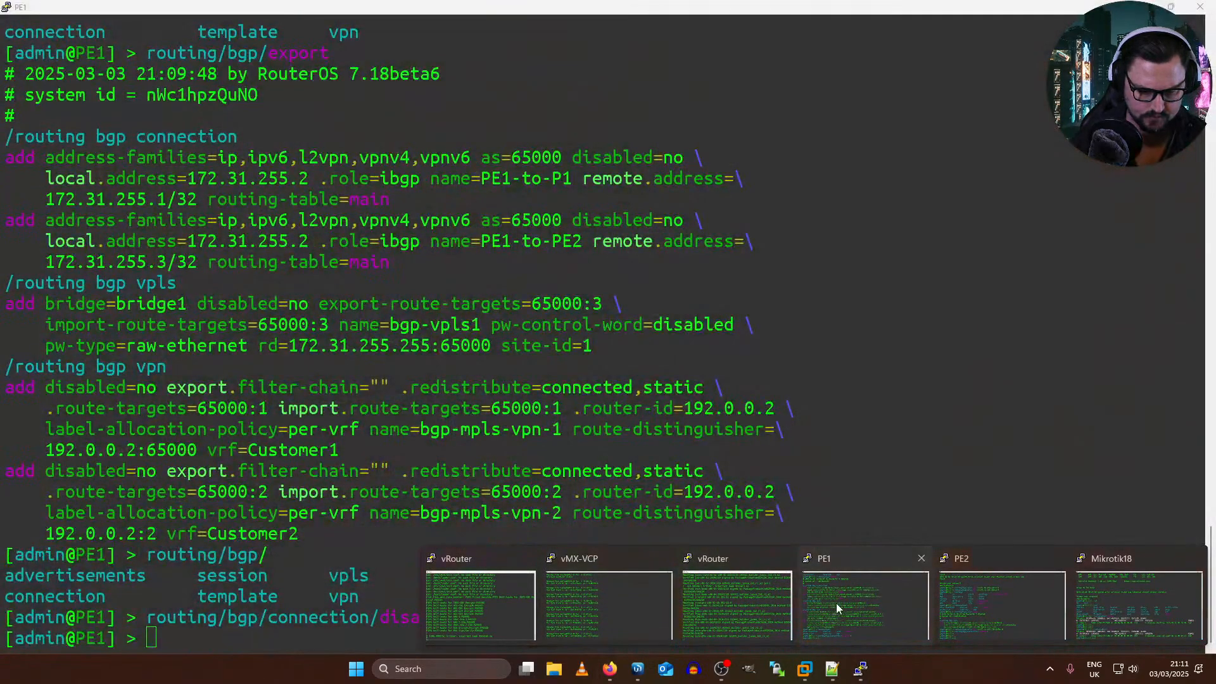
left_click(836, 603)
type("export")
key("Return")
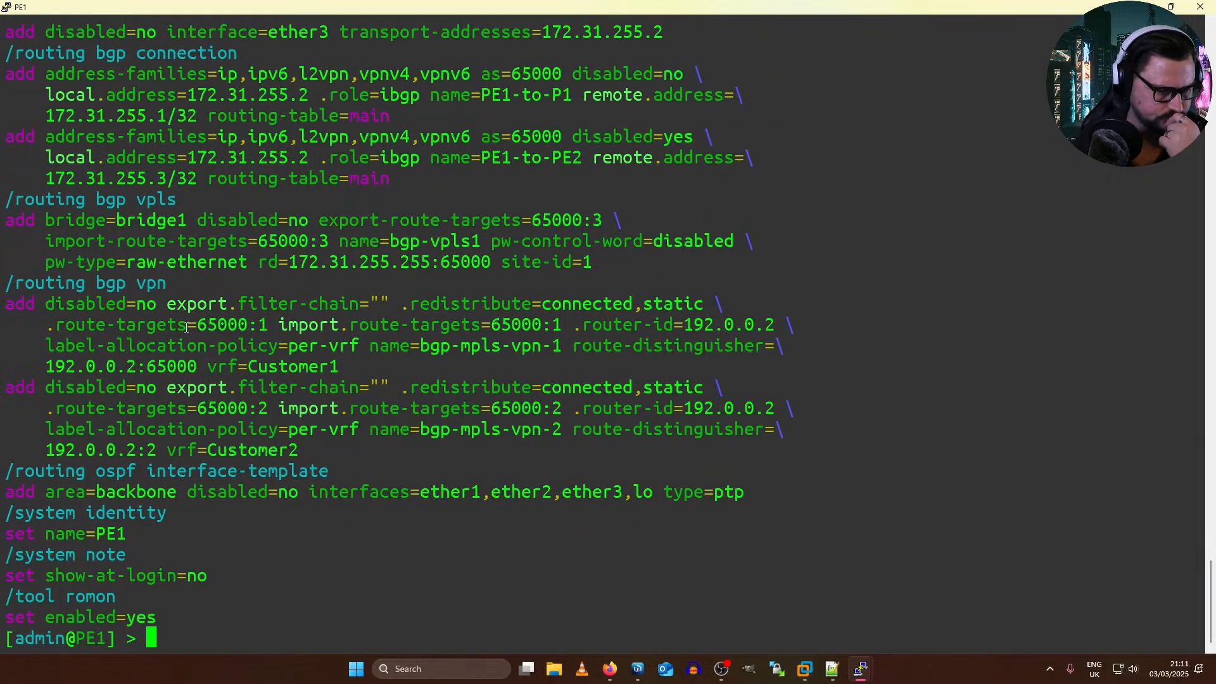
left_click_drag(30, 219, 224, 214)
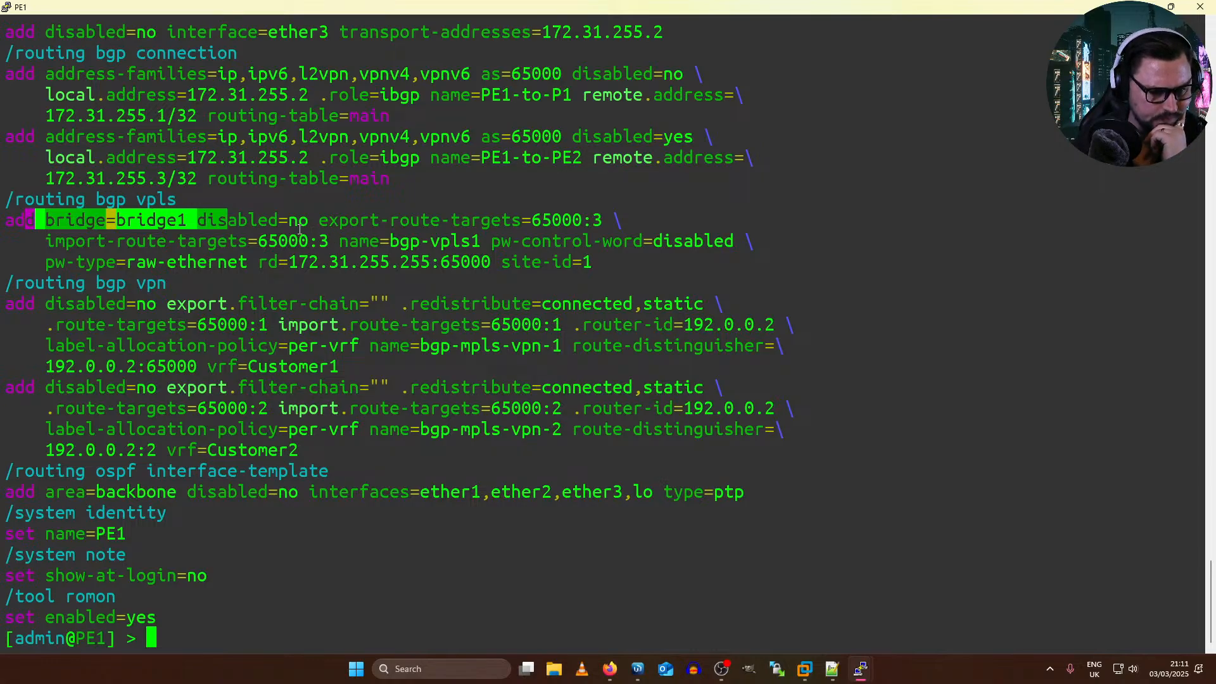
left_click_drag(310, 221, 595, 210)
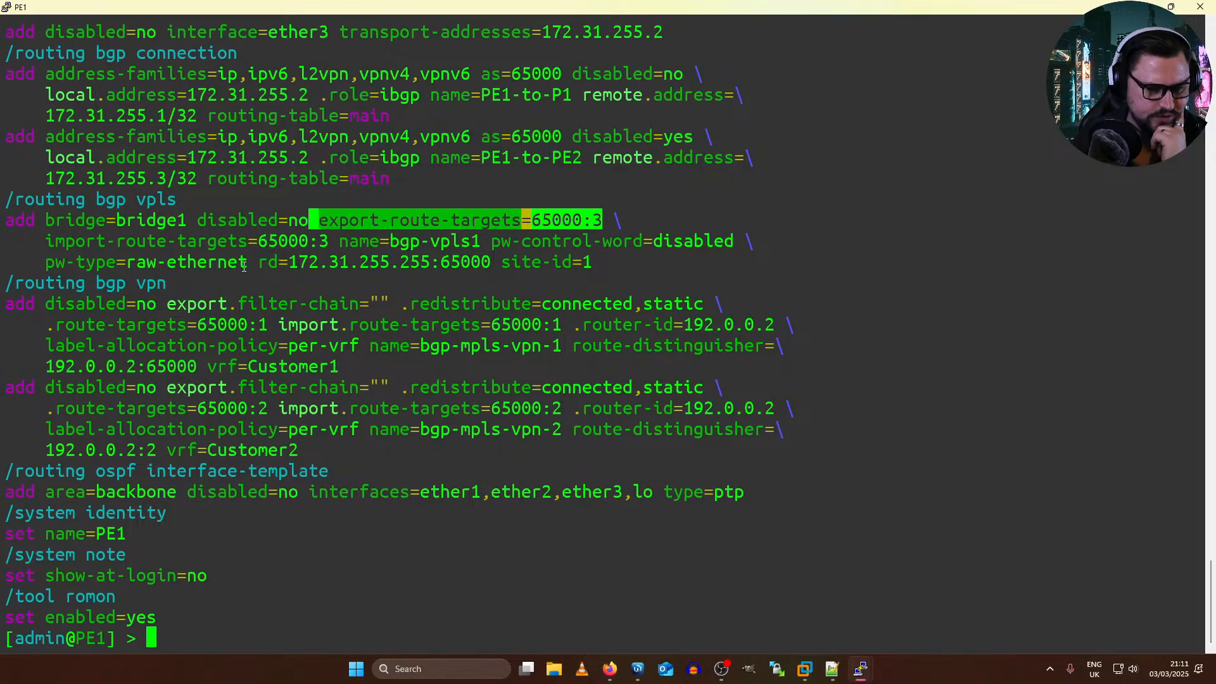
left_click_drag(247, 262, 117, 261)
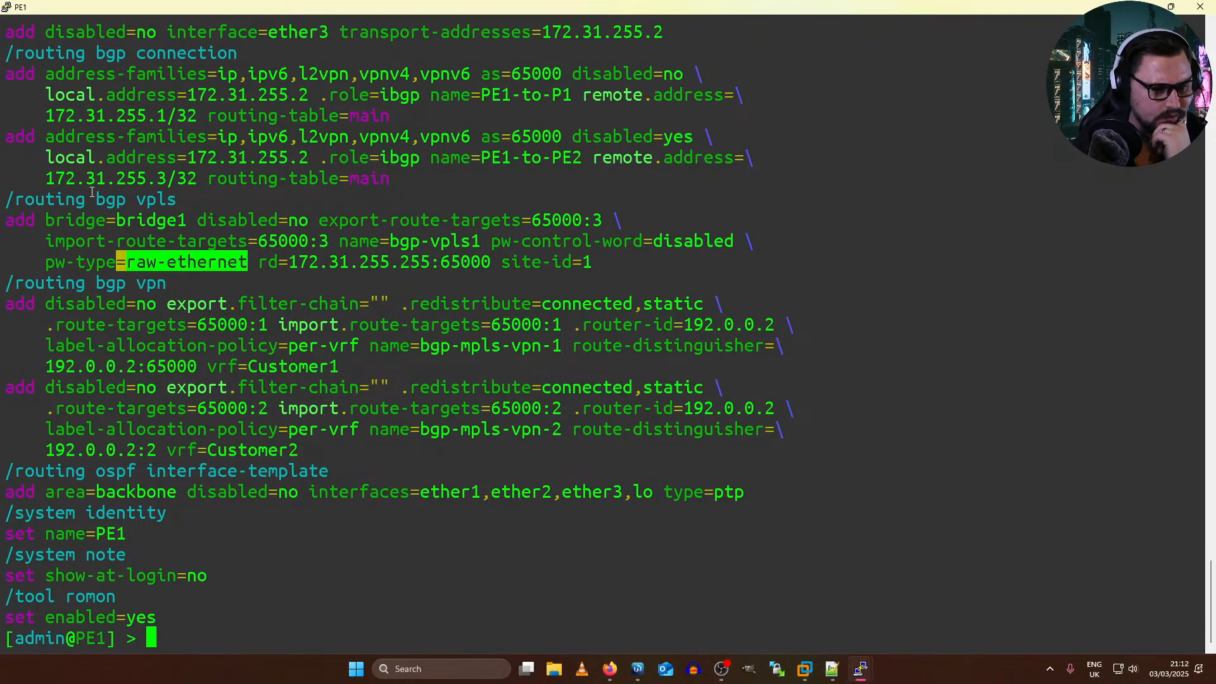
Step: Examine the MPLS LDP interface entries and the bridge port assignment in PE1's exported configuration
scroll(293, 236, "up", 5)
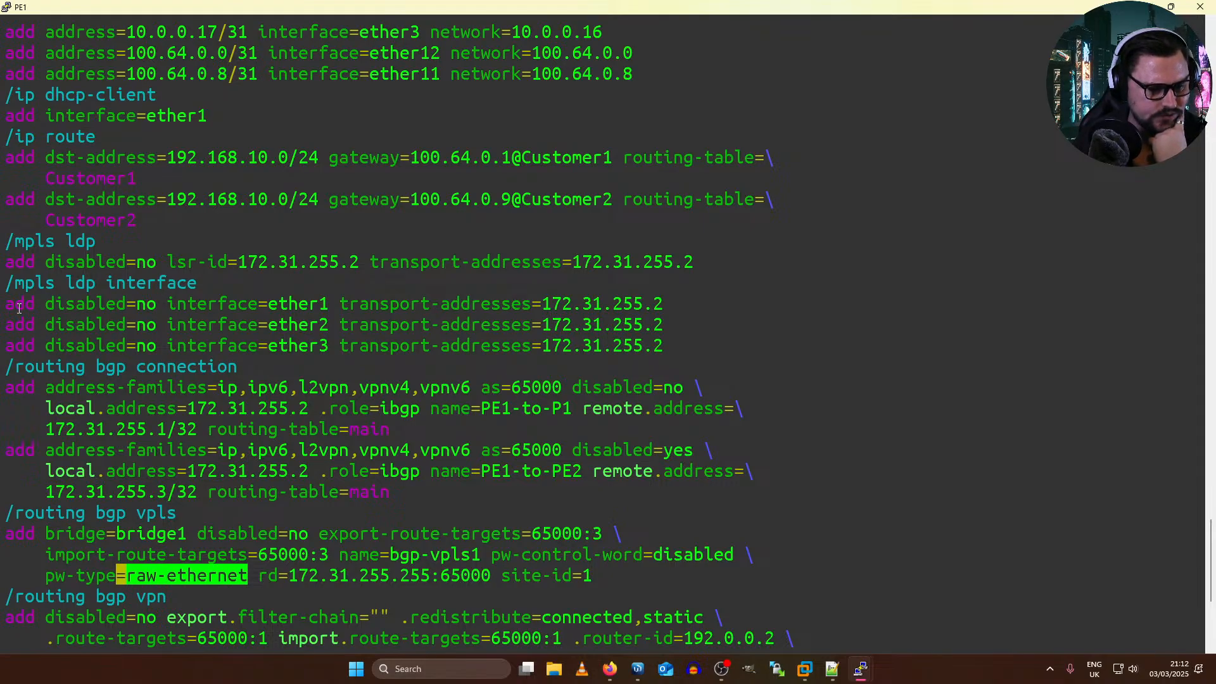
left_click_drag(25, 303, 375, 306)
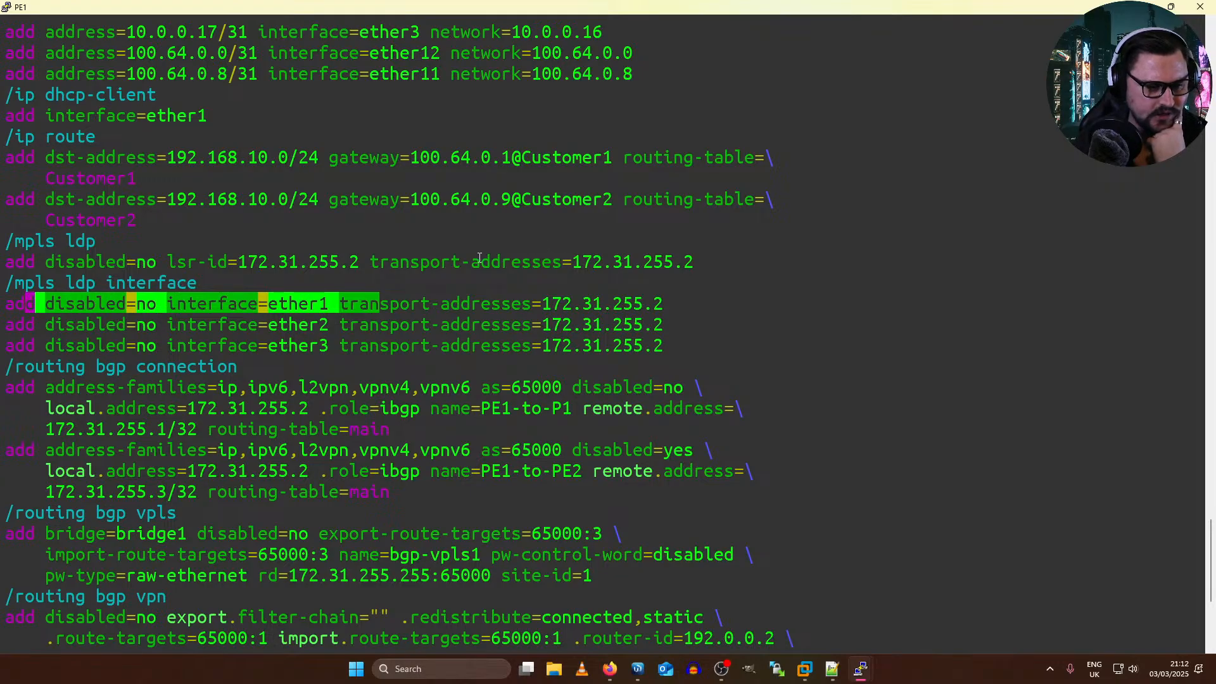
scroll(478, 258, "up", 5)
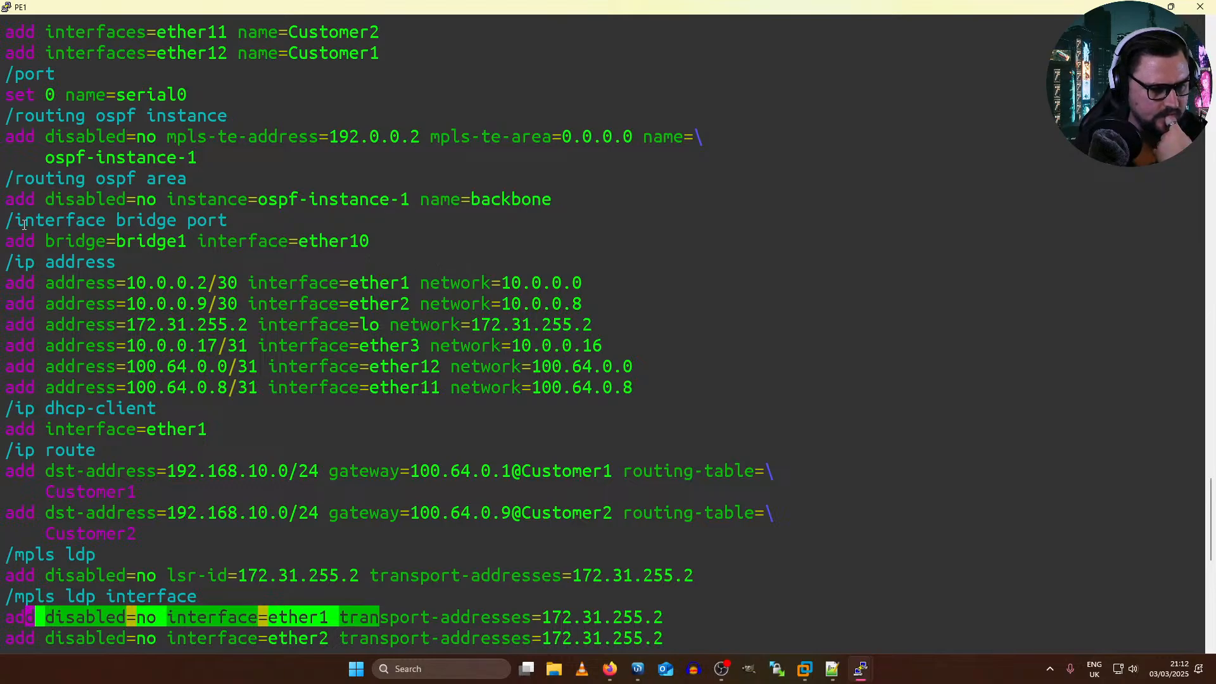
left_click_drag(44, 222, 398, 243)
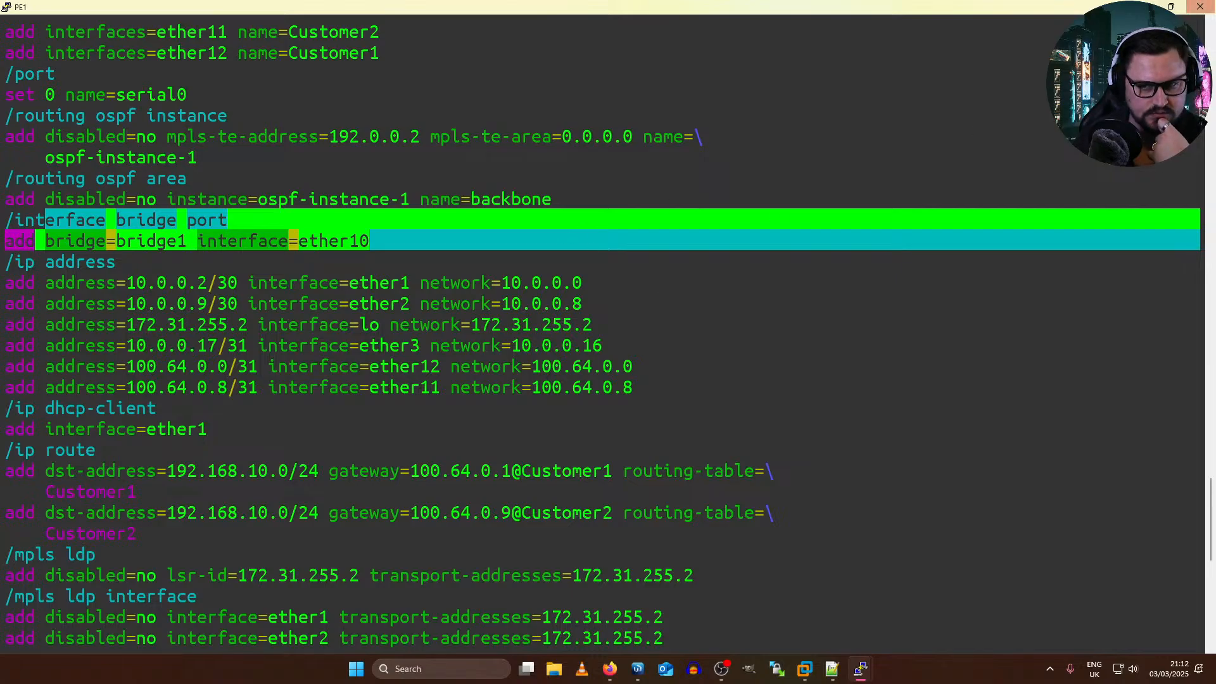
Step: Check the EVE topology, switch to the PE2 terminal, export the full configuration and examine its BGP VPLS entry
left_click(1141, 6)
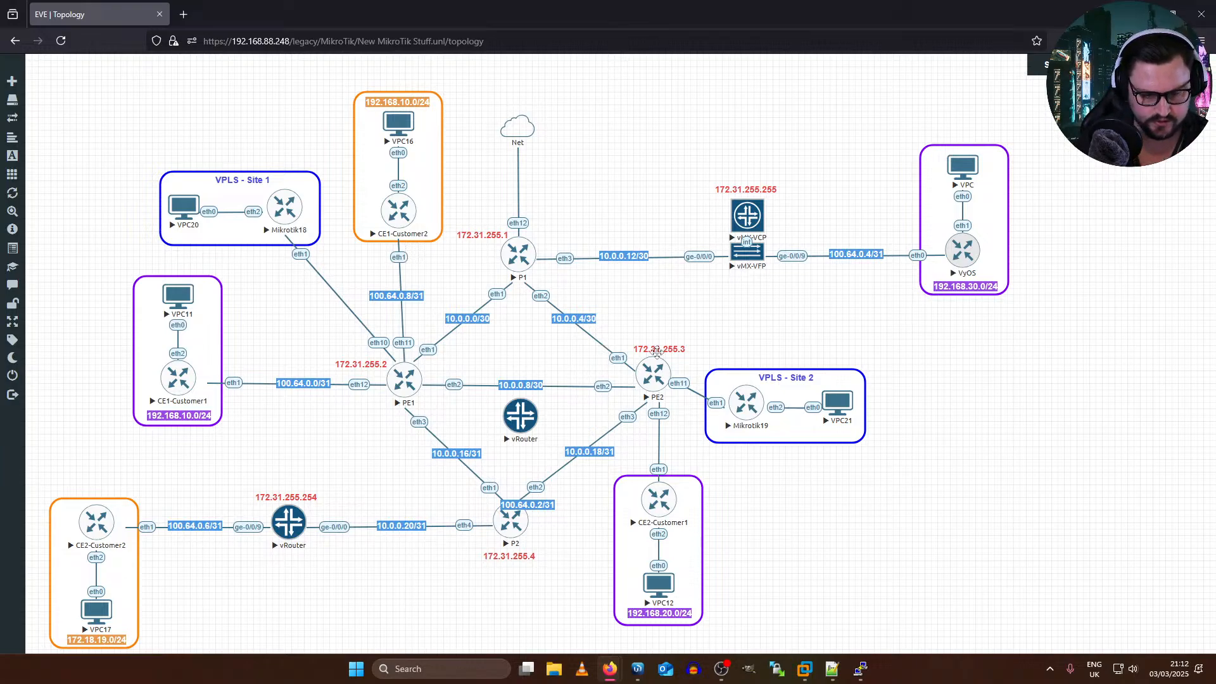
key("alt")
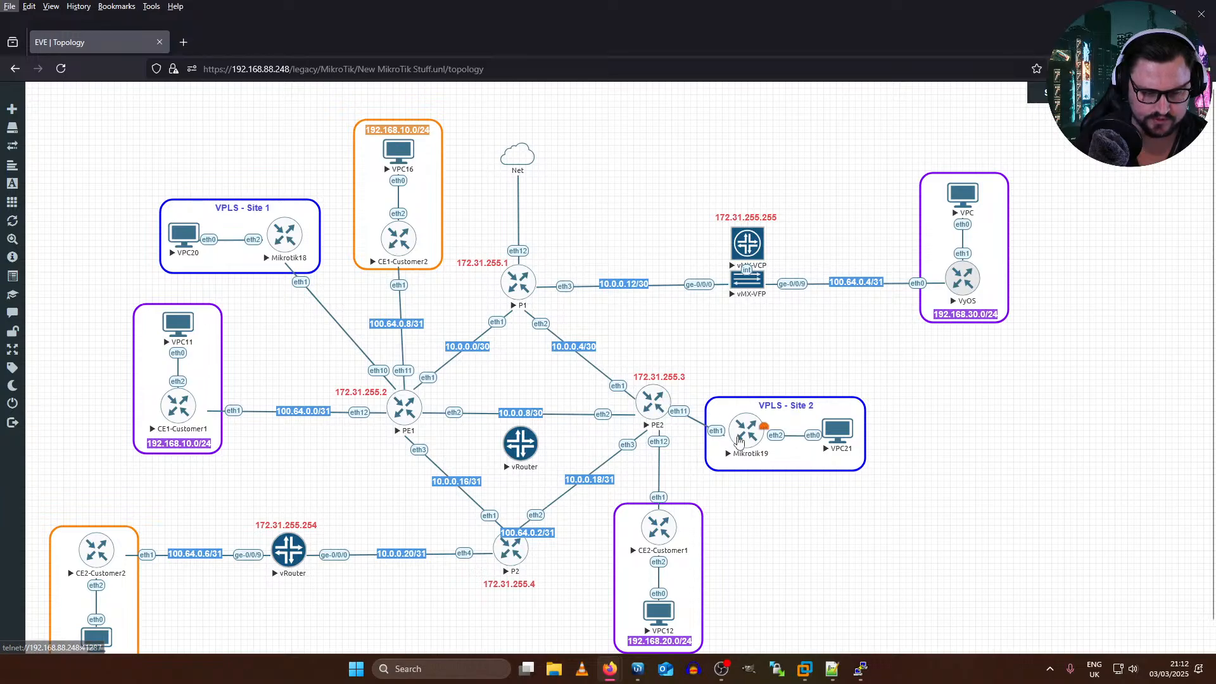
mouse_move(859, 668)
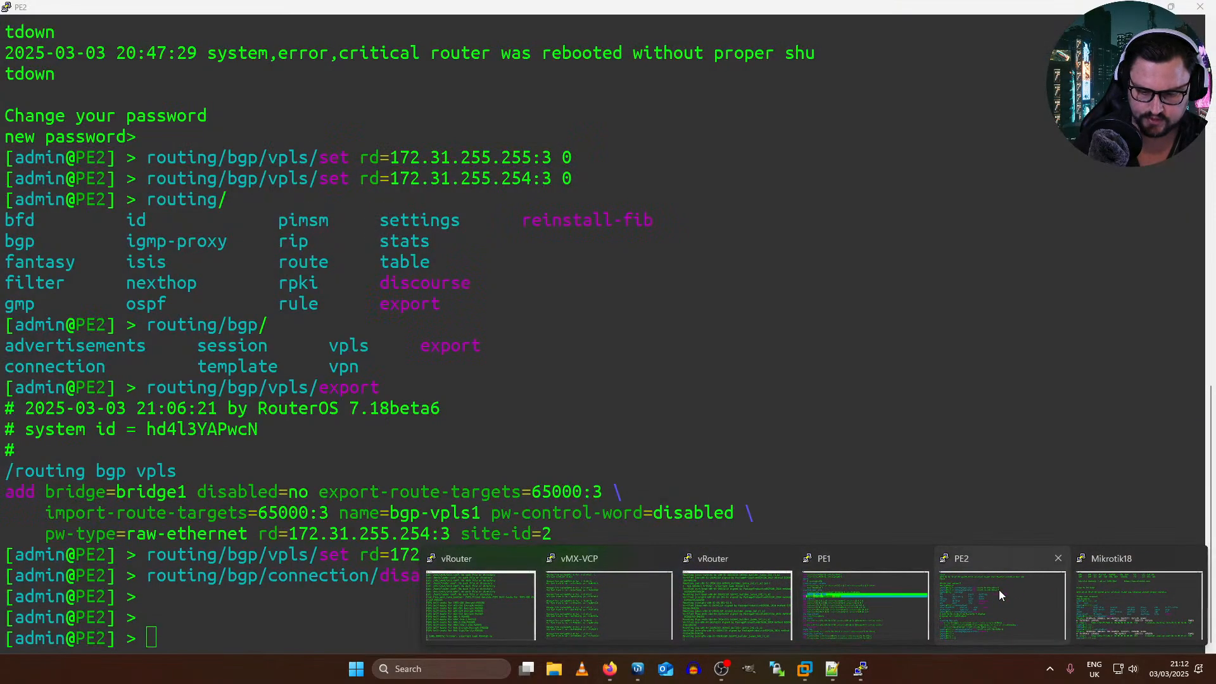
left_click(999, 595)
type("export")
key("Return")
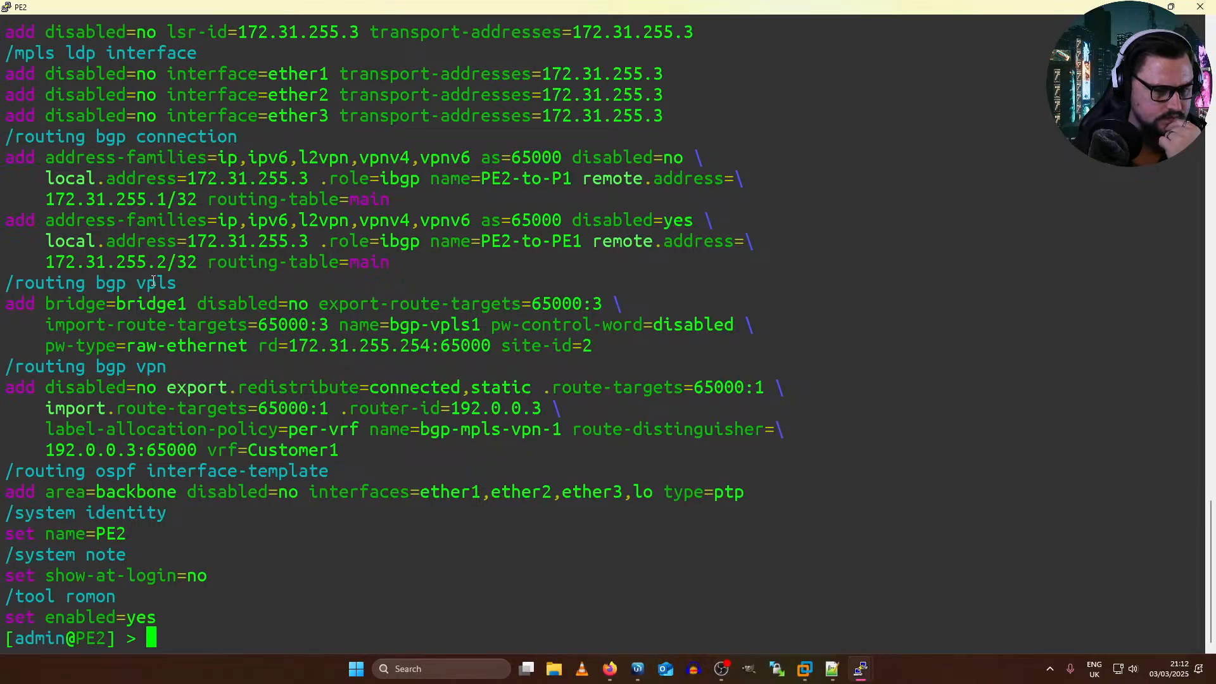
left_click_drag(23, 274, 468, 362)
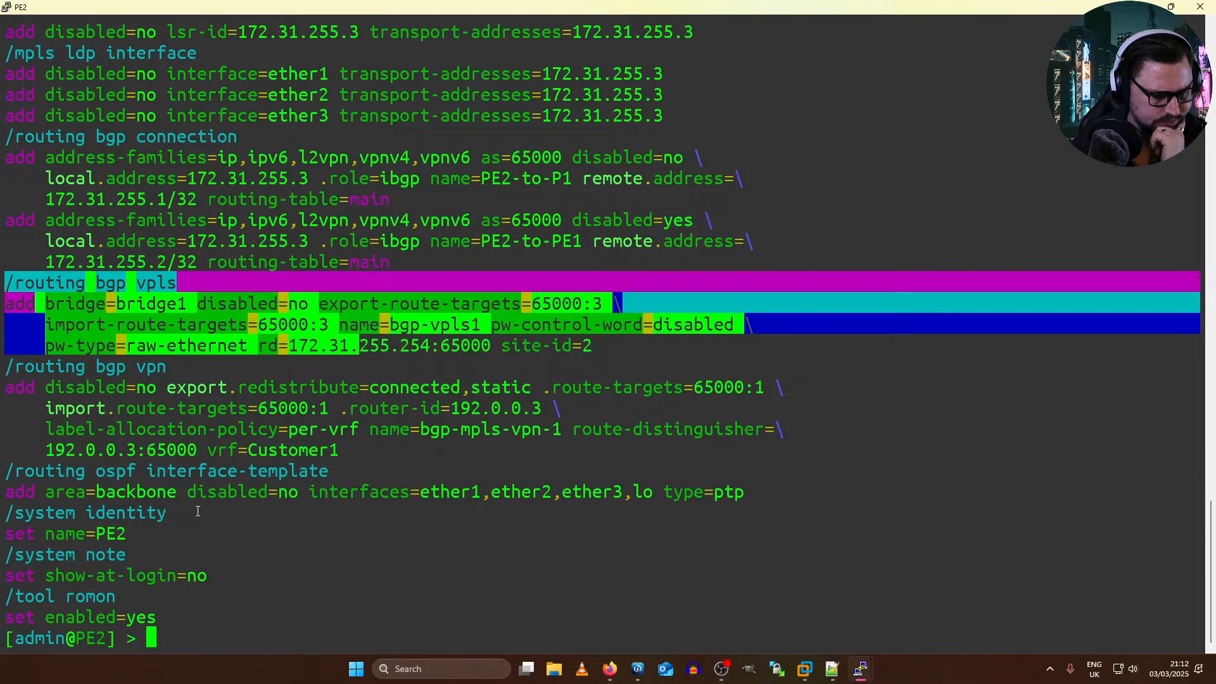
Step: Examine the bridge port assignment in PE2's exported configuration and compare it with PE2's link to VPLS Site 2 in the EVE topology
scroll(197, 512, "up", 5)
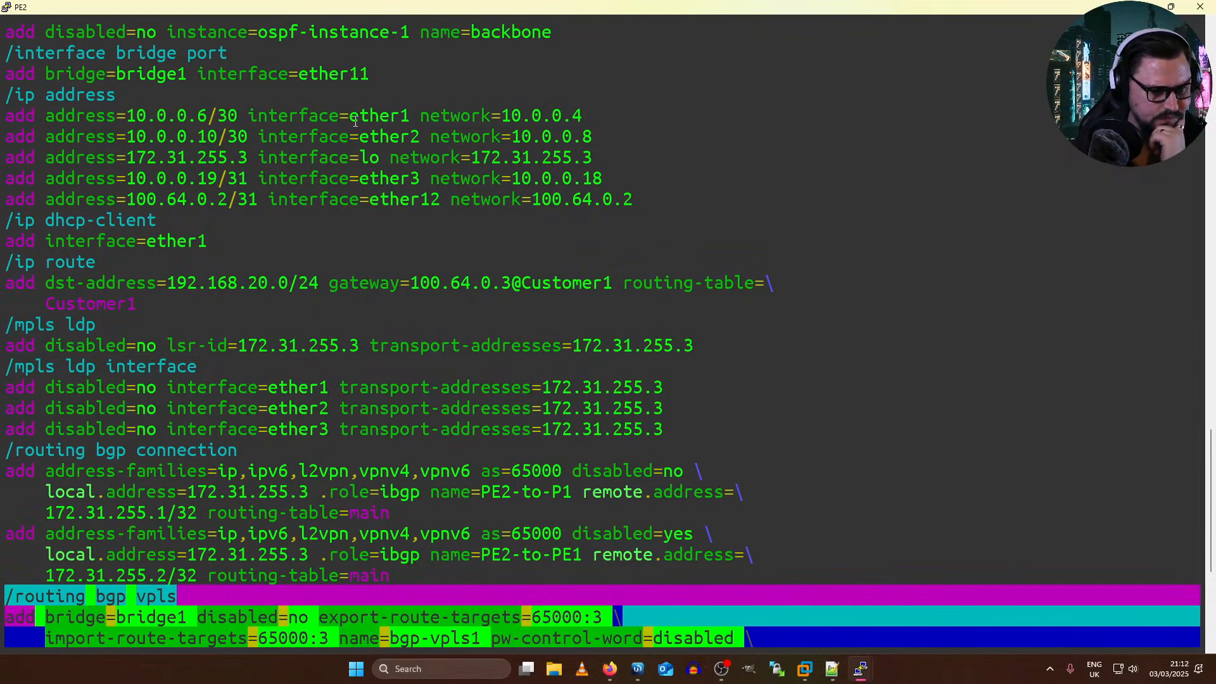
left_click_drag(233, 53, 7, 60)
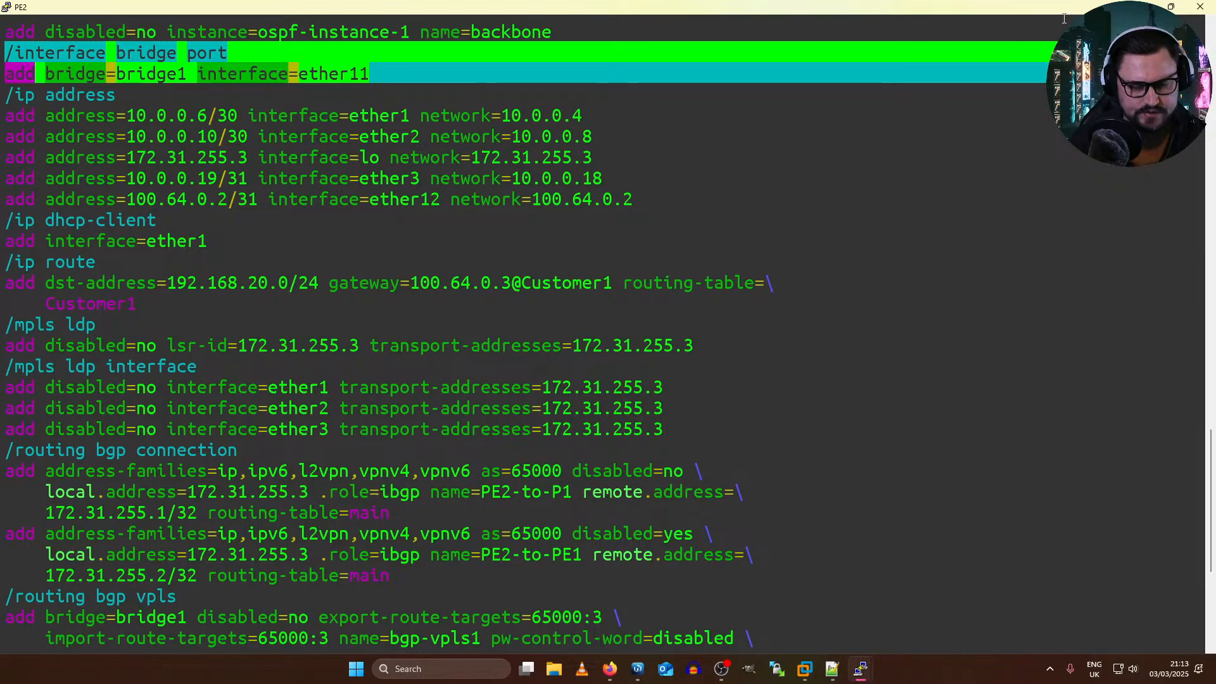
left_click(611, 669)
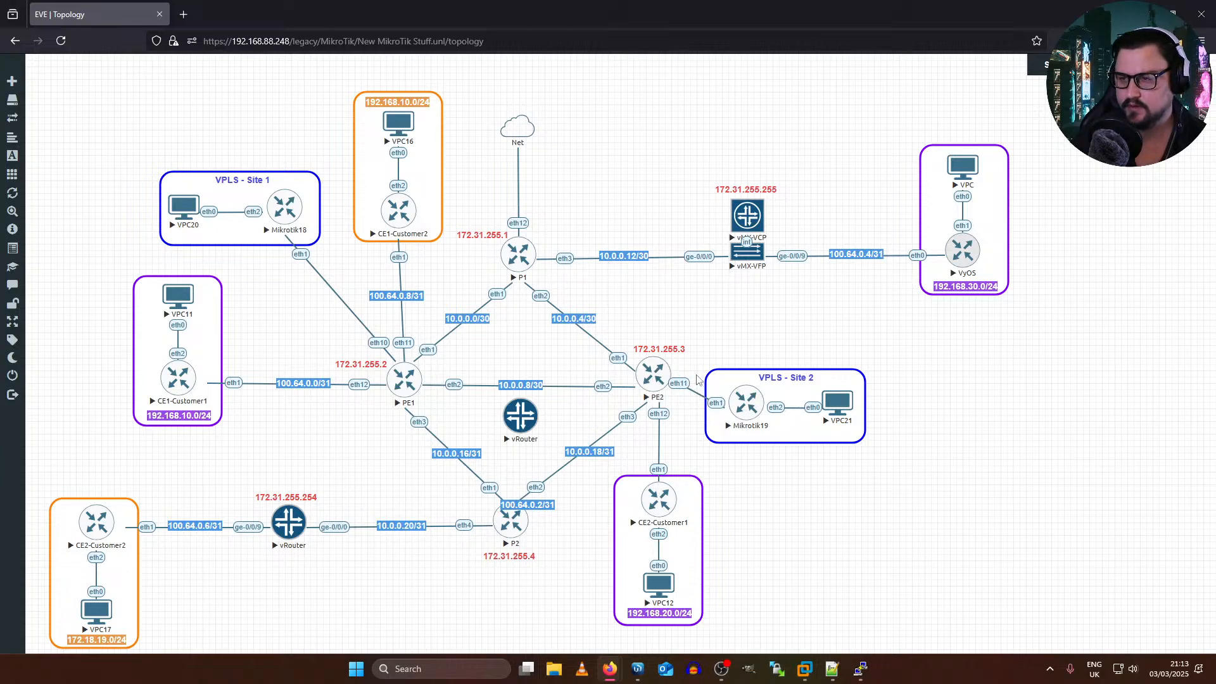
left_click(658, 396)
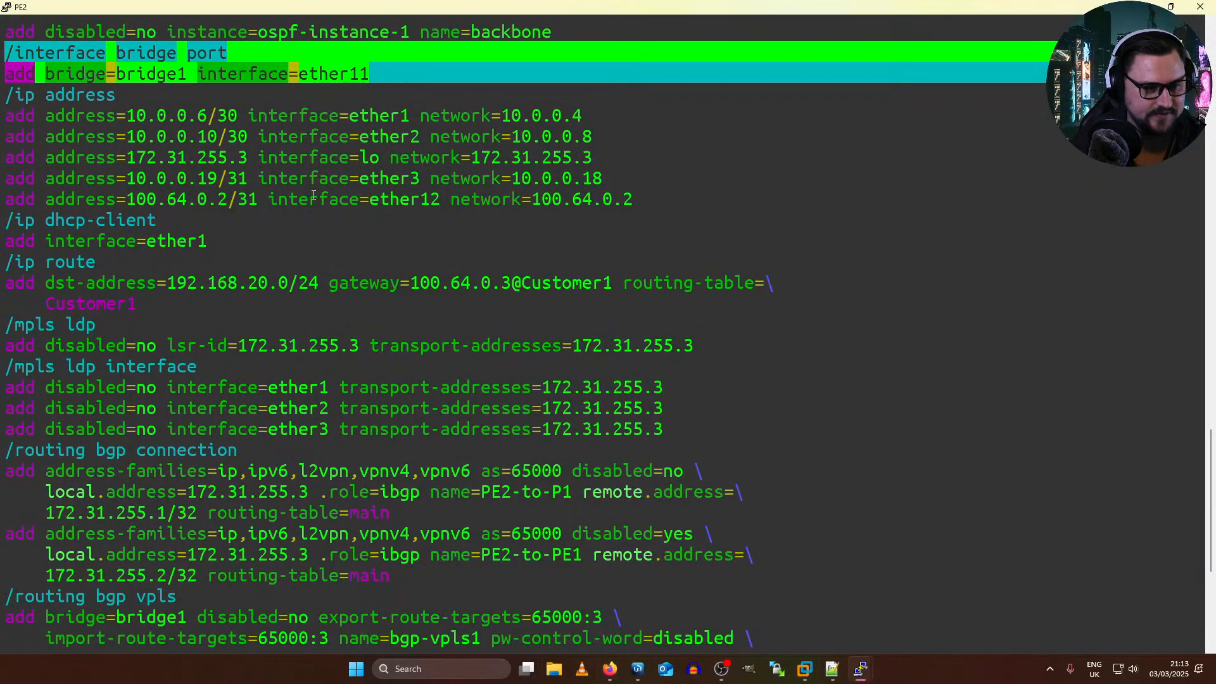
Step: Review the bridge, OSPF instance, MPLS LDP and BGP connection sections of PE2's exported configuration
scroll(313, 195, "up", 5)
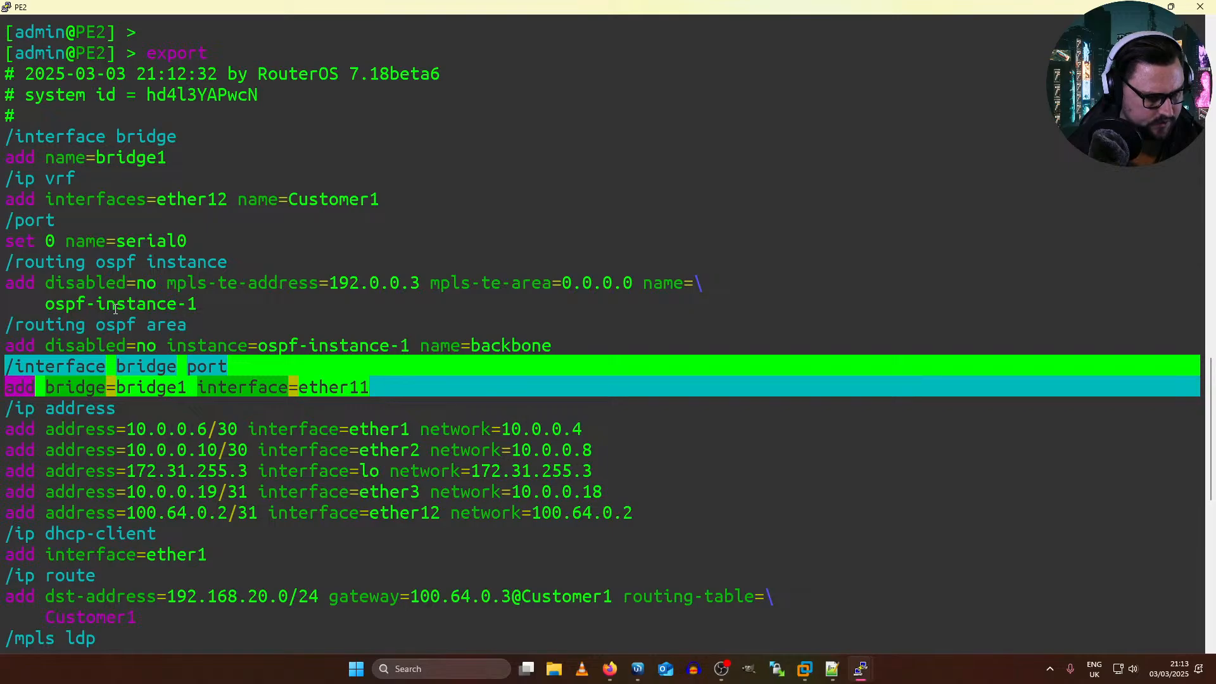
left_click_drag(212, 305, 84, 256)
left_click(84, 257)
scroll(126, 249, "down", 5)
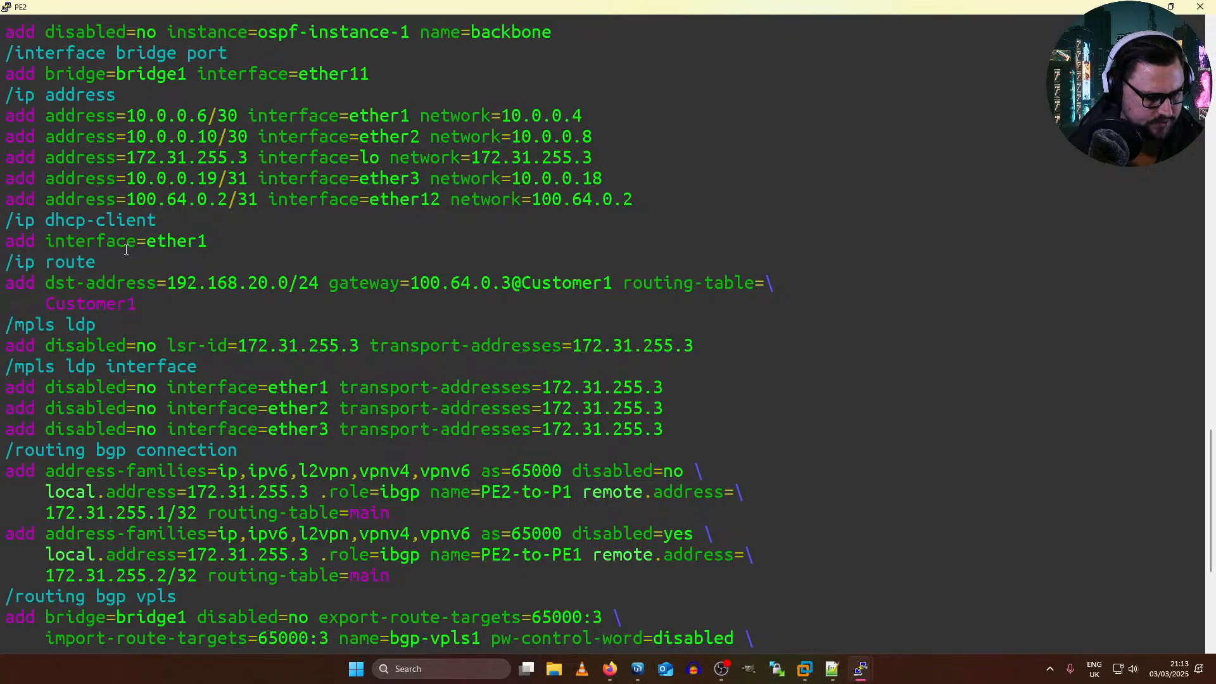
scroll(126, 248, "down", 5)
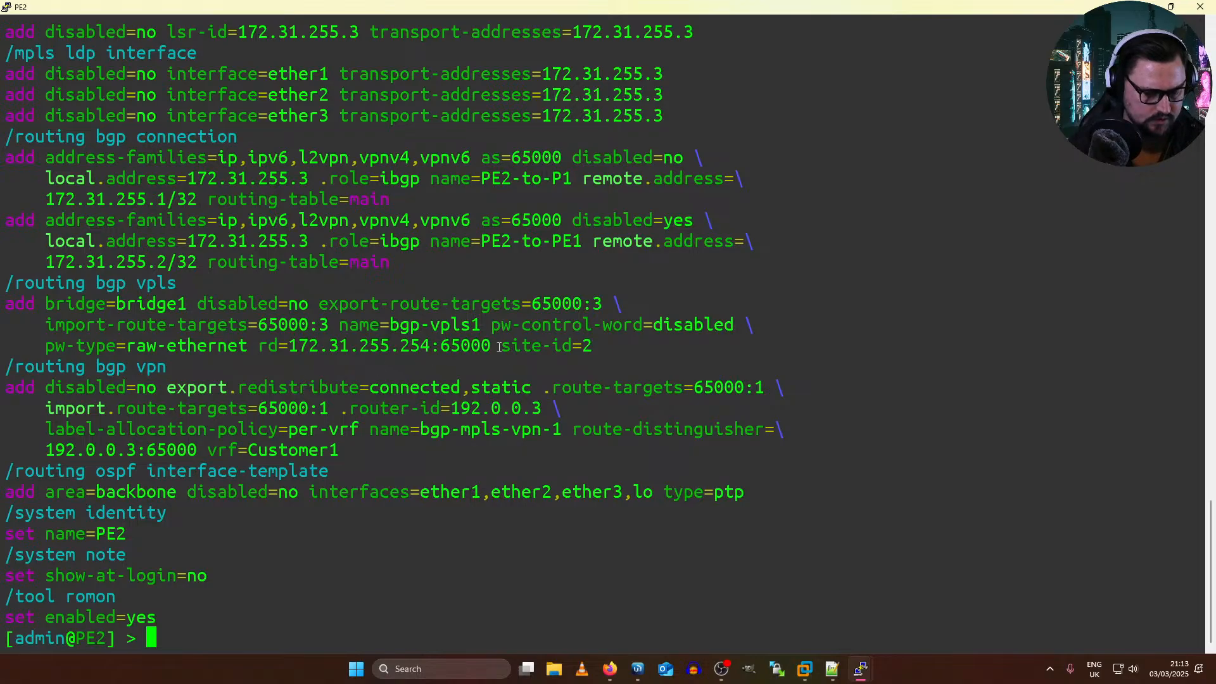
Step: Switch to P1's WinBox session and review its BGP connections, templates and sessions
key("alt+Tab")
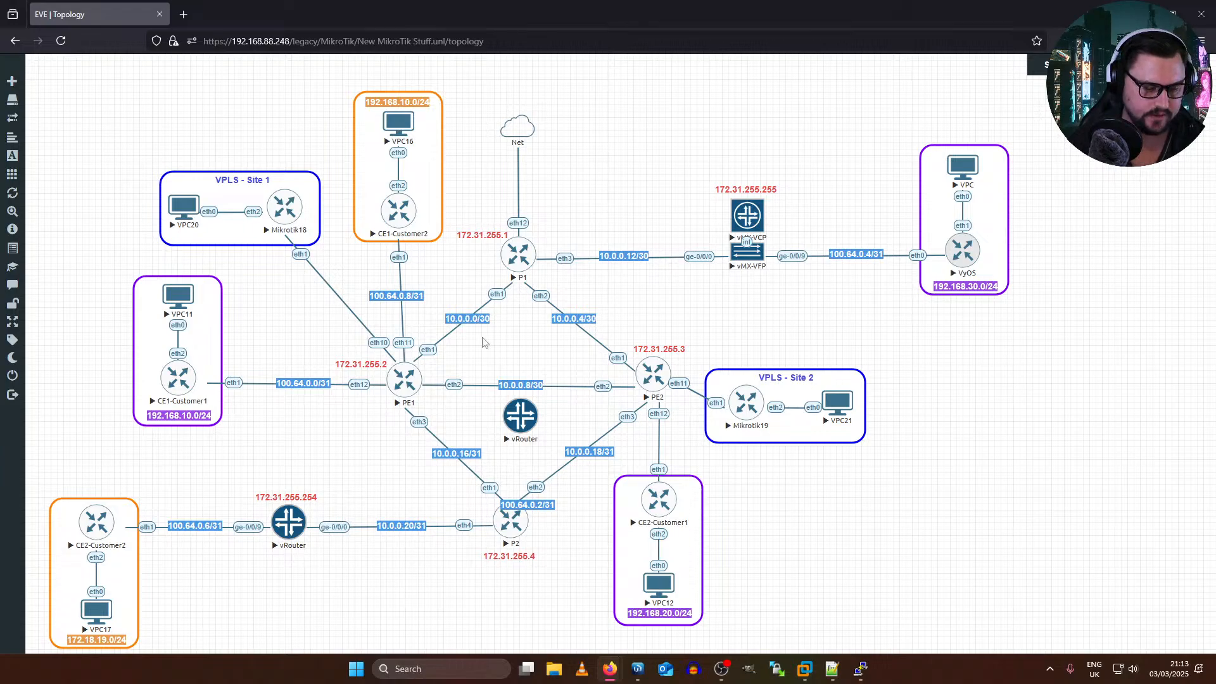
key("alt")
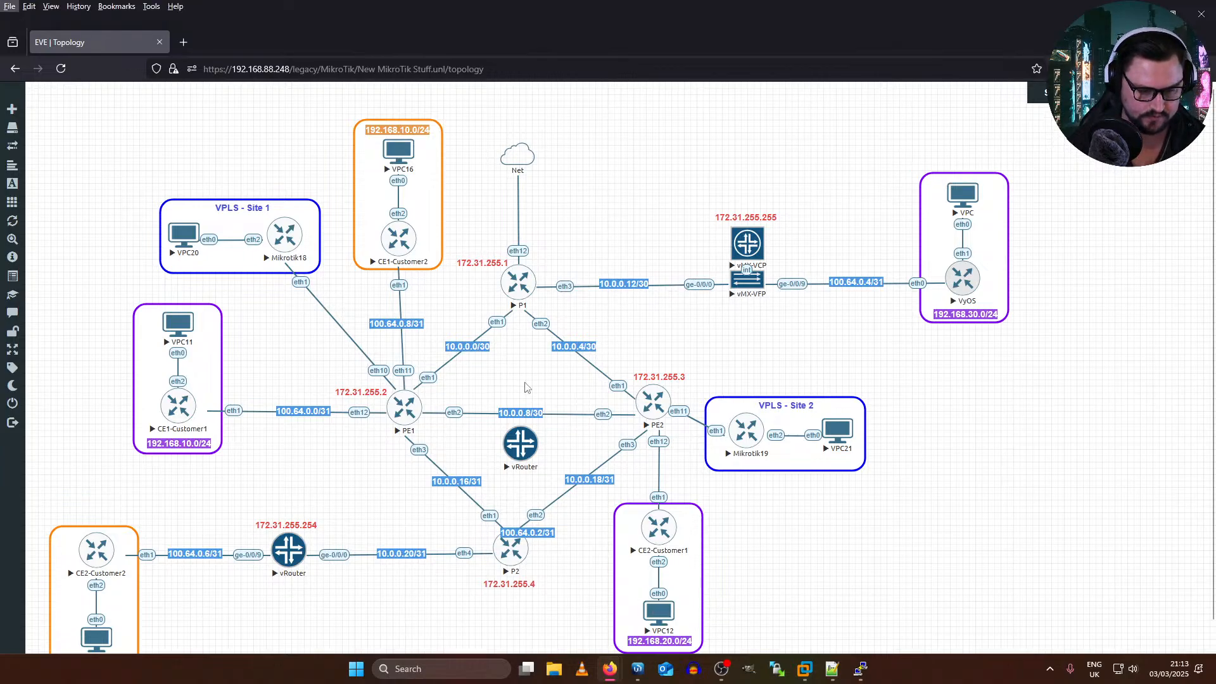
left_click(637, 668)
left_click(35, 218)
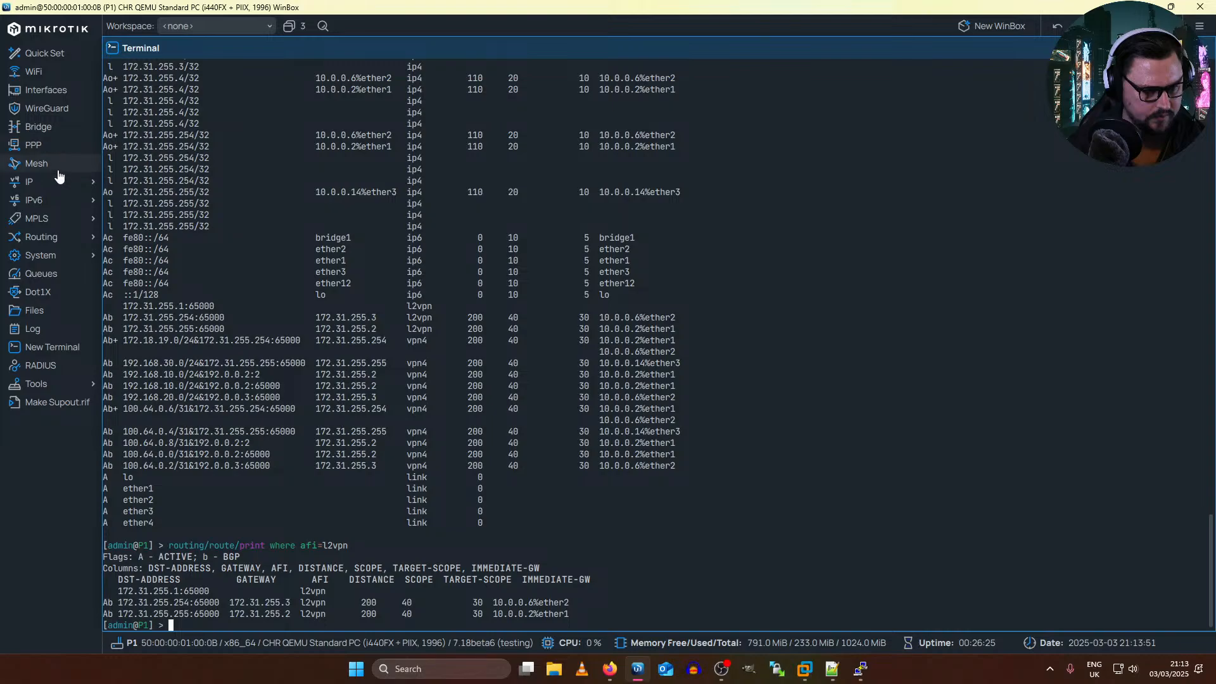
mouse_move(53, 225)
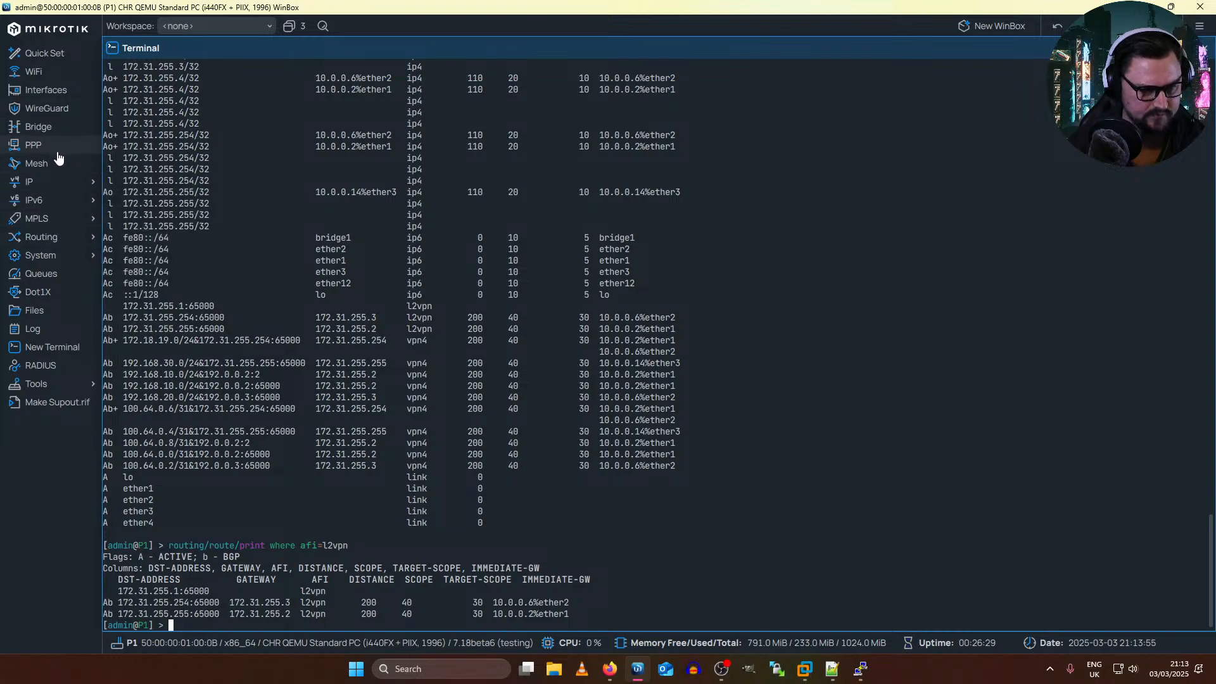
mouse_move(68, 240)
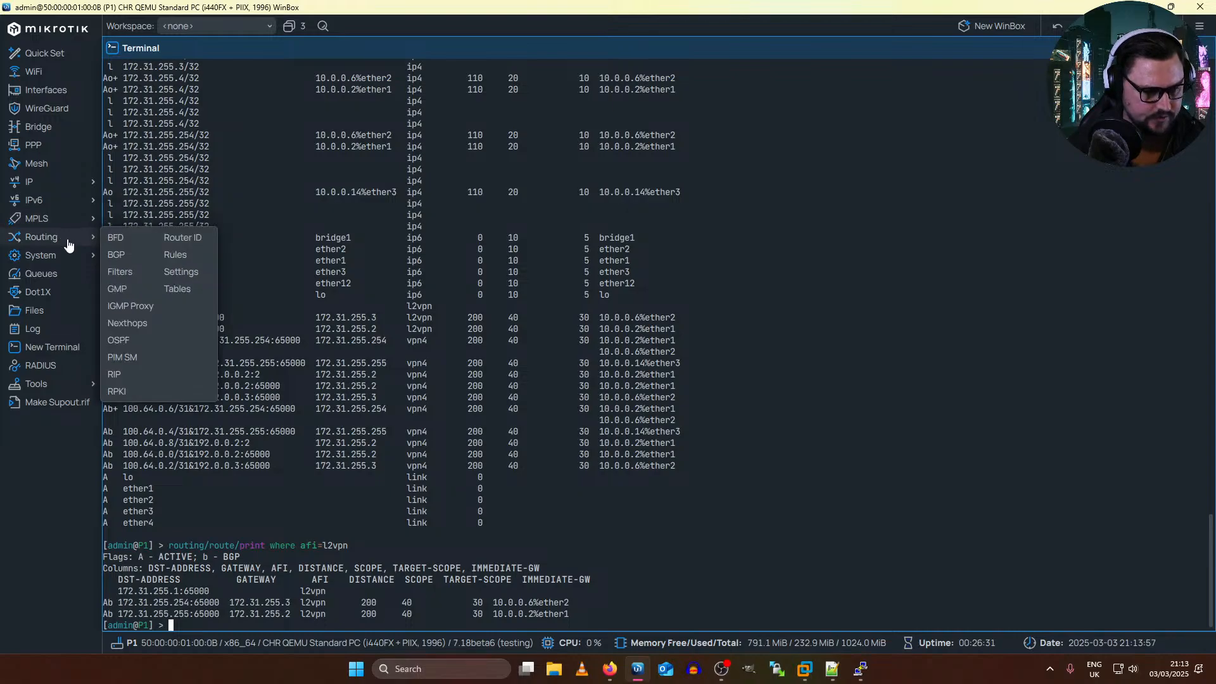
left_click(141, 254)
left_click(211, 61)
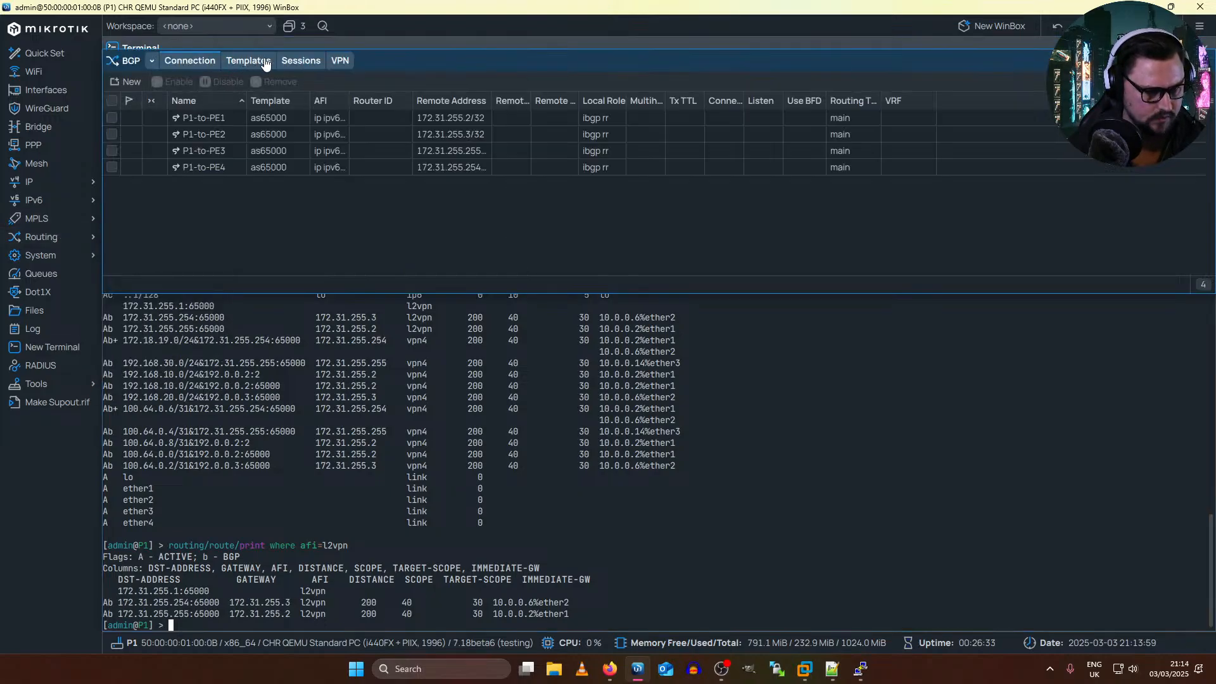
left_click(248, 61)
left_click(301, 61)
key("Escape")
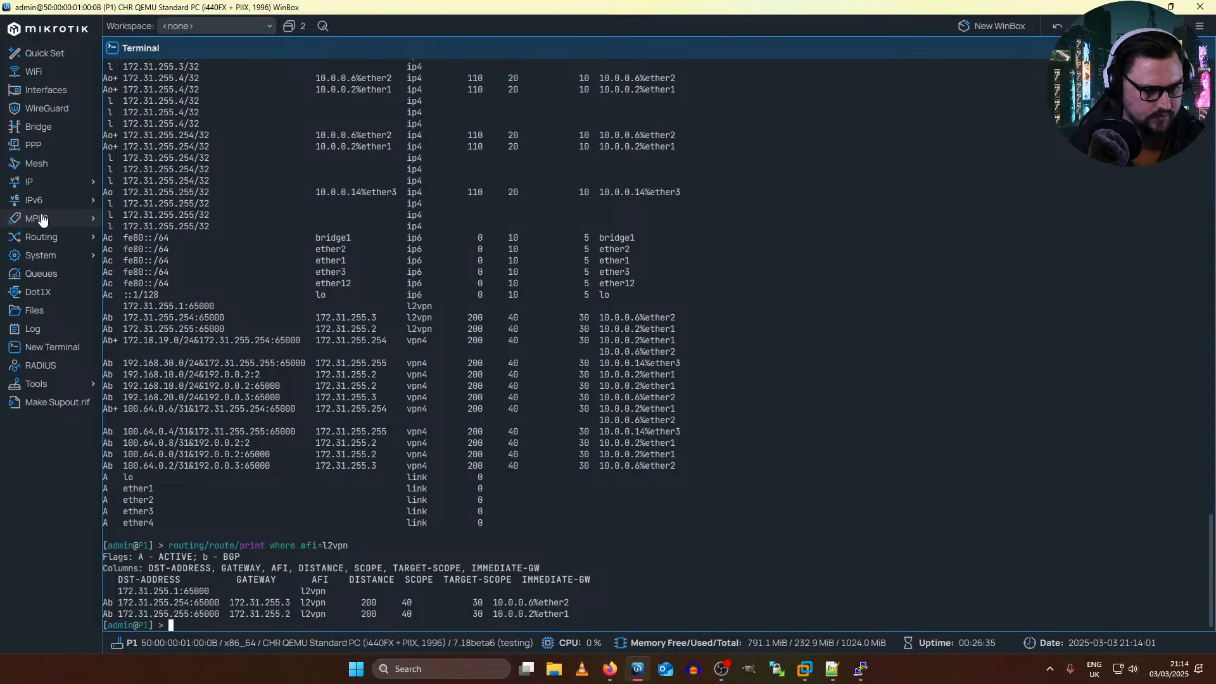
Step: Examine P1's VPLS and BGP VPLS lists
mouse_move(42, 219)
left_click(137, 272)
left_click(286, 123)
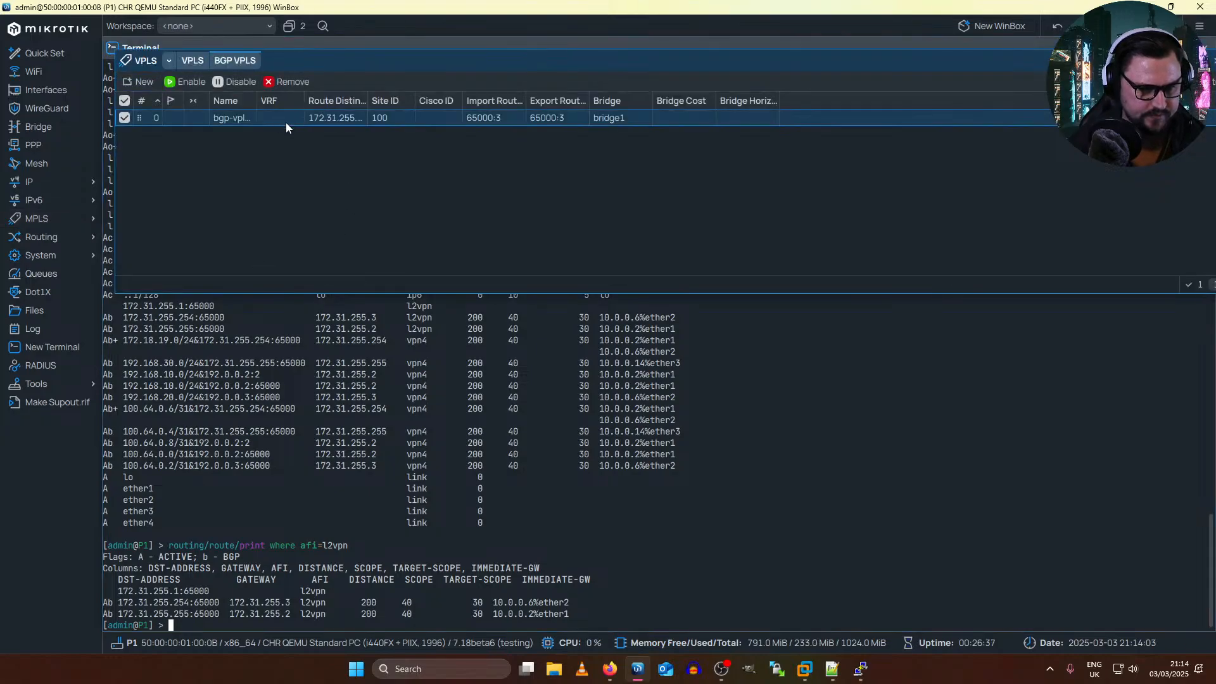
left_click(194, 62)
left_click(235, 61)
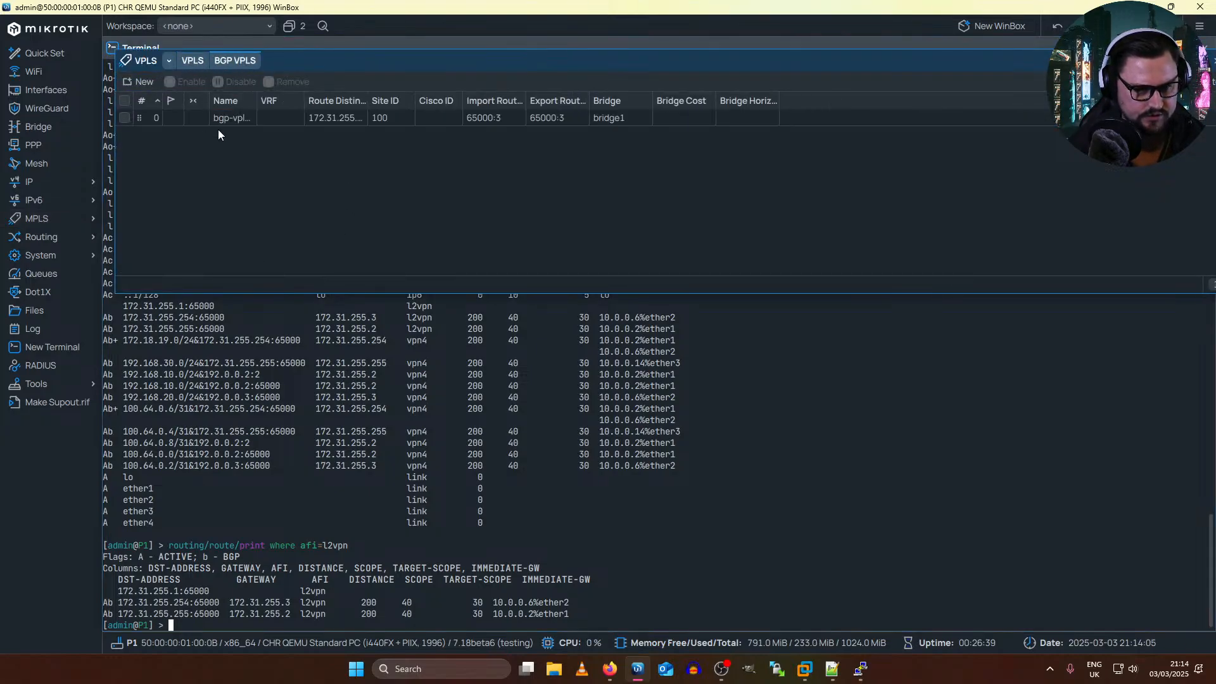
Step: Set the PW type of P1's bgp-vpls1 to raw ethernet, add a PW control word setting and apply the changes
double_click(230, 120)
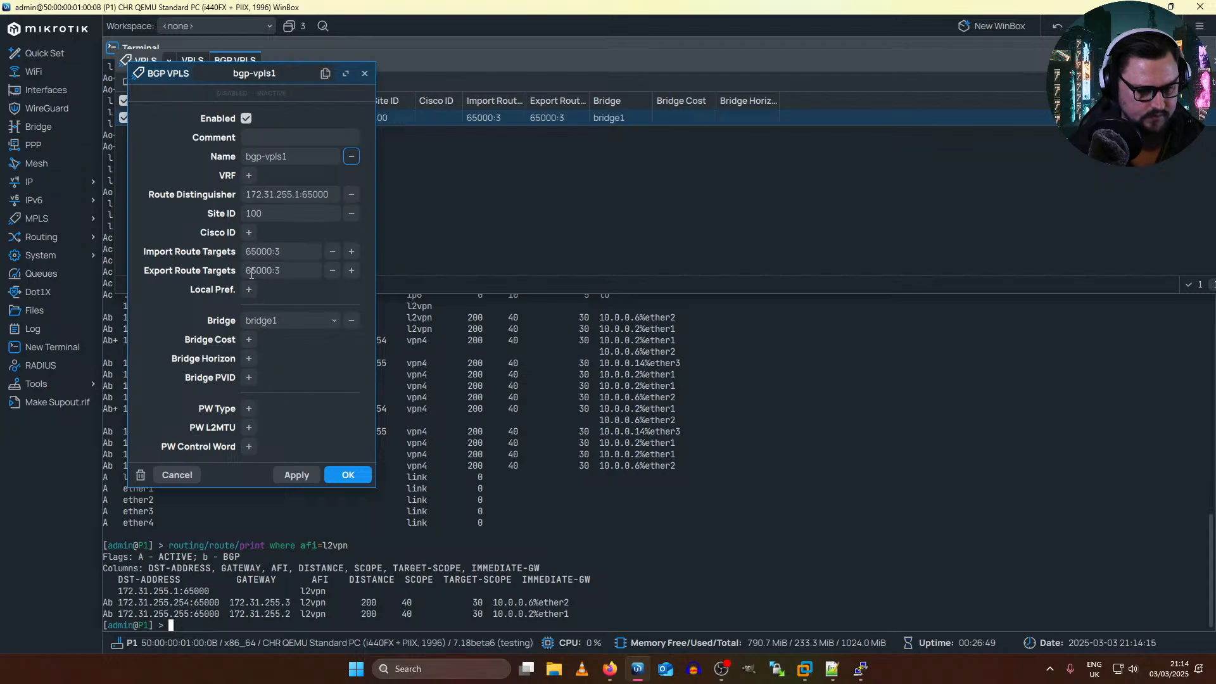
left_click(248, 408)
left_click(283, 411)
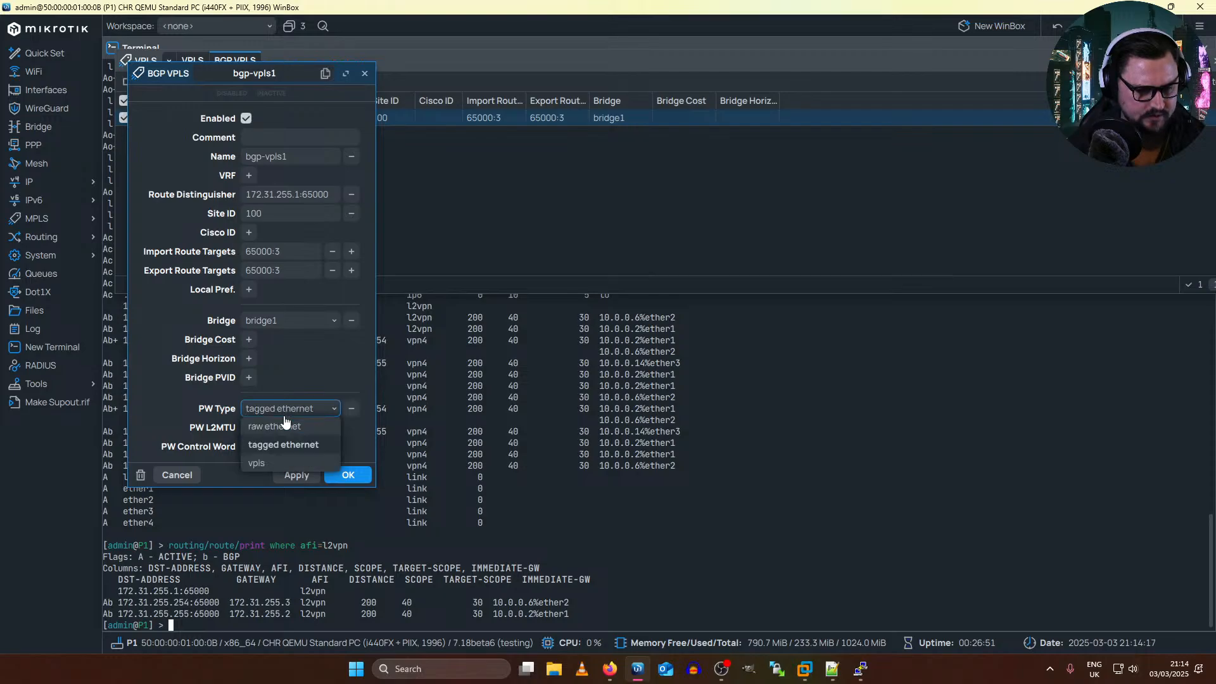
left_click(285, 425)
left_click(258, 453)
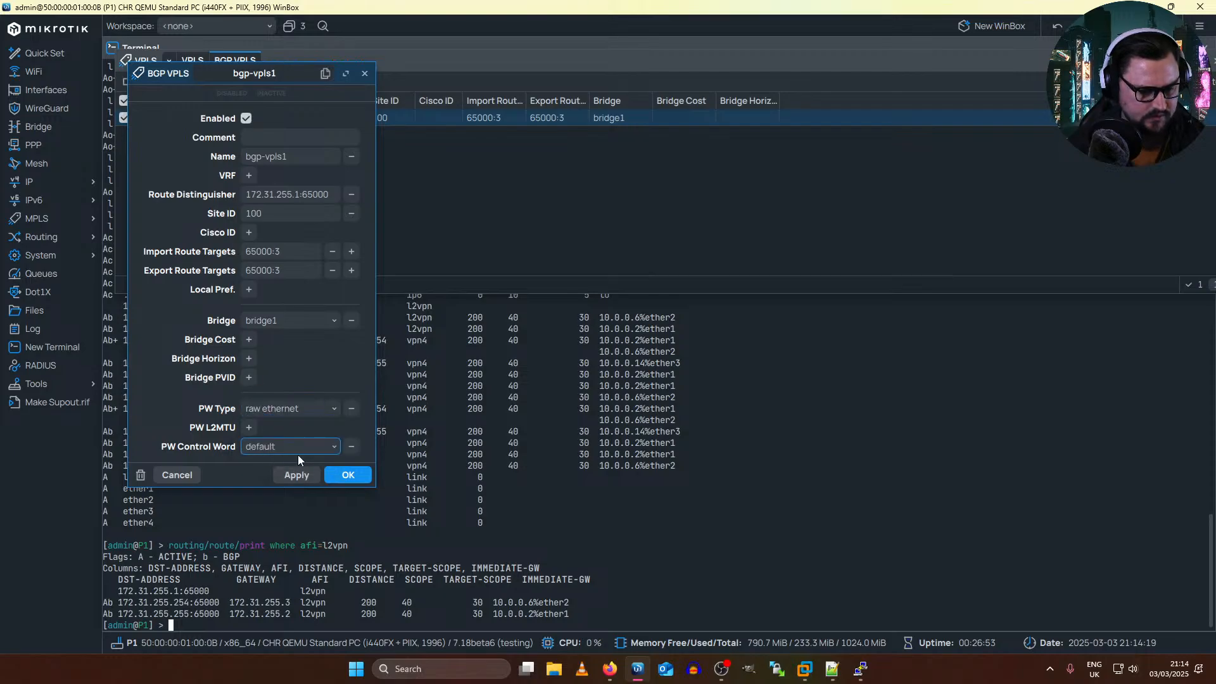
left_click(297, 455)
left_click(301, 446)
left_click(297, 475)
left_click(347, 475)
Step: Switch to the Mikrotik18 (CE1-C3) terminal and print its neighbor table repeatedly with ip/neighbor/print
key("alt+Tab")
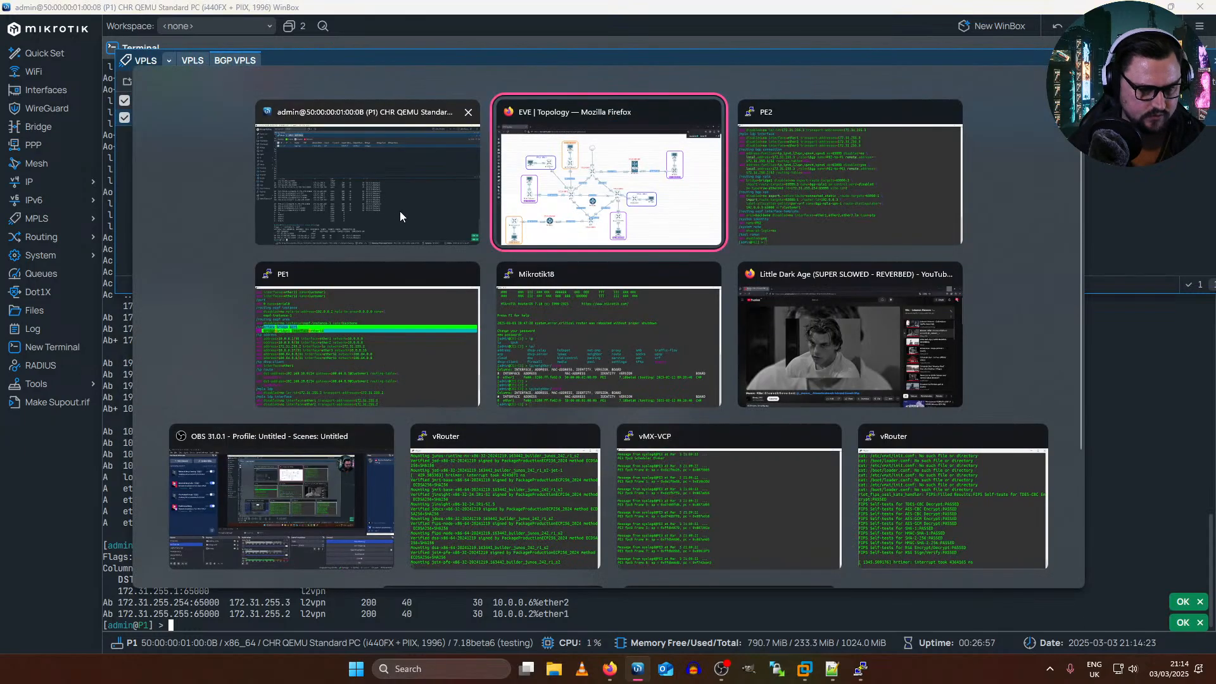
left_click(792, 205)
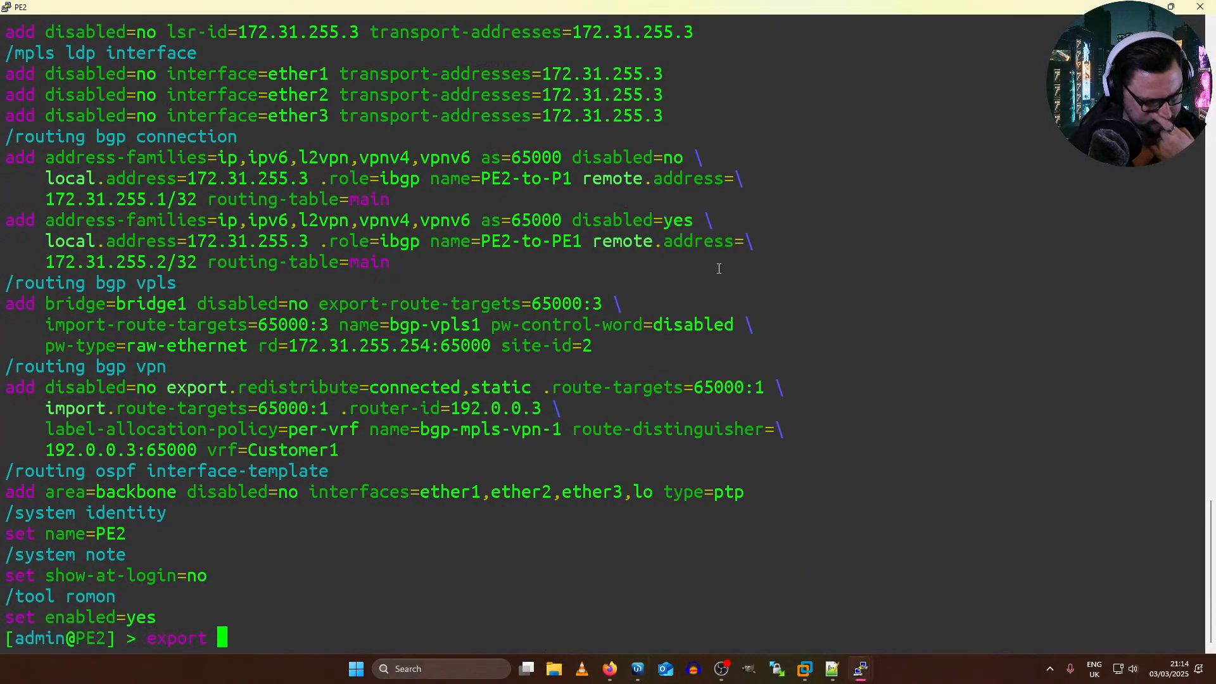
key("alt+Tab")
left_click(649, 273)
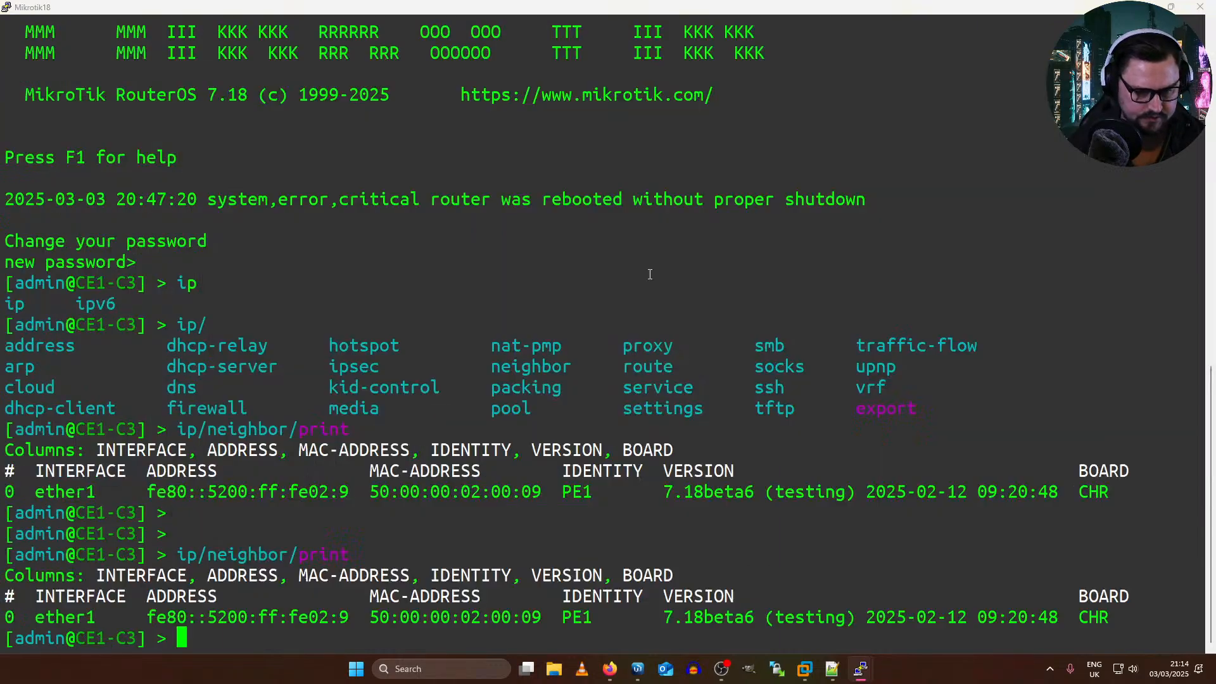
key("Up")
key("Return")
key("Return")
key("Up")
key("Return")
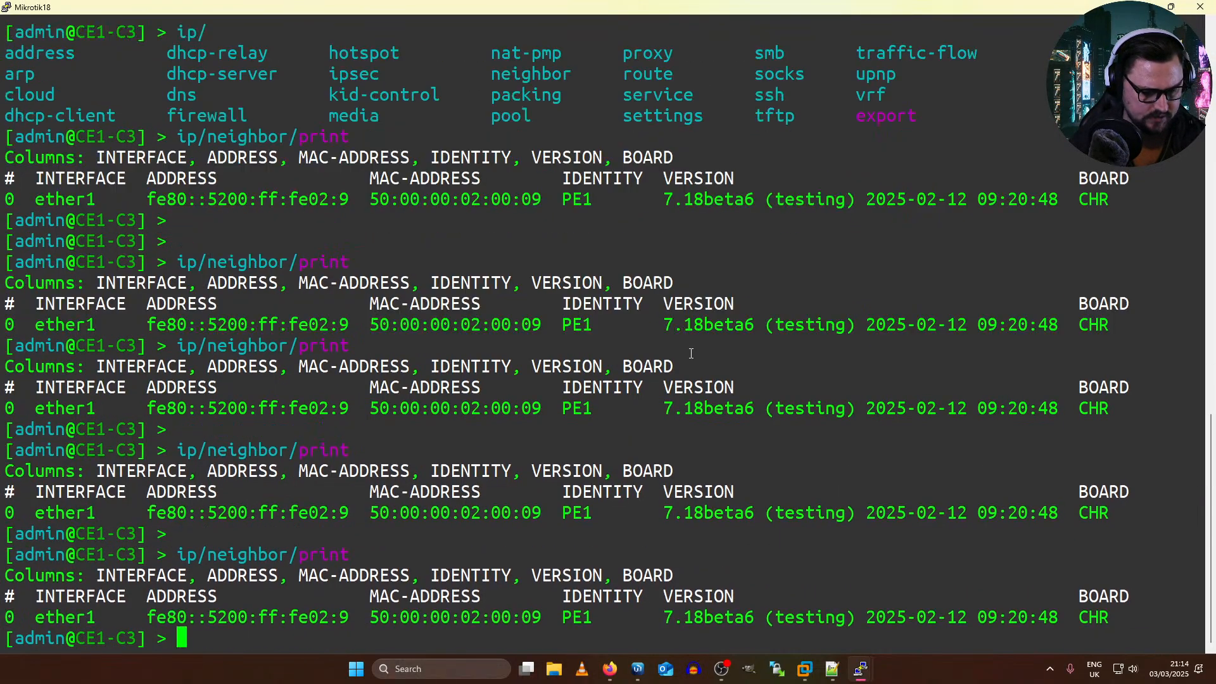
Step: Examine the pw-control-word and pw-type settings in PE2's BGP VPLS configuration, and return to the CE1-C3 terminal
key("alt+Tab")
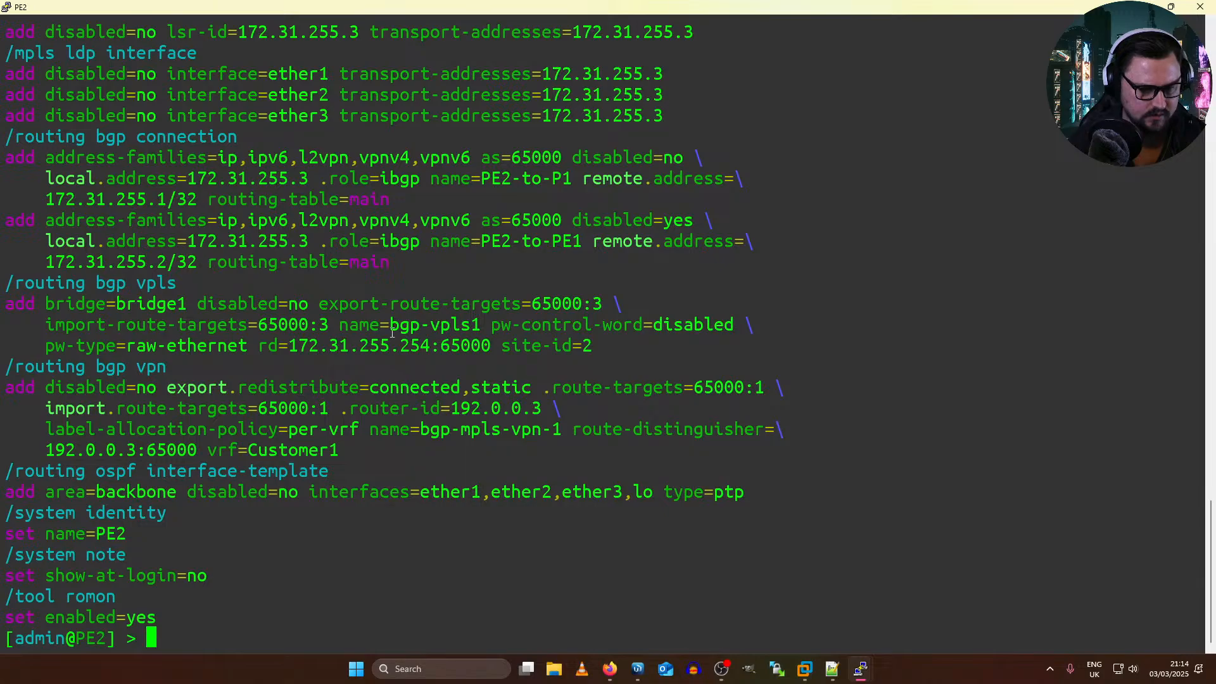
left_click_drag(526, 326, 689, 323)
left_click_drag(486, 322, 681, 334)
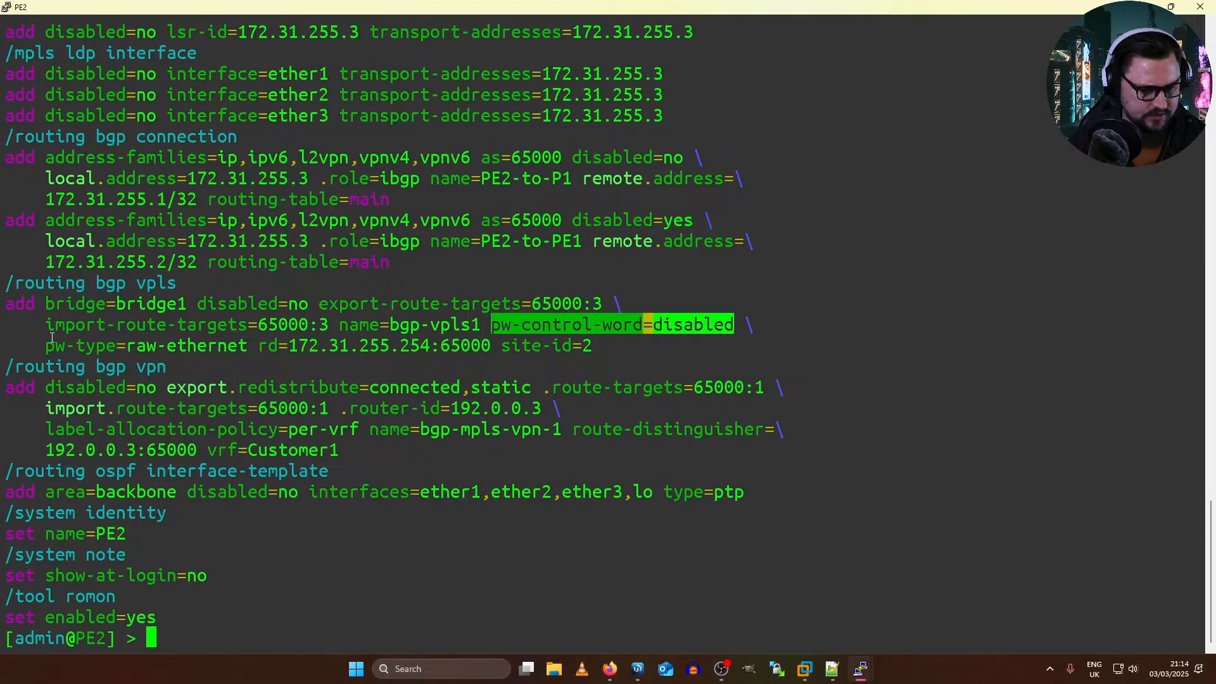
left_click_drag(52, 338, 250, 346)
key("alt+Tab")
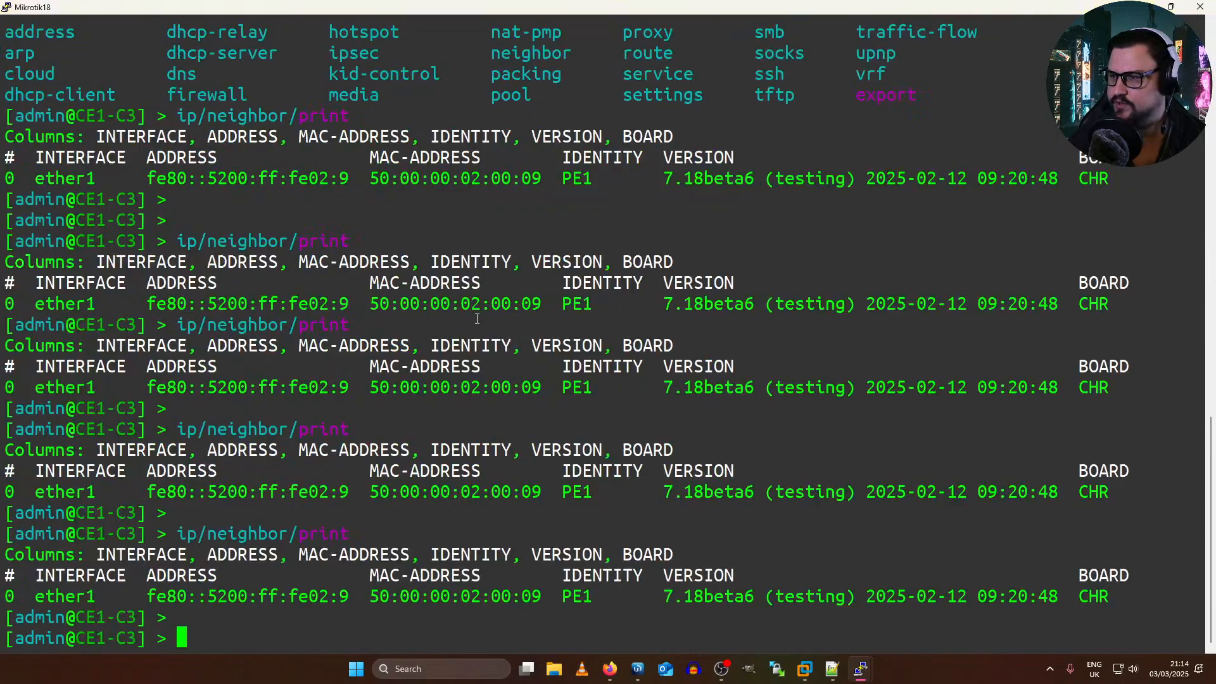
Step: Switch to P1 in WinBox and remove its BGP VPLS entry that uses bridge1
key("alt+Tab")
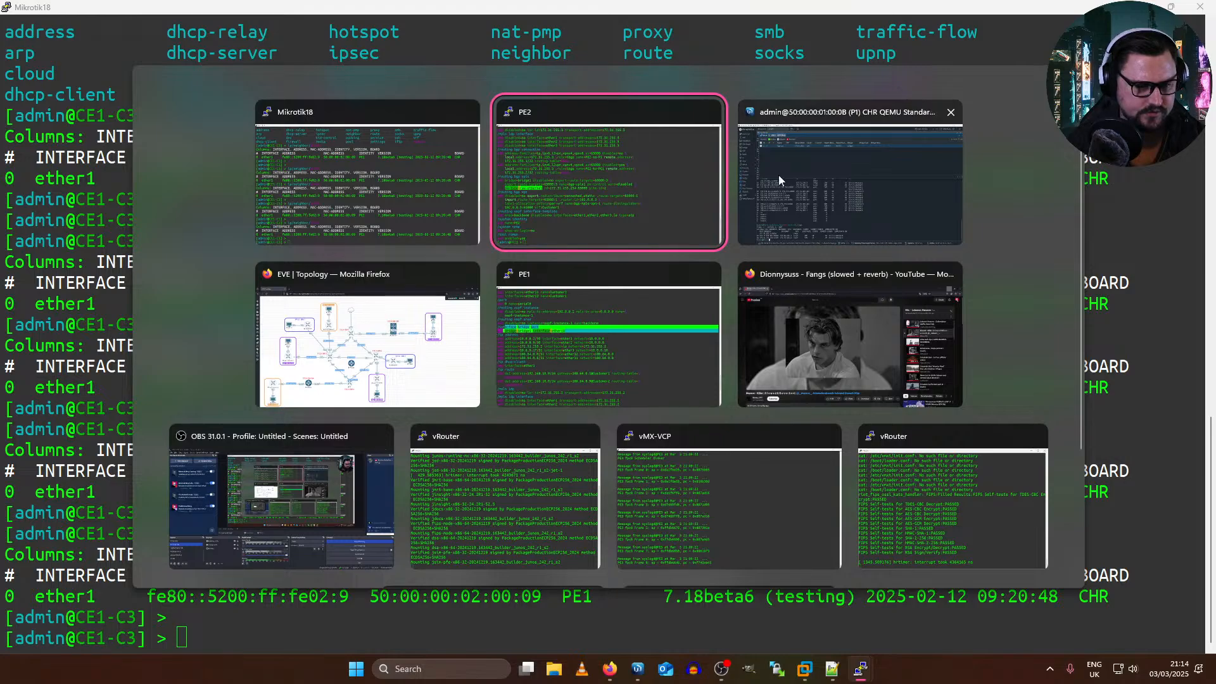
left_click(372, 359)
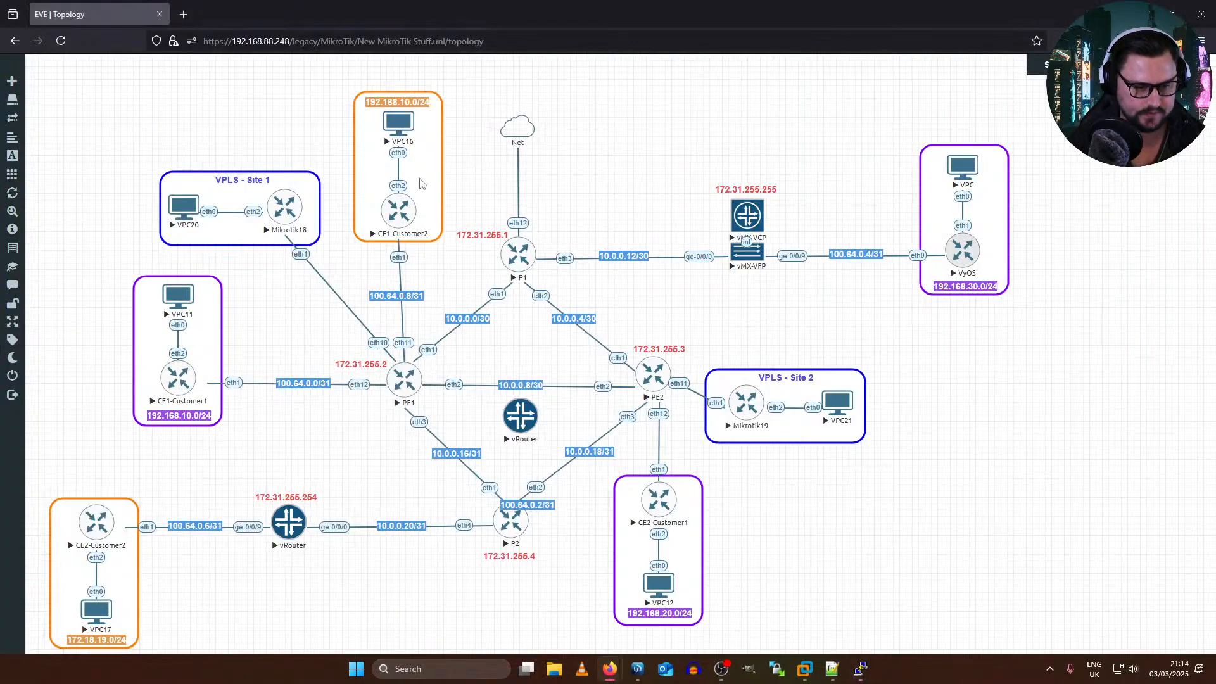
key("alt+Tab")
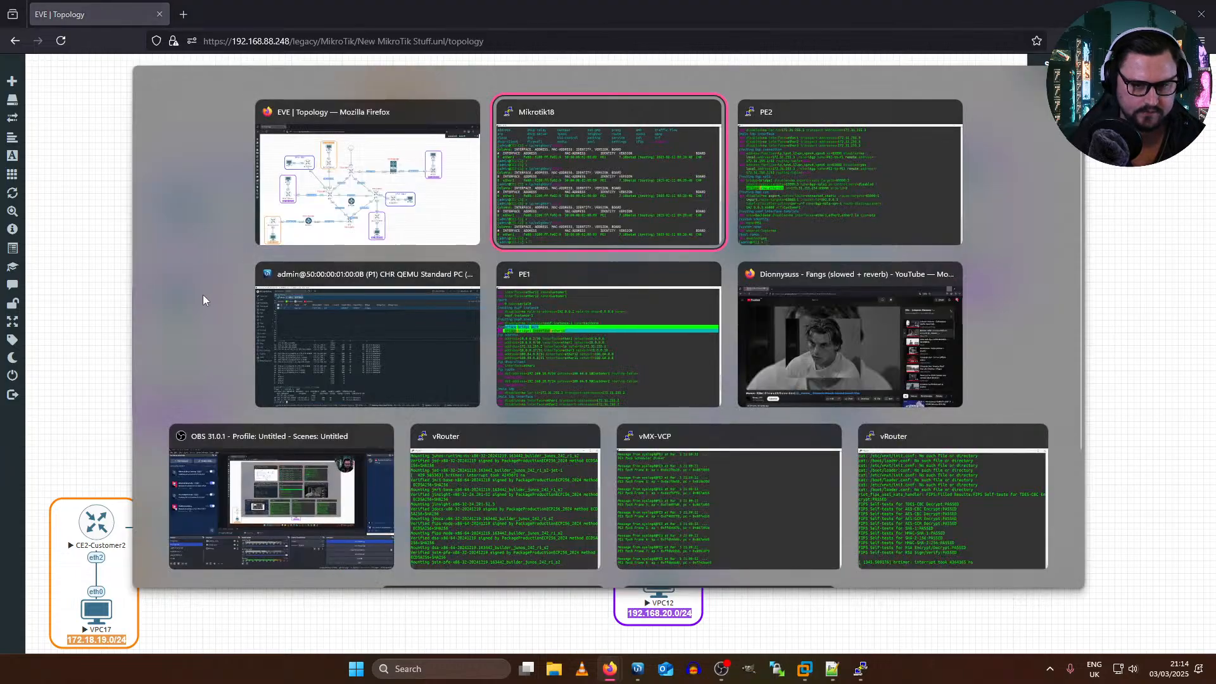
left_click(364, 321)
left_click(226, 114)
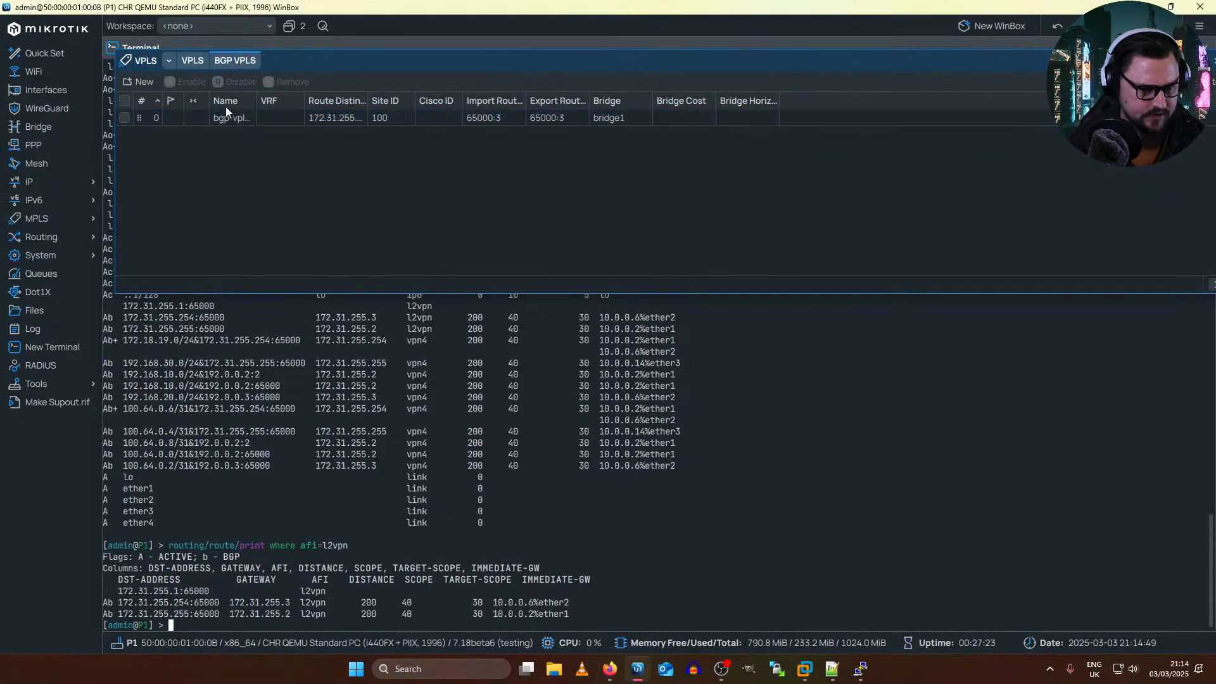
left_click(230, 118)
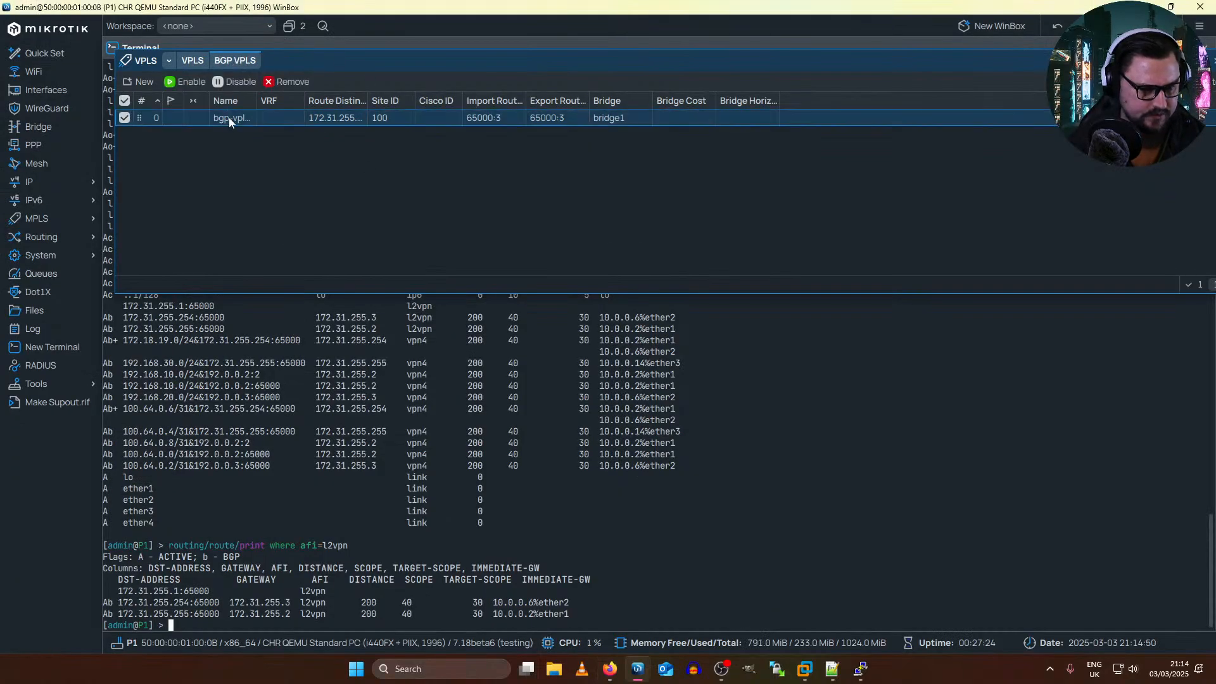
left_click(286, 82)
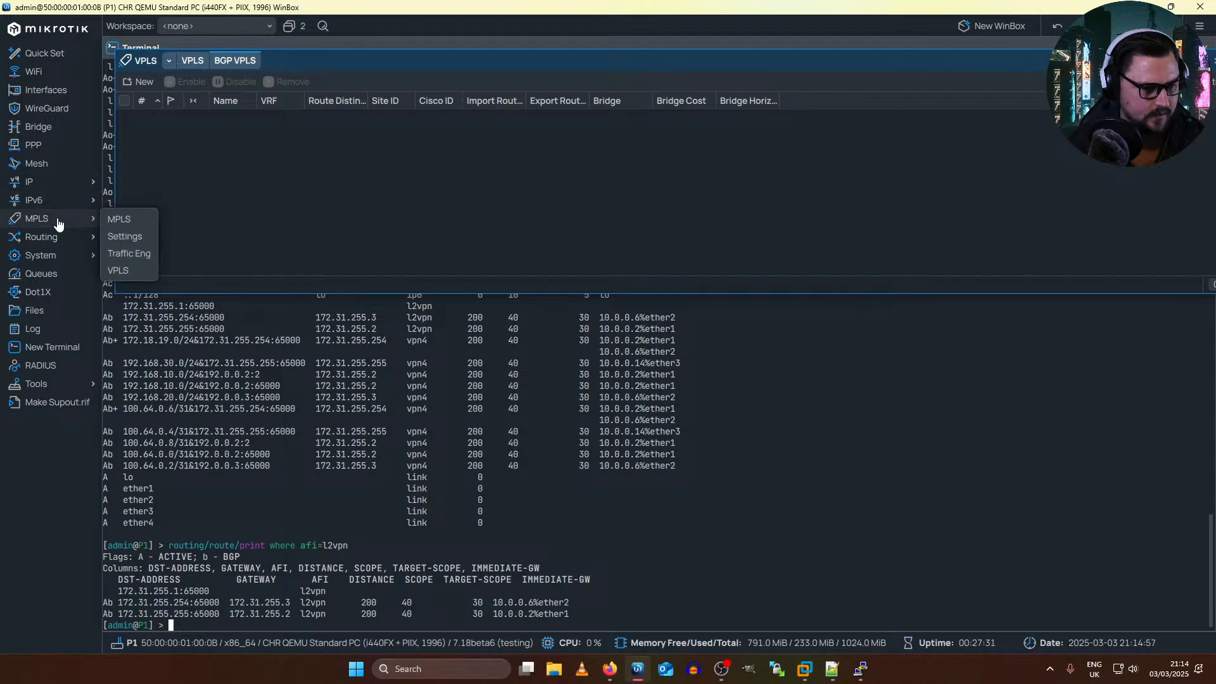
Step: Examine P1's BGP sessions and connections, and return to the EVE topology
mouse_move(55, 243)
left_click(115, 254)
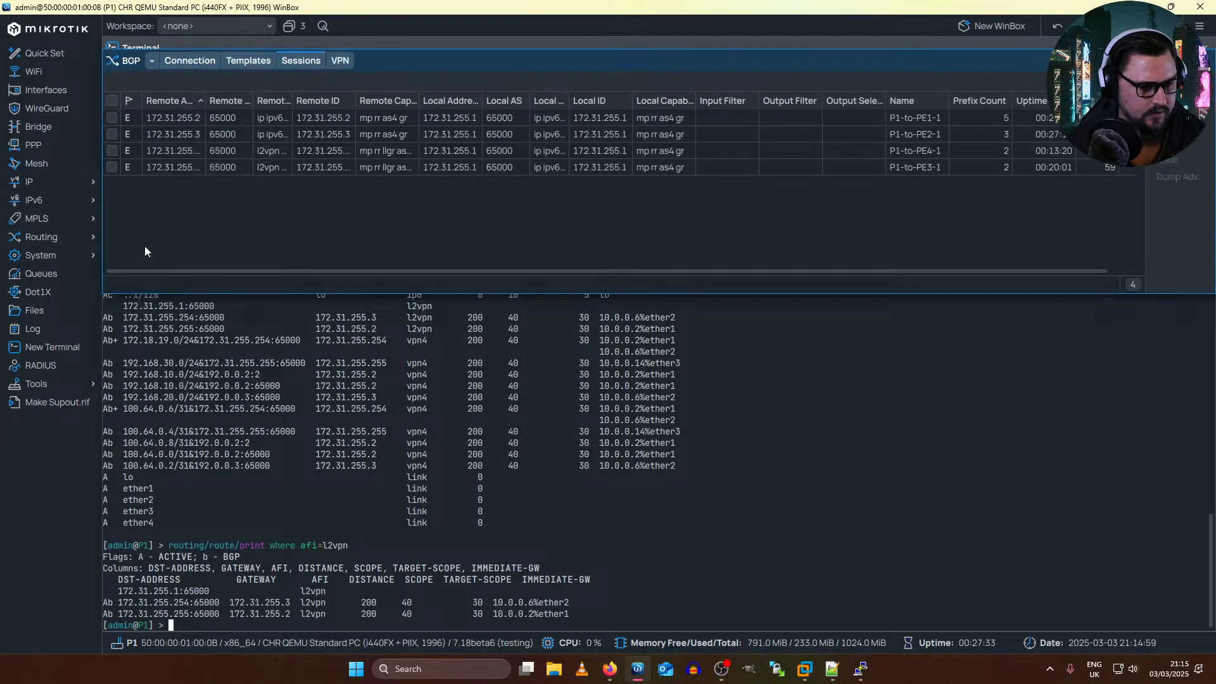
left_click(188, 60)
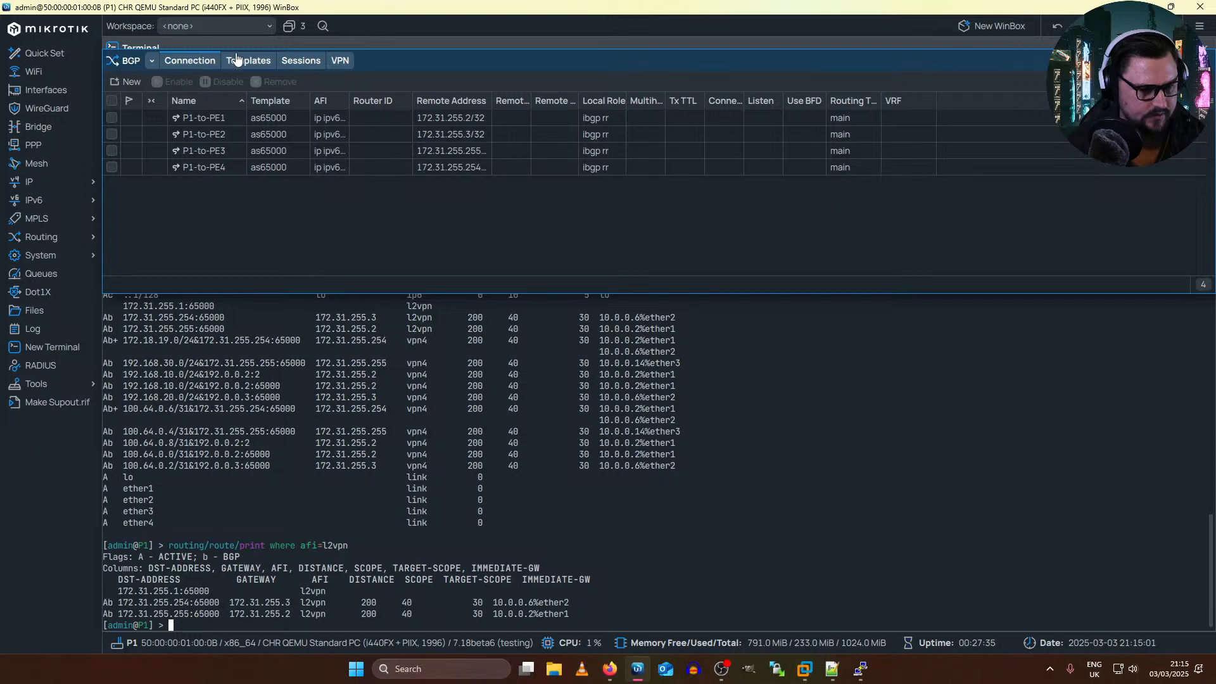
key("alt+Tab")
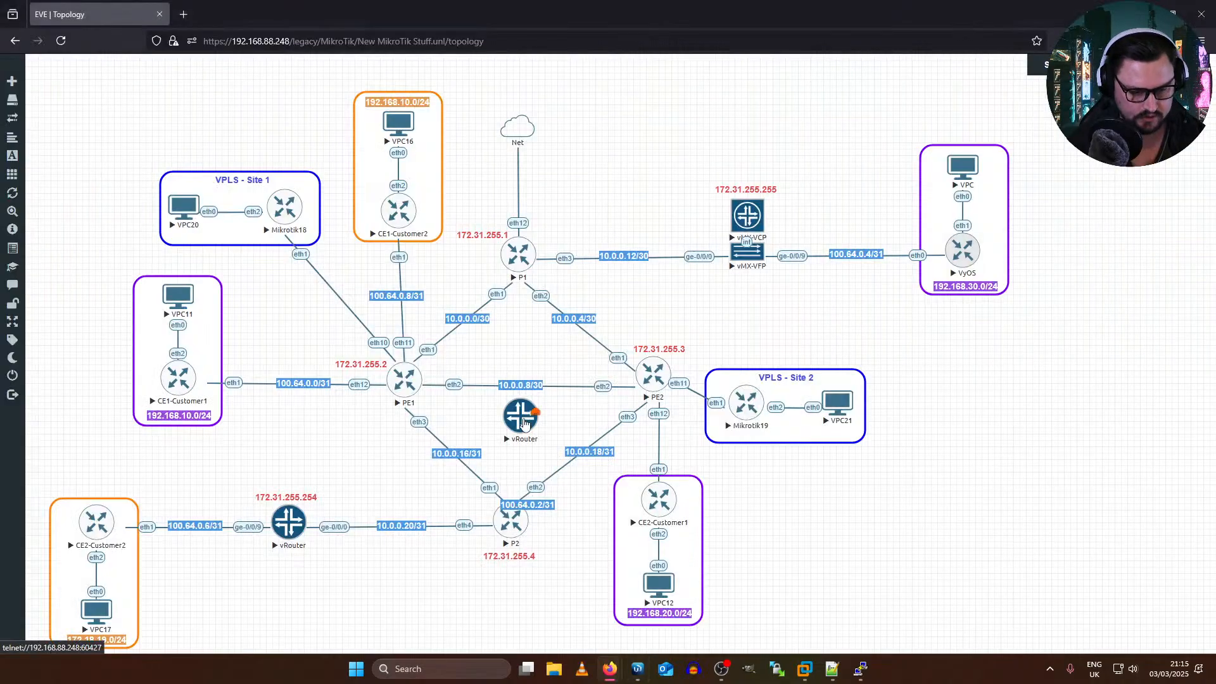
Step: Connect ge-0/0/0 of the unconnected vRouter between PE1 and PE2 to eth3 of P2
key("alt")
key("alt")
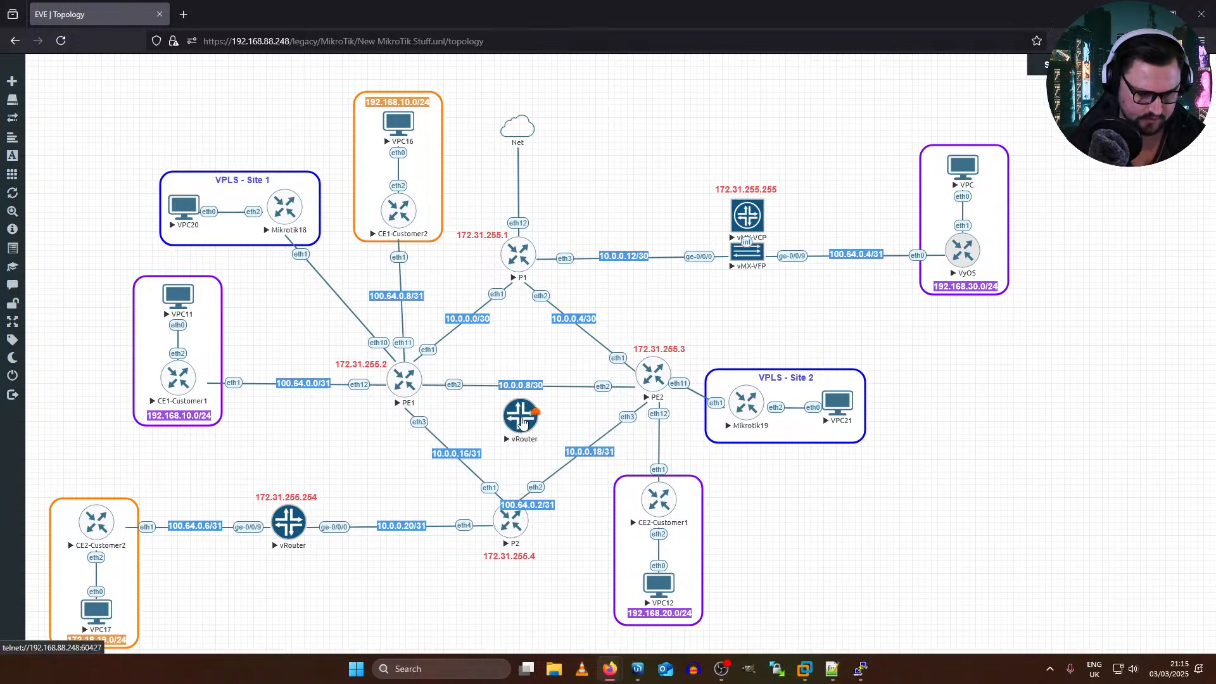
left_click_drag(523, 423, 520, 416)
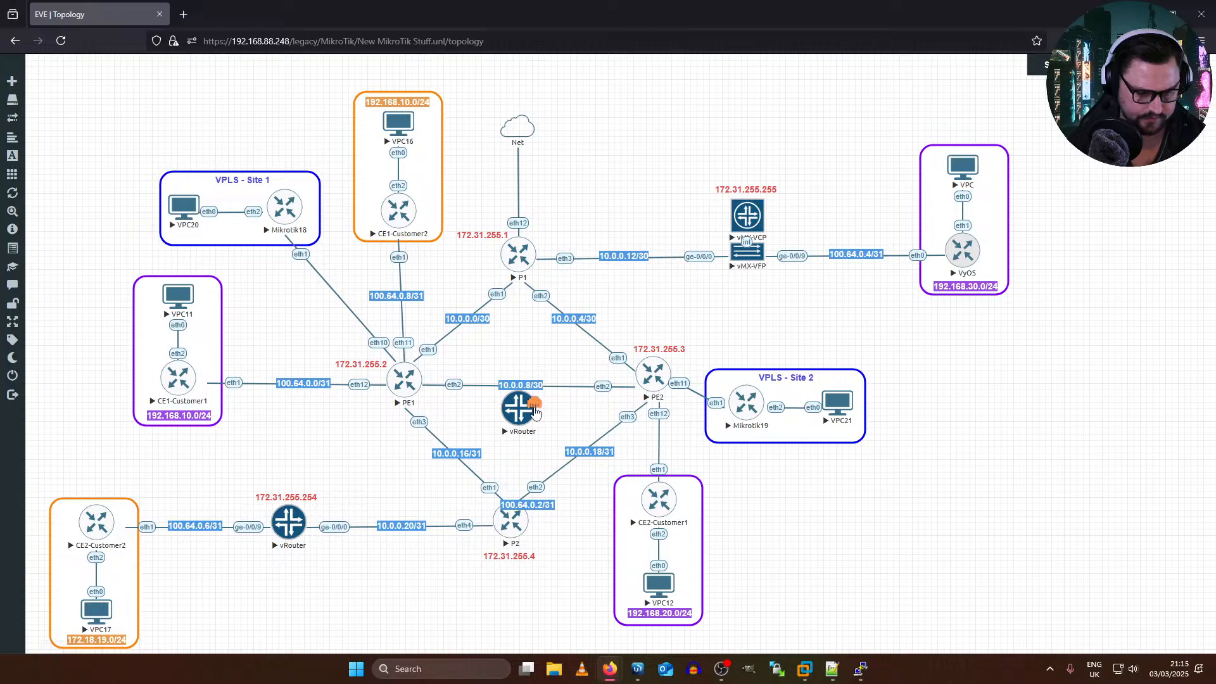
left_click_drag(533, 505, 664, 437)
left_click_drag(512, 415, 529, 516)
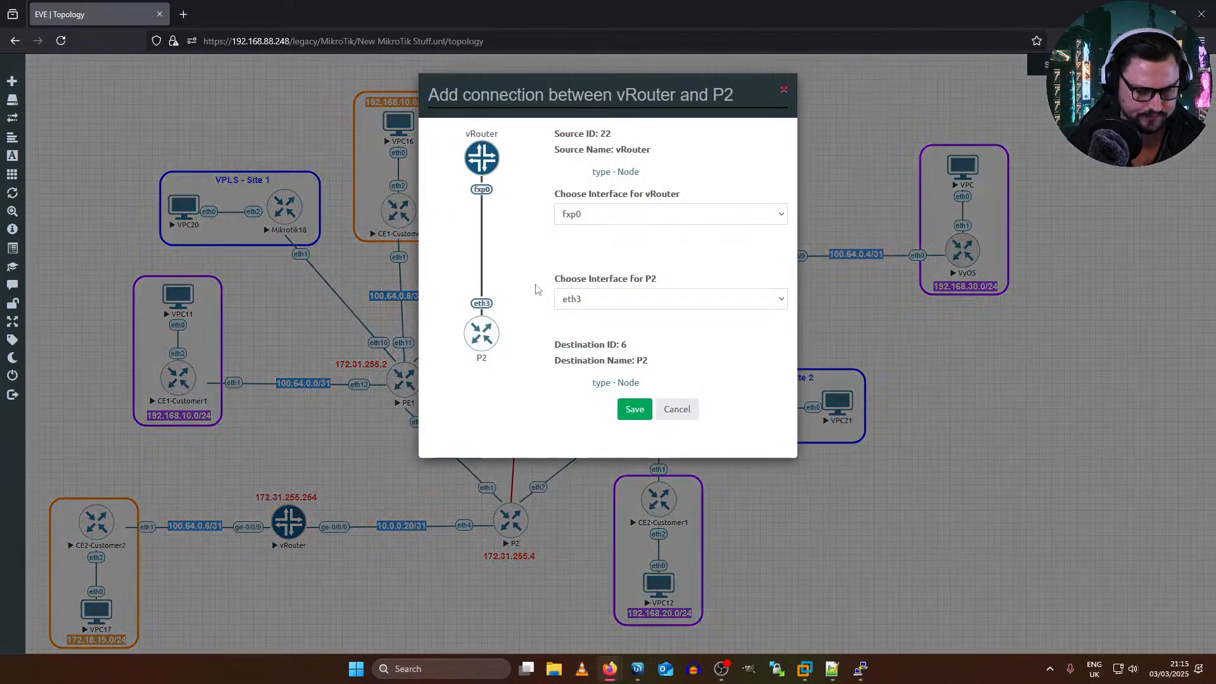
left_click(609, 215)
left_click(573, 253)
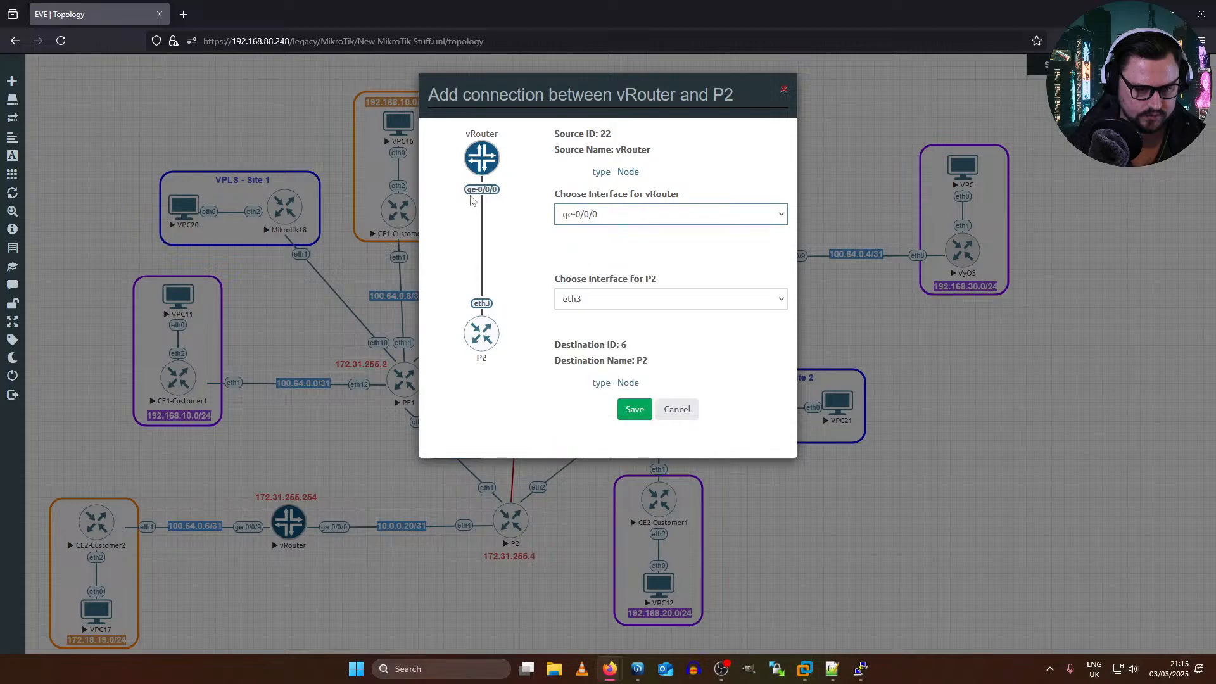
left_click(602, 299)
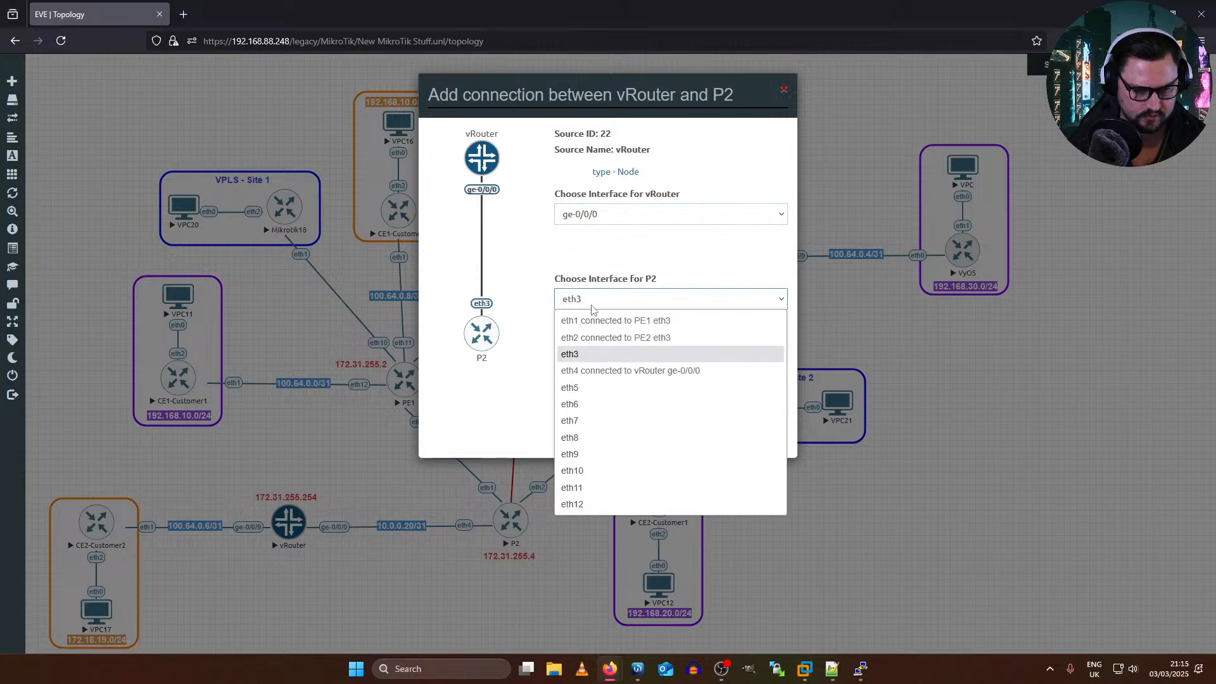
left_click(594, 356)
left_click(620, 406)
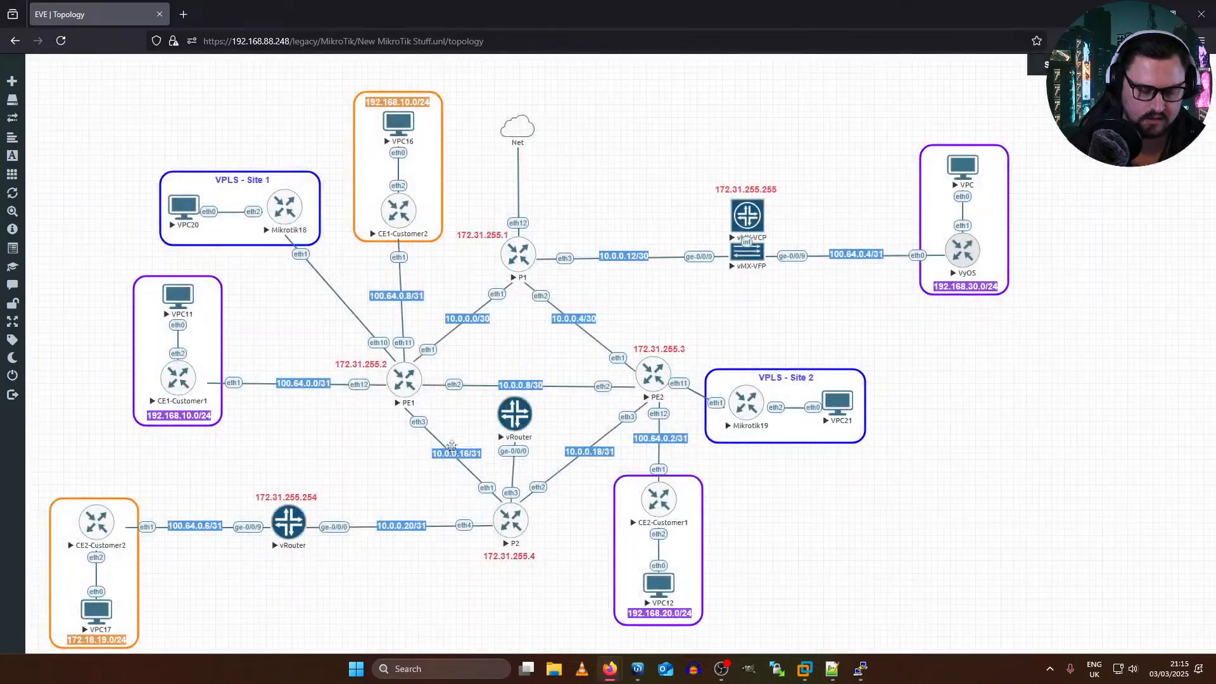
left_click_drag(512, 425, 510, 423)
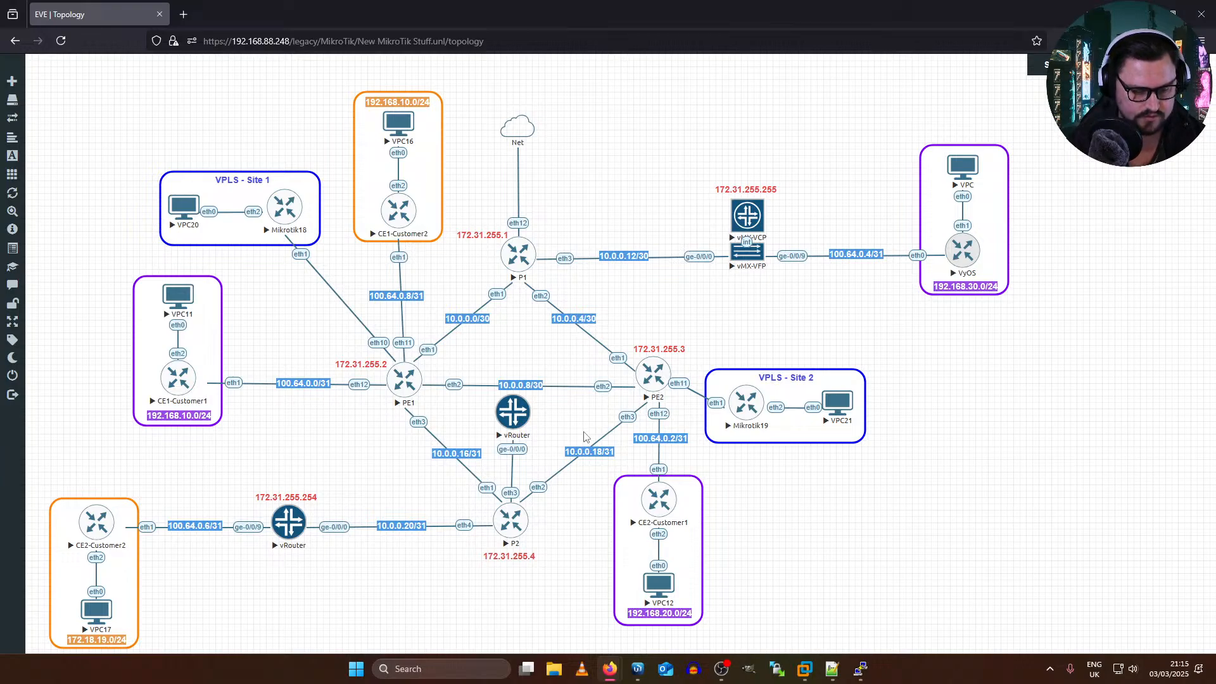
left_click(502, 420)
left_click(829, 26)
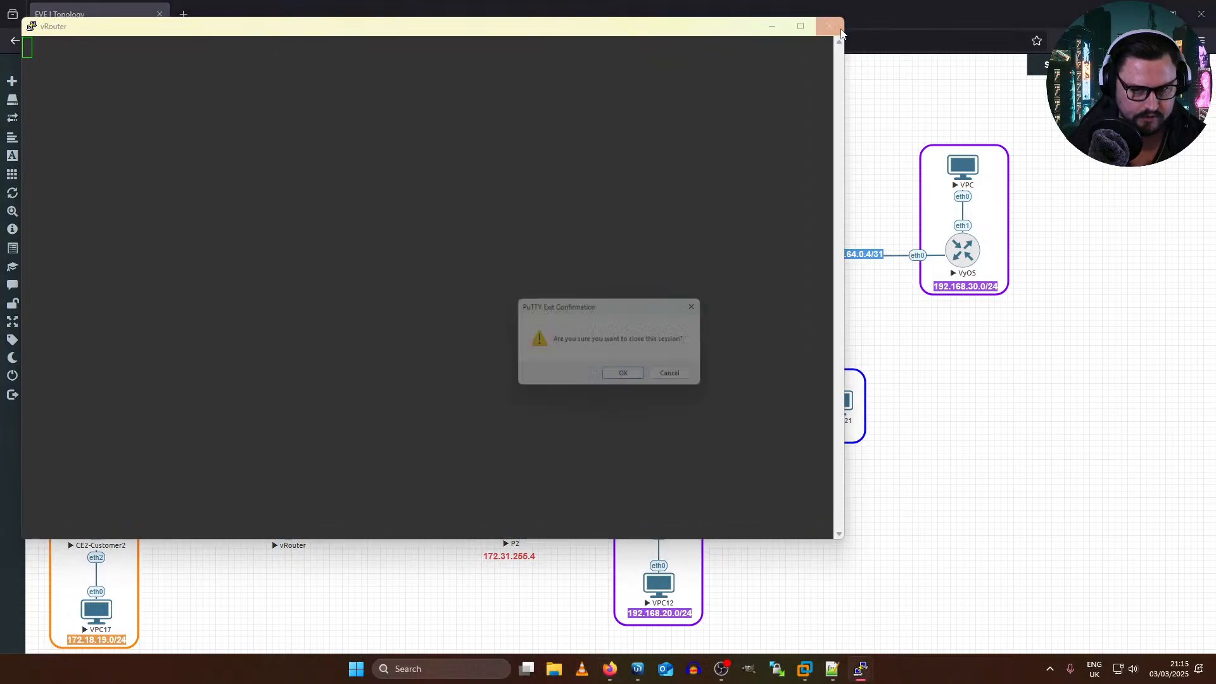
left_click(616, 378)
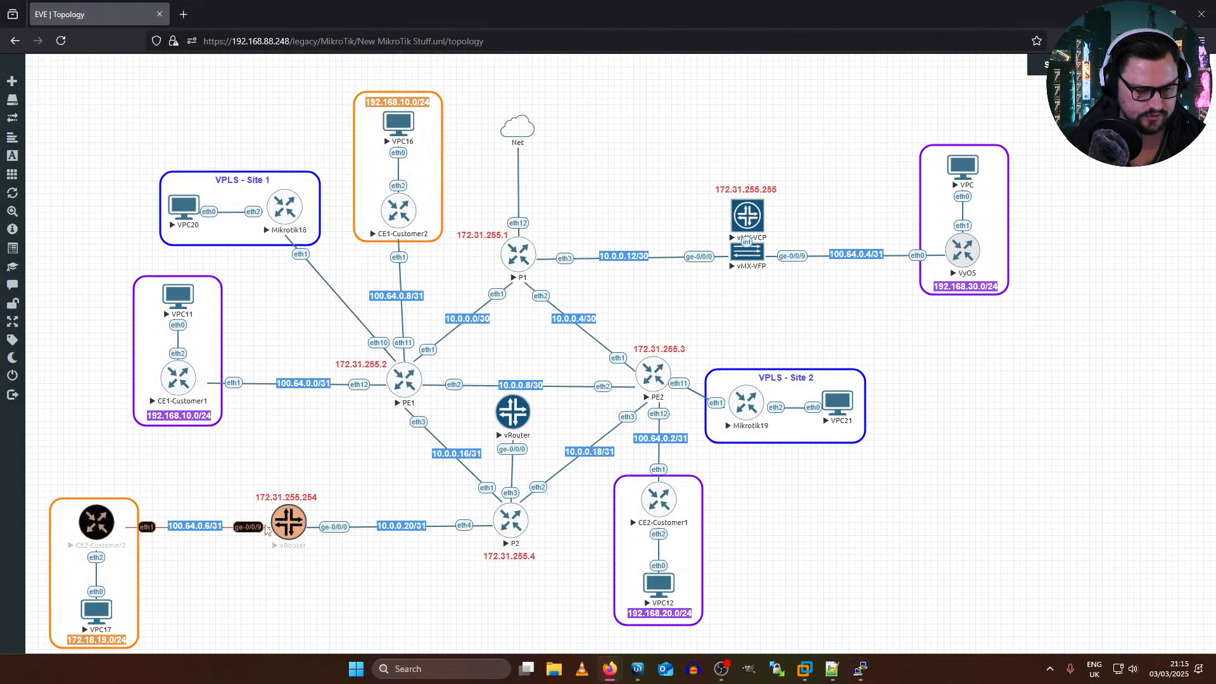
Step: Open the console of the vRouter at 172.31.255.254 (PE4) and log in as root with the account password
left_click(289, 522)
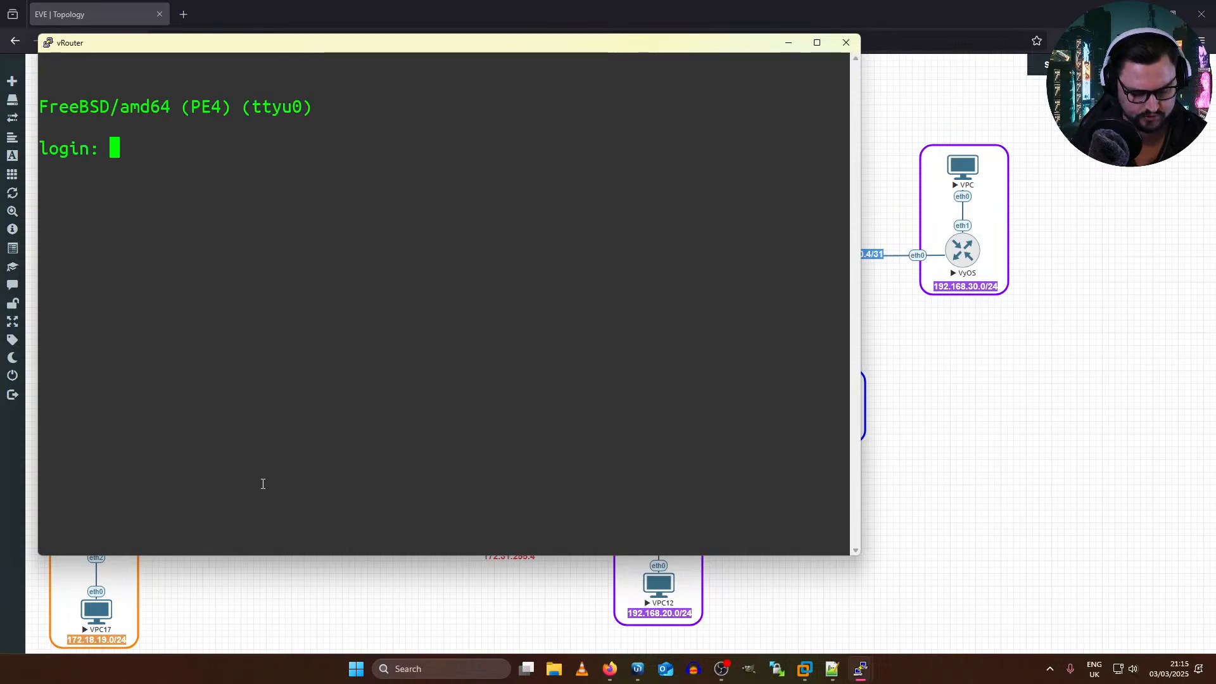
type("root")
key("Return")
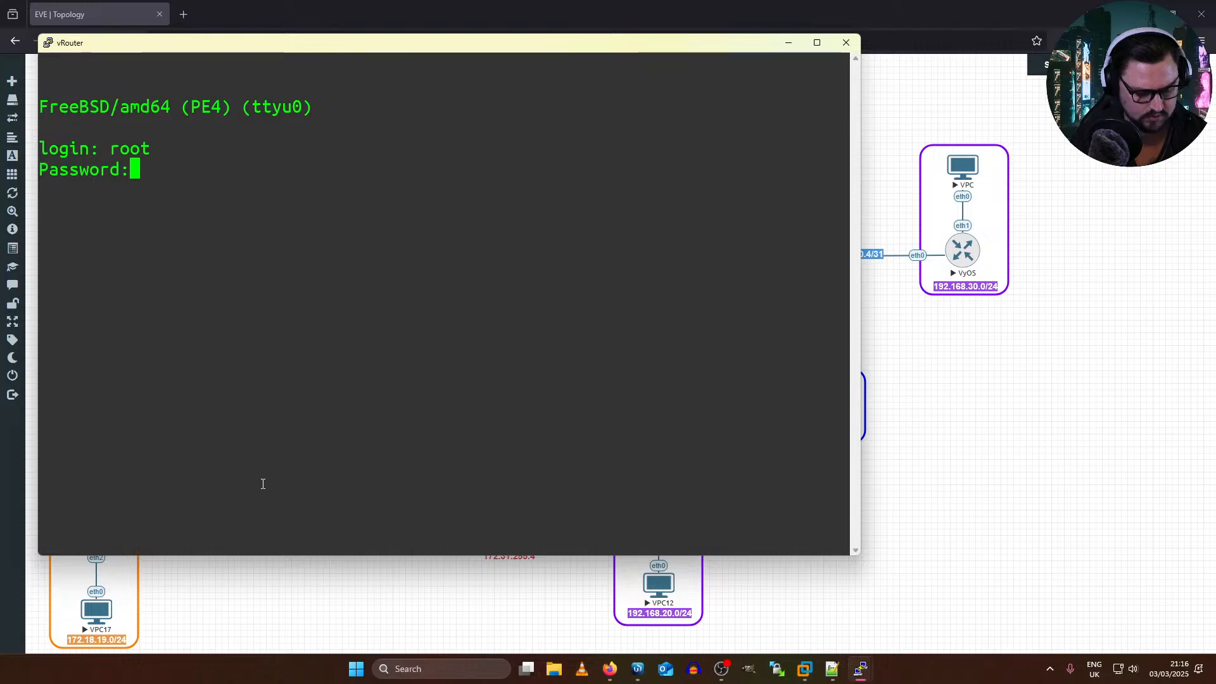
key("Return")
key("Return")
type("root")
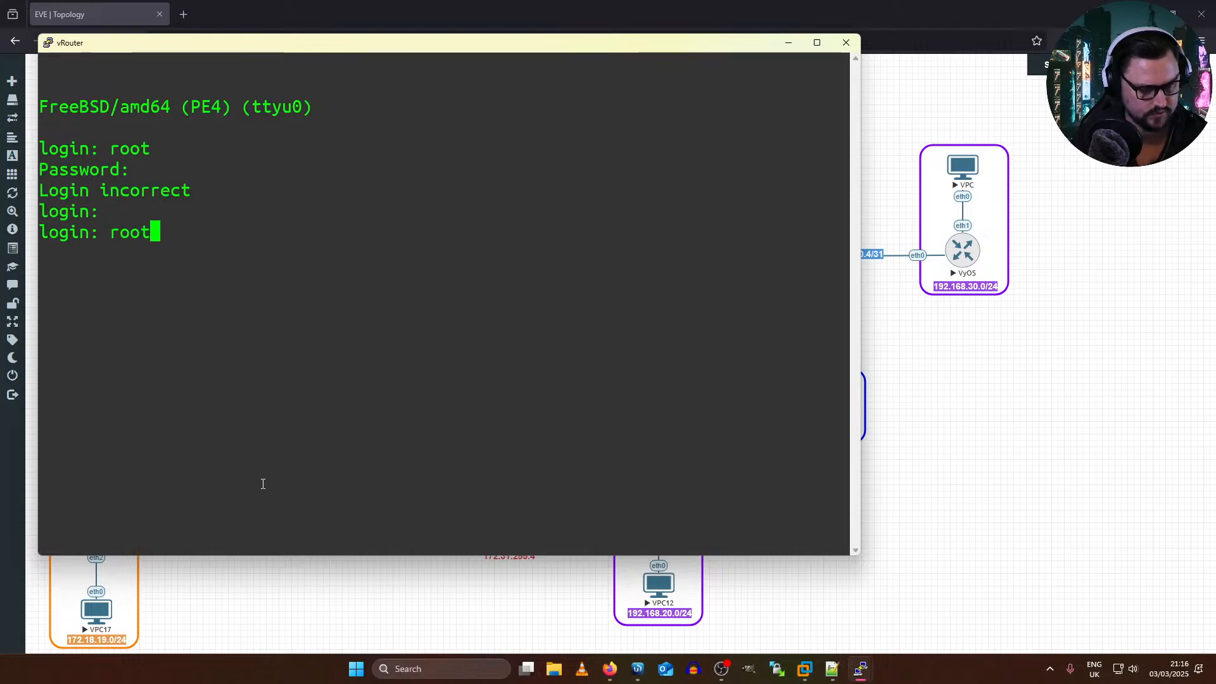
key("Return")
Step: Enter the Junos CLI on PE4 and look up the route 10.0.0.22/31
key("Return")
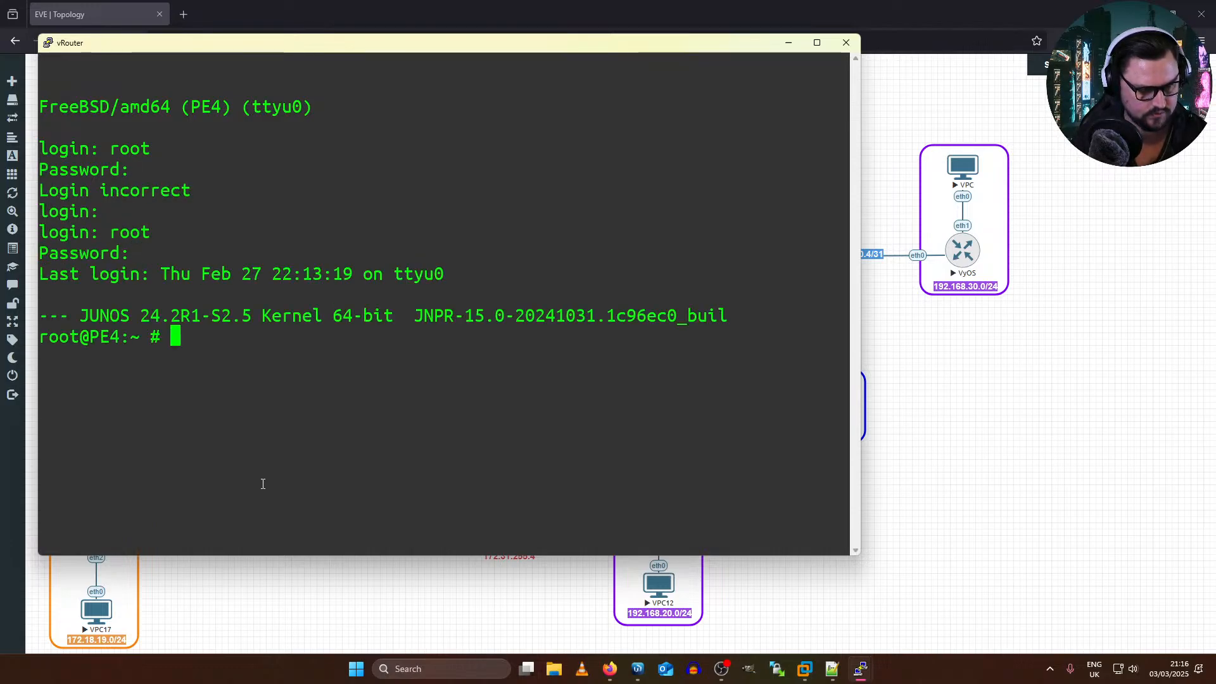
key("Return")
key("Return")
type("cli")
key("Return")
key("Return")
key("Return")
type("show rout")
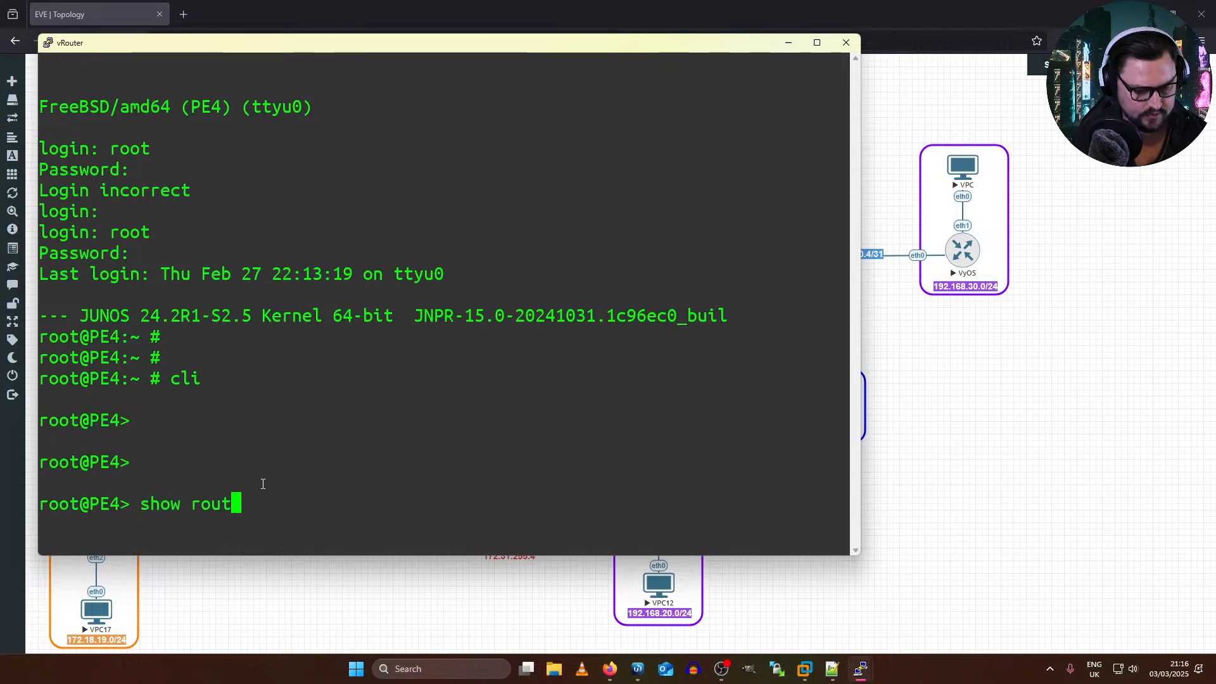
type("e 10.0.")
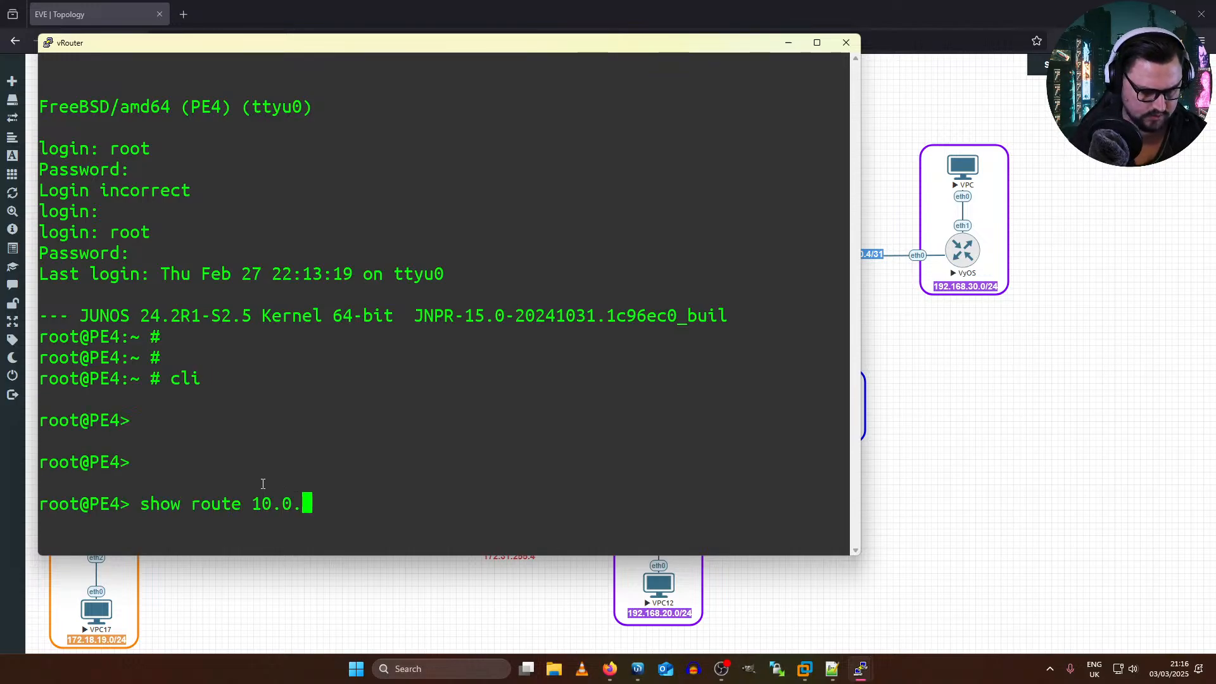
type("0.22")
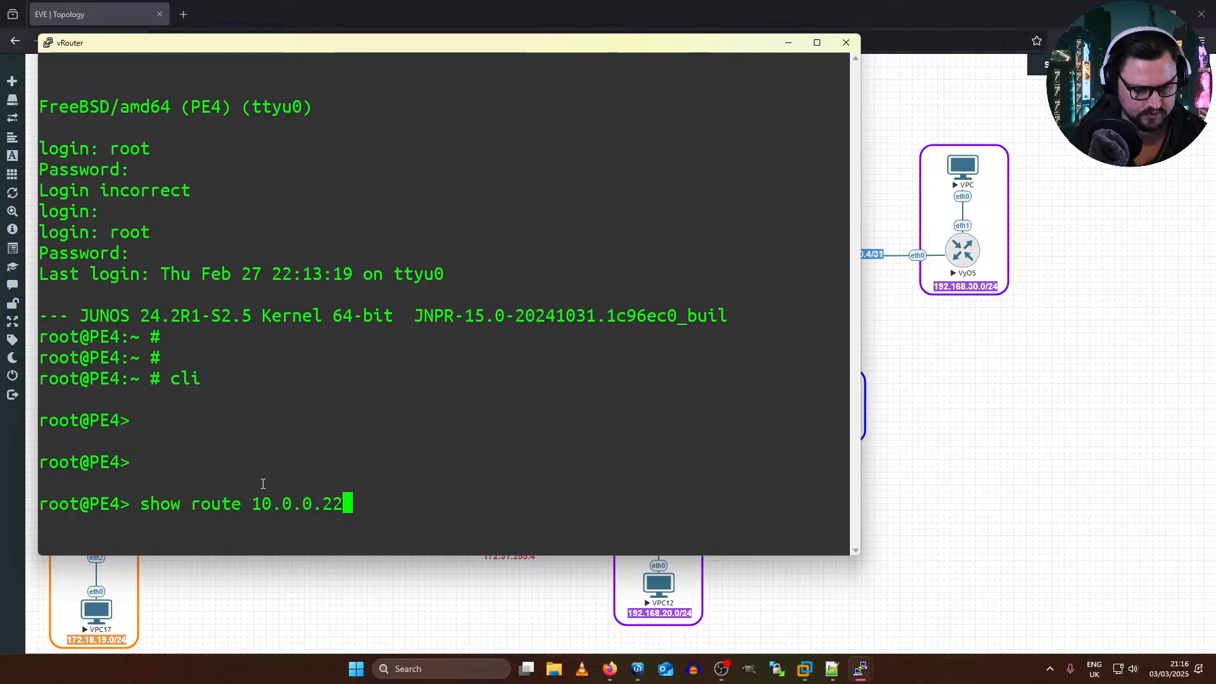
type("/31")
key("Return")
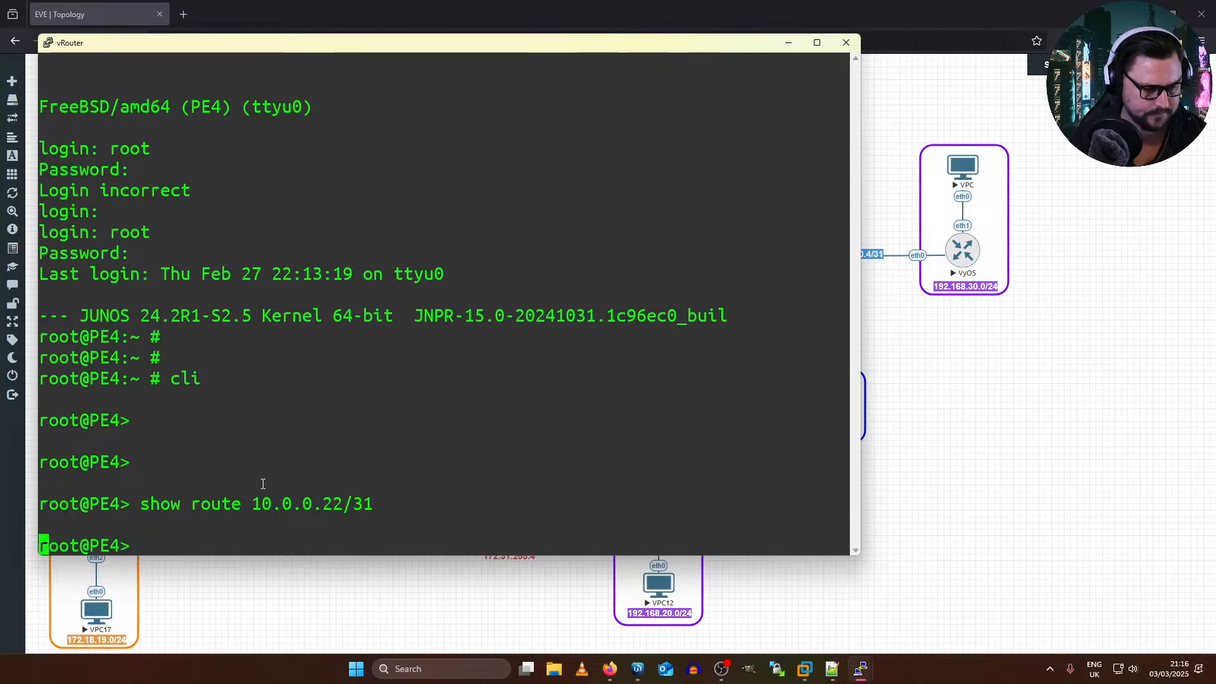
Step: Look up the route 10.0.0.20/31 on PE4 and examine its prefix and outgoing interface
key("Up")
key("Left")
key("Left")
key("Left")
key("BackSpace")
type("0")
key("Return")
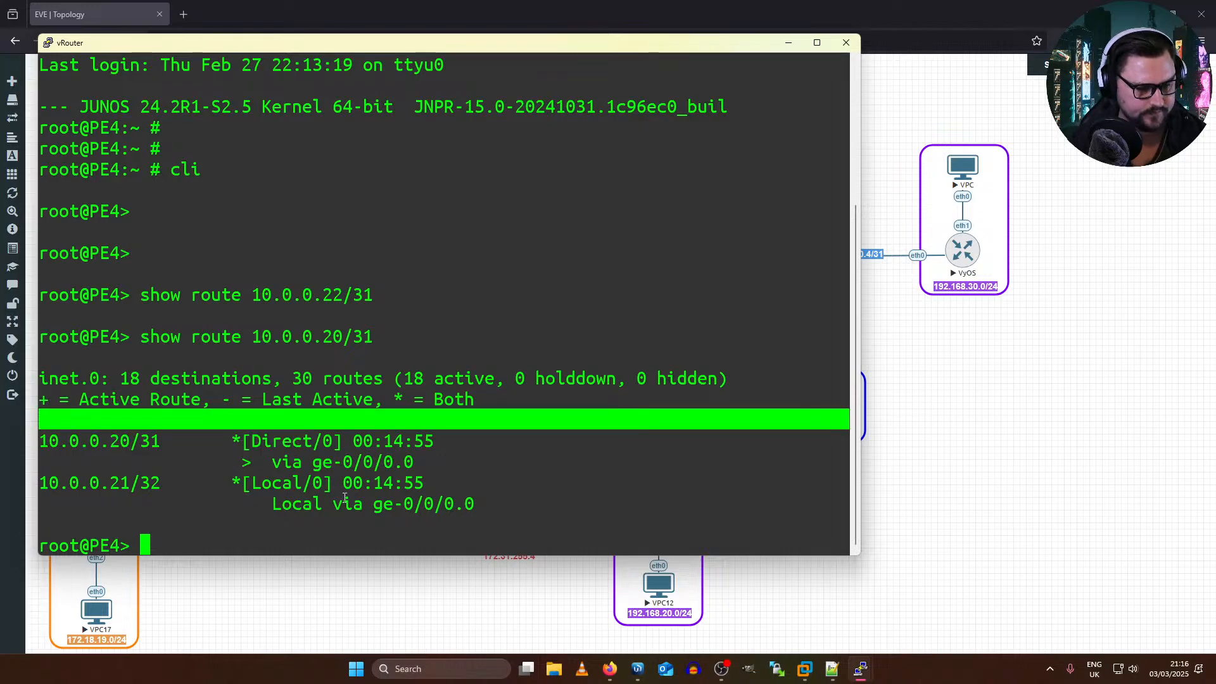
left_click_drag(312, 462, 363, 504)
left_click(123, 447)
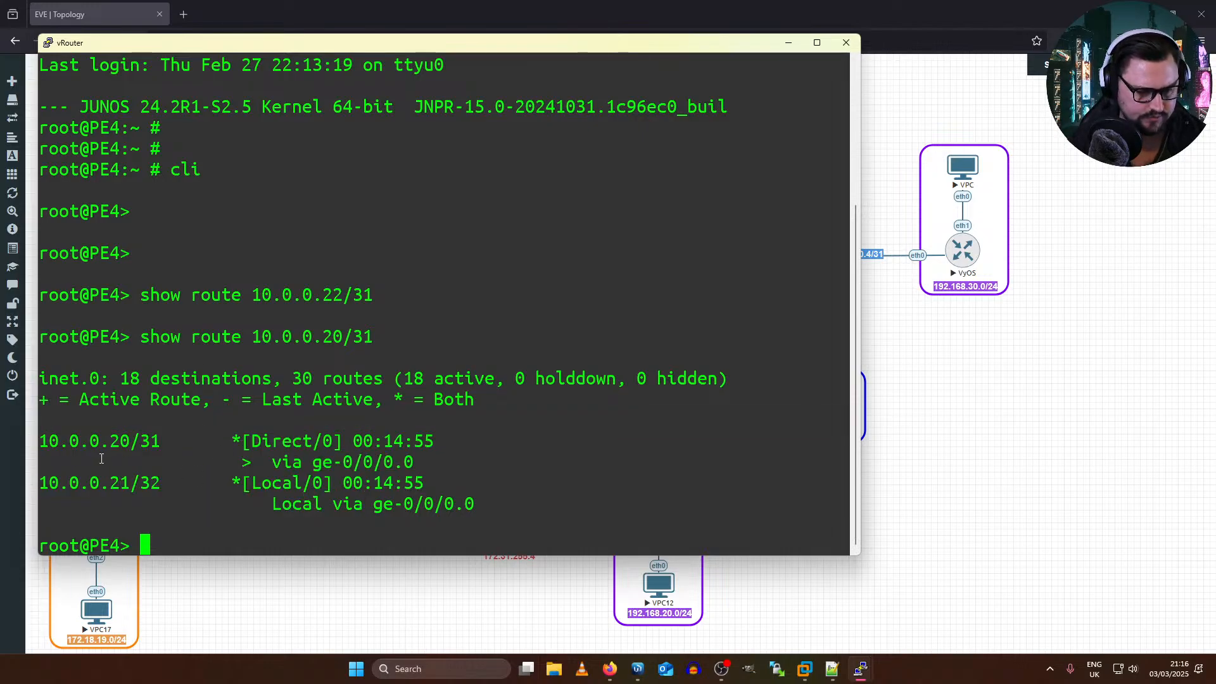
double_click(107, 443)
Step: Duplicate the 10.0.0.20/31 label in the topology, place the copy on the new vRouter–P2 link and change it to 10.0.0.22/31
left_click(495, 607)
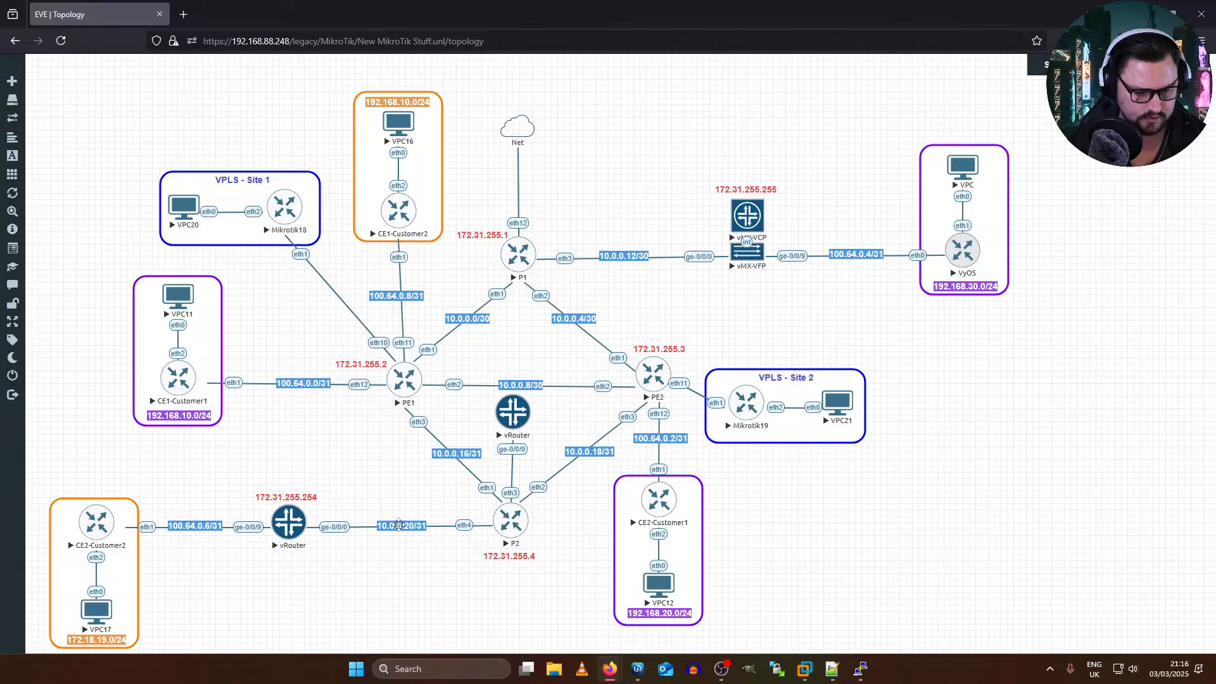
right_click(406, 526)
left_click(433, 549)
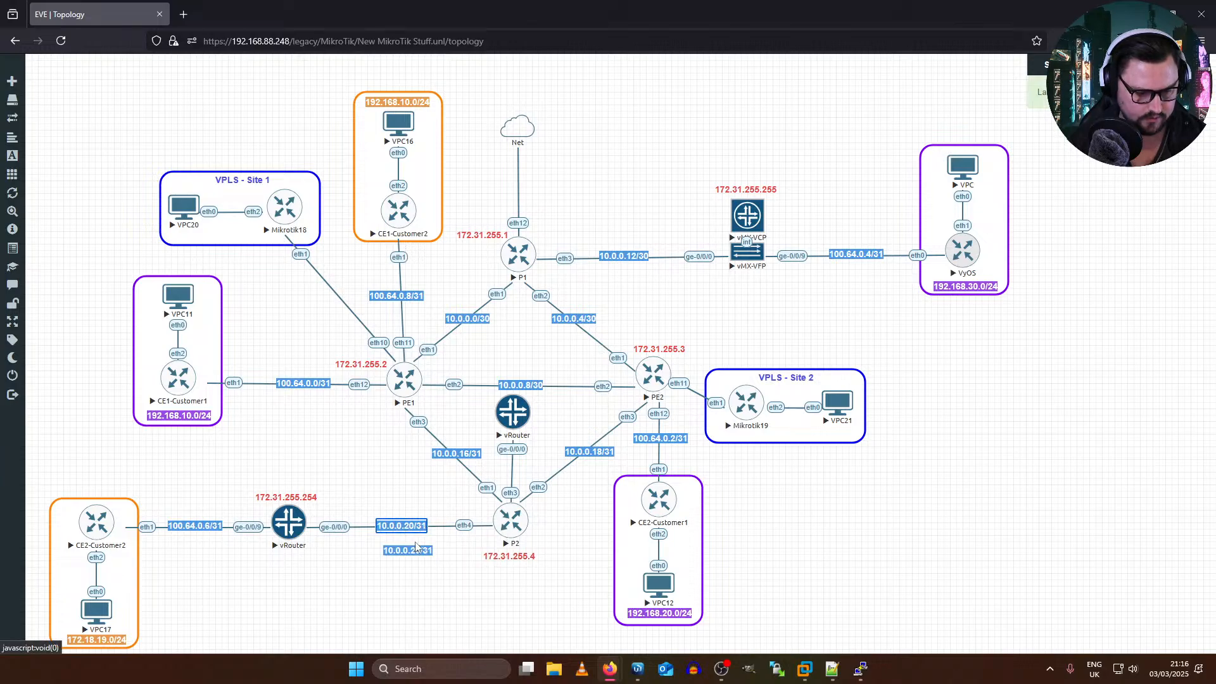
left_click_drag(421, 538, 525, 467)
double_click(524, 467)
left_click(525, 474)
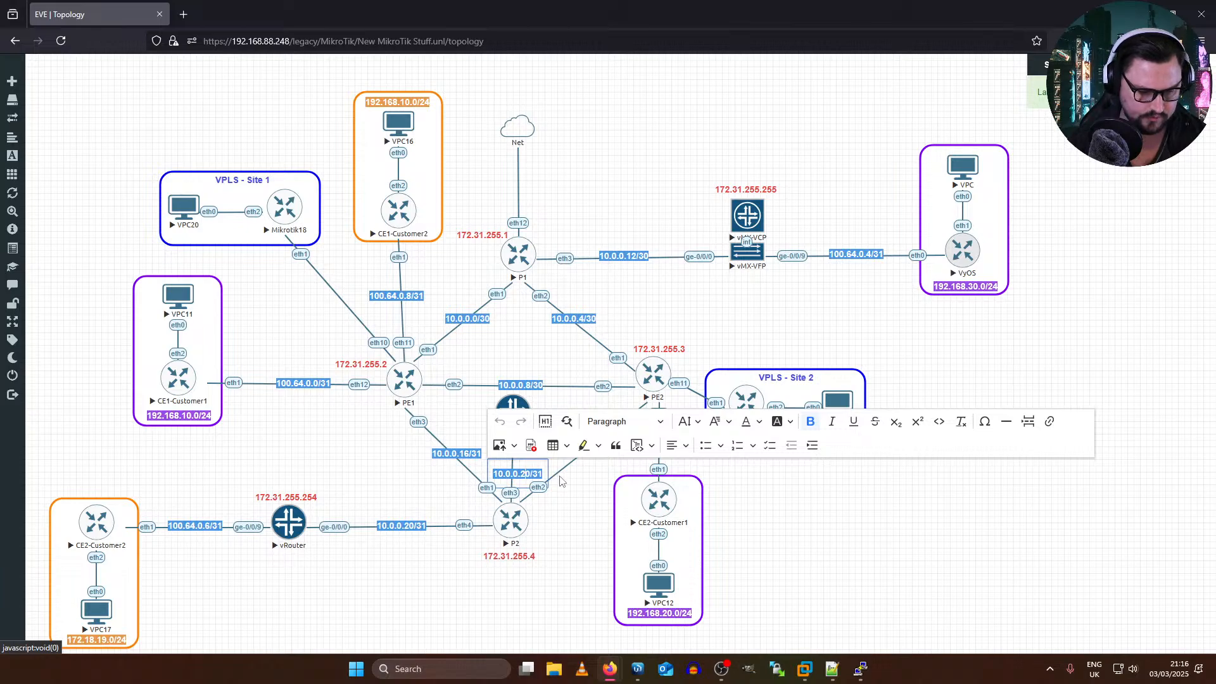
key("BackSpace")
type("2")
key("Escape")
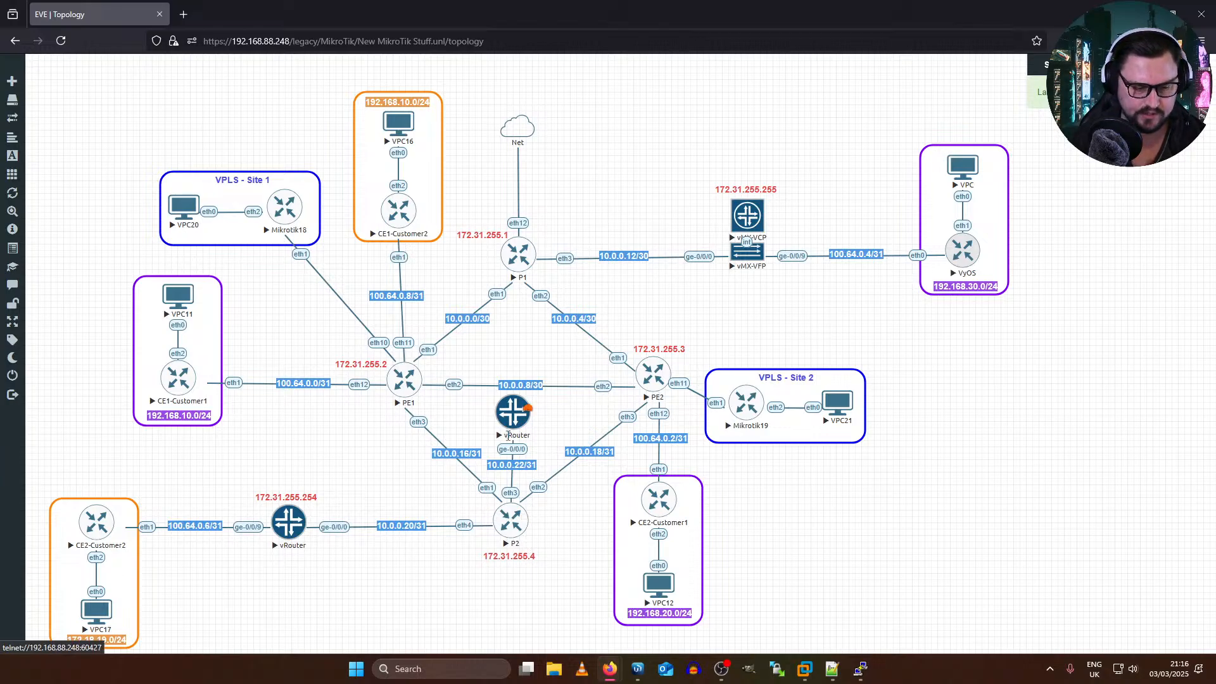
Step: Switch to Notepad++ and delete the ge-0/0/1 interface address line from the RR2 route reflector configuration
left_click(831, 669)
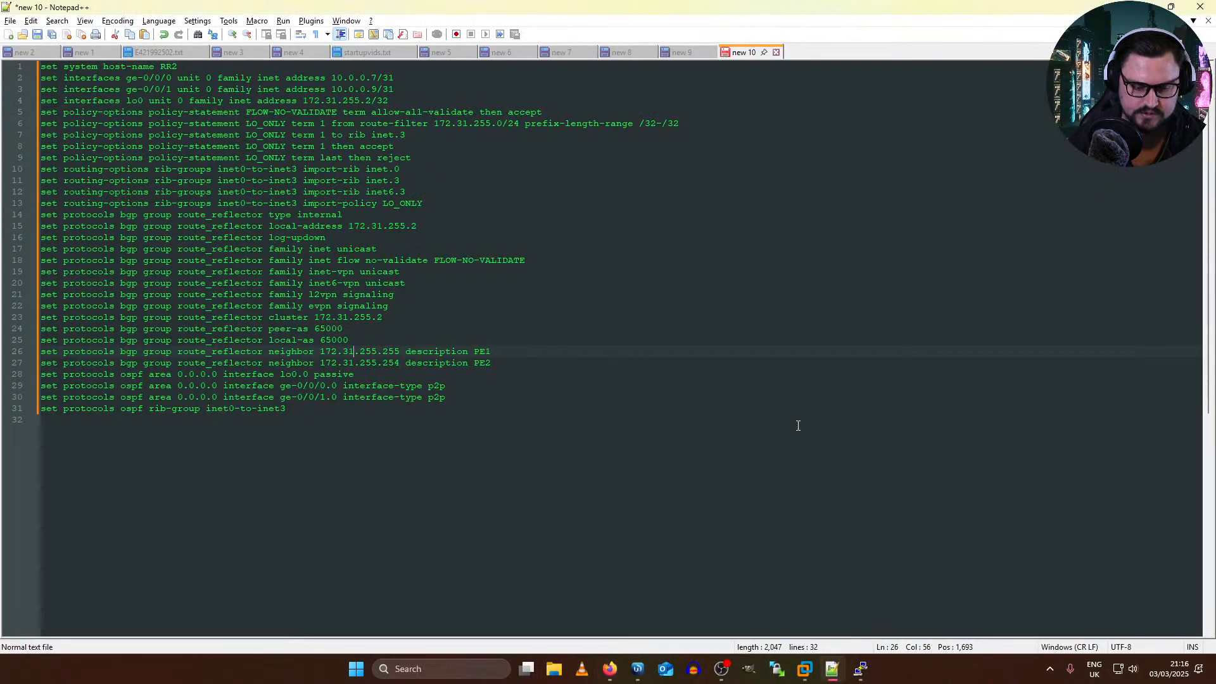
triple_click(351, 87)
key("Delete")
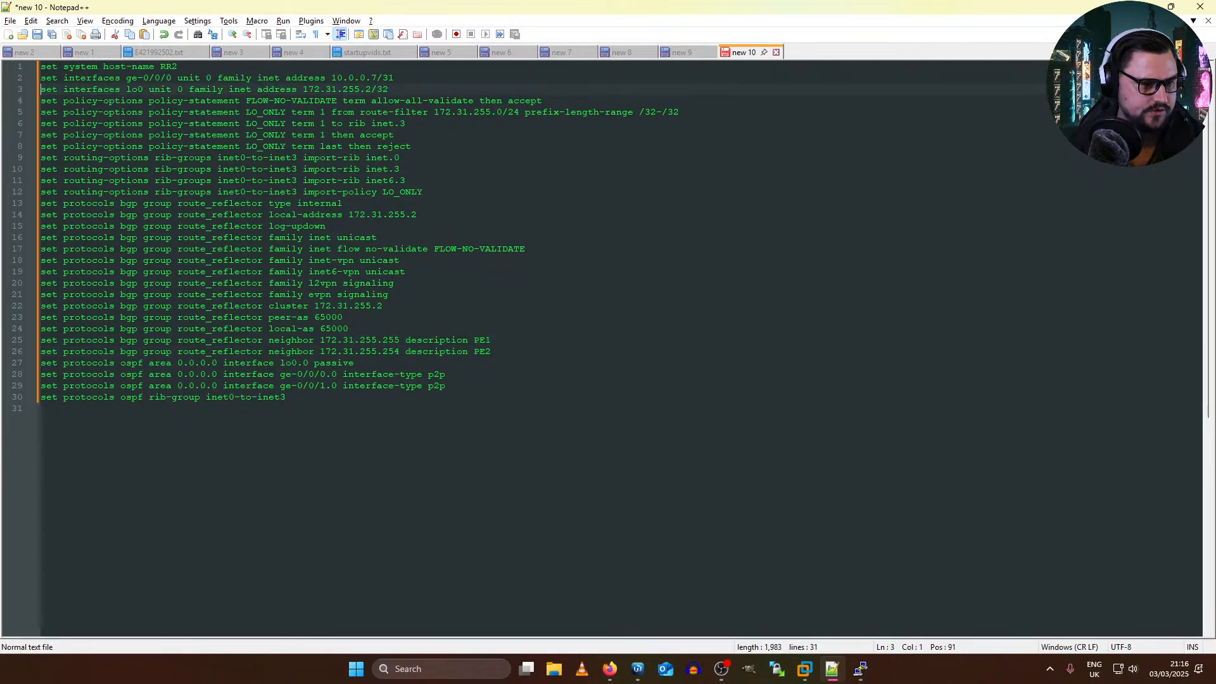
left_click(224, 69)
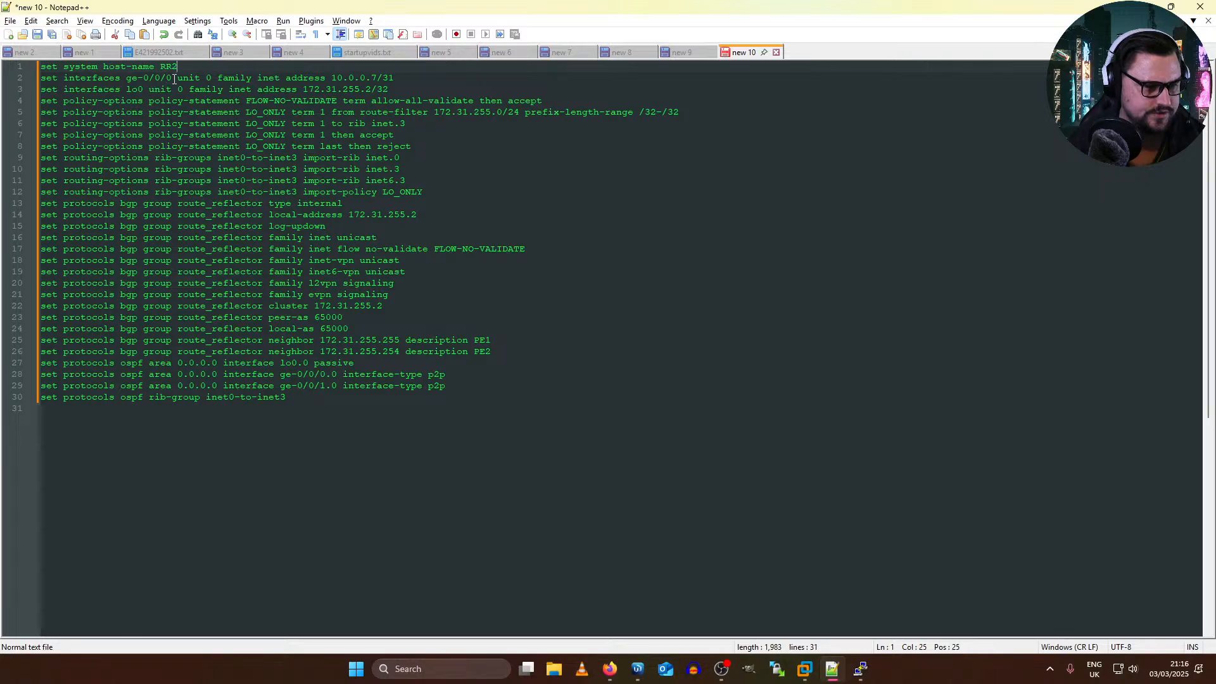
Step: Set the ge-0/0/0 interface address in the RR2 configuration to 10.0.0.23/31
left_click(373, 77)
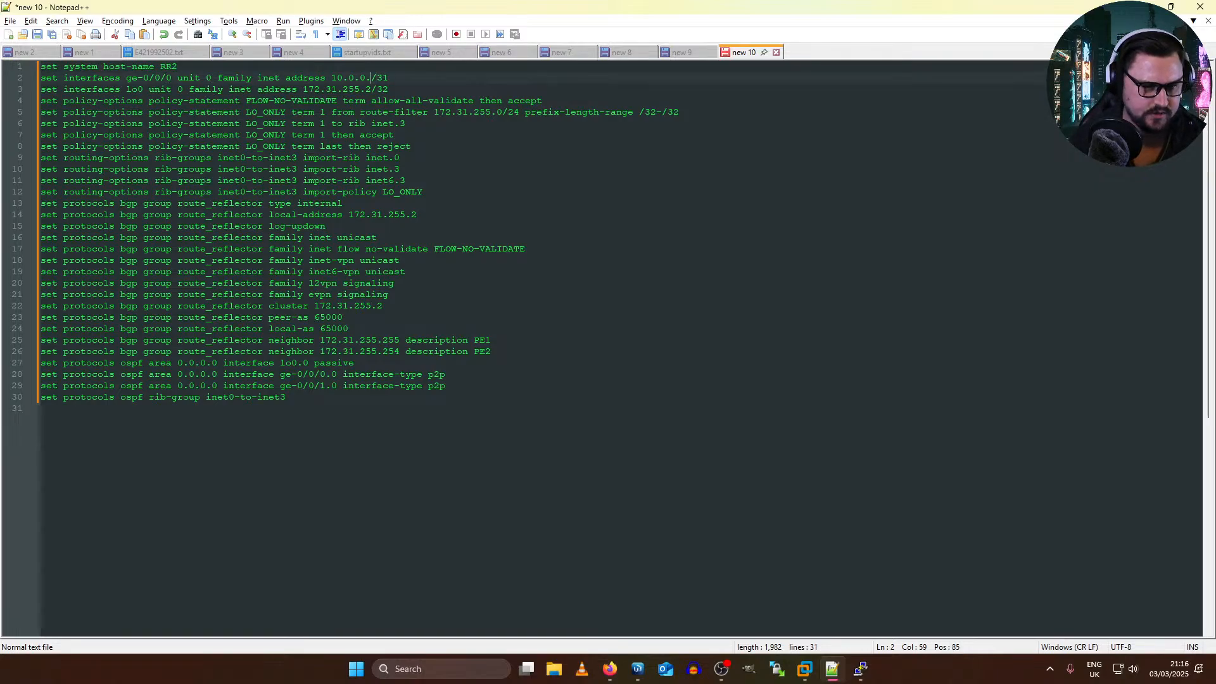
type("23")
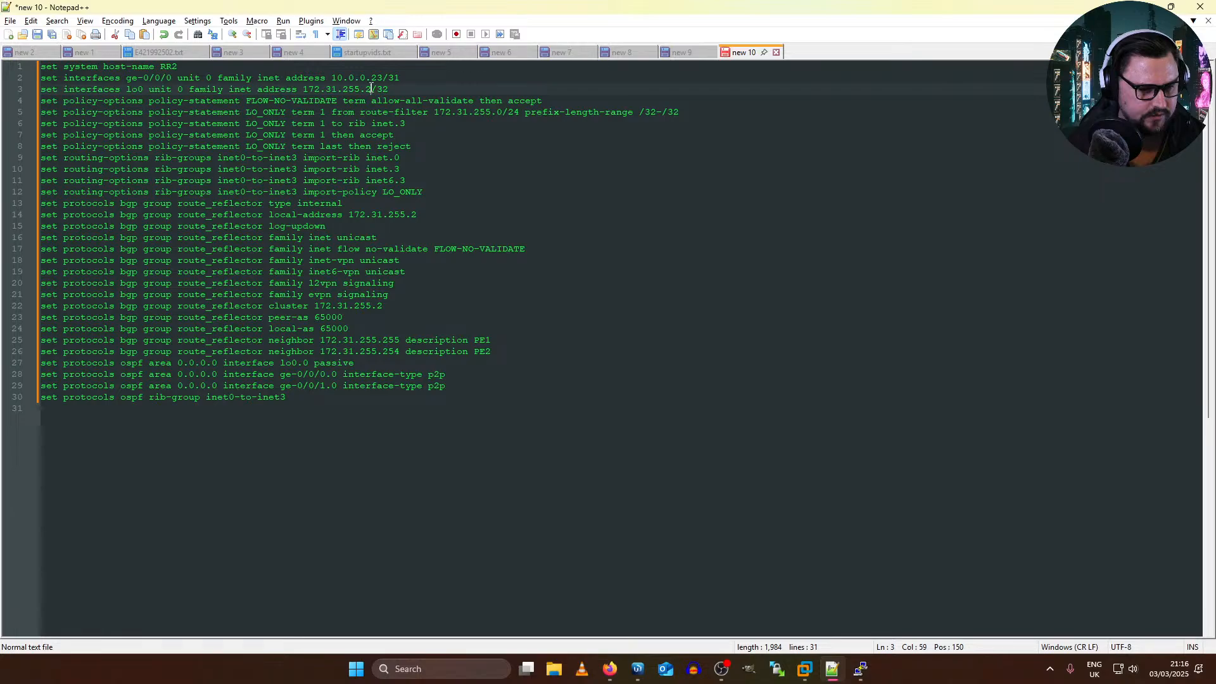
key("alt+Tab")
key("alt+Tab")
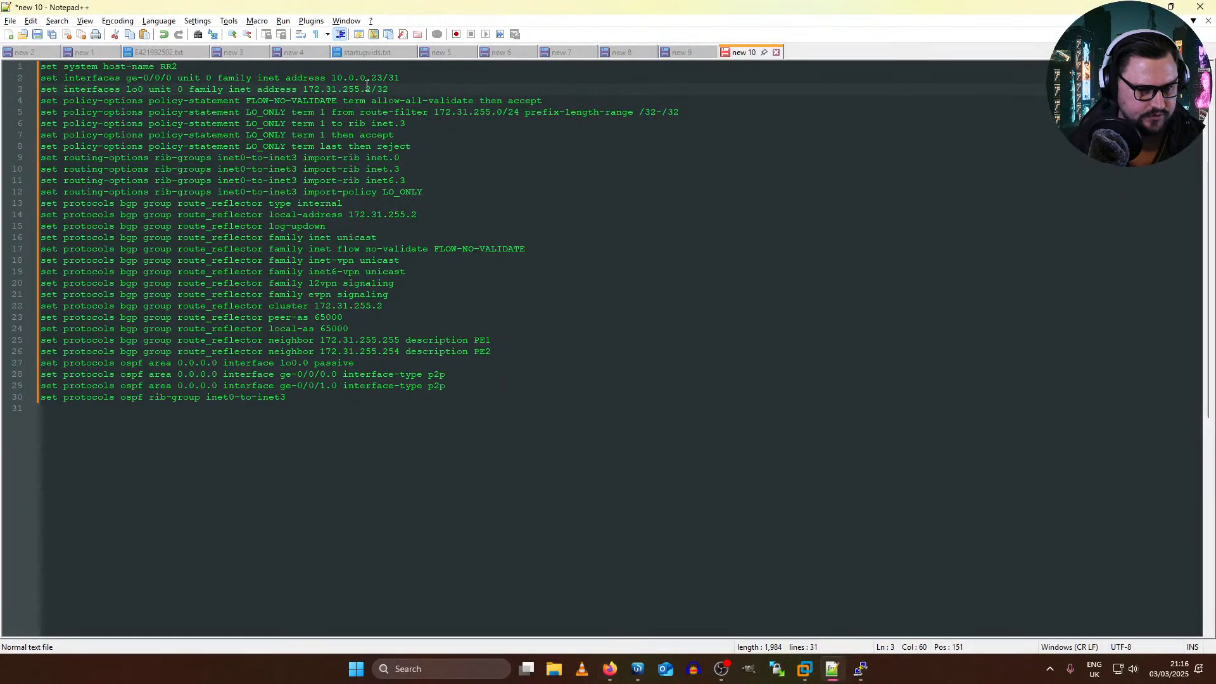
Step: Copy the loopback address 172.31.255.2 from the configuration and look up its route in the PE4 console
left_click_drag(370, 89, 307, 90)
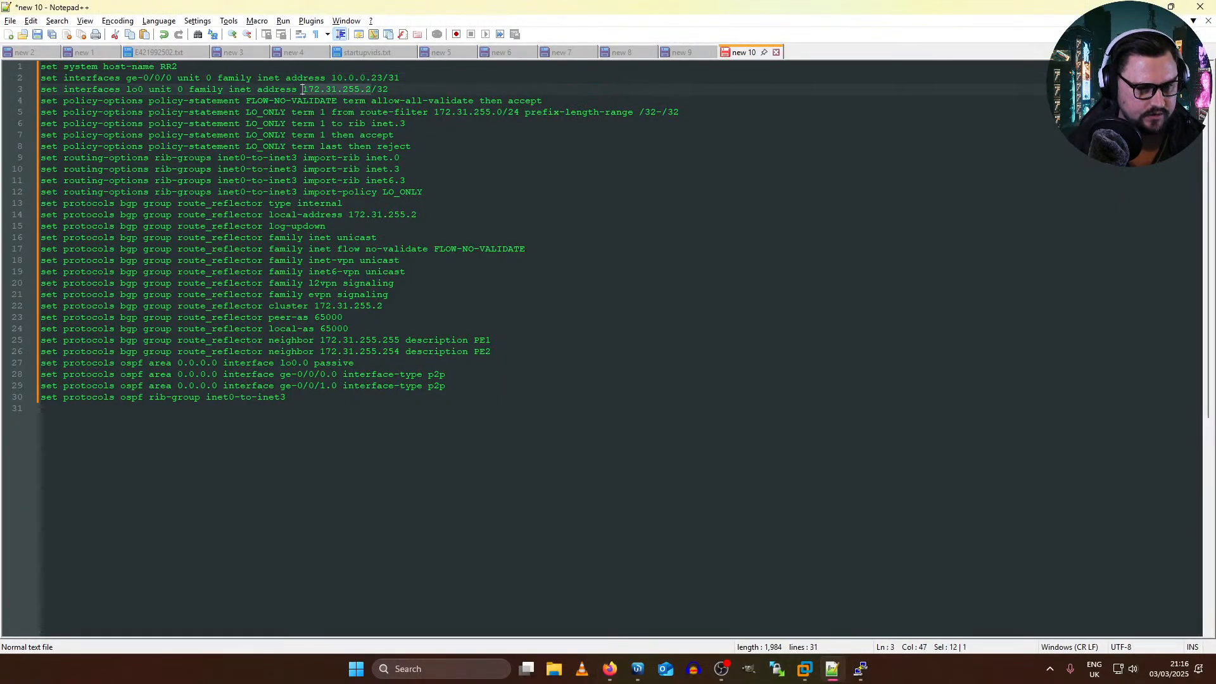
key("alt+Tab")
key("alt+Tab")
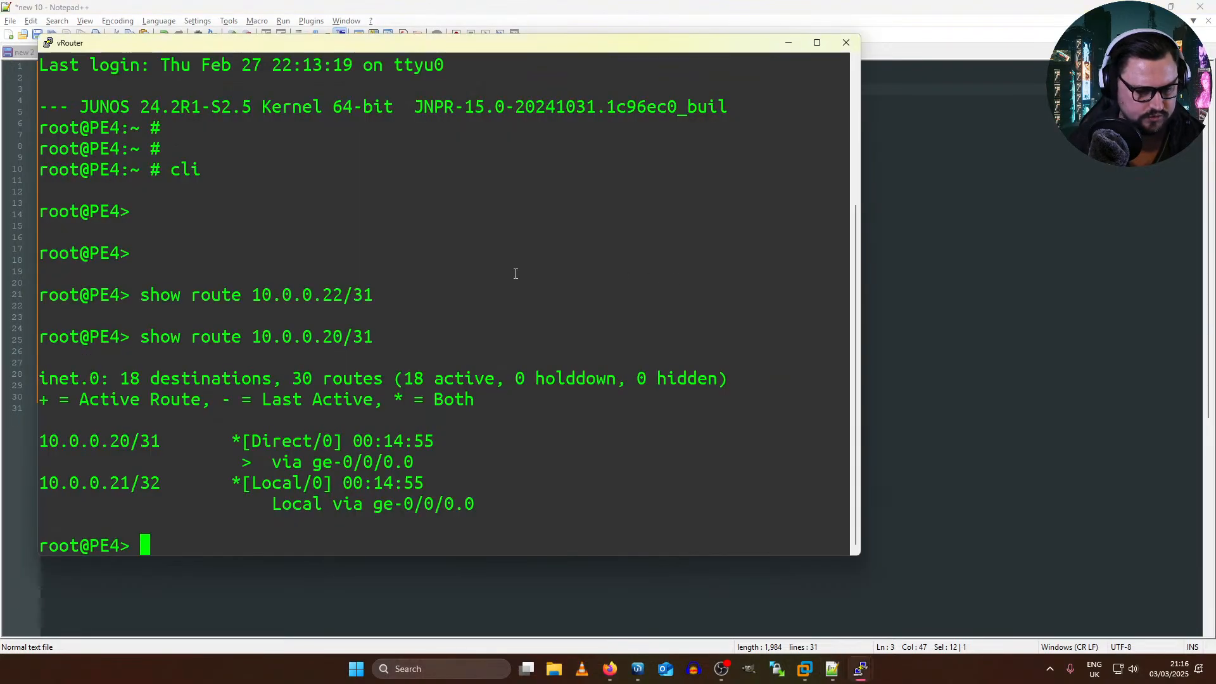
type("show route")
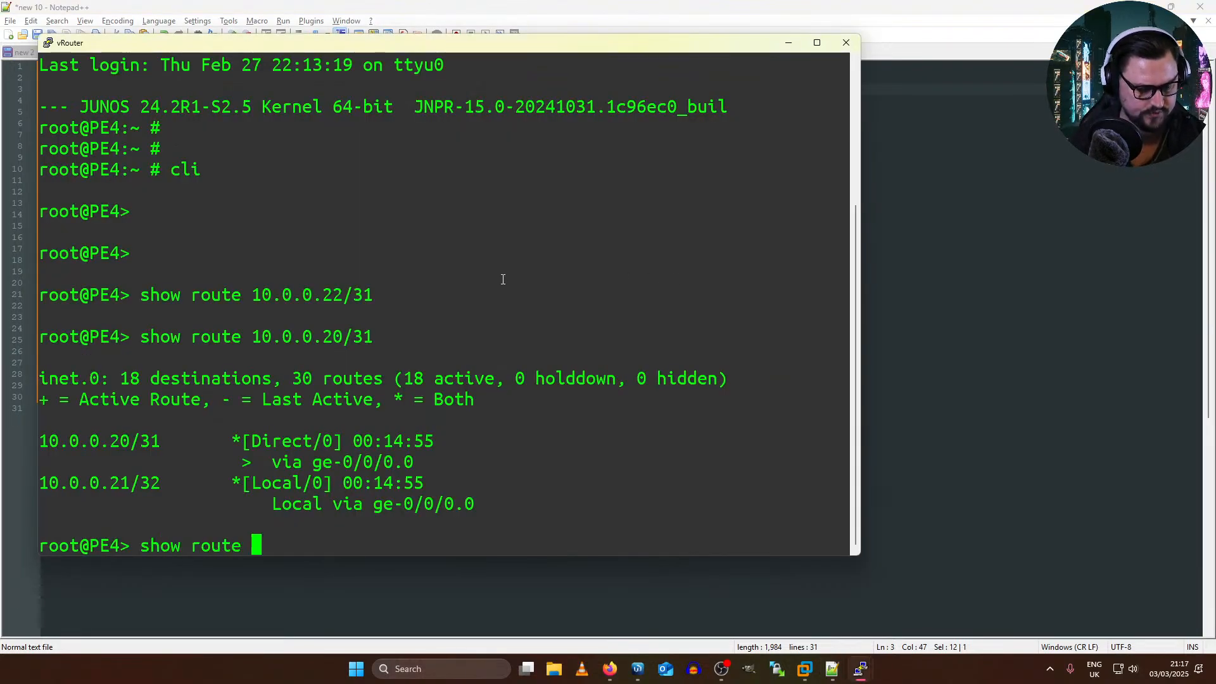
right_click(503, 279)
key("Return")
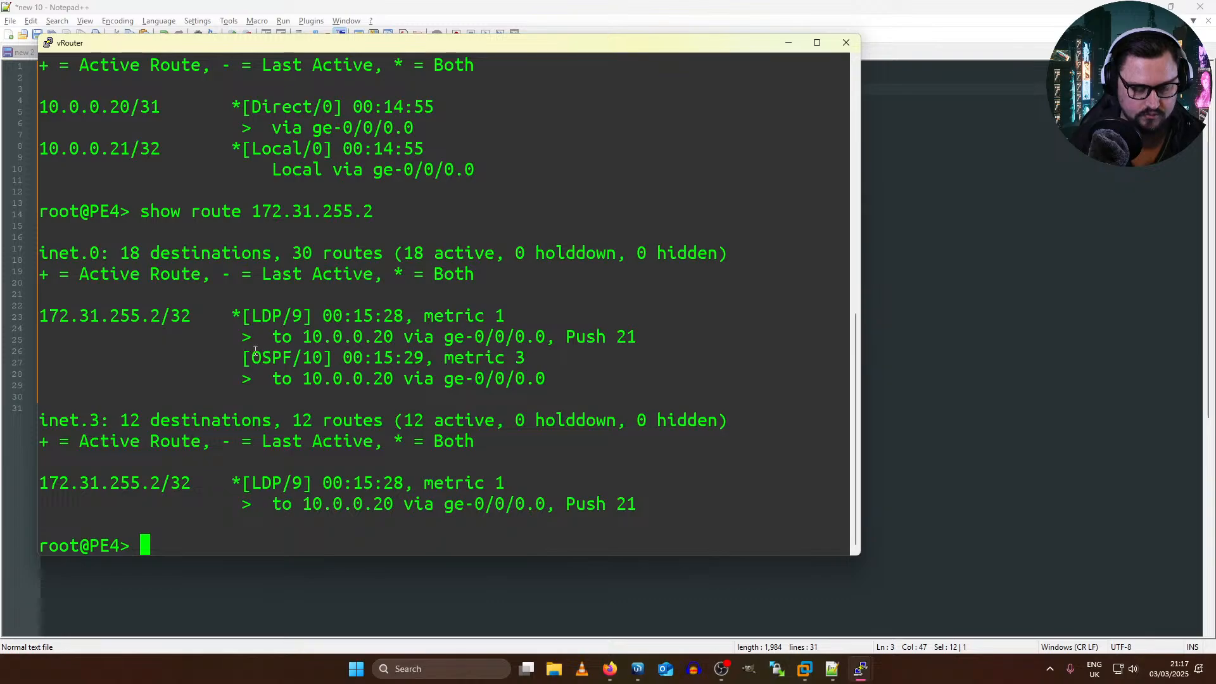
Step: Look up the route 172.31.255.4 on PE4
key("Up")
key("BackSpace")
key("BackSpace")
type("31.255.3")
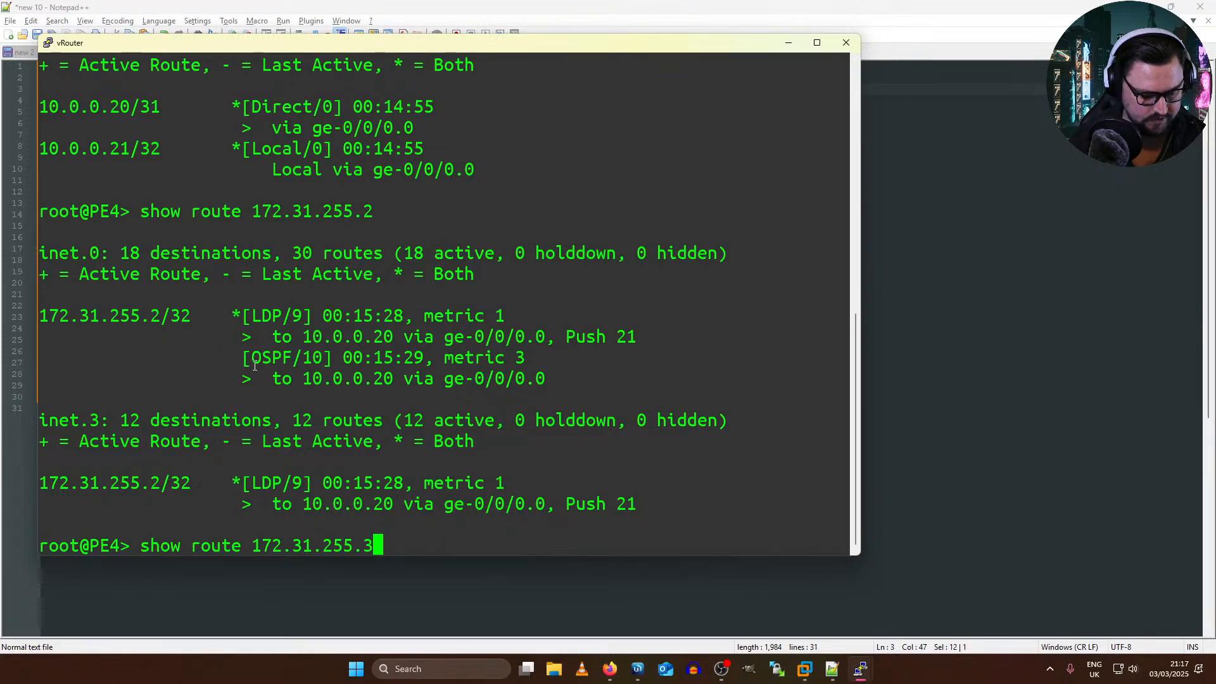
key("BackSpace")
type("4")
key("Return")
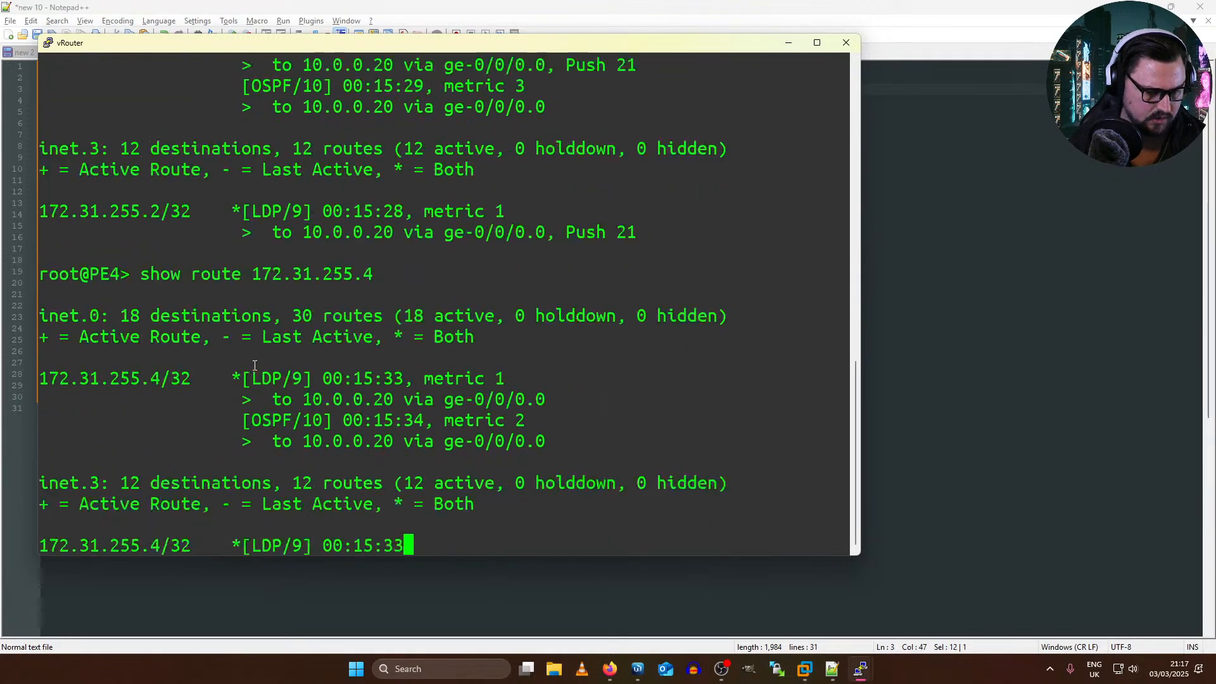
Step: Look up the route 172.31.255.5 on PE4 to check whether the address is free
key("Up")
type("5")
key("BackSpace")
key("BackSpace")
type("5")
key("Return")
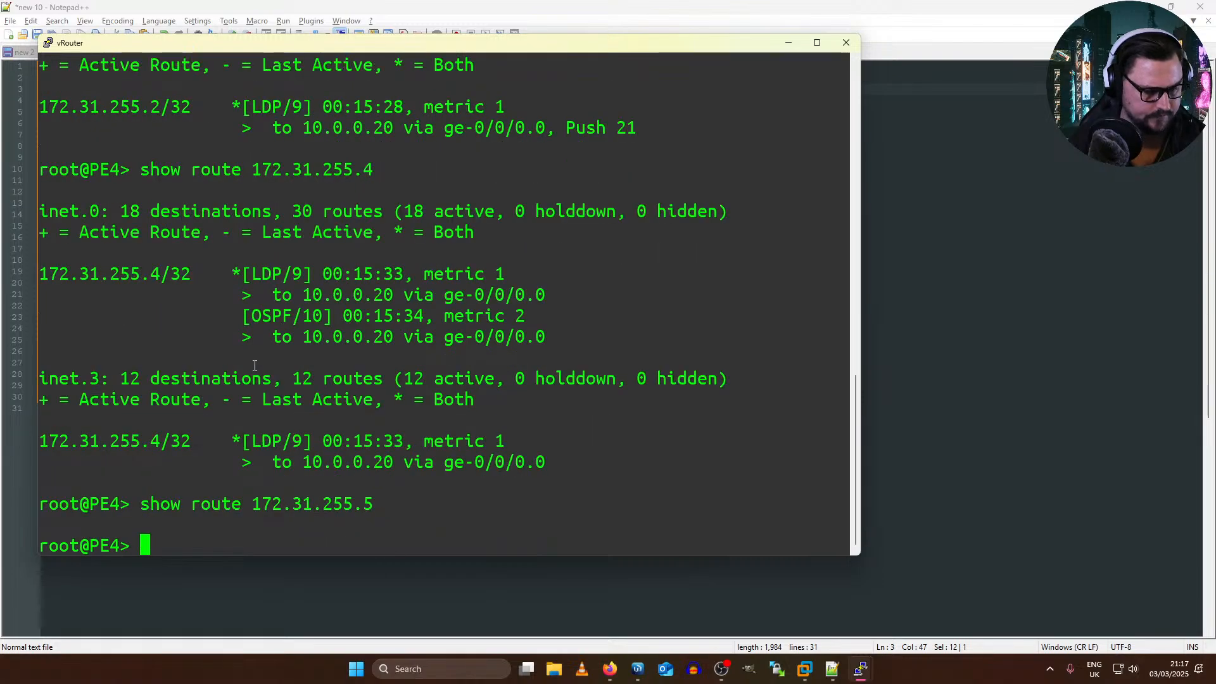
Step: Switch to Notepad++, set the lo0 address to 172.31.255.5/32 and review the LO_ONLY policy and inet0-to-inet3 rib-group lines
key("alt+Tab")
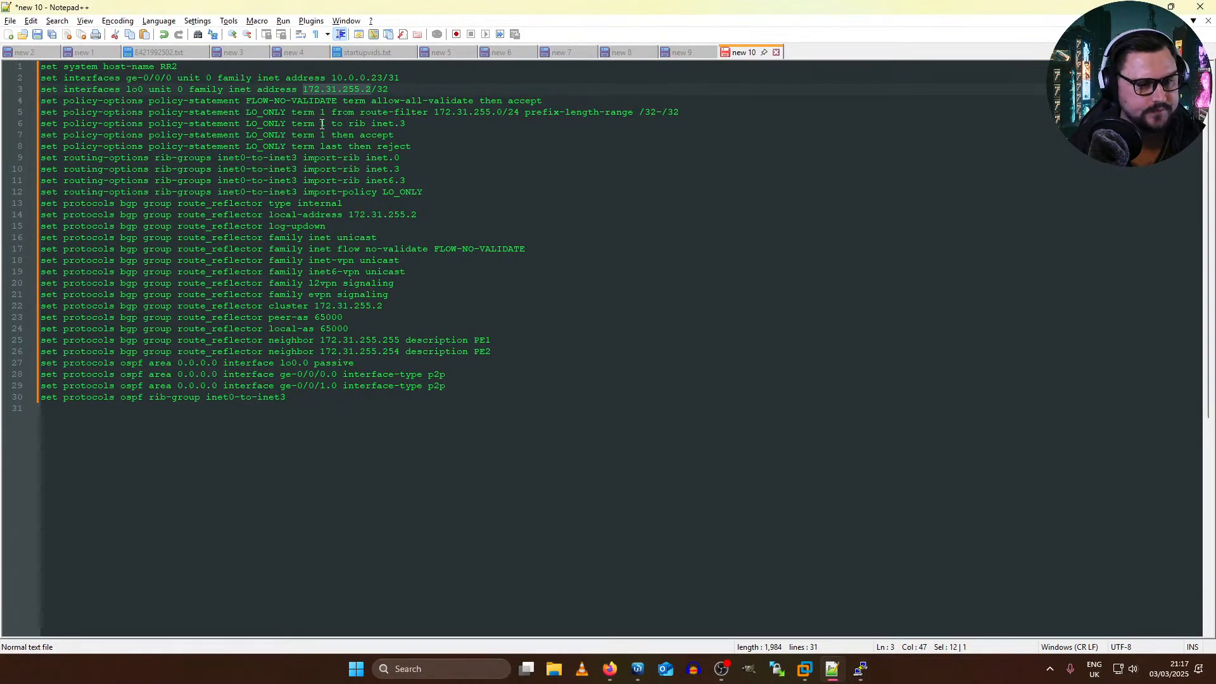
key("Right")
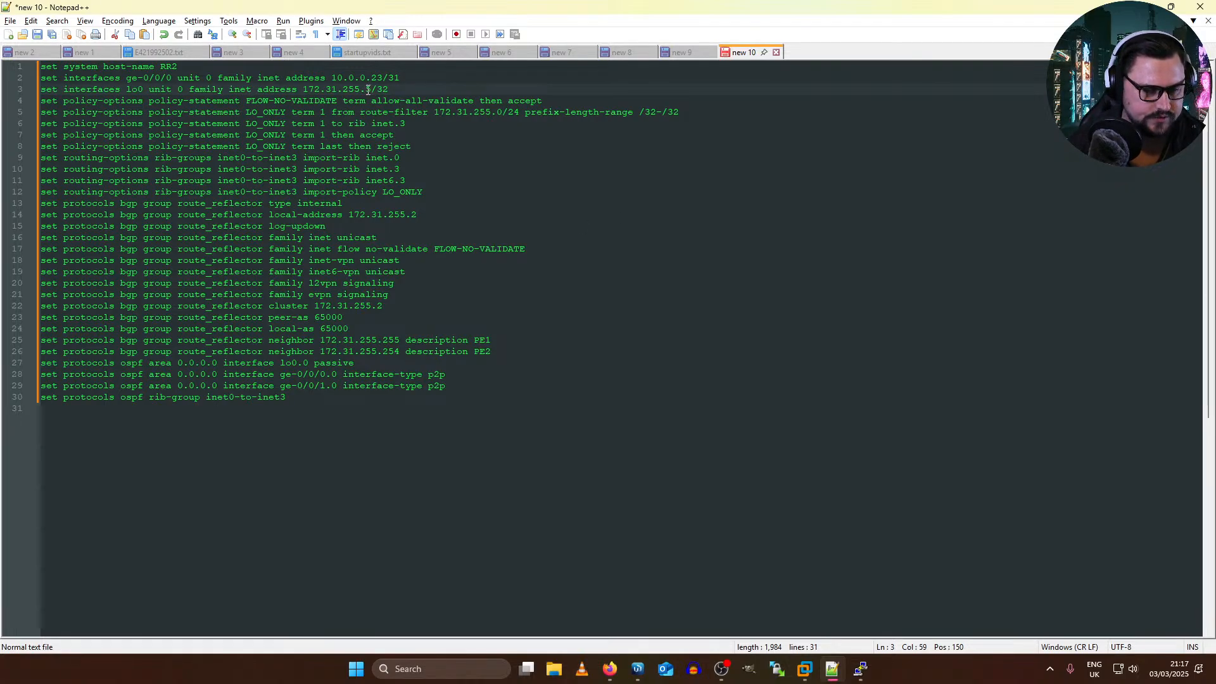
left_click_drag(229, 112, 405, 148)
left_click(494, 133)
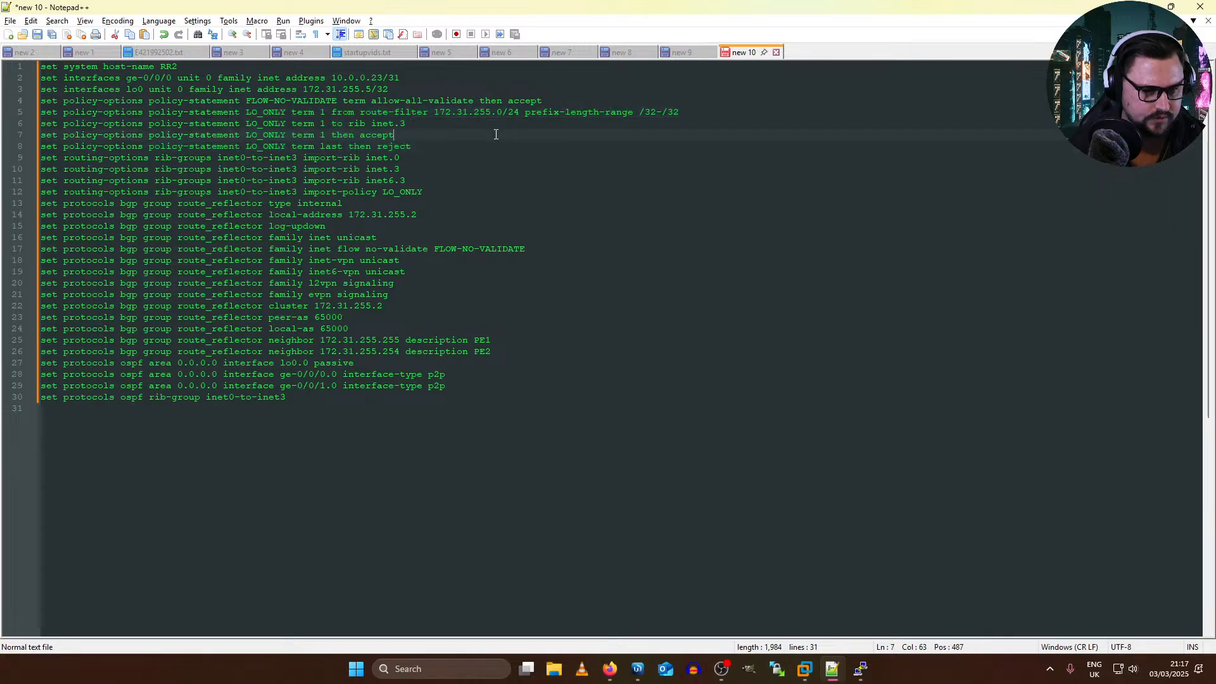
left_click_drag(478, 156, 300, 133)
left_click(324, 111)
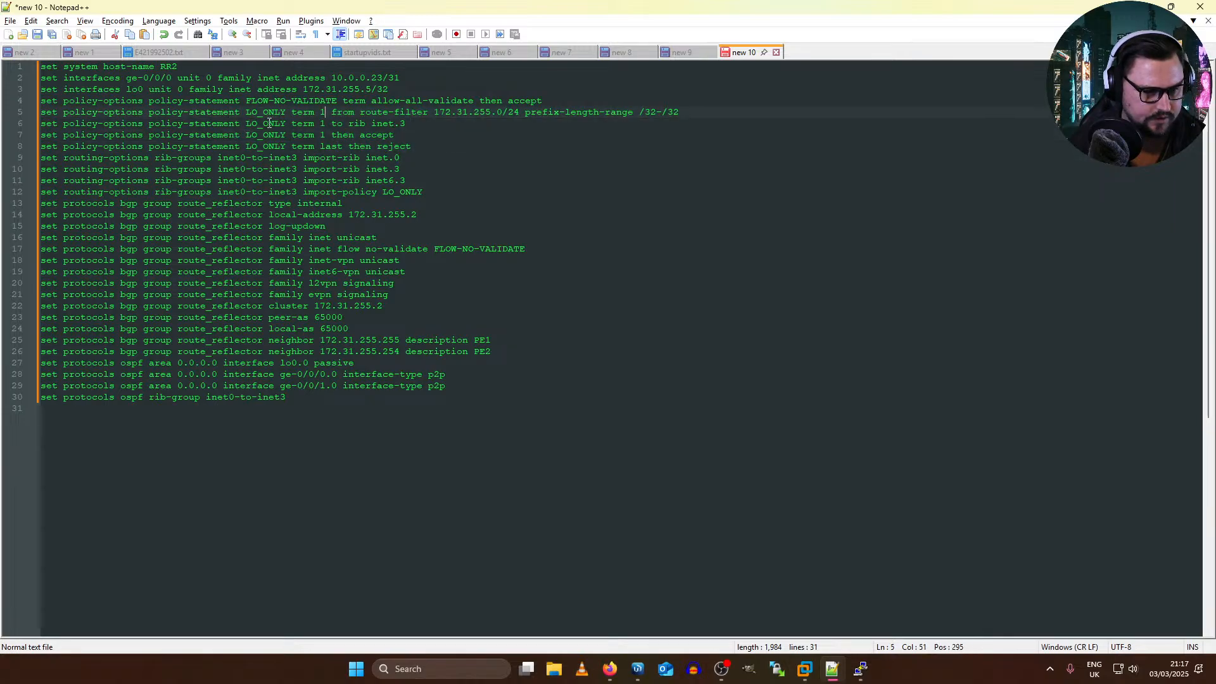
left_click_drag(219, 158, 382, 169)
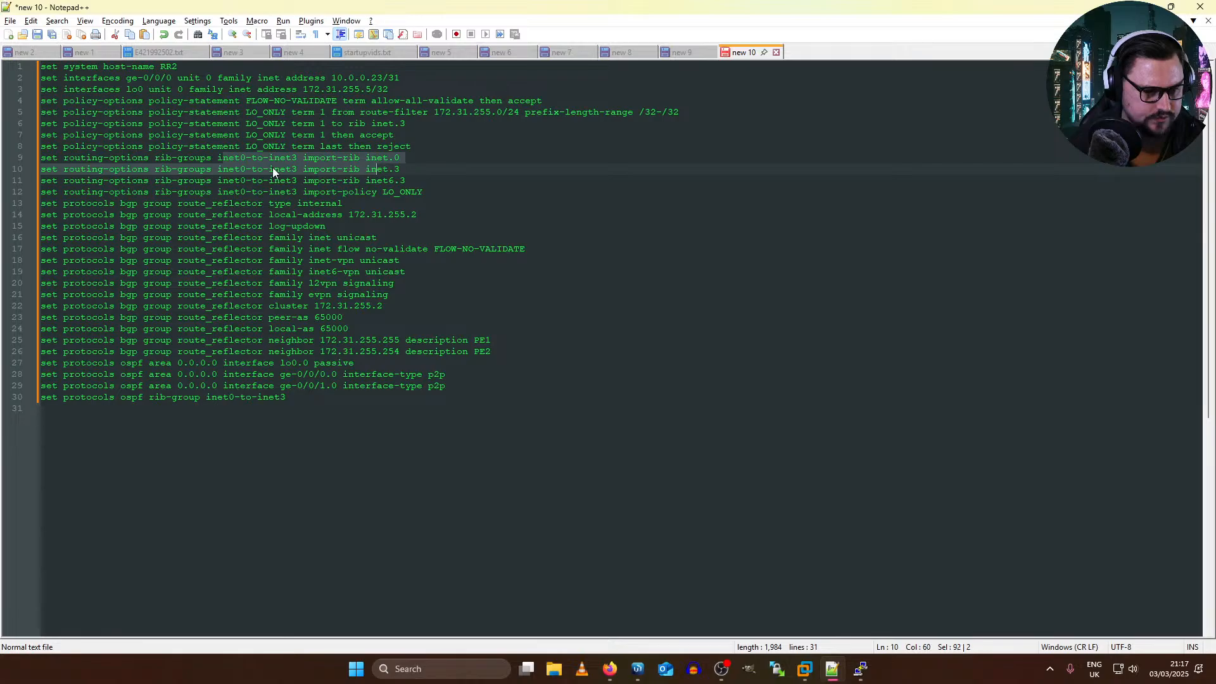
left_click(257, 169)
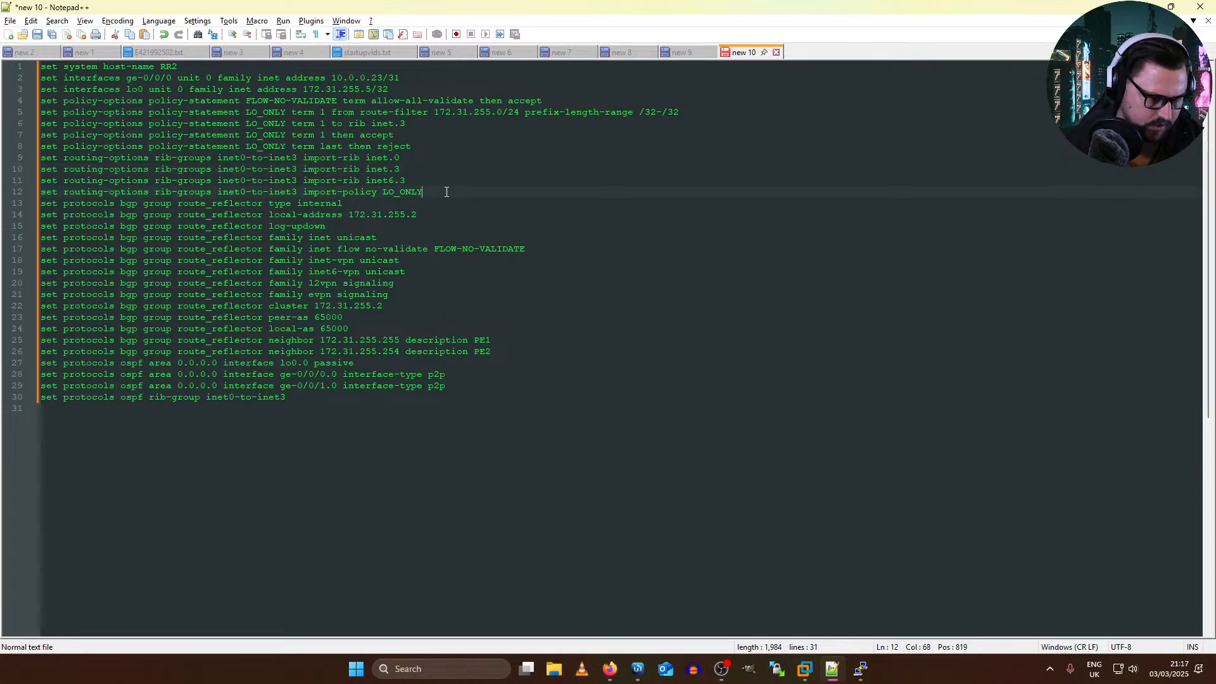
Step: Insert blank lines before and after the route_reflector BGP section to separate it from the routing-options and OSPF lines
key("Return")
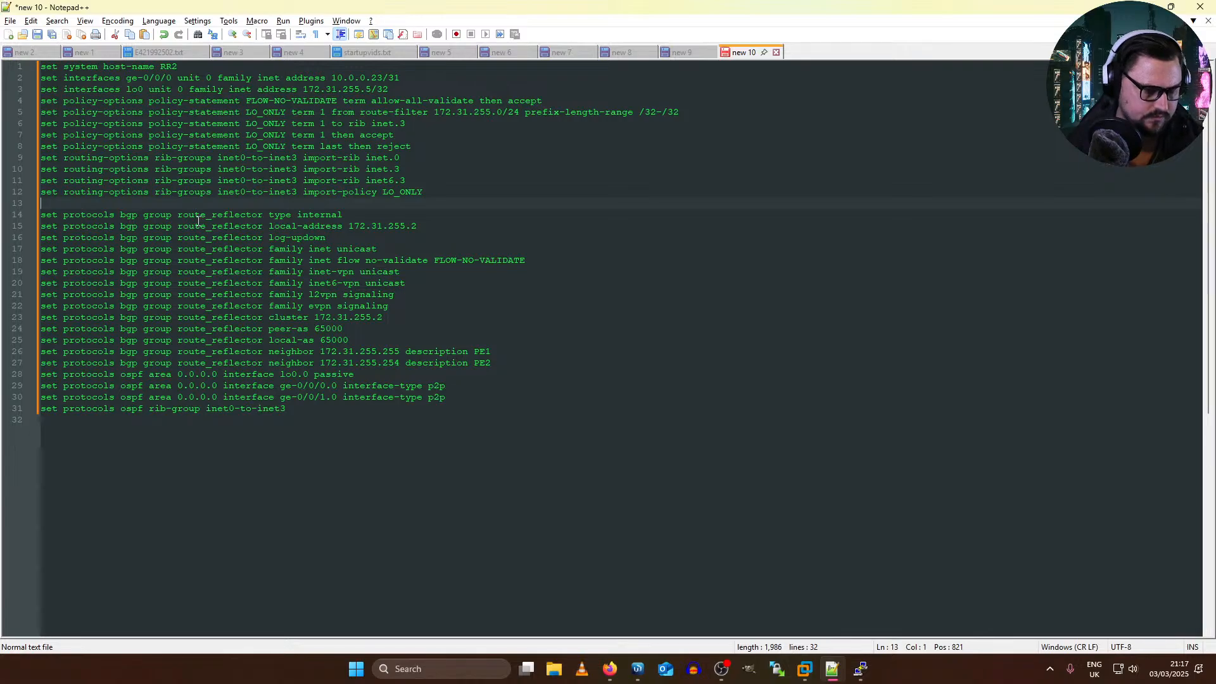
left_click(540, 363)
key("Return")
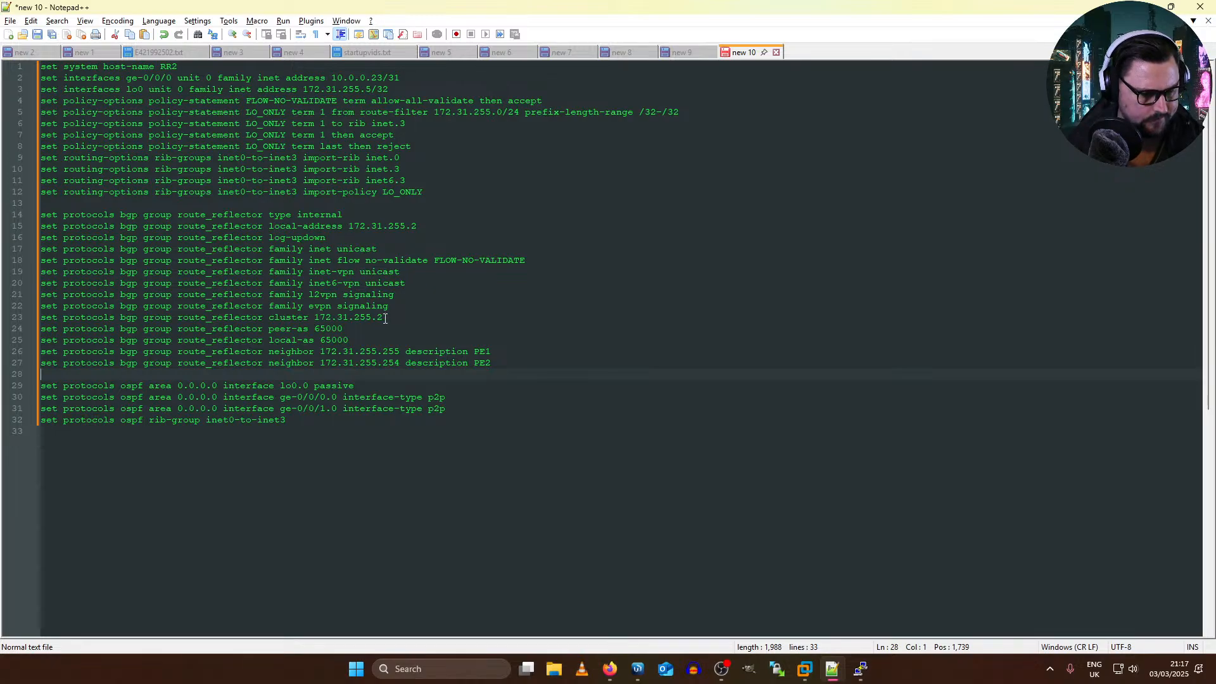
Step: Set the local-address and the cluster ID of the route_reflector BGP group to 172.31.255.5
left_click(424, 226)
key("BackSpace")
type("5")
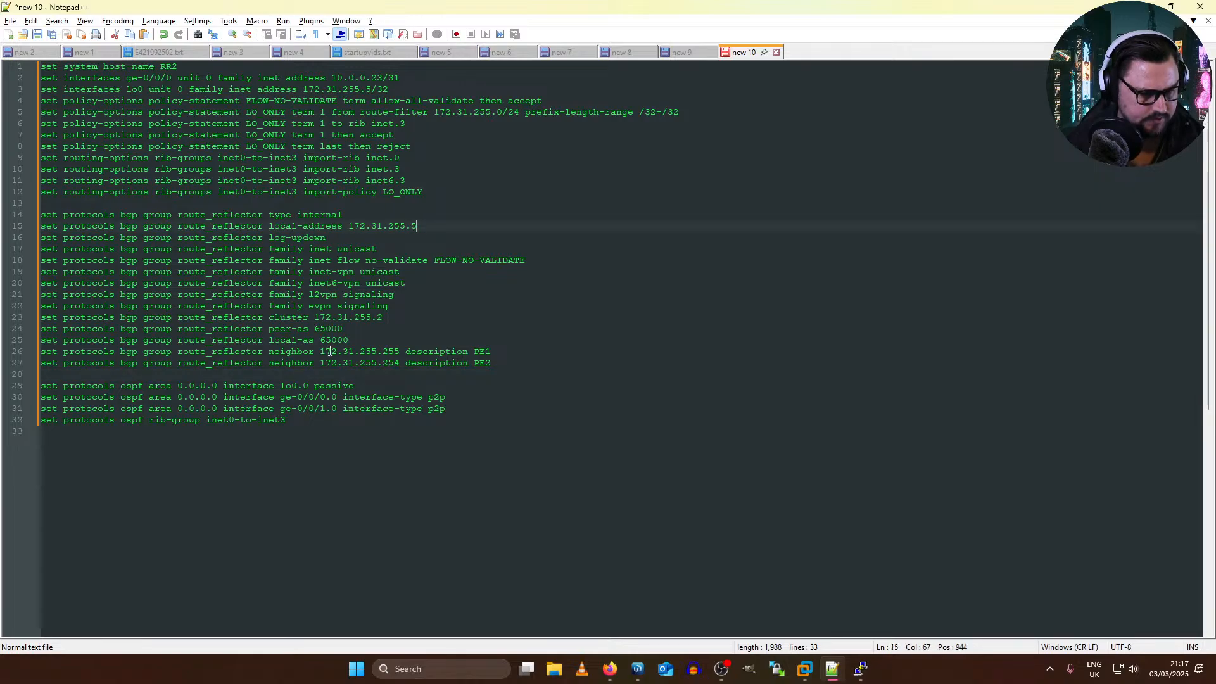
left_click(383, 317)
key("BackSpace")
type("5")
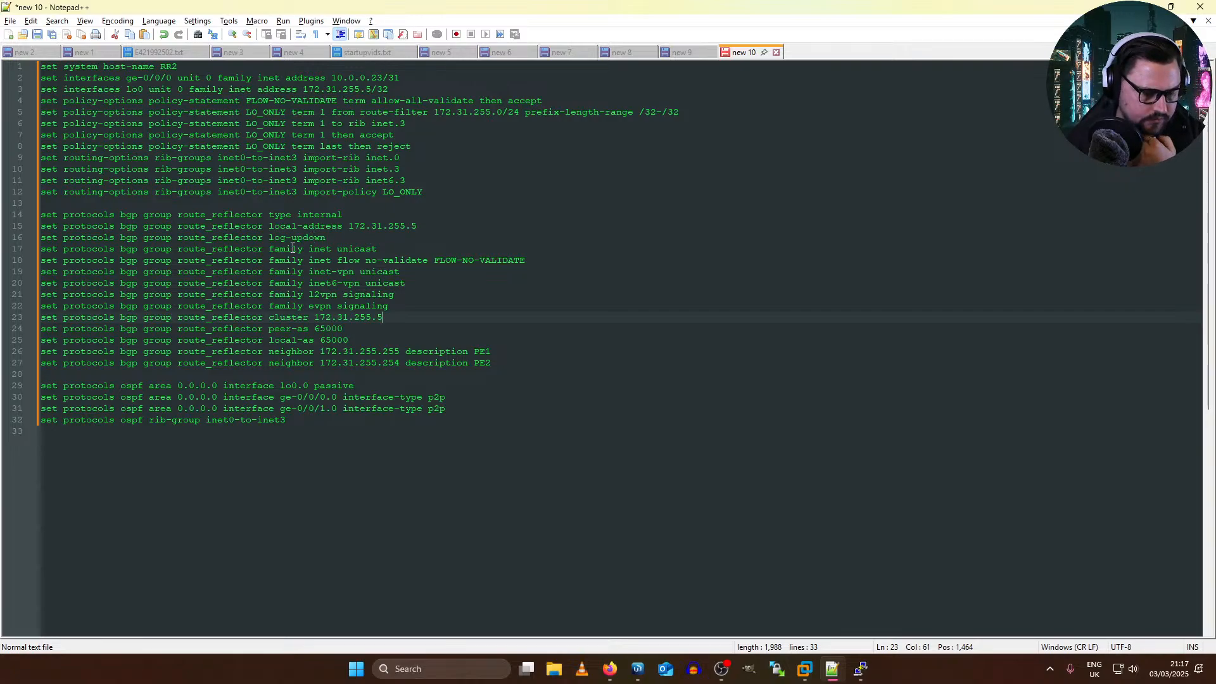
Step: Review the address family, peer-as and local-as lines of the route_reflector BGP group
left_click_drag(342, 249, 378, 275)
left_click(367, 287)
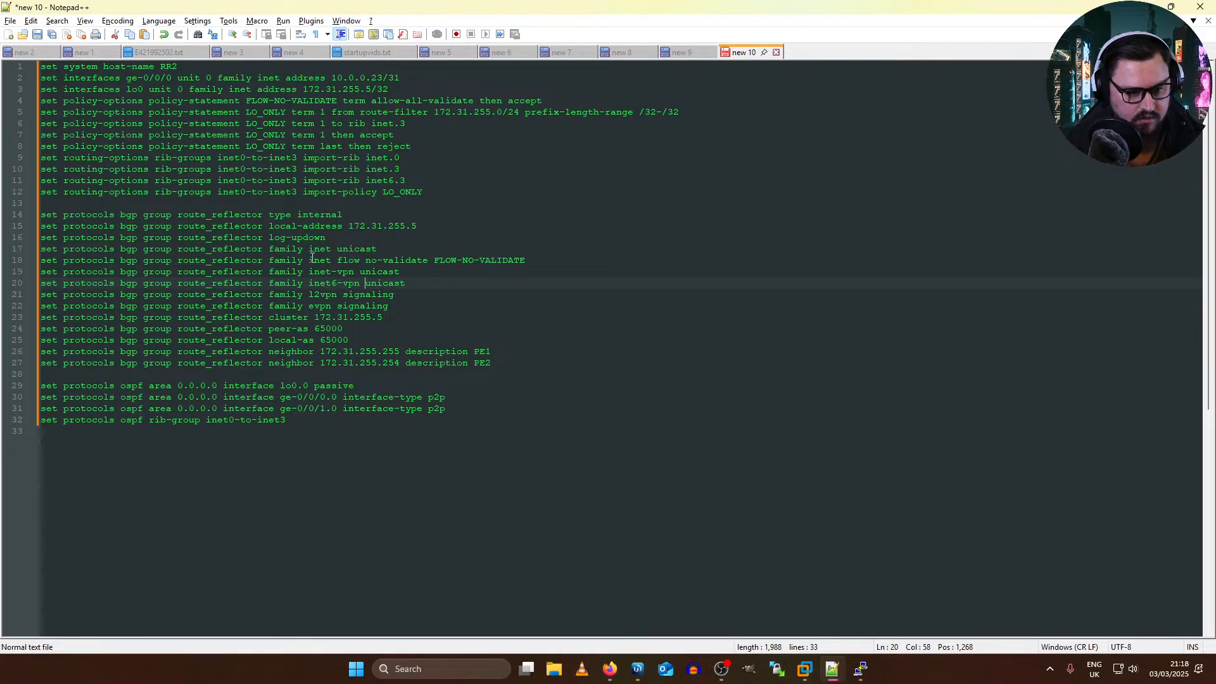
left_click_drag(307, 294, 367, 306)
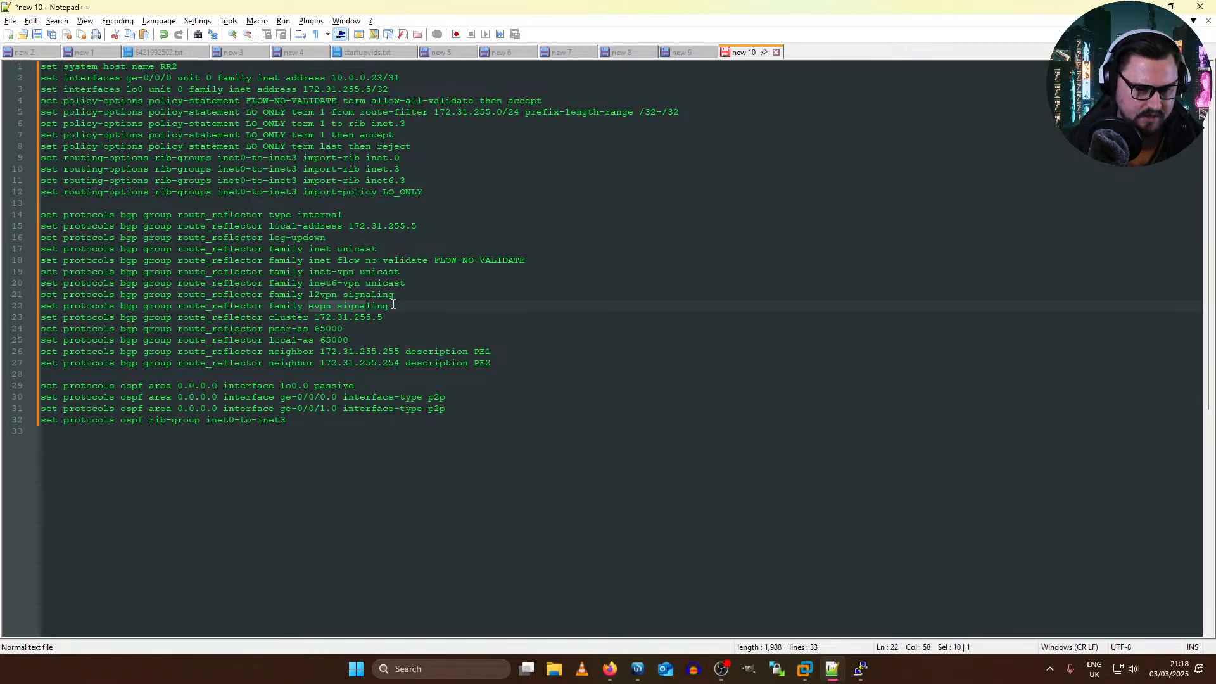
left_click_drag(268, 332, 350, 340)
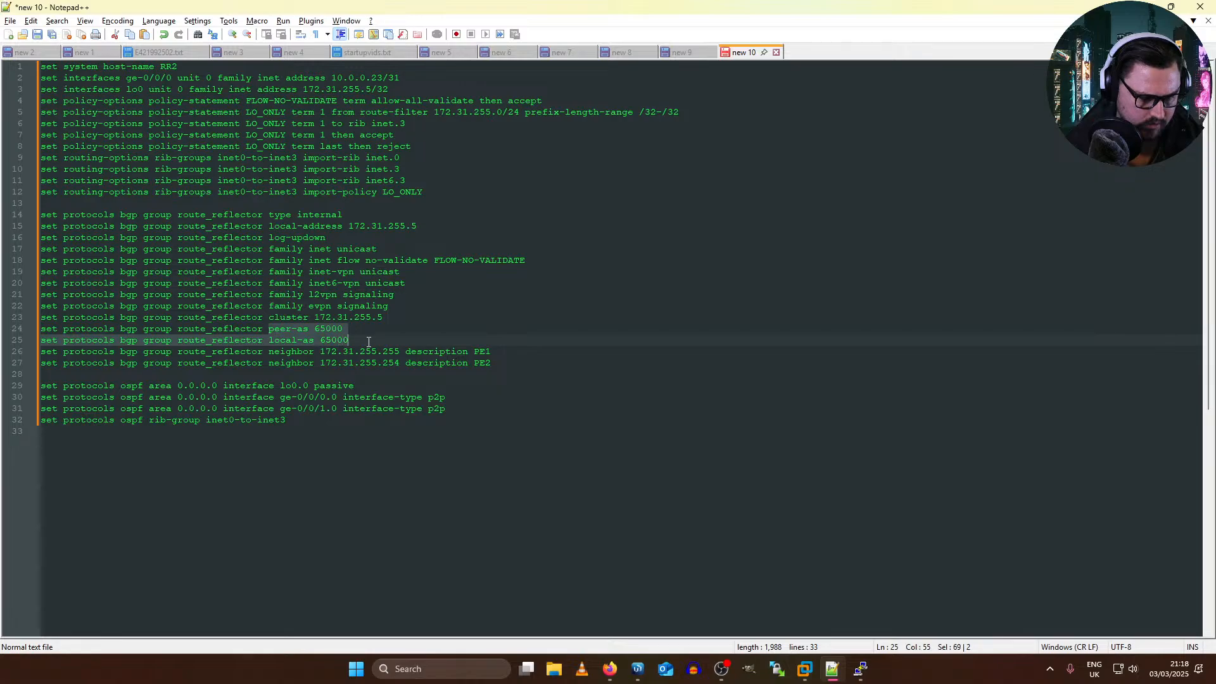
Step: Copy the PE2 neighbor line of the route_reflector group and paste it twice below the original
left_click_drag(501, 364, 120, 343)
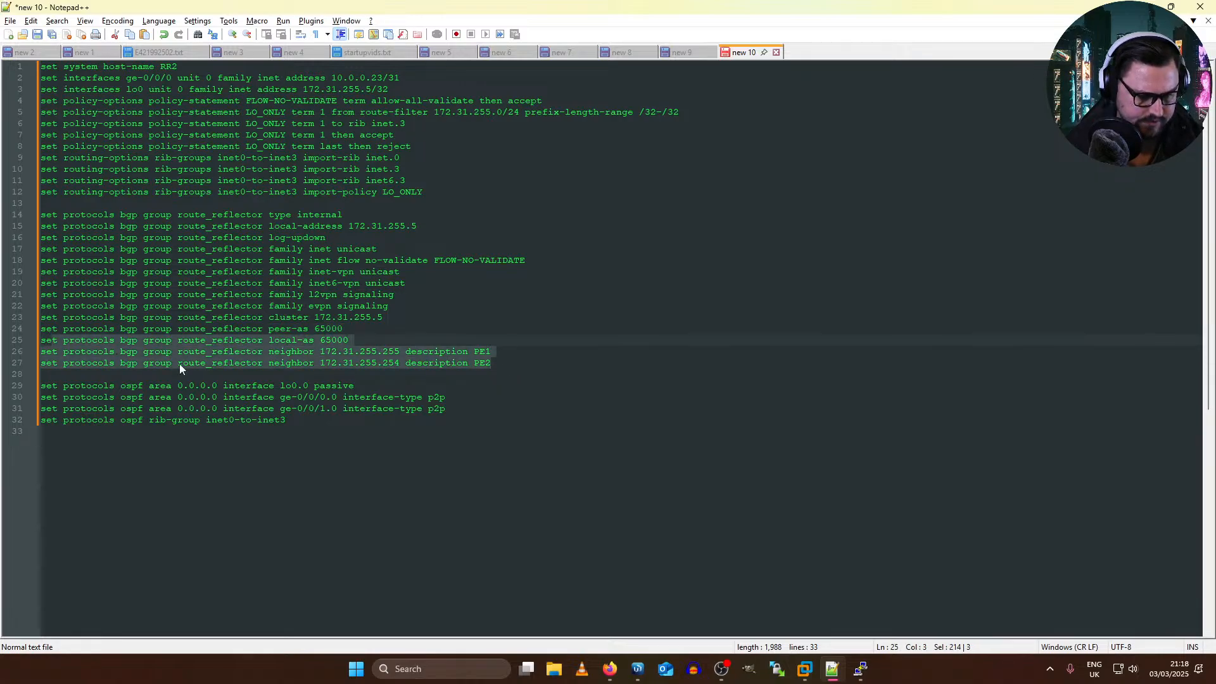
left_click_drag(500, 362, 29, 362)
key("ctrl+c")
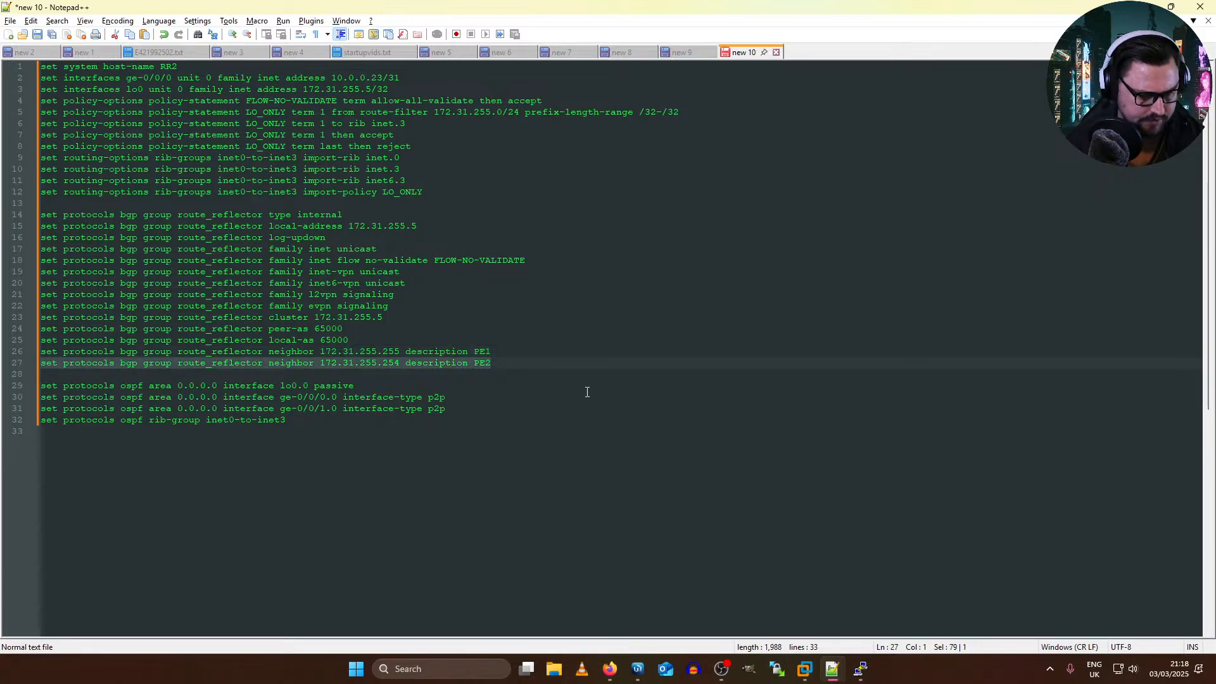
left_click(546, 367)
key("Return")
key("ctrl+v")
key("Return")
key("ctrl+v")
key("Return")
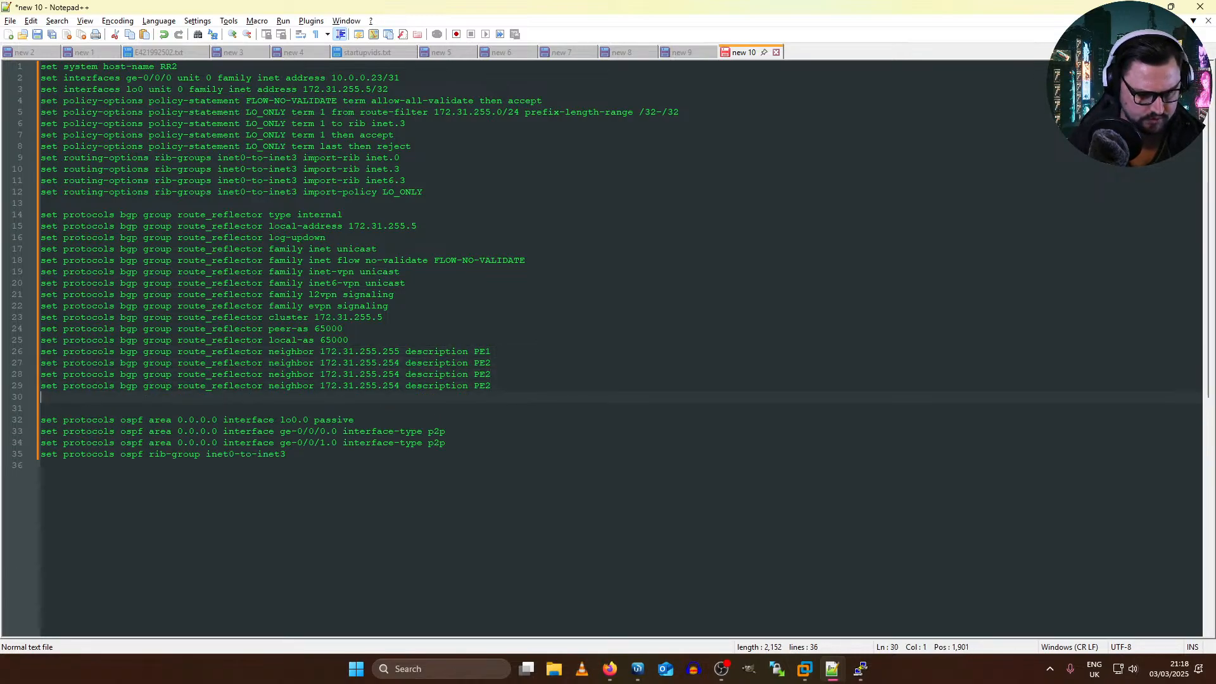
Step: Change the descriptions of the two copied neighbor lines to PE3 and PE4
left_click(525, 374)
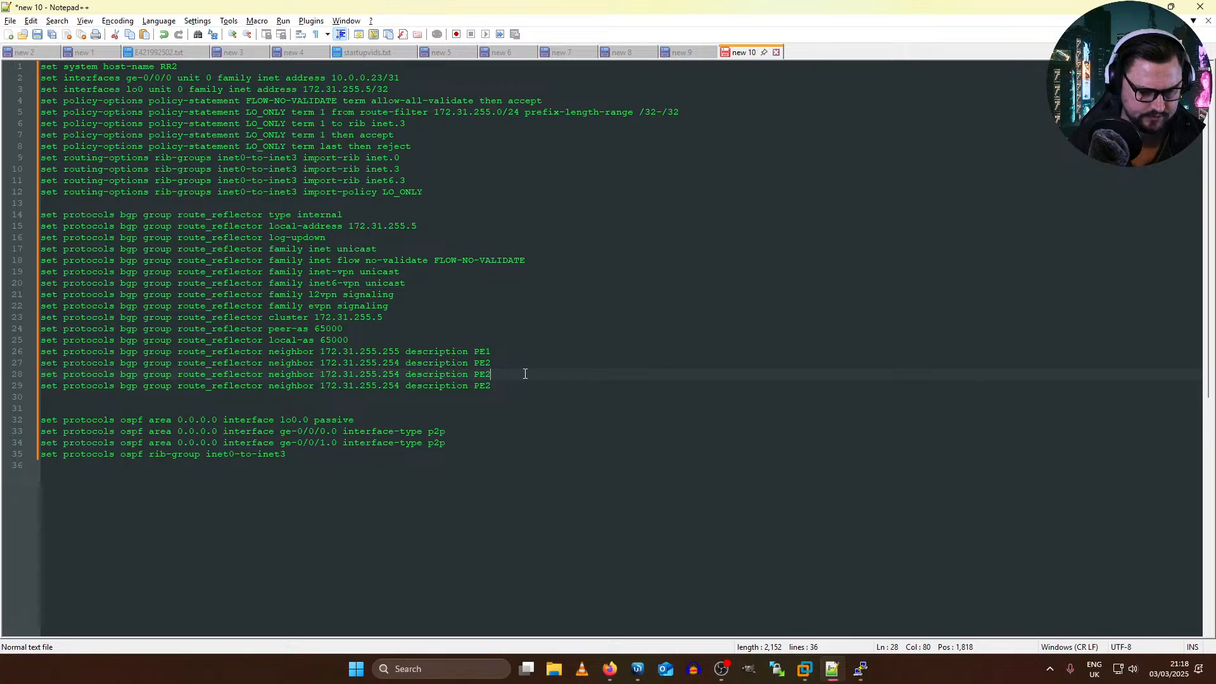
key("Down")
key("BackSpace")
type("4")
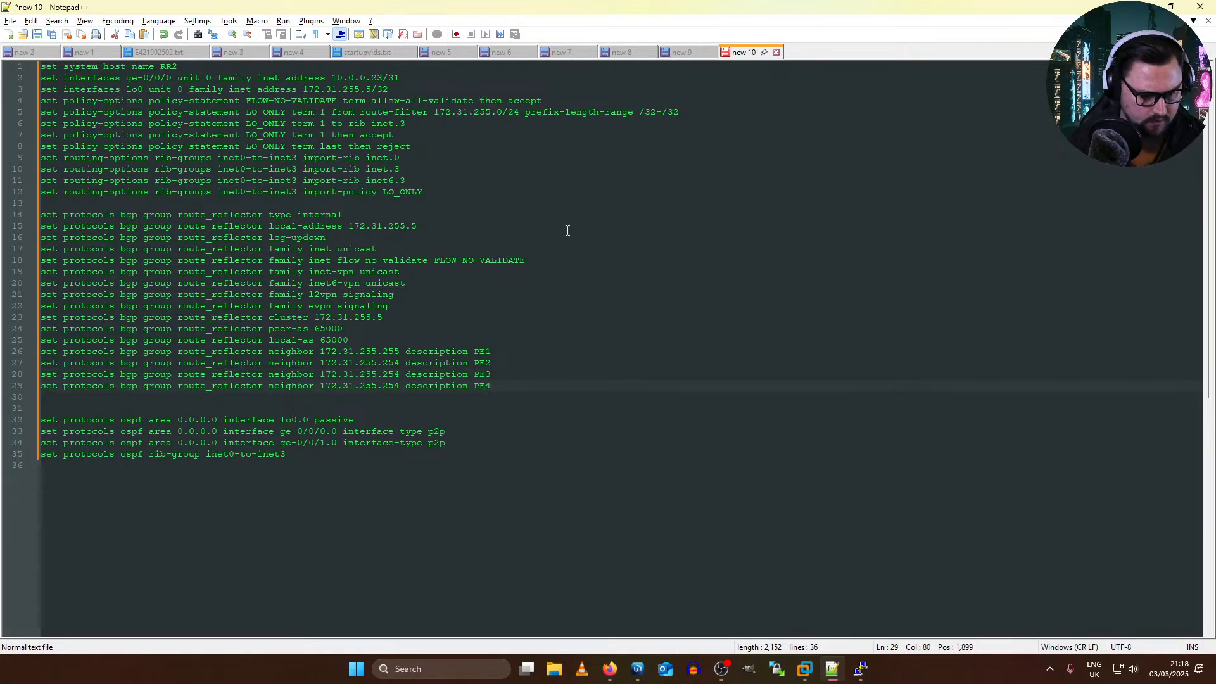
Step: Check the PE routers' loopback addresses in the EVE topology and return to the configuration in Notepad++
key("alt+Tab")
key("alt+Tab")
key("alt+Tab")
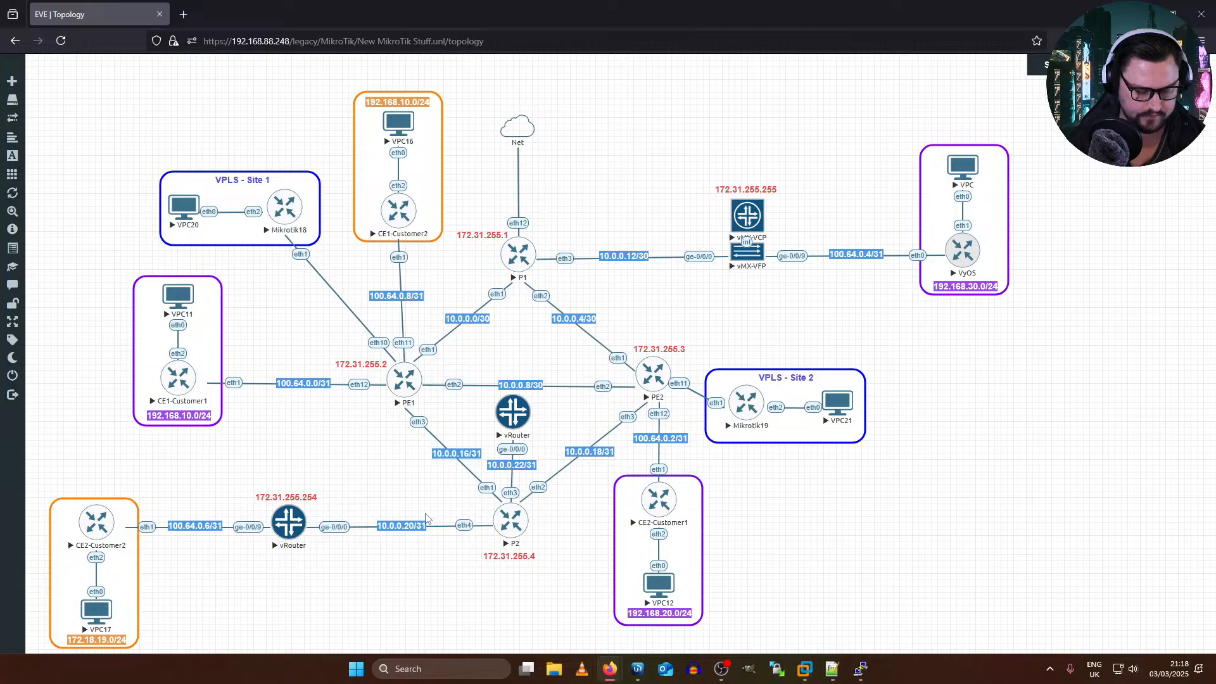
key("alt+Tab")
key("alt+Tab")
key("Tab")
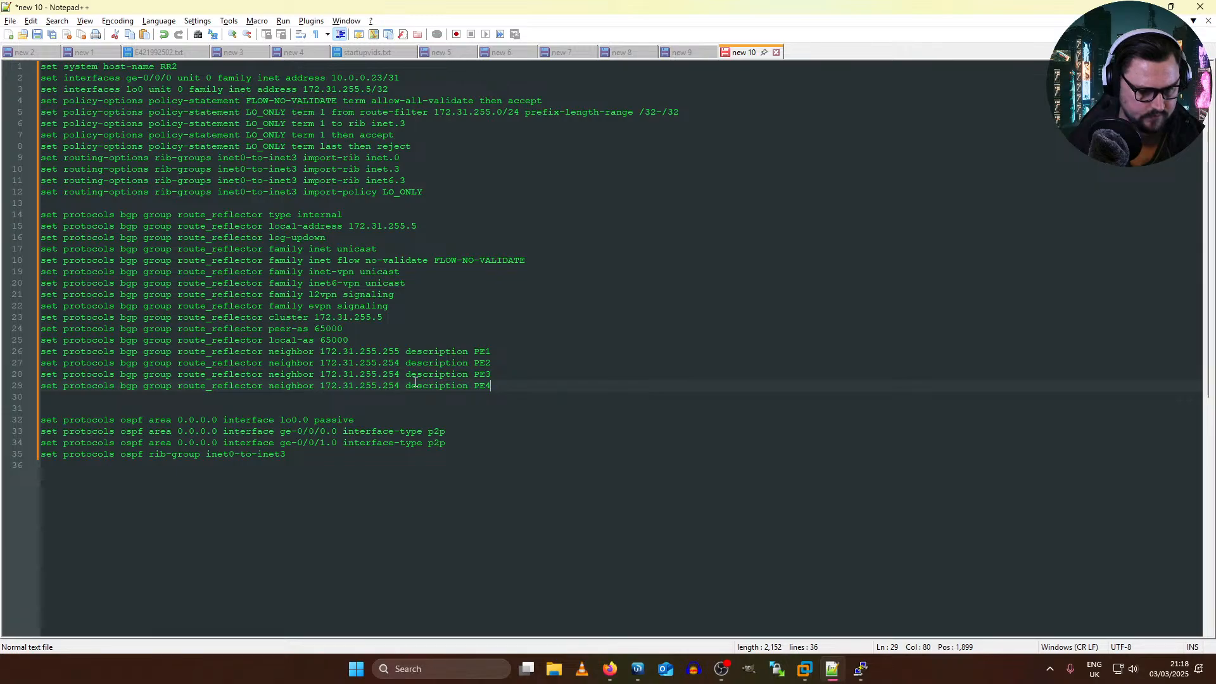
Step: Set the PE1 neighbor address to 172.31.255.2 and the PE2 neighbor address to 172.31.255.3
left_click(404, 352)
key("BackSpace")
key("BackSpace")
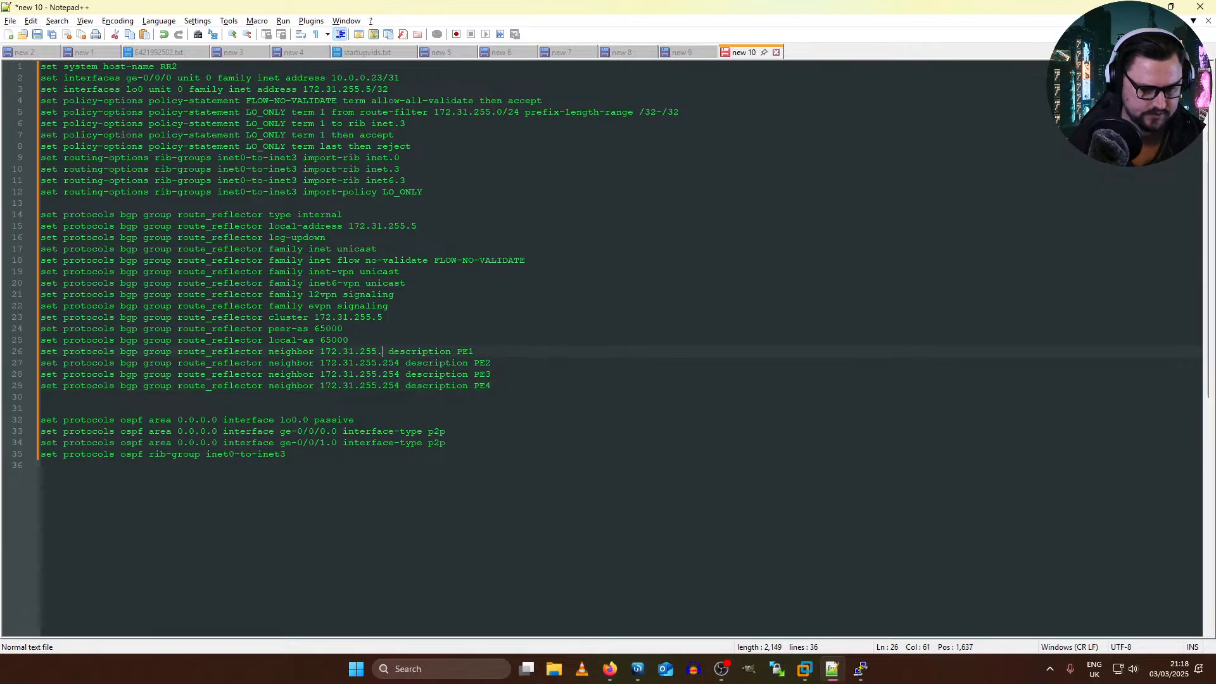
key("Down")
key("BackSpace")
key("BackSpace")
key("BackSpace")
type("3")
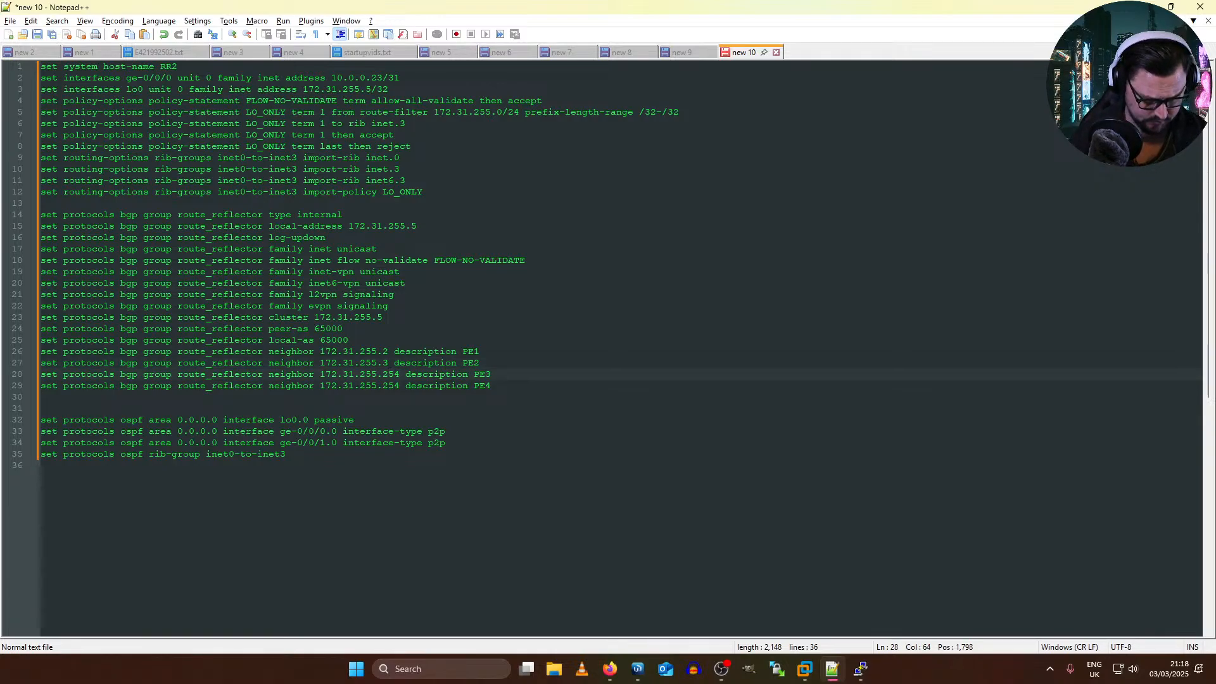
Step: Set the PE3 neighbor address to 172.31.255.255 and review the four neighbor lines
key("BackSpace")
type("5")
key("Down")
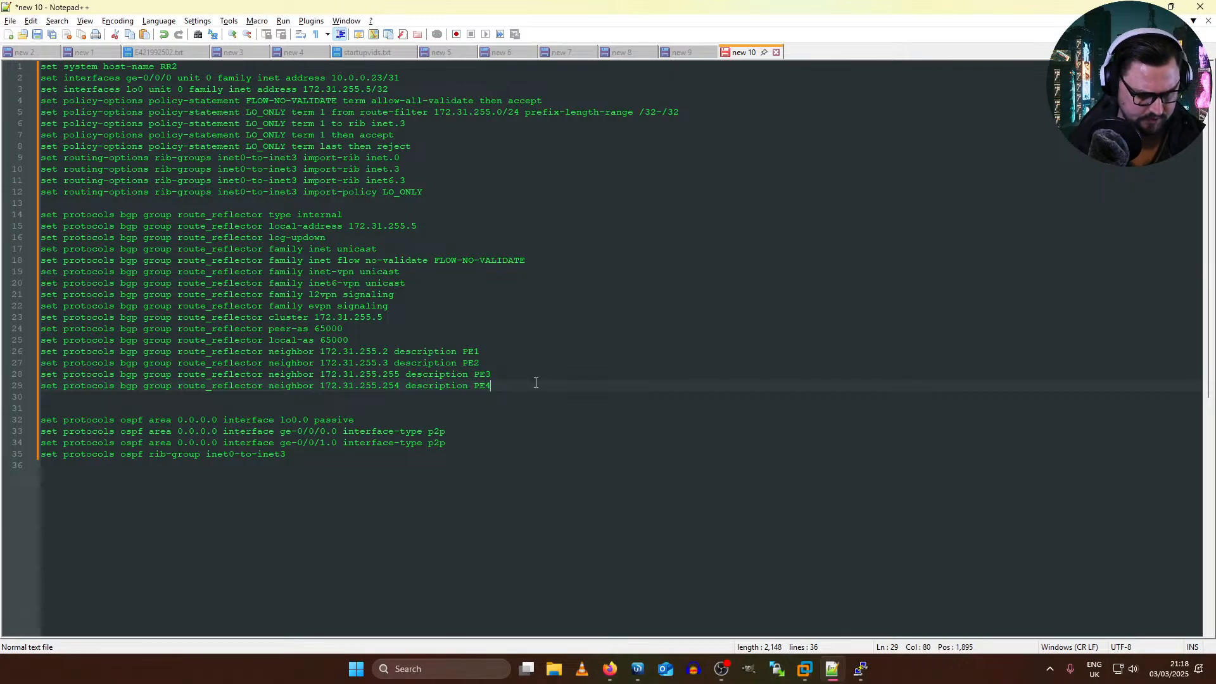
left_click_drag(536, 382, 104, 325)
Step: Remove the OSPF area 0.0.0.0 line for interface ge-0/0/1.0 from the RR2 configuration
left_click(475, 432)
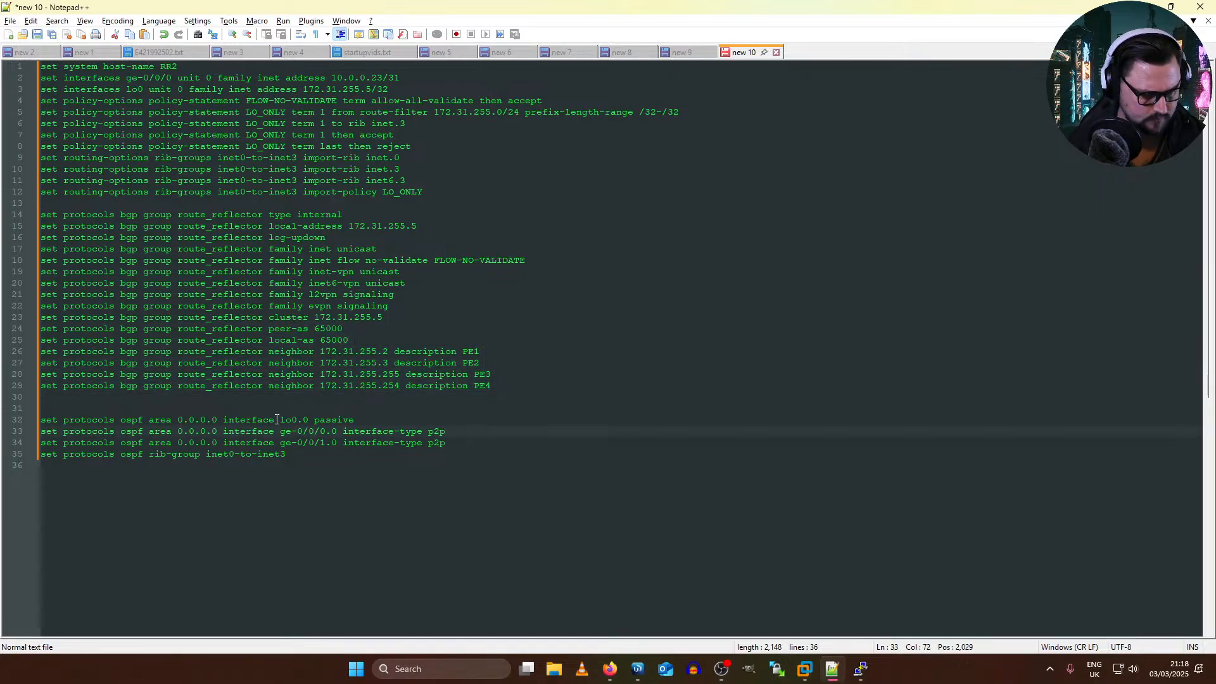
triple_click(305, 442)
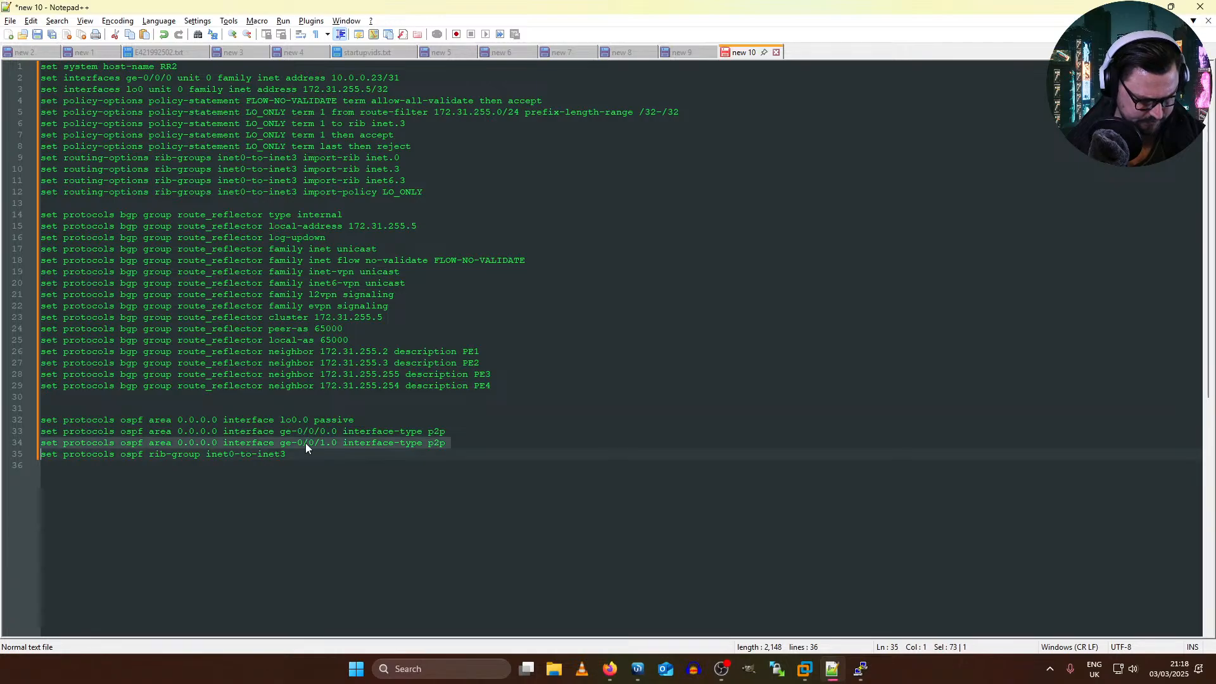
key("Delete")
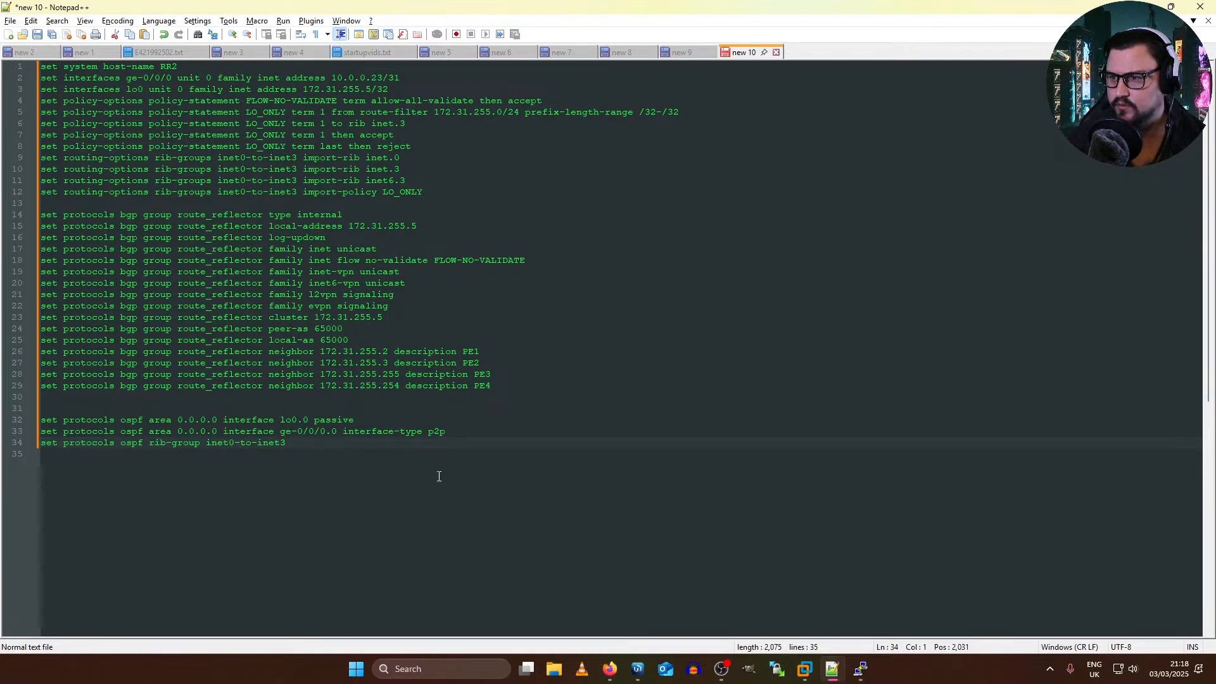
left_click(437, 438)
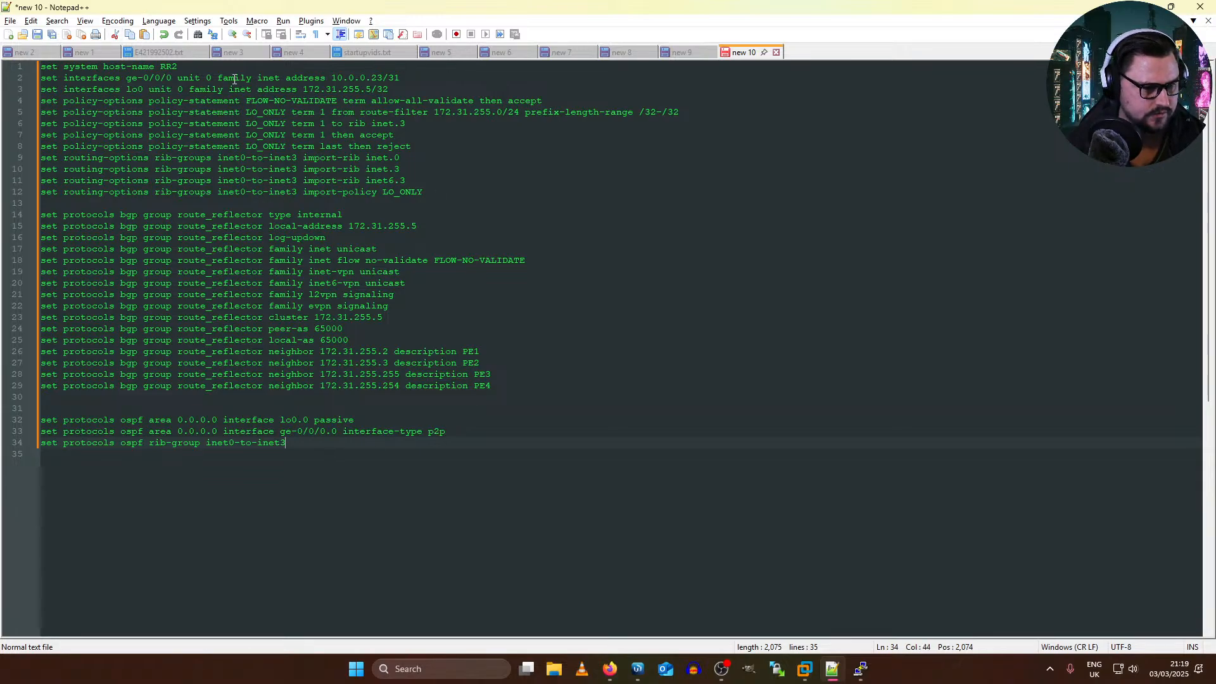
Step: Switch from the Notepad++ configuration to the newly booted vRouter's console and log in as root
left_click_drag(39, 67, 570, 96)
key("alt+Tab")
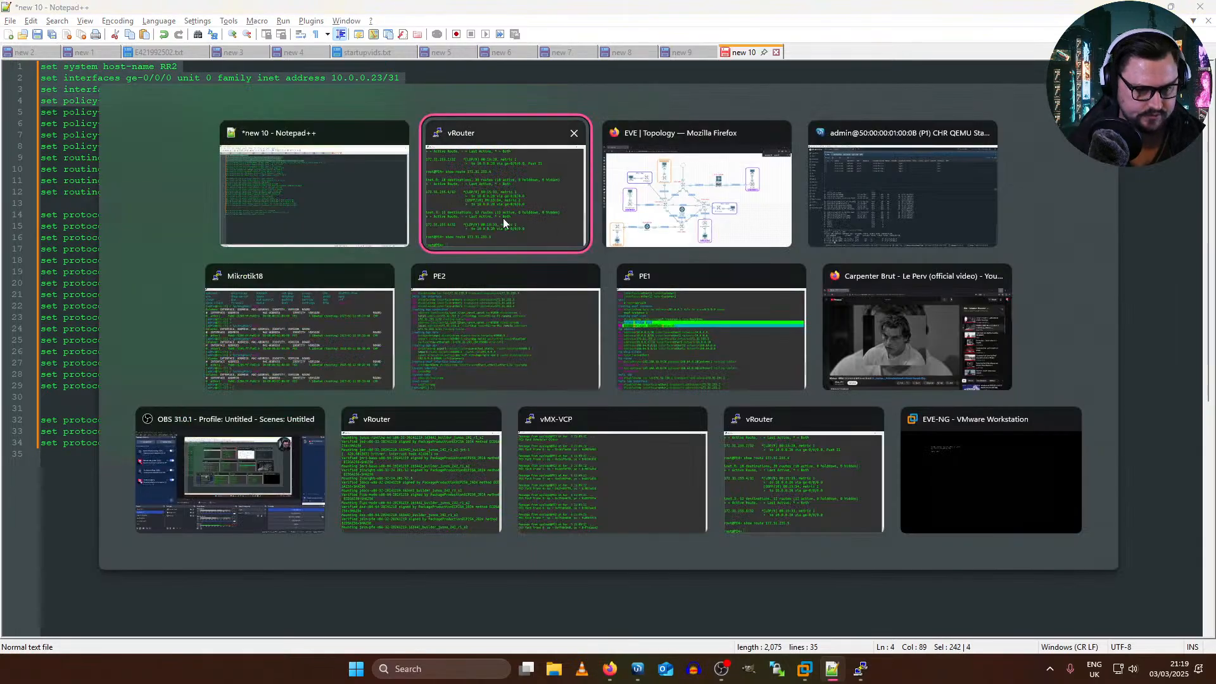
key("alt+Tab")
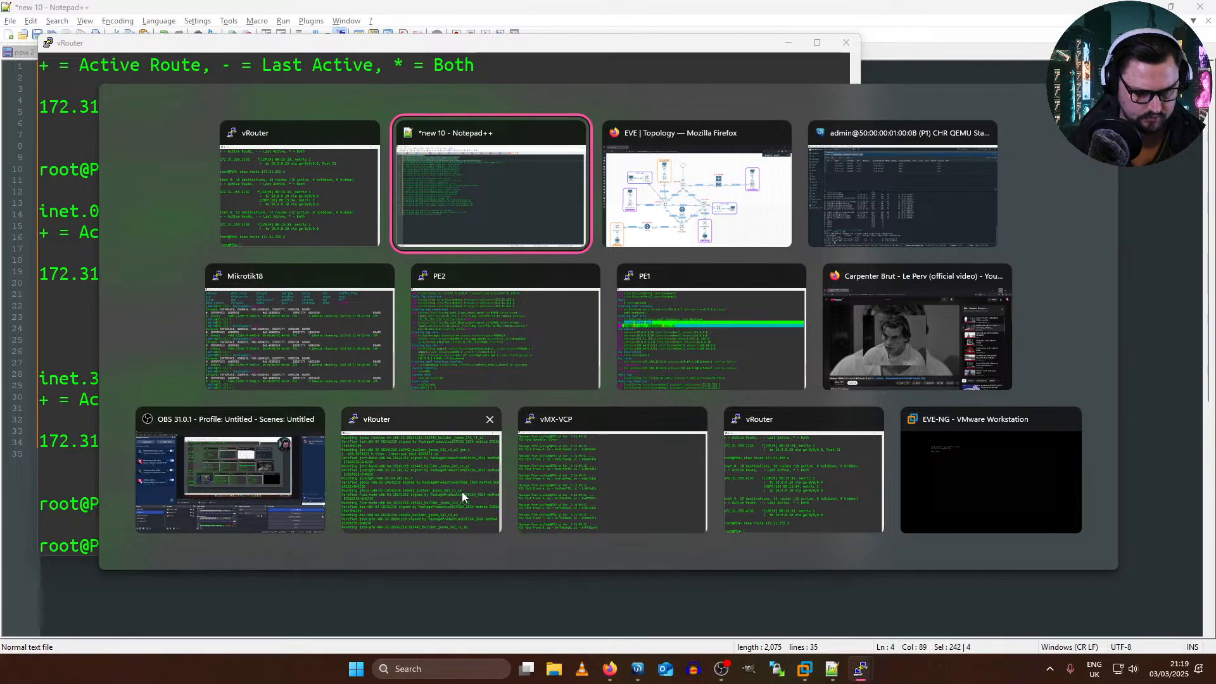
left_click(812, 472)
key("alt+Tab")
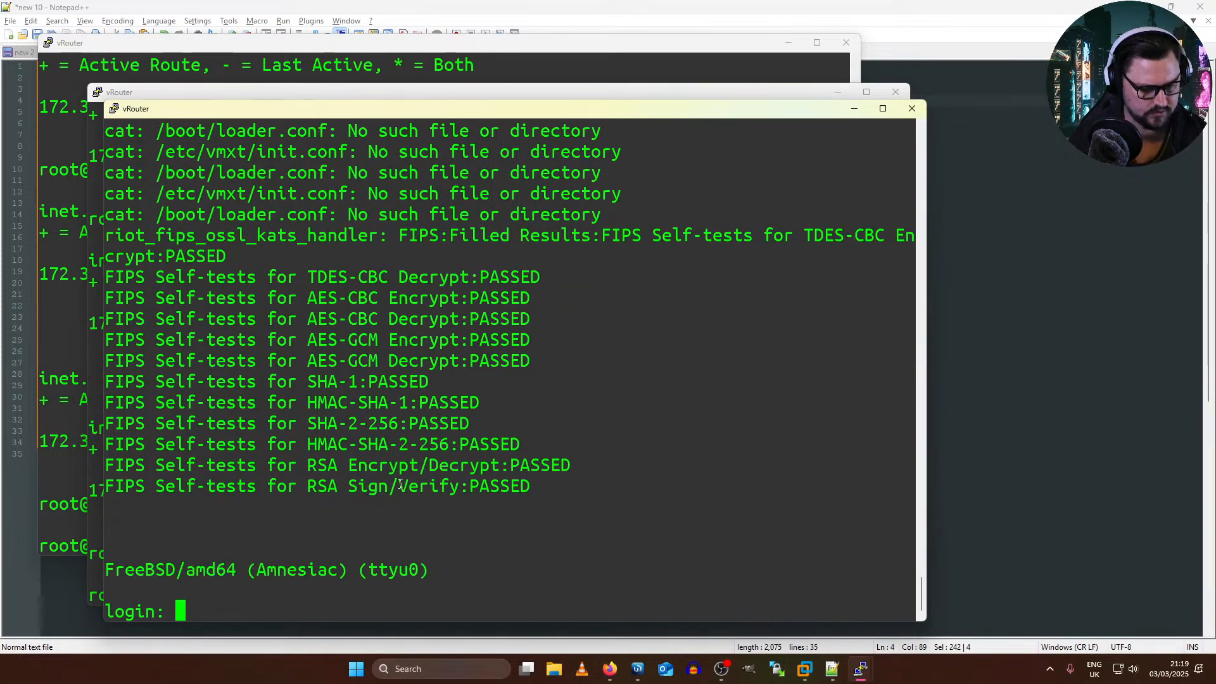
type("root")
key("Return")
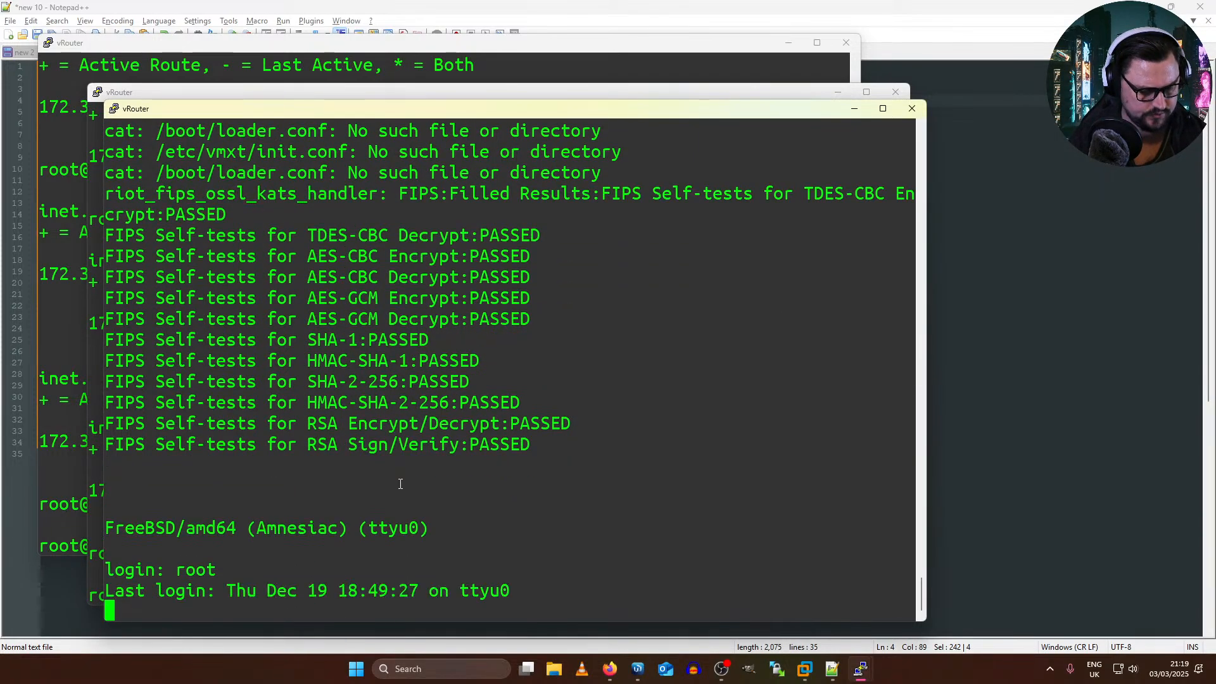
key("Return")
Step: Start the Junos CLI on the new vRouter and enter configuration mode
type("cli")
key("Return")
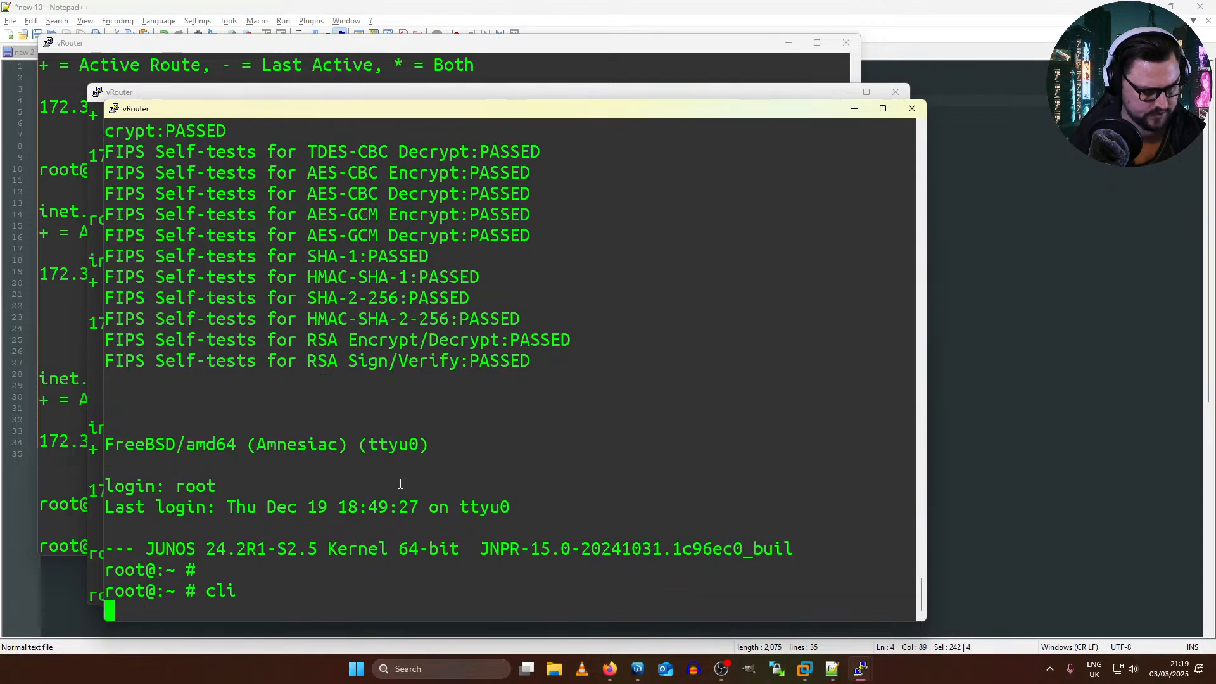
key("Return")
key("Return")
type("configure")
key("Return")
type("dele")
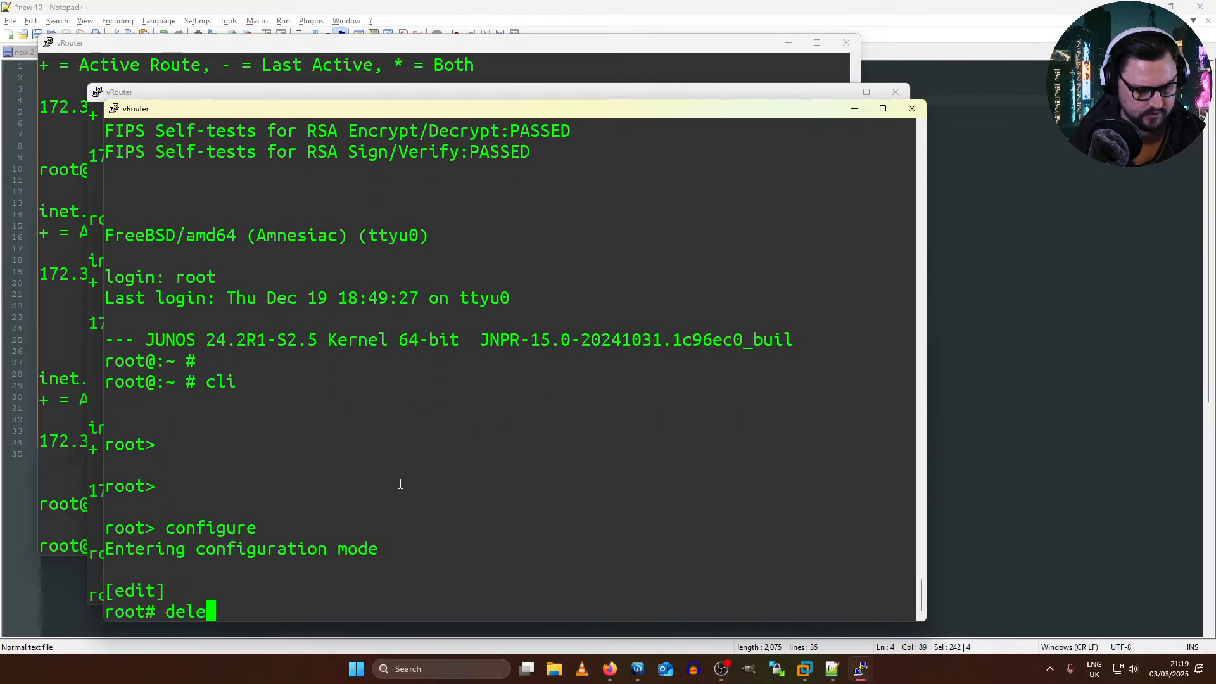
type("te")
key("Return")
type("yees")
key("Return")
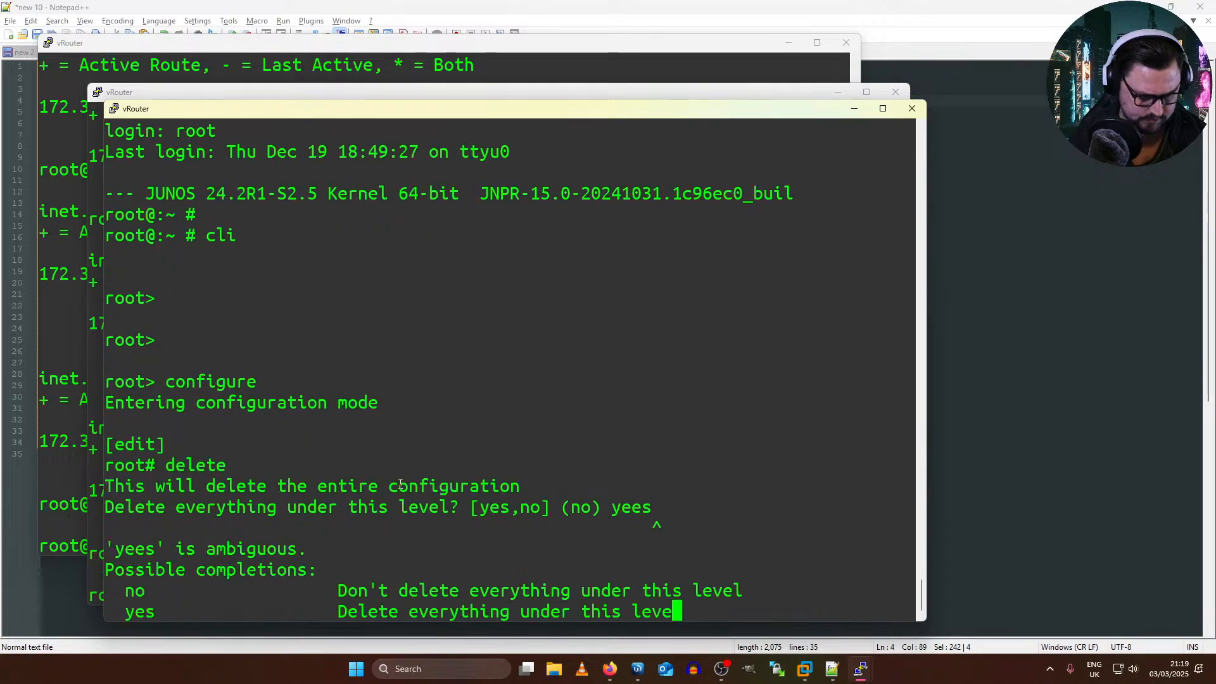
type("delete")
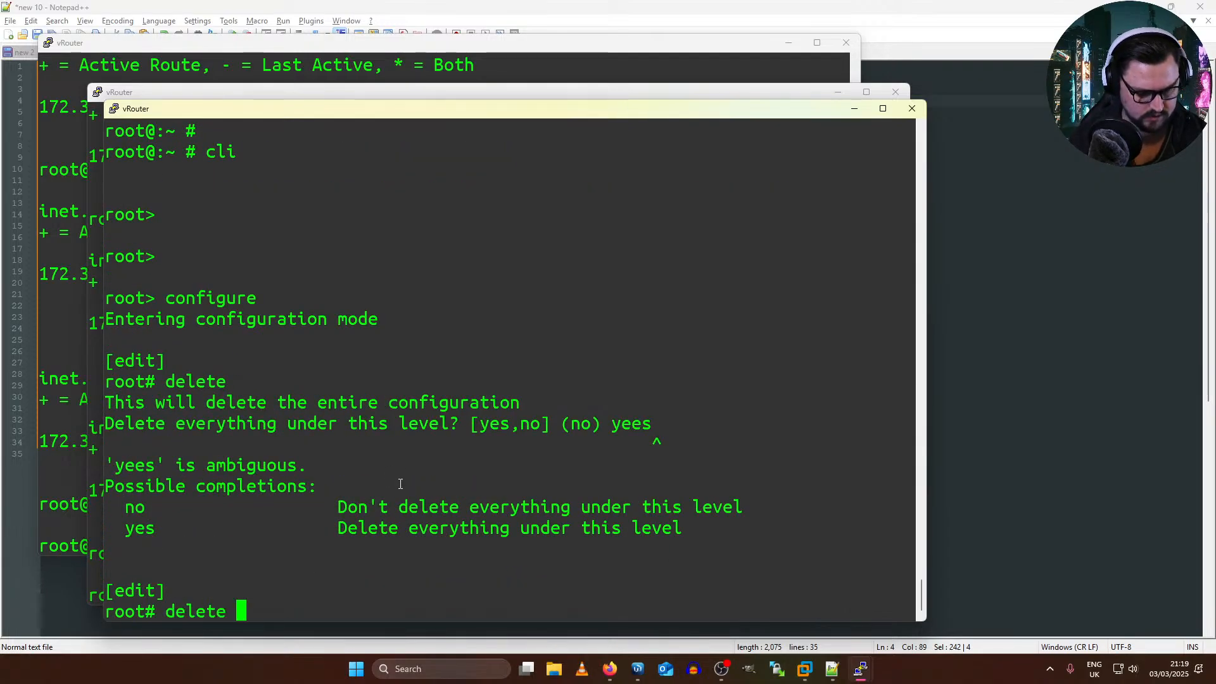
Step: Delete the vRouter's entire default configuration and confirm the deletion with yes
key("Return")
type("yes,no] (no) yes")
key("Return")
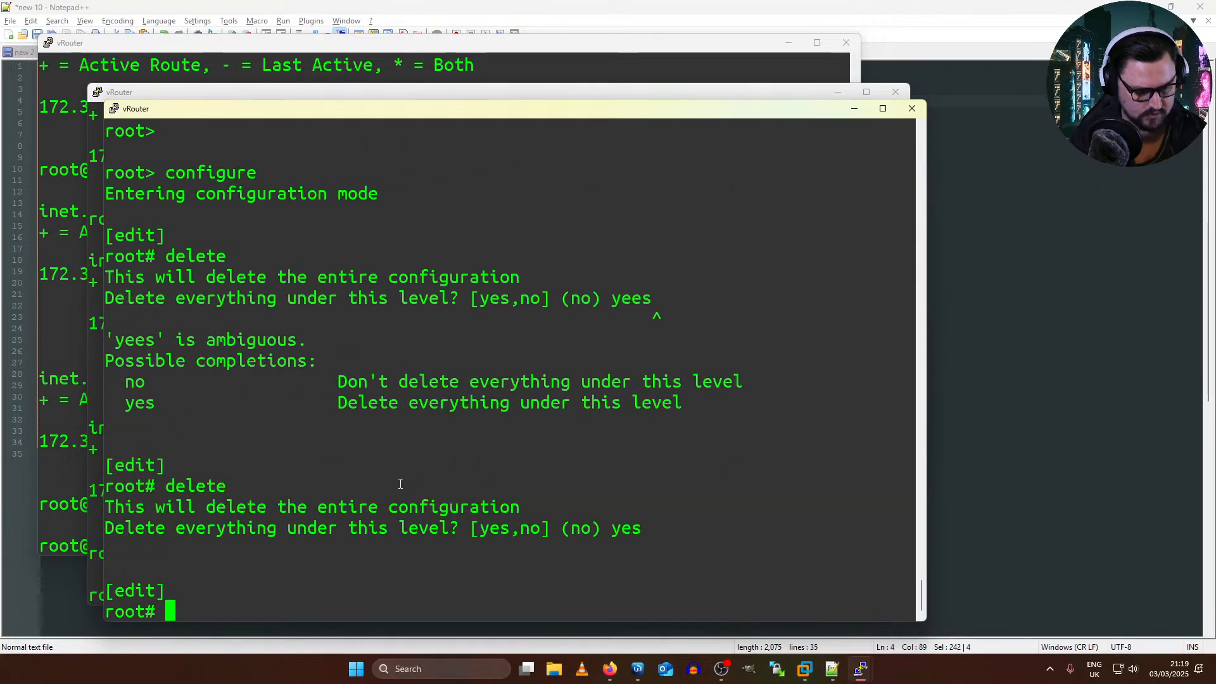
Step: Set the root-authentication plain-text password on the vRouter and commit the configuration
type("set system ")
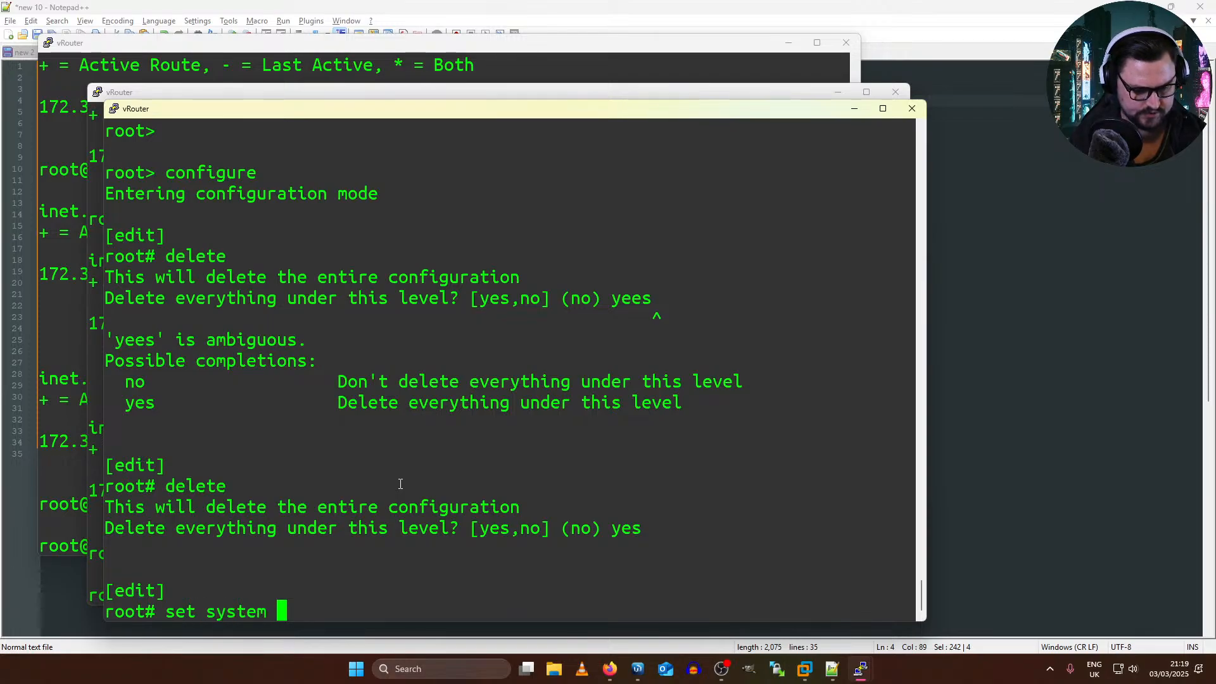
type("root-authentication plain-text-password")
key("Return")
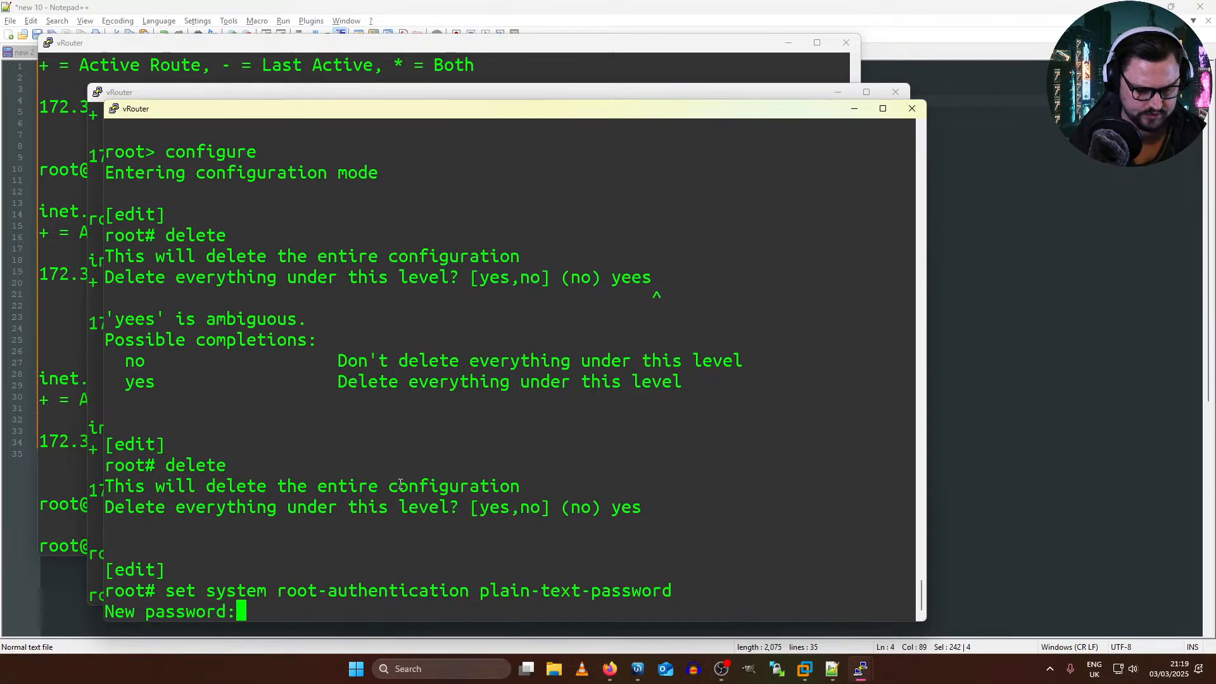
key("Return")
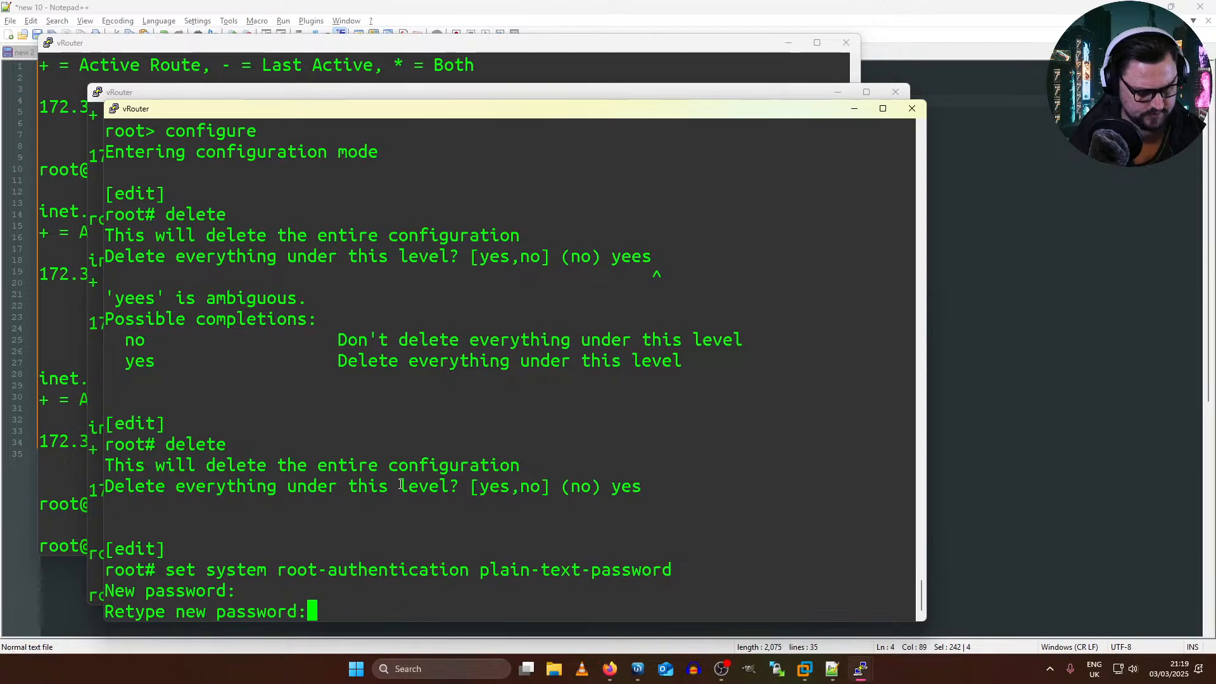
key("Return")
type("commit")
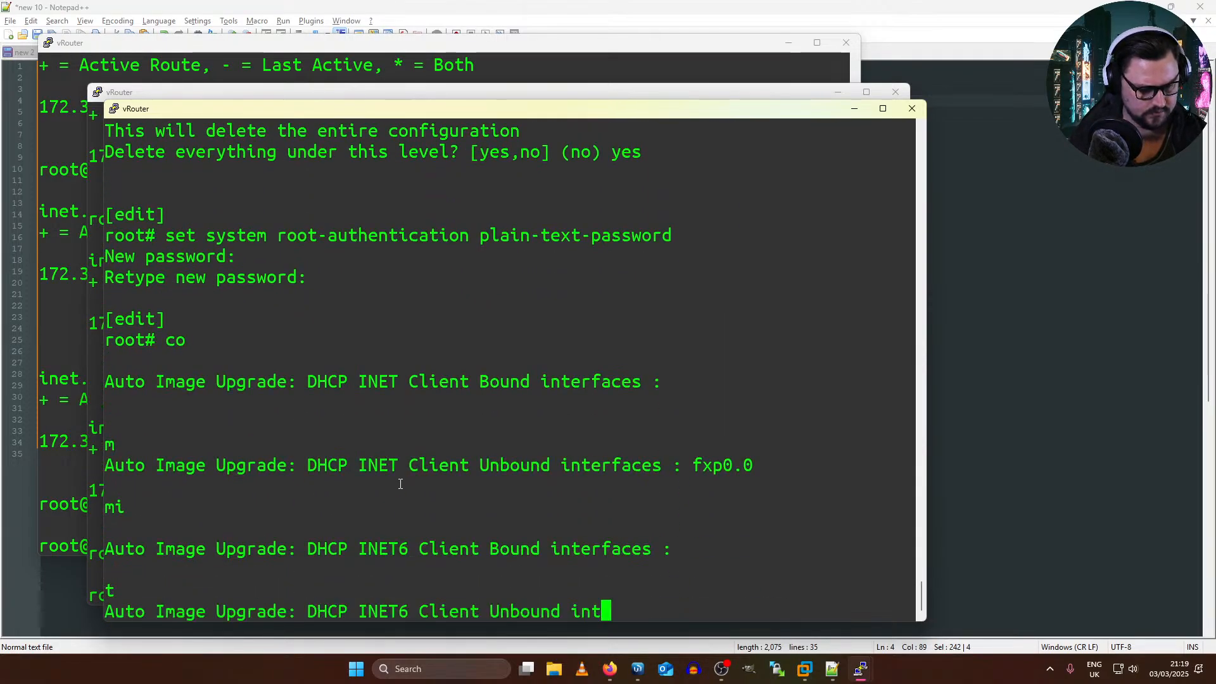
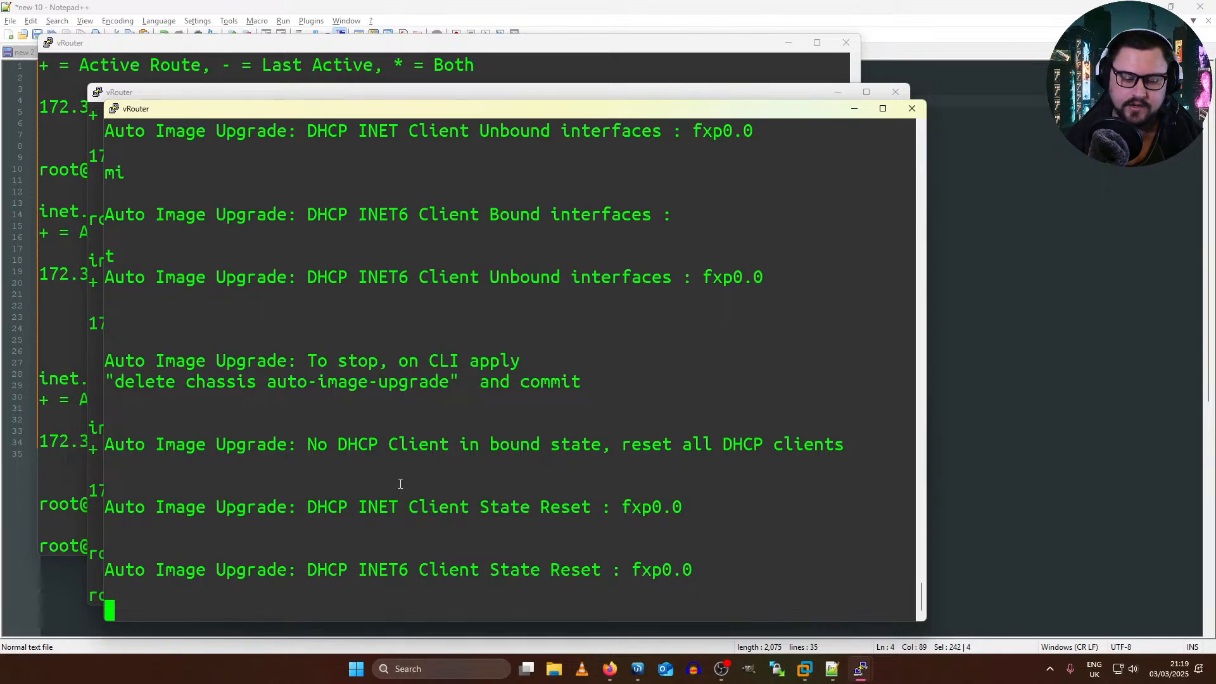
Step: Review the EVE topology in the browser and return to the new vRouter's console at its configuration prompt
left_click(609, 668)
left_click(669, 597)
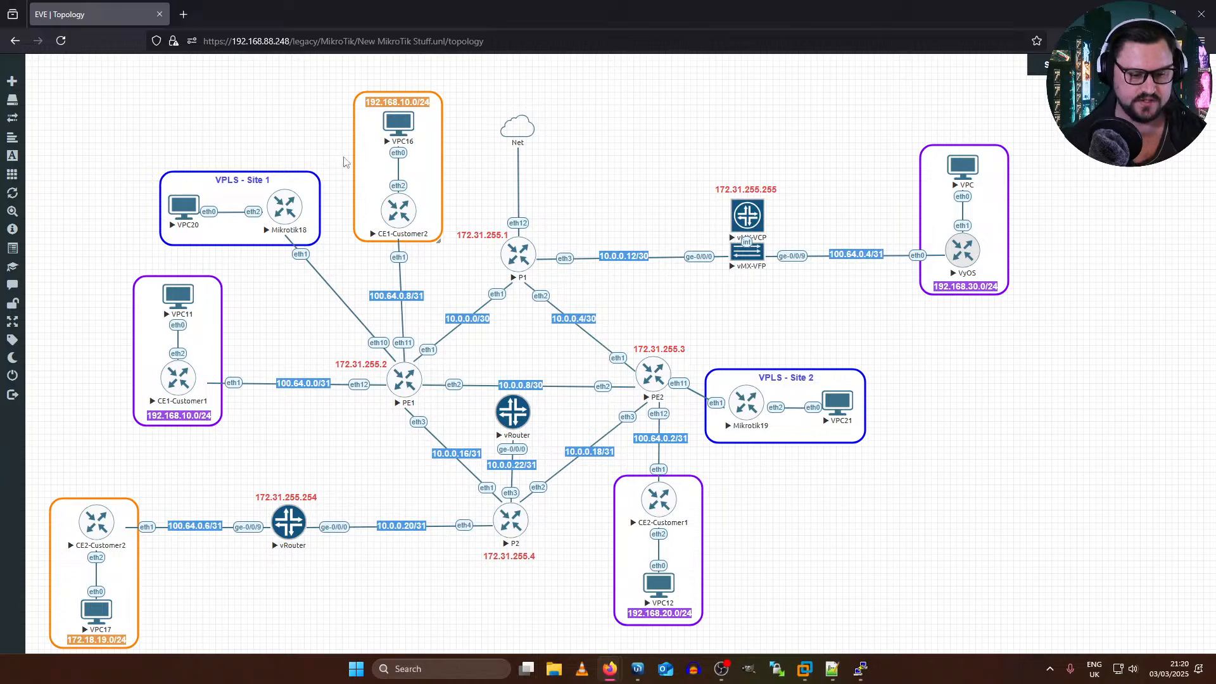
left_click(519, 400)
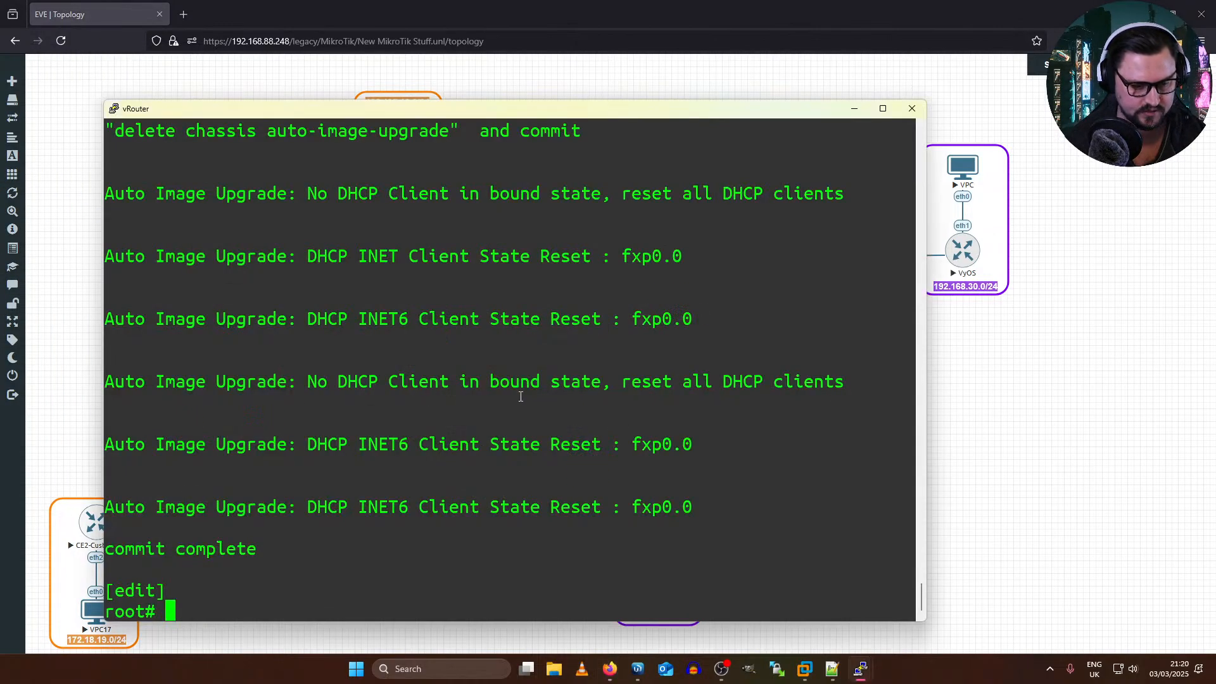
key("Return")
key("Return")
Step: Look through the open vRouter consoles to identify the new vRouter's window, distinct from the PE4 sessions
key("alt+Tab")
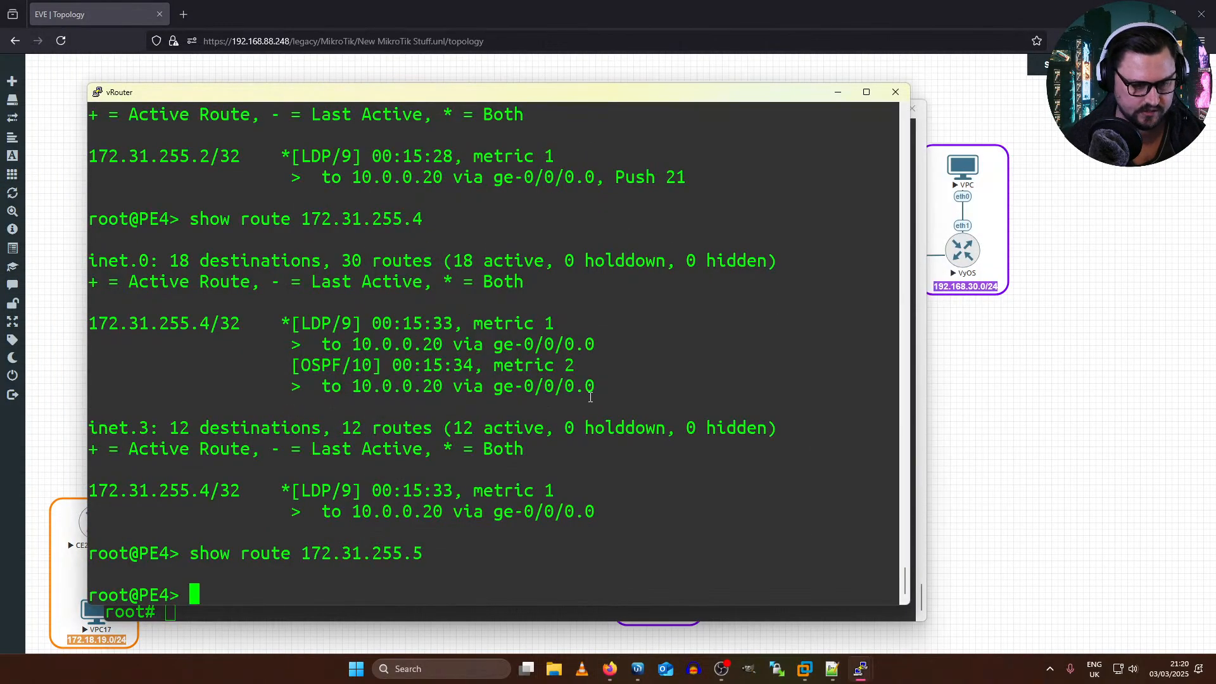
key("alt+Tab")
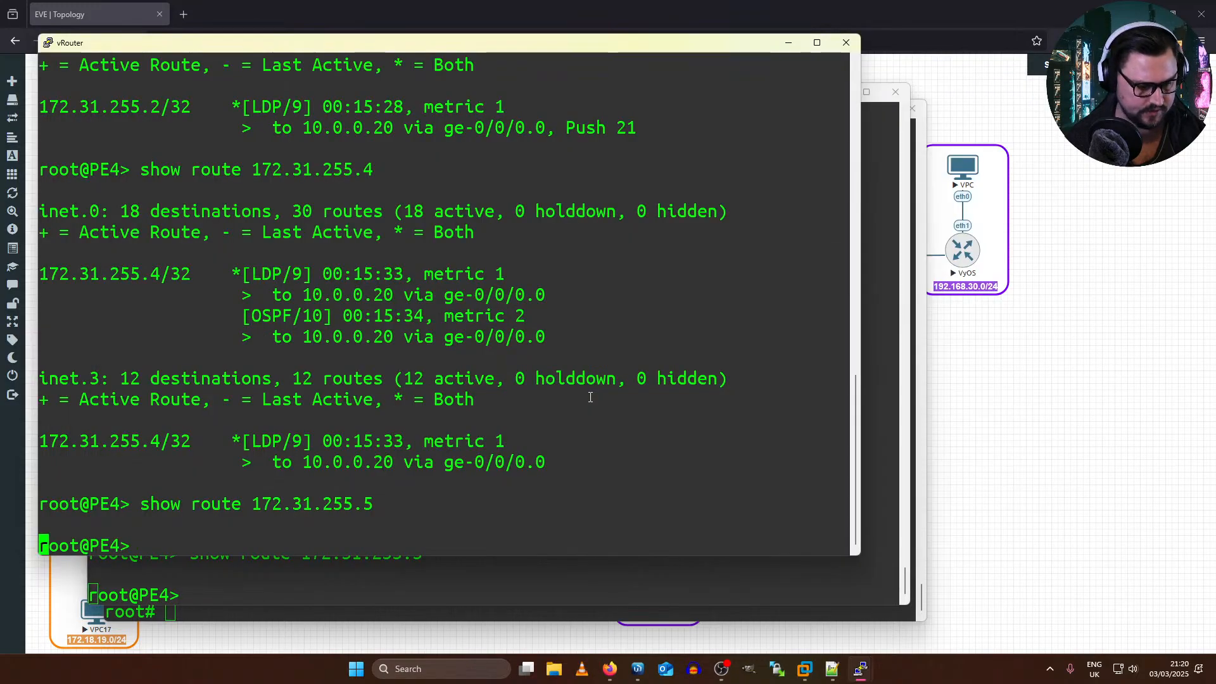
key("Return")
key("alt+Tab")
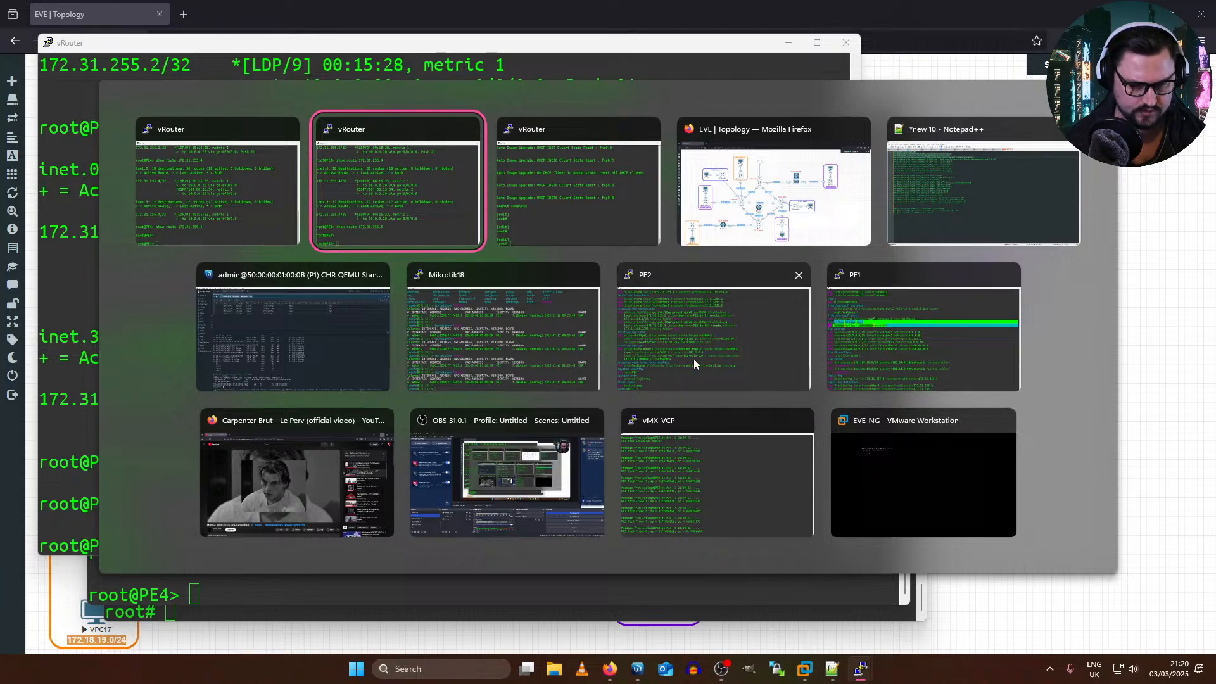
left_click(218, 201)
key("alt+Tab")
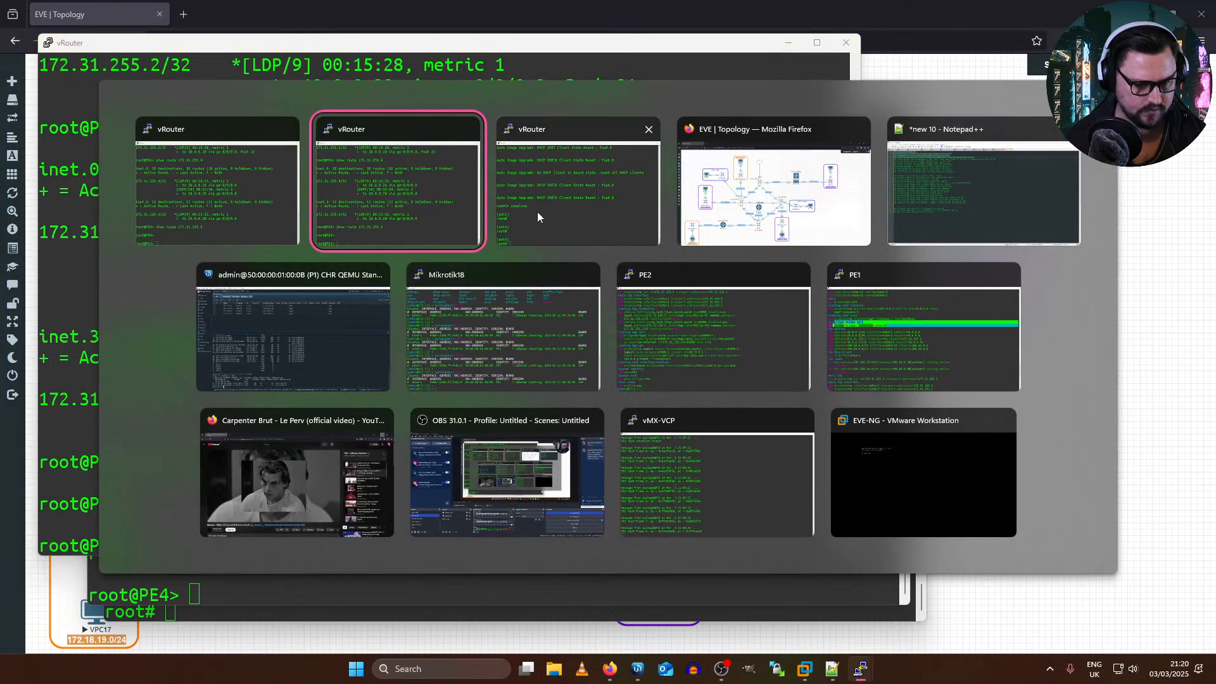
left_click(423, 217)
key("alt+Tab")
left_click(535, 243)
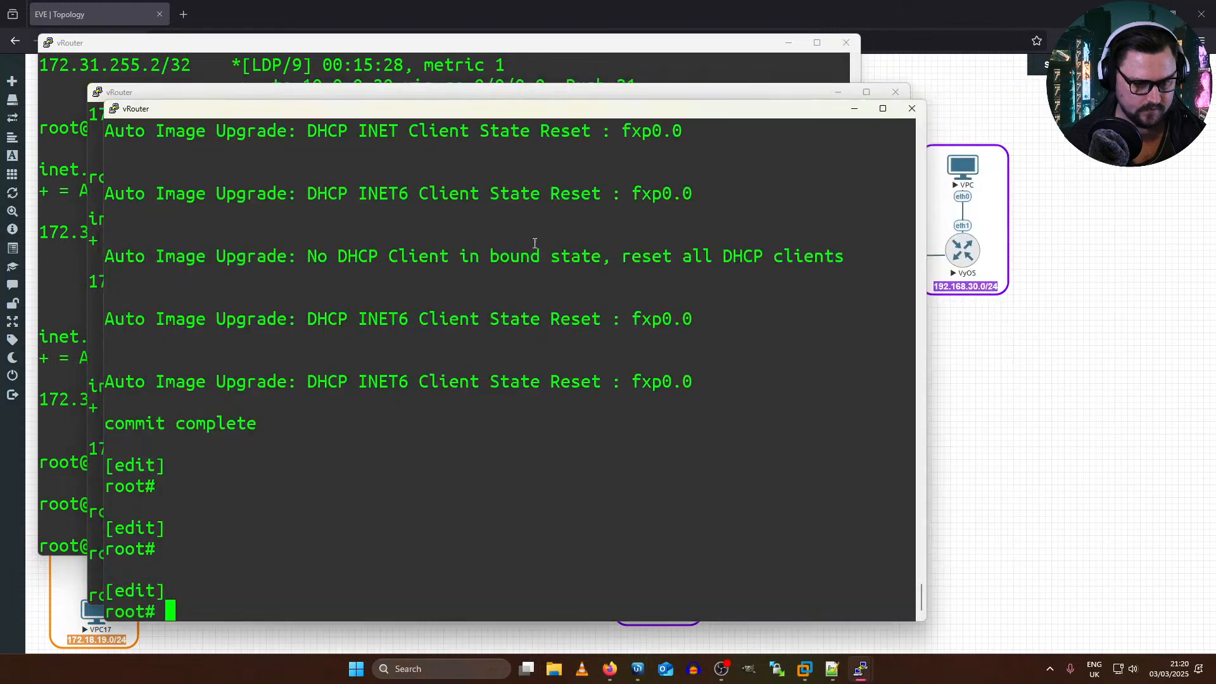
key("Return")
key("Return")
Step: Copy the Notepad++ lines for host-name RR2, ge-0/0/0 10.0.0.23/31, lo0 172.31.255.5/32 and policy FLOW-NO-VALIDATE into the new vRouter's console
key("alt+Tab")
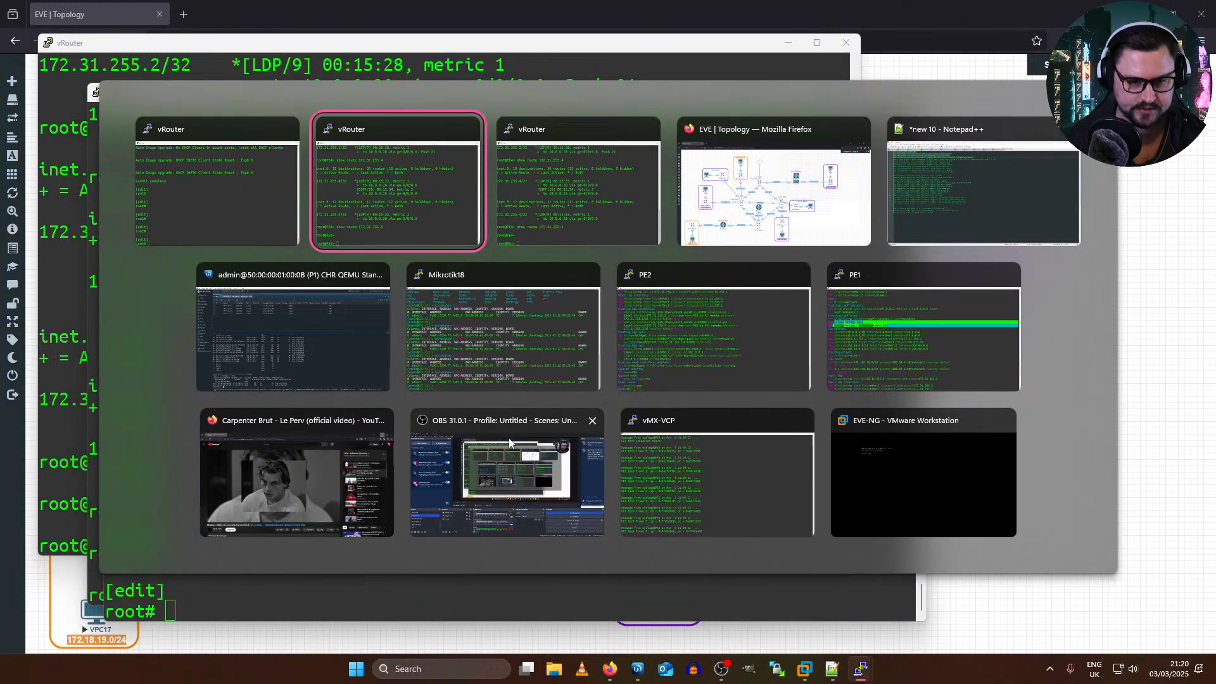
left_click(1035, 189)
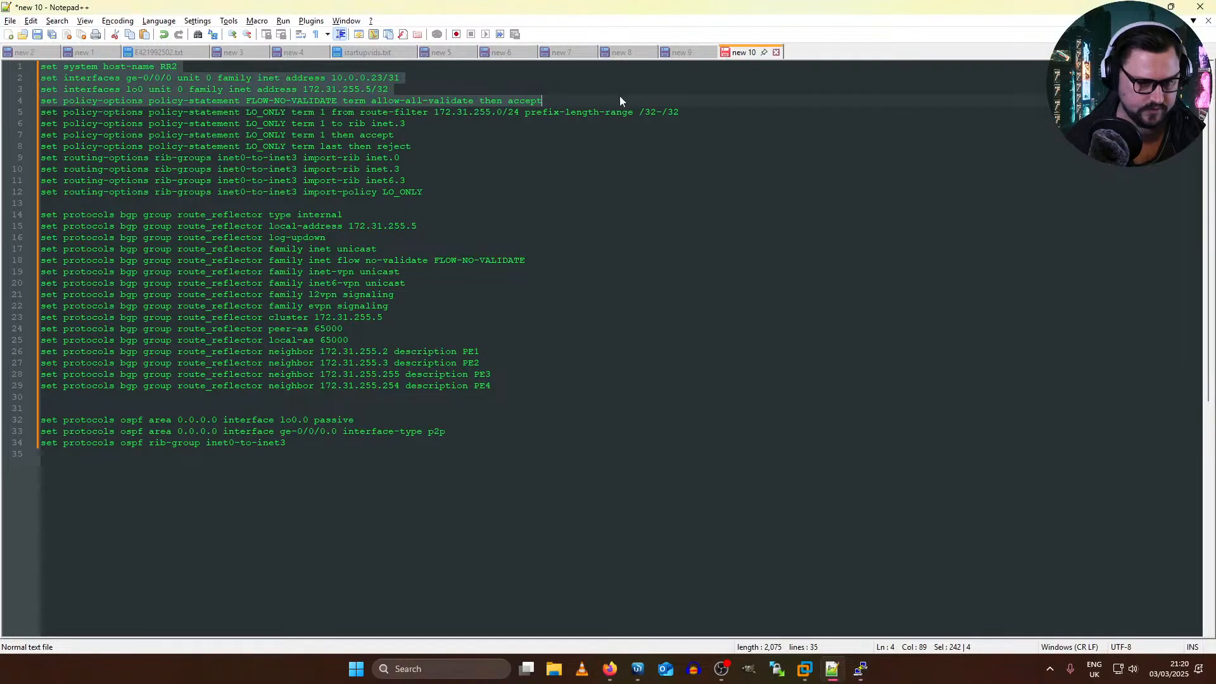
left_click_drag(576, 100, 41, 66)
key("super+c")
key("alt+Tab")
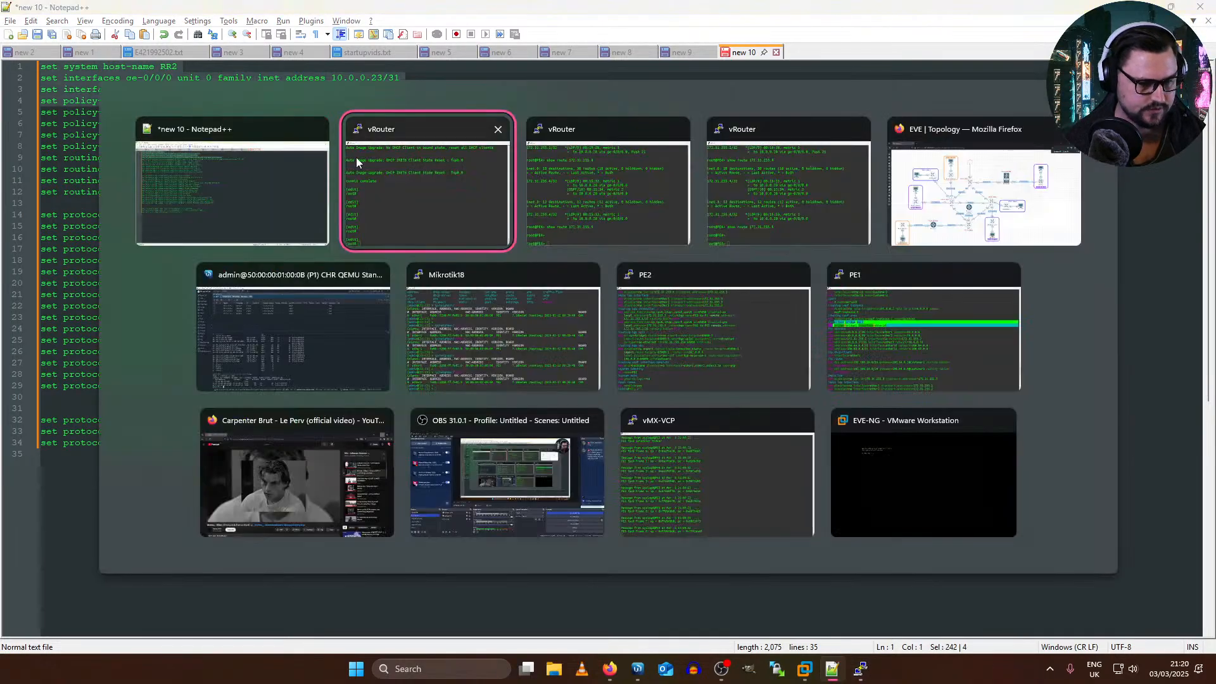
left_click(356, 157)
right_click(485, 404)
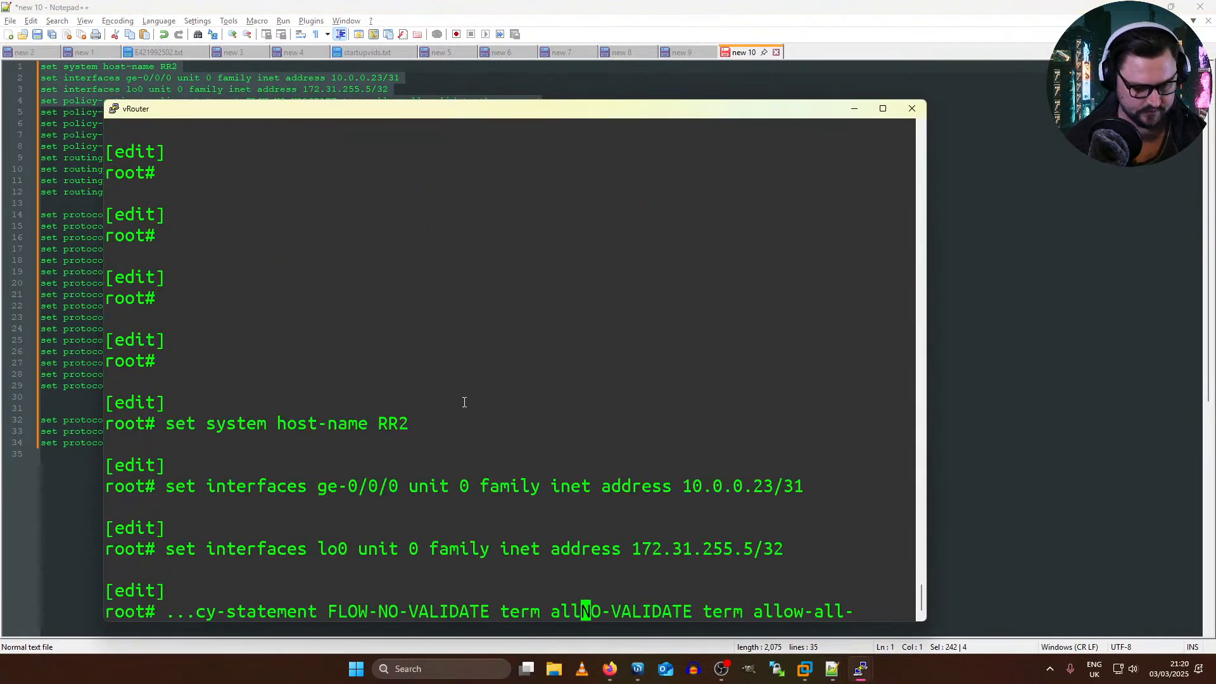
Step: Copy the four LO_ONLY policy-statement lines from Notepad++ into the new vRouter's console
key("alt+Tab")
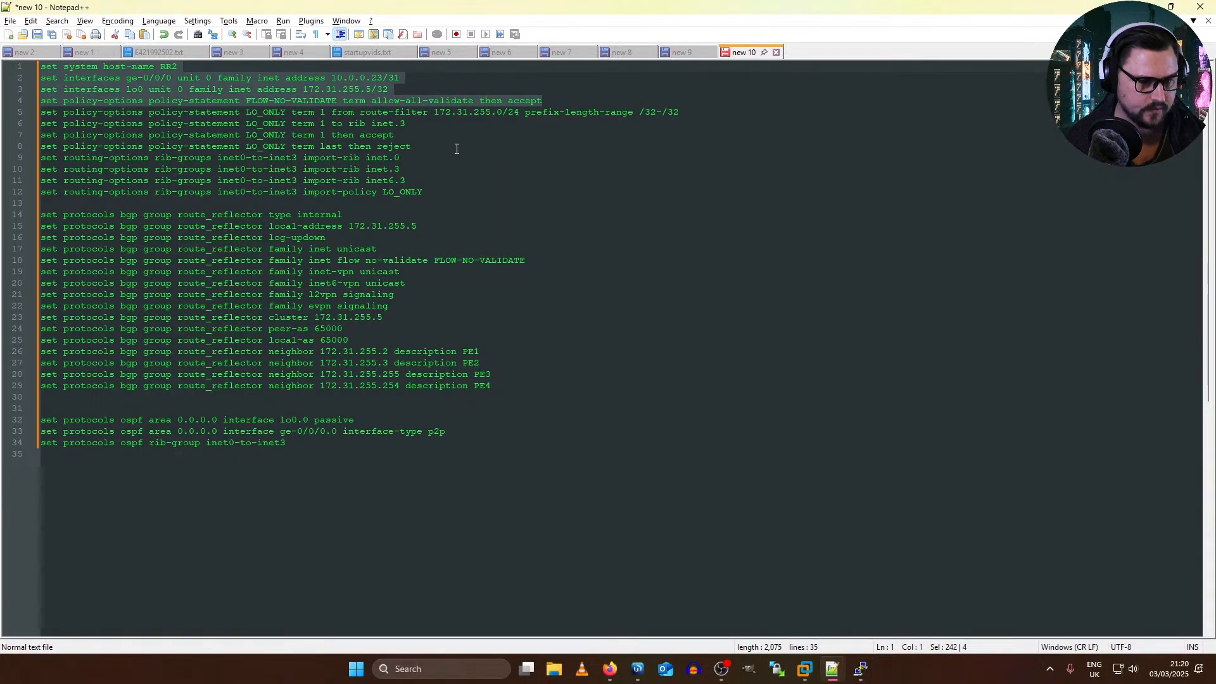
left_click_drag(456, 147, 2, 111)
key("alt+Tab")
right_click(589, 435)
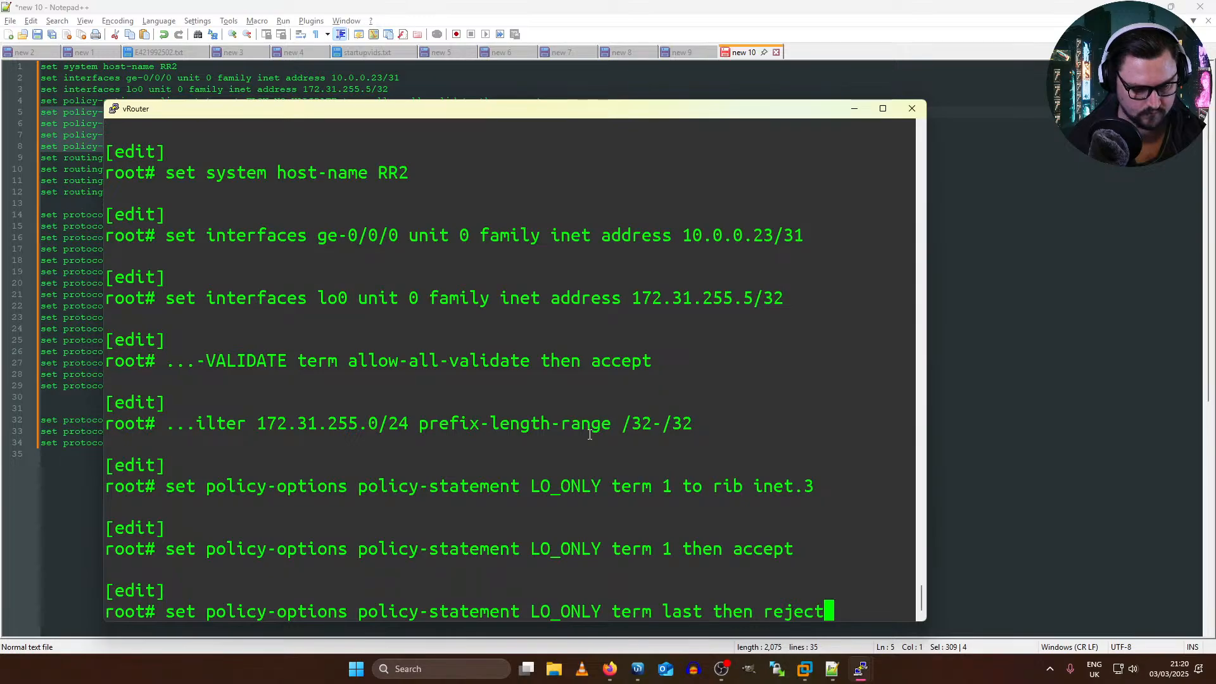
Step: Copy the inet0-to-inet3 rib-group lines, including import-policy LO_ONLY, from Notepad++ and enter them on the new vRouter
key("alt+Tab")
left_click_drag(423, 192, 21, 147)
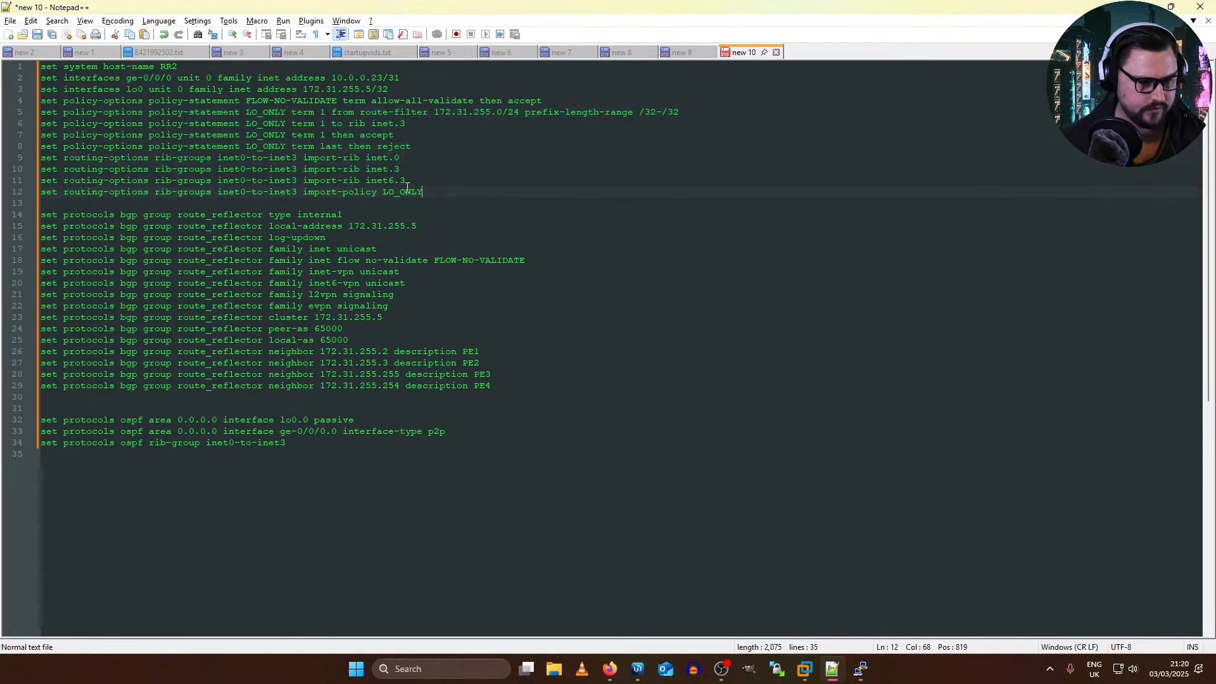
left_click_drag(449, 187, 25, 158)
key("super+c")
key("alt+Tab")
right_click(457, 448)
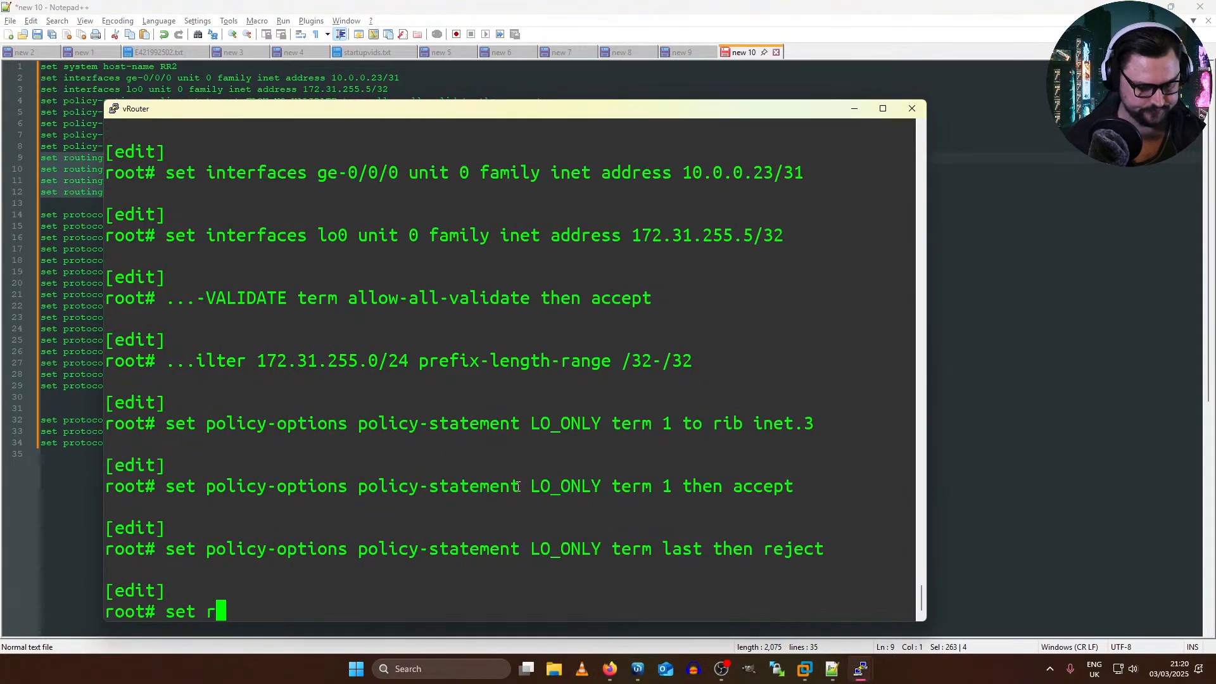
key("Return")
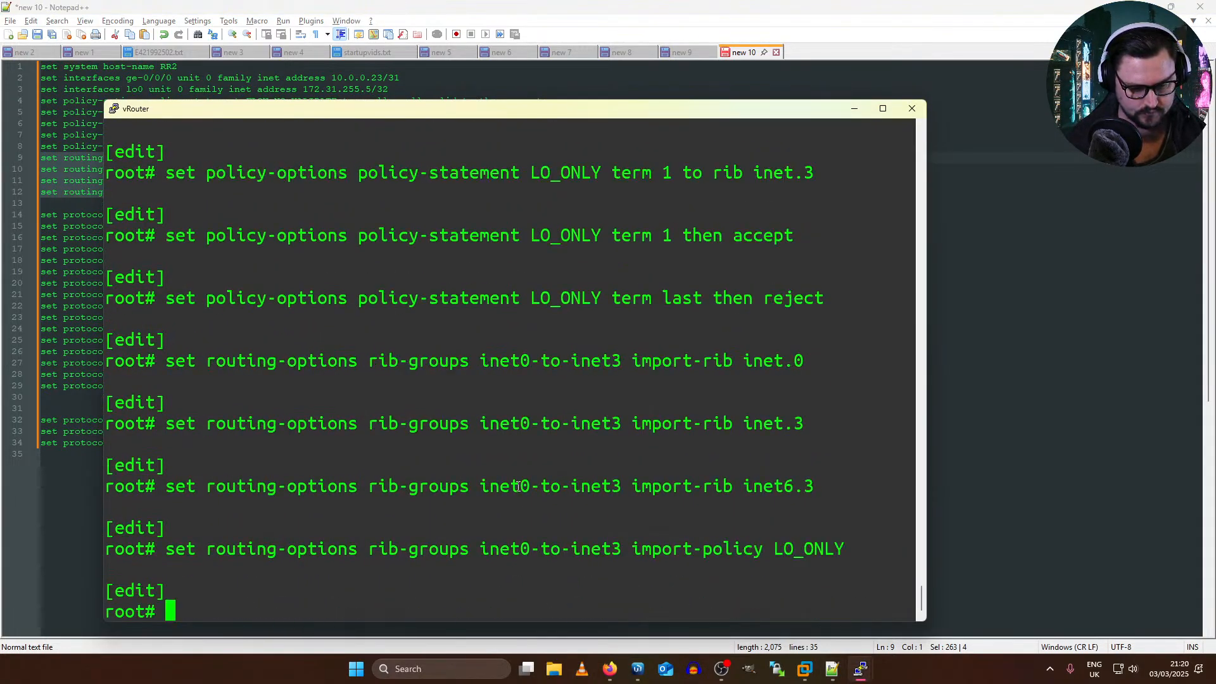
Step: Copy the route_reflector BGP lines from type internal through family inet flow no-validate FLOW-NO-VALIDATE into the new vRouter's console
key("alt+Tab")
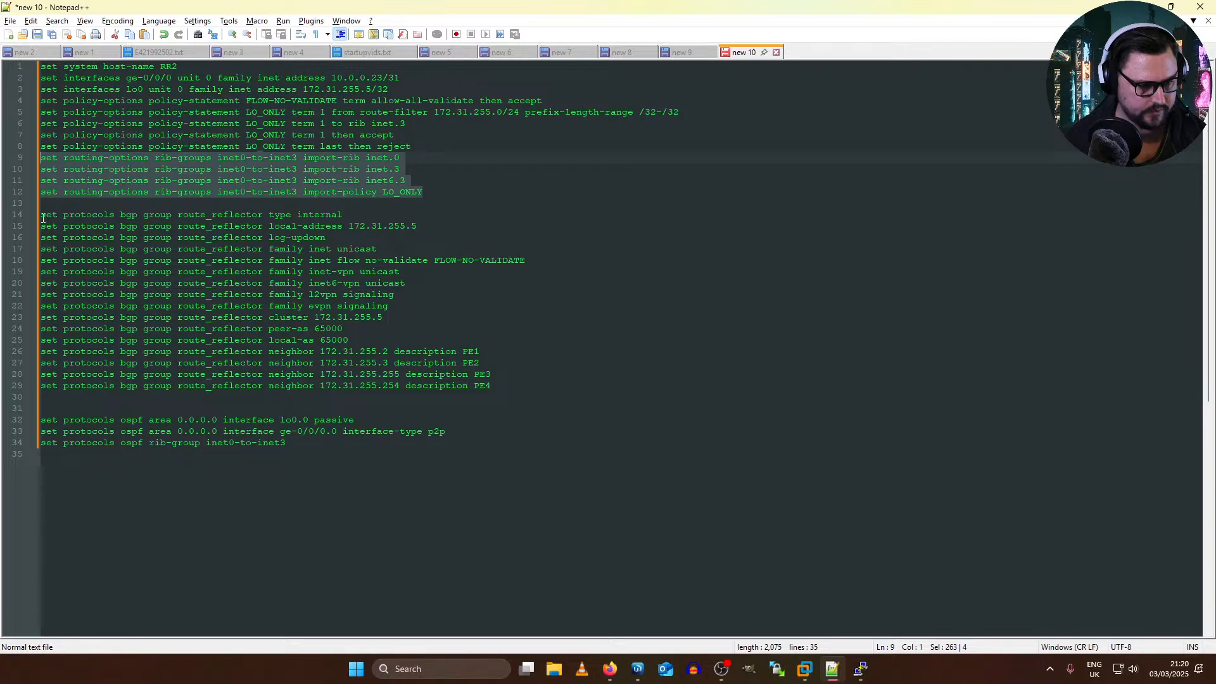
left_click_drag(42, 218, 572, 263)
key("alt+Tab")
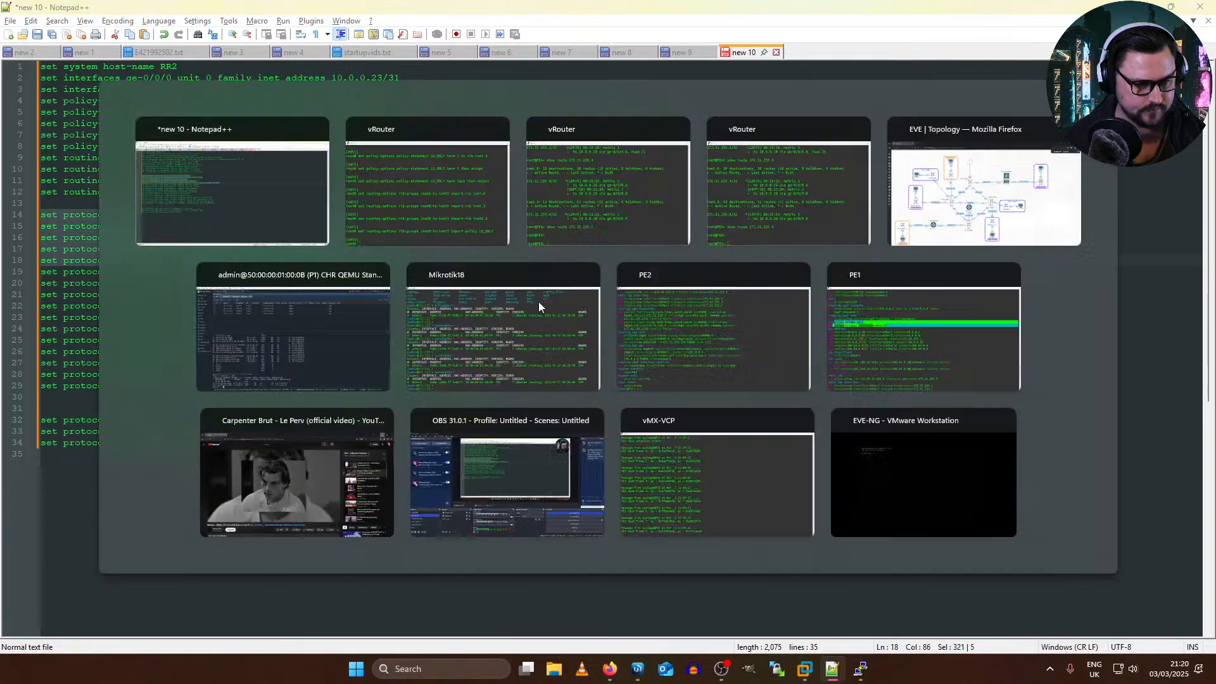
right_click(516, 337)
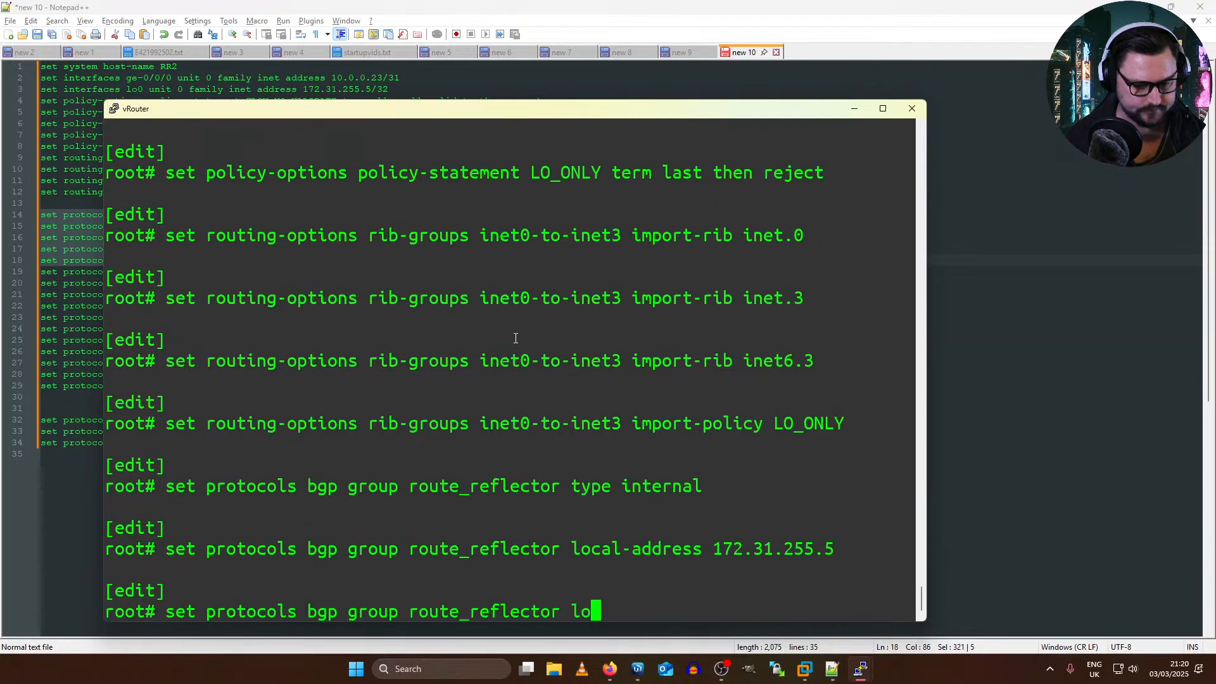
Step: Copy the route_reflector family lines for inet-vpn and inet6-vpn unicast and l2vpn and evpn signaling into the vRouter's console
key("alt+Tab")
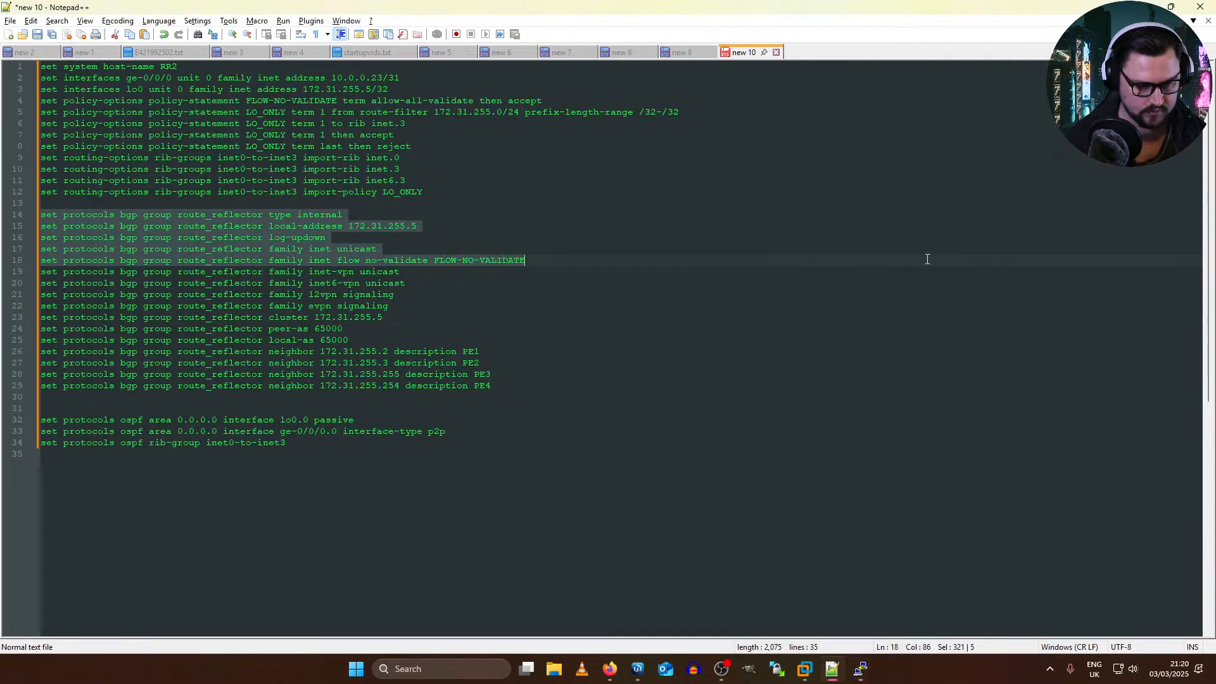
left_click_drag(391, 306, 40, 271)
key("super+c")
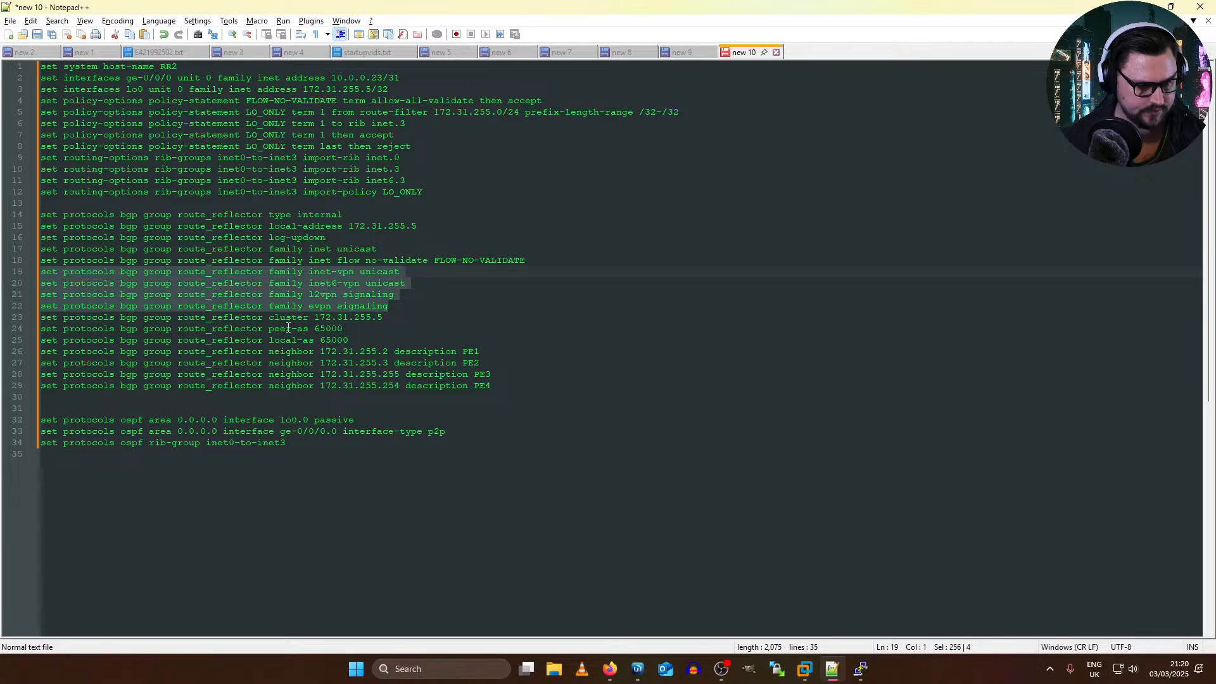
key("alt+Tab")
right_click(639, 375)
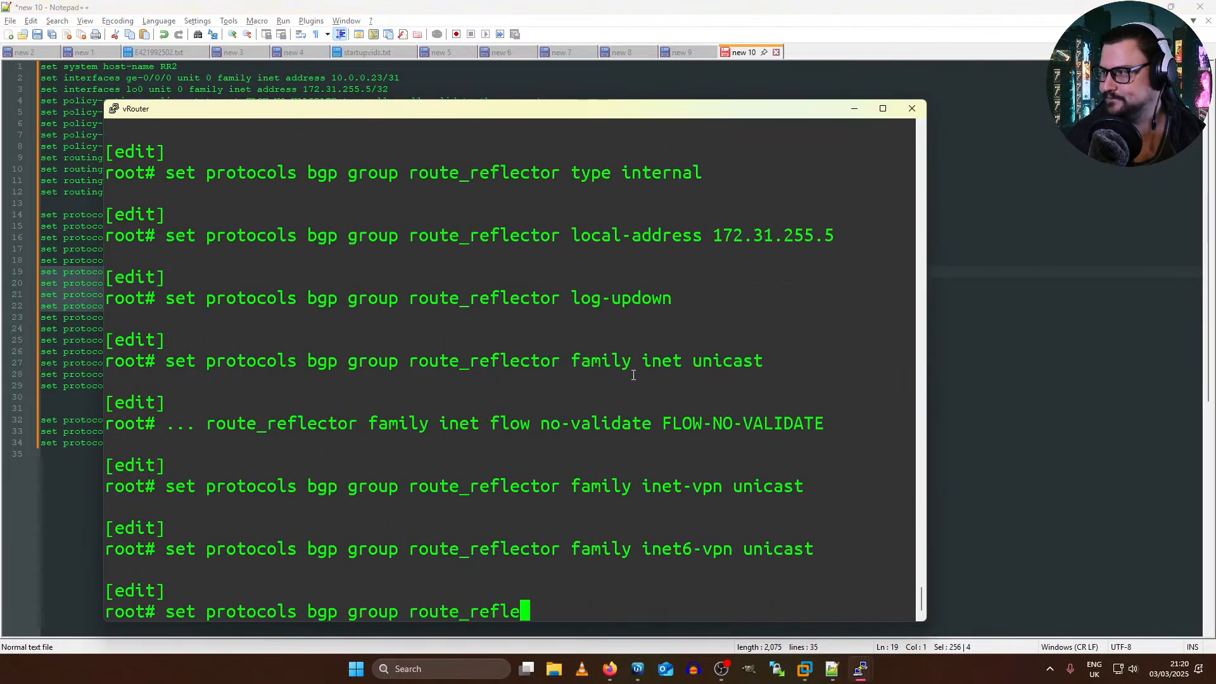
Step: Copy the route_reflector lines for cluster 172.31.255.5, peer-as 65000 and local-as 65000 into the vRouter's console
key("alt+Tab")
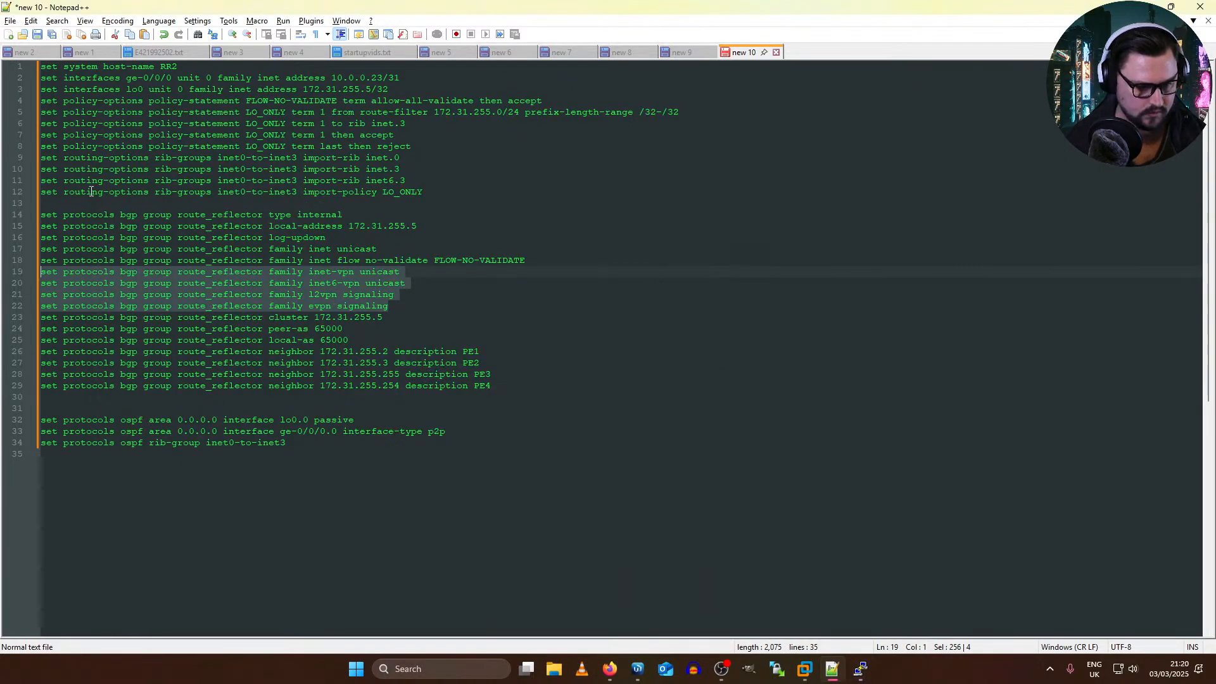
left_click_drag(45, 318, 454, 339)
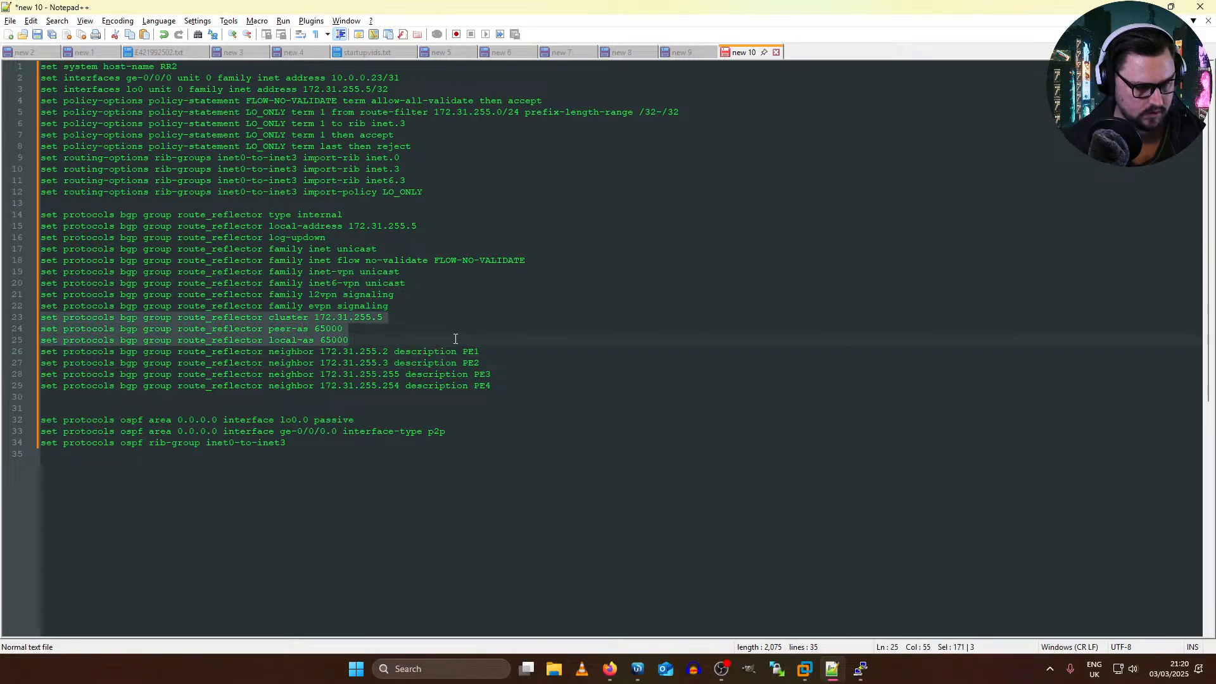
key("ctrl+c")
key("alt+Tab")
right_click(529, 392)
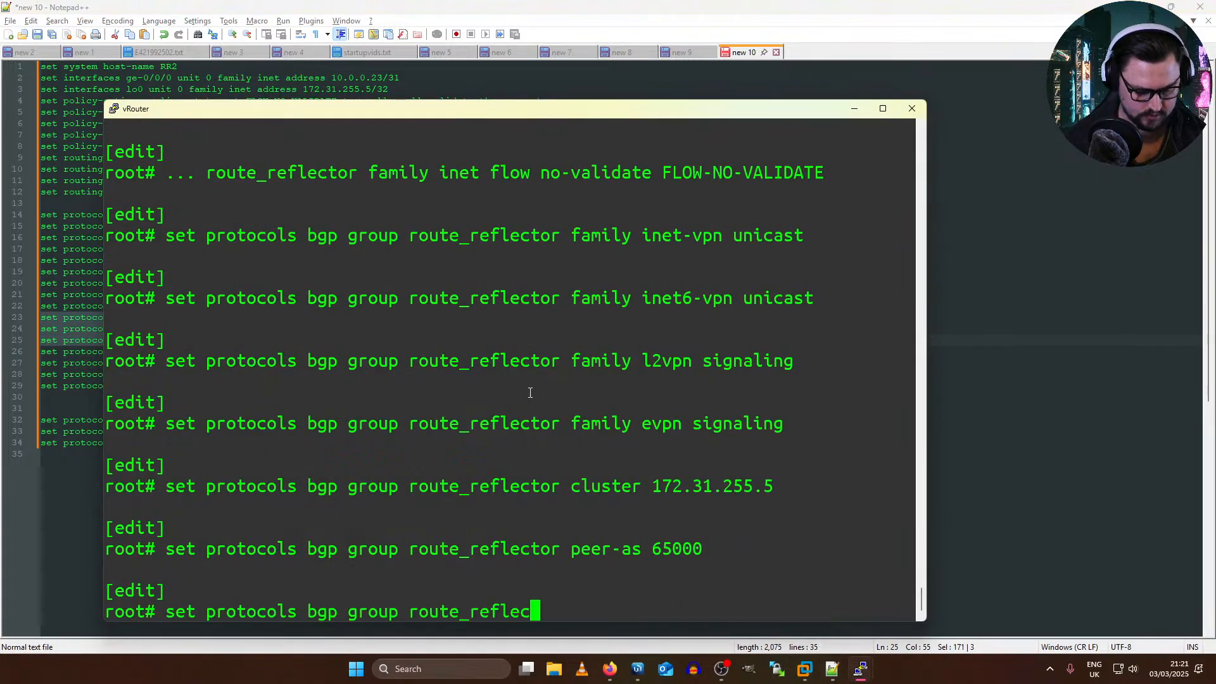
Step: Copy the four route_reflector neighbor lines for PE1, PE2, PE3 and PE4 from Notepad++ and enter them on the vRouter
key("alt+Tab")
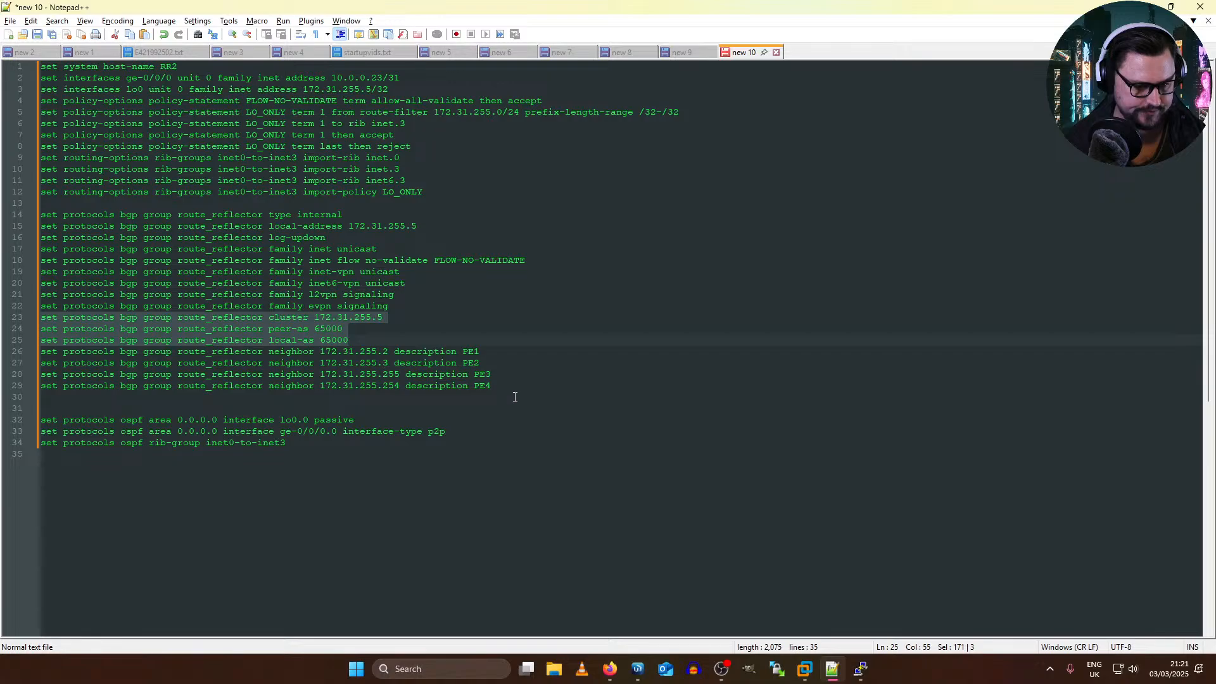
left_click_drag(491, 386, 41, 351)
key("ctrl+c")
key("alt+Tab")
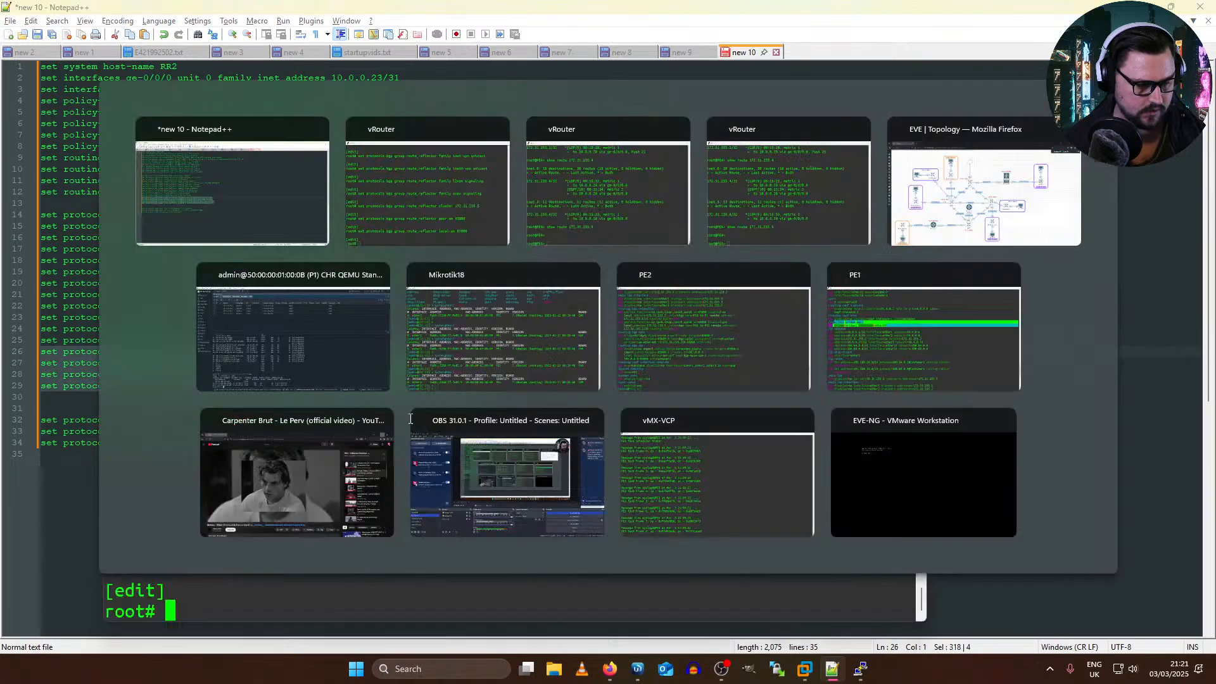
right_click(407, 395)
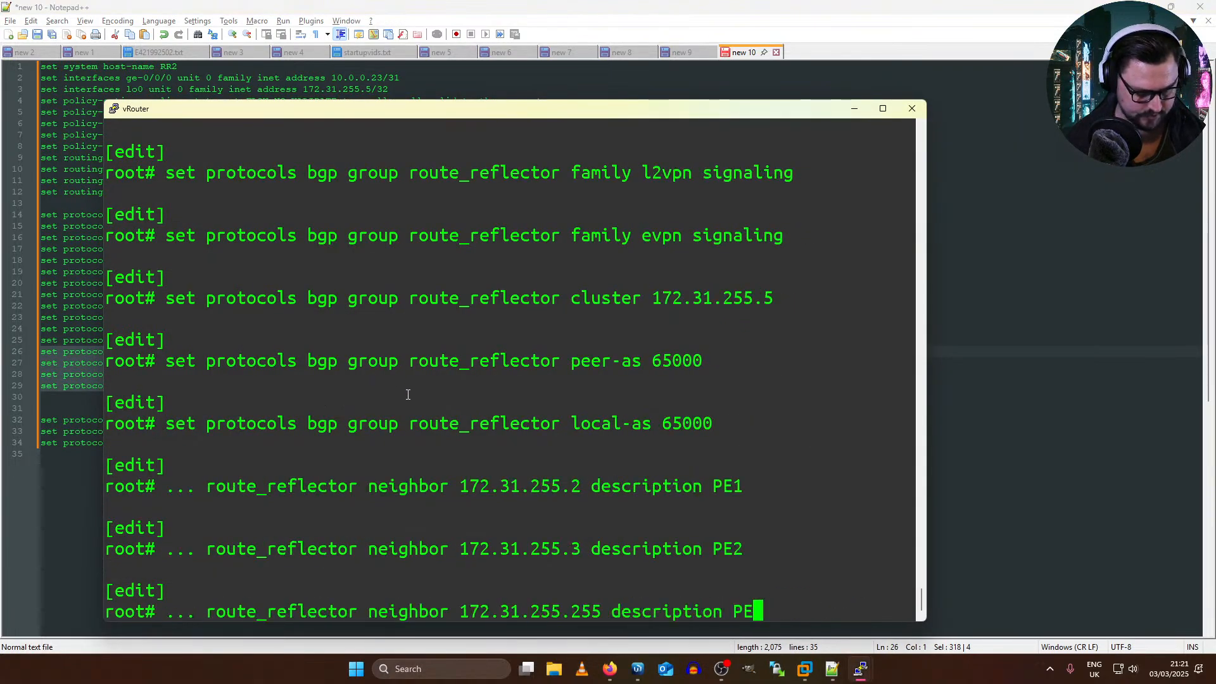
key("Return")
key("Return")
Step: Copy the OSPF lines for passive lo0.0, point-to-point ge-0/0/0.0 in area 0.0.0.0 and rib-group inet0-to-inet3 into the vRouter's console
key("alt+Tab")
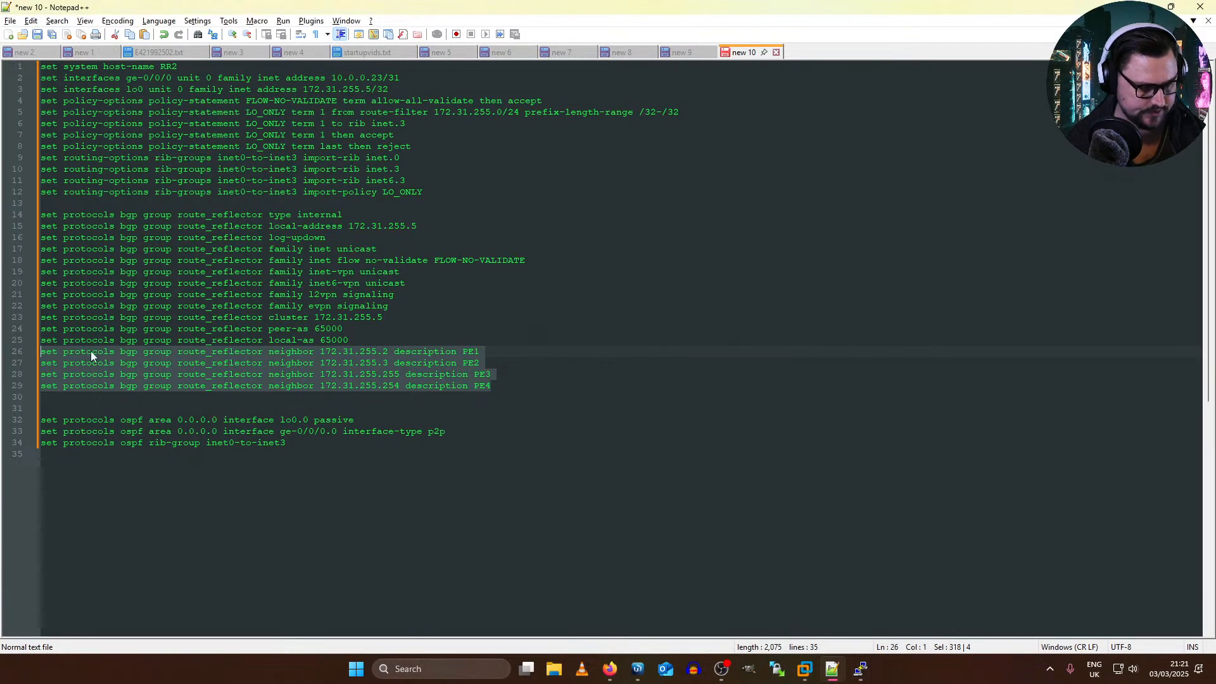
left_click_drag(288, 443, 40, 420)
key("ctrl+c")
key("alt+Tab")
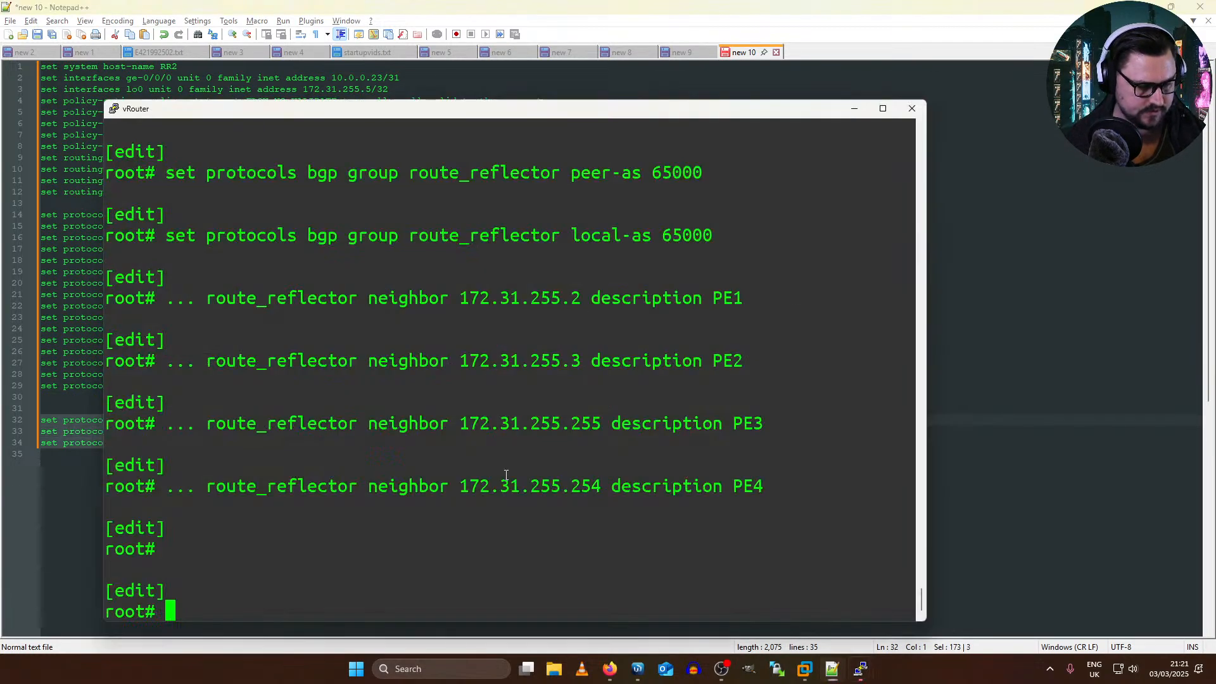
right_click(513, 489)
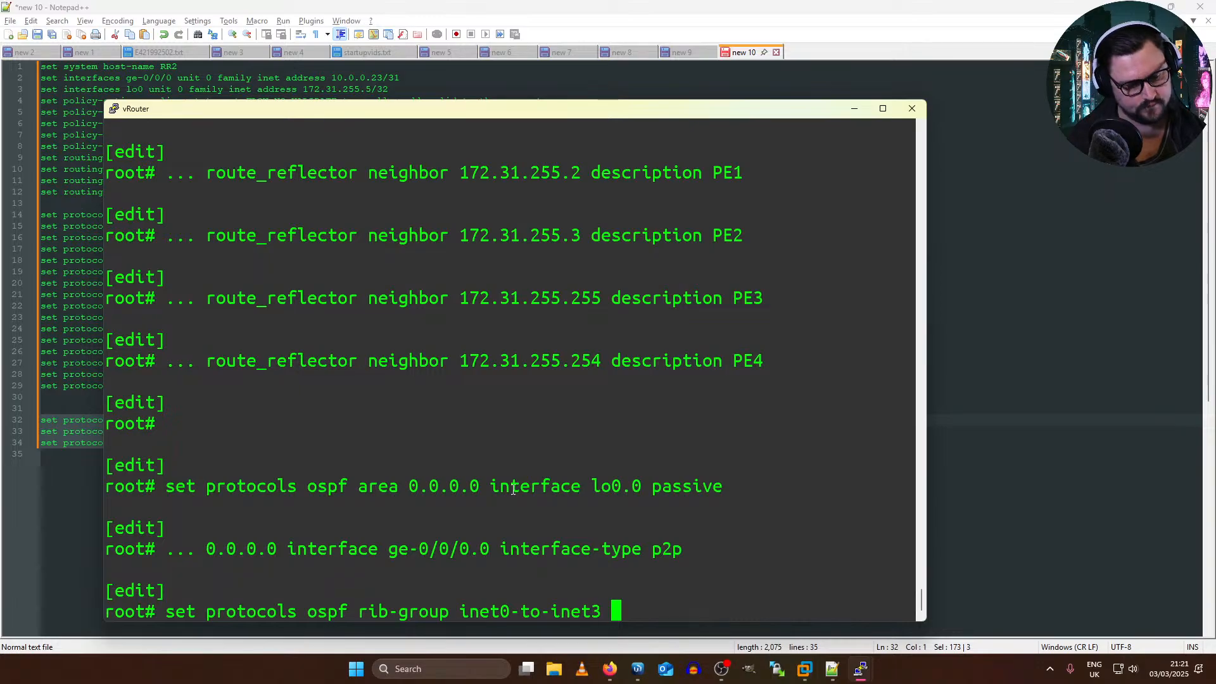
Step: Validate the vRouter's configuration with commit check, maximize the console, and apply it with commit and-quit
type("commit check")
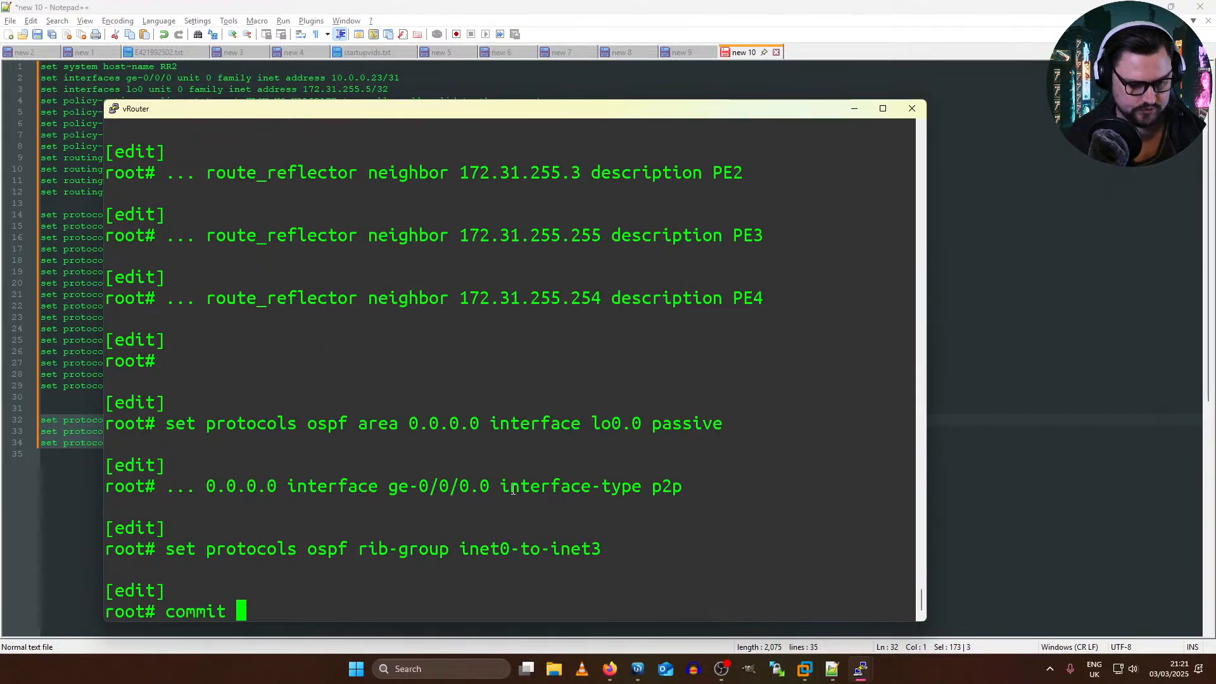
key("Return")
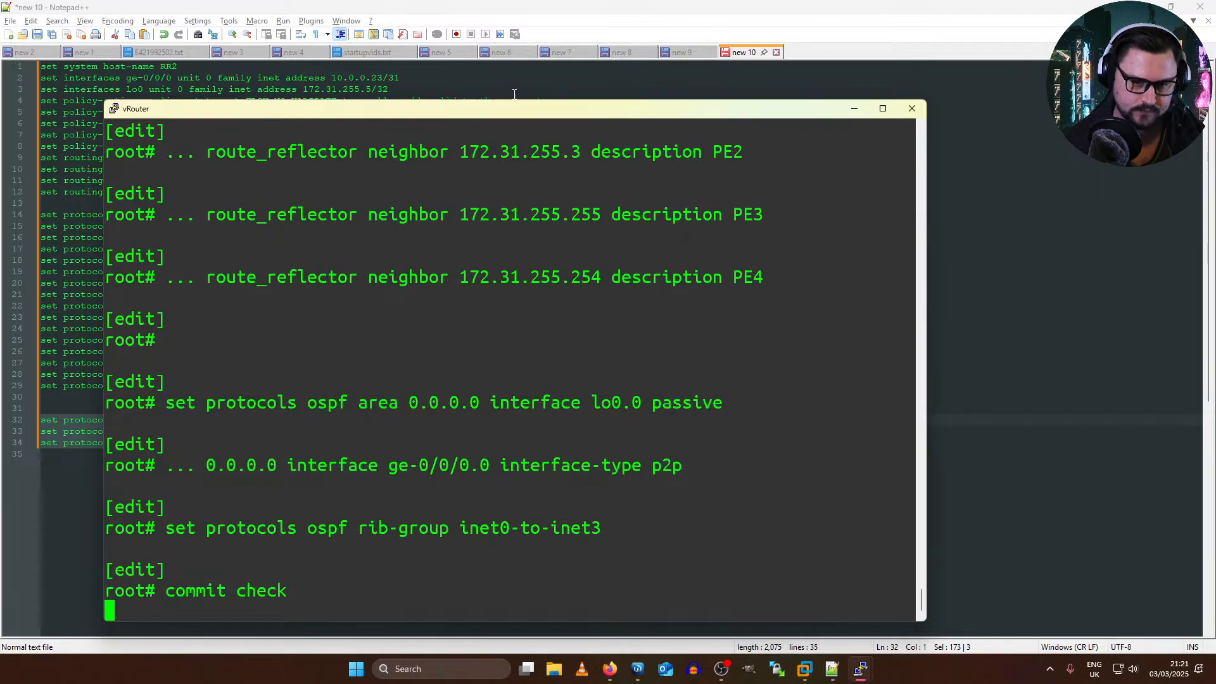
double_click(487, 109)
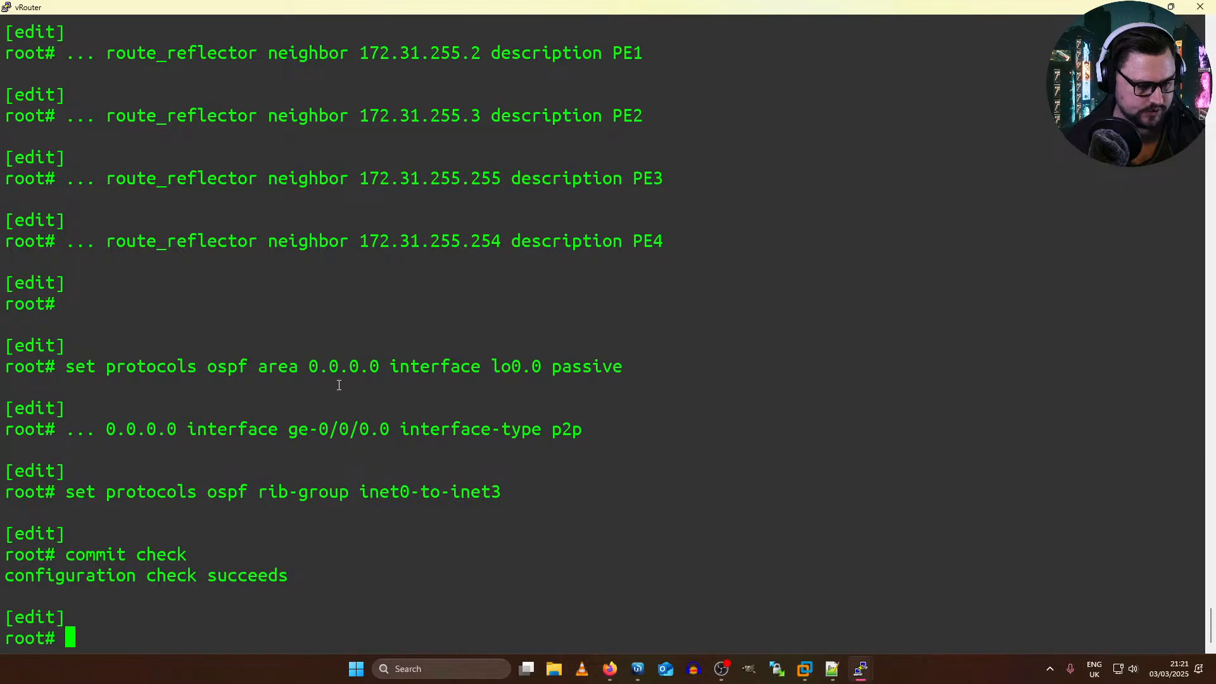
type("commit and-quit")
key("Return")
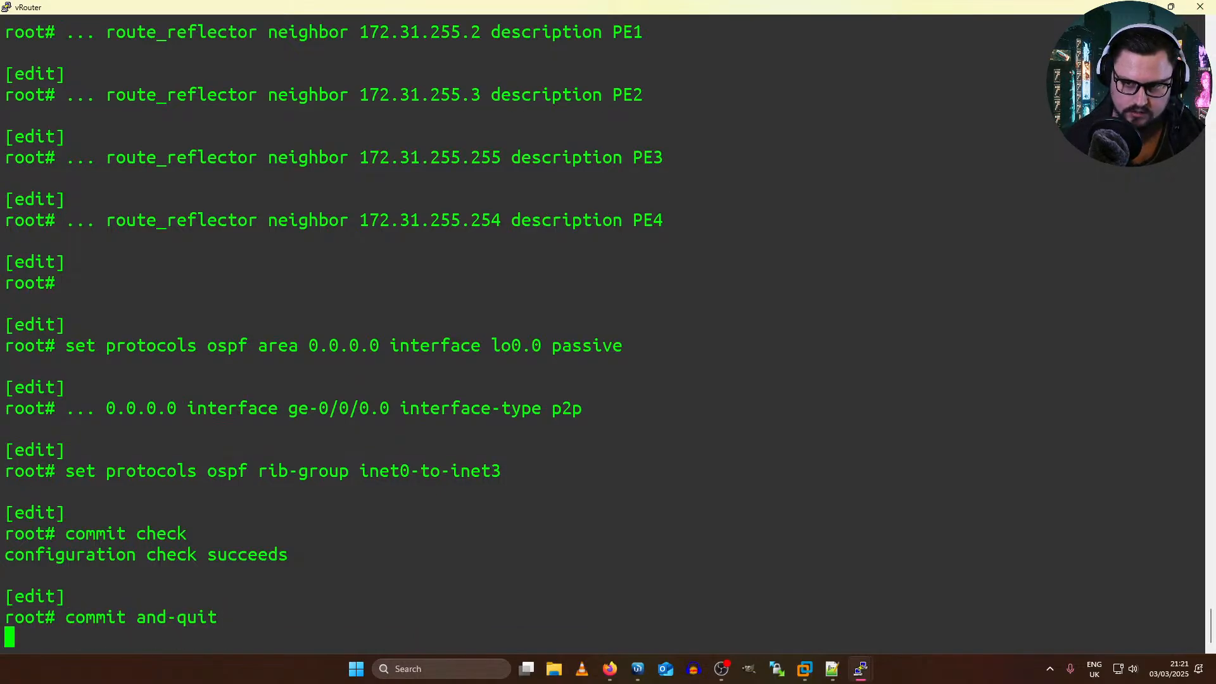
Step: Open P2's console from the EVE topology and log in as admin, skipping the password change
key("alt+Tab")
left_click(552, 511)
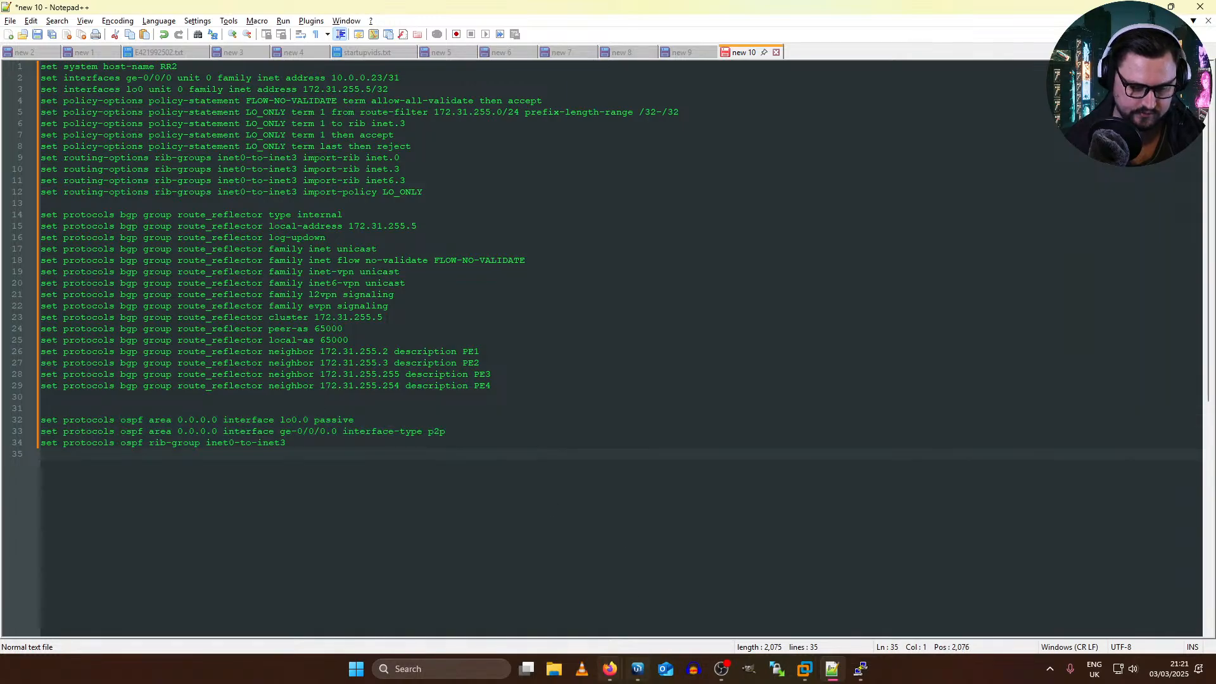
mouse_move(641, 667)
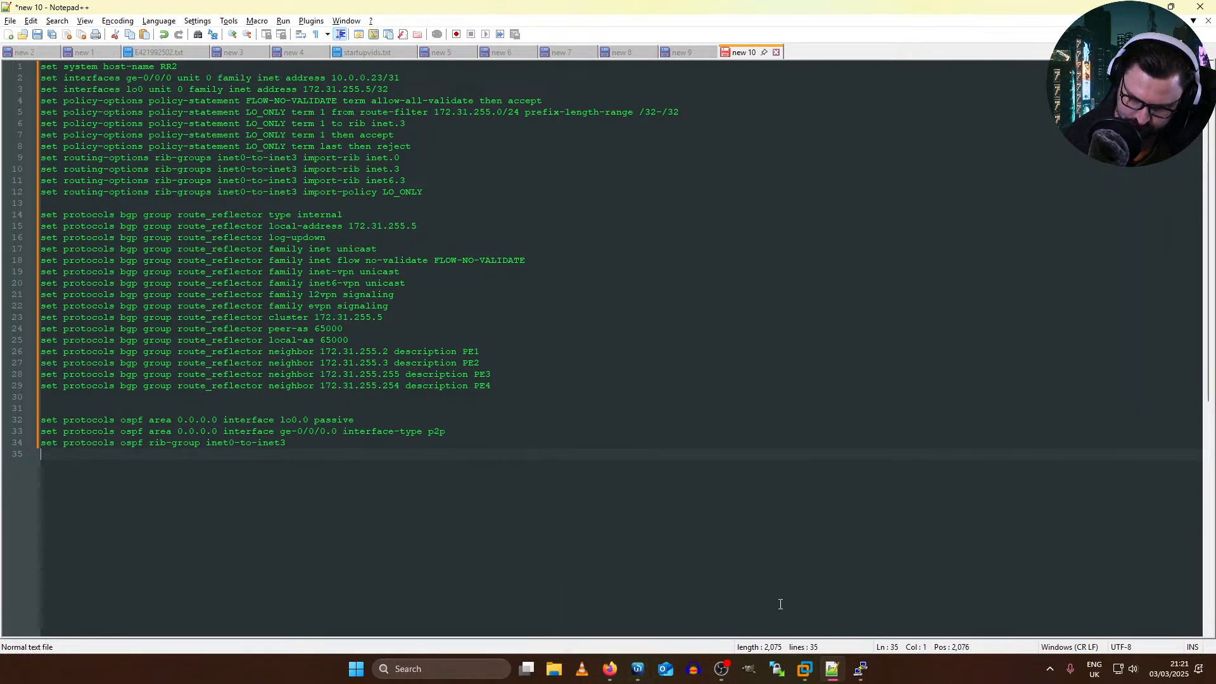
mouse_move(873, 681)
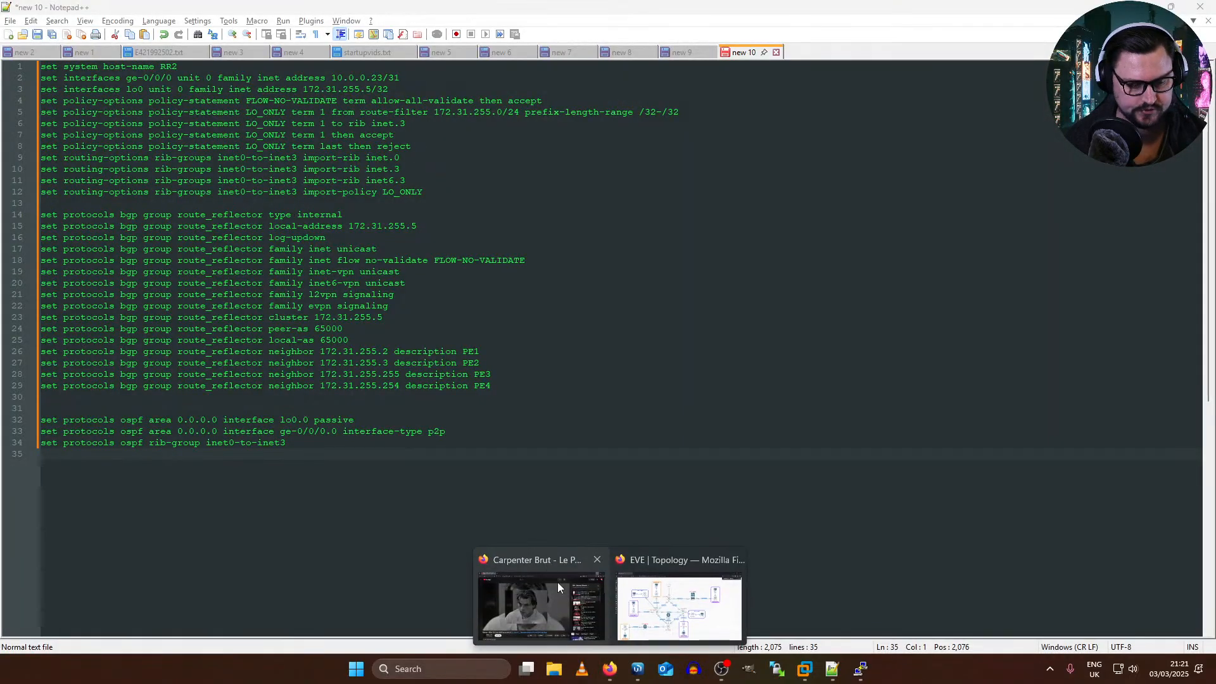
left_click(637, 585)
left_click(510, 518)
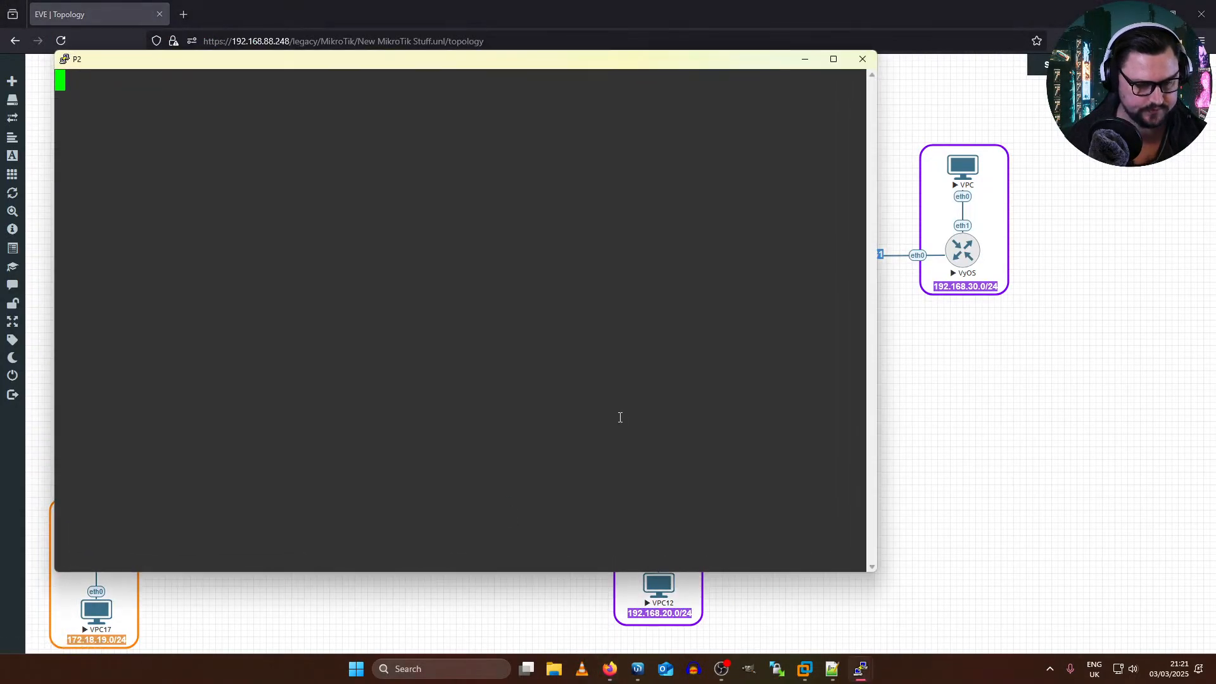
type("admin")
key("Return")
key("Return")
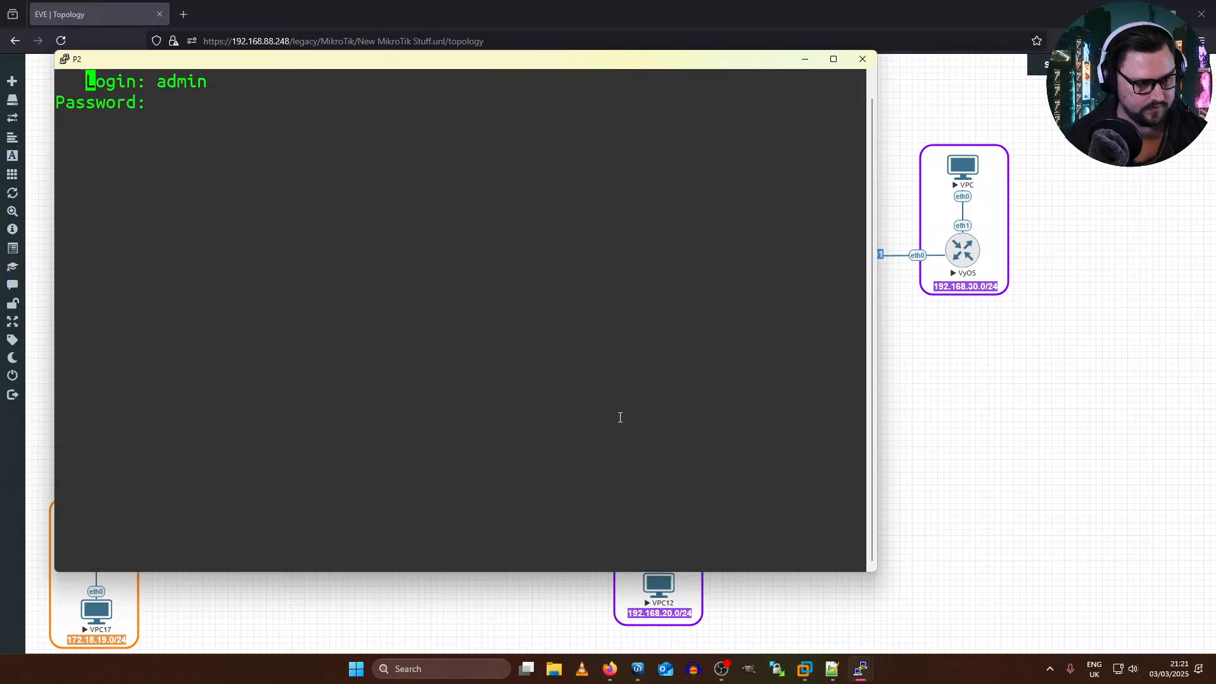
key("Return")
key("Return")
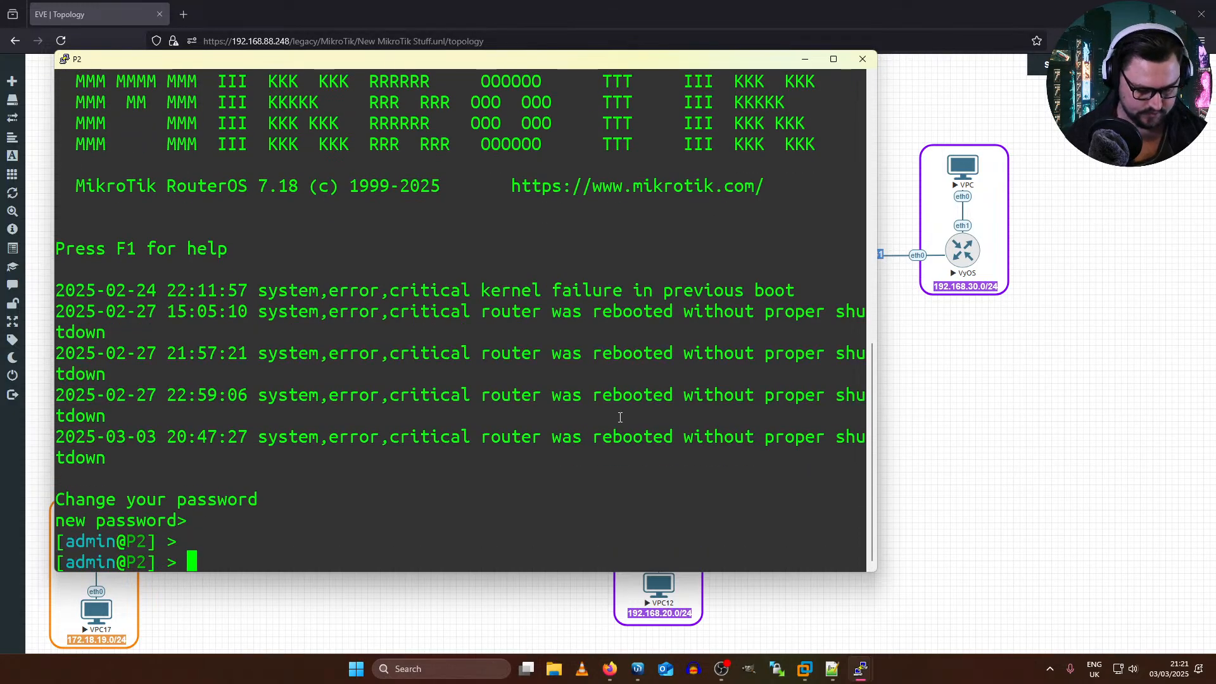
Step: Add the IP address 10.0.0.22/31 to interface ether3 on P2
type("ip")
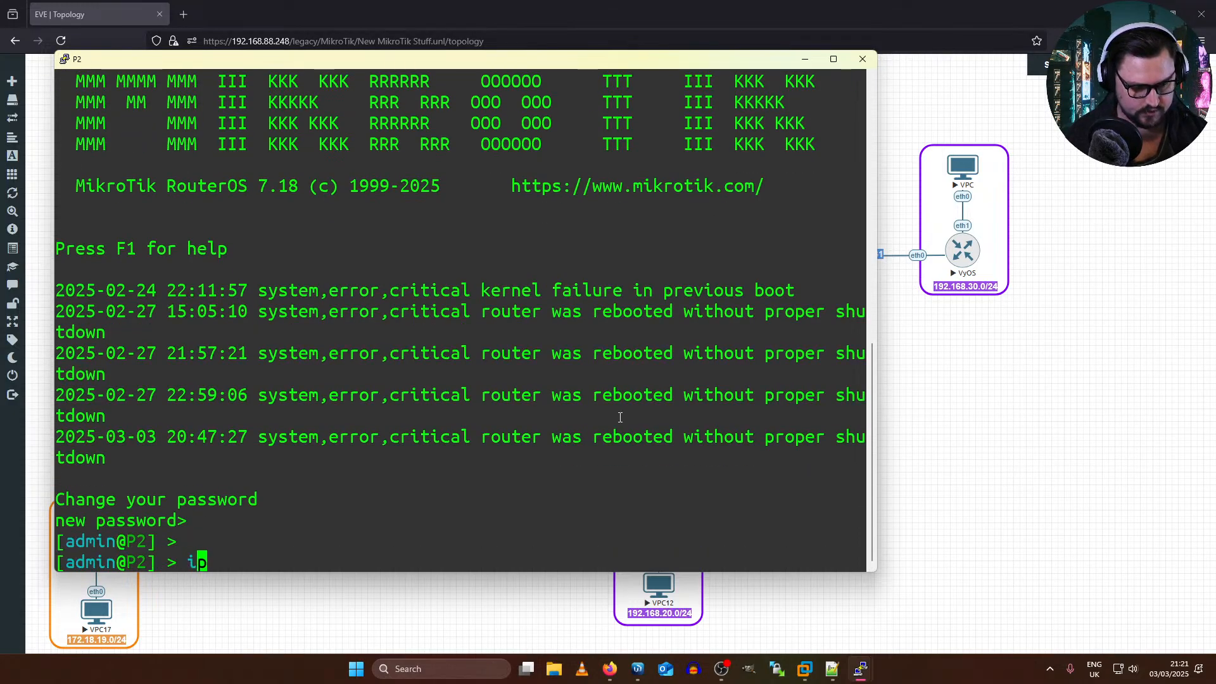
key("Tab")
key("Tab")
type("/ad")
key("Tab")
type("/ad")
key("Tab")
type("ad")
key("Tab")
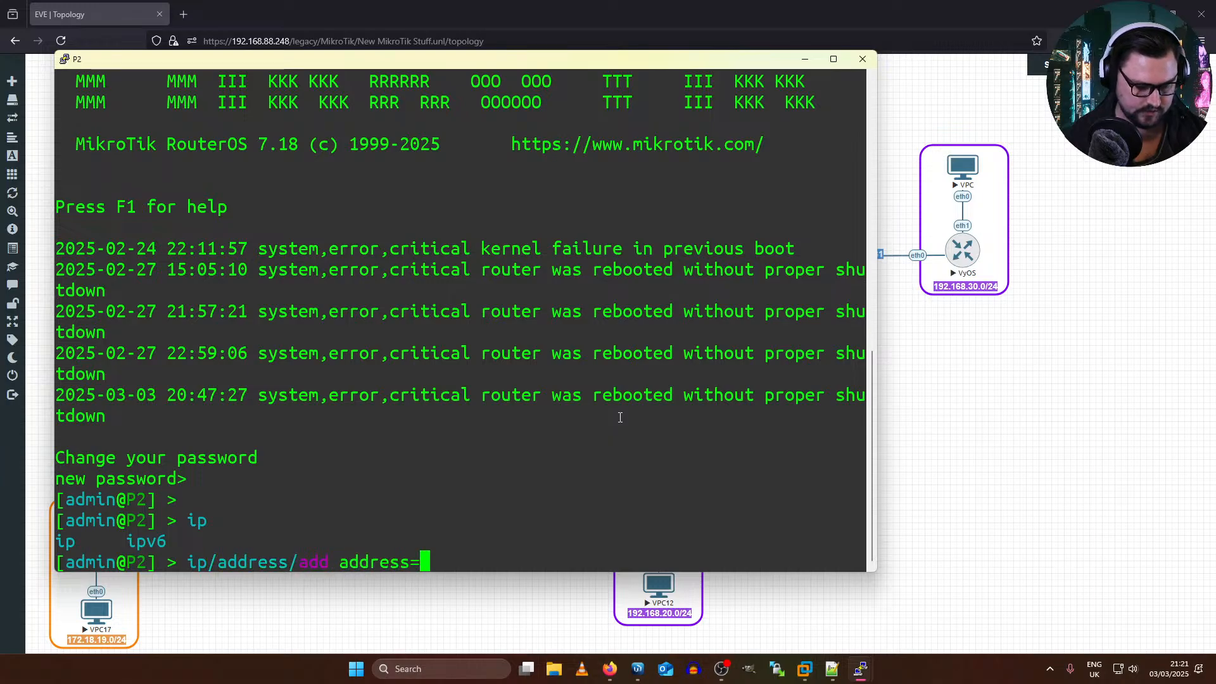
type("10.0.0.")
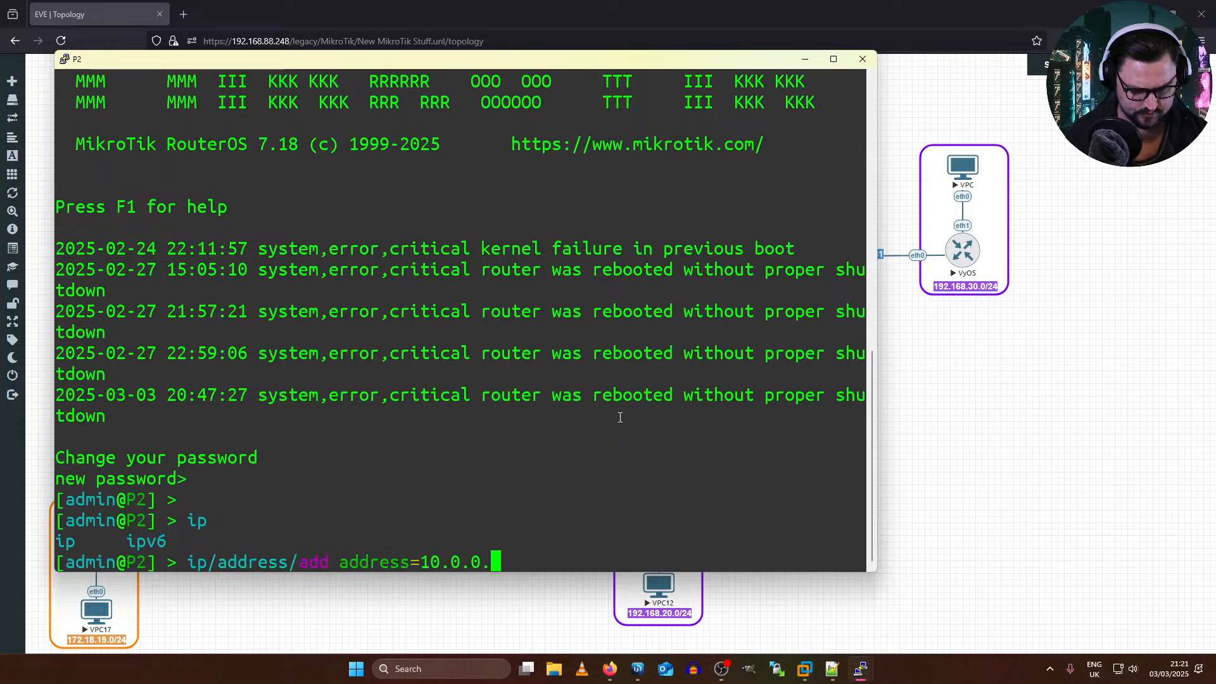
type("22/31")
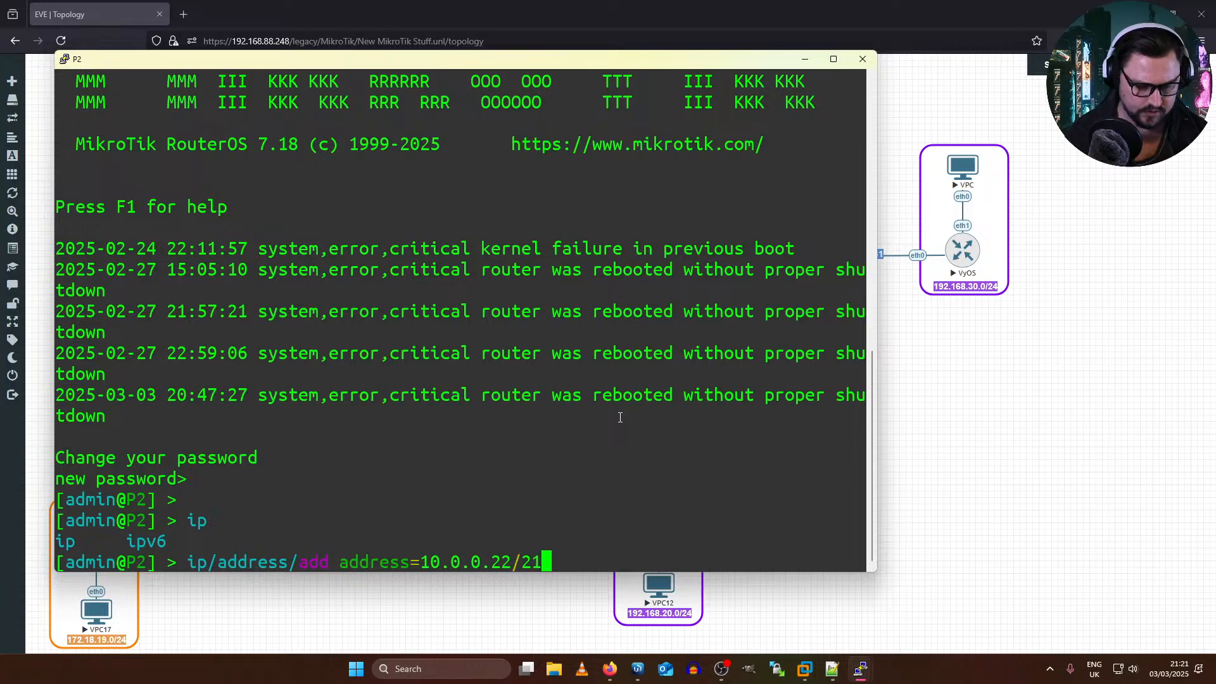
type(" i")
key("Tab")
type("ether3")
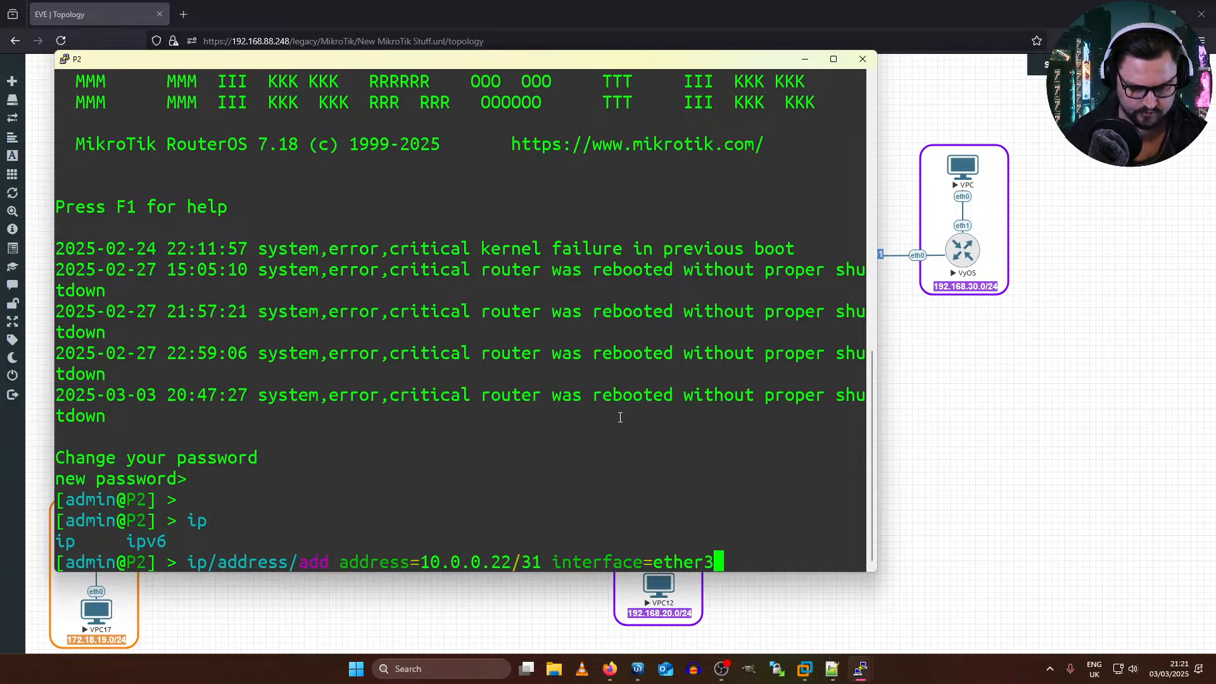
key("Return")
Step: Ping 10.0.0.23 from P2, stop the ping after several replies, and maximize the console
type("ping 10")
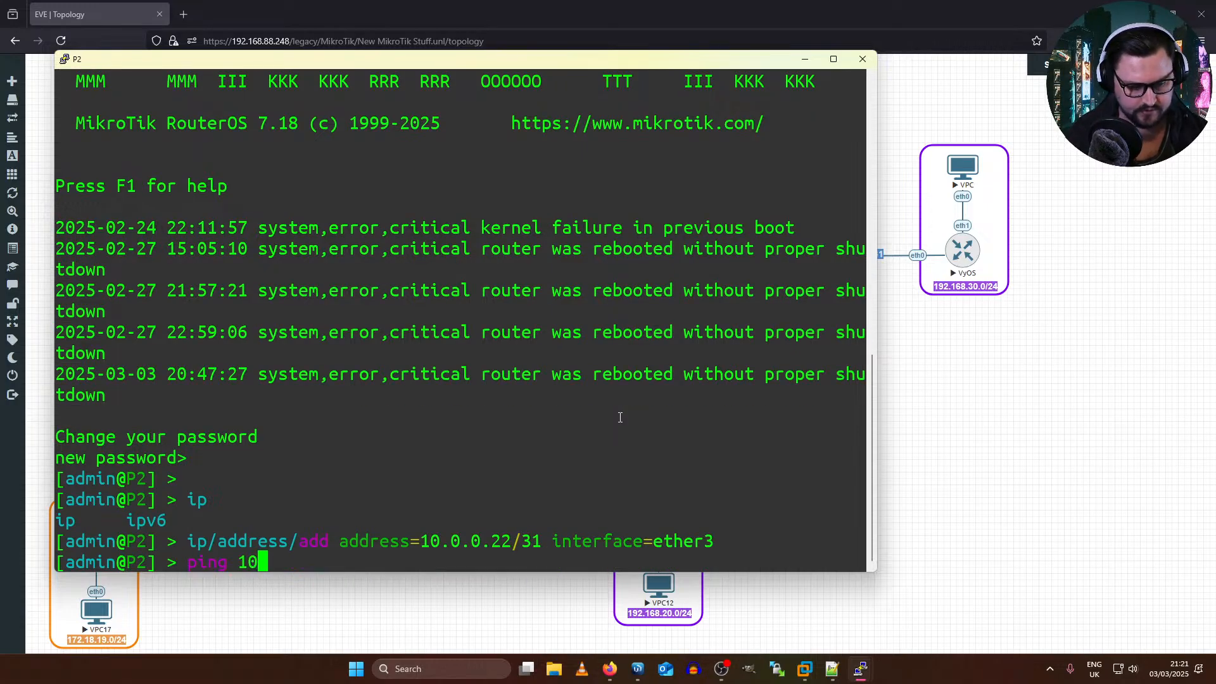
type(".0.0.")
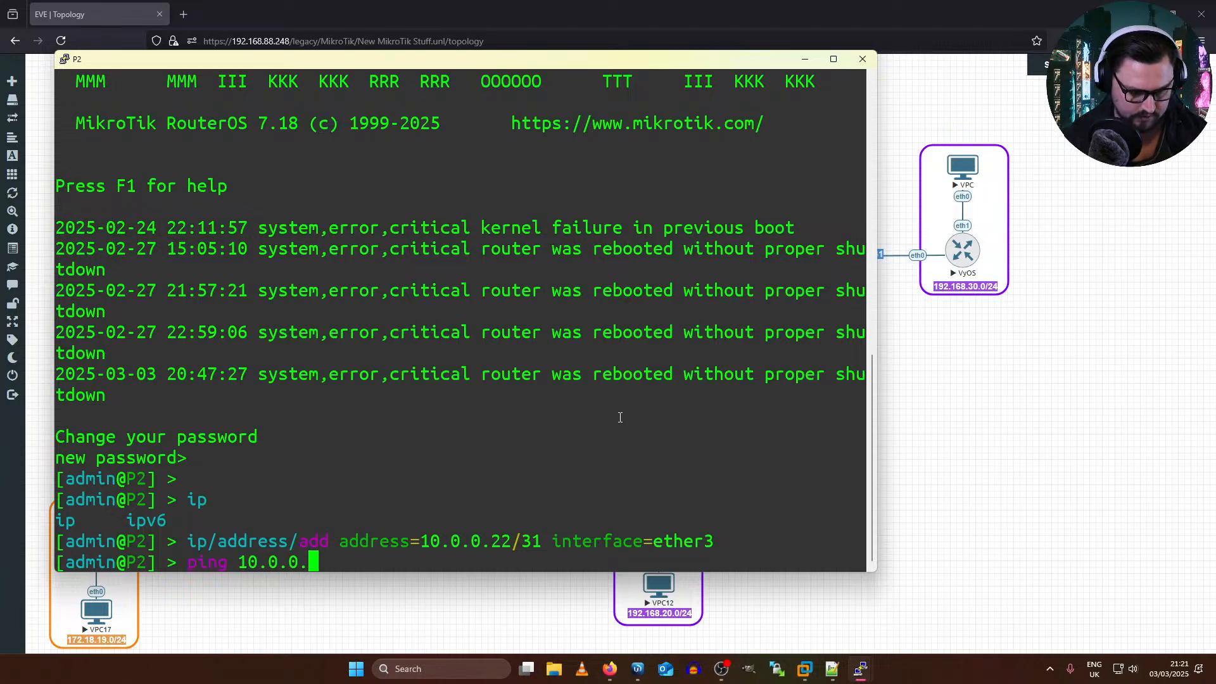
type("2")
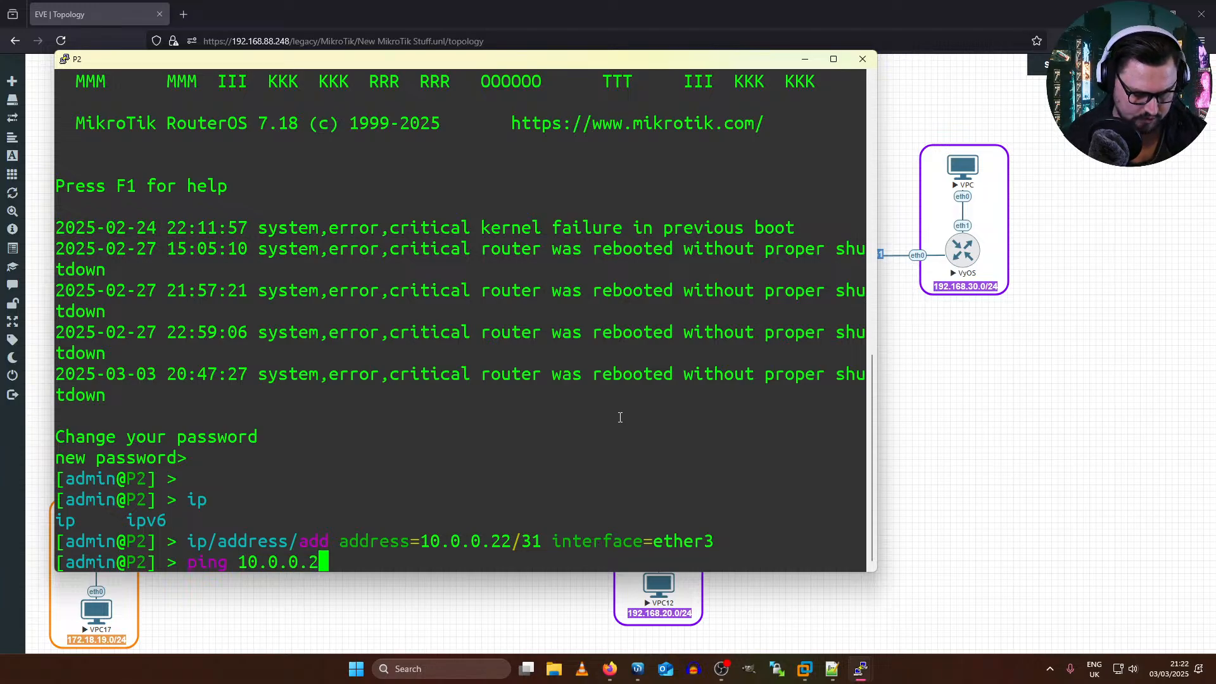
type("3")
key("Return")
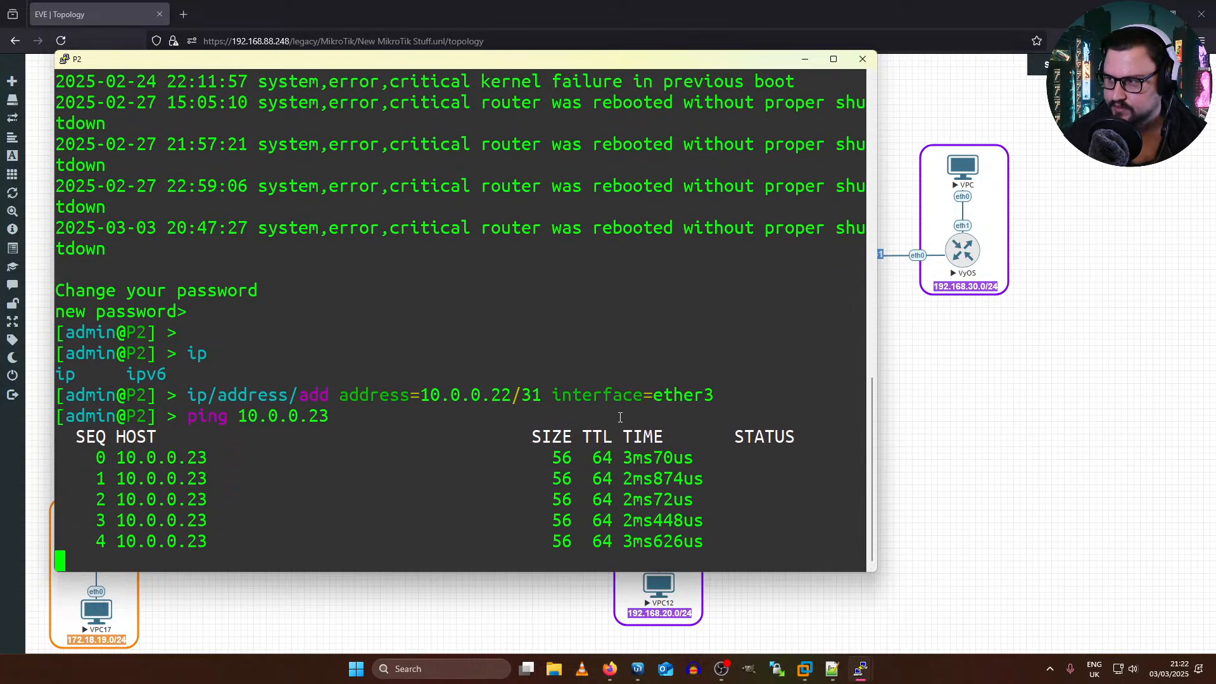
key("ctrl+c")
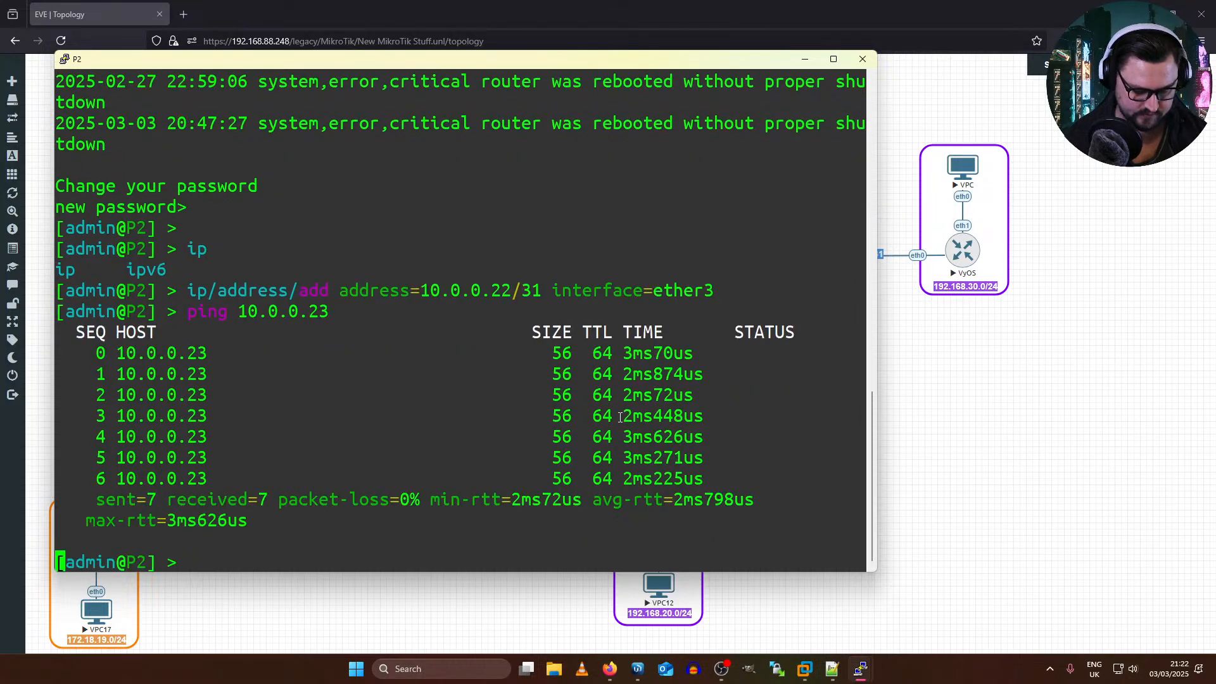
key("Return")
key("Return")
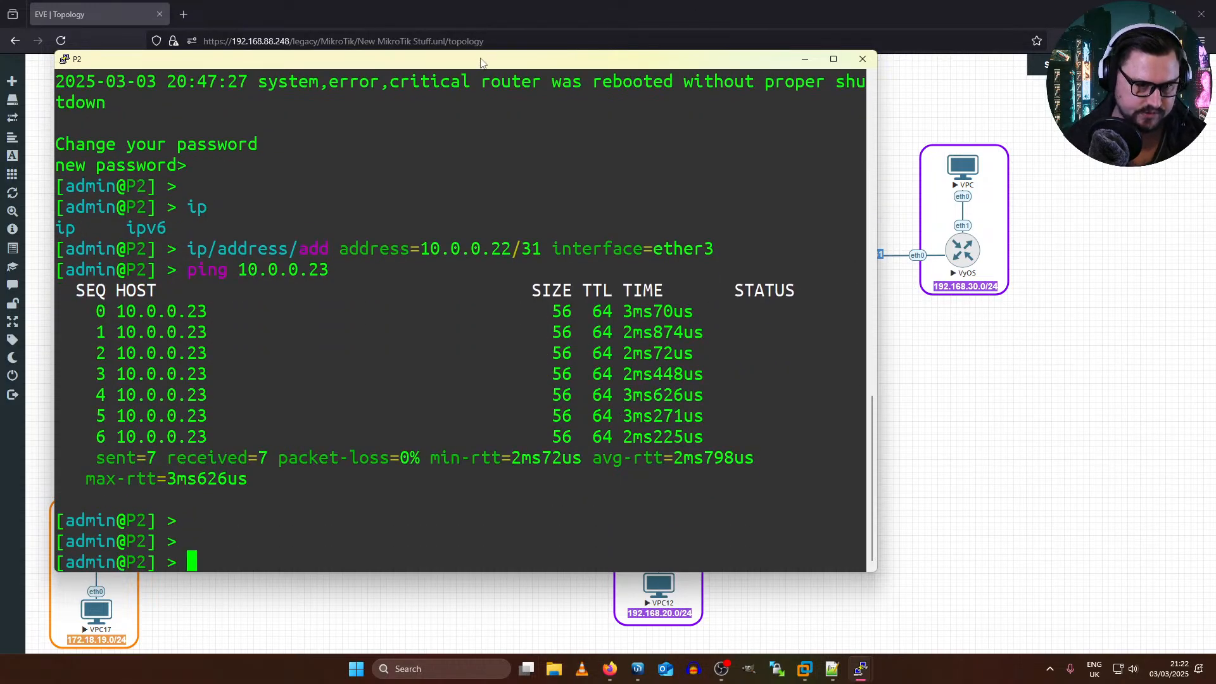
double_click(481, 63)
key("Return")
key("Return")
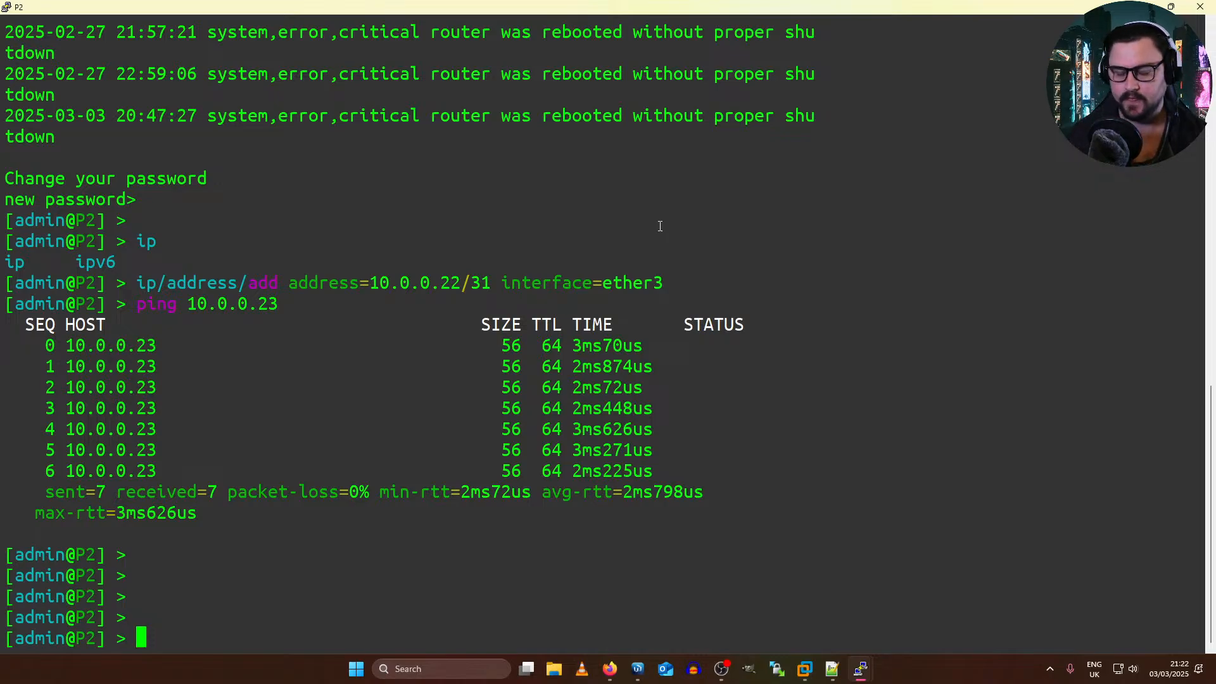
key("Return")
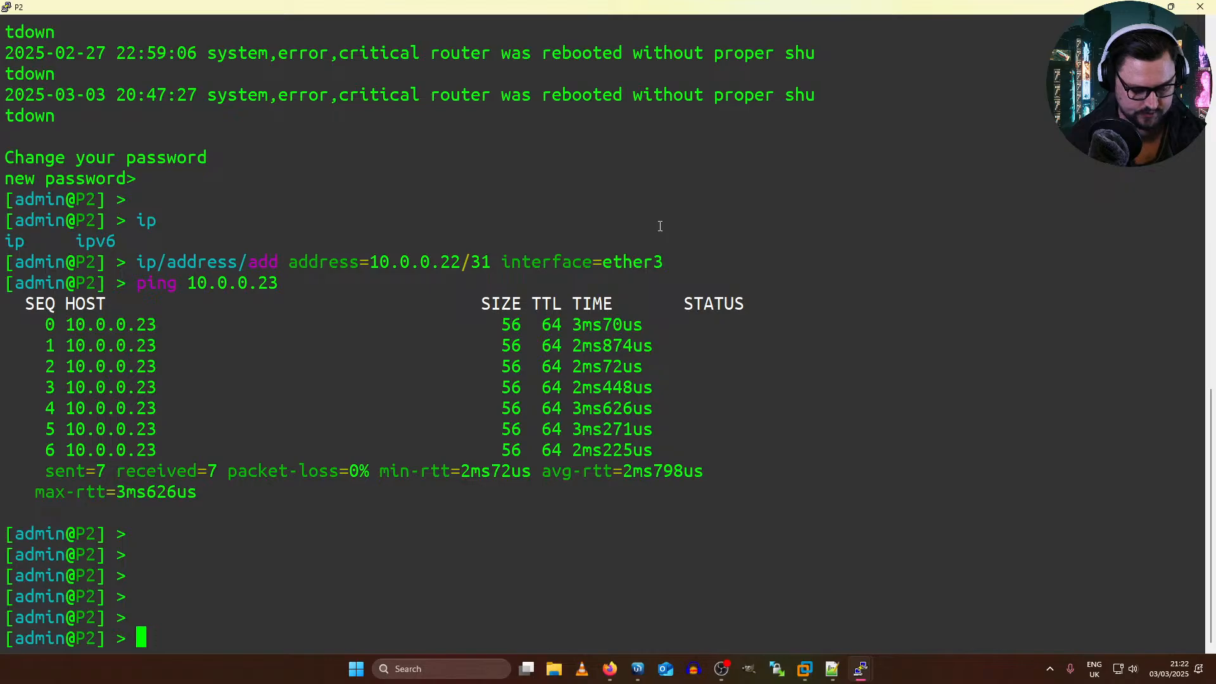
Step: Inspect the interfaces value of P2's OSPF interface-template 0 in the editor and quit without saving
type("routing/")
key("Tab")
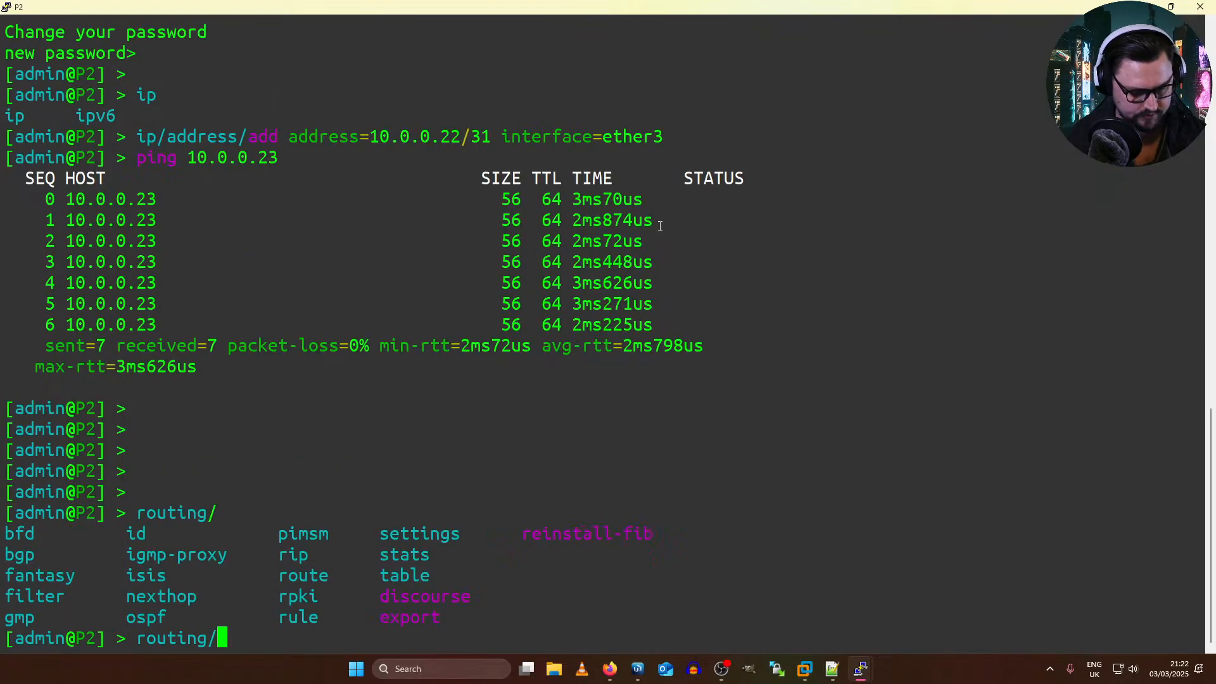
type("ospf/")
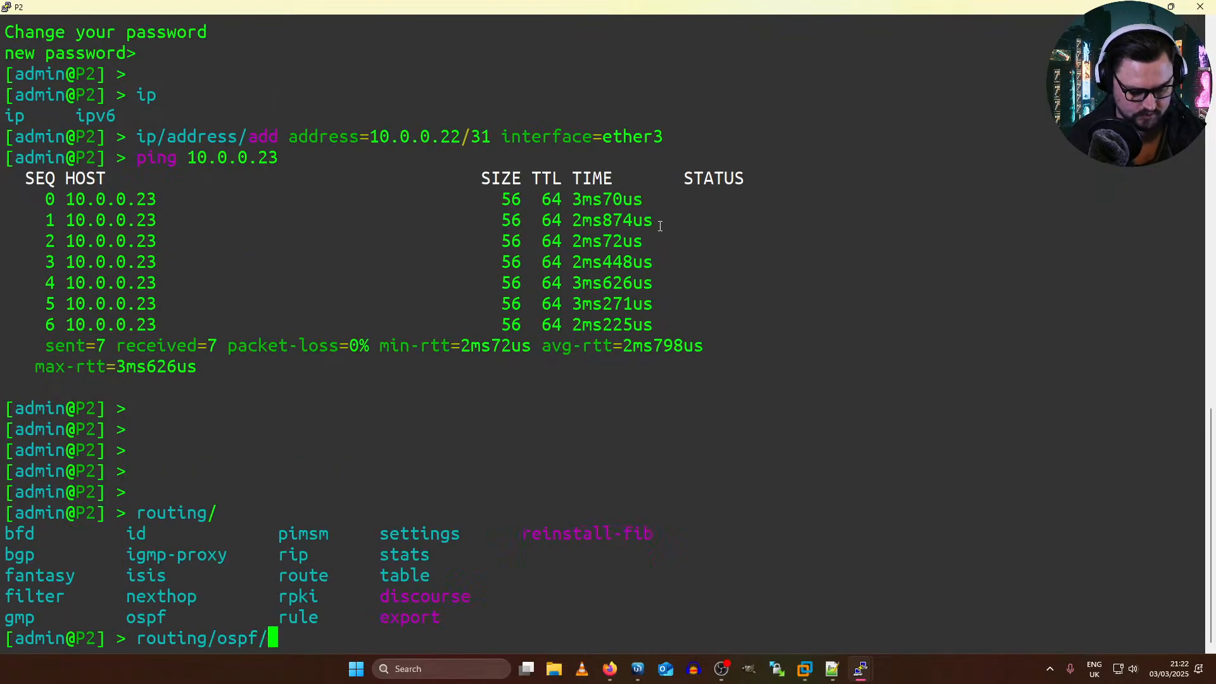
type("interface-template/")
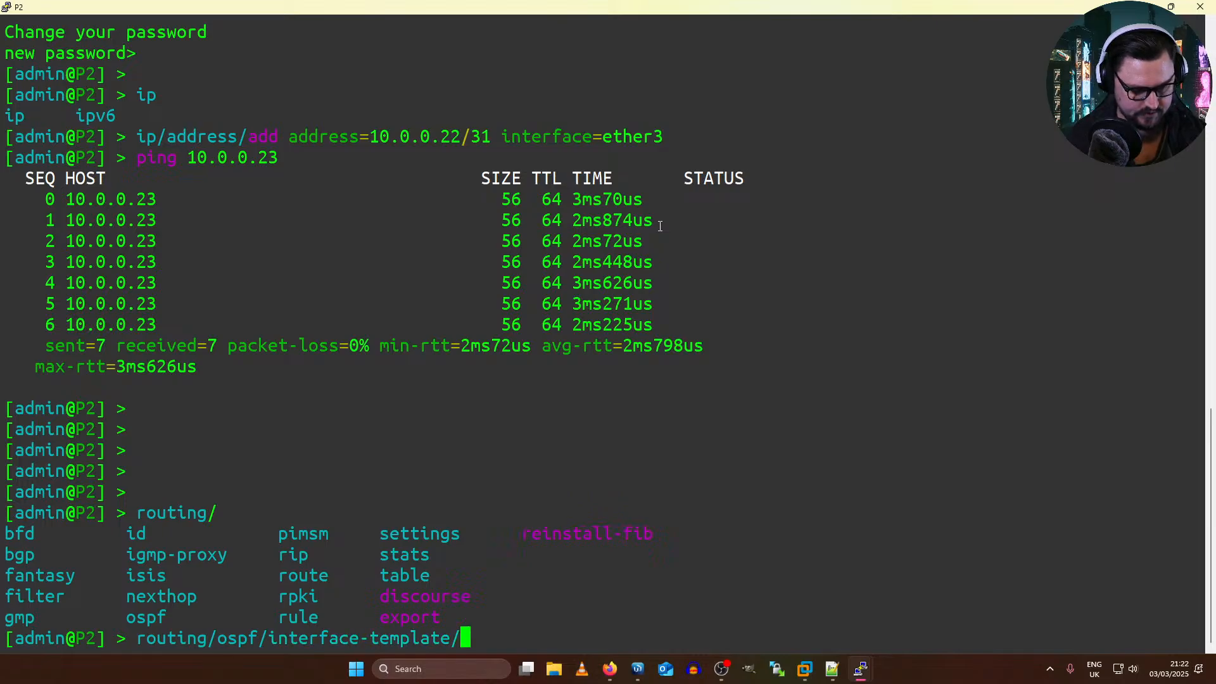
type("add")
key("BackSpace")
key("BackSpace")
key("BackSpace")
key("BackSpace")
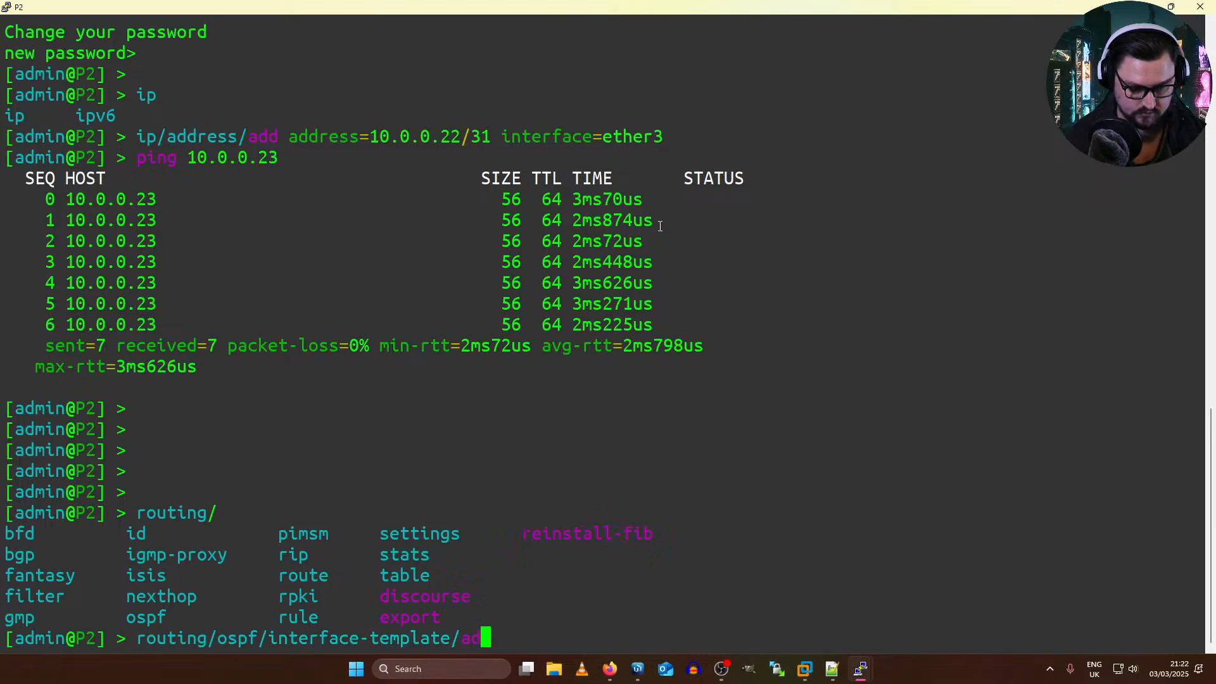
type("edit 00")
key("BackSpace")
key("Return")
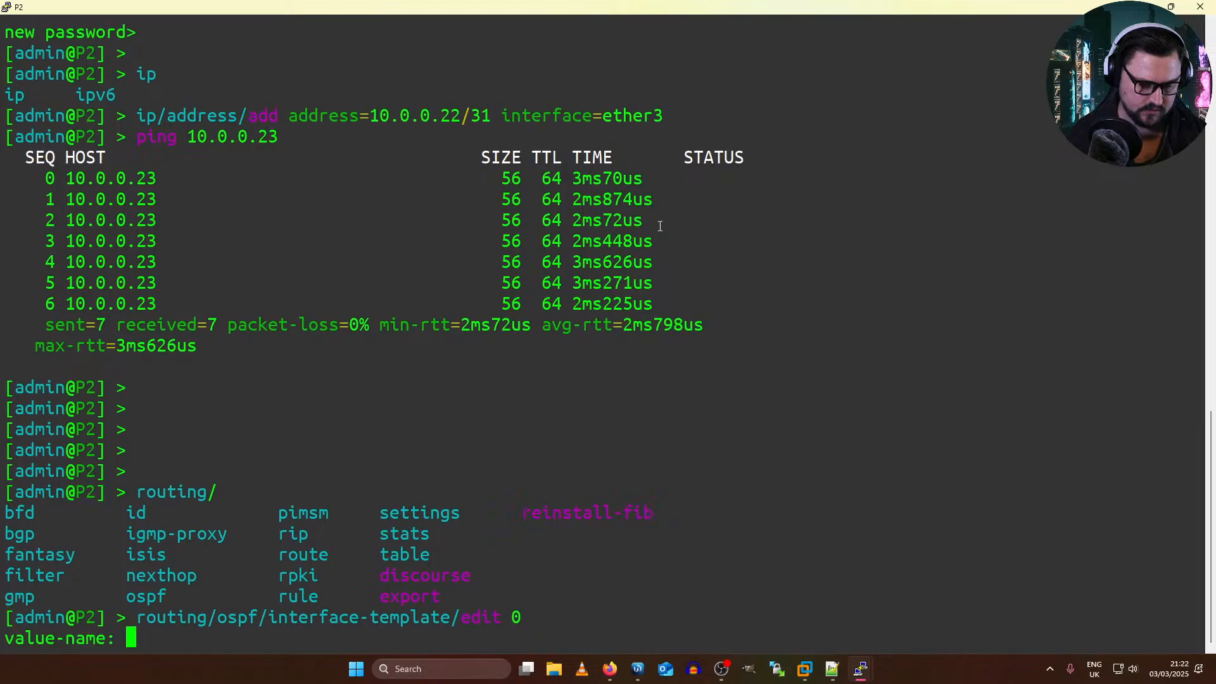
type("interfaces")
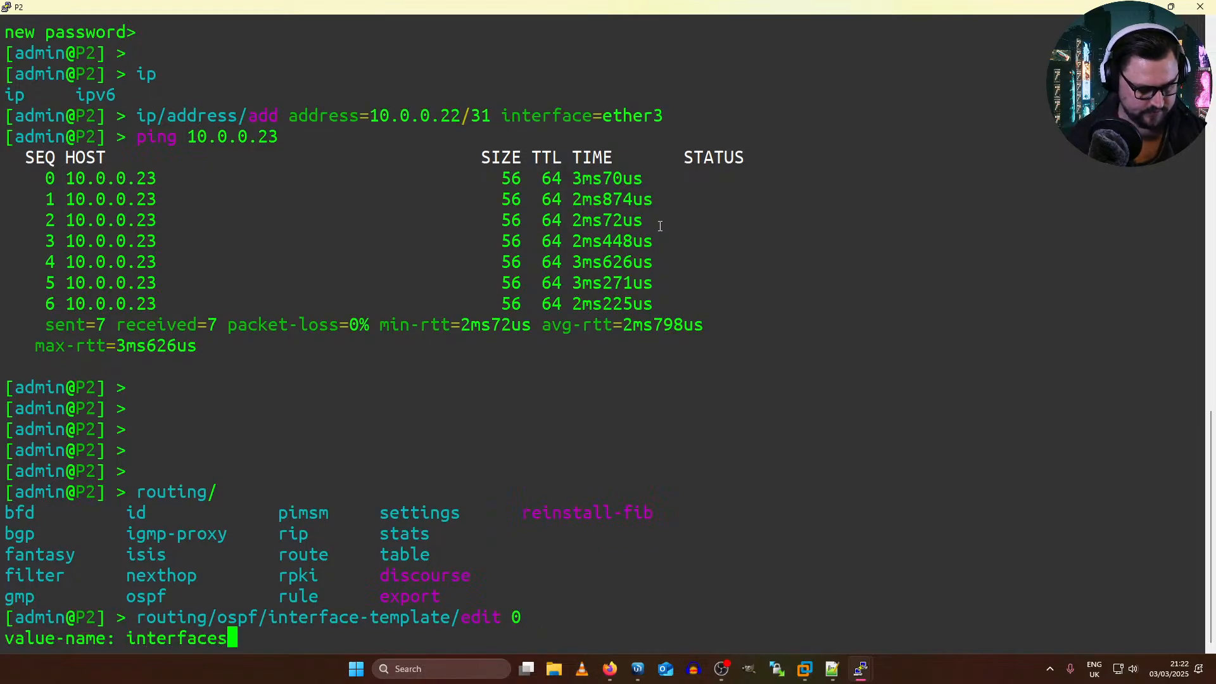
key("Return")
key("Right")
key("Right")
key("Right")
key("Right")
key("Right")
key("Right")
key("Right")
key("Right")
key("Right")
key("Right")
key("Right")
key("Right")
key("Right")
key("Right")
key("Right")
key("Right")
key("Right")
key("Right")
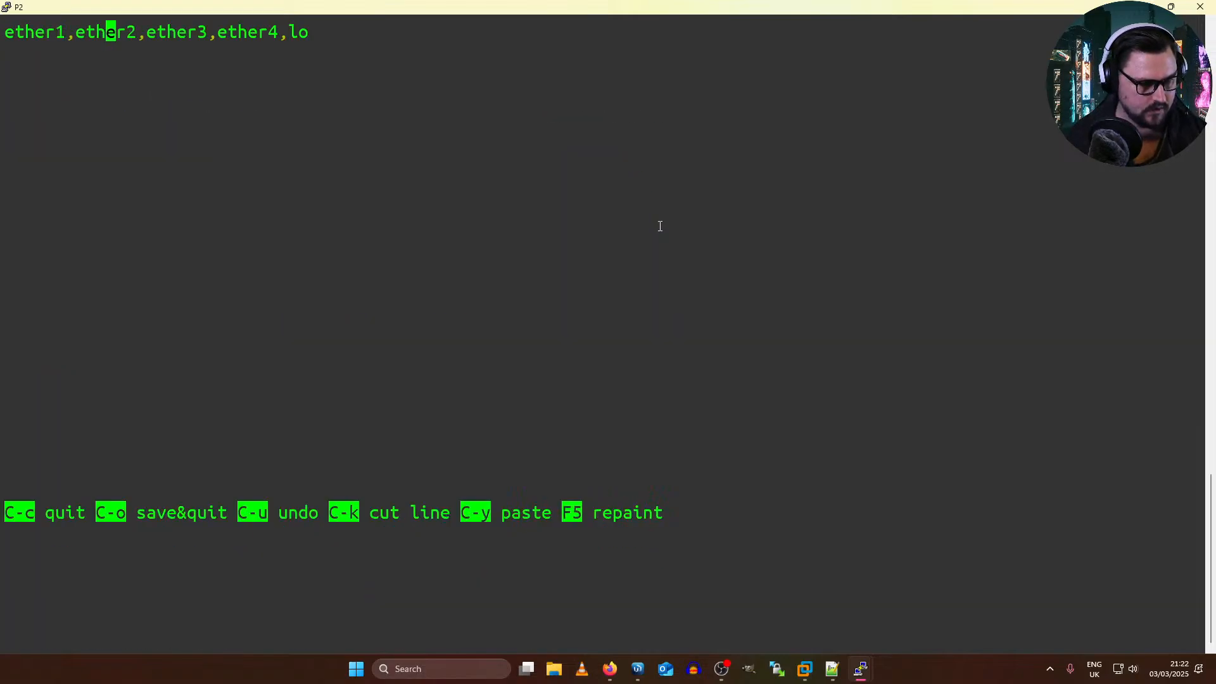
key("ctrl+c")
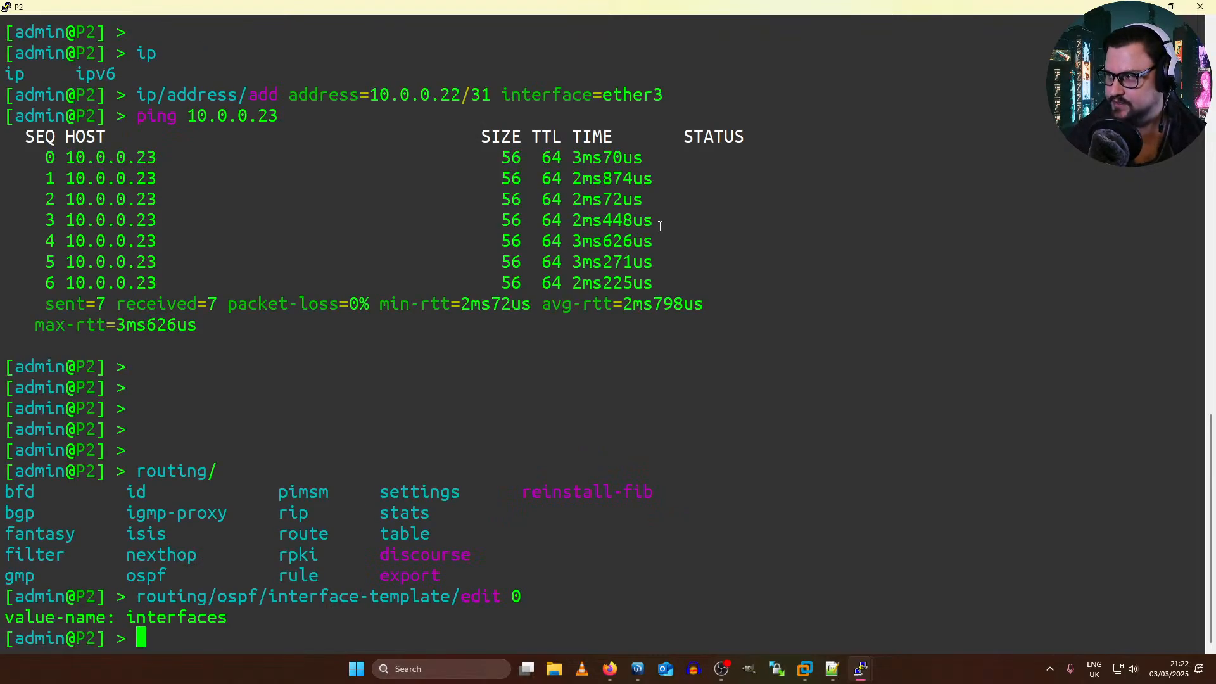
key("Return")
key("Return")
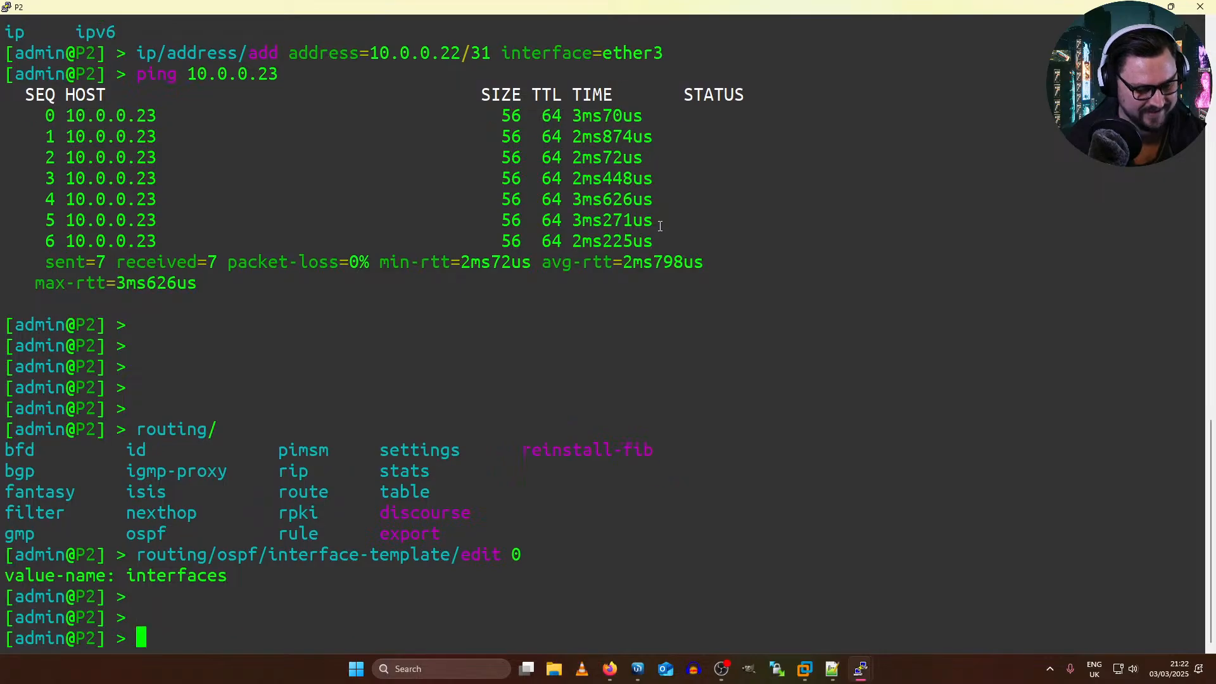
Step: Switch to the vRouter's console and display RR2's complete routing table with show route
key("alt+Tab")
key("alt+Tab")
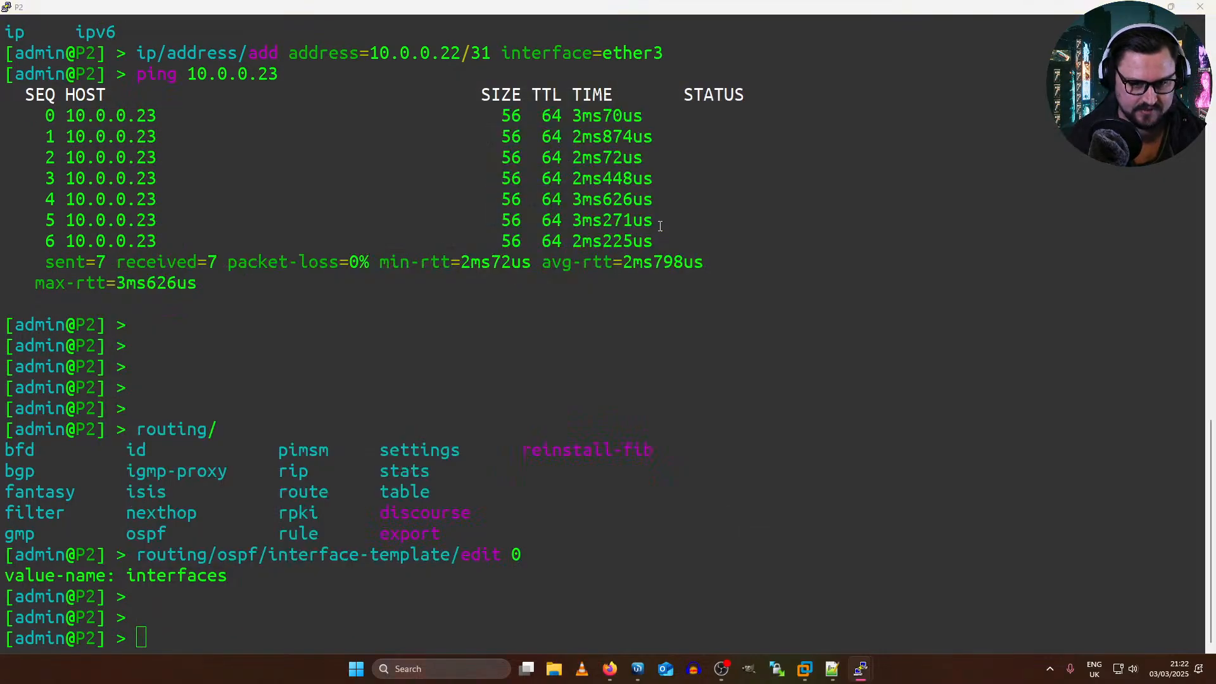
key("Return")
key("Return")
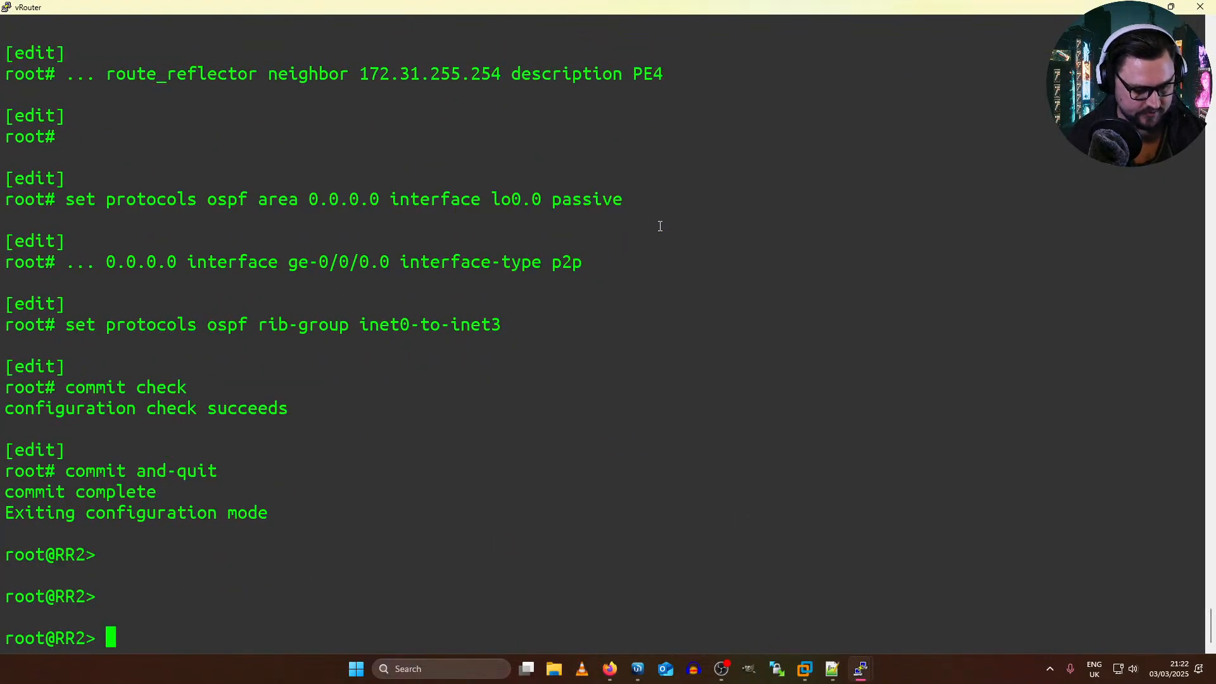
type("show route")
key("Return")
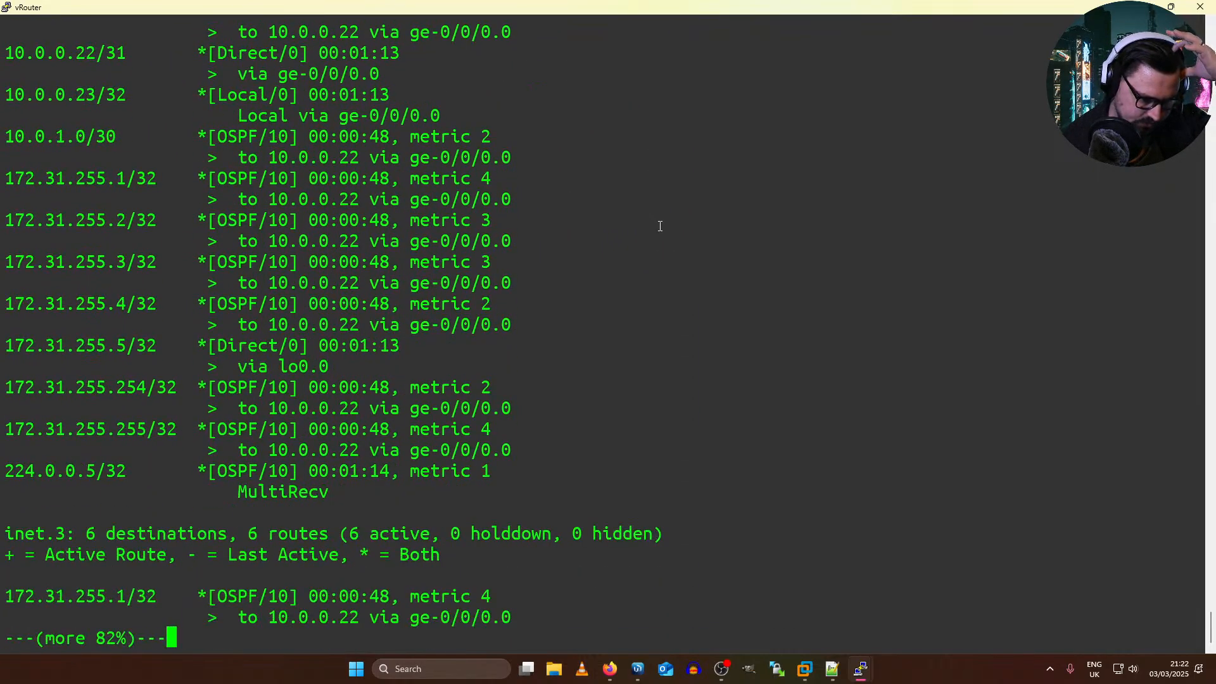
key("space")
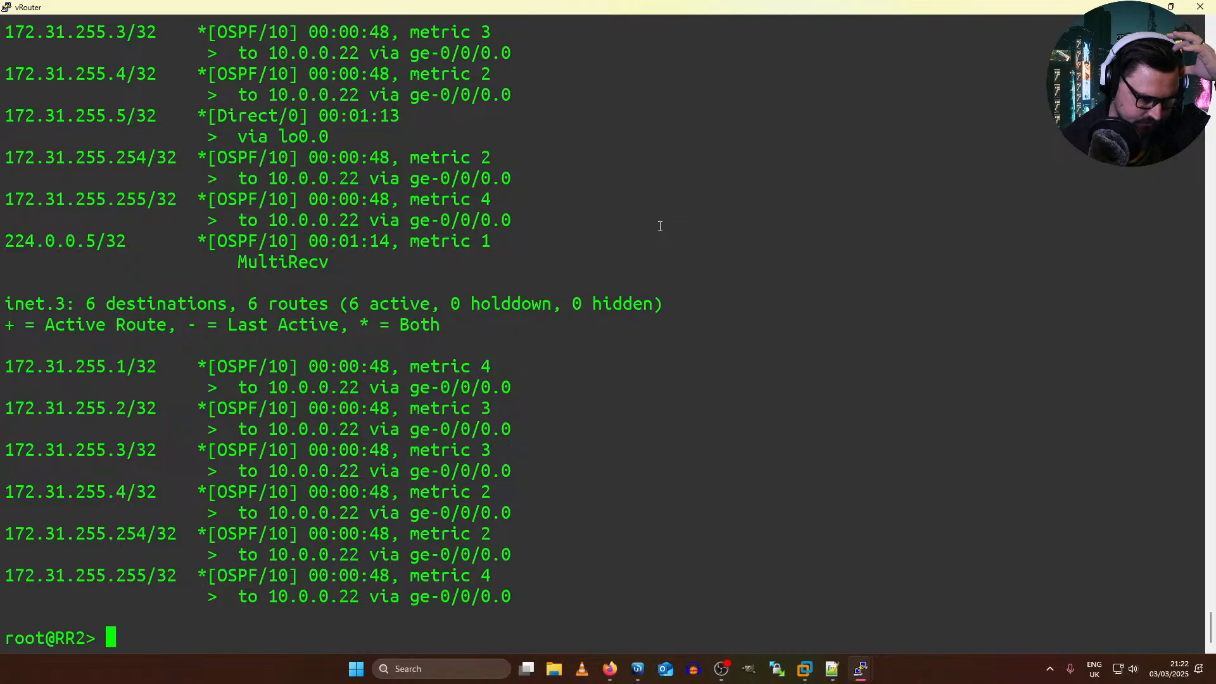
Step: Examine the OSPF loopback routes in RR2's inet.3 table, and return to P2's console
left_click_drag(5, 304, 188, 304)
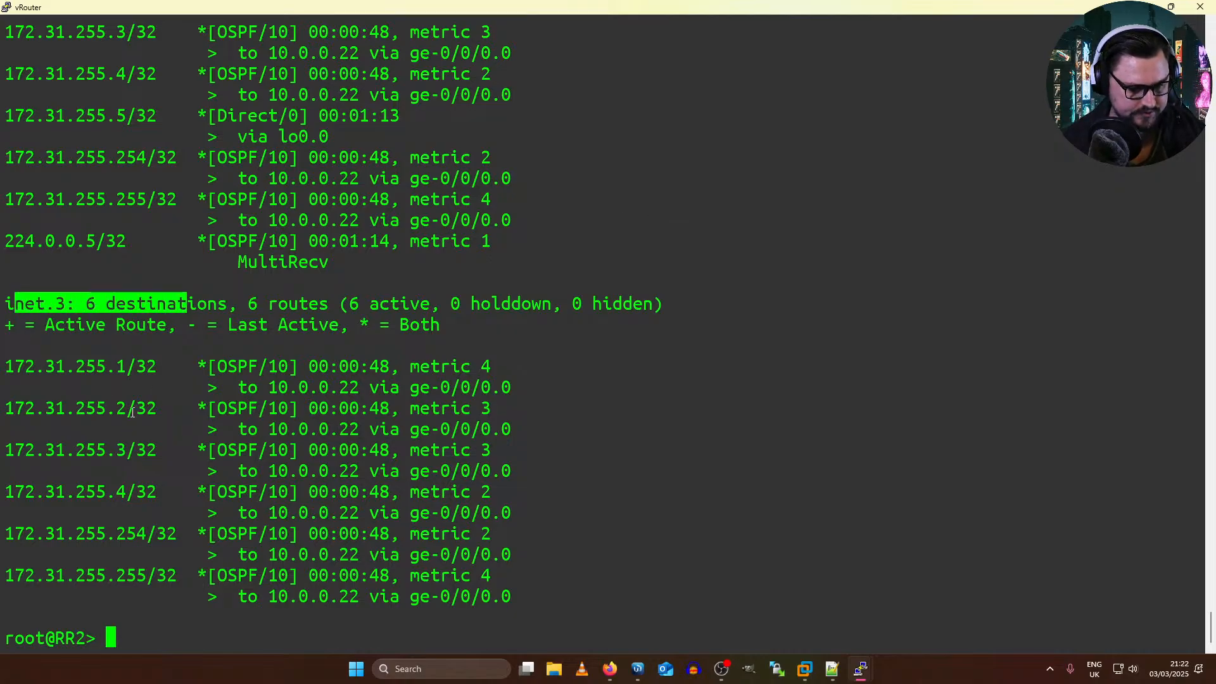
left_click_drag(137, 386, 187, 535)
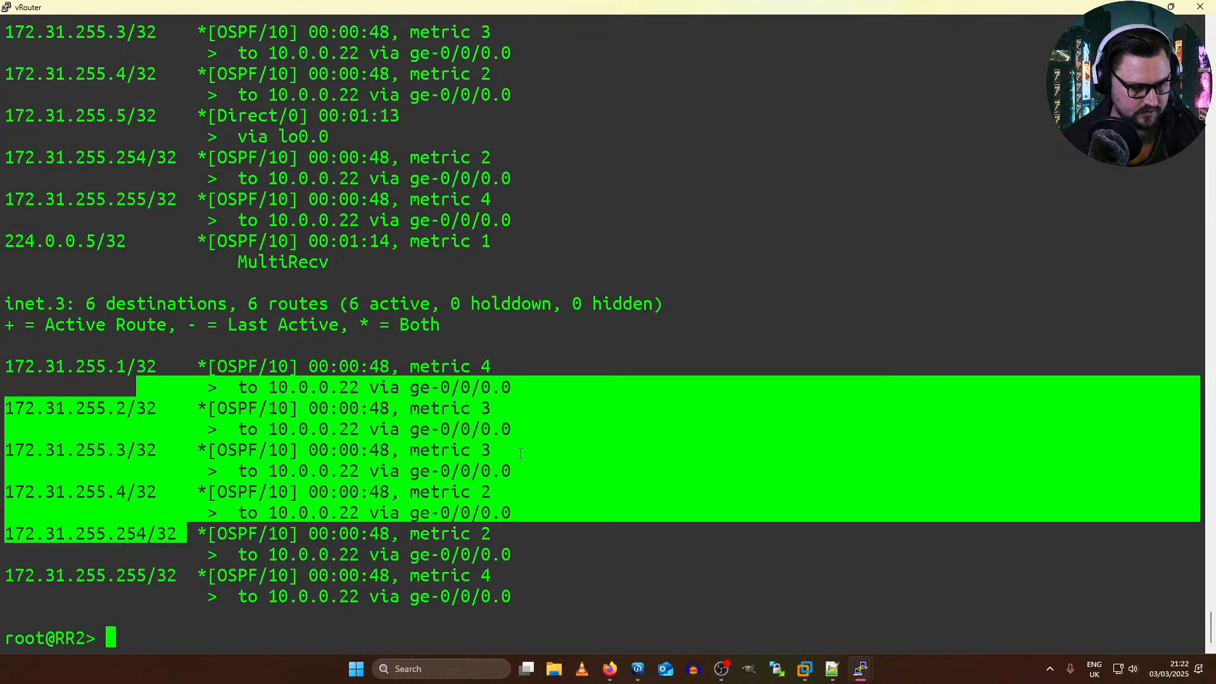
left_click_drag(248, 261, 380, 303)
left_click_drag(544, 571, 400, 367)
scroll(253, 256, "up", 5)
scroll(254, 256, "up", 5)
scroll(254, 260, "down", 5)
key("alt+Tab")
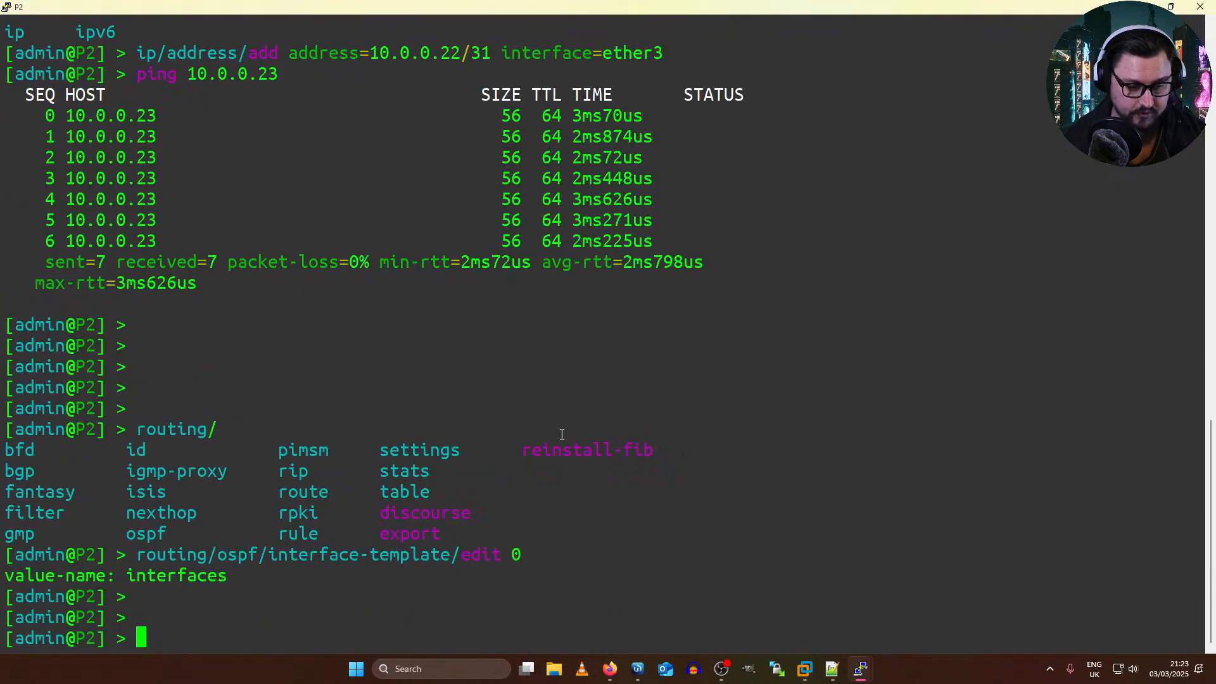
Step: On the EVE topology, duplicate PE2's loopback address label, place the copy beside the vRouter above P2, and change it to 172.31.255.5
key("alt+Tab")
key("alt+Tab")
key("alt+Tab")
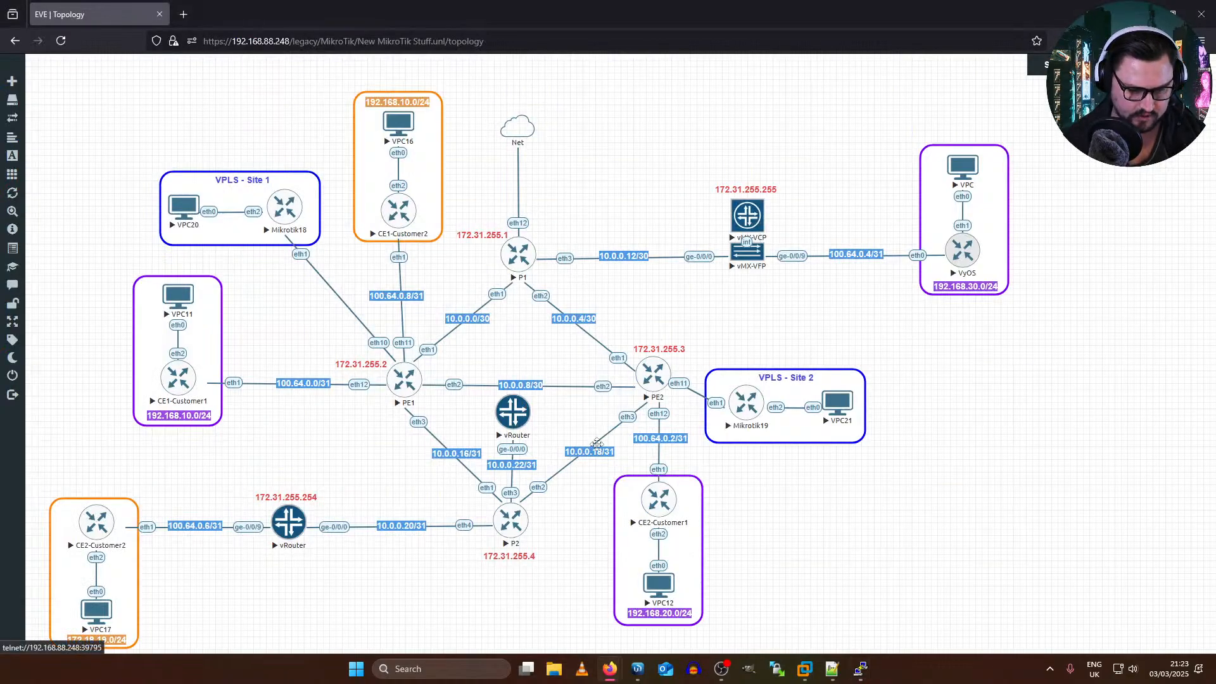
key("alt+Tab")
key("alt+Tab")
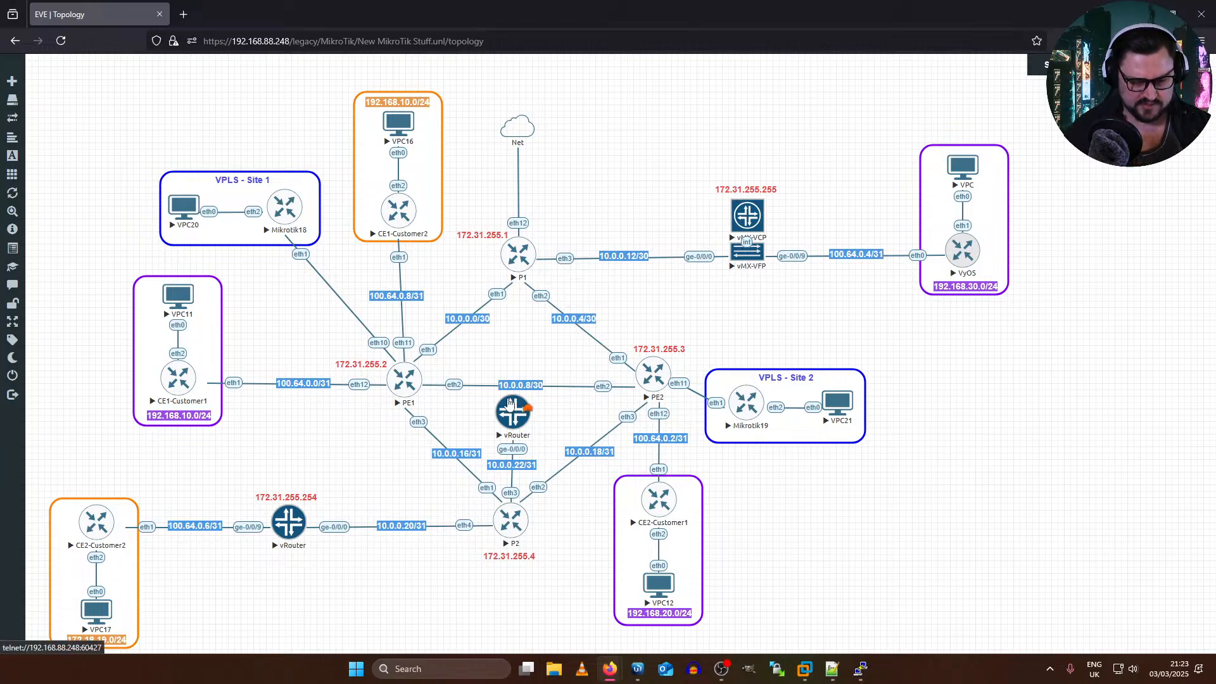
right_click(654, 350)
left_click(682, 374)
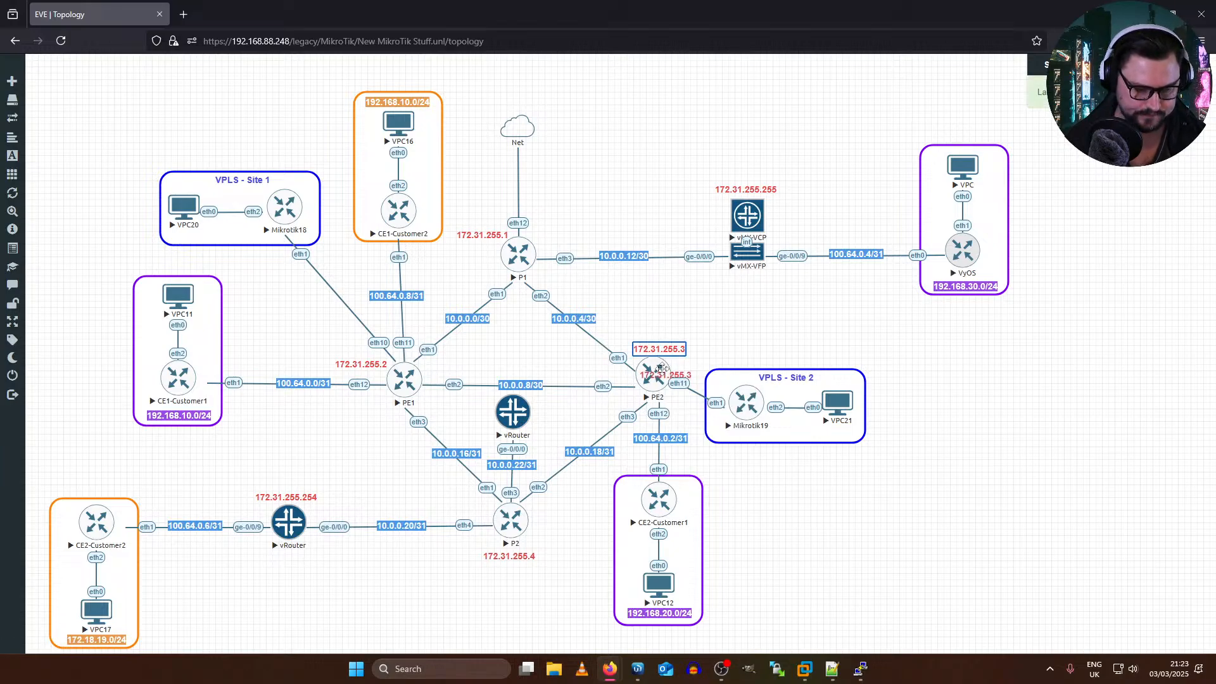
left_click_drag(671, 368, 560, 407)
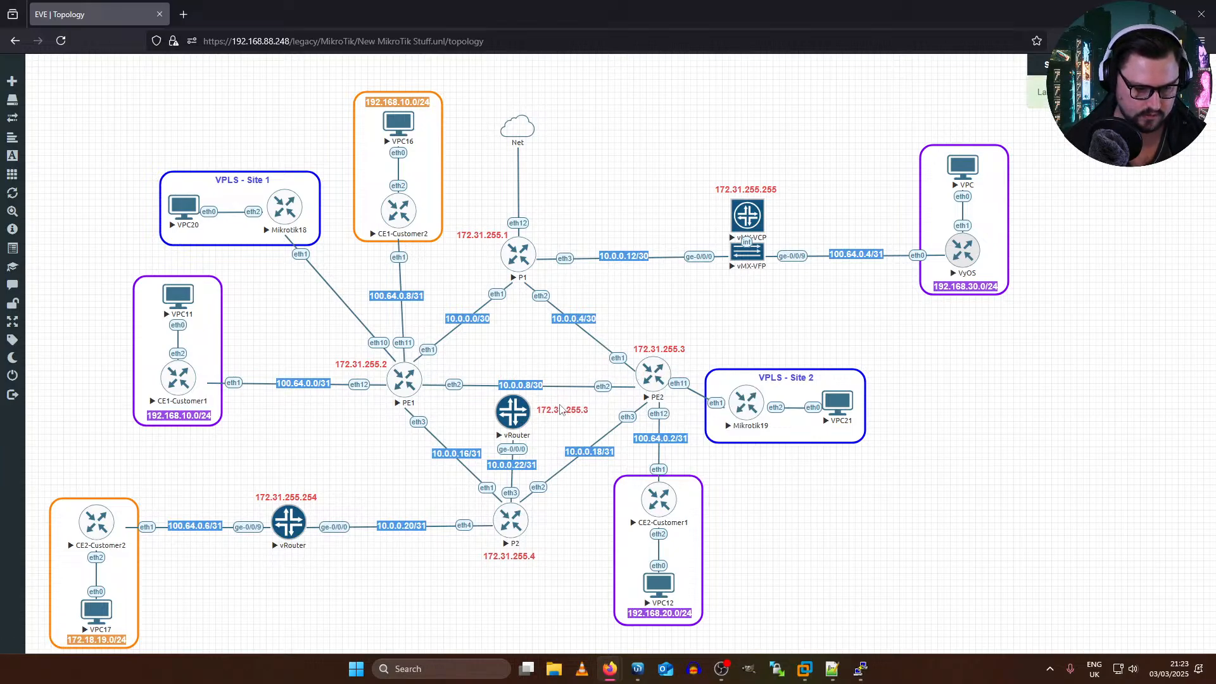
double_click(559, 407)
type("5")
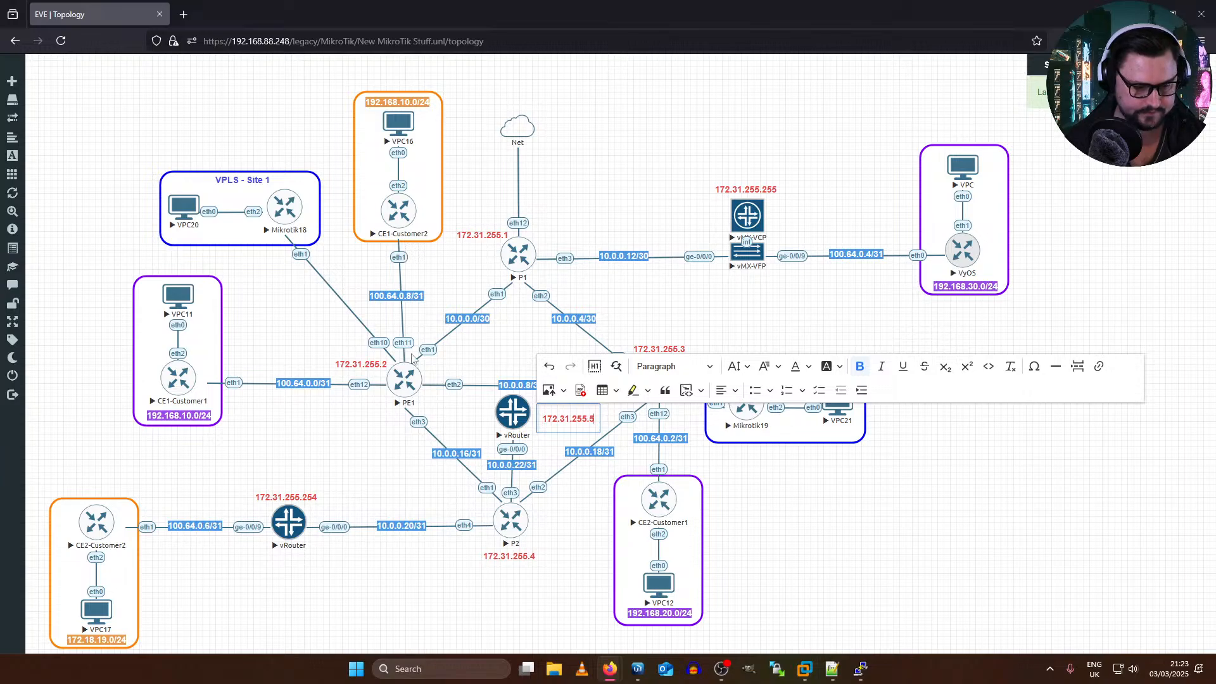
left_click(371, 315)
Step: Switch from the topology to PE1's console and bring up a fresh command prompt
key("alt+Tab")
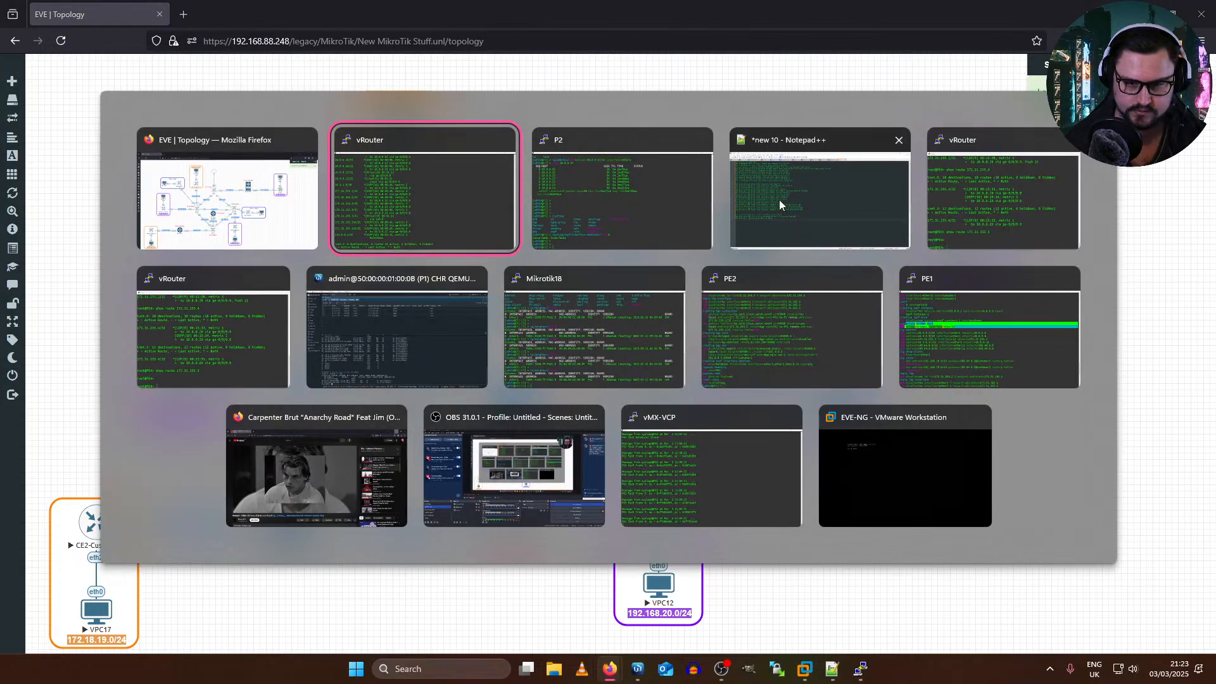
left_click(989, 335)
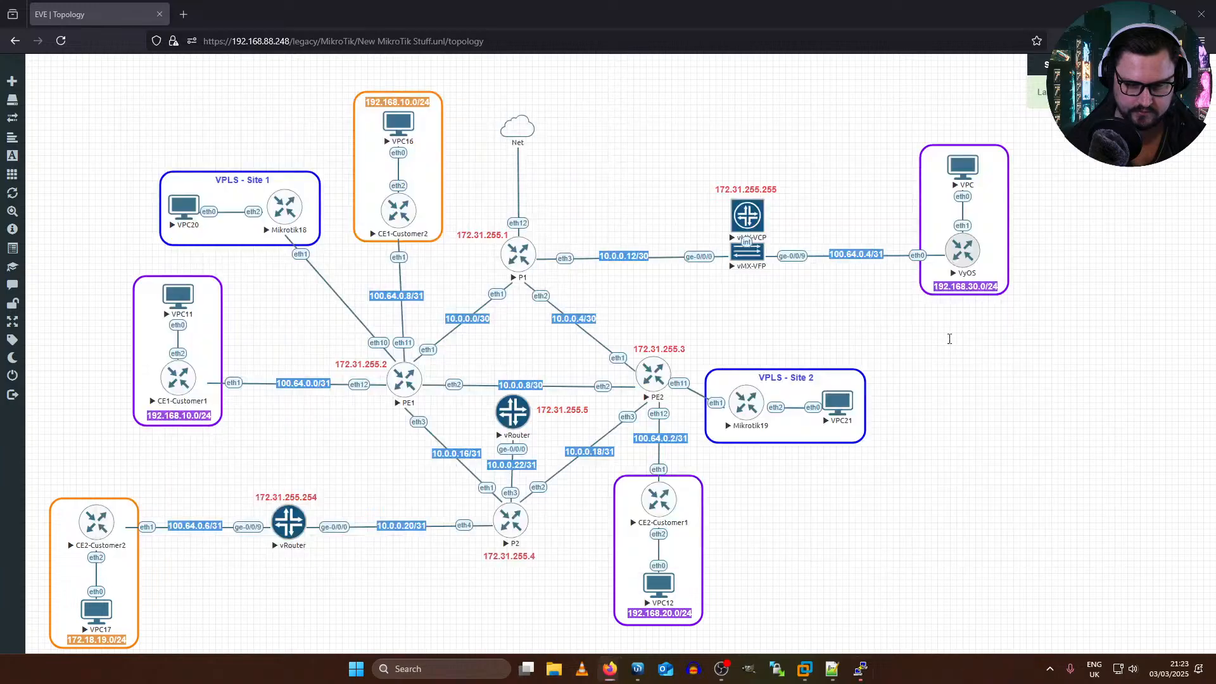
scroll(441, 406, "down", 10)
key("Return")
key("Return")
key("alt+Tab")
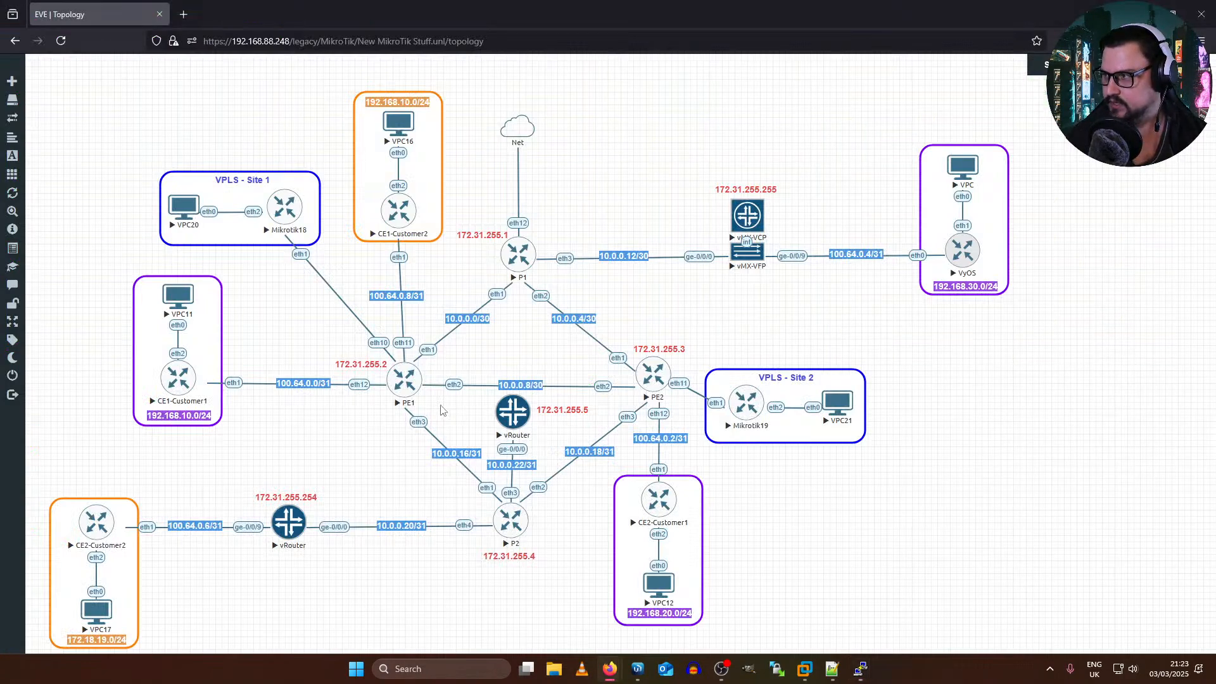
key("alt+Tab")
key("Return")
key("Return")
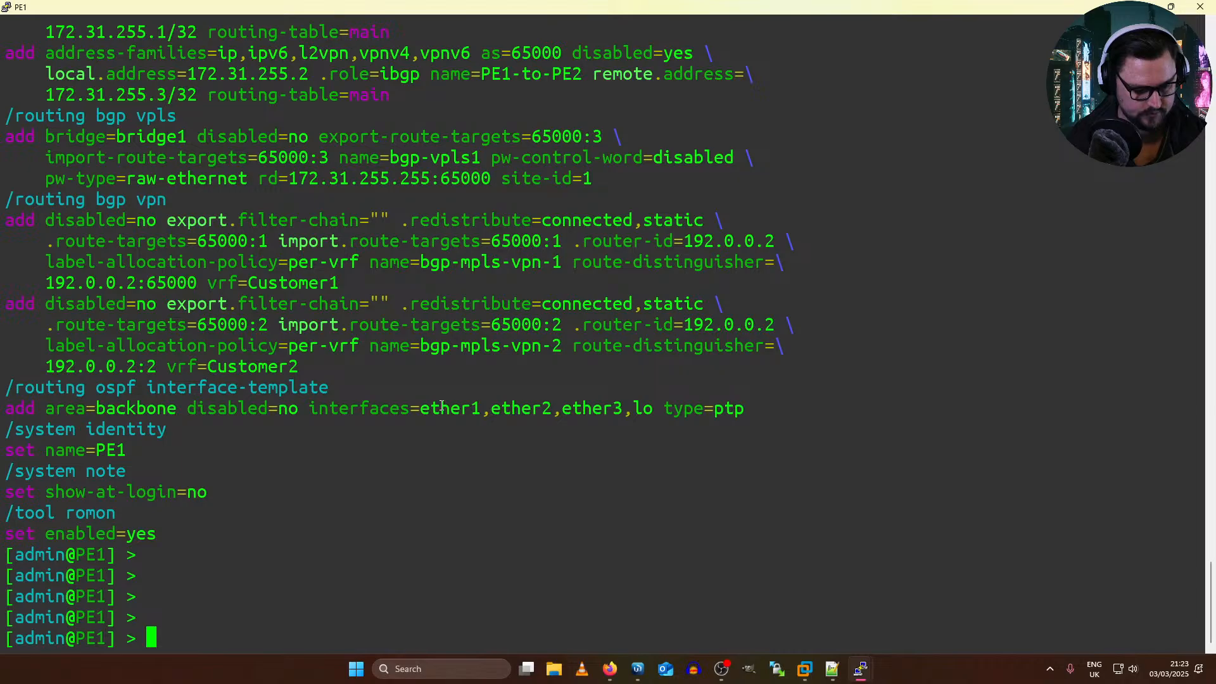
type("f")
key("BackSpace")
key("BackSpace")
key("BackSpace")
key("BackSpace")
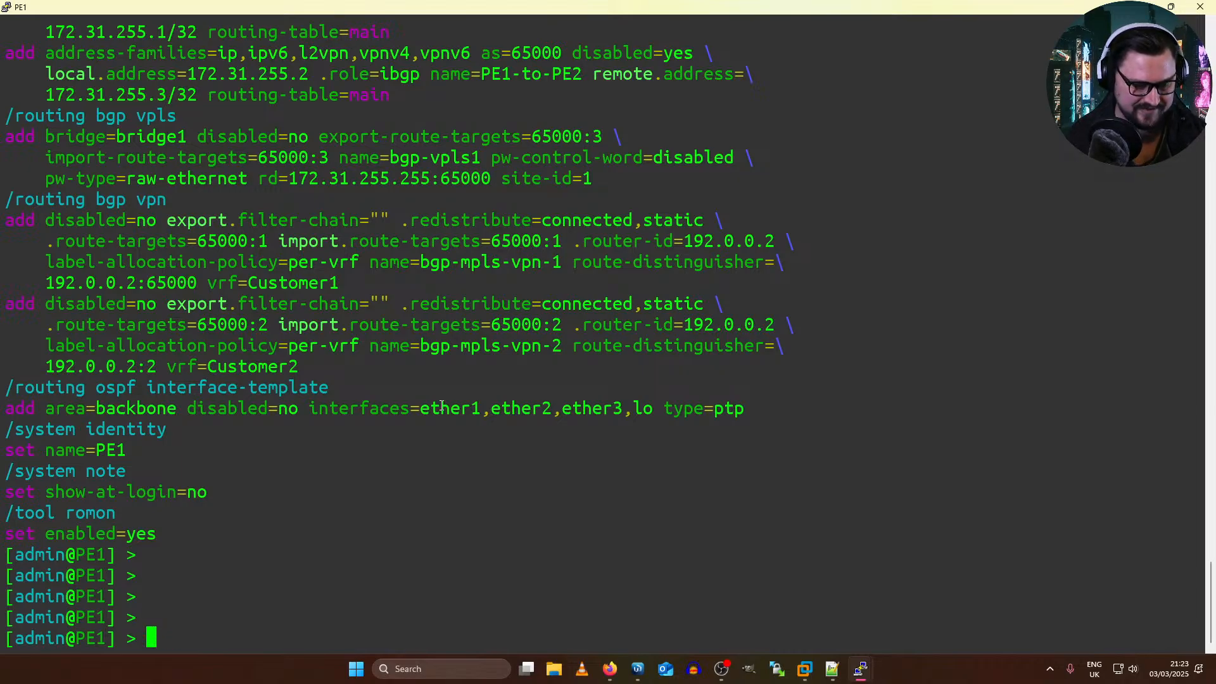
Step: Display PE1's BGP configuration with routing/bgp/export and examine the PE1-to-P1 and PE1-to-PE2 connection entries
type("rou")
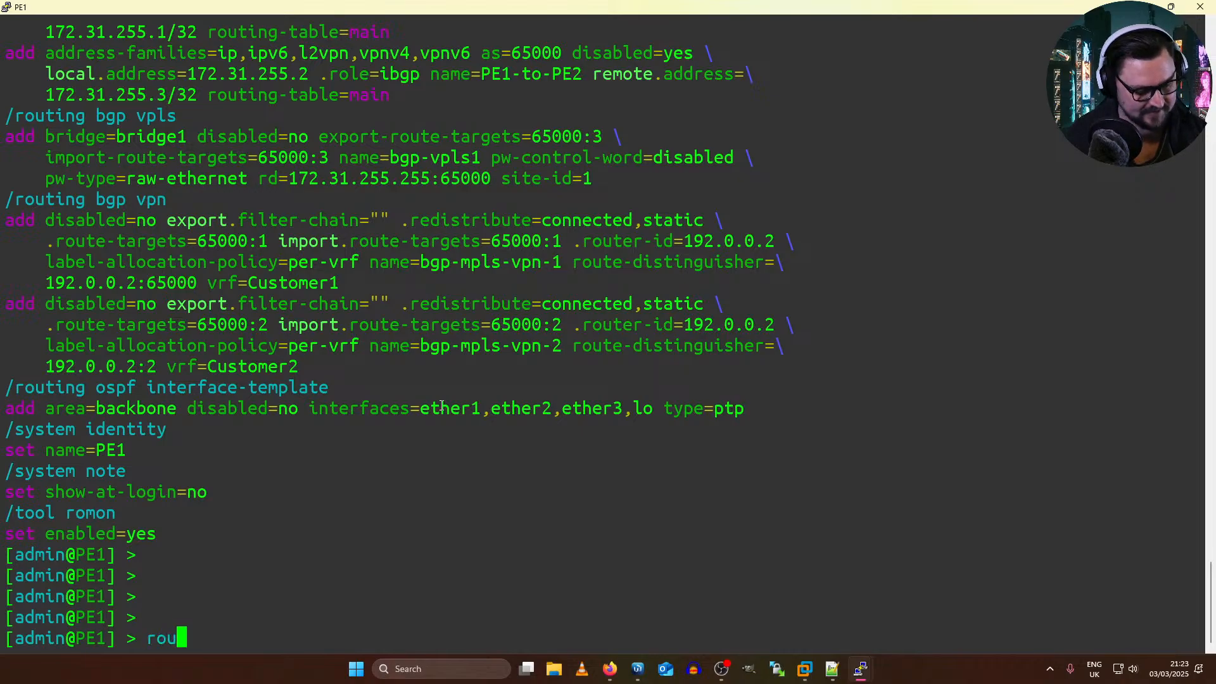
type("ting/bgp/")
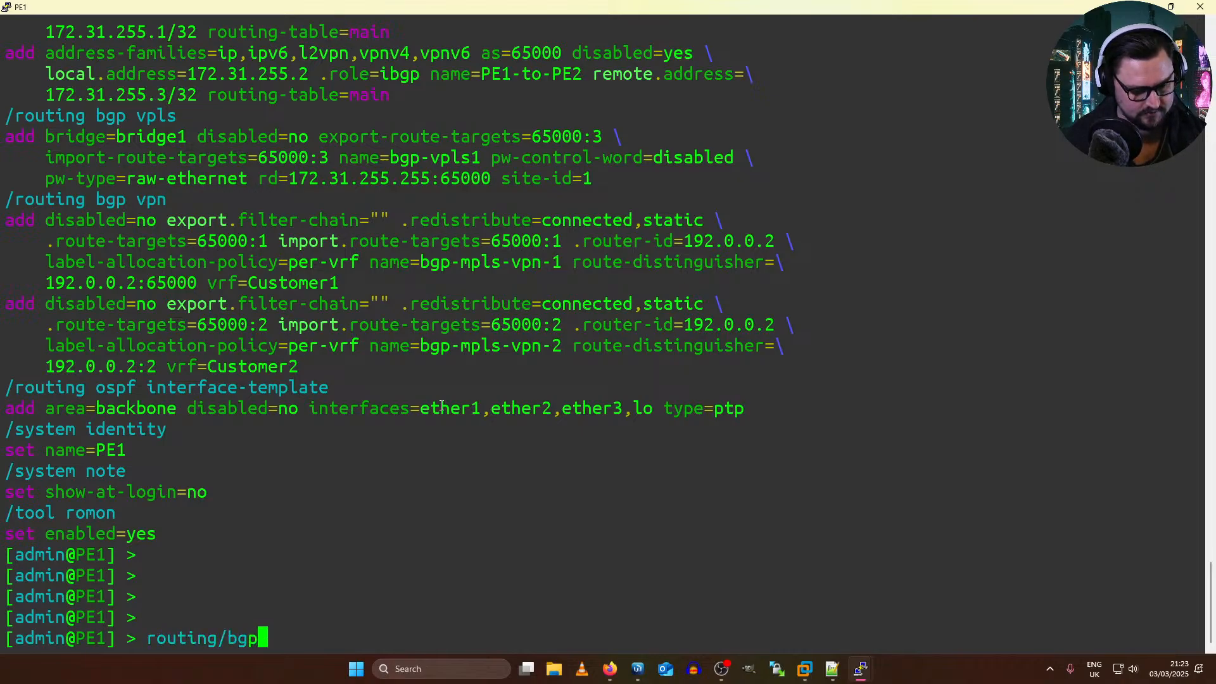
key("Tab")
key("Tab")
type("export")
key("Return")
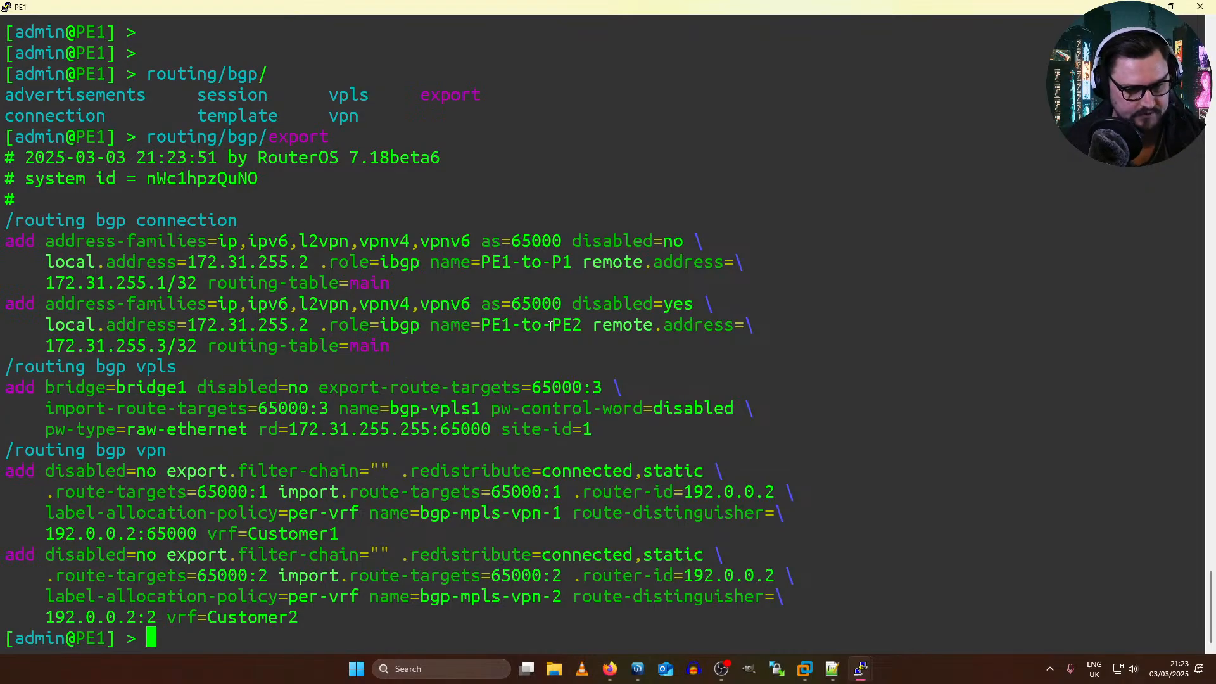
left_click_drag(596, 330, 161, 261)
left_click(53, 296)
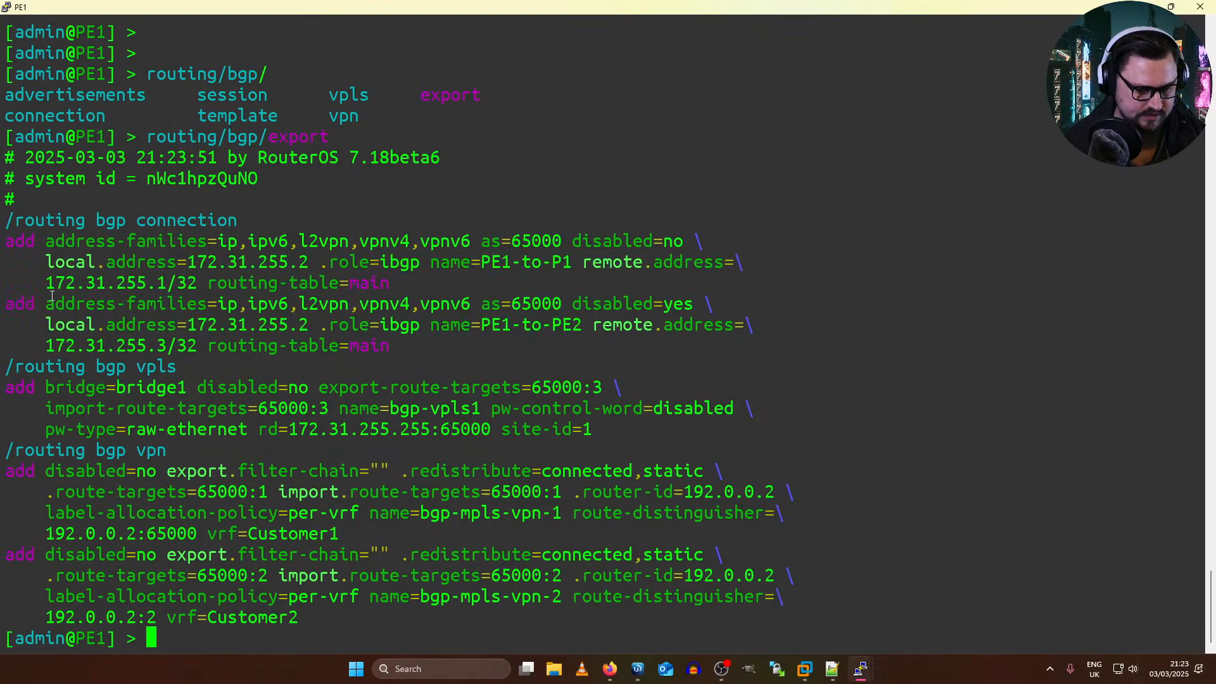
left_click_drag(31, 300, 567, 266)
left_click(563, 336)
left_click(526, 278)
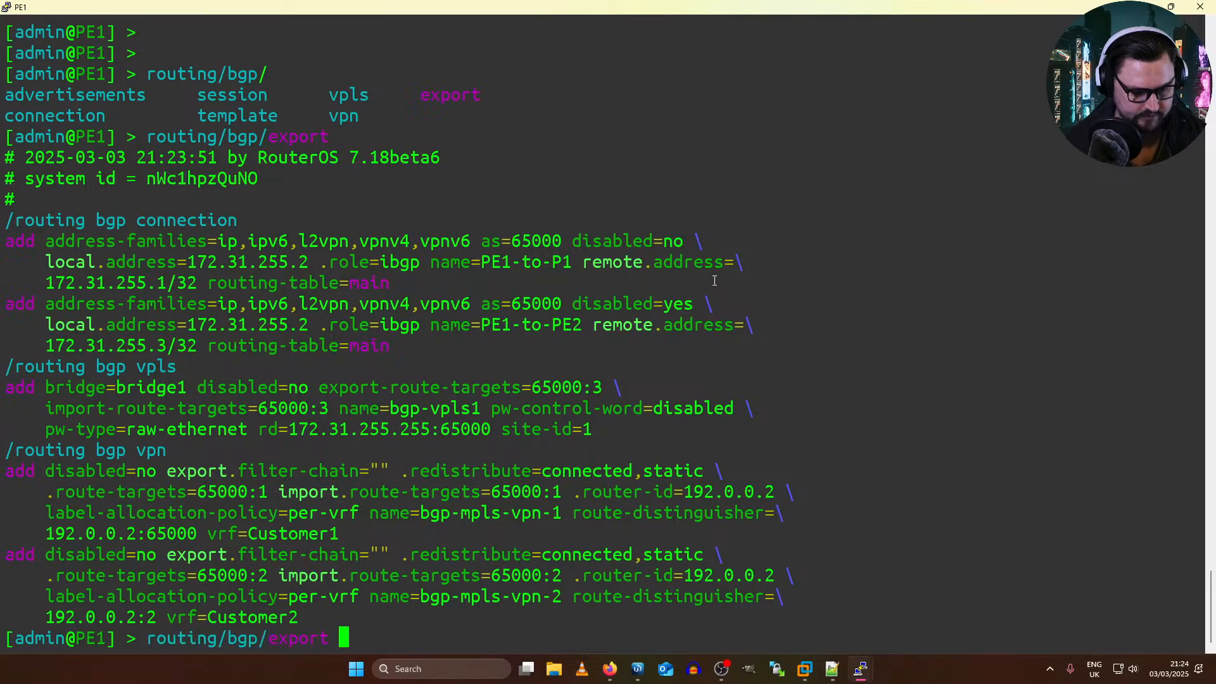
type("onf")
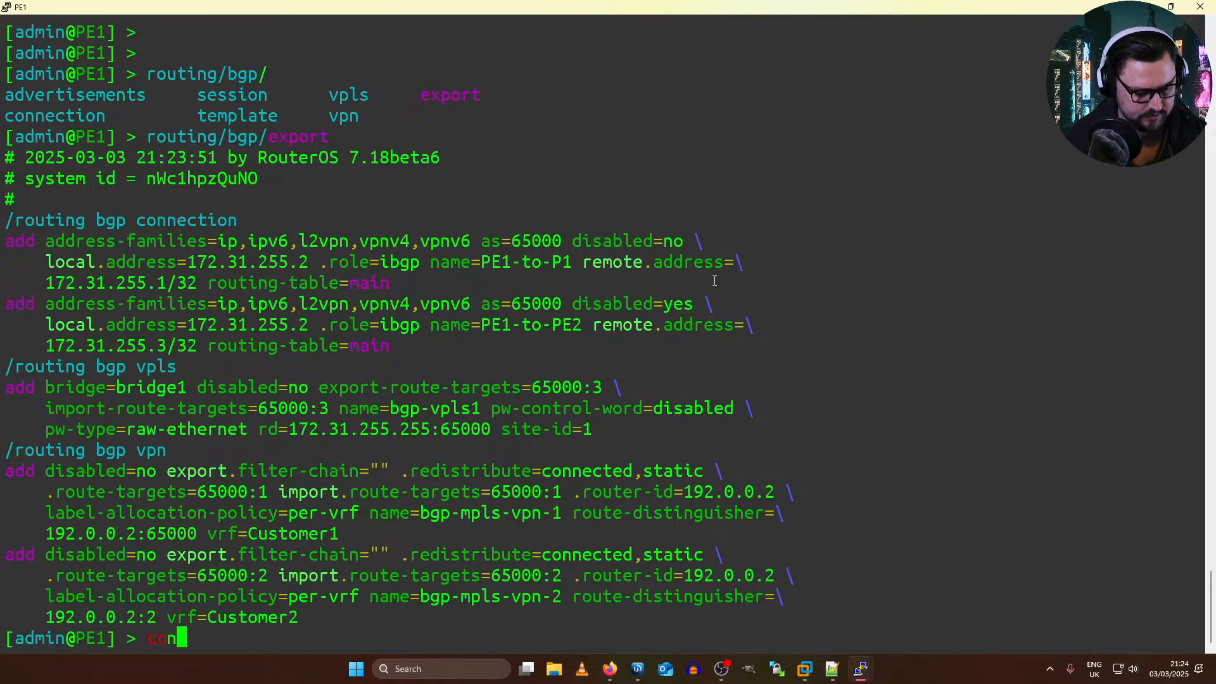
key("BackSpace")
key("BackSpace")
key("BackSpace")
key("BackSpace")
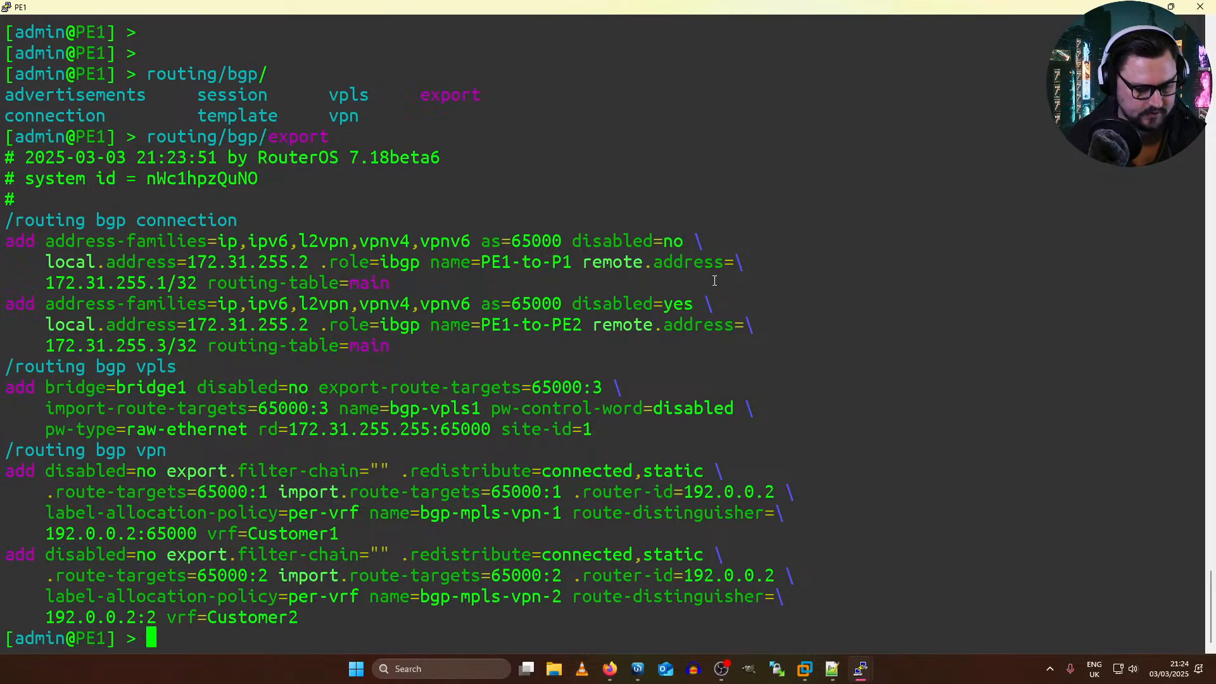
Step: Set PE1's BGP connection 0 to remote address 172.31.255.5 and name PE1-to-RR2 with routing/bgp/connection/set
type("routing/")
key("Tab")
key("Tab")
type("bg")
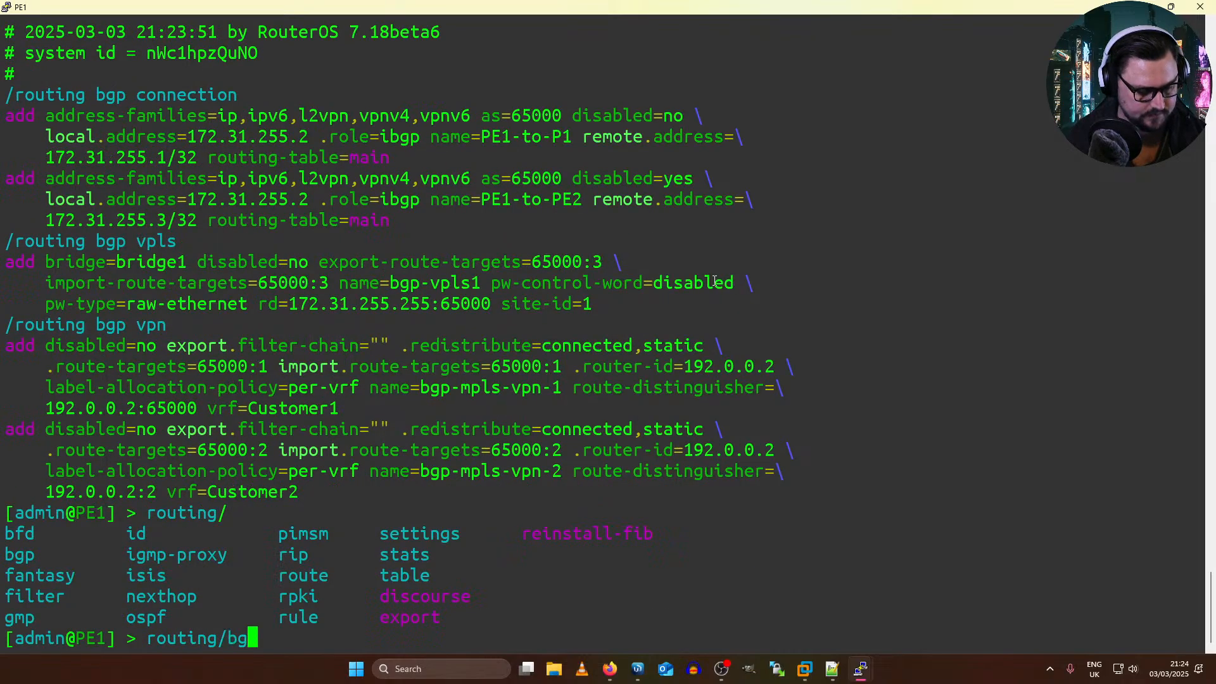
type("p/connection/set ")
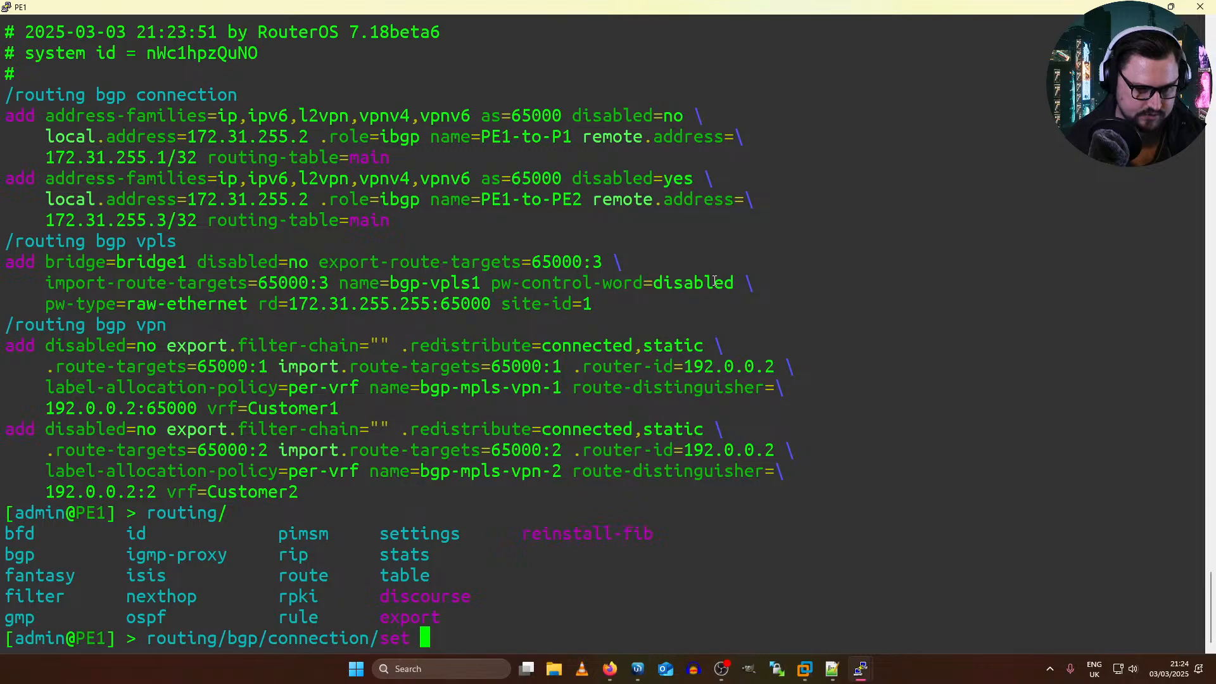
type("remote.address=")
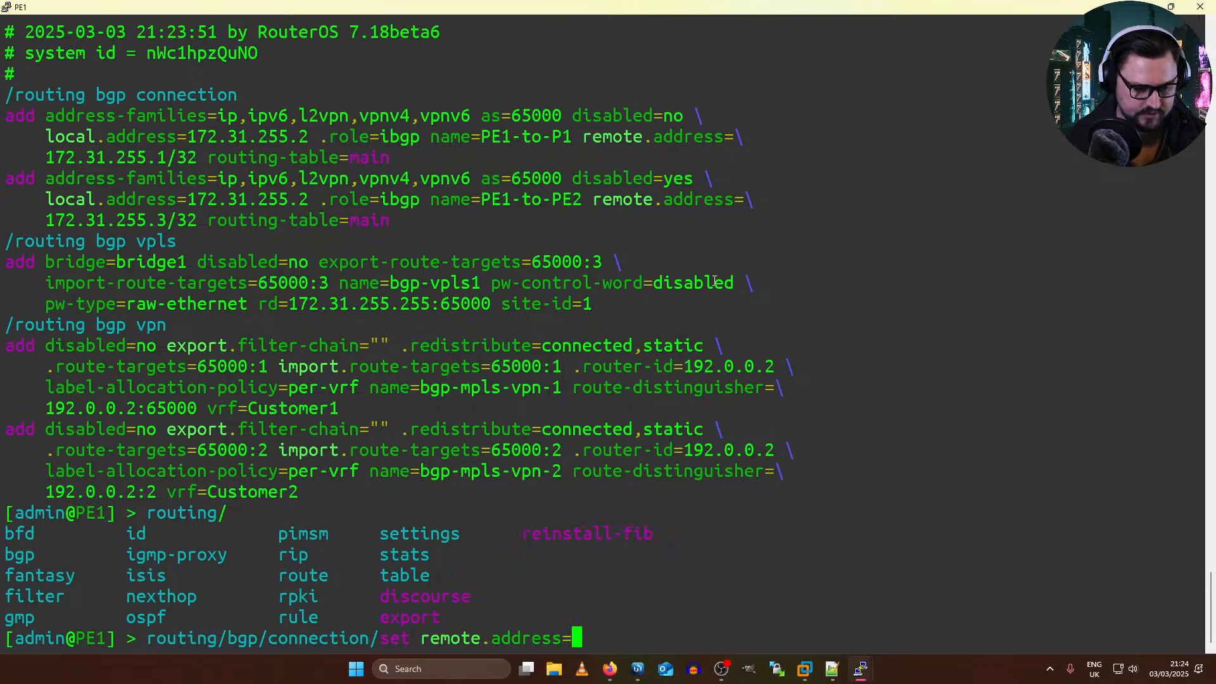
type("172.31.255.5")
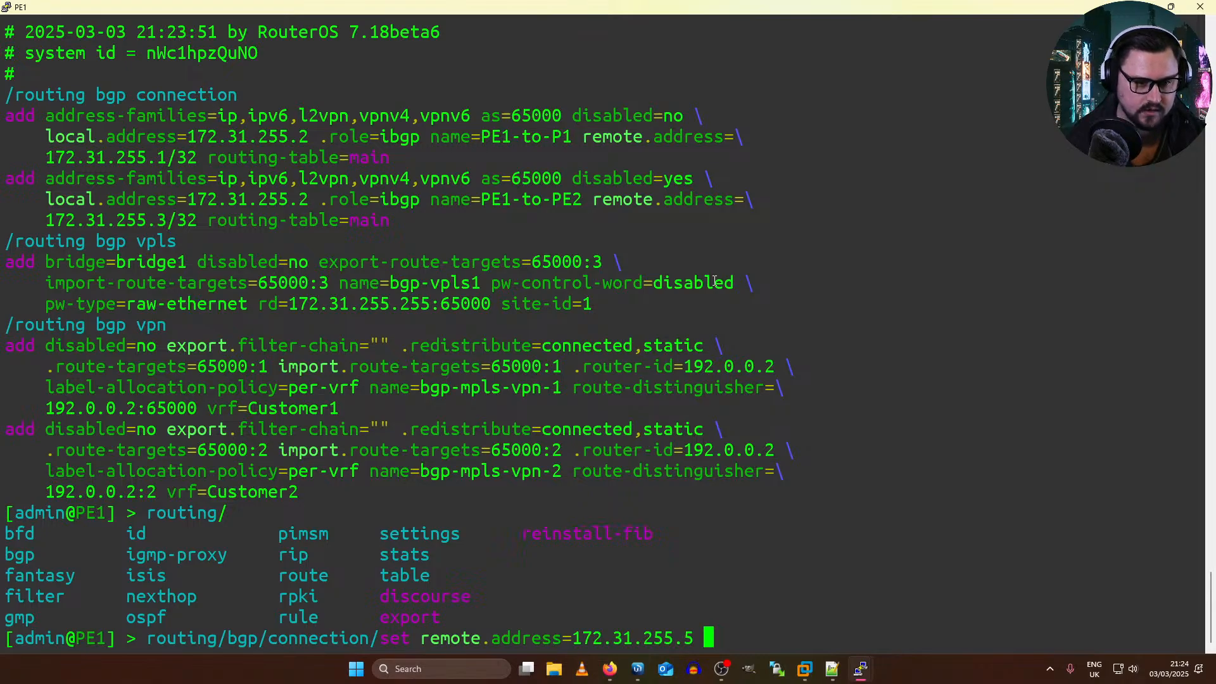
type(" name=PE1-to-")
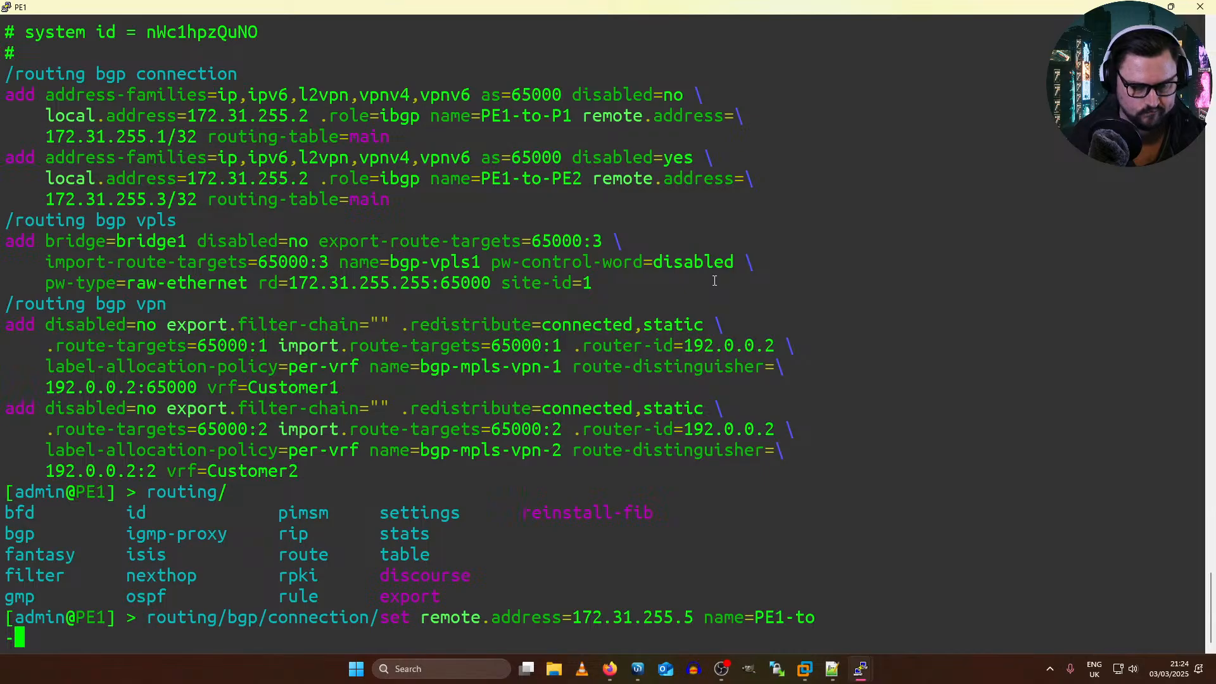
type("RR2")
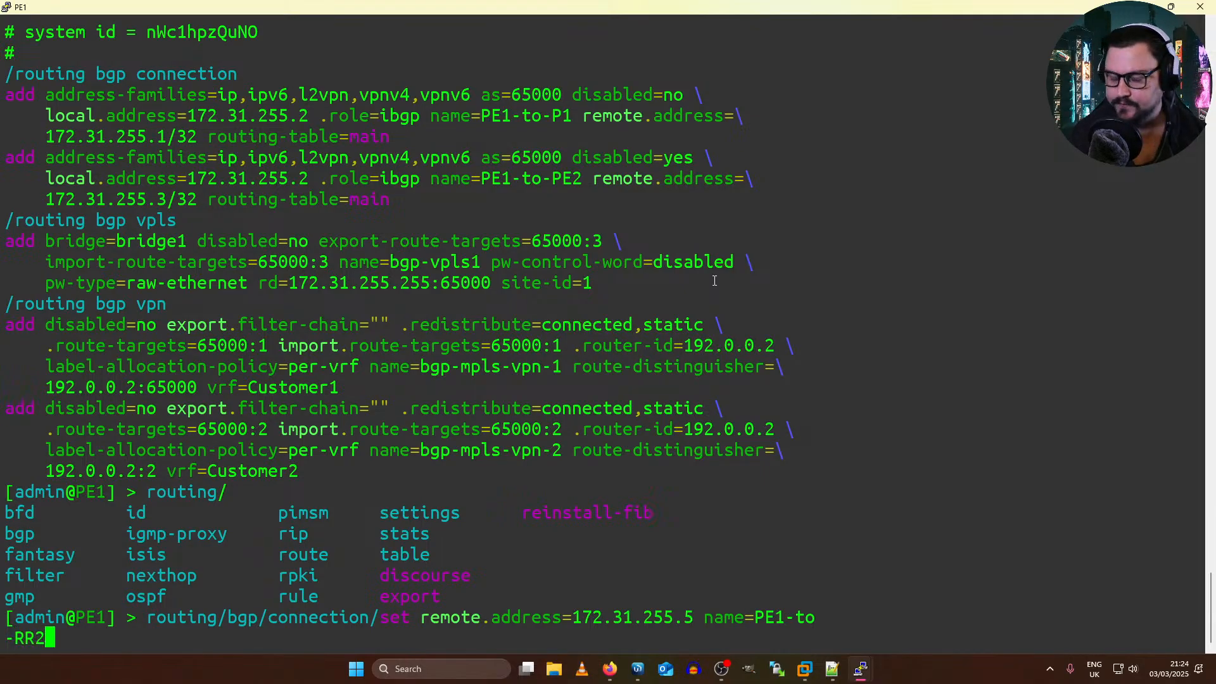
key("Return")
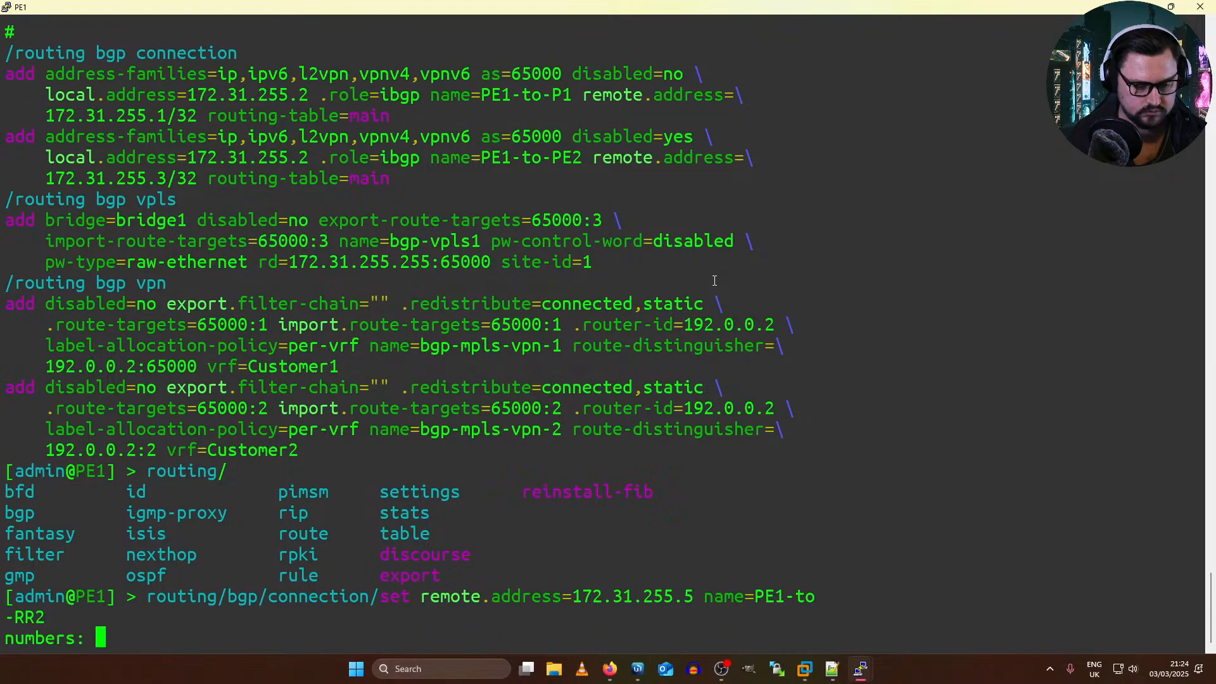
type("0")
key("Return")
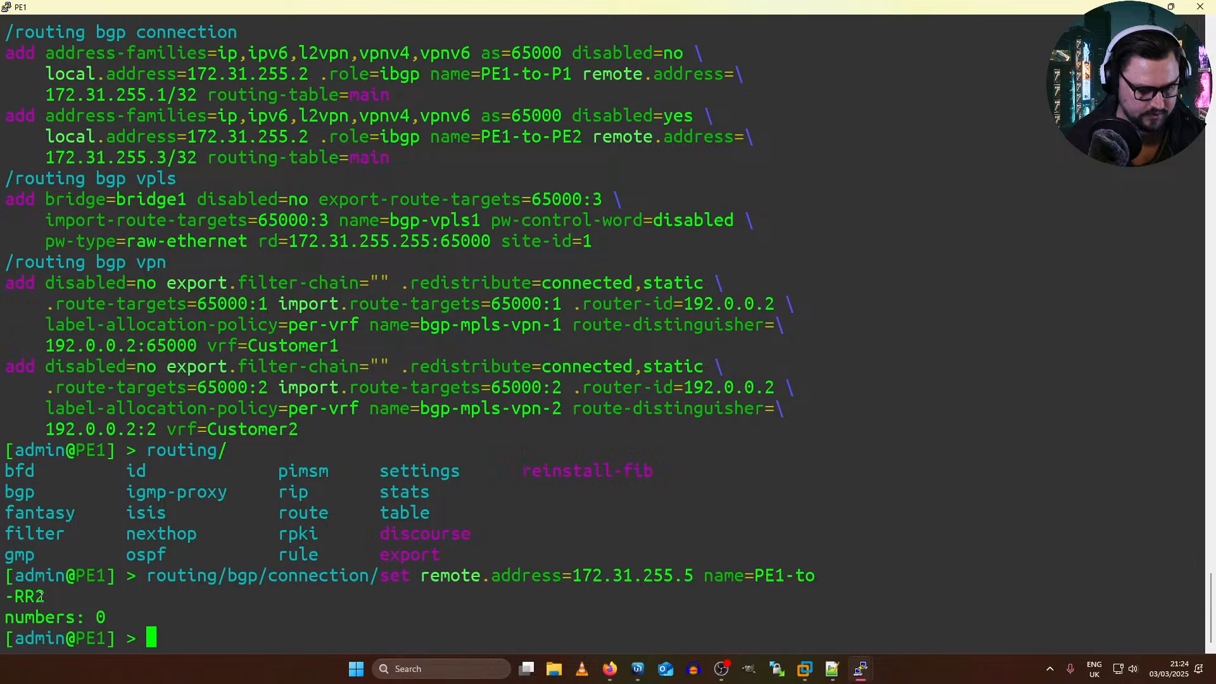
Step: Copy the BGP connection set command into the Notepad++ notes, join it into one line, append 0, and select the line for copying
left_click_drag(45, 596, 147, 576)
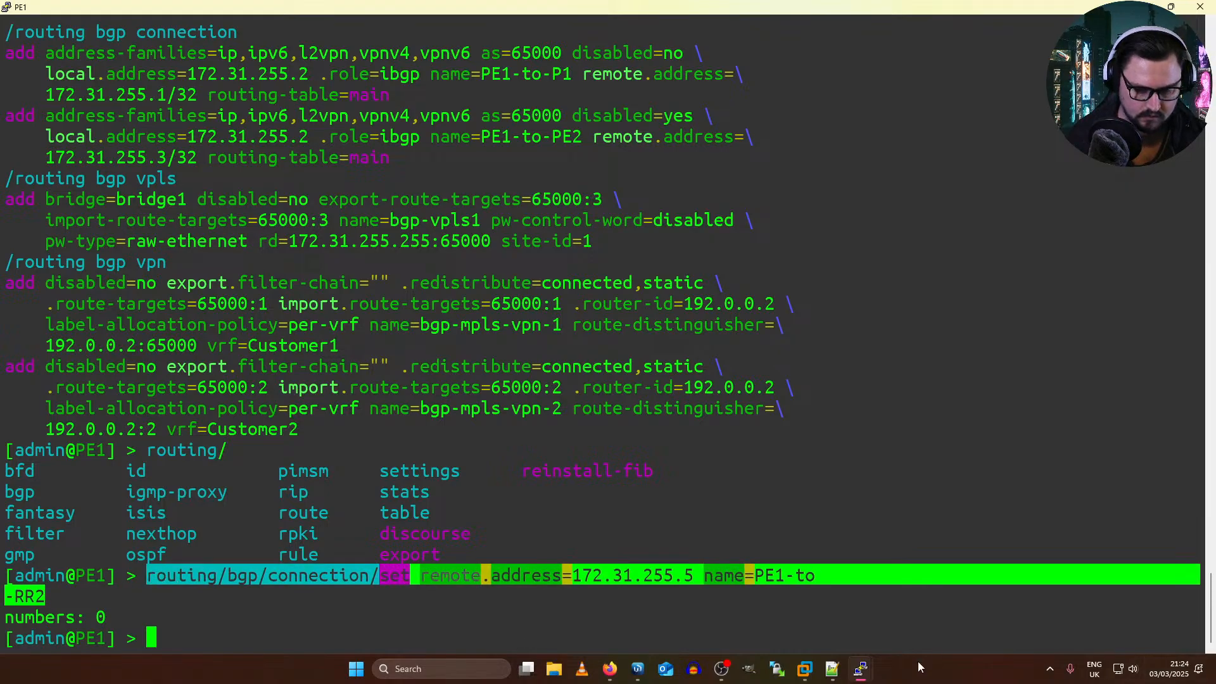
left_click(832, 668)
key("Return")
key("Return")
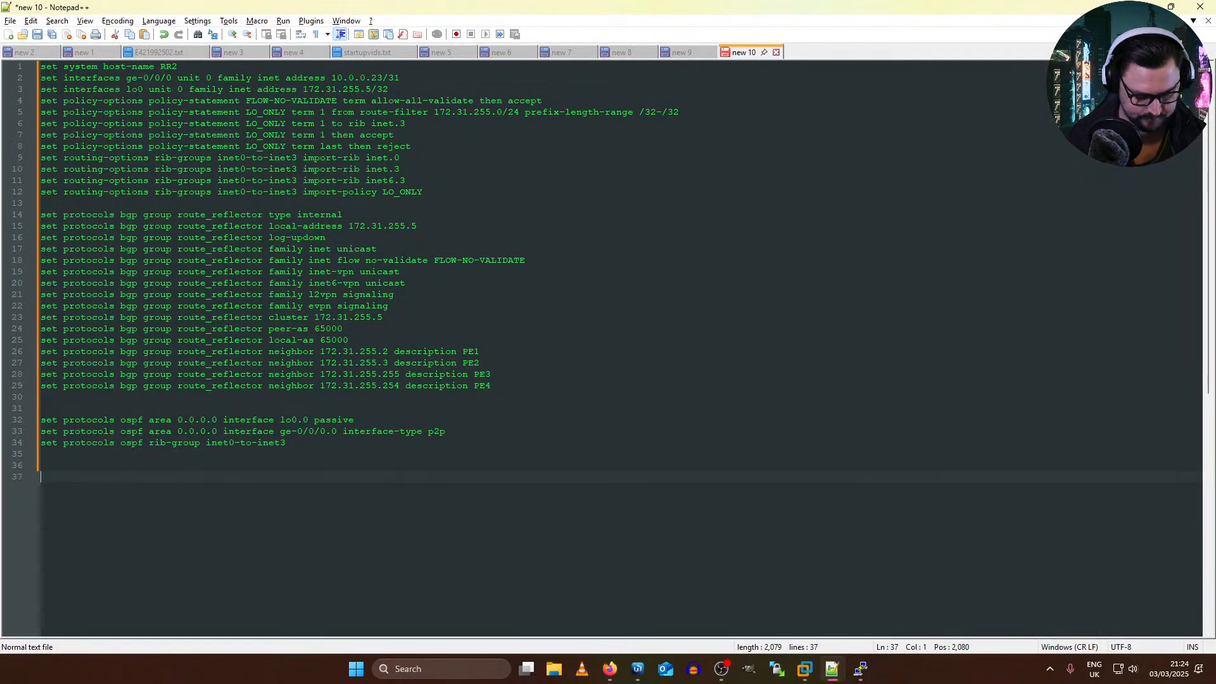
type("routing/bgp/connection/set remote.address=172.31.255.5 name=PE1-to -RR2")
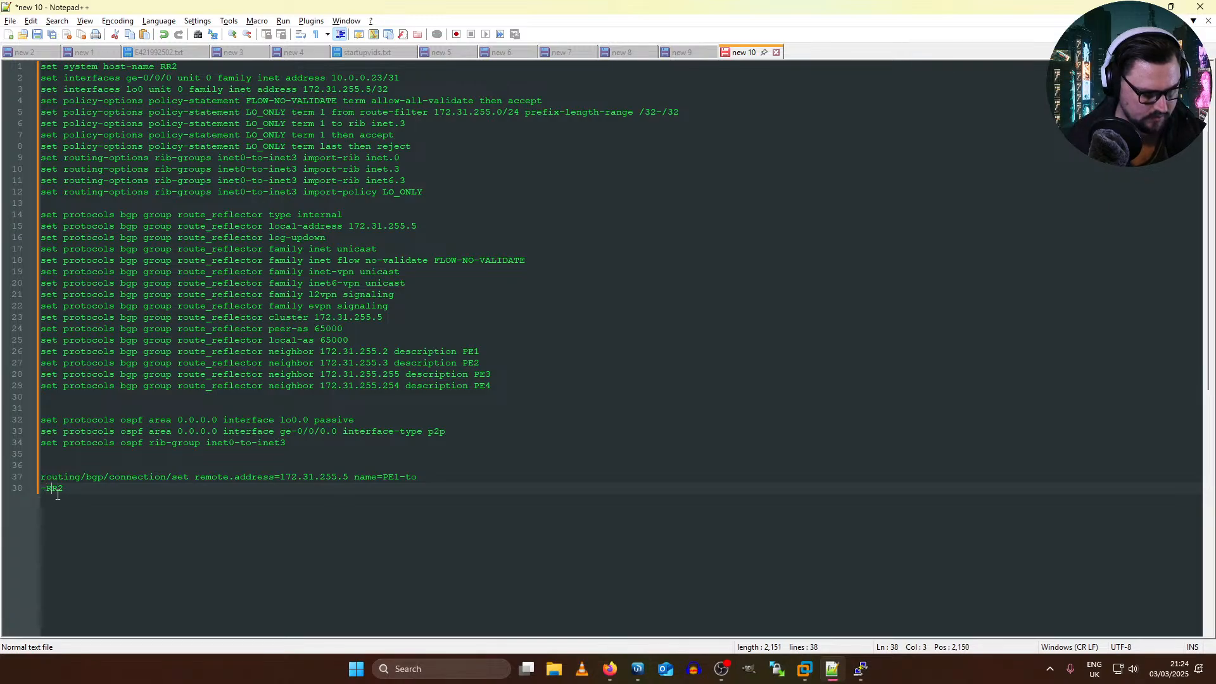
key("BackSpace")
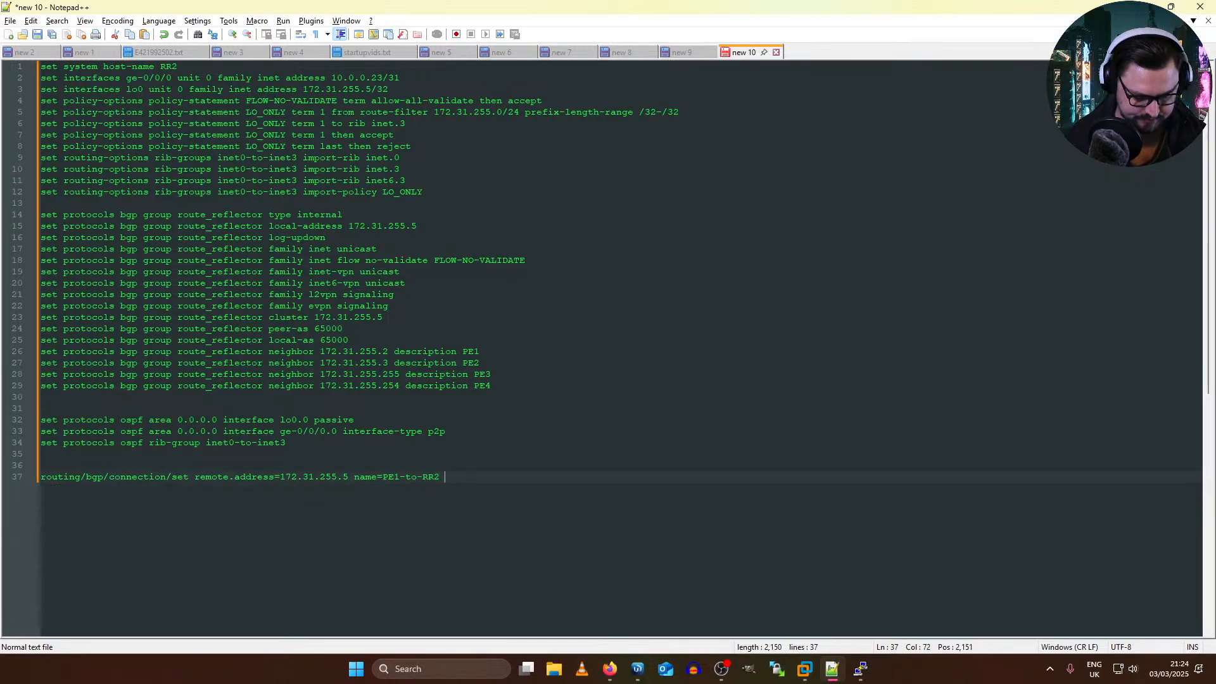
left_click_drag(476, 474, 40, 477)
key("super+c")
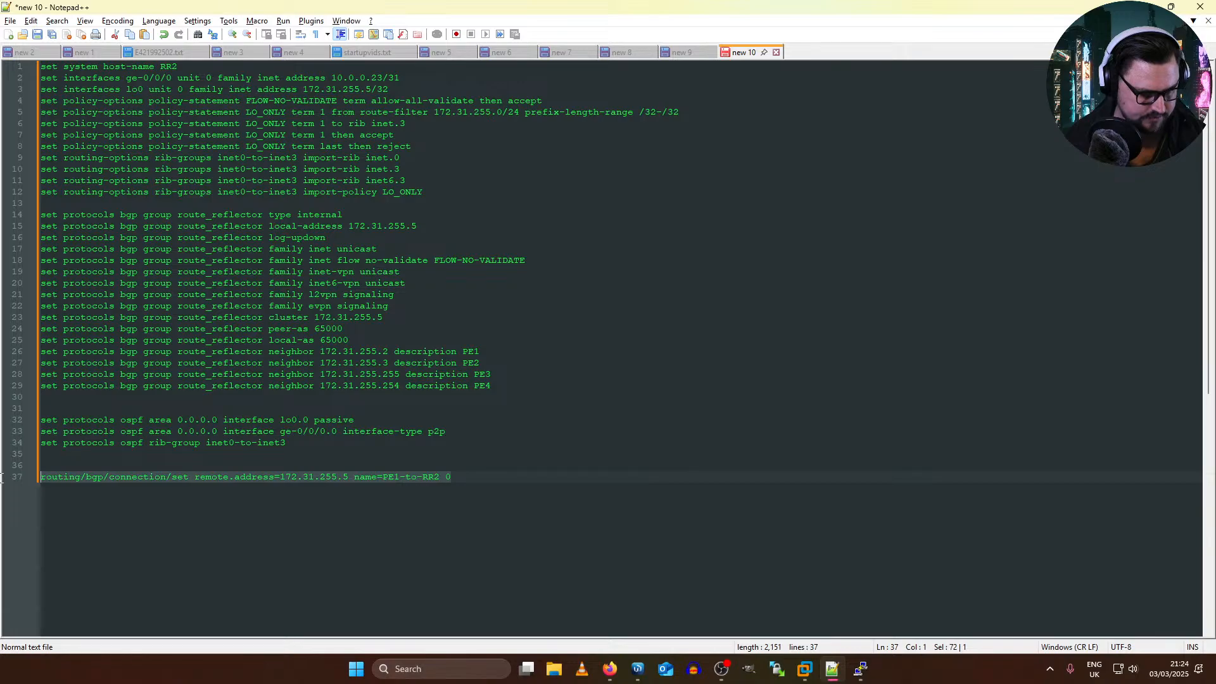
Step: Run the copied command on PE2's console, setting BGP connection 0 to remote address 172.31.255.5 and name PE1-to-RR2
key("alt+Tab")
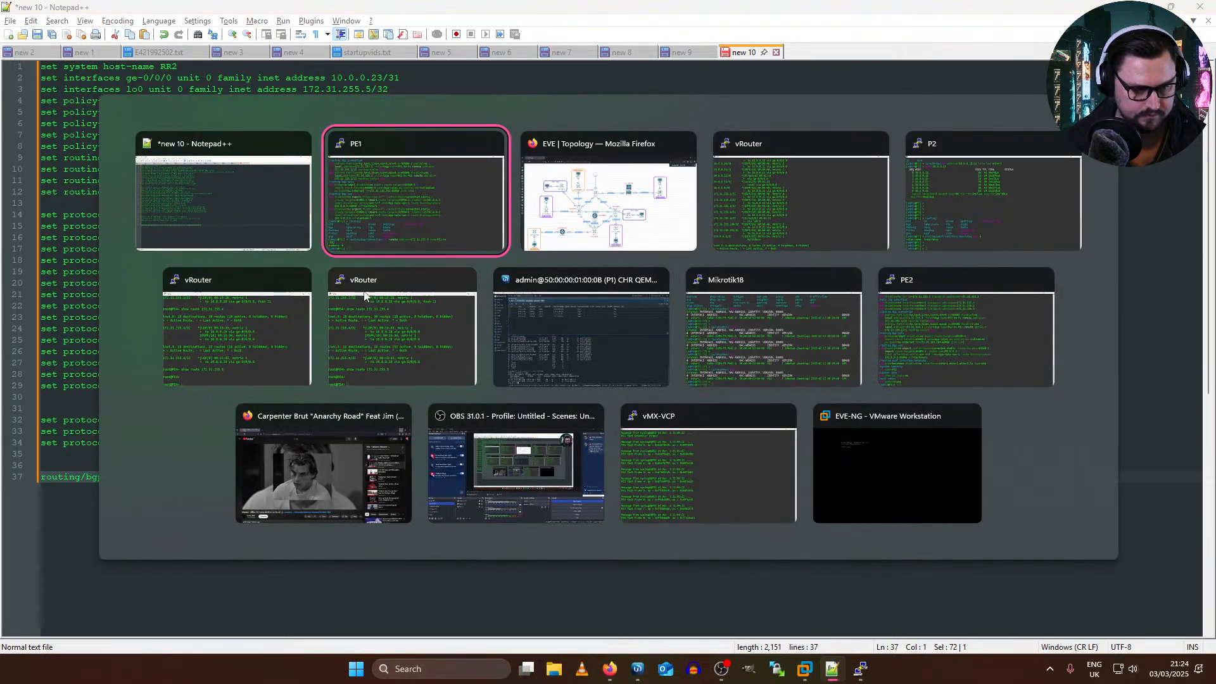
left_click(419, 253)
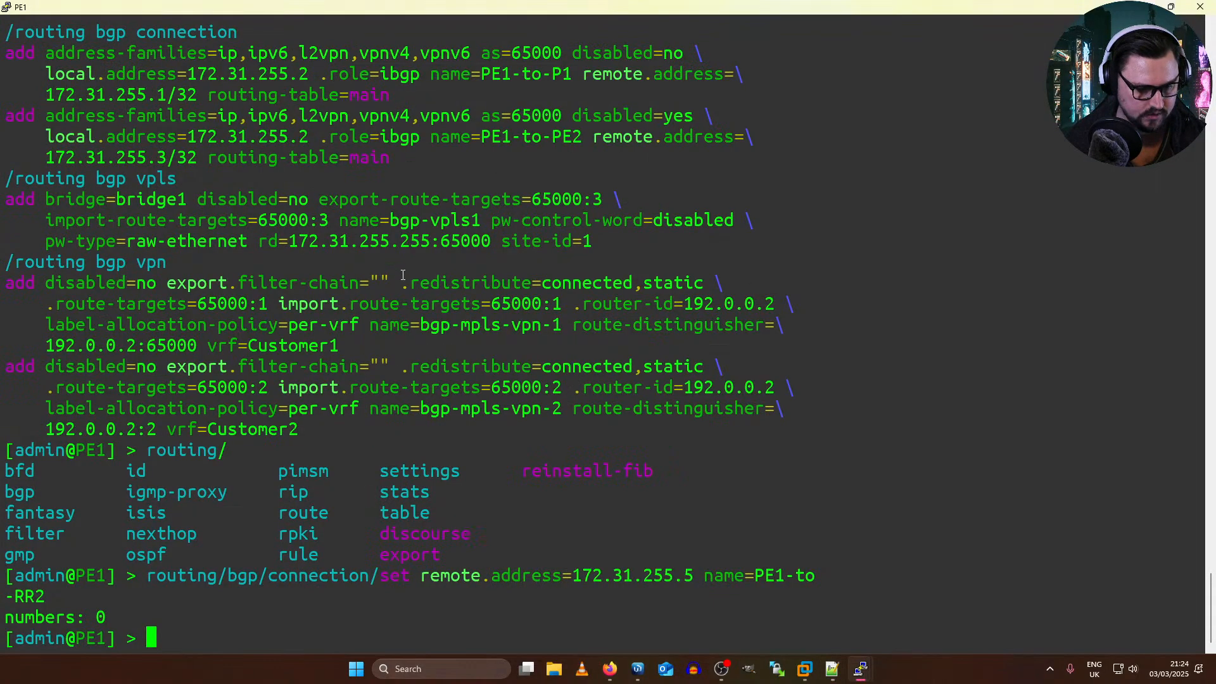
key("alt+Tab")
right_click(612, 374)
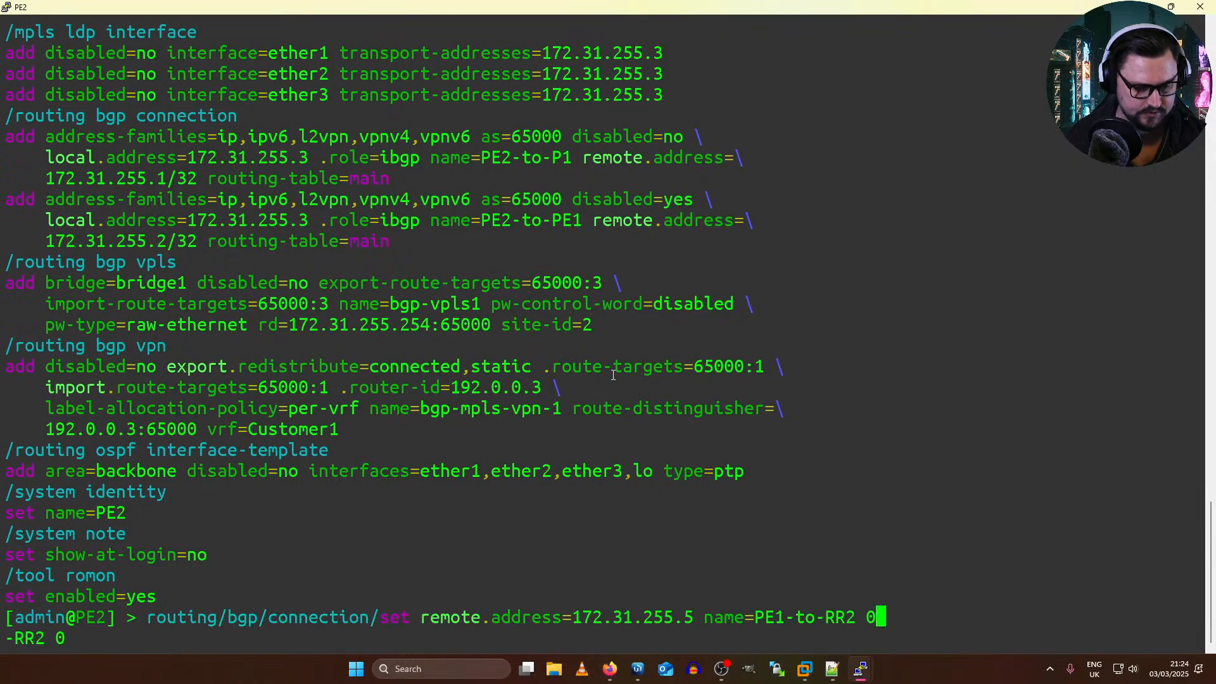
key("Return")
key("Return")
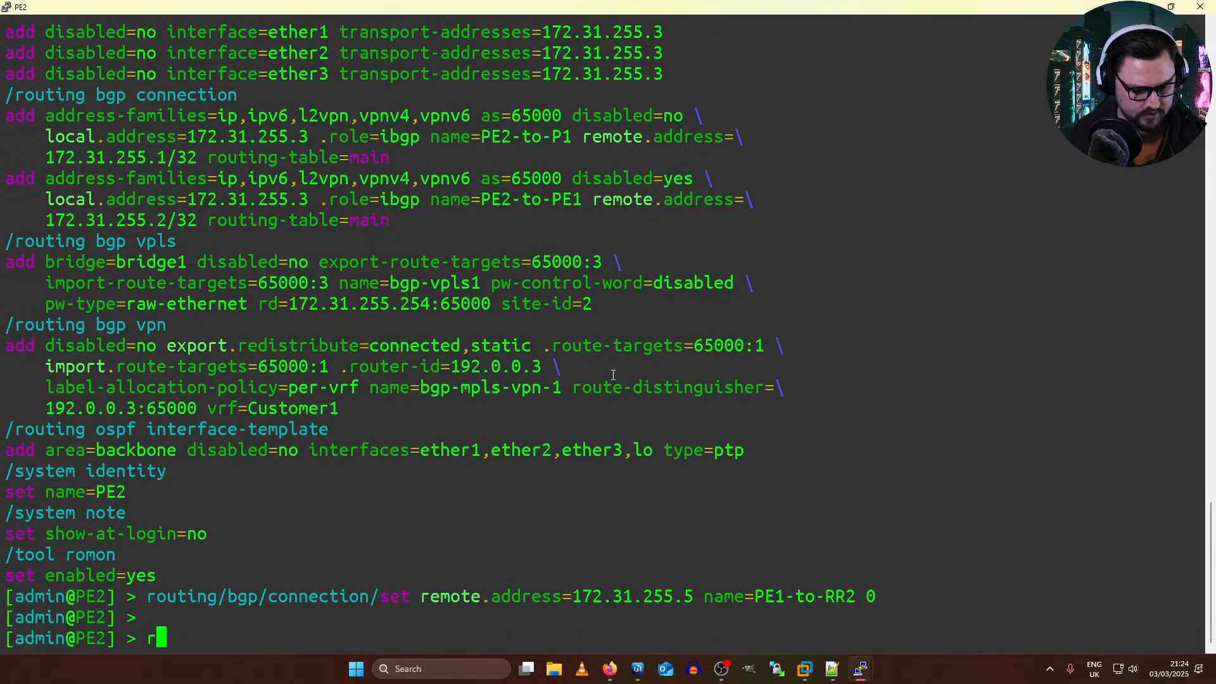
Step: List PE2's BGP sessions with routing/bgp/session/print
type("routing/")
key("Tab")
type("bgp/")
key("Tab")
type("con")
key("Tab")
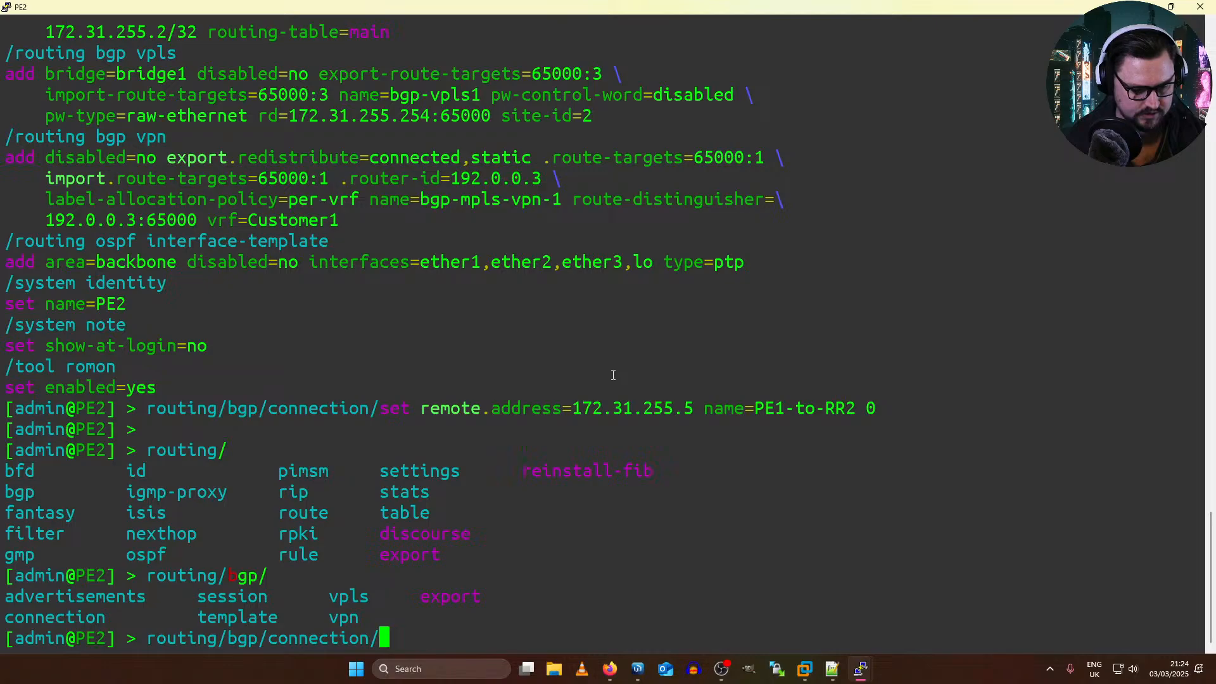
key("BackSpace")
key("BackSpace")
key("BackSpace")
key("BackSpace")
key("BackSpace")
key("BackSpace")
key("BackSpace")
key("BackSpace")
key("BackSpace")
key("BackSpace")
type("s")
key("BackSpace")
key("BackSpace")
type("se")
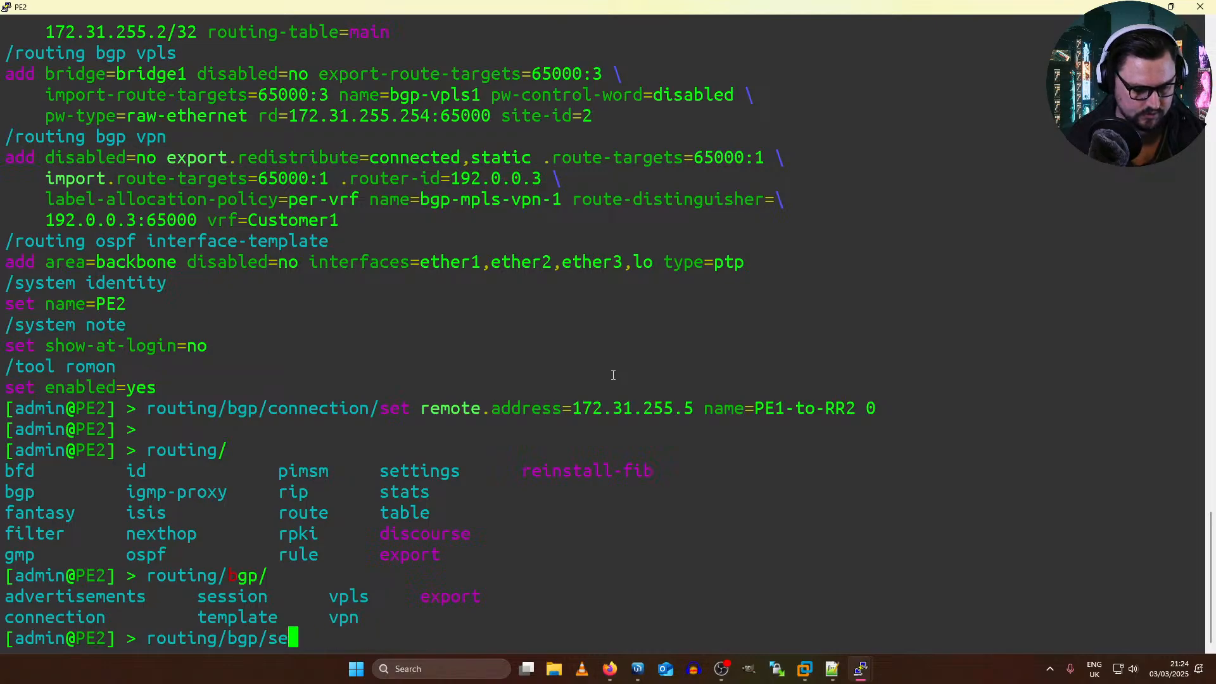
key("Tab")
type("print")
key("Return")
Step: Run the BGP session listing on PE2 two more times to recheck the PE1-to-RR2 session
key("Return")
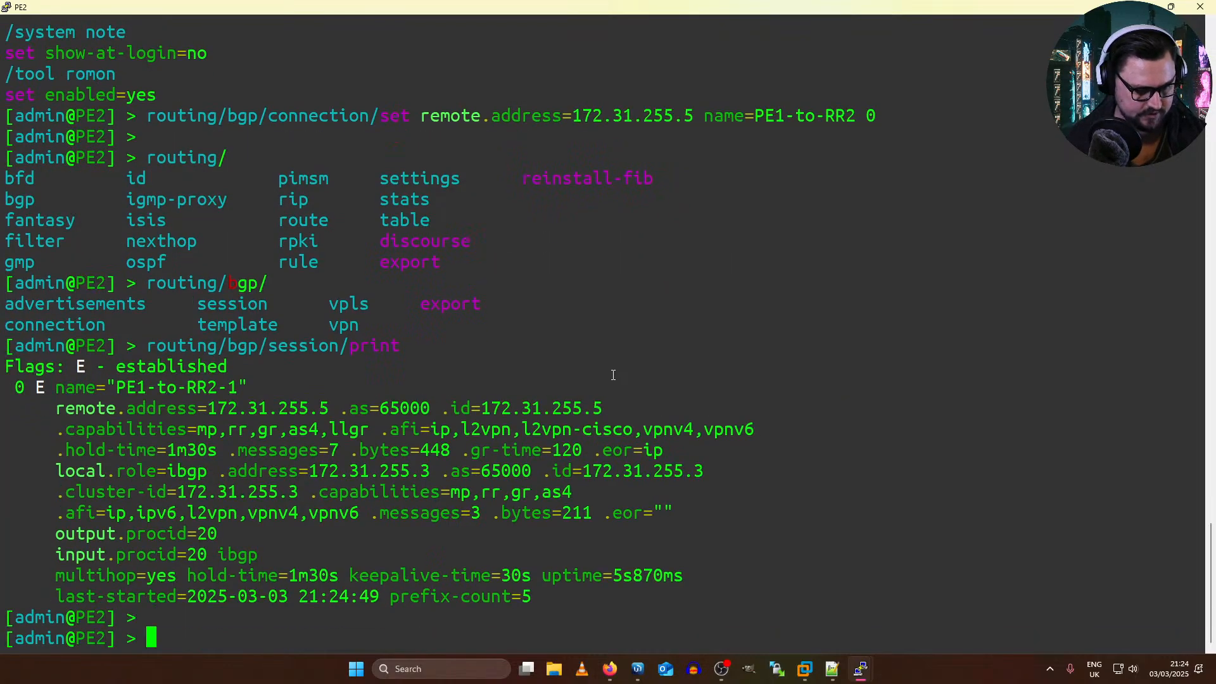
key("Return")
key("Up")
key("Return")
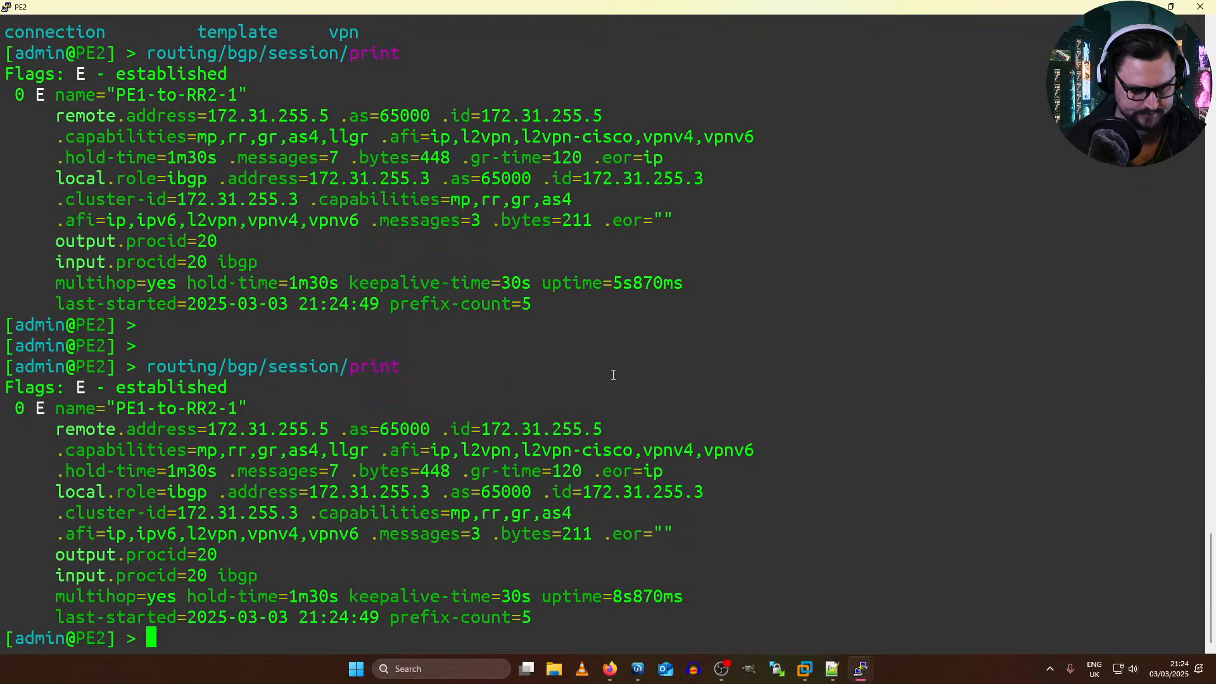
key("Return")
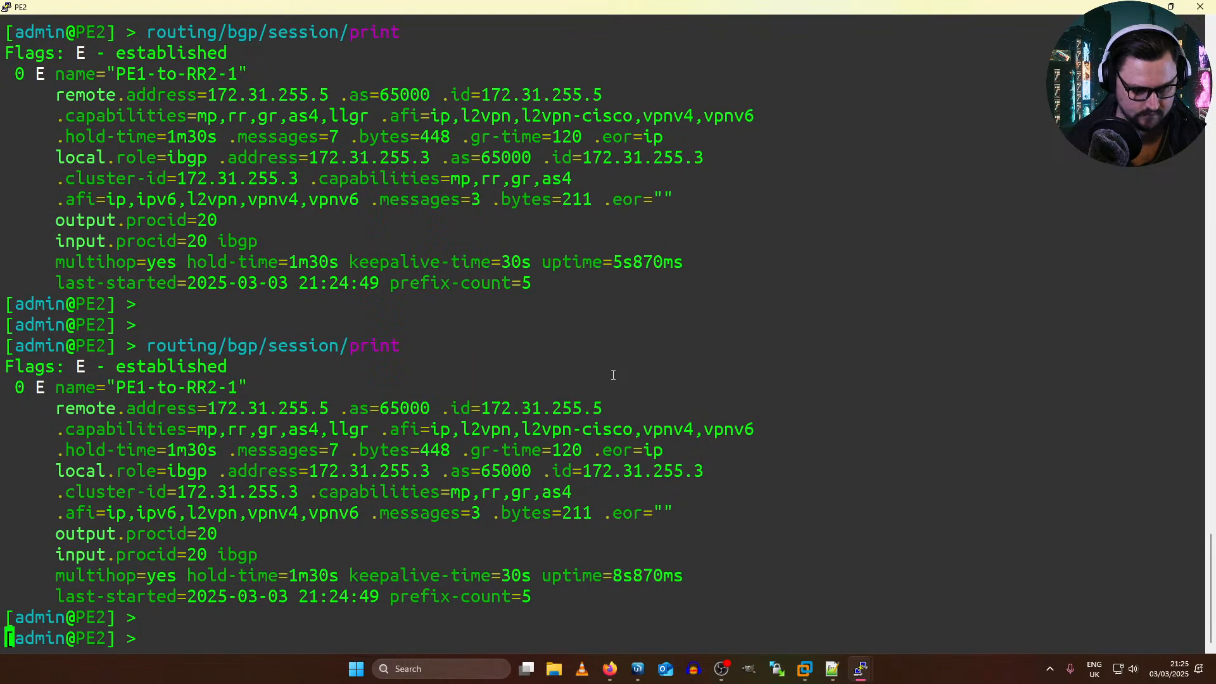
key("Up")
key("Return")
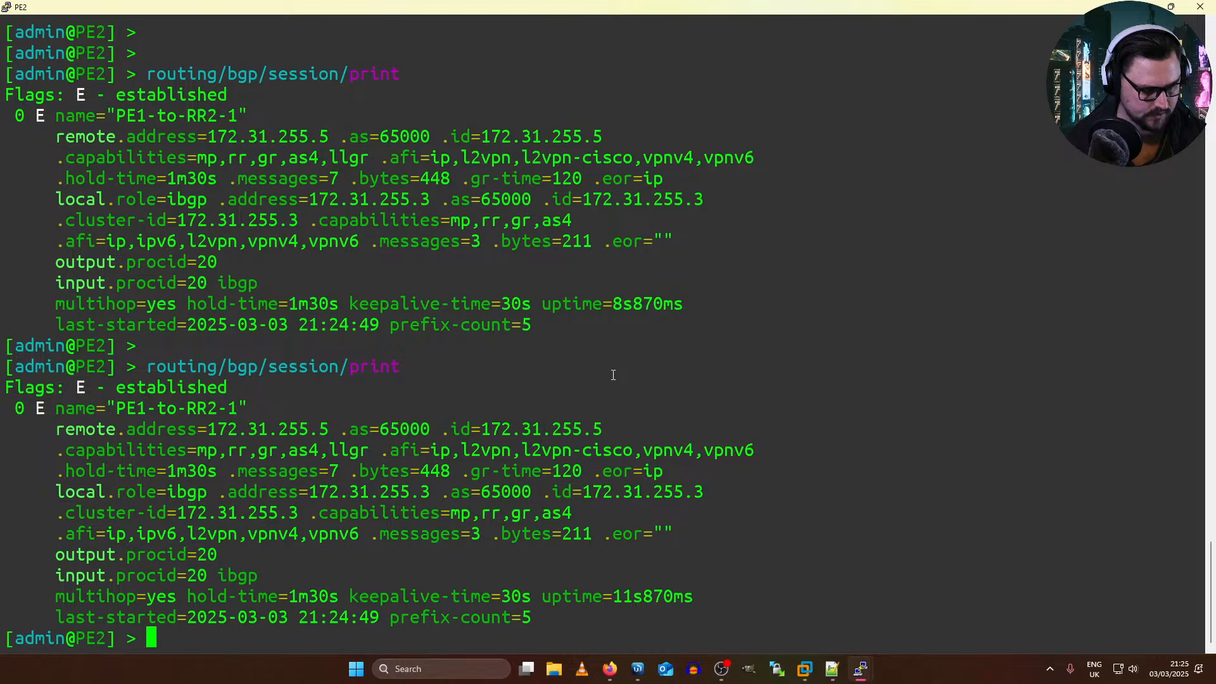
Step: Switch to the Mikrotik18 console and list CE1-C3's neighbors with ip/neighbor/print
key("alt+Tab")
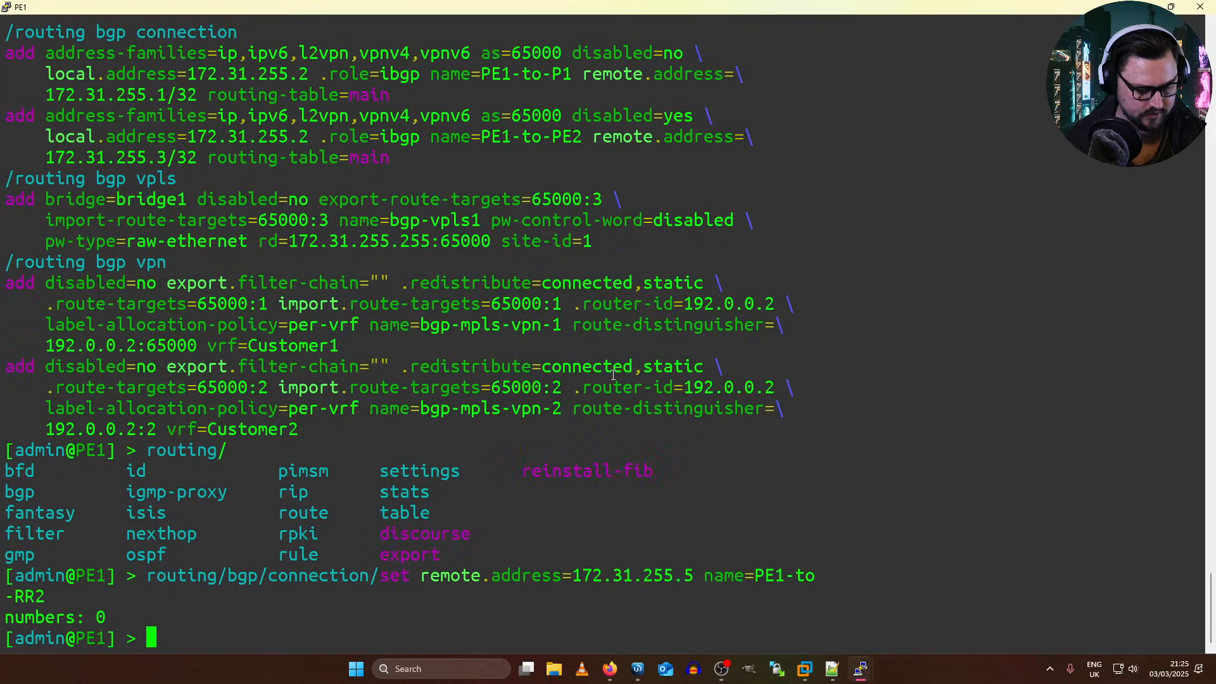
key("alt+Tab")
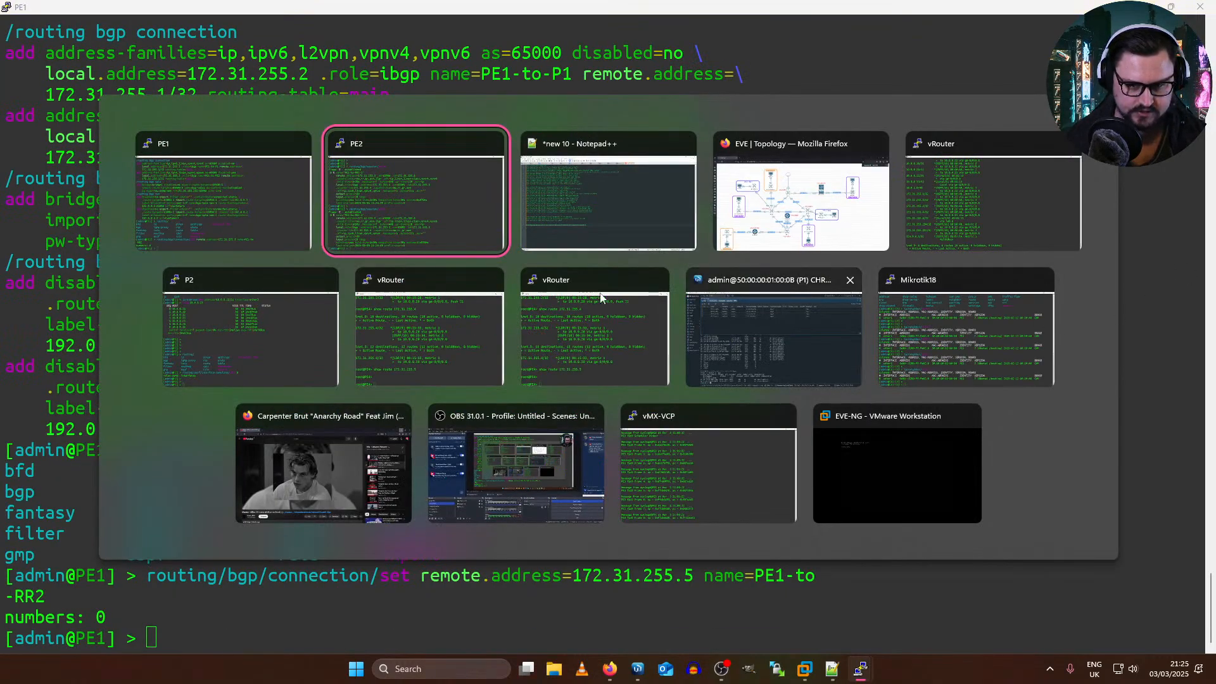
left_click(892, 352)
key("Up")
key("Return")
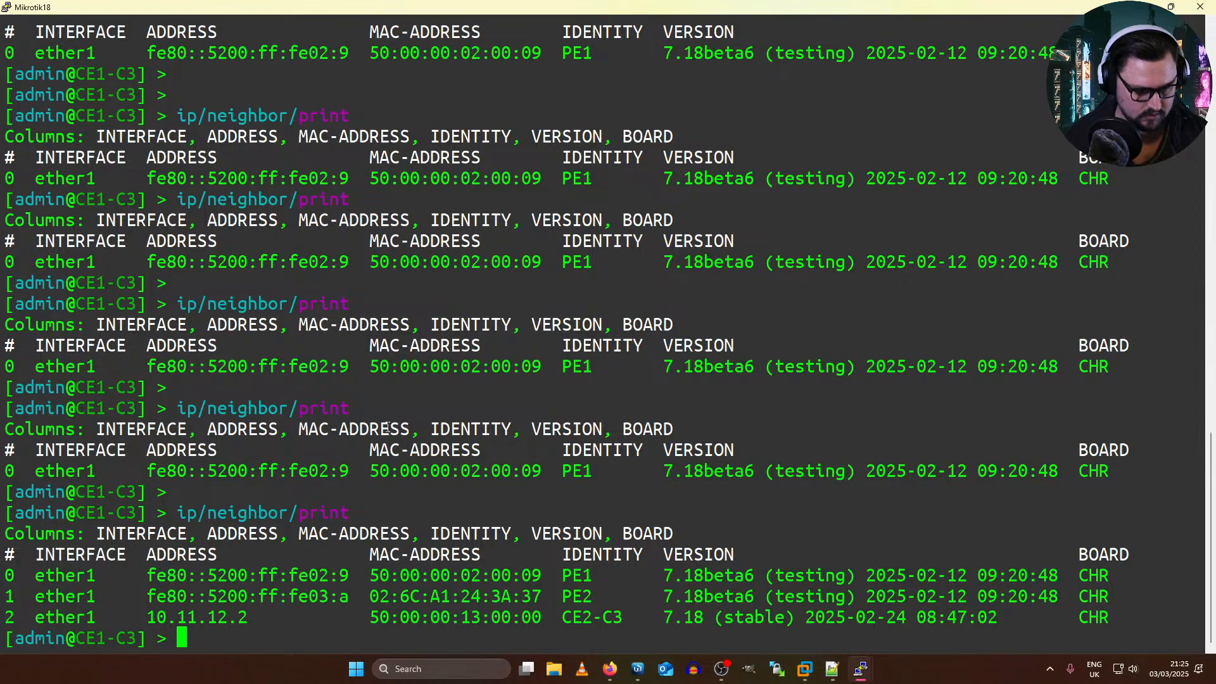
Step: Examine the latest neighbor listing on CE1-C3, focusing on the CE2-C3 entry's address, identity and version
left_click_drag(180, 517, 293, 512)
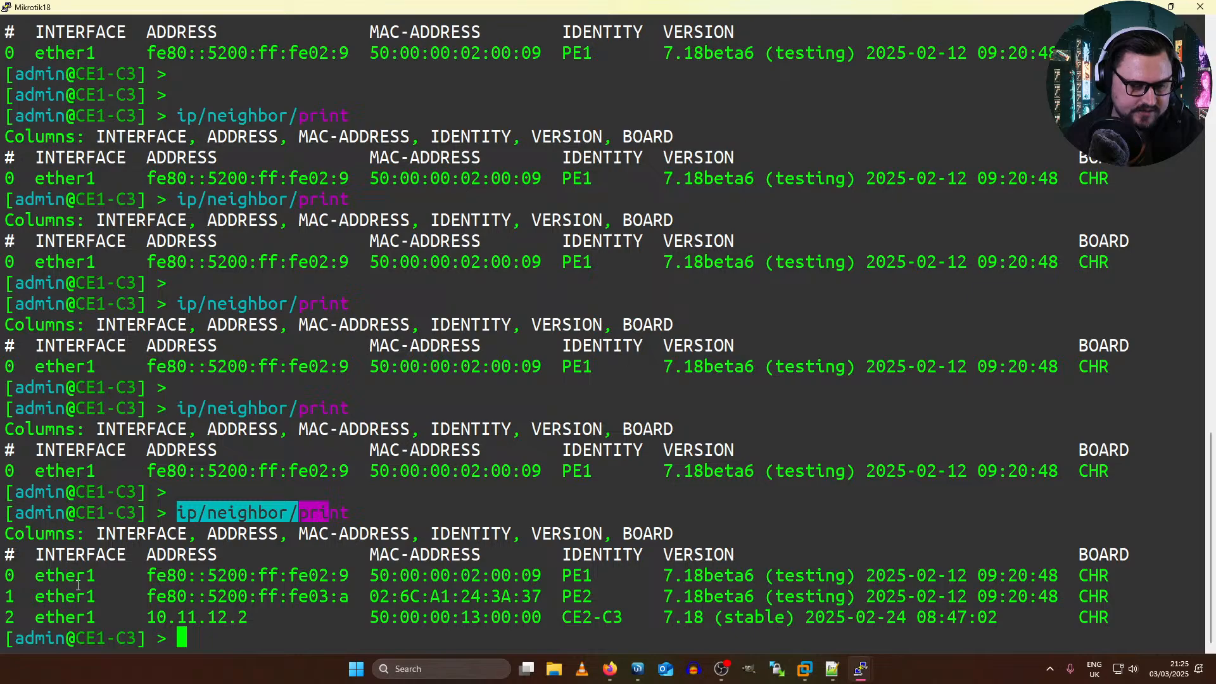
left_click(91, 569)
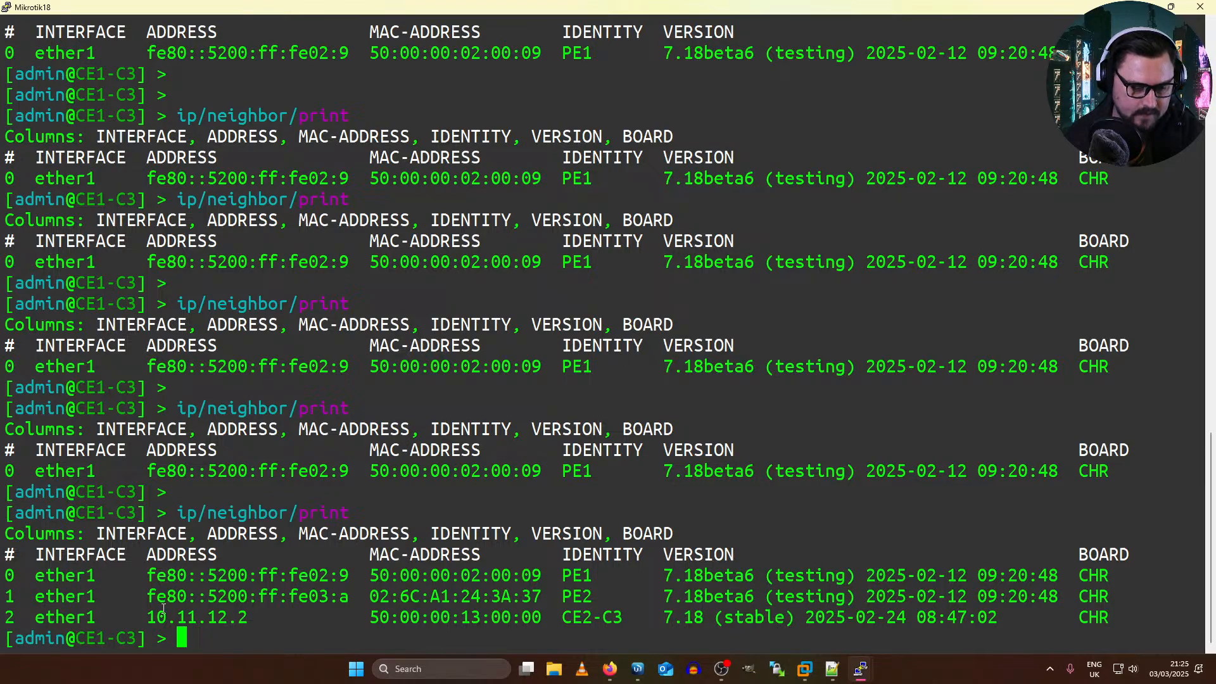
left_click_drag(148, 611, 268, 618)
mouse_move(560, 618)
left_mouse_down()
mouse_move(629, 623)
mouse_move(565, 619)
left_mouse_up()
left_click(628, 625)
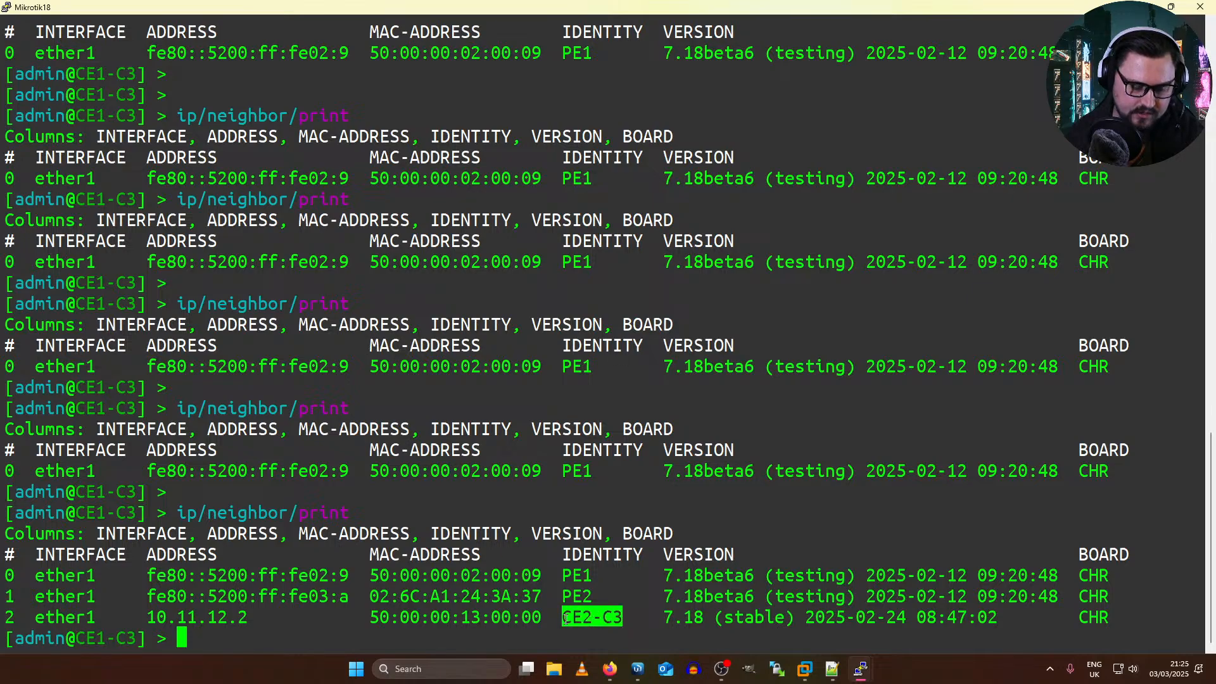
left_click_drag(665, 619, 714, 618)
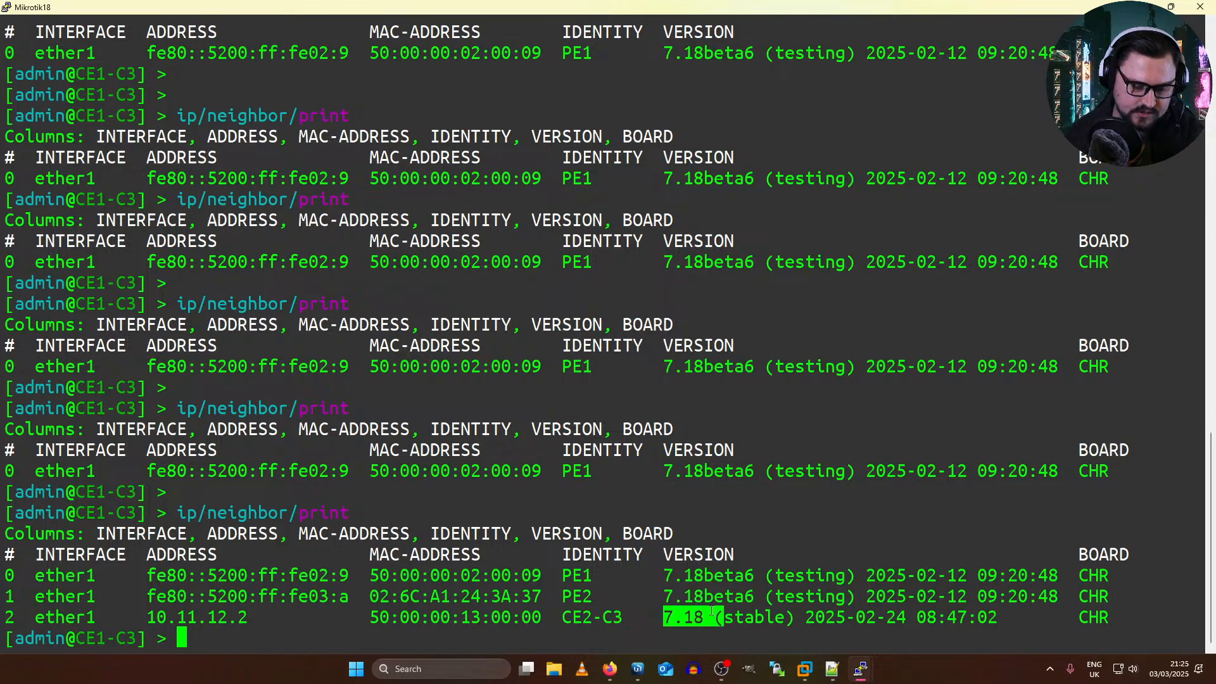
left_click(642, 606)
double_click(216, 617)
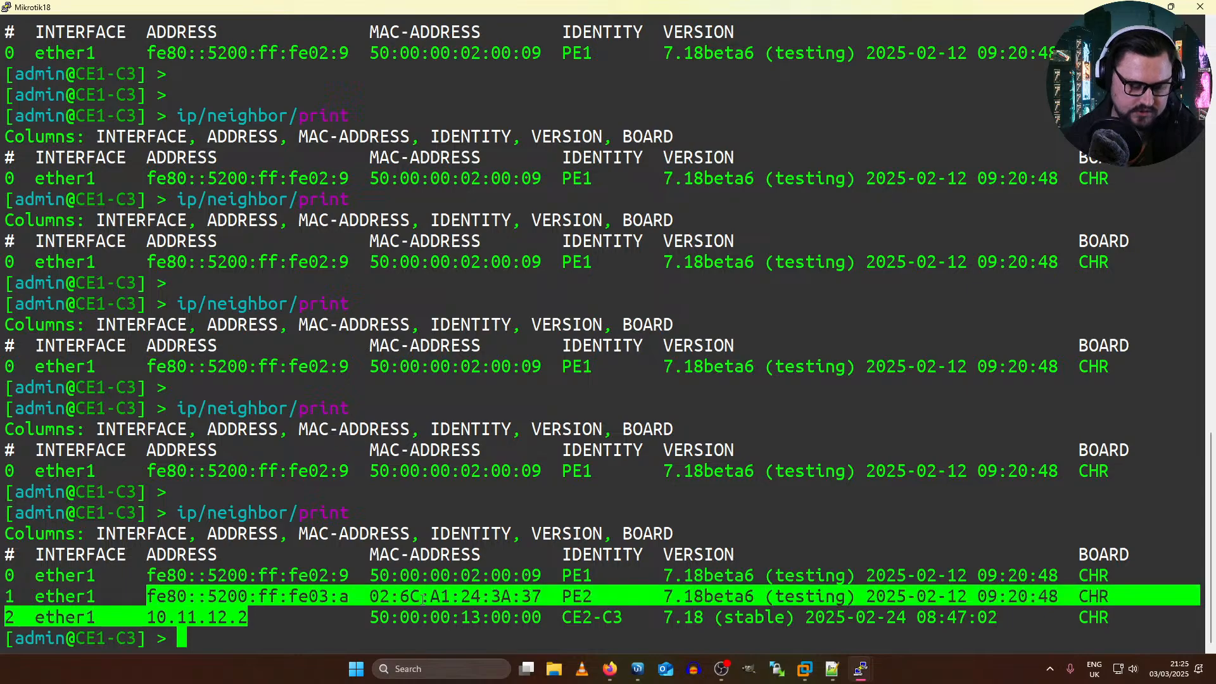
triple_click(171, 559)
left_click_drag(166, 616, 157, 598)
triple_click(185, 609)
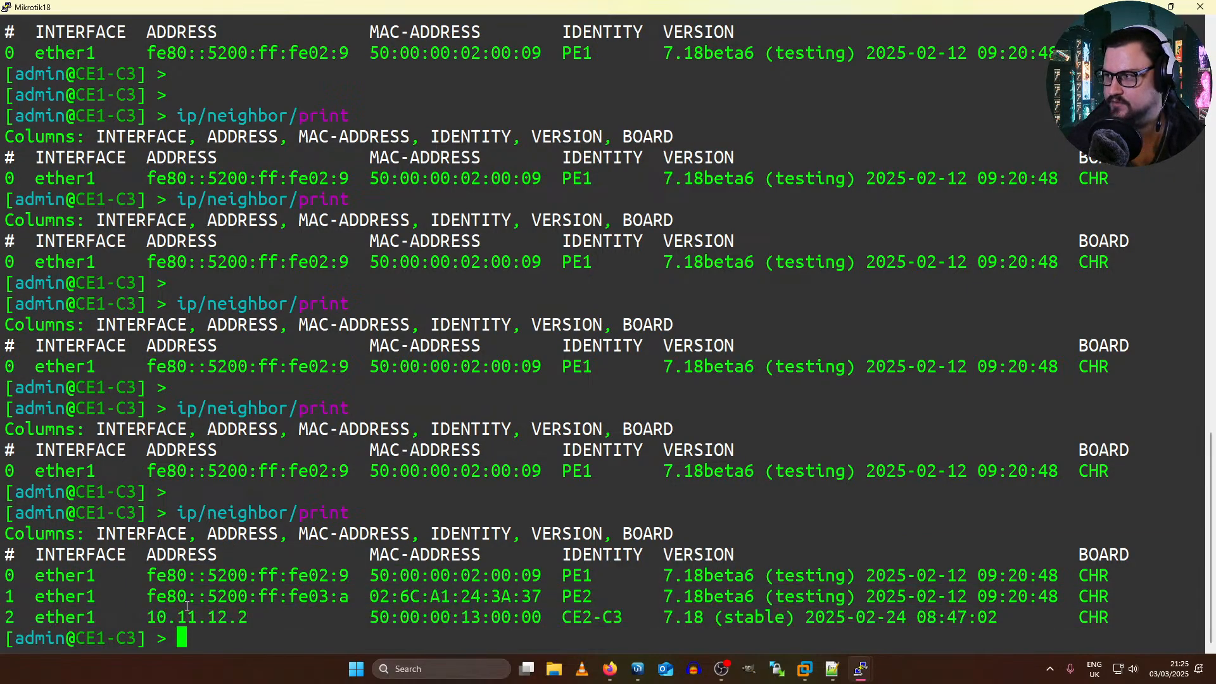
triple_click(187, 609)
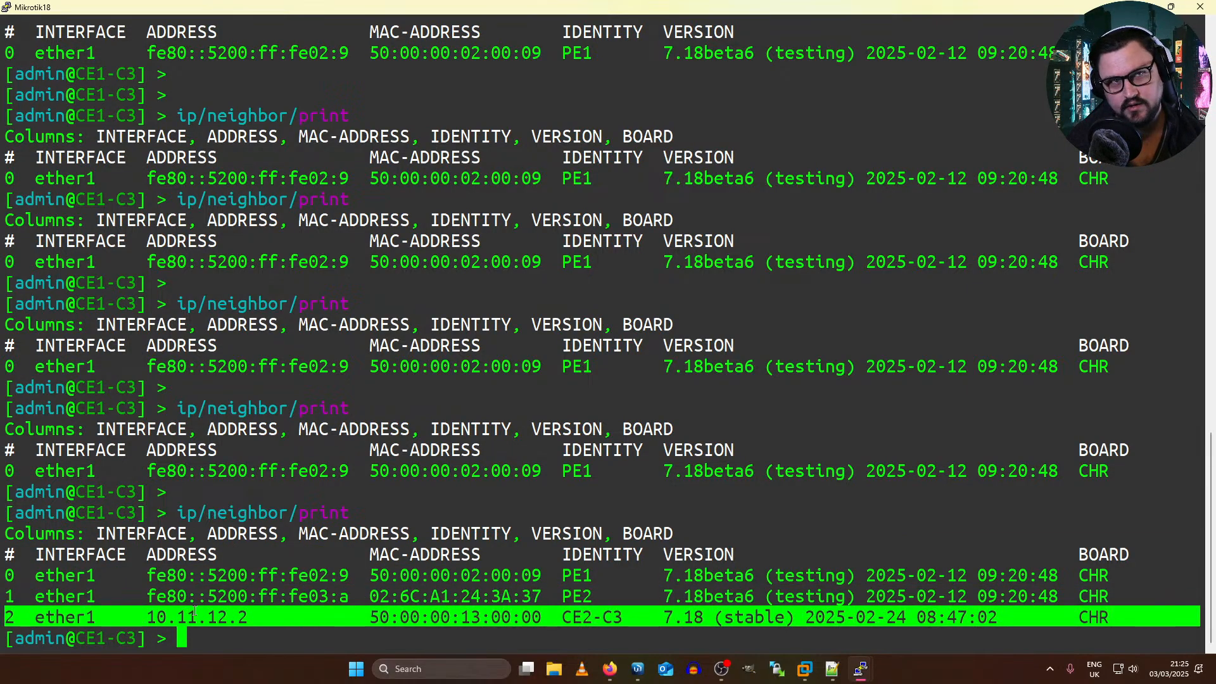
Step: Ping CE2-C3 at 10.11.12.2 from CE1-C3 and stop the ping after a few replies
double_click(213, 619)
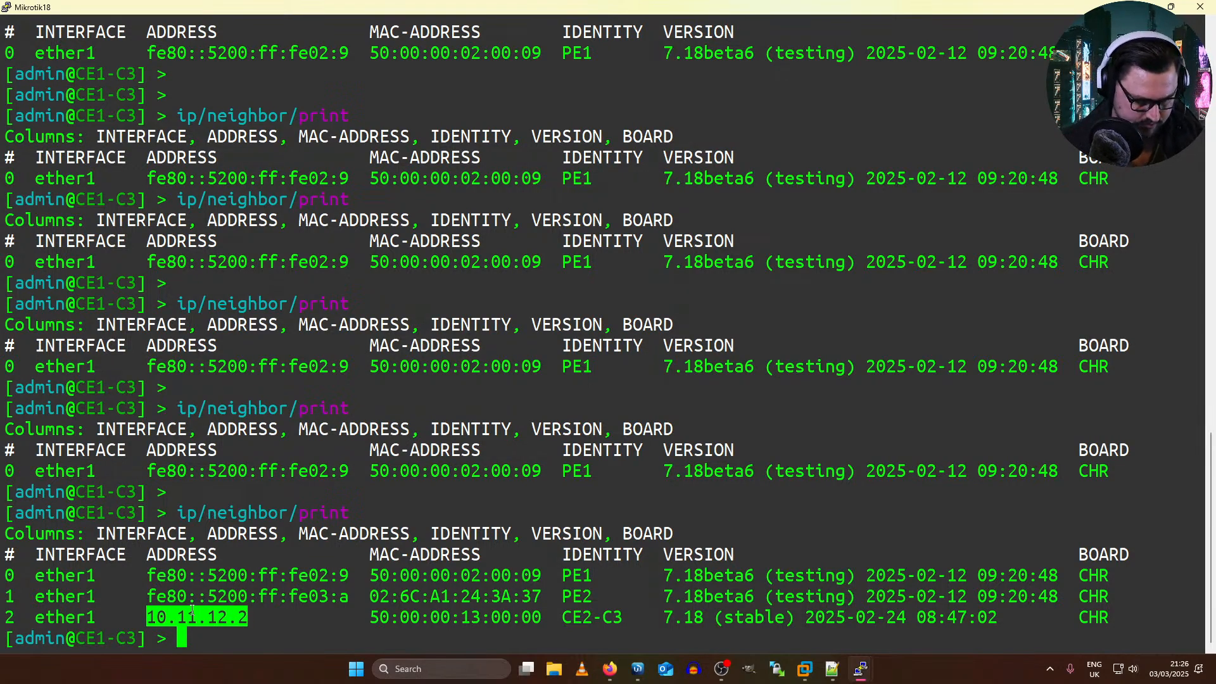
type("p")
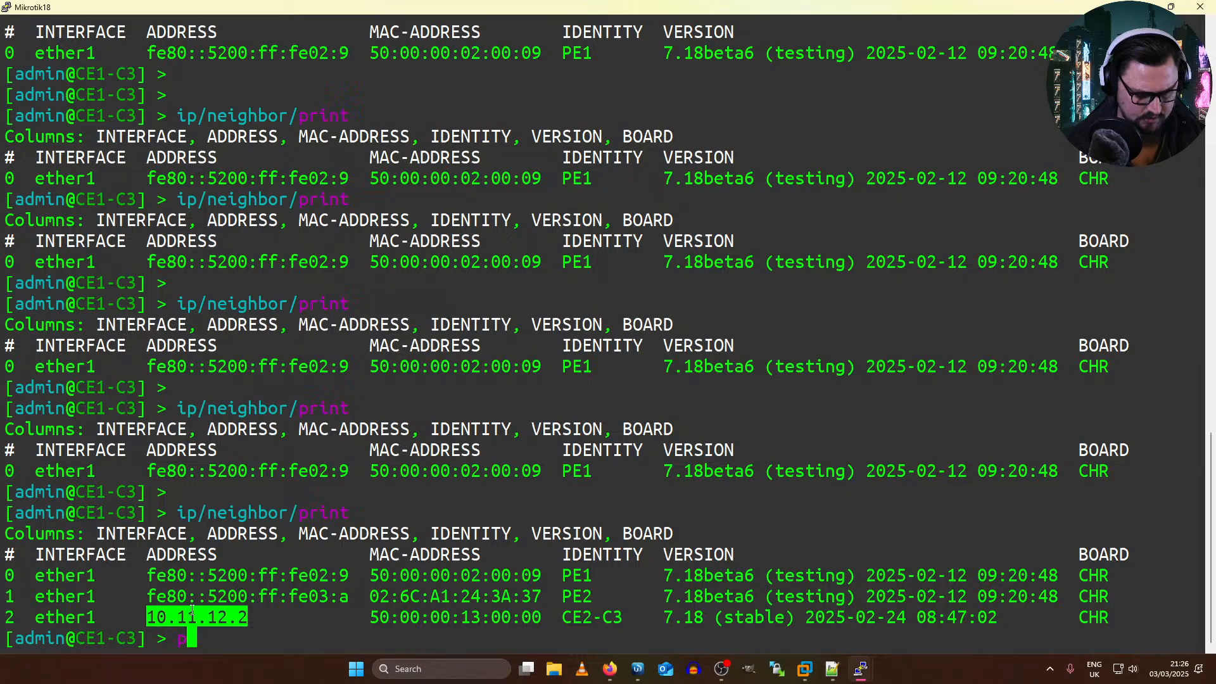
type("ing 10.")
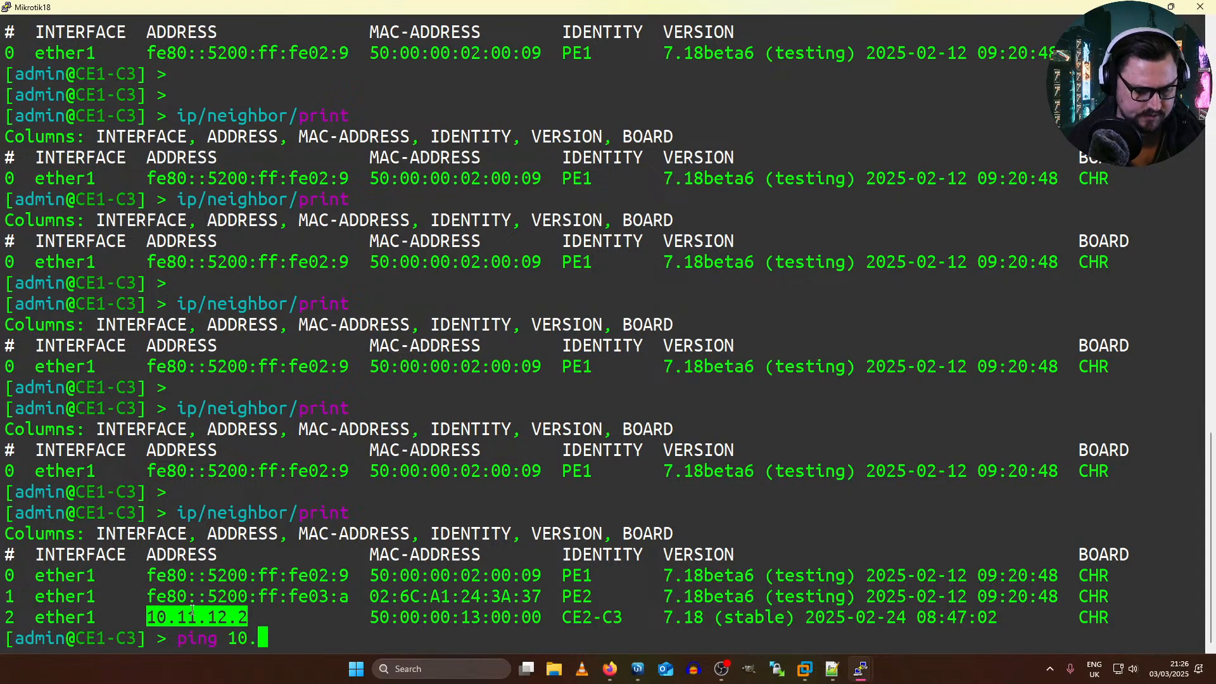
type("11.12.")
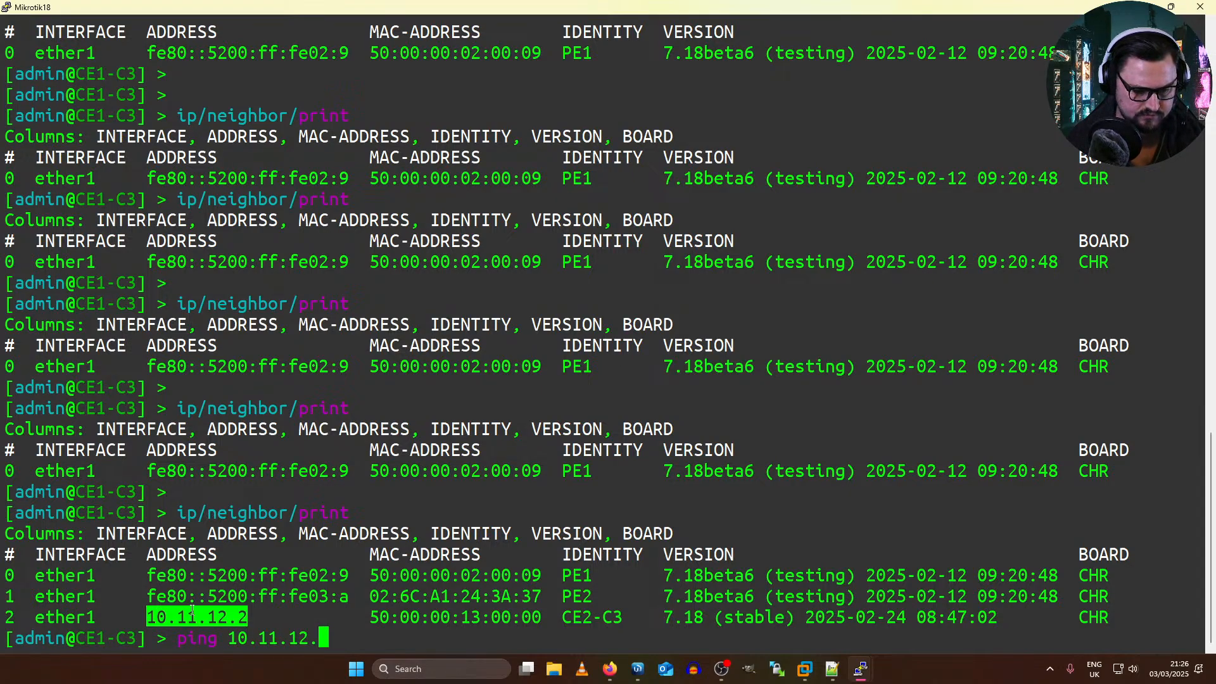
type("2")
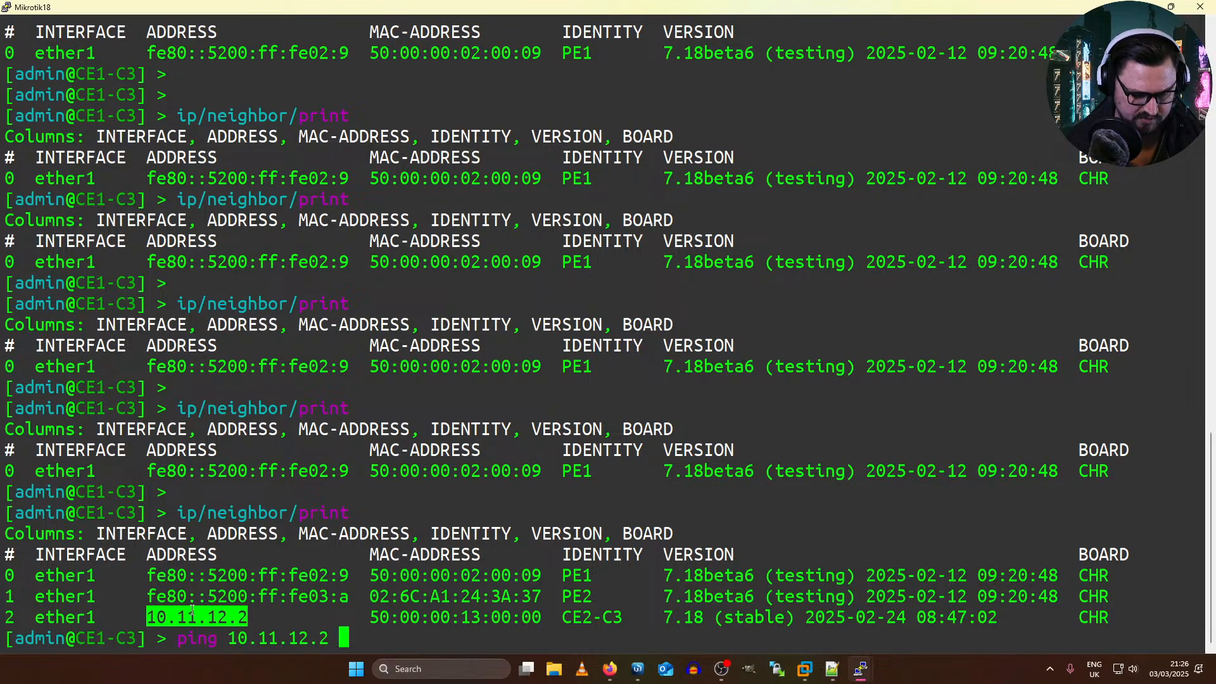
key("Return")
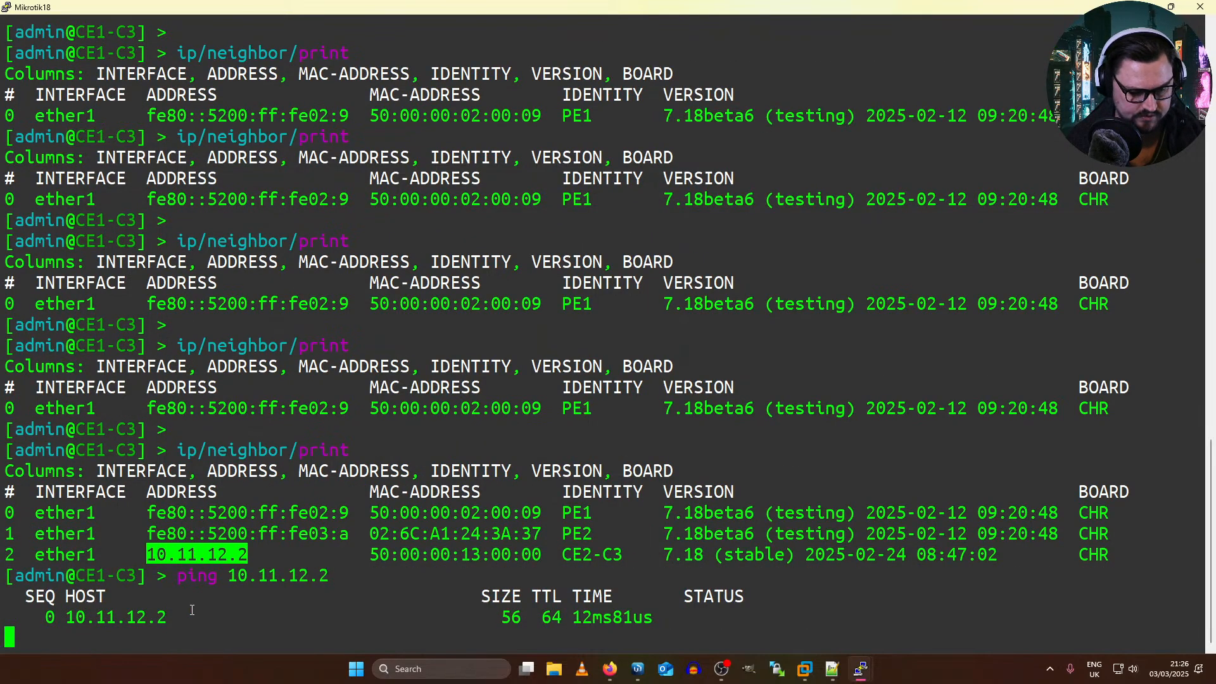
key("ctrl+c")
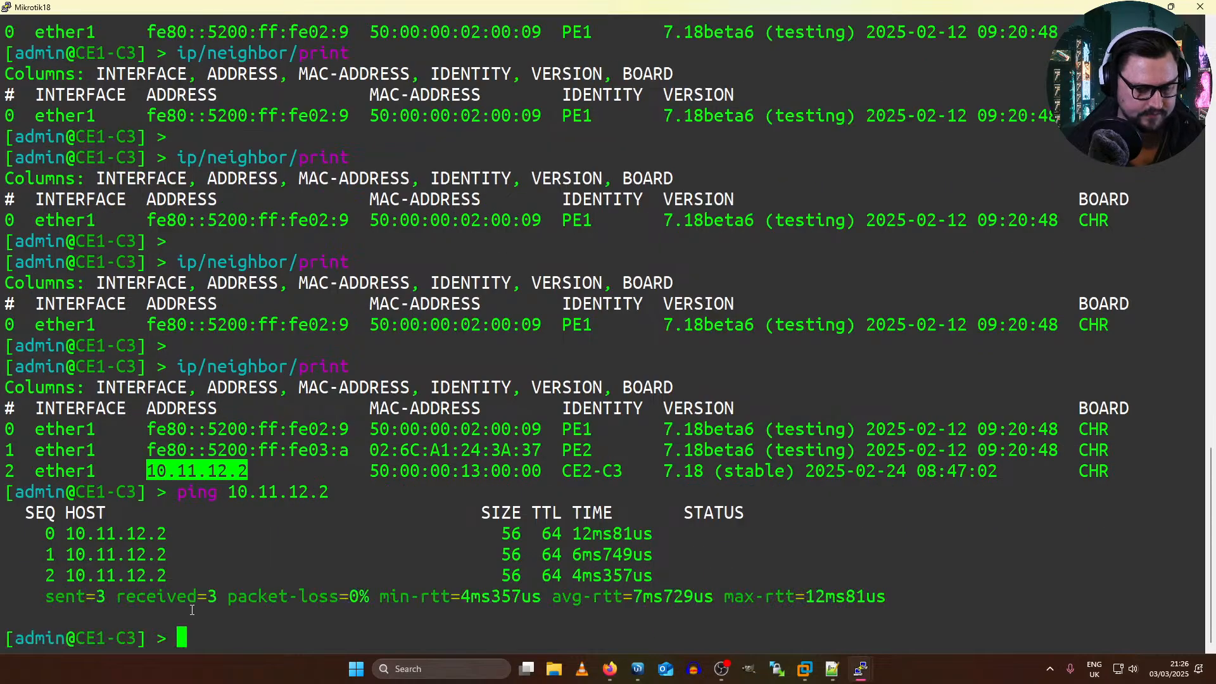
Step: Switch to the EVE topology in Firefox and examine the VPLS Site 1 and Site 2 layout
key("alt+Tab")
key("alt+Tab")
key("alt+Tab")
left_click(1006, 175)
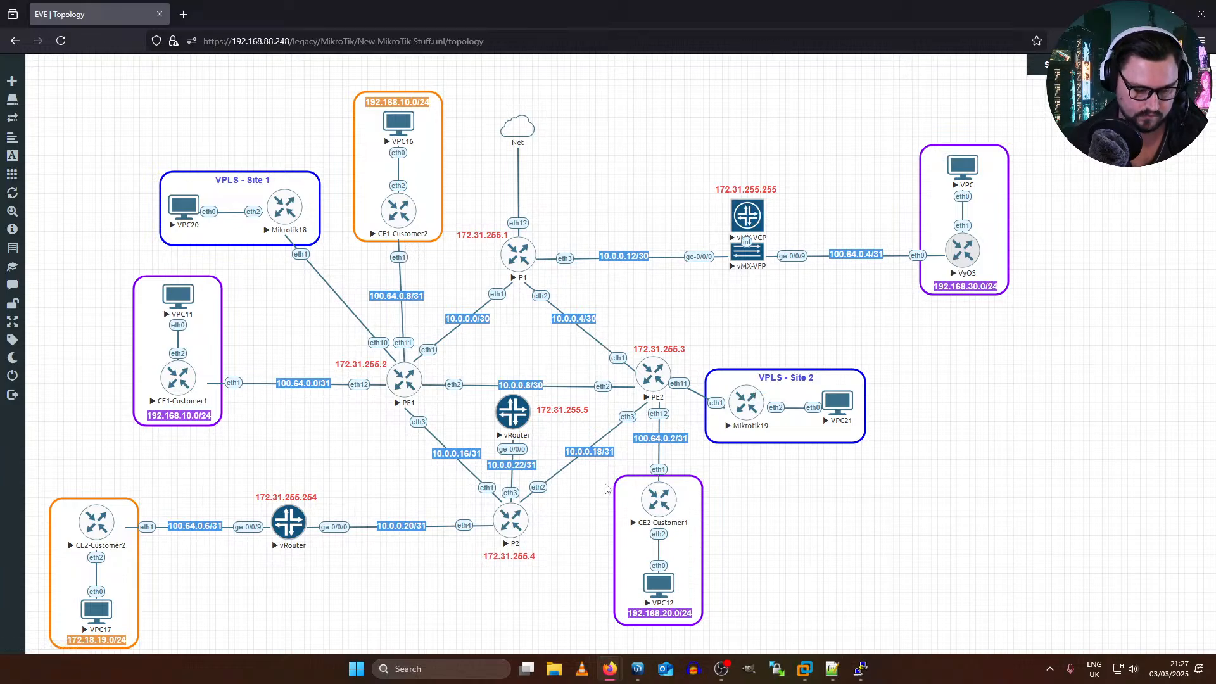
left_click(636, 668)
left_click(637, 668)
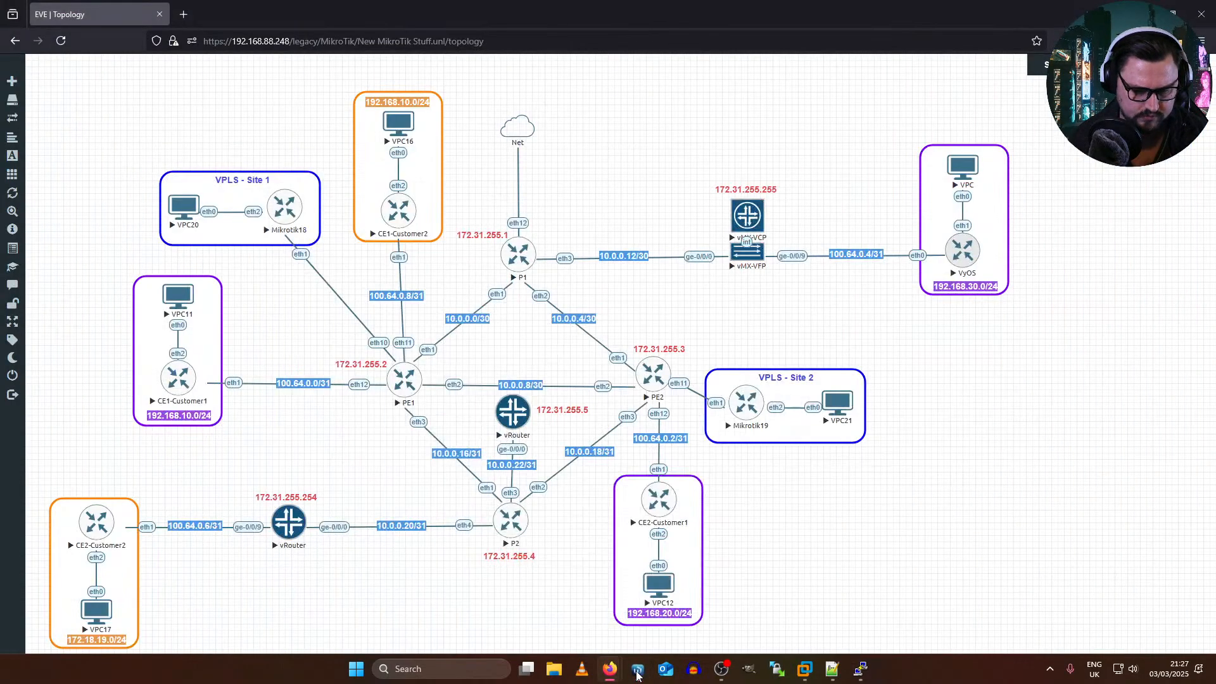
Step: Return to the Mikrotik18 console and create a bridge with default settings on CE1-C3 using interface/bridge/add
left_click(859, 669)
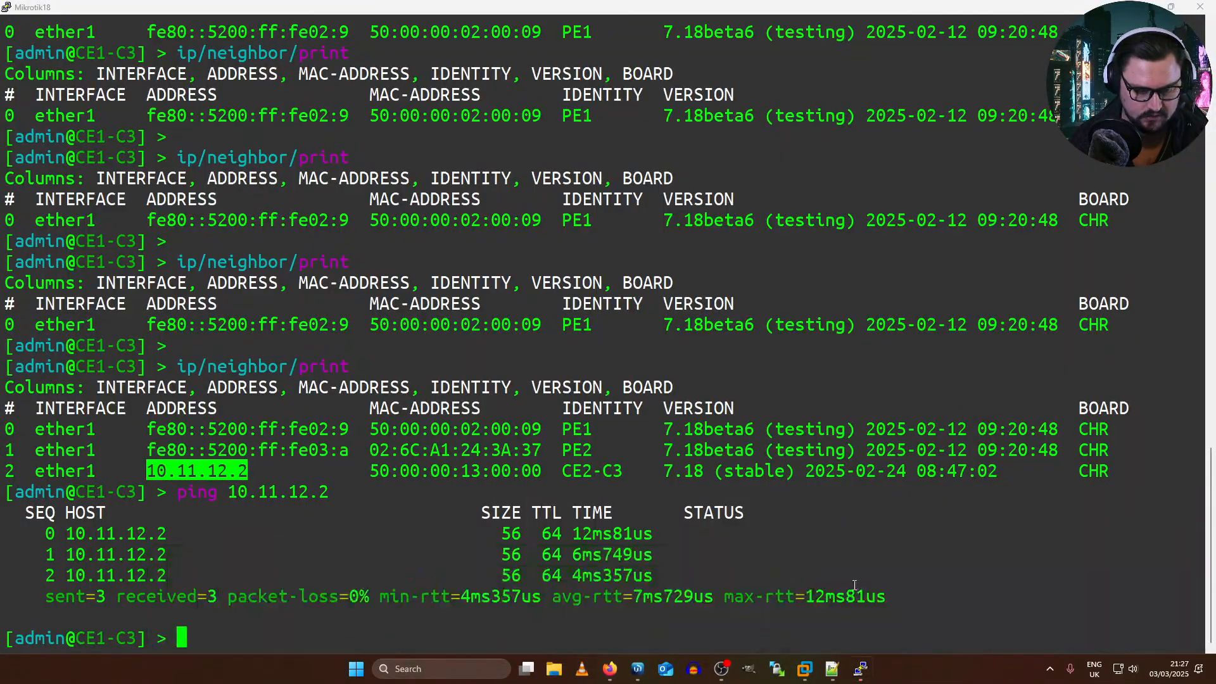
left_click(474, 446)
key("Return")
key("Return")
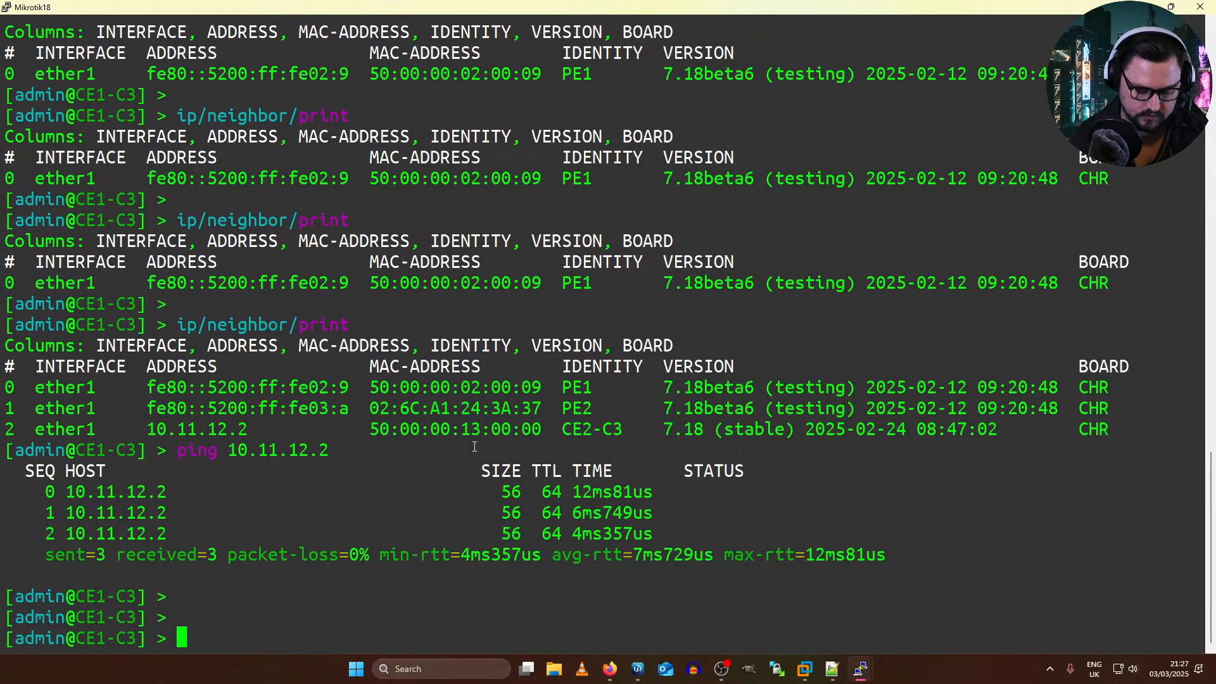
type("interface/bridge/add")
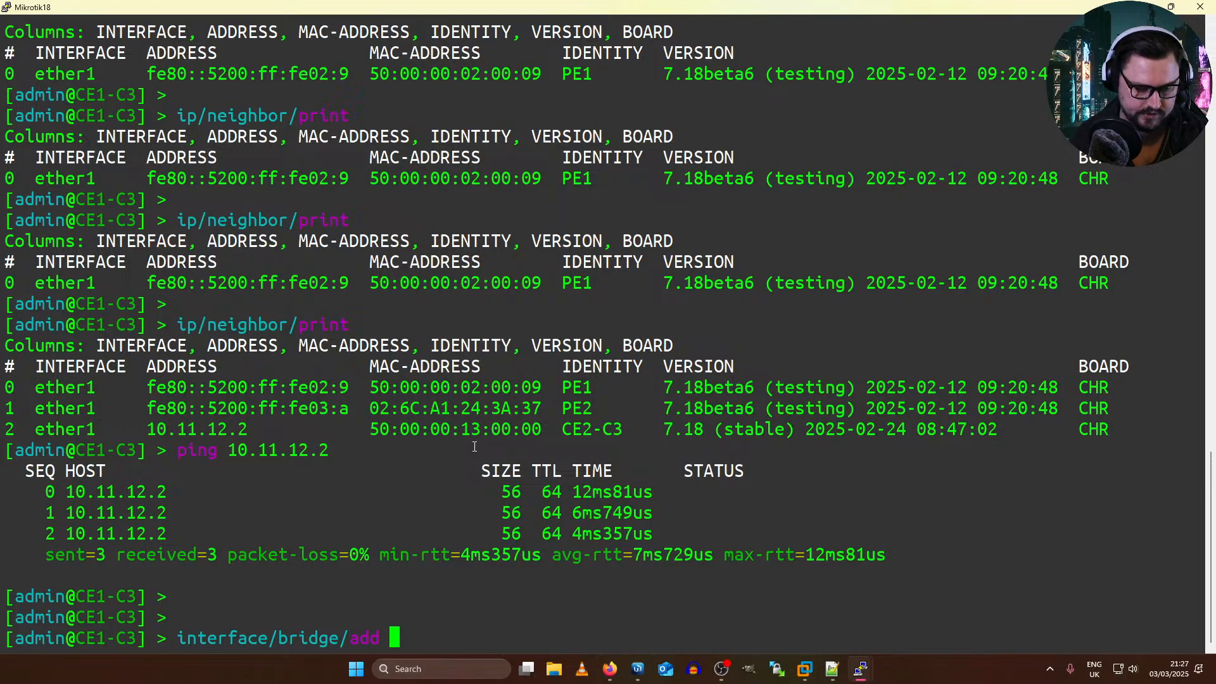
key("Tab")
key("Tab")
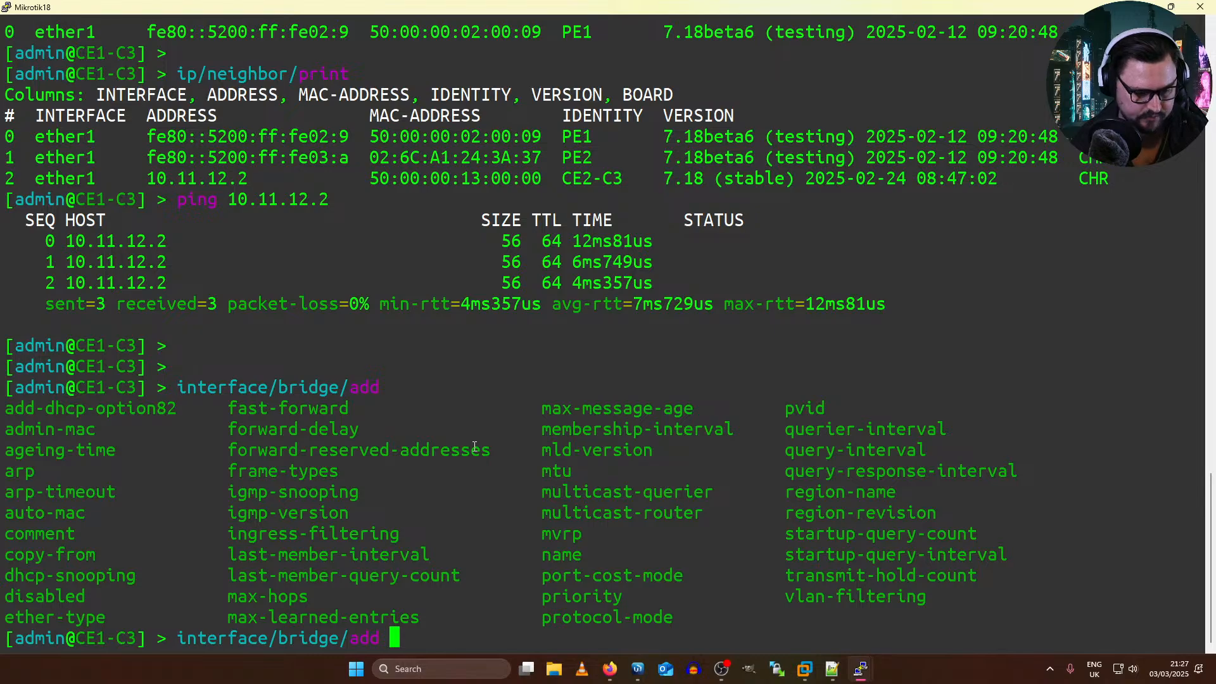
key("Return")
Step: Add ether1 as a port of bridge1 on CE1-C3 using interface/bridge/port/add
type("interface/")
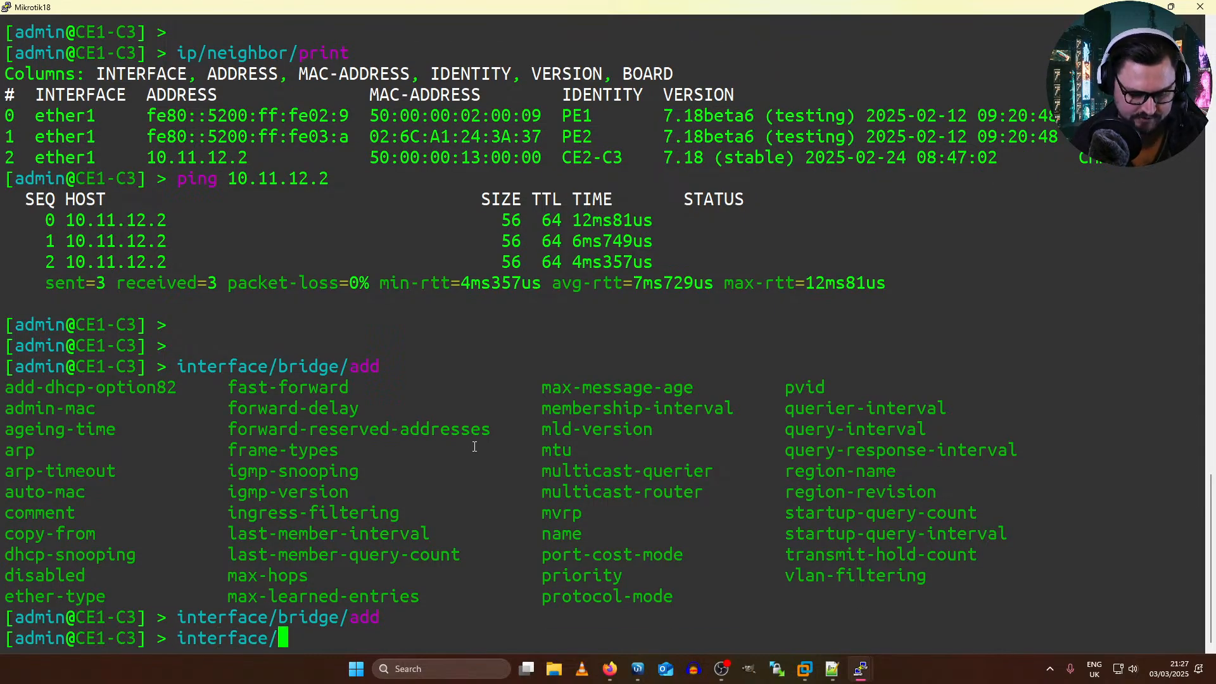
type("export")
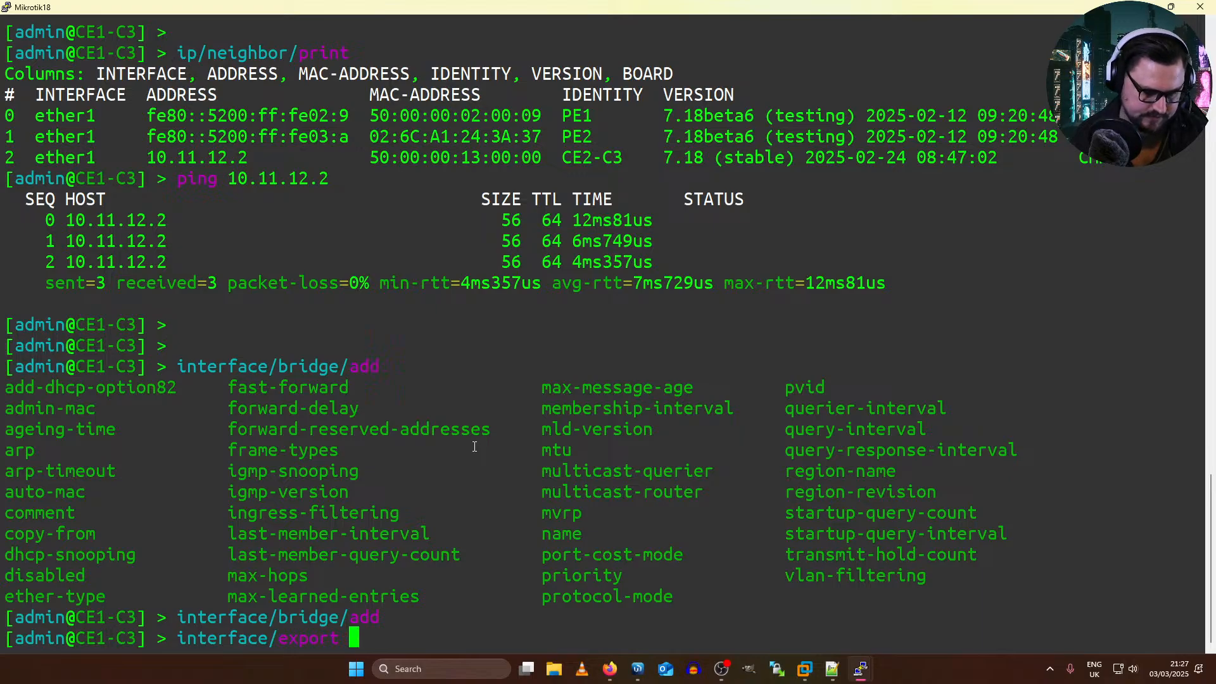
key("BackSpace")
key("BackSpace")
key("BackSpace")
key("BackSpace")
key("BackSpace")
key("BackSpace")
type("bridge/po")
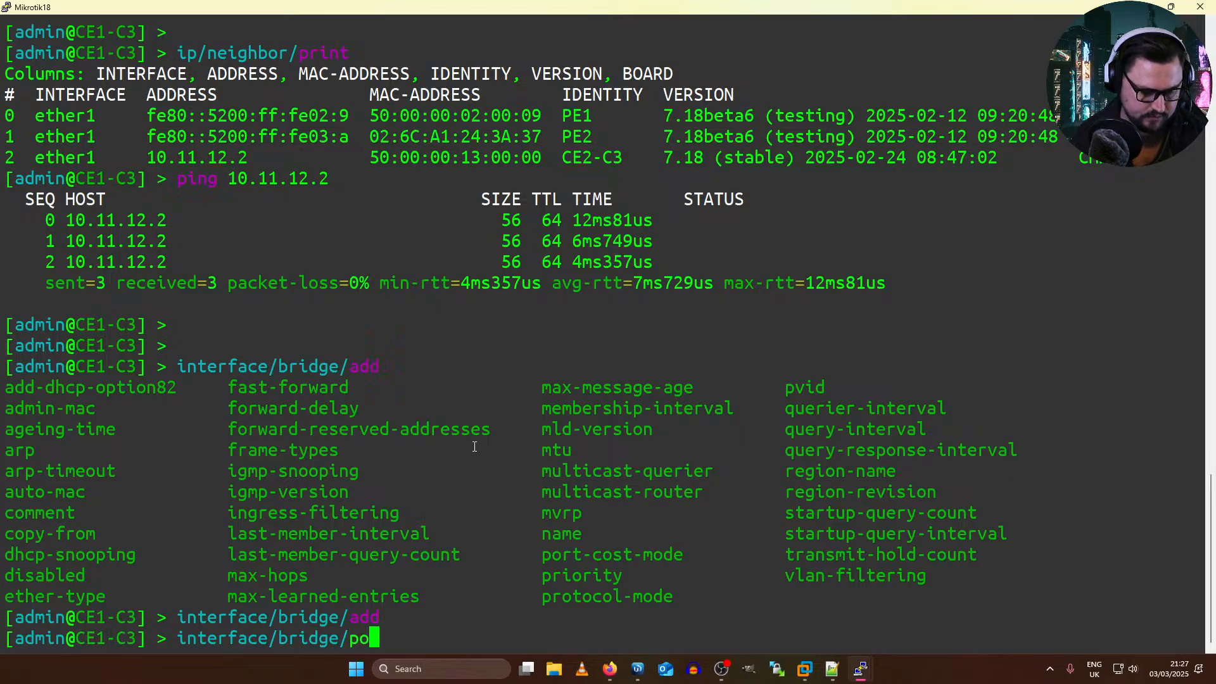
type("rt/add inter")
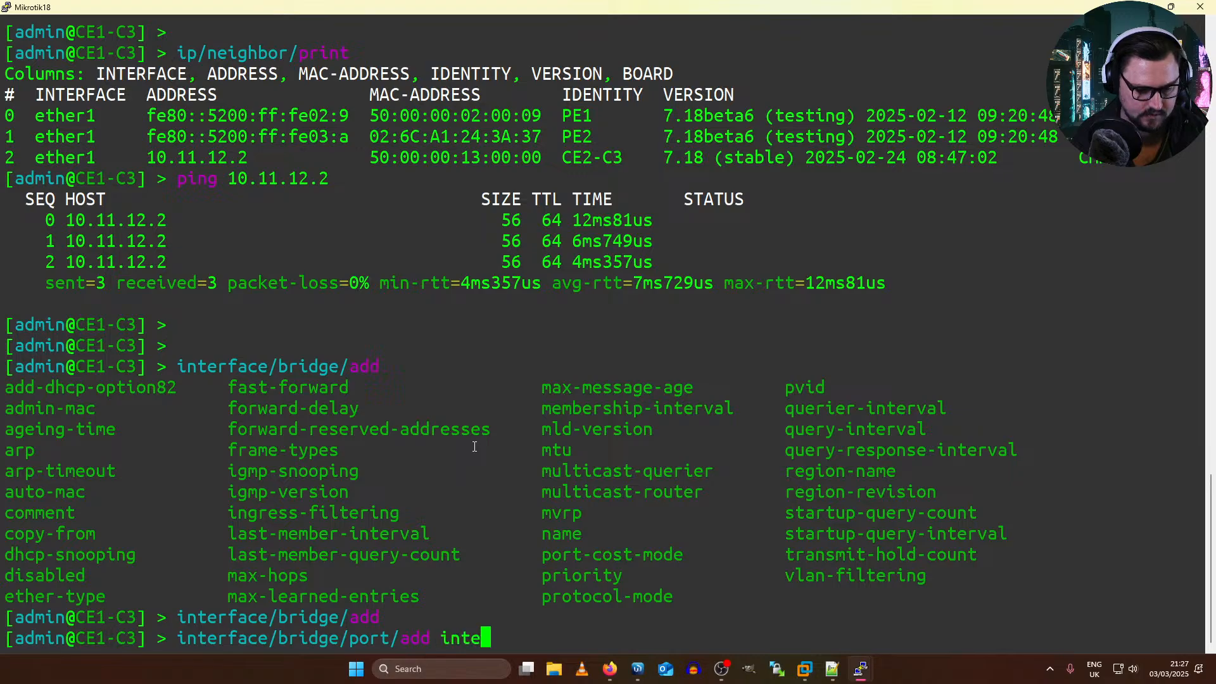
key("Tab")
key("Tab")
type("f")
key("Tab")
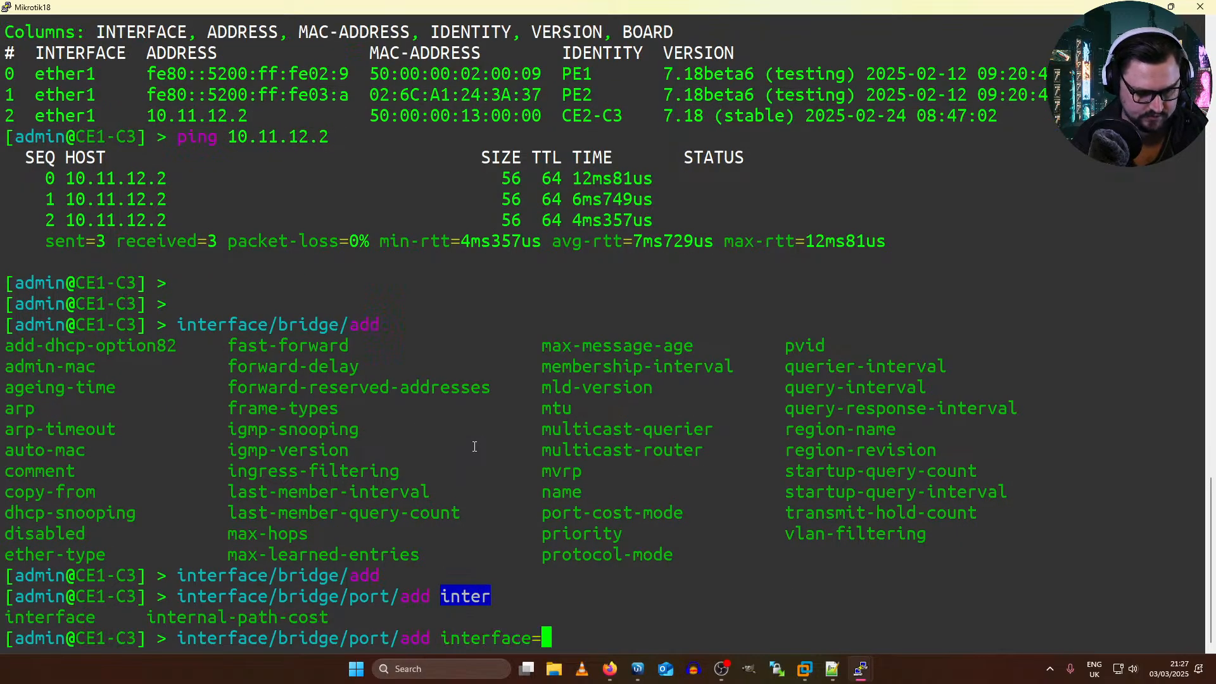
type("ether1")
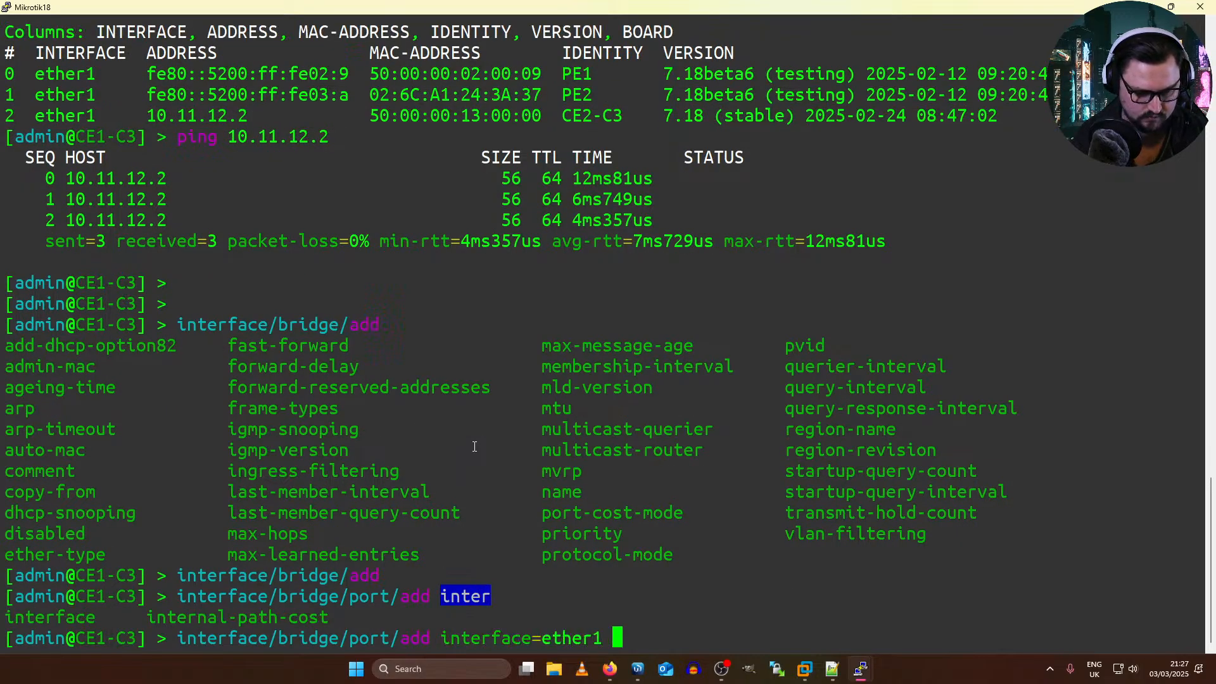
key("Tab")
type("bridge=")
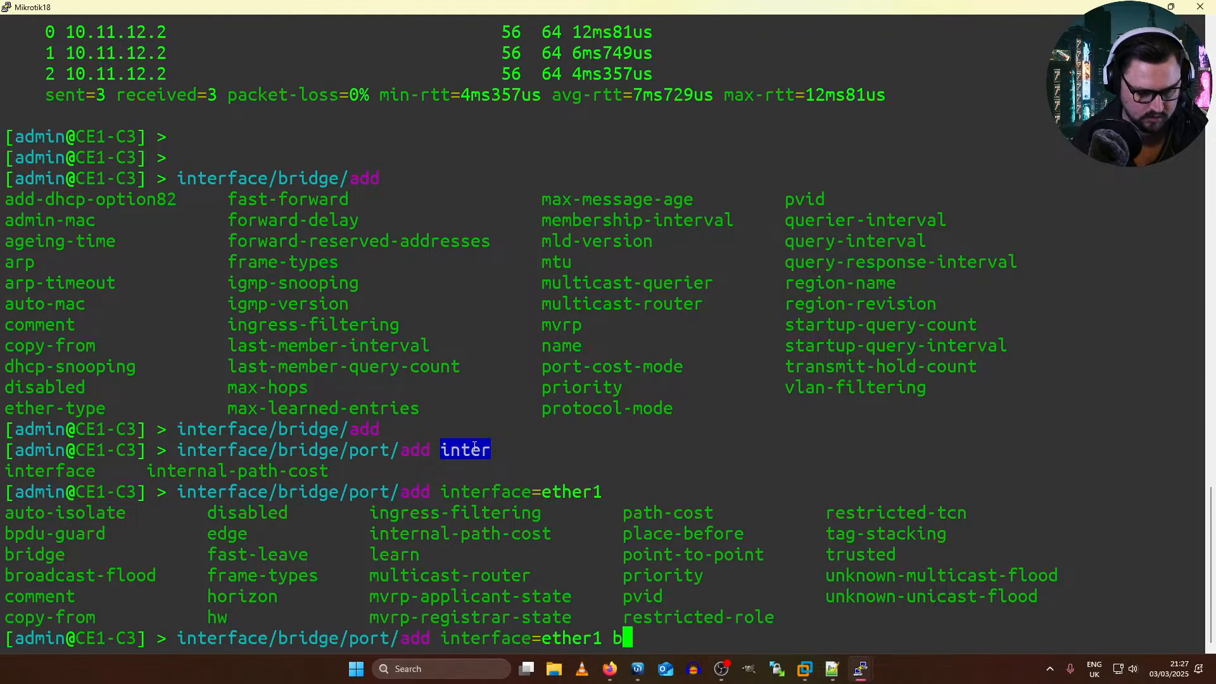
key("Tab")
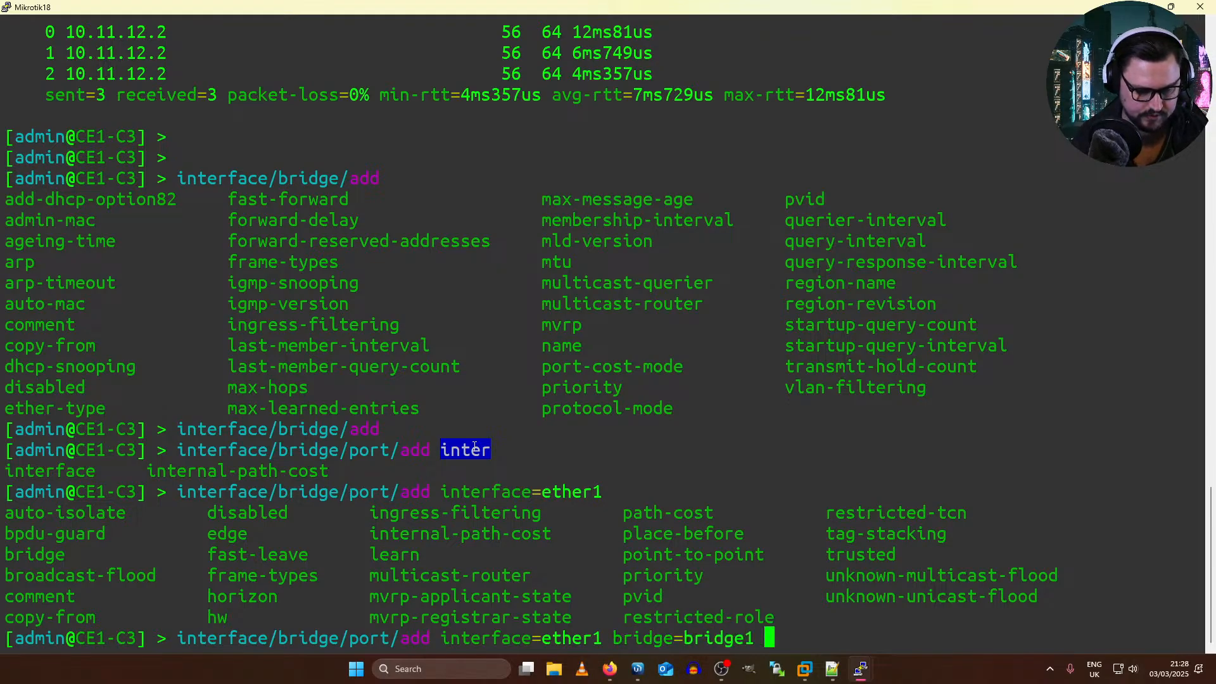
key("Tab")
key("Return")
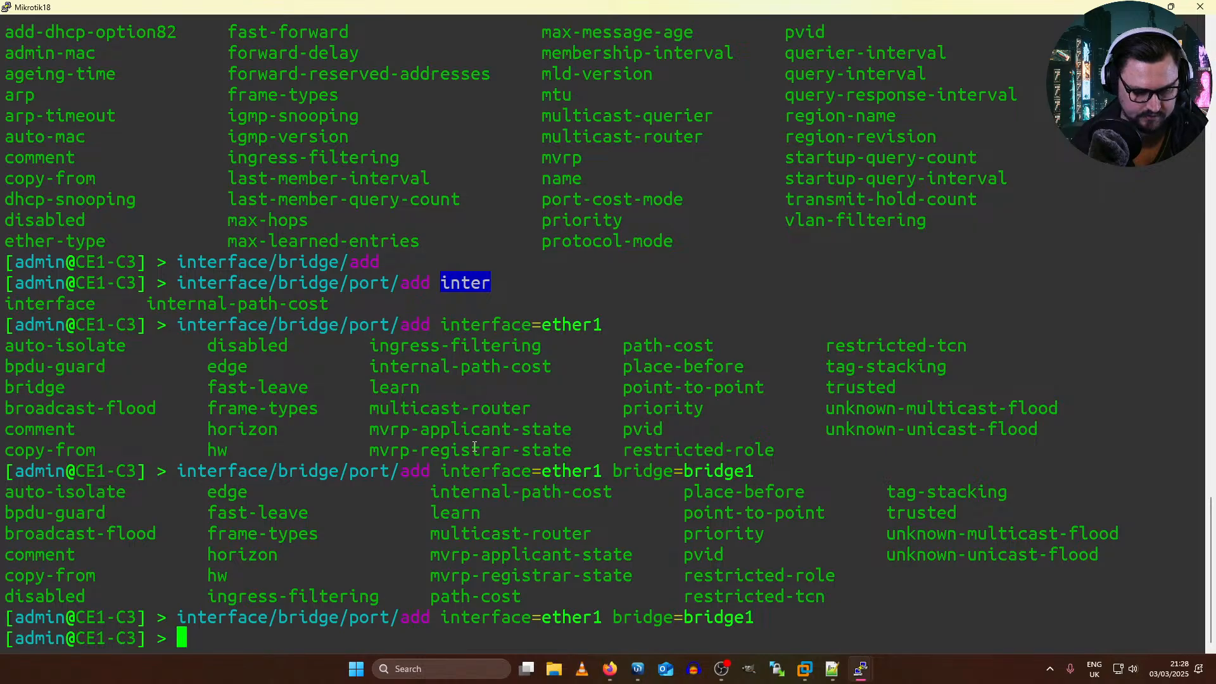
Step: Reuse the previous port command on CE1-C3 to add ether2 to bridge1
key("Up")
key("Left")
key("Left")
key("Left")
key("Left")
key("Left")
key("Left")
key("Left")
key("Left")
key("Left")
key("Left")
key("Left")
key("Left")
key("Left")
key("Left")
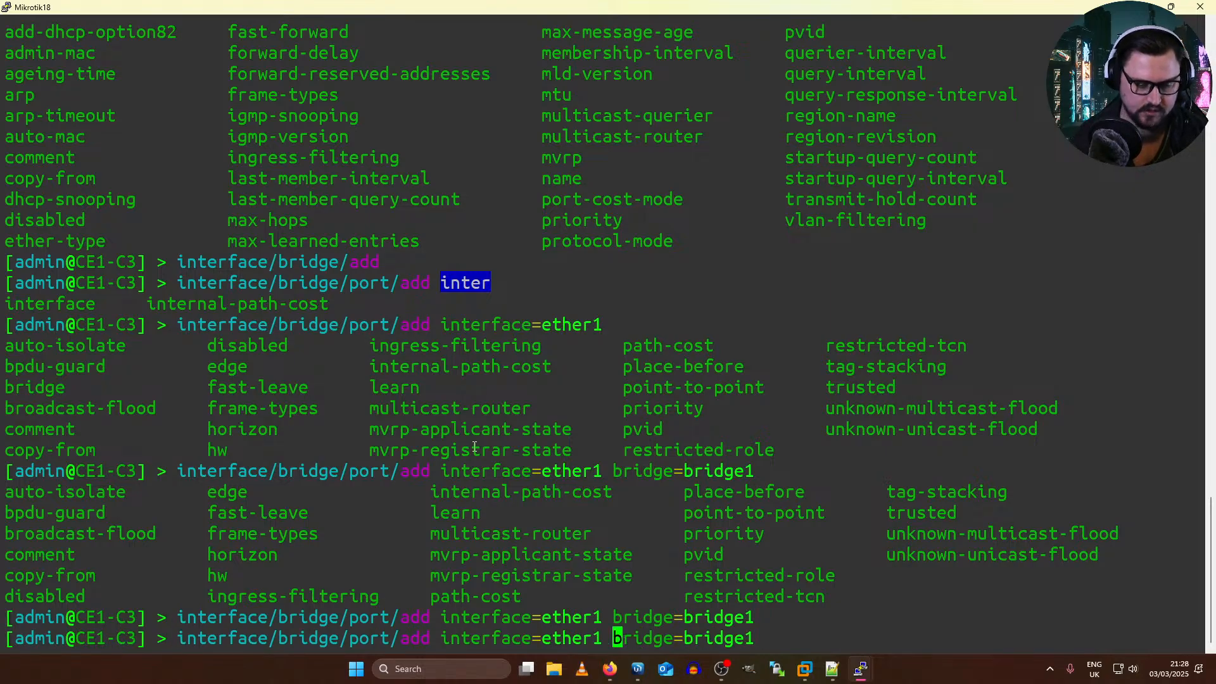
key("Left")
key("BackSpace")
type("2")
key("Right")
key("Right")
key("Right")
key("Right")
key("Right")
key("Right")
key("Right")
key("Right")
key("Right")
key("Right")
key("Right")
key("Right")
key("Right")
key("Right")
key("Right")
key("Right")
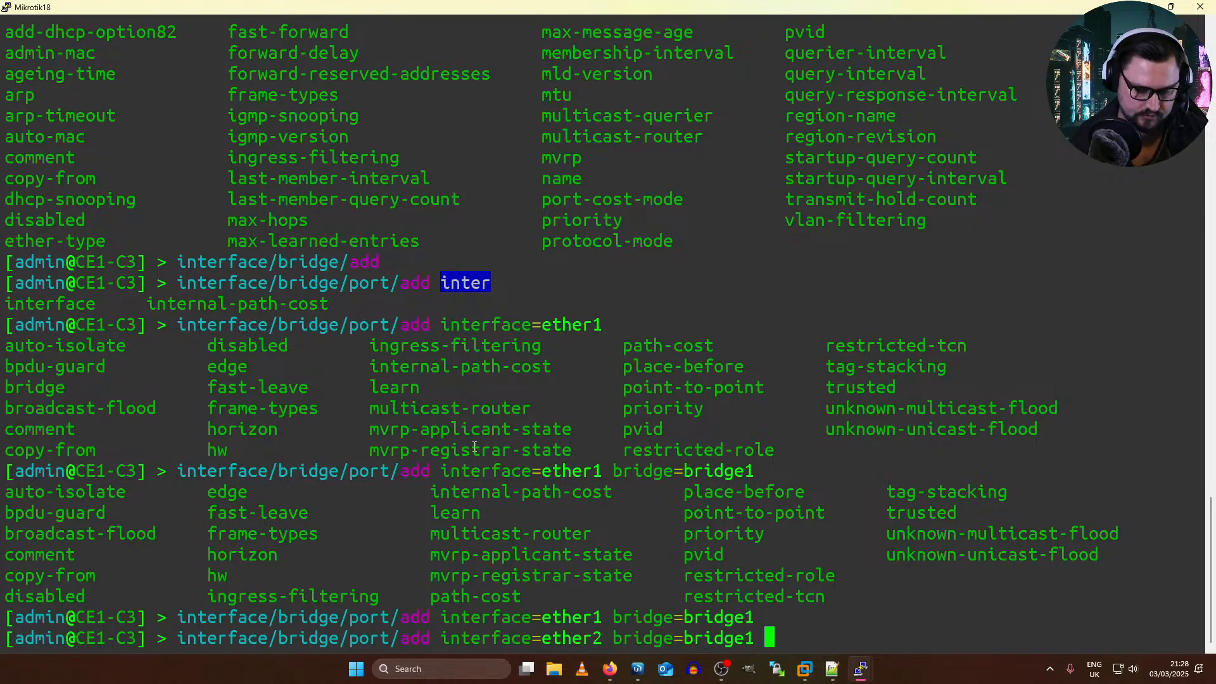
key("Return")
Step: Check the EVE topology, return to the Mikrotik18 console and copy the command that adds ether1 to bridge1
key("alt+Tab")
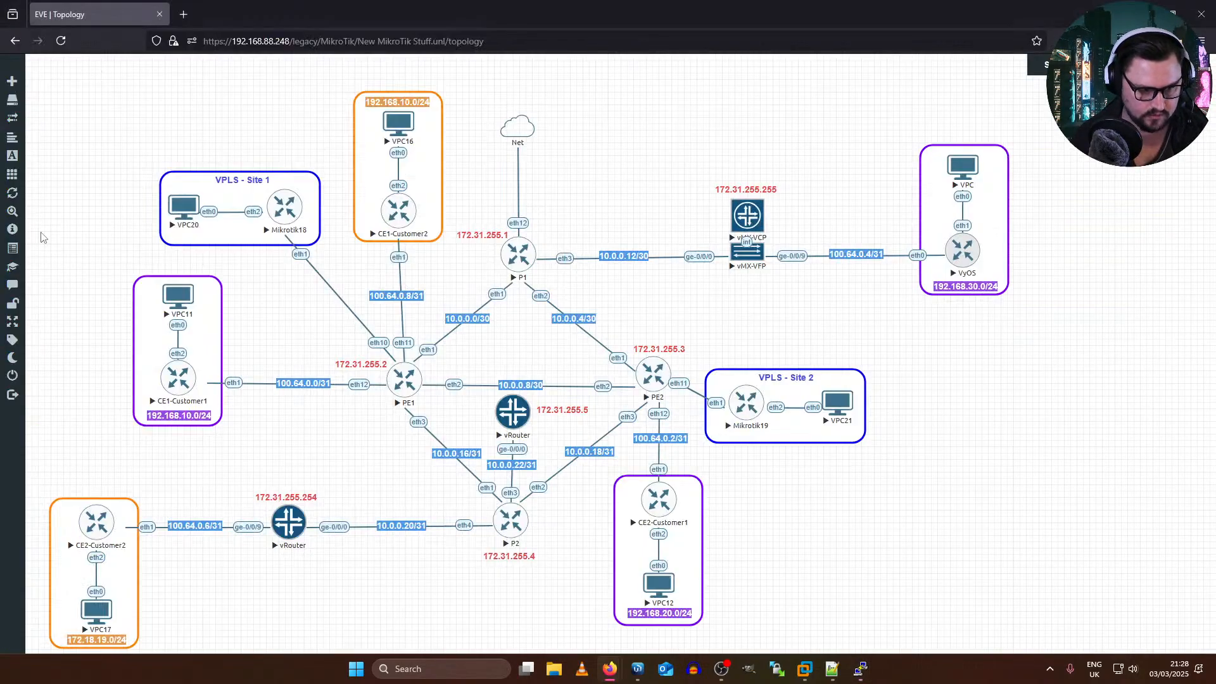
key("alt+Tab")
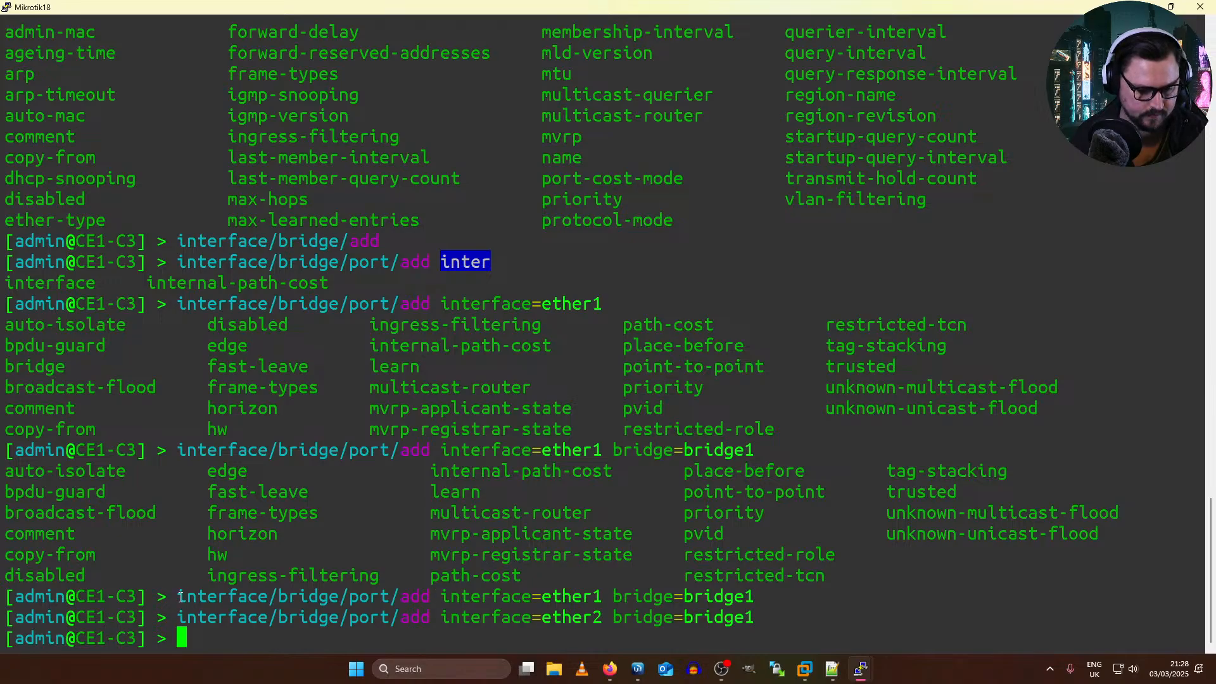
left_click_drag(179, 596, 749, 595)
key("super+c")
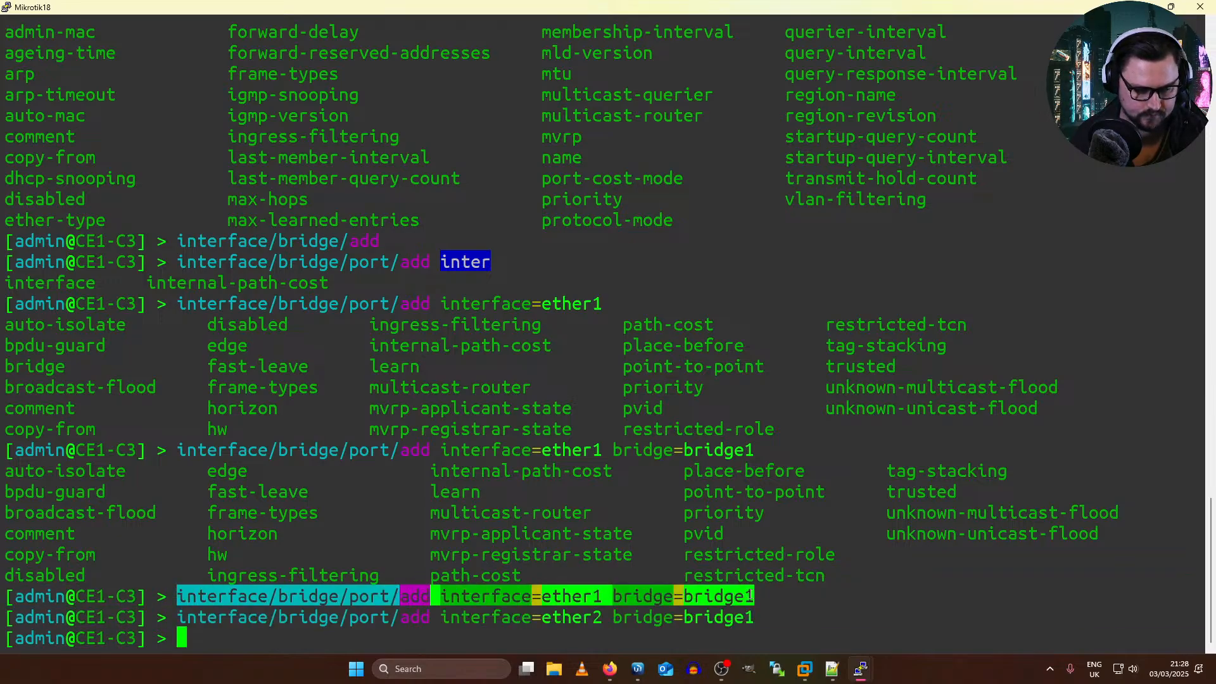
scroll(249, 289, "up", 5)
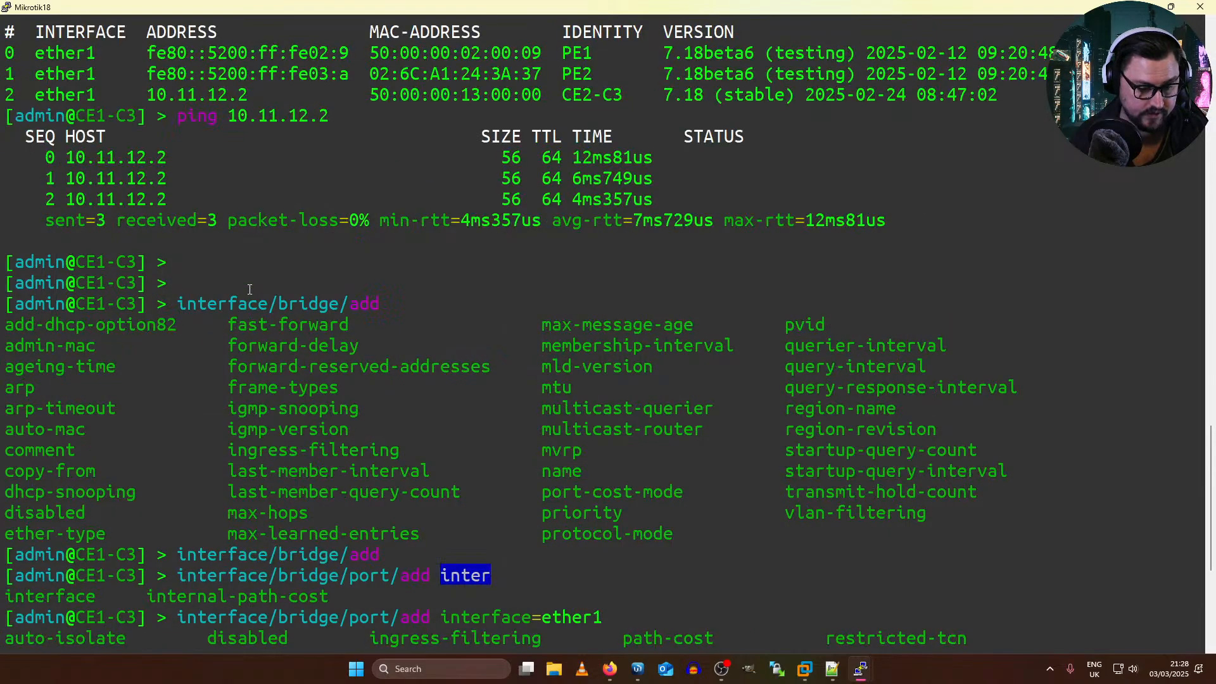
Step: Switch to the EVE topology in Firefox, open the Mikrotik19 console and log in to CE2-C3 as admin, skipping the password change
key("alt+Tab")
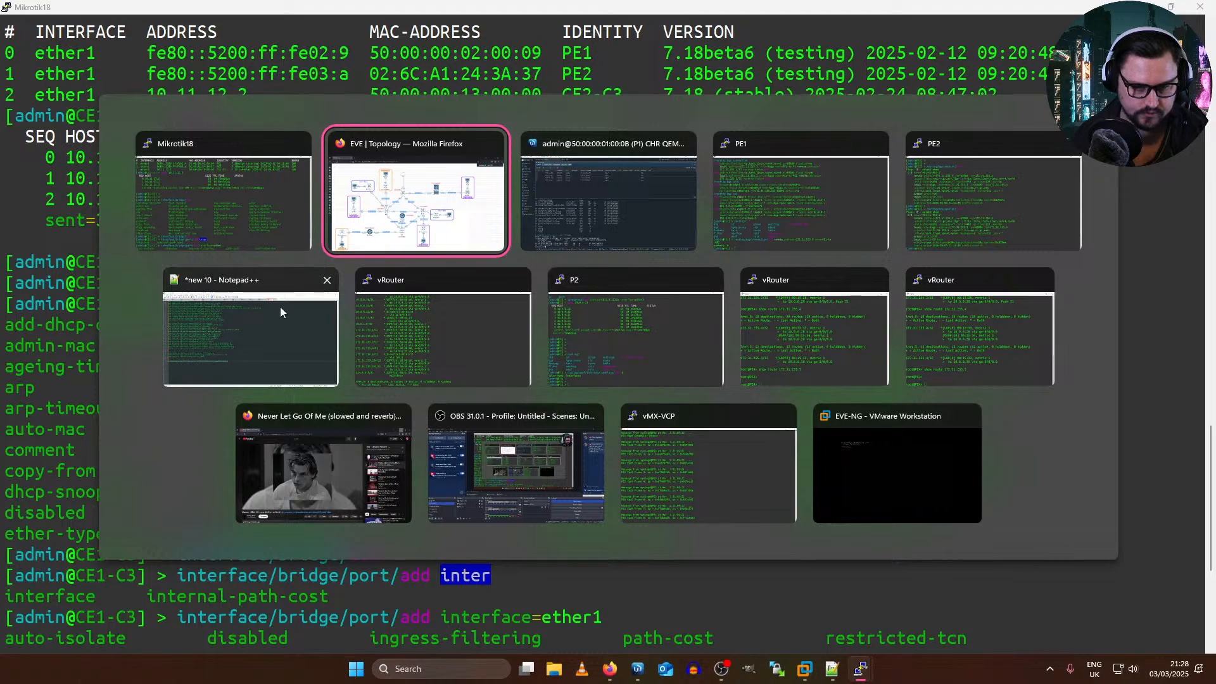
left_click(386, 198)
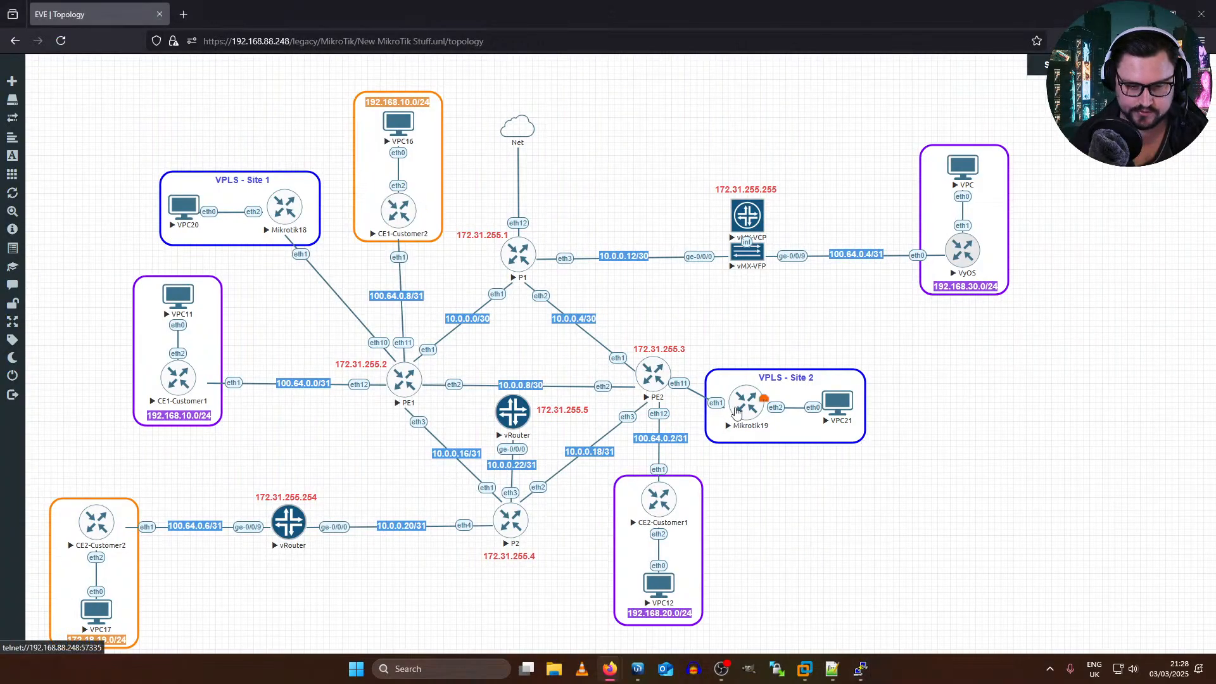
left_click(734, 410)
key("Return")
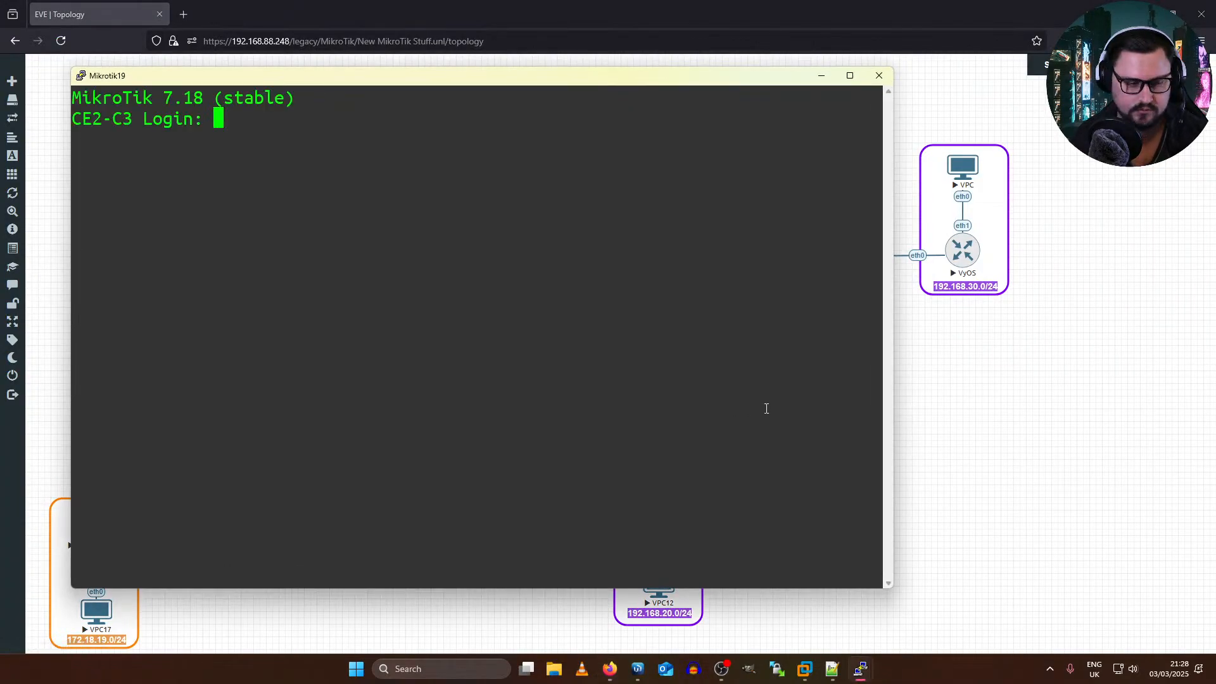
type("admin")
key("Return")
key("Return")
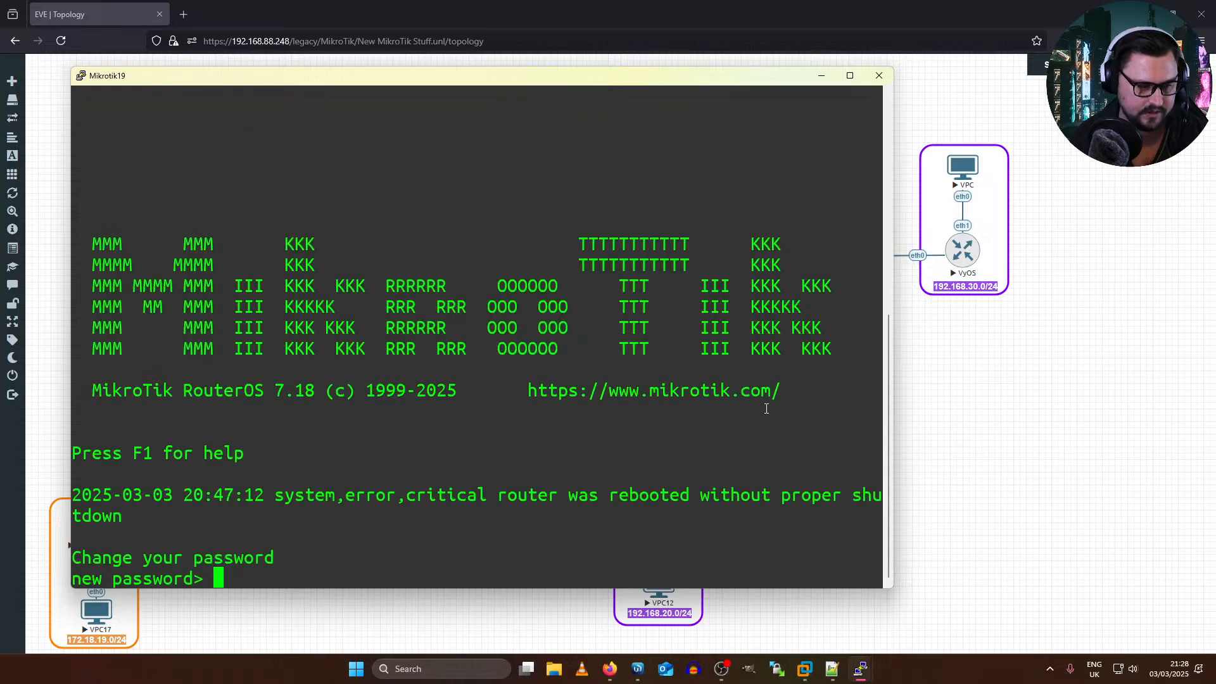
key("Return")
key("Return")
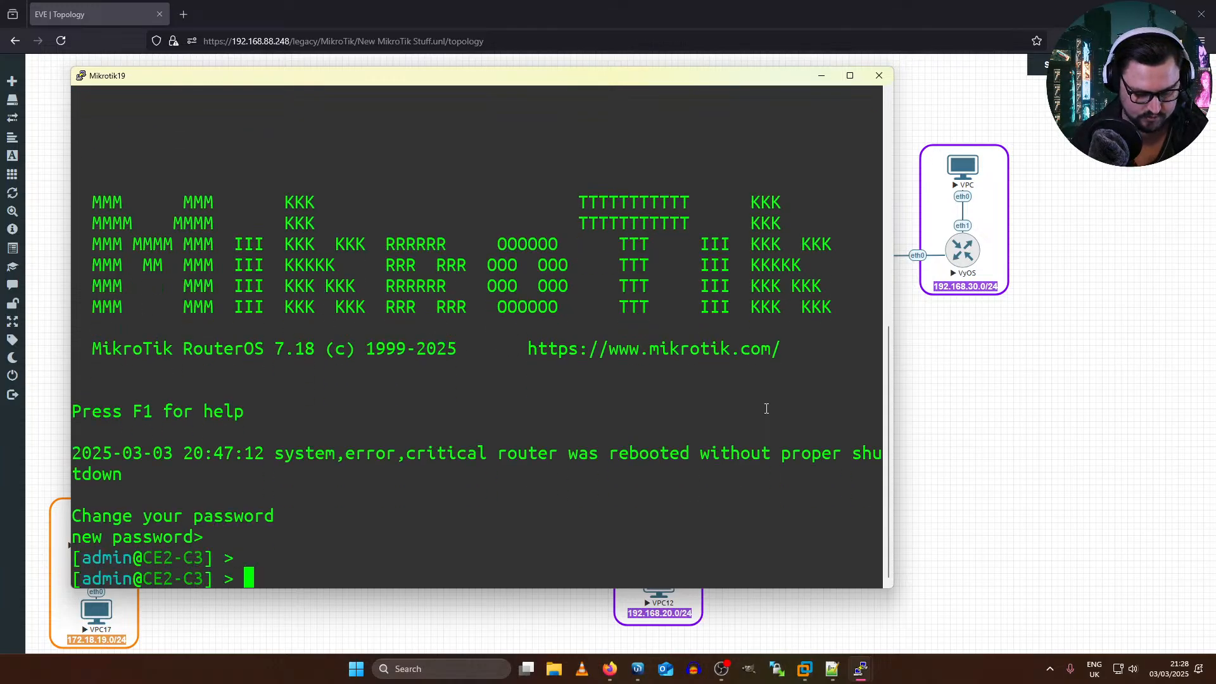
Step: Create a bridge with default settings on CE2-C3 using interface/bridge/add
type("i")
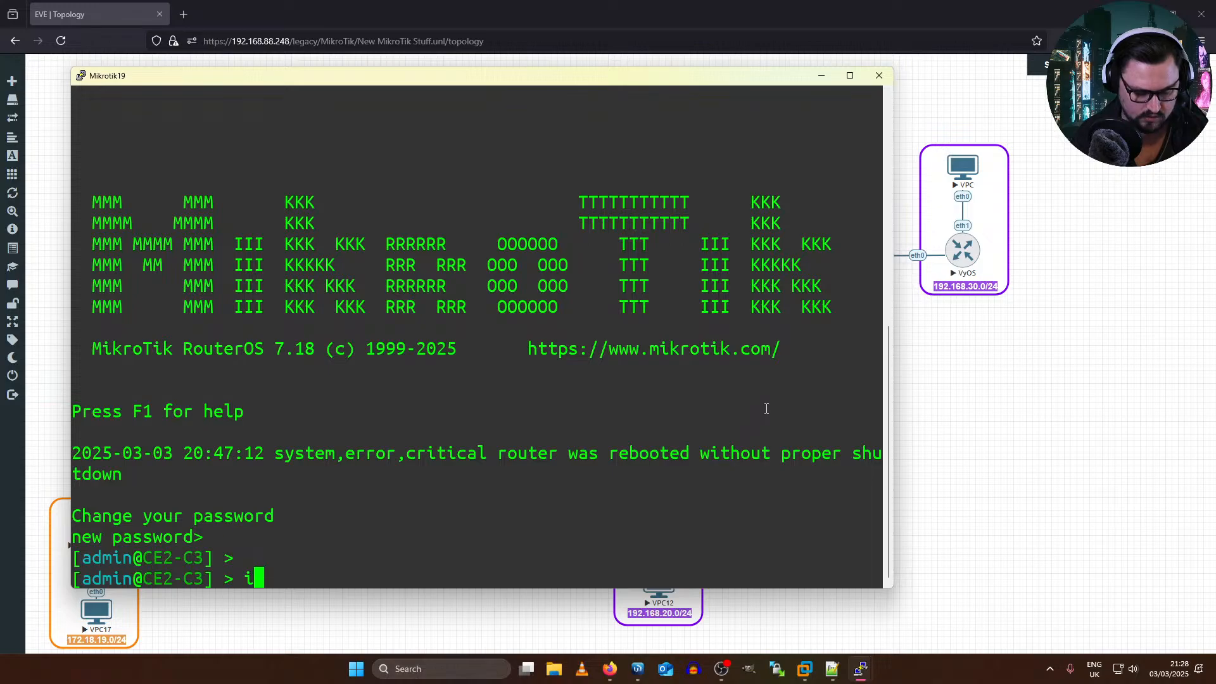
type("nterface/bridge/add")
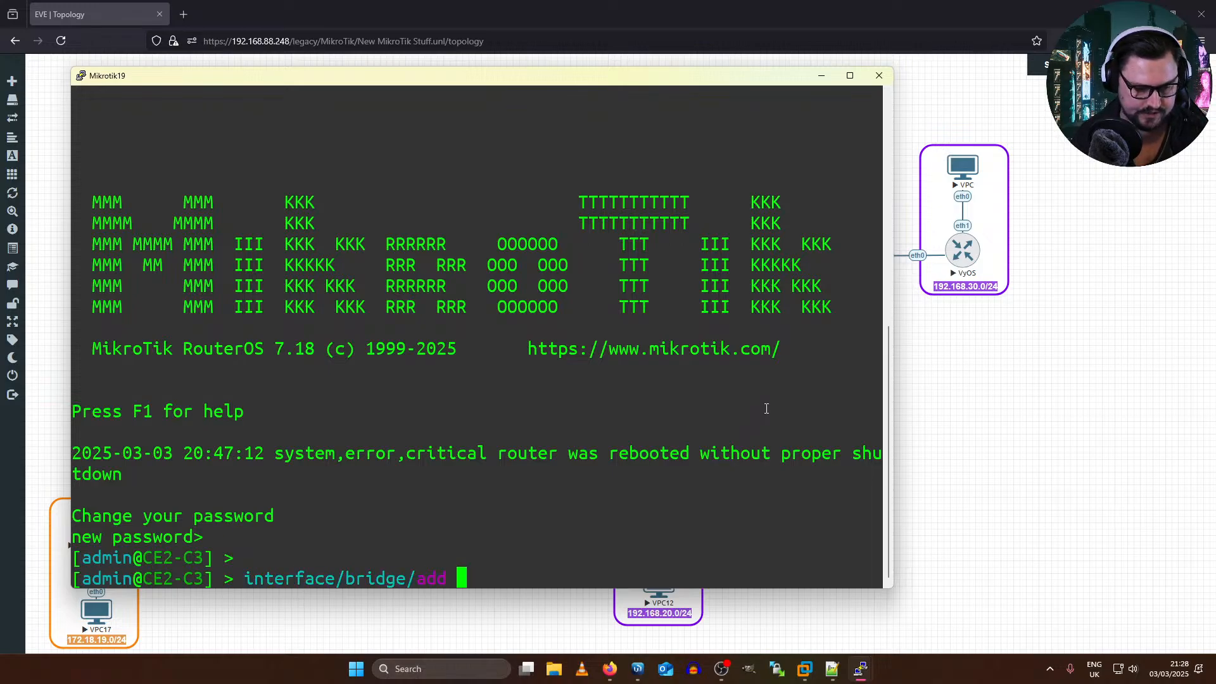
key("Return")
Step: Paste and run the copied port command on CE2-C3 to add ether1 to bridge1
right_click(701, 449)
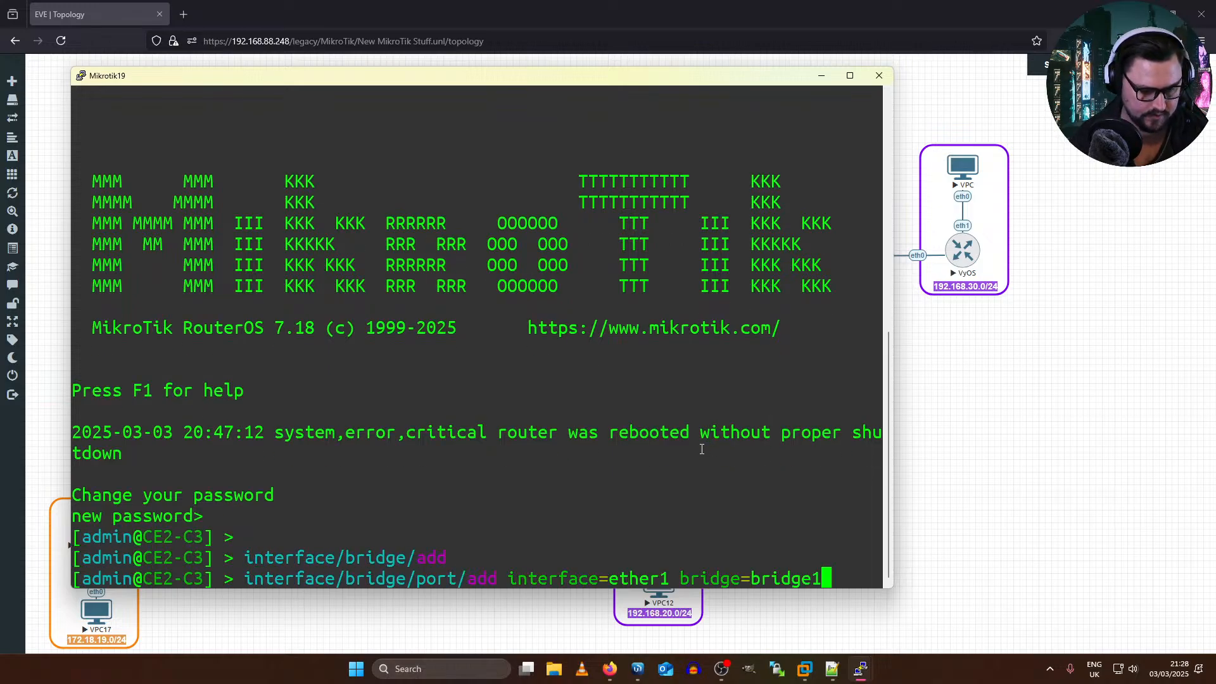
key("Left")
key("Left")
key("Left")
key("Left")
key("Left")
key("Left")
key("Left")
key("Left")
key("Left")
key("Left")
key("Left")
key("Left")
key("Left")
key("Left")
key("Left")
key("Left")
key("Left")
key("Left")
key("Left")
key("Left")
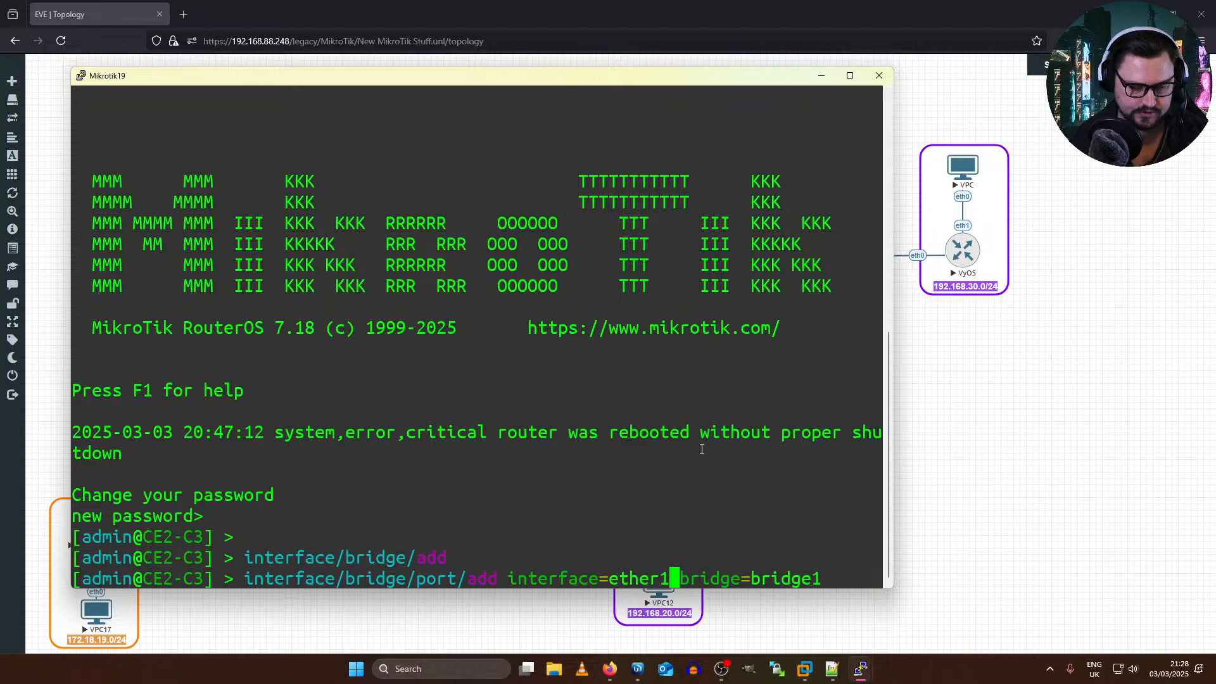
key("Right")
key("Return")
Step: Recall the port command on CE2-C3 and change its interface to ether2, adding that port to bridge1
key("Up")
key("Left")
key("Left")
key("Left")
key("Left")
key("Left")
key("Left")
key("Left")
key("Left")
key("Left")
key("Left")
key("Left")
key("Left")
key("Left")
key("Left")
key("Left")
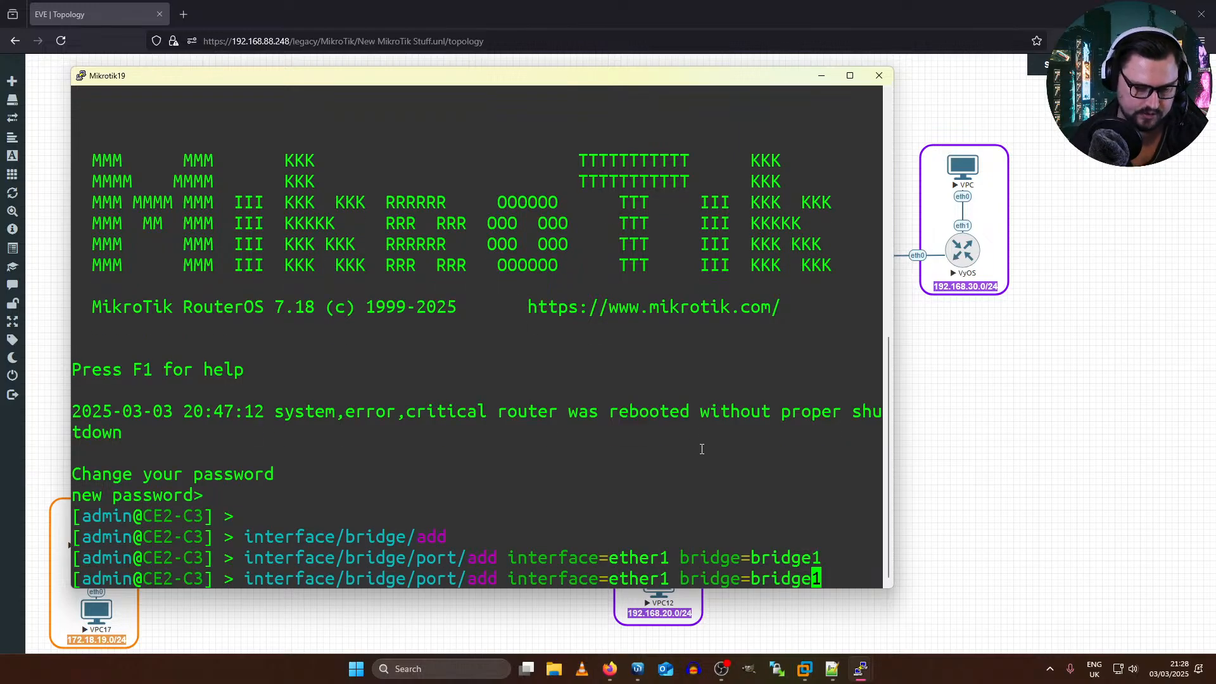
key("BackSpace")
type("2")
key("Return")
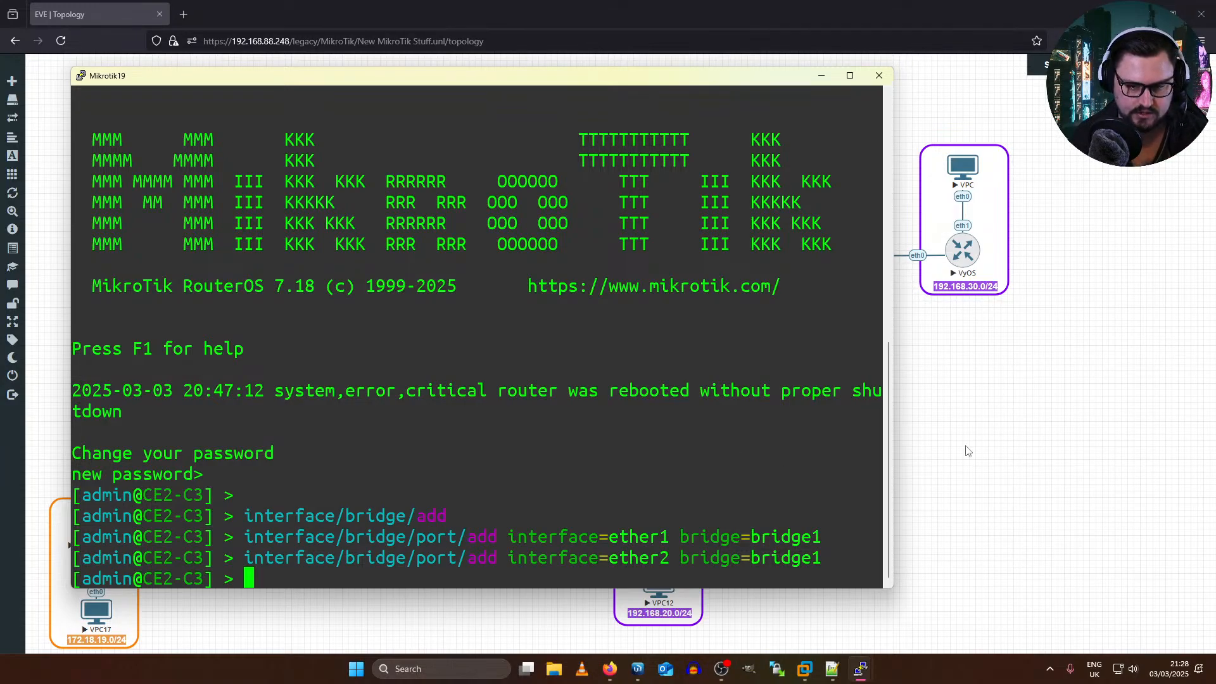
Step: Return to the EVE topology, open the VPC20 console in VPLS Site 1 and assign the address 99.99.99.1/24
left_click(973, 372)
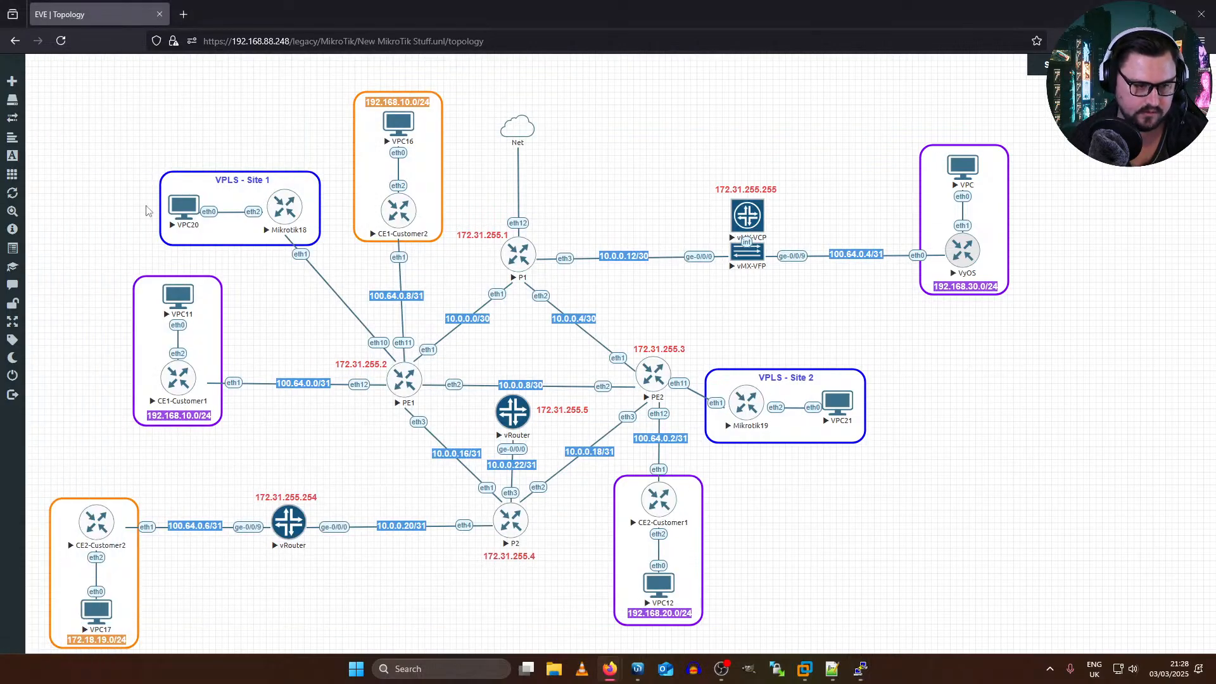
left_click(180, 205)
key("Return")
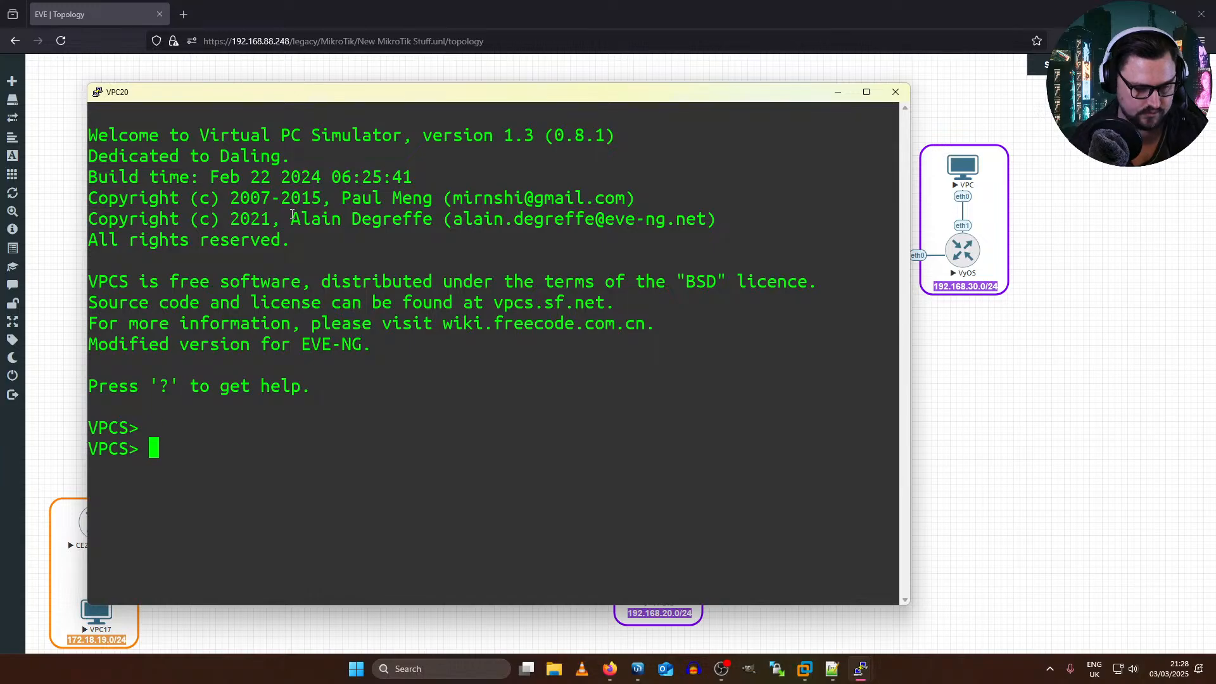
type("ip ")
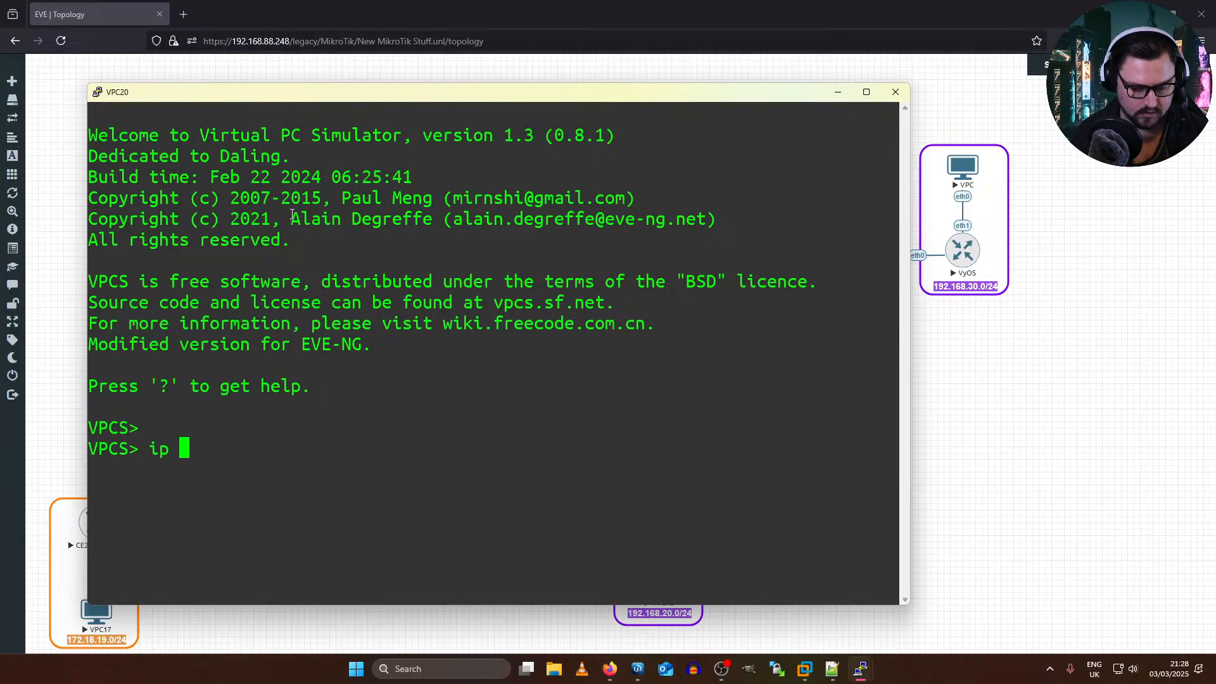
type("99.99.99.")
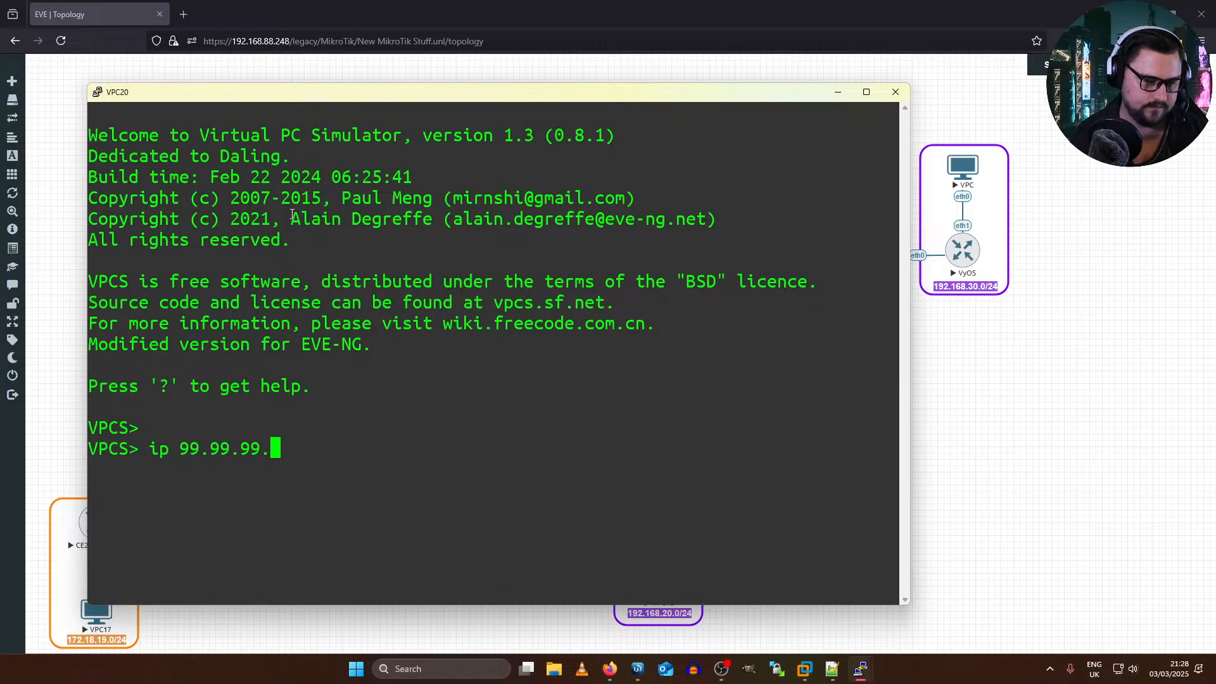
type("1/24")
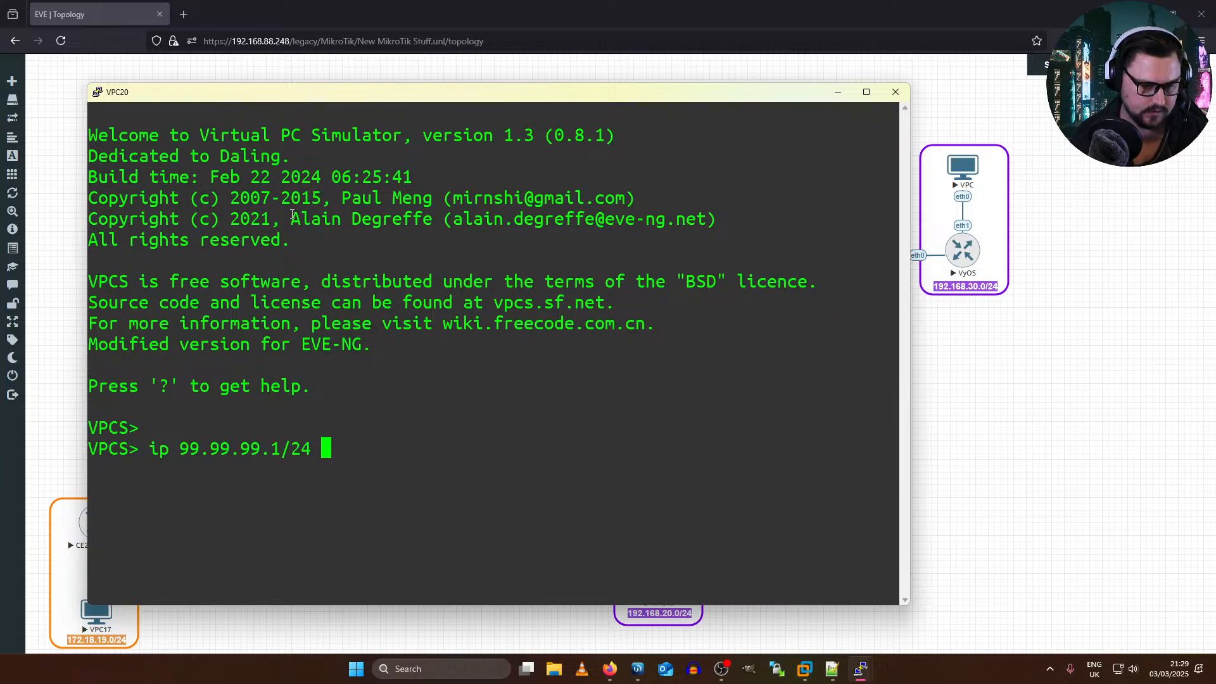
key("Return")
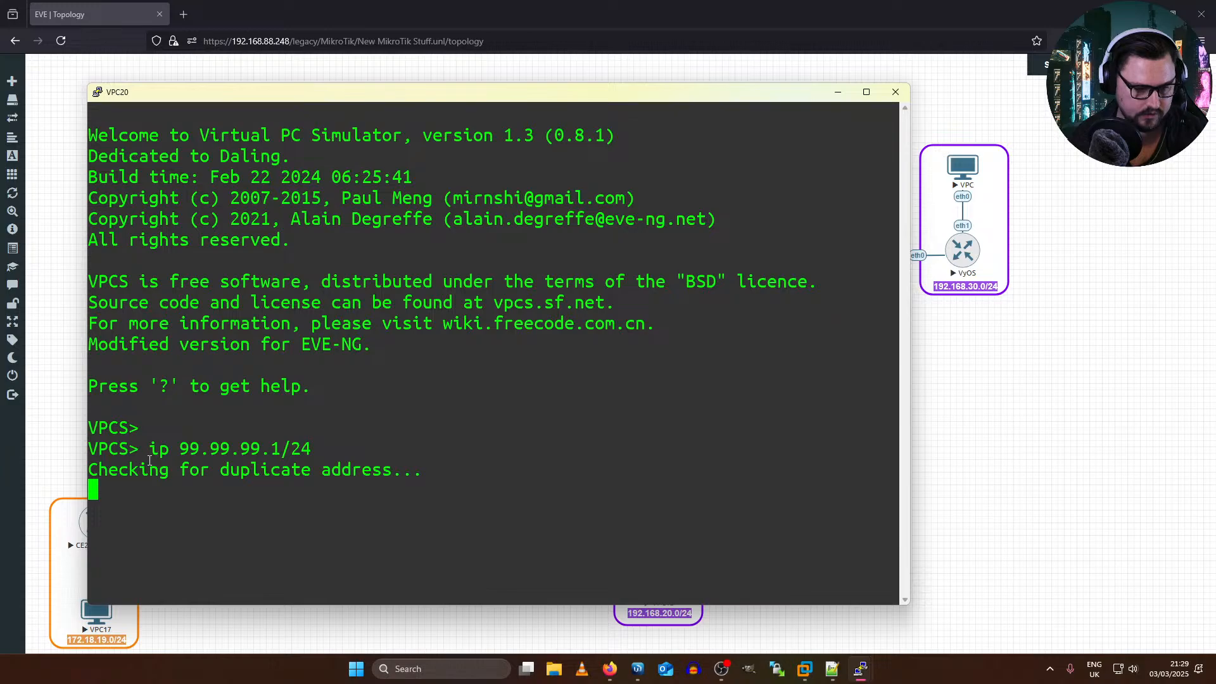
Step: Copy VPC20's ip command and tile its console side by side with the Firefox topology window
left_click_drag(149, 448, 308, 448)
key("super+c")
key("alt+Tab")
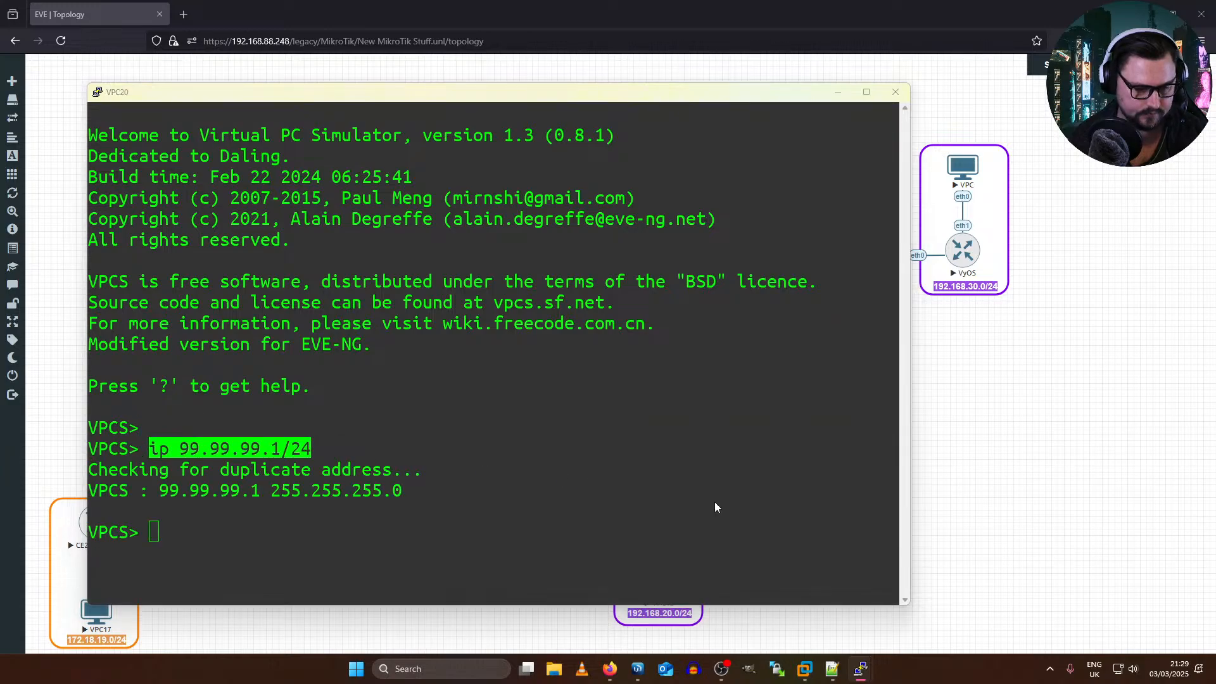
key("alt+Tab")
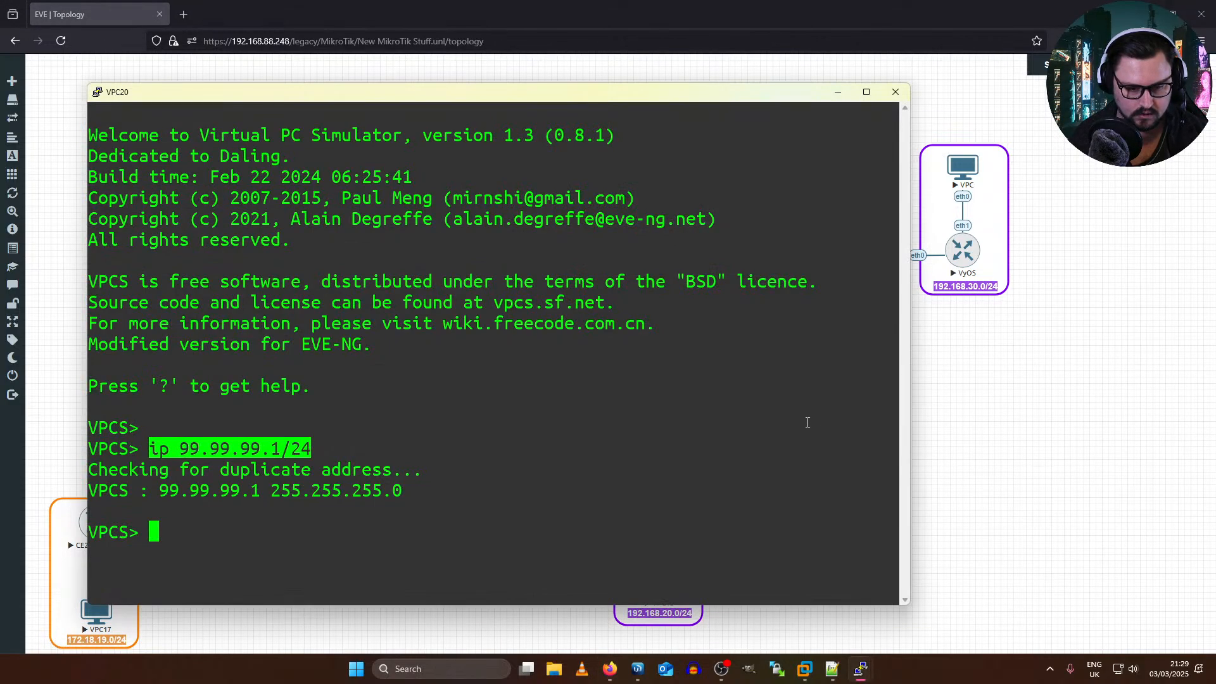
left_click_drag(386, 92, 31, 152)
left_click(694, 158)
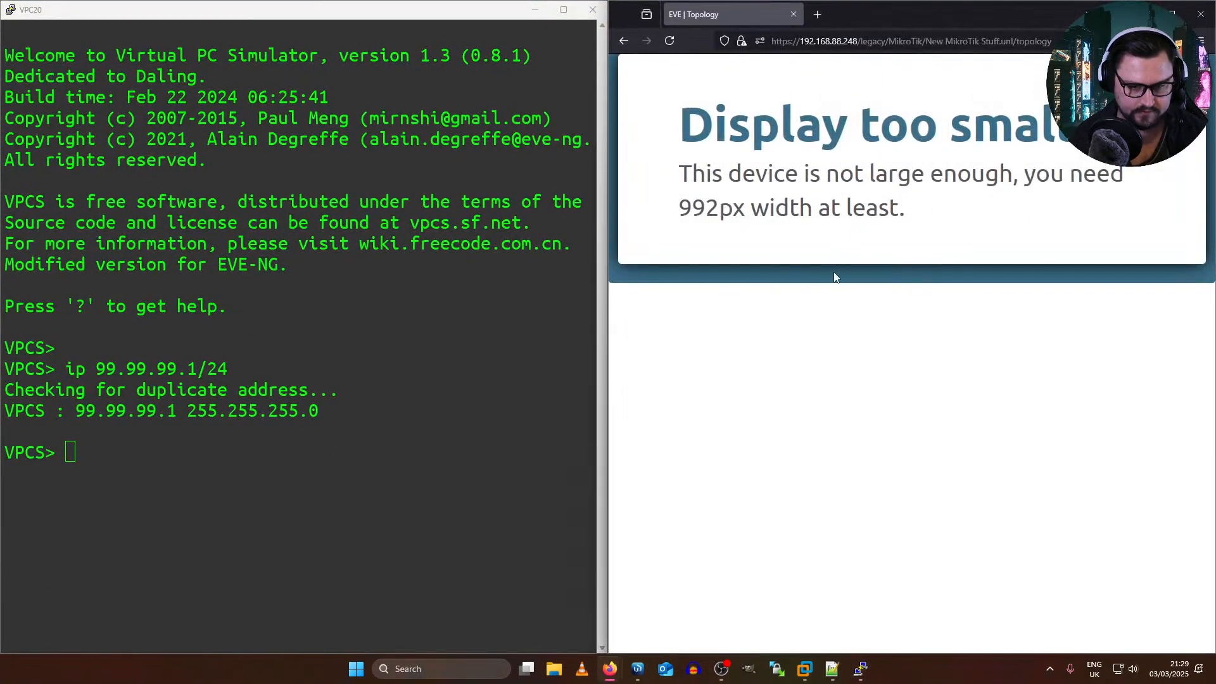
Step: Restore the EVE topology to full size, open the VPC21 console in VPLS Site 2 and tile it beside VPC20's console
double_click(943, 11)
left_click(699, 13)
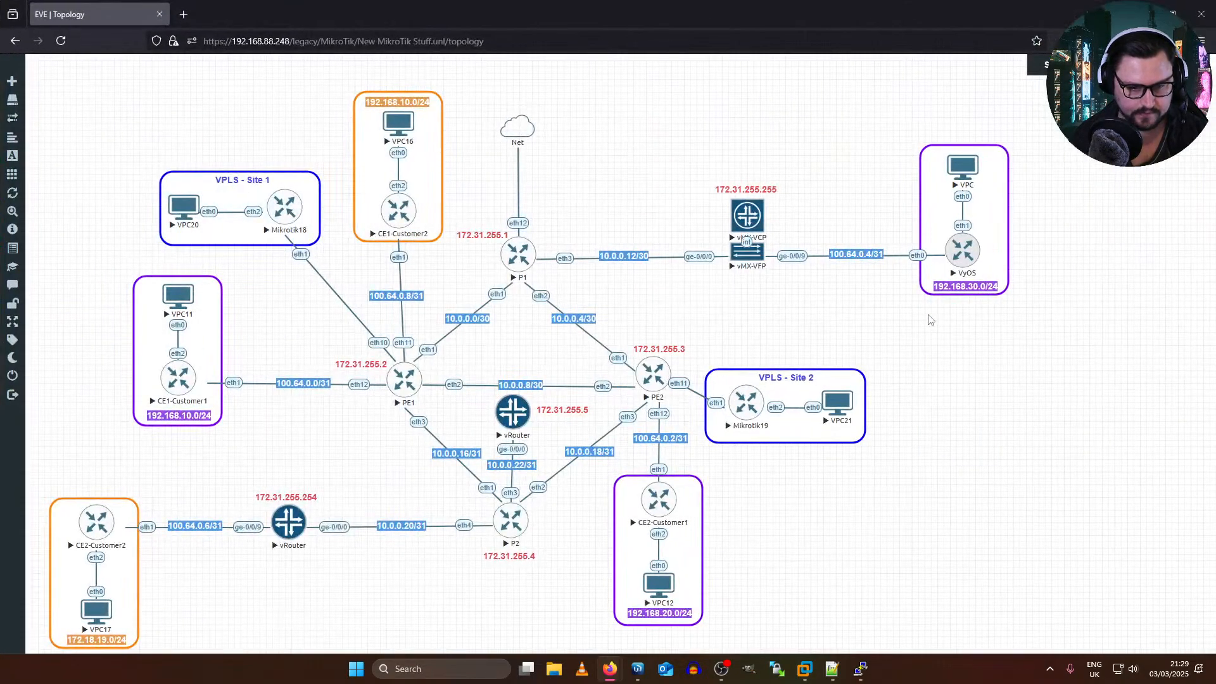
left_click(836, 404)
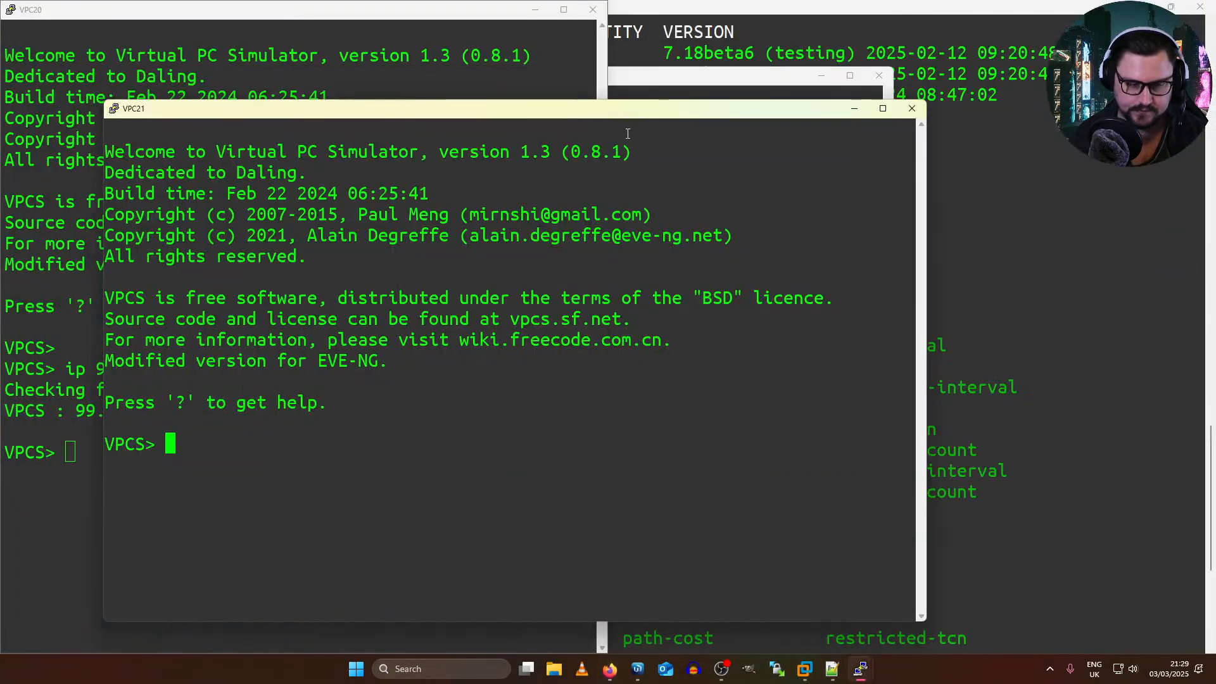
left_click_drag(564, 117, 1213, 136)
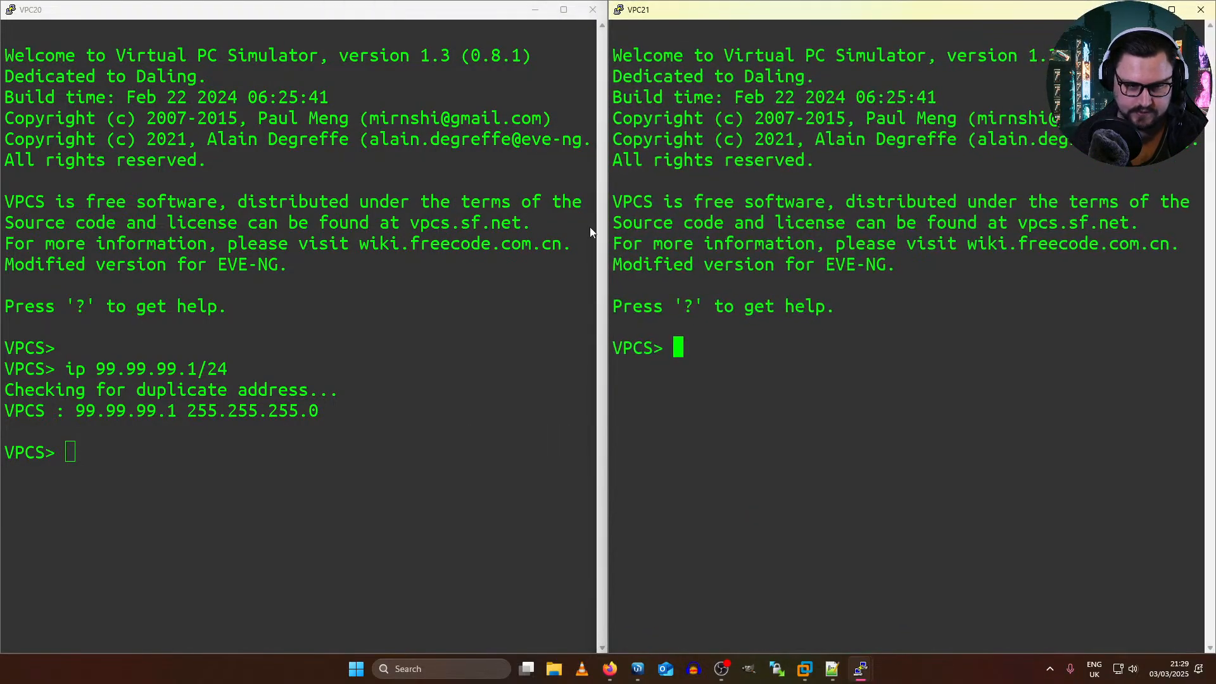
Step: Paste the copied ip command on VPC21, change its address to 99.99.99.2/24 and run it
type("ip")
right_click(685, 416)
key("Left")
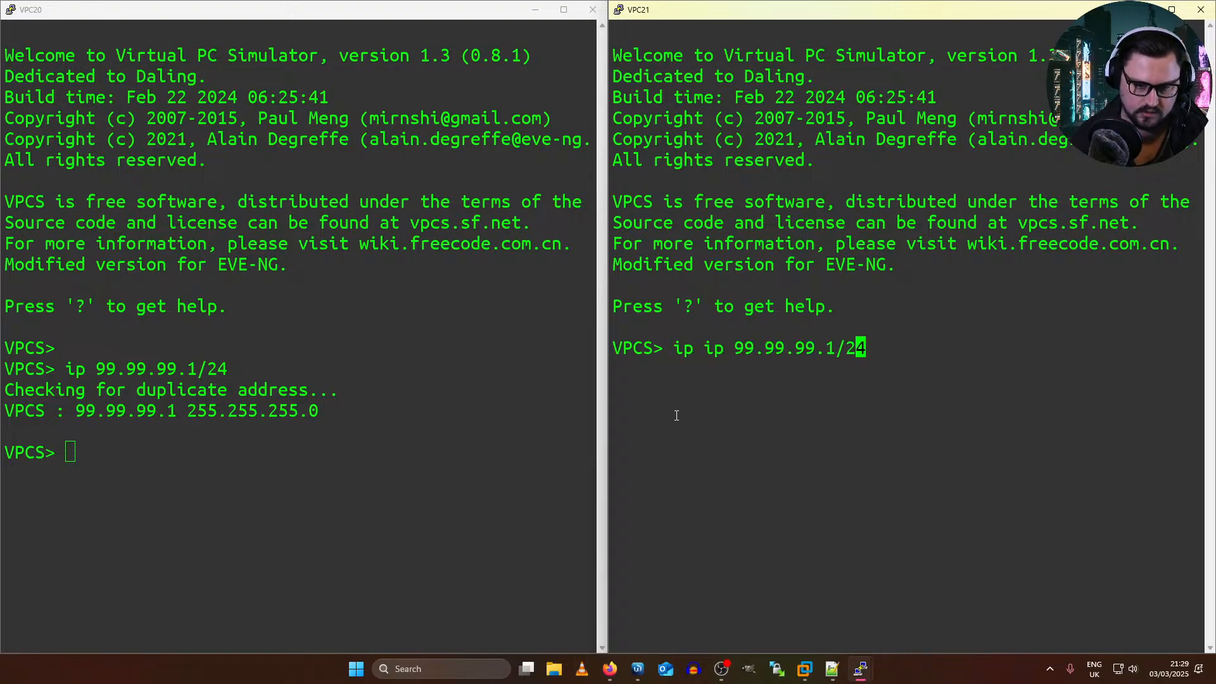
key("Left")
key("Left")
key("BackSpace")
type("2")
key("Return")
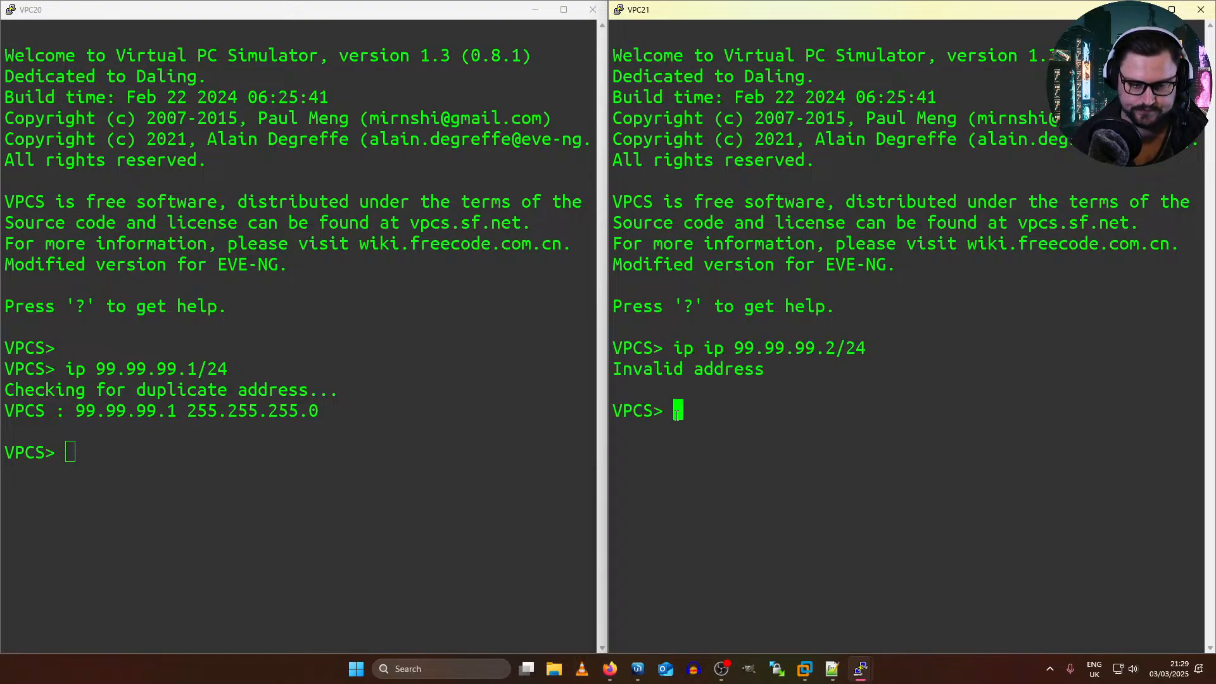
Step: Recall the command on VPC21, remove the duplicated ip keyword and rerun it to assign 99.99.99.2/24
key("Up")
key("Left")
key("Left")
key("Left")
key("Left")
key("Left")
key("Left")
key("Left")
key("Left")
key("Left")
key("Left")
key("Left")
key("Left")
key("Left")
key("Left")
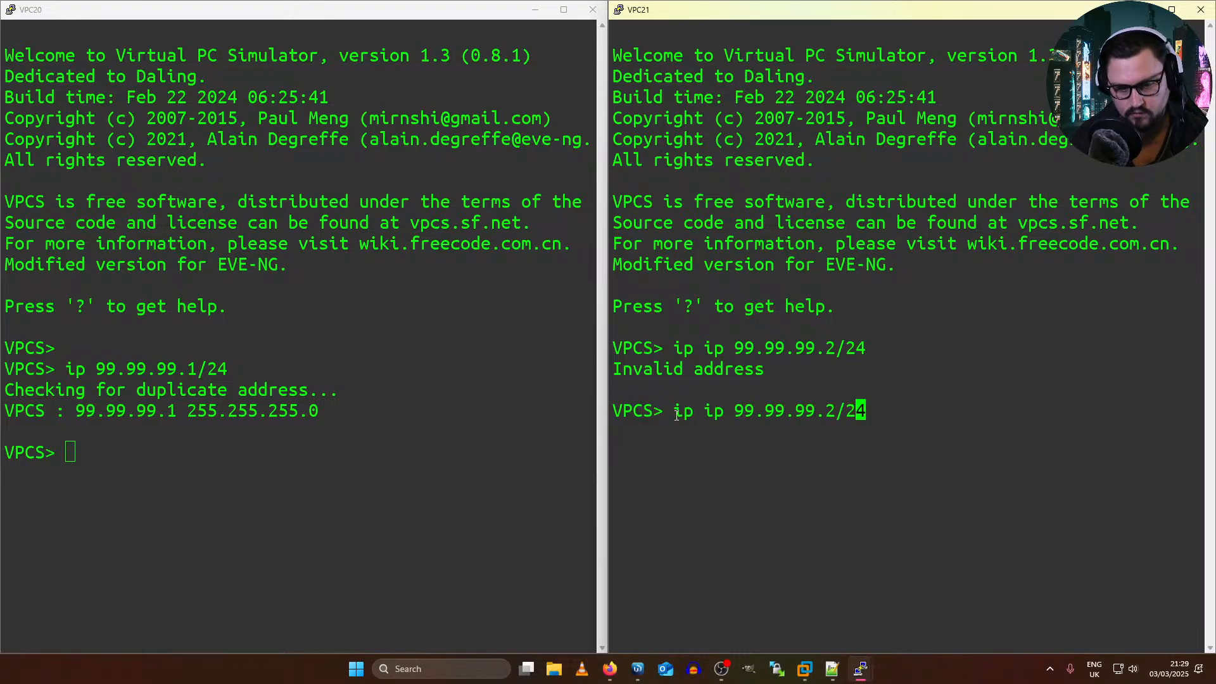
key("BackSpace")
key("BackSpace")
key("BackSpace")
key("Return")
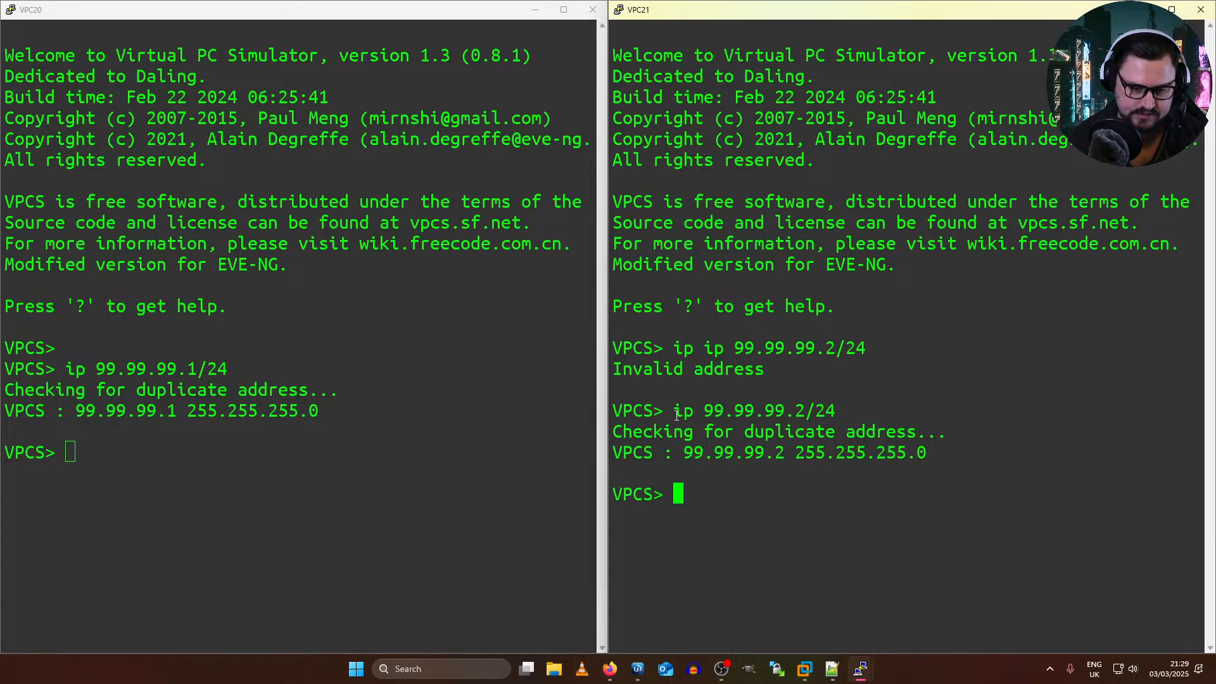
Step: Ping VPC21's address 99.99.99.2 from the VPC20 console
left_click(218, 278)
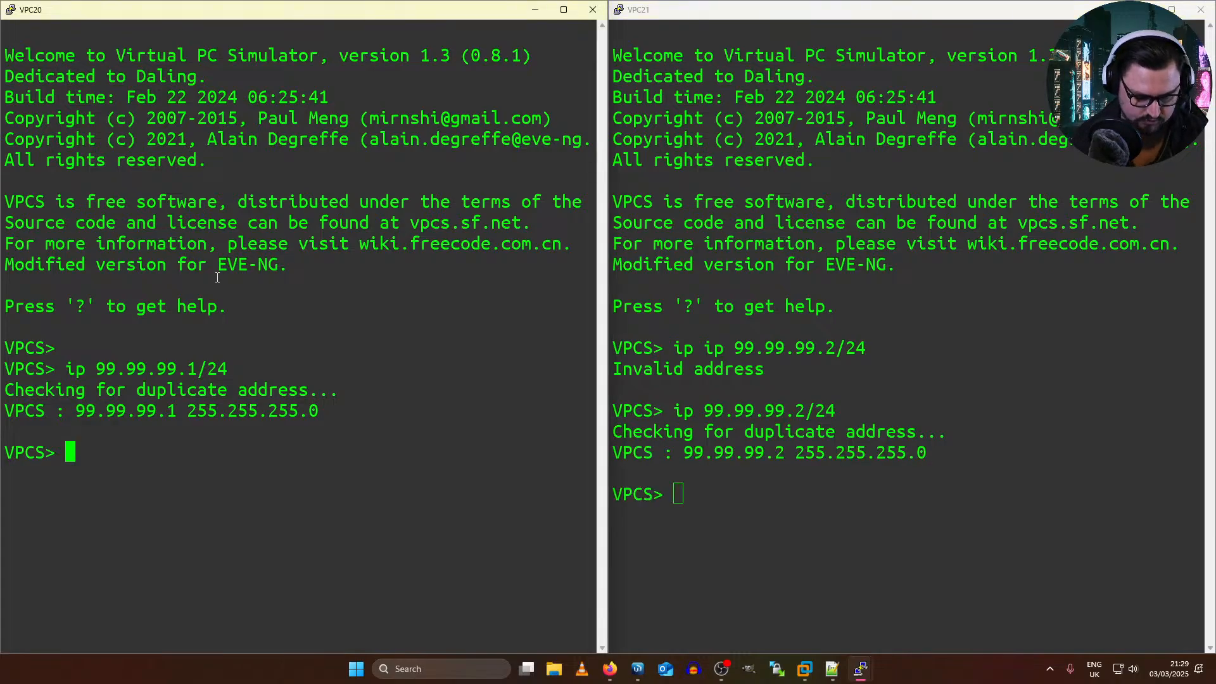
key("Return")
type("ping ")
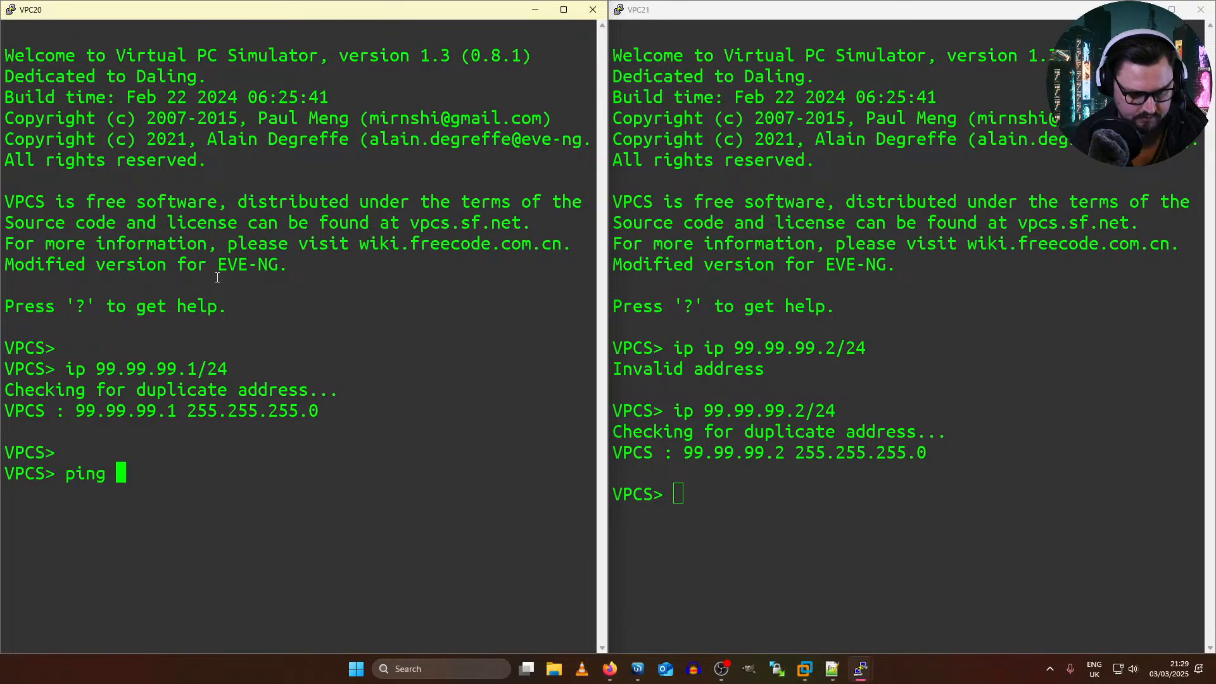
type("99.99.99.")
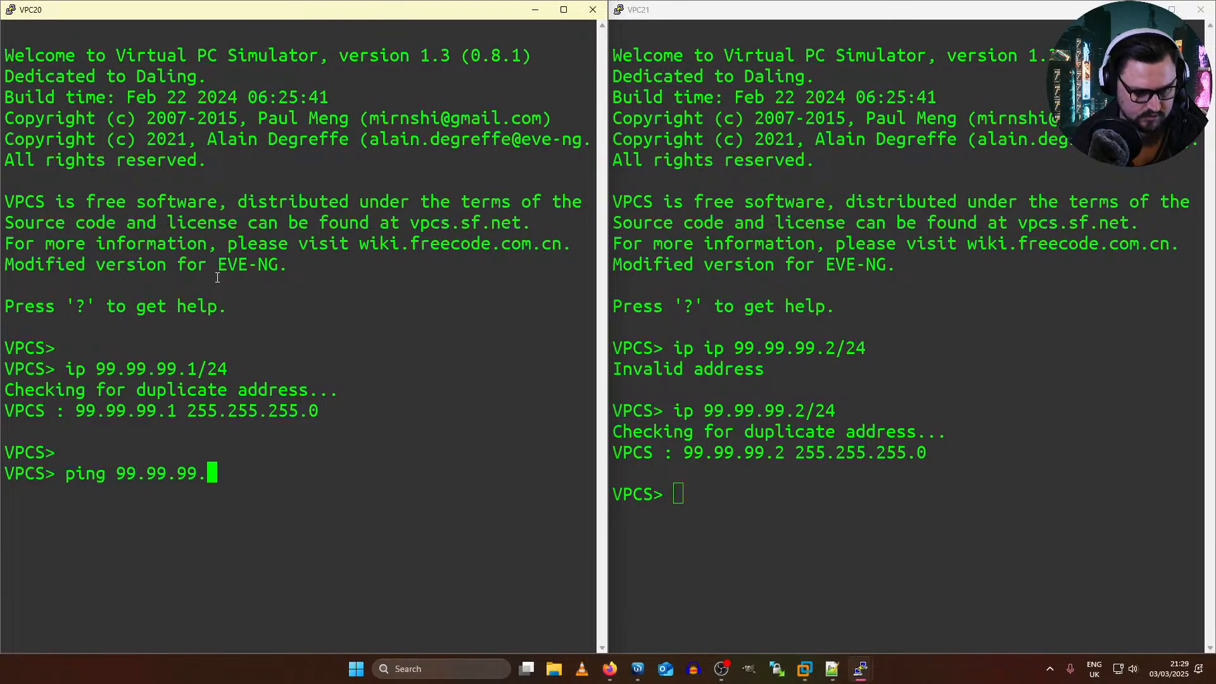
type("2")
key("Return")
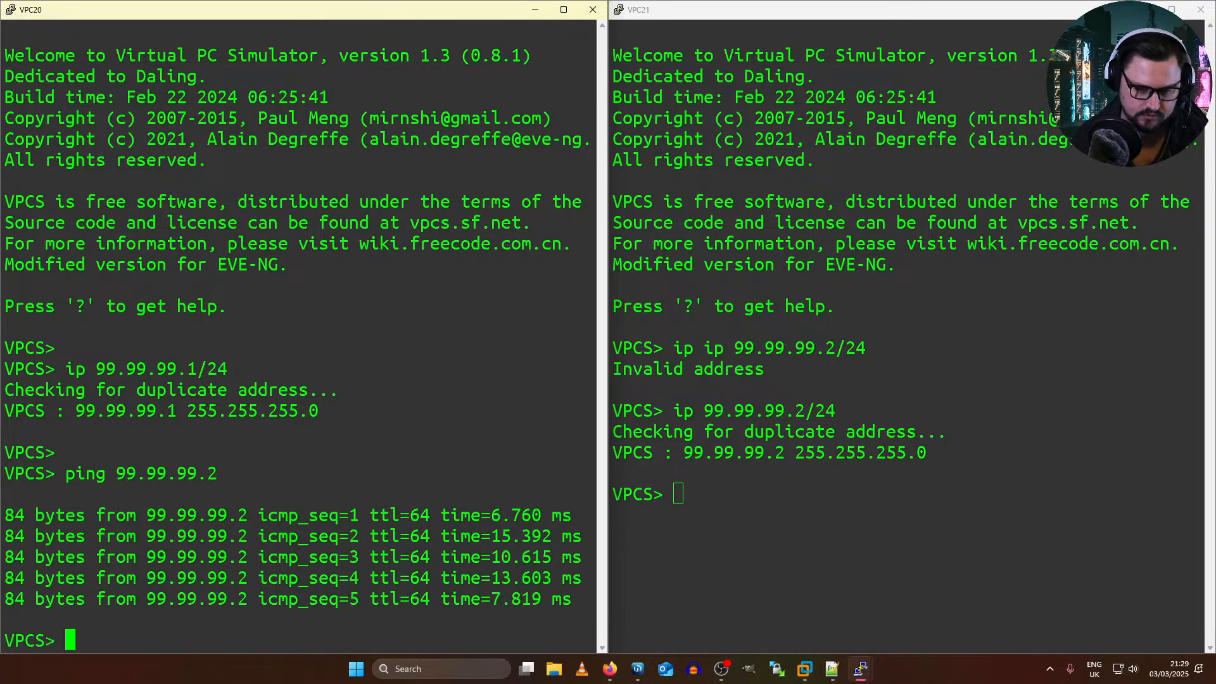
Step: Ping VPC20's address 99.99.99.1 from the VPC21 console
left_click(621, 263)
type("ping ")
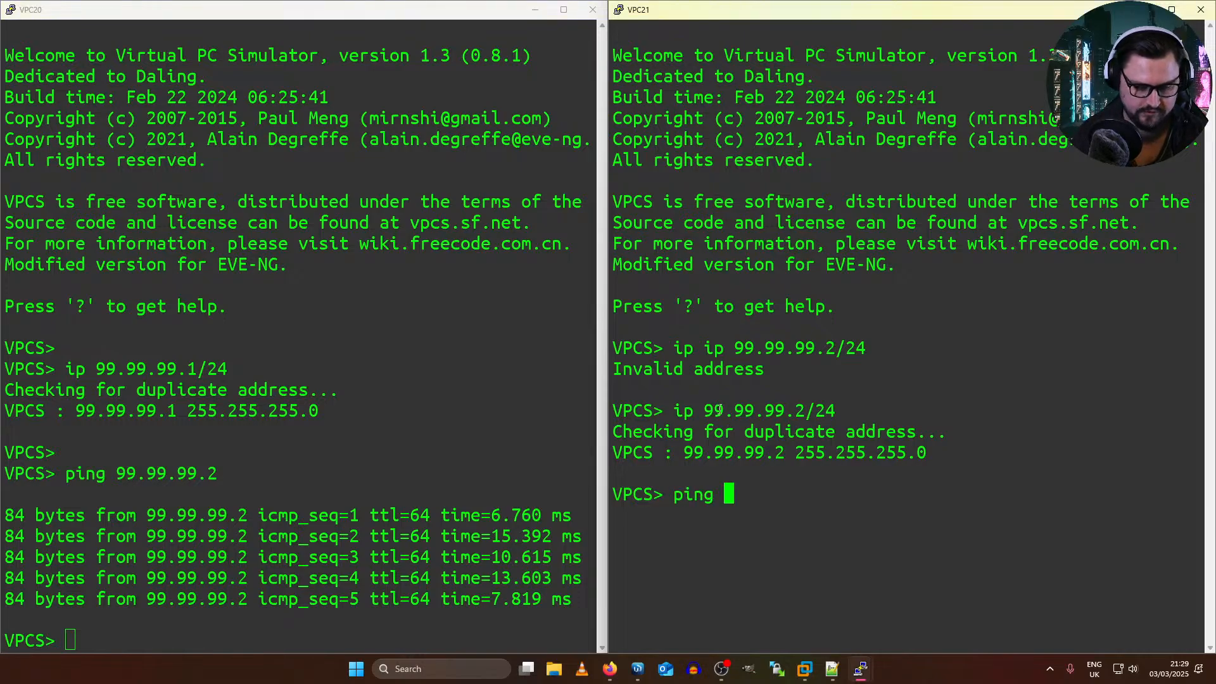
type("98.")
key("BackSpace")
key("BackSpace")
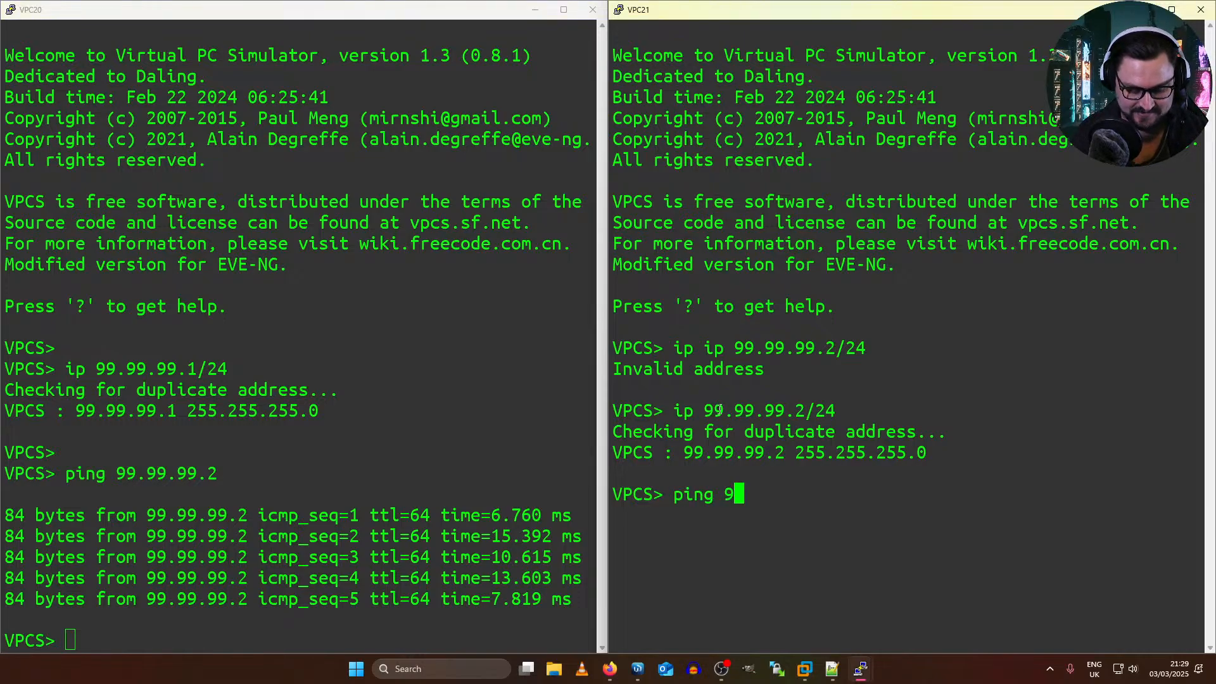
type("9.")
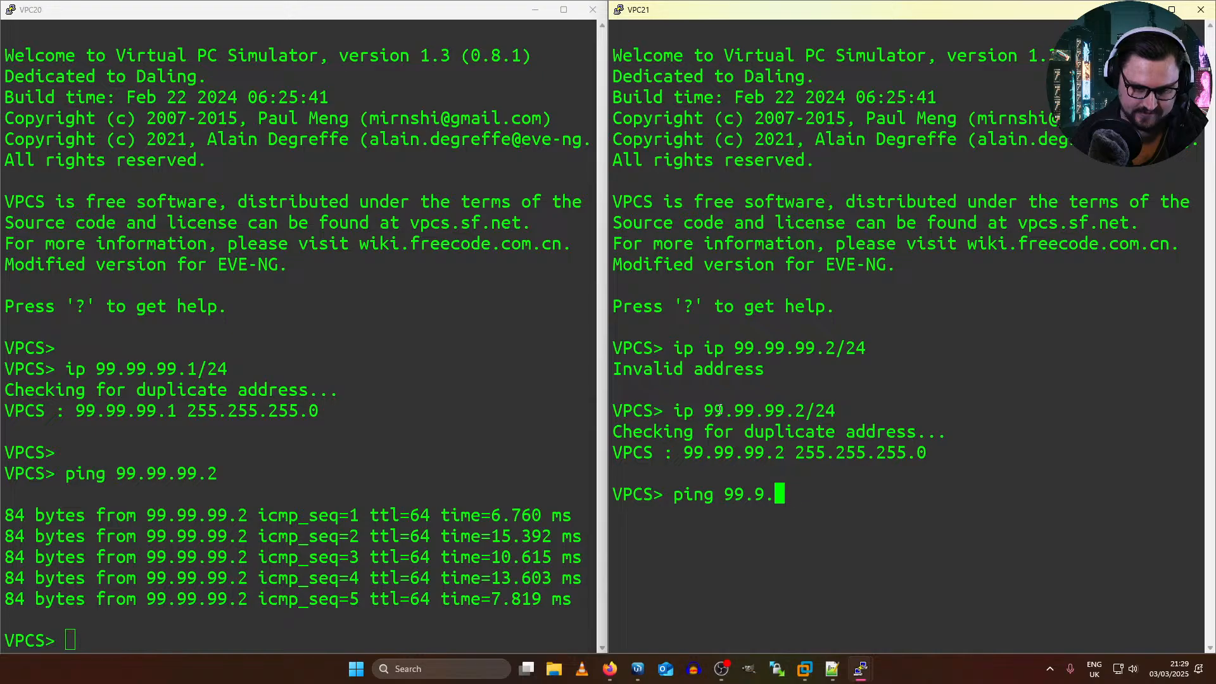
key("BackSpace")
type("9.99.1")
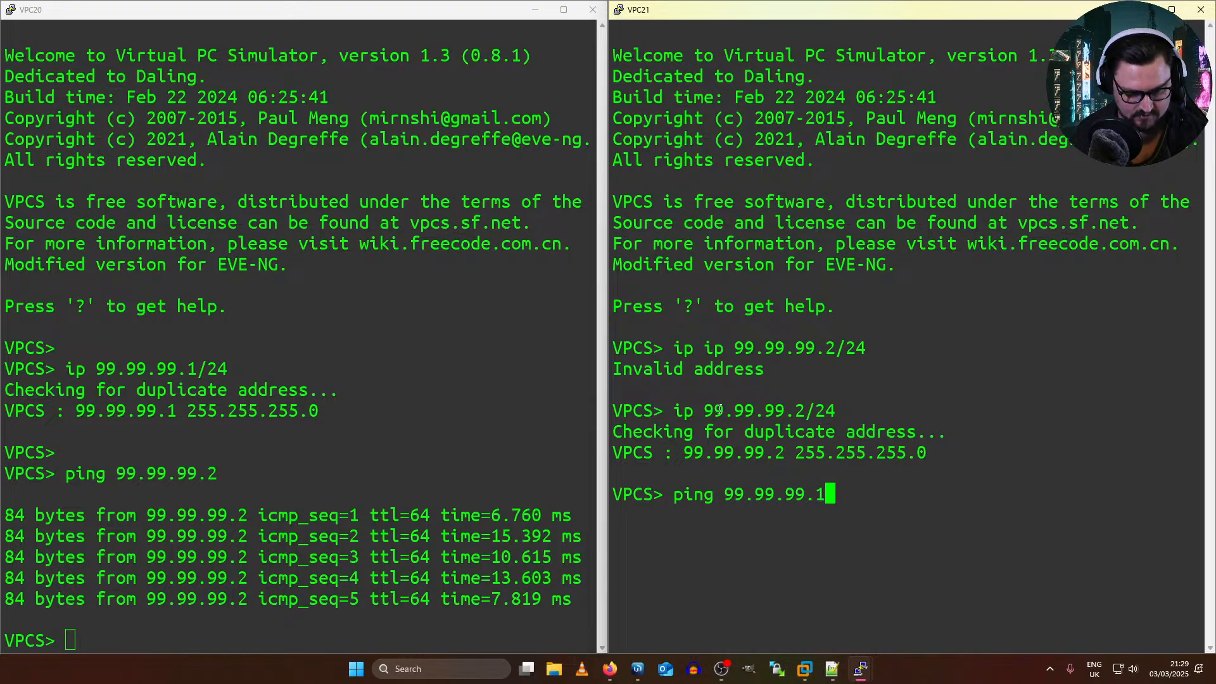
key("Return")
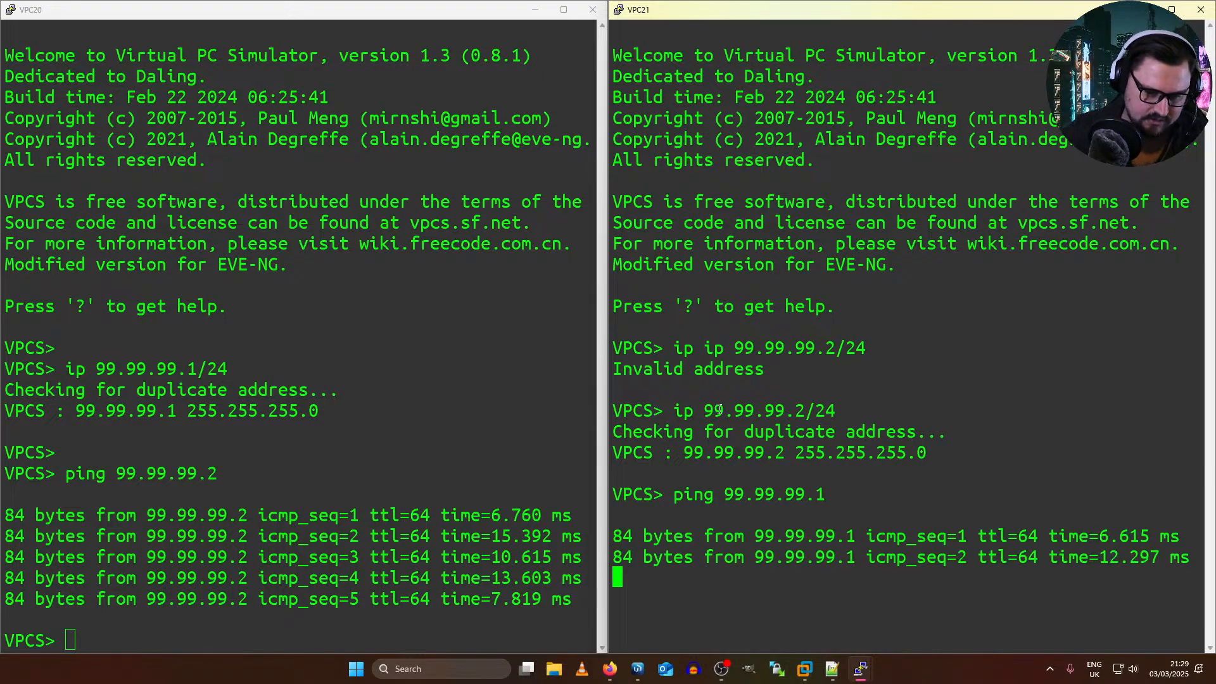
Step: Switch to the MikroTik forum search results for VPLS ROSv7 in Firefox and move that tab into the EVE topology window
key("alt+Tab")
key("alt+Tab")
key("alt+Tab")
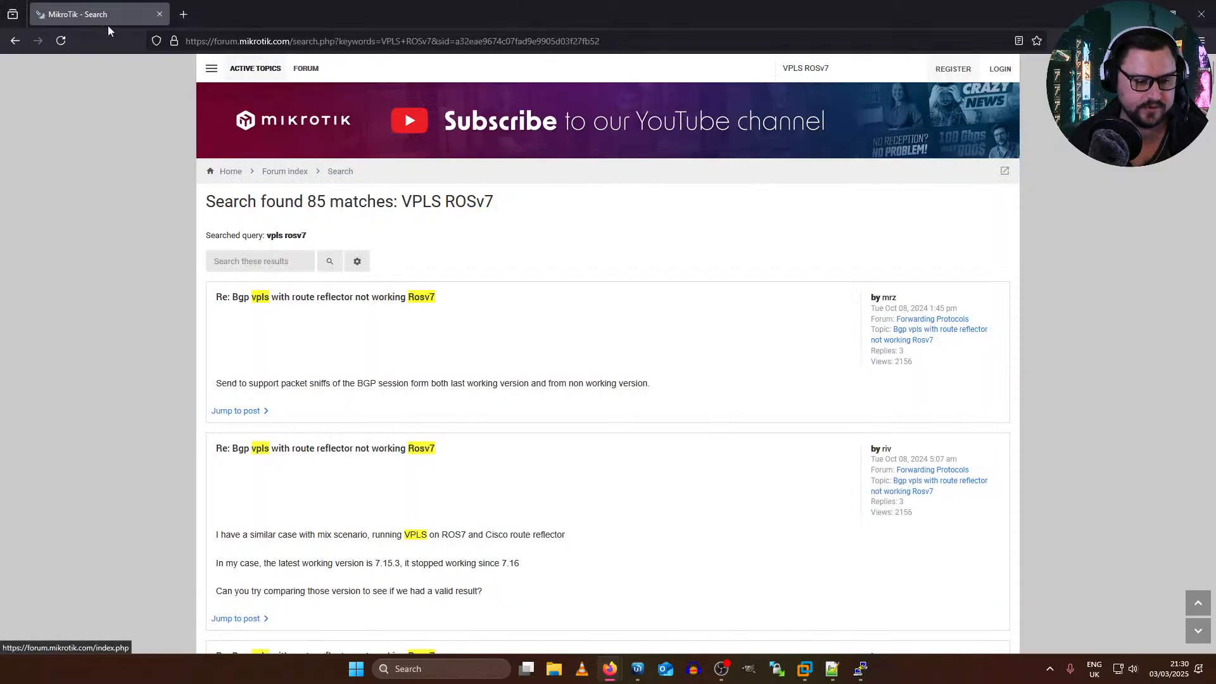
left_click_drag(242, 7, 215, 16)
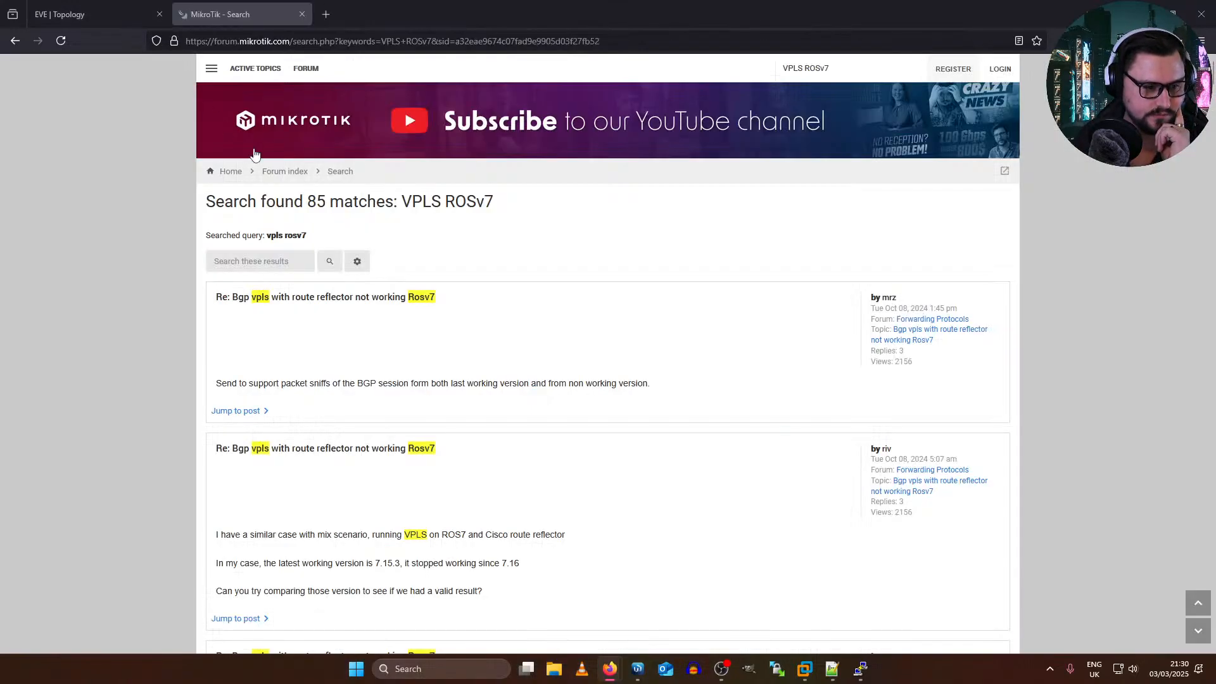
Step: Open the first search result, "Bgp vpls with route reflector not working Rosv7", in a new tab and switch to it
middle_click(410, 300)
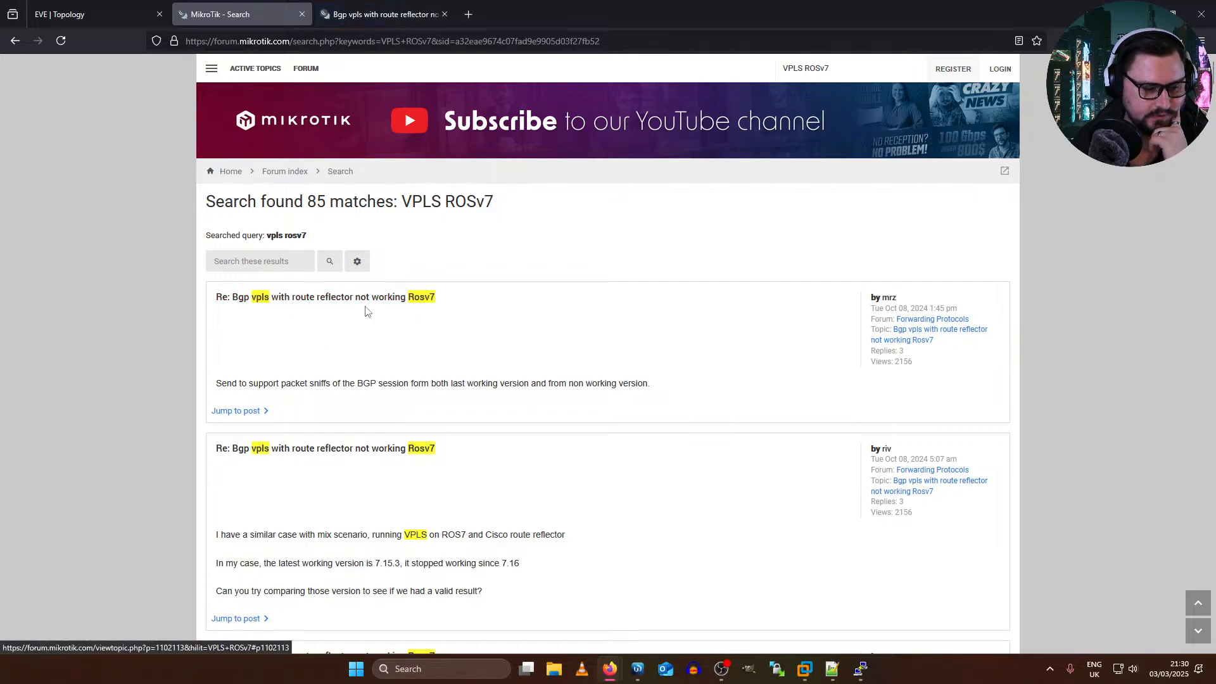
scroll(354, 307, "down", 2)
left_click(379, 14)
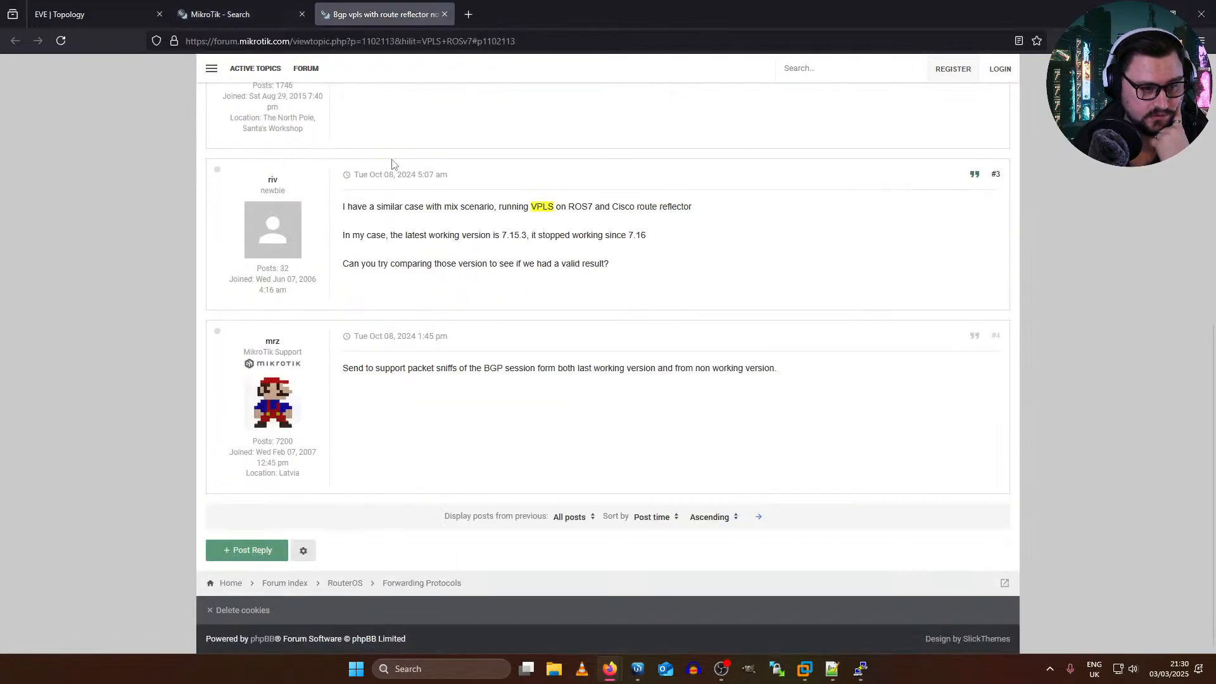
Step: Read through the thread's question and replies about BGP VPLS with a route reflector on RouterOS v7
scroll(610, 411, "up", 1)
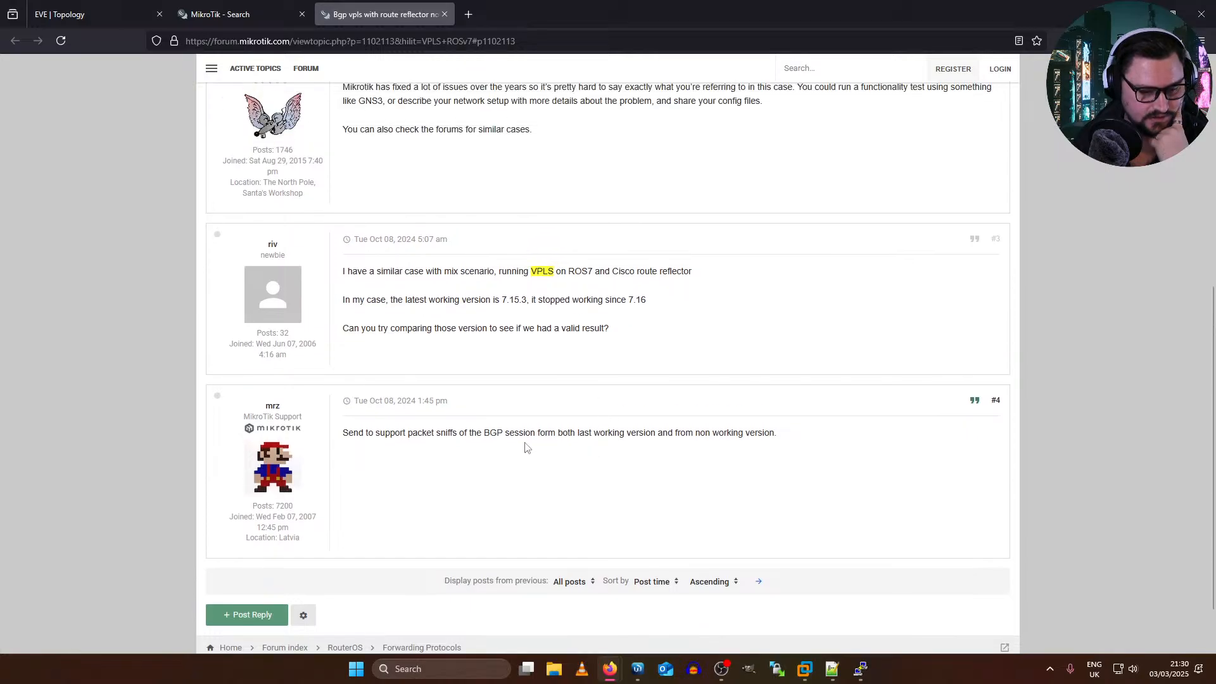
left_click_drag(525, 448, 616, 436)
left_click_drag(390, 272, 551, 272)
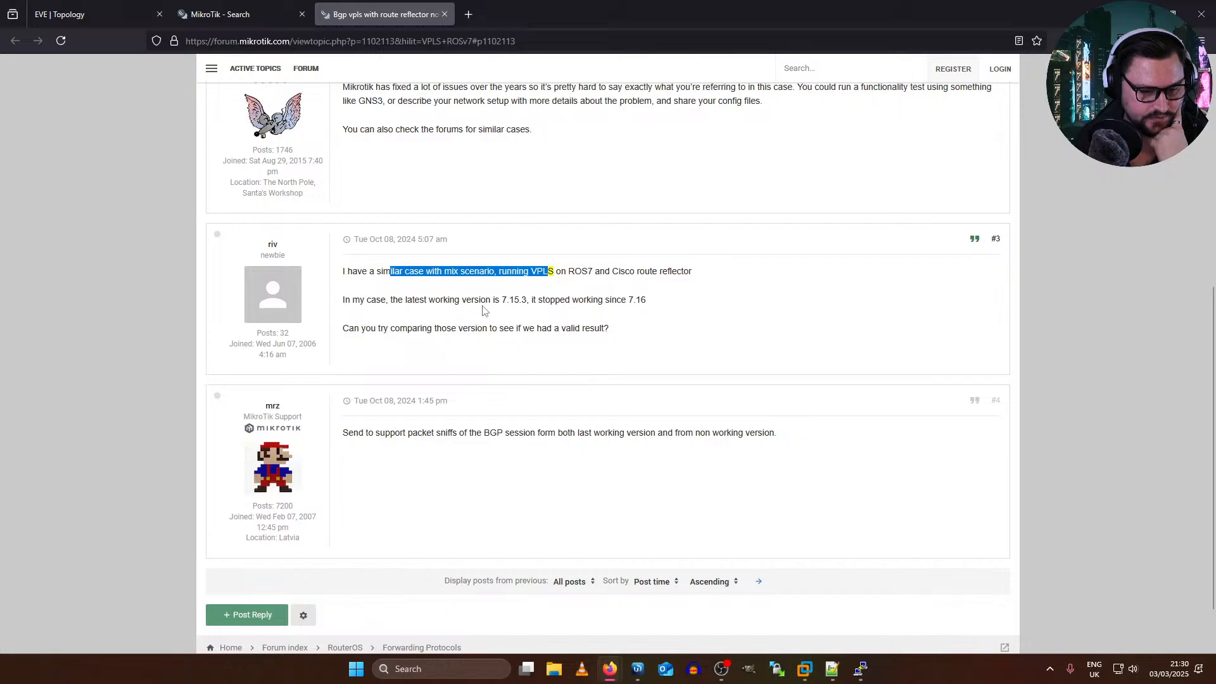
left_click(557, 326)
scroll(451, 325, "up", 2)
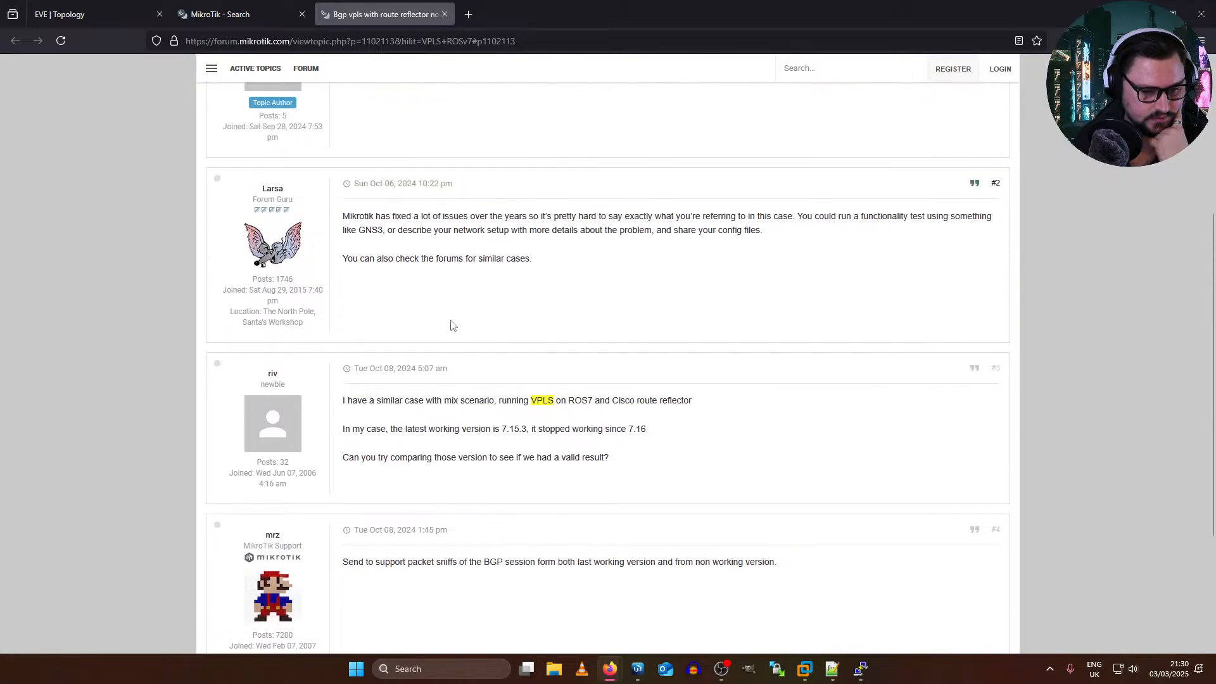
left_click_drag(339, 195, 512, 226)
left_click(512, 226)
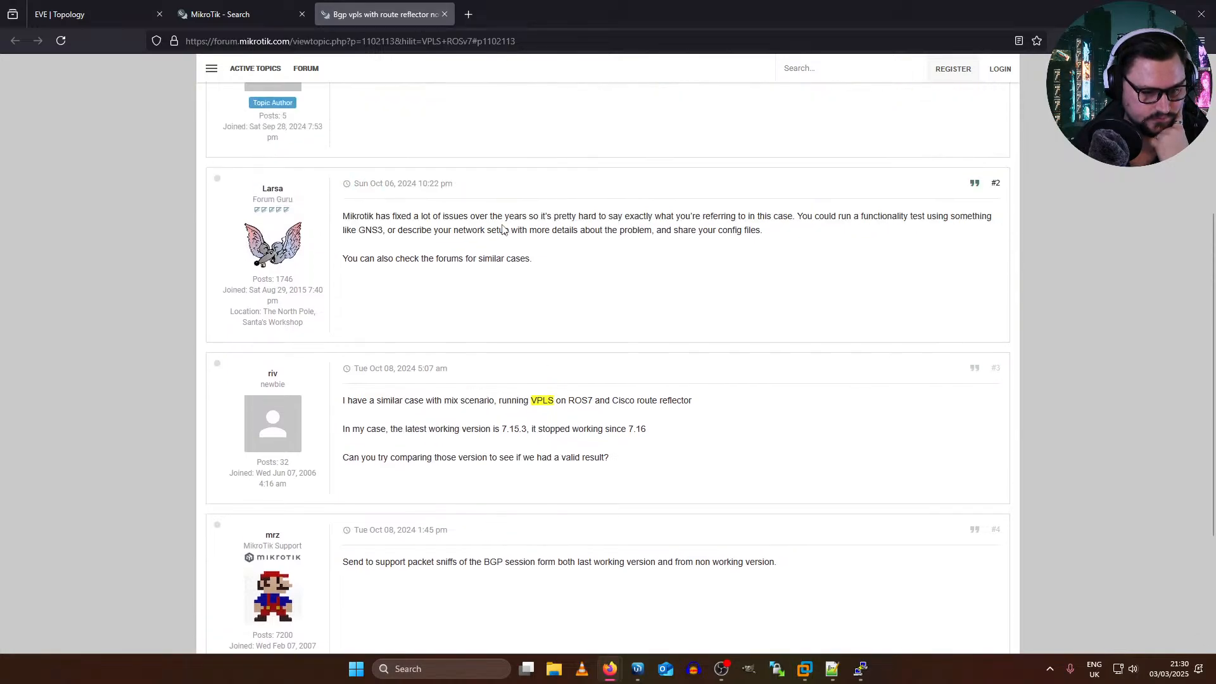
scroll(502, 229, "up", 4)
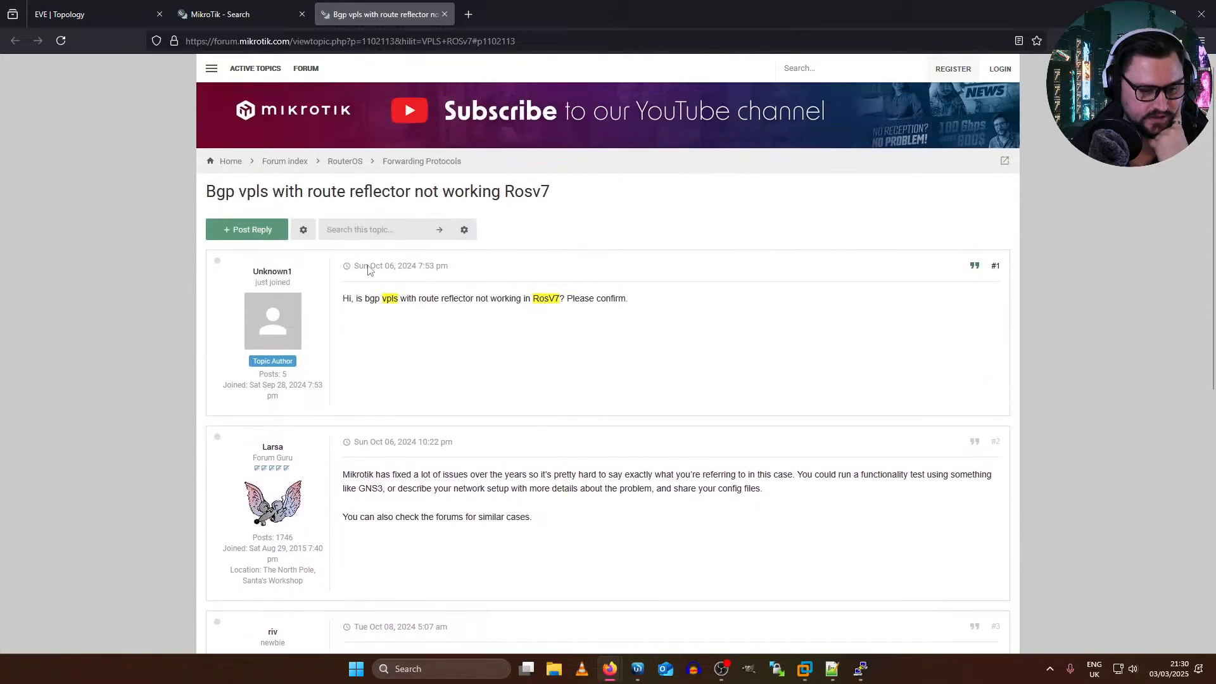
scroll(500, 279, "down", 1)
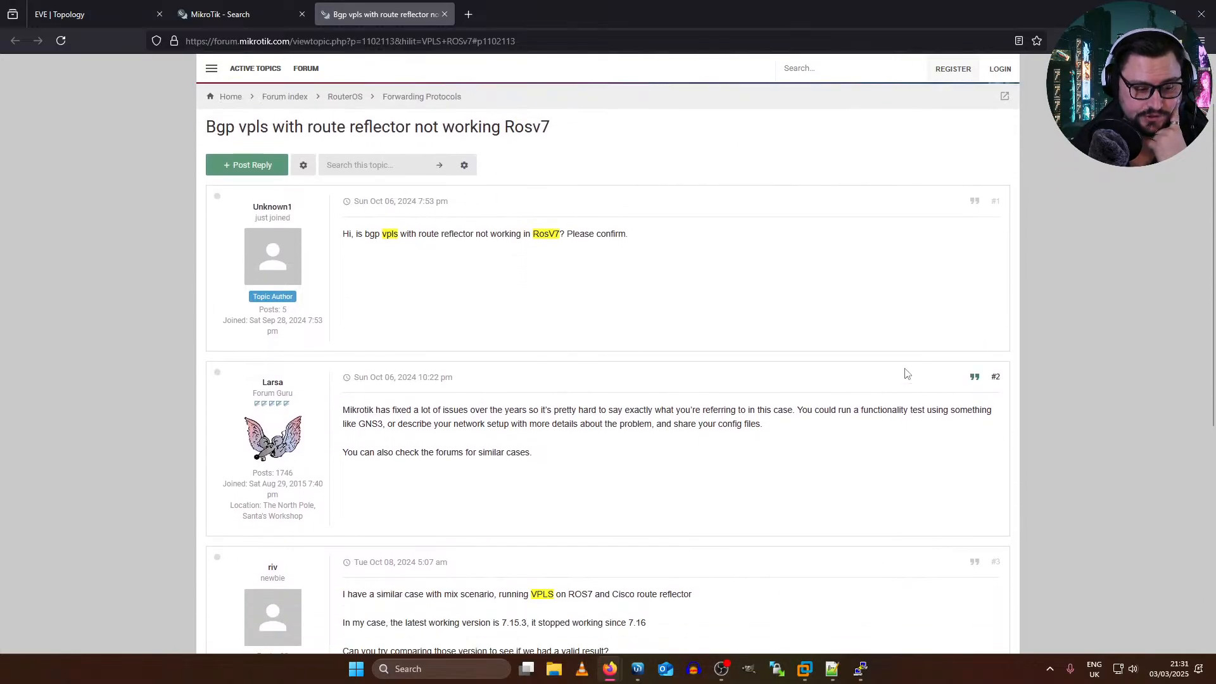
scroll(613, 364, "down", 6)
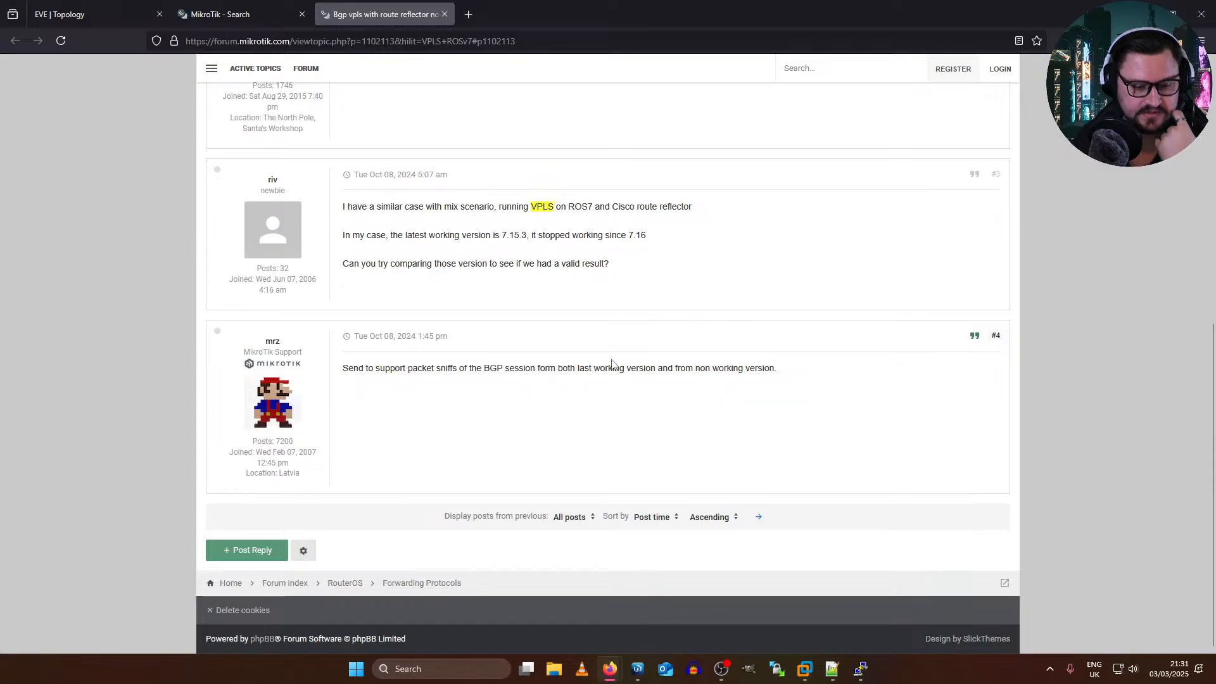
Step: Return to the forum search results, browse the VPLS threads and open "Status of ROS V7 for BGP, MPLS, VPLS" in a background tab
left_click(225, 21)
scroll(500, 243, "down", 2)
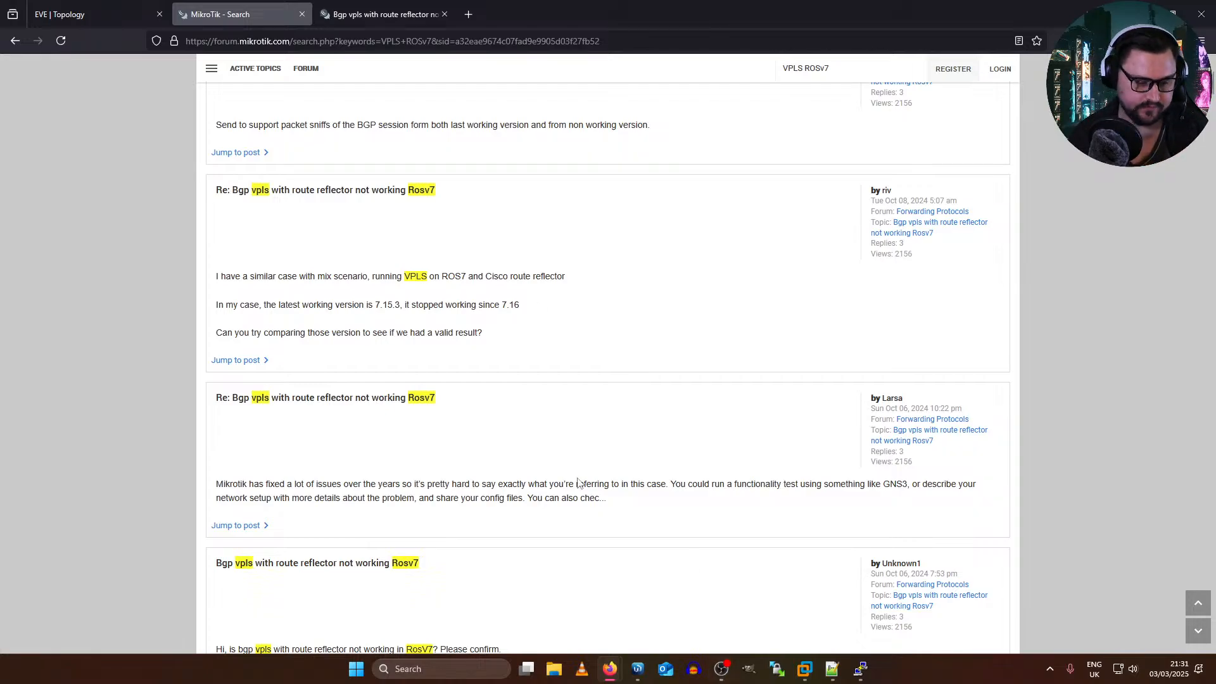
scroll(577, 482, "down", 5)
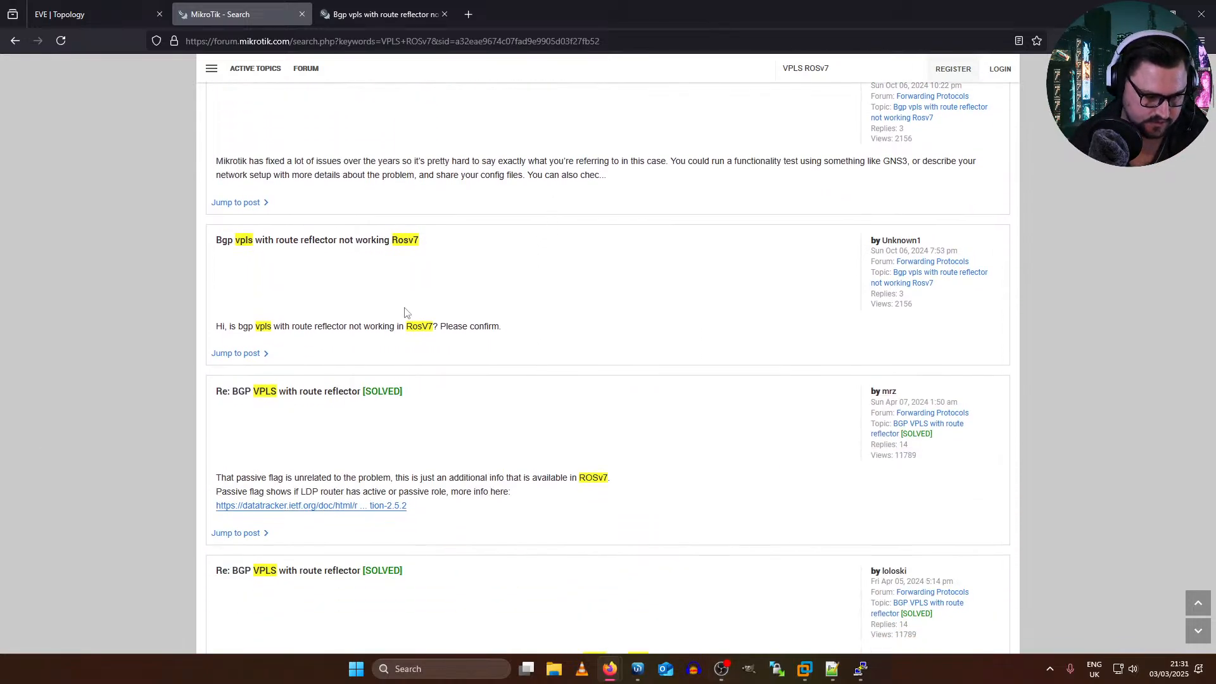
scroll(365, 252, "down", 5)
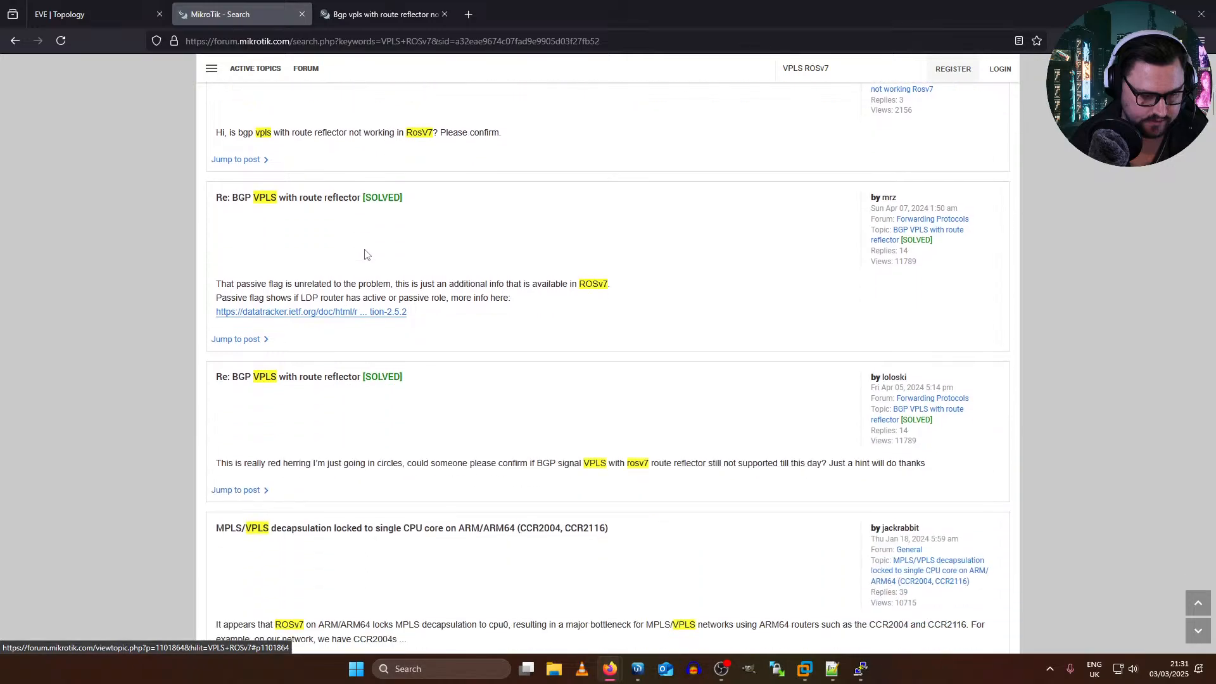
scroll(364, 252, "down", 6)
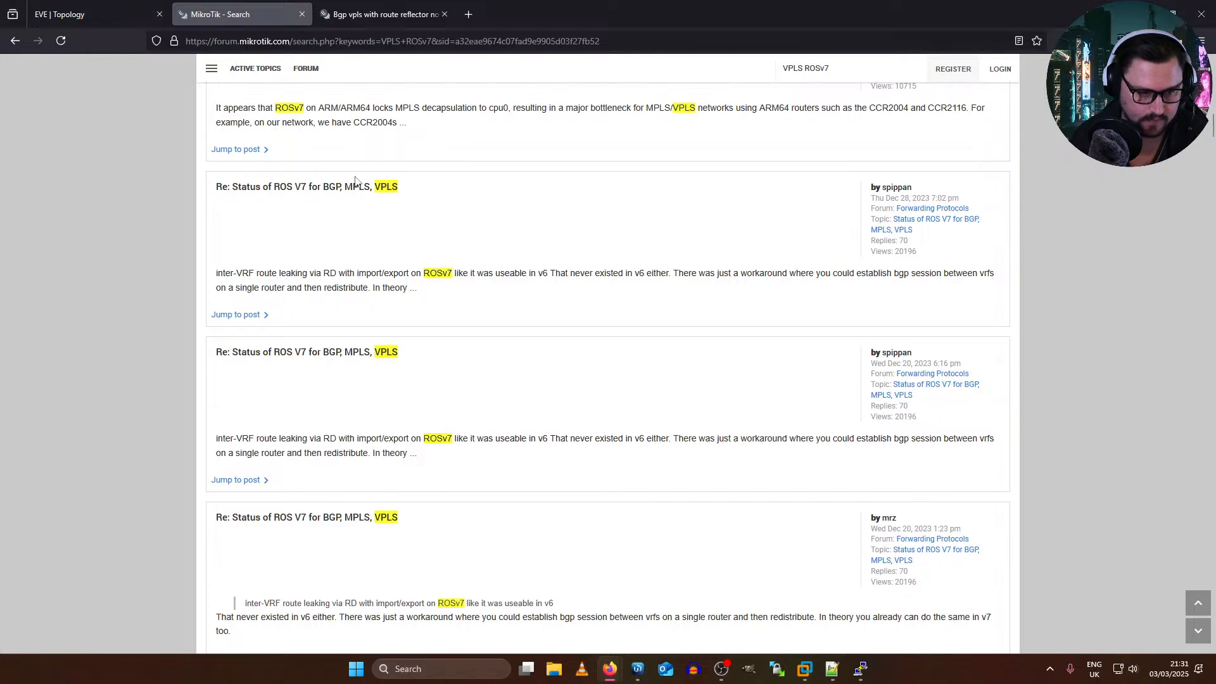
scroll(347, 190, "down", 2)
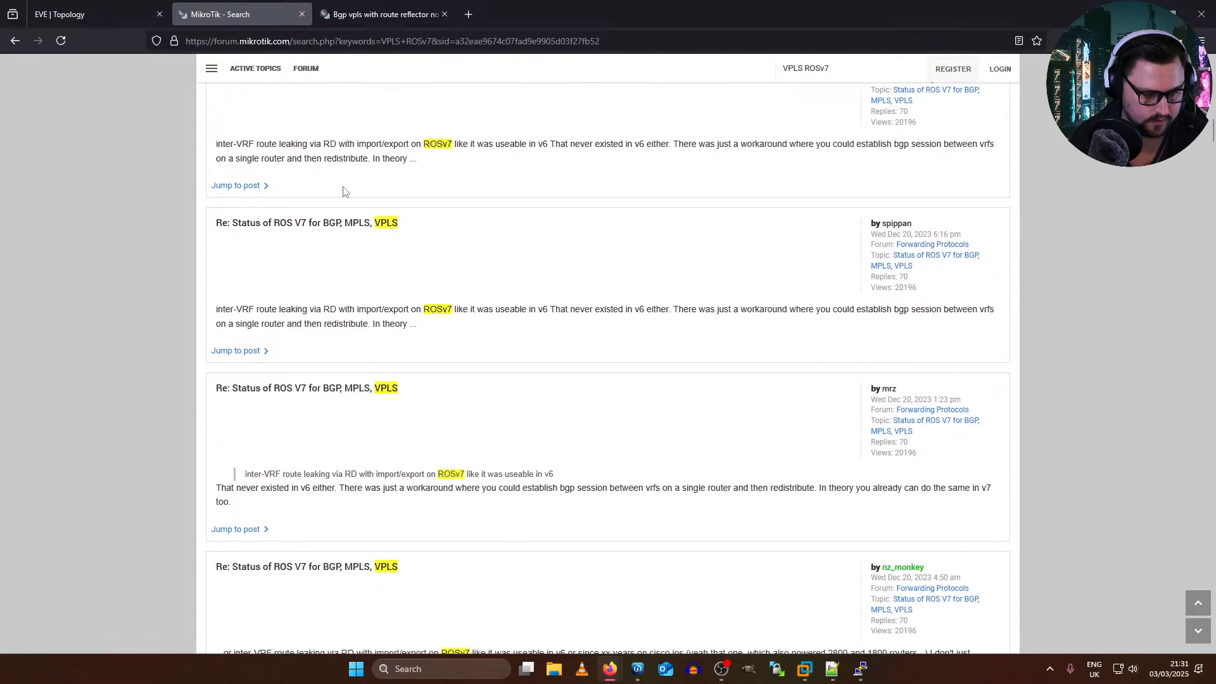
scroll(370, 366, "down", 1)
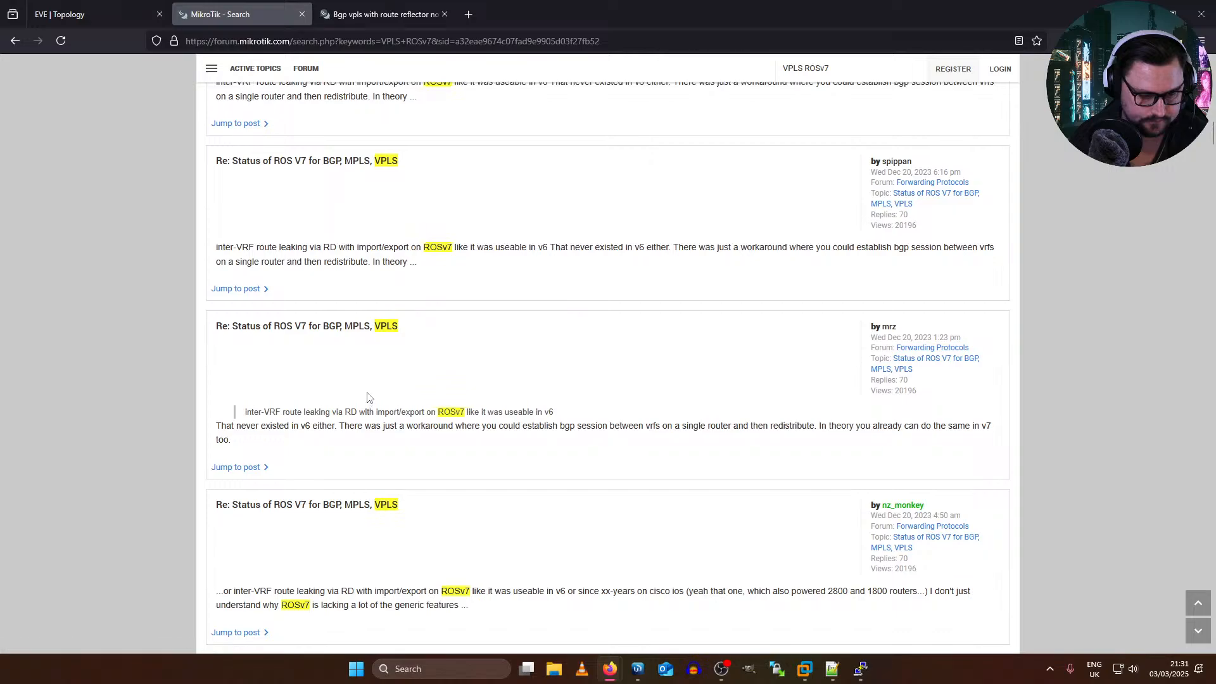
scroll(370, 396, "up", 2)
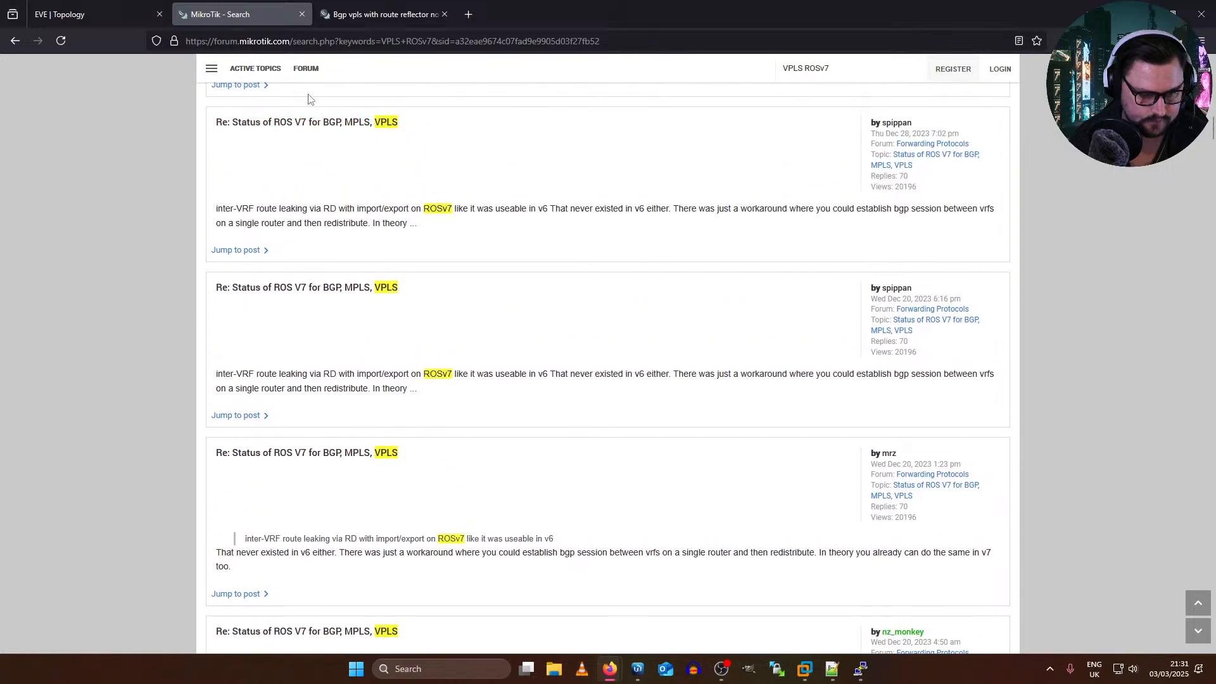
middle_click(315, 125)
scroll(311, 128, "down", 11)
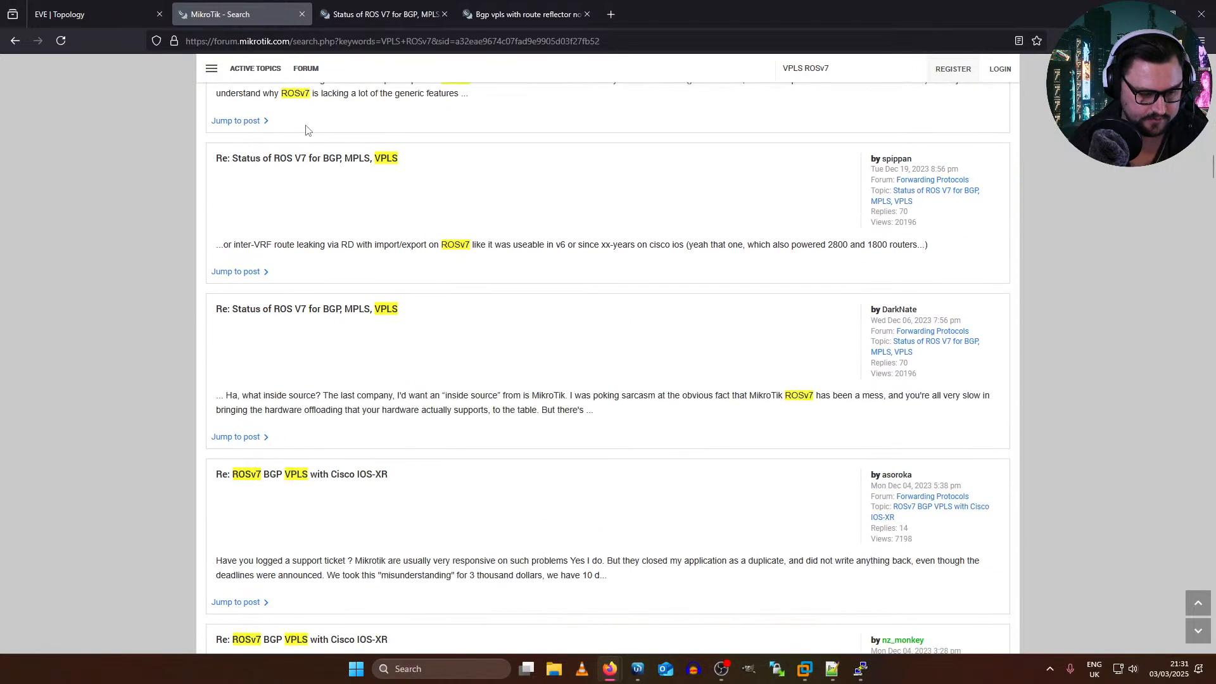
Step: Switch to the "Status of ROS V7 for BGP, MPLS, VPLS" thread and read the replies from post #45 onward
scroll(305, 129, "down", 5)
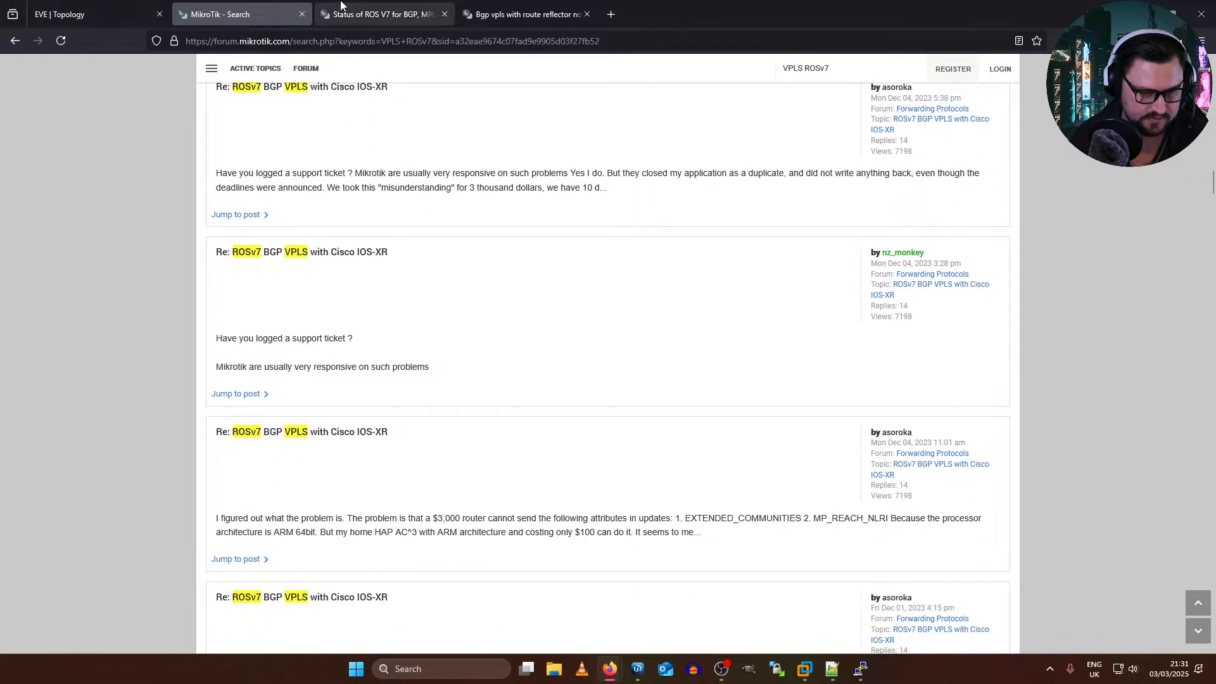
left_click(379, 12)
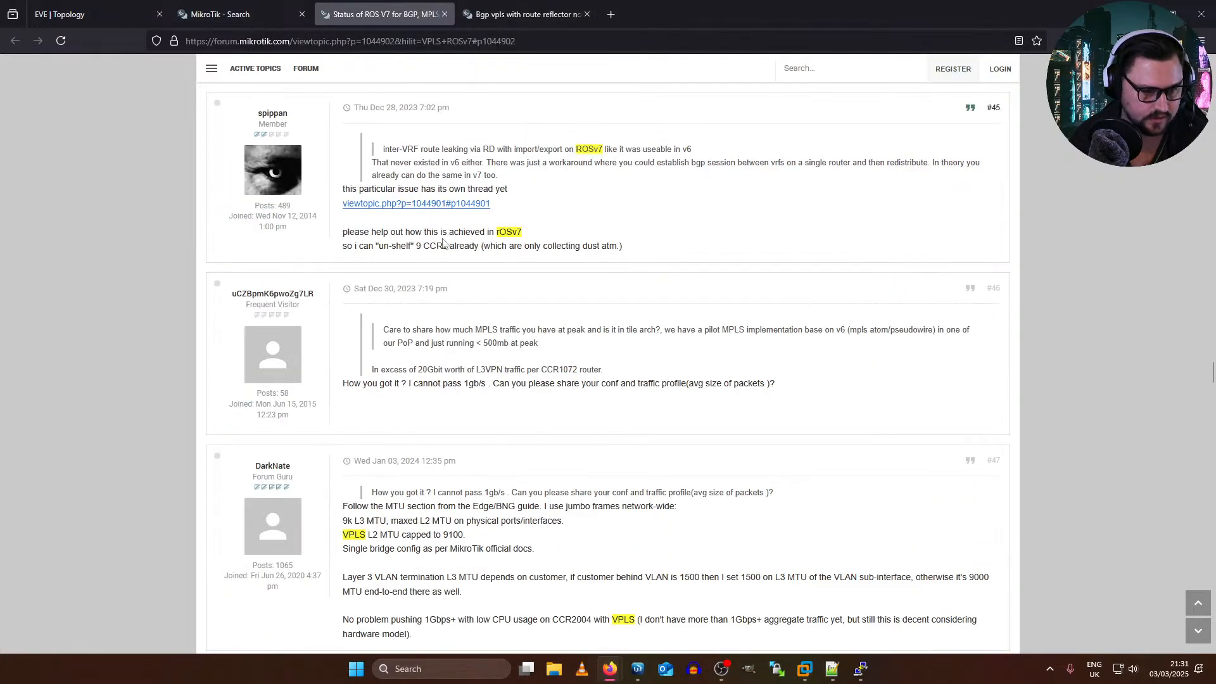
scroll(306, 259, "down", 10)
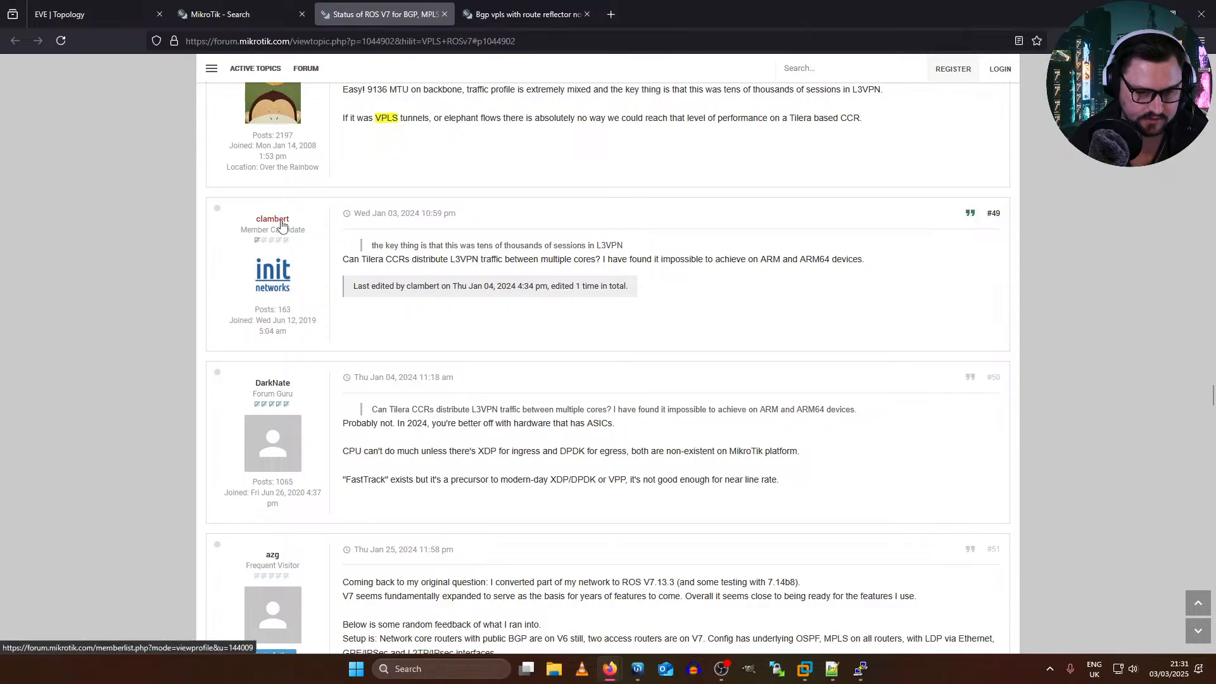
Step: Try to view the profile of the author of post #49 in a new tab, and close that tab
middle_click(282, 221)
left_click(554, 11)
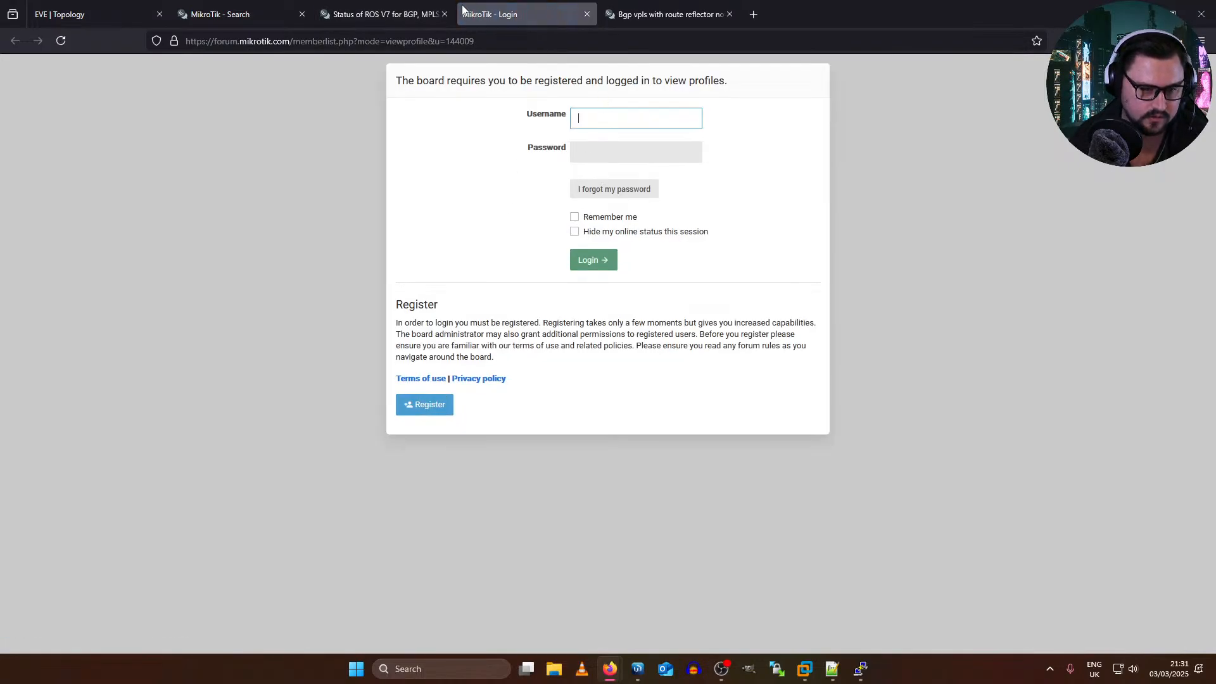
middle_click(462, 10)
Step: Read the thread's replies from post #49 to #56 about VPLS pseudowires and route reflectors on RouterOS v7
scroll(671, 219, "down", 1)
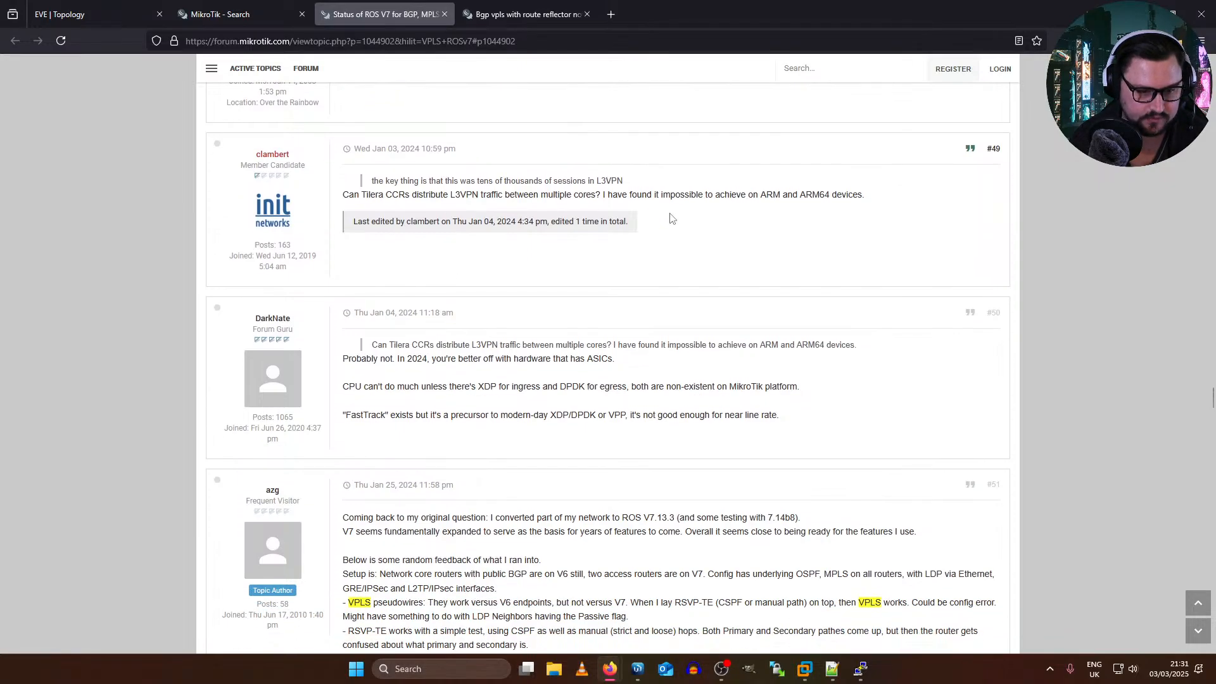
scroll(393, 209, "down", 10)
scroll(452, 228, "up", 1)
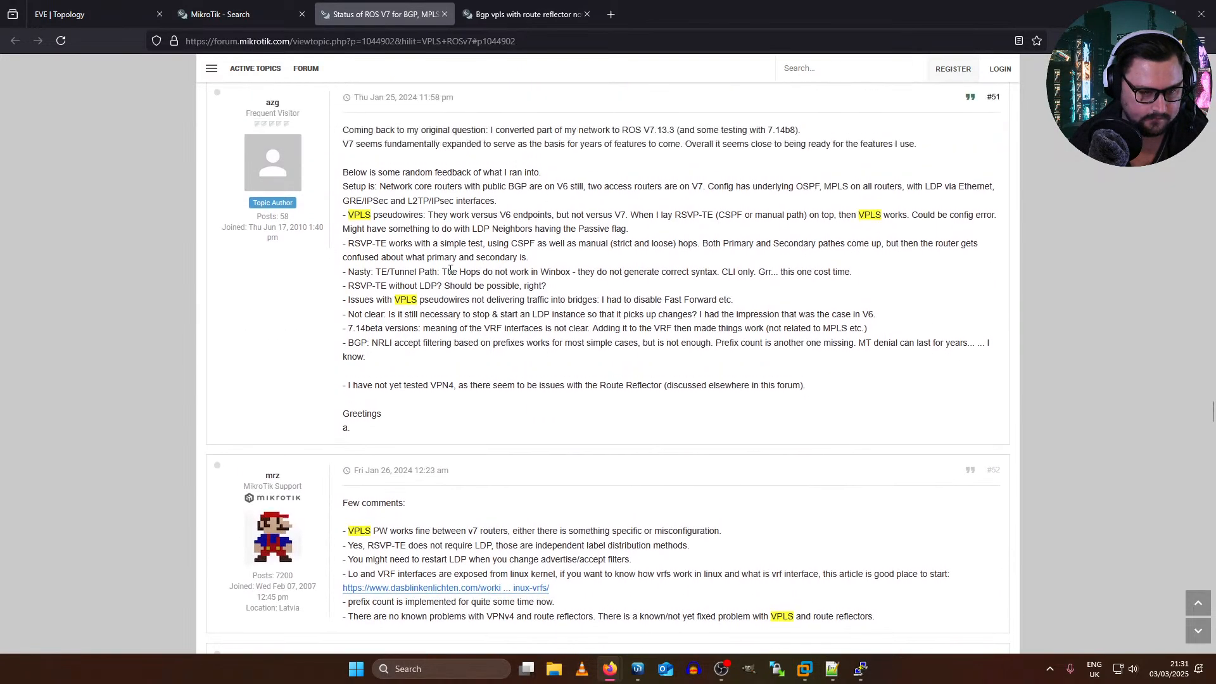
scroll(452, 228, "down", 1)
scroll(452, 228, "down", 12)
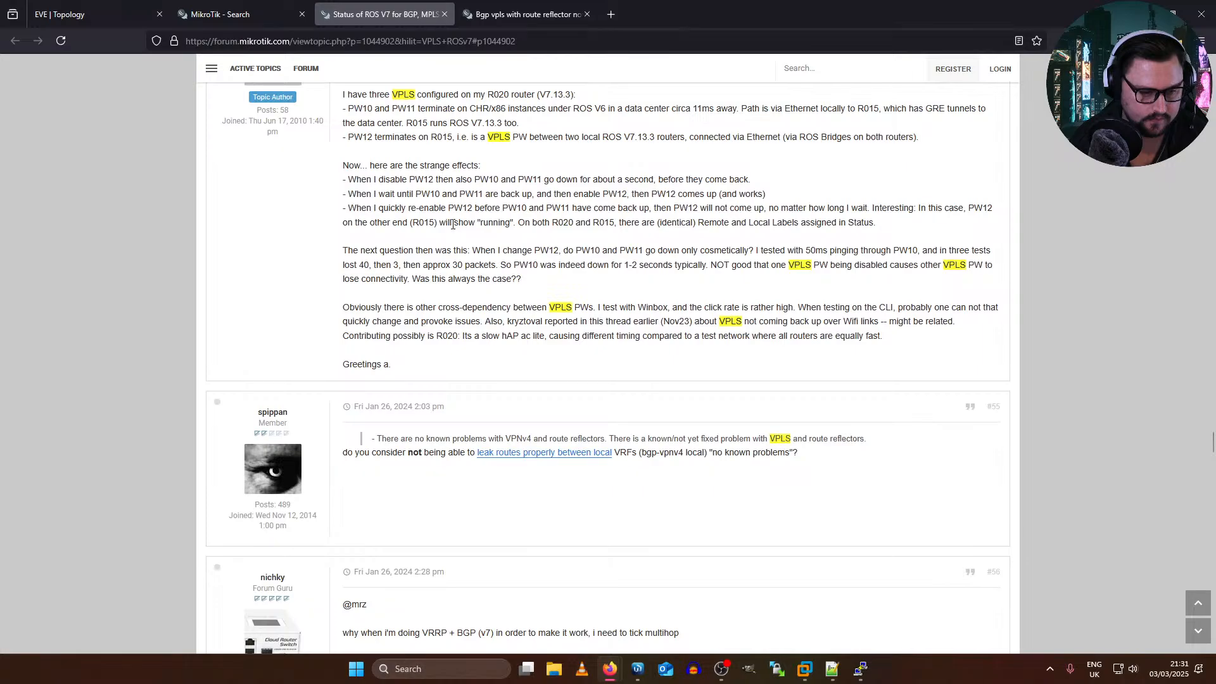
Step: Return to the forum search results and search the forum for the post #49 author's username together with VPLS
key("ctrl+shift+Tab")
middle_click(796, 358)
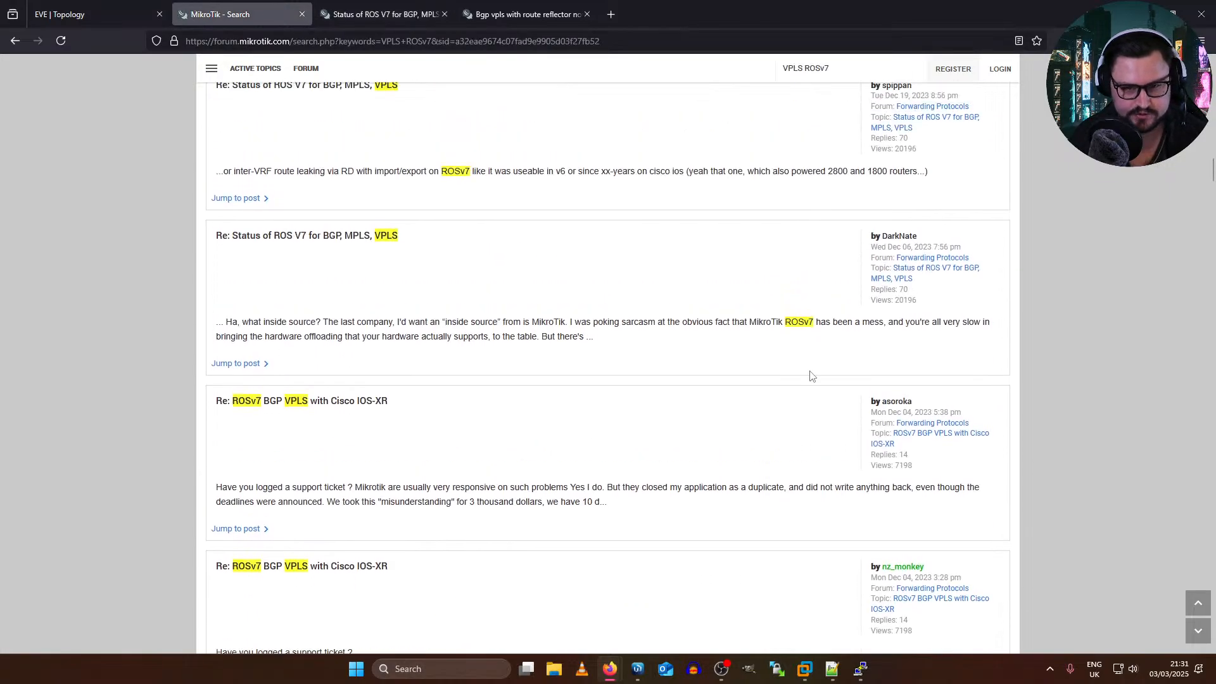
left_click_drag(849, 69, 618, 87)
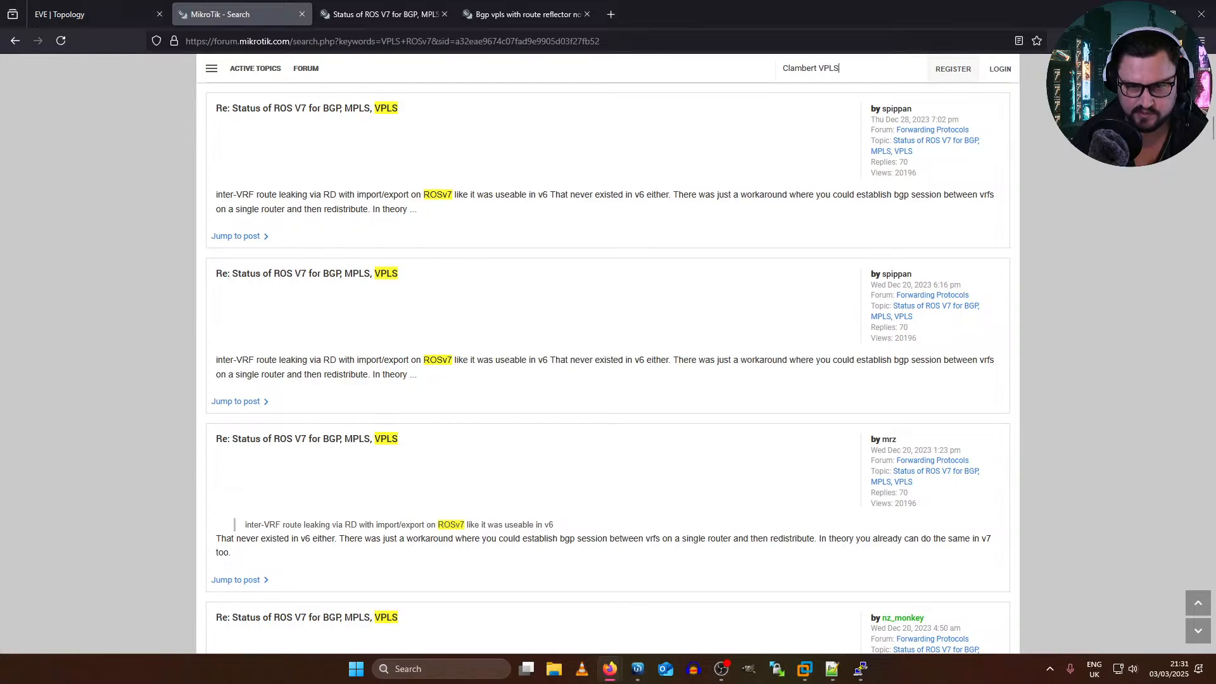
key("Return")
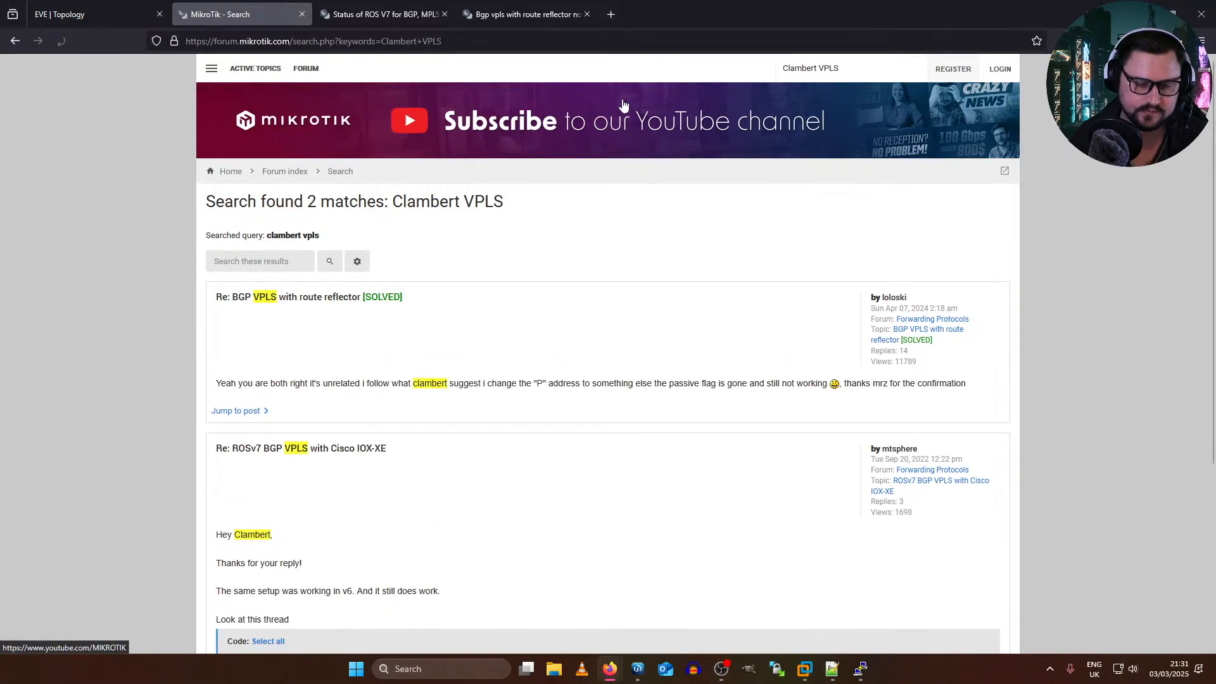
Step: Review the search matches and open "BGP VPLS with route reflector" and "ROSv7 BGP VPLS with Cisco IOX-XE" in background tabs
scroll(415, 371, "down", 2)
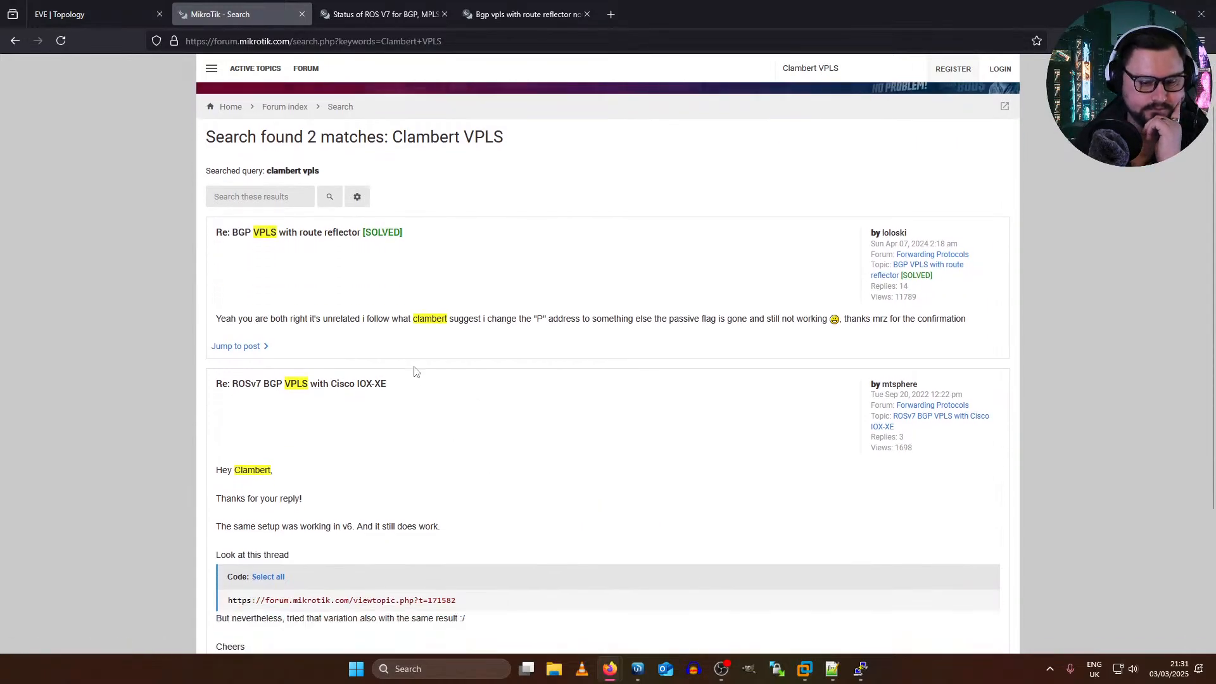
left_click_drag(290, 320, 538, 320)
scroll(389, 335, "down", 3)
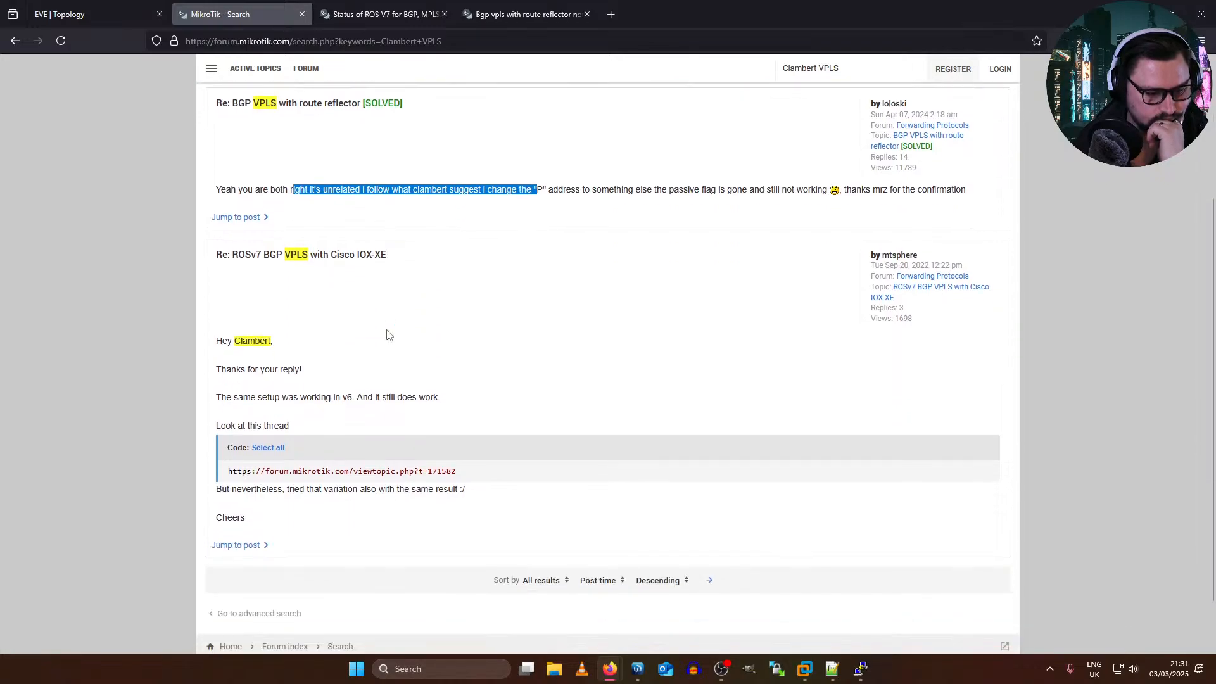
middle_click(288, 104)
scroll(303, 259, "down", 2)
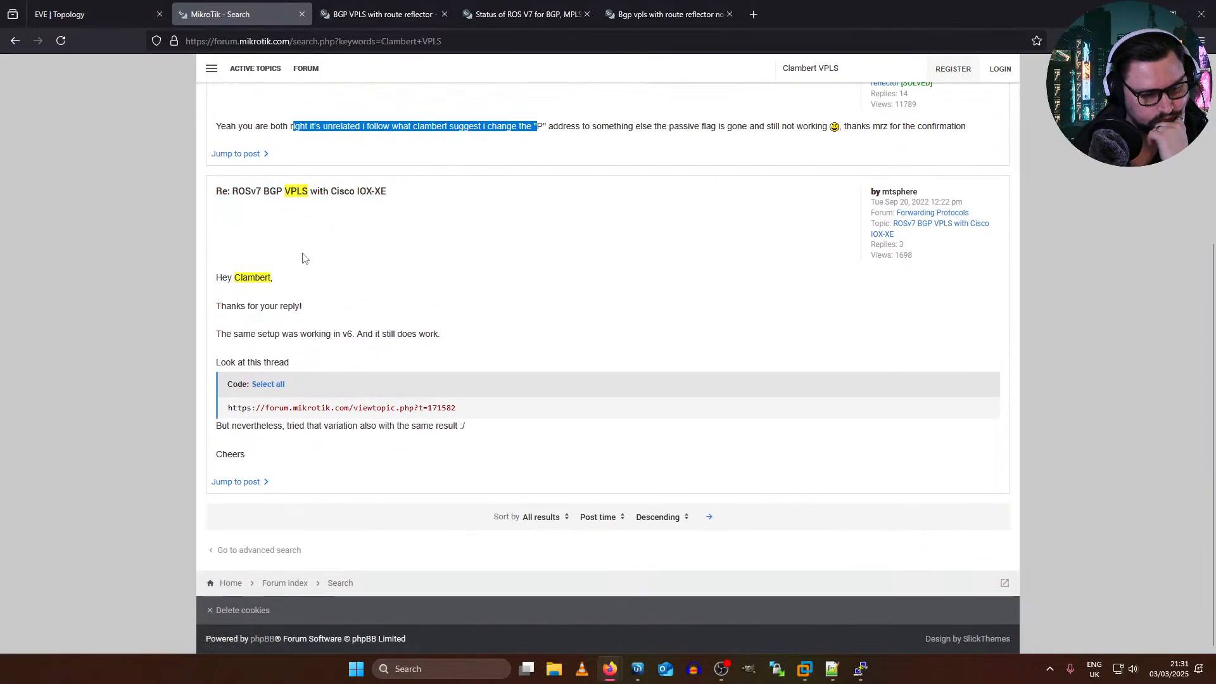
middle_click(298, 191)
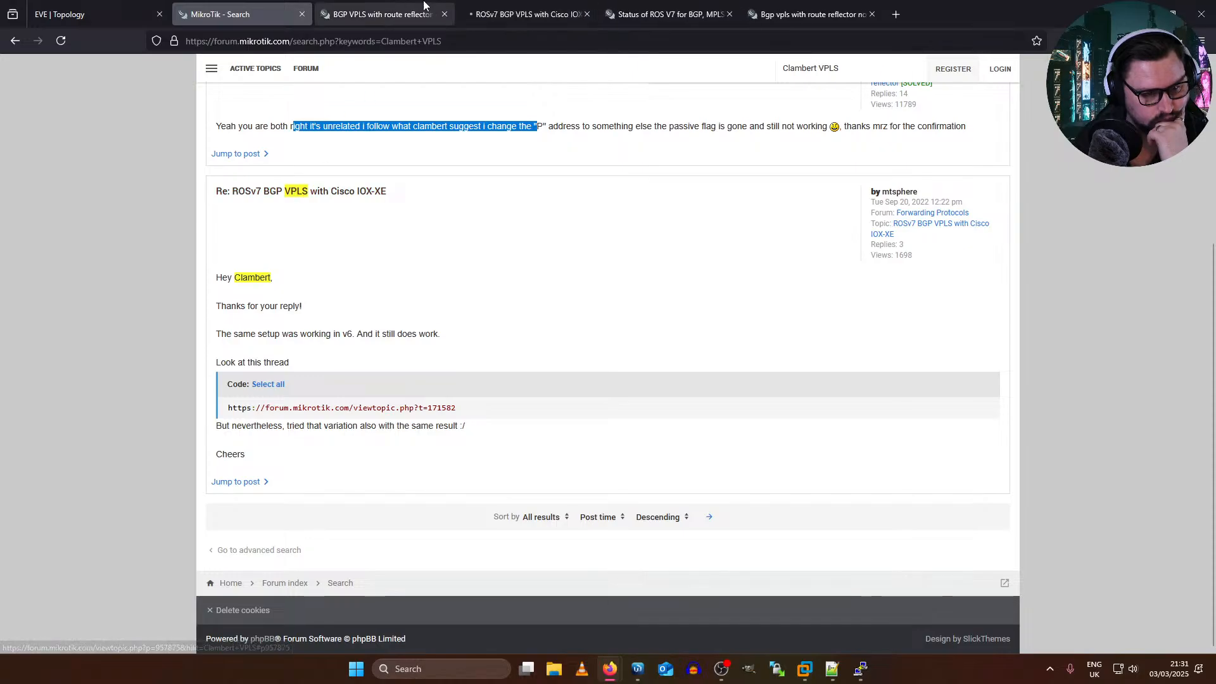
Step: Switch to the "BGP VPLS with route reflector" thread and read its final replies, and work back up to the opening question
left_click(383, 15)
scroll(398, 105, "down", 5)
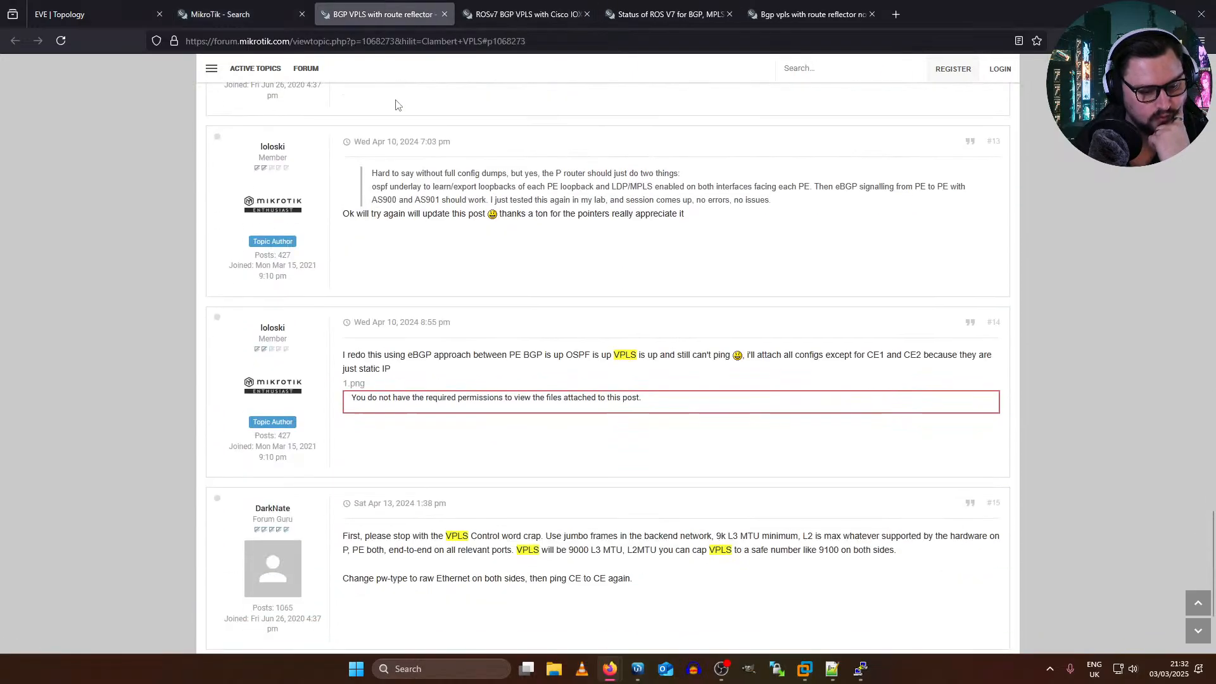
scroll(397, 104, "down", 2)
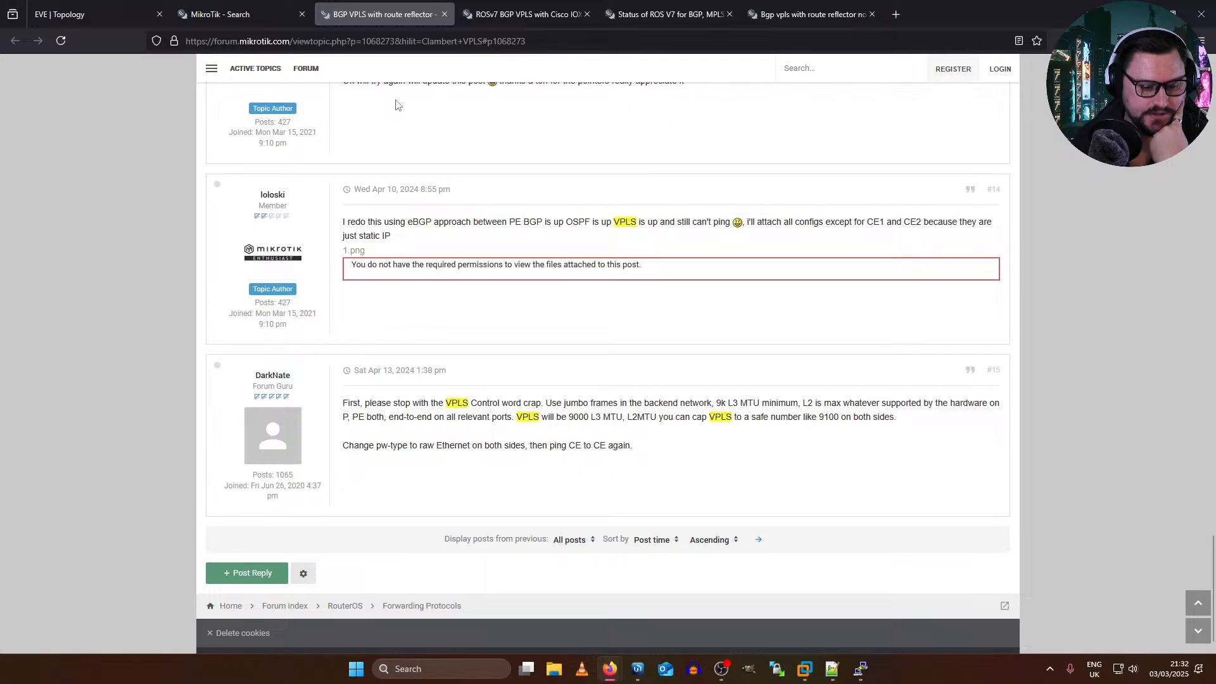
scroll(443, 253, "down", 1)
scroll(559, 420, "up", 4)
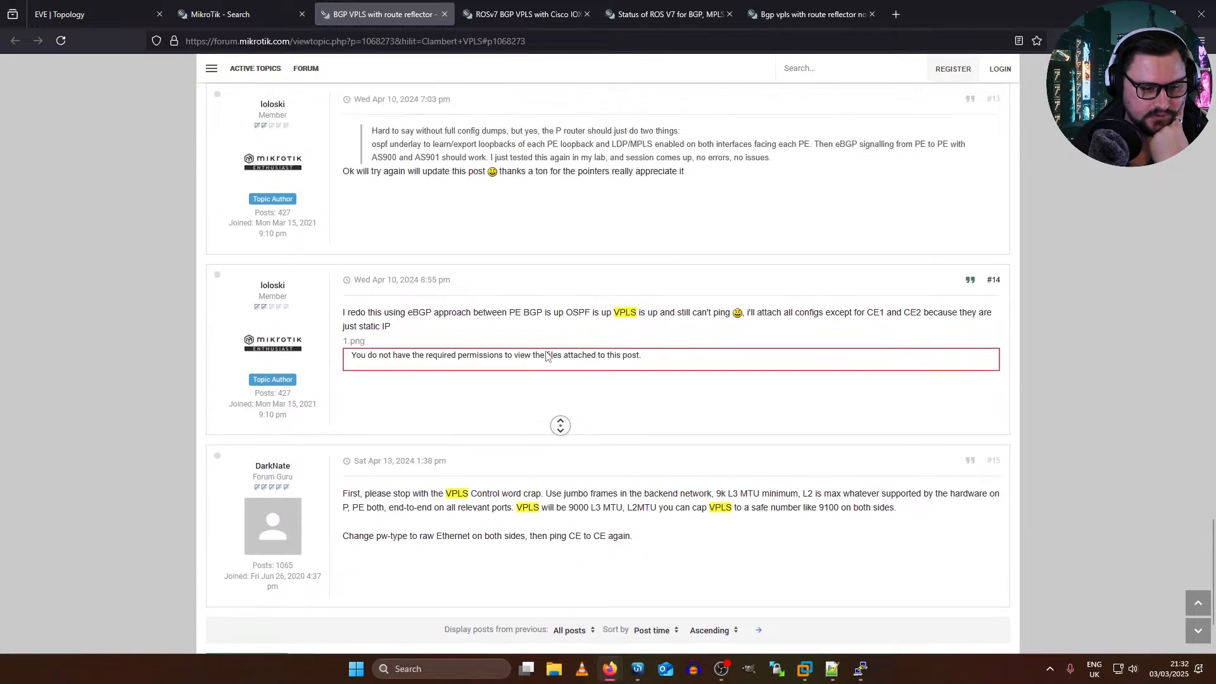
scroll(553, 368, "up", 12)
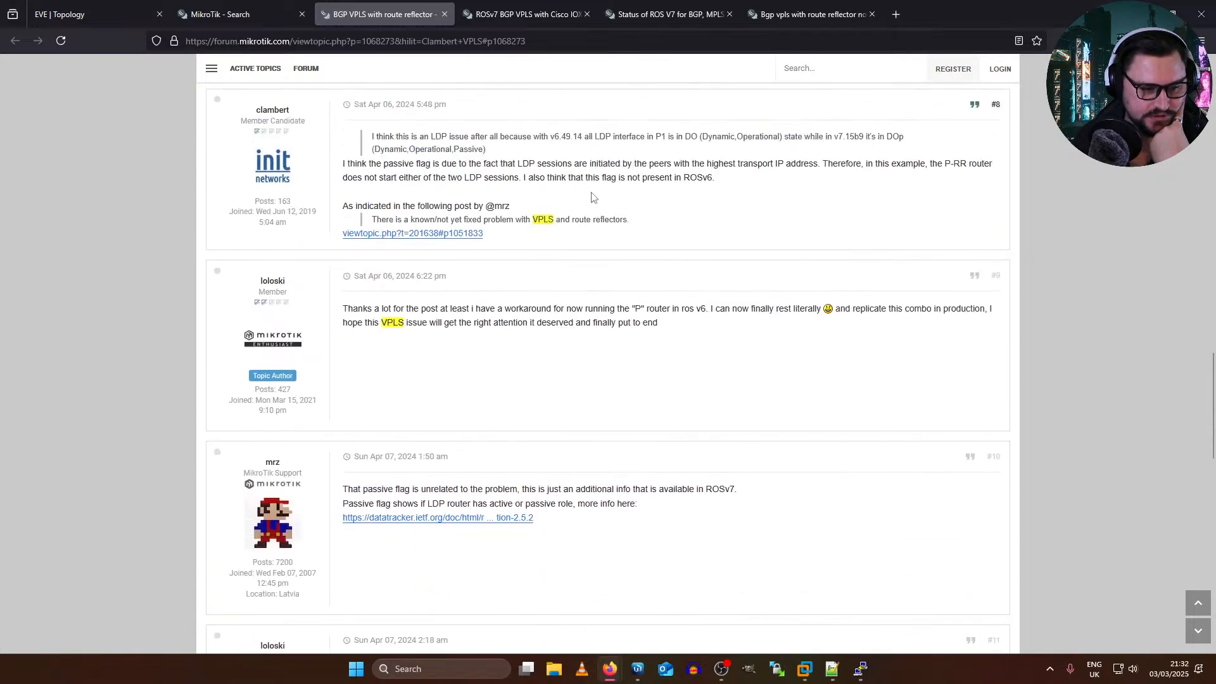
scroll(589, 279, "up", 5)
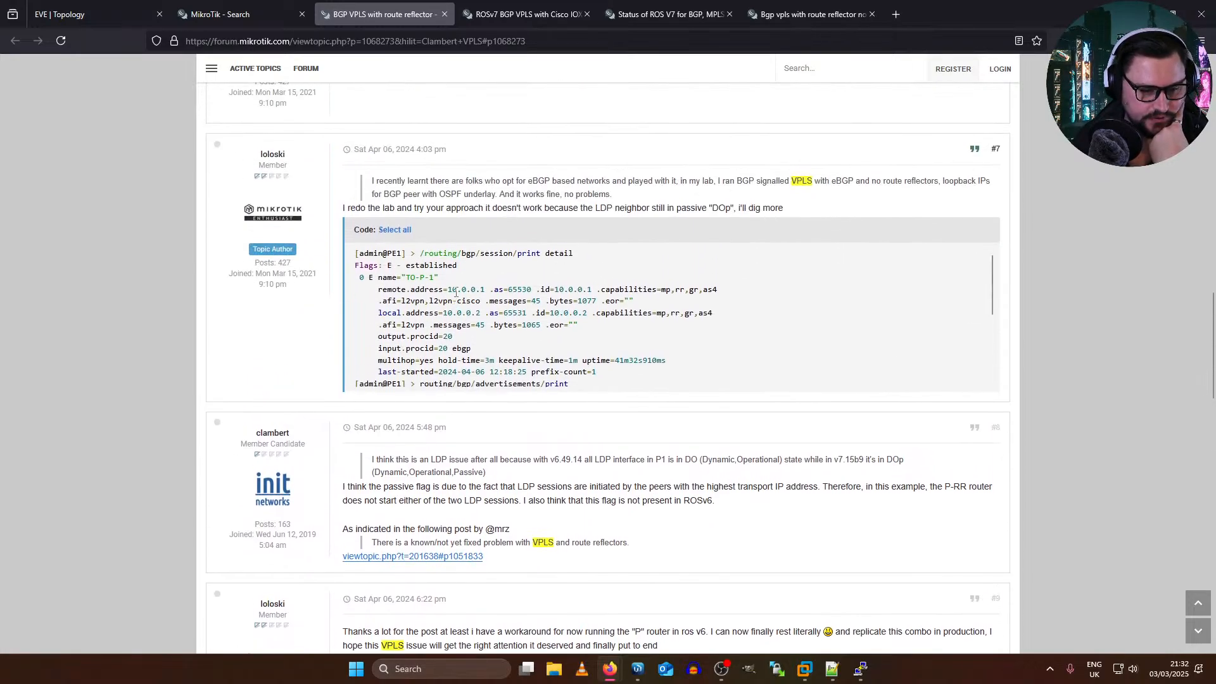
scroll(456, 292, "up", 12)
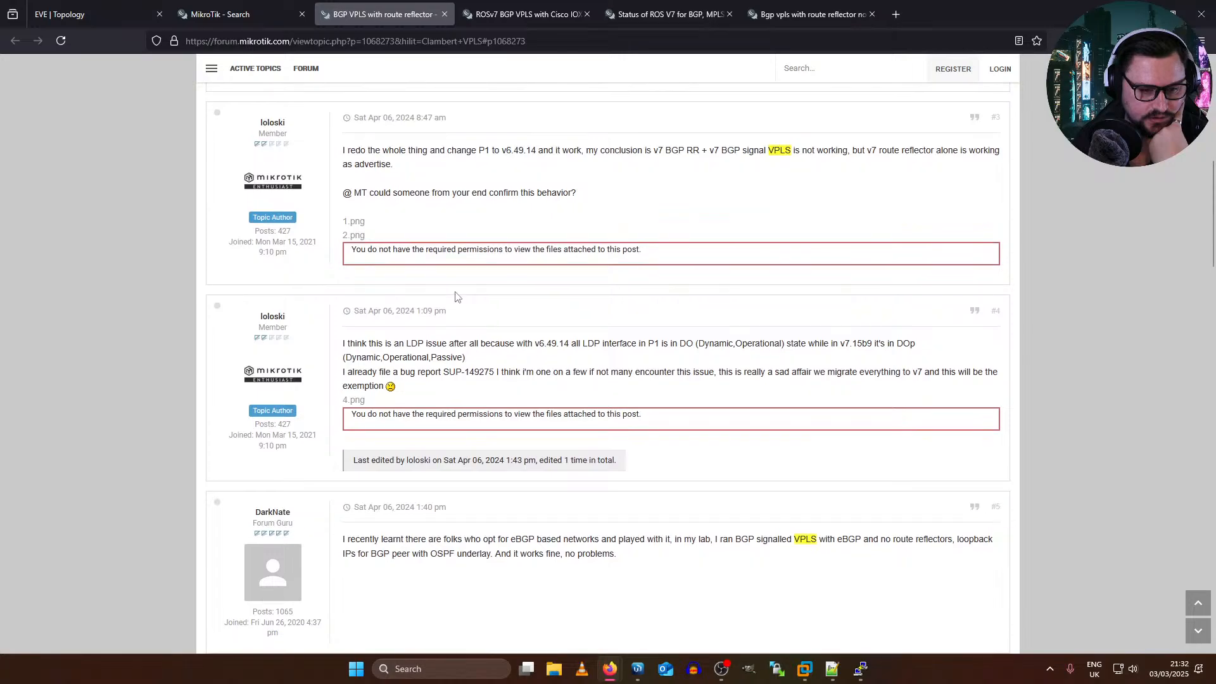
scroll(456, 297, "up", 8)
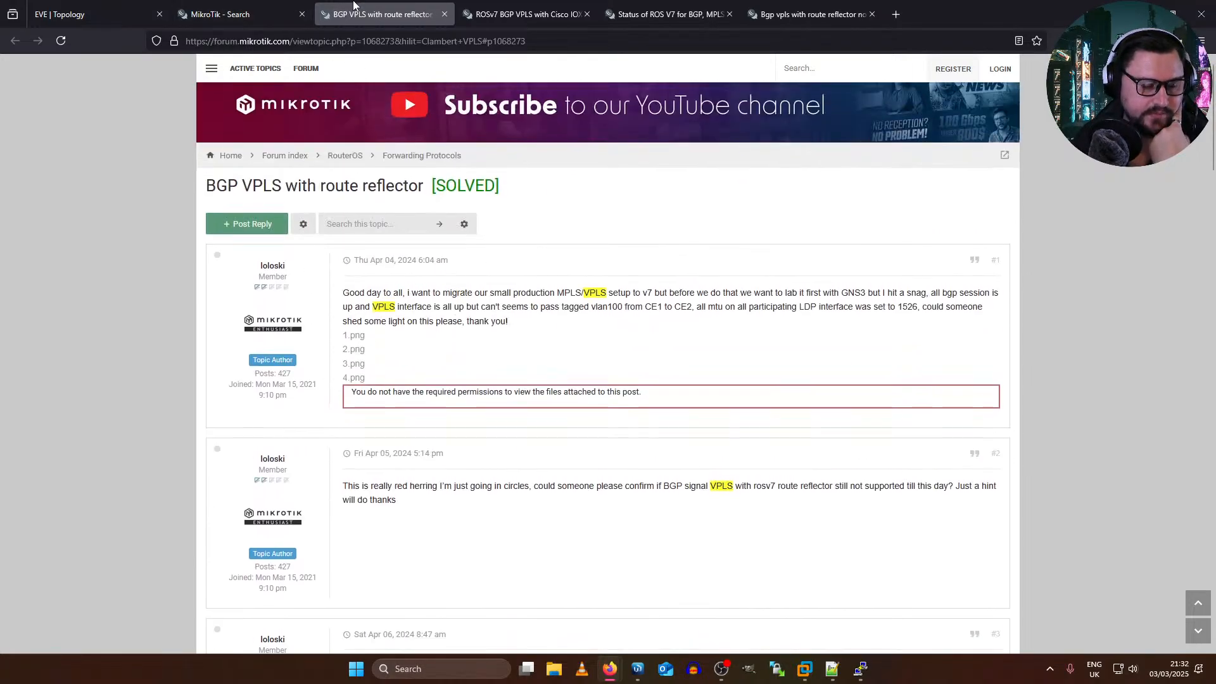
Step: Close all the MikroTik forum thread and search tabs, leaving only the EVE topology open
middle_click(423, 5)
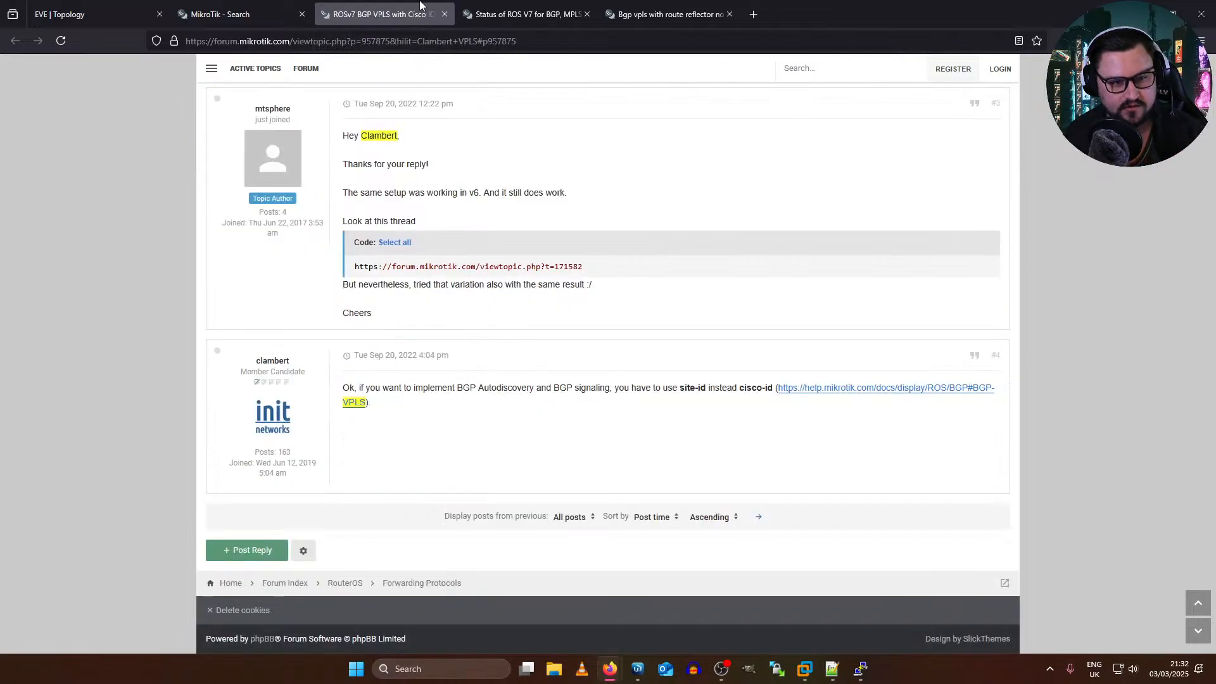
middle_click(388, 9)
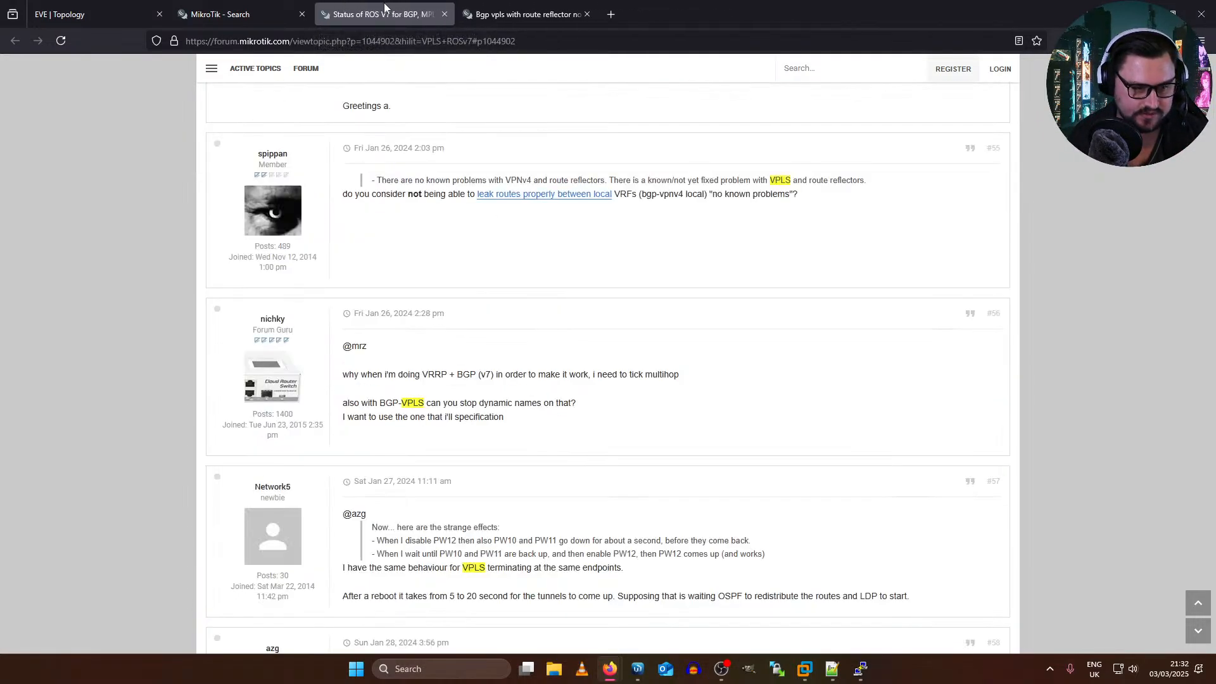
right_click(371, 4)
middle_click(372, 4)
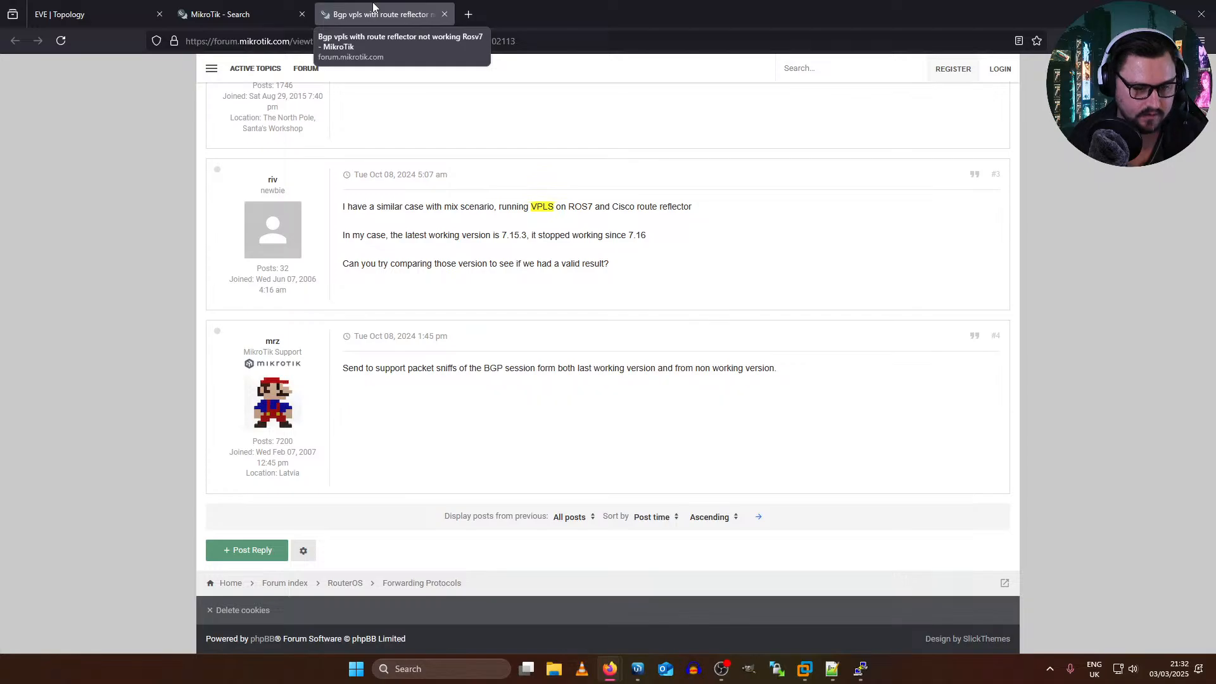
middle_click(373, 7)
middle_click(373, 7)
middle_click(349, 5)
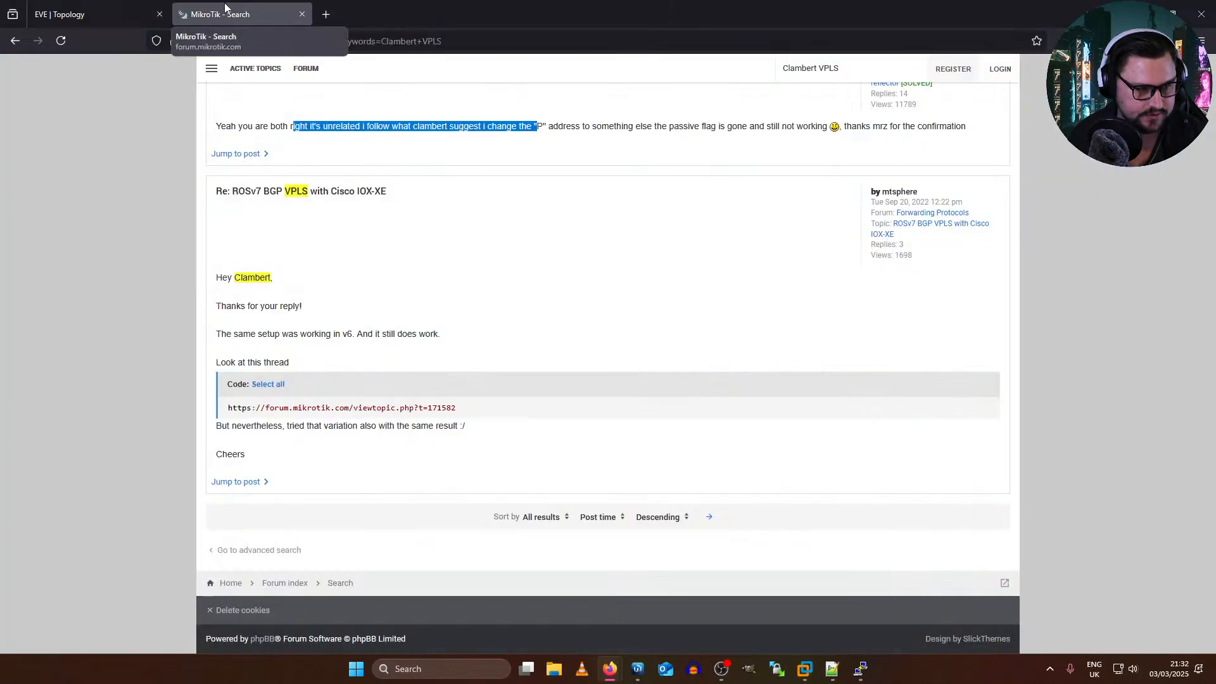
middle_click(228, 6)
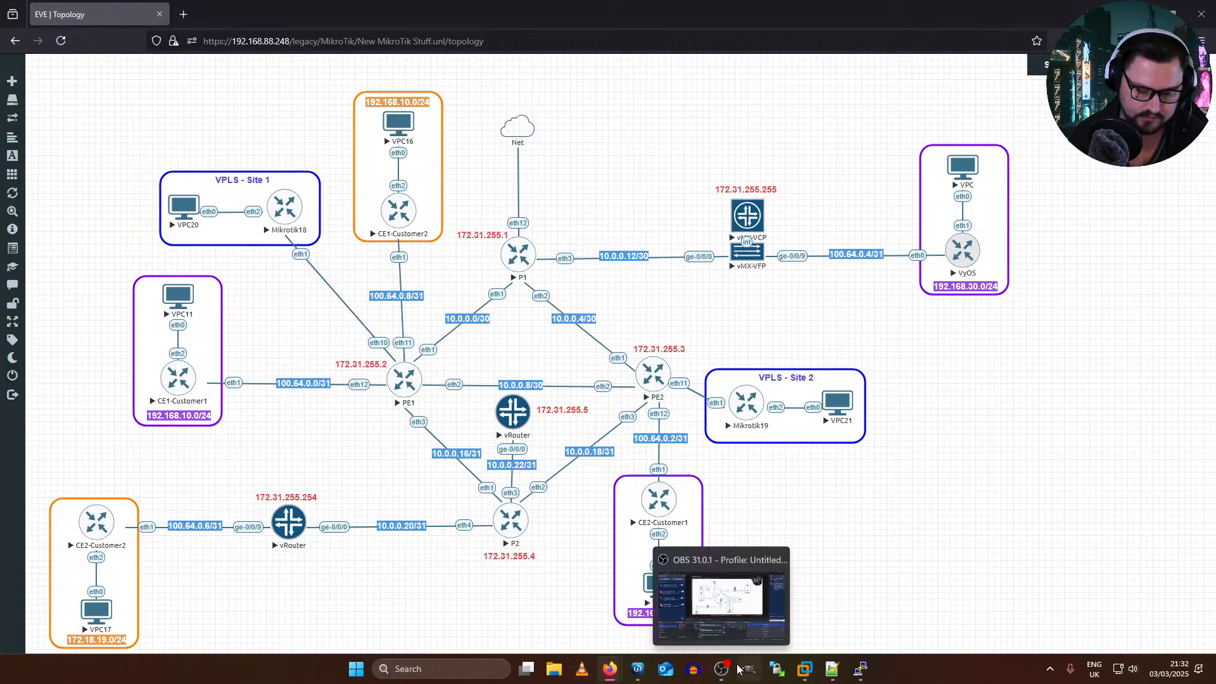
left_click(731, 619)
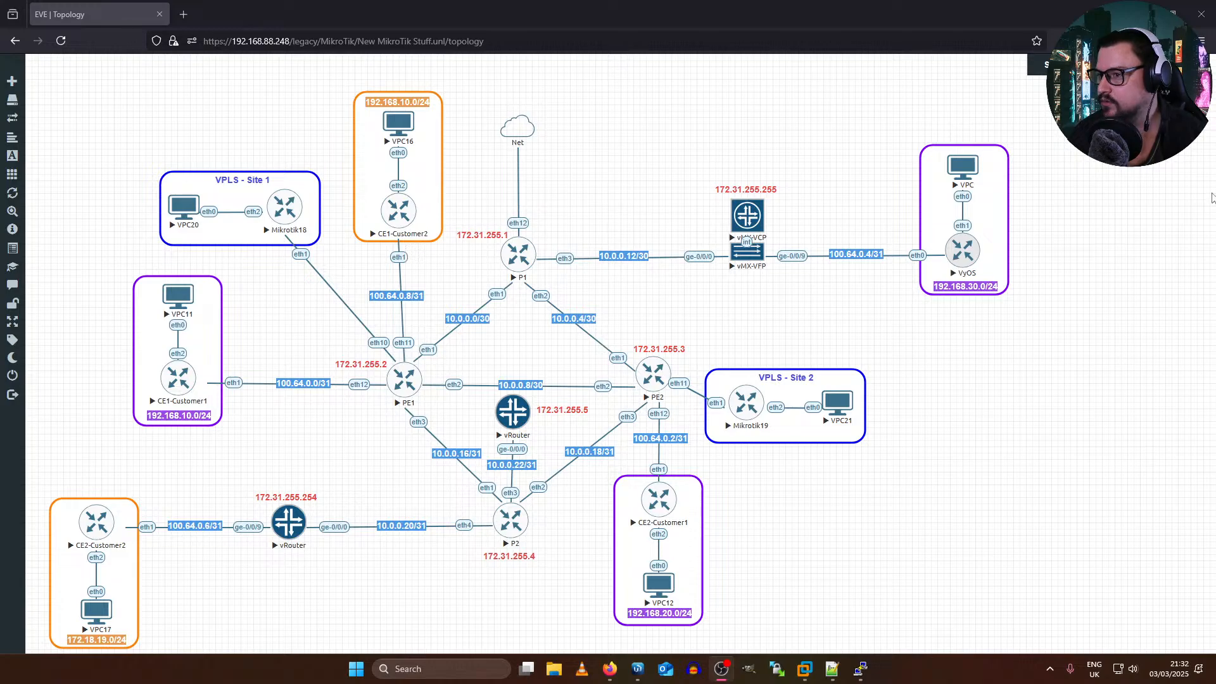
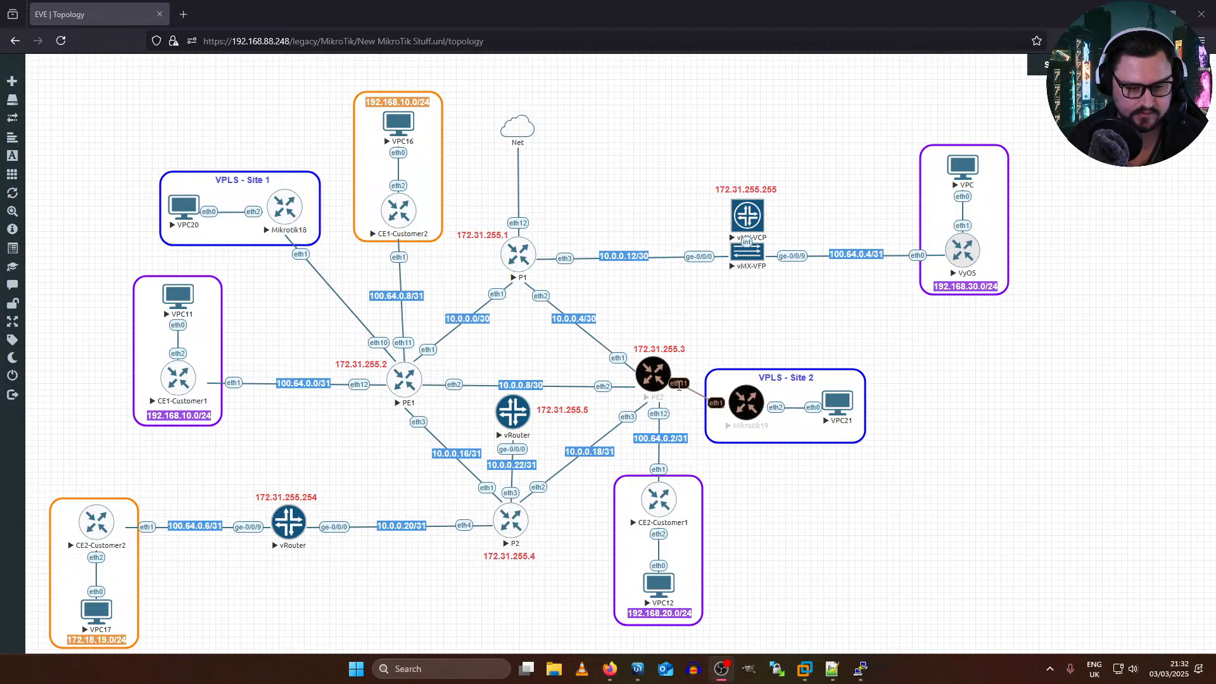
Step: Delete the topology link between PE2 eth11 and Mikrotik19 eth1
right_click(680, 386)
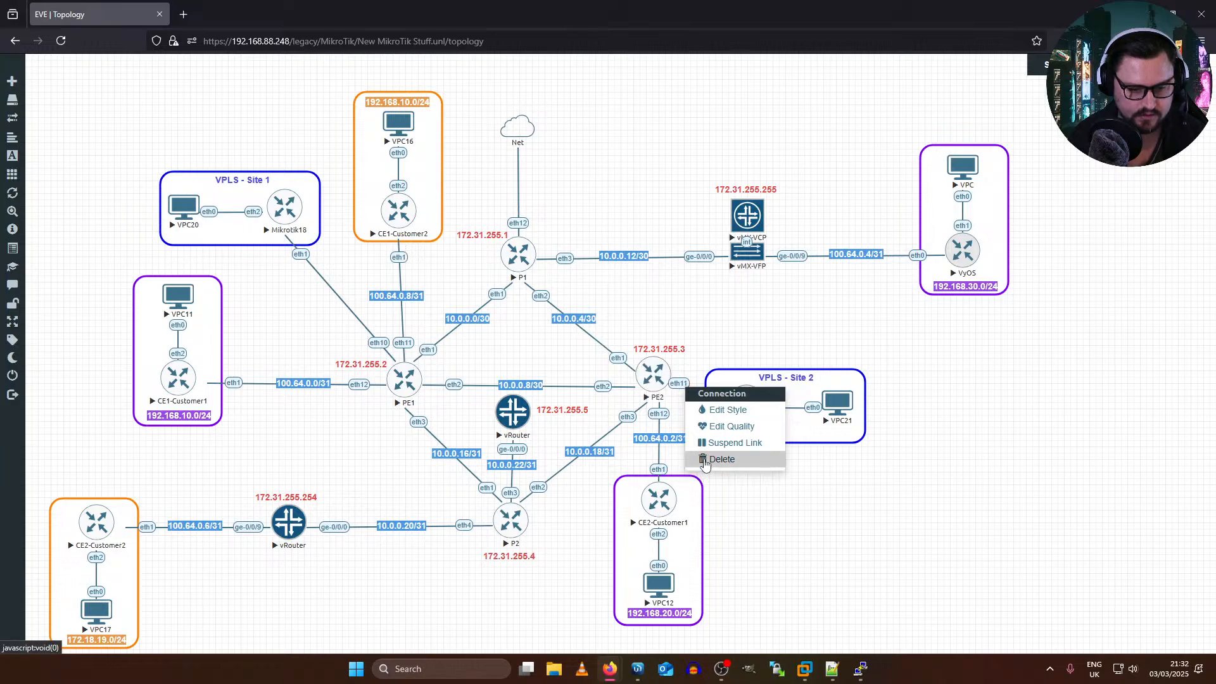
left_click(746, 327)
right_click(692, 380)
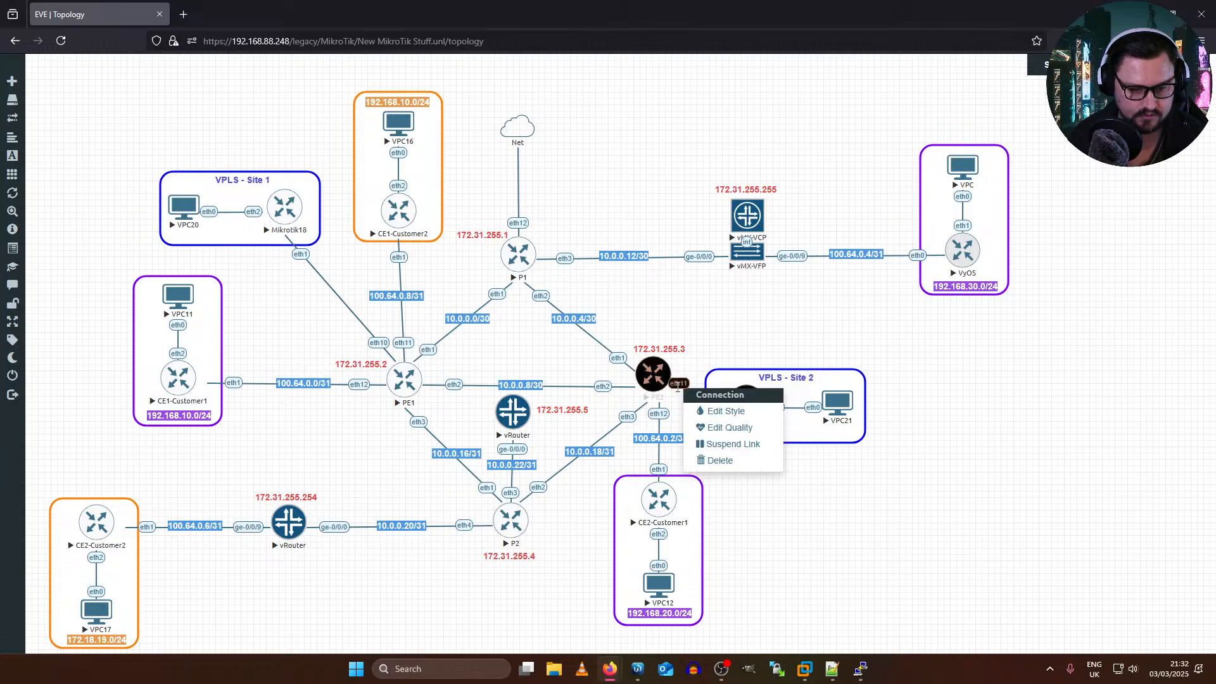
left_click(718, 472)
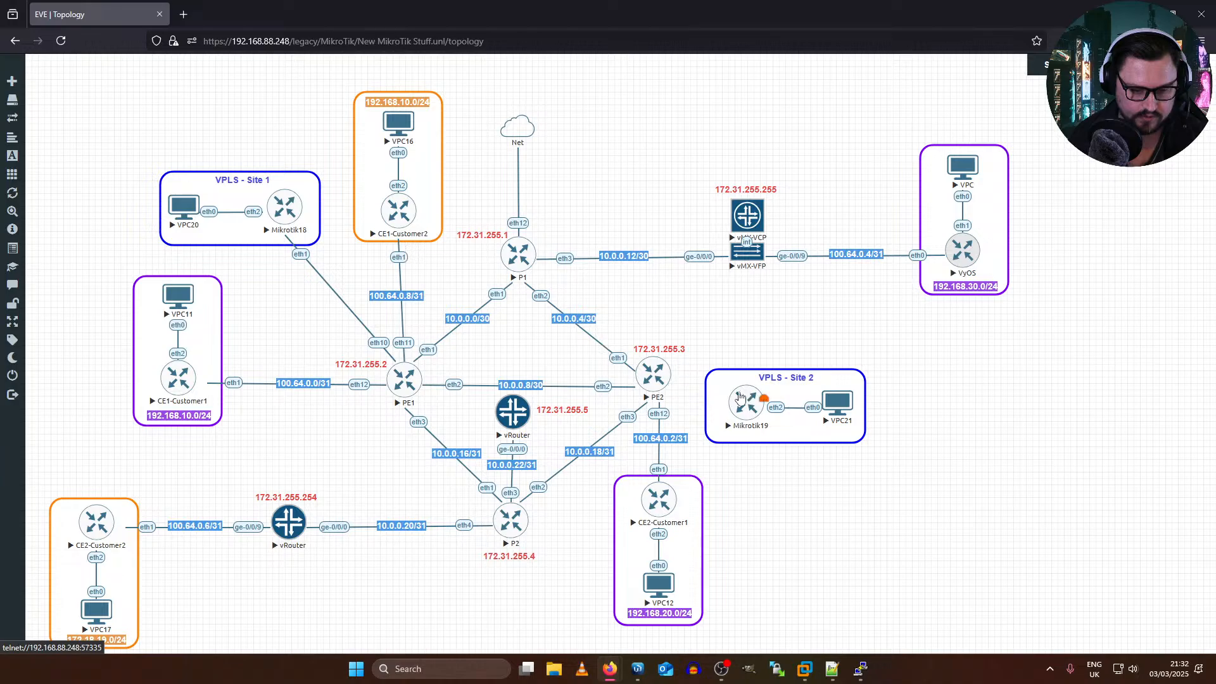
Step: Draw a new link from Mikrotik19 to vMX-VFP, choosing eth1 on Mikrotik19 and ge-0/0/8 on vMX-VFP
left_click_drag(763, 399, 751, 248)
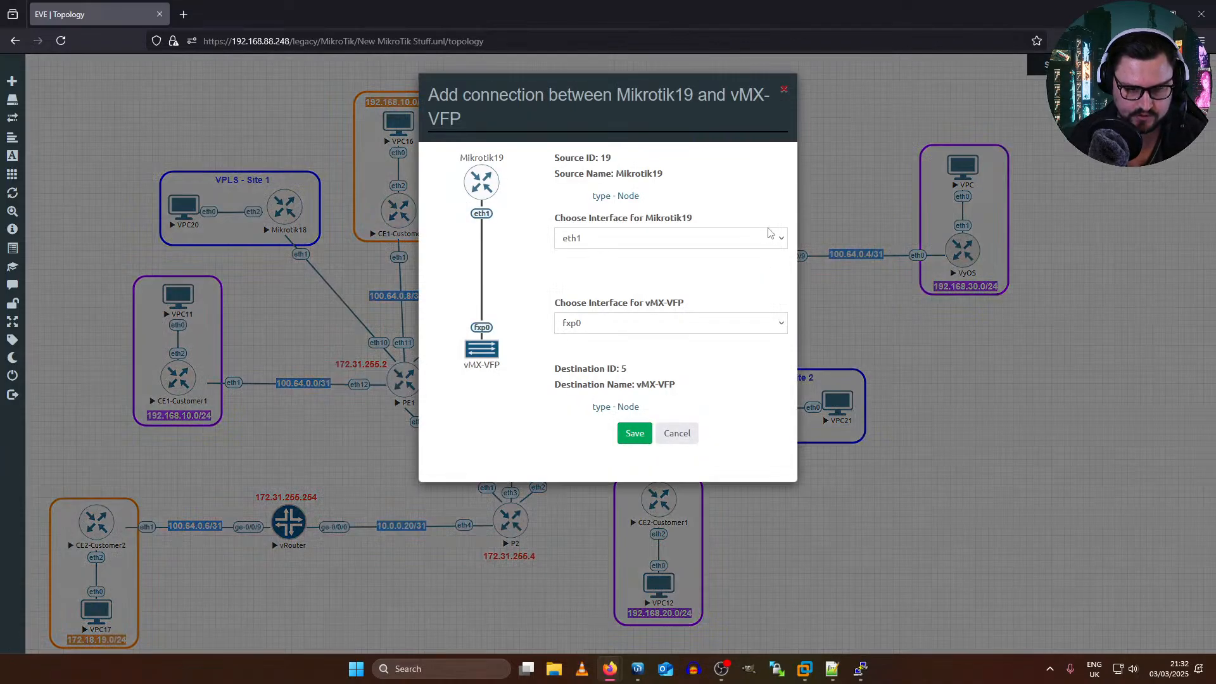
left_click(619, 236)
left_click(601, 266)
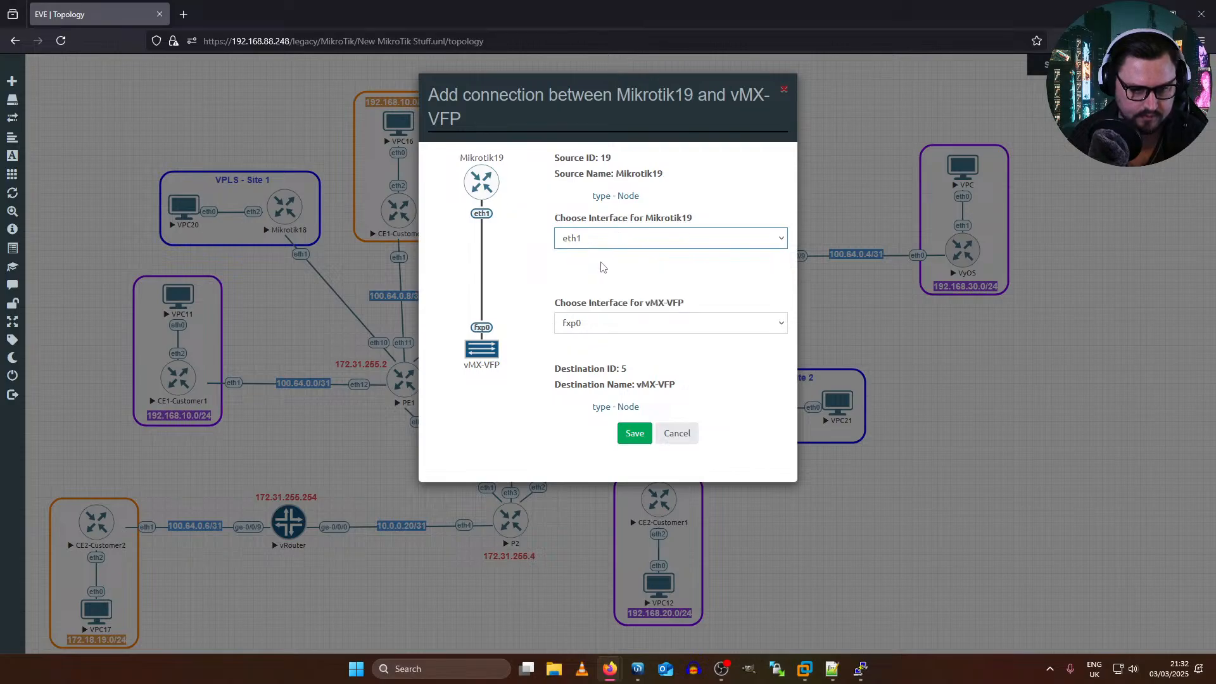
left_click(613, 236)
left_click(613, 236)
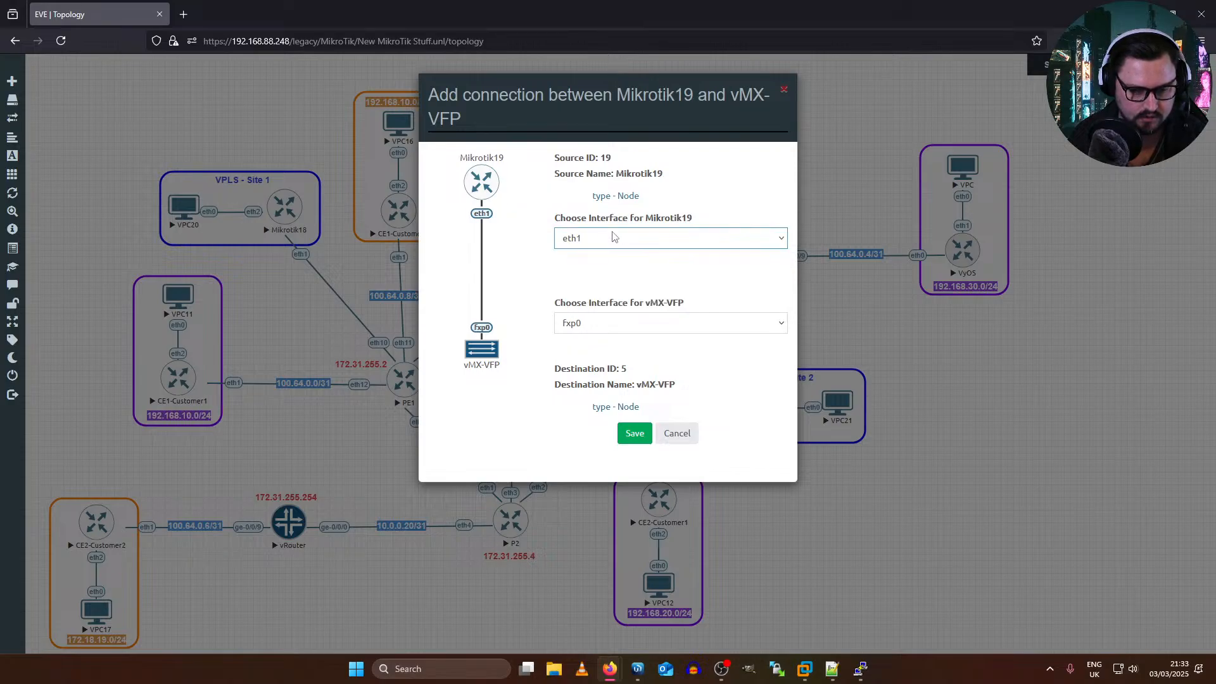
left_click(611, 237)
left_click(597, 266)
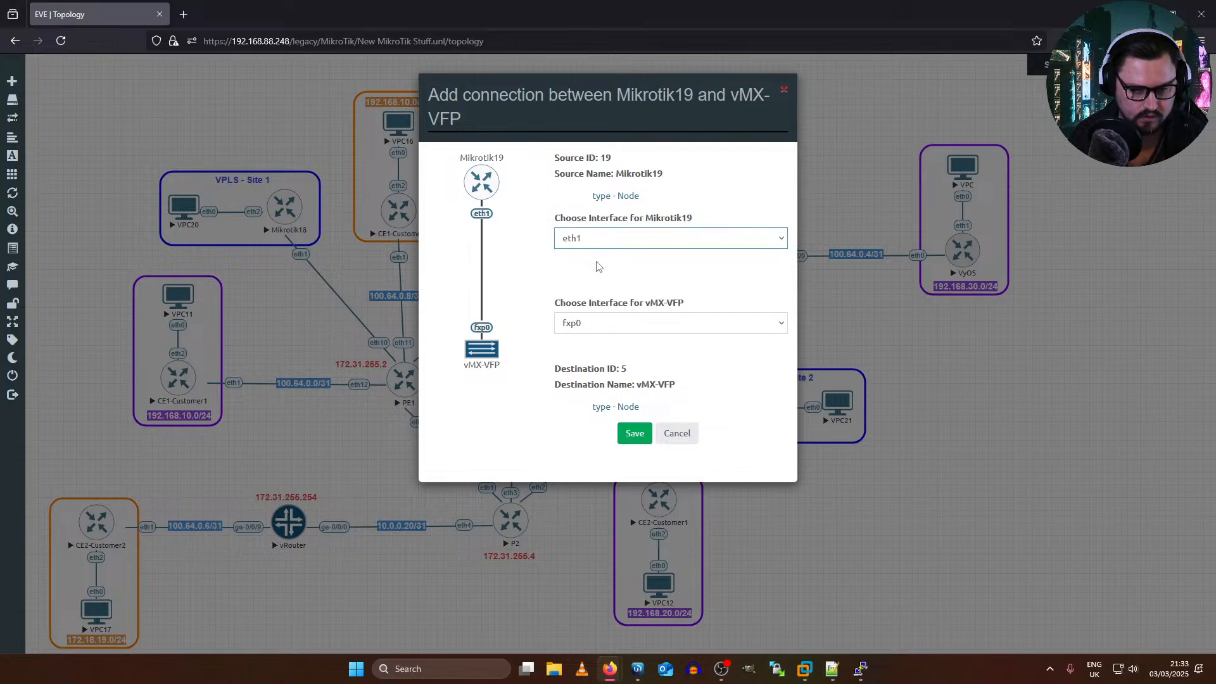
left_click(586, 324)
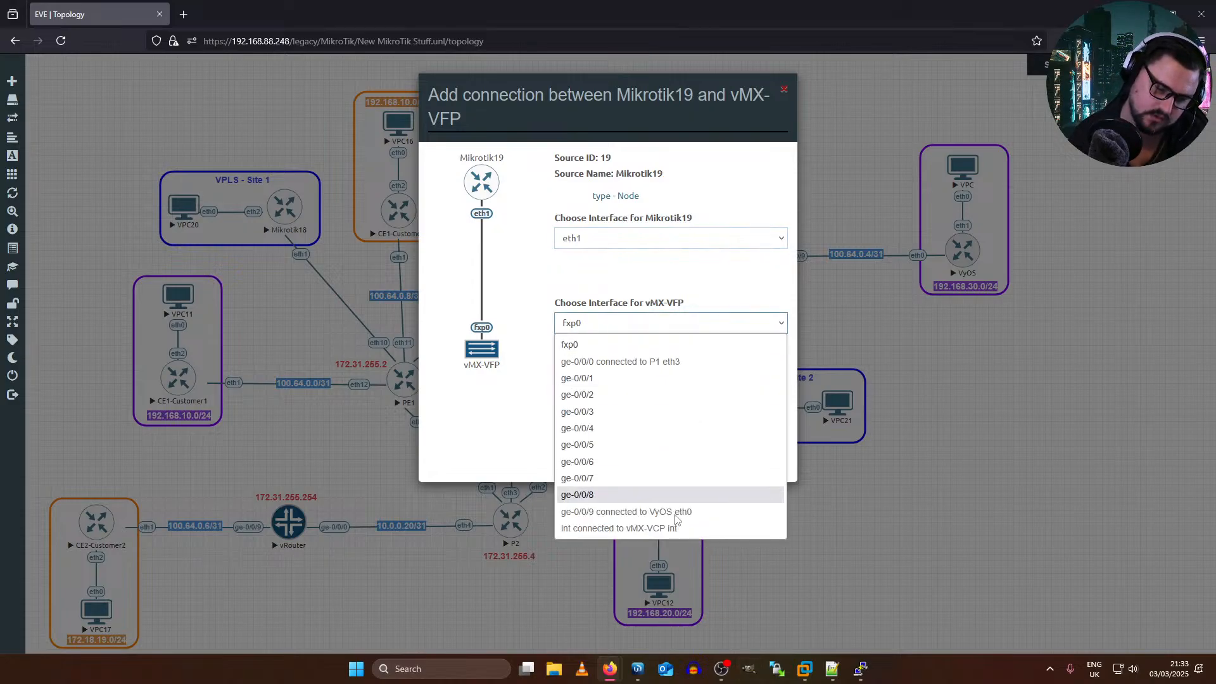
left_click(647, 494)
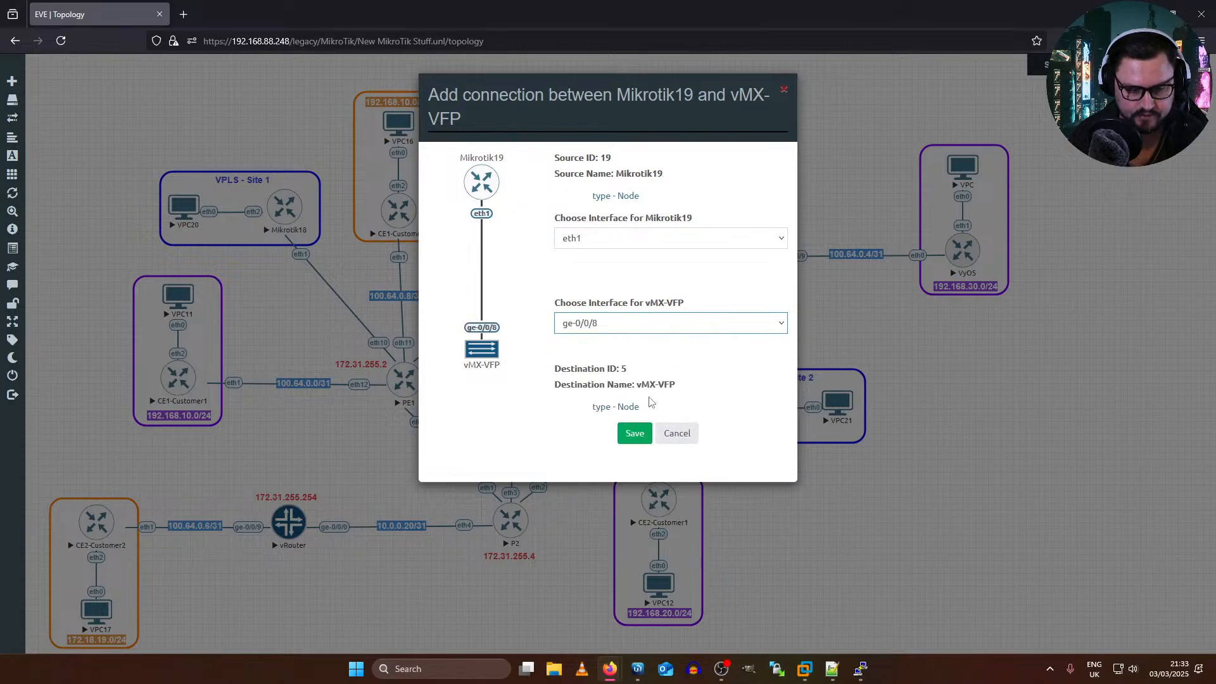
Step: Switch to the vMX-VCP console and list PE3's configuration with "show configuration | display set"
left_click(860, 669)
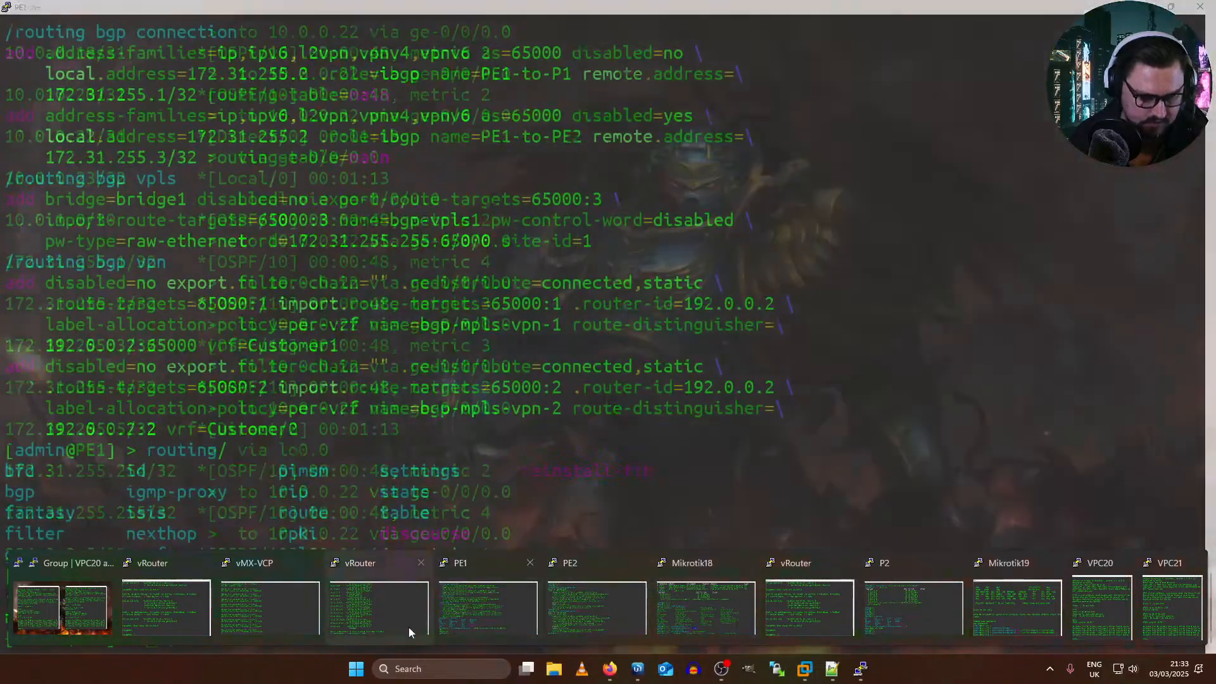
left_click(275, 602)
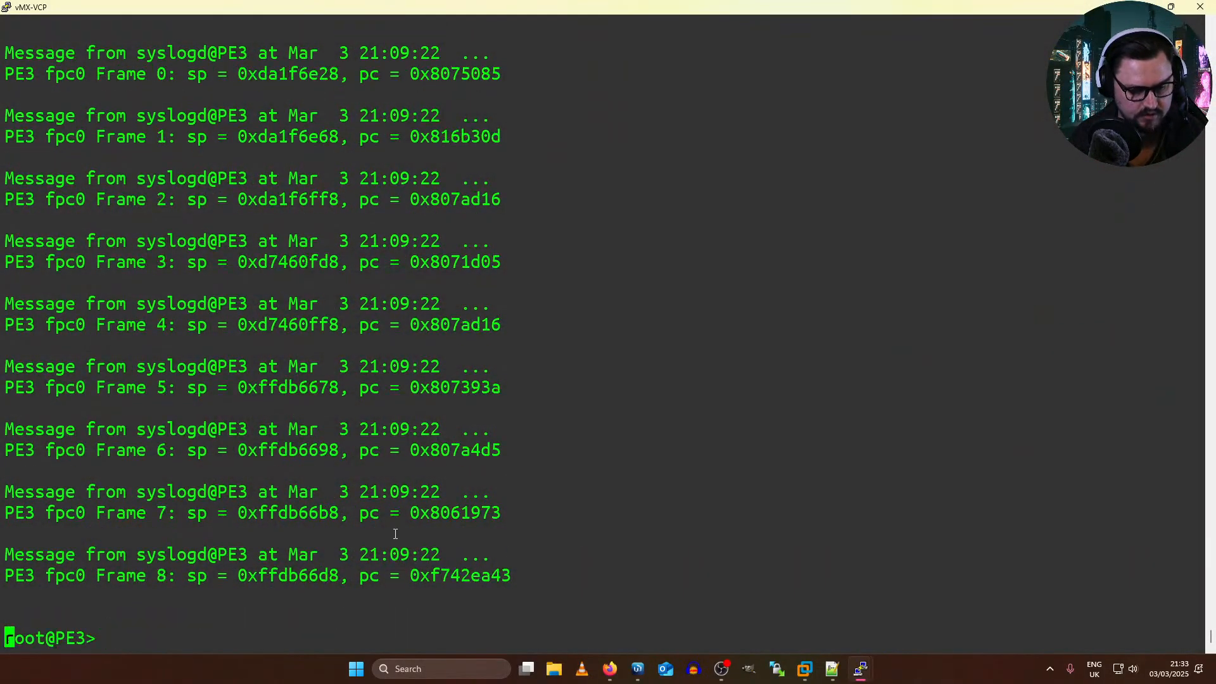
key("Return")
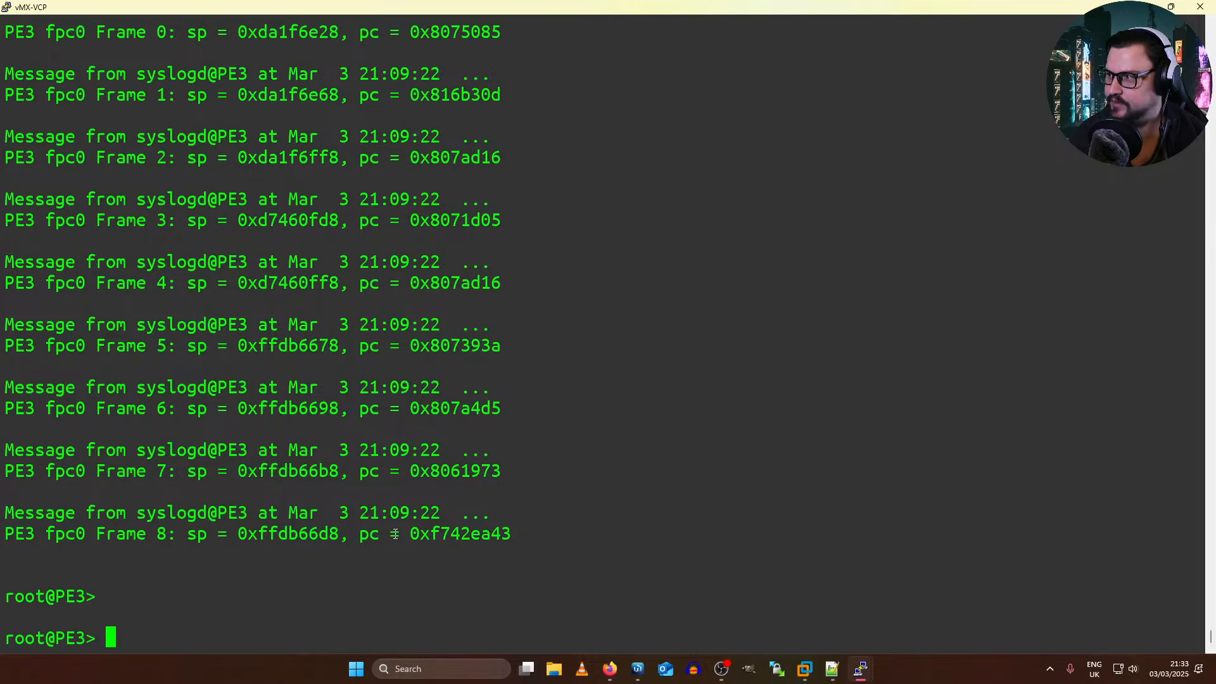
key("Return")
type("sho")
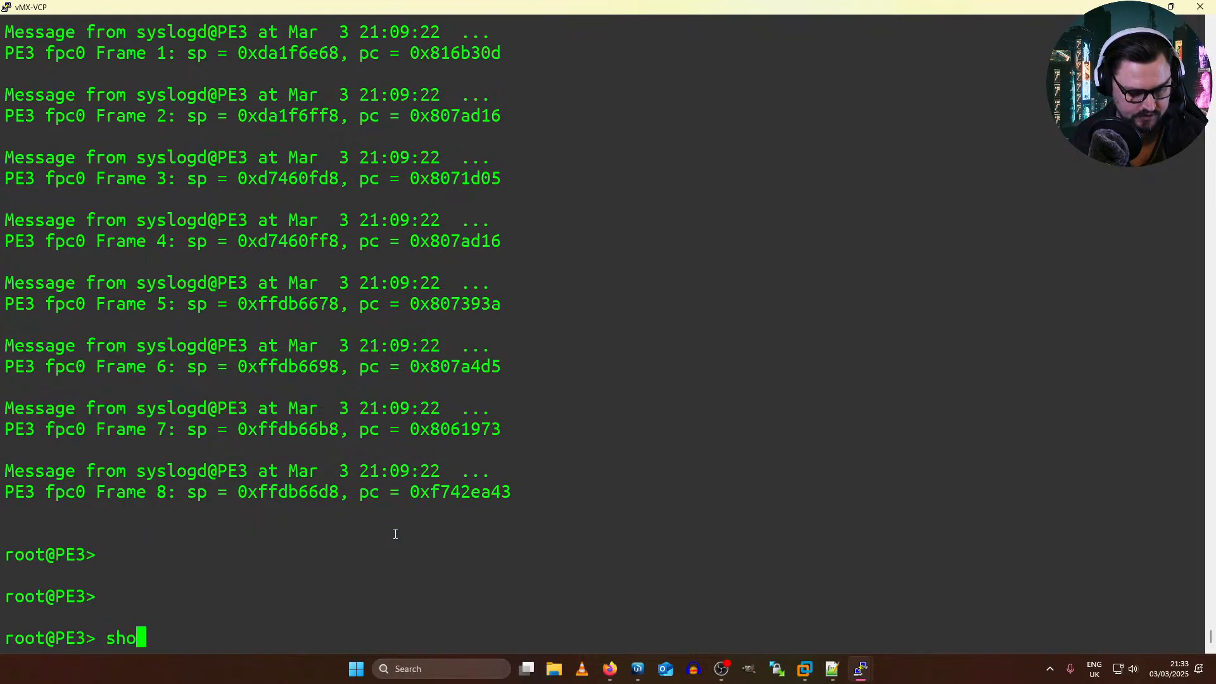
type("w configuration | ")
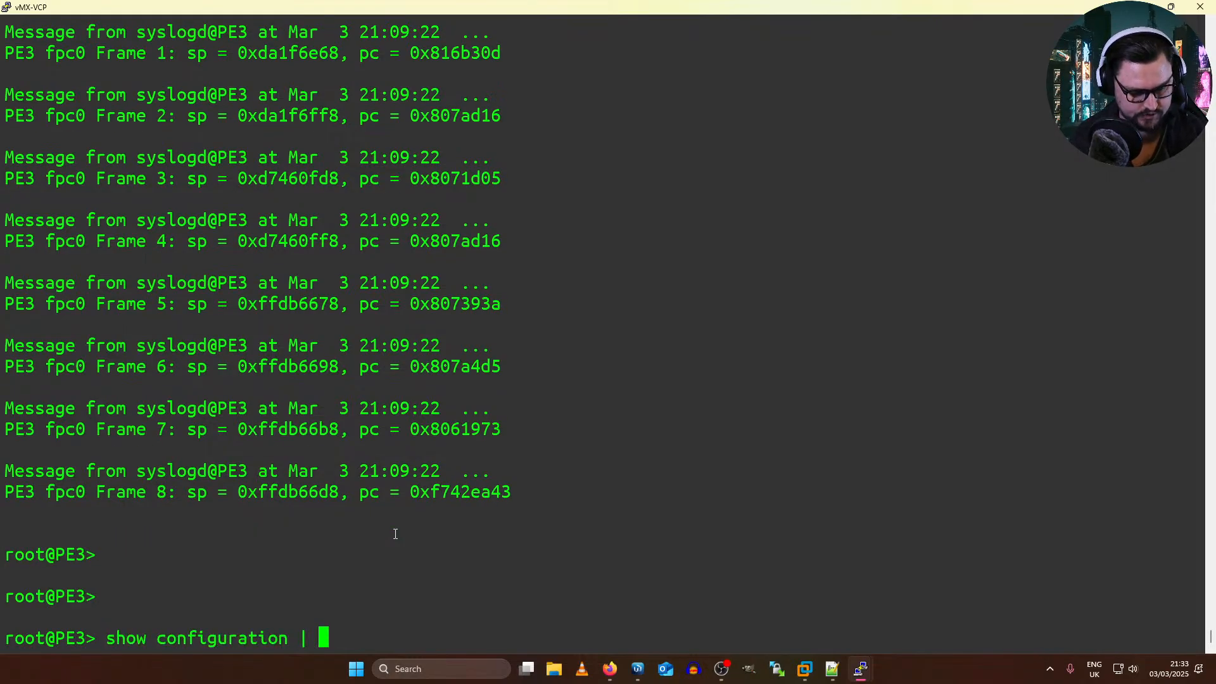
type("display set")
key("Return")
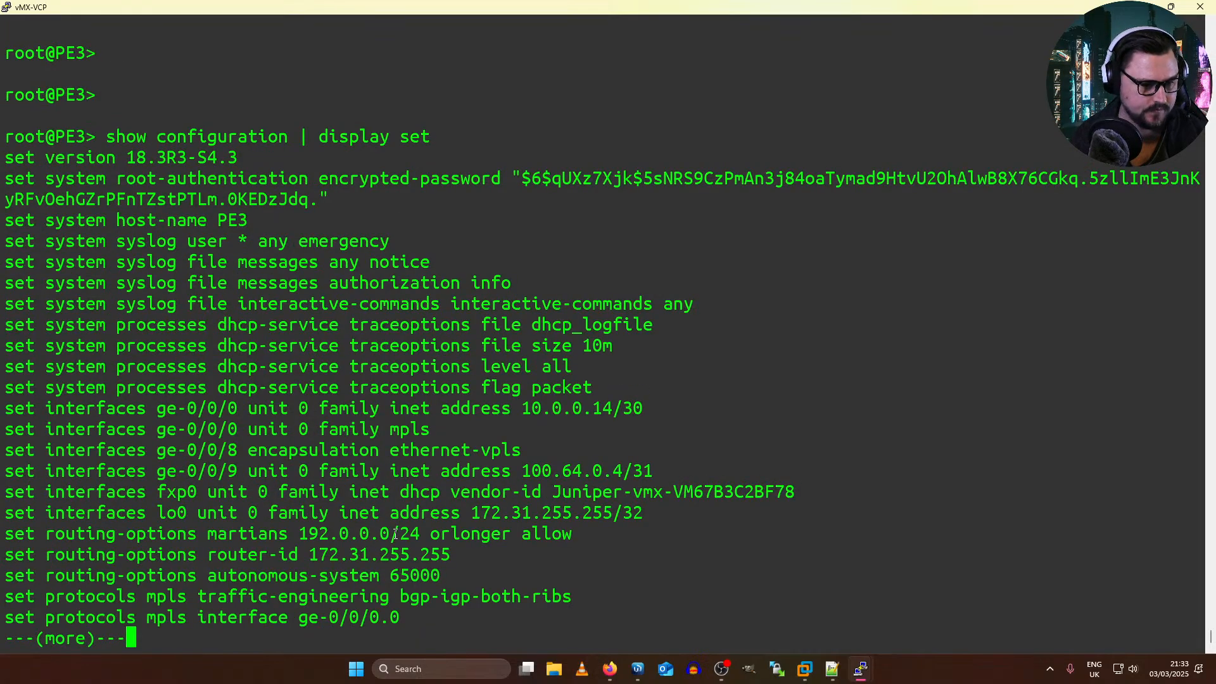
Step: Check the ge-0/0/8 encapsulation line and page through the rest of PE3's configuration to the routing instances
left_click_drag(349, 429, 199, 449)
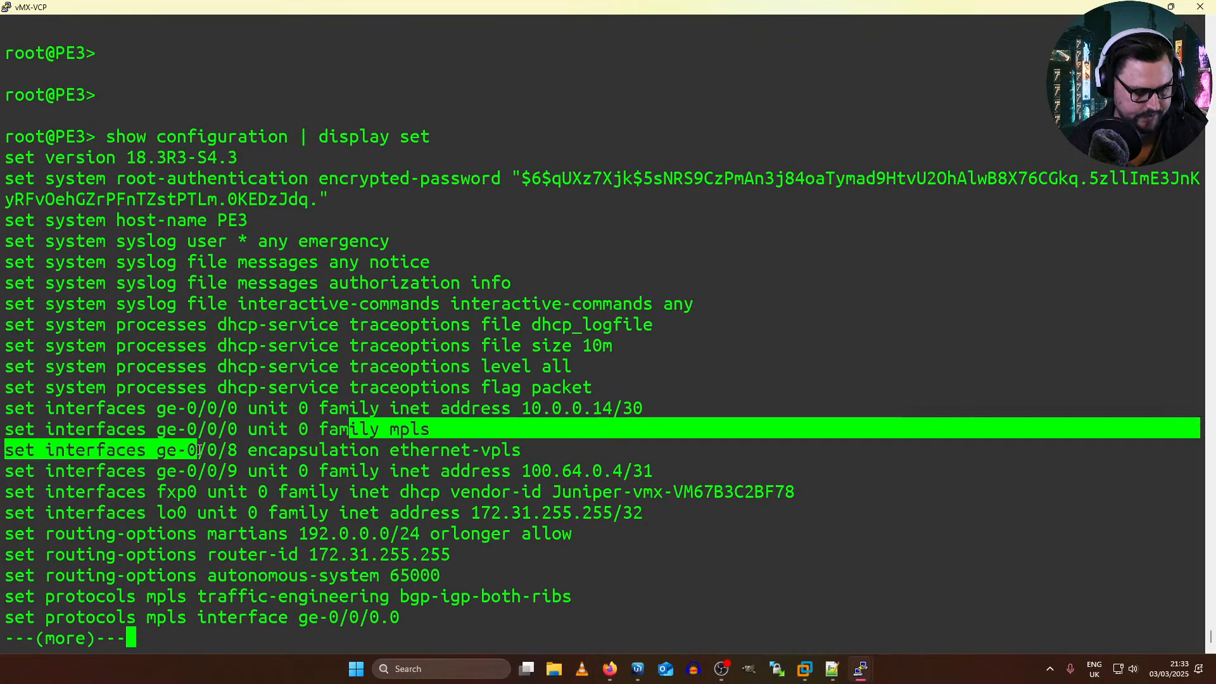
triple_click(202, 451)
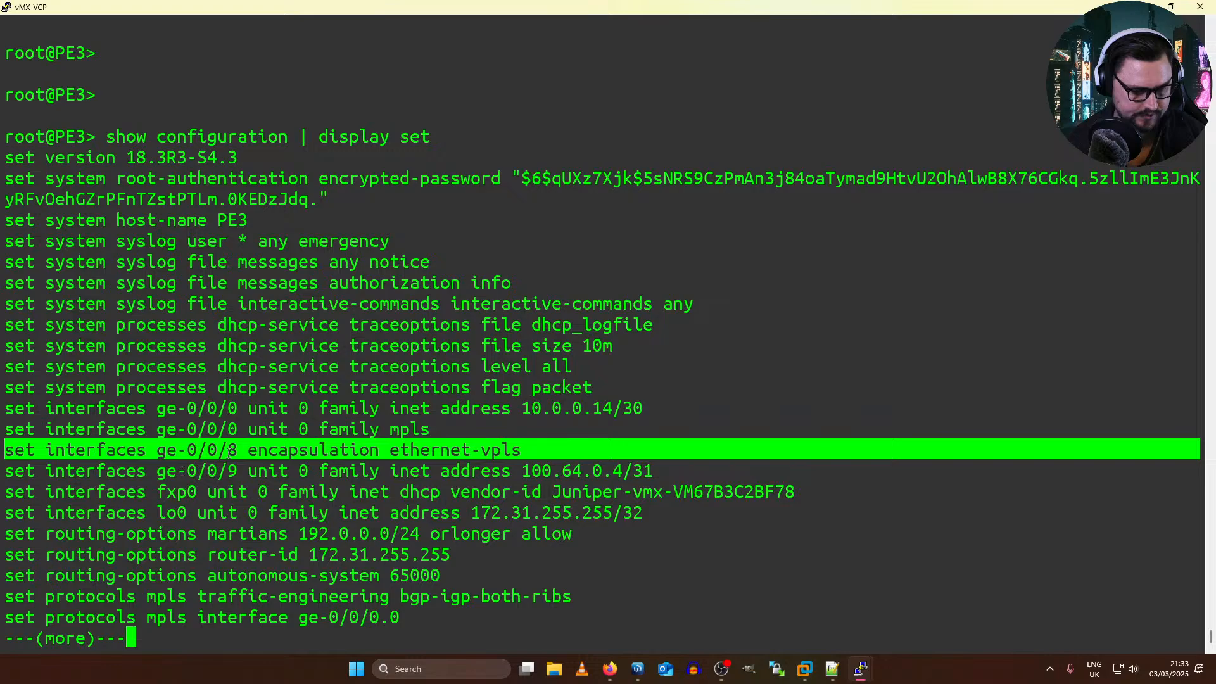
key("space")
key("space")
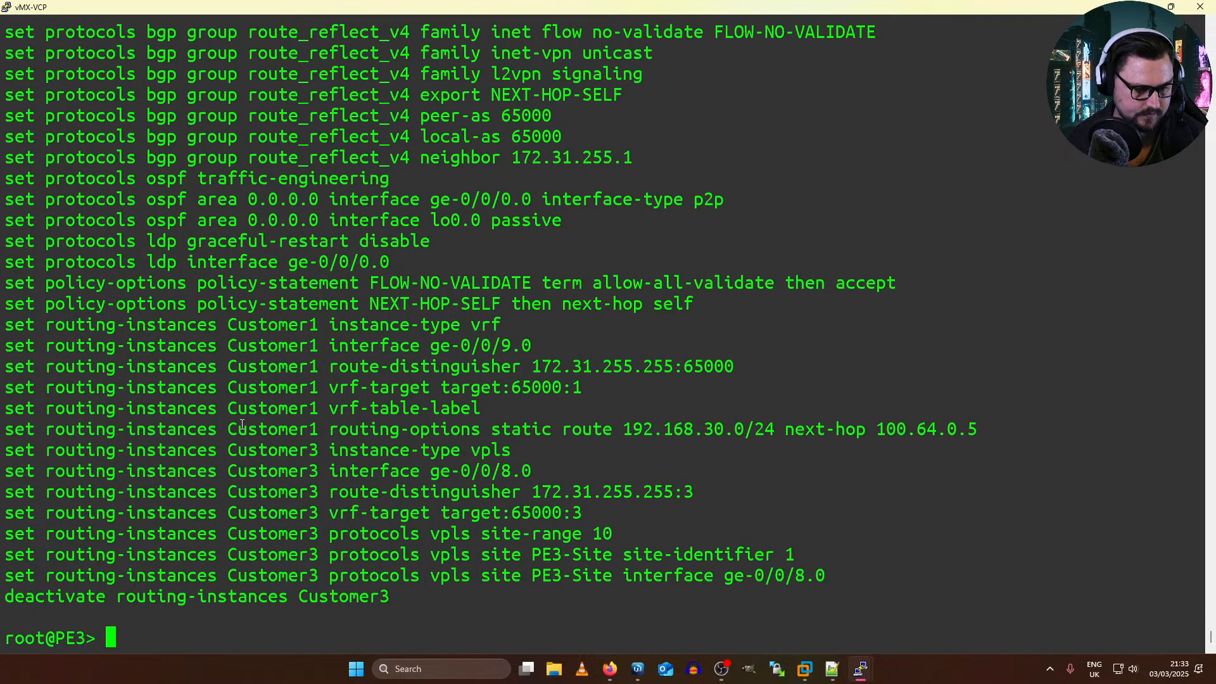
Step: Return to the EVE topology and save the Mikrotik19 eth1 to vMX-VFP ge-0/0/8 connection
key("alt+Tab")
left_click(670, 321)
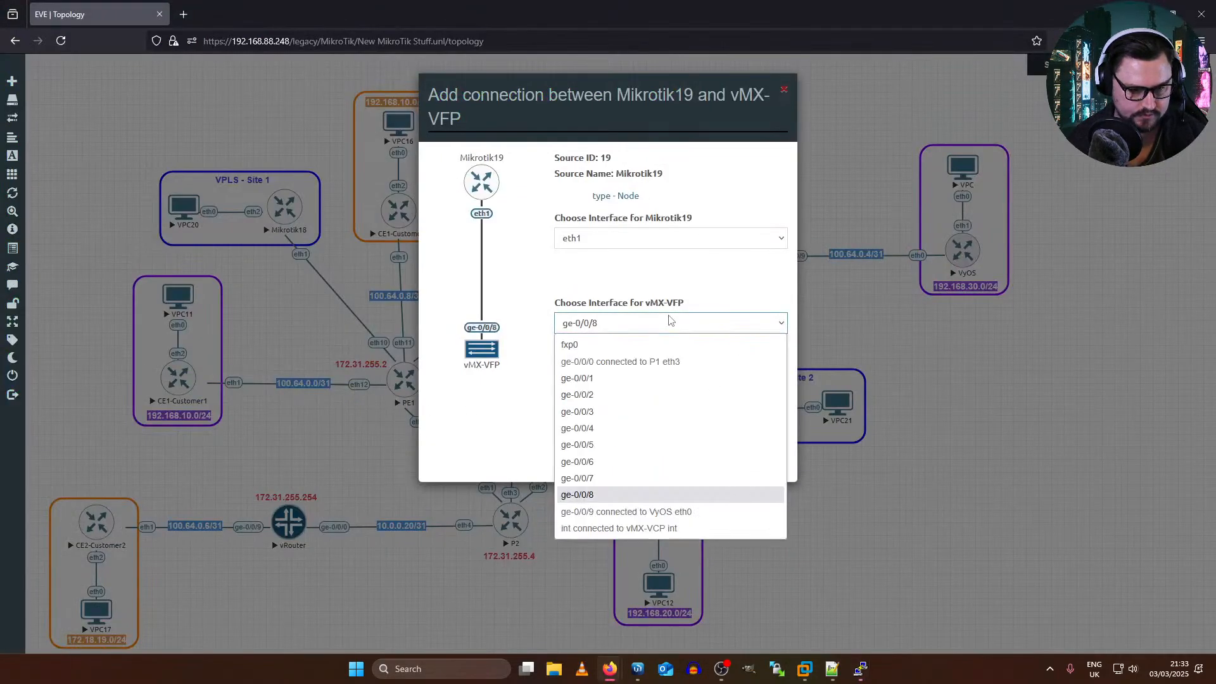
left_click(622, 326)
left_click(635, 432)
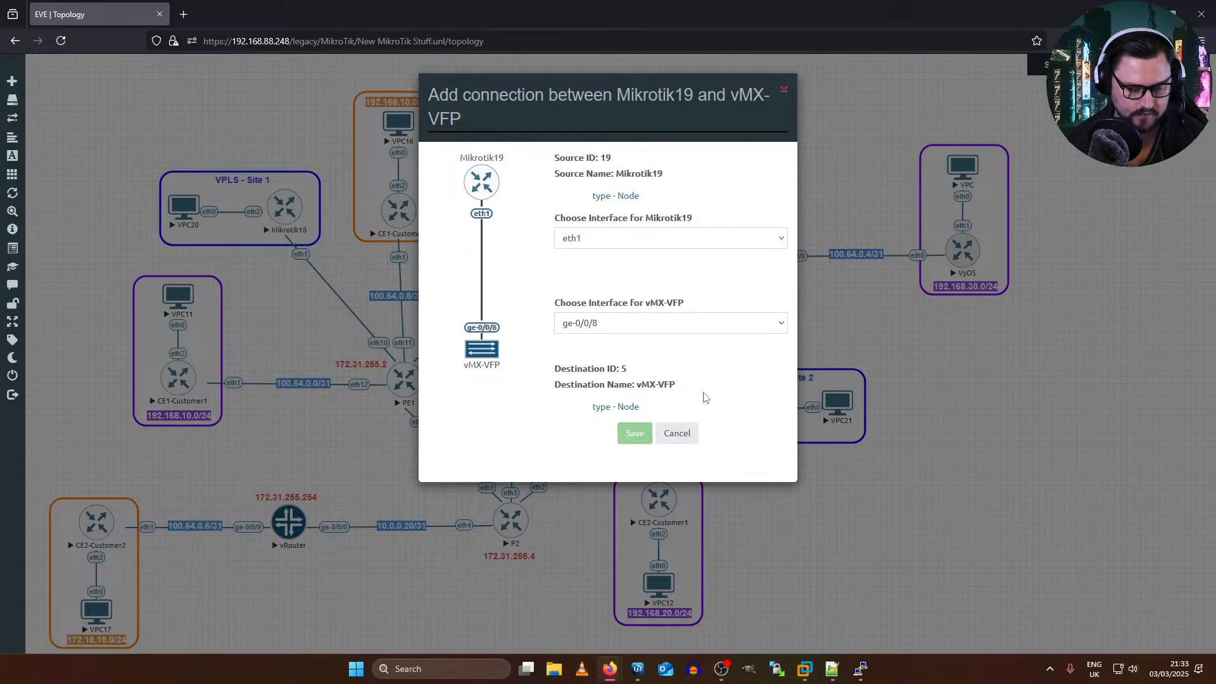
Step: Back in the vMX-VCP console, enter configuration mode on PE3 and activate the Customer3 routing instance
key("alt+Tab")
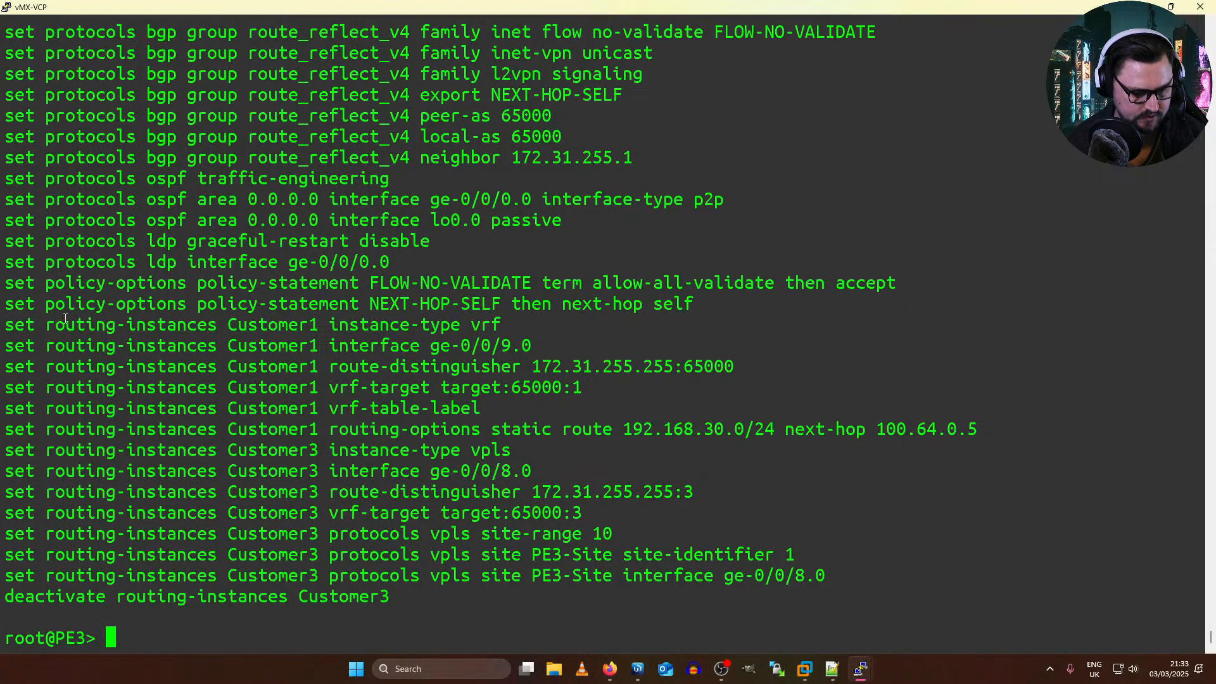
left_click_drag(73, 593, 330, 582)
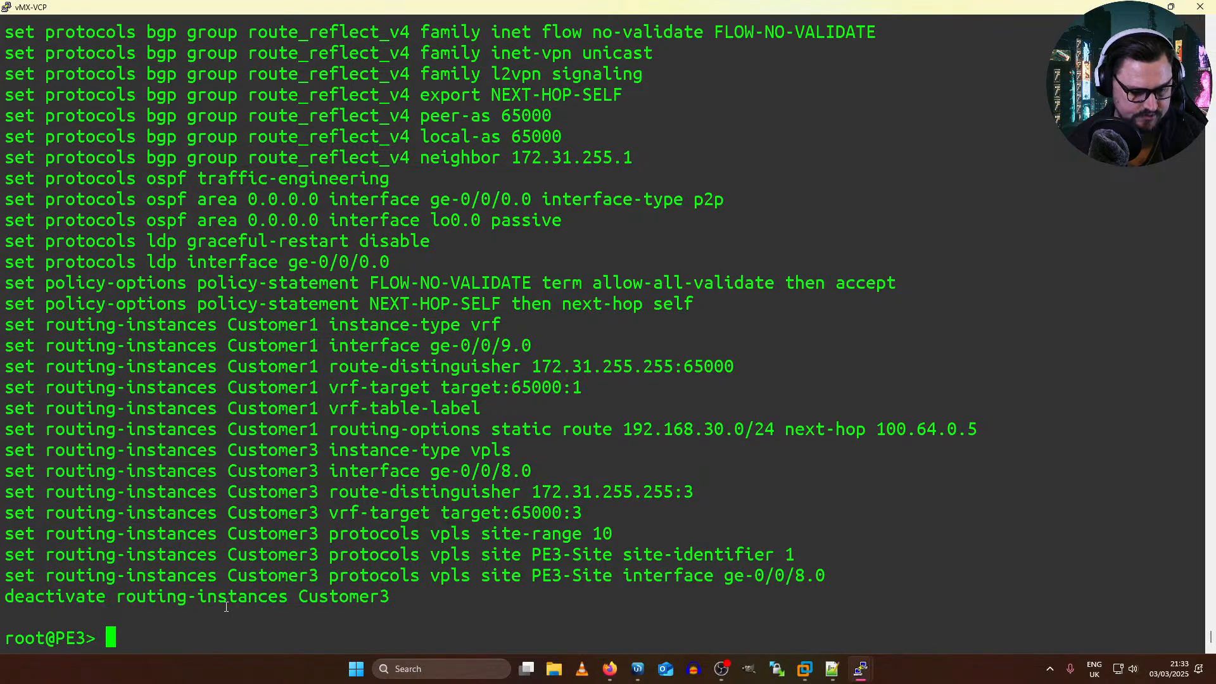
double_click(136, 597)
left_click(23, 595)
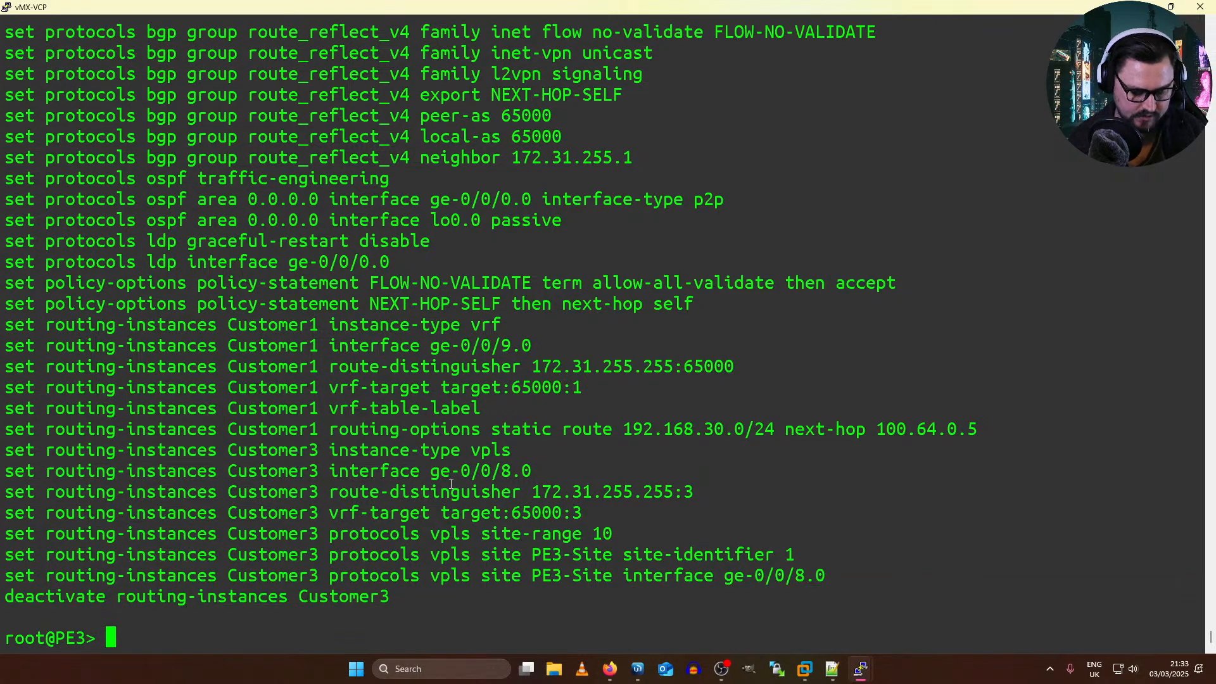
type("configure")
key("Return")
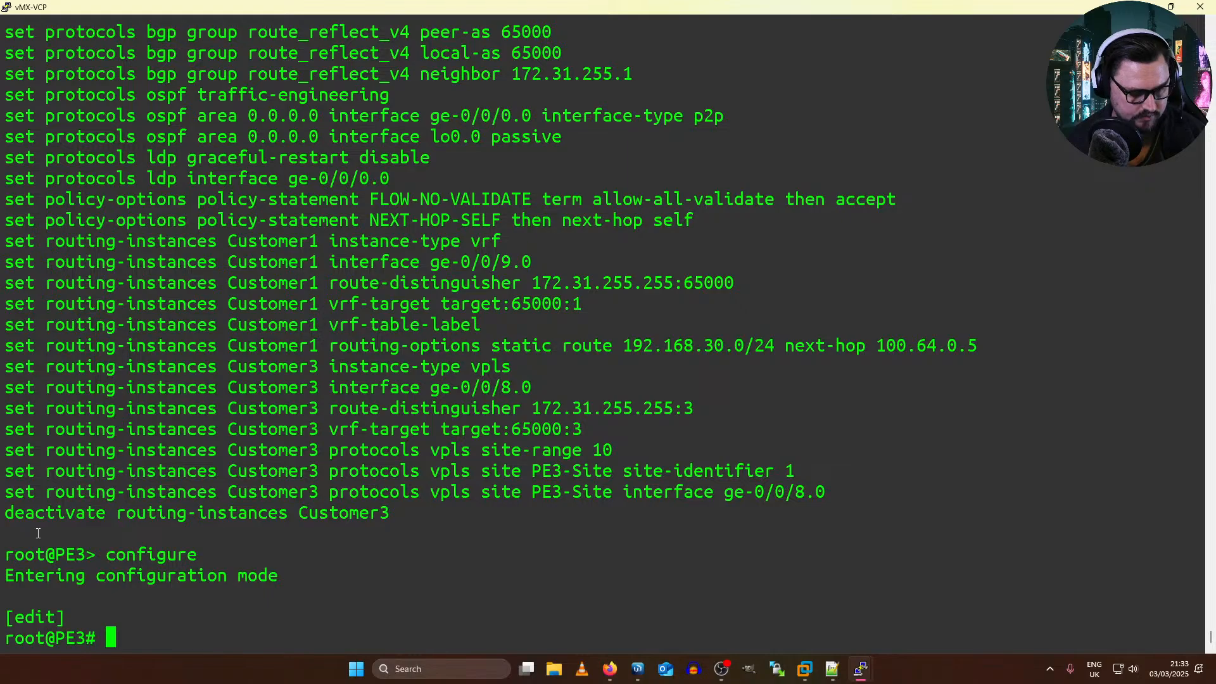
left_click_drag(27, 519, 387, 514)
right_click(387, 514)
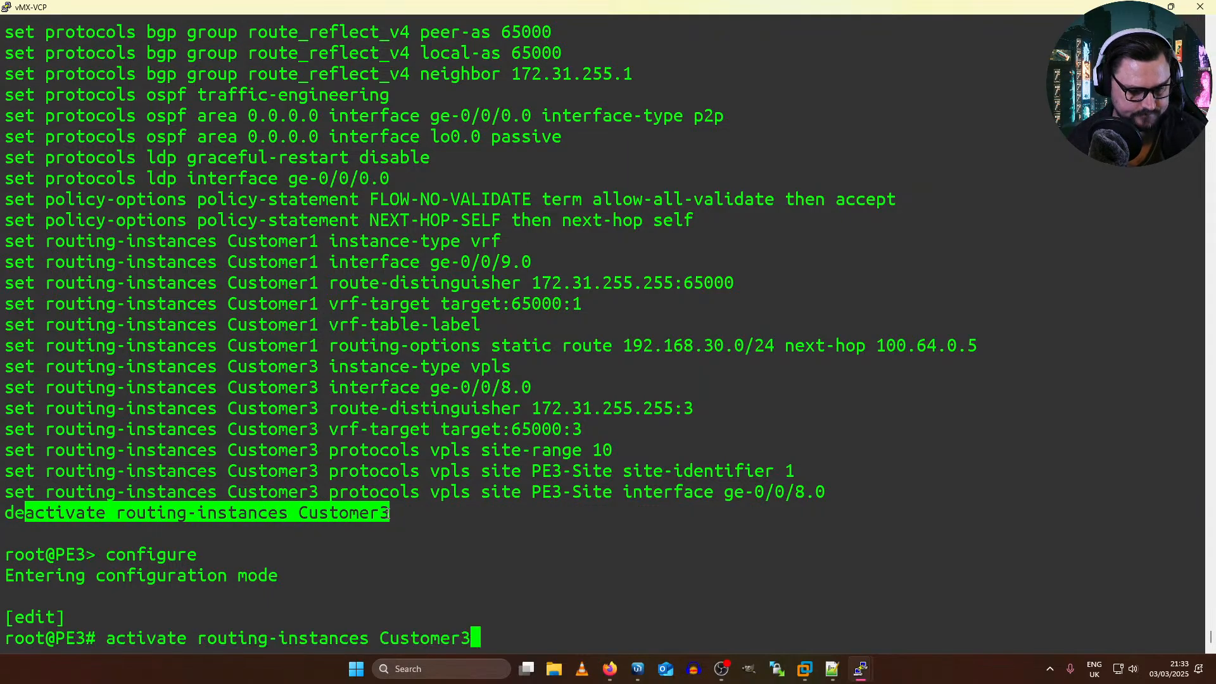
key("Return")
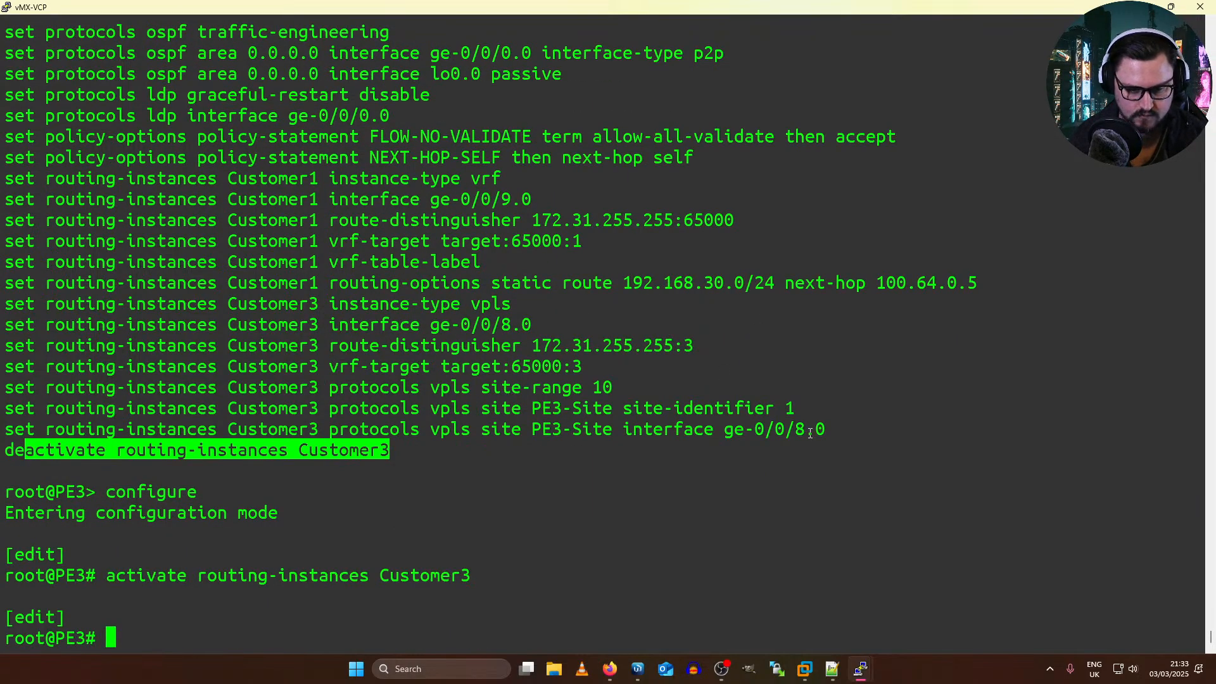
Step: Review the Customer3 VPLS site interface, site identifier, site range and route distinguisher, comparing them with the Customer1 VRF settings
left_click_drag(824, 431, 739, 429)
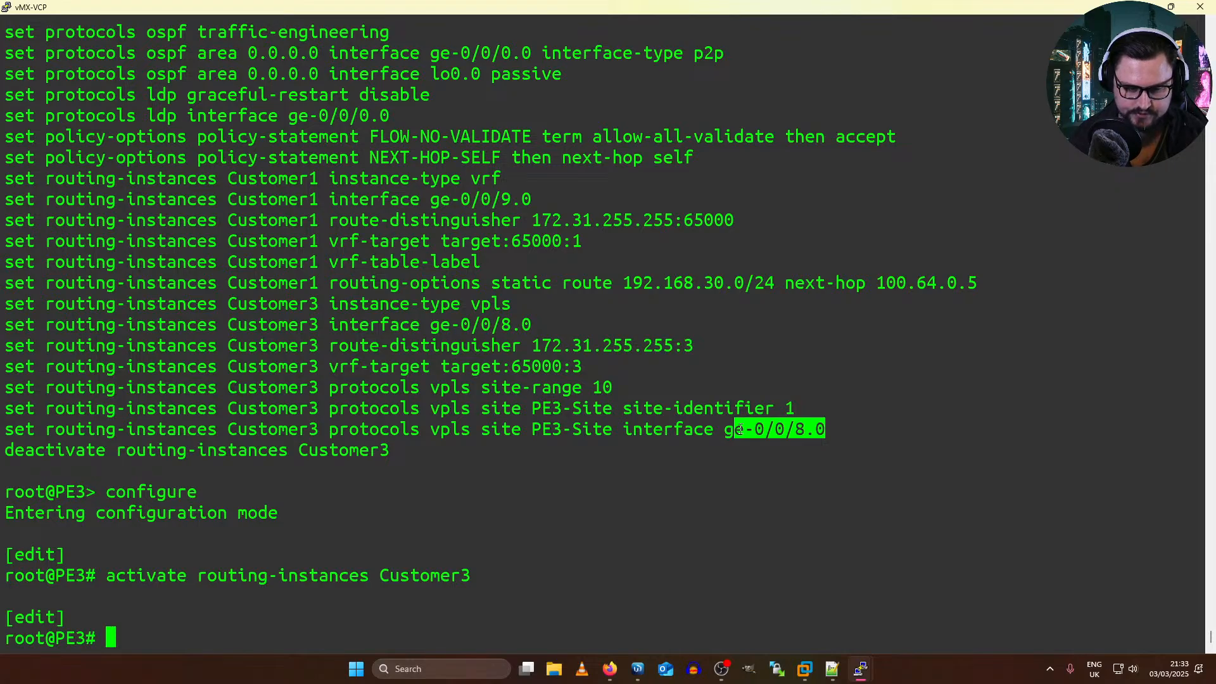
left_click_drag(623, 409, 795, 409)
left_click_drag(593, 387, 518, 382)
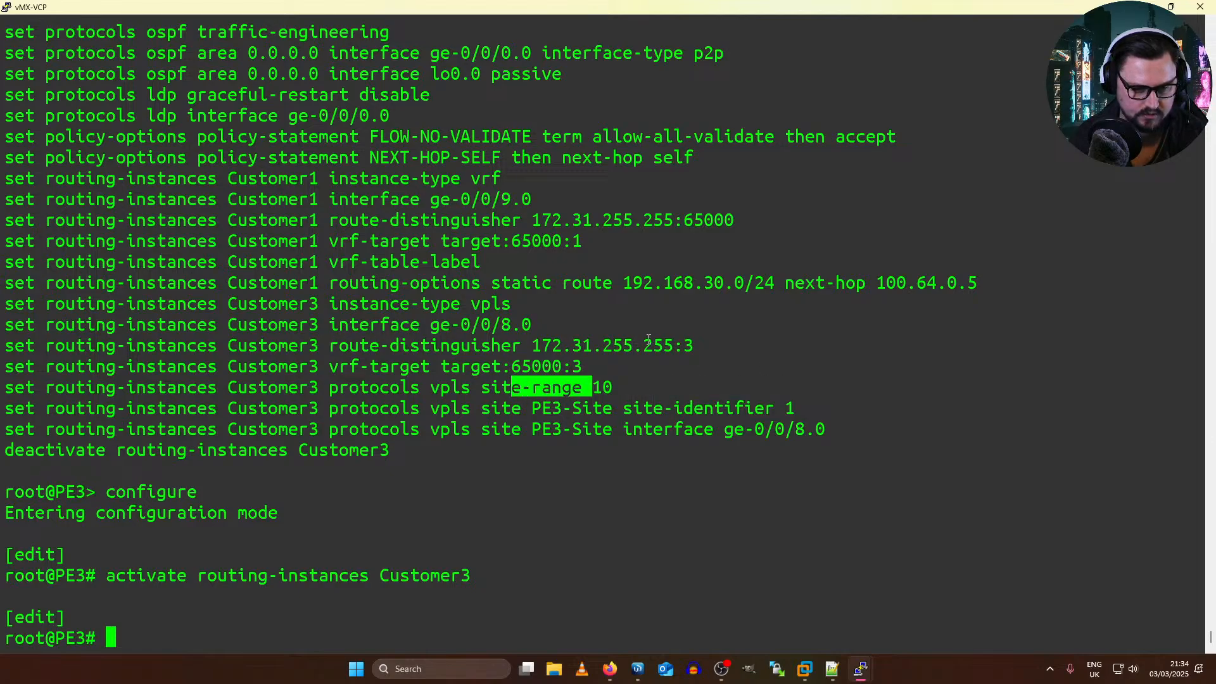
left_click_drag(683, 346, 374, 342)
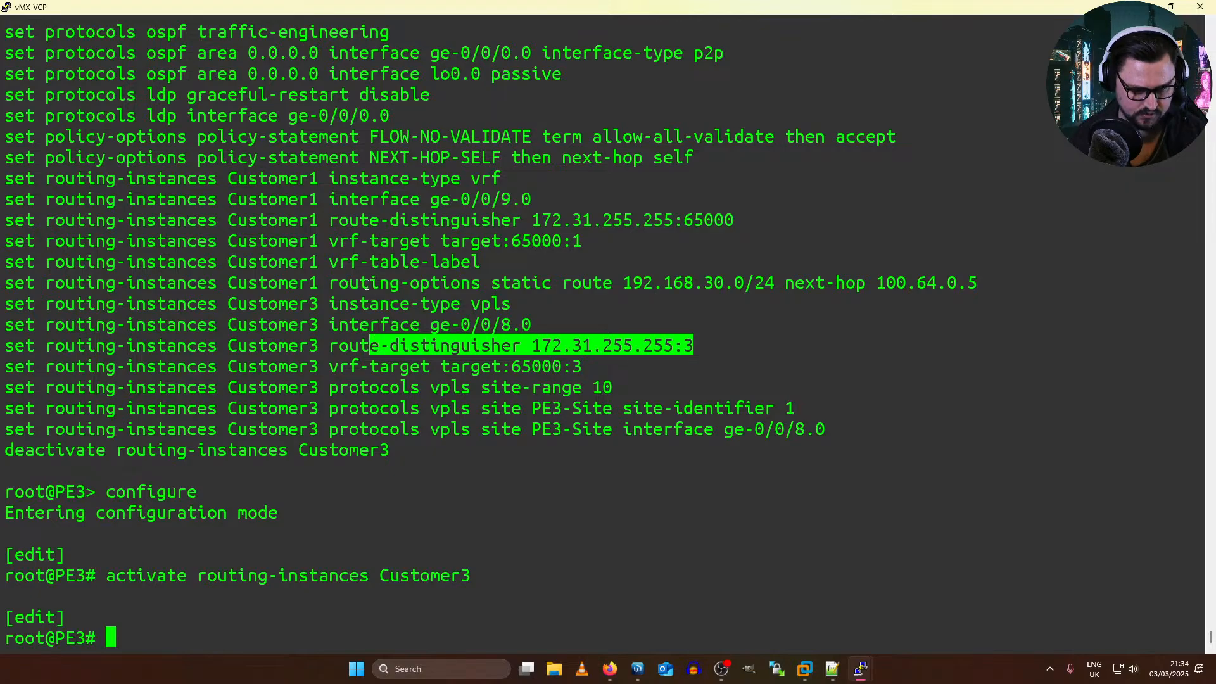
left_click_drag(329, 241, 583, 243)
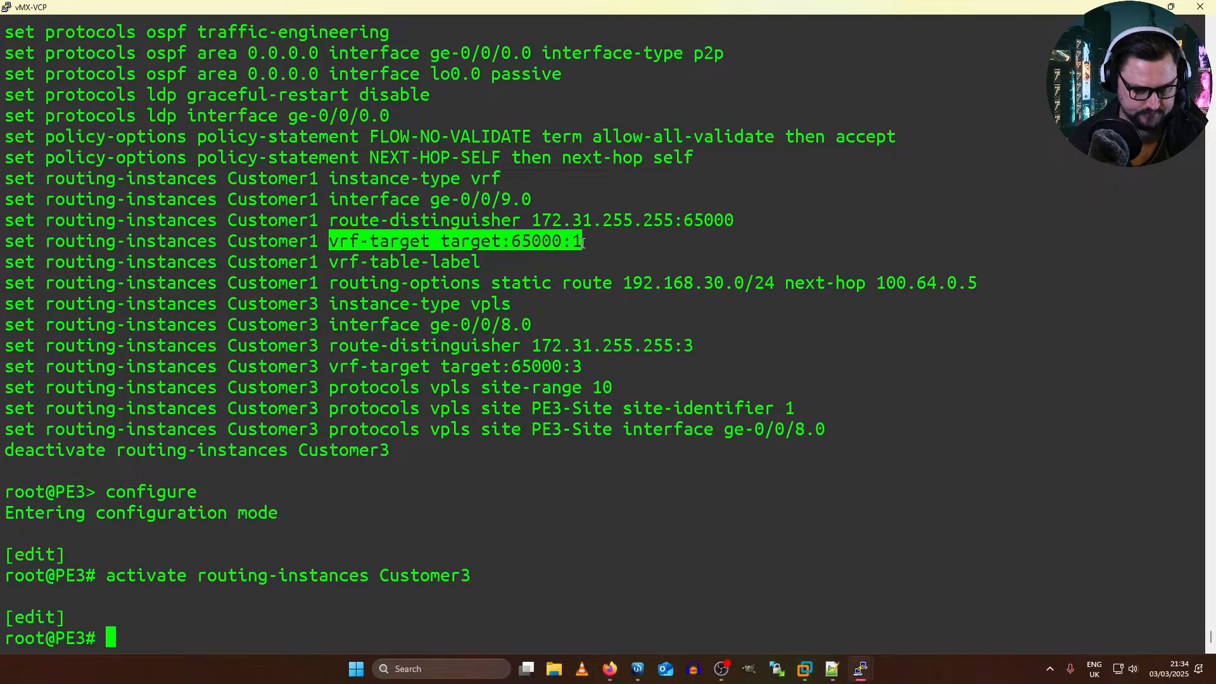
left_click_drag(349, 220, 713, 219)
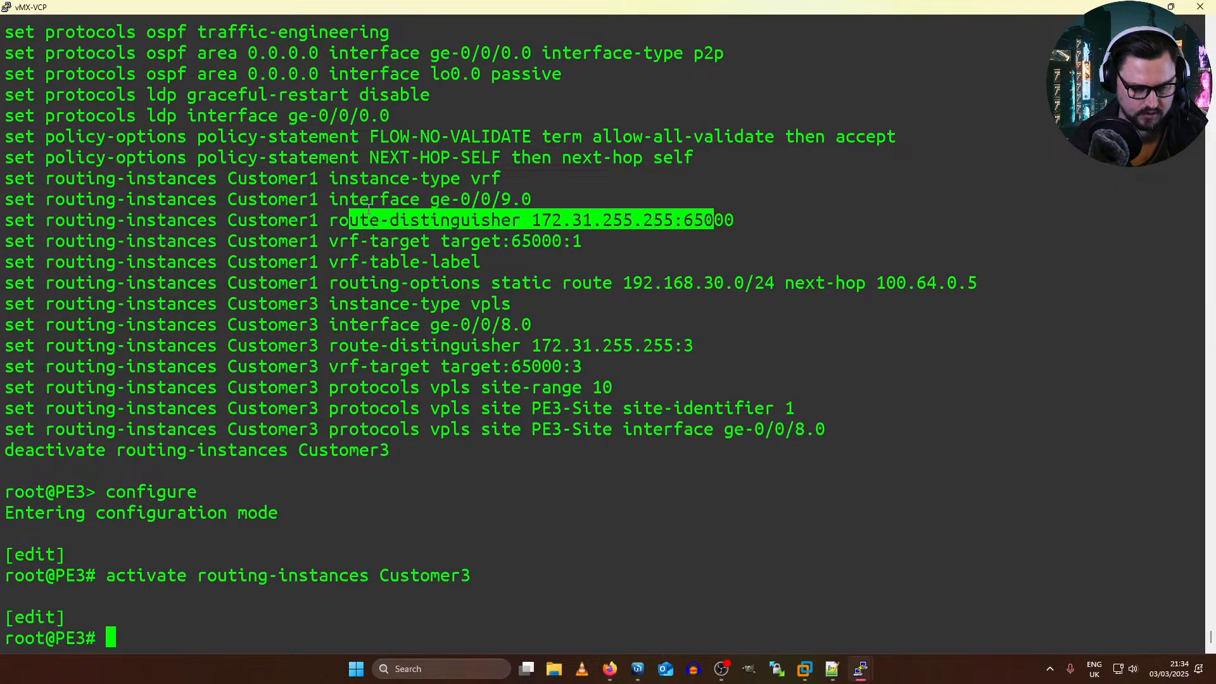
left_click_drag(344, 193, 527, 190)
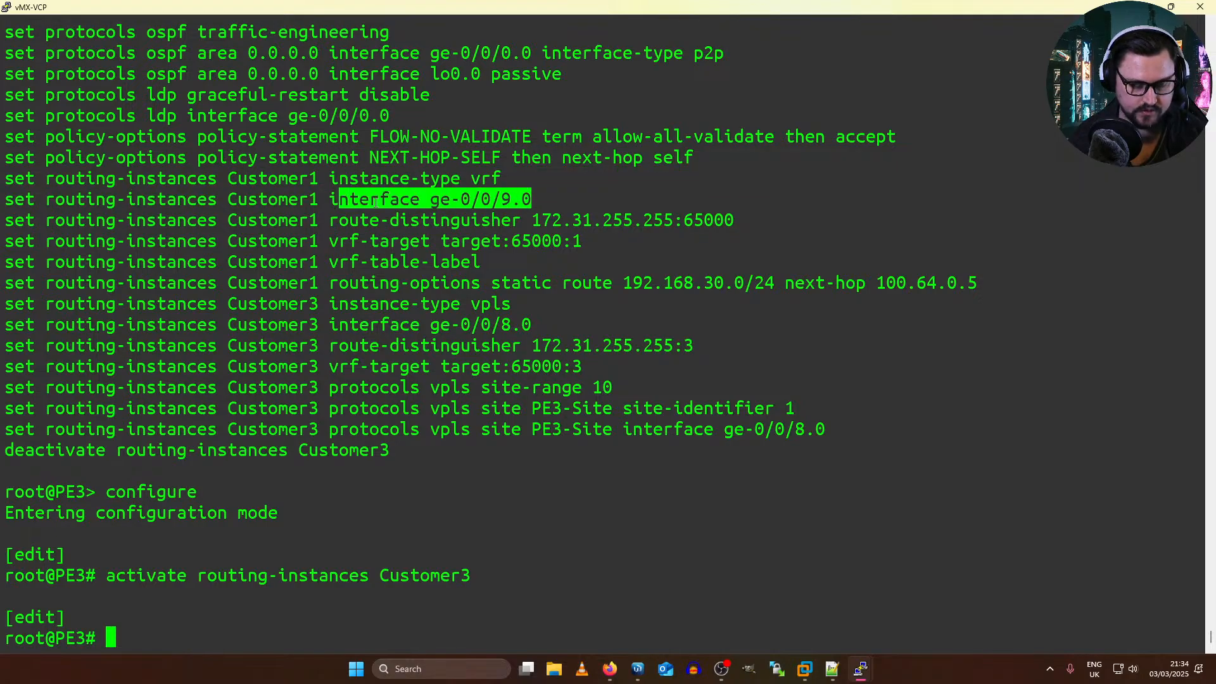
left_click_drag(689, 437, 22, 301)
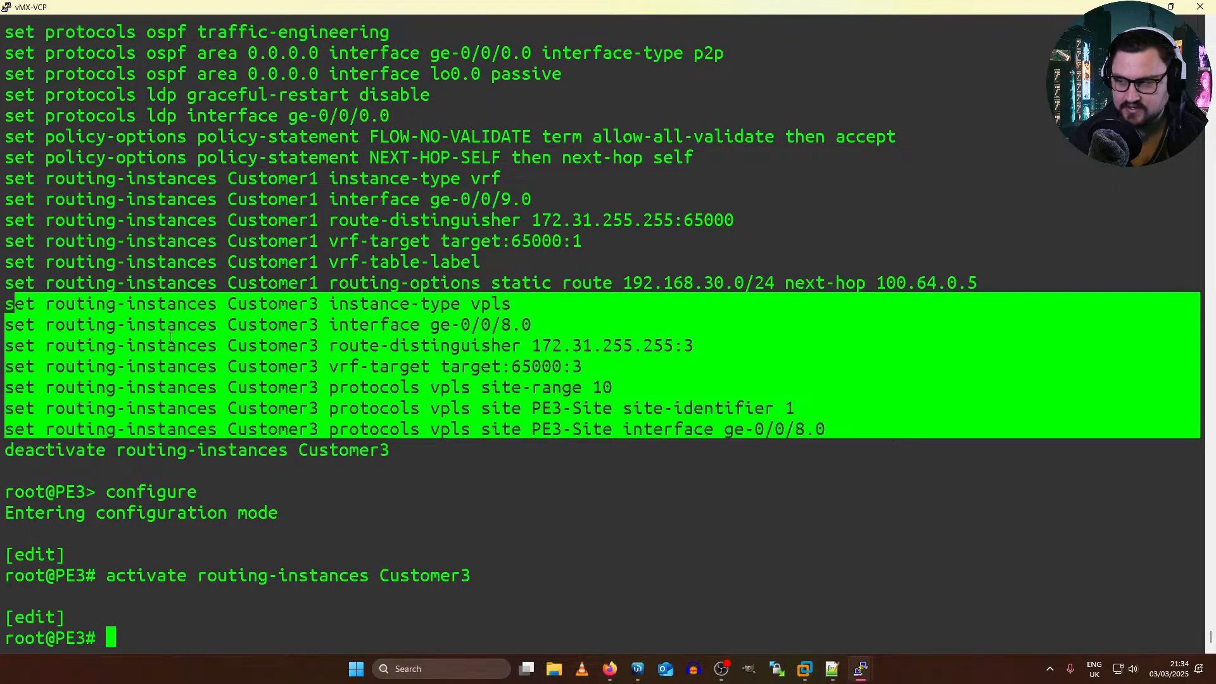
Step: Validate PE3's candidate configuration with "commit check"
left_click(344, 371)
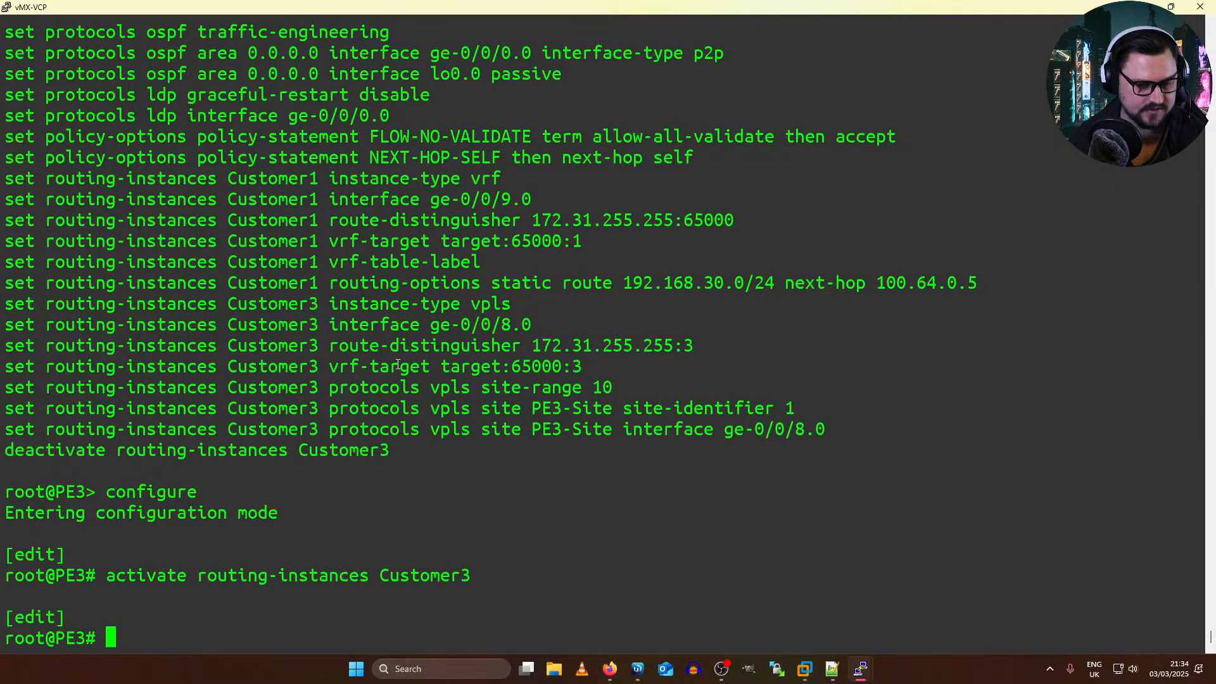
type("commit check")
key("Return")
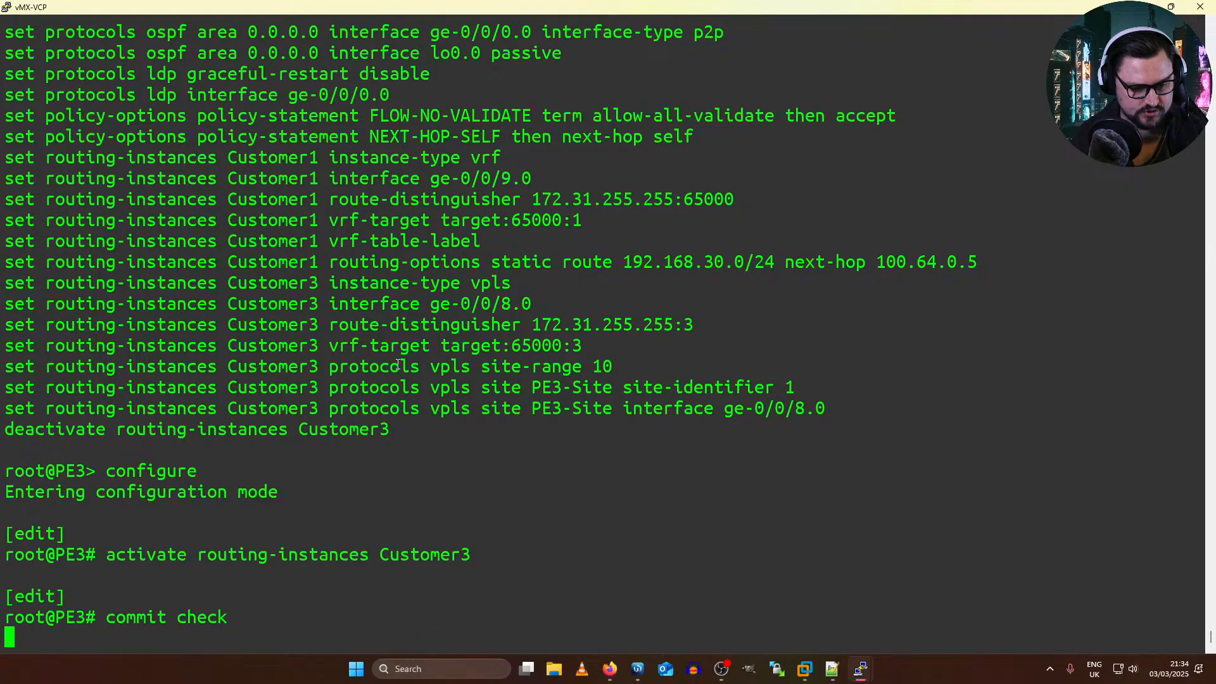
Step: Commit the Customer3 routing instance activation on PE3 and exit configuration mode with "commit and-quit"
type("comm")
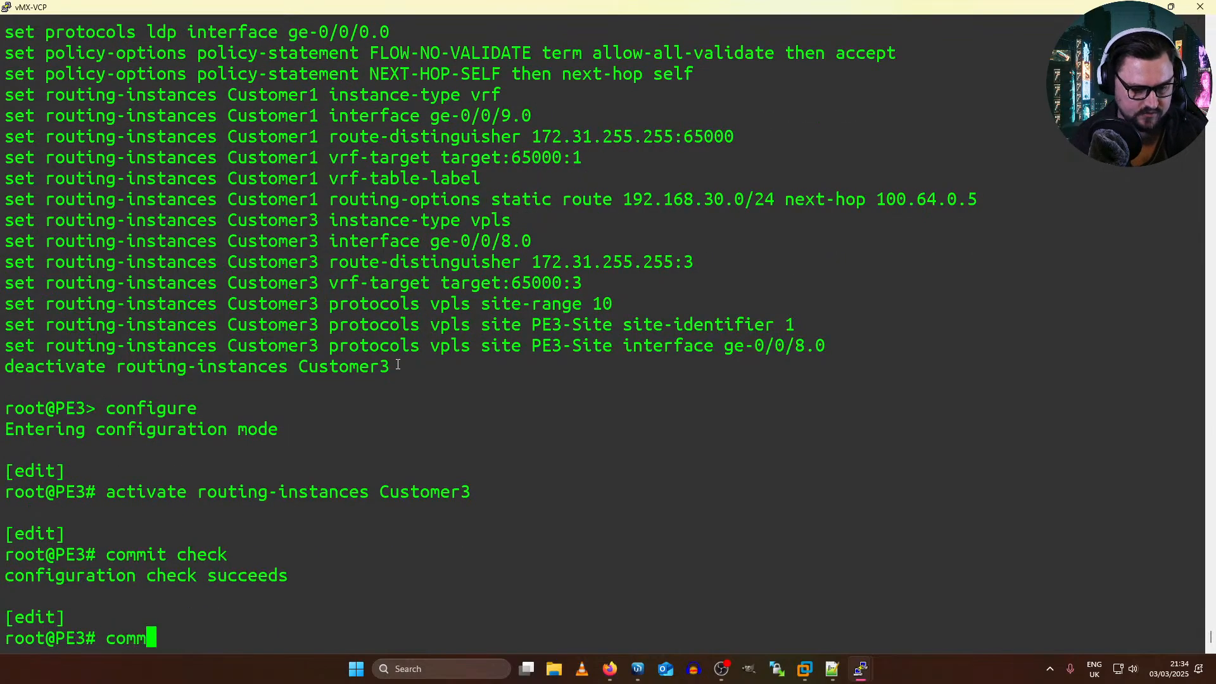
type("it and-quit")
key("Return")
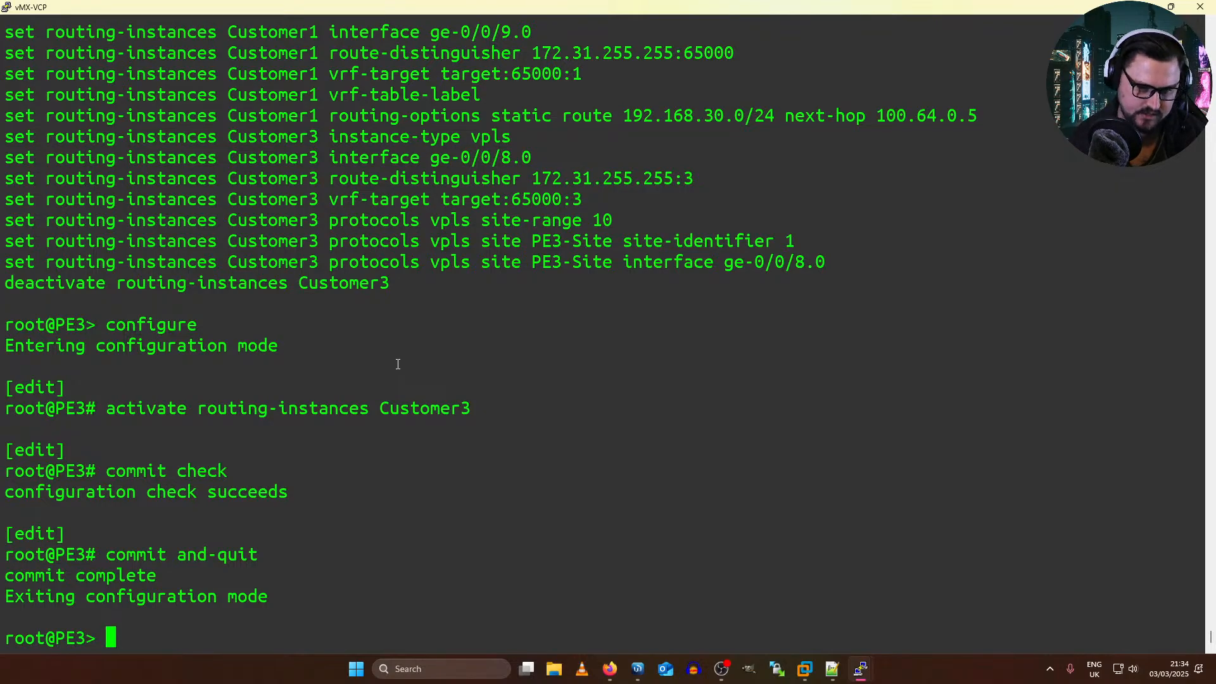
Step: Check PE3's VPLS connections repeatedly with "show vpls connections", examining the Customer3 instance entry
type("show vpls conn")
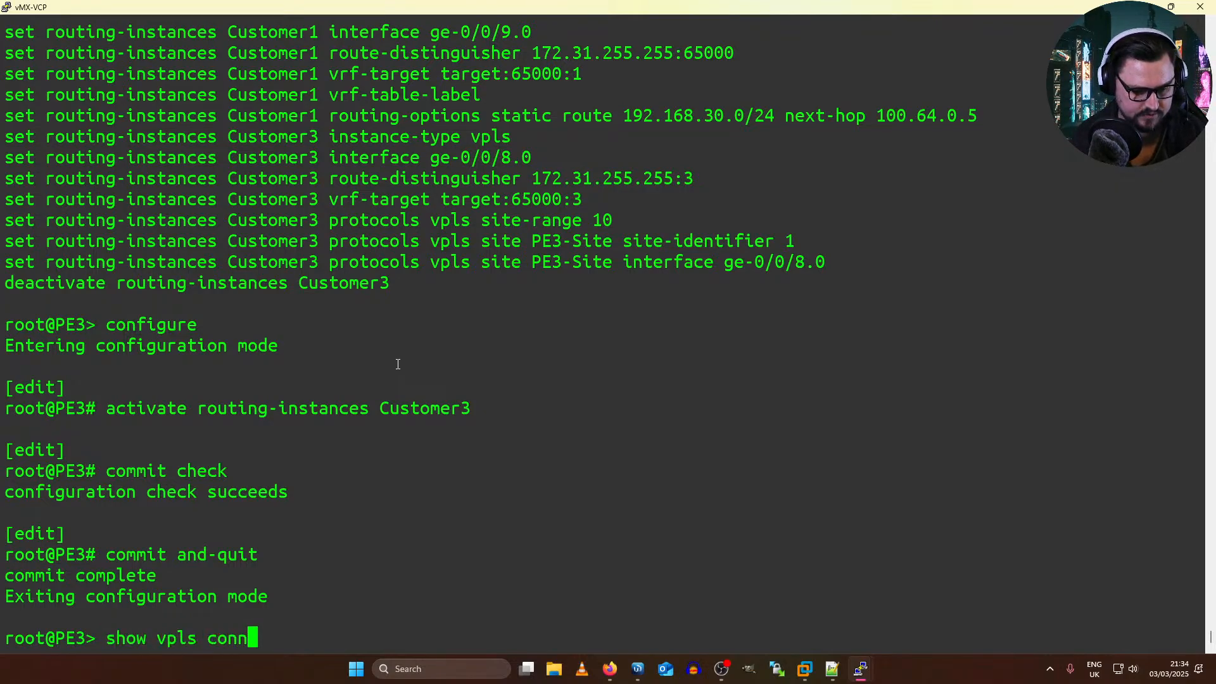
key("Return")
key("space")
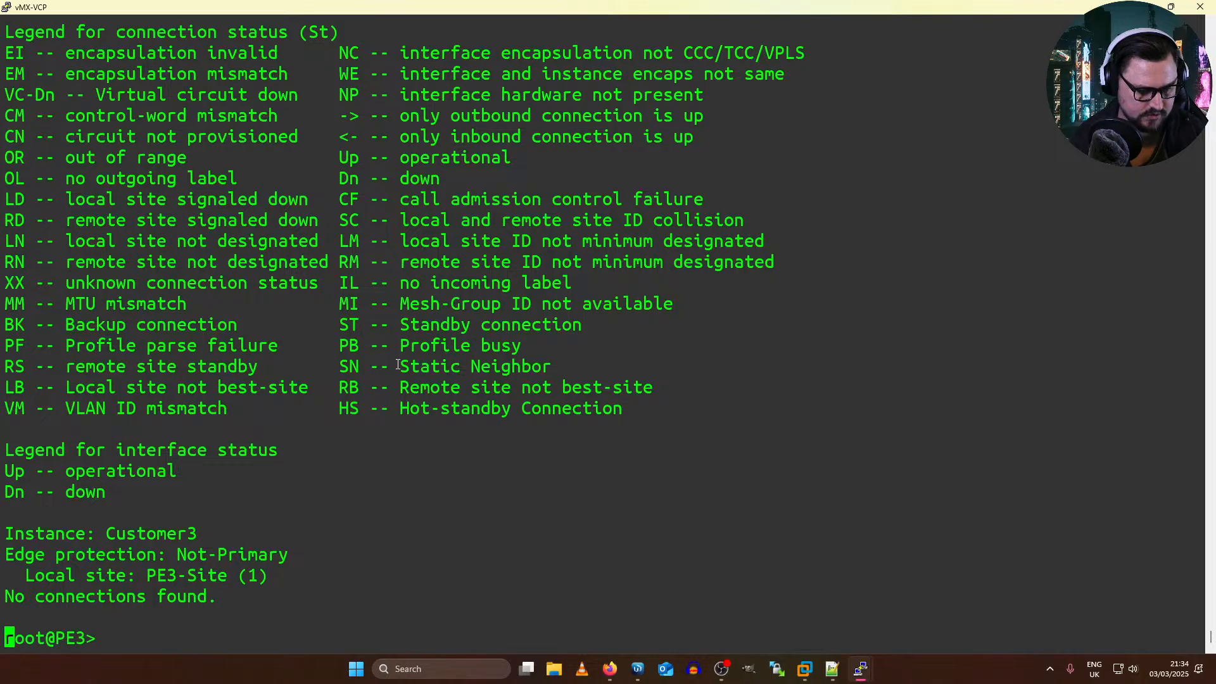
key("Up")
key("Return")
key("space")
key("Up")
key("Return")
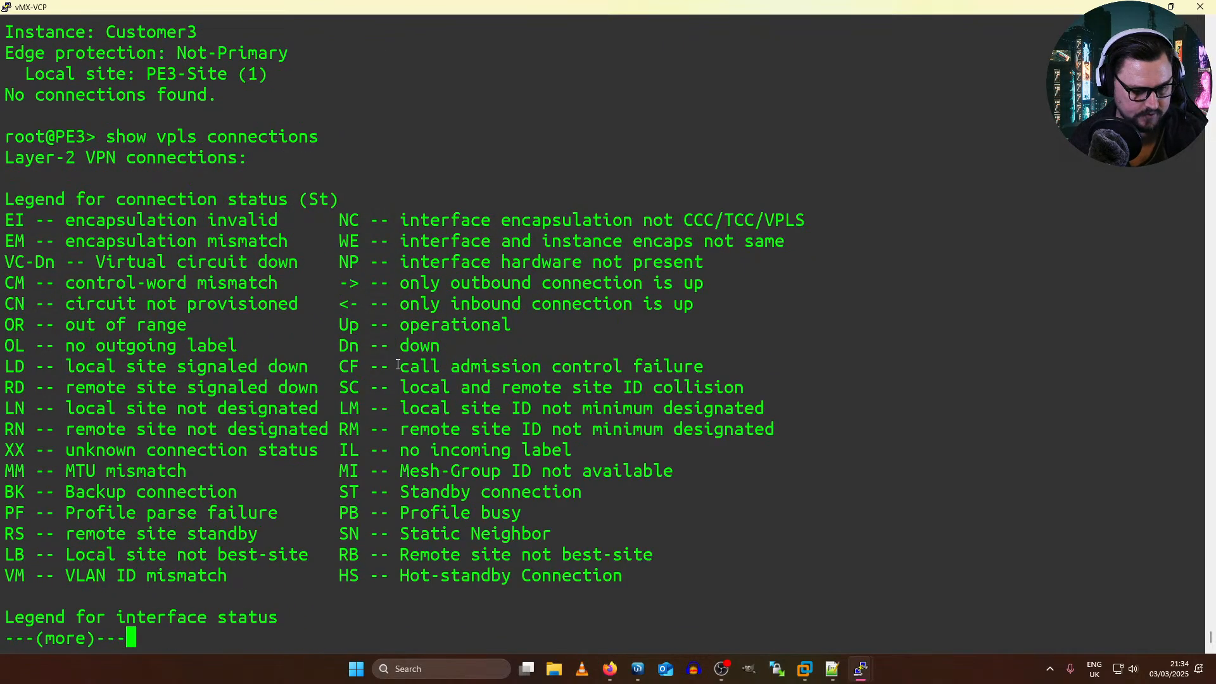
key("space")
left_click_drag(37, 584, 95, 530)
key("Up")
key("Return")
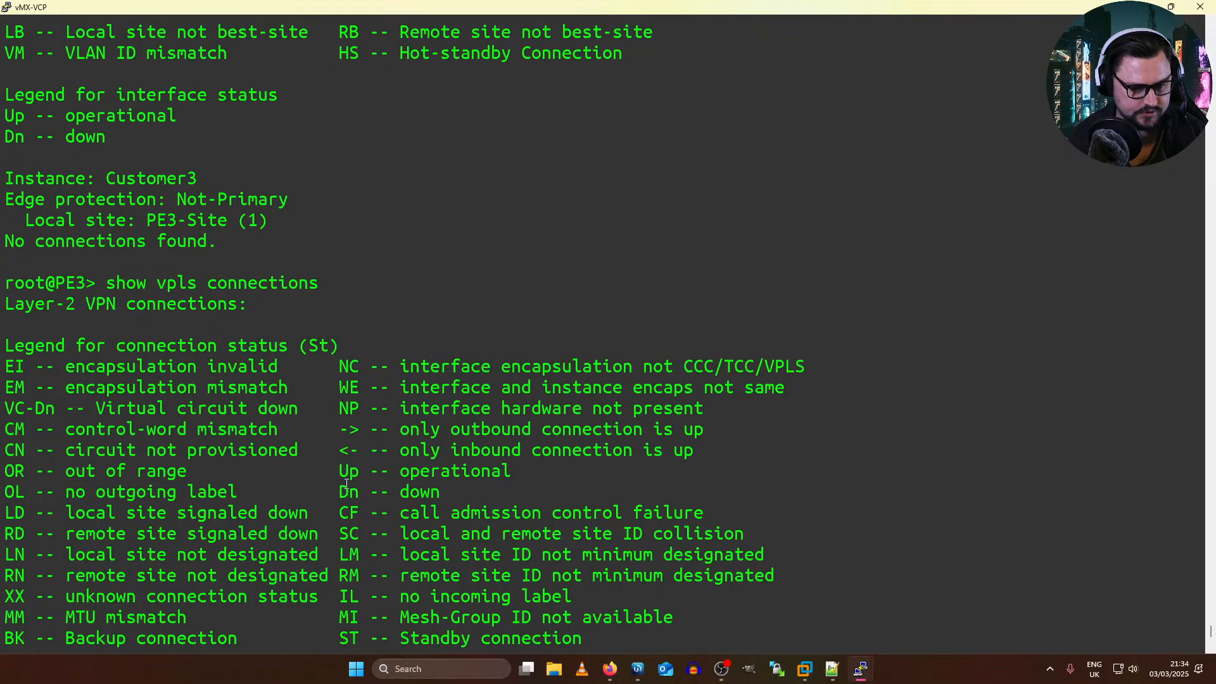
Step: Display PE3's routing tables with "show route summary" and examine the Customer3.l2vpn.0 entry
key("Up")
key("Up")
key("Up")
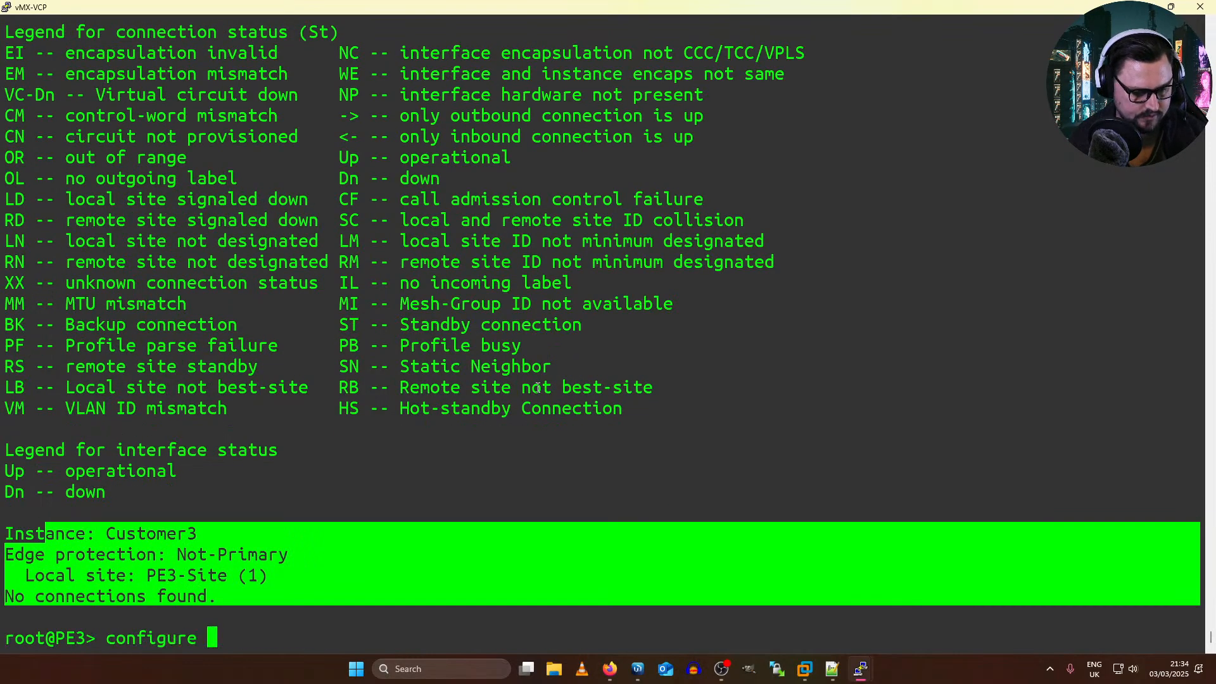
key("Up")
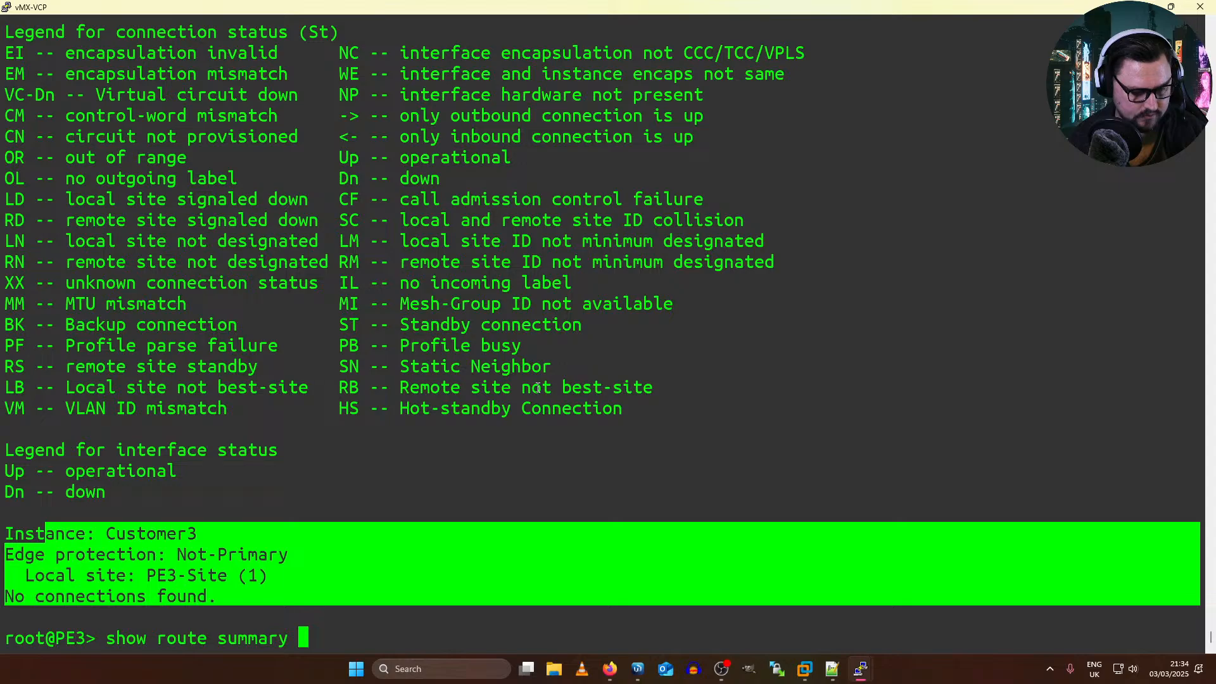
key("Return")
key("space")
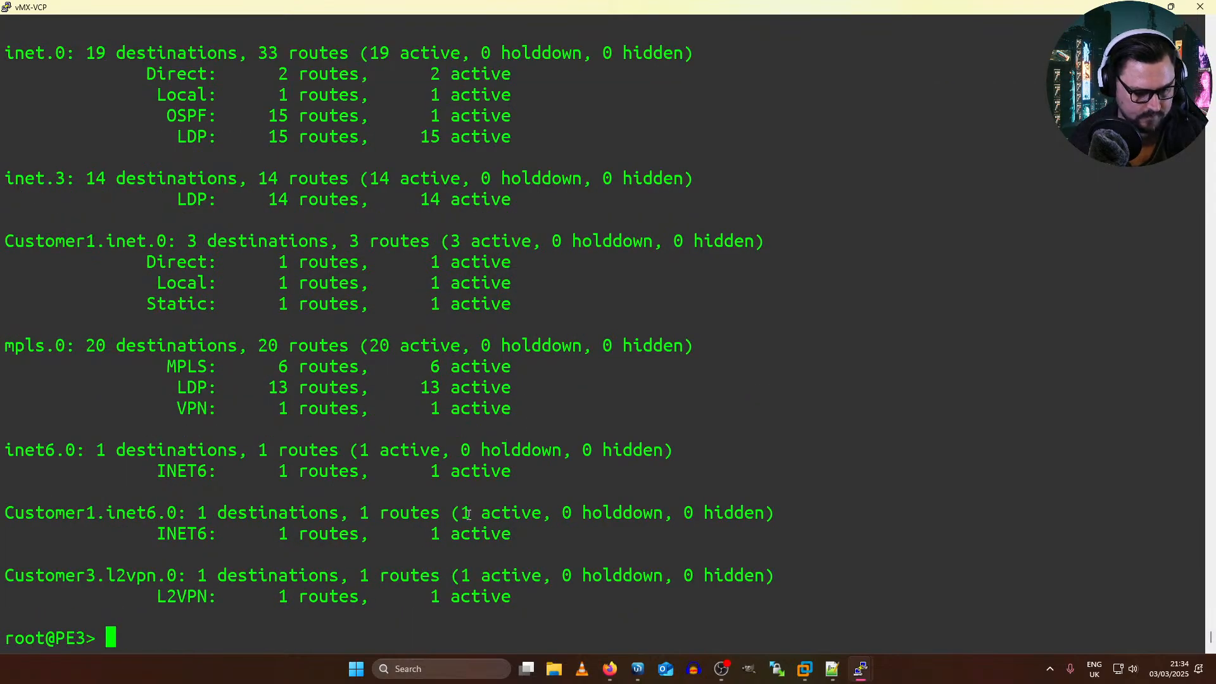
left_click_drag(482, 595, 296, 575)
left_click(150, 575)
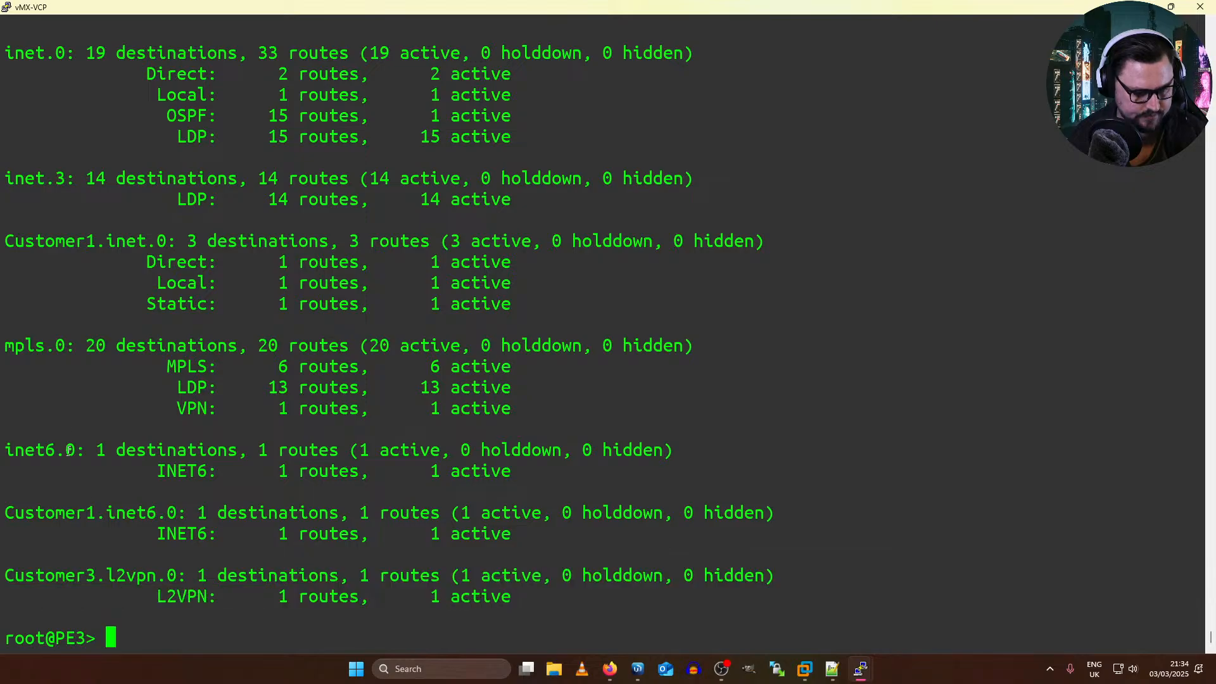
Step: Compare the route summary's Customer3.l2vpn.0 and other tables with the Customer3 VPLS connection output to look for BGP routes
scroll(192, 266, "up", 5)
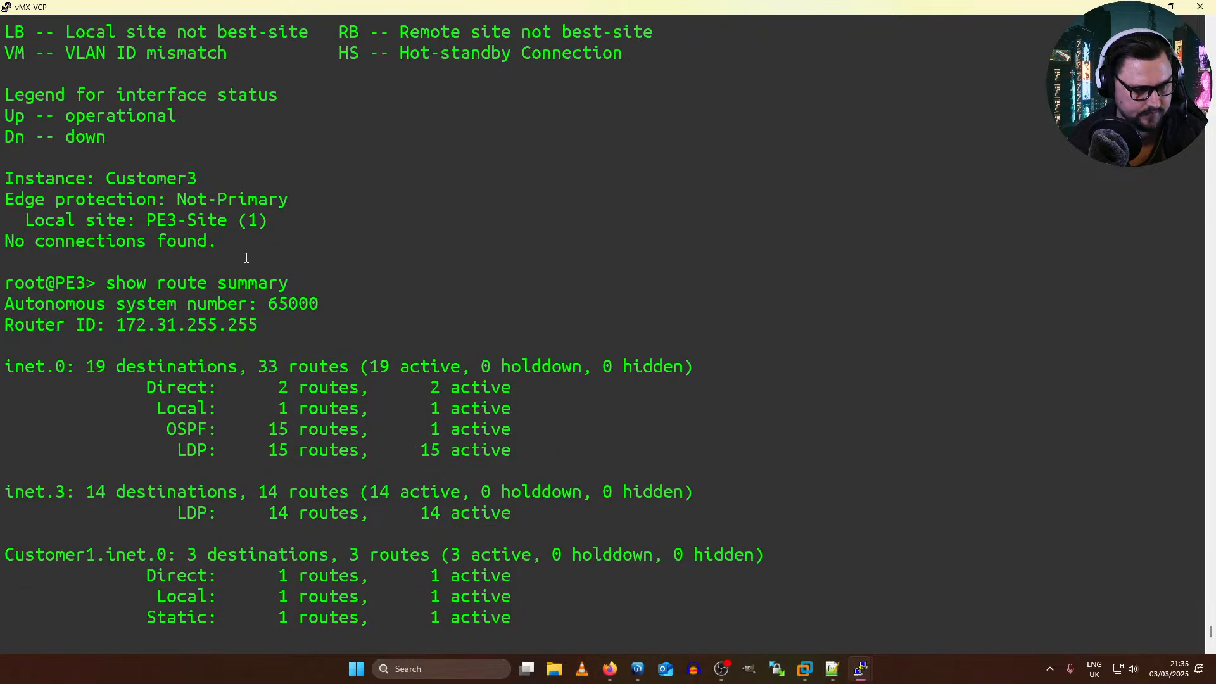
scroll(246, 258, "down", 5)
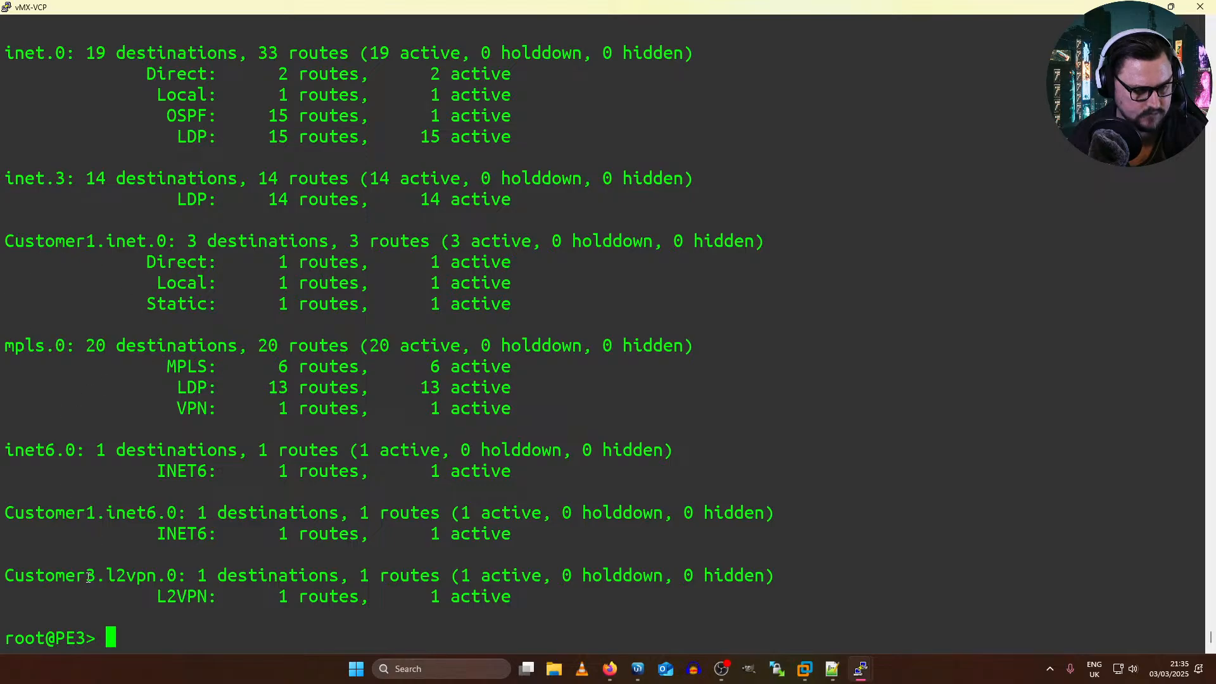
left_click_drag(48, 573, 353, 562)
left_click(229, 575)
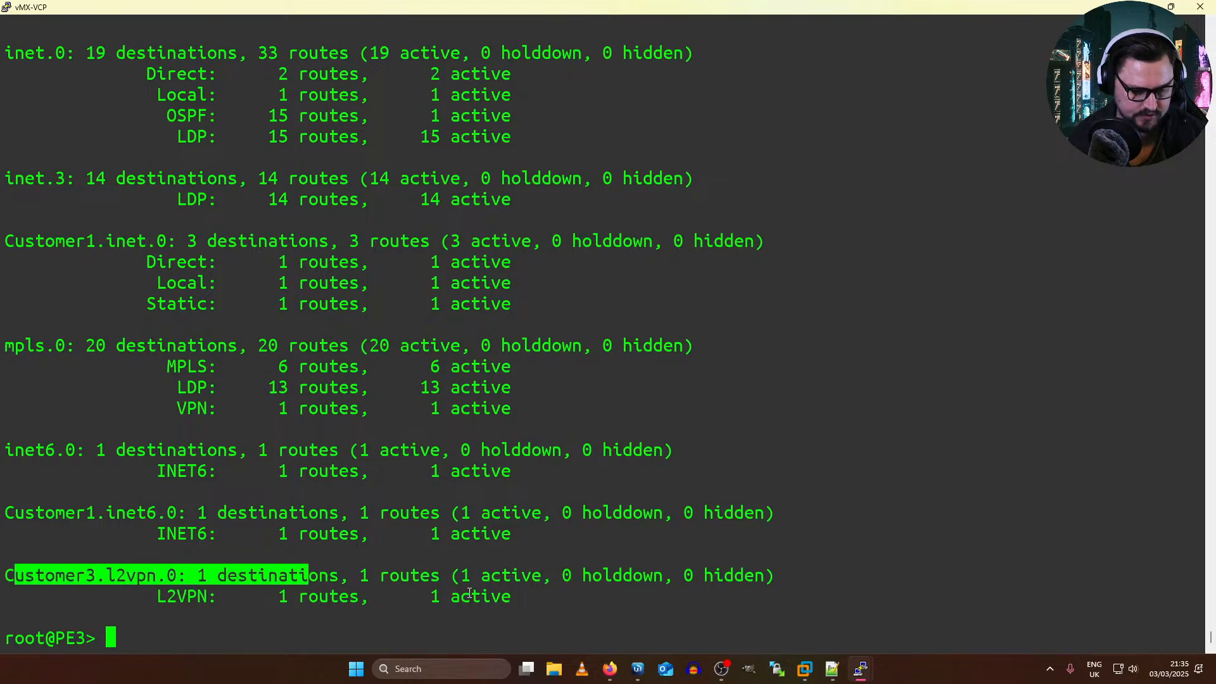
scroll(368, 568, "up", 5)
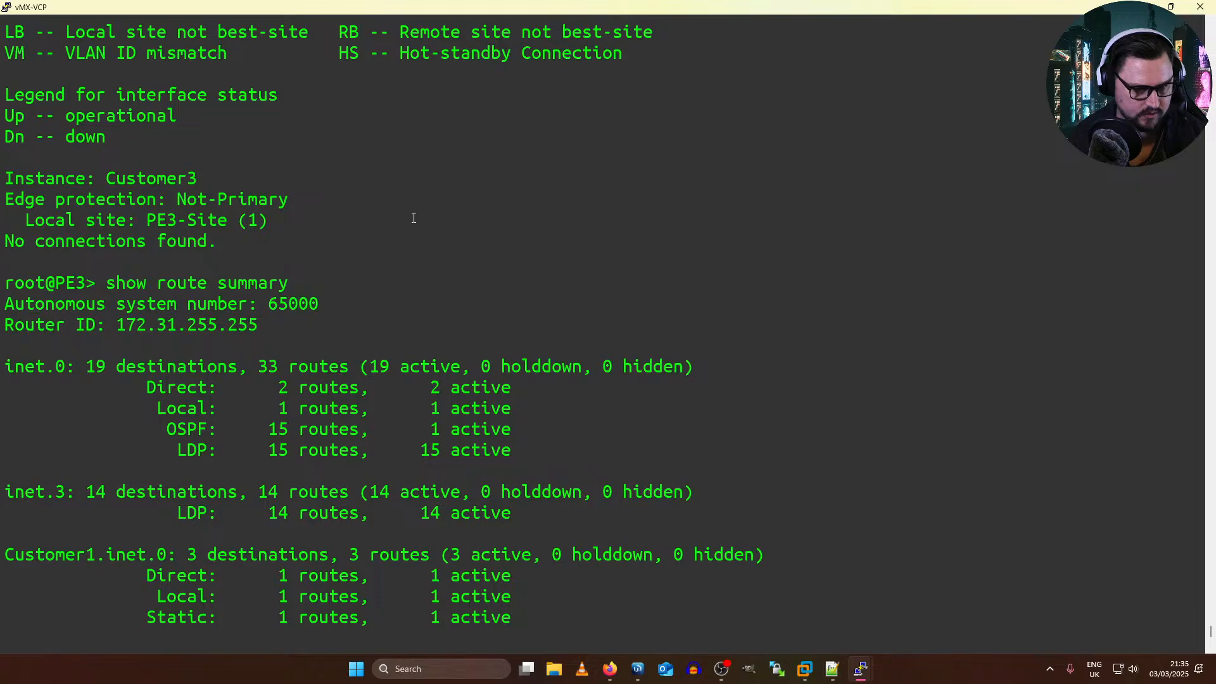
scroll(413, 218, "down", 5)
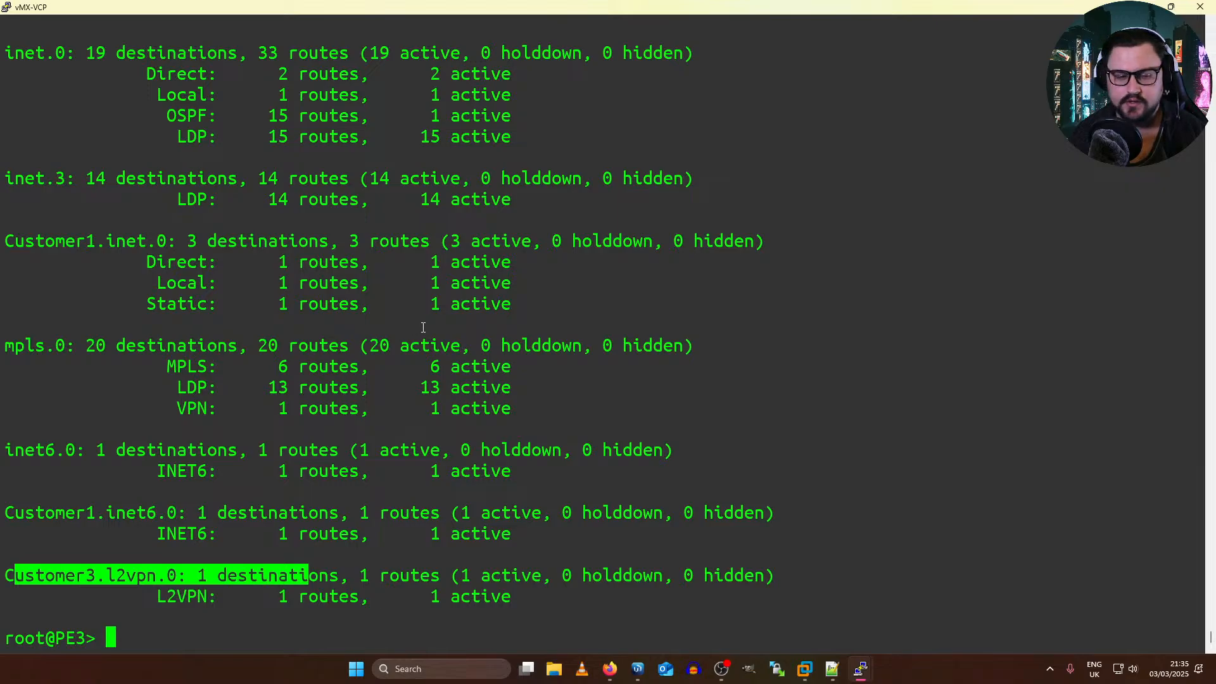
scroll(423, 328, "up", 10)
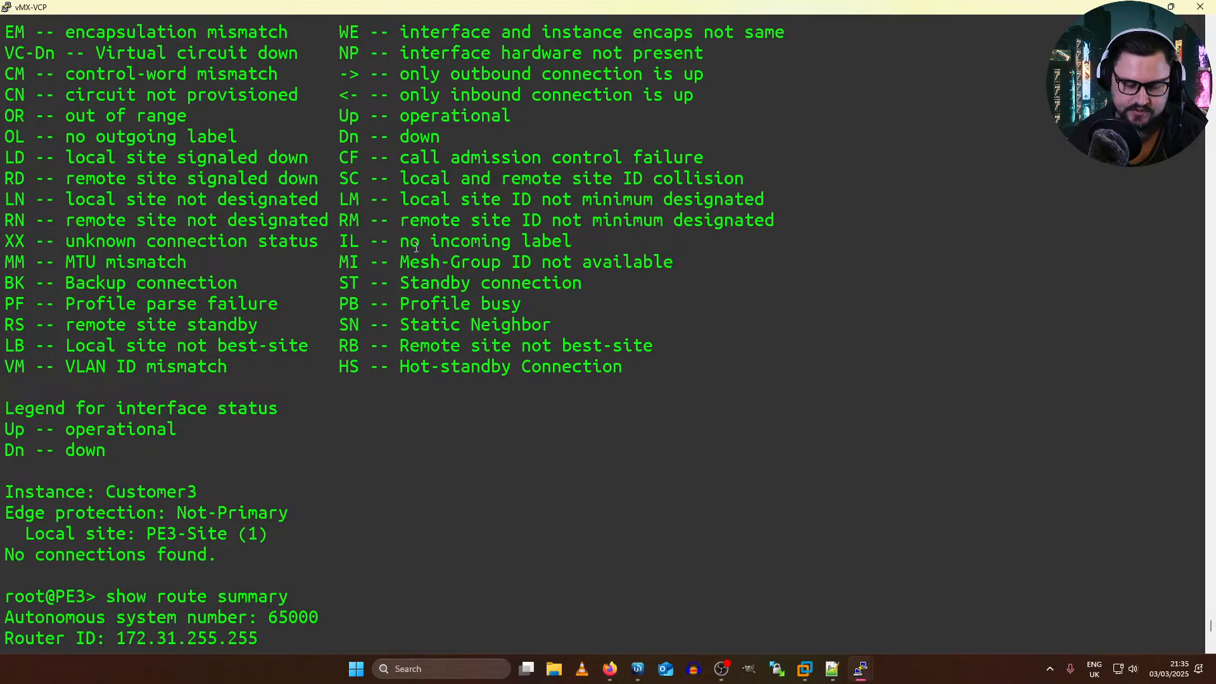
scroll(416, 247, "down", 10)
Step: List PE3's BGP settings with "show configuration | display set | match bgp" and examine the route_reflect_v4 neighbor address
type("show ")
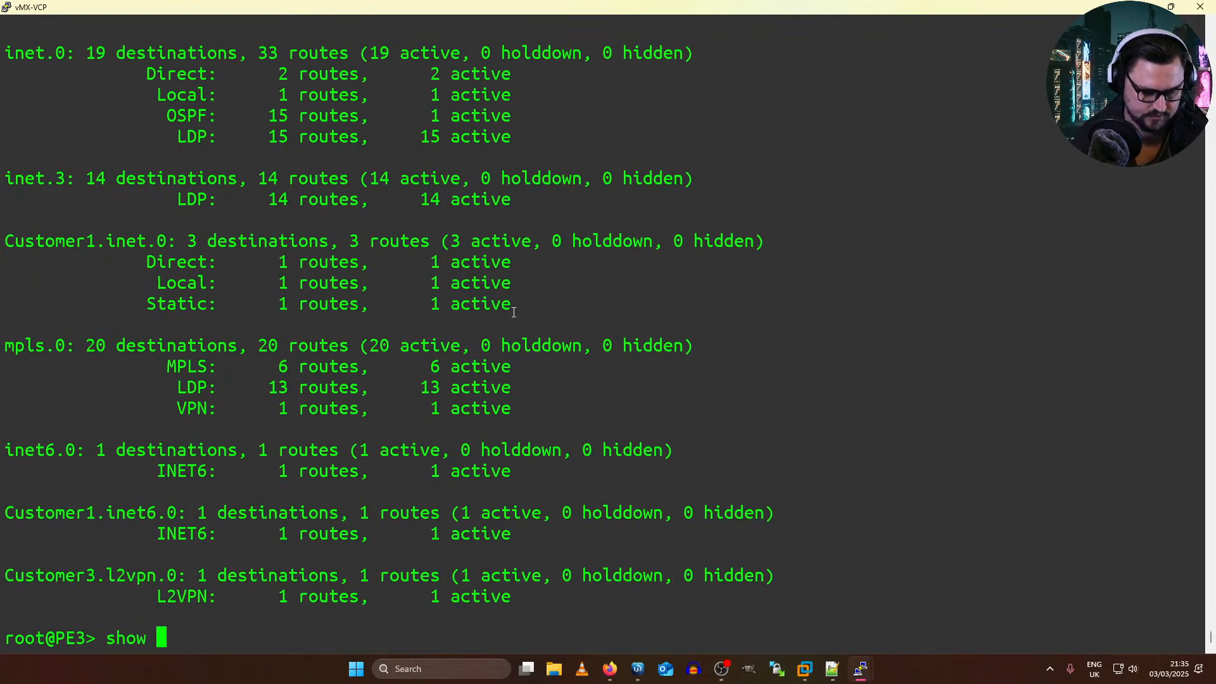
type("| don")
key("BackSpace")
key("BackSpace")
key("BackSpace")
type("confi")
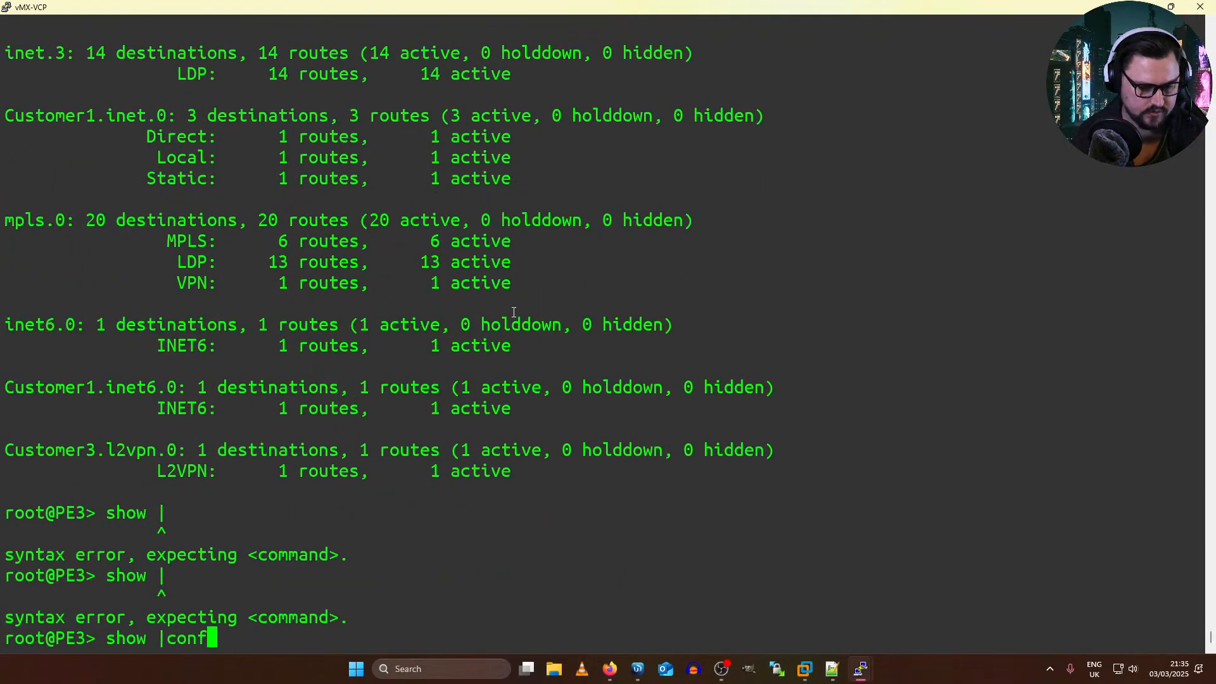
key("BackSpace")
key("BackSpace")
key("BackSpace")
key("BackSpace")
key("BackSpace")
key("BackSpace")
type("c")
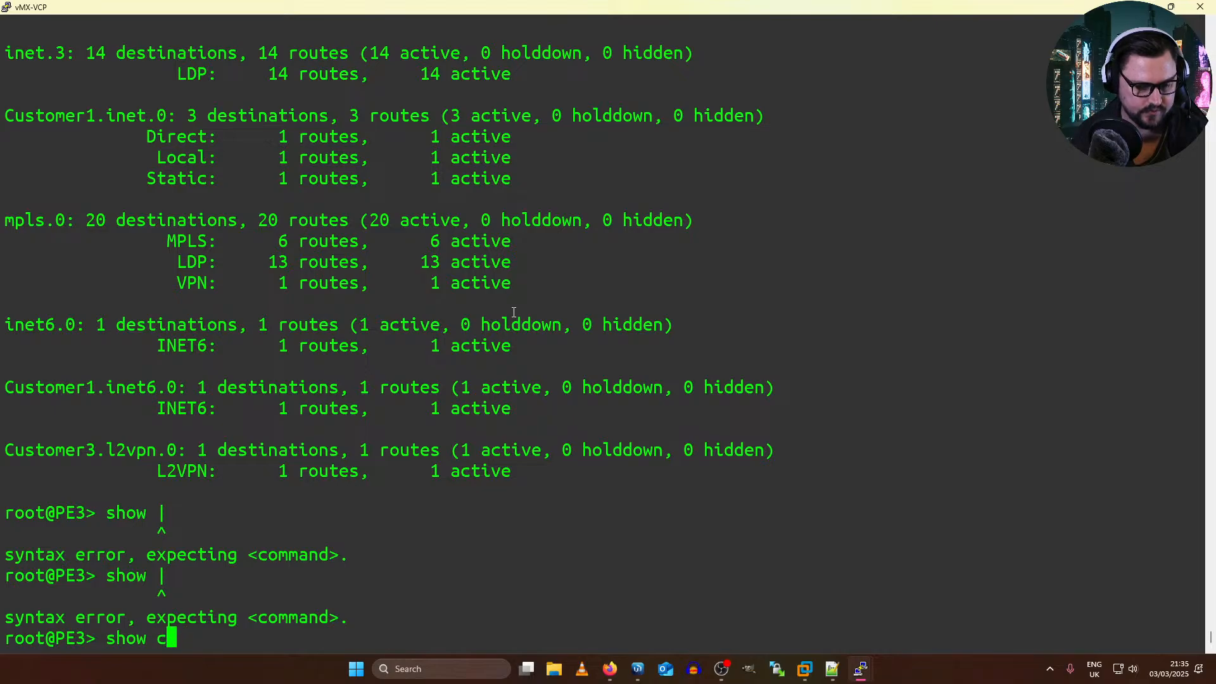
type("onfiguration | display set")
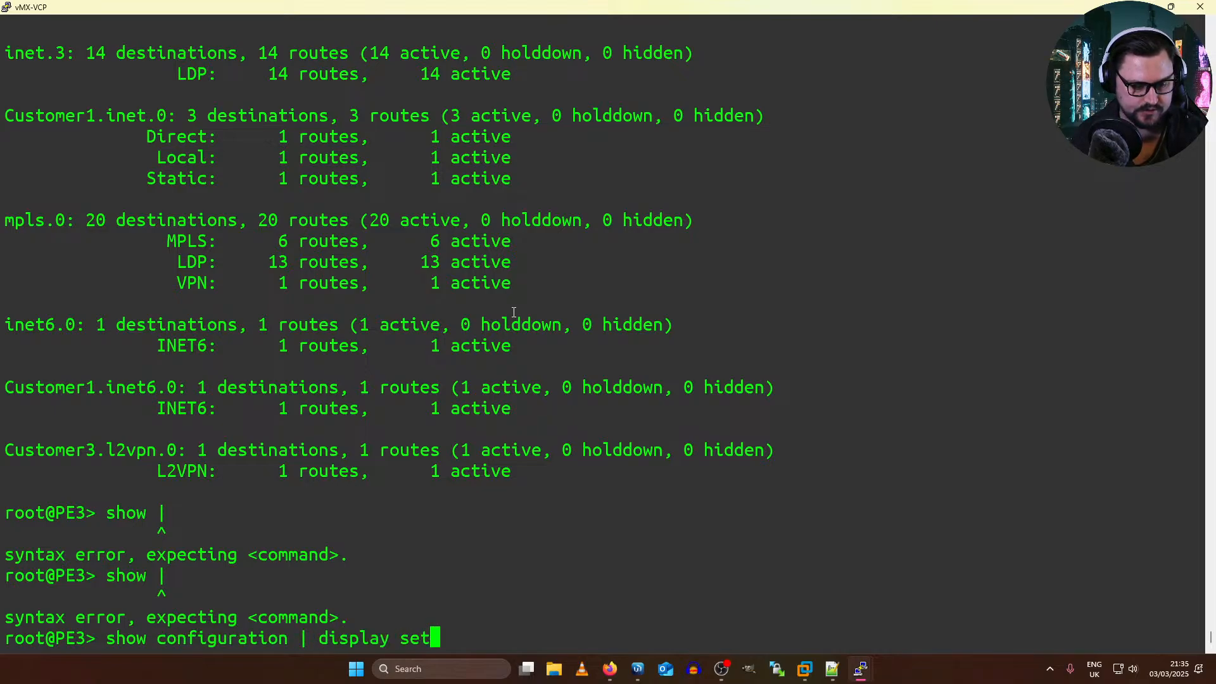
type(" | match bgp")
key("Return")
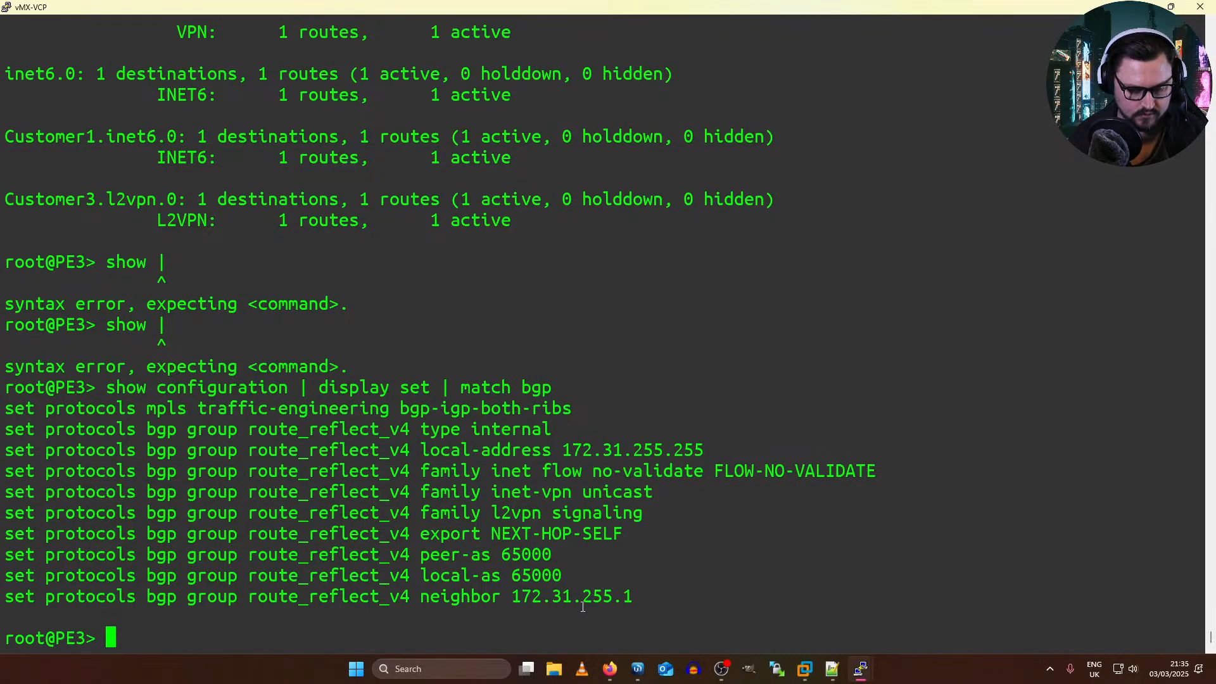
left_click_drag(511, 598, 574, 582)
key("super+c")
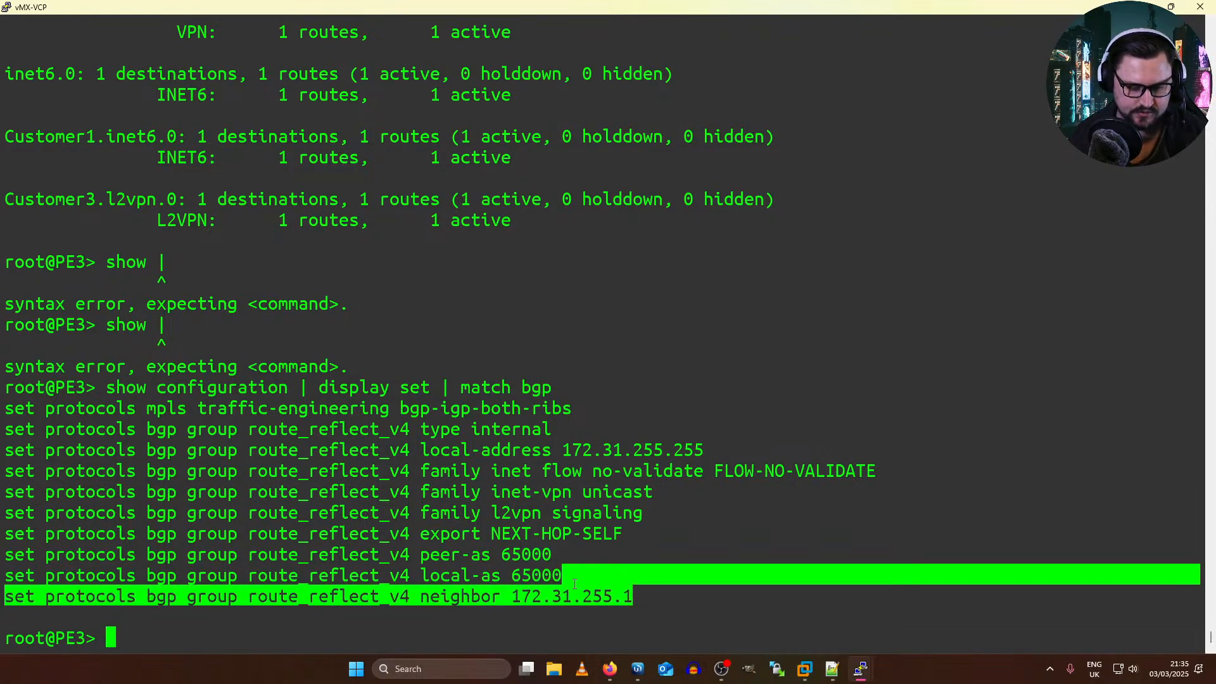
left_click(573, 579)
Step: Enter configuration mode on PE3
type("configure")
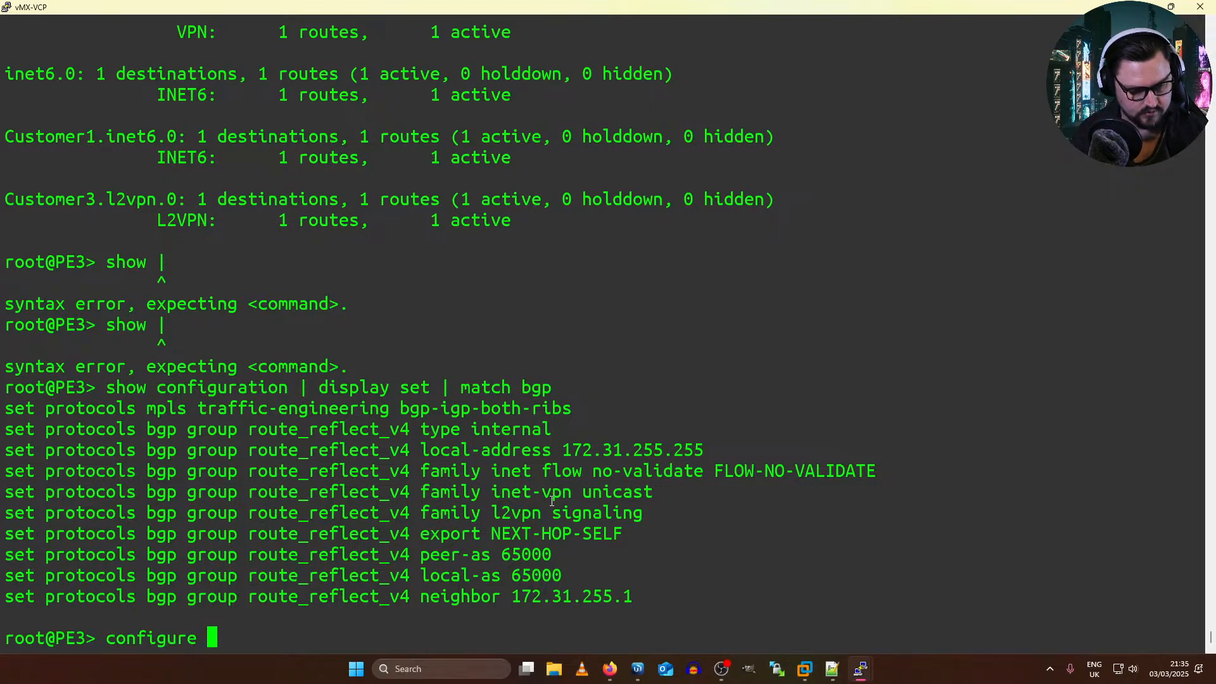
key("Return")
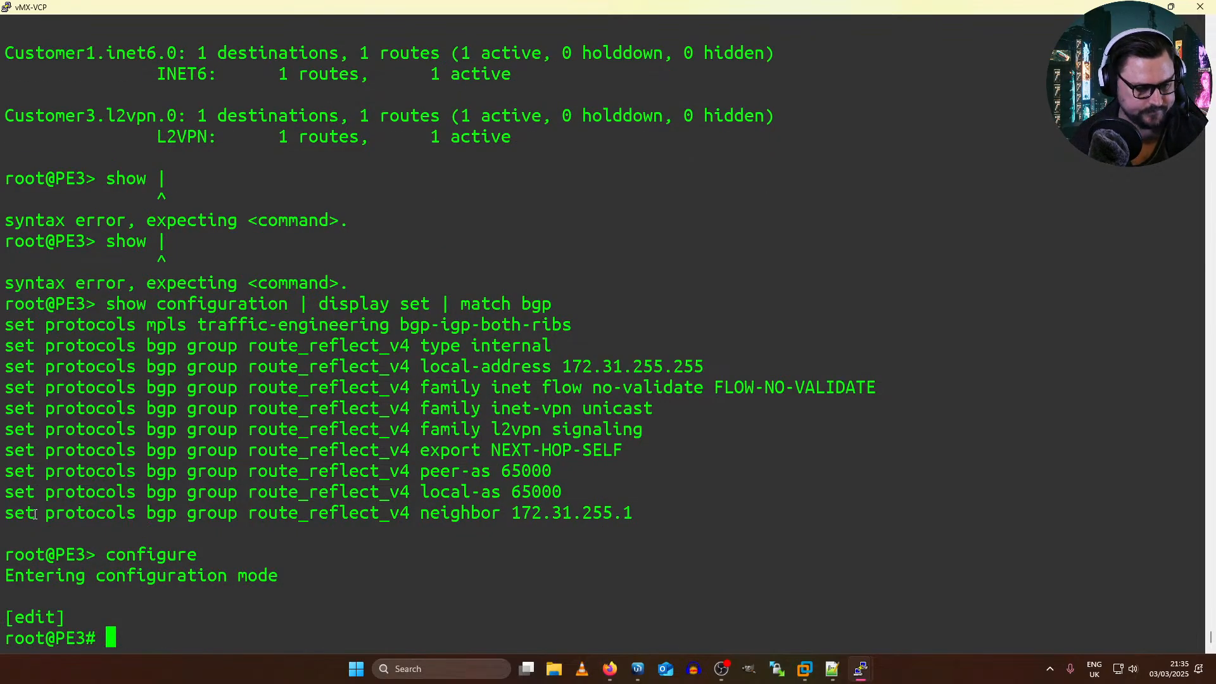
left_click_drag(6, 514, 632, 514)
right_click(632, 514)
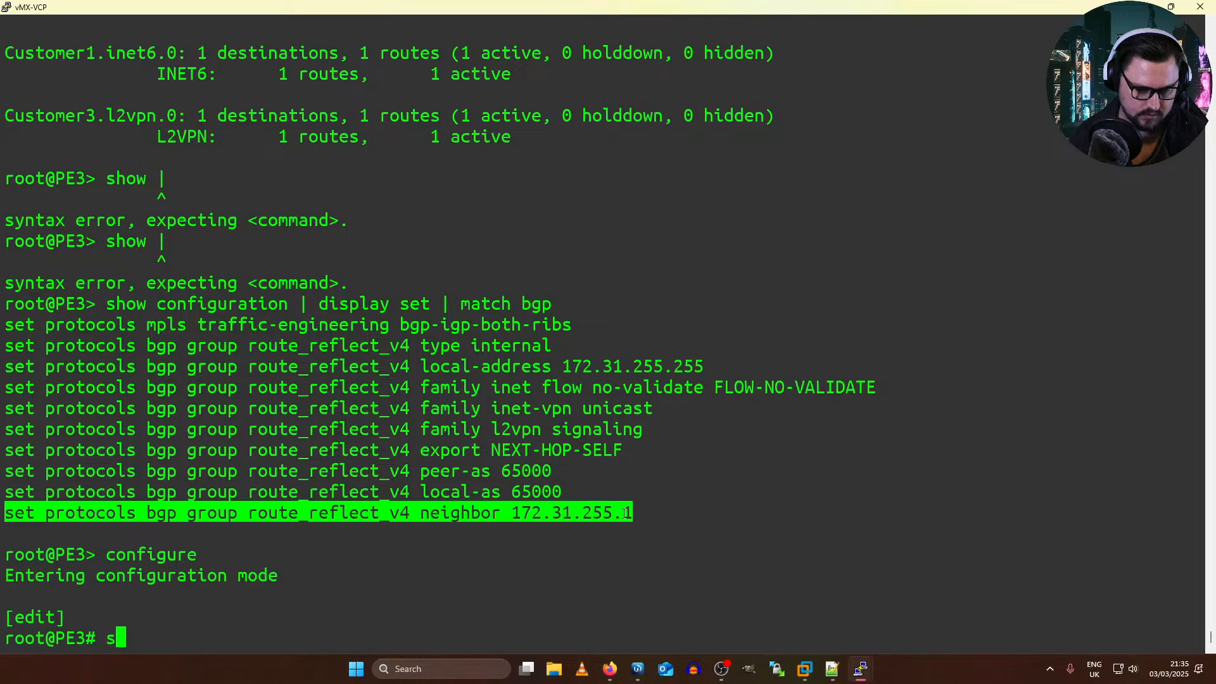
key("BackSpace")
type("55.5")
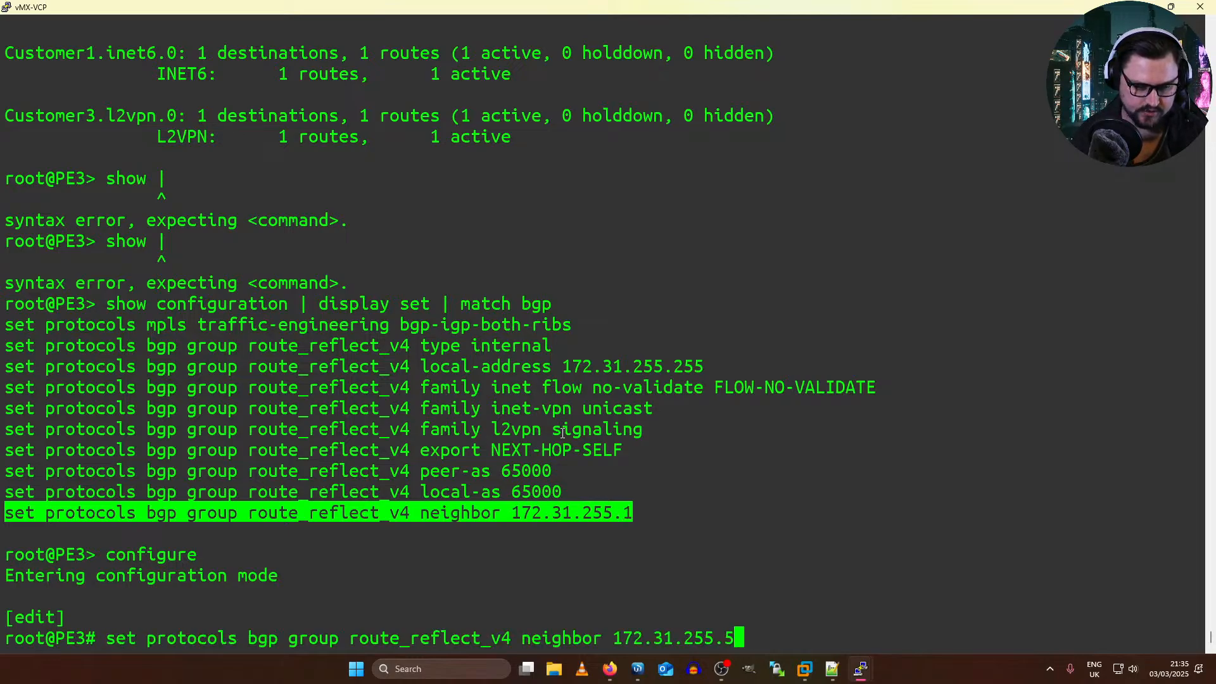
key("BackSpace")
key("BackSpace")
key("BackSpace")
key("BackSpace")
key("BackSpace")
key("BackSpace")
key("BackSpace")
key("BackSpace")
key("BackSpace")
key("BackSpace")
key("BackSpace")
key("BackSpace")
key("BackSpace")
key("BackSpace")
key("BackSpace")
key("BackSpace")
key("BackSpace")
key("BackSpace")
key("BackSpace")
key("BackSpace")
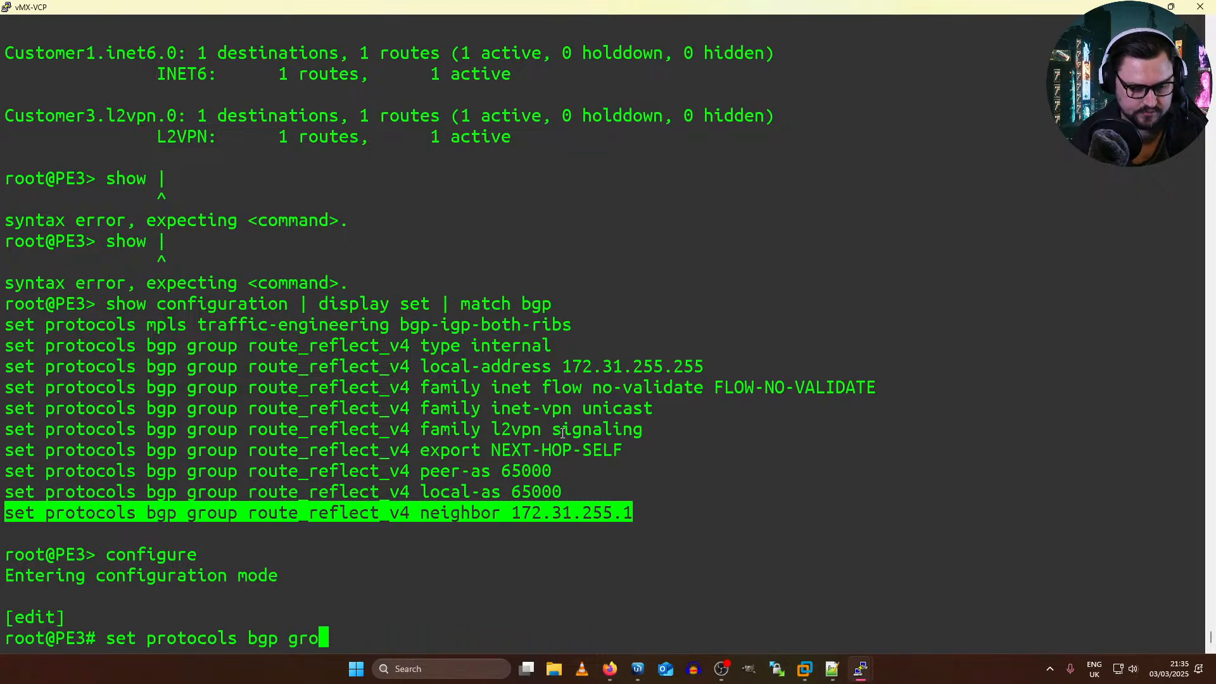
key("BackSpace")
key("BackSpace")
key("BackSpace")
key("BackSpace")
key("BackSpace")
key("BackSpace")
key("BackSpace")
key("BackSpace")
key("BackSpace")
key("BackSpace")
key("BackSpace")
key("BackSpace")
key("BackSpace")
key("BackSpace")
key("BackSpace")
key("BackSpace")
key("BackSpace")
key("BackSpace")
key("BackSpace")
key("BackSpace")
Step: Rename the route_reflect_v4 BGP group's neighbor 172.31.255.1 to neighbor 172.31.255.5
type("rename")
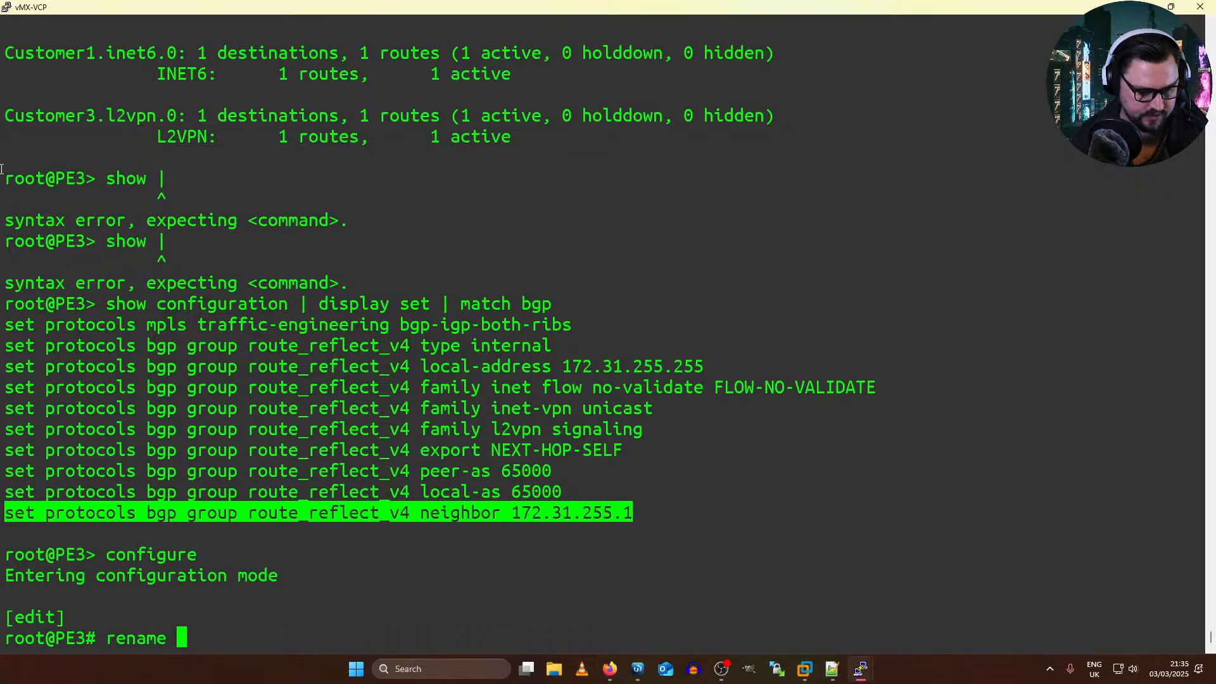
left_click_drag(46, 513, 632, 513)
right_click(632, 513)
type("to ")
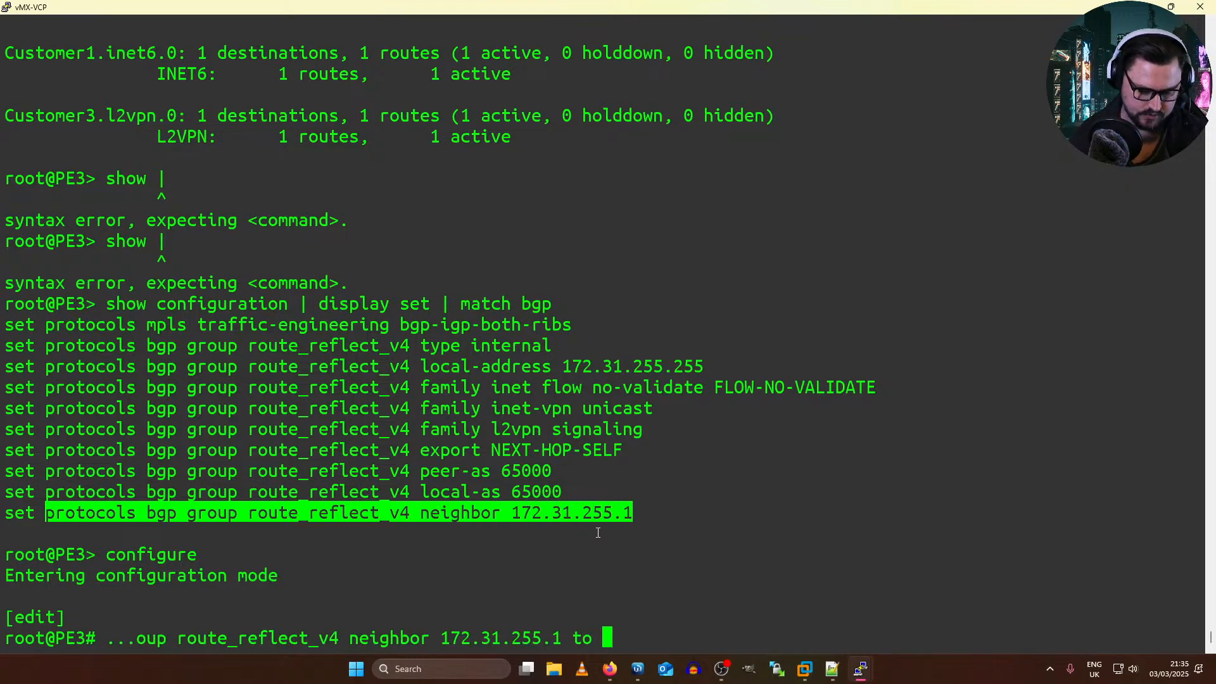
type("neighbor")
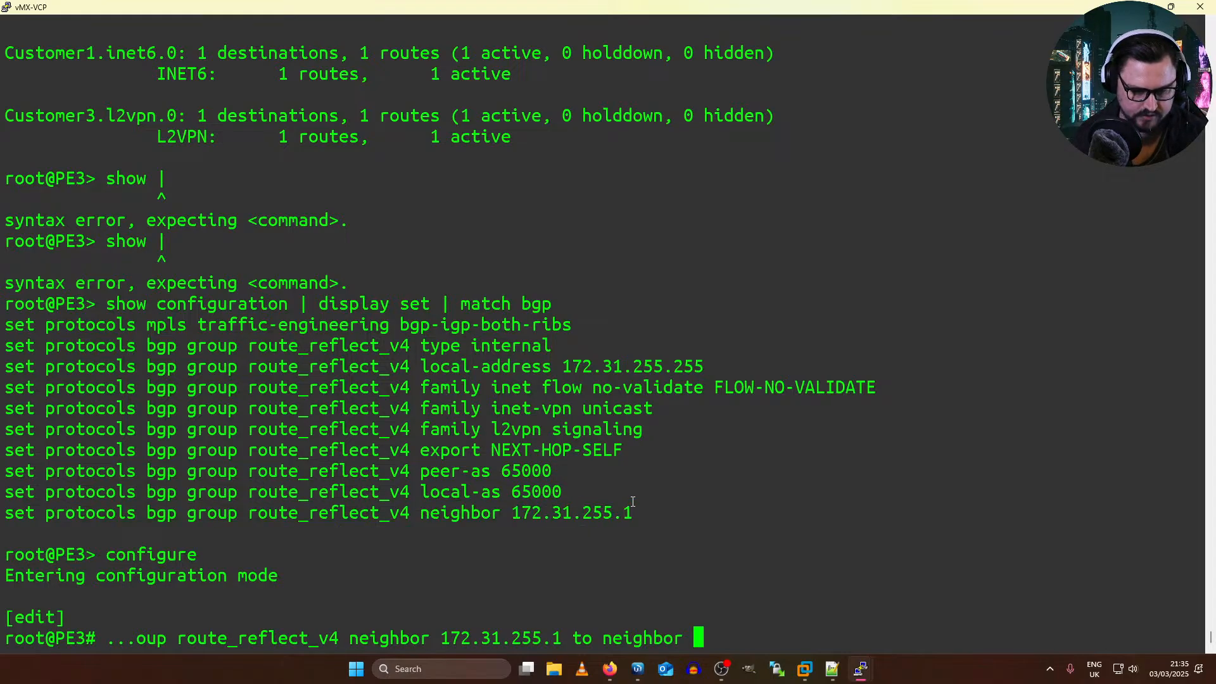
double_click(629, 512)
right_click(696, 513)
key("BackSpace")
type("55.")
key("Return")
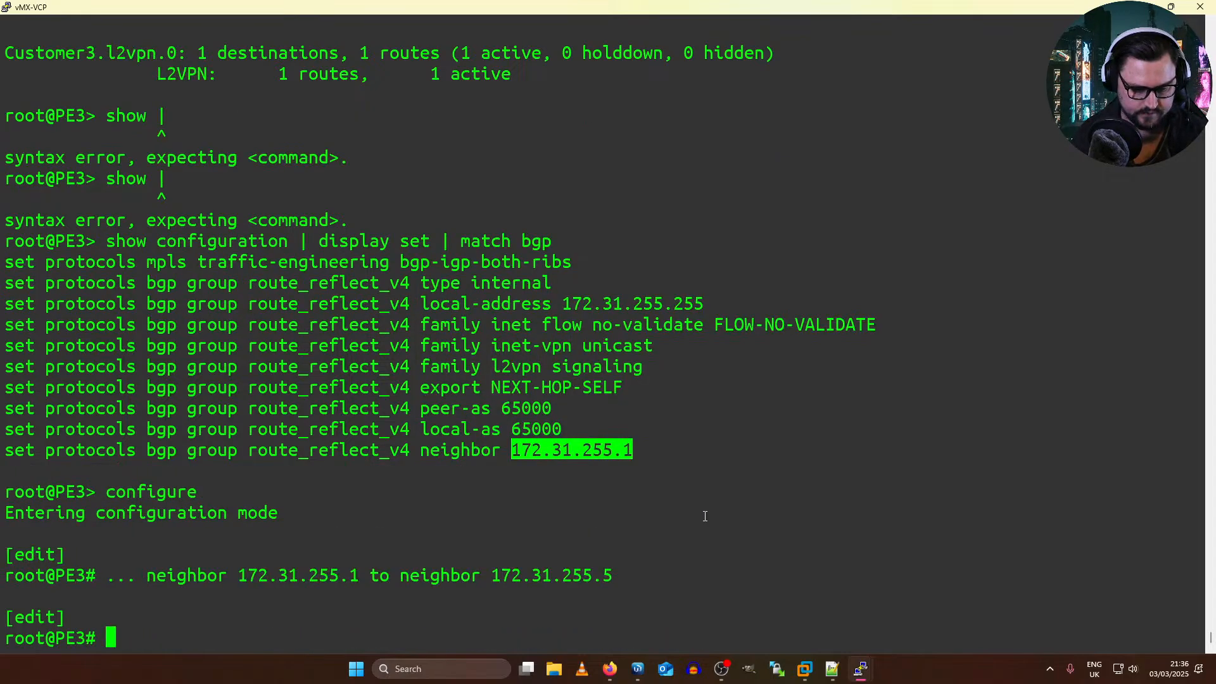
Step: Review the pending BGP neighbor change with "show | compare"
type("show | compare")
key("Return")
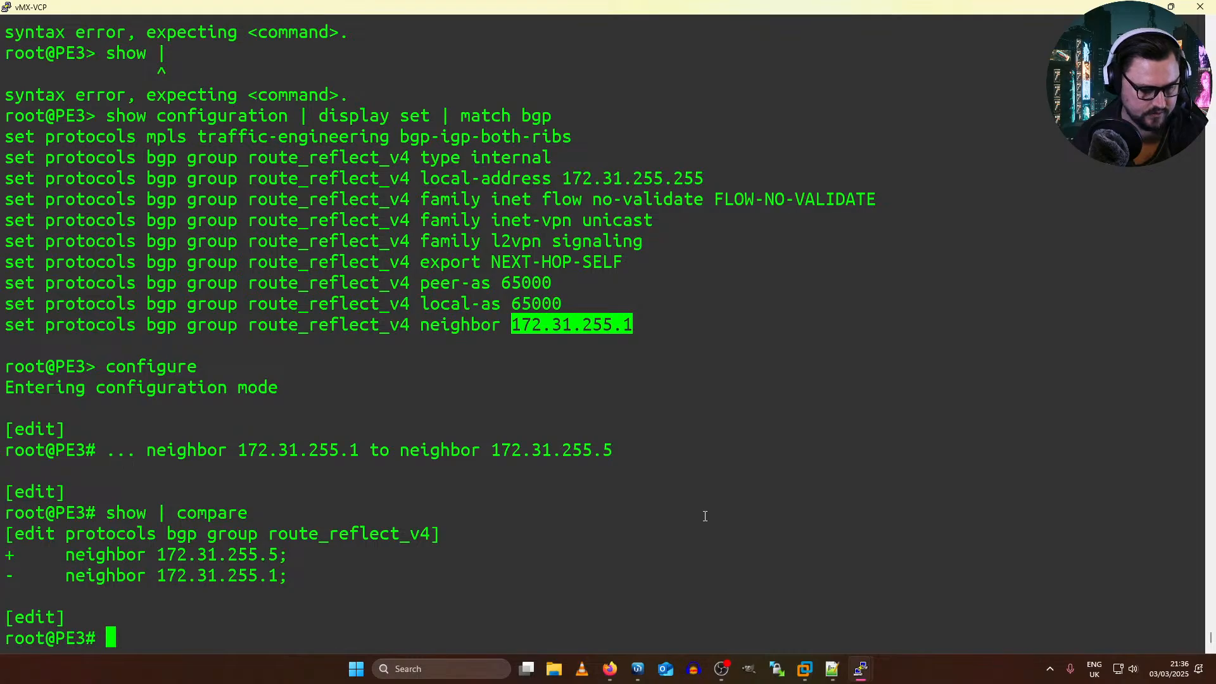
left_click_drag(280, 576, 153, 555)
double_click(251, 554)
Step: Commit the route_reflect_v4 neighbor change on PE3 and leave configuration mode with "commit and-quit"
type("commit and-quit")
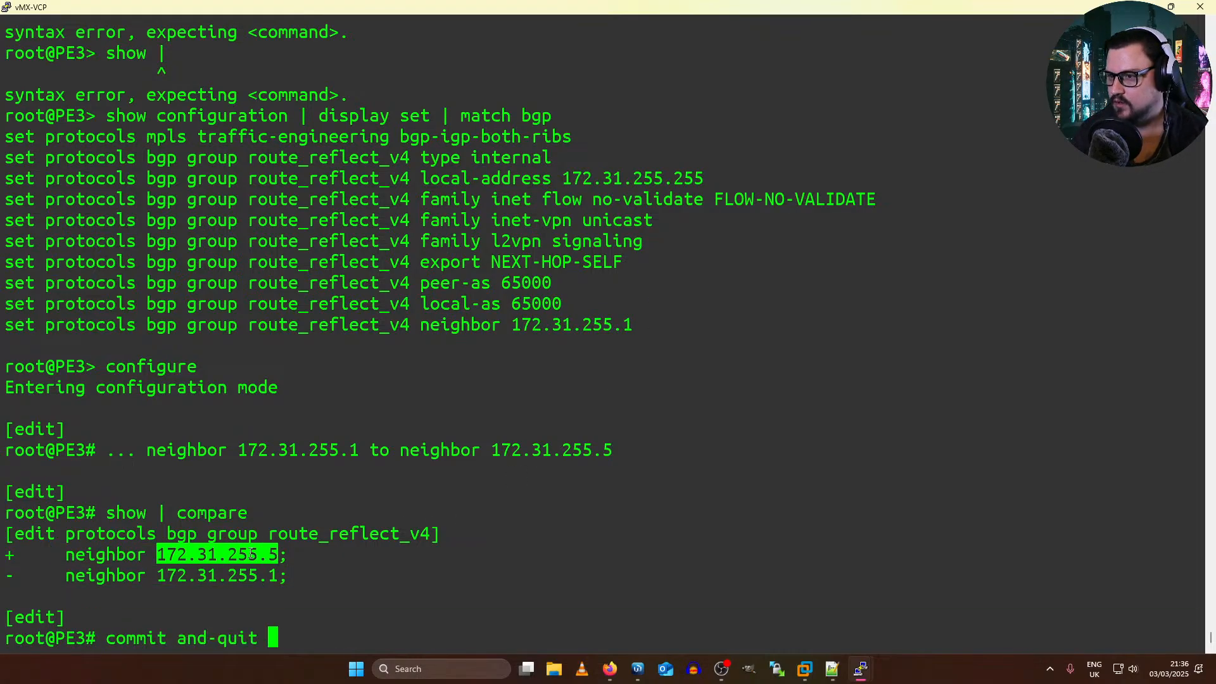
key("Return")
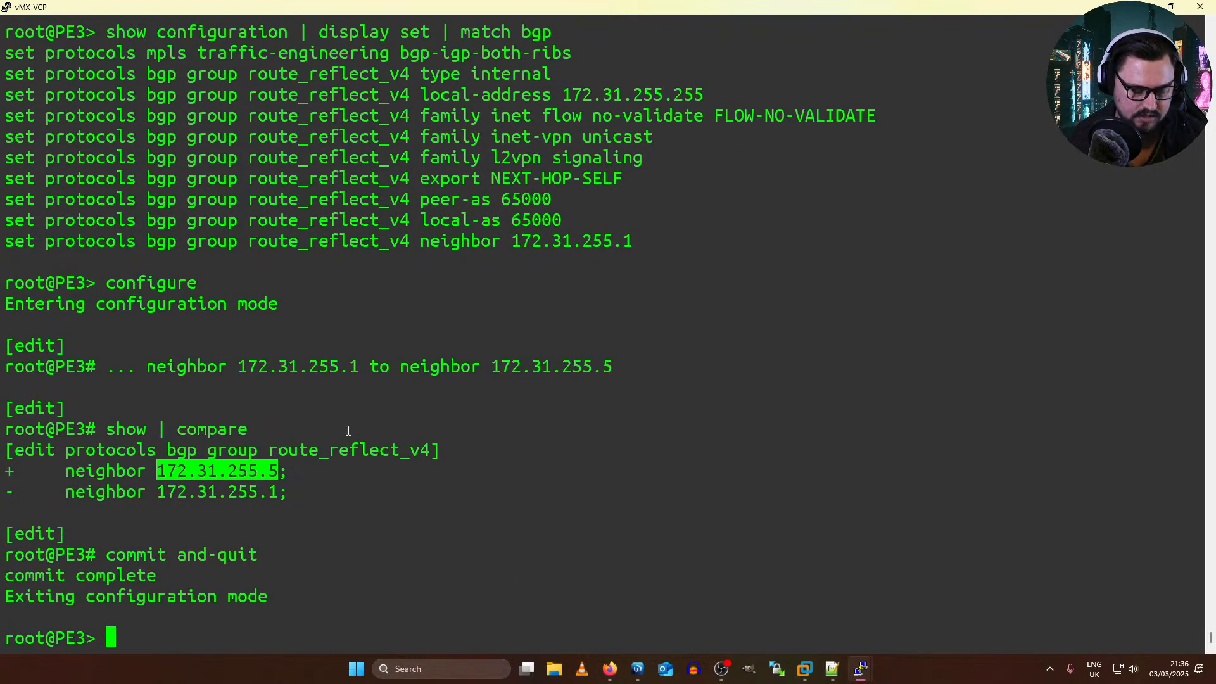
key("Return")
key("Return")
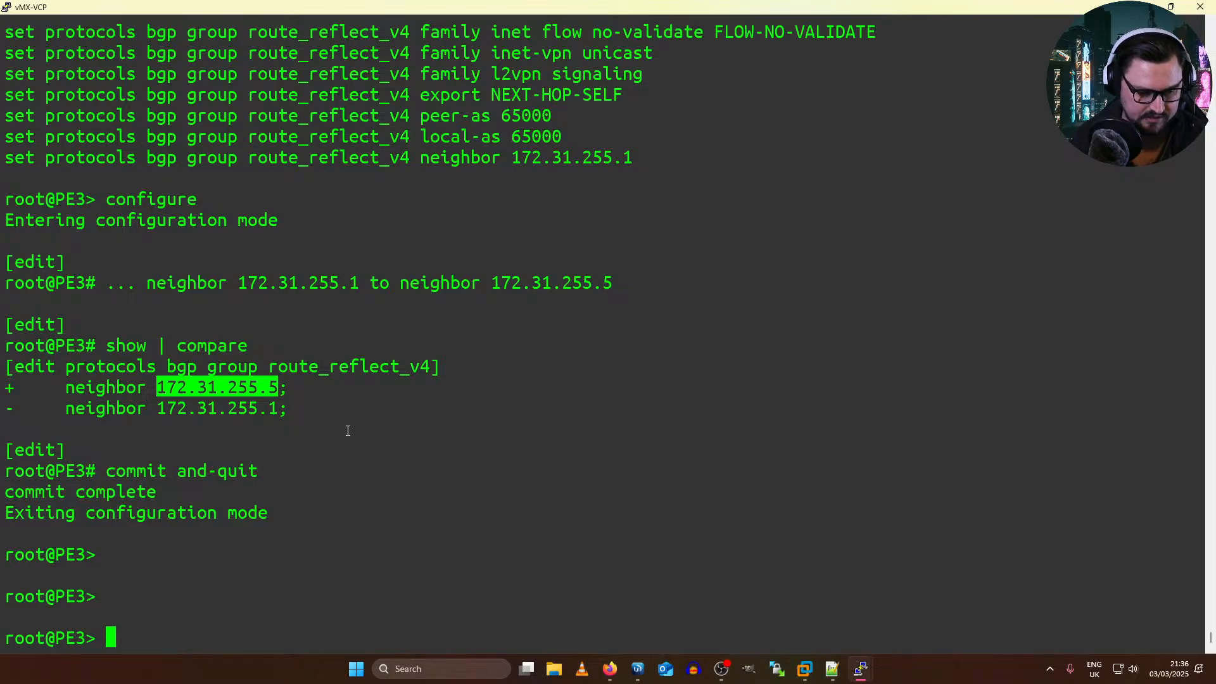
Step: Check the VPLS connection status on PE3 with "show vpls connections"
type("ping")
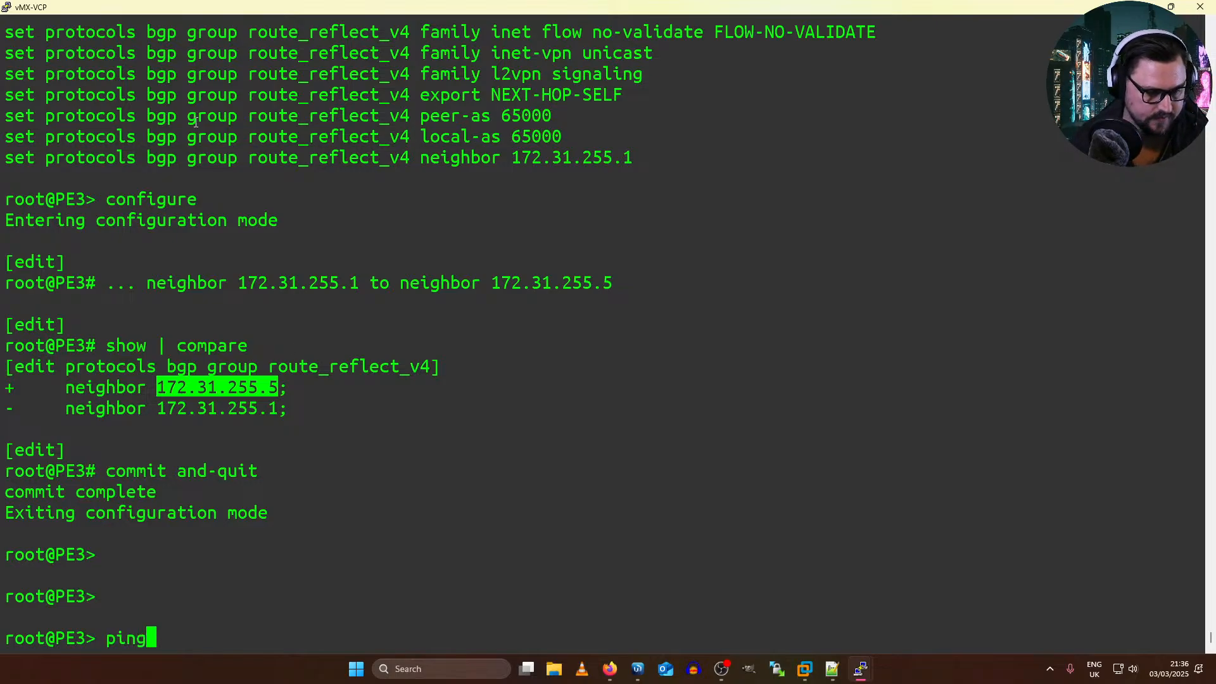
double_click(593, 116)
double_click(593, 240)
key("Up")
key("Up")
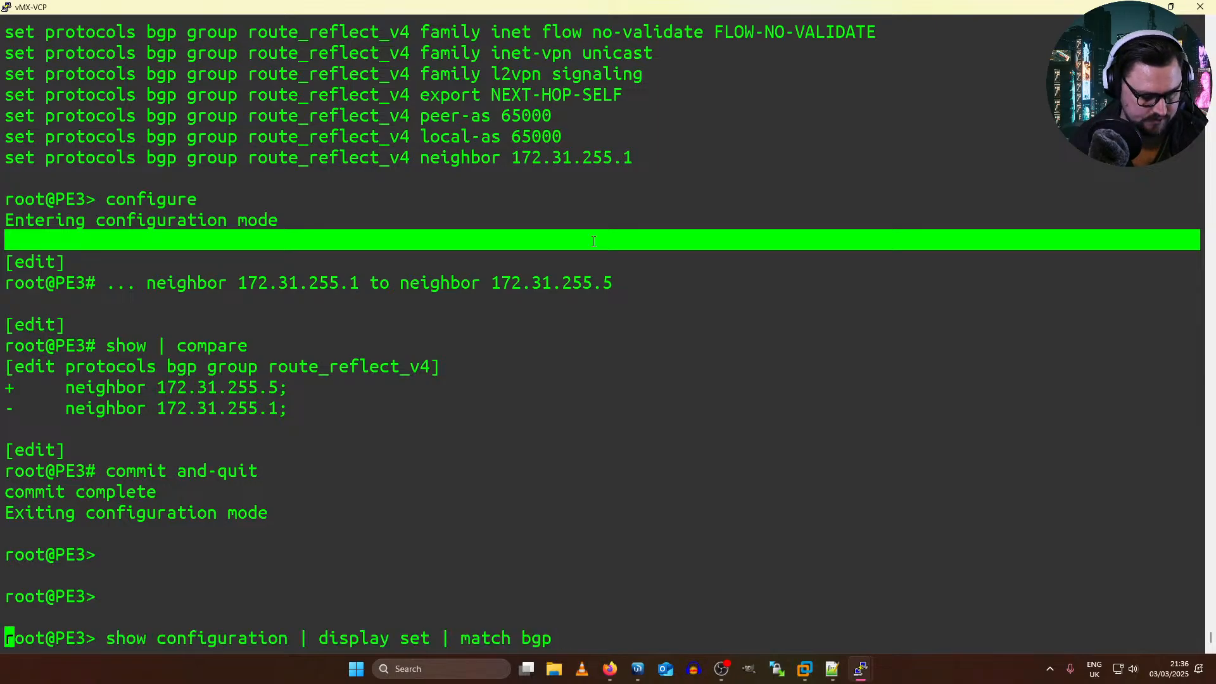
key("Up")
key("Up")
key("Return")
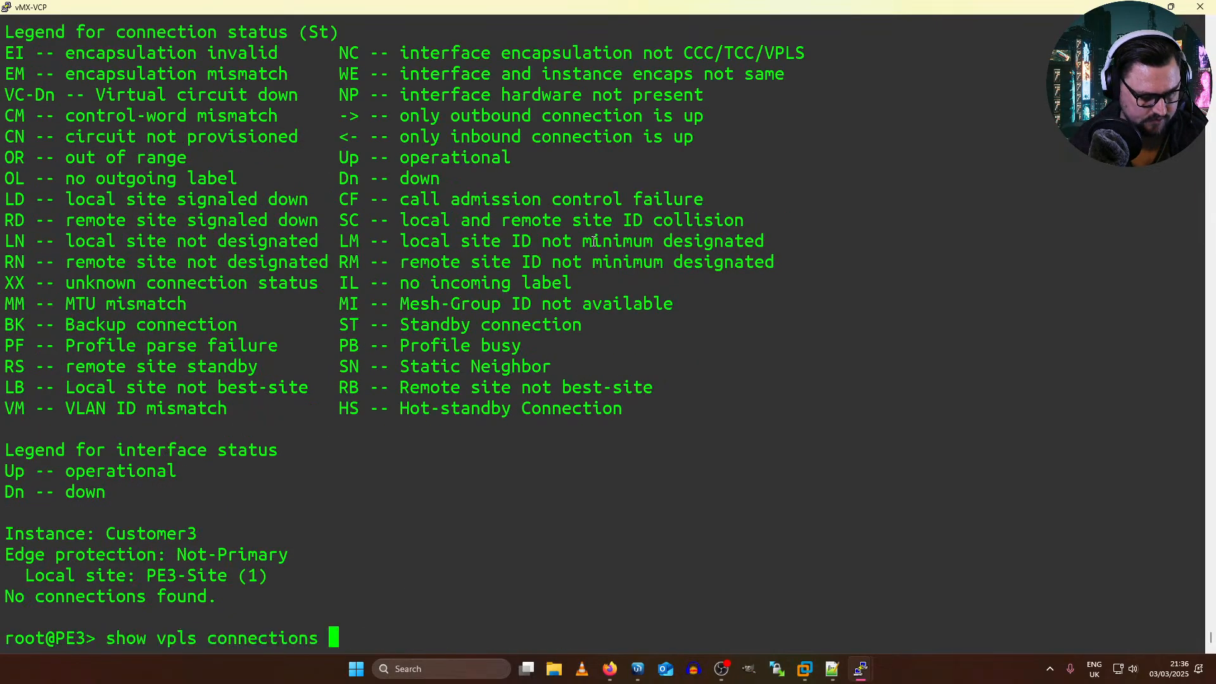
key("Return")
key("Up")
key("Up")
key("Down")
key("Down")
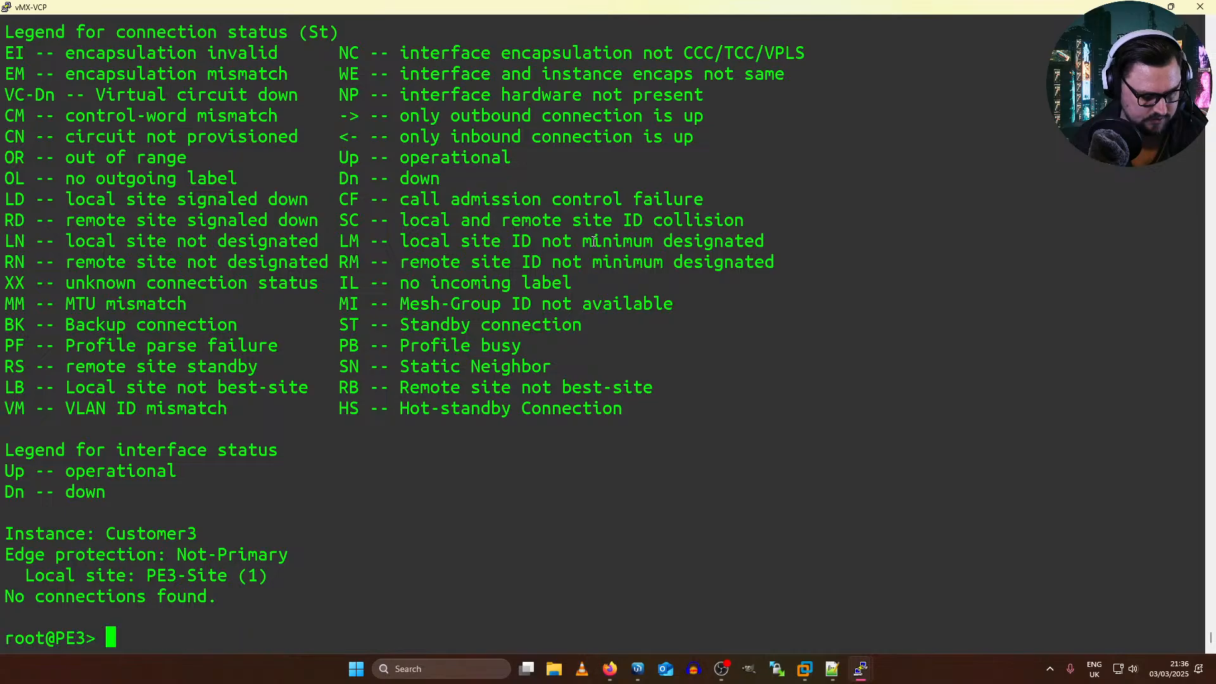
Step: Display PE3's complete routing tables with "show route" and page through to the end of the output
type("show route")
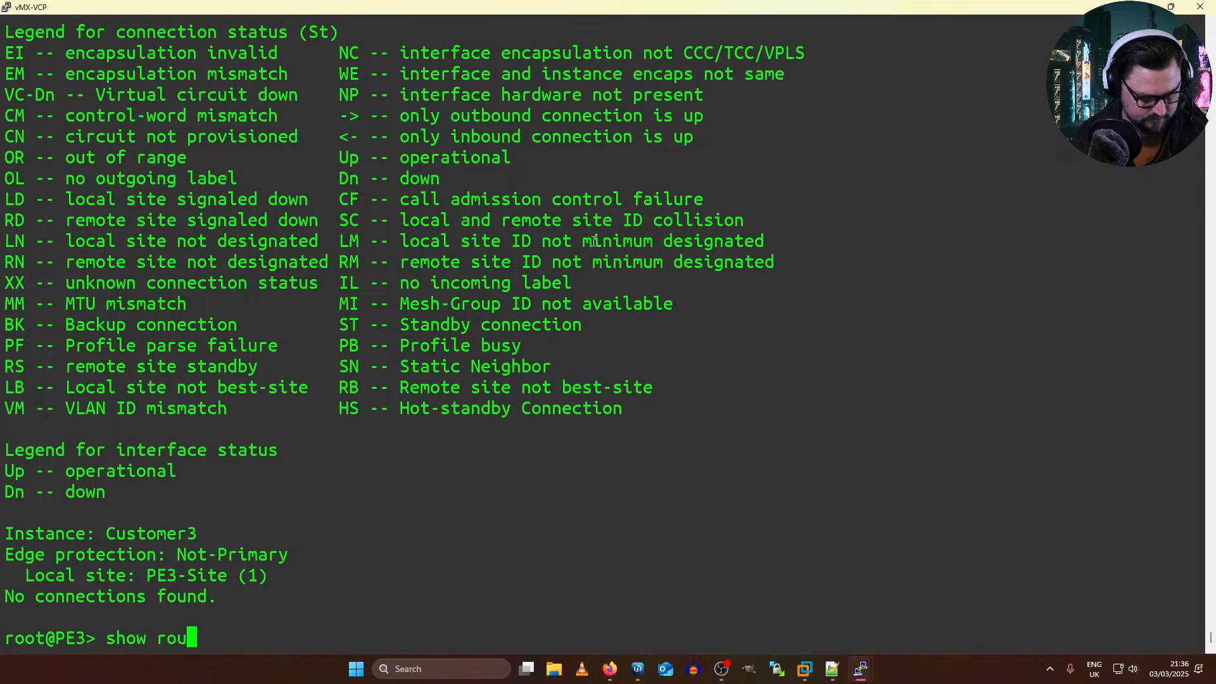
key("Return")
key("space")
key("space")
key("space")
key("space")
key("space")
key("space")
key("space")
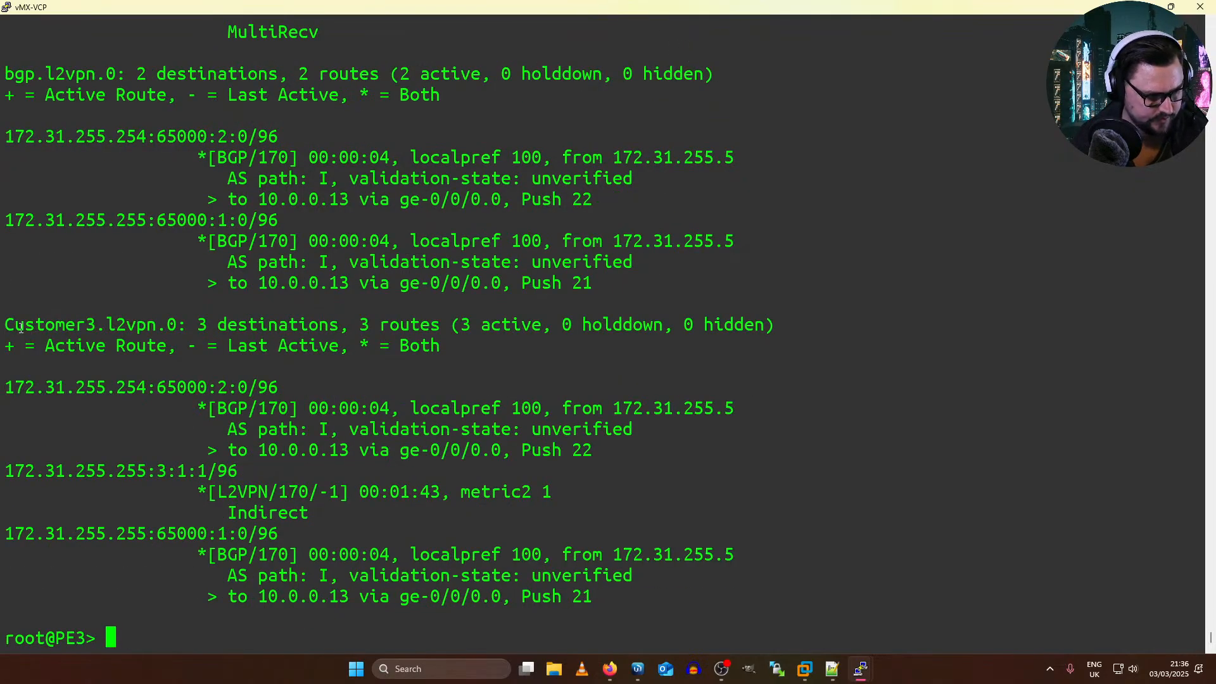
Step: Examine the BGP and L2VPN routes listed in the Customer3.l2vpn.0 table
left_click_drag(20, 327, 655, 340)
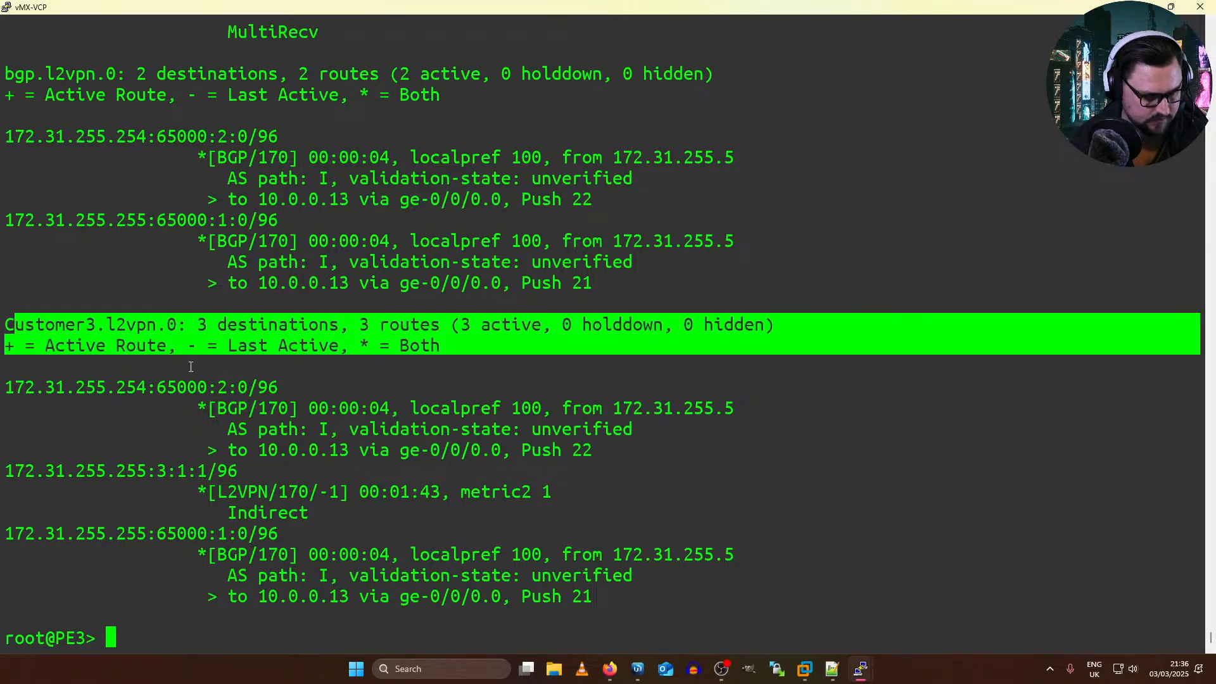
left_click_drag(191, 366, 375, 475)
left_click(428, 534)
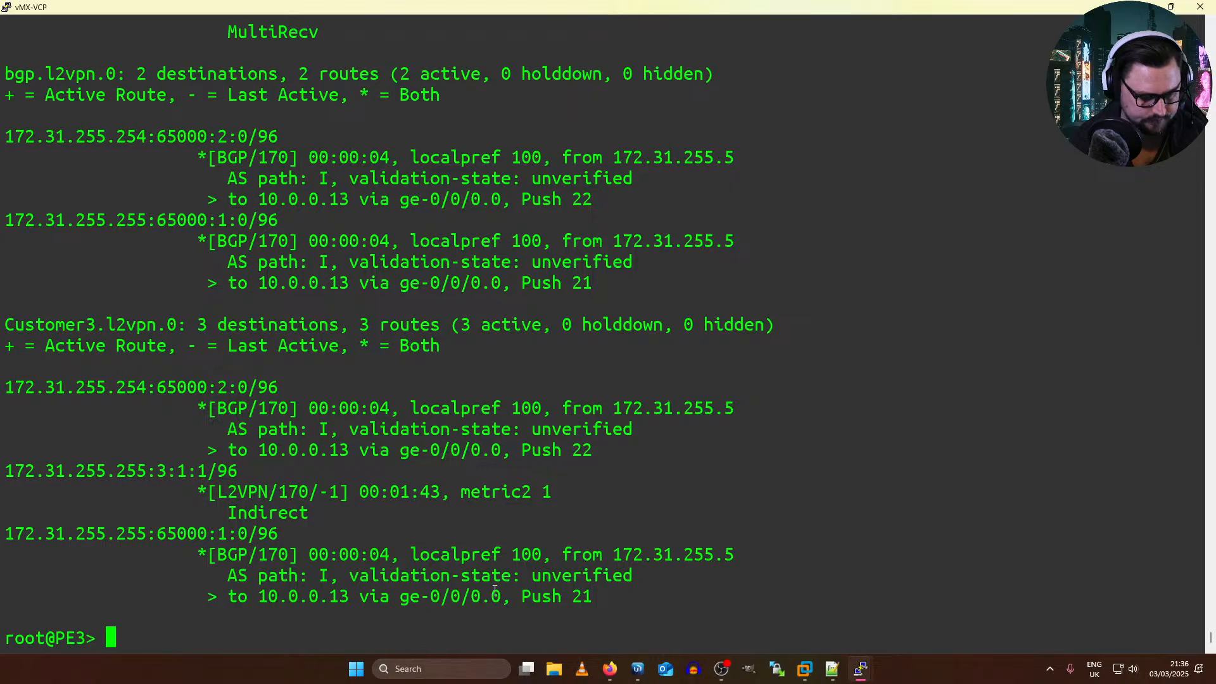
left_click_drag(582, 613, 418, 535)
left_click_drag(190, 473, 234, 469)
left_click_drag(55, 368, 391, 406)
left_click(413, 398)
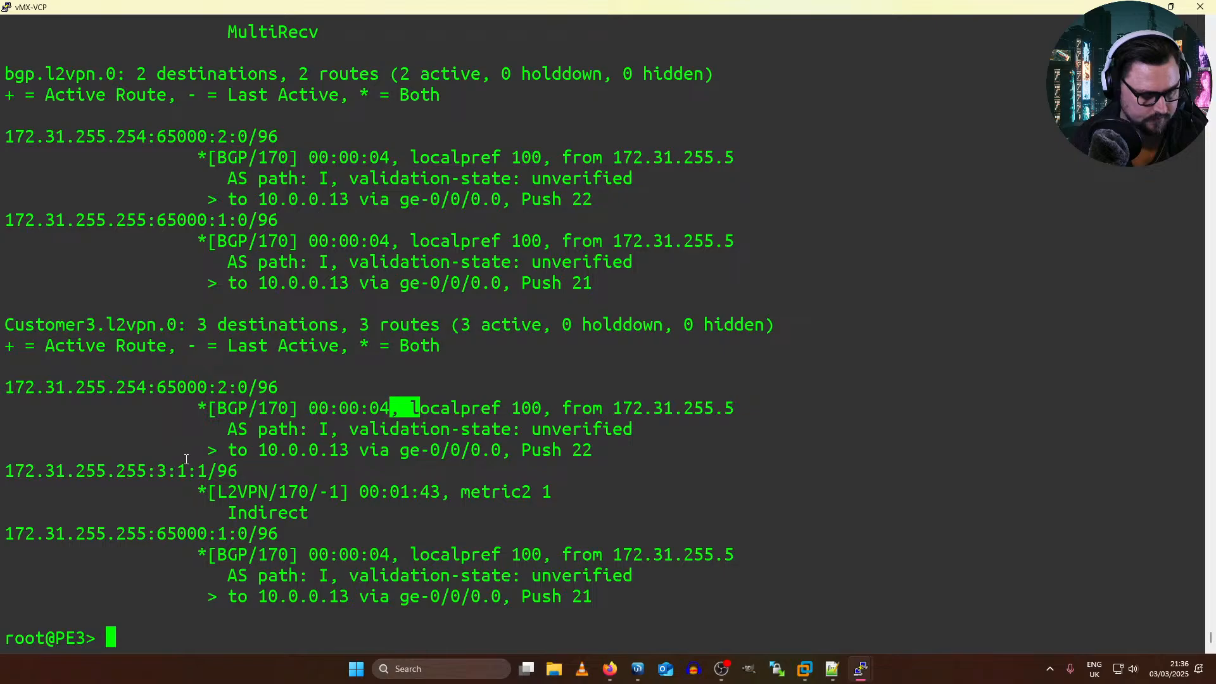
triple_click(216, 360)
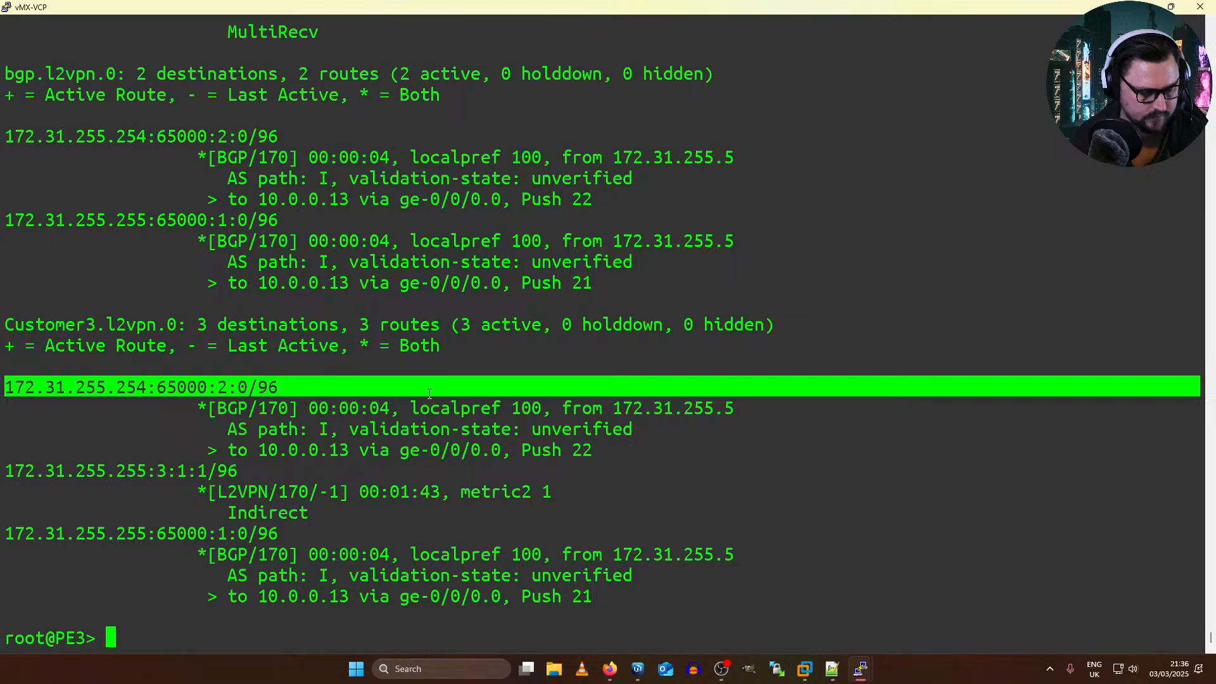
Step: Recheck the Customer3 instance by running "show vpls connections" again
type("sho")
key("BackSpace")
key("BackSpace")
key("BackSpace")
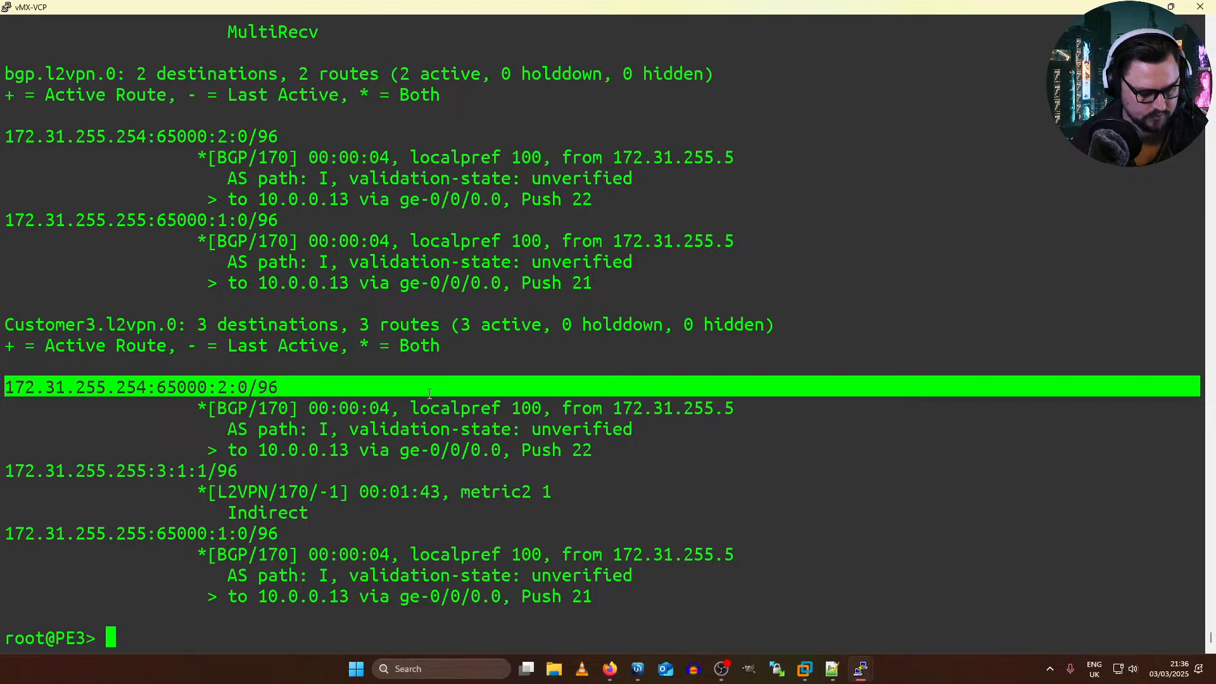
type("show vpls connections")
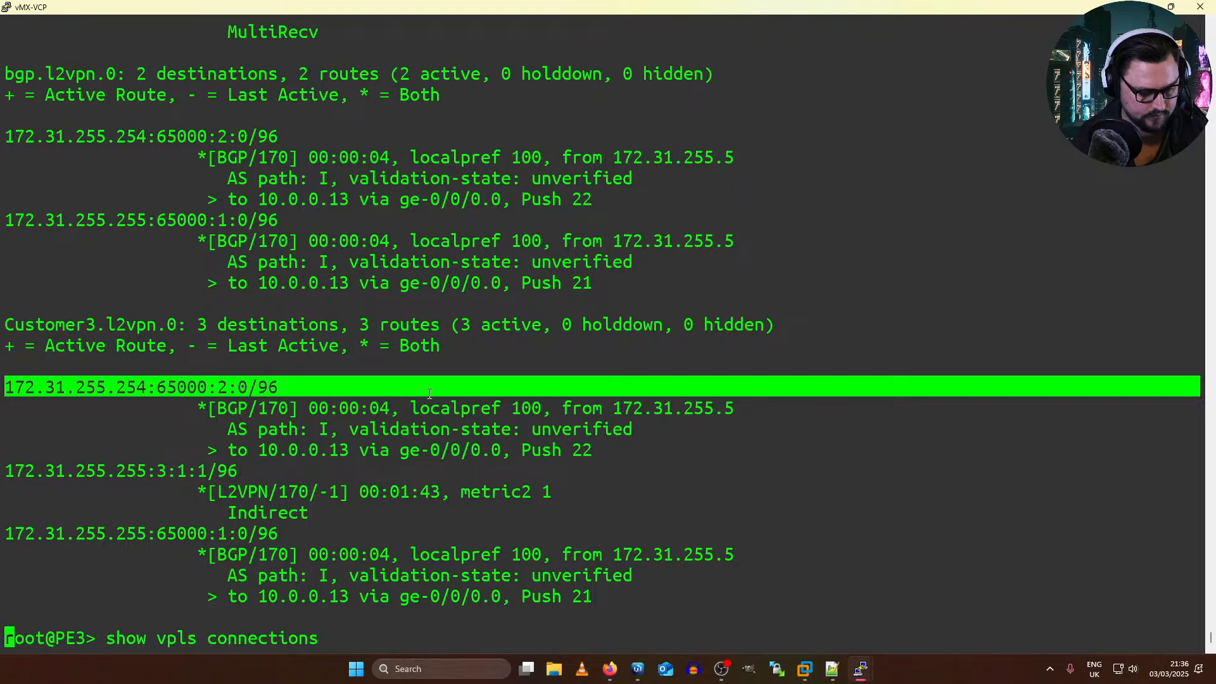
key("Return")
key("Up")
key("Down")
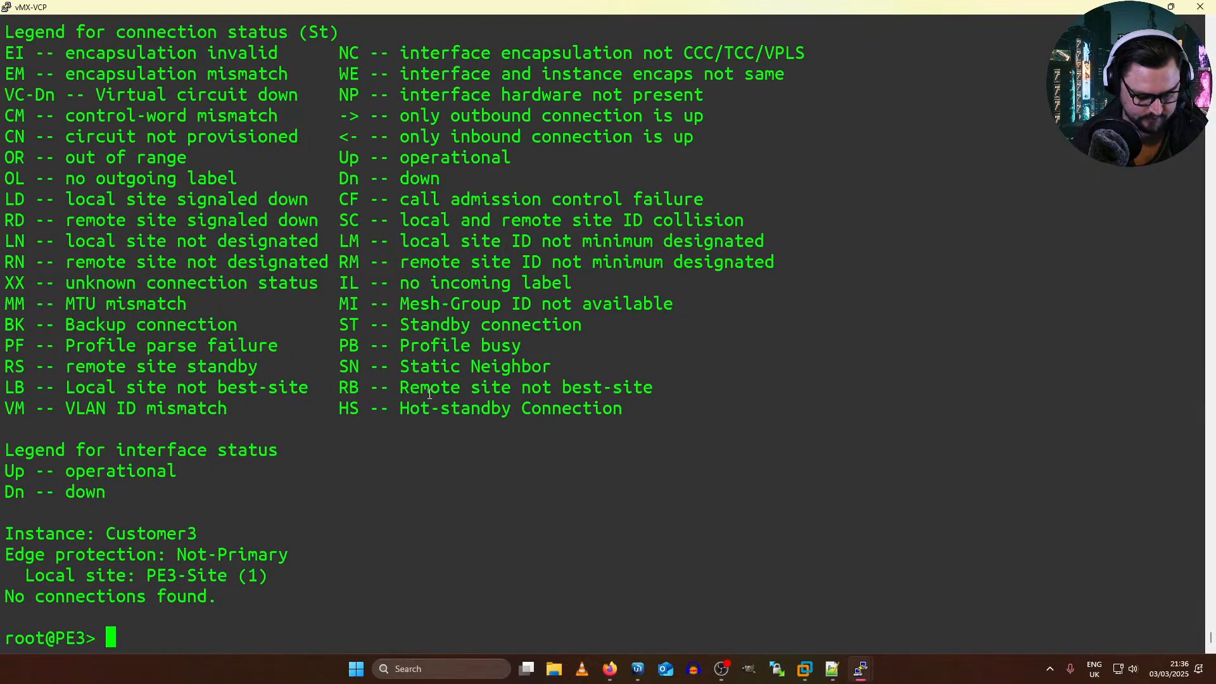
Step: Enter configuration mode on PE3 with the "configure" command
type("confio")
key("Return")
key("BackSpace")
type("i")
key("Return")
key("BackSpace")
type("gure")
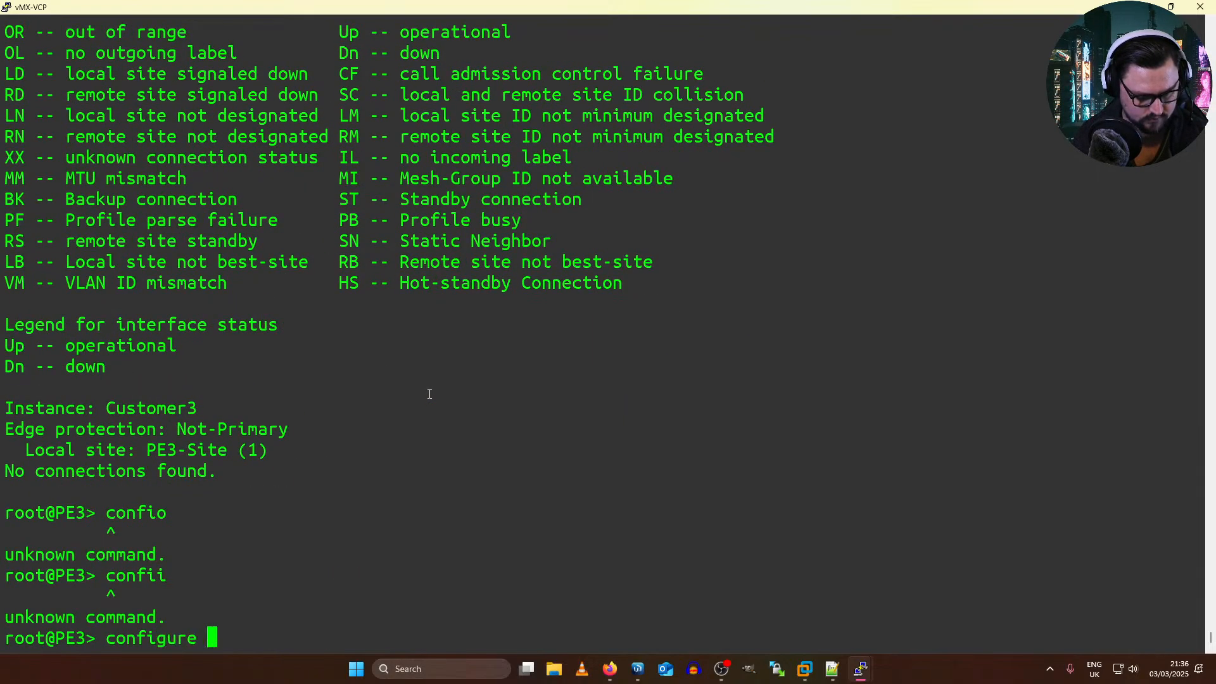
key("Return")
Step: Move to the "interfaces ge-0/0/8" edit level and check the port against the EVE topology
type("edit interfaces ge-0/0/")
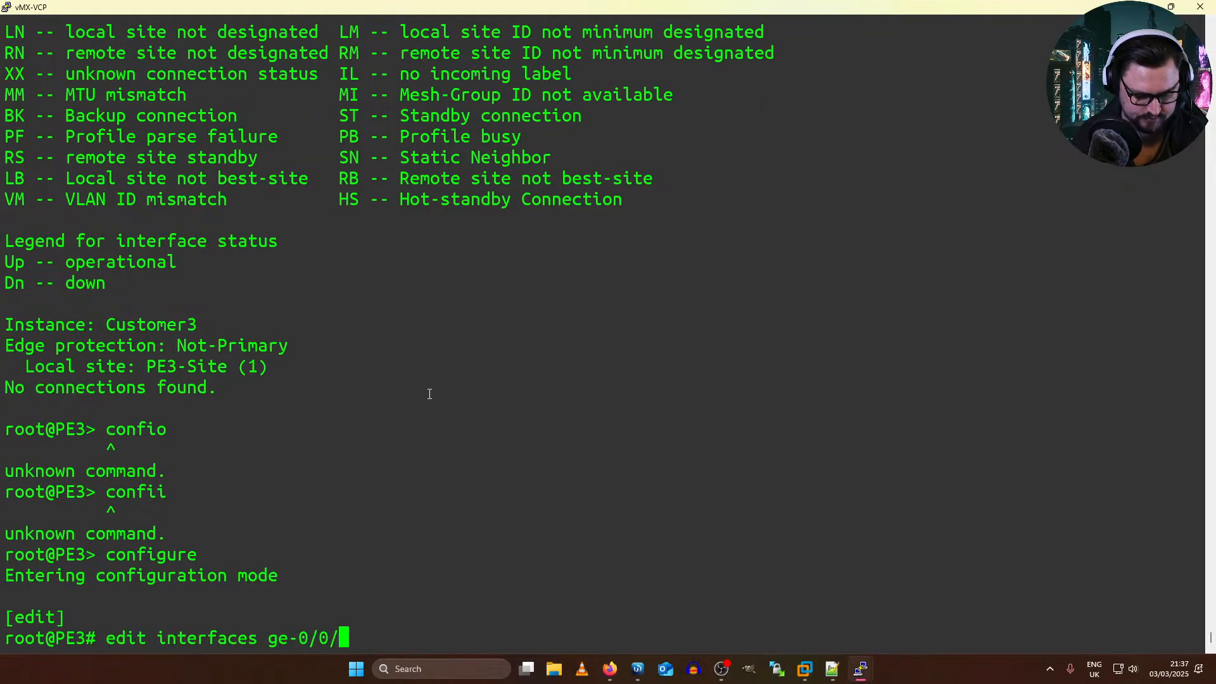
type("8")
key("Return")
key("alt+Tab")
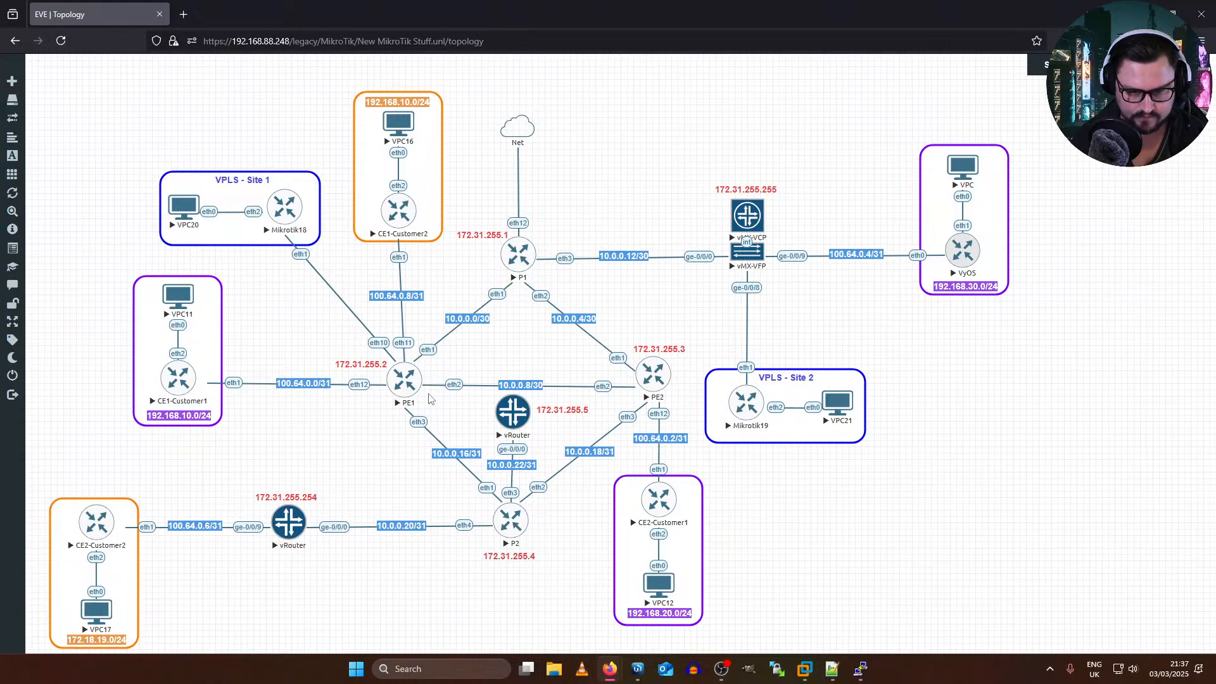
key("alt+Tab")
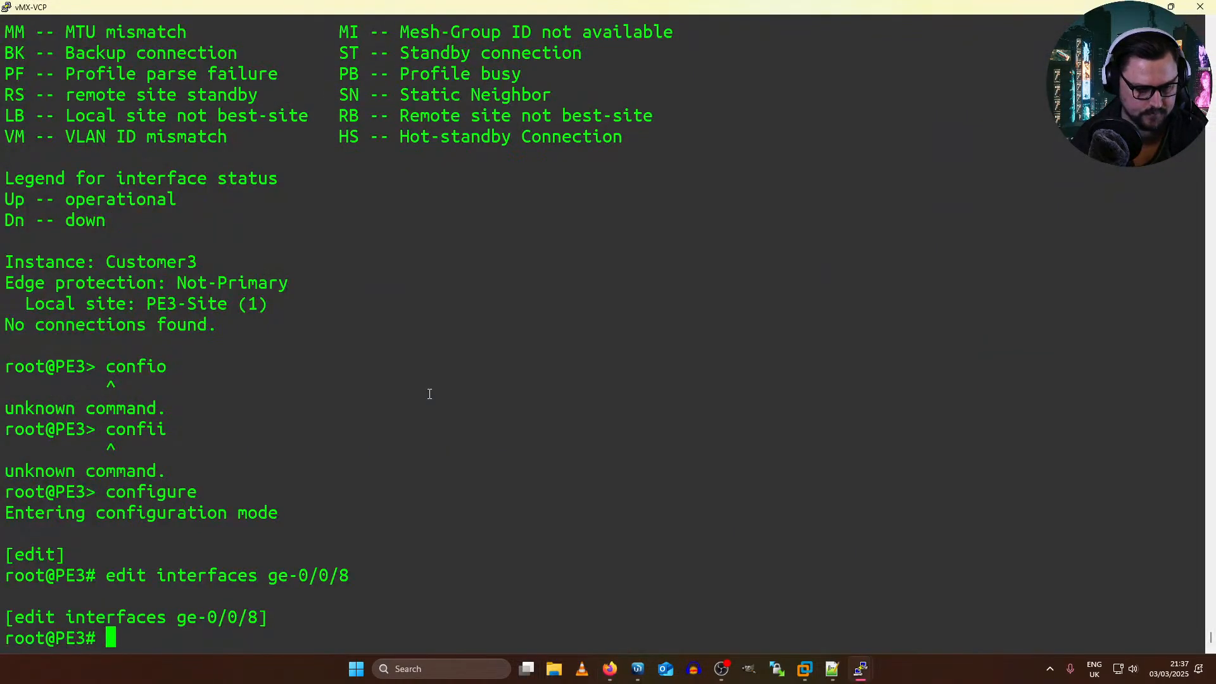
key("alt+Tab")
key("alt+Tab")
Step: Review the ge-0/0/8 interface configuration and its encapsulation statement with "show | display set"
type("sh")
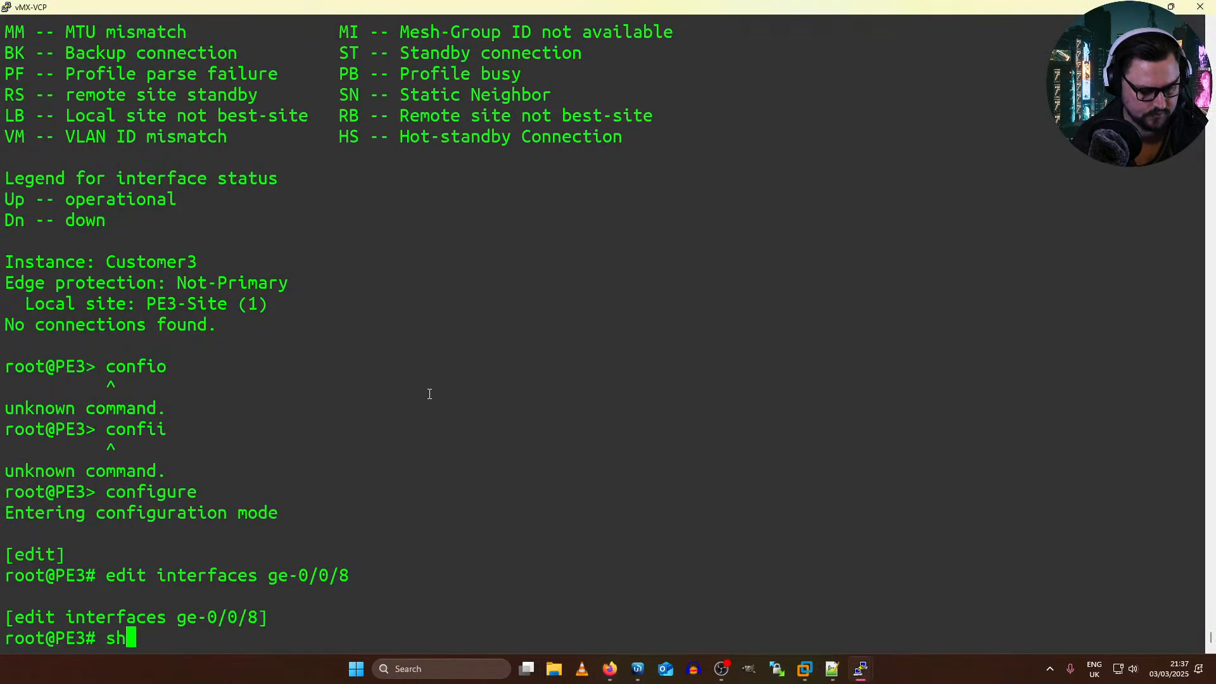
type("ow | display set")
key("Return")
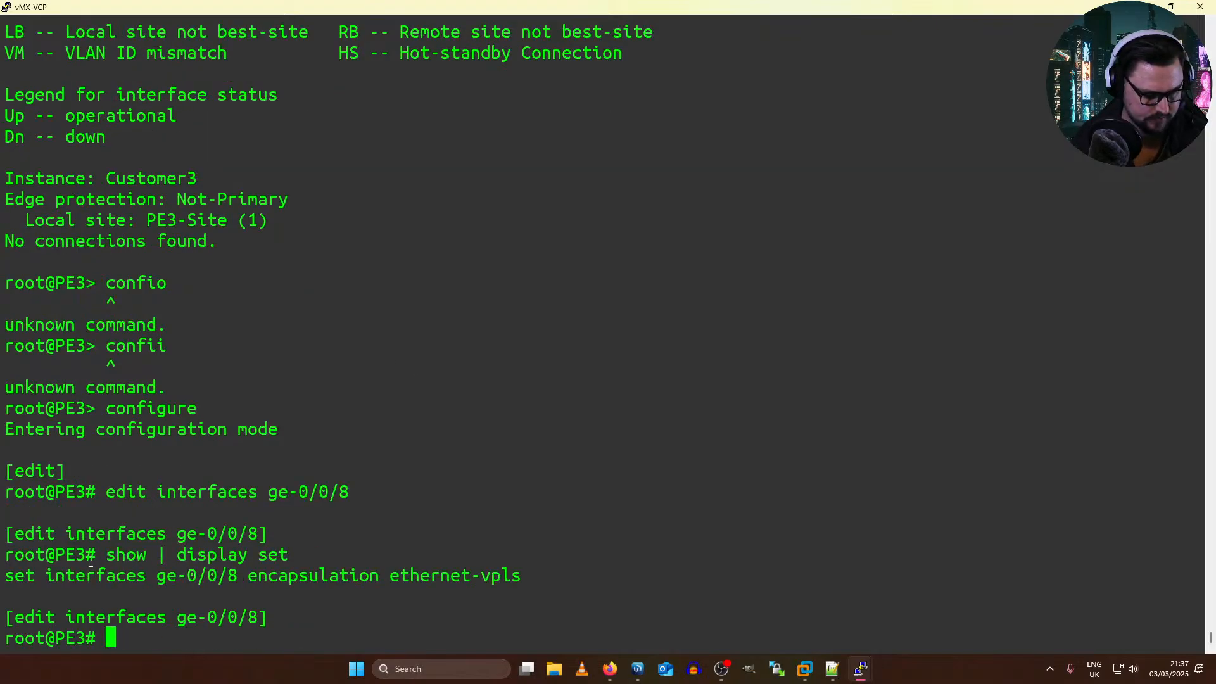
left_click_drag(91, 563, 360, 582)
left_click(461, 559)
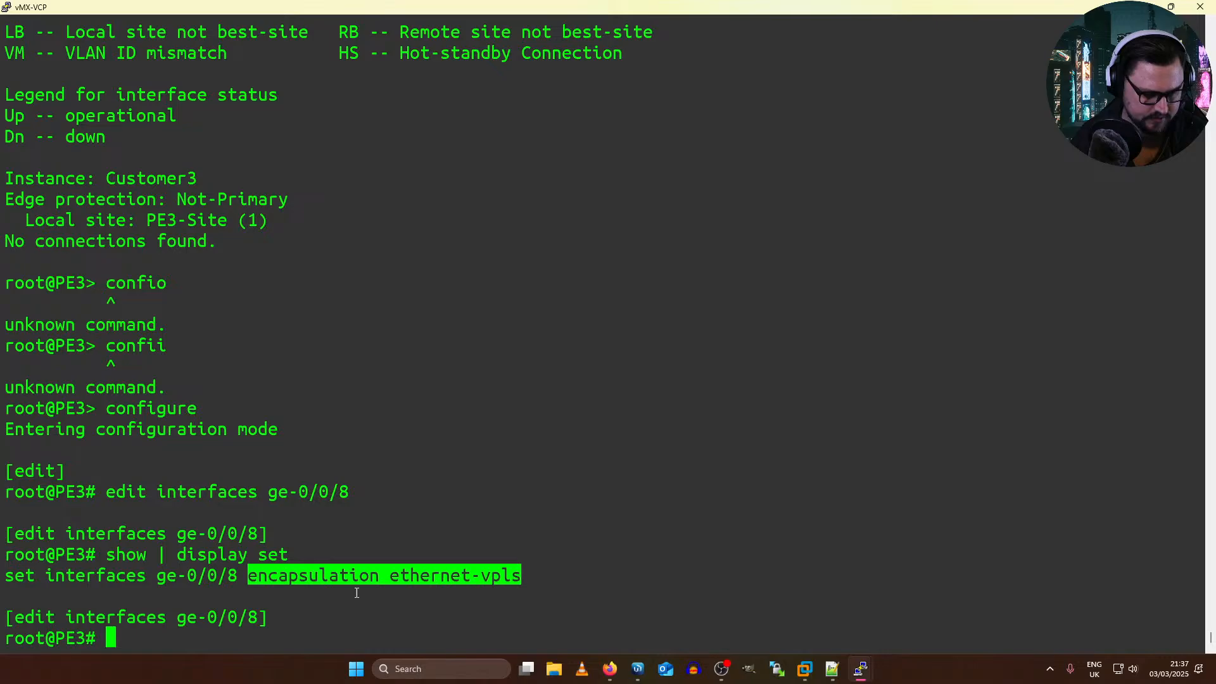
left_click(356, 590)
left_click_drag(439, 580, 431, 590)
triple_click(424, 578)
double_click(405, 573)
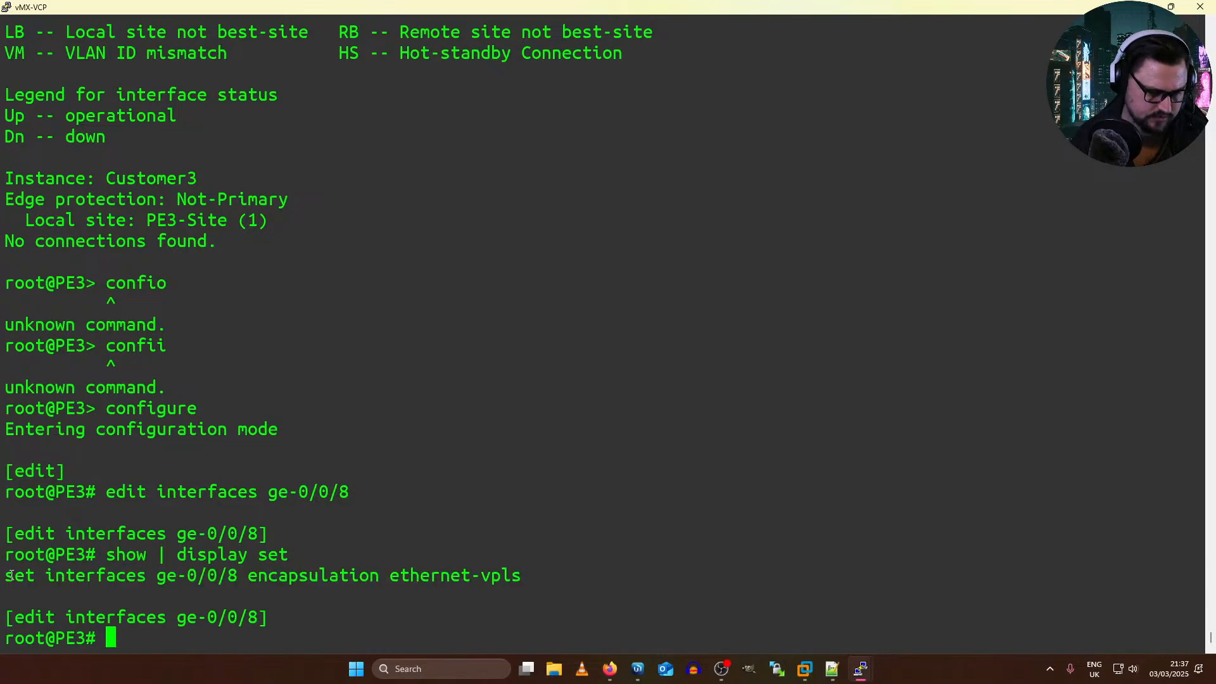
left_click_drag(12, 575, 236, 575)
right_click(413, 562)
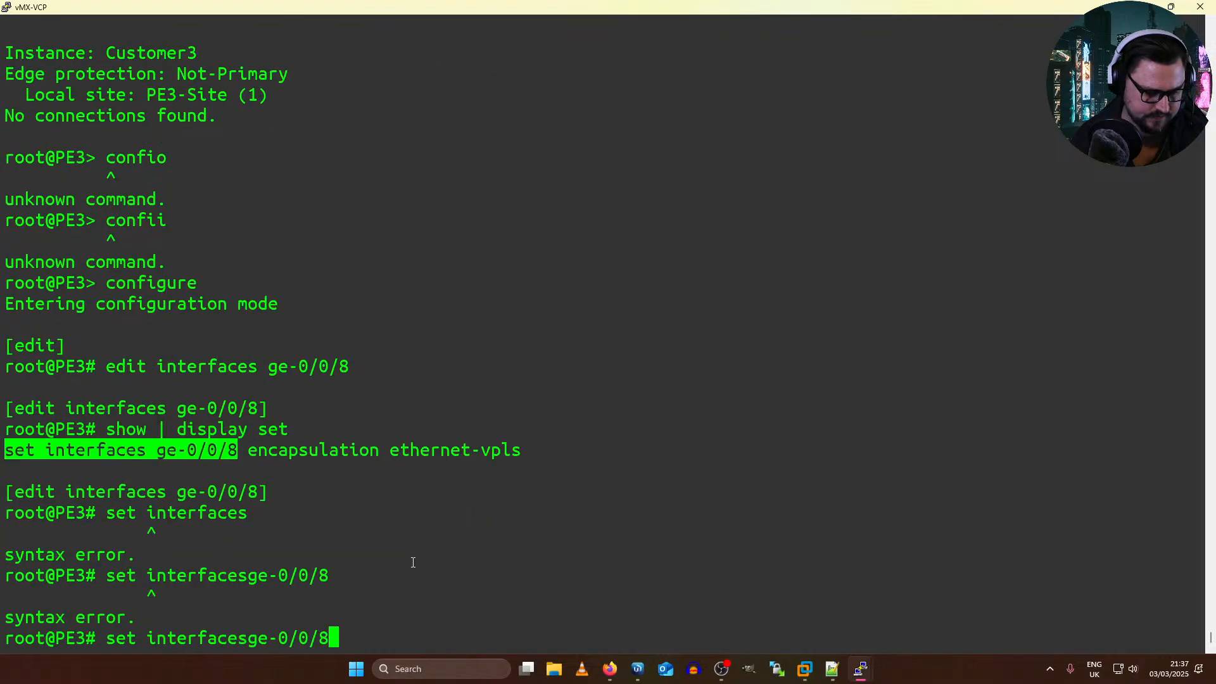
key("Return")
key("Return")
Step: List the available set options for ge-0/0/8 and its encapsulation types, and compare them with the configured encapsulation
type("set ?")
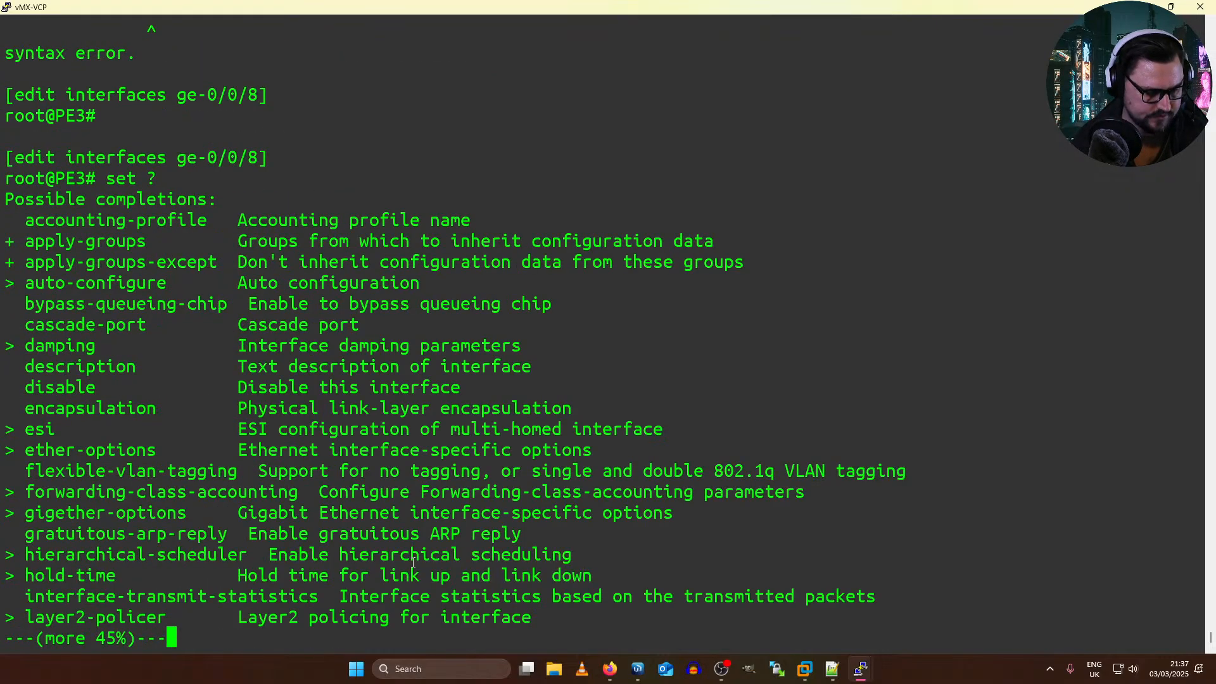
key("space")
key("space")
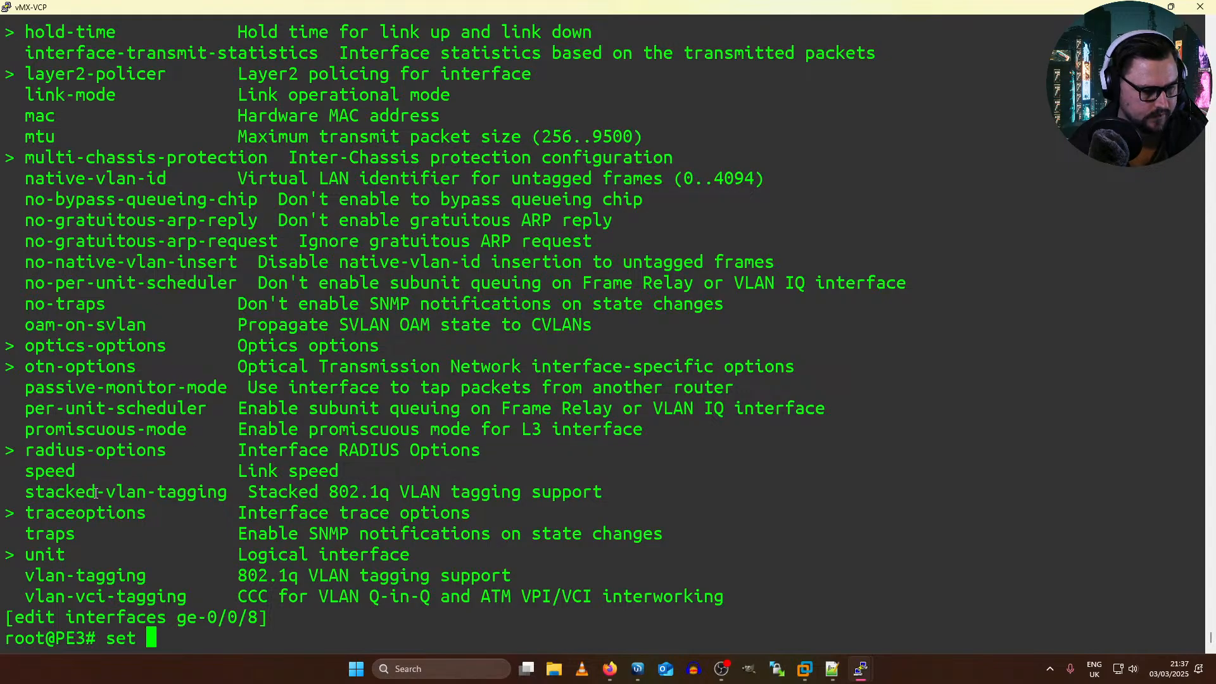
type("encapsulation ?")
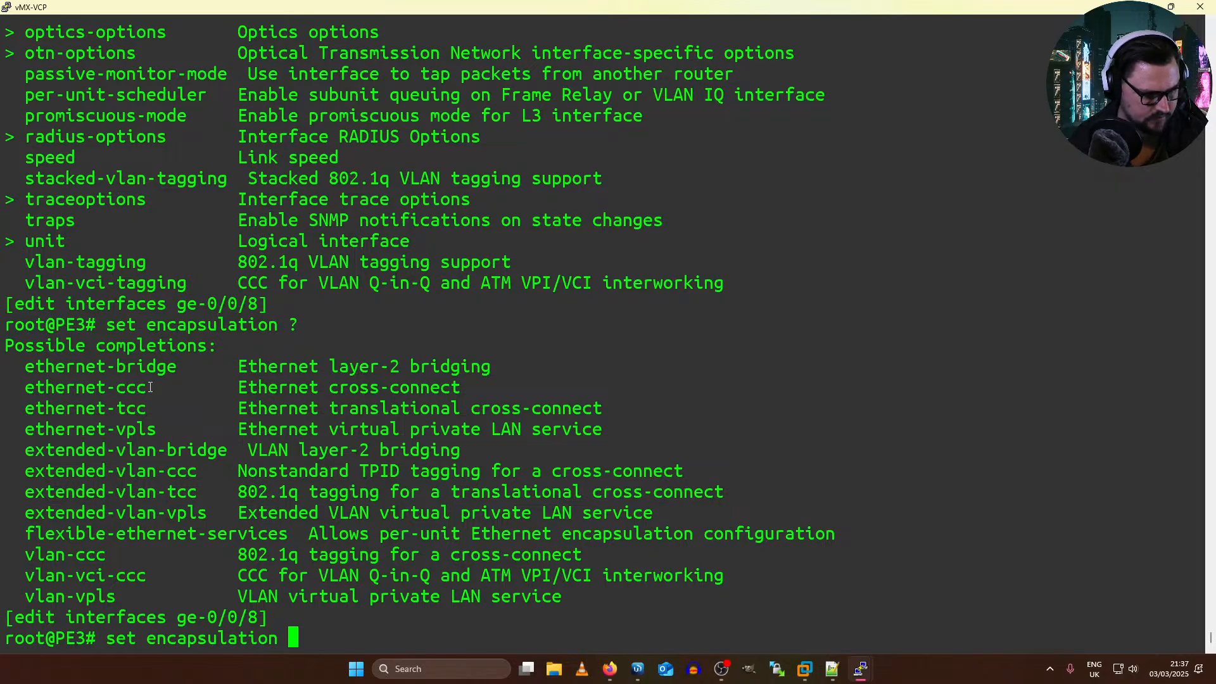
double_click(103, 431)
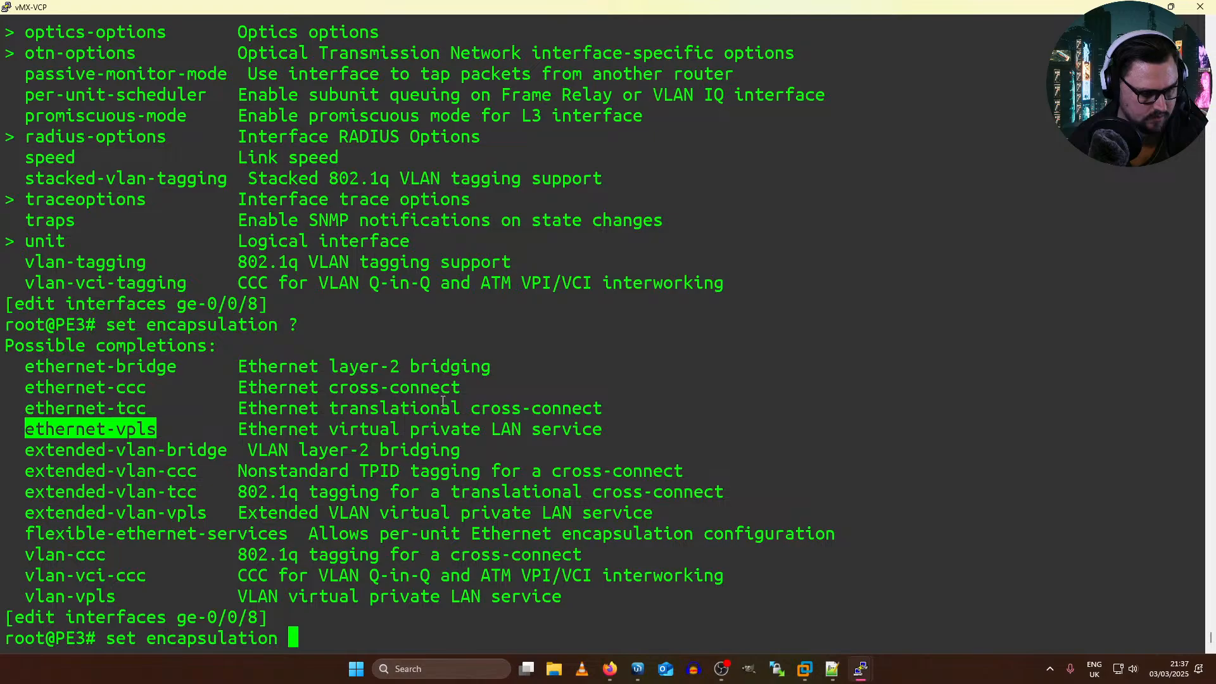
scroll(442, 400, "up", 15)
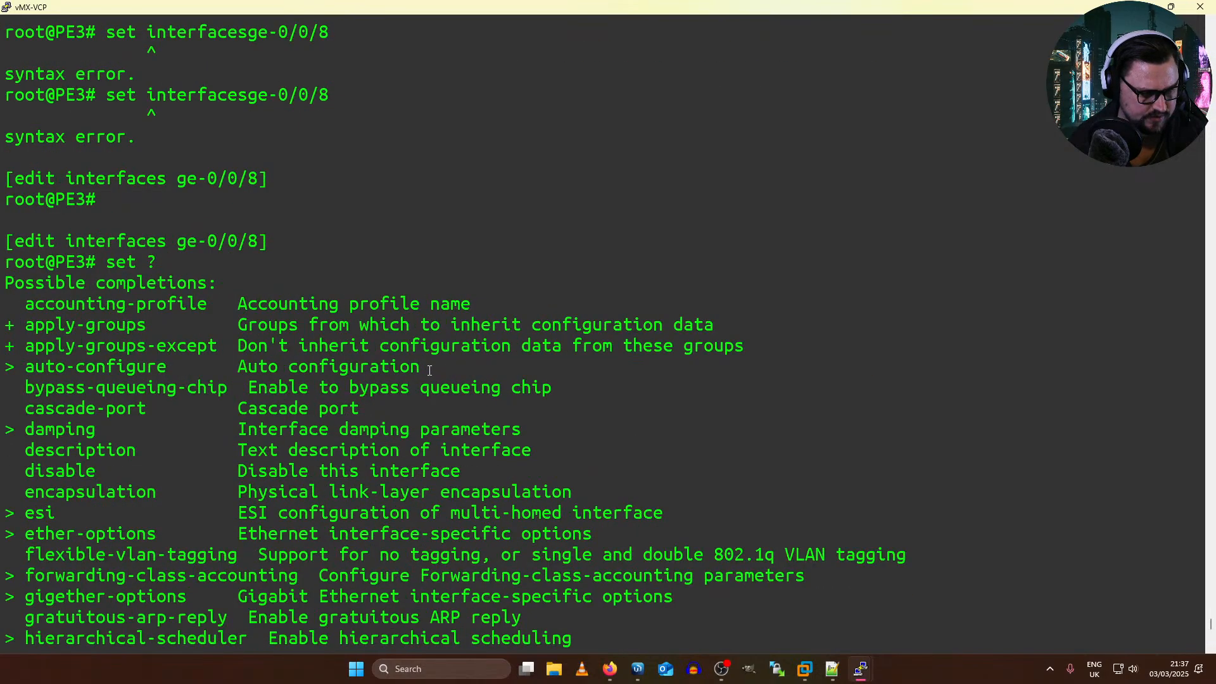
scroll(468, 388, "up", 5)
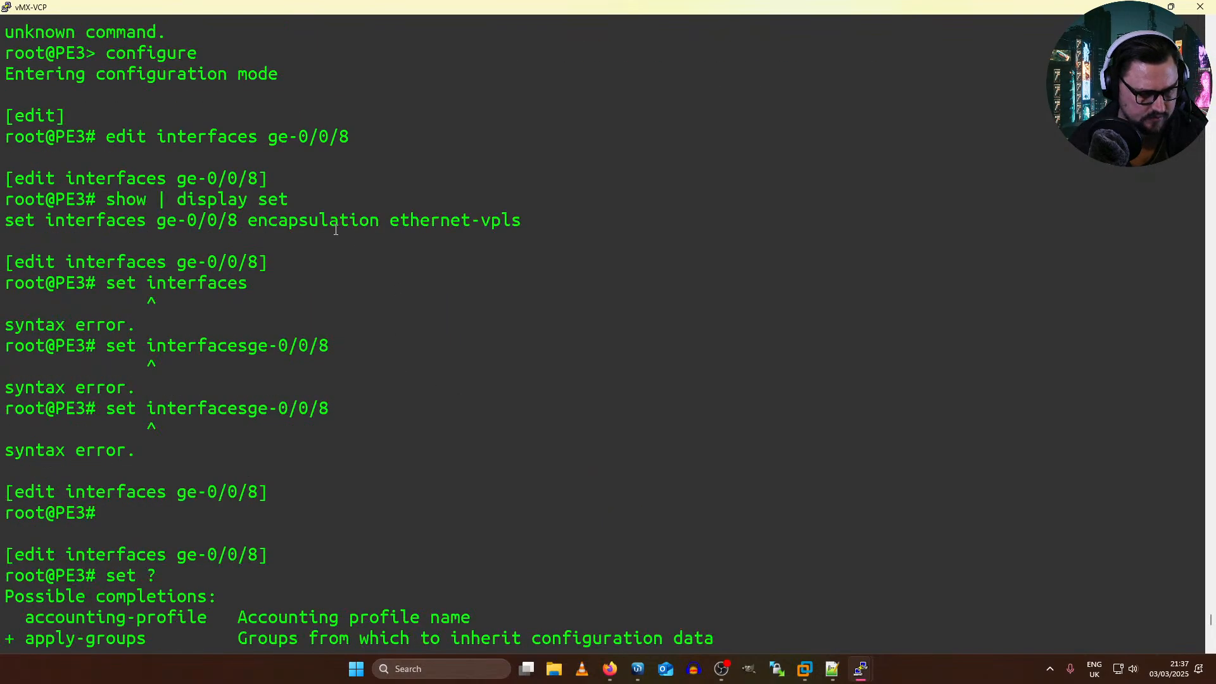
scroll(336, 230, "down", 20)
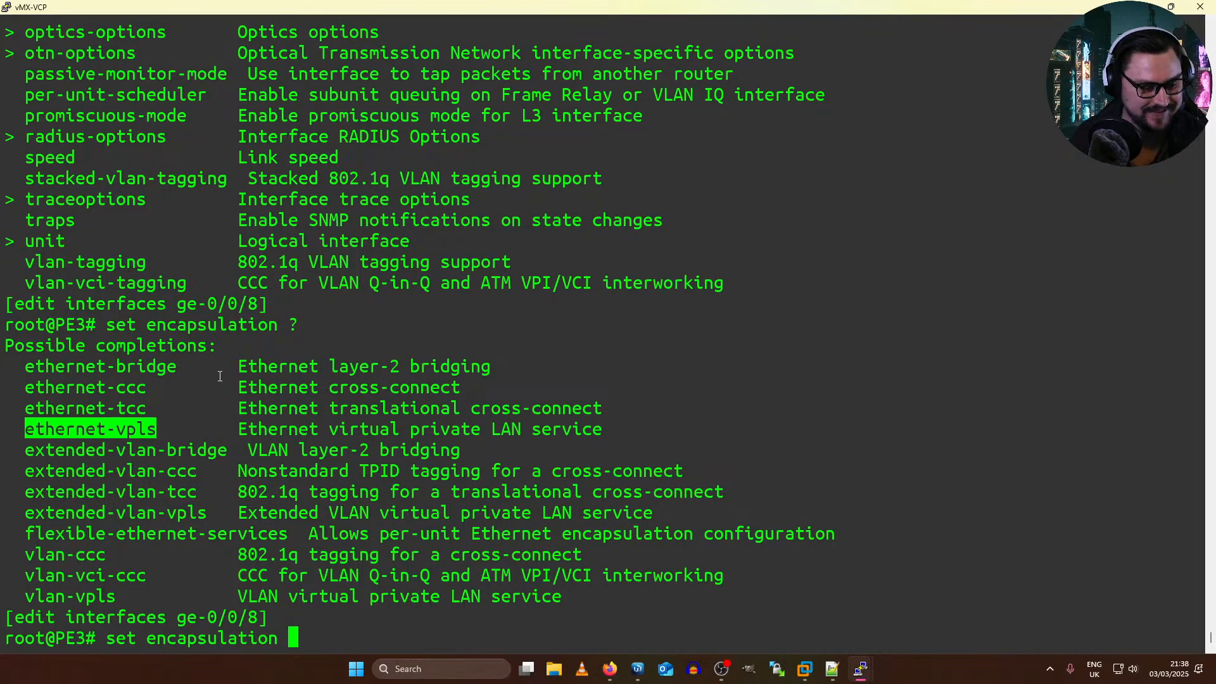
Step: Consult the EVE topology diagram and switch to the Mikrotik18 console
key("alt+Tab")
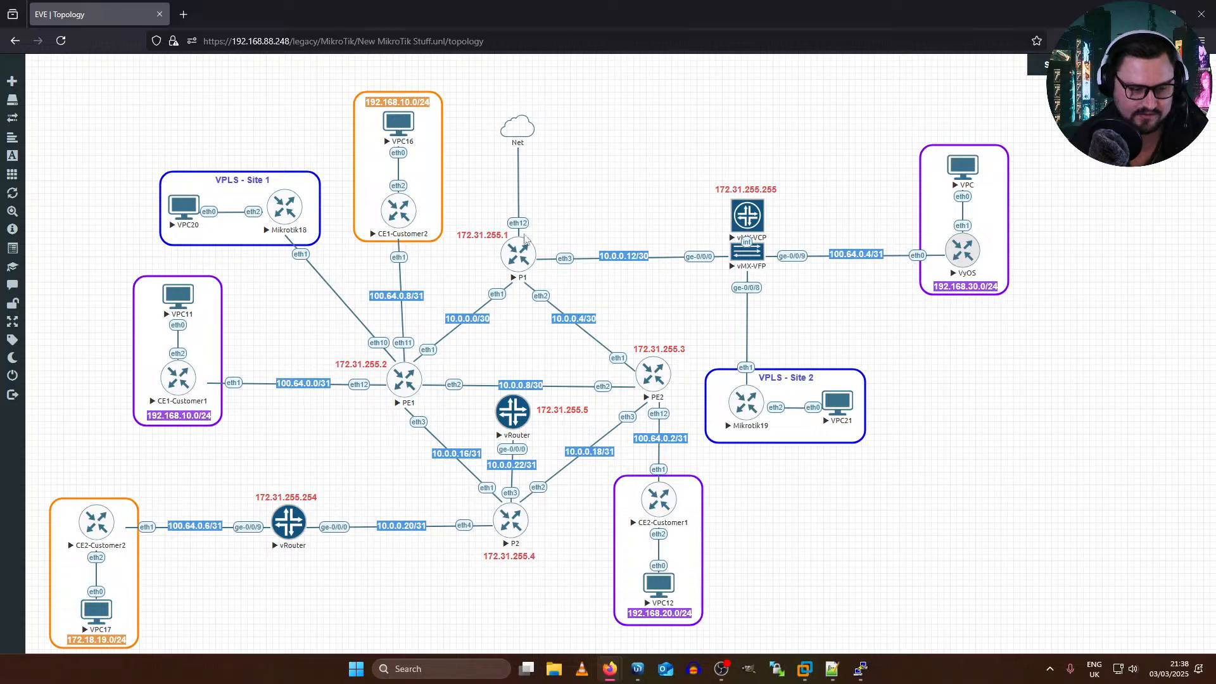
left_click(860, 669)
left_click(630, 518)
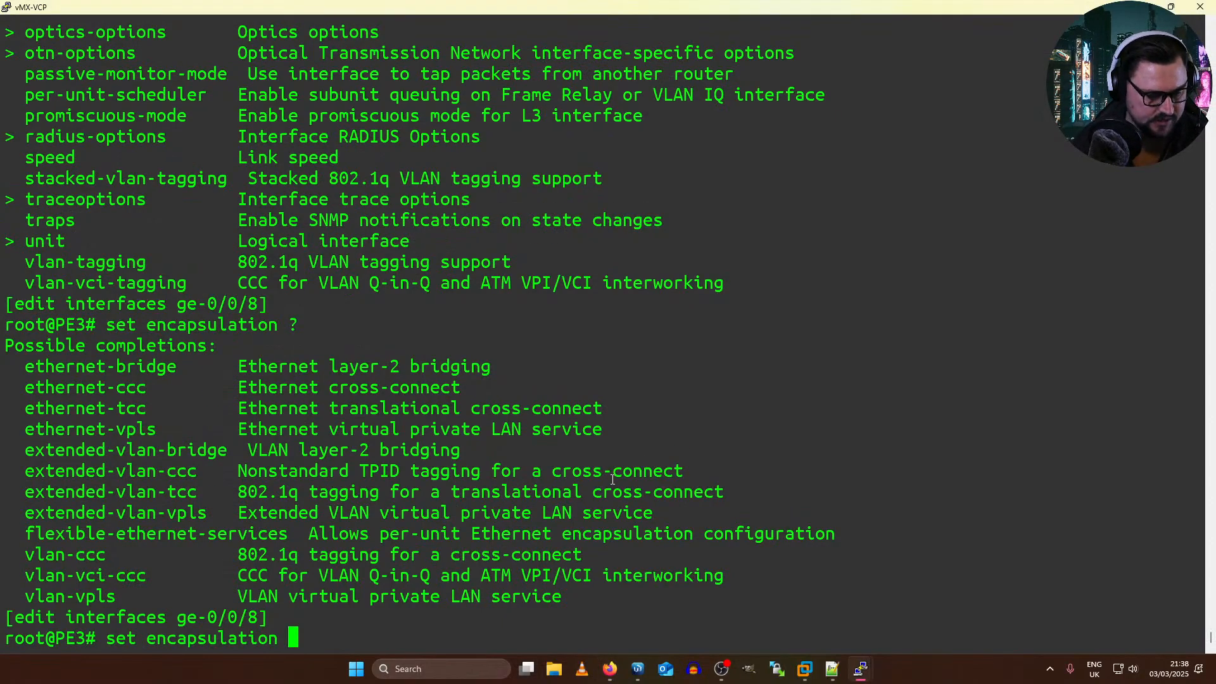
key("alt+Tab")
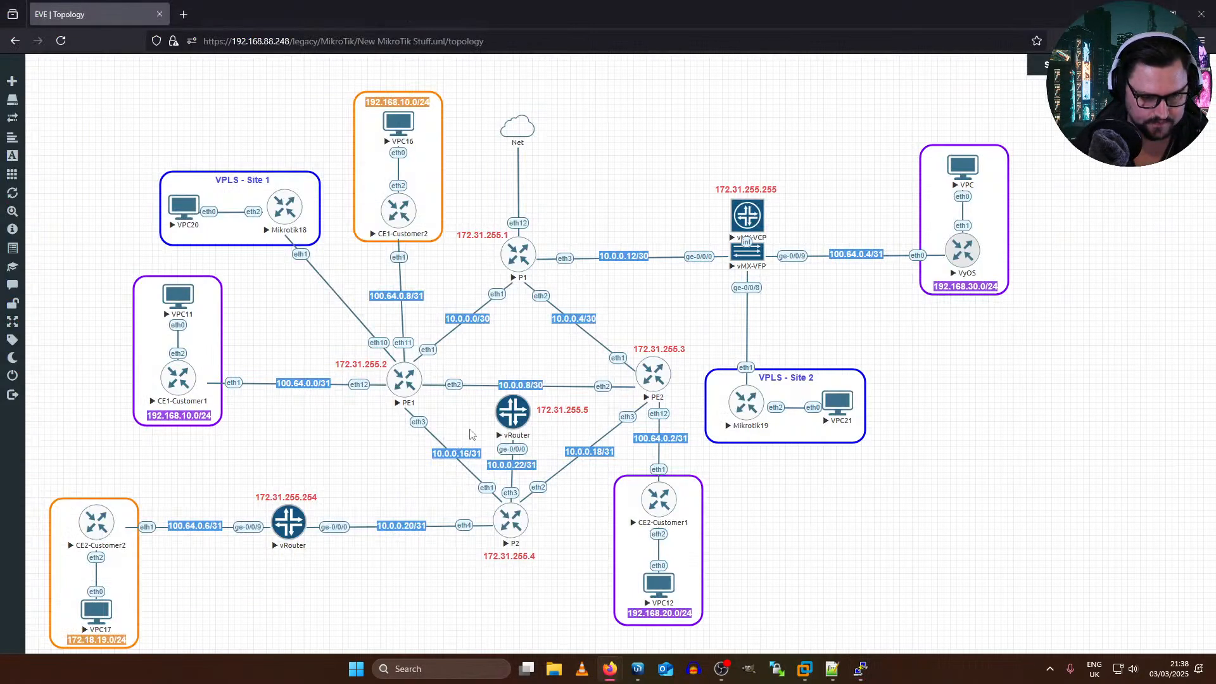
key("alt+Tab")
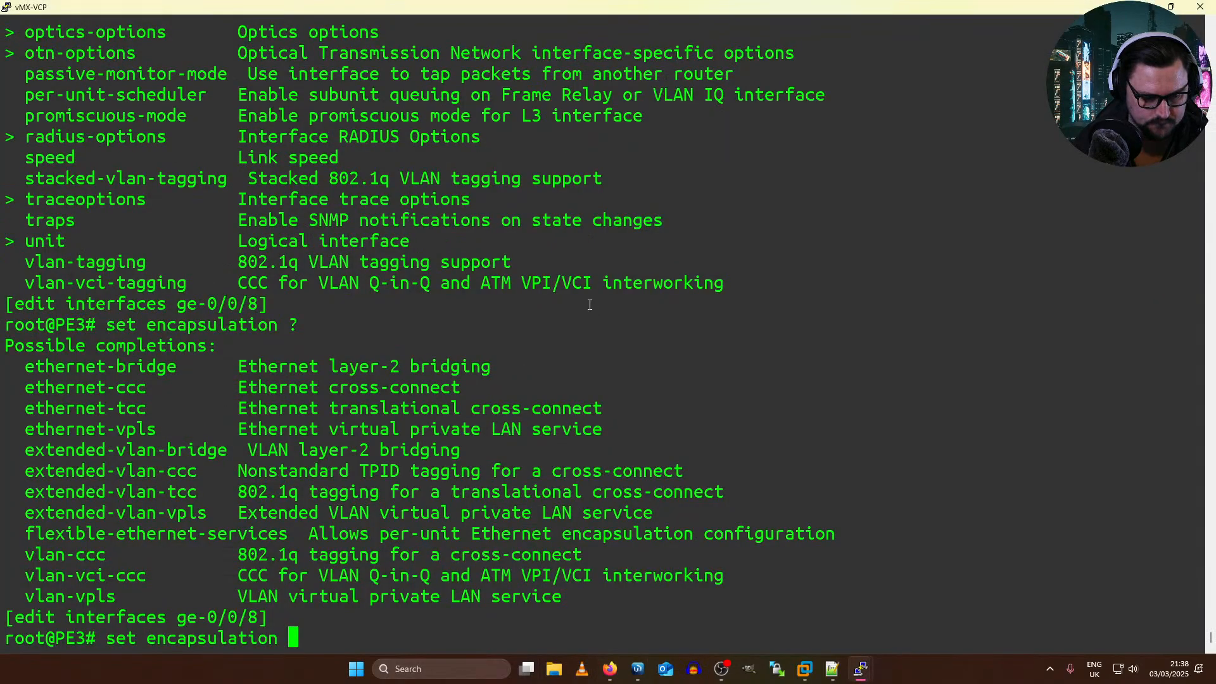
key("alt+Tab")
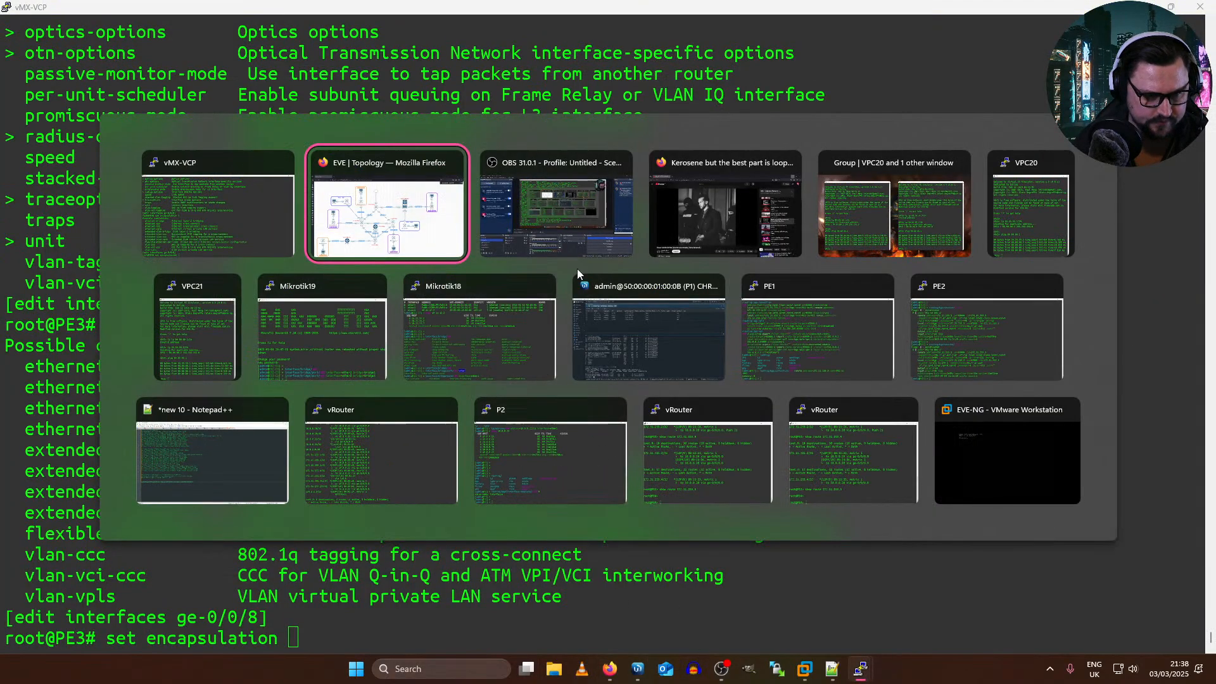
left_click(462, 356)
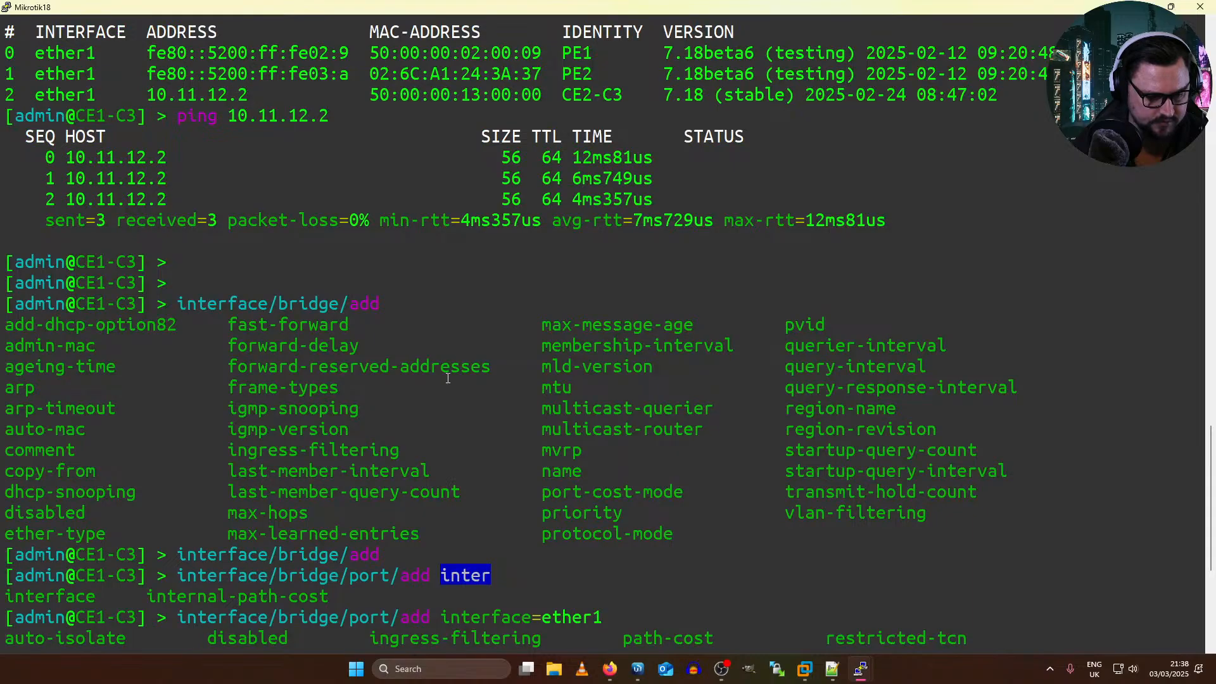
Step: Switch to the PE1 console, export its configuration, and place it side by side with the vMX-VCP console
key("alt+Tab")
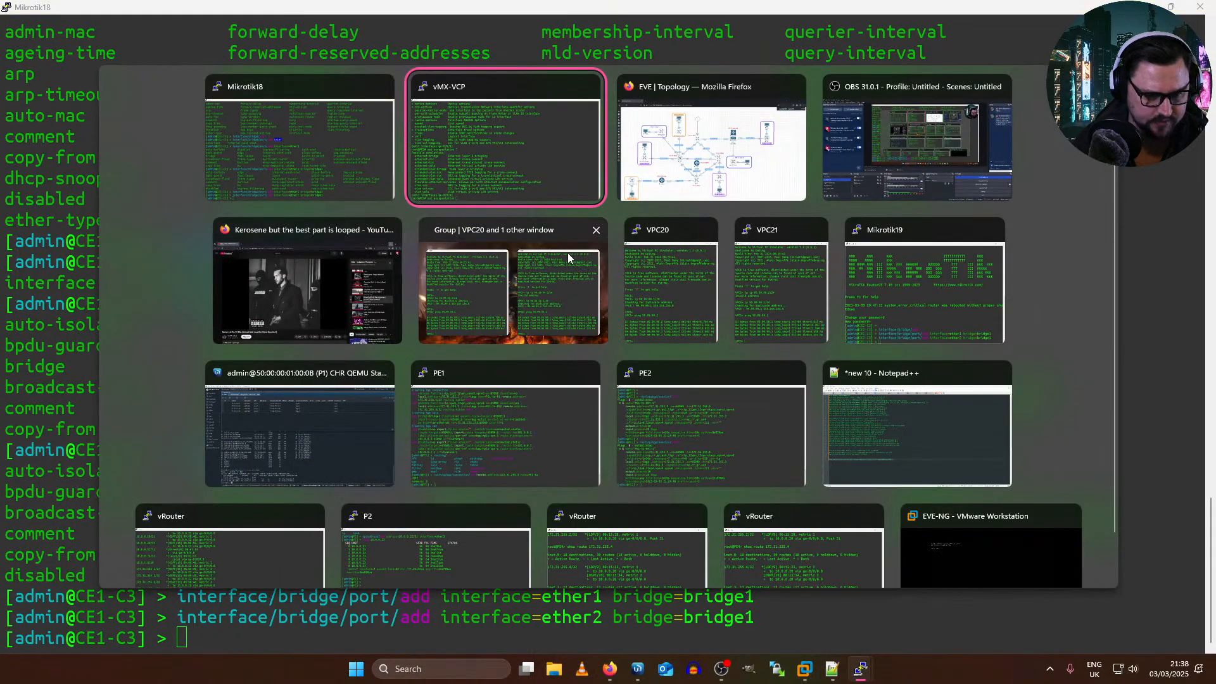
left_click(550, 392)
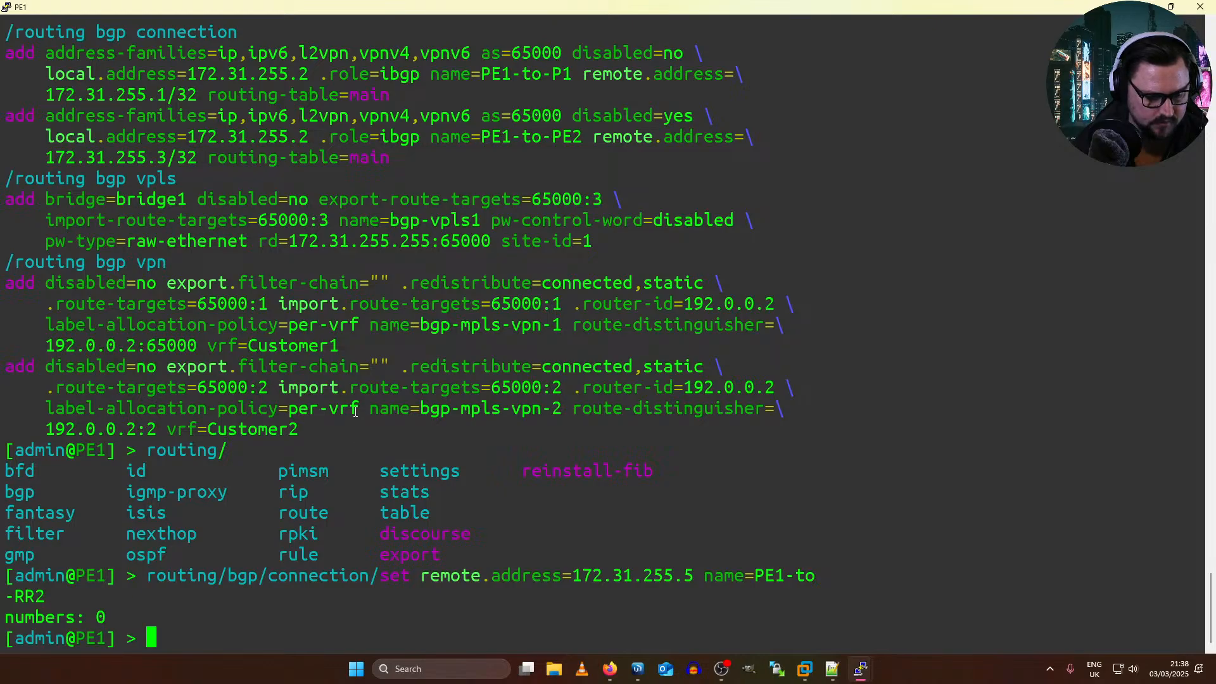
key("Return")
key("Return")
type("export")
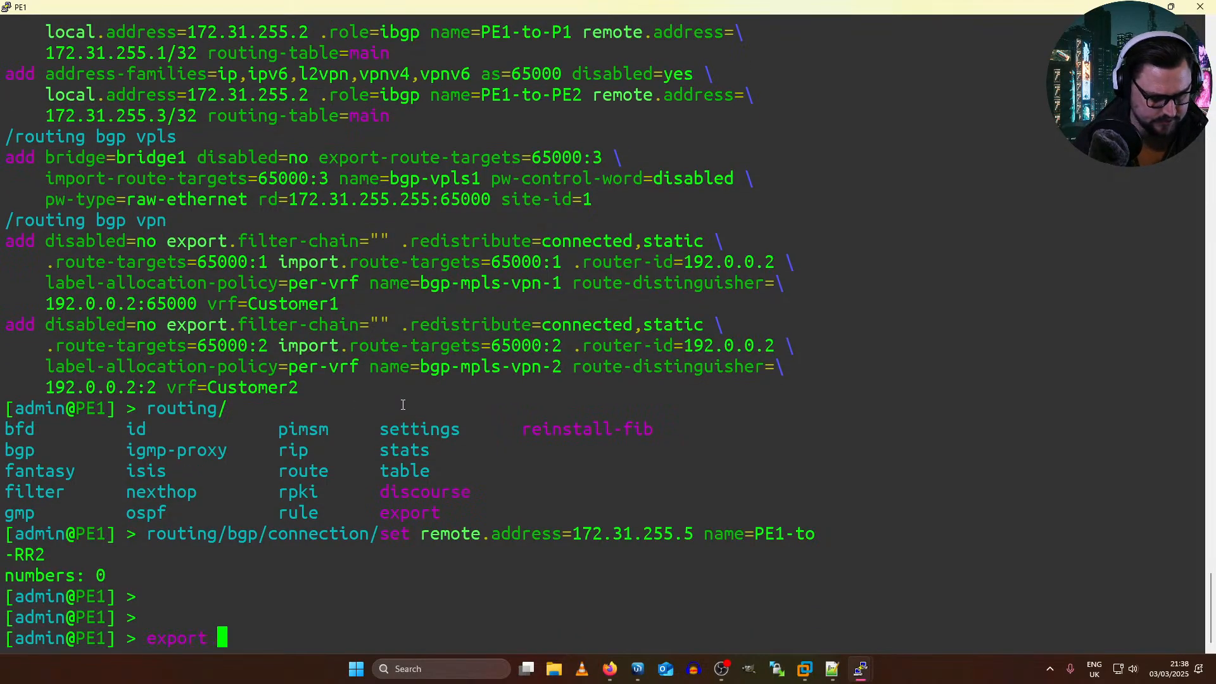
key("Return")
left_click_drag(241, 17, 1, 109)
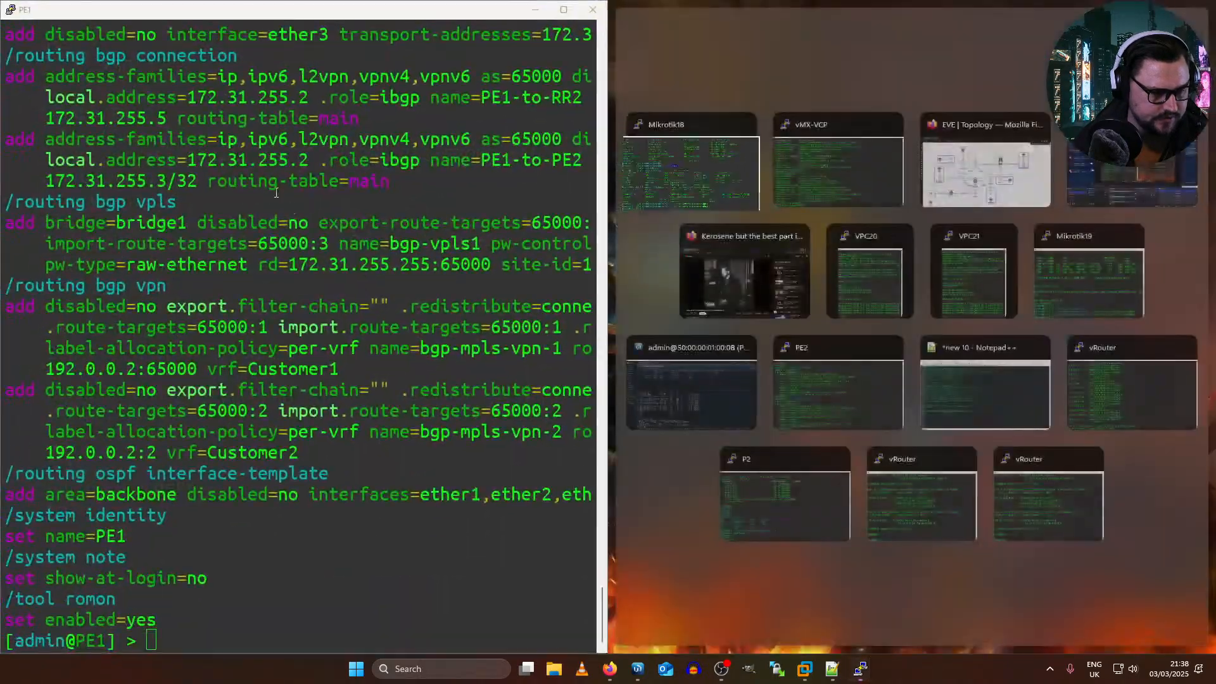
left_click(841, 160)
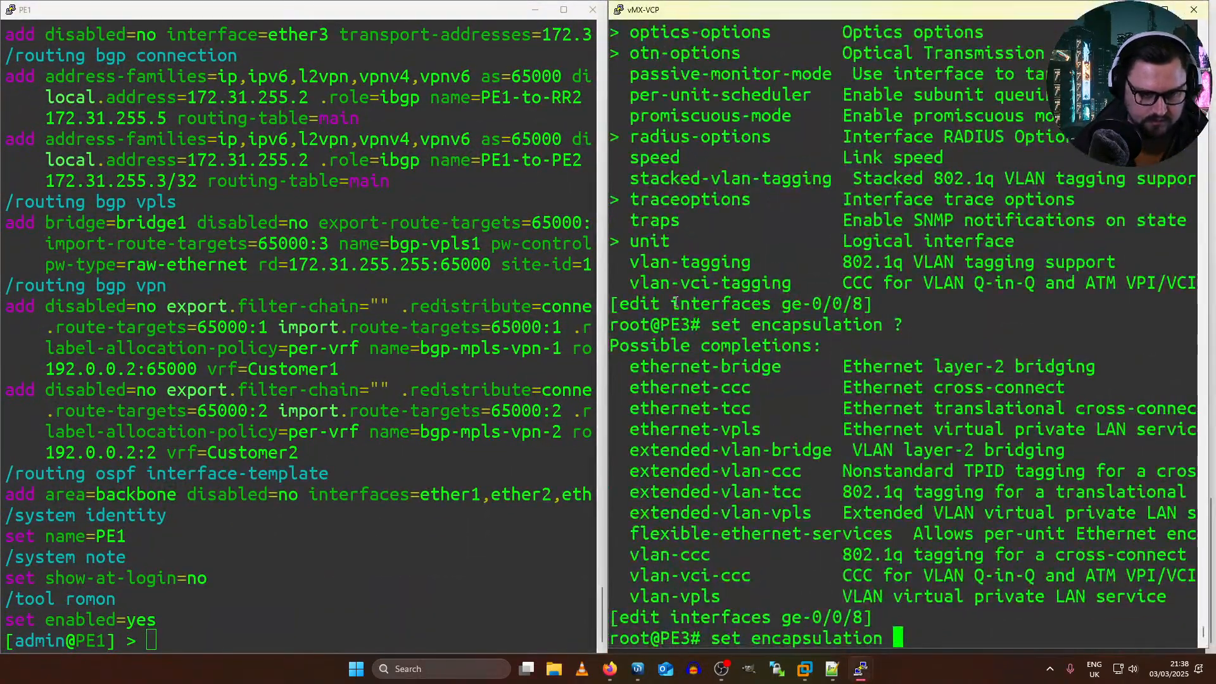
Step: Discard the half-entered encapsulation command on PE3, return to the top edit level and exit configuration mode
key("BackSpace")
key("BackSpace")
key("BackSpace")
key("BackSpace")
key("BackSpace")
key("BackSpace")
key("BackSpace")
key("BackSpace")
key("BackSpace")
key("BackSpace")
key("BackSpace")
key("BackSpace")
key("BackSpace")
key("BackSpace")
key("BackSpace")
key("BackSpace")
key("BackSpace")
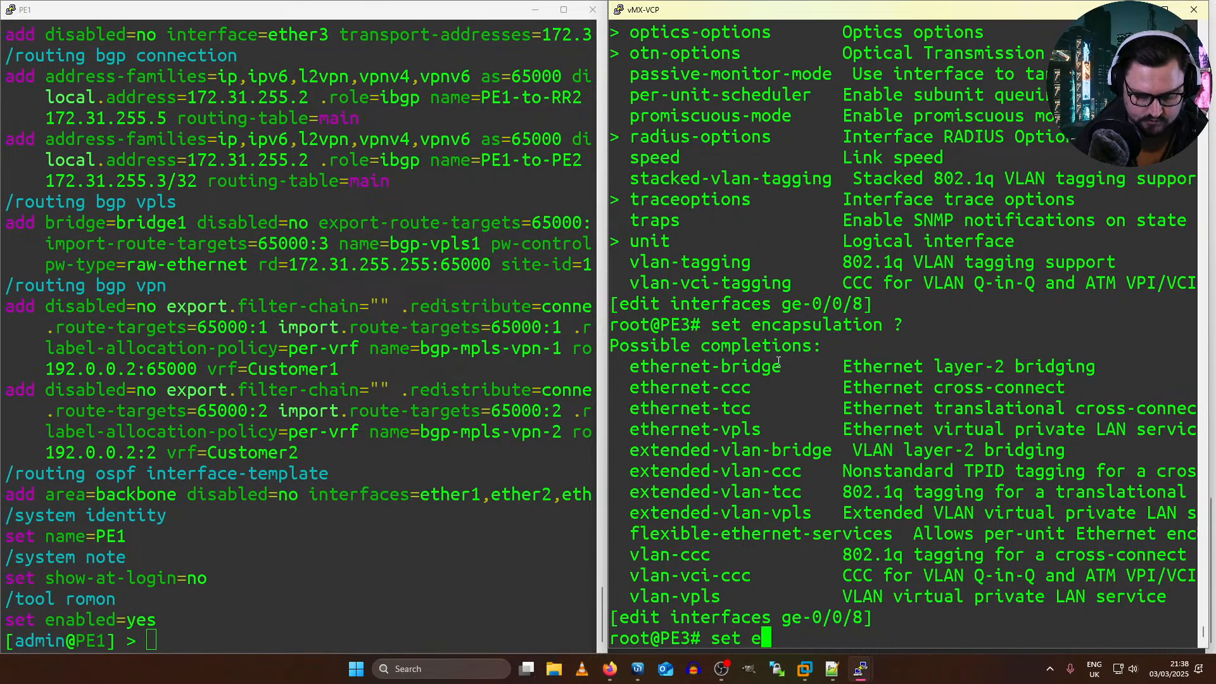
type("top")
key("Return")
type("quit")
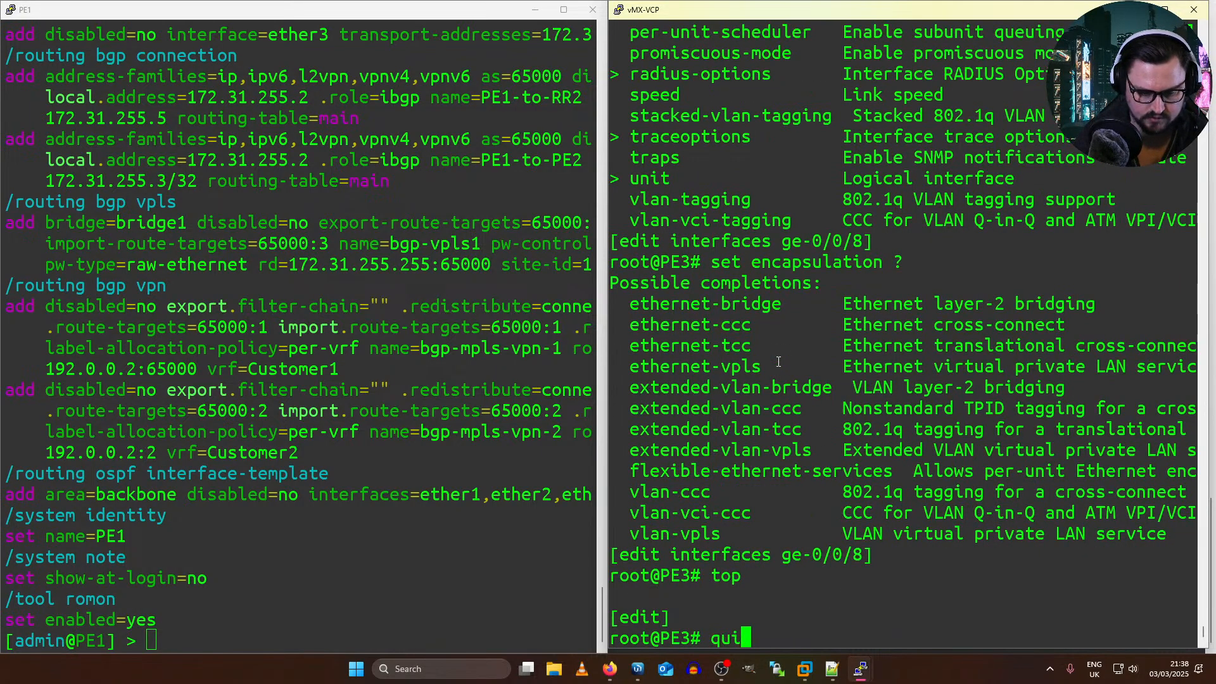
key("Return")
key("Return")
key("Return")
Step: Display PE3's full configuration in set format with "show configuration | display set", through to the routing instances
type("show configuration |")
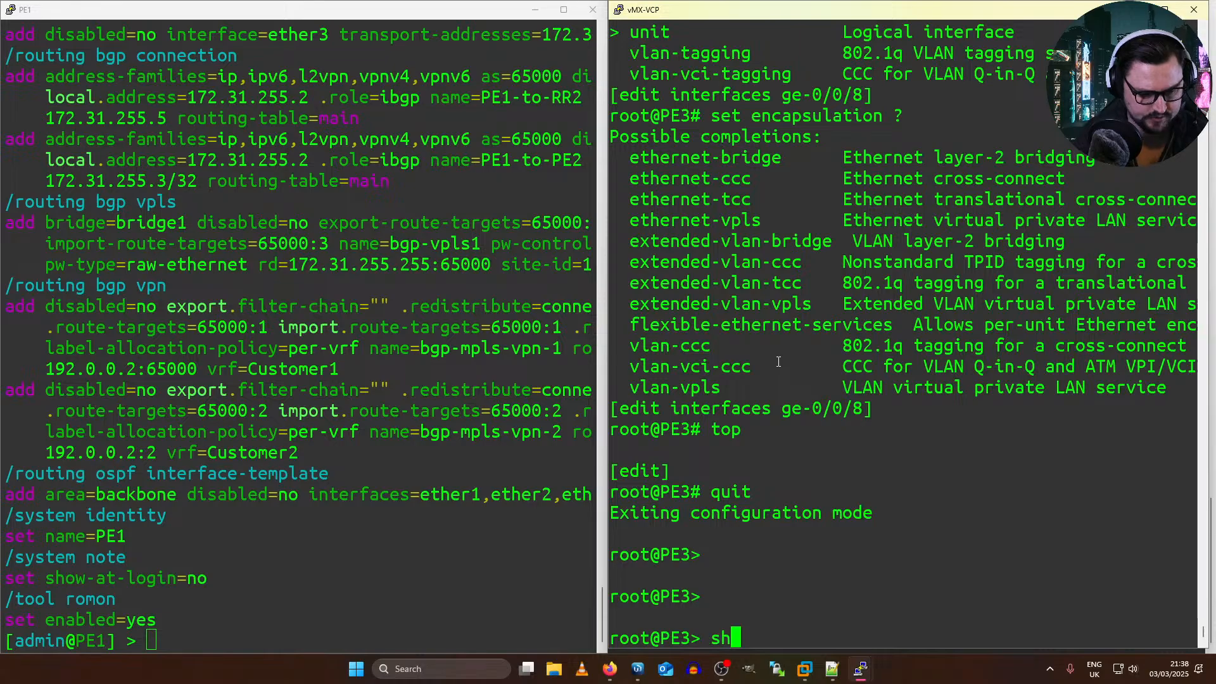
type(" display set")
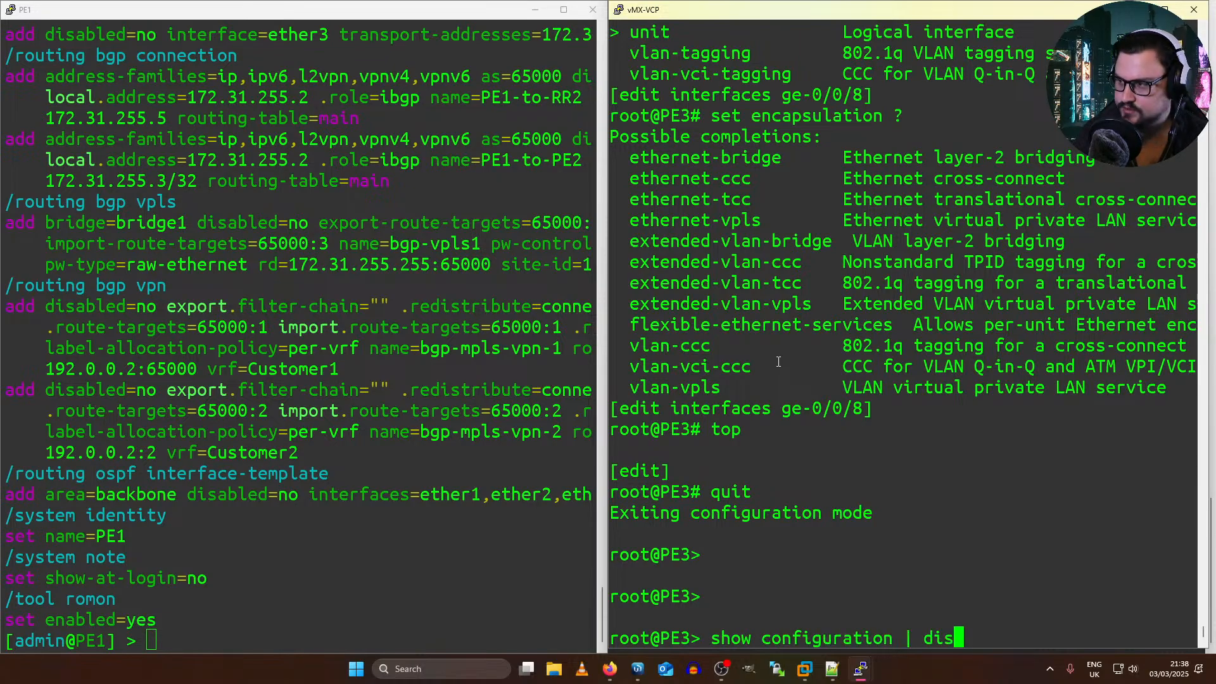
key("Return")
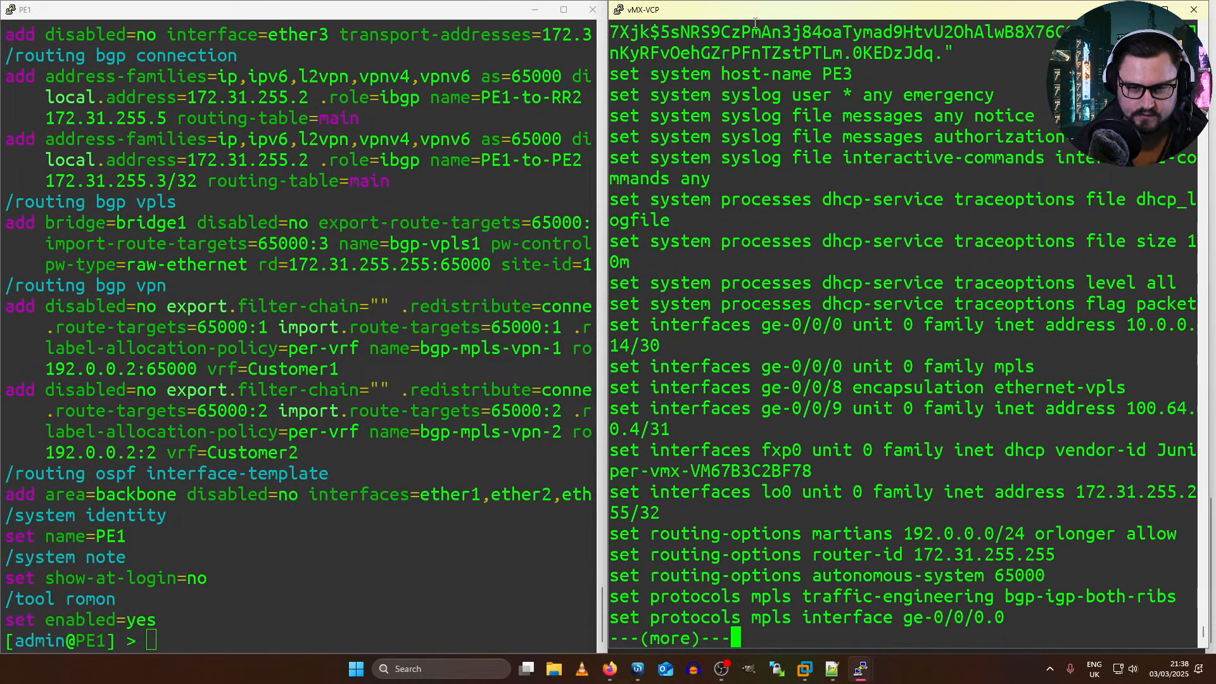
key("space")
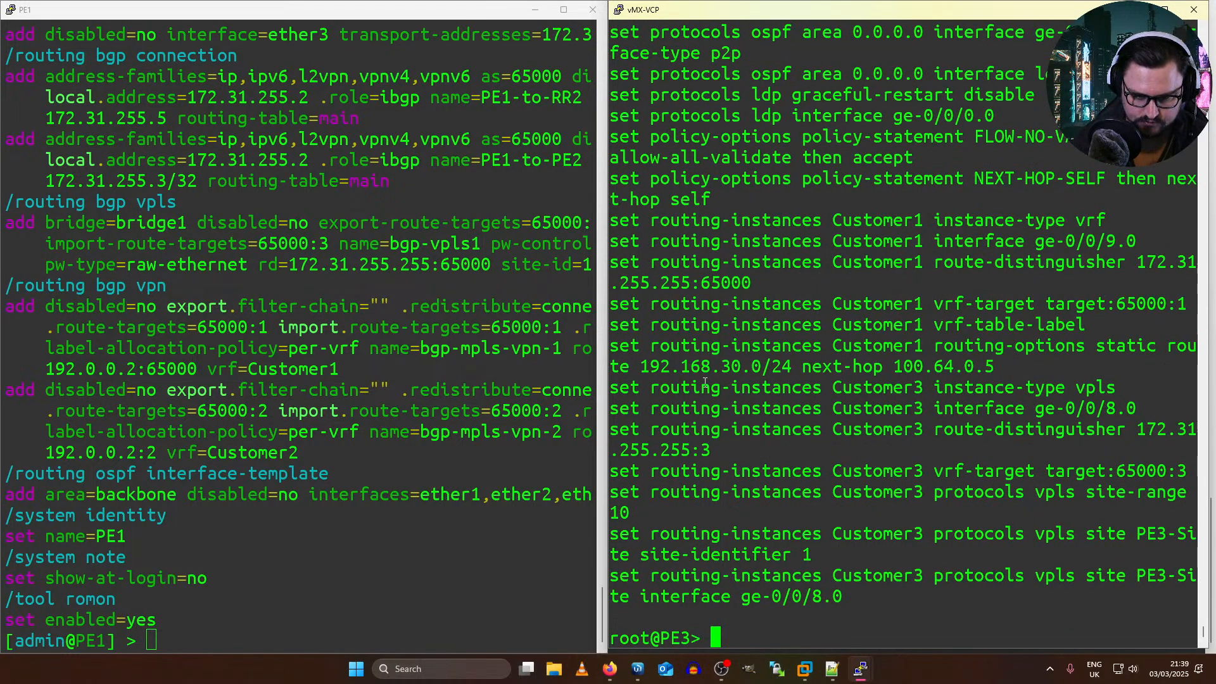
Step: Examine PE3's Customer3 VPLS statements for interface, route target and site identifier, and compare them with the site-id in PE1's BGP VPLS configuration
left_click_drag(730, 399, 1118, 390)
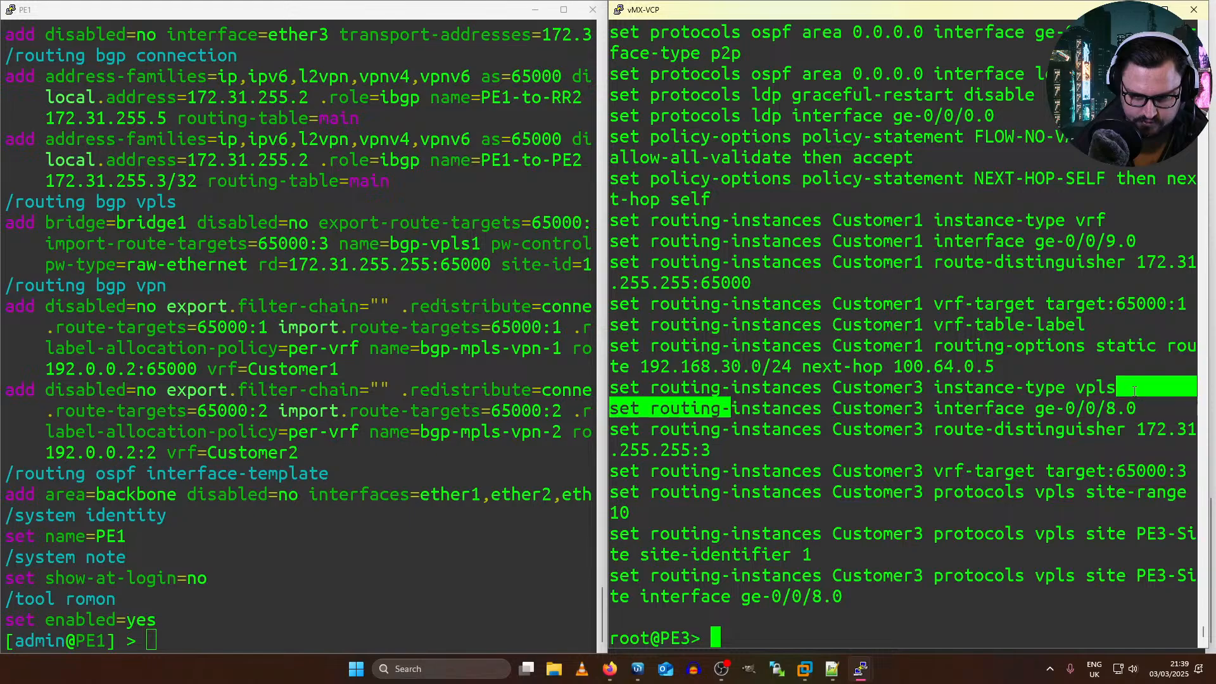
triple_click(1099, 388)
double_click(1041, 410)
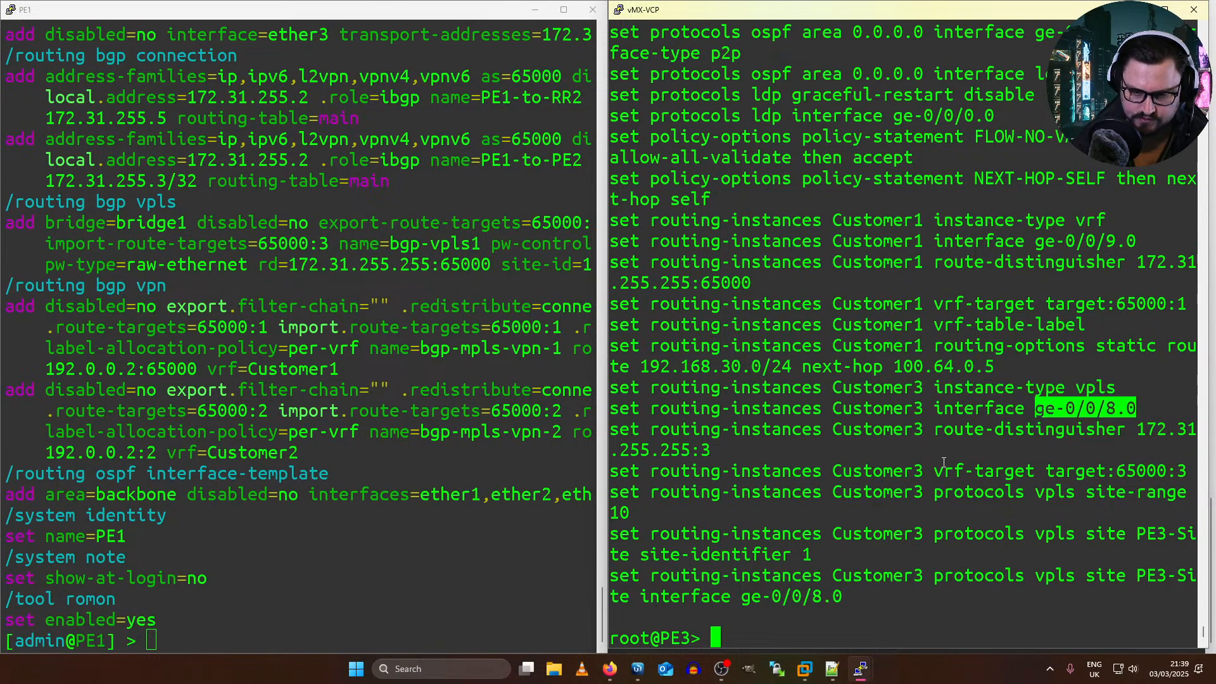
triple_click(877, 409)
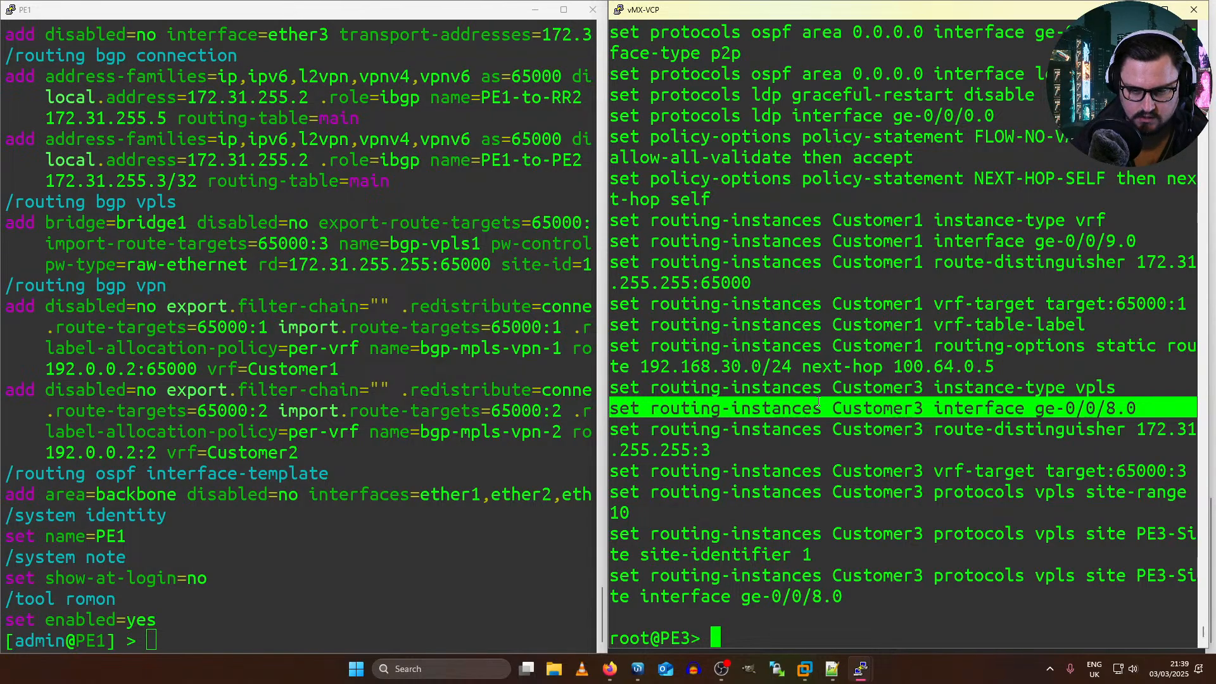
left_click_drag(1134, 408, 1040, 408)
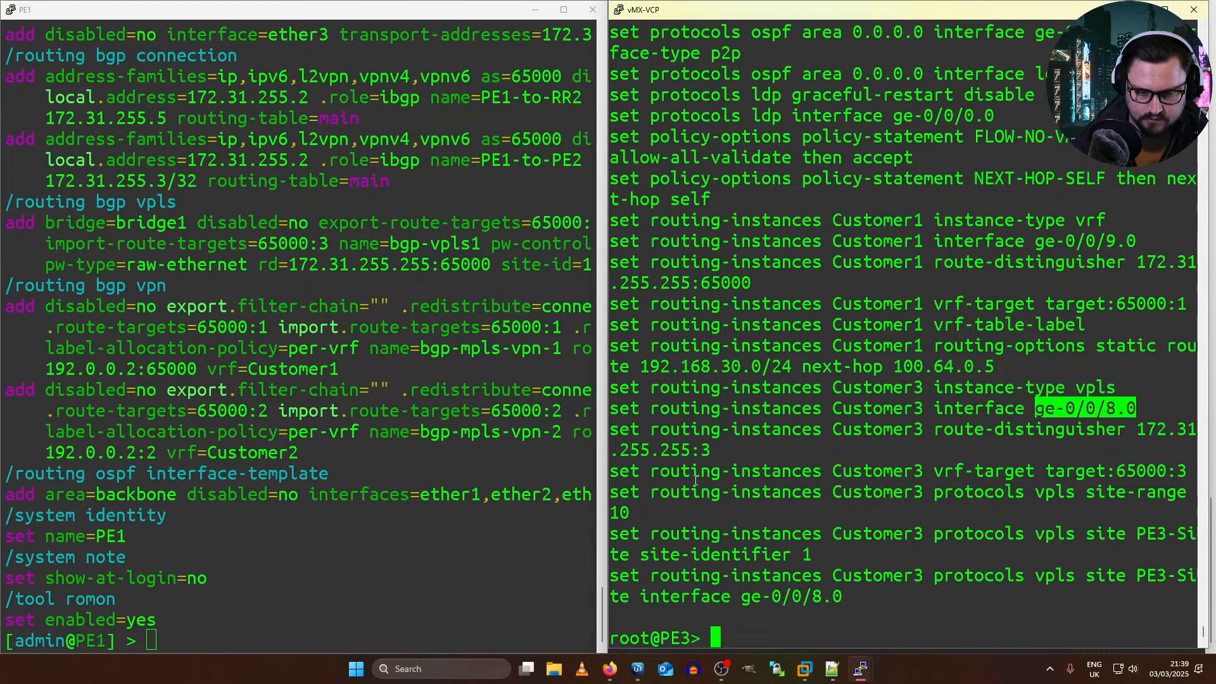
left_click_drag(838, 492, 1008, 475)
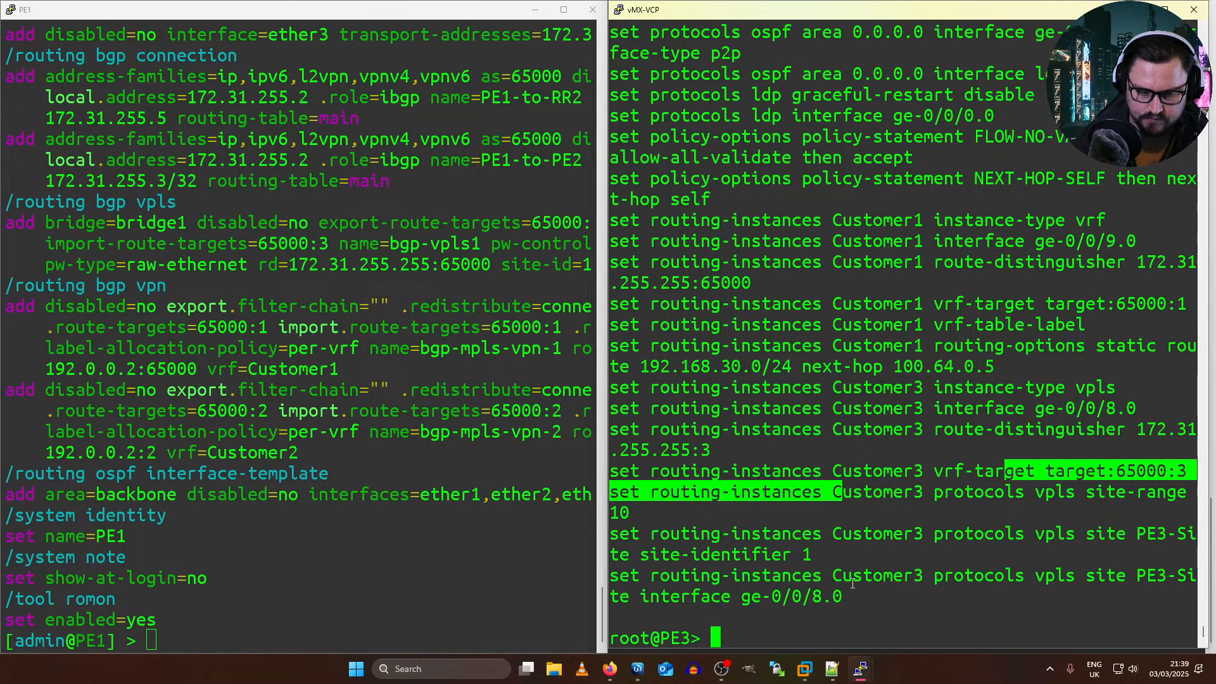
left_click_drag(811, 554, 782, 534)
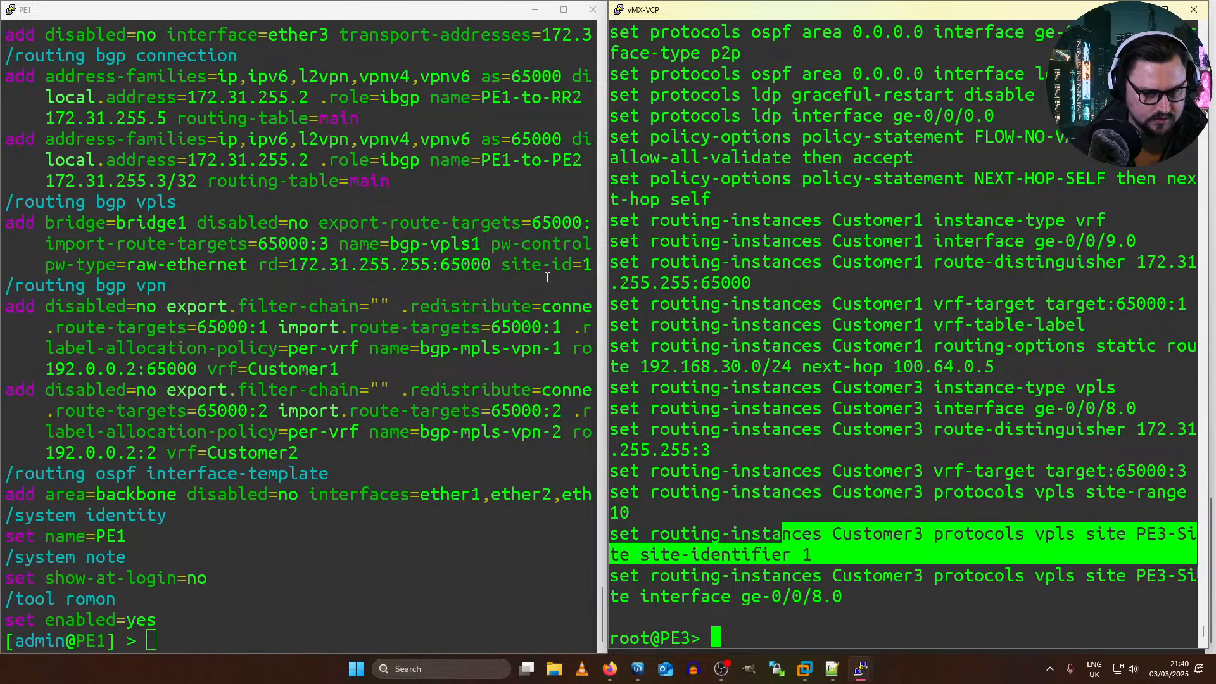
left_click_drag(501, 265, 553, 269)
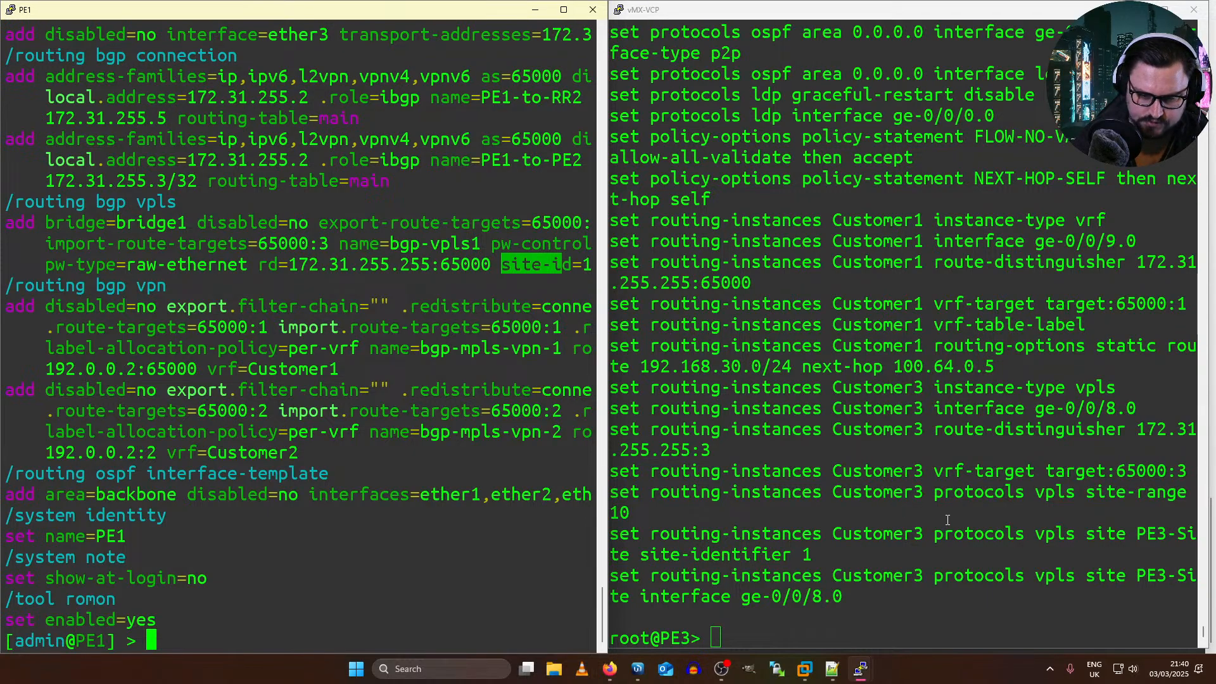
Step: Enter configuration mode on PE3 and set the site-identifier of Customer3's VPLS site PE3-Site to 2, reusing the existing statement
left_click_drag(811, 544, 611, 535)
key("super+c")
type("configure")
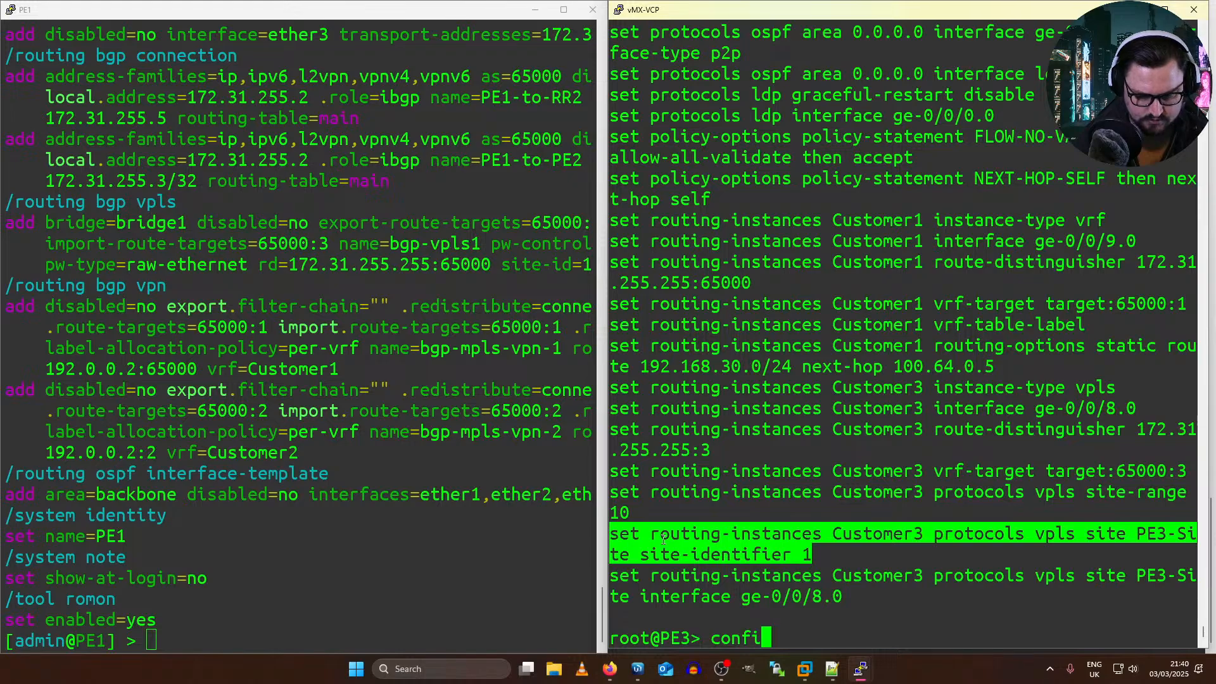
key("Return")
right_click(712, 540)
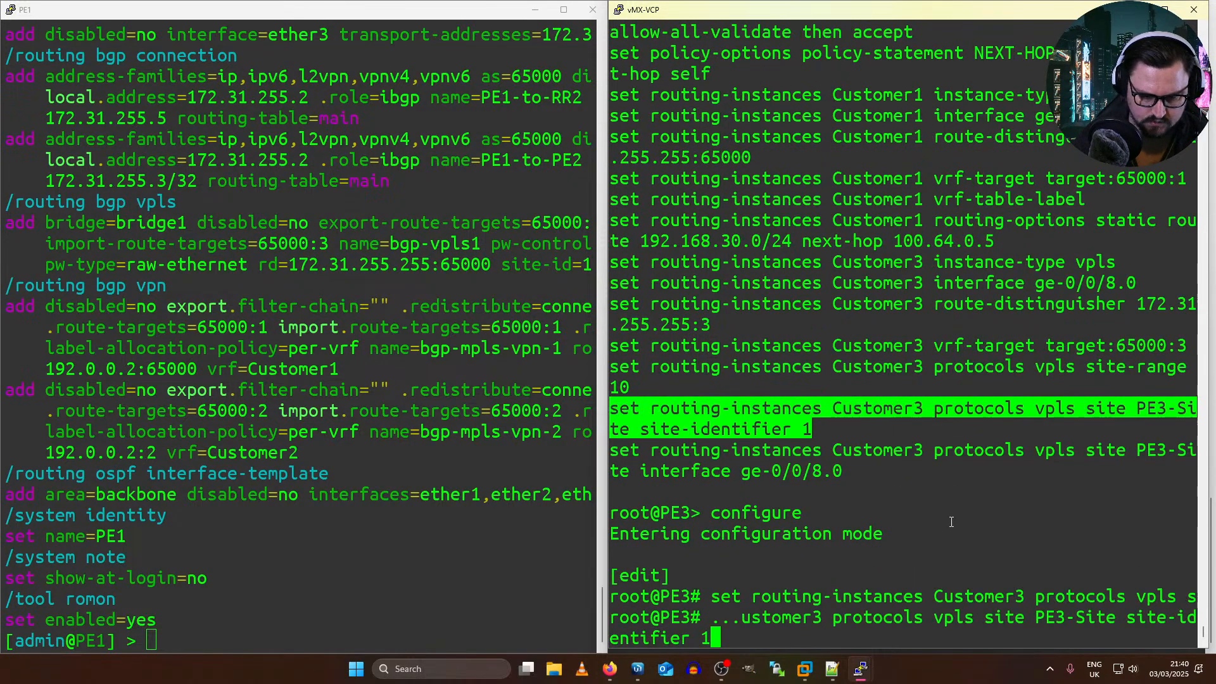
key("Return")
type("quit")
key("Up")
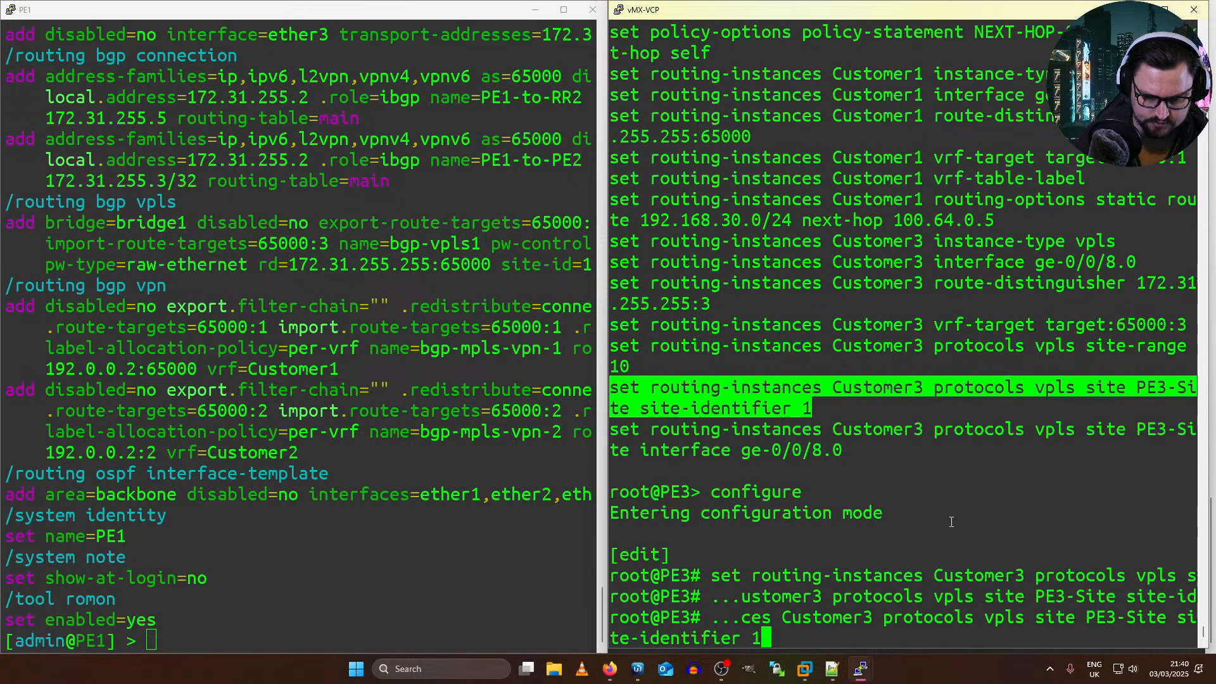
key("BackSpace")
type("2")
key("Return")
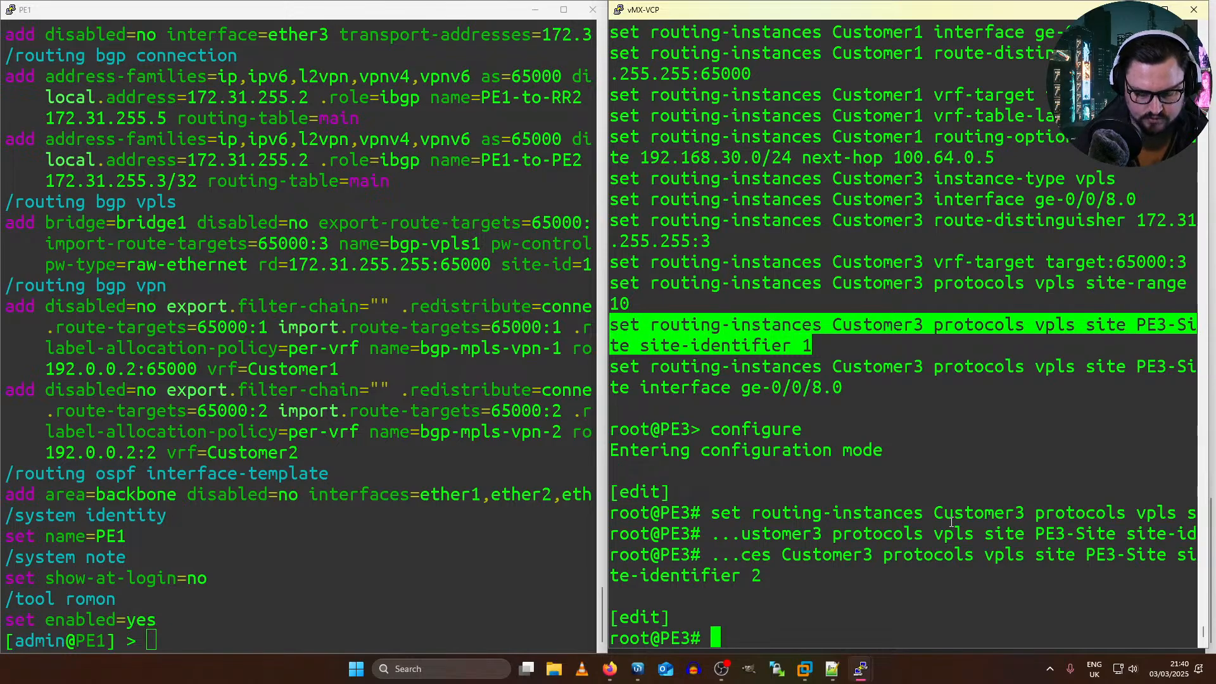
Step: Review the pending change with "show | compare" and apply it with "commit and-quit"
type("show | compare")
key("Return")
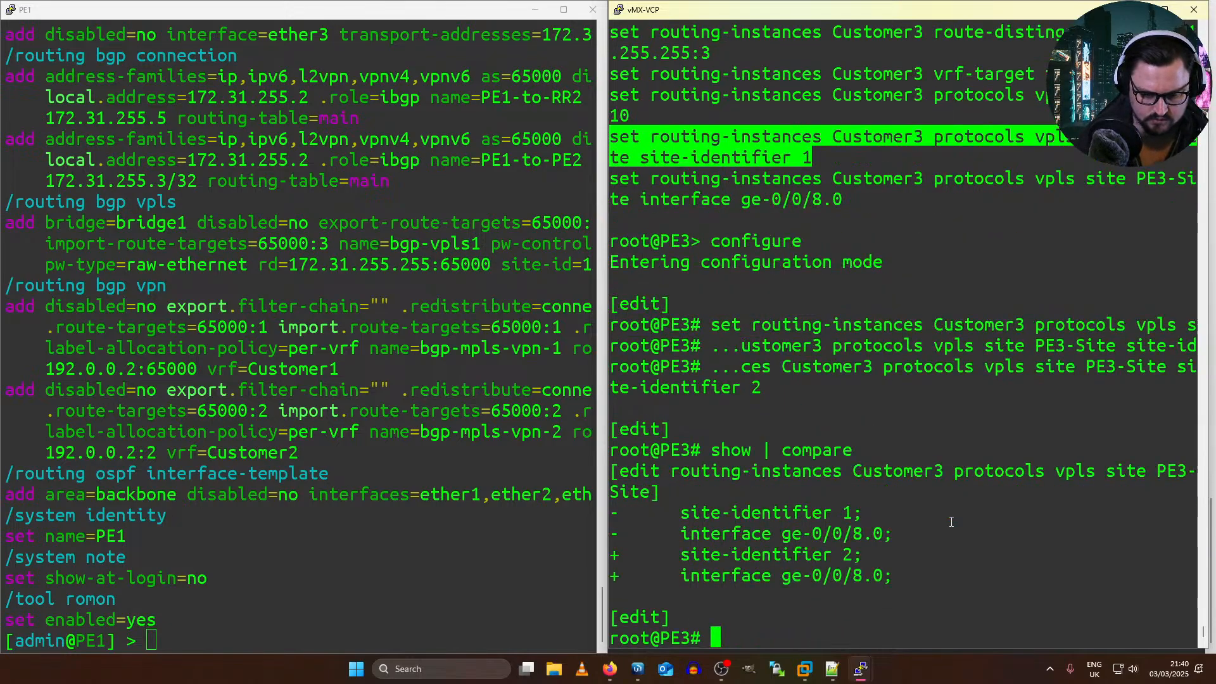
type("commit and-quit")
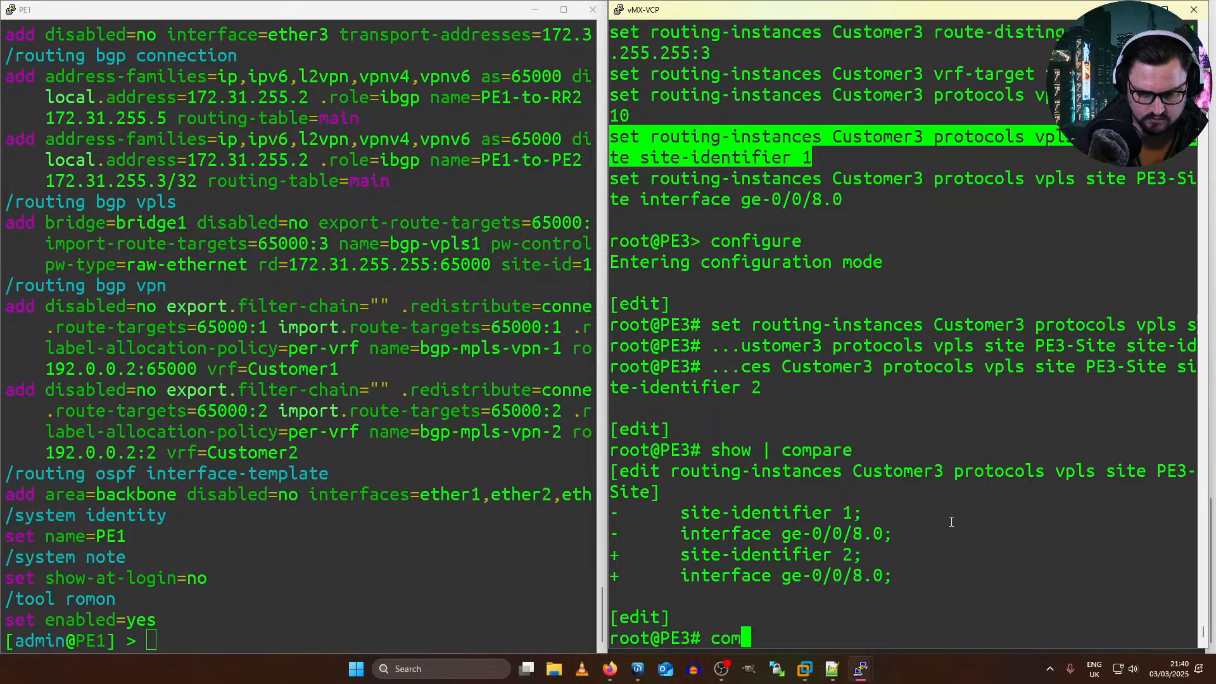
key("Return")
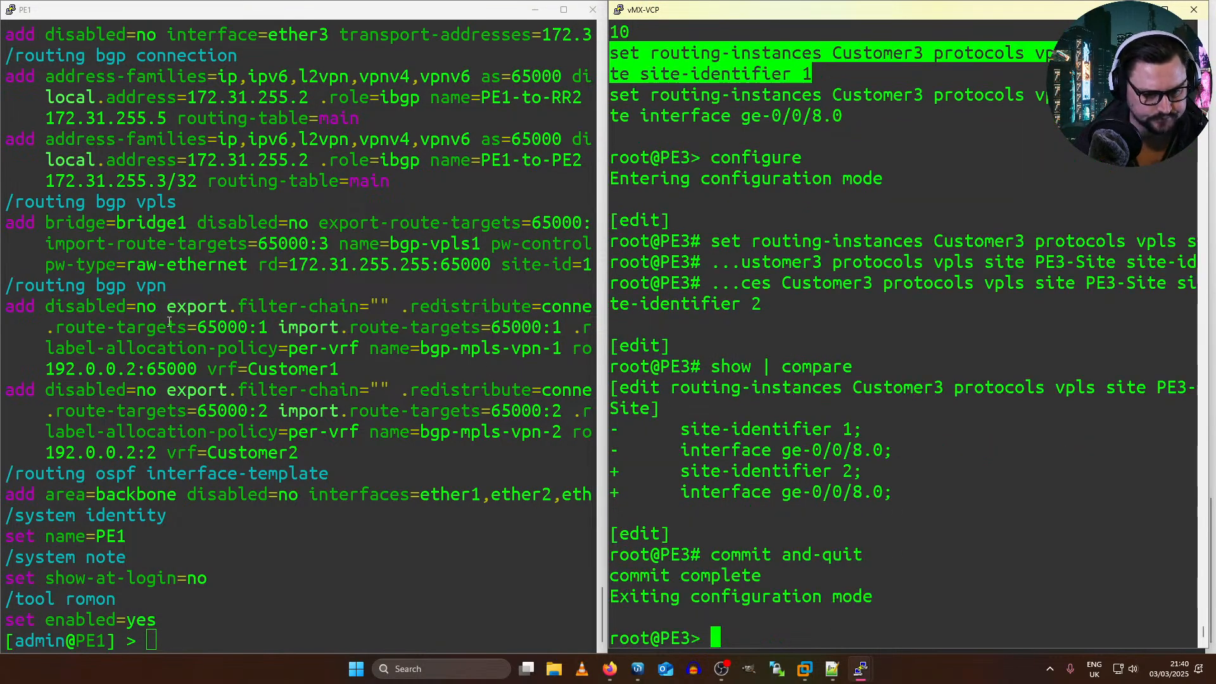
Step: Rerun "show vpls connections" on PE3 and page through to the Customer3 instance status
left_click(828, 413)
key("Up")
key("Up")
key("Down")
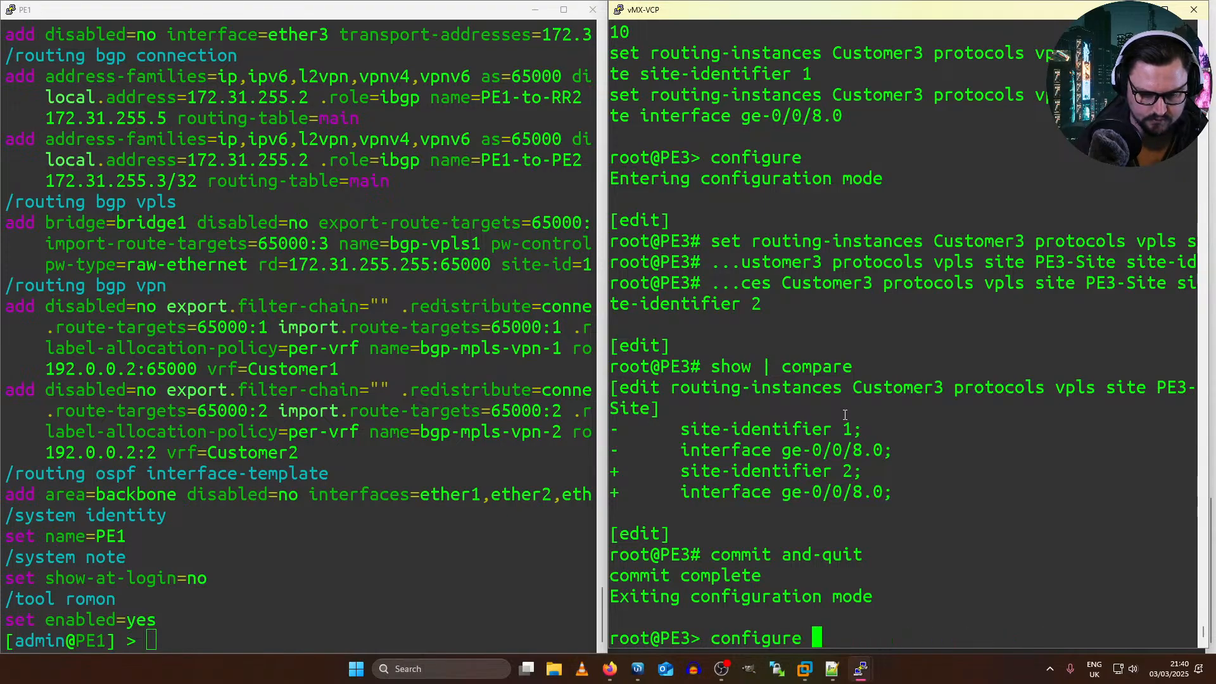
key("Up")
key("Return")
key("space")
key("Up")
key("Return")
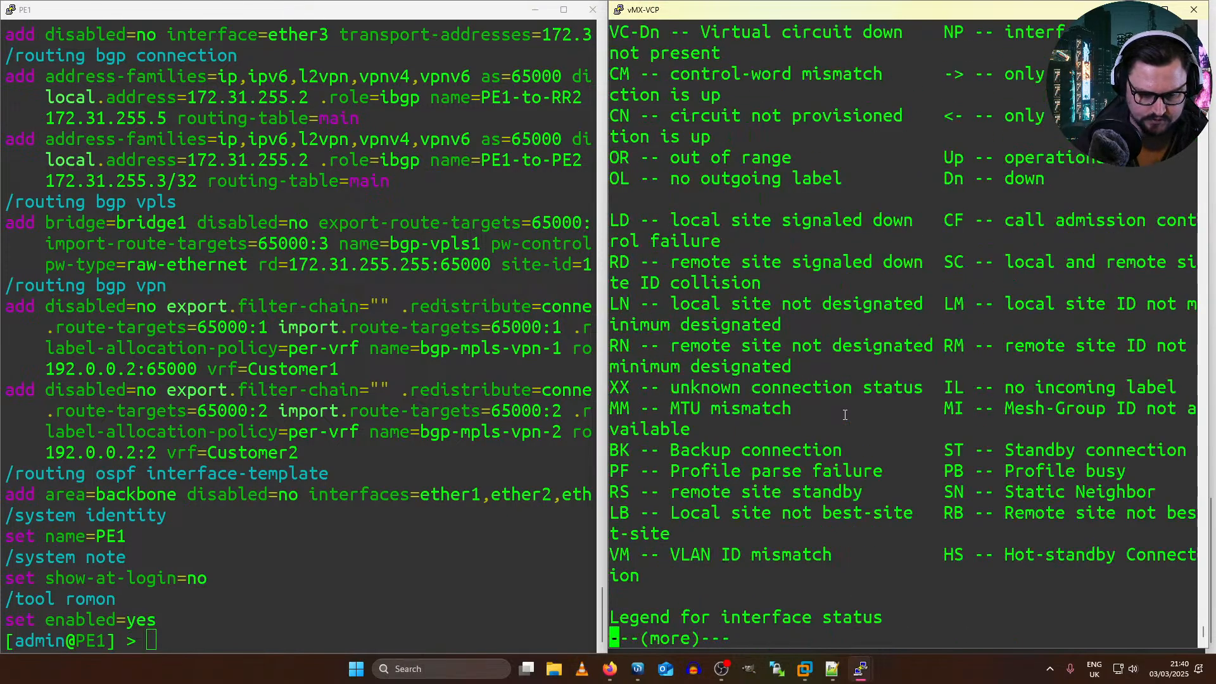
key("space")
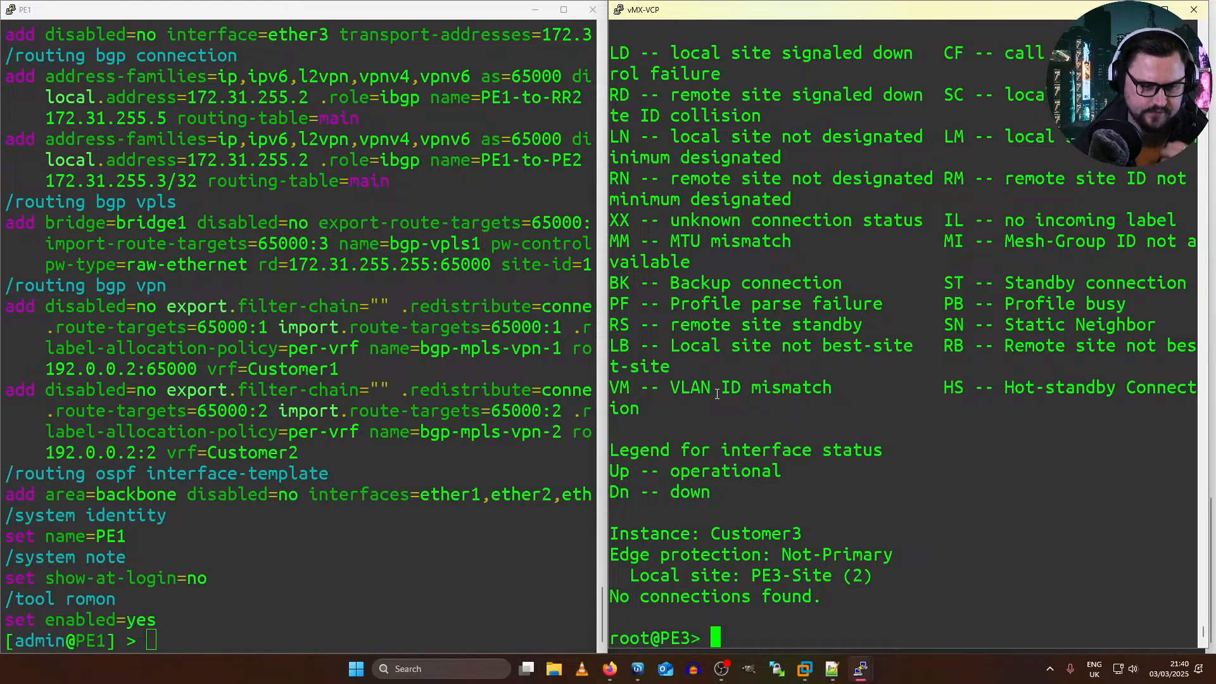
Step: Display the most recent PE3 log entries with "show log messages | last 100" and page through them
key("Up")
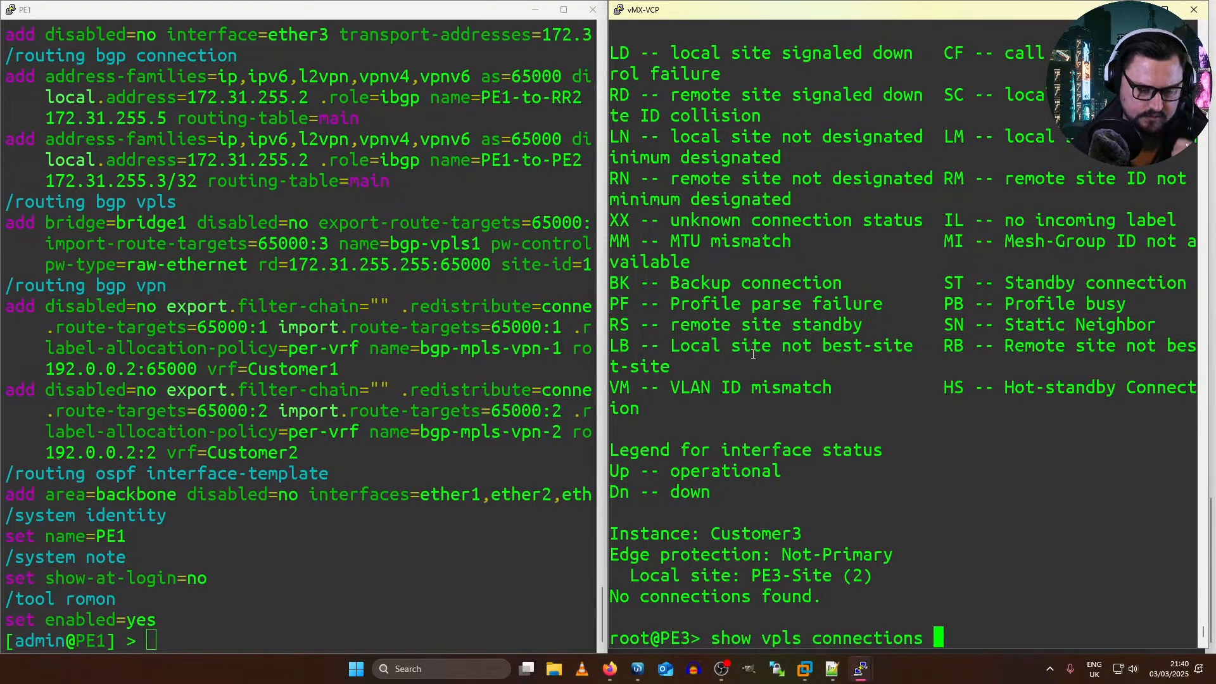
type("show log messages ")
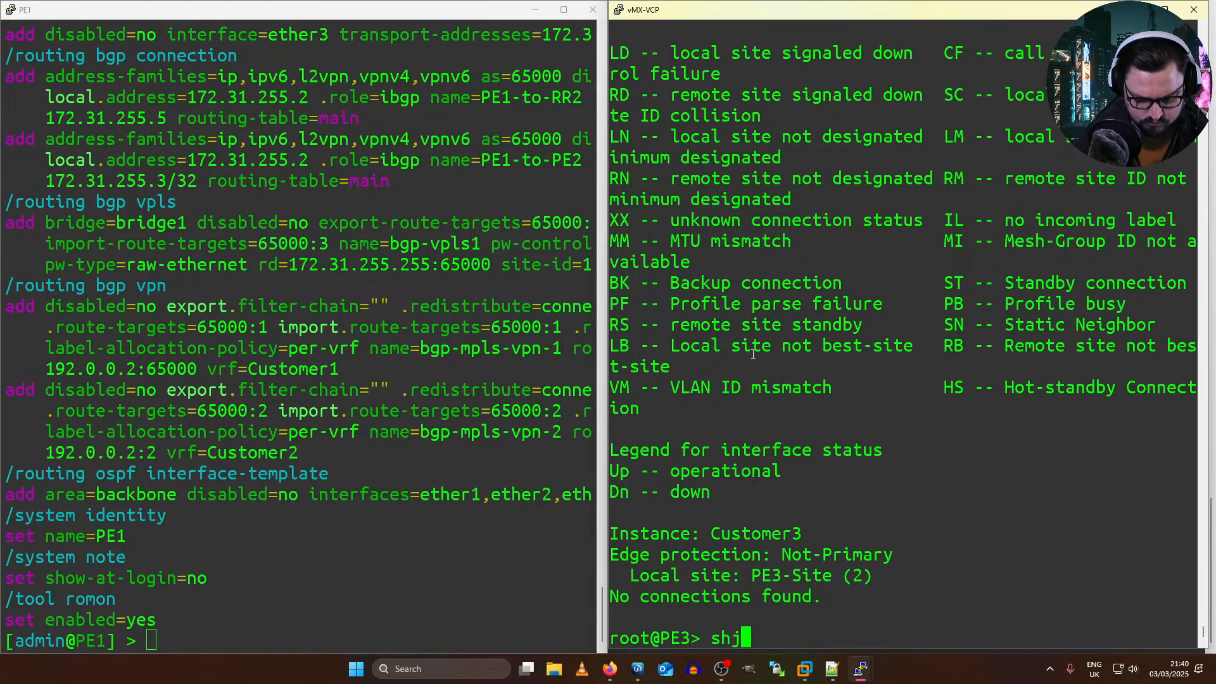
type("| last 100")
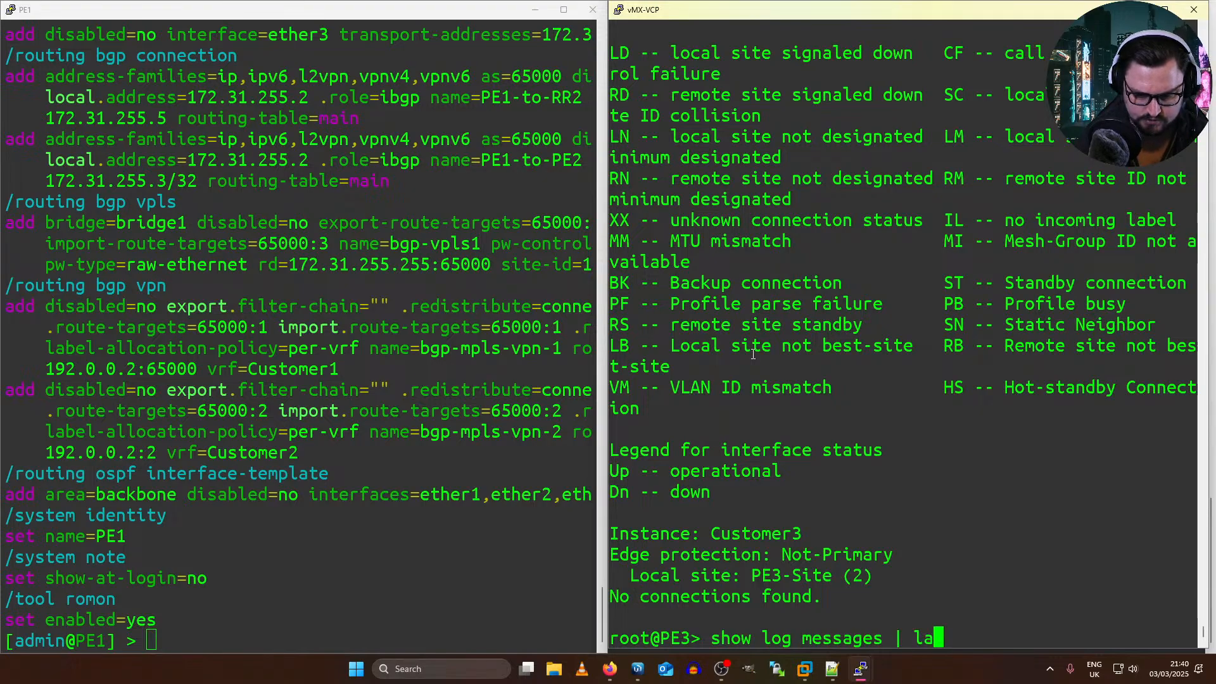
key("Return")
key("space")
key("space")
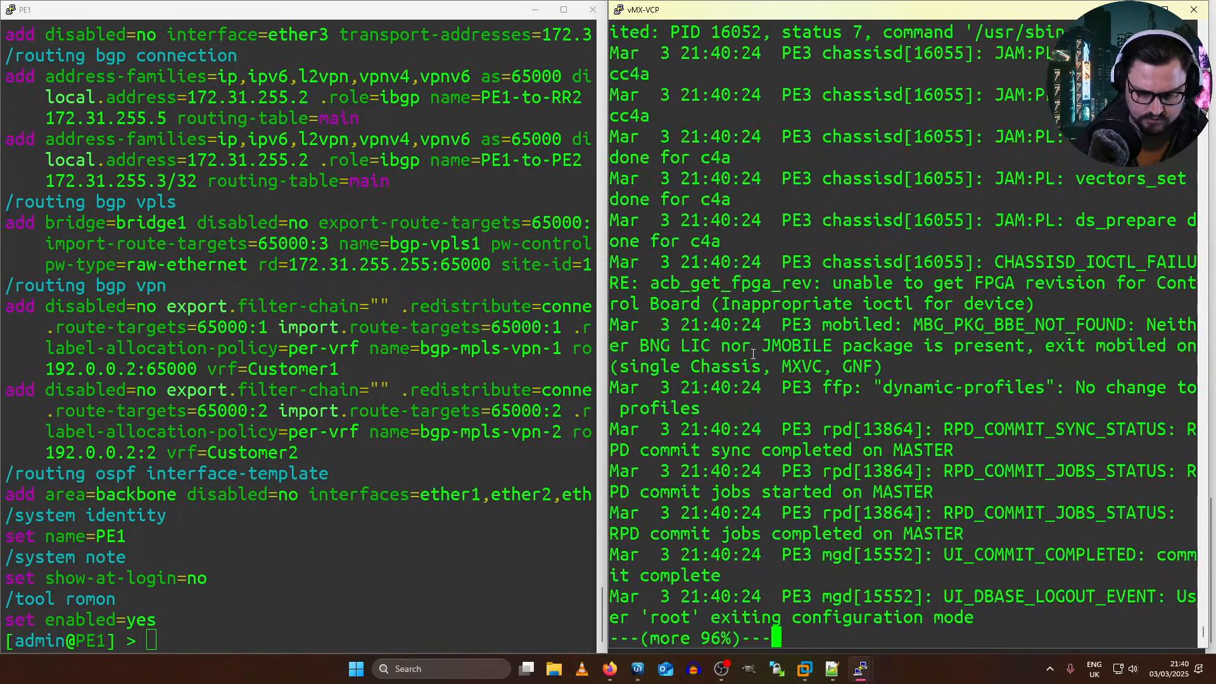
Step: Filter the PE3 log with "show log messages | match vpls" and examine the BGP notification entries in the earlier output
key("Up")
key("BackSpace")
key("BackSpace")
key("BackSpace")
key("BackSpace")
key("BackSpace")
key("BackSpace")
key("BackSpace")
key("BackSpace")
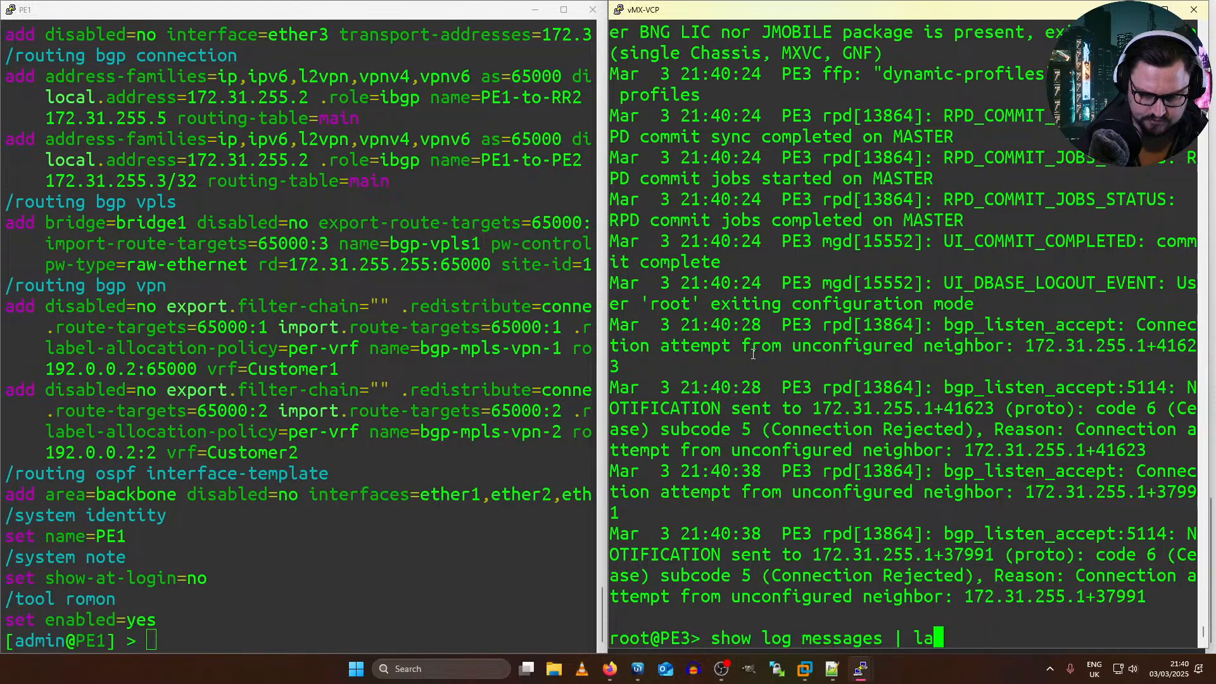
type("match vpl")
type("s")
key("Return")
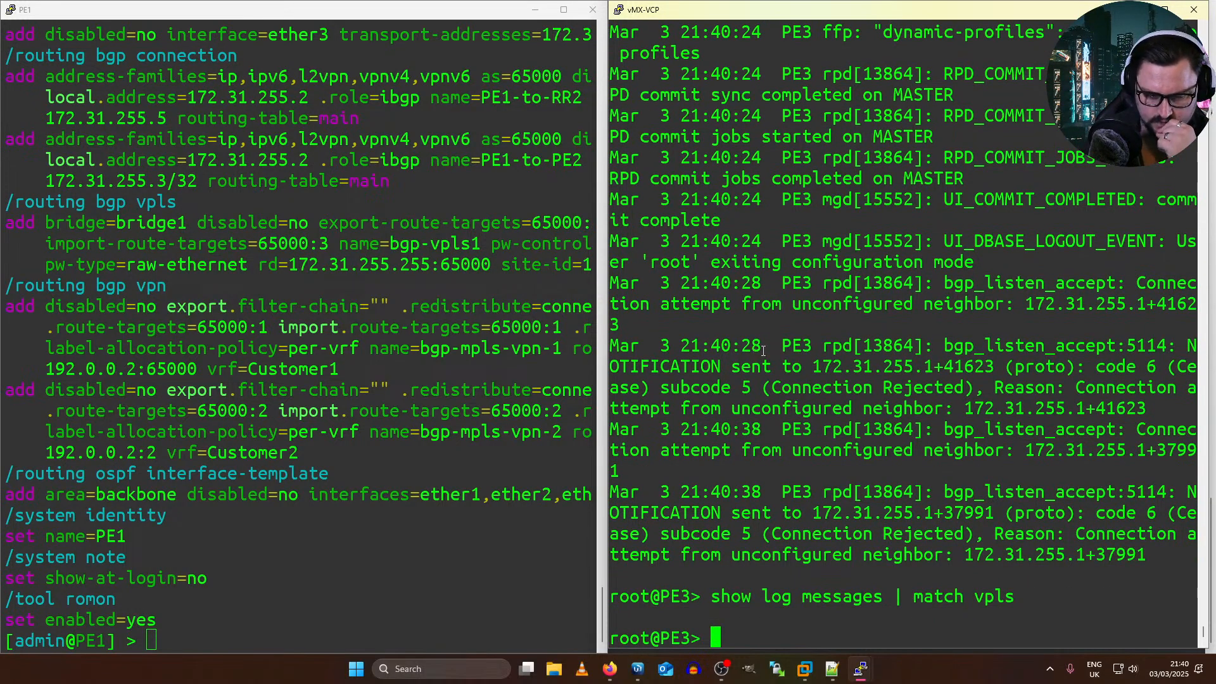
left_click_drag(853, 534, 1000, 516)
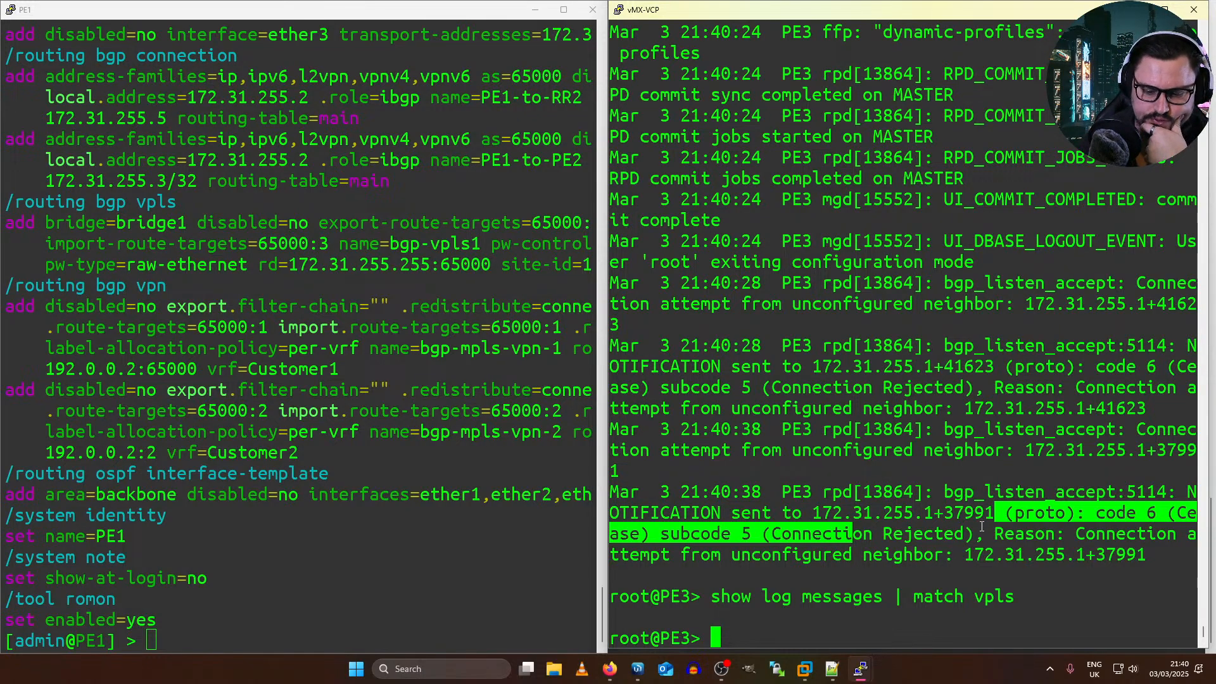
Step: Switch to WinBox on P1, disable the four BGP connections P1-to-PE1 through P1-to-PE4, and check the BGP sessions list
left_click_drag(913, 491, 1132, 550)
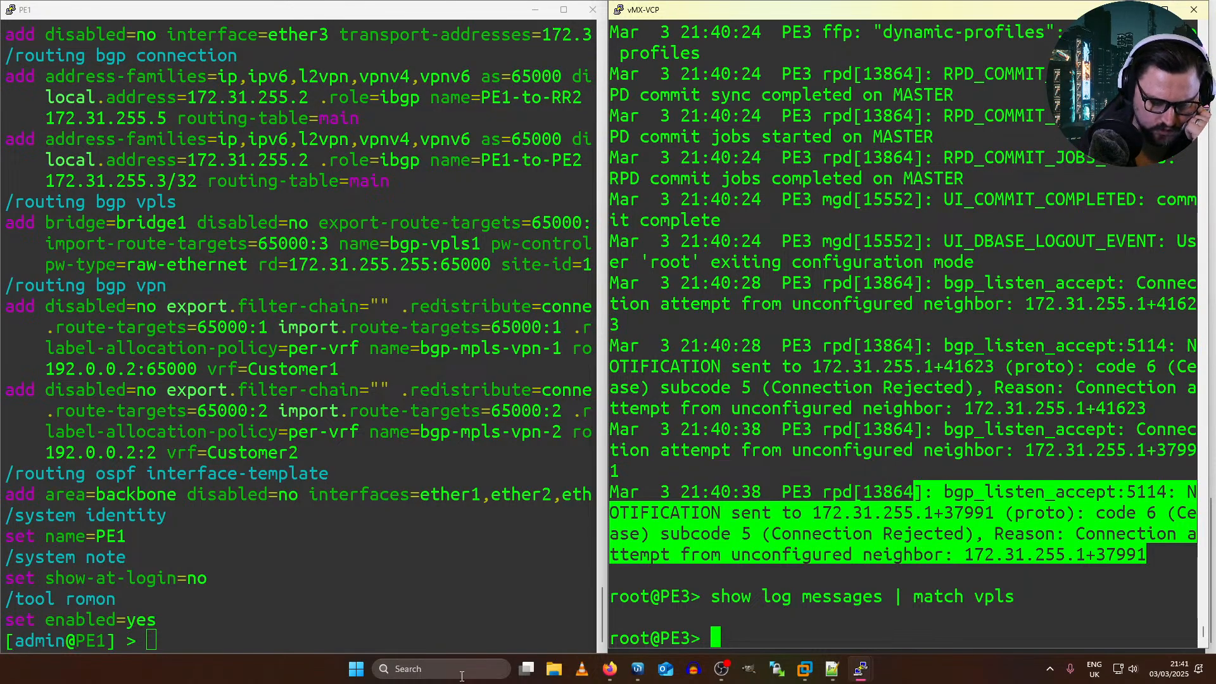
left_click(637, 669)
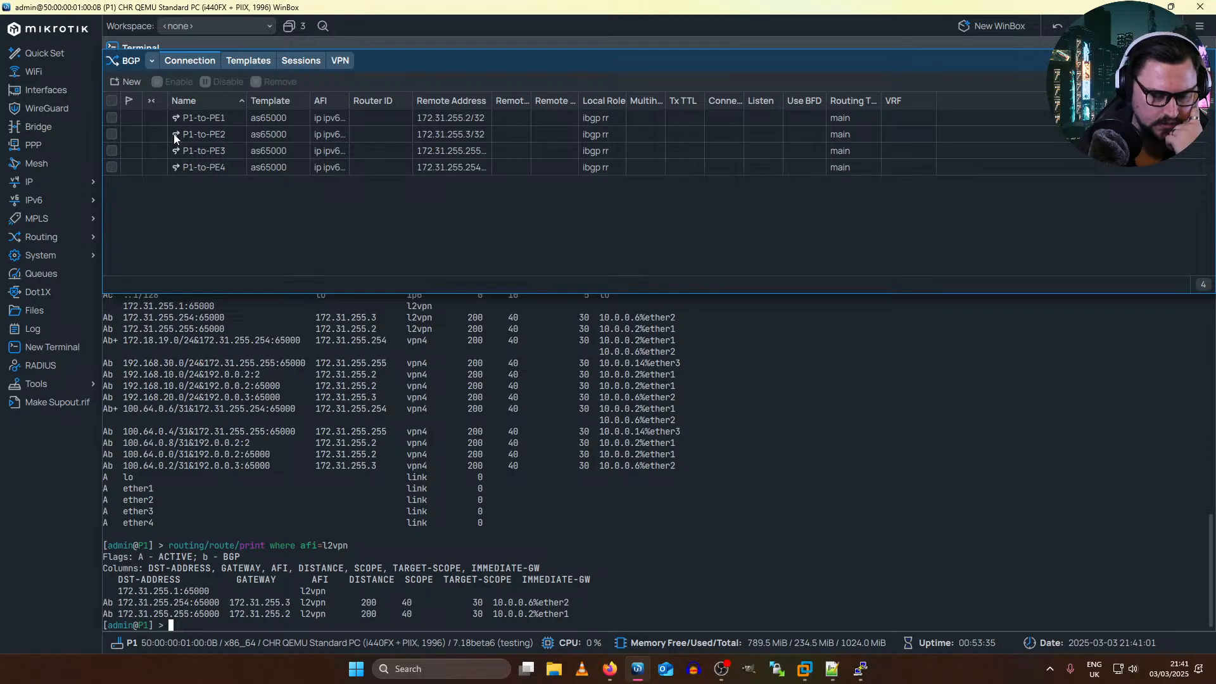
left_click_drag(220, 121, 207, 175)
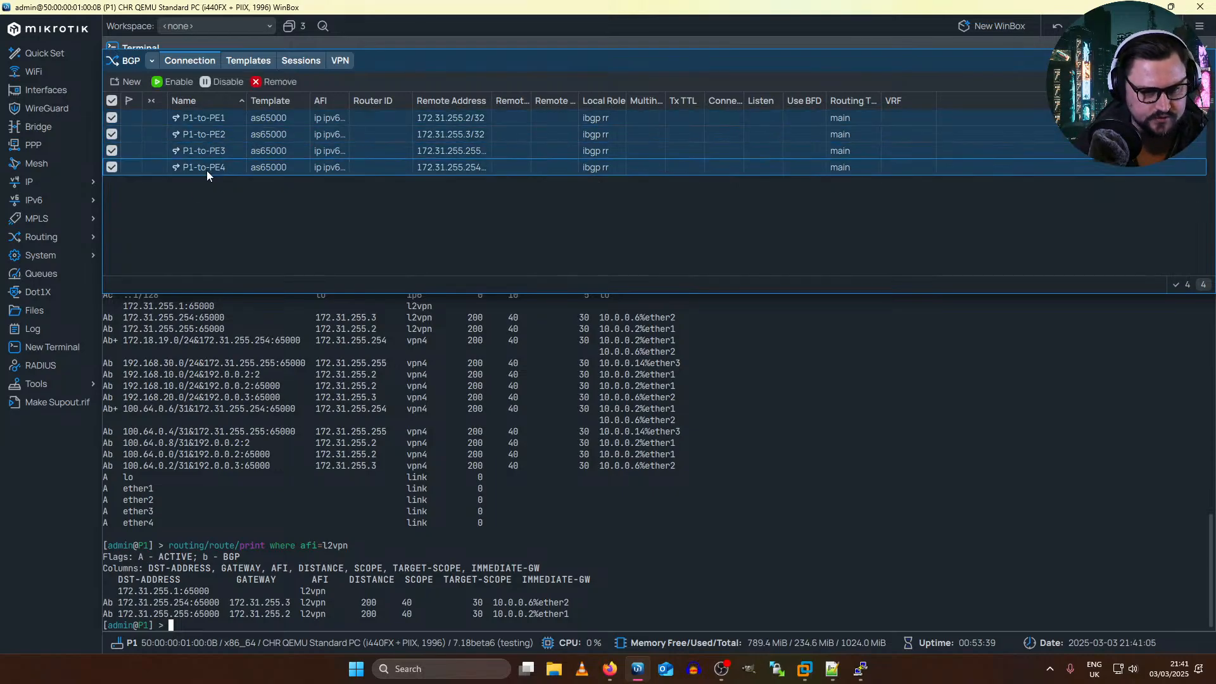
left_click(229, 82)
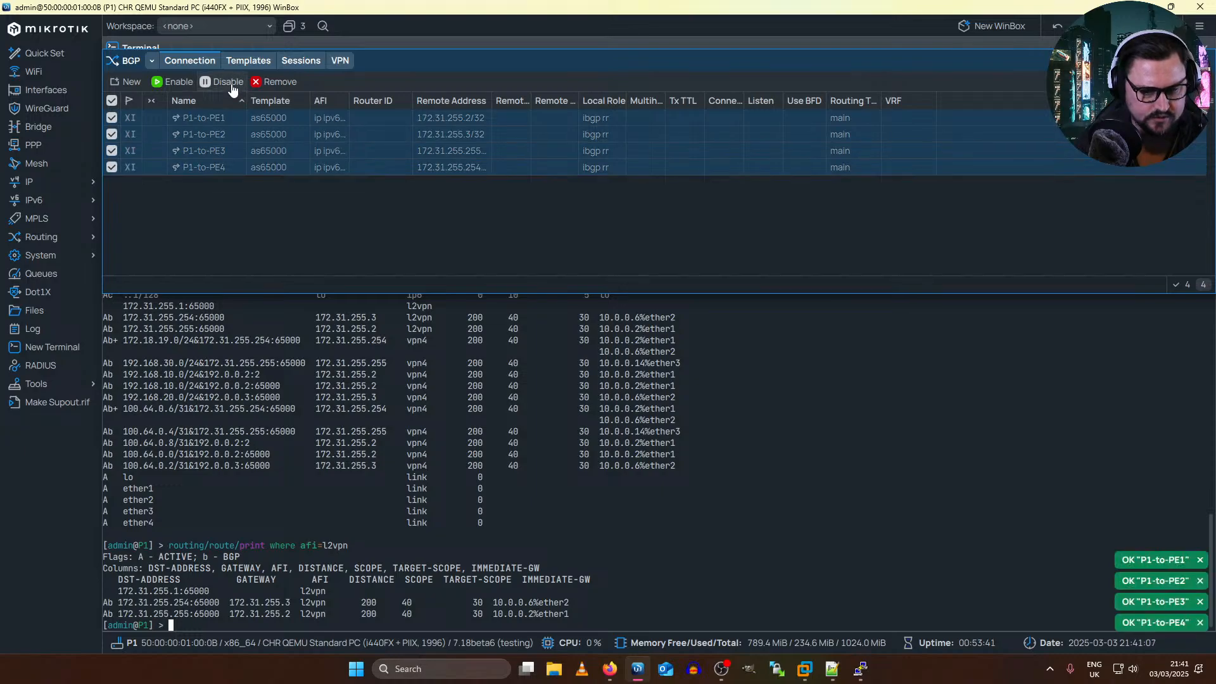
left_click(241, 65)
left_click(300, 65)
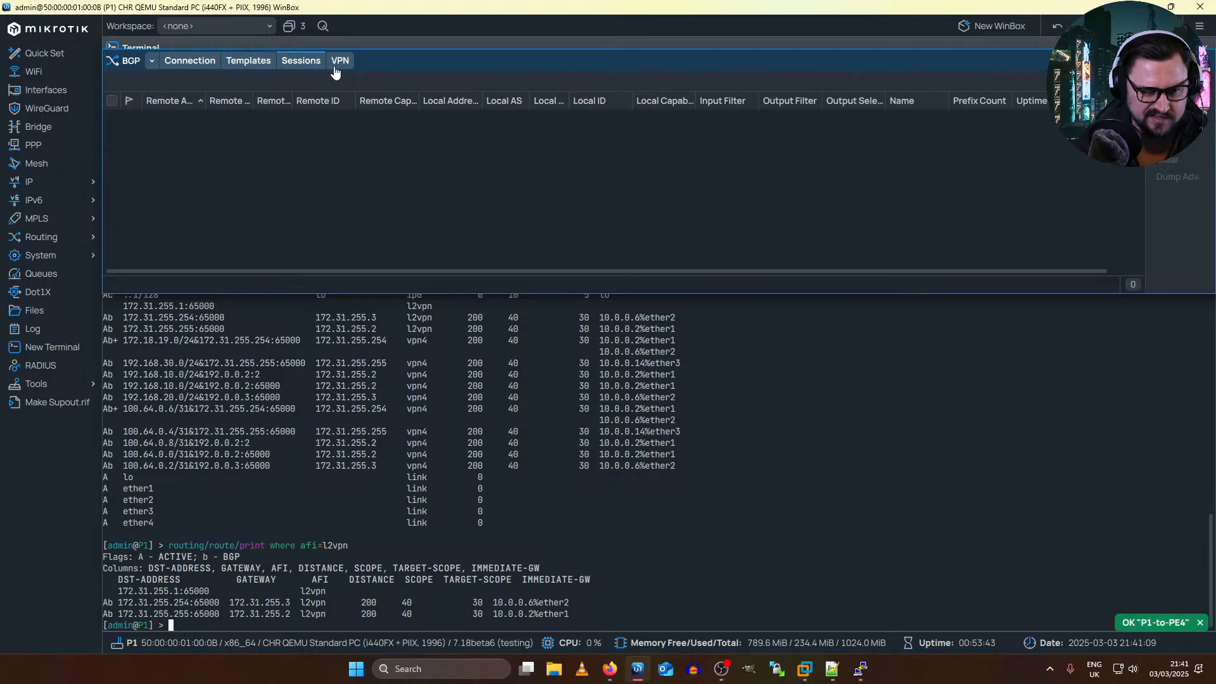
Step: Return to the PE1 terminal and examine the export route targets and route distinguisher in the bgp-vpls1 configuration
key("alt+Tab")
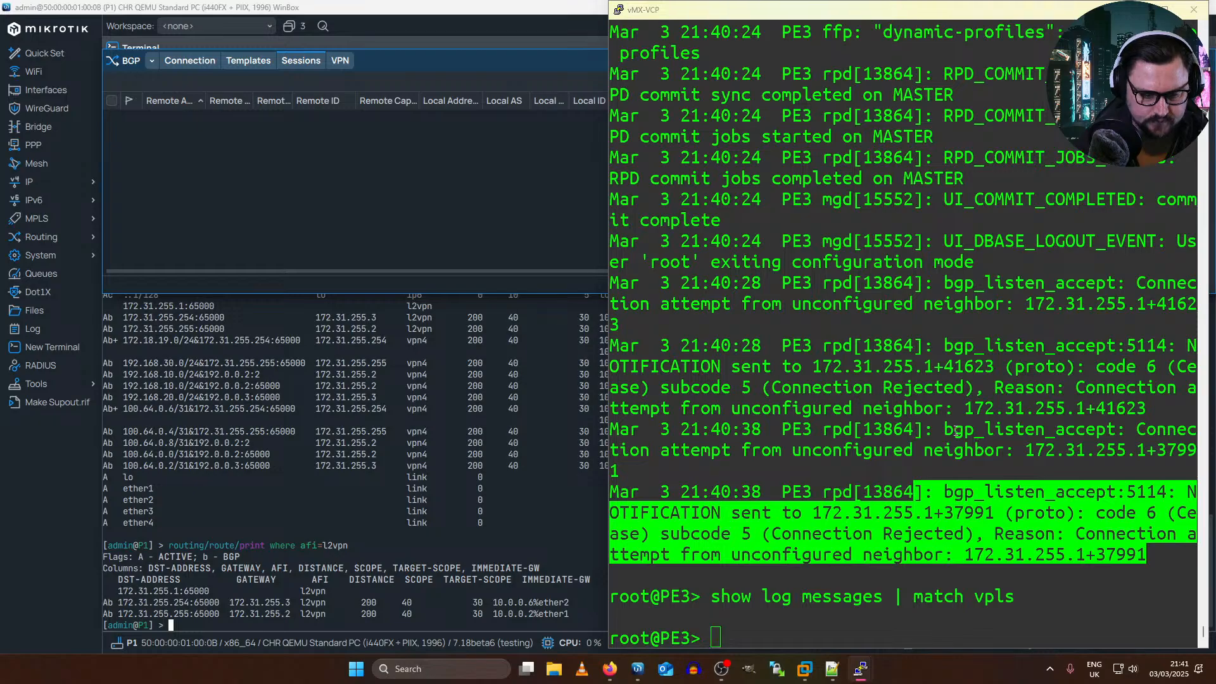
key("alt+Tab")
key("alt+Tab")
key("alt+Tab")
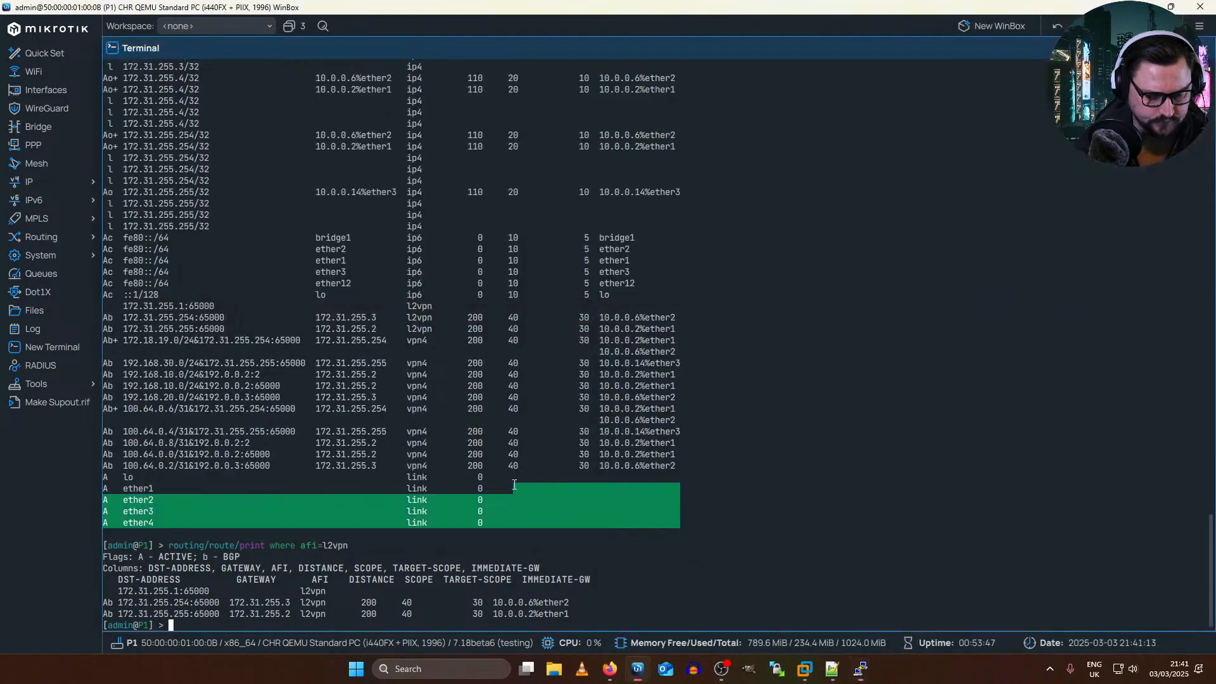
key("alt+Tab")
key("alt+Tab")
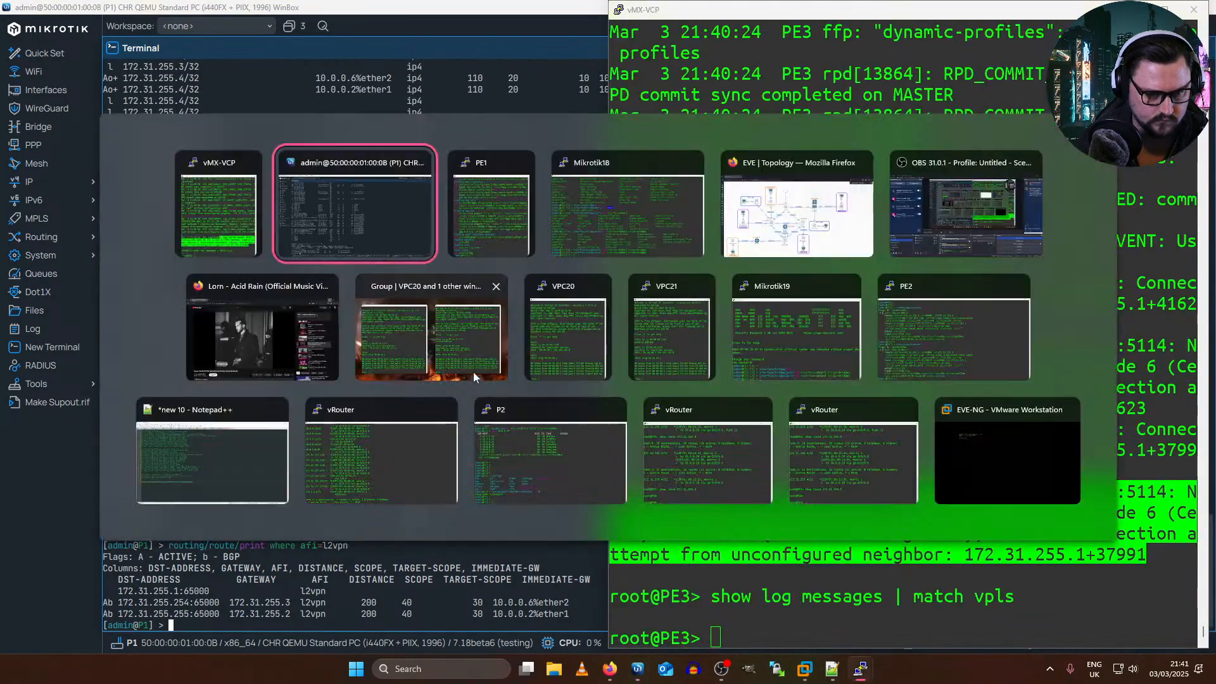
left_click(472, 243)
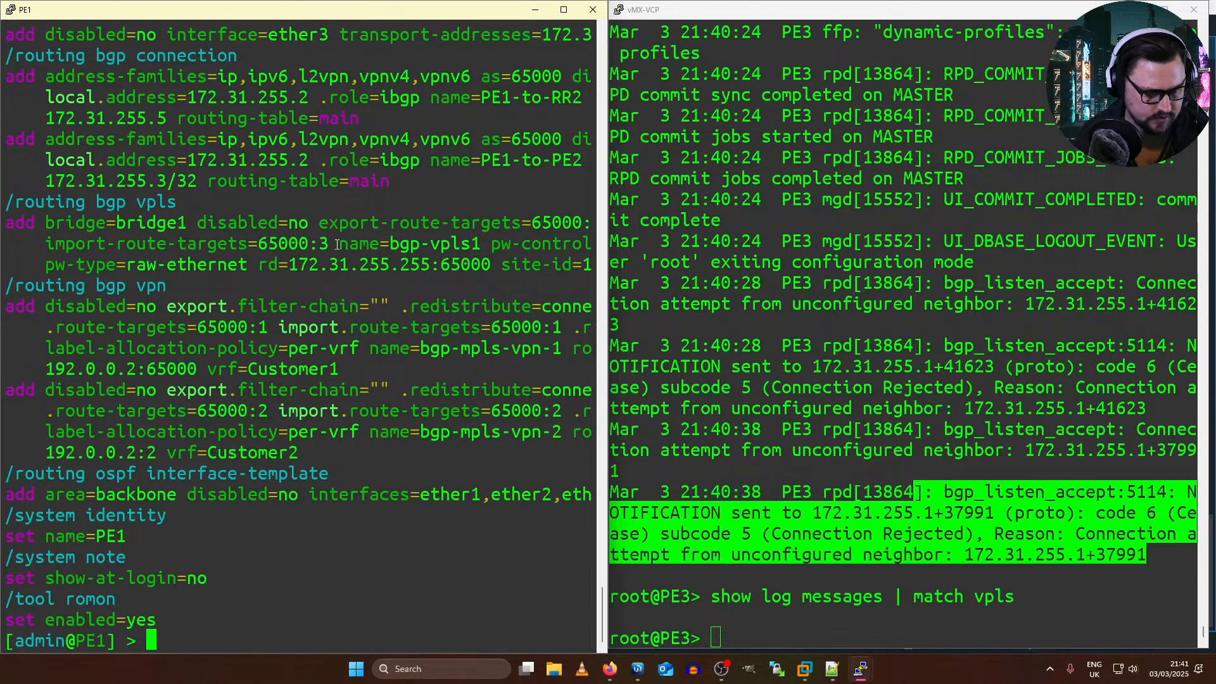
left_click_drag(64, 242, 534, 220)
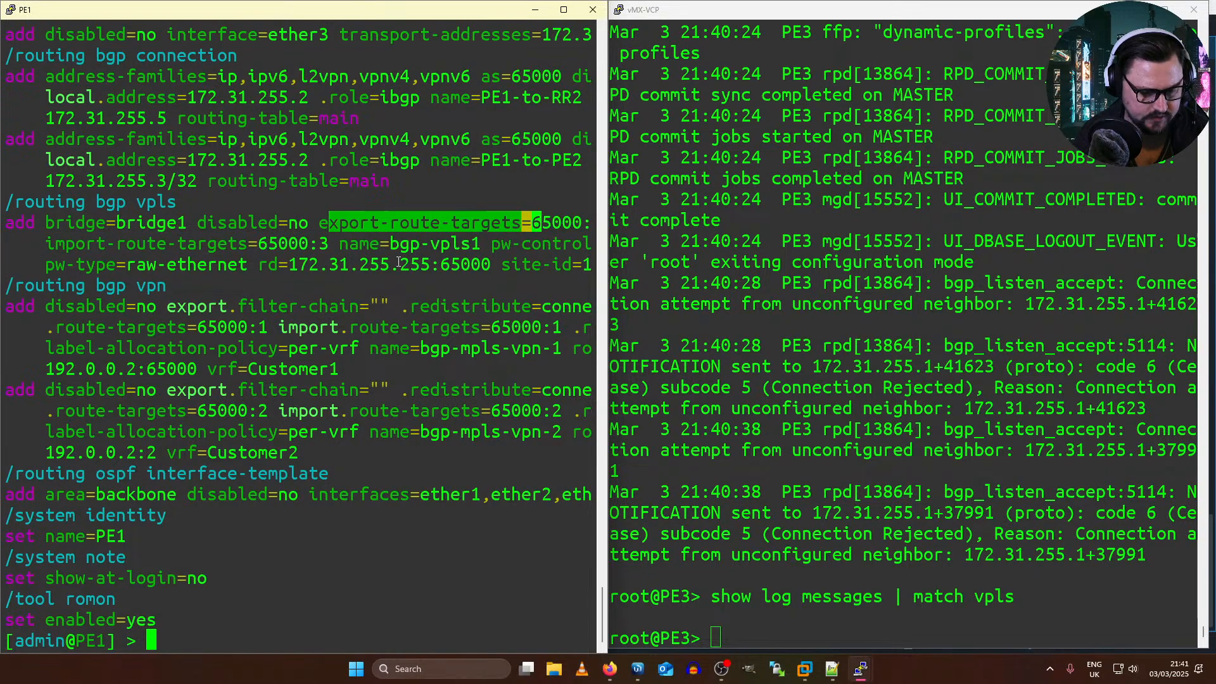
mouse_move(267, 264)
left_mouse_down()
mouse_move(487, 265)
mouse_move(276, 256)
left_mouse_up()
left_click(485, 262)
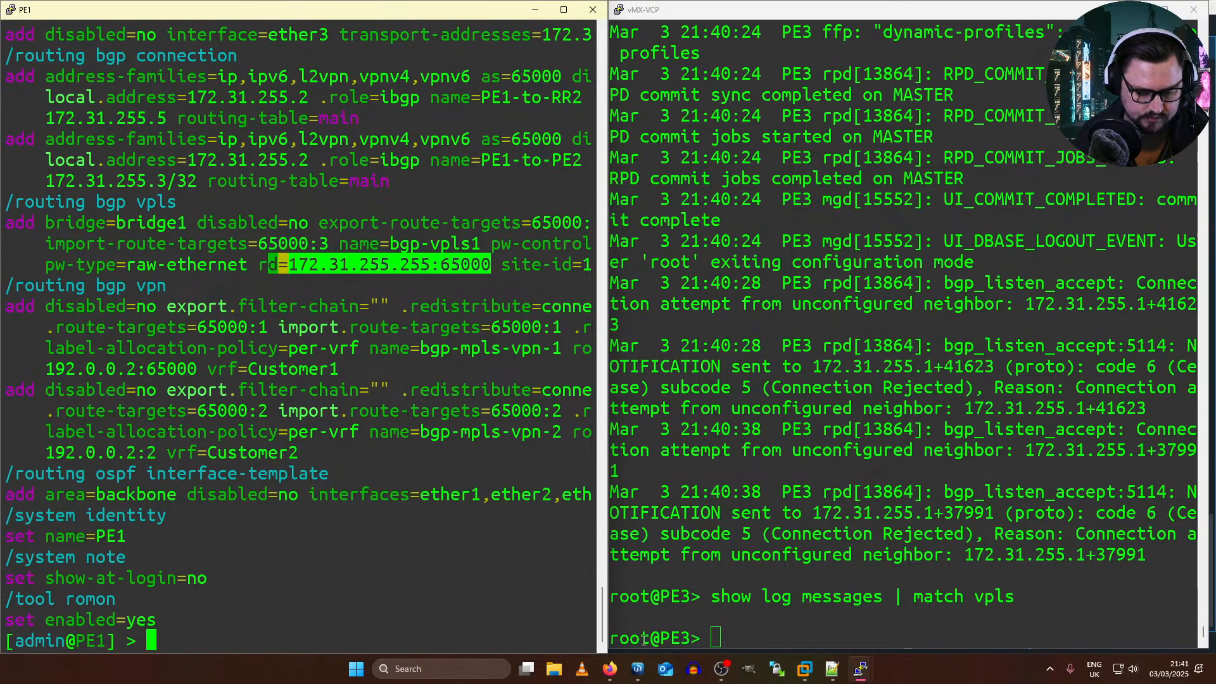
Step: In the EVE topology in Firefox, connect PE1 interface eth9 to the Net cloud
left_click(636, 668)
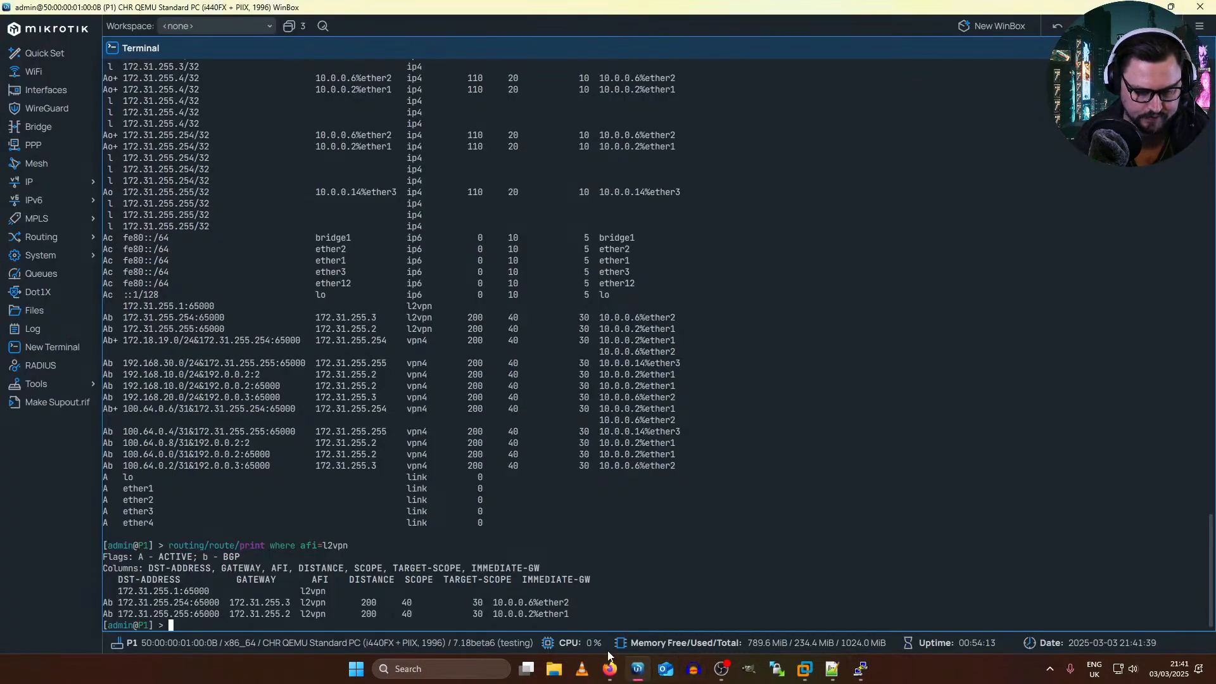
mouse_move(609, 668)
left_click(676, 607)
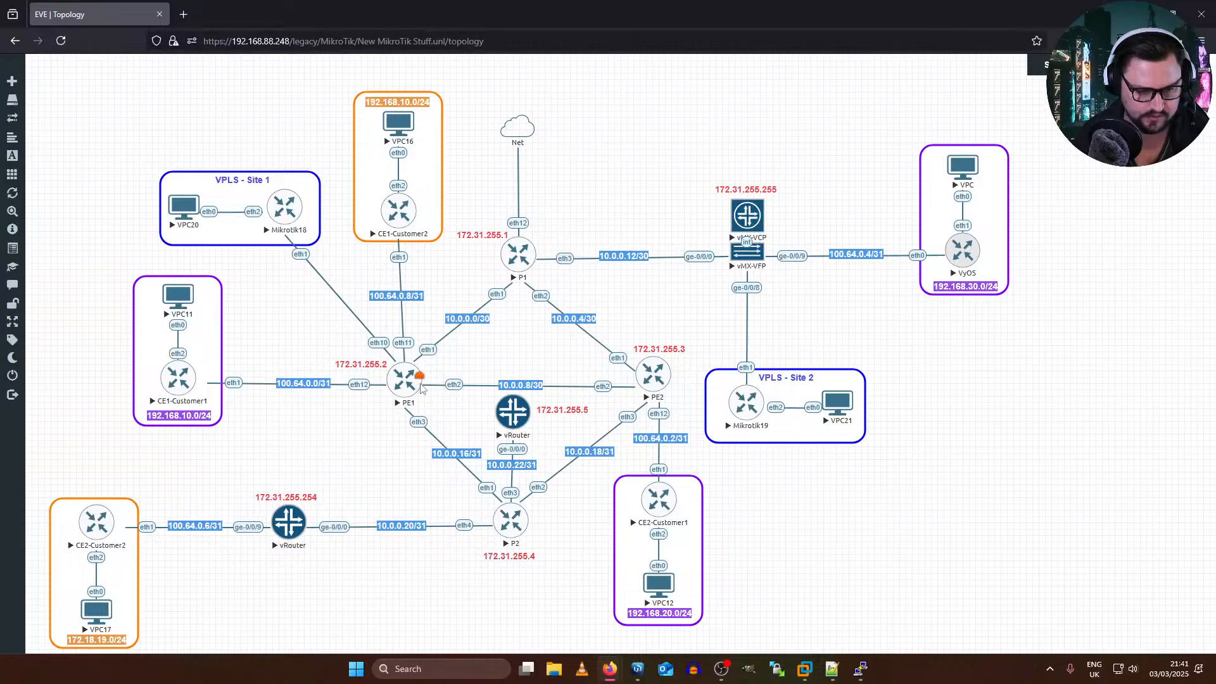
left_click_drag(419, 377, 517, 134)
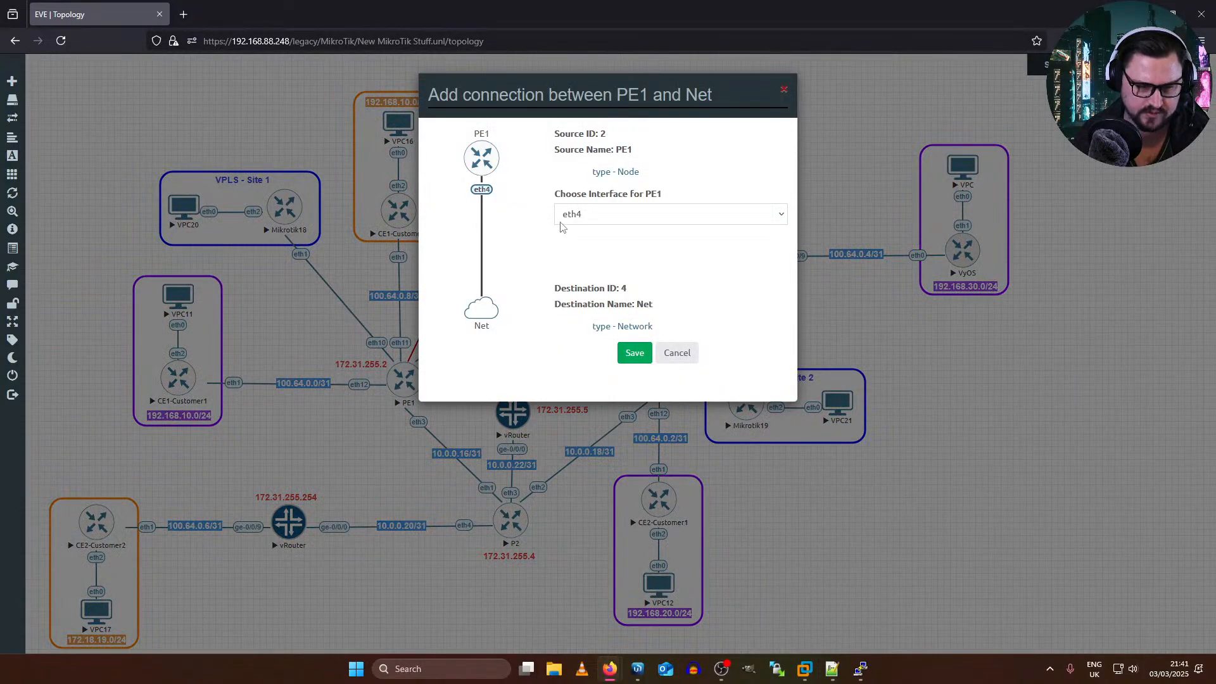
left_click(581, 215)
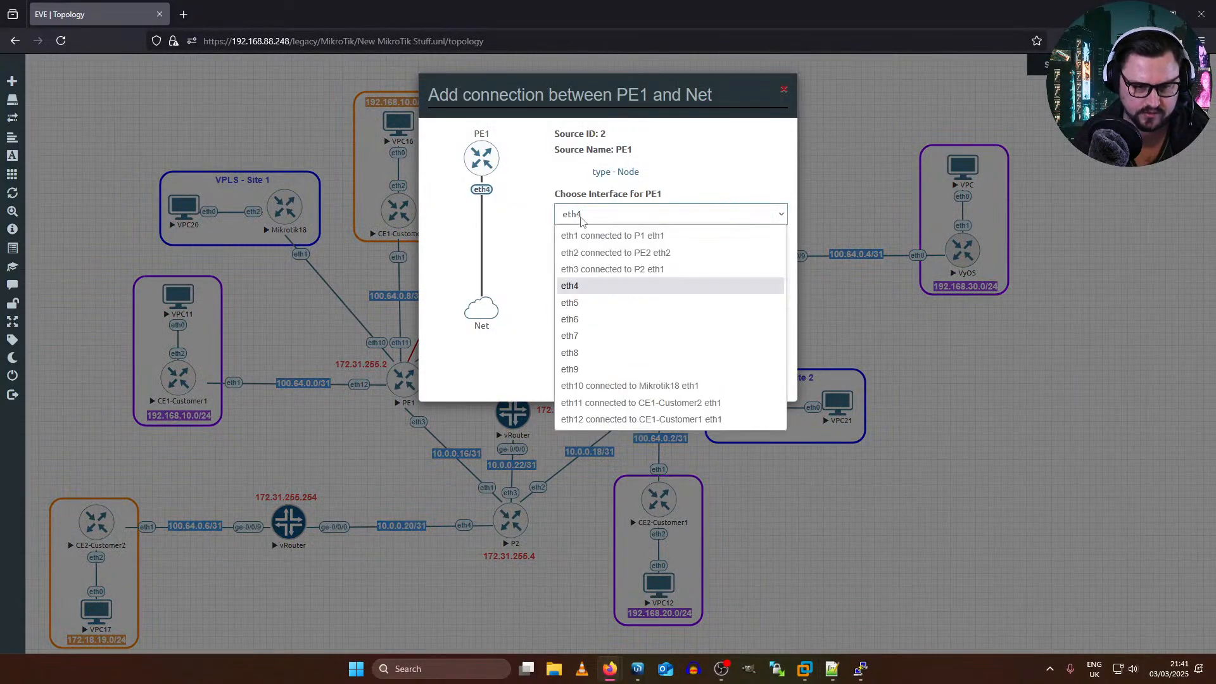
left_click(581, 369)
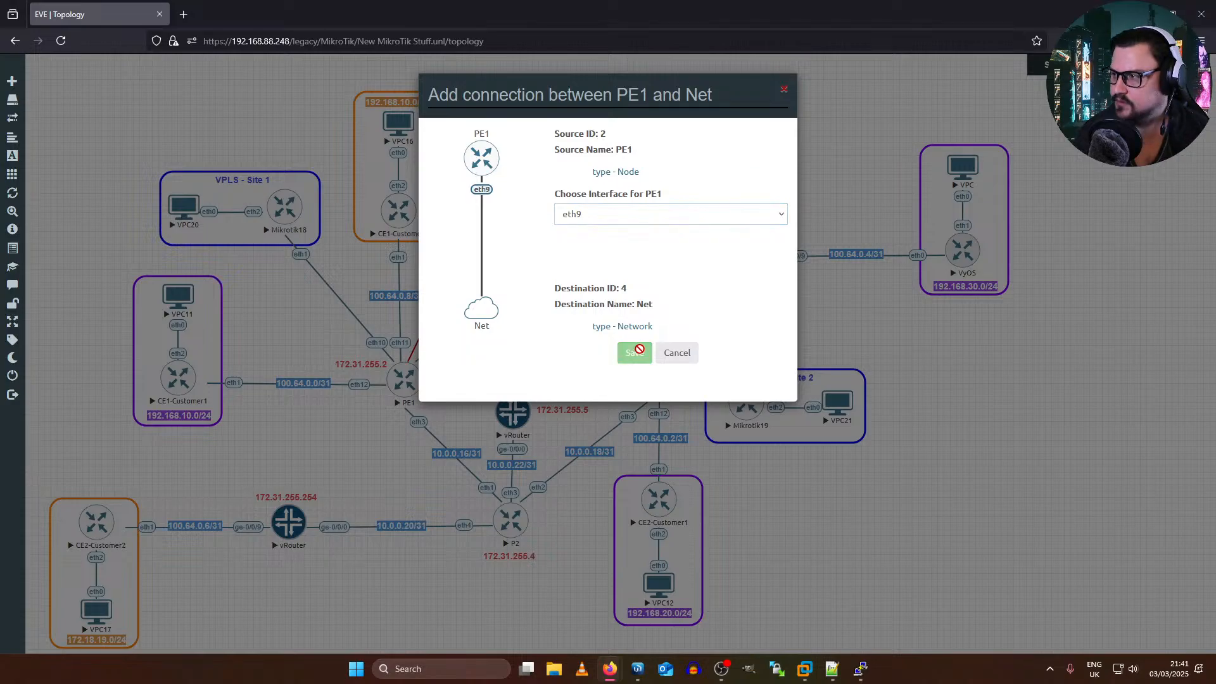
left_click(634, 352)
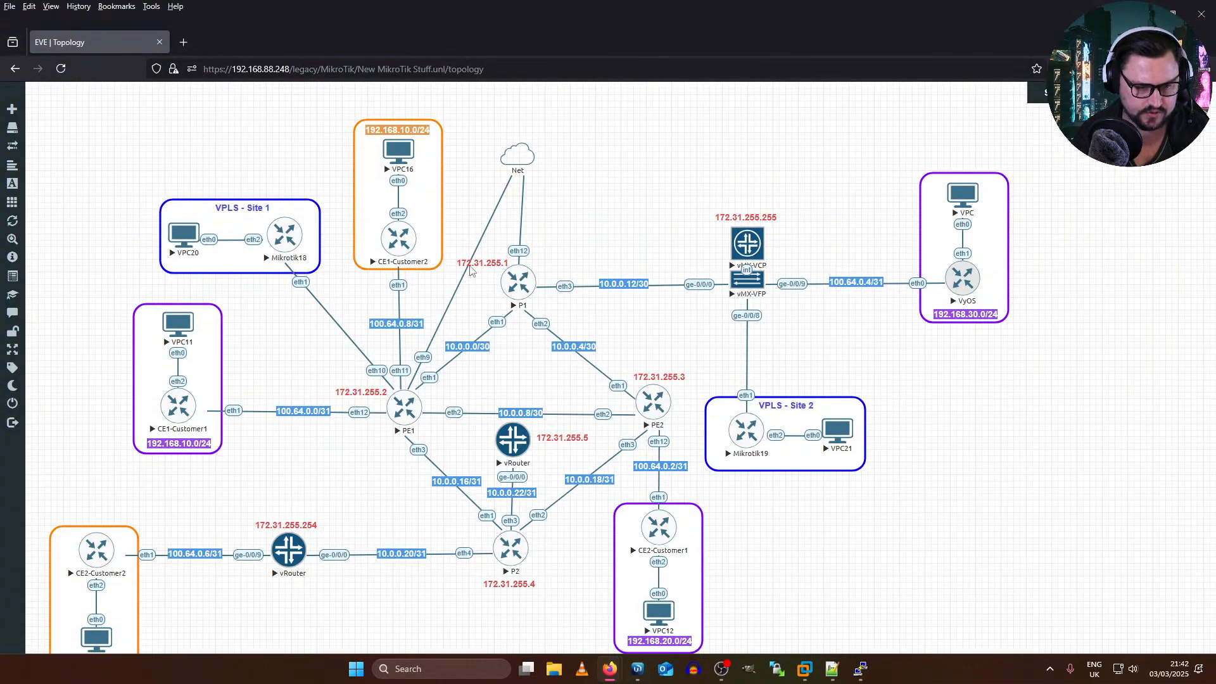
Step: Start a new WinBox session and connect to the discovered PE1 neighbor with the login admin
left_click(636, 671)
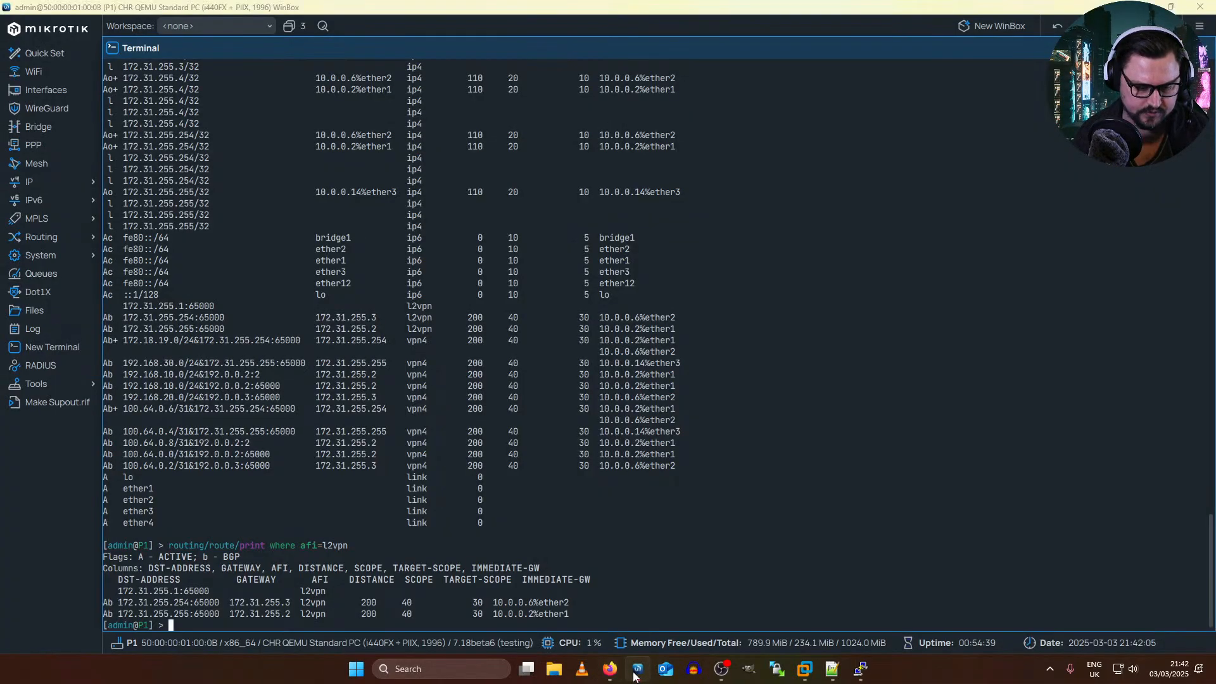
right_click(634, 671)
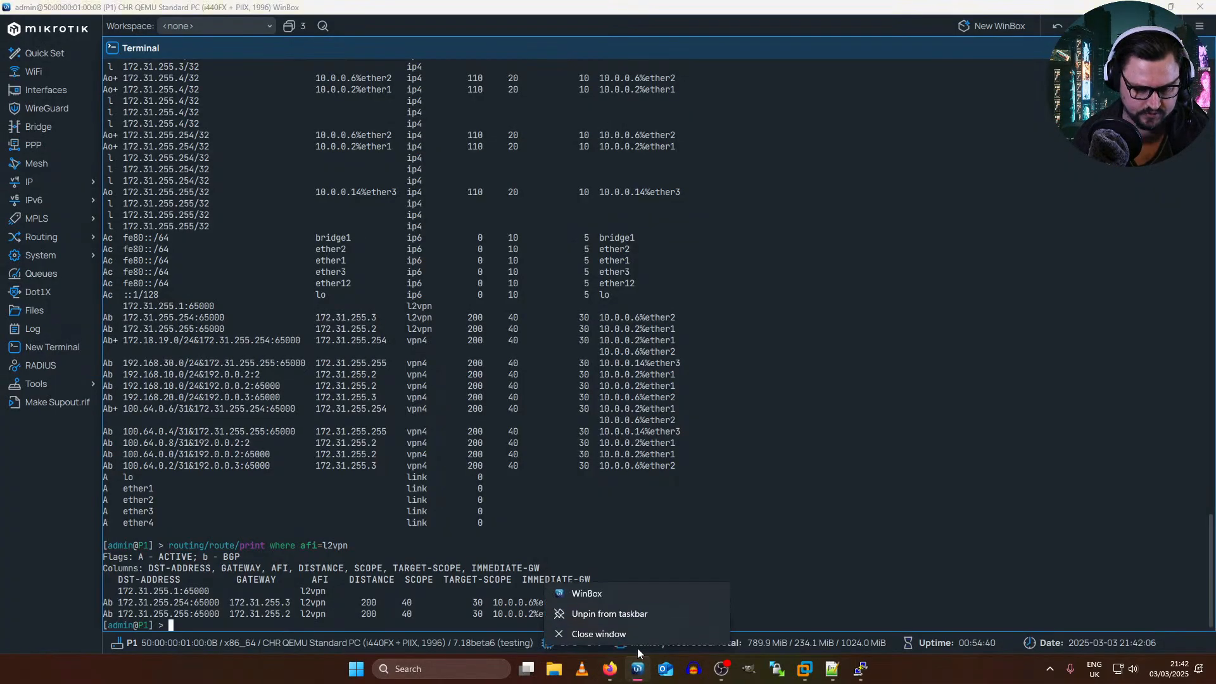
left_click(626, 594)
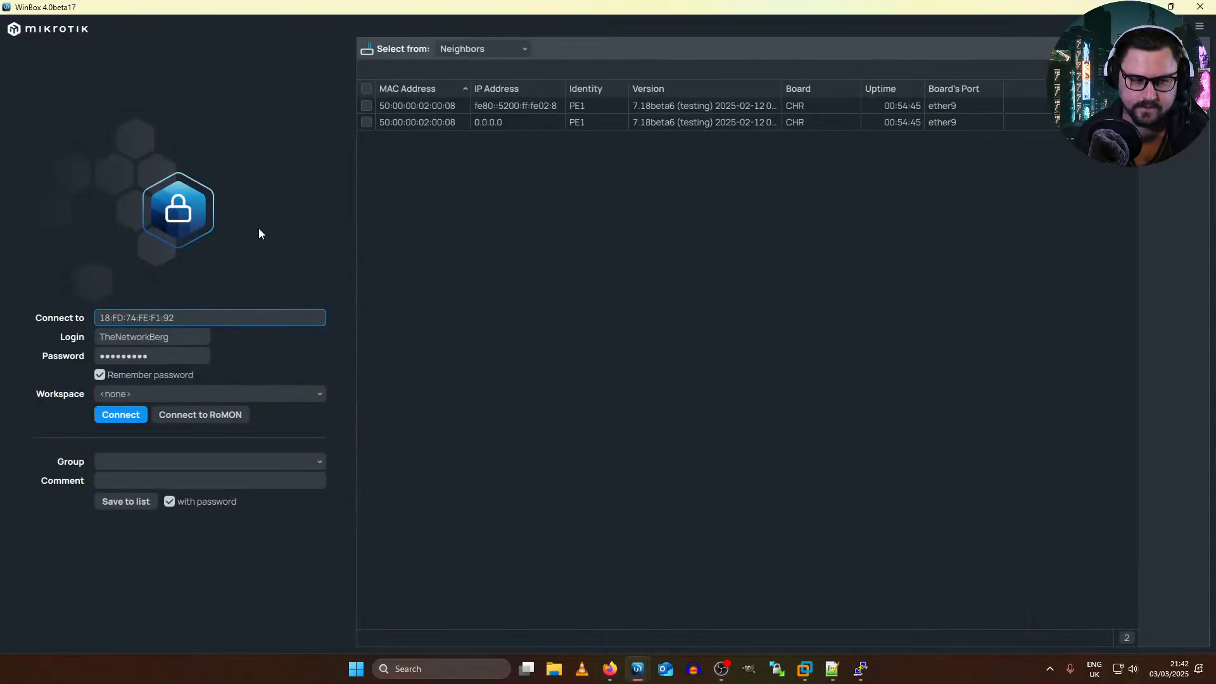
left_click(422, 159)
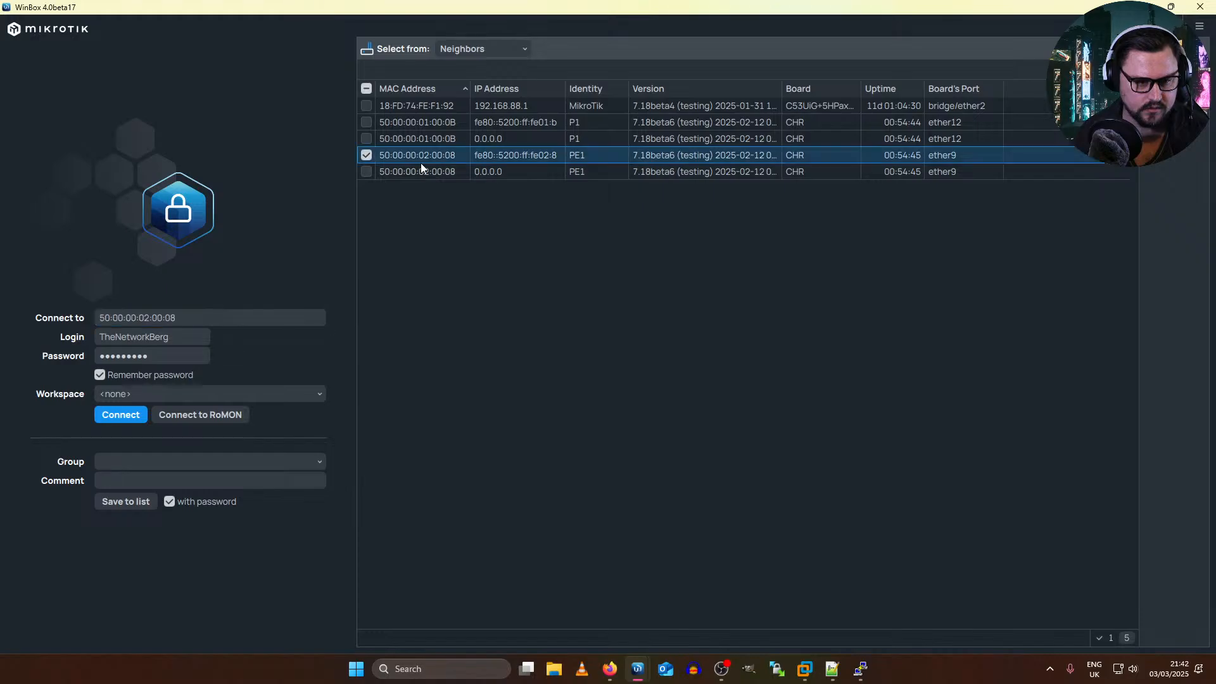
left_click(120, 415)
left_click(170, 337)
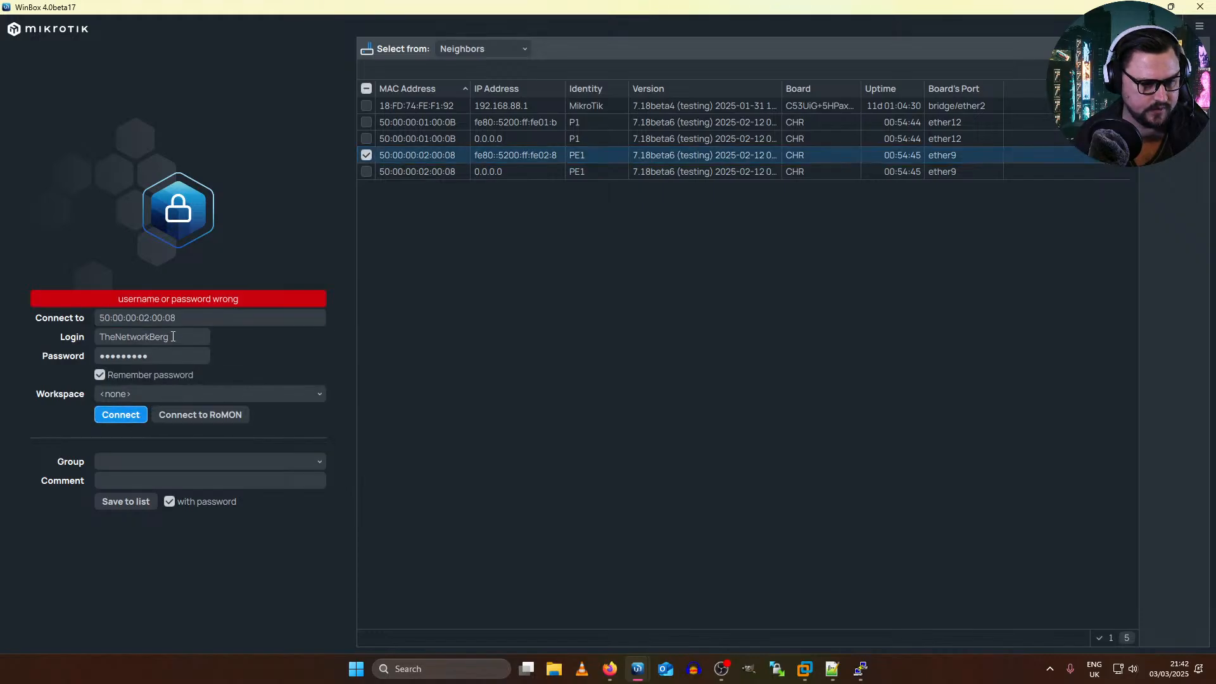
key("ctrl+a")
type("admin")
key("Return")
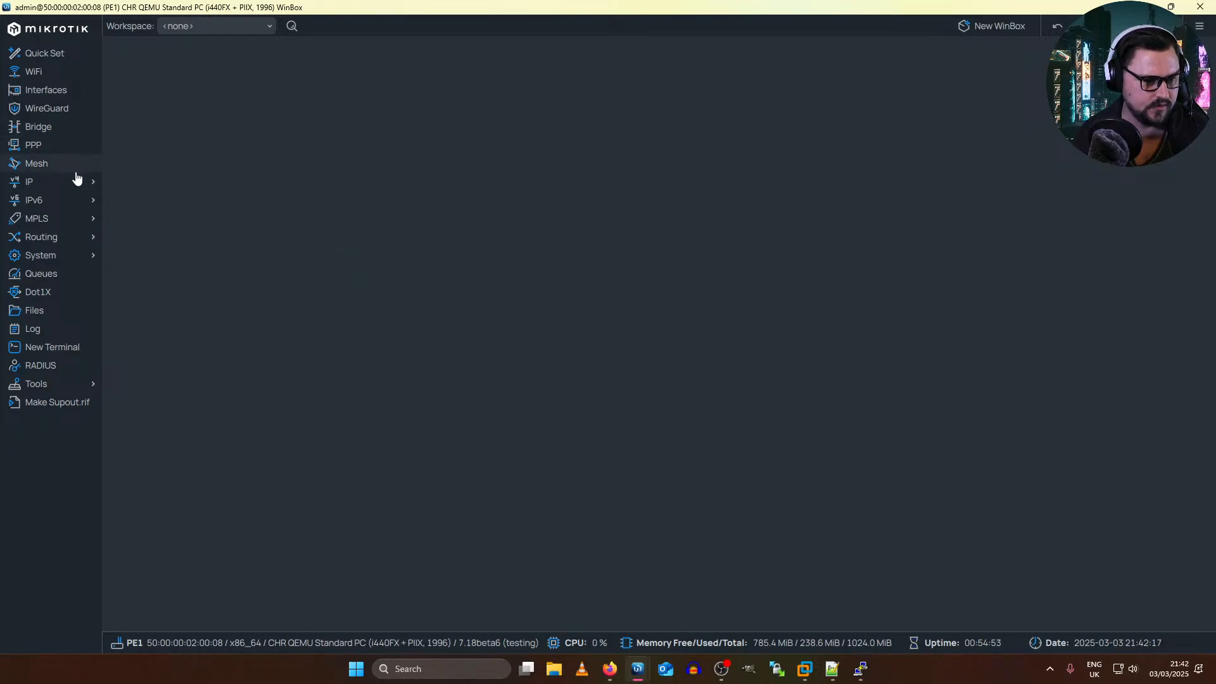
Step: Examine the dynamic VPLS interface on PE1 and bring up its BGP VPLS list
left_click(68, 237)
left_click(70, 220)
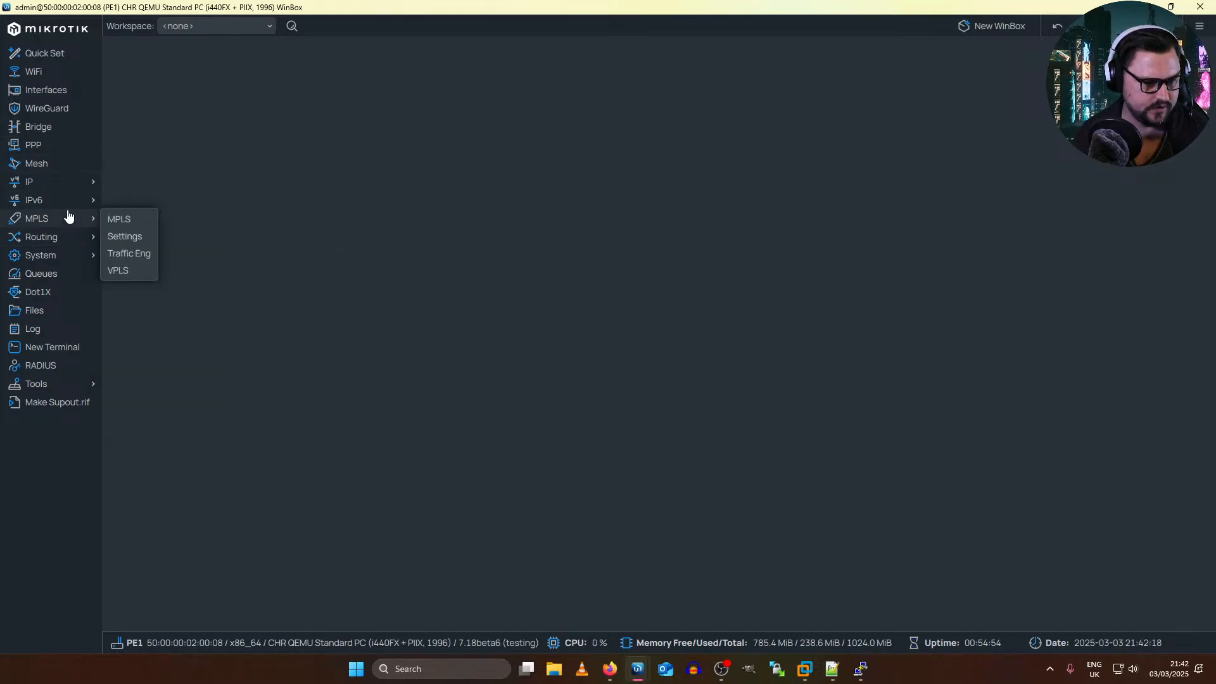
left_click(137, 269)
left_click(238, 105)
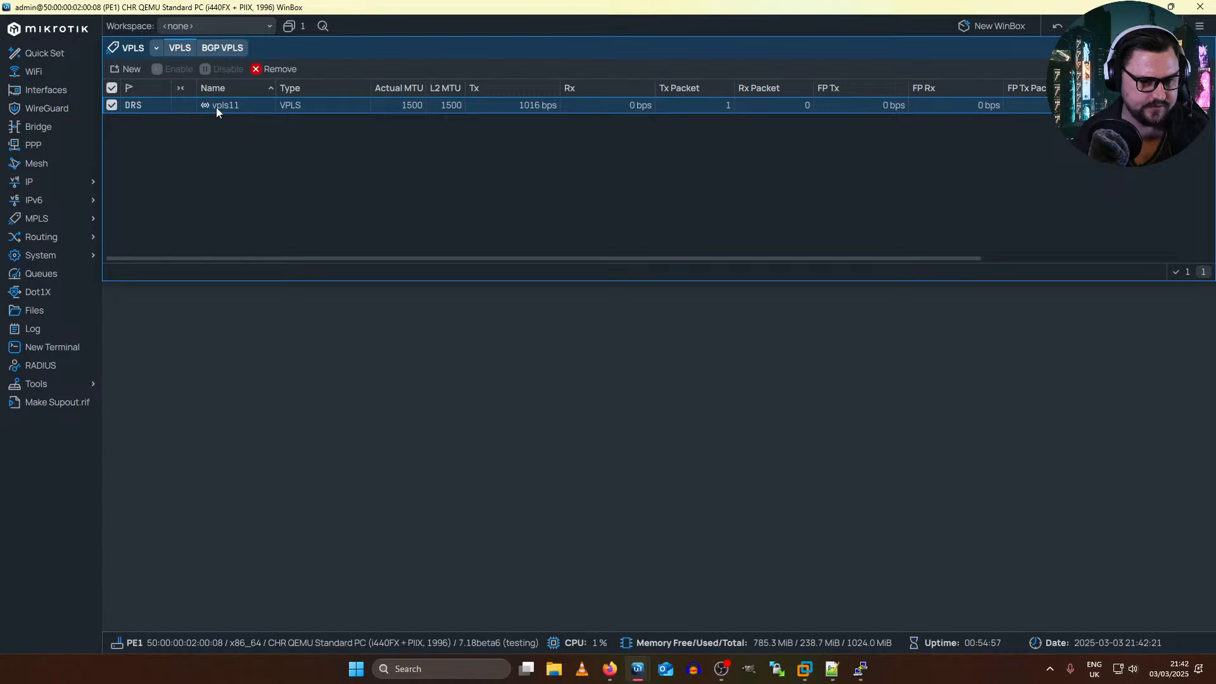
left_click(222, 48)
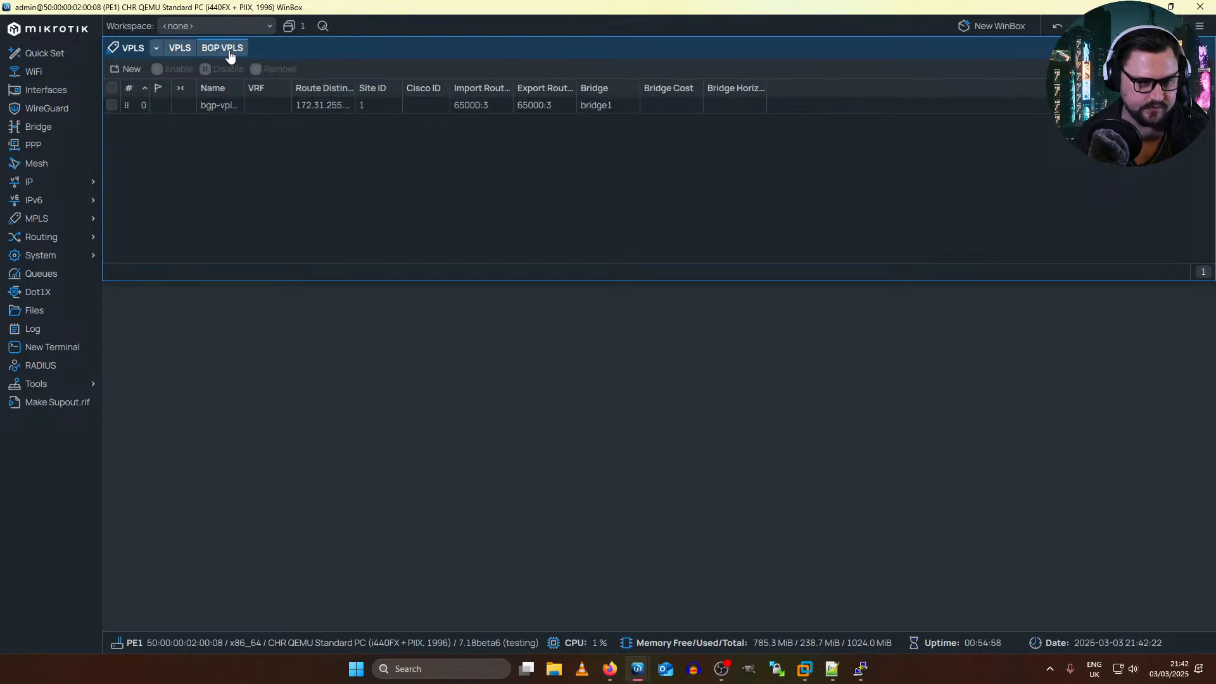
Step: Remove the PW Type and PW Control Word settings from bgp-vpls1 and save the entry
double_click(276, 111)
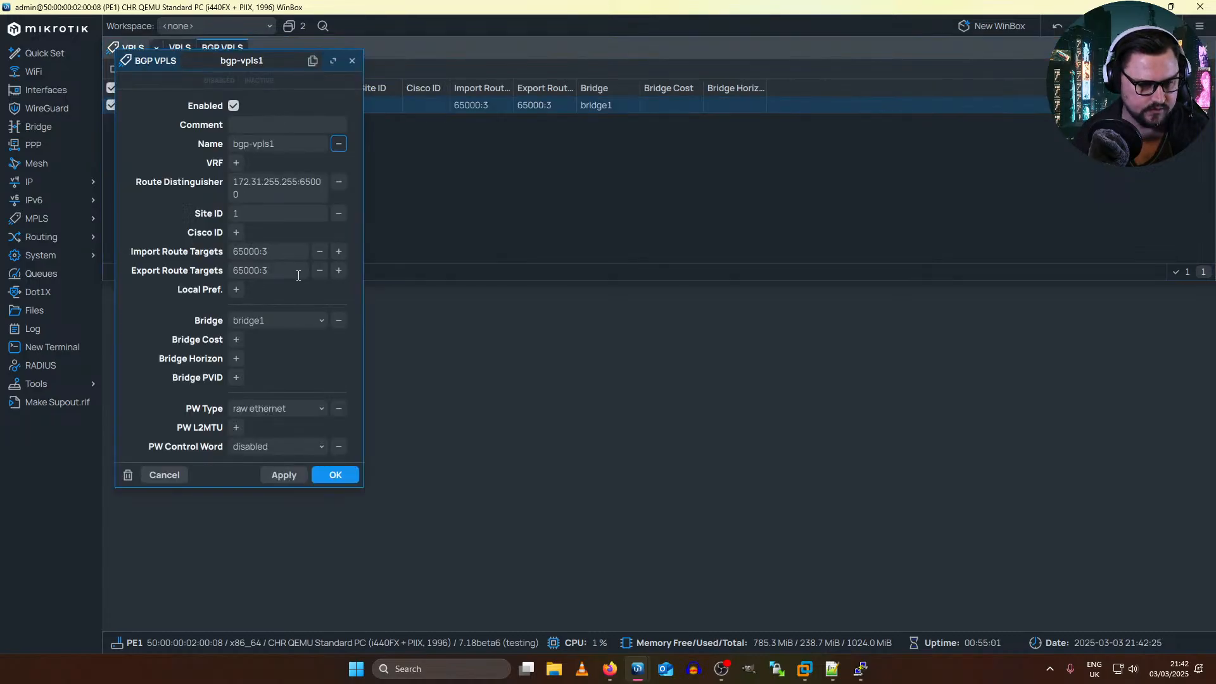
left_click(339, 408)
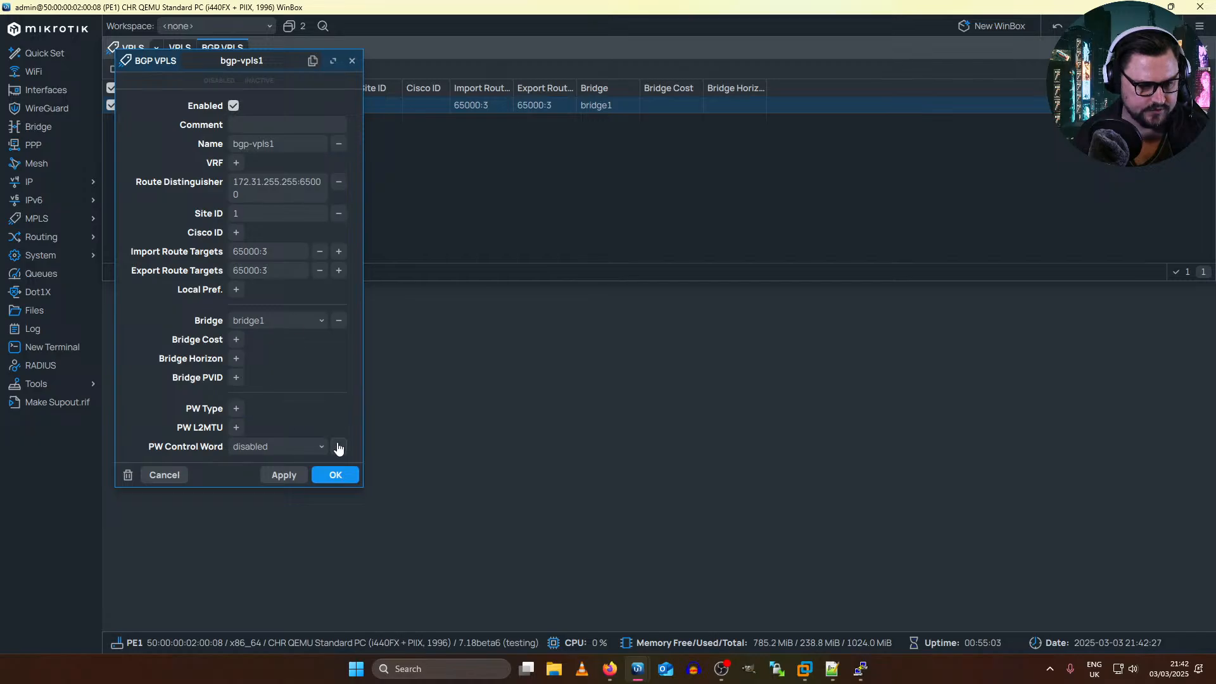
left_click(339, 446)
left_click(286, 479)
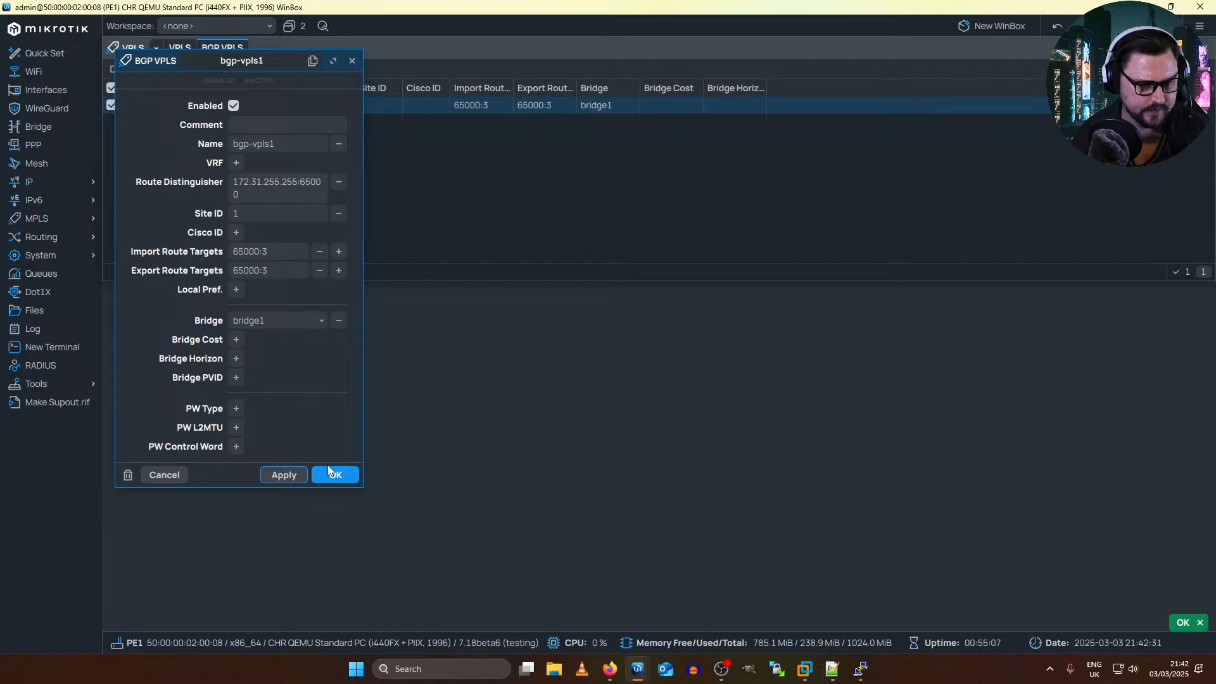
left_click(220, 253)
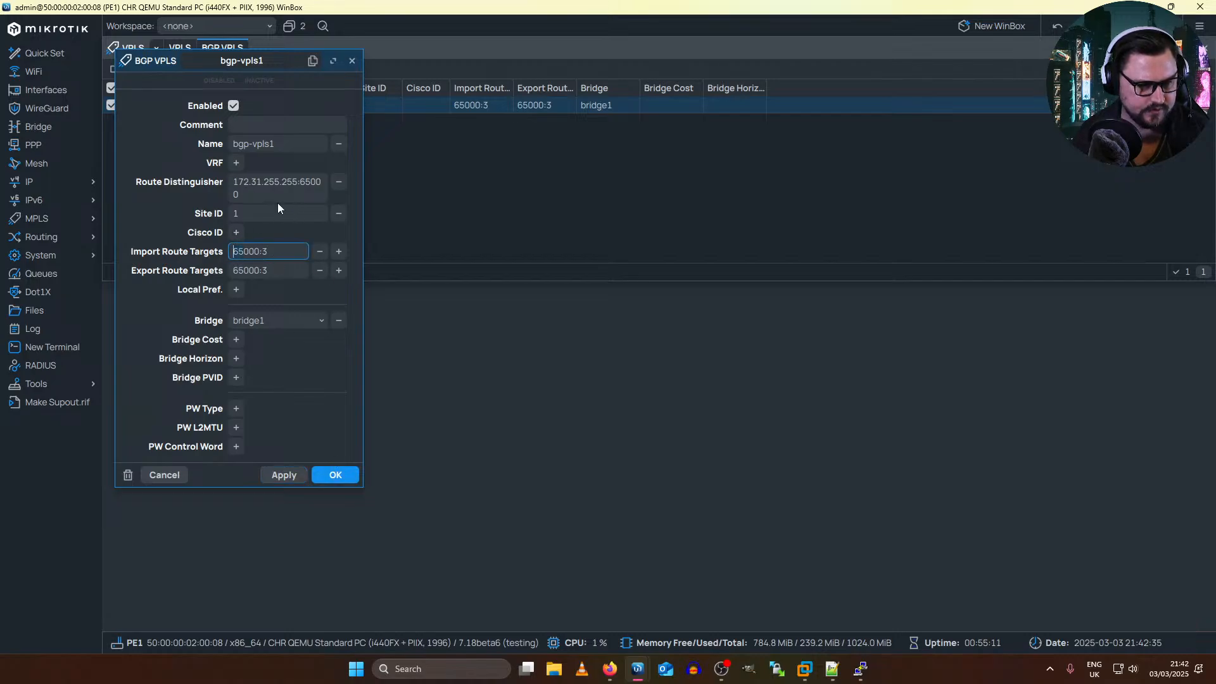
left_click(226, 192)
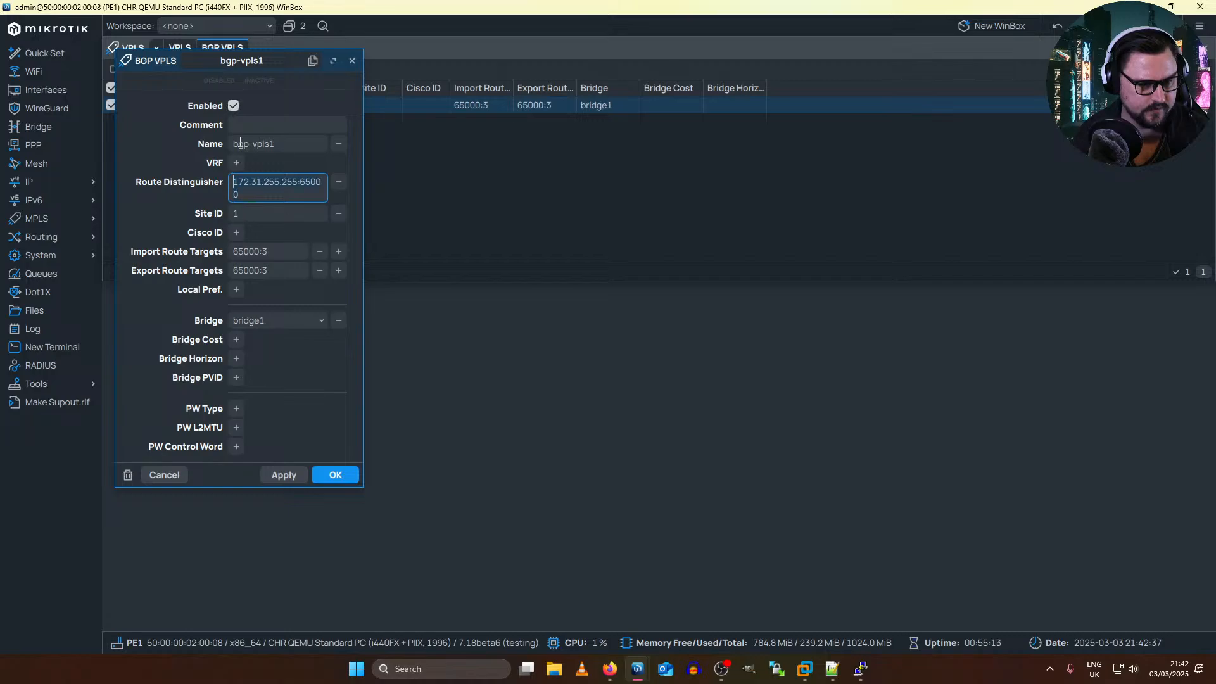
left_click(335, 475)
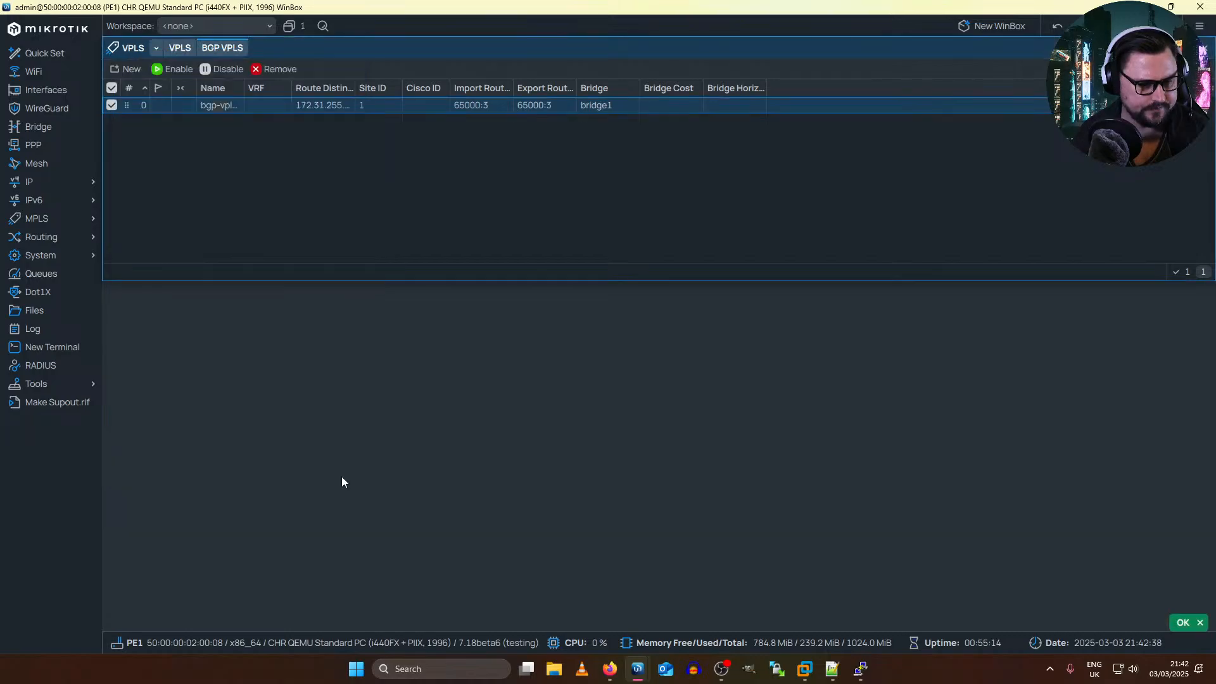
Step: Check whether PE1 lists a dynamic VPLS interface, comparing the VPLS list with the bgp-vpls1 entry
left_click(185, 72)
left_click(179, 49)
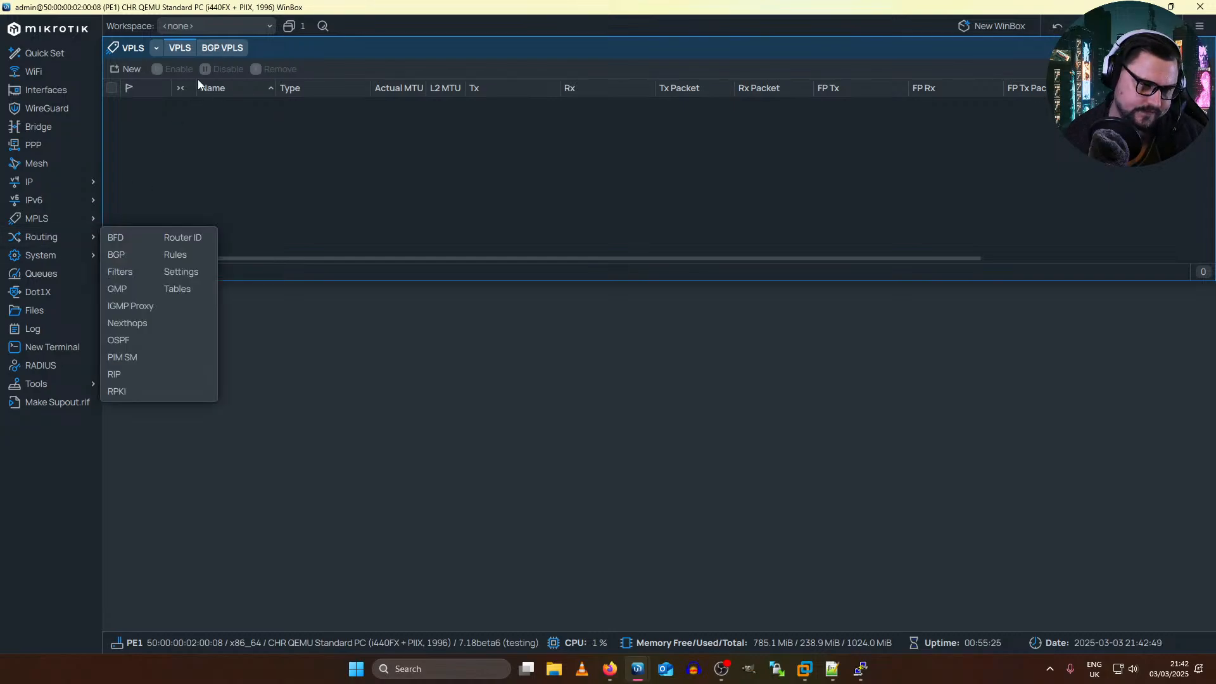
left_click(214, 48)
left_click(176, 49)
left_click(216, 52)
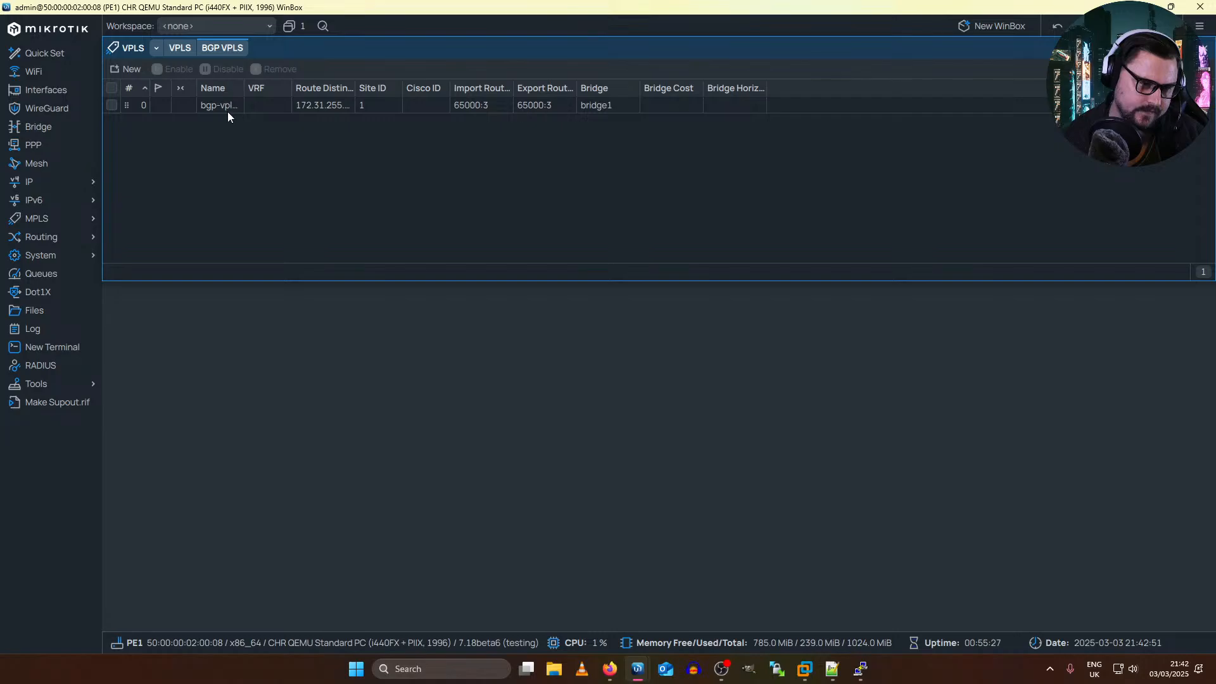
double_click(226, 111)
key("Escape")
left_click(179, 49)
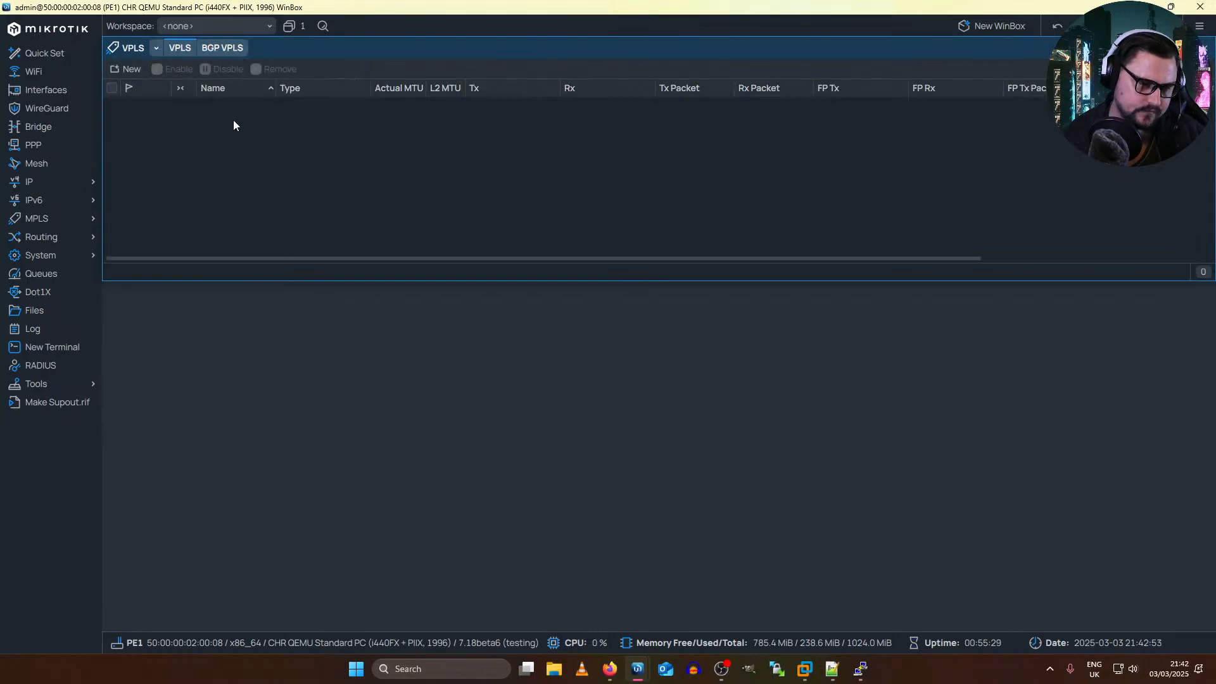
left_click(218, 53)
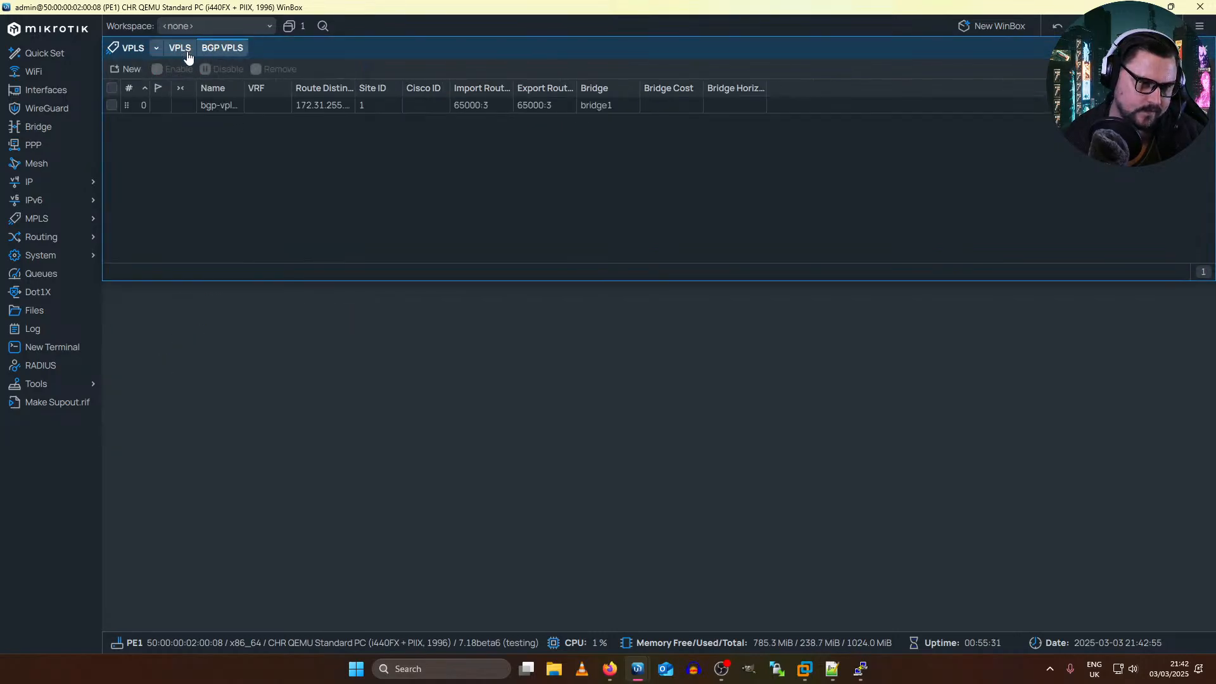
Step: Compare PE1's VPLS interface list with its BGP VPLS list once more
left_click(187, 53)
left_click(216, 51)
left_click(183, 51)
left_click(221, 50)
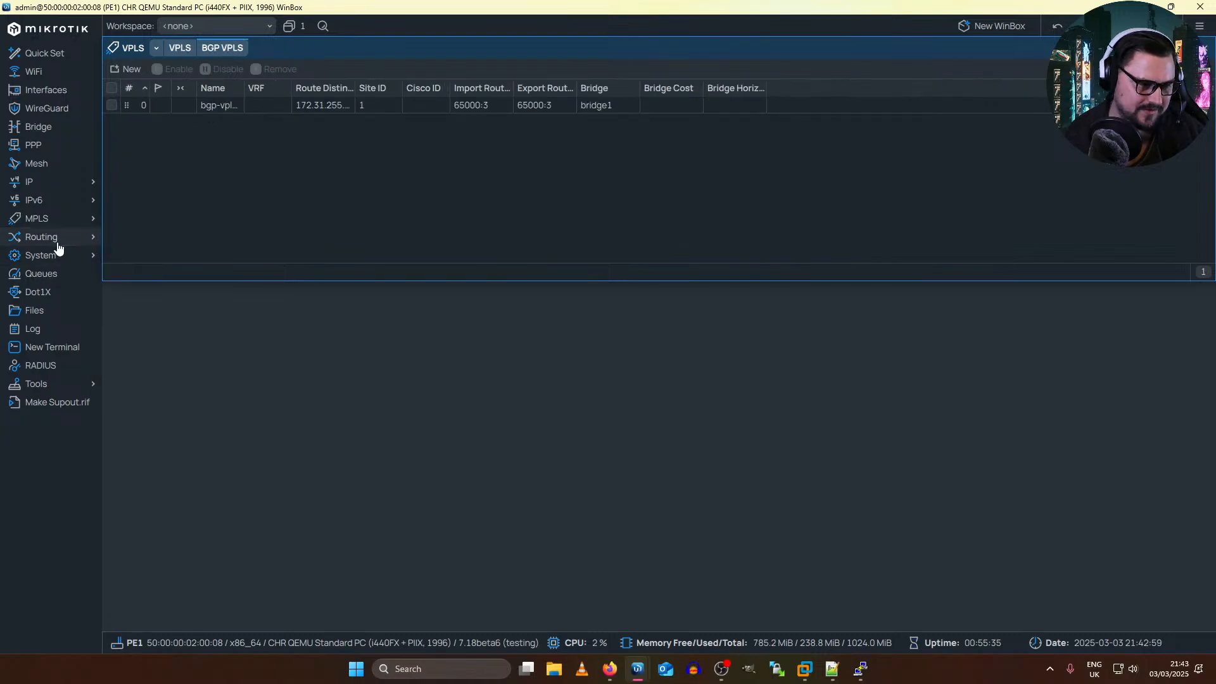
Step: Restart the PE1-to-RR2 BGP connection on PE1 by disabling and re-enabling it
mouse_move(82, 242)
left_click(122, 254)
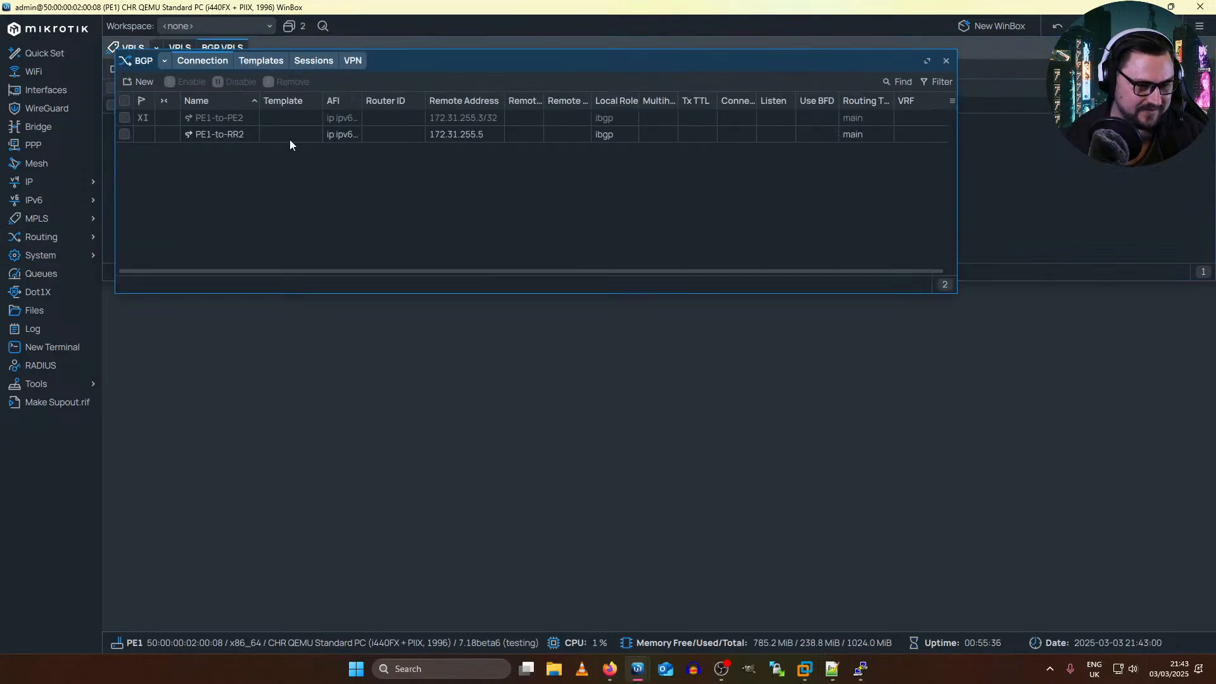
left_click(193, 135)
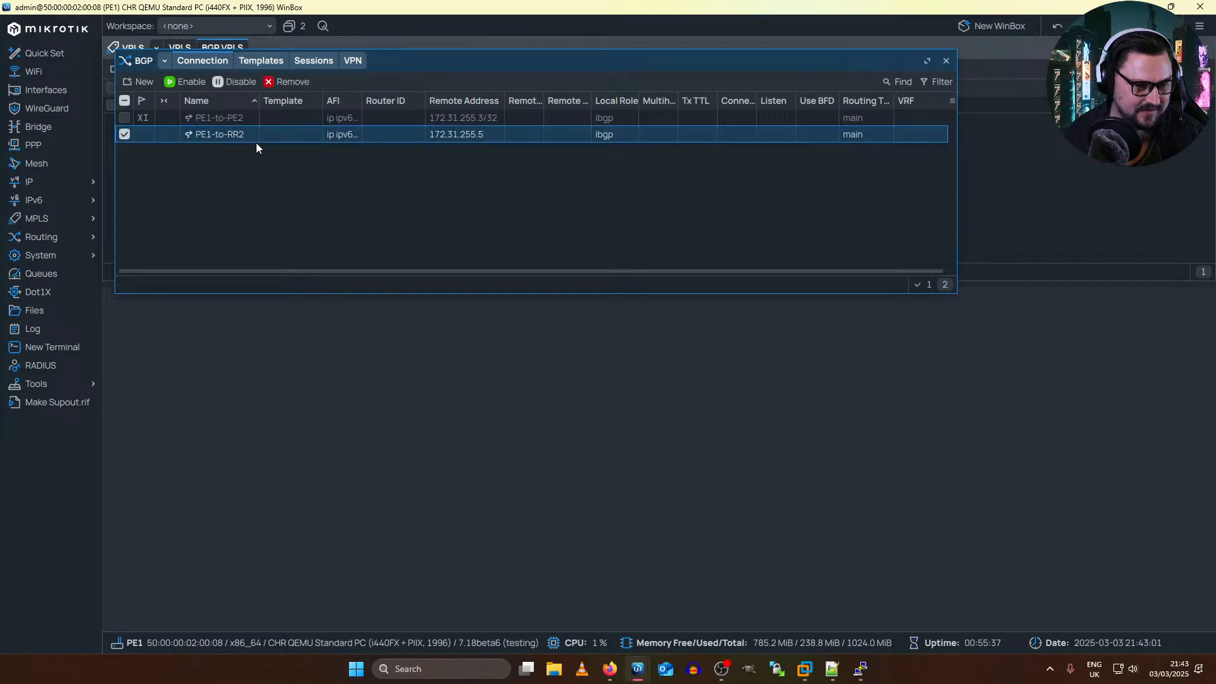
left_click(234, 81)
left_click(185, 82)
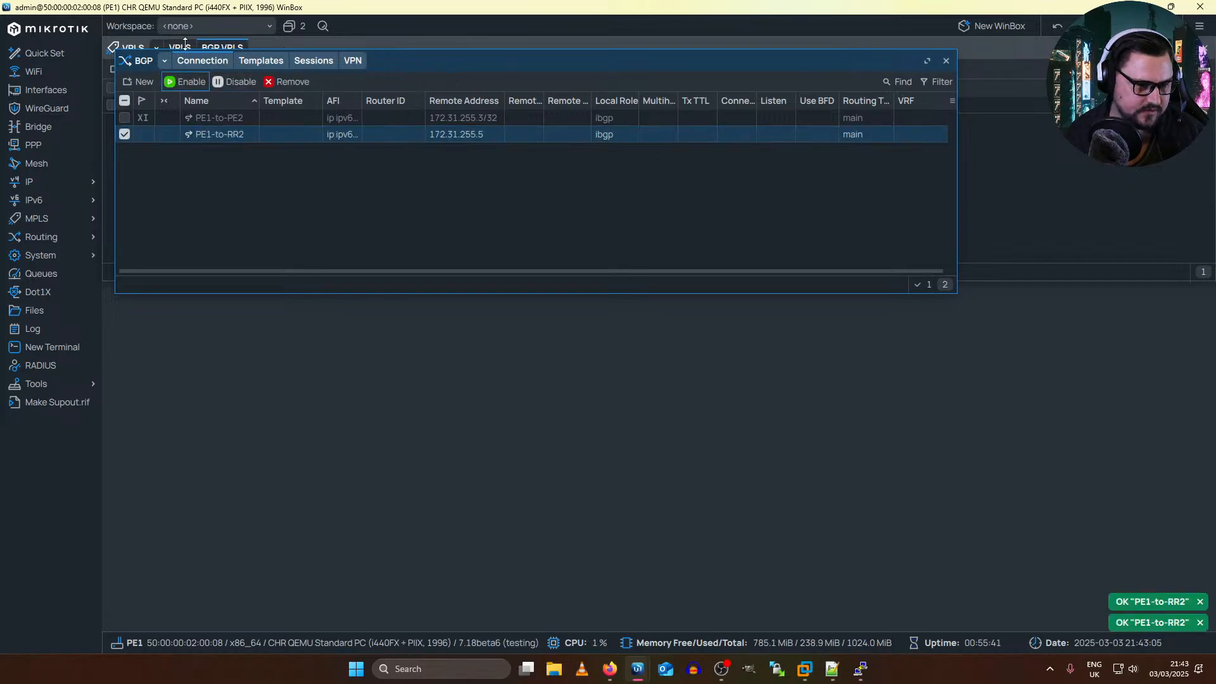
Step: Recheck PE1's VPLS list for a dynamic interface following the BGP connection restart
left_click(181, 49)
left_click(217, 51)
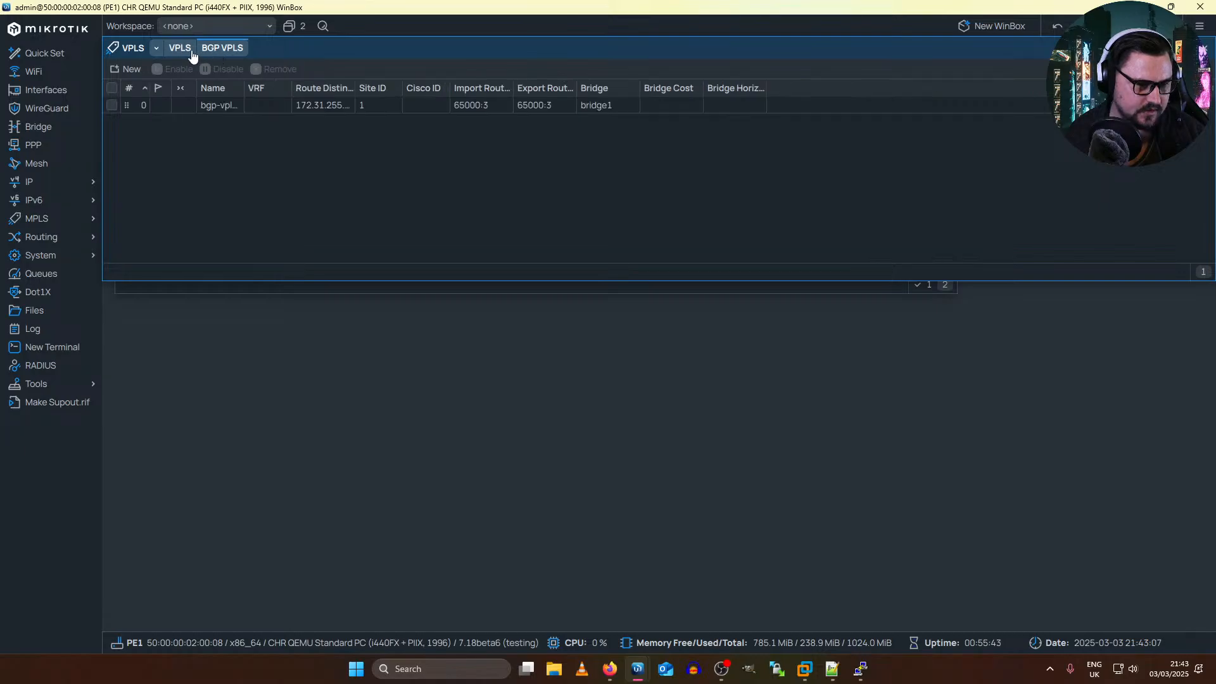
left_click(190, 51)
left_click(214, 51)
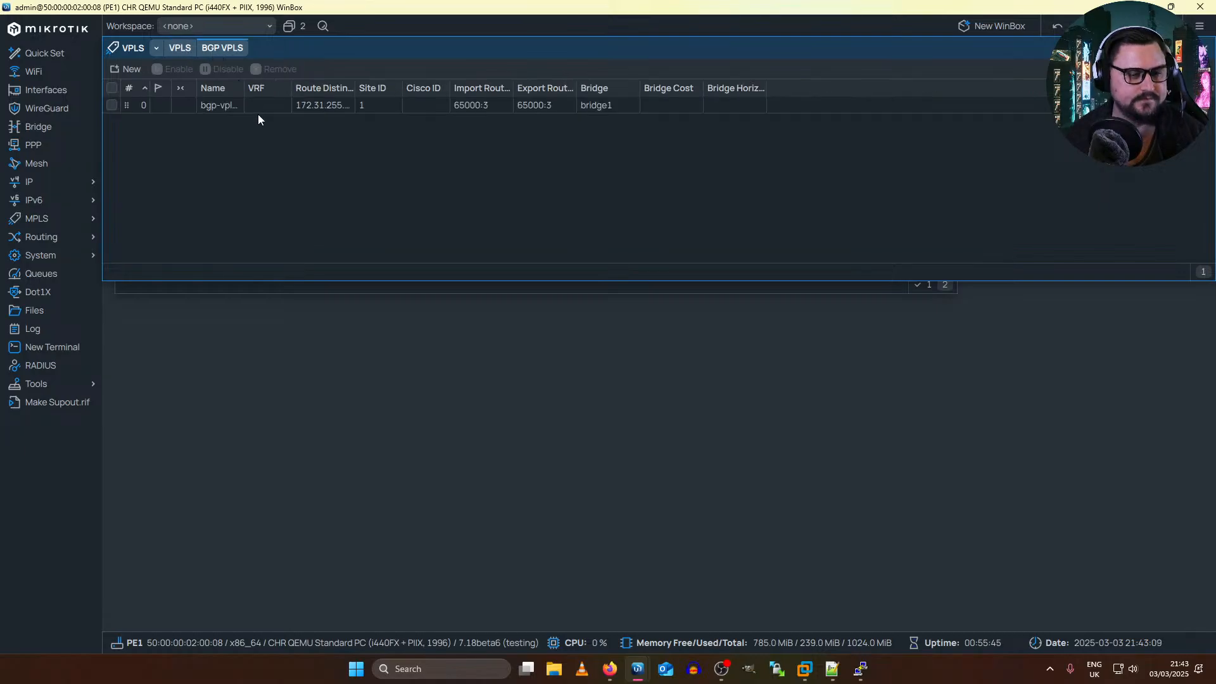
Step: Set the PW Type of bgp-vpls1 to raw ethernet, save the entry and check the VPLS list
double_click(381, 108)
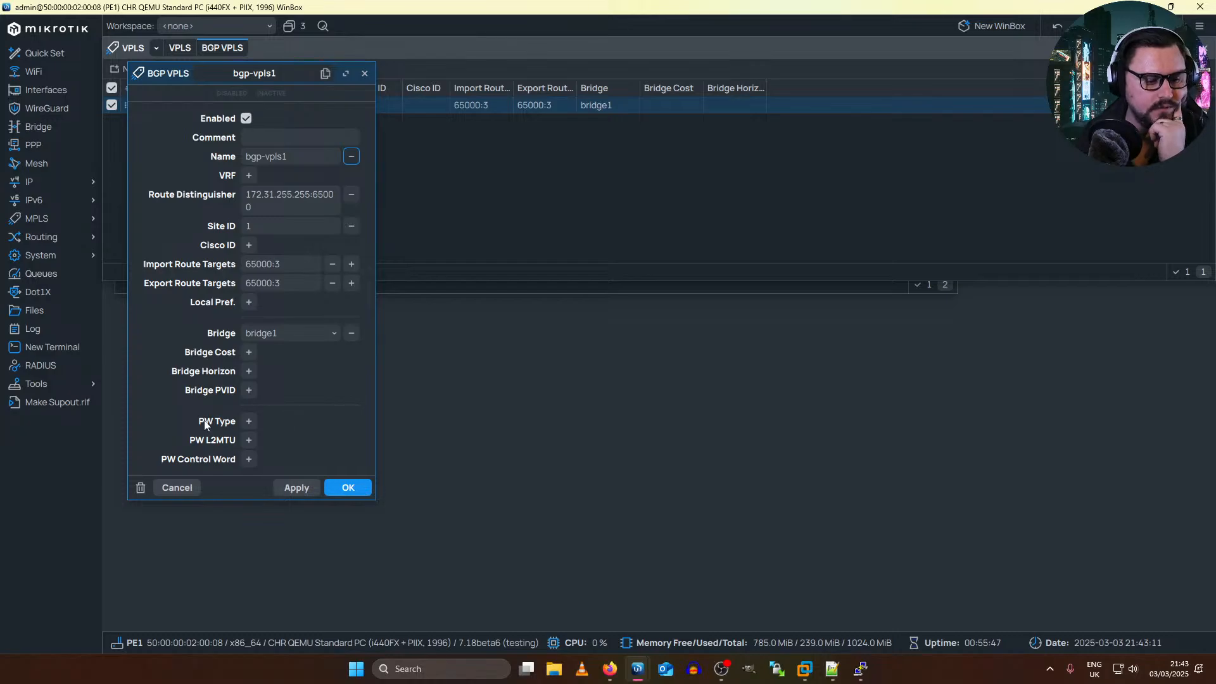
left_click(250, 422)
left_click(266, 422)
left_click(272, 439)
left_click(296, 487)
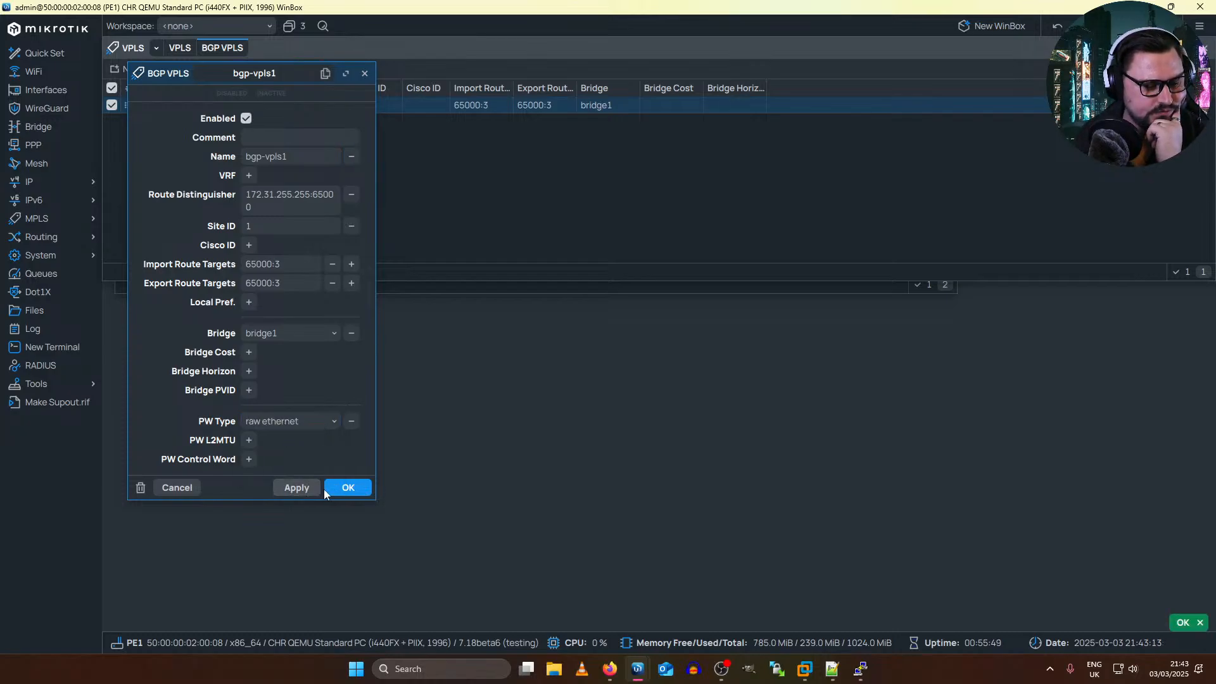
left_click(348, 487)
left_click(182, 54)
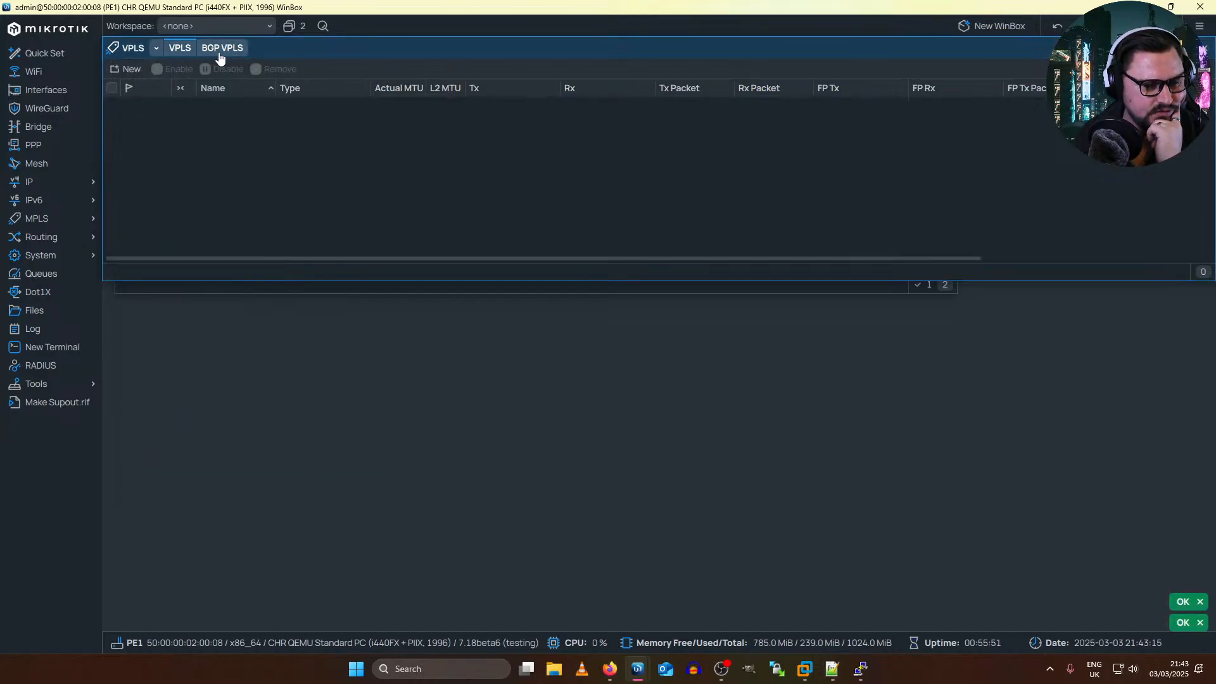
Step: Remove the PW Type setting from bgp-vpls1 again and save the entry
left_click(219, 53)
double_click(279, 106)
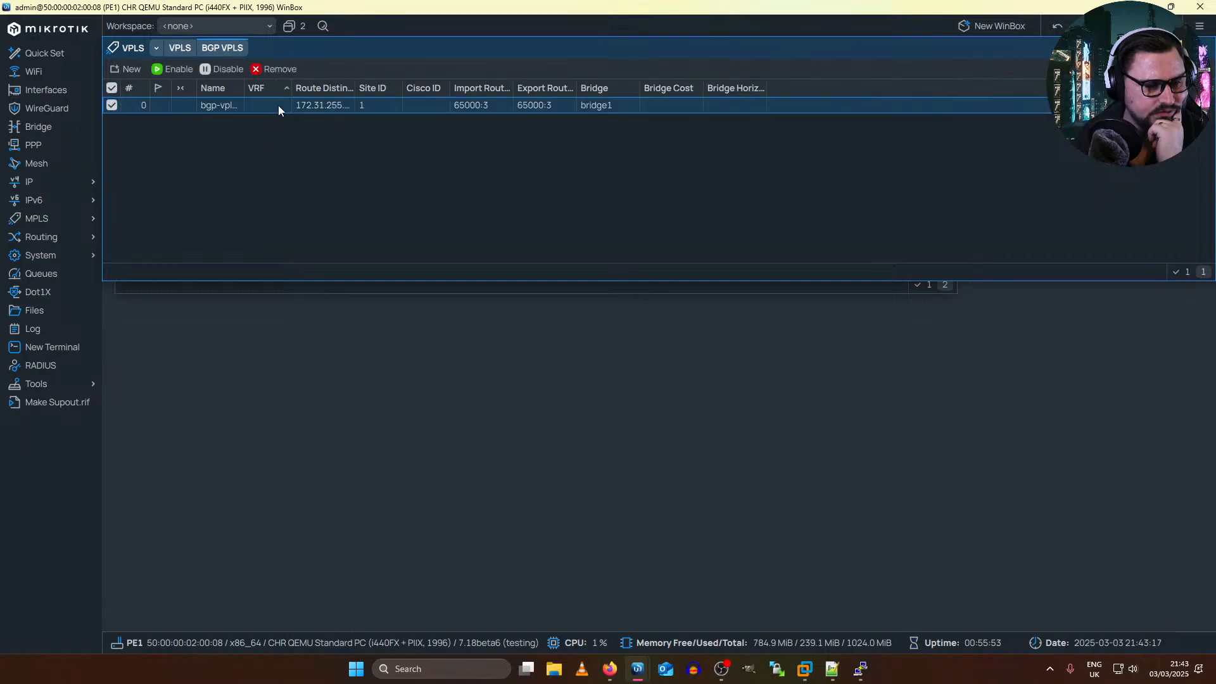
left_click(302, 422)
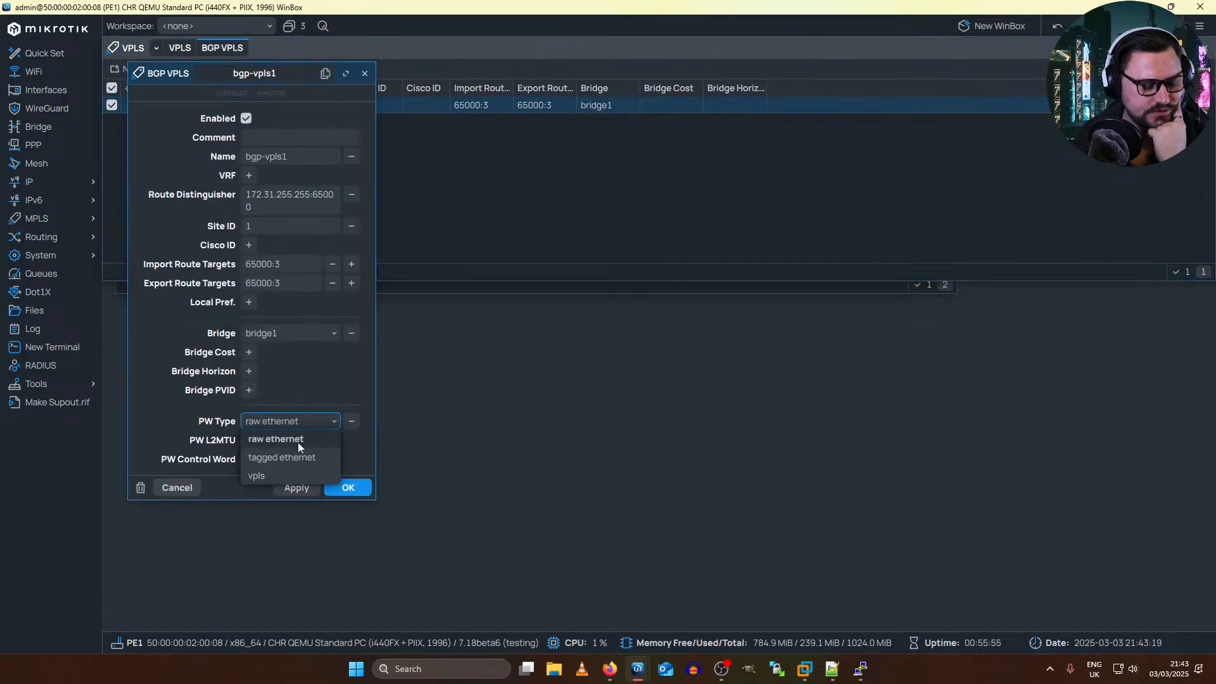
left_click(302, 437)
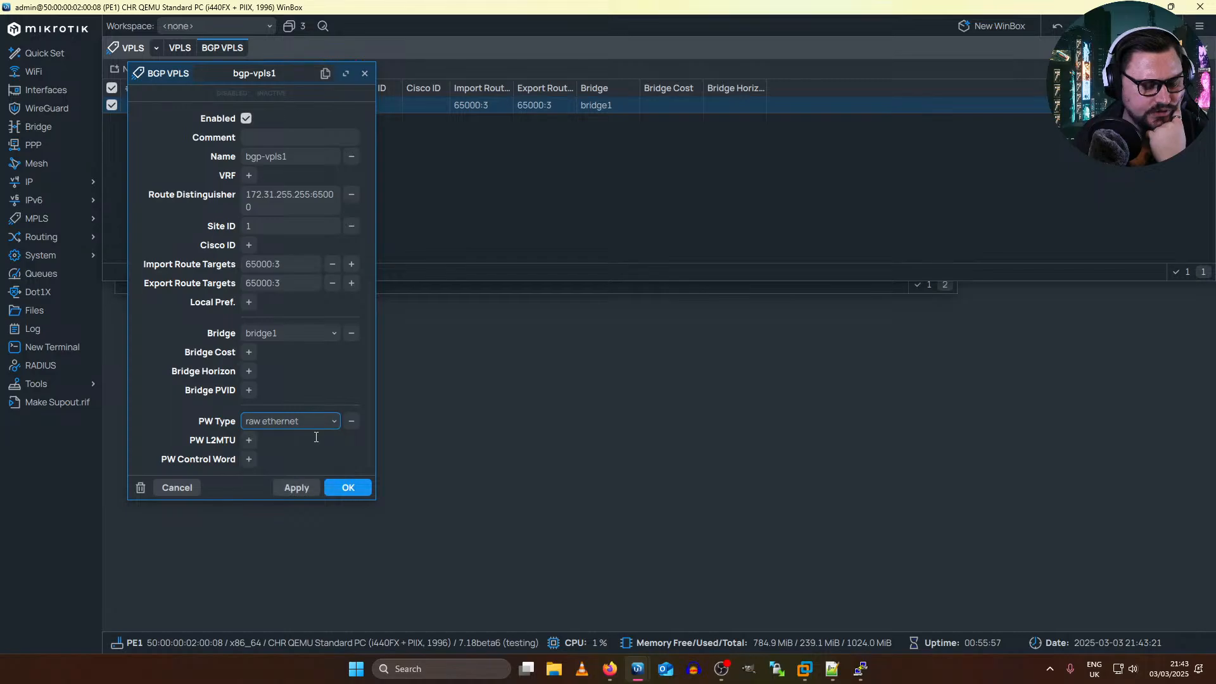
left_click(350, 423)
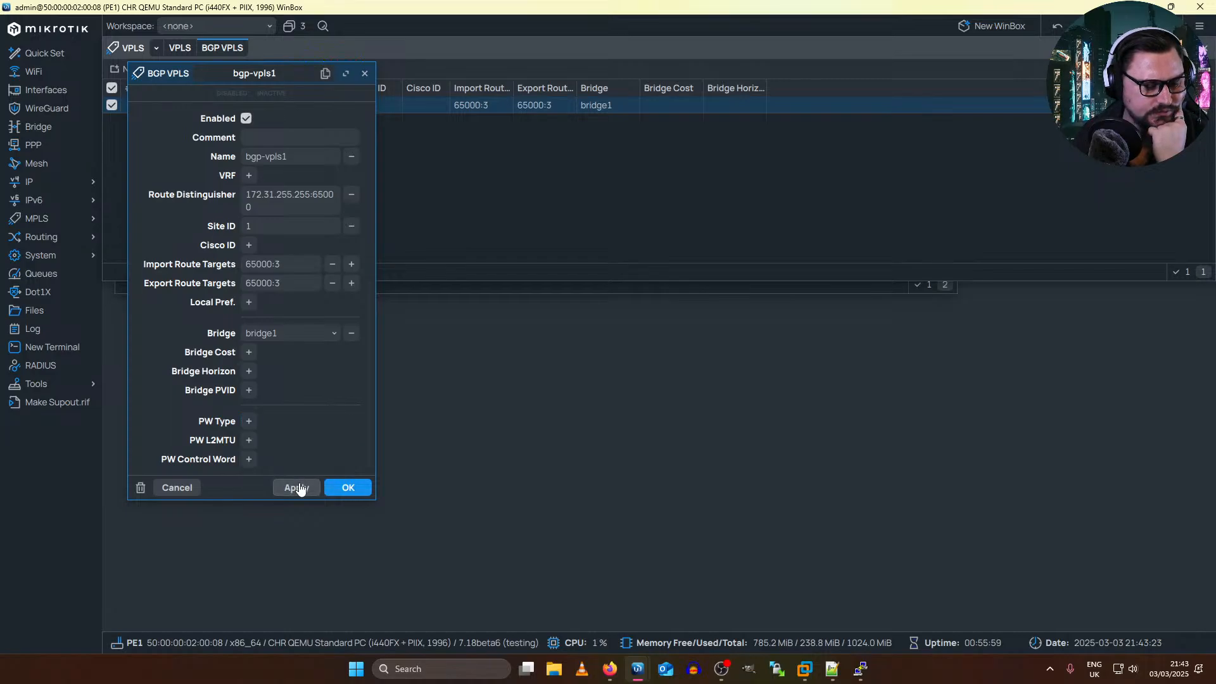
left_click(297, 489)
left_click(343, 488)
Step: Recheck the VPLS list and widen the Route Distinguisher column to read the full value for bgp-vpls1
left_click(178, 49)
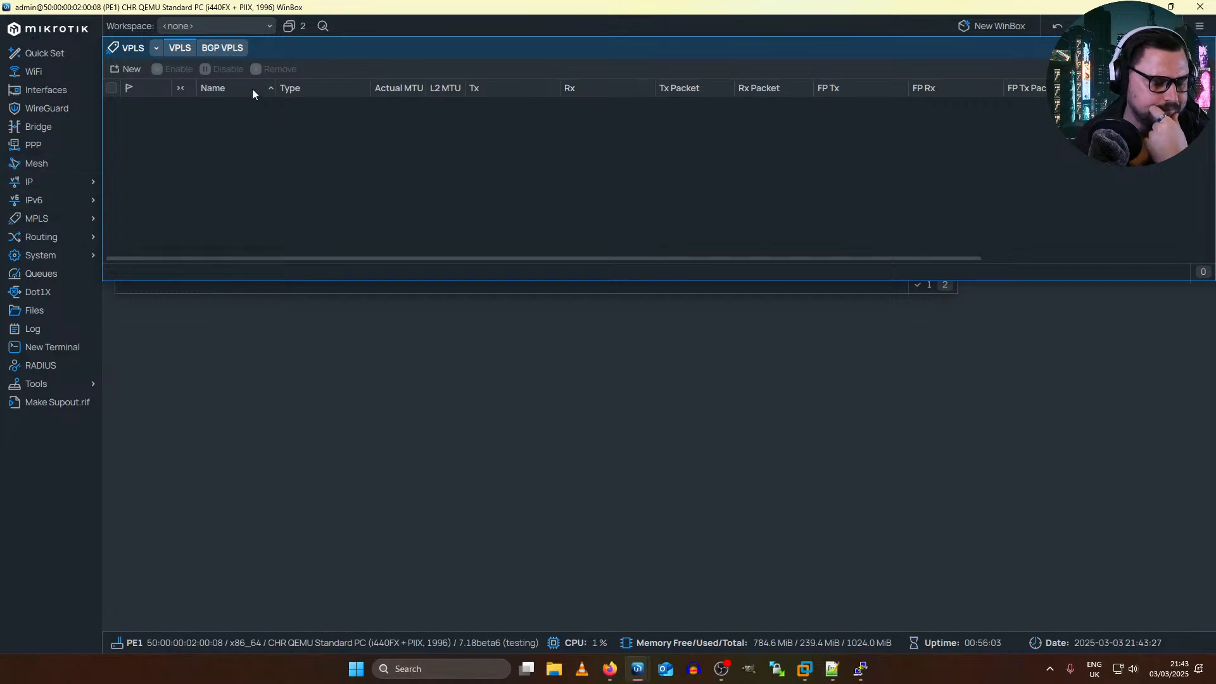
left_click(213, 52)
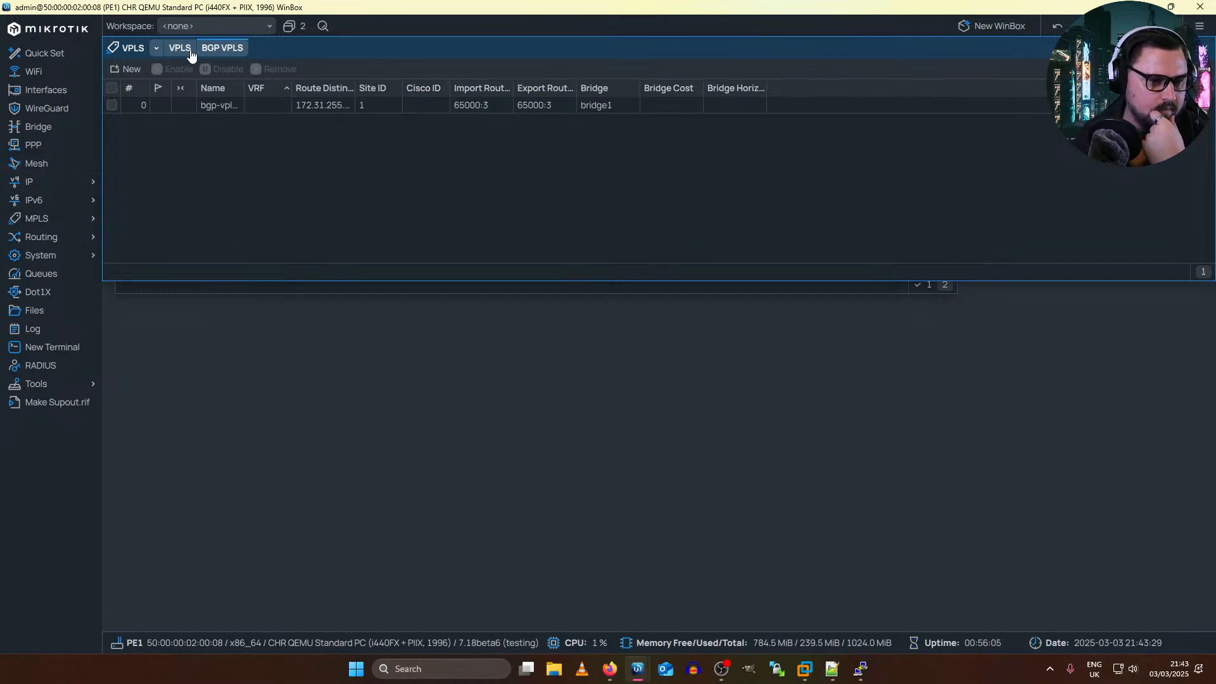
left_click(190, 53)
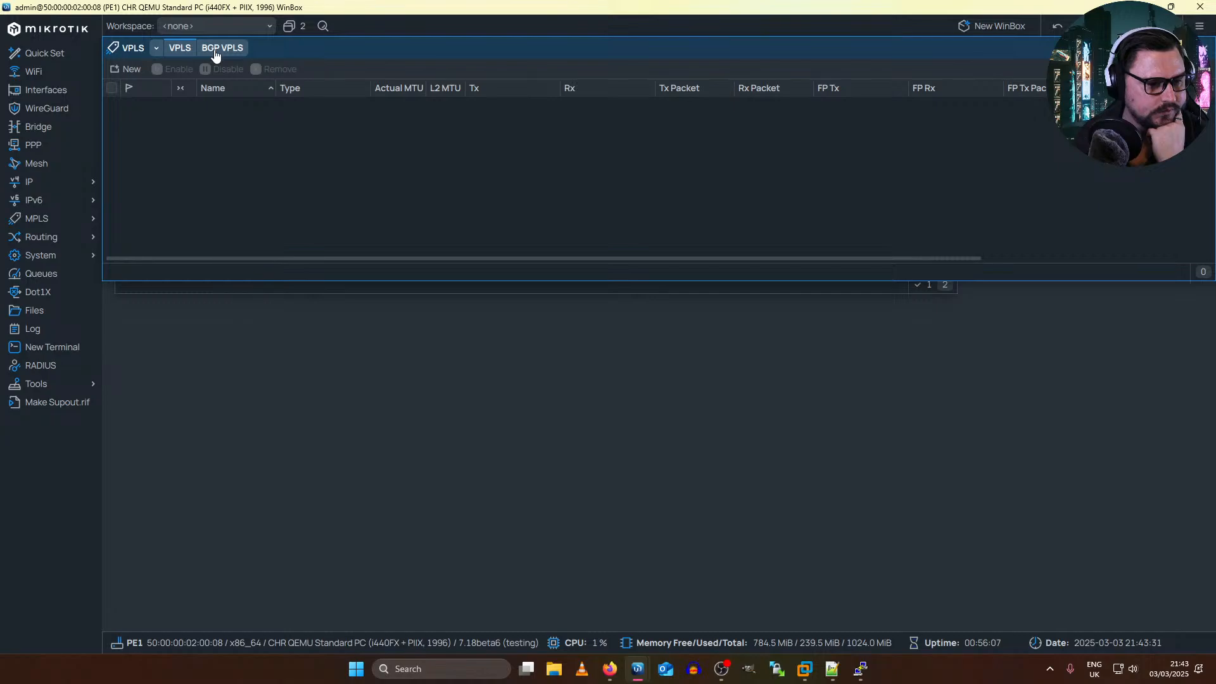
left_click(216, 56)
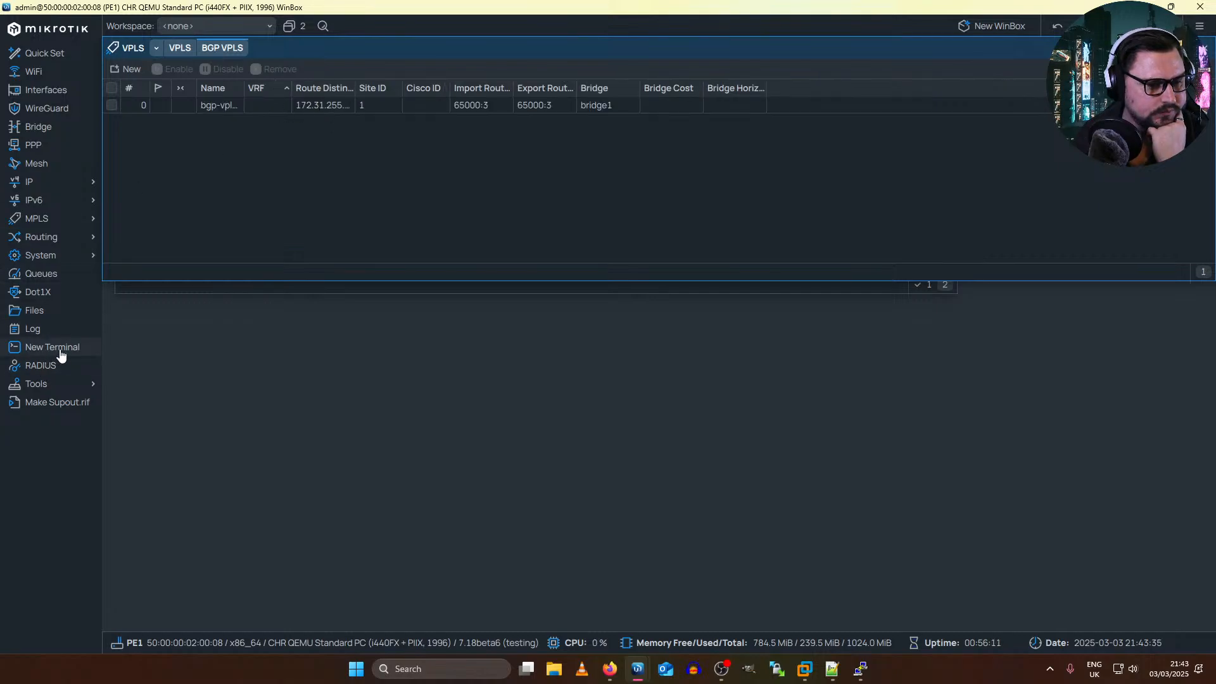
left_click_drag(355, 85, 403, 84)
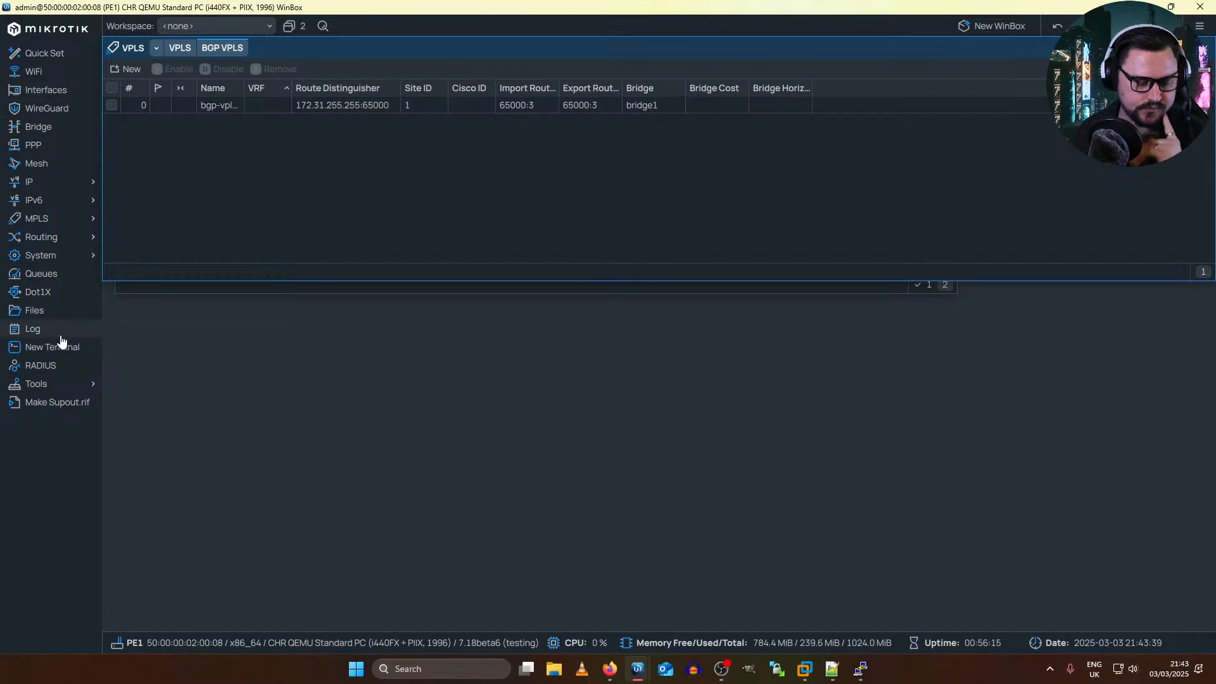
Step: Start a terminal on PE1, skip the password change and ping 172.31.255.255, stopping after a few replies
left_click(70, 347)
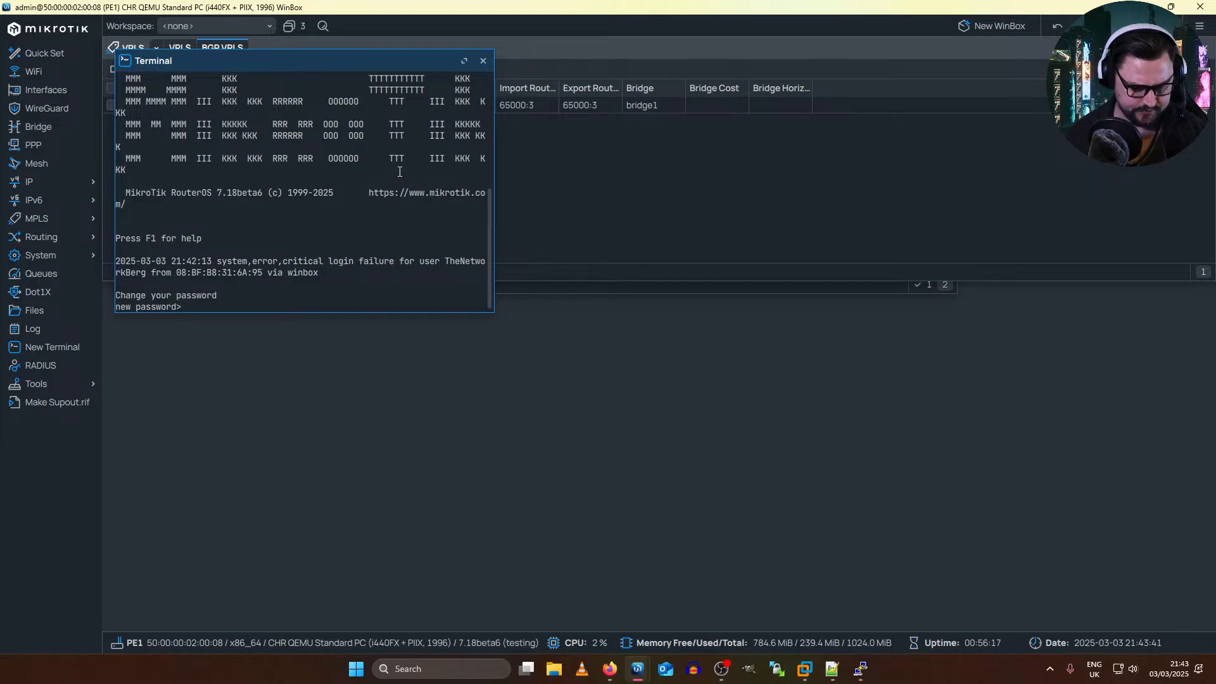
key("Return")
type("ping 19")
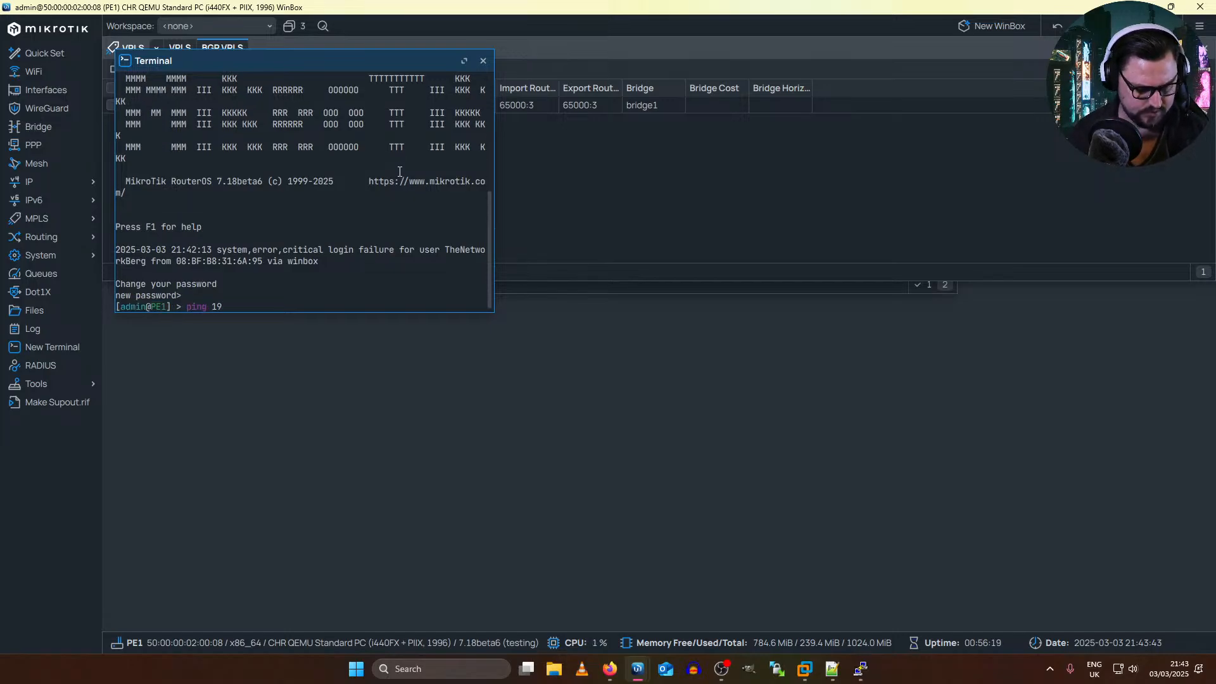
key("BackSpace")
type("72")
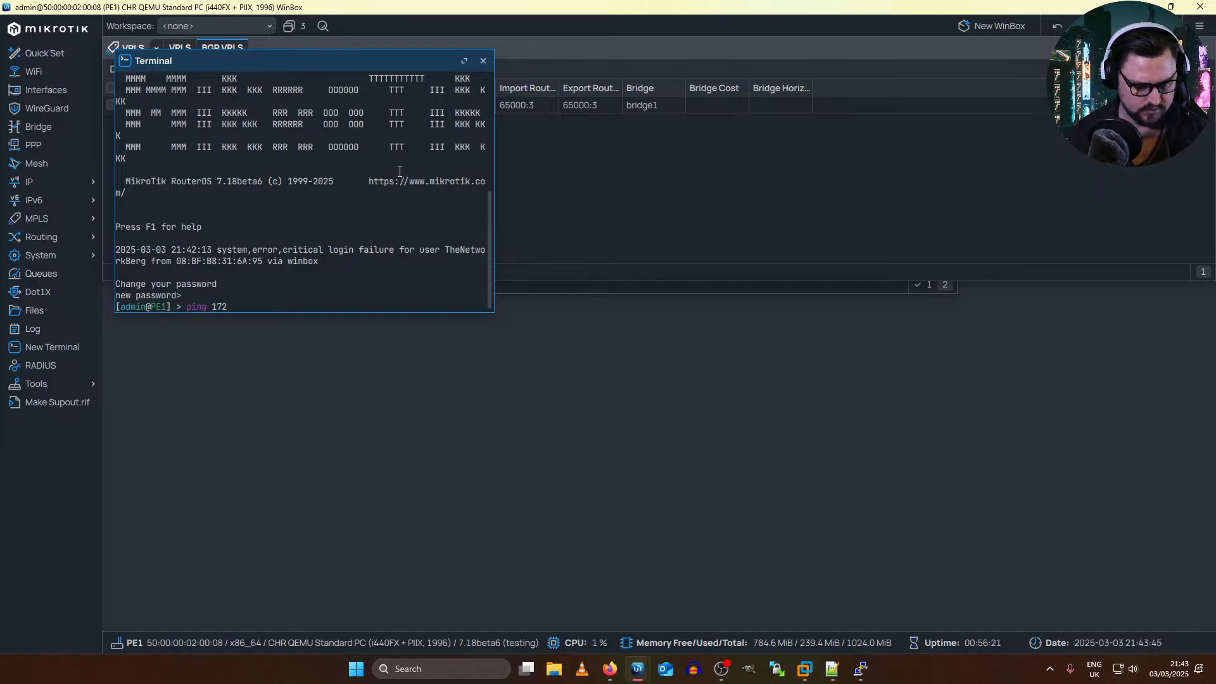
type(".31")
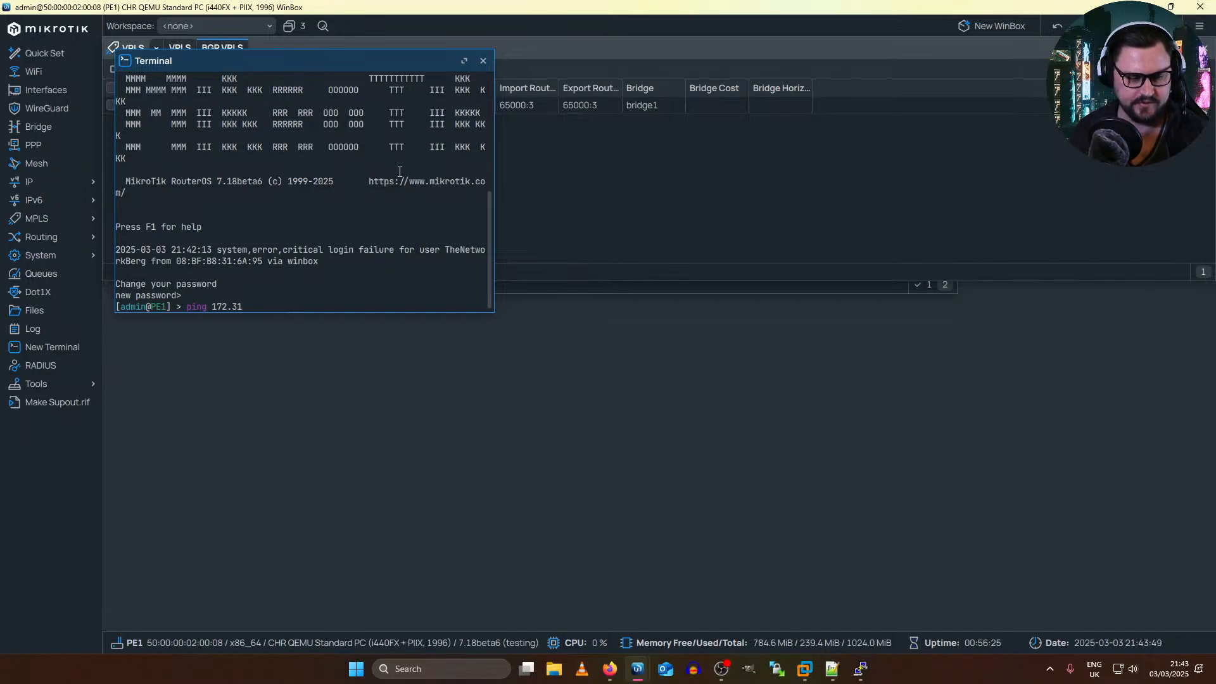
type(".255.255")
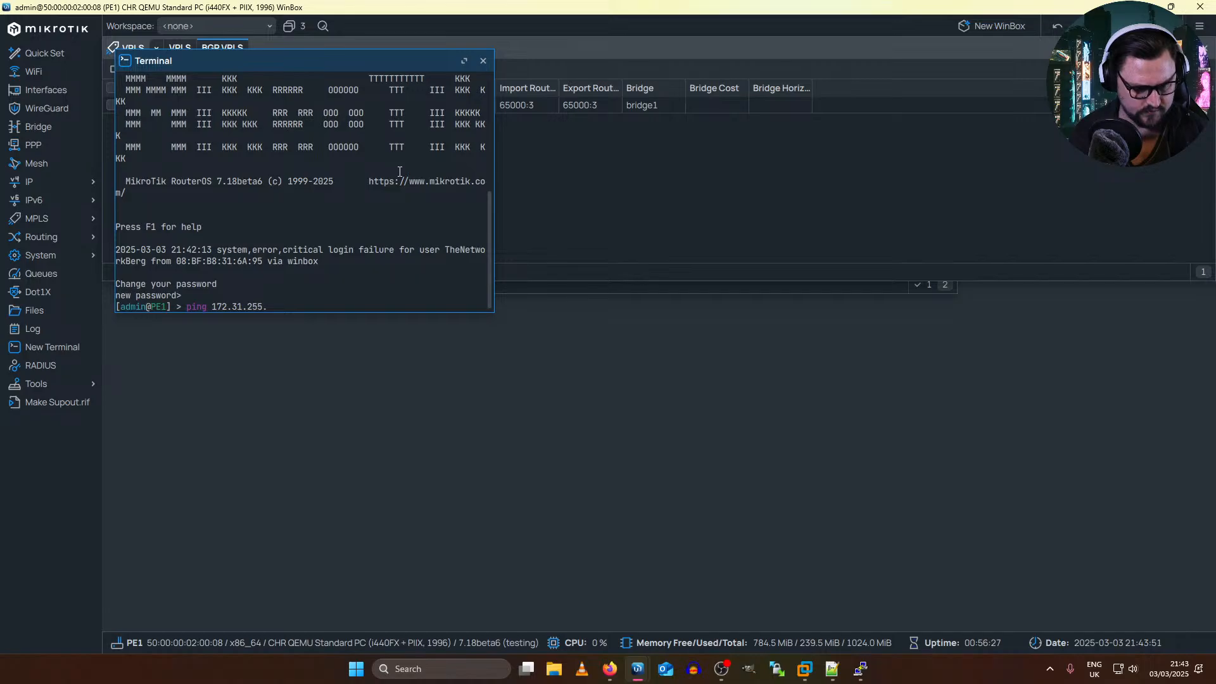
key("Return")
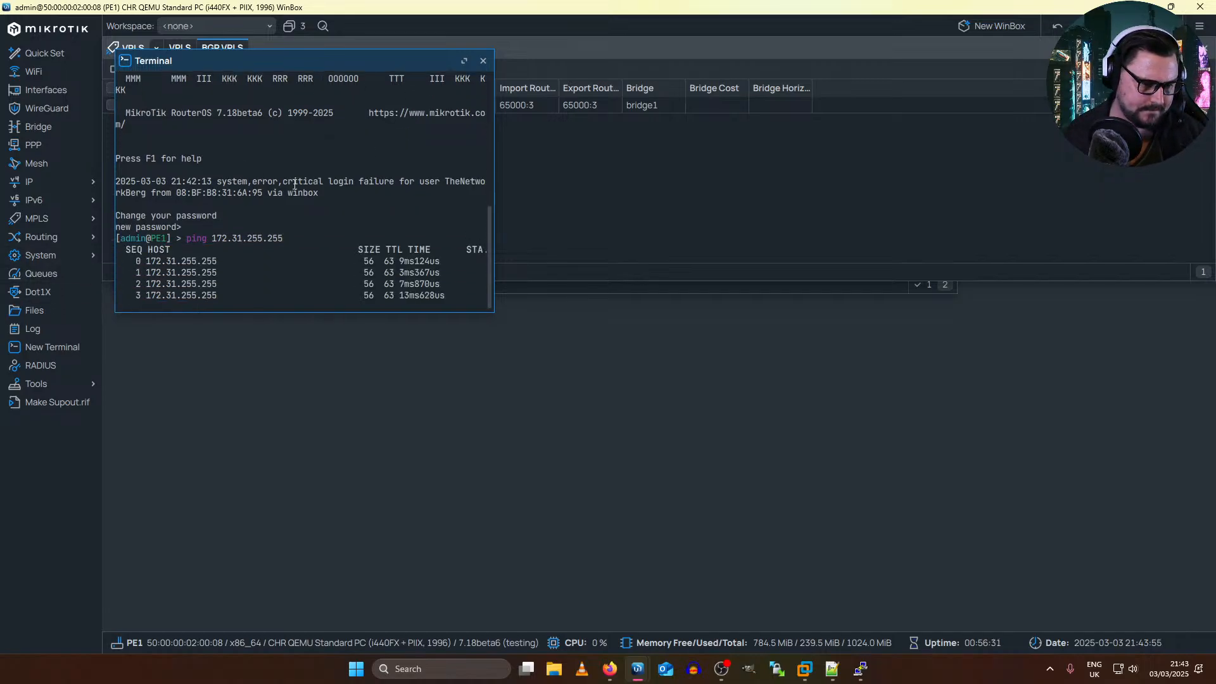
key("ctrl+c")
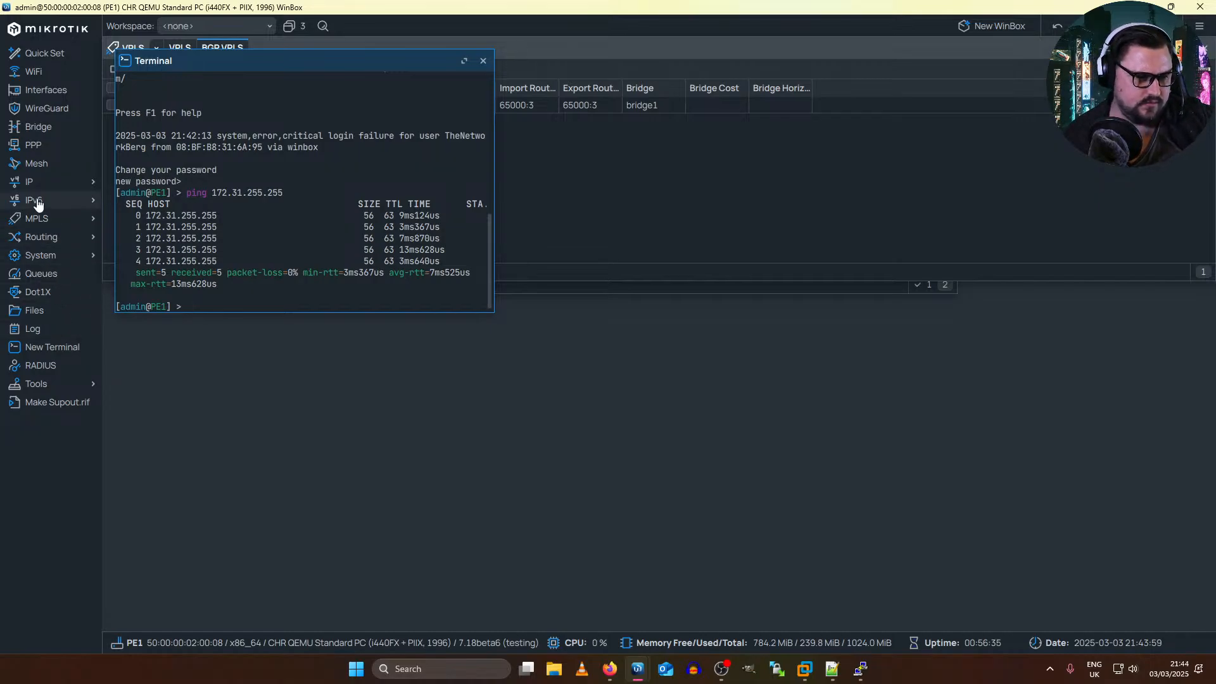
Step: Switch to the RR2 console and page through its full routing table with show route
left_click(587, 197)
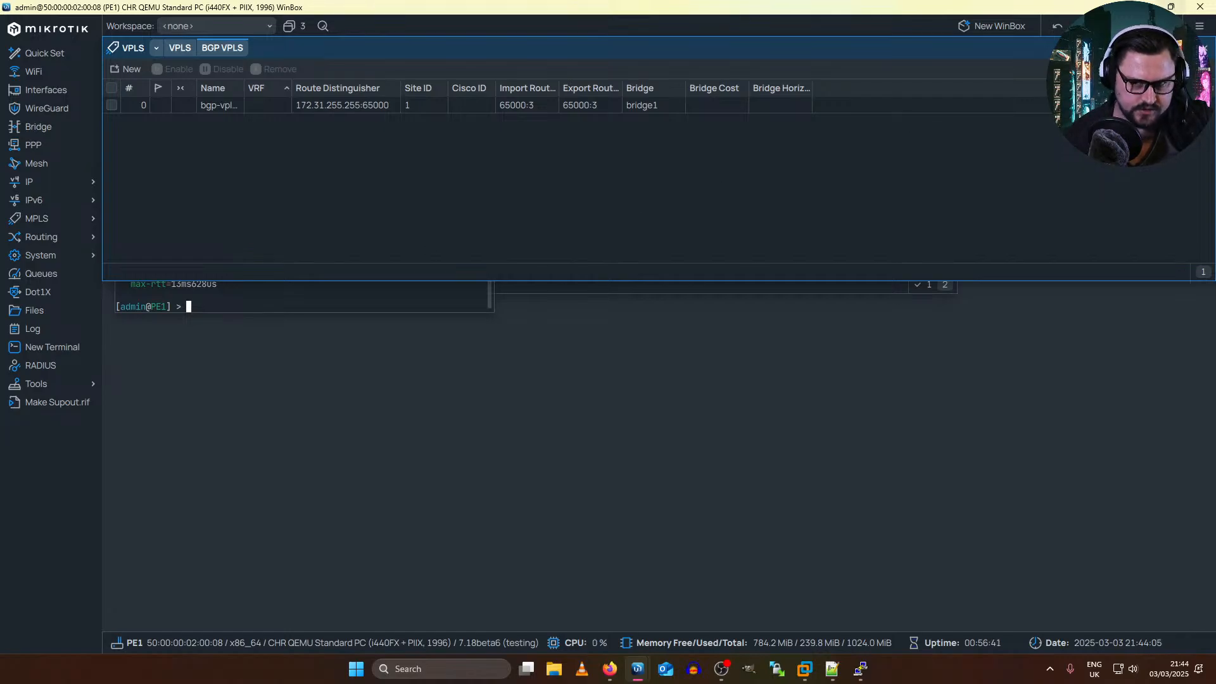
key("alt+Tab")
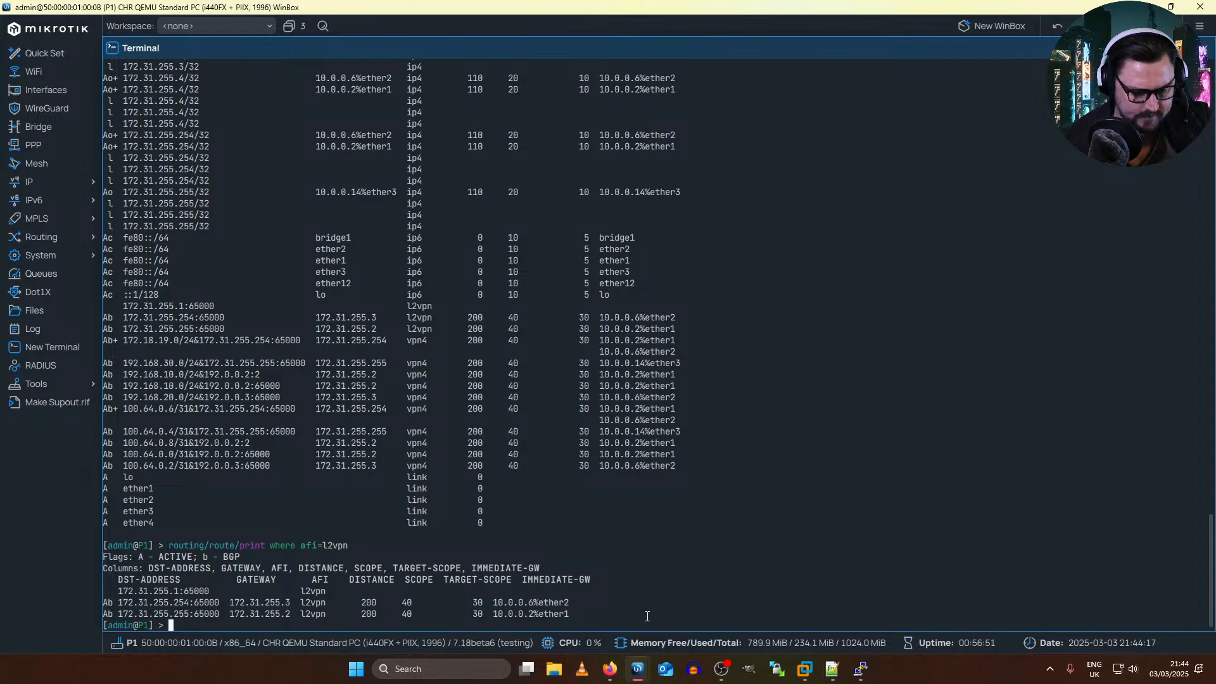
left_click(865, 668)
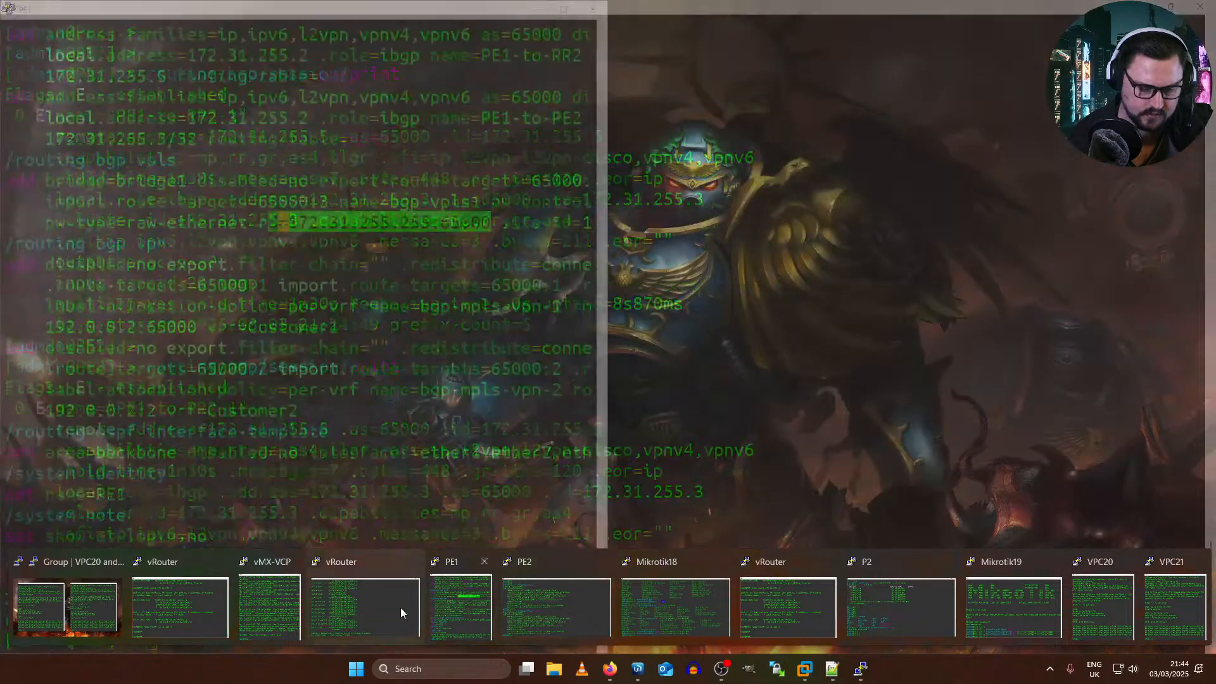
left_click(335, 594)
scroll(431, 488, "down", 5)
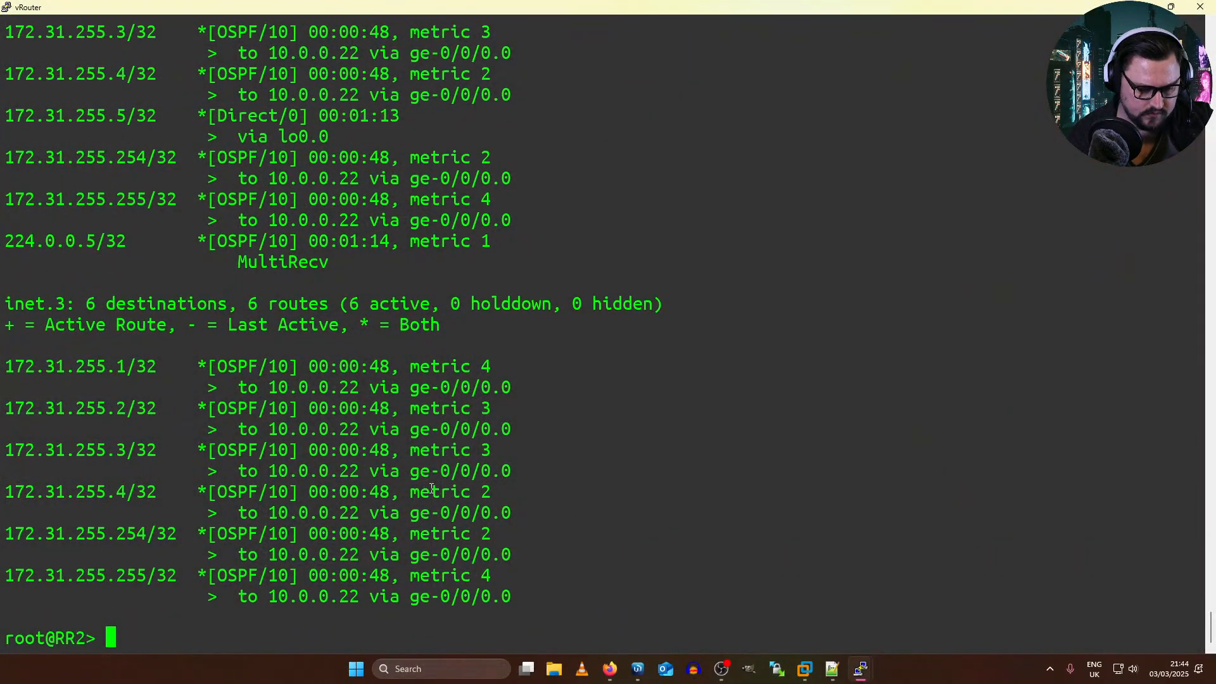
key("Return")
key("Return")
type("s")
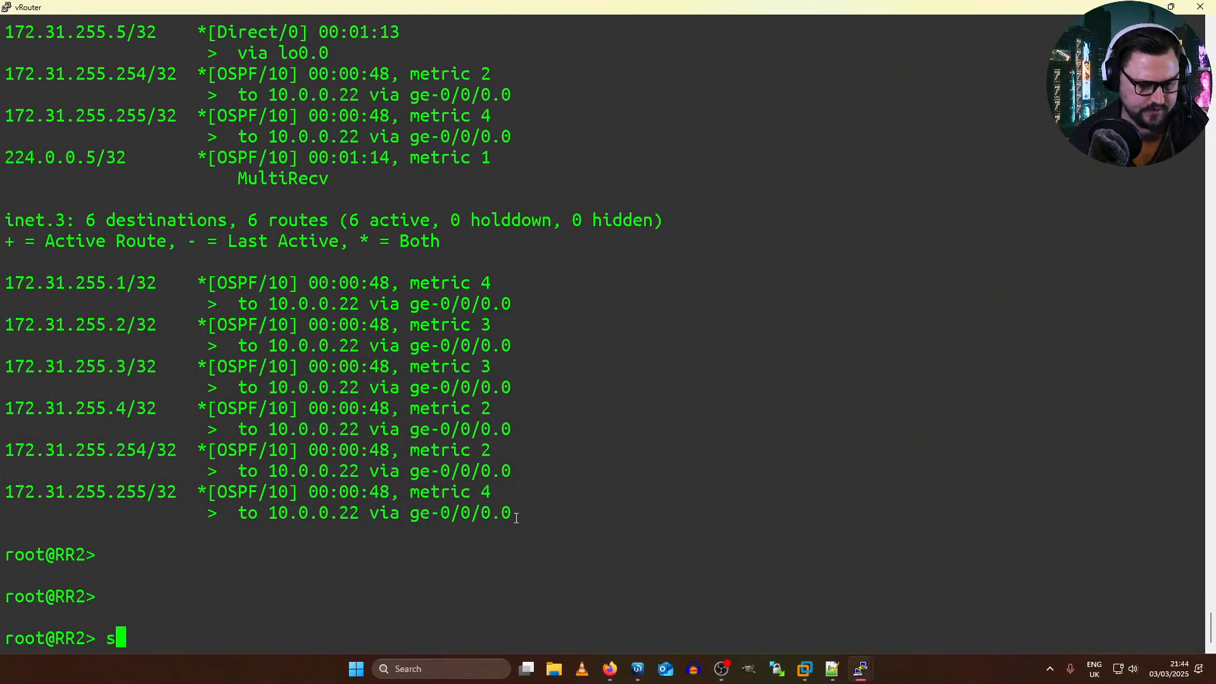
type("how route")
key("Return")
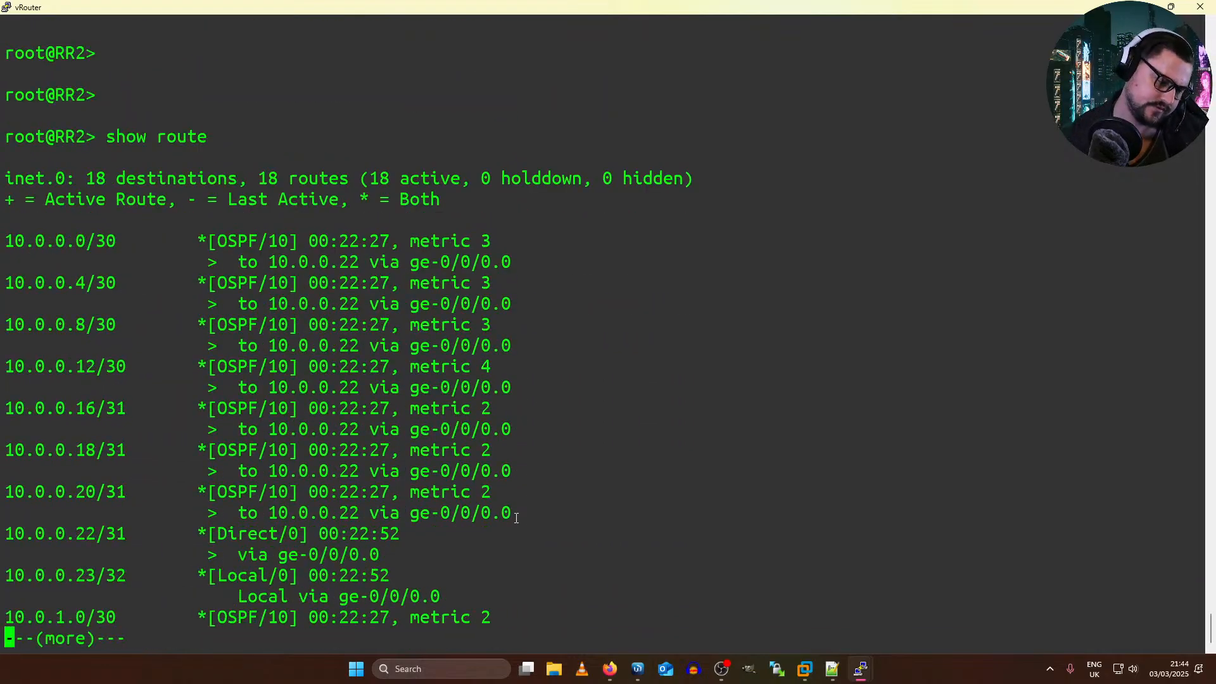
key("space")
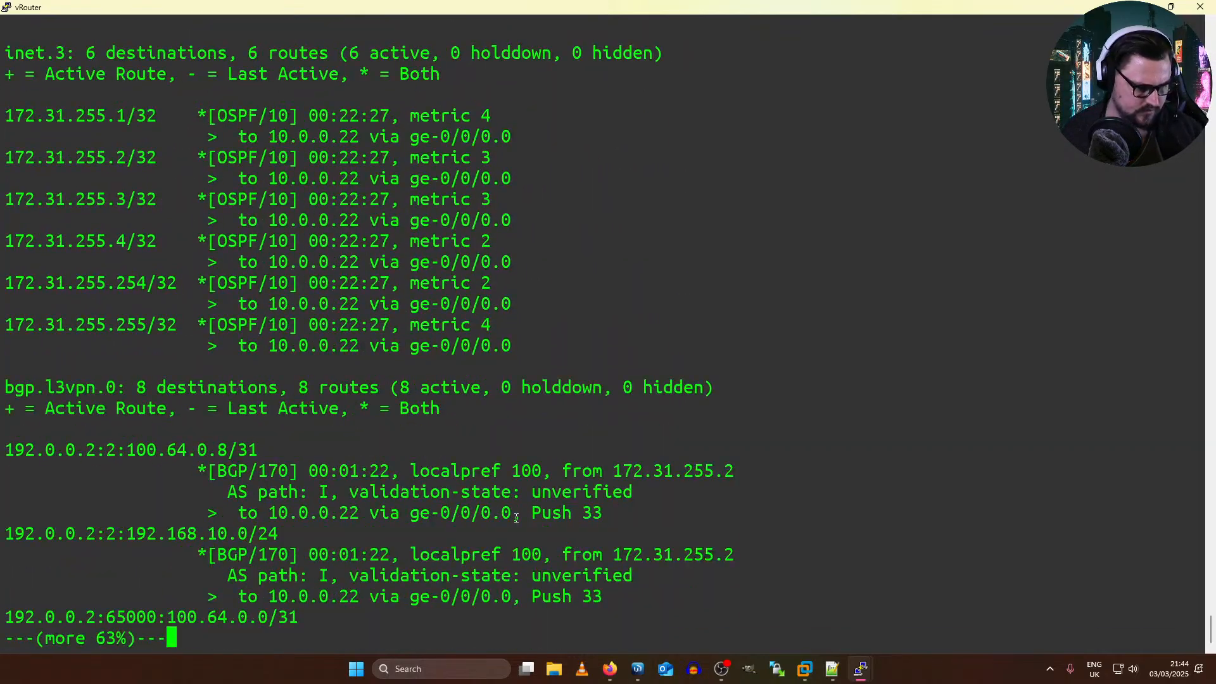
key("space")
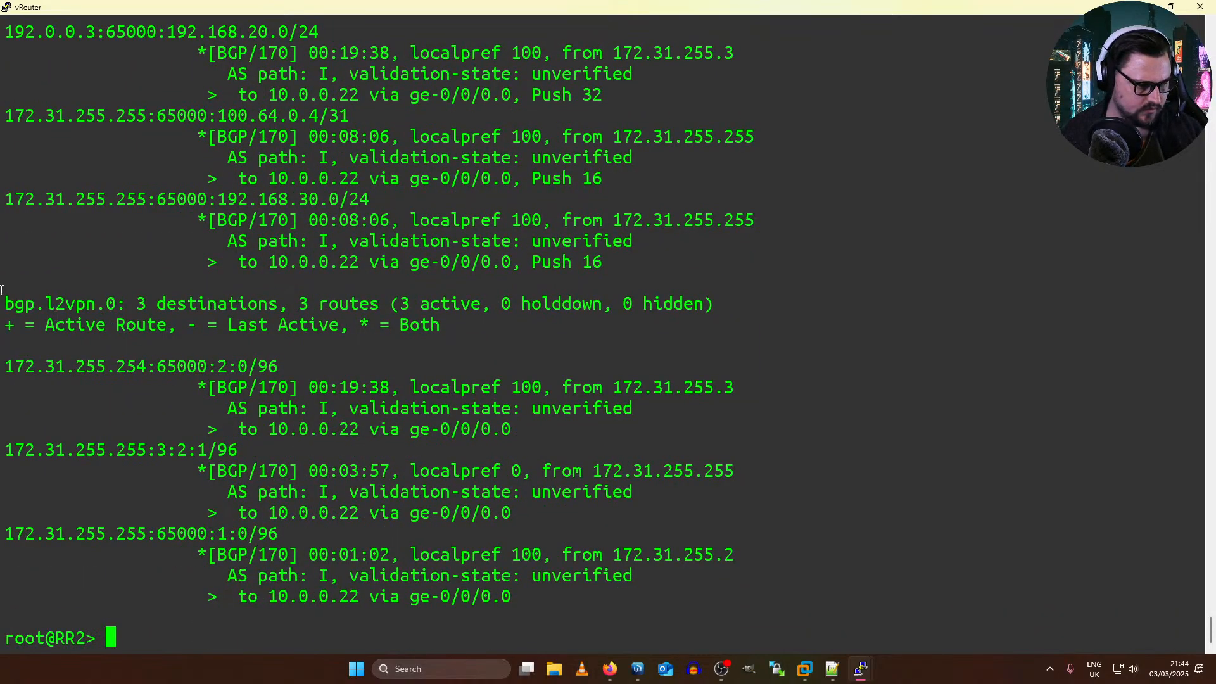
Step: Examine the bgp.l2vpn.0 table on RR2, starting with the route from 172.31.255.254
left_click_drag(1, 290, 145, 283)
left_click_drag(35, 304, 137, 311)
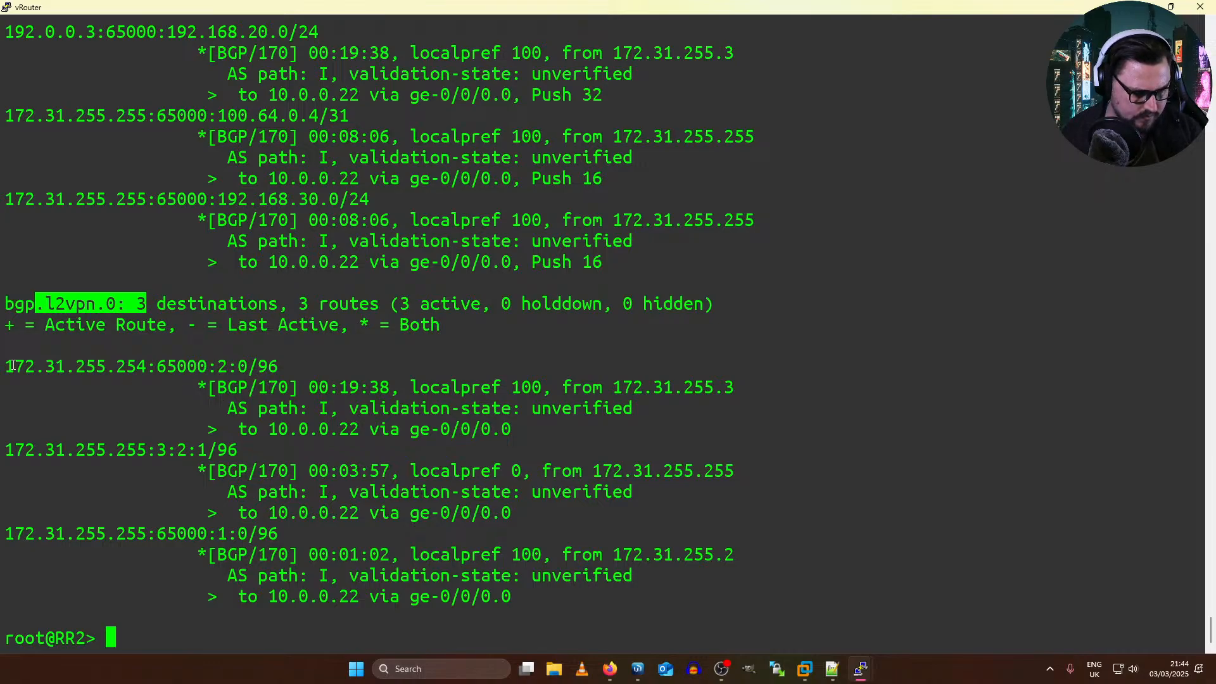
left_click_drag(12, 366, 143, 365)
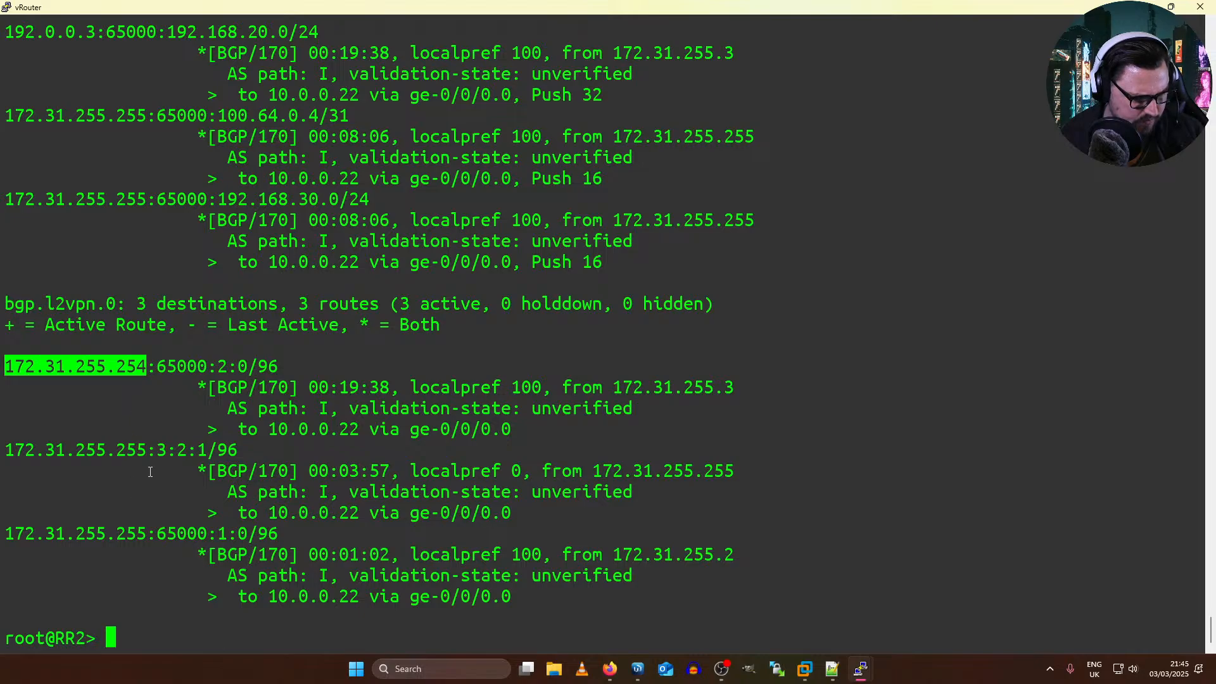
Step: Compare the remaining bgp.l2vpn.0 destinations on RR2 with the L2VPN routes printed in P1's terminal
left_click_drag(149, 450, 195, 447)
left_click_drag(98, 387, 226, 388)
left_click_drag(118, 321, 147, 322)
left_click_drag(256, 290, 271, 303)
double_click(271, 304)
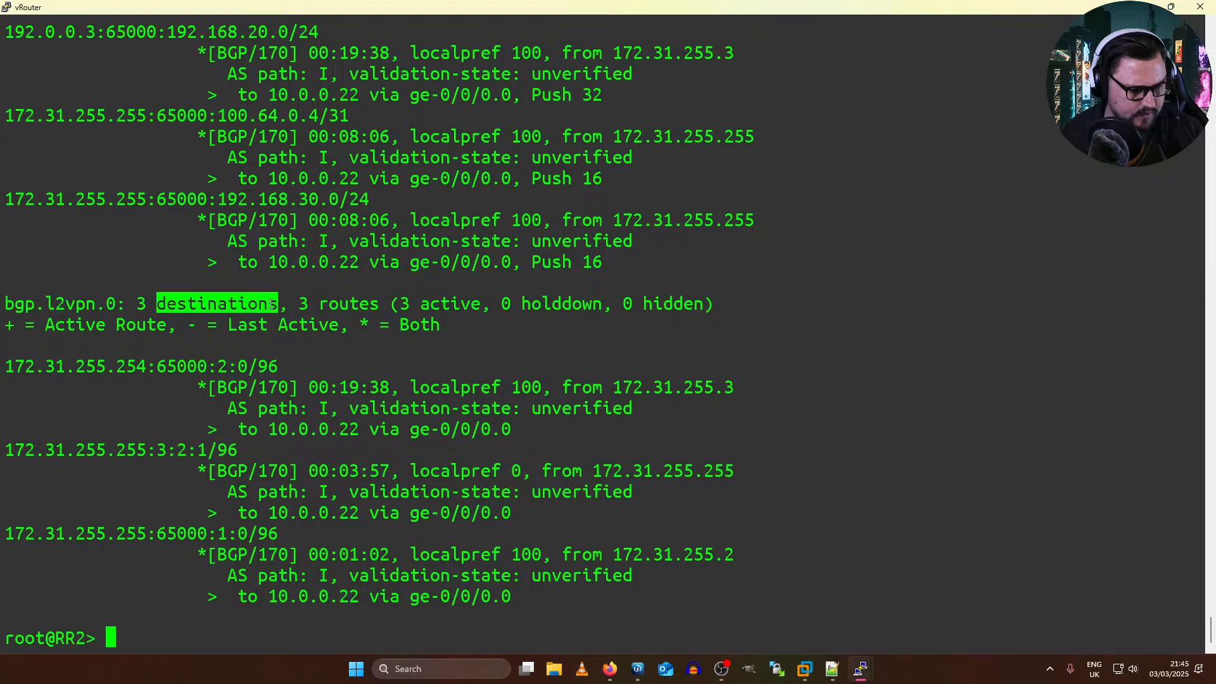
key("alt+Tab")
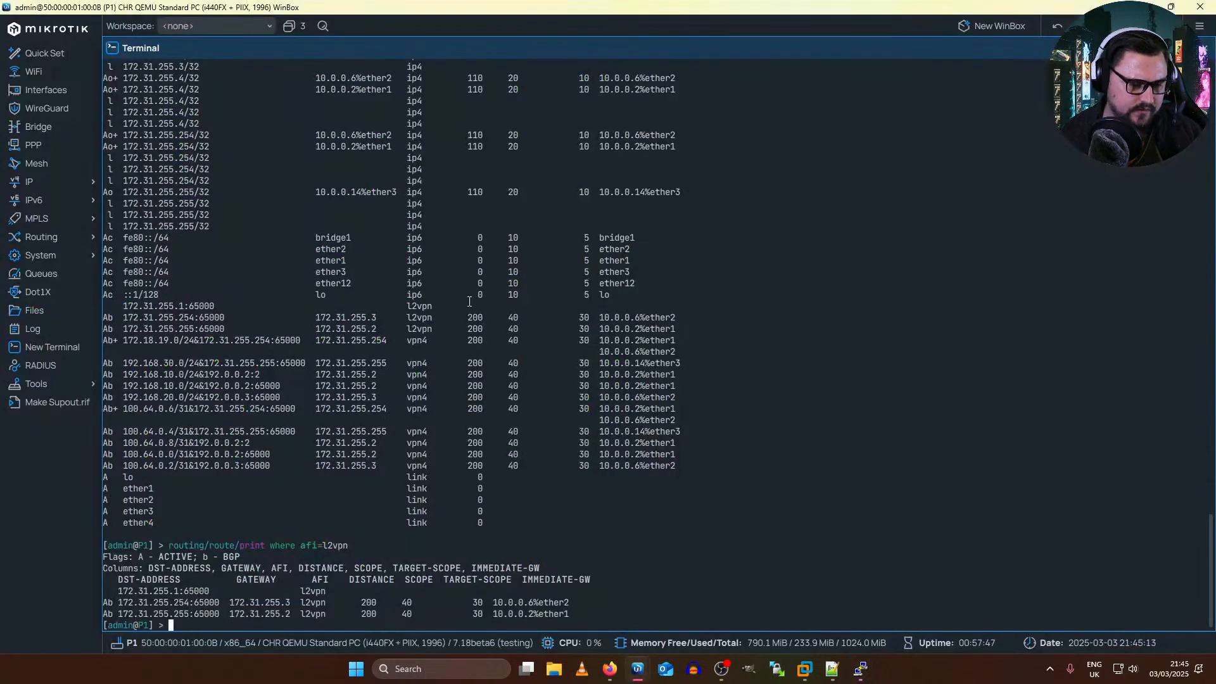
key("alt+Tab")
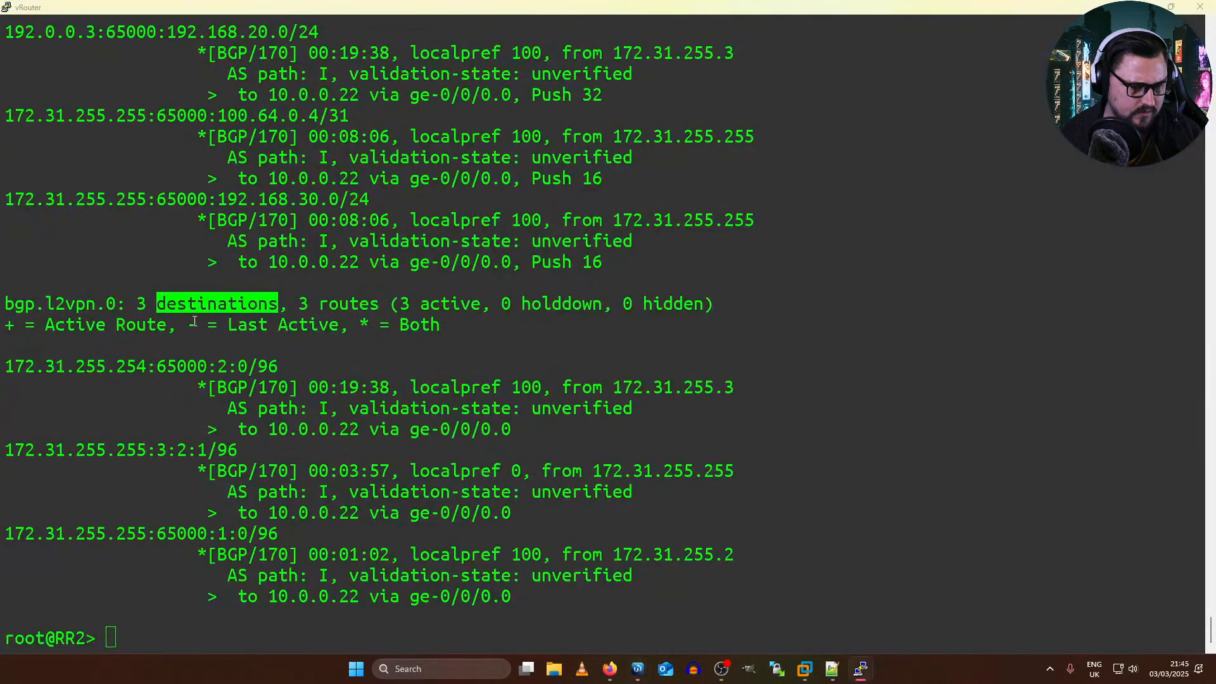
Step: Switch to PE1's WinBox window and recheck its VPLS interface list and BGP VPLS entry
key("alt+Tab")
key("alt+Tab")
left_click(172, 48)
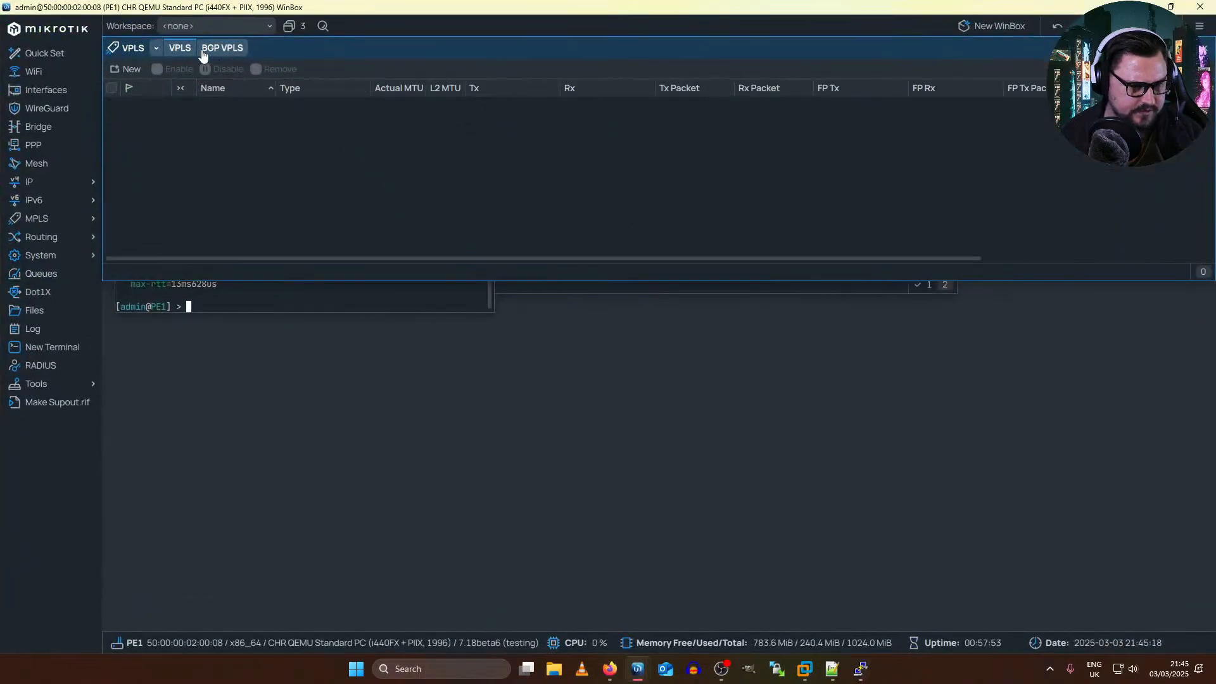
left_click(204, 53)
left_click(172, 50)
left_click(218, 48)
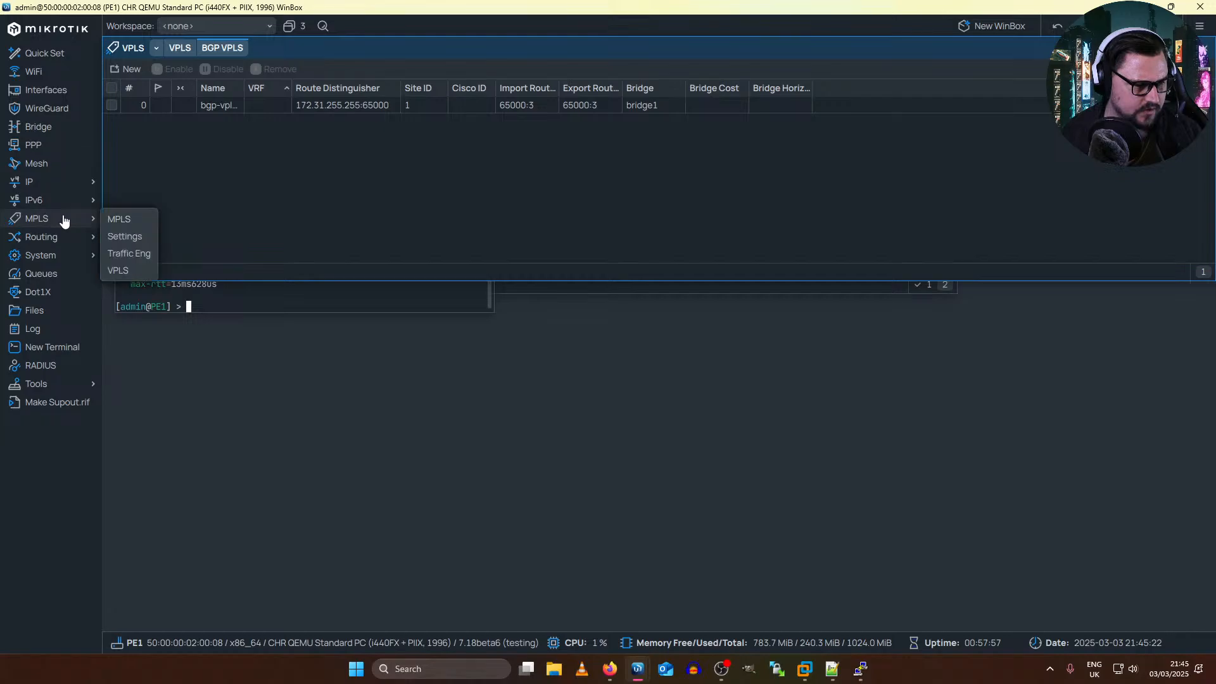
Step: Check PE1's BGP sessions, review the address families of the PE1-to-RR2 connection and reapply its settings
mouse_move(93, 241)
left_click(128, 254)
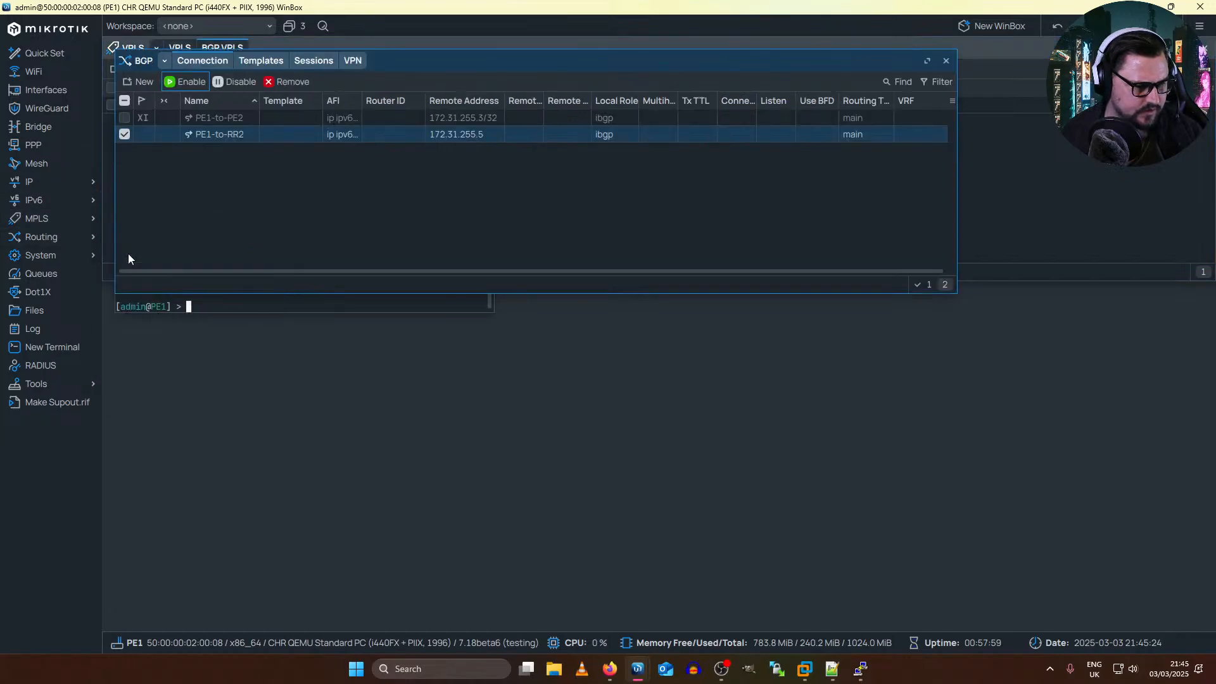
left_click(312, 62)
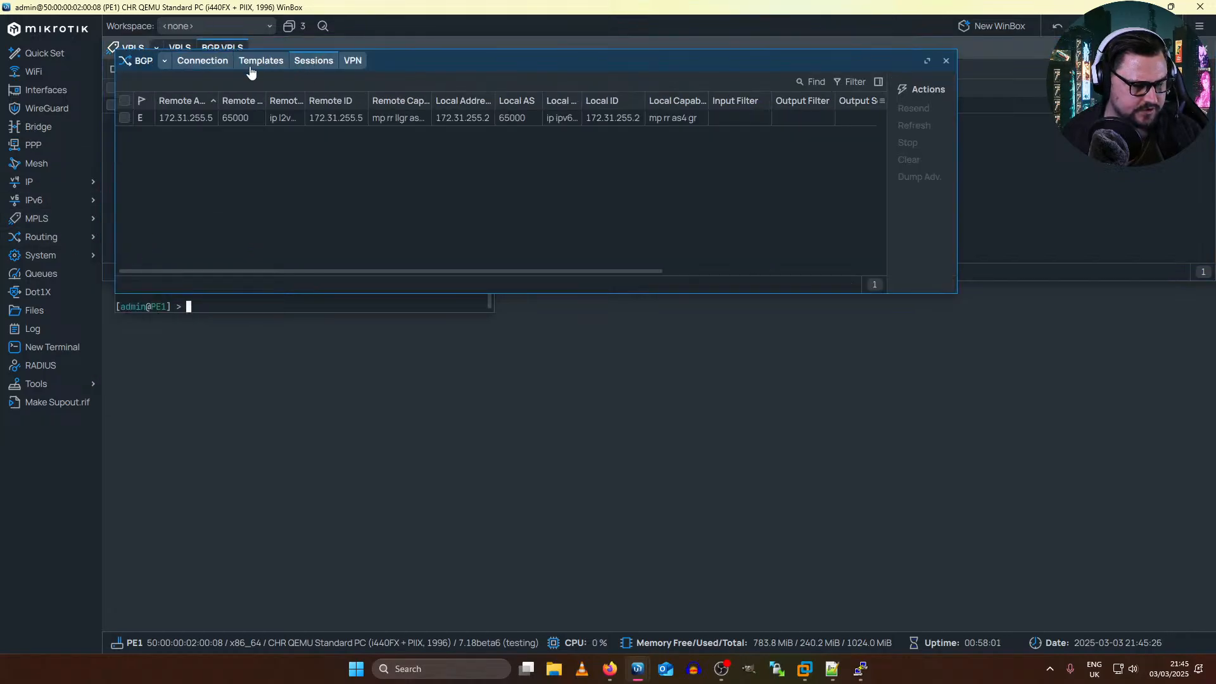
left_click(188, 62)
left_click(190, 142)
double_click(190, 141)
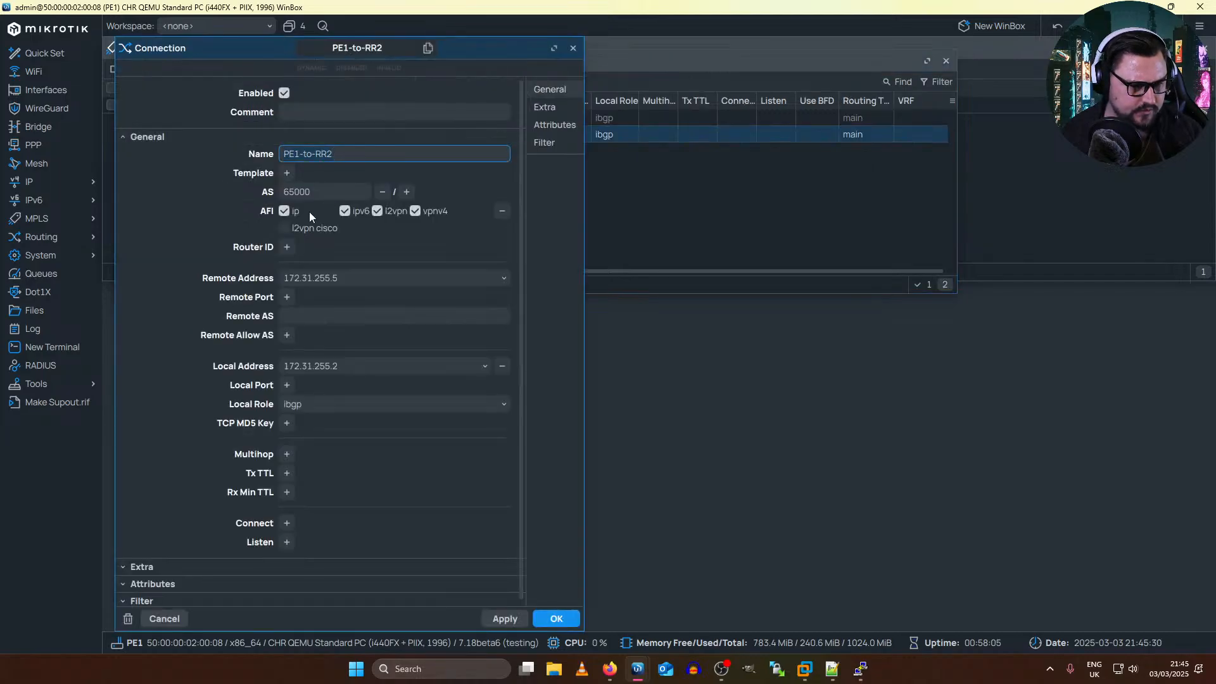
left_click(505, 619)
left_click(556, 619)
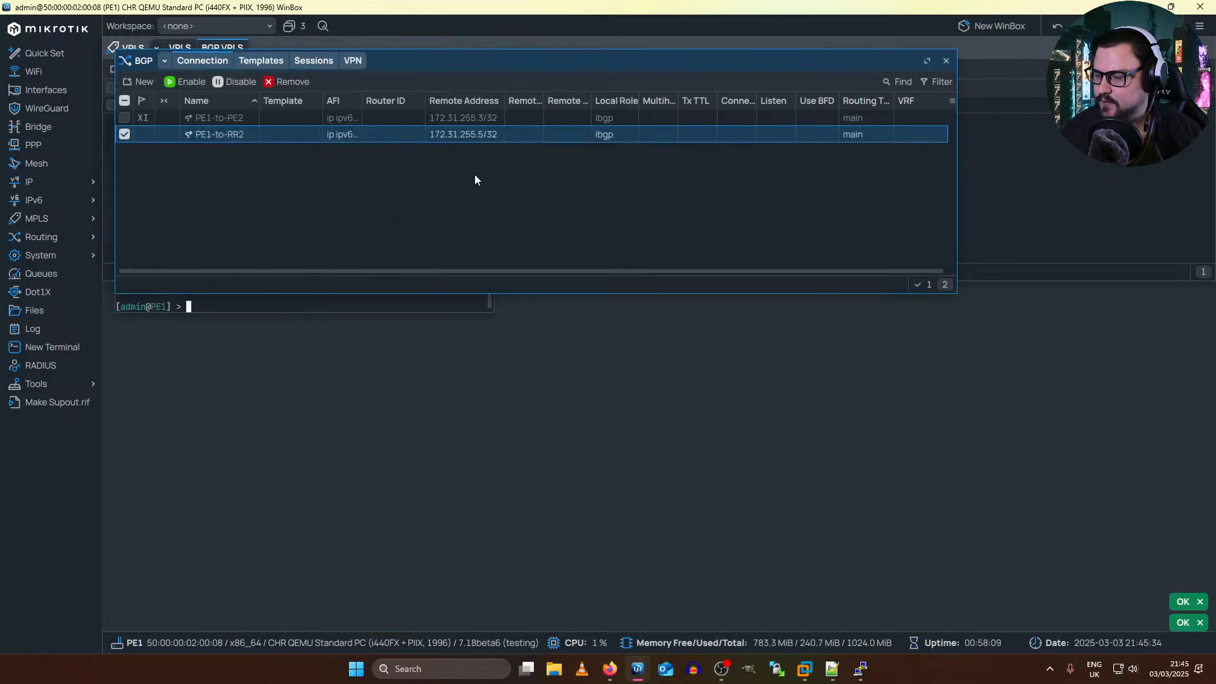
left_click(946, 60)
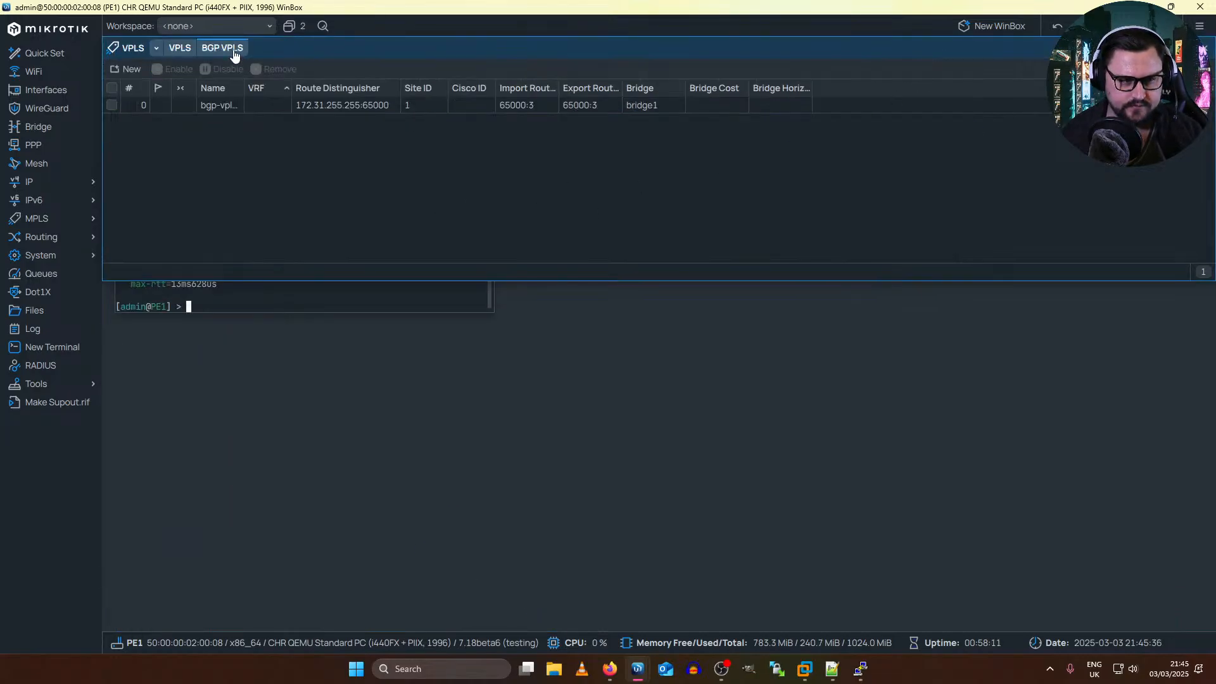
Step: Recheck PE1's VPLS list, open bgp-vpls1 and compare its route distinguisher with RR2's L2VPN routes
left_click(192, 50)
left_click(217, 53)
double_click(287, 109)
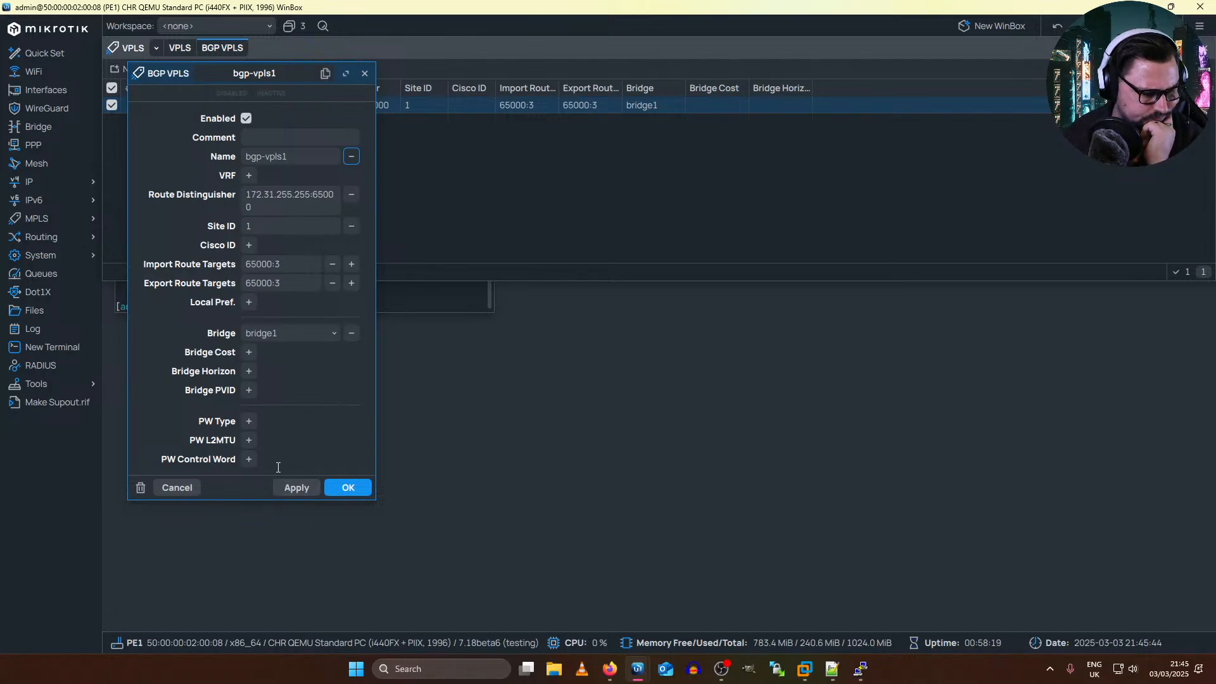
left_click(211, 199)
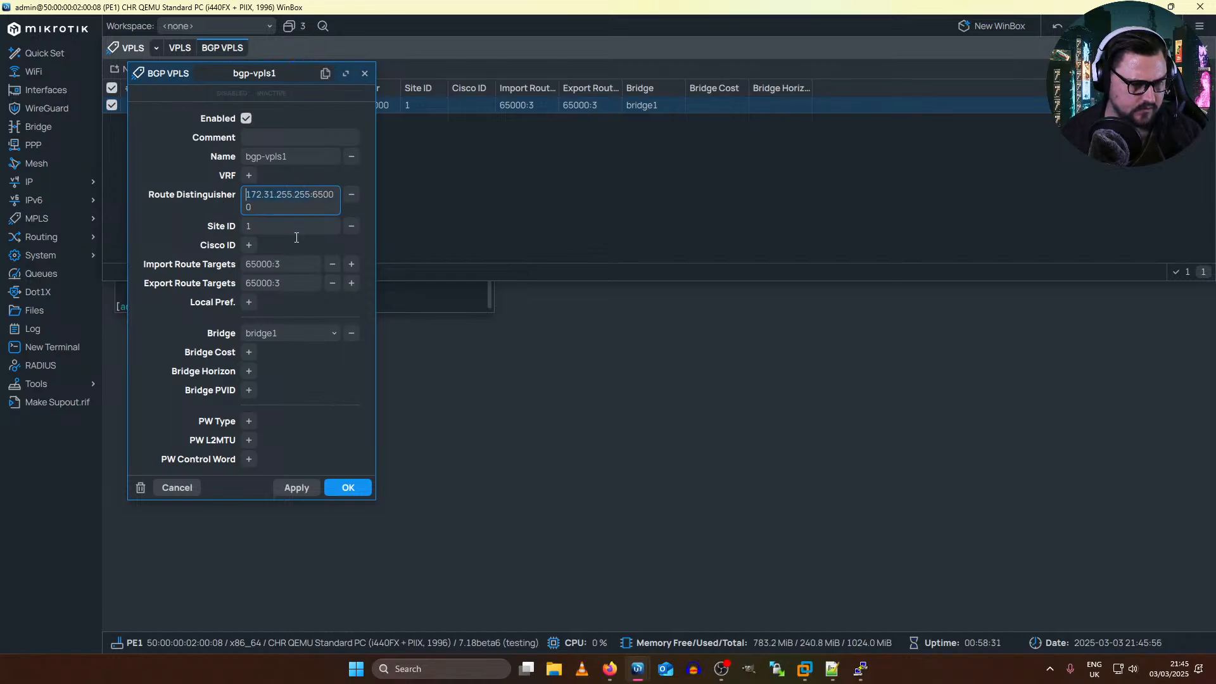
key("alt+Tab")
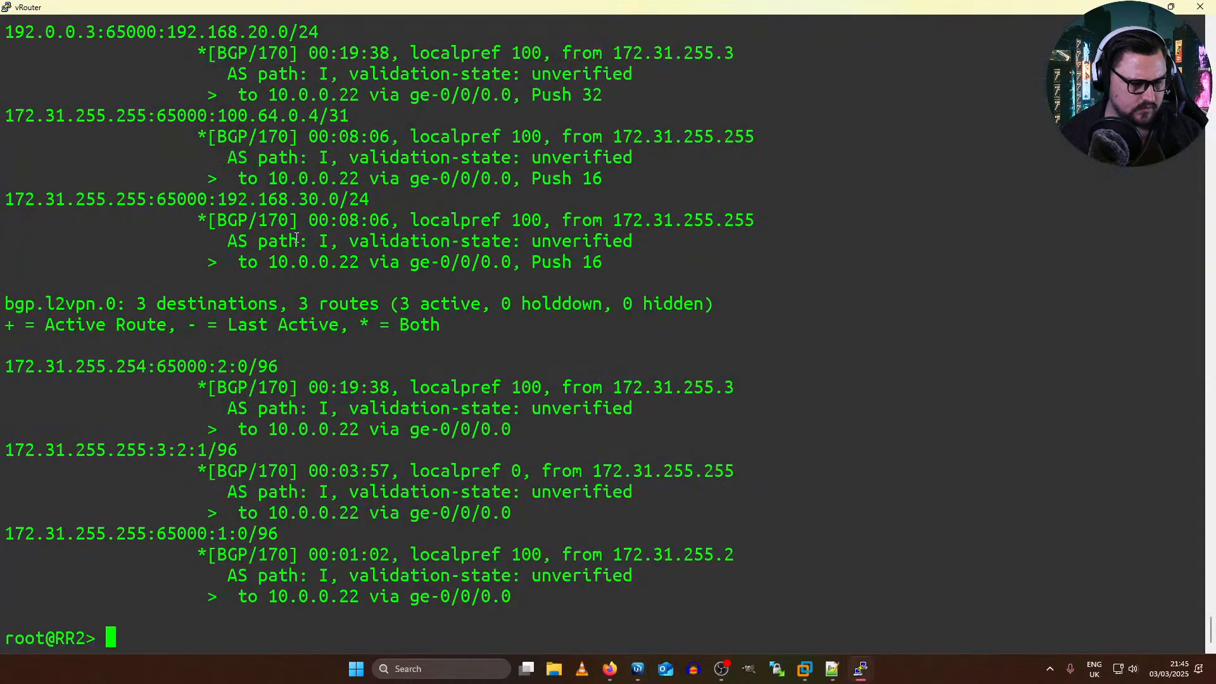
key("alt+Tab")
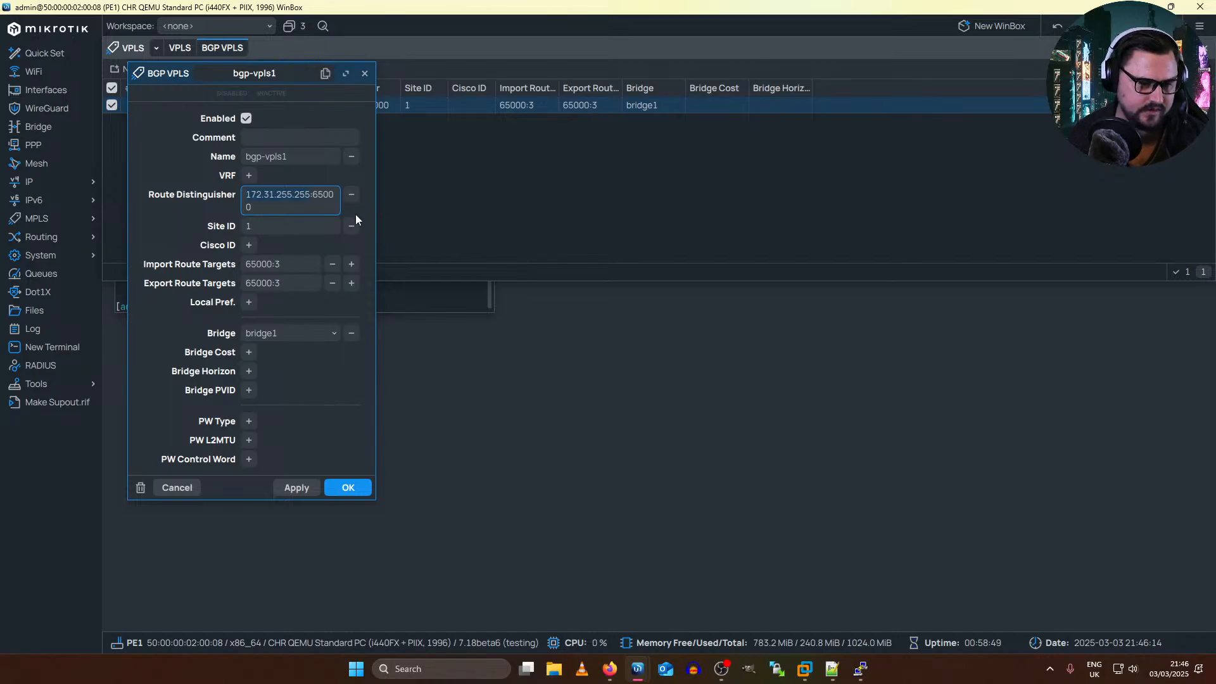
Step: Set bgp-vpls1's route distinguisher to 172.31.255.2:65000, checking PE1's loopback in the address list before saving
double_click(309, 201)
key("BackSpace")
type("172.31")
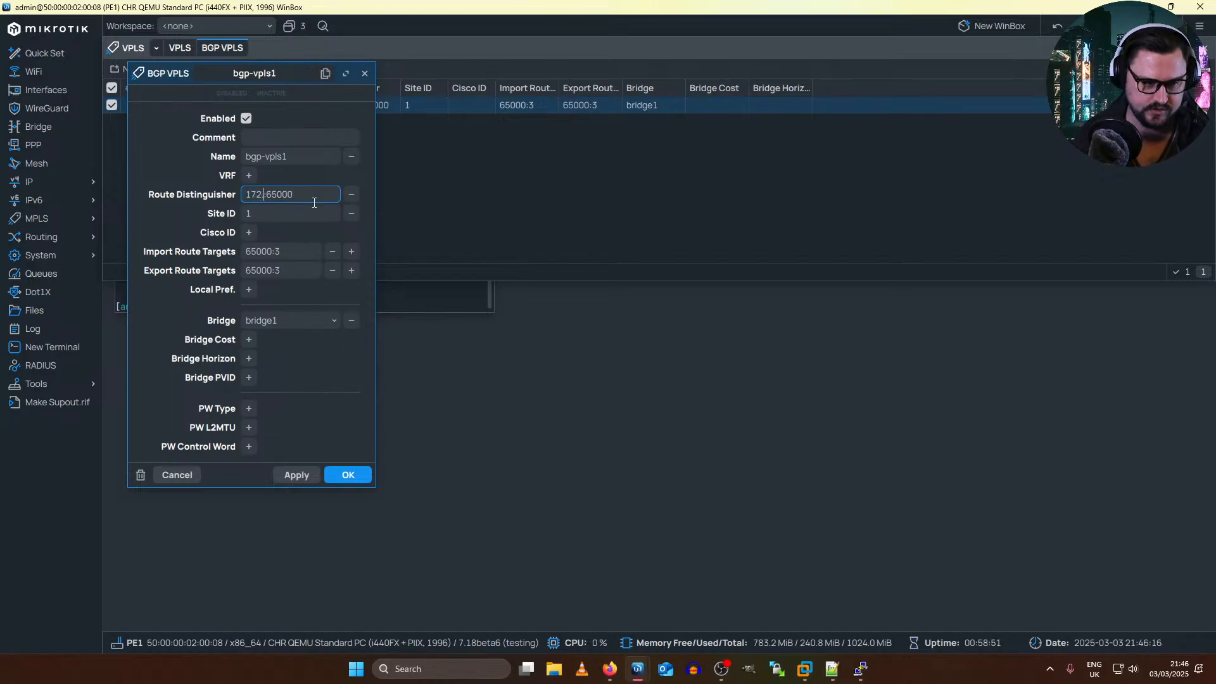
type(".")
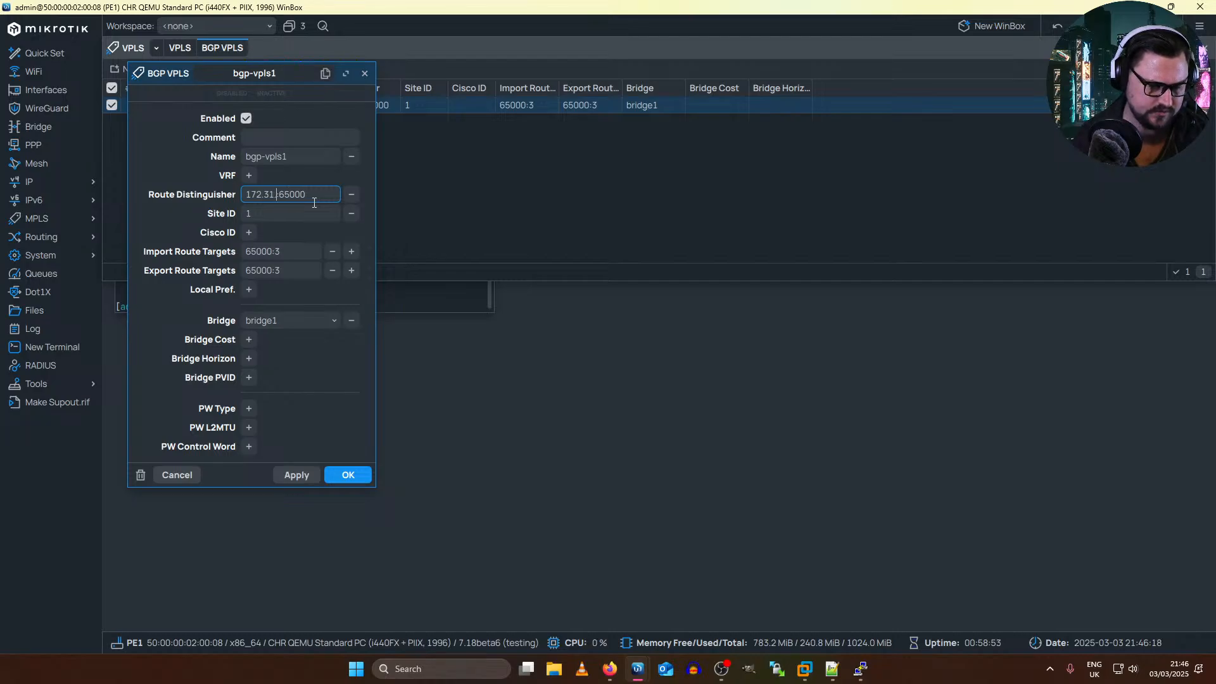
type("255.")
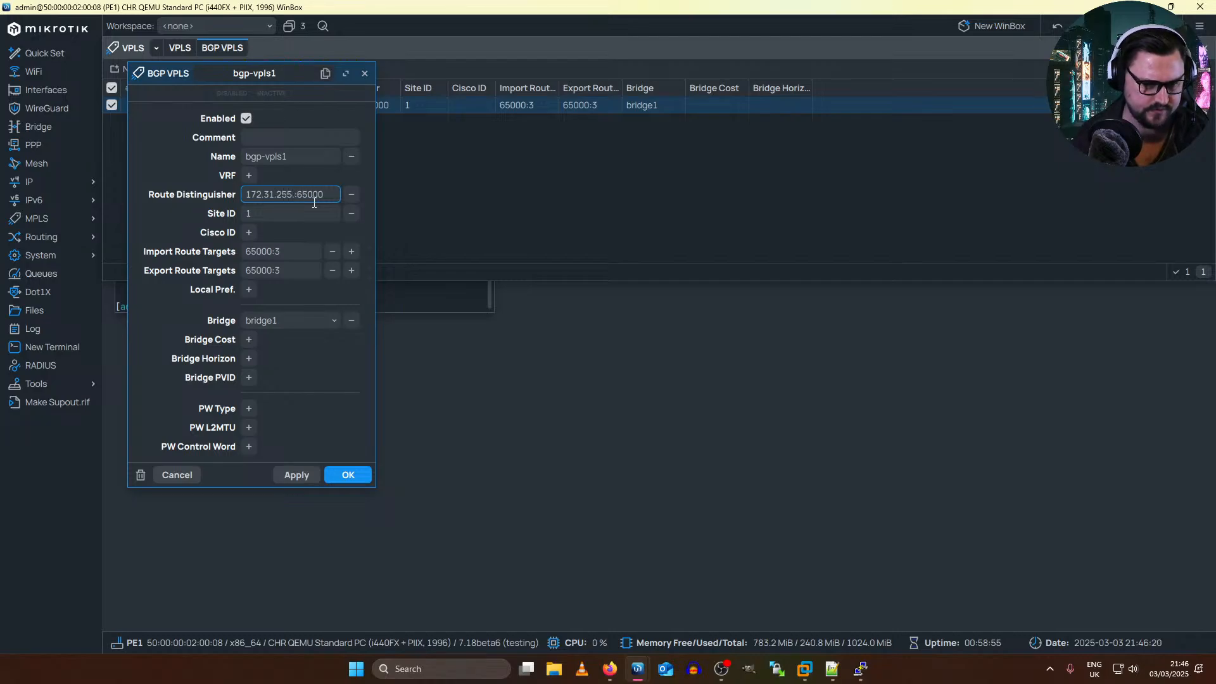
type("2")
left_click(48, 182)
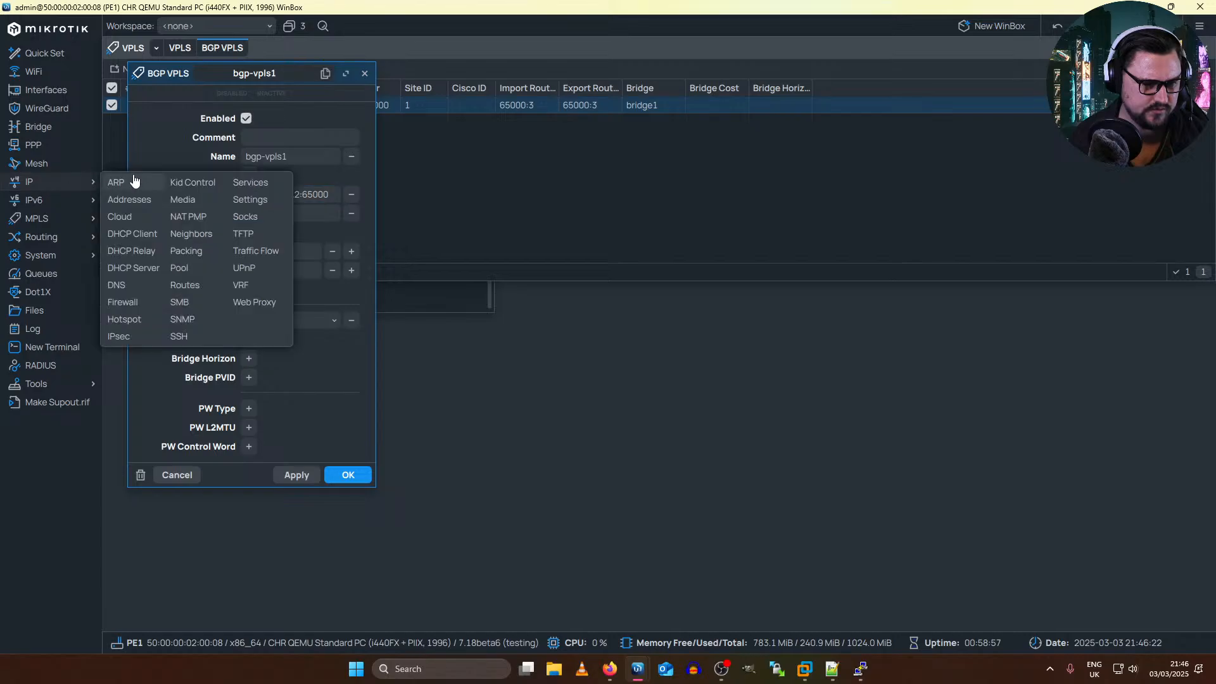
left_click(130, 200)
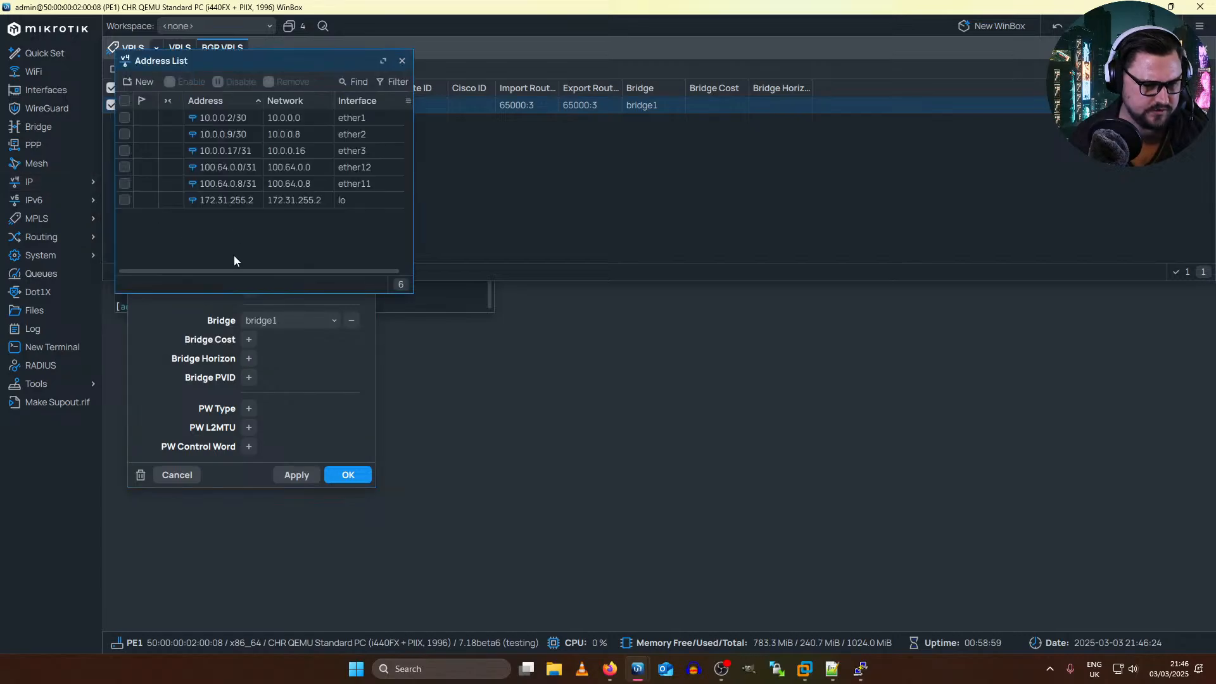
left_click(403, 61)
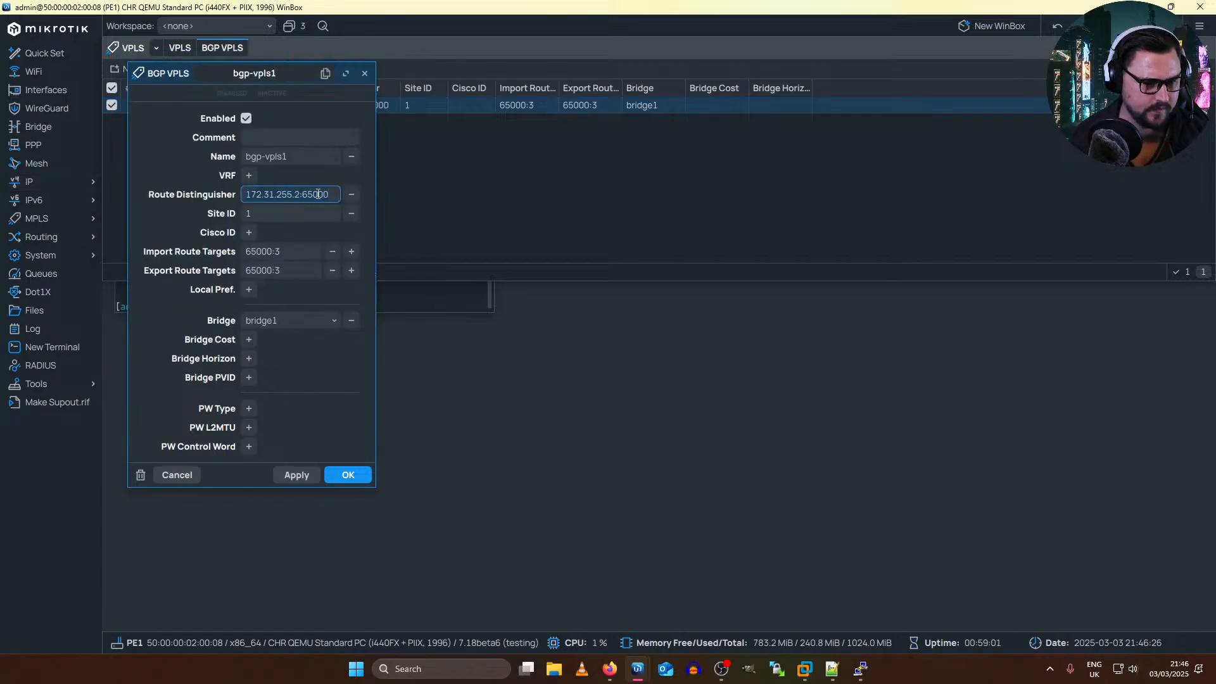
left_click(294, 476)
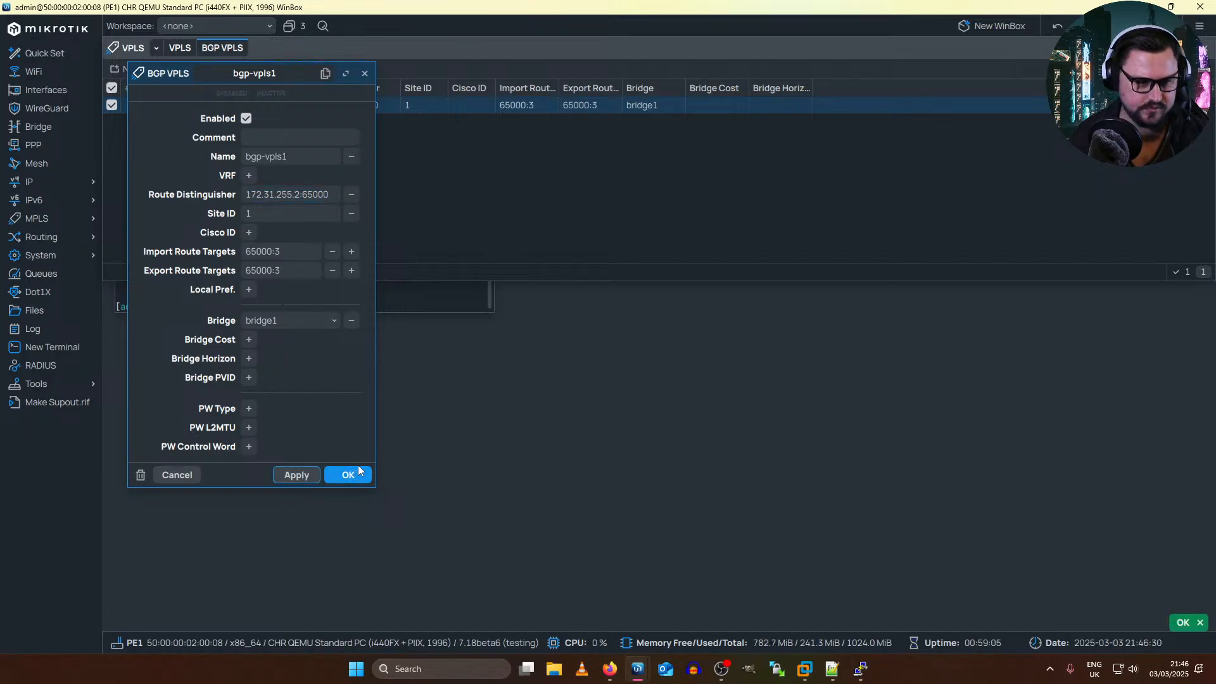
left_click(358, 468)
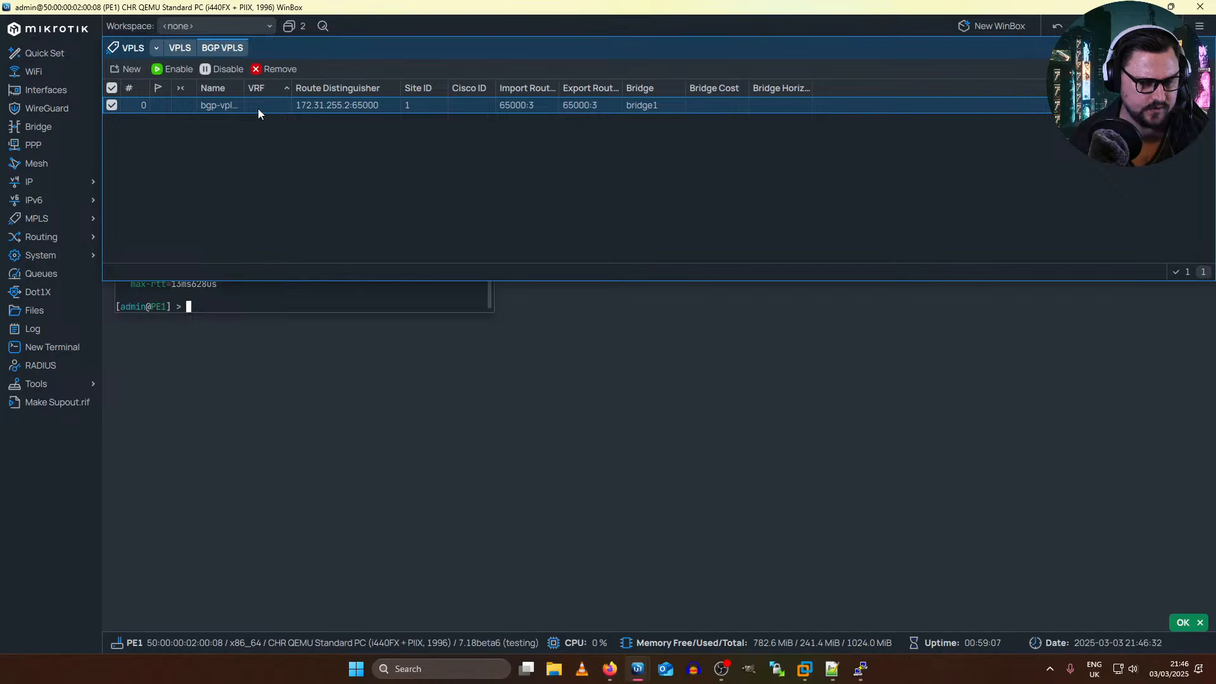
Step: Enable the bgp-vpls1 instance on PE1 again and recheck the VPLS interface list
left_click(178, 49)
left_click(223, 48)
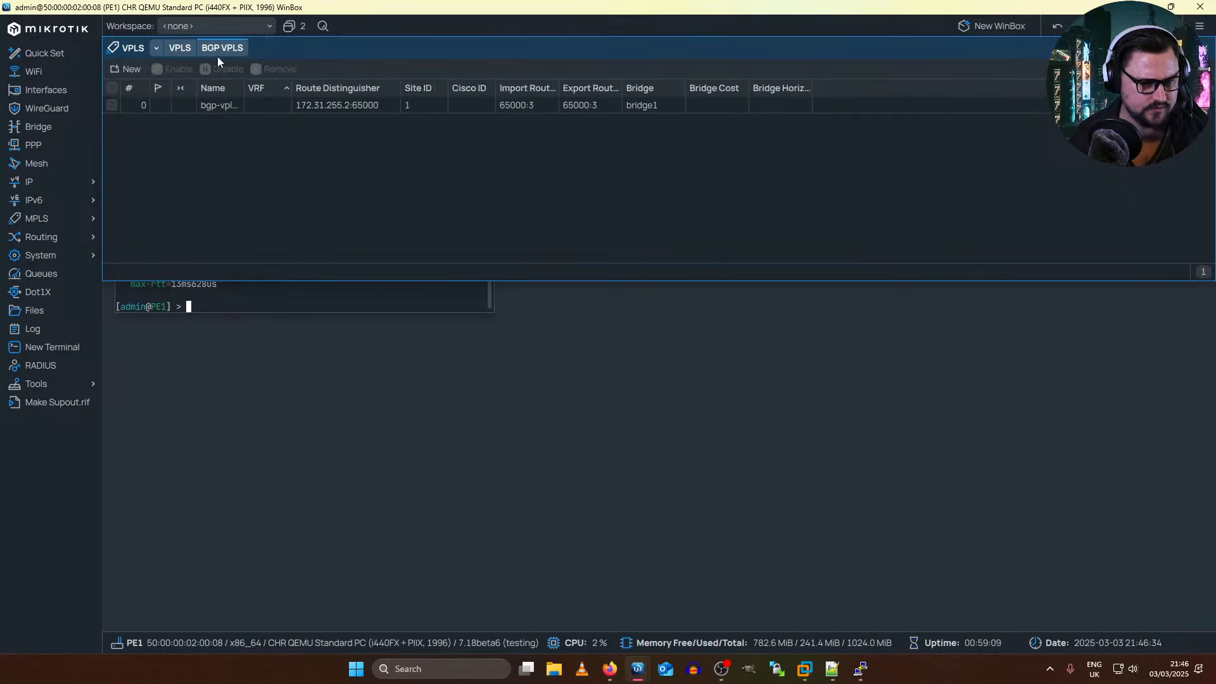
left_click(207, 105)
left_click(179, 69)
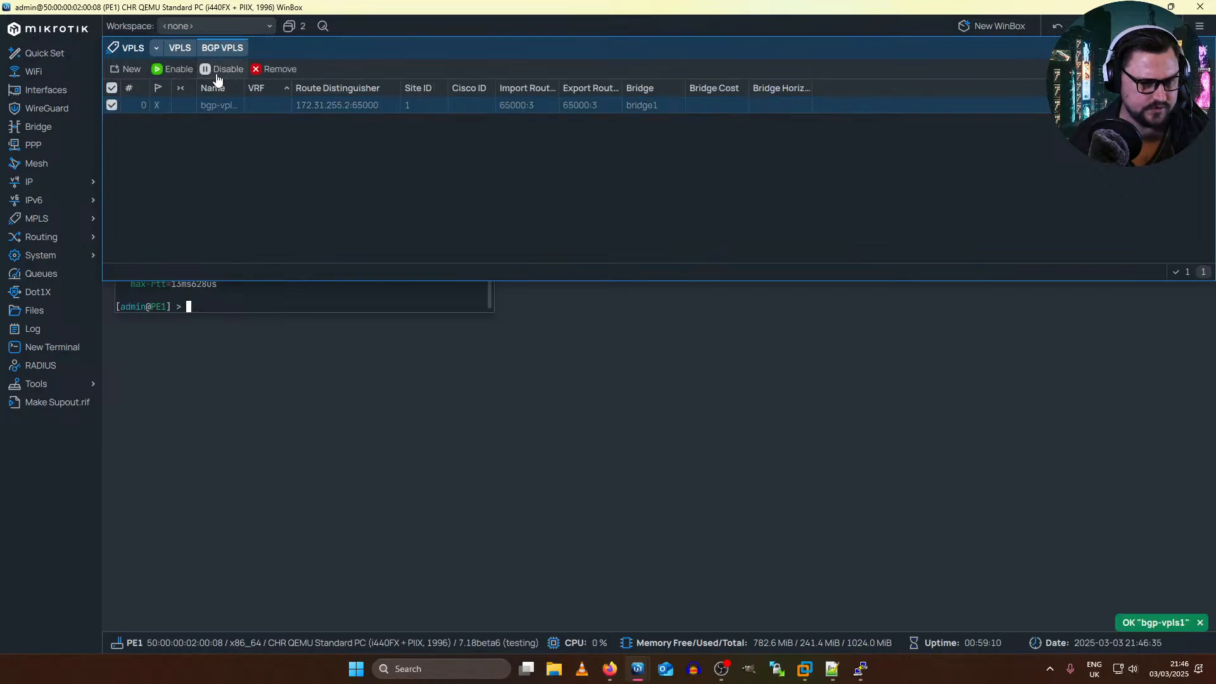
left_click(179, 48)
left_click(220, 48)
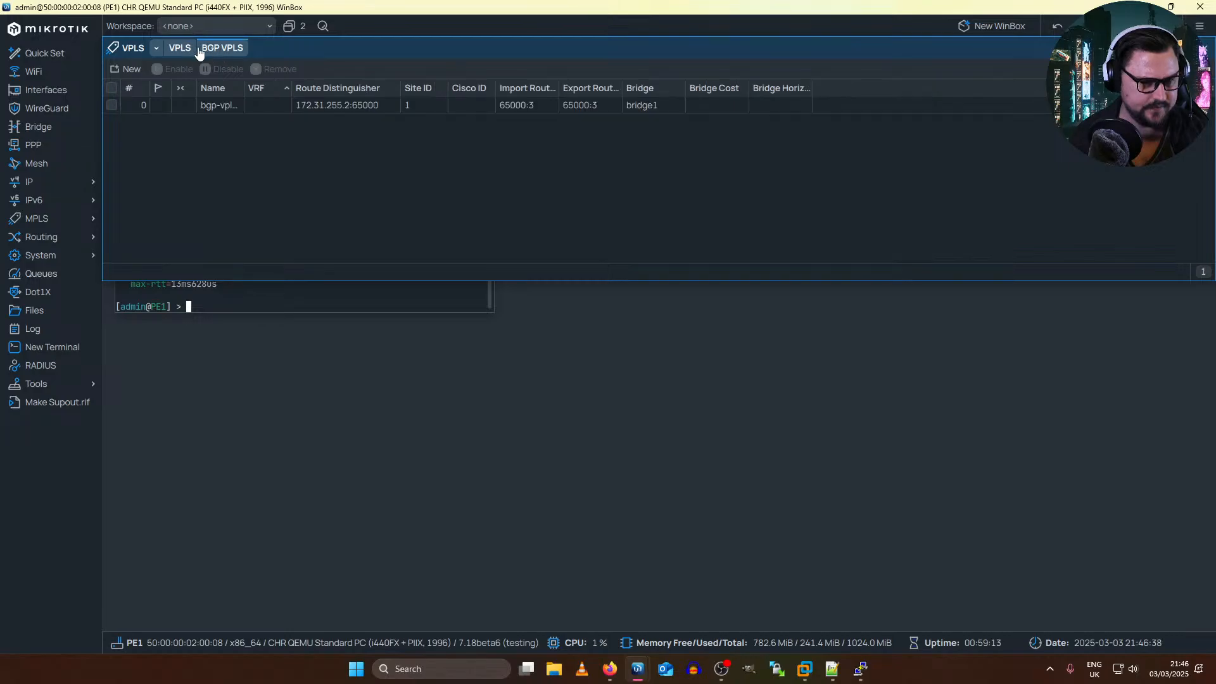
Step: Run show route summary twice on RR2 and examine the bgp.l2vpn.0 route counts
key("alt+Tab")
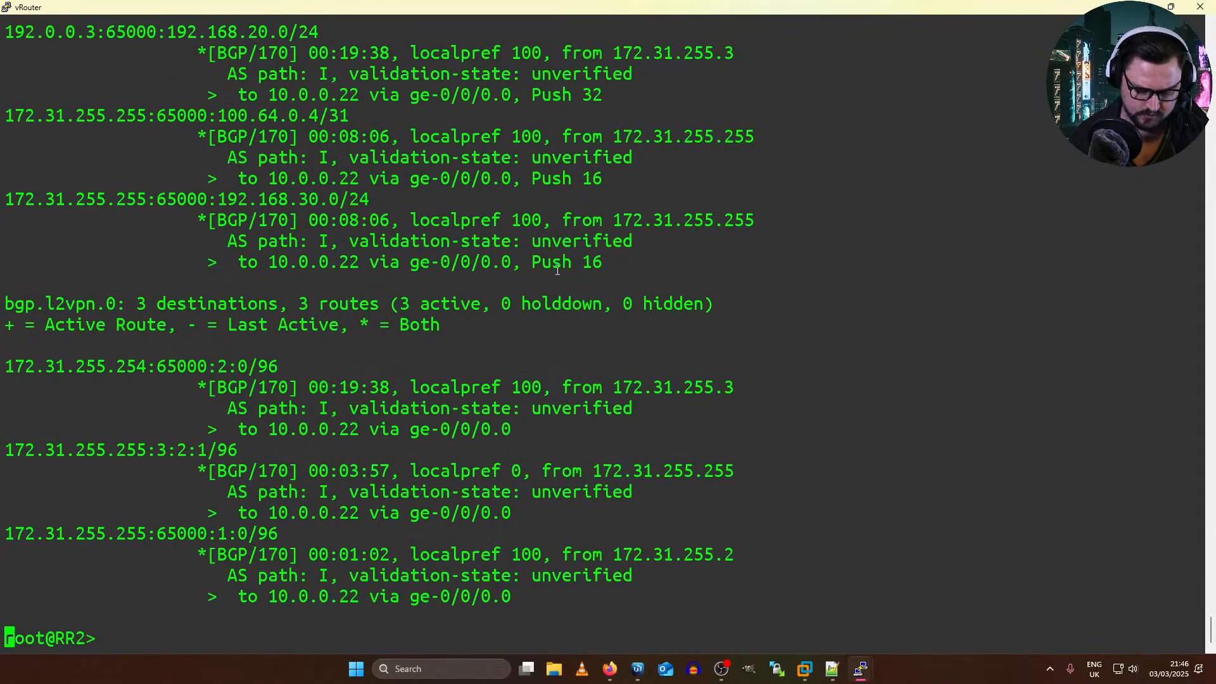
type("show route summary")
key("Return")
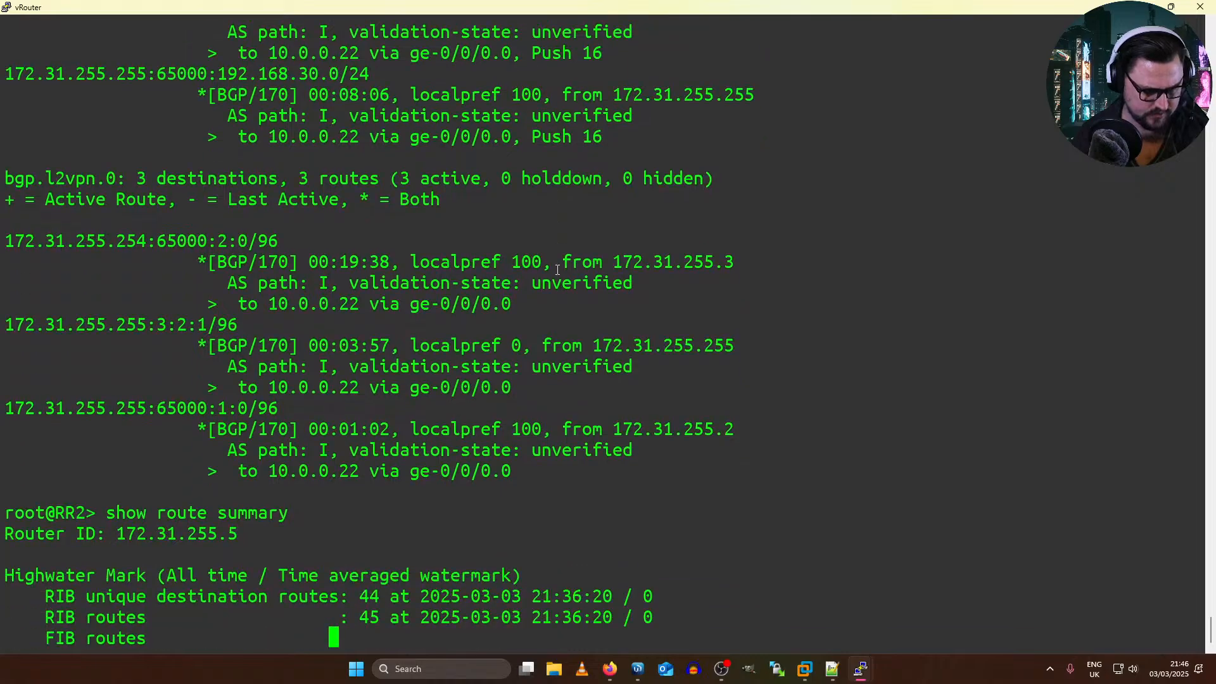
left_click_drag(271, 597, 448, 596)
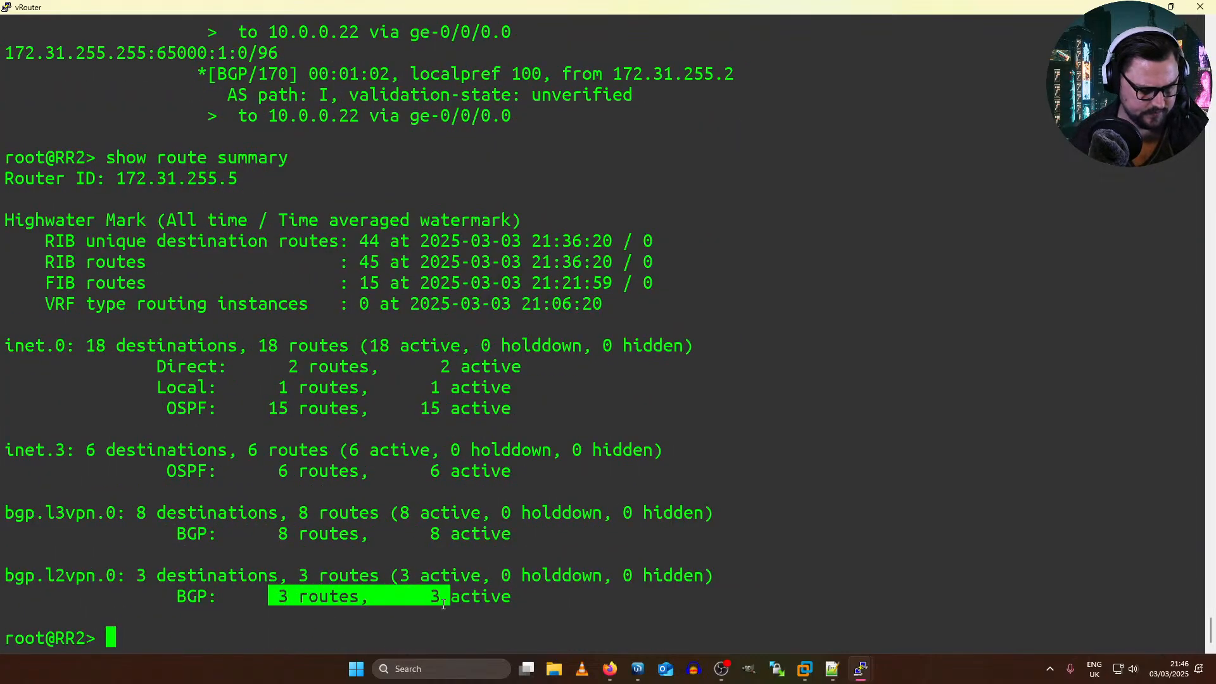
left_click_drag(352, 574, 412, 569)
key("Up")
key("Return")
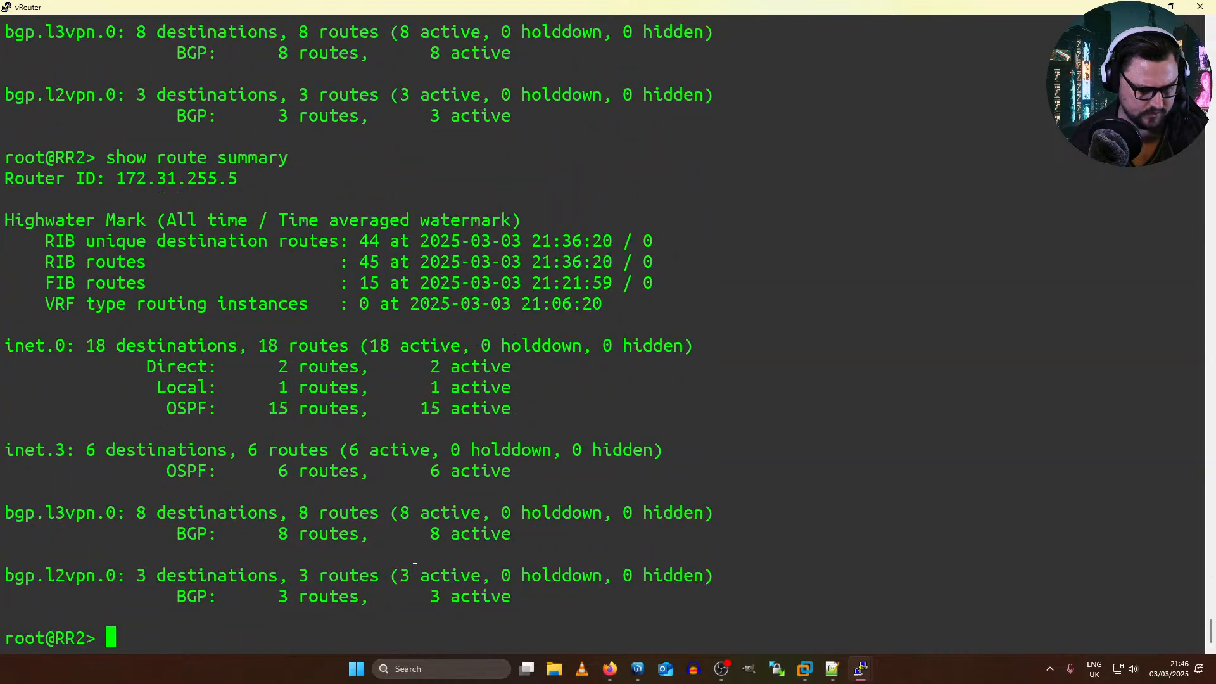
Step: Return to PE1, recheck the VPLS list and review the settings of bgp-vpls1
key("alt+Tab")
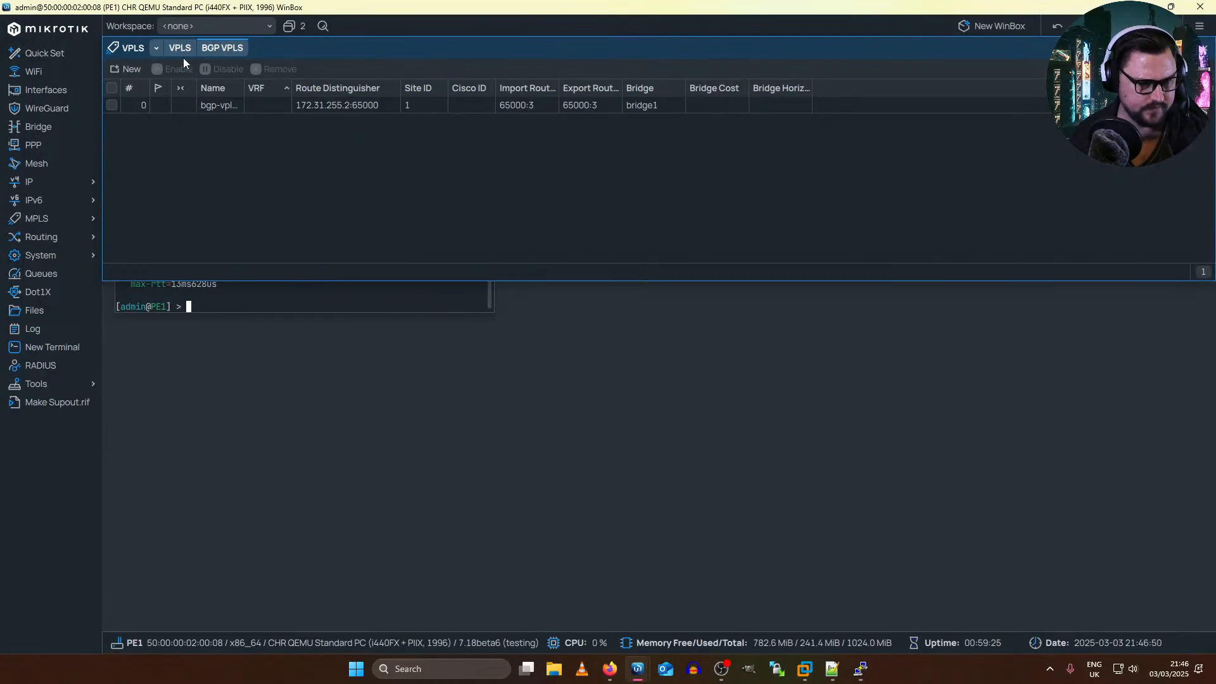
left_click(182, 53)
left_click(223, 51)
double_click(233, 103)
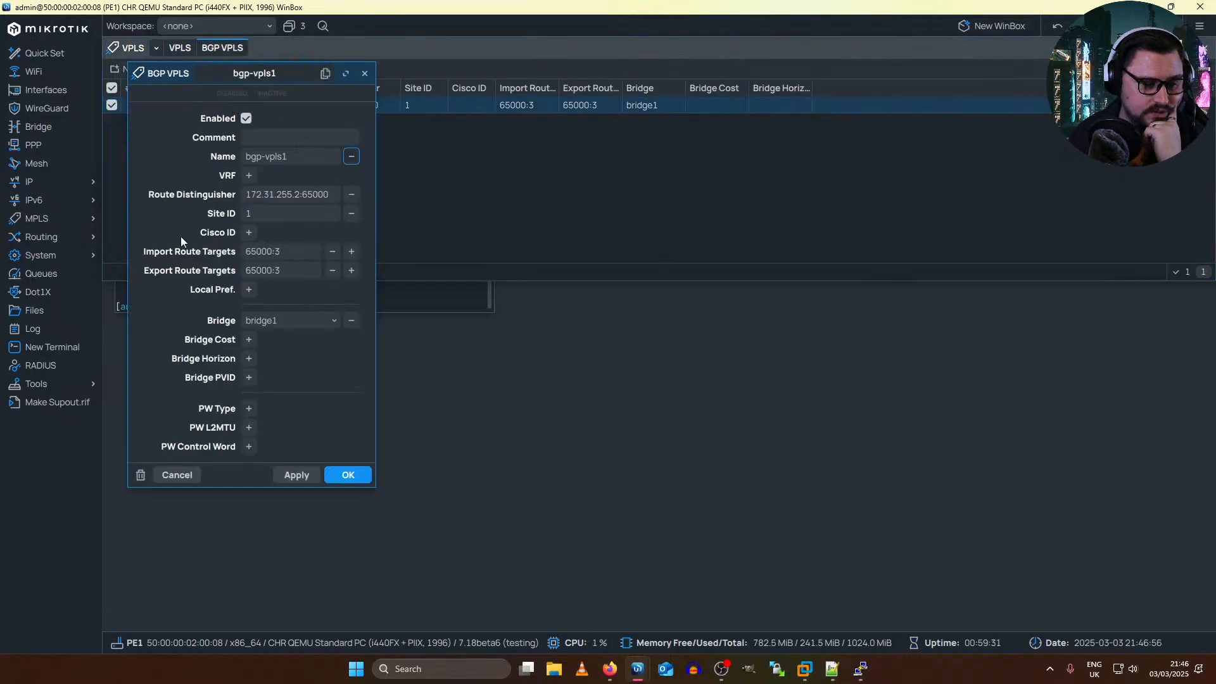
left_click(295, 196)
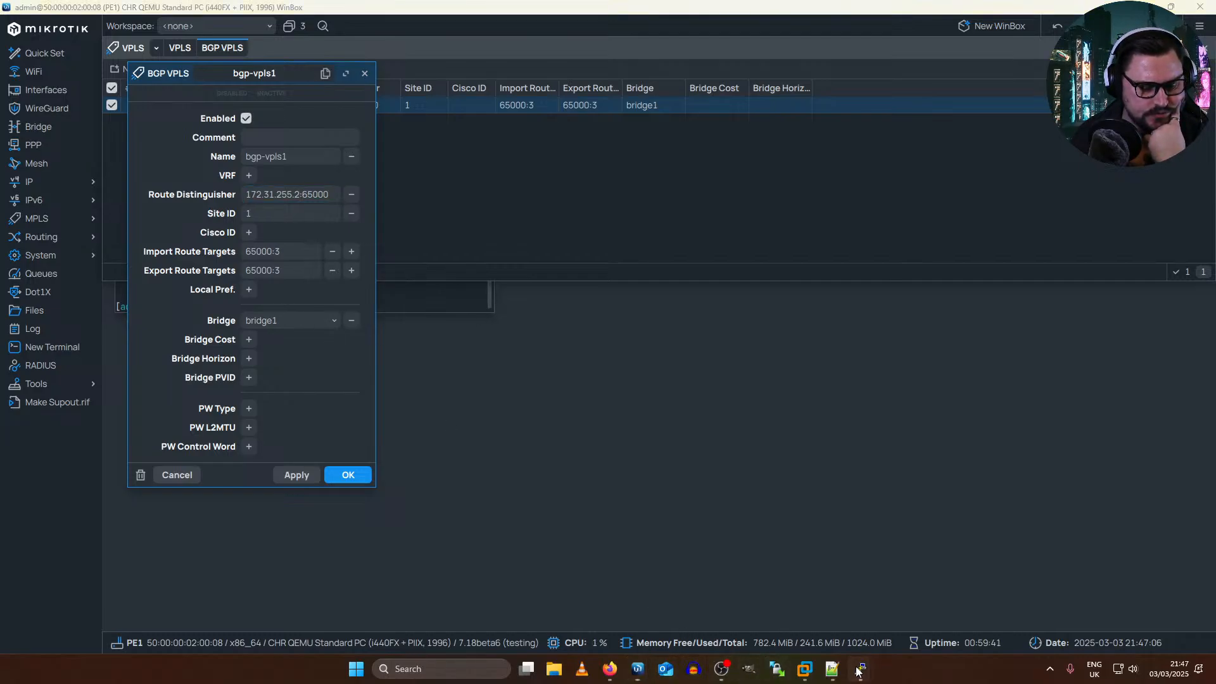
Step: Switch to the PE3 terminal session on the Juniper vMX
mouse_move(859, 668)
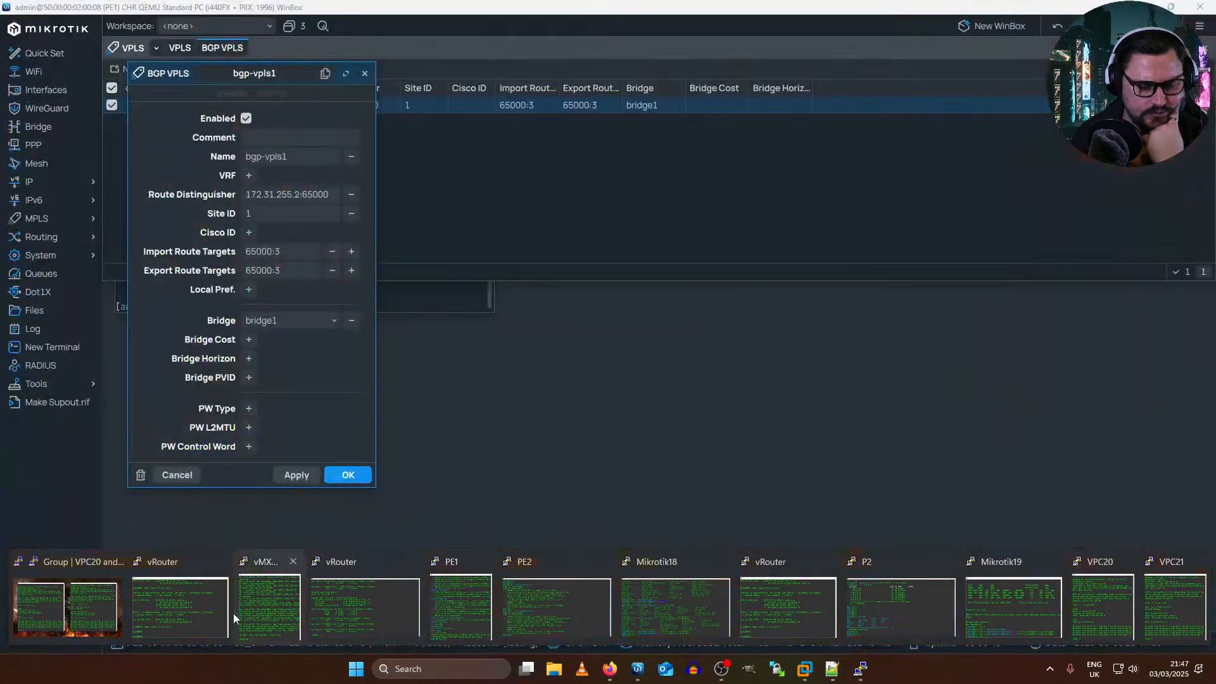
mouse_move(277, 617)
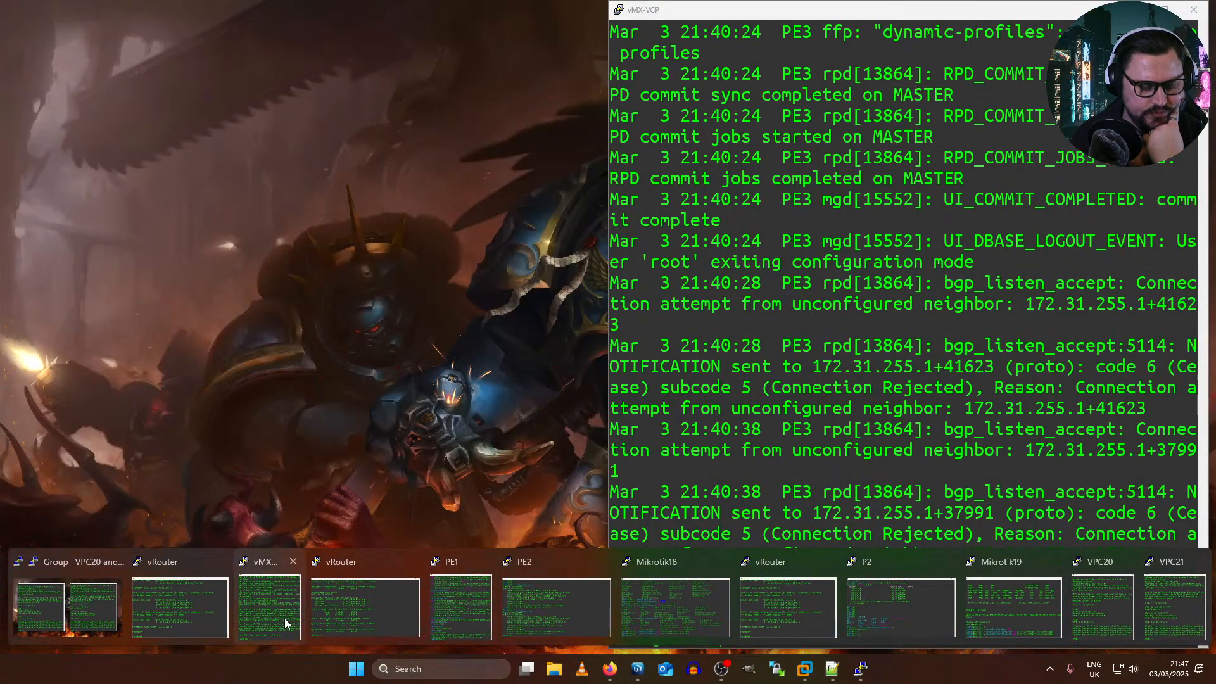
left_click(283, 618)
type("c")
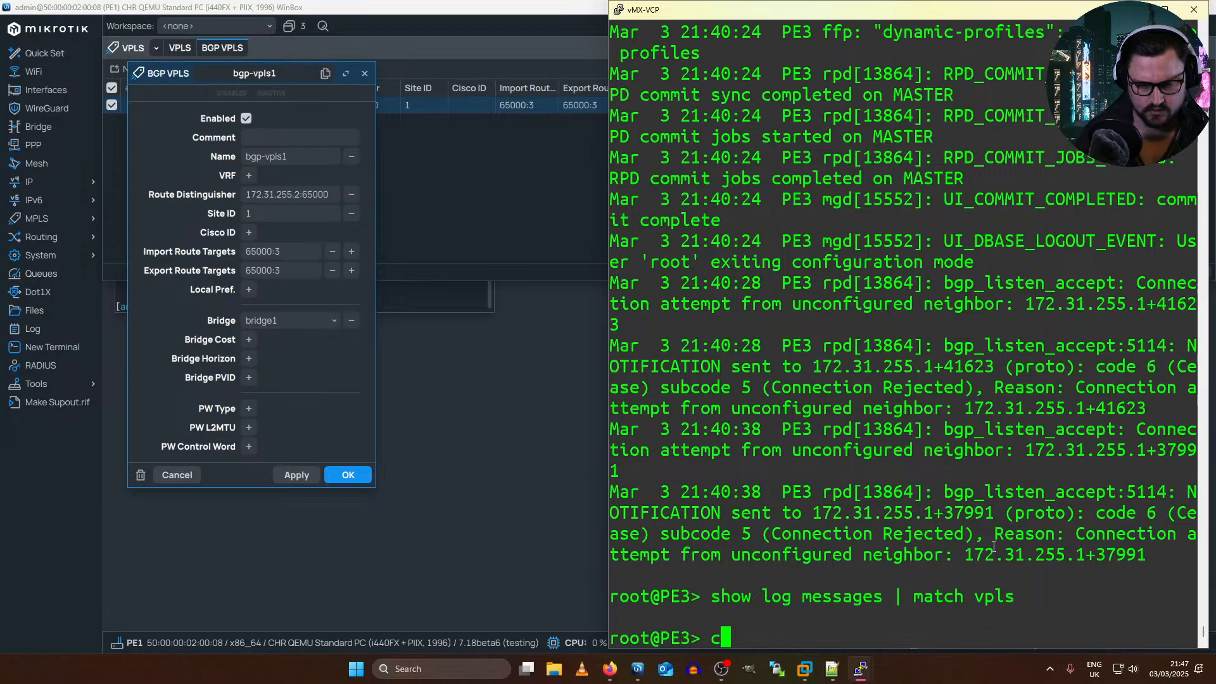
type("onfigure | display set")
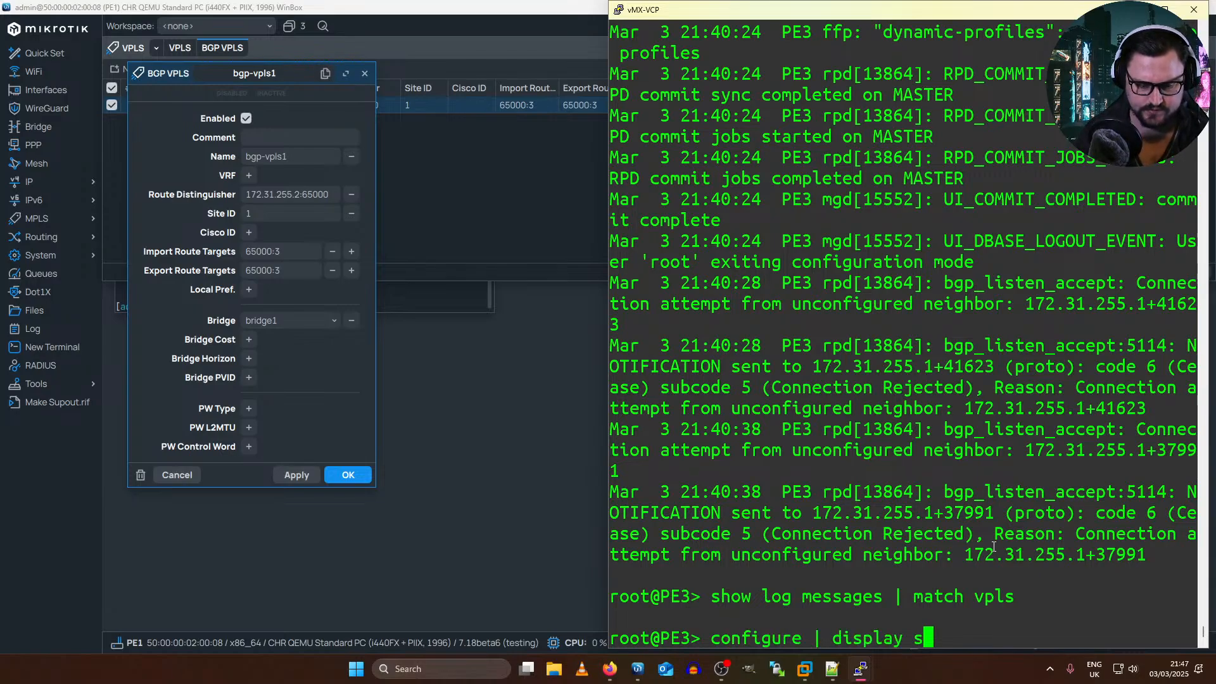
key("Return")
key("Up")
key("ctrl+w")
key("ctrl+w")
key("ctrl+w")
key("ctrl+w")
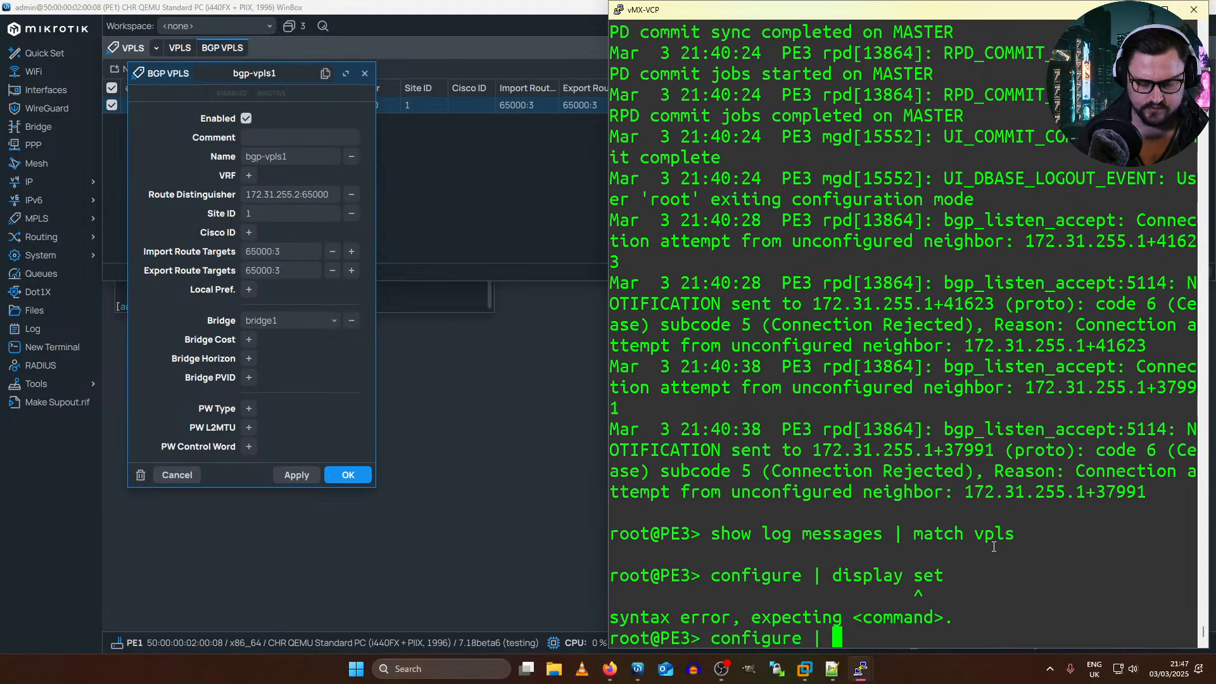
Step: Show PE3's configuration in set format, filtered to lines matching bgp
type("show configuration ")
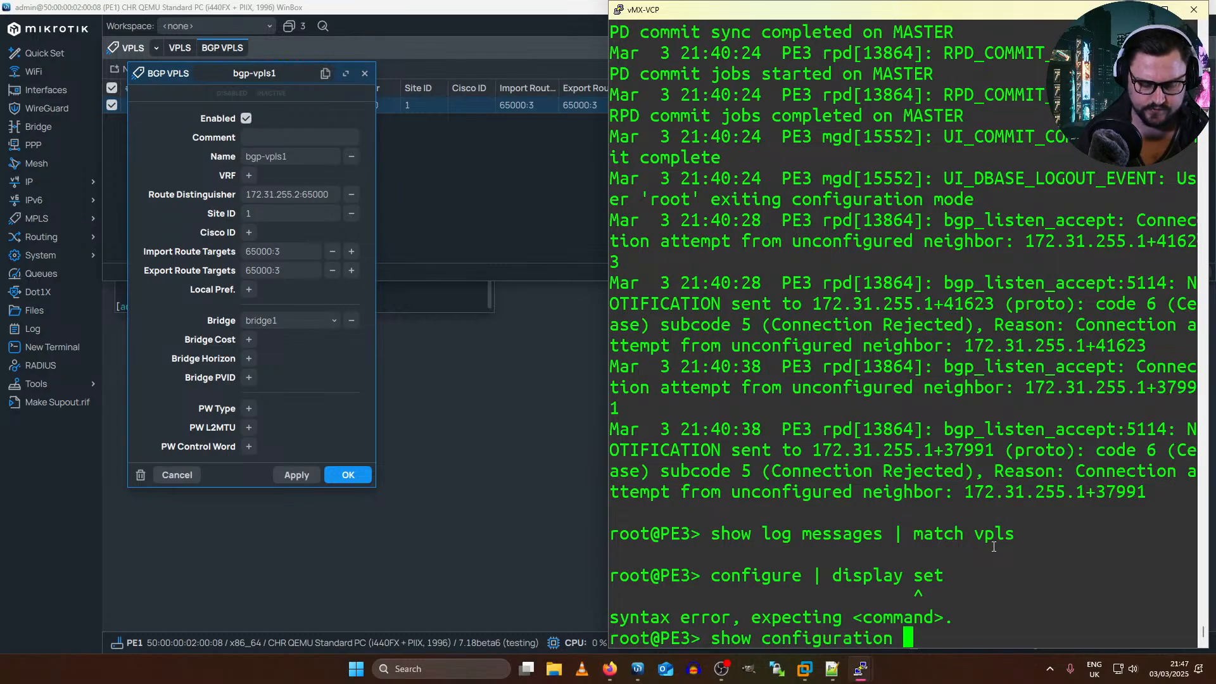
type("| display set | match bgp")
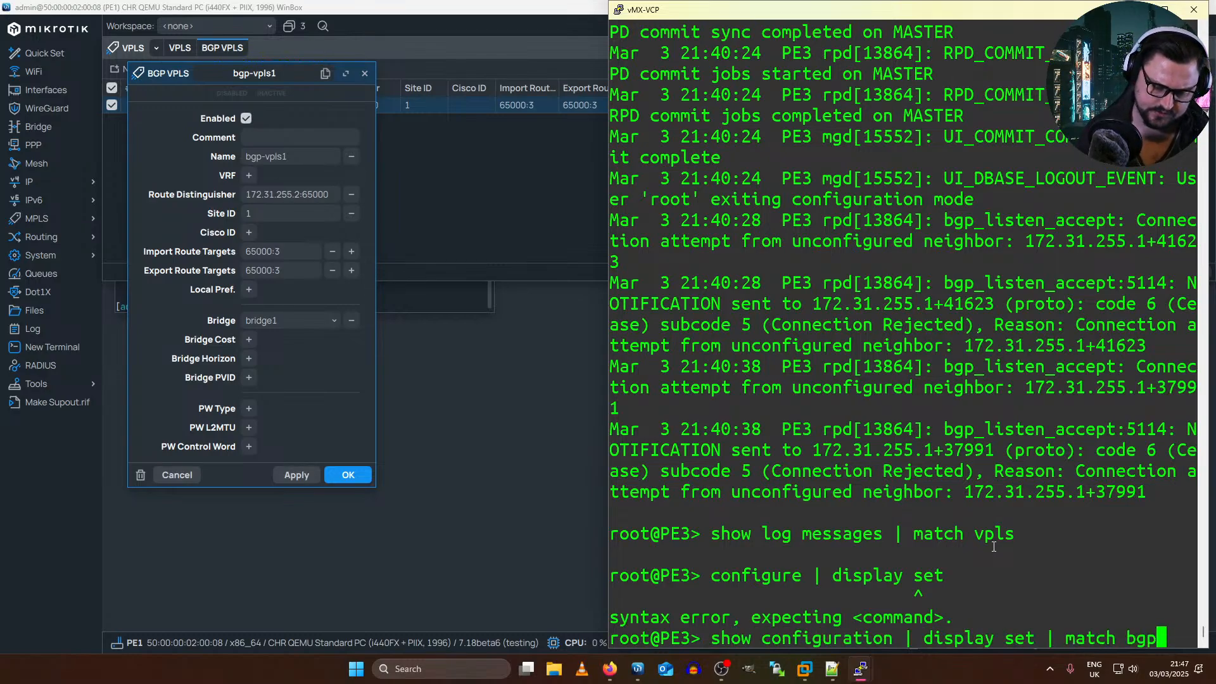
key("Return")
Step: Show PE3's configuration in set format again, filtered to lines matching vpls
key("Up")
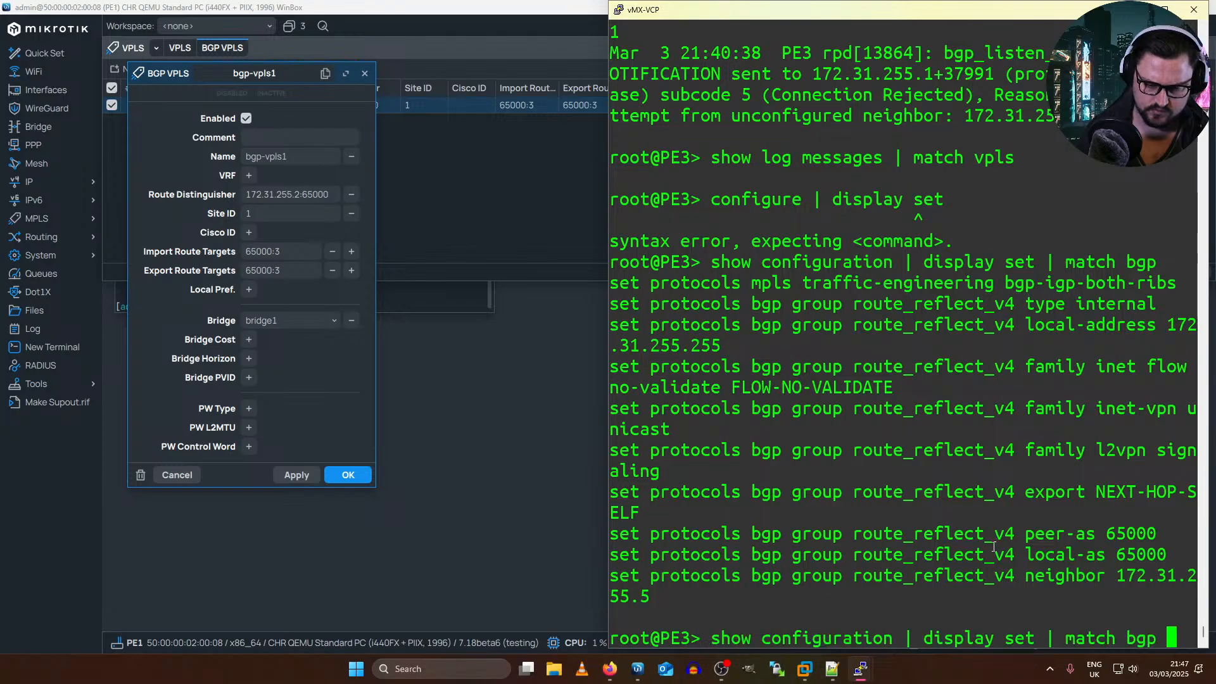
key("BackSpace")
key("BackSpace")
key("BackSpace")
type("vpls")
key("Return")
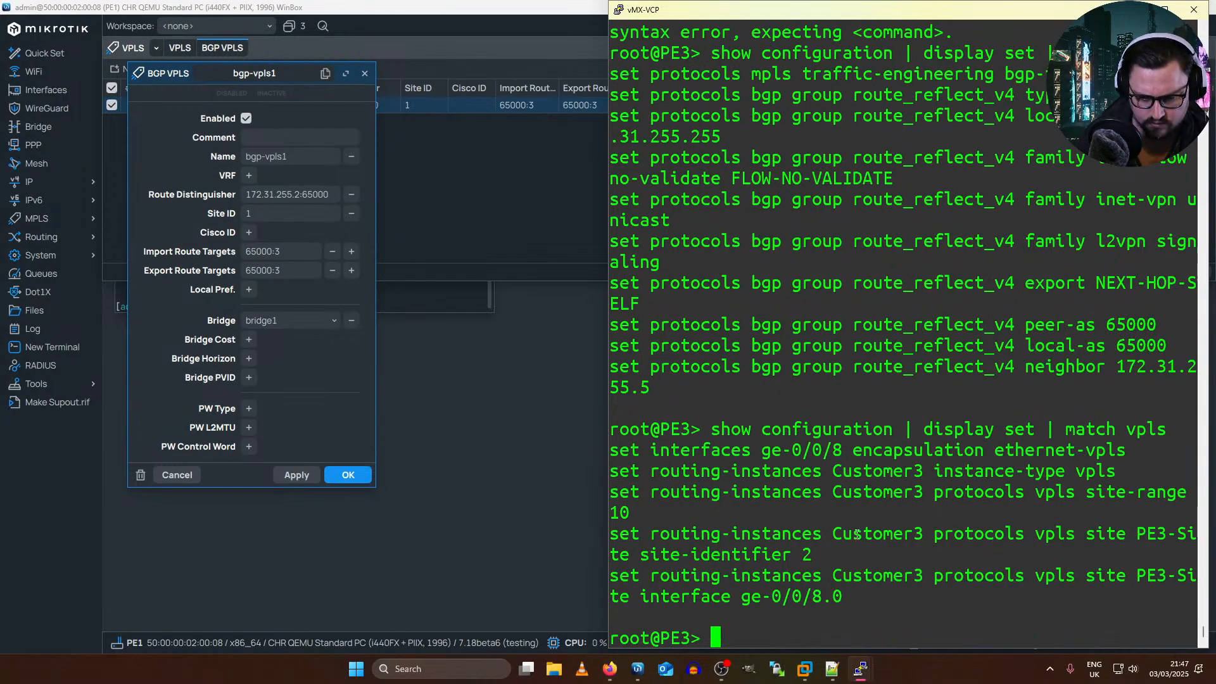
Step: Show PE3's configuration in set format filtered to routing-instances and examine Customer3's route distinguisher
key("Up")
key("BackSpace")
key("BackSpace")
key("BackSpace")
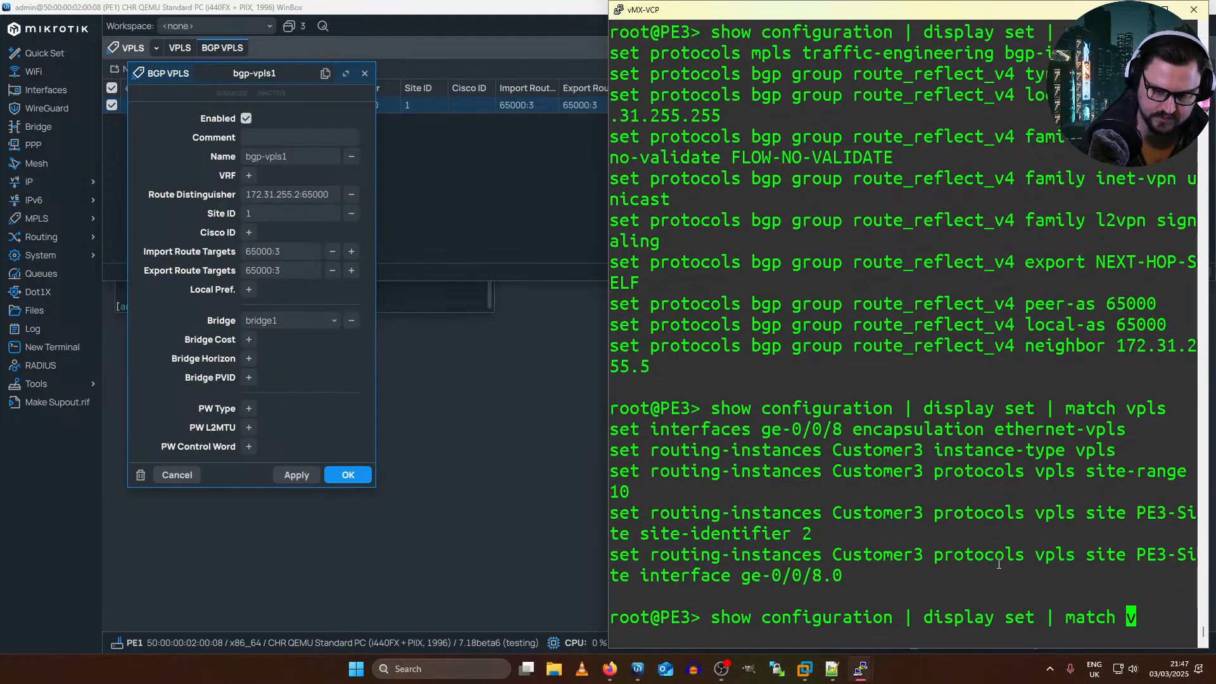
key("BackSpace")
type("routing-instances")
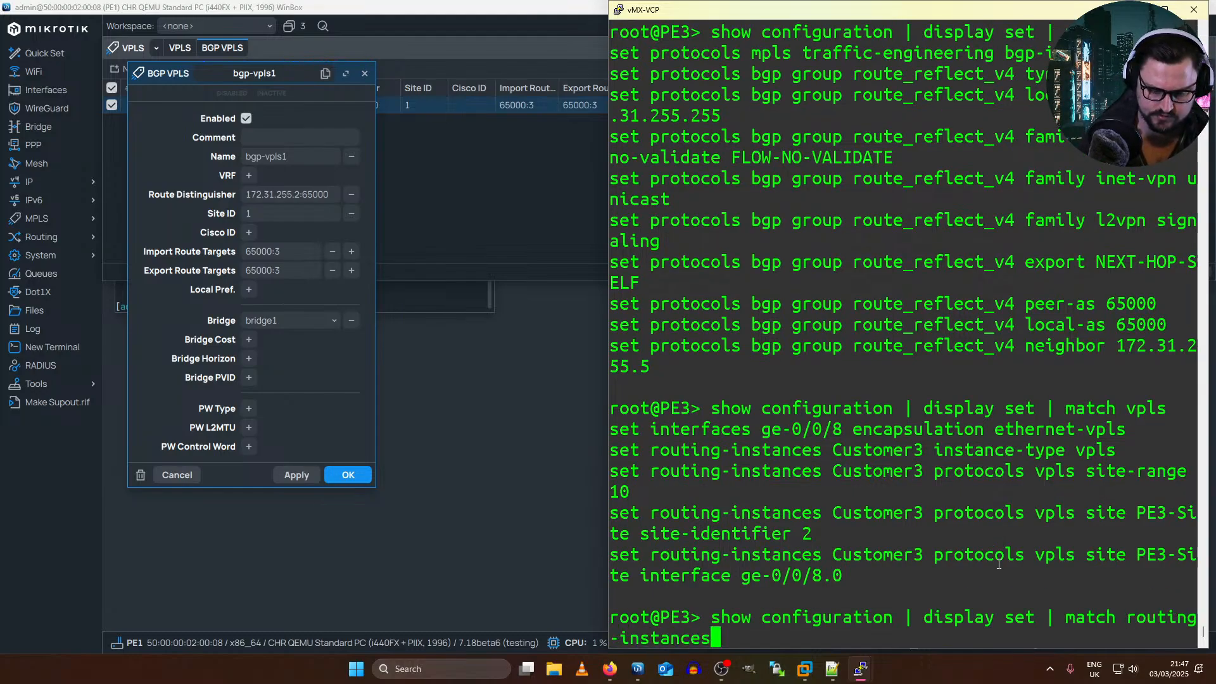
key("Return")
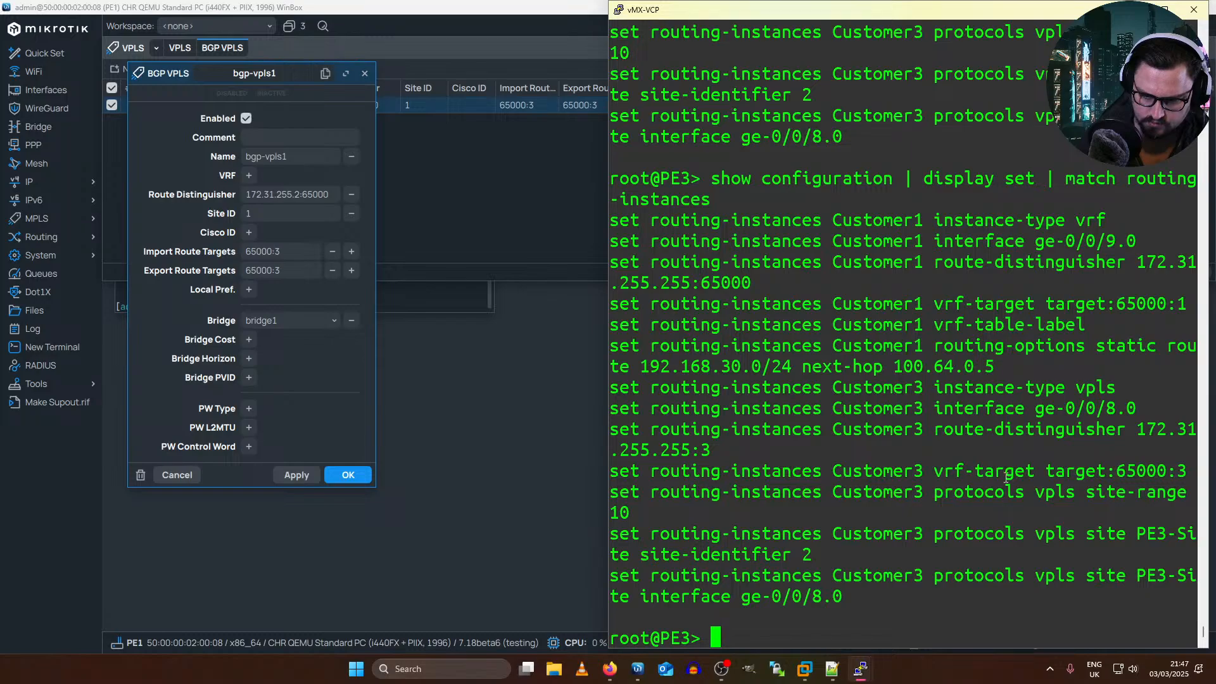
left_click_drag(713, 451, 653, 451)
left_click(707, 461)
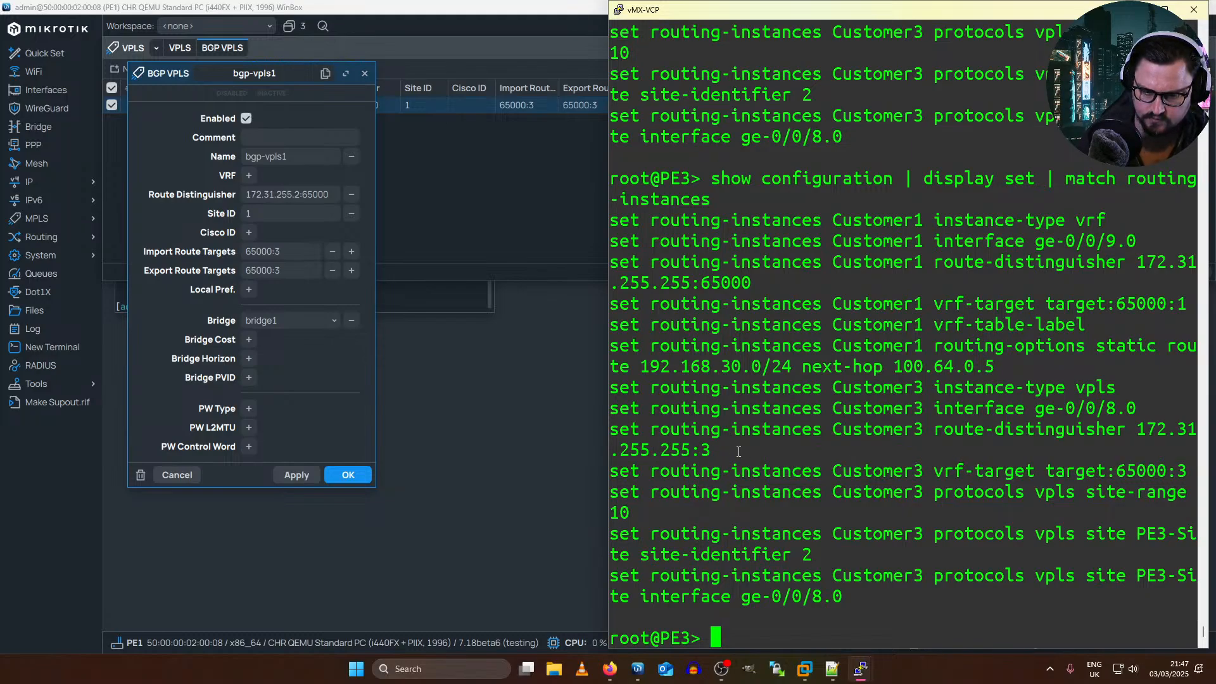
left_click_drag(709, 450, 1139, 427)
key("super+c")
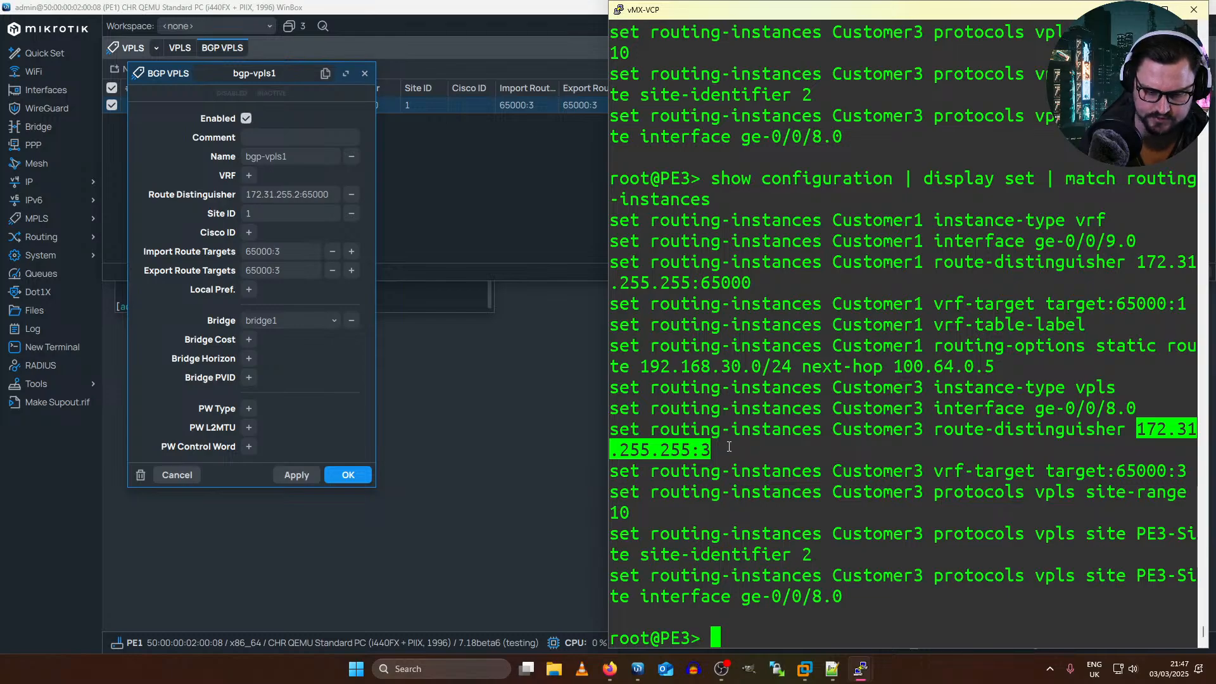
Step: Enter configuration mode on PE3
type("configure")
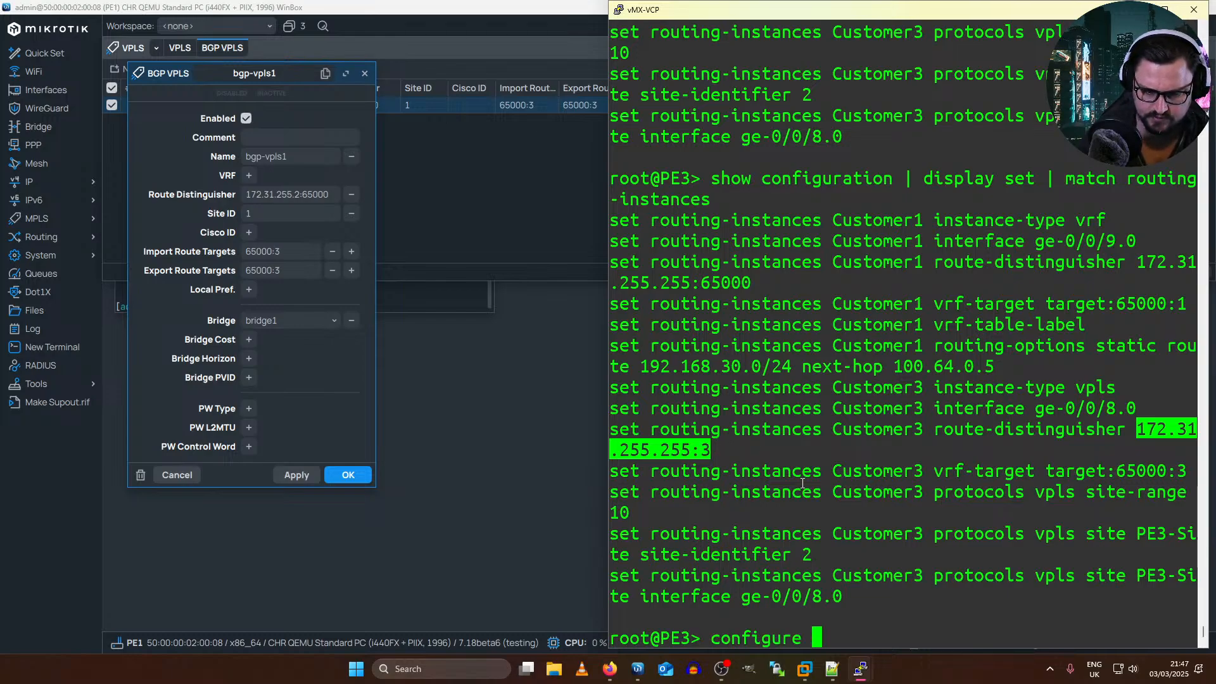
key("Return")
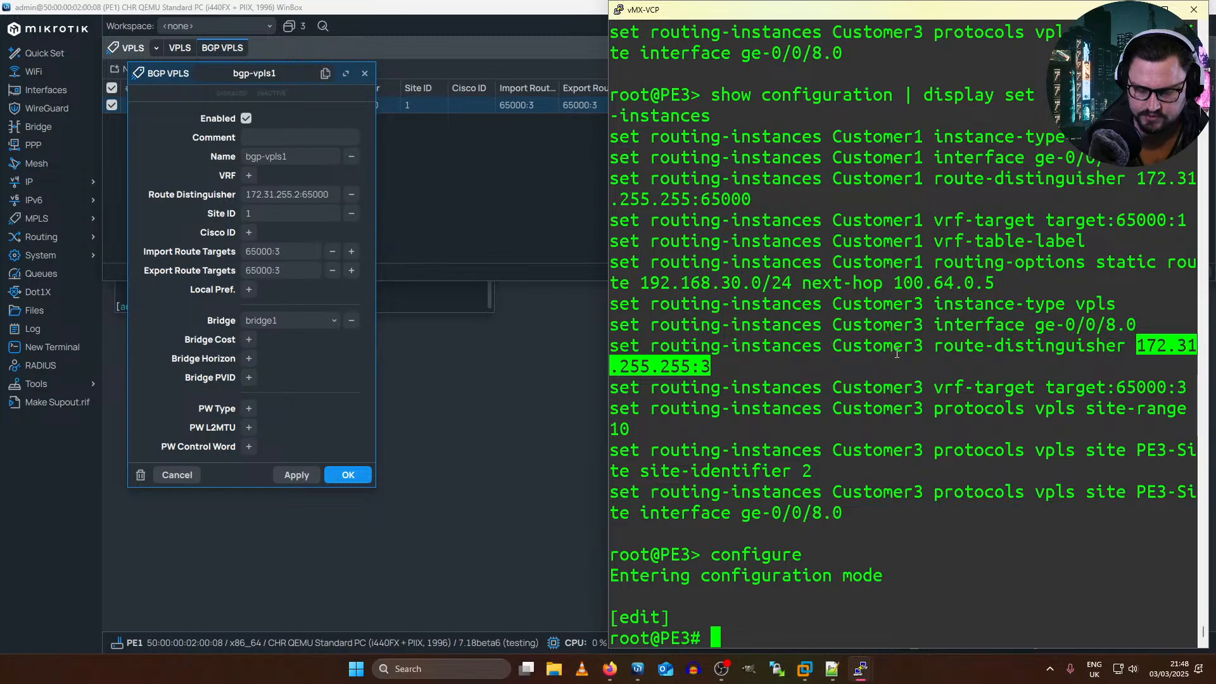
right_click(877, 430)
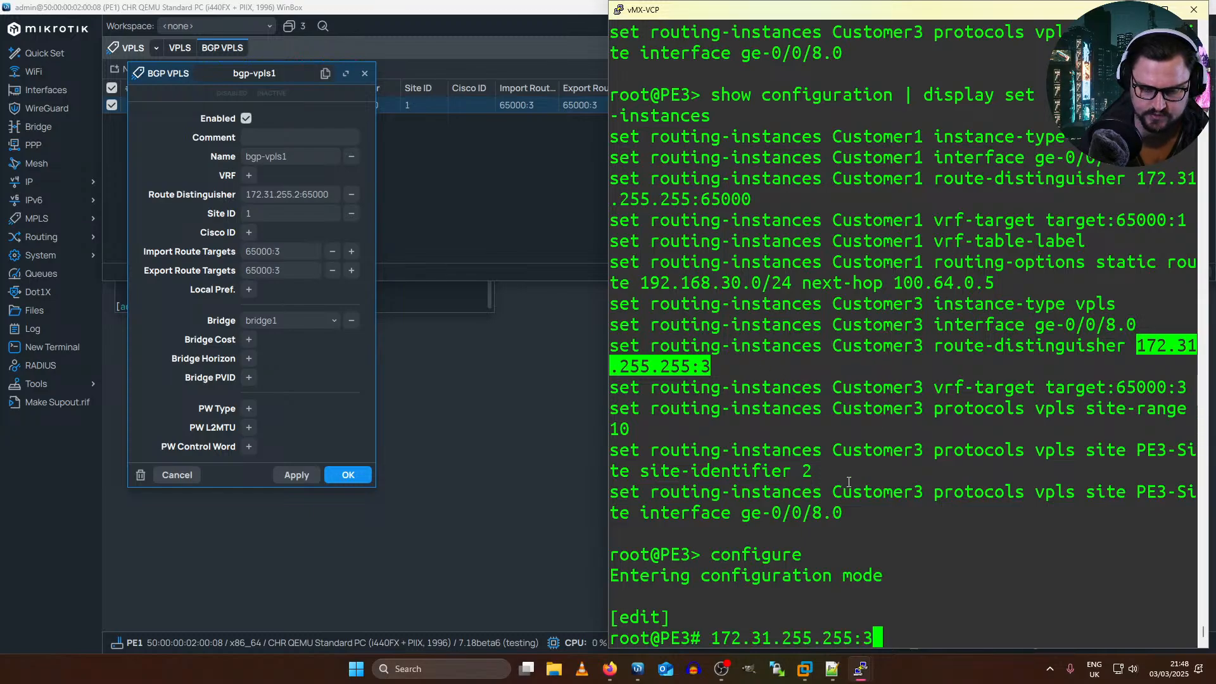
key("BackSpace")
key("BackSpace")
key("BackSpace")
key("BackSpace")
key("BackSpace")
key("BackSpace")
key("BackSpace")
key("BackSpace")
key("BackSpace")
key("BackSpace")
key("BackSpace")
key("BackSpace")
key("BackSpace")
key("BackSpace")
key("BackSpace")
key("BackSpace")
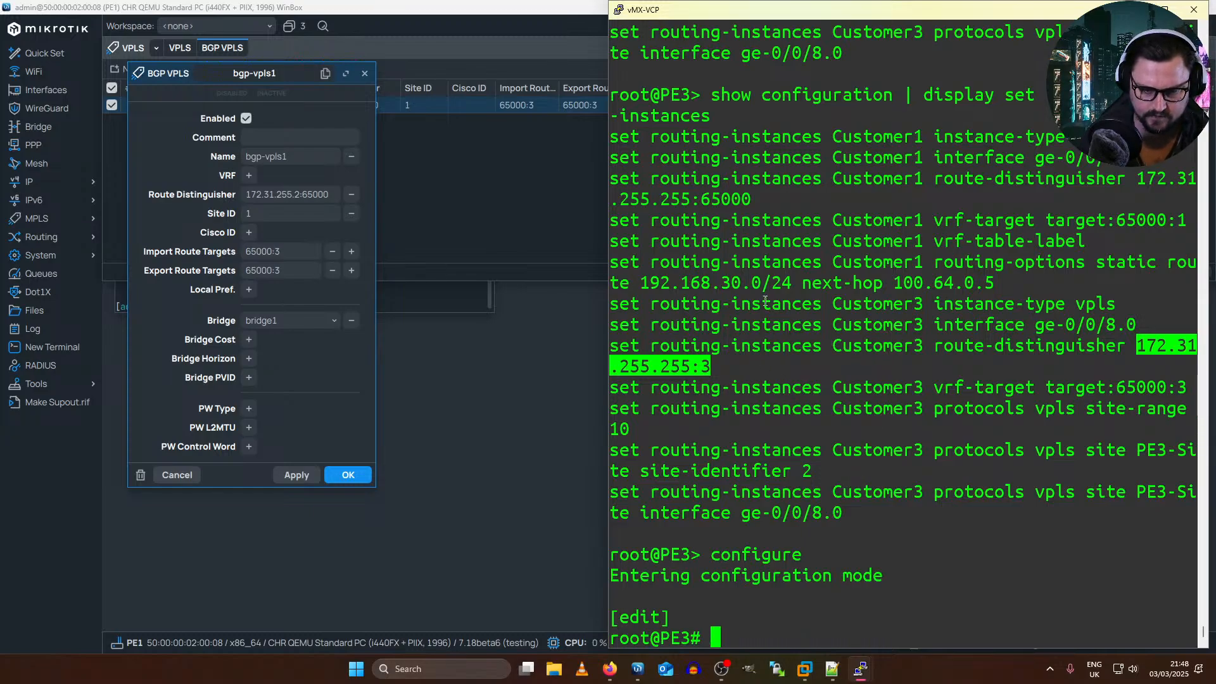
Step: Reuse the existing set line to change Customer3's route distinguisher to 172.31.255.255:65000 on PE3, and try to commit and quit
left_click(736, 351)
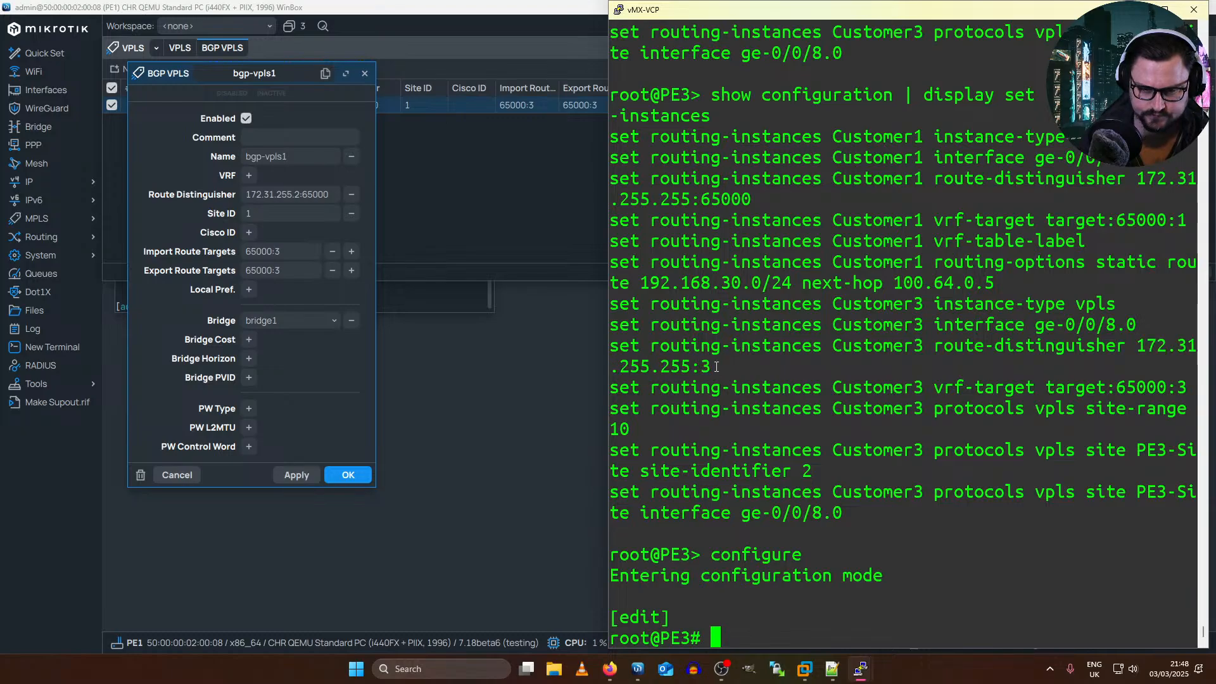
left_click_drag(712, 367, 612, 345)
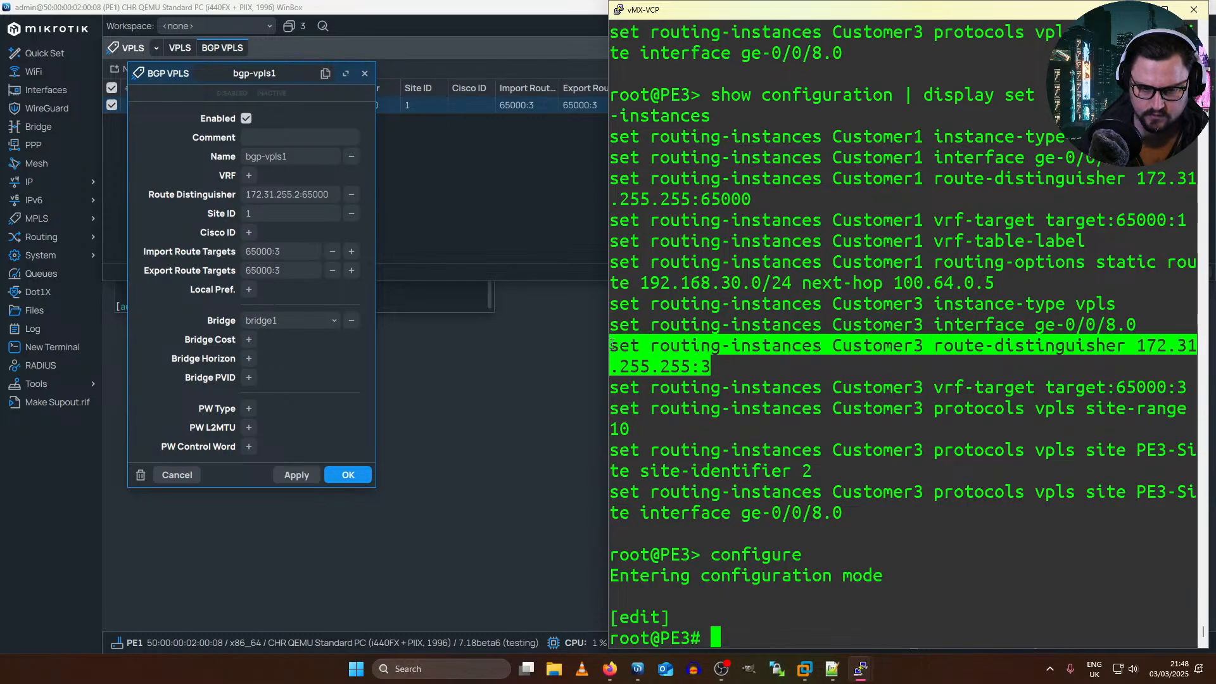
right_click(611, 345)
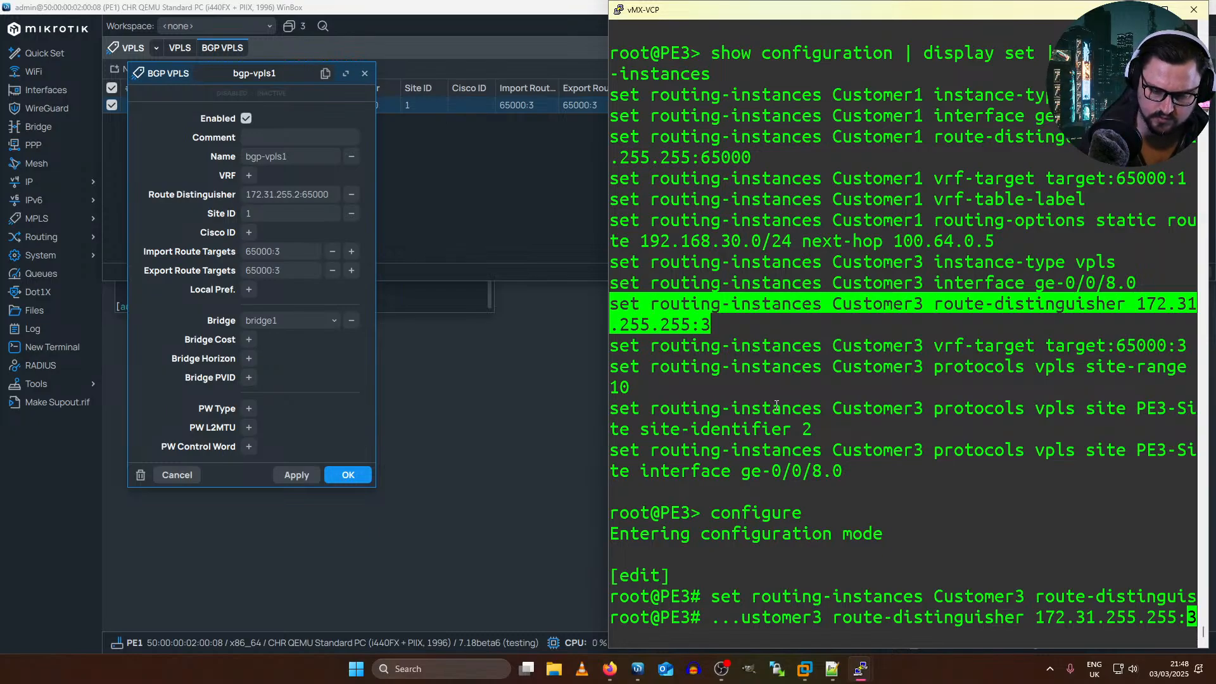
key("Left")
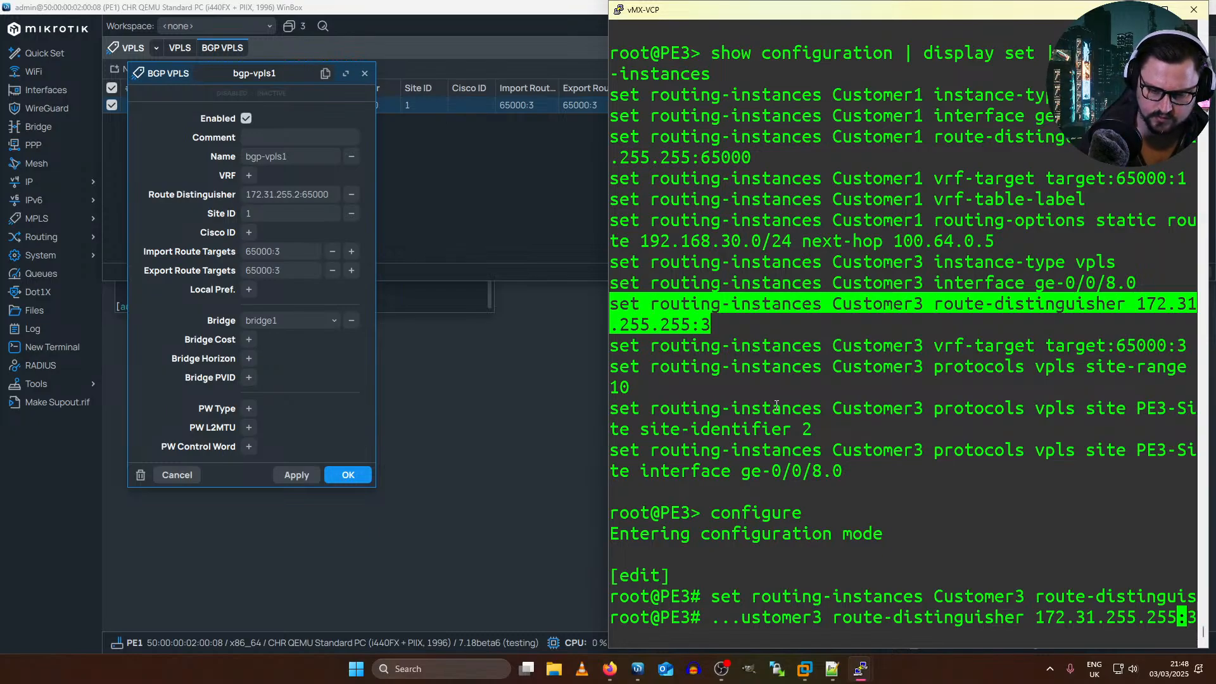
key("Right")
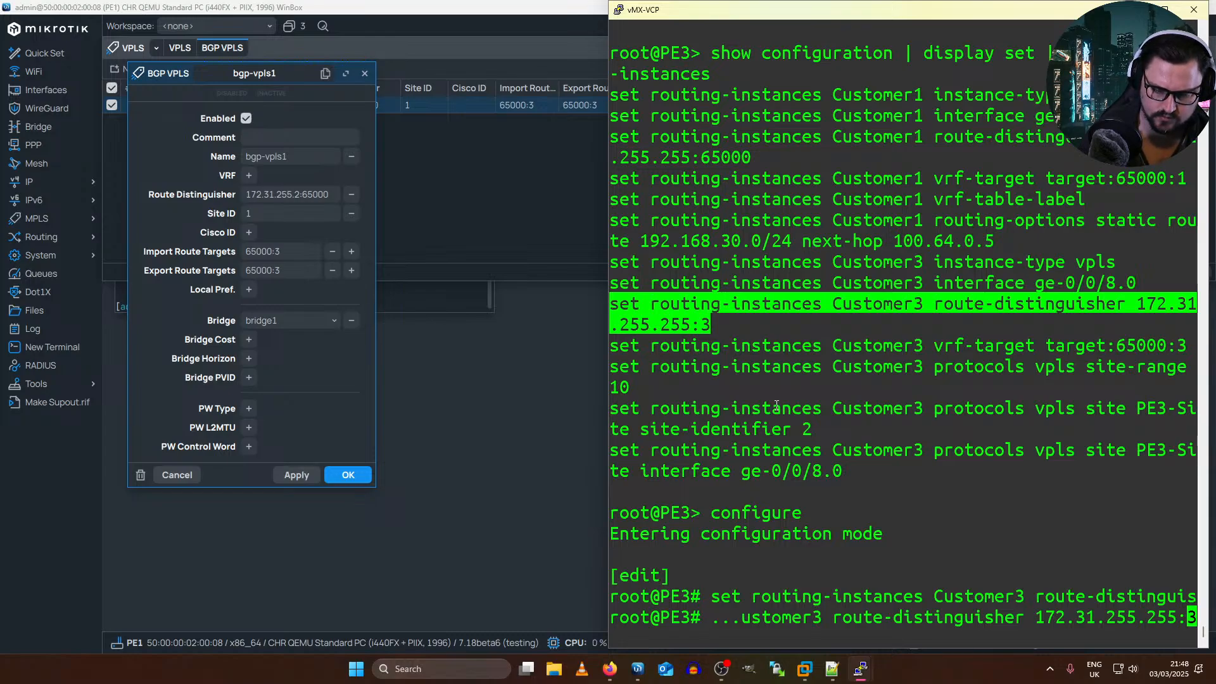
key("Delete")
type("65000")
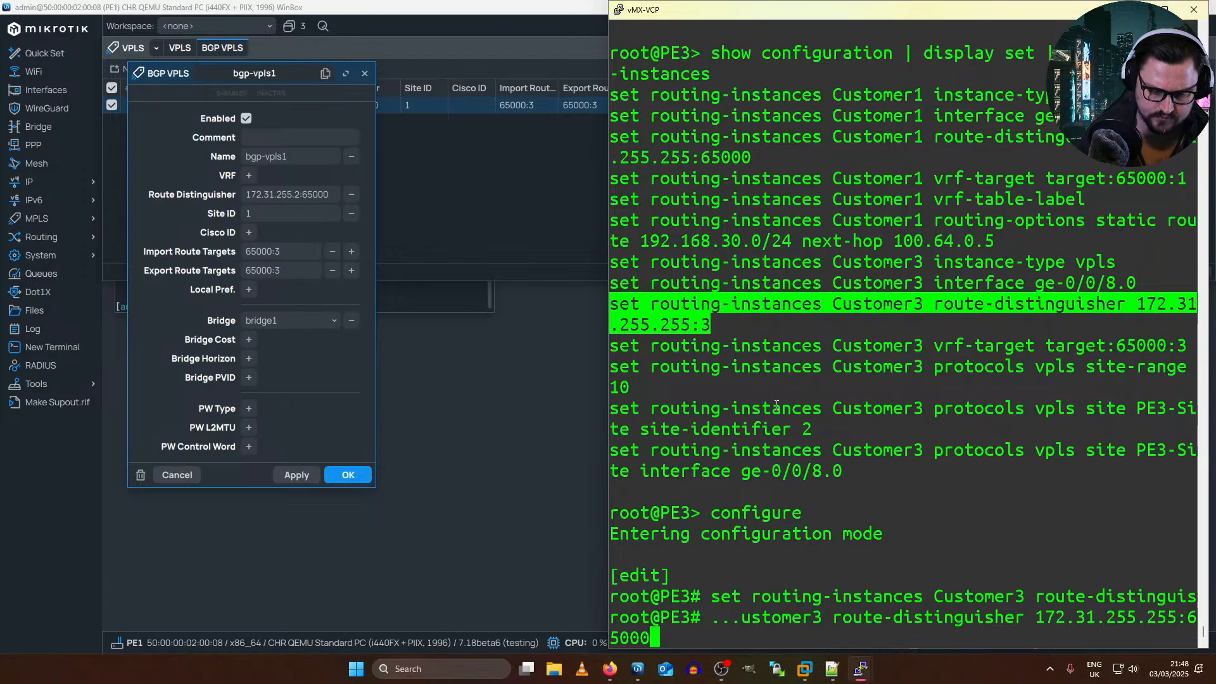
key("Return")
type("commit and-quit")
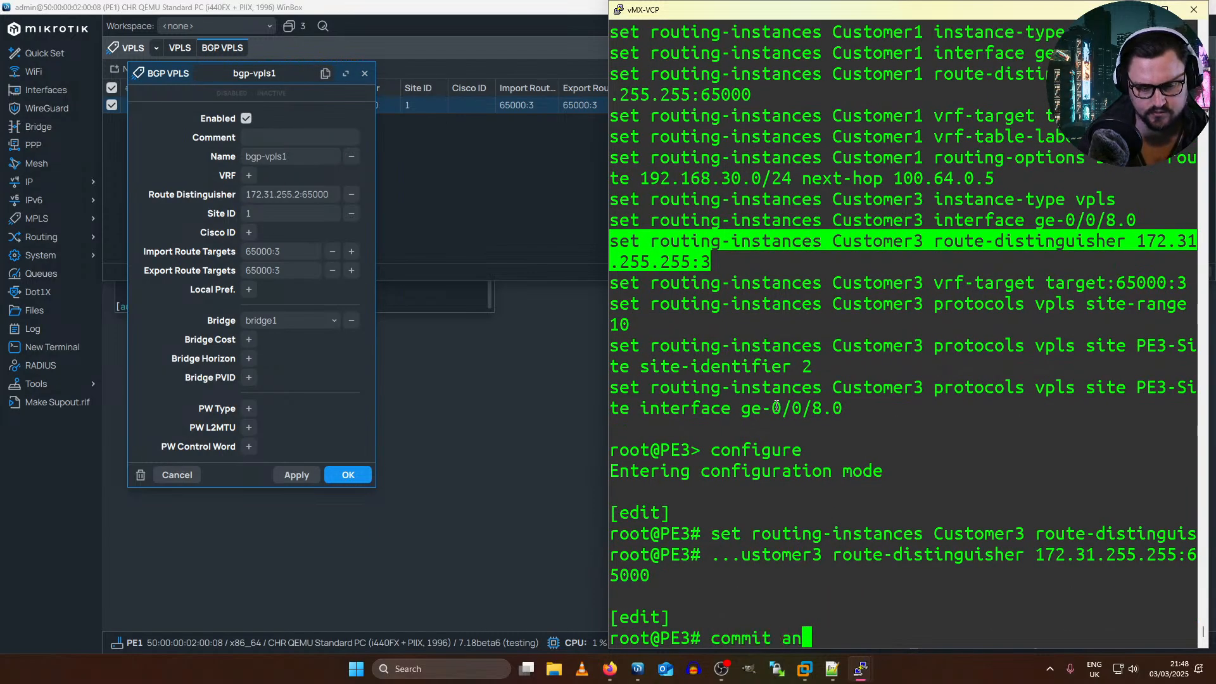
key("Return")
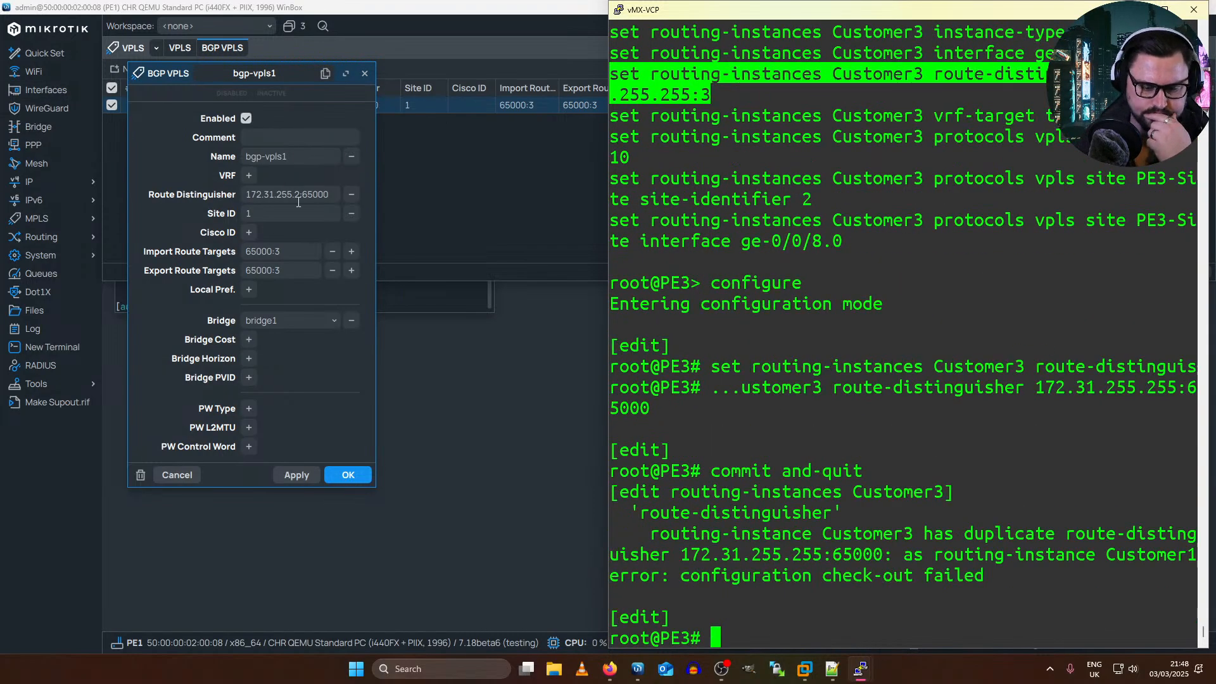
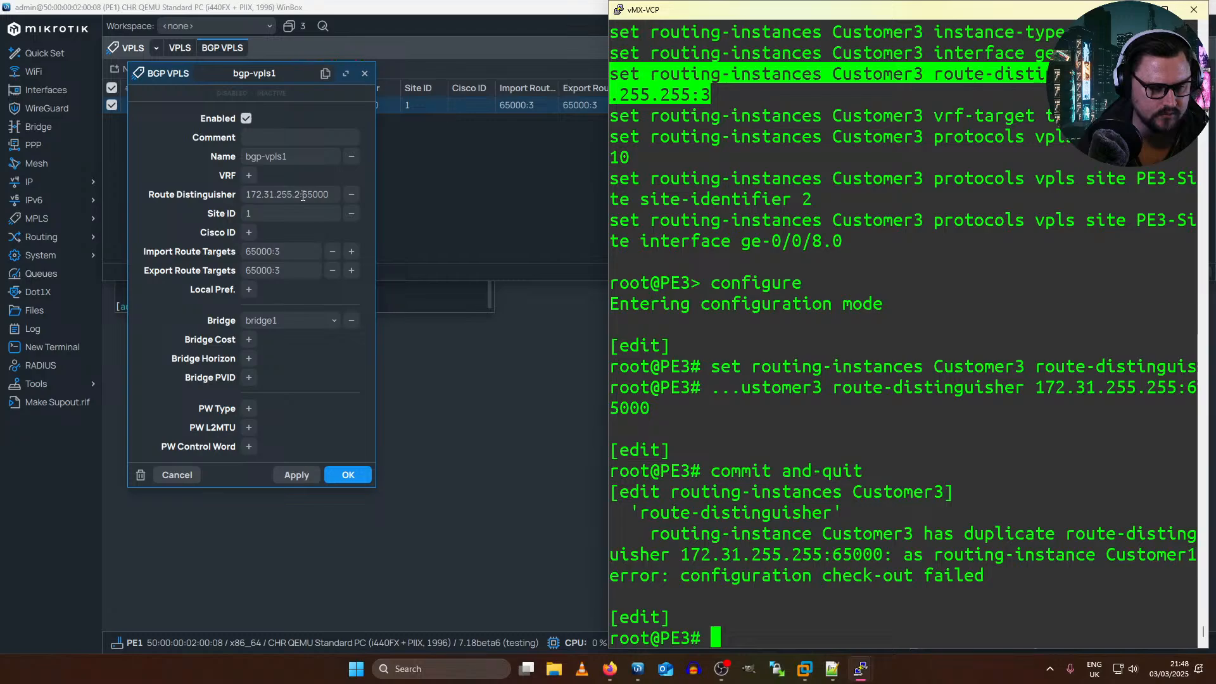
Step: Set the route distinguisher of bgp-vpls1 on PE1 to 65000:3 and save the entry
left_click(337, 194)
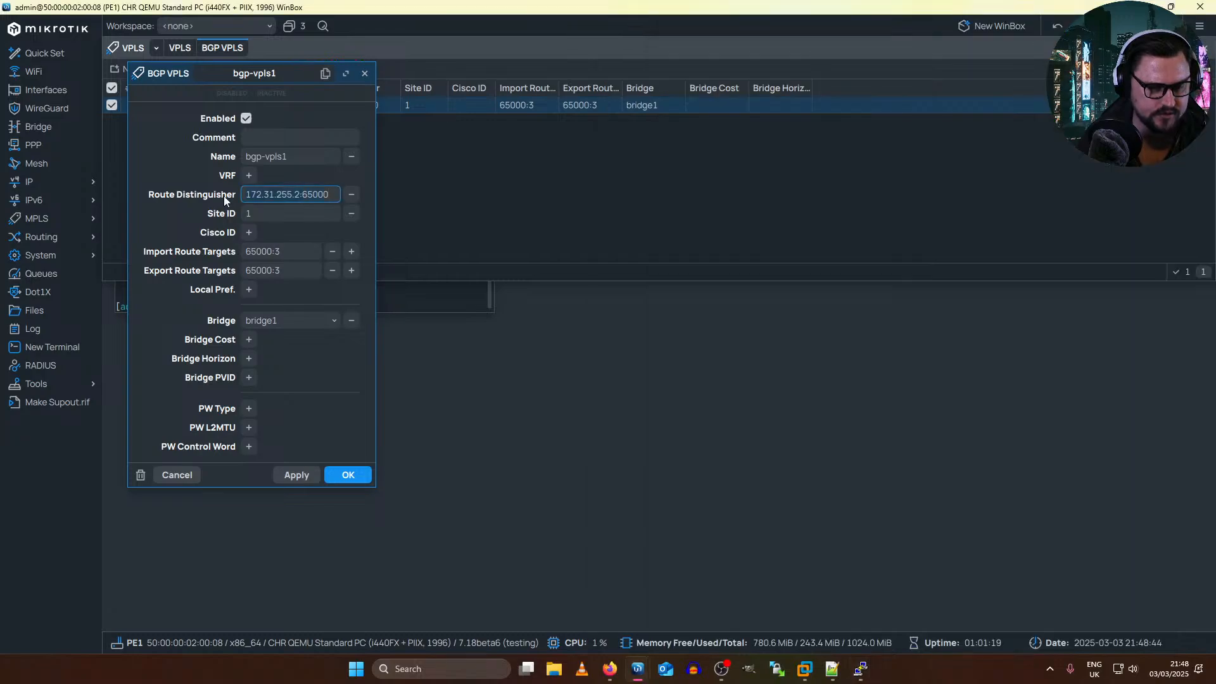
key("ctrl+a")
type("65000:3")
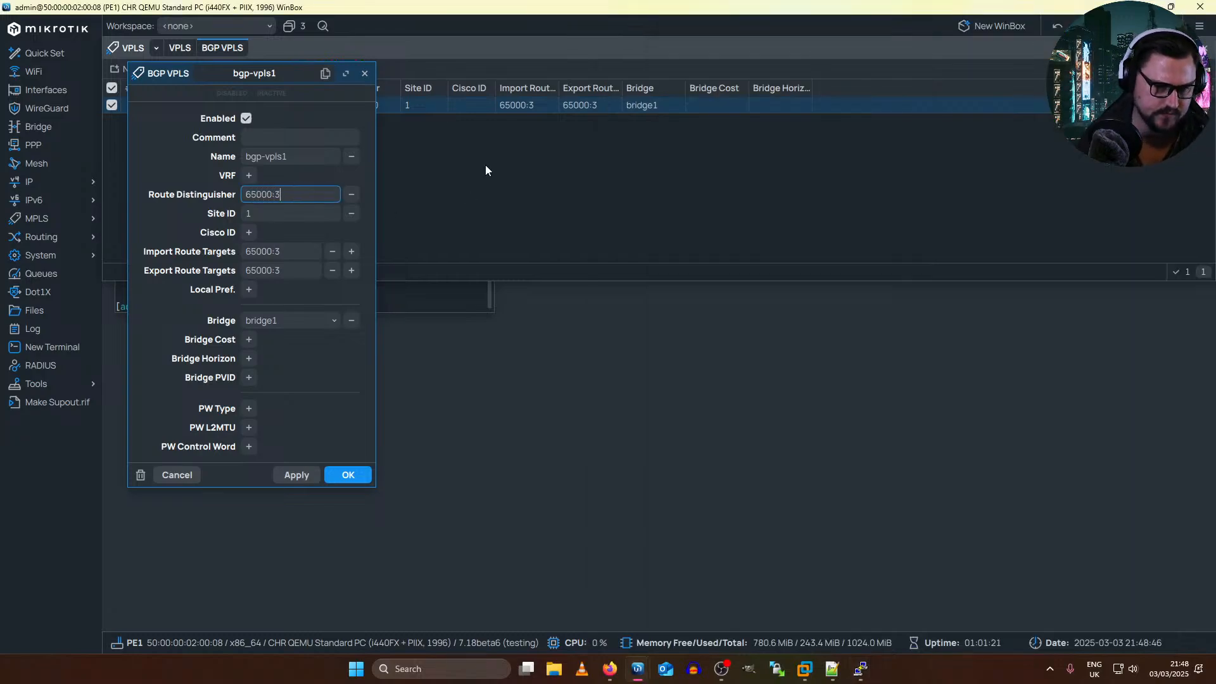
left_click(297, 475)
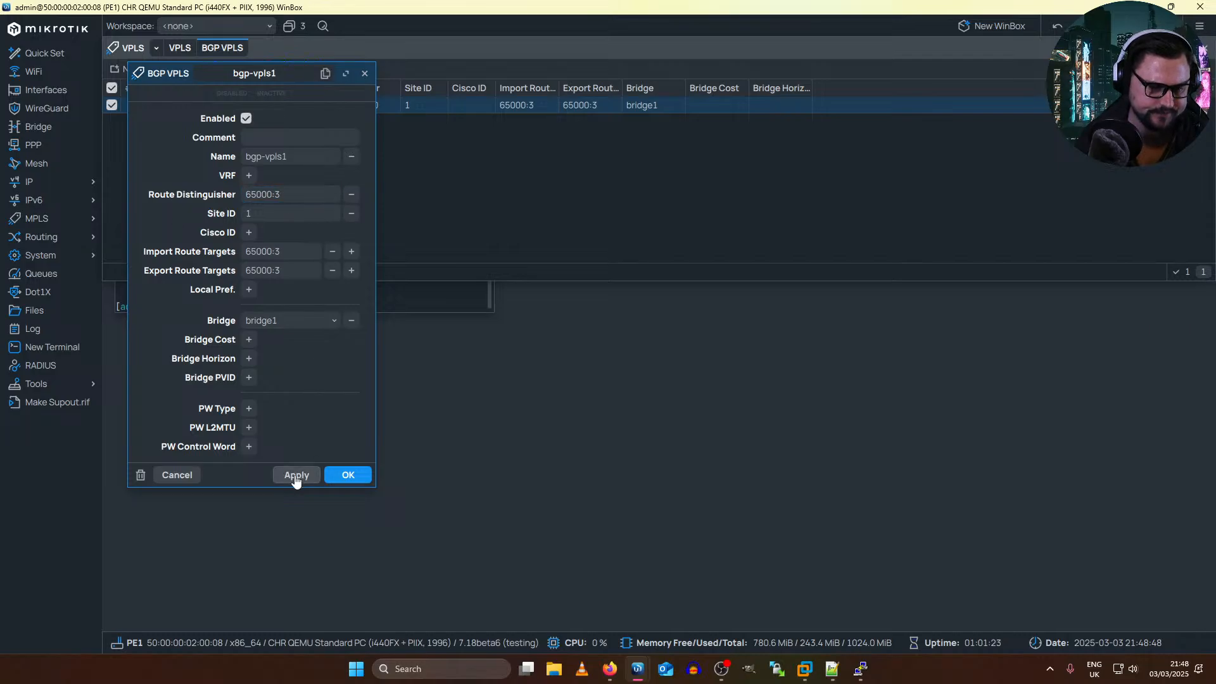
left_click(348, 474)
Step: Switch to PE3's terminal and reuse the earlier set line to change Customer3's route distinguisher to 65000:3
left_click(848, 491)
key("Up")
key("Up")
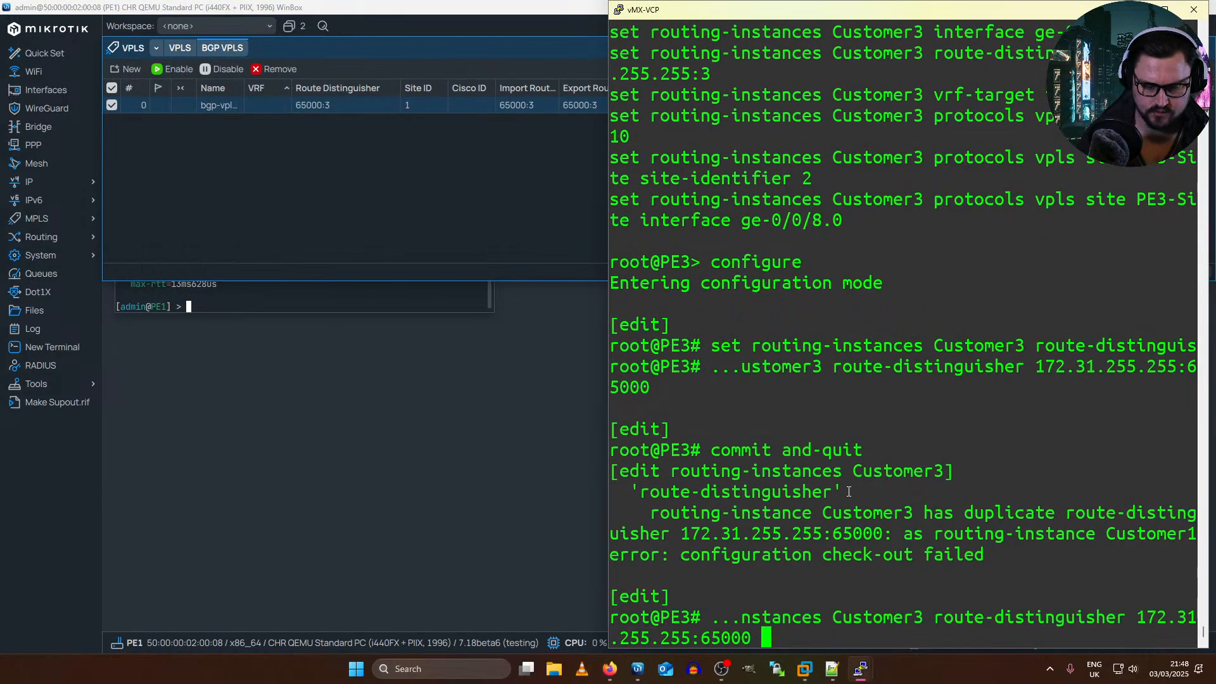
key("BackSpace")
key("BackSpace")
key("BackSpace")
key("BackSpace")
key("BackSpace")
key("BackSpace")
key("BackSpace")
key("BackSpace")
key("BackSpace")
key("BackSpace")
key("BackSpace")
key("BackSpace")
key("BackSpace")
key("BackSpace")
key("BackSpace")
key("BackSpace")
key("BackSpace")
key("BackSpace")
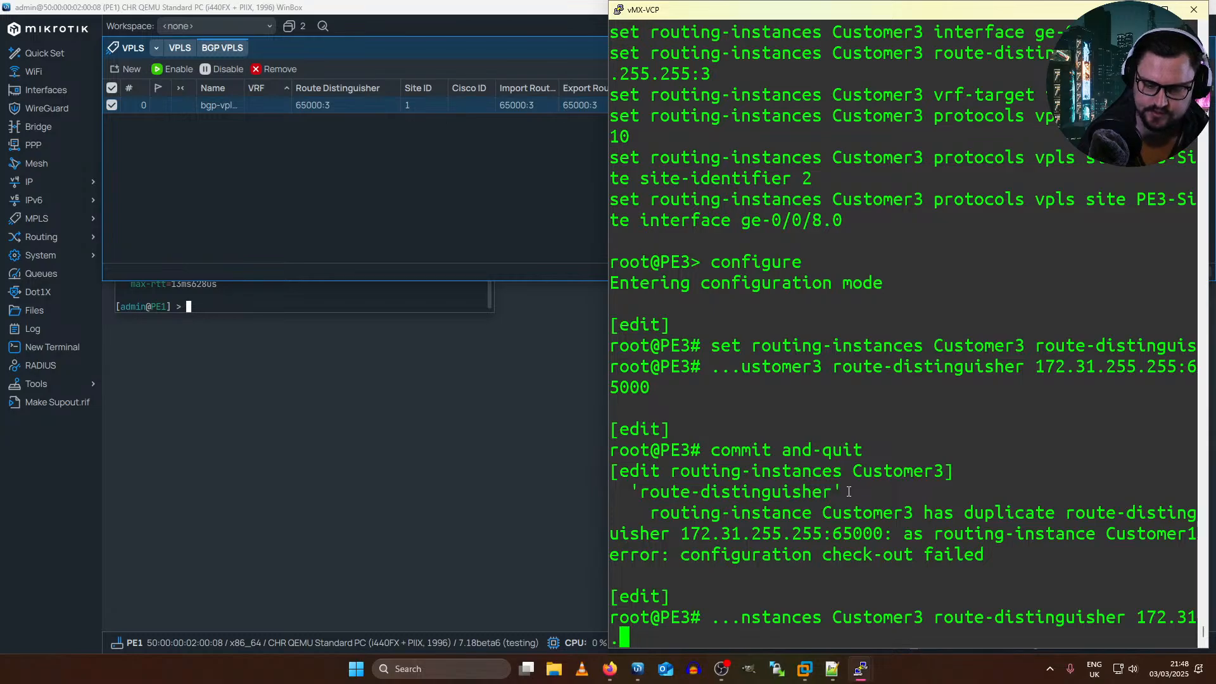
key("BackSpace")
key("BackSpace")
key("BackSpace")
type("6500")
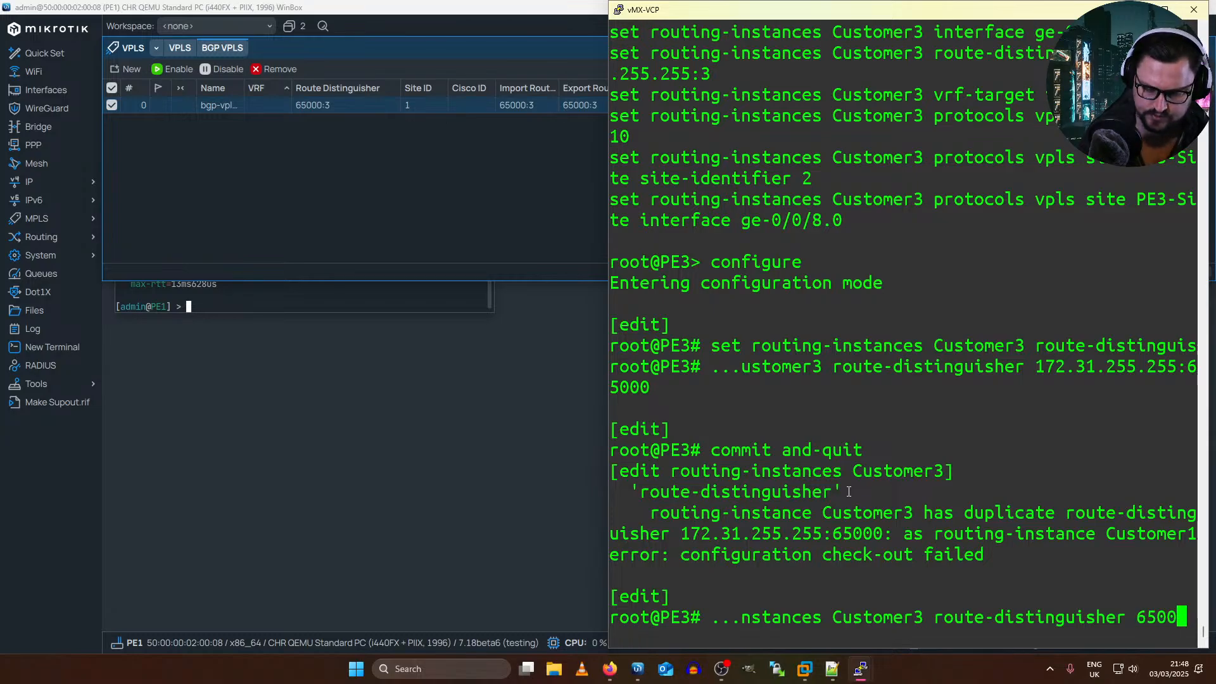
type("0:3")
key("Return")
Step: Compare PE3's candidate configuration with the active one, and commit and quit
type("show |")
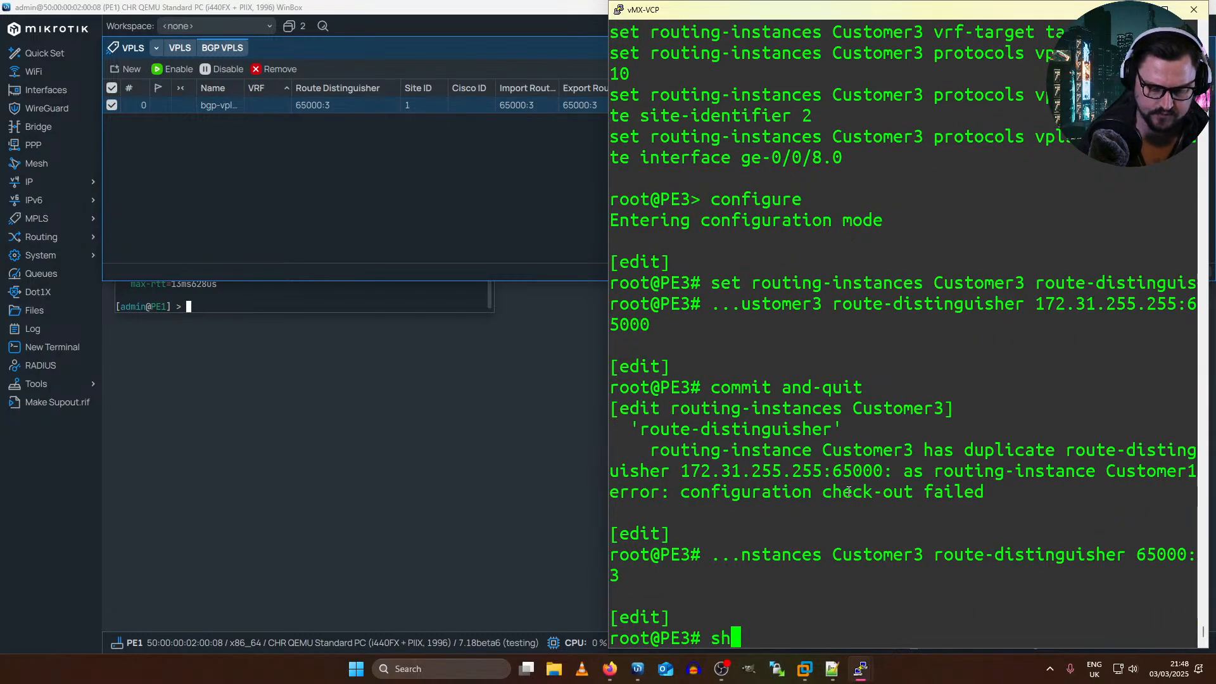
type(" compare")
key("Return")
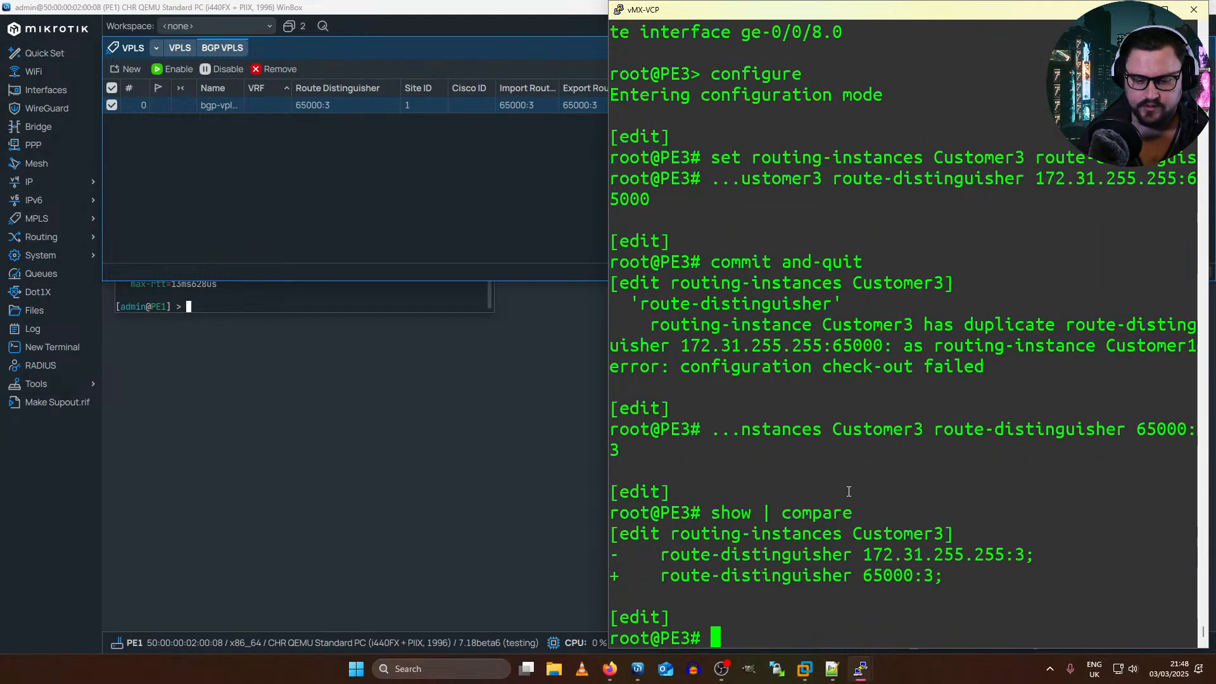
type("commit and-quit")
key("Return")
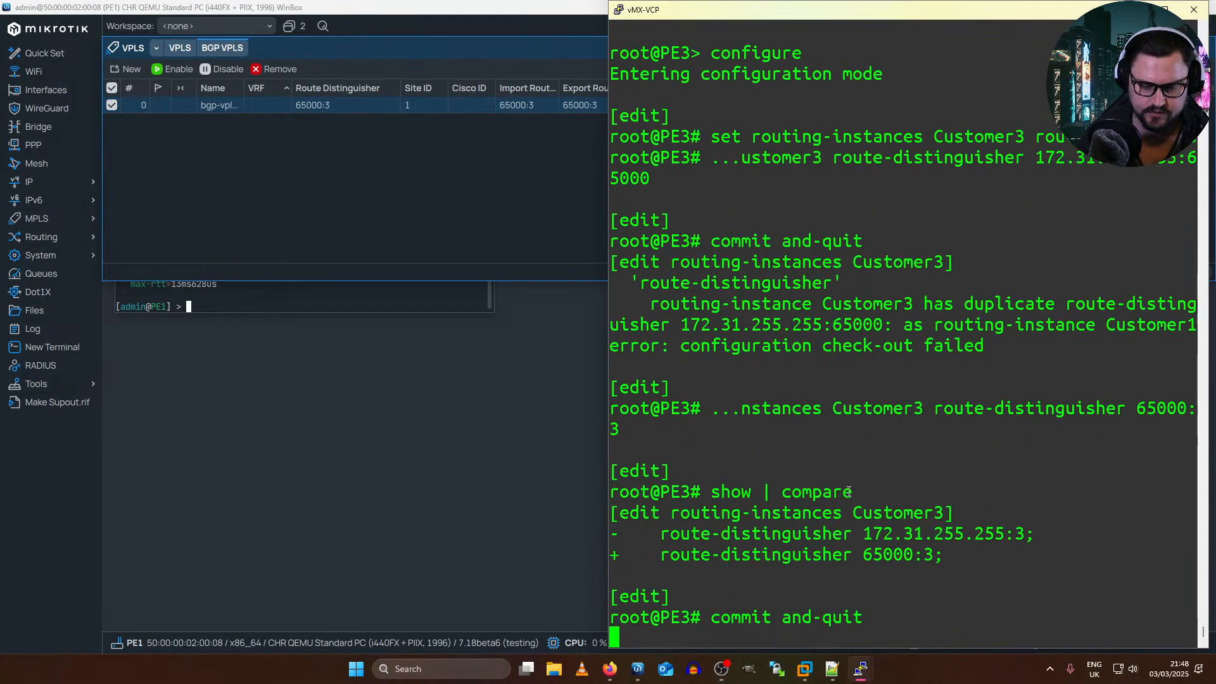
Step: Return to PE1 in WinBox and check the VPLS interface list and the BGP VPLS entries
left_click(222, 173)
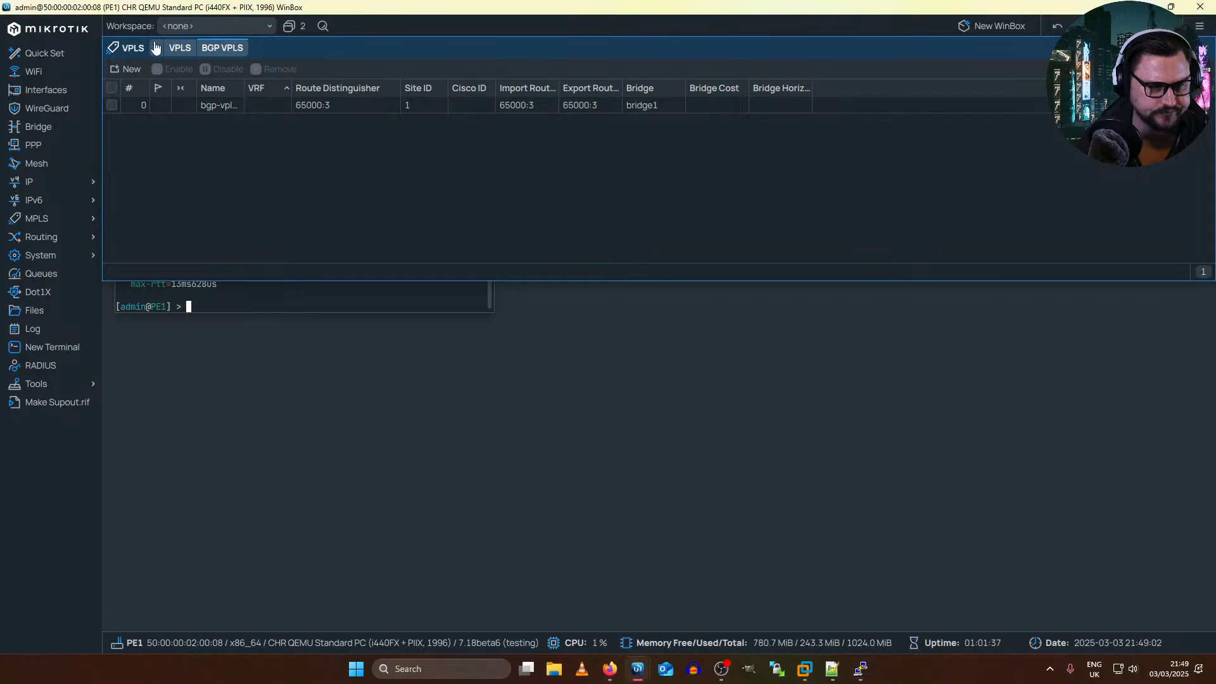
left_click(185, 55)
left_click(226, 55)
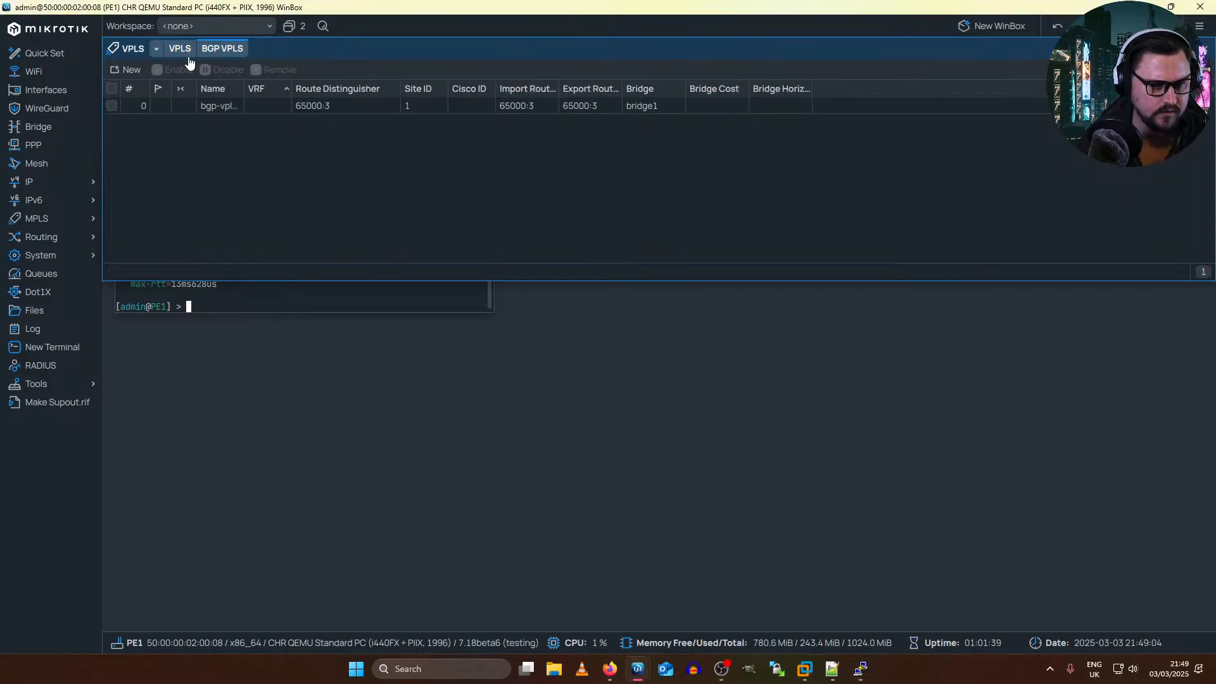
Step: Switch to RR2's terminal and rerun the route summary to check the bgp.l2vpn.0 routes
key("alt+Tab")
key("alt+Tab")
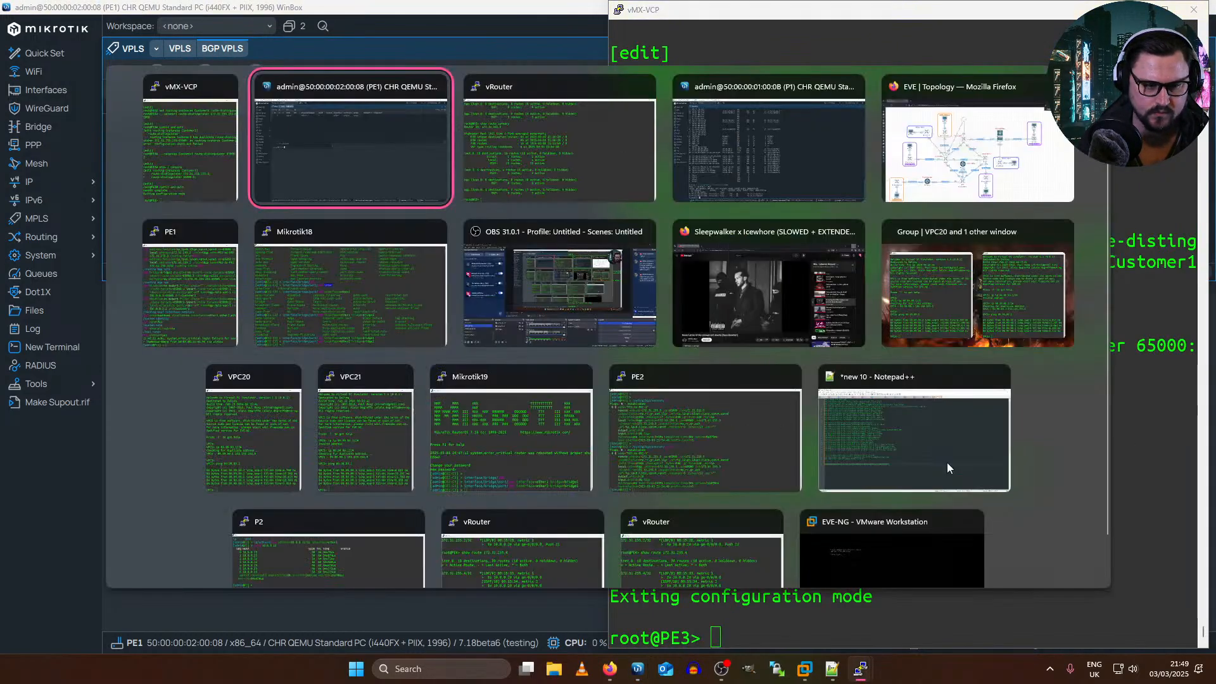
key("Up")
key("Return")
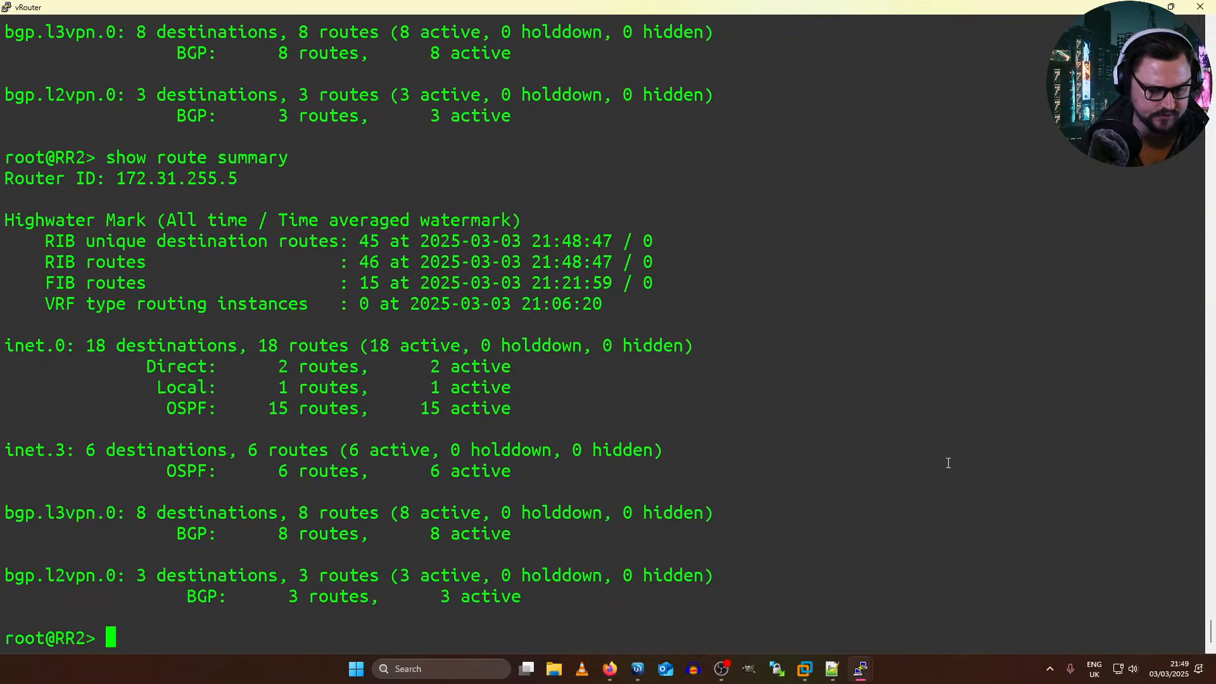
key("Up")
key("Return")
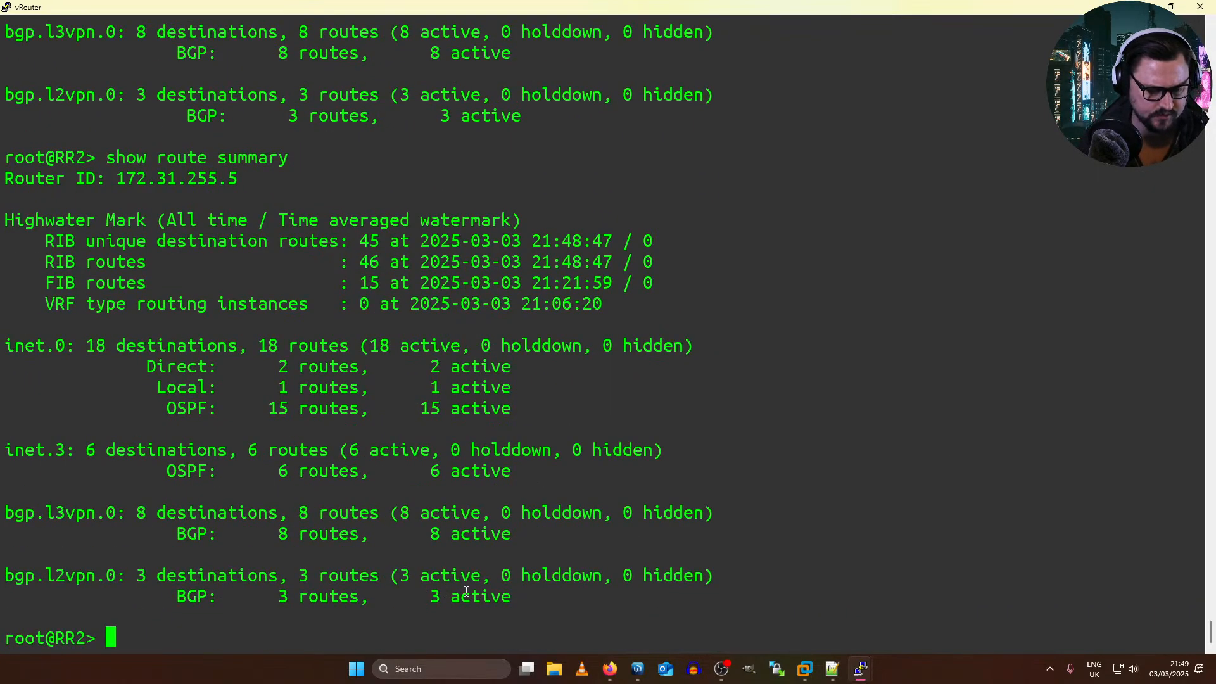
Step: List all routes on RR2 and abort the paged output
key("Up")
key("BackSpace")
key("BackSpace")
key("BackSpace")
key("BackSpace")
key("BackSpace")
key("BackSpace")
key("BackSpace")
key("BackSpace")
key("Return")
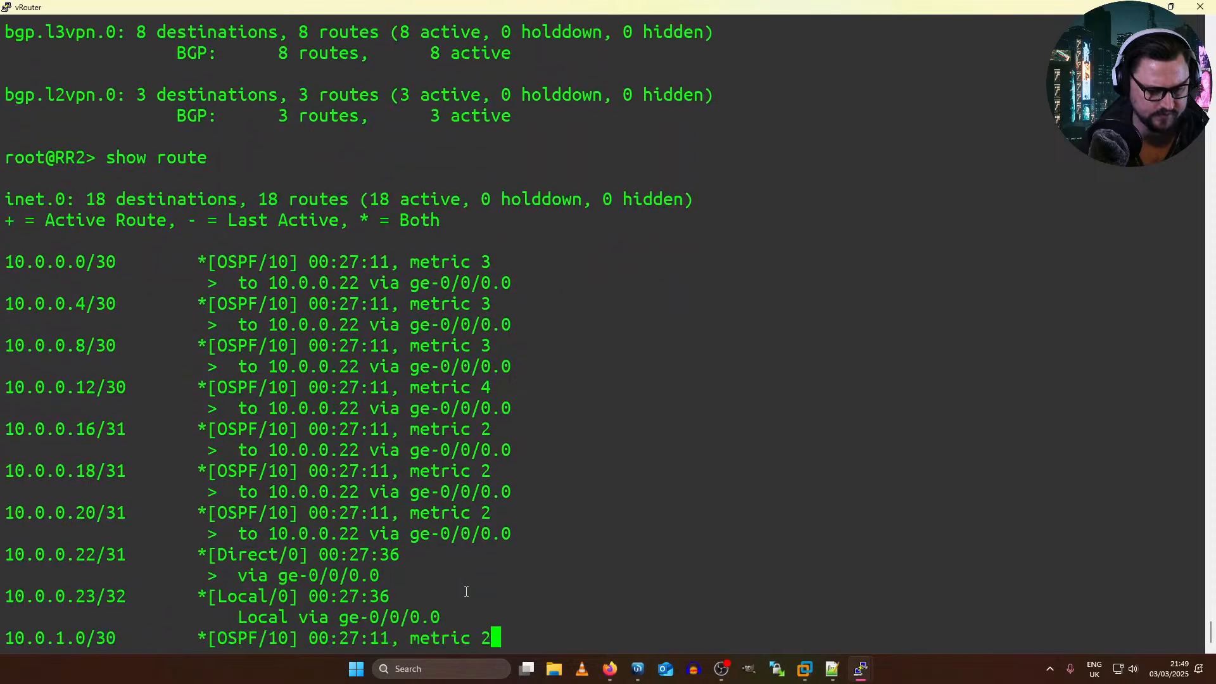
key("q")
Step: Show RR2's route table bgp.l2vpn.0
key("Up")
type("table ")
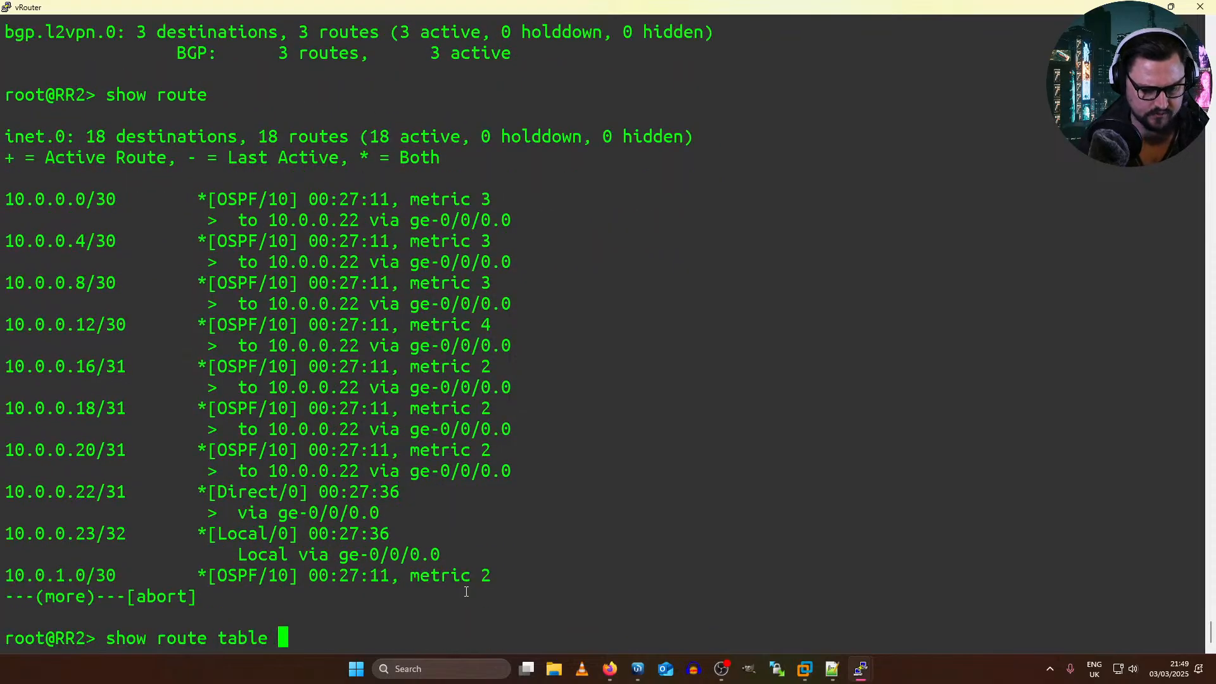
type("l2")
key("BackSpace")
key("BackSpace")
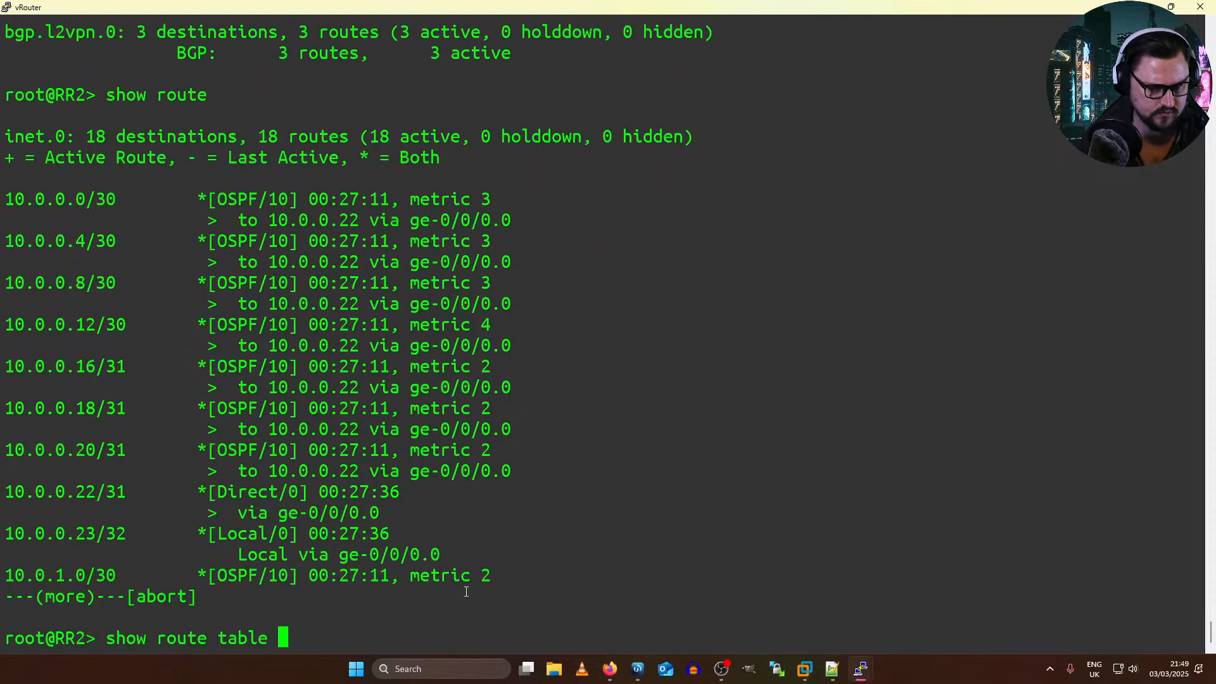
double_click(70, 30)
right_click(70, 30)
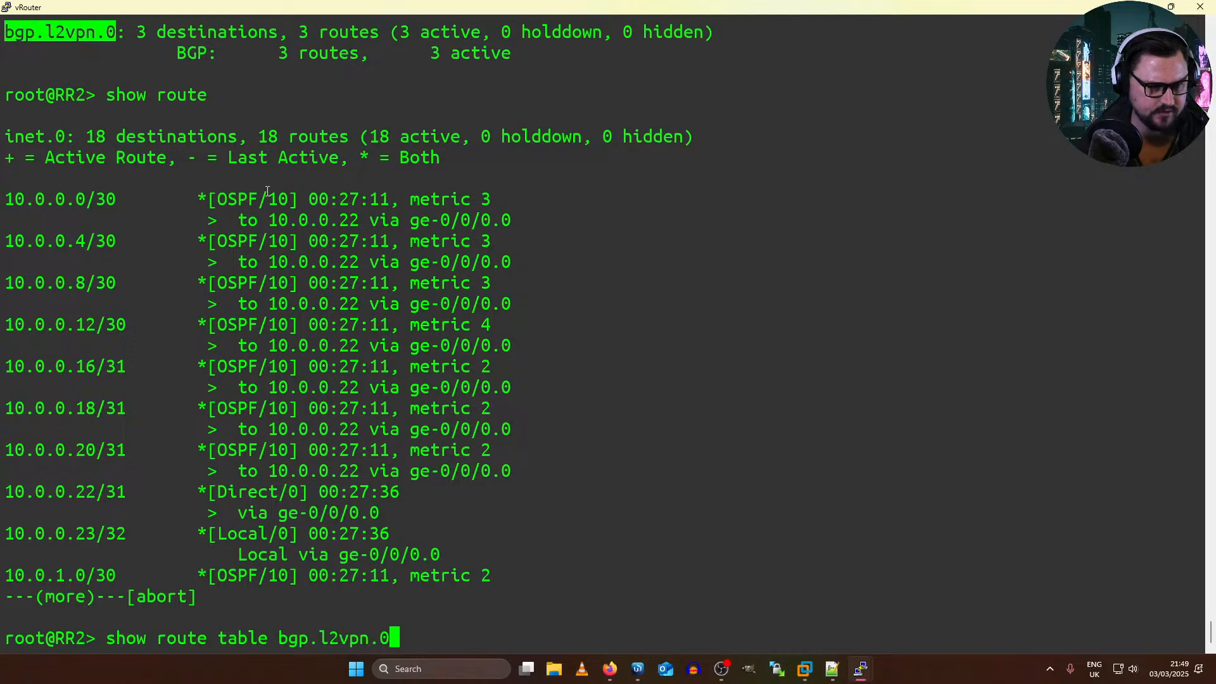
key("Return")
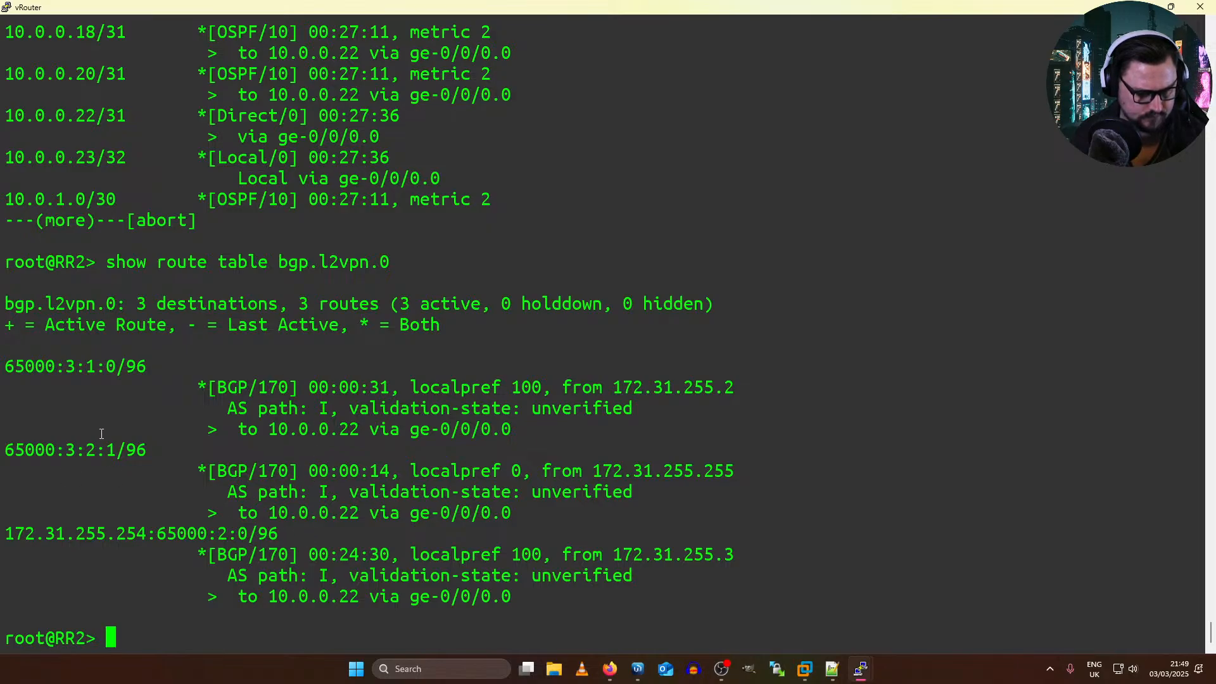
Step: Examine the route distinguishers, site IDs and originating routers of the routes in bgp.l2vpn.0
left_click_drag(5, 369, 98, 364)
left_click(28, 433)
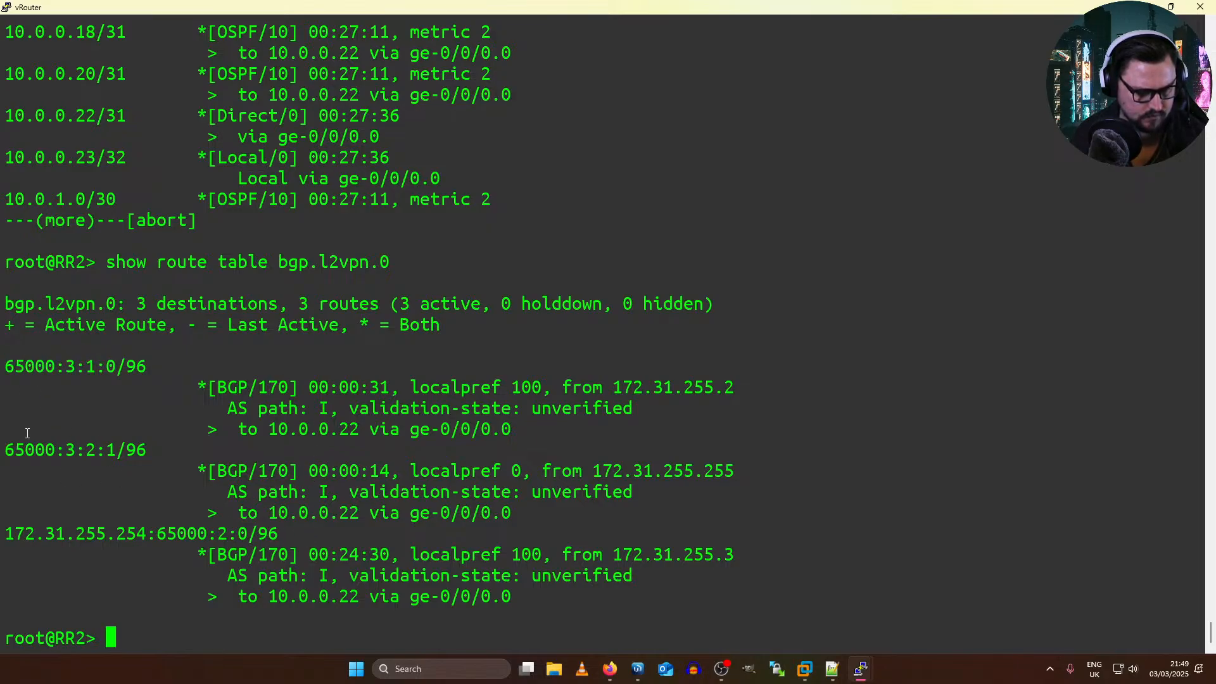
left_click_drag(14, 454, 100, 450)
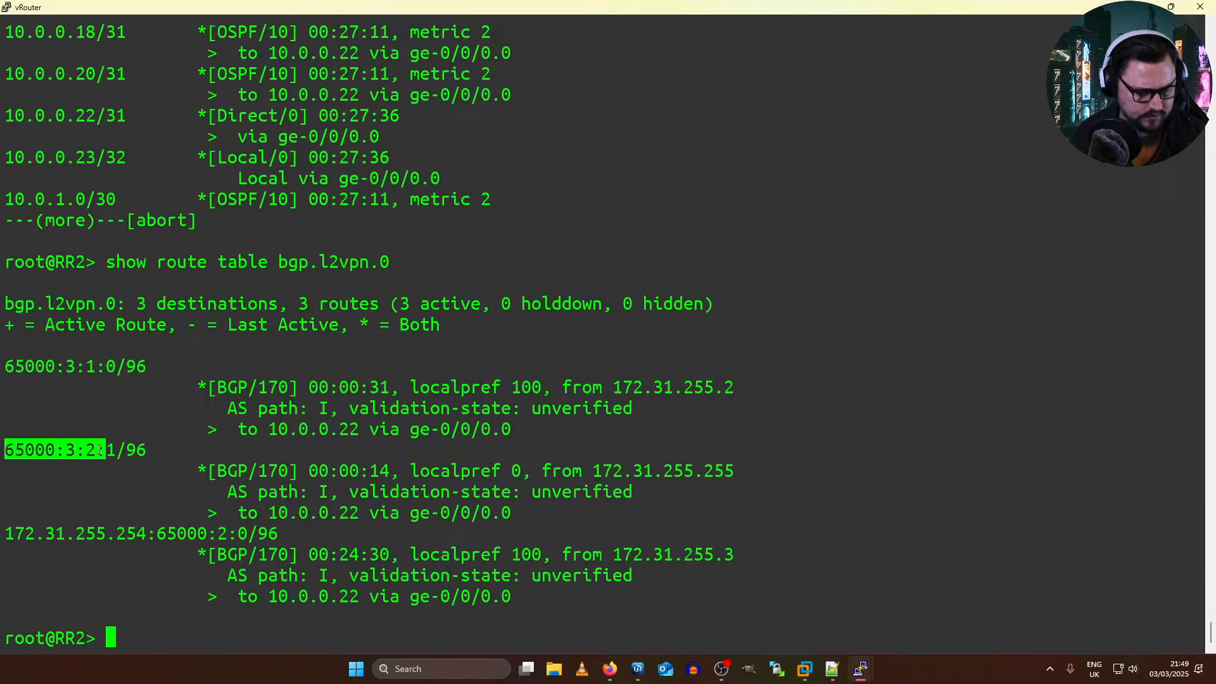
left_click_drag(27, 354, 608, 516)
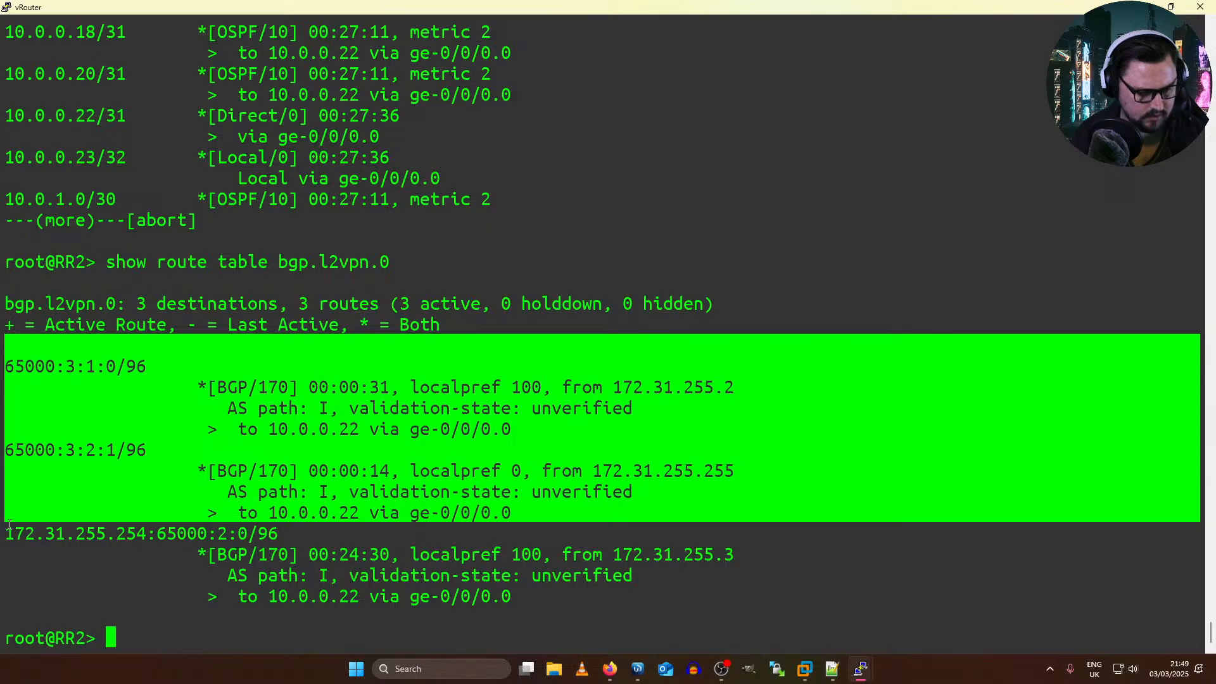
left_click_drag(10, 525, 620, 589)
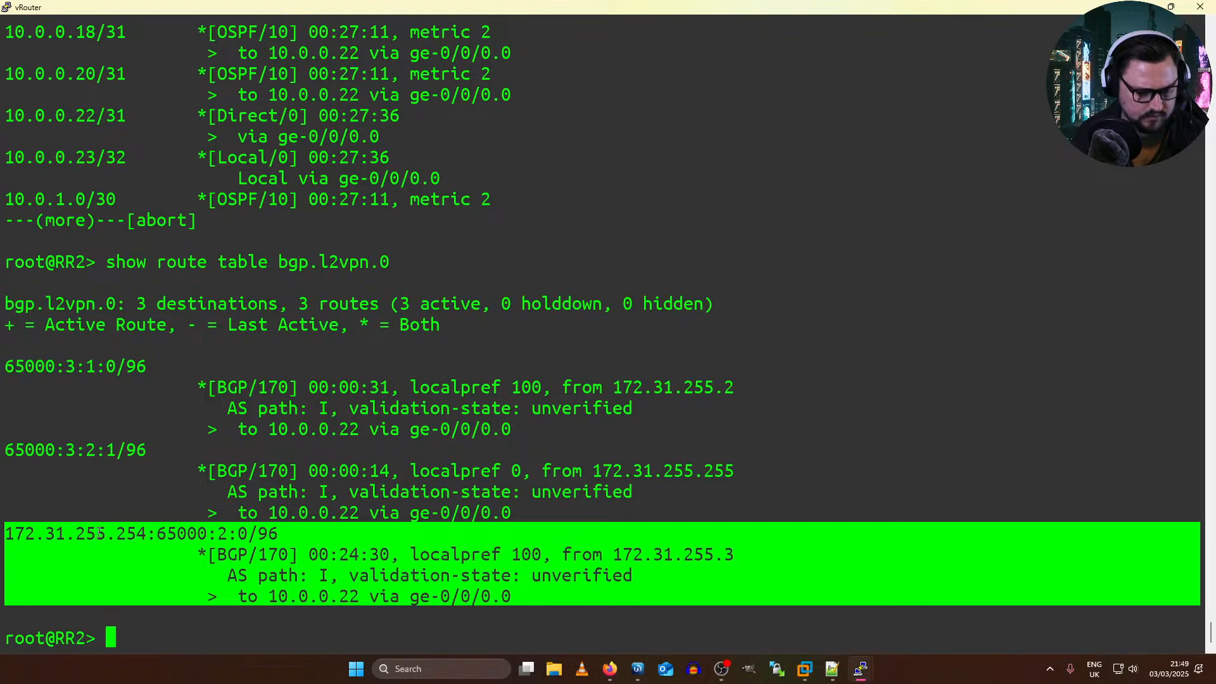
left_click_drag(9, 533, 136, 527)
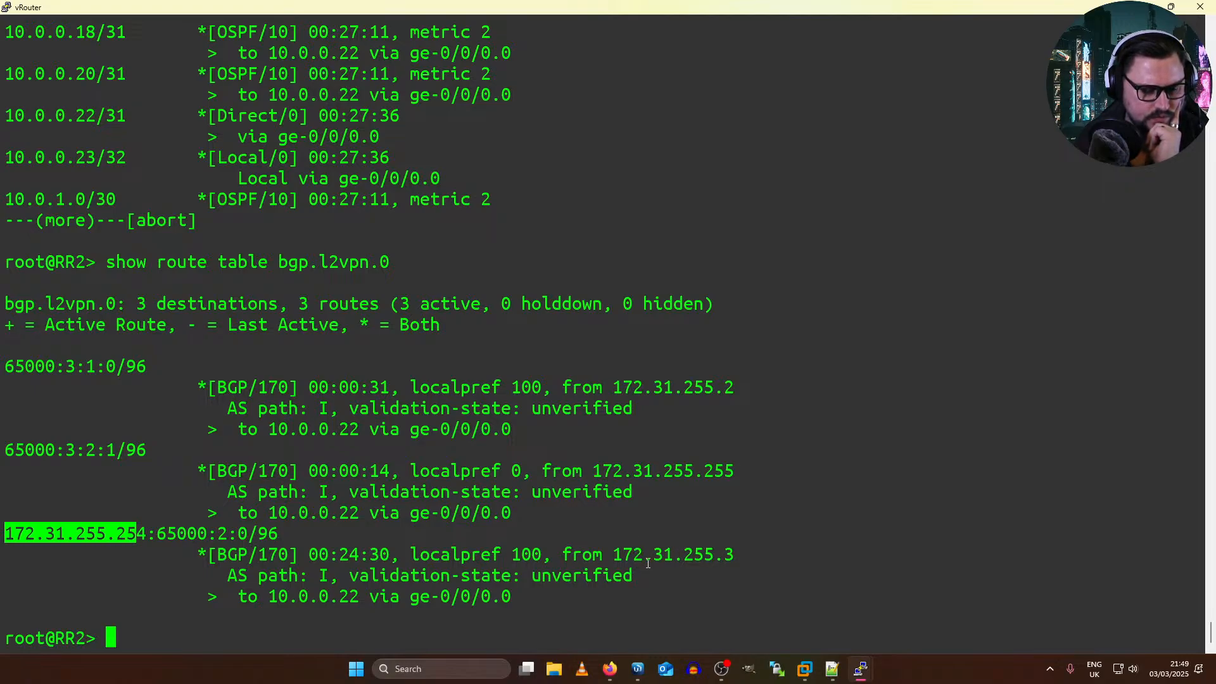
double_click(667, 562)
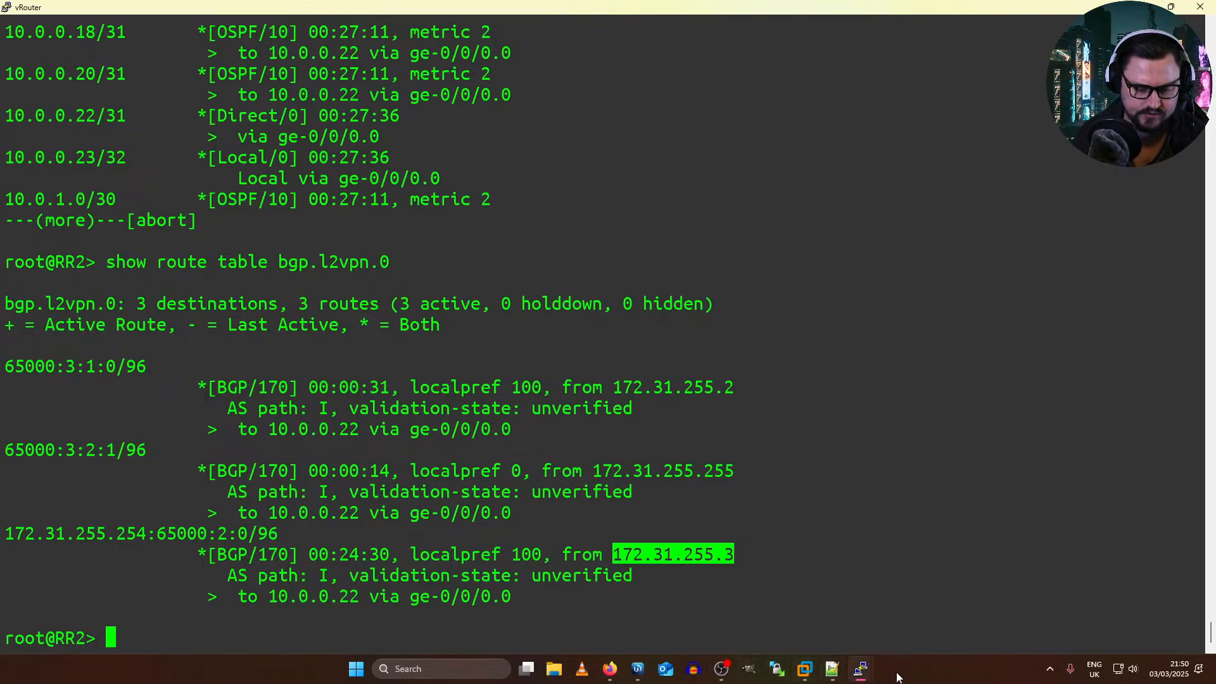
Step: Switch to PE2's terminal and list the options available under routing, clearing the unfinished command
mouse_move(859, 672)
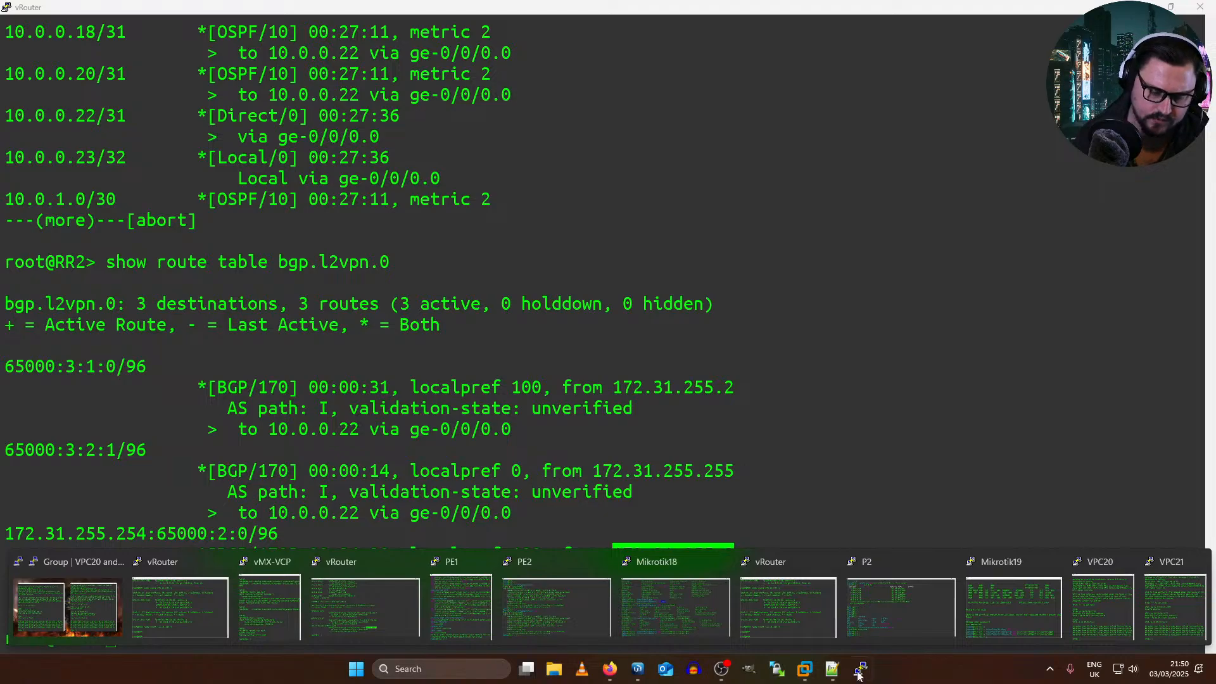
left_click(556, 606)
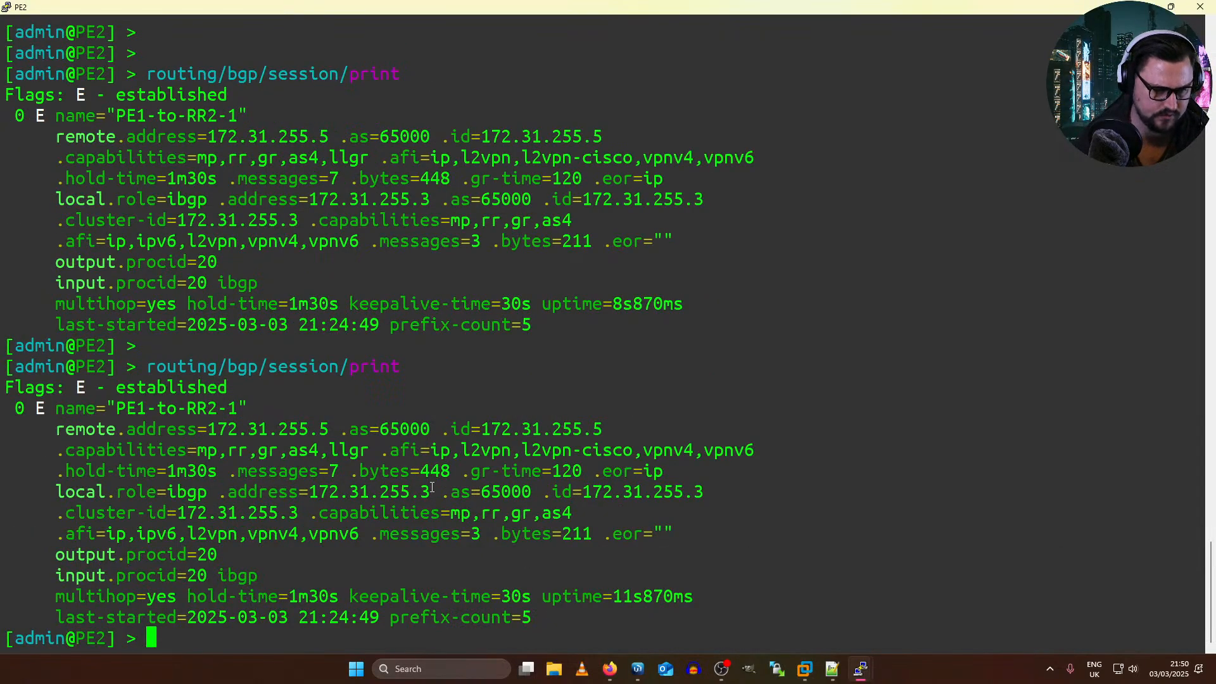
type("routing/")
key("Tab")
key("Tab")
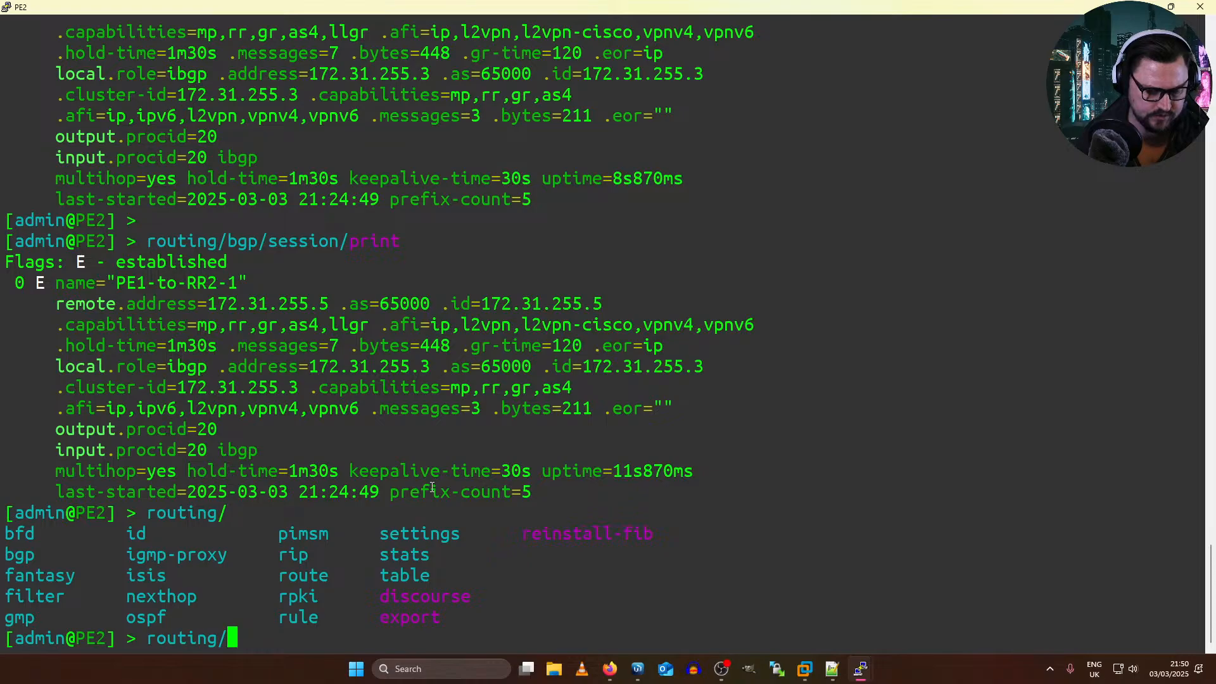
key("BackSpace")
key("BackSpace")
key("BackSpace")
key("BackSpace")
key("BackSpace")
key("BackSpace")
key("BackSpace")
key("BackSpace")
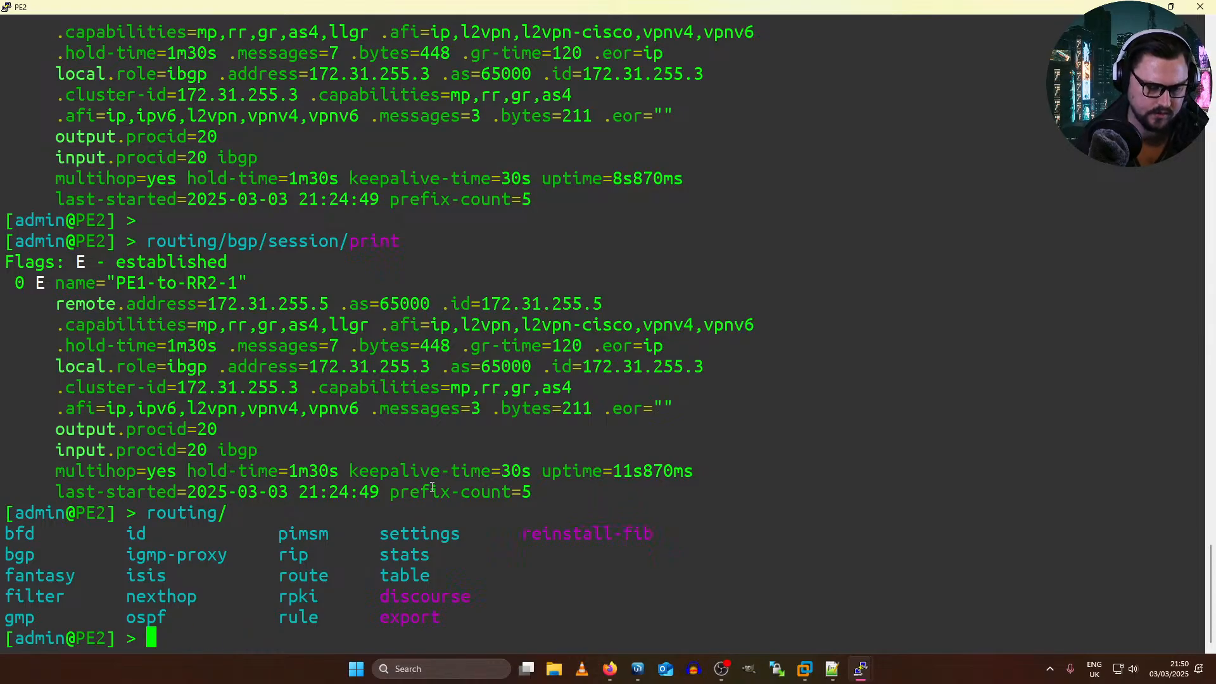
type("vpl")
key("BackSpace")
key("BackSpace")
key("BackSpace")
key("BackSpace")
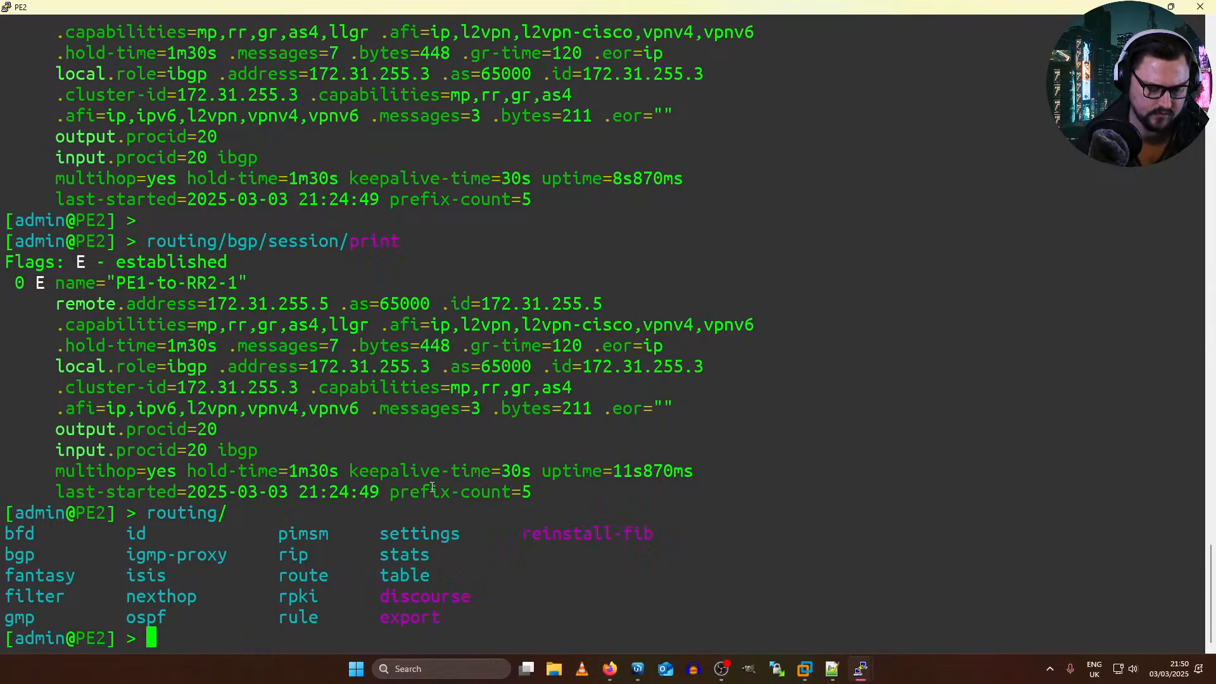
Step: Export the routing/bgp/vpls configuration on PE2
type("routing/bgp/")
key("Tab")
key("Tab")
type("vp")
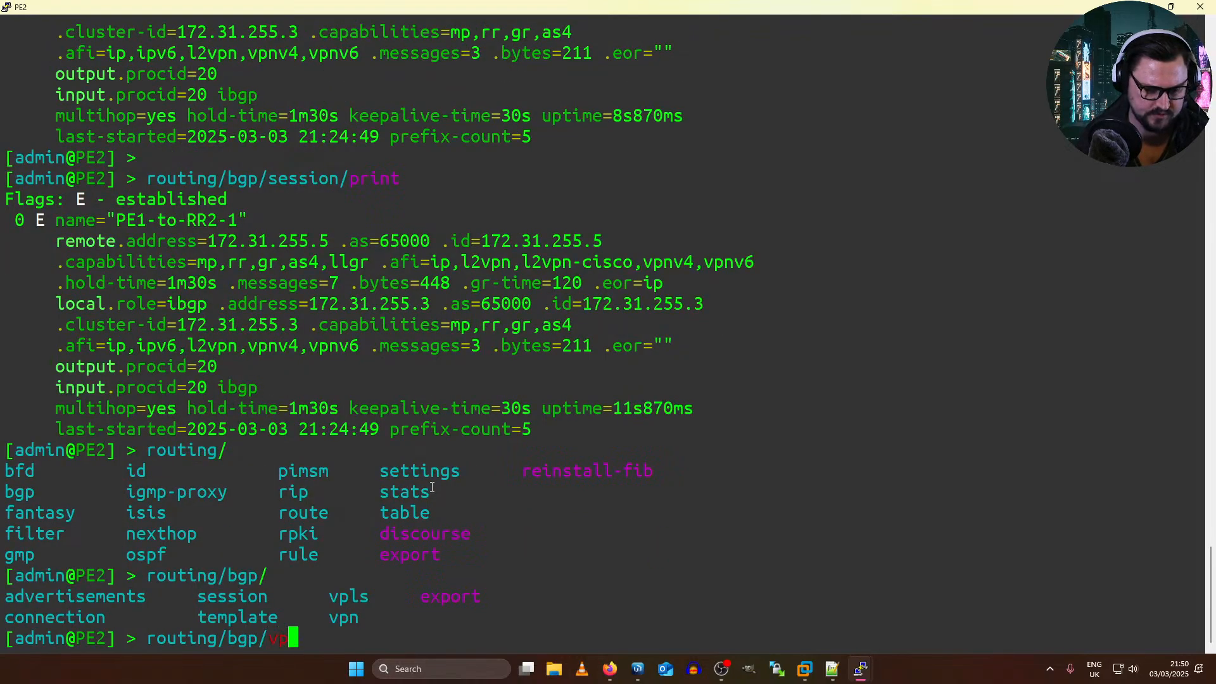
key("Tab")
key("Tab")
type("l")
key("Tab")
type("e")
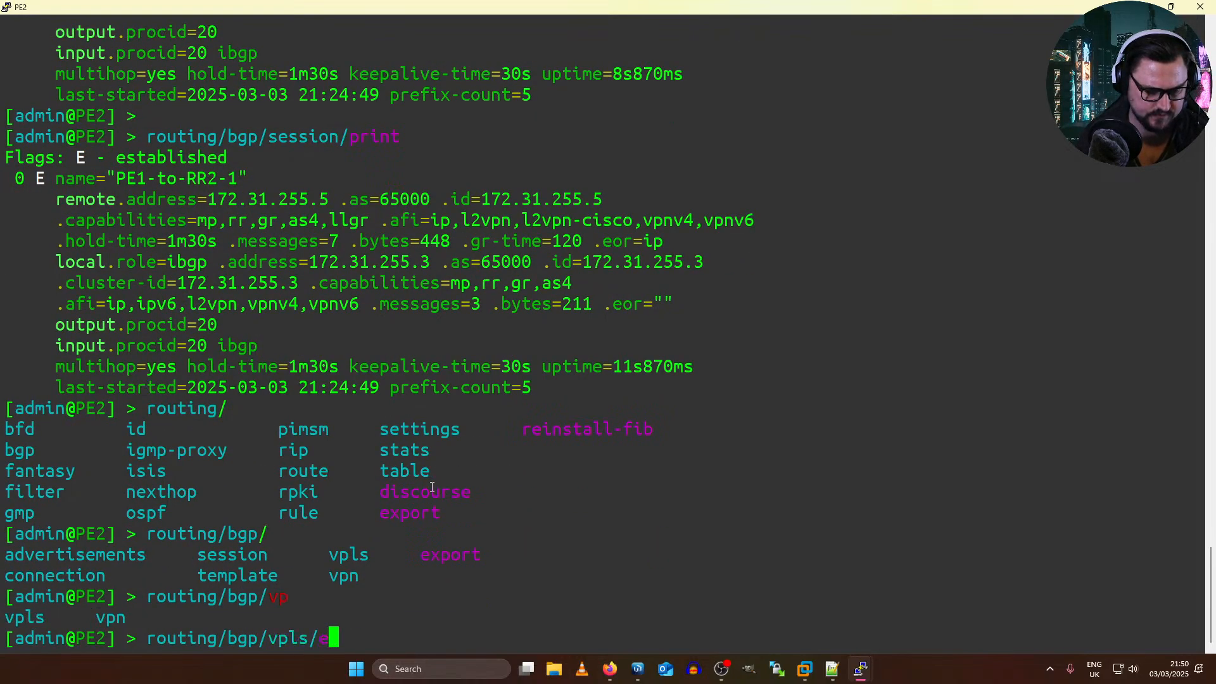
type("xport")
key("Return")
Step: Check the site ID in PE2's exported VPLS configuration
type("routin")
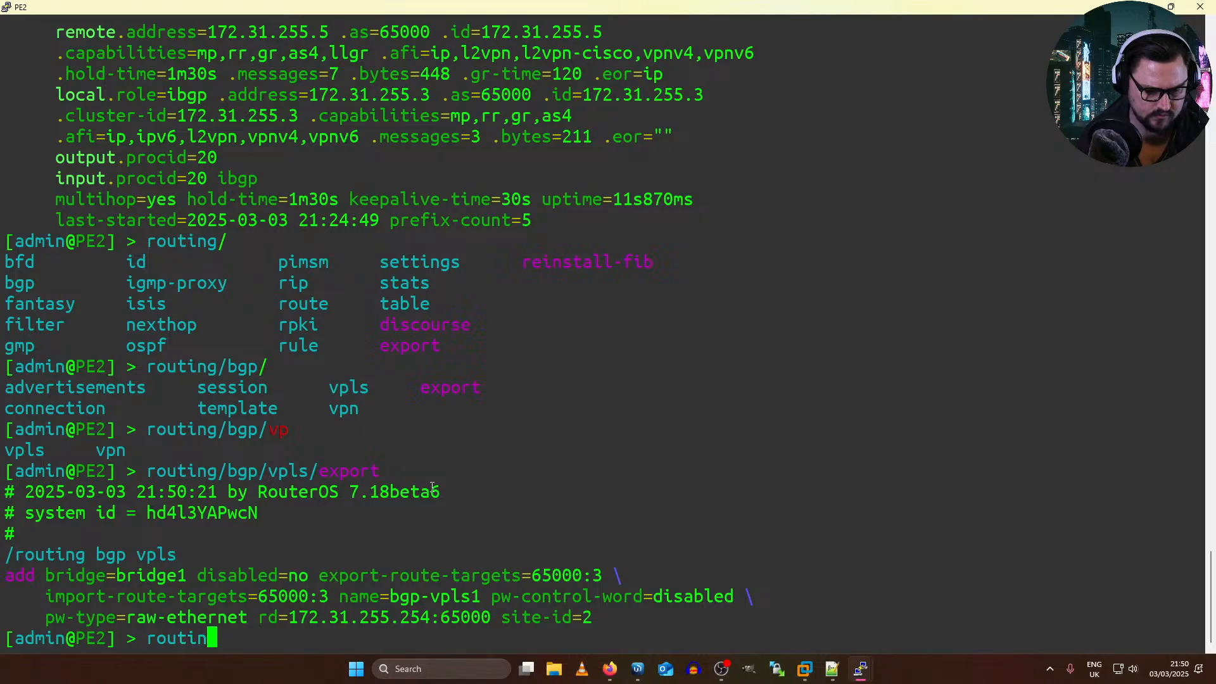
double_click(605, 619)
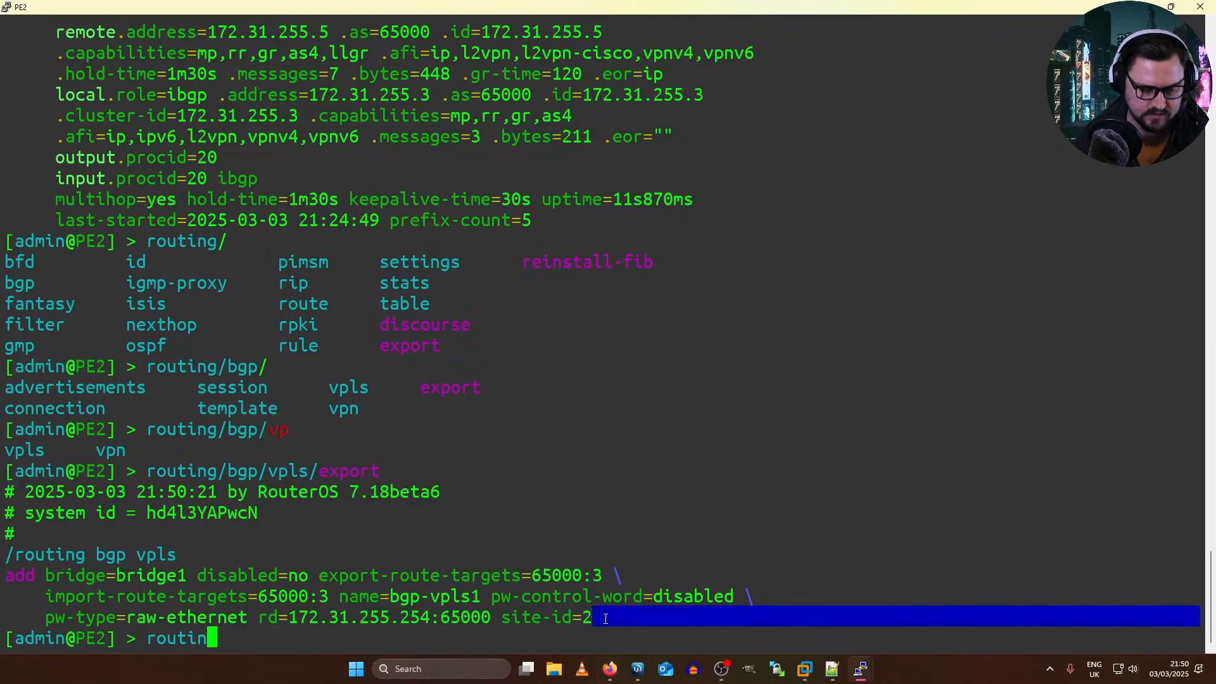
left_click(579, 582)
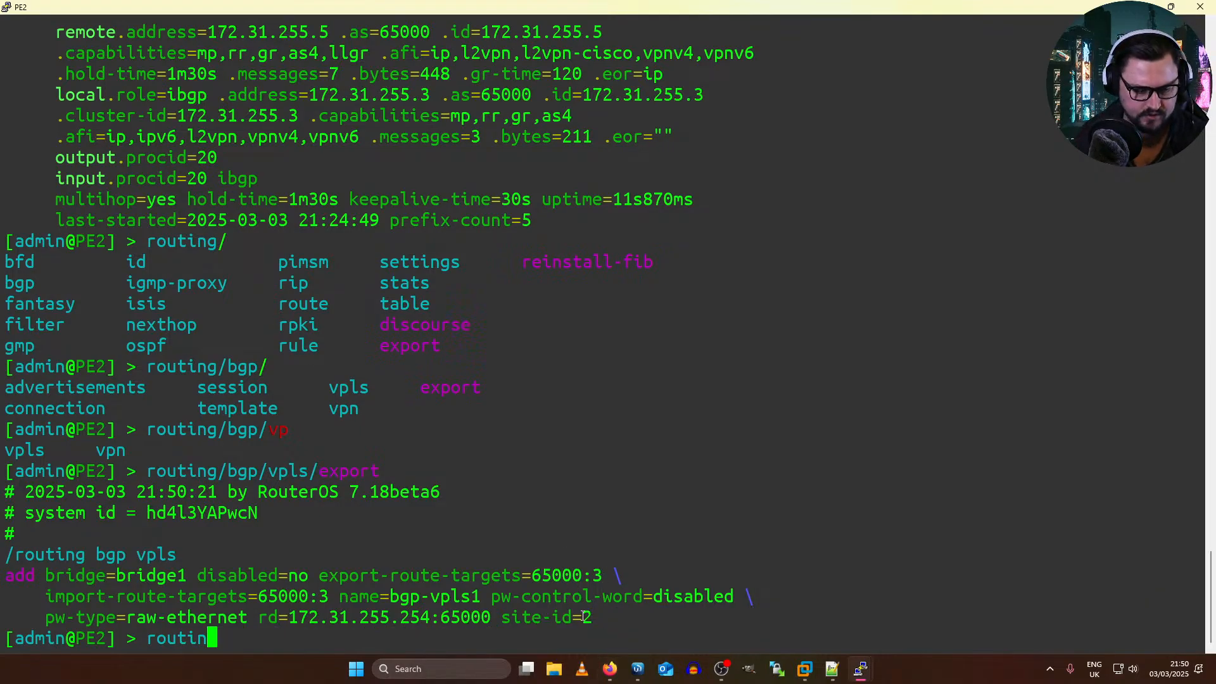
left_click_drag(583, 617, 556, 624)
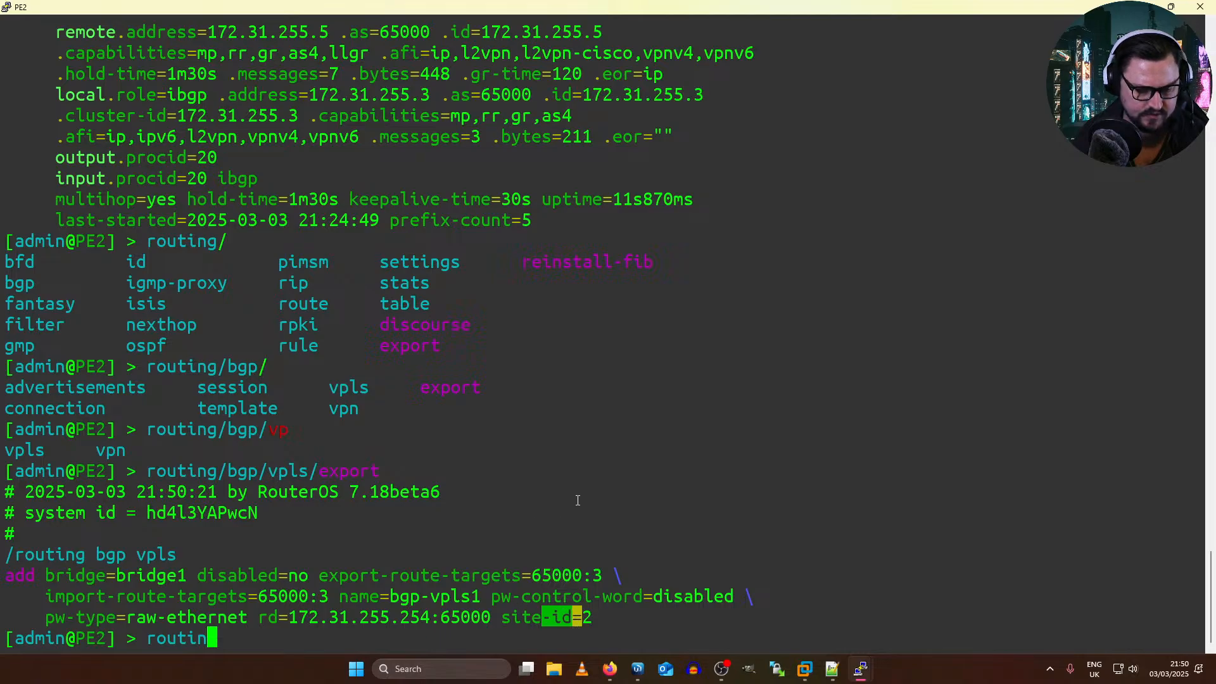
Step: Disable entry 0 under routing/bgp/vpls on PE2
key("BackSpace")
key("BackSpace")
type("ing/")
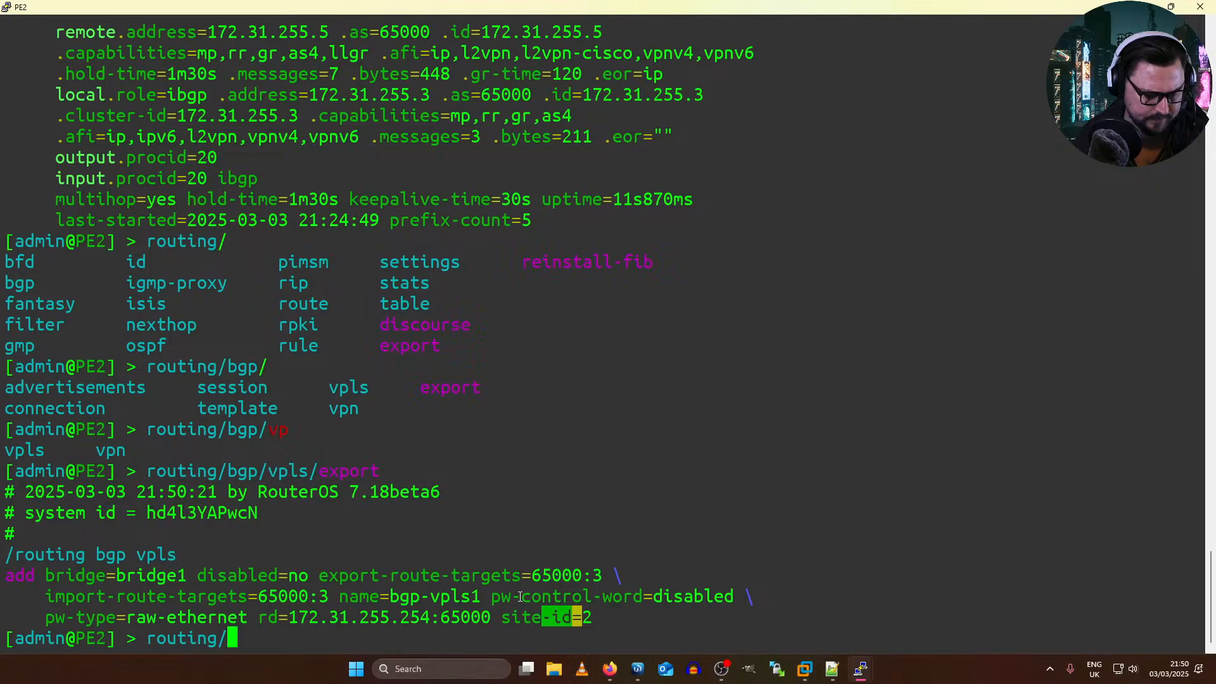
key("Tab")
key("Tab")
type("bgp/")
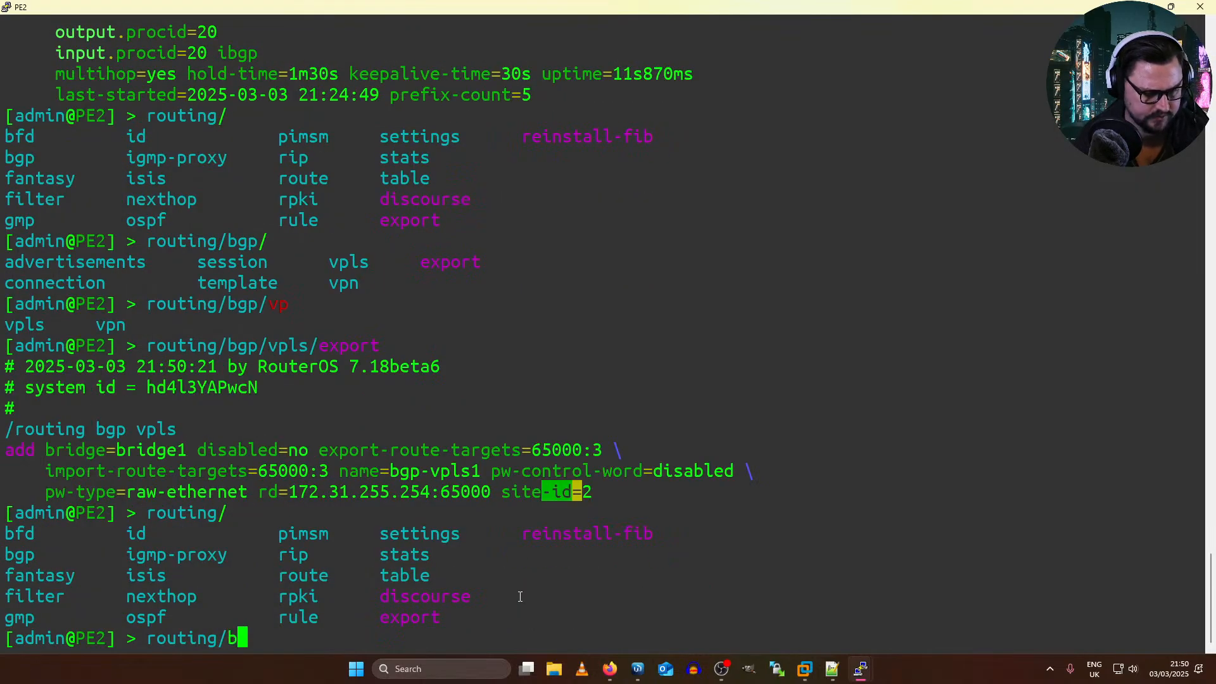
key("Tab")
key("Tab")
type("bvv")
type("pls/disable 0")
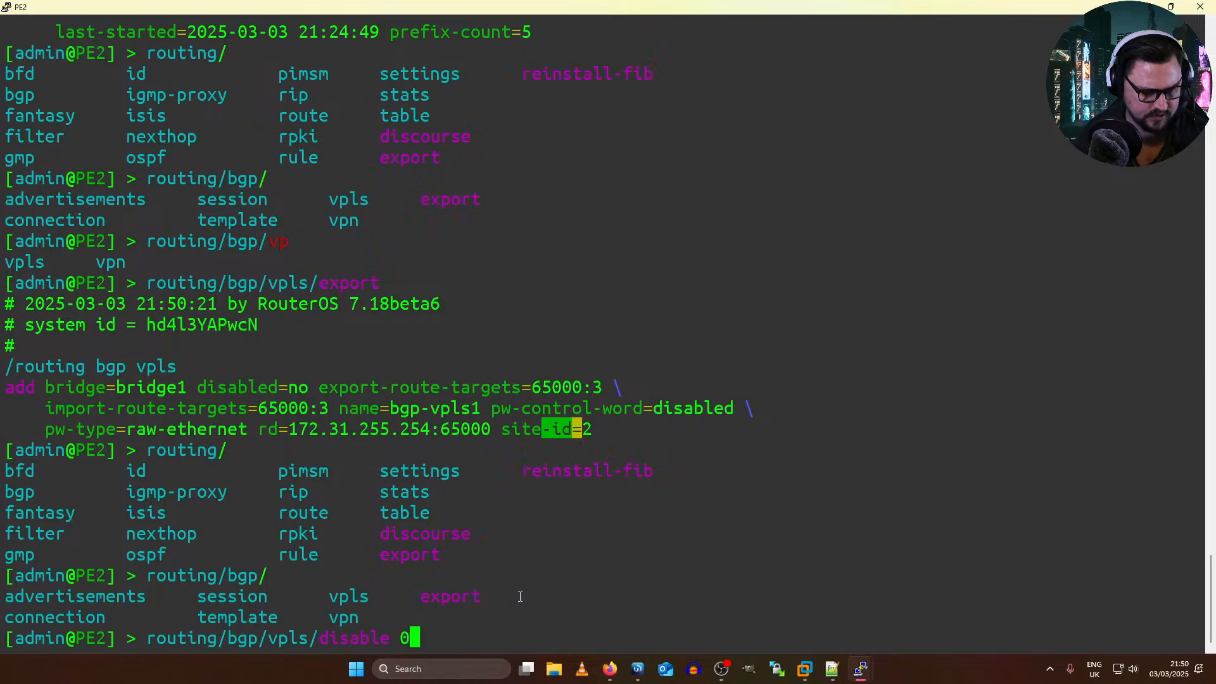
key("Return")
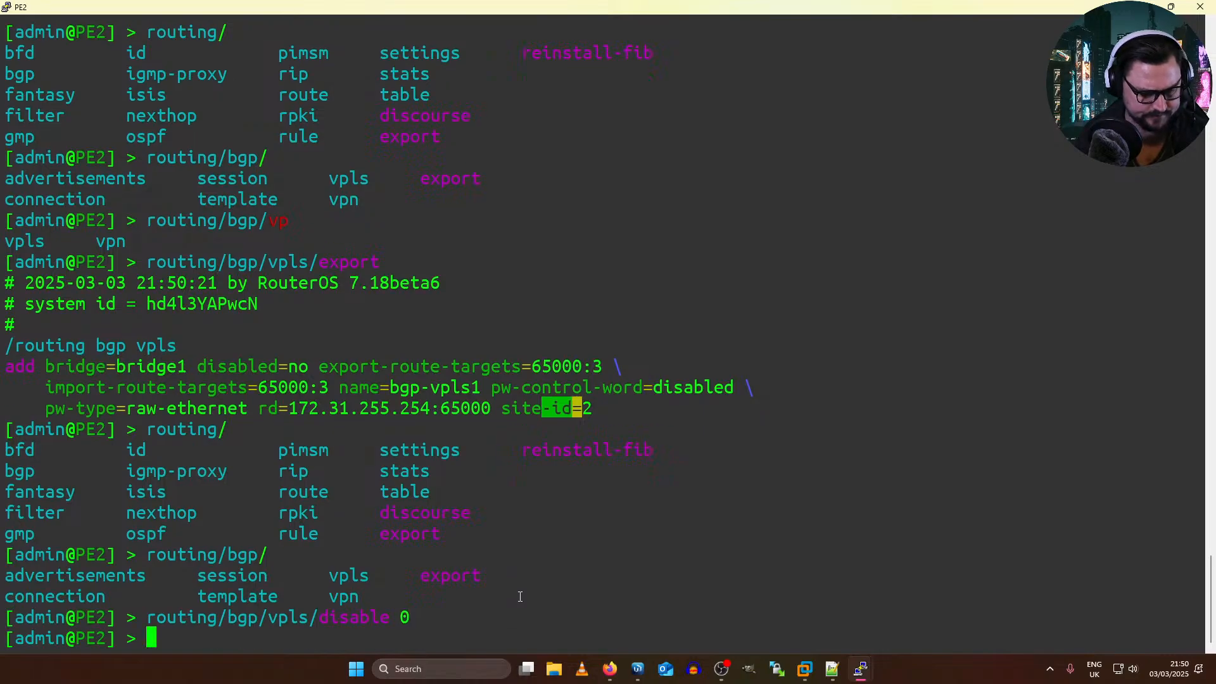
Step: Switch to RR2's terminal, show the route table bgp.l2vpn.0 again and examine the remaining routes
key("alt+Tab")
key("Up")
key("Return")
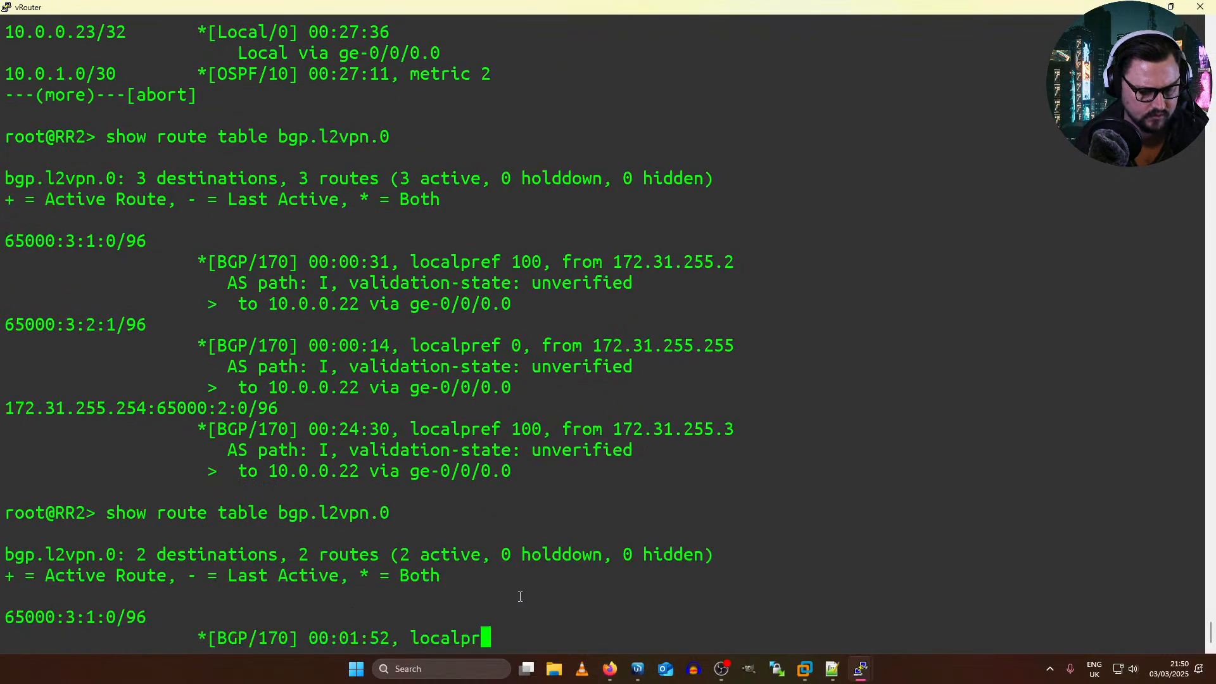
key("Up")
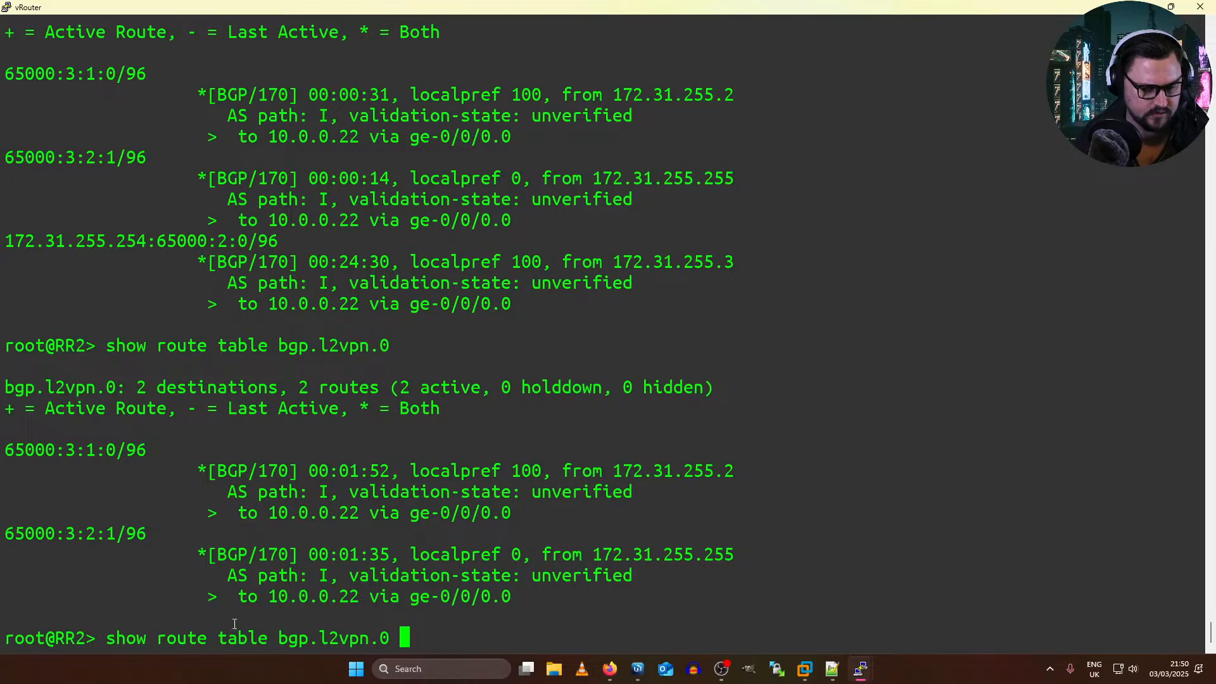
left_click_drag(12, 442, 624, 420)
right_click(716, 604)
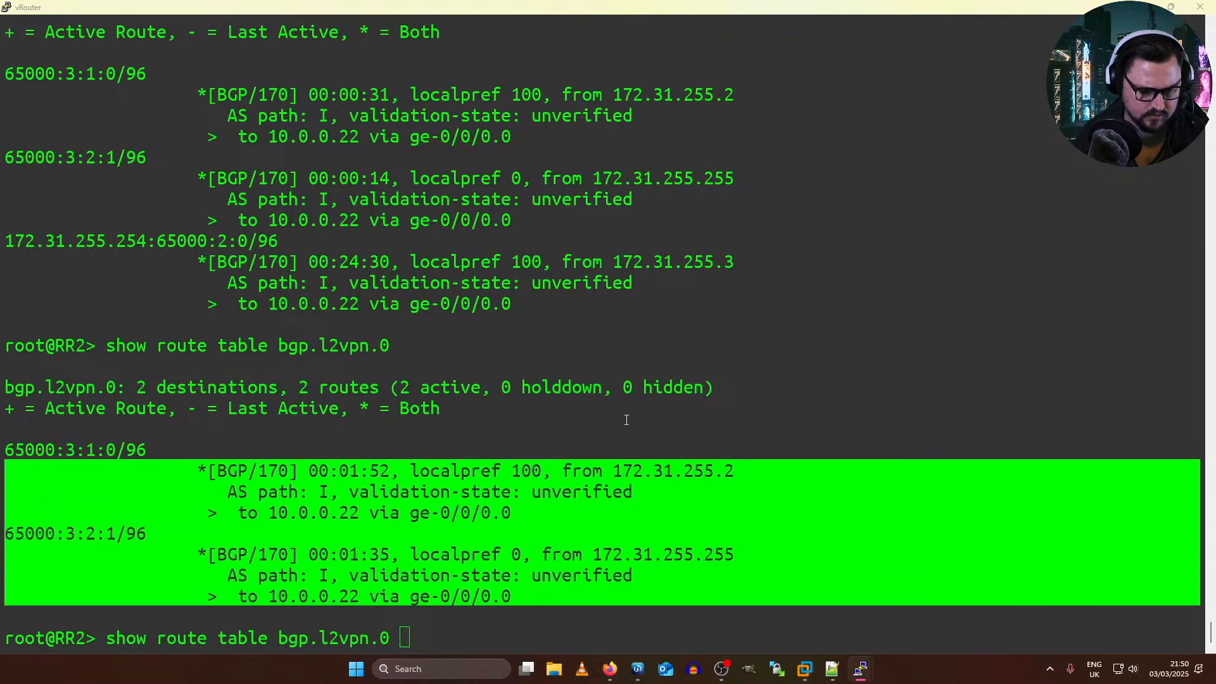
key("alt+Tab")
key("alt+Tab")
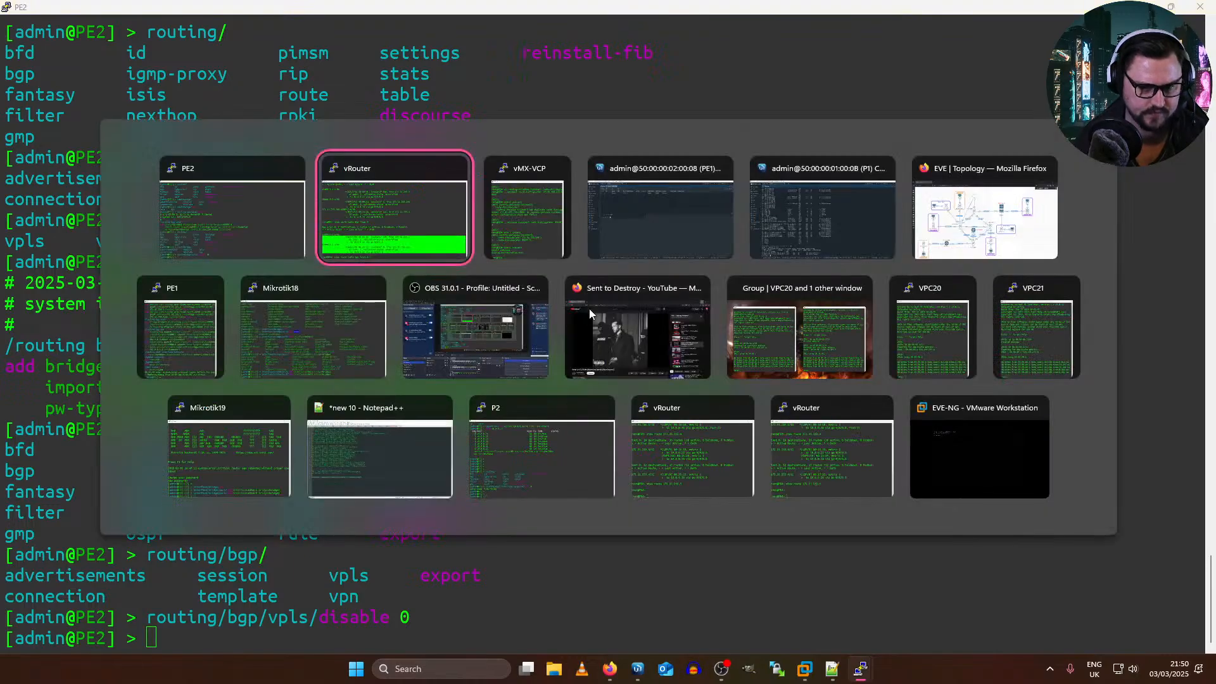
key("alt+Tab")
key("alt+Tab")
key("alt+Tab")
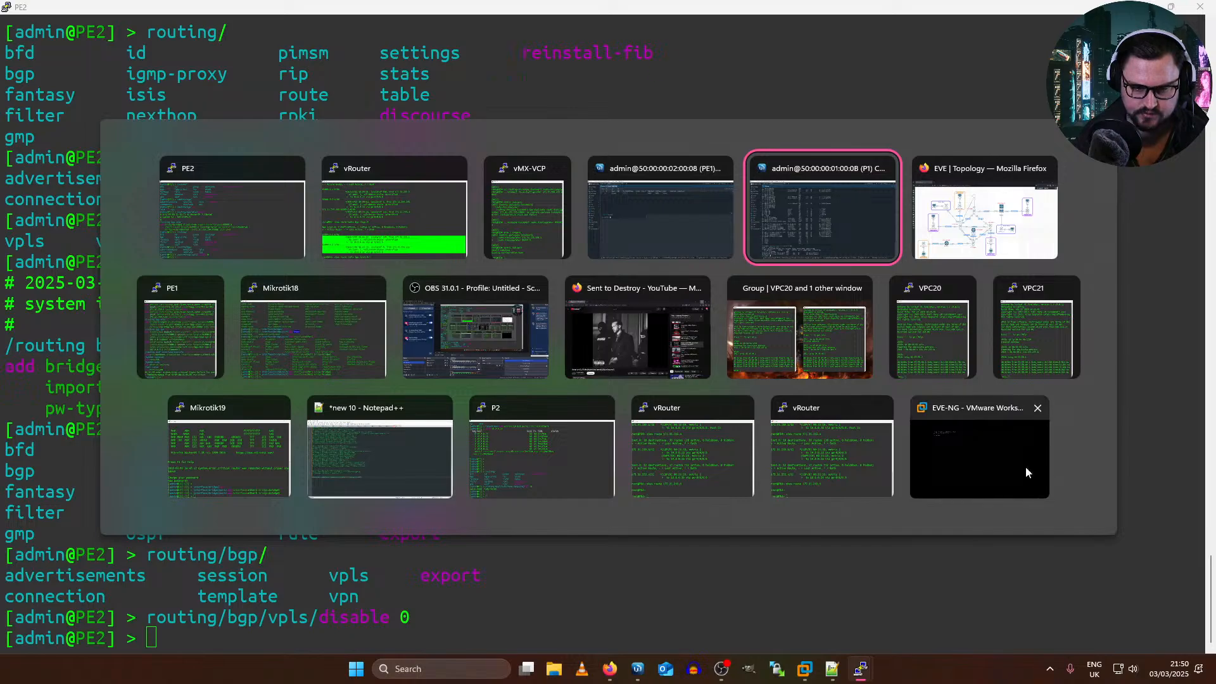
left_click(810, 368)
left_click(925, 474)
Step: Bring PE3's and PE1's terminals to the front side by side, with a fresh prompt on PE1
key("alt+Tab")
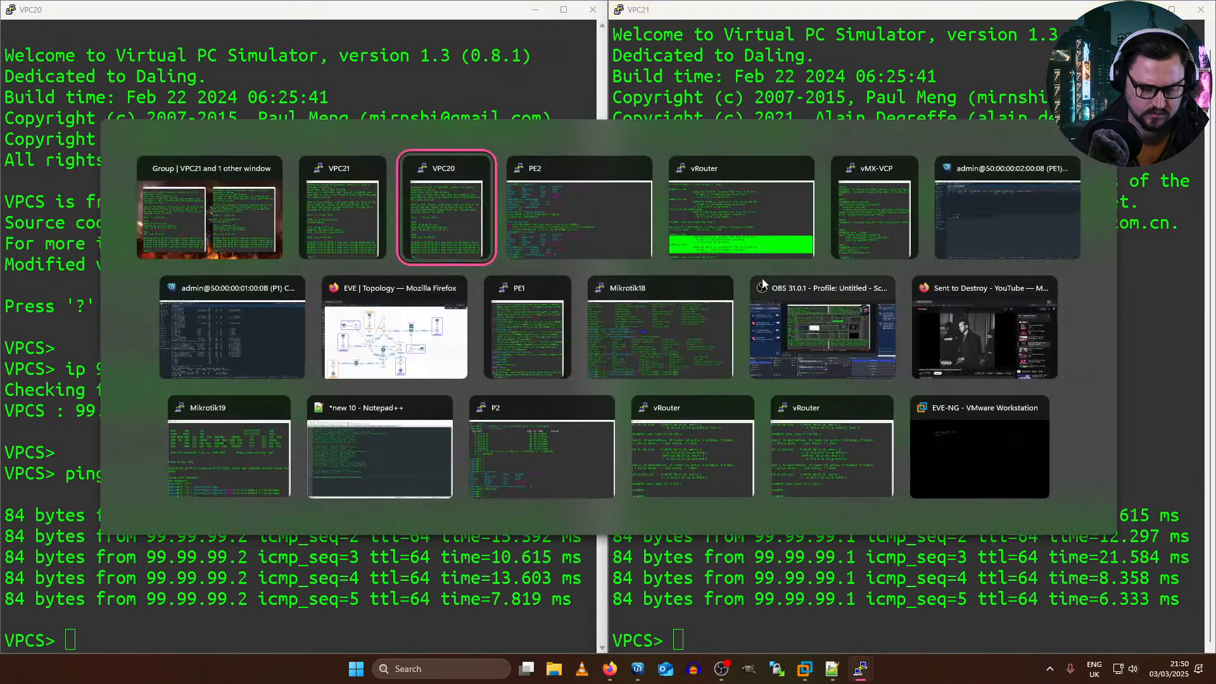
key("alt+Tab")
key("alt+Tab")
key("alt+Tab")
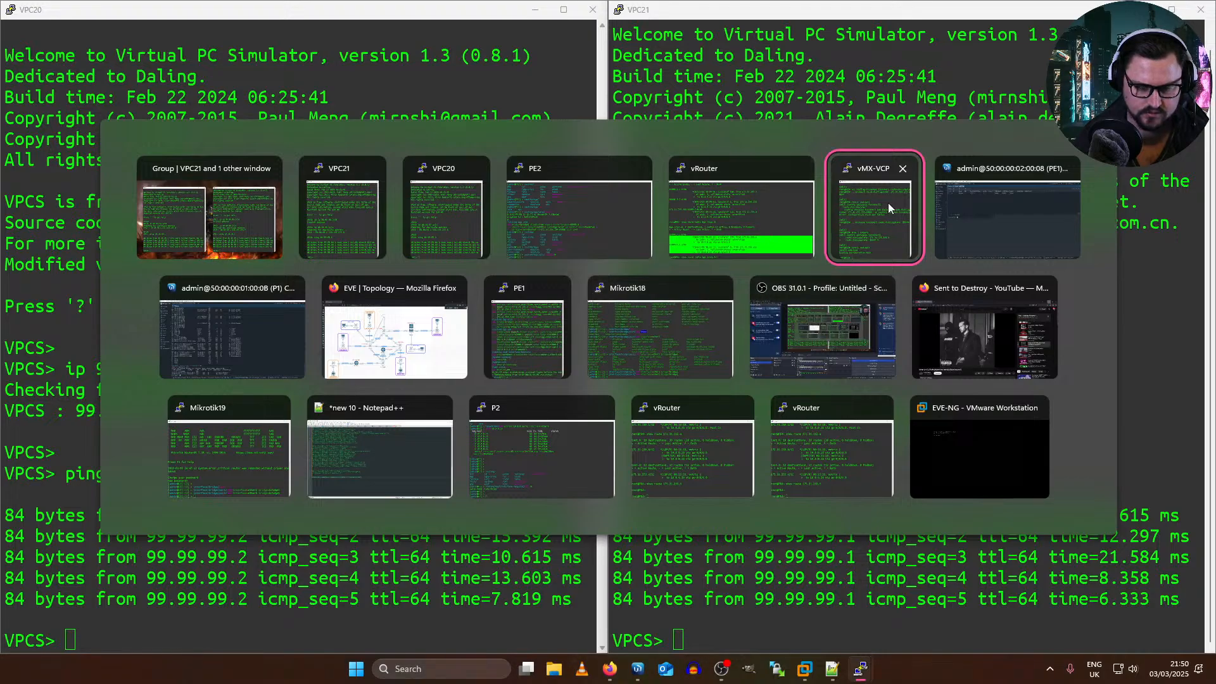
left_click(752, 199)
key("alt+Tab")
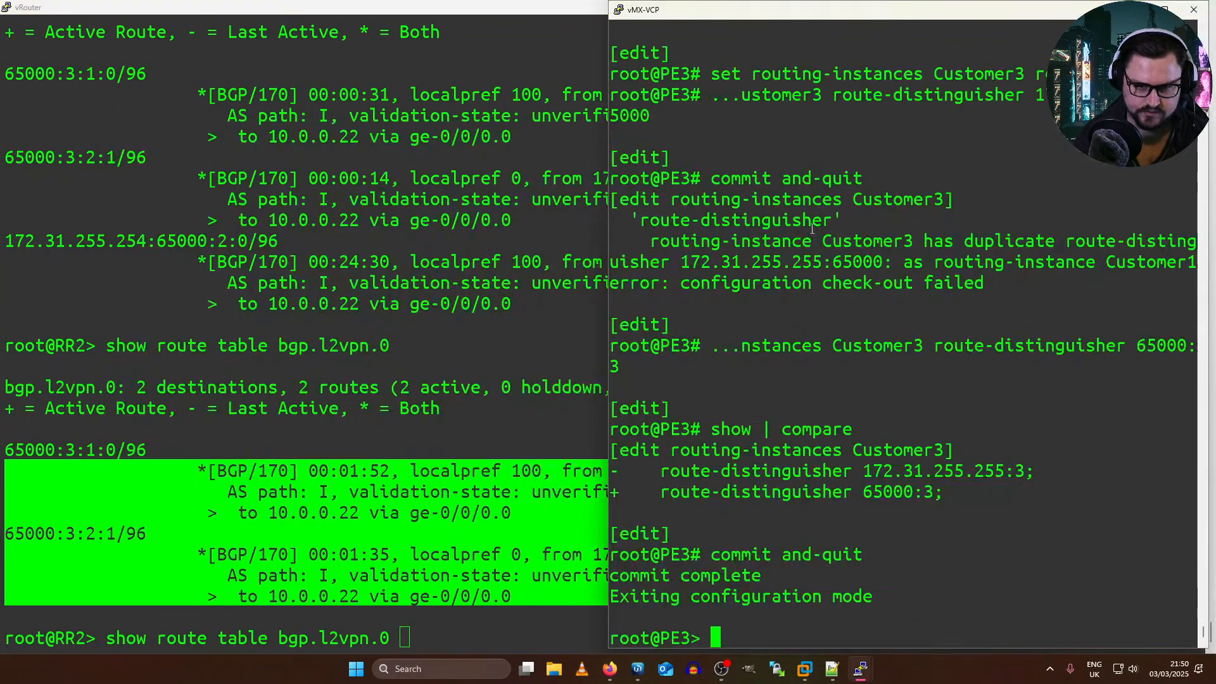
key("alt+Tab")
left_click(543, 332)
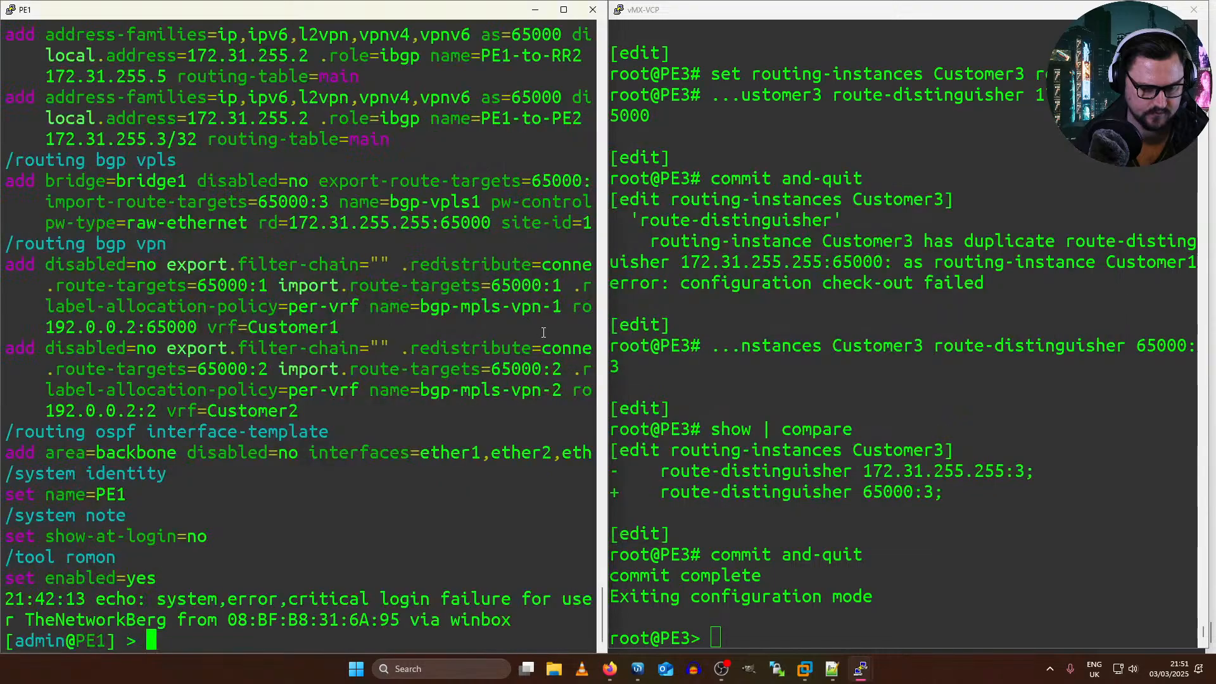
key("Return")
key("Return")
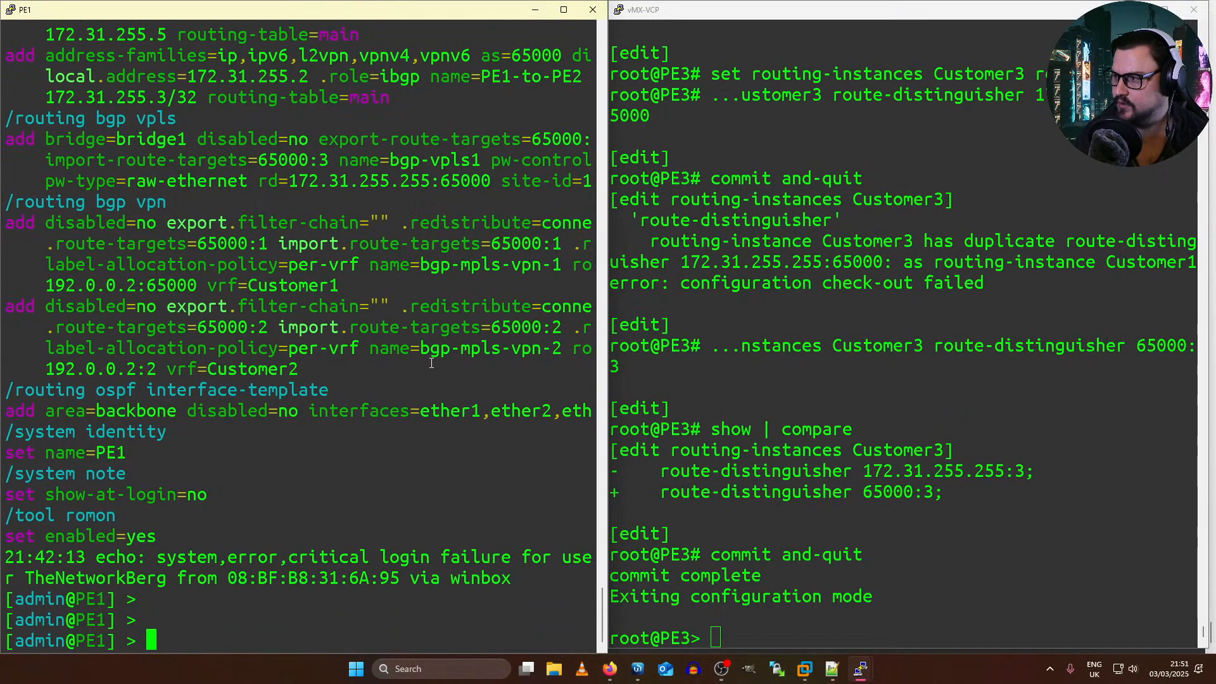
Step: Show the VPLS connections on PE3 for the Customer3 instance
left_click(752, 435)
key("Up")
key("Up")
key("Up")
key("Up")
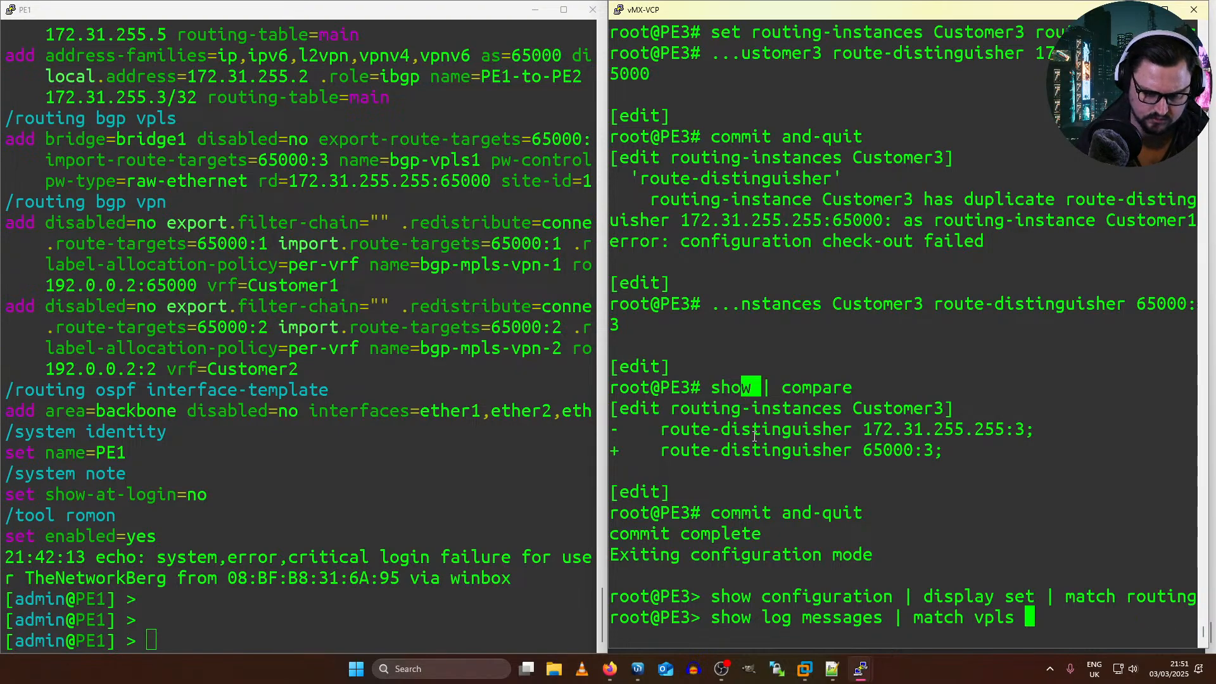
key("Up")
key("Up")
key("Return")
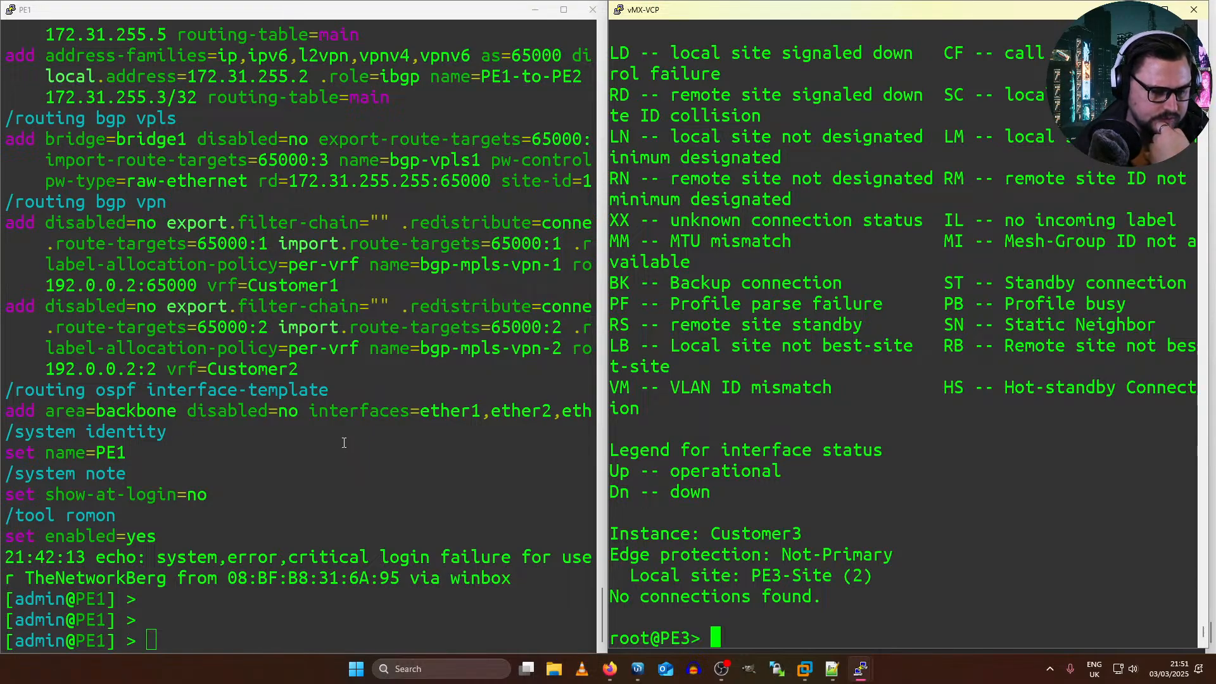
Step: Switch to the EVE topology in Firefox and delete the connection between PE1's eth9 and the Net cloud
mouse_move(609, 669)
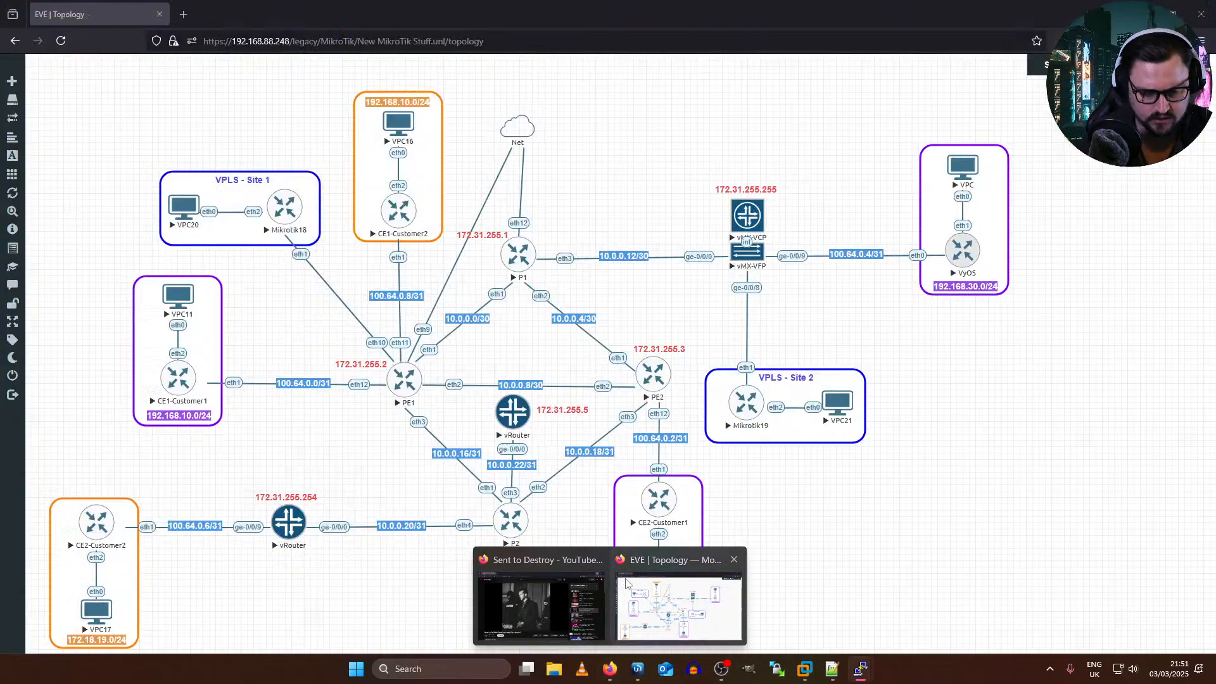
left_click(677, 607)
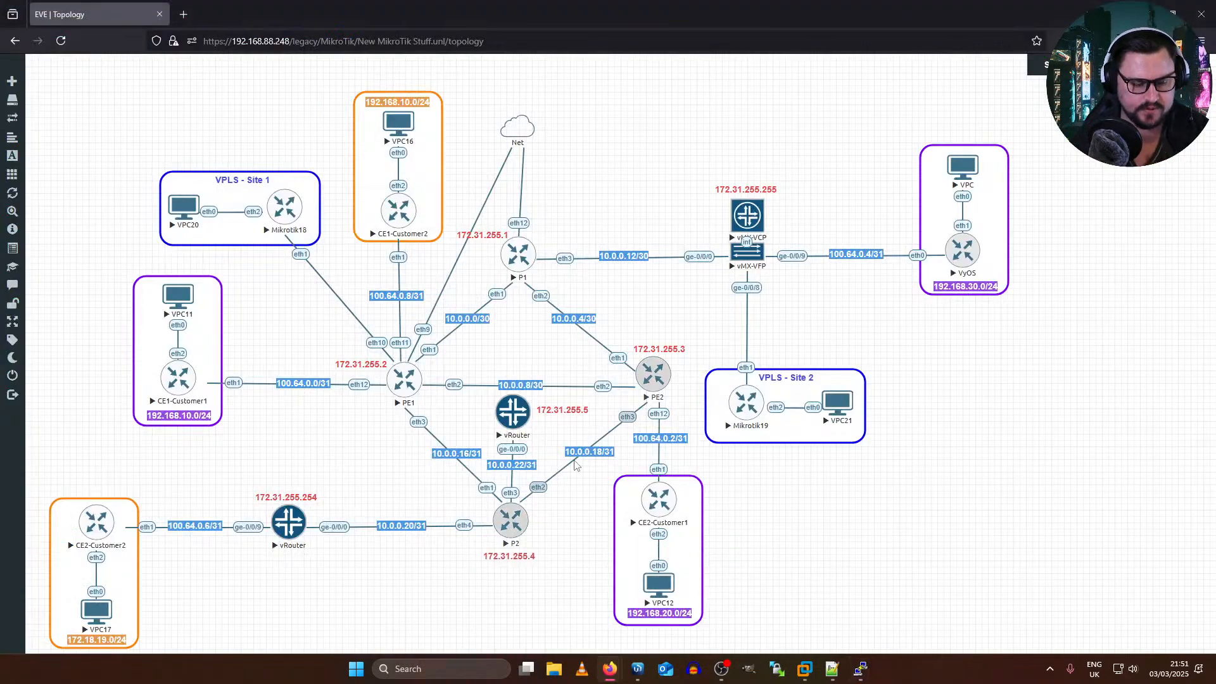
right_click(422, 328)
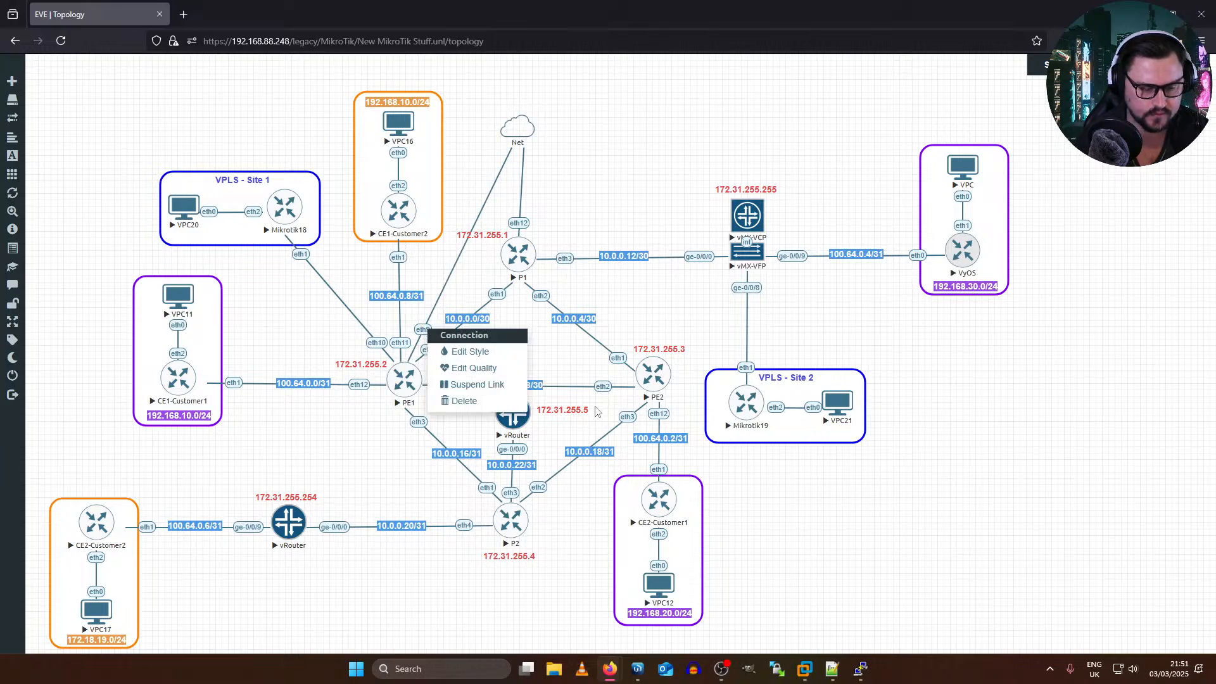
left_click(446, 405)
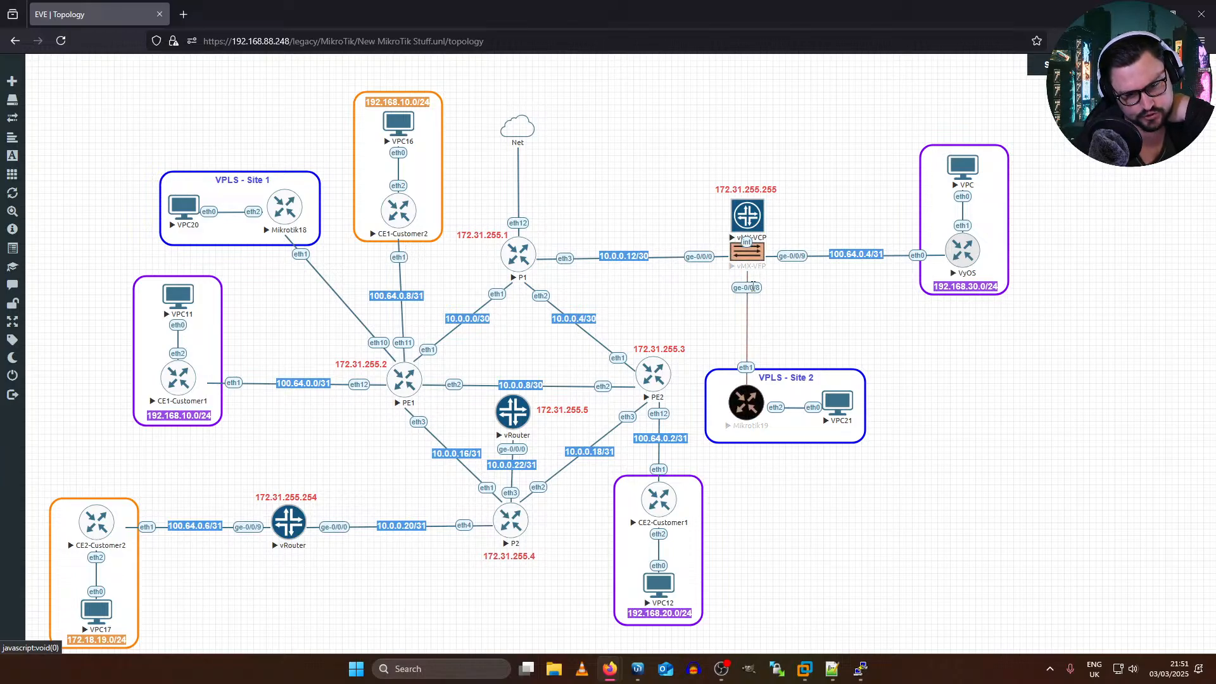
Step: Replace Mikrotik19's link to vMX-VFP ge-0/0/8 with a connection from Mikrotik19 eth1 to PE2 eth11
right_click(753, 289)
left_click(825, 360)
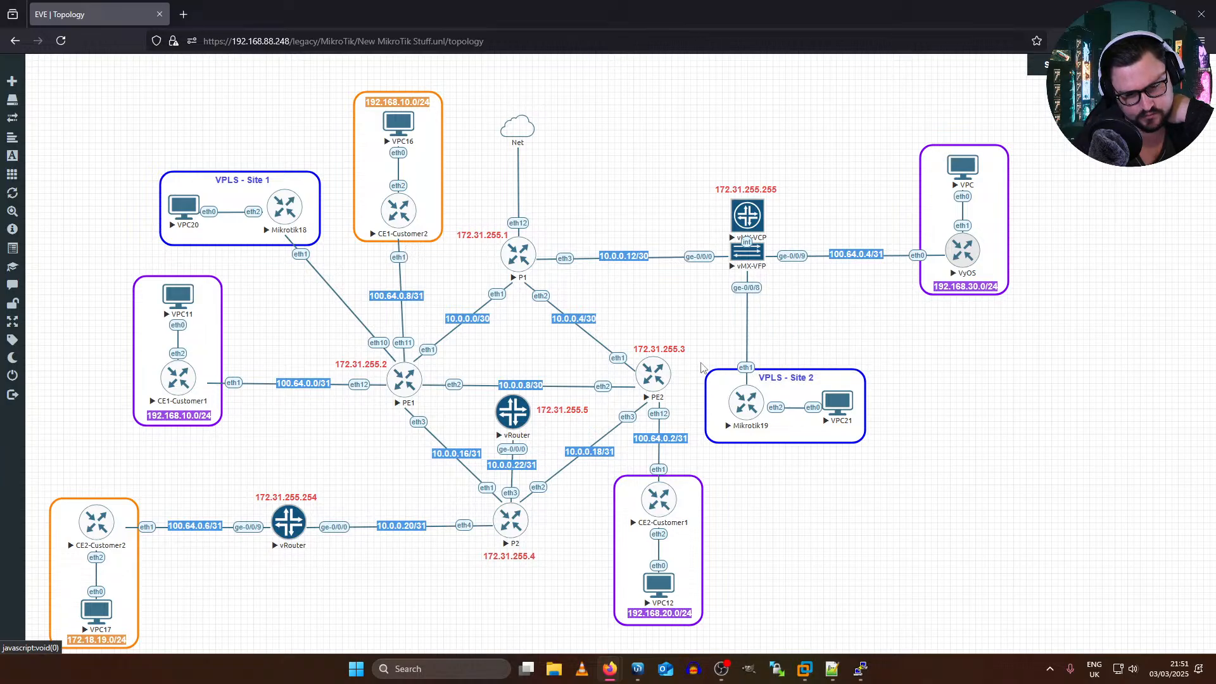
left_click_drag(764, 397, 670, 375)
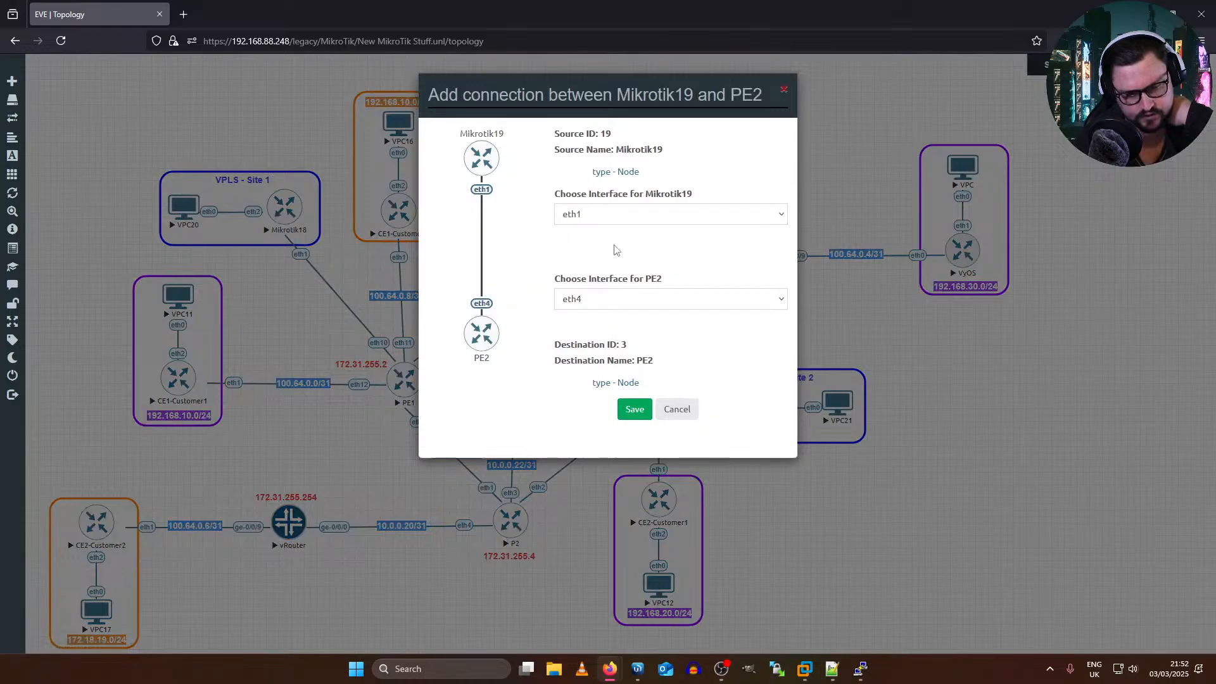
left_click(618, 215)
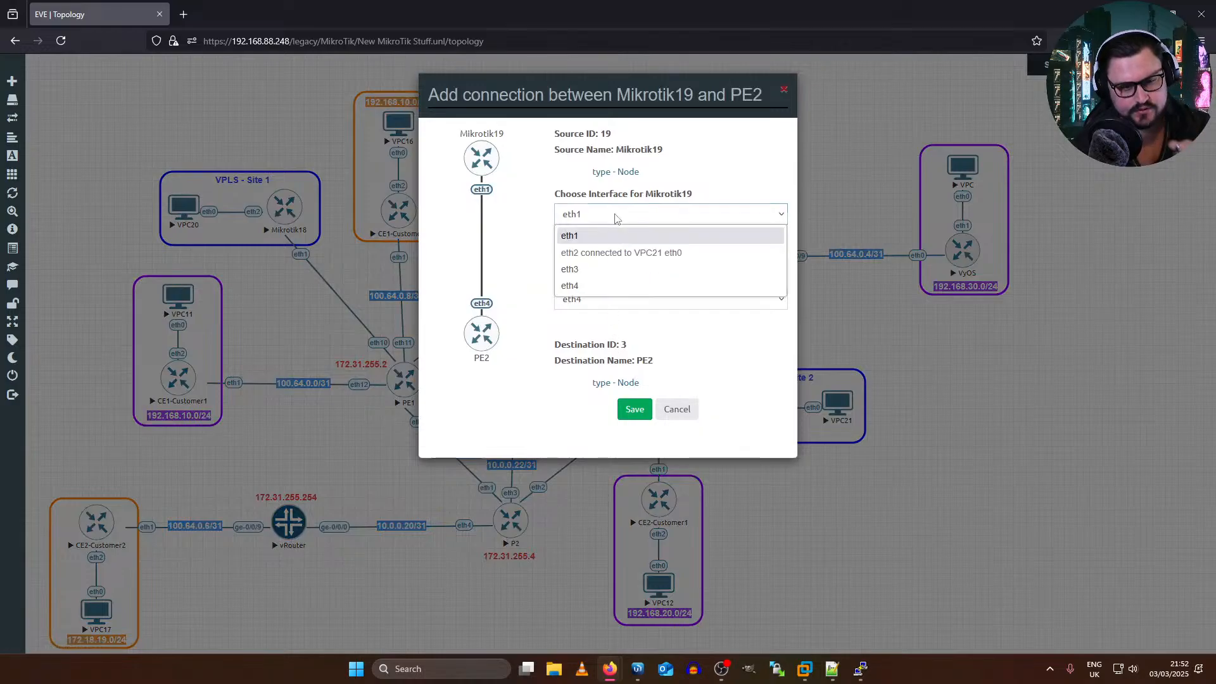
left_click(605, 248)
double_click(611, 298)
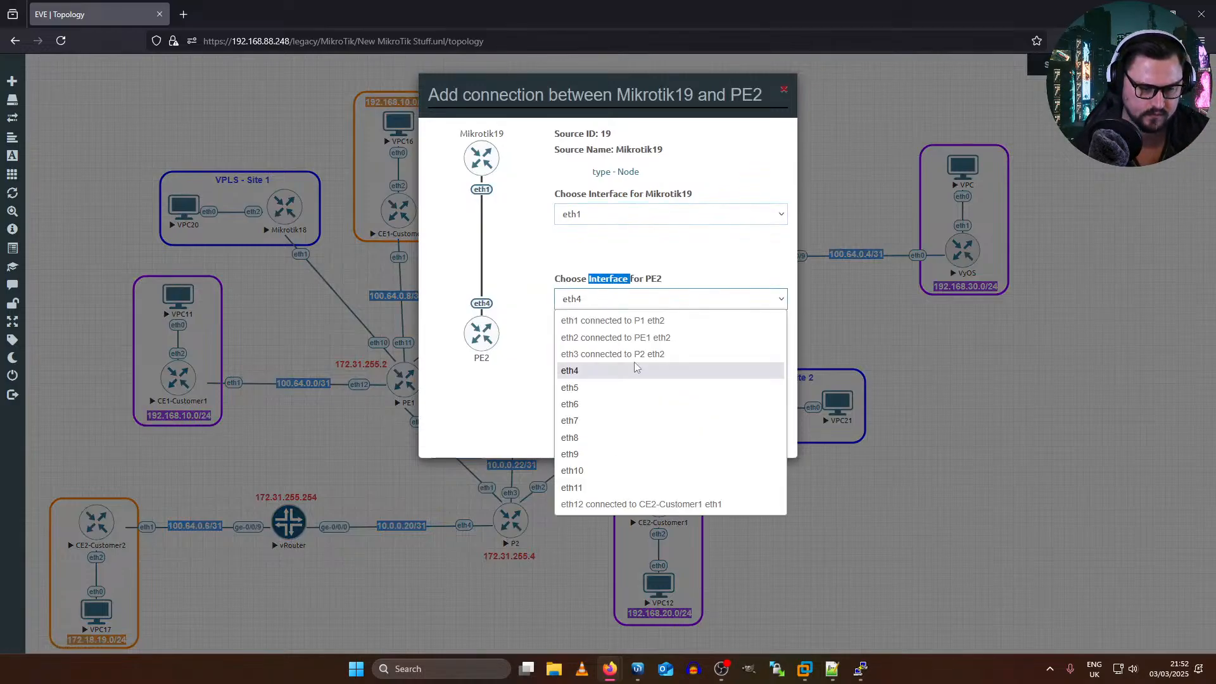
left_click(625, 492)
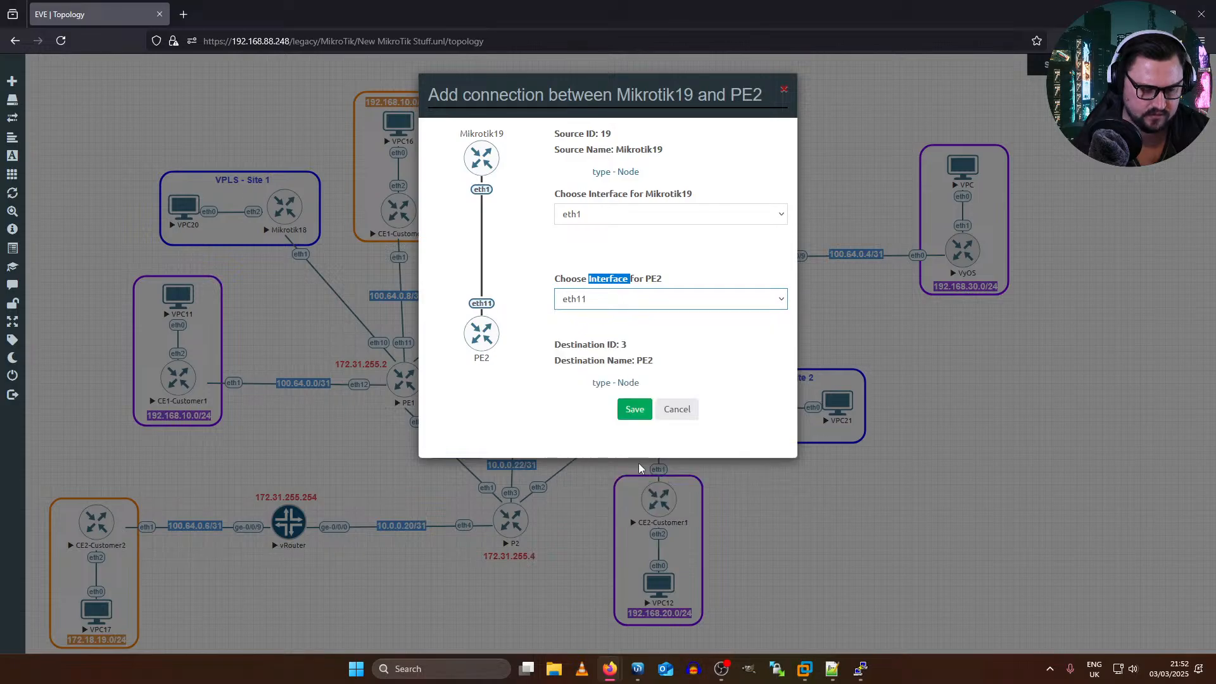
left_click(634, 409)
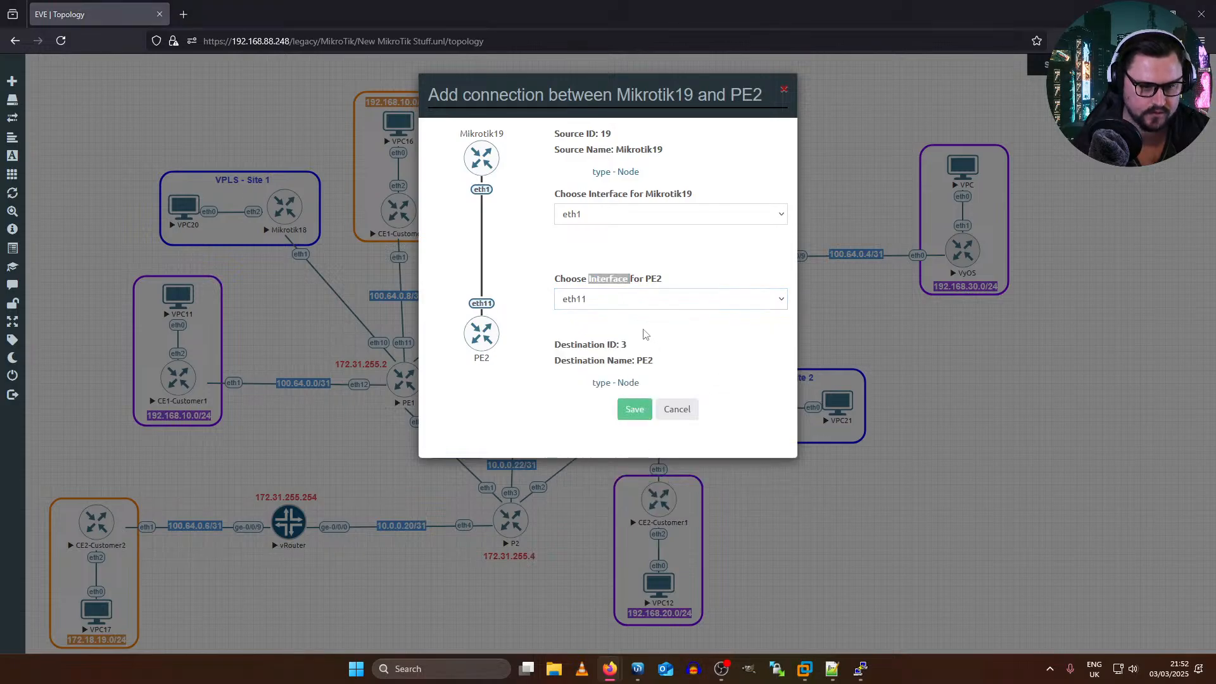
Step: Switch to PE3's terminal with RR2's alongside and enter configuration mode on PE3
key("alt+Tab")
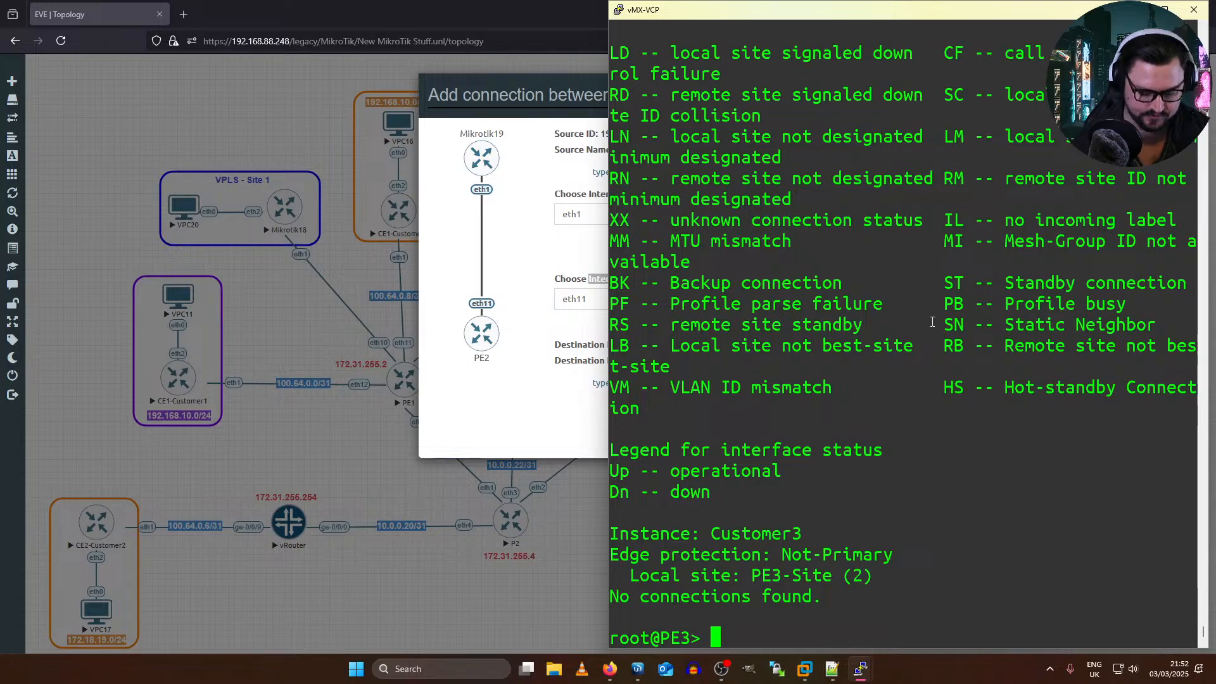
key("alt+Tab")
key("alt+Tab")
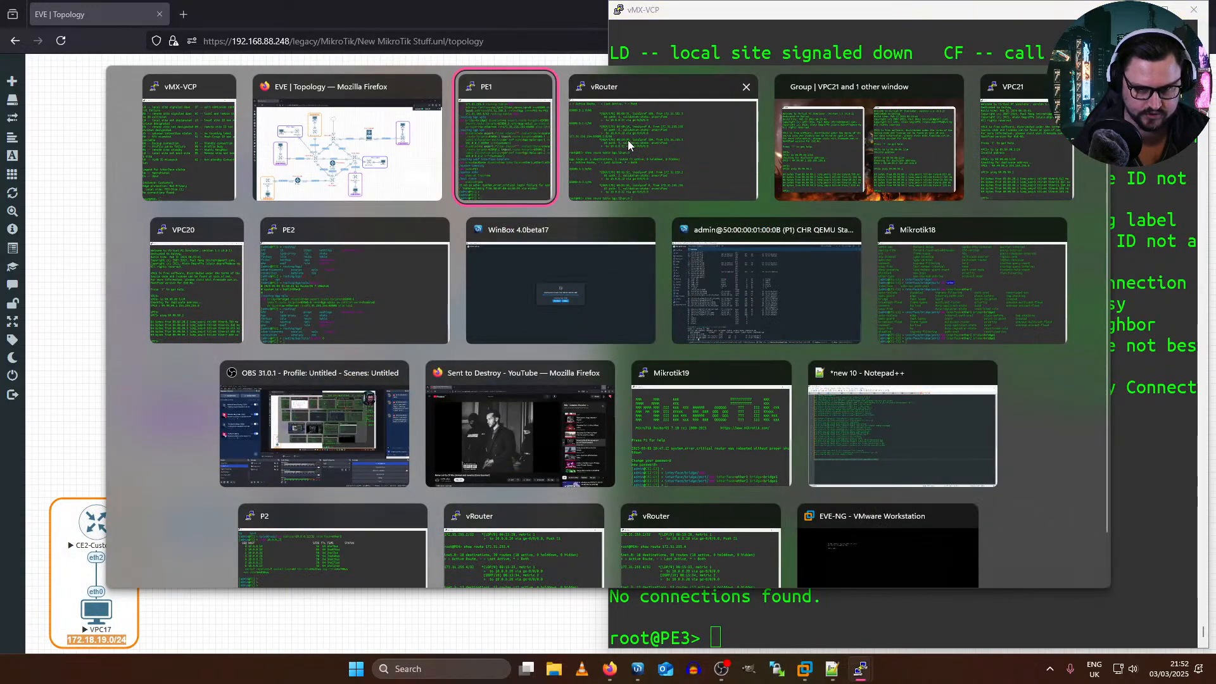
key("alt+Tab")
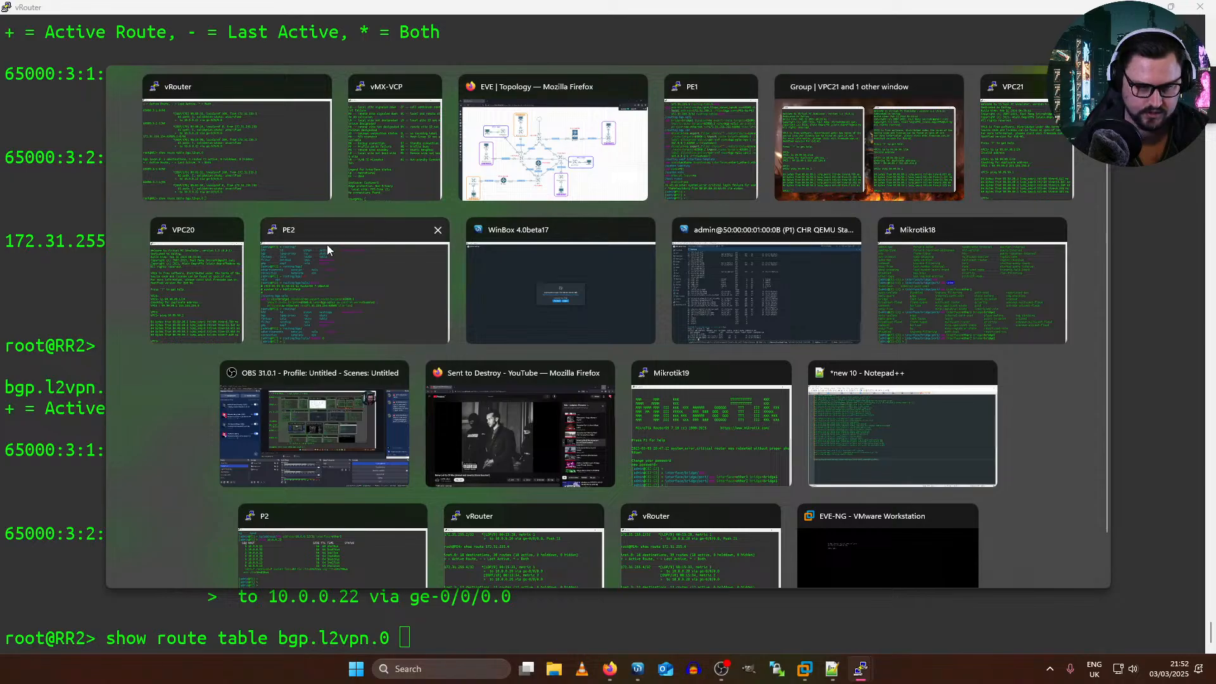
left_click(357, 157)
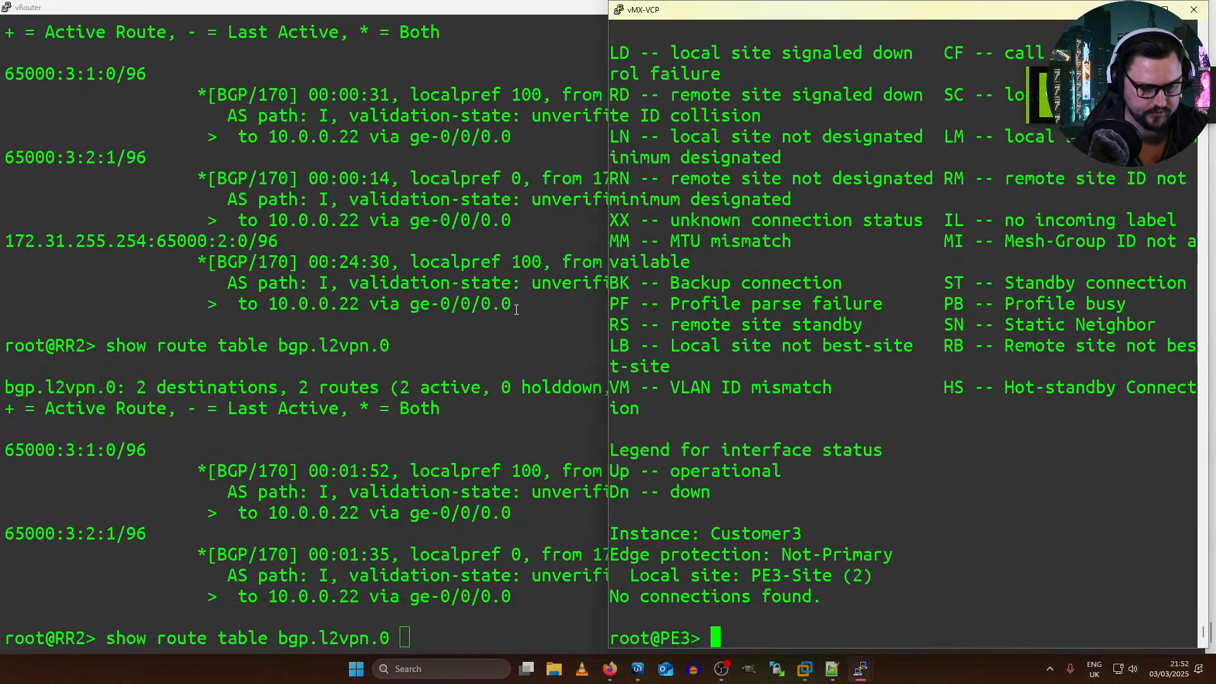
type("configure")
key("Return")
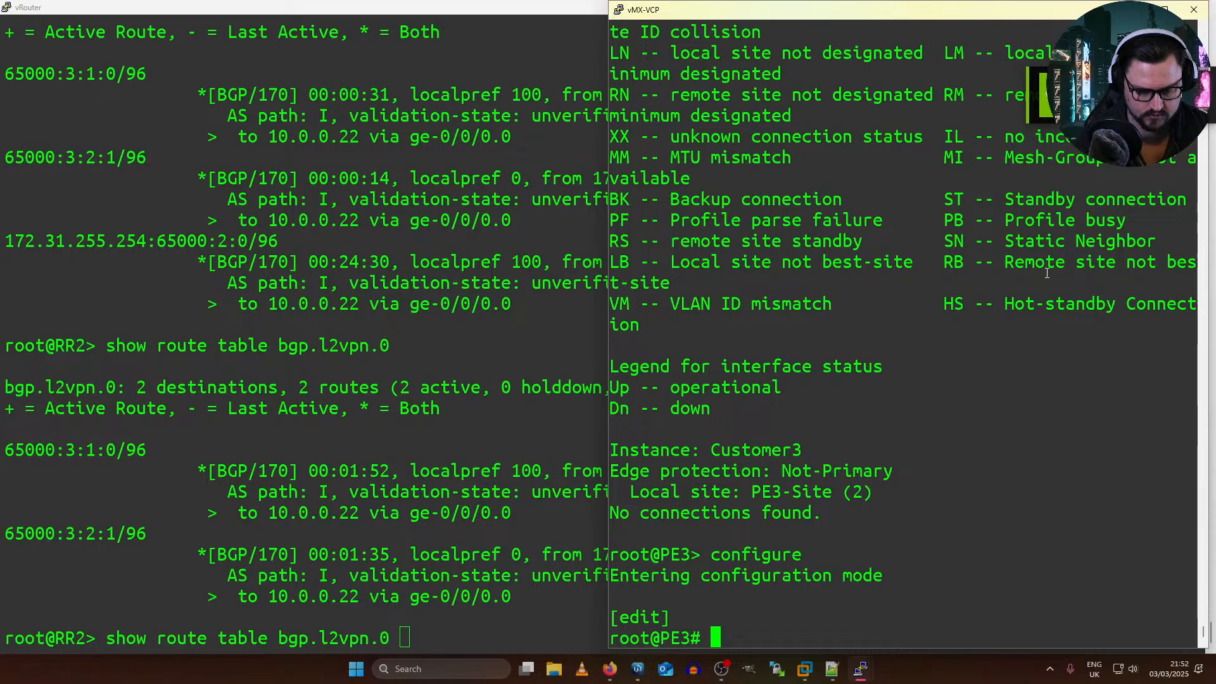
Step: Deactivate the Customer3 routing instance on PE3, compare the pending change, then commit it and leave configuration mode
type("deactivate routin")
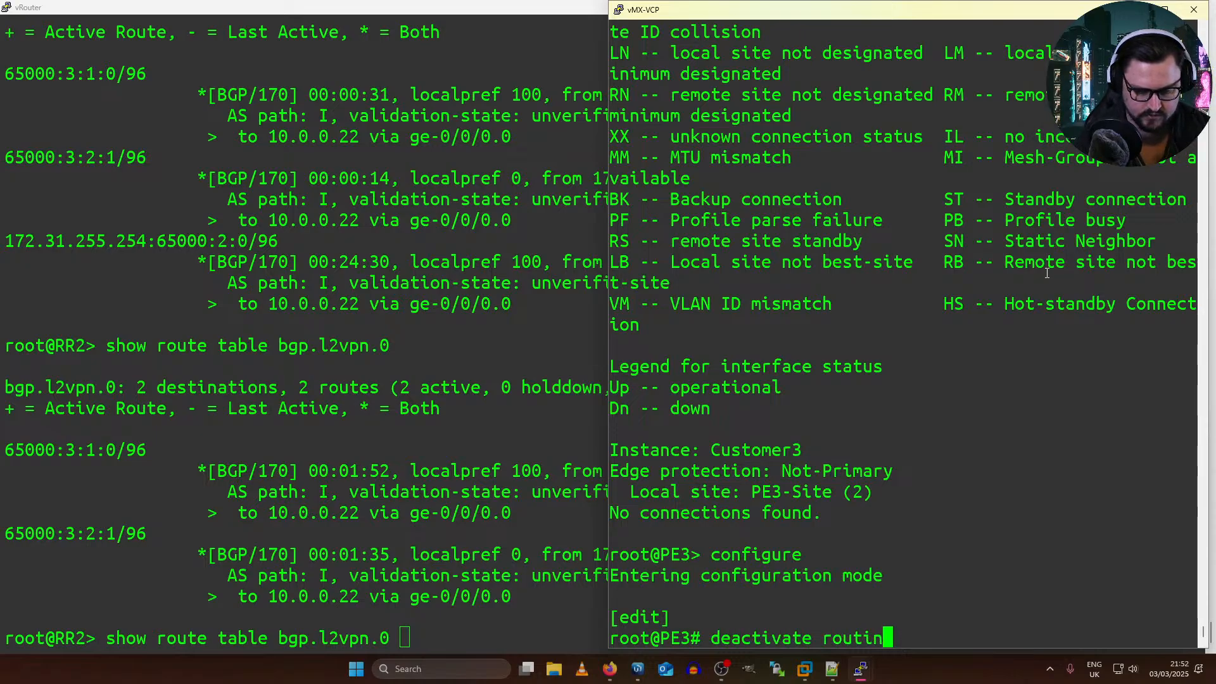
type("g-instances ")
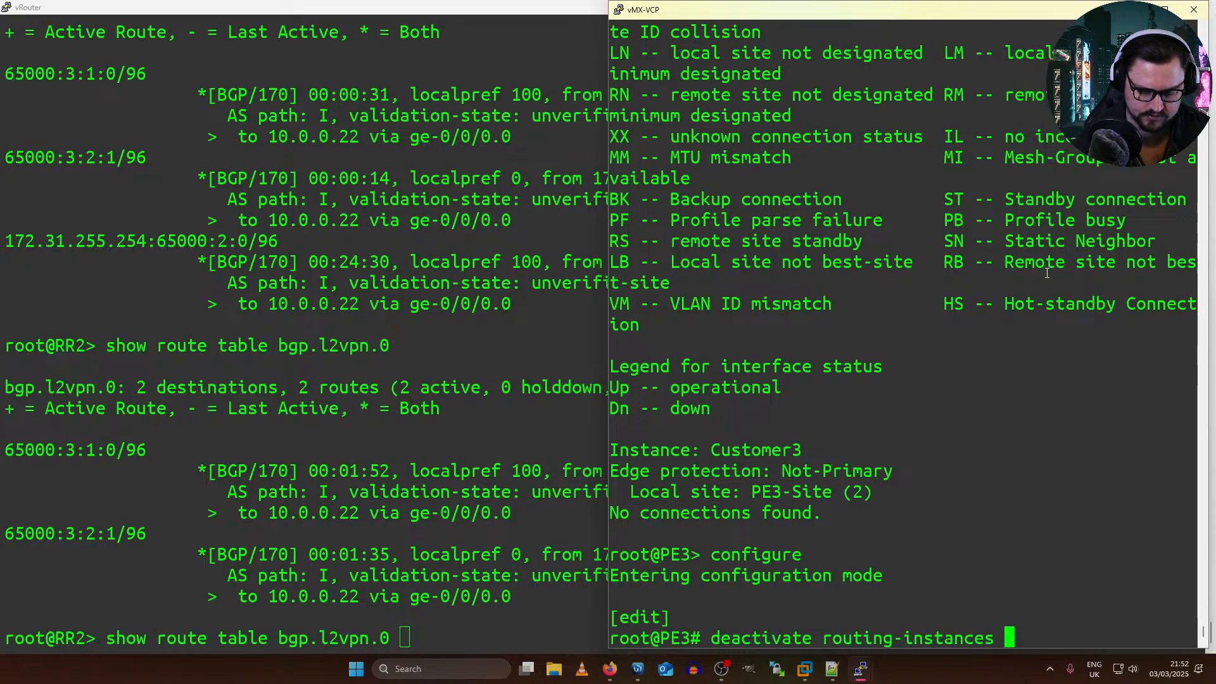
type("Customer3")
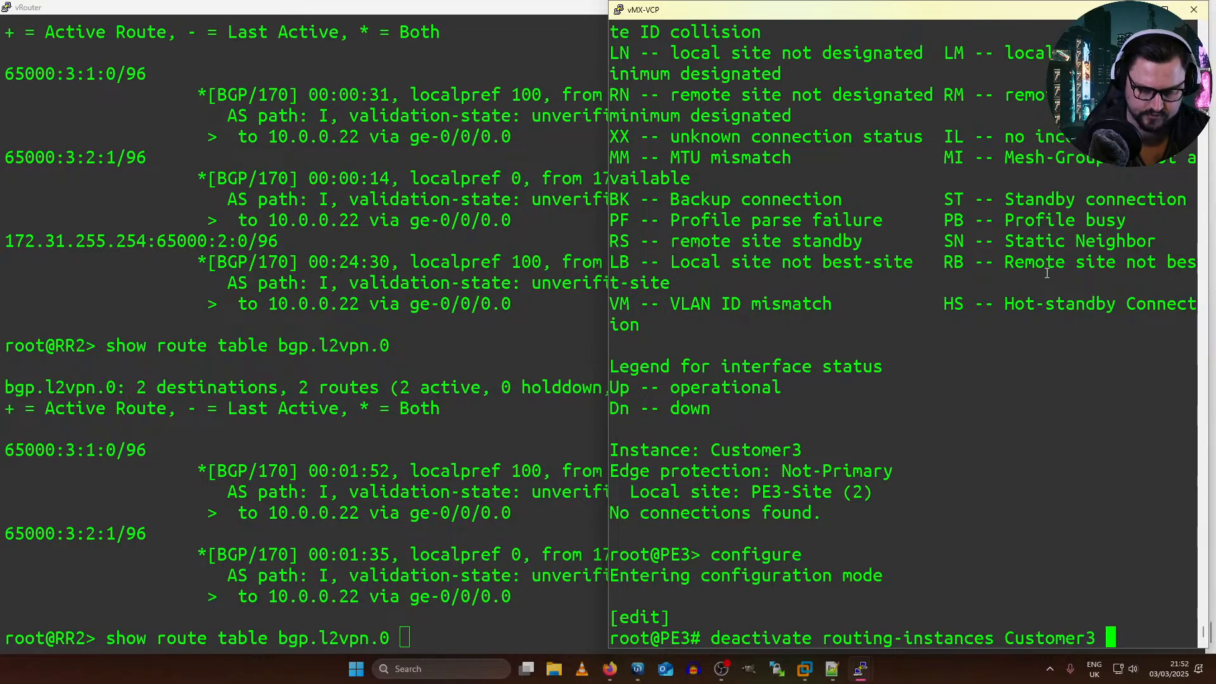
key("Return")
type("show | compare")
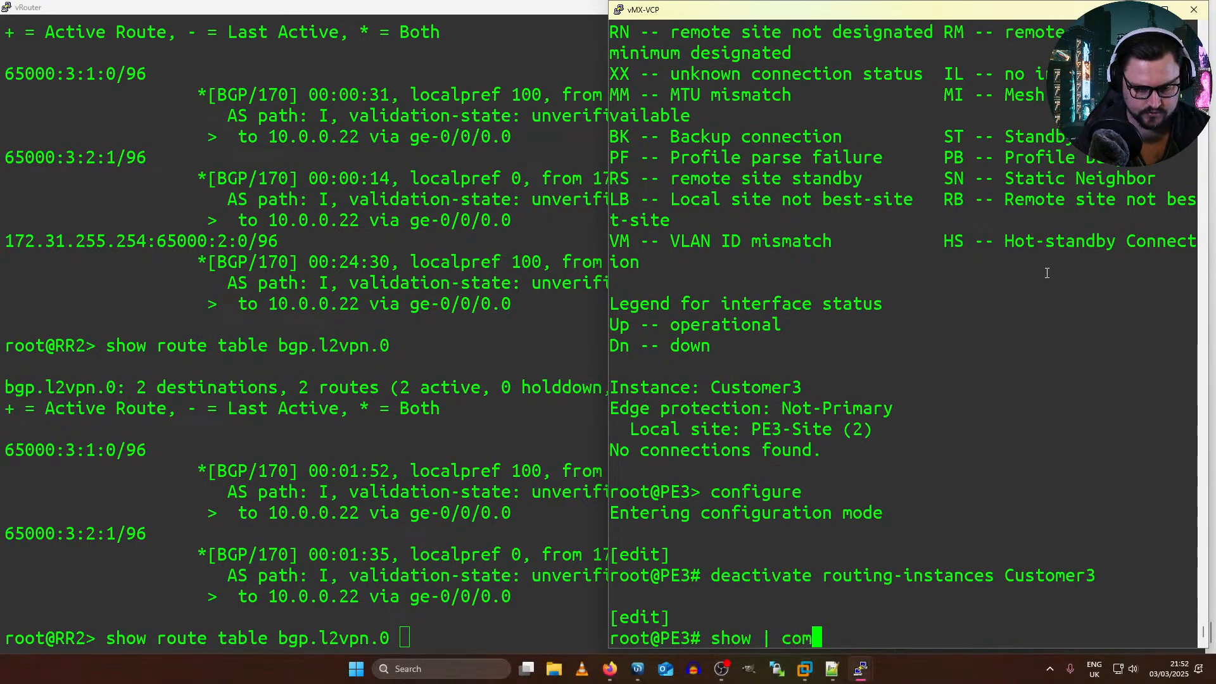
key("Return")
type("commit and-quit")
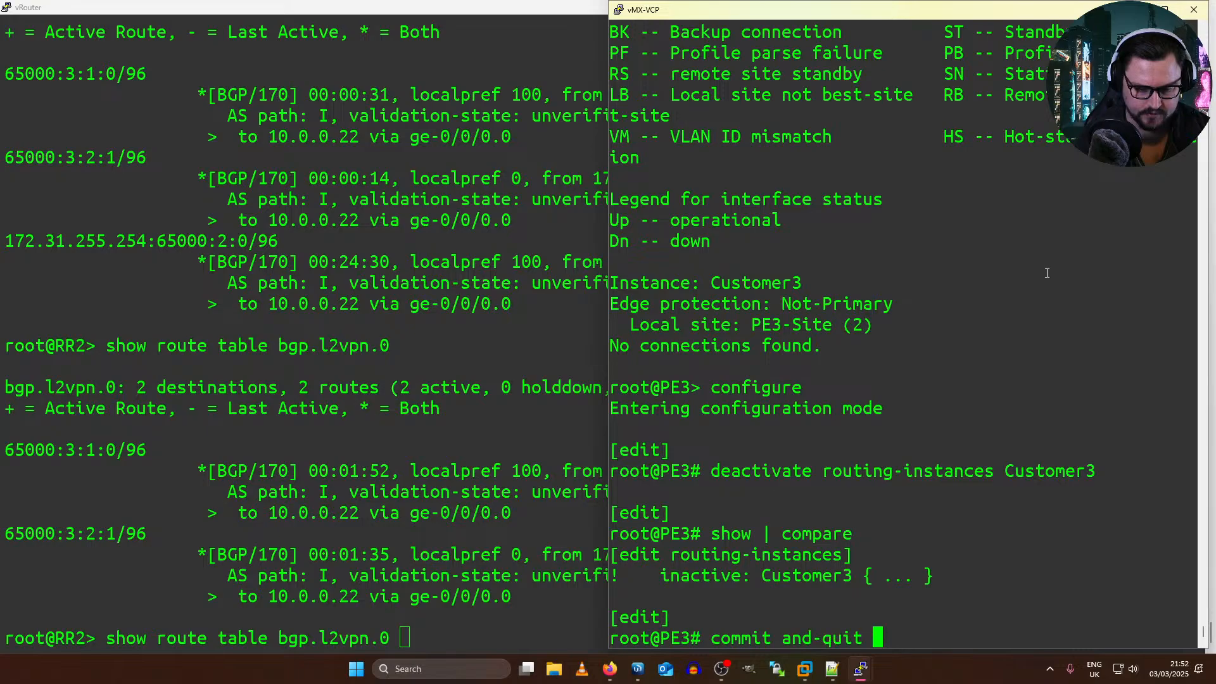
key("Return")
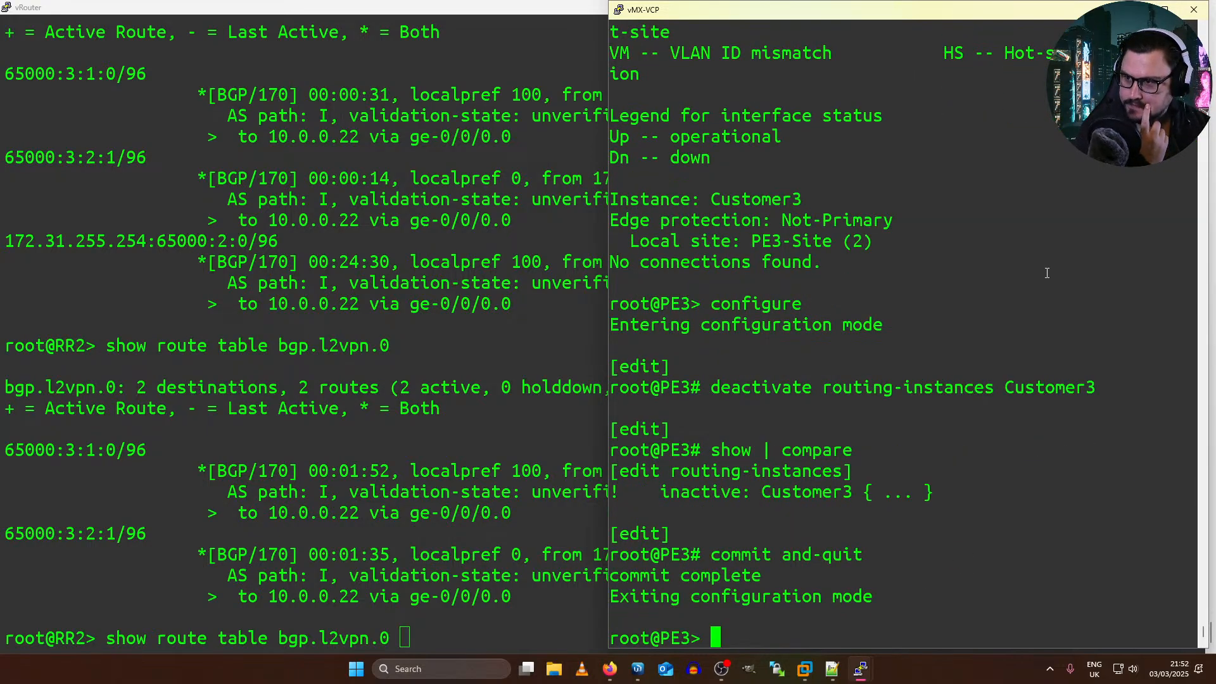
Step: Switch to PE2's terminal and enable BGP VPLS entry 0
left_click(481, 259)
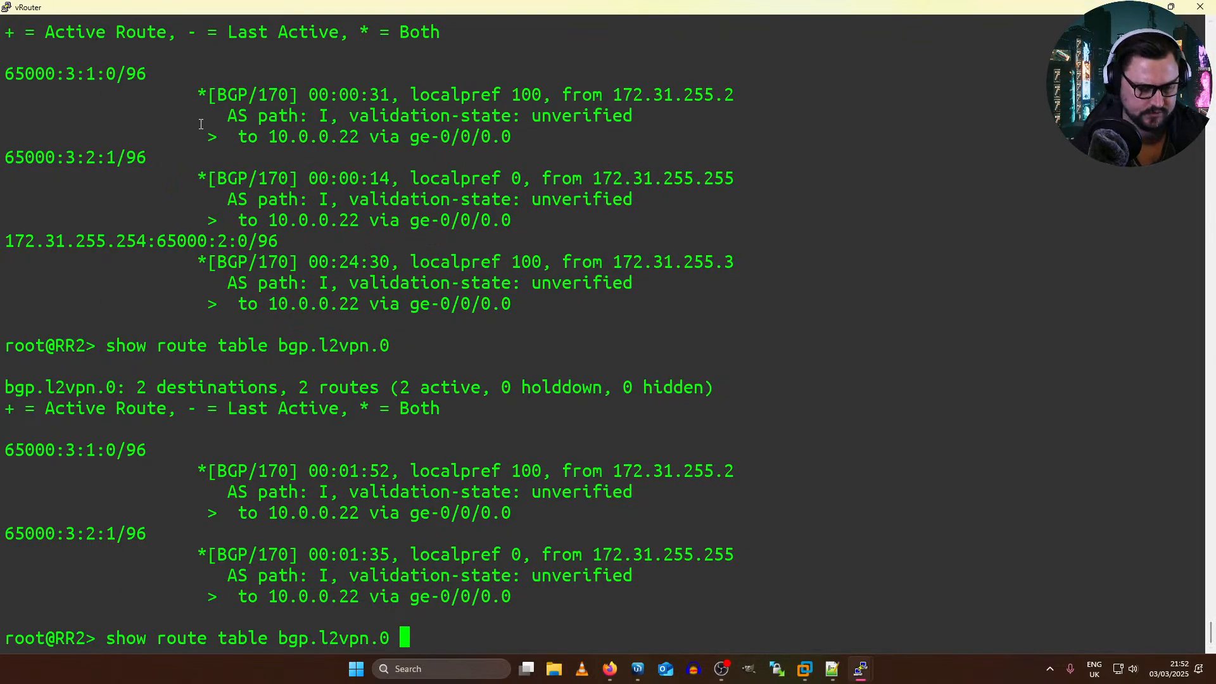
key("alt+Tab")
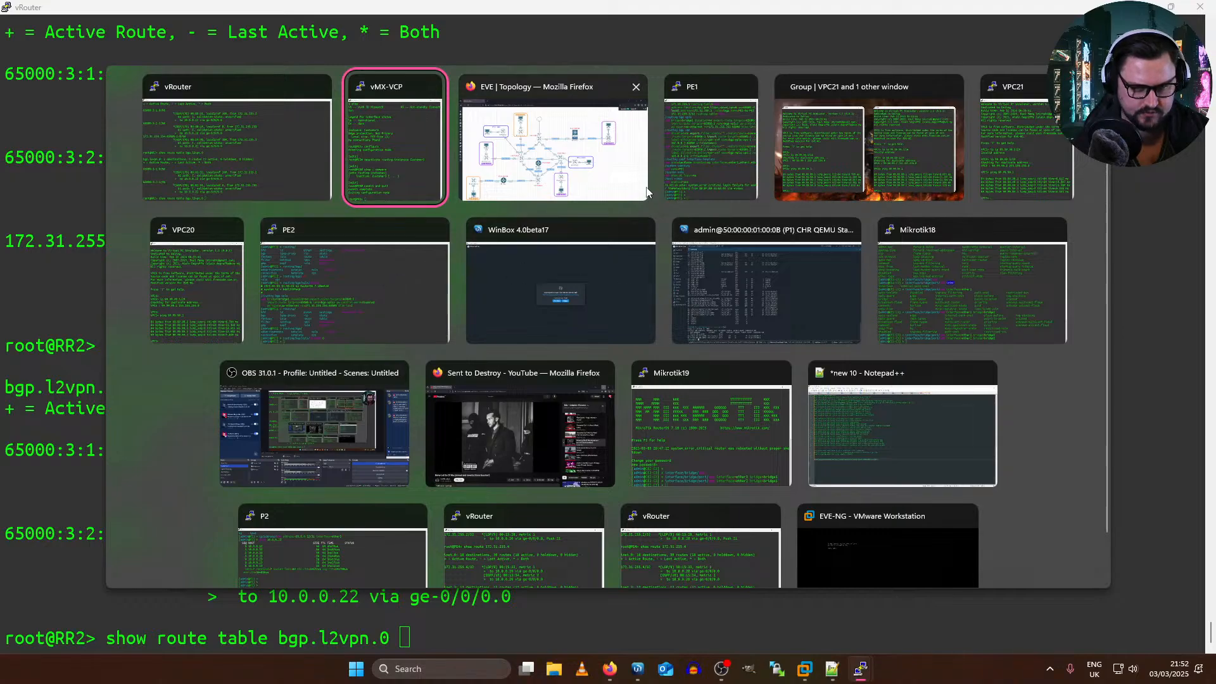
left_click(334, 274)
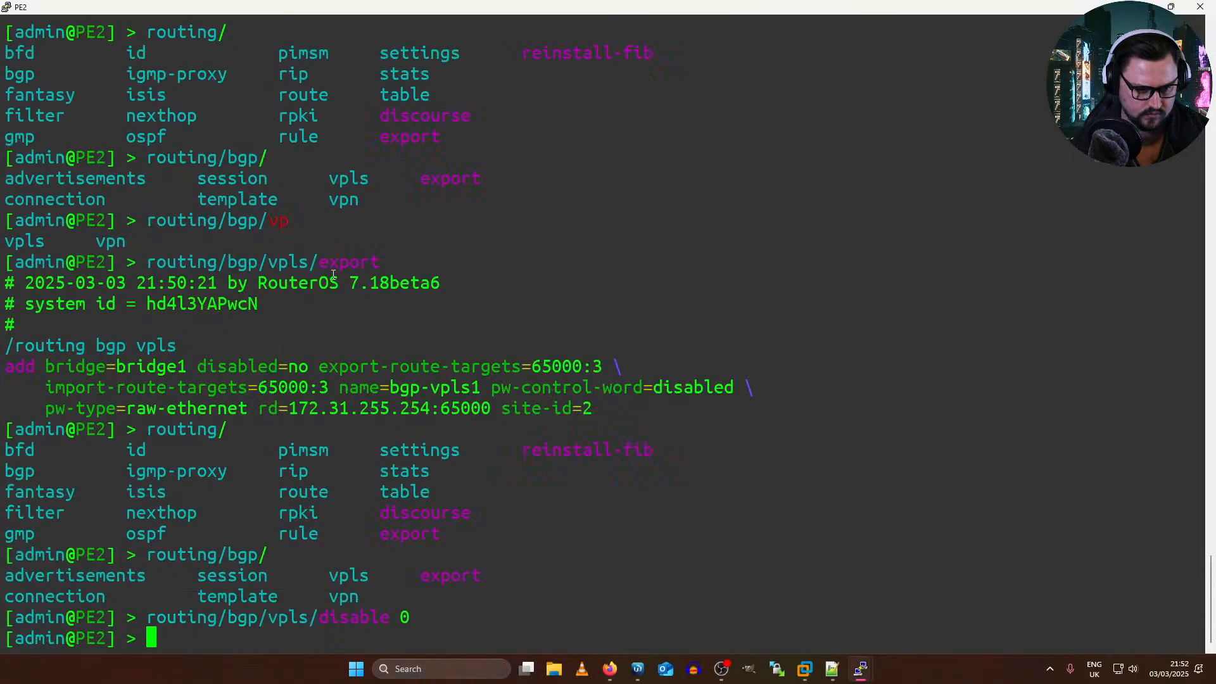
key("Up")
key("Left")
key("Left")
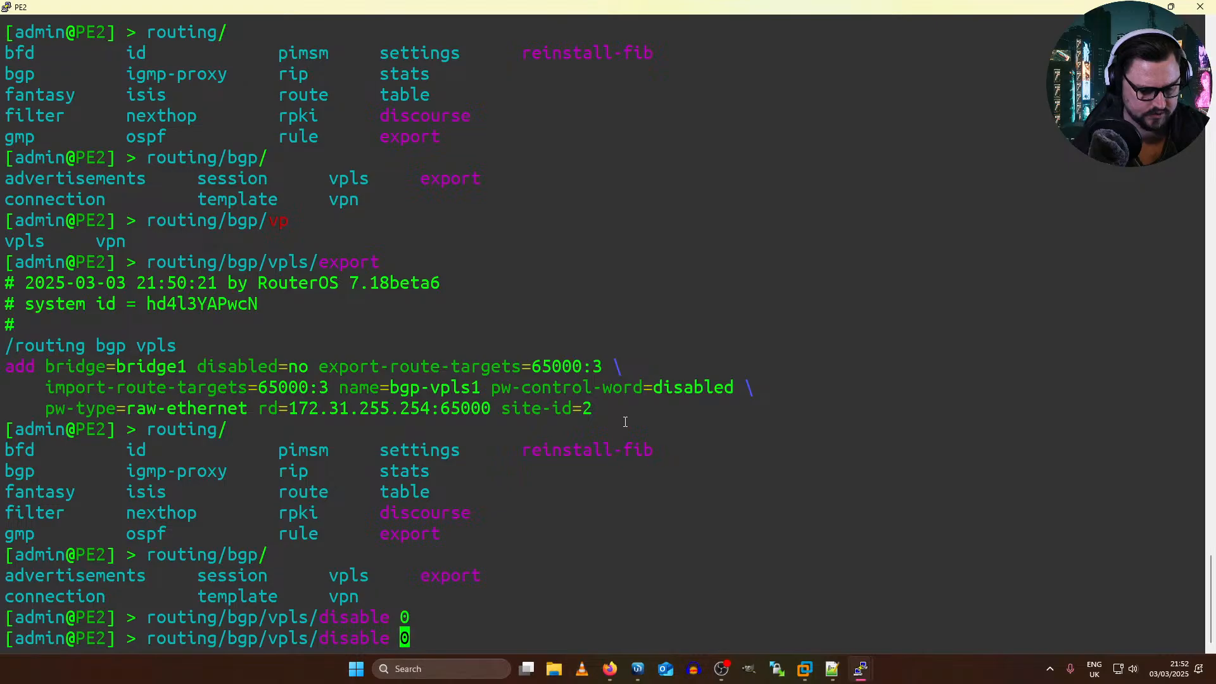
key("BackSpace")
key("BackSpace")
key("BackSpace")
key("BackSpace")
key("BackSpace")
key("BackSpace")
key("BackSpace")
type("en")
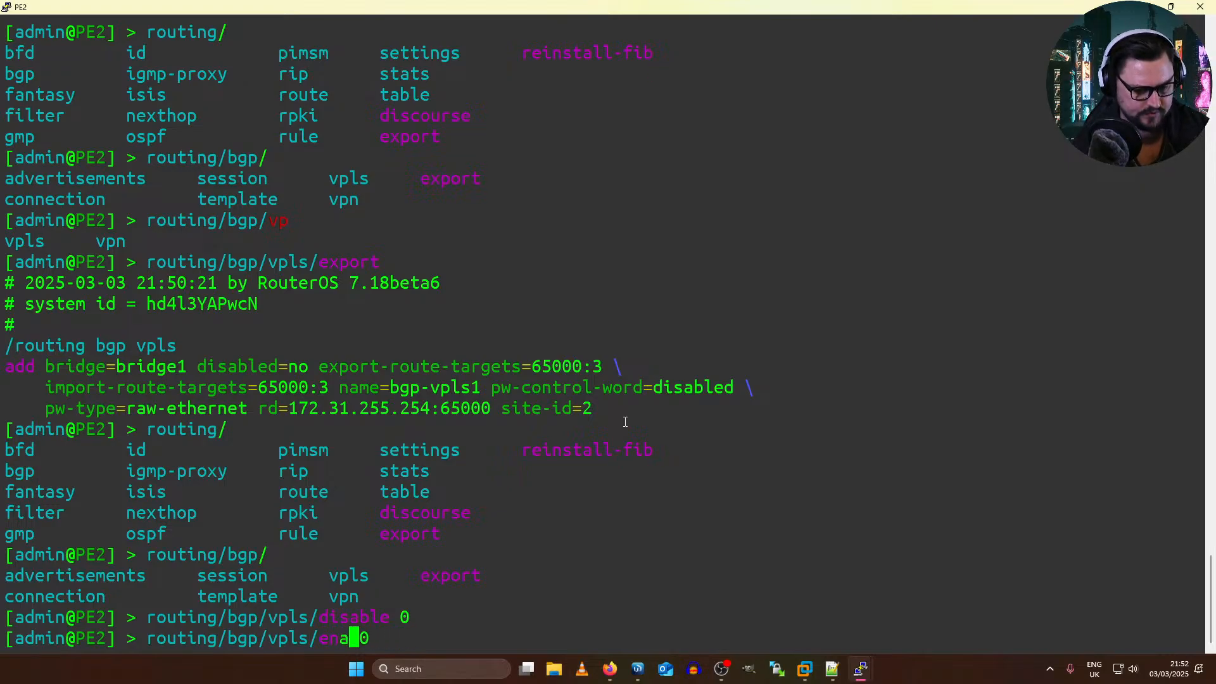
key("Tab")
key("Return")
key("Return")
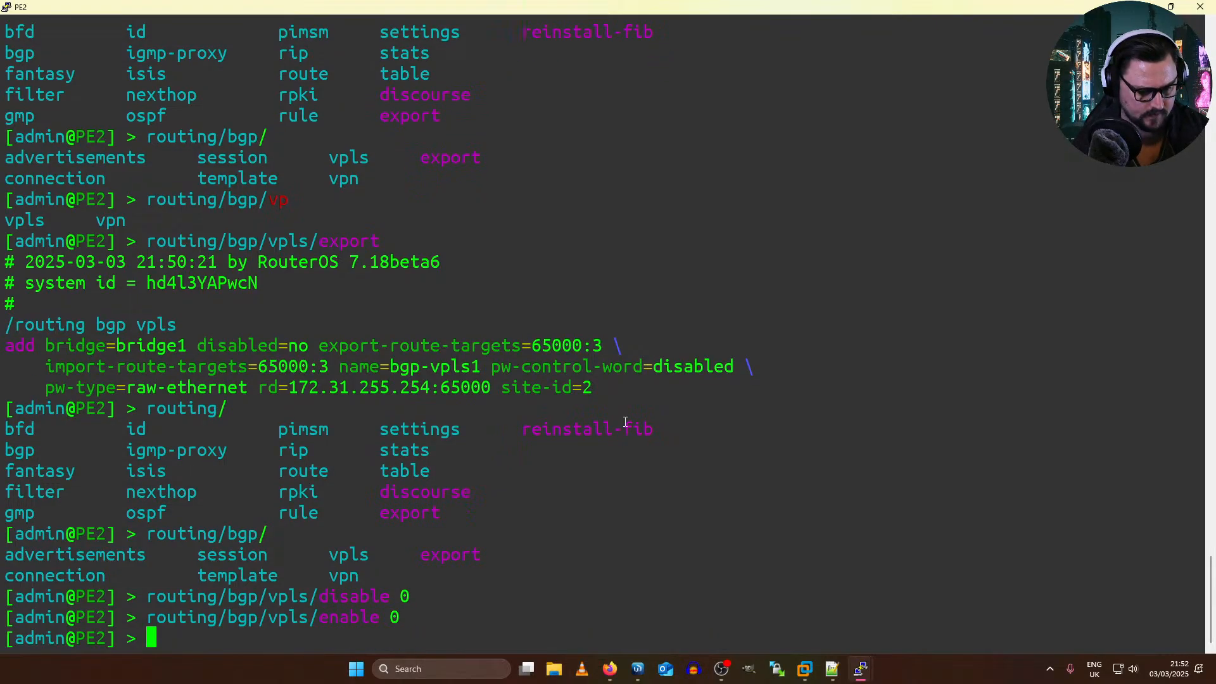
Step: Enter routing/bgp/vpls on PE2 and print its VPLS instances to check the name and site ID
type("routing/")
key("Tab")
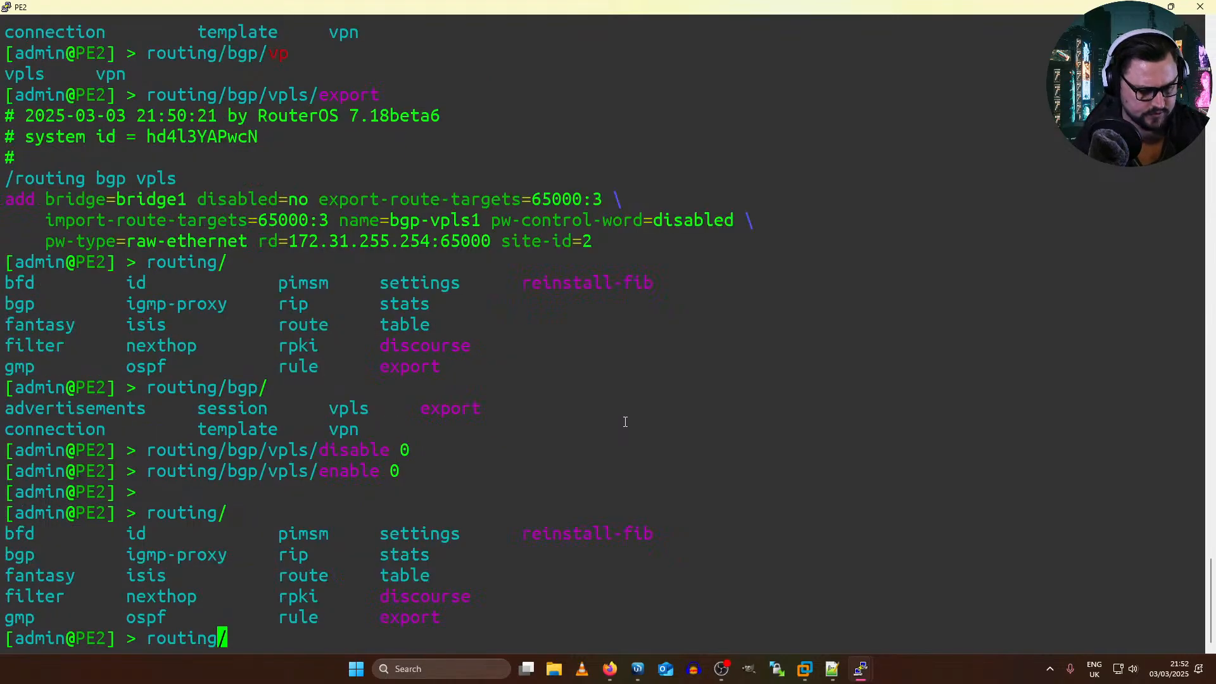
type("bgp/")
key("Tab")
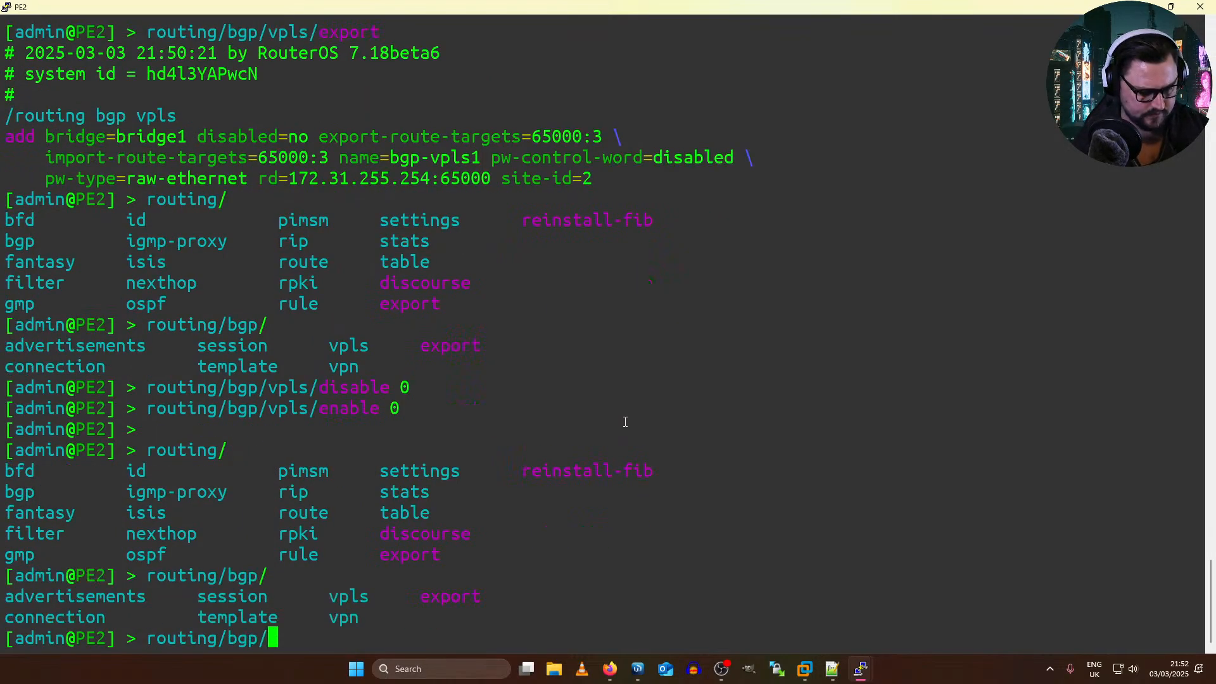
type("vpls/")
key("Return")
key("Up")
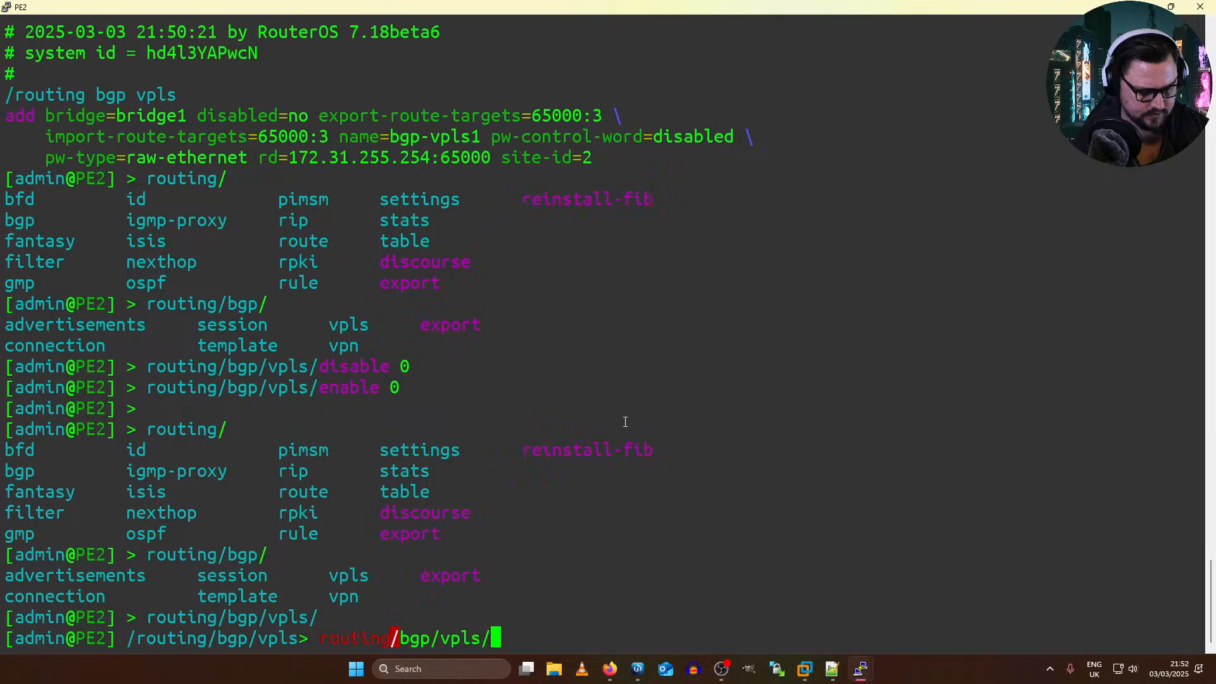
key("Down")
type("print")
key("Return")
key("Return")
key("Return")
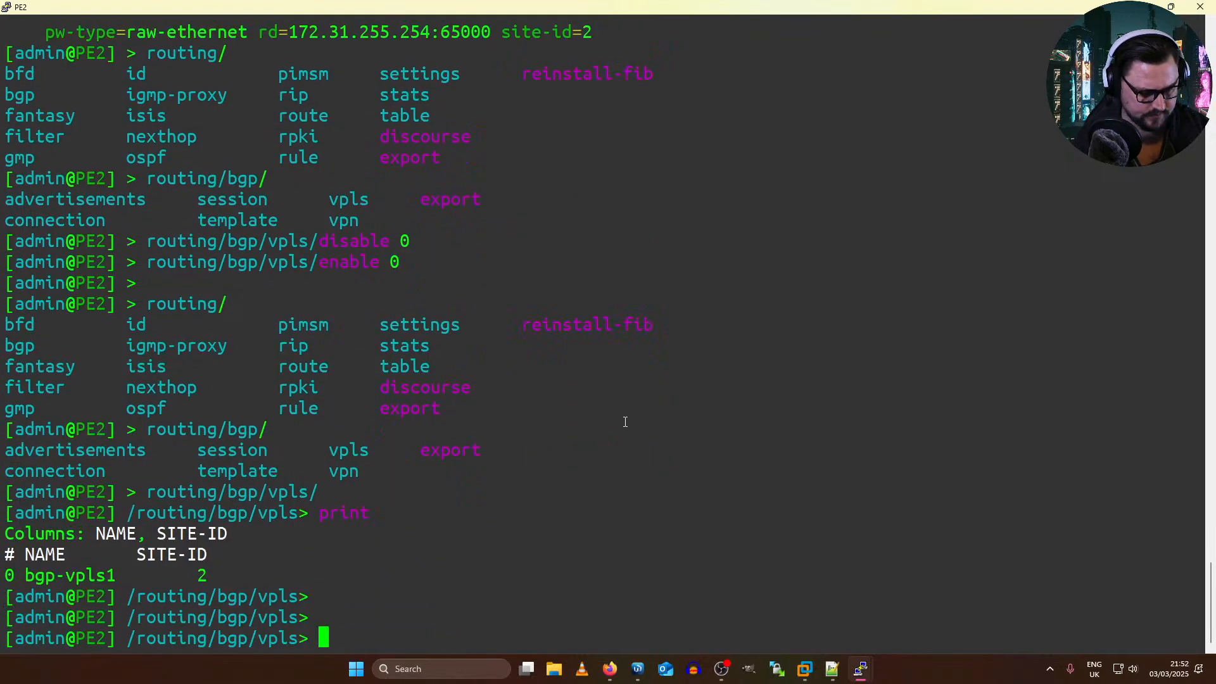
left_click_drag(26, 577, 146, 574)
left_click_drag(305, 579, 320, 575)
Step: Switch to PE1's terminal and print its BGP VPLS instances to check the name and site ID
key("alt+Tab")
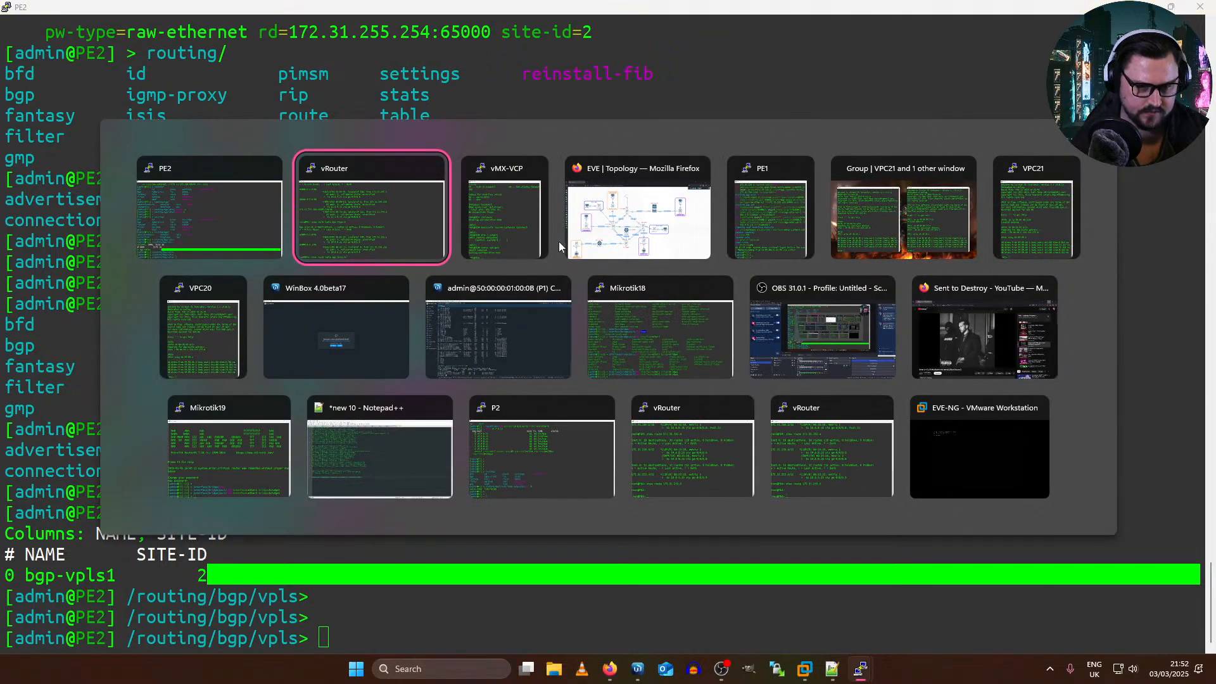
left_click(753, 216)
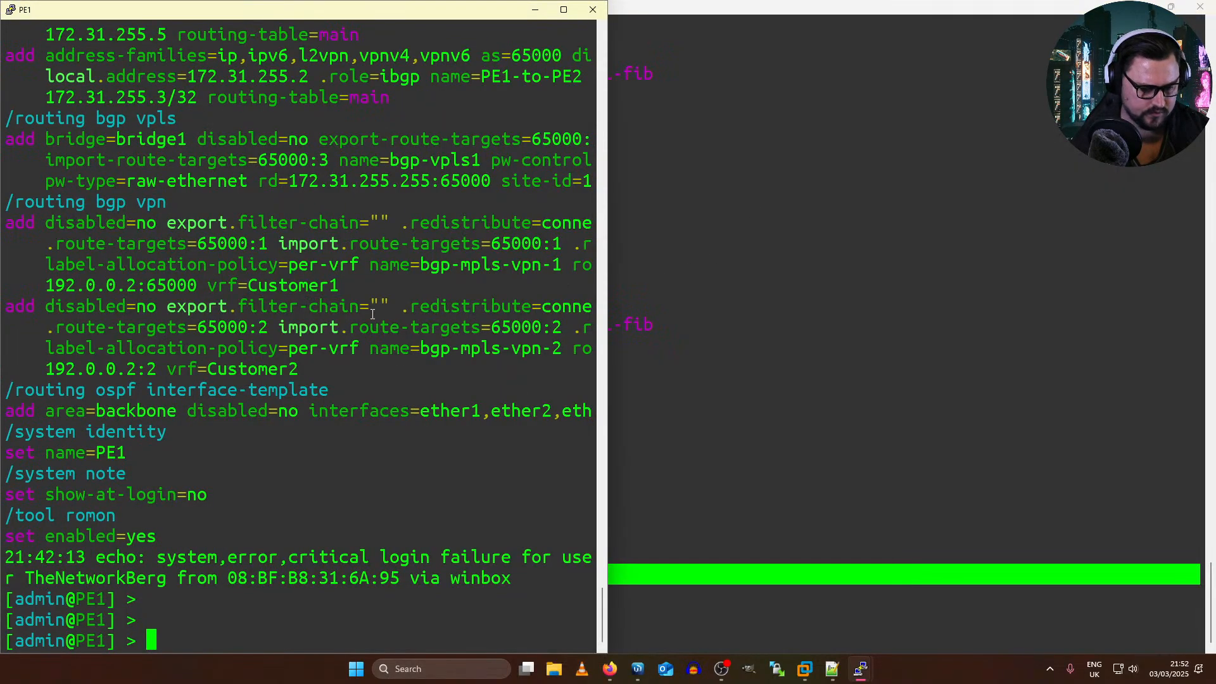
key("Return")
type("sh")
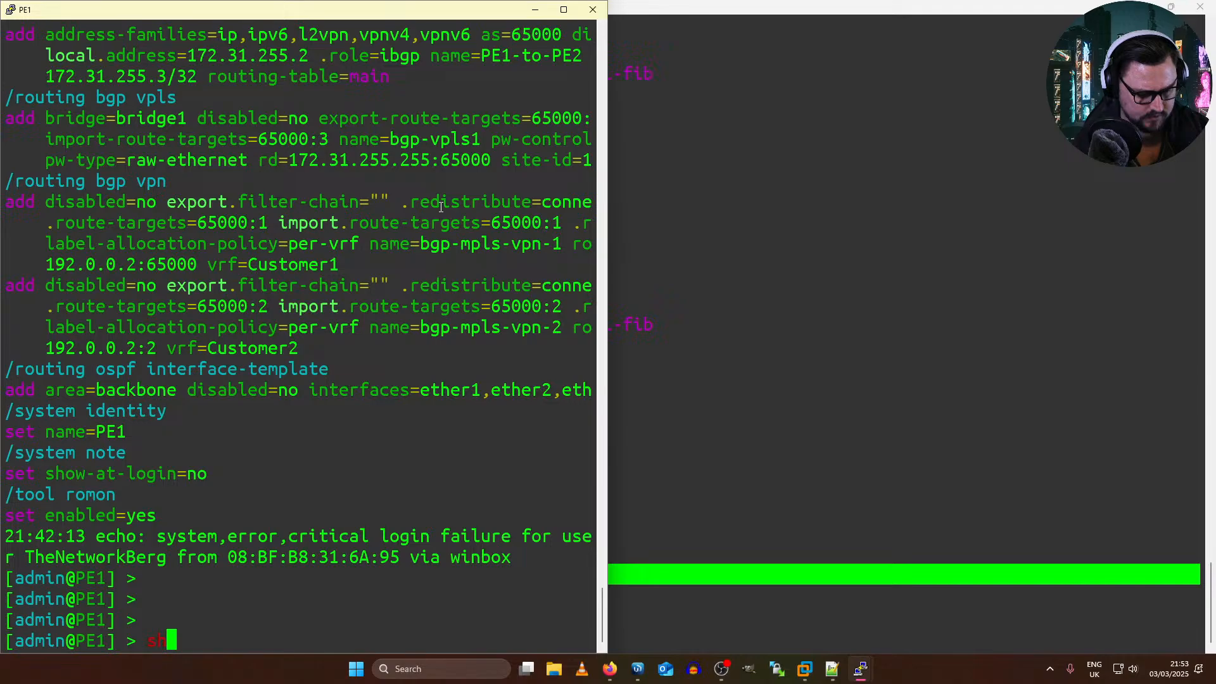
key("BackSpace")
key("BackSpace")
type("show")
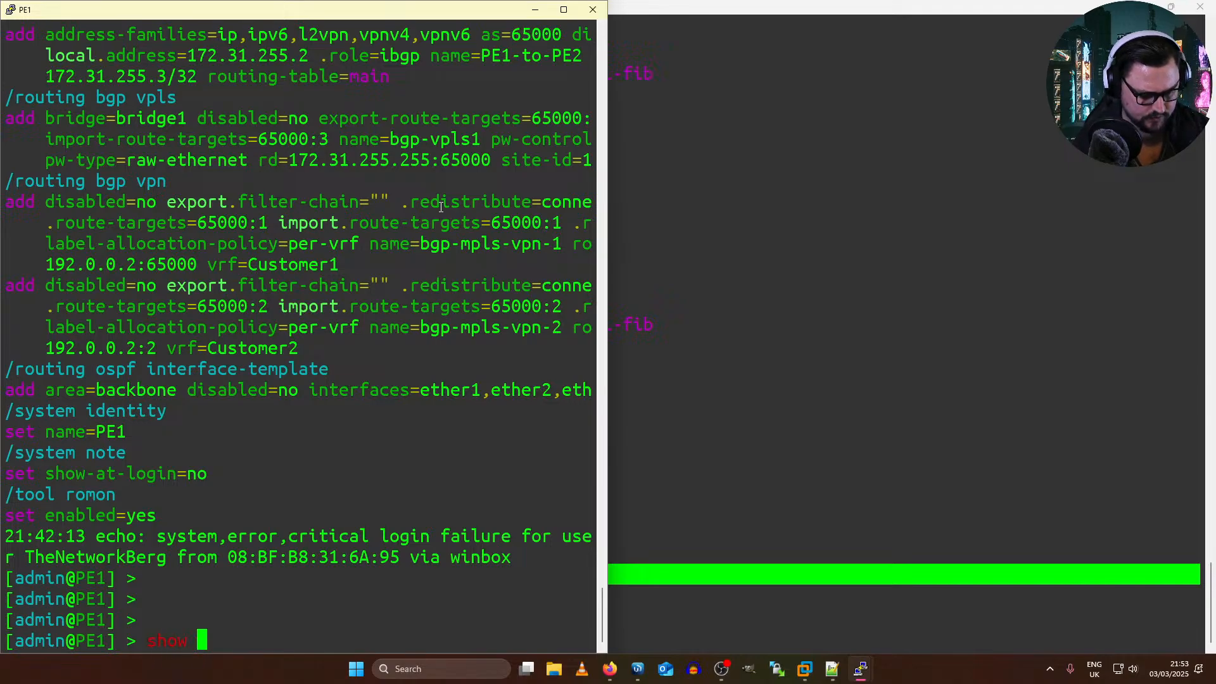
key("BackSpace")
key("BackSpace")
key("BackSpace")
key("BackSpace")
type("rout")
key("Tab")
key("Tab")
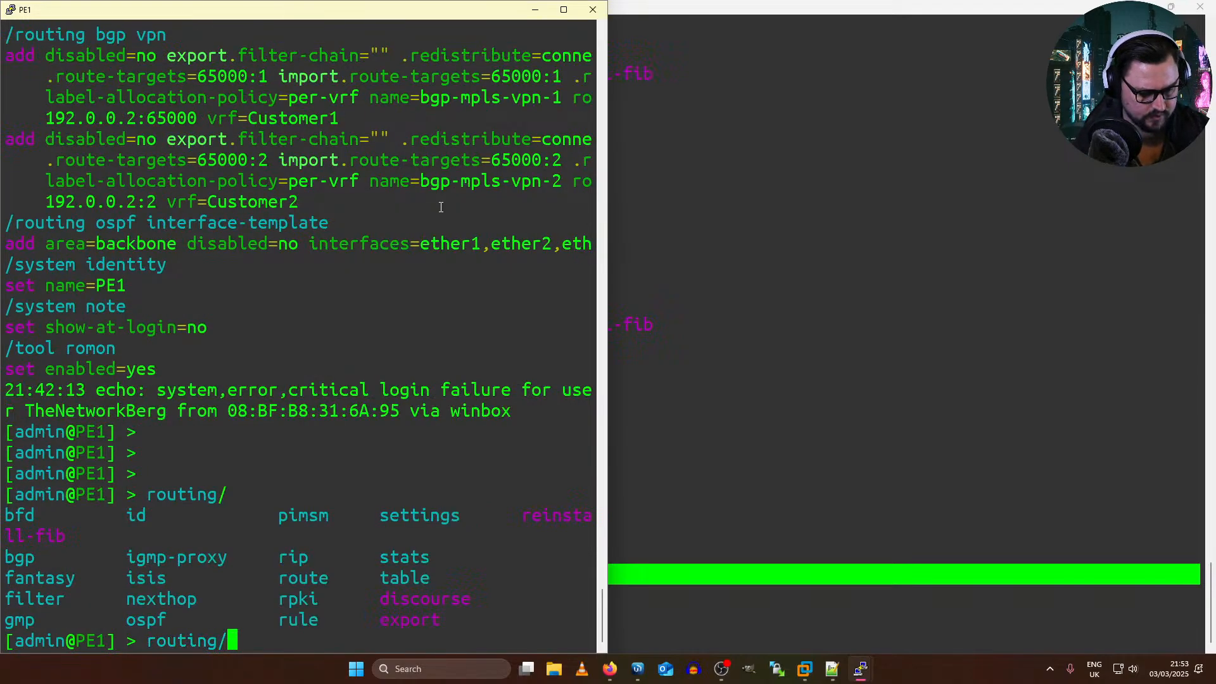
type("bgp")
key("Tab")
key("Tab")
type("vpls/print")
key("Return")
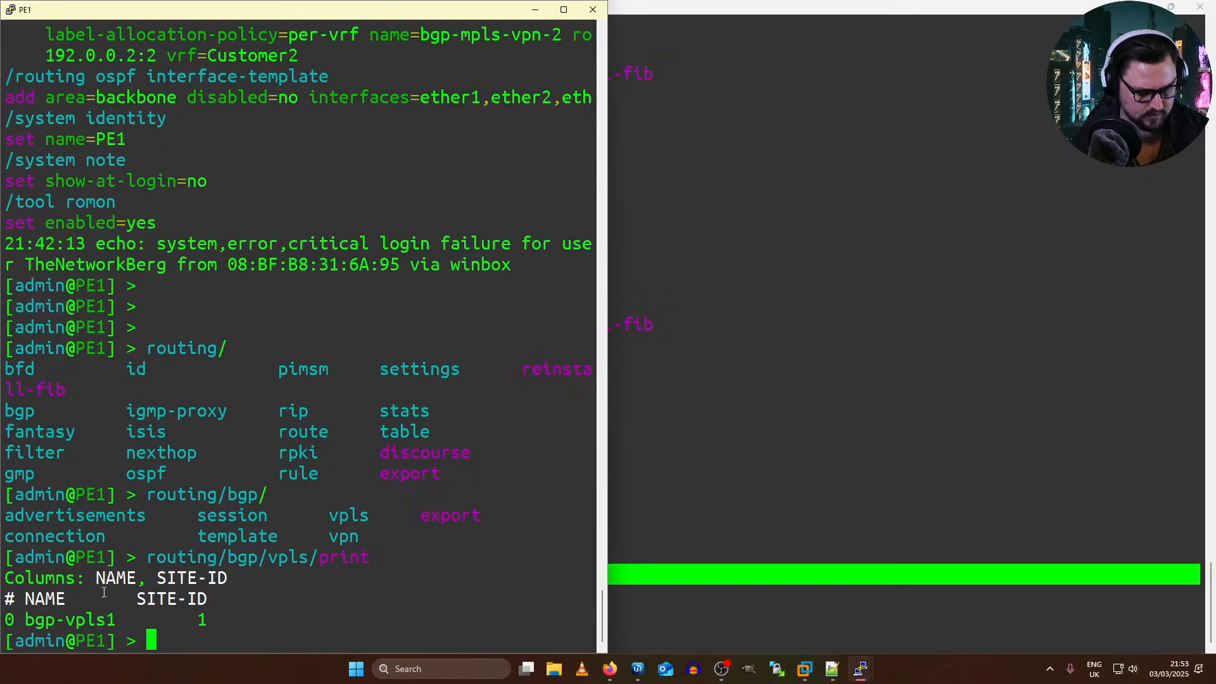
left_click_drag(55, 619, 150, 603)
double_click(160, 616)
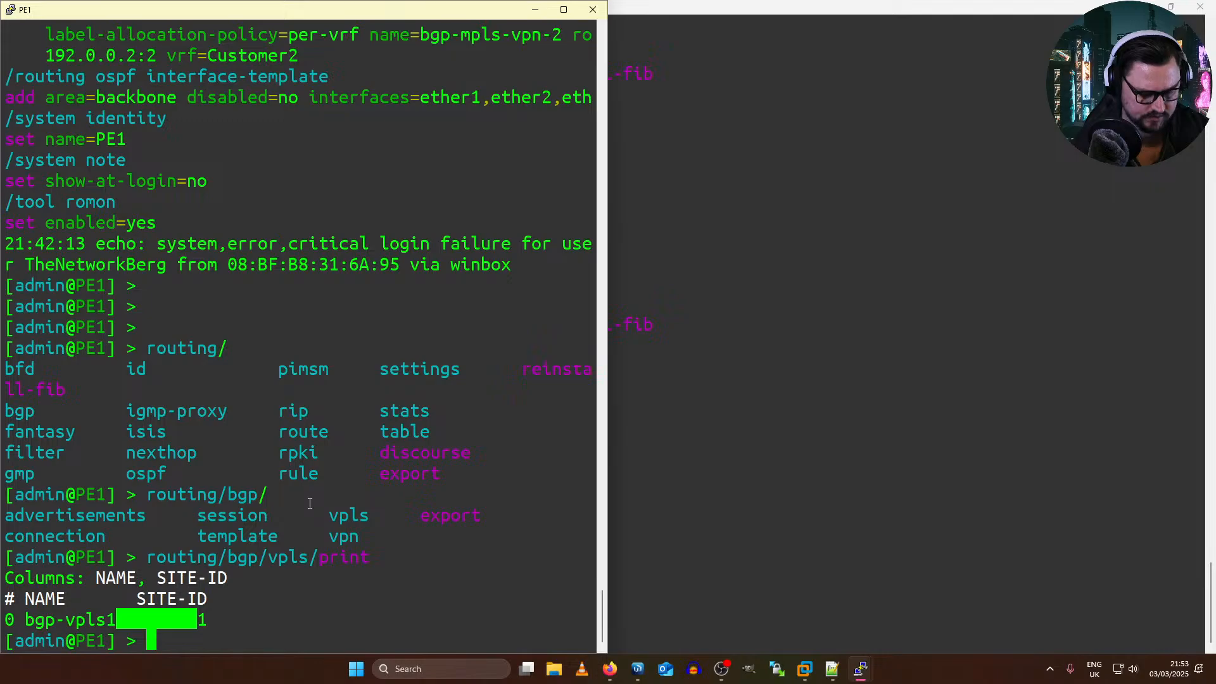
Step: Switch to the VPC20 and VPC21 consoles and ping 99.99.99.2 from VPC20 and 99.99.99.1 from VPC21
key("alt+Tab")
key("alt+Tab")
key("alt+Tab")
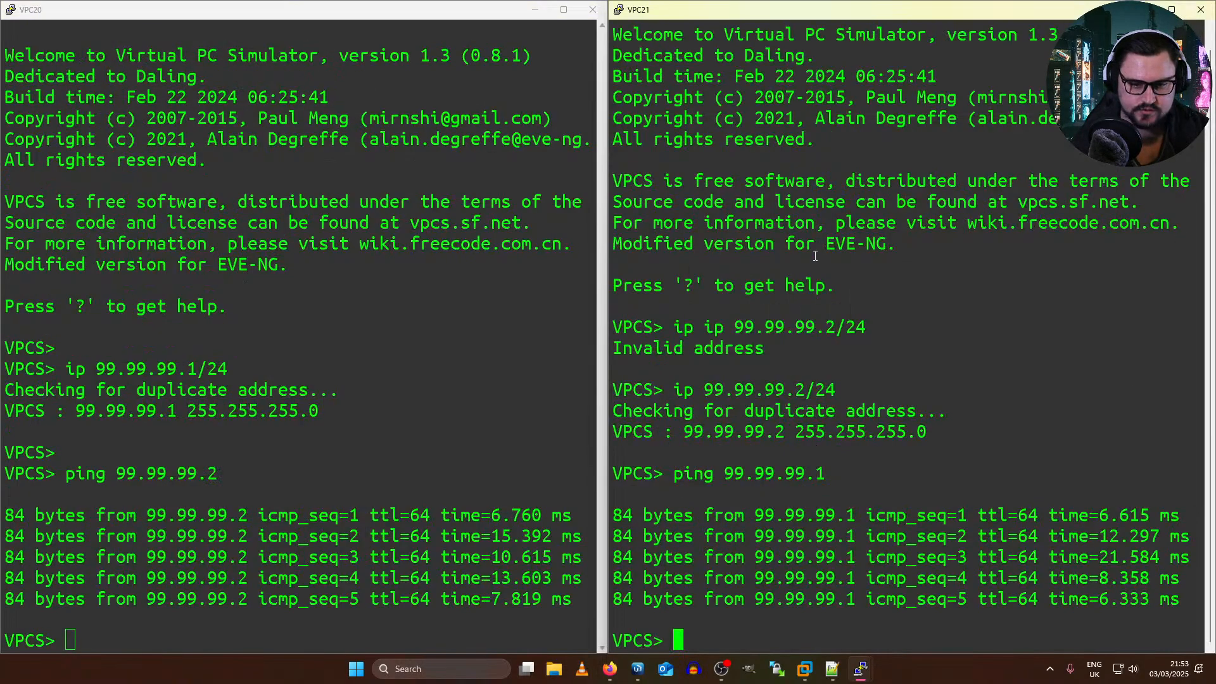
left_click(496, 299)
key("Up")
key("Return")
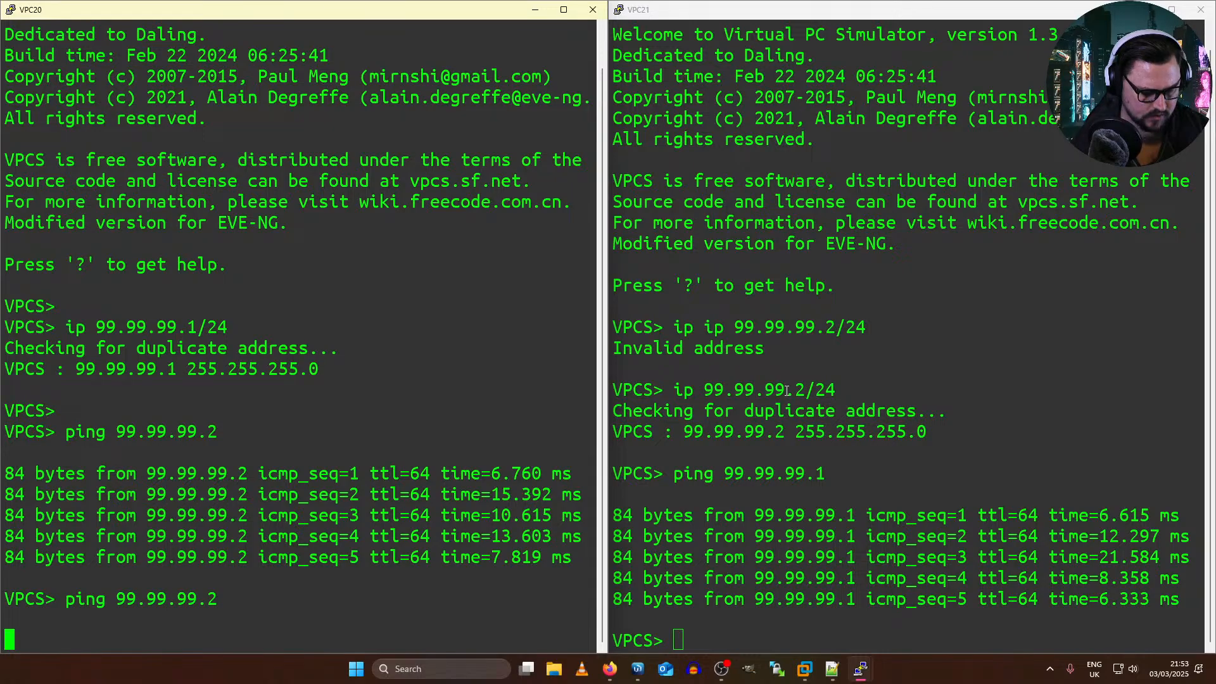
left_click(746, 518)
key("Up")
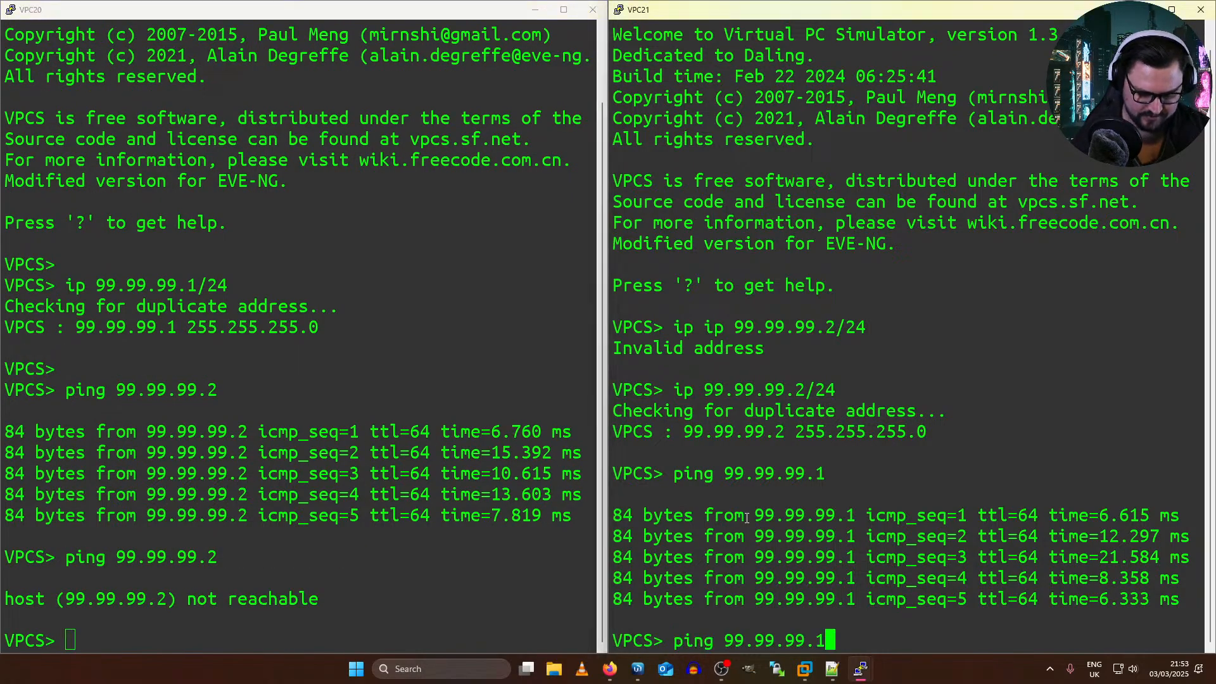
key("Return")
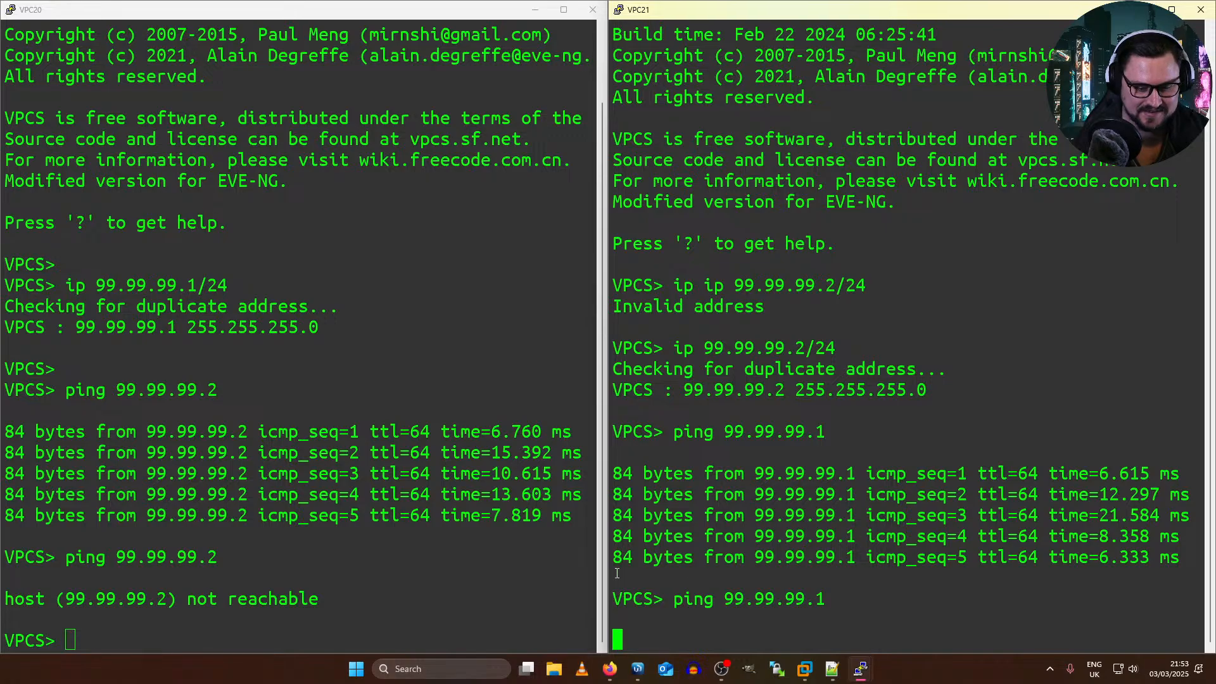
Step: Switch to the EVE topology in Firefox and connect PE1's eth9 to the Net cloud
key("alt+Tab")
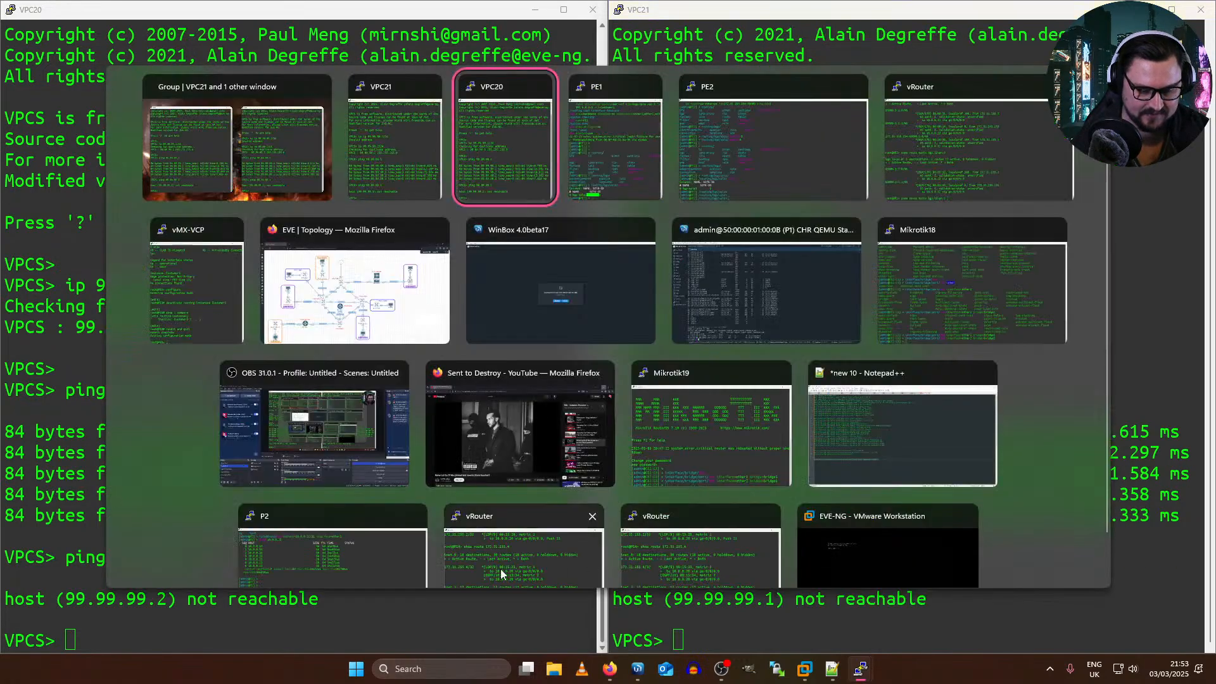
left_click(326, 268)
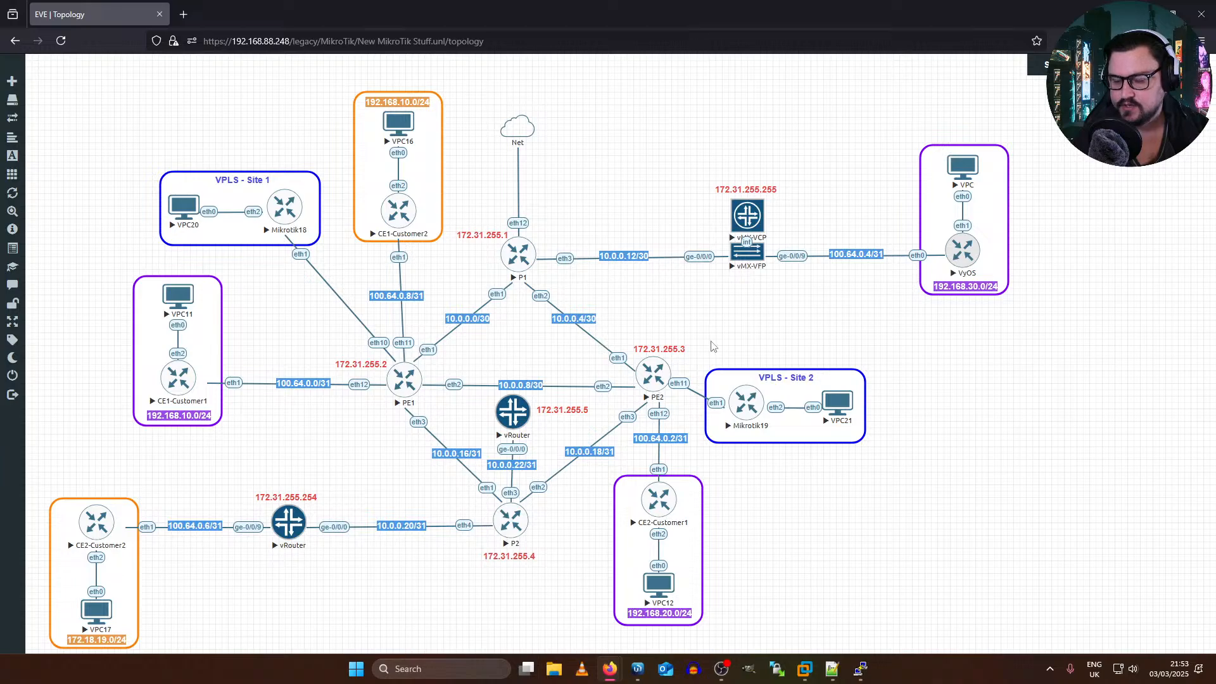
left_click(421, 378)
left_click_drag(421, 377, 518, 130)
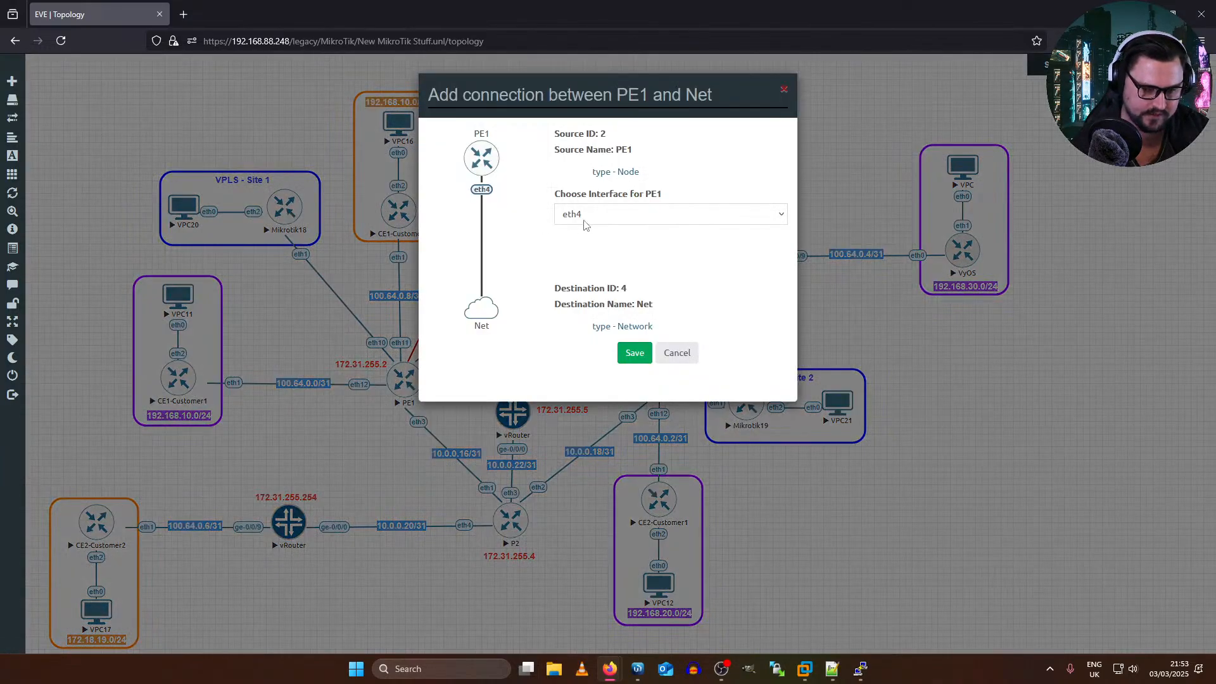
left_click(670, 214)
left_click(611, 372)
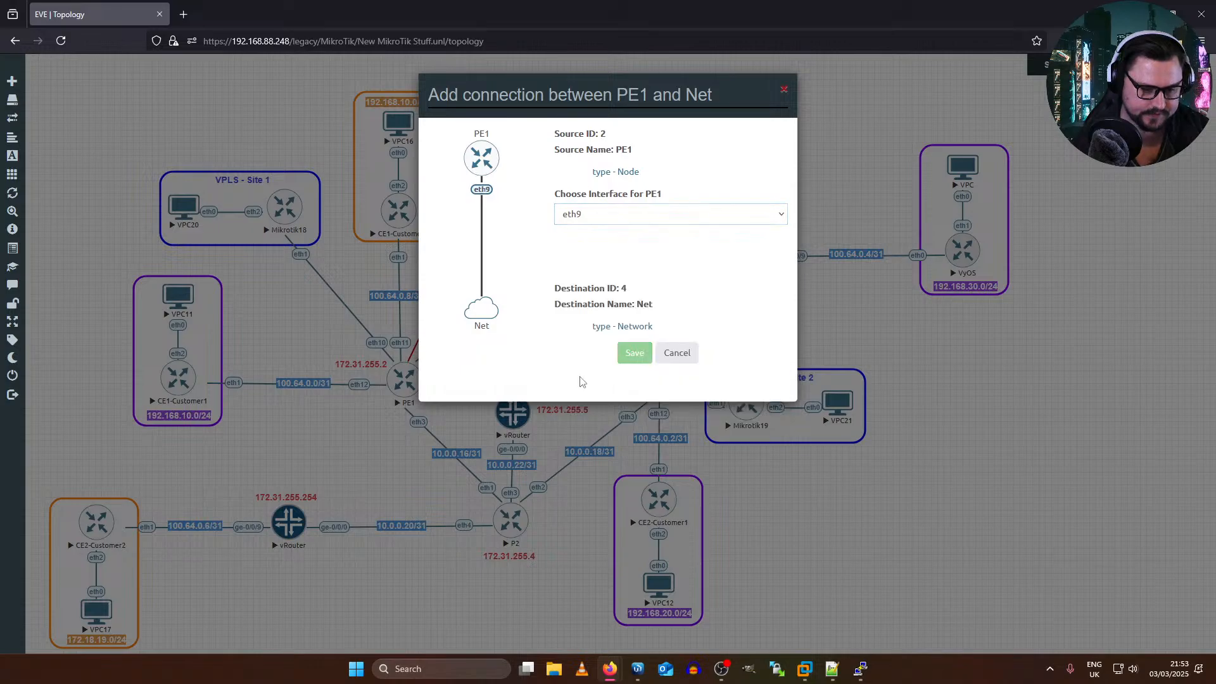
left_click(635, 345)
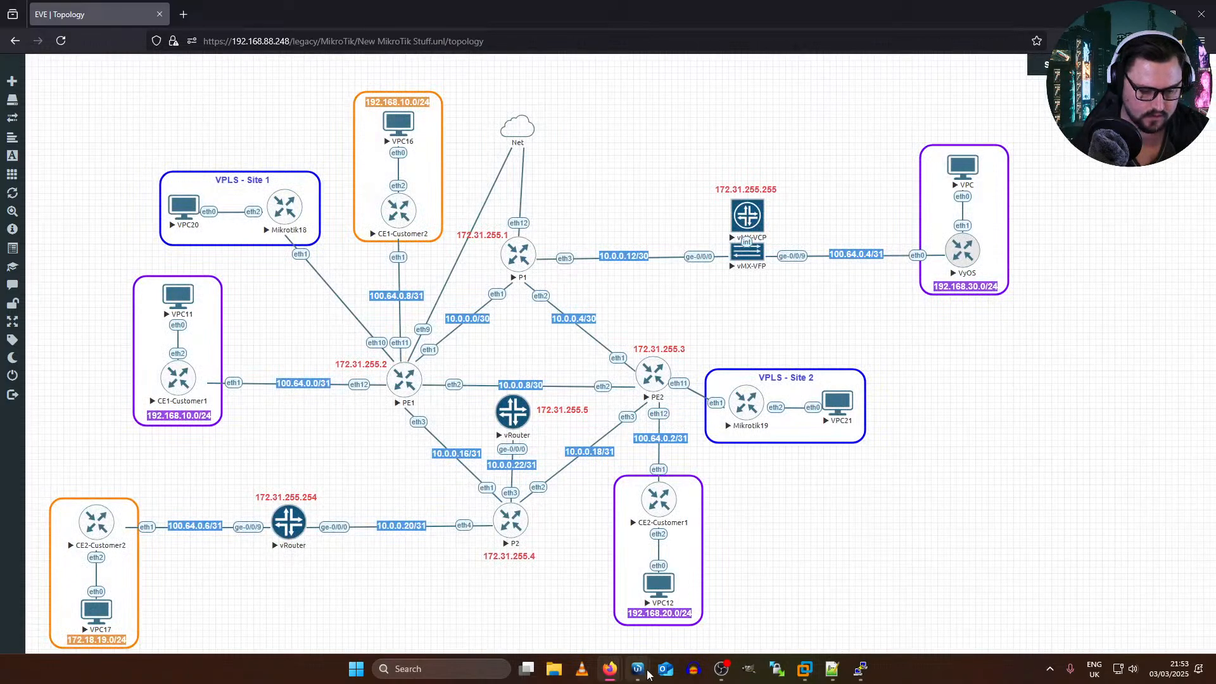
Step: Switch to WinBox, close the lost session and reconnect to PE1 at 50:00:00:02:00:08
mouse_move(637, 668)
left_click(693, 599)
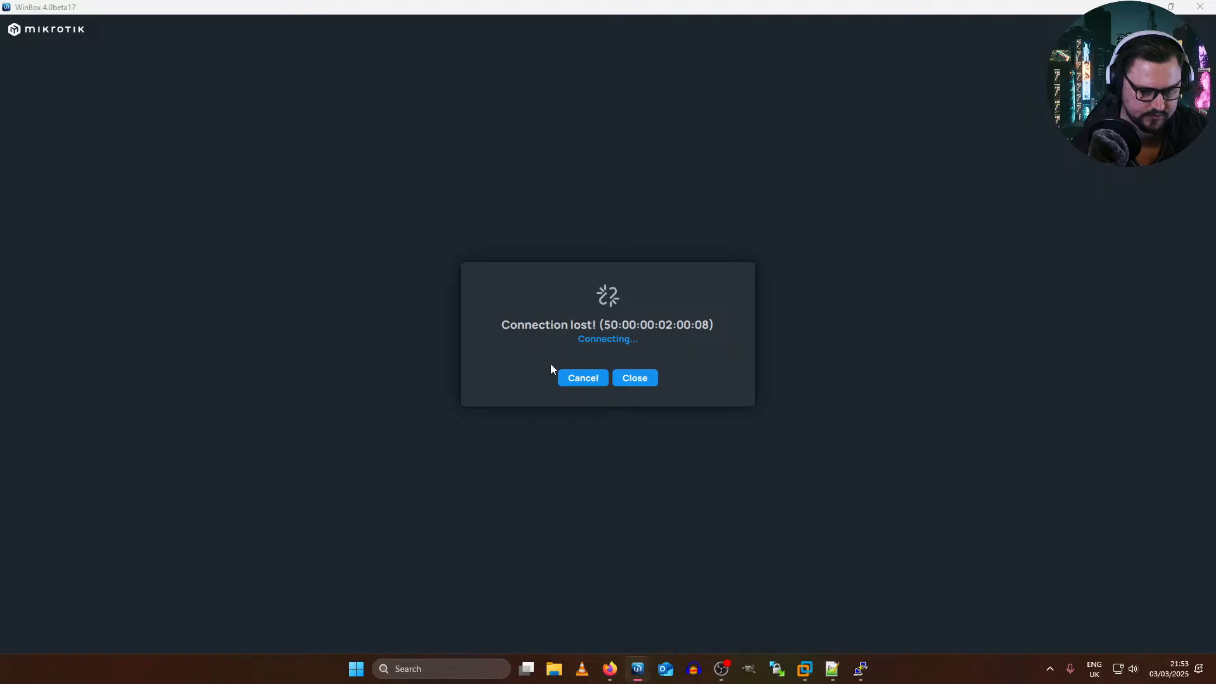
left_click(623, 380)
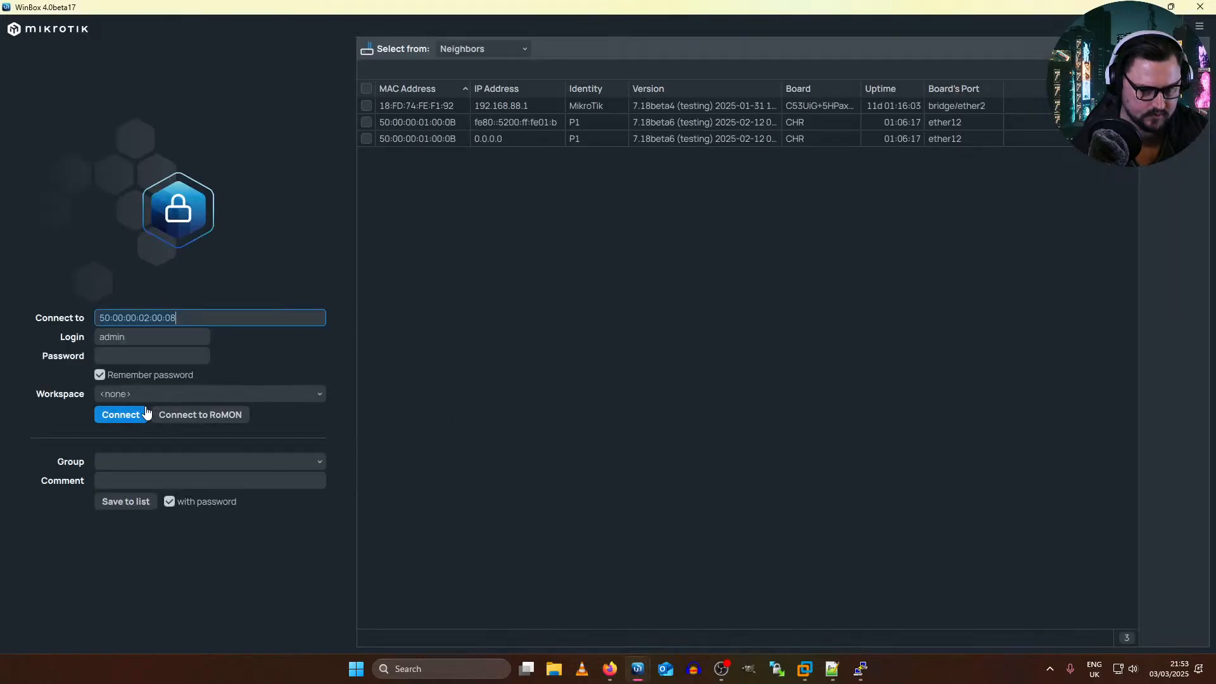
left_click(120, 415)
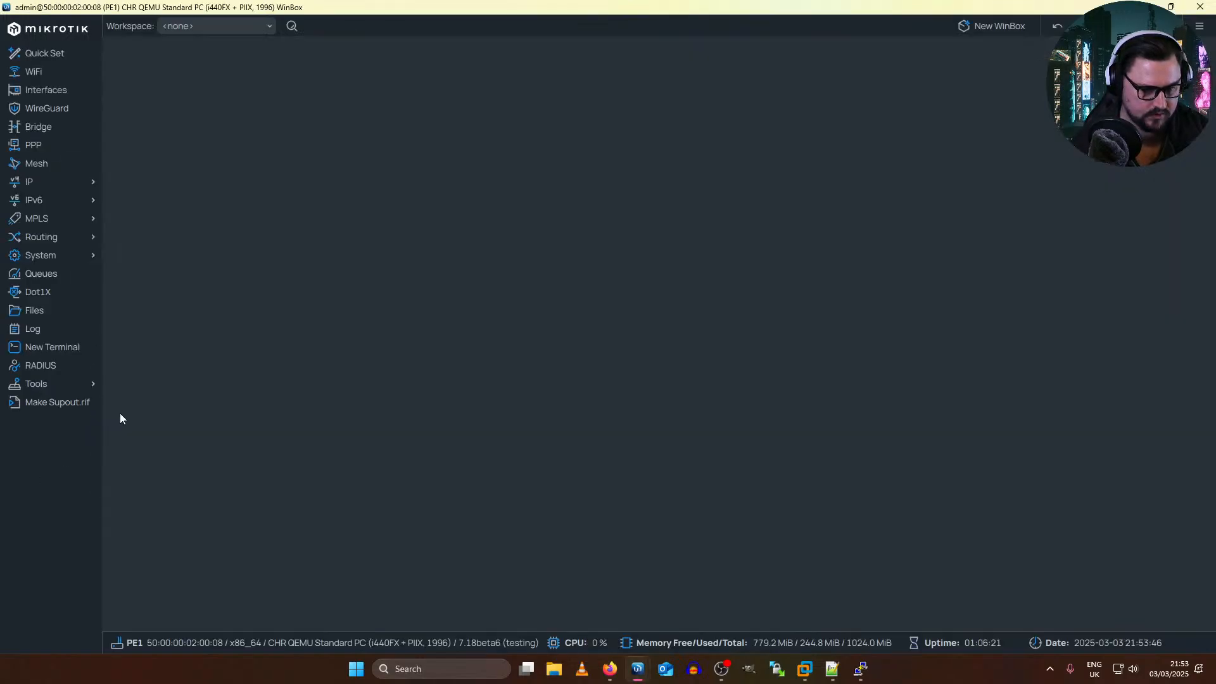
Step: Review PE1's BGP connections and its active BGP sessions
left_click(56, 236)
left_click(116, 254)
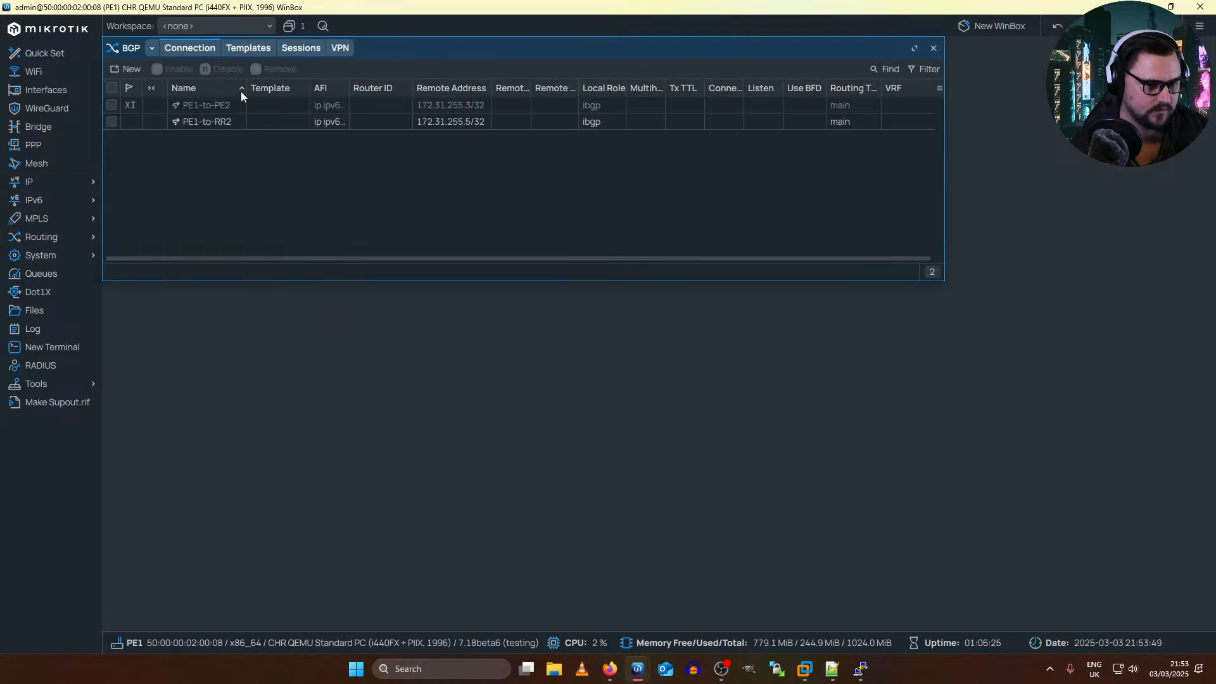
left_click(232, 111)
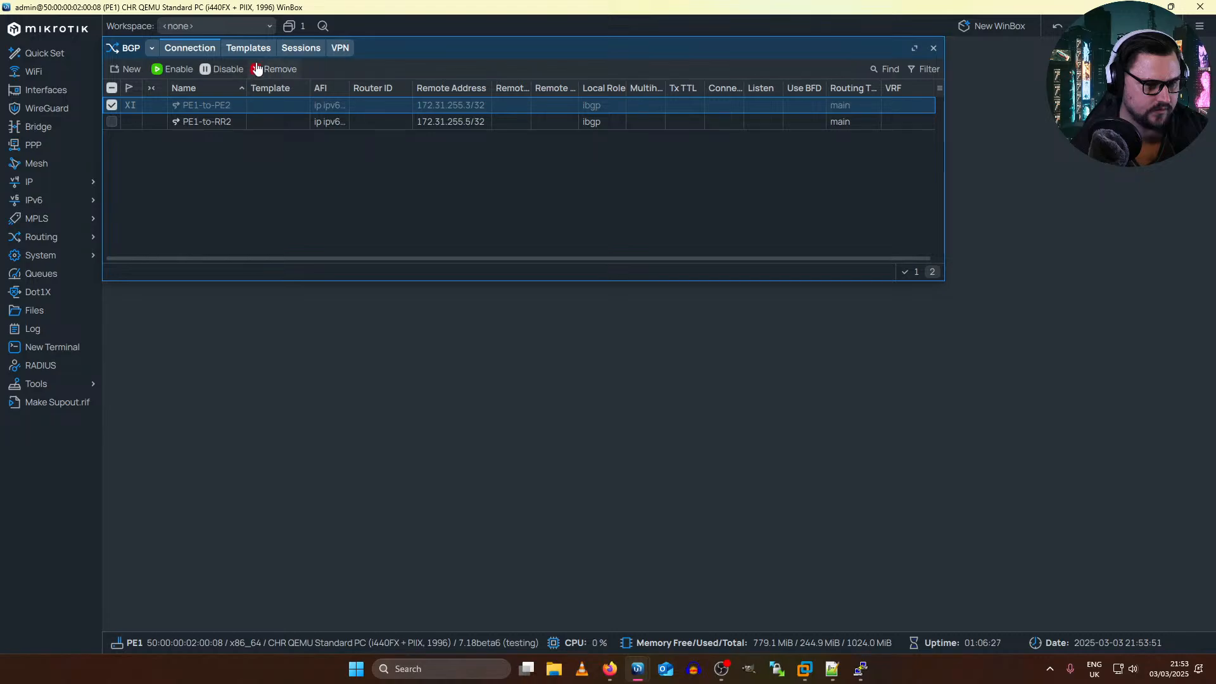
left_click(301, 48)
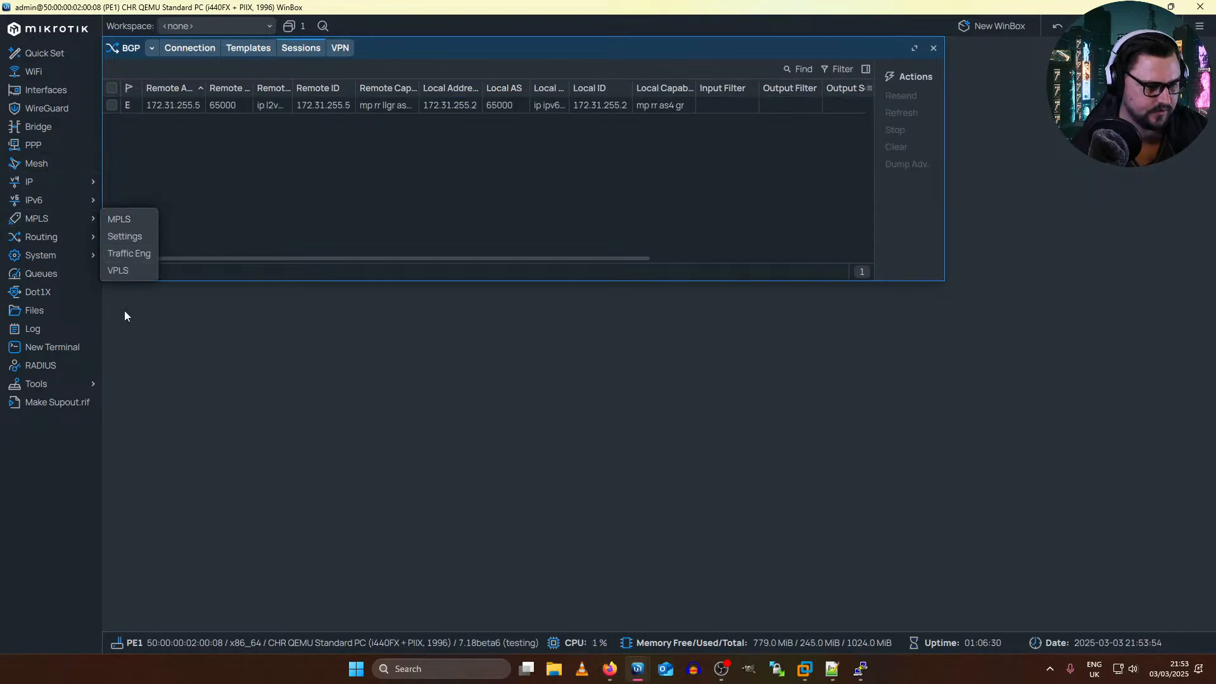
Step: Open PE1's bgp-vpls1 BGP VPLS instance and check its route distinguisher, site ID and route targets
left_click(118, 271)
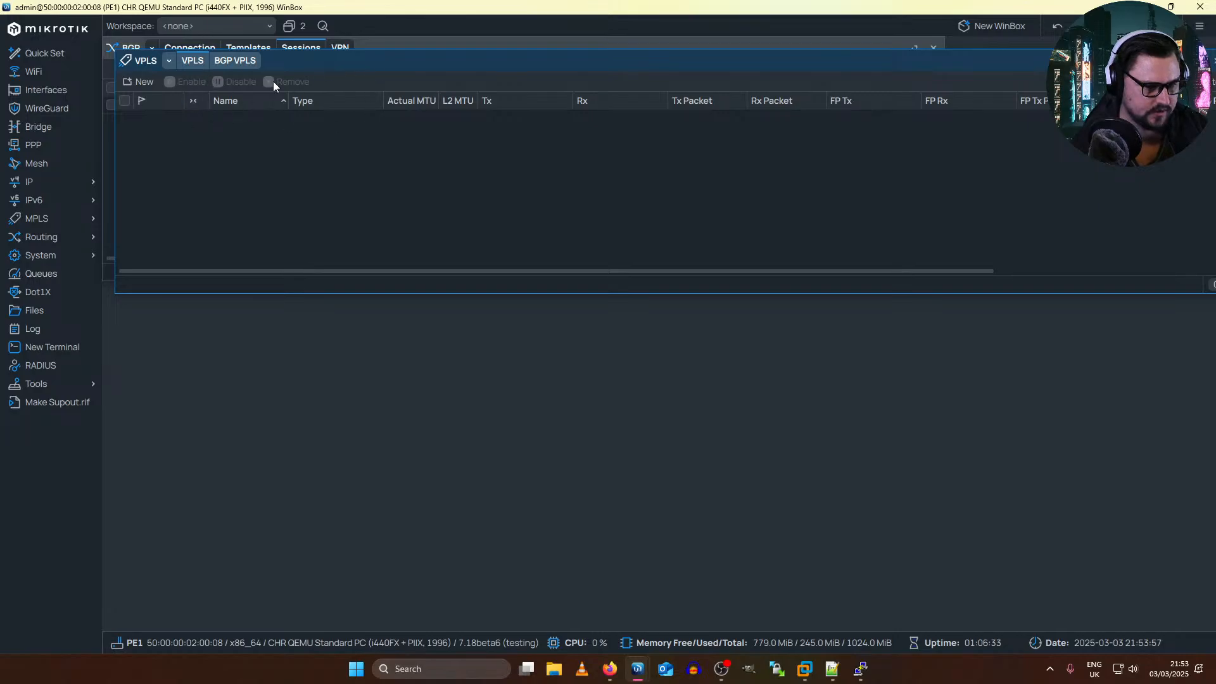
left_click(231, 62)
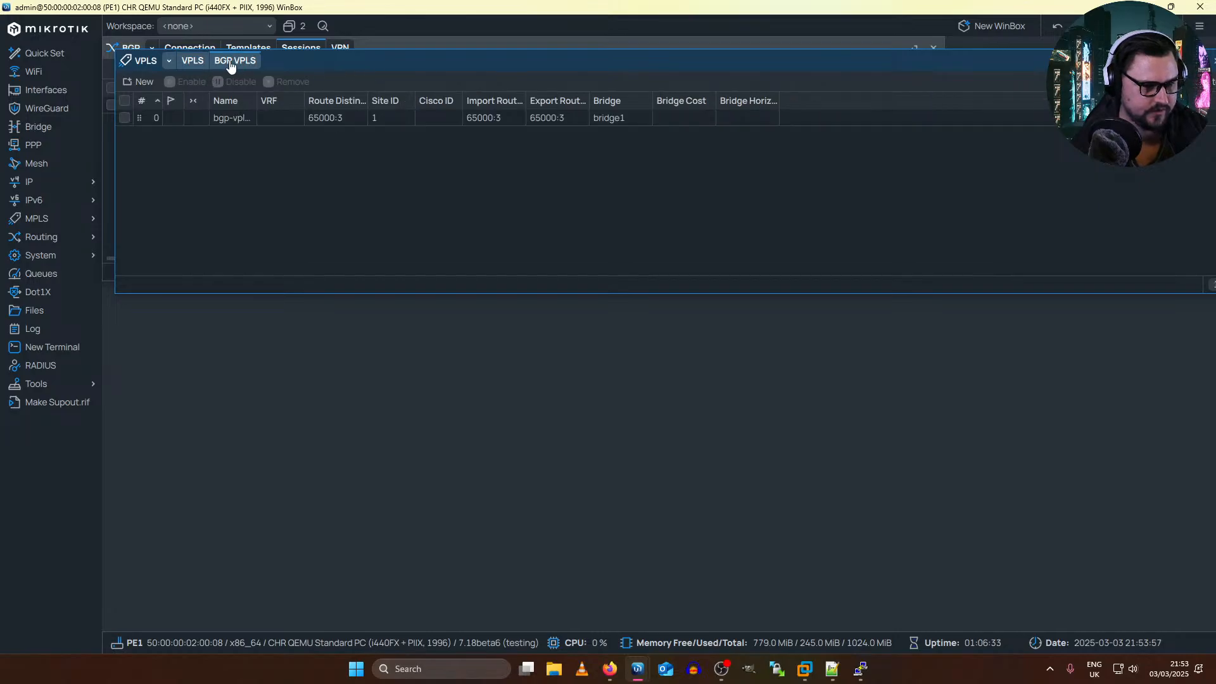
double_click(306, 121)
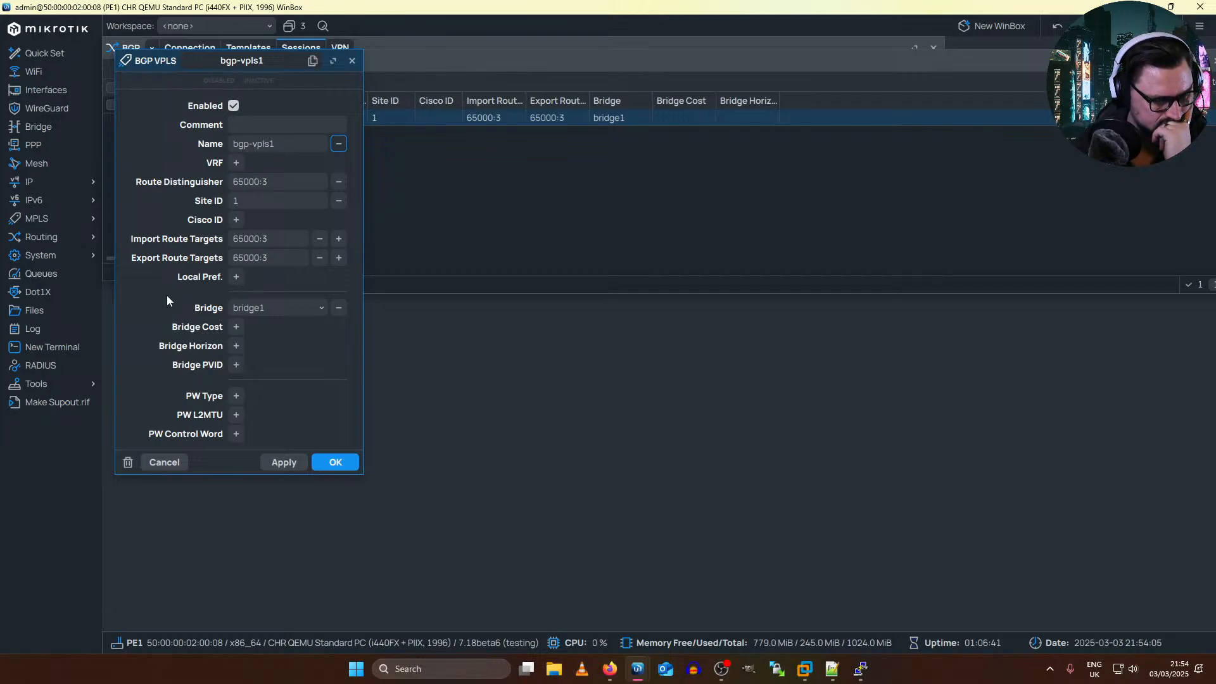
left_click(264, 200)
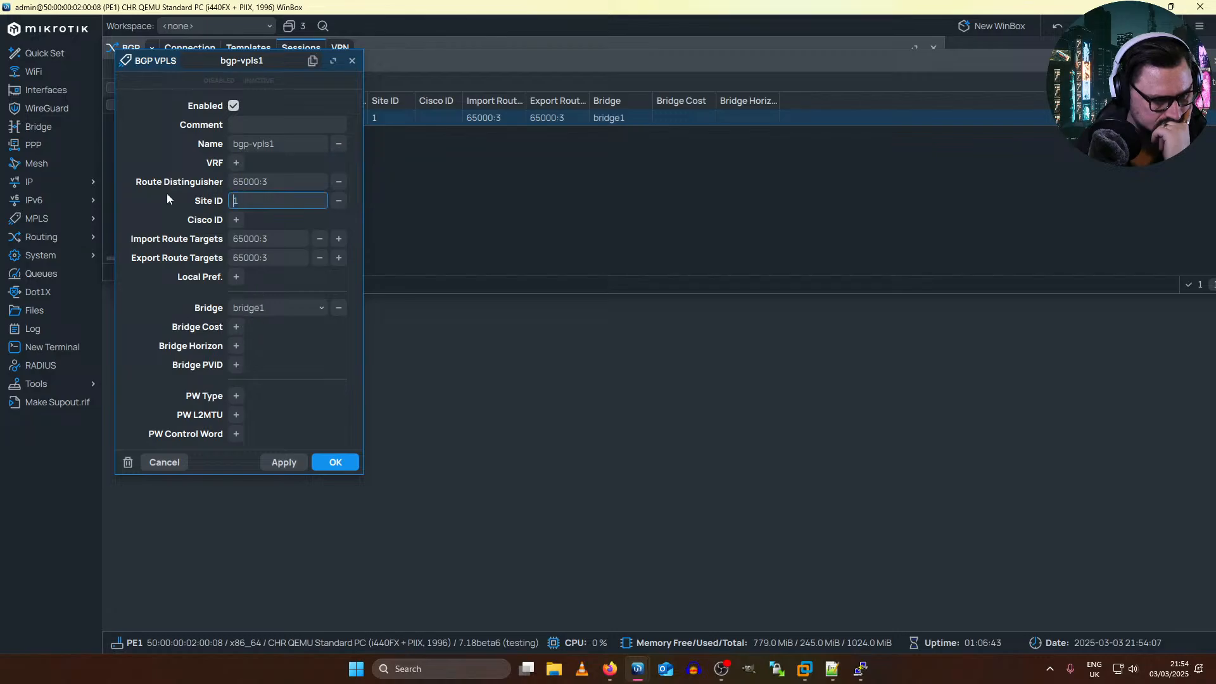
Step: Set the route distinguisher of PE1's bgp-vpls1 to 172.31.255.2:3 and save the instance
left_click(243, 181)
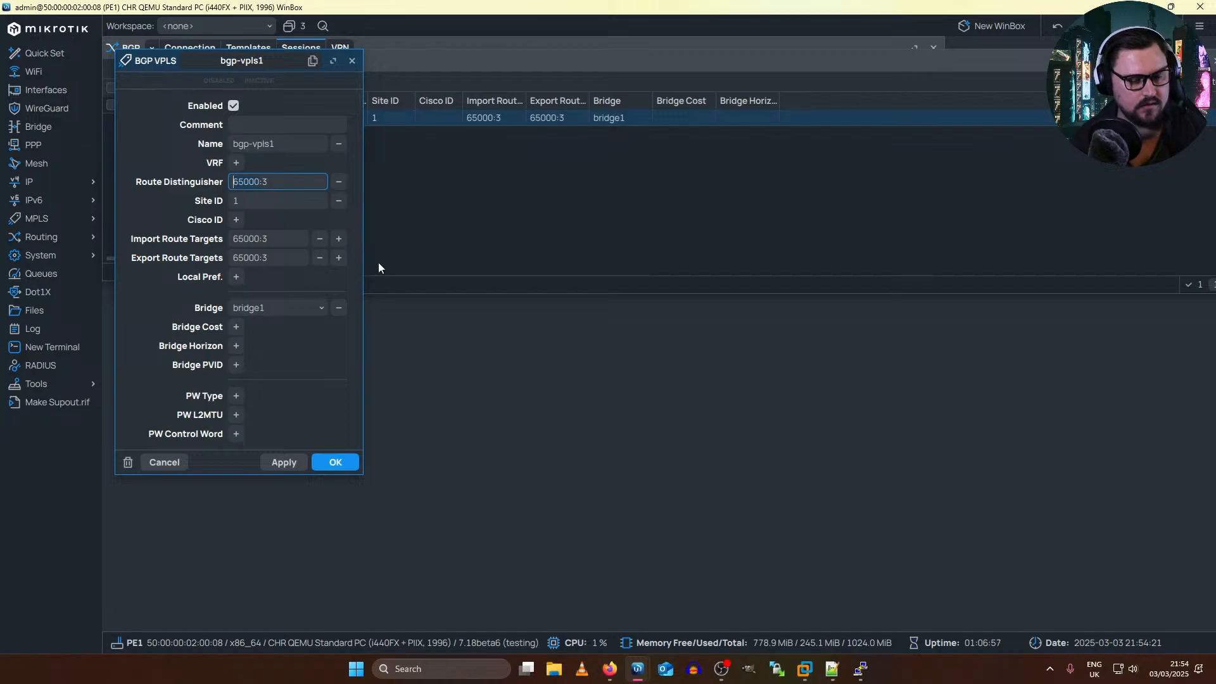
key("BackSpace")
key("BackSpace")
key("Delete")
key("Delete")
key("Delete")
type("172")
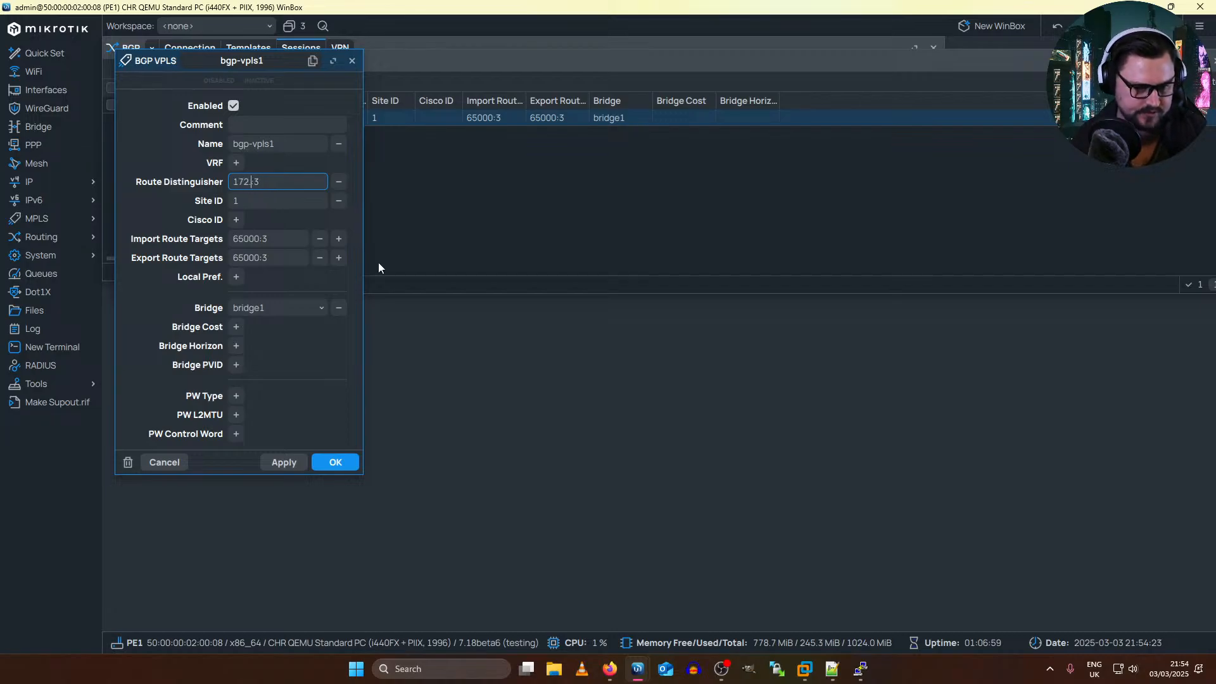
type(".31")
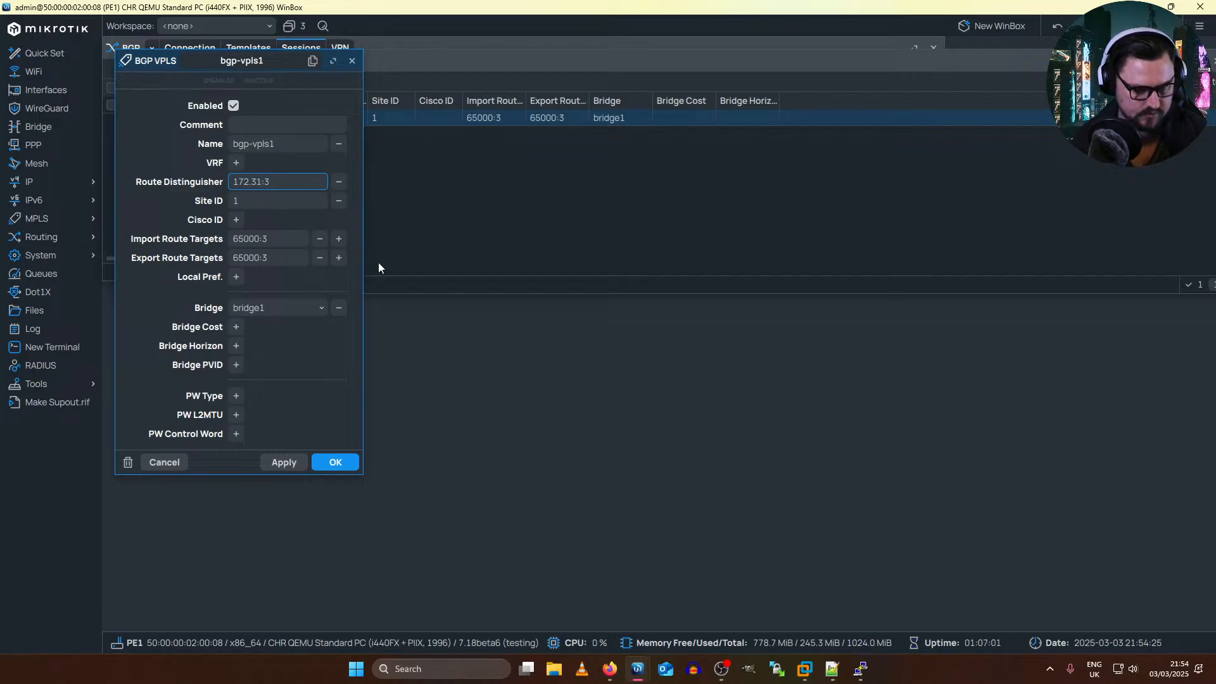
type(".2")
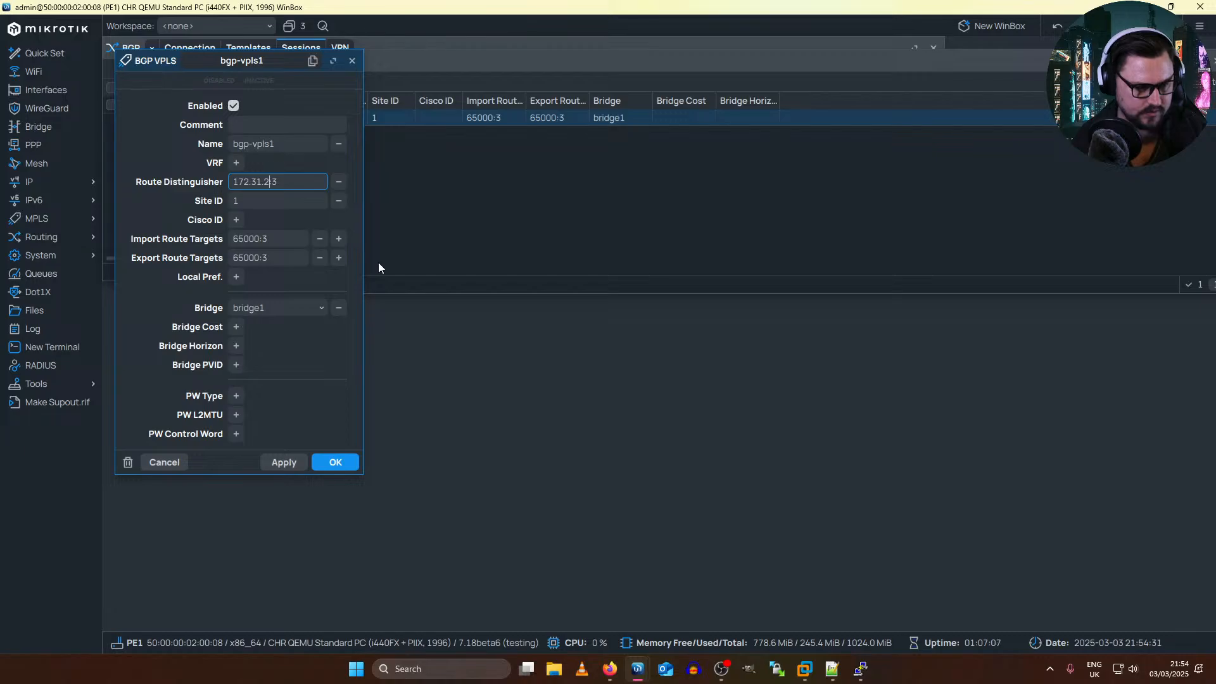
type("55.")
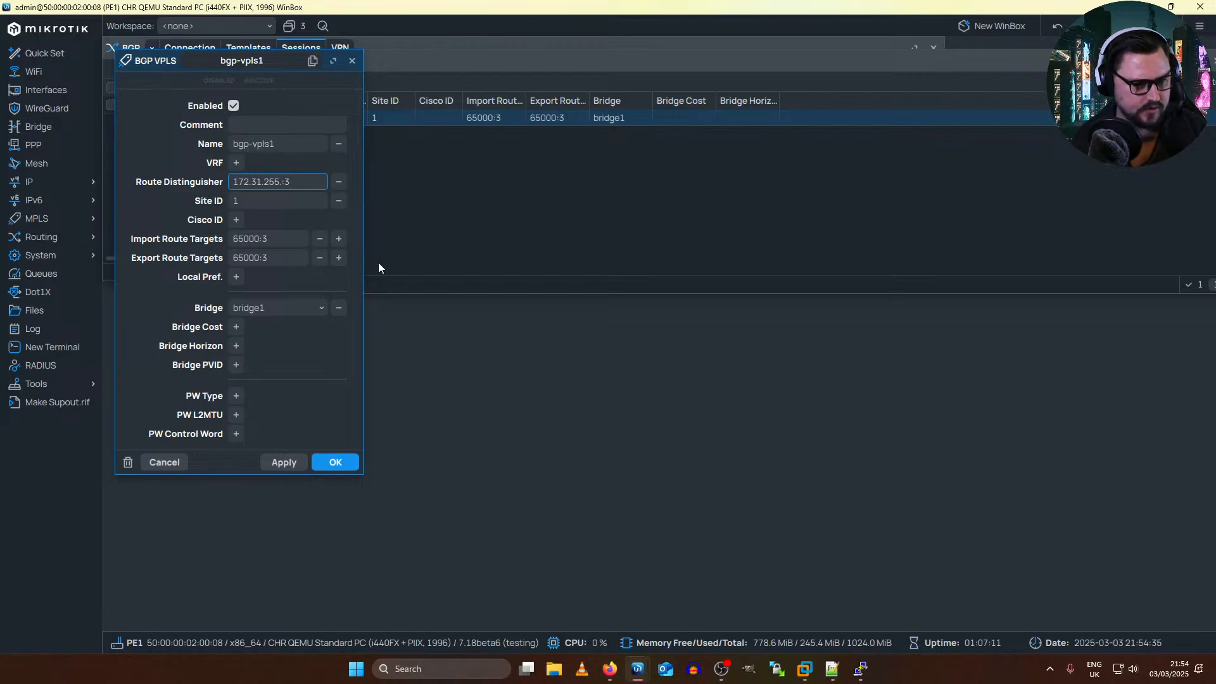
type("2")
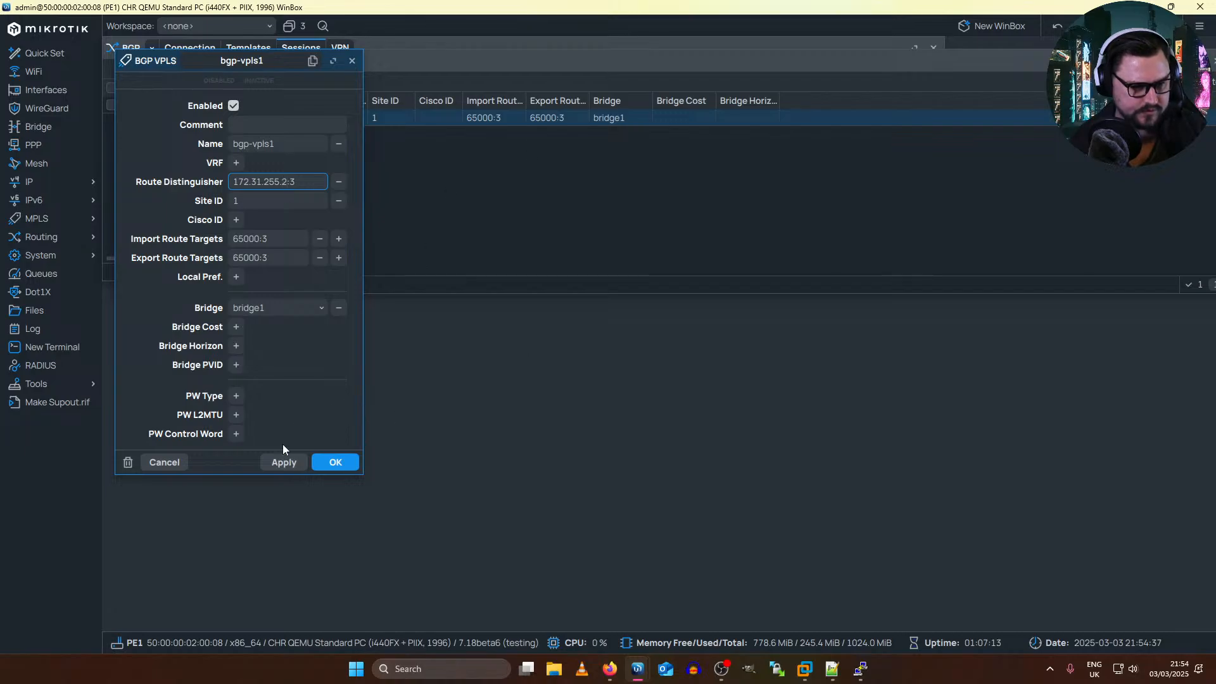
left_click(300, 467)
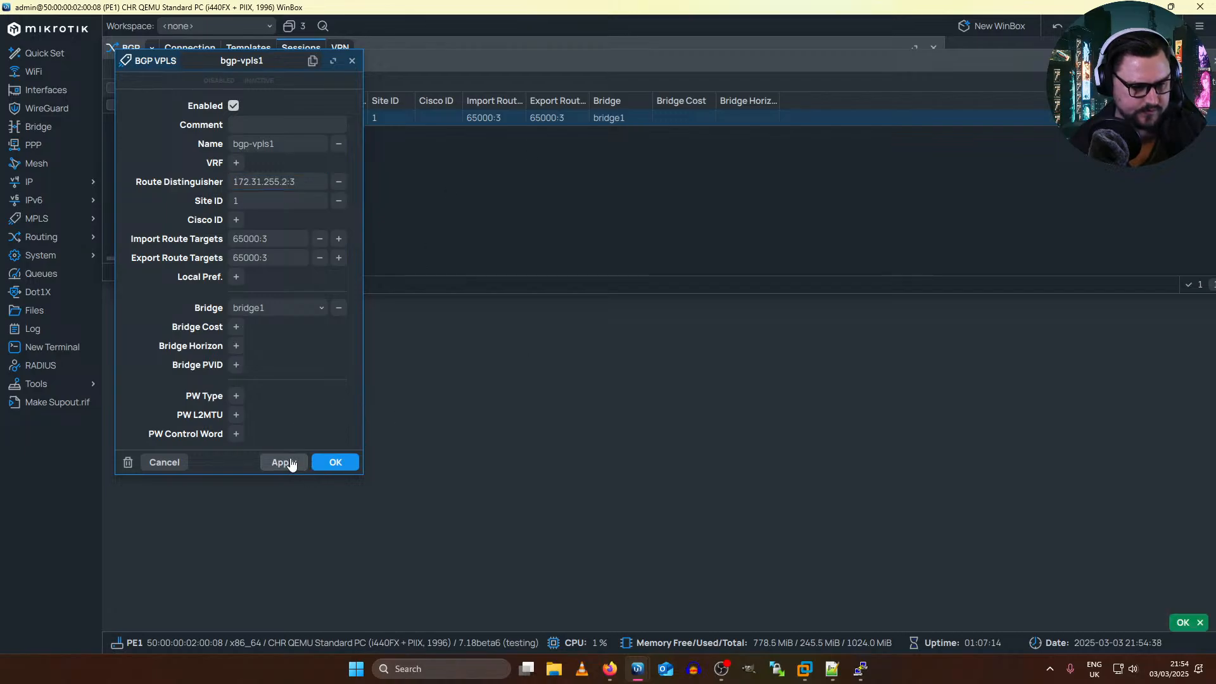
left_click(339, 463)
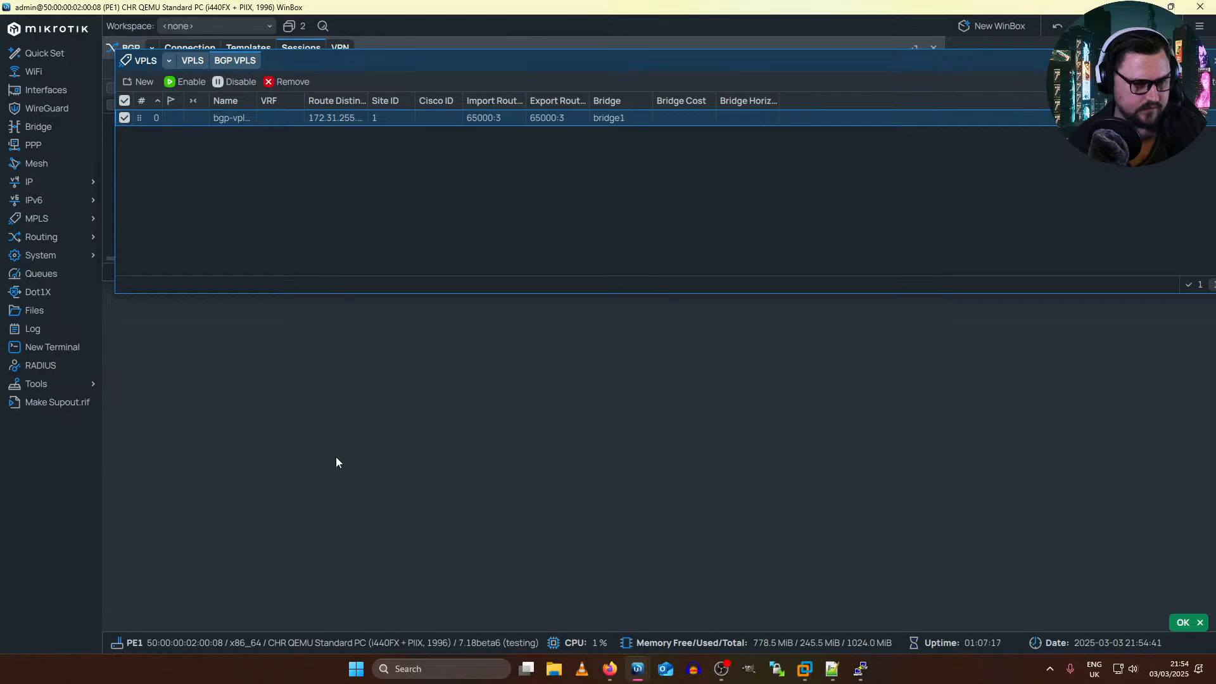
Step: Switch to PE2's terminal, return to the root level and export the BGP VPLS configuration to check its route distinguisher
key("alt+Tab")
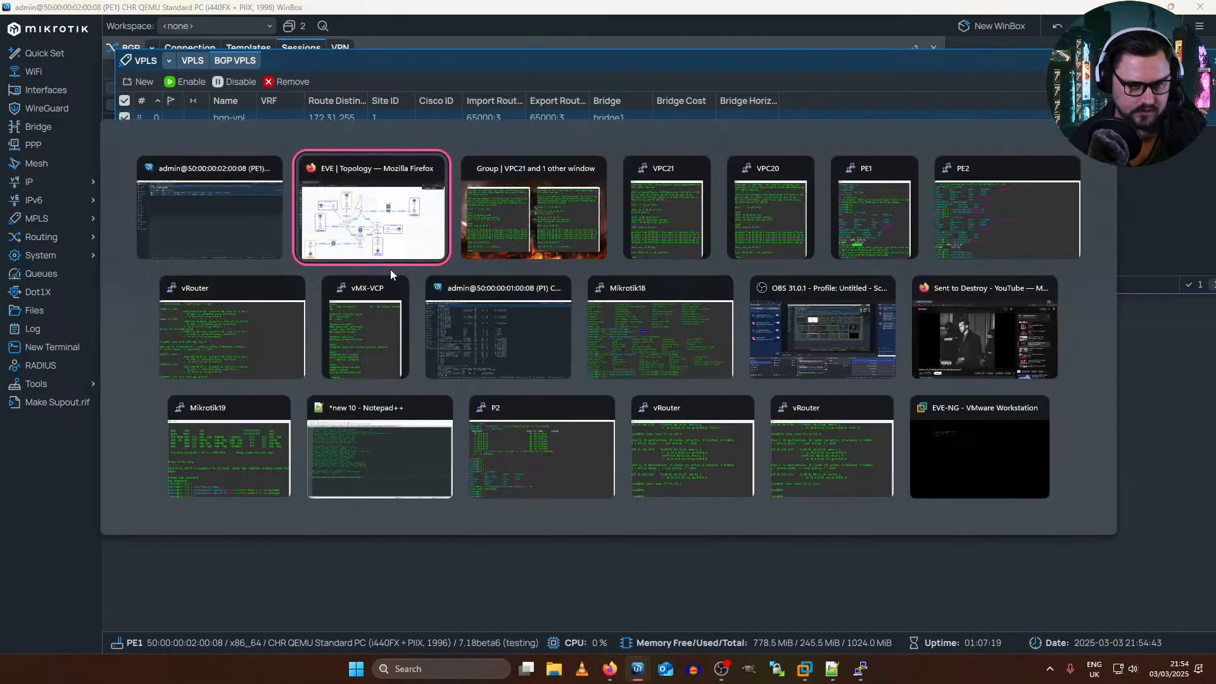
key("alt+Tab")
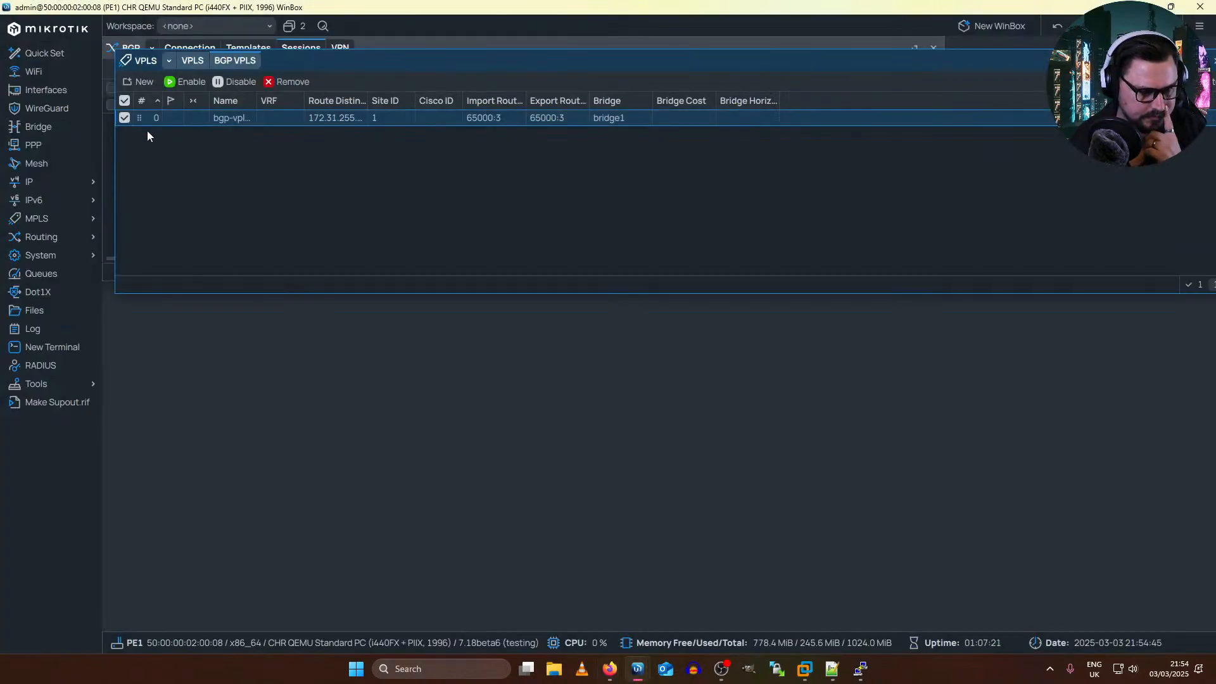
key("alt+Tab")
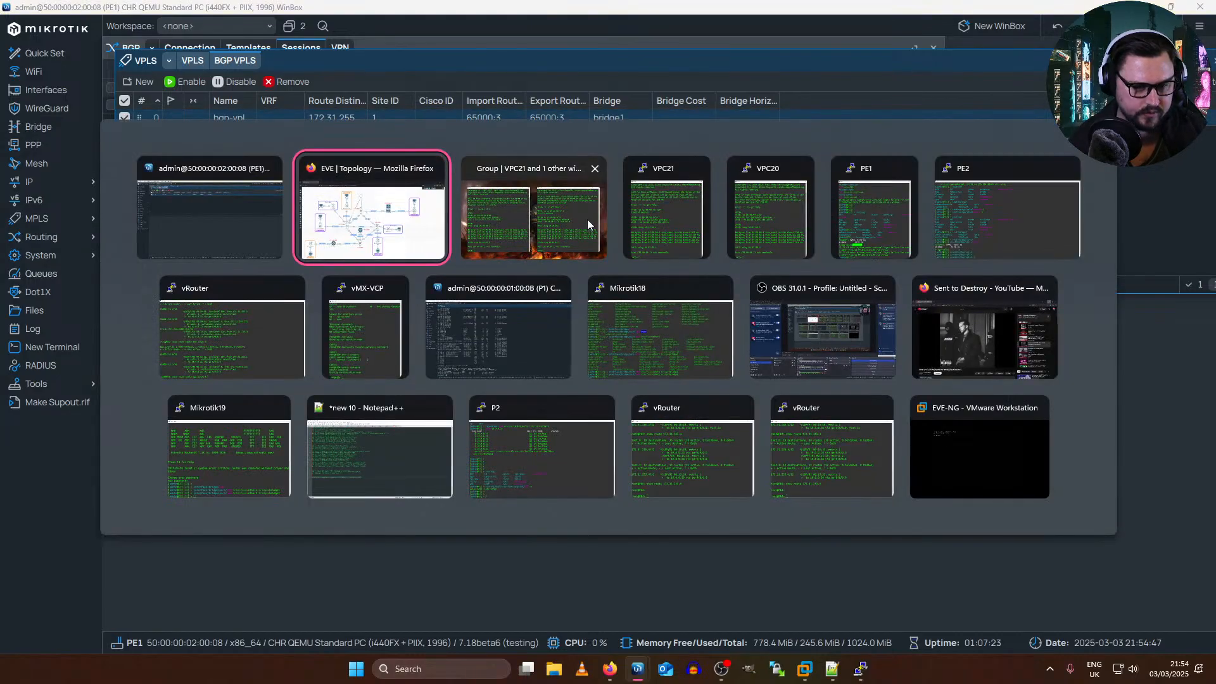
left_click(973, 219)
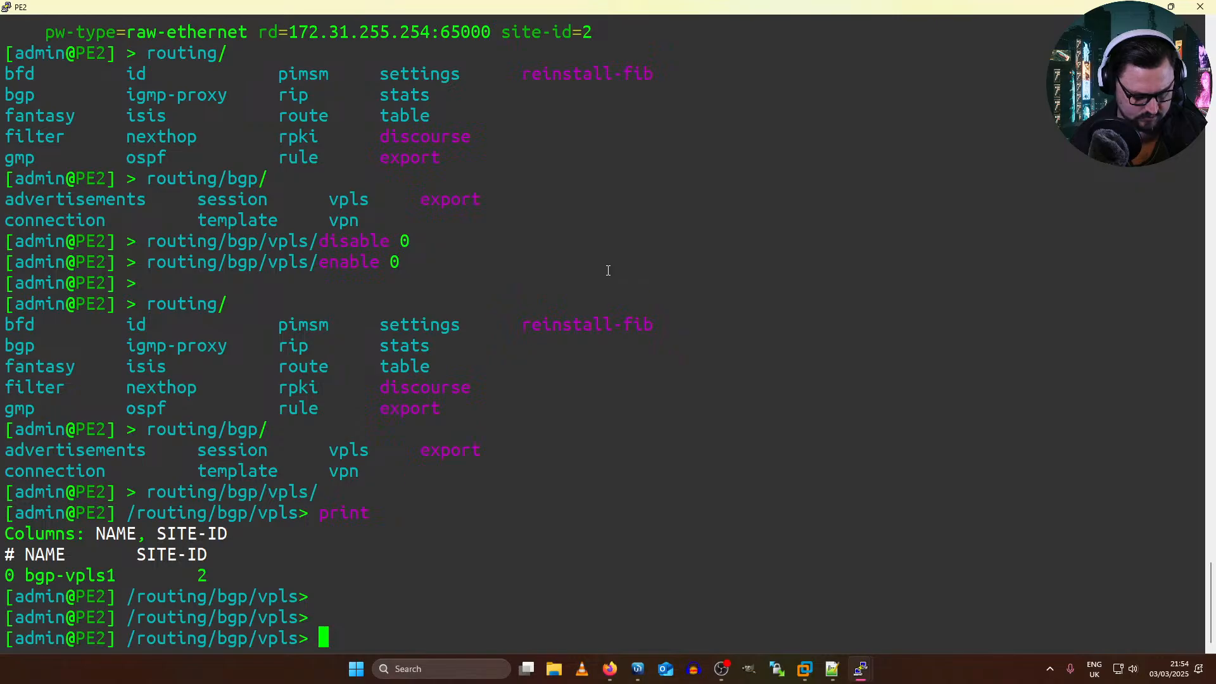
type("/")
key("Return")
type("routing")
key("Tab")
key("Tab")
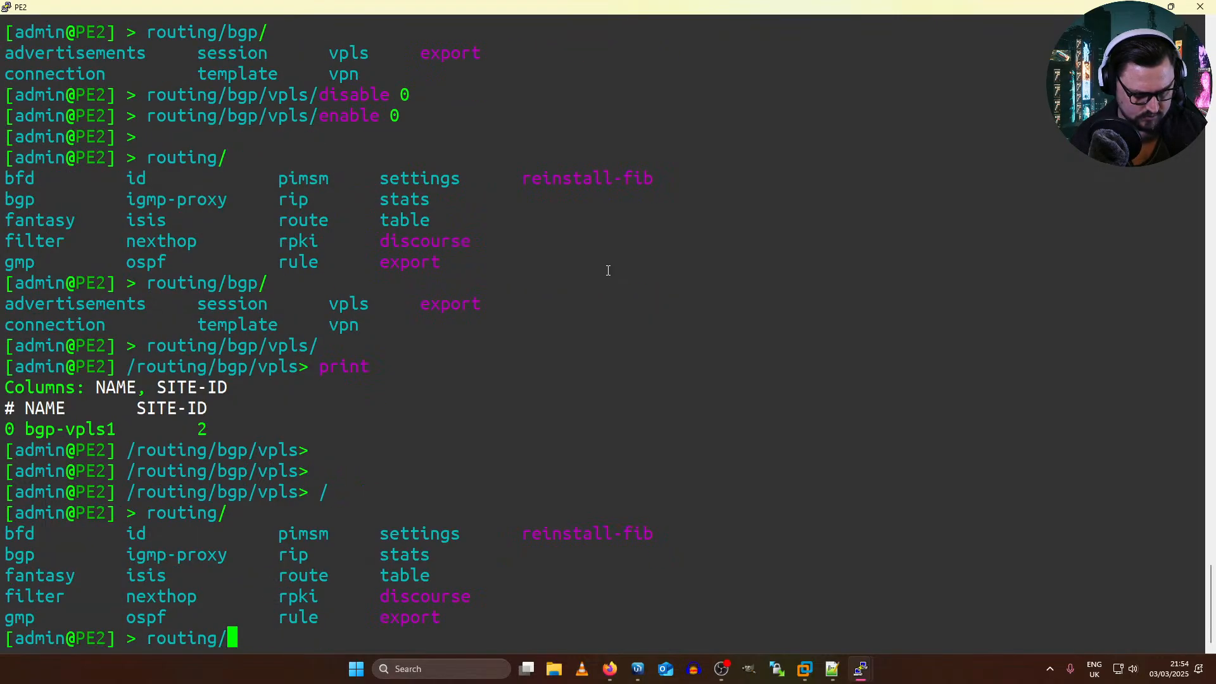
type("bg")
key("Tab")
key("Tab")
type("v")
key("Tab")
type("ex")
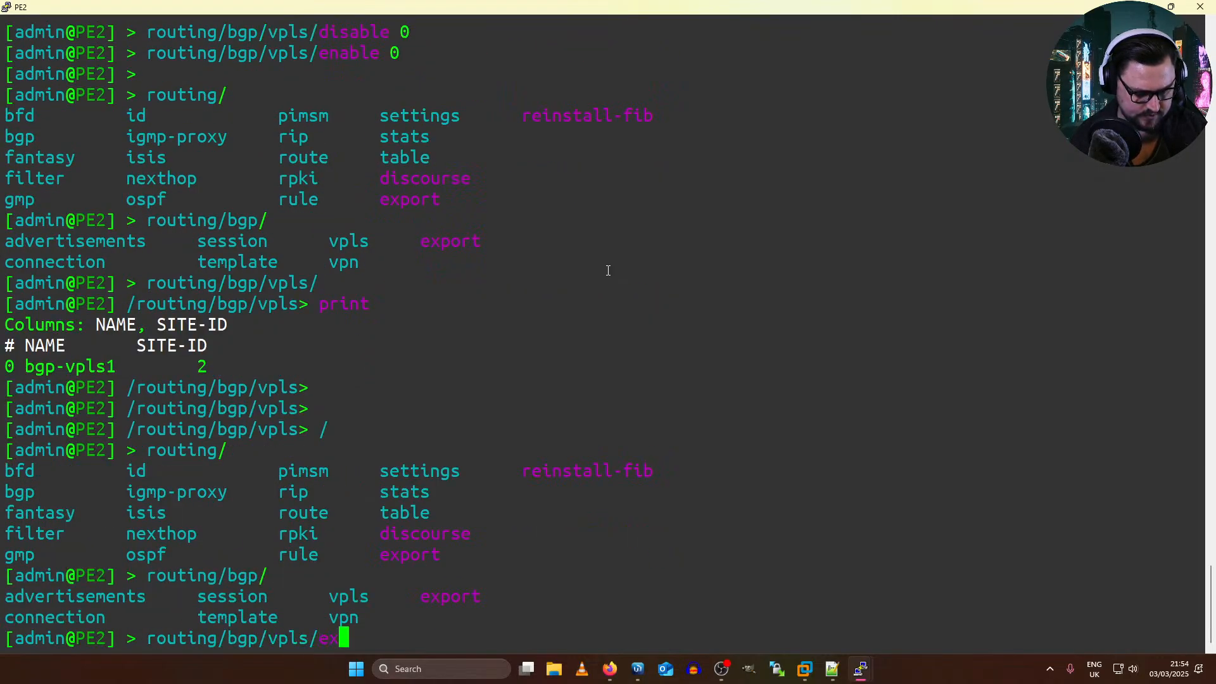
key("Tab")
key("Return")
type("routing/")
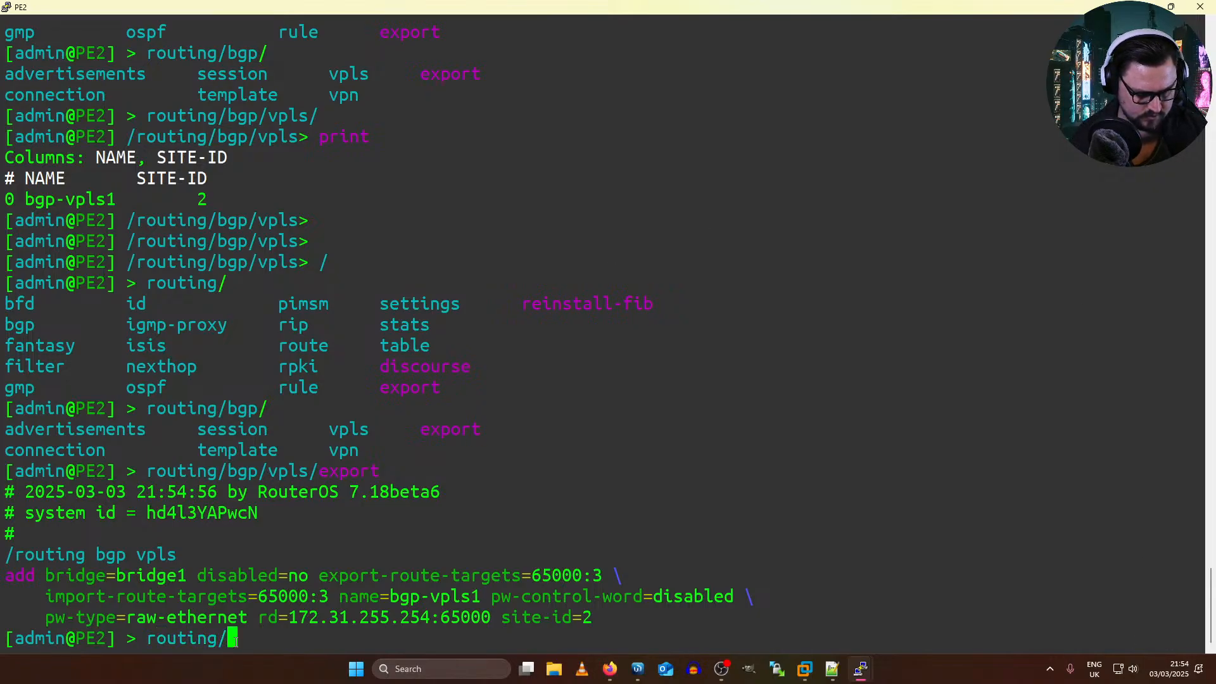
mouse_move(282, 620)
left_mouse_down()
mouse_move(549, 621)
mouse_move(290, 621)
left_mouse_up()
left_click(494, 620)
left_click(271, 619)
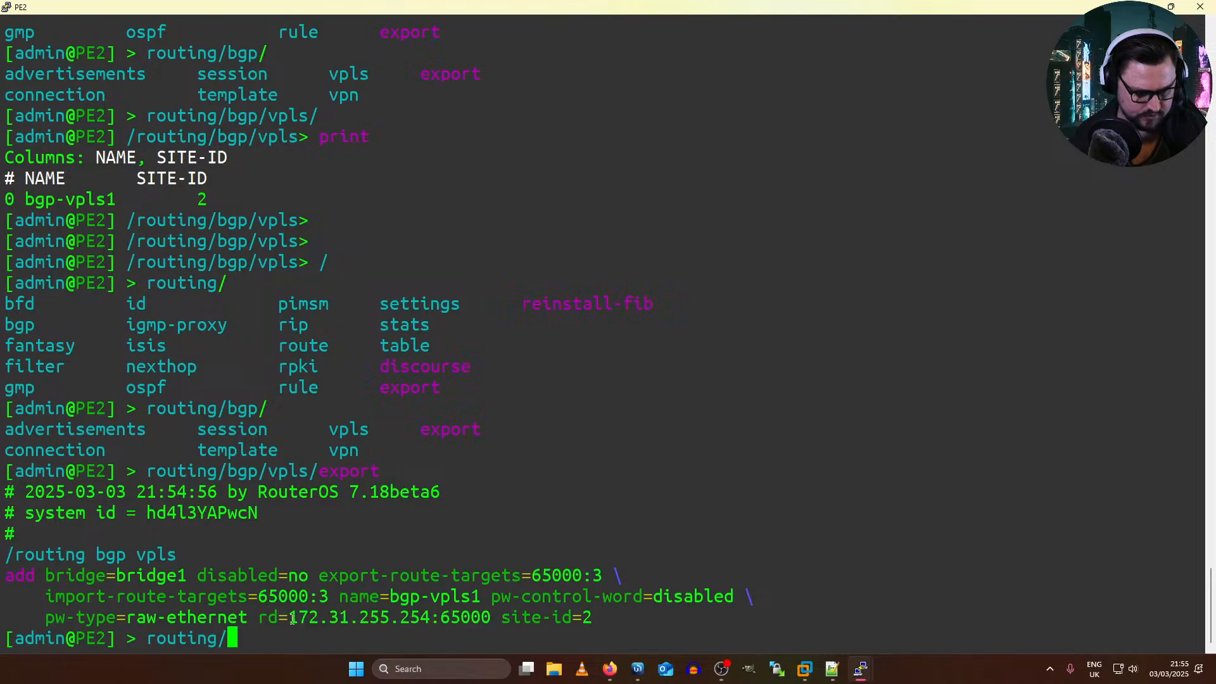
Step: Print PE2's IP addresses to look up its loopback address
mouse_move(531, 671)
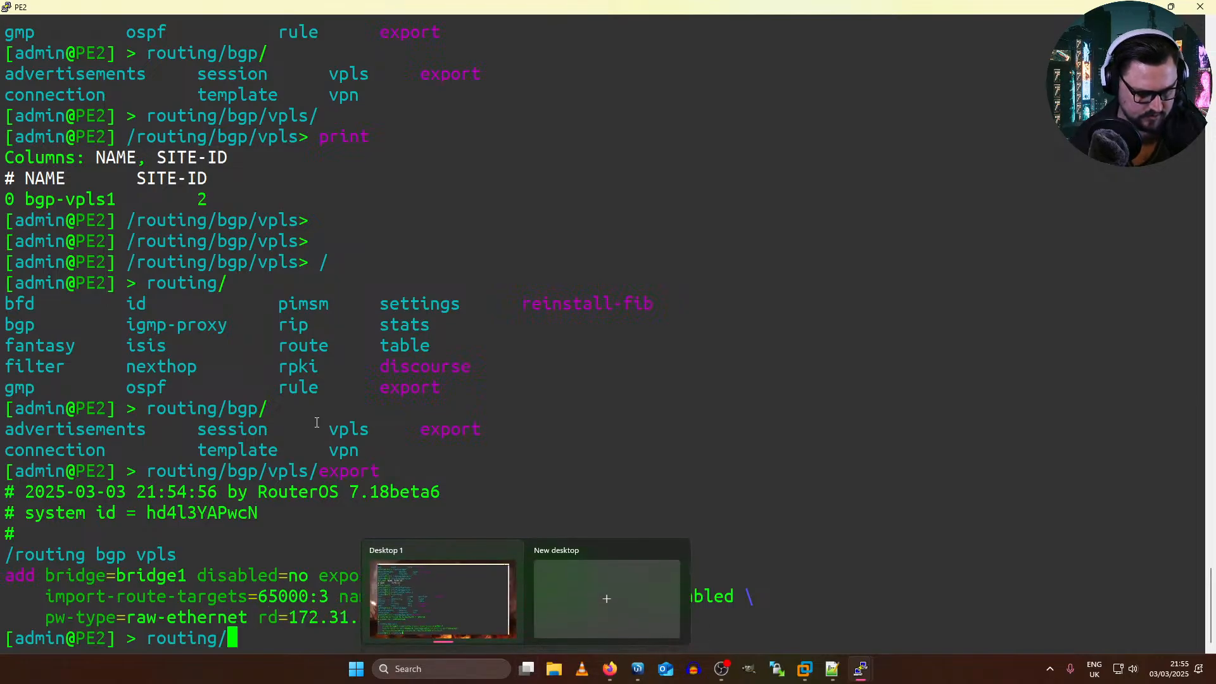
key("BackSpace")
key("BackSpace")
key("BackSpace")
key("BackSpace")
key("BackSpace")
key("BackSpace")
key("BackSpace")
key("BackSpace")
type("ip")
key("Tab")
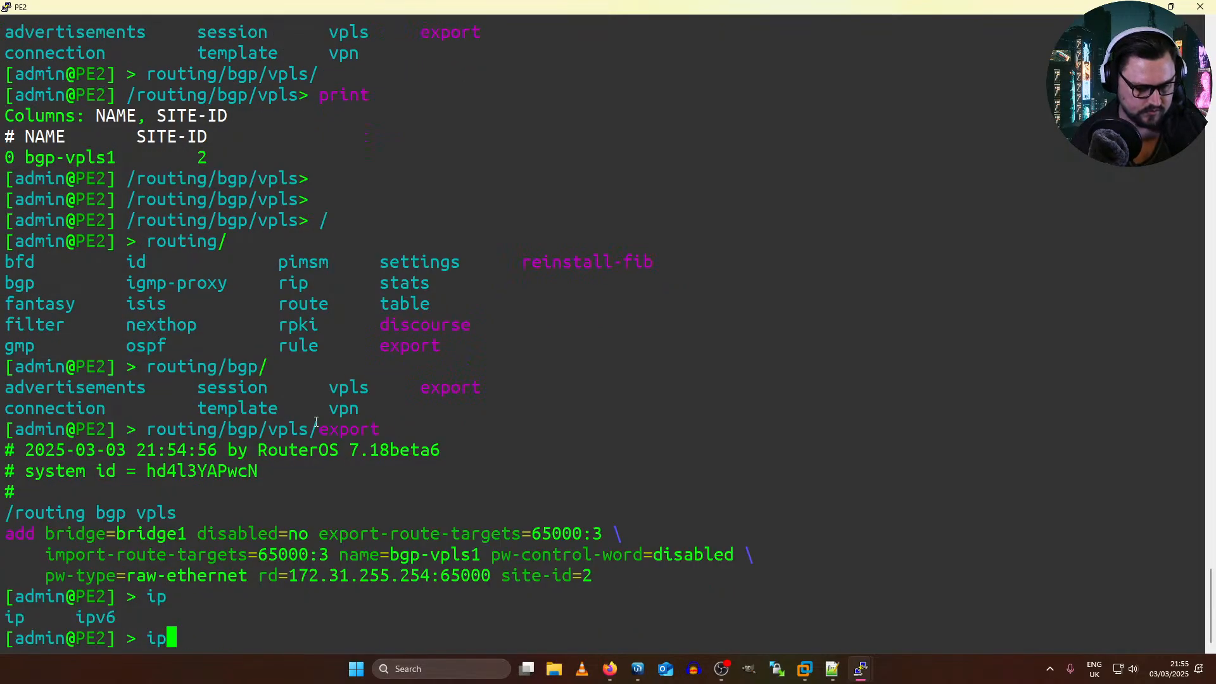
type("/address/print")
key("Return")
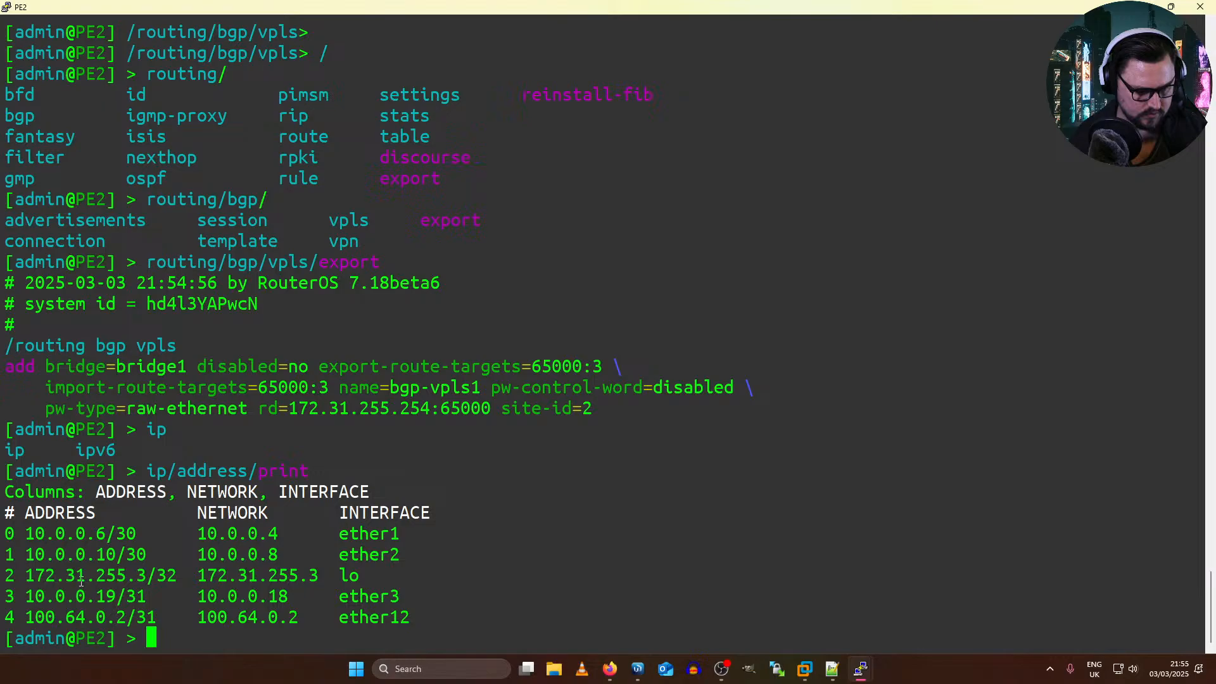
Step: Set the route distinguisher of PE2's BGP VPLS instance number 0 to 172.31.255.3:3
type("routing/")
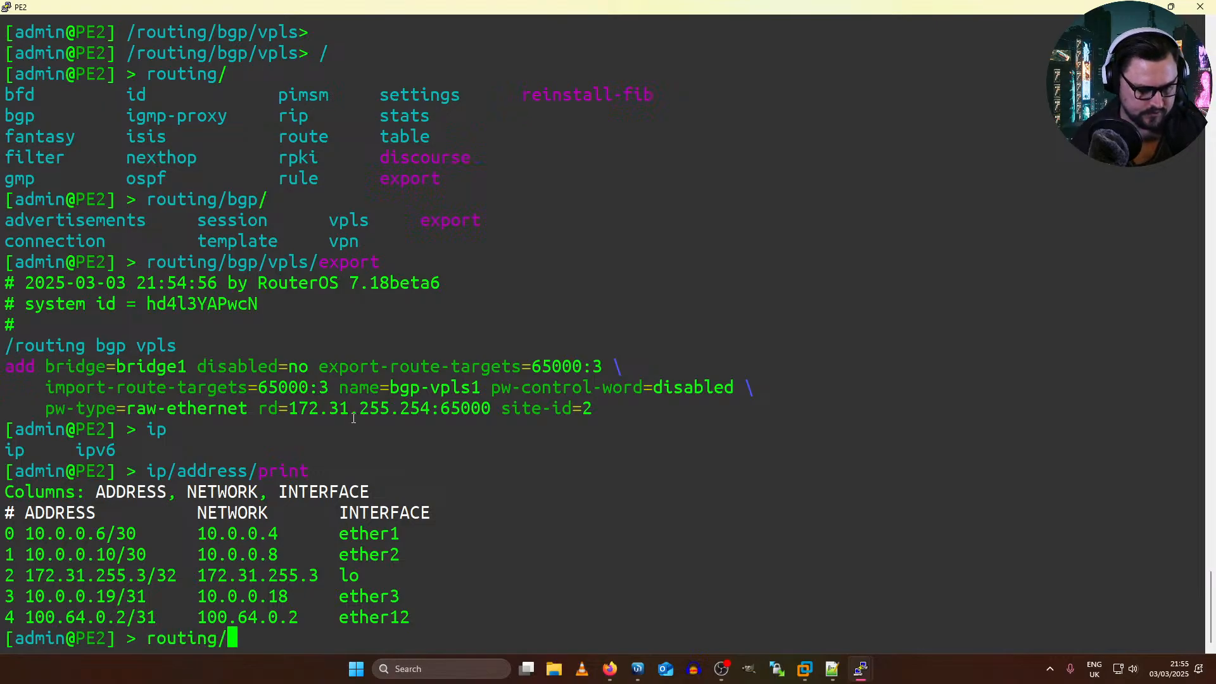
type("bgp[vpl")
key("BackSpace")
key("BackSpace")
key("BackSpace")
key("BackSpace")
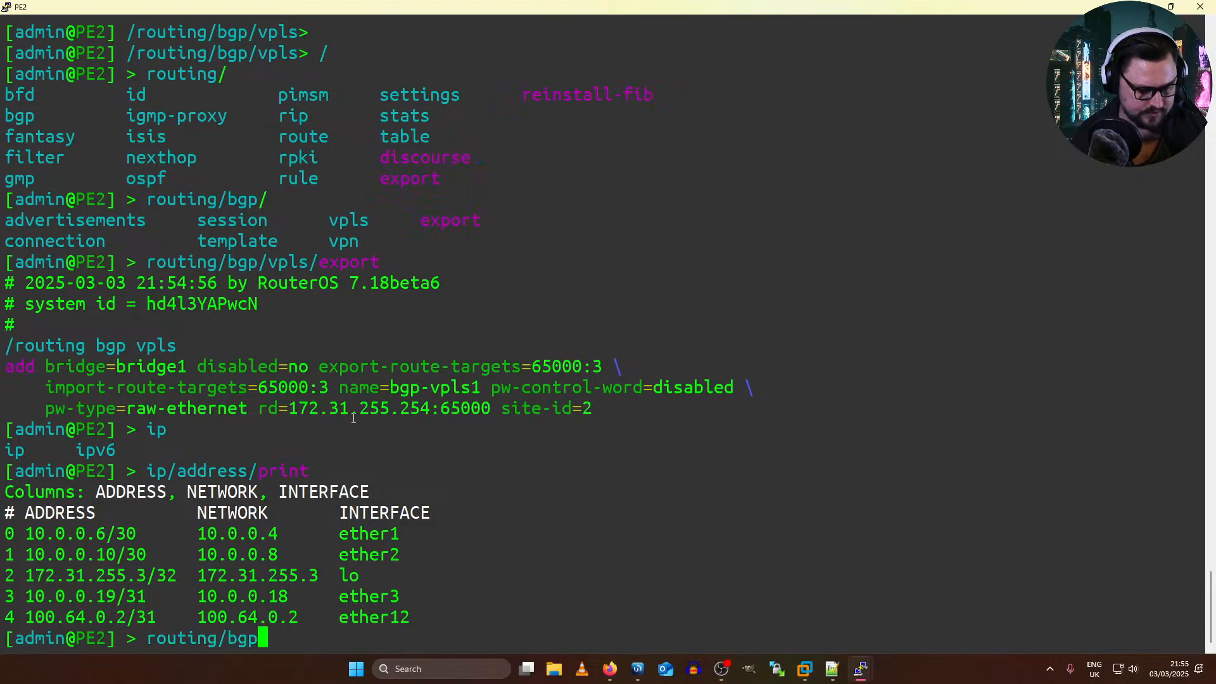
type("/")
key("Tab")
type("vpls/")
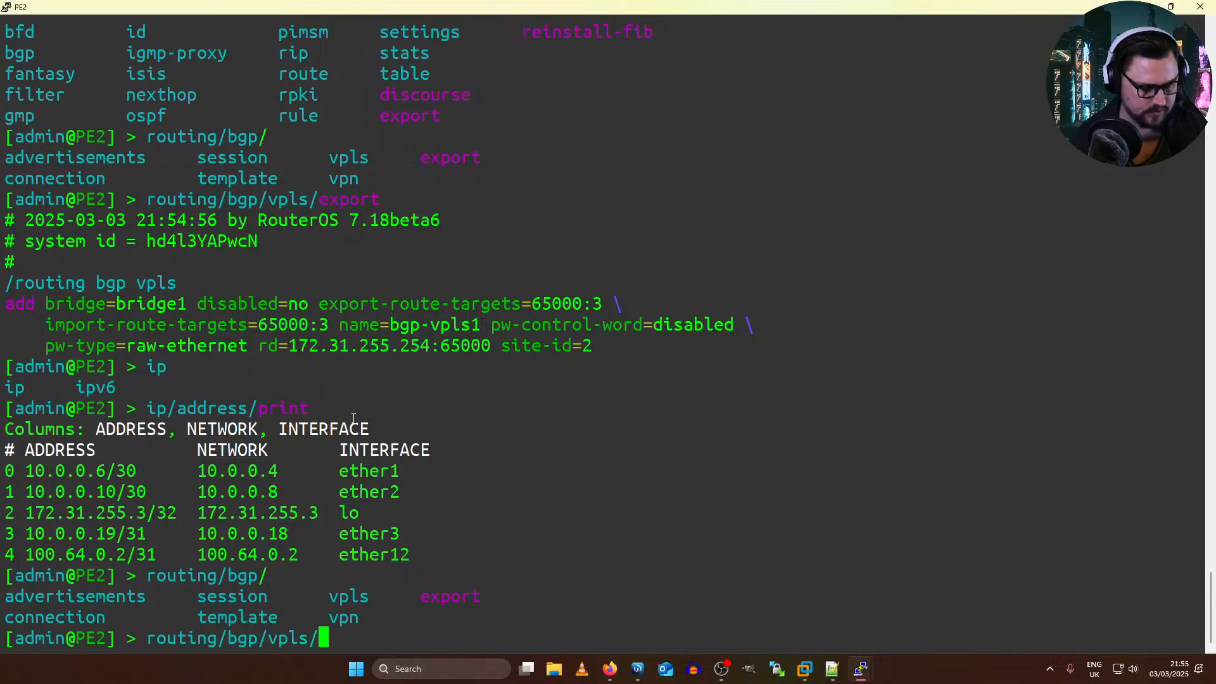
type("set rdf")
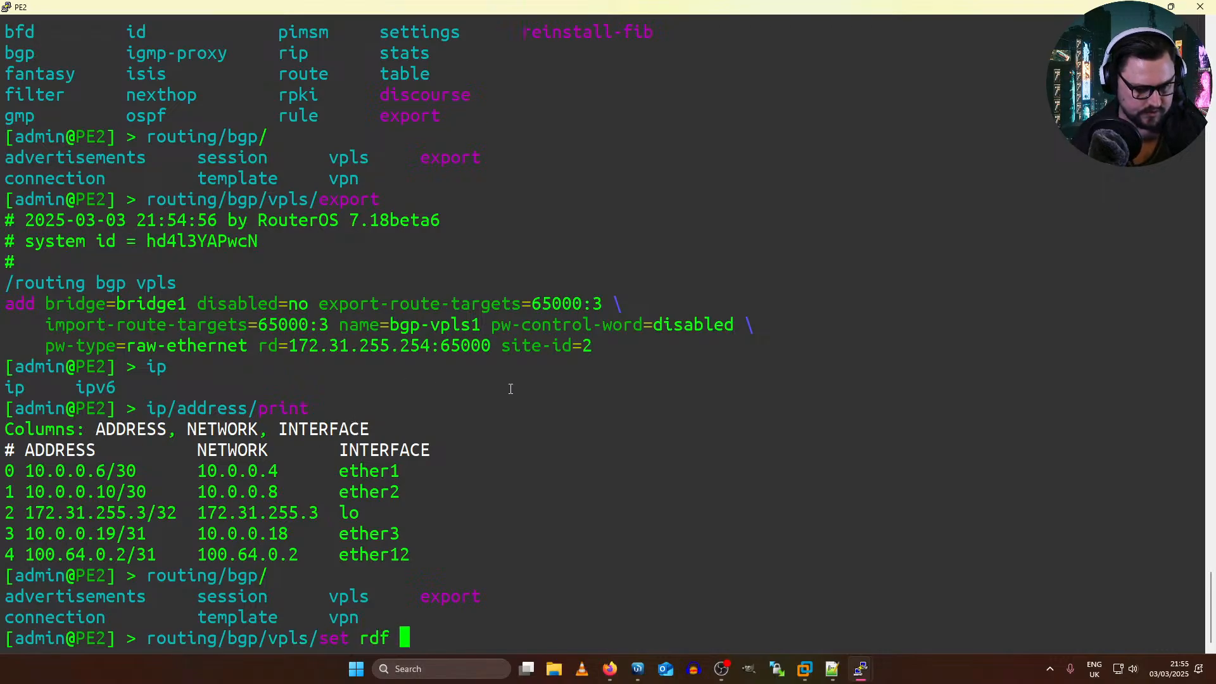
key("BackSpace")
key("BackSpace")
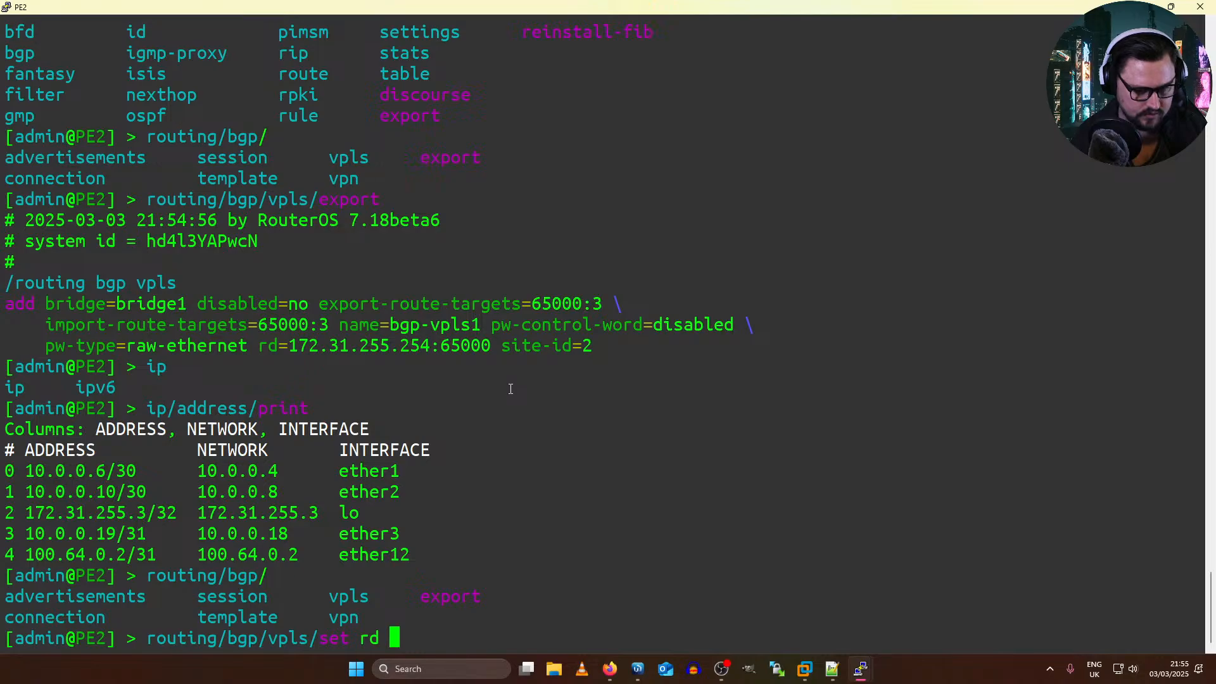
type("1")
key("BackSpace")
key("BackSpace")
type("=")
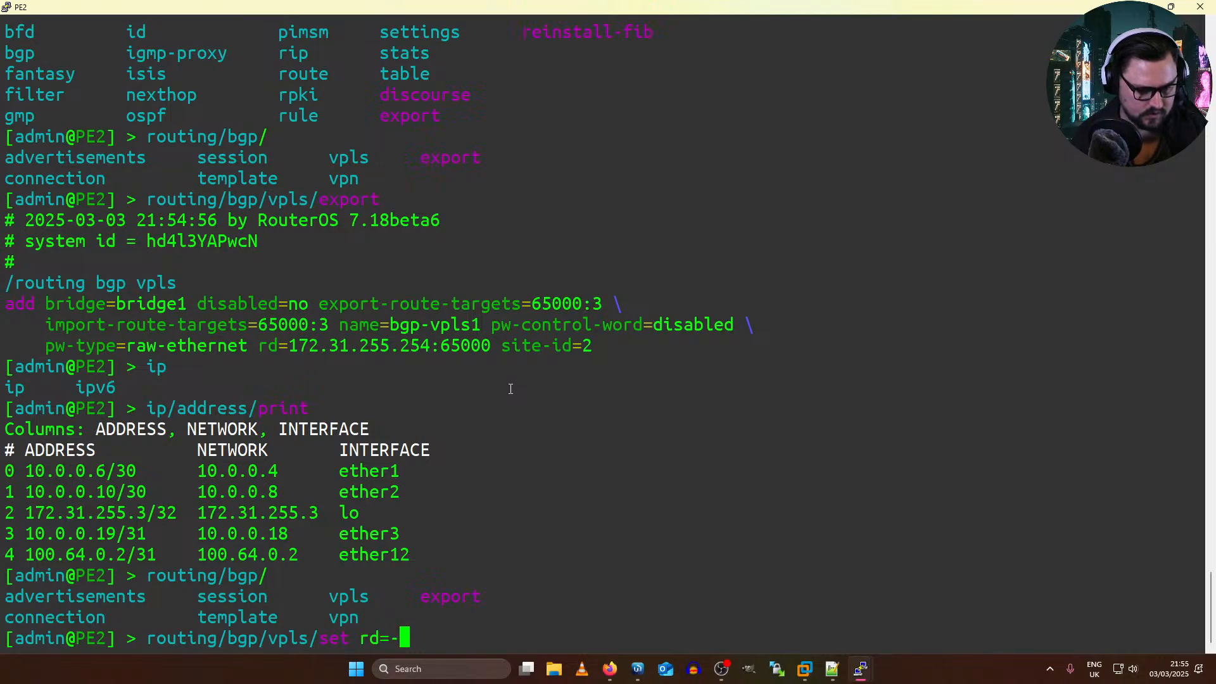
type("172.31")
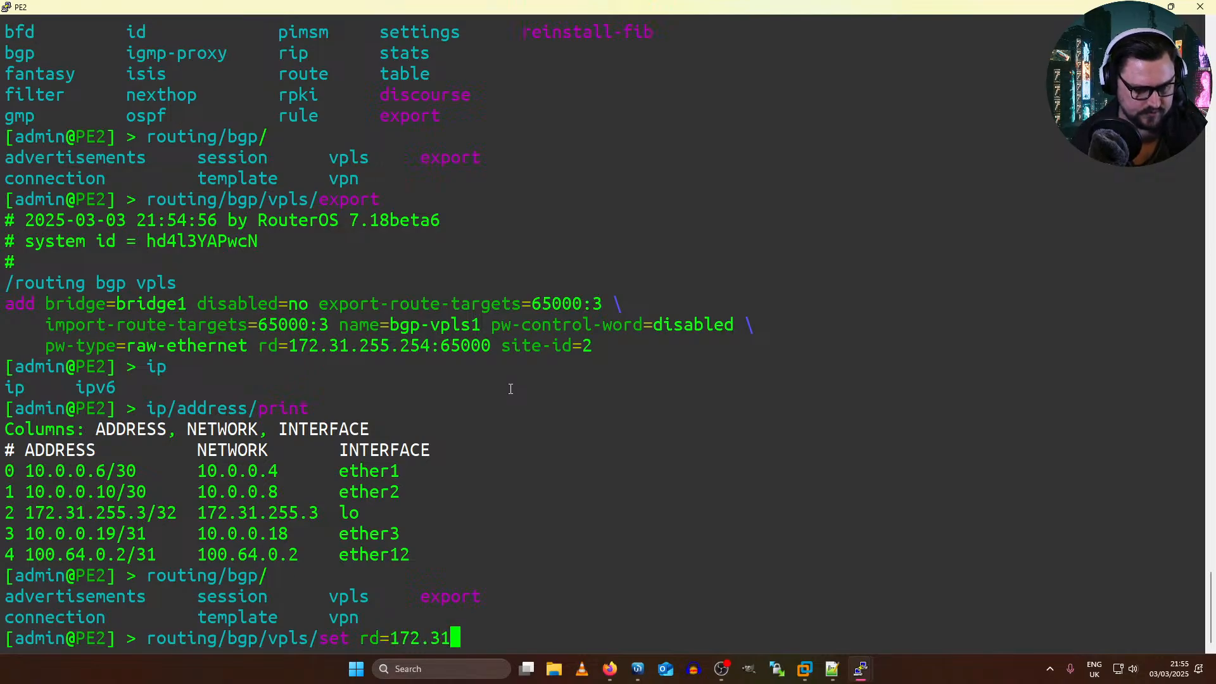
type(".255.3:")
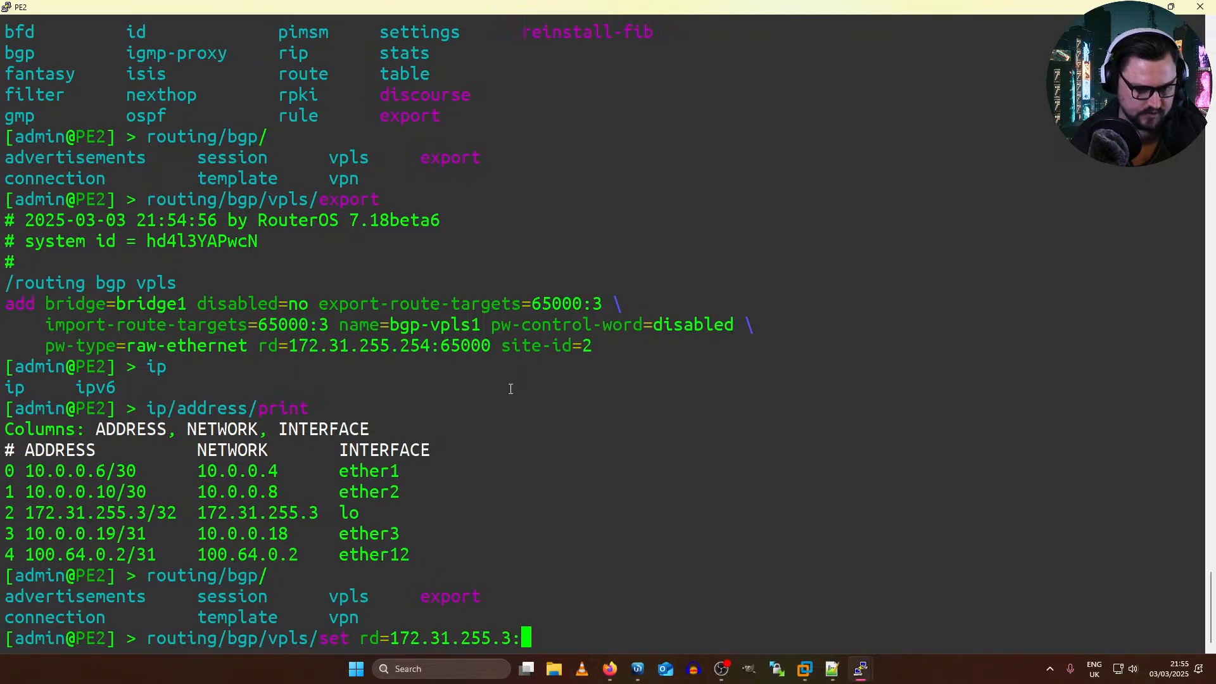
type("3")
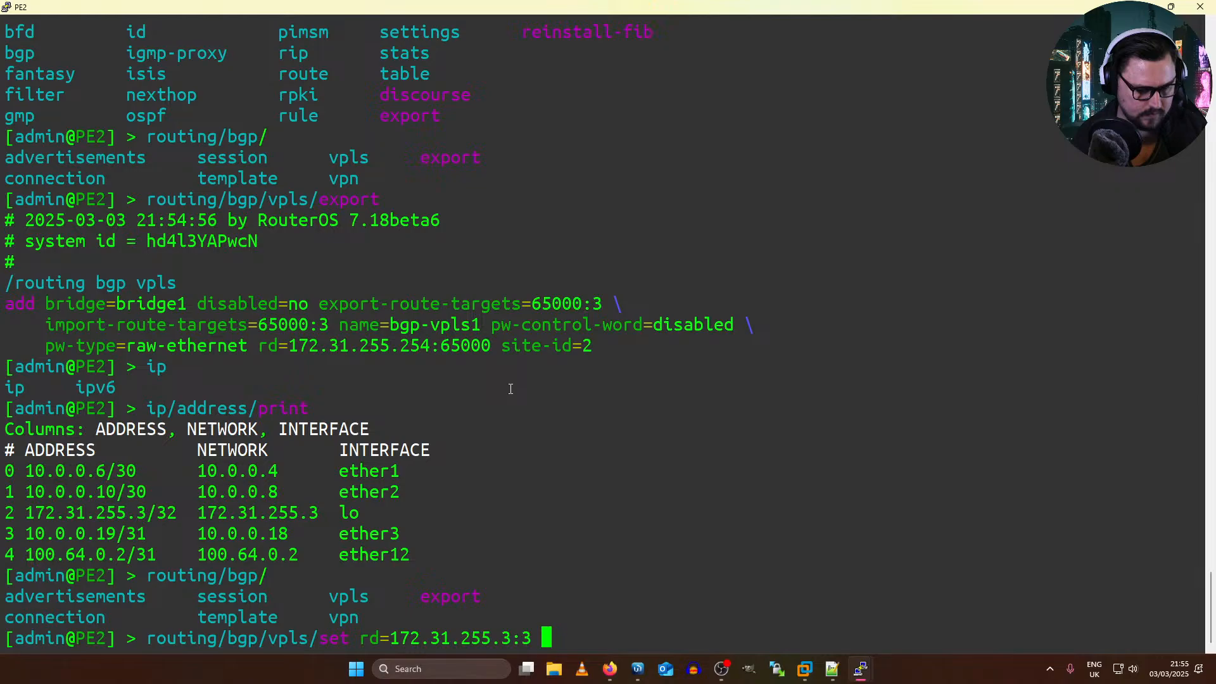
key("Return")
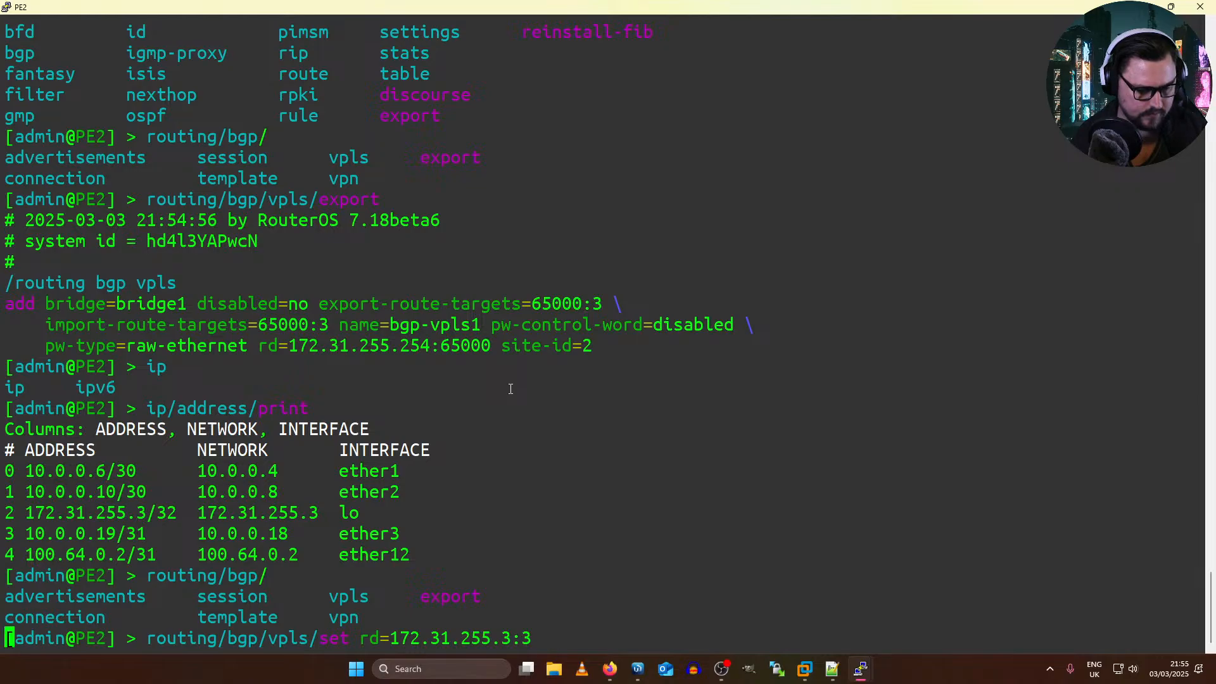
type("0")
key("Return")
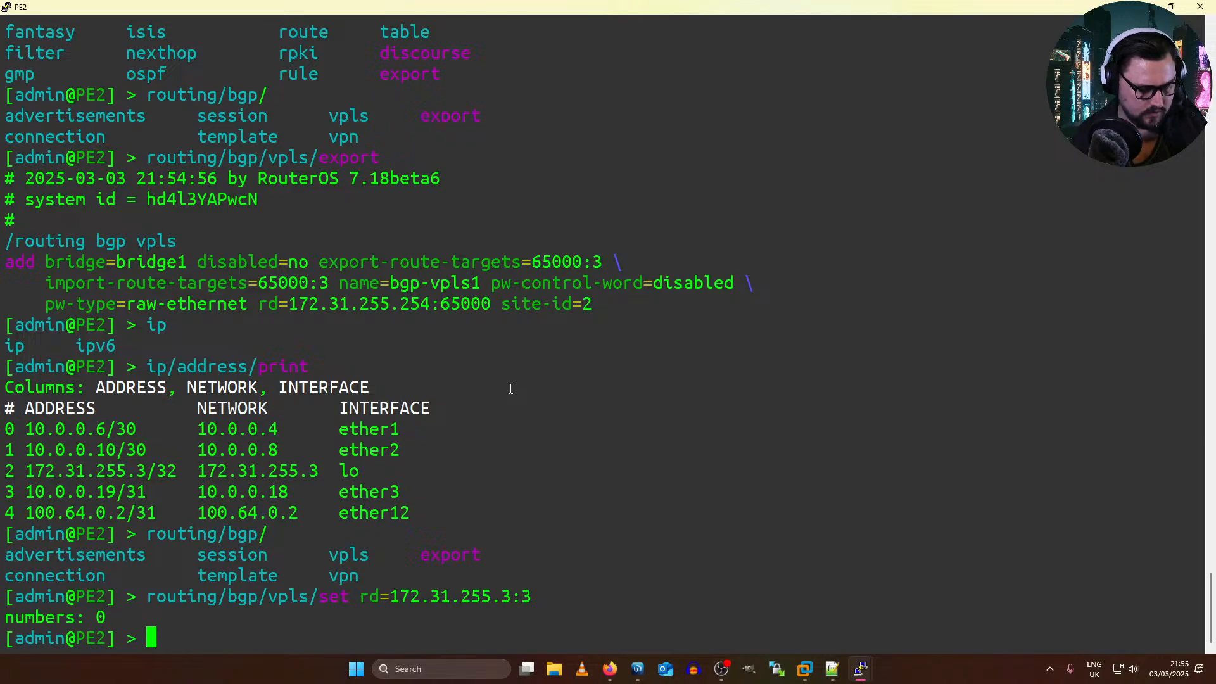
Step: Switch to PE1's WinBox, restart bgp-vpls1 by disabling and re-enabling it, and check the VPLS interface list
key("alt+Tab")
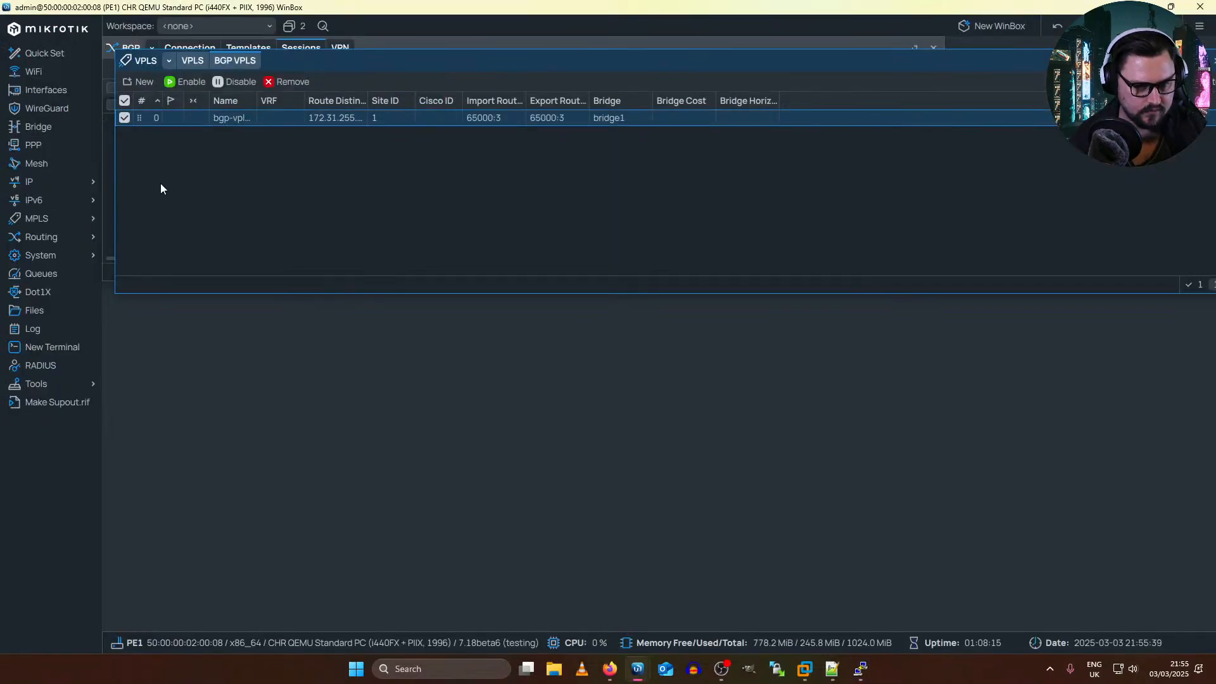
left_click(193, 61)
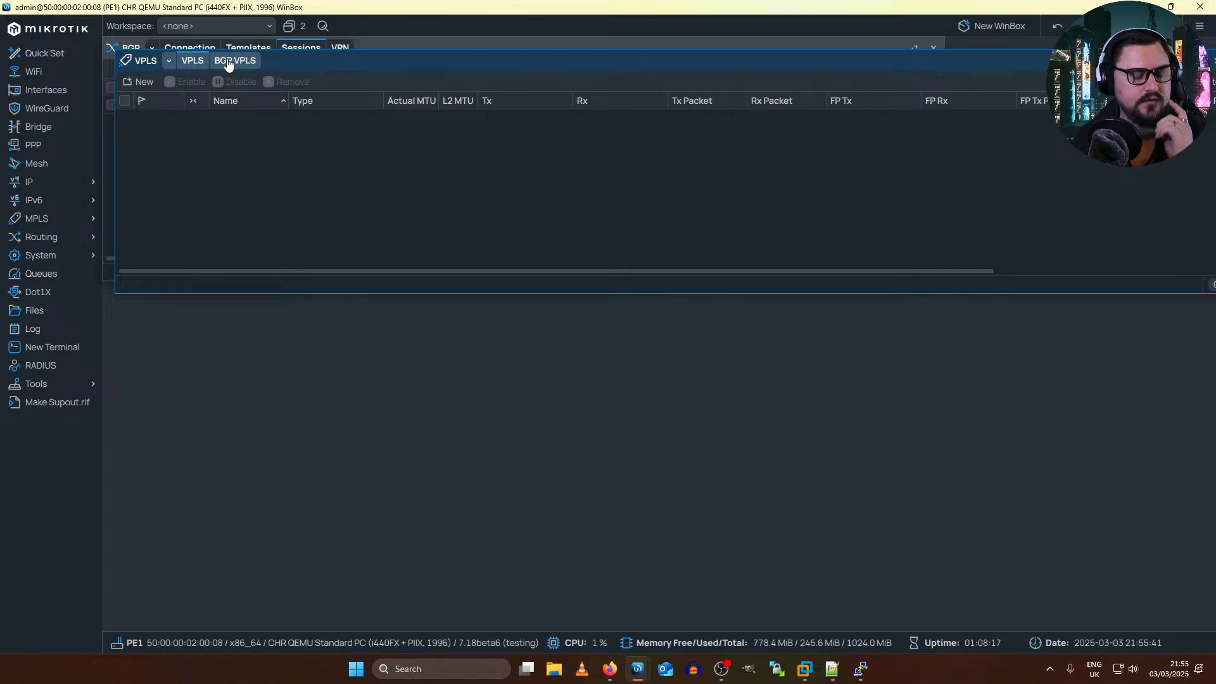
left_click(229, 61)
left_click(218, 117)
left_click(182, 83)
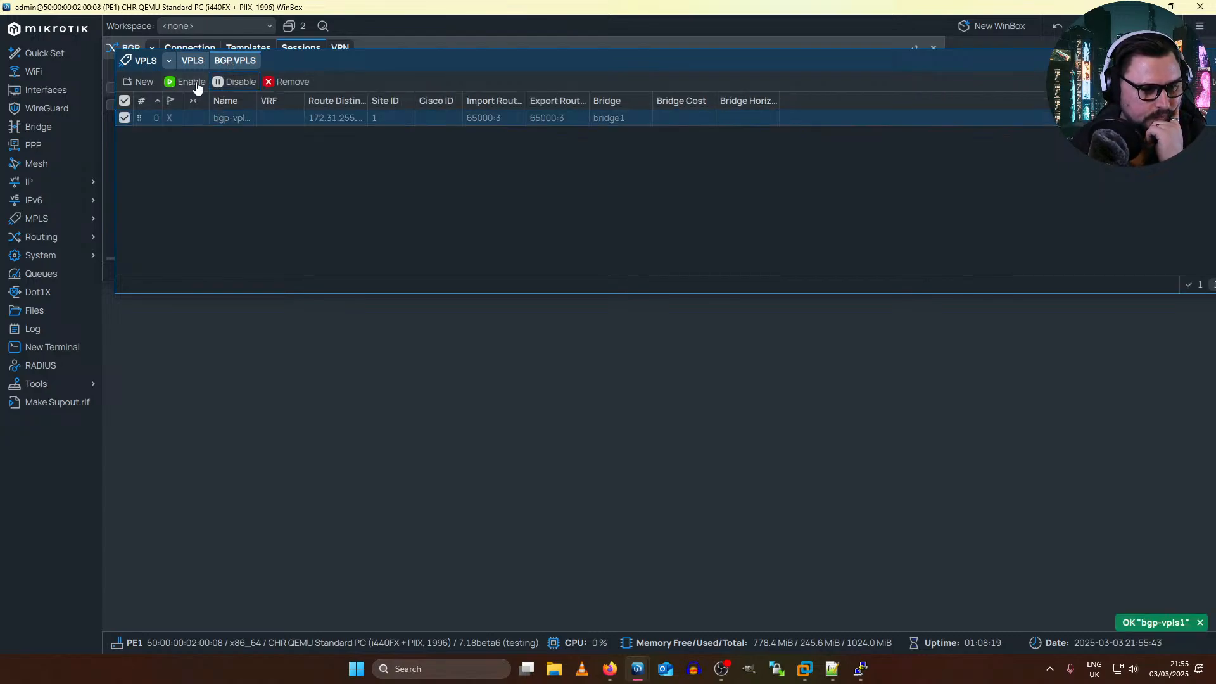
left_click(181, 83)
left_click(192, 61)
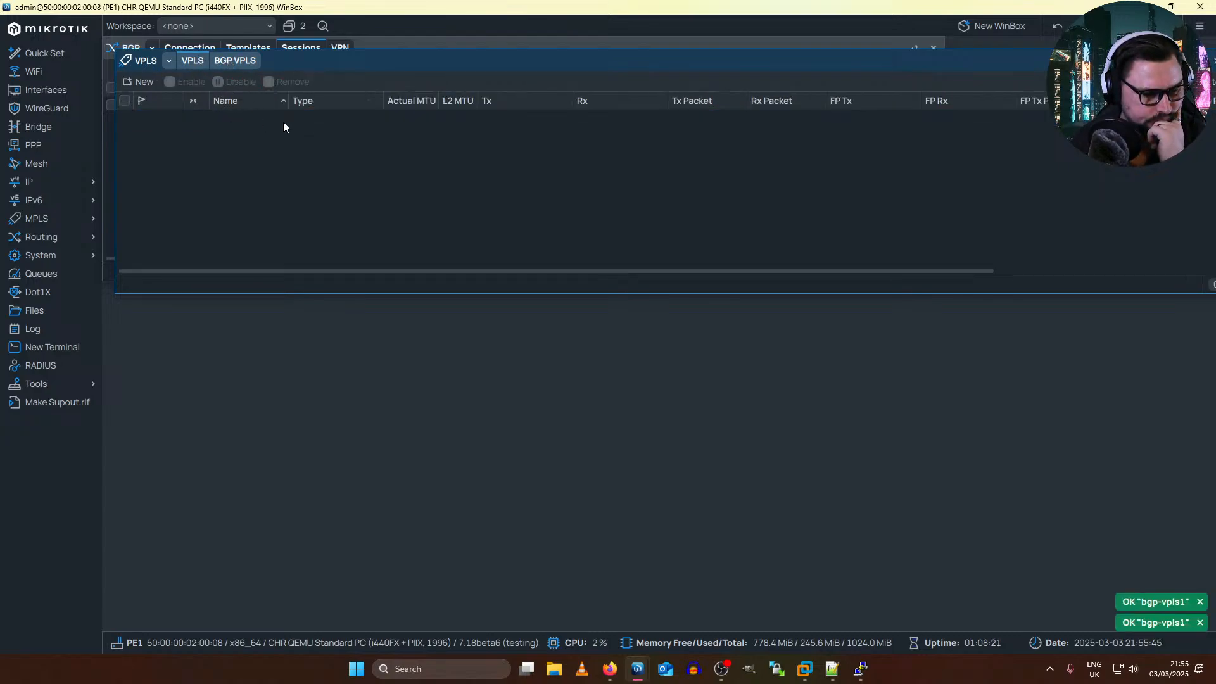
left_click(228, 63)
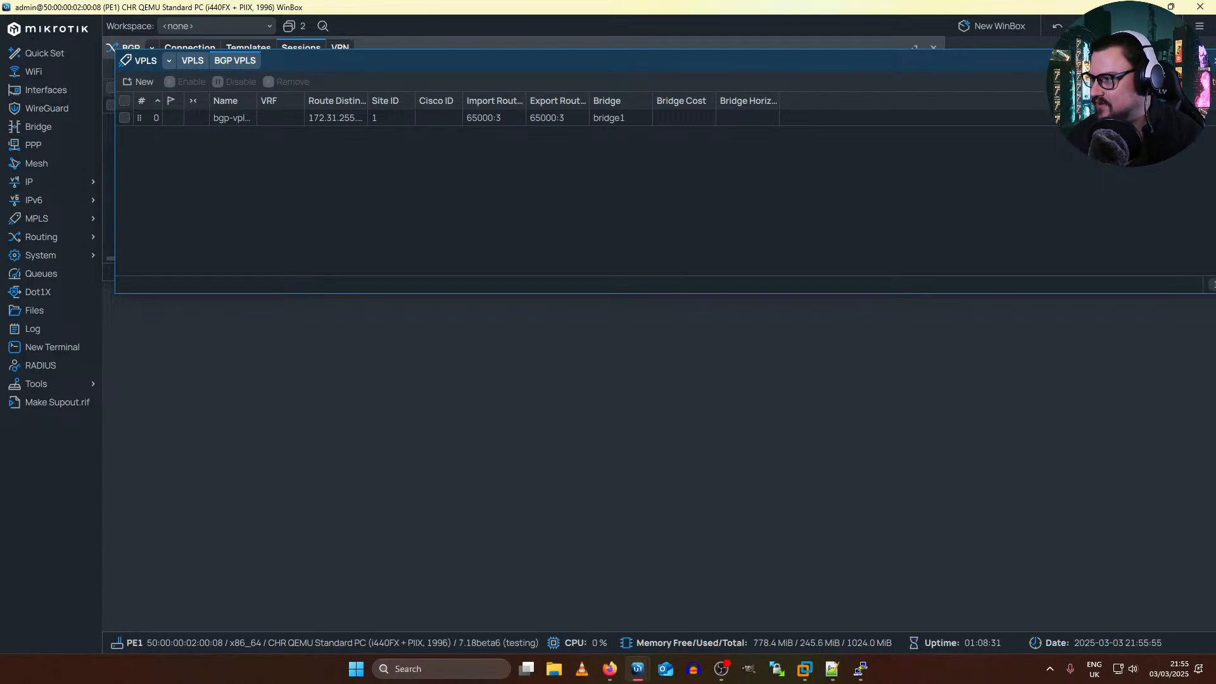
Step: Move the VPLS window below the BGP sessions and compare PE1's VPLS interfaces with its BGP VPLS instances
left_click_drag(460, 53, 447, 199)
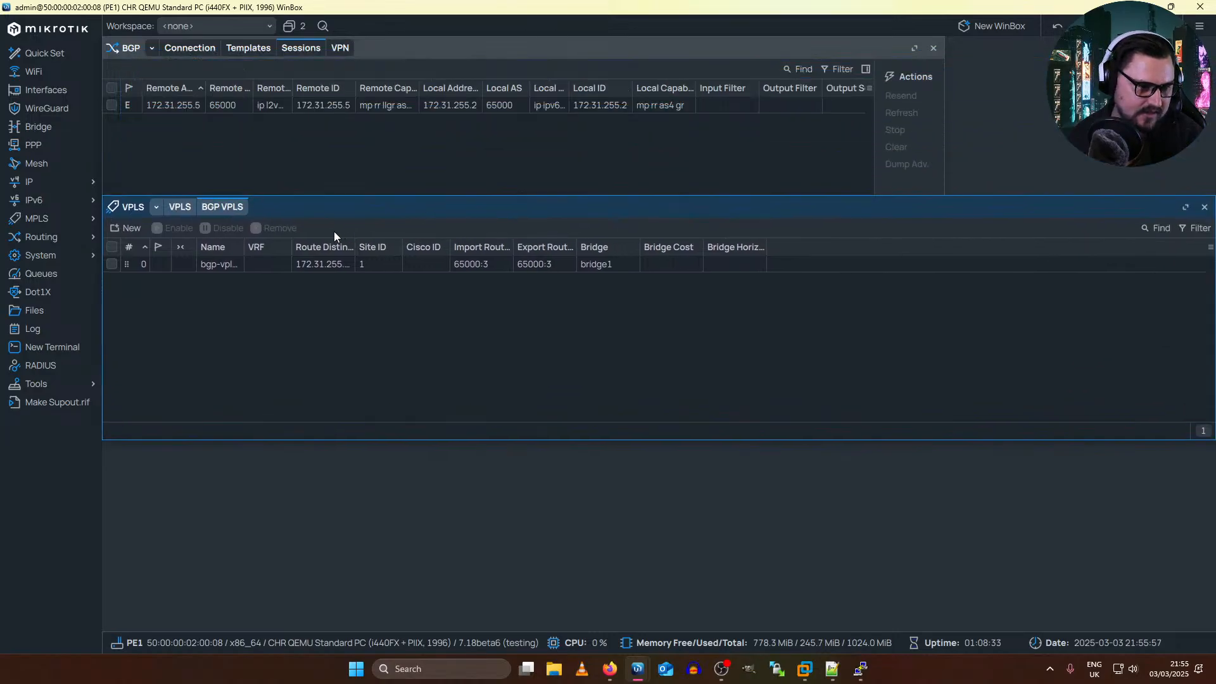
left_click(182, 207)
left_click(210, 206)
left_click(182, 207)
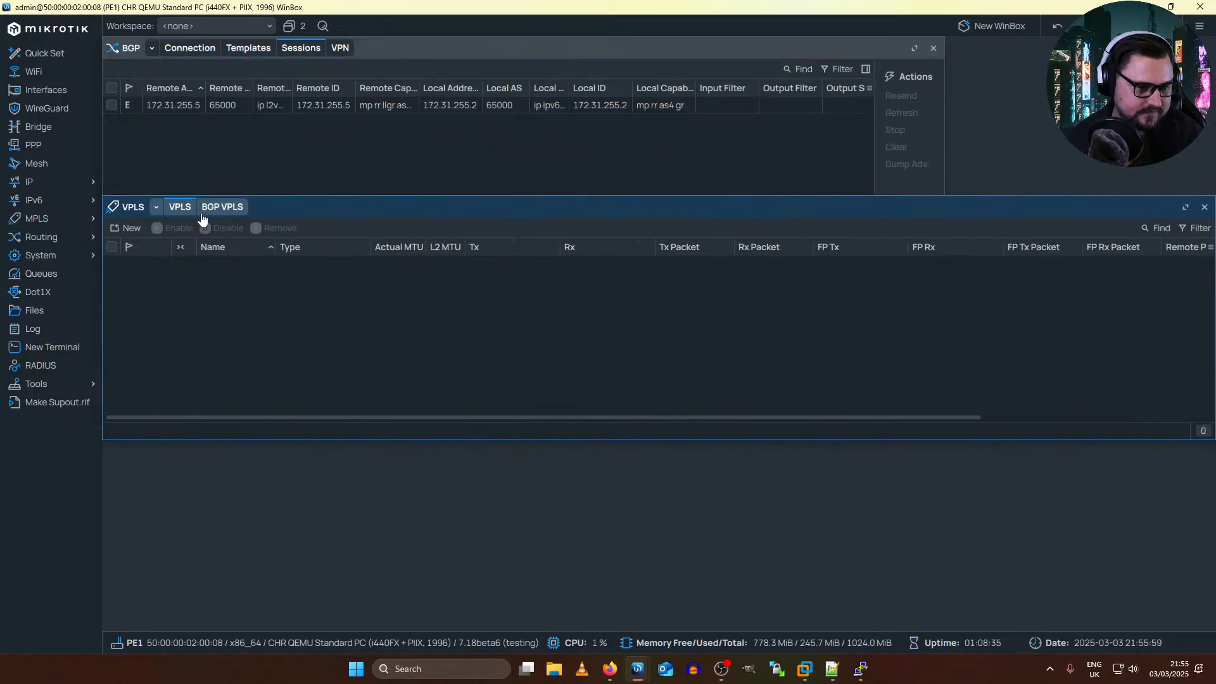
left_click(227, 207)
left_click(216, 265)
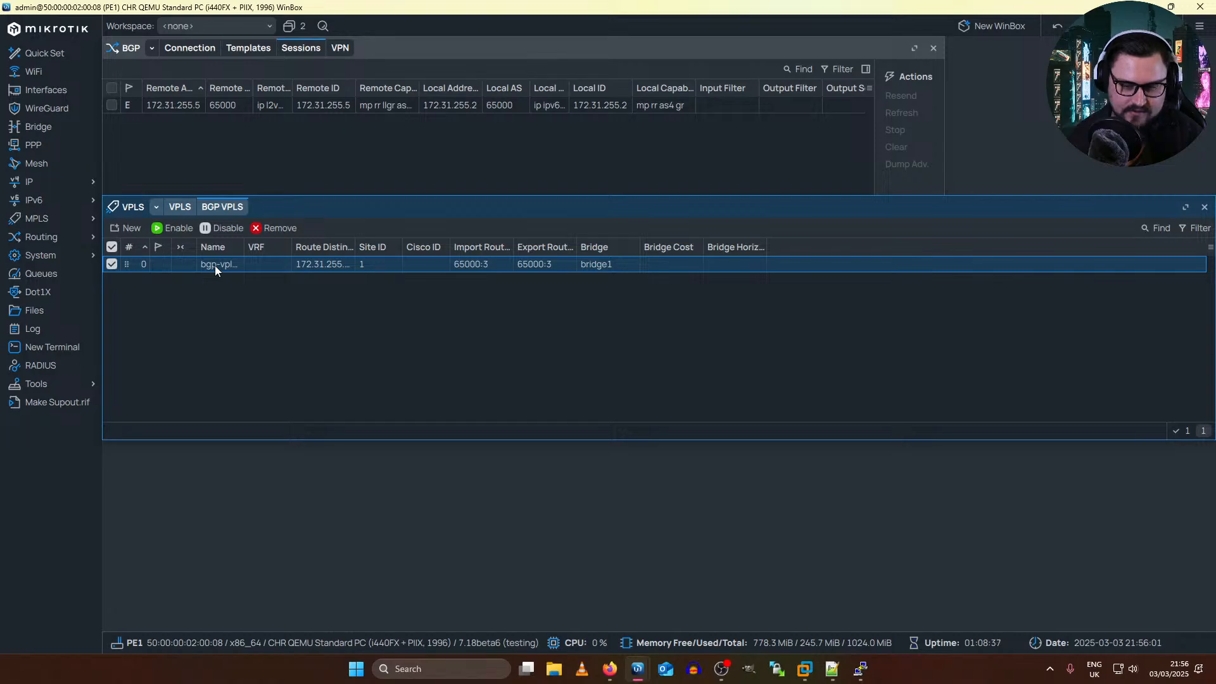
left_click(182, 208)
left_click(218, 149)
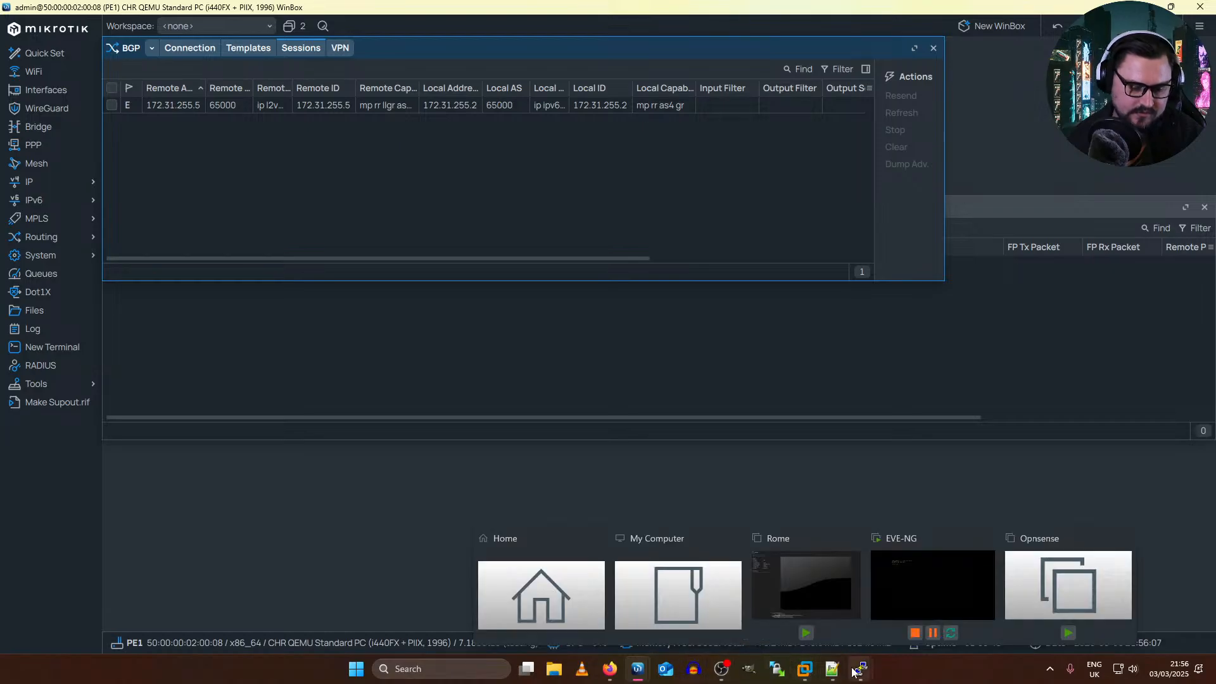
mouse_move(863, 671)
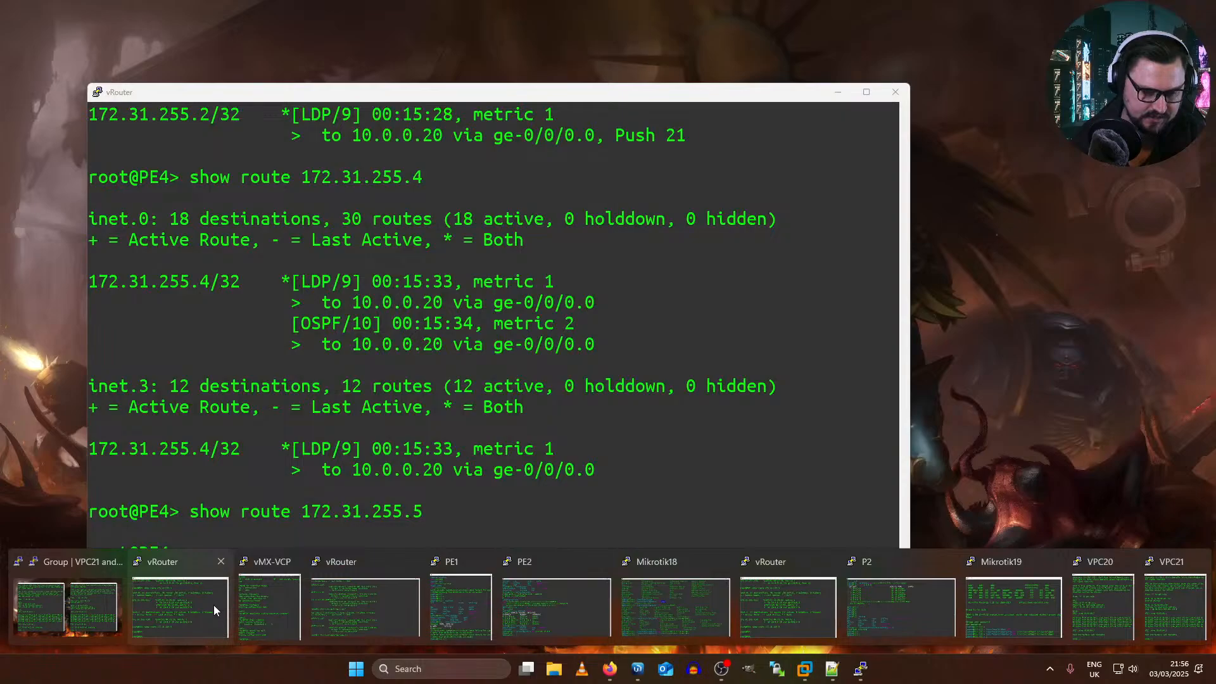
left_click(208, 608)
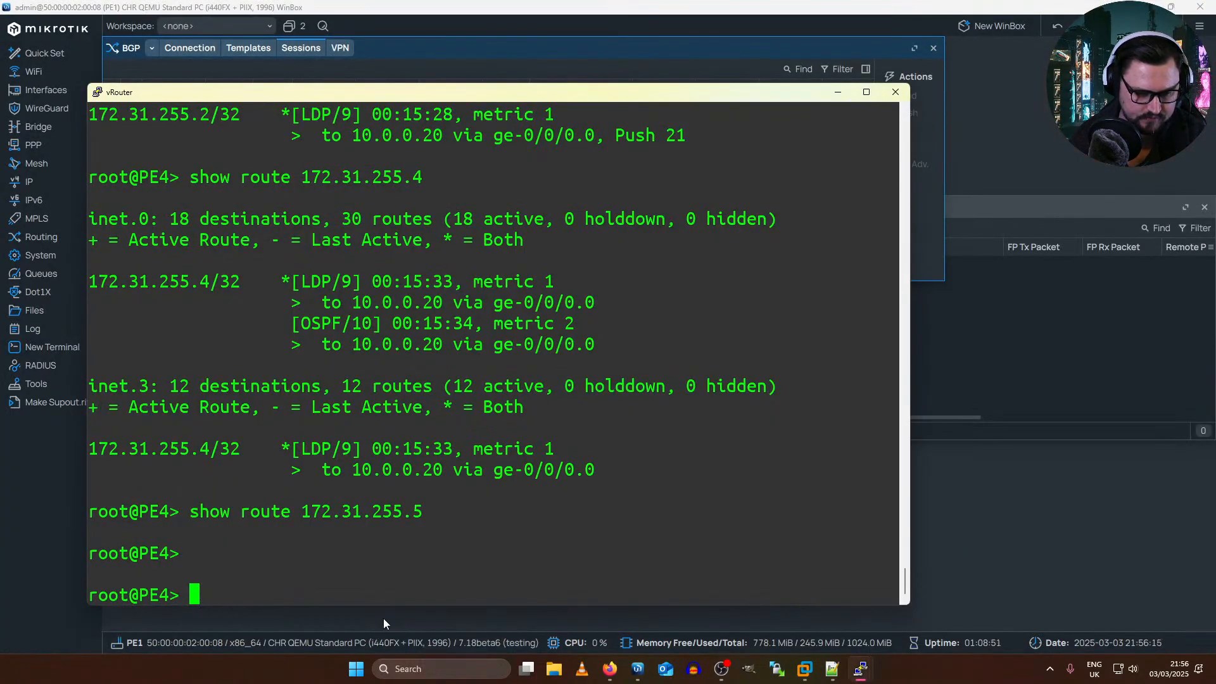
left_click(836, 94)
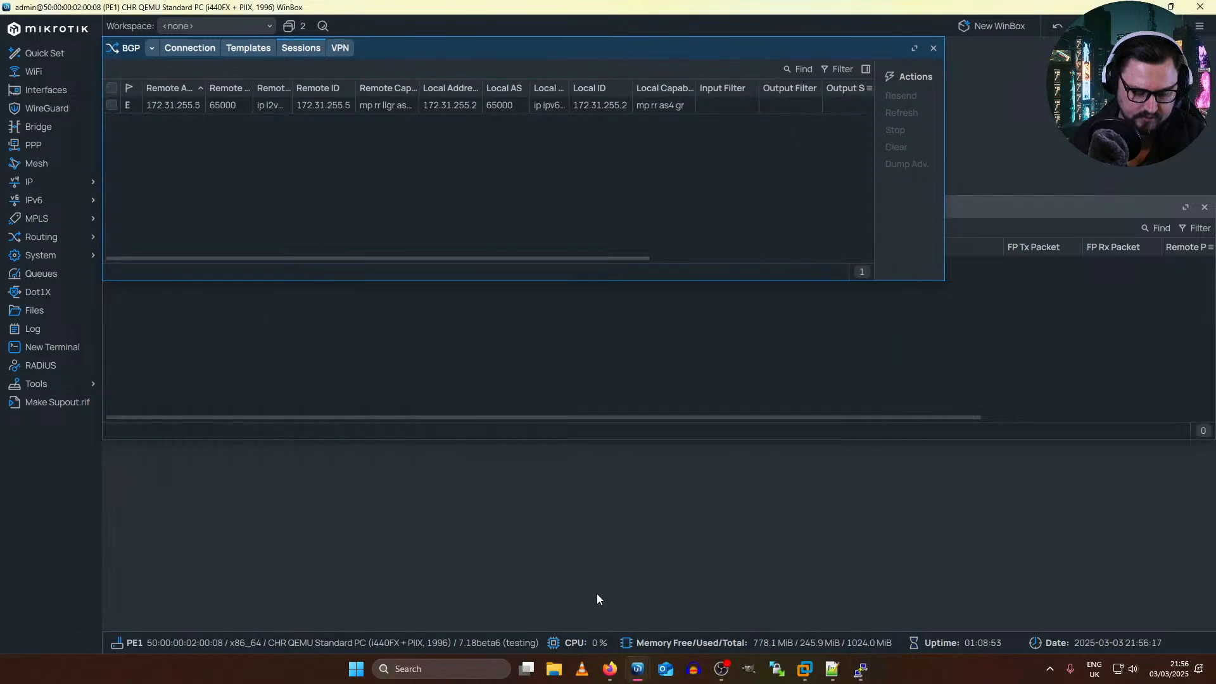
Step: Switch to RR2's terminal and show the route table bgp.l2vpn.0 again
mouse_move(861, 670)
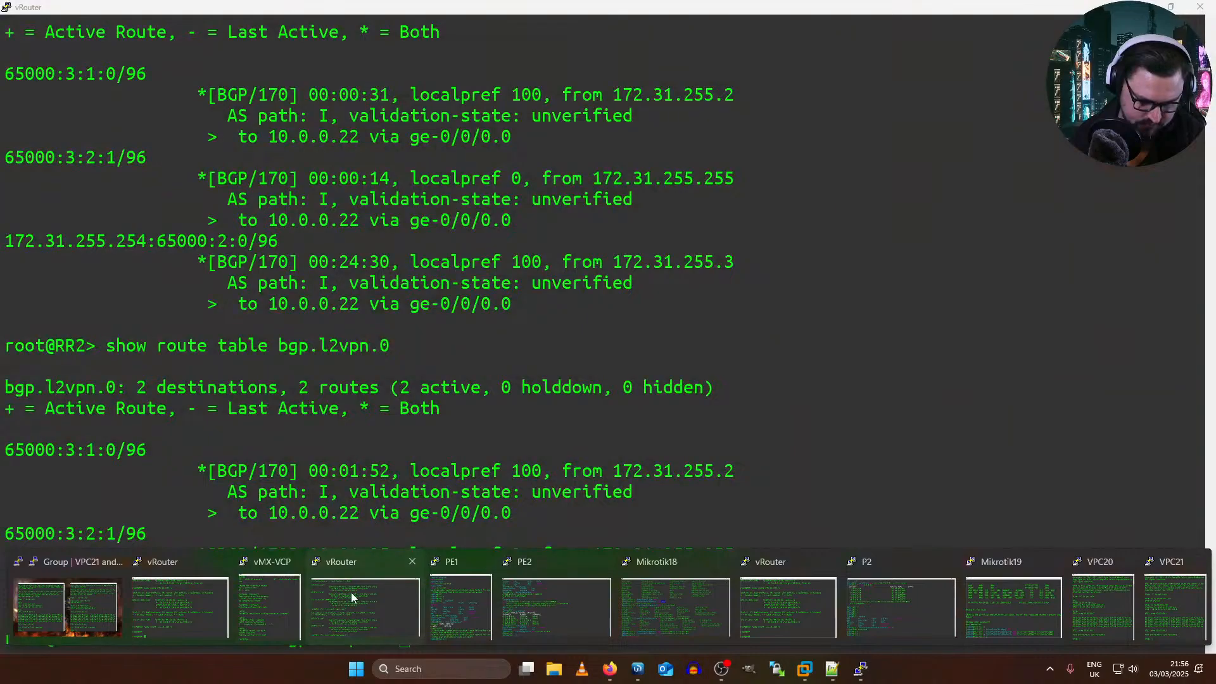
left_click(352, 597)
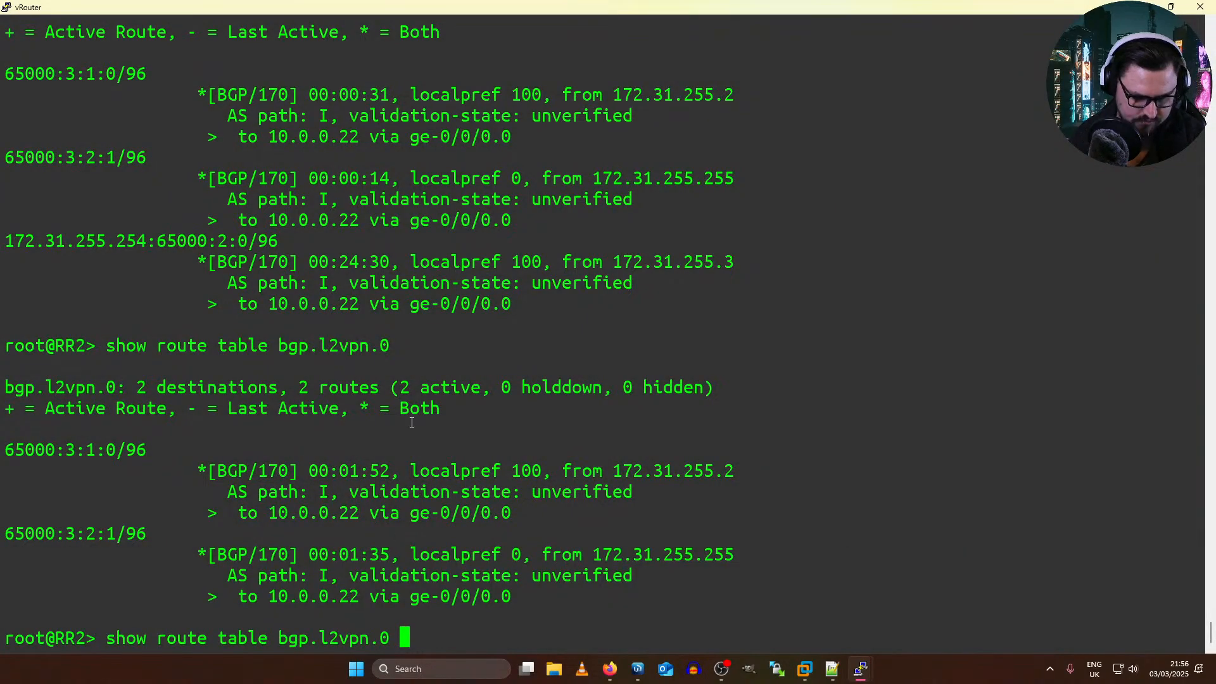
key("Return")
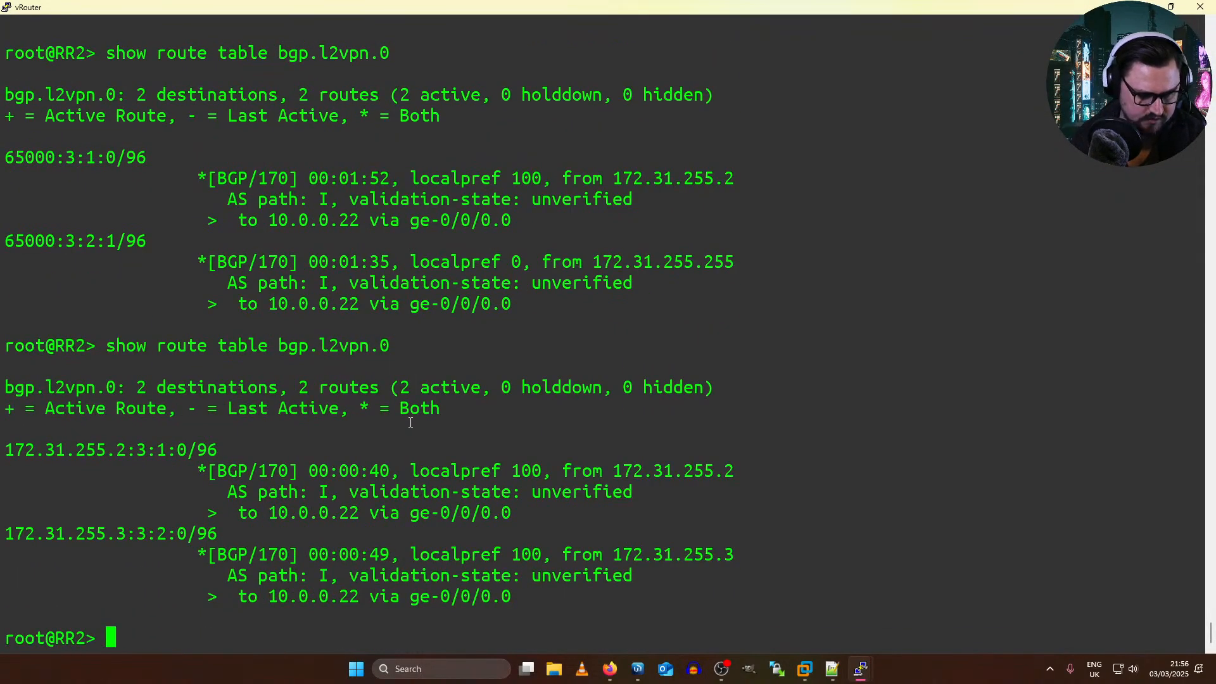
Step: Examine the route distinguishers and originating peers of the L2VPN routes in RR2's latest output
left_click_drag(13, 449, 408, 552)
left_click(72, 518)
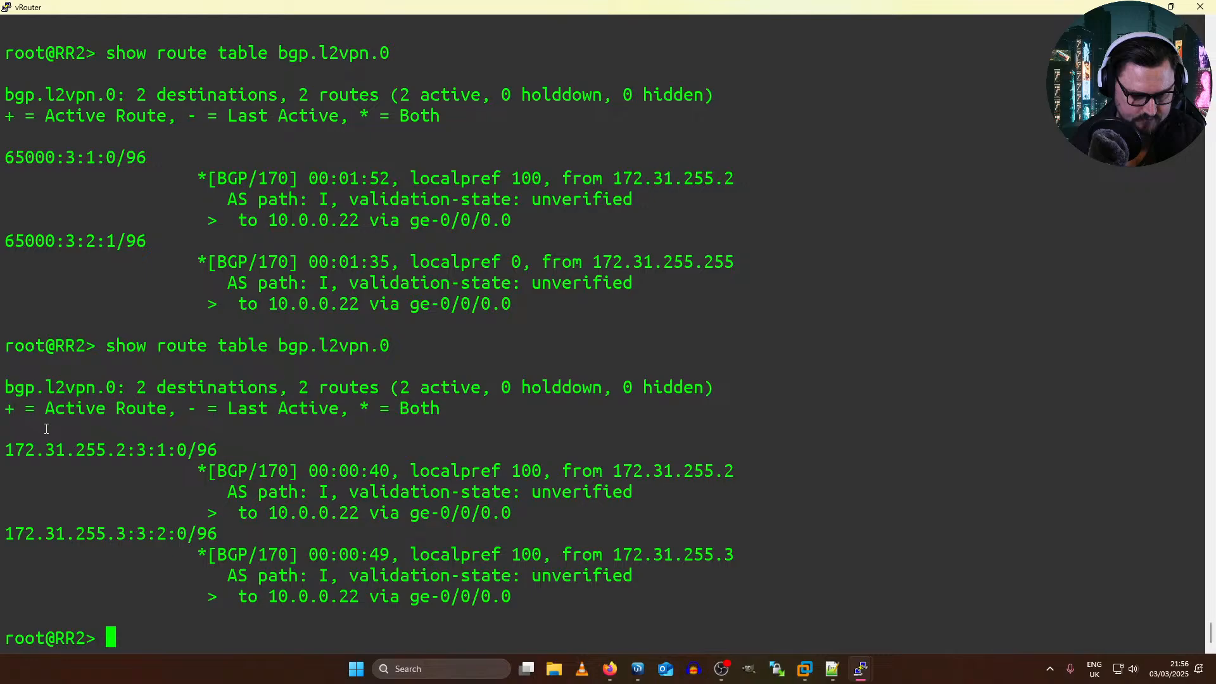
left_click_drag(46, 429, 398, 470)
double_click(398, 471)
left_click_drag(48, 449, 206, 447)
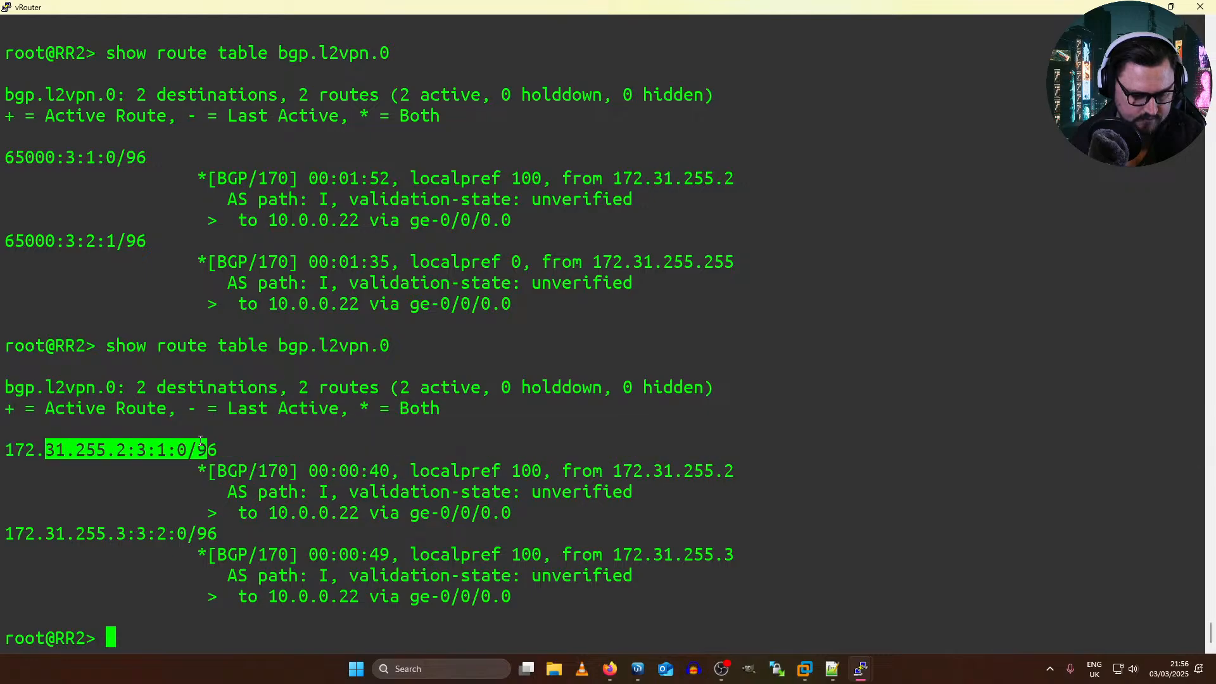
left_click(202, 443)
left_click_drag(17, 442, 192, 458)
left_click(191, 458)
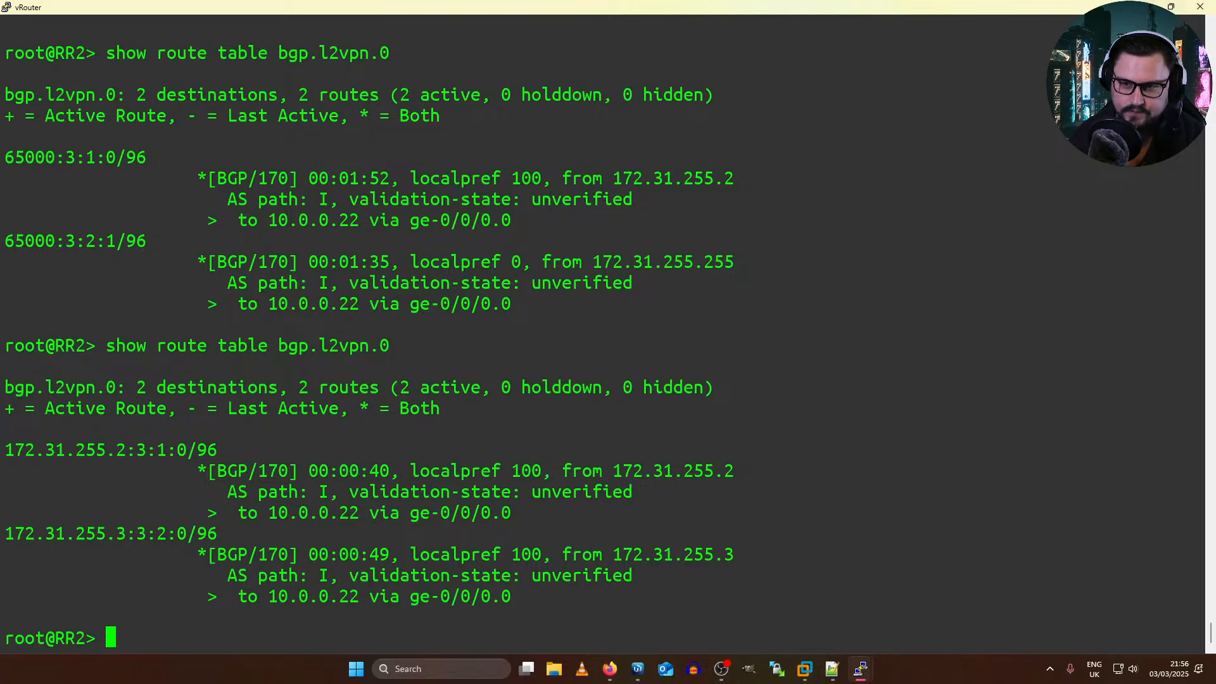
Step: Return to PE1's WinBox and check its BGP connections, VPLS list and interface list for a VPLS tunnel
key("alt+Tab")
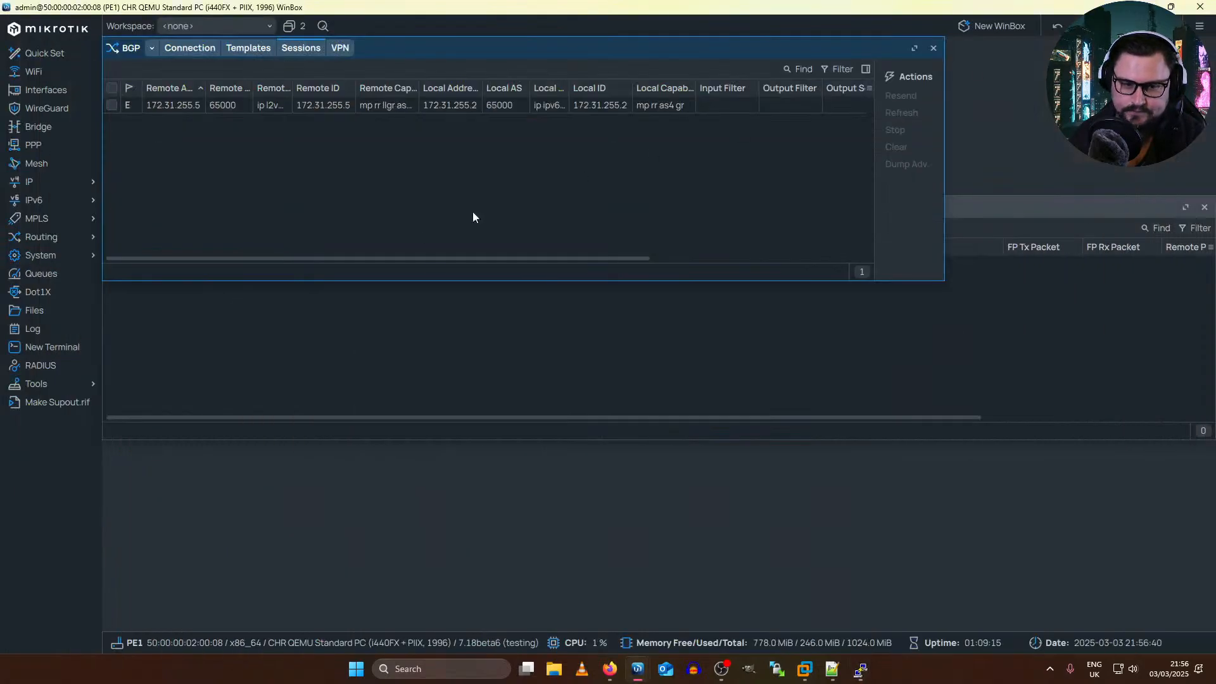
left_click(200, 52)
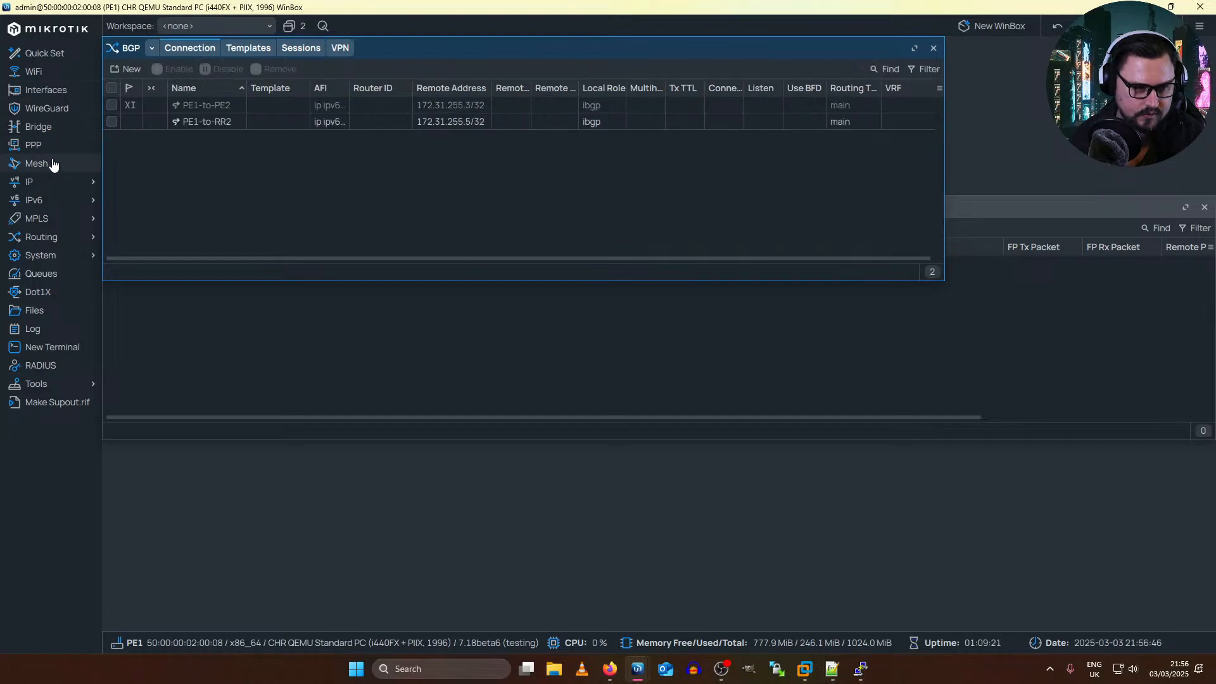
left_click(60, 216)
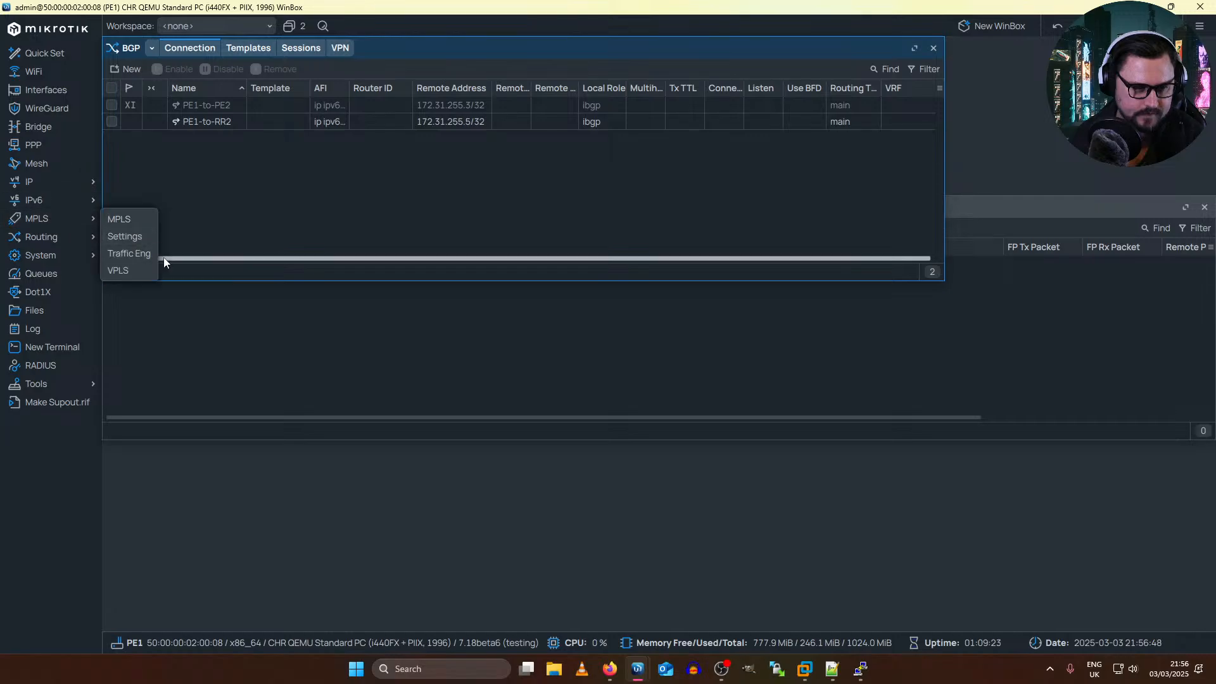
left_click(121, 271)
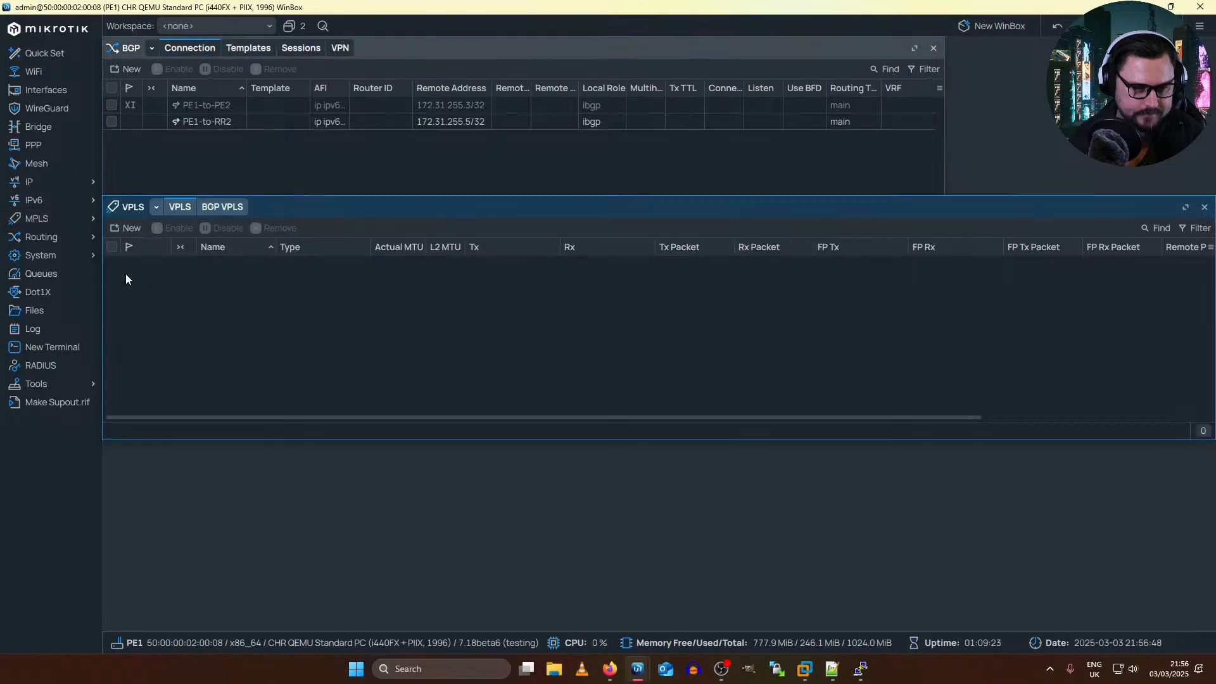
left_click(154, 209)
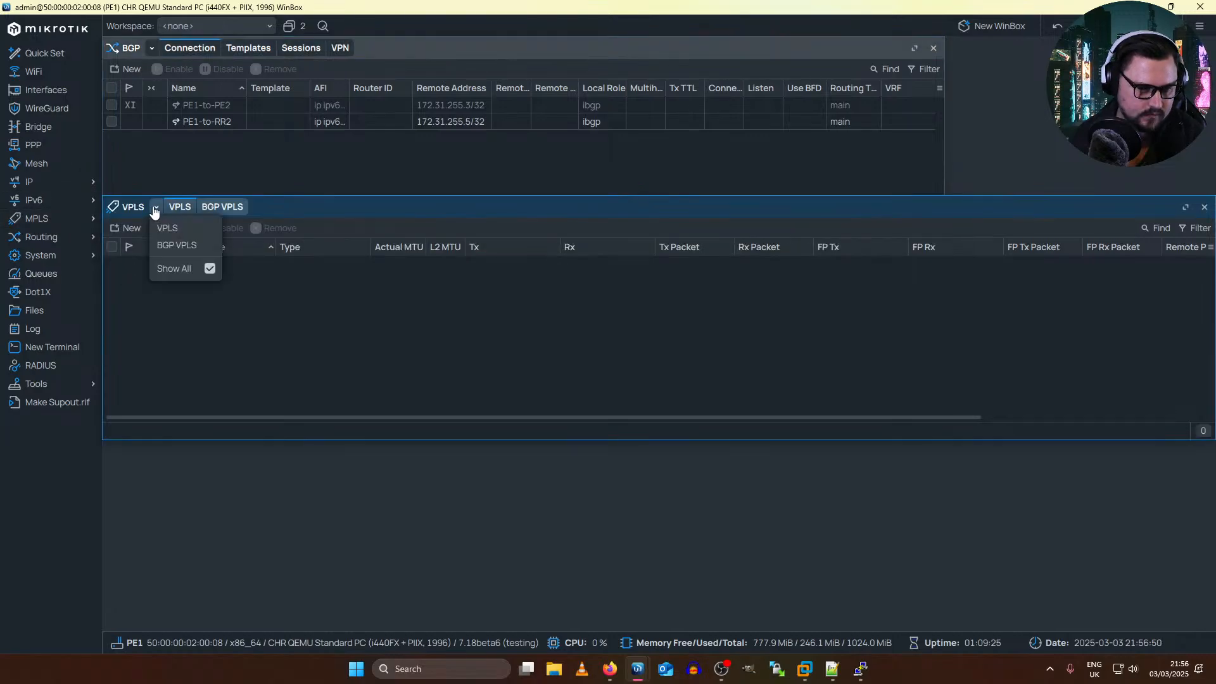
left_click(50, 90)
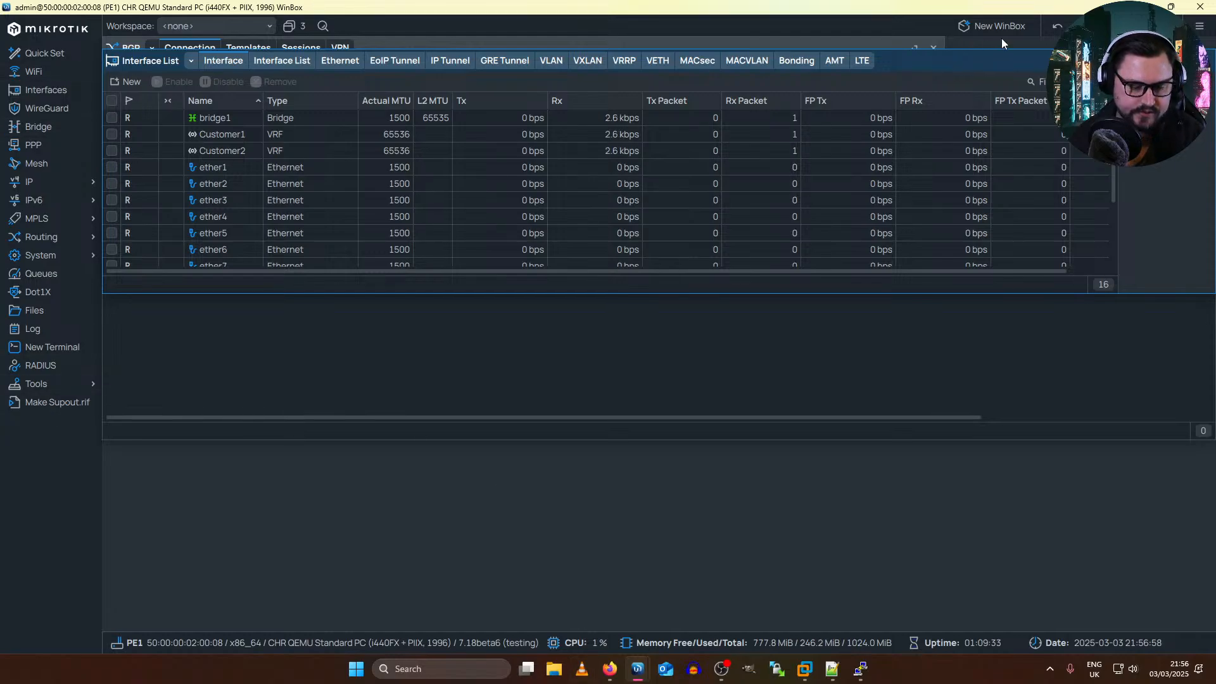
Step: Switch to the EVE topology in Firefox and stop the PE1 and PE2 nodes
key("alt+Tab")
mouse_move(609, 668)
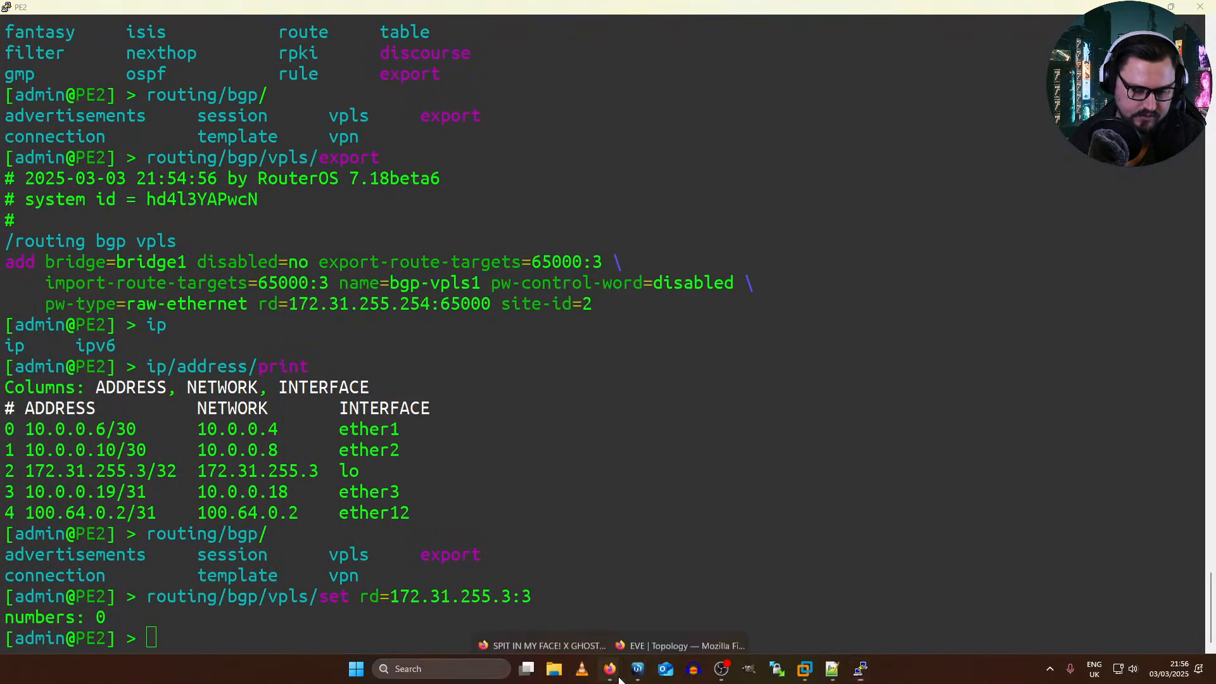
left_click(619, 612)
right_click(421, 379)
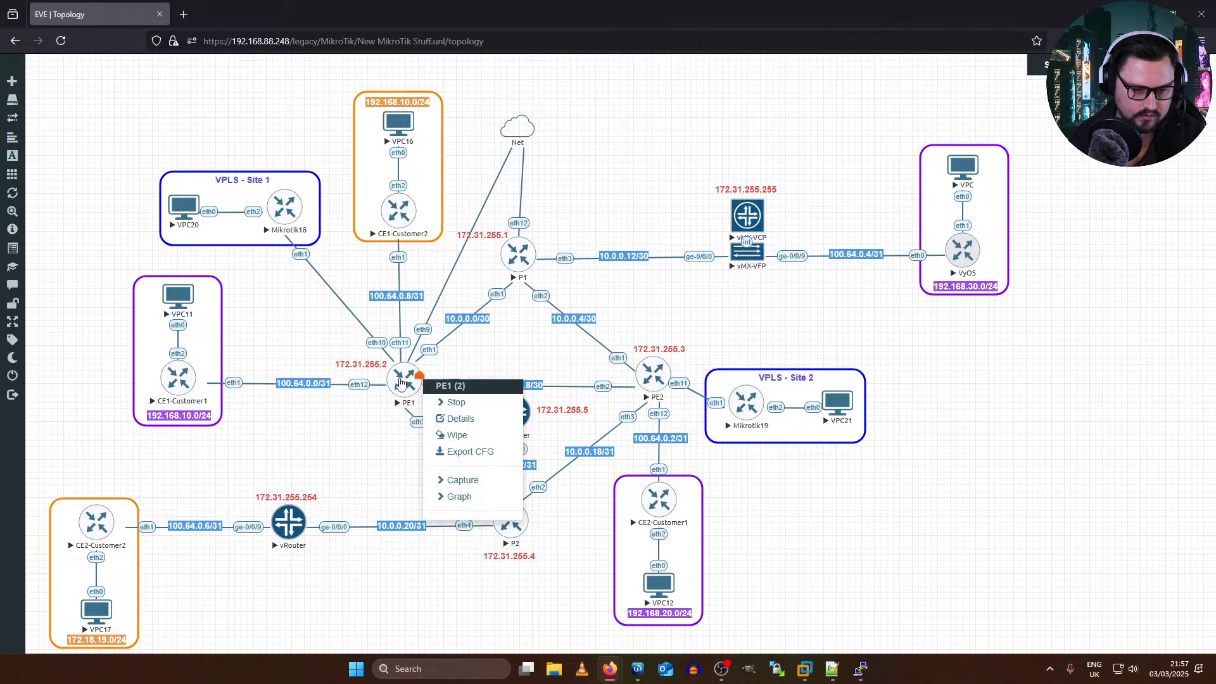
right_click(403, 379)
left_click(435, 403)
right_click(649, 383)
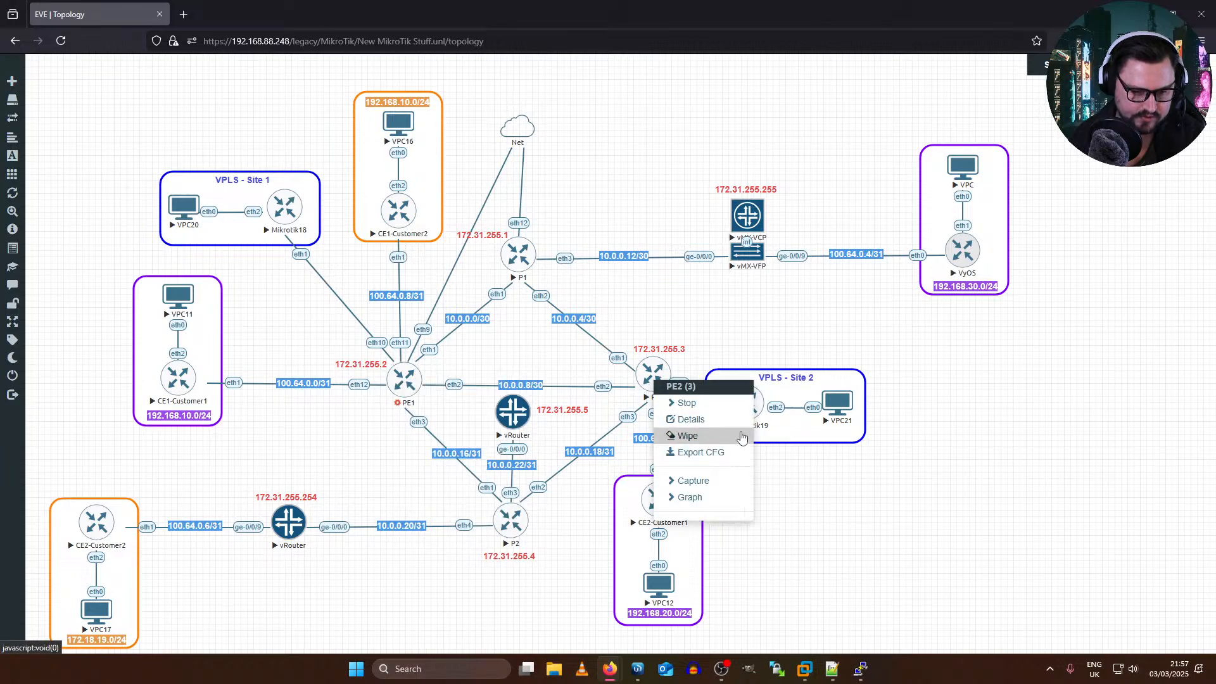
left_click(674, 407)
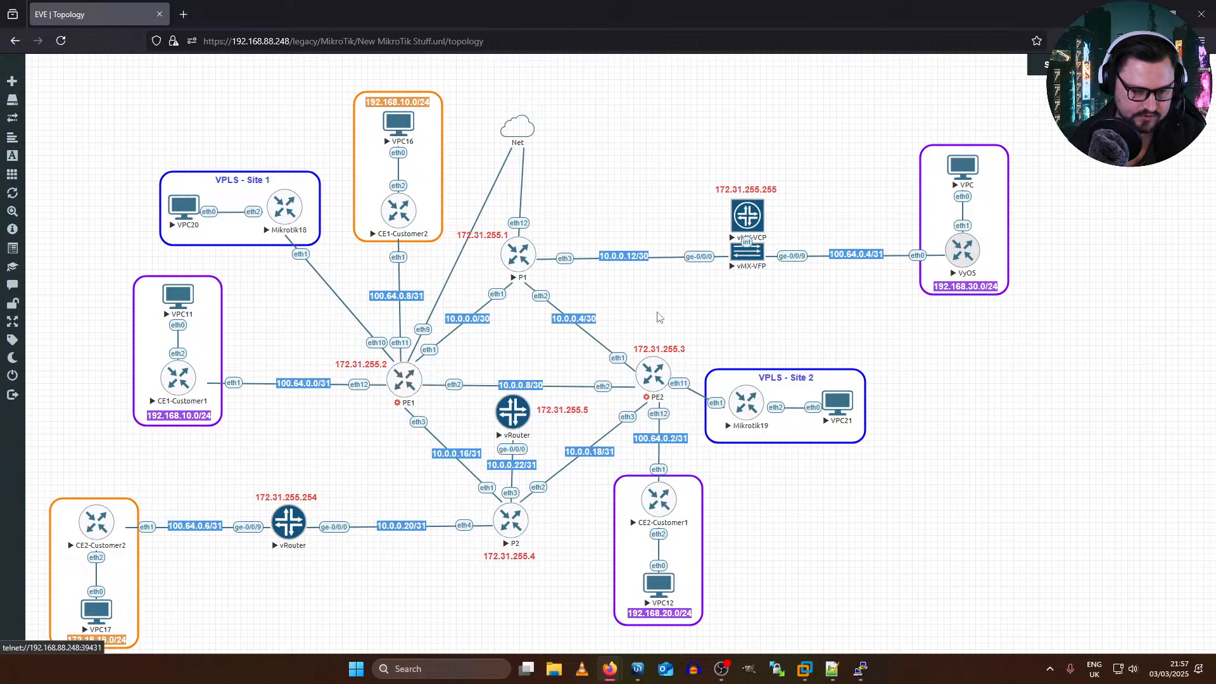
Step: Start the PE1 and PE2 nodes again in the topology
right_click(419, 380)
left_click(442, 391)
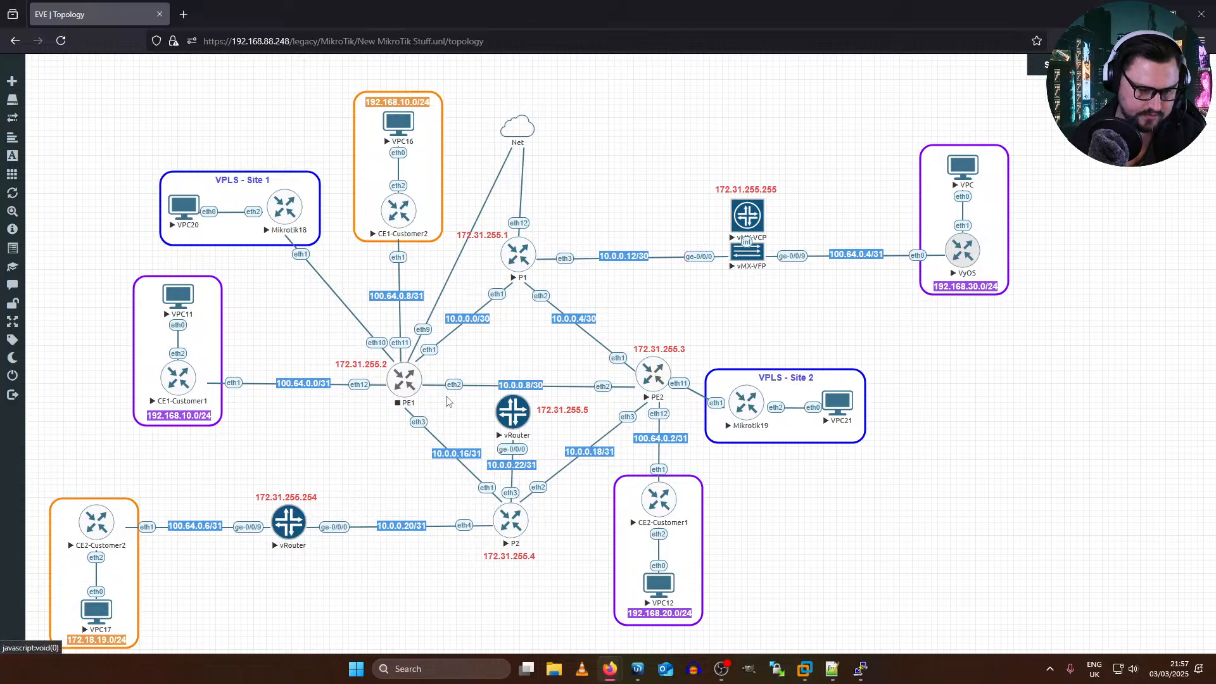
right_click(654, 369)
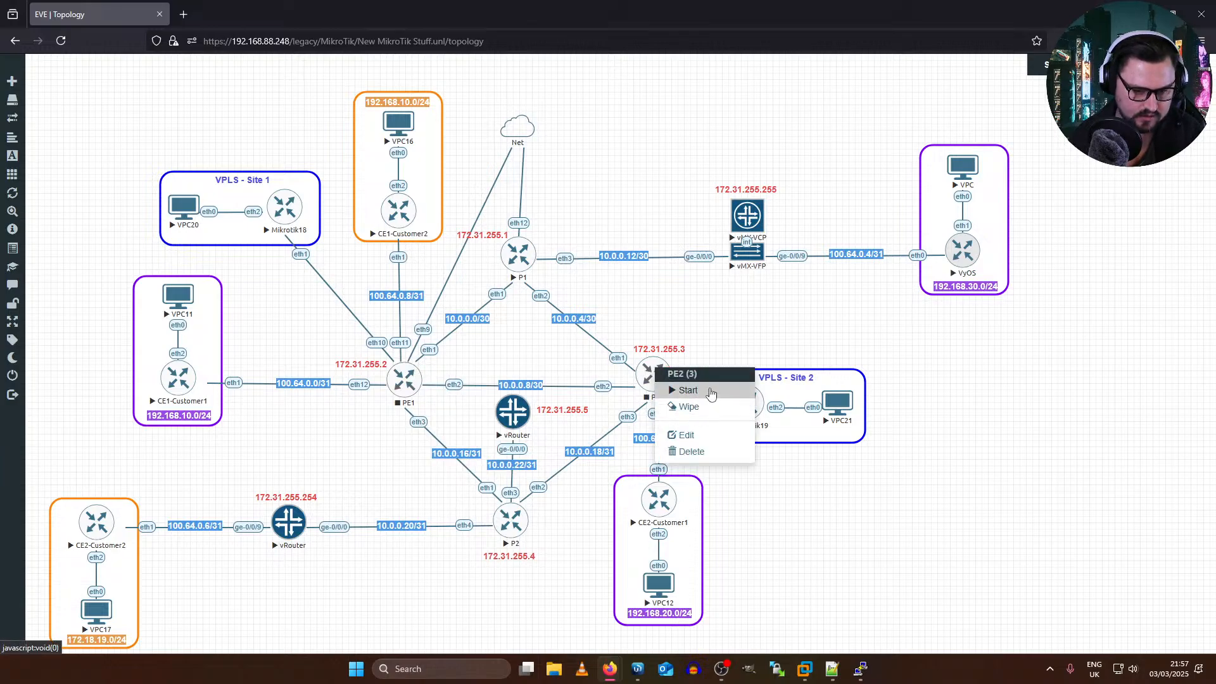
left_click(686, 390)
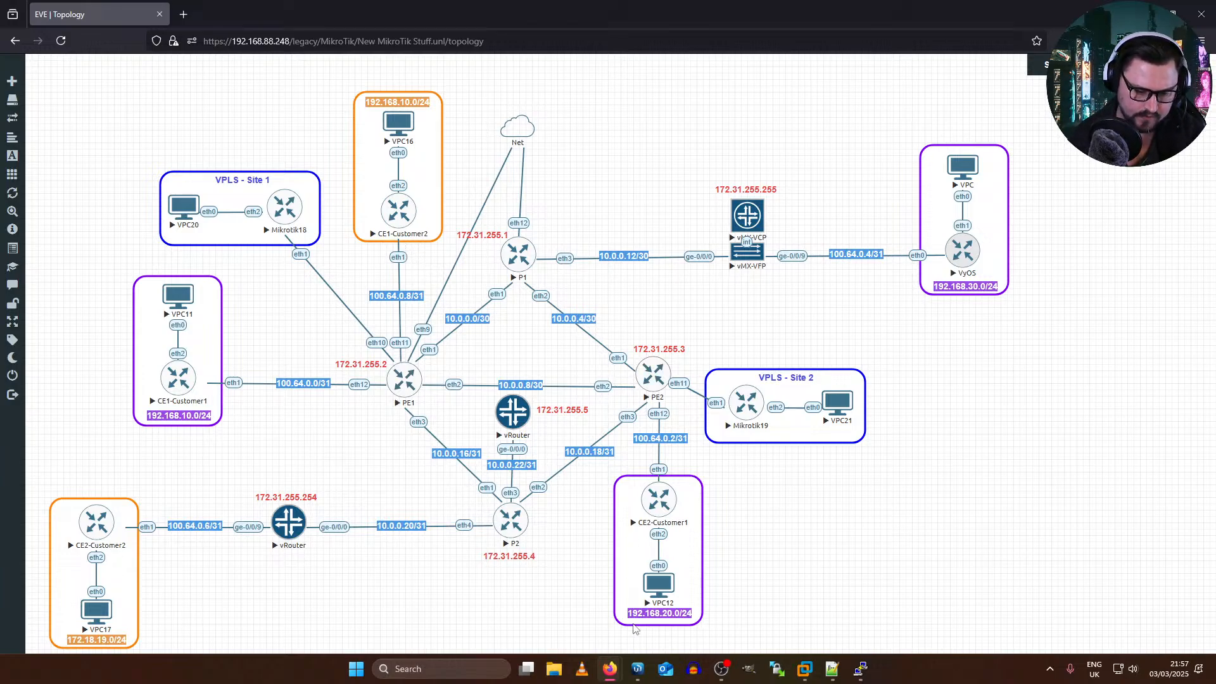
Step: Switch to PE1's WinBox and retry the lost connection to the router
mouse_move(636, 668)
left_click(694, 583)
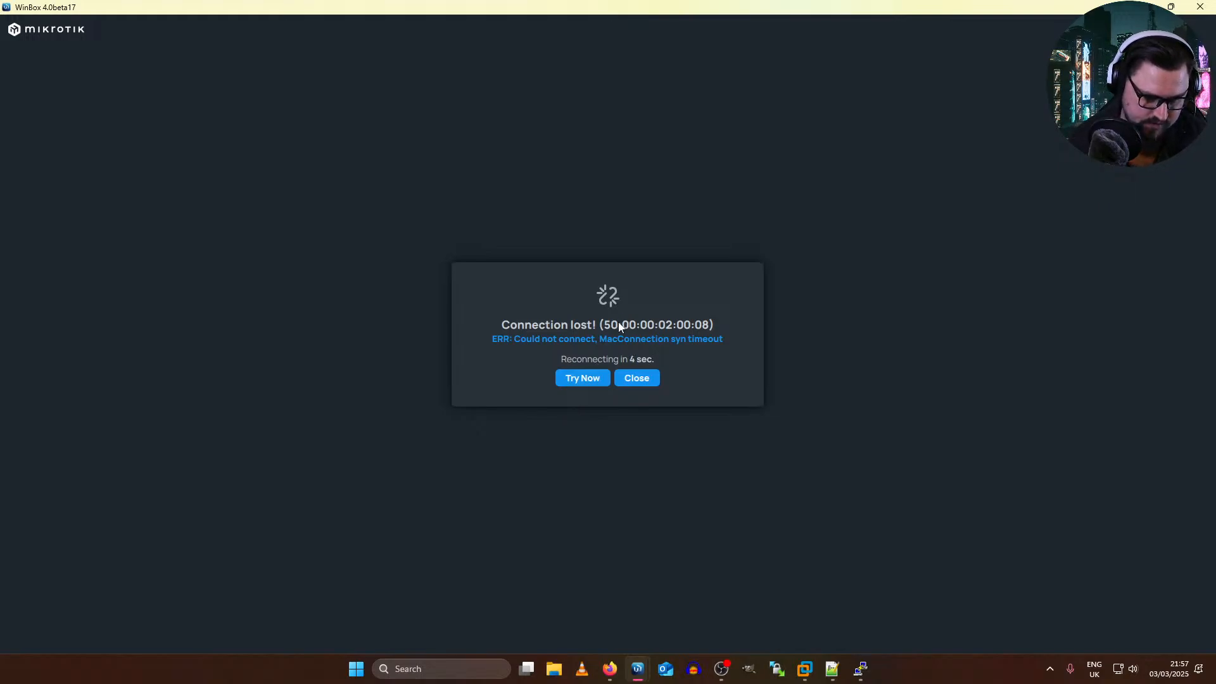
left_click(579, 377)
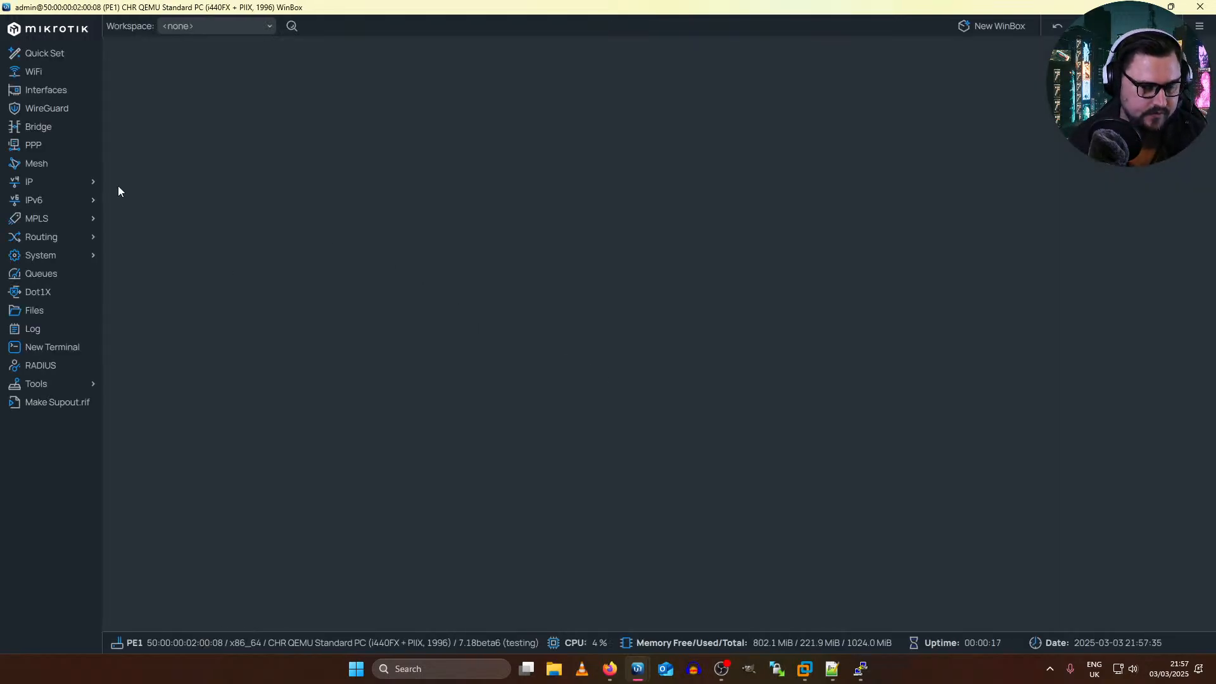
Step: Check PE1's BGP connections, templates and sessions after the restart
left_click(50, 182)
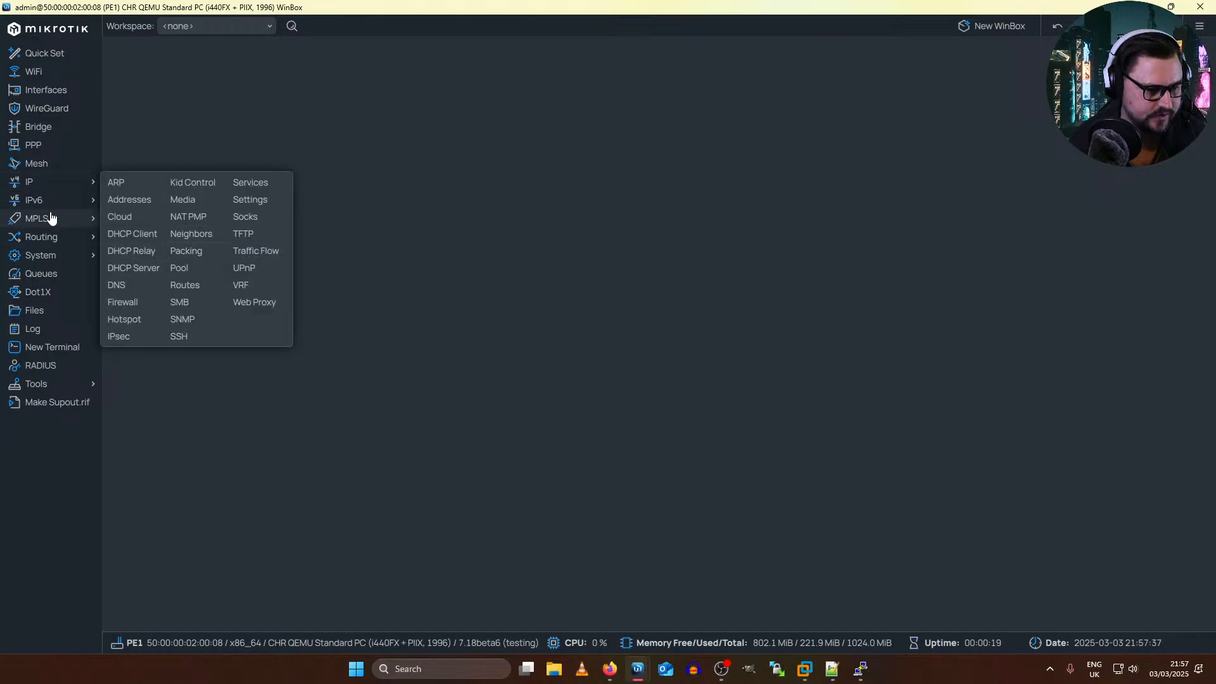
mouse_move(82, 239)
left_click(125, 253)
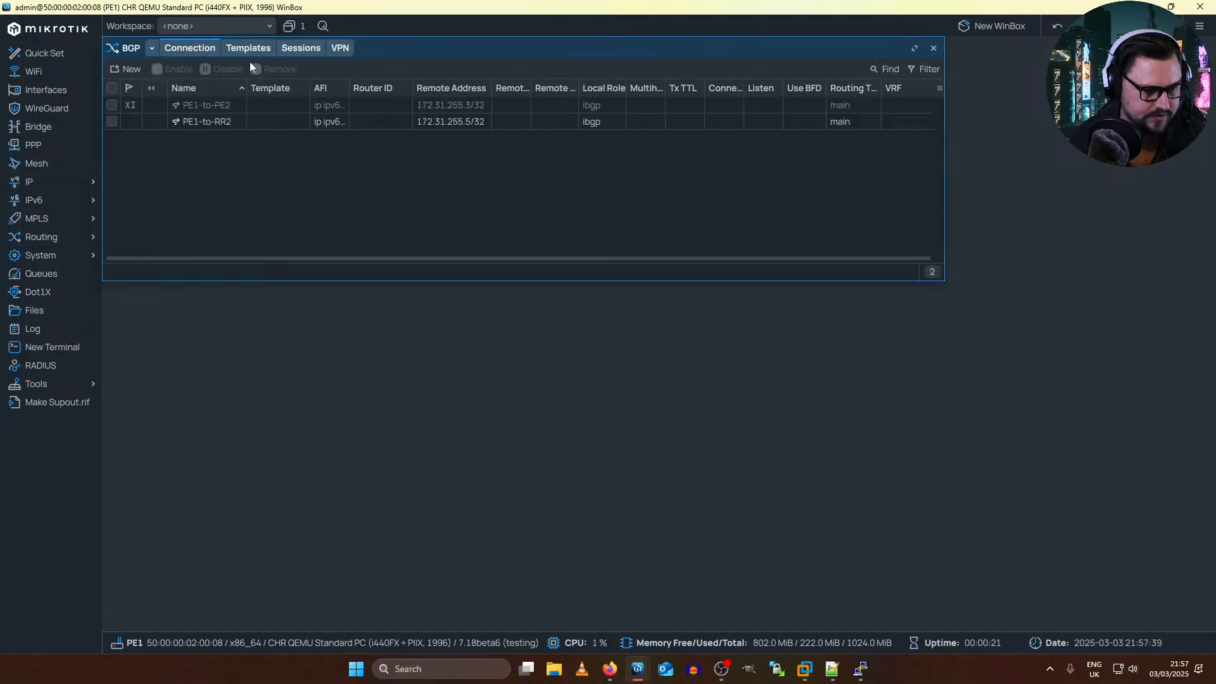
left_click(248, 48)
left_click(301, 48)
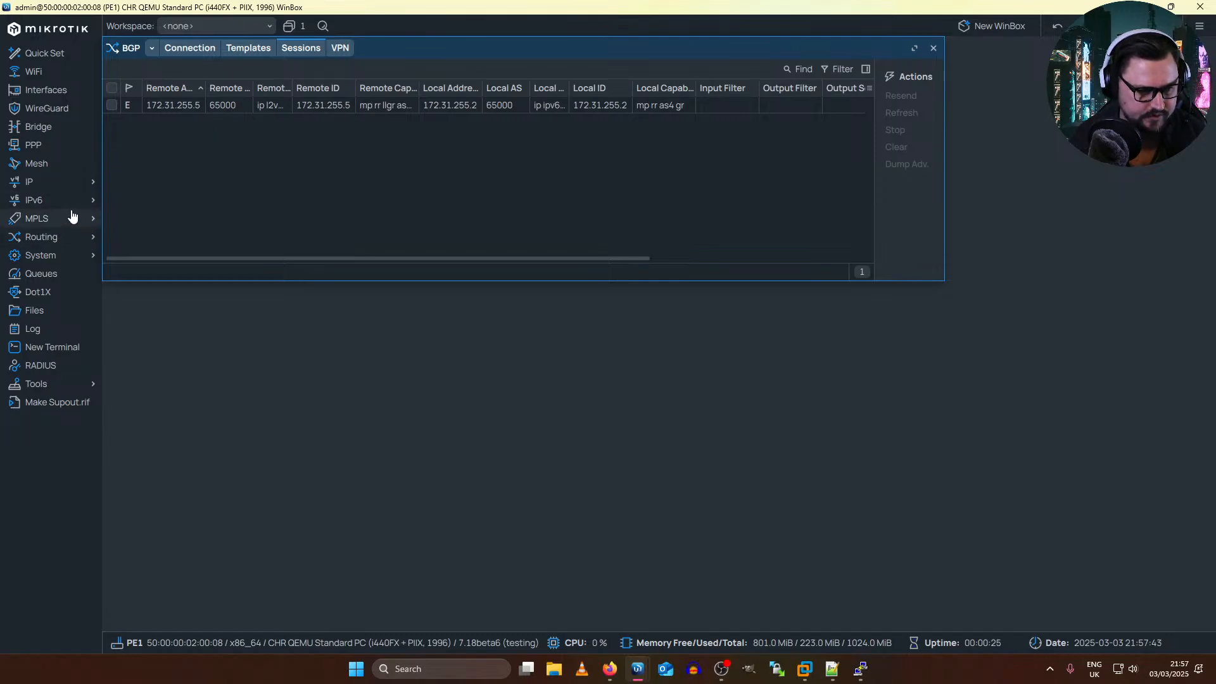
Step: Show PE1's MPLS LDP interfaces and LDP neighbors
left_click(125, 219)
left_click(278, 58)
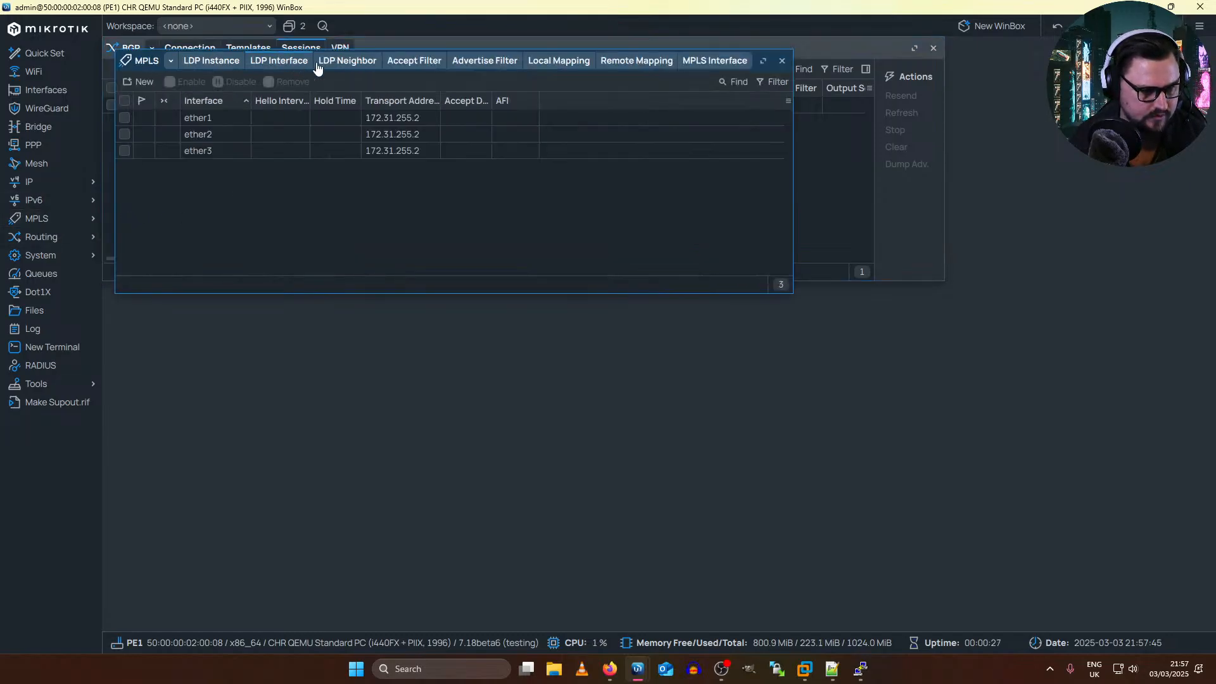
left_click(345, 61)
left_click(400, 64)
left_click(369, 65)
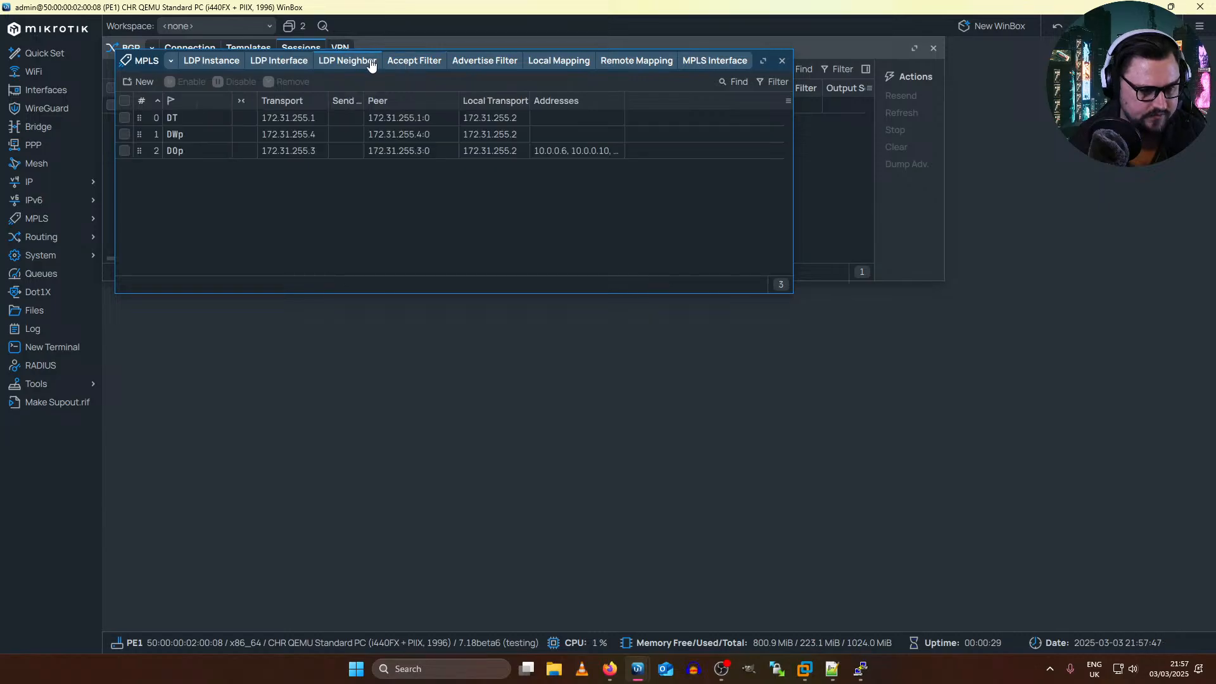
Step: Examine the state flags of PE1's LDP neighbors, including the details of neighbor 172.31.255.1
left_click(172, 135)
left_click(176, 133)
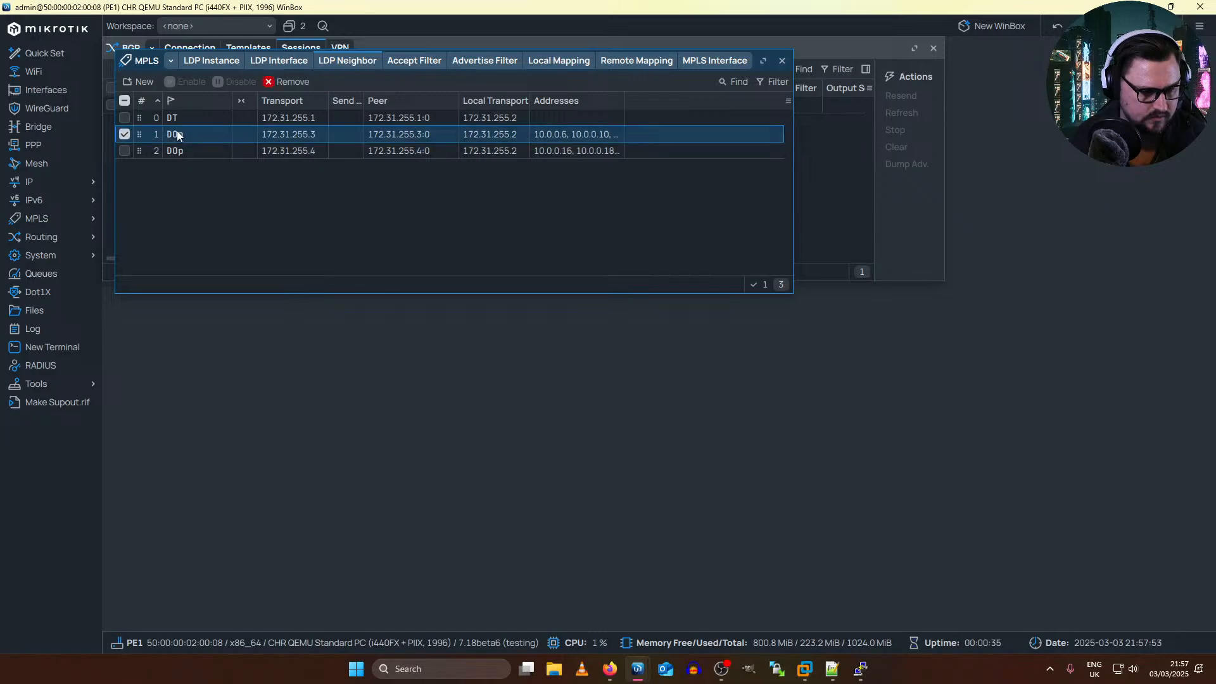
left_click(182, 151)
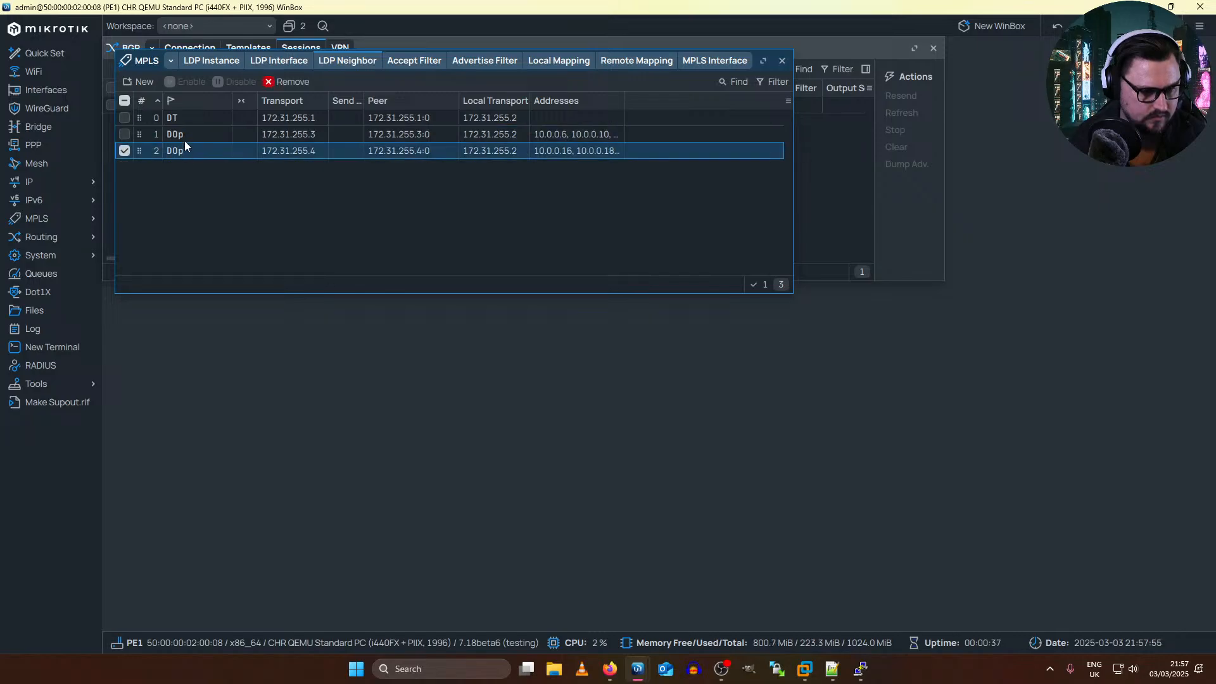
left_click(184, 135)
left_click(186, 149)
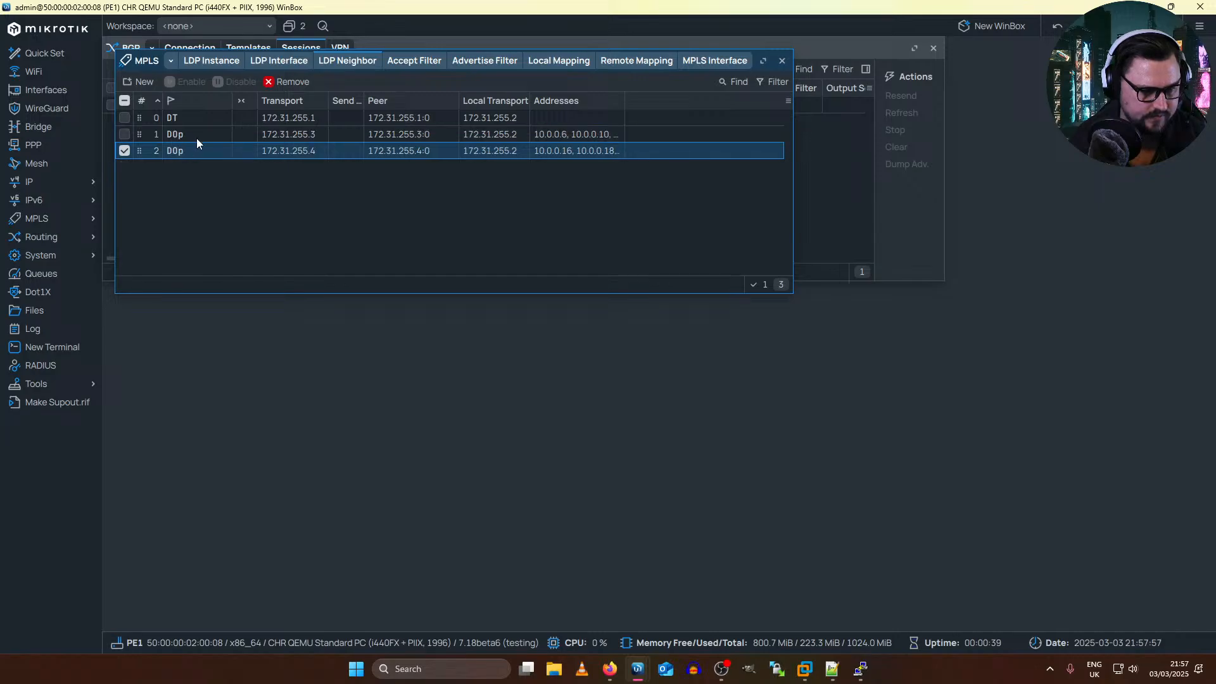
left_click(201, 135)
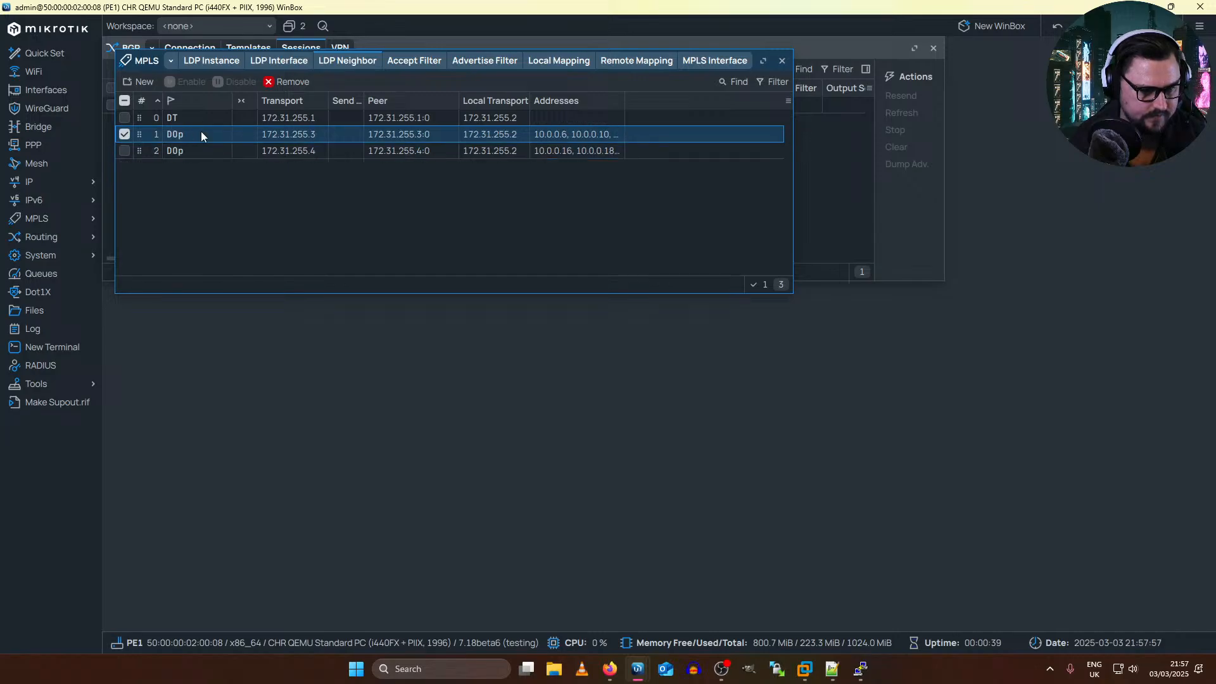
double_click(172, 116)
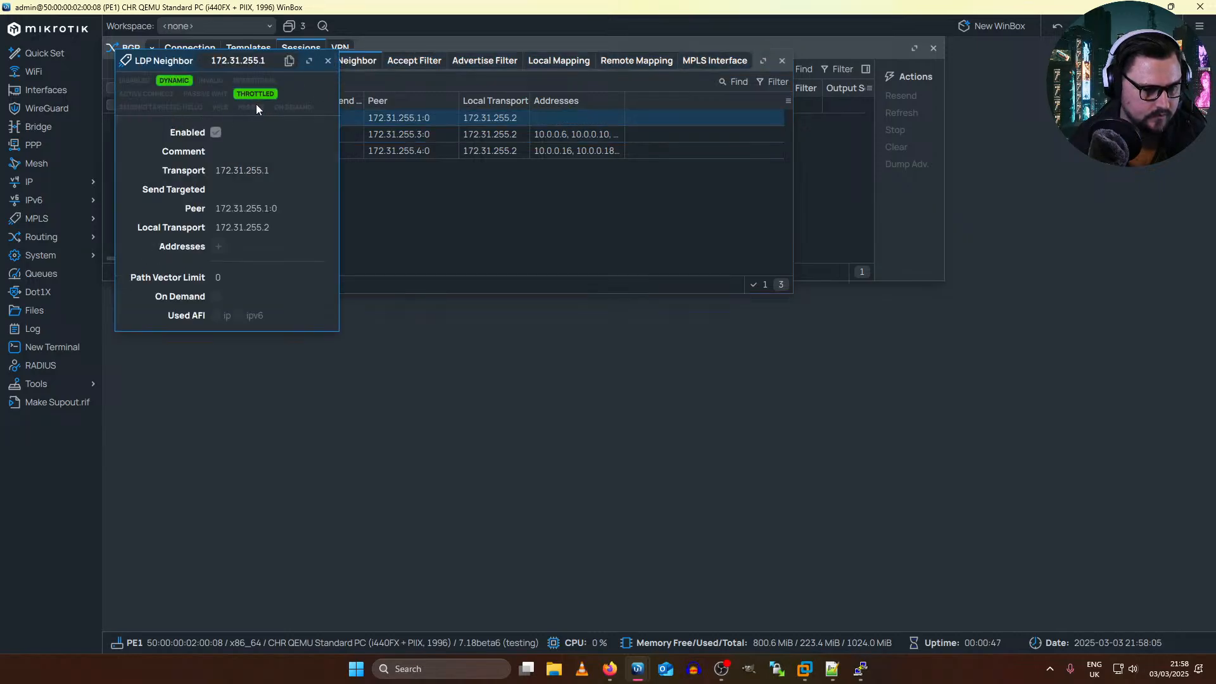
left_click(326, 61)
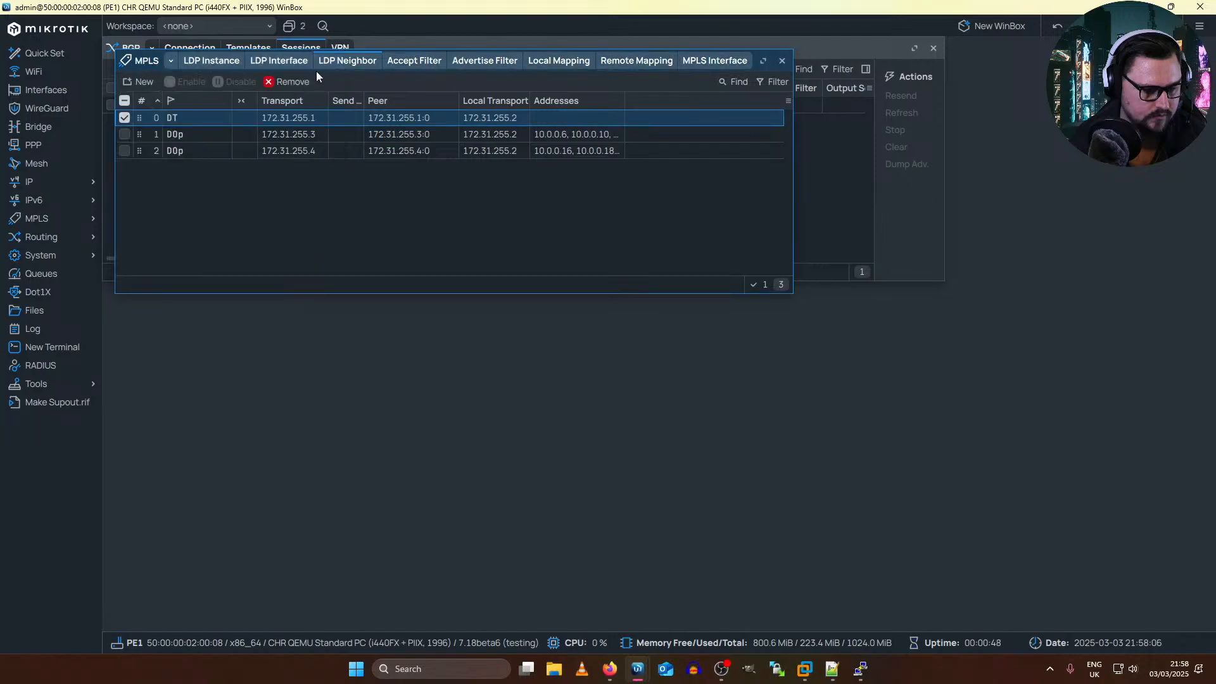
Step: Check PE1's interface list and VPLS interfaces for a tunnel, and show its BGP VPLS instances
left_click(59, 91)
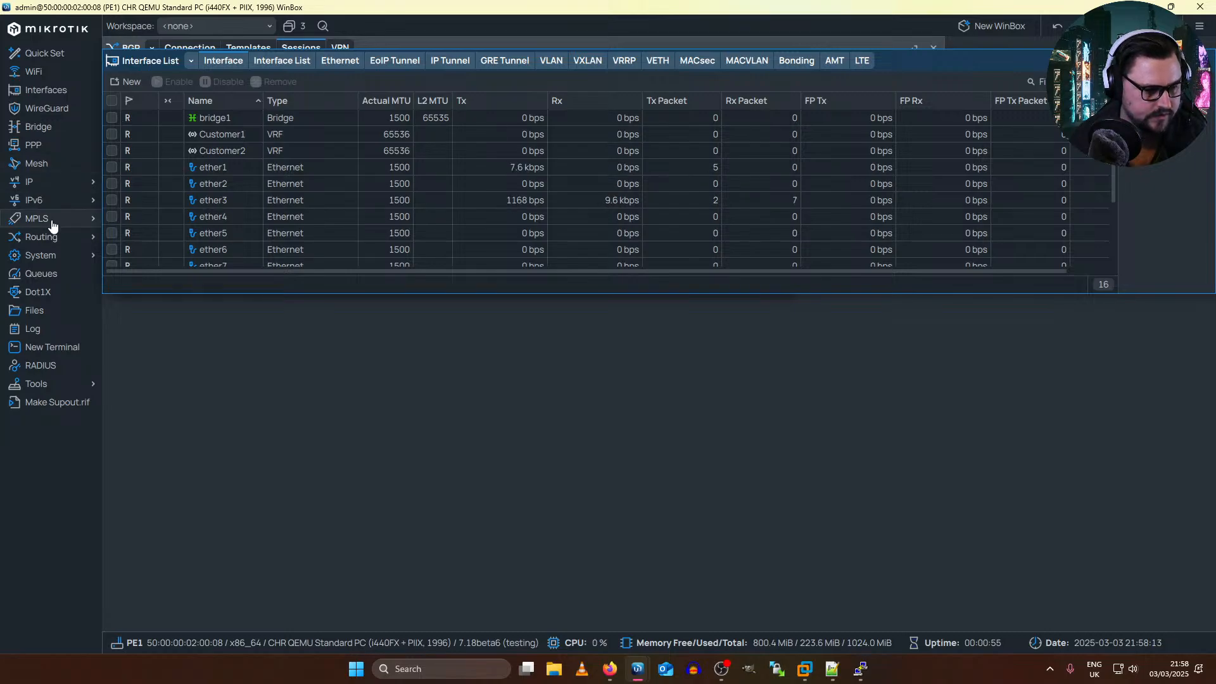
mouse_move(88, 221)
left_click(120, 263)
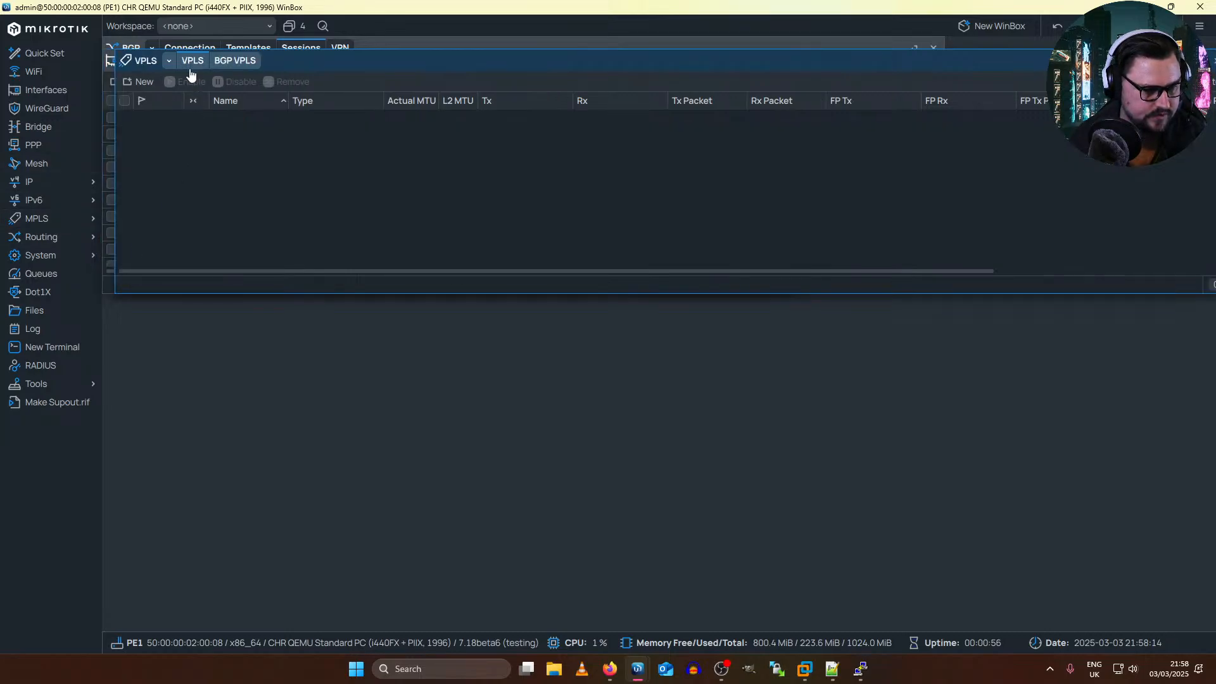
left_click(243, 66)
Step: Set both the import and export route targets of bgp-vpls1 on PE1 to 172.31.255.2:3
double_click(307, 119)
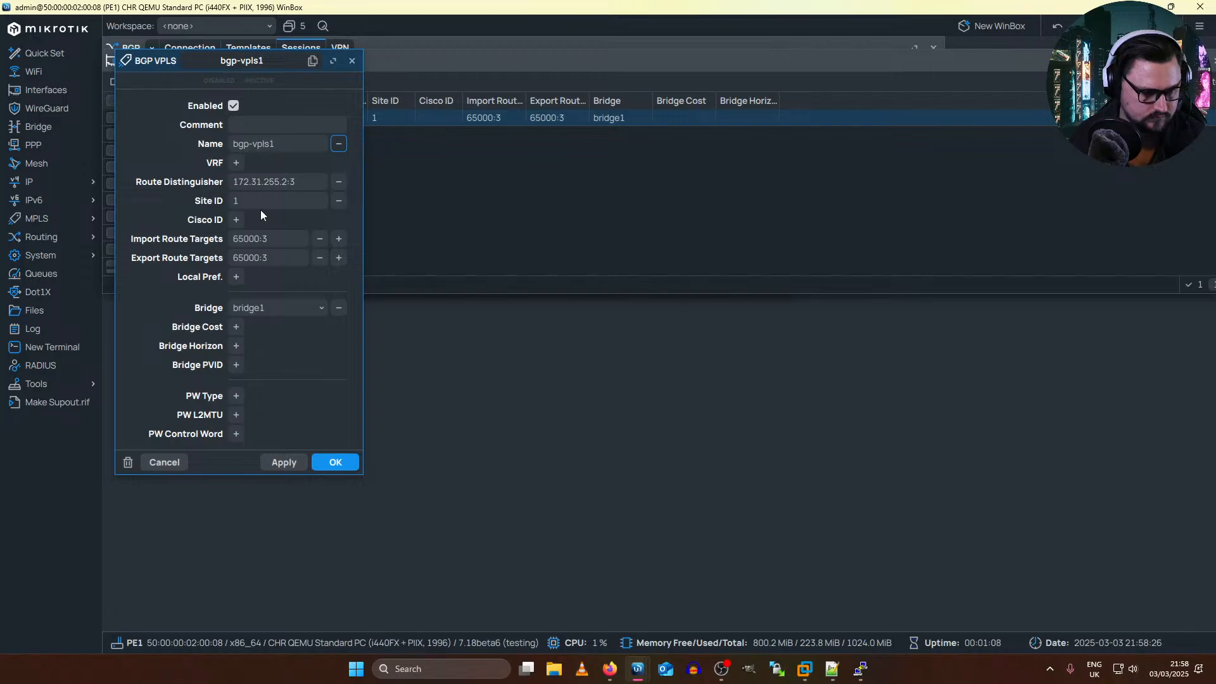
left_click(309, 180)
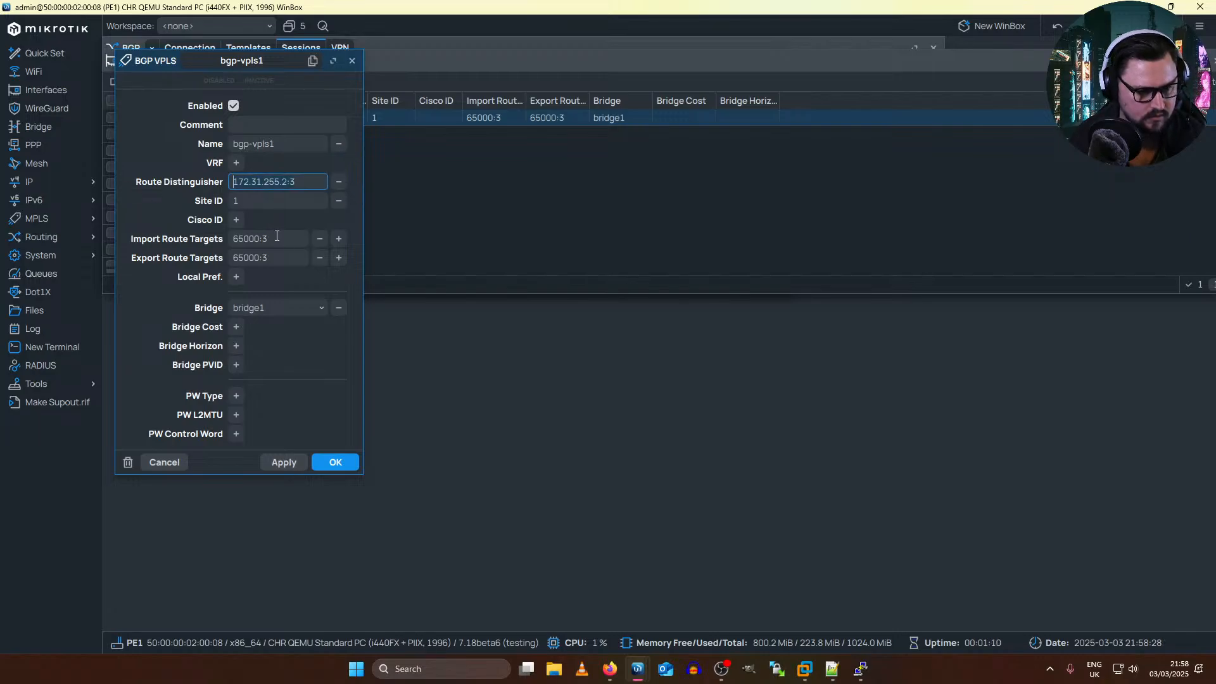
left_click_drag(288, 238, 178, 272)
type("172.31.255.2:3")
type("172.31.255.2:3")
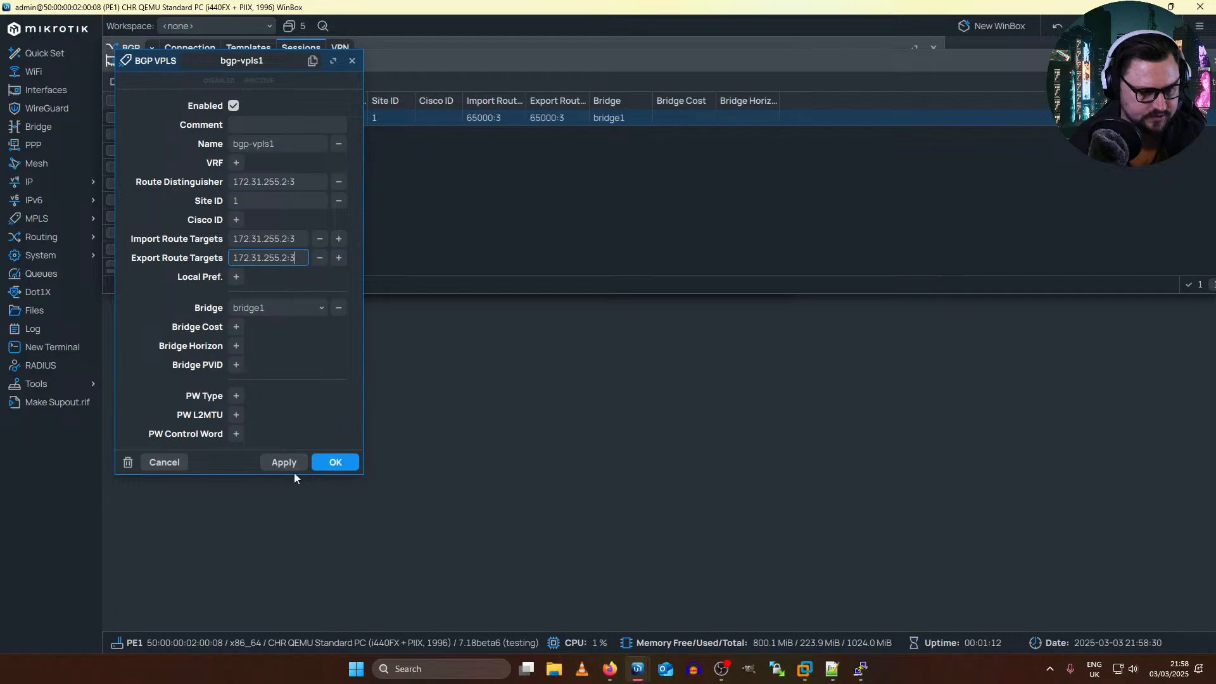
left_click(315, 462)
Step: Reopen PE1's bgp-vpls1 instance to check its route targets, and close it again
double_click(236, 121)
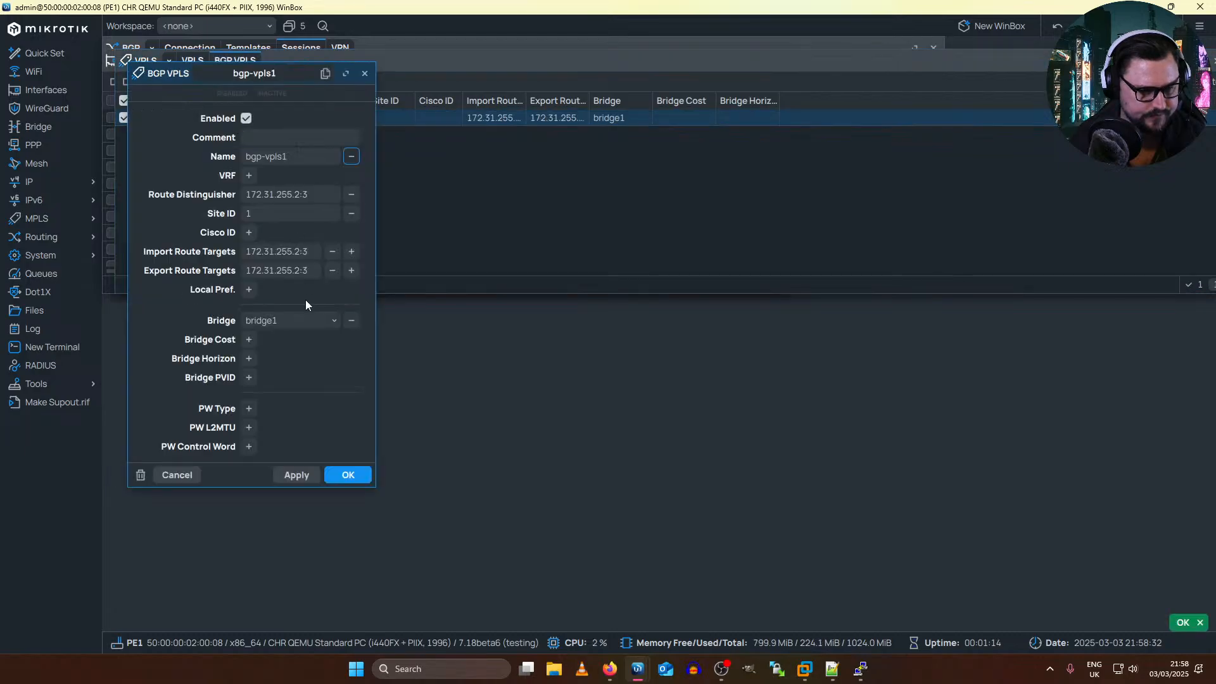
key("Return")
key("alt+Tab")
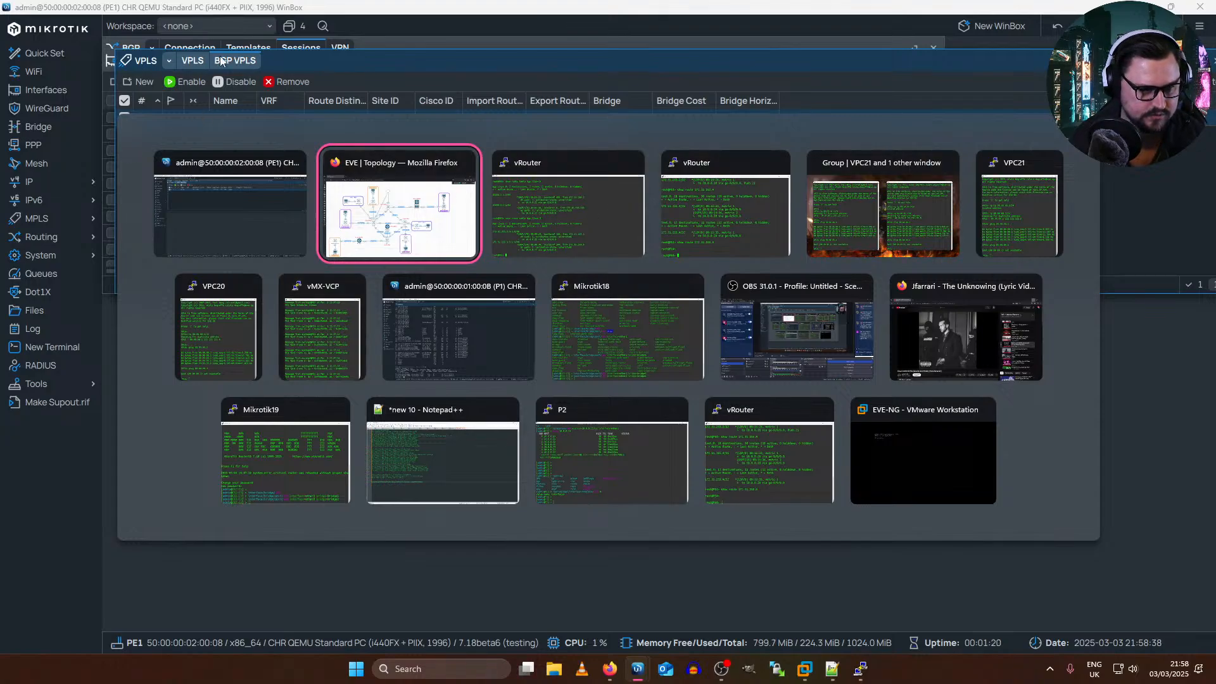
key("Escape")
Step: In PE1's bgp-vpls1, set the PW Type to raw ethernet and show the PW Control Word choices
double_click(298, 116)
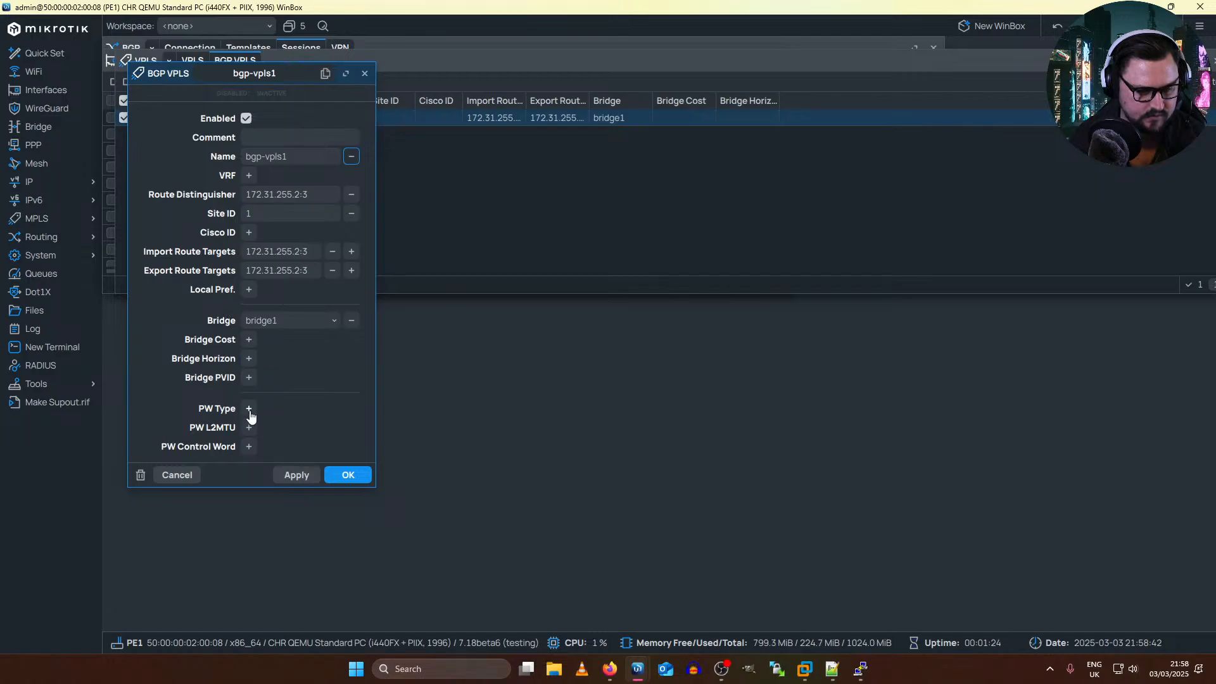
left_click(249, 408)
left_click(263, 409)
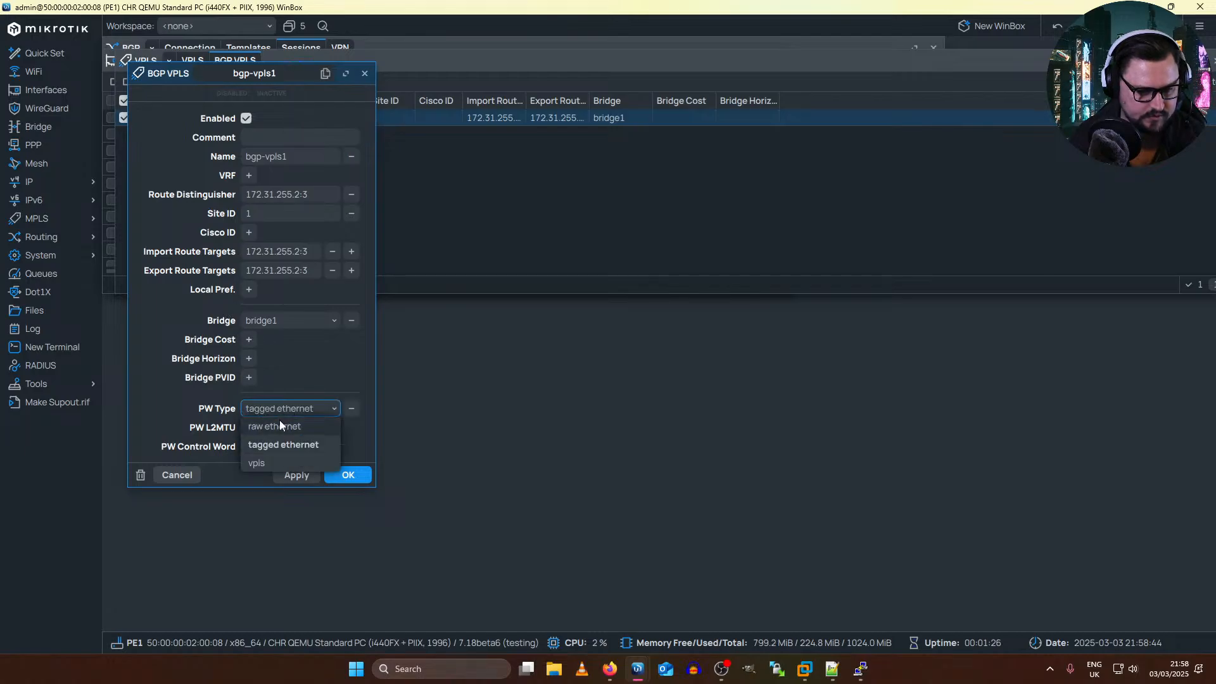
left_click(279, 419)
left_click(249, 446)
left_click(269, 447)
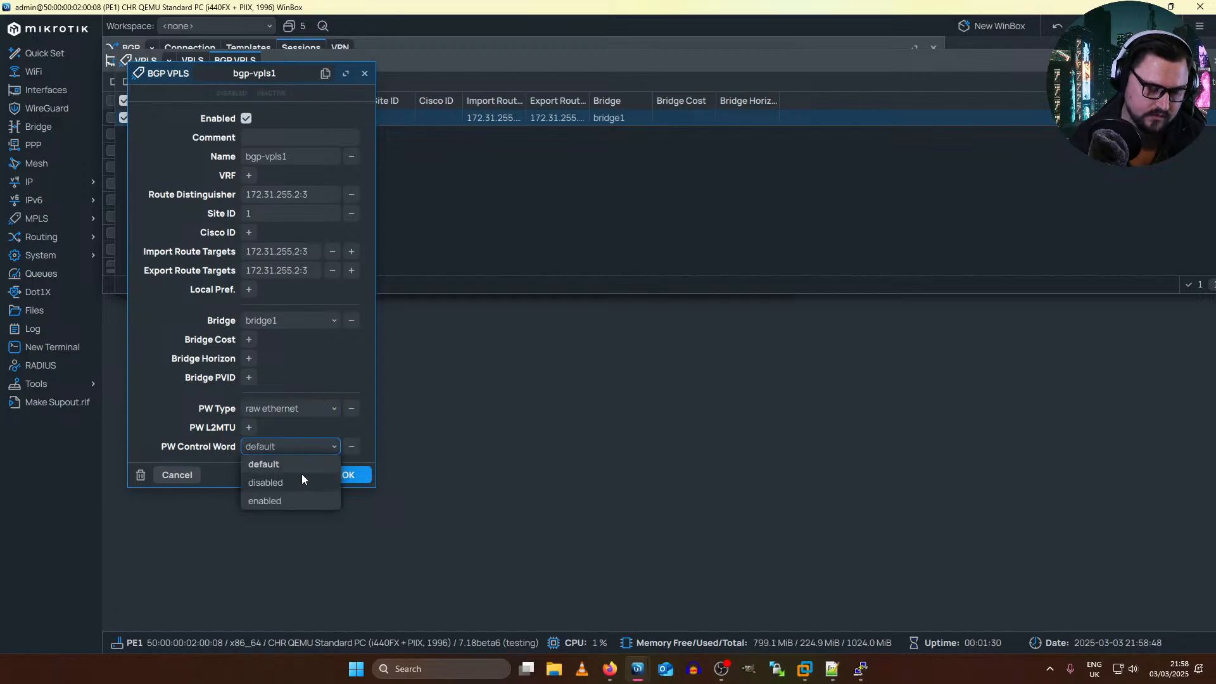
Step: Switch to the EVE topology, log in to PE2's console as admin without changing the password, and export its configuration
key("alt+Tab")
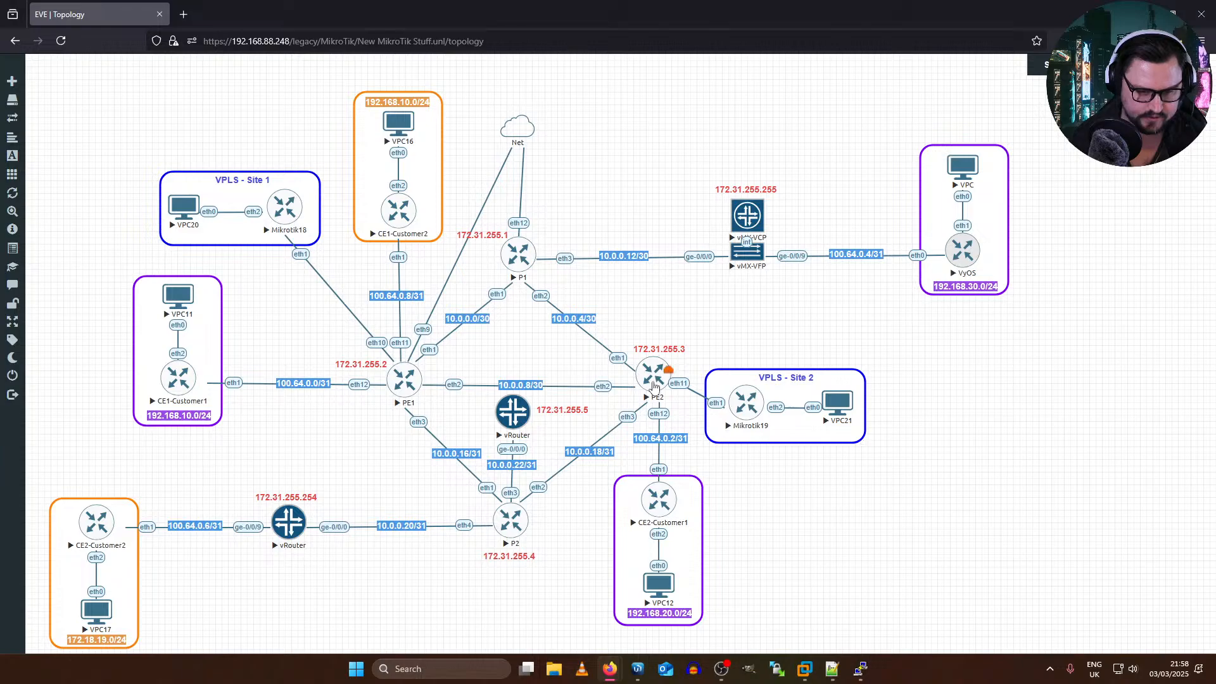
left_click(654, 379)
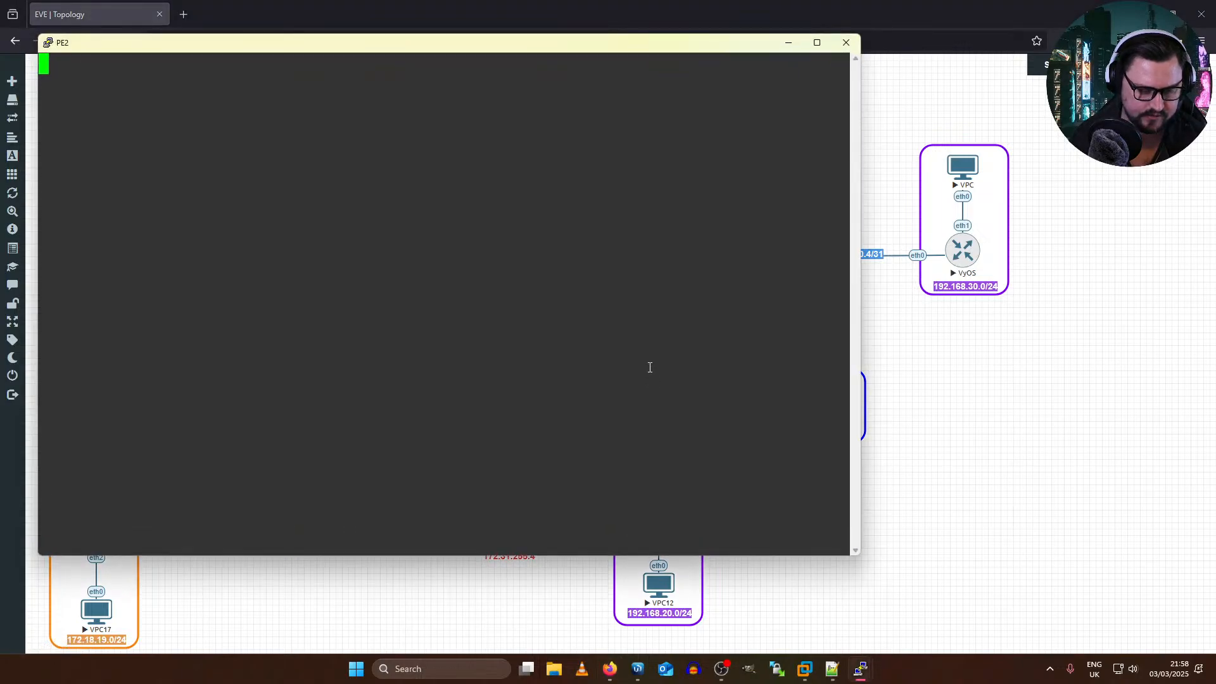
type("admin")
key("Return")
key("Return")
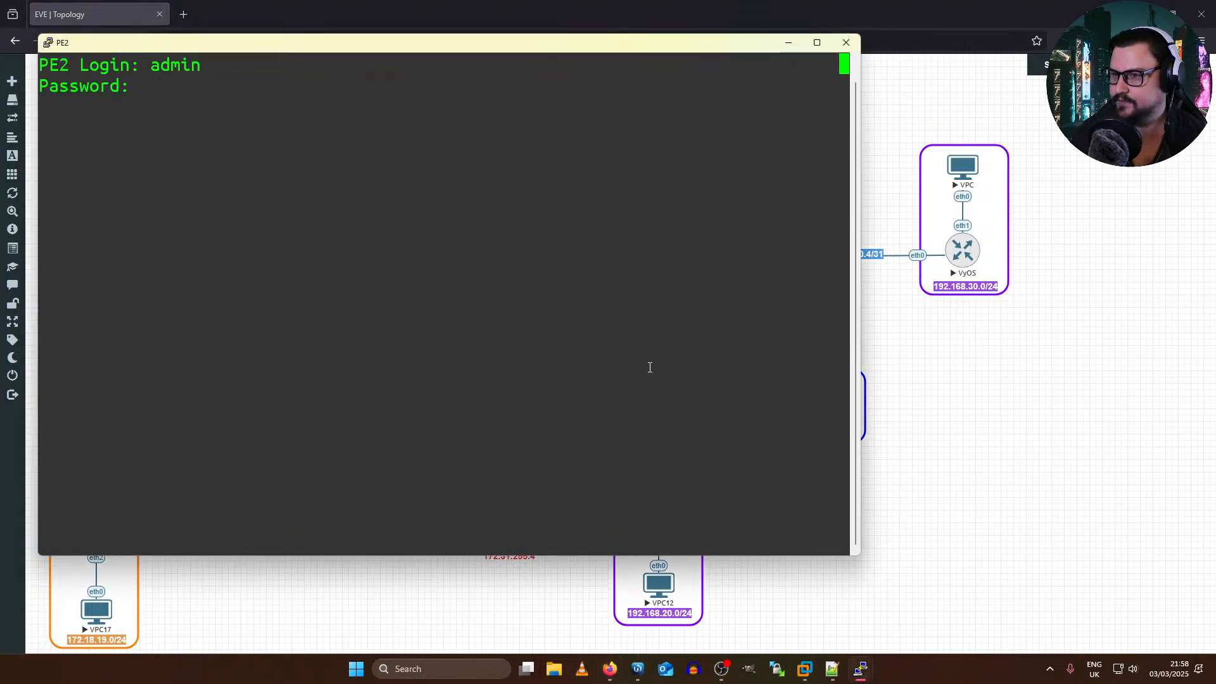
key("ctrl+c")
type("export")
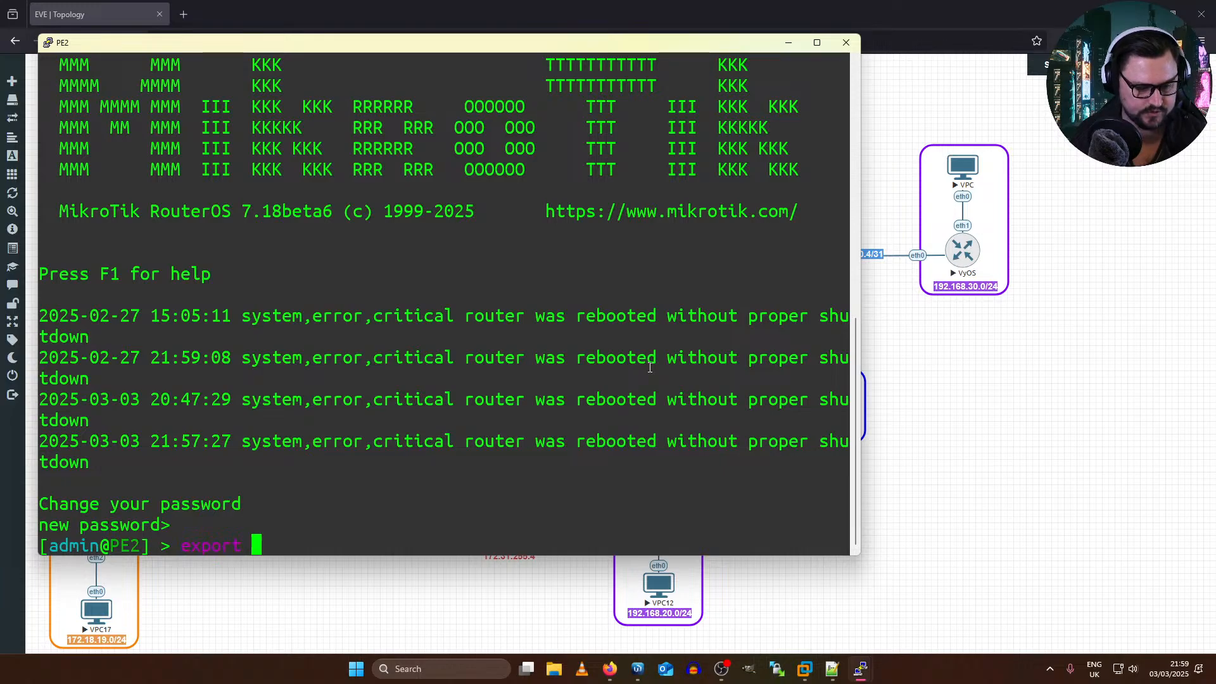
key("Return")
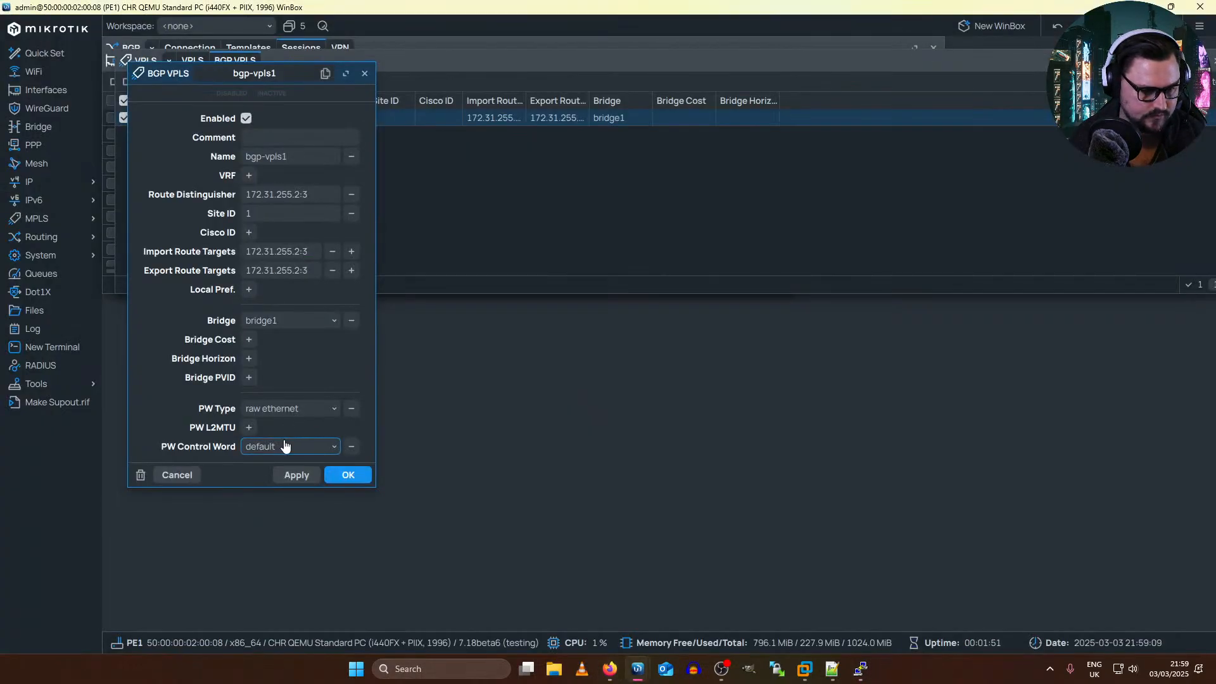
Step: In PE1's bgp-vpls1, set the PW Control Word to disabled, keep bridge1 as the bridge, and save the instance
left_click(284, 447)
left_click(290, 485)
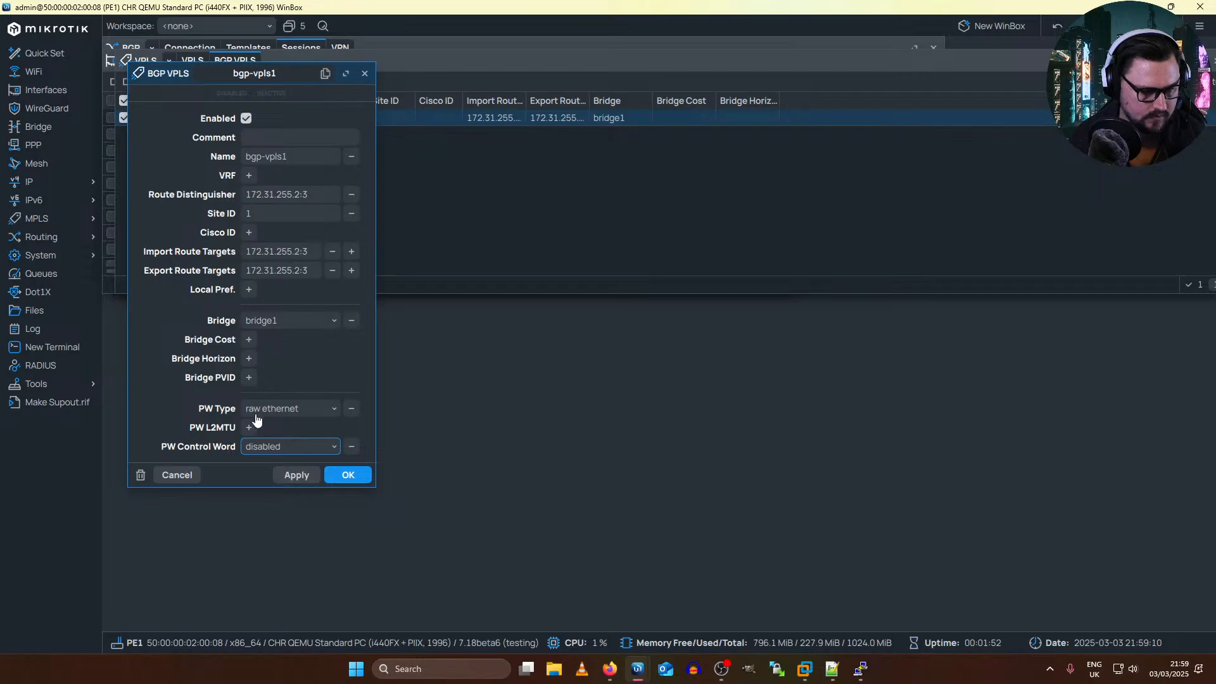
left_click(279, 323)
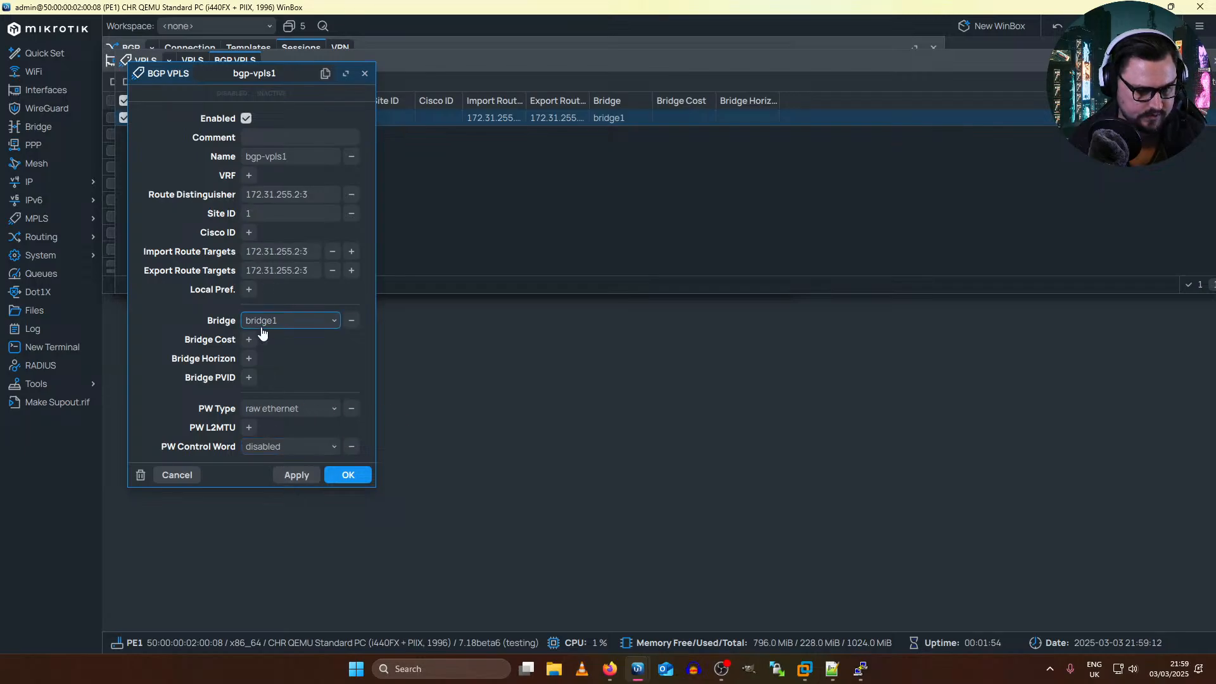
left_click(275, 336)
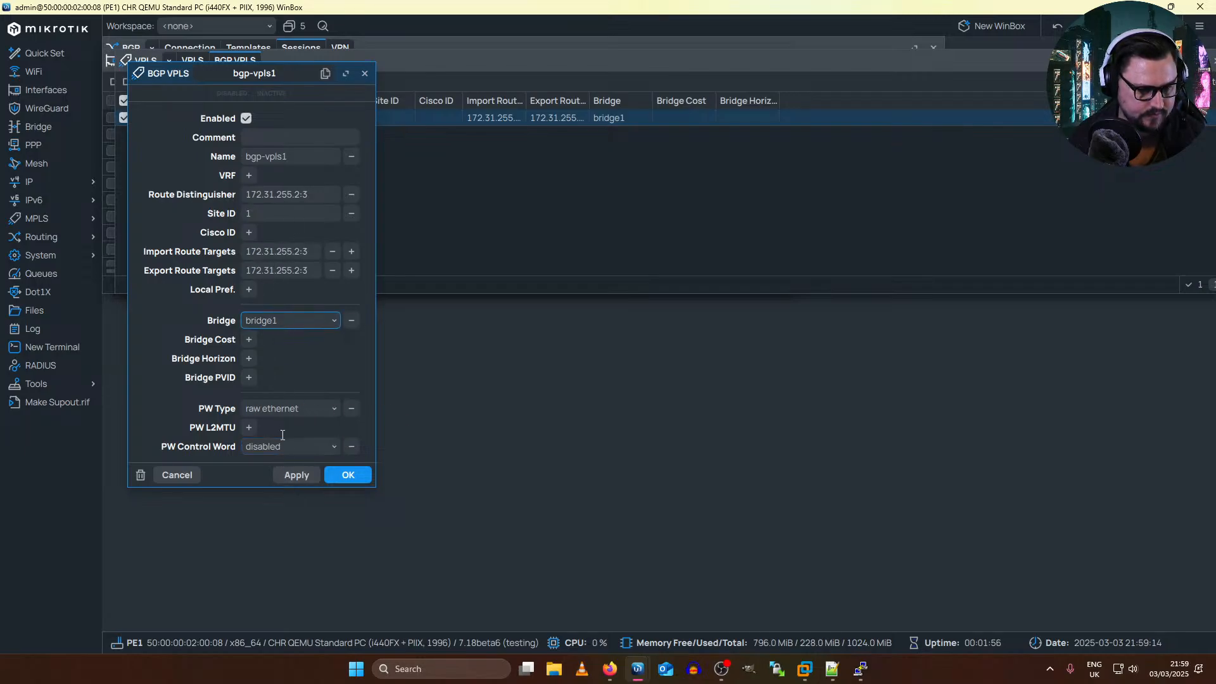
left_click(345, 479)
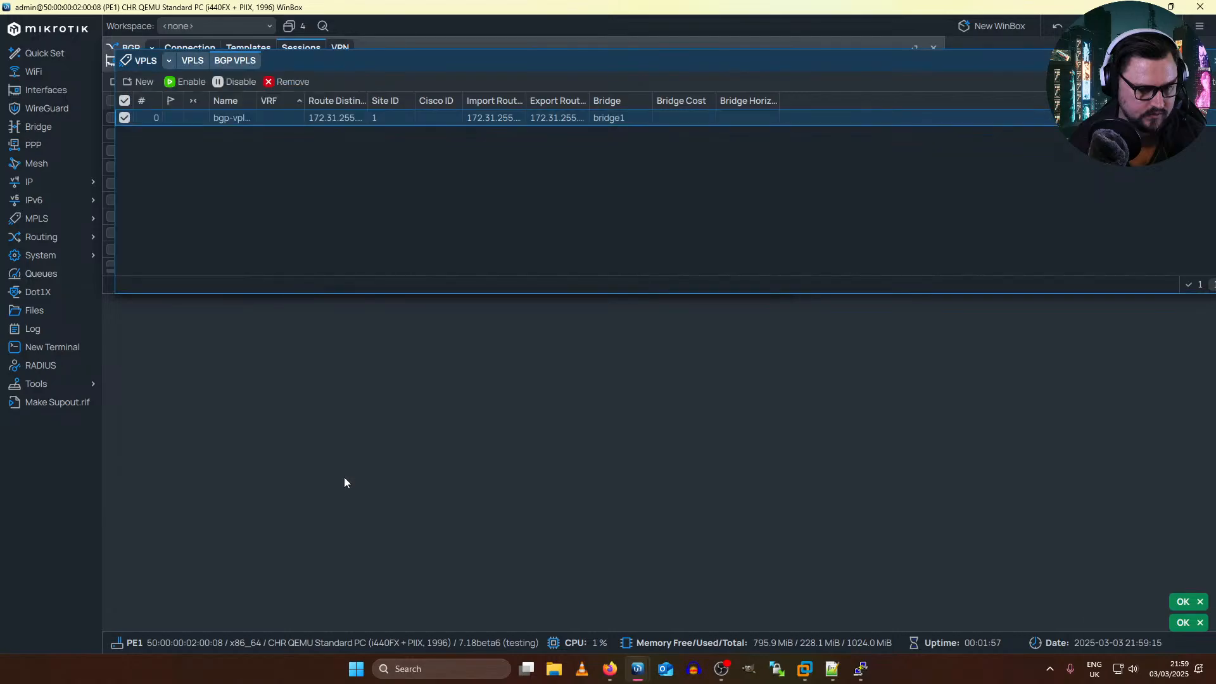
Step: Reopen PE1's bgp-vpls1 to check its pseudowire settings, reapply them, and view the list of VPLS interfaces
double_click(328, 118)
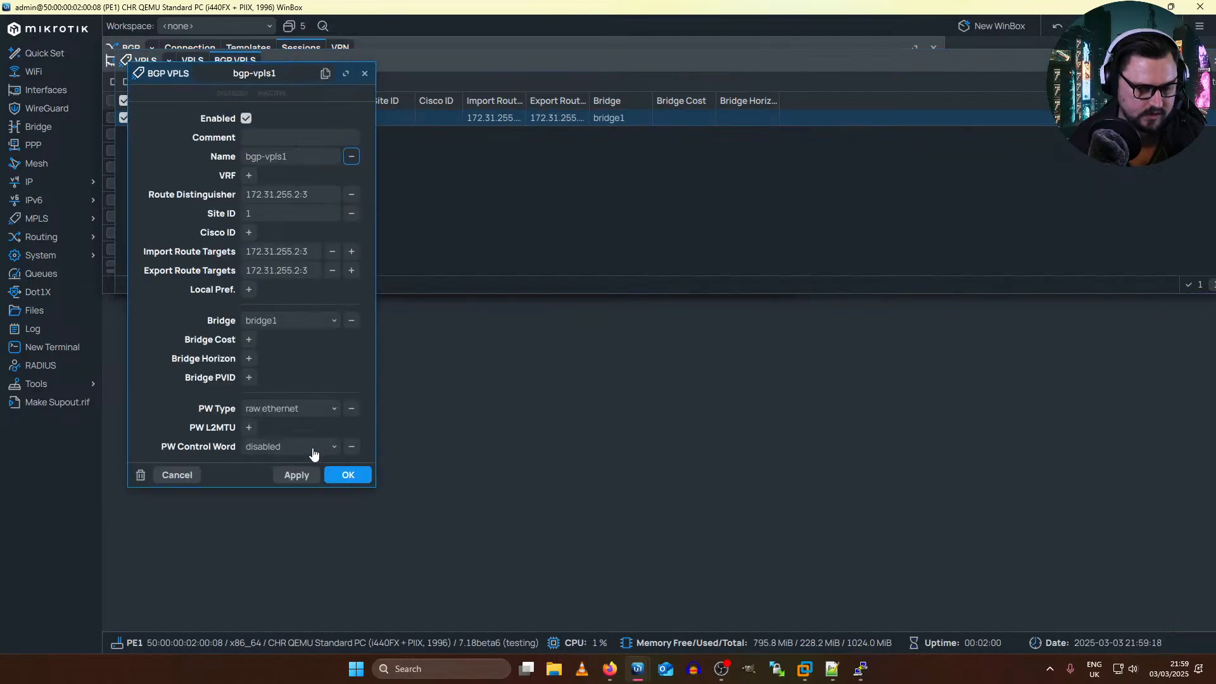
left_click(297, 475)
left_click(348, 475)
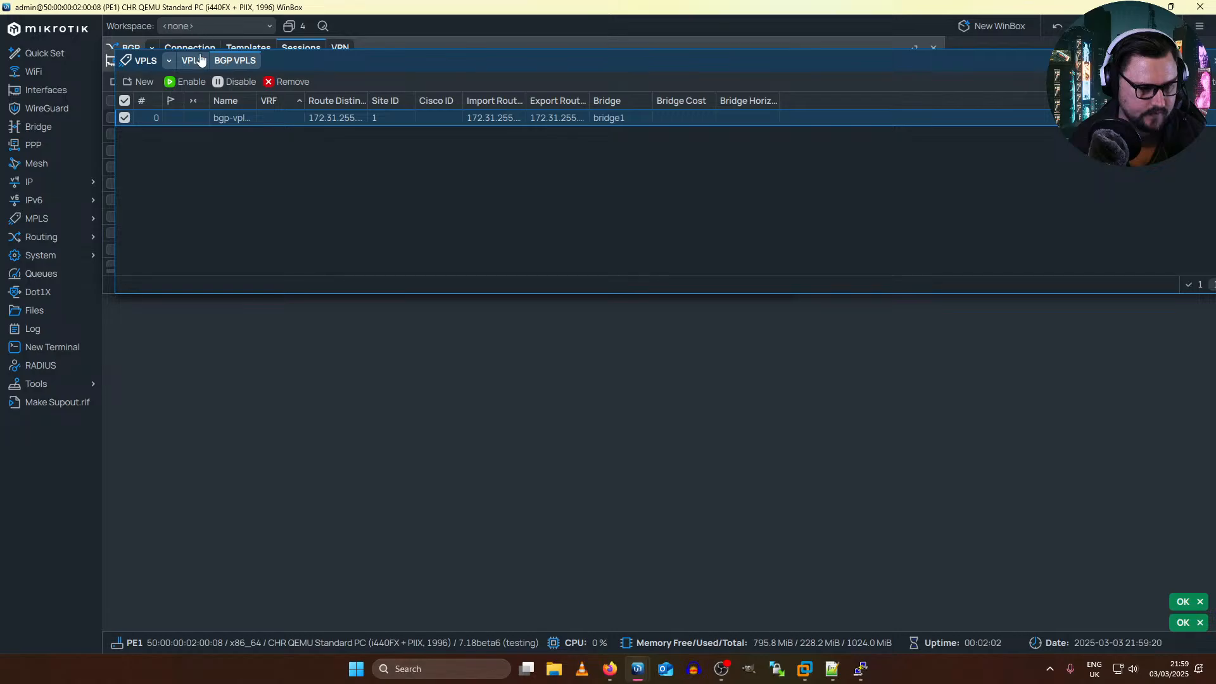
left_click(193, 60)
Step: Switch to PE2's console and export only its BGP VPLS configuration with routing/bgp/vpls/export
key("alt+Tab")
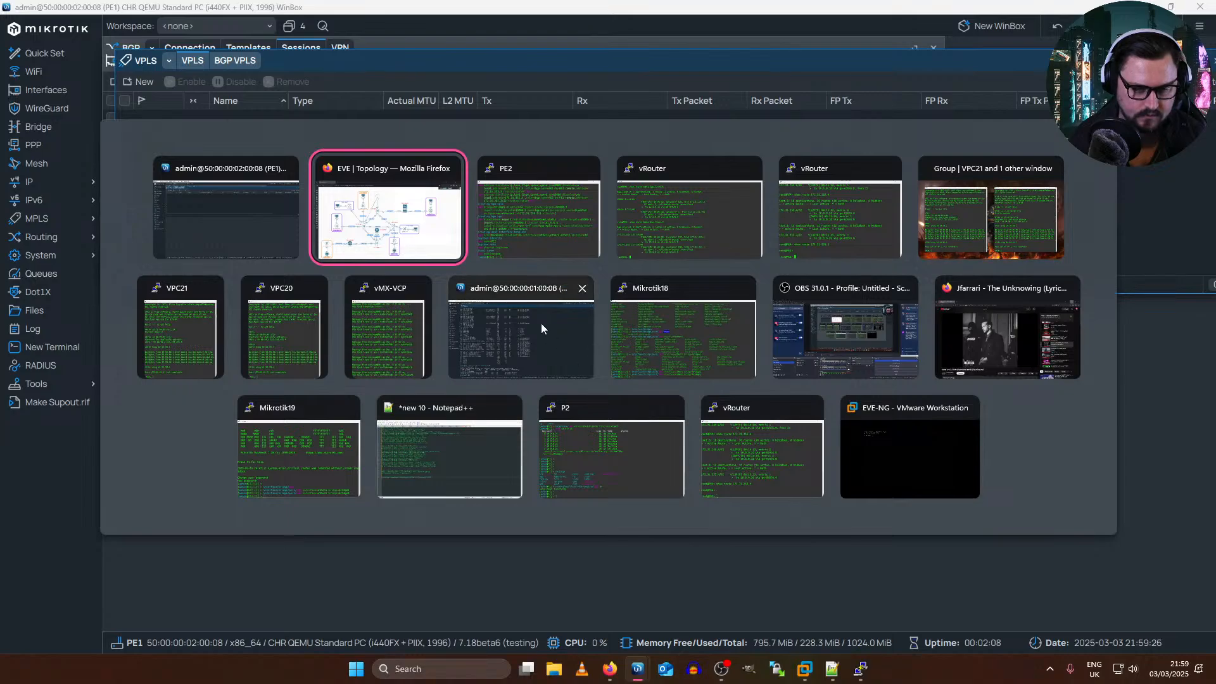
left_click(519, 207)
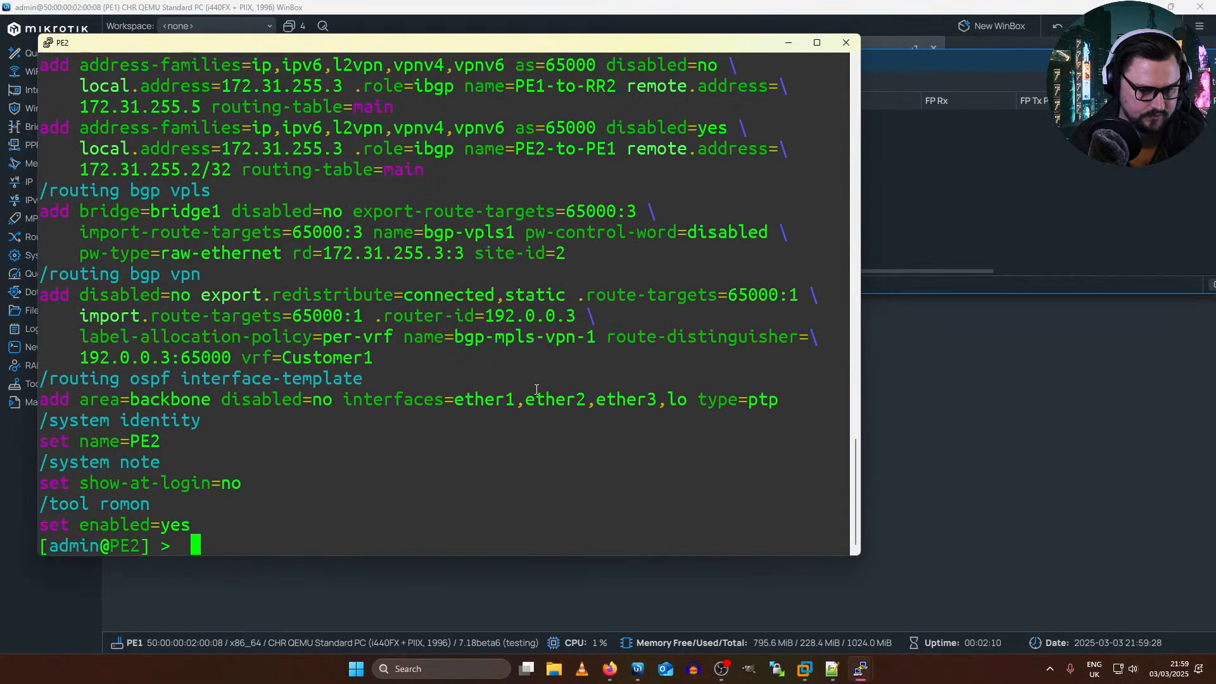
type("routing/")
key("Tab")
key("Tab")
type("bgp")
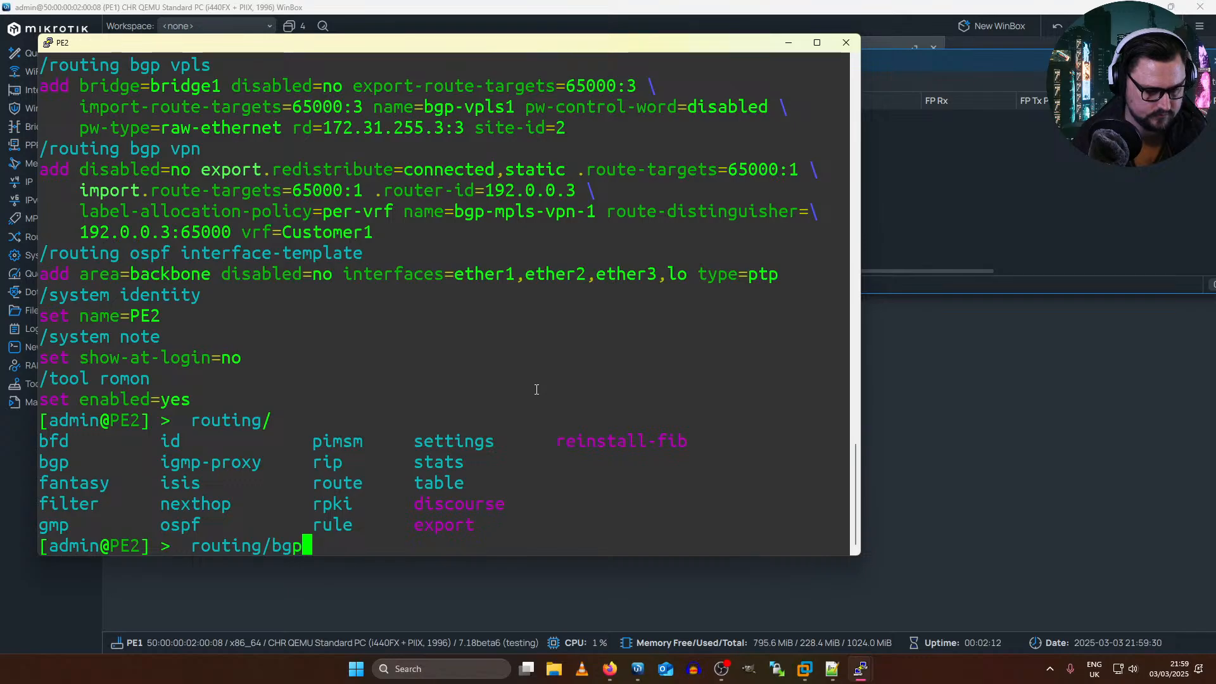
type("/")
key("Tab")
key("Tab")
type("vpls/export")
key("Return")
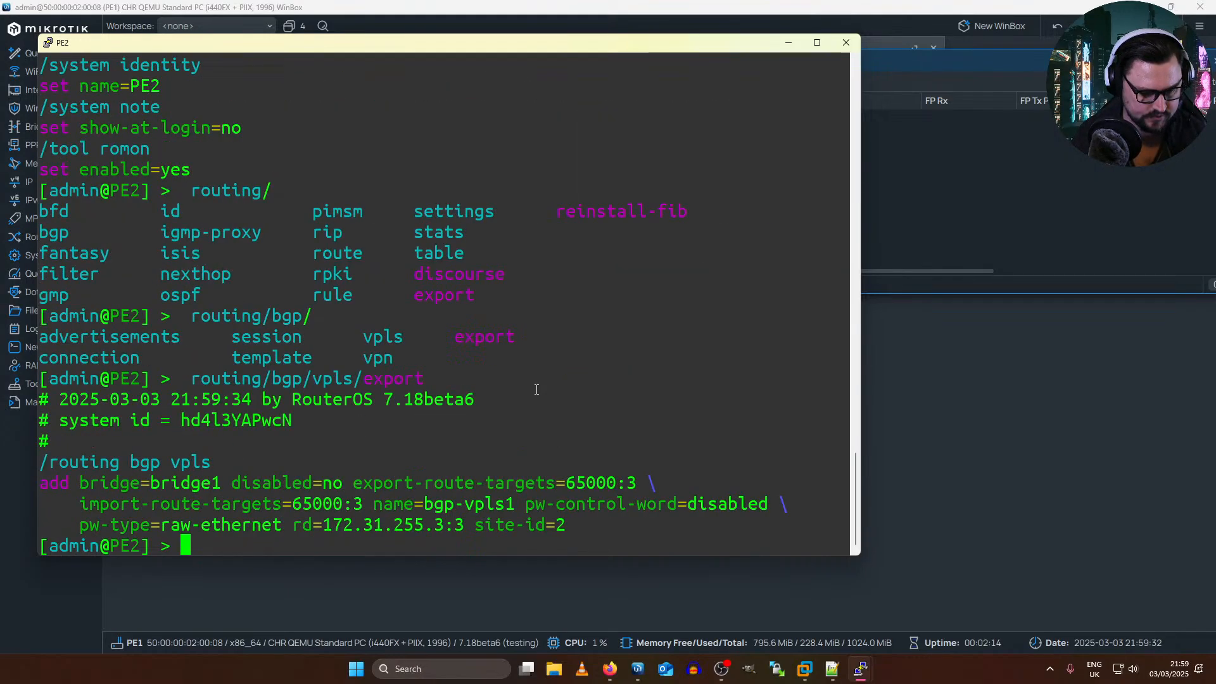
Step: Begin a routing/bgp/vpls/set command for import-route-targets on PE2 and copy the exported route distinguisher 172.31.255.3:3
type("routing/")
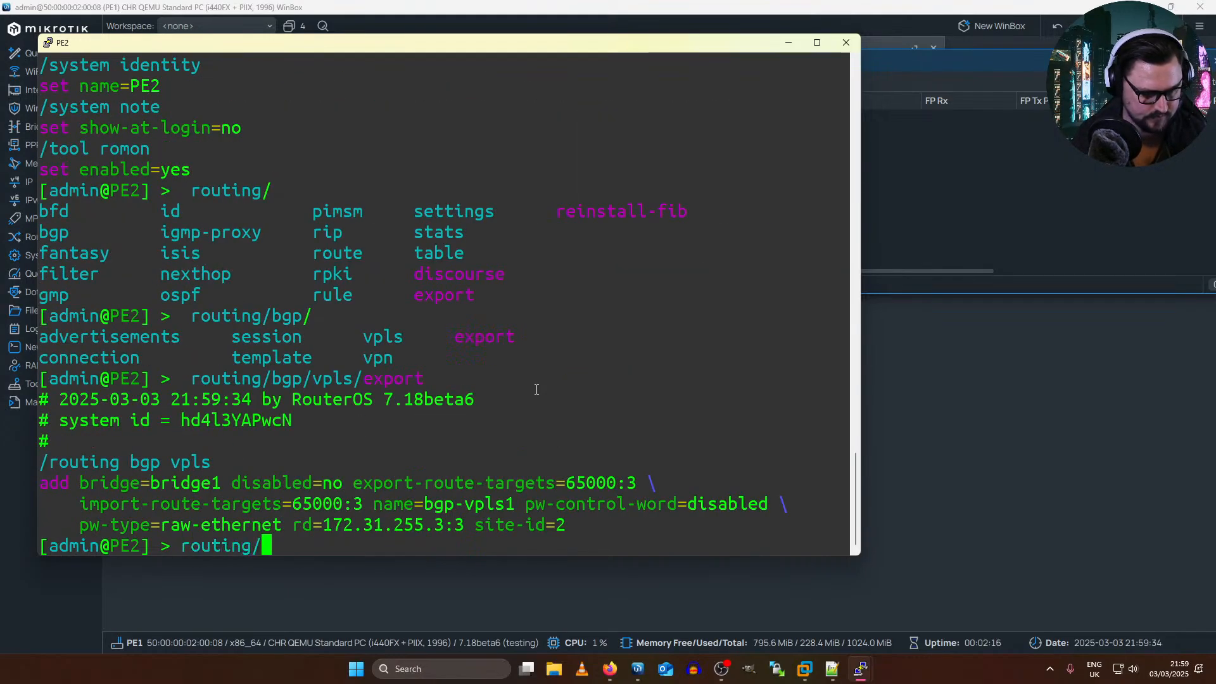
type("bgp/")
key("Tab")
key("Tab")
type("vpls/")
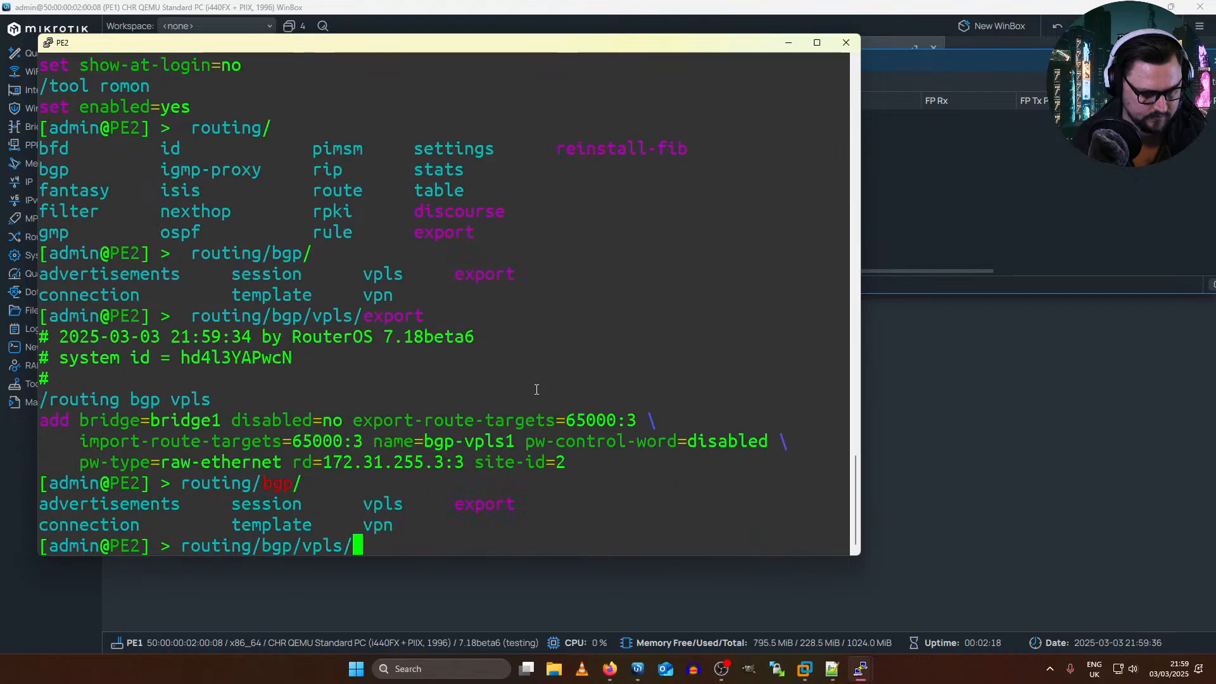
type("set r")
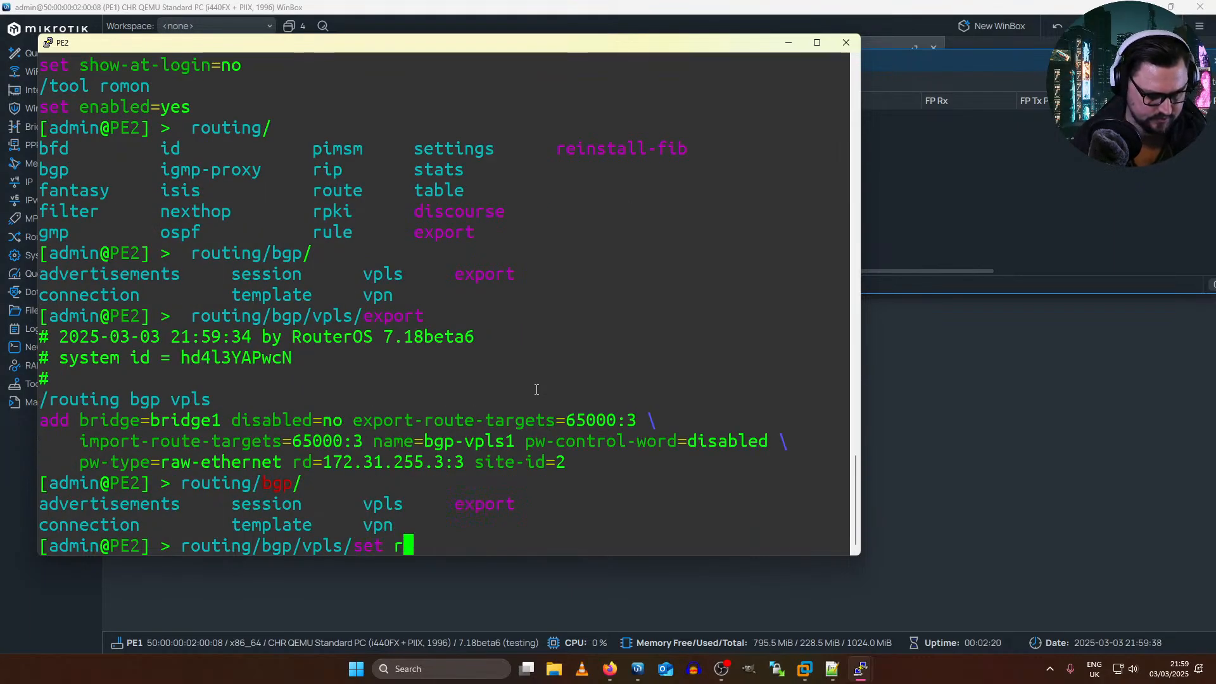
key("BackSpace")
type("import-route-targets=")
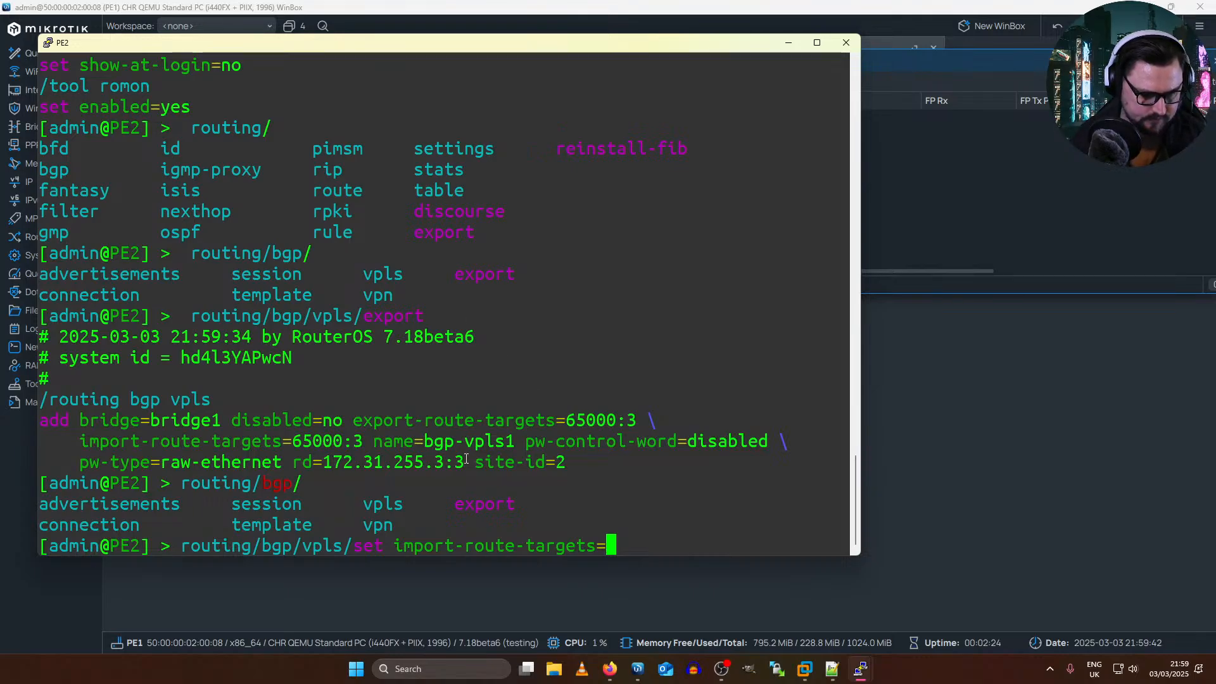
left_click_drag(466, 459, 374, 462)
left_click(372, 462)
left_click_drag(325, 463, 462, 463)
Step: Switch to PE1's WinBox to inspect its bridges and bridge ports, and return to PE2's console
key("alt+Tab")
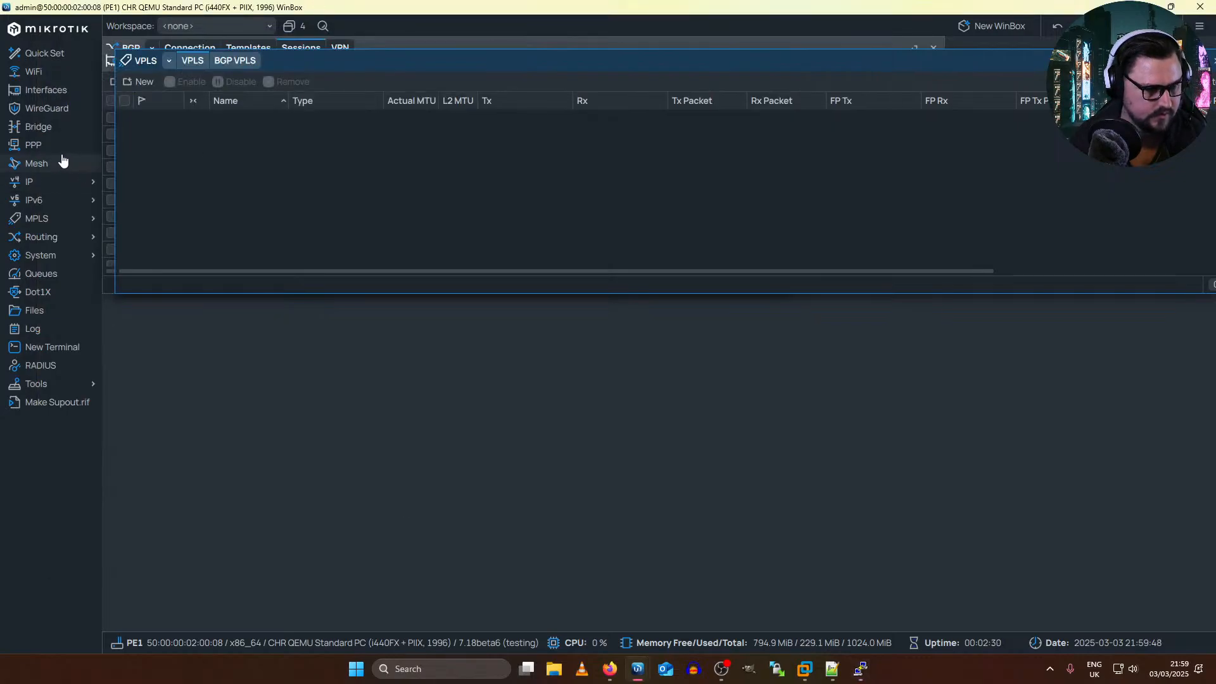
left_click(39, 126)
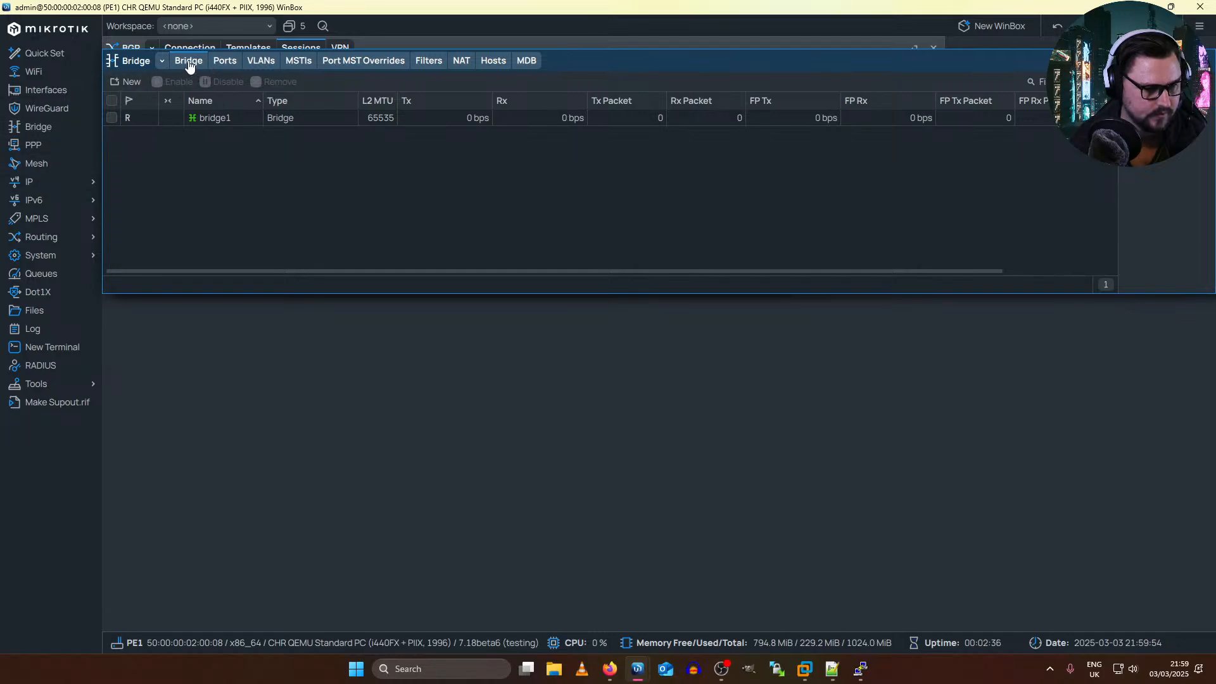
left_click(223, 62)
left_click(181, 61)
mouse_move(51, 218)
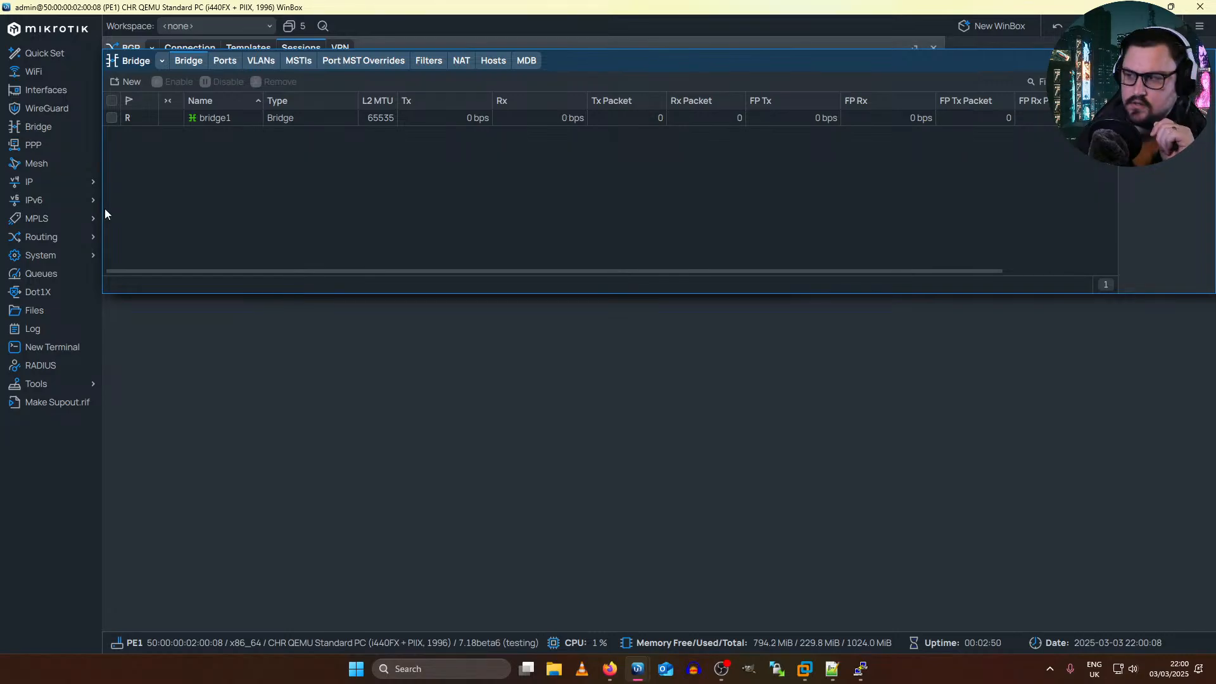
key("alt+Tab")
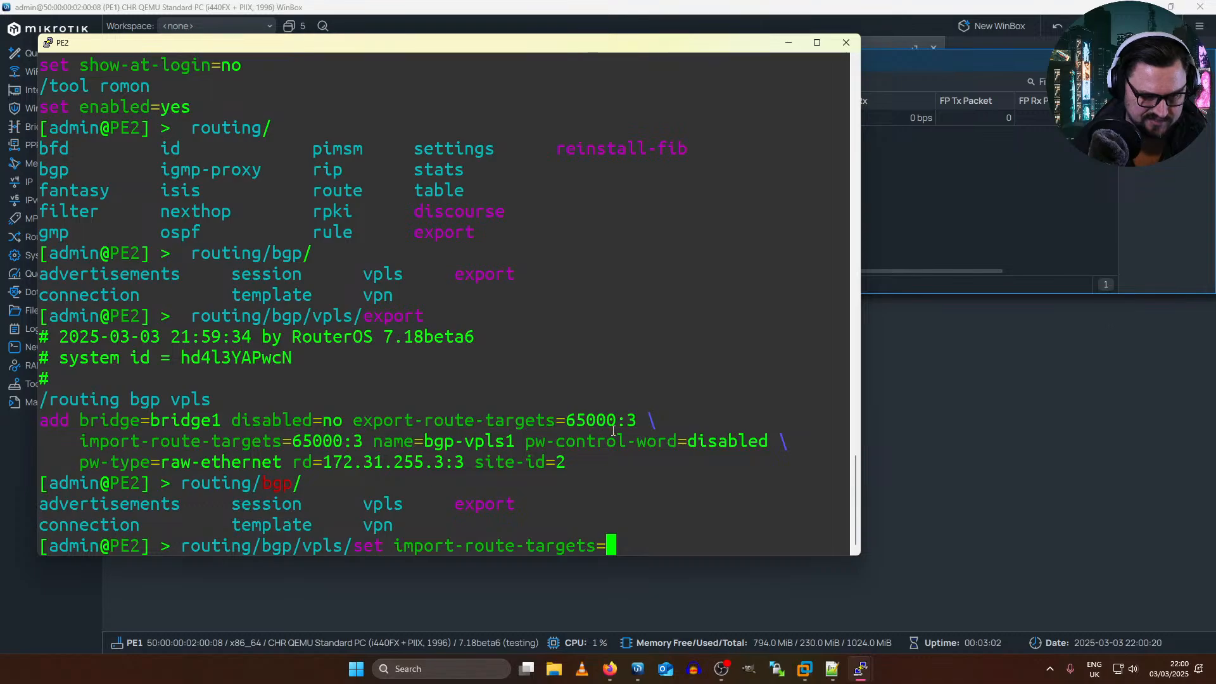
Step: Copy PE2's route target 65000:3 and set the route distinguisher of its BGP VPLS entry 0 to 65000:3
left_click_drag(637, 441, 603, 434)
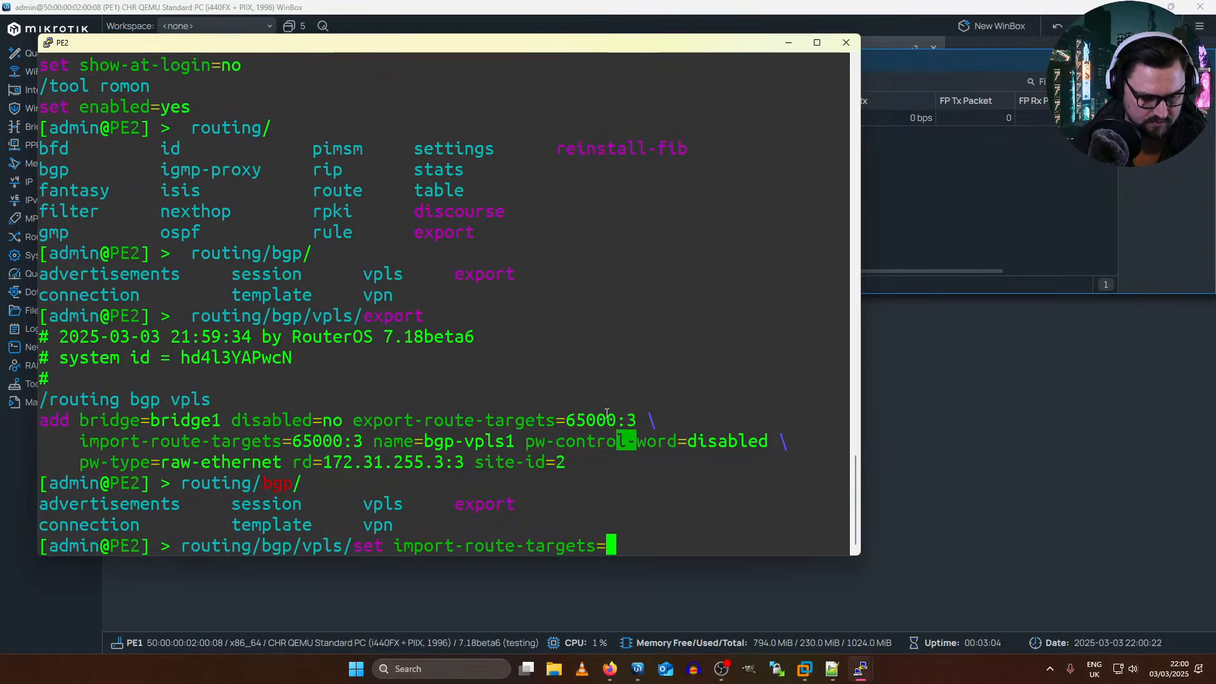
left_click(620, 422)
left_click_drag(636, 421, 566, 421)
key("BackSpace")
key("BackSpace")
key("BackSpace")
key("BackSpace")
key("BackSpace")
key("BackSpace")
key("BackSpace")
key("BackSpace")
key("BackSpace")
key("BackSpace")
key("BackSpace")
key("BackSpace")
key("BackSpace")
key("BackSpace")
key("BackSpace")
key("BackSpace")
key("BackSpace")
key("BackSpace")
key("BackSpace")
key("BackSpace")
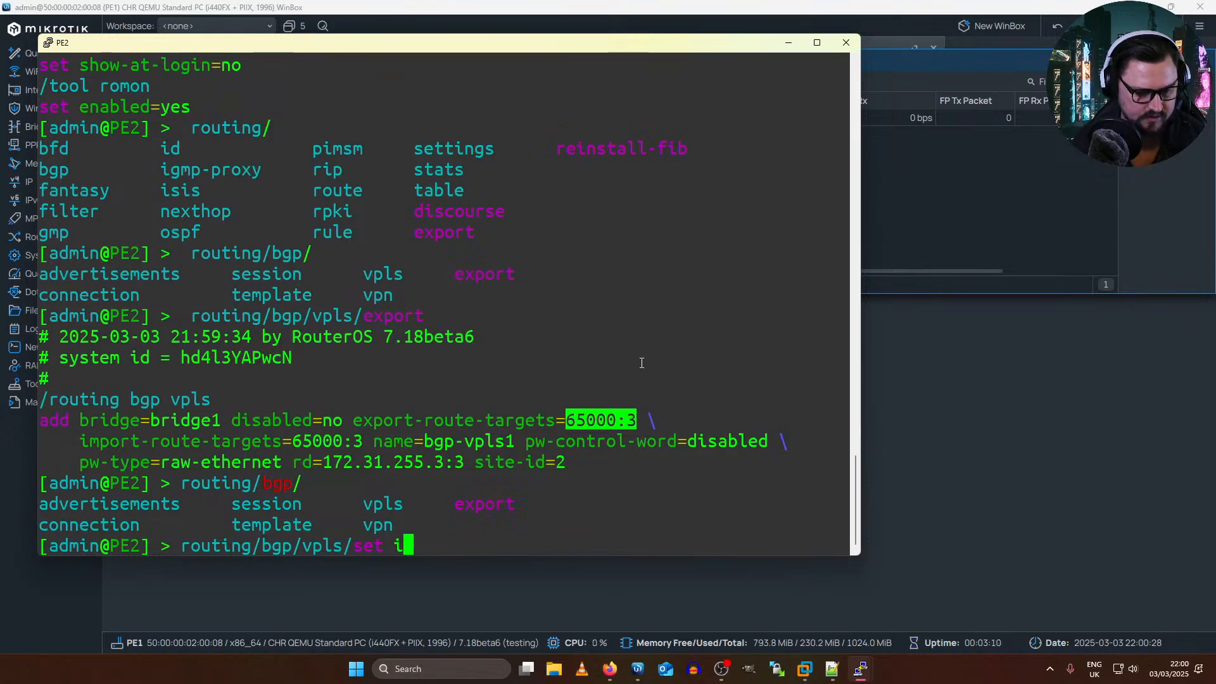
key("BackSpace")
type("rd=65000:3")
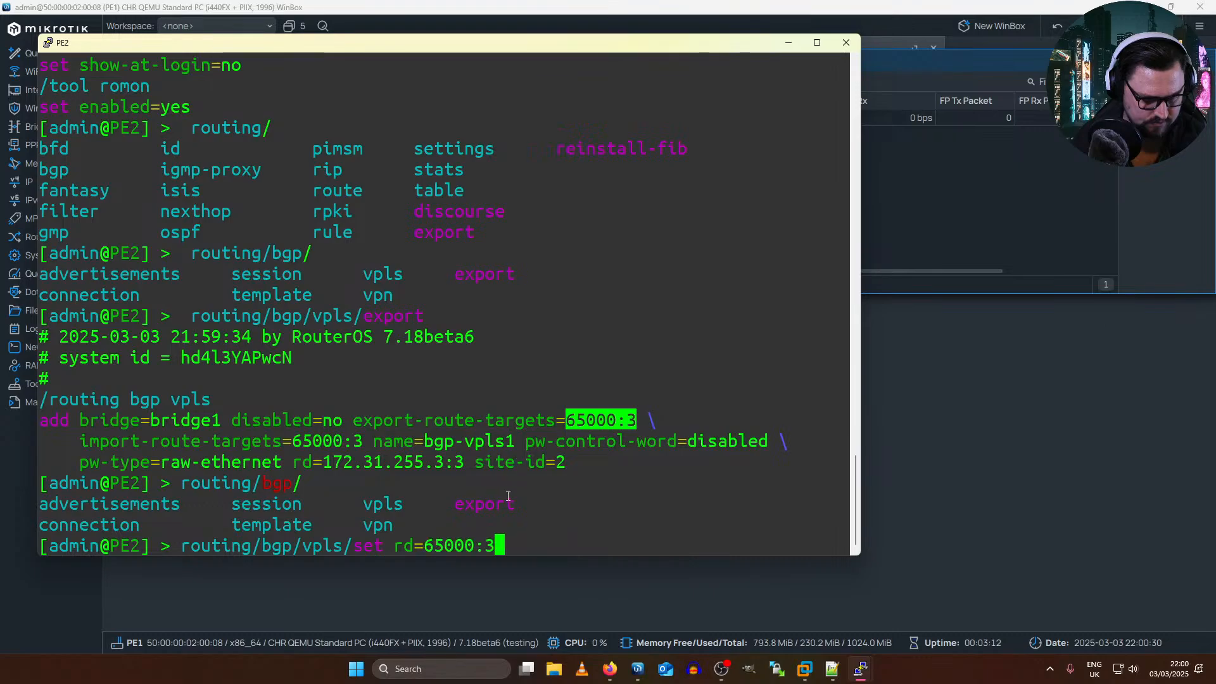
key("Tab")
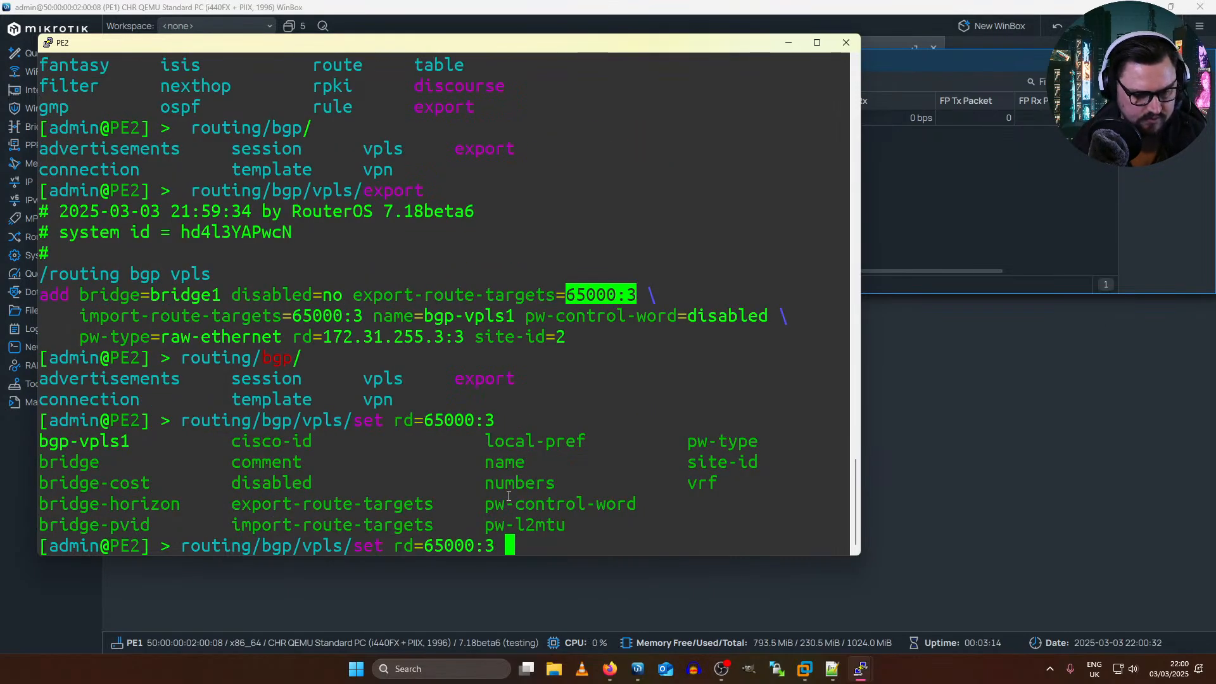
type("0")
key("Return")
Step: Switch to PE1's WinBox and set both the import and export route targets of bgp-vpls1 to 65000:3
key("alt+Tab")
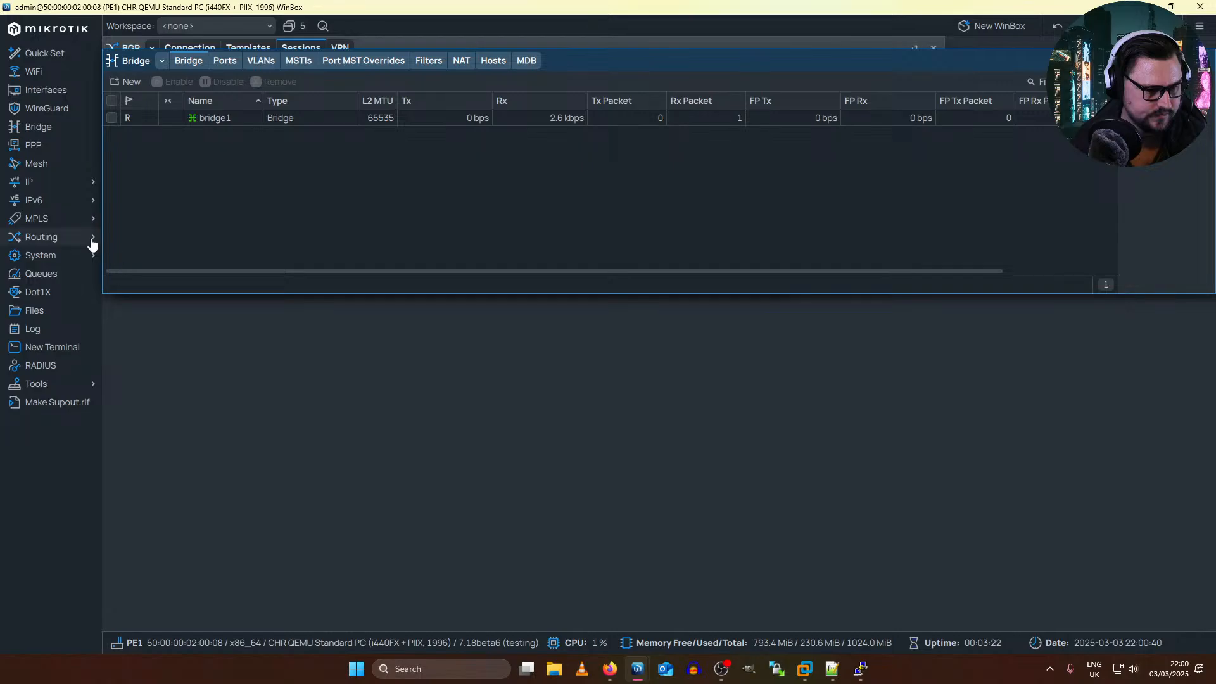
mouse_move(79, 227)
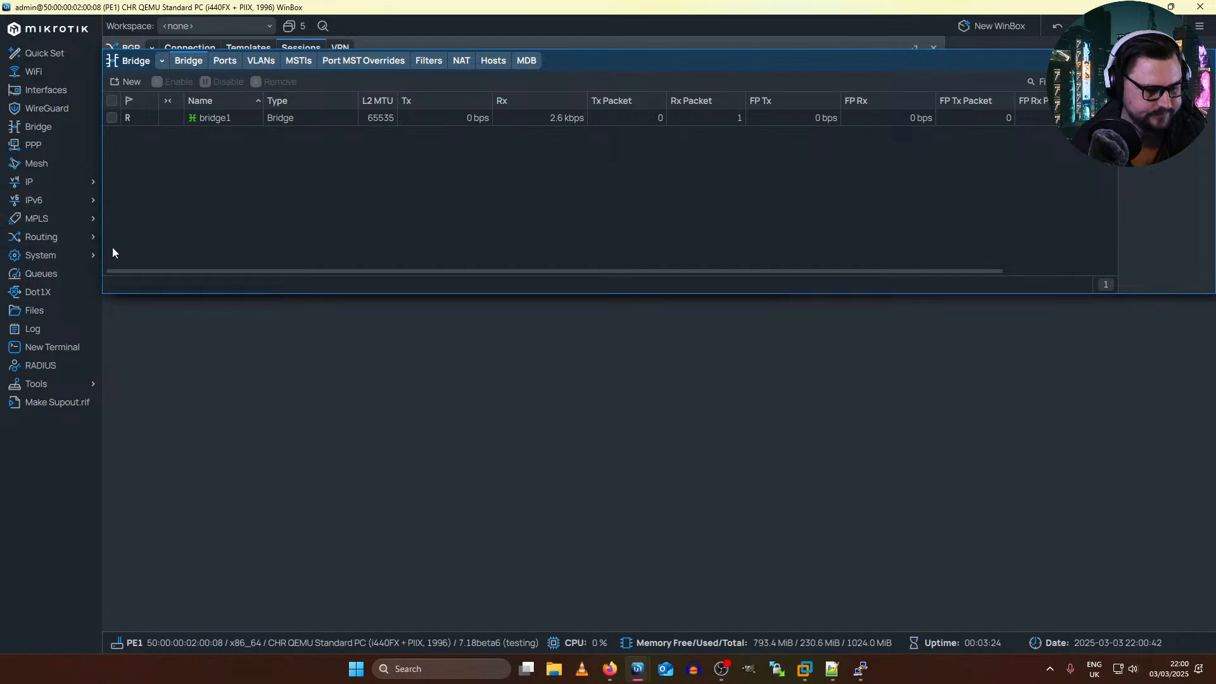
left_click(127, 270)
left_click(233, 60)
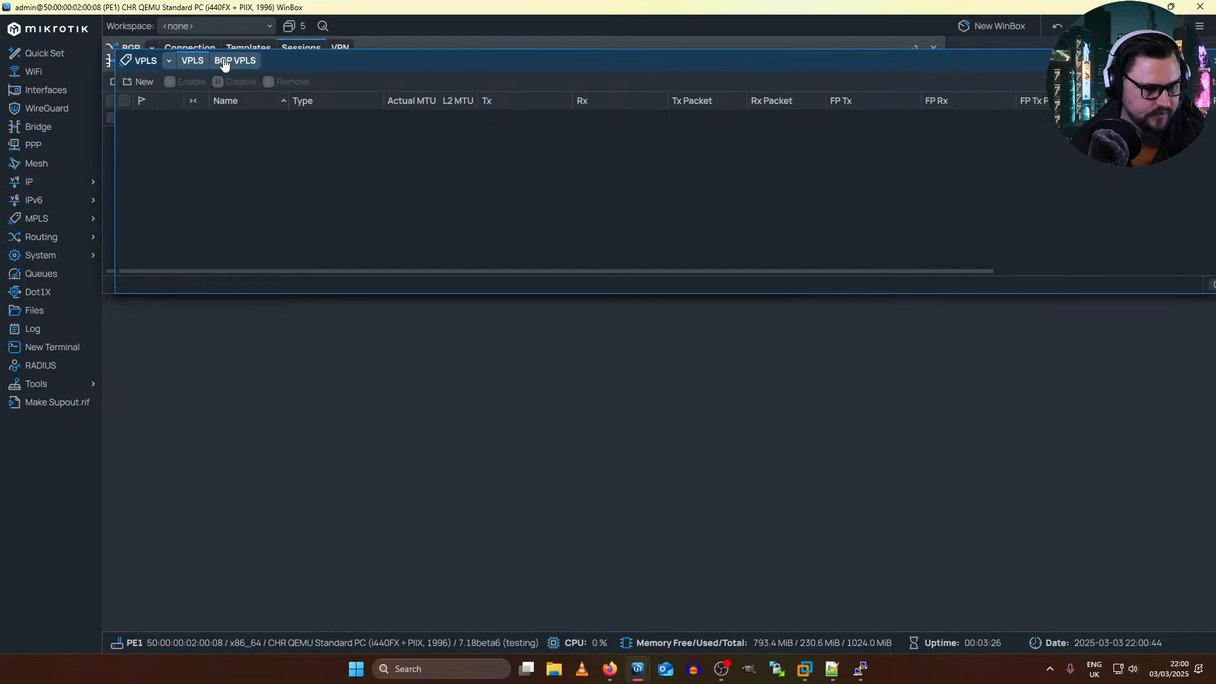
double_click(256, 120)
left_click(320, 202)
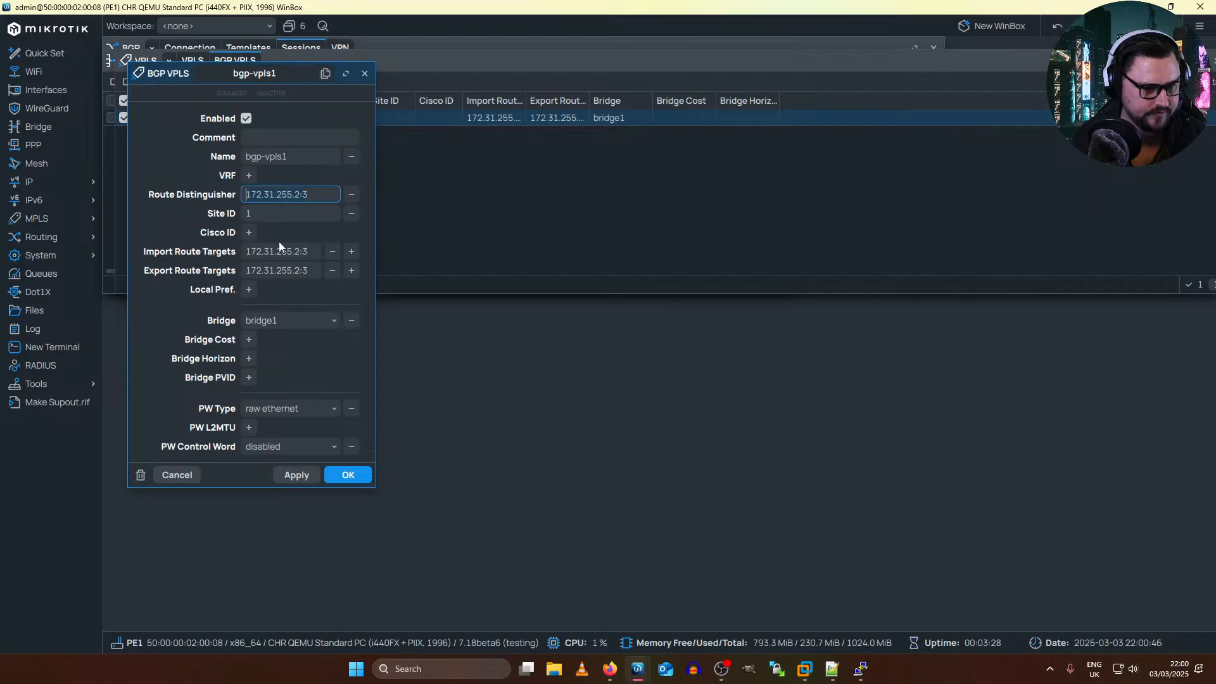
key("Home")
left_click(312, 255)
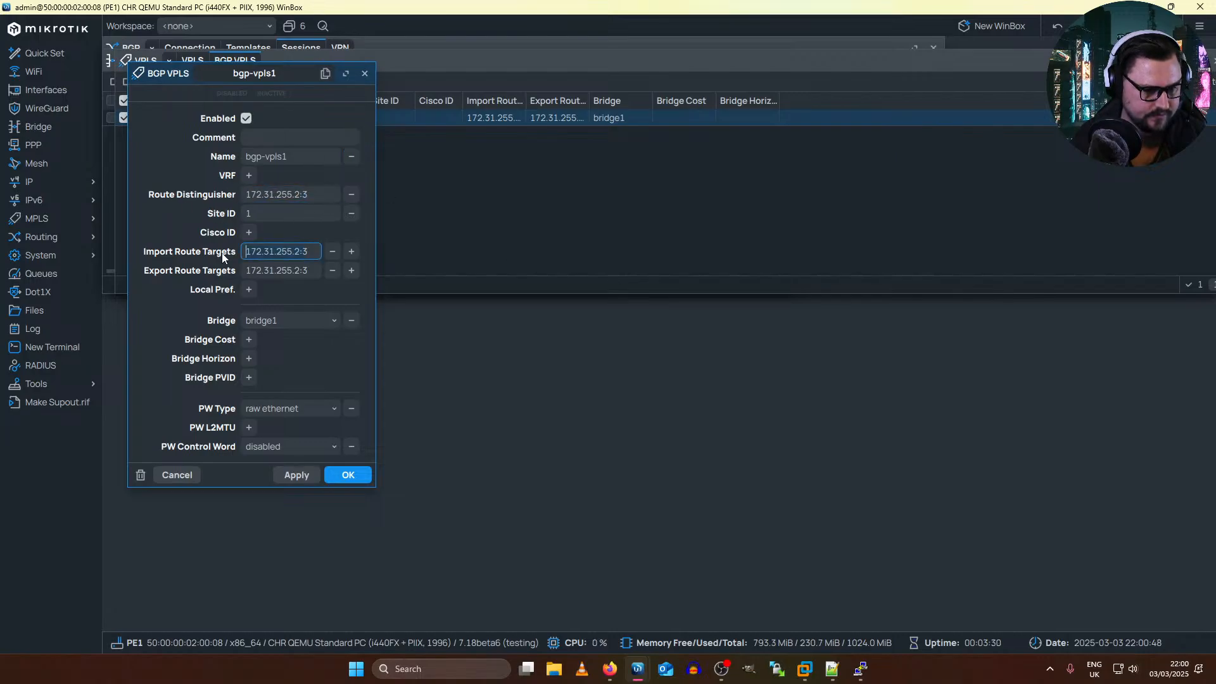
type("65000:3")
left_click_drag(311, 271, 247, 270)
type("65000:3")
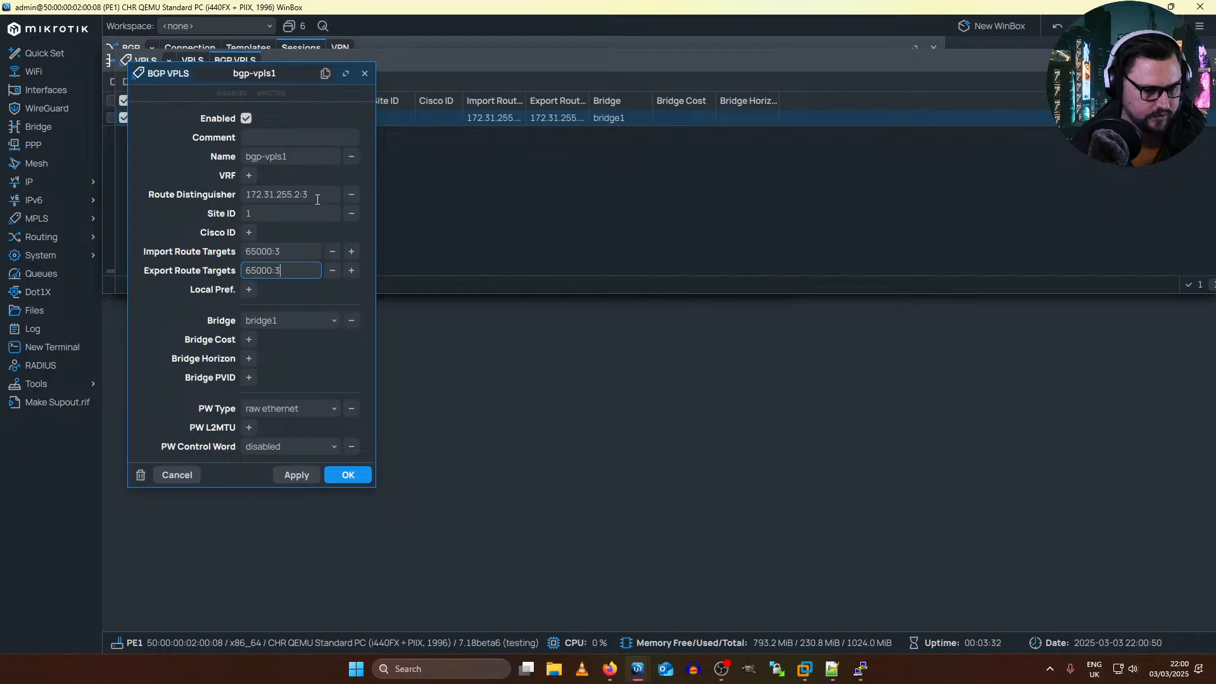
Step: Set the route distinguisher of PE1's bgp-vpls1 to 65000:3 and save the instance
left_click_drag(317, 198, 206, 211)
type("65000:3")
left_click(310, 476)
left_click(346, 476)
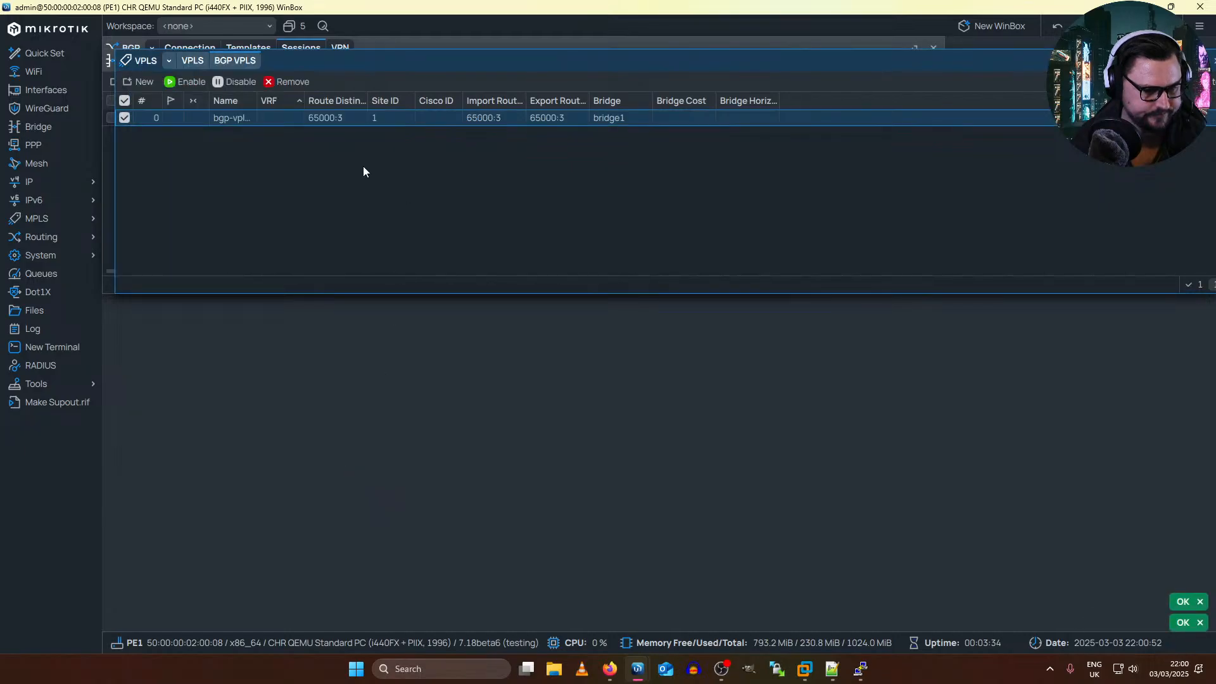
Step: Check PE1's VPLS interface list against its BGP VPLS instance and select the dynamic VPLS interface
left_click(193, 61)
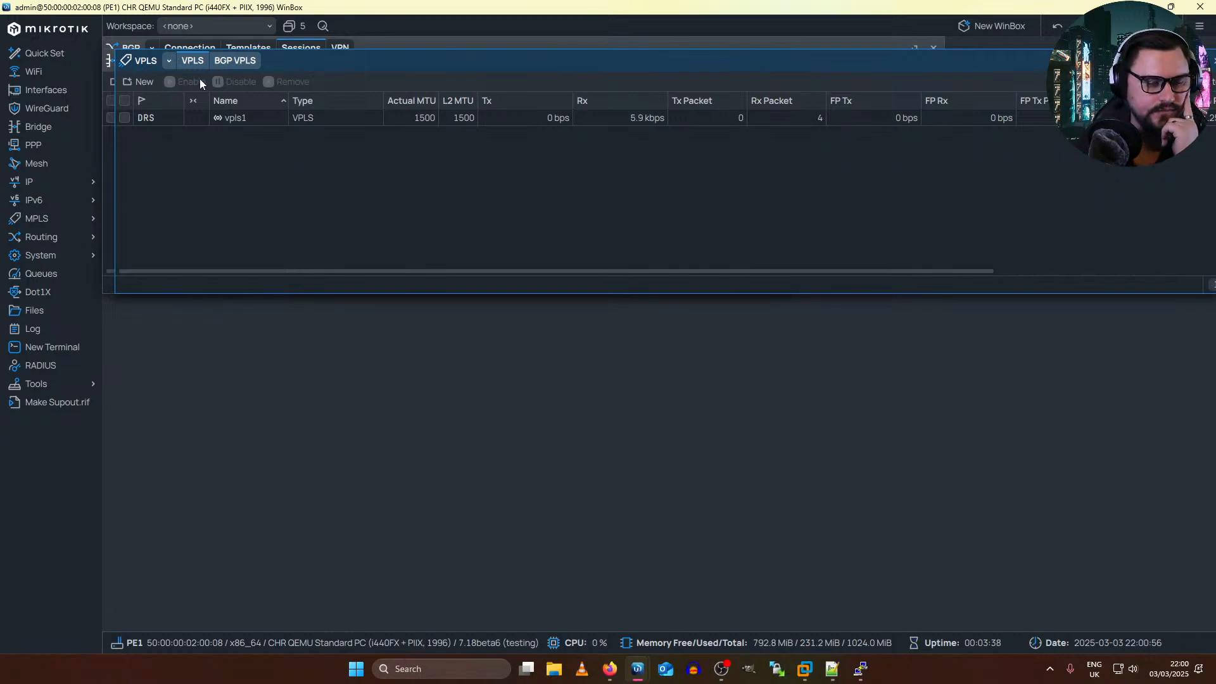
left_click(237, 63)
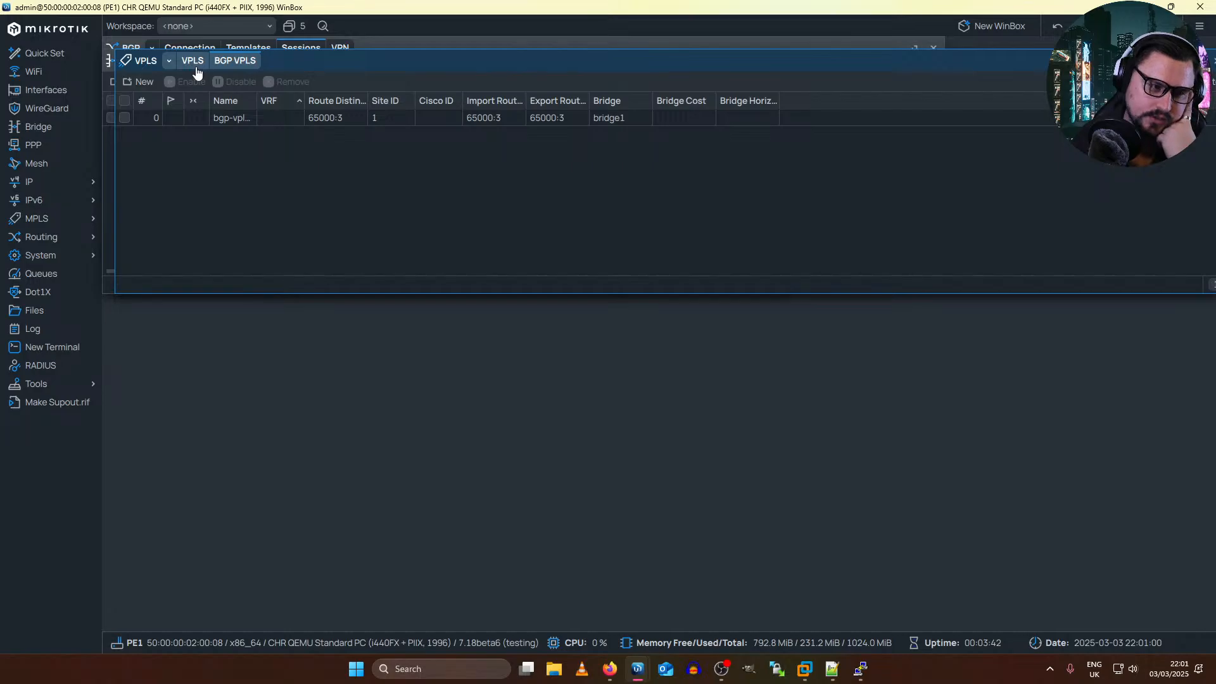
left_click(194, 63)
left_click(150, 123)
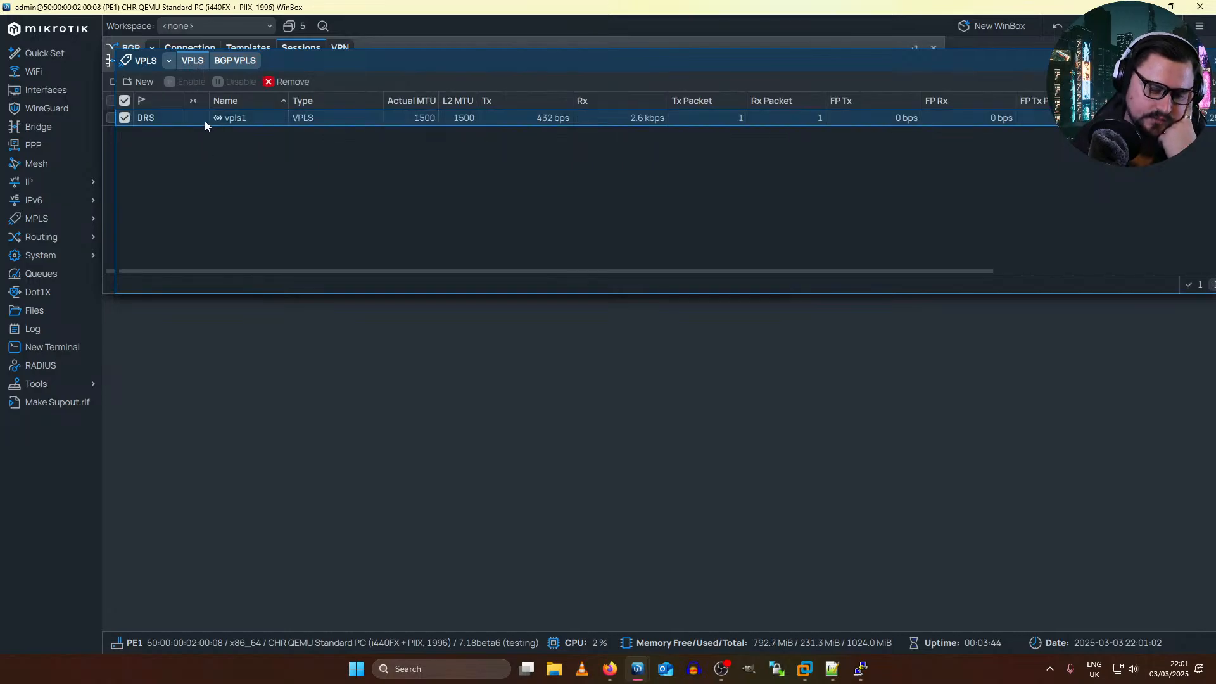
Step: Switch to the VPC consoles and ping 99.99.99.2 from VPC20, stopping after a couple of replies
key("alt+Tab")
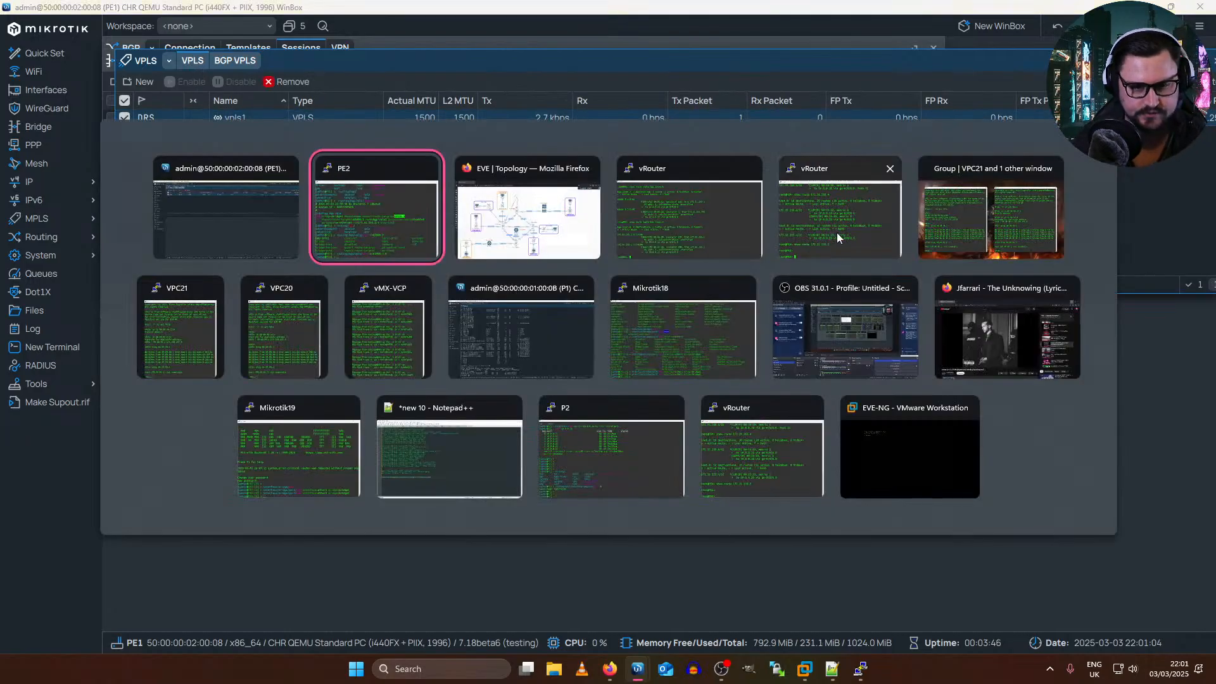
left_click(963, 254)
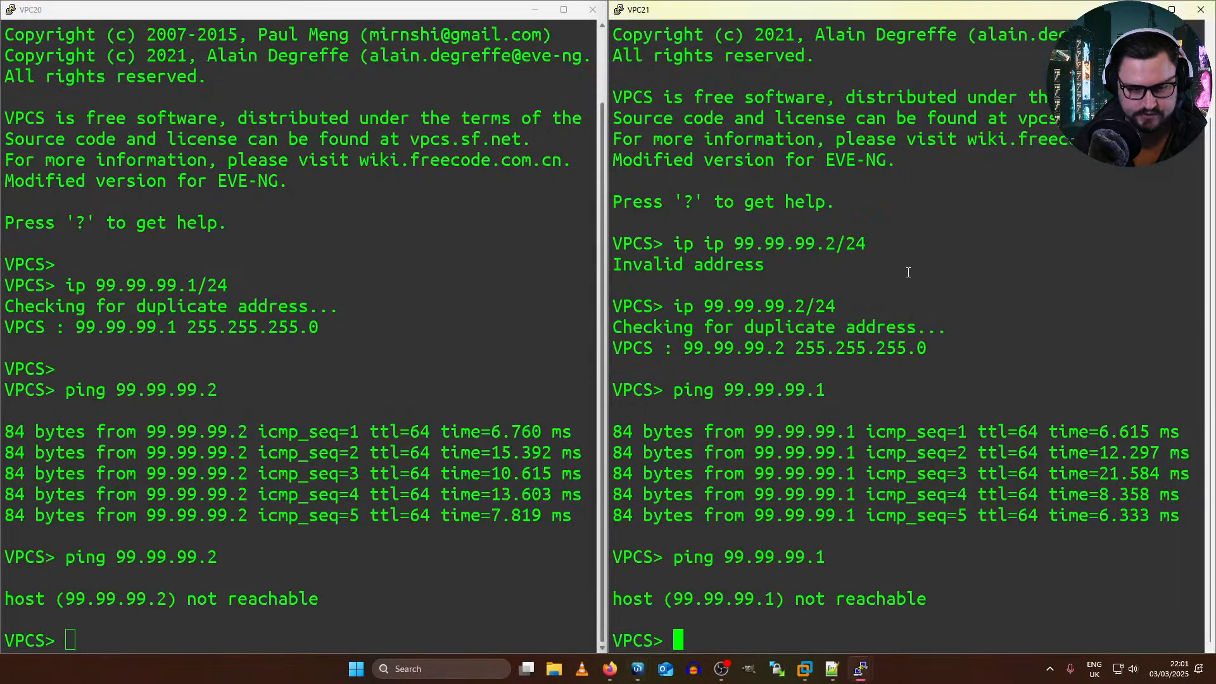
left_click(54, 357)
key("Up")
key("Return")
key("ctrl+c")
Step: Ping 99.99.99.1 from VPC21 and stop after a couple of replies
left_click(799, 475)
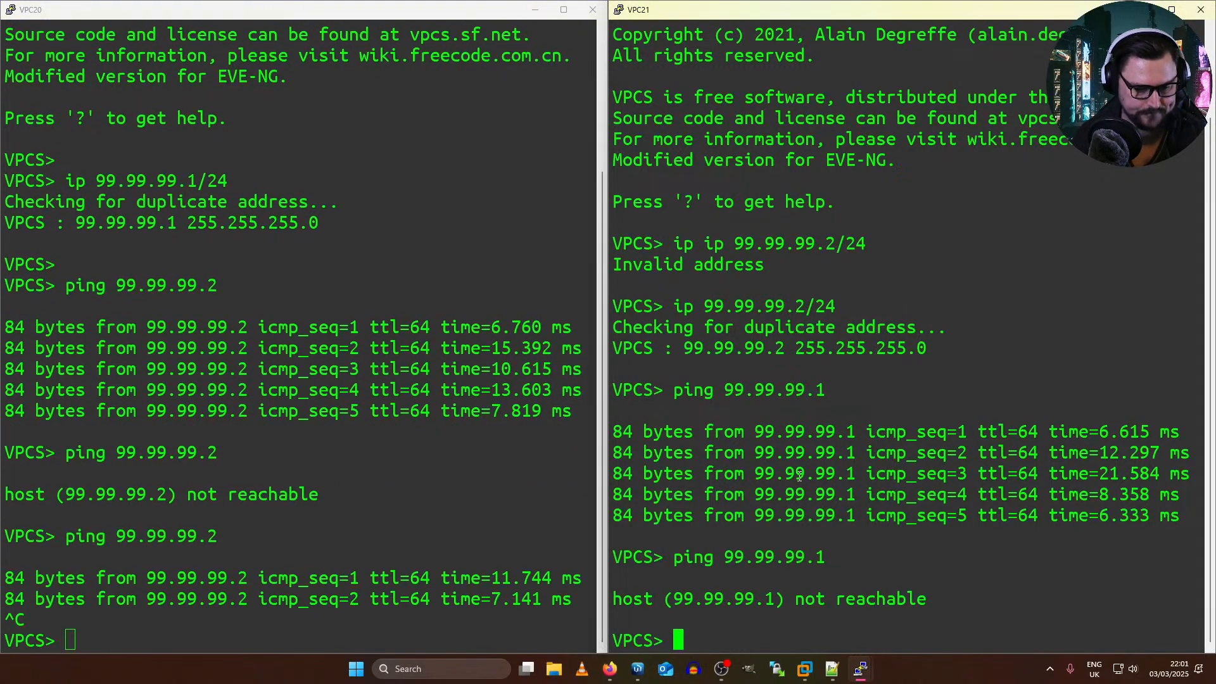
key("Up")
key("Return")
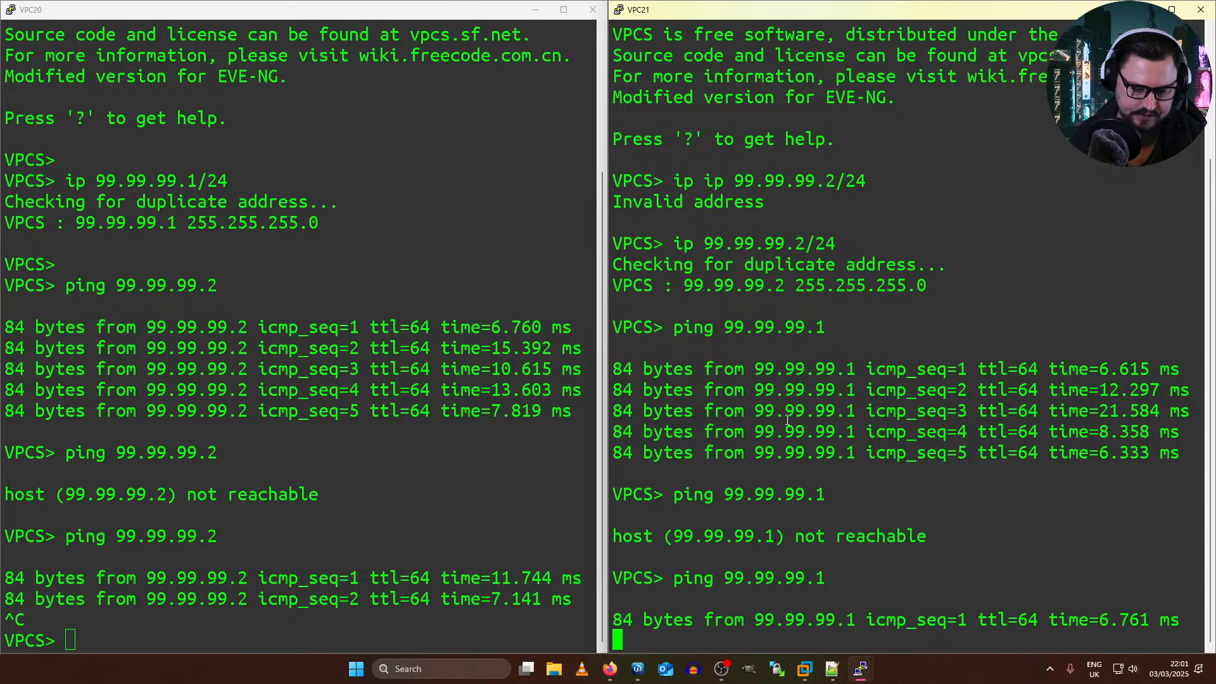
key("ctrl+c")
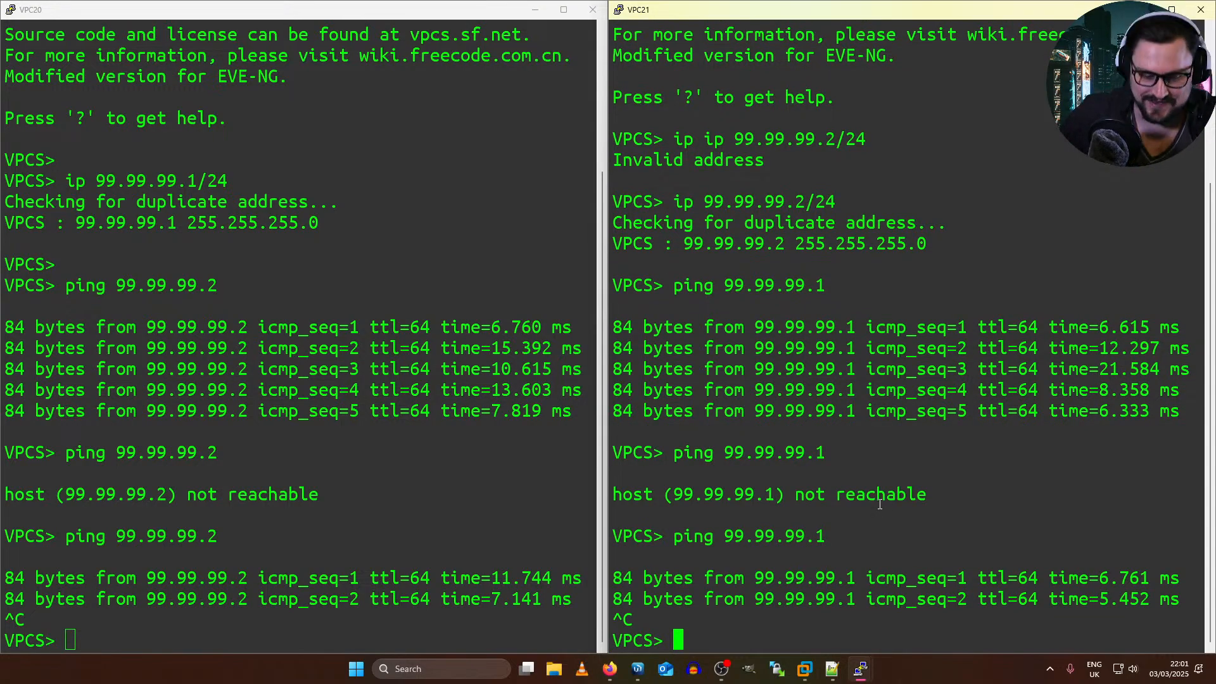
Step: Switch to the EVE topology and delete the link between PE1's eth9 and the Net cloud
key("alt+Tab")
key("alt+Tab")
key("alt+Tab")
key("alt+Tab")
key("alt+Tab")
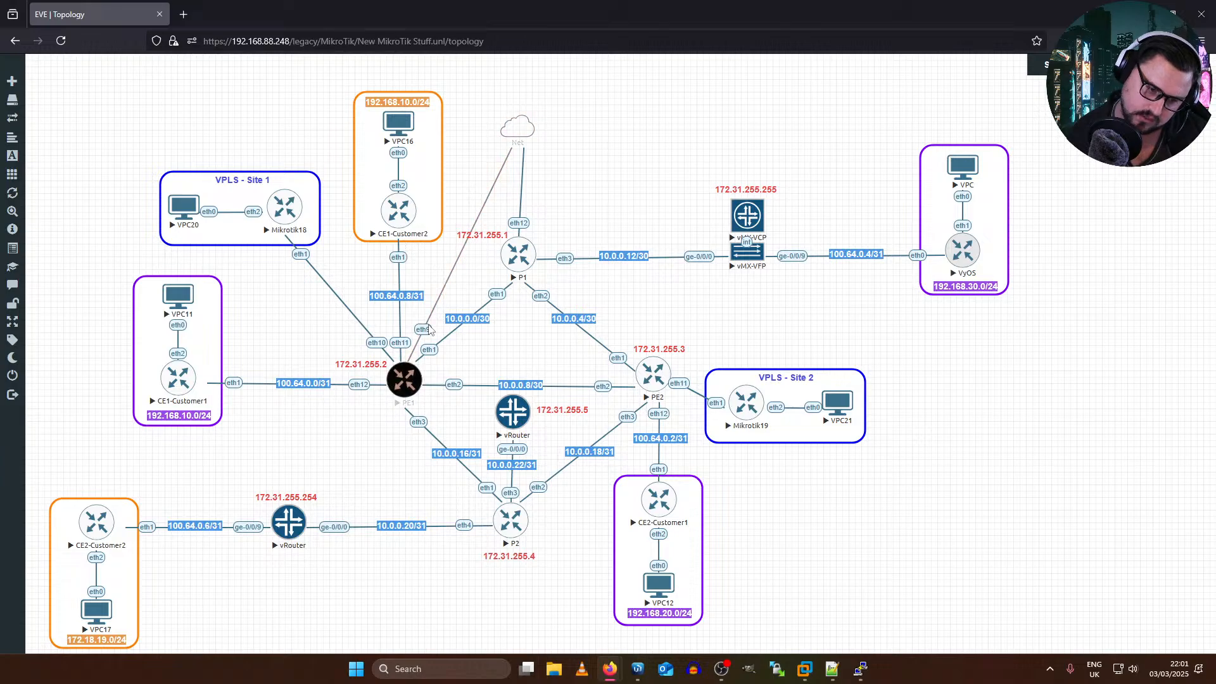
right_click(425, 330)
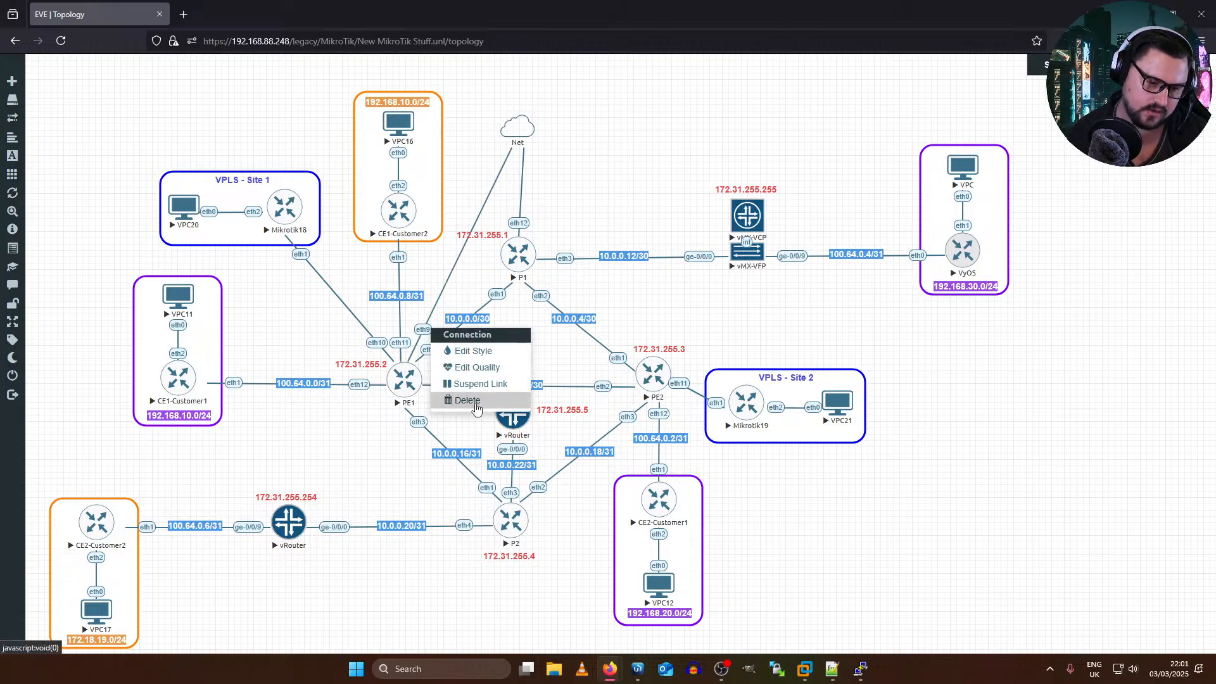
left_click(471, 410)
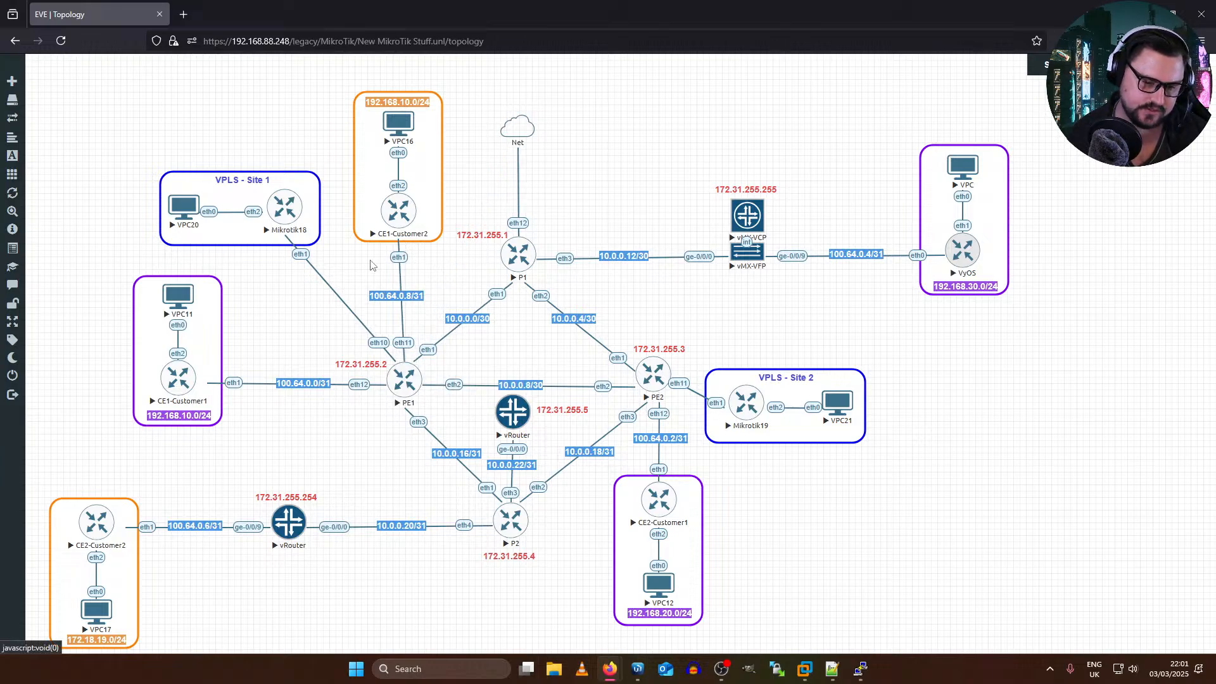
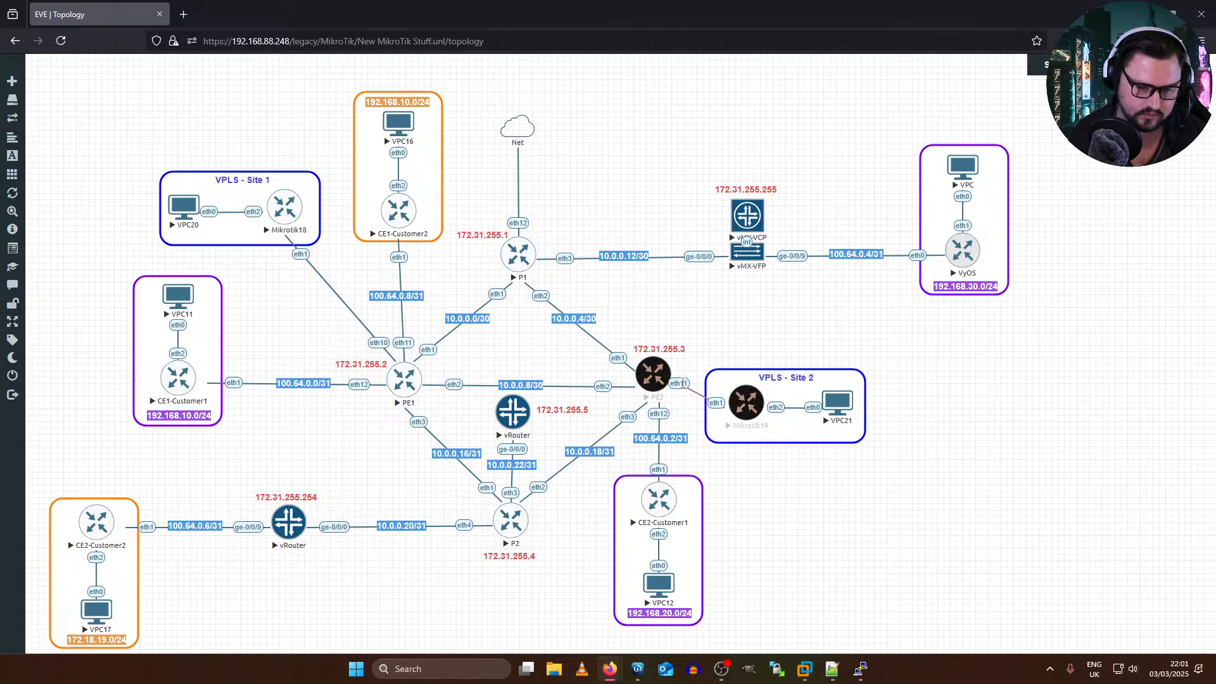
Step: Switch to the PE2 router's terminal session
key("alt+Tab")
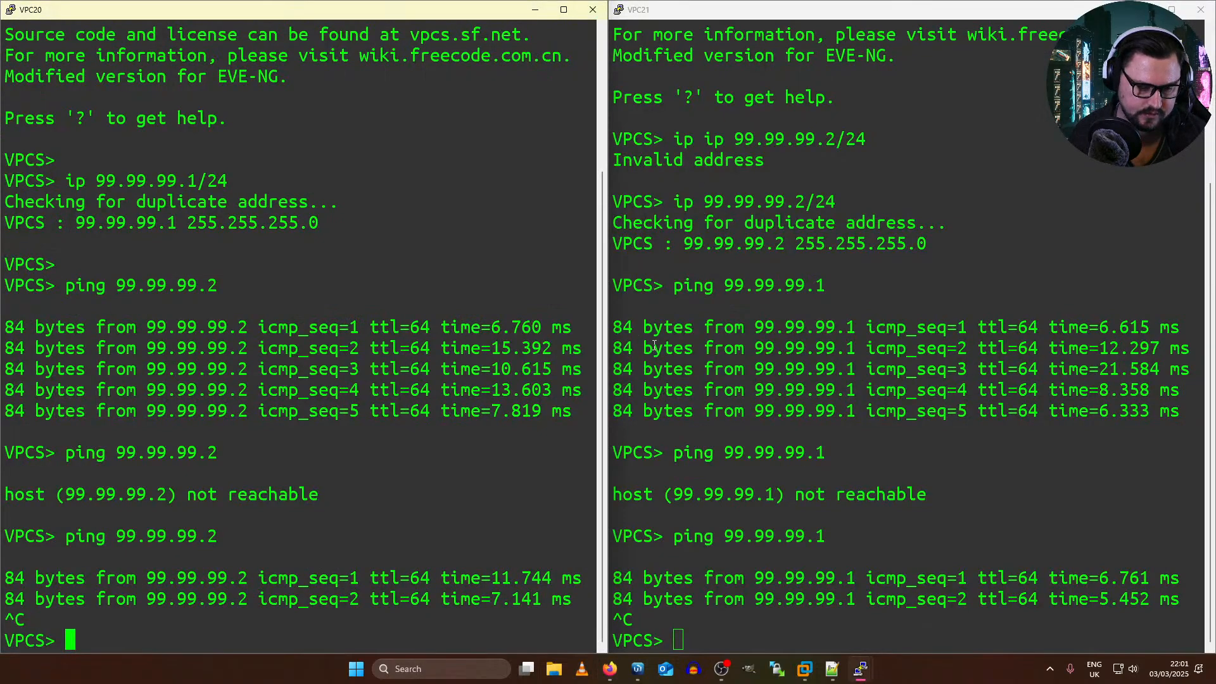
key("alt+Tab")
left_click(993, 204)
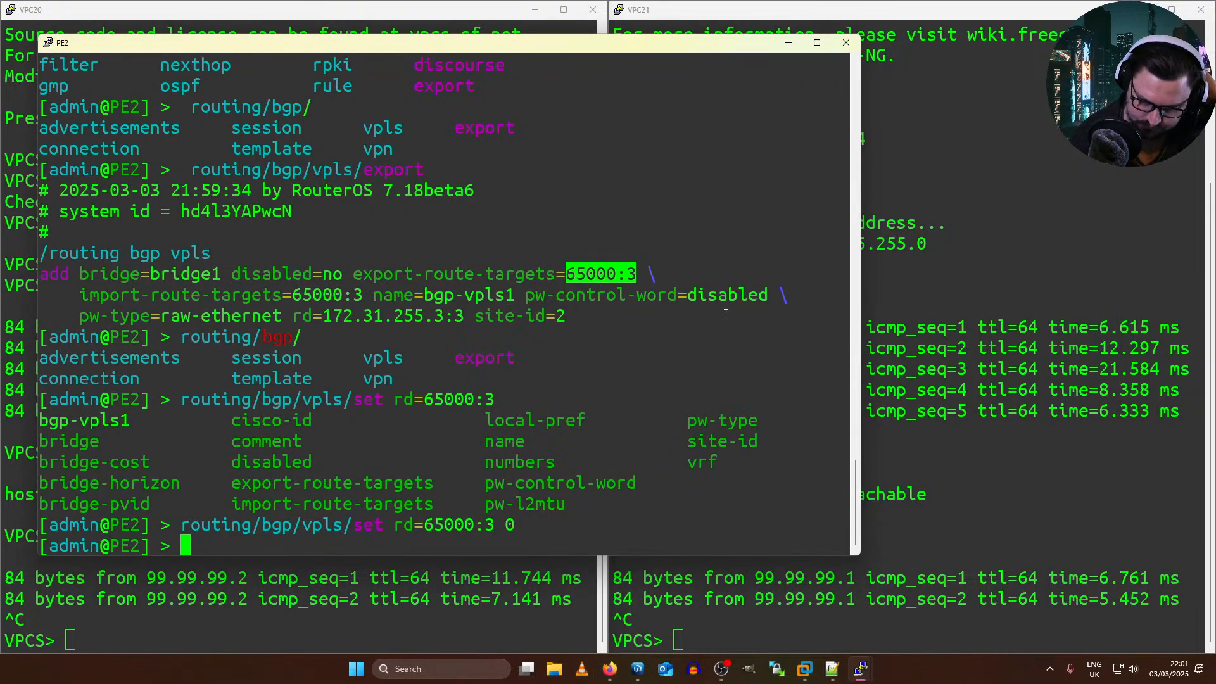
left_click(324, 402)
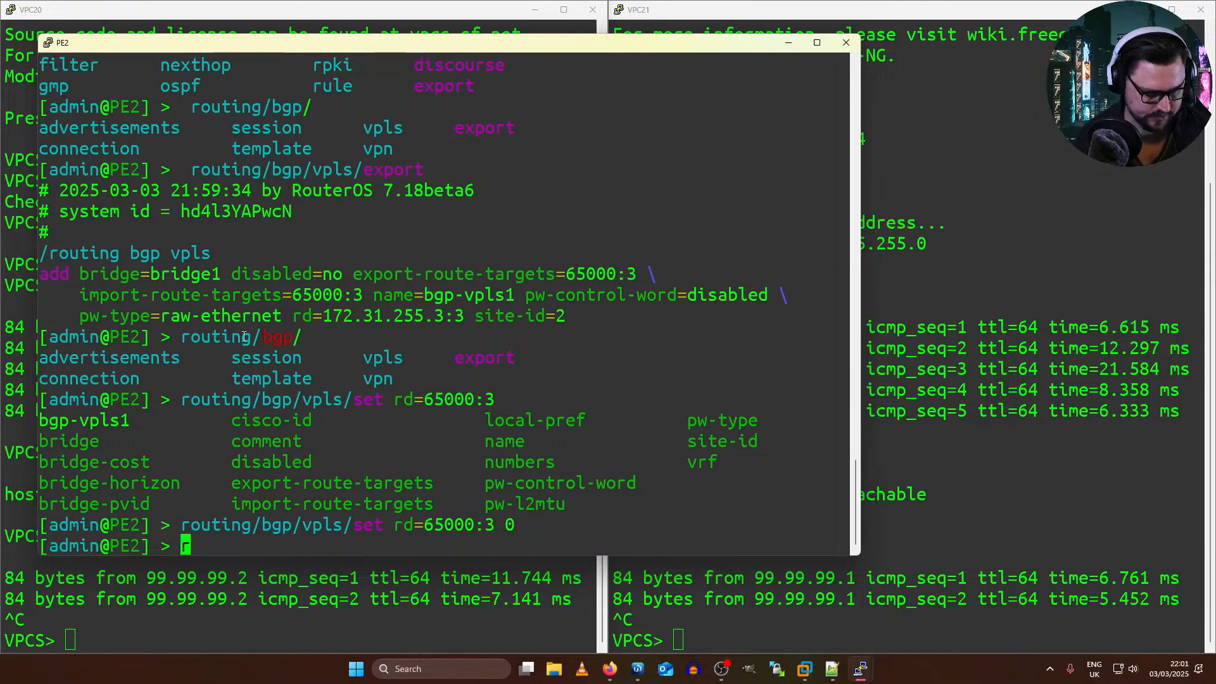
Step: Disable entry 0 under routing/bgp/vpls on PE2
type("routing/")
key("Tab")
type("bgp/")
key("Tab")
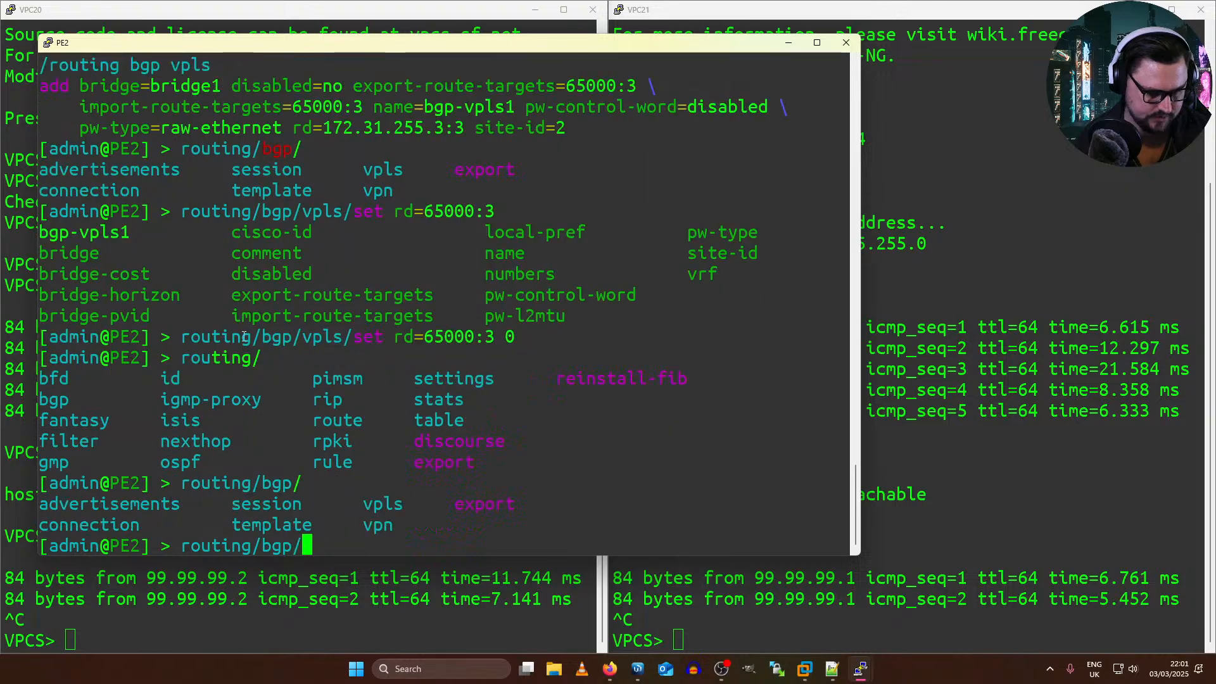
type("ad")
key("Tab")
key("BackSpace")
key("BackSpace")
key("BackSpace")
key("BackSpace")
key("BackSpace")
key("BackSpace")
key("BackSpace")
key("BackSpace")
key("BackSpace")
key("BackSpace")
key("BackSpace")
key("BackSpace")
key("BackSpace")
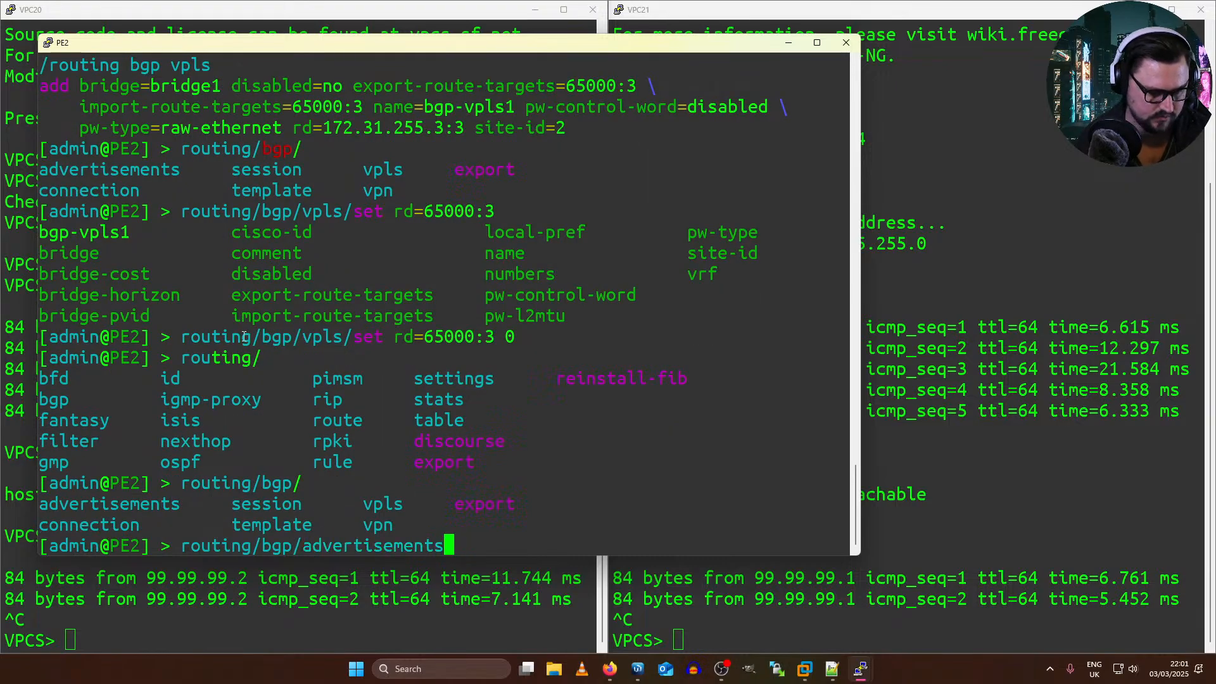
key("BackSpace")
key("BackSpace")
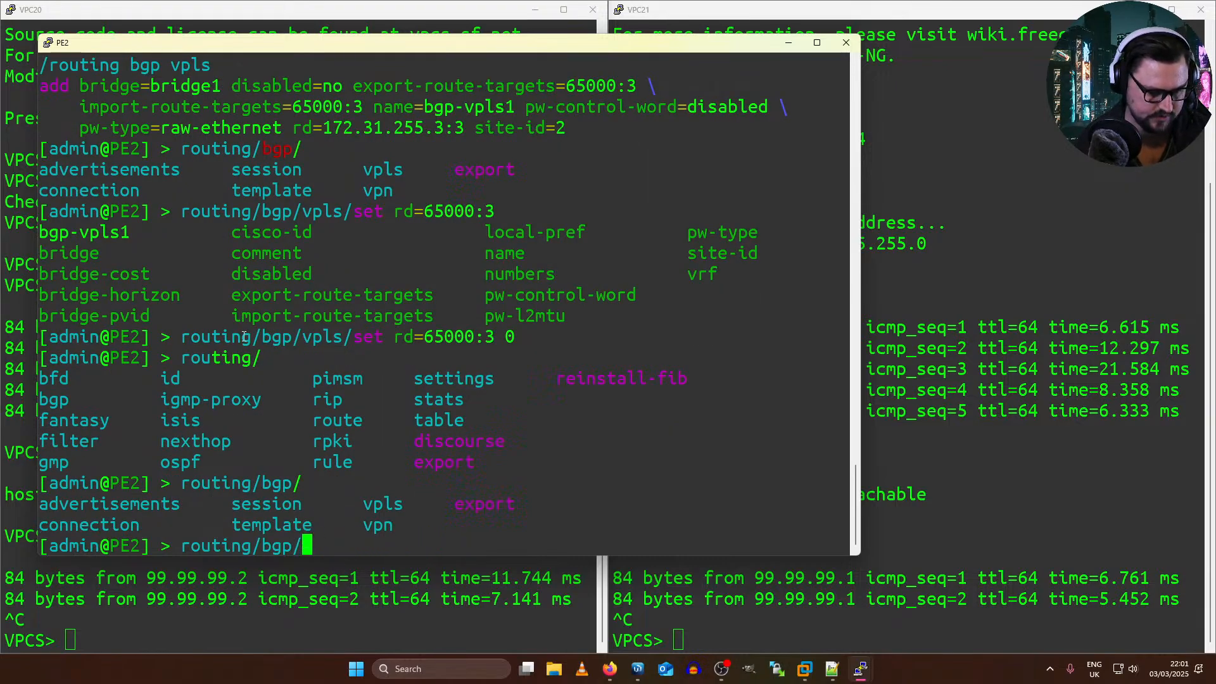
type("vpl")
key("Tab")
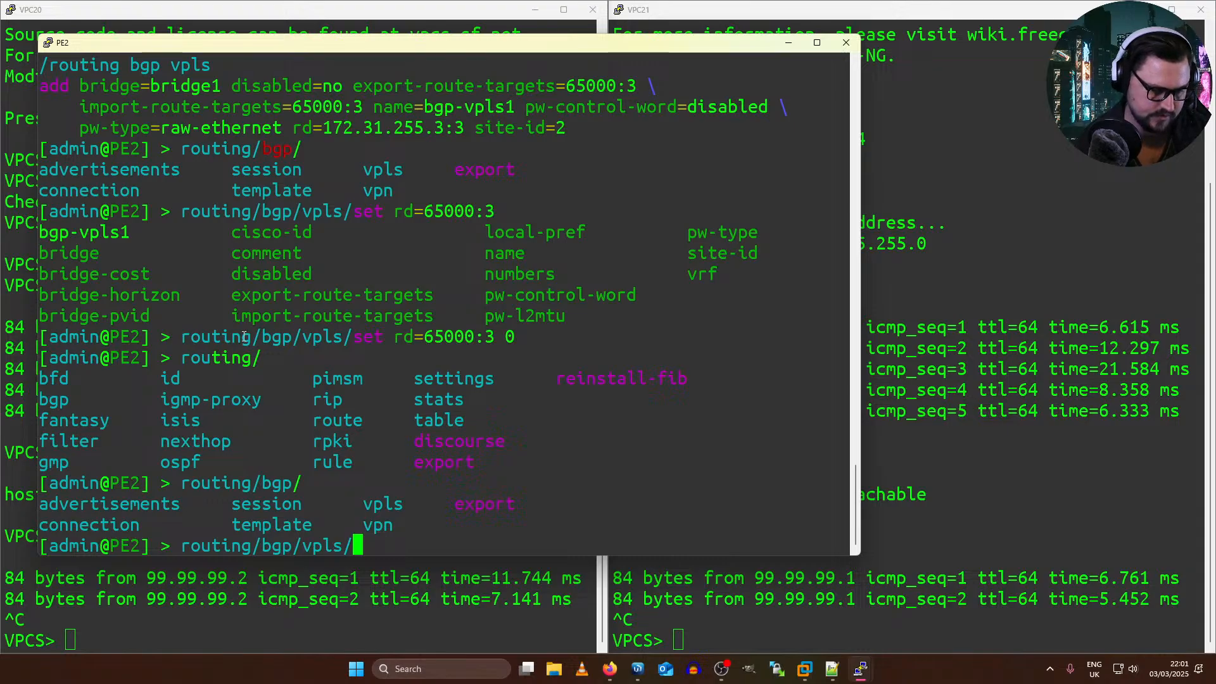
type("disable 0")
key("Return")
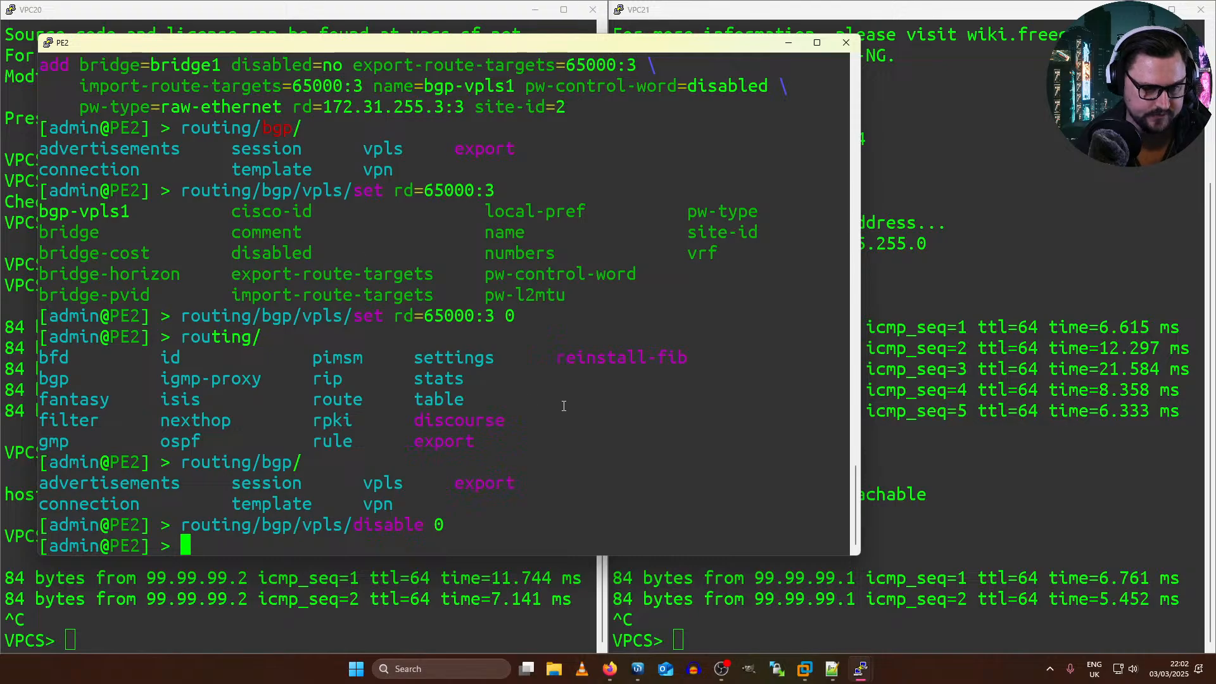
Step: Switch to the EVE-NG topology in Firefox
key("alt+Tab")
key("alt+Tab")
key("alt+Tab")
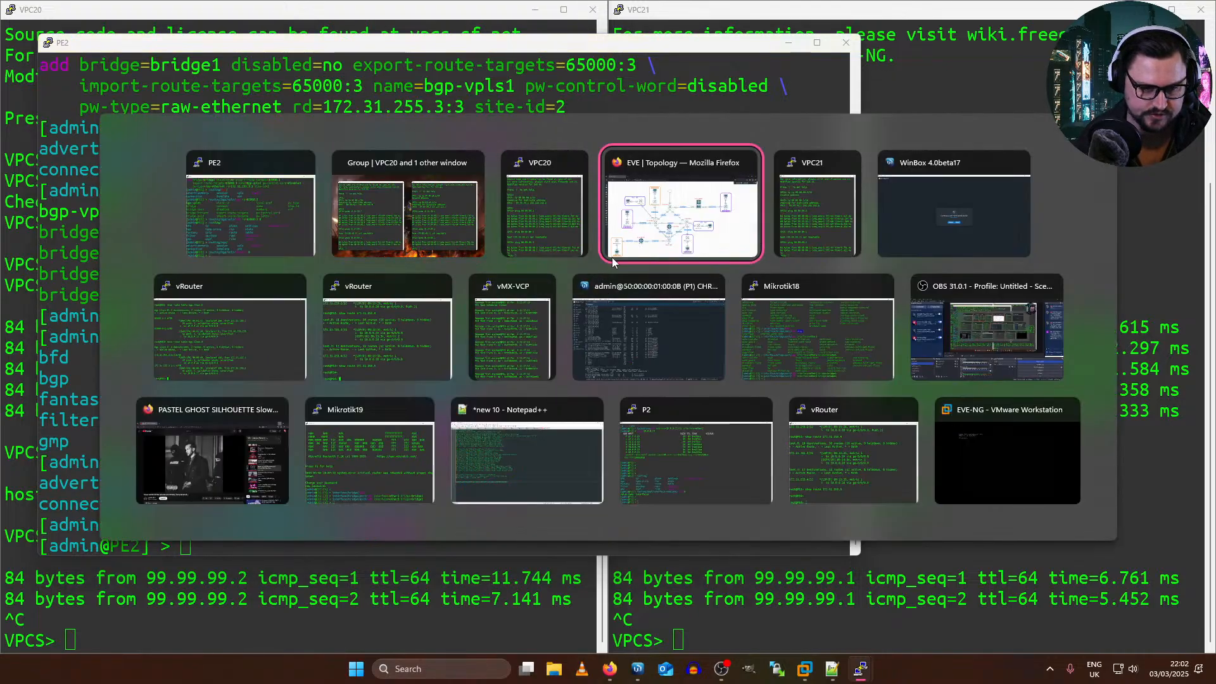
left_click(1001, 214)
left_click(646, 378)
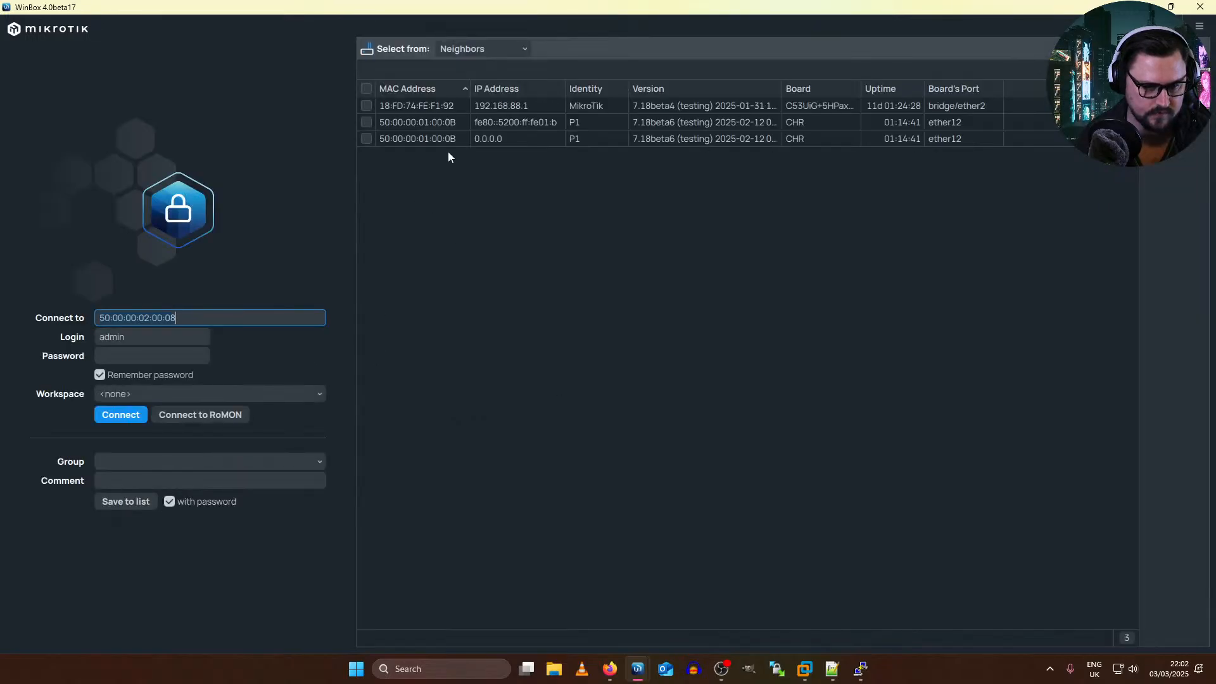
key("ctrl+alt+Tab")
left_click(714, 202)
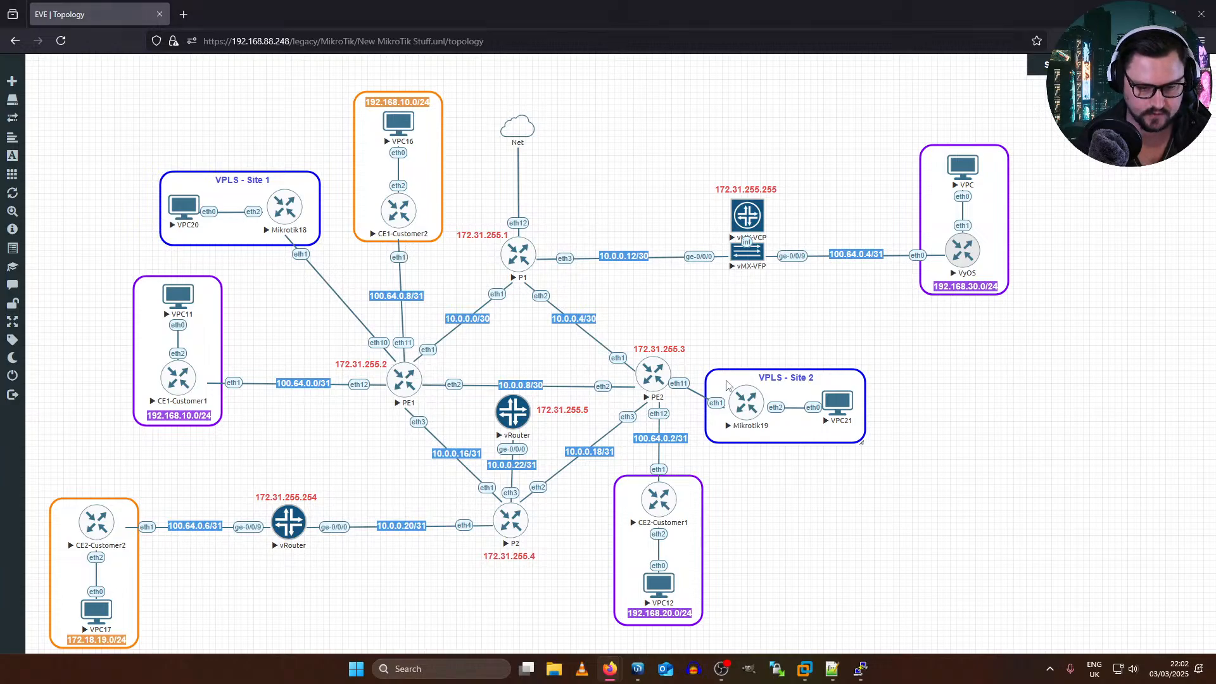
key("alt+Tab")
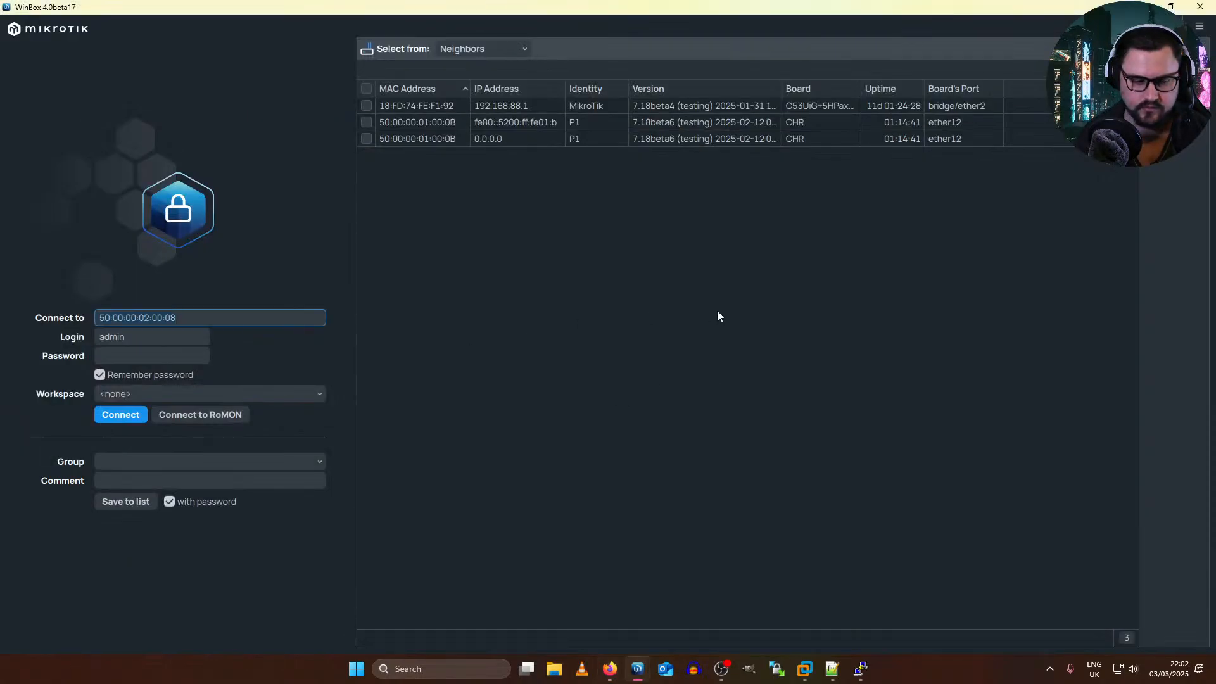
key("alt+Tab")
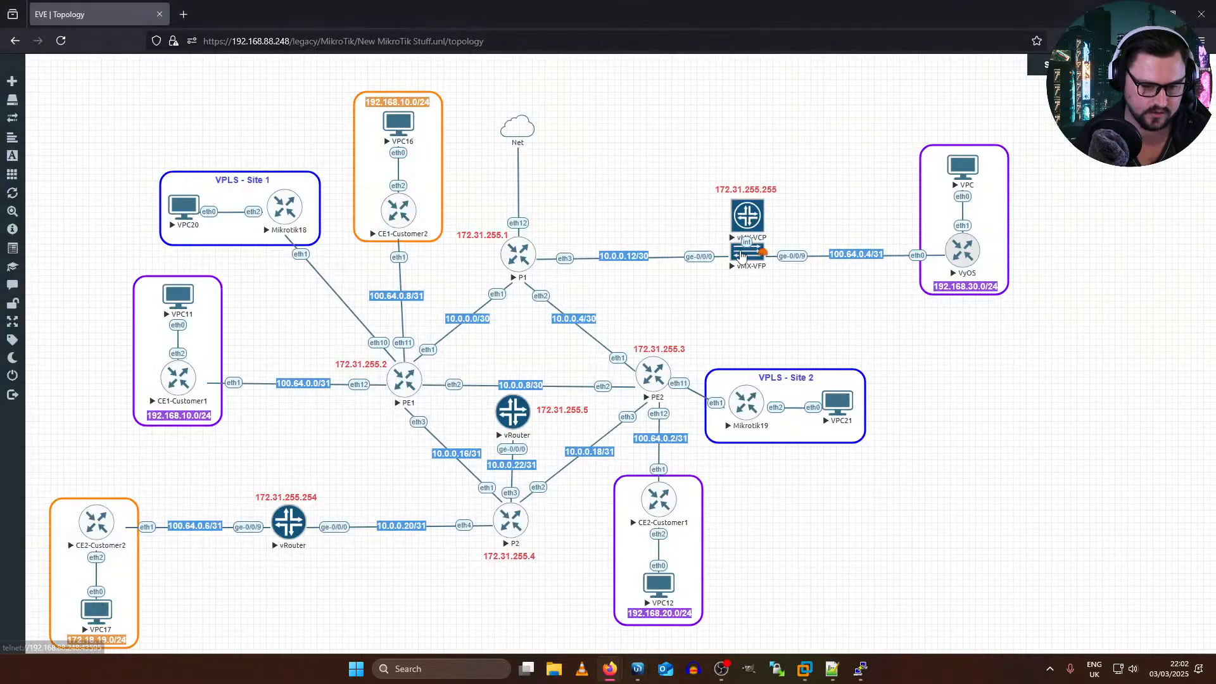
key("alt+Tab")
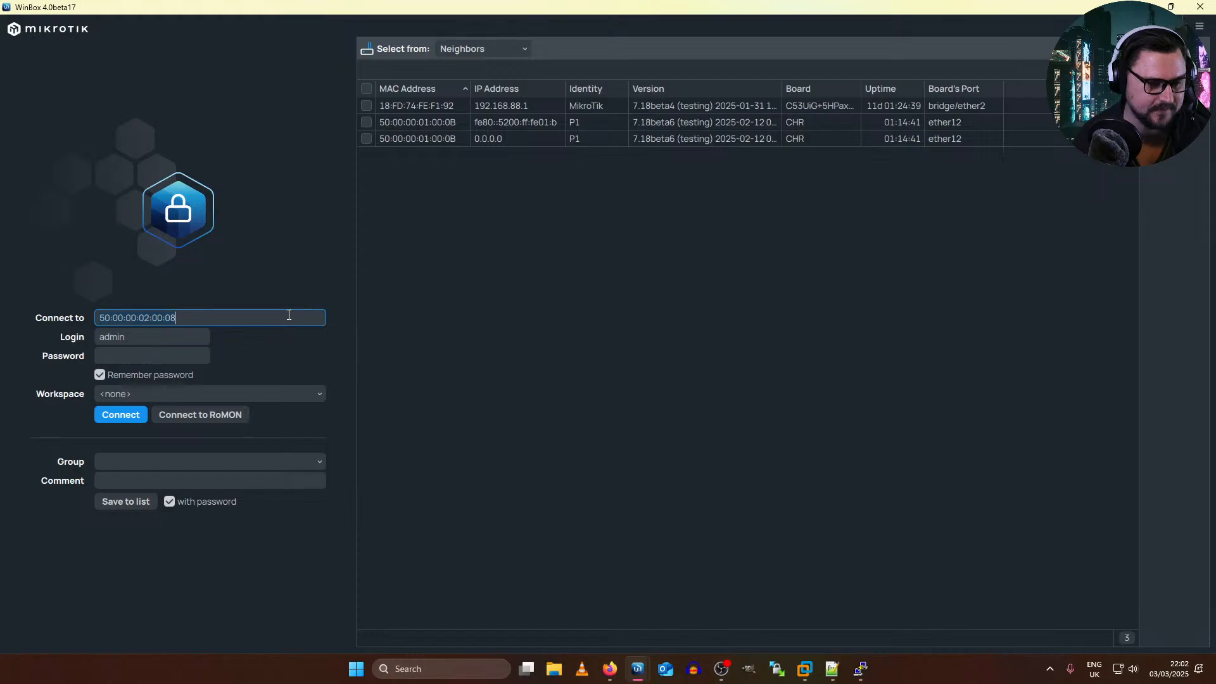
key("alt+Tab")
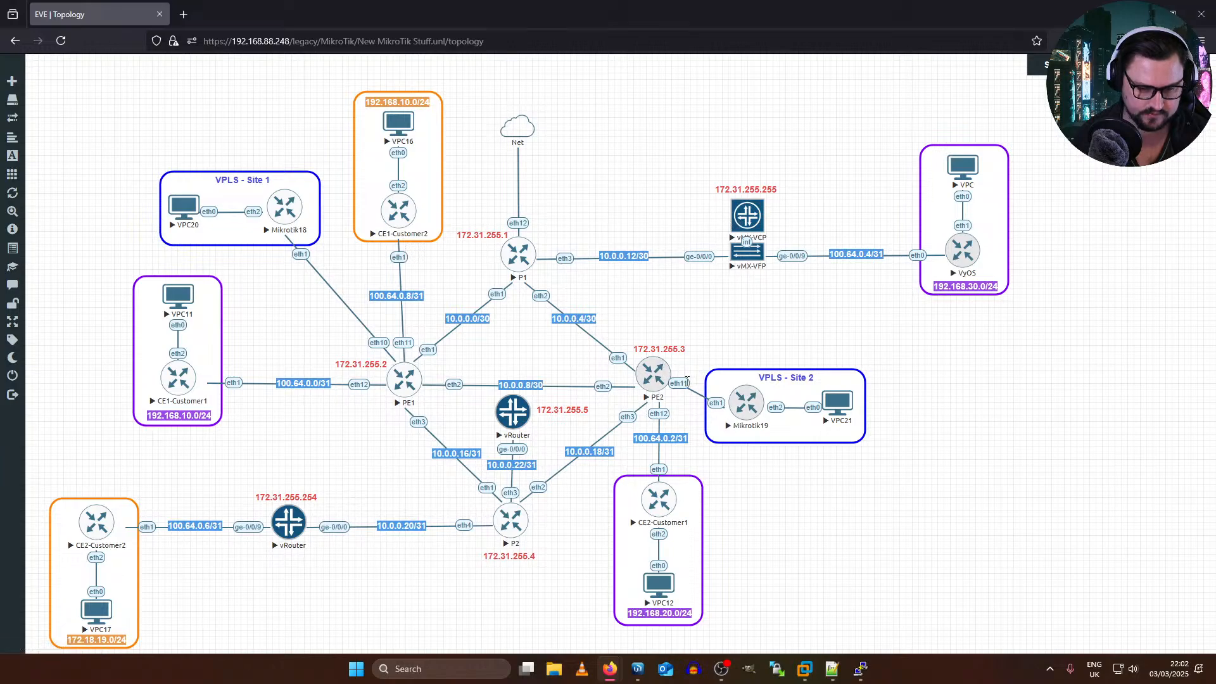
Step: Replace the link between PE2 and Mikrotik19 with a connection from Mikrotik19 eth1 to vMX-VFP ge-0/0/8
right_click(689, 385)
left_click(742, 461)
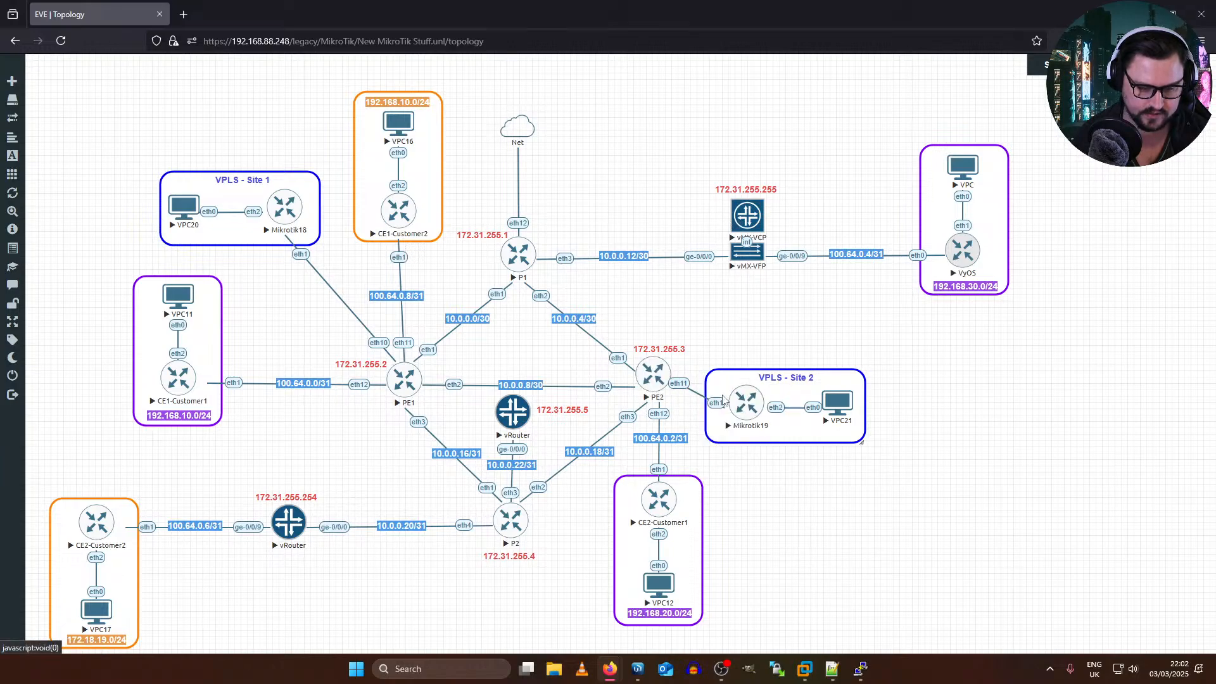
left_click_drag(764, 402, 744, 292)
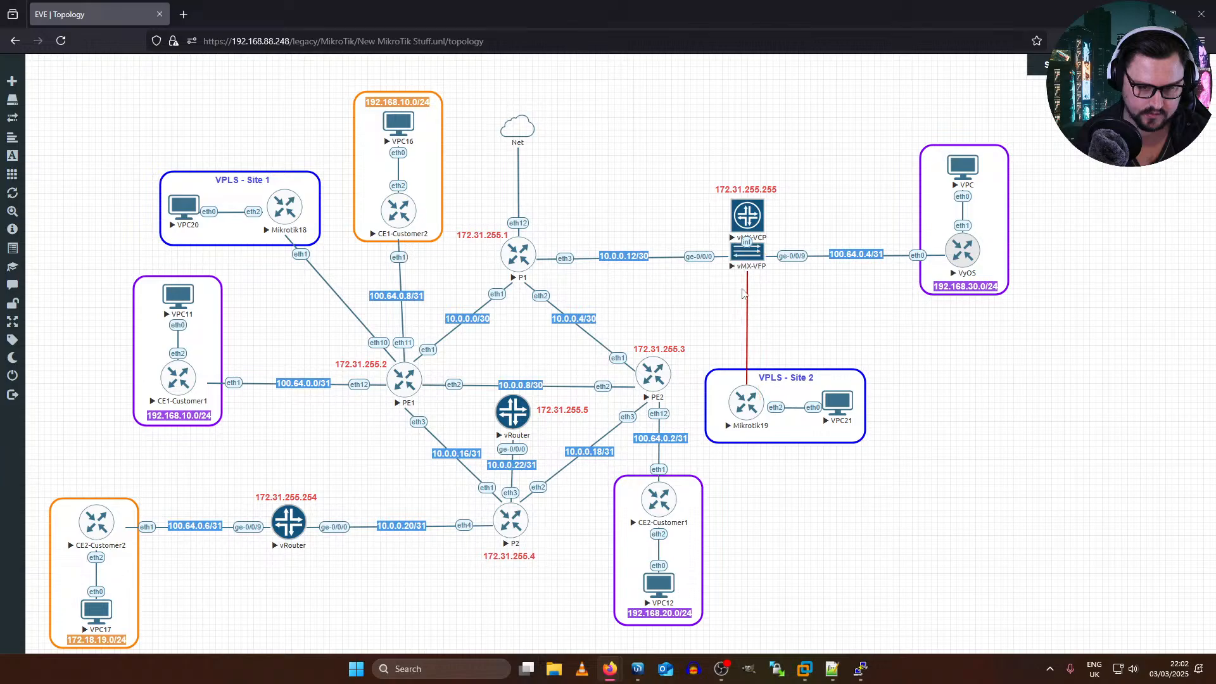
left_click_drag(745, 336, 744, 336)
left_click(706, 322)
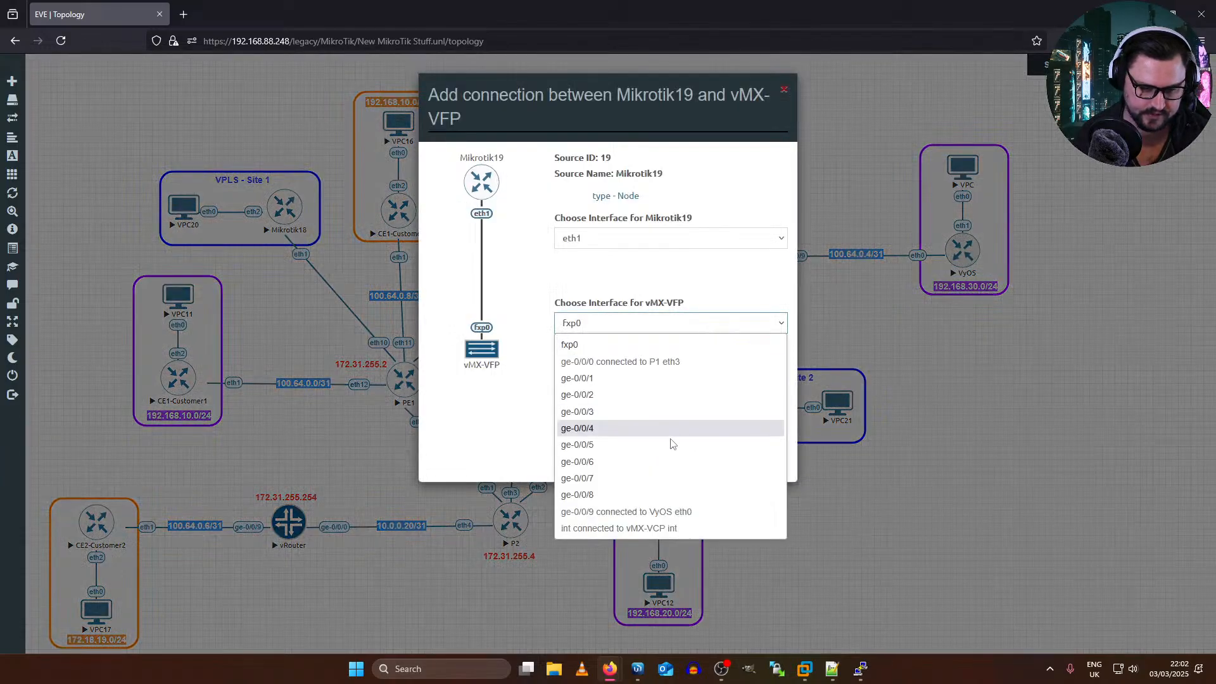
left_click(639, 491)
left_click(635, 433)
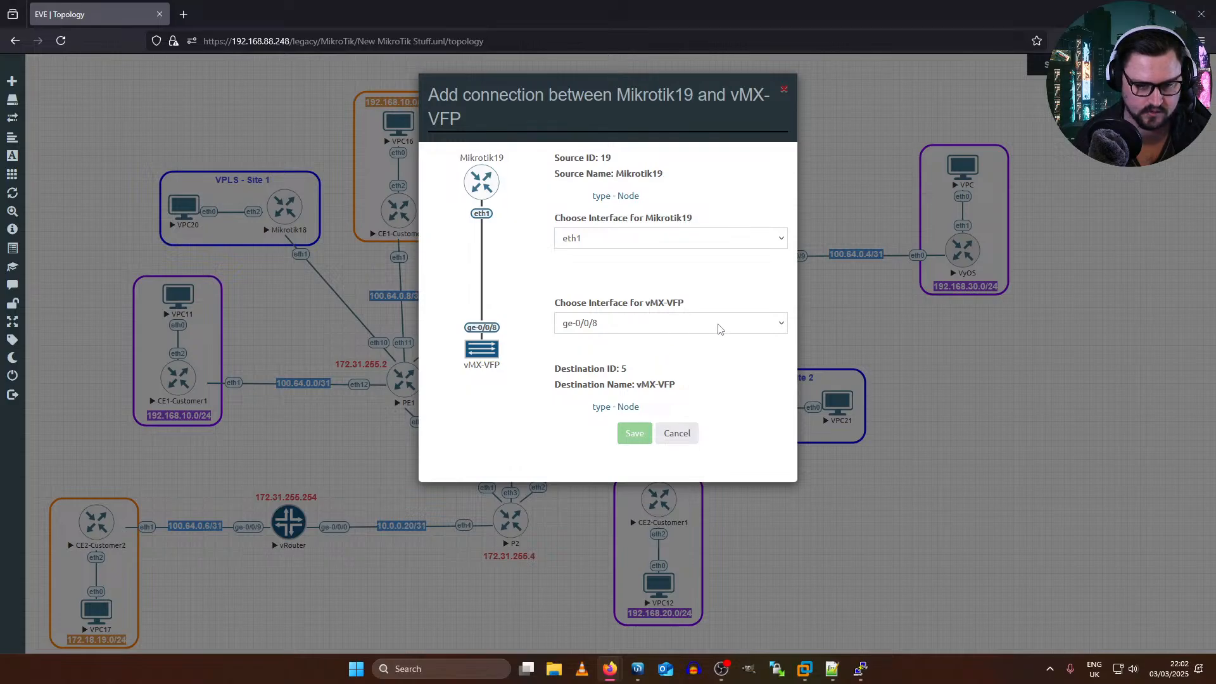
key("alt+Tab")
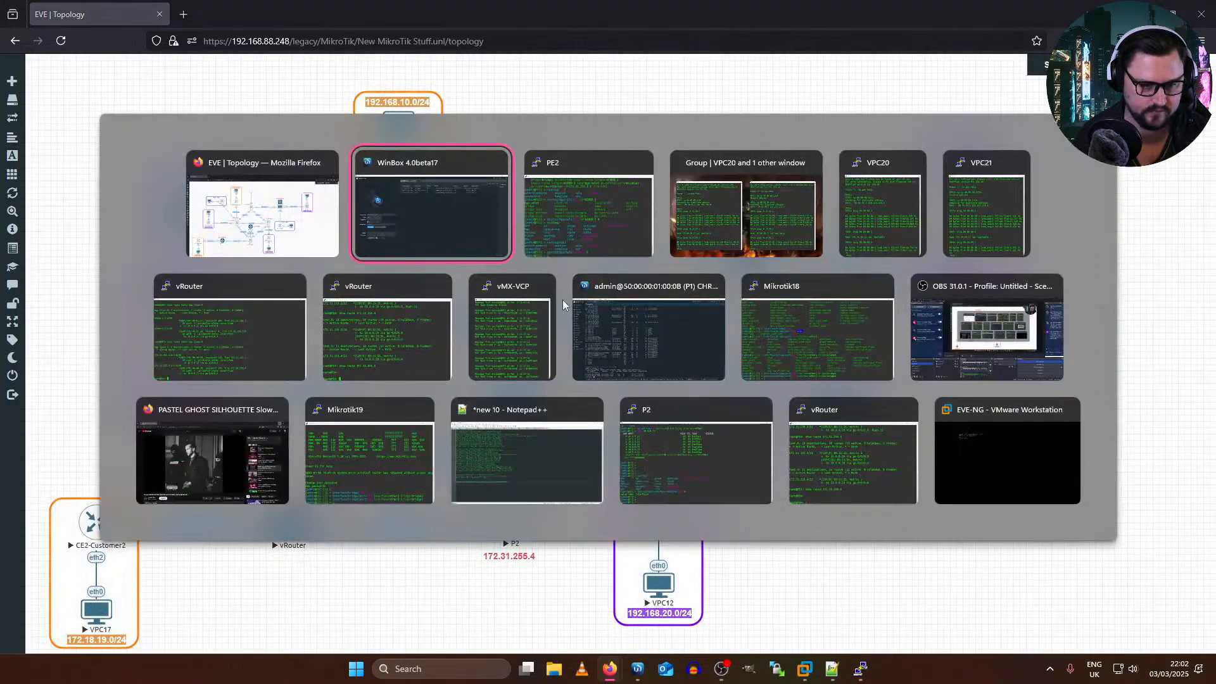
left_click(181, 342)
key("alt+Tab")
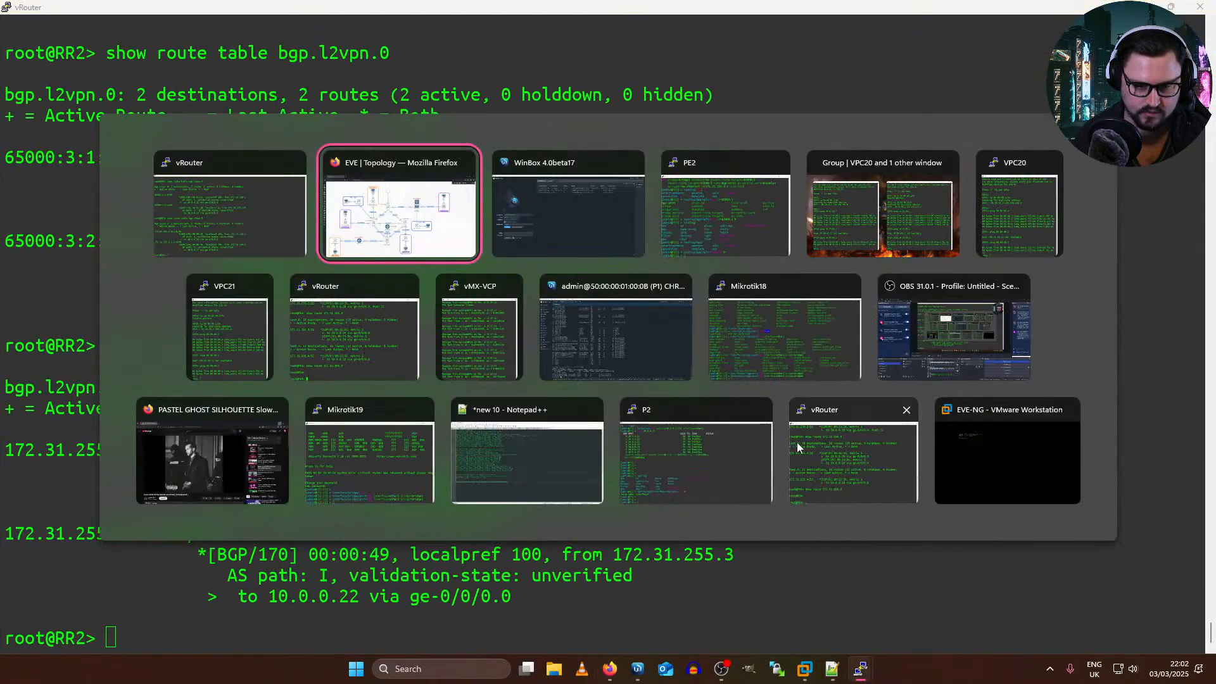
left_click(340, 364)
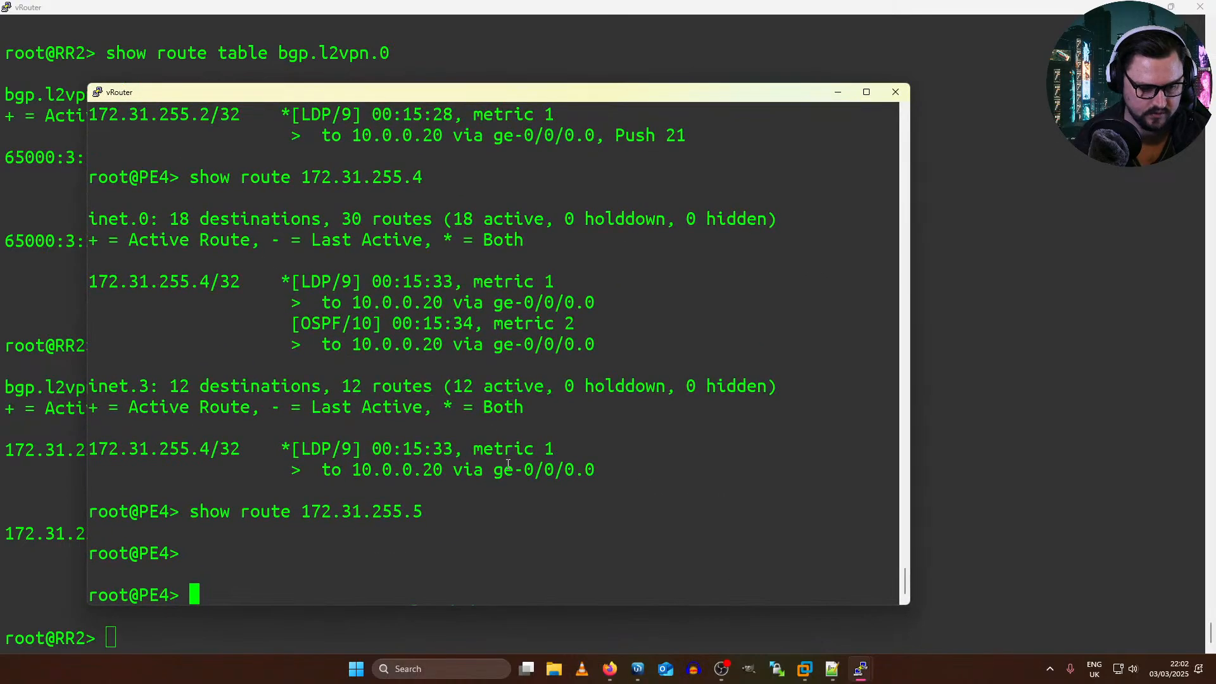
key("alt+Tab")
key("alt+Tab")
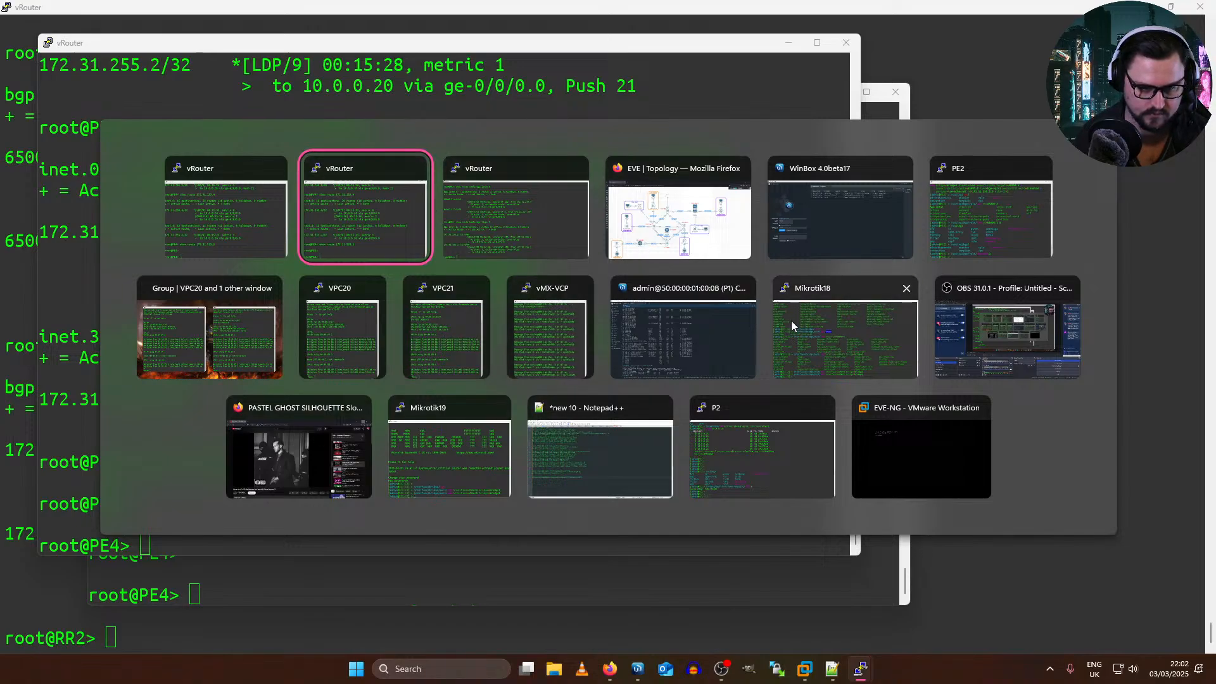
left_click(627, 223)
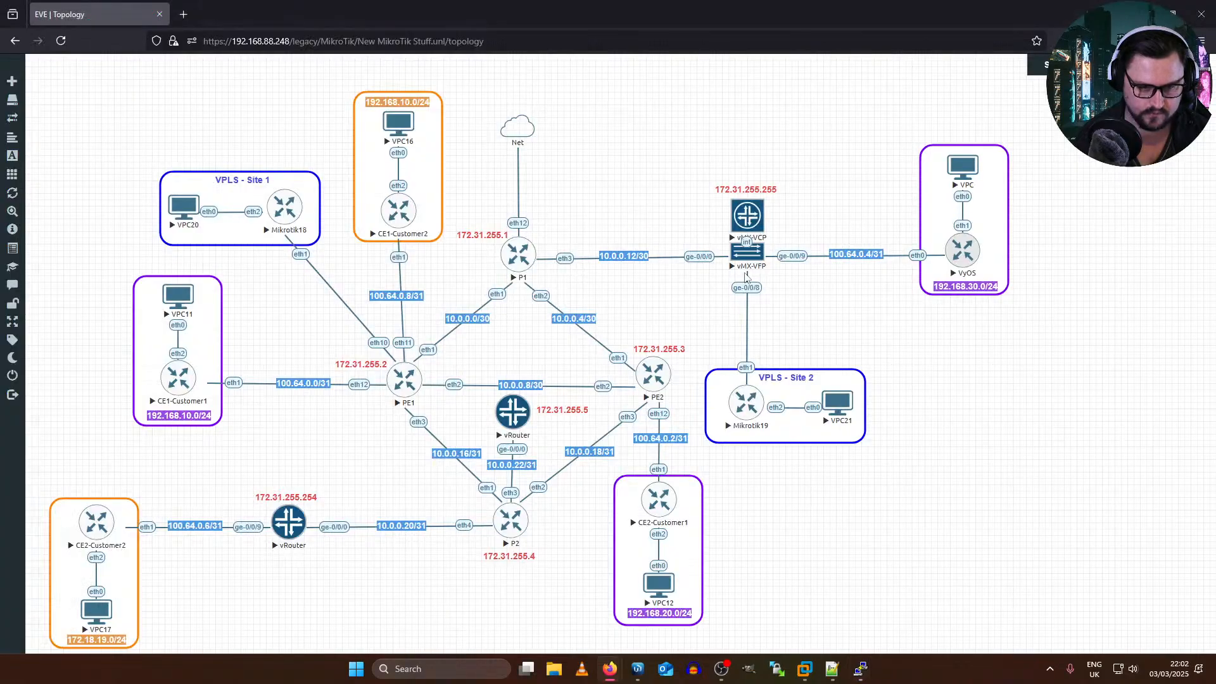
Step: Open the console of the vMX-VCP node and maximize its window
left_click(737, 229)
key("Return")
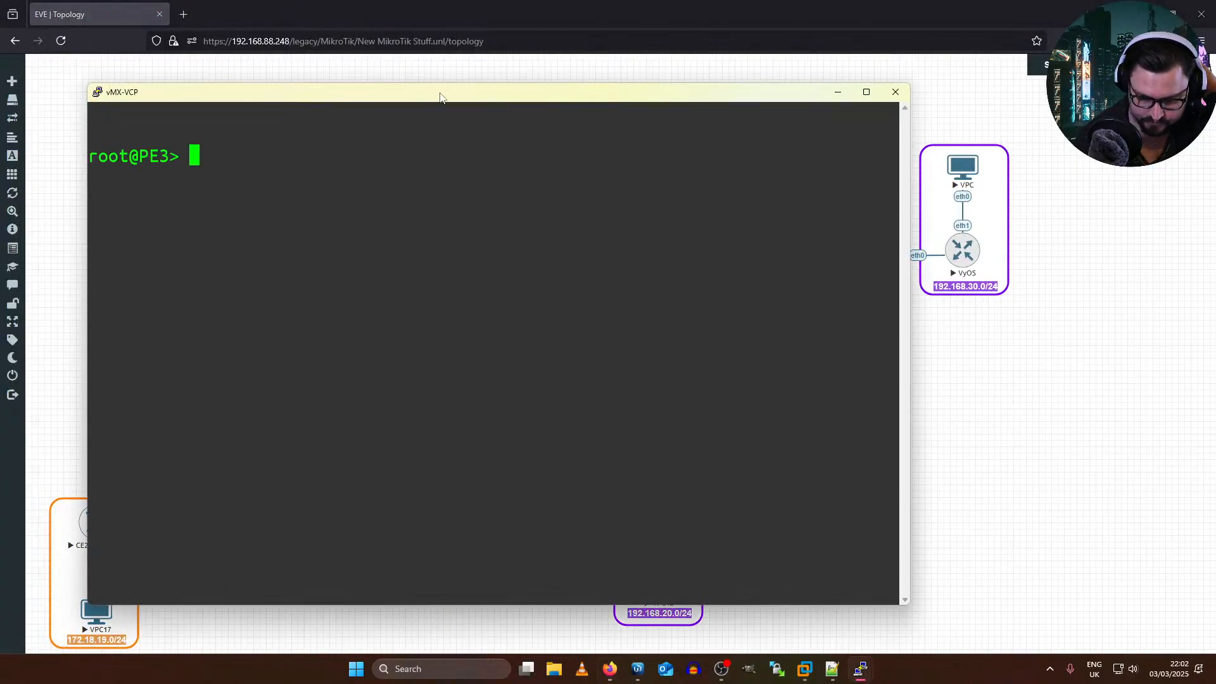
double_click(502, 90)
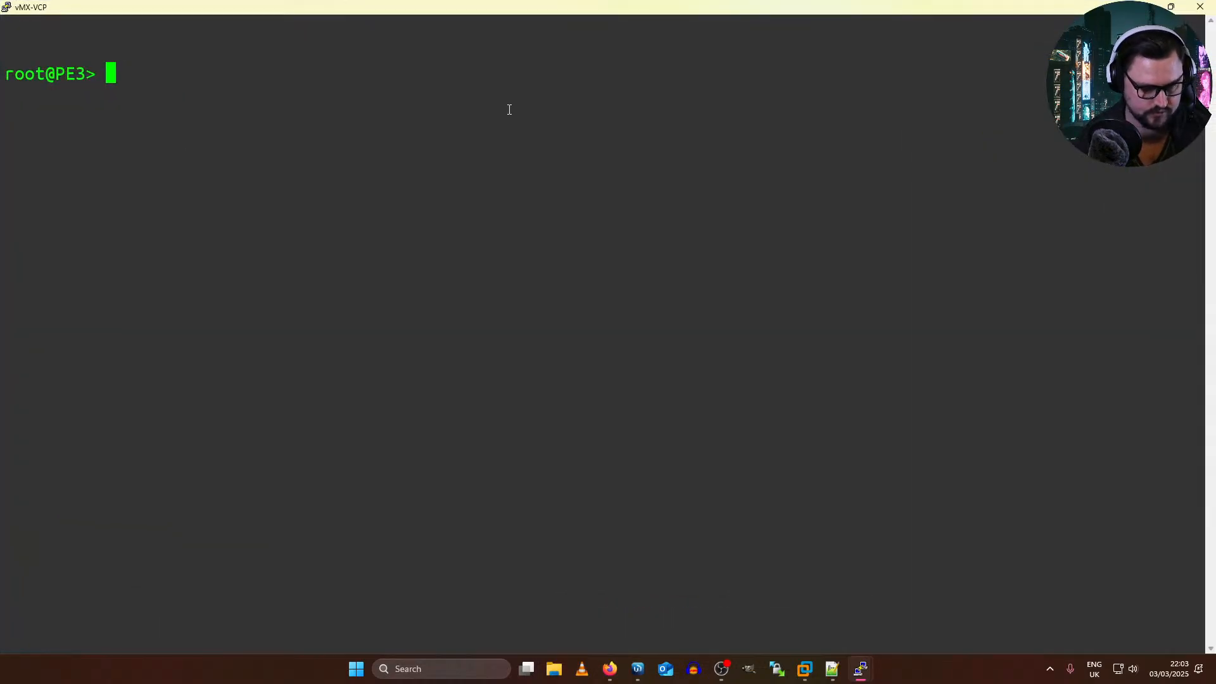
Step: Enter configuration mode on PE3 and show the routing instances in display set format
type("configure")
key("Return")
type("s")
key("BackSpace")
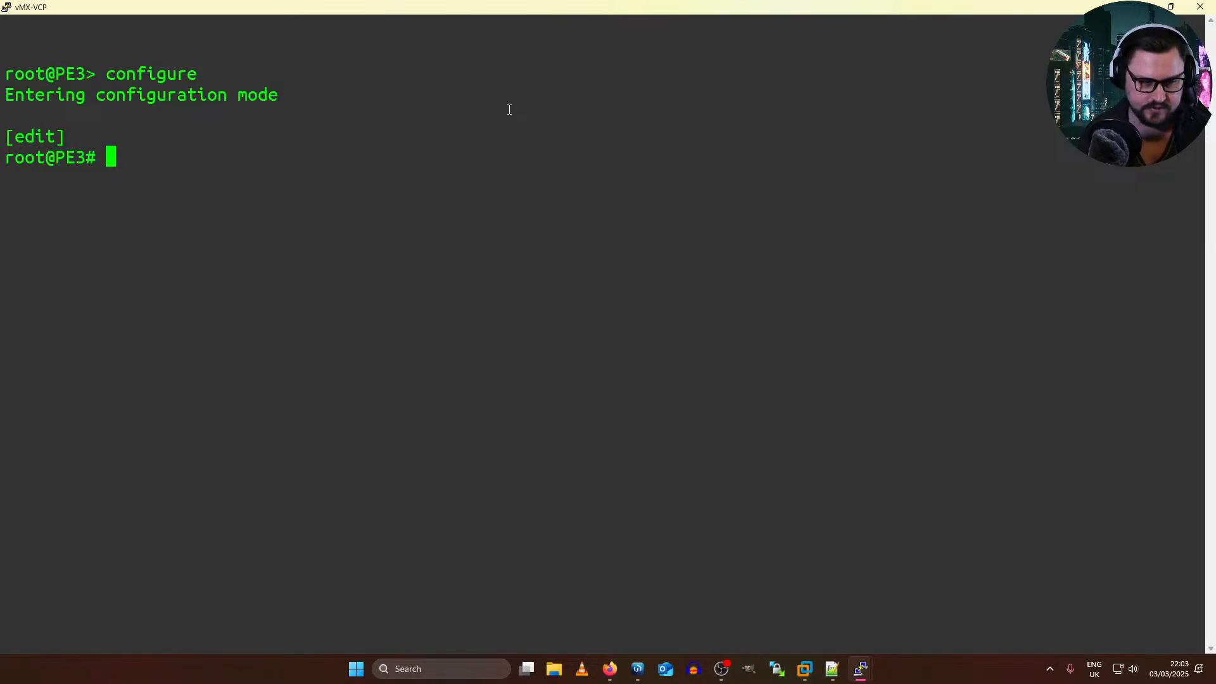
type("show ")
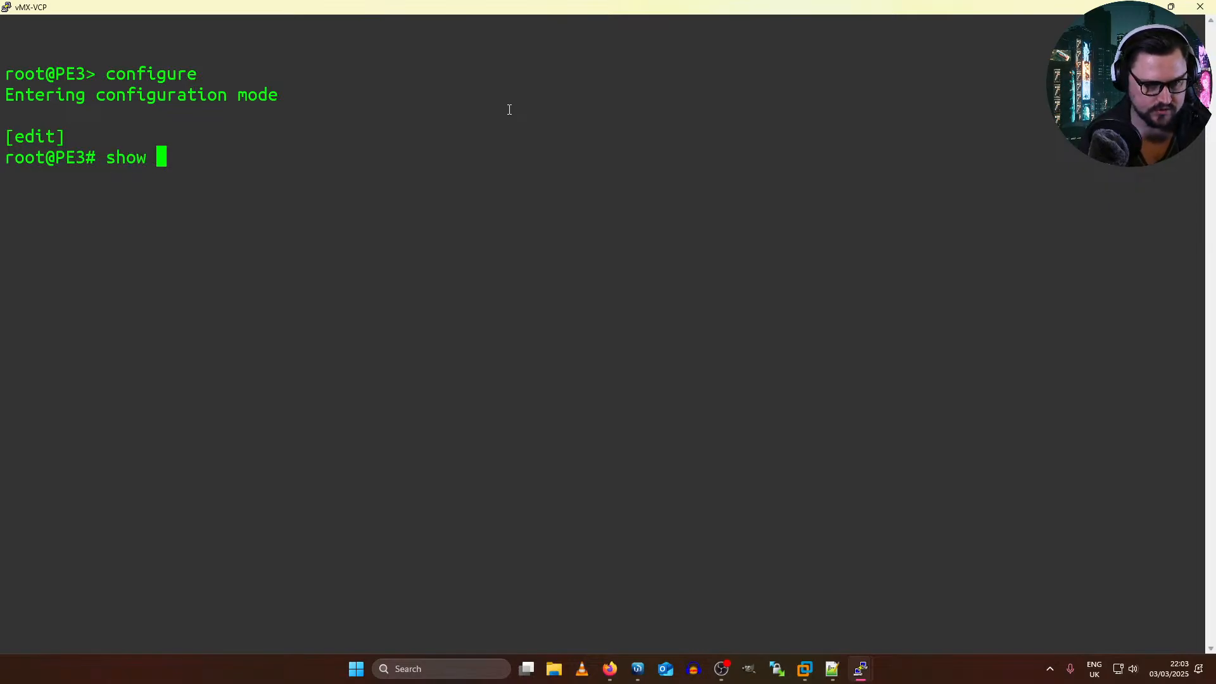
type("routing-")
key("space")
key("BackSpace")
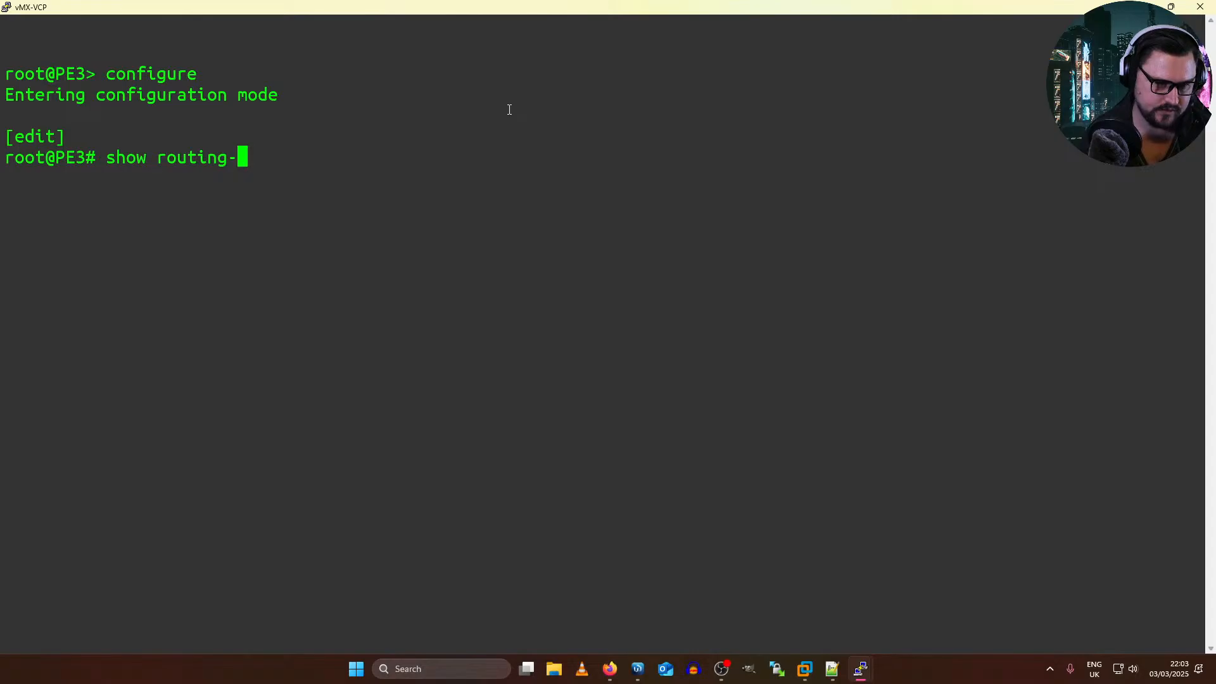
type("instances | ")
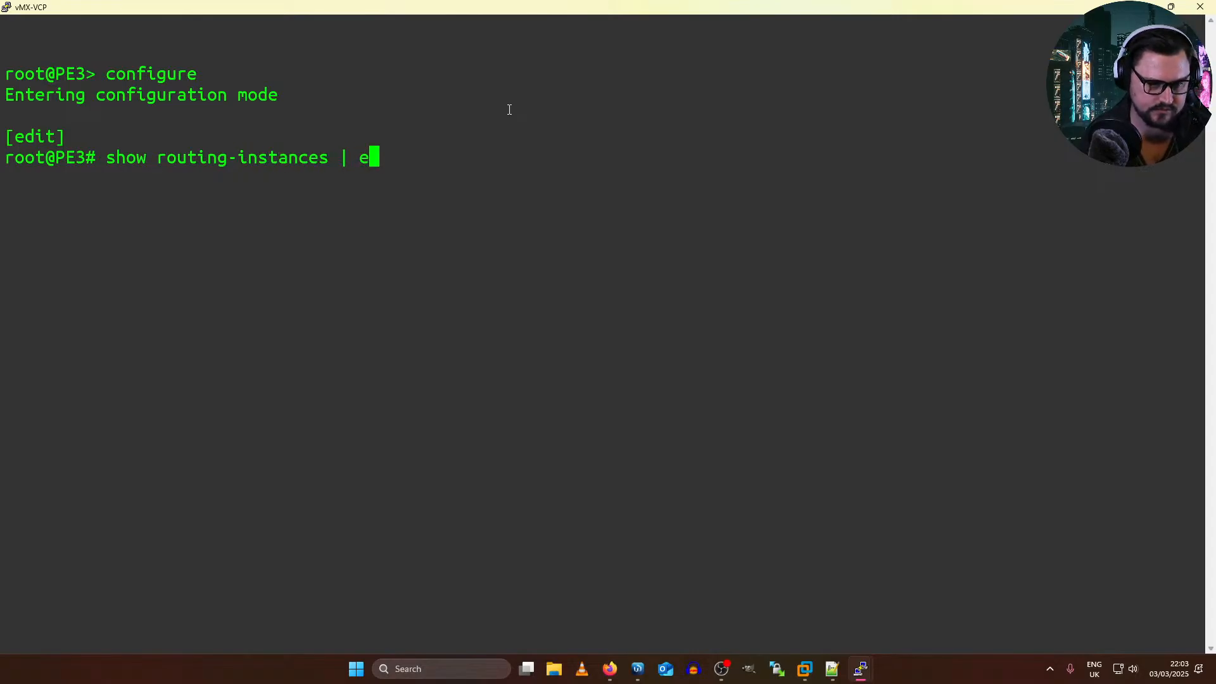
type("display set")
key("Return")
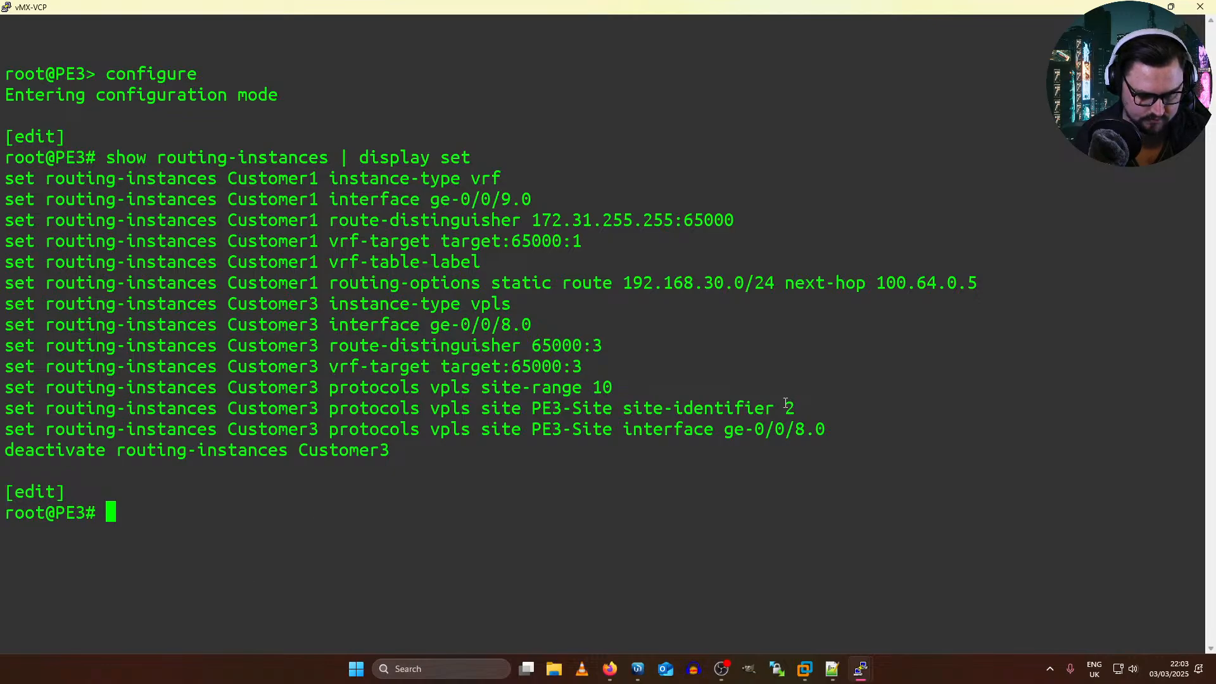
Step: Examine the Customer3 instance's site identifier, route distinguisher and VRF target in the listed configuration
left_click_drag(622, 387, 493, 368)
left_click(493, 370)
left_click_drag(802, 409, 782, 411)
left_click(789, 411)
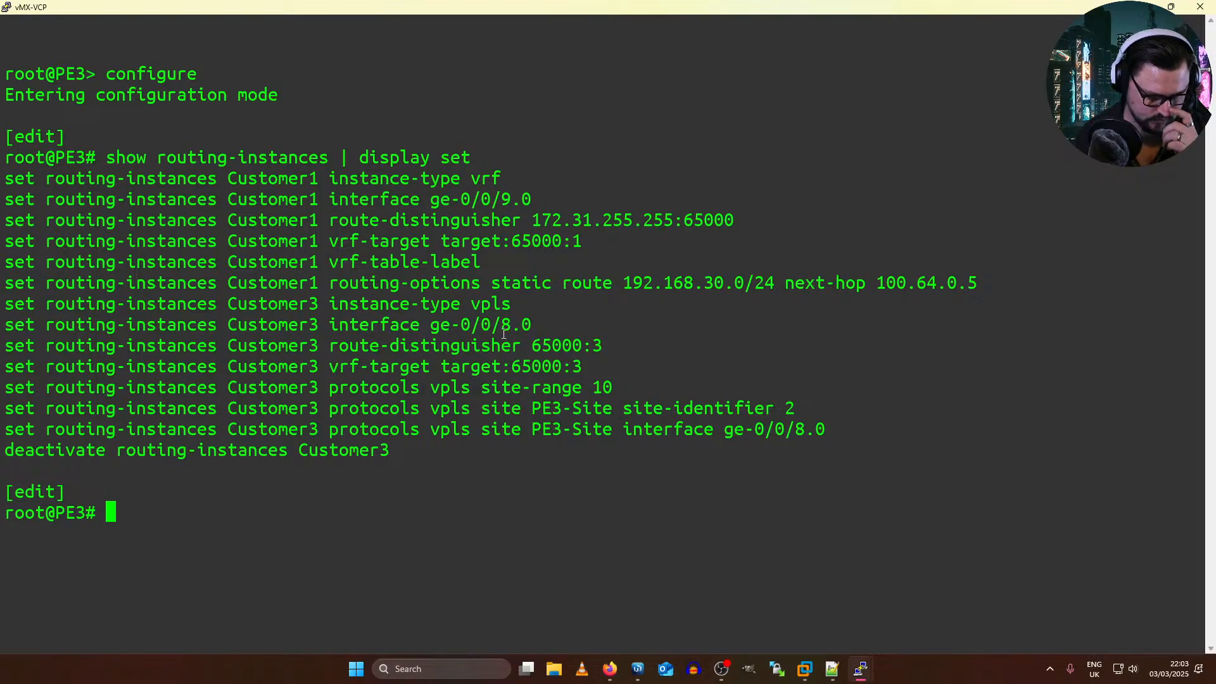
left_click_drag(574, 359, 434, 358)
left_click_drag(331, 345, 597, 345)
left_click_drag(586, 345, 577, 342)
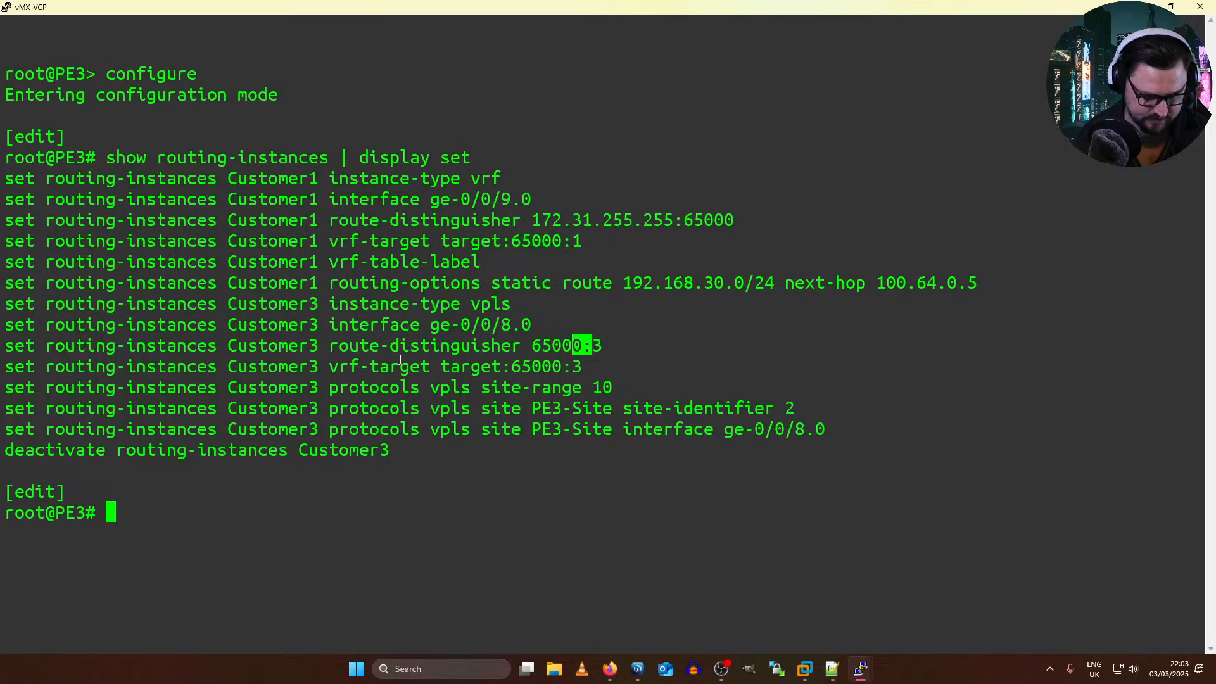
left_click(596, 370)
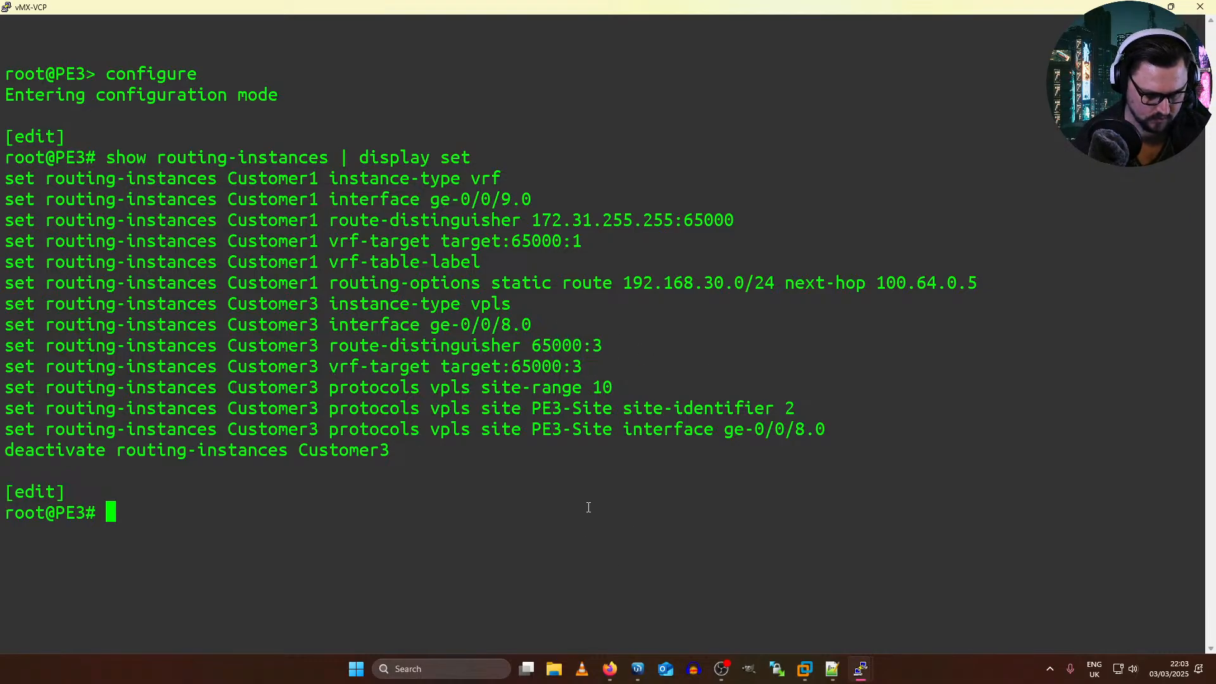
Step: Run show vpls connections on PE3 from configuration mode
type("run show vpls ")
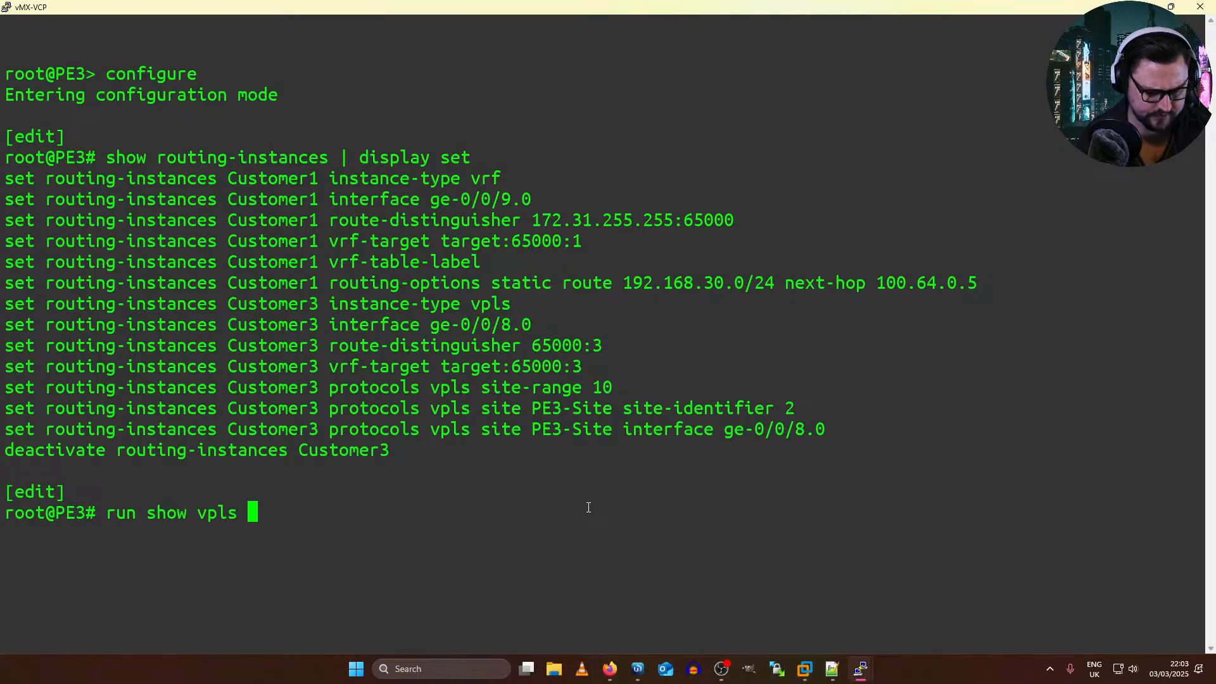
type("connections")
key("Return")
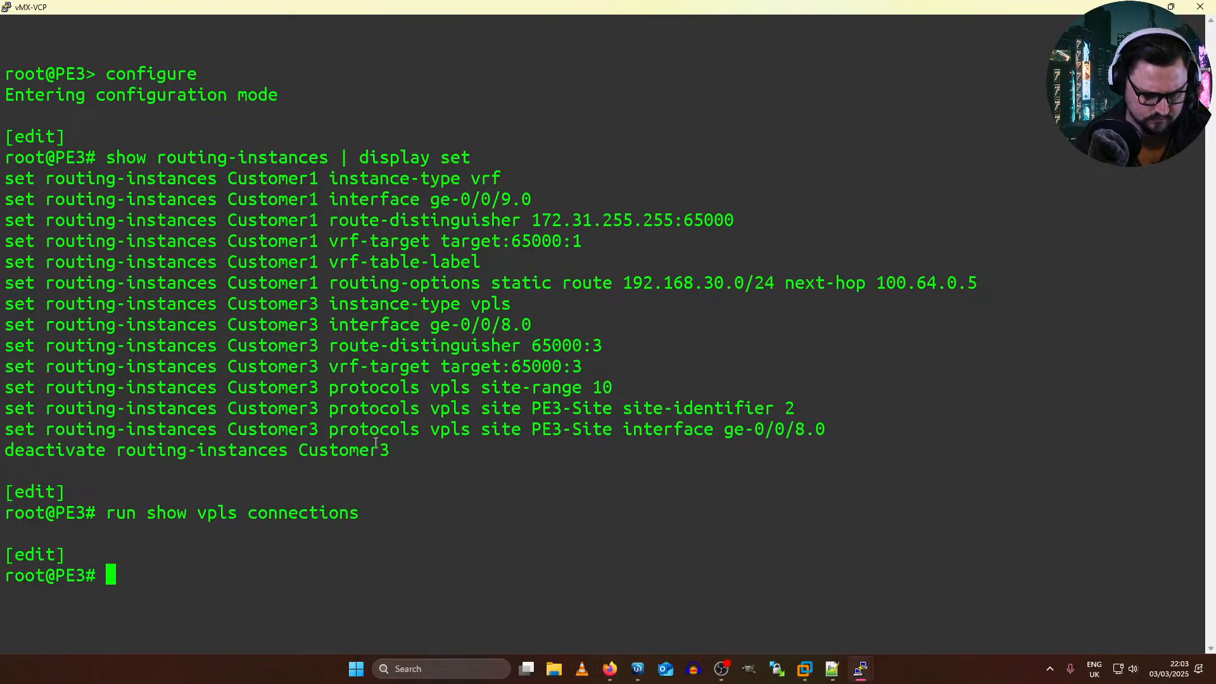
Step: Activate the Customer3 routing instance on PE3 and commit the change
key("Up")
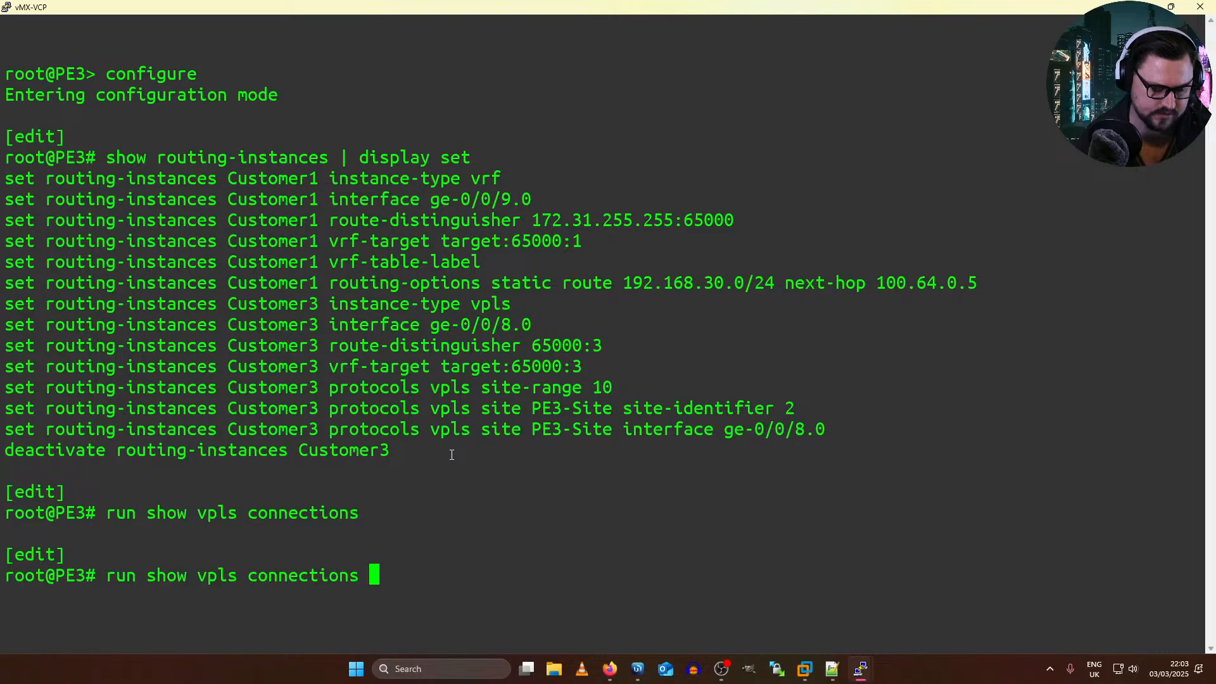
key("Down")
type("activate")
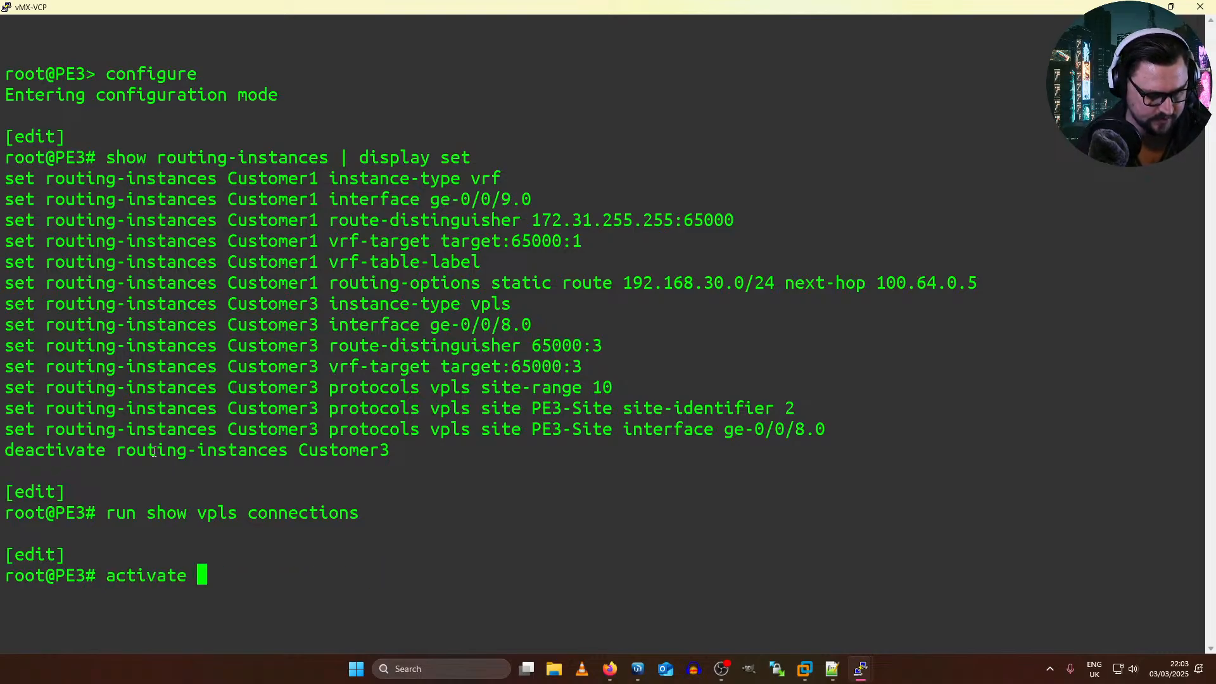
left_click_drag(118, 451, 383, 454)
right_click(383, 455)
key("Return")
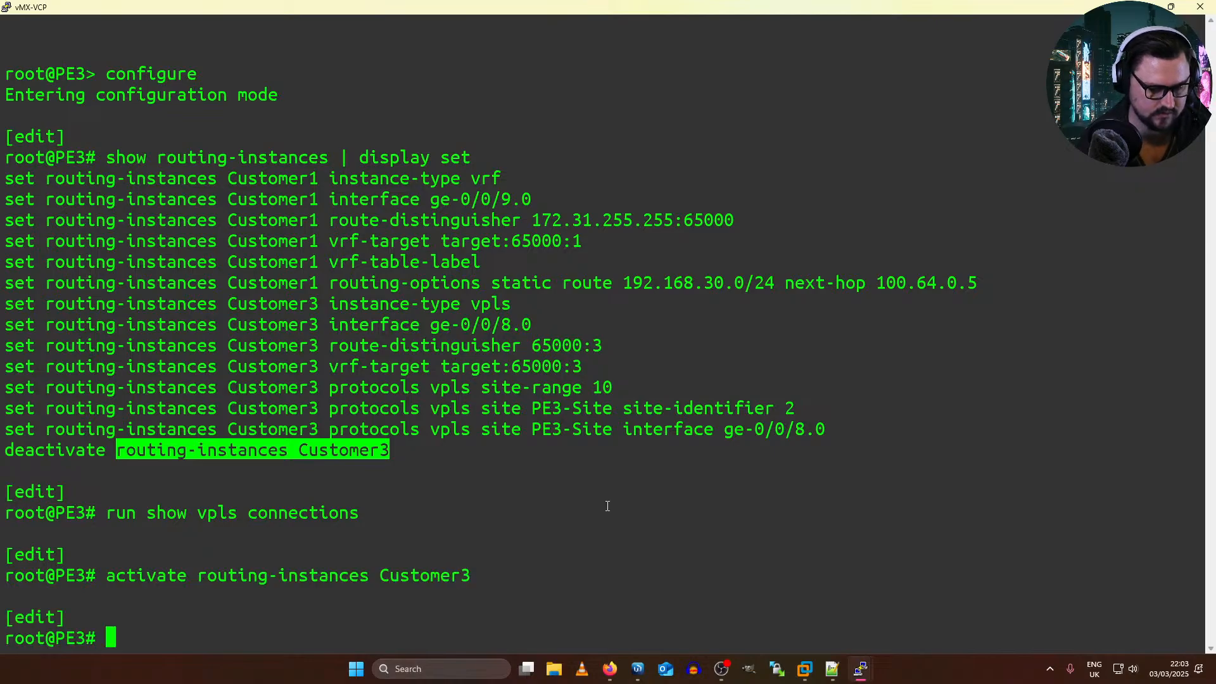
type("commit")
key("Return")
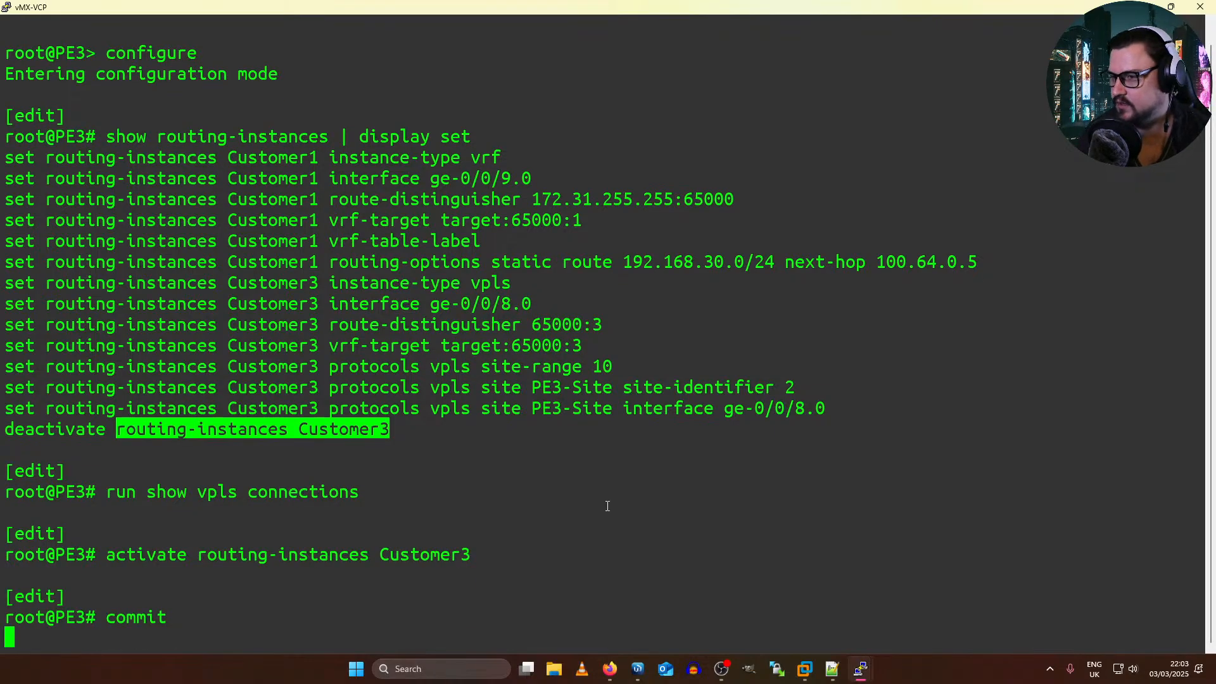
Step: Rerun show vpls connections several times to check the Customer3 instance after the commit
key("Up")
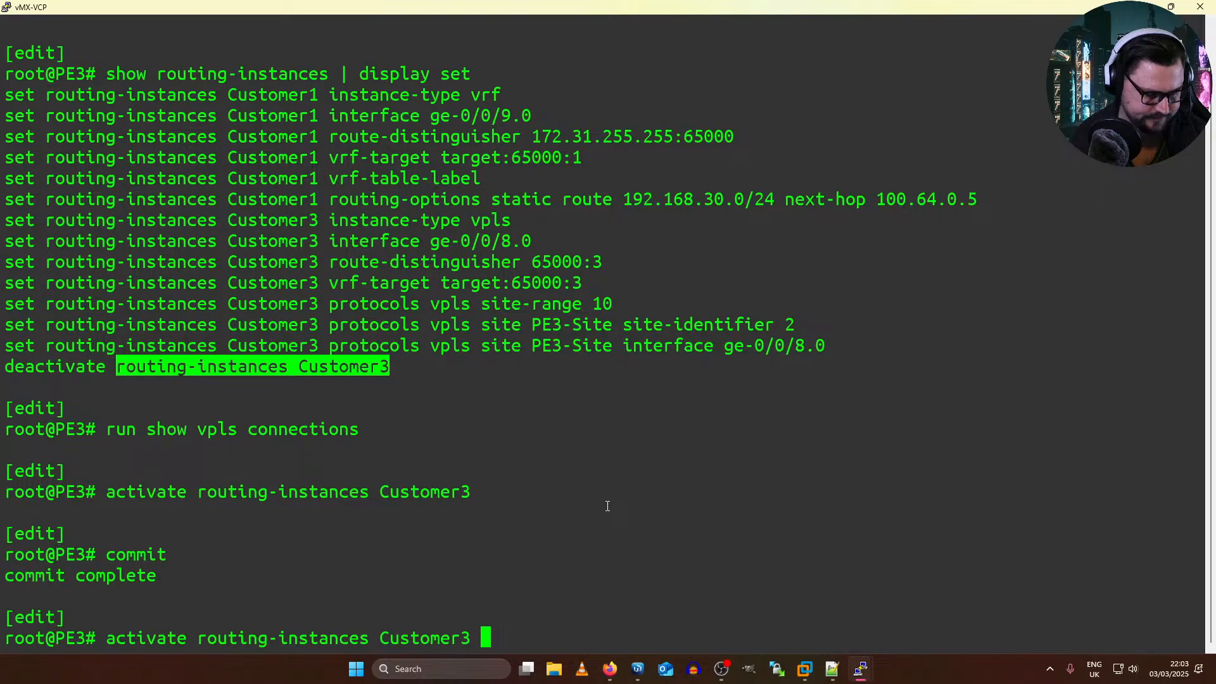
key("Up")
key("Return")
key("space")
key("Up")
key("Return")
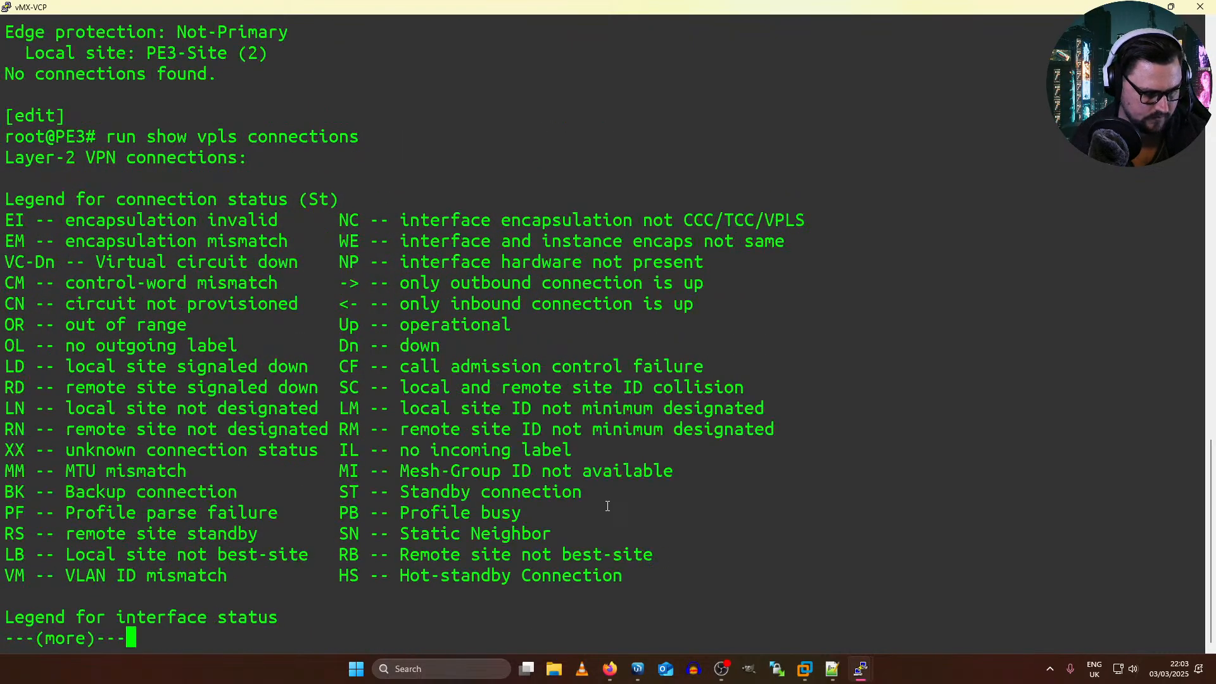
key("space")
key("Up")
key("Return")
key("Up")
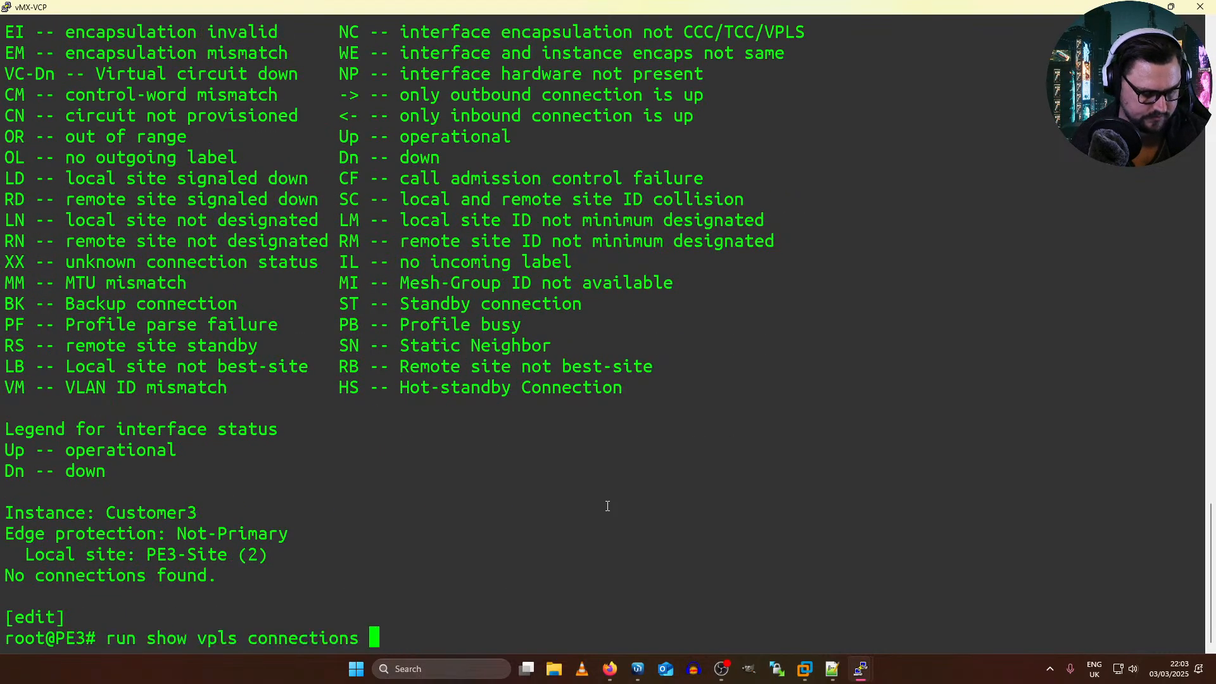
key("Return")
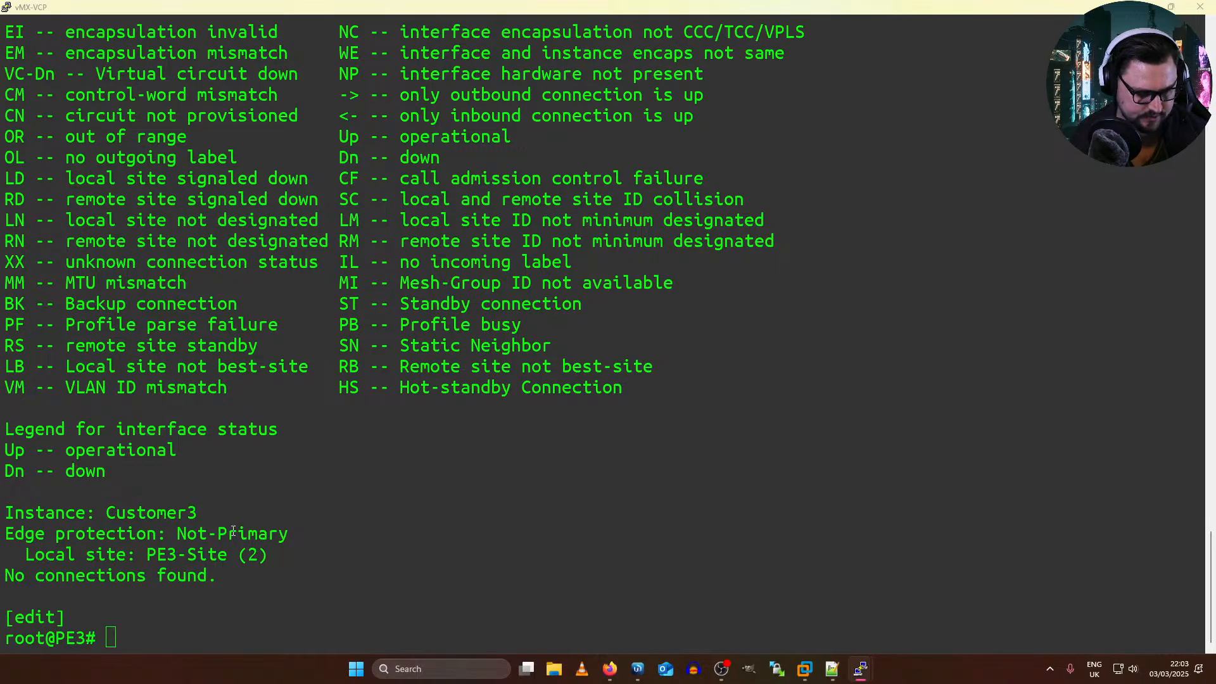
Step: Switch to the EVE-NG topology in Firefox and connect PE1's eth9 interface to the Net cloud
key("alt+Tab")
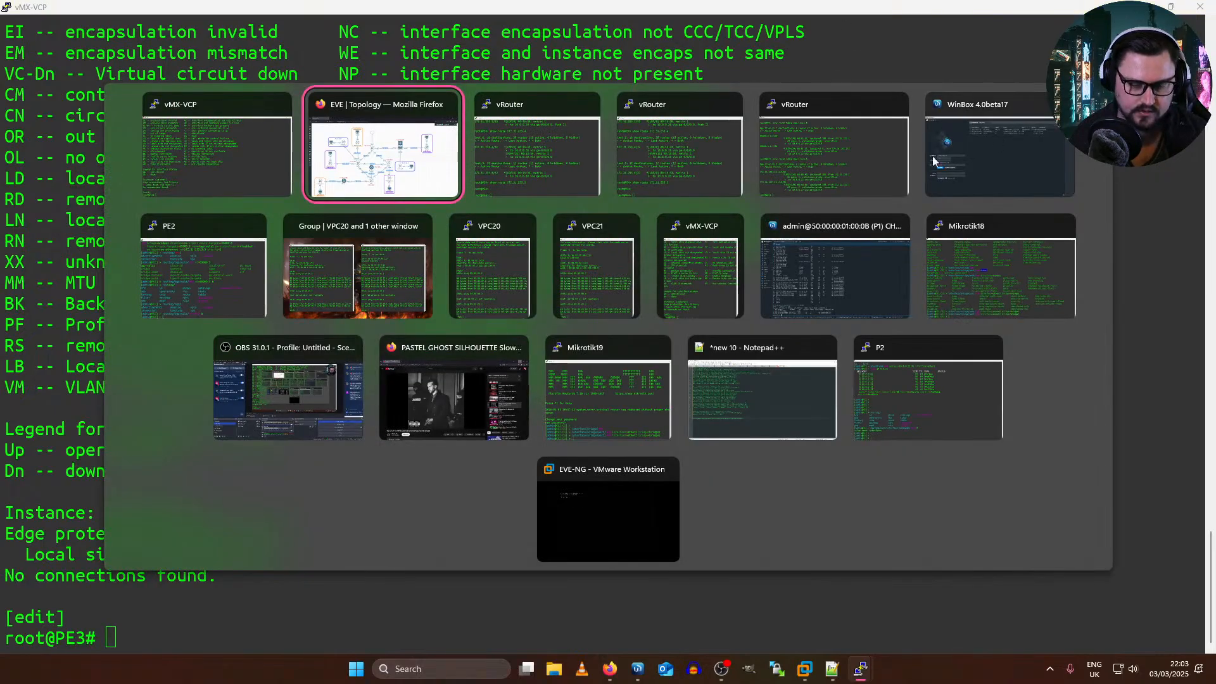
left_click(374, 155)
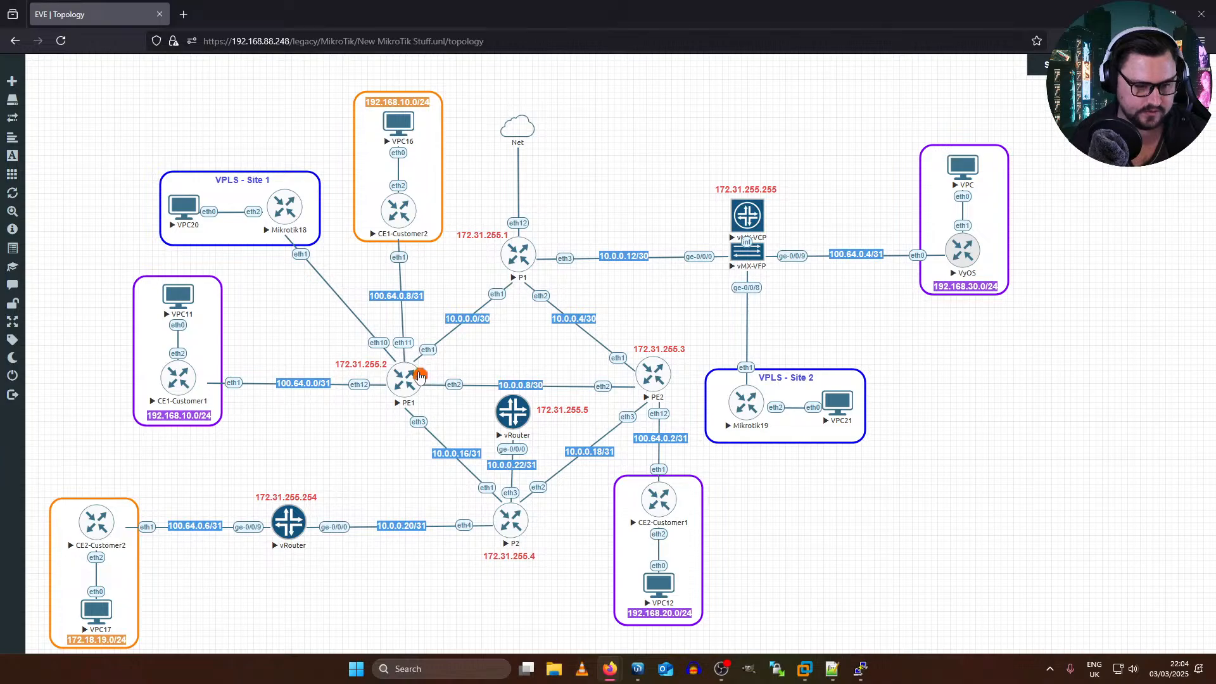
left_click_drag(421, 373, 529, 126)
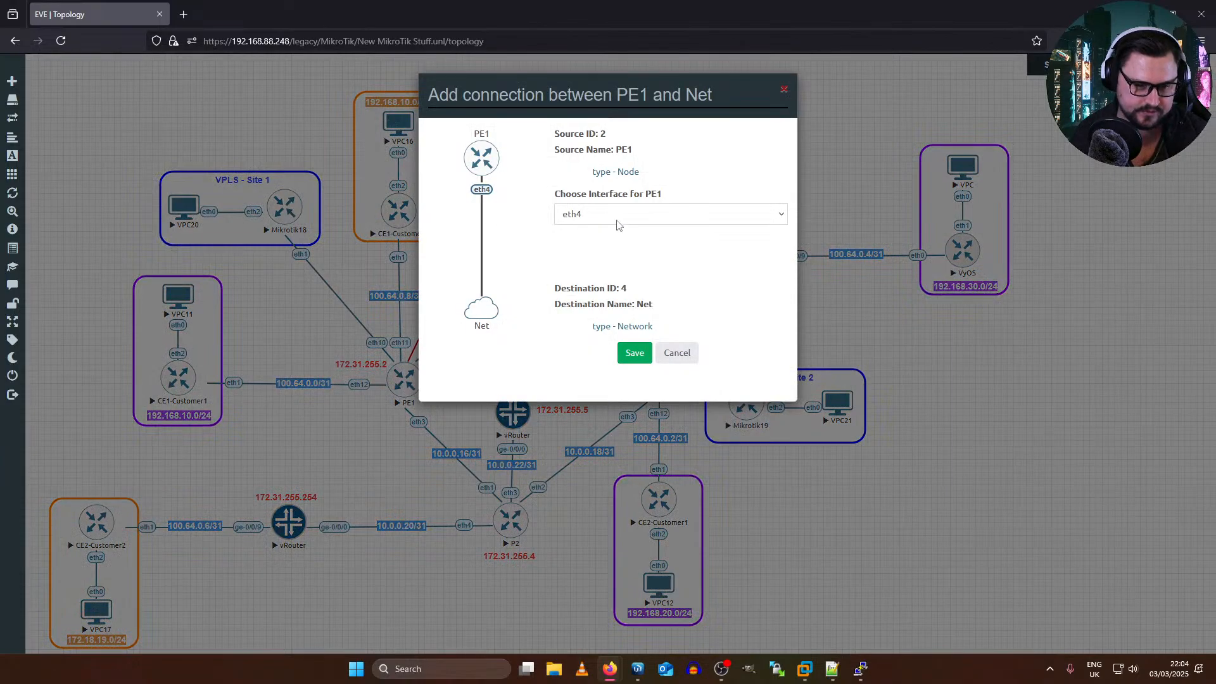
left_click(620, 216)
left_click(601, 369)
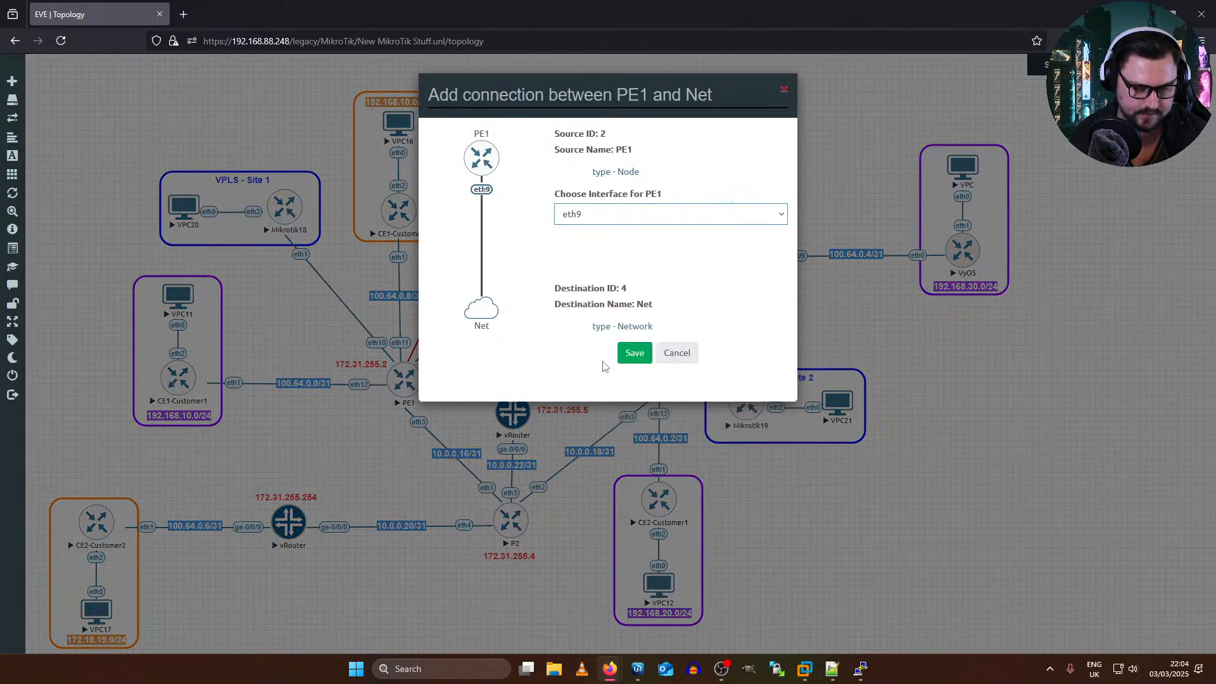
key("alt+Tab")
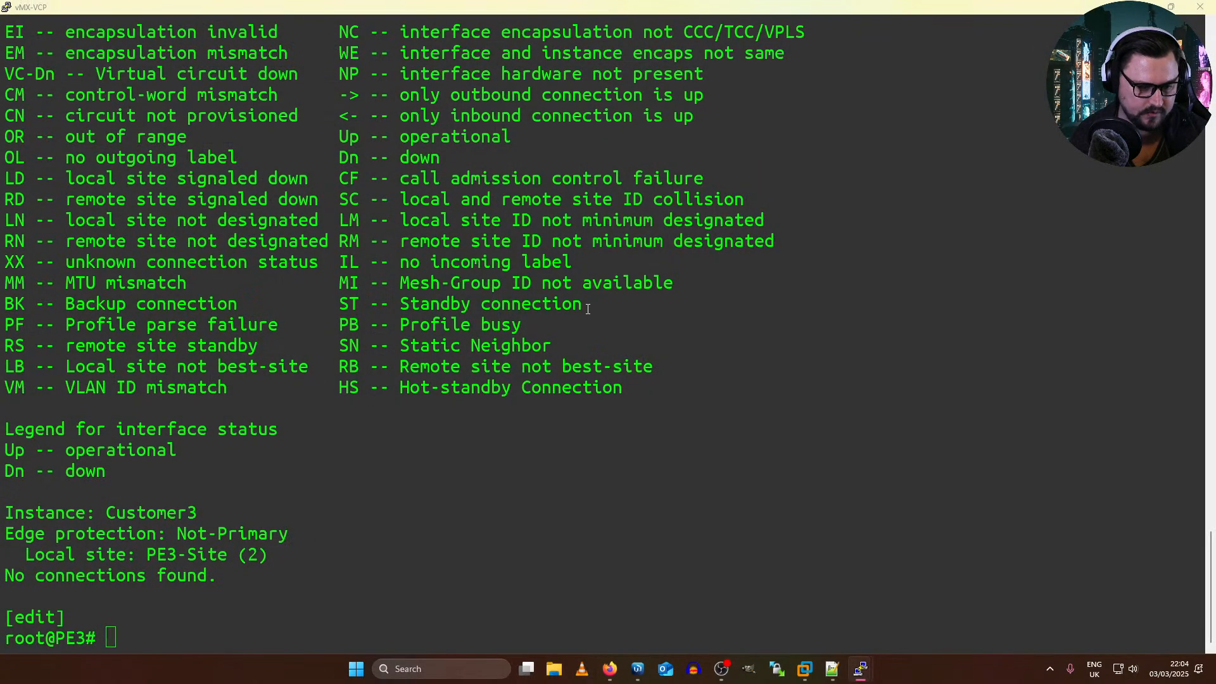
key("alt+Tab")
left_click(371, 162)
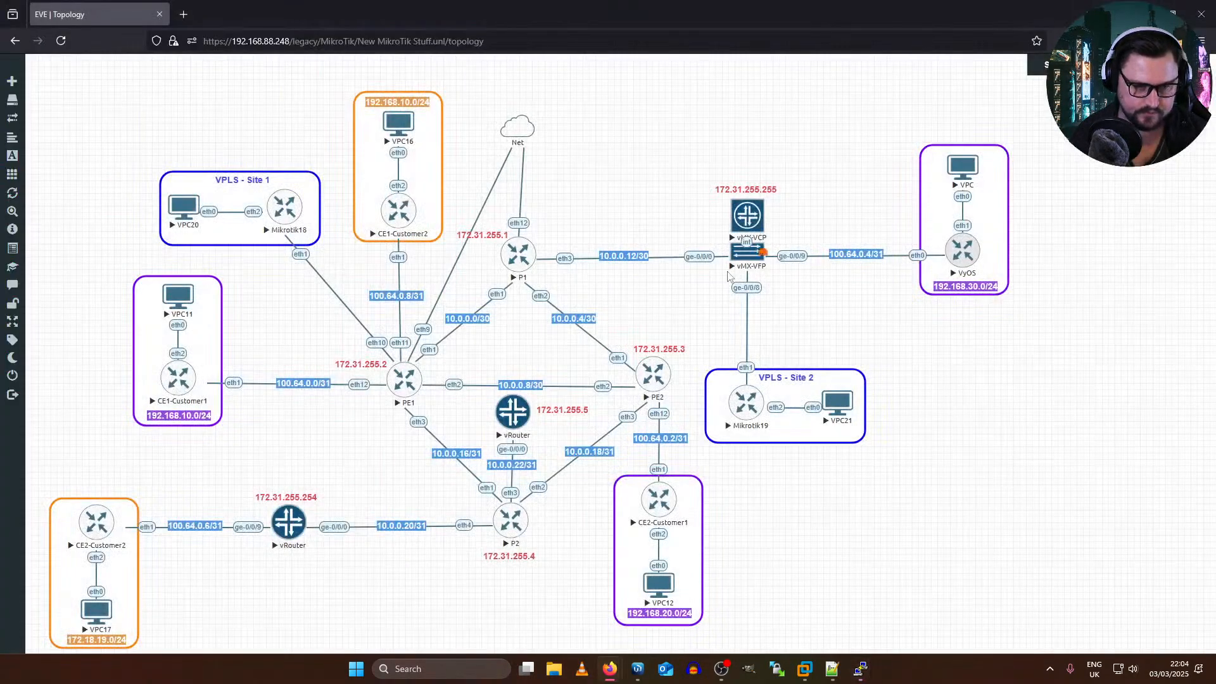
Step: Switch to WinBox and connect to PE1 from the discovered neighbors as admin
mouse_move(630, 672)
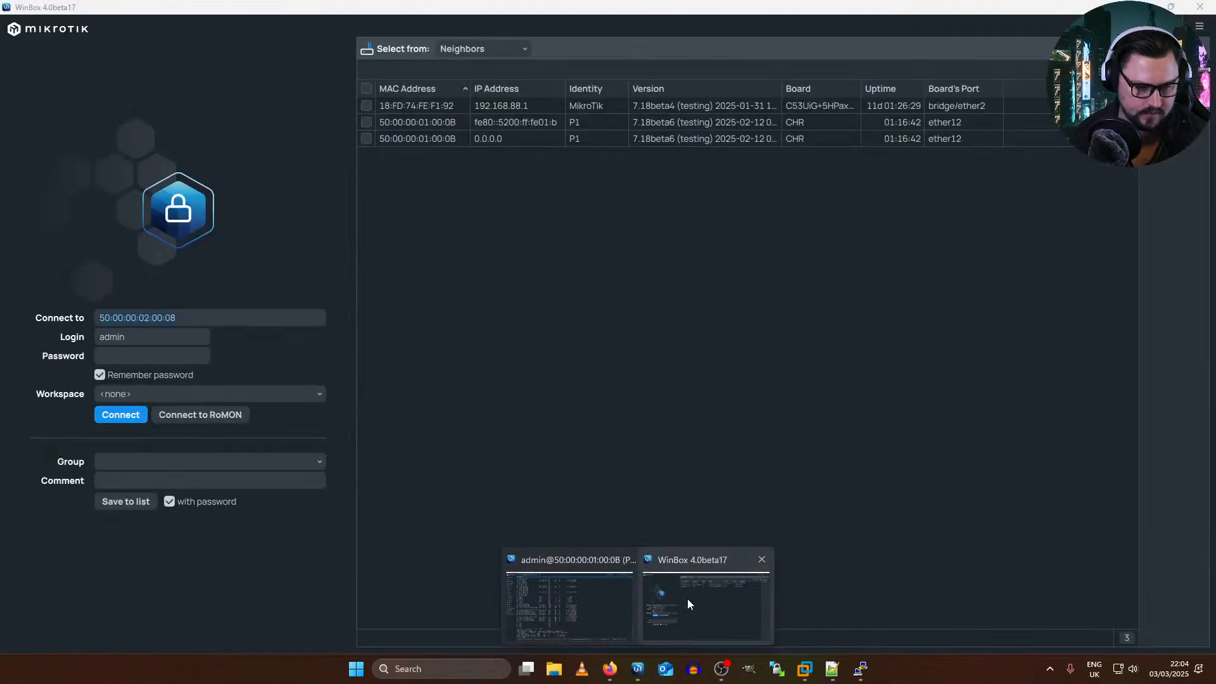
left_click(690, 599)
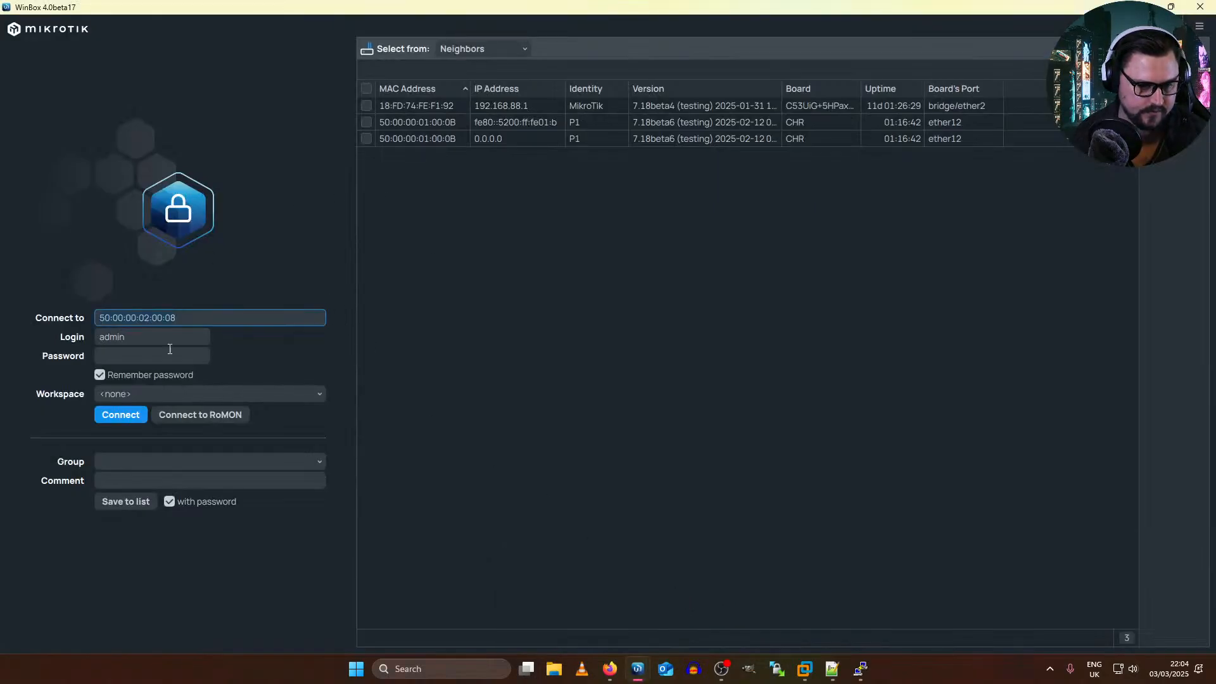
left_click(507, 194)
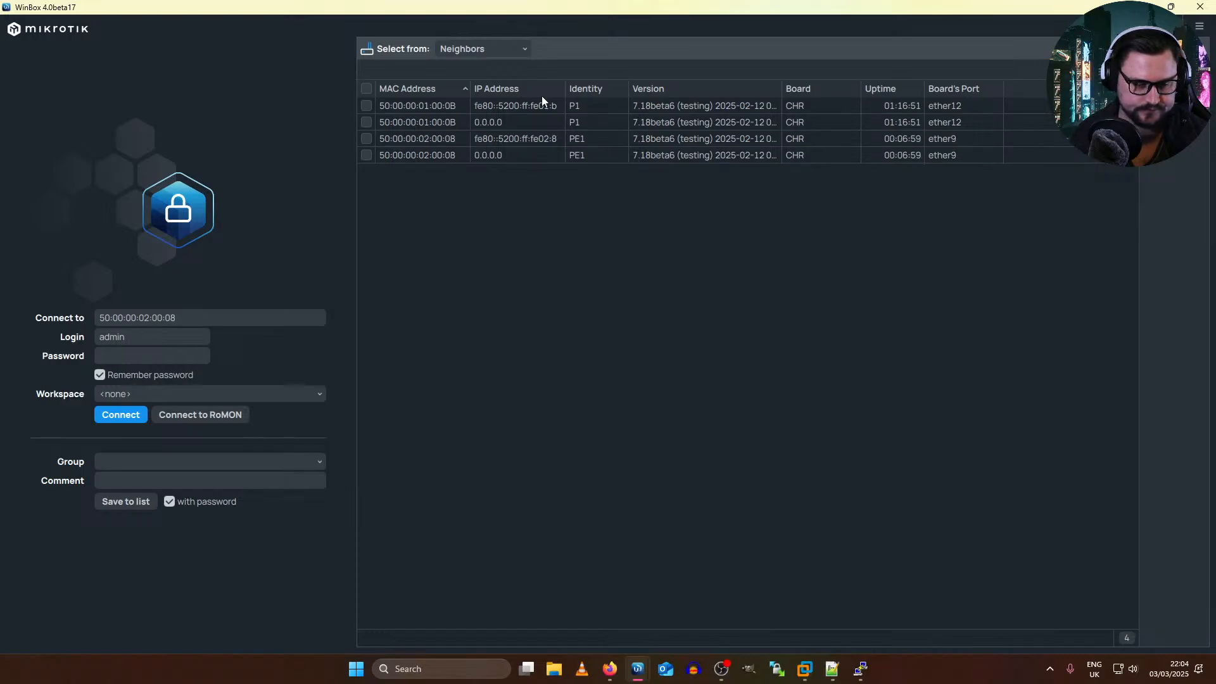
left_click(392, 133)
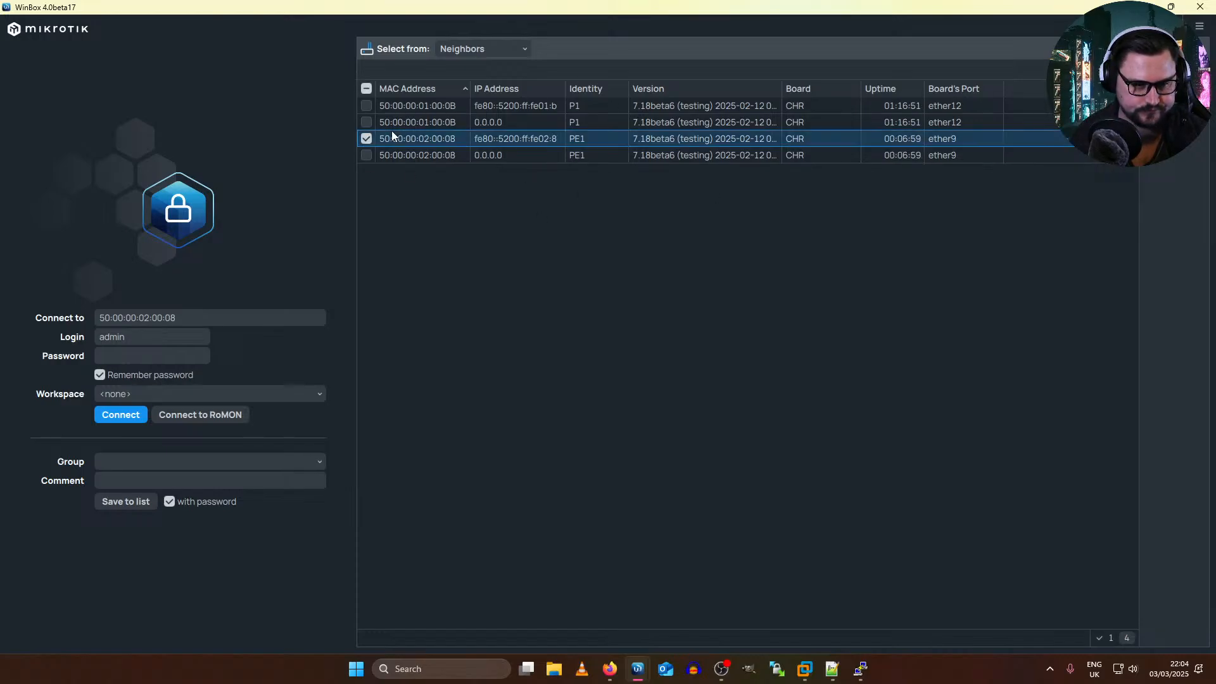
left_click(131, 416)
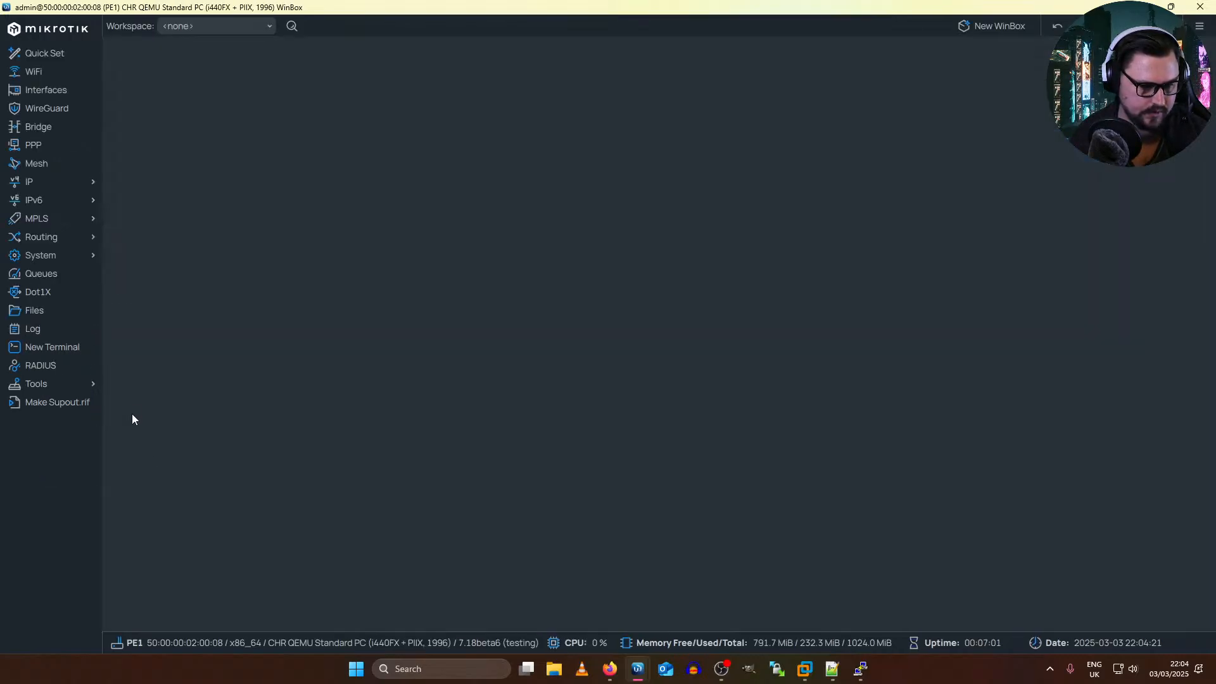
Step: Open PE1's MPLS VPLS settings and check both the BGP VPLS entries and the VPLS interface list
left_click(55, 219)
left_click(139, 271)
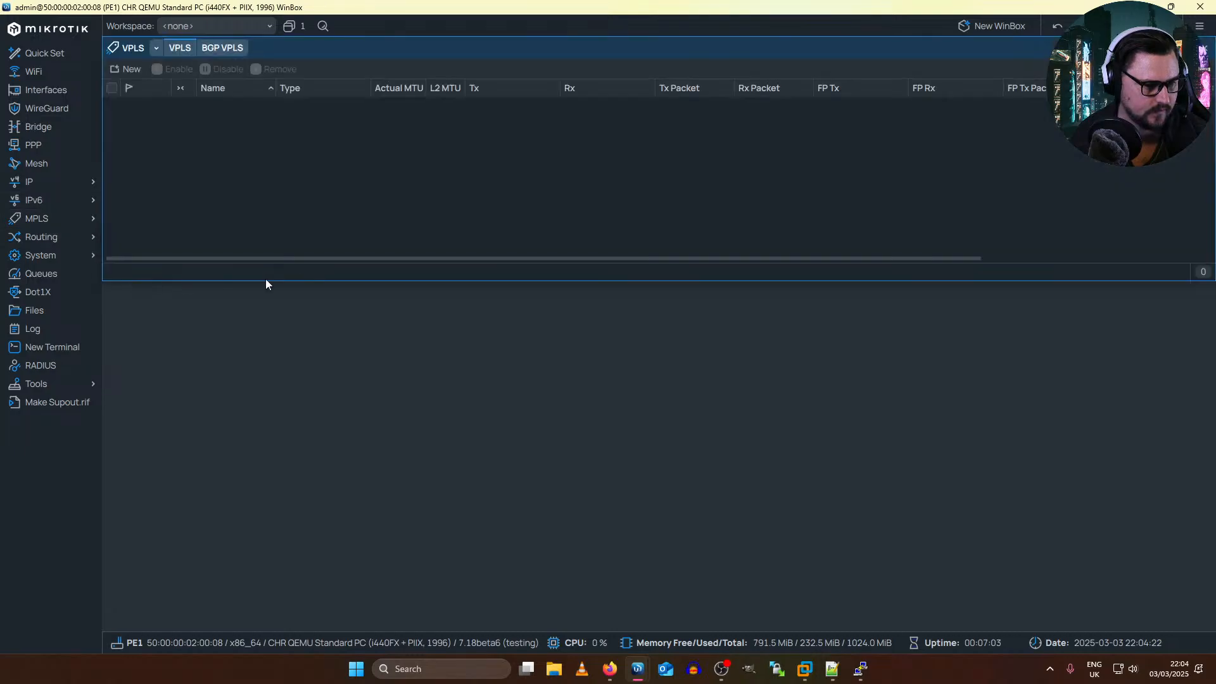
left_click(218, 51)
left_click(182, 48)
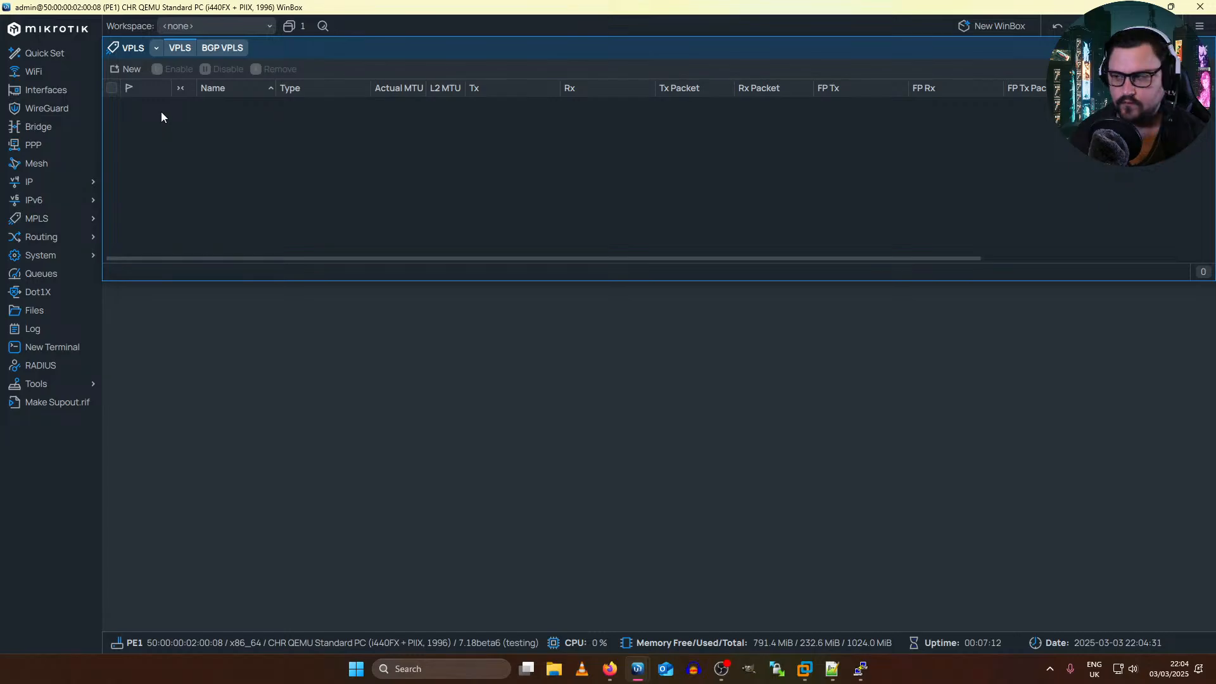
Step: Return to the vMX-VCP console and run show vpls connections through to the end of its output
key("alt+Tab")
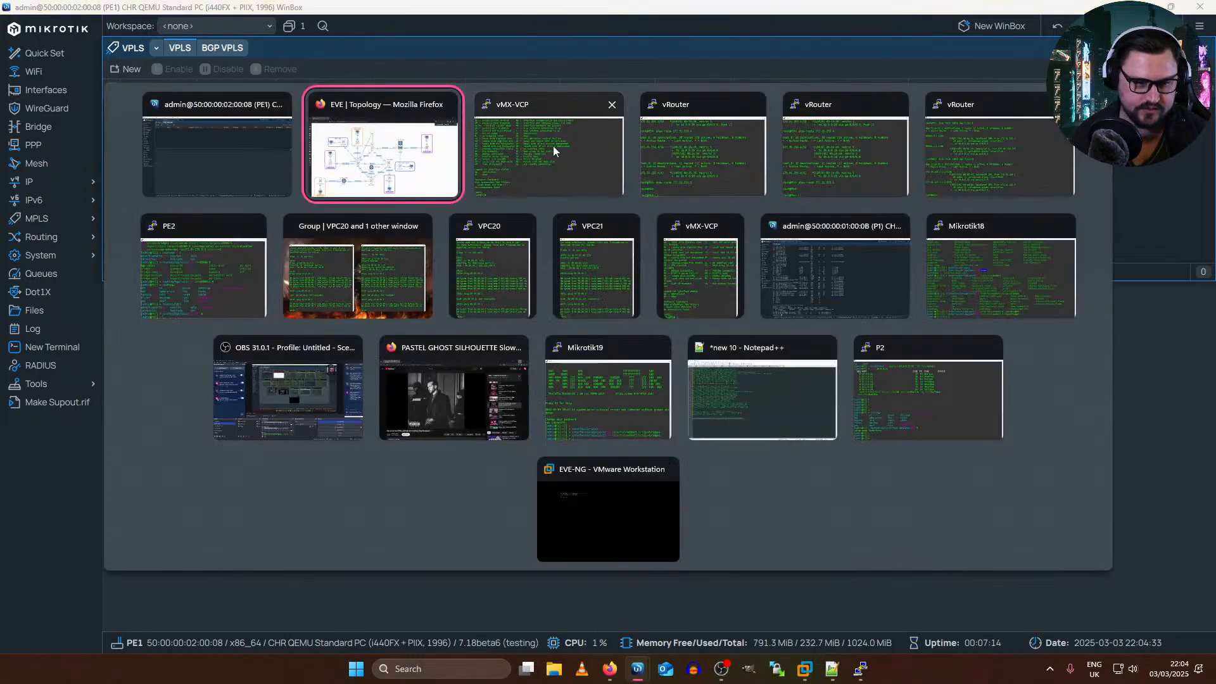
left_click(693, 152)
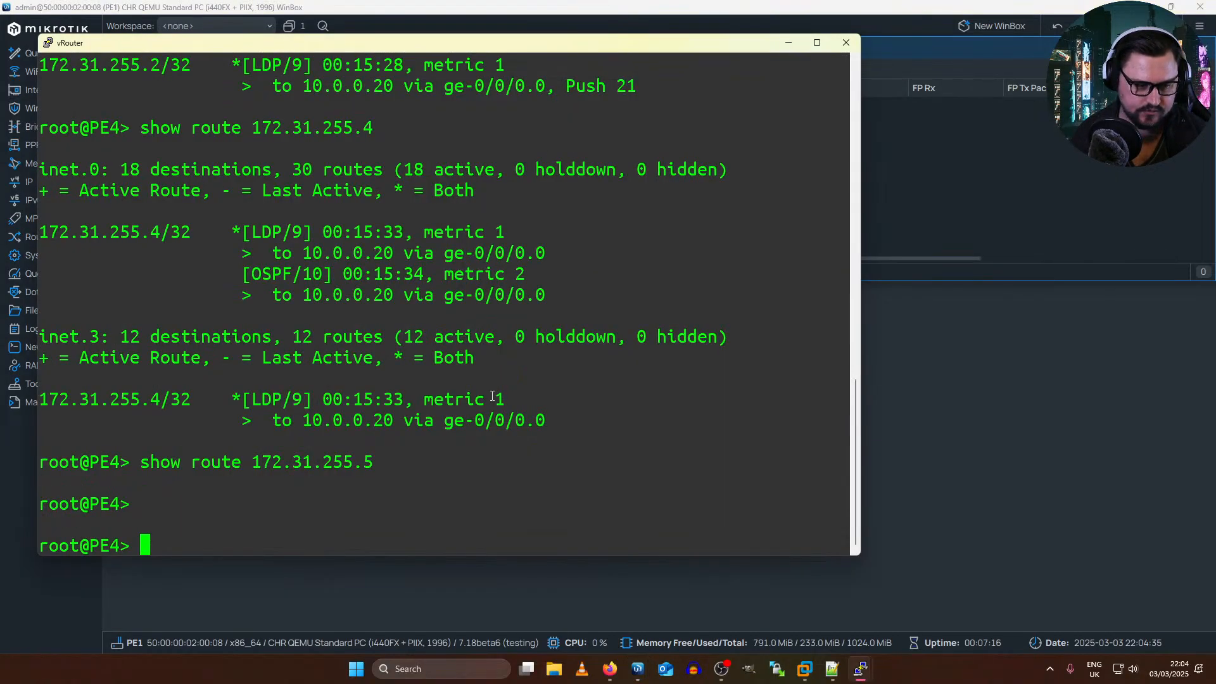
key("alt+Tab")
left_click(627, 249)
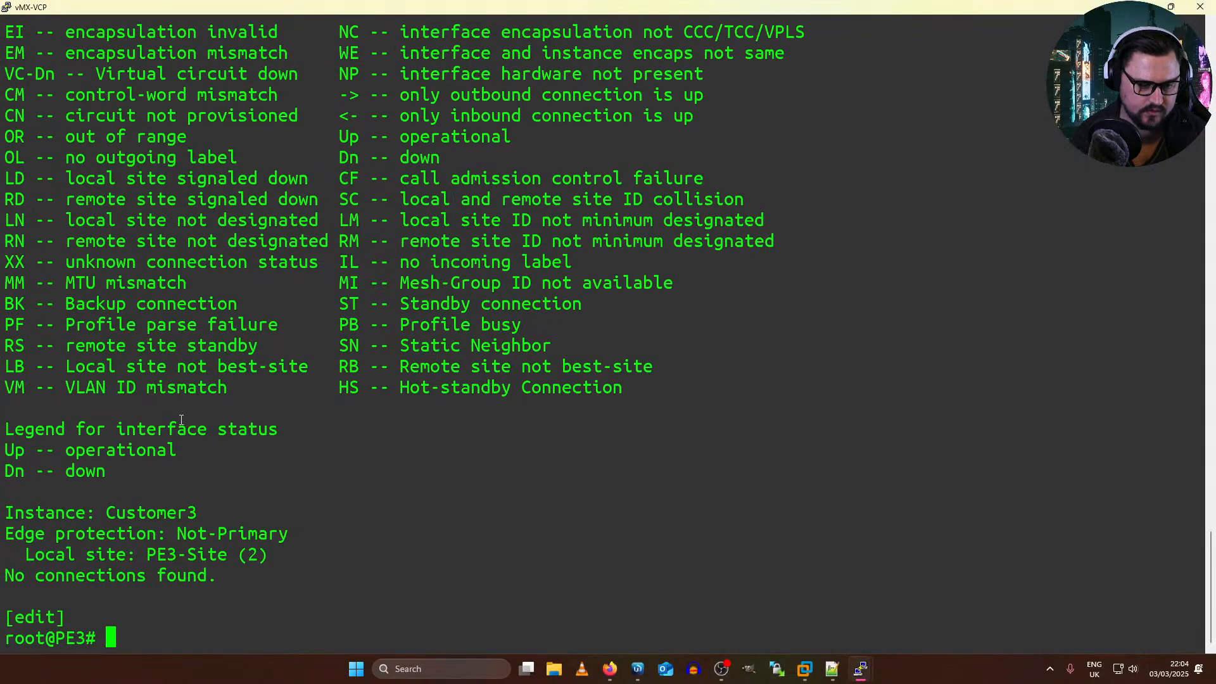
key("Up")
key("Up")
key("Up")
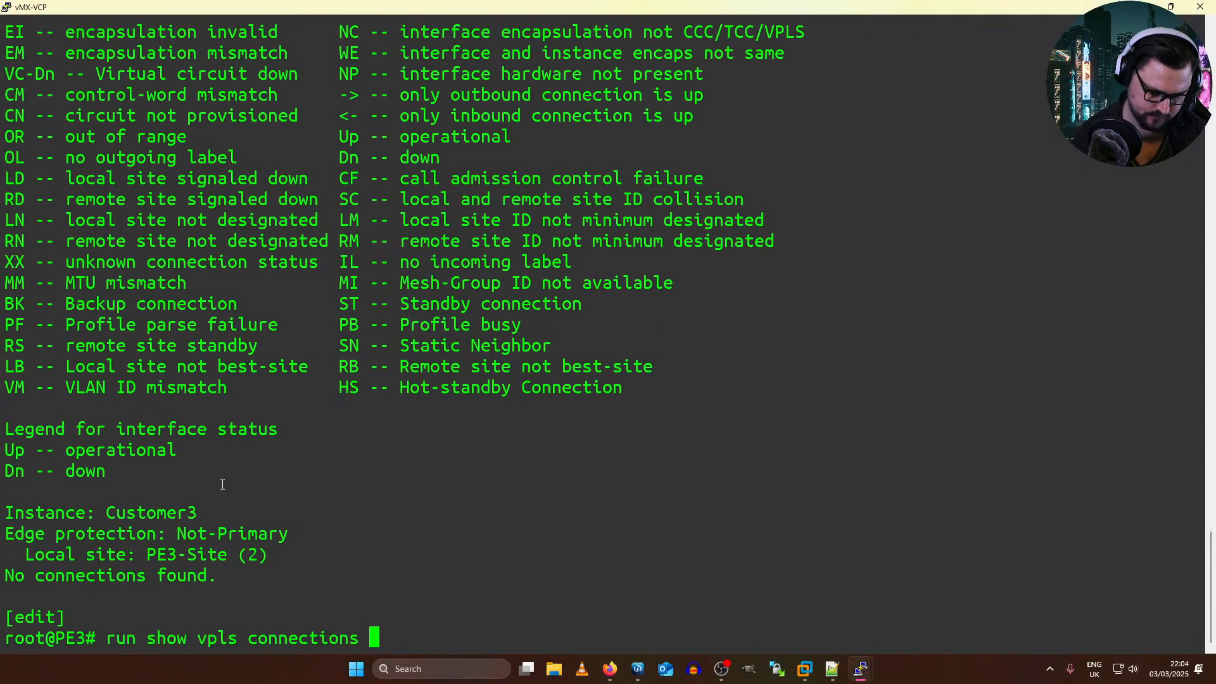
key("Down")
key("Down")
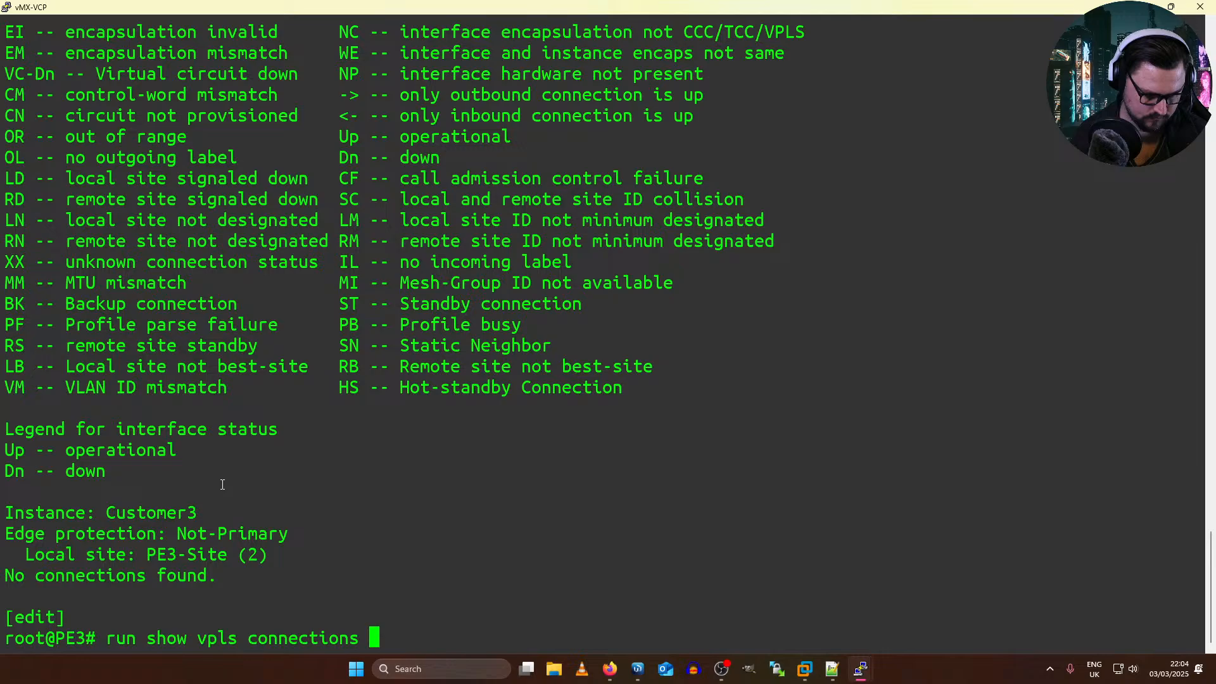
key("Return")
key("space")
Step: Show PE3's routing instances in display set format and examine the Customer3 route distinguisher
key("Up")
key("Up")
key("Up")
key("Up")
key("Up")
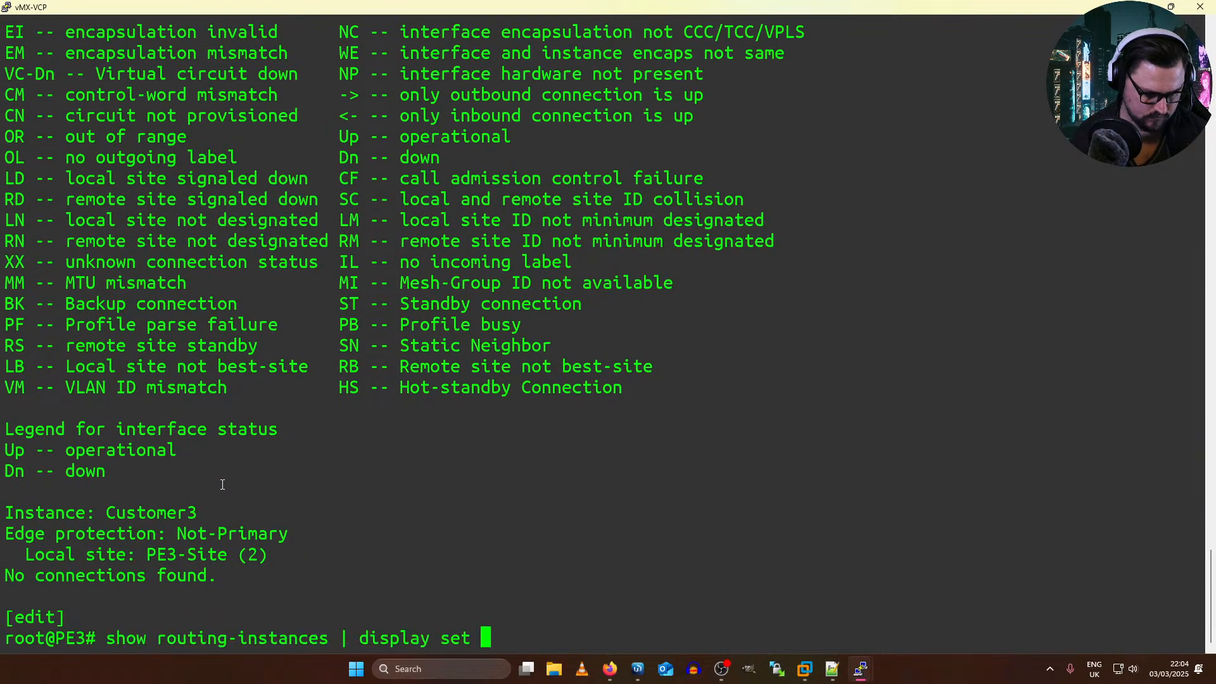
key("Up")
key("Up")
key("Up")
key("Up")
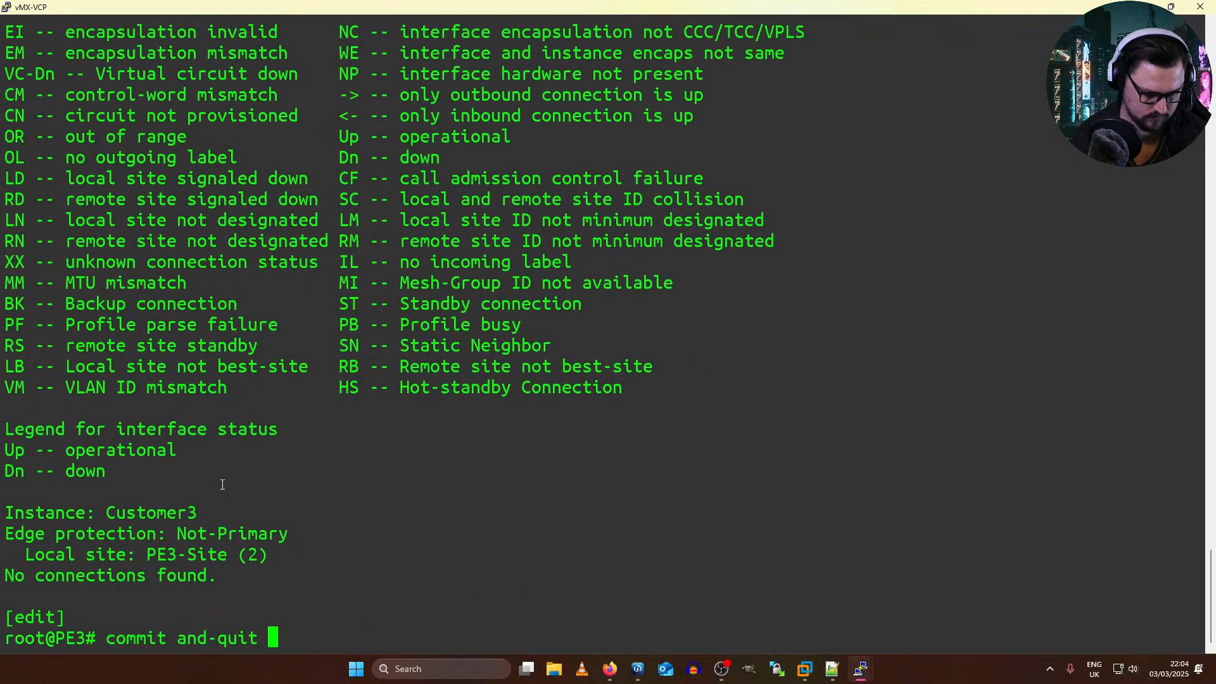
key("Down")
key("Return")
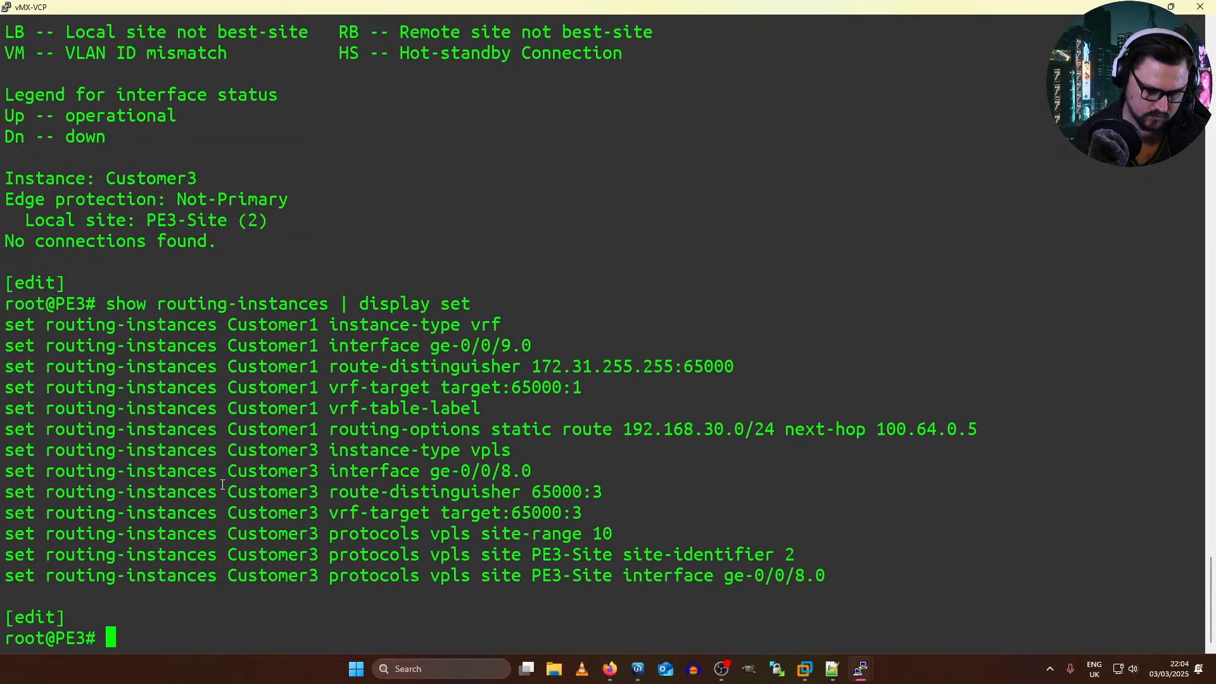
left_click_drag(330, 491, 451, 494)
left_click(447, 500)
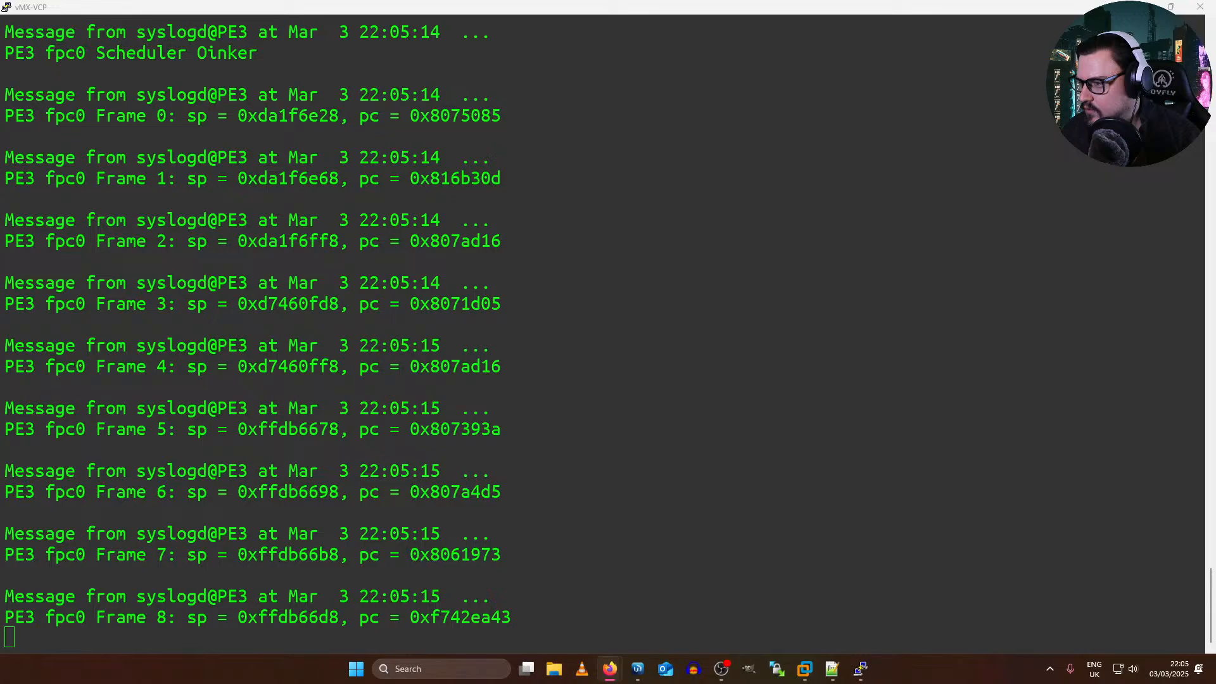
Step: List the encapsulation options available for logical interface ge-0/0/8.0 on PE3 and examine the vlan-vpls entry
left_click(1121, 434)
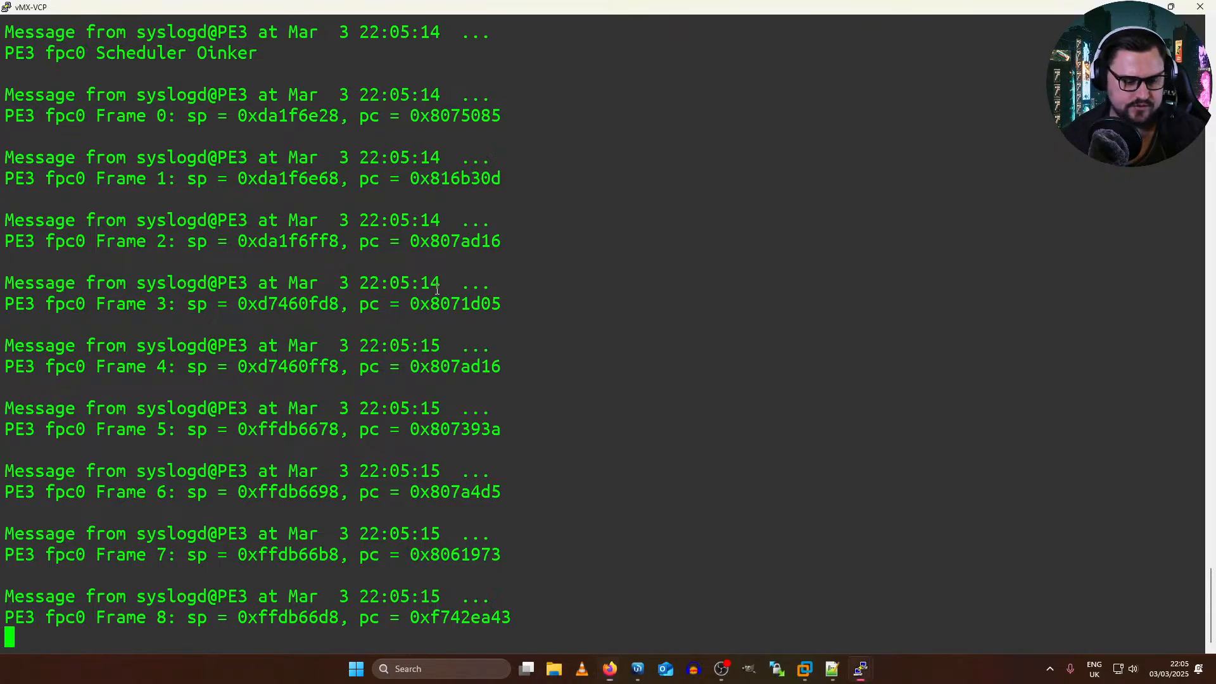
key("Return")
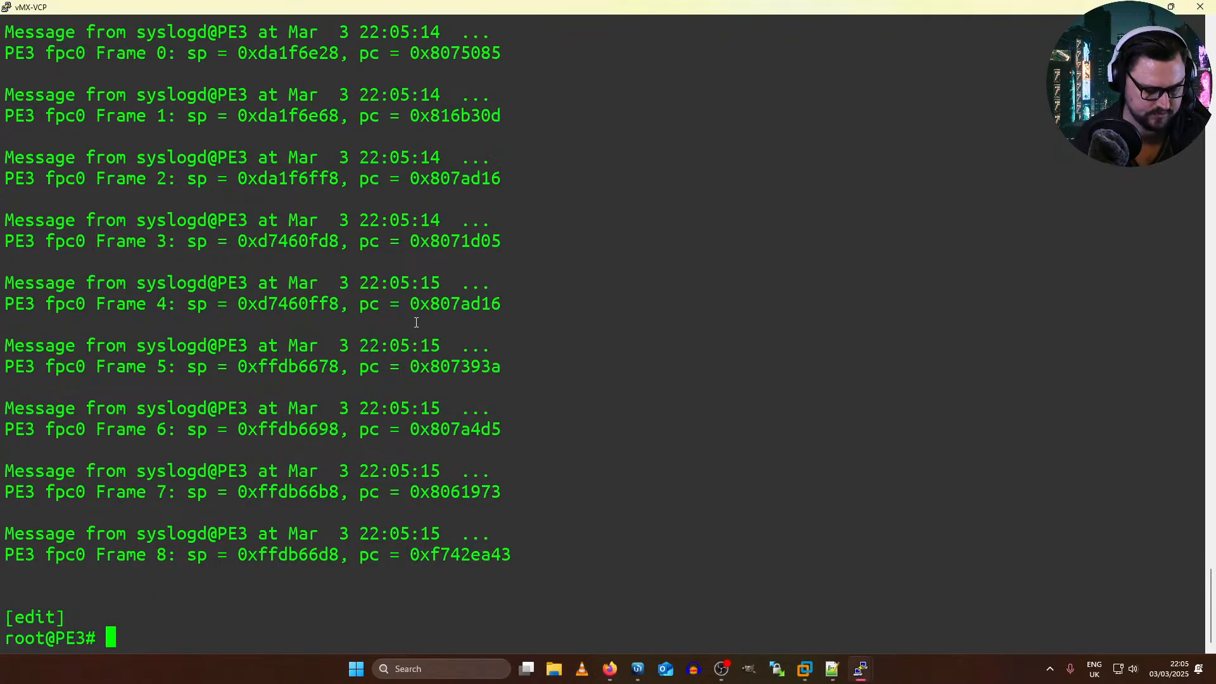
type("confi")
key("space")
key("BackSpace")
key("BackSpace")
key("BackSpace")
key("BackSpace")
key("BackSpace")
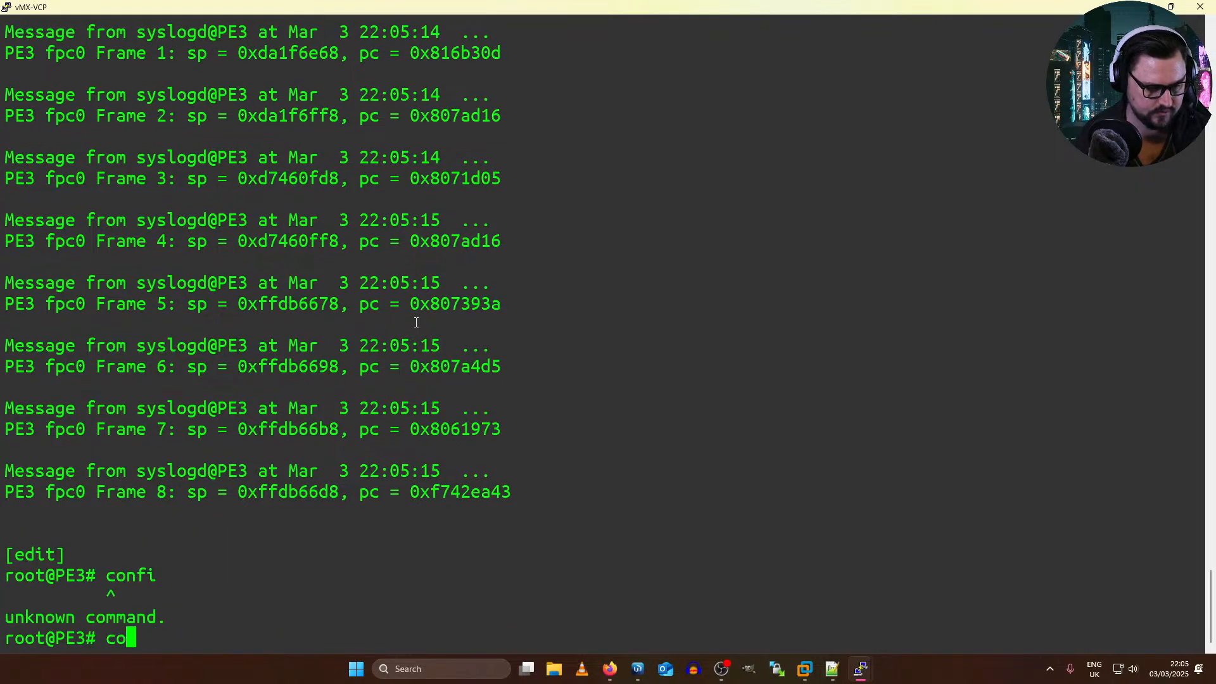
type("set interfaces ge-0/0/8.0 ")
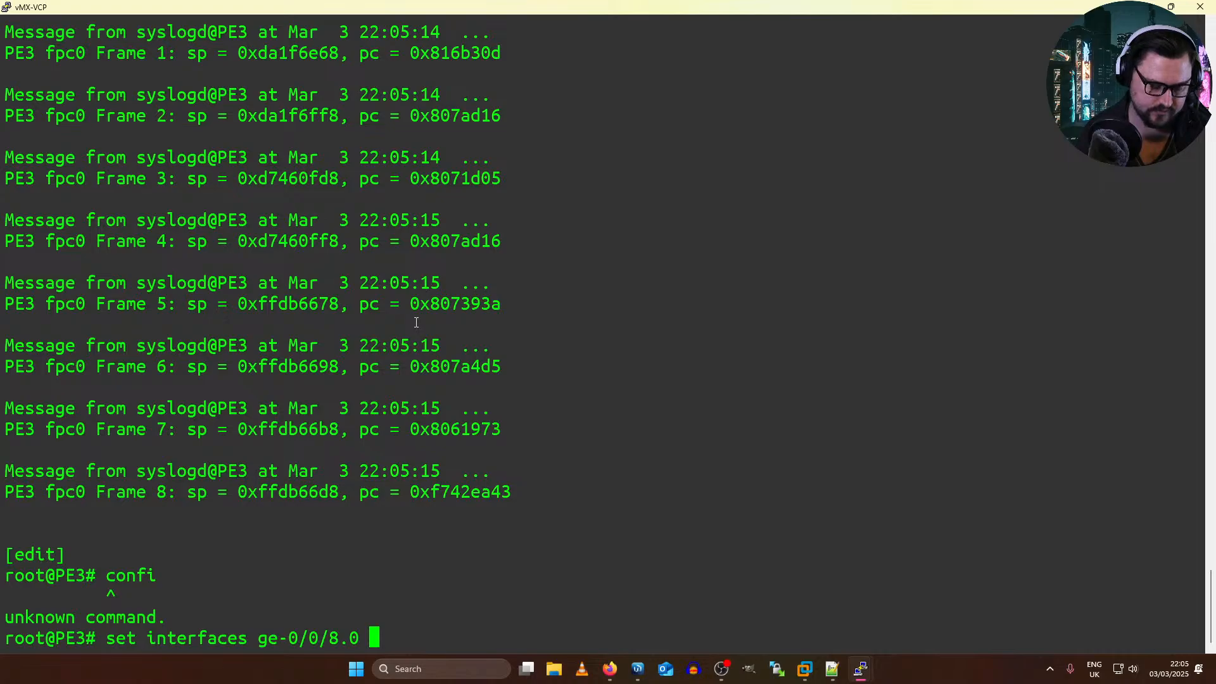
type("enc")
key("Tab")
type("?")
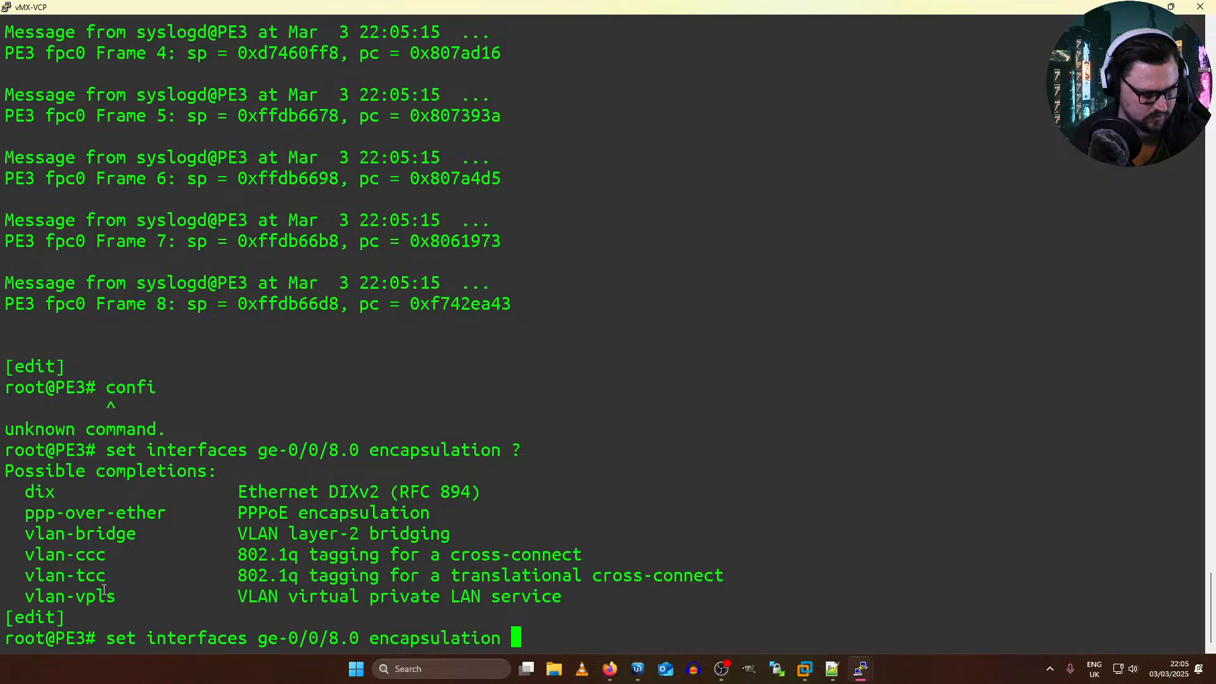
left_click_drag(104, 589, 59, 568)
left_click(75, 601)
Step: List all configuration options for logical interface ge-0/0/8.0 and check the vlan and encapsulation entries
key("BackSpace")
key("BackSpace")
key("BackSpace")
key("BackSpace")
key("BackSpace")
key("BackSpace")
key("BackSpace")
key("BackSpace")
key("BackSpace")
key("BackSpace")
key("BackSpace")
key("BackSpace")
key("BackSpace")
key("BackSpace")
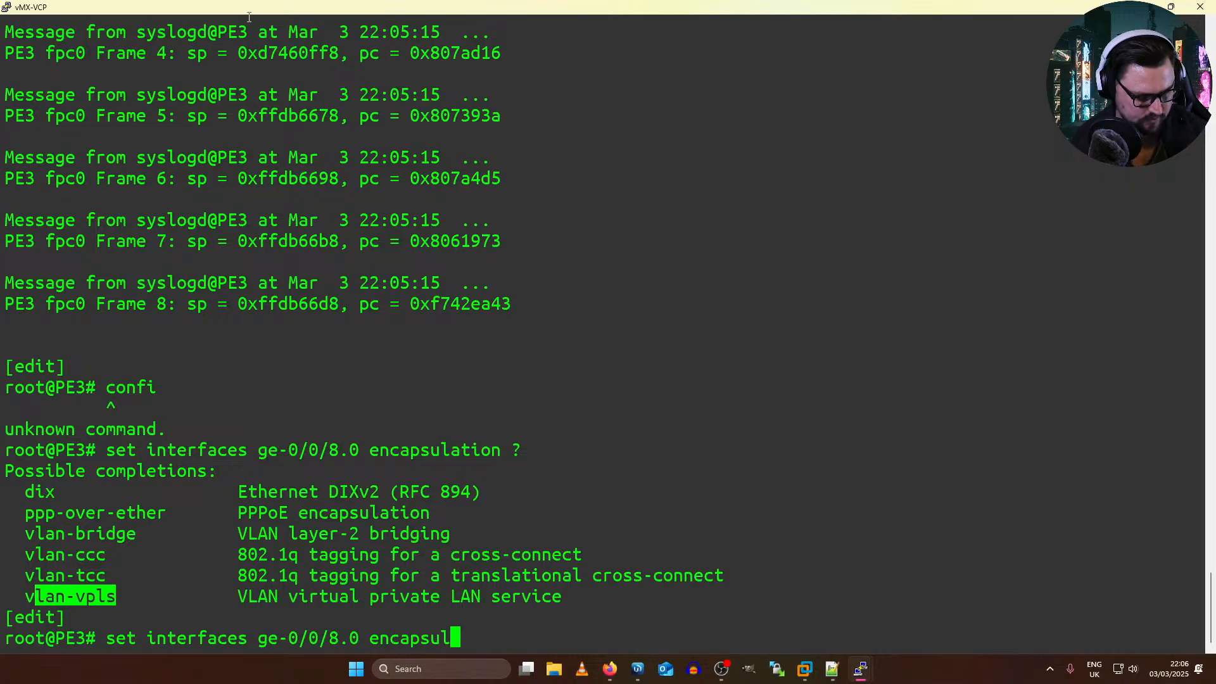
type("?")
key("space")
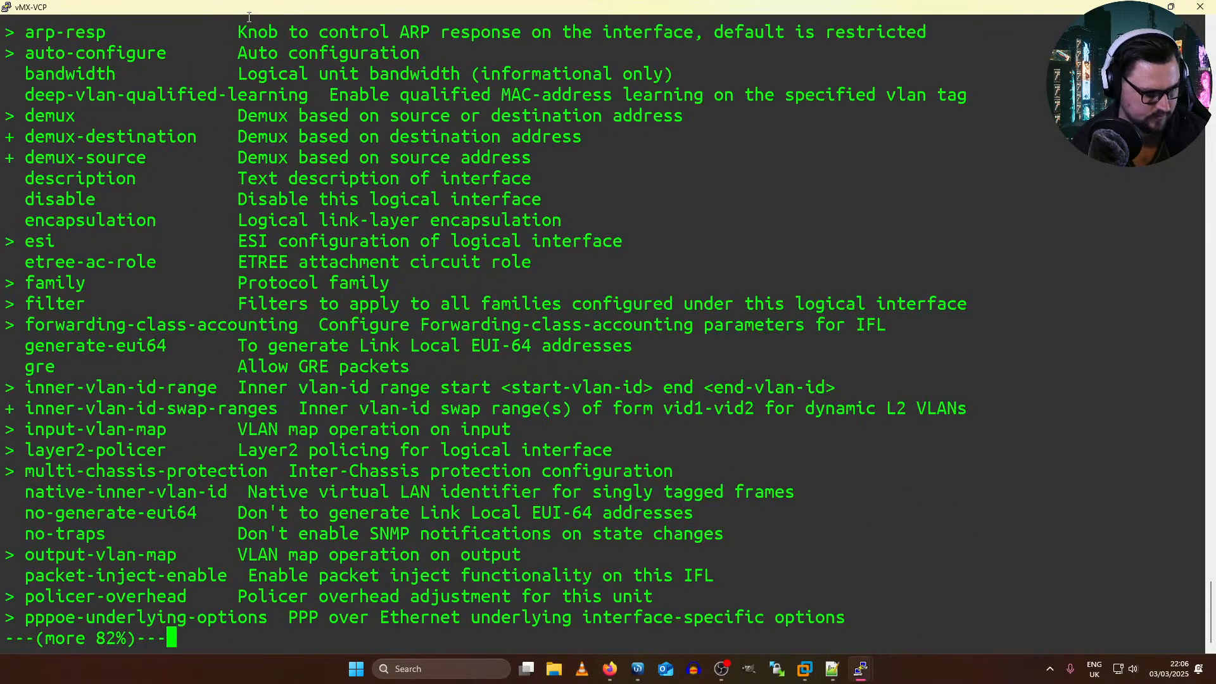
key("space")
type("vlan-")
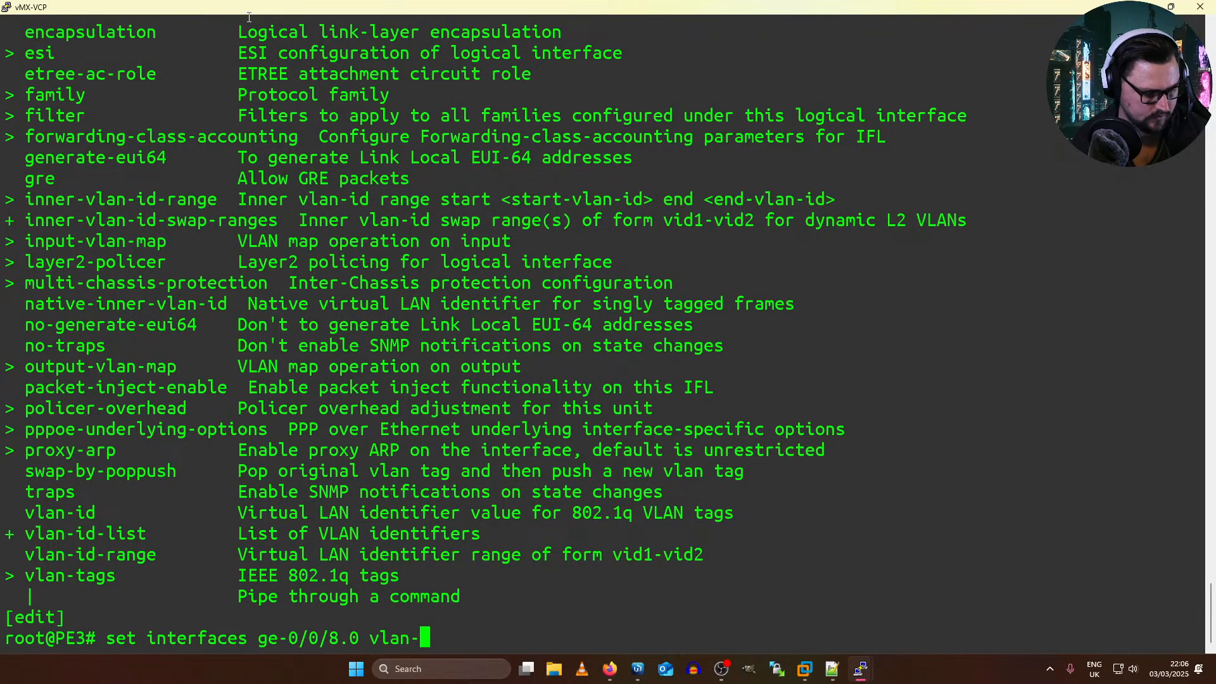
key("space")
key("BackSpace")
key("BackSpace")
key("BackSpace")
key("BackSpace")
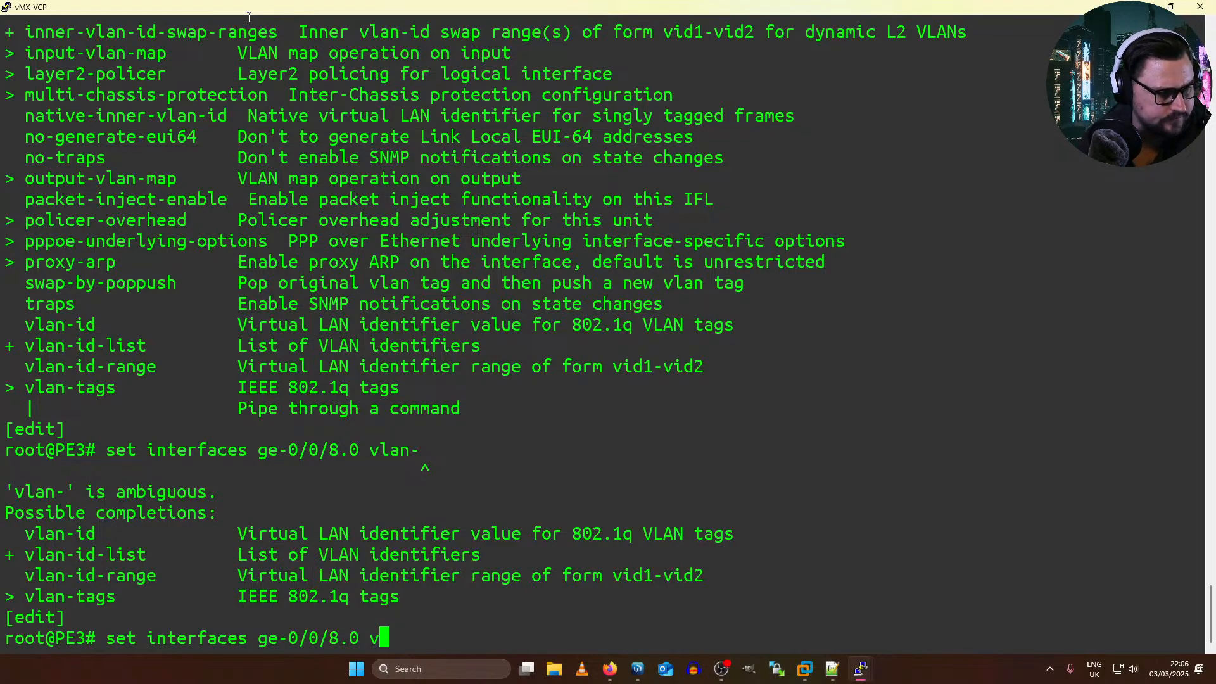
scroll(435, 321, "up", 10)
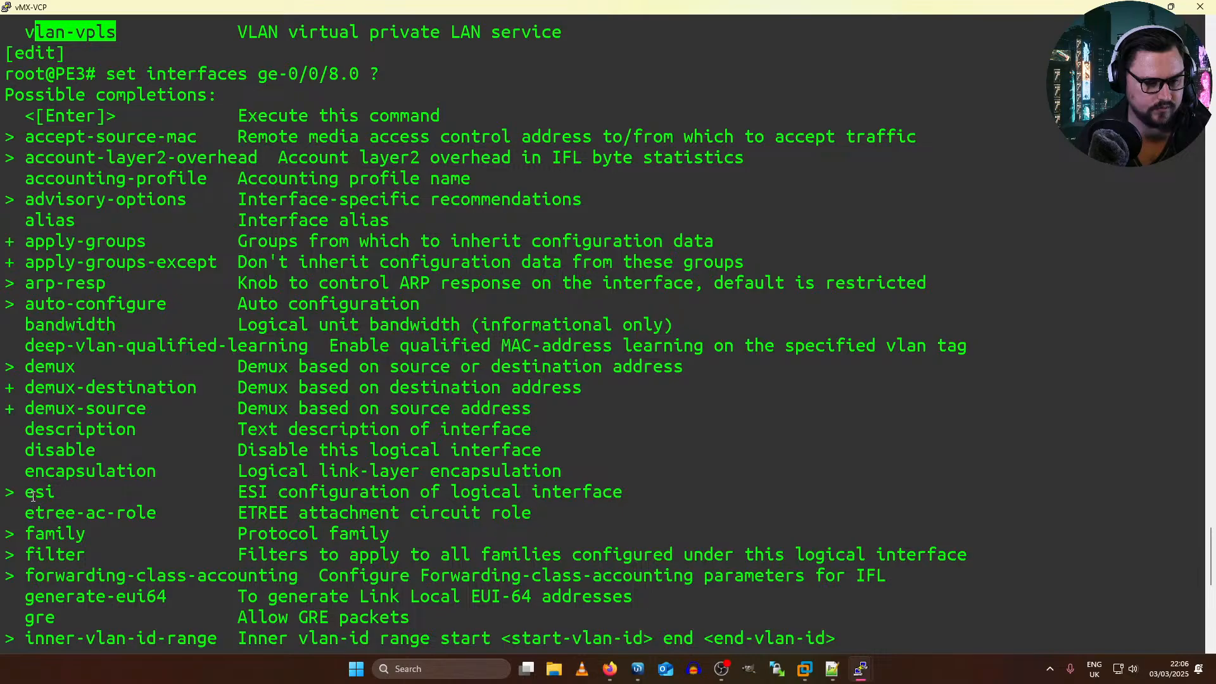
left_click_drag(28, 493, 106, 471)
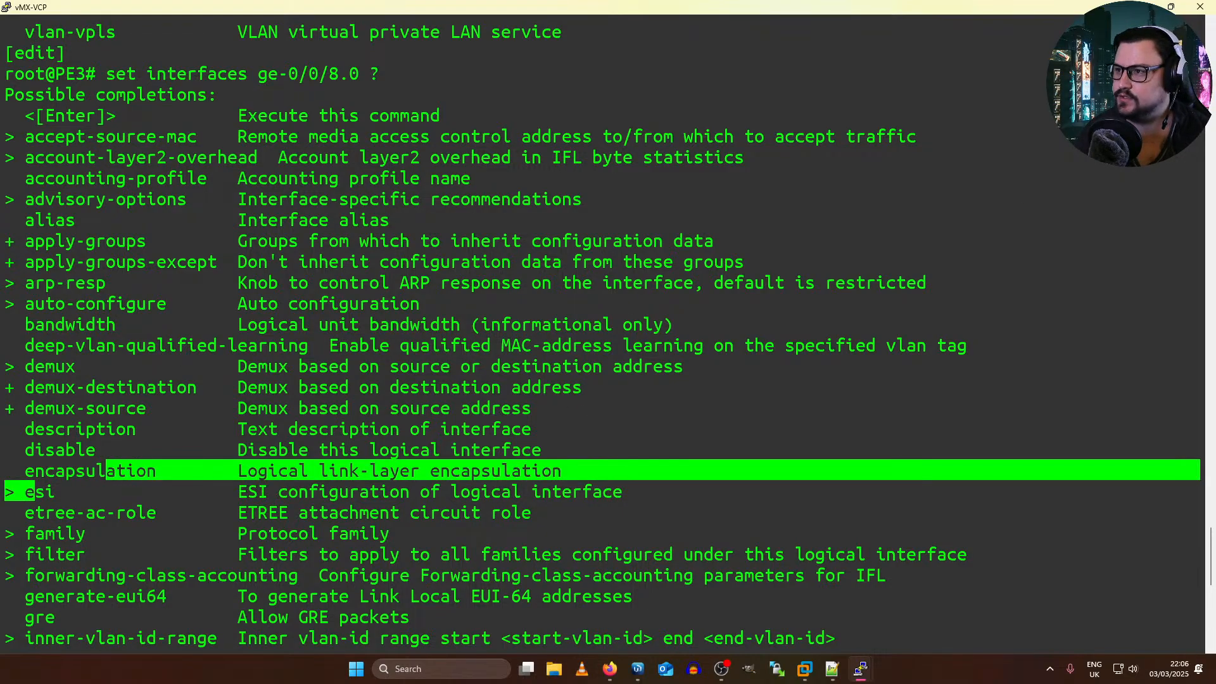
key("alt+Tab")
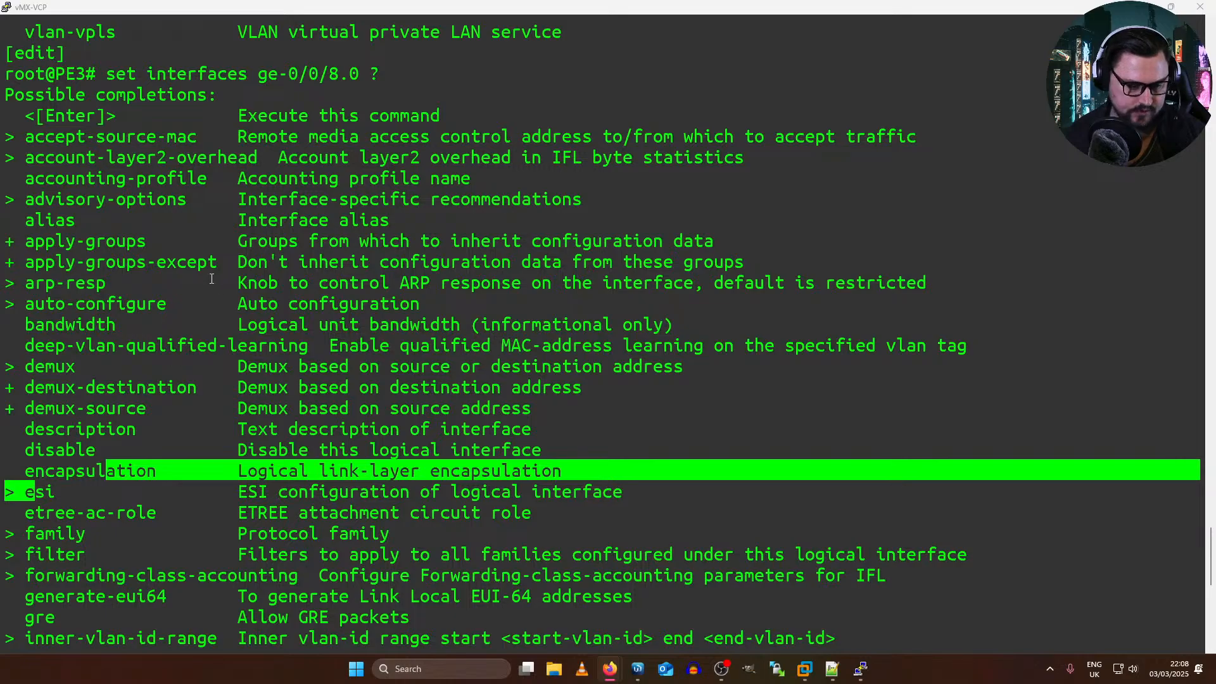
Step: List the configuration options for physical interface ge-0/0/8 through to the end of the output
scroll(406, 449, "down", 2)
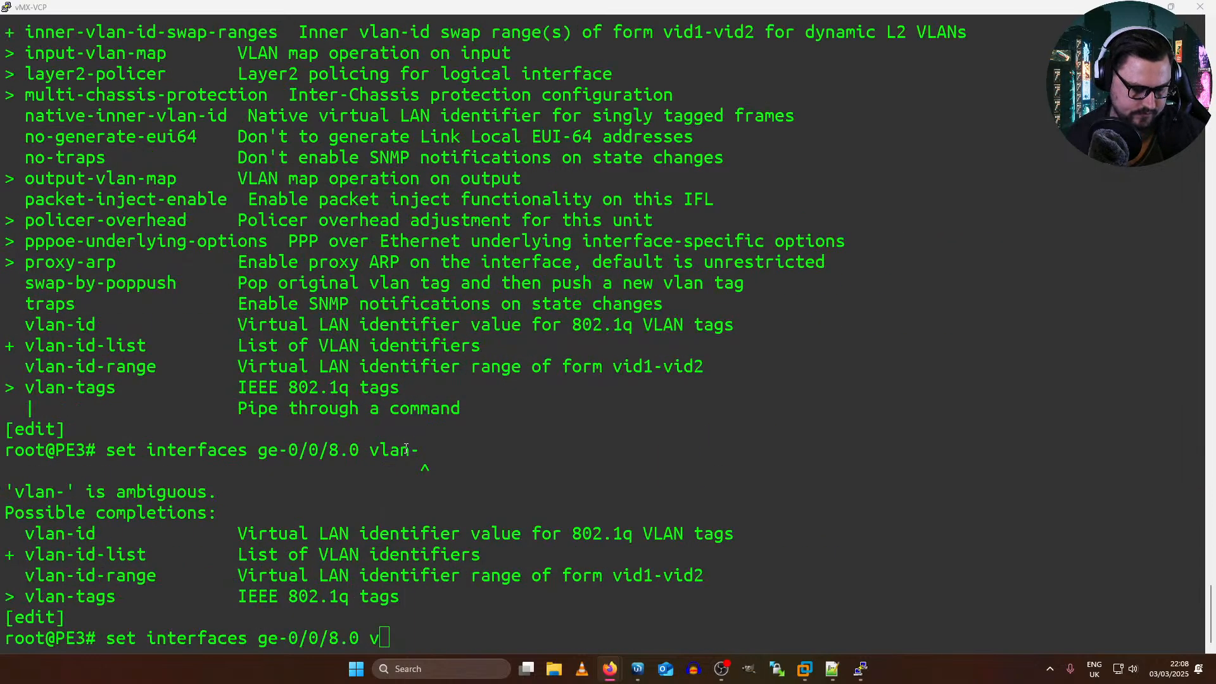
left_click(485, 415)
key("BackSpace")
key("BackSpace")
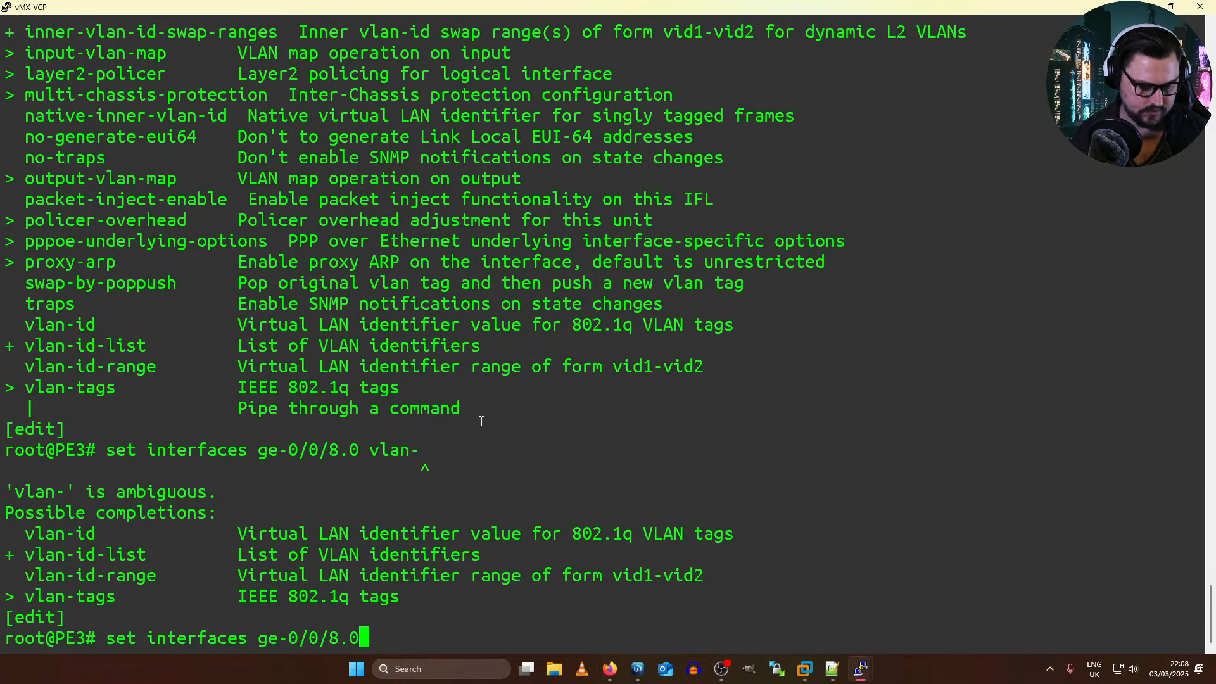
key("BackSpace")
key("BackSpace")
type("?")
key("space")
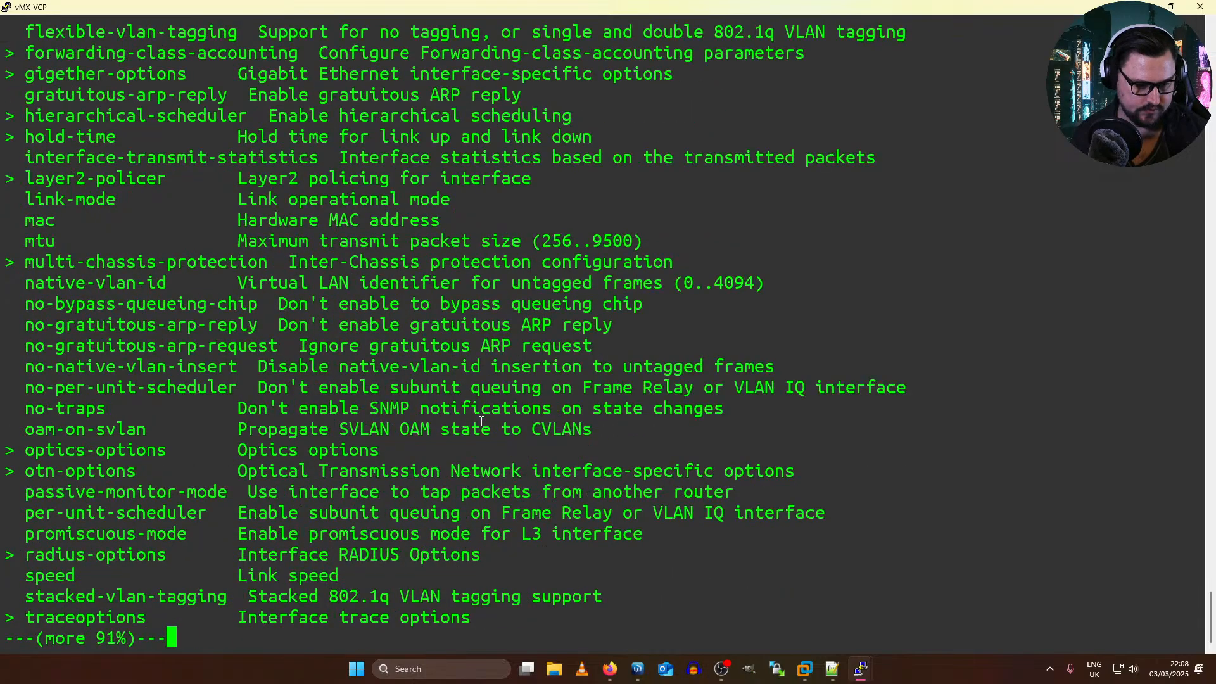
key("space")
Step: Set the encapsulation of physical interface ge-0/0/8 to ethernet-vpls, checking the available encapsulation types first
type("en")
key("Tab")
type("?")
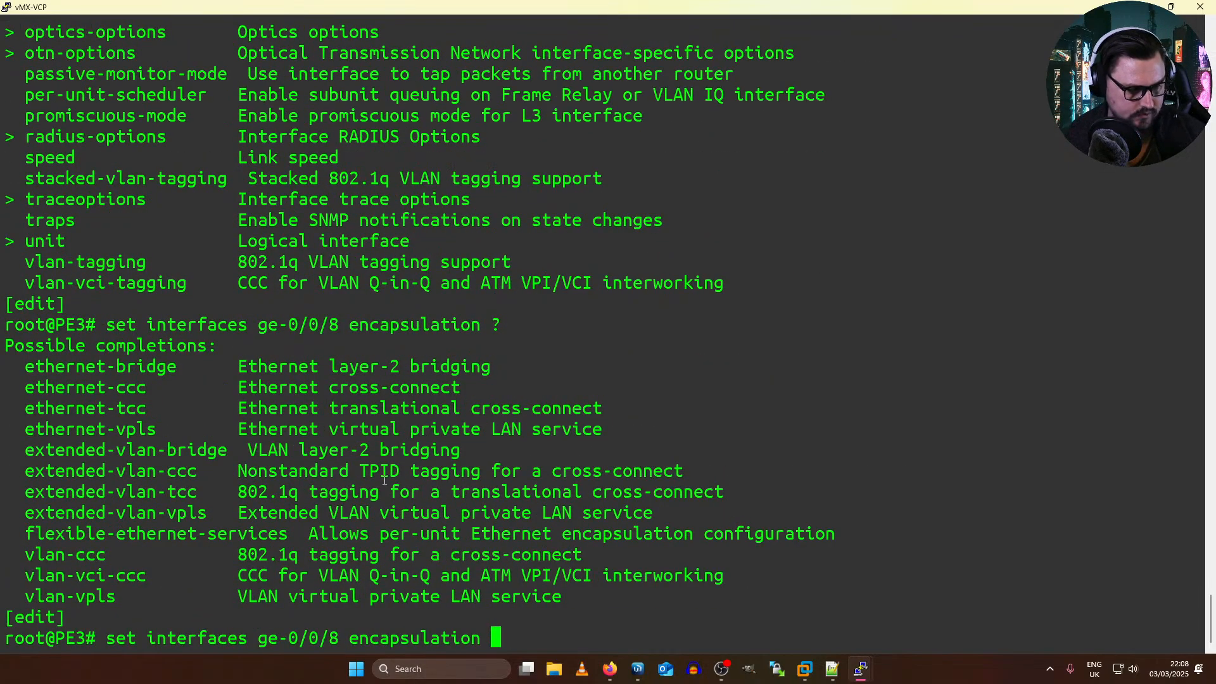
double_click(62, 428)
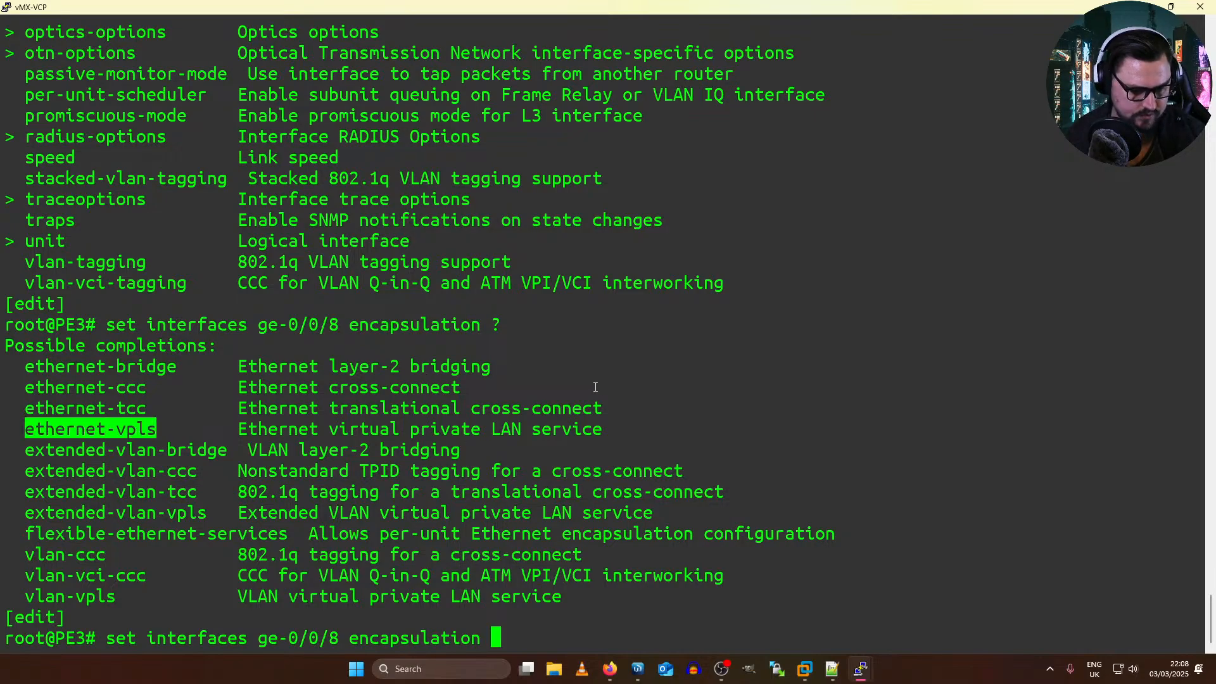
right_click(590, 378)
key("Return")
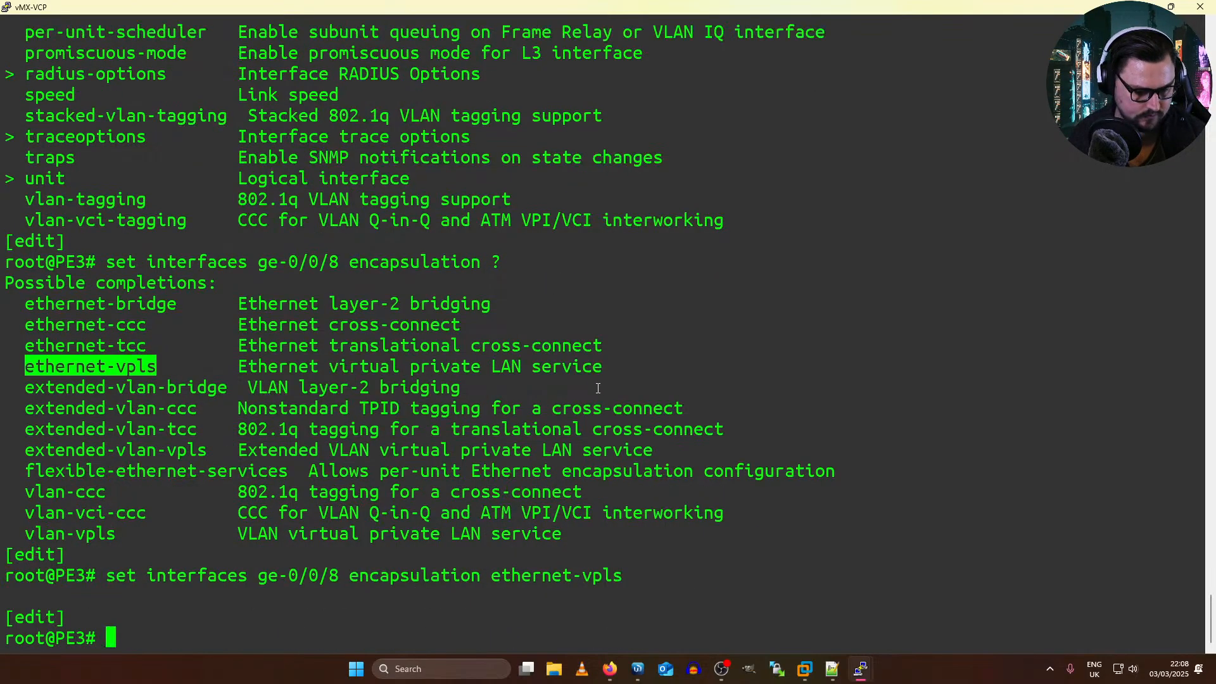
Step: Compare PE3's candidate configuration with the committed one using show | compare
type("show | compare")
key("Return")
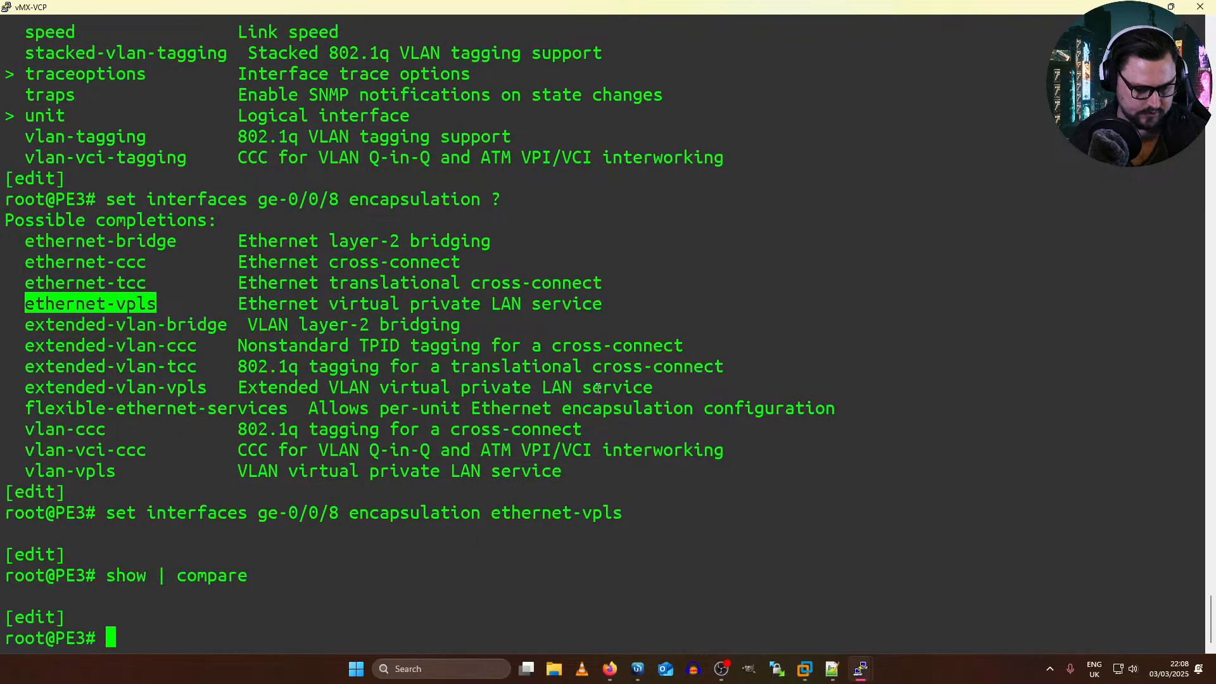
Step: Quit configuration mode on PE3 and enter it again
type("quy")
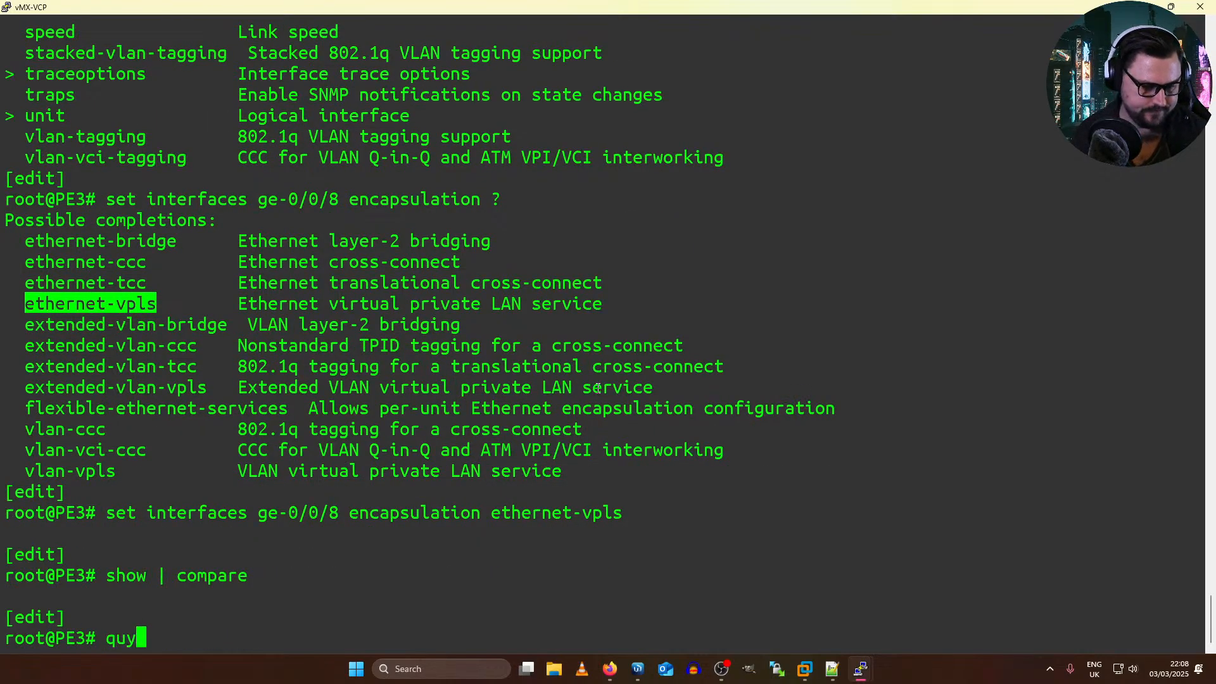
key("BackSpace")
type("it")
key("Return")
type("exit")
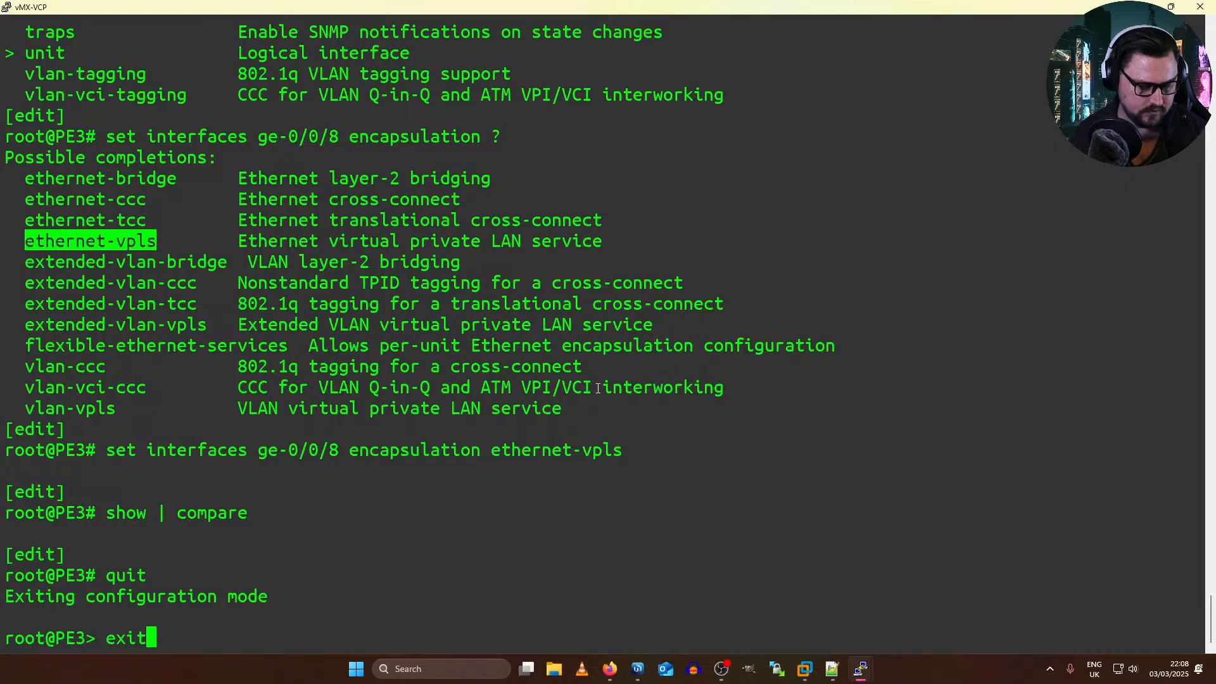
key("BackSpace")
key("BackSpace")
key("BackSpace")
key("BackSpace")
type("configure")
key("Return")
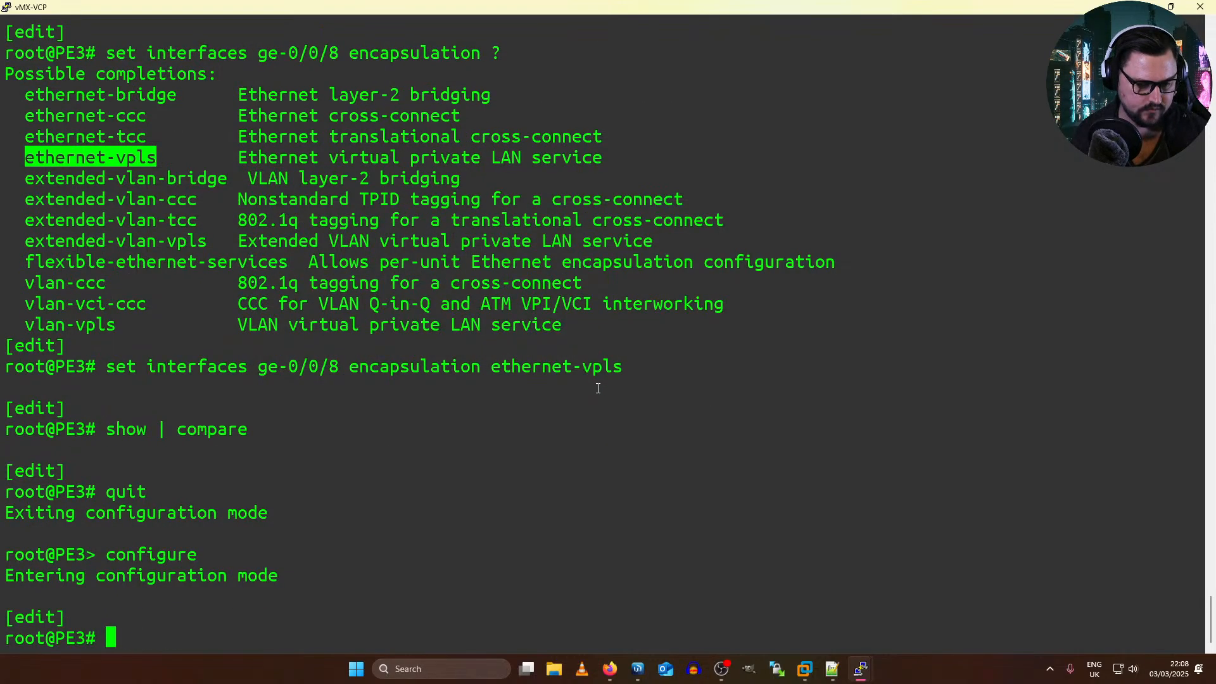
type("rol")
key("BackSpace")
key("BackSpace")
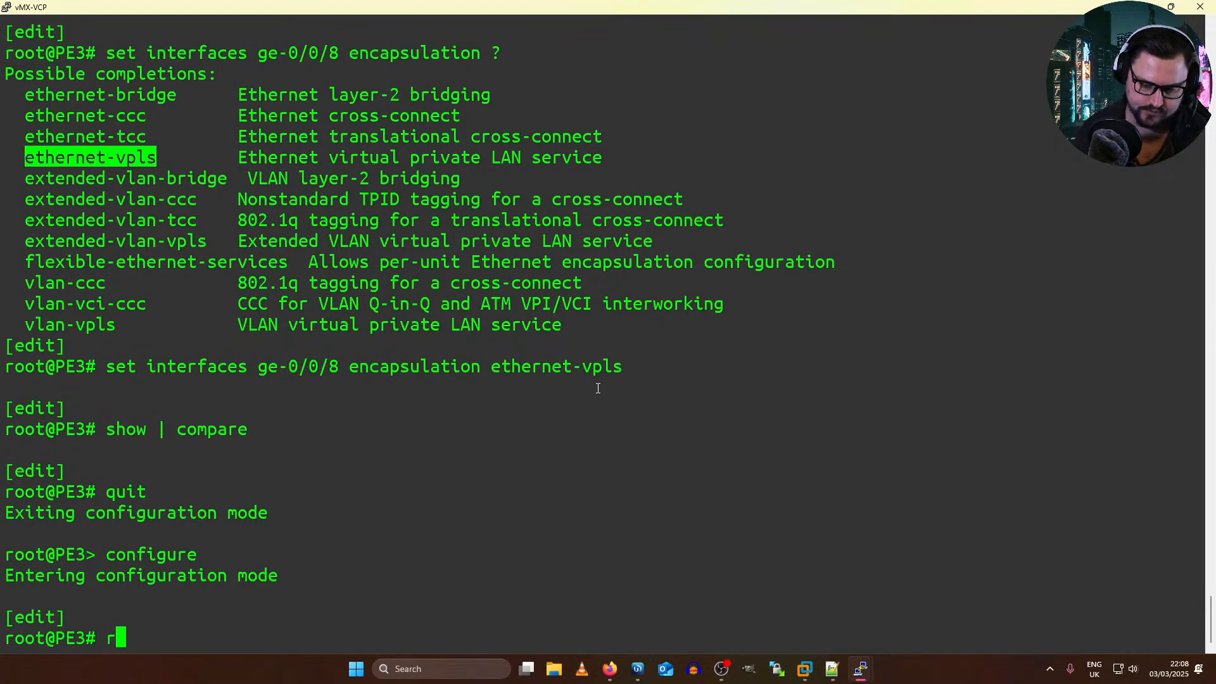
key("BackSpace")
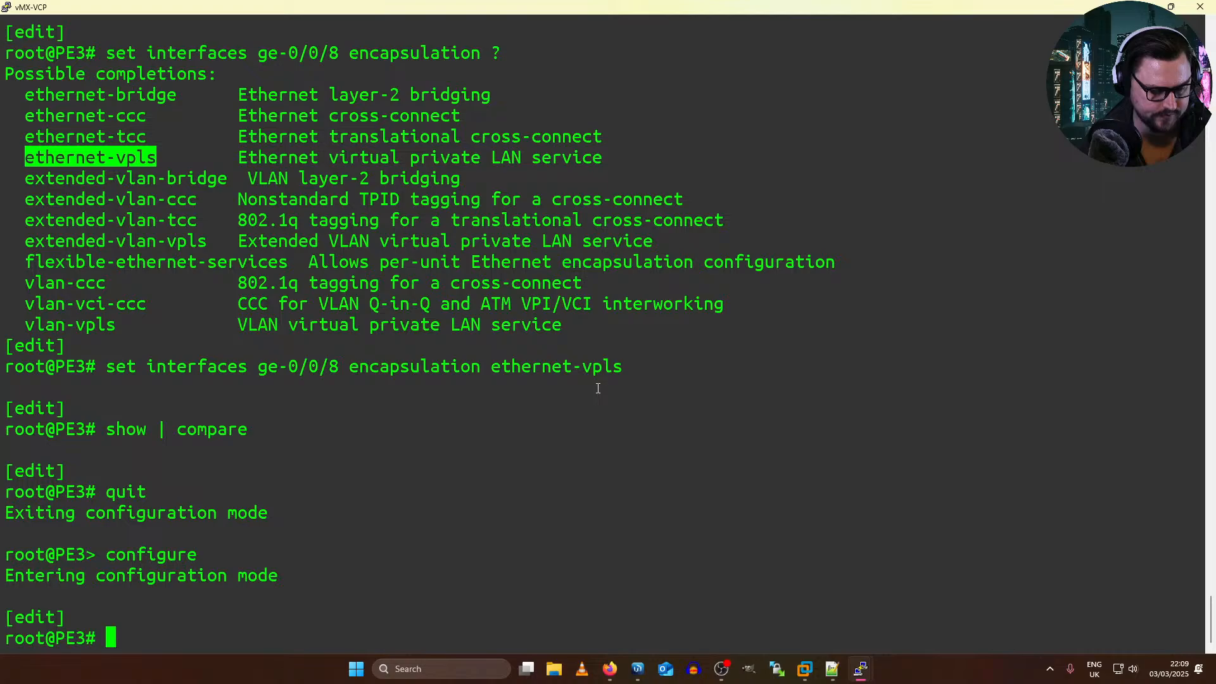
Step: Deactivate routing instance Customer3 on PE3, then commit and quit configuration mode
type("deactivate routing-")
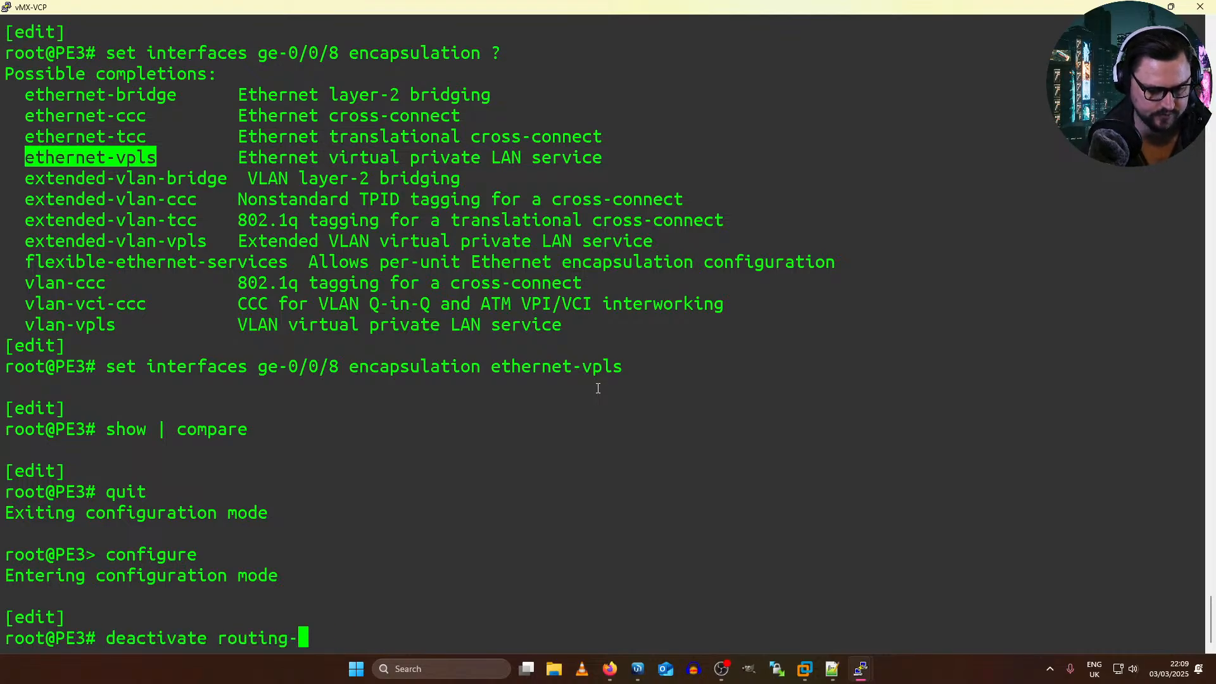
type("instances Customer23")
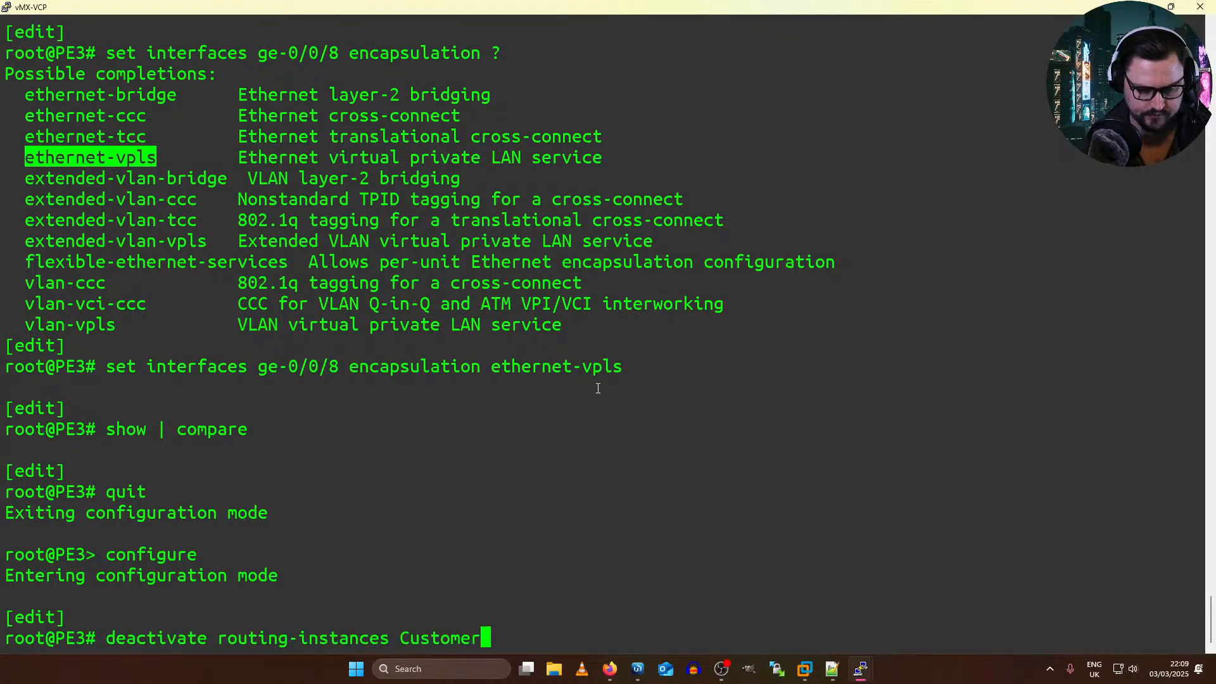
key("BackSpace")
key("BackSpace")
type("3")
key("Return")
type("c")
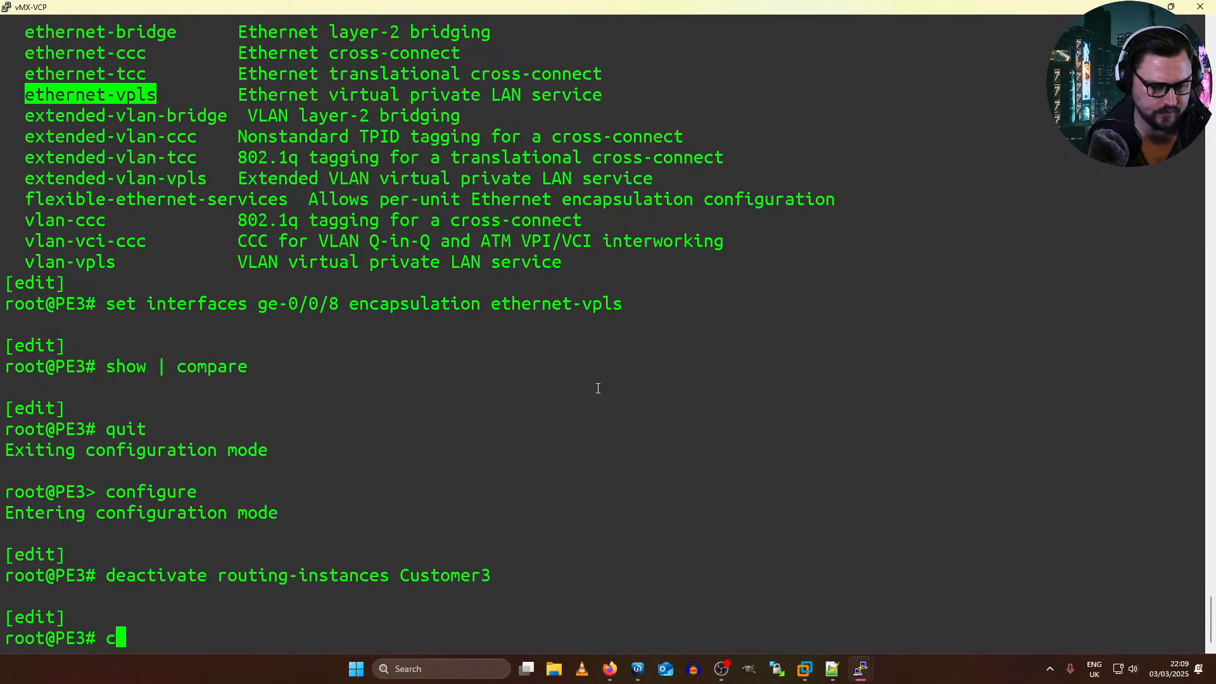
type("ommit and-quit")
key("Return")
Step: Switch to the EVE topology in Firefox and delete the link between vMX-VFP ge-0/0/8 and Mikrotik19 eth1
key("alt+Tab")
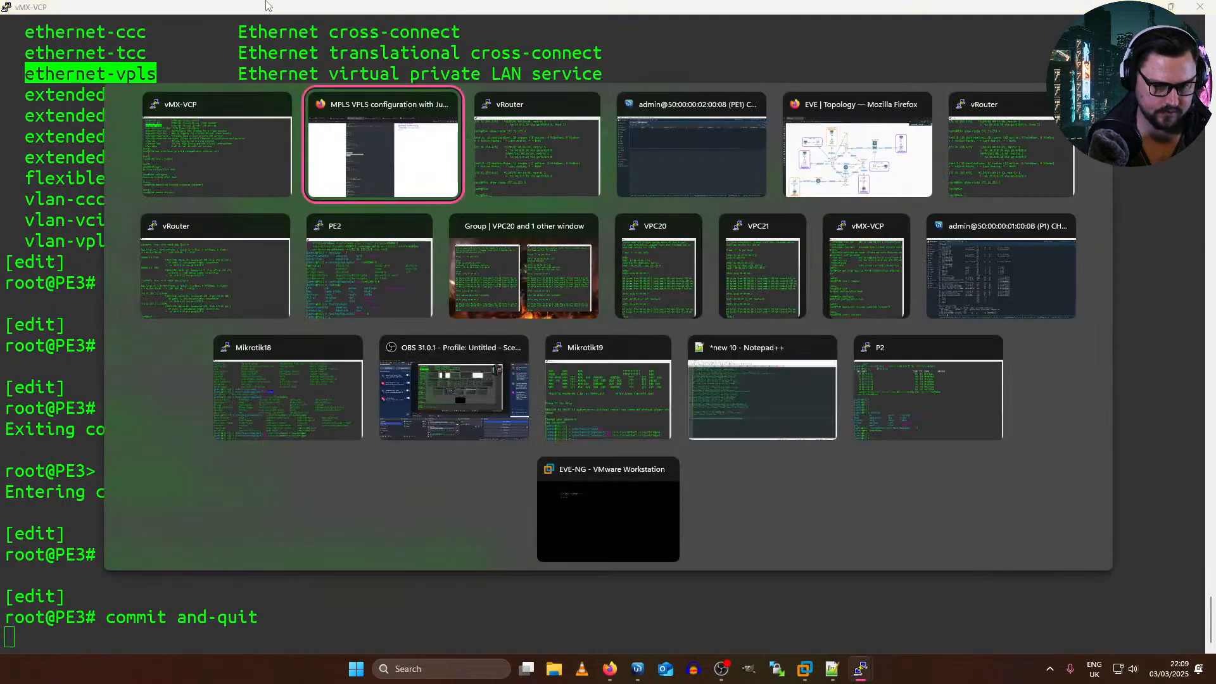
left_click(907, 183)
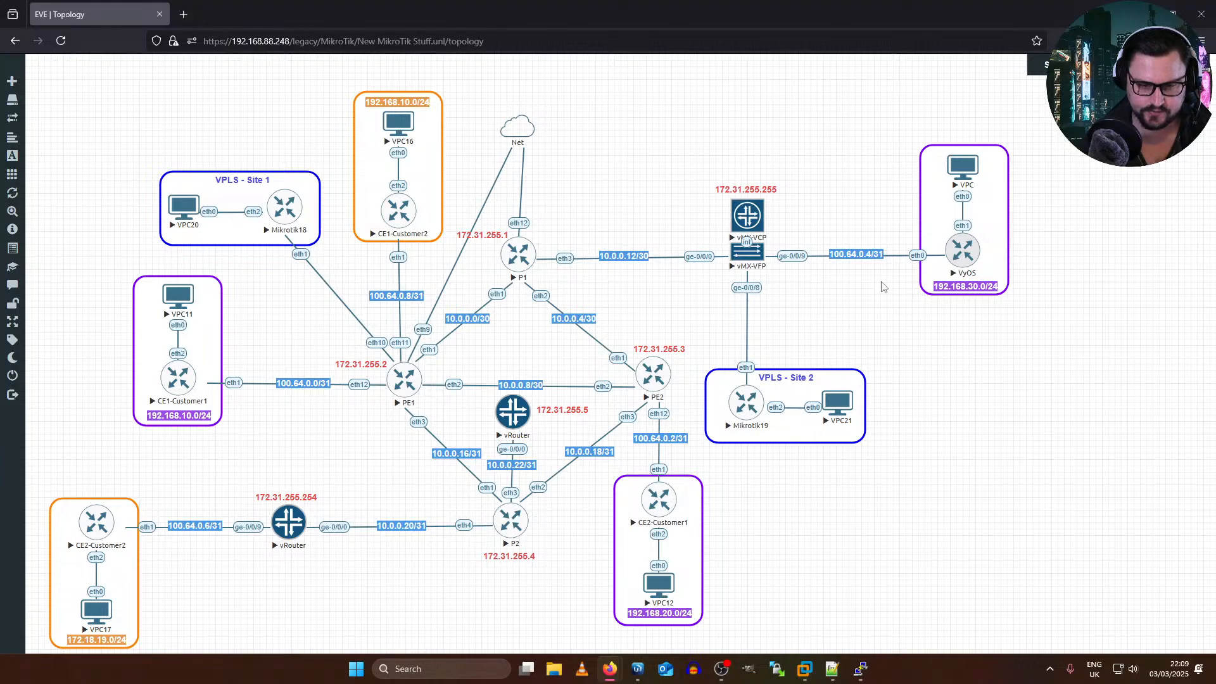
right_click(748, 298)
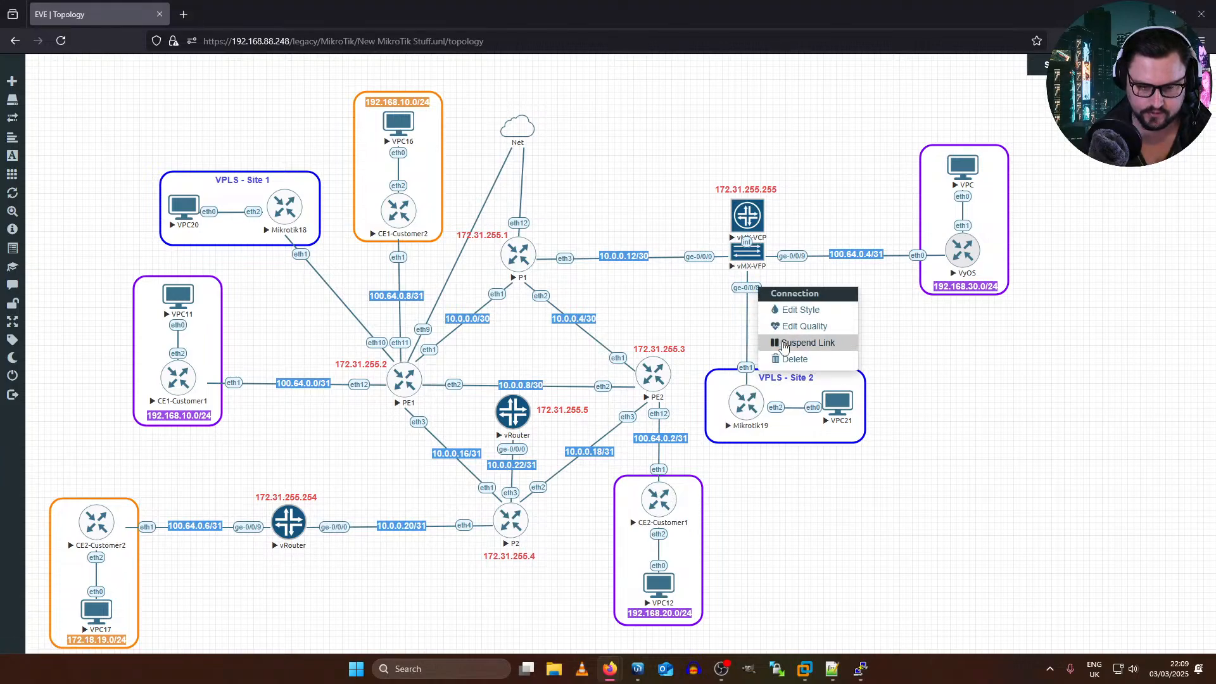
left_click(792, 359)
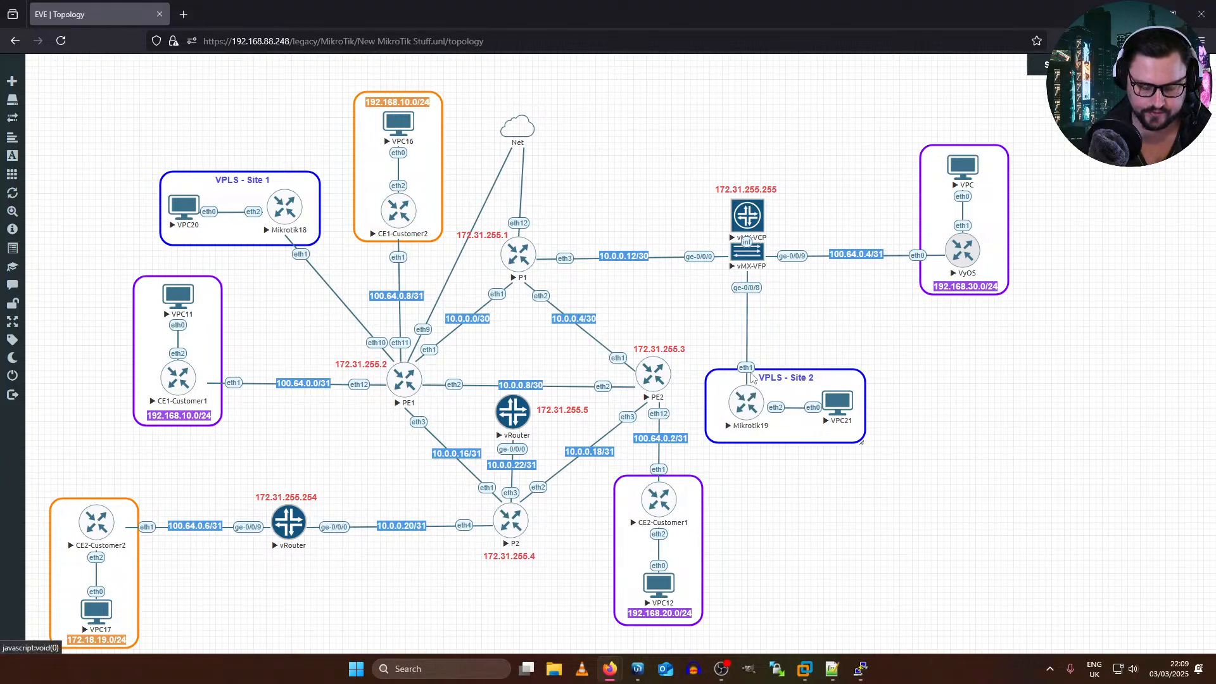
Step: Add a connection from Mikrotik19's eth1 to PE2's eth11 and save it
left_click_drag(763, 400, 656, 379)
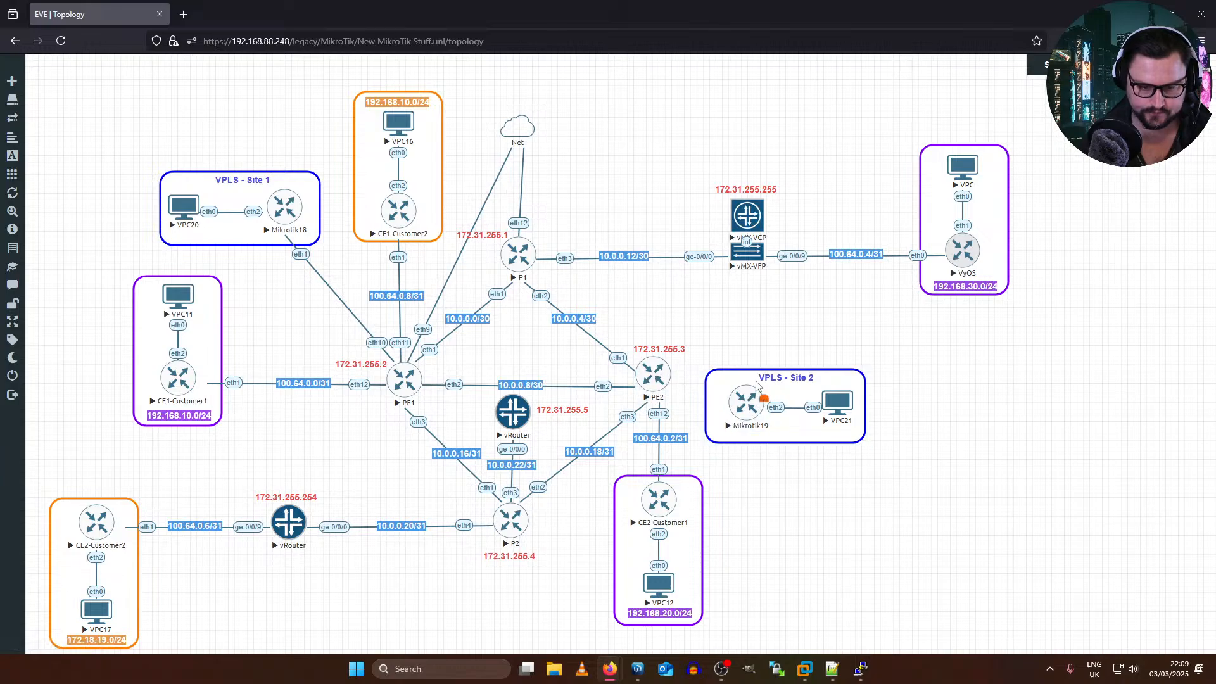
left_click_drag(769, 403, 652, 379)
left_click(624, 212)
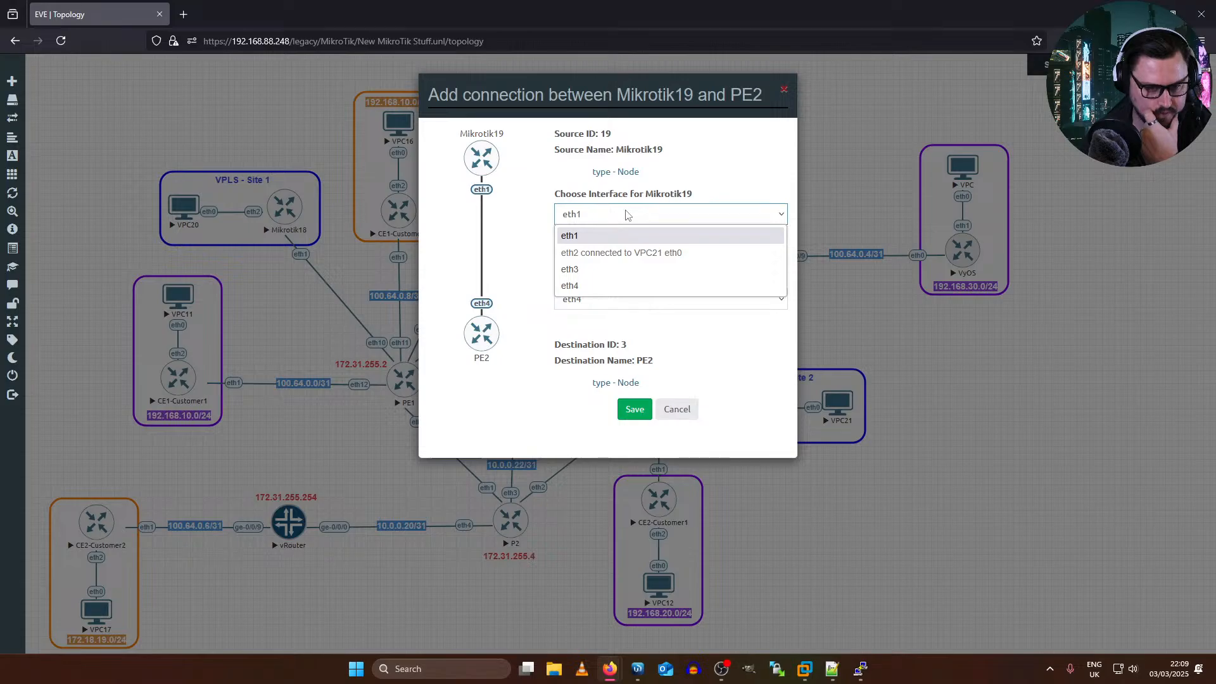
left_click(627, 213)
left_click(643, 304)
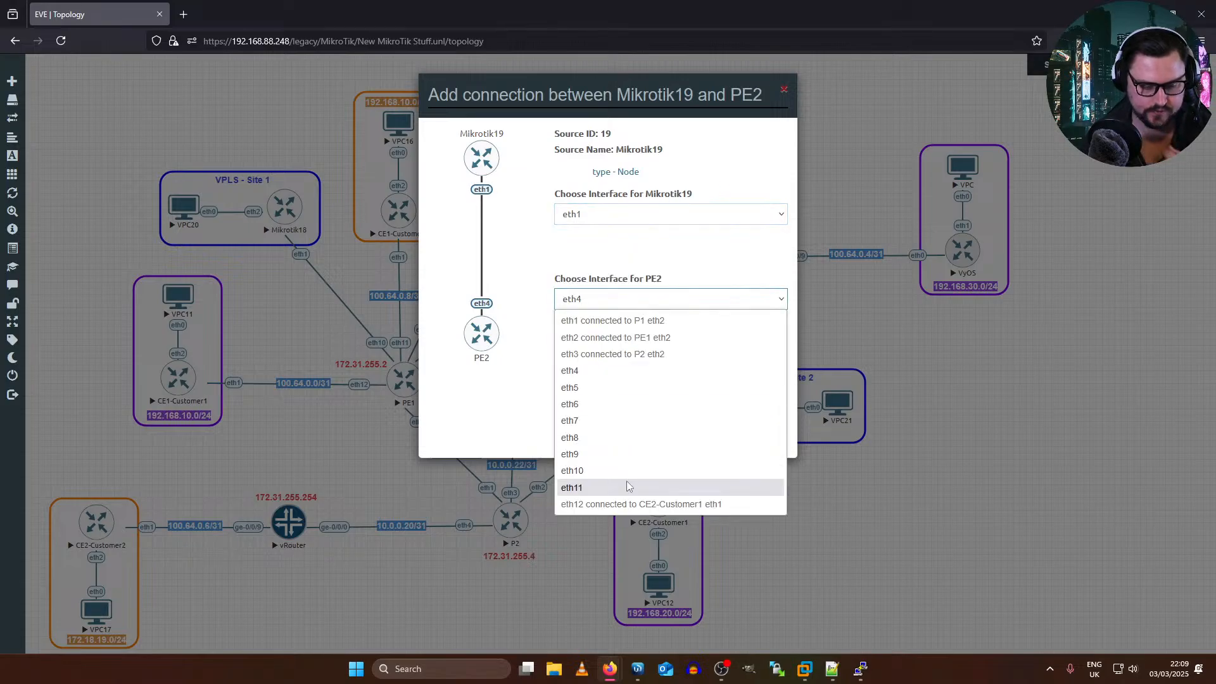
left_click(626, 487)
left_click(634, 409)
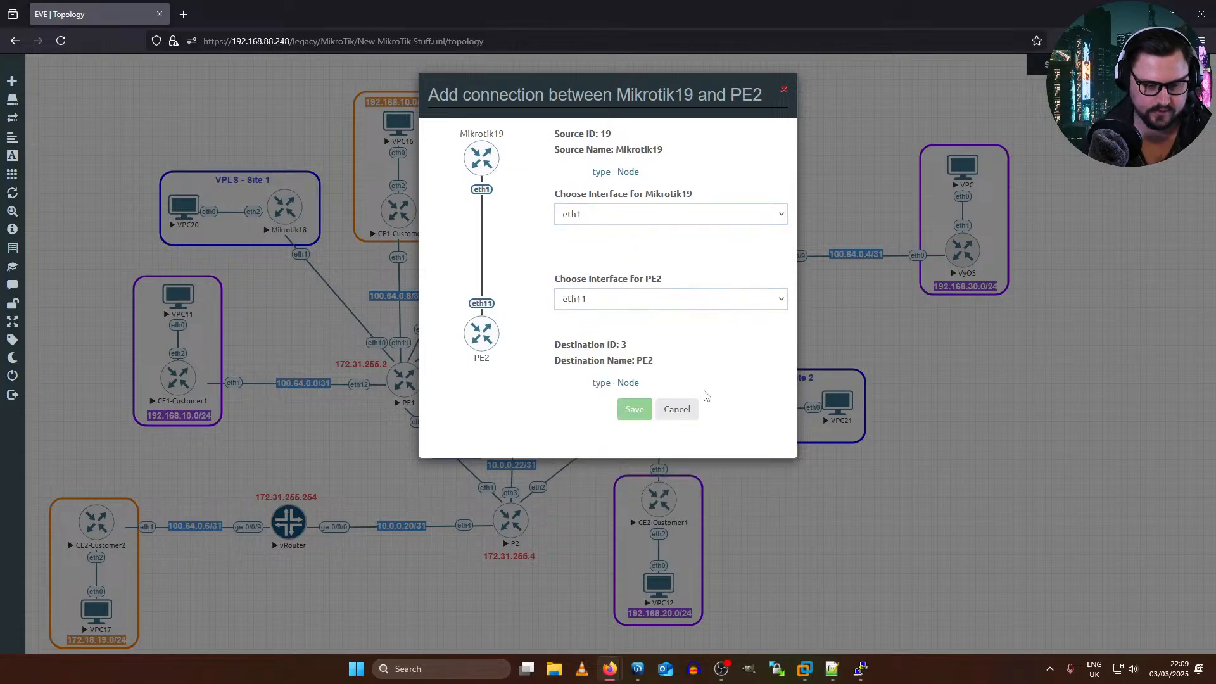
Step: Switch to the PE2 console and re-enable its BGP VPLS entry with routing/bgp/vpls/enable 0
key("alt+Tab")
key("alt+Tab")
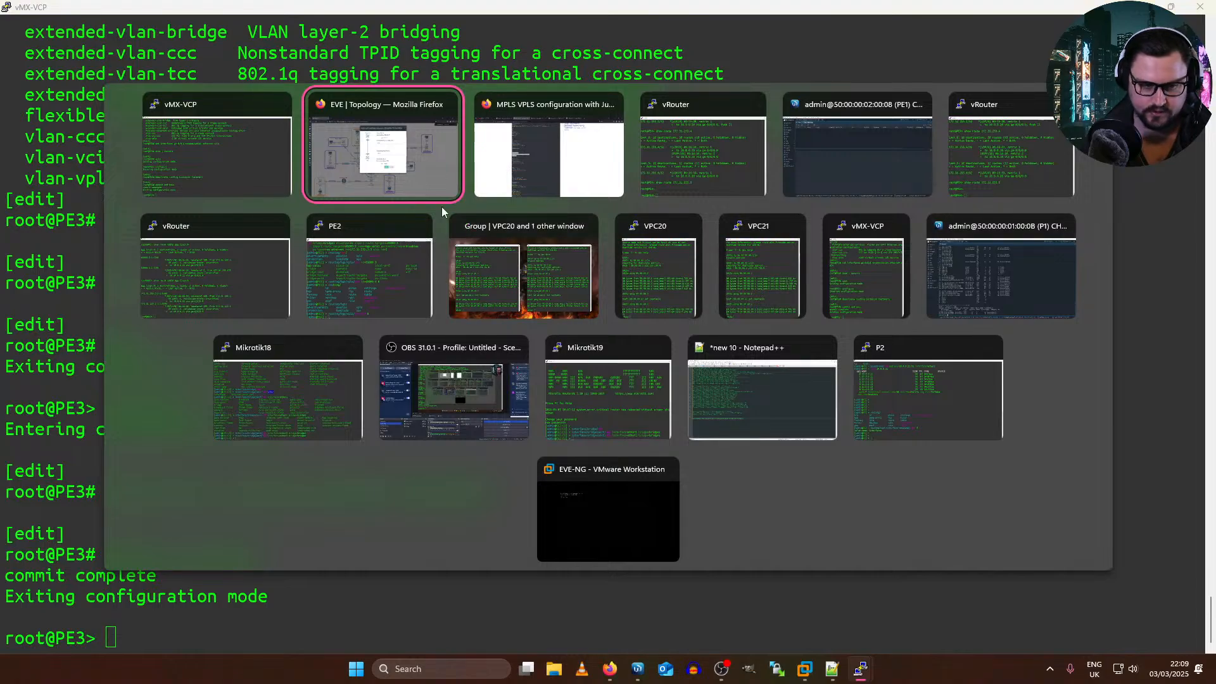
left_click(399, 263)
key("Up")
key("Left")
key("Left")
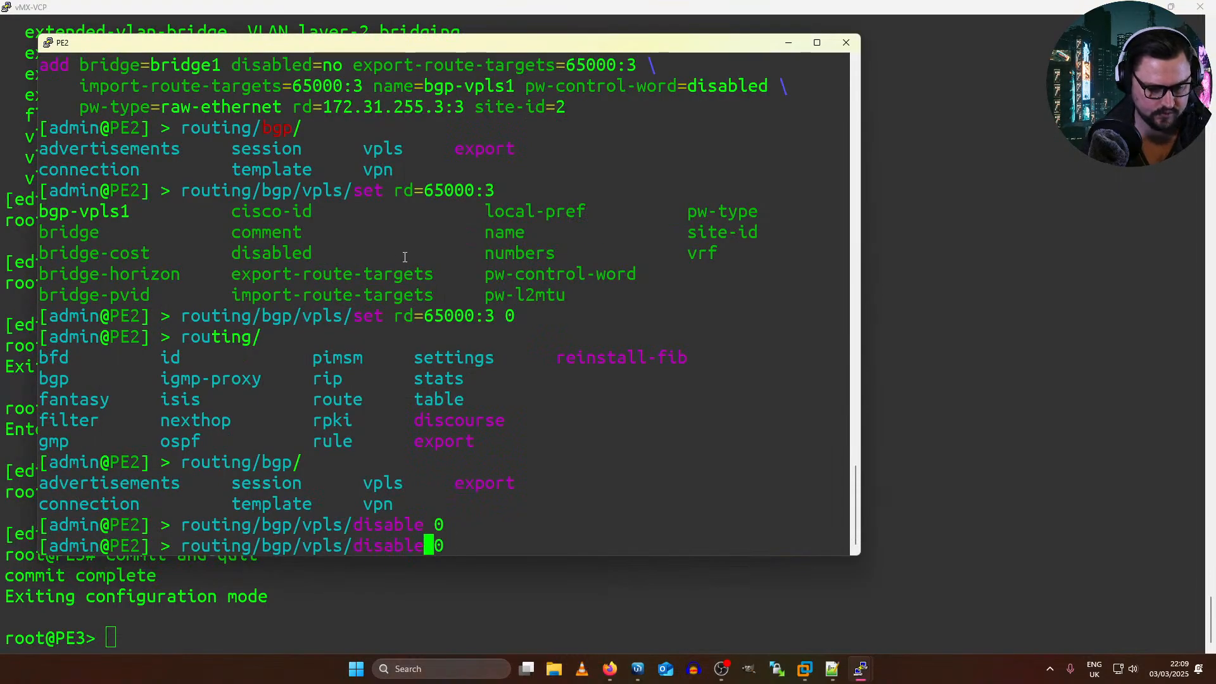
key("BackSpace")
key("BackSpace")
key("BackSpace")
key("BackSpace")
key("BackSpace")
key("BackSpace")
key("BackSpace")
type("enable")
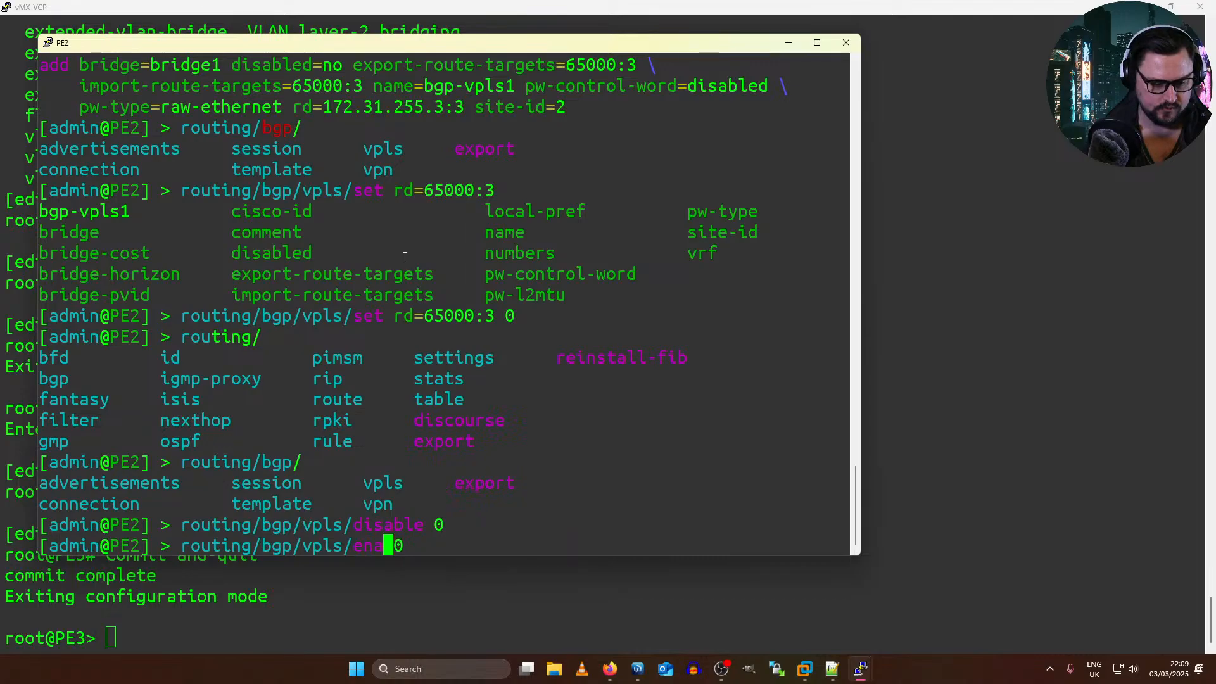
key("Return")
key("Return")
key("Up")
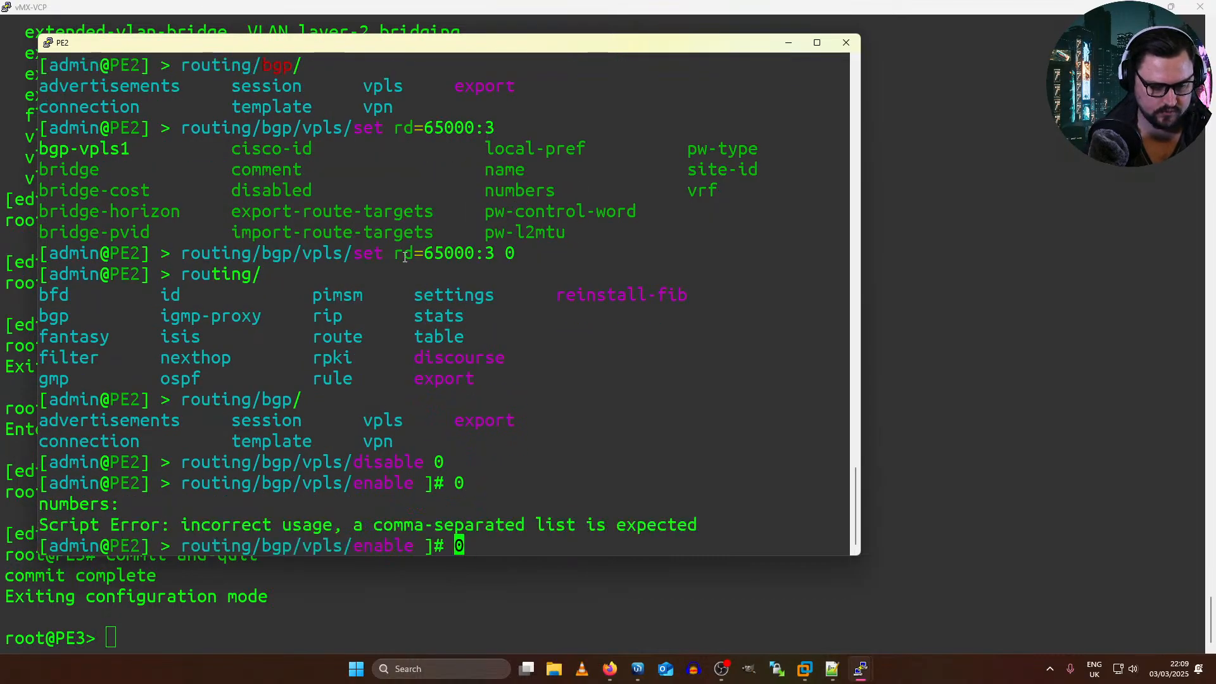
key("Left")
key("BackSpace")
key("BackSpace")
key("BackSpace")
key("Return")
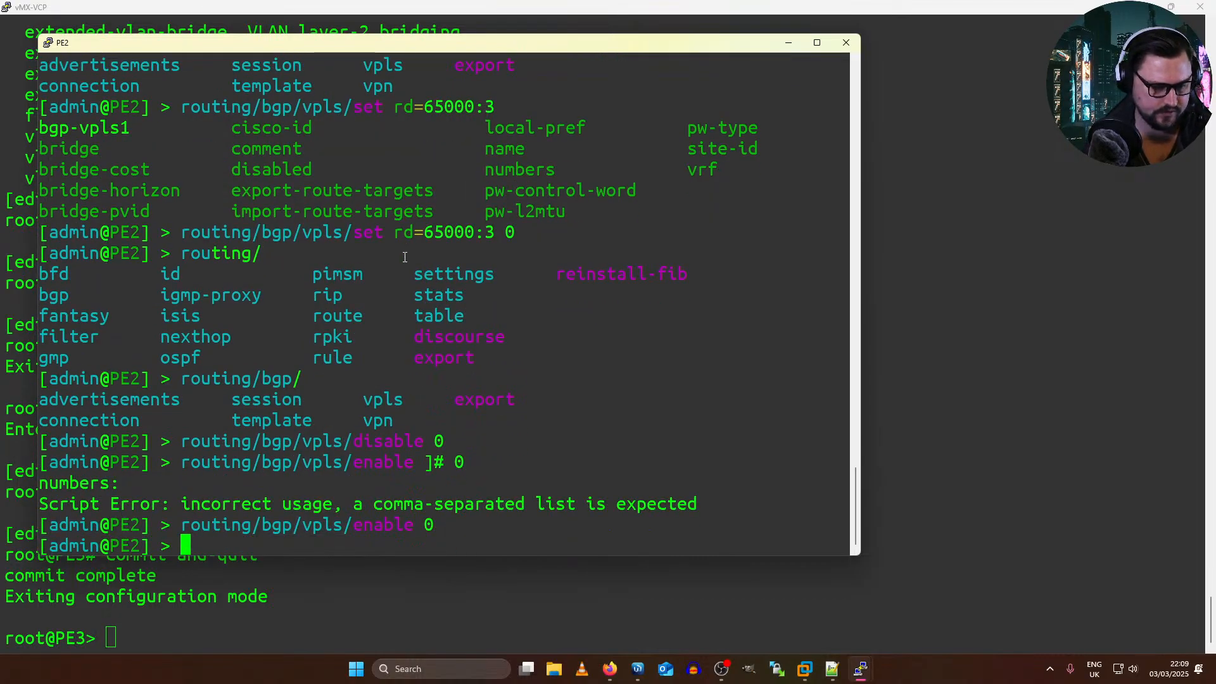
Step: Switch to the VPC20 and VPC21 consoles, ping 99.99.99.2 from VPC20 and ping 99.99.99.1 from VPC21
key("alt+Tab")
key("alt+Tab")
key("alt+Tab")
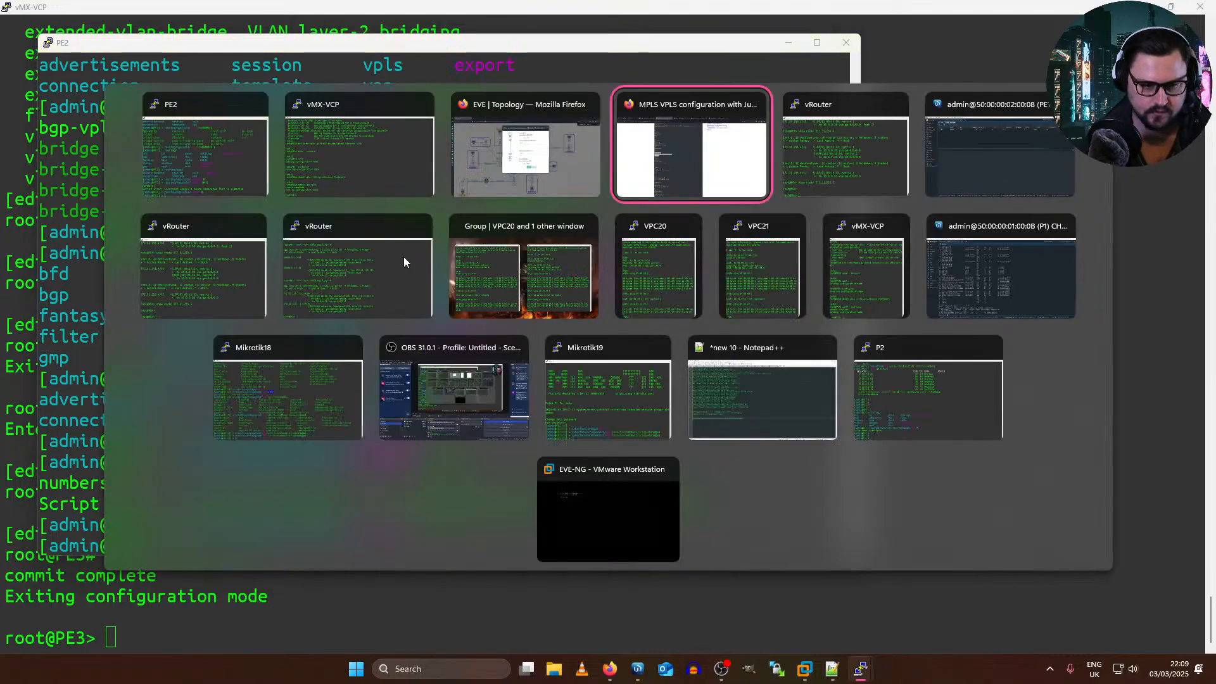
left_click(523, 273)
key("Up")
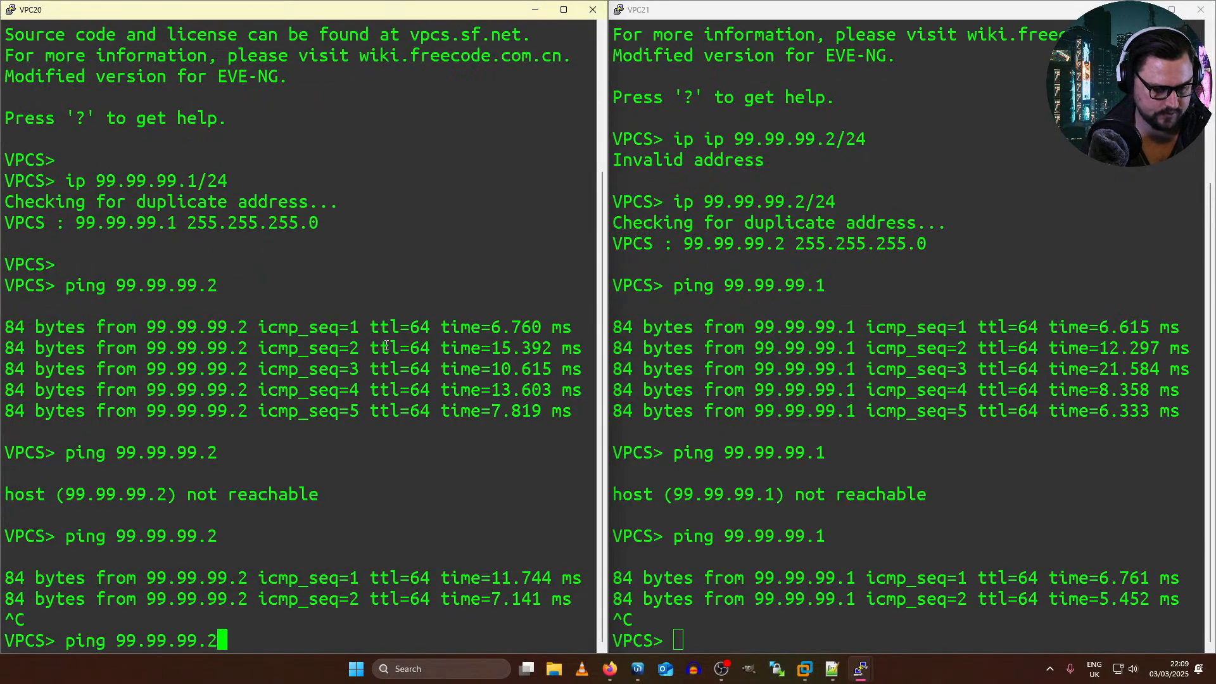
key("Return")
left_click(912, 237)
key("Return")
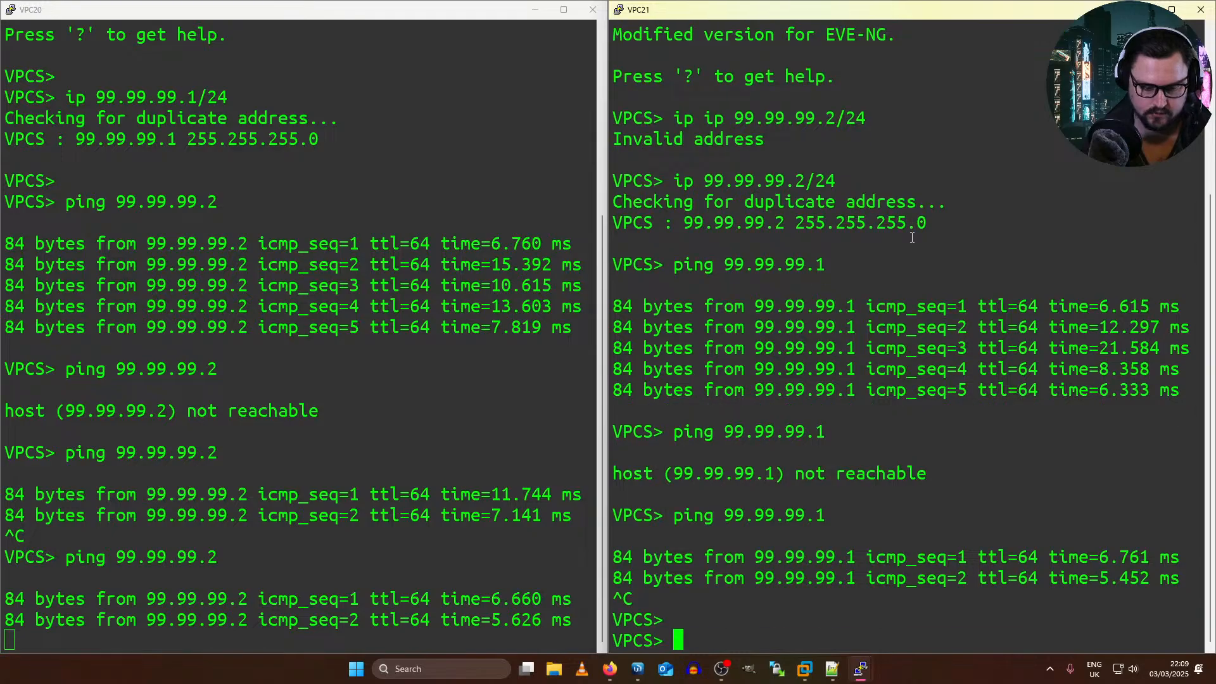
key("Up")
key("Return")
Step: Switch to the EVE topology in Firefox and delete the link between the Net cloud and PE1's eth9
key("alt+Tab")
key("alt+Tab")
key("alt+Tab")
key("alt+Tab")
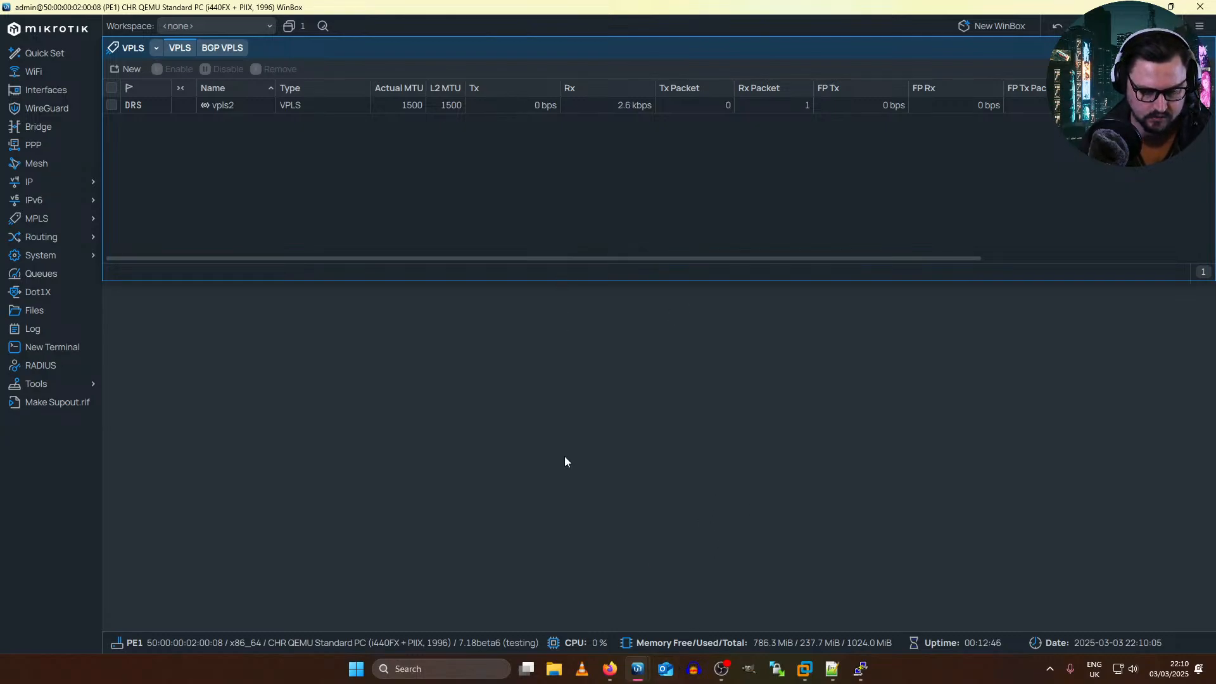
mouse_move(610, 669)
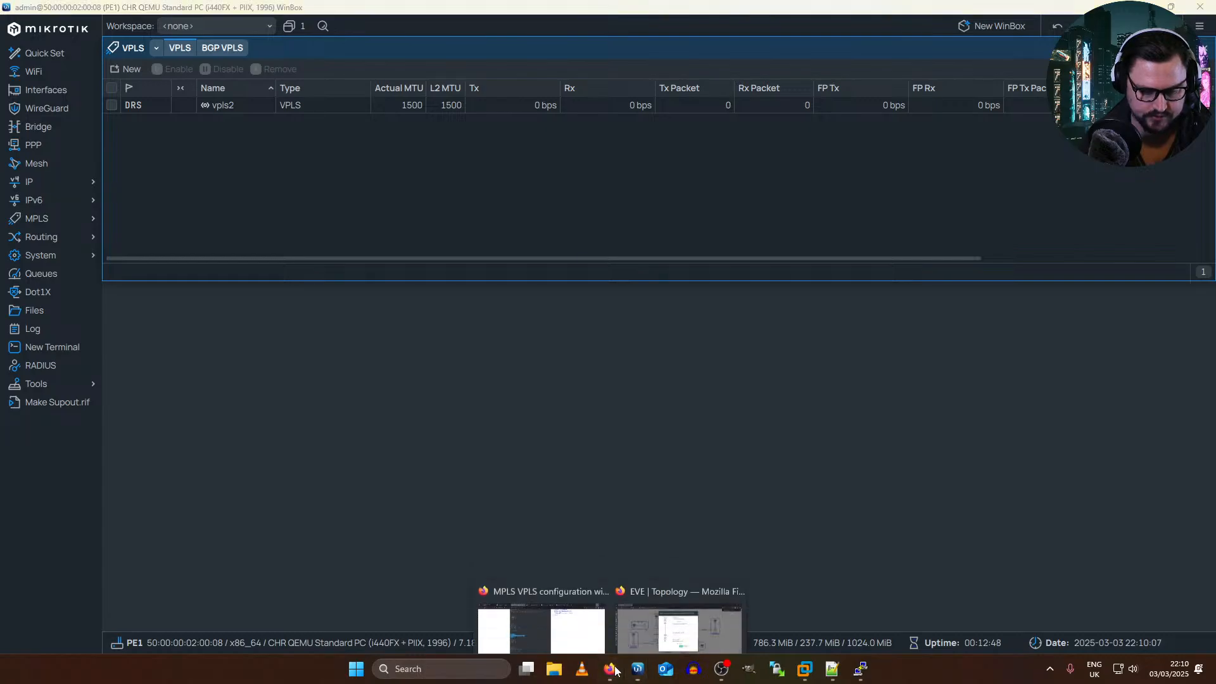
left_click(673, 618)
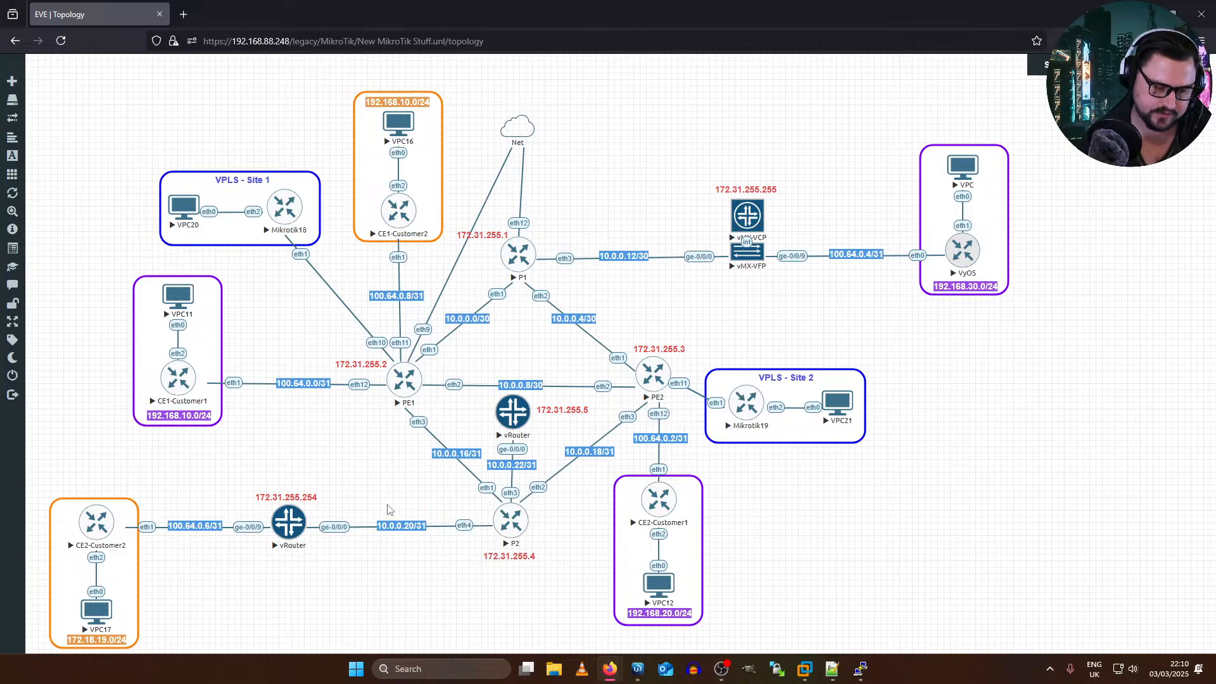
right_click(495, 178)
right_click(505, 164)
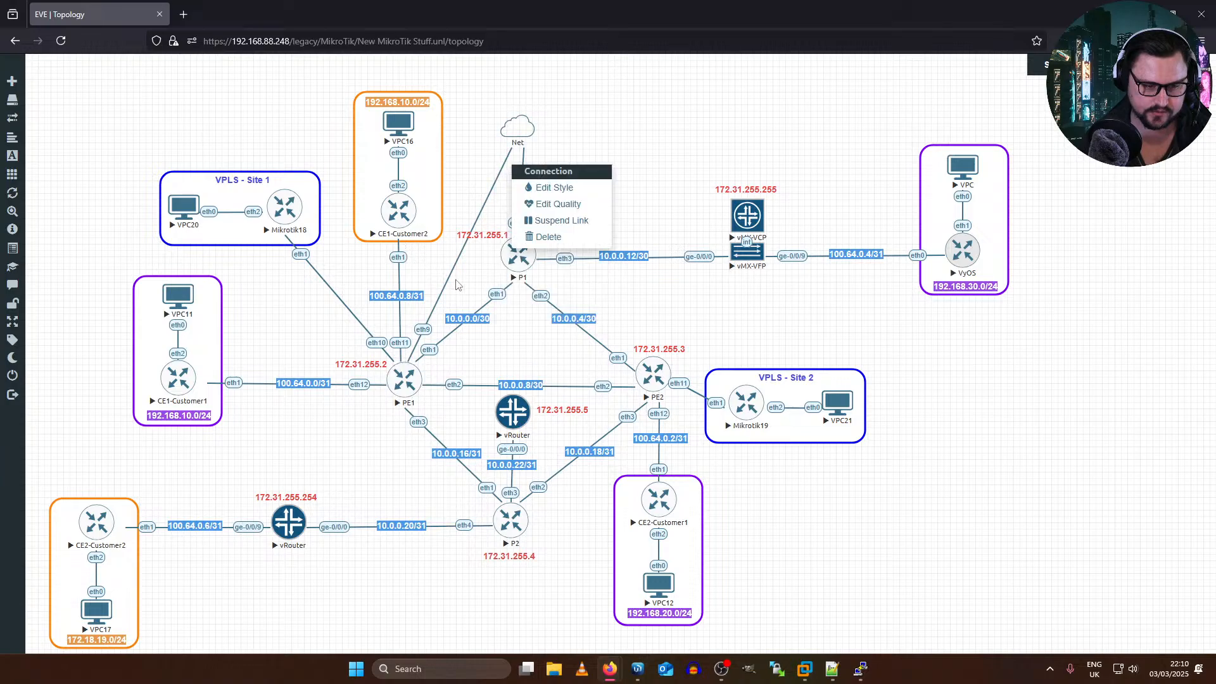
right_click(428, 323)
left_click(469, 404)
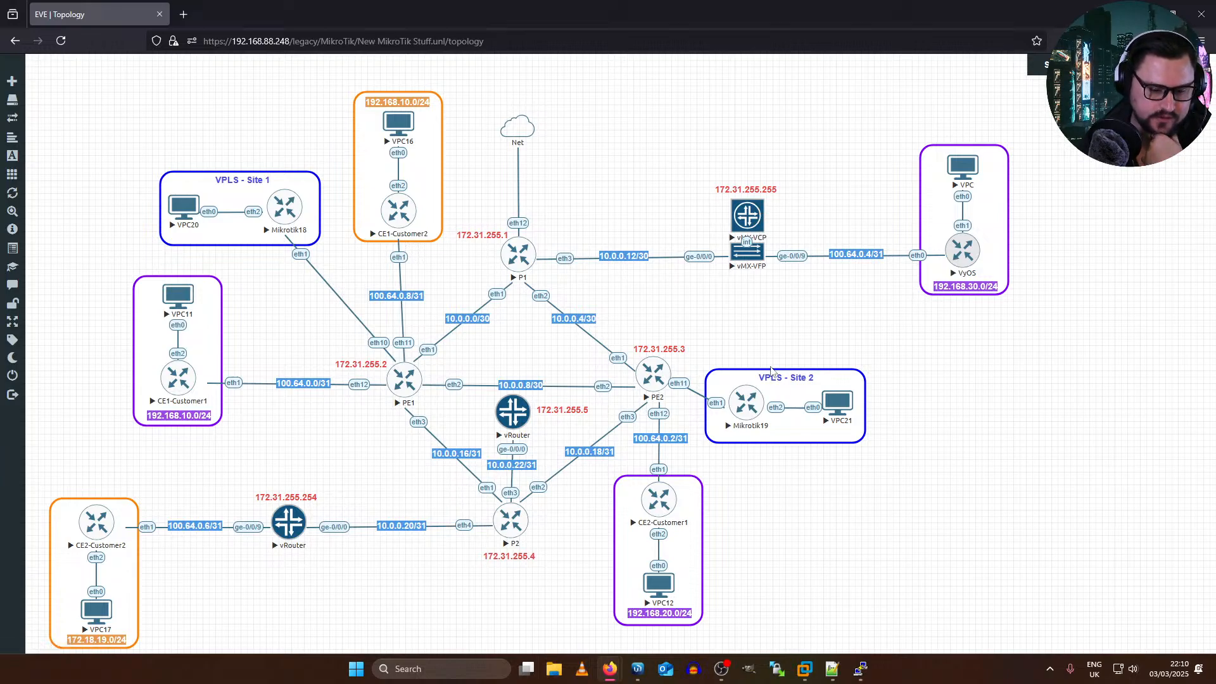
left_click_drag(916, 363, 918, 149)
right_click(969, 168)
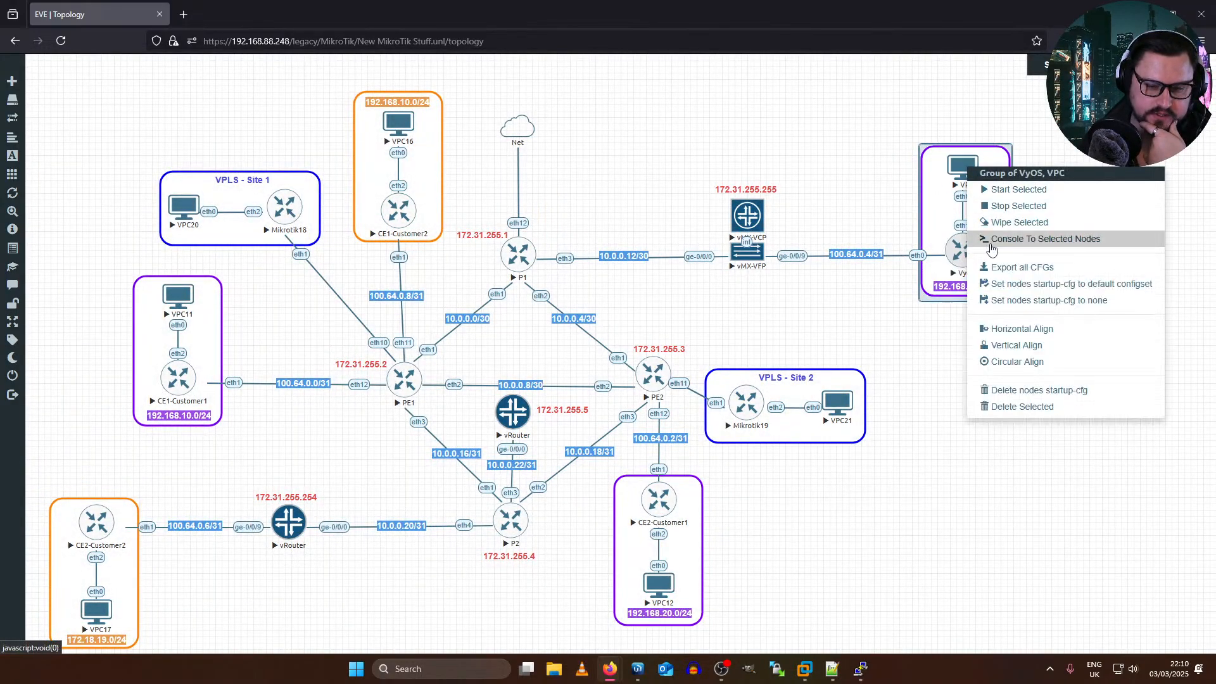
left_click(1013, 206)
left_click_drag(474, 74, 120, 253)
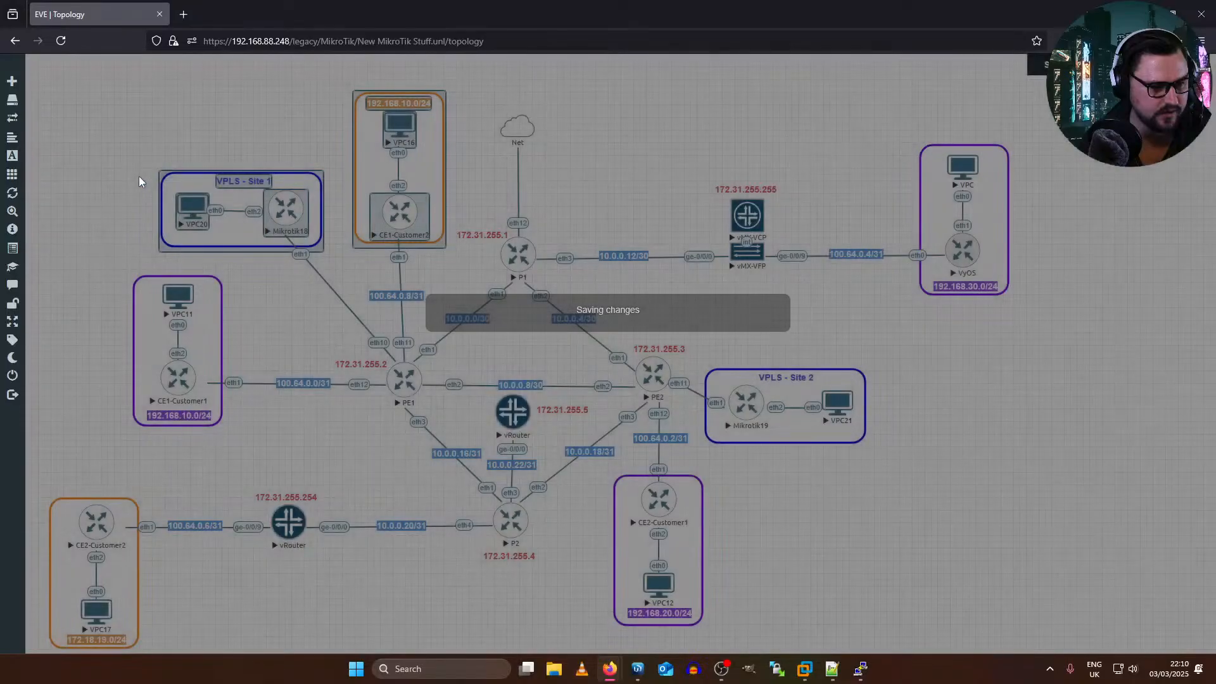
left_click(114, 182)
Step: Examine the EVE-NG system status for CPU, memory and disk usage, and close it
left_click(36, 230)
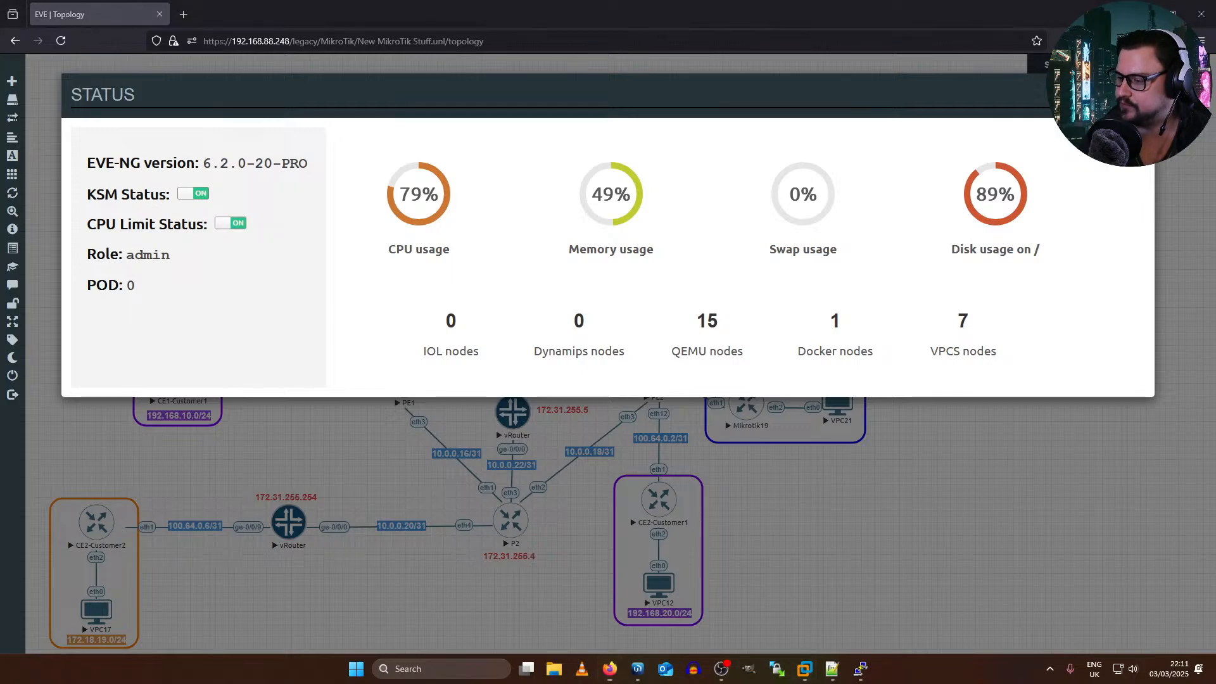
key("super+d")
key("super+d")
key("super+d")
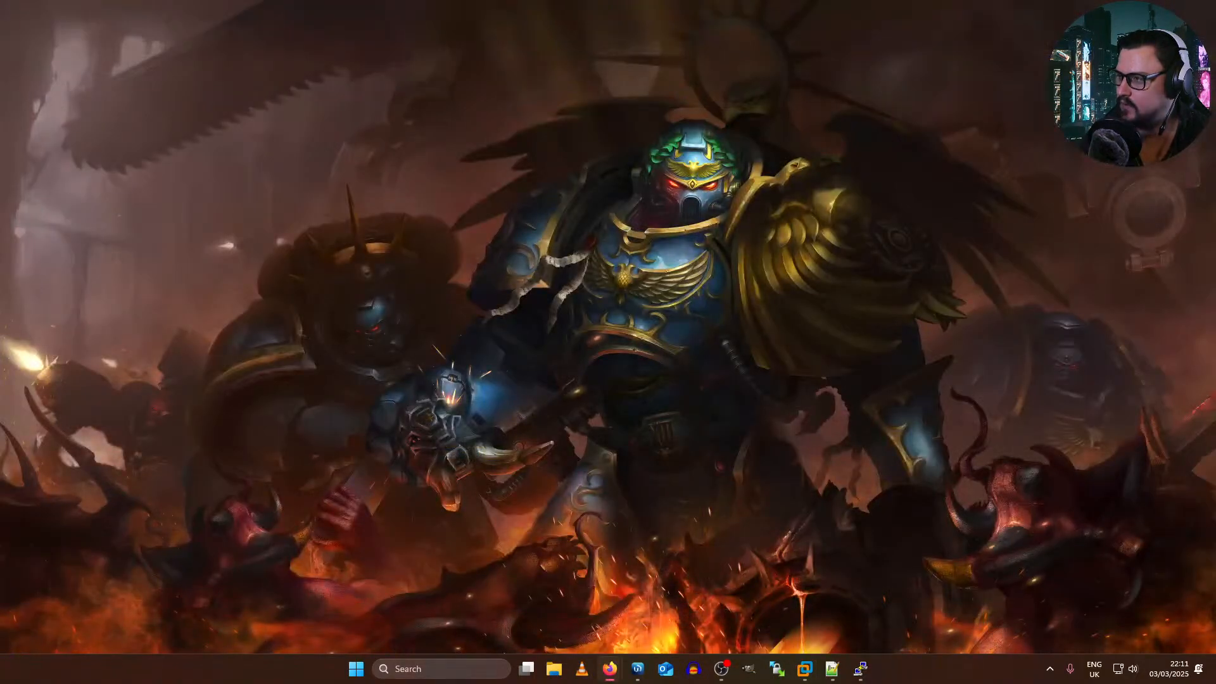
key("super+d")
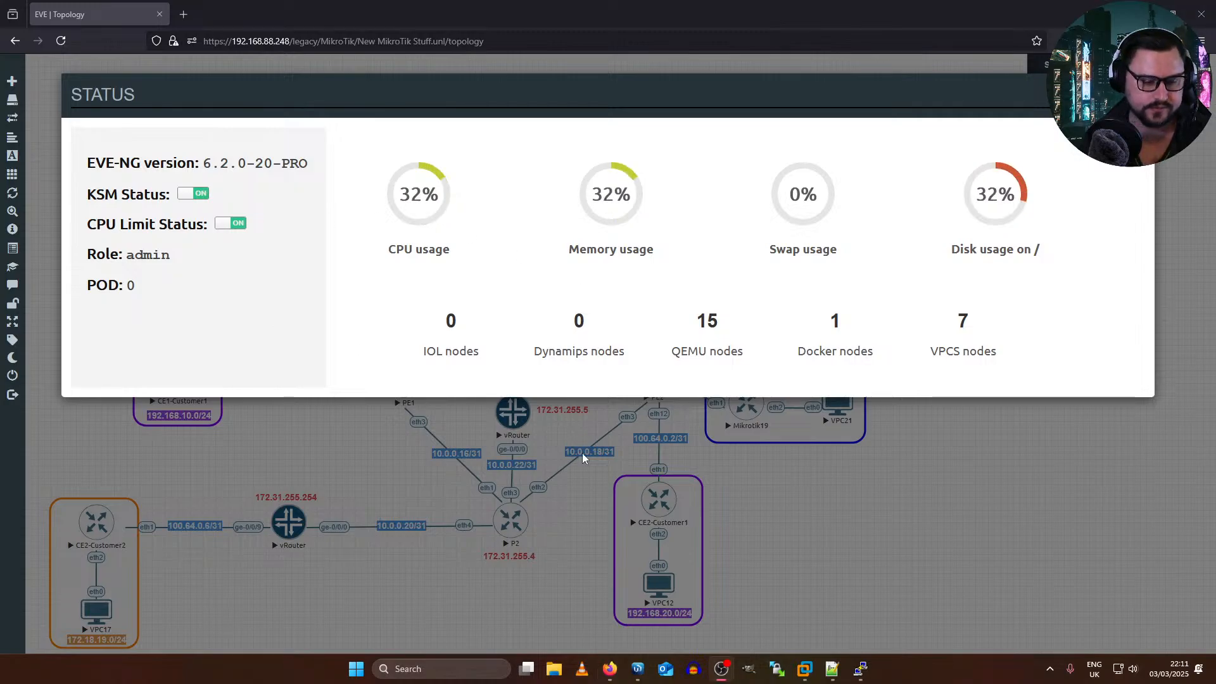
left_click(557, 500)
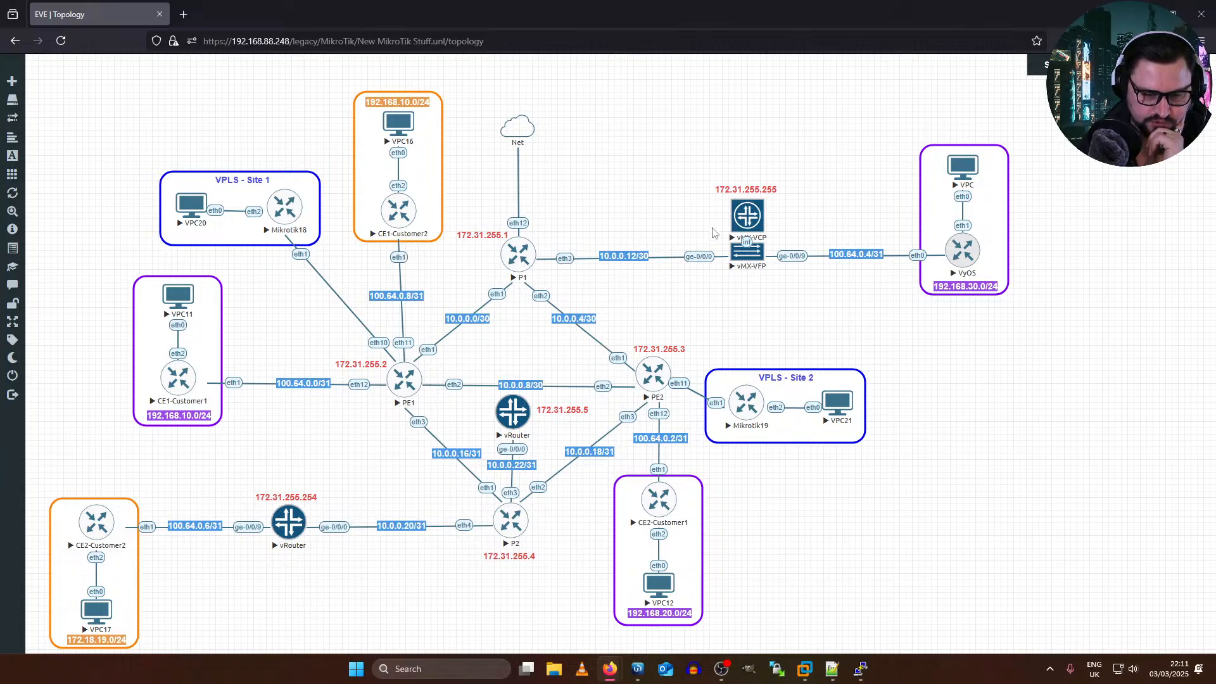
Step: Add two Virtual PC (VPCS) nodes with the name prefix VPC to the topology
right_click(673, 175)
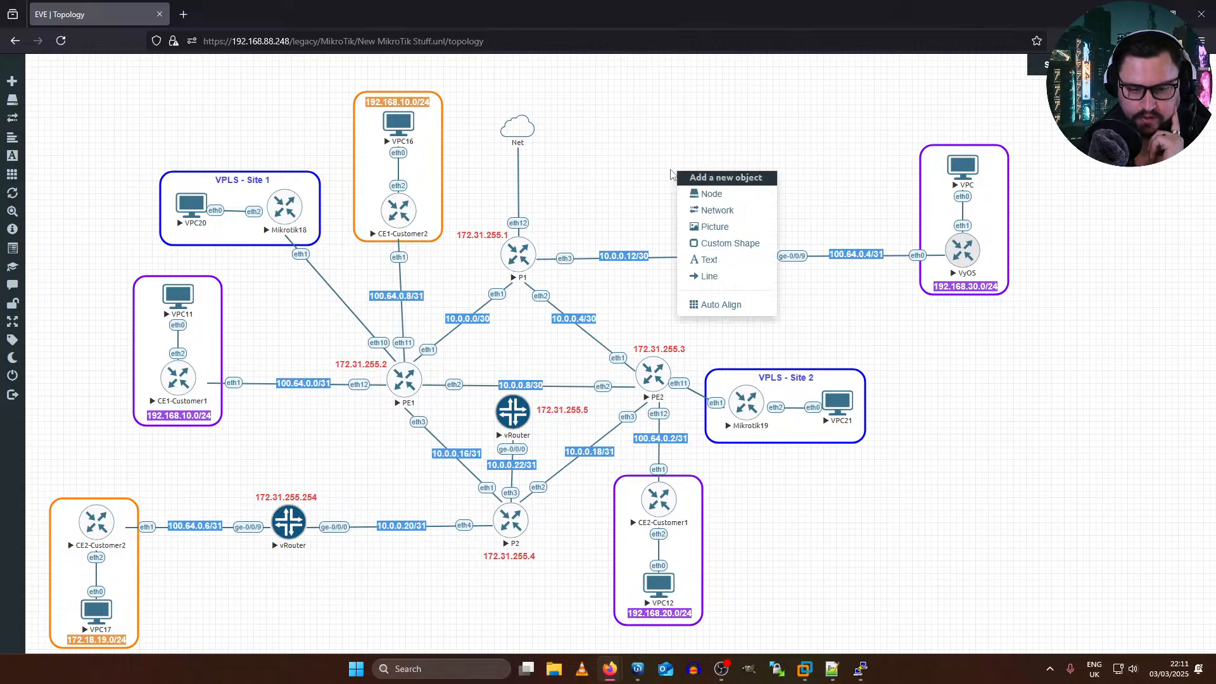
left_click(720, 195)
scroll(501, 380, "down", 2)
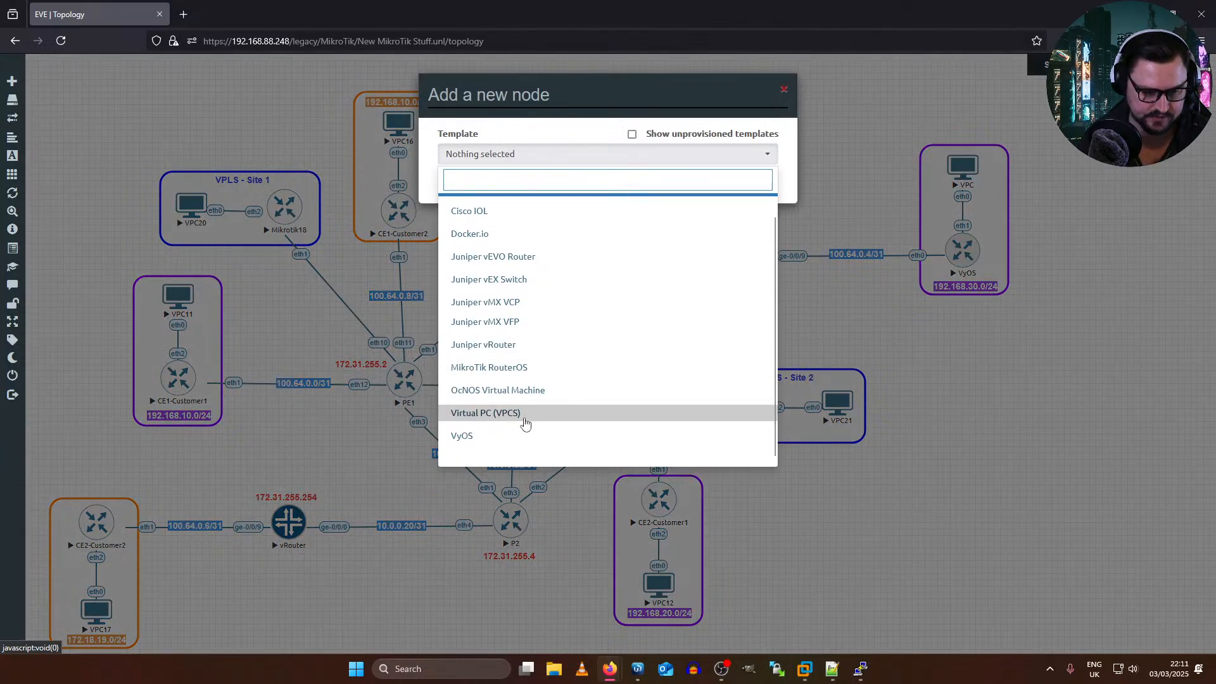
left_click(525, 421)
double_click(480, 212)
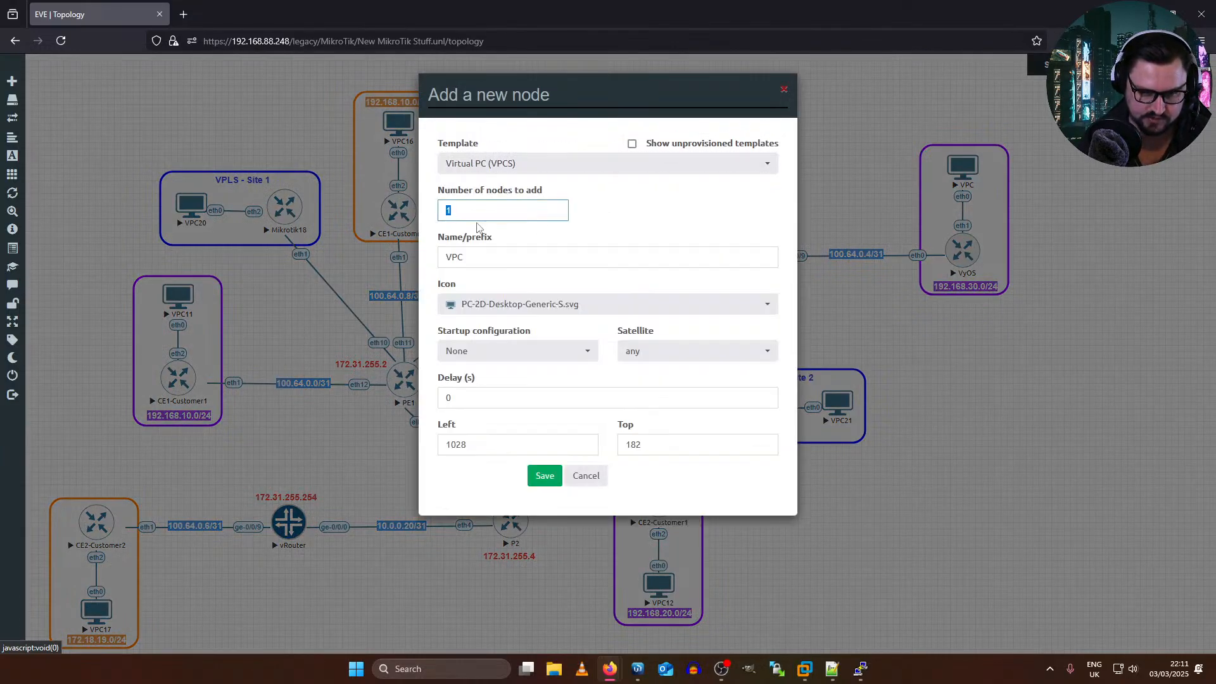
type("2")
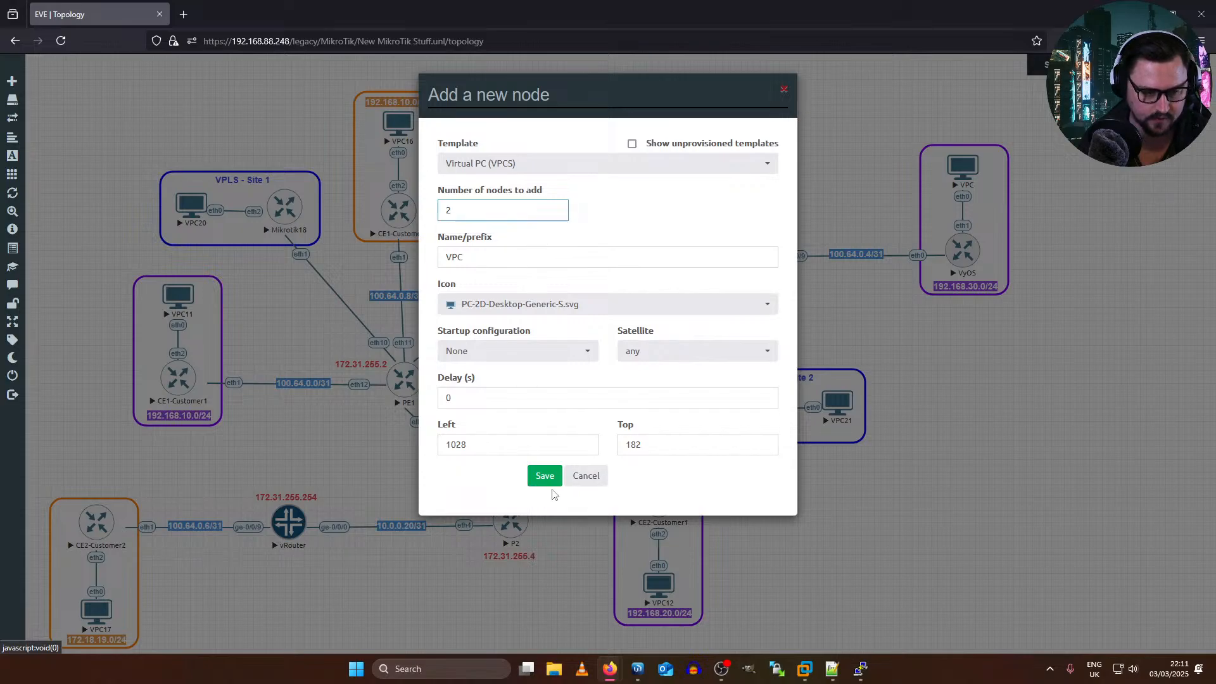
left_click(556, 475)
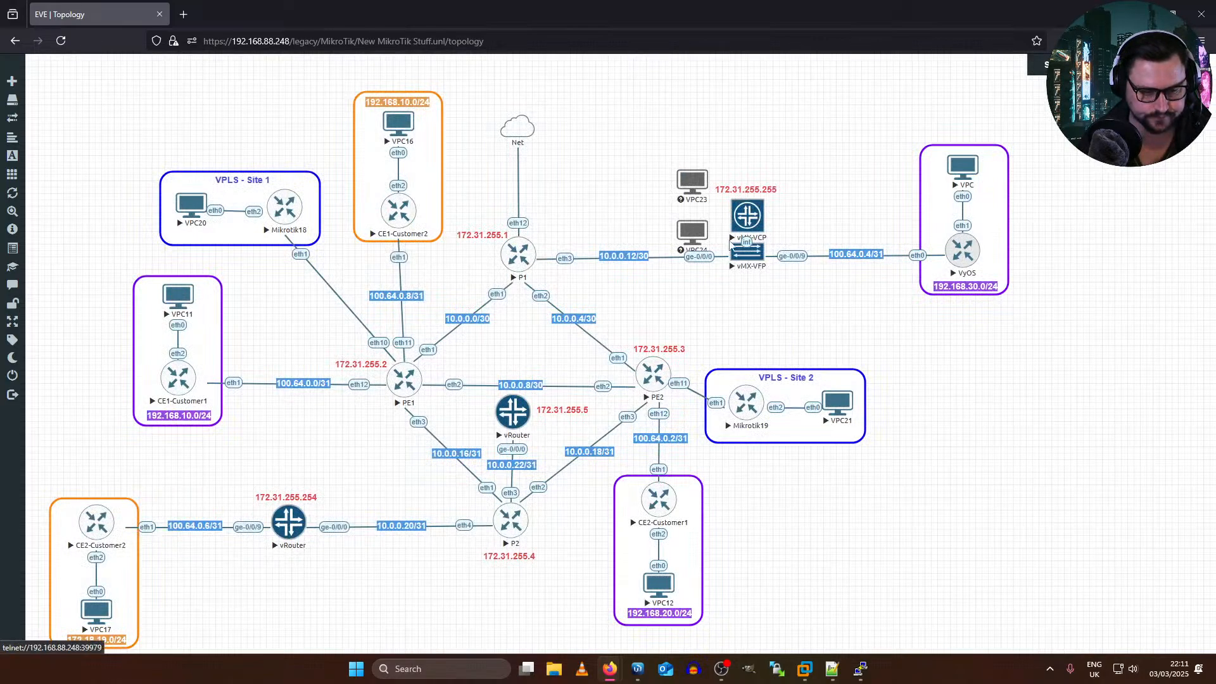
Step: Place VPC23 below vMX-VFP with its eth0 connected to the vMX-VFP's ge-0/0/7, and start VPC23
left_click_drag(695, 189, 747, 266)
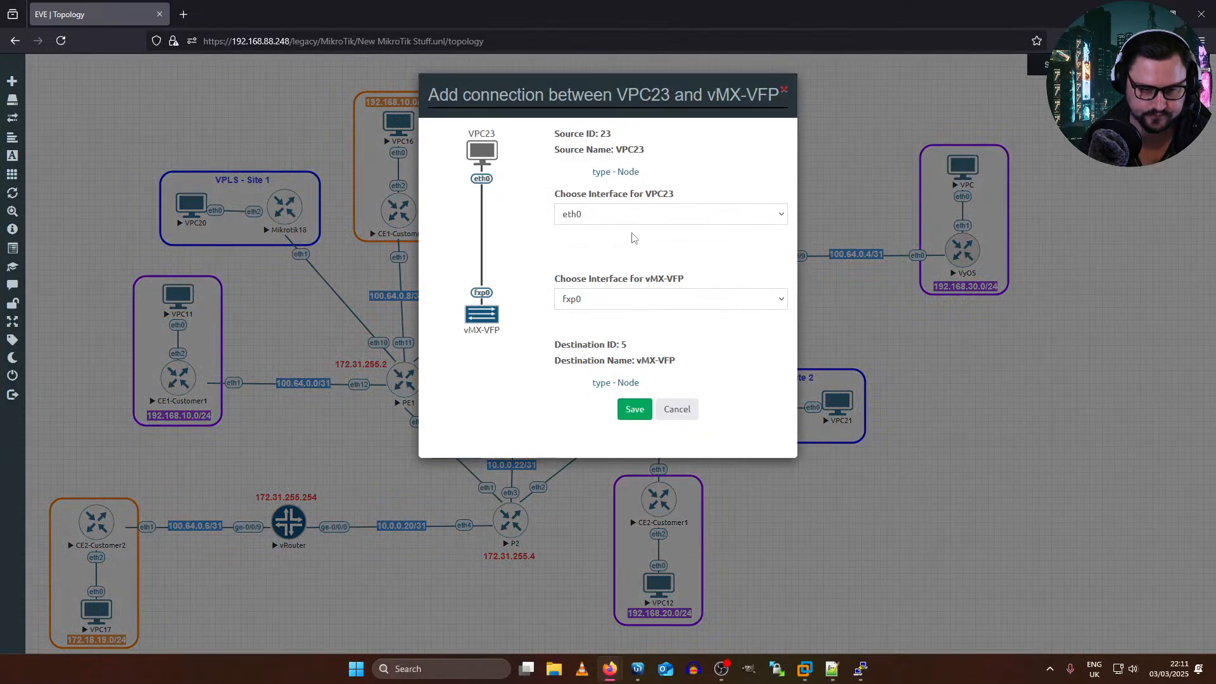
left_click(630, 213)
left_click(569, 235)
left_click(640, 298)
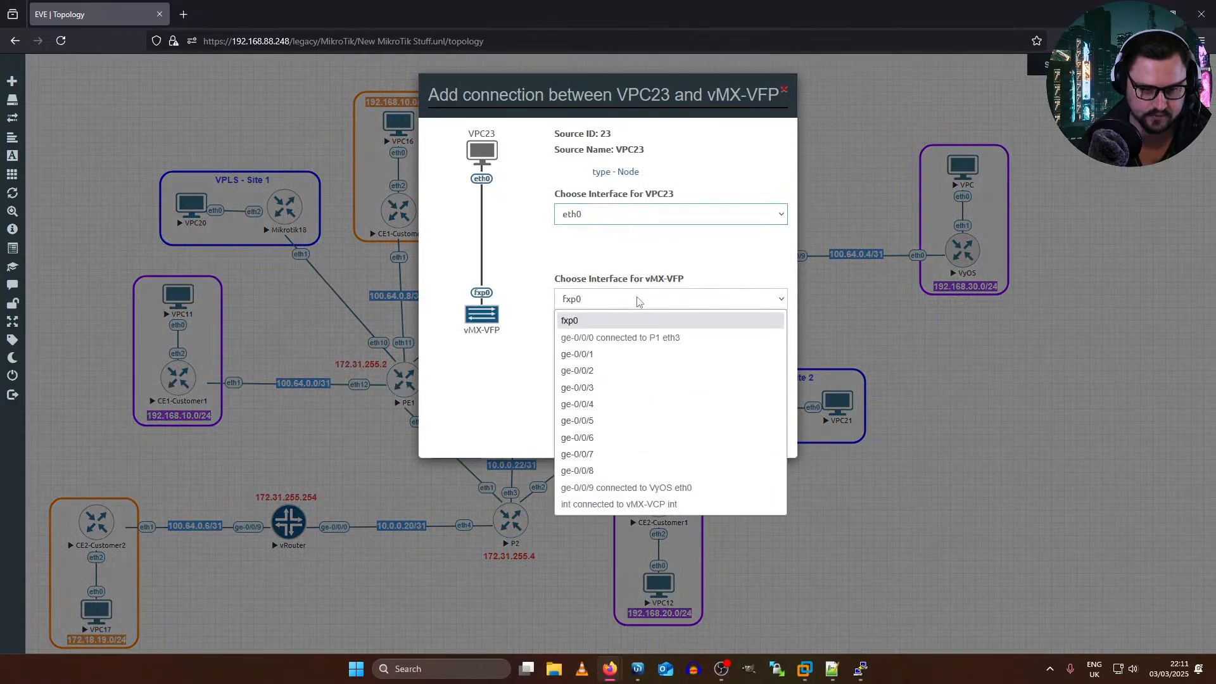
left_click(621, 461)
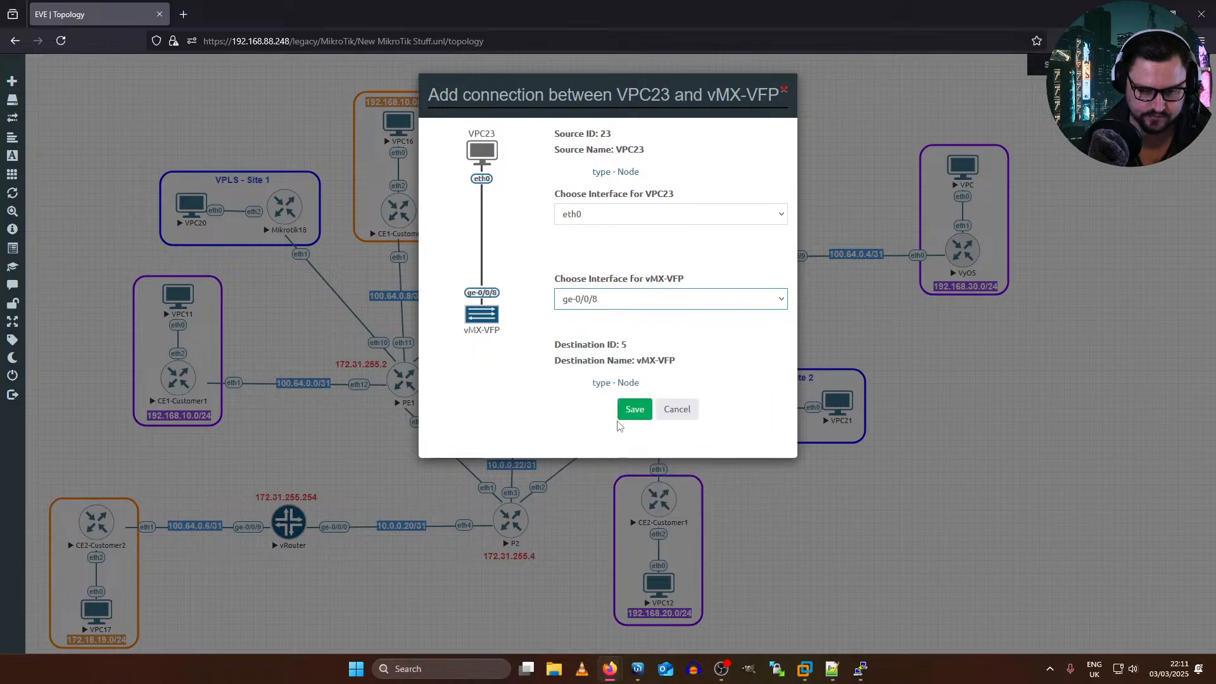
left_click(649, 303)
left_click(613, 447)
left_click(634, 409)
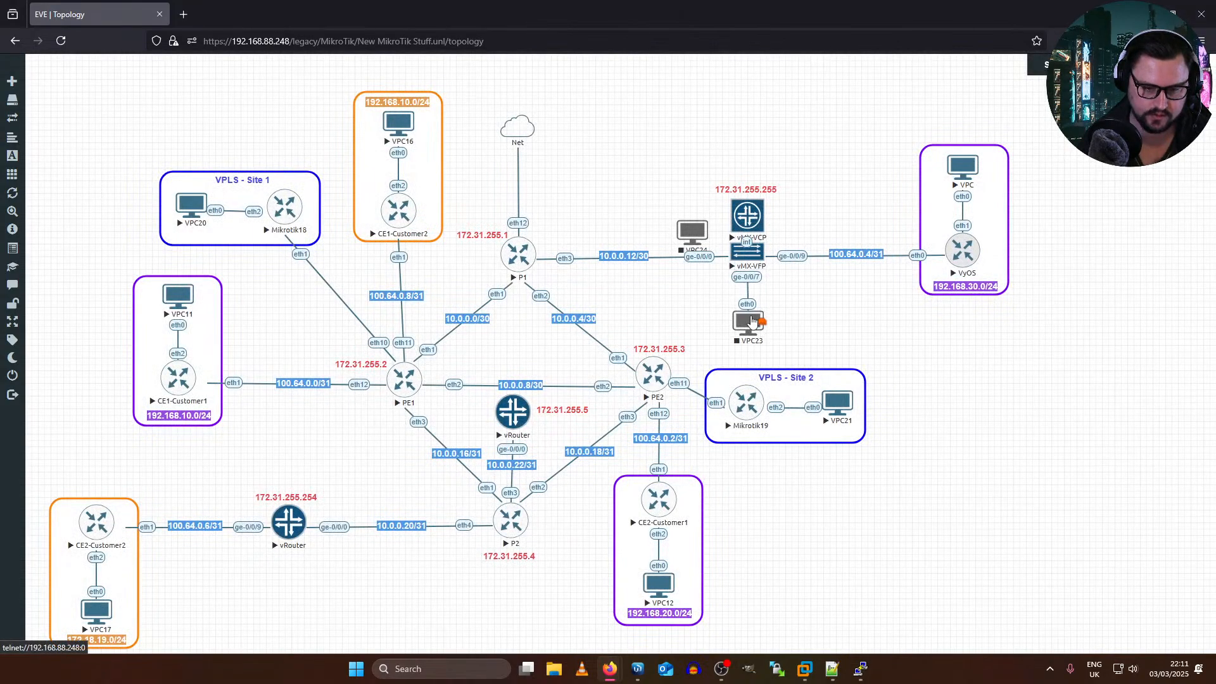
right_click(752, 325)
left_click(788, 350)
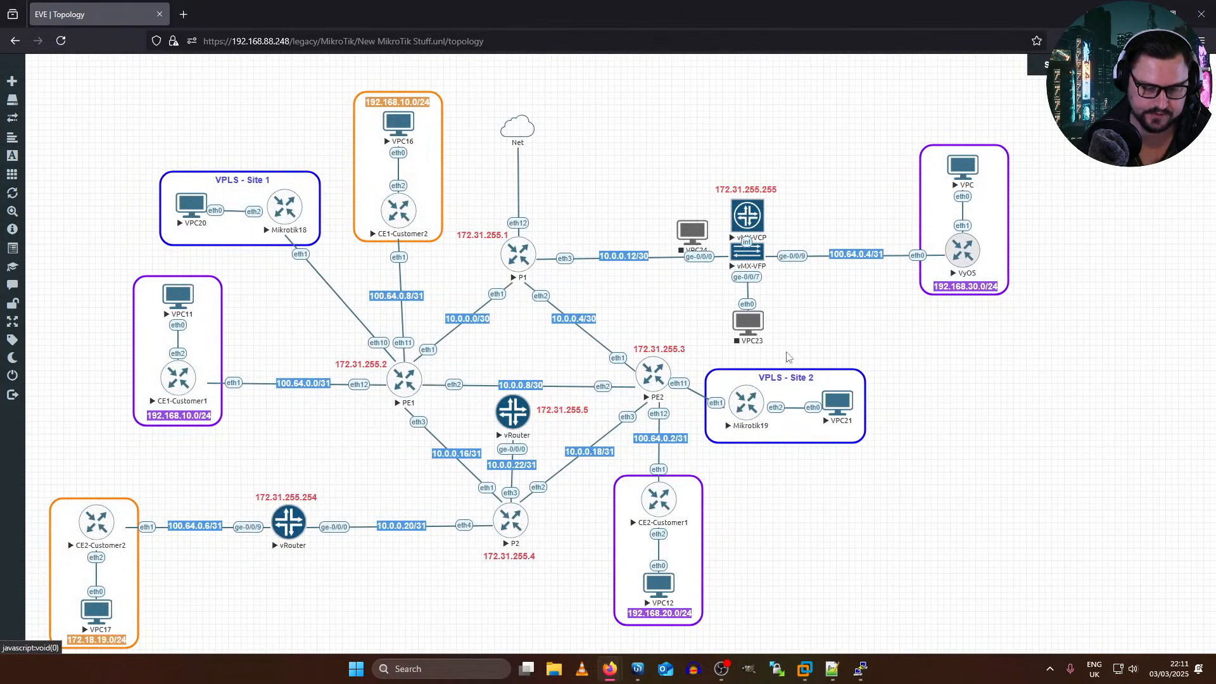
Step: Connect VPC24's eth0 to ge-0/0/7 of the vRouter at 172.31.255.254, place VPC24 below it and start VPC24
mouse_move(688, 245)
left_mouse_down()
mouse_move(376, 550)
mouse_move(280, 621)
mouse_move(285, 522)
left_mouse_up()
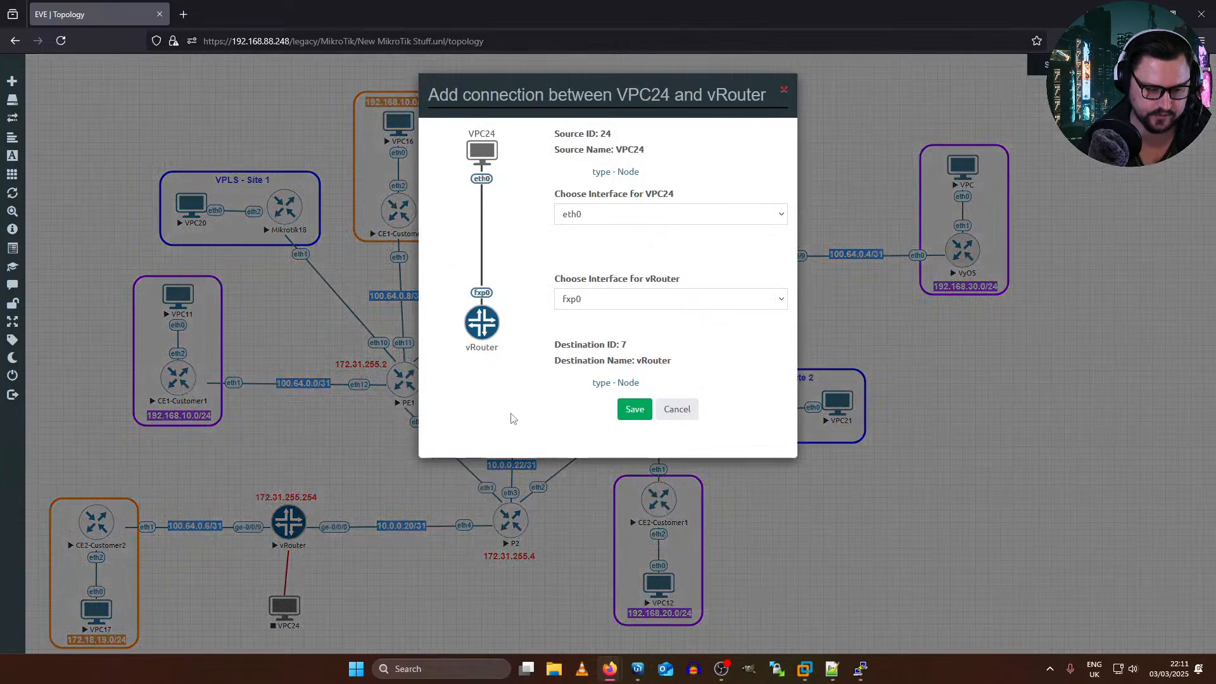
left_click(626, 220)
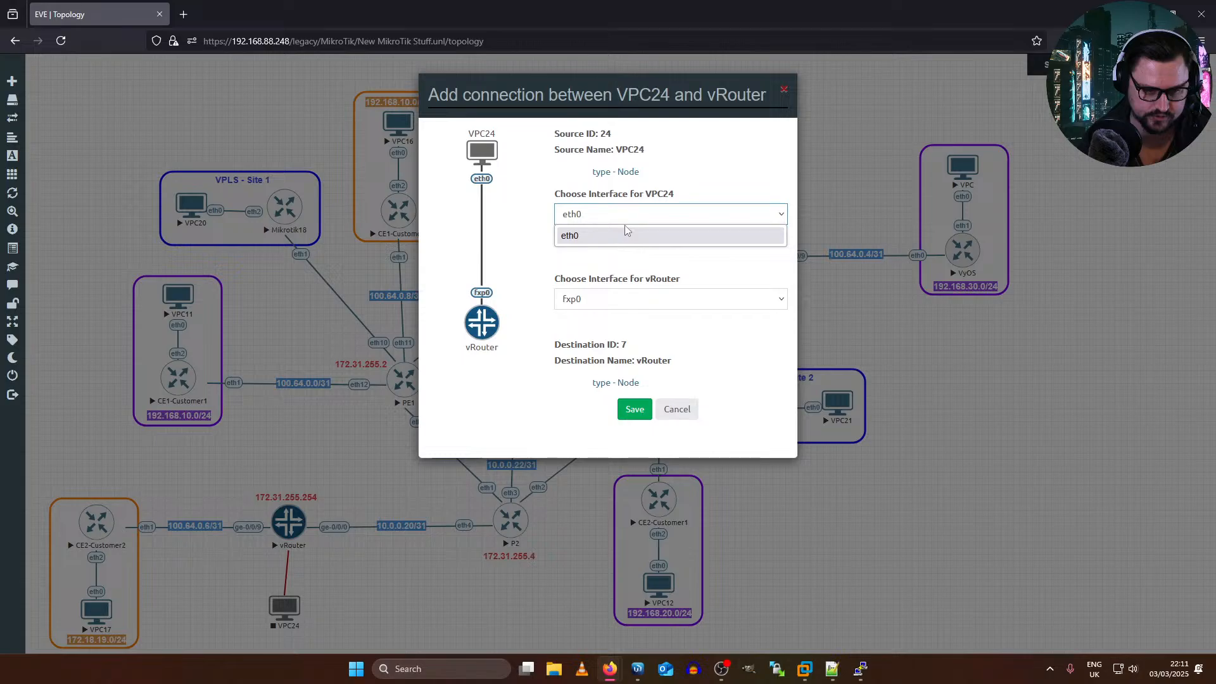
left_click(626, 235)
left_click(614, 300)
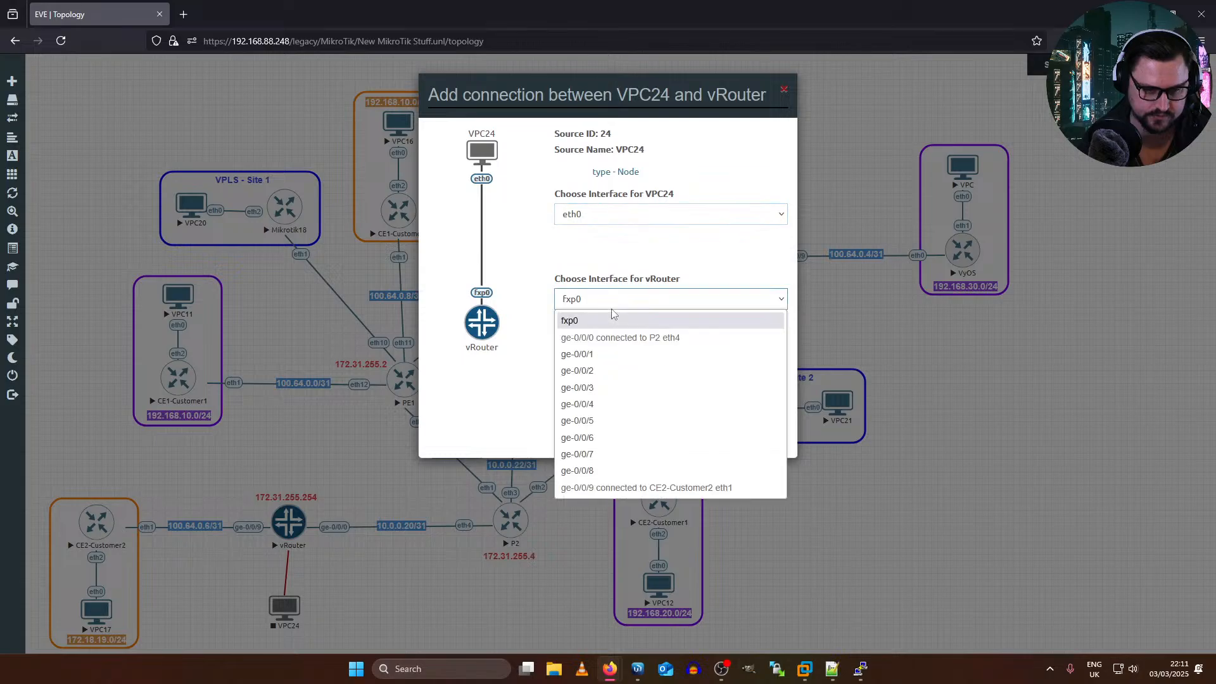
left_click(618, 454)
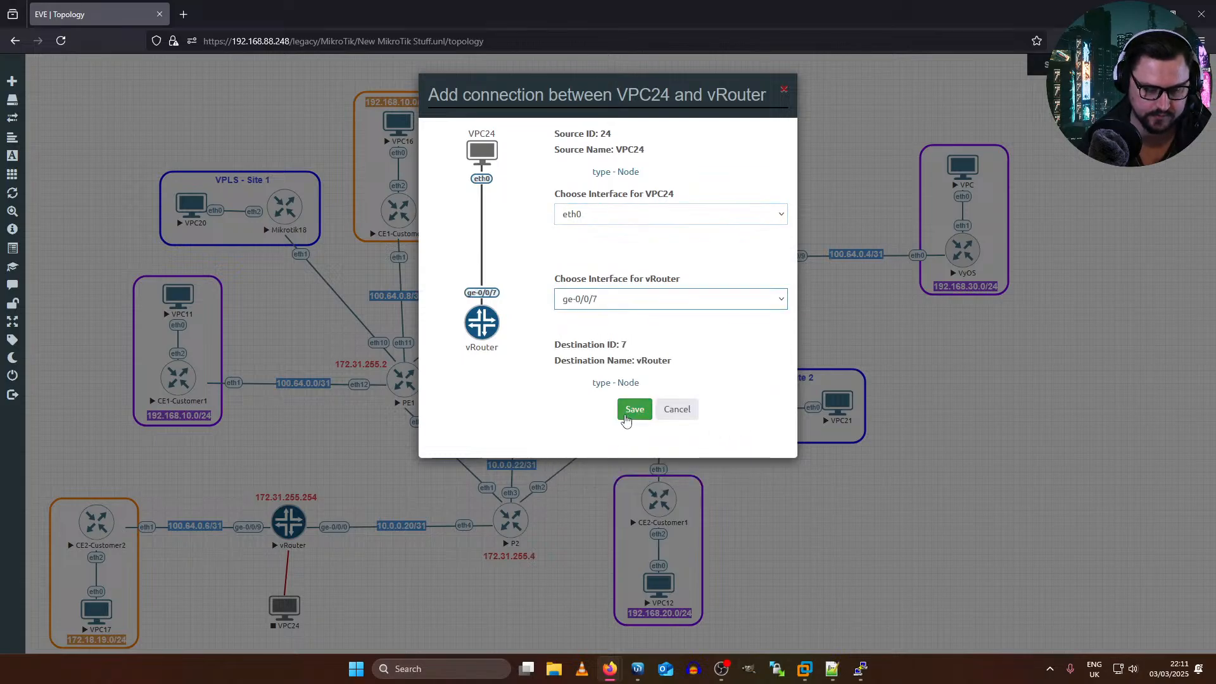
left_click(633, 409)
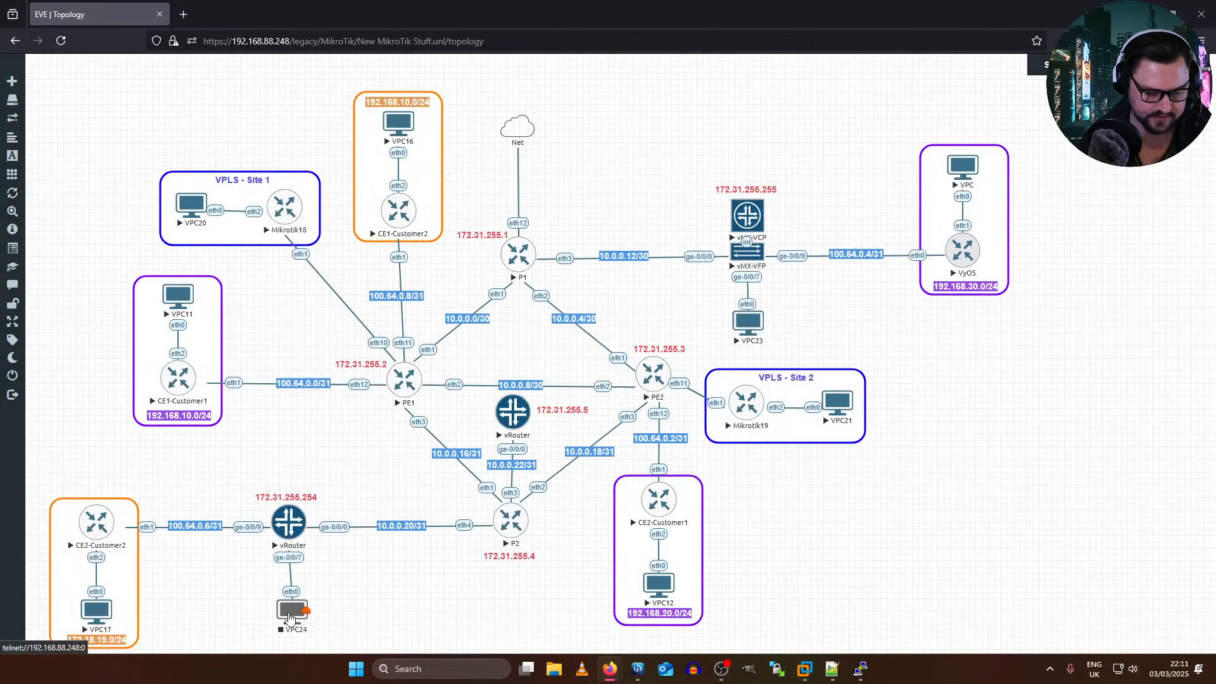
right_click(286, 617)
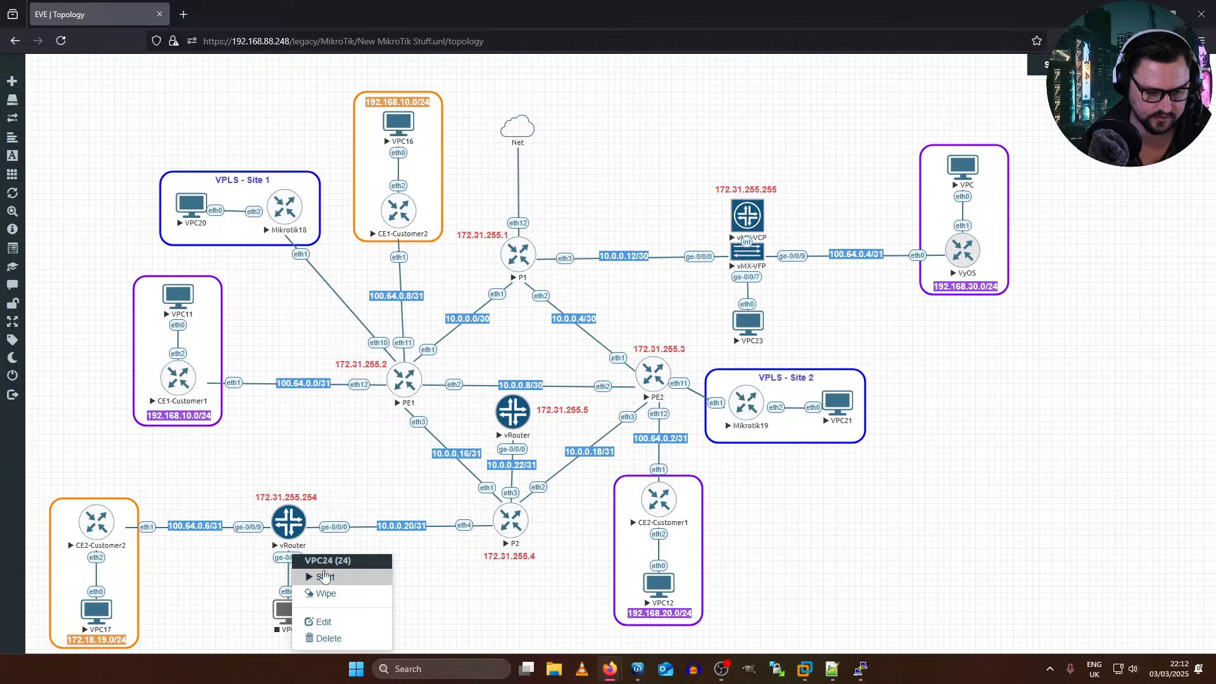
left_click(324, 573)
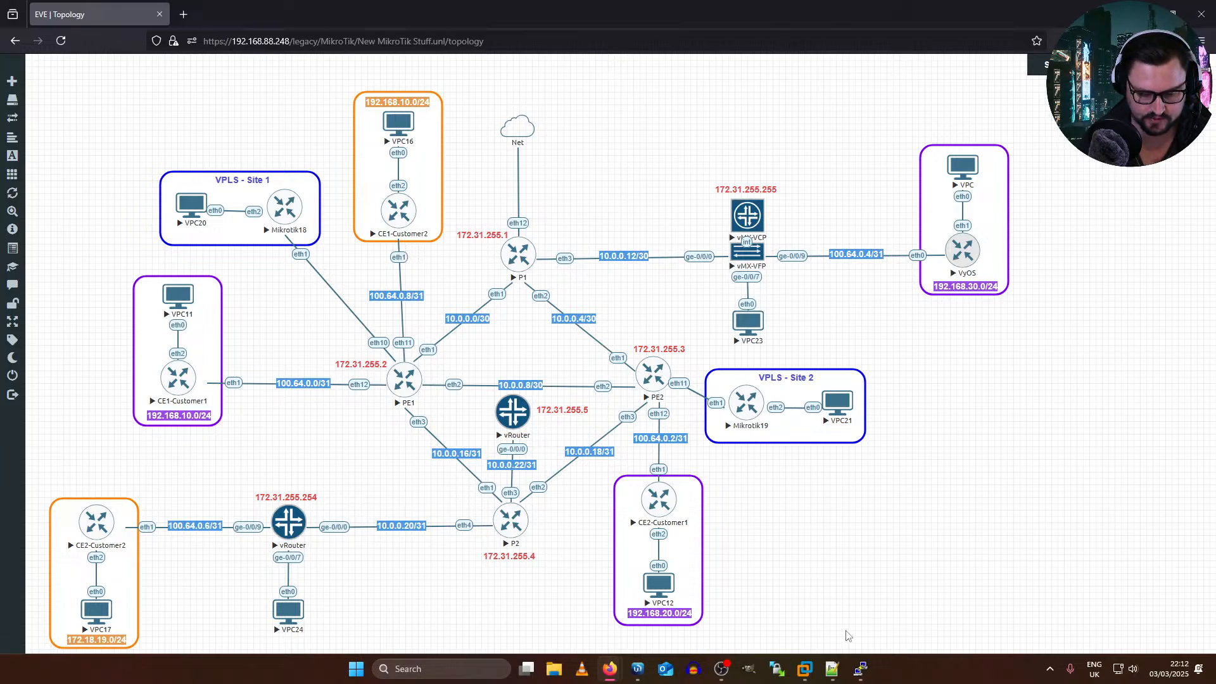
Step: Switch to PE4's vRouter console and run "show configuration | display set | match bgp" to examine its BGP address families
left_click(862, 660)
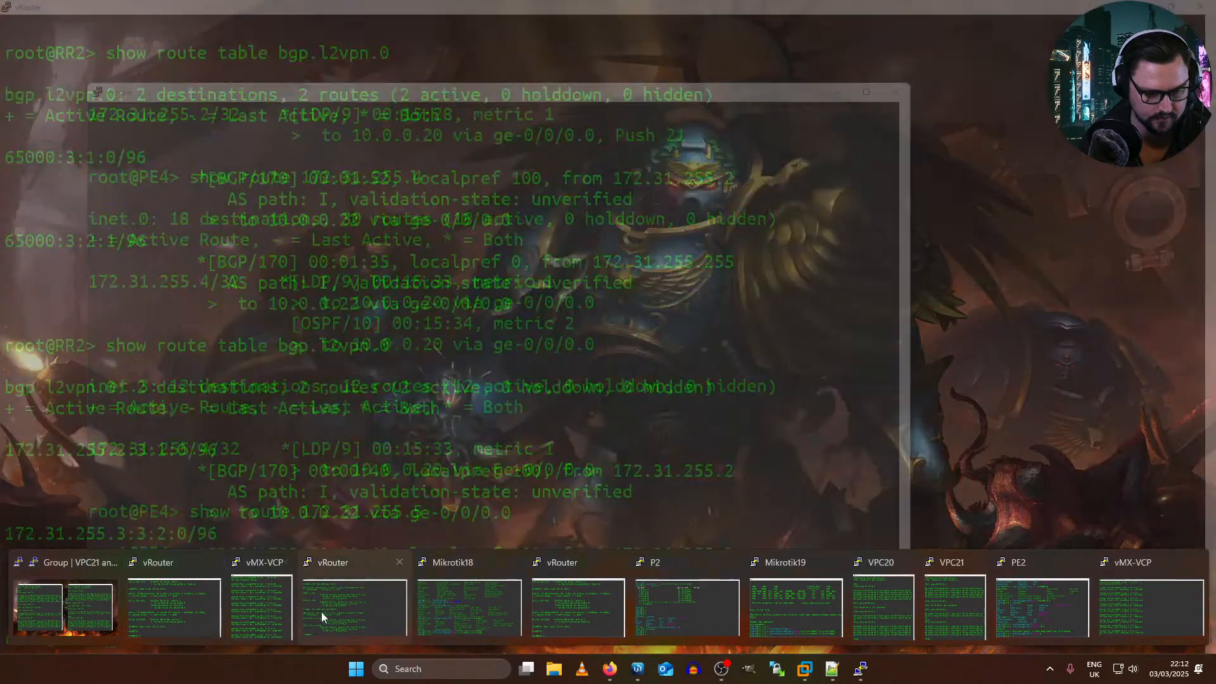
left_click(321, 612)
key("Return")
key("Return")
key("Return")
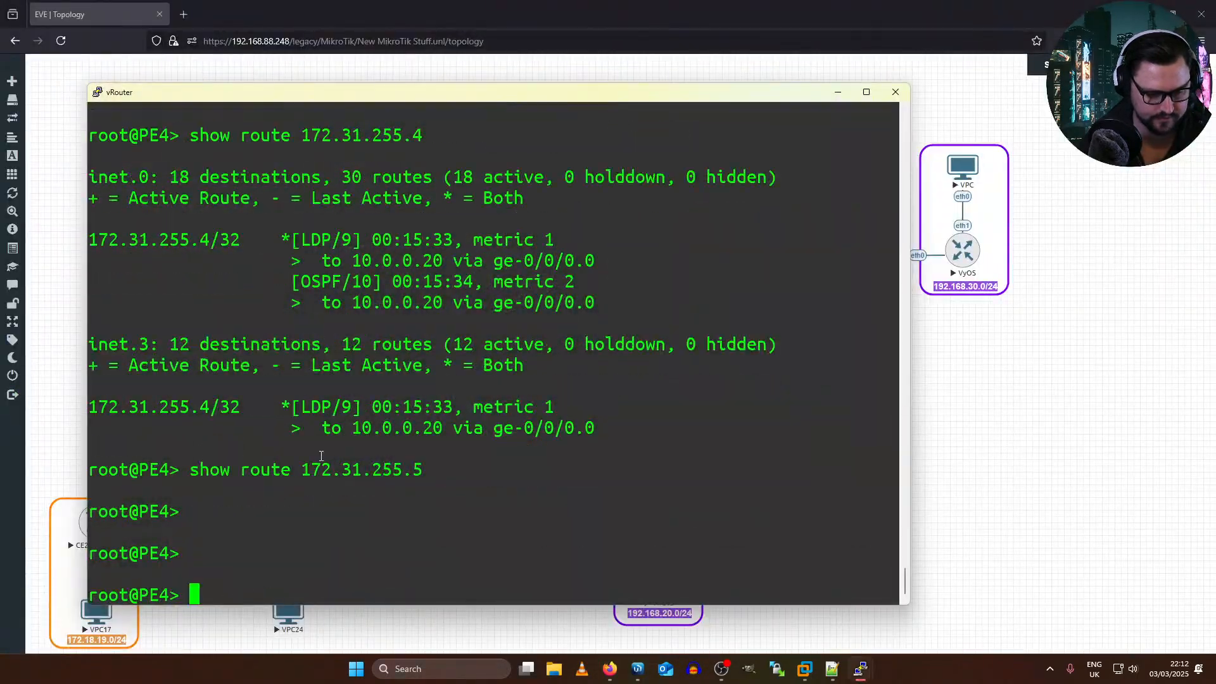
type("sgh")
key("BackSpace")
key("BackSpace")
type("how configuration")
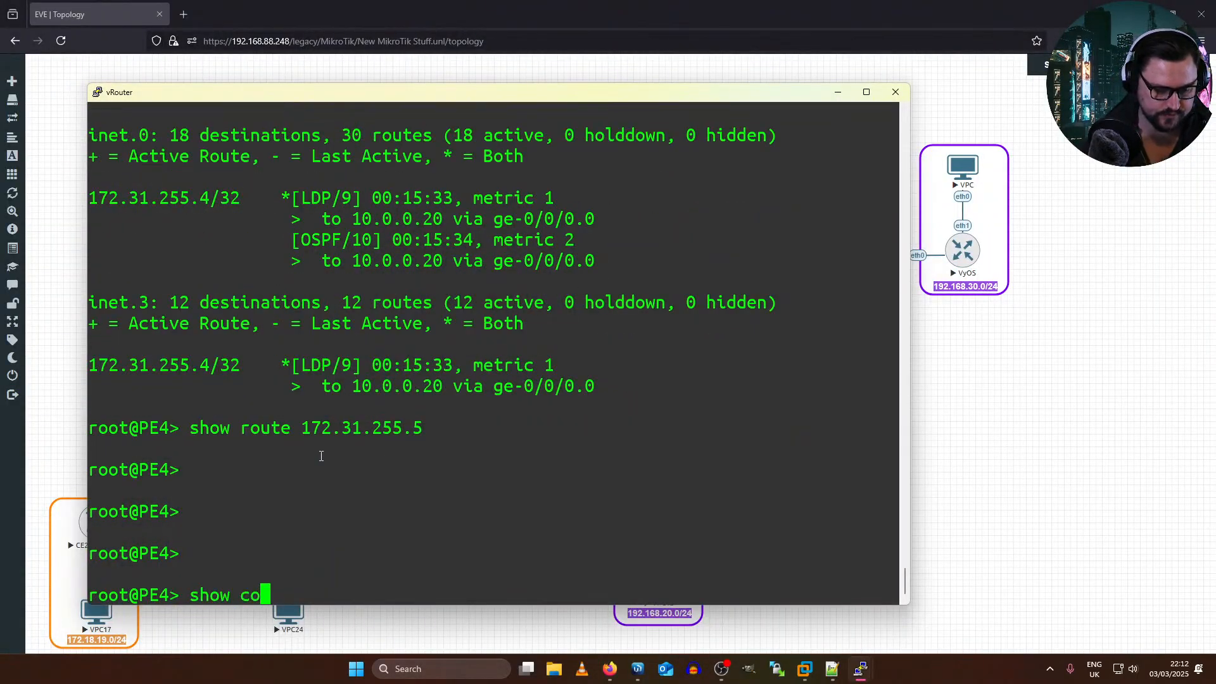
key("BackSpace")
key("BackSpace")
key("BackSpace")
key("BackSpace")
key("BackSpace")
key("BackSpace")
key("BackSpace")
key("BackSpace")
key("BackSpace")
key("BackSpace")
key("BackSpace")
key("BackSpace")
key("BackSpace")
key("BackSpace")
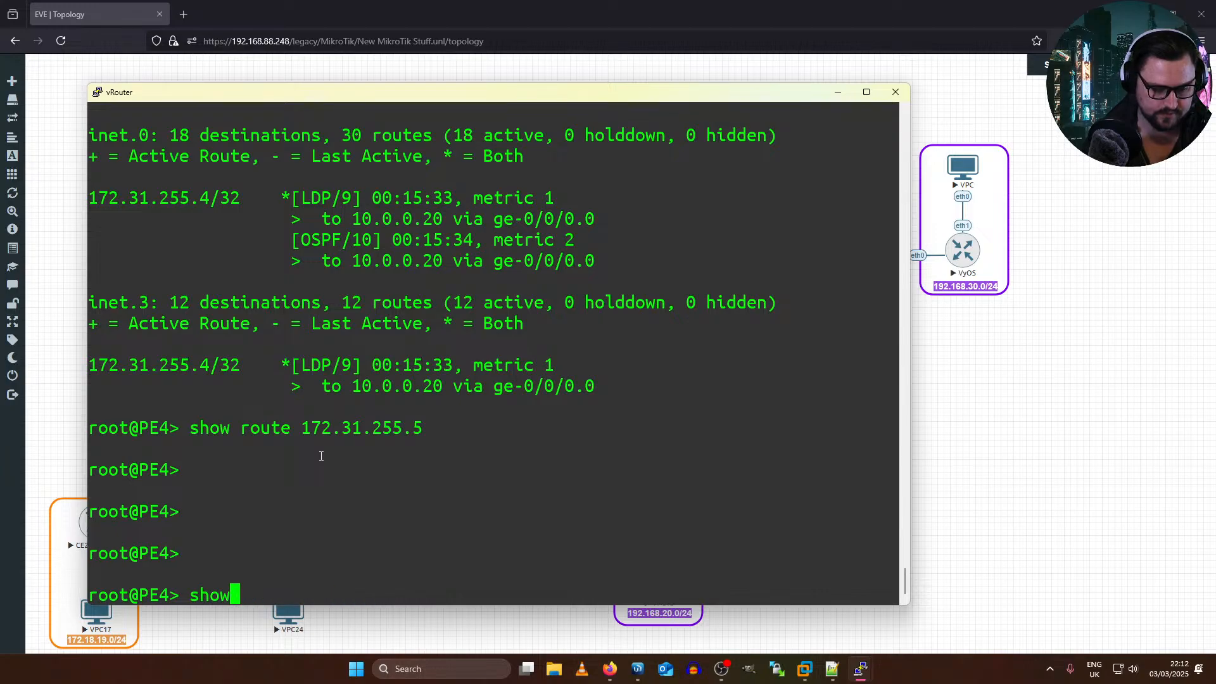
type("configuration rou")
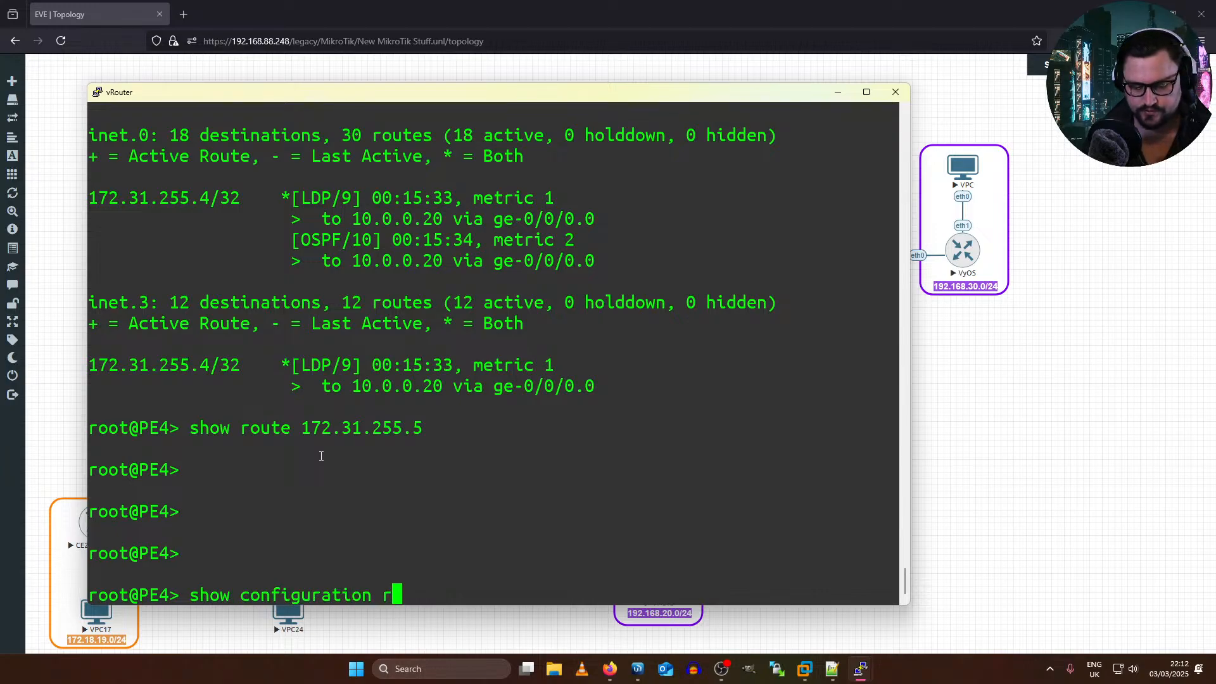
key("BackSpace")
key("BackSpace")
key("BackSpace")
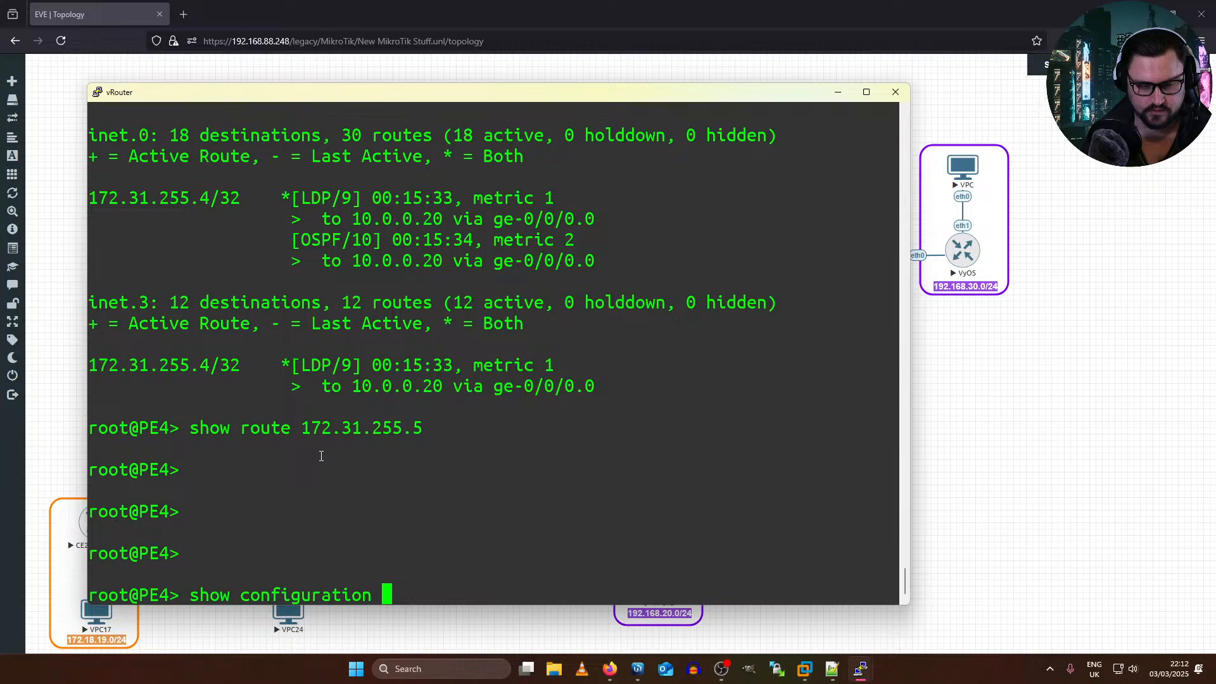
type("| display set")
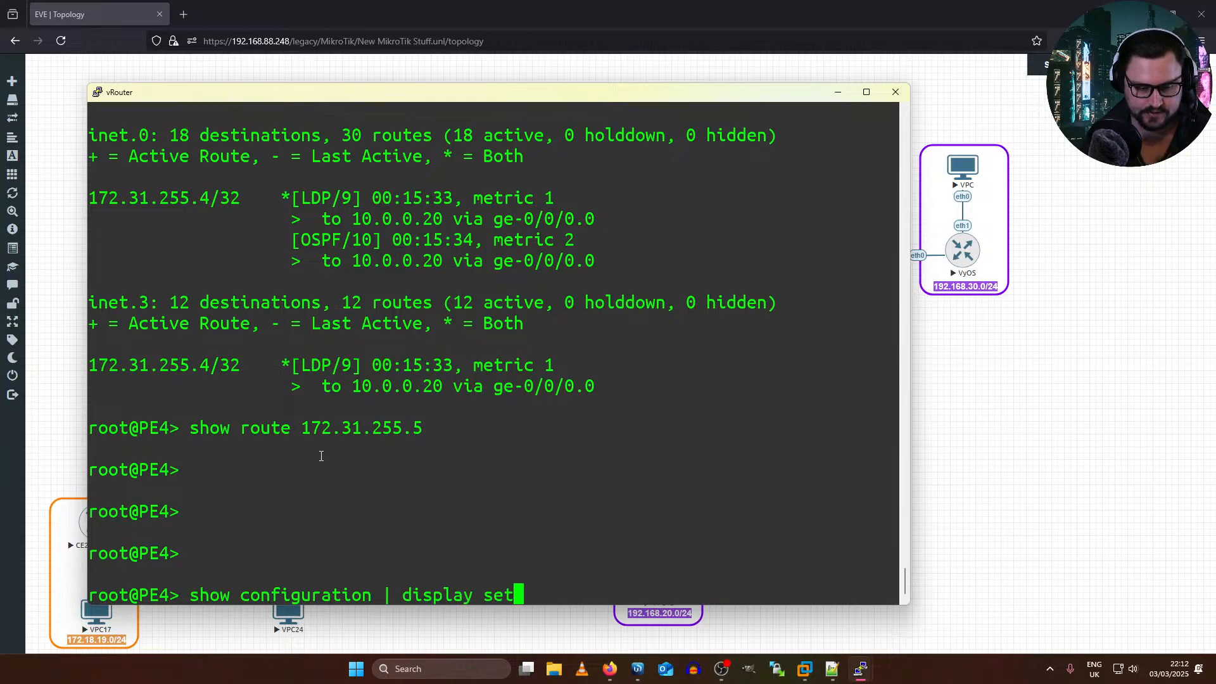
type(" | match bgp")
key("Return")
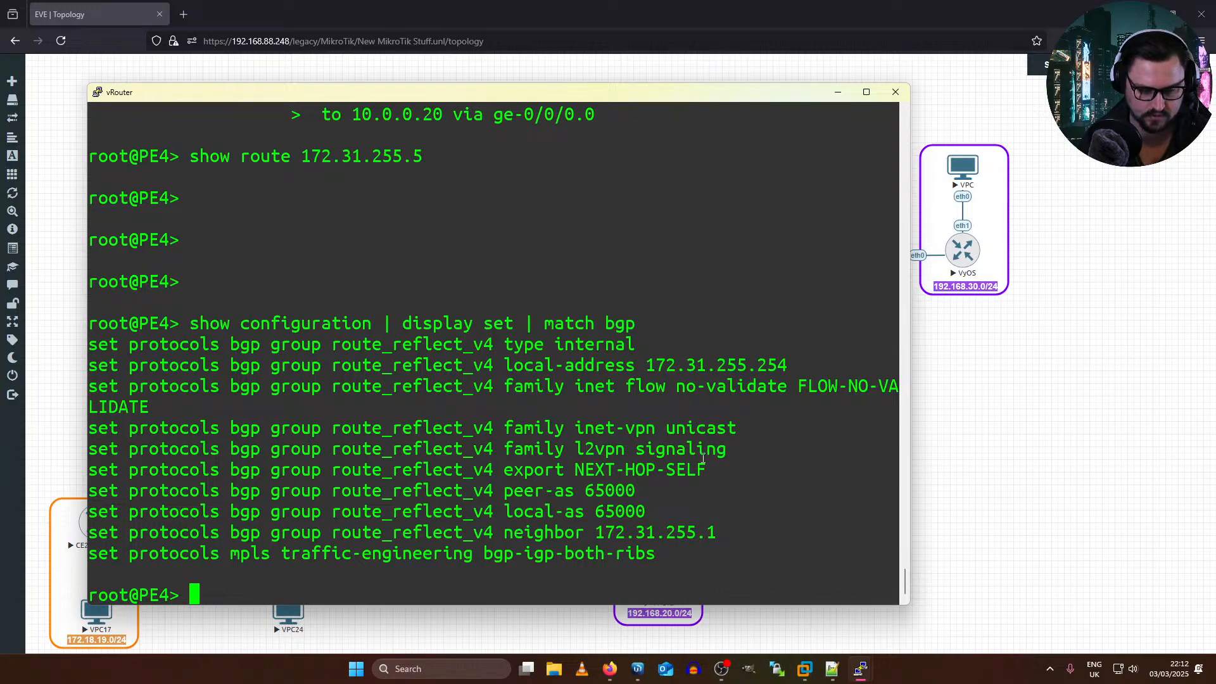
left_click_drag(704, 451, 473, 451)
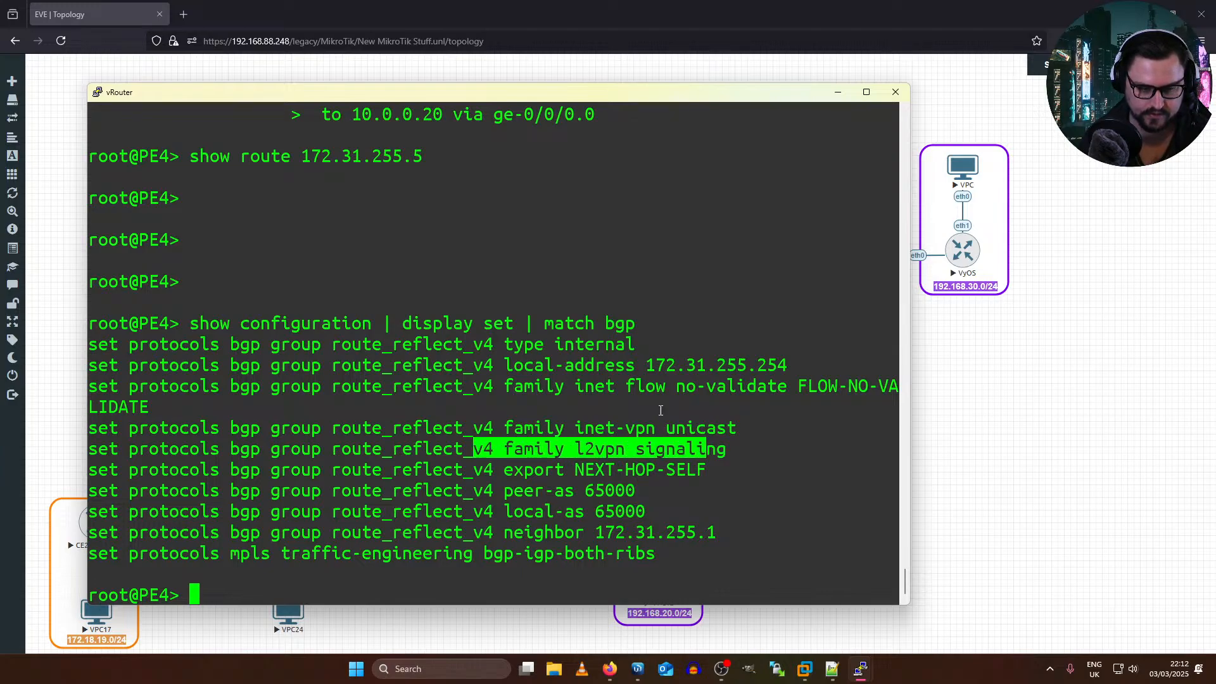
Step: In PE4's configuration mode, add family evpn signaling to BGP group route_reflect_v4, checking the available completions, and commit and quit
double_click(548, 95)
key("Return")
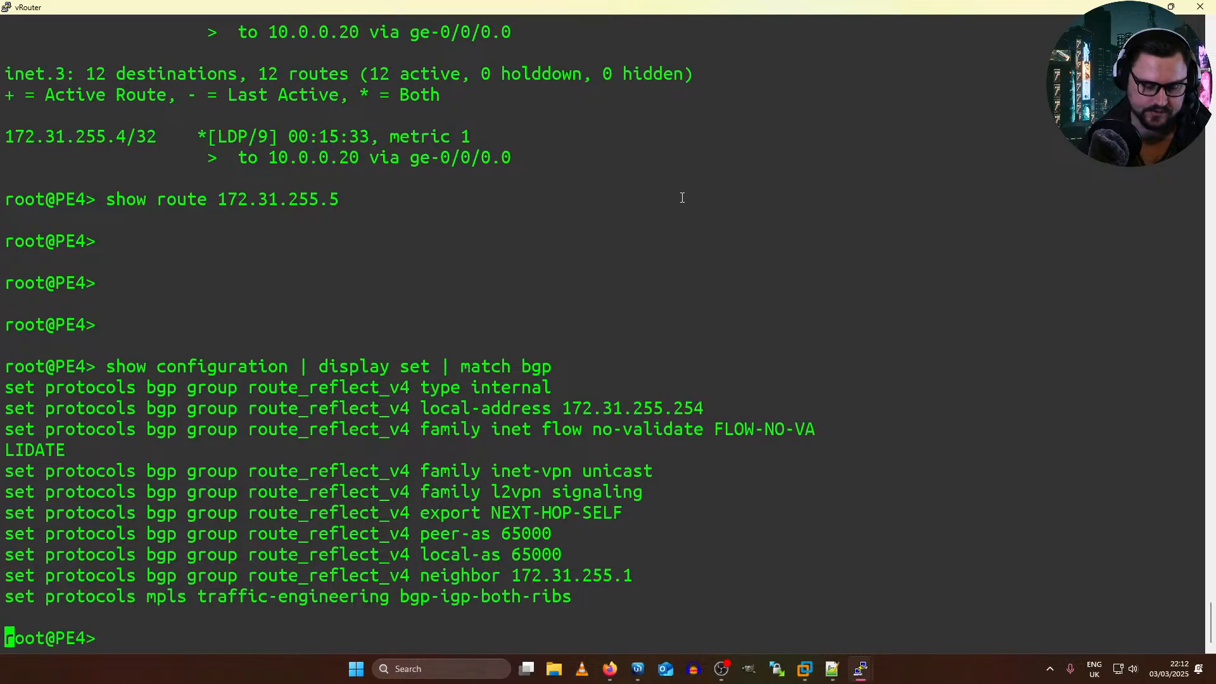
type("configure")
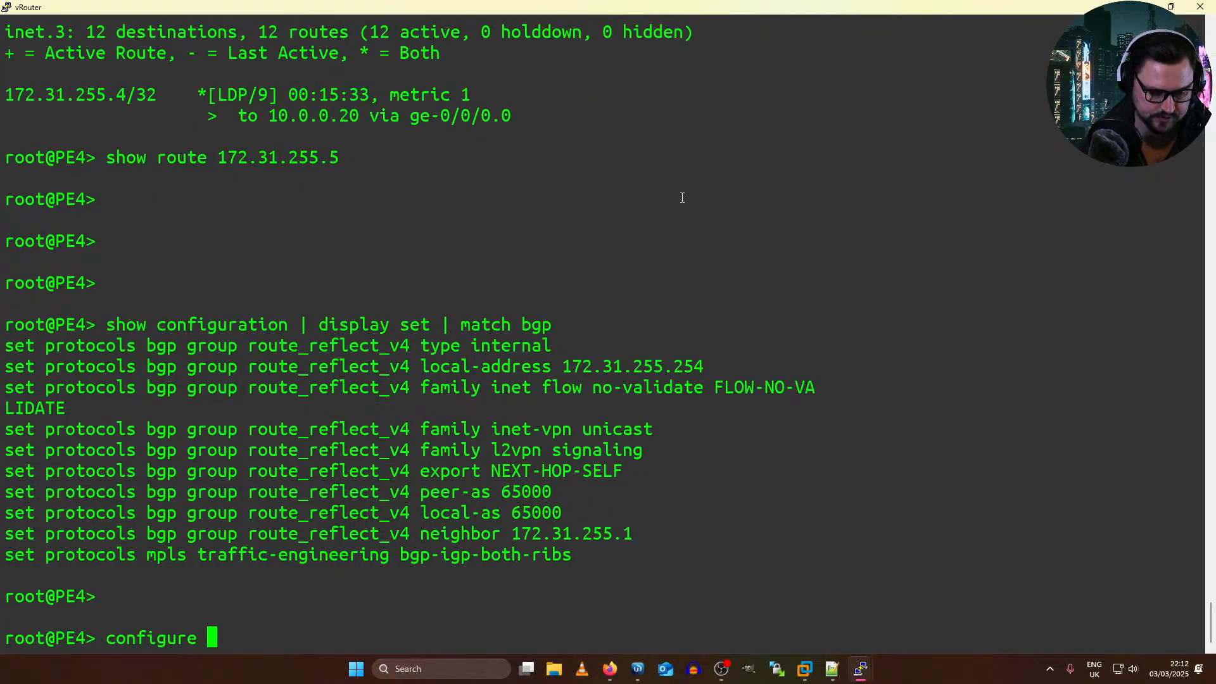
key("Return")
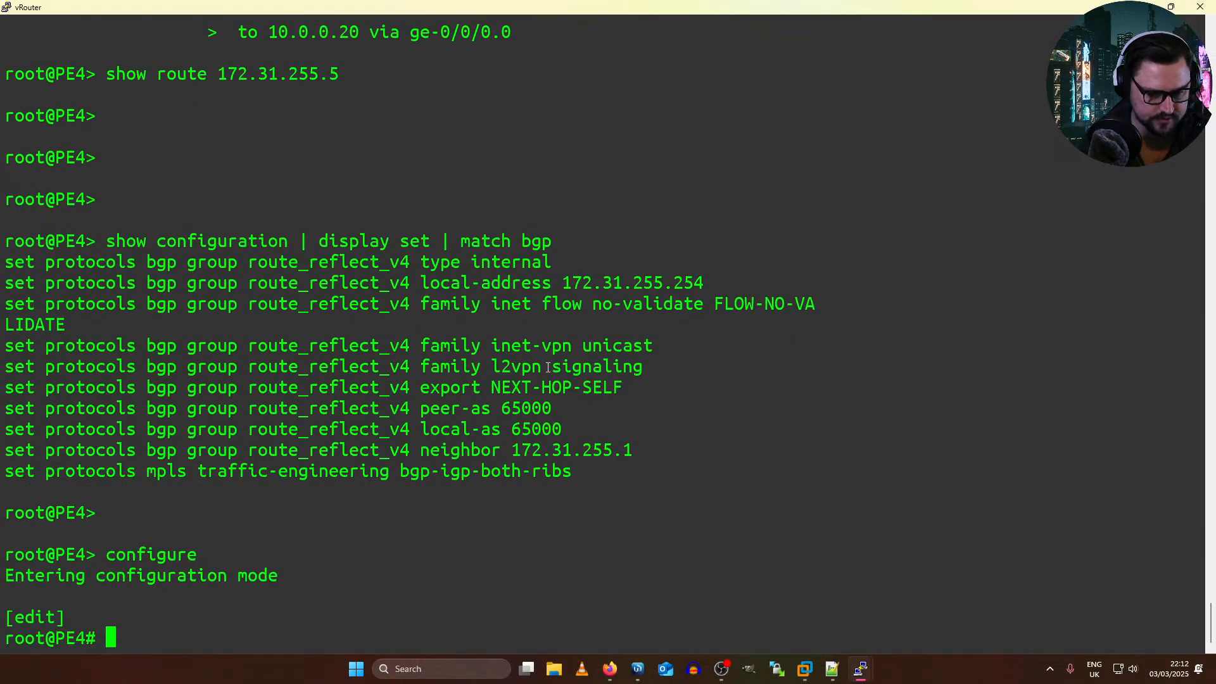
left_click_drag(480, 366, 4, 368)
right_click(202, 383)
type("?")
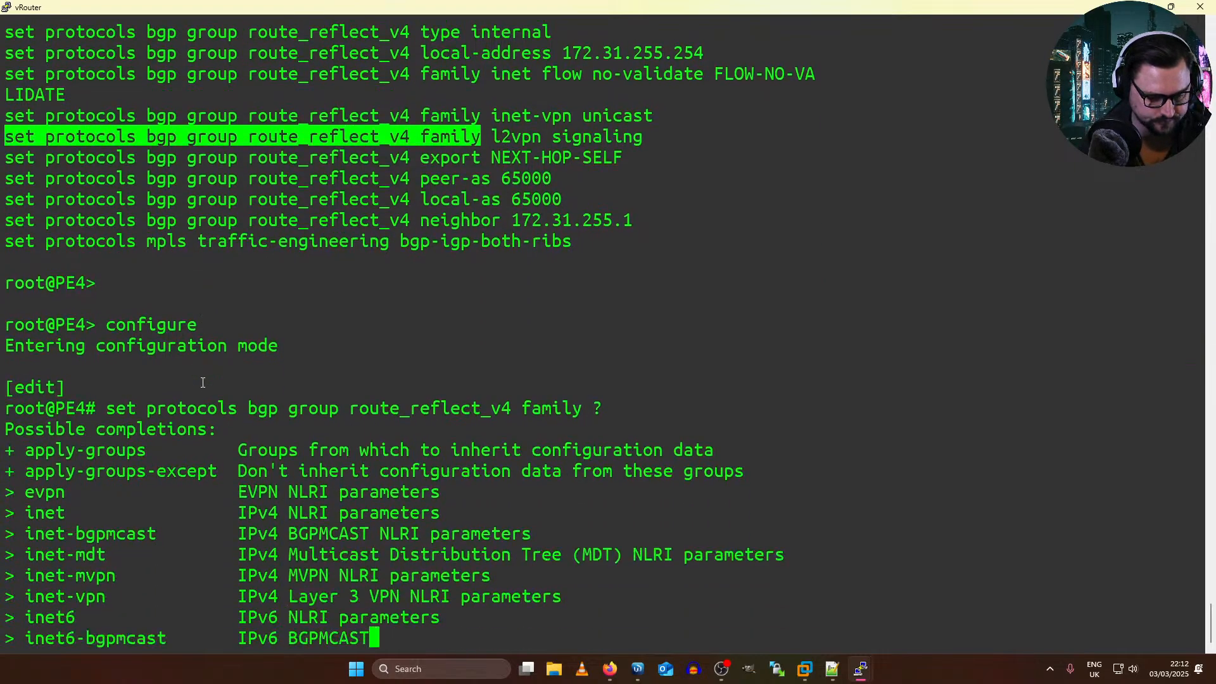
key("BackSpace")
type("evpn ")
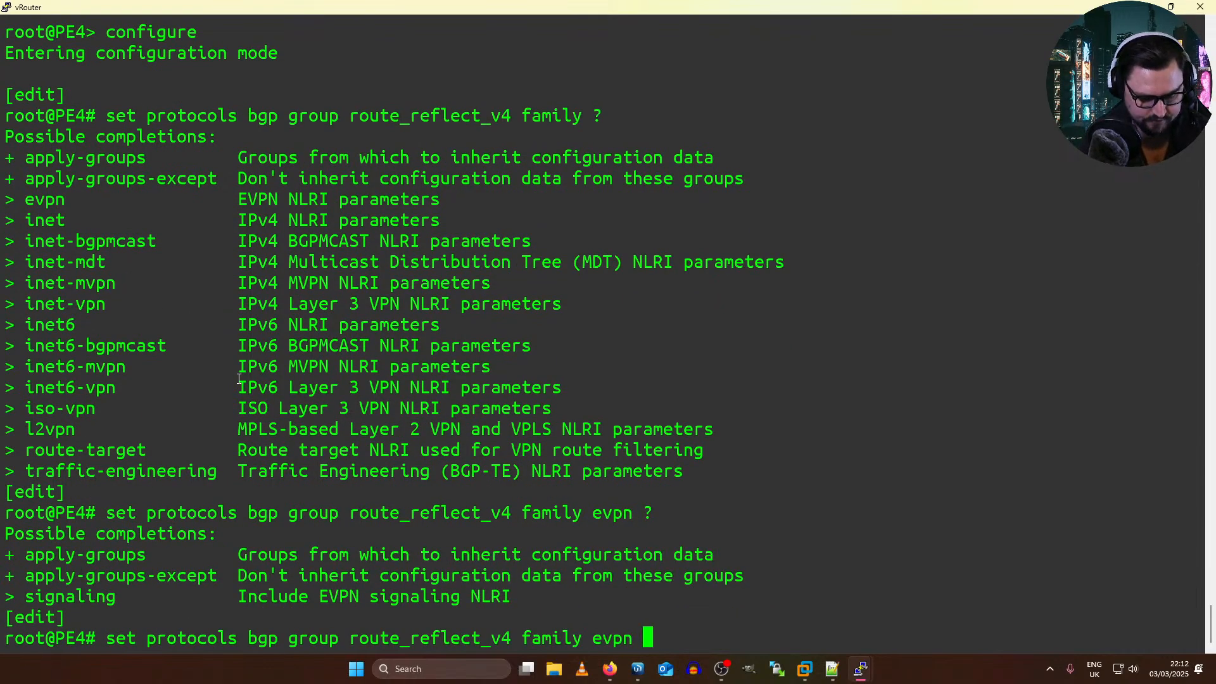
type("?signaling ?")
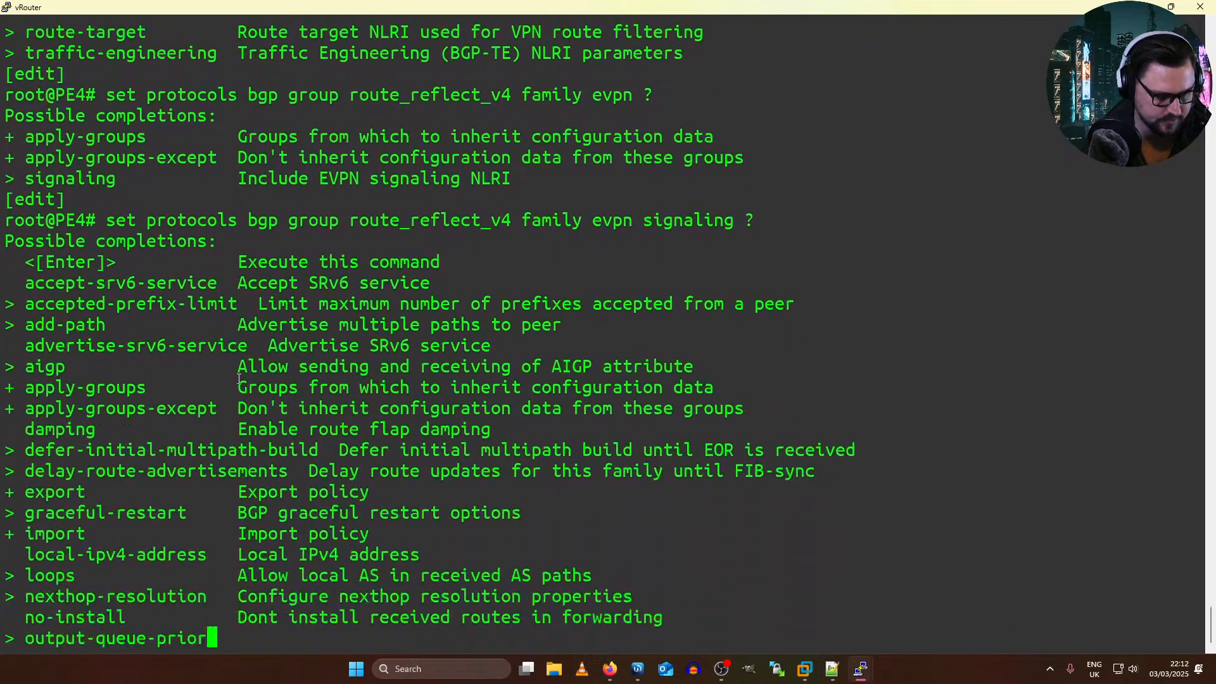
key("Return")
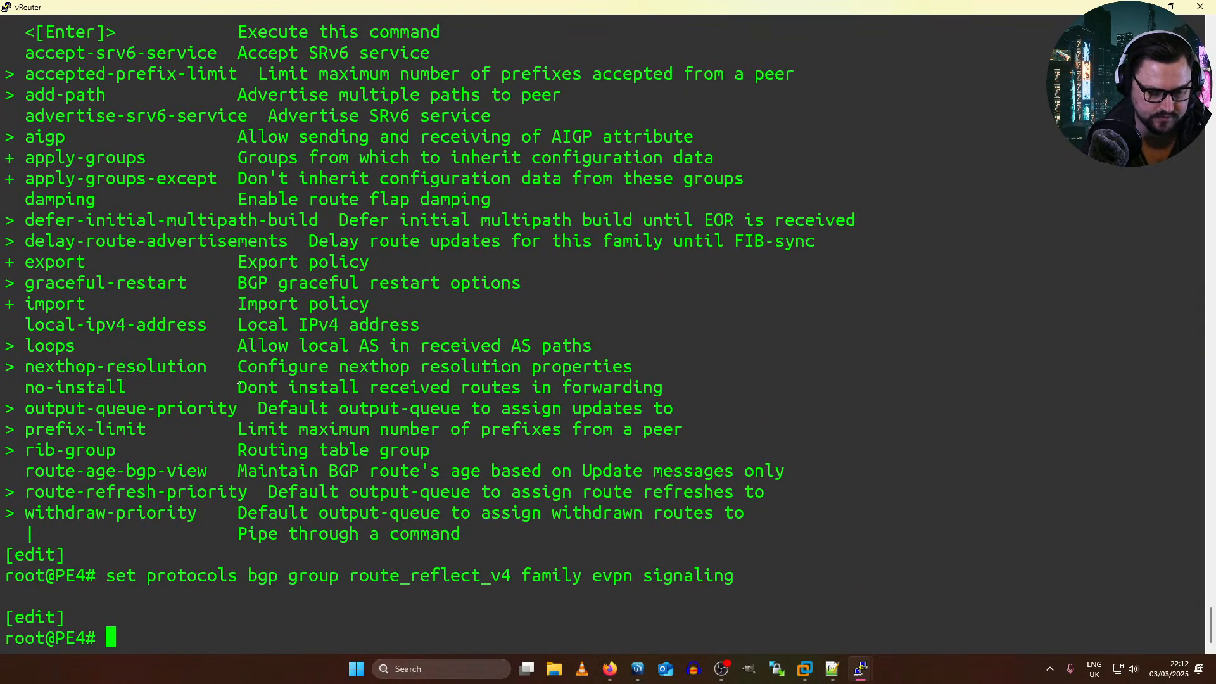
type("commit and-quit")
key("Return")
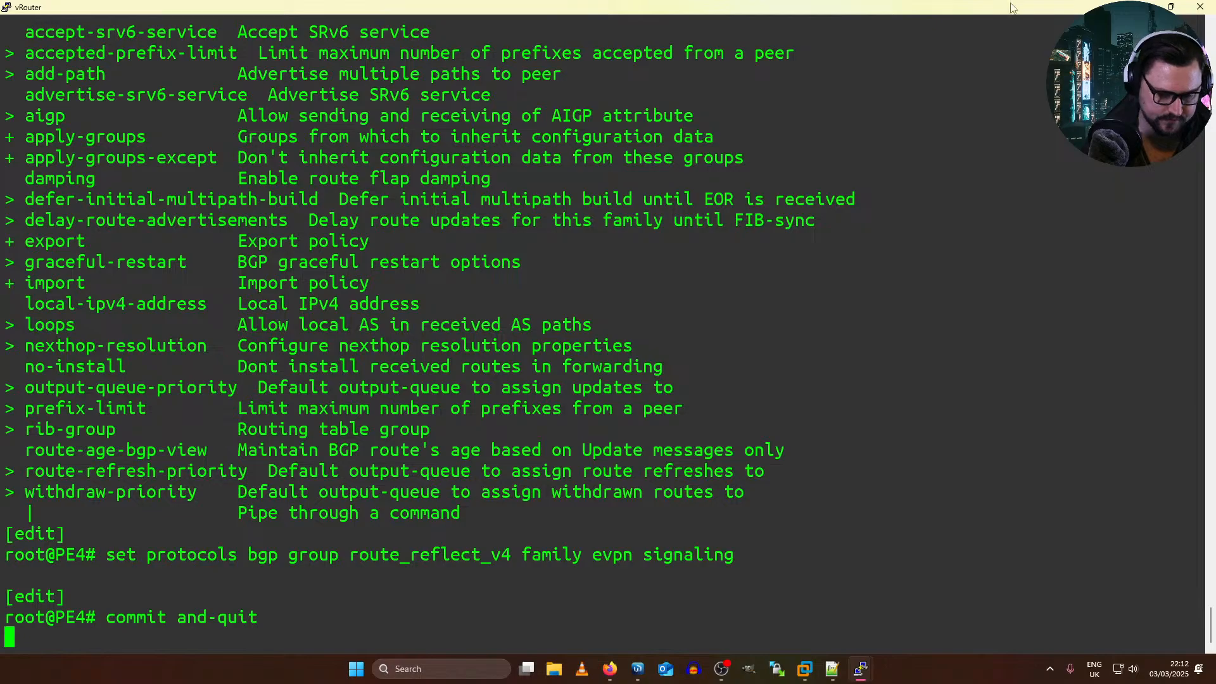
Step: Copy the EVPN signaling command to PE3's vMX-VCP console, apply it in configuration mode, and commit and quit
left_click_drag(106, 554, 723, 552)
key("super+c")
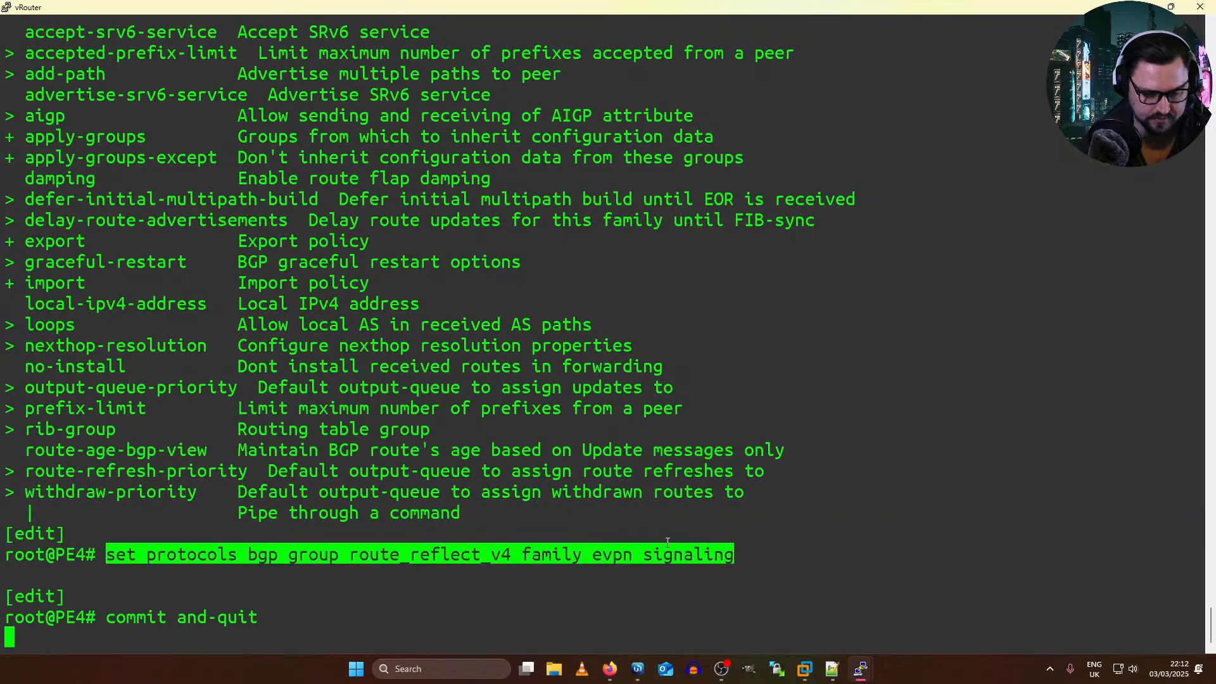
key("alt+Tab")
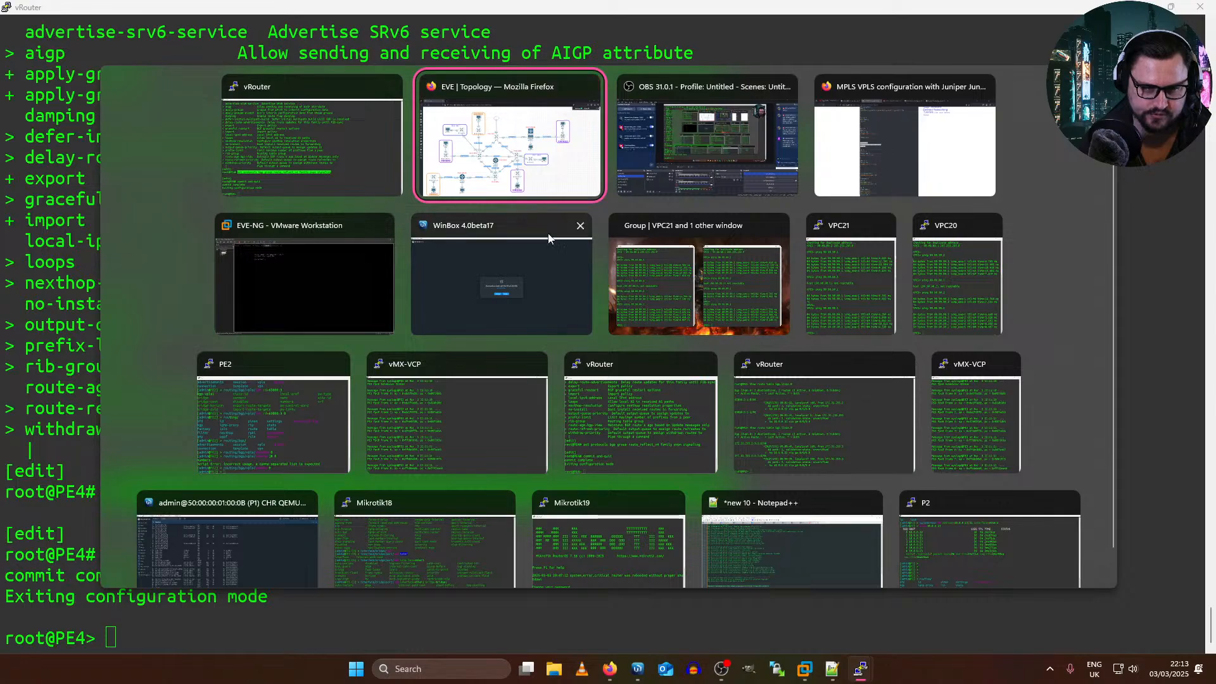
left_click(453, 368)
key("Return")
type("configure")
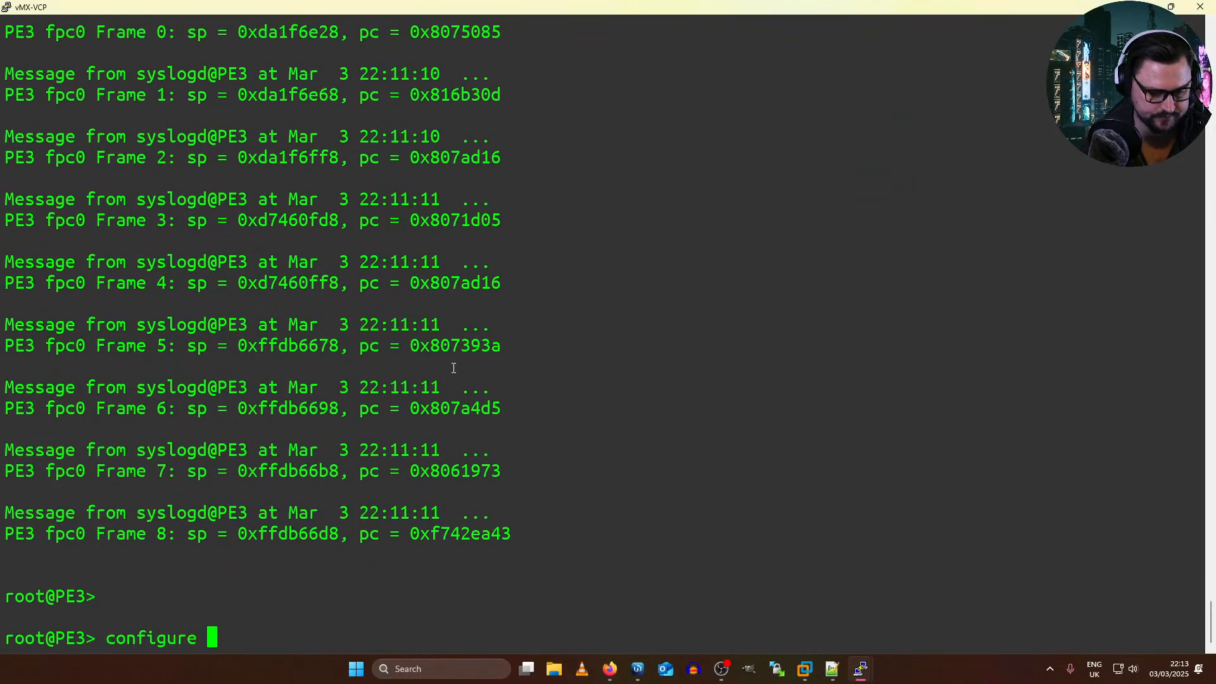
key("Return")
right_click(336, 372)
key("Return")
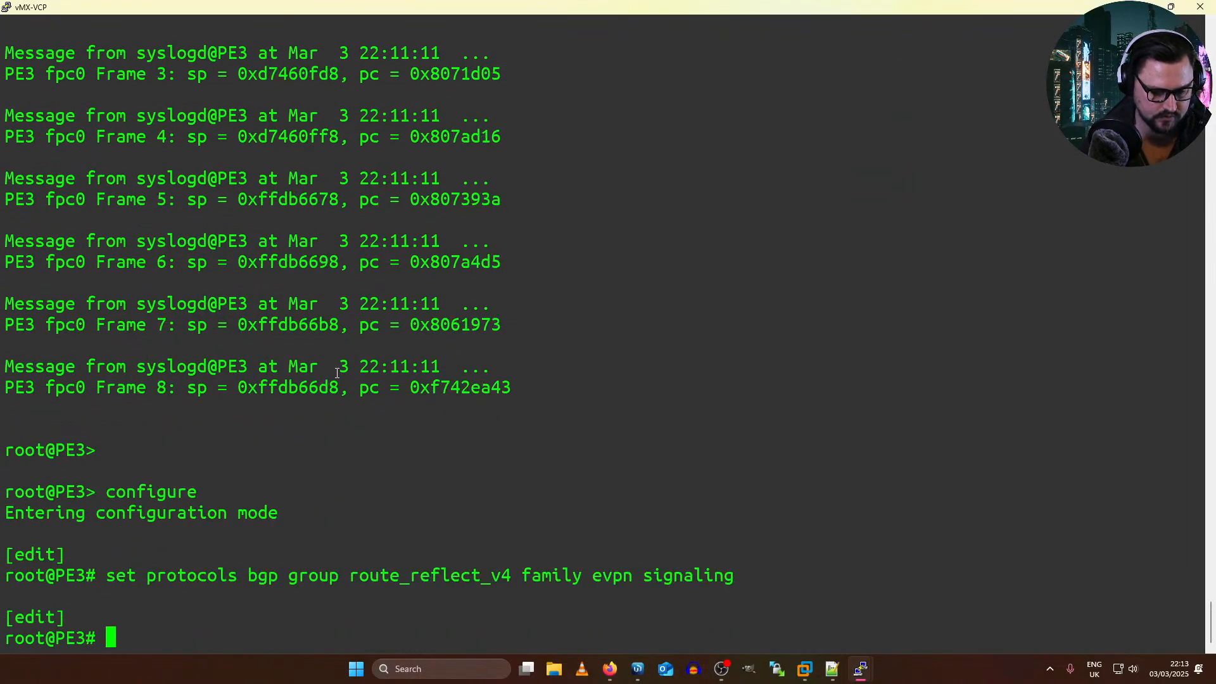
type("commit and-quit")
key("Return")
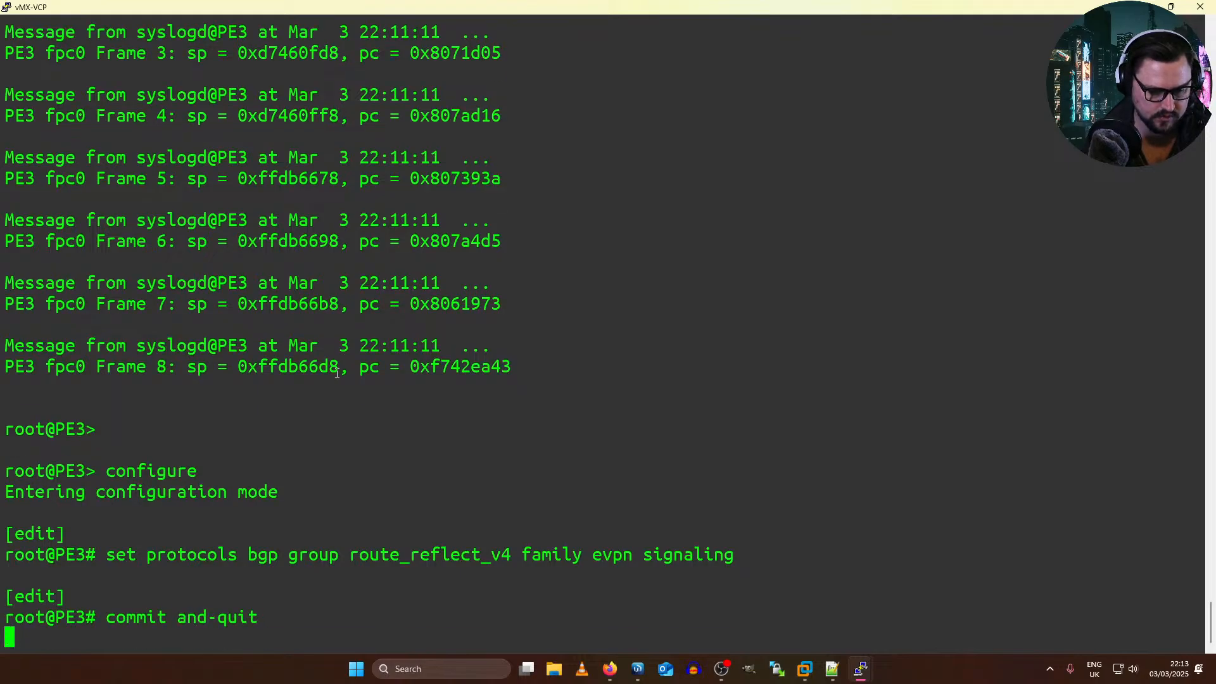
key("Return")
key("Return")
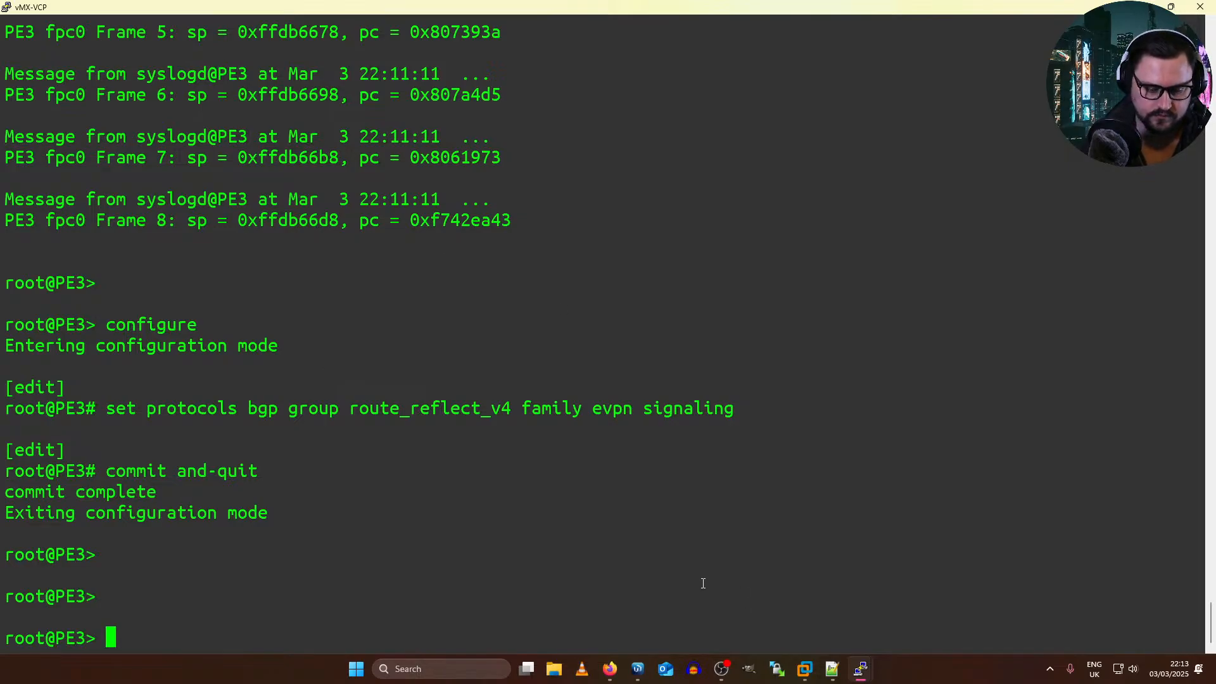
Step: Switch to the EVE topology in Firefox and move the Juniper EVPN-MPLS example page into that window as a second tab
mouse_move(618, 661)
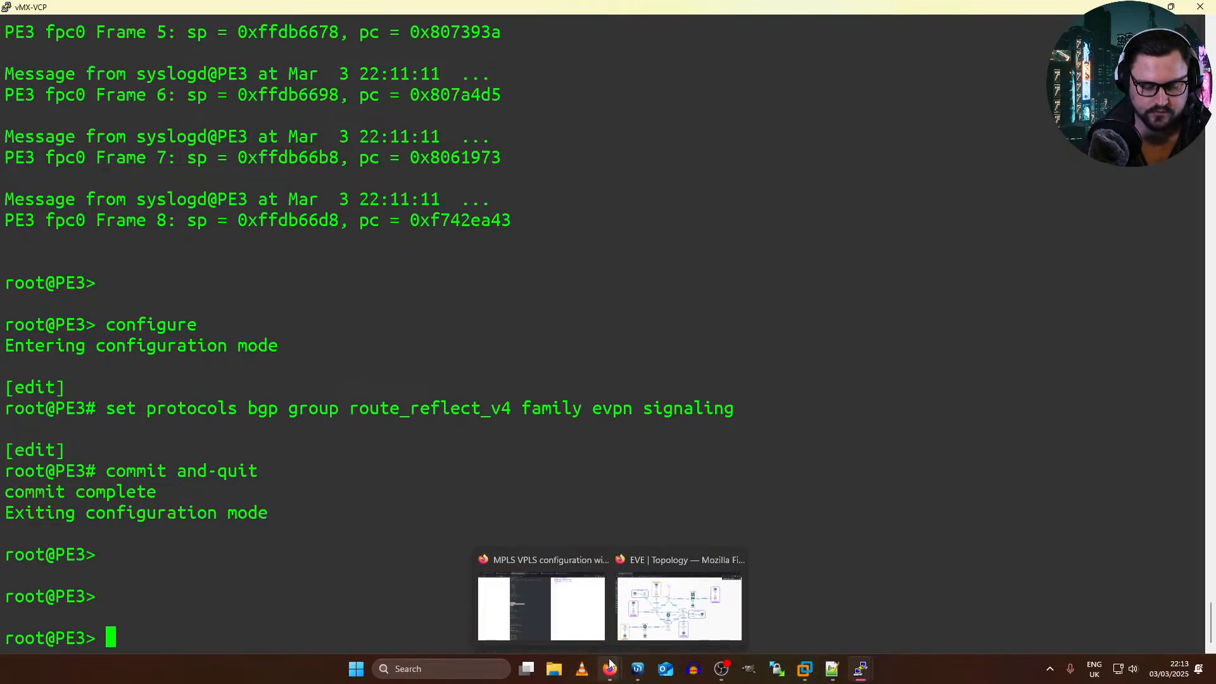
left_click(679, 606)
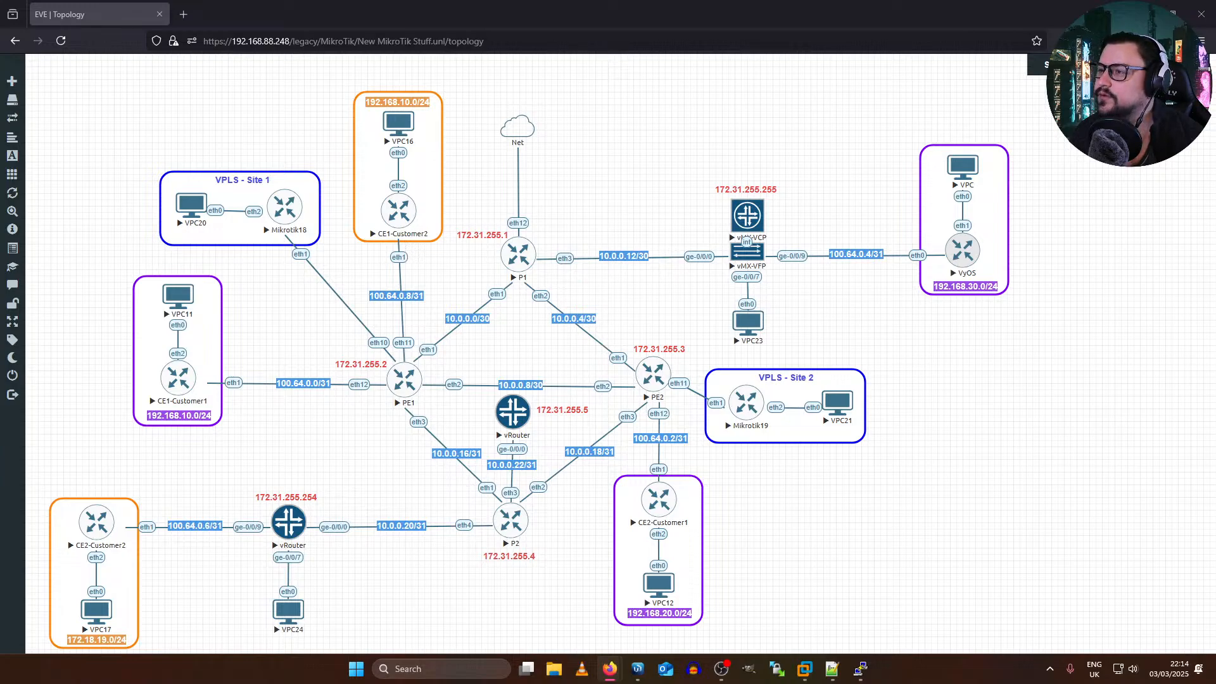
left_click_drag(623, 217, 504, 167)
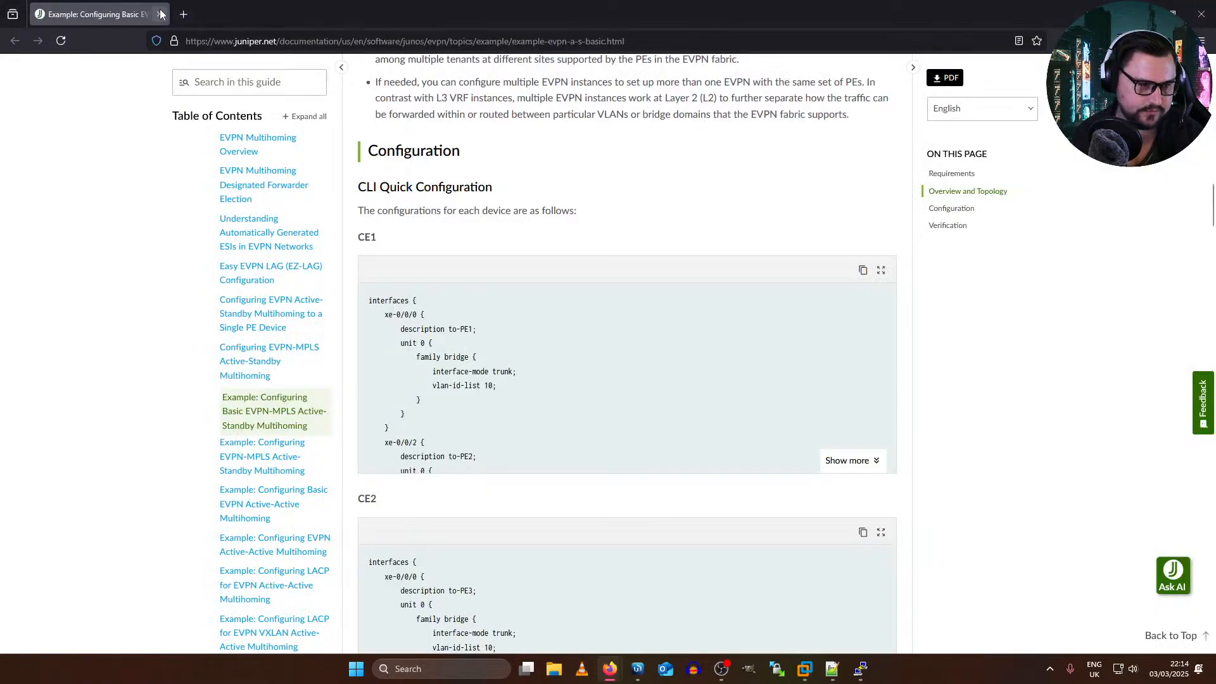
left_click_drag(443, 12, 476, 81)
left_click_drag(360, 76, 171, 12)
Step: Examine the requirements and topology overview of Juniper's basic EVPN-MPLS active-standby multihoming example
scroll(423, 246, "up", 15)
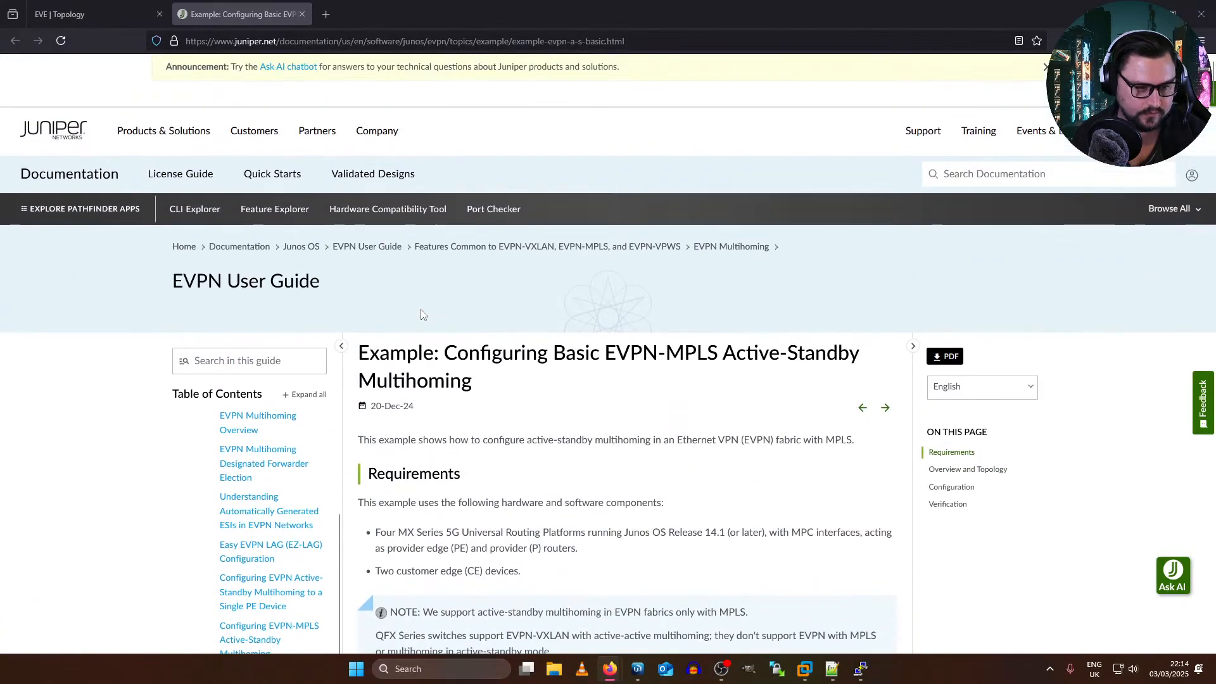
scroll(421, 311, "down", 2)
left_click_drag(455, 223, 358, 223)
left_click_drag(716, 213, 627, 216)
scroll(481, 258, "down", 4)
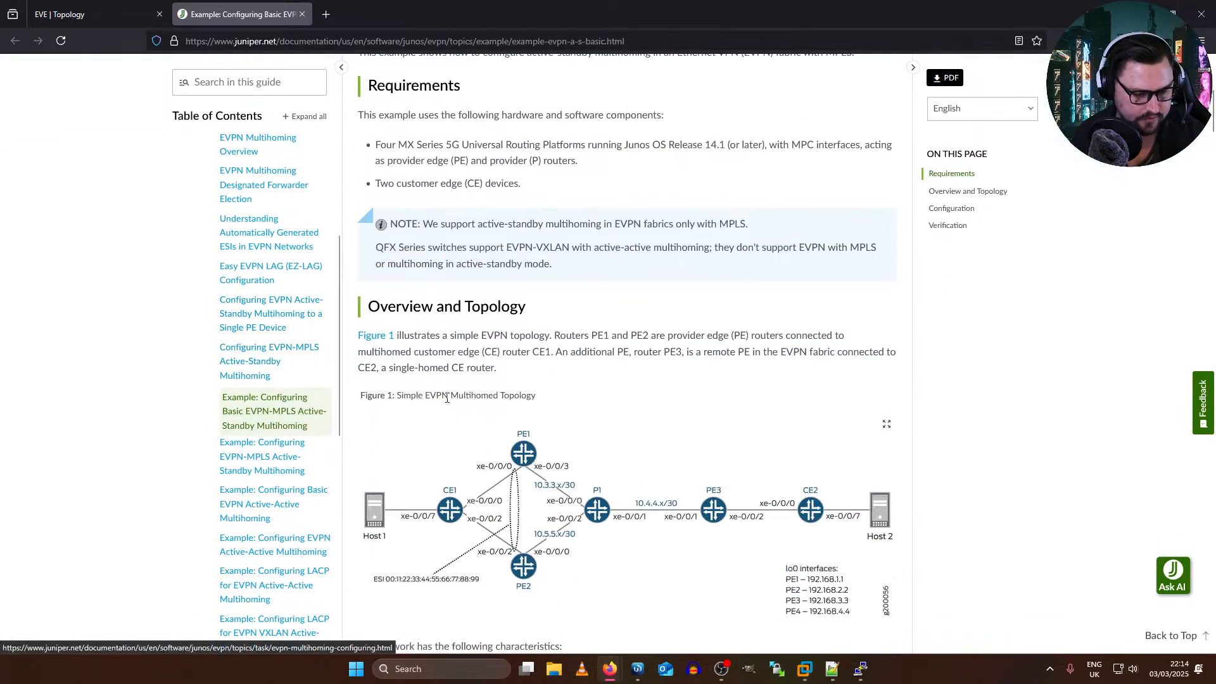
Step: Examine the simple EVPN multihomed topology figure and the listed network characteristics covering OSPF, IBGP, MPLS LSPs and the shared ESI
scroll(487, 466, "down", 1)
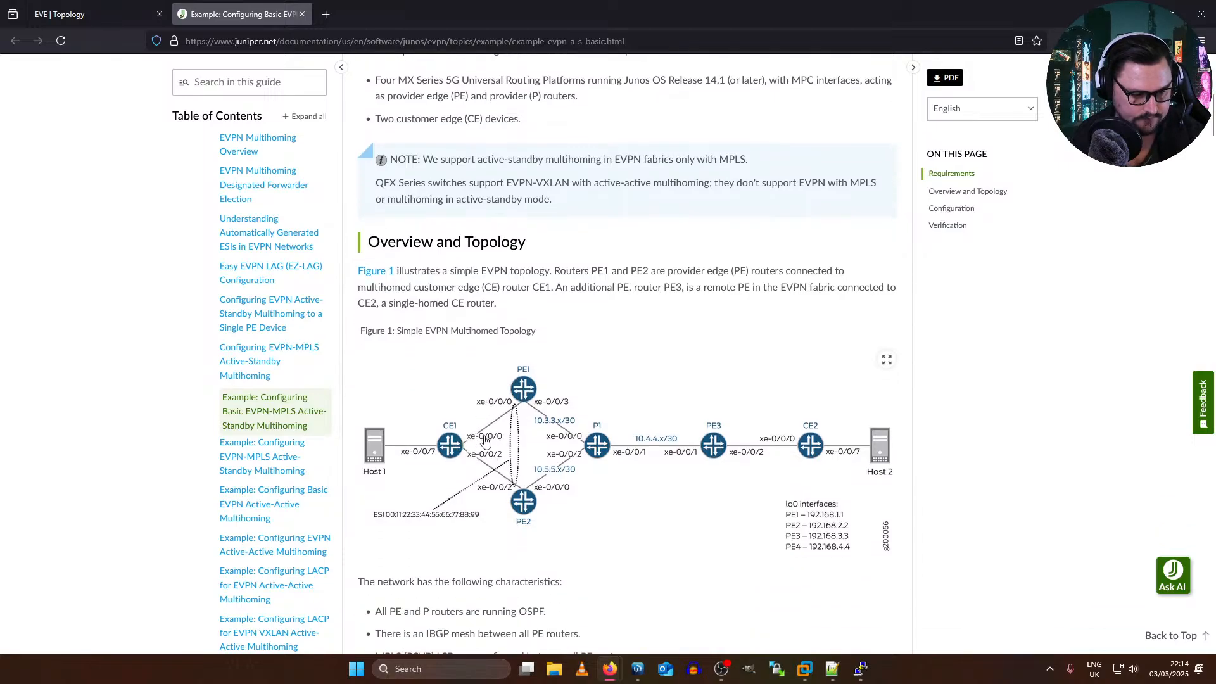
scroll(253, 332, "up", 2)
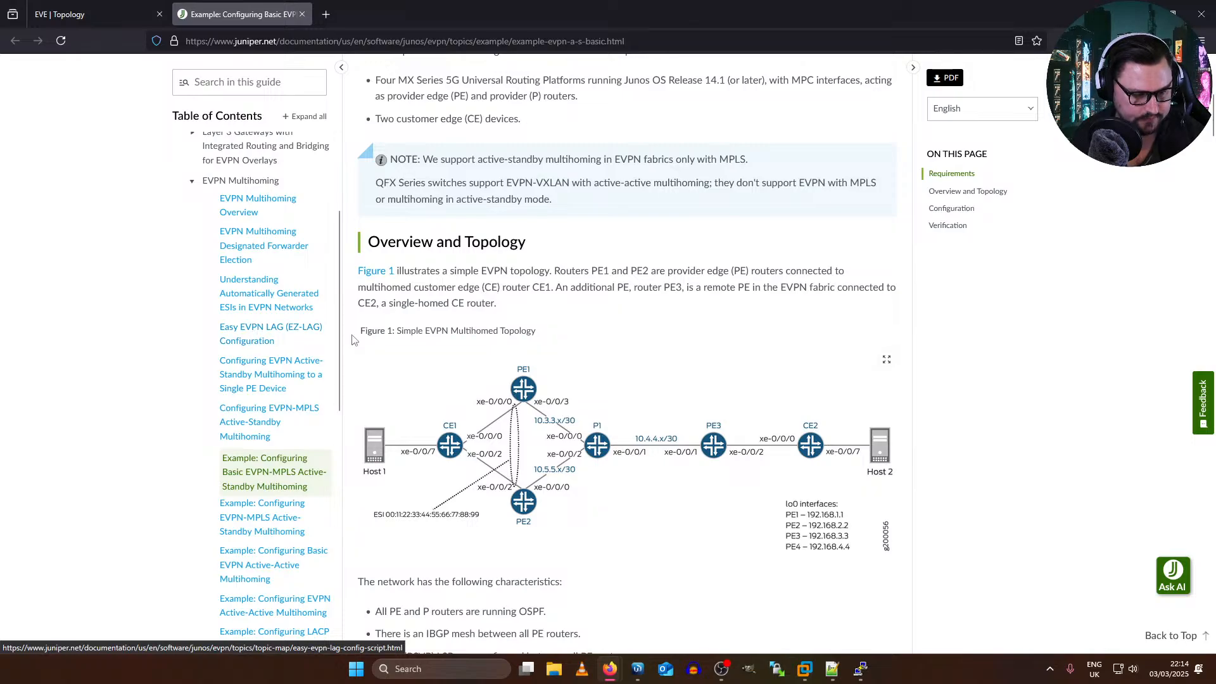
scroll(277, 332, "down", 1)
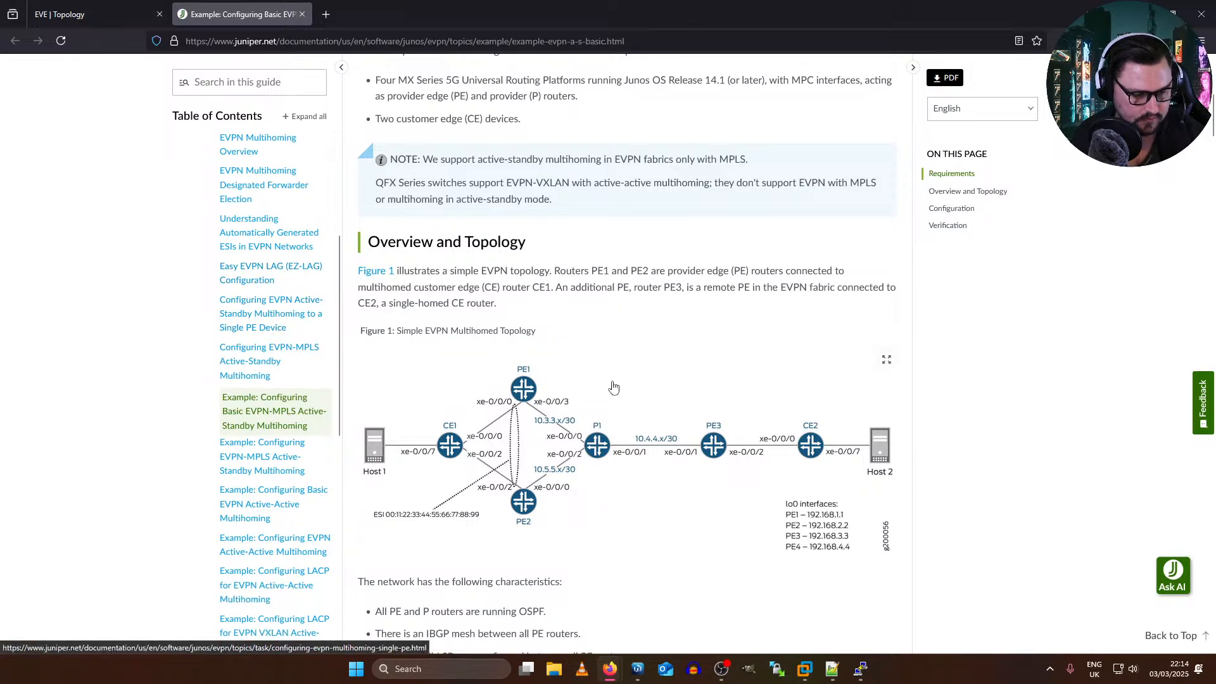
scroll(608, 385, "down", 3)
scroll(603, 386, "down", 2)
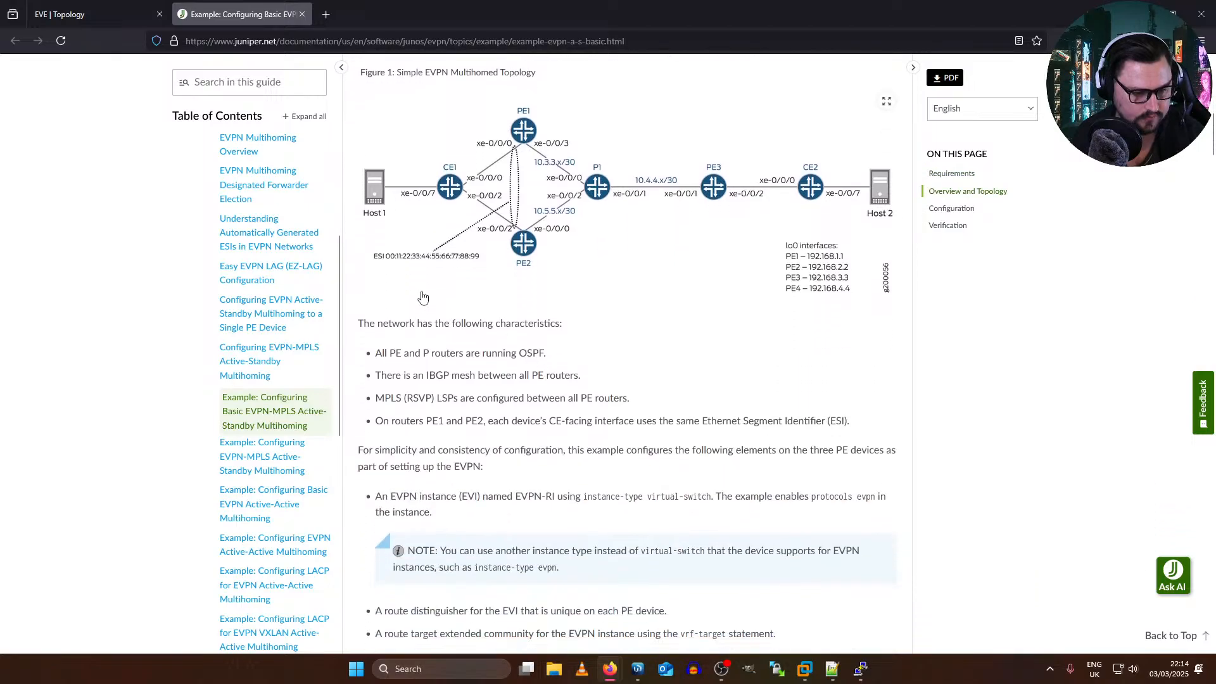
left_click_drag(381, 288, 607, 298)
left_click(405, 303)
left_click(418, 303)
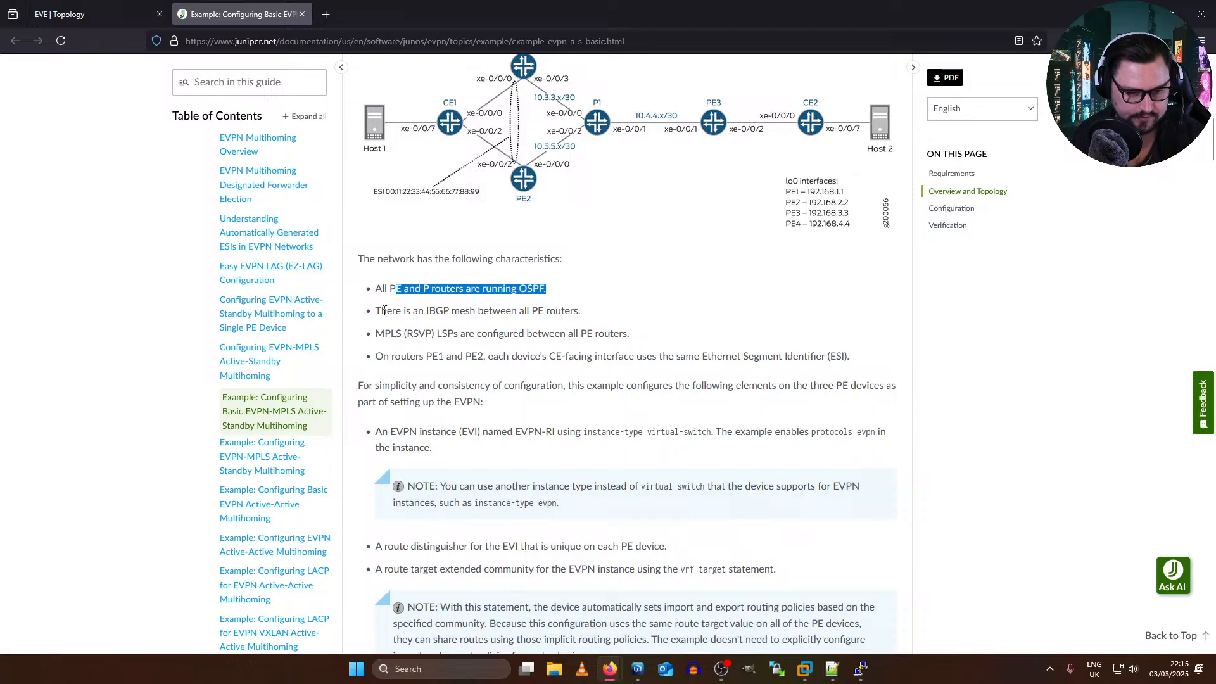
left_click_drag(387, 310, 561, 310)
scroll(526, 320, "down", 1)
scroll(523, 315, "up", 1)
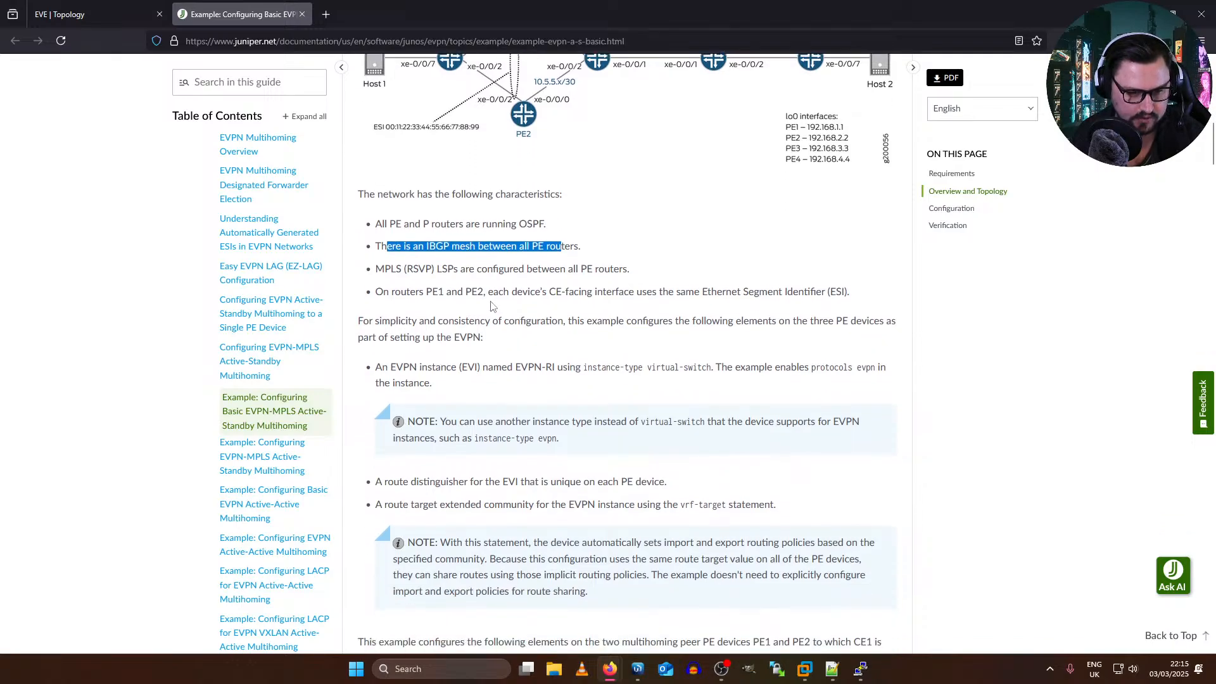
scroll(581, 299, "up", 2)
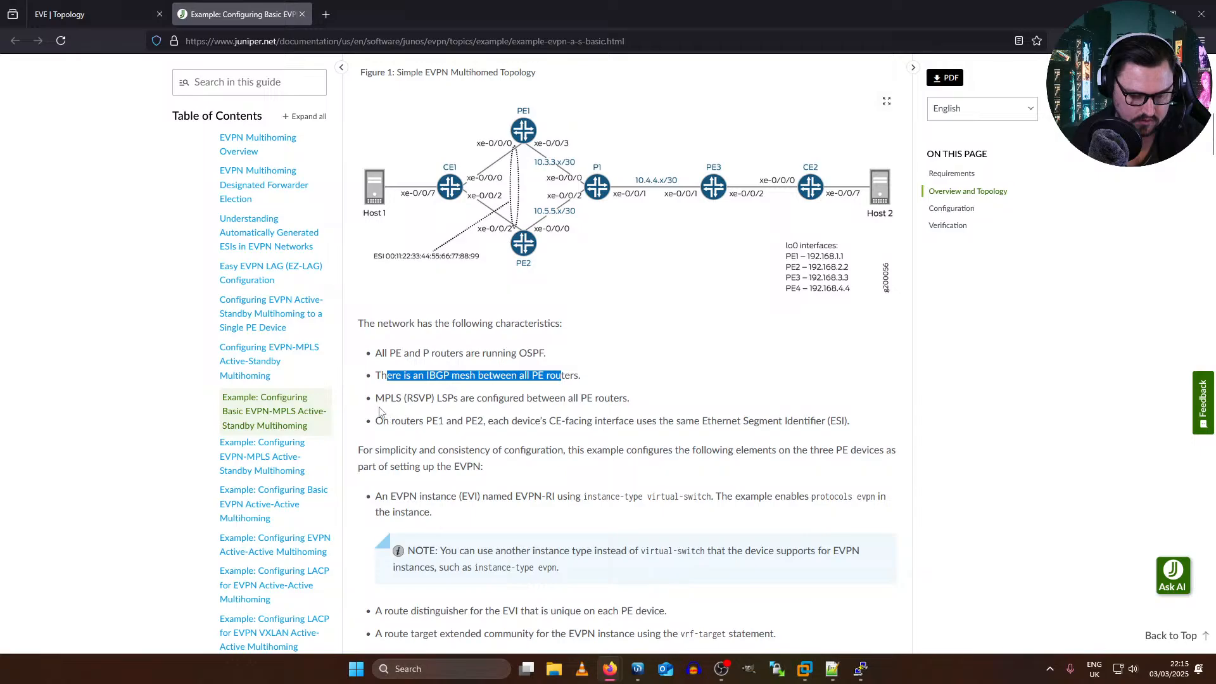
left_click_drag(385, 397, 662, 411)
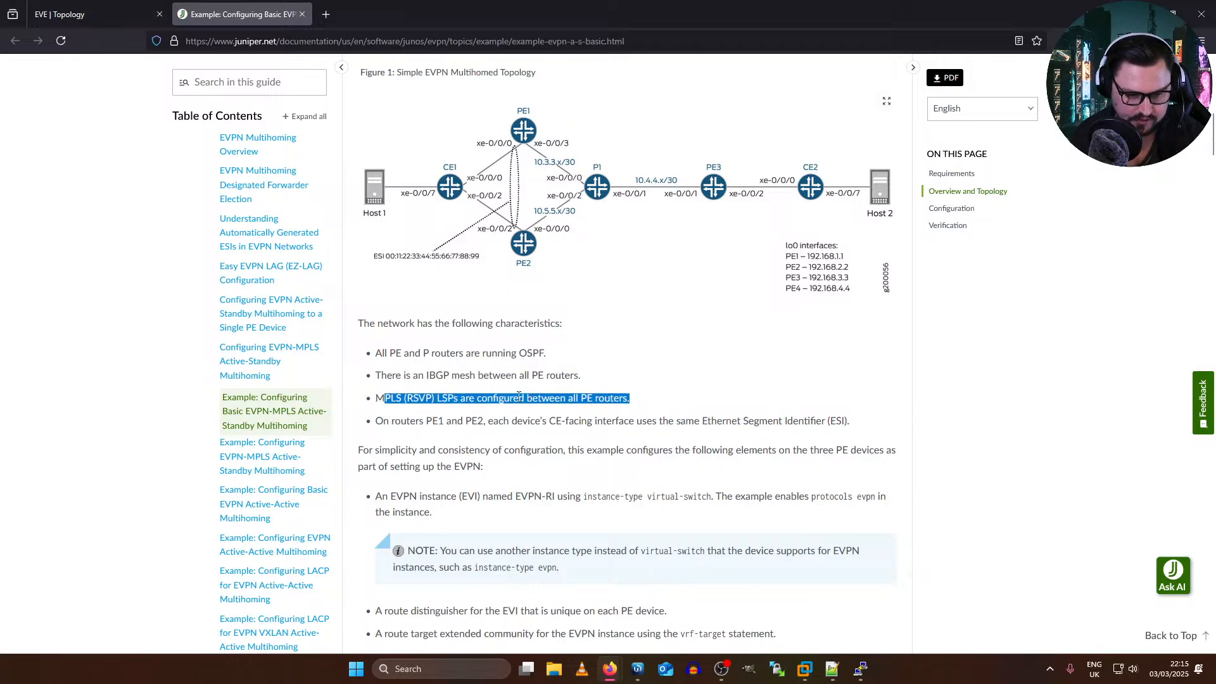
scroll(518, 395, "down", 3)
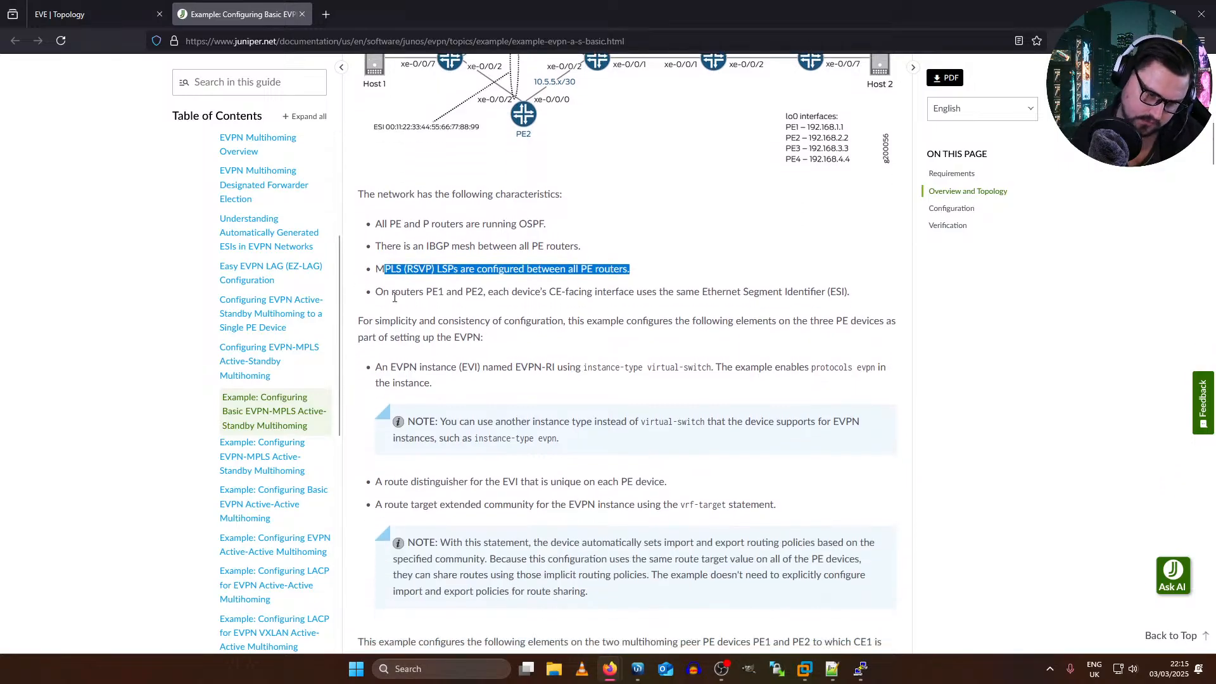
left_click_drag(377, 292, 844, 302)
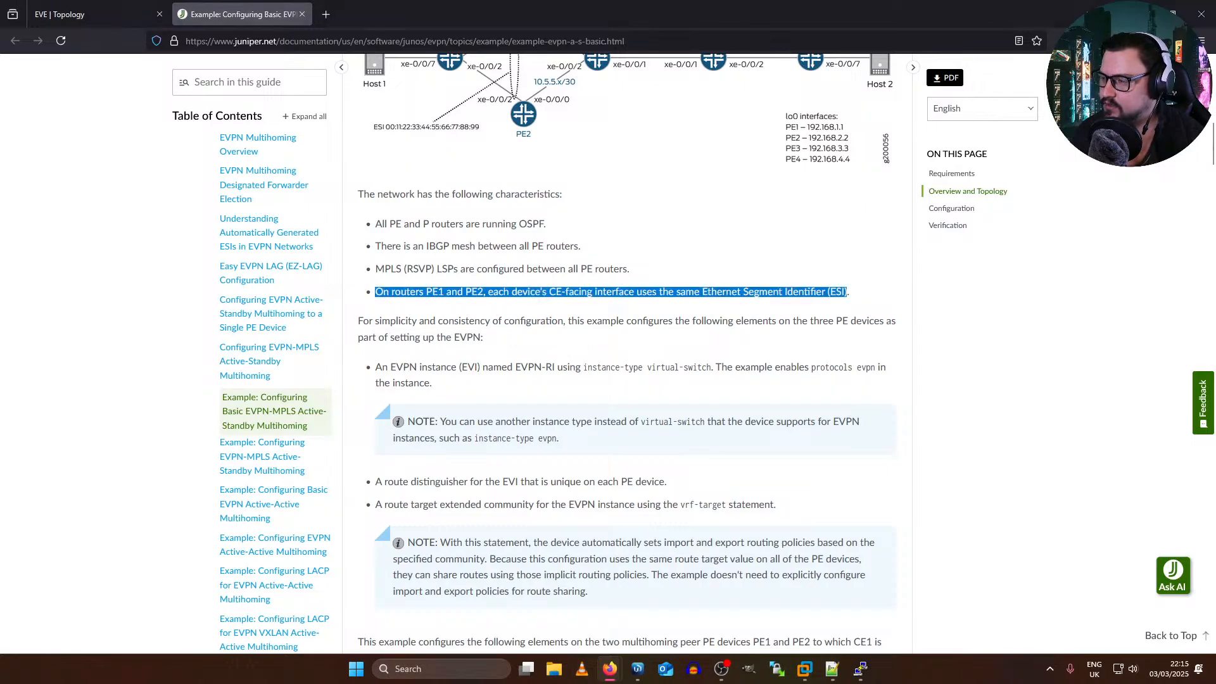
Step: Examine the EVPN elements the example configures and the CLI quick configurations for CE1, CE2 and PE1, comparing them with the topology figure
scroll(436, 307, "down", 2)
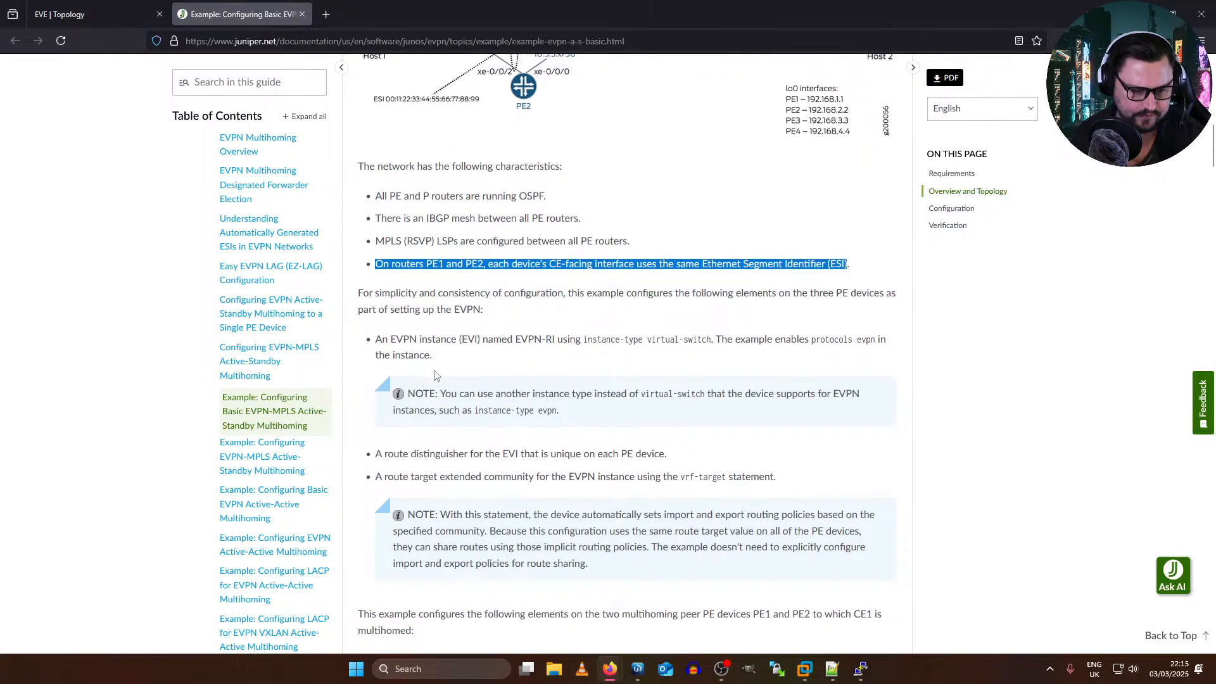
scroll(435, 306, "down", 1)
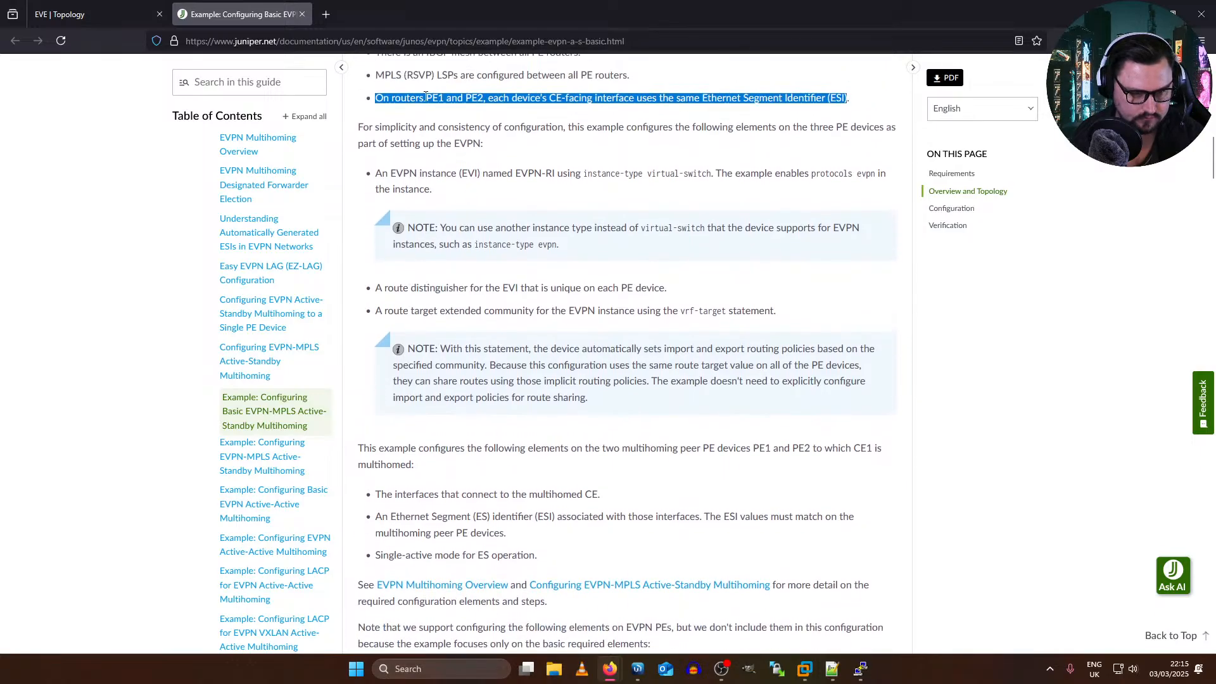
scroll(497, 114, "up", 1)
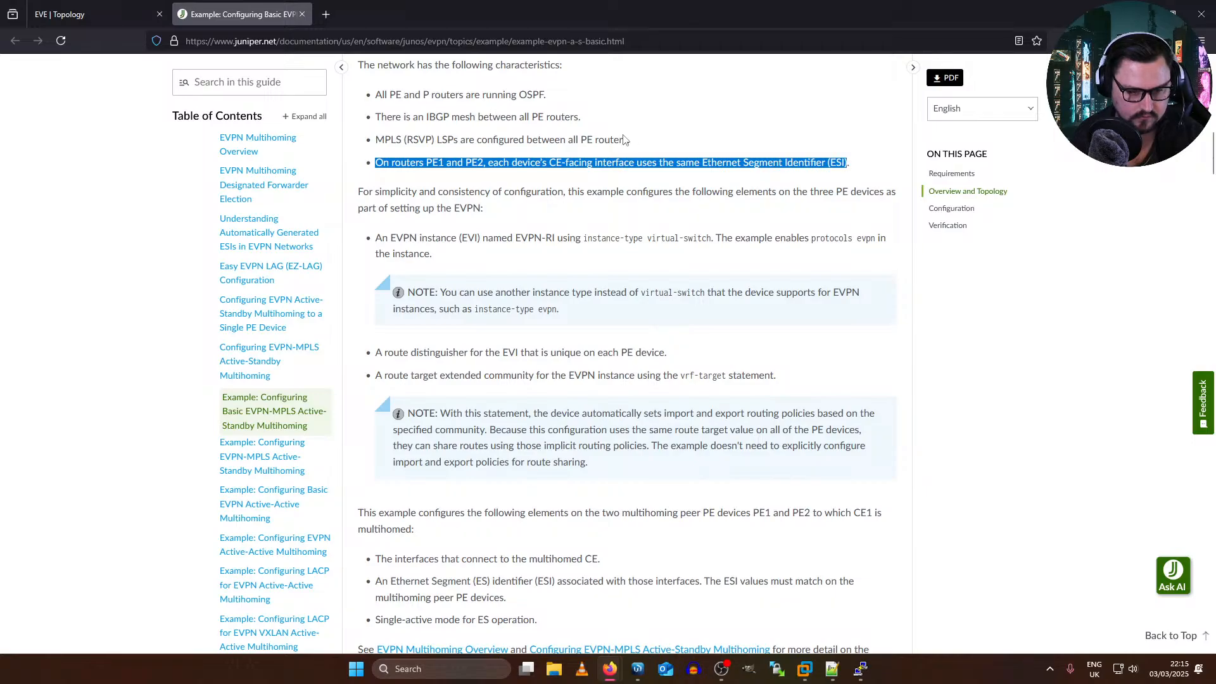
scroll(624, 139, "down", 3)
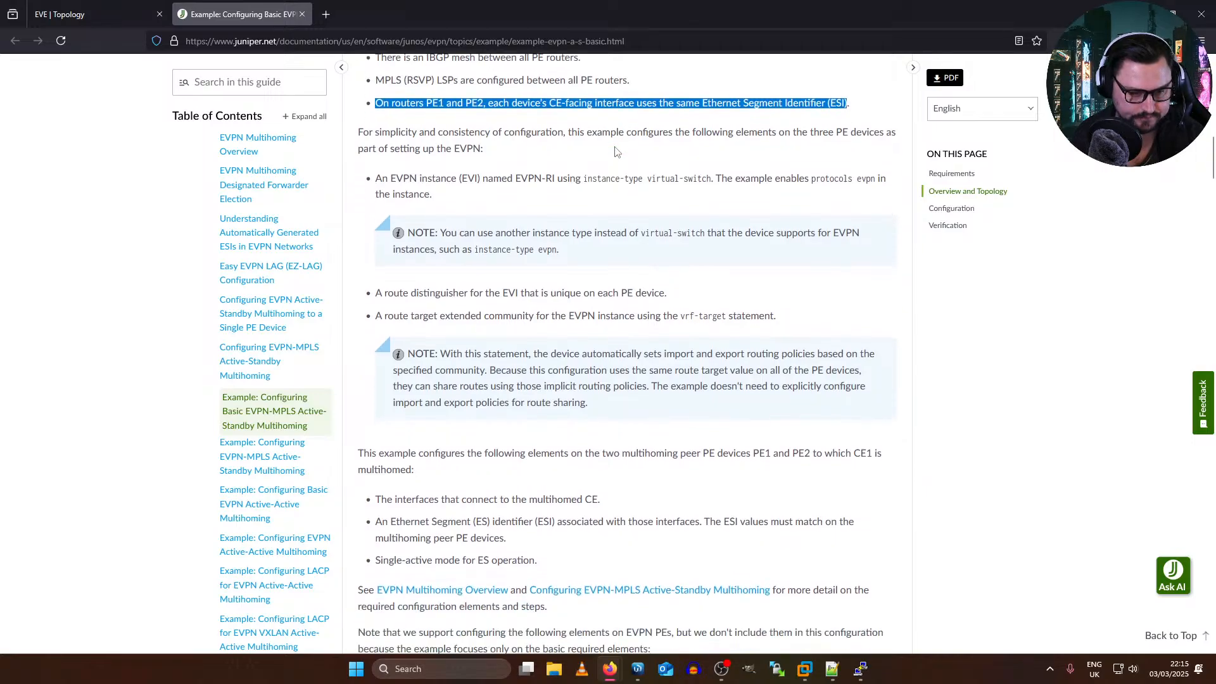
scroll(591, 158, "down", 7)
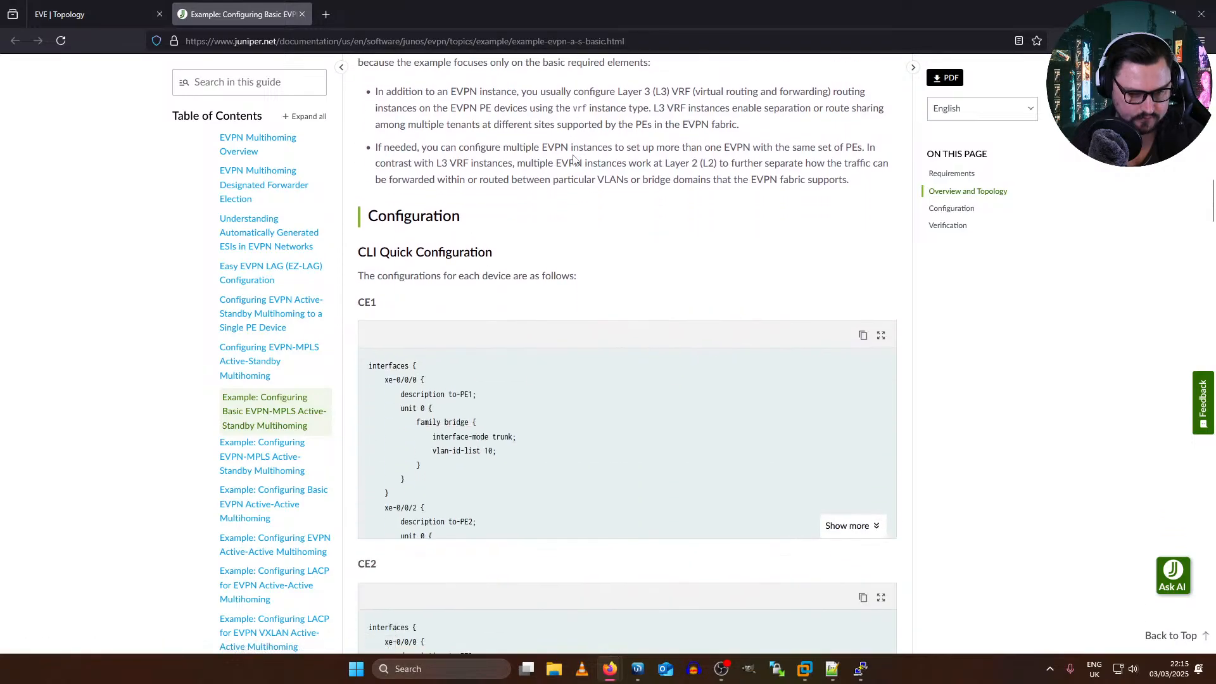
scroll(574, 158, "down", 2)
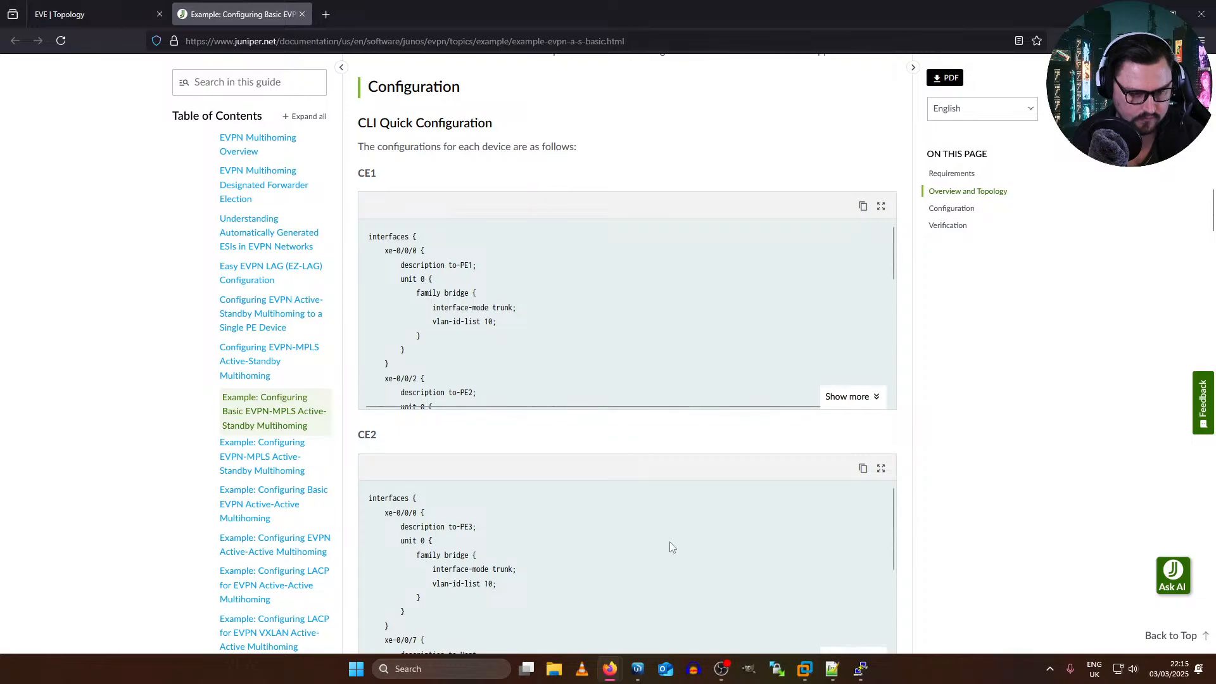
scroll(447, 245, "down", 4)
scroll(447, 243, "down", 5)
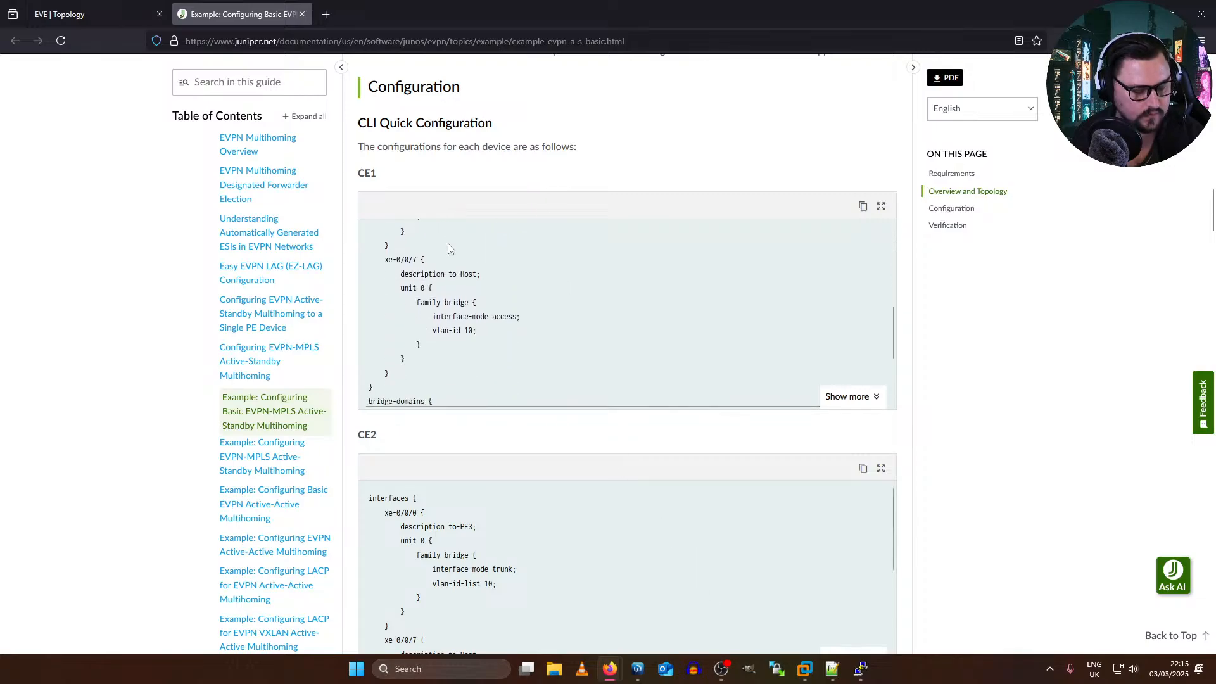
scroll(494, 264, "down", 8)
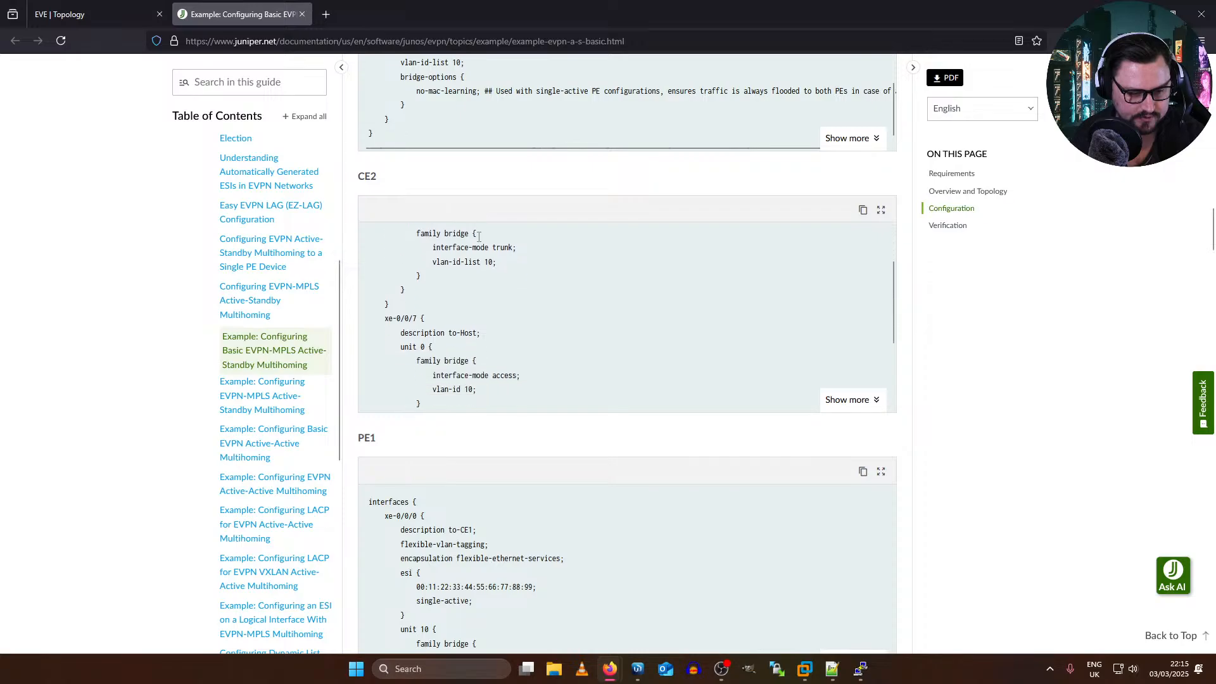
scroll(409, 242, "up", 2)
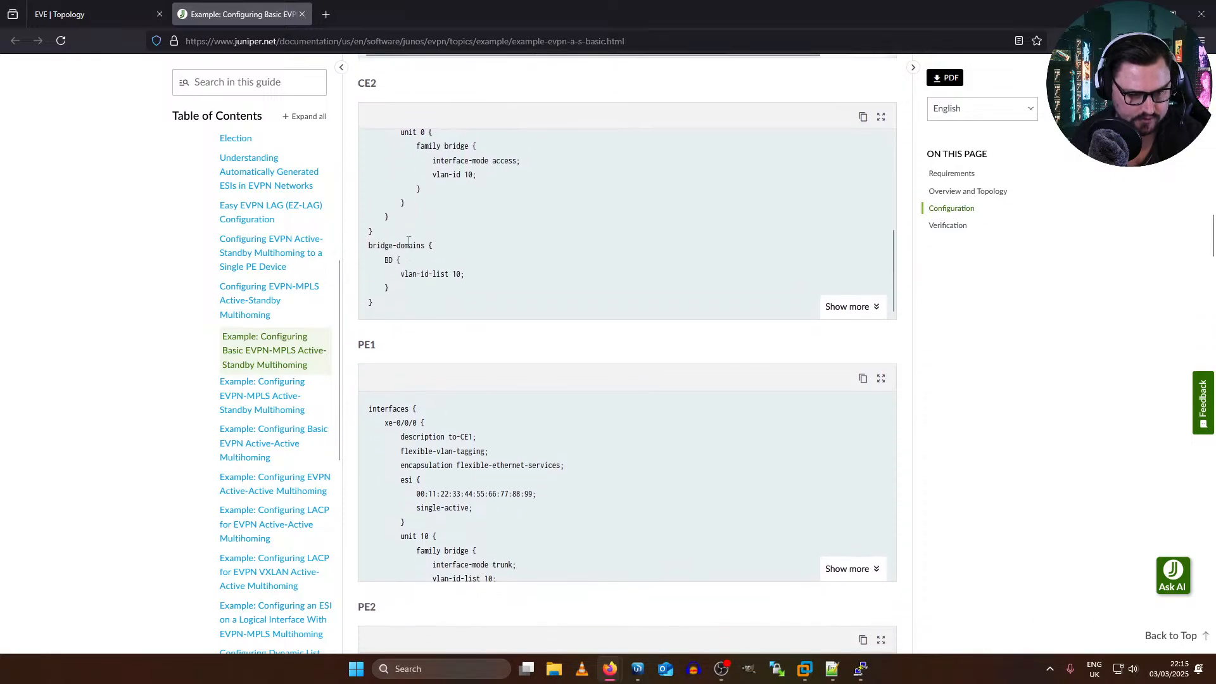
scroll(408, 242, "down", 3)
scroll(535, 392, "down", 1)
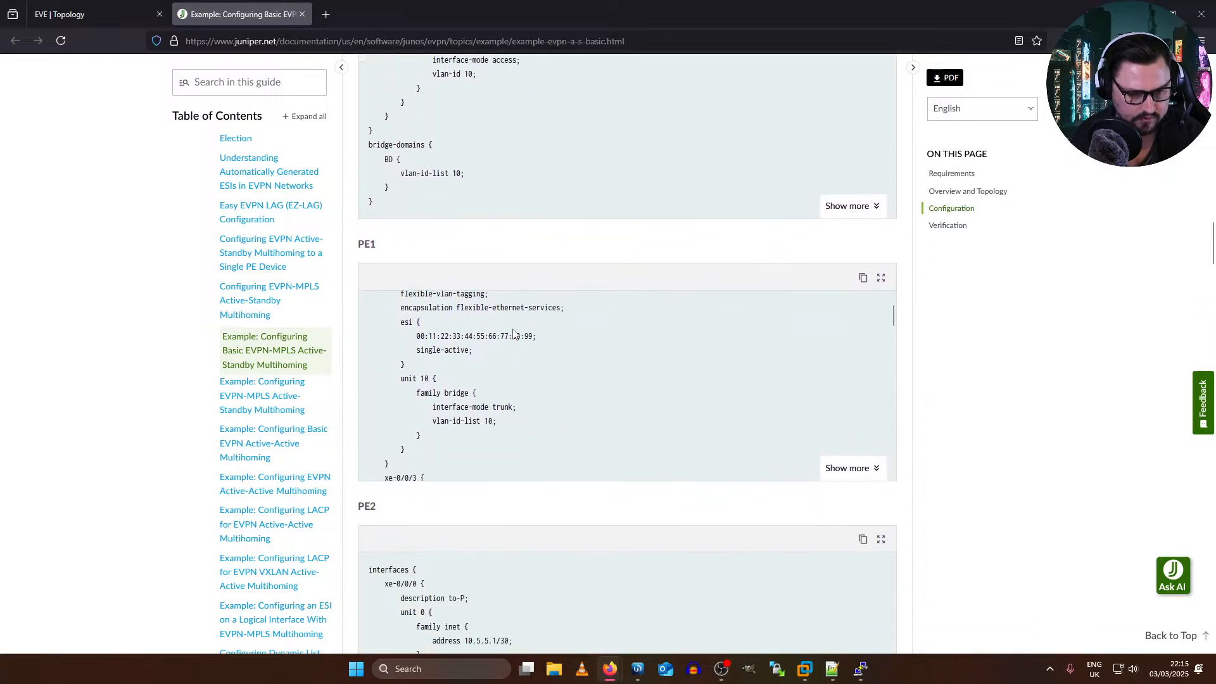
scroll(515, 333, "up", 1)
scroll(454, 271, "up", 12)
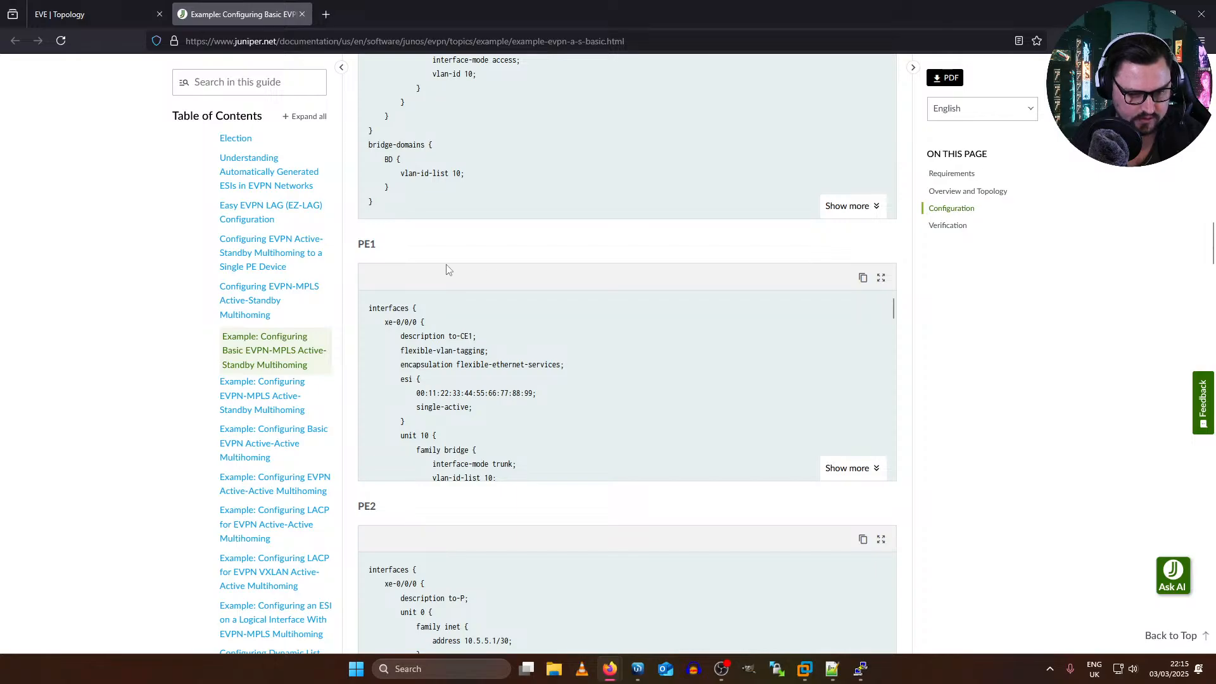
scroll(736, 258, "up", 14)
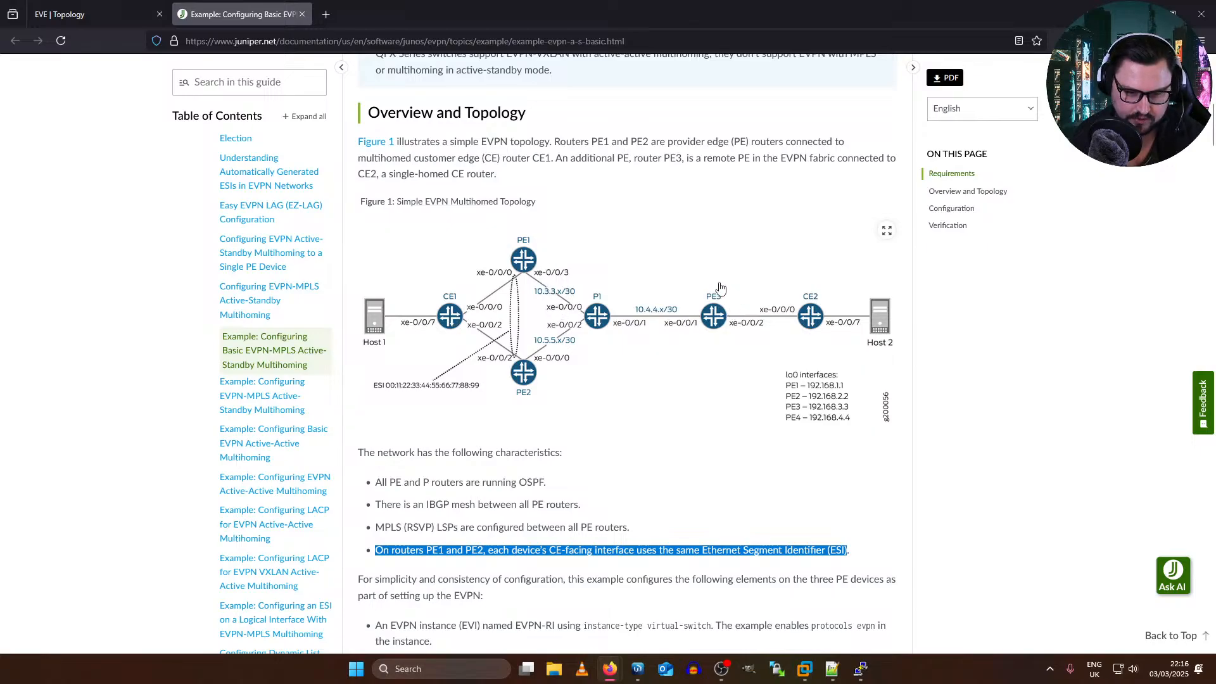
Step: Copy the complete PE1 quick configuration from the Juniper example and paste it into a new Notepad++ document
scroll(641, 317, "down", 20)
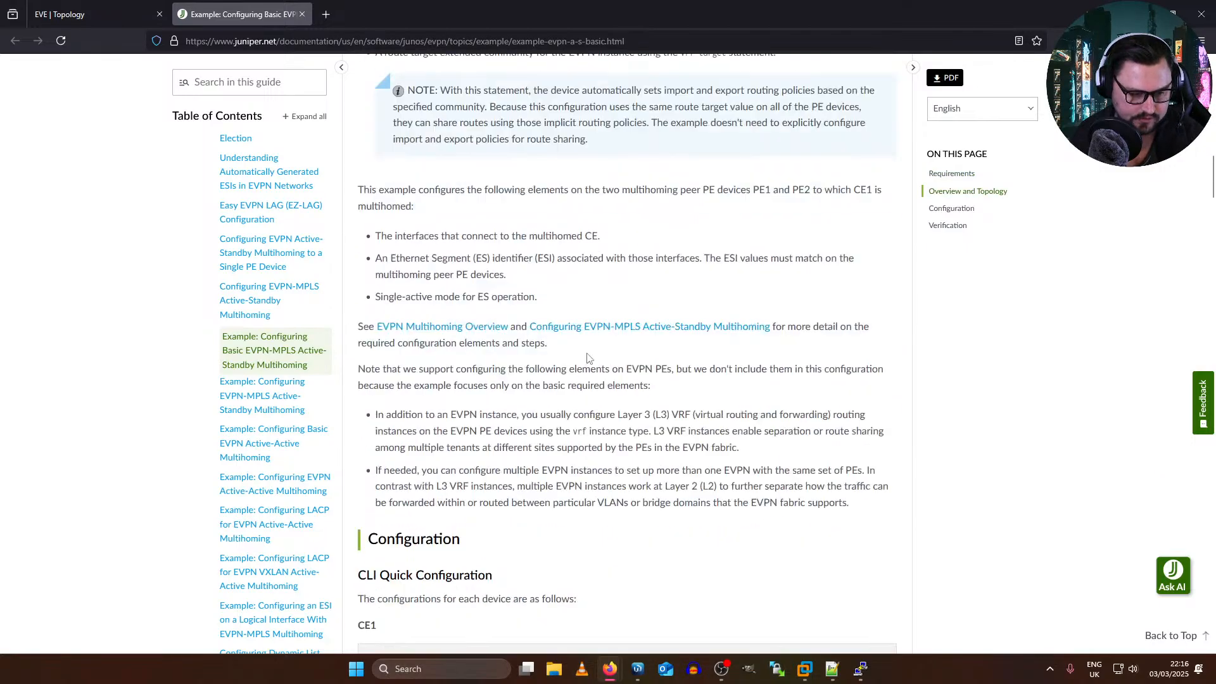
scroll(643, 350, "down", 5)
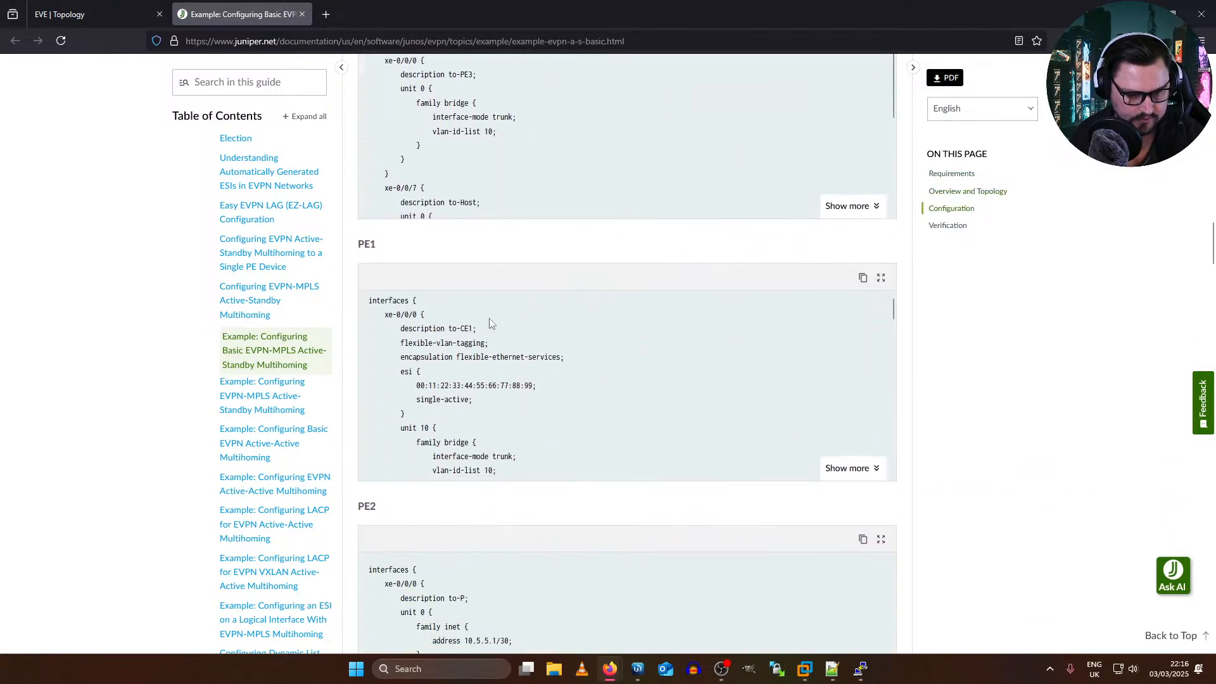
scroll(501, 354, "down", 8)
scroll(514, 378, "down", 10)
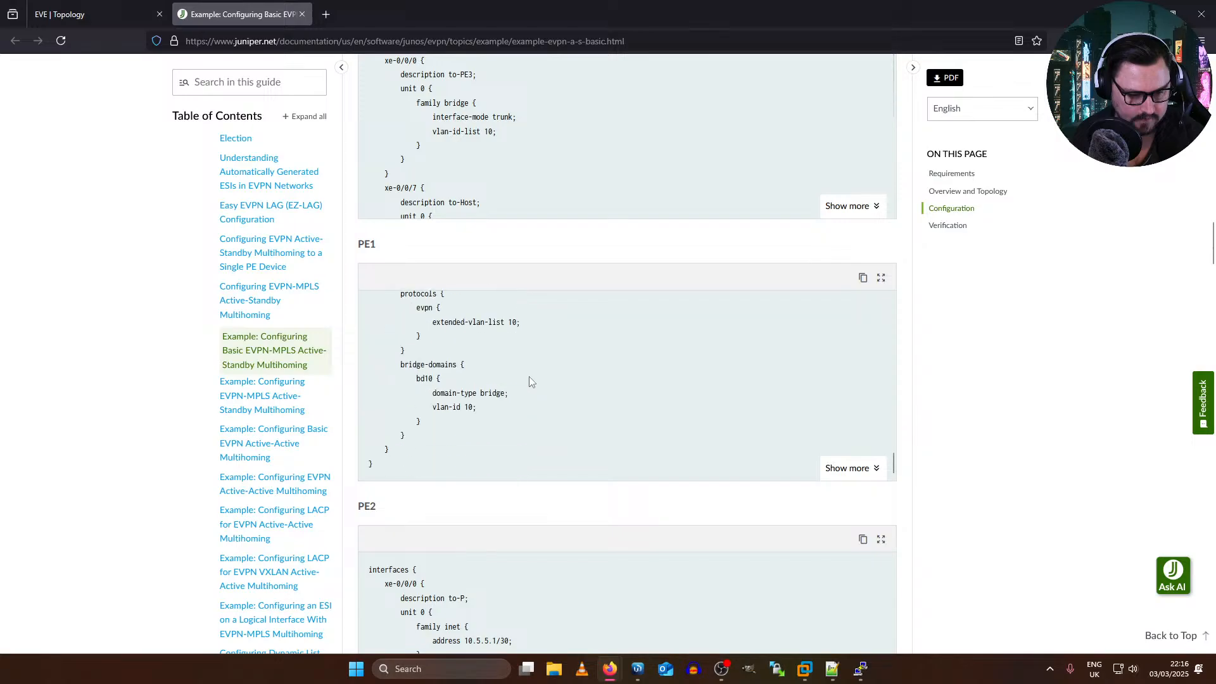
scroll(469, 317, "down", 1)
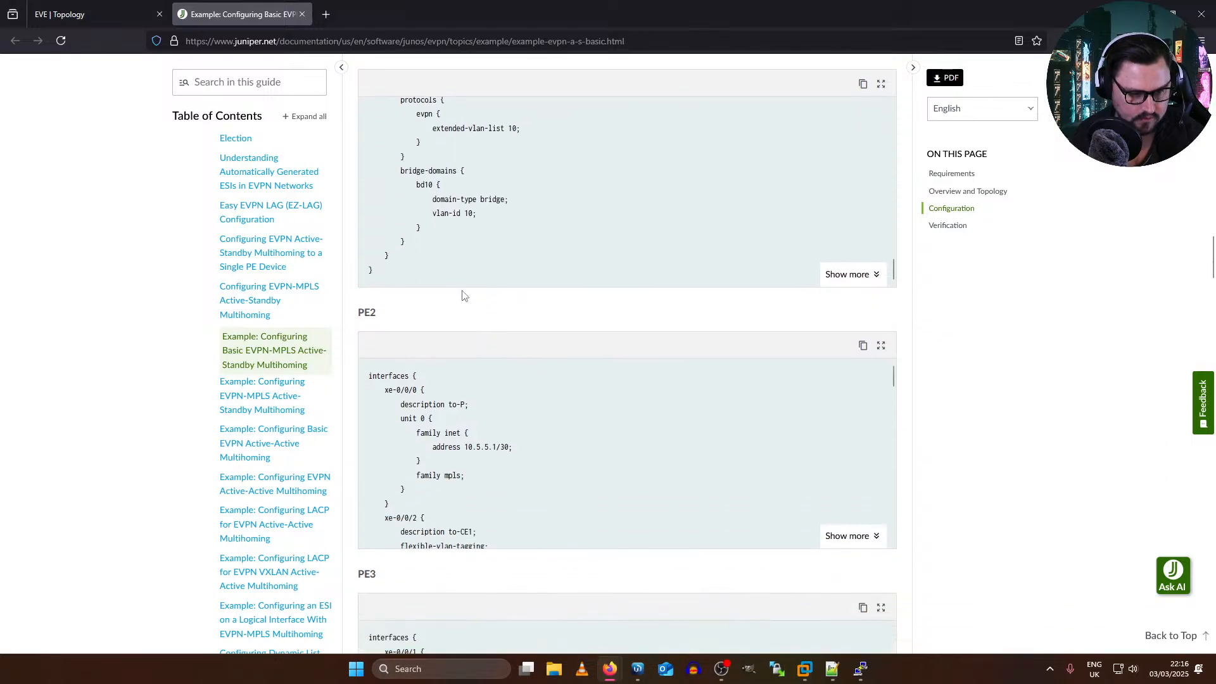
scroll(443, 411, "up", 3)
left_click_drag(432, 484, 364, 502)
scroll(364, 501, "up", 2)
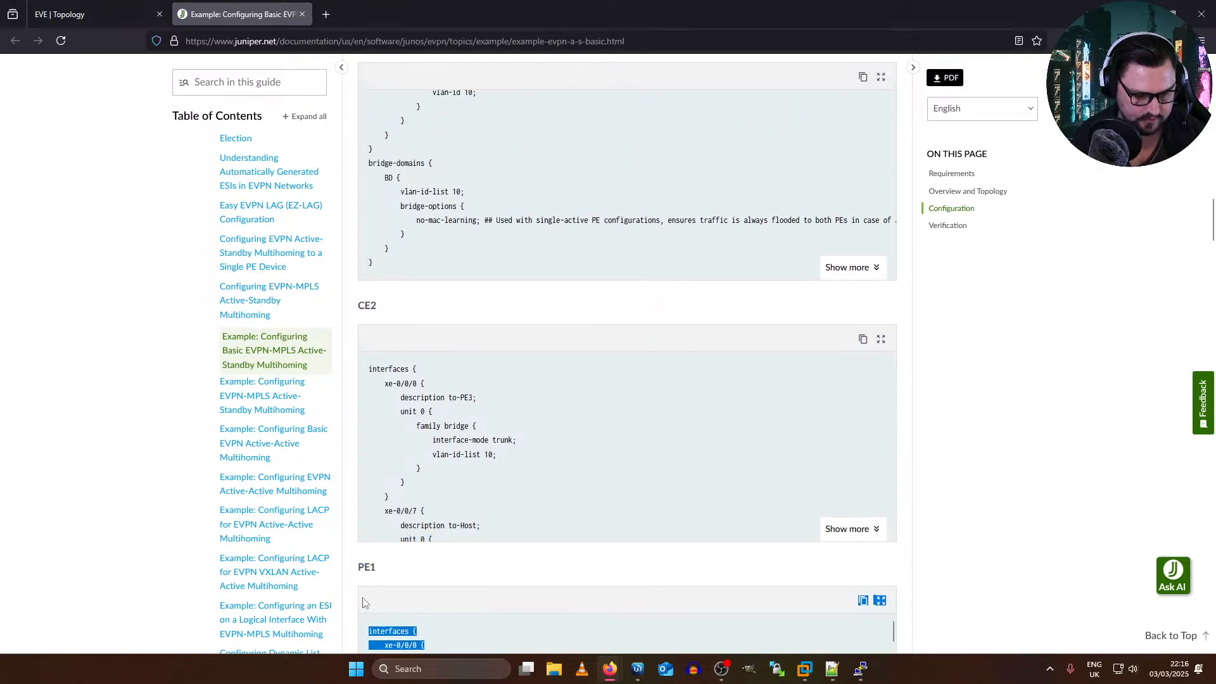
left_click(831, 668)
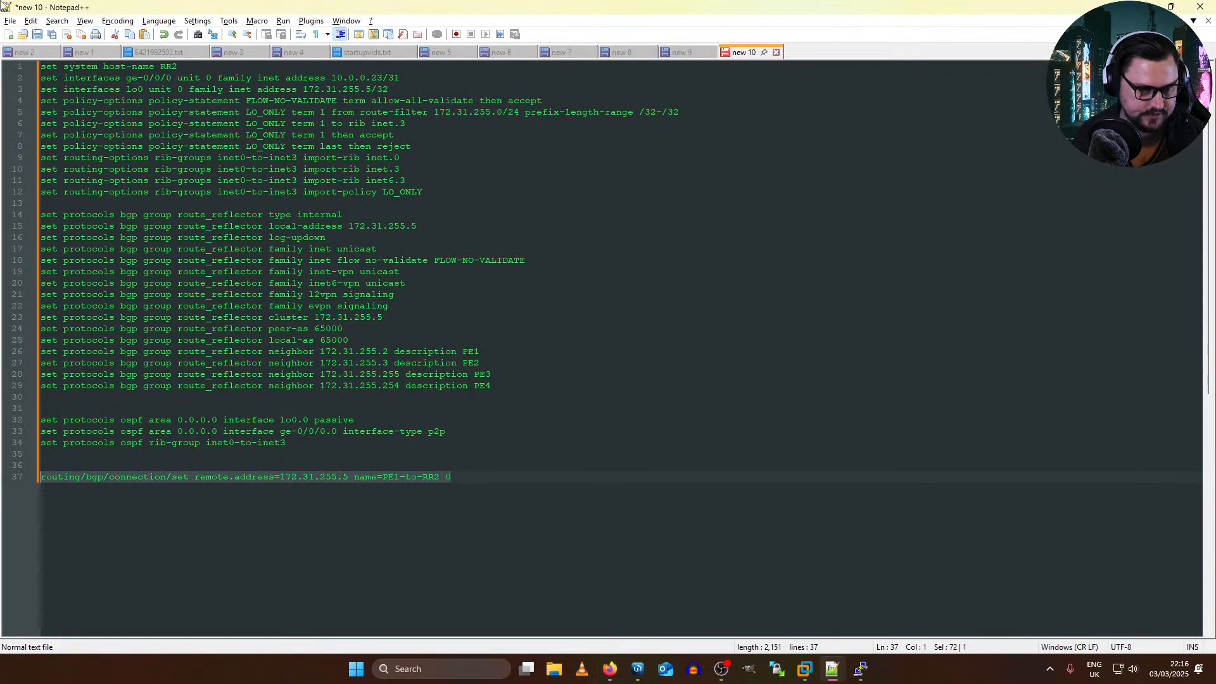
left_click(8, 35)
key("ctrl+v")
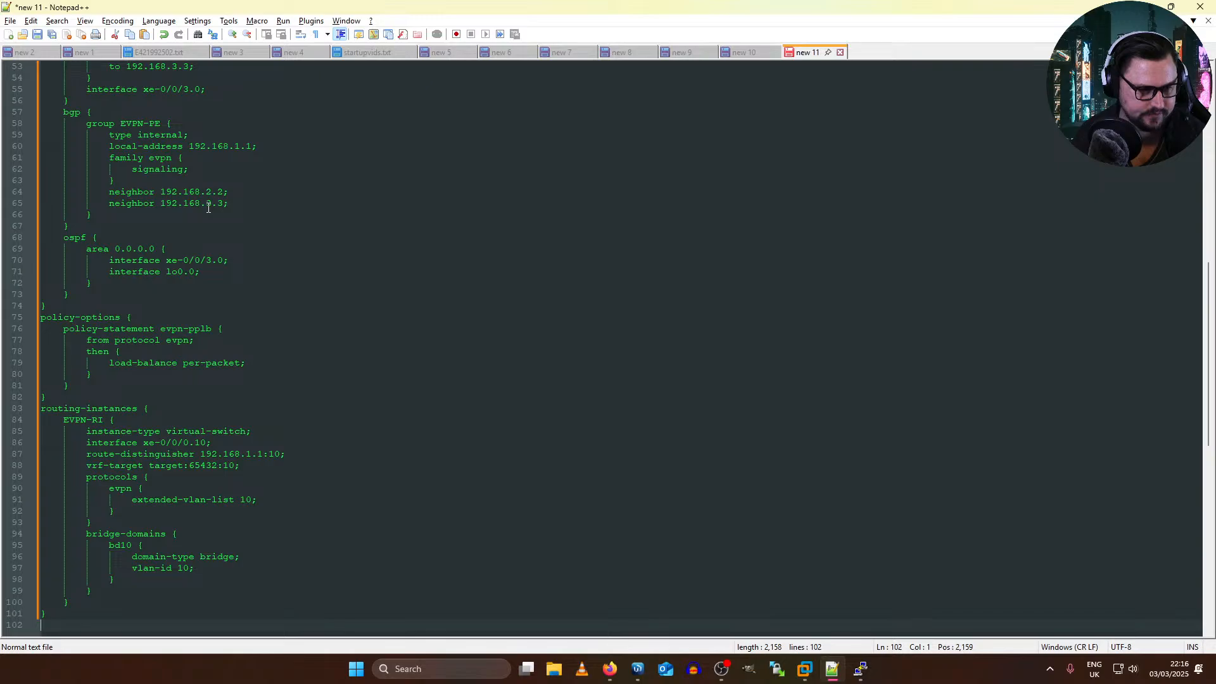
Step: Create another new Notepad++ document and fill it with the complete PE3 quick configuration copied from the Juniper example in Firefox
left_click(8, 35)
key("alt+Tab")
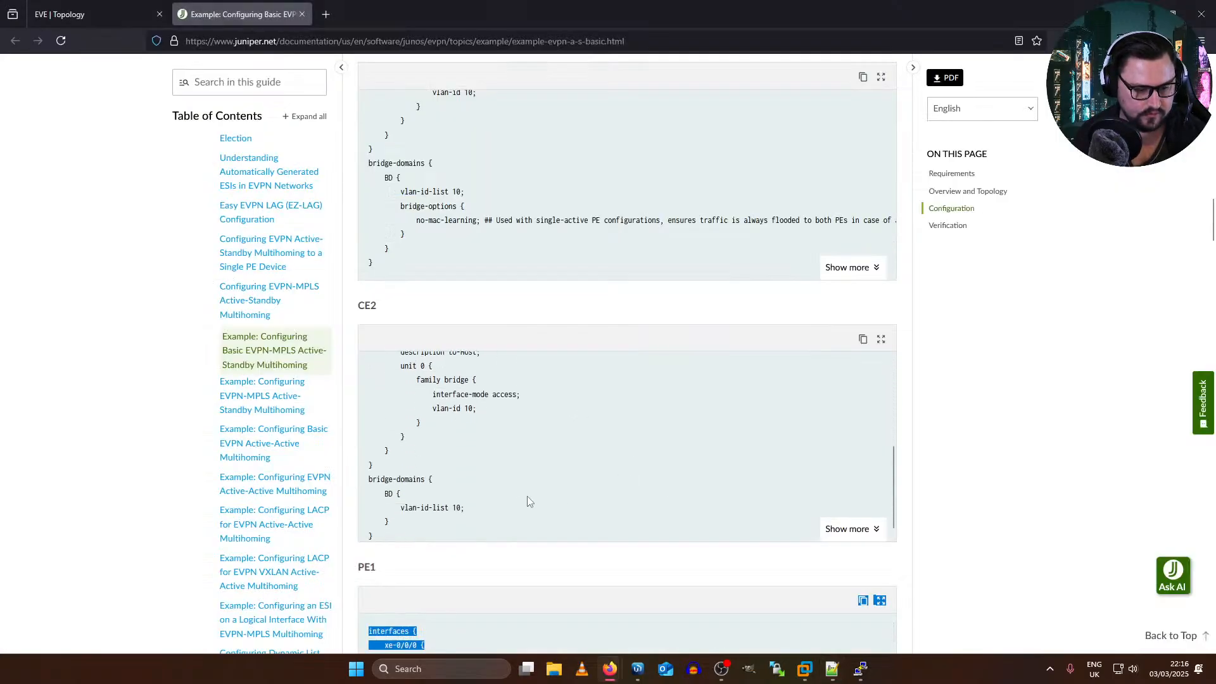
scroll(434, 511, "down", 8)
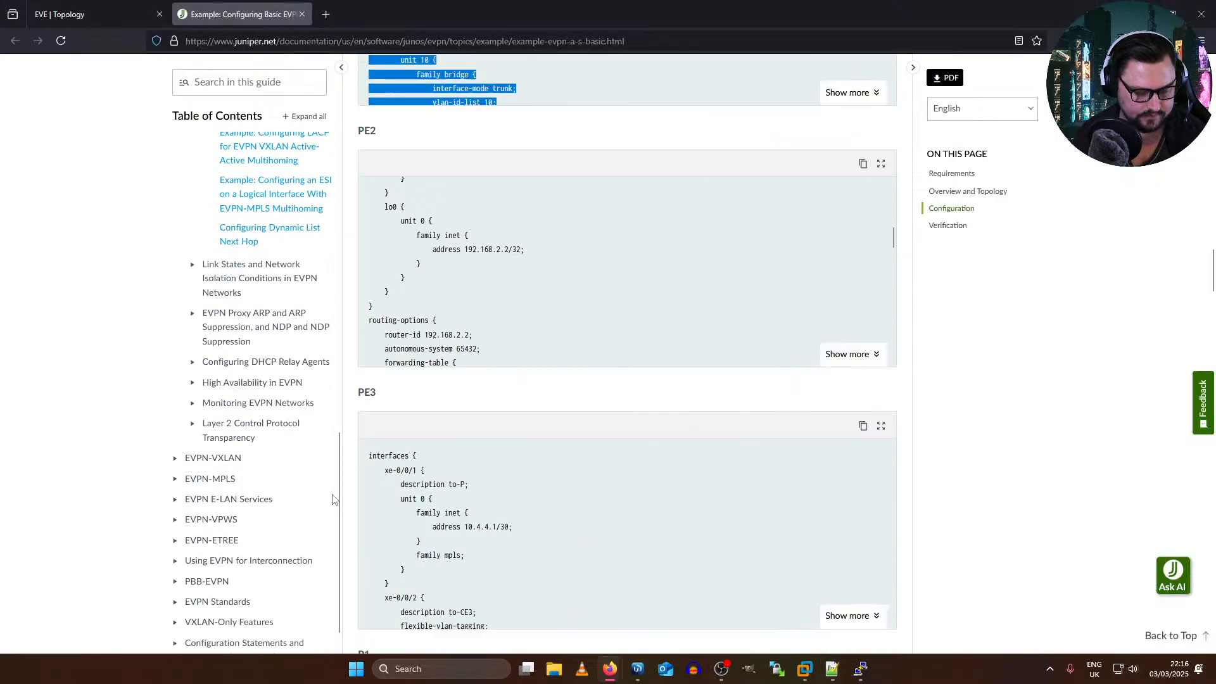
scroll(568, 508, "down", 10)
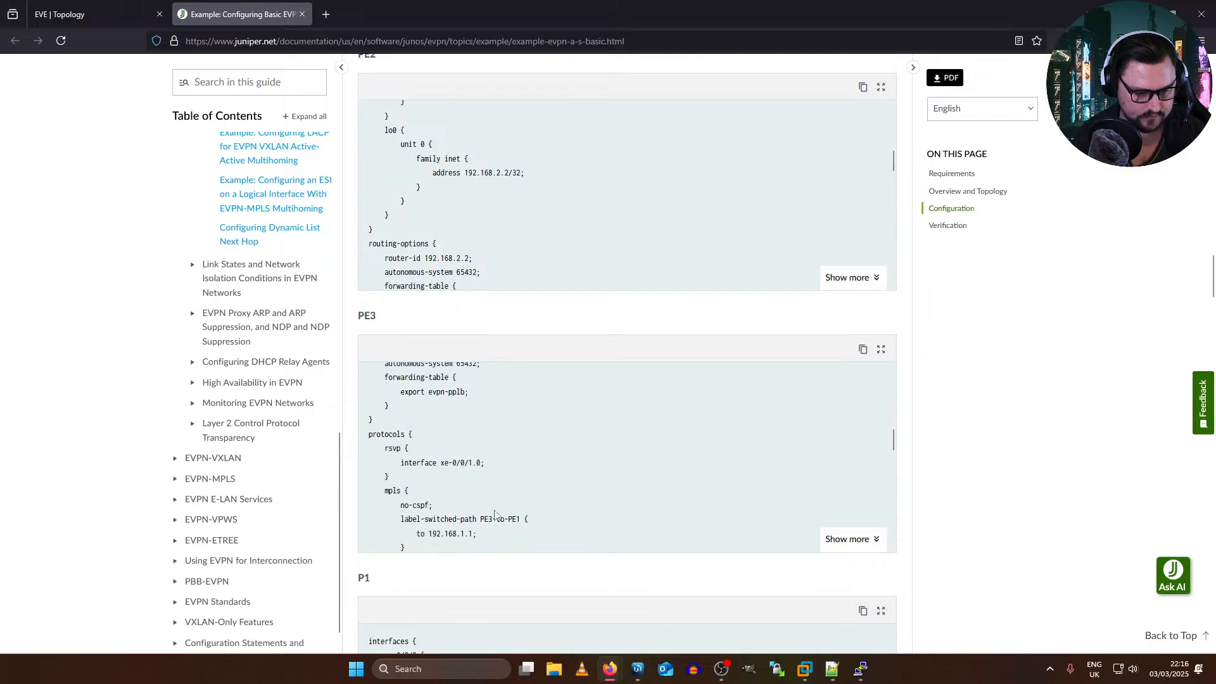
scroll(495, 512, "down", 6)
scroll(488, 524, "down", 2)
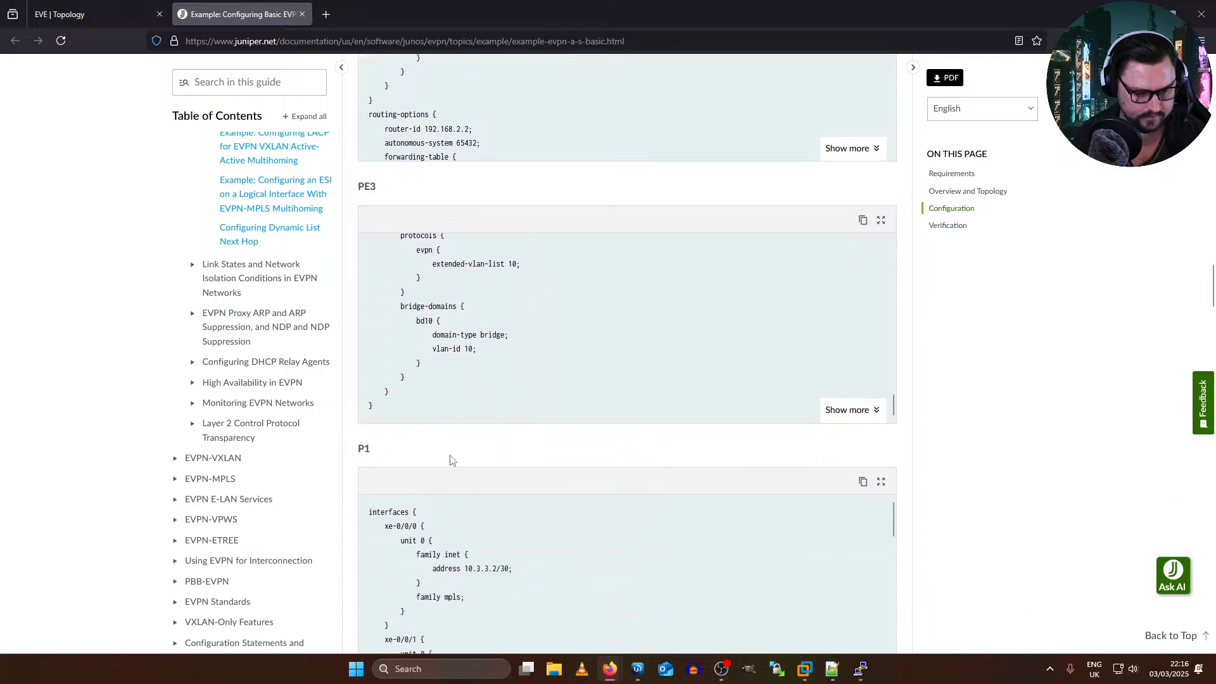
left_click_drag(445, 421, 371, 602)
key("ctrl+c")
key("alt+Tab")
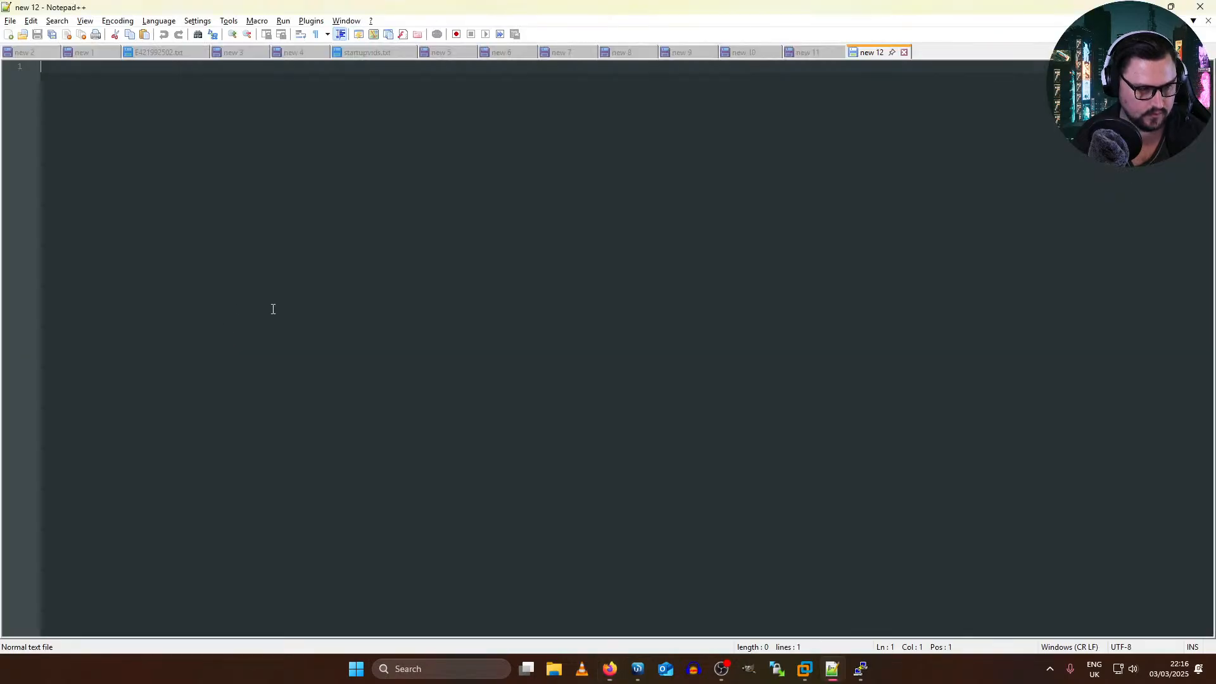
key("ctrl+v")
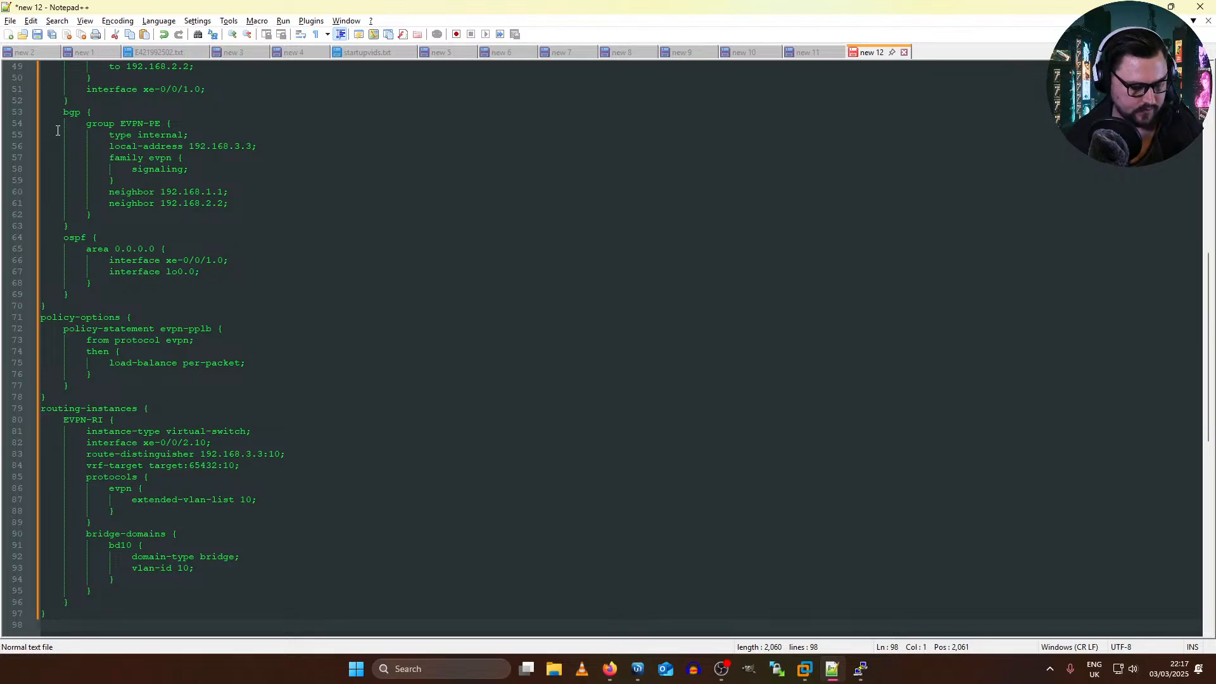
Step: Examine the EVPN-RI routing instance in the pasted PE3 configuration, including its interface, EVPN protocol and bridge-domain settings
left_click_drag(41, 408, 114, 420)
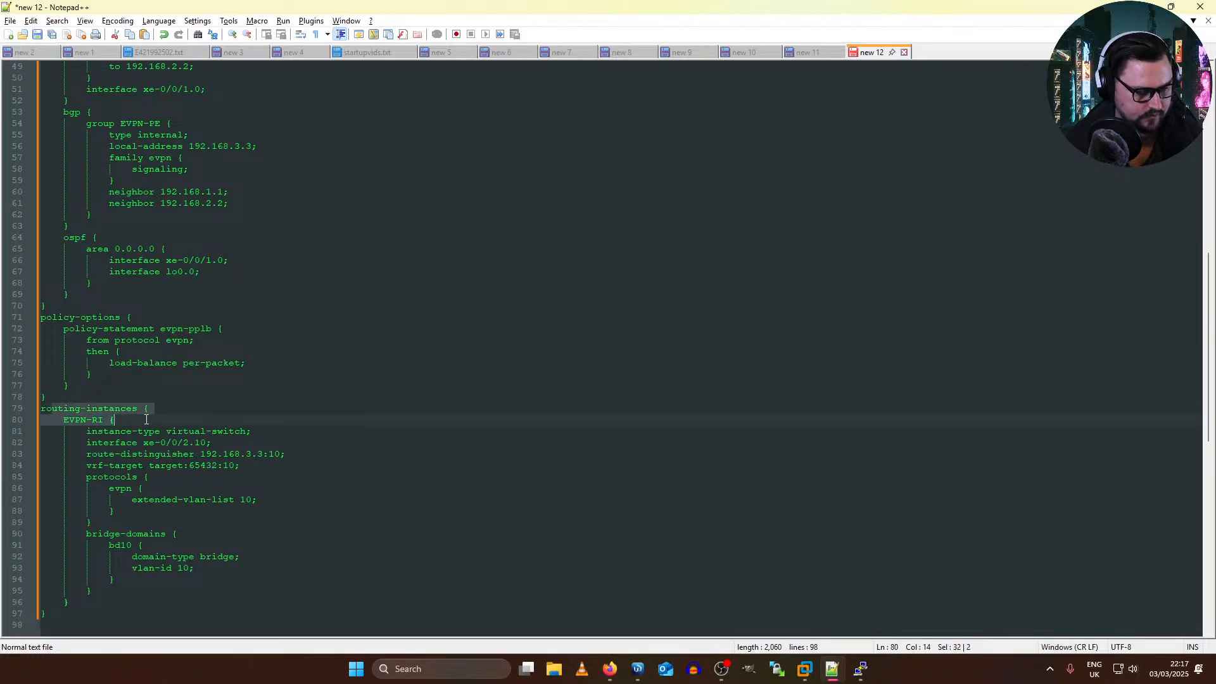
left_click_drag(40, 419, 133, 425)
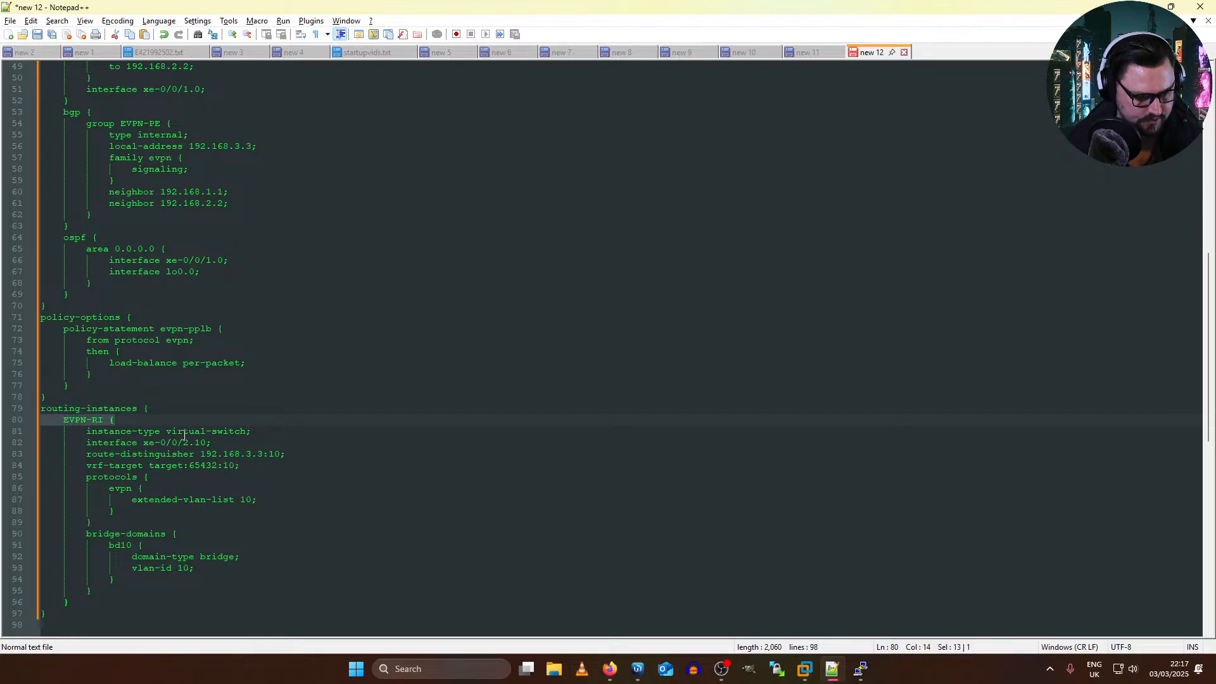
left_click_drag(208, 448, 78, 451)
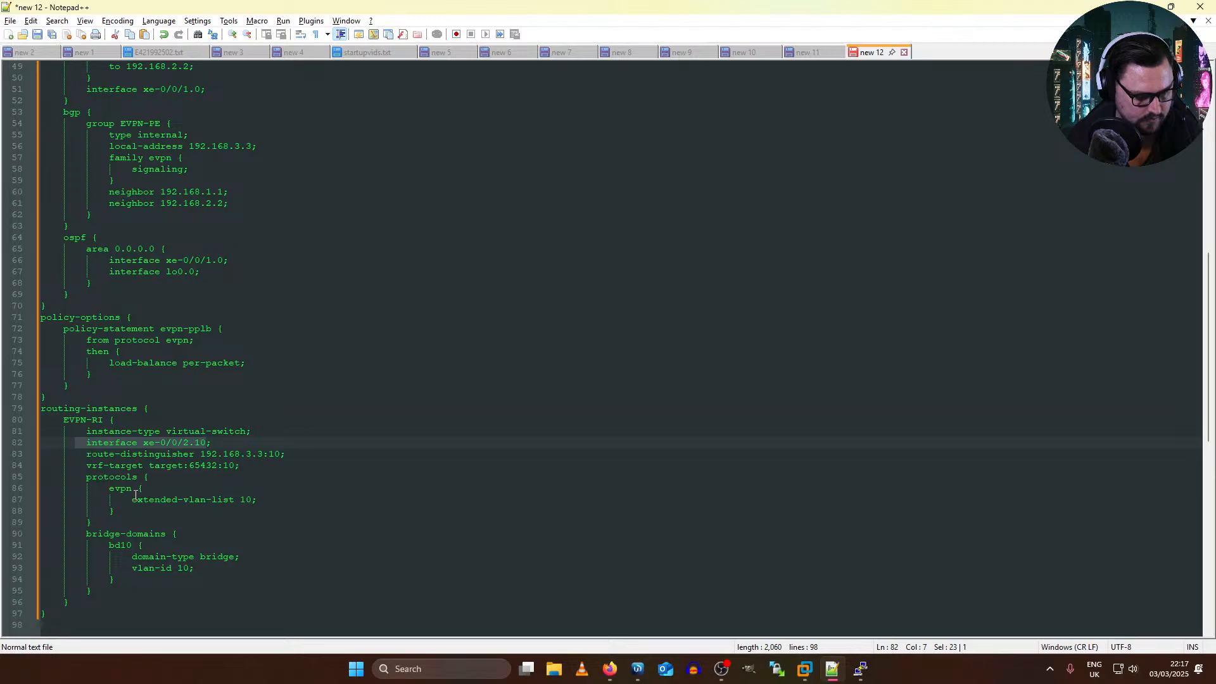
left_click_drag(119, 476, 152, 478)
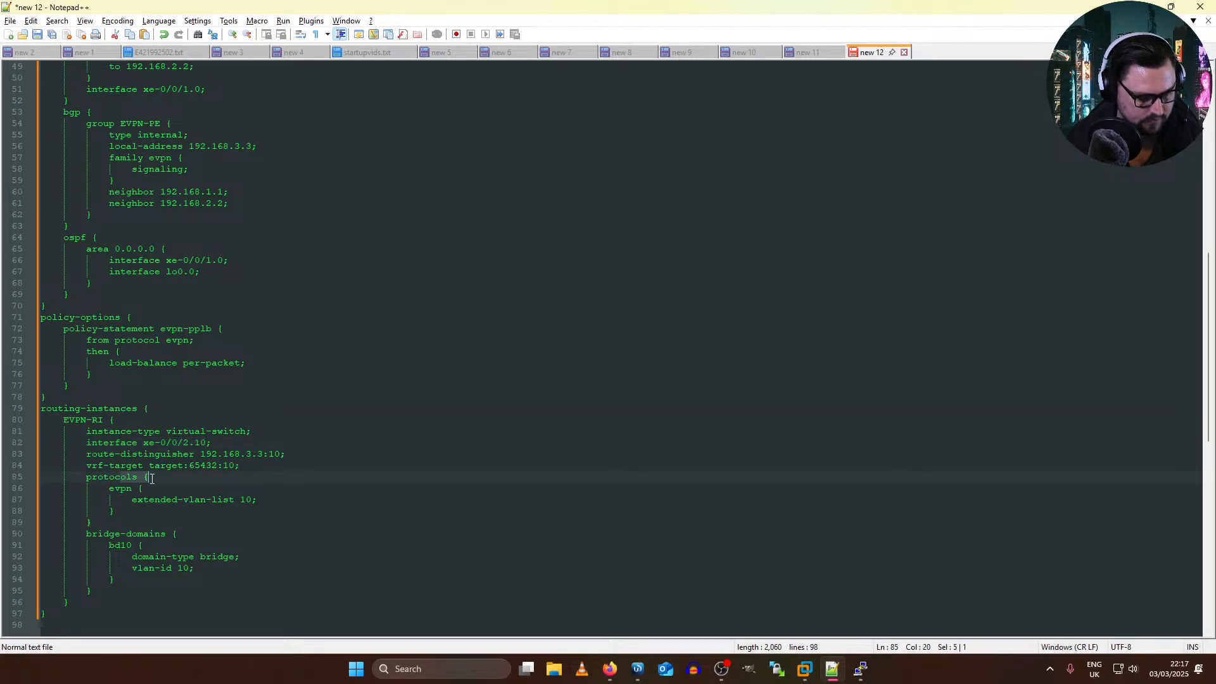
left_click_drag(236, 556, 31, 514)
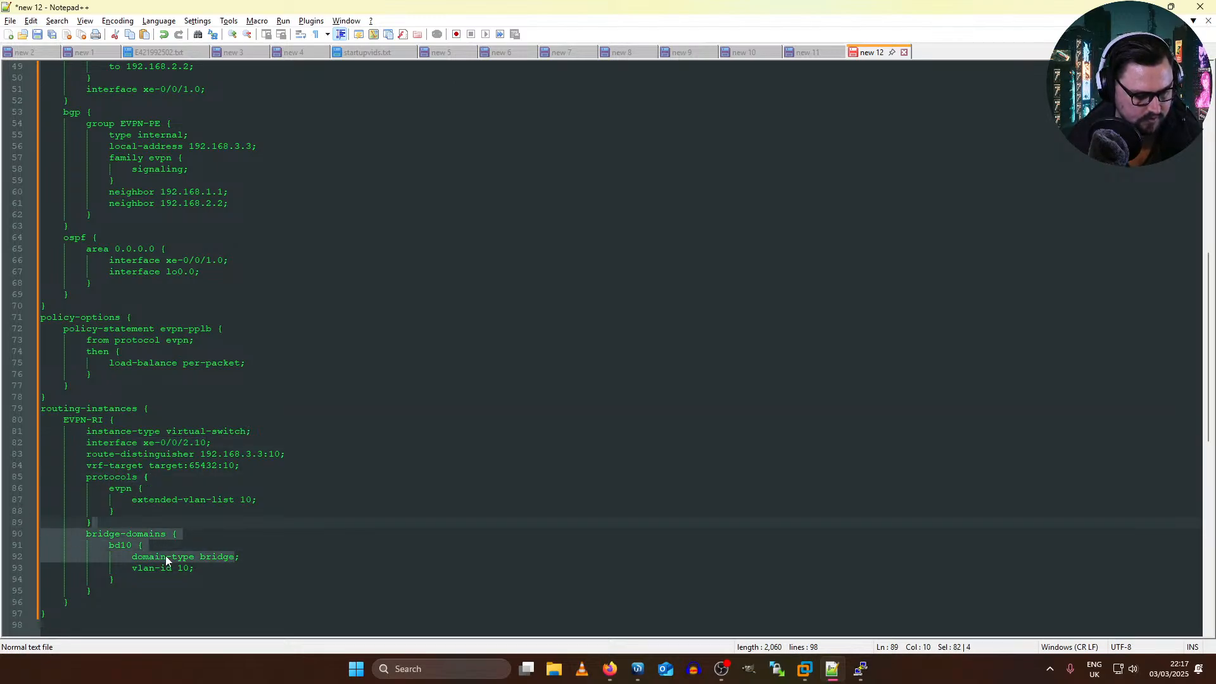
scroll(201, 540, "up", 2)
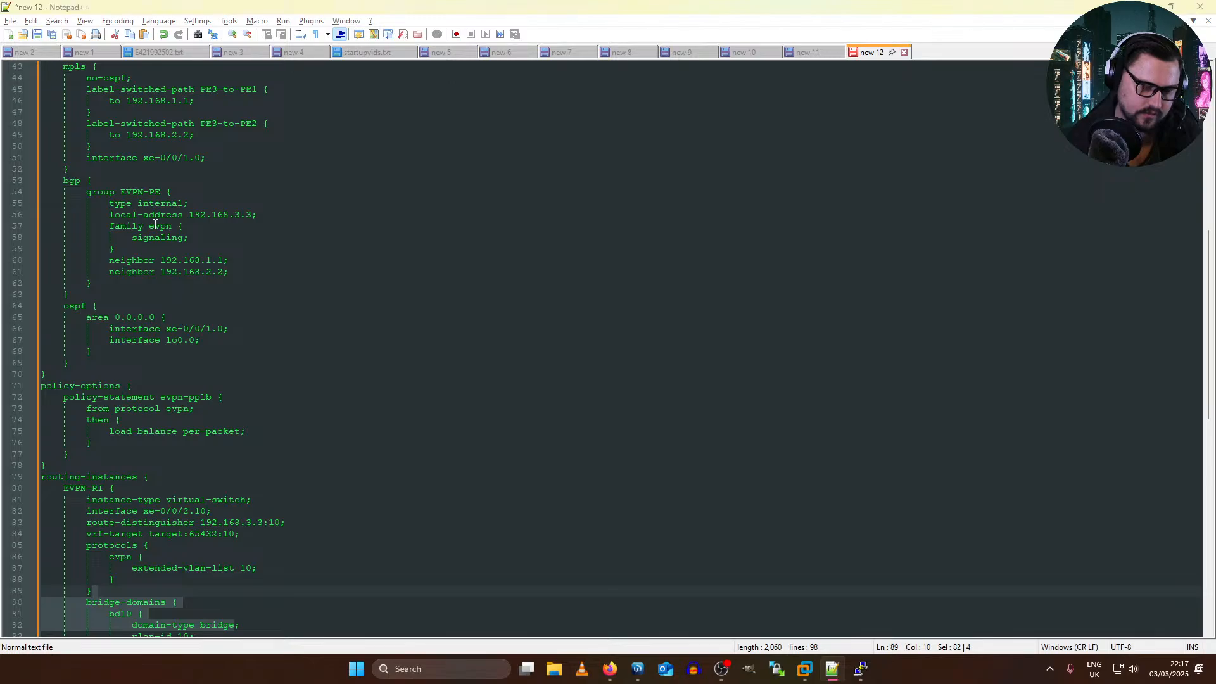
Step: Switch to the EVE topology in Firefox and shift the VPLS - Site 2 frame so it surrounds Mikrotik19 and VPC21 evenly
key("alt+Tab")
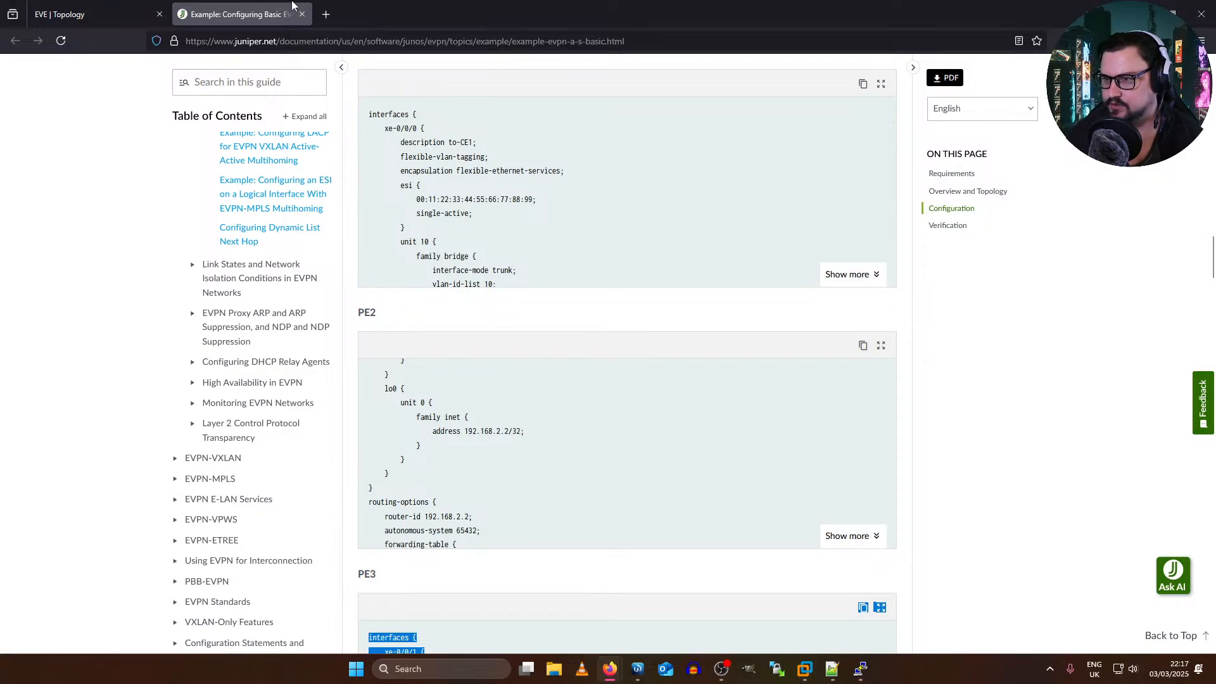
left_click(76, 14)
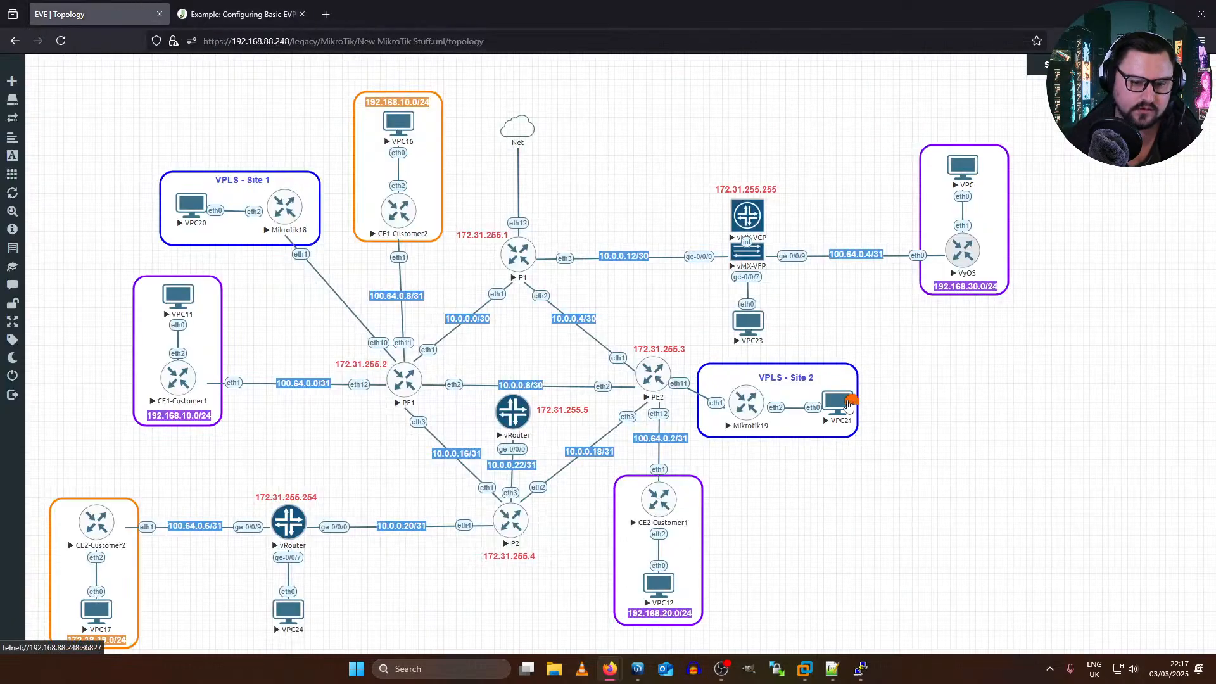
left_click_drag(818, 428, 834, 431)
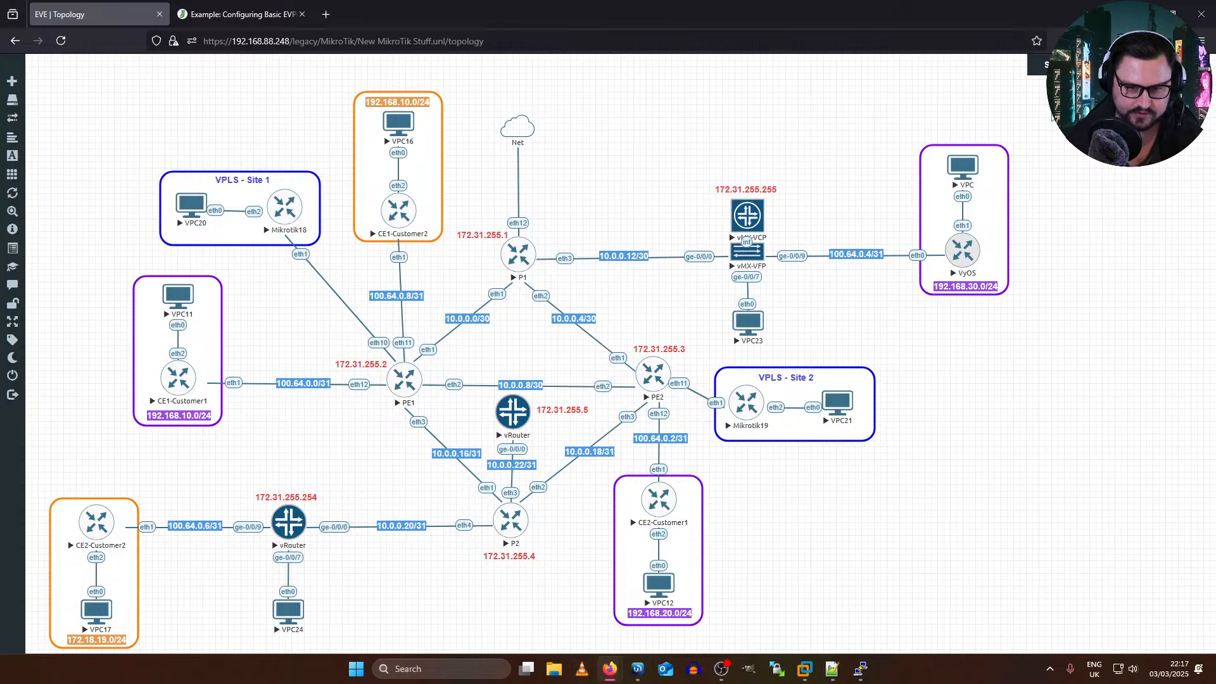
Step: Select all nodes in the New MikroTik Stuff topology and stop them
left_click_drag(1010, 44, 1142, 223)
left_click(1142, 223)
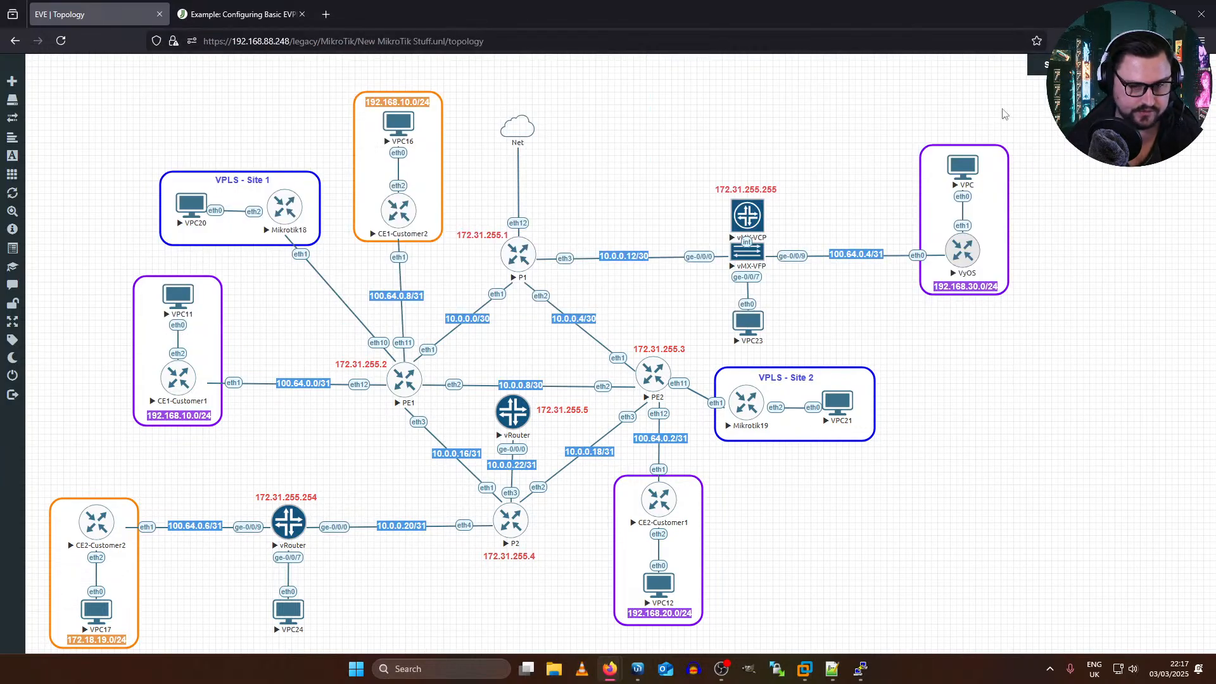
left_click_drag(1034, 86, 72, 567)
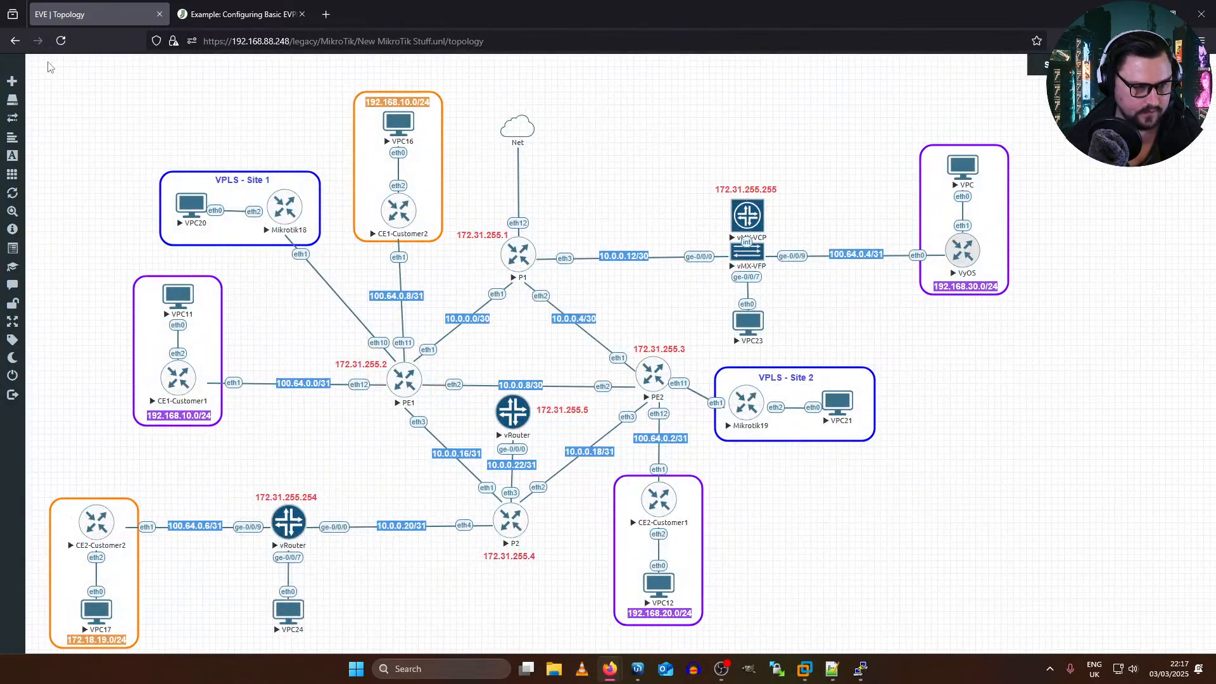
left_click_drag(48, 65, 1052, 639)
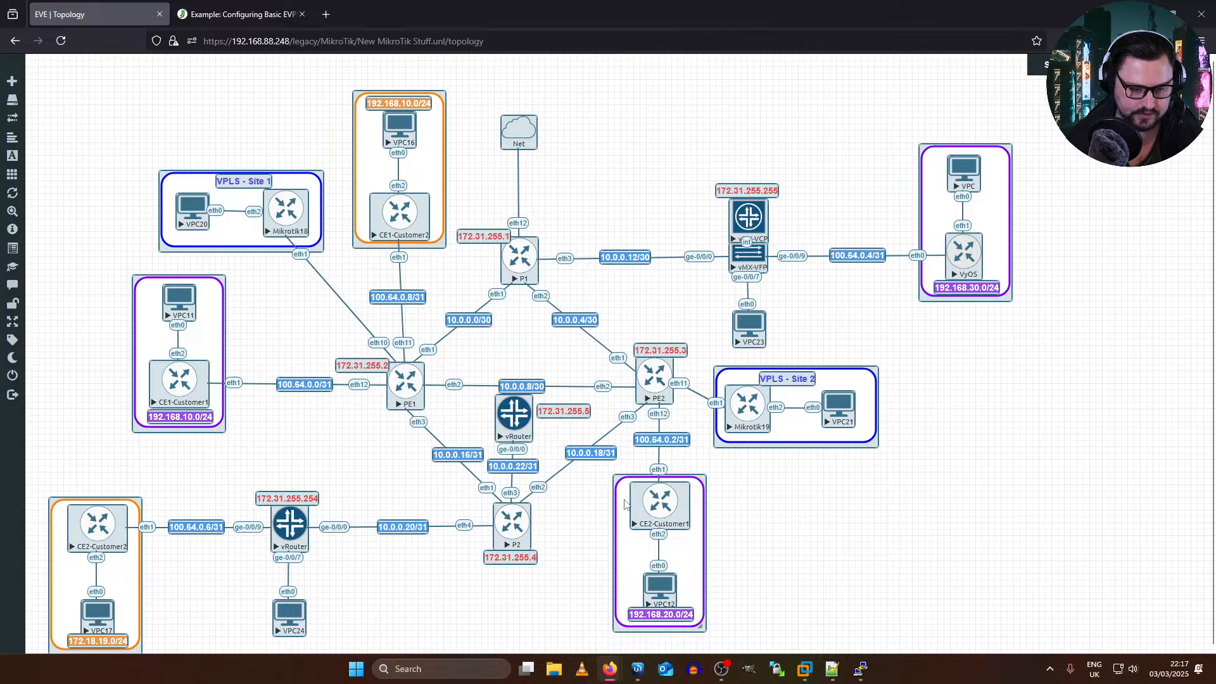
right_click(643, 503)
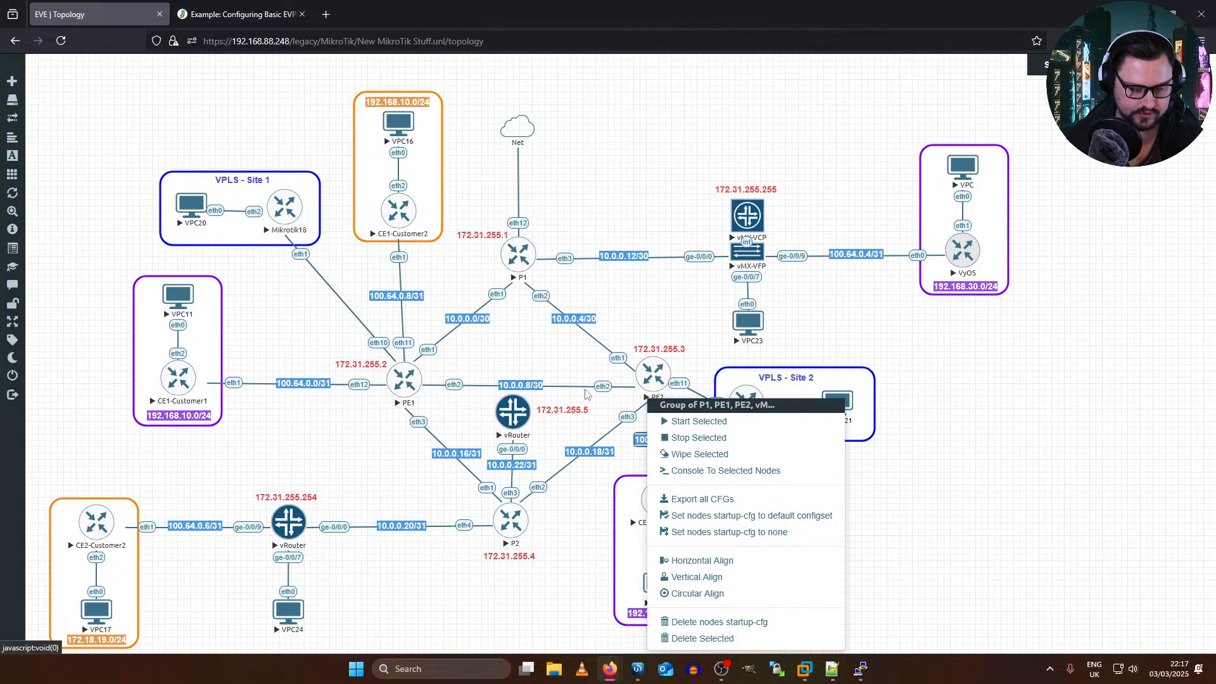
left_click(587, 395)
left_click_drag(61, 69, 1091, 650)
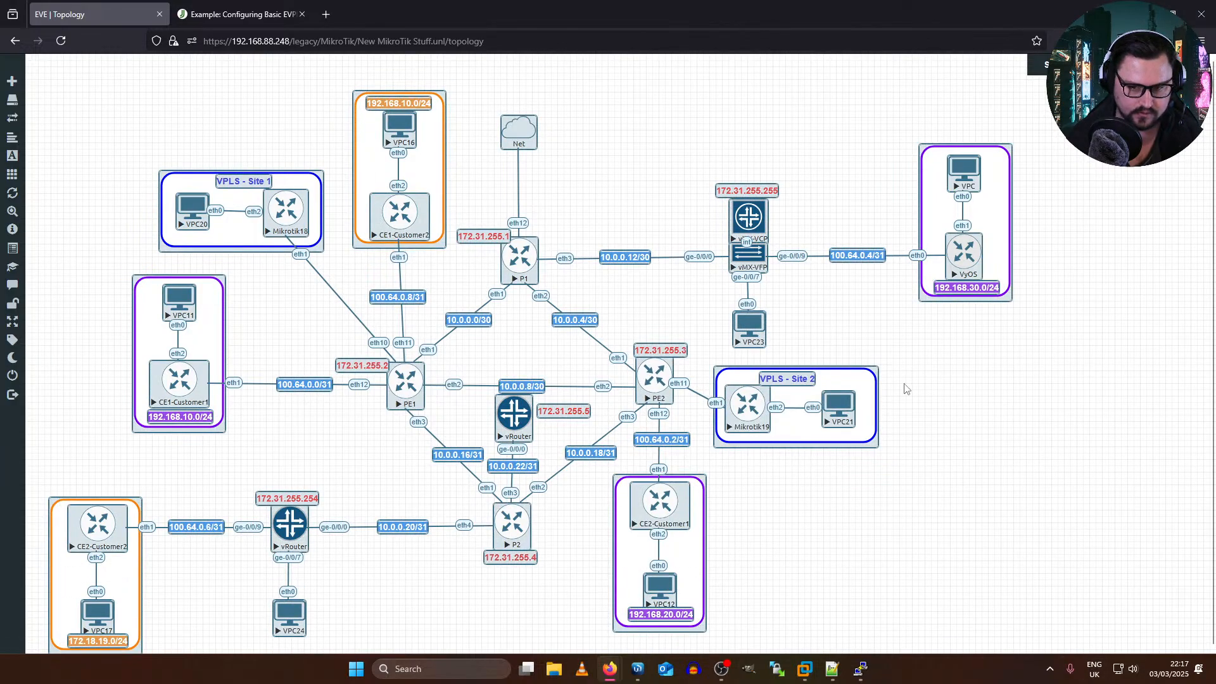
right_click(955, 253)
left_click(999, 285)
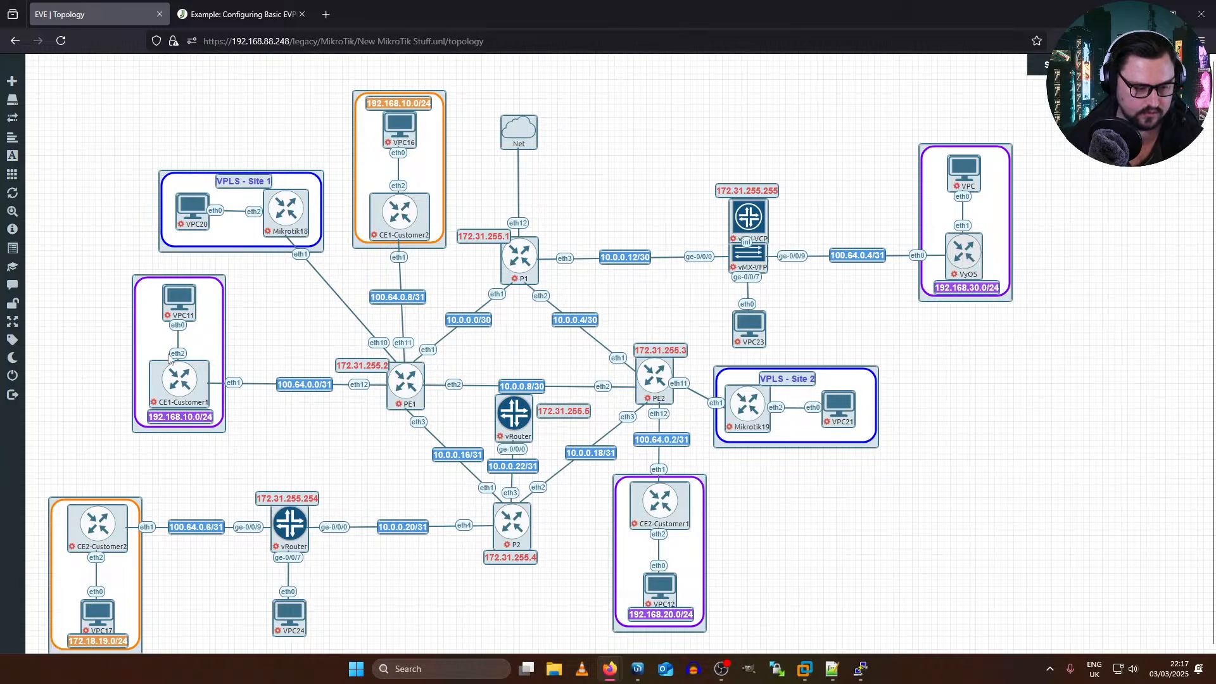
Step: Close the current lab and open EVPN Lab.unl from the Juniper Labs folder
mouse_move(15, 214)
left_click(42, 384)
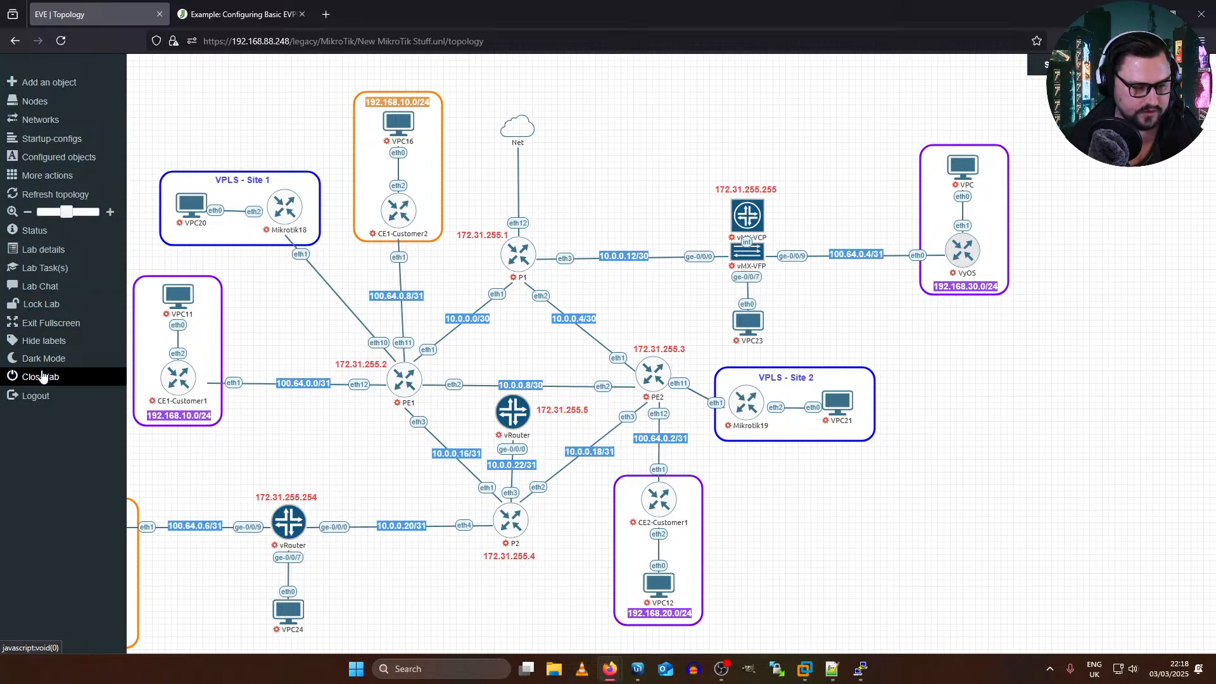
left_click(75, 384)
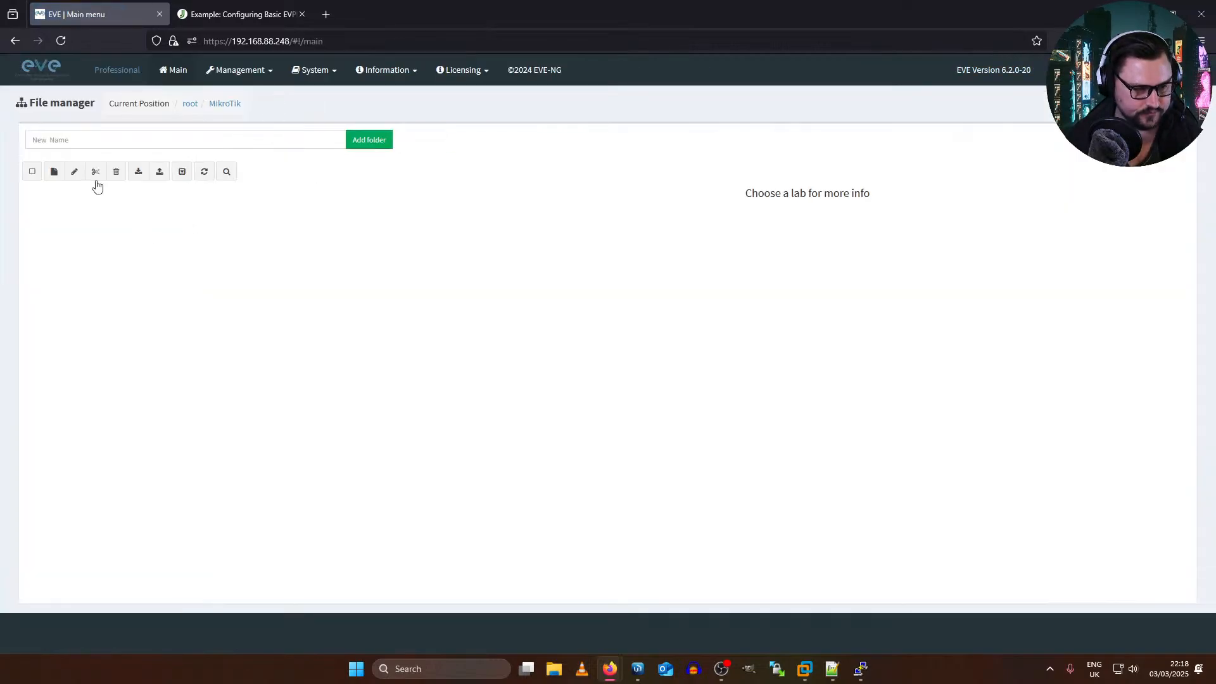
left_click(56, 198)
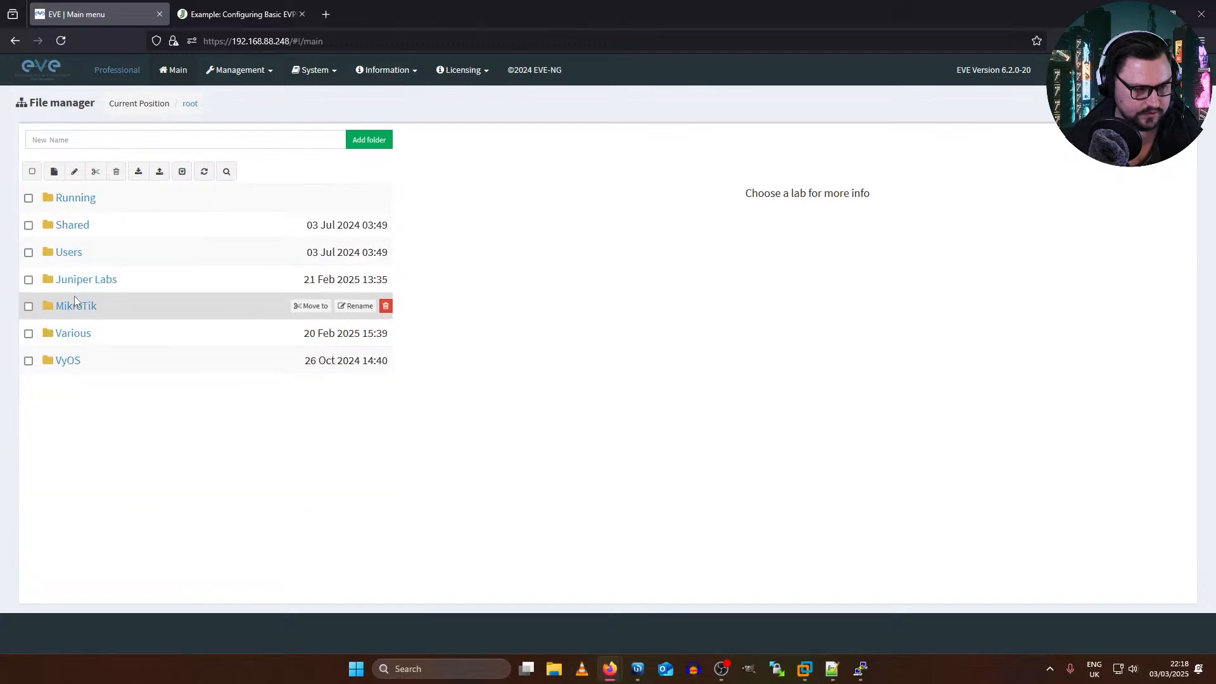
left_click(81, 280)
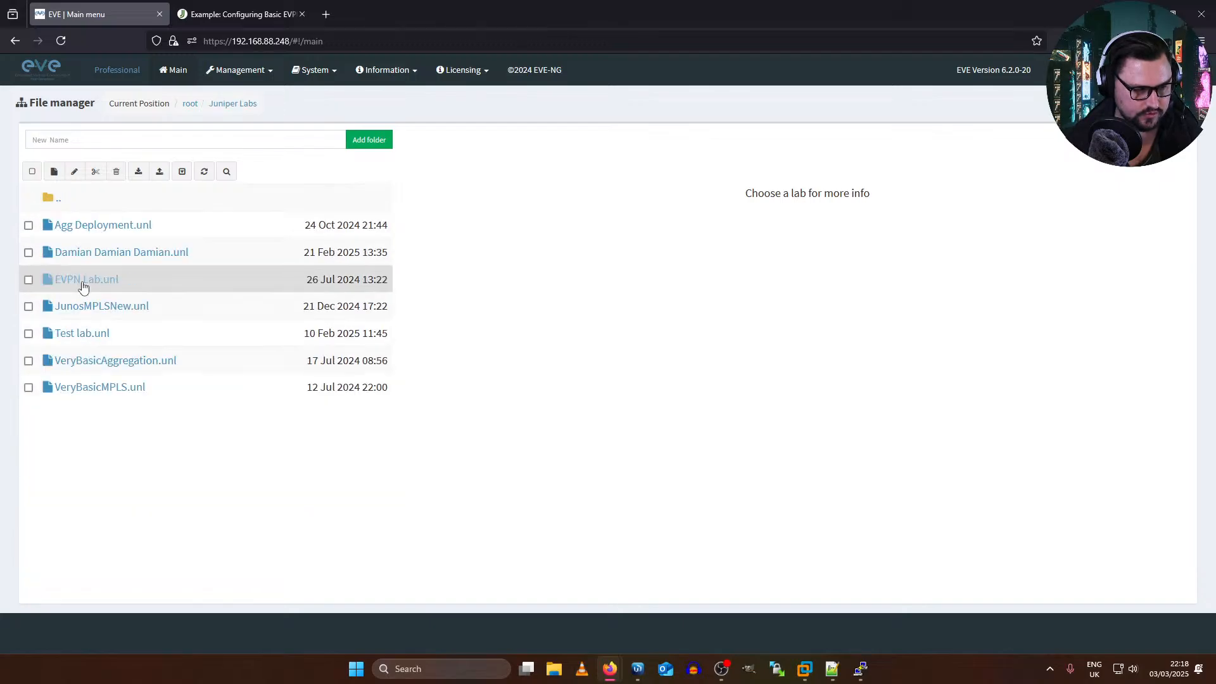
left_click(96, 280)
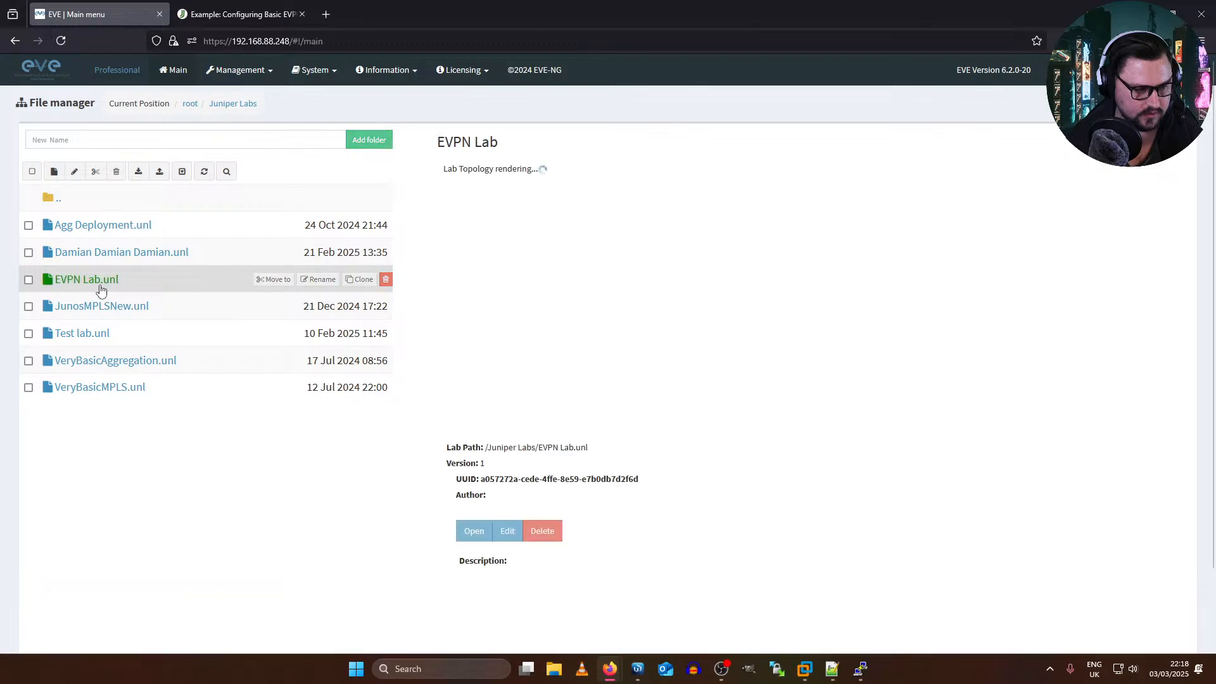
left_click(474, 532)
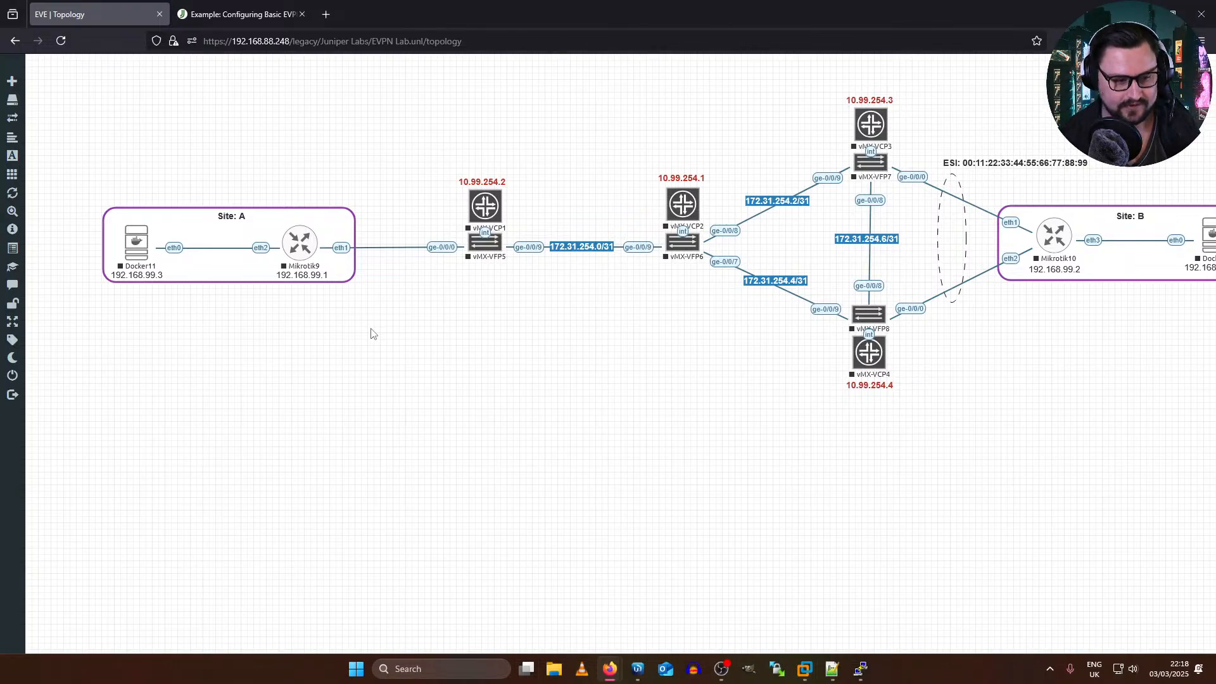
Step: Start the vMX-VCP1 and vMX-VFP5 pair and the vMX-VCP2 and vMX-VFP6 pair in the EVPN Lab topology
middle_click(775, 272)
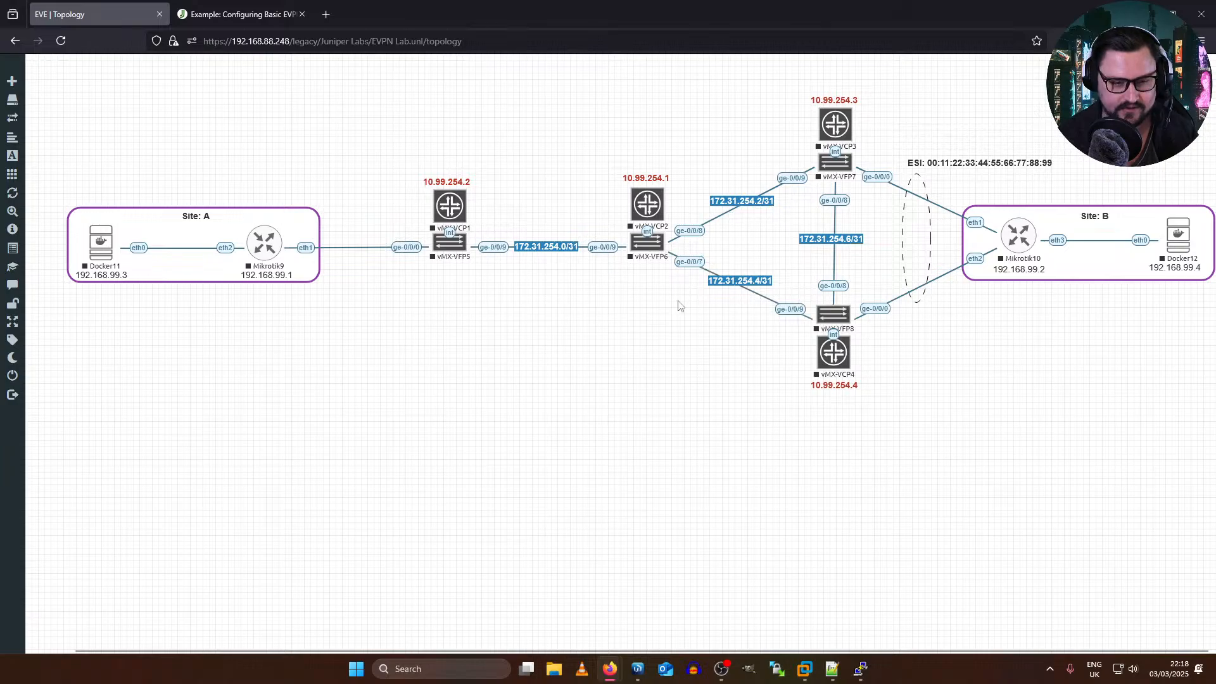
key("ctrl+minus")
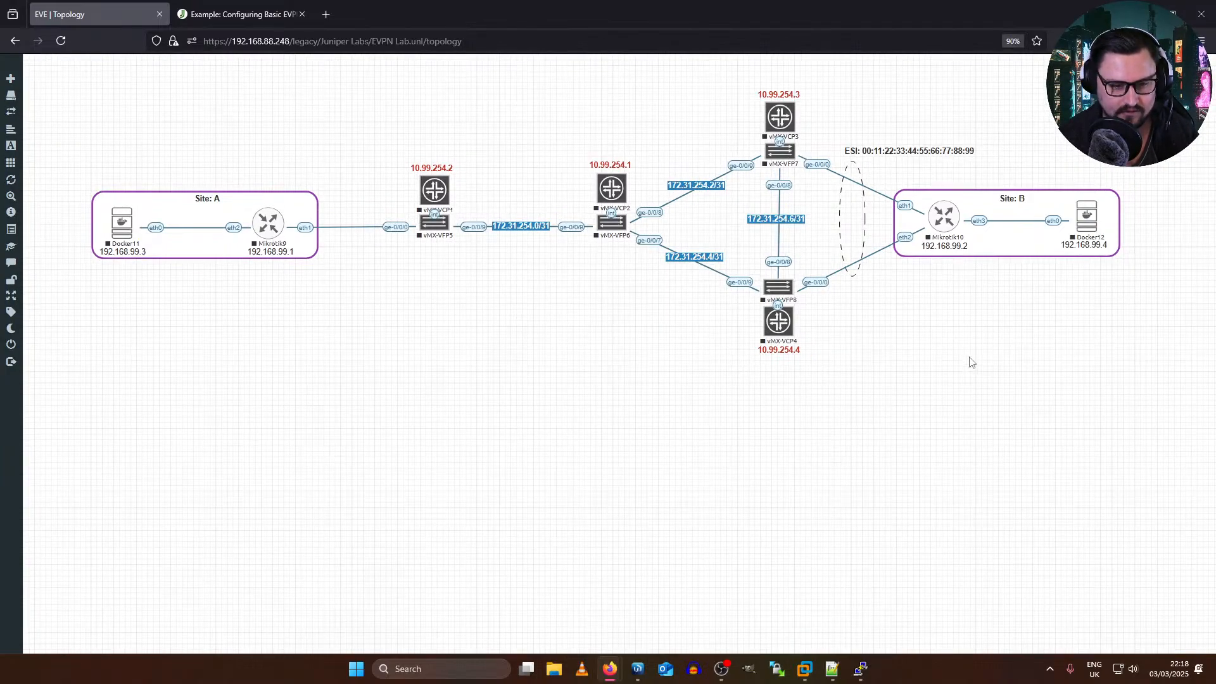
key("ctrl+plus")
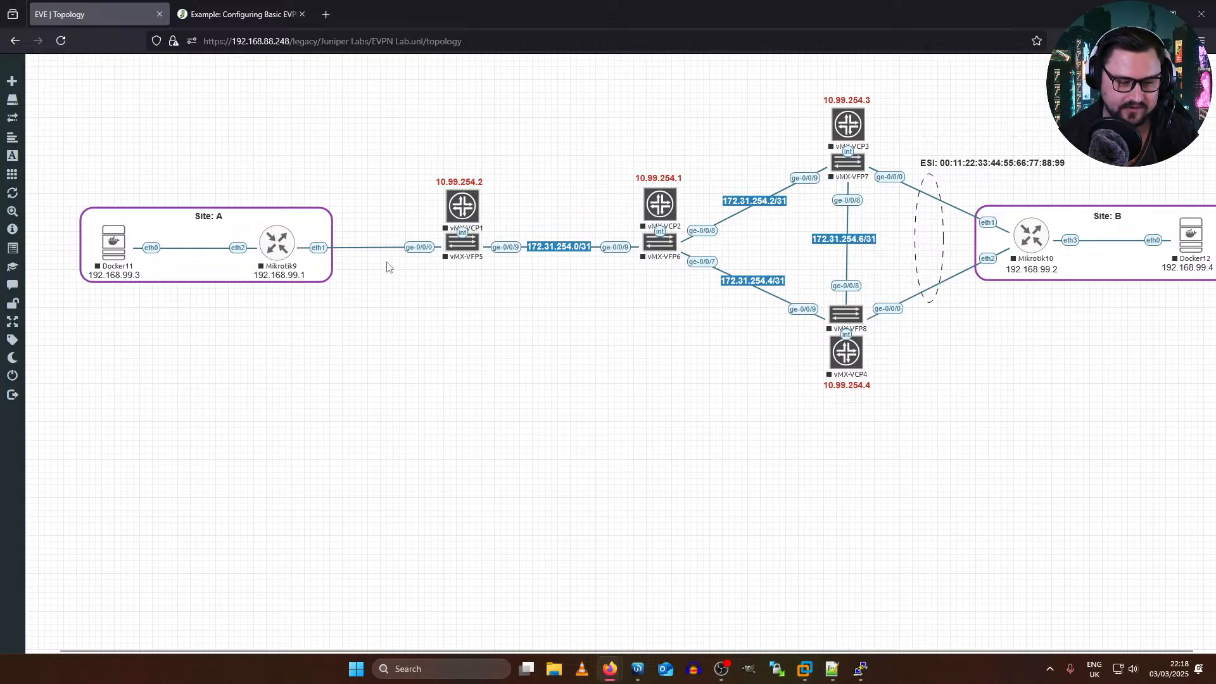
left_click_drag(510, 154, 500, 306)
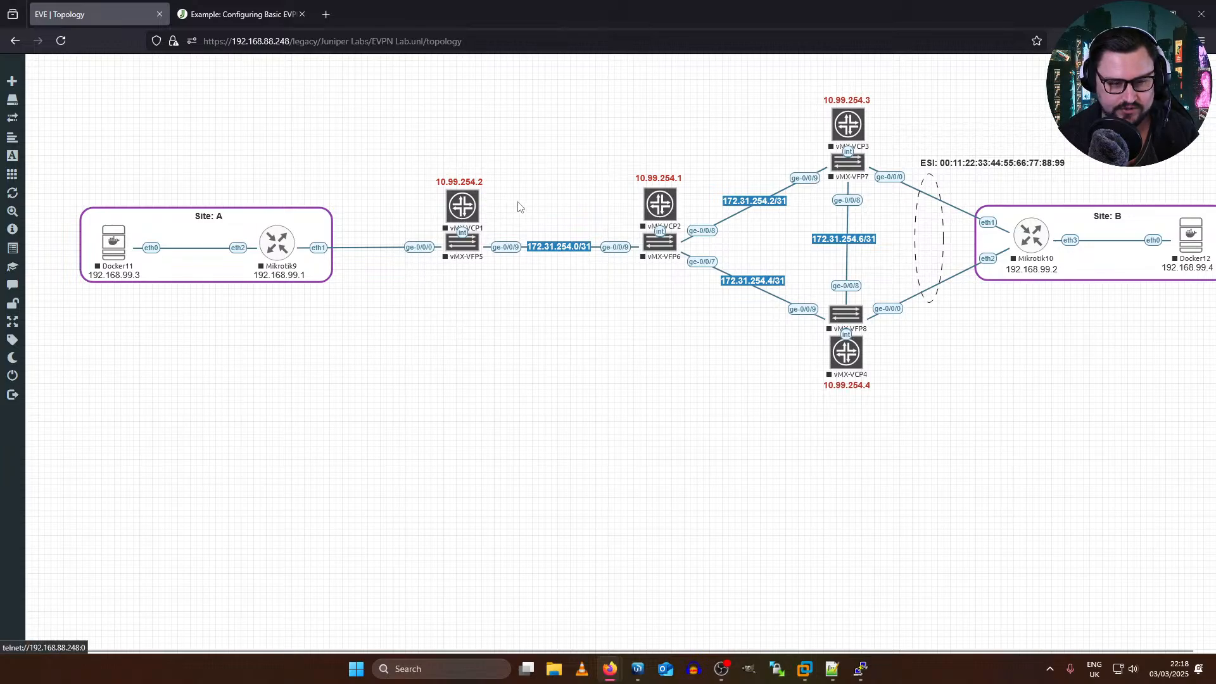
middle_click(566, 330)
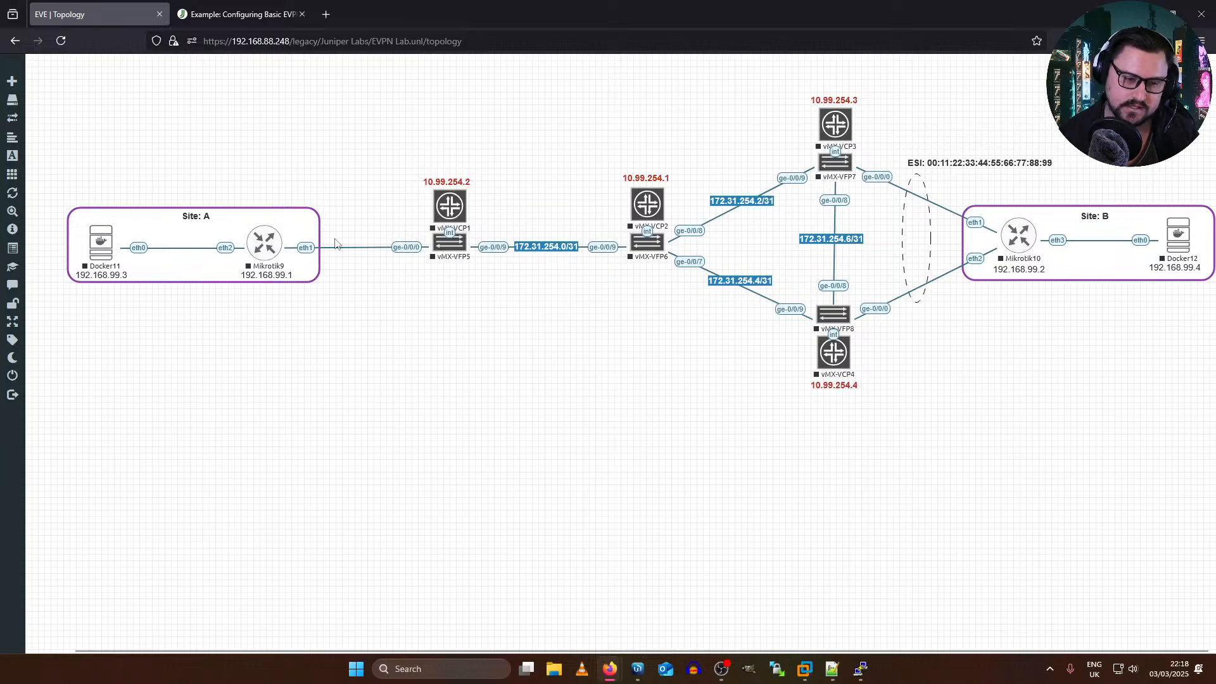
left_click_drag(475, 160, 401, 323)
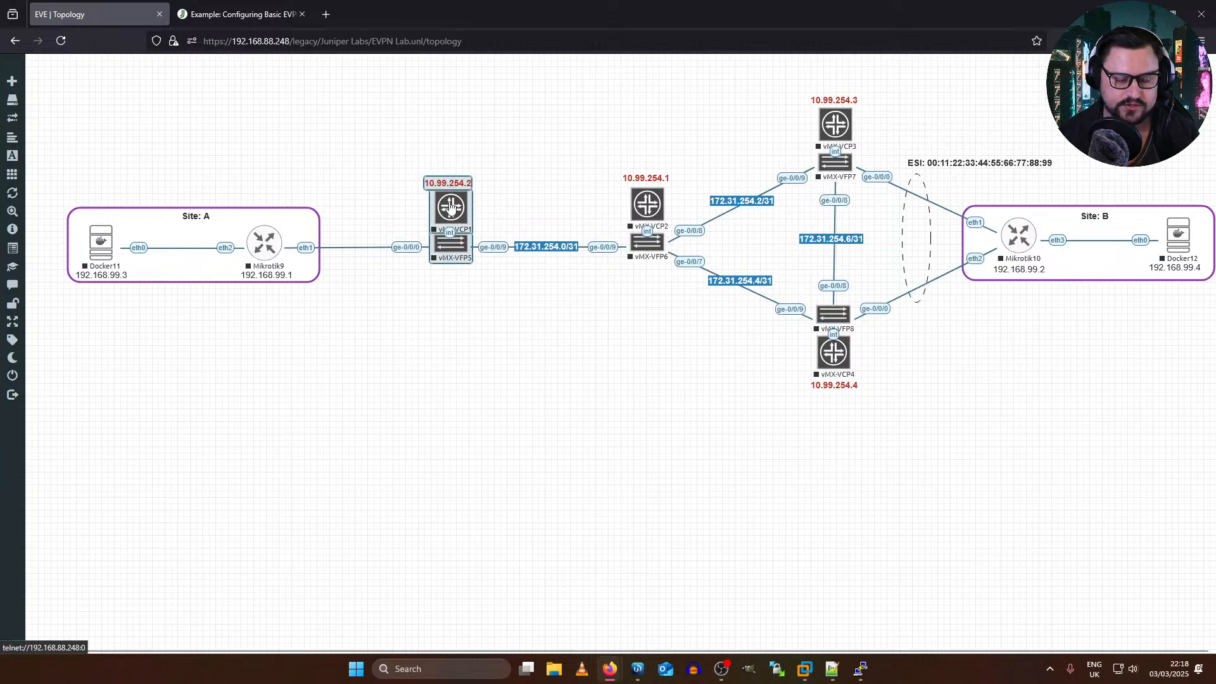
right_click(455, 206)
left_click(496, 226)
left_click_drag(623, 103, 707, 316)
right_click(659, 211)
left_click(716, 230)
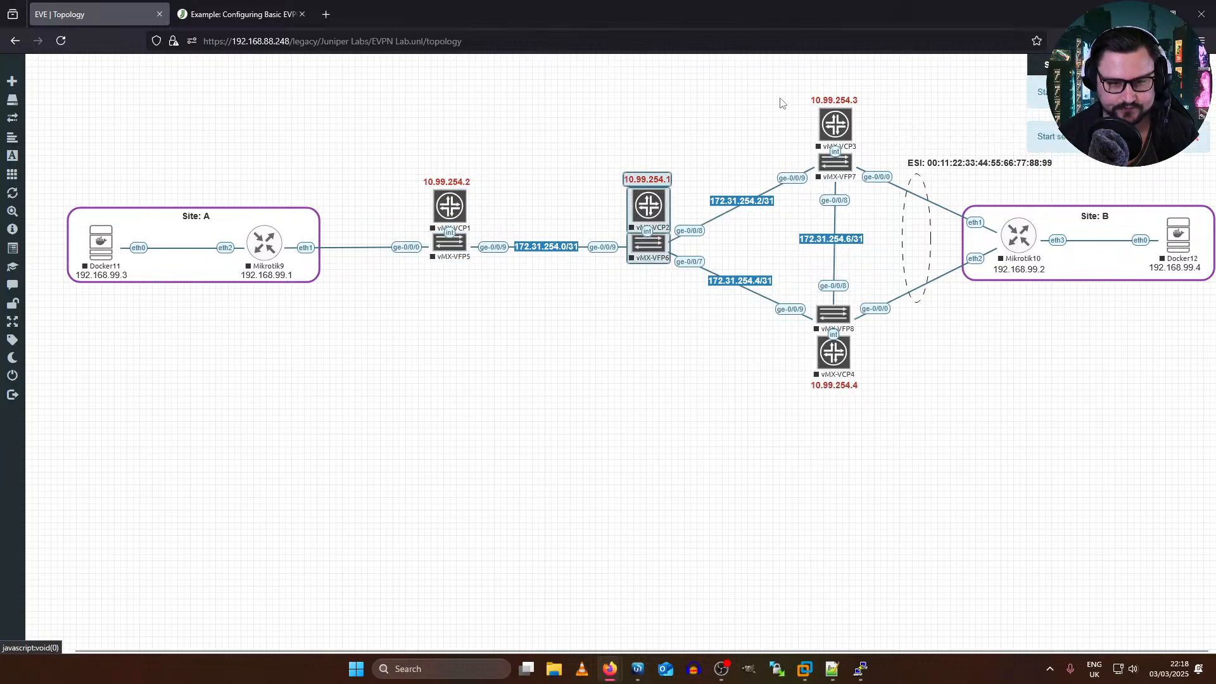
Step: Start the vMX-VCP3 and vMX-VFP7 nodes of the 10.99.254.3 router
left_click_drag(770, 60, 850, 177)
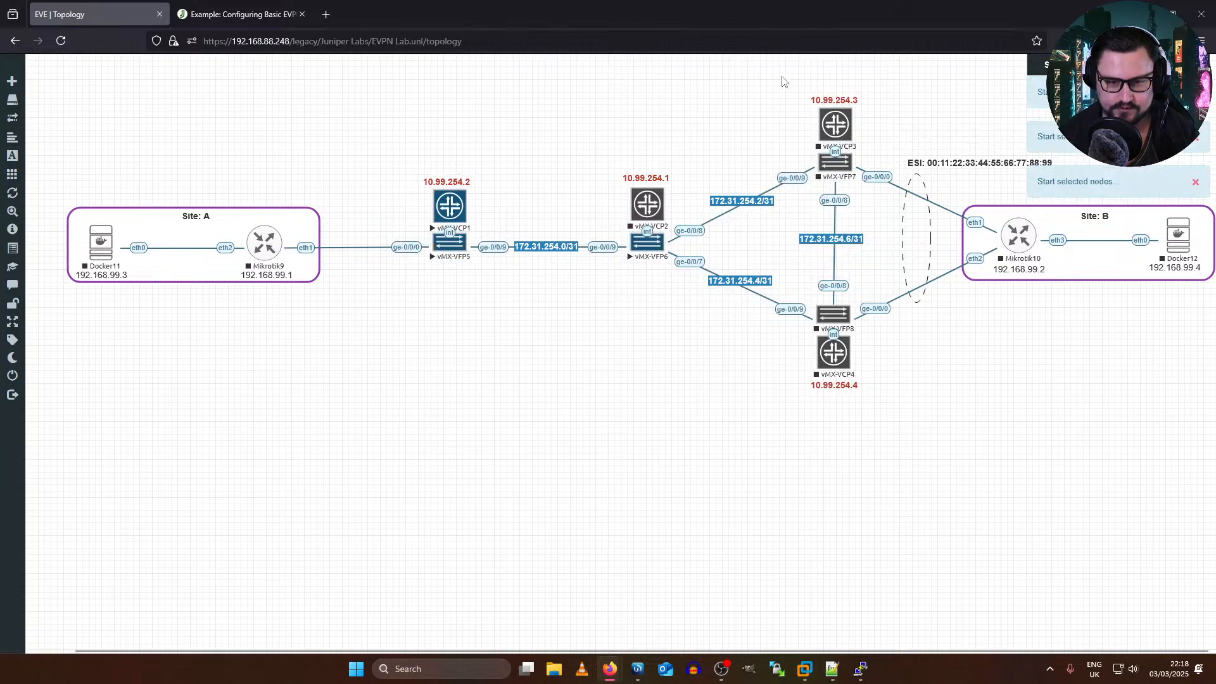
left_click_drag(784, 78, 877, 179)
right_click(841, 130)
left_click_drag(773, 85, 850, 183)
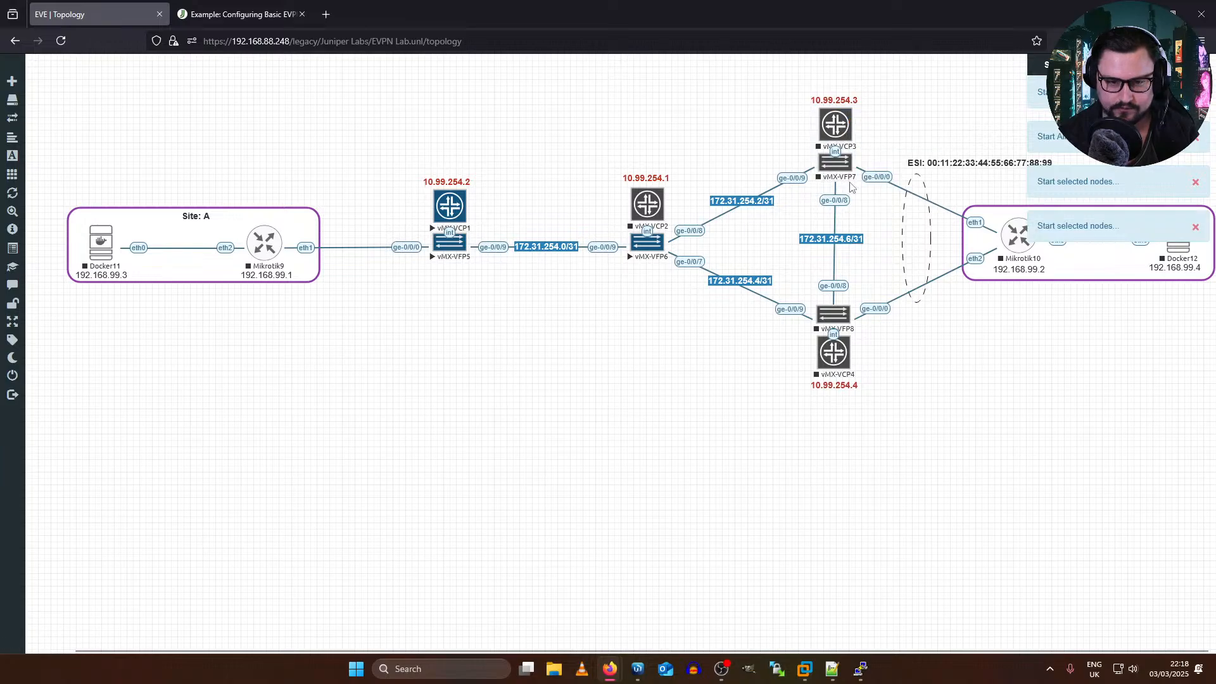
left_click_drag(788, 104, 879, 195)
right_click(821, 134)
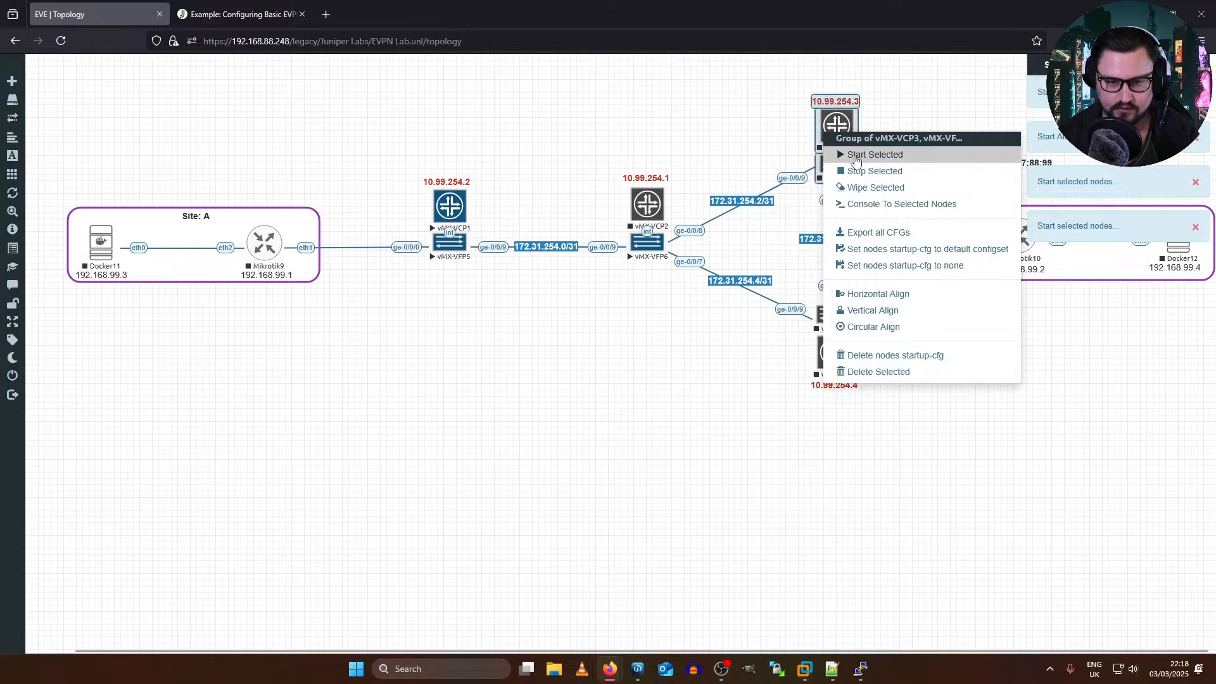
left_click(848, 152)
Step: Start the vMX-VCP4 and vMX-VFP8 nodes of the 10.99.254.4 router
left_click_drag(794, 469, 865, 305)
right_click(834, 387)
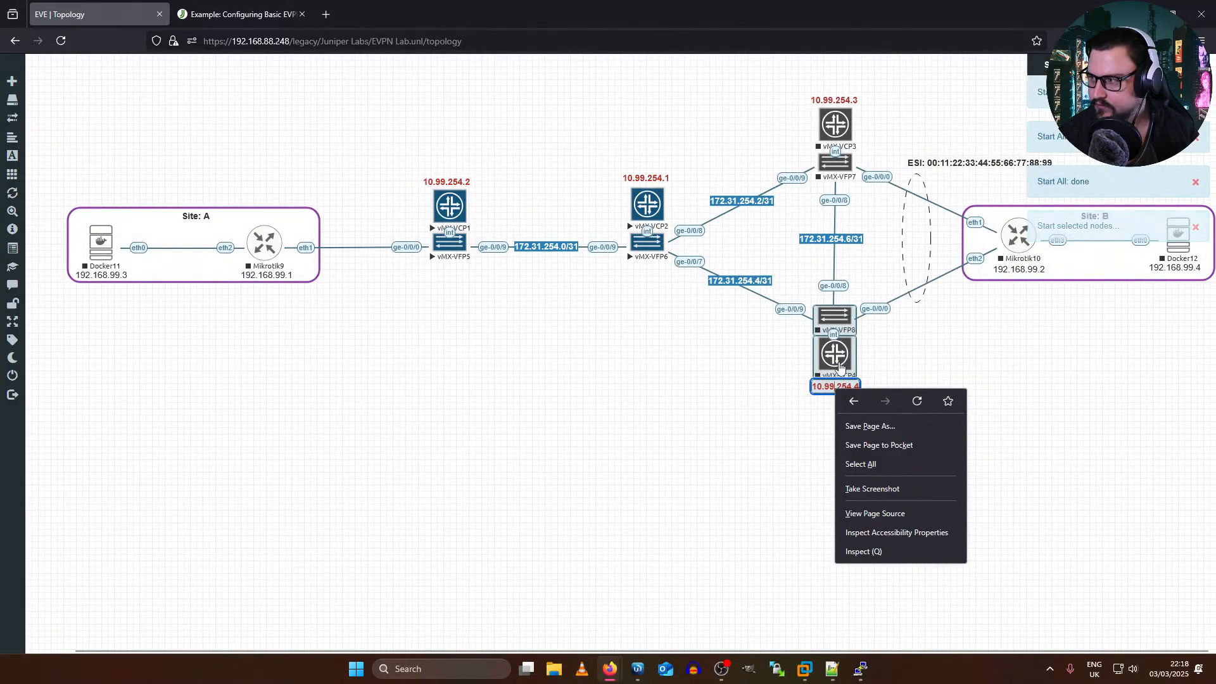
left_click(780, 383)
left_click_drag(781, 463, 841, 324)
left_click_drag(817, 457, 855, 307)
right_click(836, 328)
left_click(855, 342)
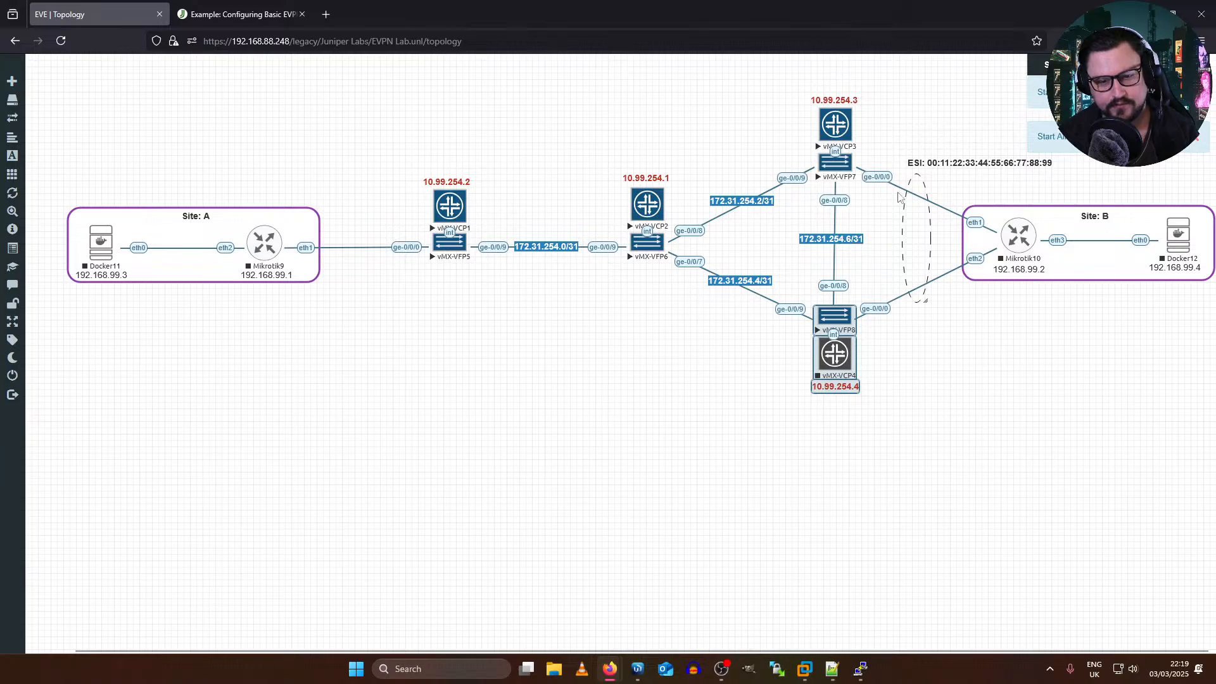
Step: Start the Mikrotik10 and Docker12 nodes at Site B
left_click_drag(1037, 335, 1028, 245)
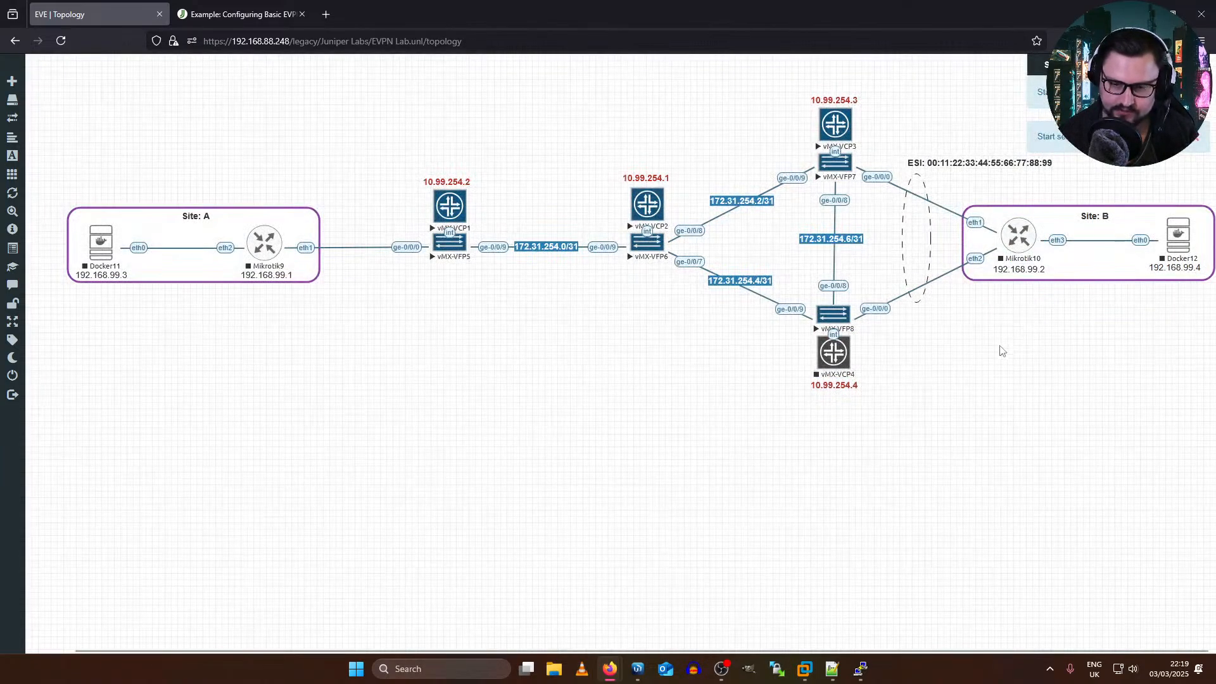
left_click_drag(1001, 346, 1016, 239)
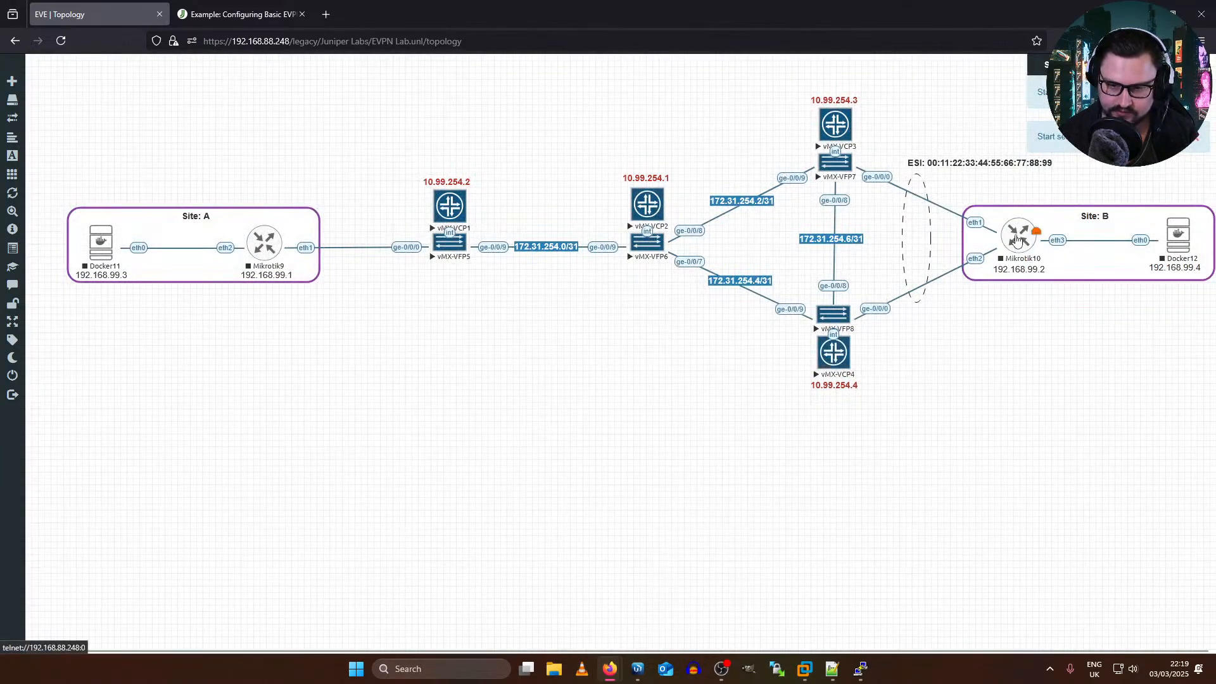
right_click(1016, 239)
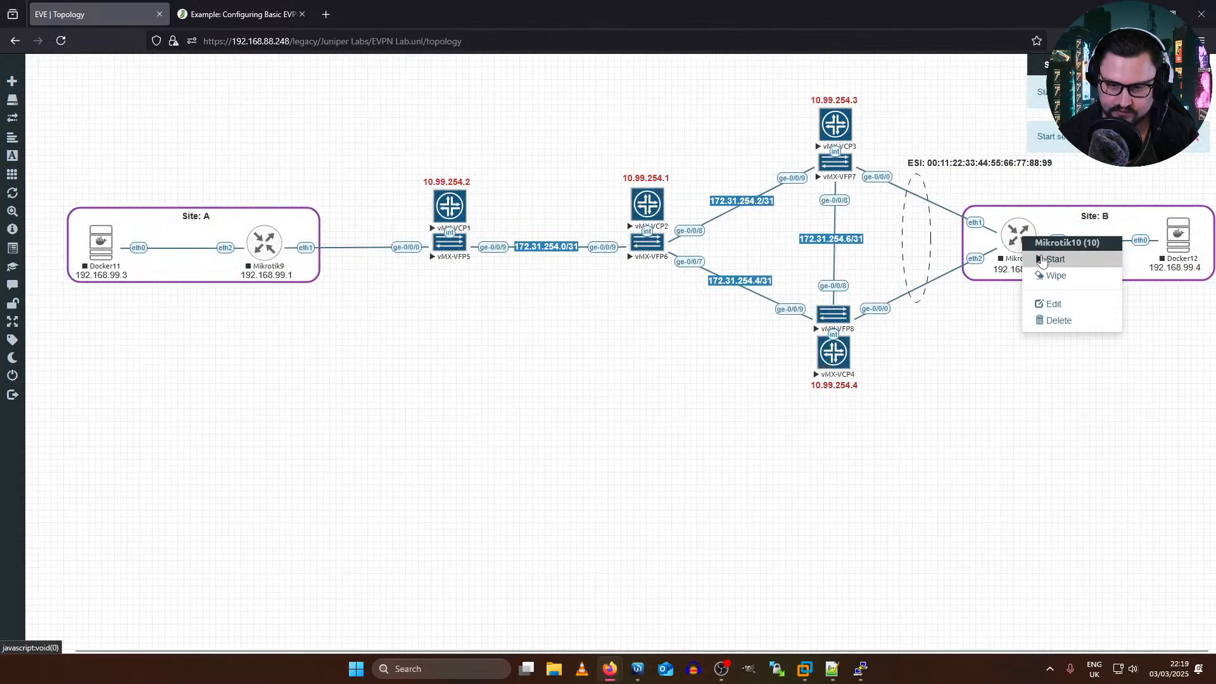
right_click(1176, 239)
left_click(1136, 259)
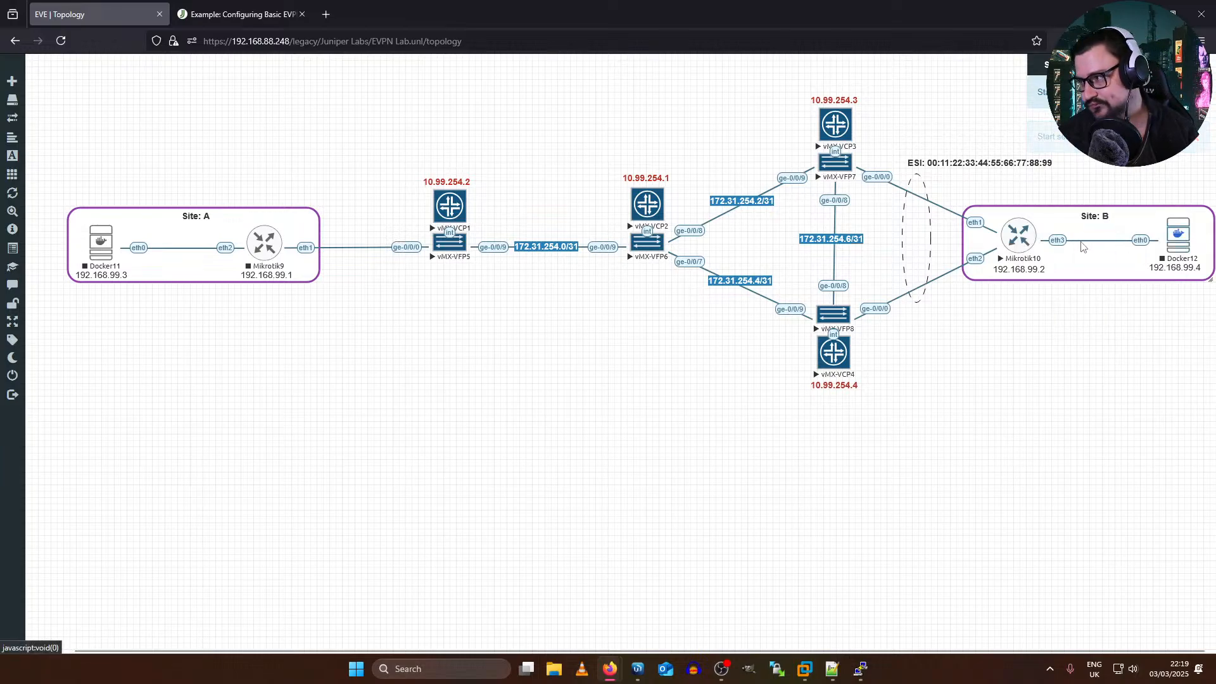
Step: Start the Mikrotik9 and Docker11 nodes at Site A
right_click(261, 248)
left_click(282, 268)
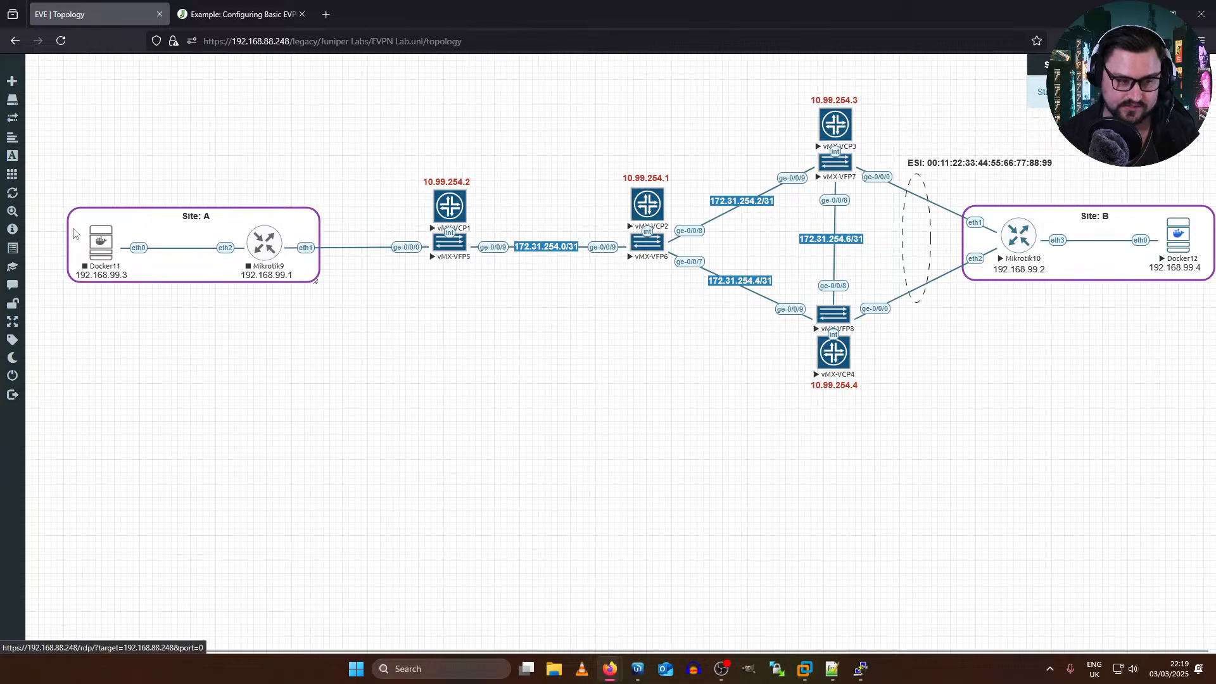
right_click(100, 252)
left_click(121, 276)
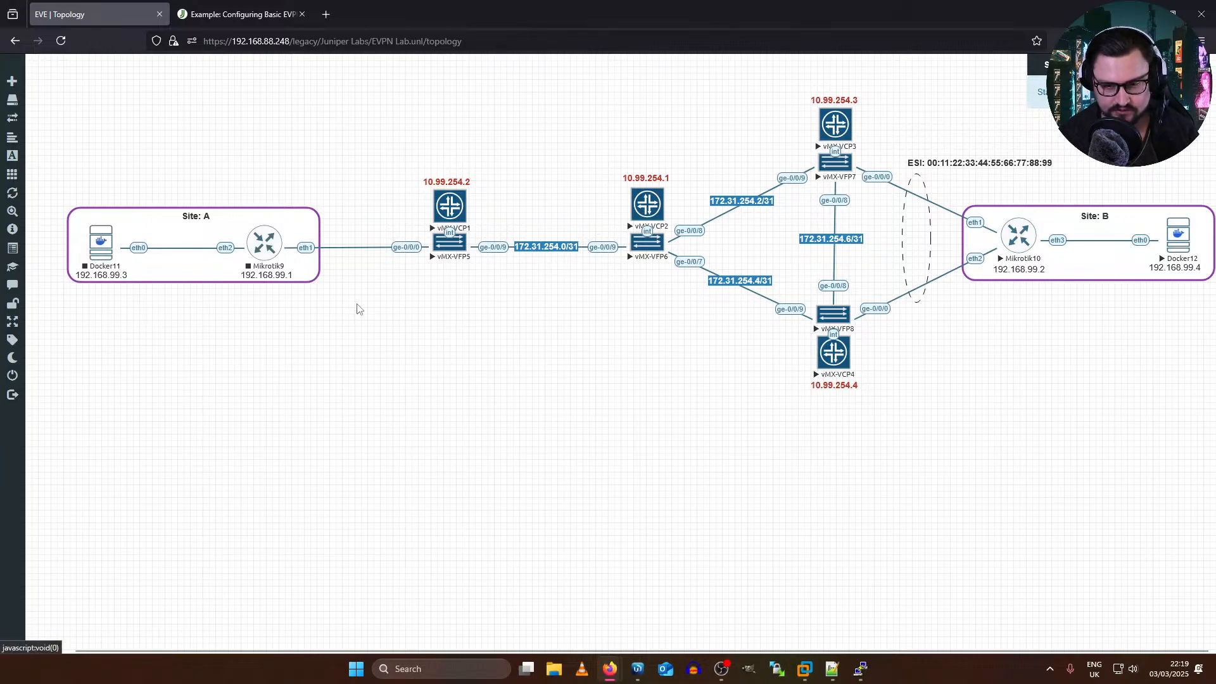
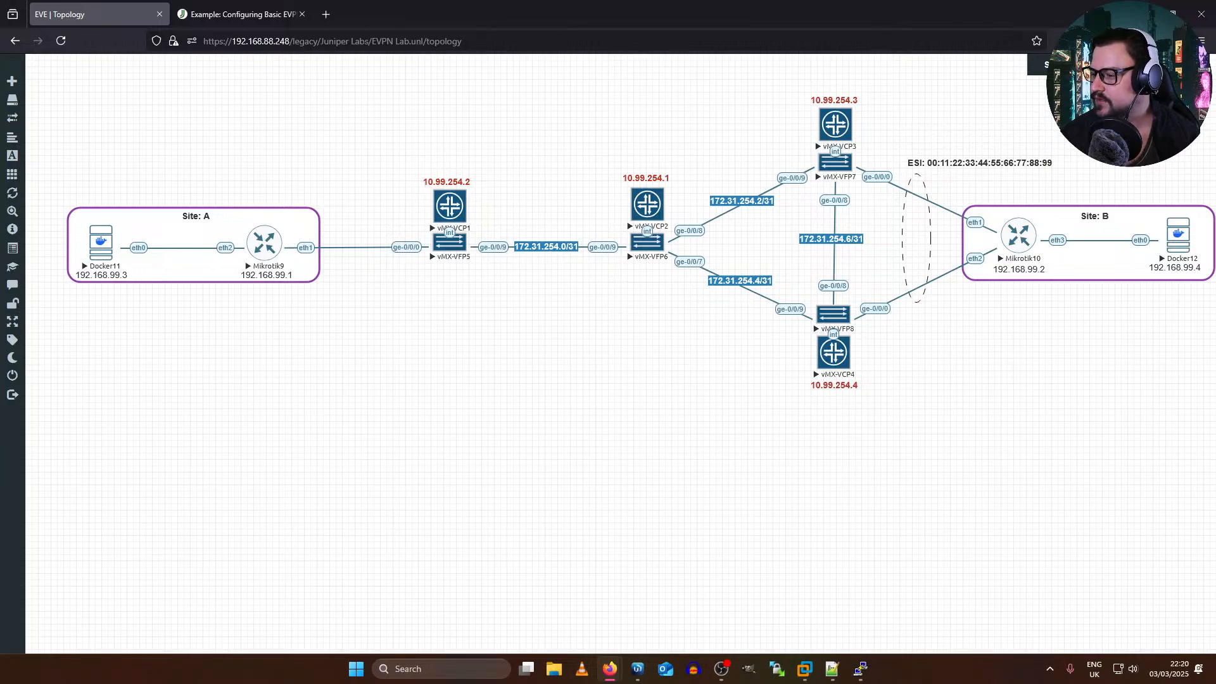
Step: Open the console of the vMX-VCP3 node at 10.99.254.3 to check its boot, and return to the topology
key("super+d")
key("super+d")
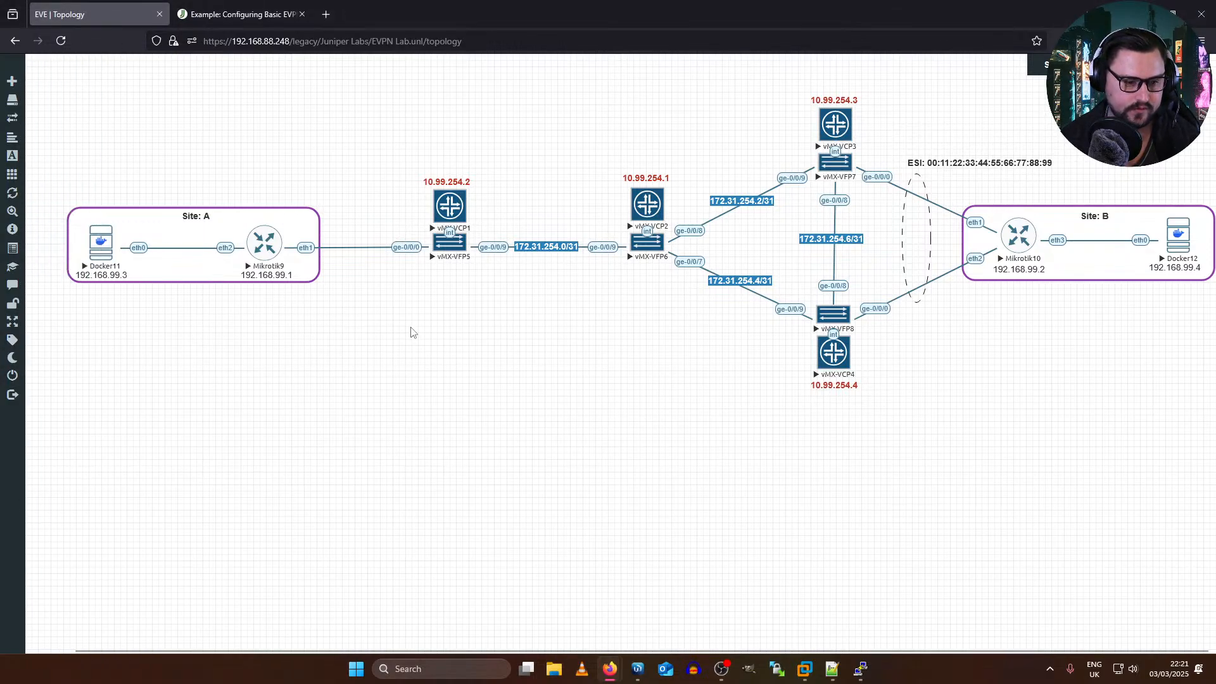
left_click(839, 124)
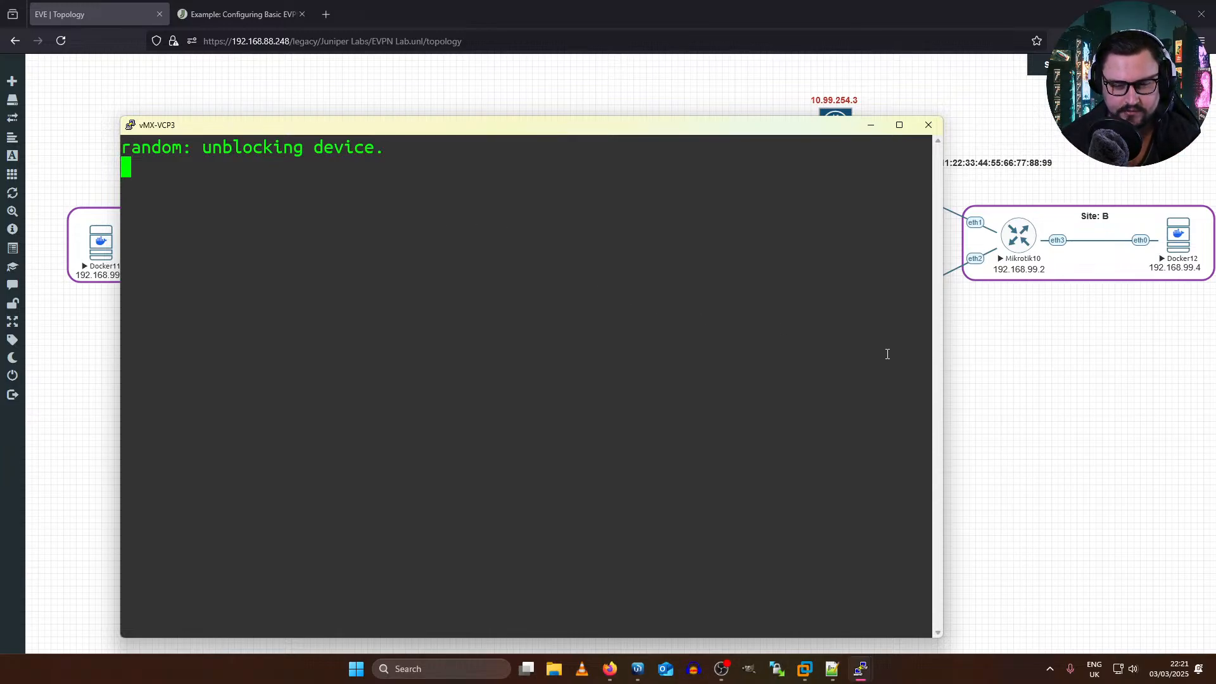
left_click(1076, 380)
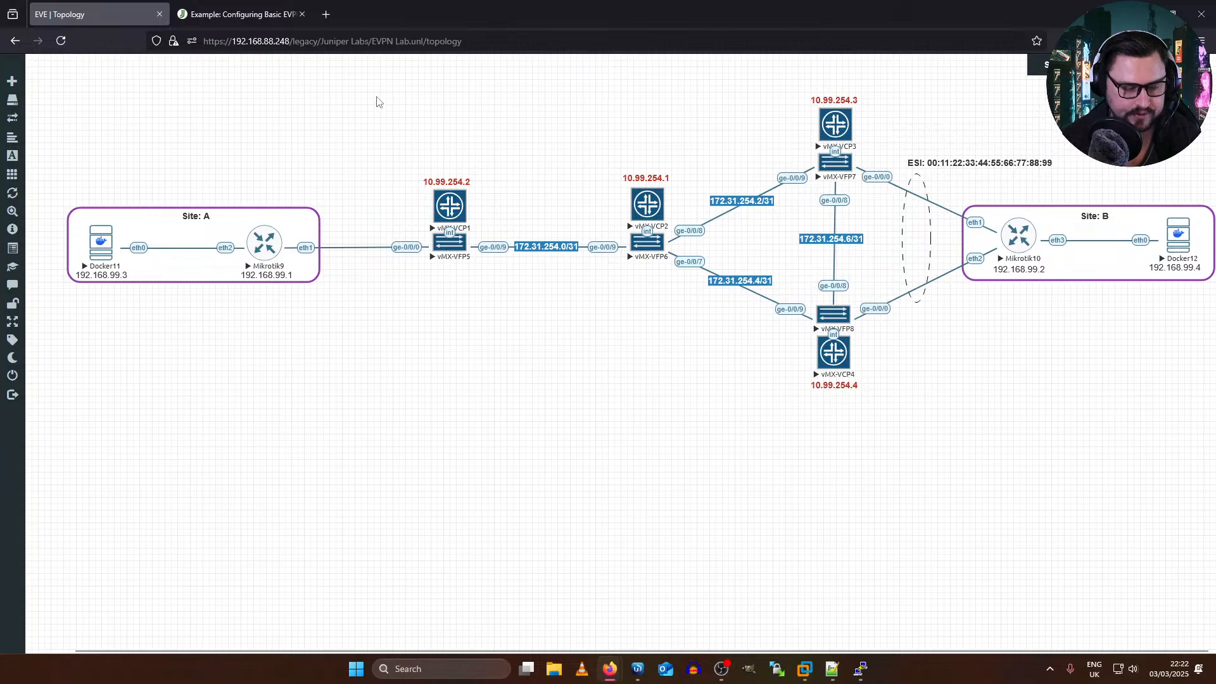
left_click(723, 667)
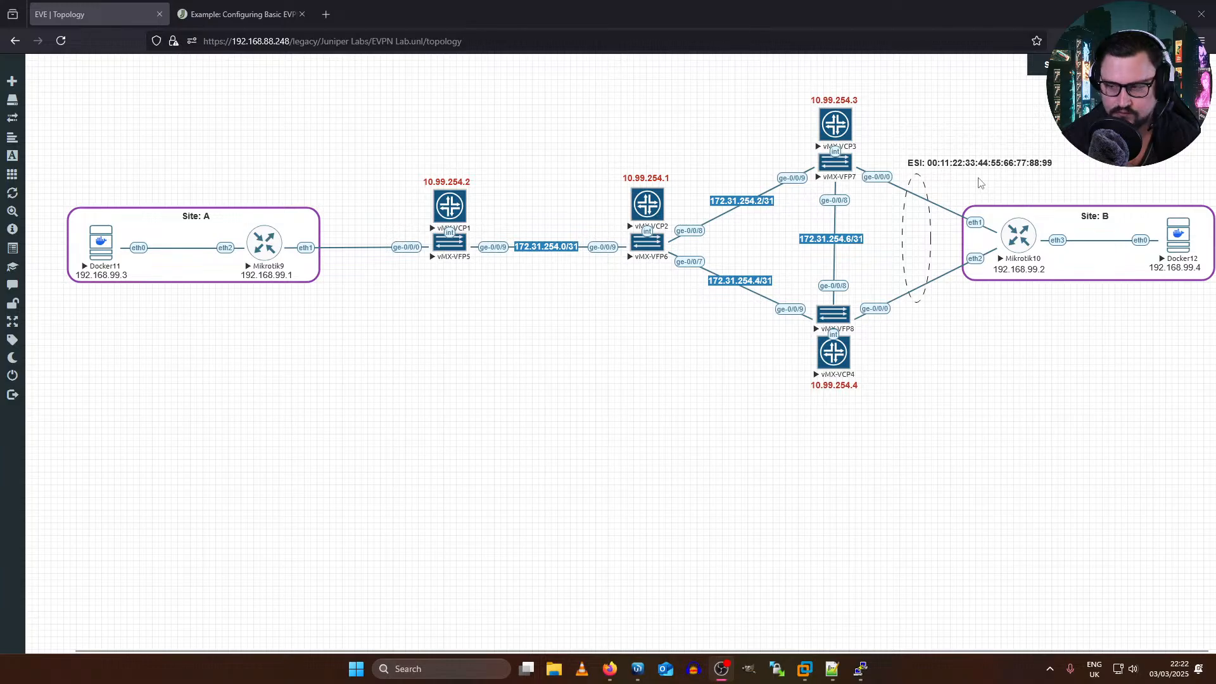
left_click(233, 14)
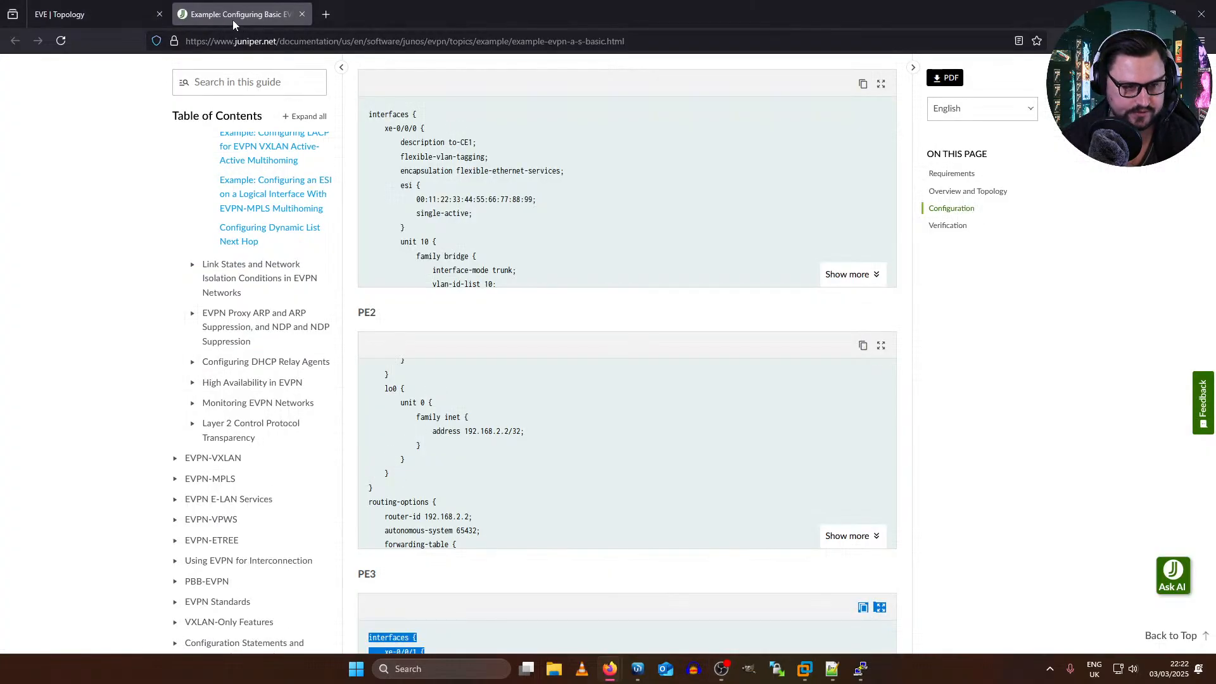
left_click(70, 14)
Step: Bring up the vRouter console of RR2 and close that PuTTY session
mouse_move(856, 676)
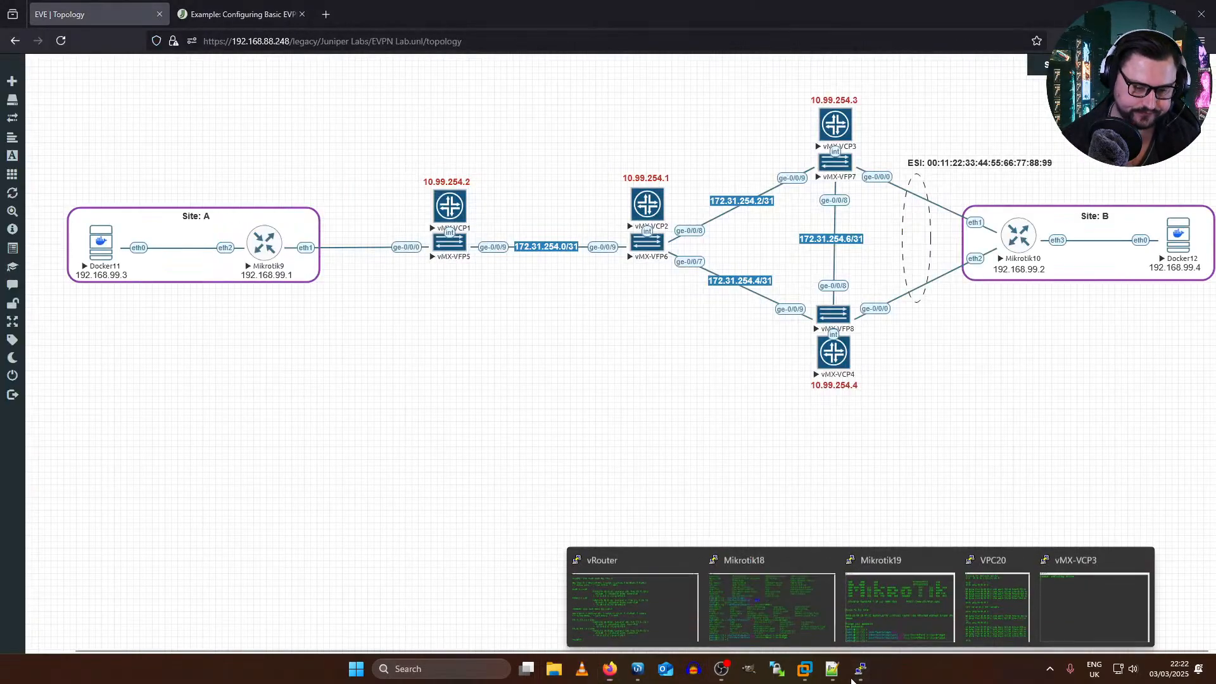
mouse_move(899, 619)
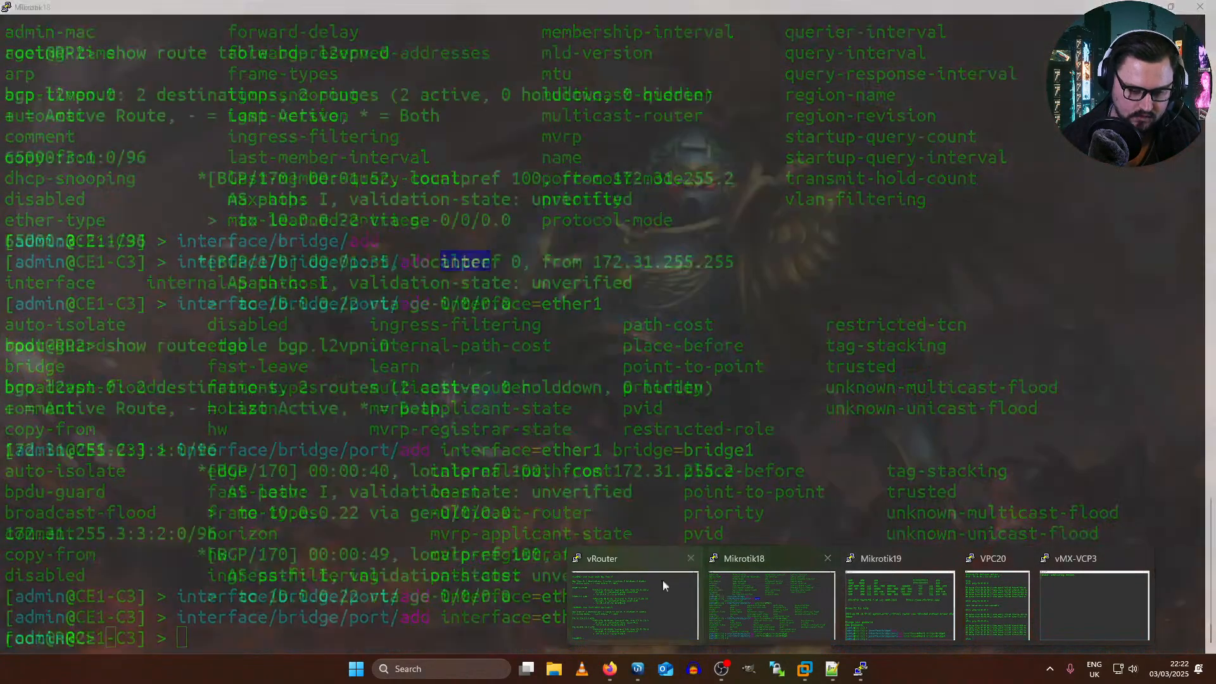
left_click(618, 582)
key("Return")
key("Return")
key("Return")
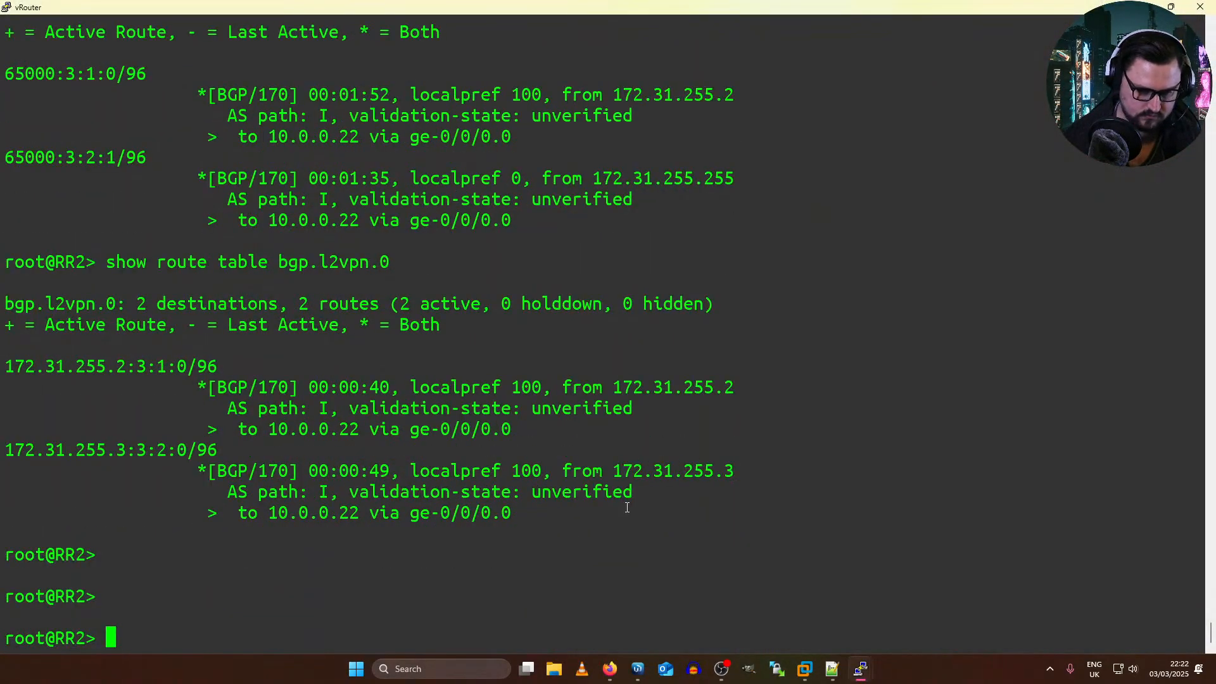
left_click(1198, 5)
left_click(641, 378)
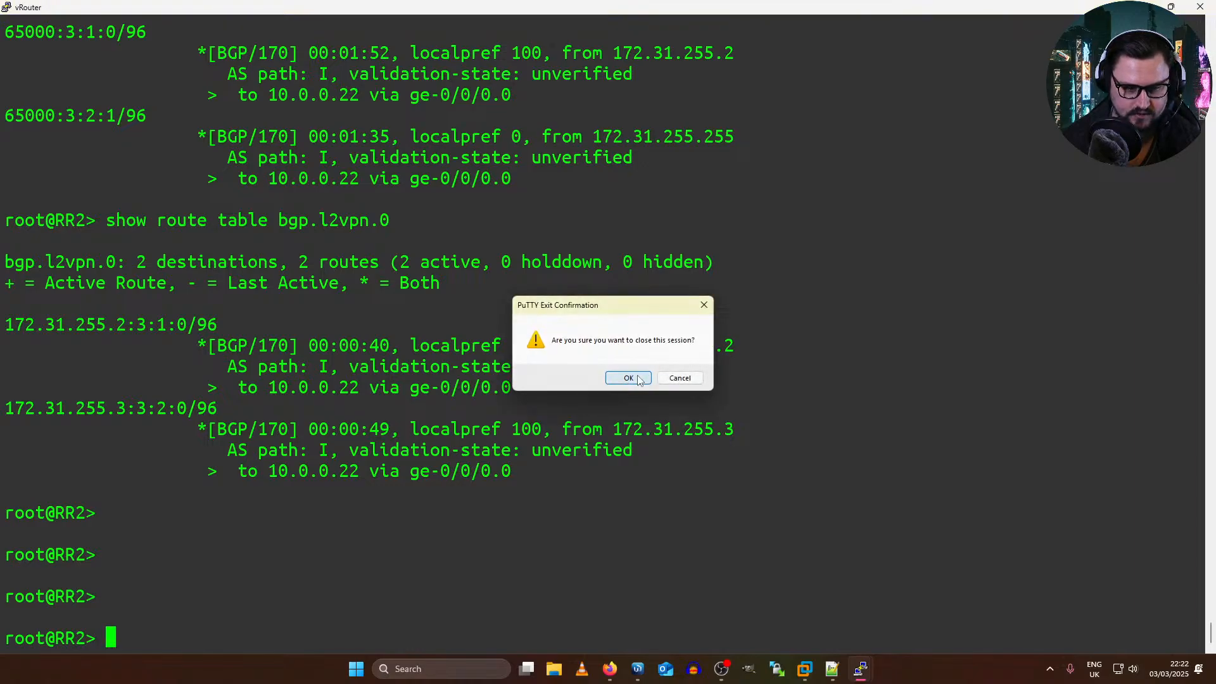
Step: Check the EVE-NG server's CPU, memory and disk usage in its status overview, and dismiss the overview
mouse_move(34, 381)
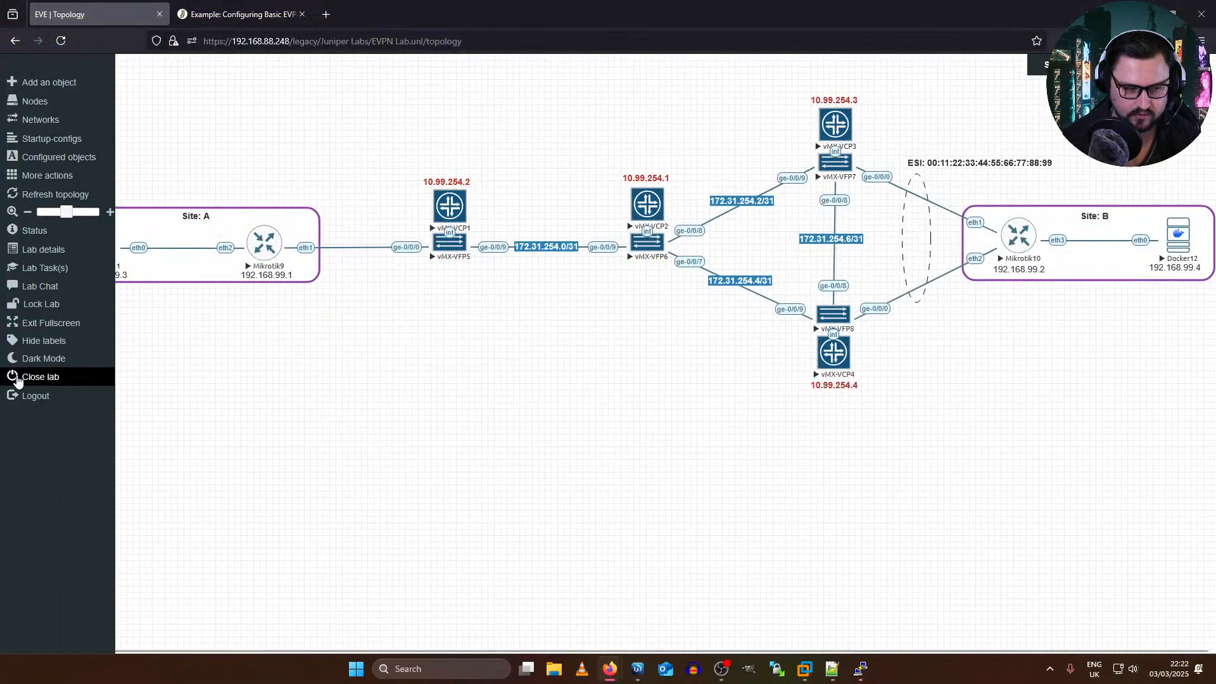
left_click(63, 234)
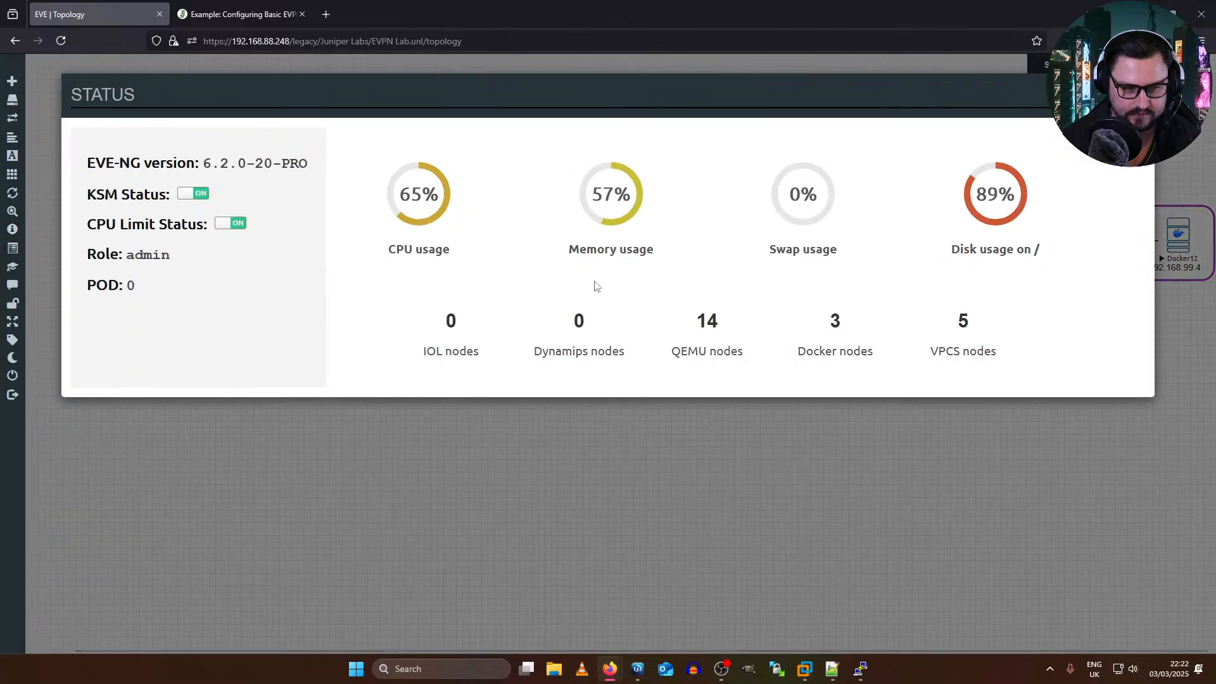
left_click(1138, 94)
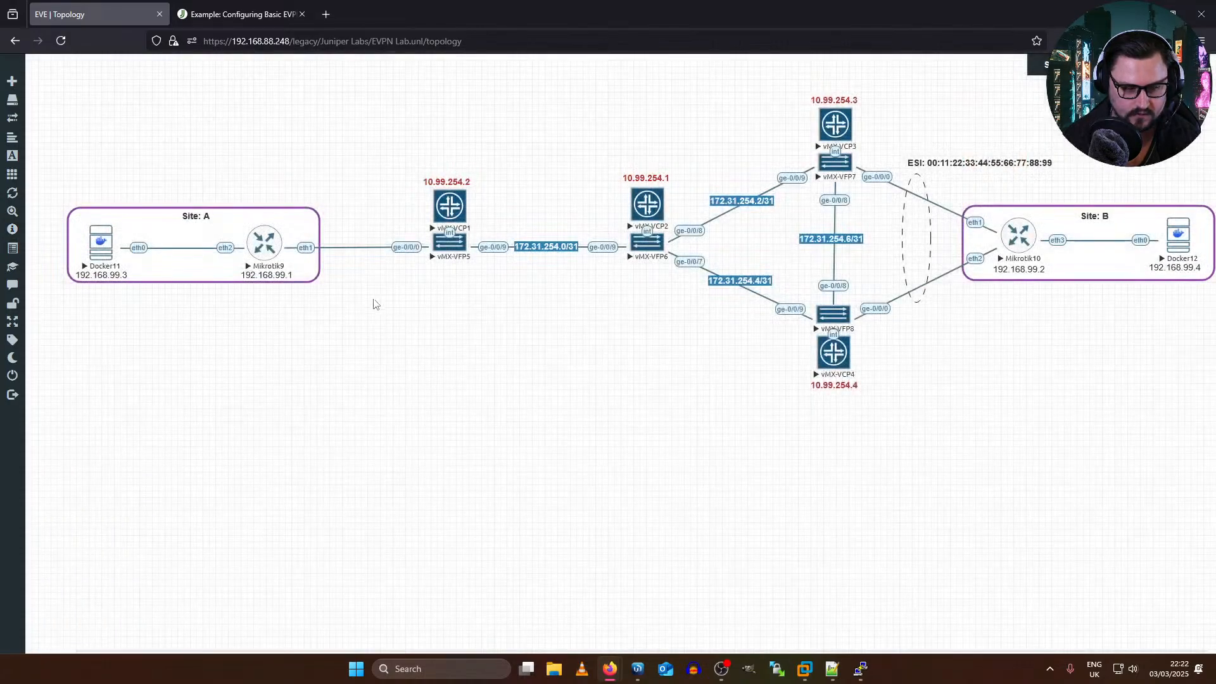
Step: Close the EVPN Lab and open the New MikroTik Stuff lab from the MikroTik folder
left_click(39, 377)
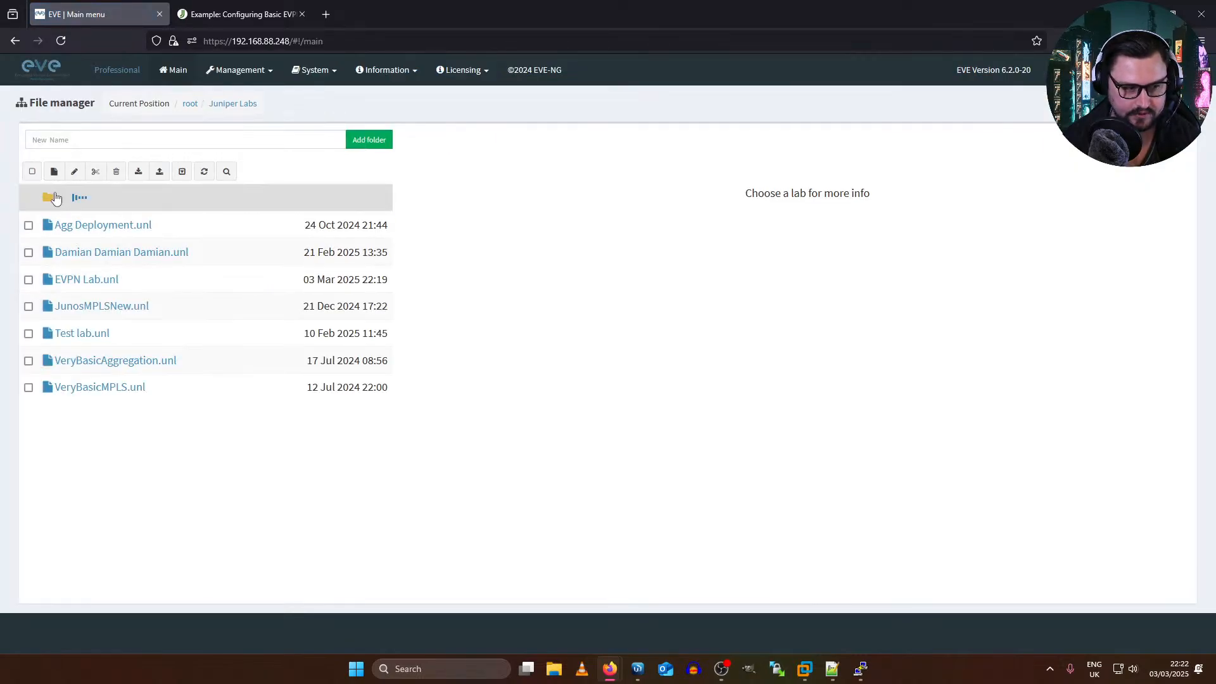
left_click(57, 197)
left_click(76, 307)
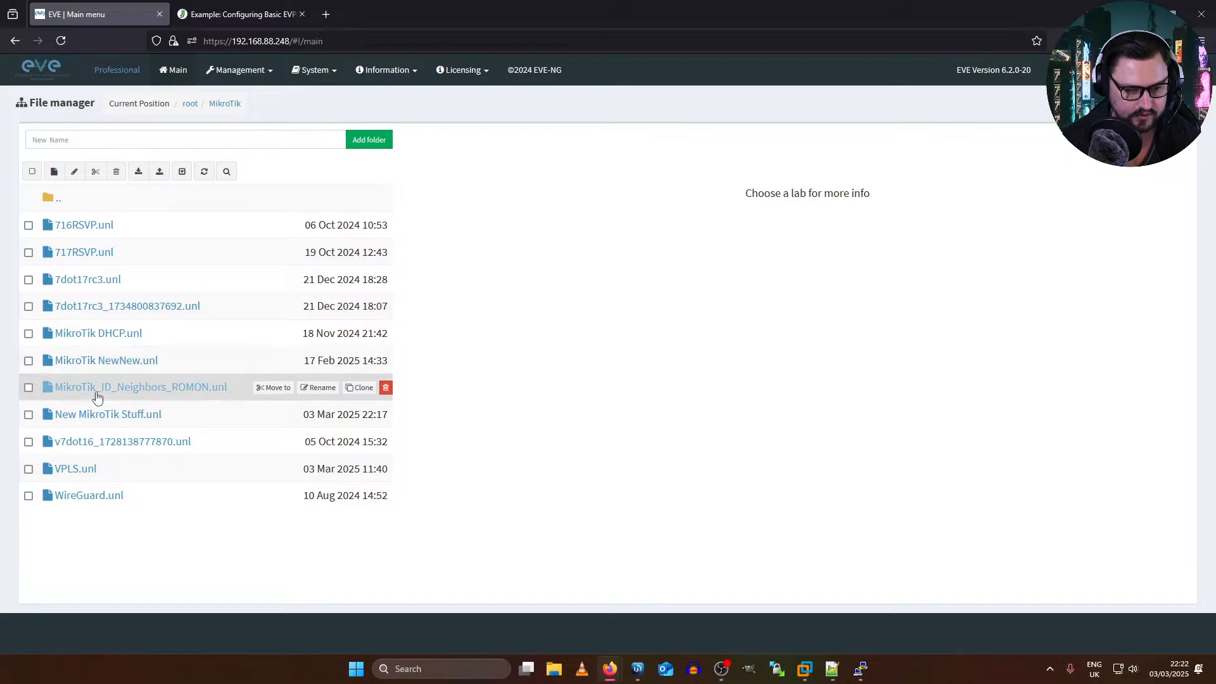
left_click(105, 415)
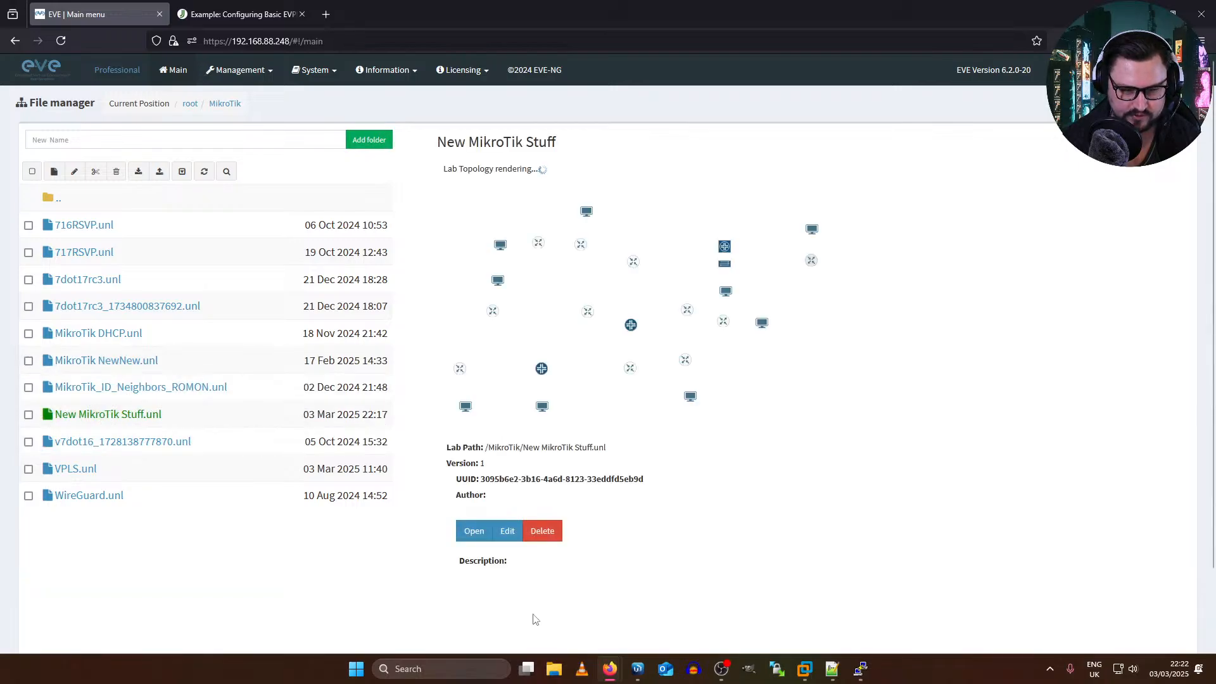
left_click(473, 531)
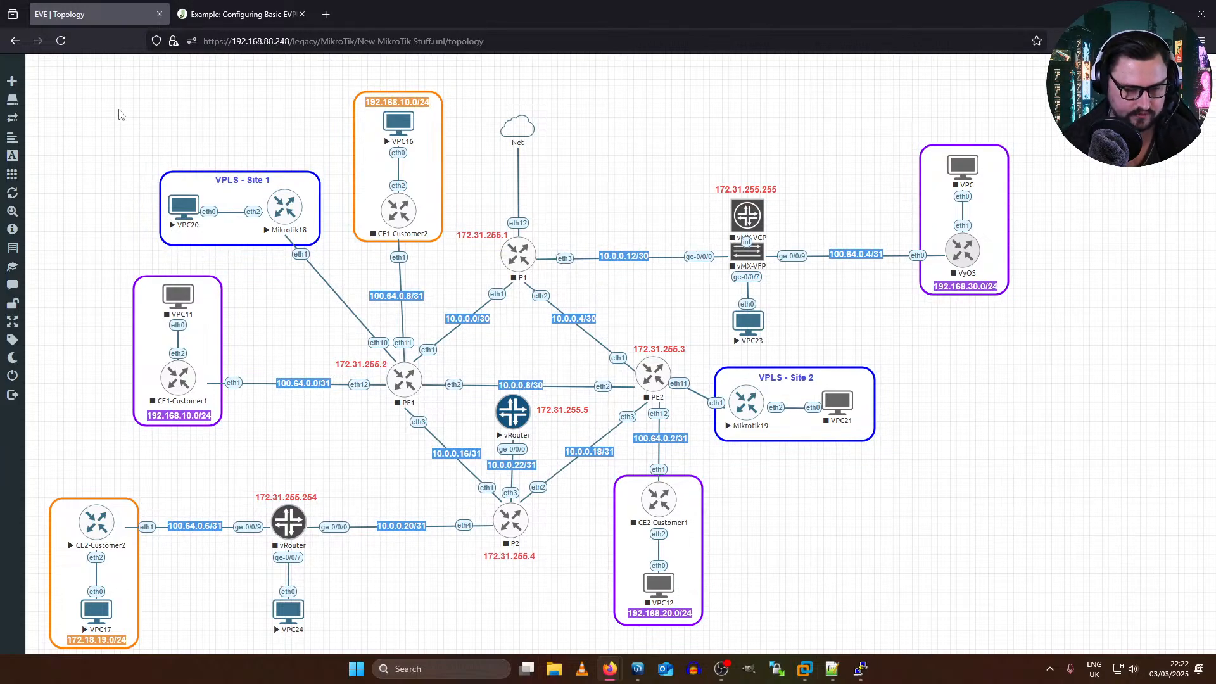
Step: Stop all nodes in the New MikroTik Stuff topology
left_click_drag(58, 61, 1084, 646)
right_click(515, 415)
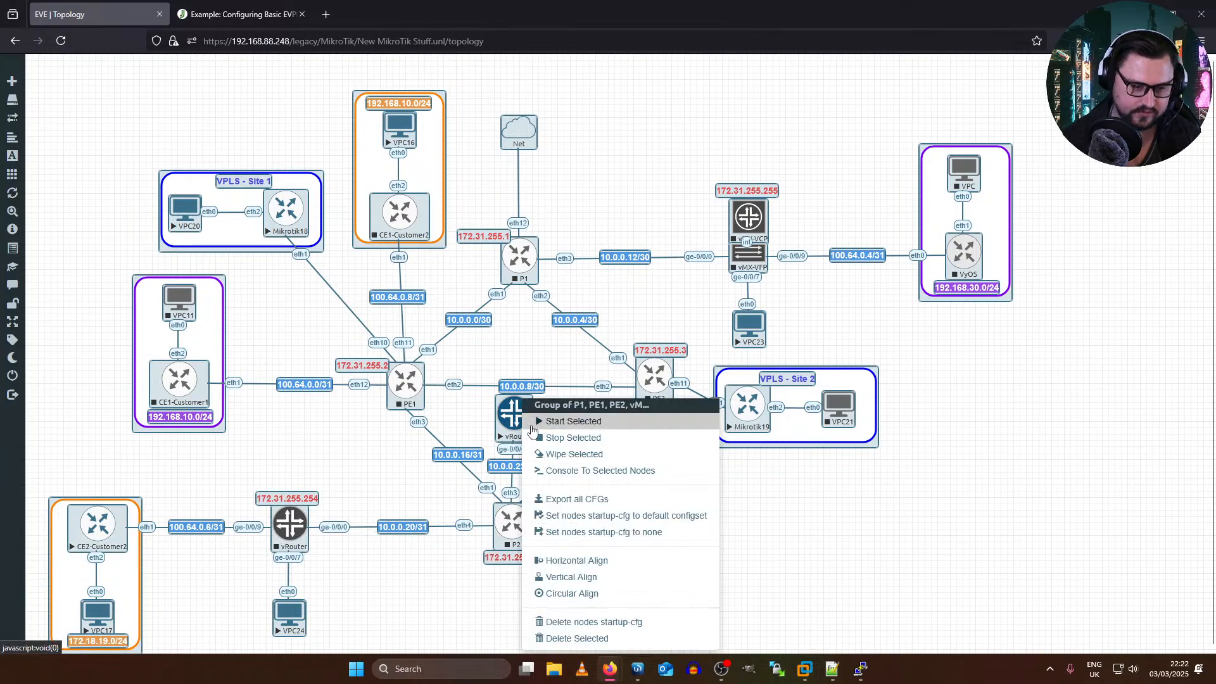
left_click(562, 437)
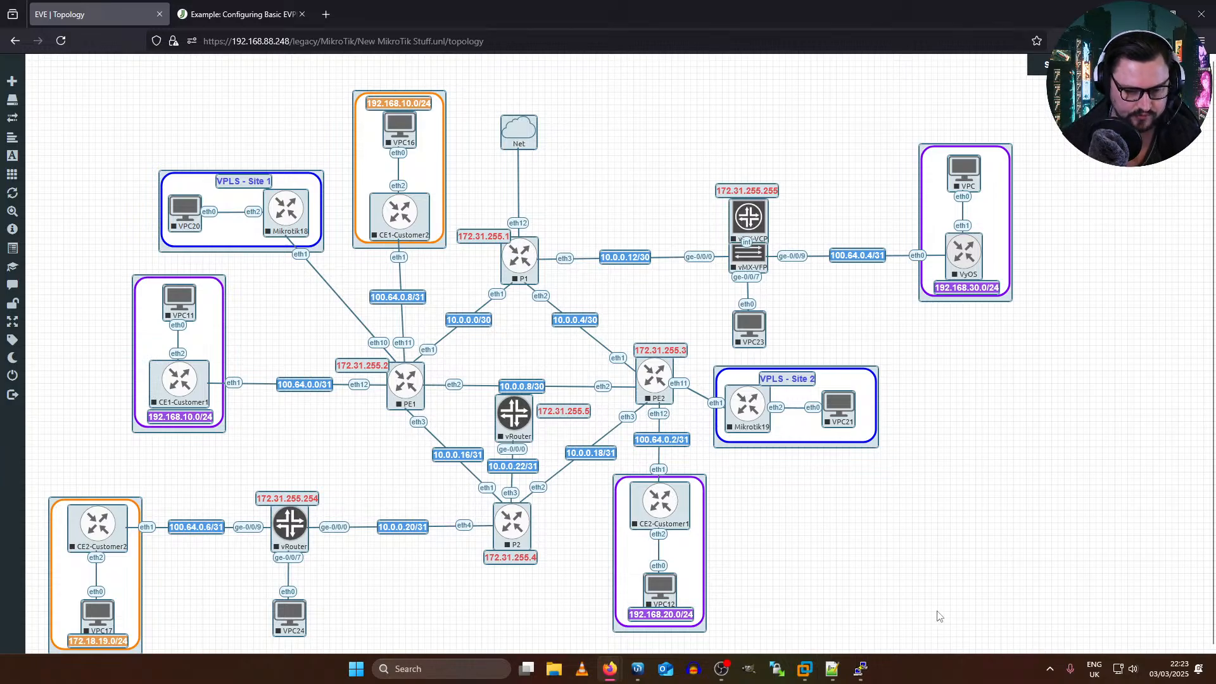
left_click(895, 522)
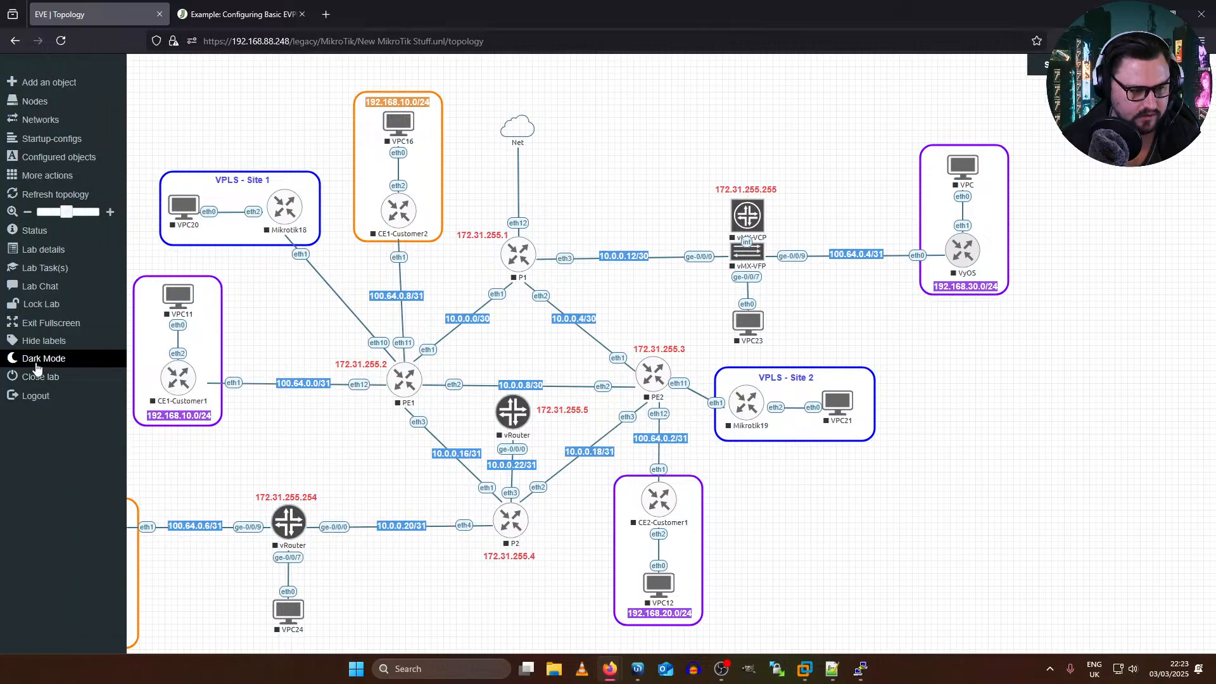
Step: Close the New MikroTik Stuff lab and reopen EVPN Lab from the Juniper Labs folder
left_click(40, 378)
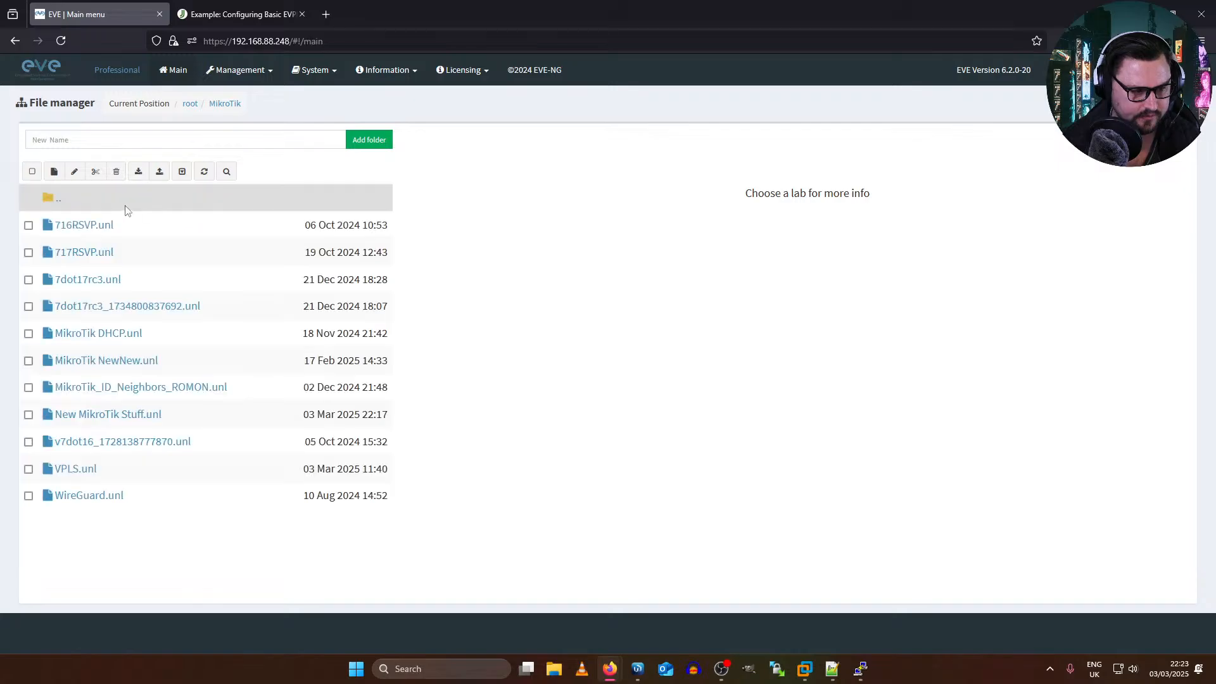
left_click(48, 201)
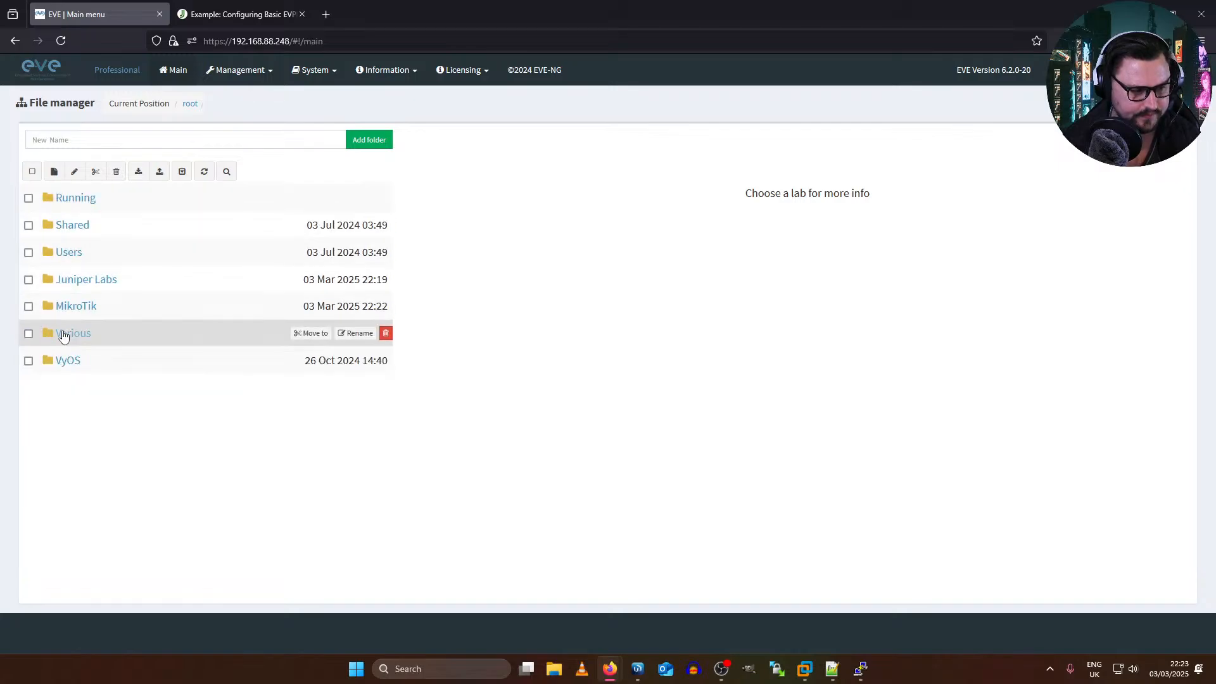
left_click(85, 281)
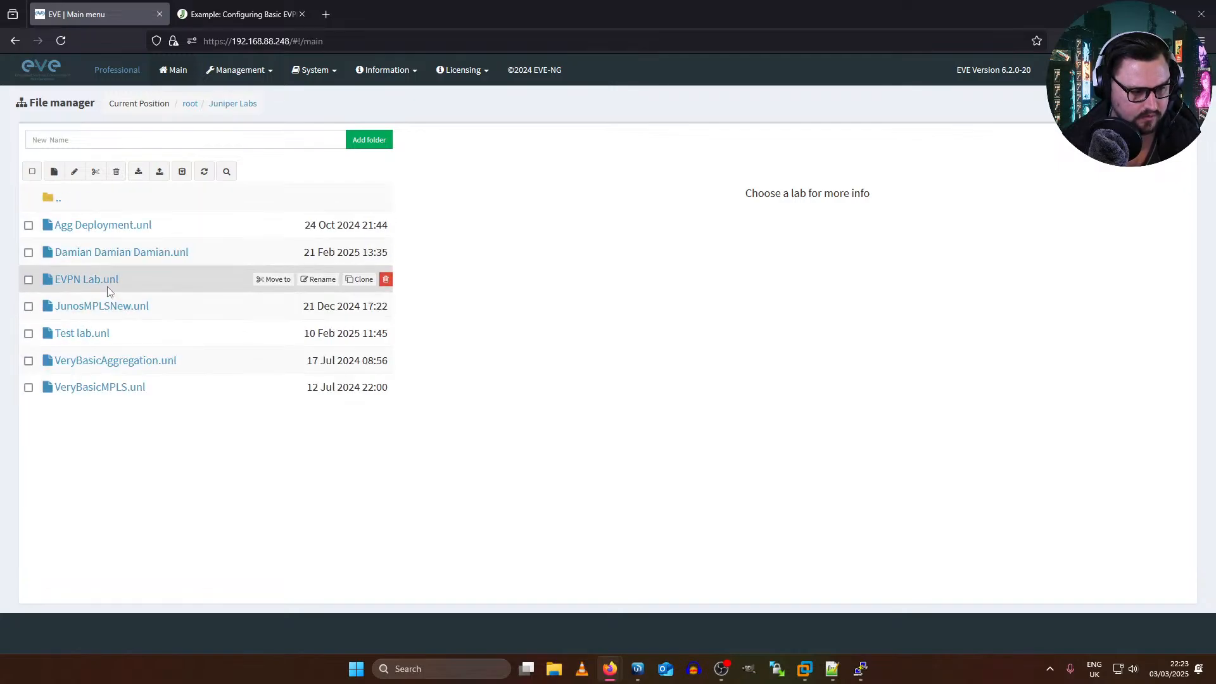
left_click(110, 286)
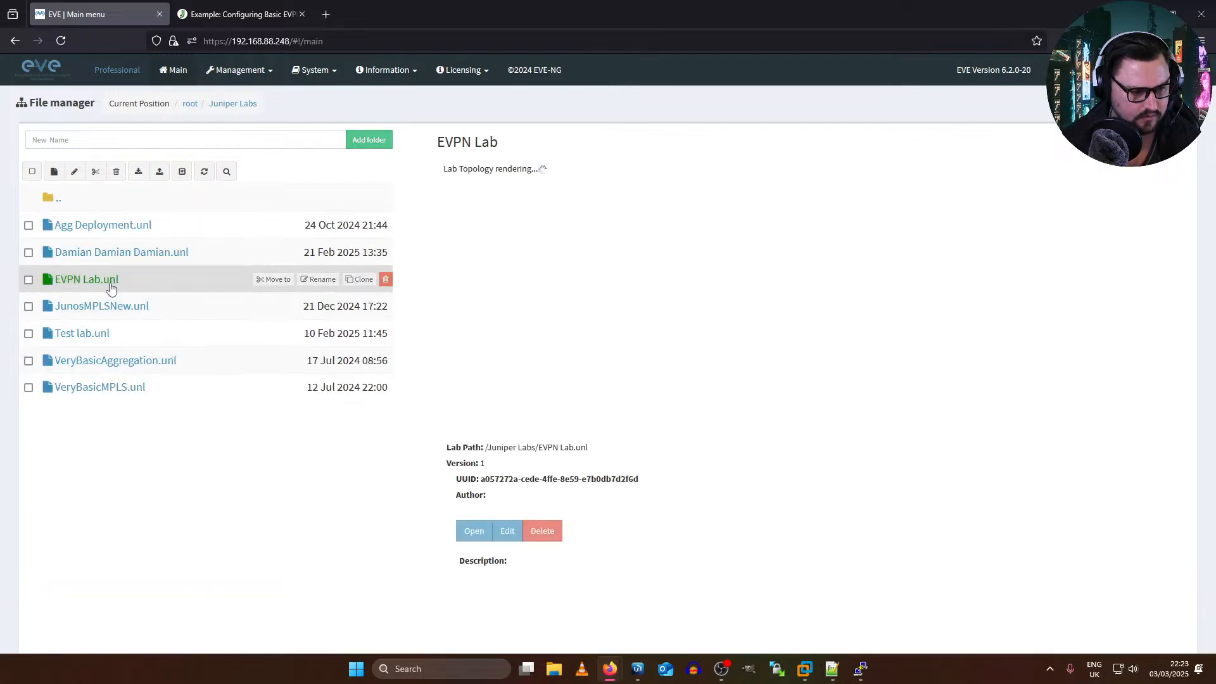
left_click(477, 532)
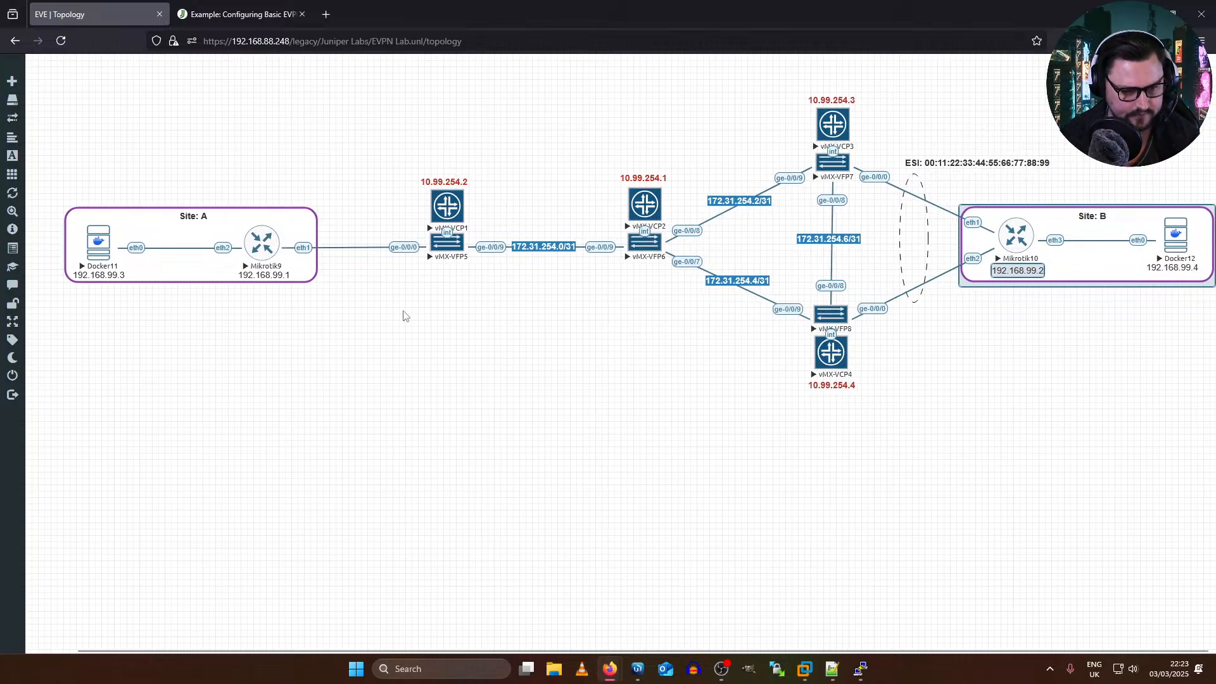
Step: Check the boot progress in the maximized vMX-VCP3 console, and return to the EVPN Lab topology
left_click(860, 668)
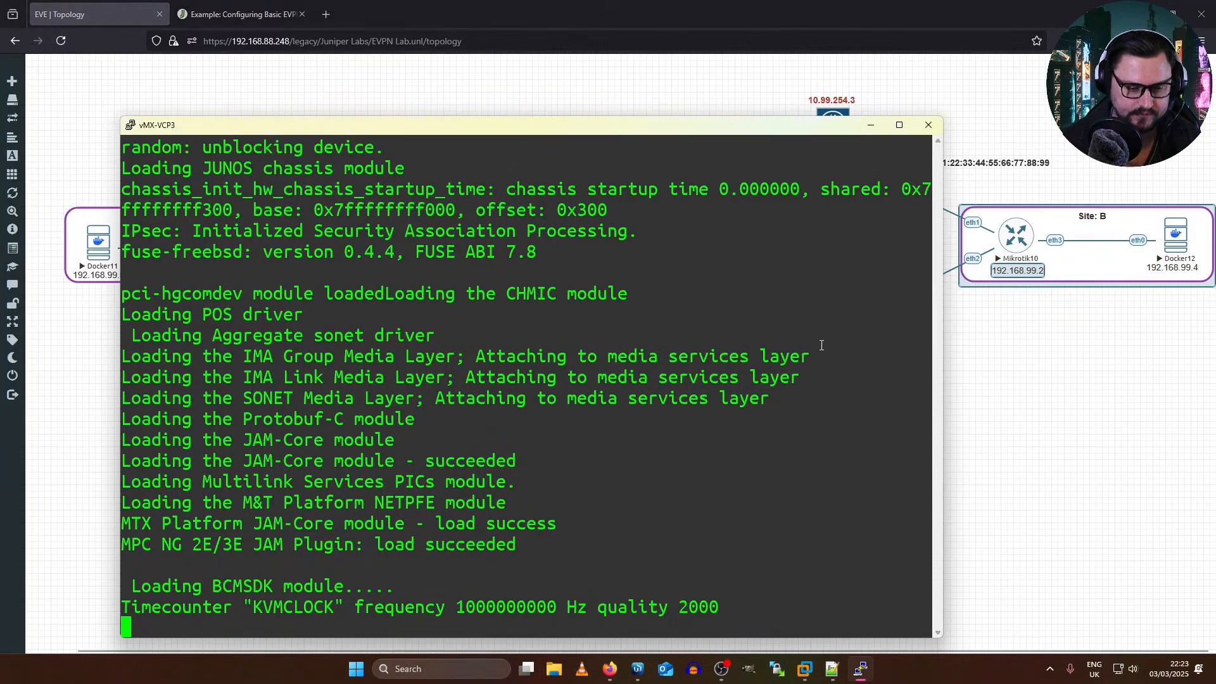
double_click(425, 130)
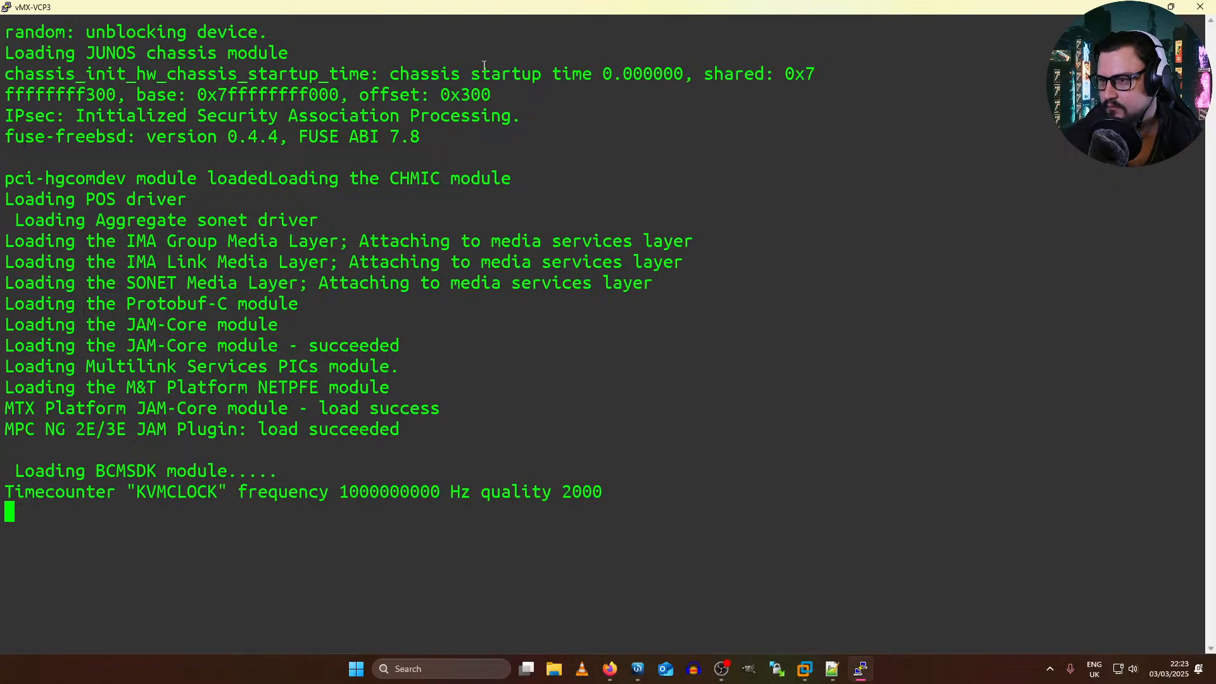
left_click(1151, 3)
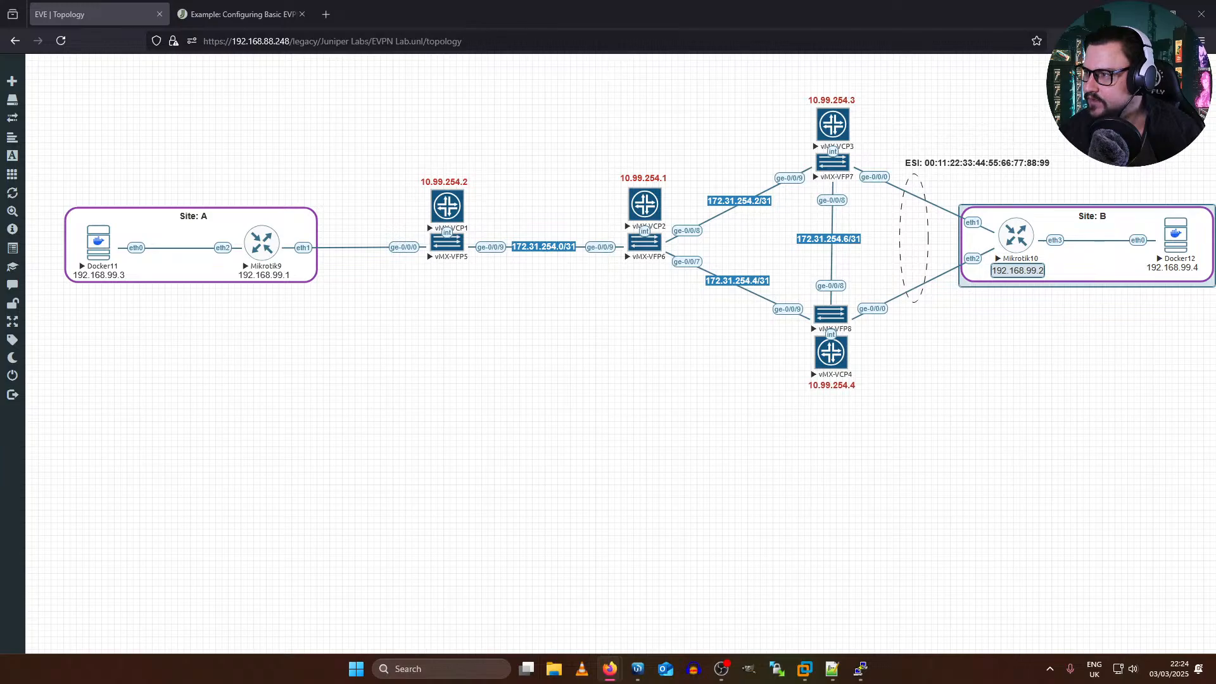
Step: Move the VyOS User Guide page into the main browser window as a tab beside the Juniper EVPN example
left_click_drag(1215, 219, 765, 119)
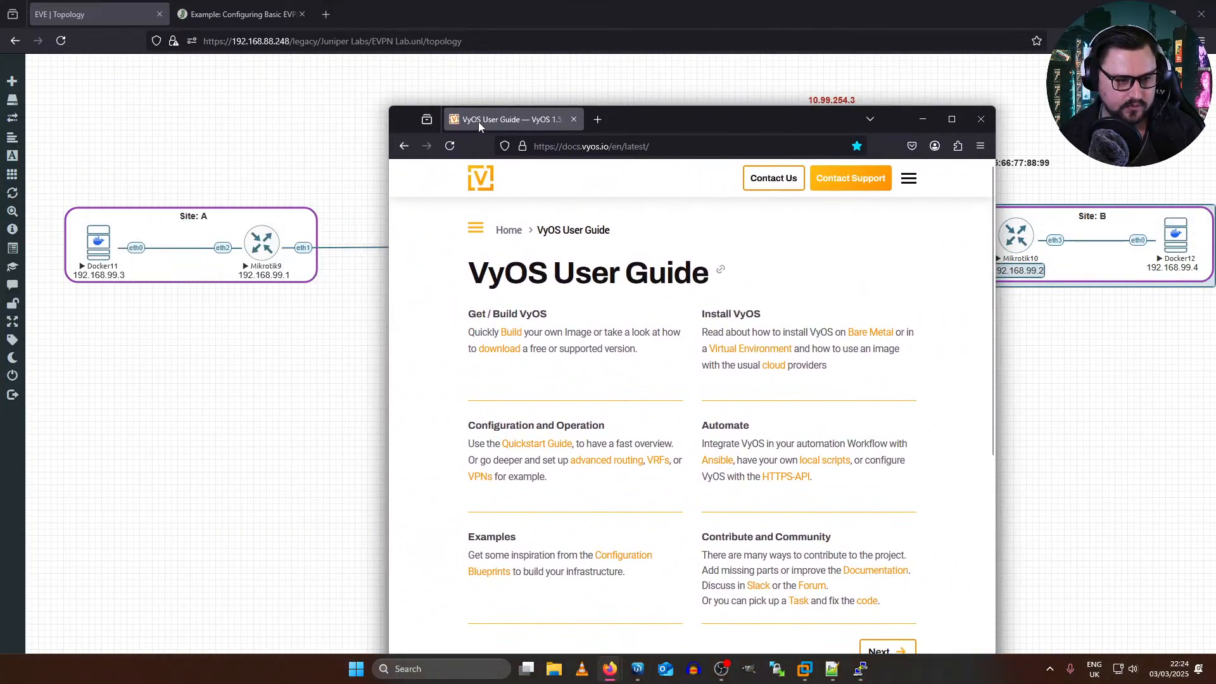
left_click_drag(477, 121, 380, 14)
mouse_move(355, 74)
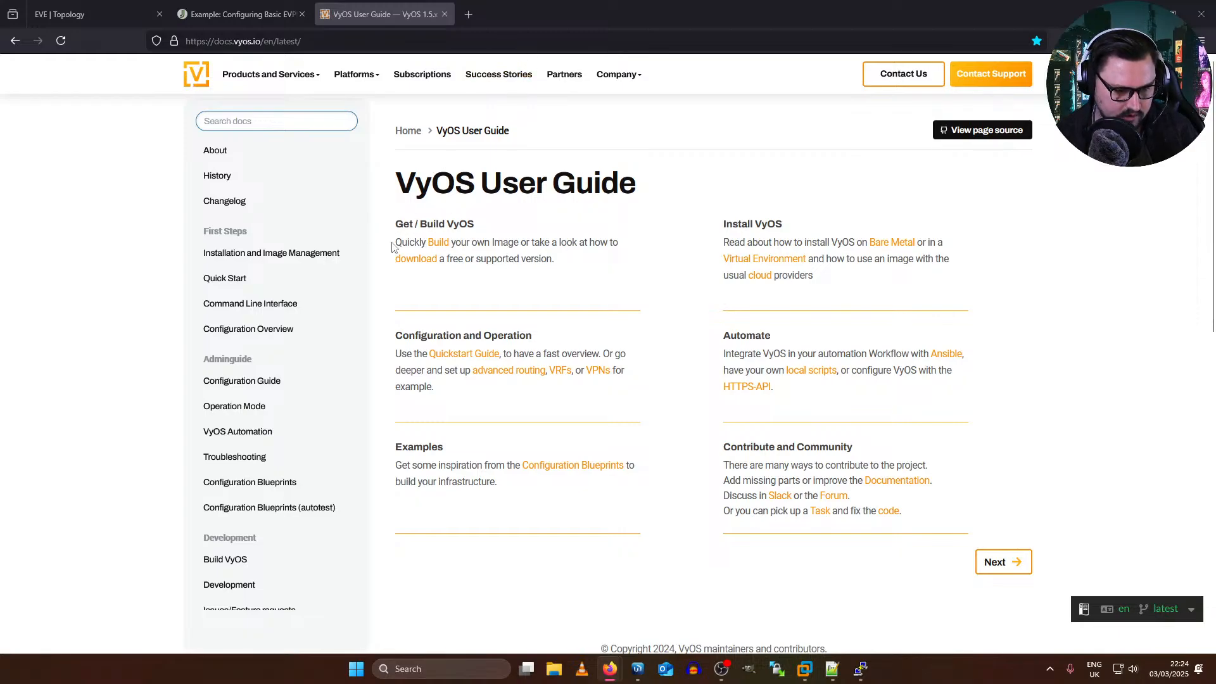
Step: Look through the VyOS User Guide home page, including its documentation sections and the footer's product and resource links
left_click_drag(391, 243, 518, 235)
left_click(439, 267)
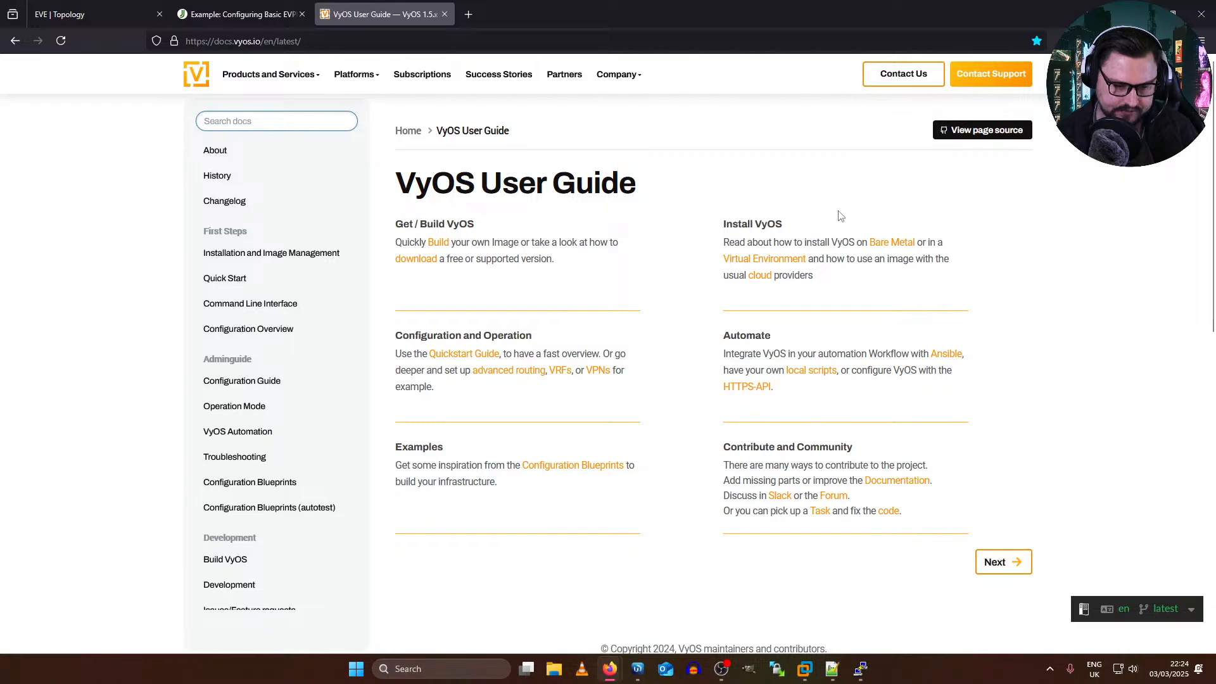
scroll(706, 230, "down", 3)
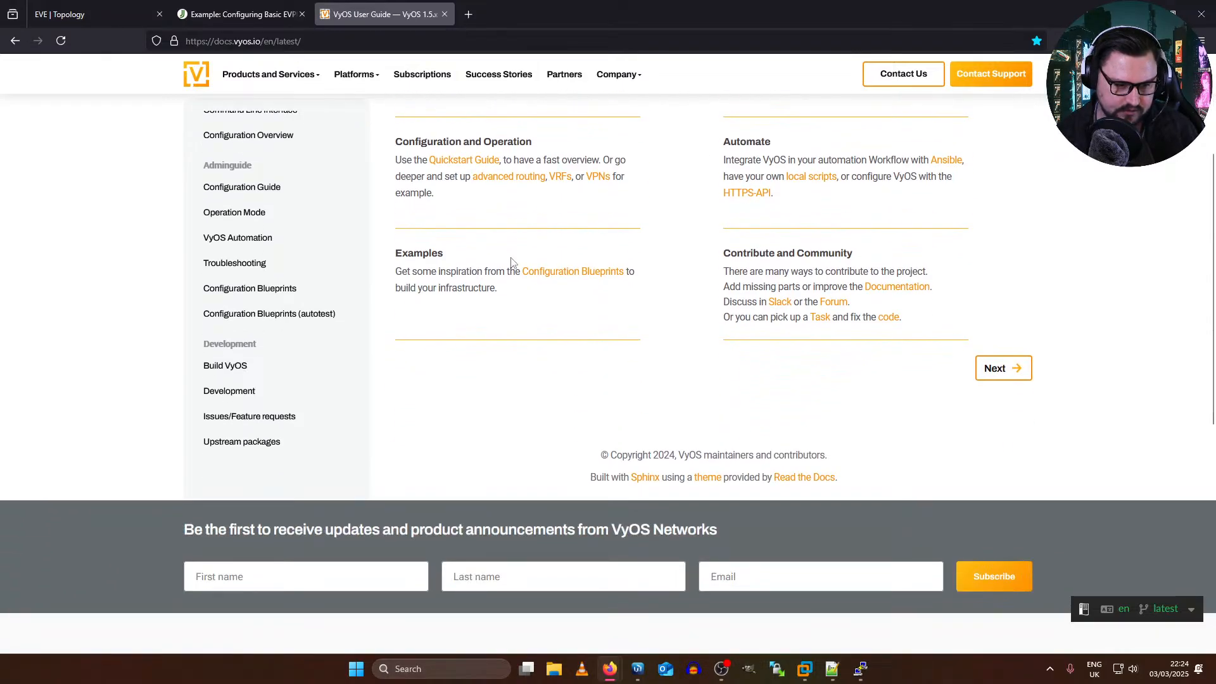
scroll(325, 299, "up", 5)
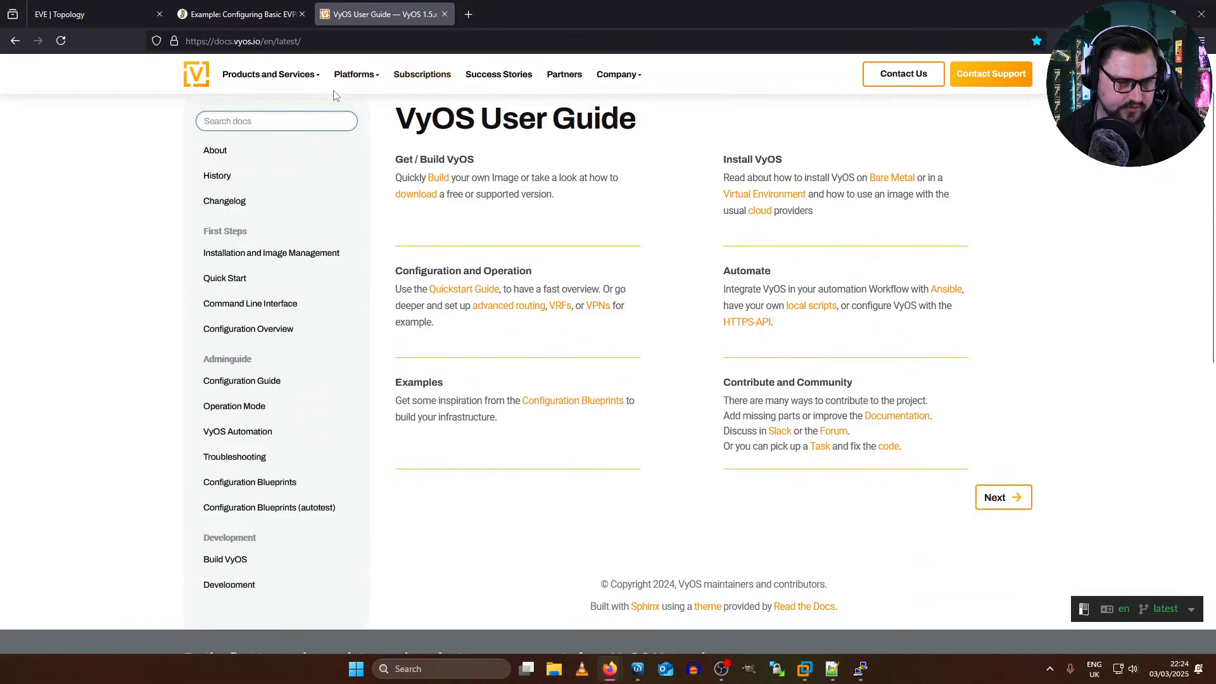
scroll(336, 95, "up", 1)
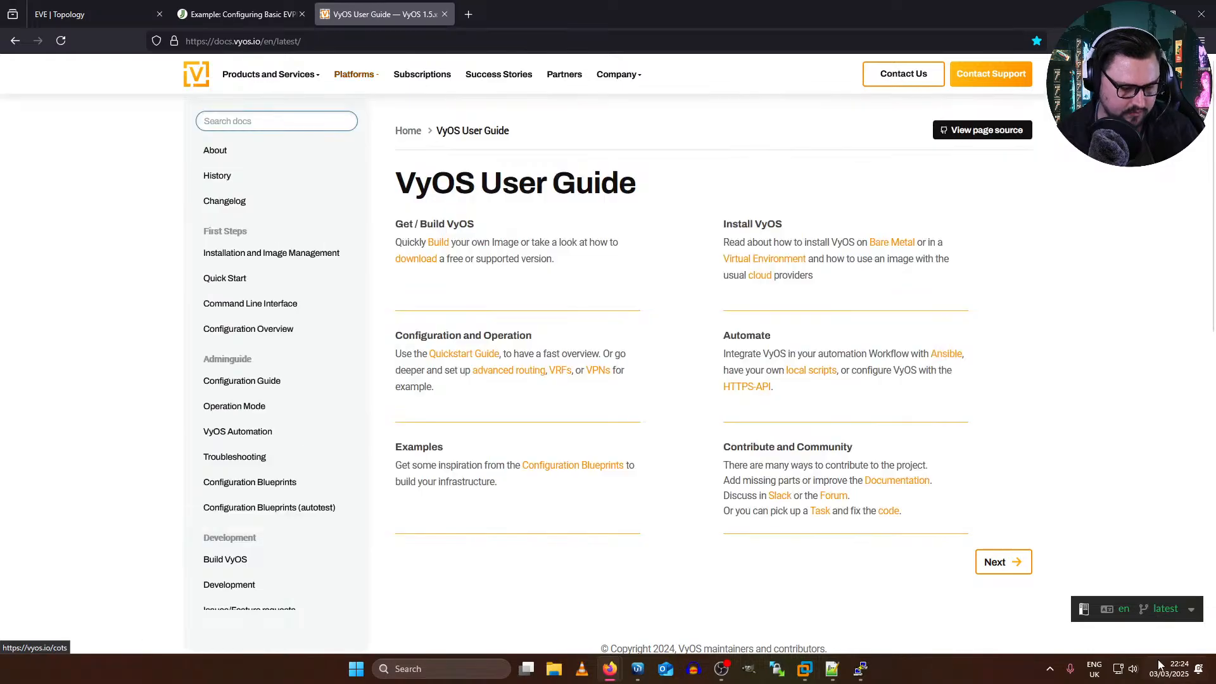
scroll(732, 318, "down", 10)
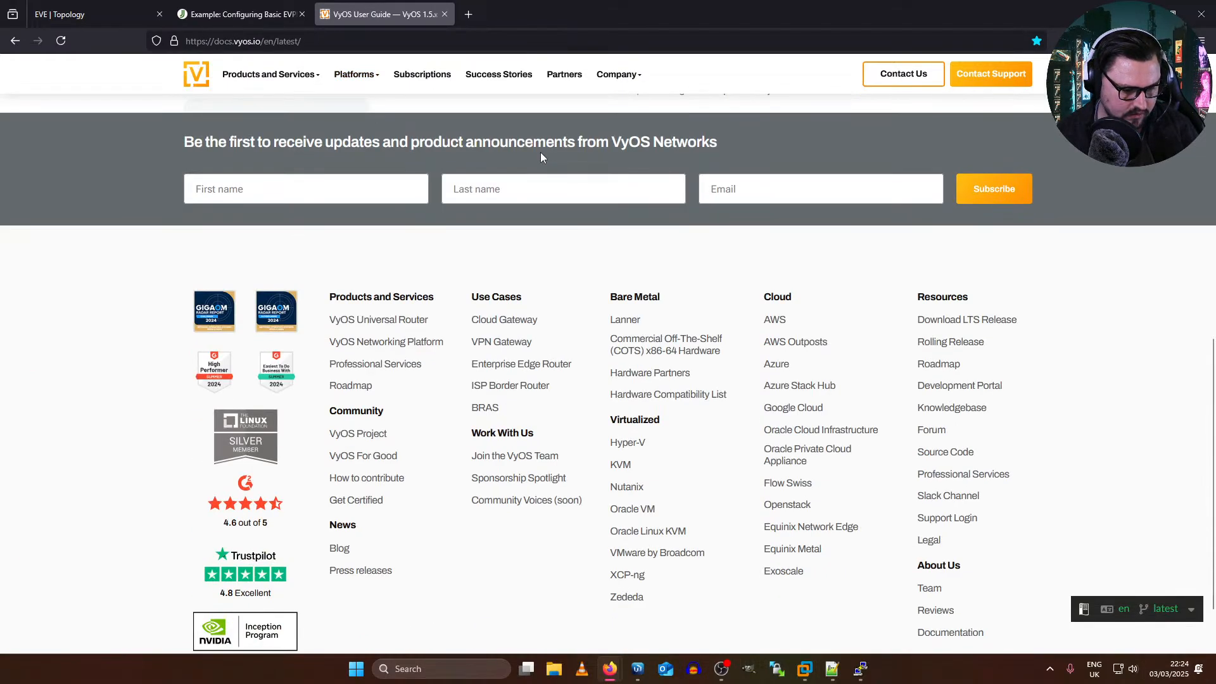
scroll(541, 155, "down", 1)
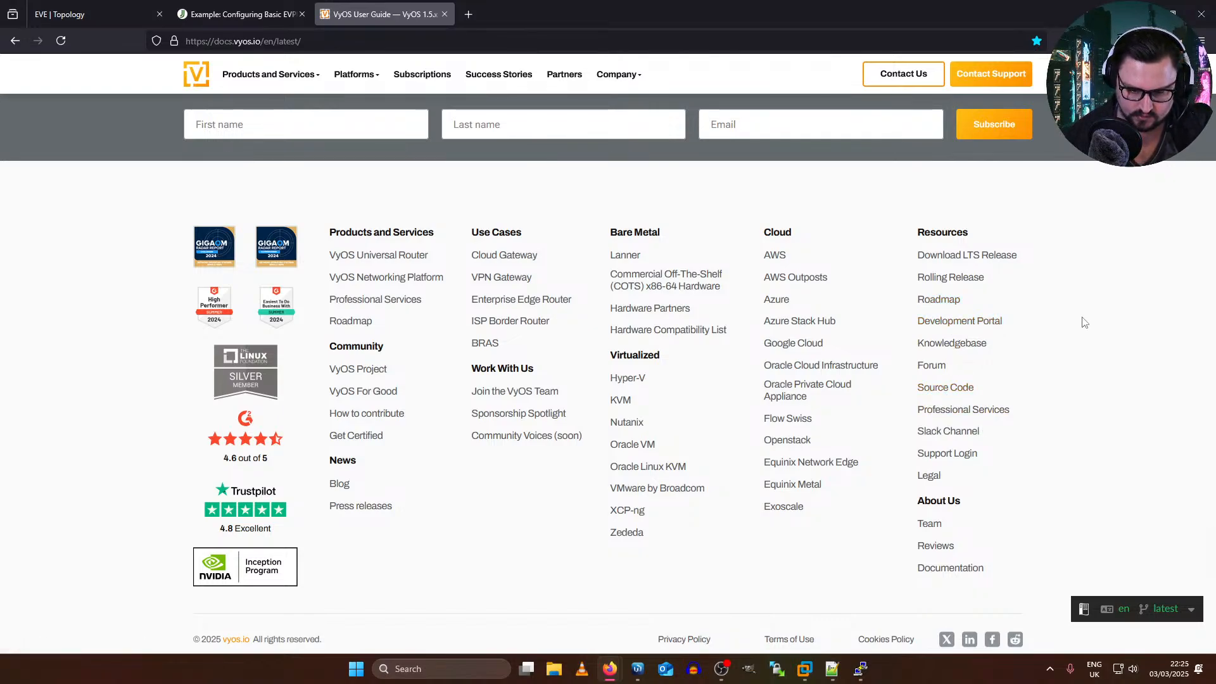
Step: Open the VyOS Knowledgebase from the footer's resource links and check the site's products and services overview
left_click(960, 349)
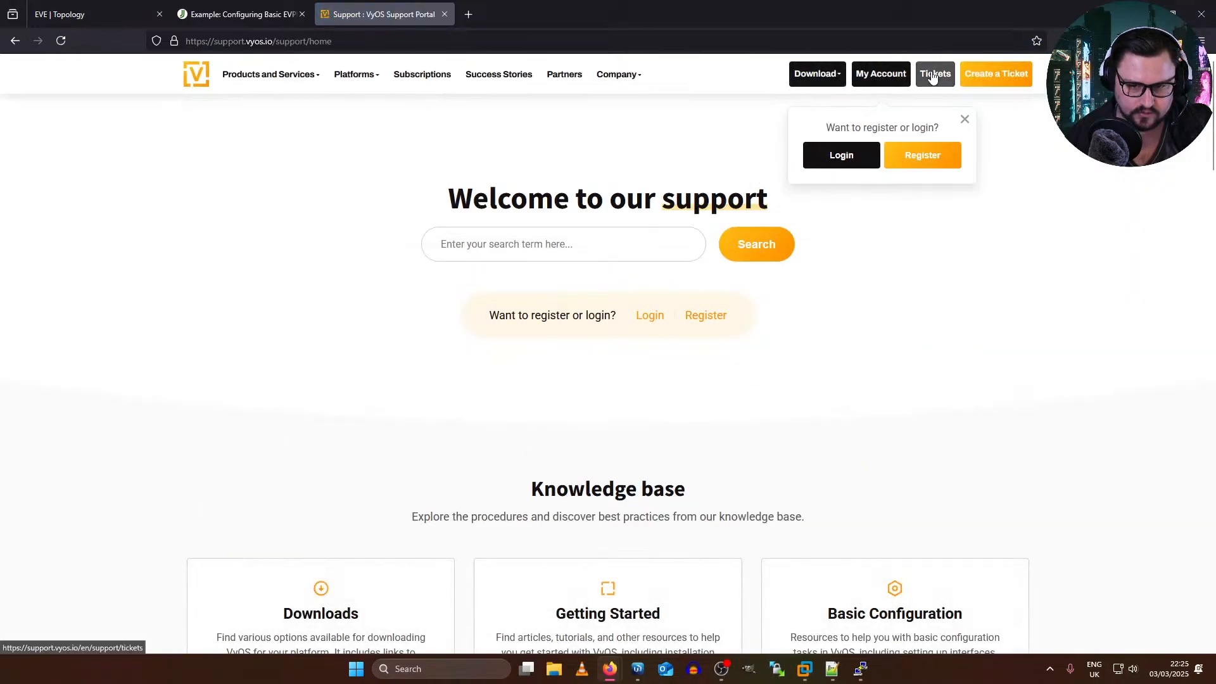
mouse_move(267, 86)
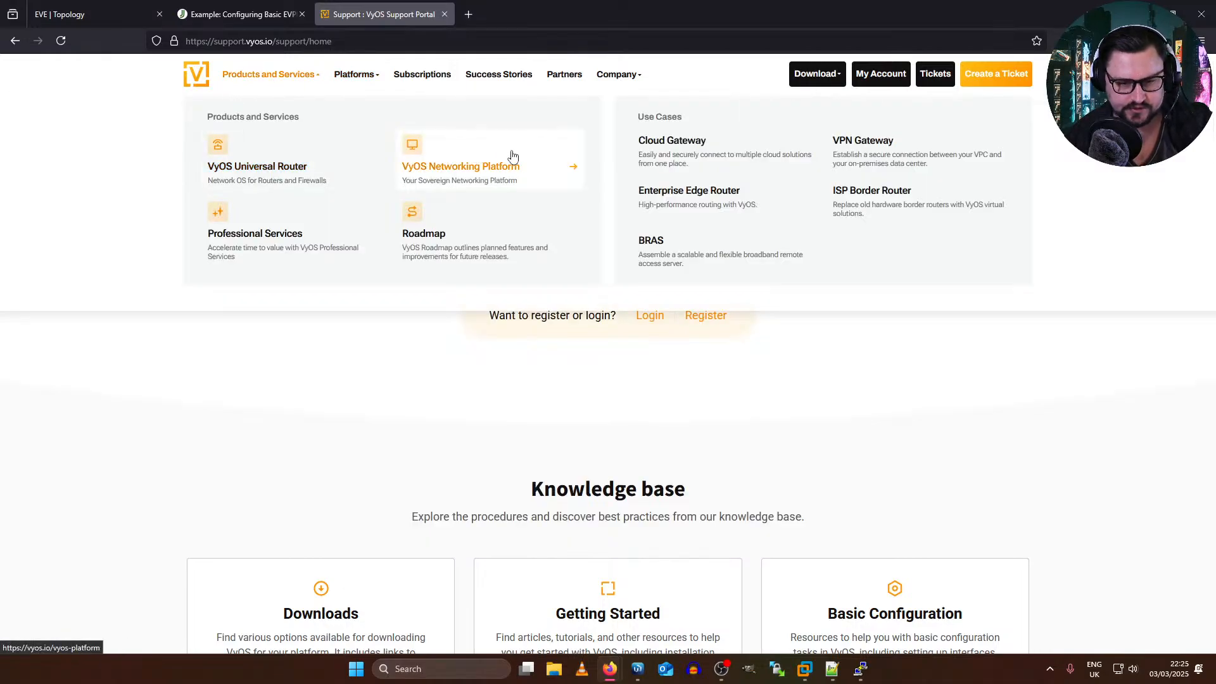
Step: Search the web for "VYOS documentation" in a new tab and open the VyOS 1.5.x (circinus) documentation
left_click(471, 15)
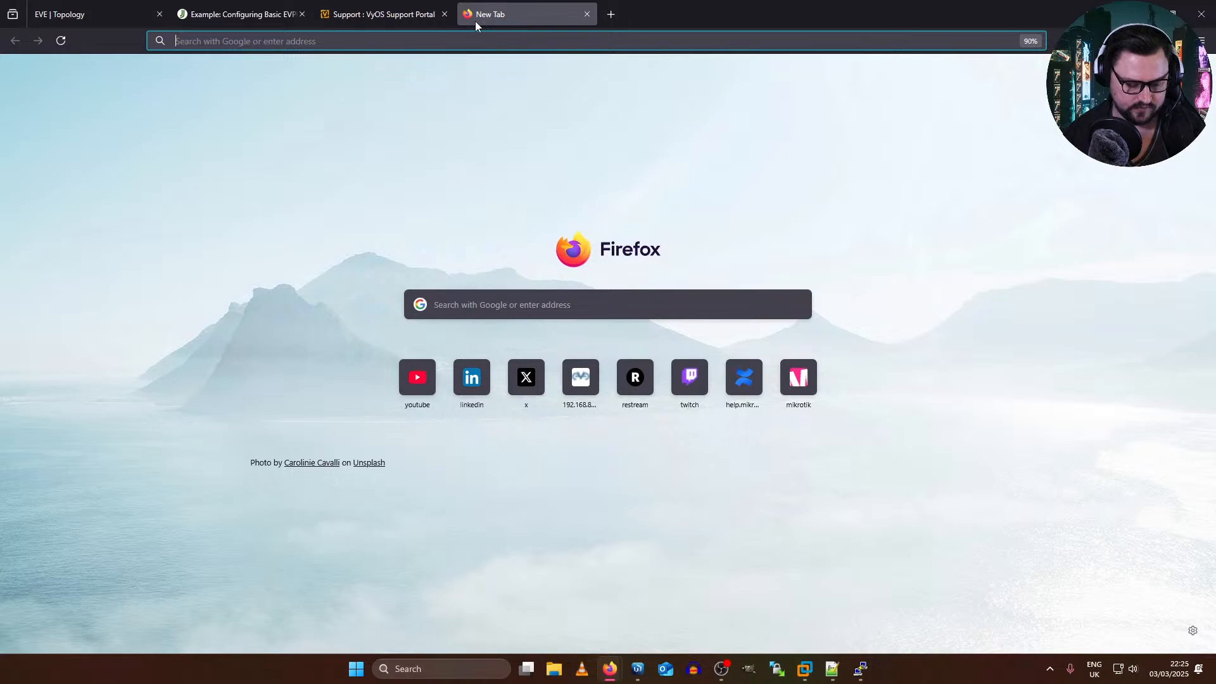
type("VYOS documentation")
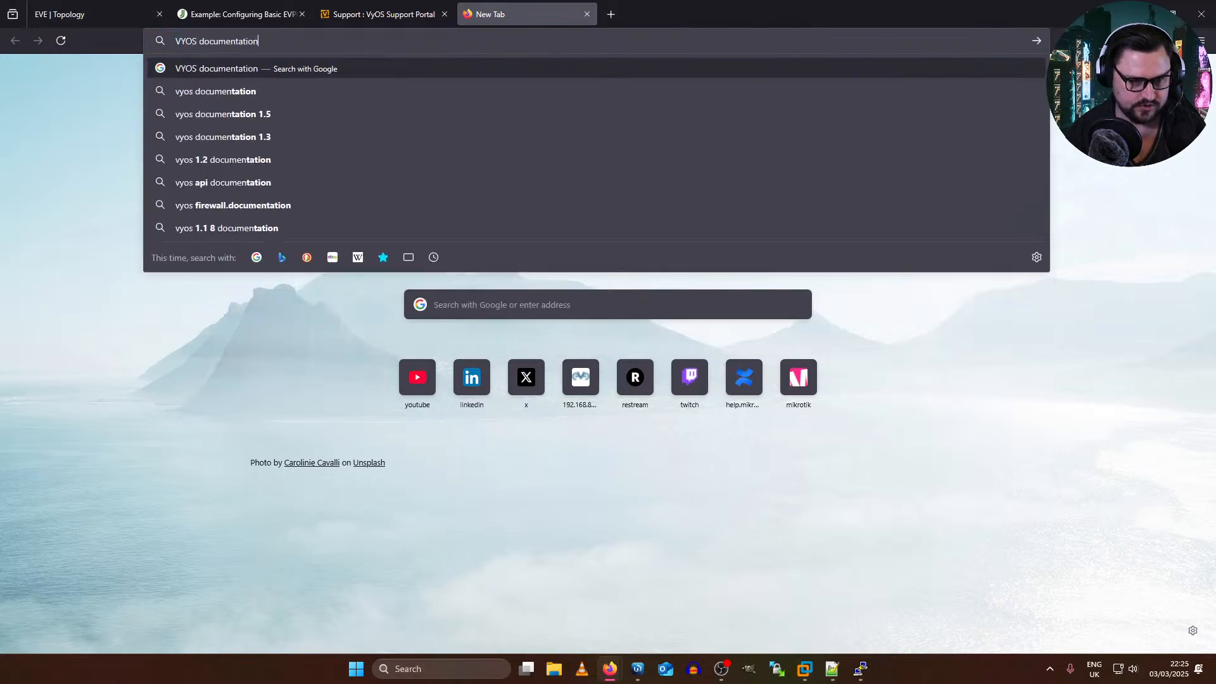
key("Return")
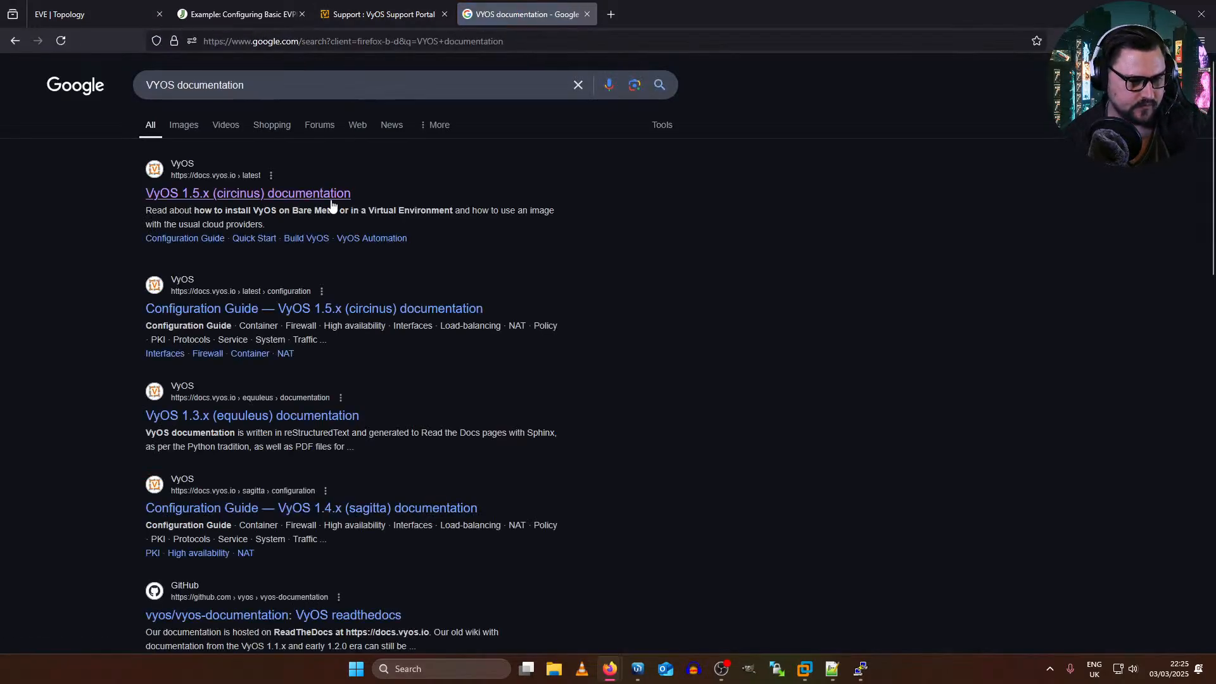
left_click(321, 203)
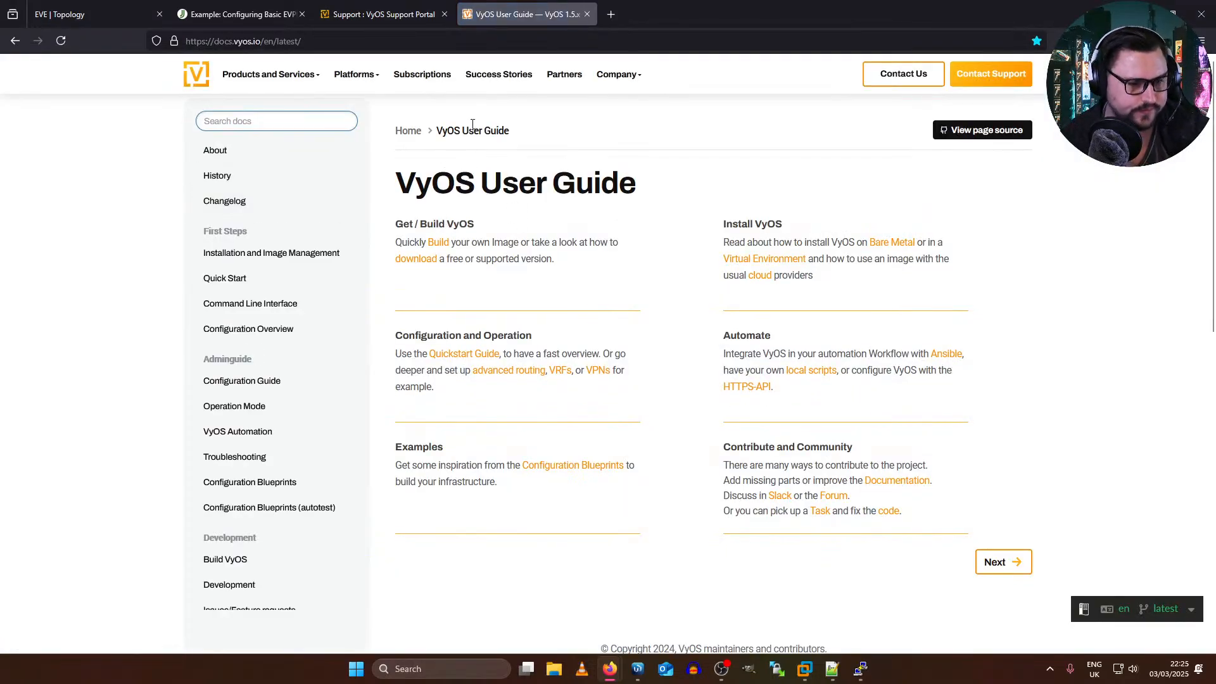
Step: Look over the VyOS User Guide's contents and open the Configuration Guide
scroll(457, 534, "down", 4)
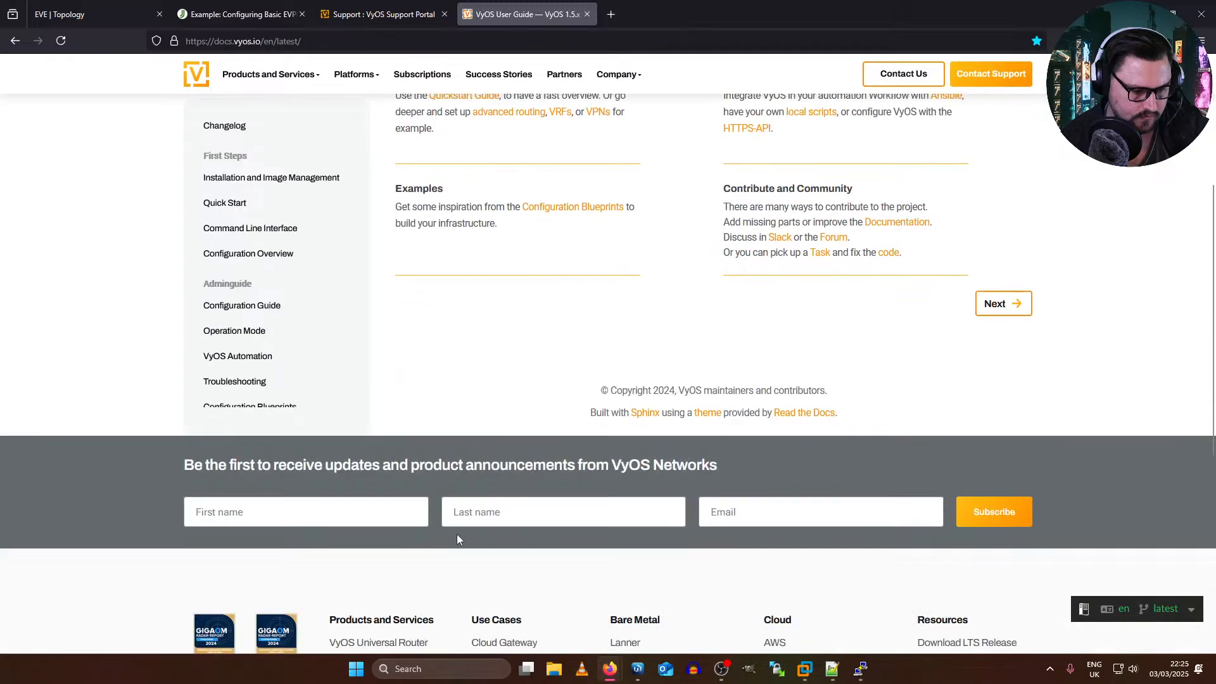
scroll(457, 535, "up", 4)
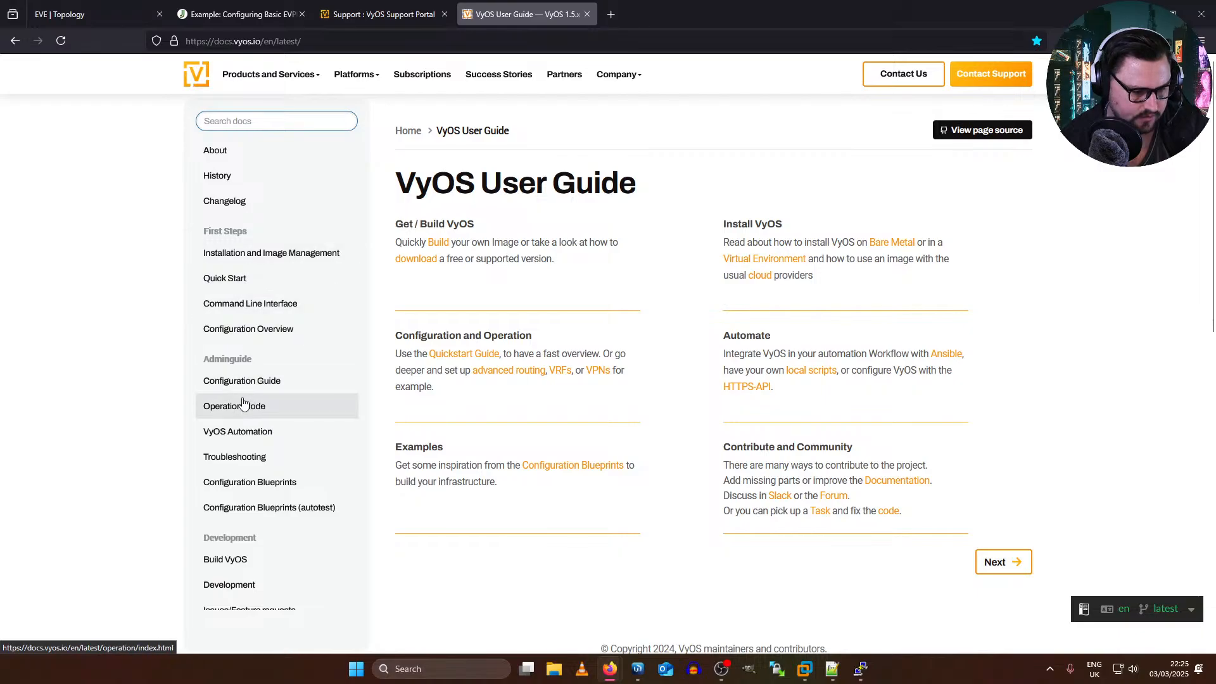
scroll(244, 402, "down", 1)
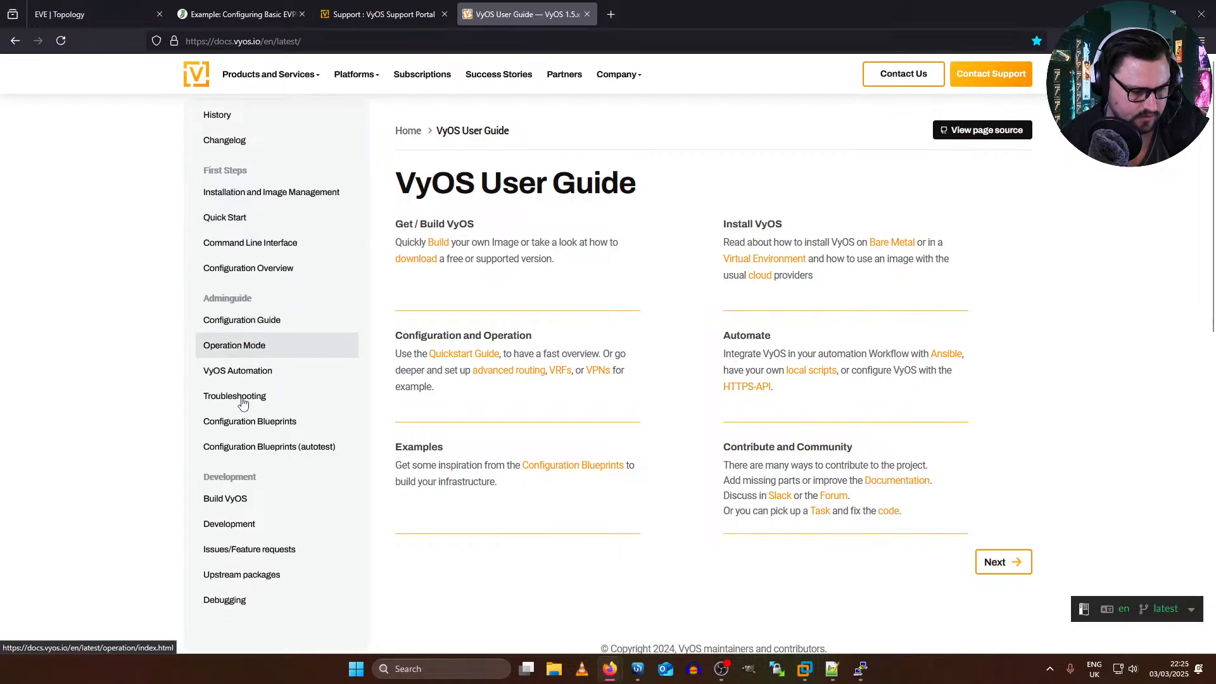
left_click(268, 318)
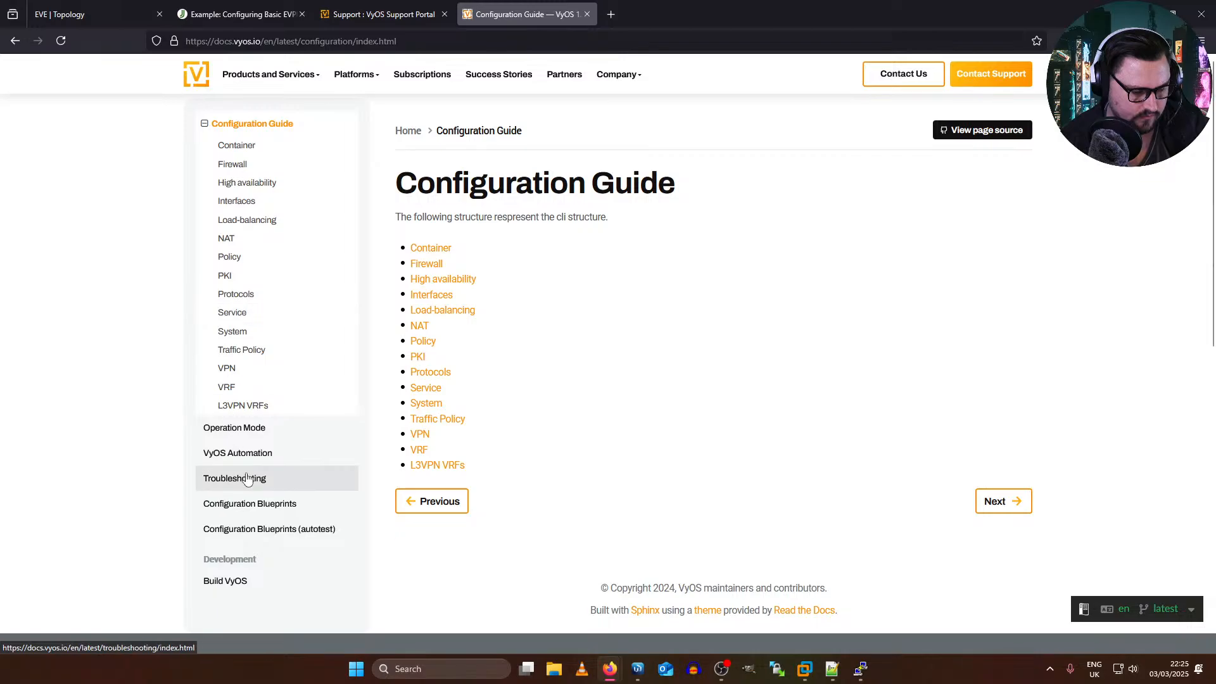
Step: Open the Configuration Blueprints chapter and look through its list of configuration examples
left_click(275, 504)
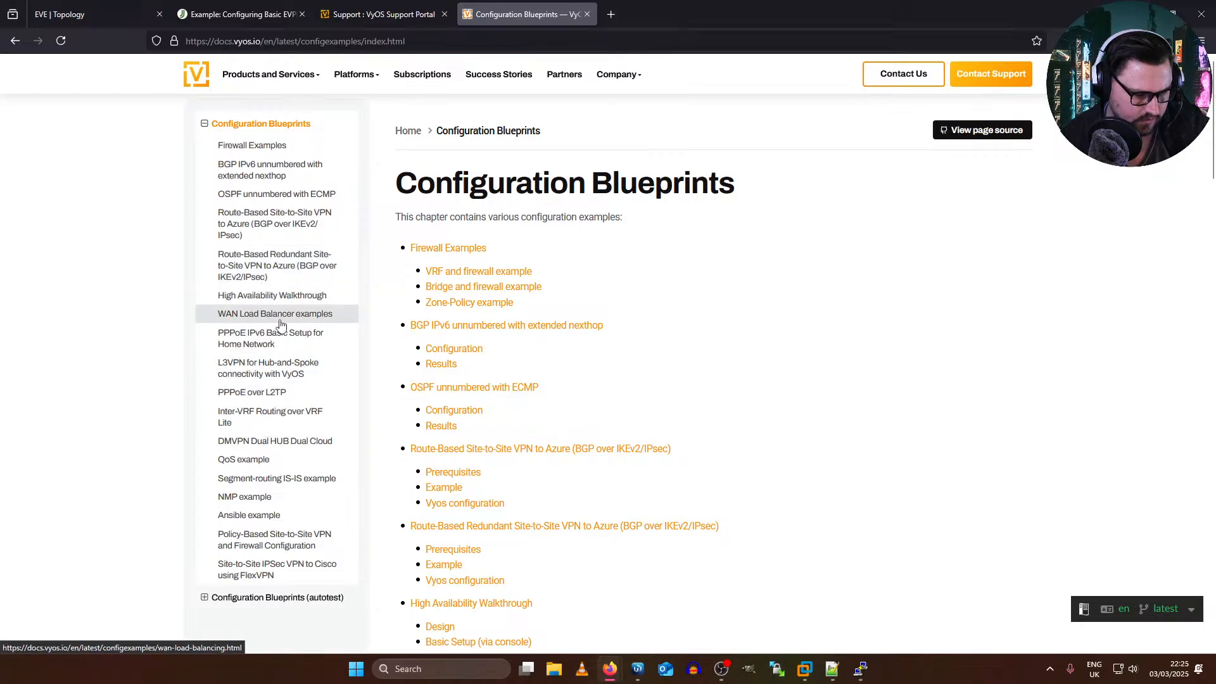
scroll(279, 320, "down", 2)
scroll(281, 326, "up", 4)
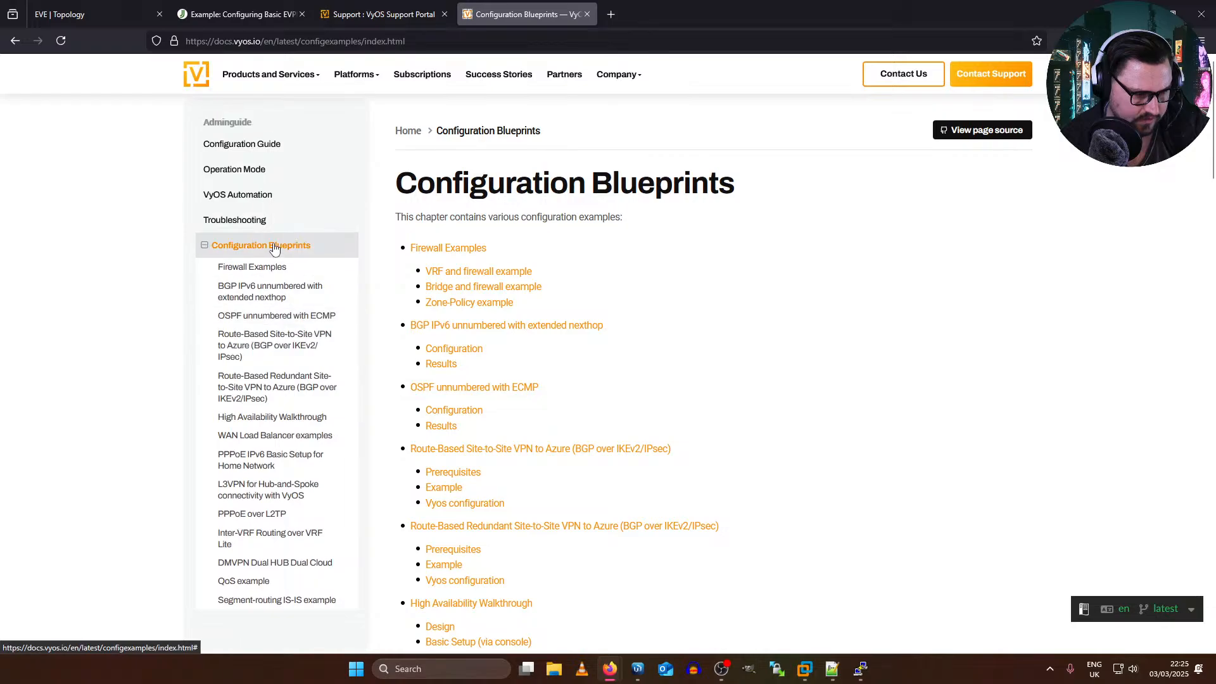
scroll(273, 208, "up", 4)
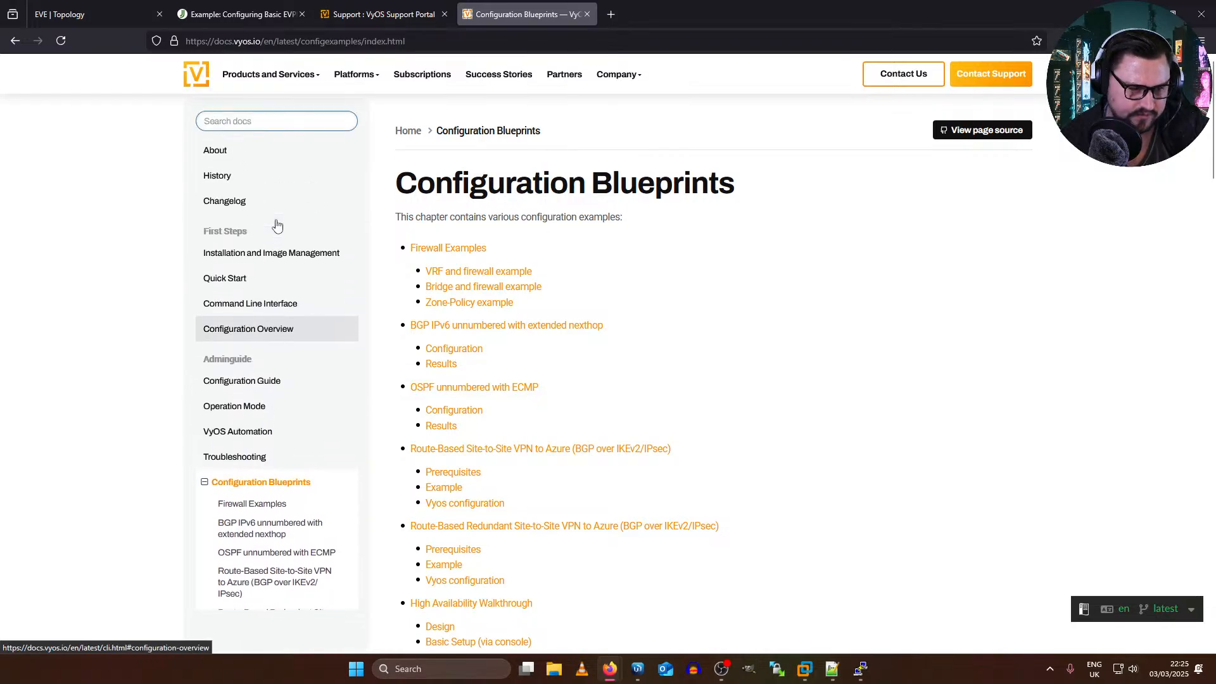
Step: Search the VyOS documentation for EVPN and open the "L3VPN EVPN with VyOS" article in its own tab
left_click(304, 121)
type("EV")
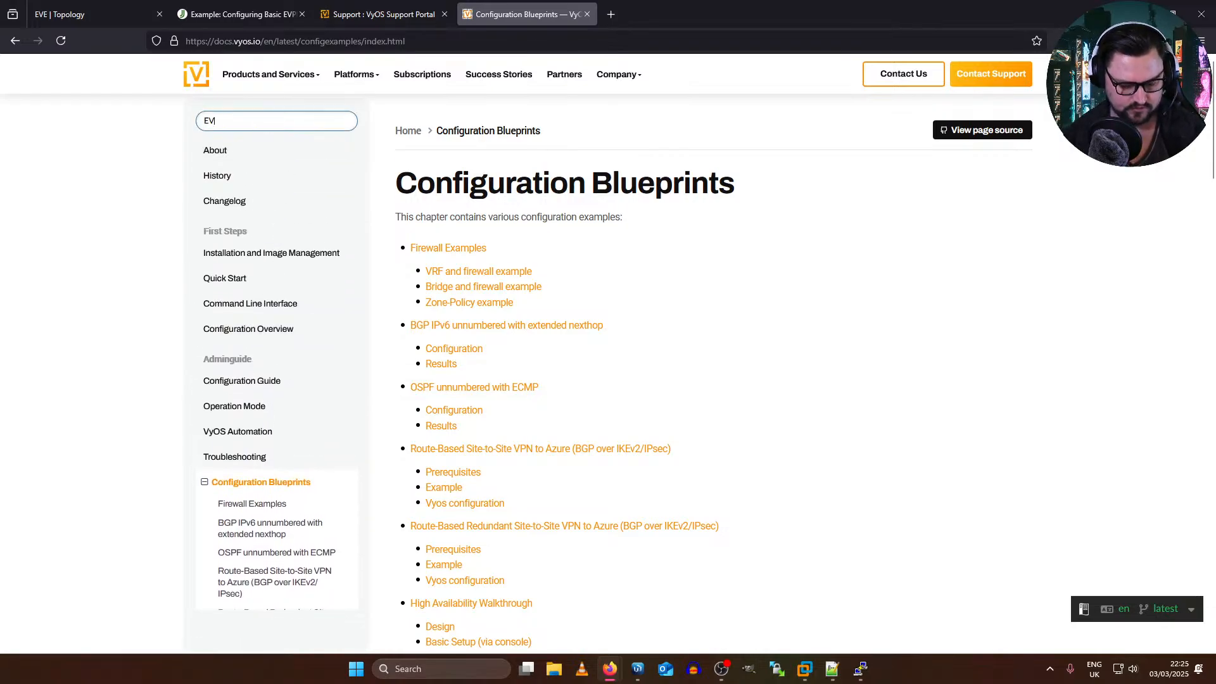
type("PN")
key("Return")
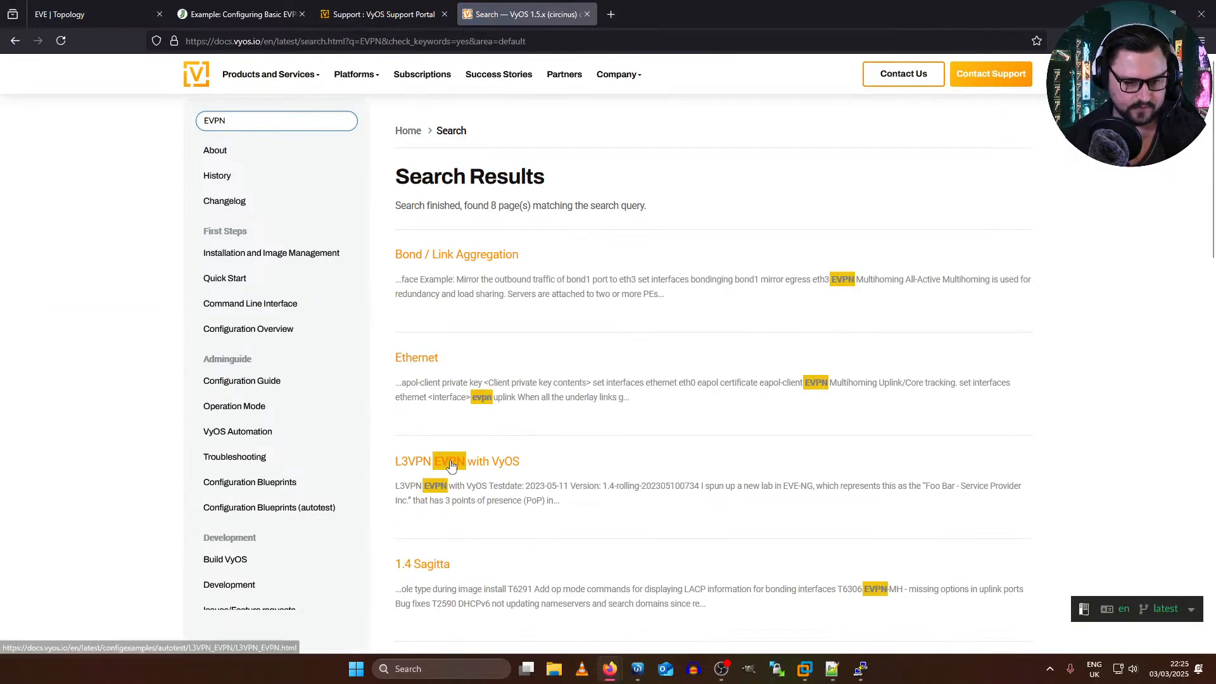
scroll(558, 352, "down", 1)
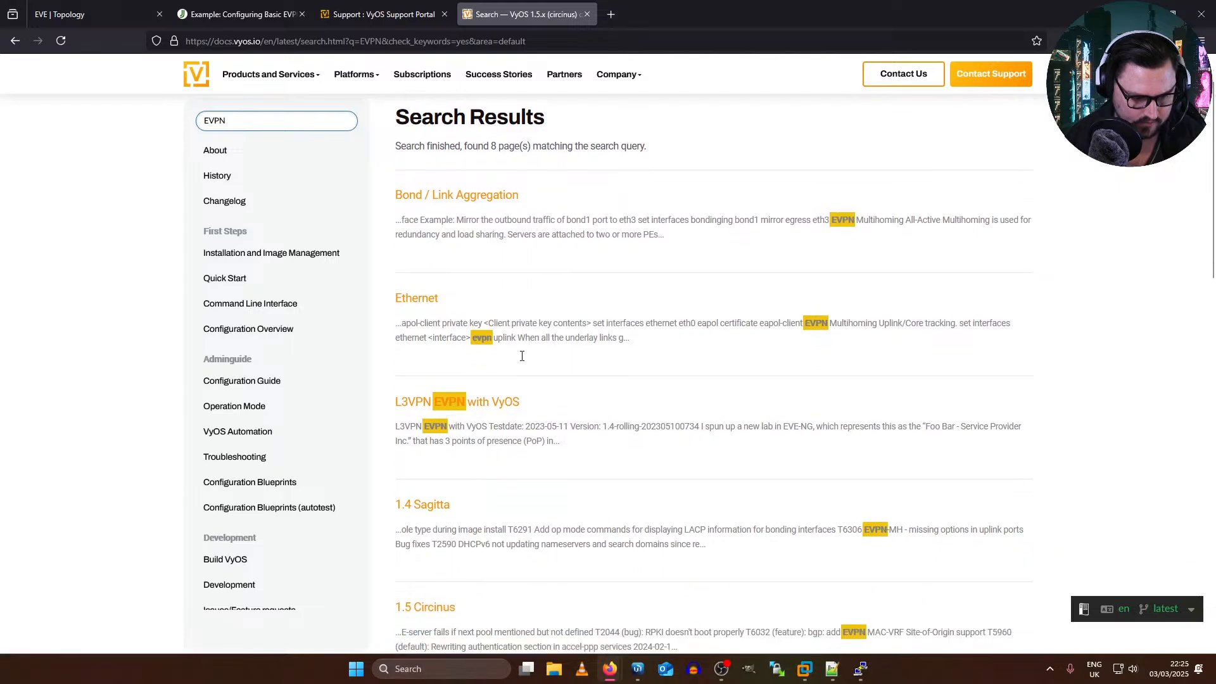
middle_click(451, 399)
left_click(665, 14)
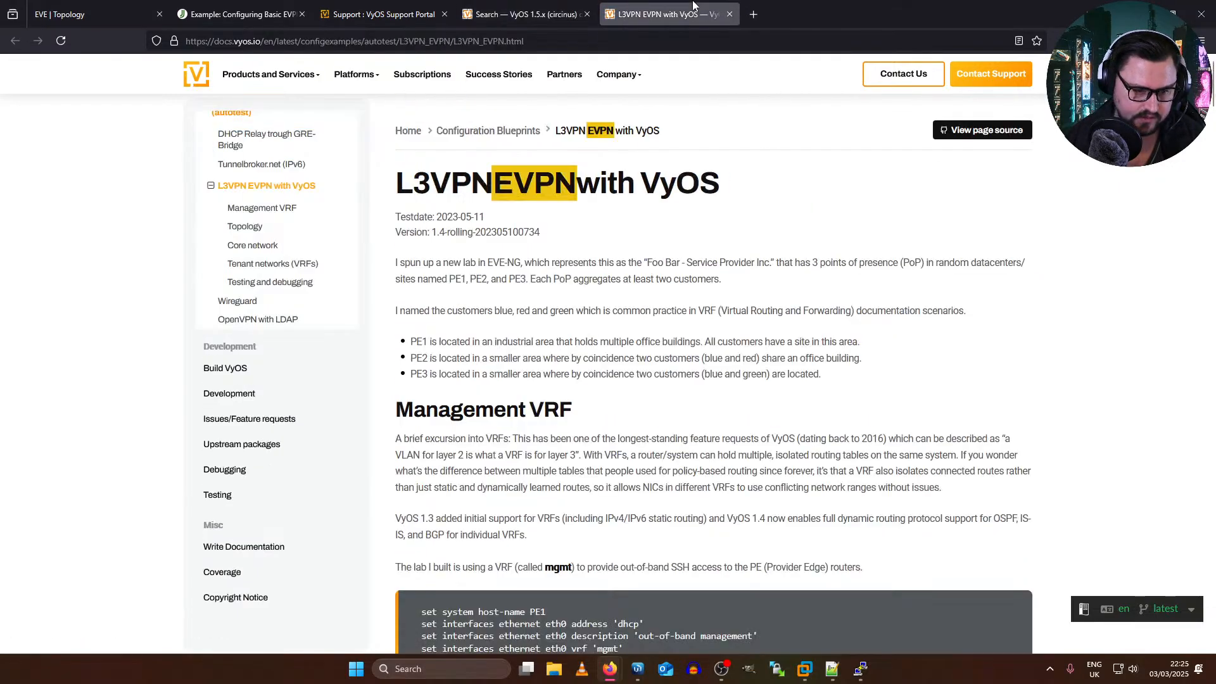
Step: Check the title, test date and VyOS version of the L3VPN EVPN article
left_click_drag(414, 203, 479, 217)
left_click_drag(394, 170, 661, 183)
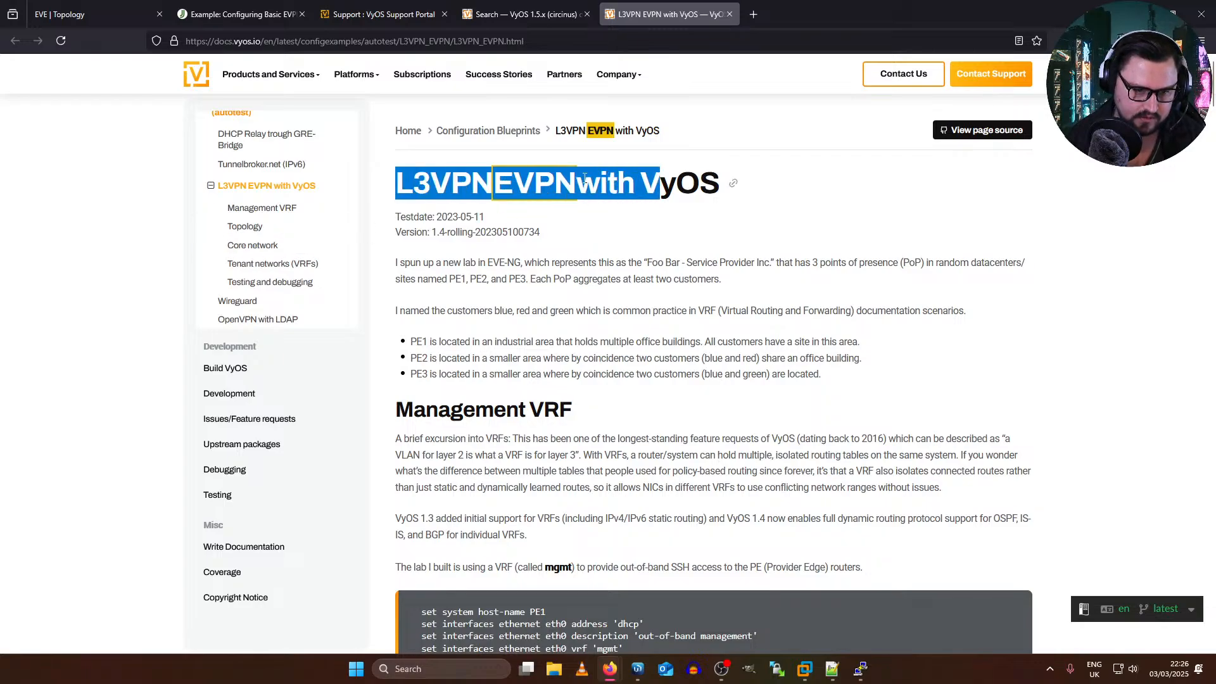
left_click(500, 214)
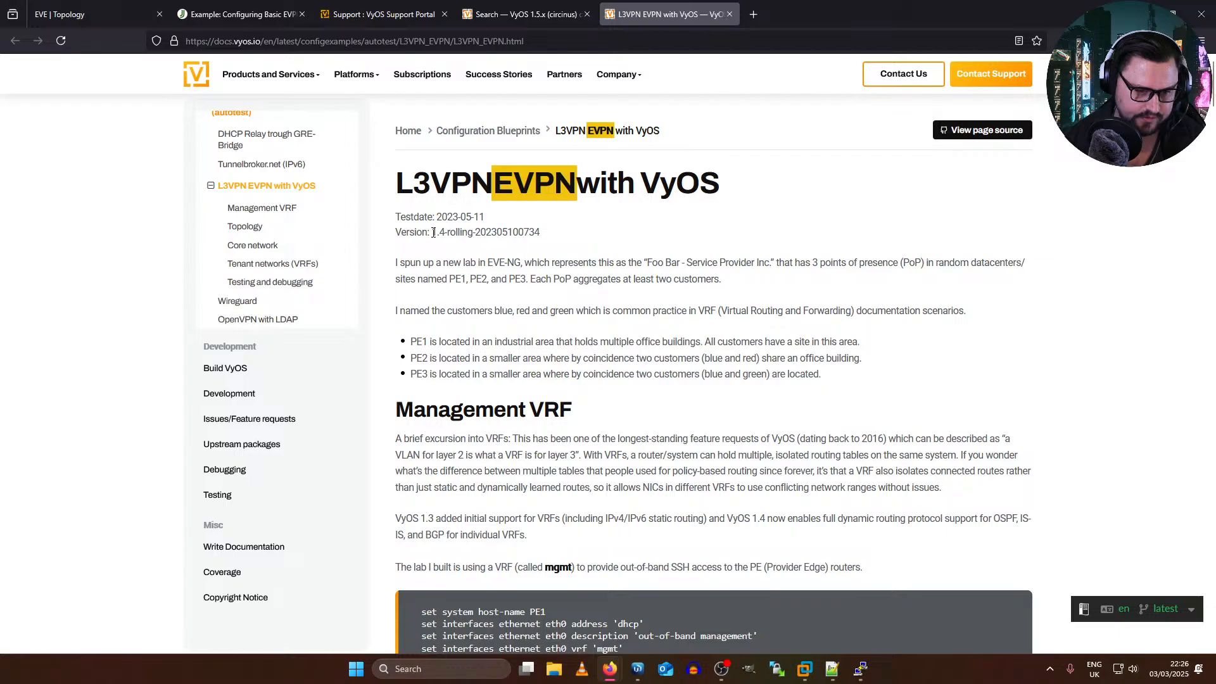
left_click_drag(432, 232, 501, 237)
left_click(473, 233)
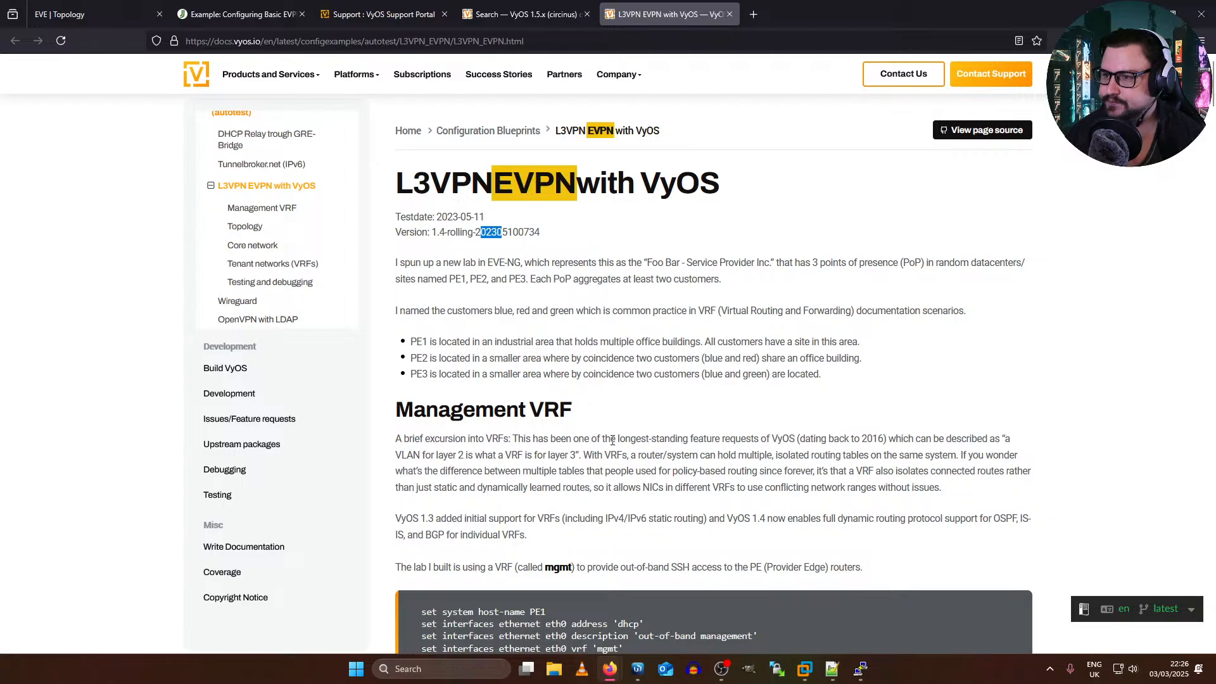
Step: Examine the L3VPN EVPN Lab topology diagram, including the PE routers, their links and the customer sites
scroll(612, 440, "down", 9)
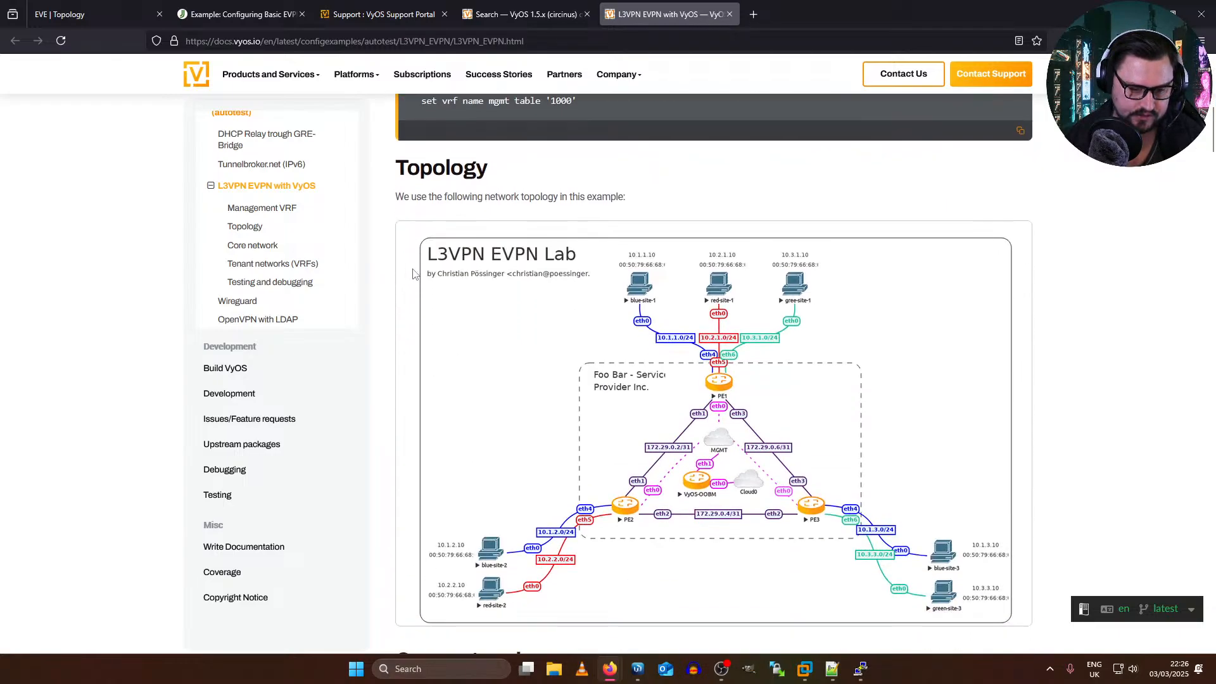
scroll(620, 225, "down", 2)
scroll(966, 253, "up", 2)
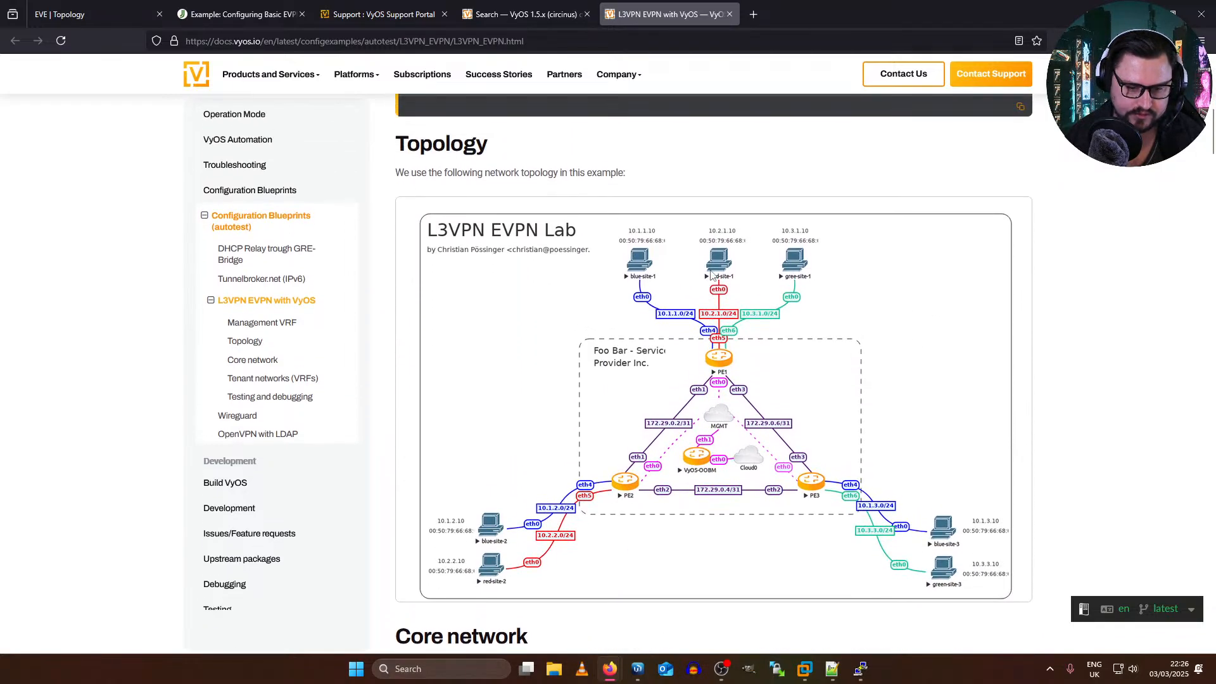
scroll(854, 405, "down", 1)
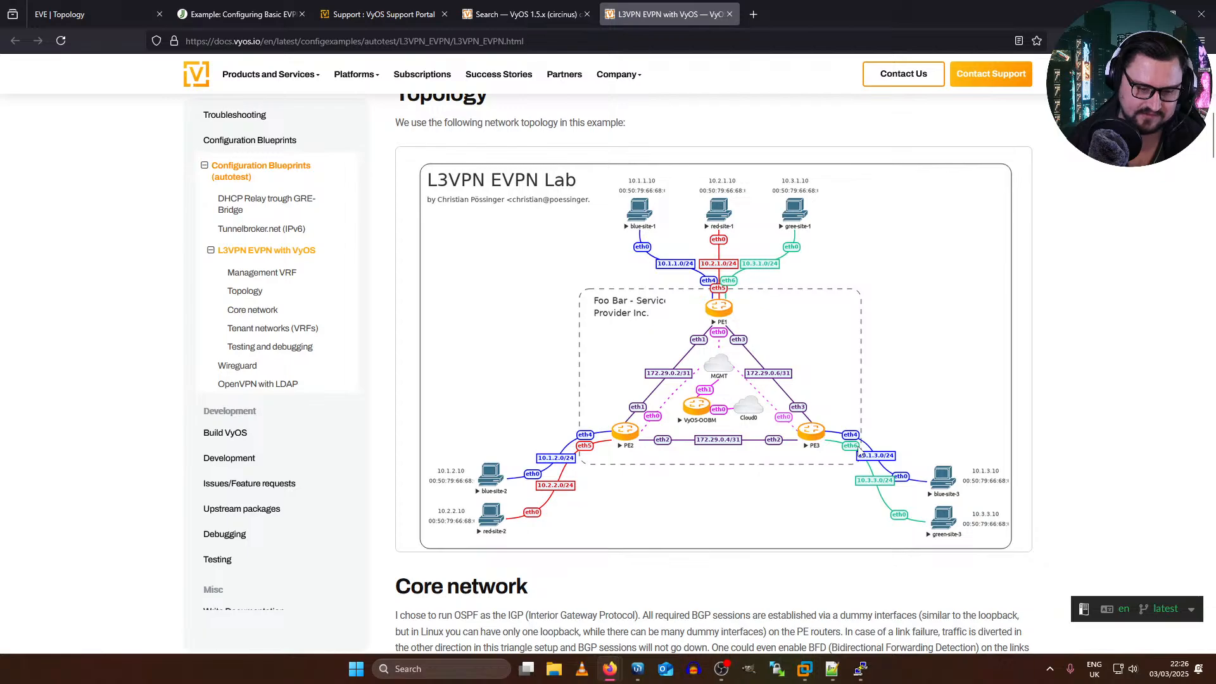
scroll(594, 258, "down", 2)
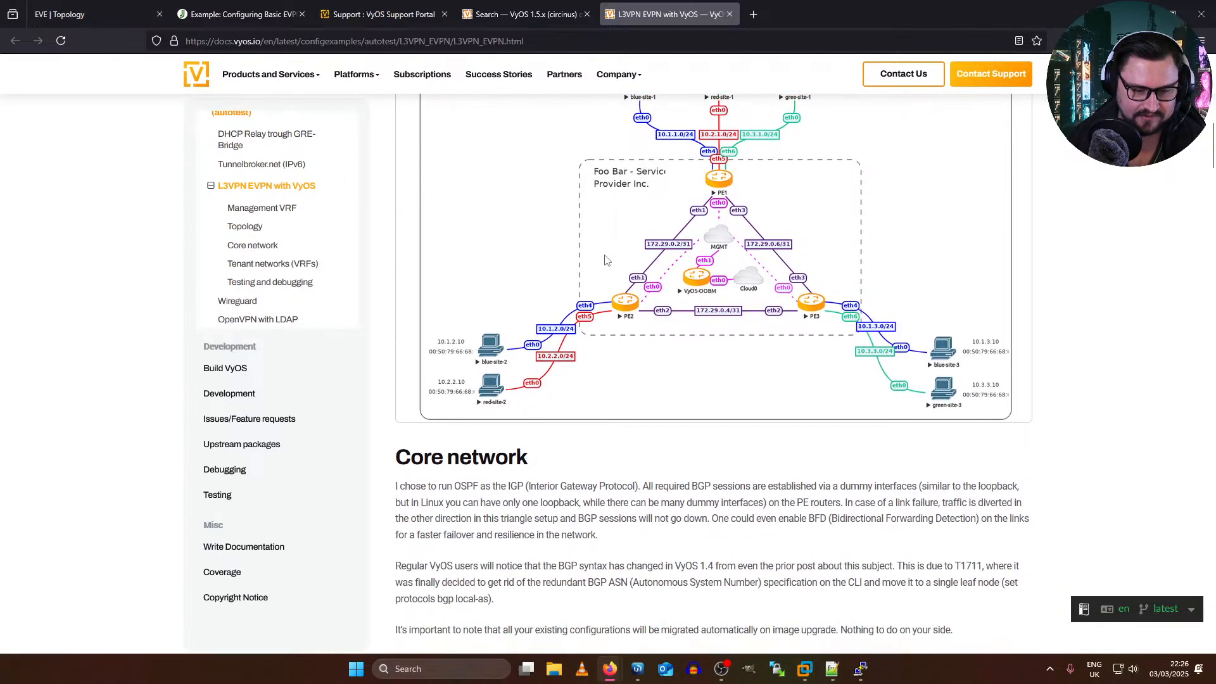
scroll(772, 248, "up", 1)
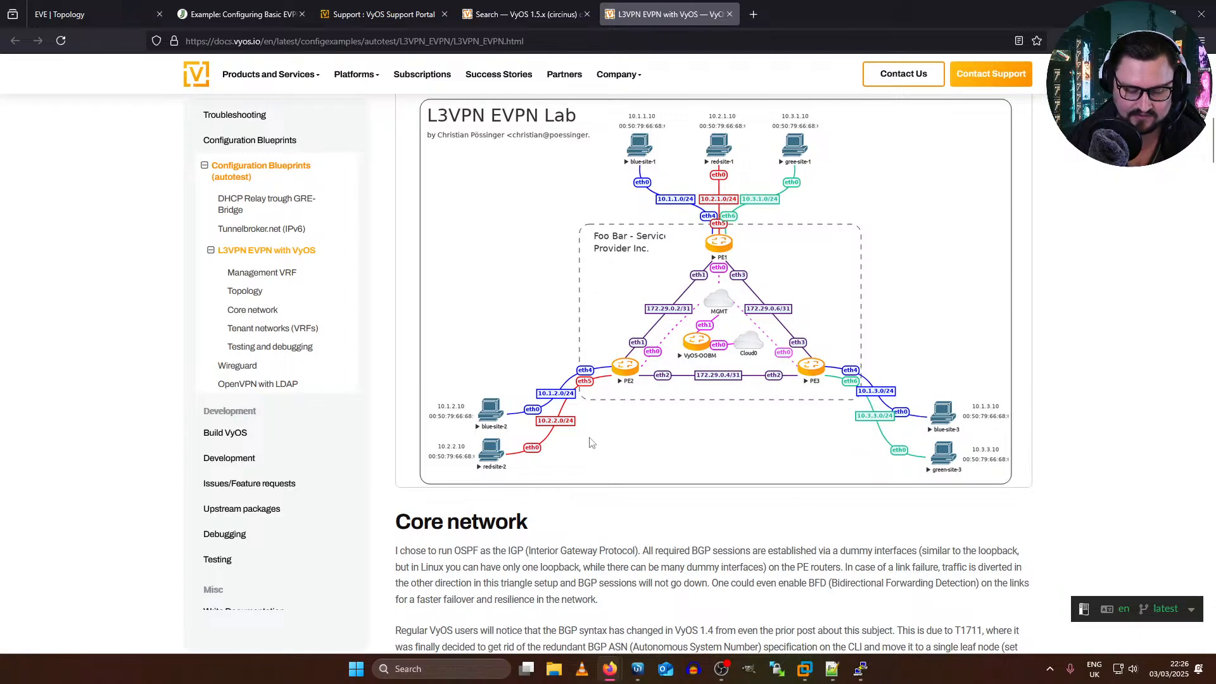
scroll(619, 431, "up", 3)
scroll(631, 437, "down", 4)
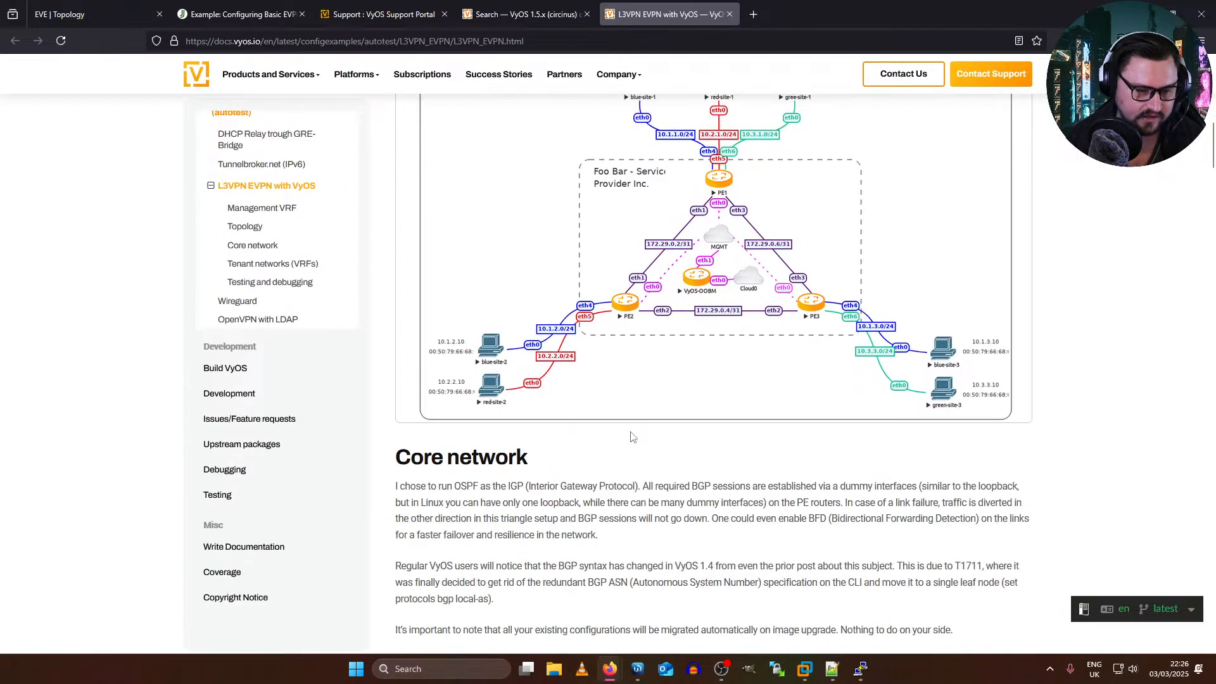
Step: Read the introduction of the Core network section on the OSPF and BGP design
scroll(631, 437, "down", 4)
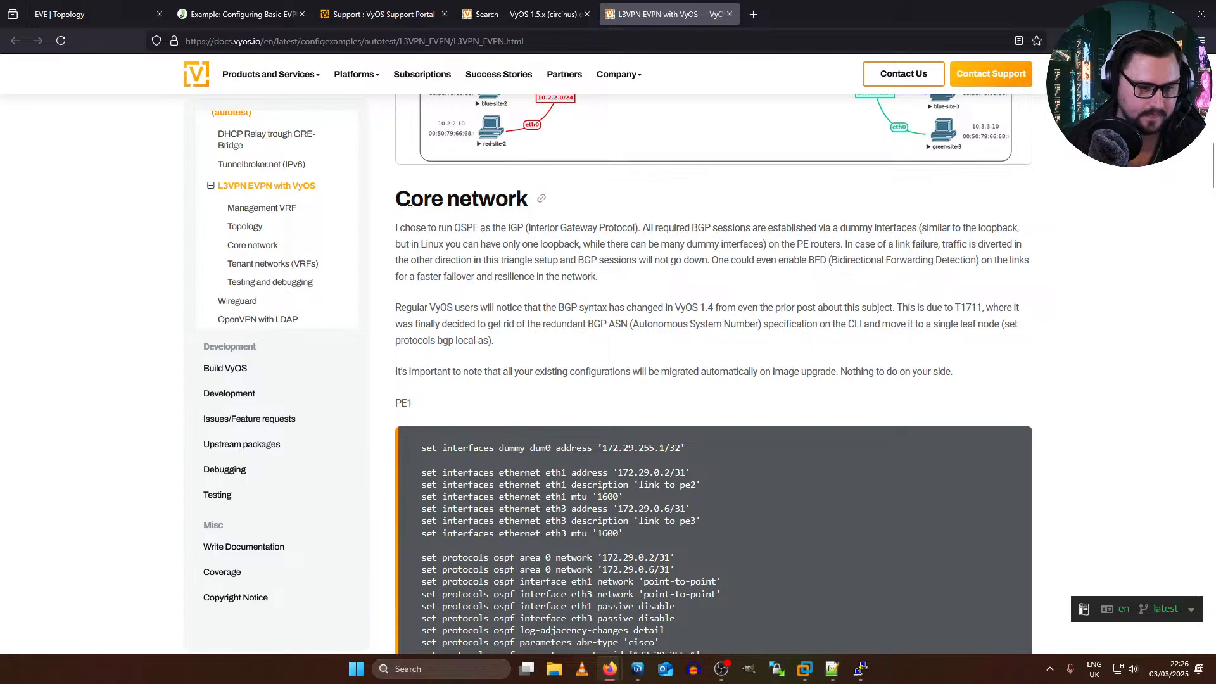
scroll(409, 200, "down", 5)
scroll(410, 200, "up", 5)
left_click_drag(412, 192, 494, 200)
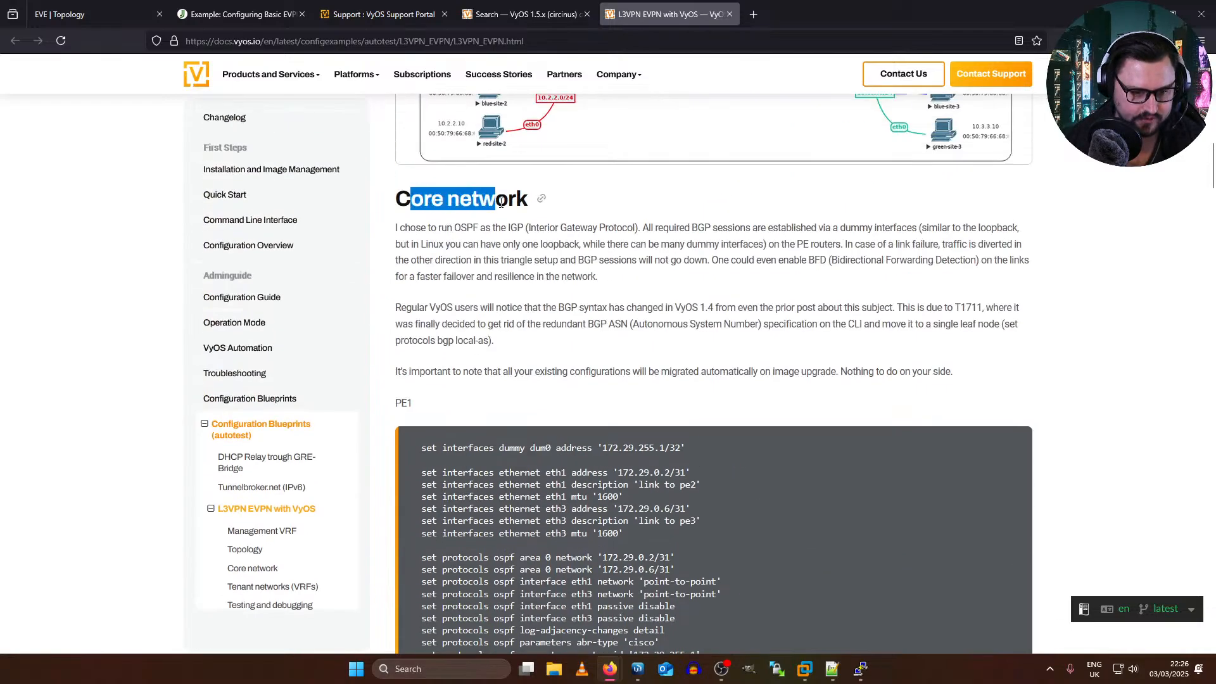
left_click(389, 205)
left_click_drag(389, 209, 621, 260)
left_click(593, 276)
scroll(593, 279, "down", 3)
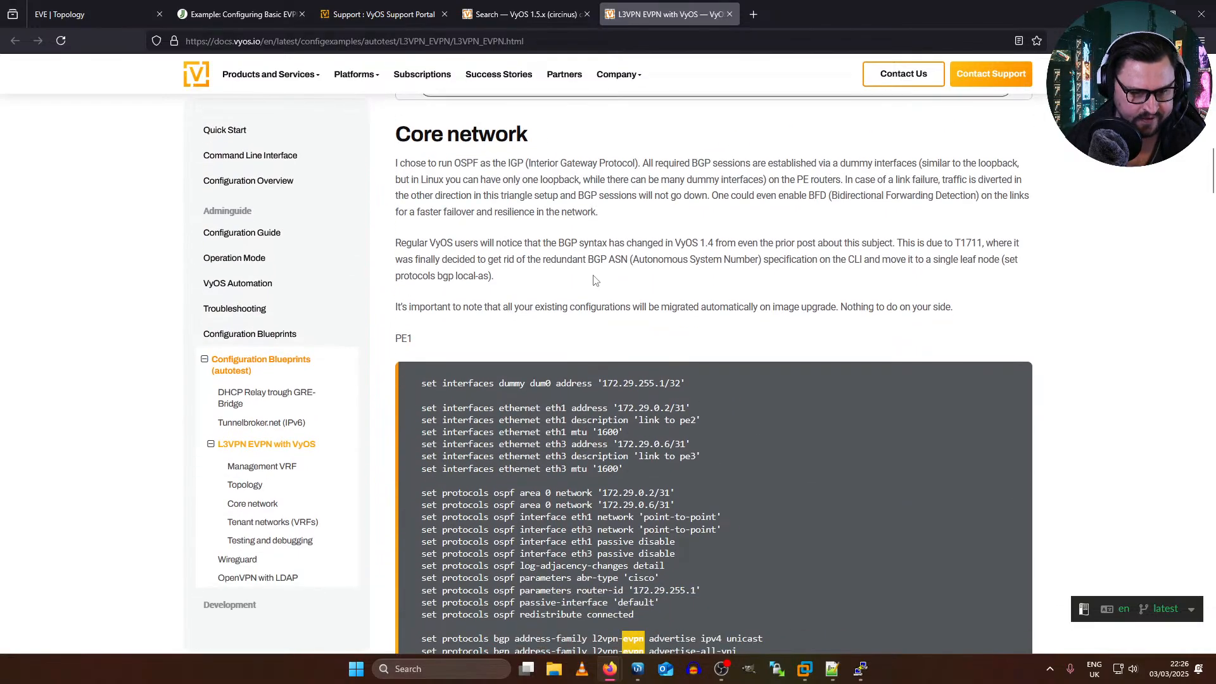
Step: Review PE1's core network configuration, including its OSPF commands and the BGP l2vpn-evpn advertise-all-vni line
scroll(594, 279, "down", 1)
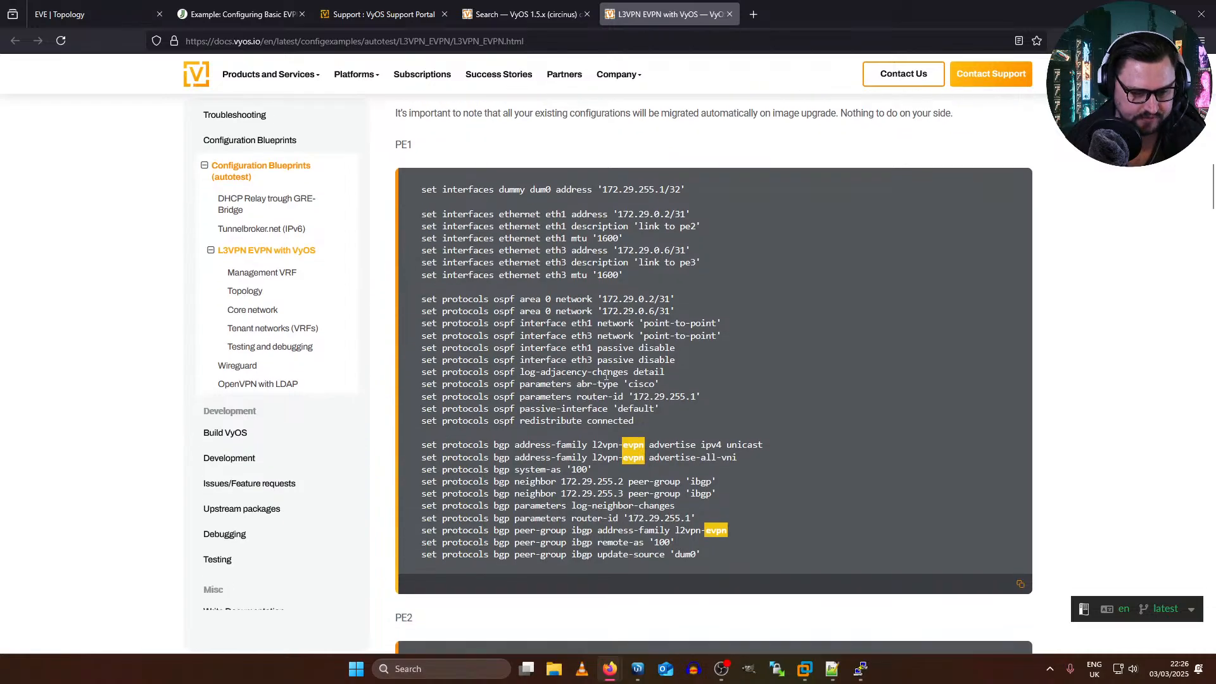
scroll(606, 375, "down", 1)
left_click_drag(566, 380, 634, 393)
scroll(498, 411, "down", 4)
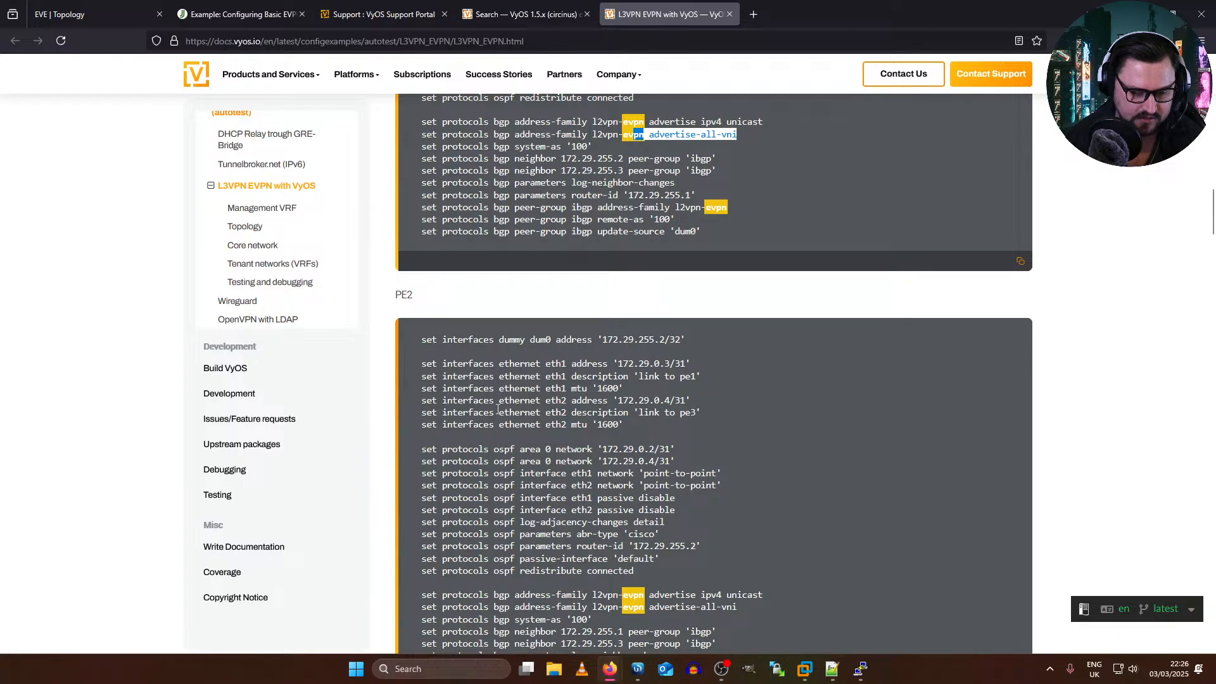
left_click(831, 523)
Step: Review the core network configurations of PE2 and PE3, including PE2's OSPF area 0 network statements
scroll(788, 530, "down", 2)
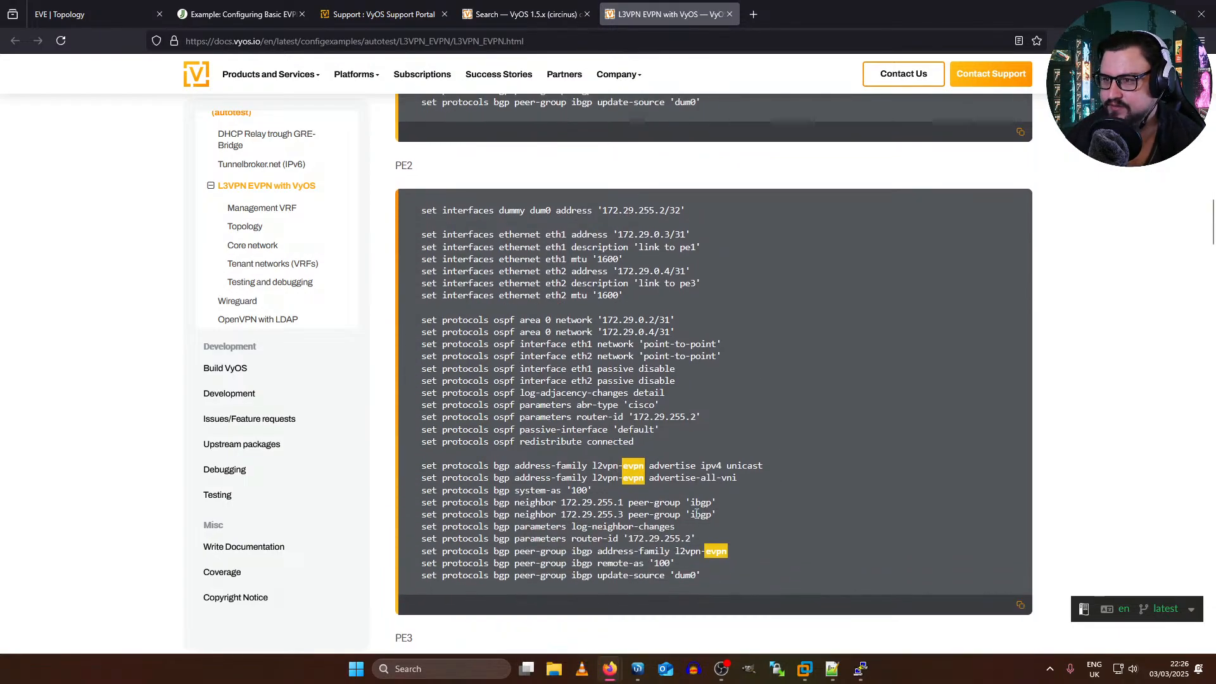
scroll(349, 421, "up", 1)
scroll(348, 421, "down", 1)
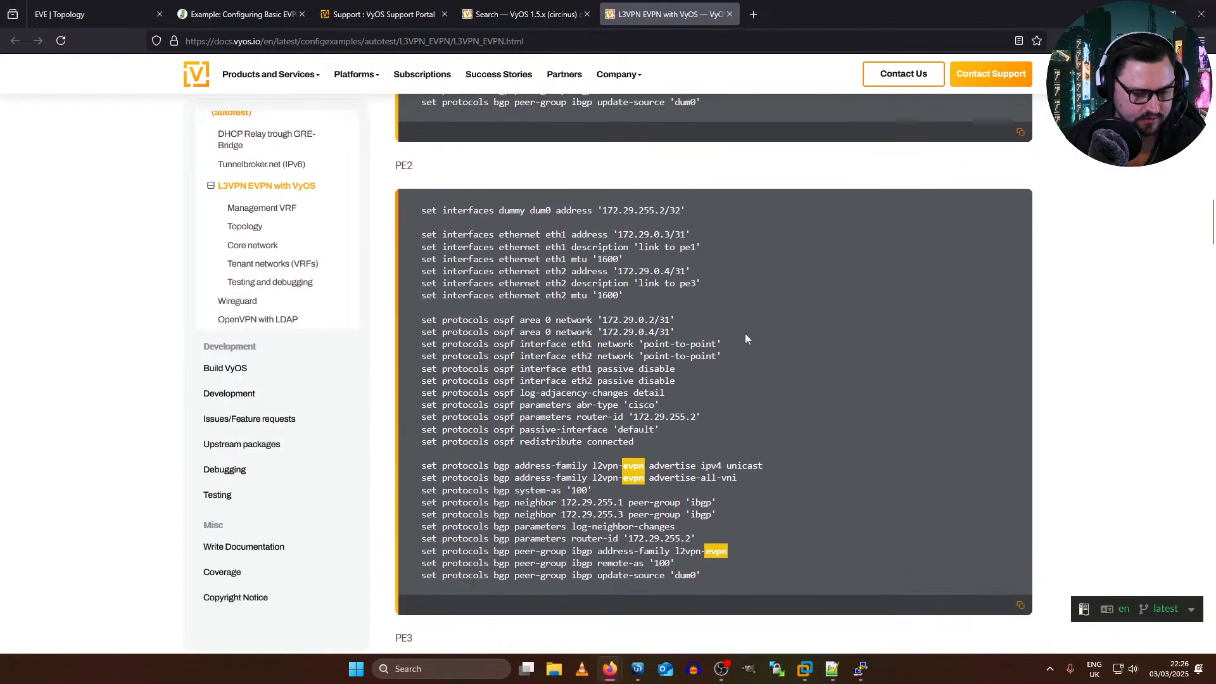
left_click_drag(420, 320, 687, 333)
left_click(715, 357)
scroll(715, 446, "down", 7)
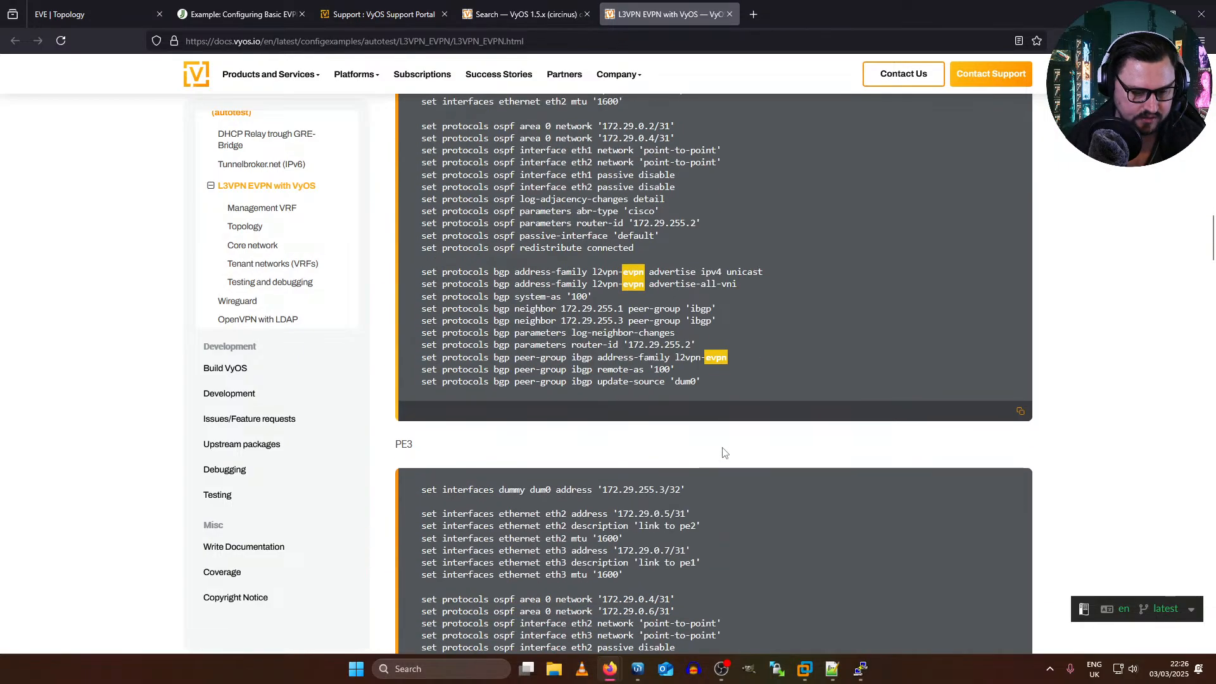
scroll(644, 353, "down", 2)
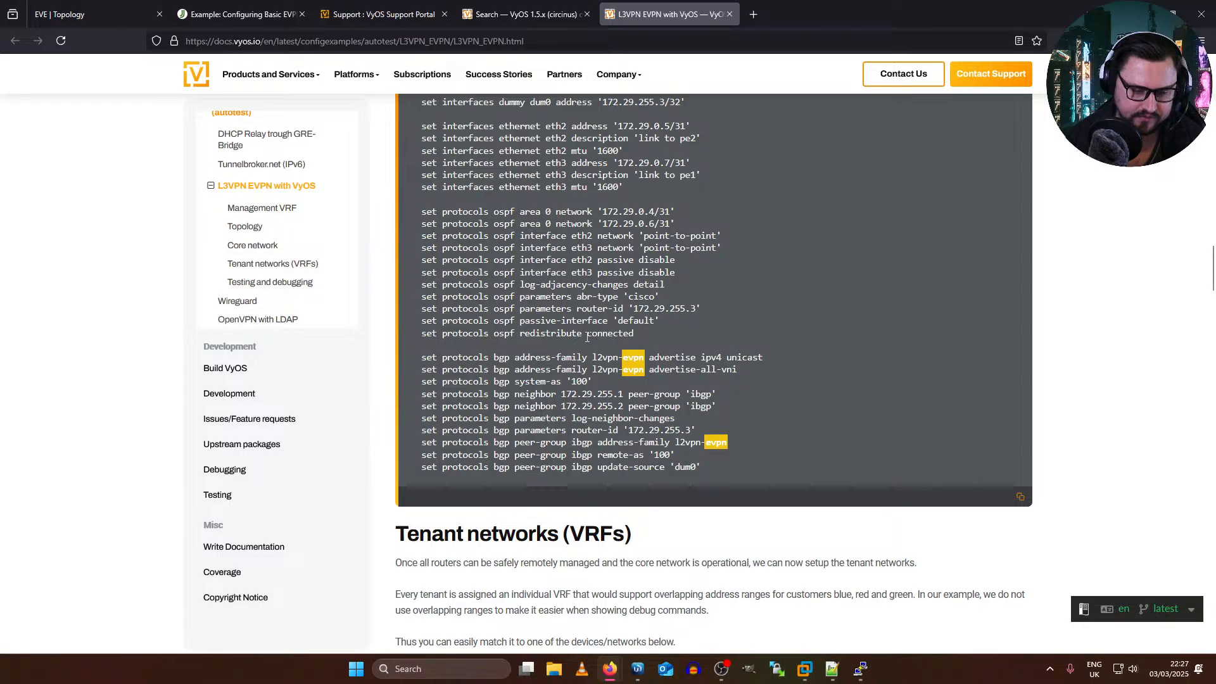
Step: Review PE3's BGP l2vpn-evpn address-family and ibgp peer-group commands and the Tenant networks (VRFs) introduction
left_click_drag(420, 357, 790, 370)
left_click(785, 364)
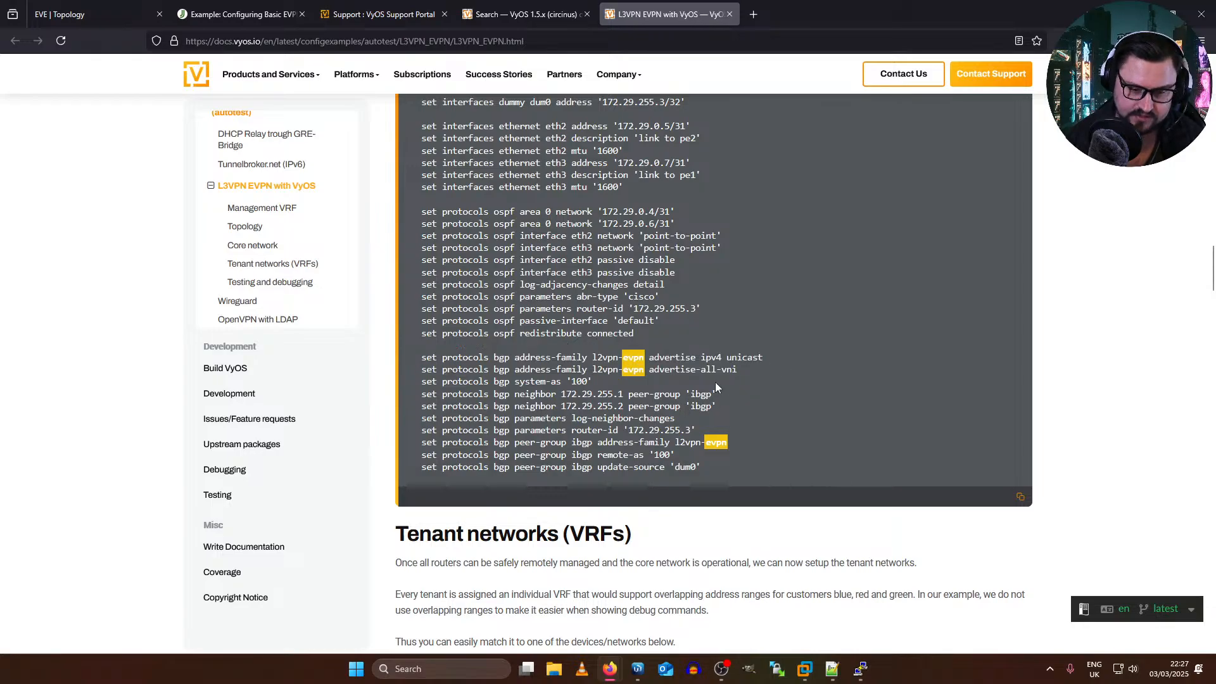
scroll(643, 348, "down", 3)
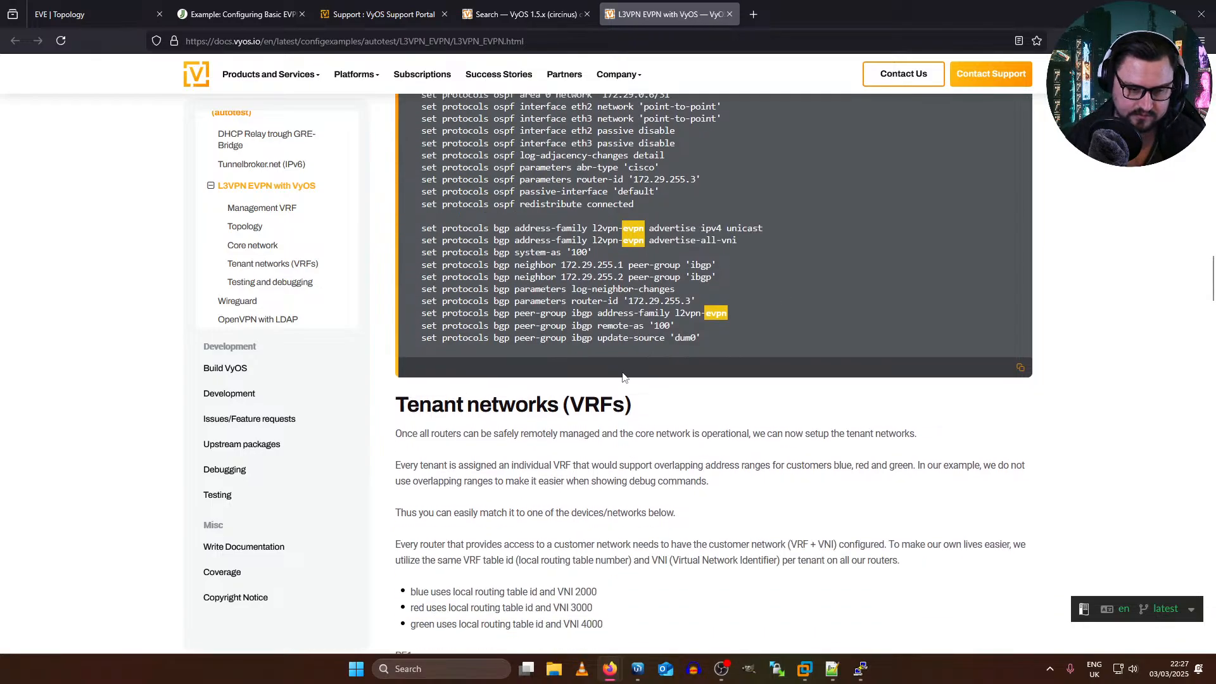
scroll(752, 292, "down", 5)
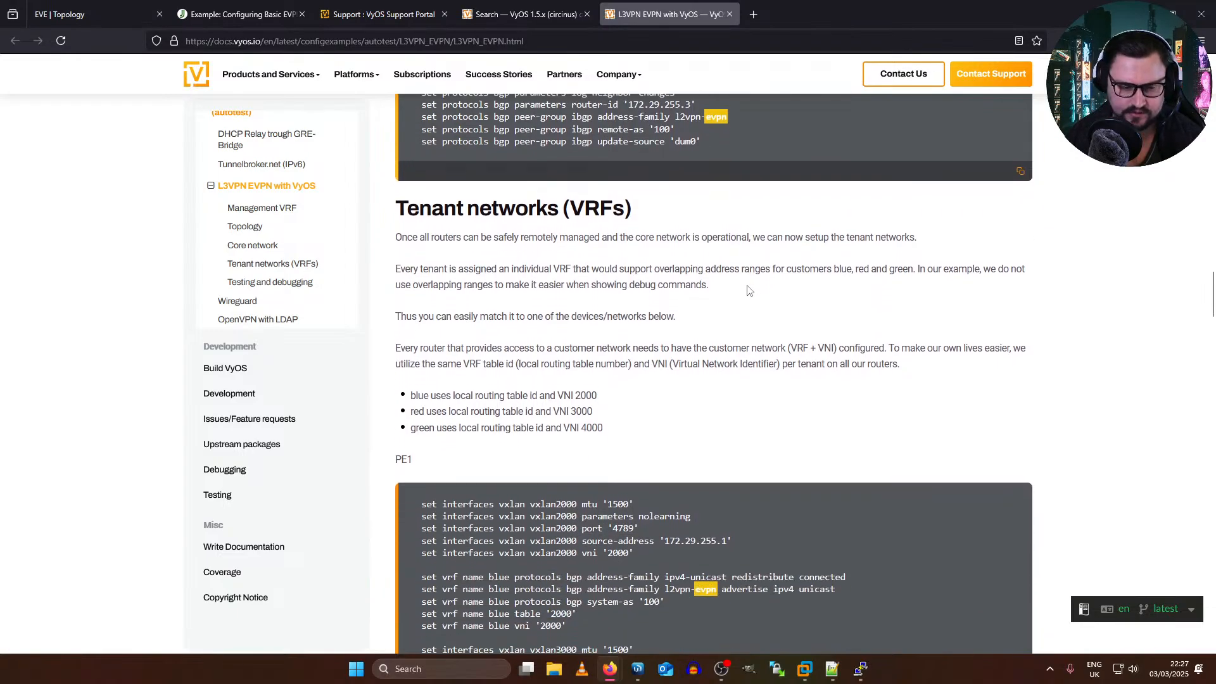
scroll(721, 285, "up", 3)
scroll(720, 286, "up", 1)
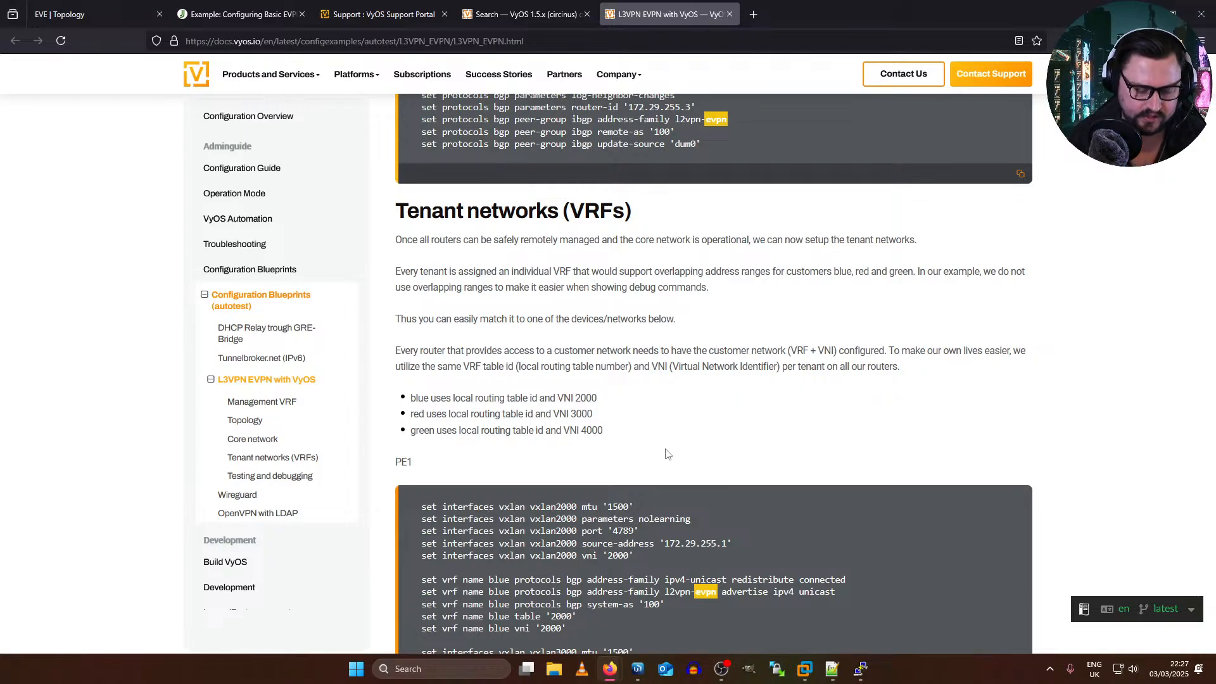
scroll(666, 454, "up", 5)
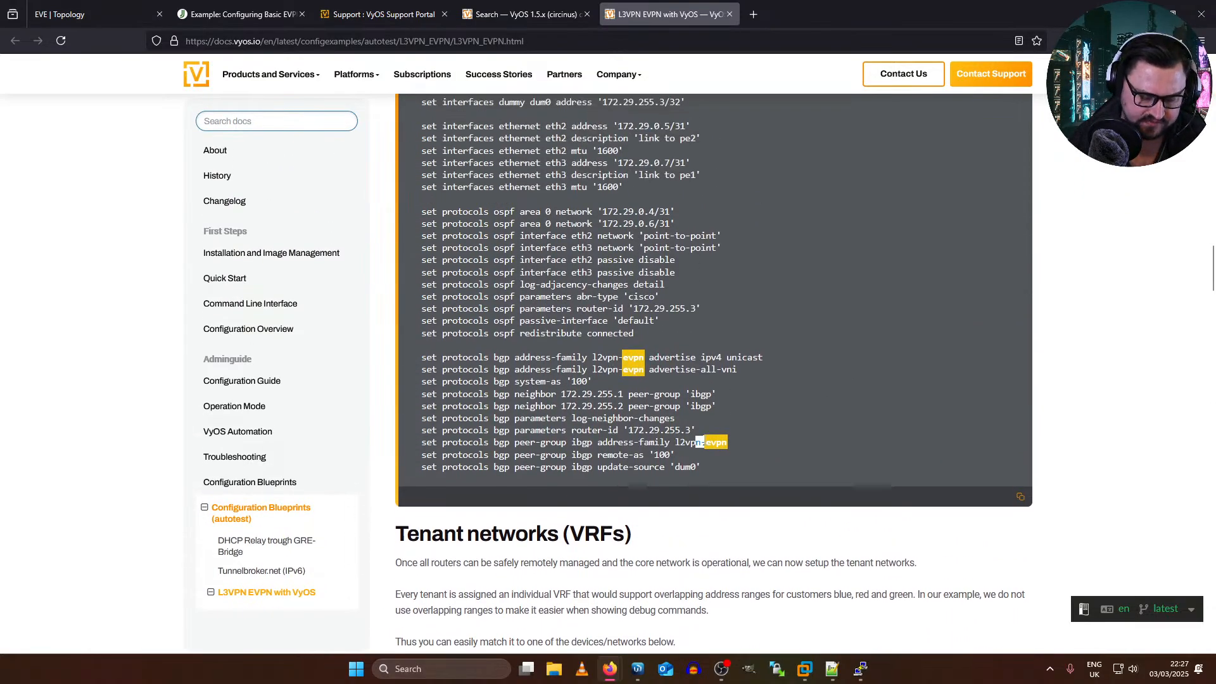
left_click_drag(421, 442, 709, 442)
Step: Review the tenant VRF configurations of PE1, PE2 and PE3, including their VXLAN, VRF, bridge and customer interface commands
scroll(710, 390, "down", 9)
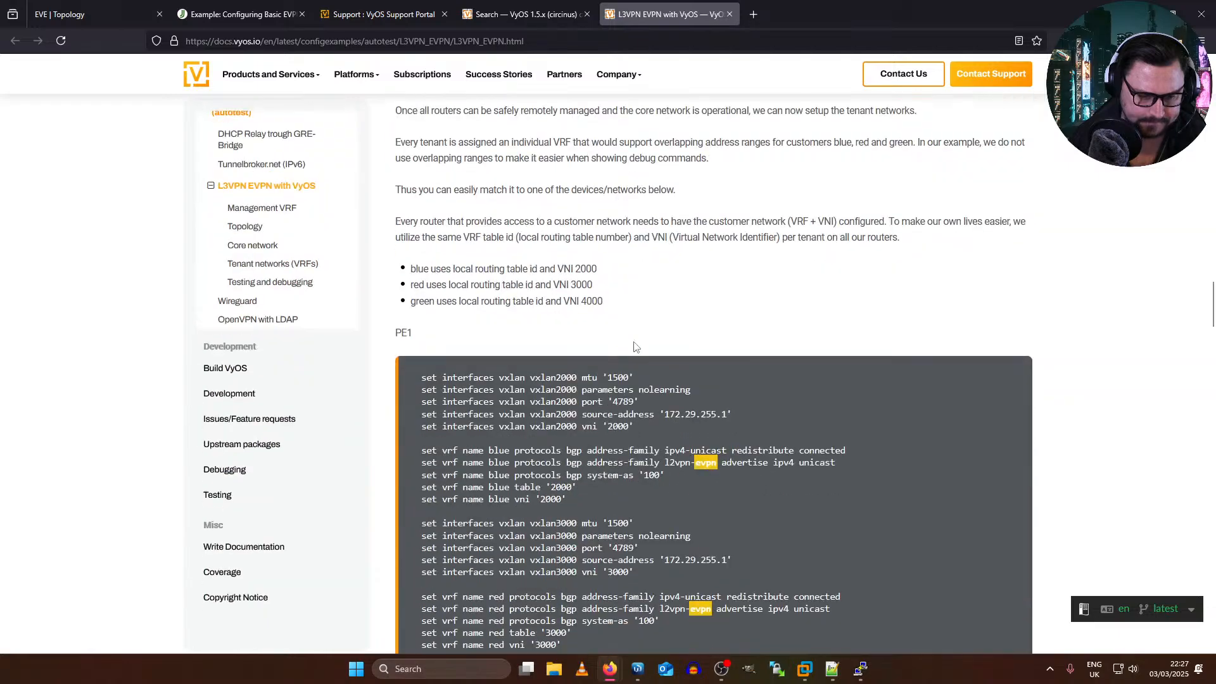
scroll(599, 342, "down", 12)
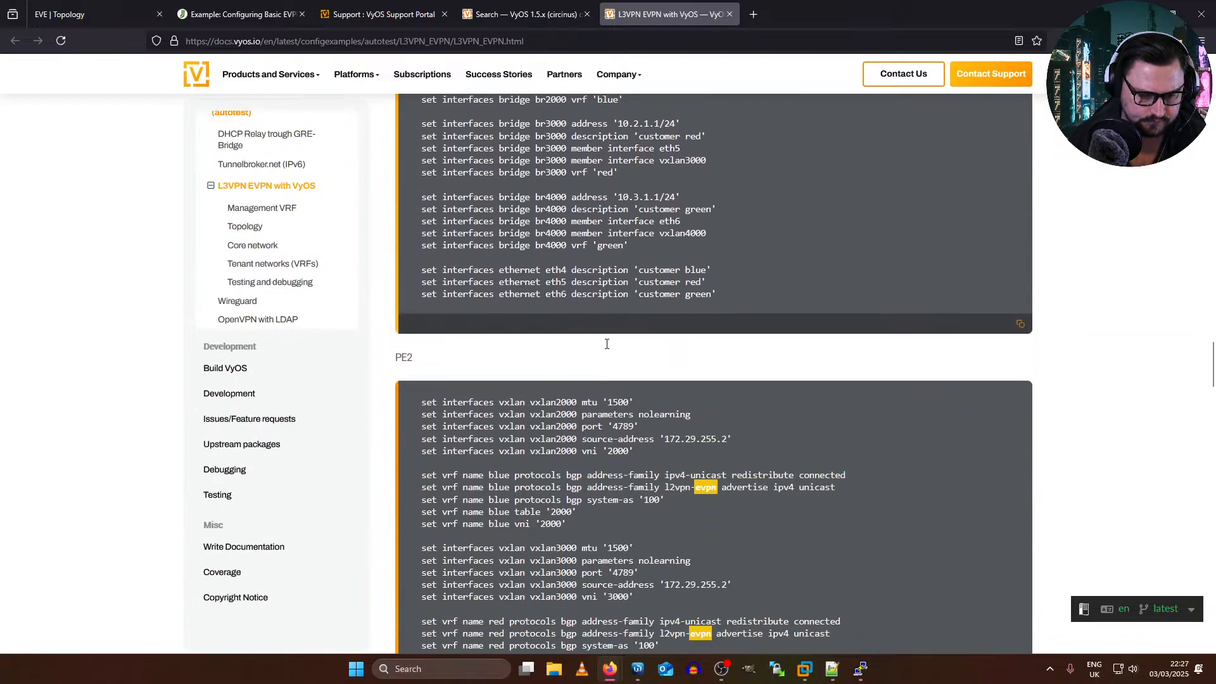
left_click_drag(628, 271, 883, 309)
left_click(816, 295)
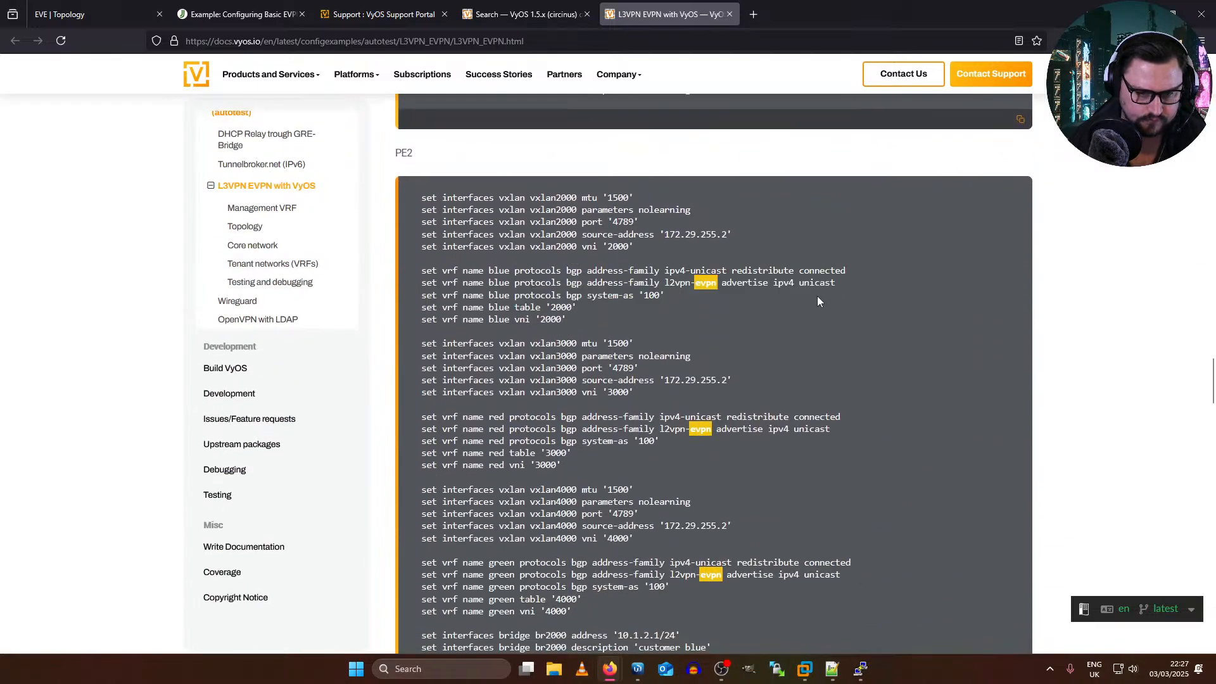
scroll(799, 295, "down", 7)
scroll(794, 295, "down", 1)
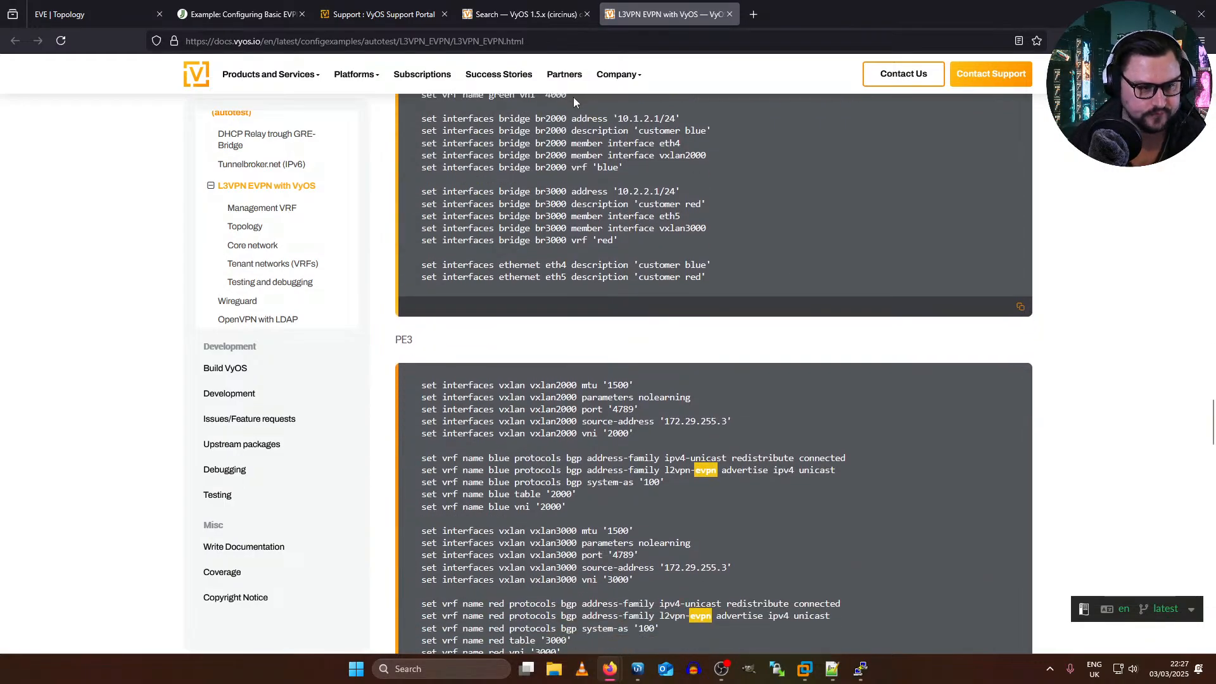
mouse_move(481, 6)
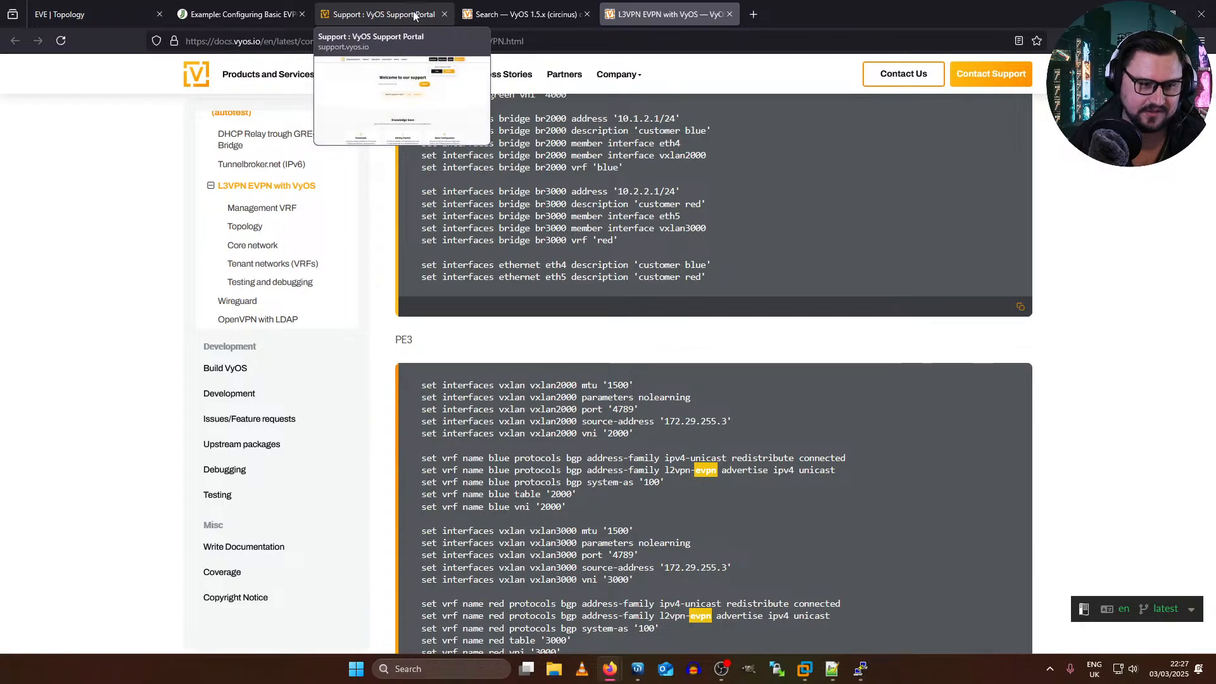
scroll(629, 460, "down", 1)
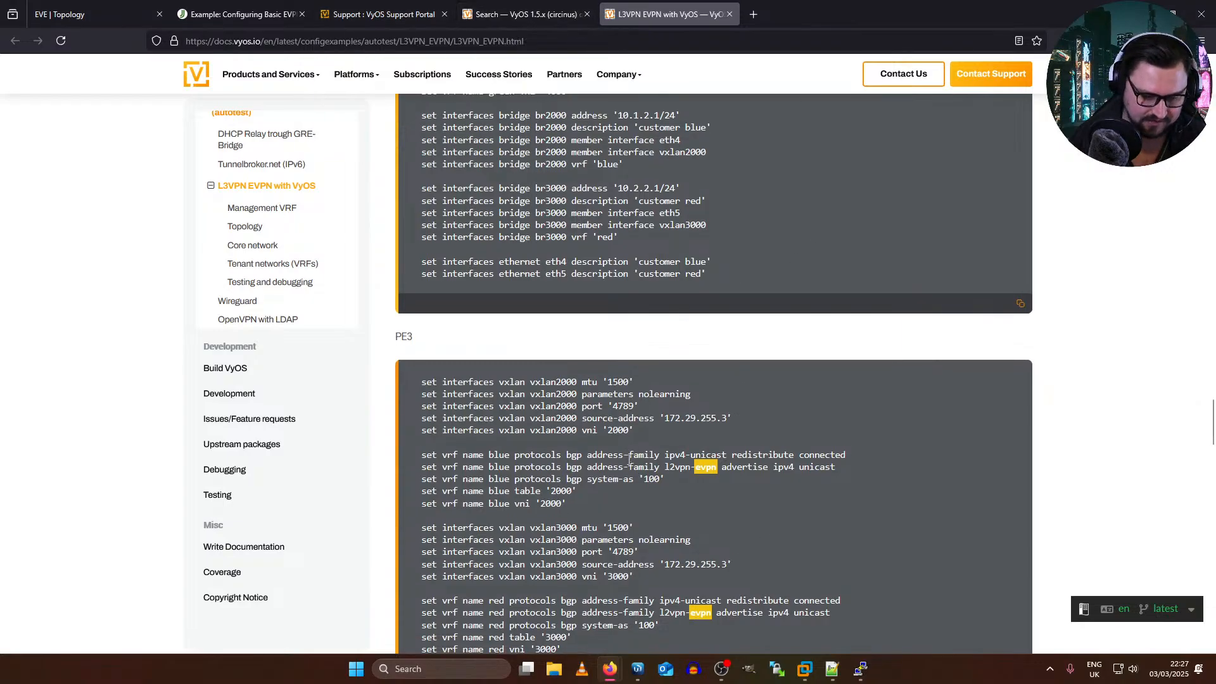
scroll(629, 460, "down", 7)
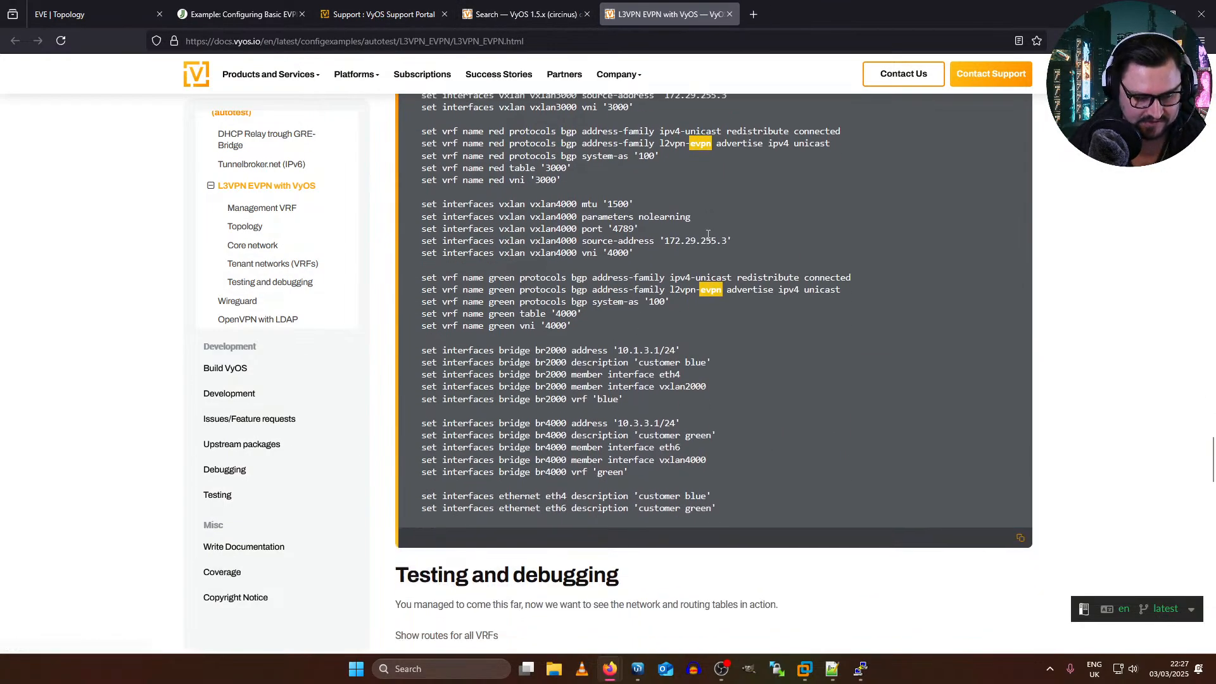
Step: Examine the Testing and debugging section's VRF routes and the EVPN prefix types in the show bgp l2vpn evpn output
scroll(707, 235, "down", 16)
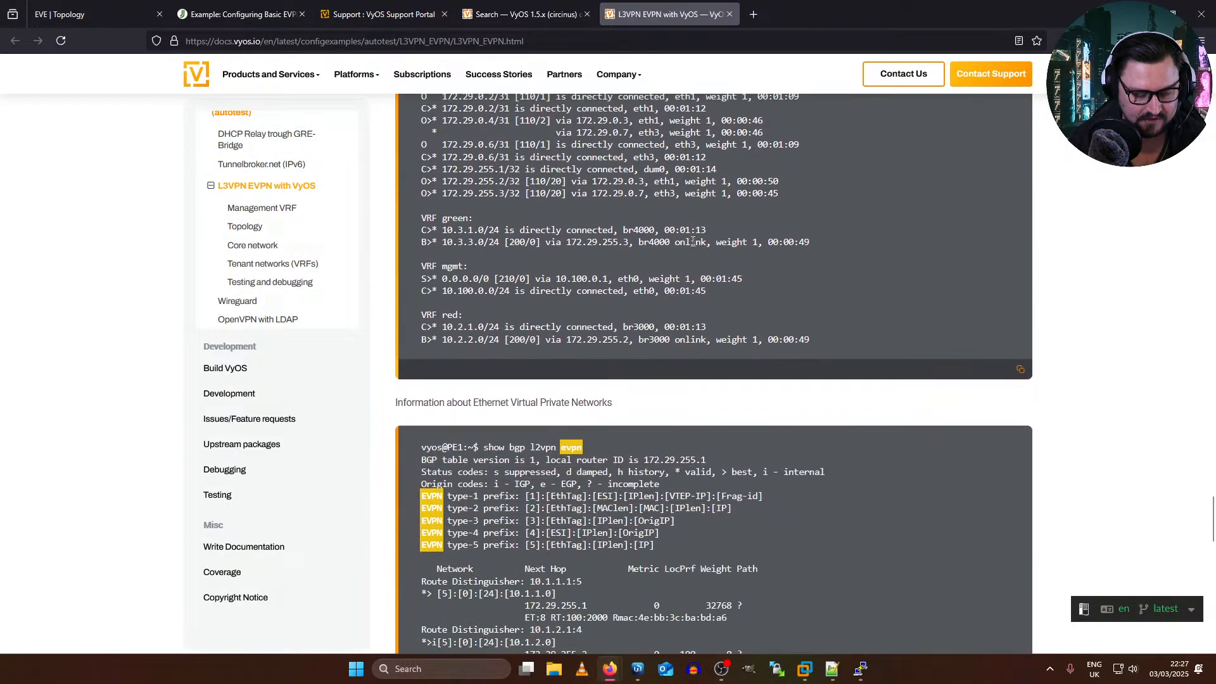
scroll(718, 214, "down", 2)
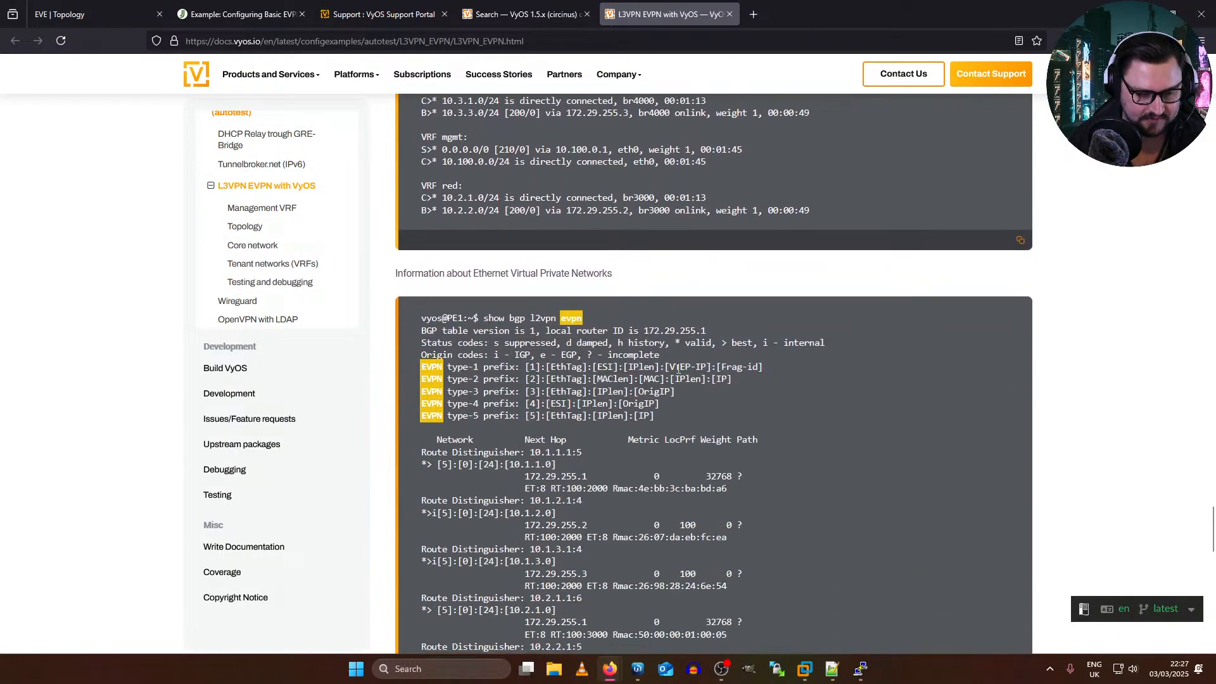
left_click_drag(407, 380, 658, 420)
left_click(680, 426)
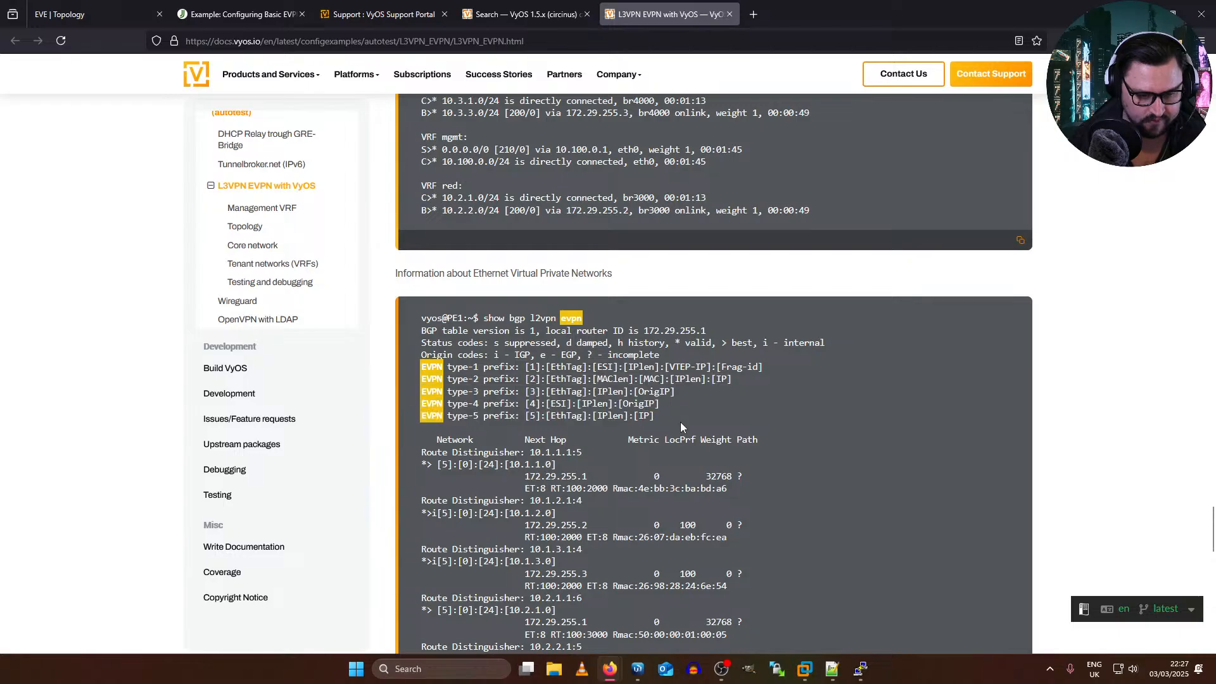
Step: Switch to the vMX-VCP3 console and log in to PE2 as root with the account password
left_click(860, 669)
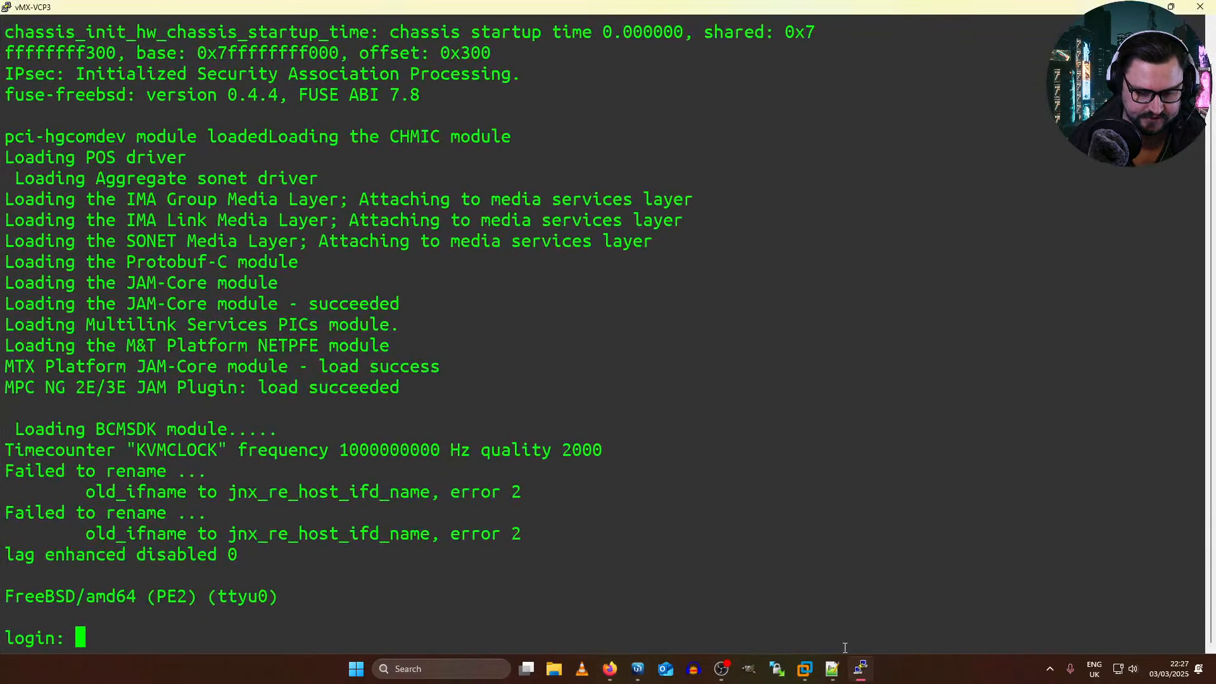
type("o")
key("BackSpace")
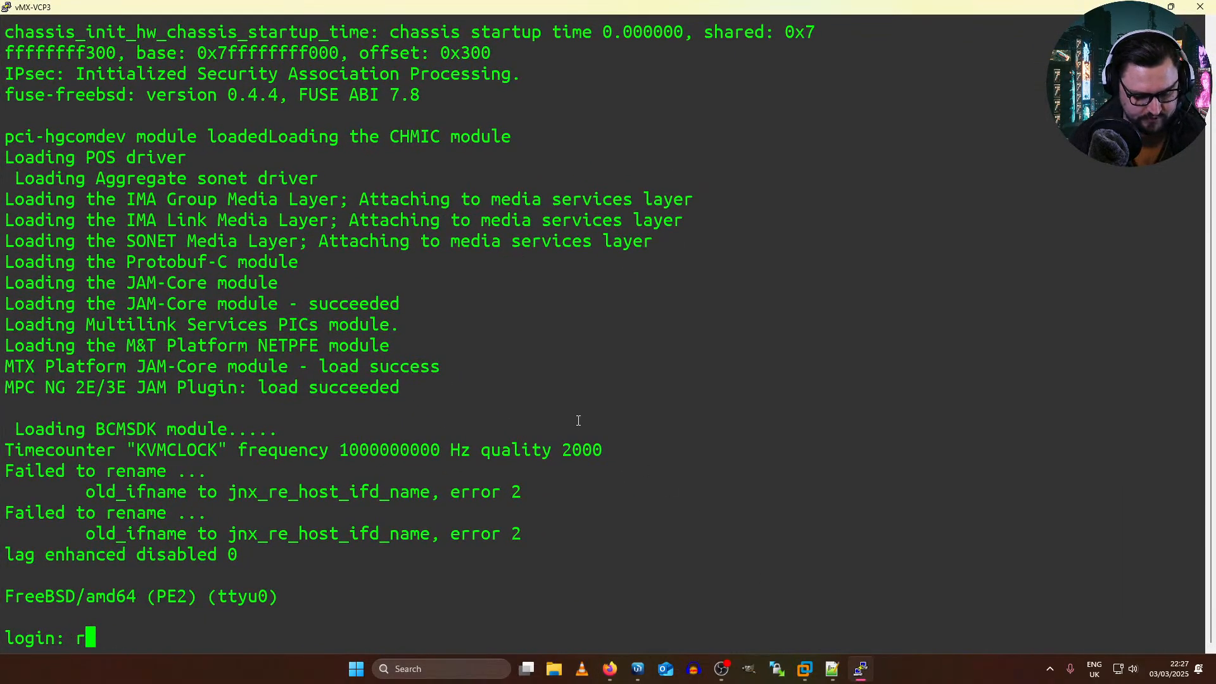
type("root")
key("Return")
key("Return")
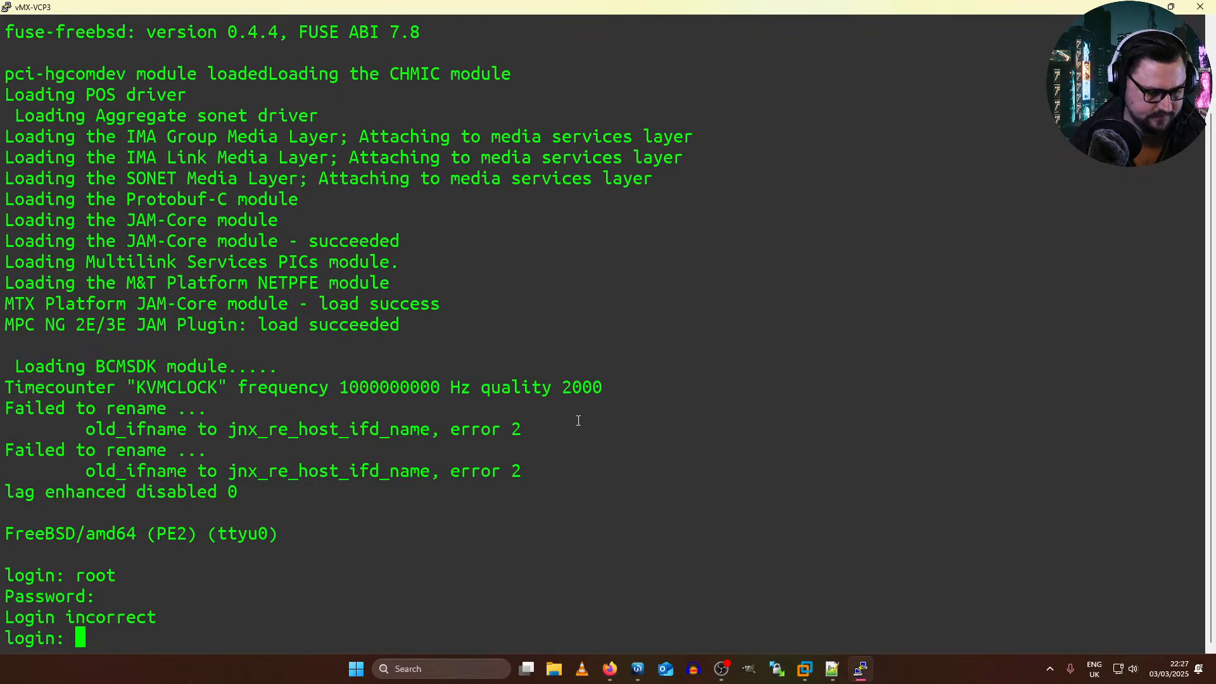
type("root")
key("Return")
key("Return")
key("Return")
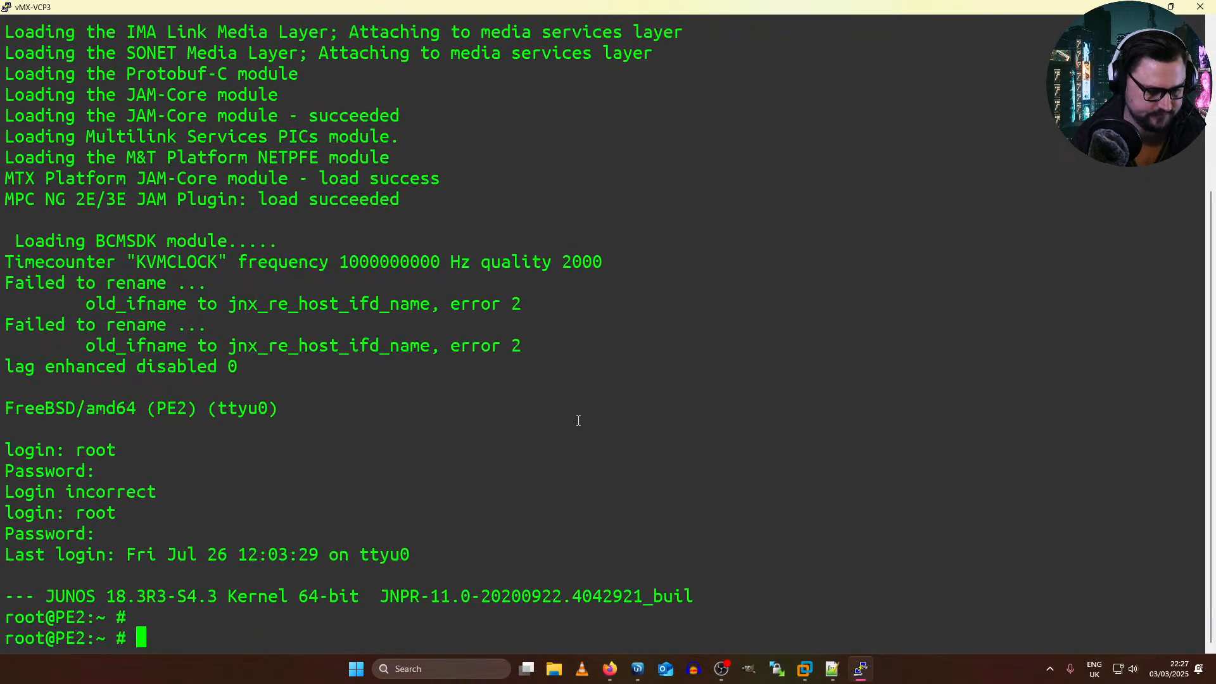
key("Return")
type("show confi")
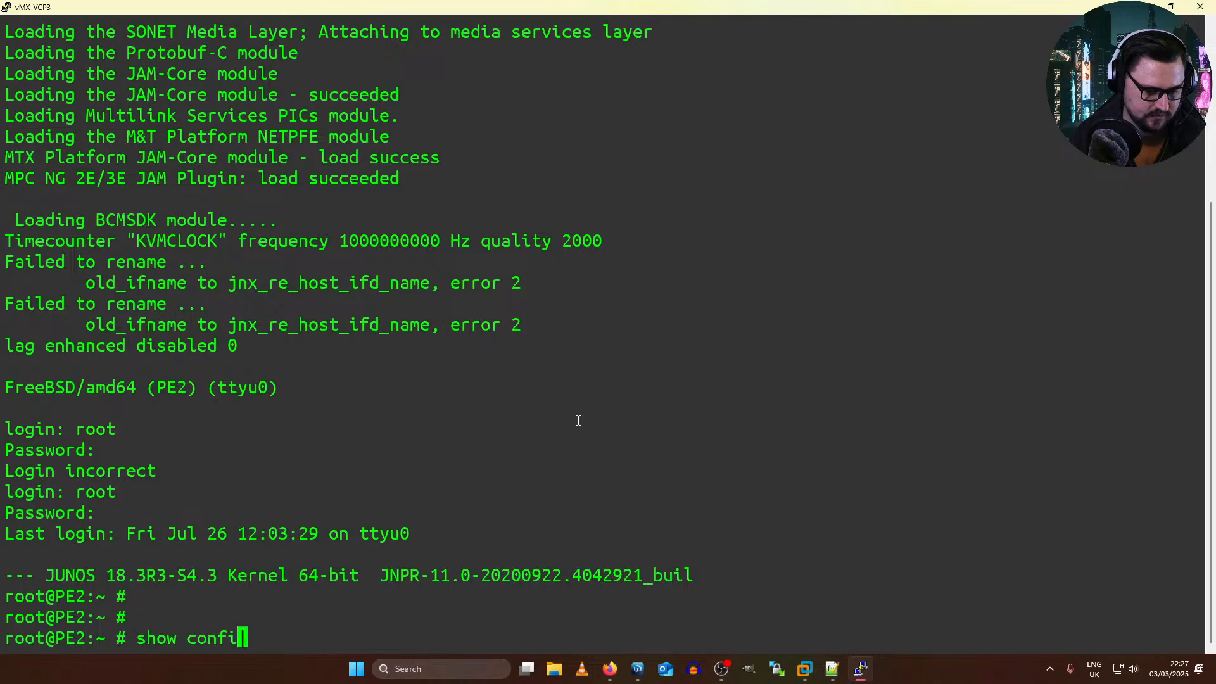
key("BackSpace")
key("BackSpace")
key("BackSpace")
key("BackSpace")
key("BackSpace")
key("BackSpace")
key("BackSpace")
key("BackSpace")
key("BackSpace")
key("BackSpace")
Step: Start the Junos CLI on PE2 and display its full configuration in set format
type("cli")
key("Return")
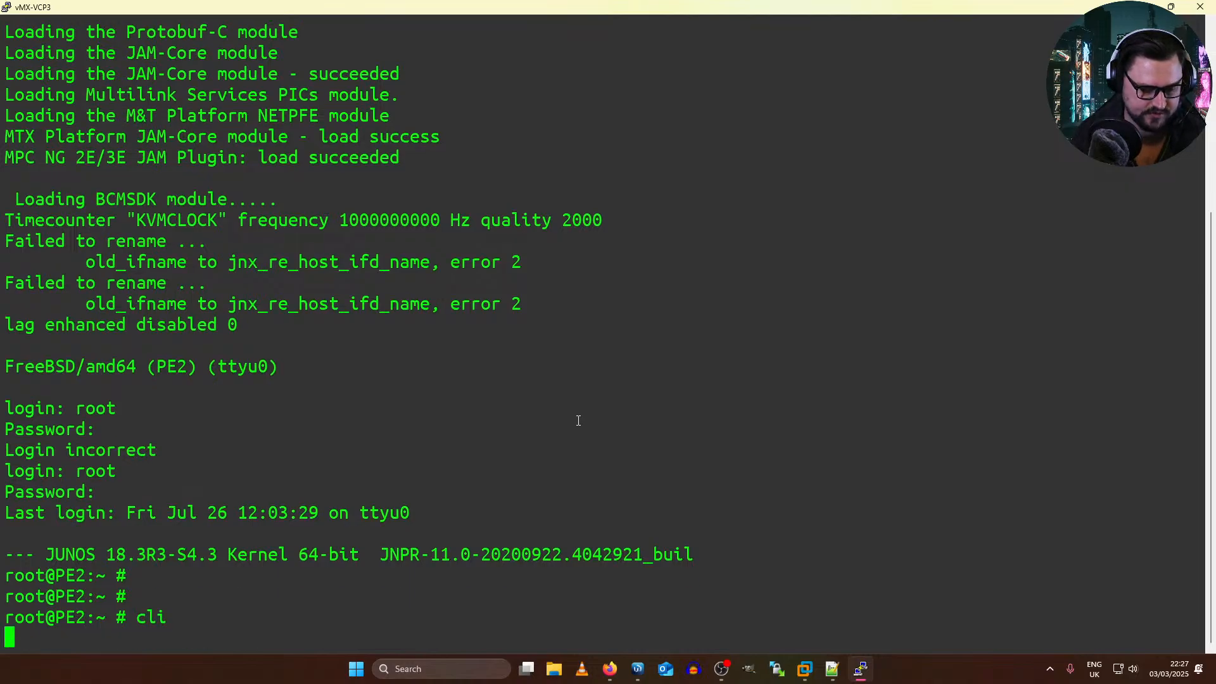
type("show configuration | di")
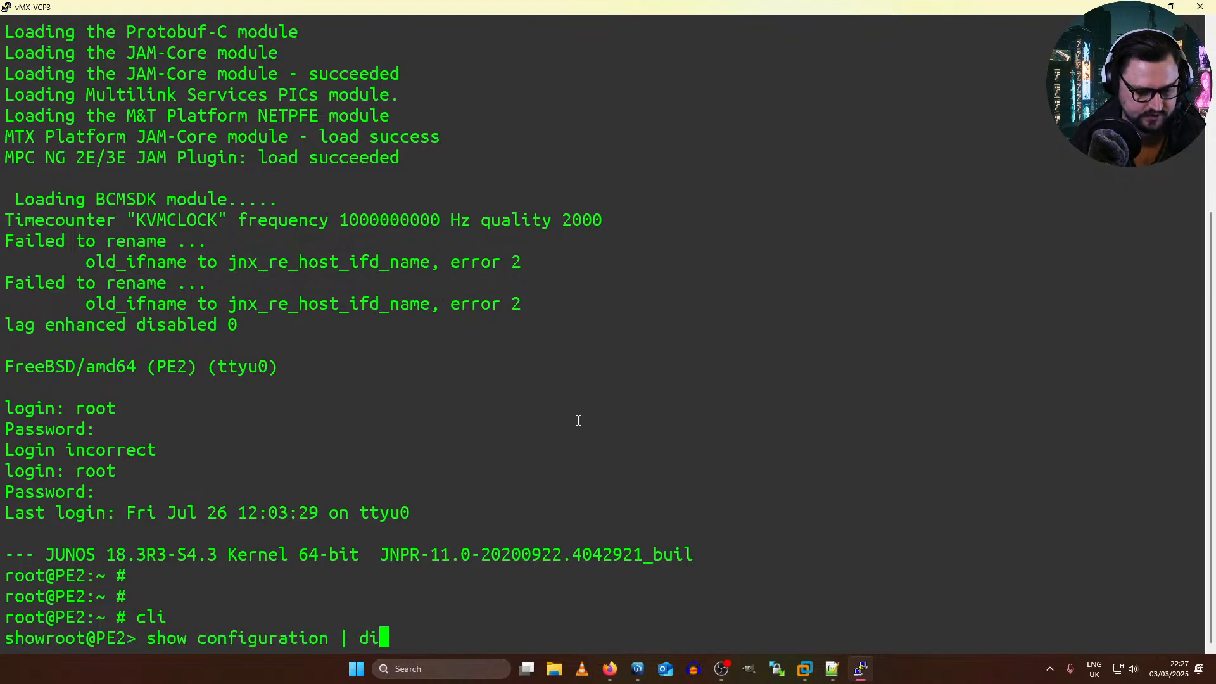
type("splay set")
key("Return")
key("space")
key("space")
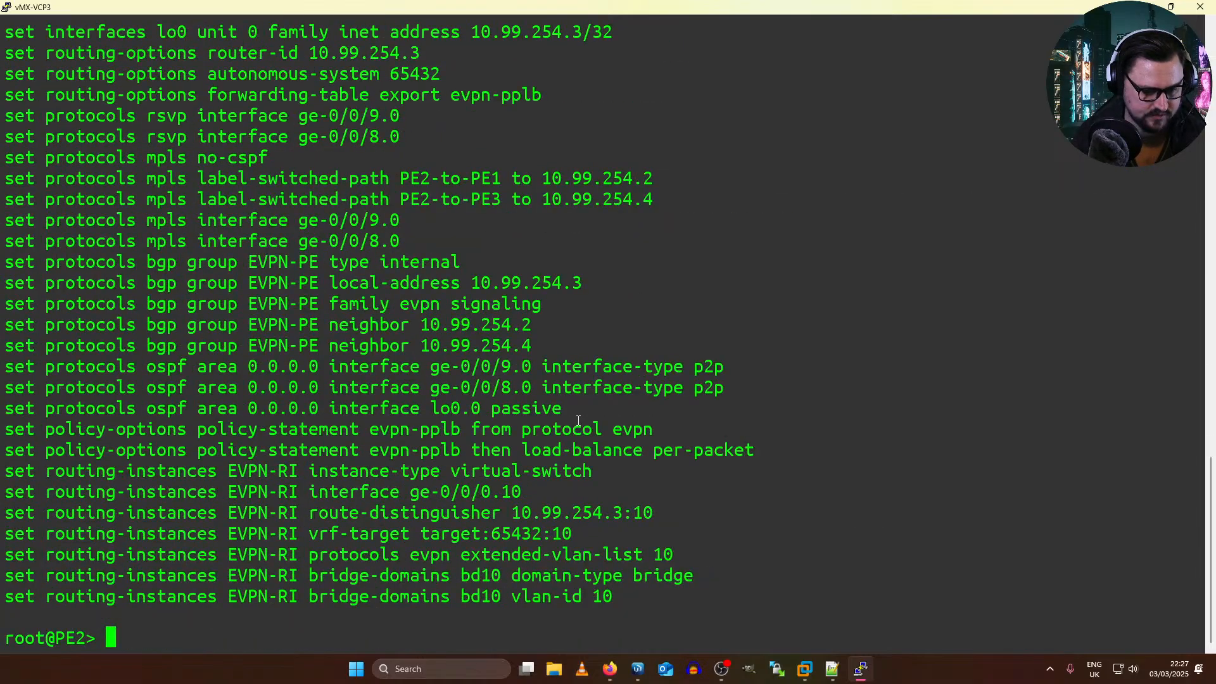
Step: Show PE2's BGP summary and check the peer states alongside the EVPN-RI routing-instance settings
type("show bgp summary")
key("Return")
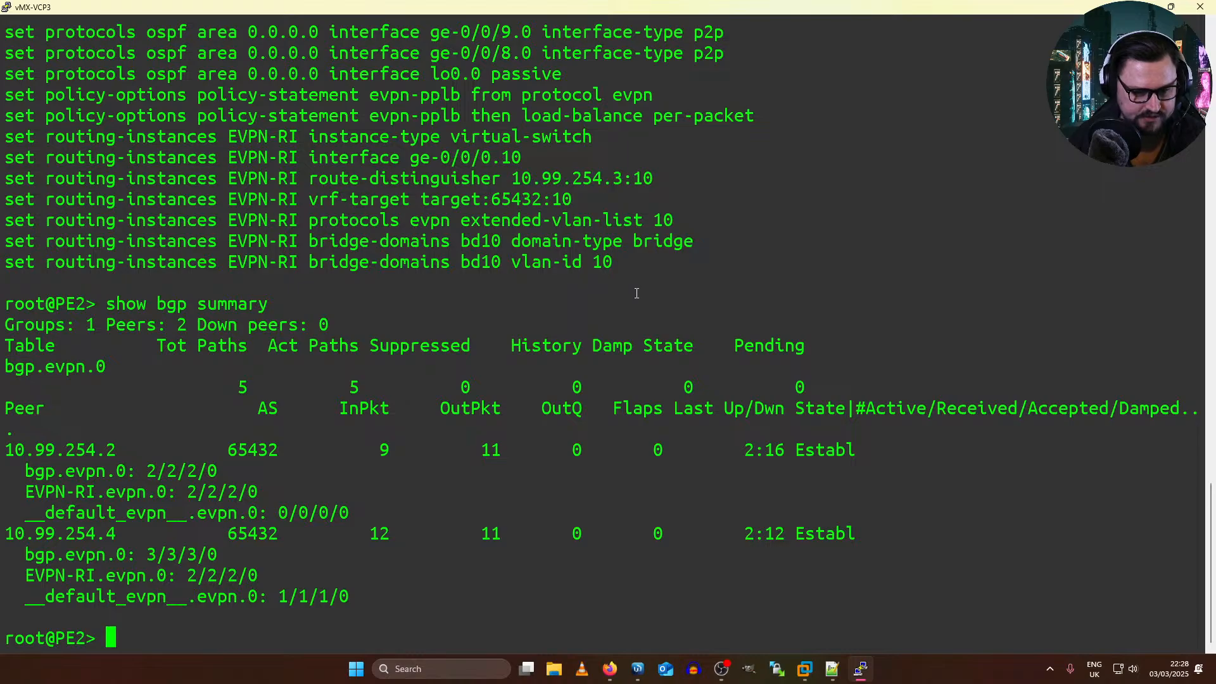
left_click_drag(615, 265, 269, 180)
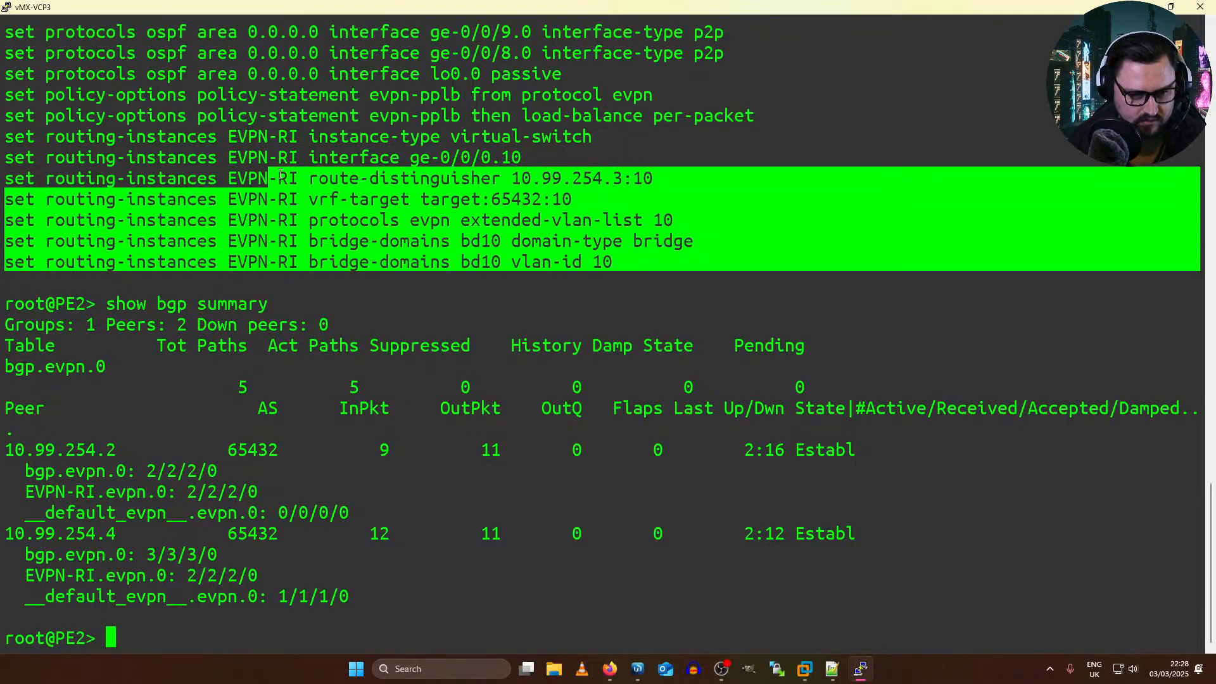
left_click(516, 232)
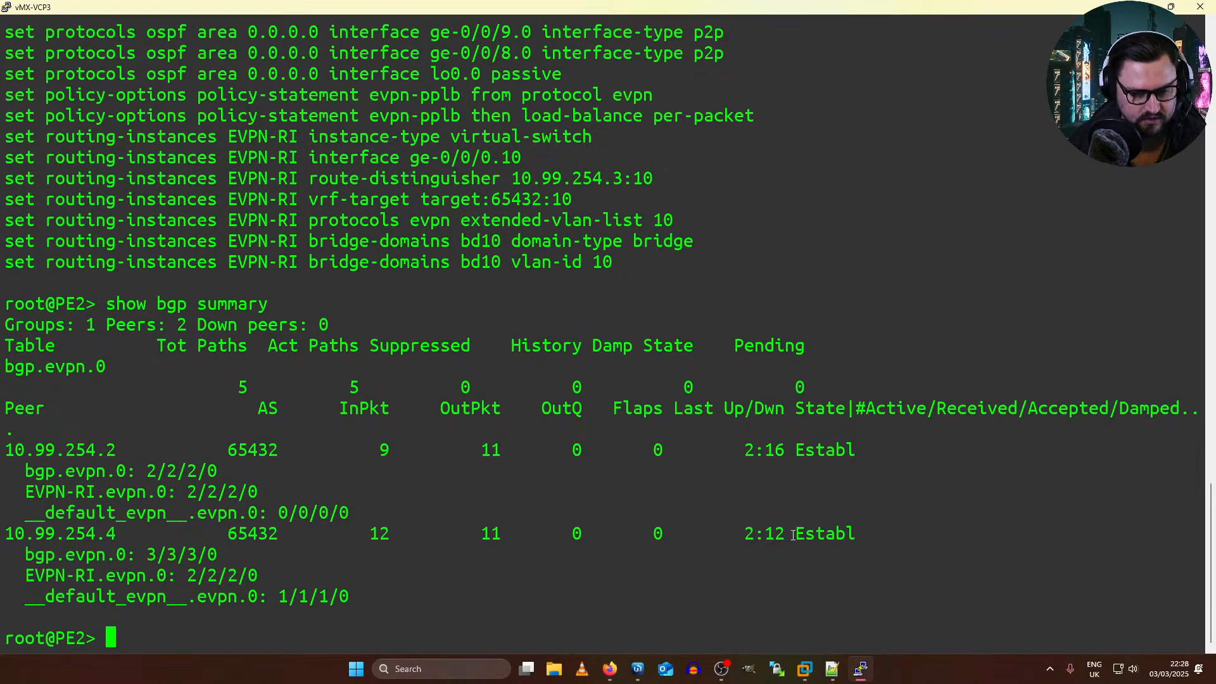
left_click_drag(839, 527, 786, 526)
left_click(685, 507)
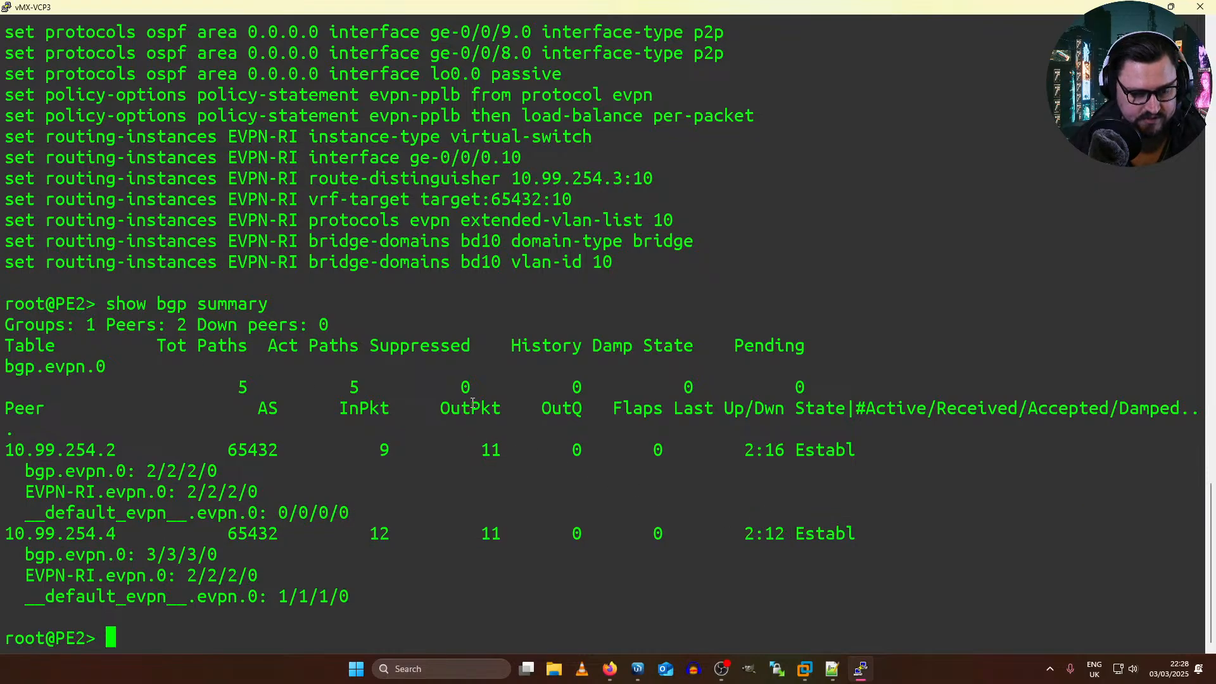
Step: Show PE2's routing tables and examine the inet.0 routes and the label-switched paths in inet.3
type("show route")
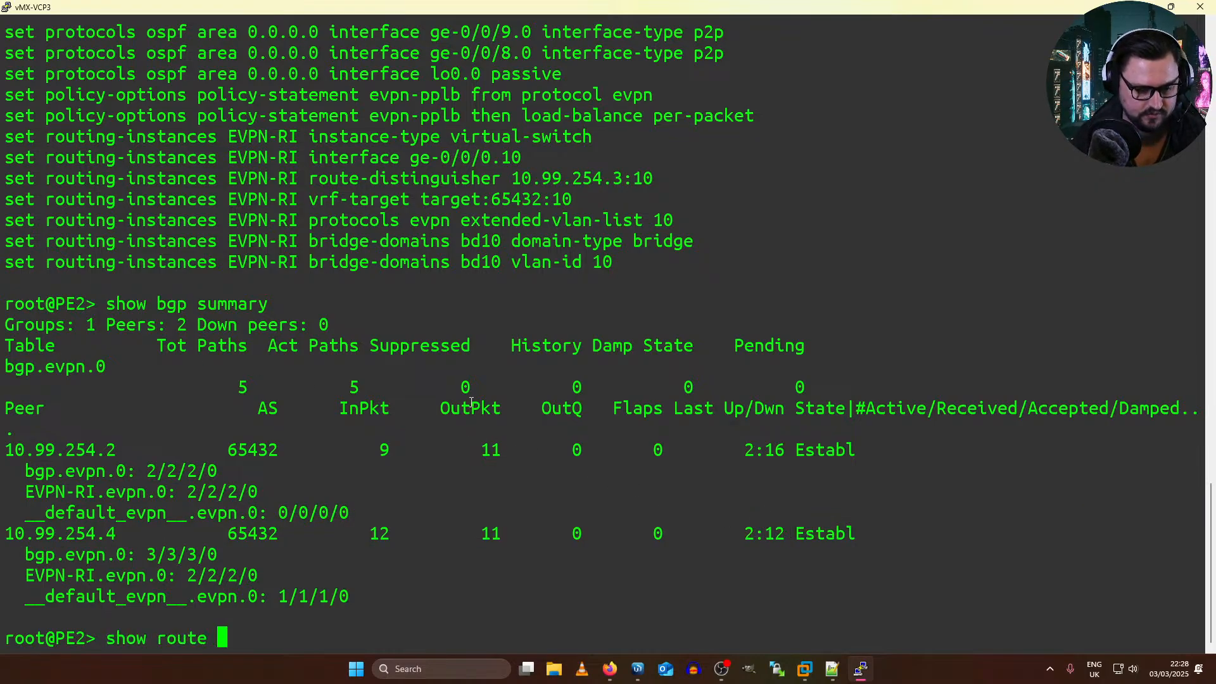
key("Return")
key("space")
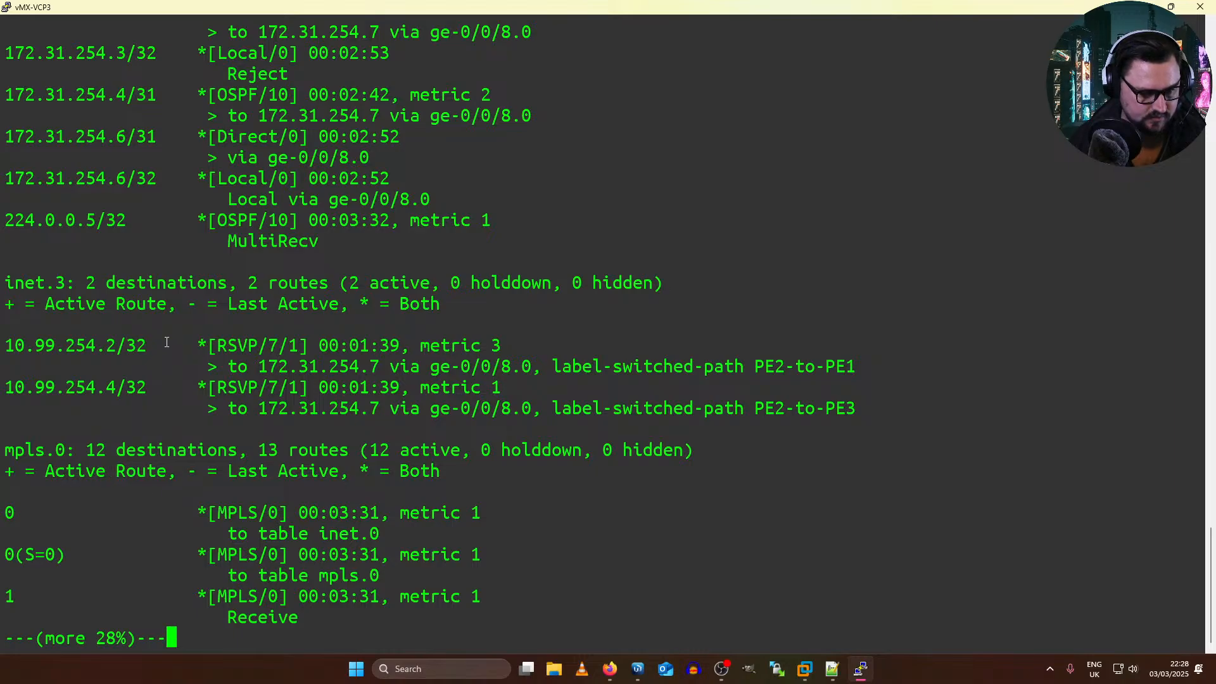
scroll(166, 342, "up", 10)
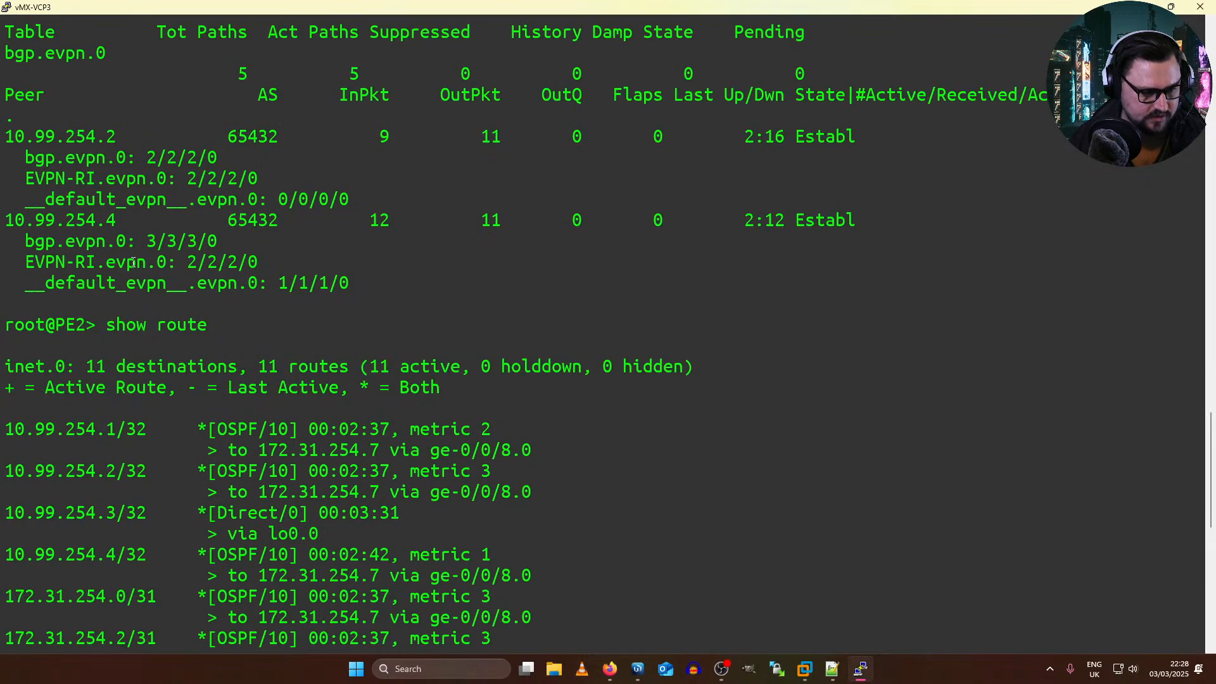
scroll(434, 332, "down", 10)
Step: Read through the remaining mpls.0, inet6.0 and bgp.evpn.0 route tables and return to PE2's command prompt
key("space")
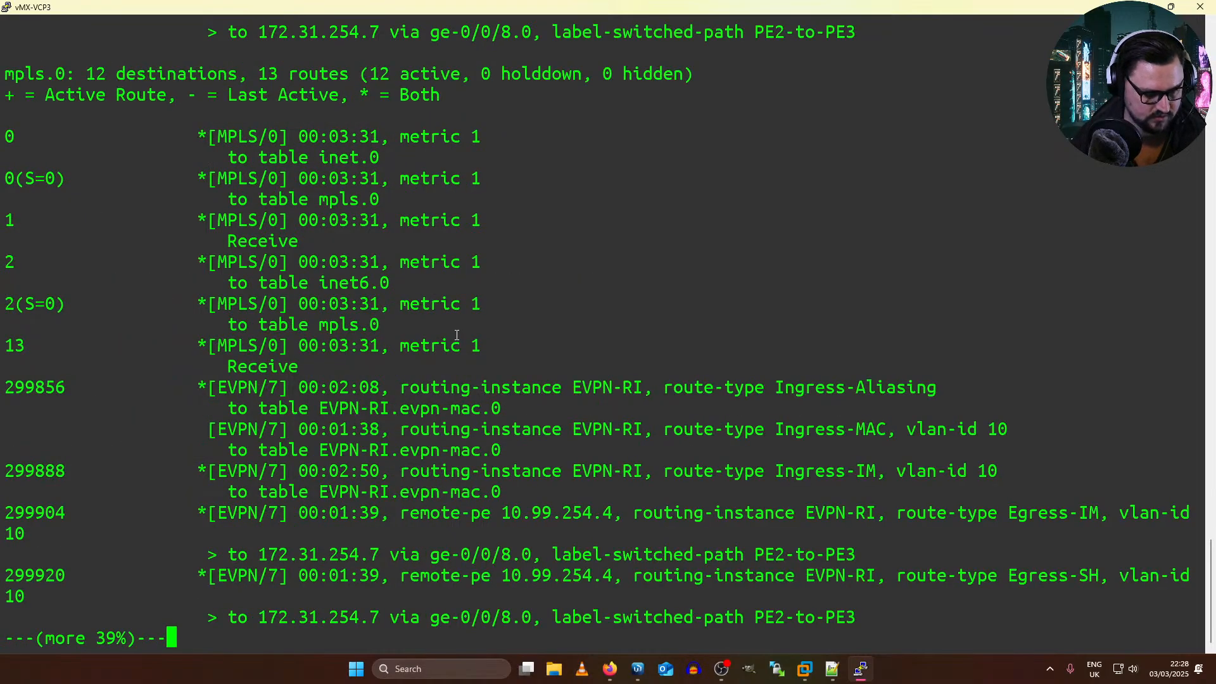
key("space")
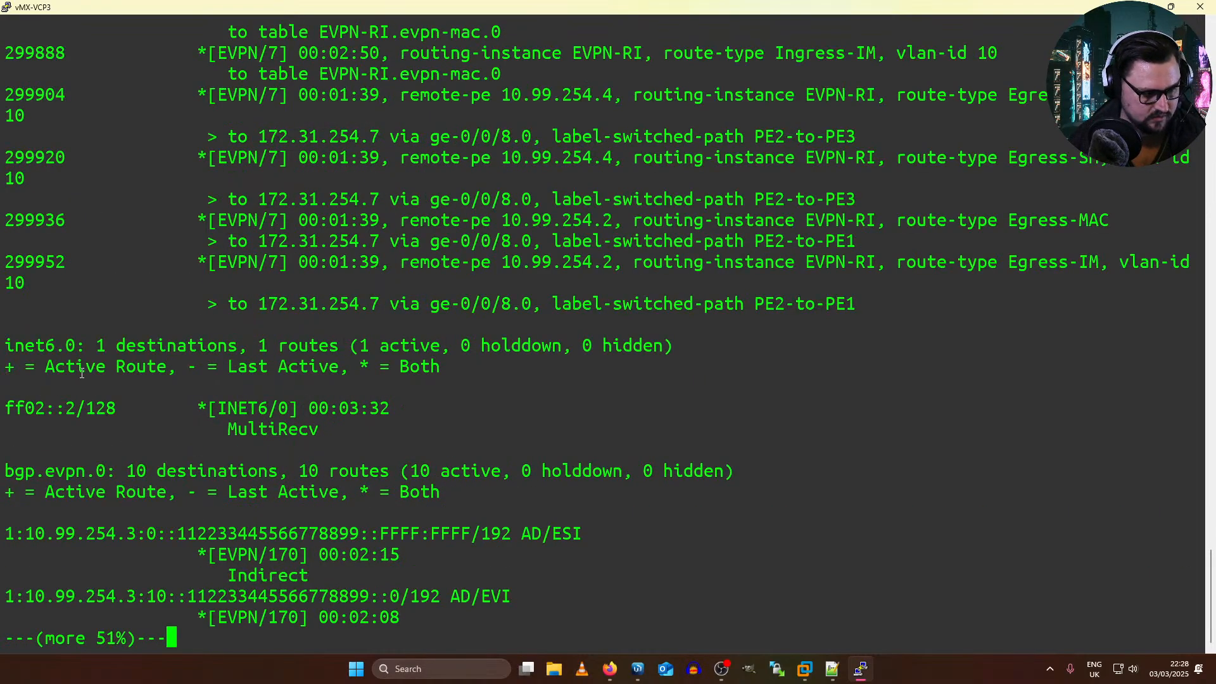
key("space")
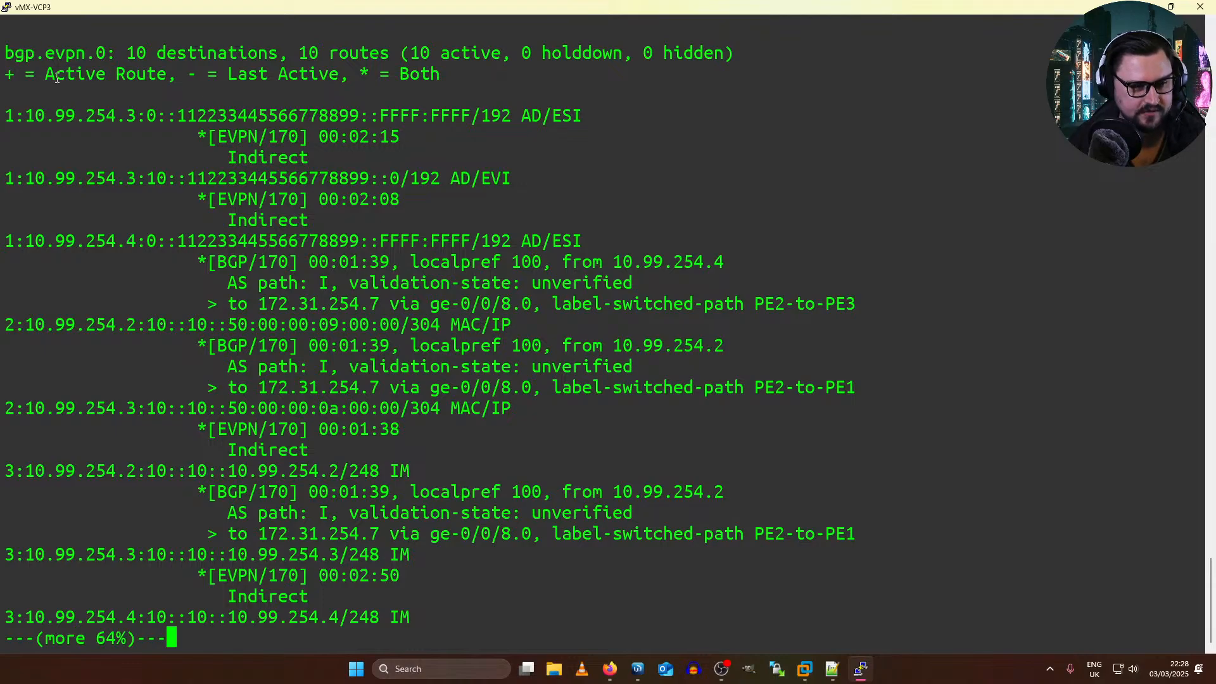
key("space")
key("space")
key("space")
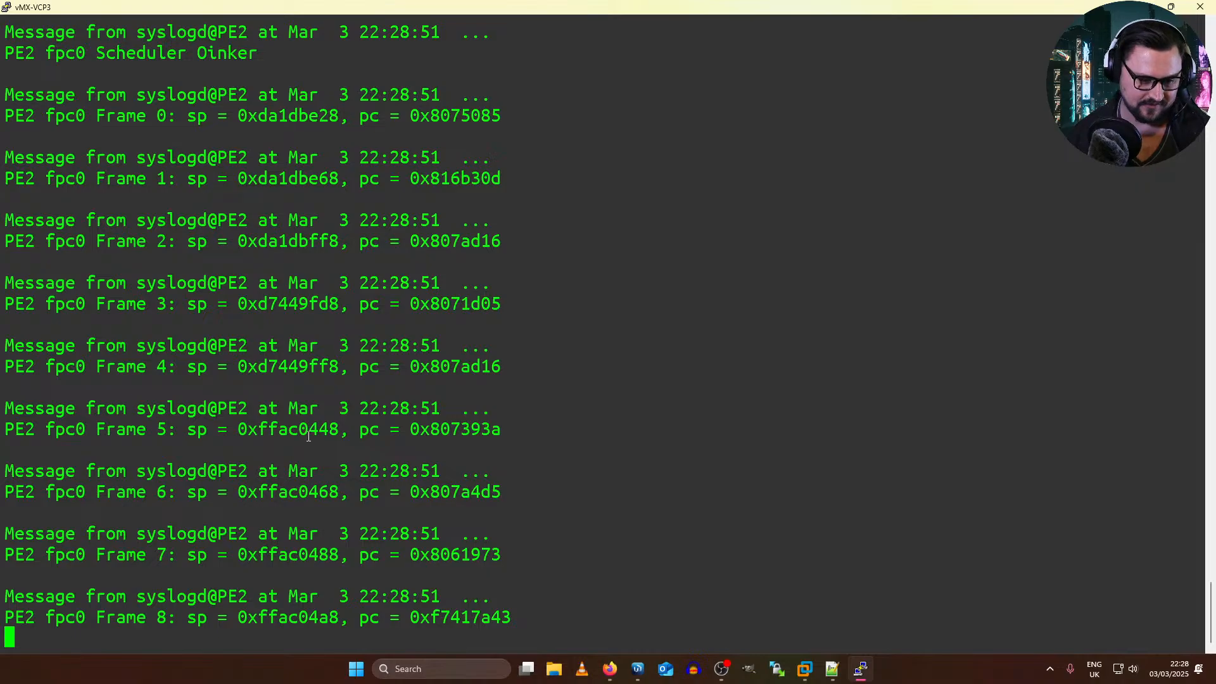
key("Return")
key("Return")
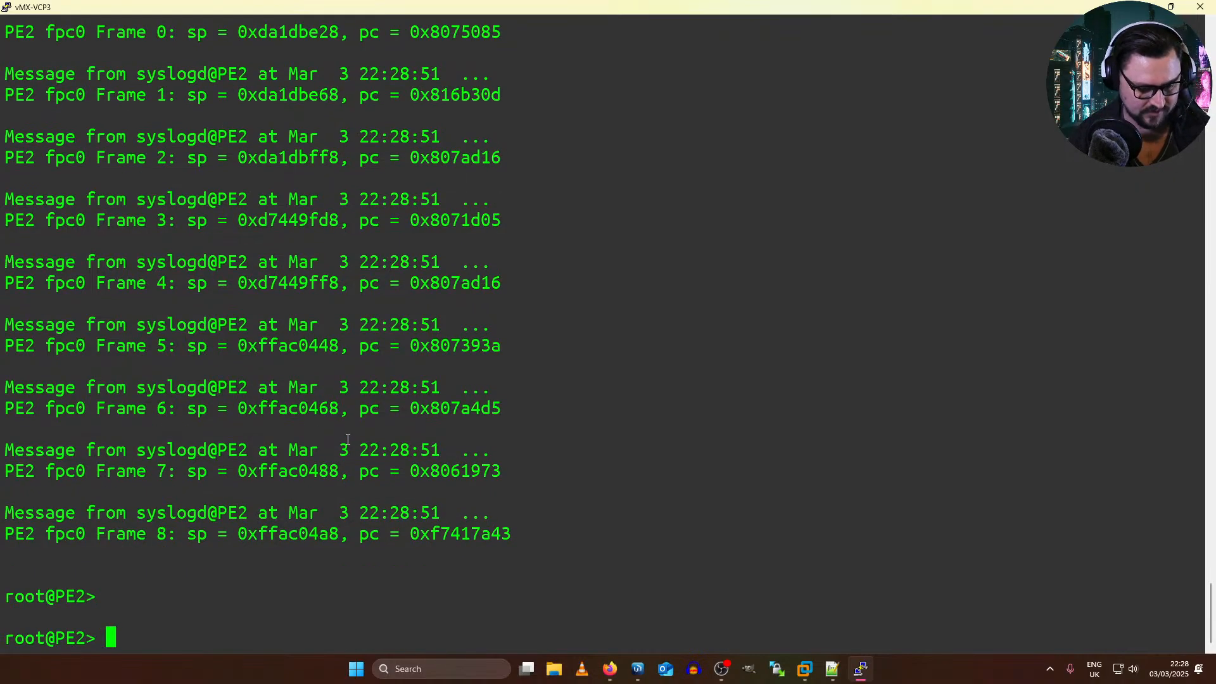
Step: Show PE2's full routing table again, page through the output and return to the command prompt
key("Return")
key("Return")
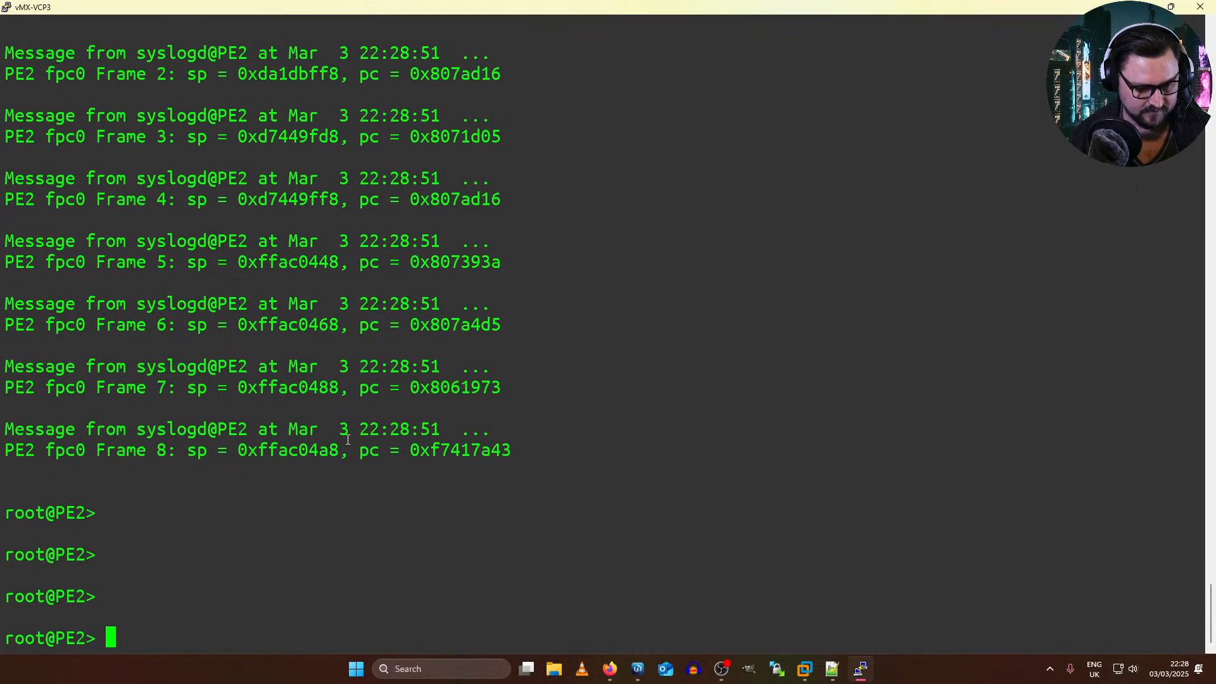
triple_click(575, 440)
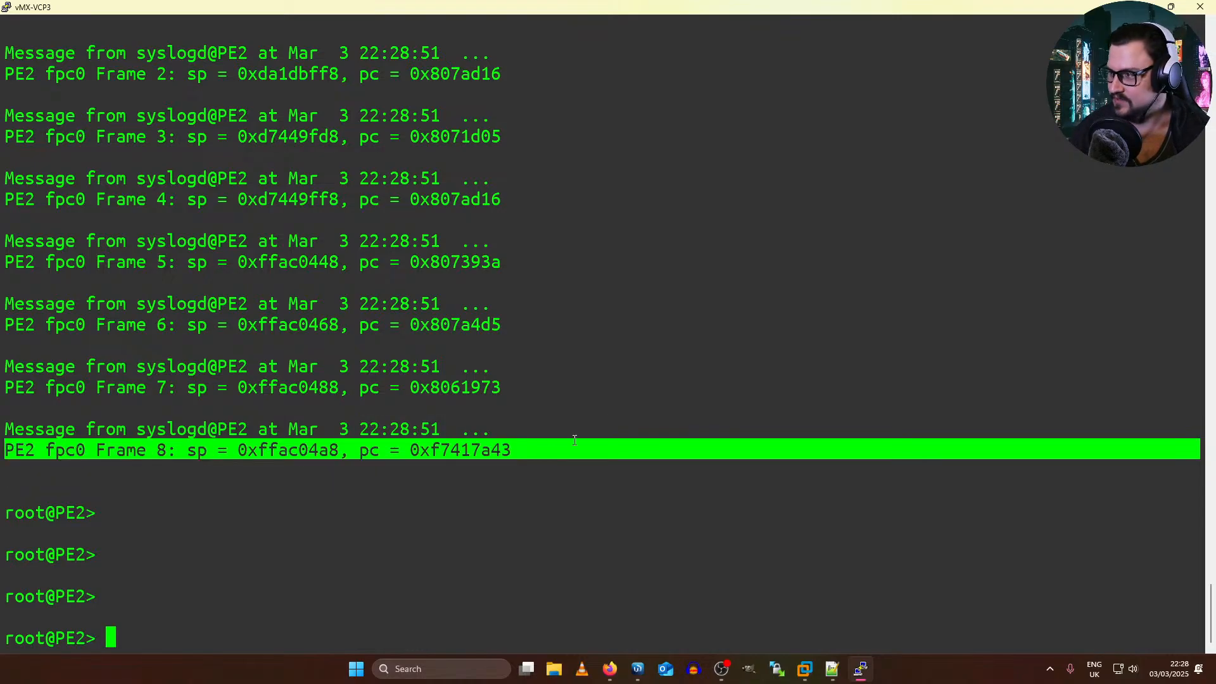
key("Return")
key("Return")
type("show ")
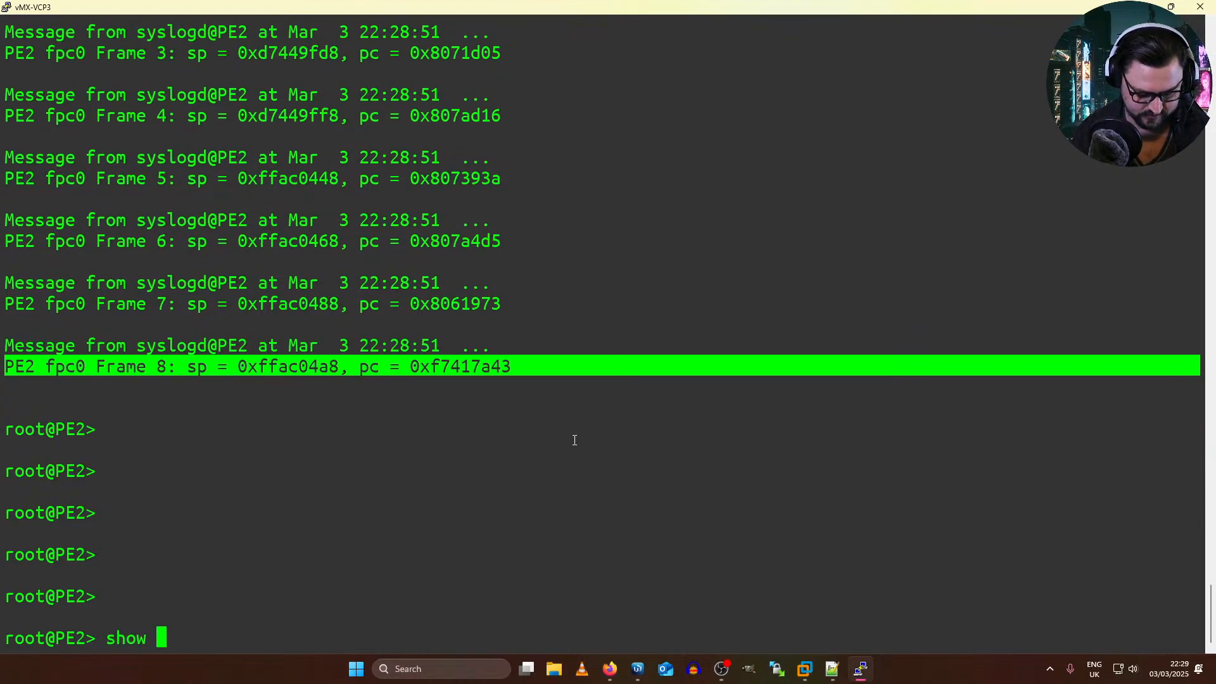
type("route")
key("Return")
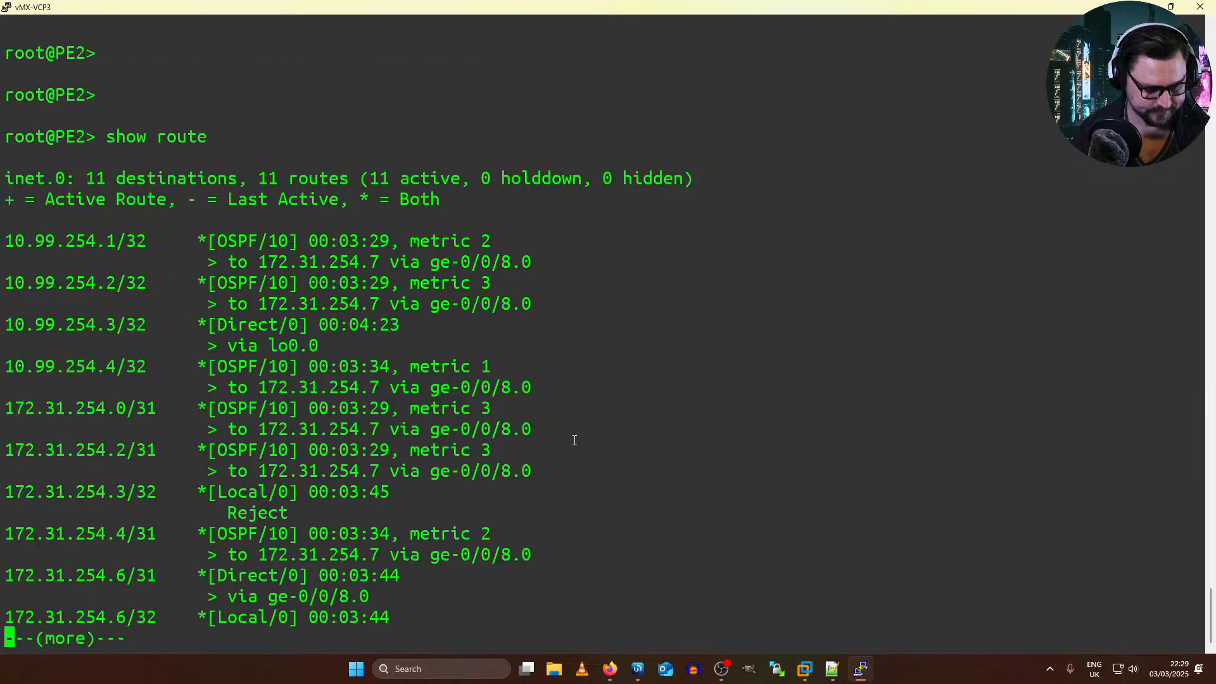
key("space")
key("space")
type("qshow route ta")
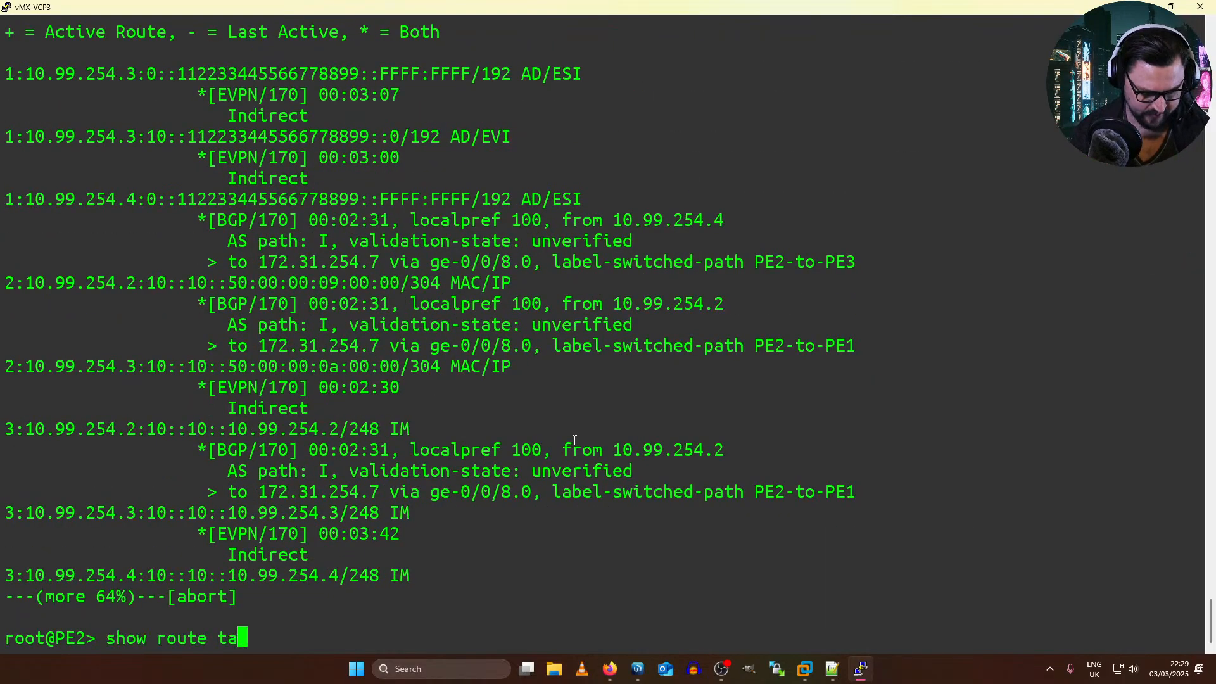
type("ble ?")
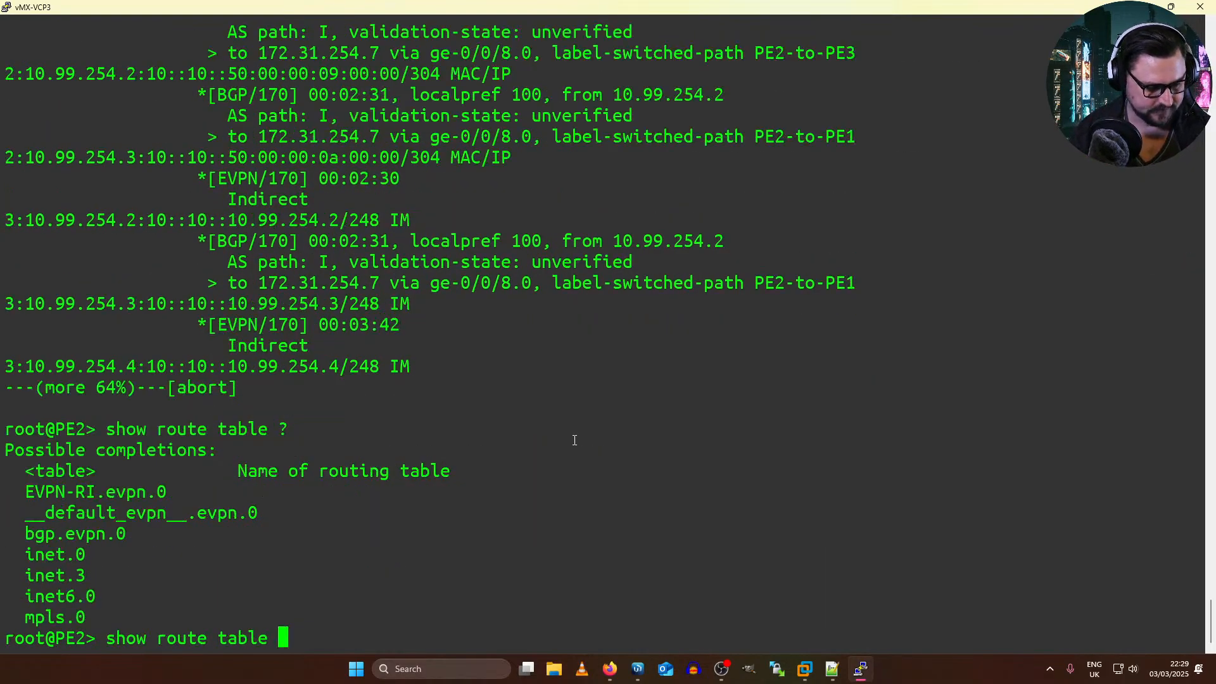
Step: List PE2's available route tables, show bgp.evpn.0 and examine the MAC/IP route for 50:00:00:09:00:00
left_click_drag(159, 544, 25, 534)
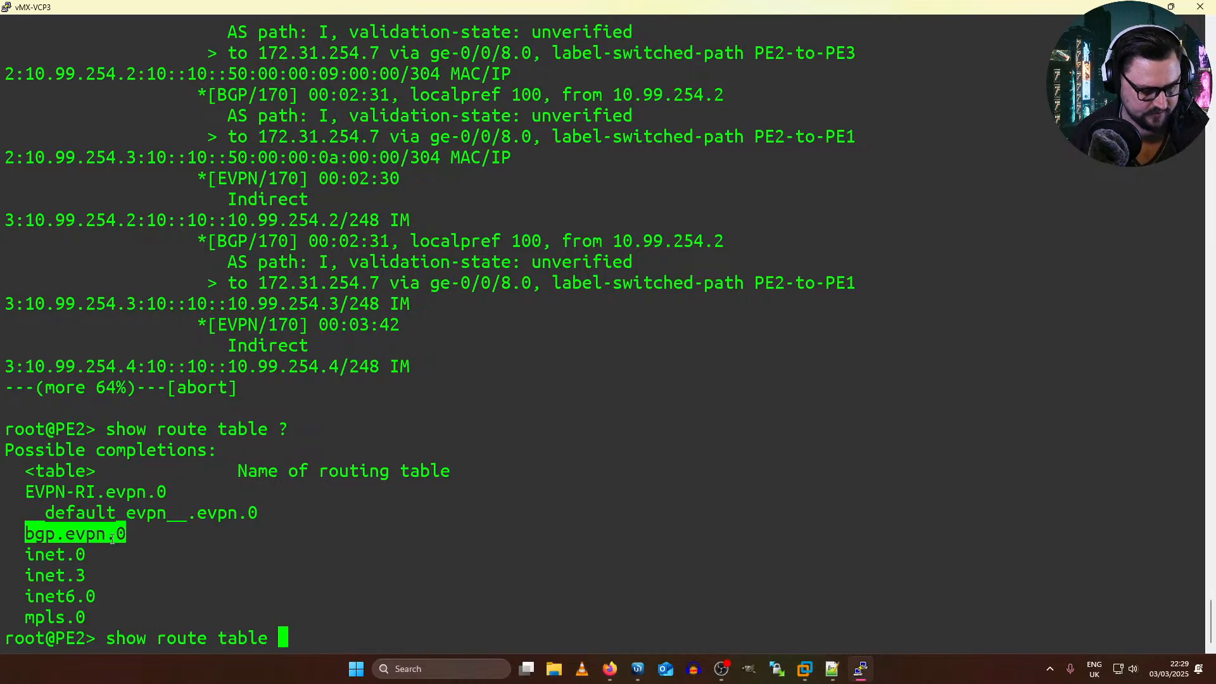
right_click(475, 534)
key("Return")
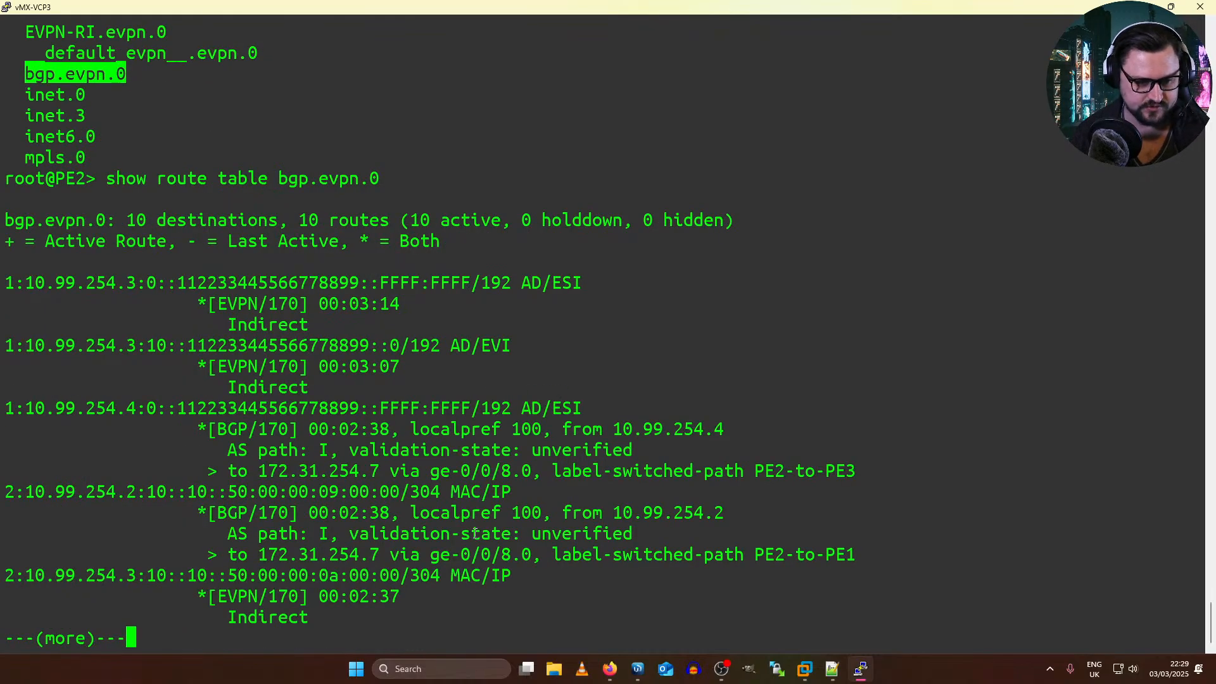
key("space")
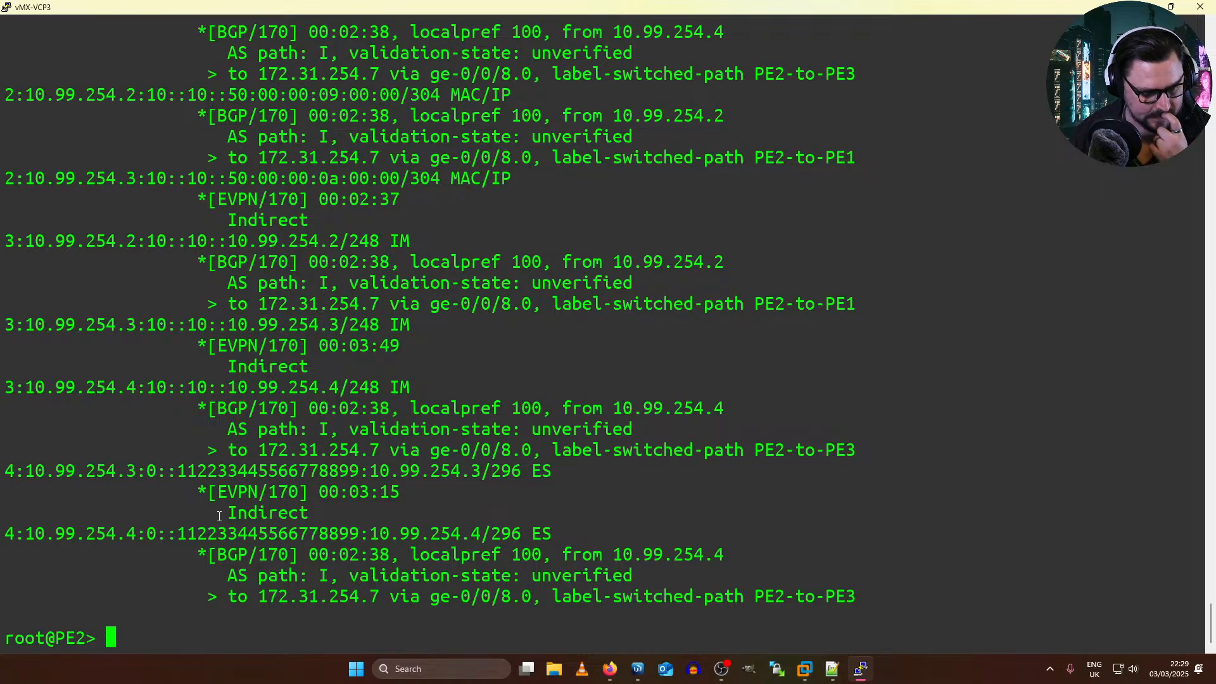
scroll(312, 346, "up", 5)
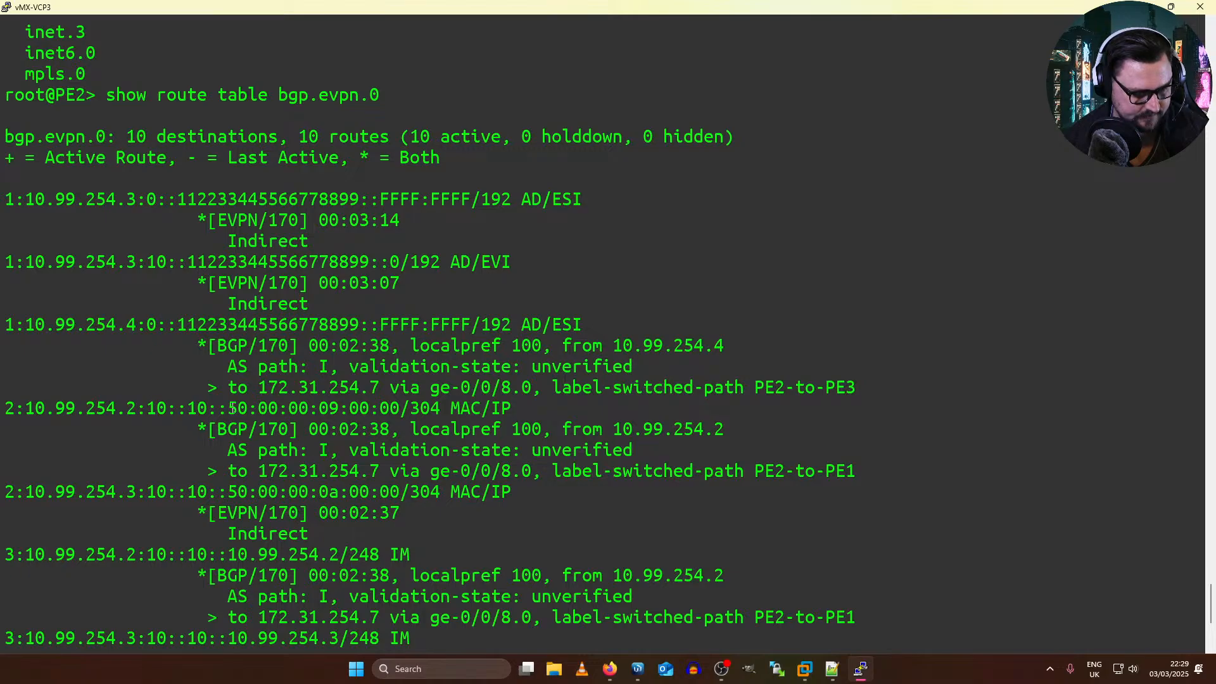
left_click_drag(228, 409, 432, 407)
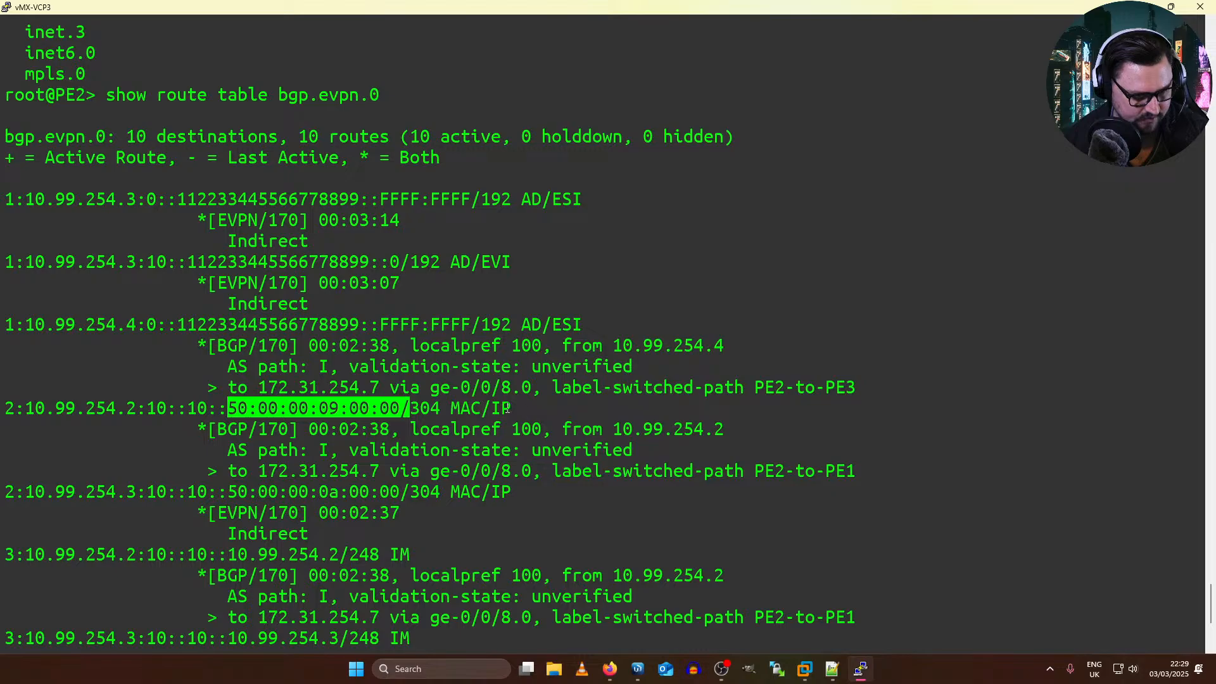
left_click_drag(510, 408, 2, 403)
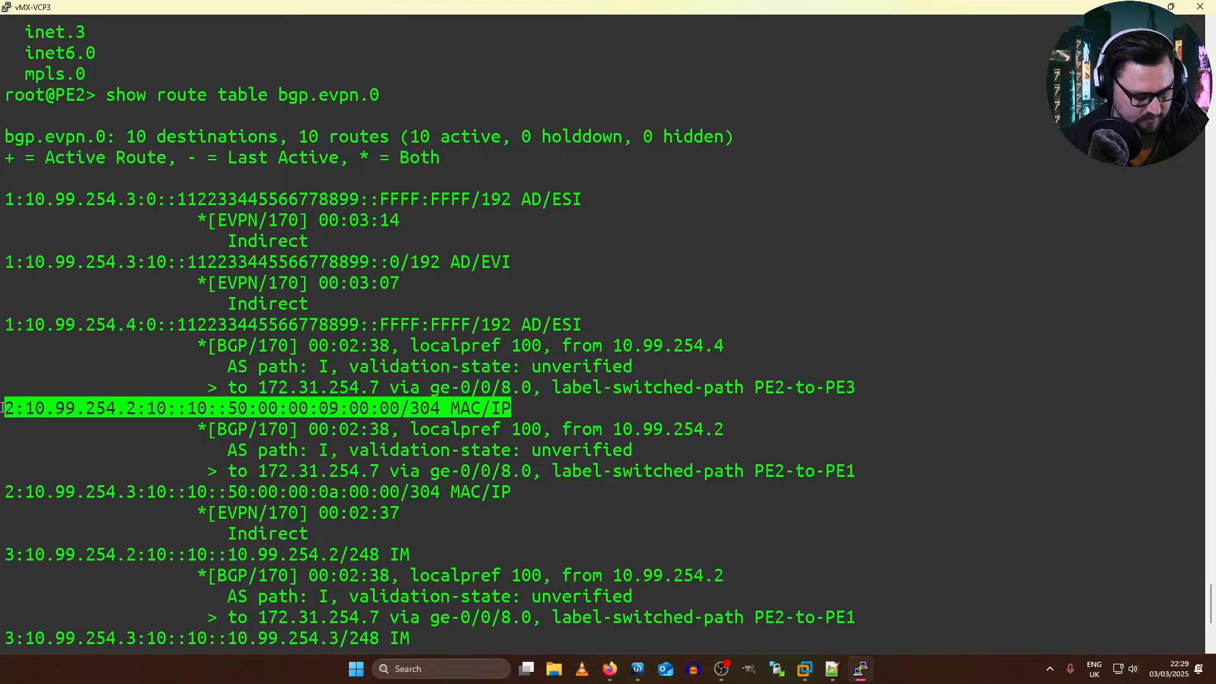
Step: Switch to the EVPN Lab topology in Firefox and close the VyOS and EVPN example documentation pages
key("alt+Tab")
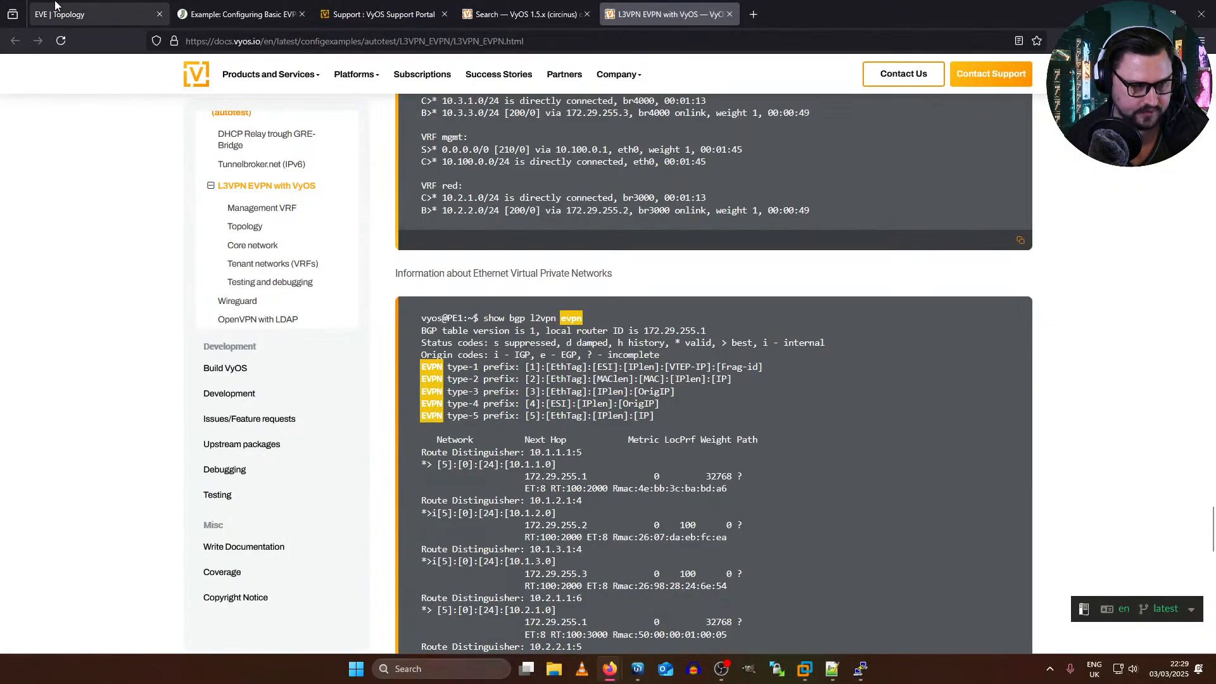
left_click(95, 14)
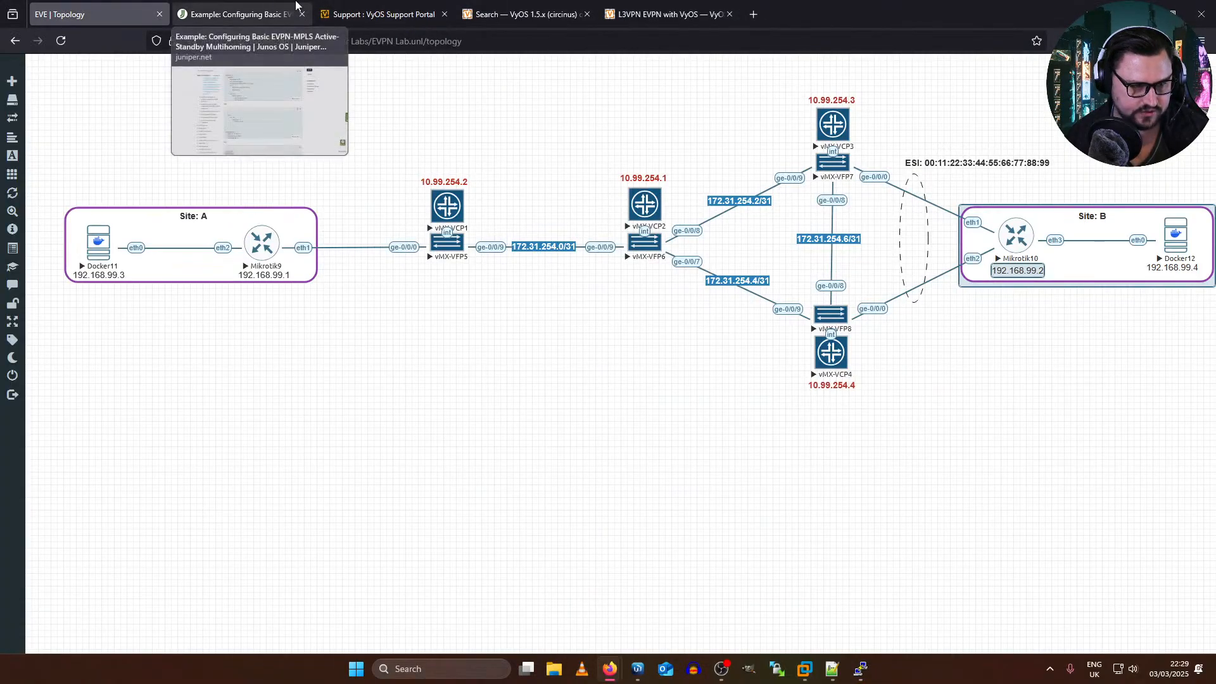
middle_click(615, 6)
middle_click(540, 4)
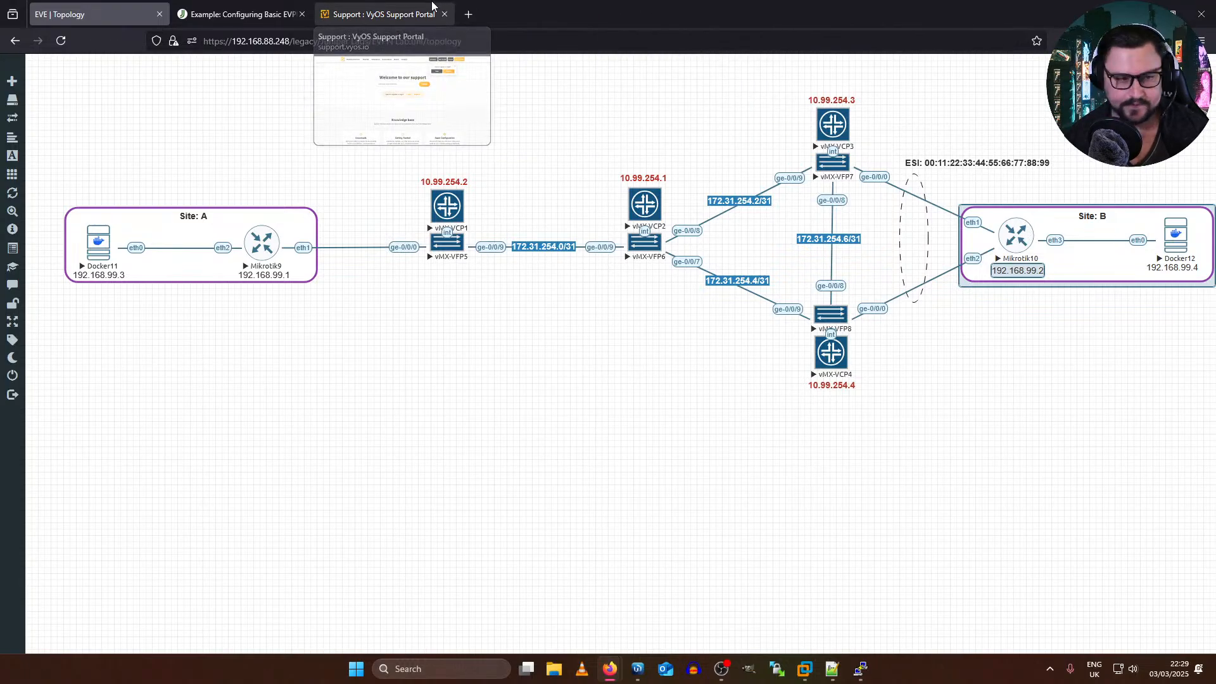
middle_click(432, 5)
middle_click(240, 13)
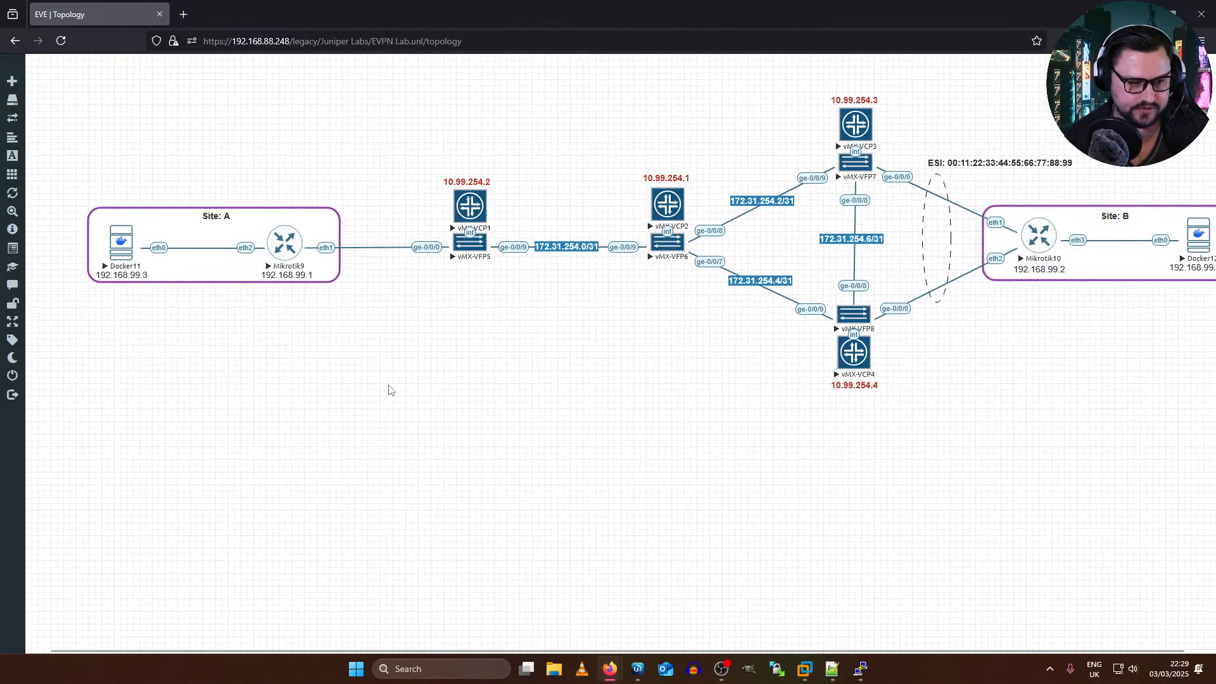
scroll(389, 385, "right", 1)
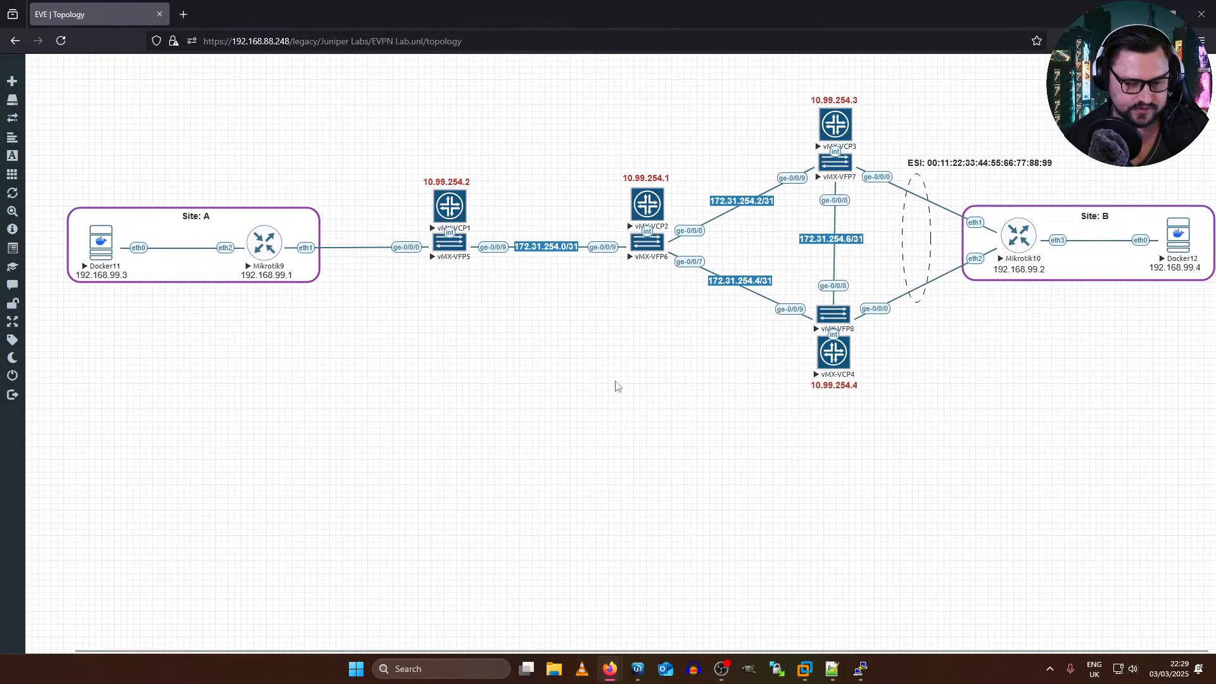
Step: Open the Mikrotik9 console from the topology in a maximized window and log in as admin, skipping the password change
left_click(274, 252)
type("adm")
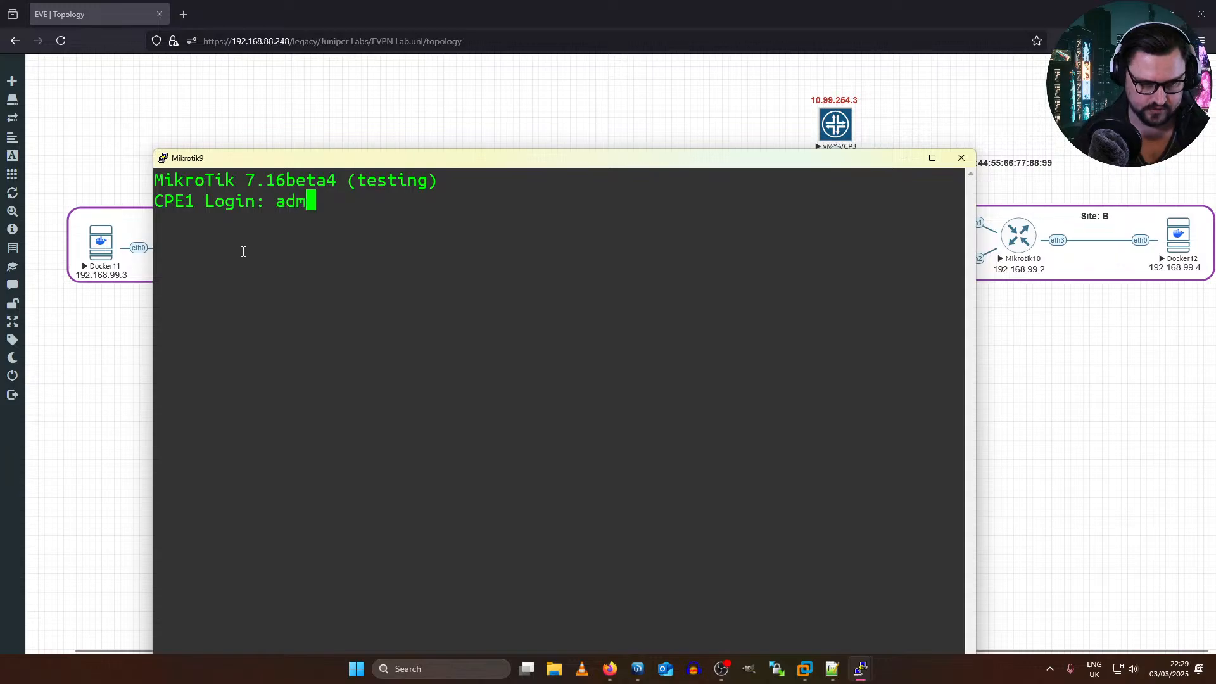
type("in")
key("Return")
key("Return")
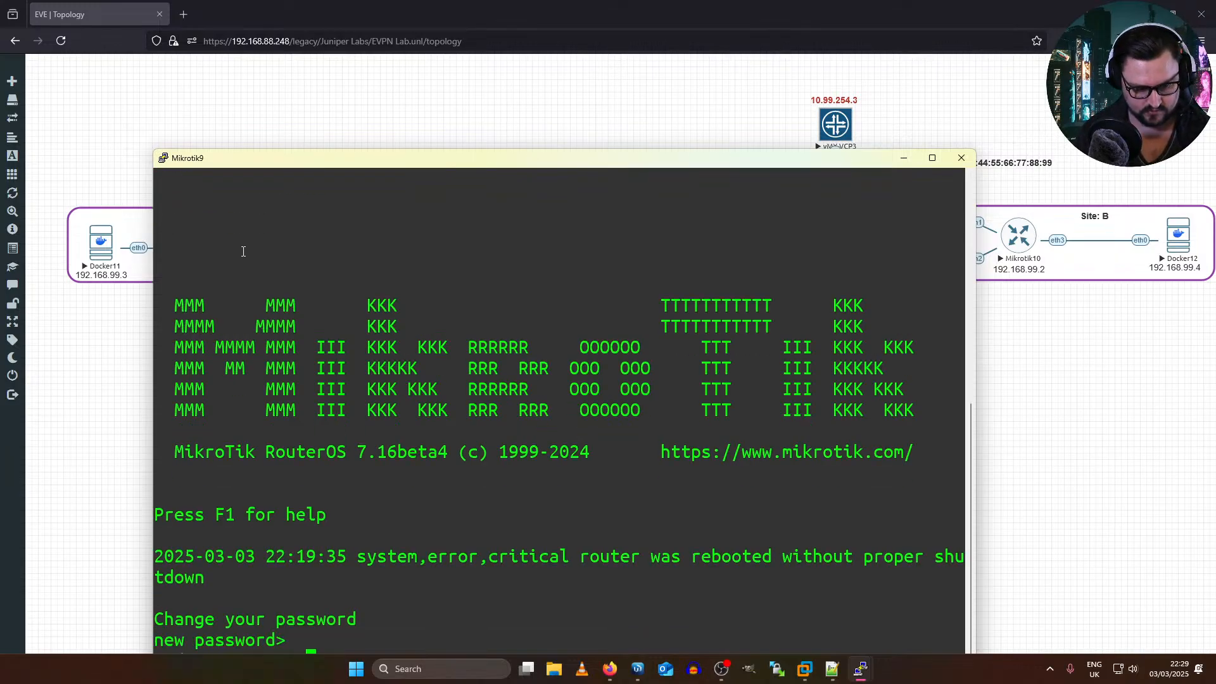
double_click(304, 157)
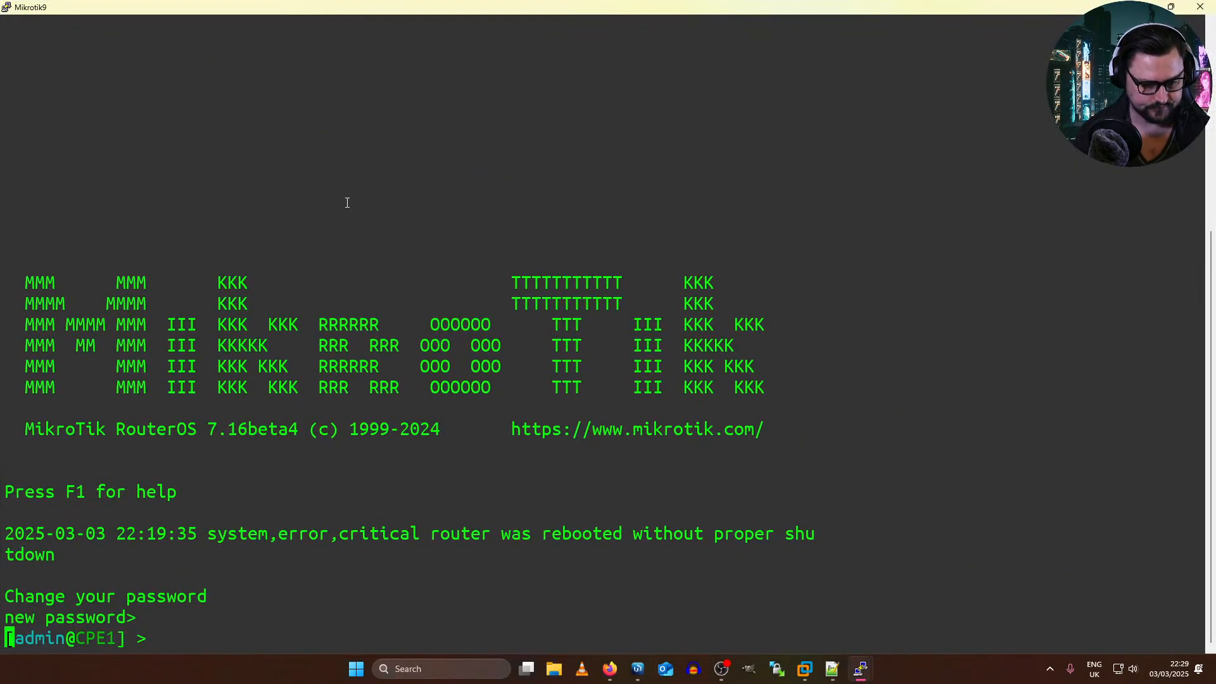
Step: Ping 192.168.99.1 from CPE1 and stop the ping after a couple of packets
key("Return")
key("Return")
type("ping 192.")
key("BackSpace")
key("BackSpace")
key("BackSpace")
key("BackSpace")
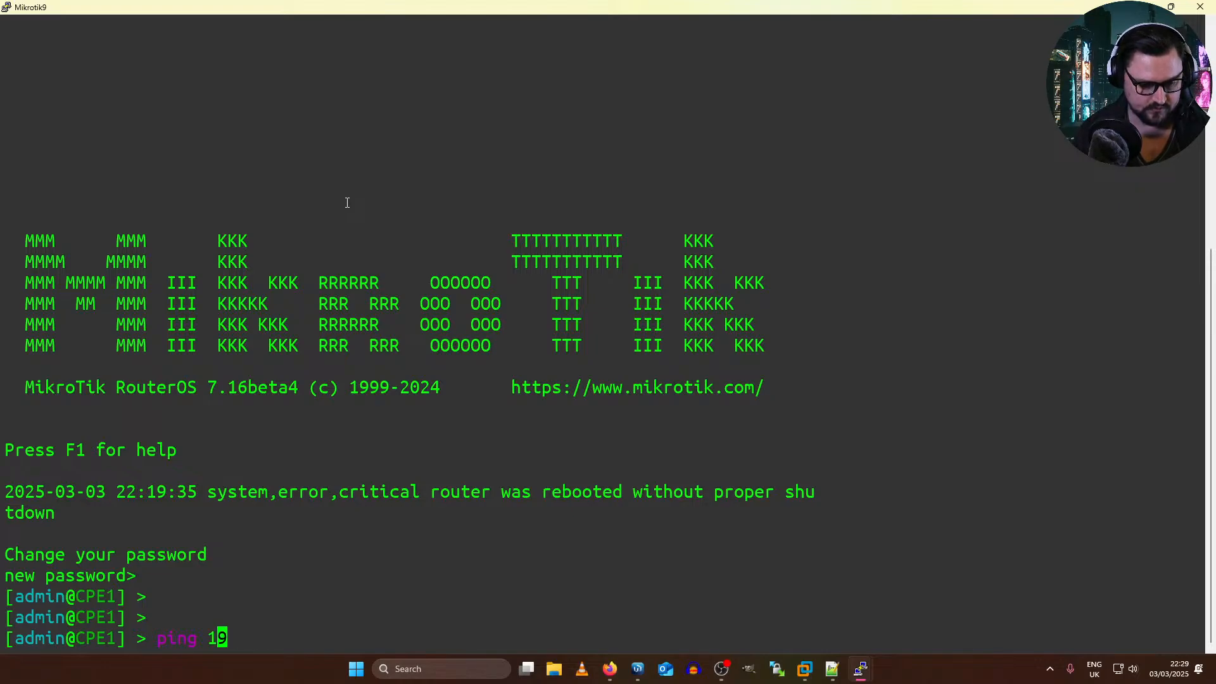
key("alt+Tab")
key("alt+Tab")
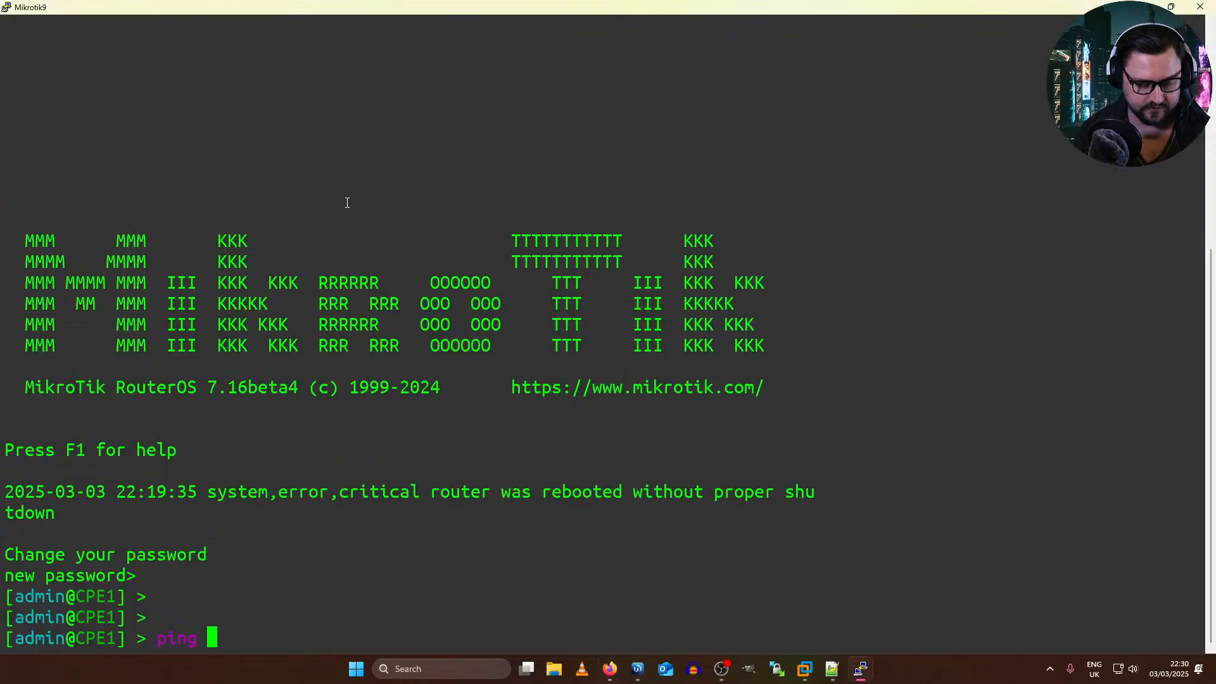
type("192.168.99.1")
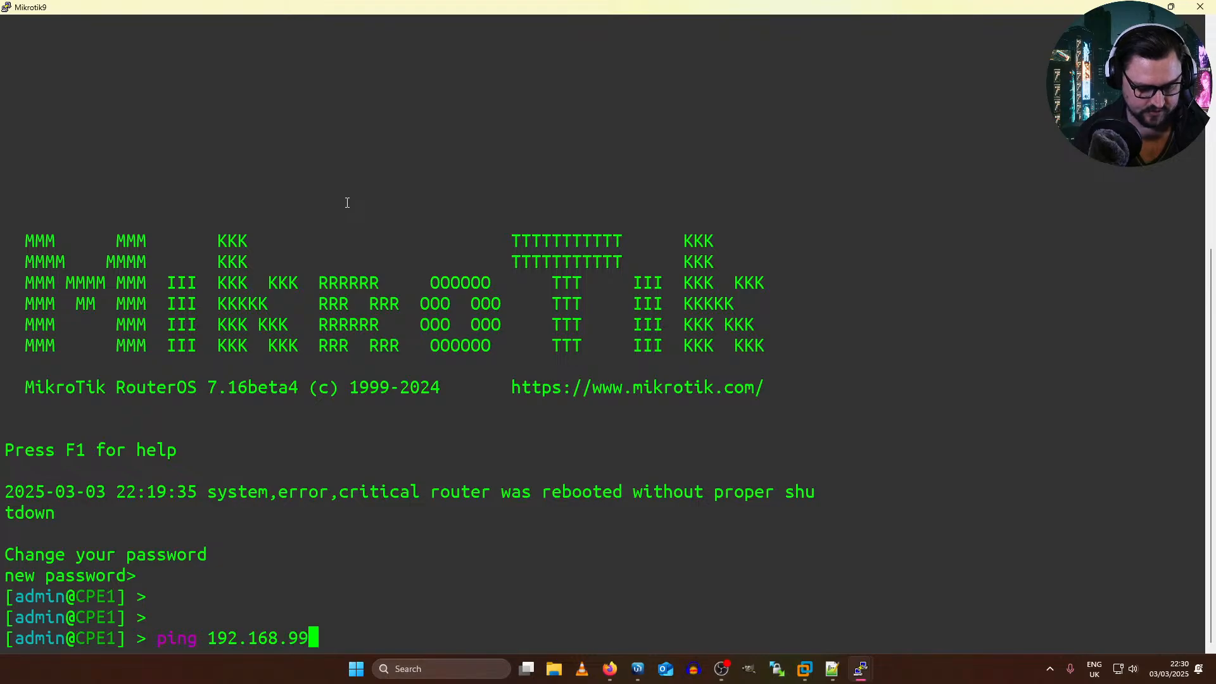
key("Return")
key("ctrl+c")
Step: Ping the Site B router at 192.168.99.2 from CPE1 and stop after several packets
key("Up")
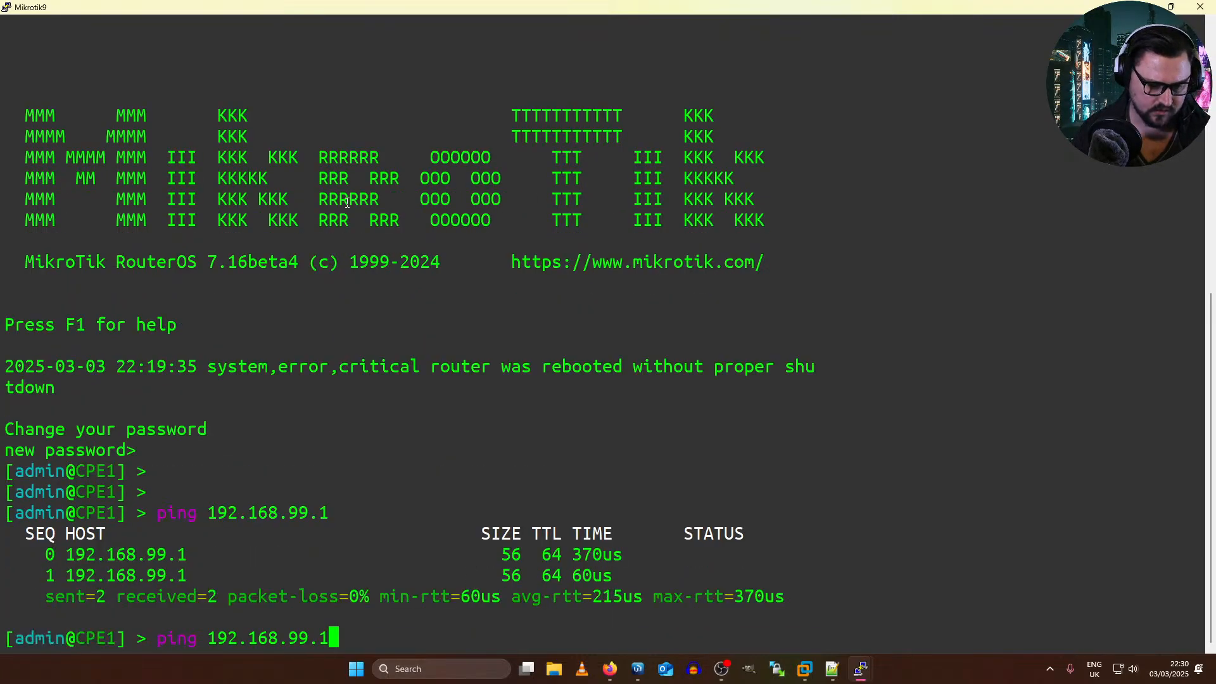
key("BackSpace")
key("BackSpace")
type(".2")
key("Return")
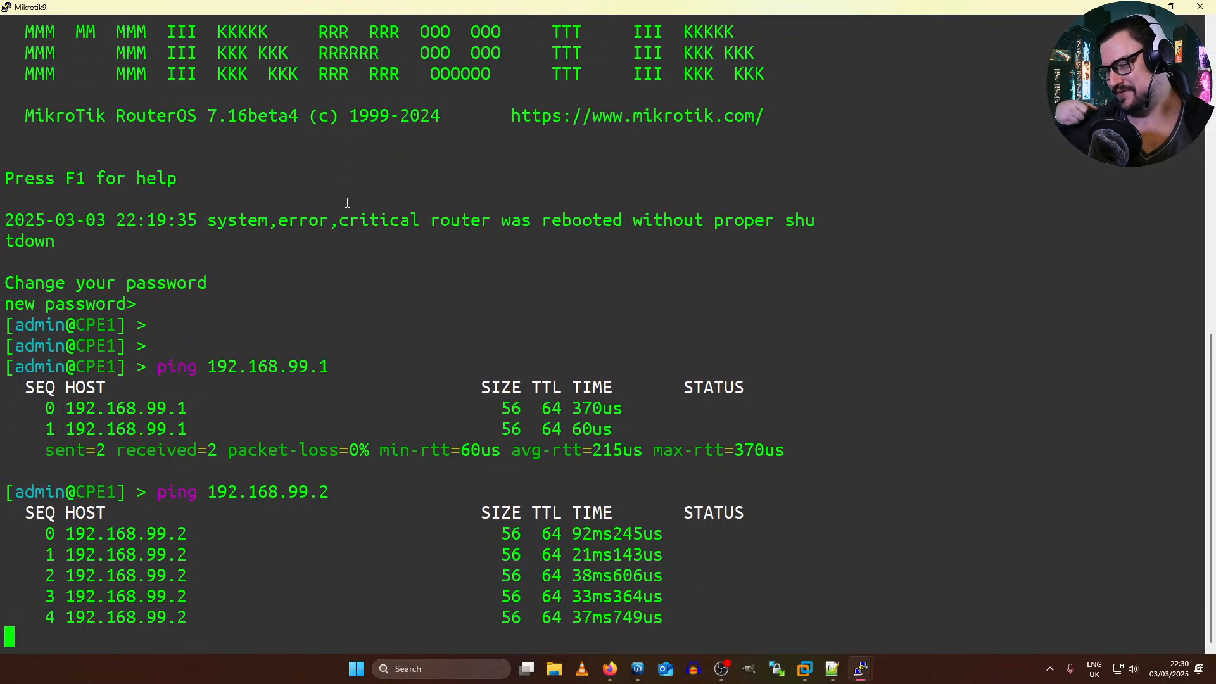
key("ctrl+c")
Step: Request the Docker11 console from the topology, return to the Mikrotik9 terminal and export CPE1's configuration
key("alt+Tab")
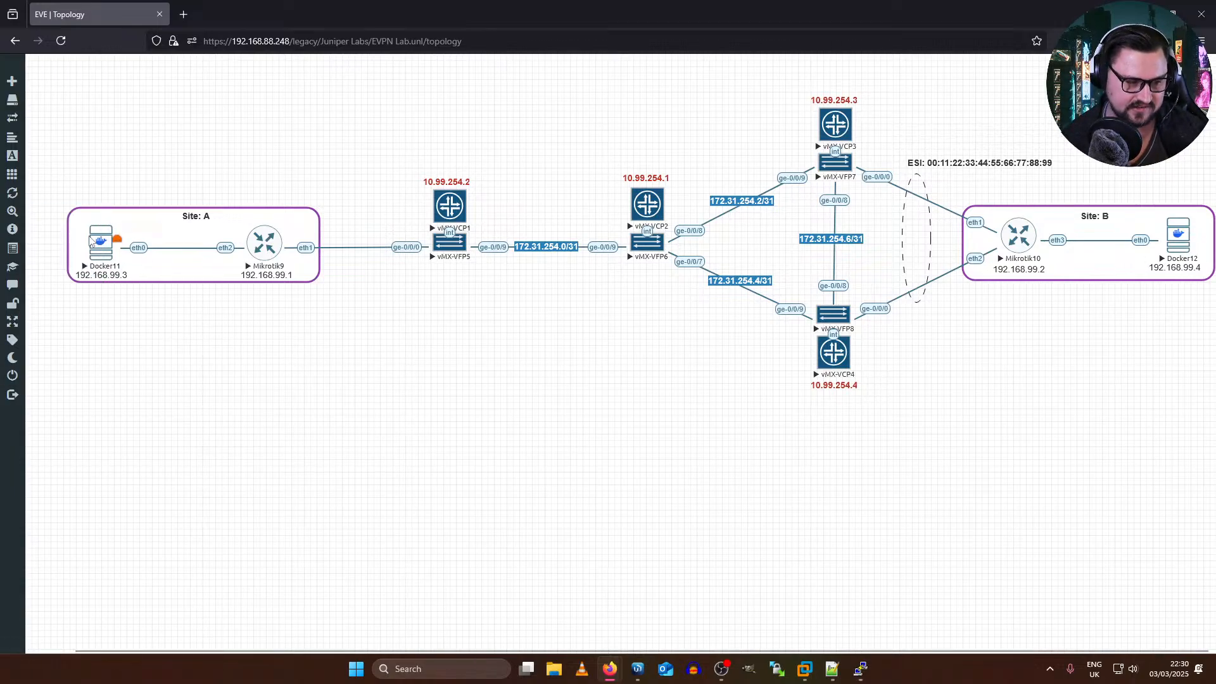
left_click(97, 241)
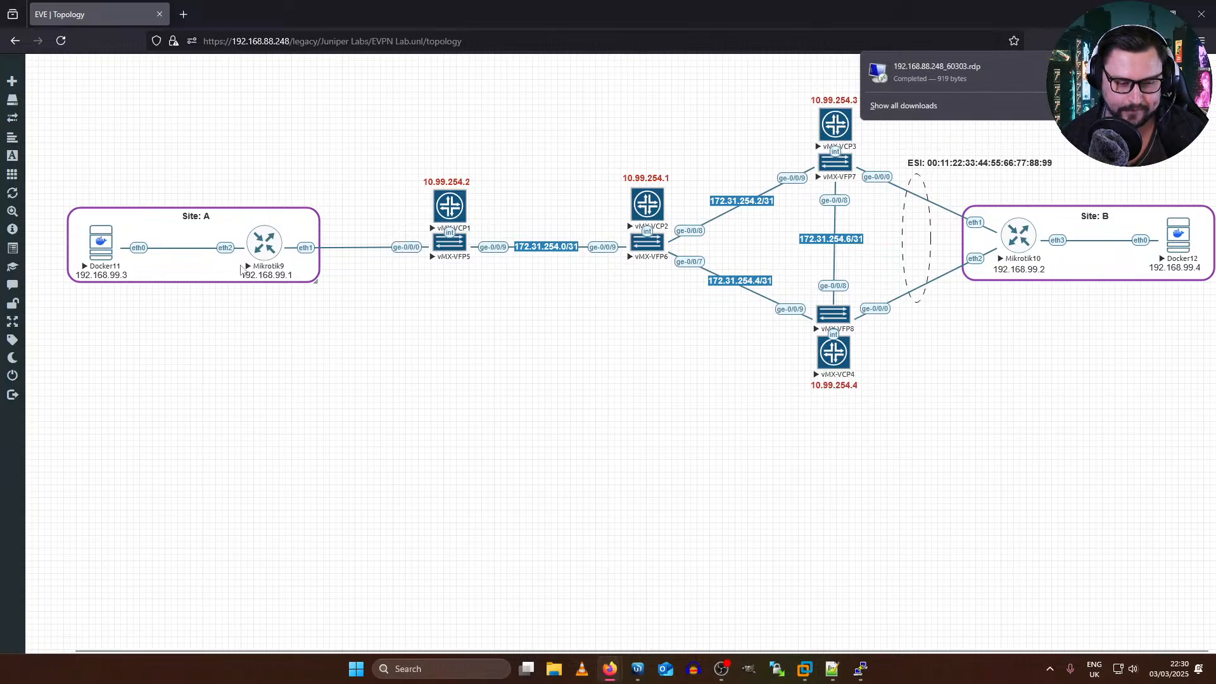
left_click(275, 240)
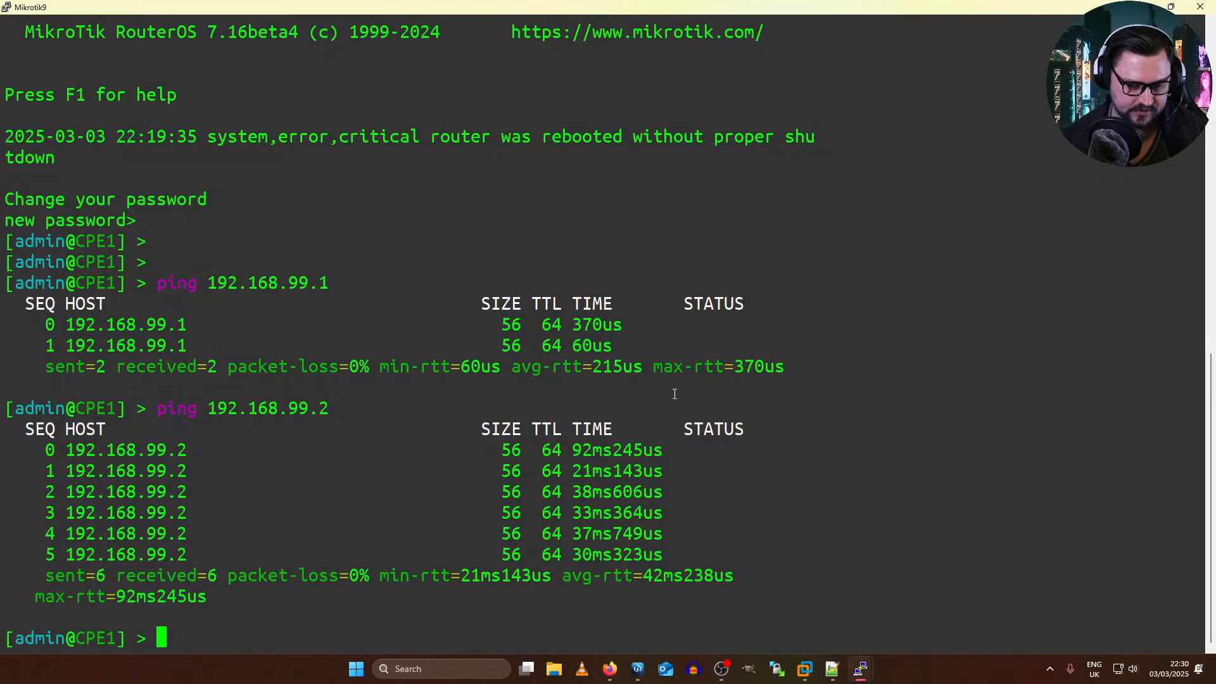
type("export")
key("Return")
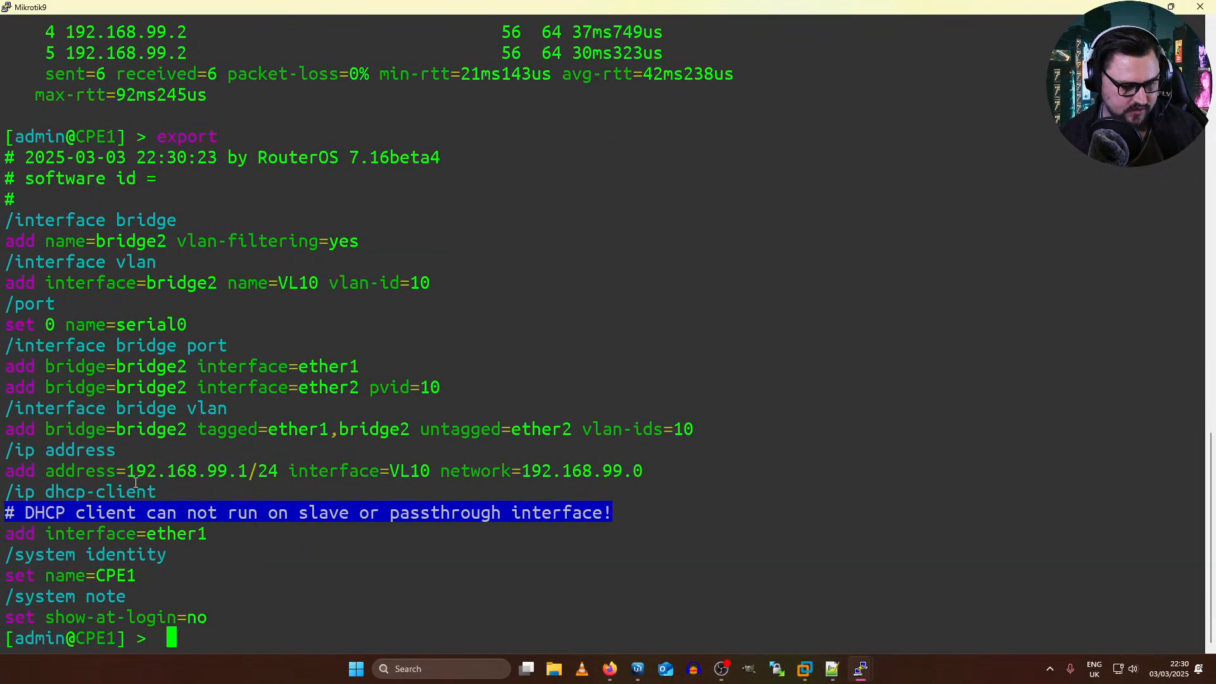
Step: Examine the DHCP client entry and the ether2 bridge port with PVID 10 in CPE1's export, checking against the topology
left_click_drag(163, 493, 110, 492)
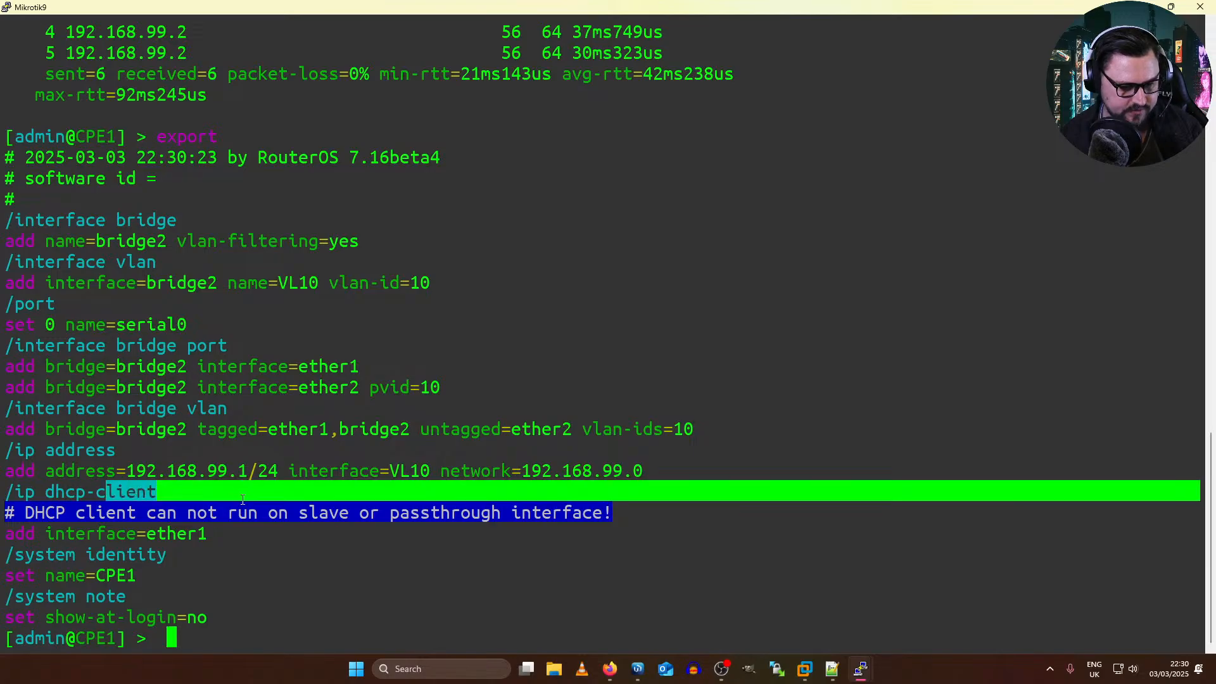
left_click_drag(191, 513, 346, 515)
left_click_drag(244, 532, 8, 493)
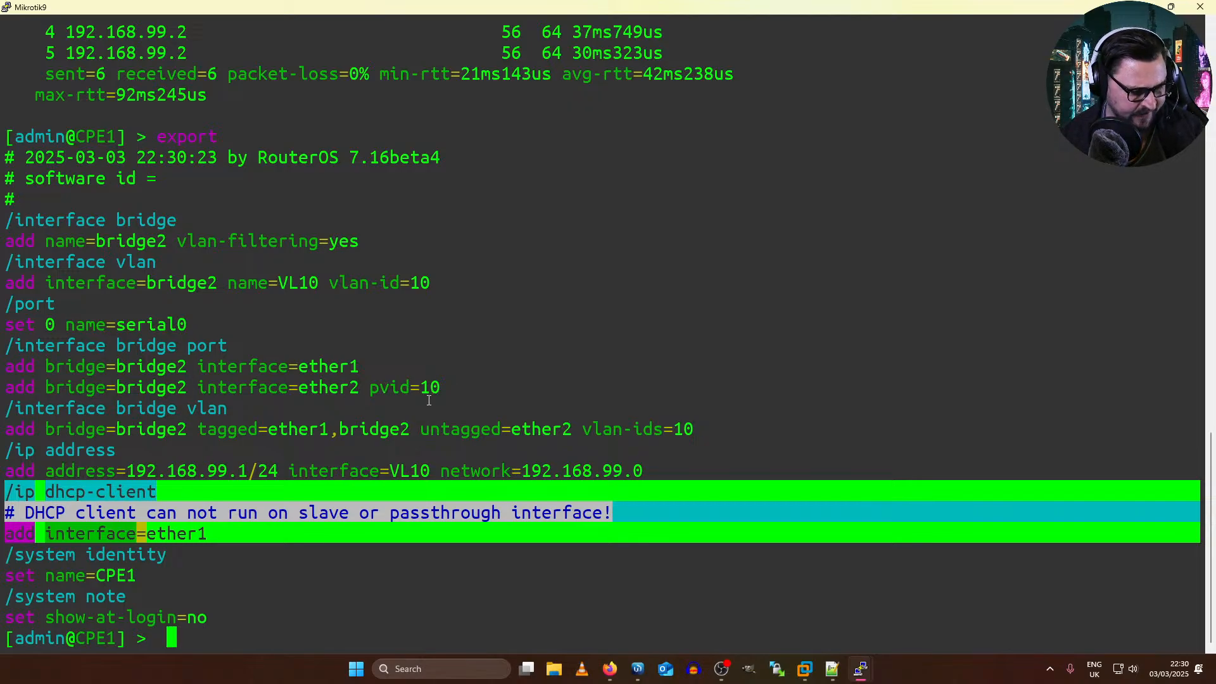
key("alt+Tab")
key("alt+Tab")
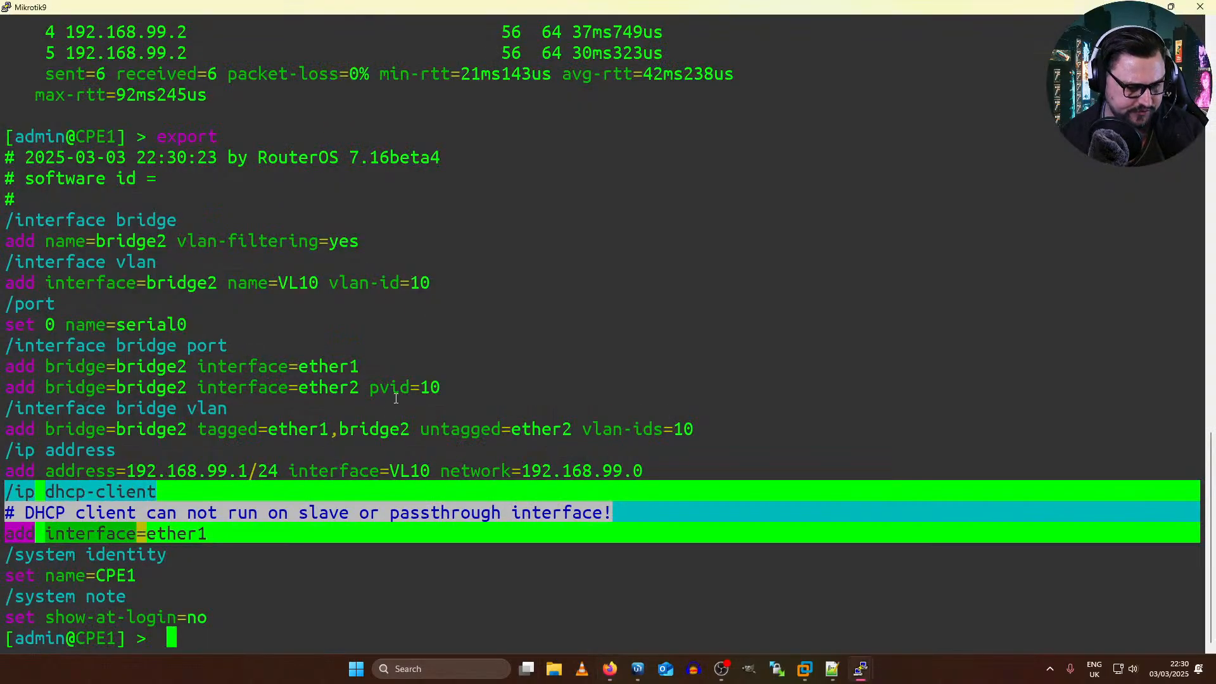
left_click_drag(429, 387, 3, 376)
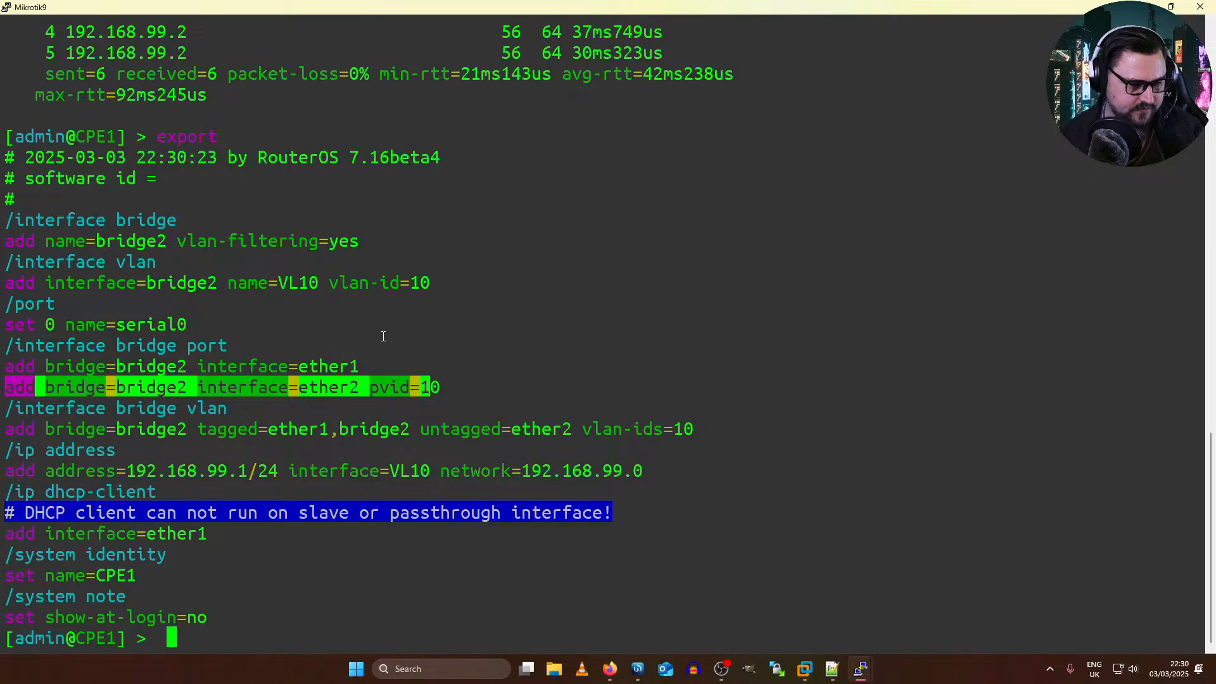
key("alt+Tab")
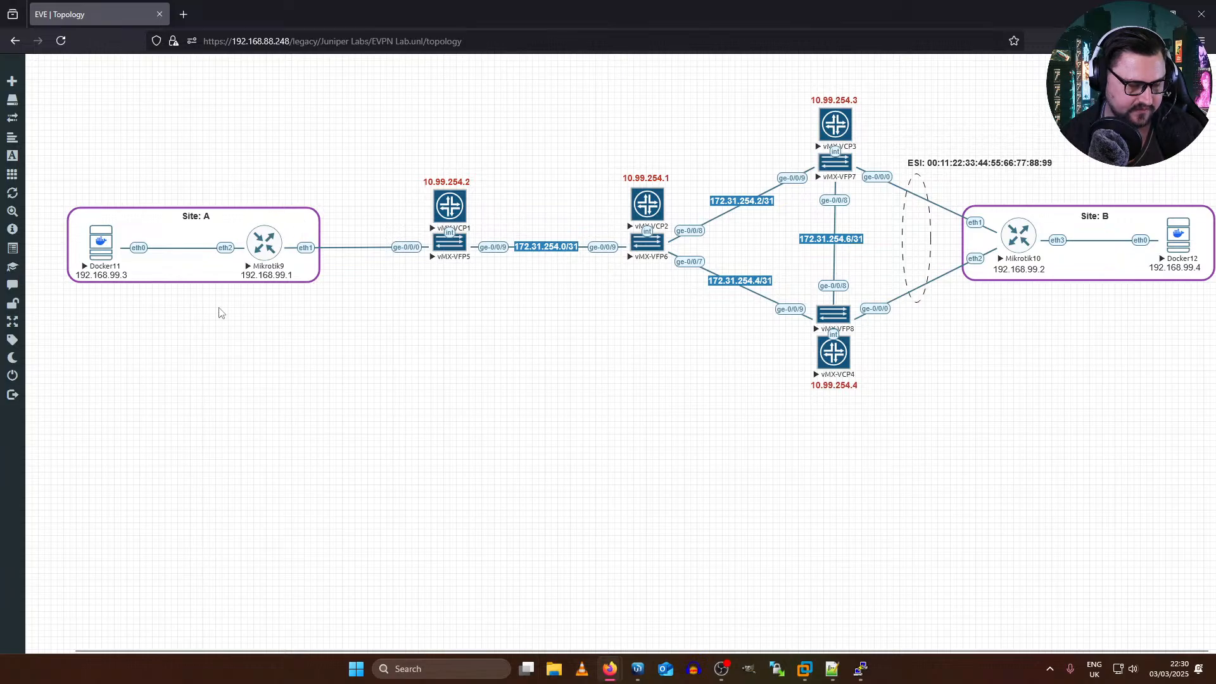
key("alt+Tab")
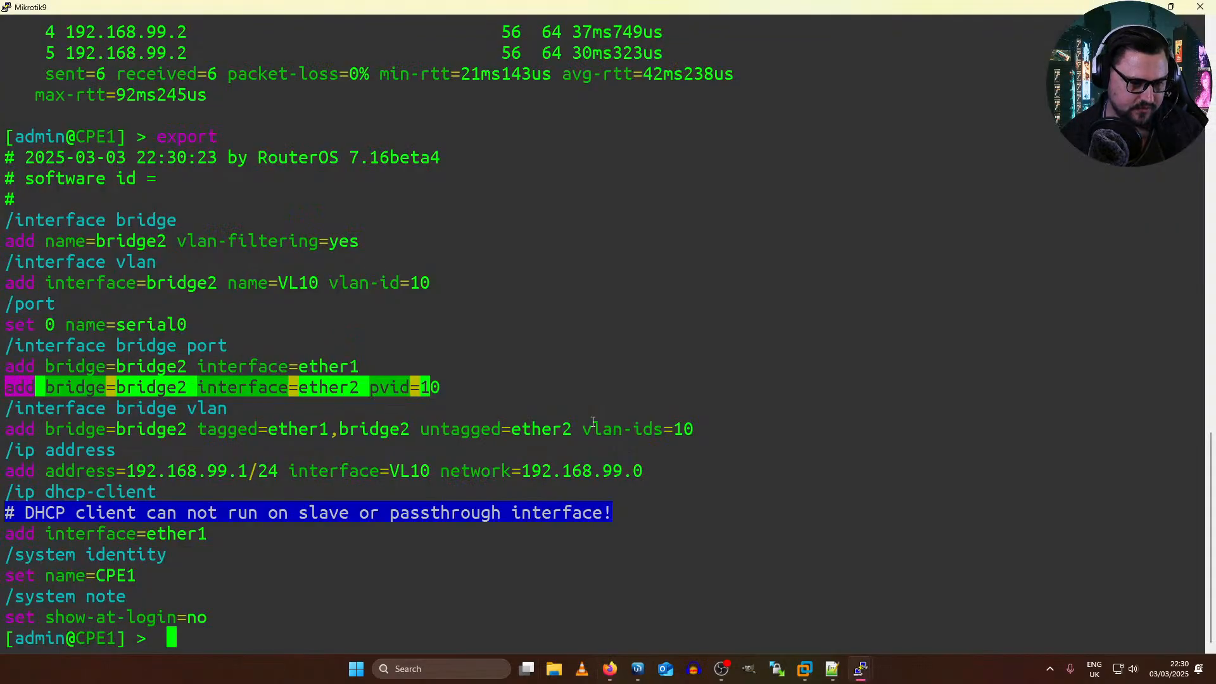
Step: Examine the ether2 bridge port, bridge VLAN section and VL10 VLAN interface in CPE1's export, checking them against the topology
left_click_drag(310, 388, 269, 406)
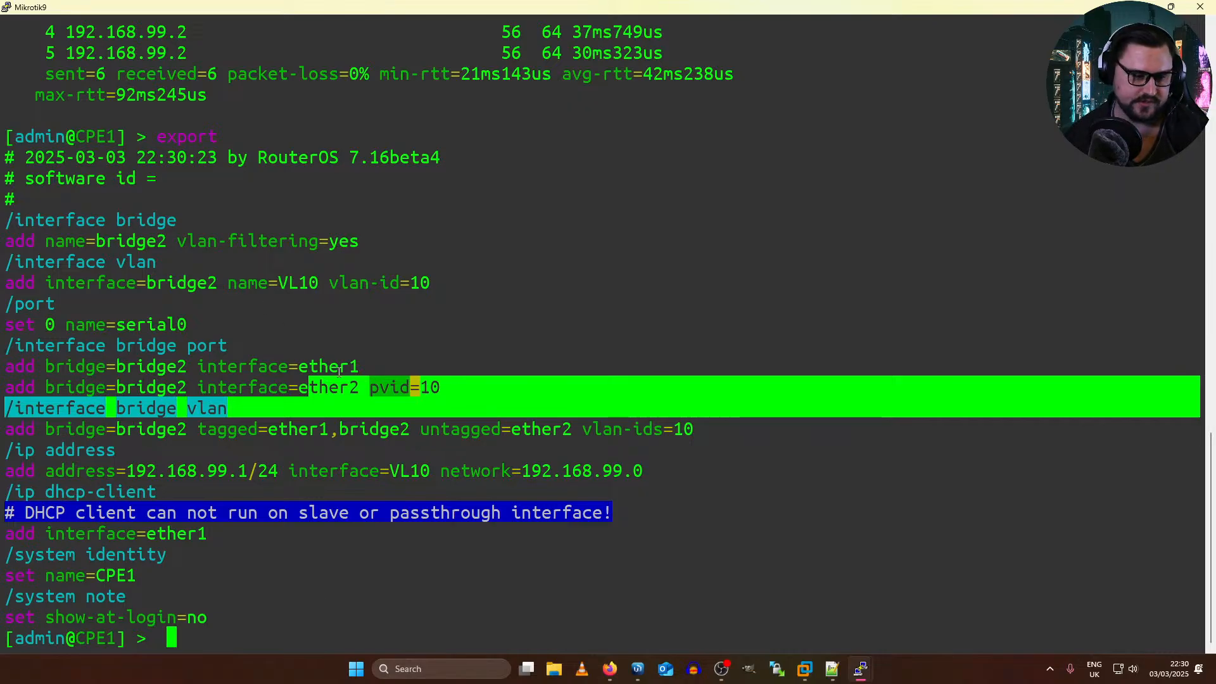
left_click(285, 283)
double_click(286, 283)
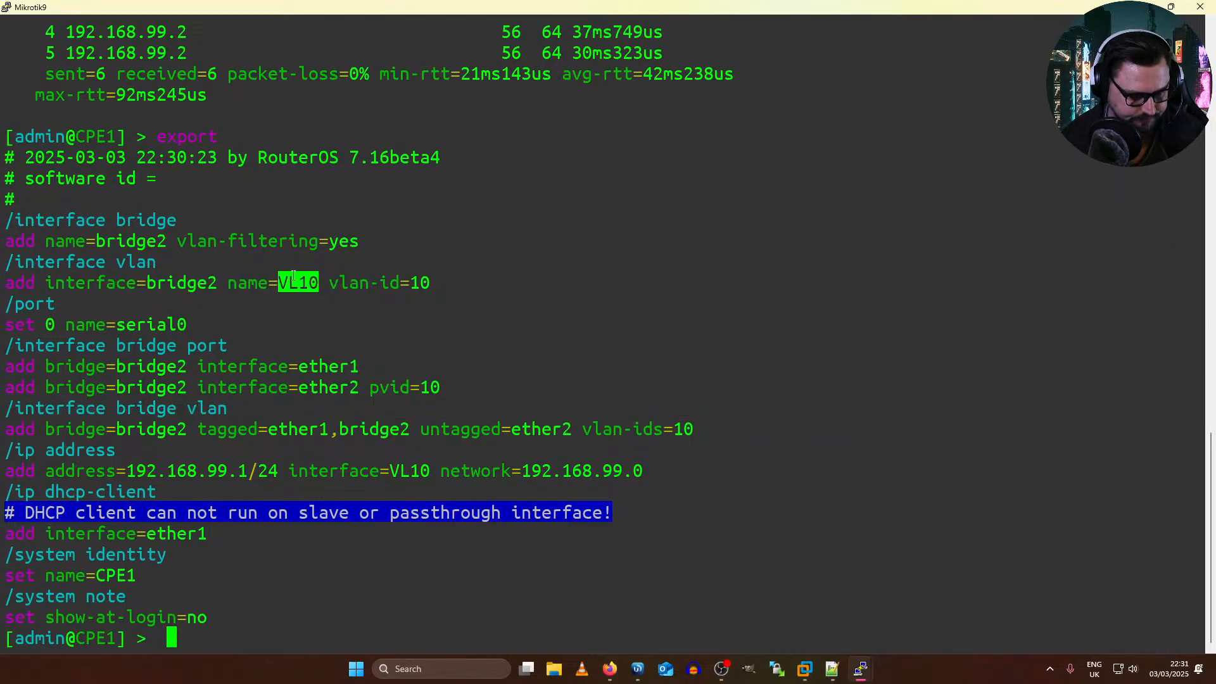
key("alt+Tab")
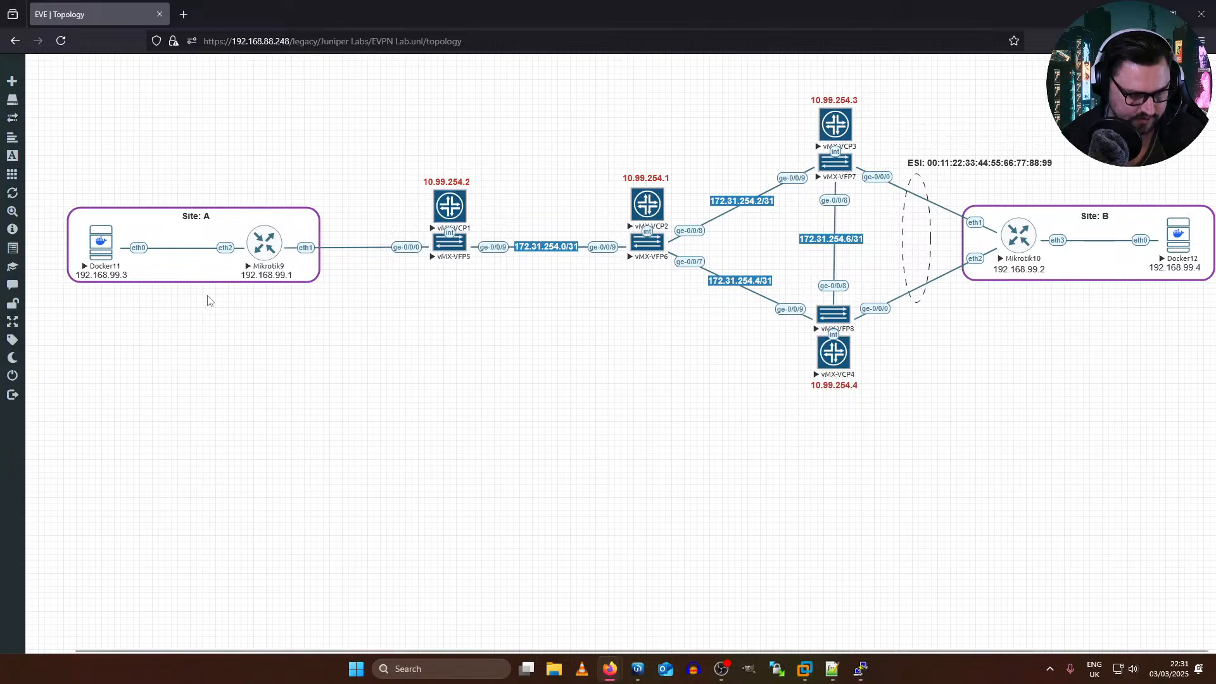
key("alt+Tab")
key("alt+Tab")
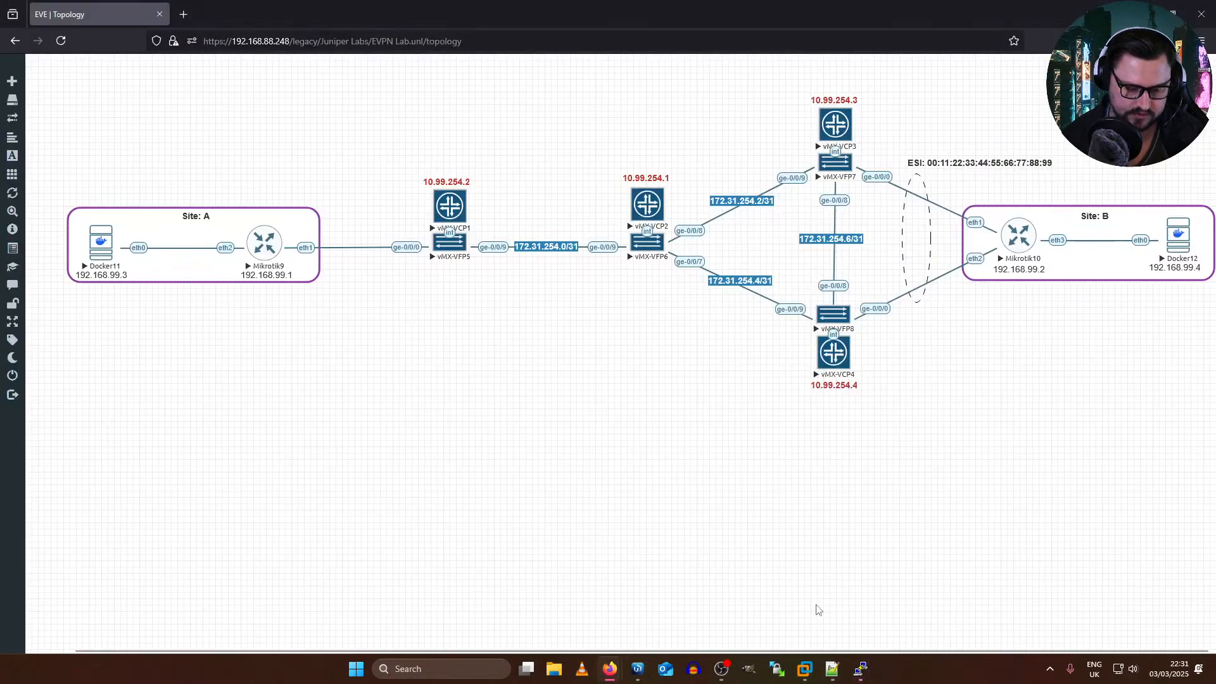
Step: Open the downloaded Docker11 remote desktop file 192.168.88.248_60303.rdp, accept the connection warning and log in with the EVE-GUI-Server session
left_click(1061, 30)
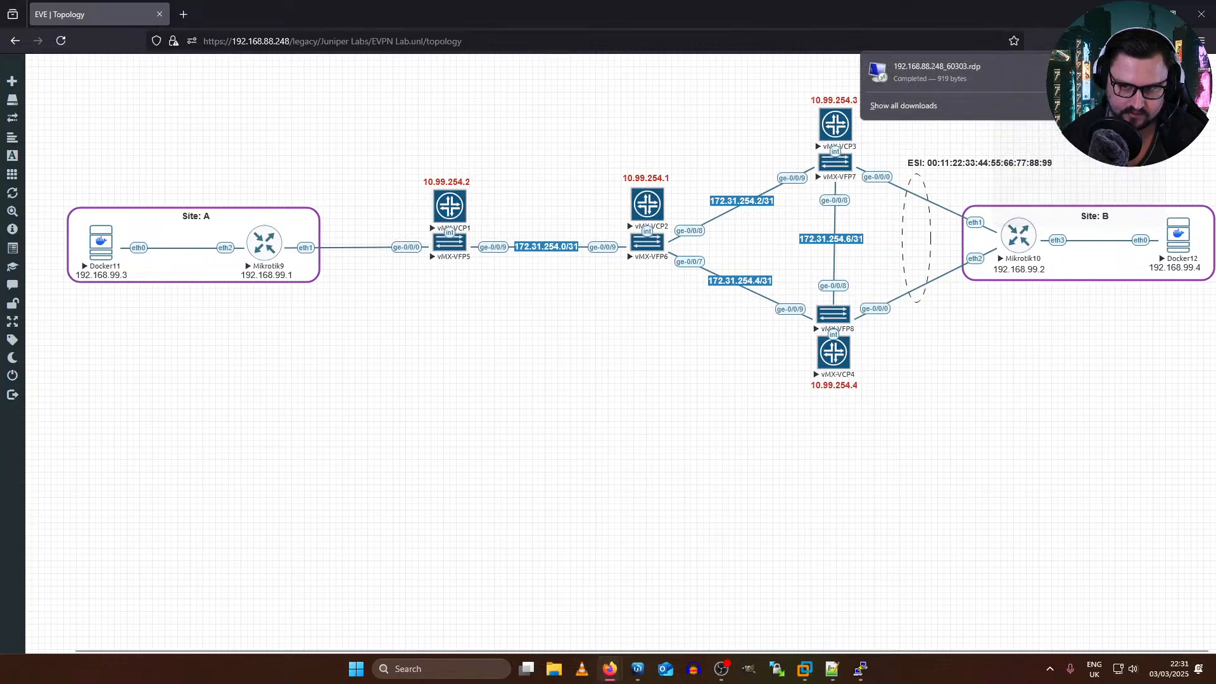
left_click(903, 85)
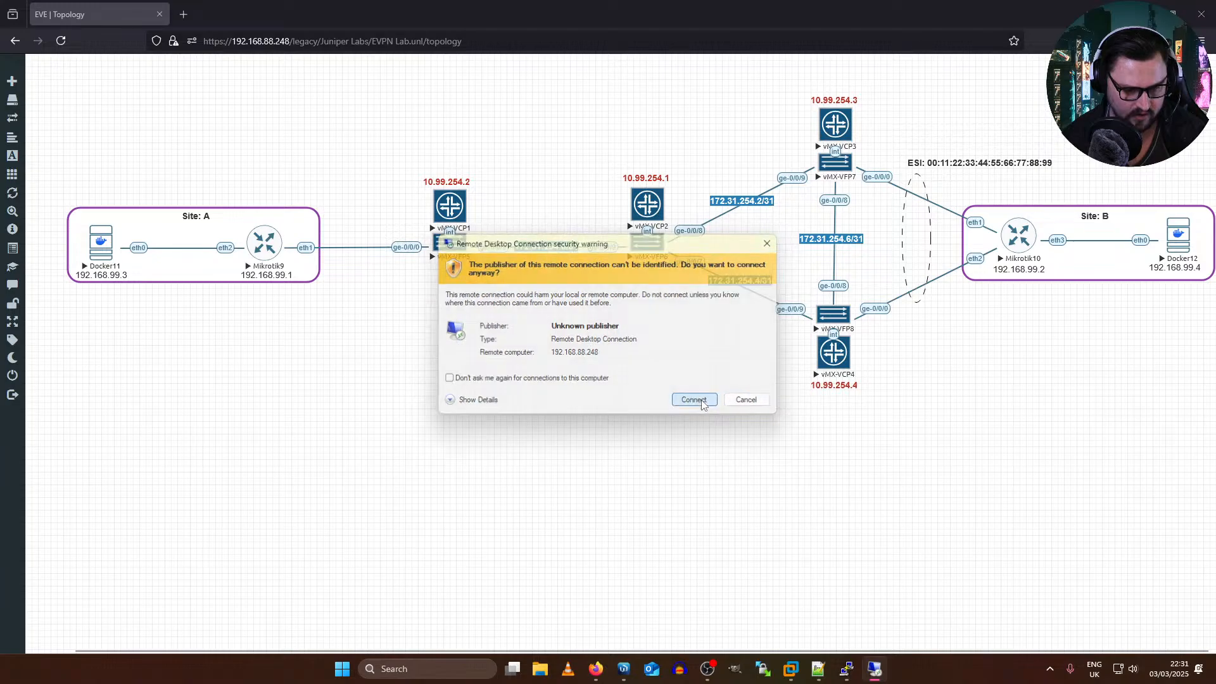
left_click(697, 401)
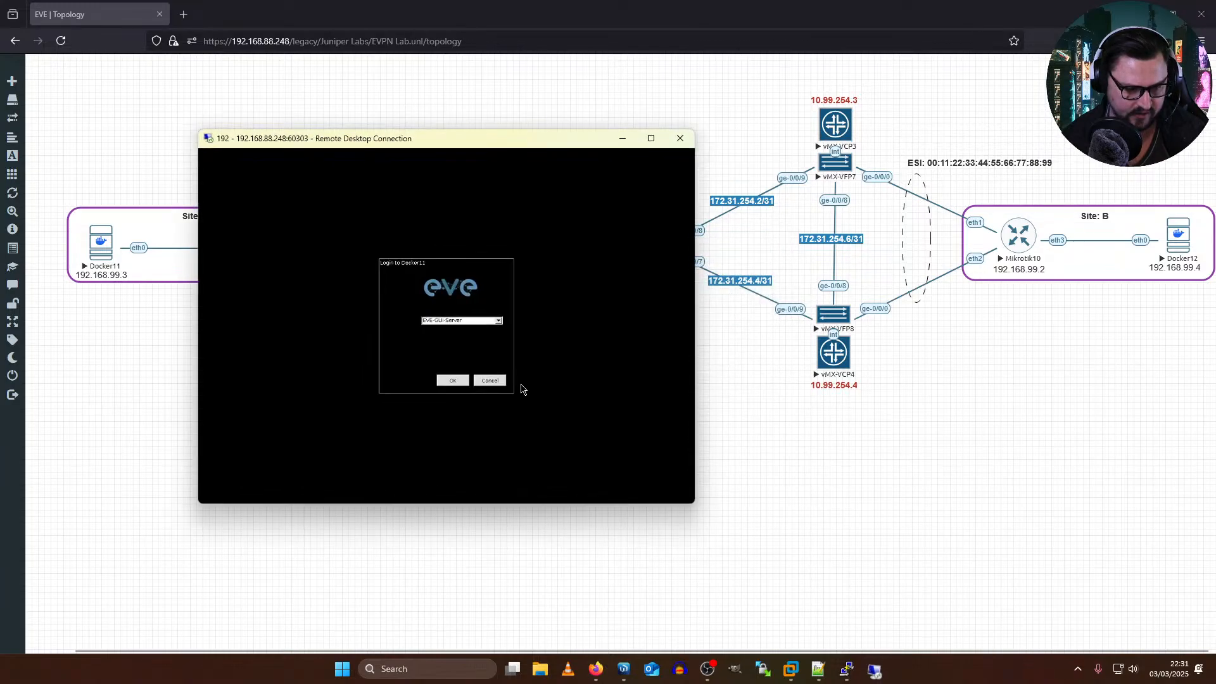
left_click(456, 380)
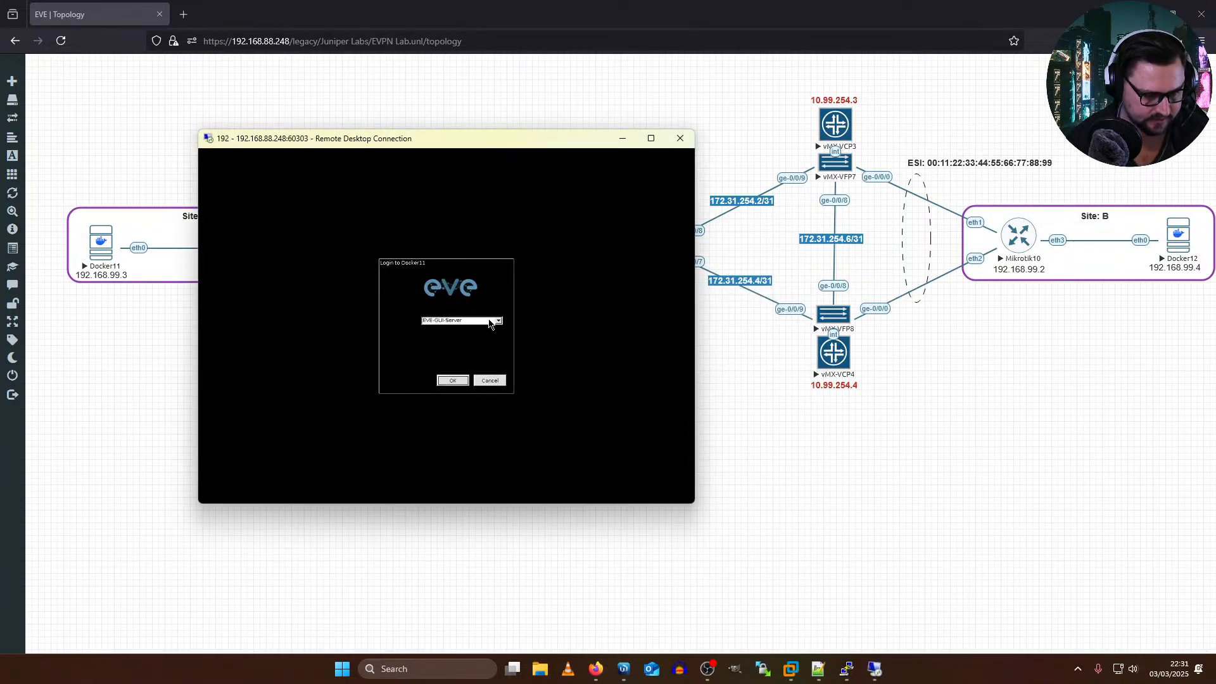
left_click(499, 321)
left_click(499, 321)
left_click(453, 380)
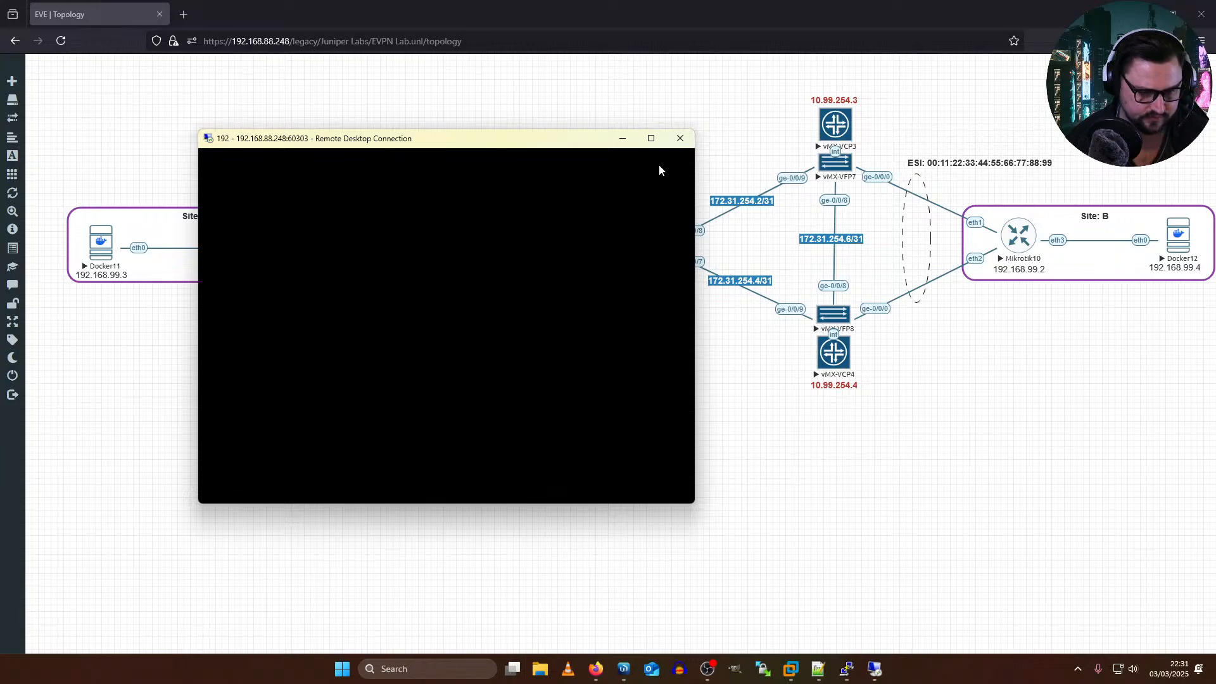
Step: Arrange the Docker11 remote desktop as a floating window over the topology and open MATE Terminal in it
left_click(659, 140)
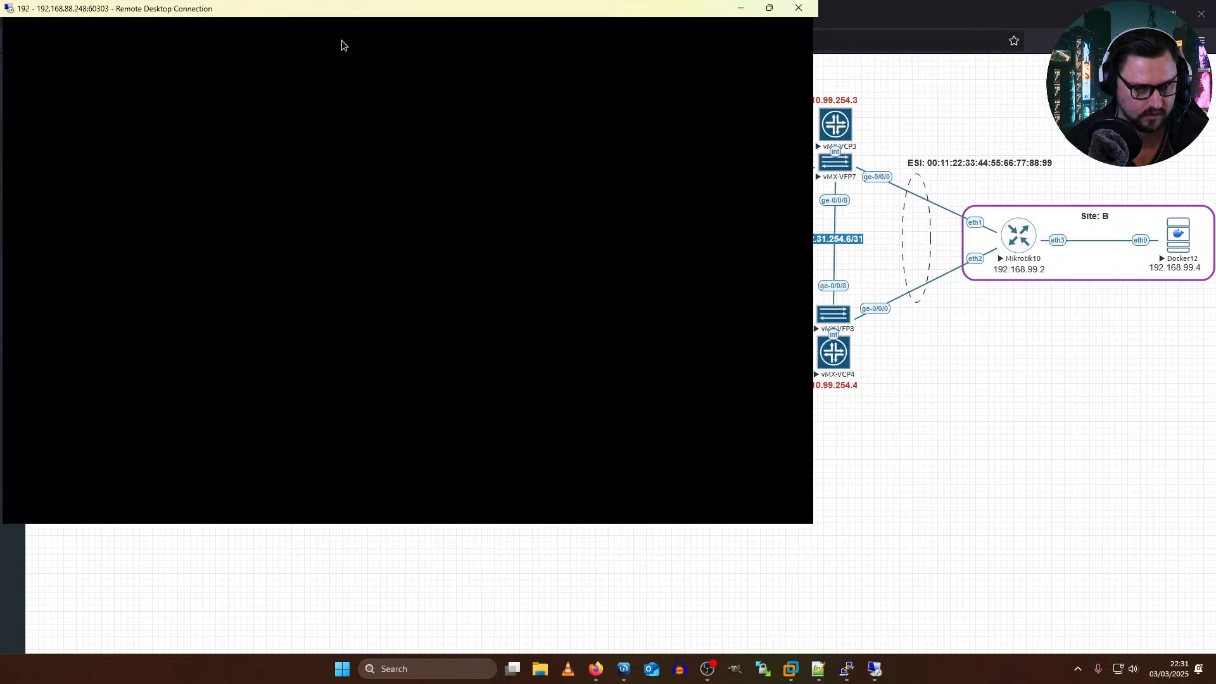
left_click_drag(339, 16, 531, 119)
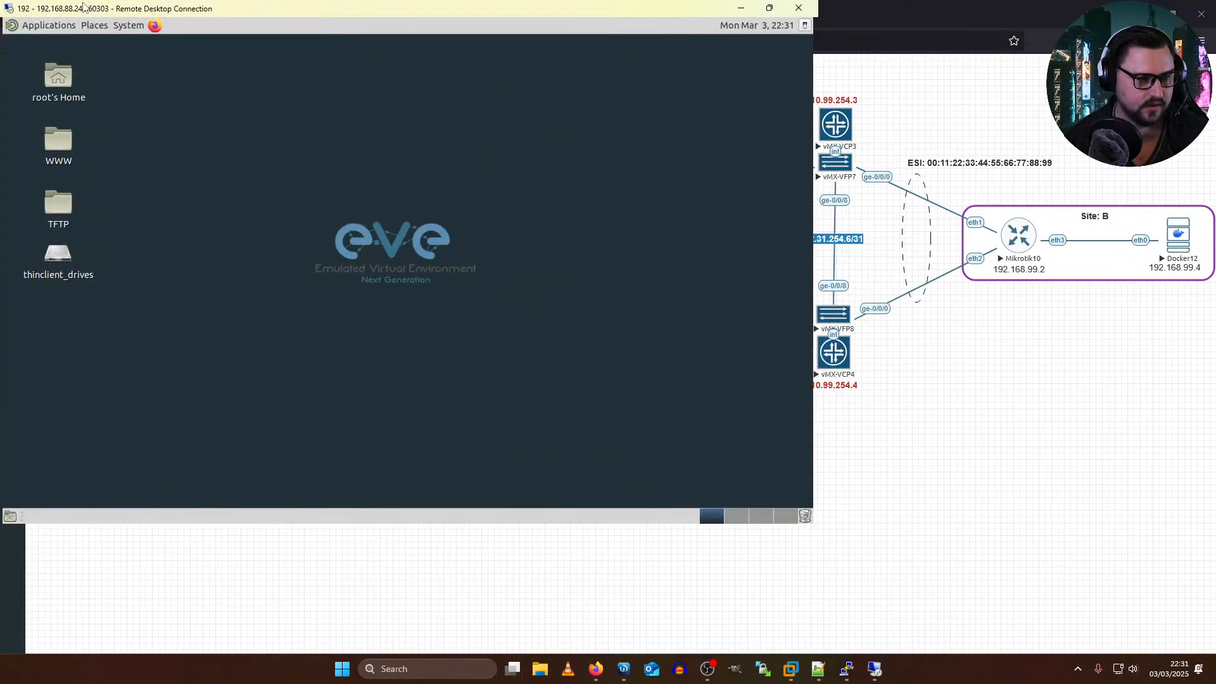
double_click(83, 6)
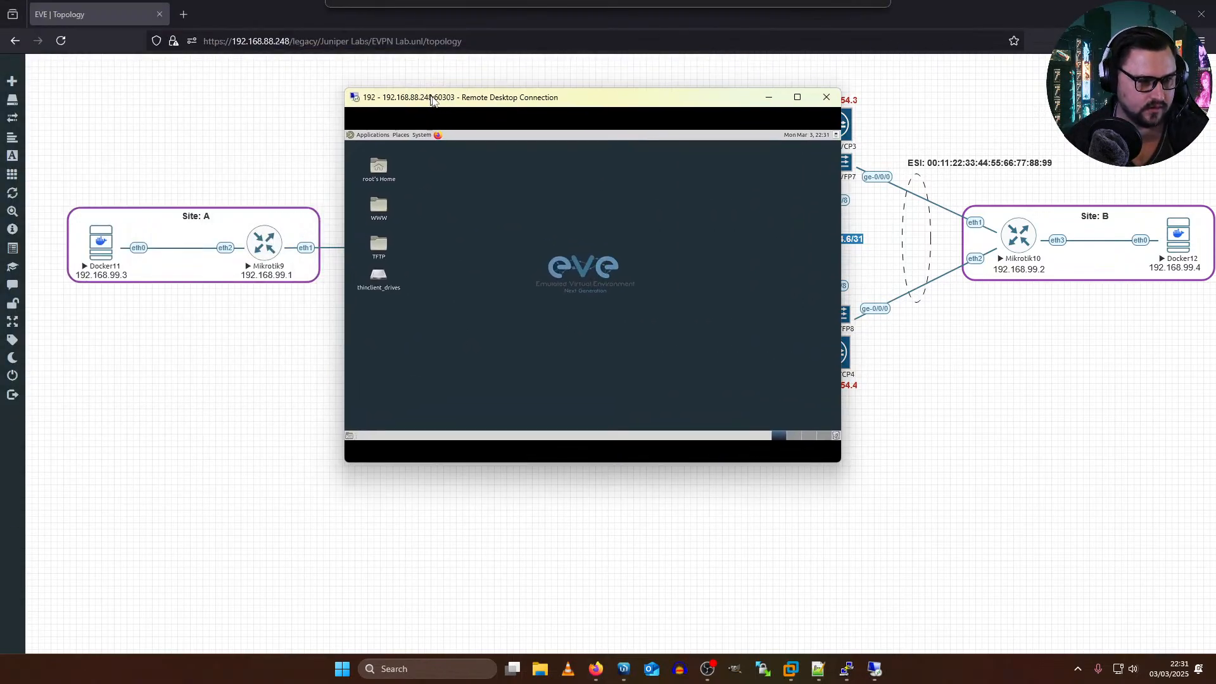
left_click(378, 140)
mouse_move(388, 227)
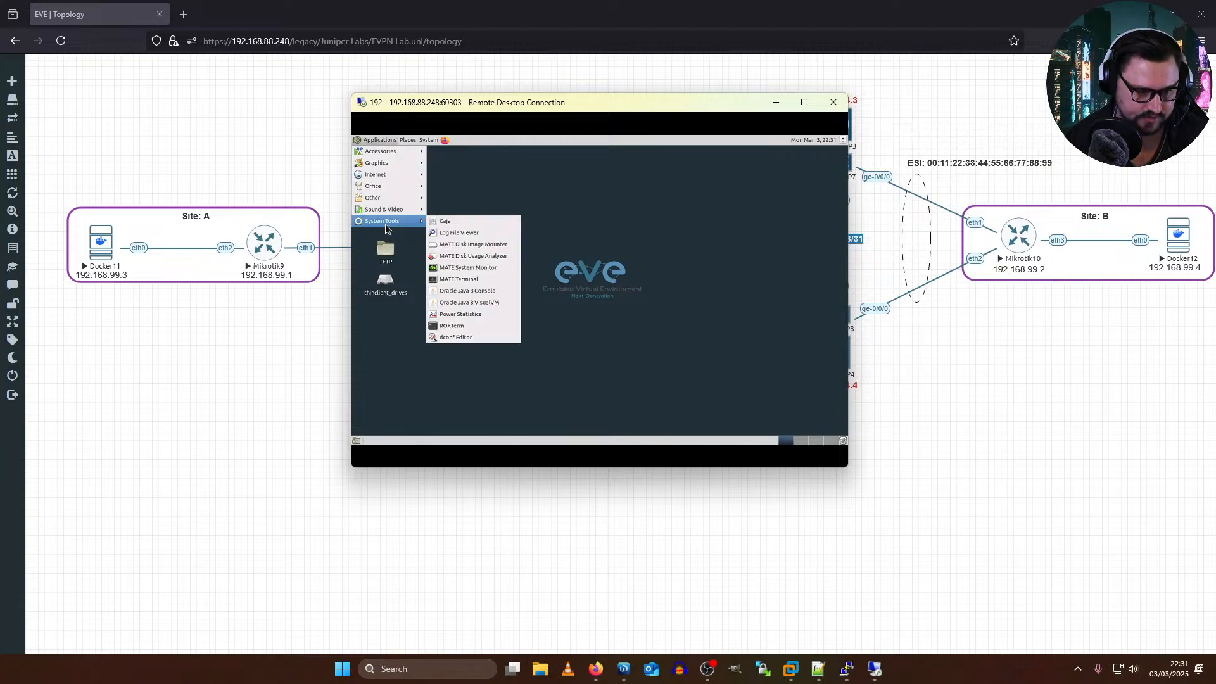
left_click(465, 280)
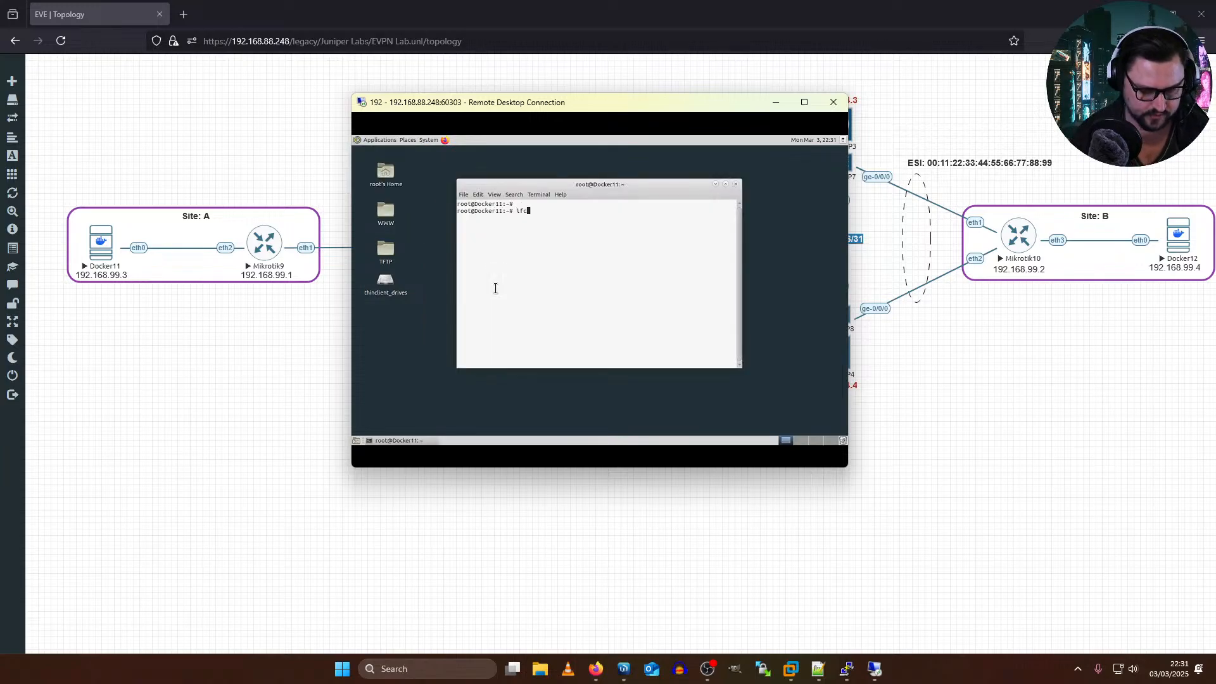
Step: List Docker11's network interfaces with ifconfig and review the eth0 and eth1 entries
type("ifconfig")
key("Return")
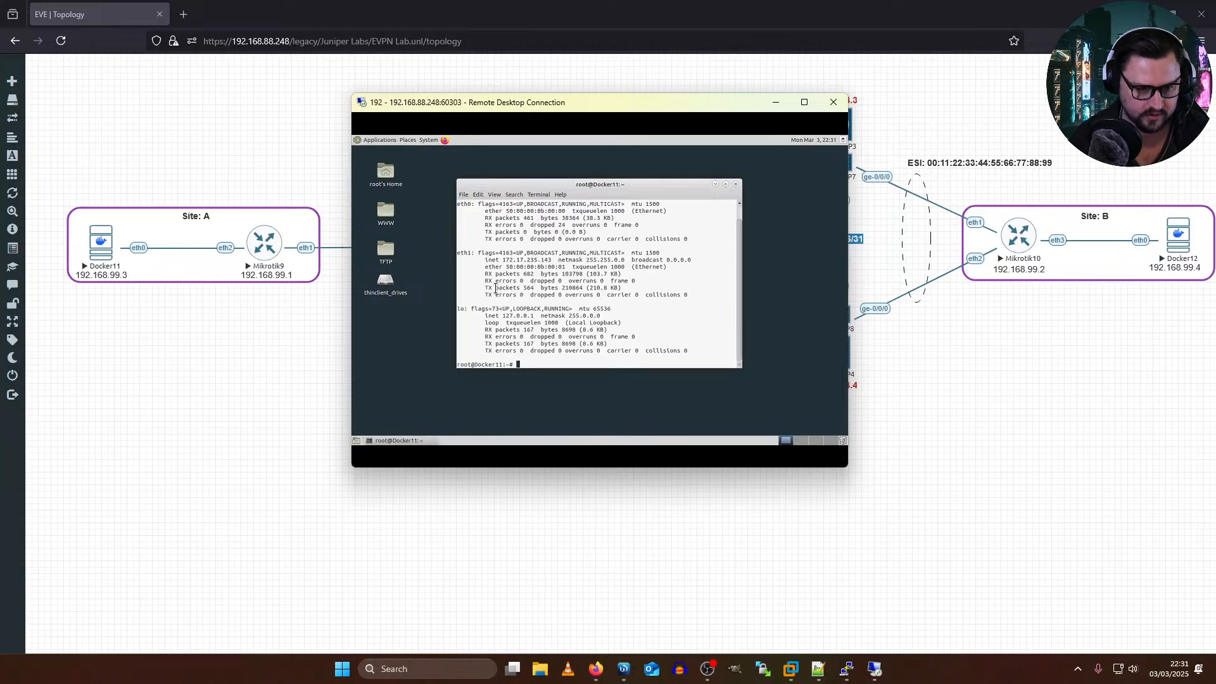
scroll(581, 254, "up", 1)
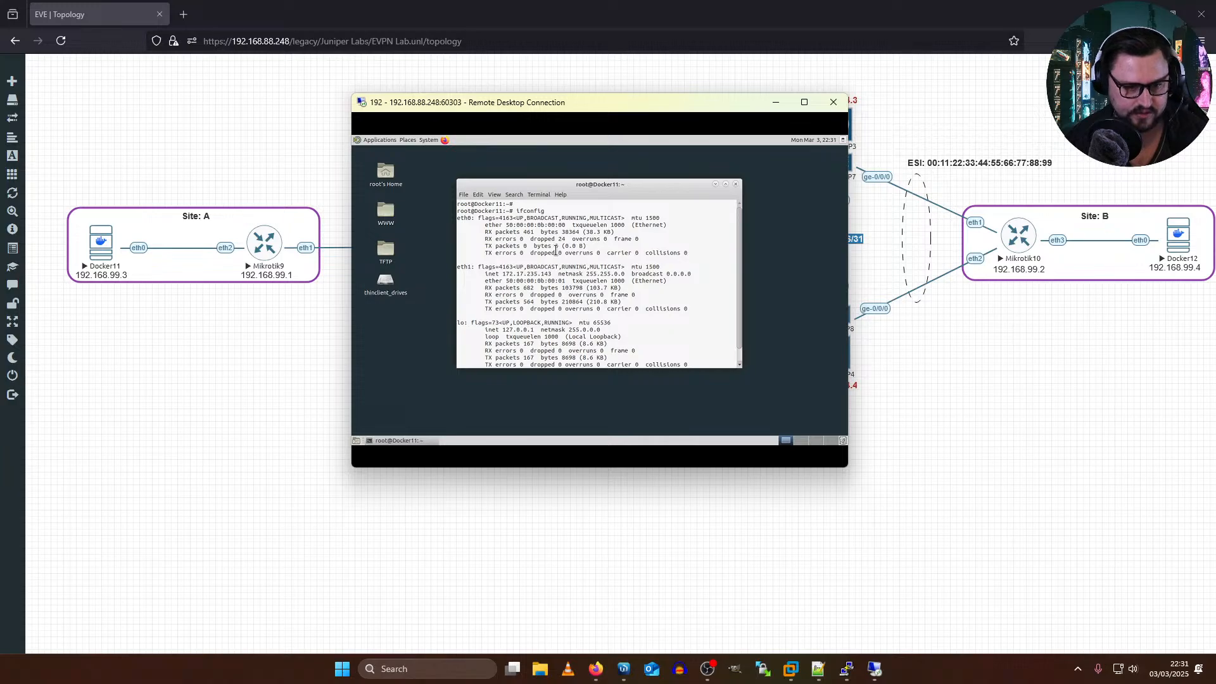
scroll(587, 226, "down", 1)
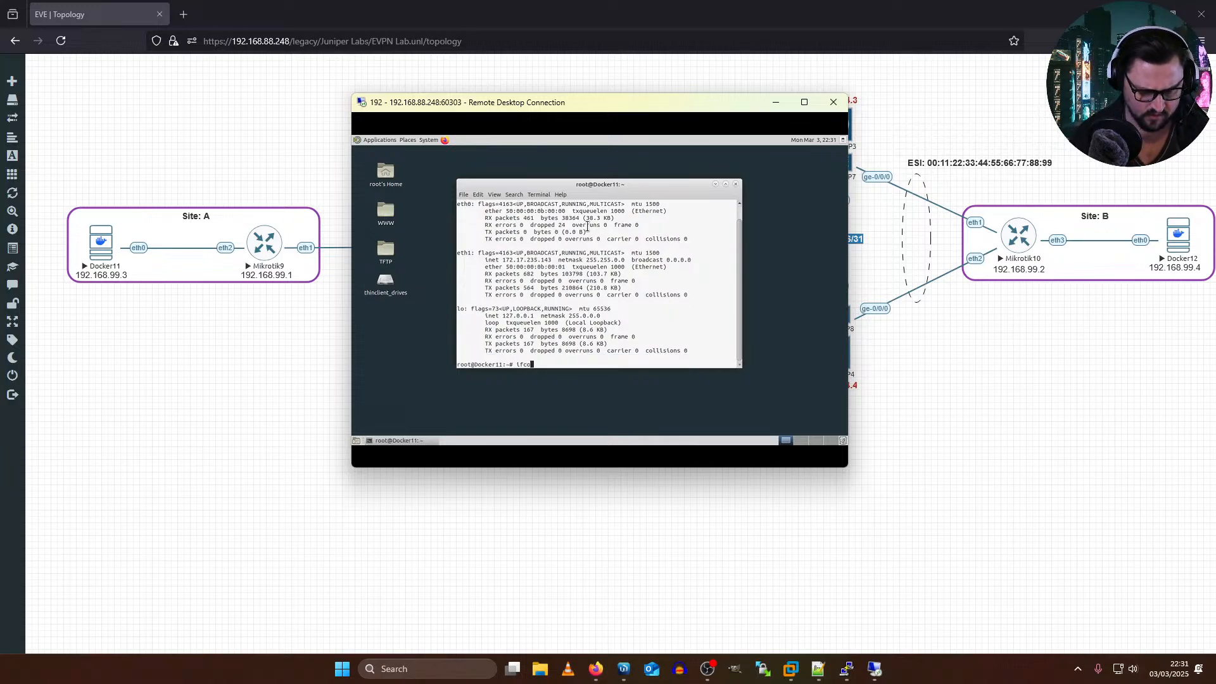
Step: Display the ifconfig usage help in the Docker11 terminal
type("nfig ")
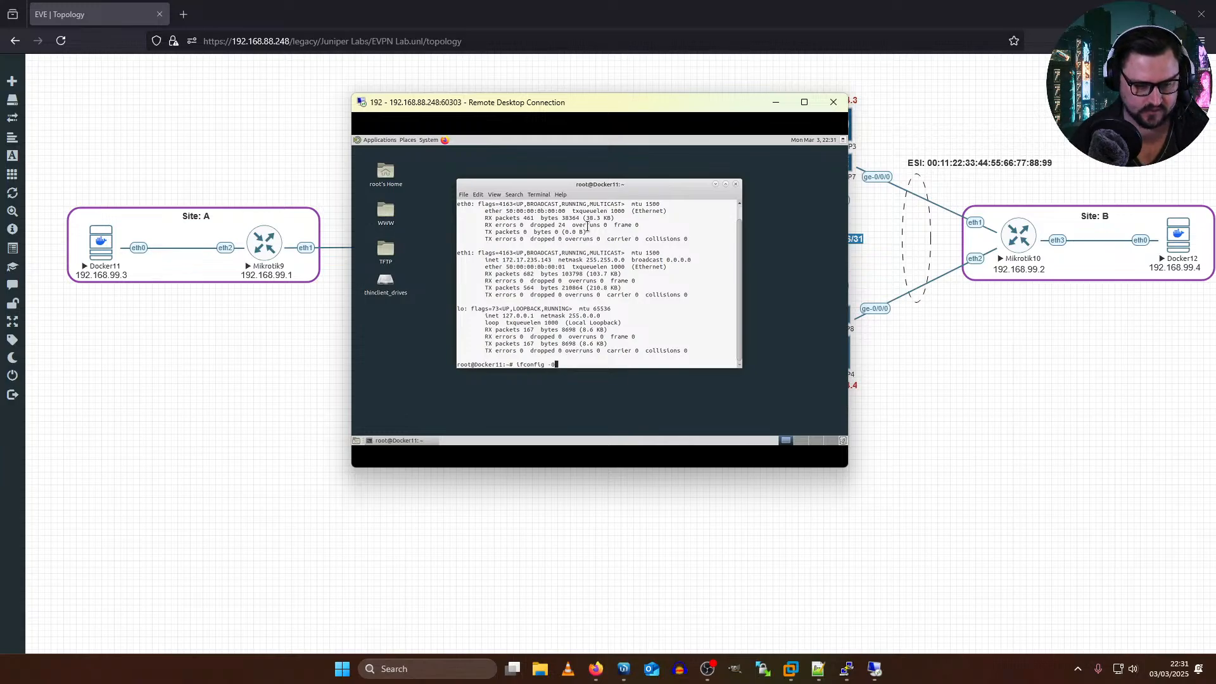
type("-help")
key("Return")
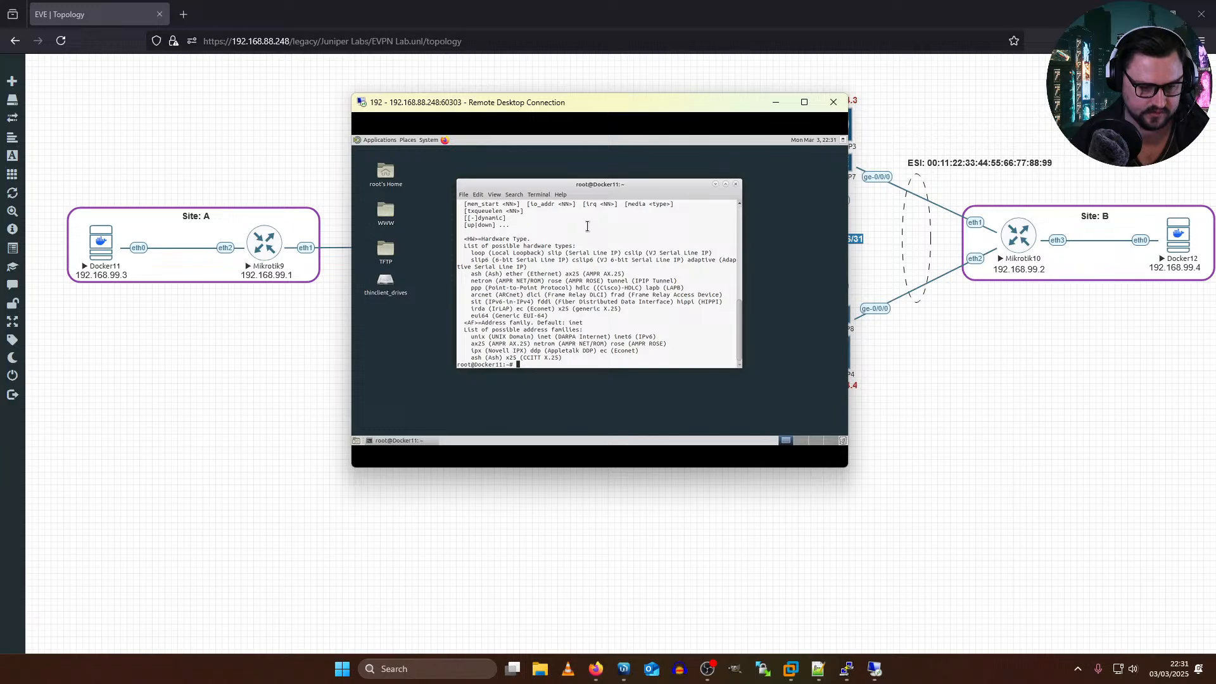
Step: Assign the address 192.168.99.3/24 to eth0 on Docker11 with ifconfig
key("Up")
key("BackSpace")
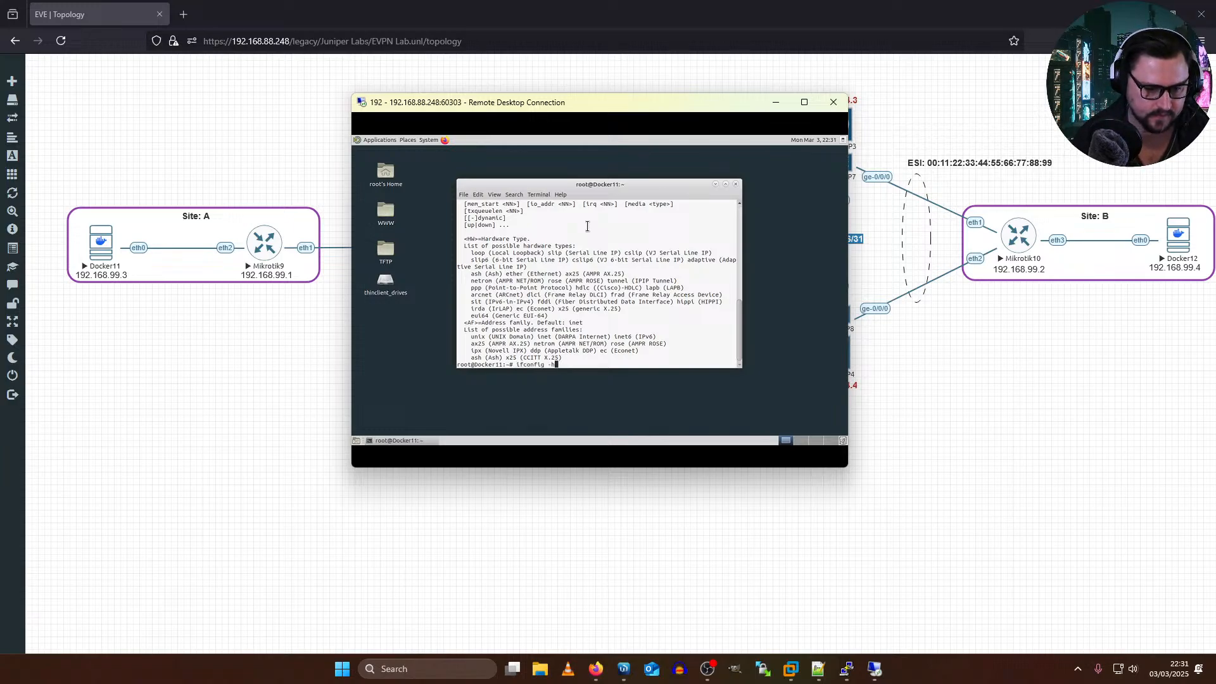
key("BackSpace")
key("BackSpace")
key("BackSpace")
key("BackSpace")
key("BackSpace")
key("BackSpace")
key("BackSpace")
key("BackSpace")
key("BackSpace")
key("BackSpace")
key("BackSpace")
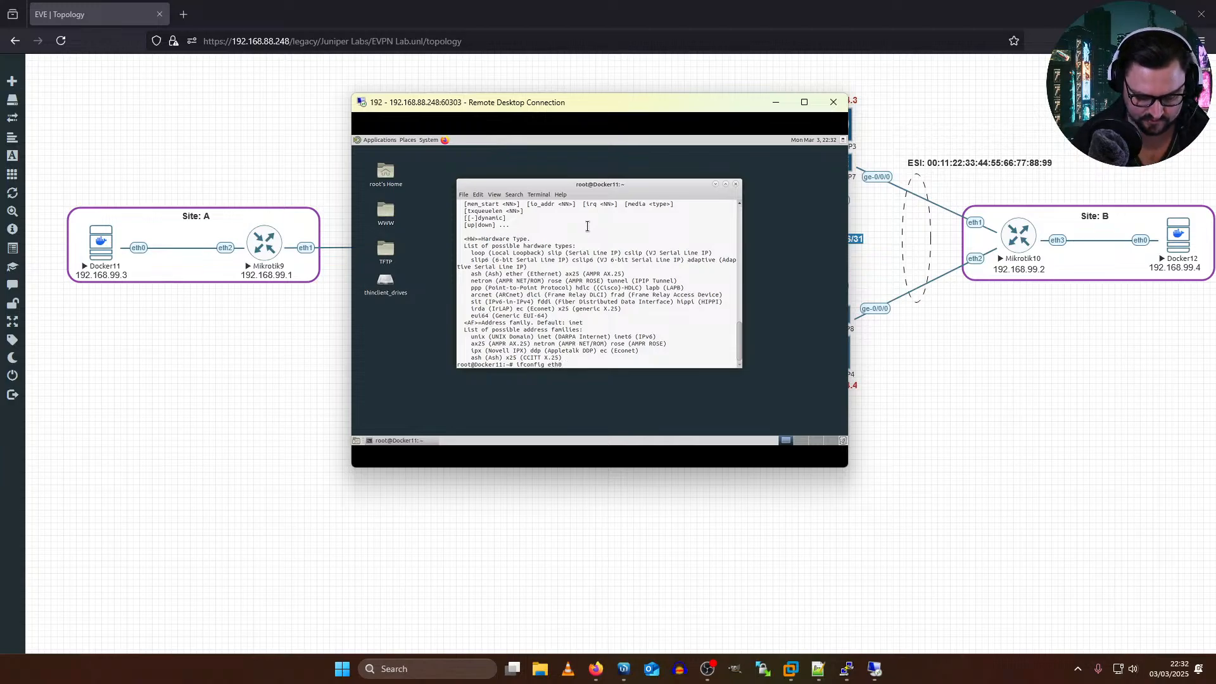
type("168.99.3/24")
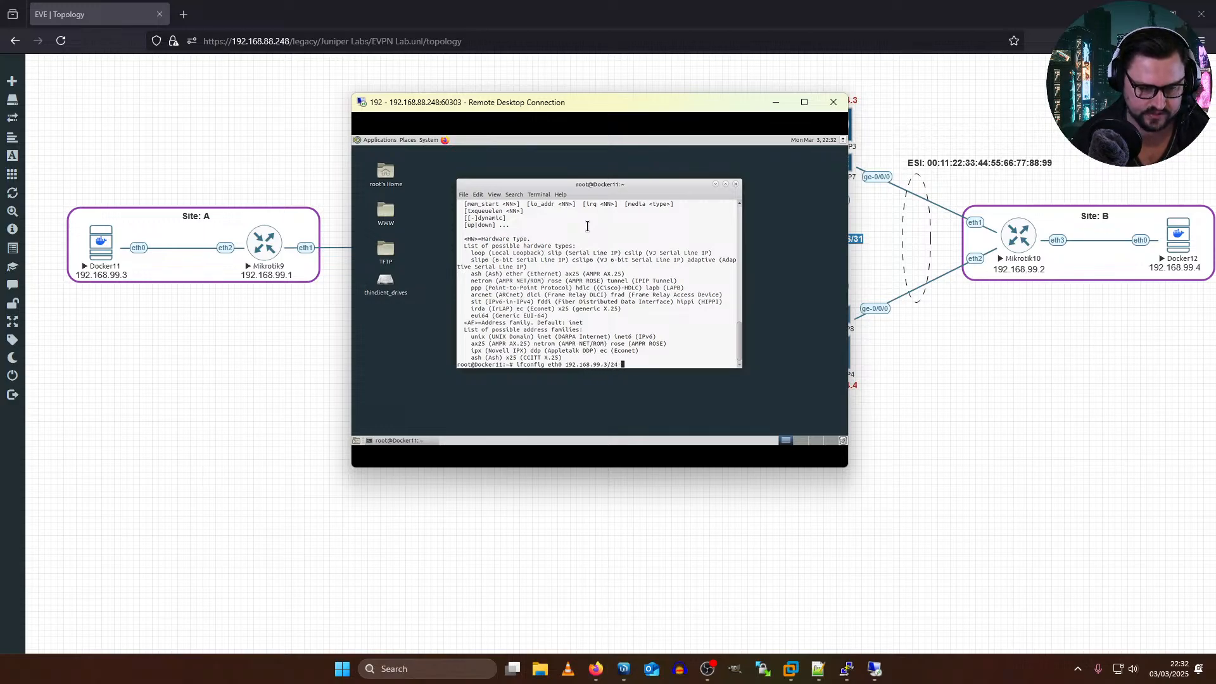
key("Return")
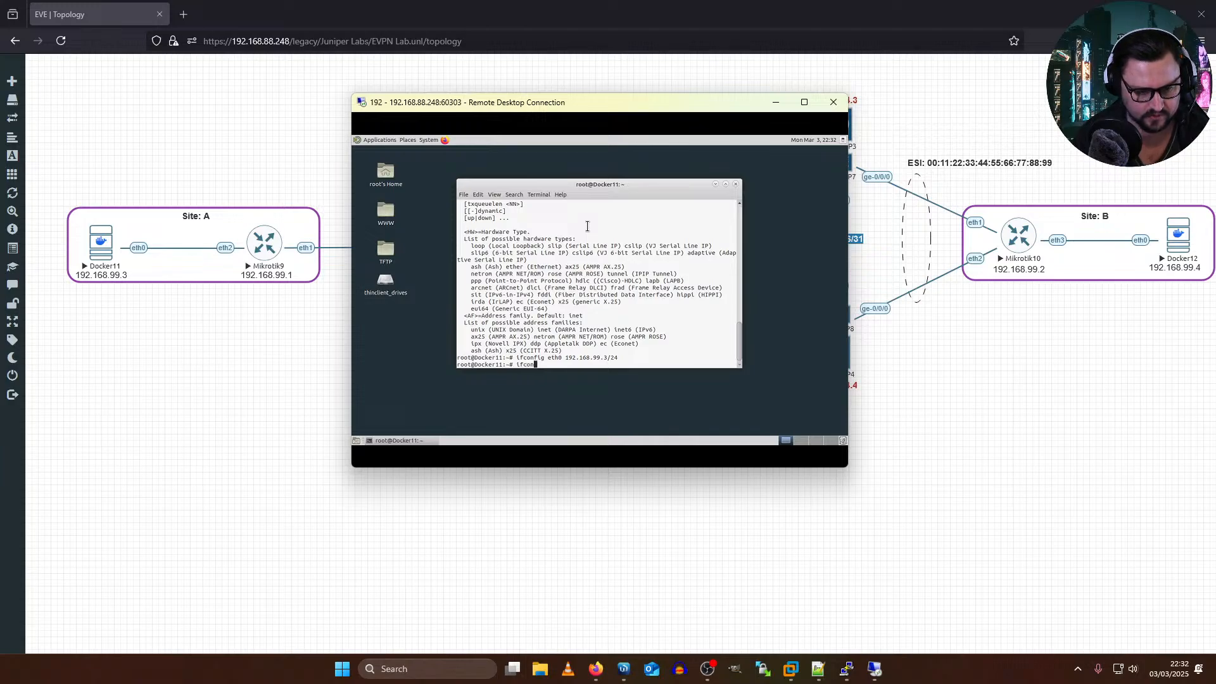
Step: List Docker11's interfaces again with ifconfig and check the IP address on eth0
type("ifconfig")
key("Return")
scroll(552, 301, "up", 1)
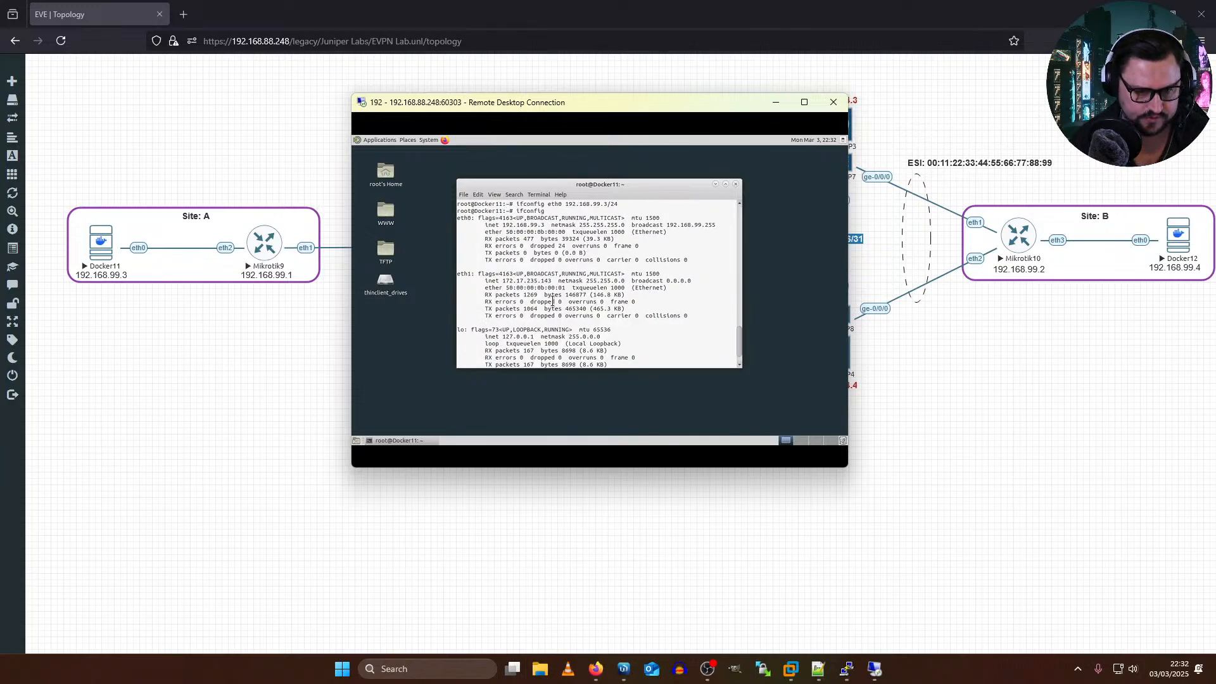
double_click(511, 226)
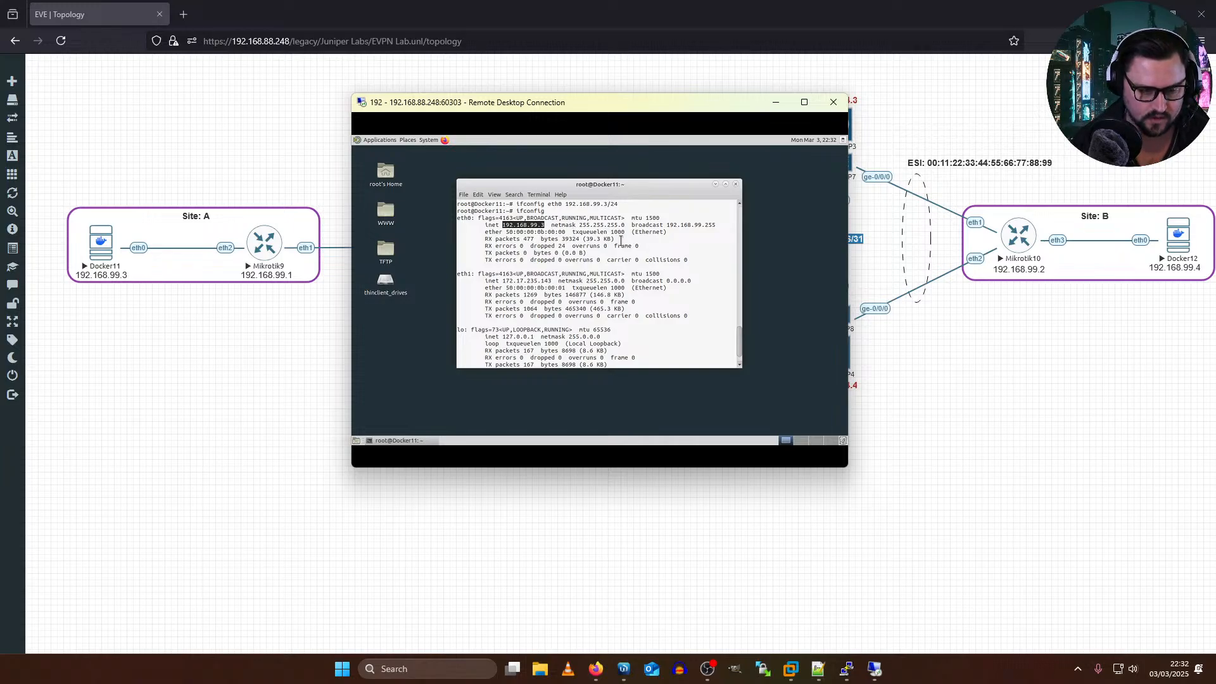
left_click(629, 240)
key("Return")
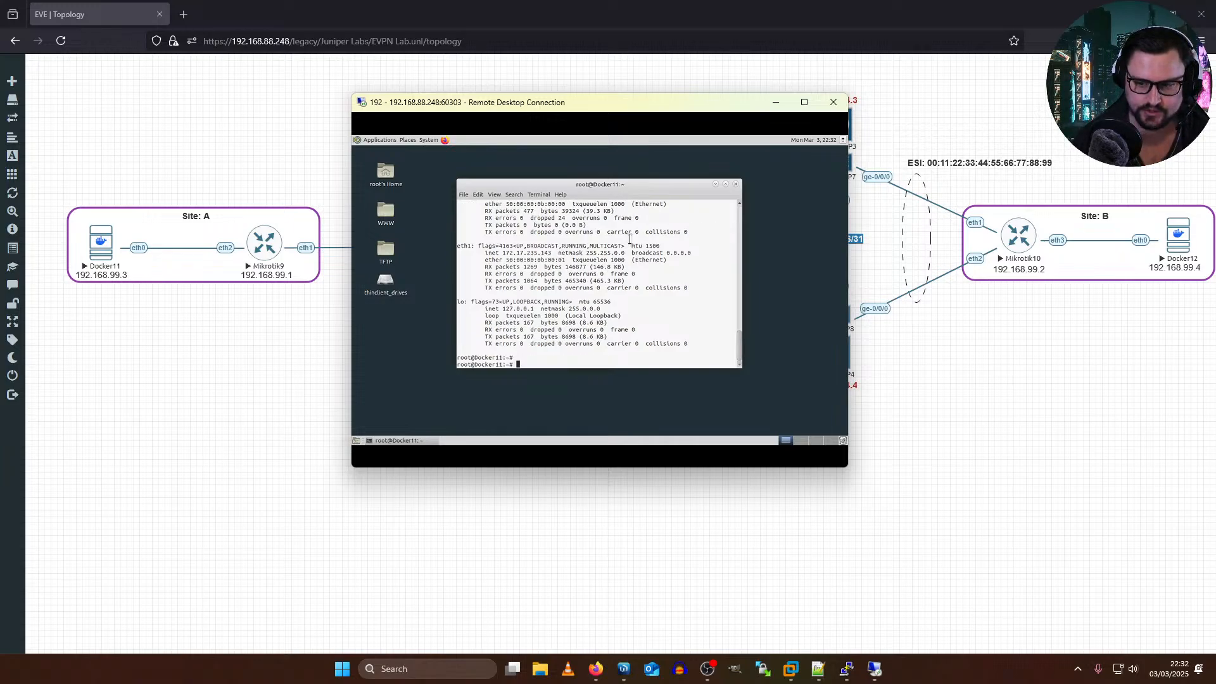
Step: Move the Docker11 window aside, connect to Docker12's remote desktop from the topology and log in with the EVE-GUI-Server session
left_click_drag(587, 116, 301, 250)
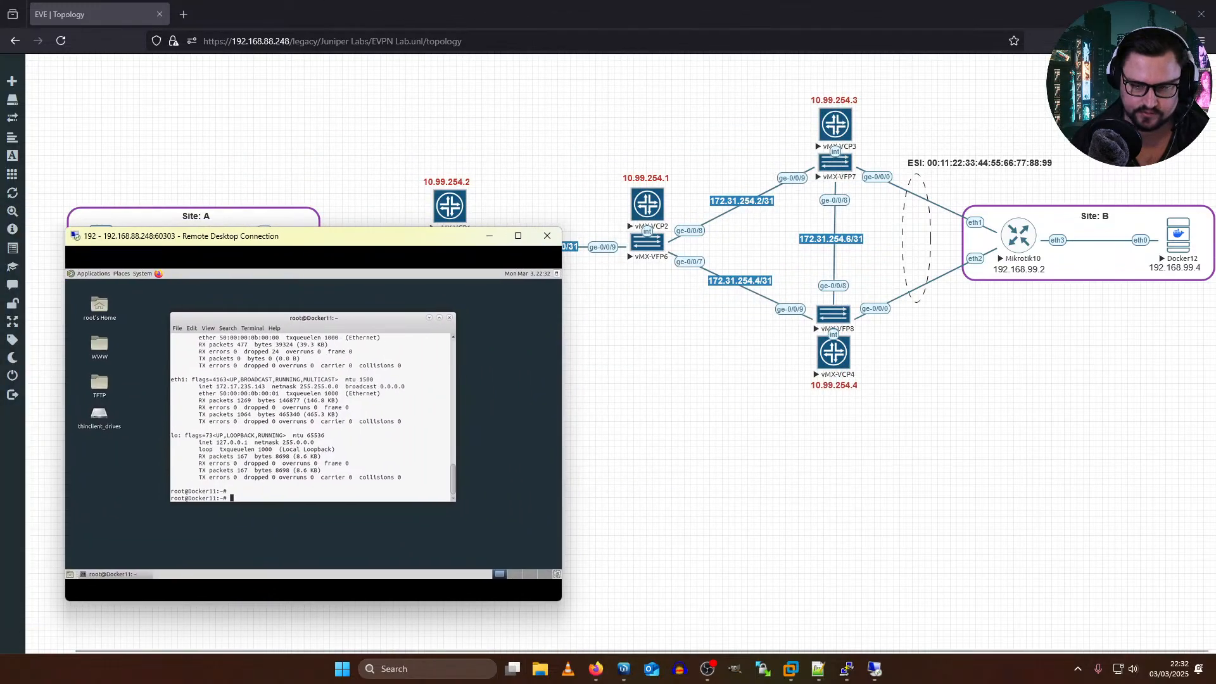
left_click(1153, 260)
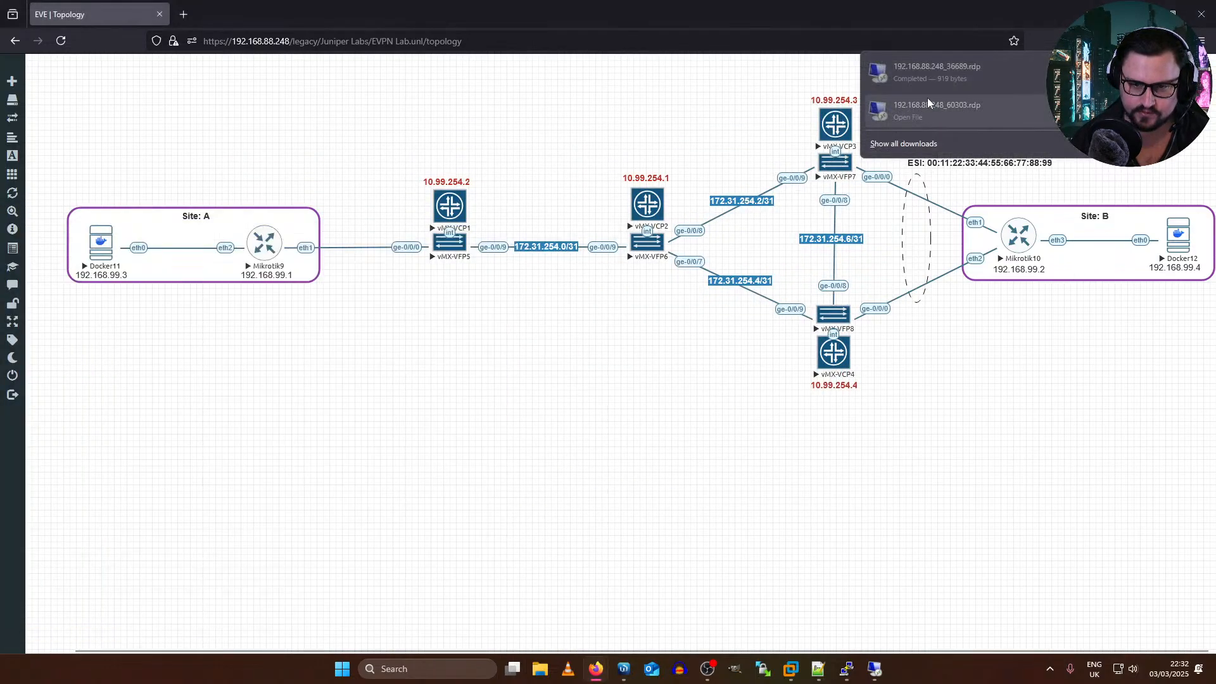
left_click(973, 81)
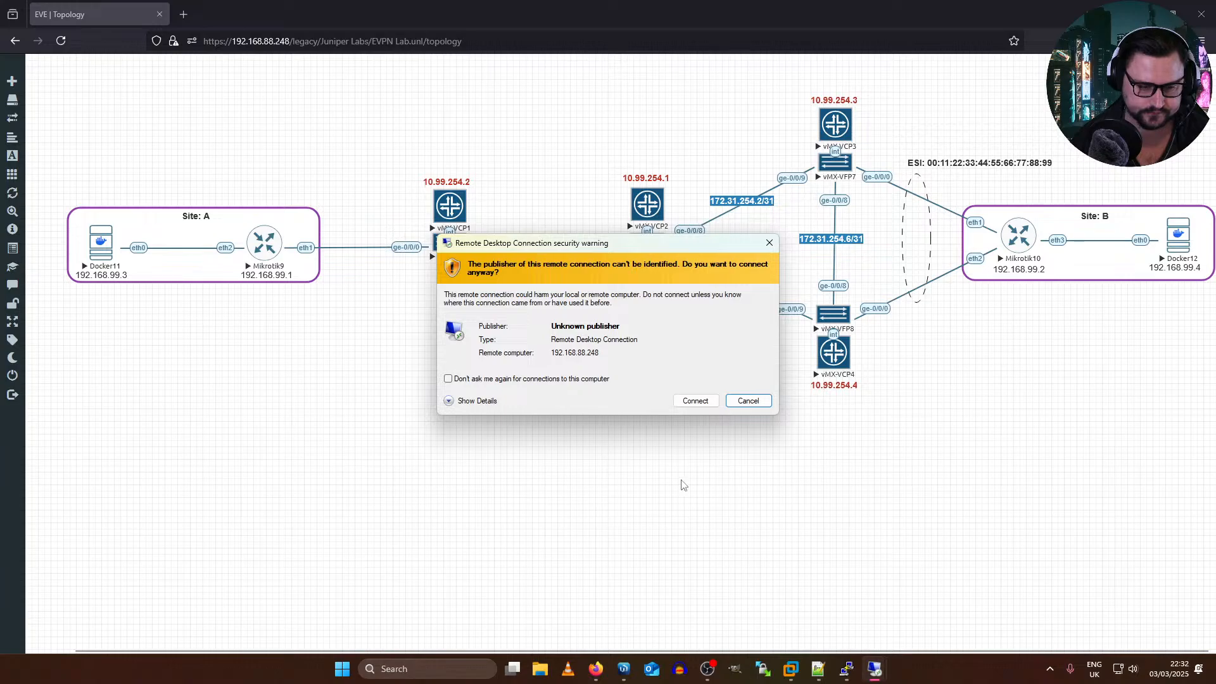
left_click(694, 400)
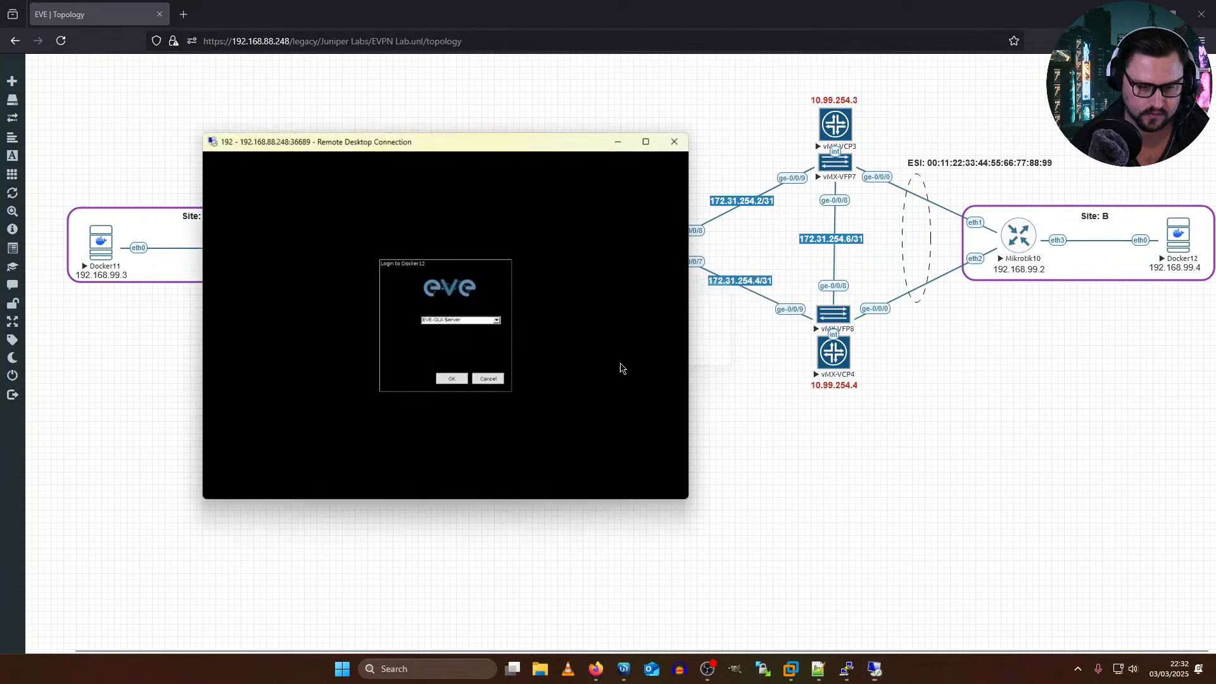
left_click(455, 382)
Step: Position the Docker12 remote desktop as a floating window and open MATE Terminal in it
left_click_drag(410, 139, 892, 244)
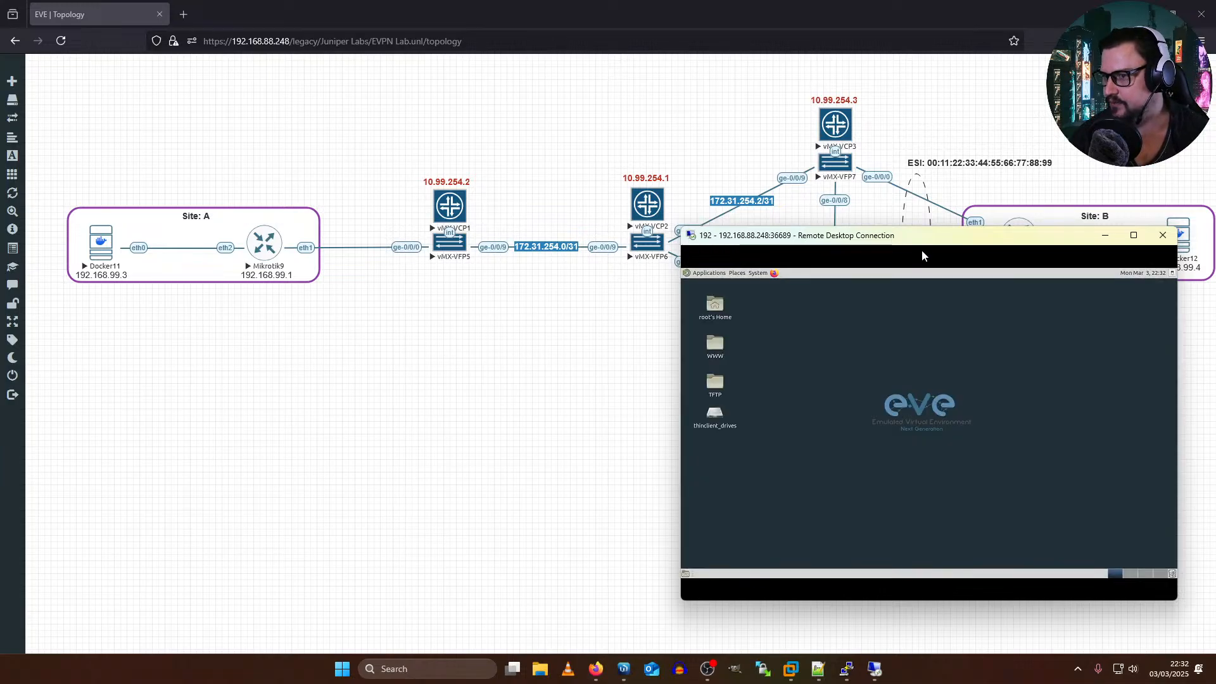
double_click(792, 236)
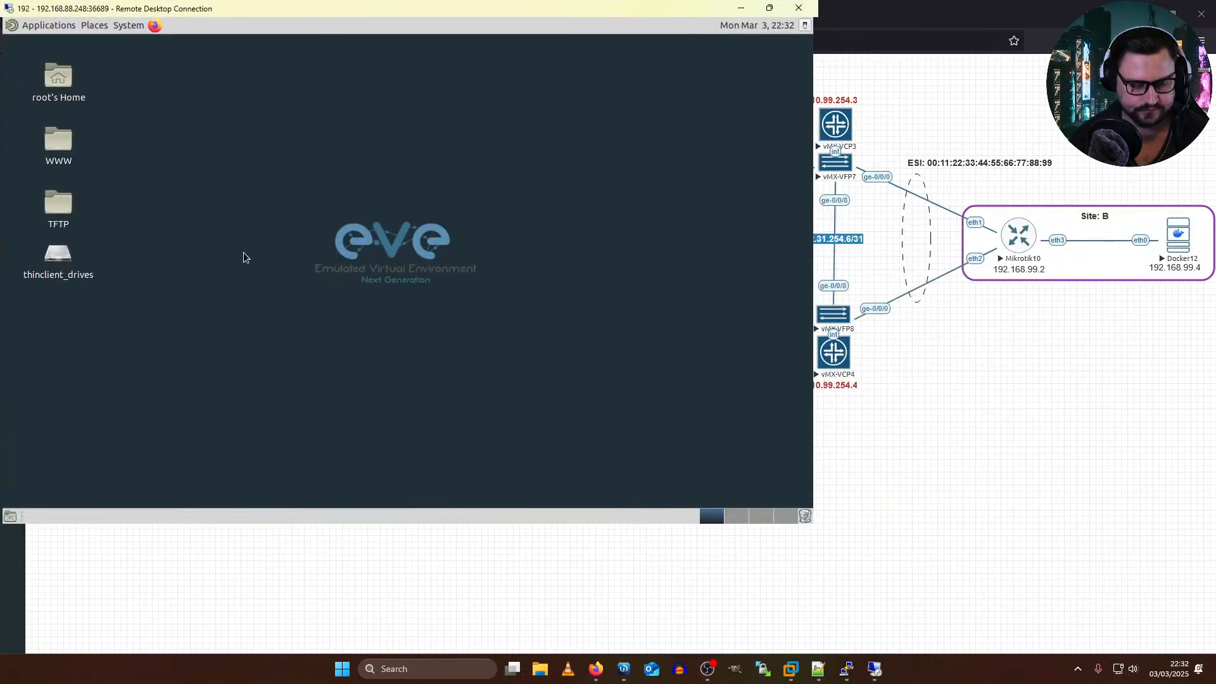
left_click_drag(378, 11, 788, 117)
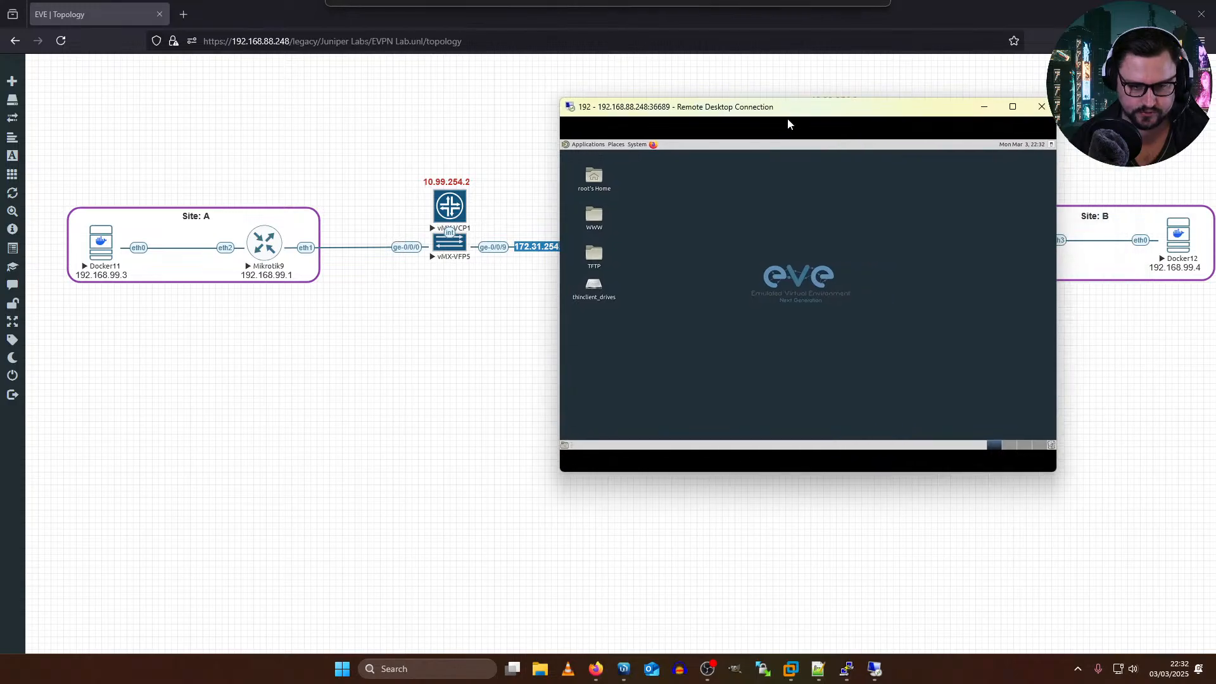
left_click(589, 144)
mouse_move(591, 226)
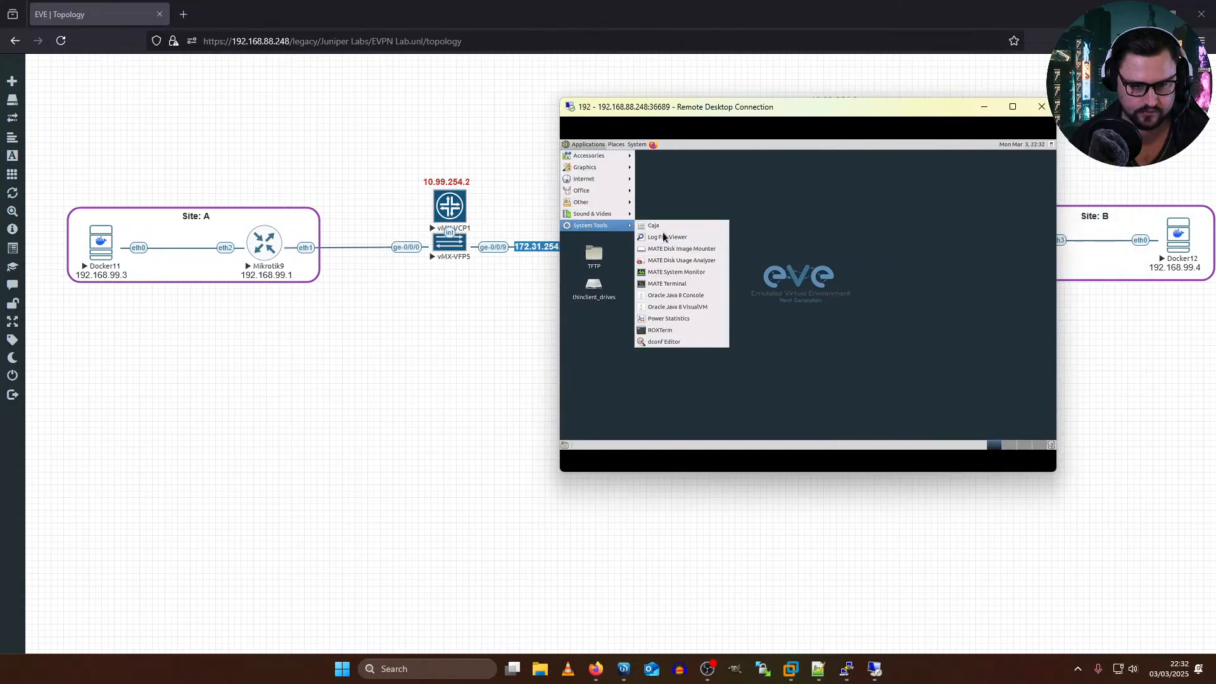
left_click(666, 285)
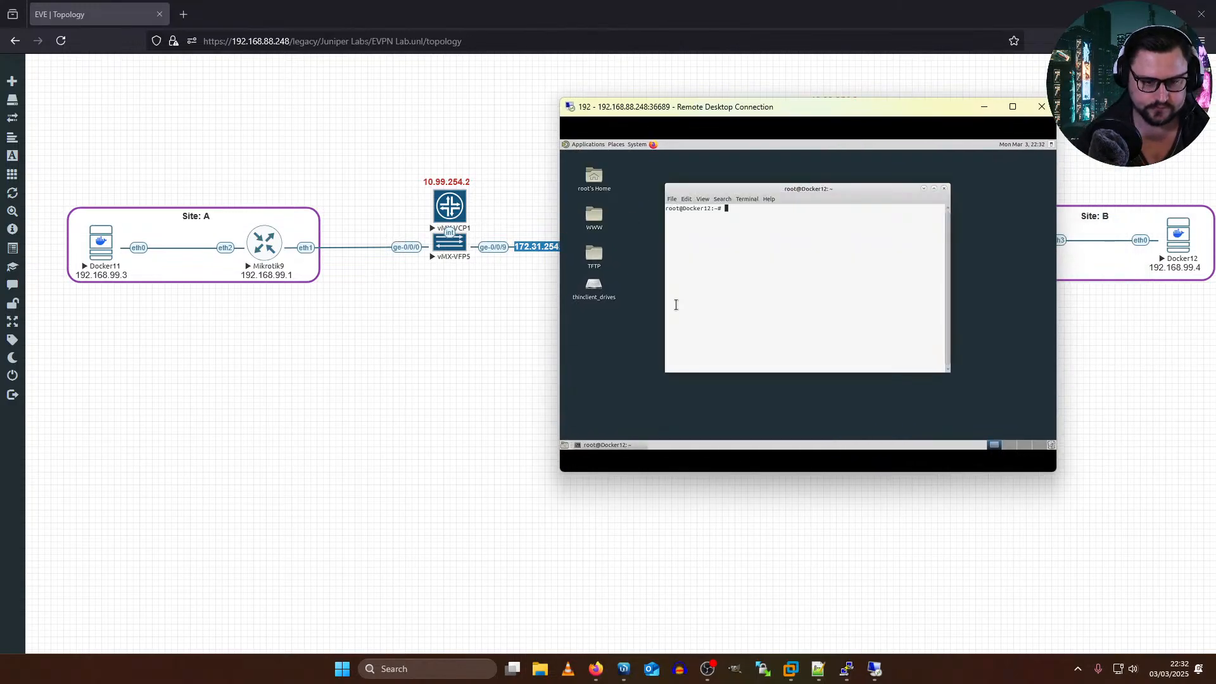
Step: Assign the address 192.168.99.4/24 to eth0 on Docker12 with ifconfig
type("ifconfig eth0")
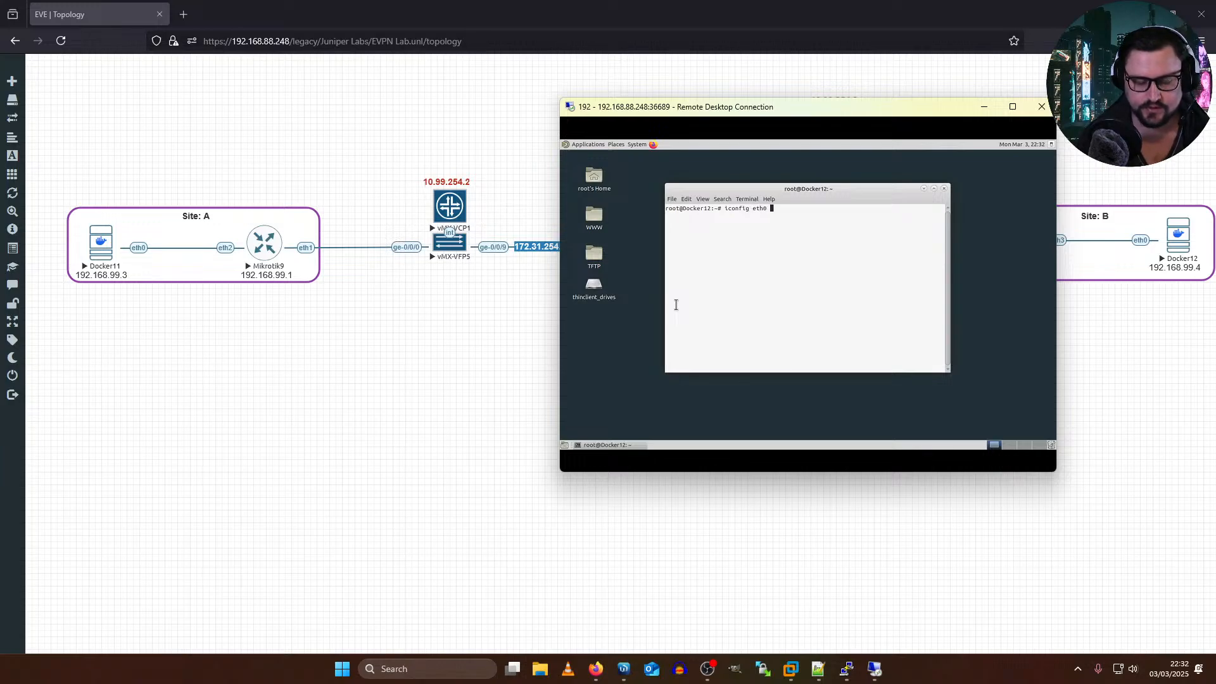
type(" 192.168")
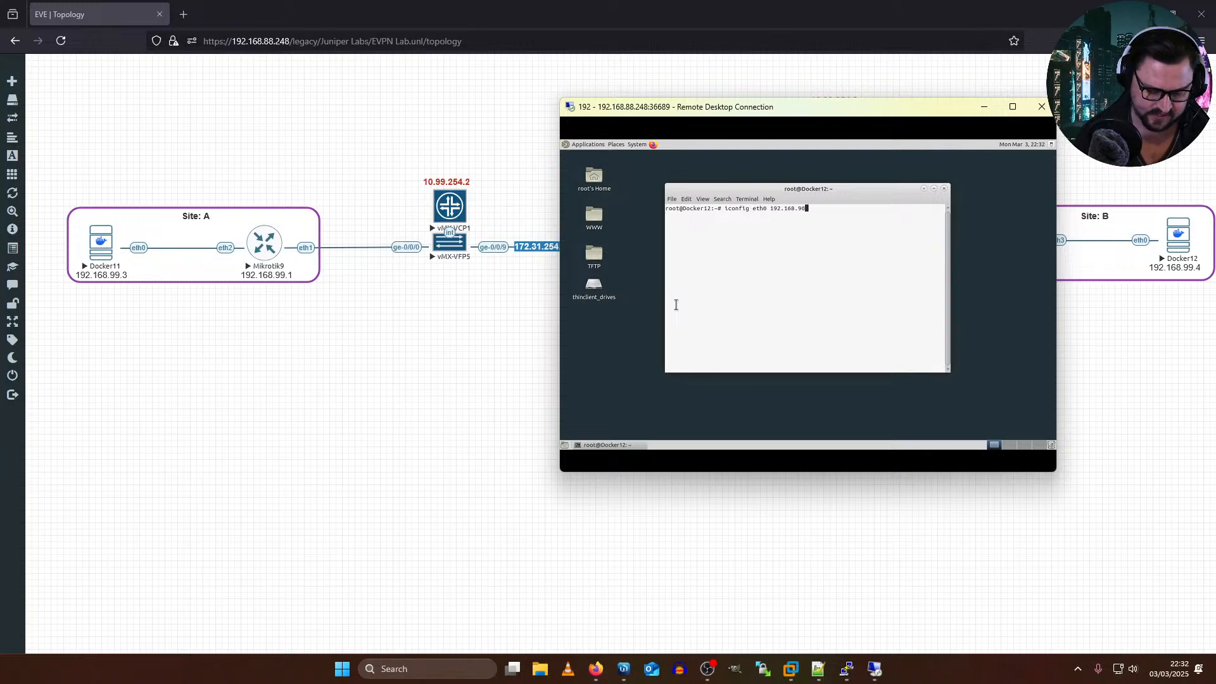
type(".99")
key("alt+7")
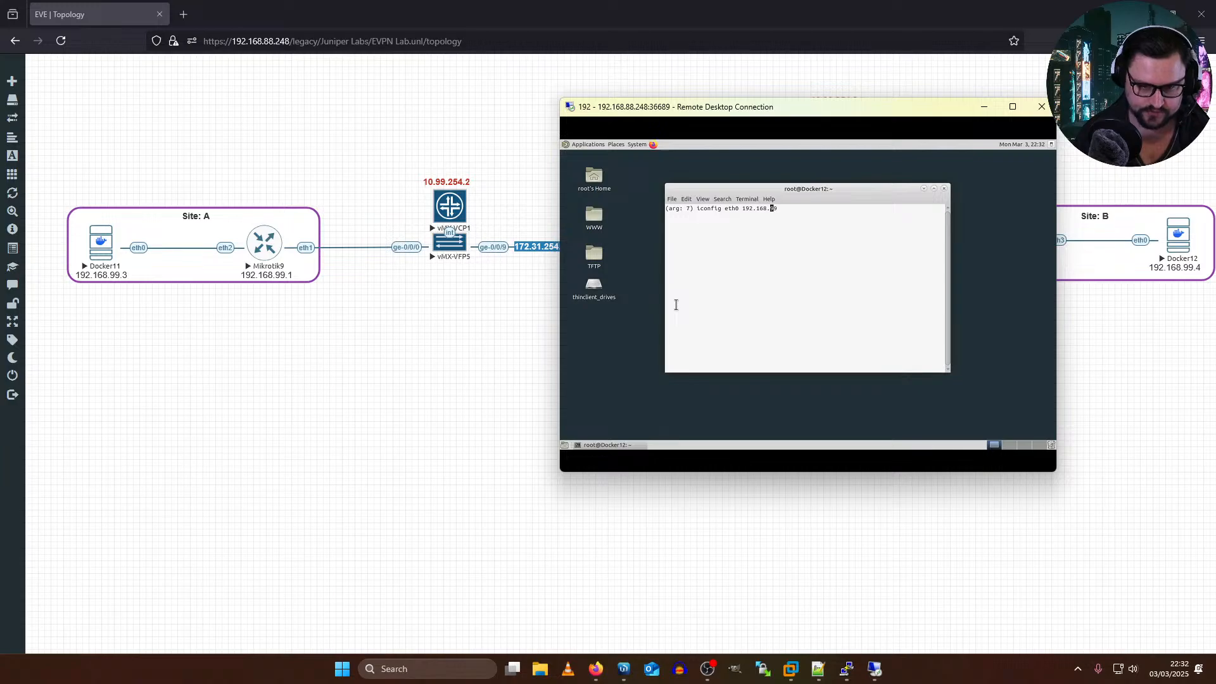
key("Escape")
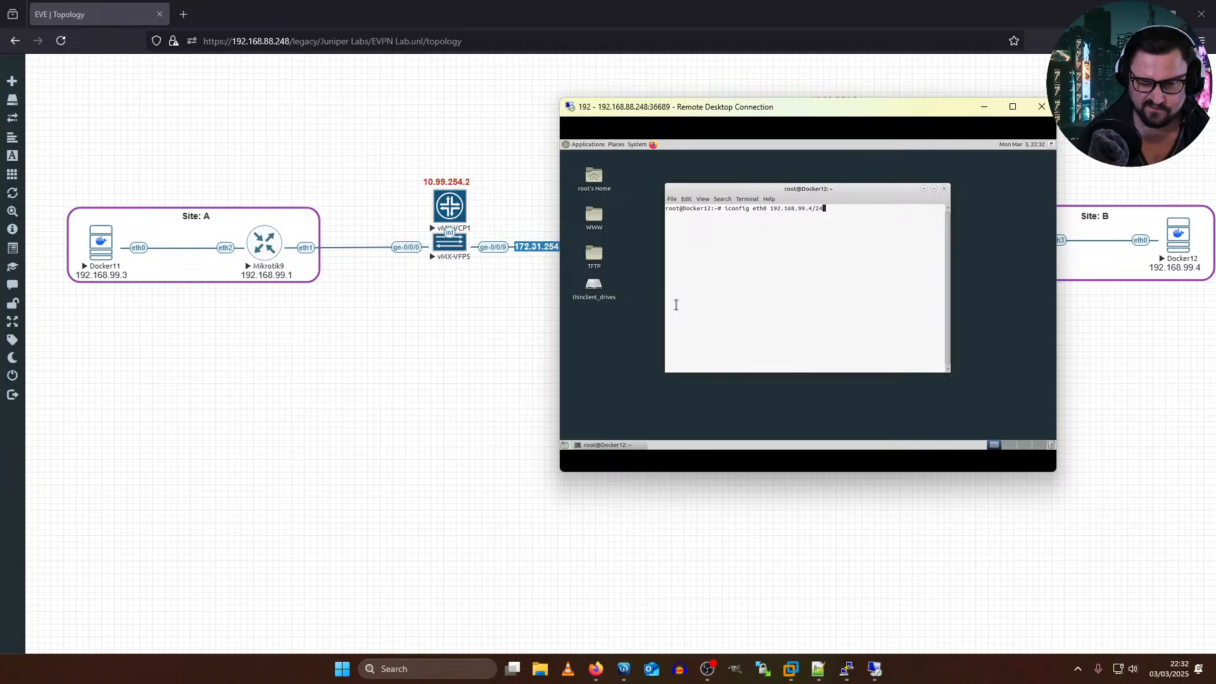
key("Return")
key("Up")
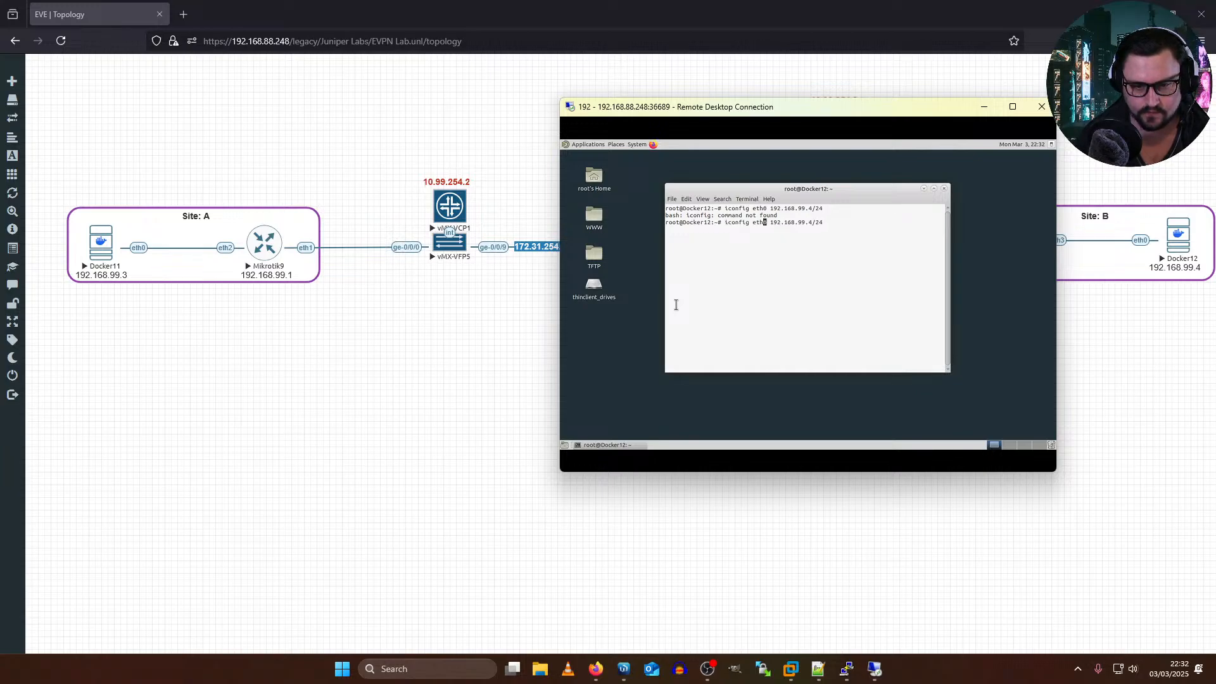
type("f")
key("Return")
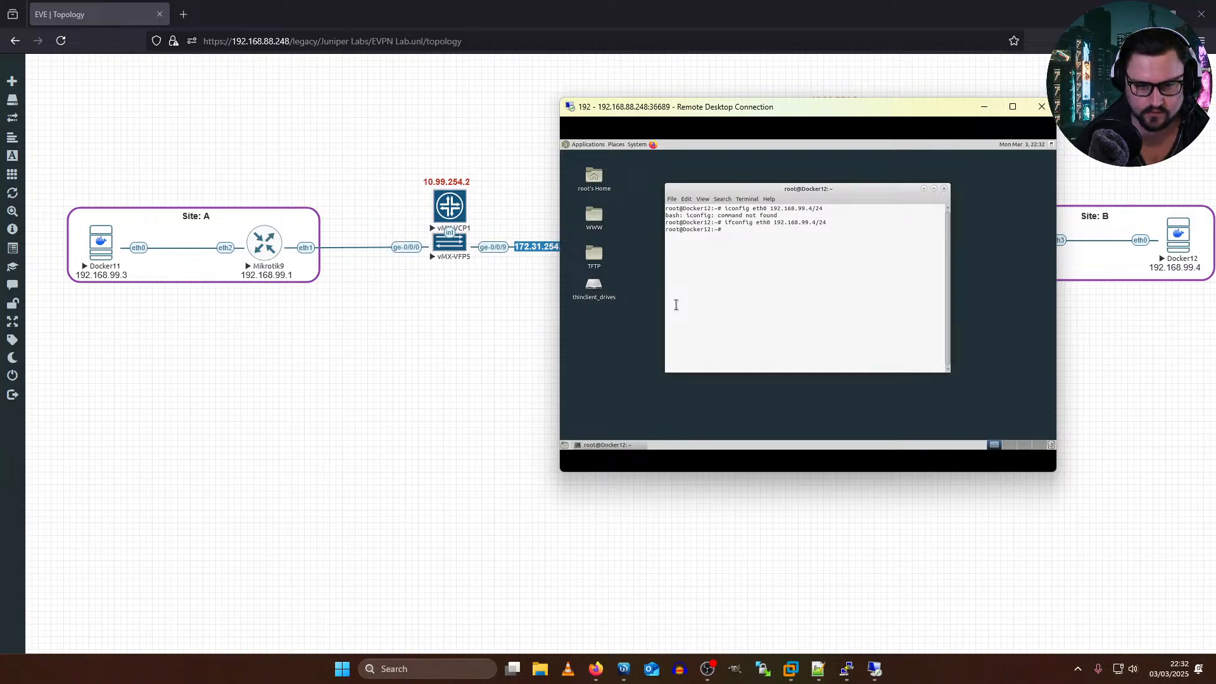
Step: Ping Mikrotik10 at 192.168.99.2 from Docker12 and stop the ping after a few replies
key("Up")
key("Up")
key("Down")
key("Down")
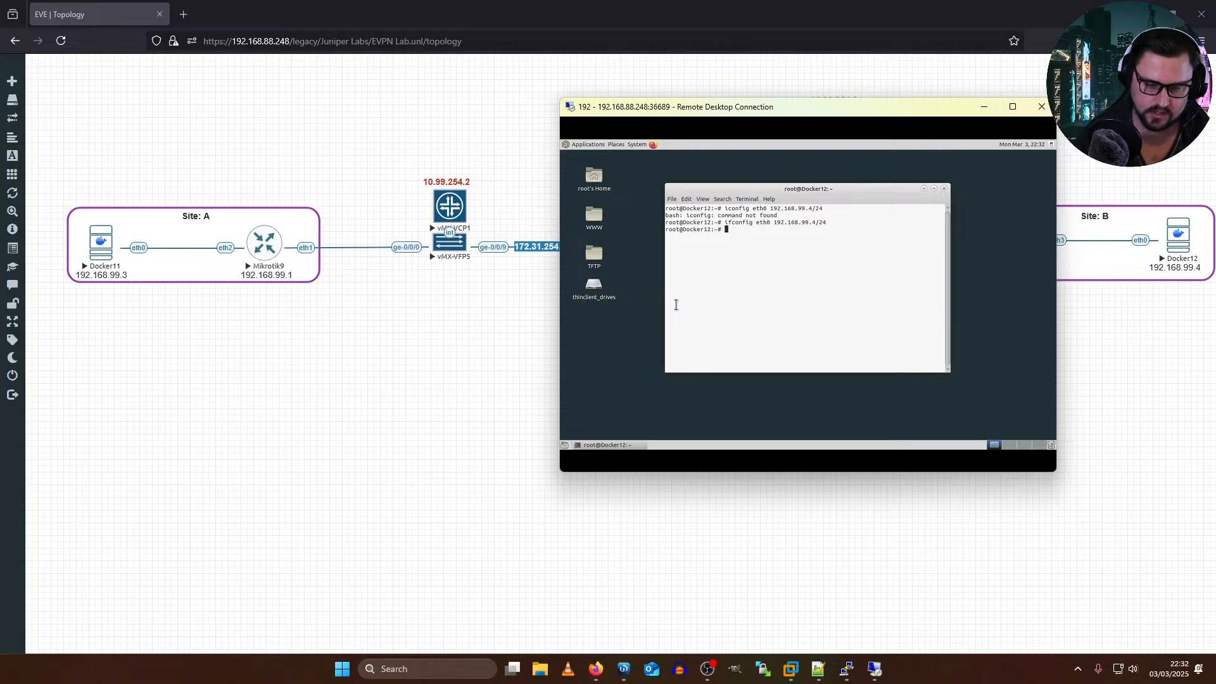
type("ping 192.168.99.3")
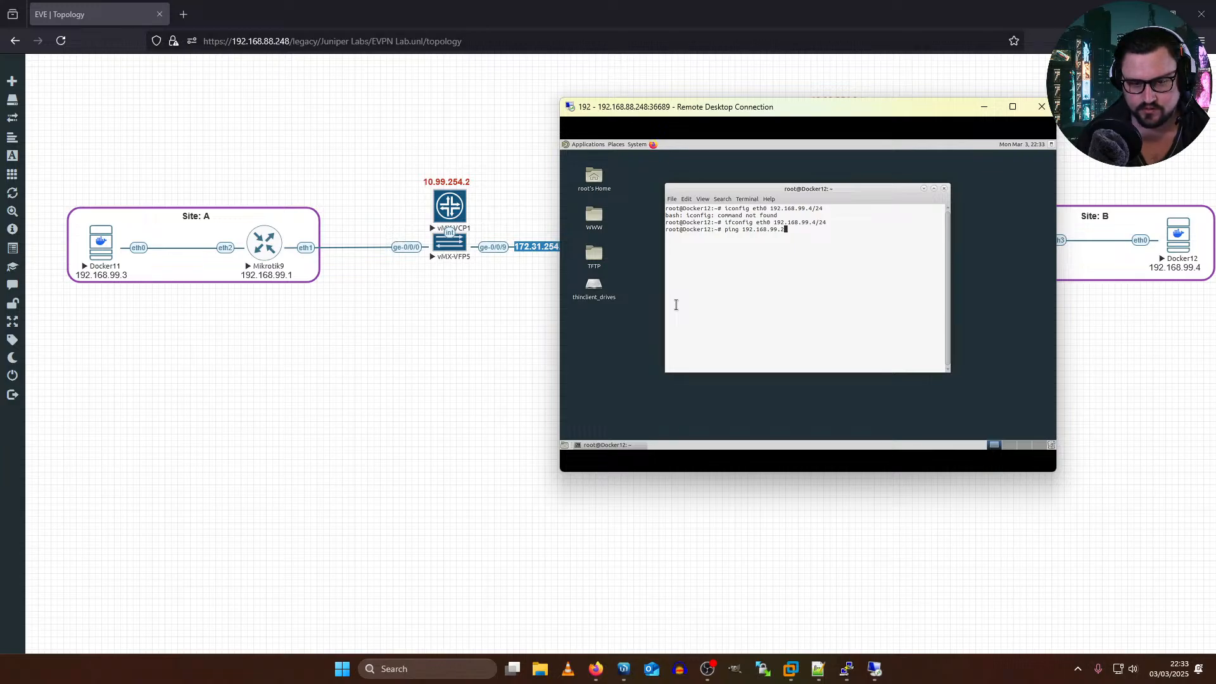
key("Return")
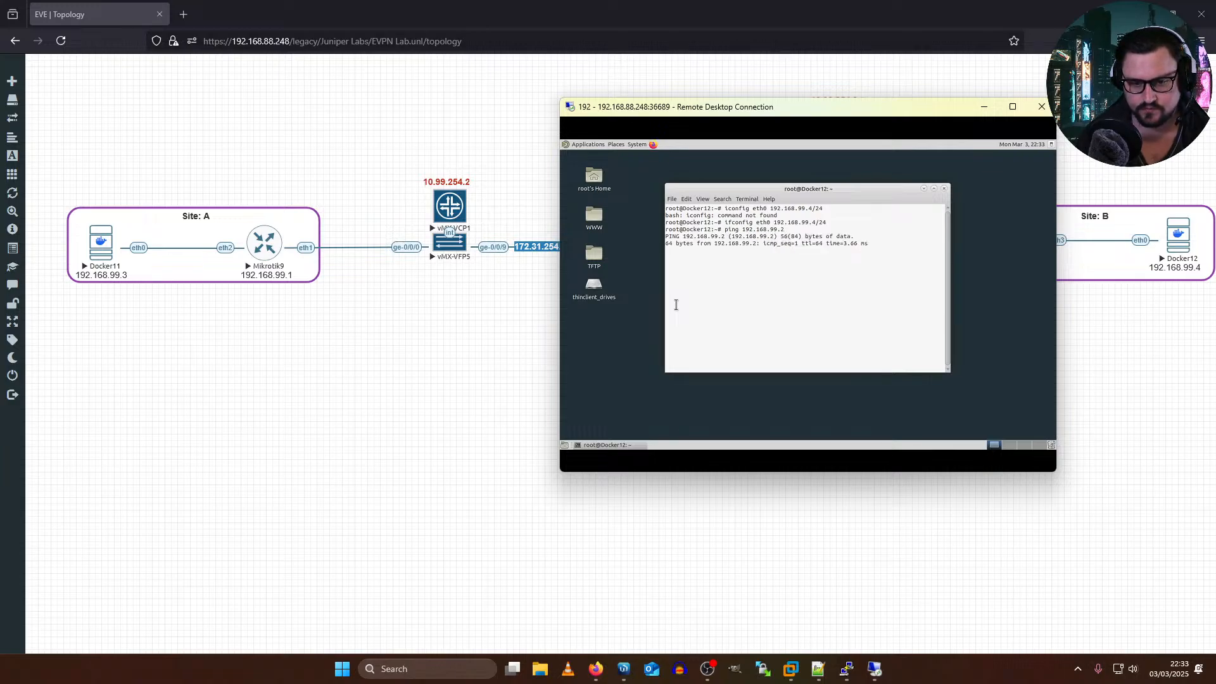
key("ctrl+c")
Step: Move the Docker12 window aside to uncover Site B, ping 192.168.99.1 from Docker12 and stop the ping
left_click_drag(738, 113, 364, 138)
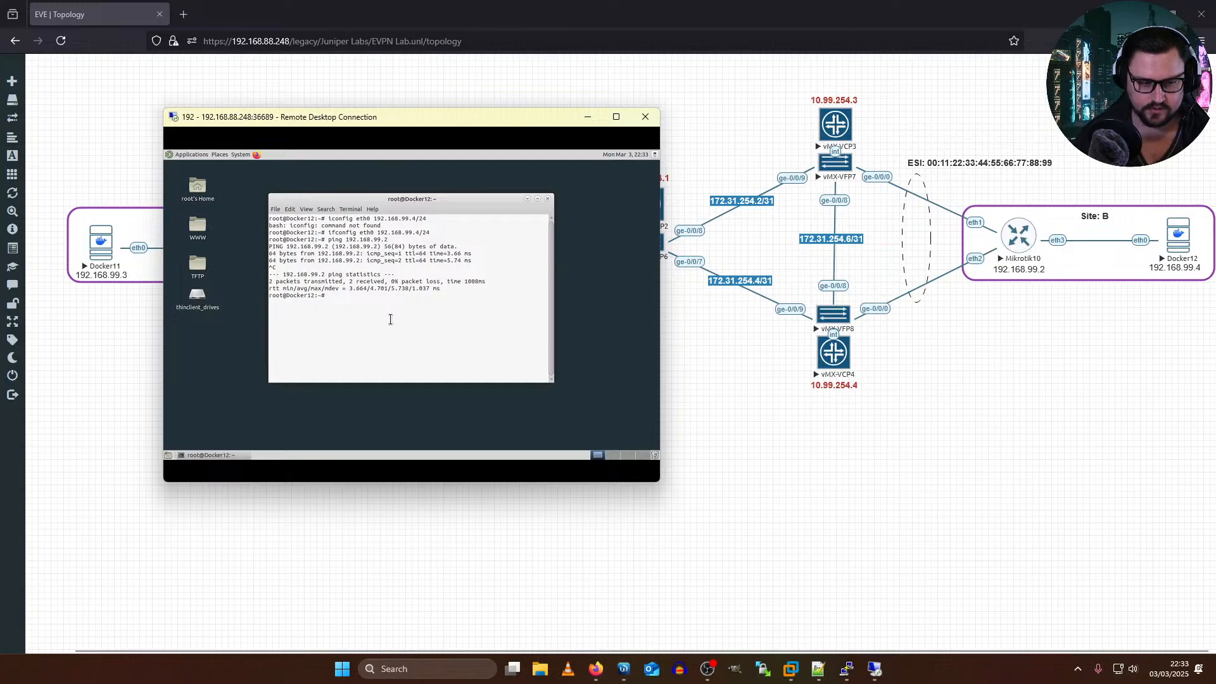
key("Up")
type("1")
key("Return")
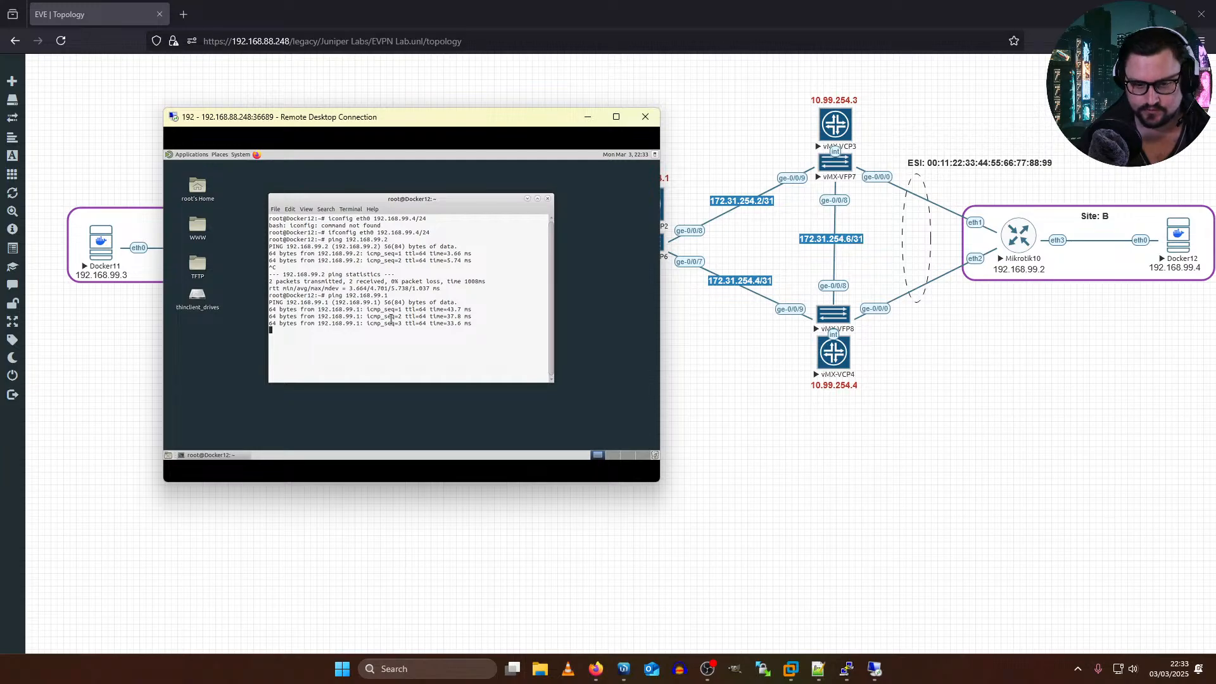
key("ctrl+c")
Step: Ping Docker11 at 192.168.99.3 from Docker12 and bring the topology back to the front
key("Up")
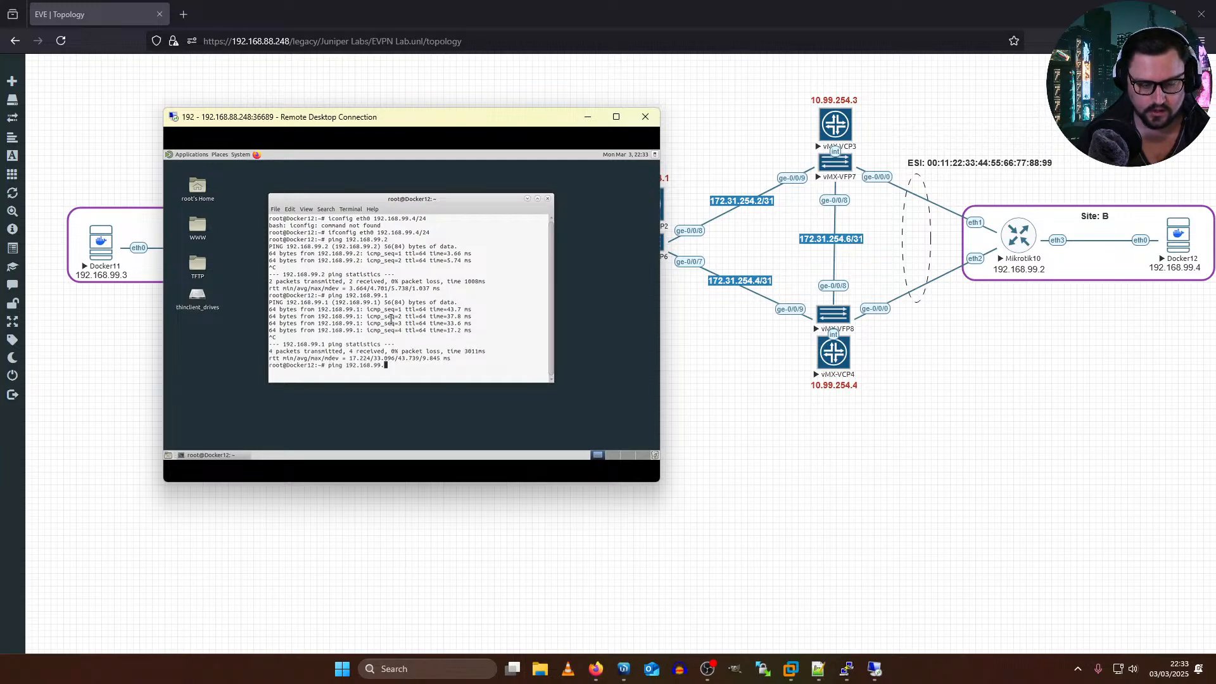
type("3")
key("Return")
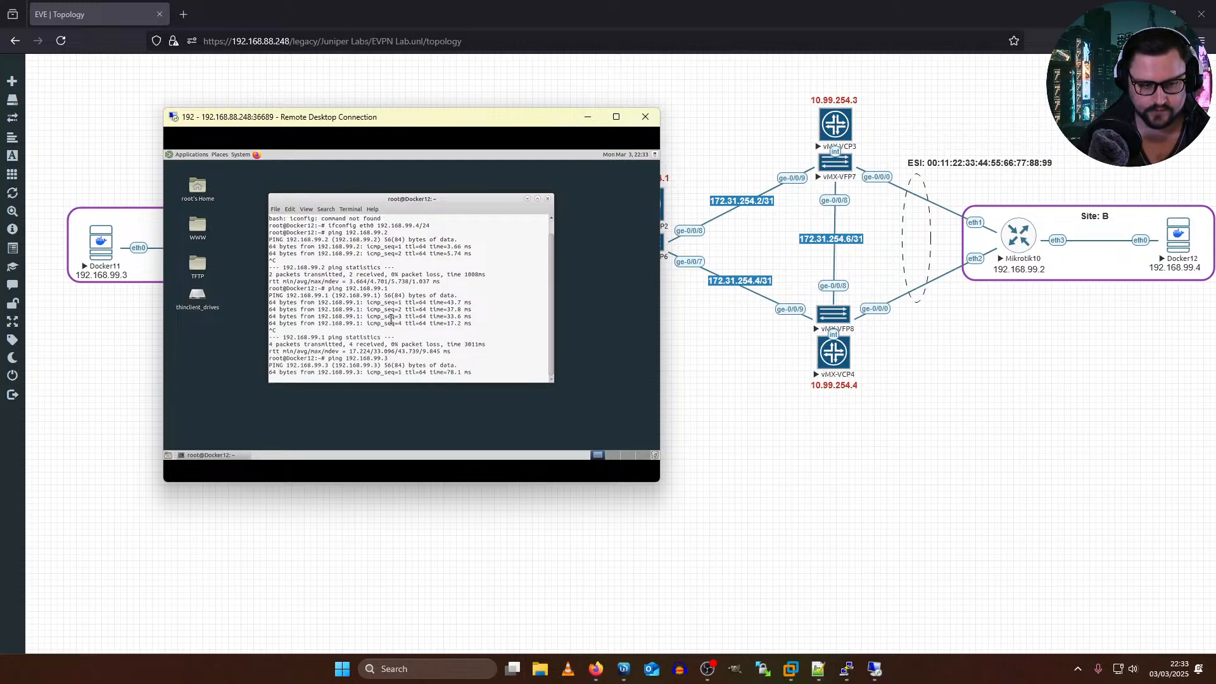
left_click(703, 320)
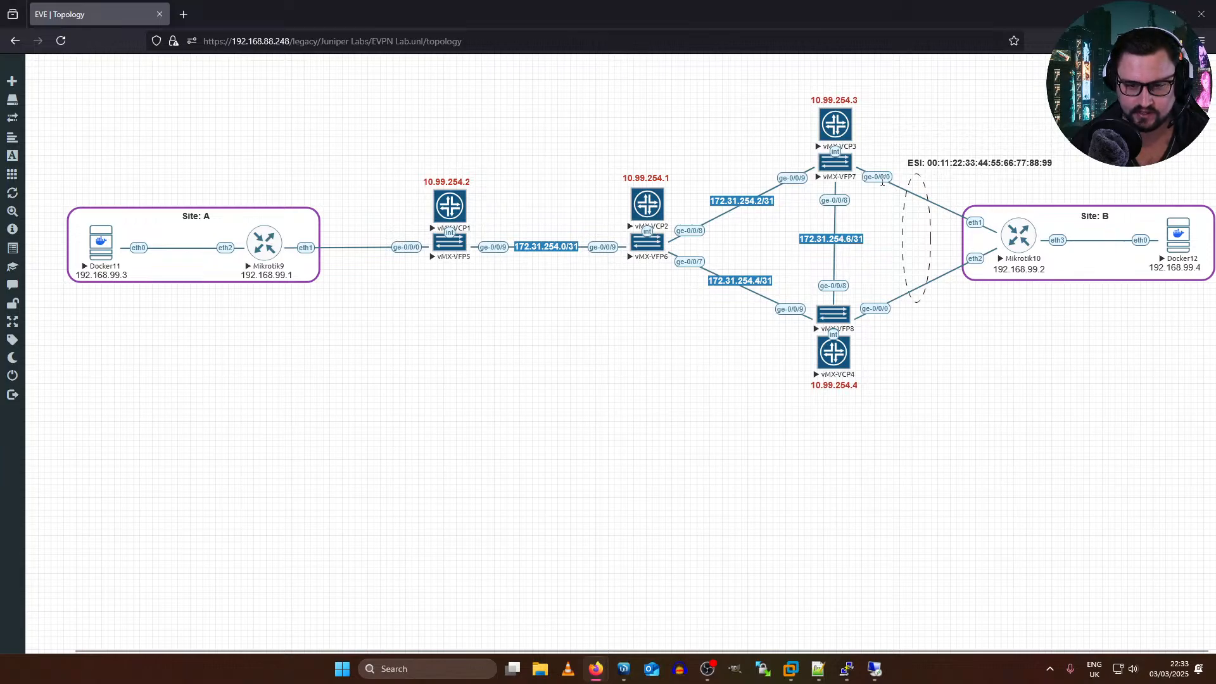
Step: Switch to the vMX-VCP3 console and get a fresh PE2 prompt
key("alt+Tab")
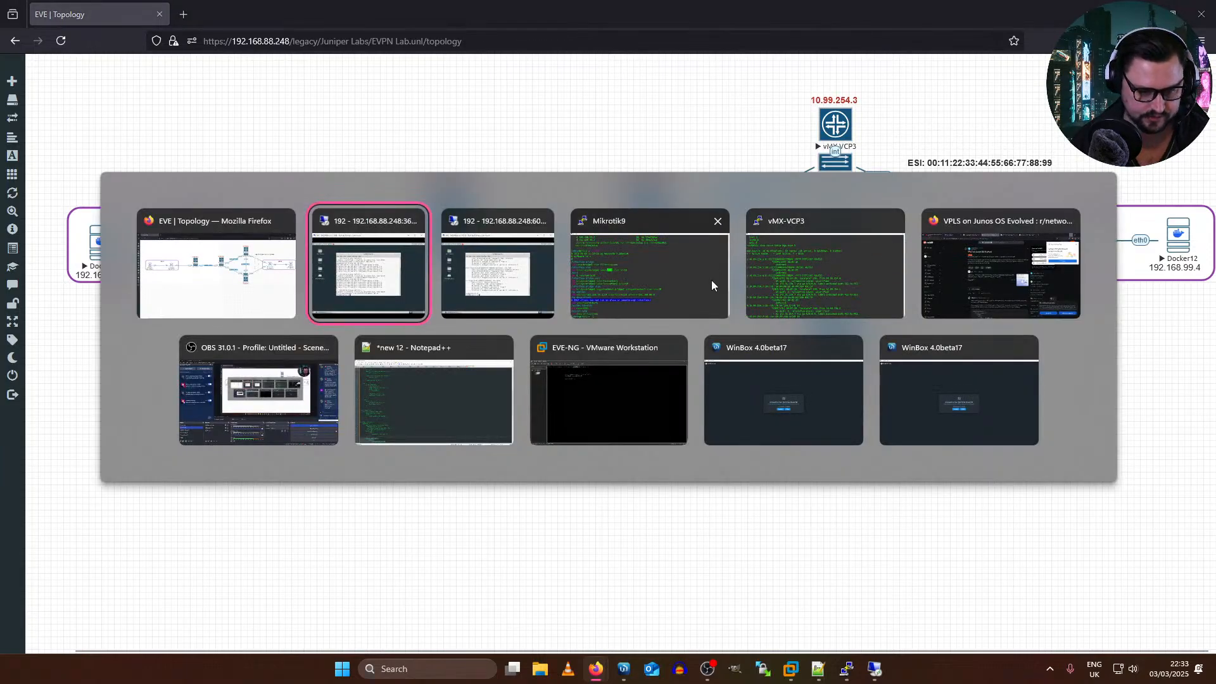
key("Escape")
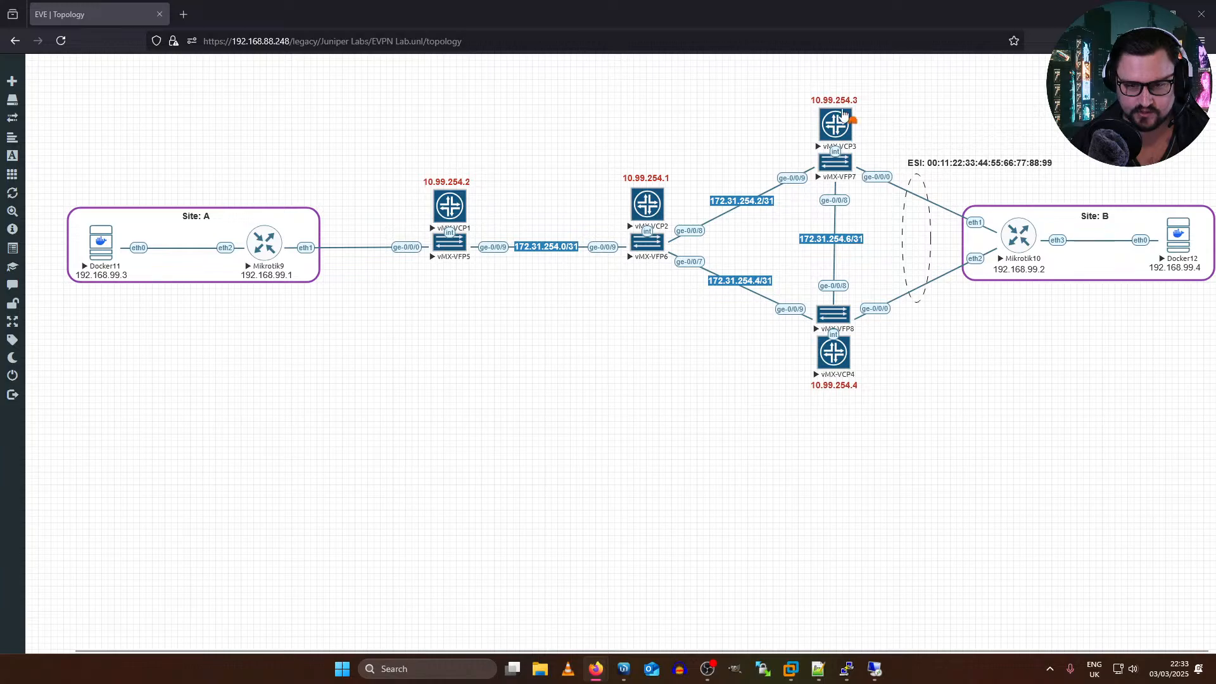
key("alt+Tab")
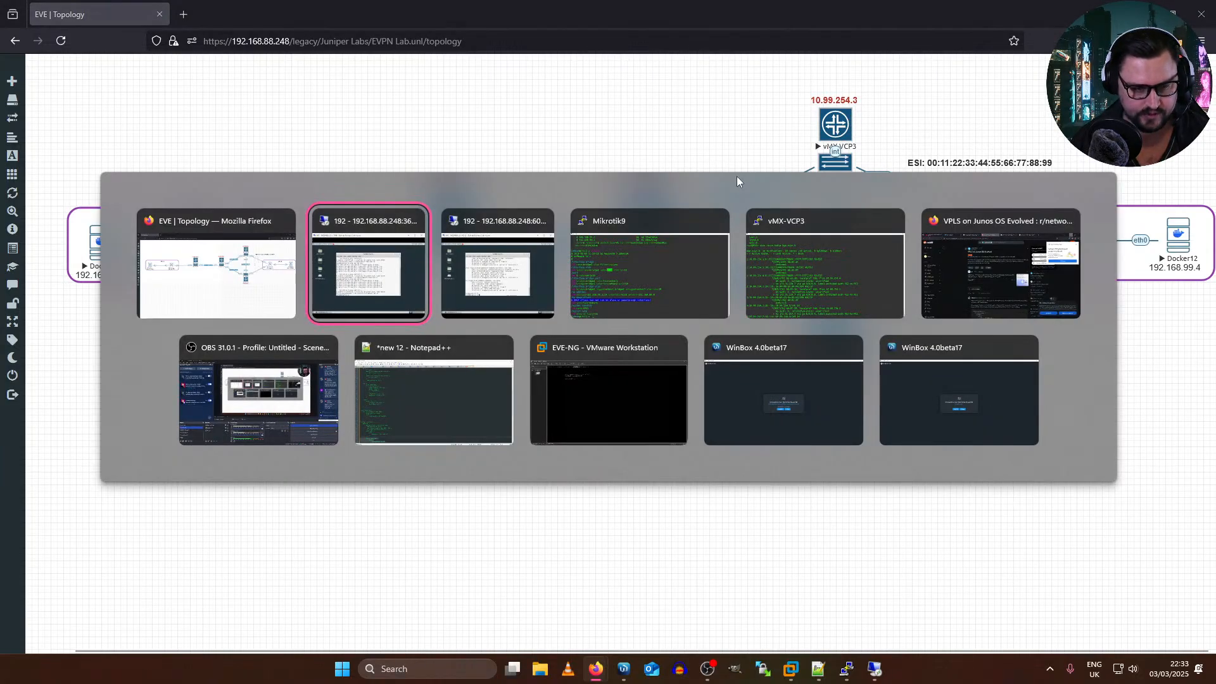
left_click(814, 288)
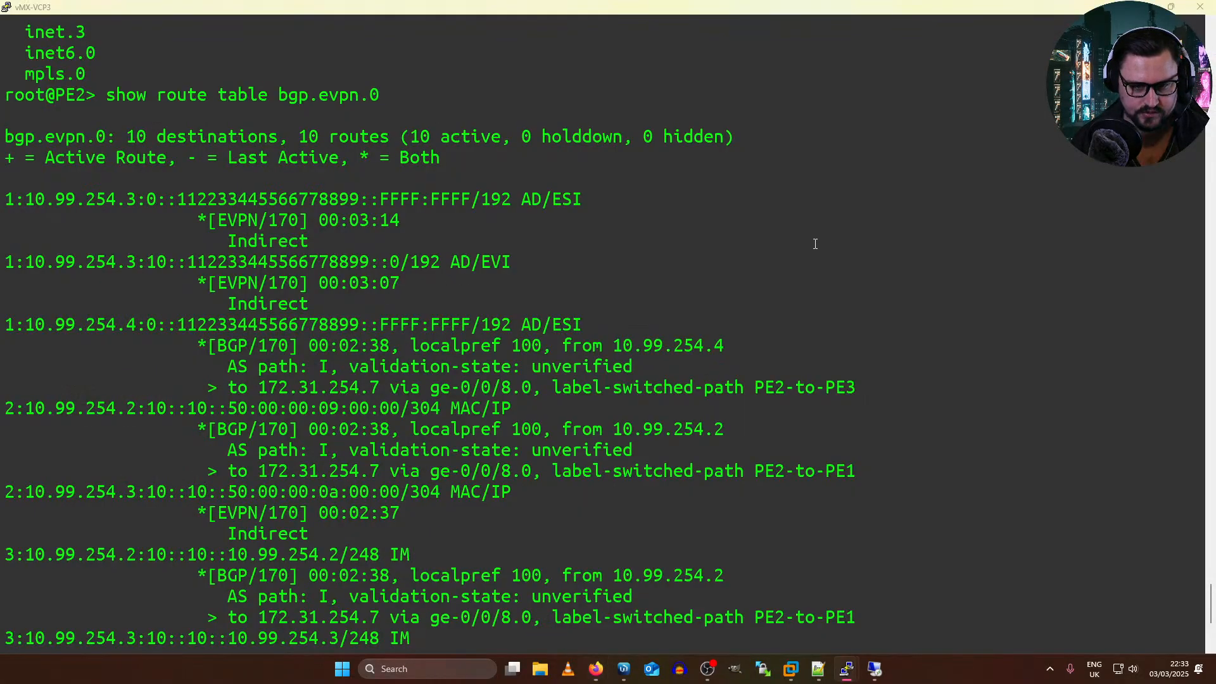
key("alt+Tab")
key("alt+Tab")
key("Return")
key("Return")
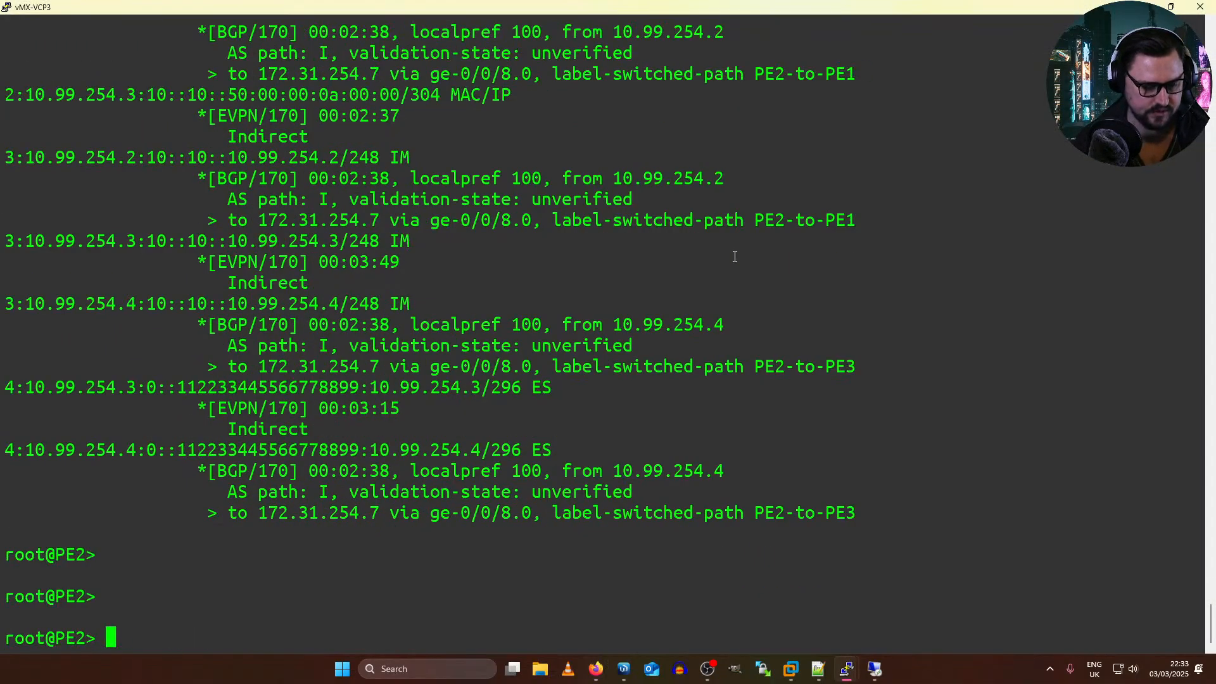
Step: Show PE2's full configuration as set commands and page through to its end
type("show configuration | display set")
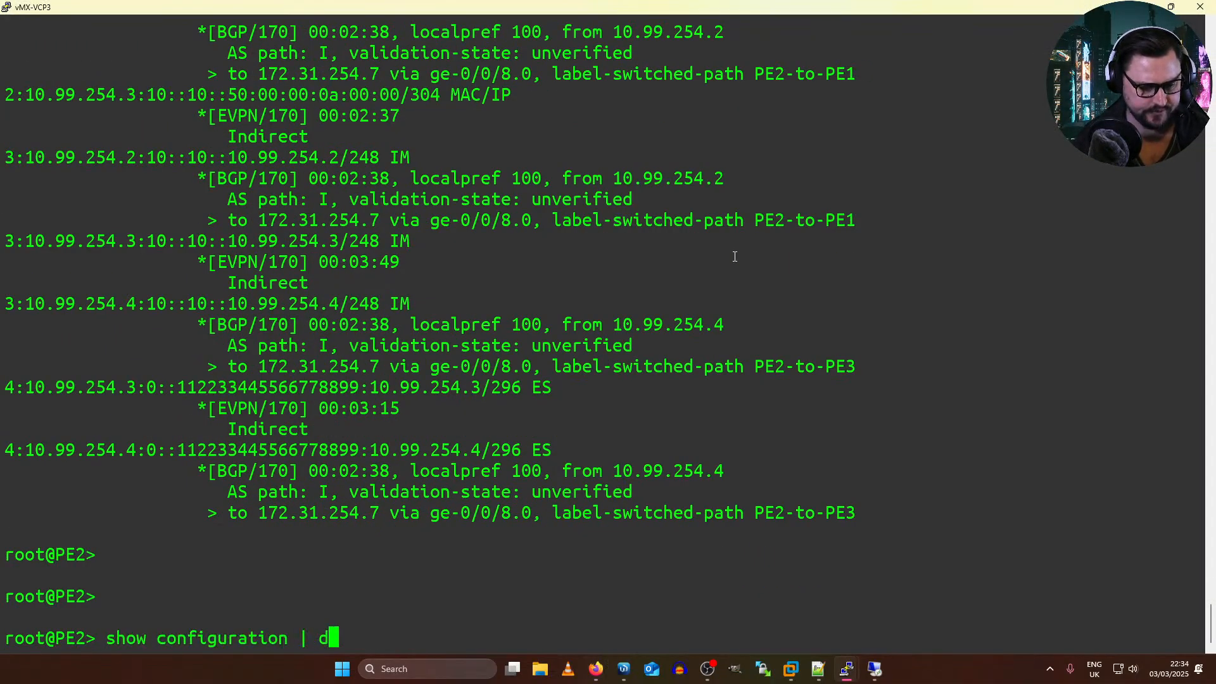
key("Return")
key("space")
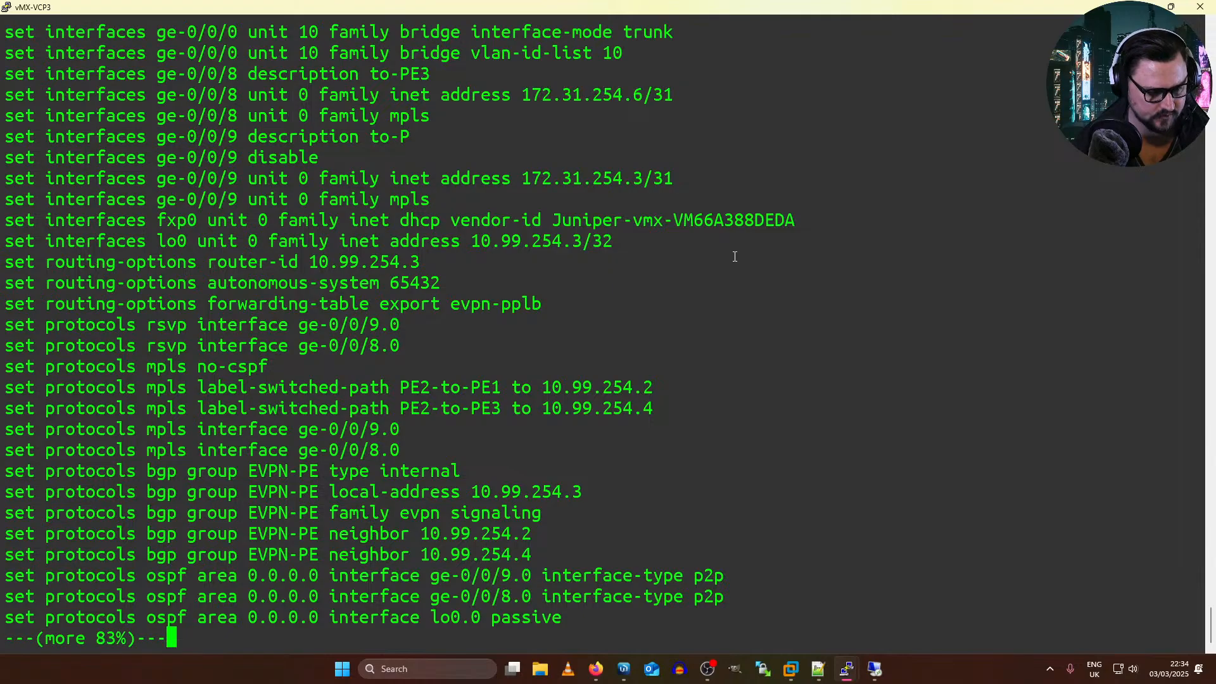
key("space")
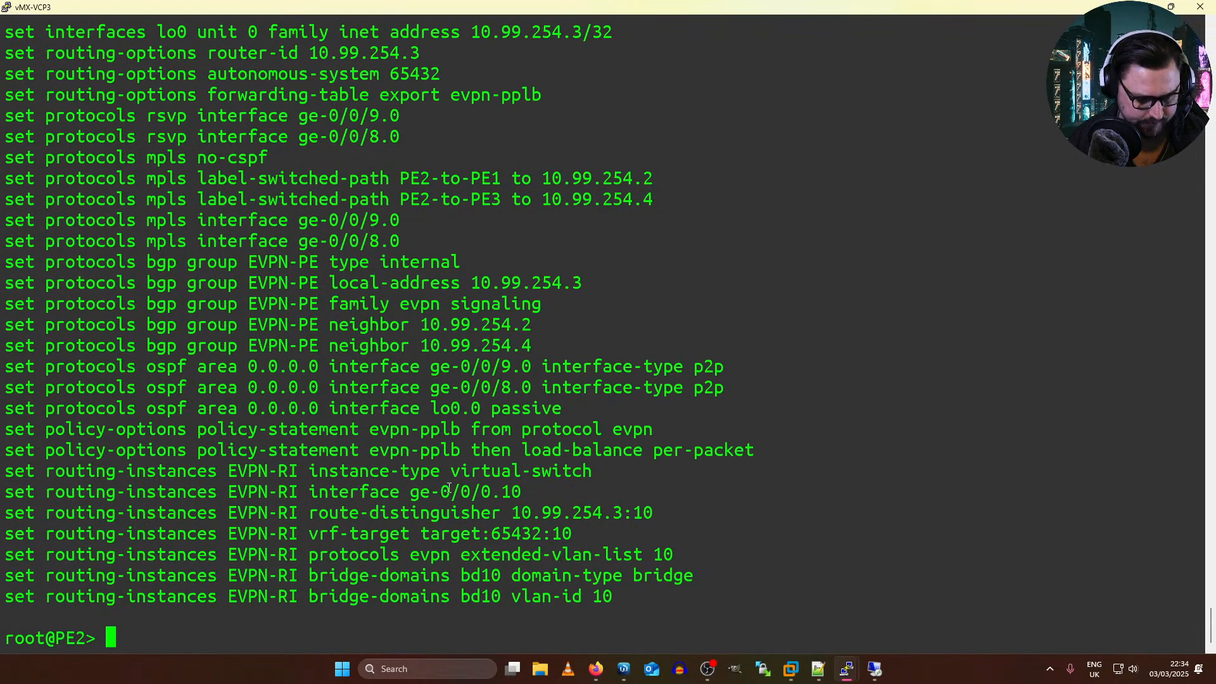
Step: Examine the EVPN-RI routing-instance lines and the ge-0/0/0 description, VLAN tagging, encapsulation and ESI lines in PE2's configuration
left_click_drag(146, 472, 437, 572)
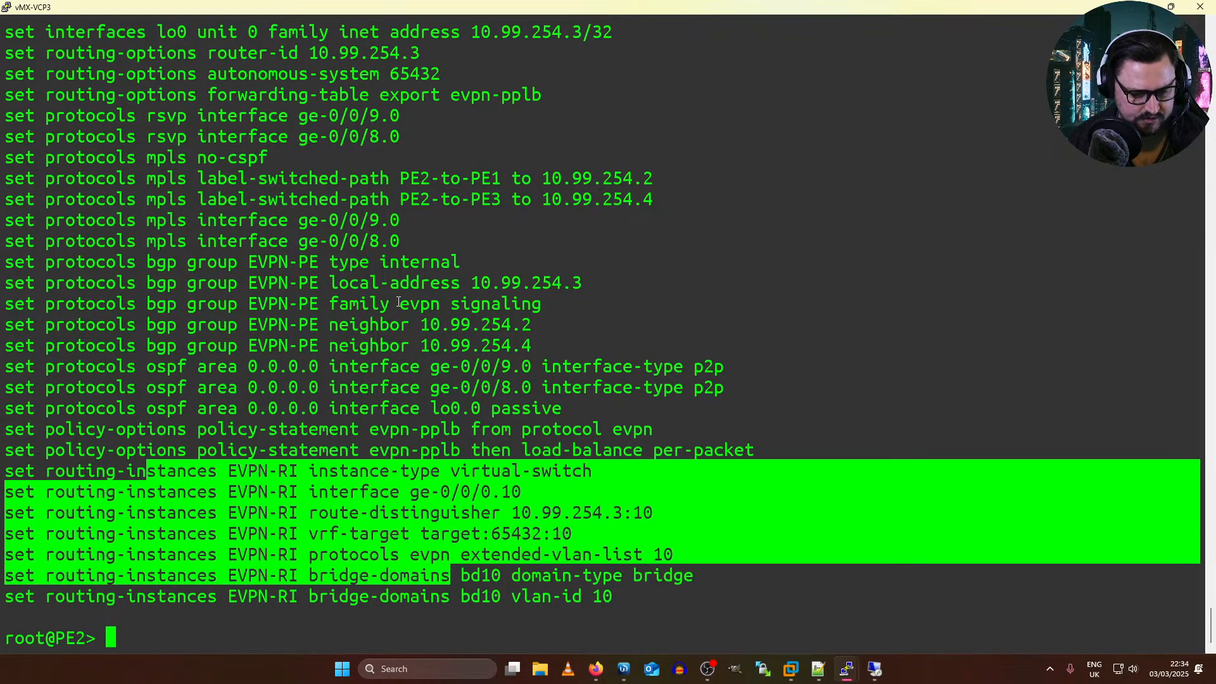
scroll(398, 302, "up", 5)
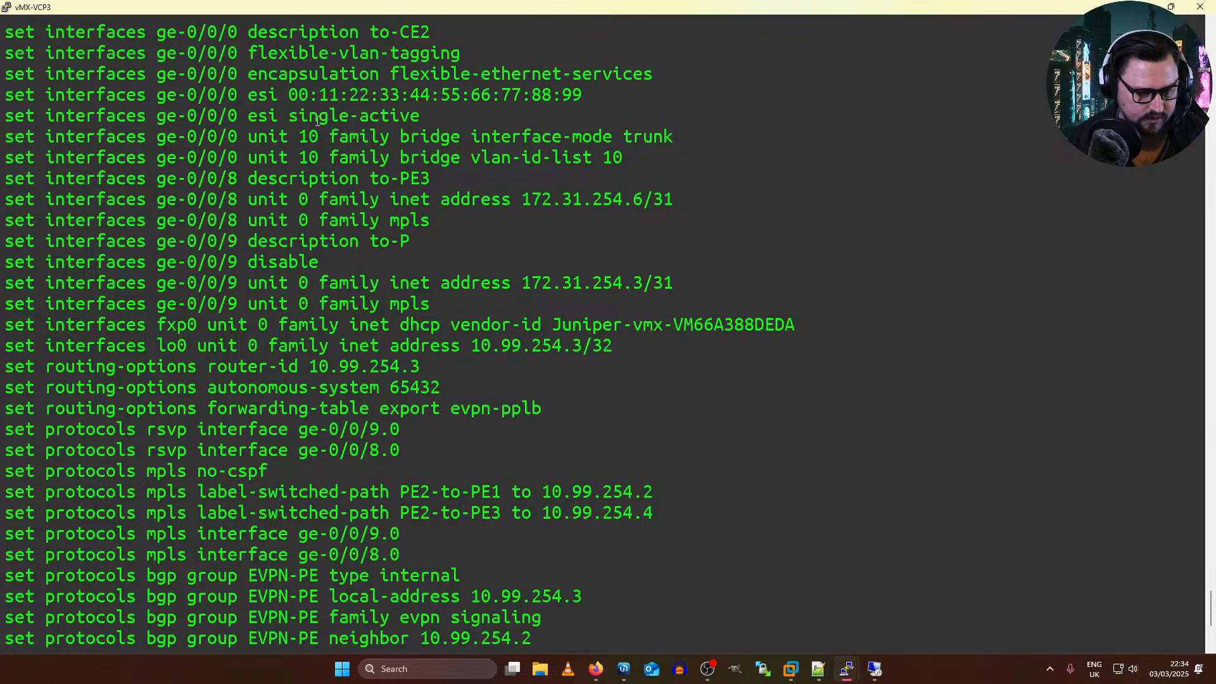
left_click_drag(299, 119, 391, 119)
left_click(409, 118)
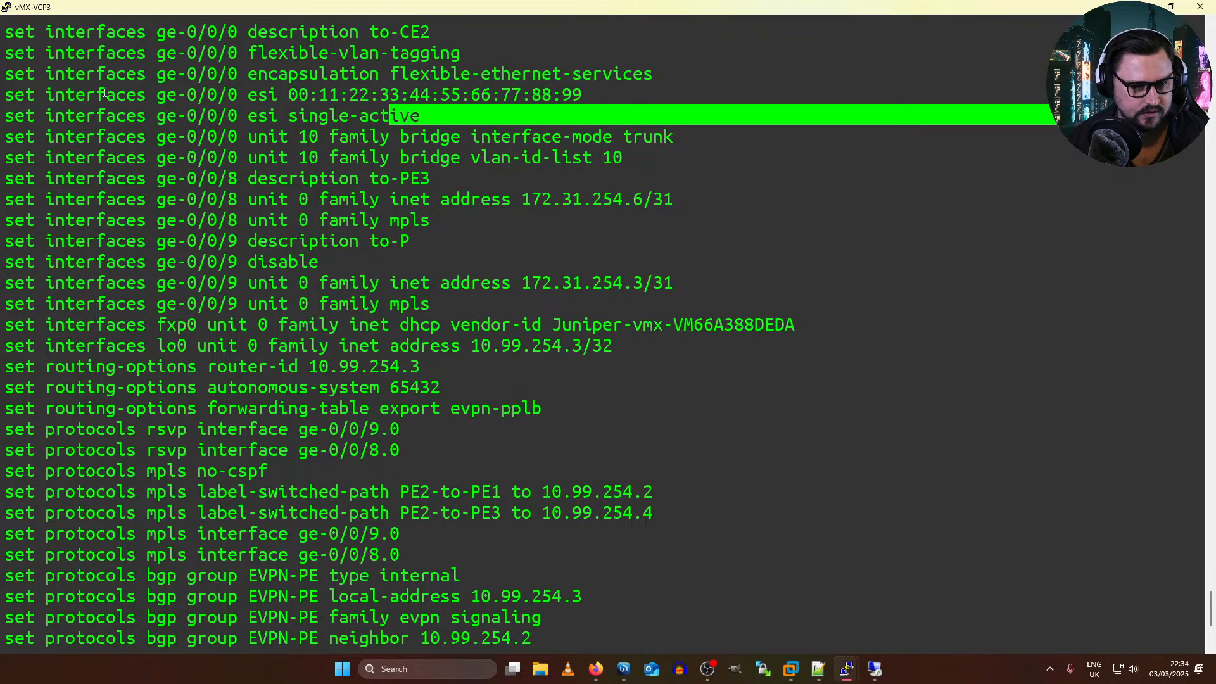
scroll(104, 92, "up", 5)
left_click(93, 356)
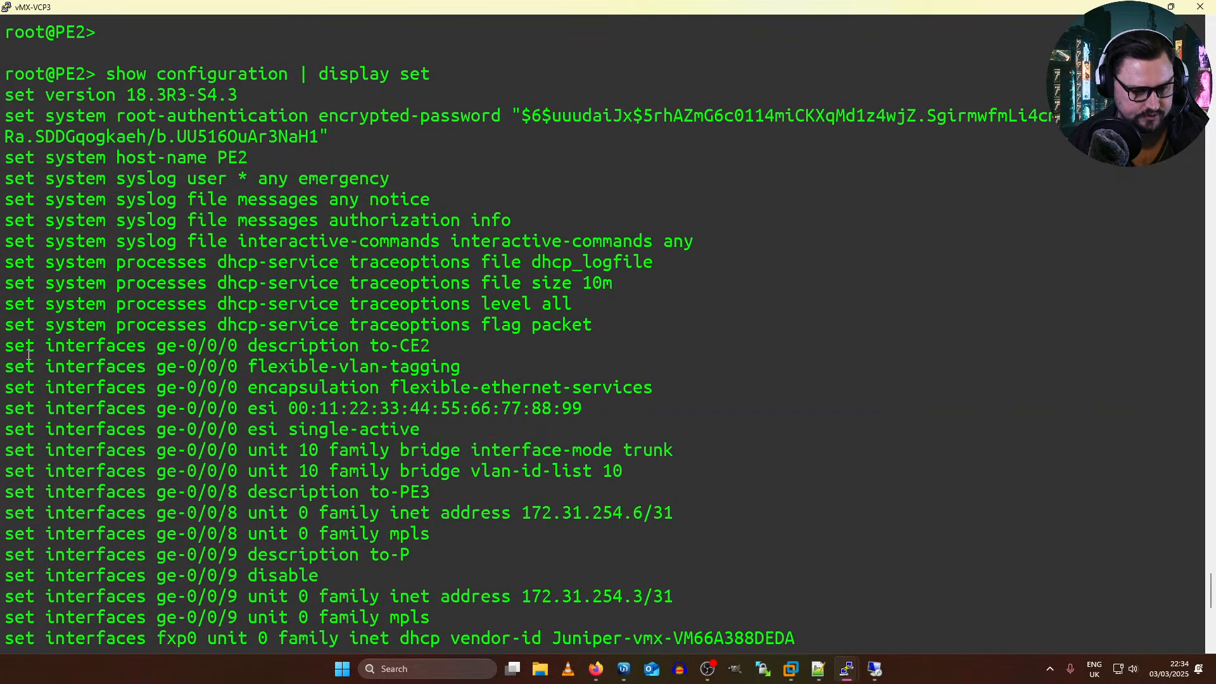
left_click_drag(24, 345, 269, 432)
left_click_drag(420, 434, 2, 347)
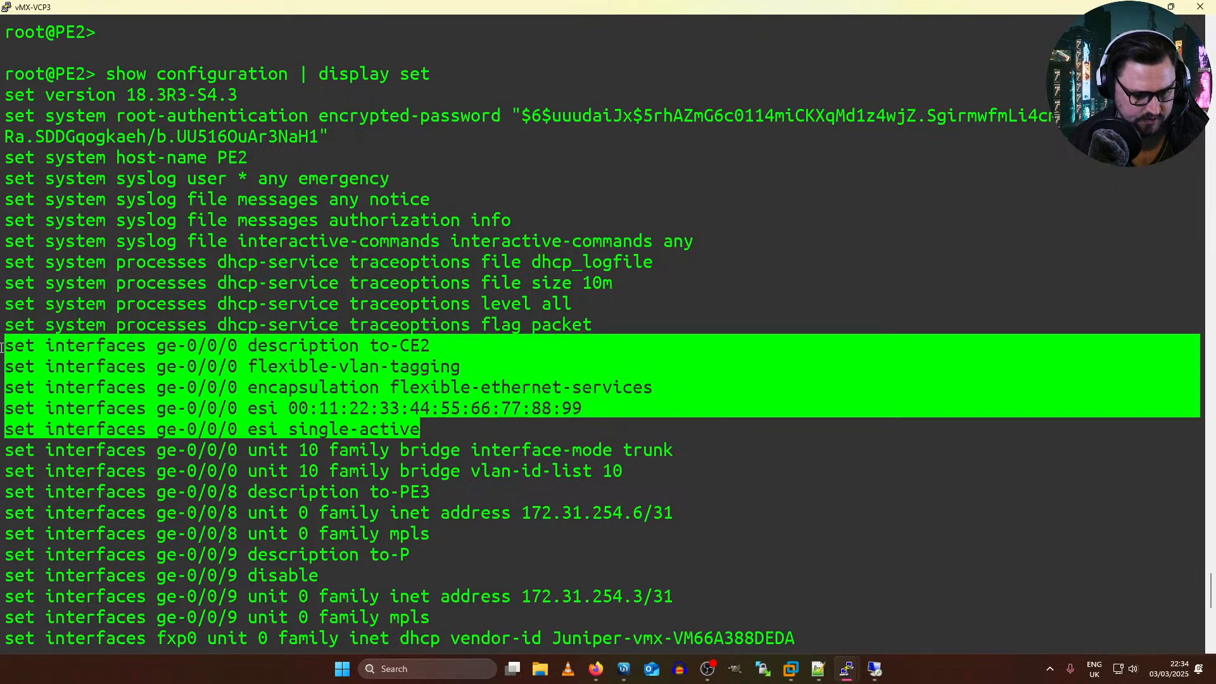
Step: Check the ESI link in the topology, and examine ge-0/0/0's single-active mode and unit 10 bridge trunk and VLAN list lines on PE2
key("alt+Tab")
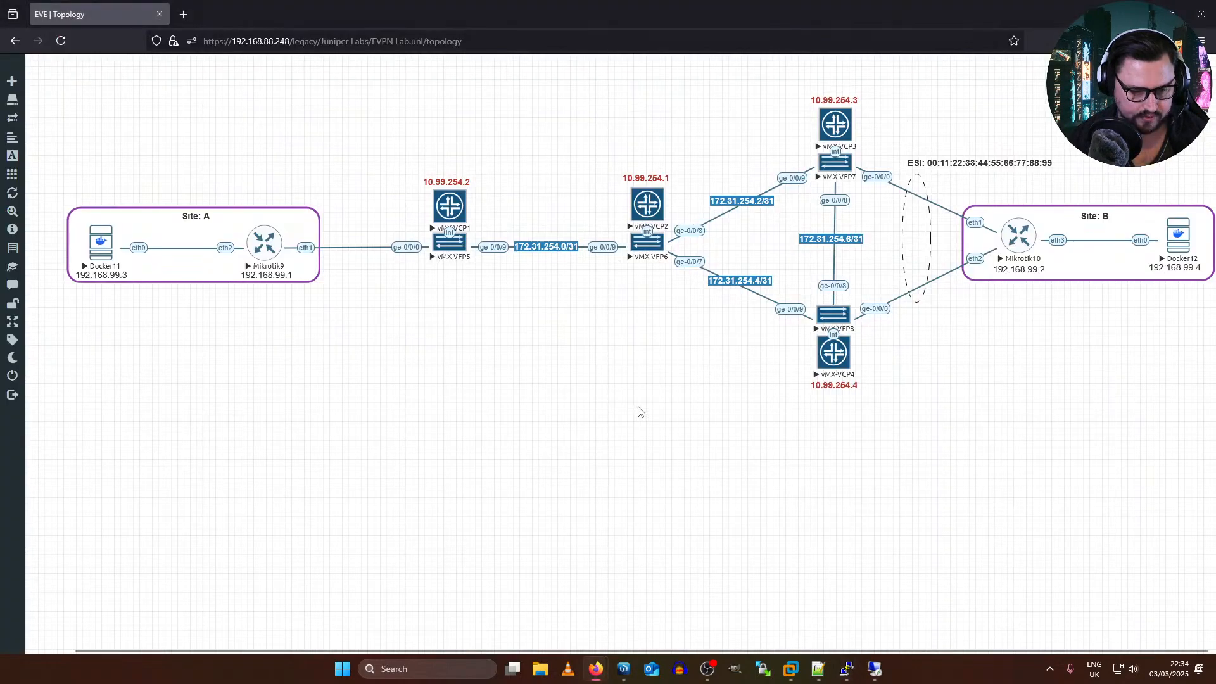
key("alt+Tab")
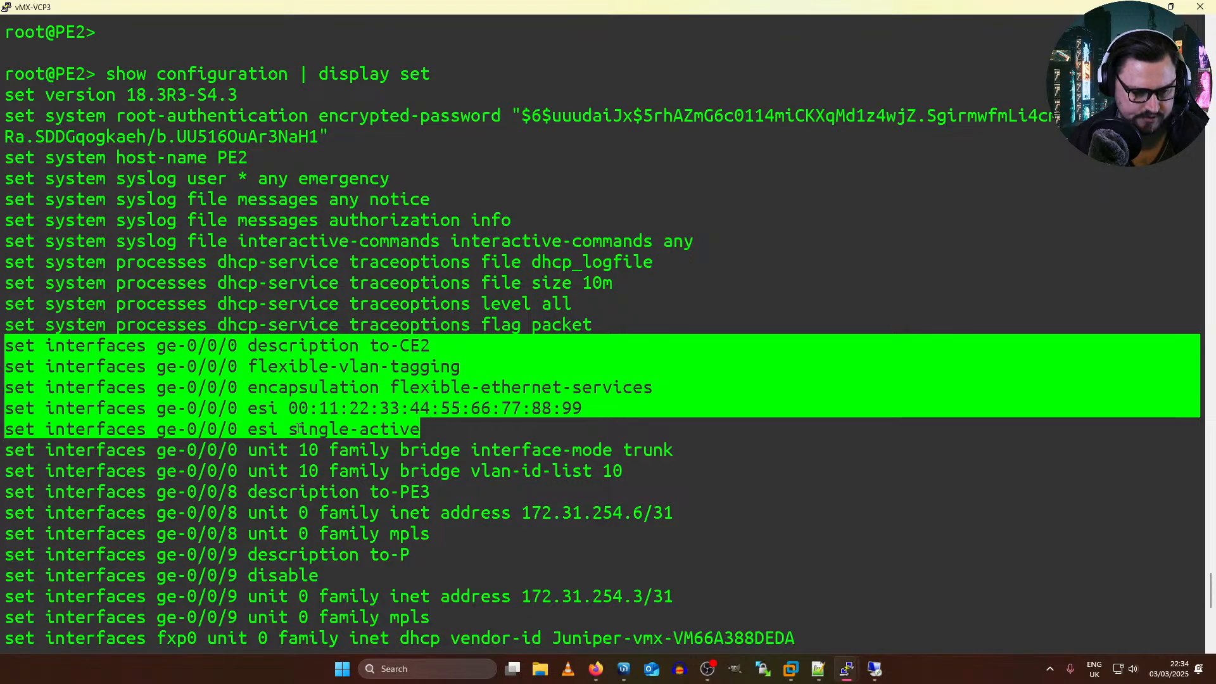
left_click_drag(297, 429, 443, 432)
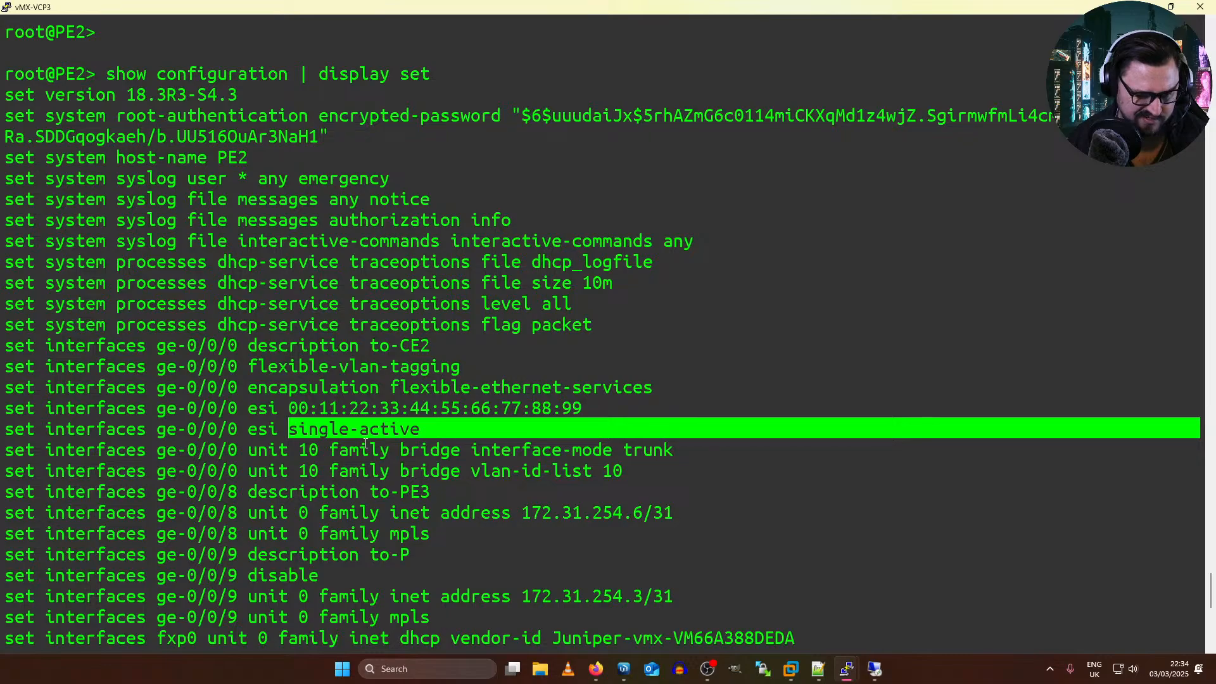
left_click_drag(359, 430, 419, 430)
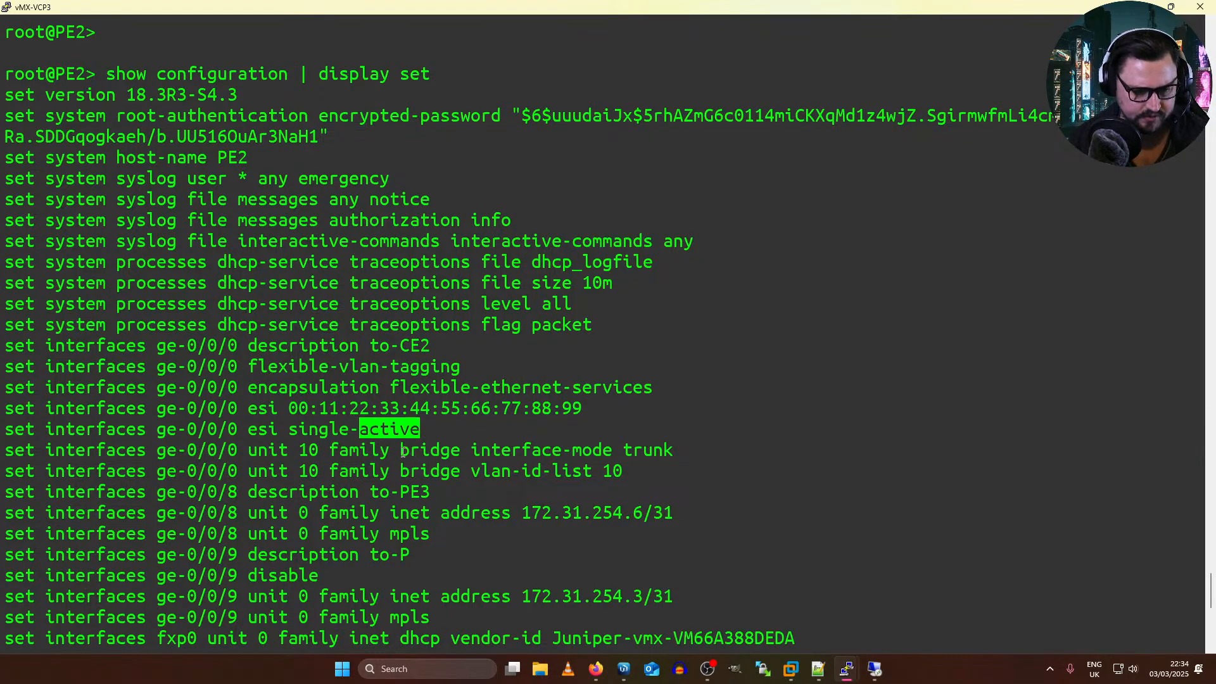
scroll(520, 462, "down", 5)
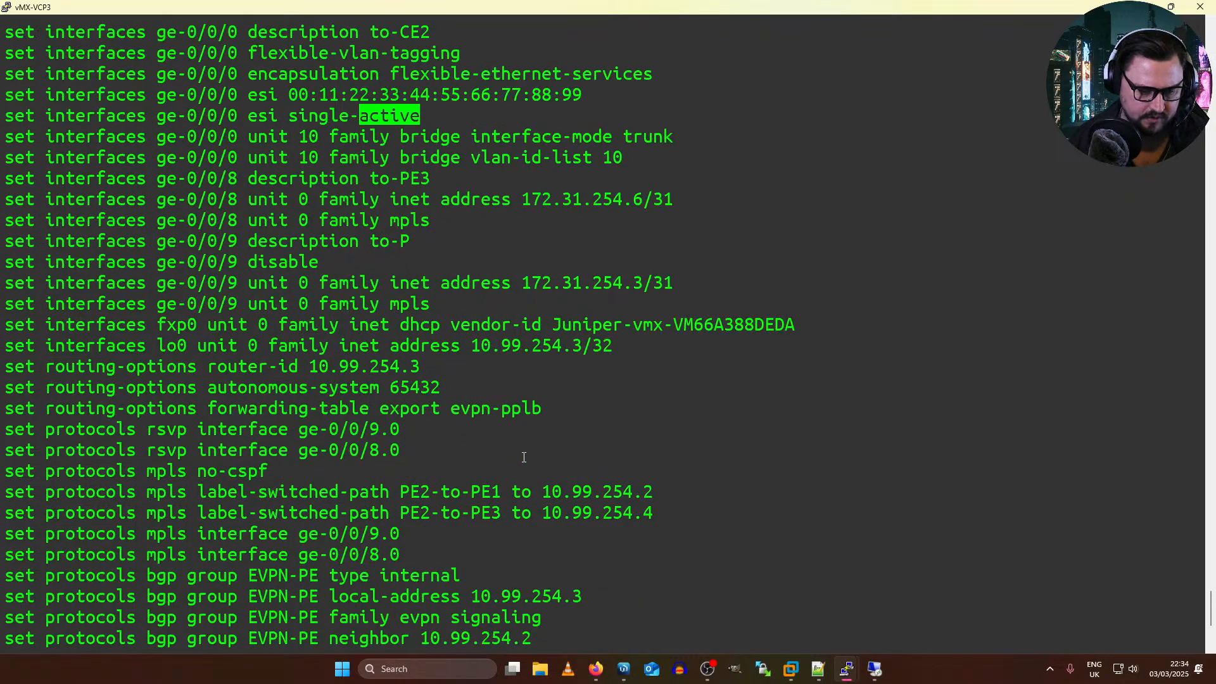
left_click_drag(625, 163, 12, 140)
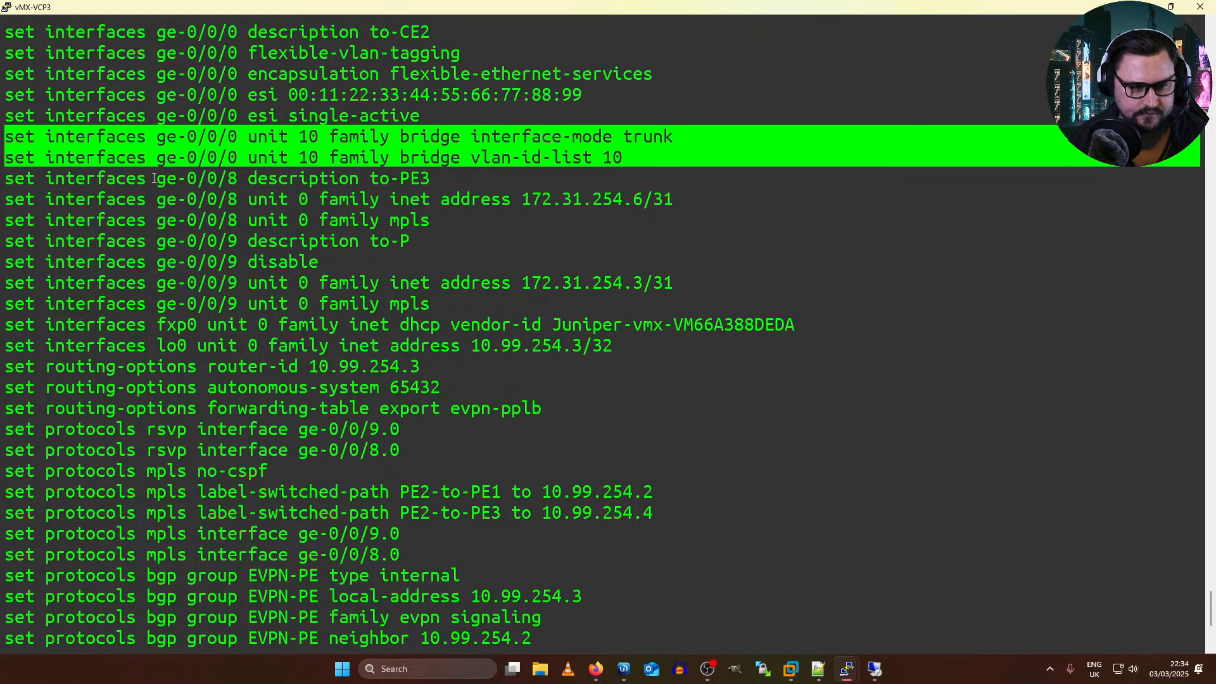
scroll(560, 461, "up", 5)
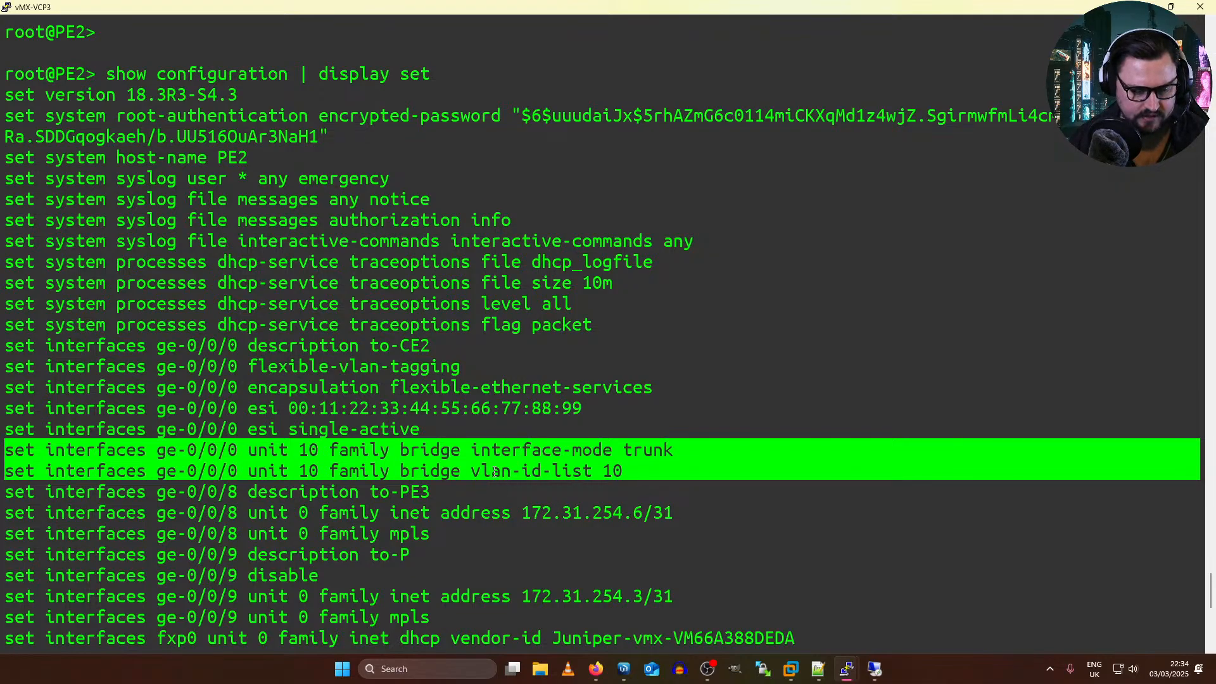
scroll(495, 471, "down", 10)
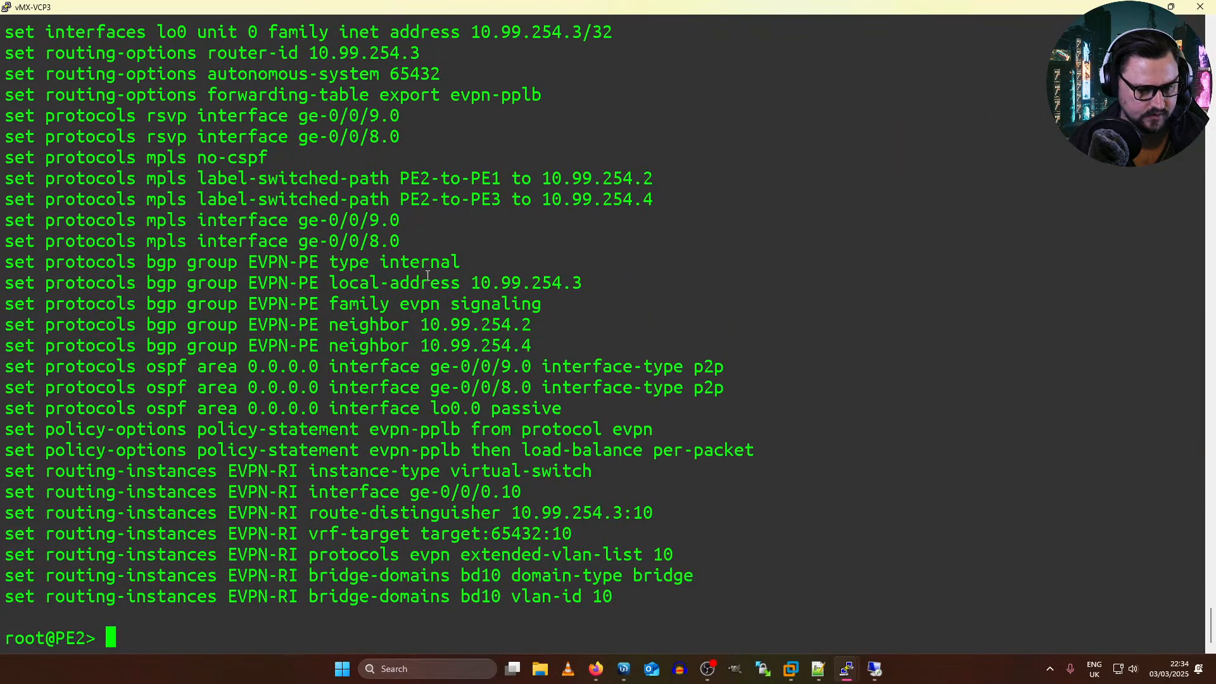
Step: Open the vMX-VCP4 console from the topology and log in to PE3 as root with the account password
scroll(428, 276, "up", 5)
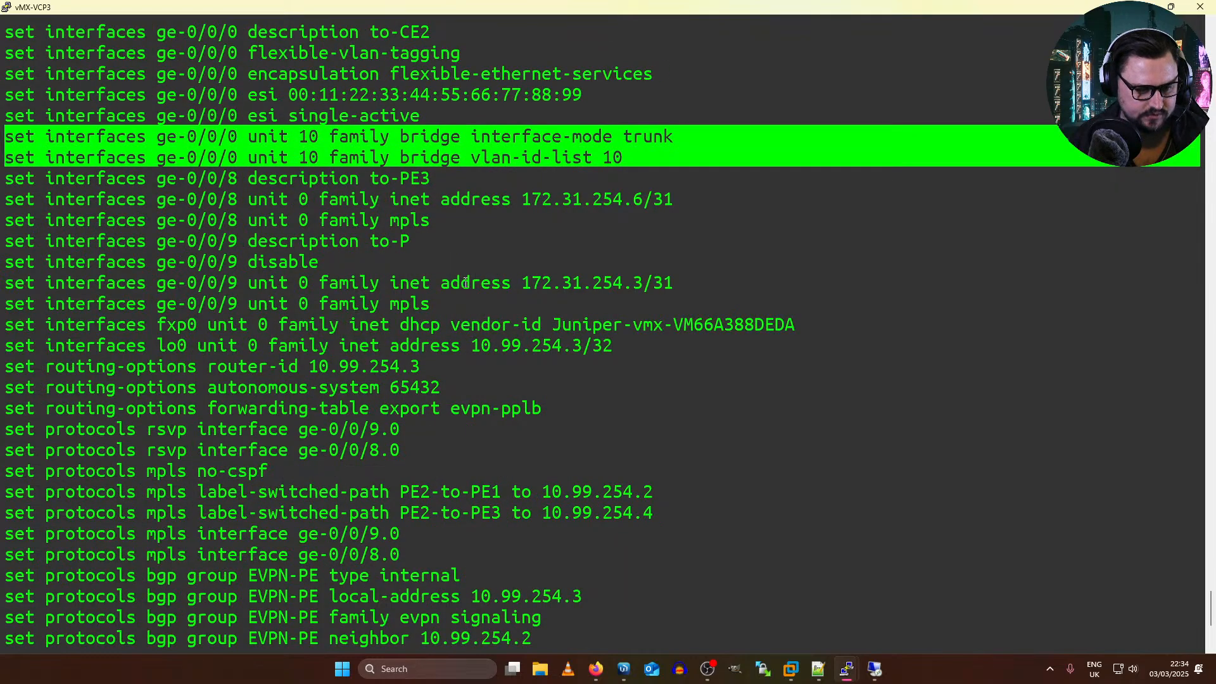
key("alt+Tab")
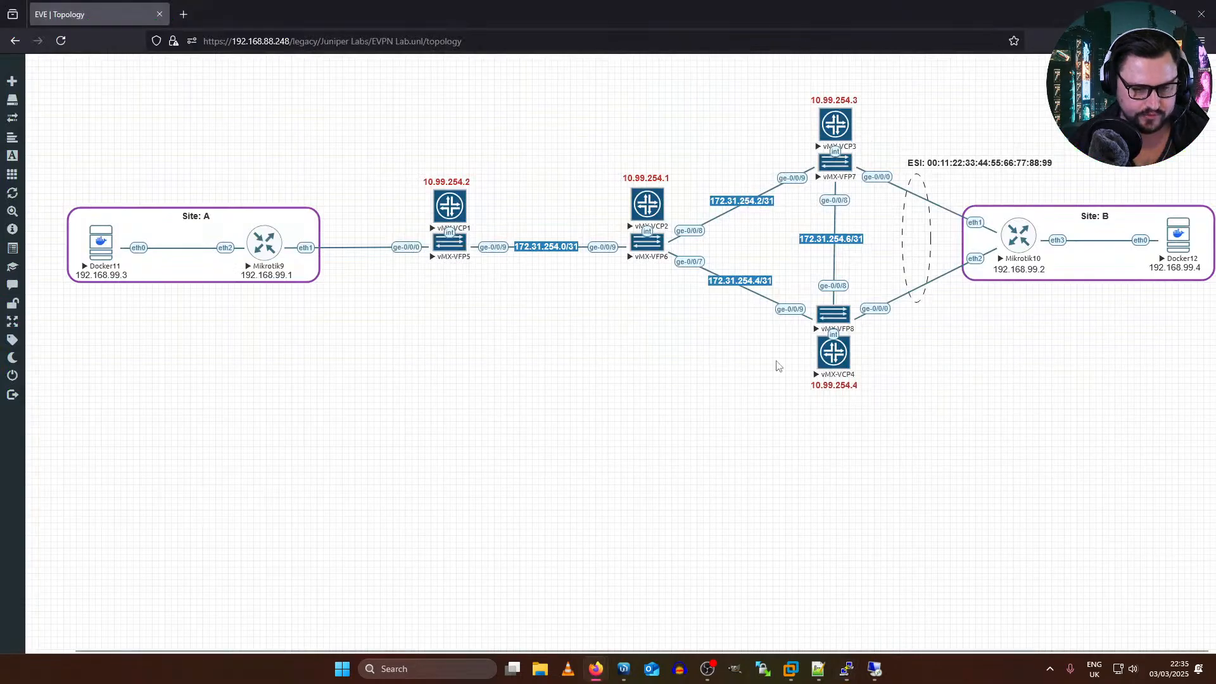
left_click(835, 352)
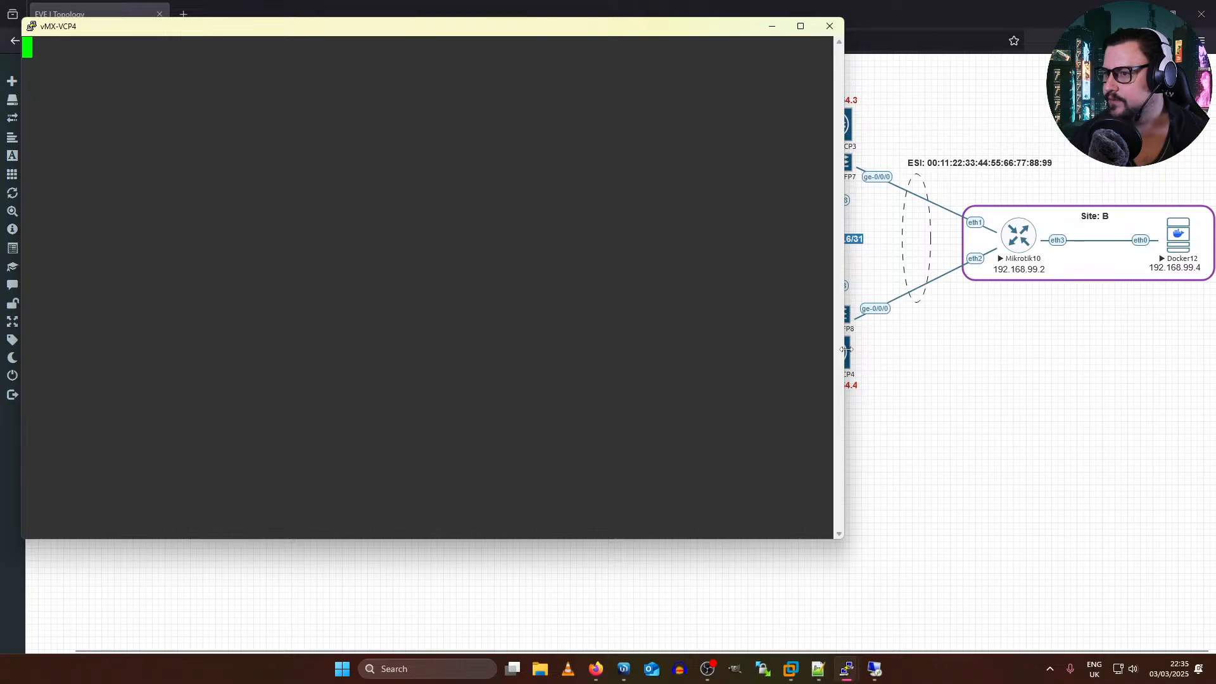
key("Return")
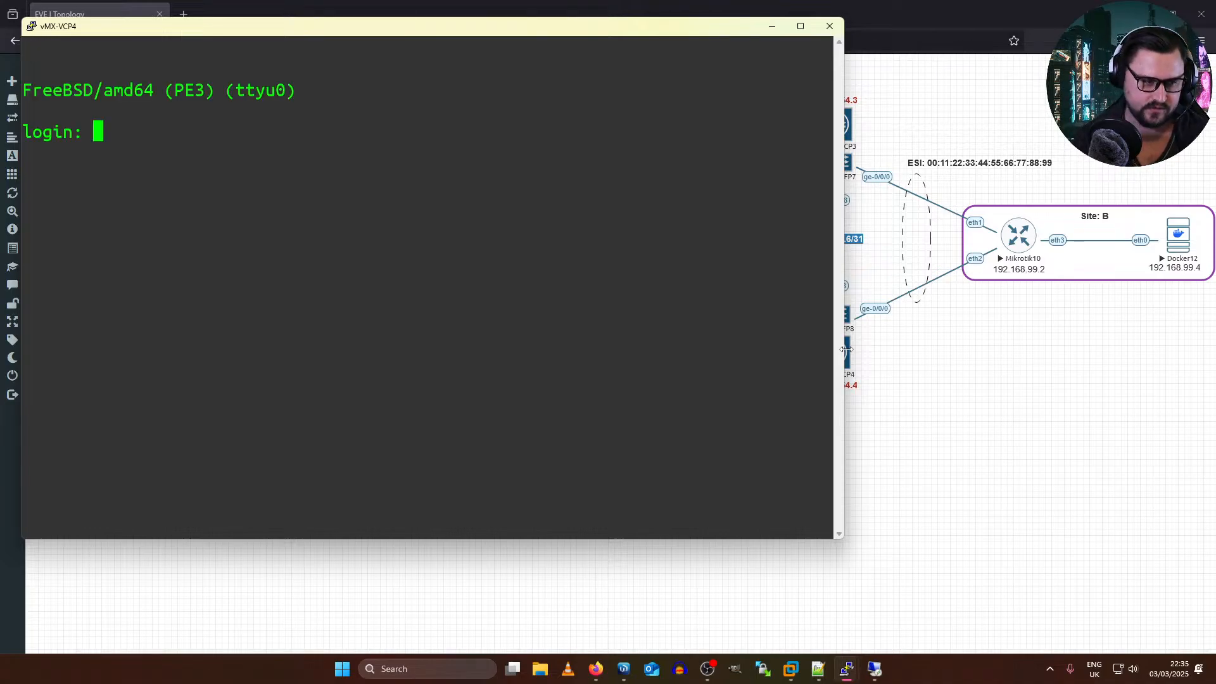
type("root")
key("Return")
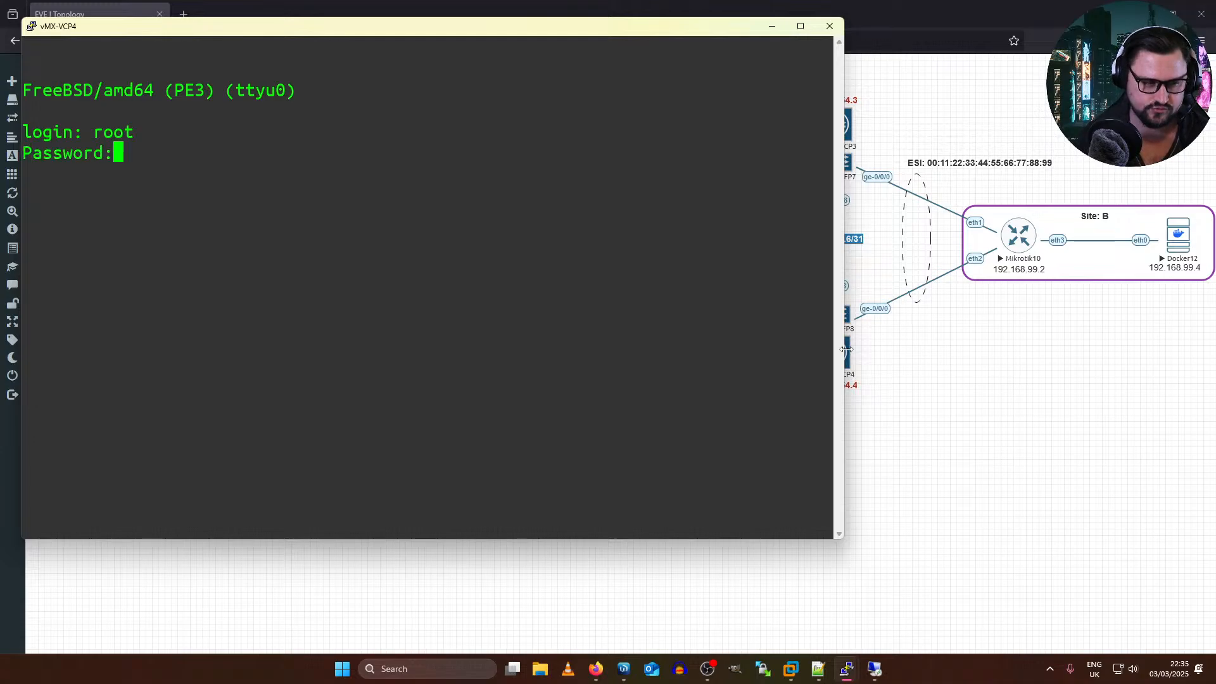
key("Return")
Step: Start the Junos CLI on PE3 and maximize the vMX-VCP4 console window
key("Return")
key("Return")
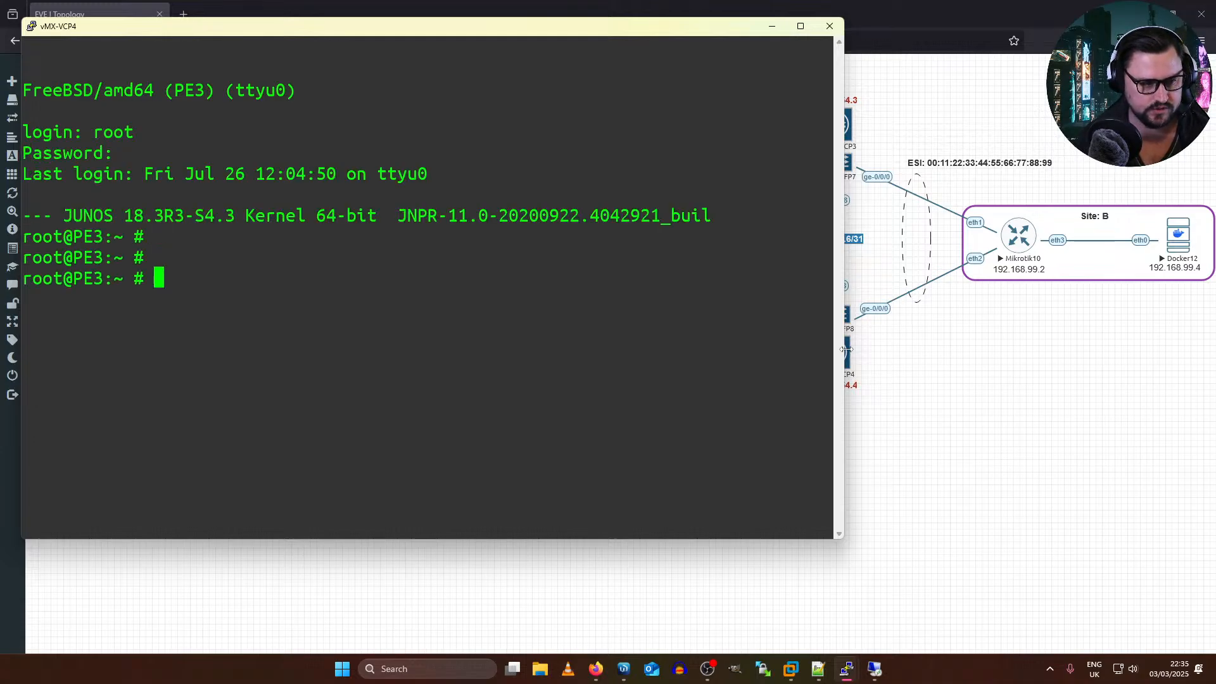
type("cli")
key("Return")
key("Return")
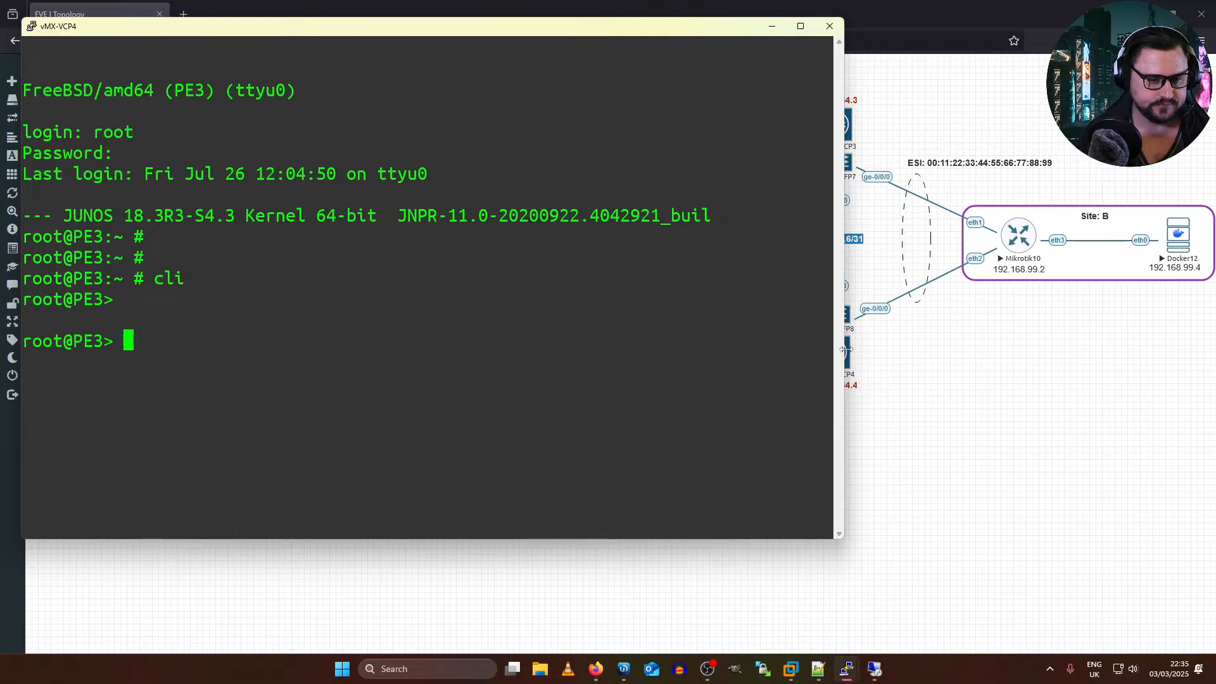
type("show")
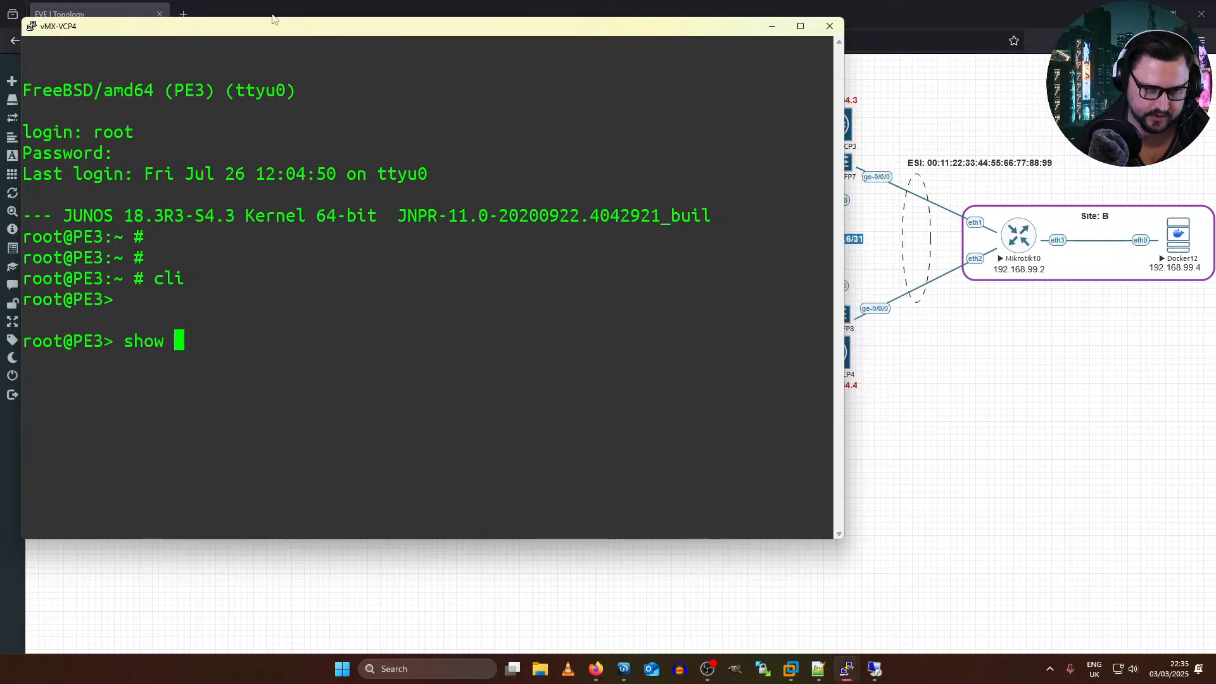
double_click(259, 31)
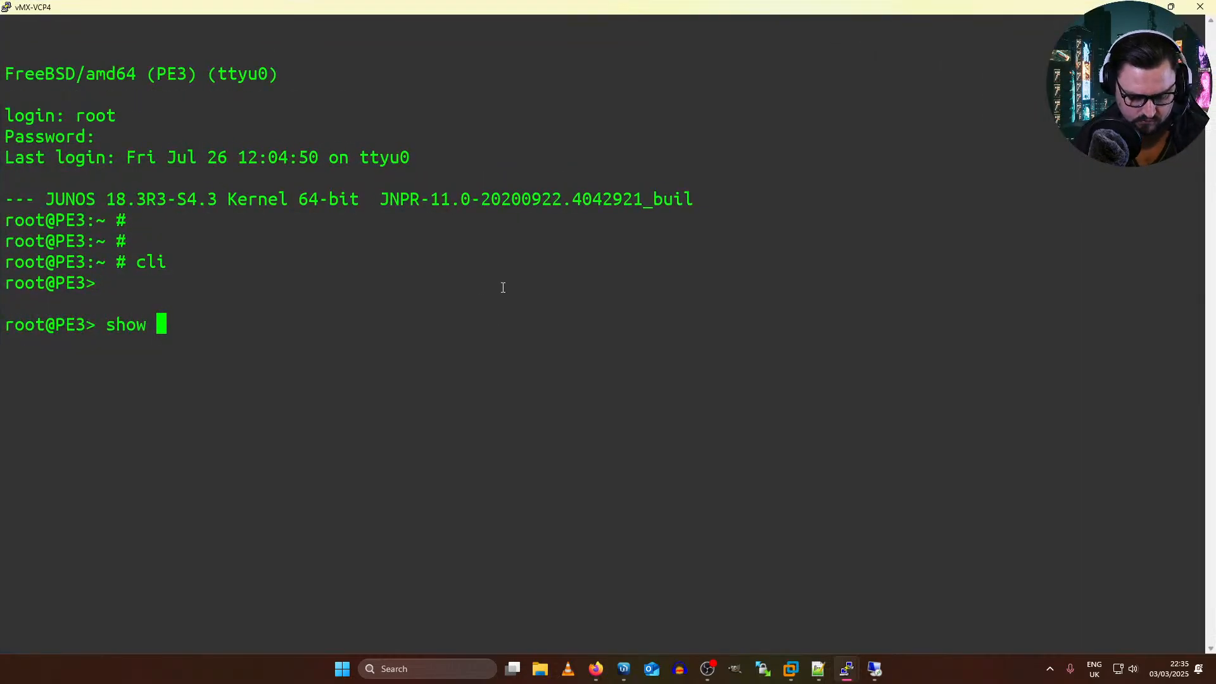
type("lin")
key("Tab")
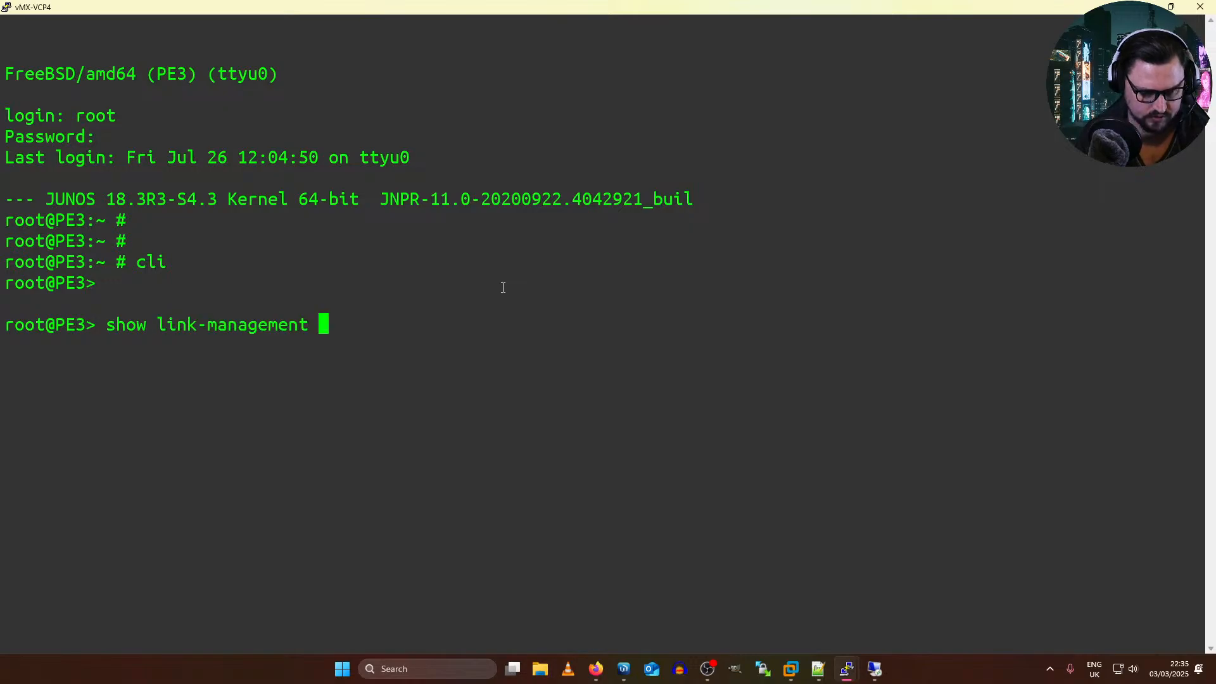
key("BackSpace")
key("BackSpace")
key("BackSpace")
key("BackSpace")
key("BackSpace")
key("BackSpace")
key("BackSpace")
key("BackSpace")
key("BackSpace")
key("BackSpace")
key("BackSpace")
key("BackSpace")
key("BackSpace")
key("BackSpace")
key("BackSpace")
key("BackSpace")
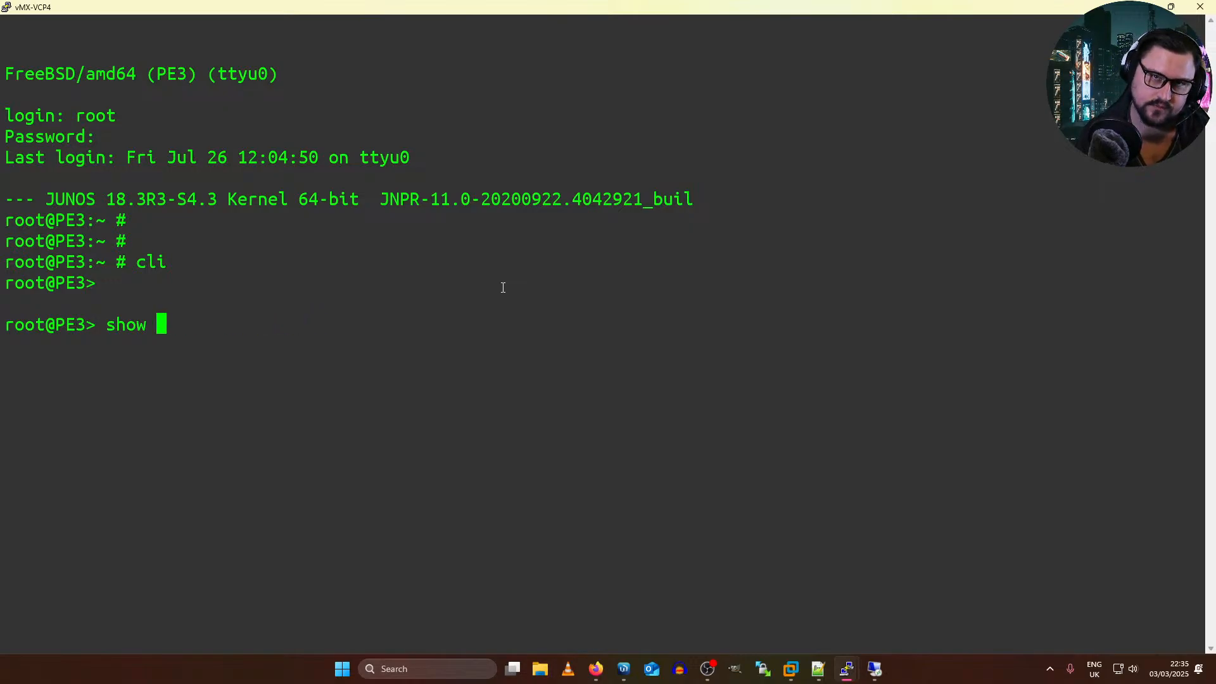
Step: Show PE3's system license and examine the license usage table and the installed licenses line
type("system license")
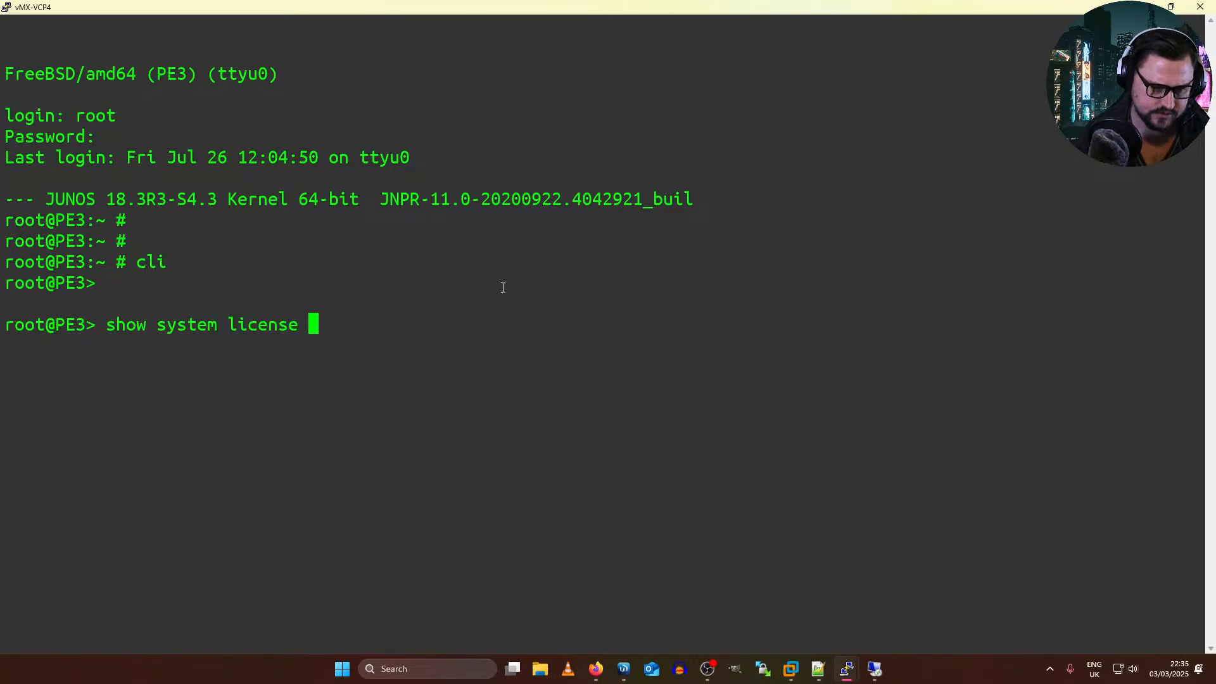
key("Return")
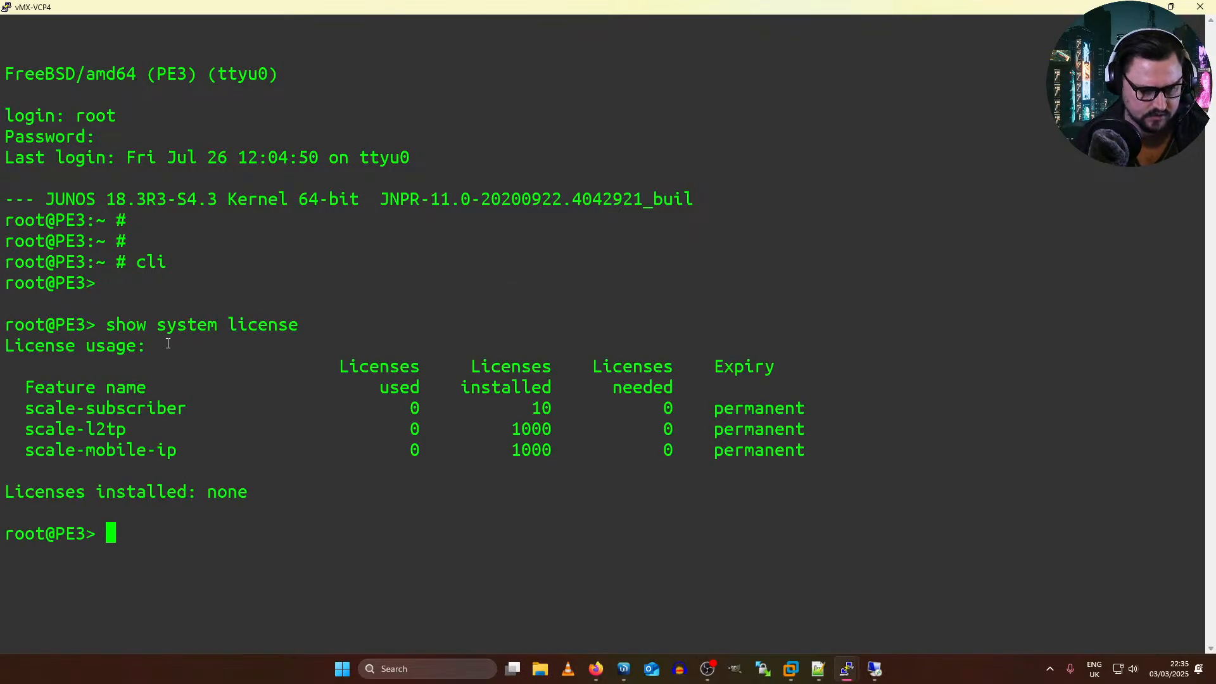
left_click_drag(143, 345, 455, 505)
left_click(454, 505)
left_click_drag(845, 473, 302, 408)
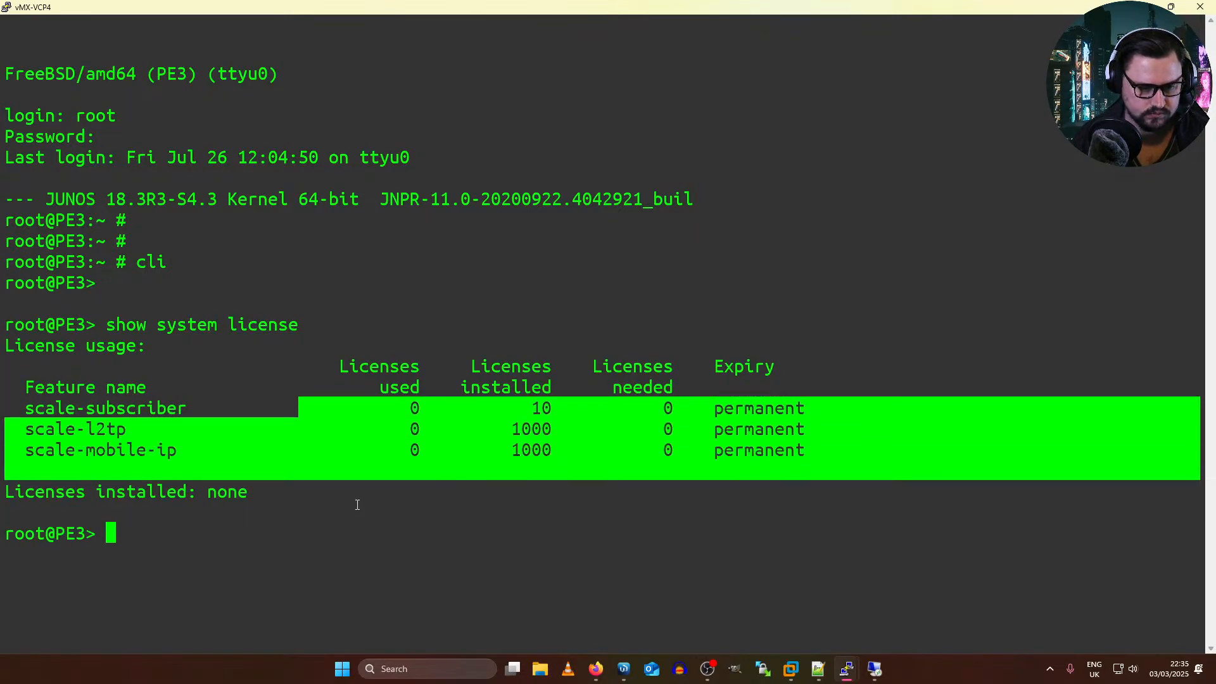
left_click_drag(357, 505, 5, 369)
left_click(483, 447)
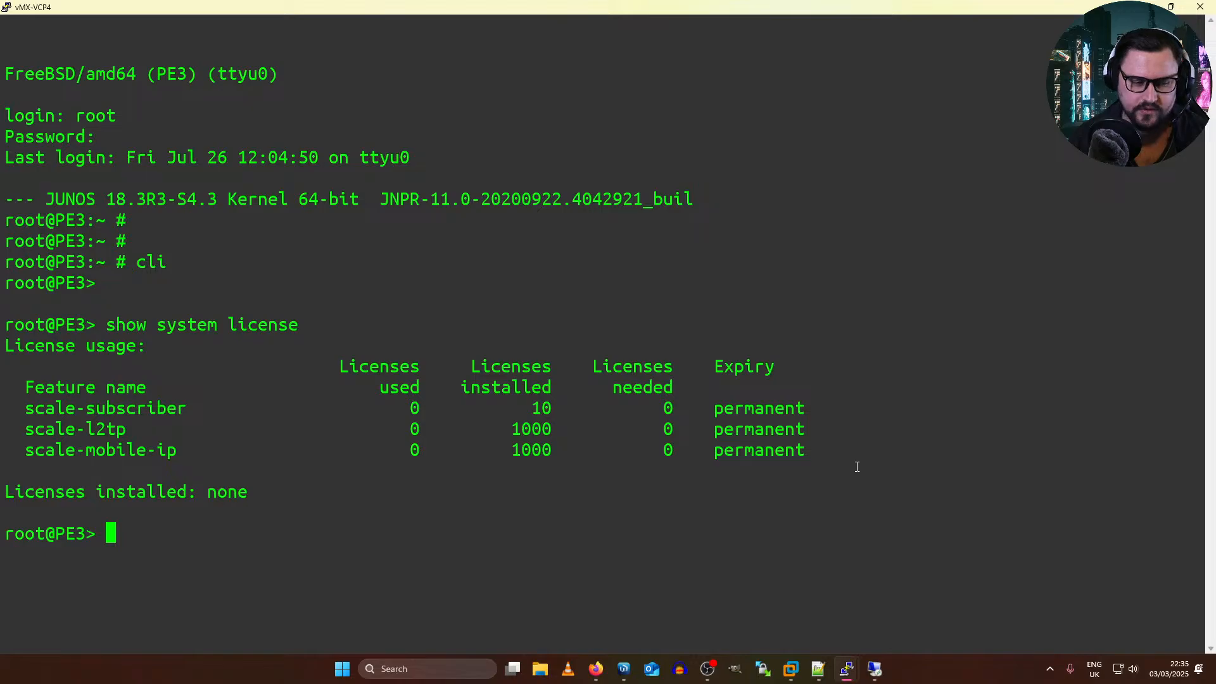
left_click_drag(857, 467, 269, 378)
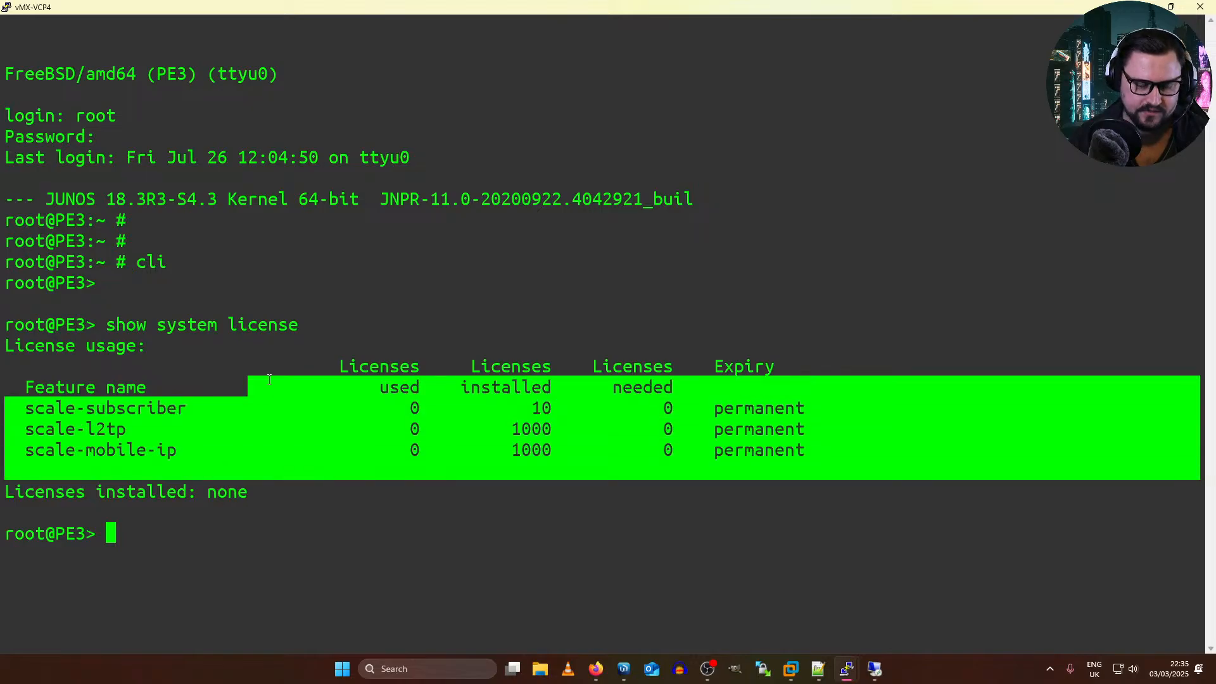
left_click(468, 422)
left_click_drag(581, 462, 696, 476)
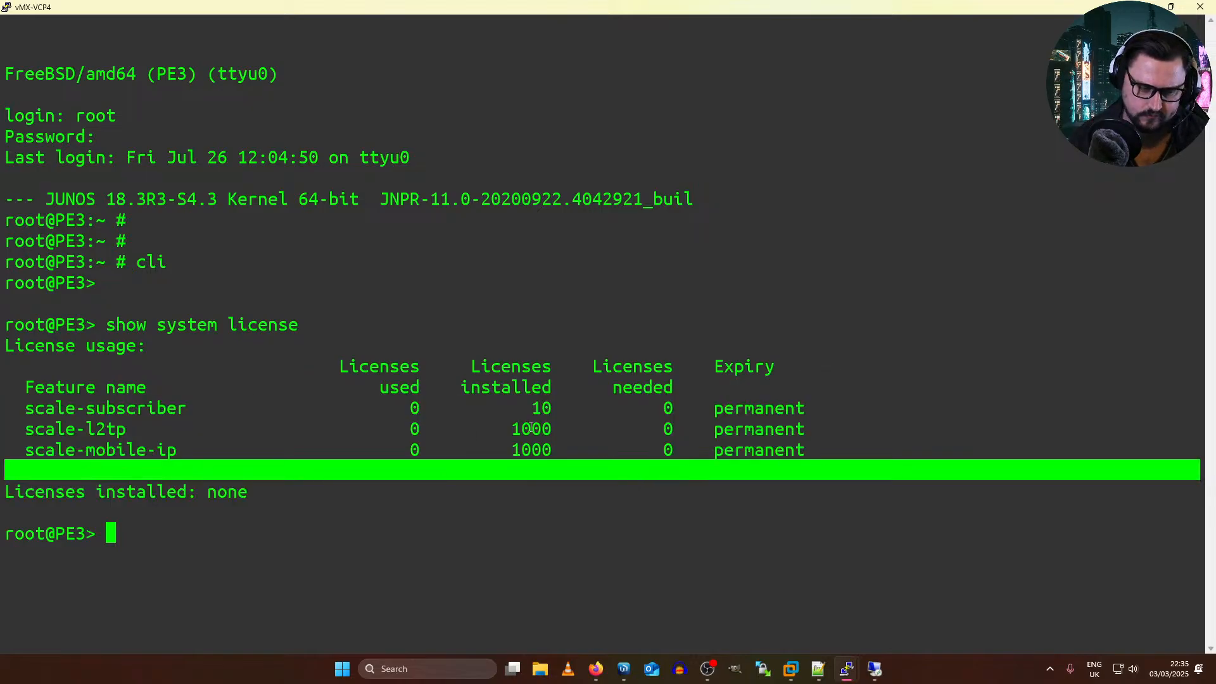
Step: Try to show PE3's ge-0/0/0 configuration with "show configuration | display set ge-0/0/0"
type("show")
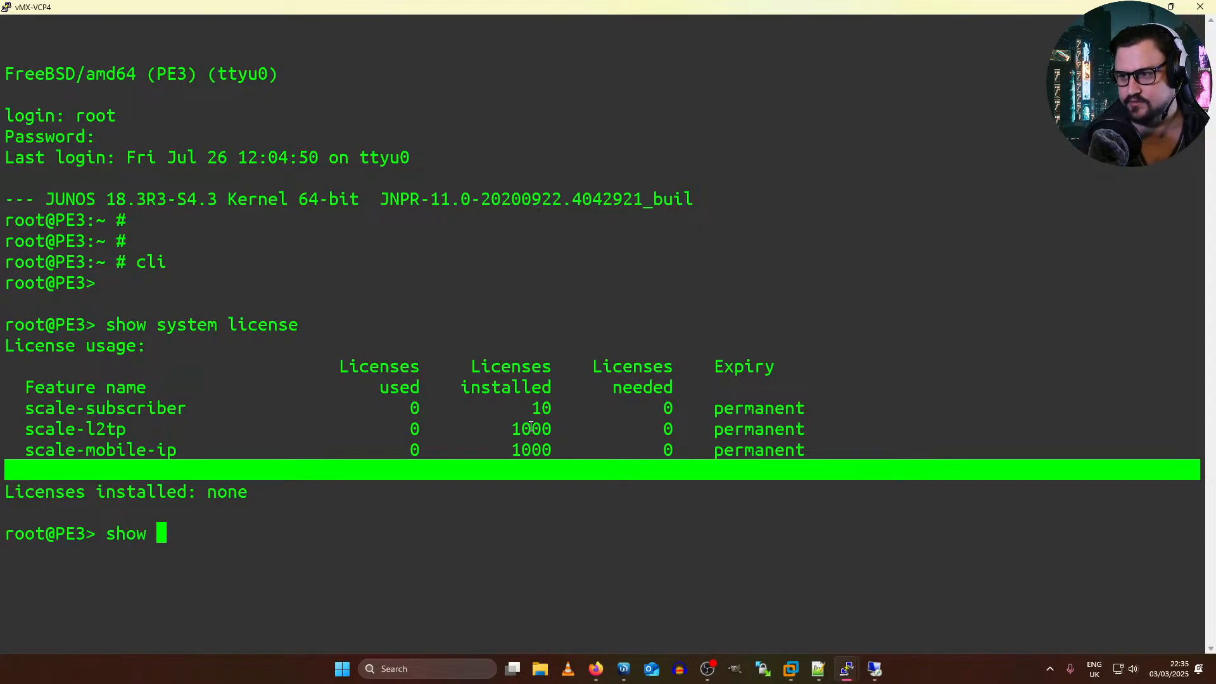
key("BackSpace")
key("BackSpace")
key("BackSpace")
key("BackSpace")
key("BackSpace")
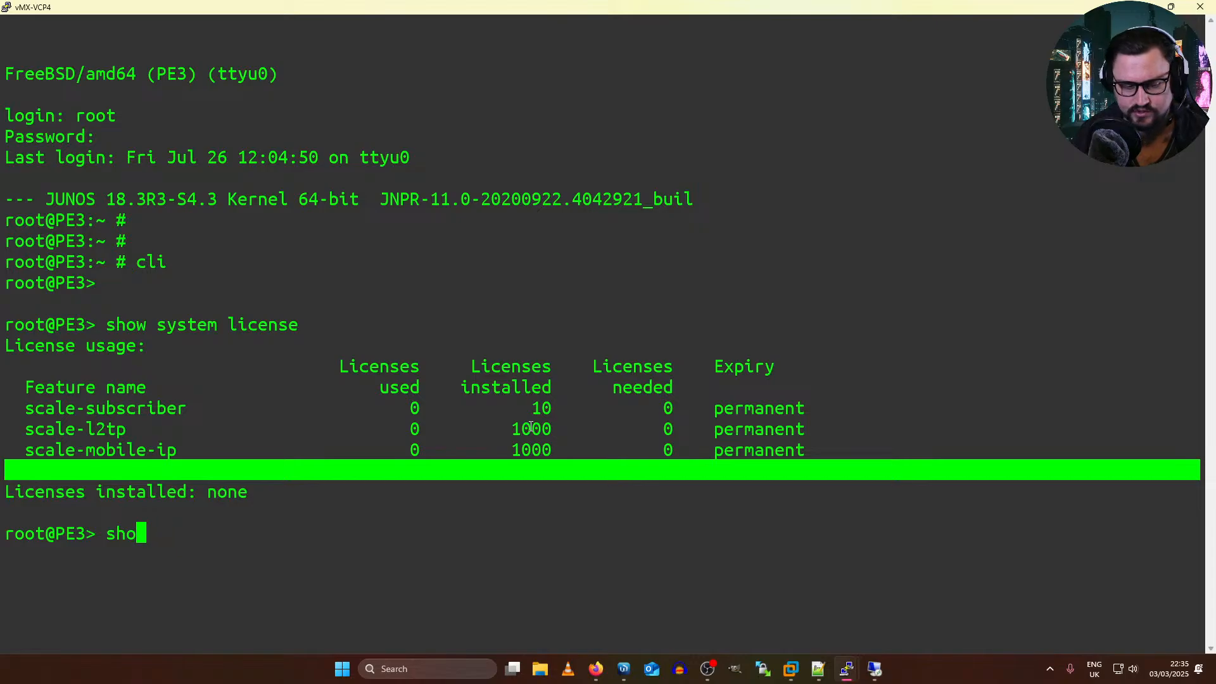
type("show conf")
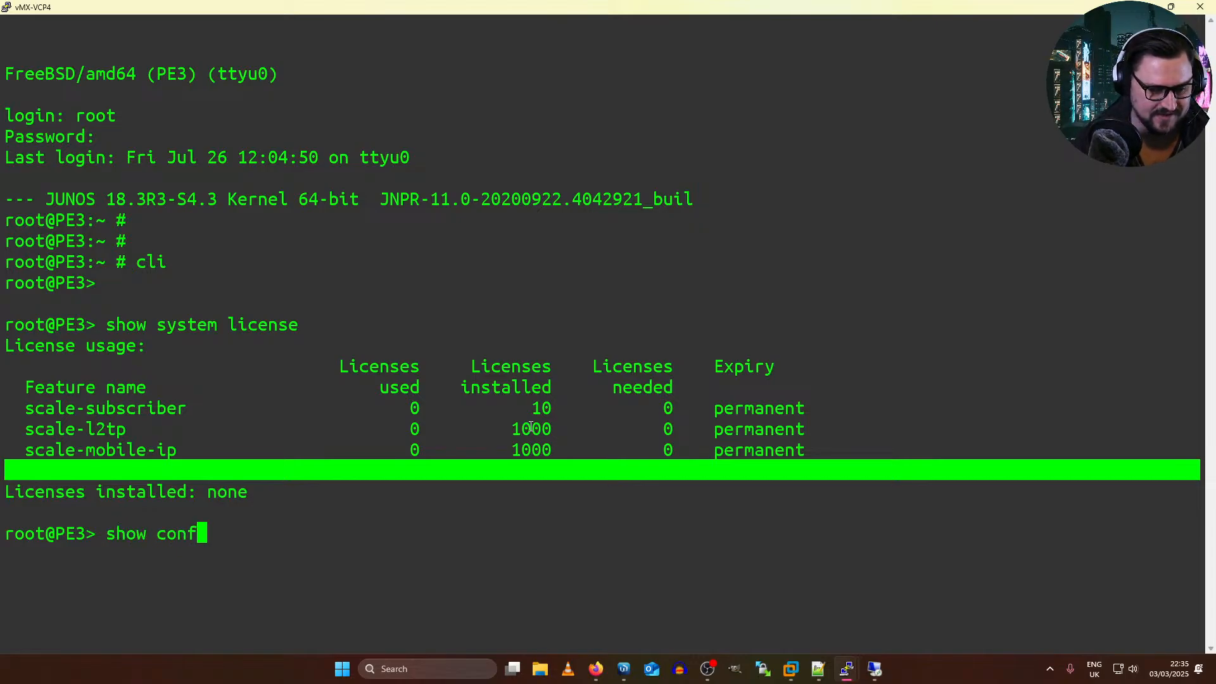
type("iguration | display set ge-0/0/0")
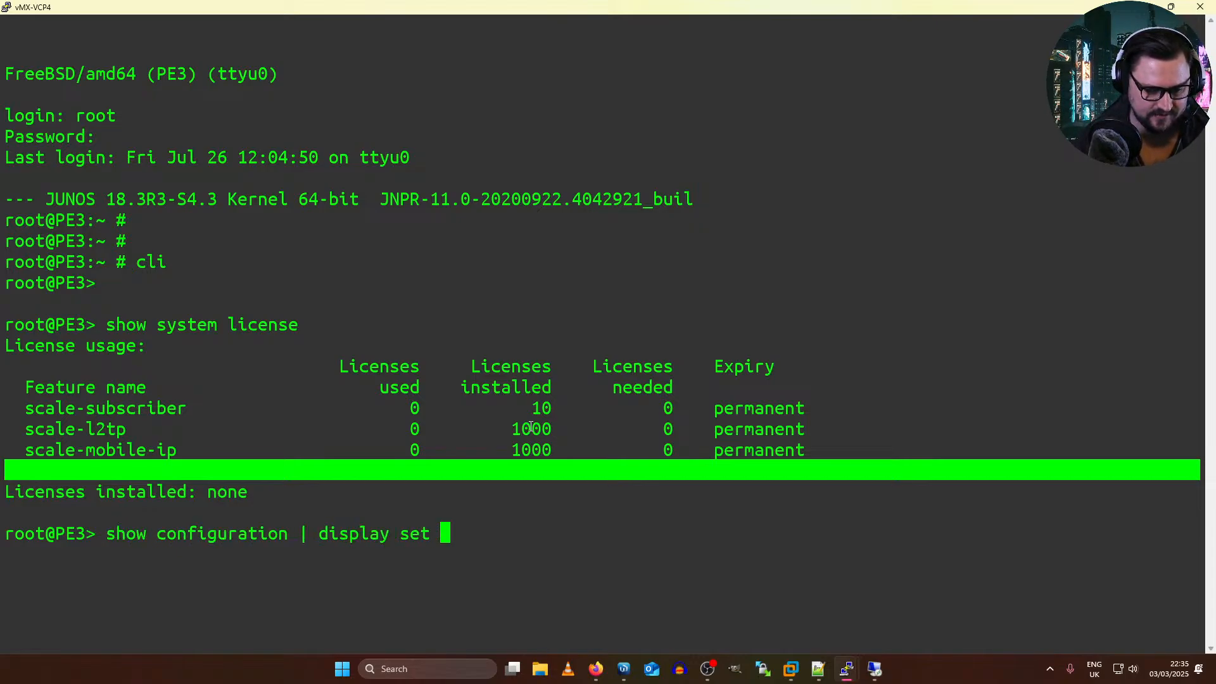
key("ctrl+a")
key("alt+Tab")
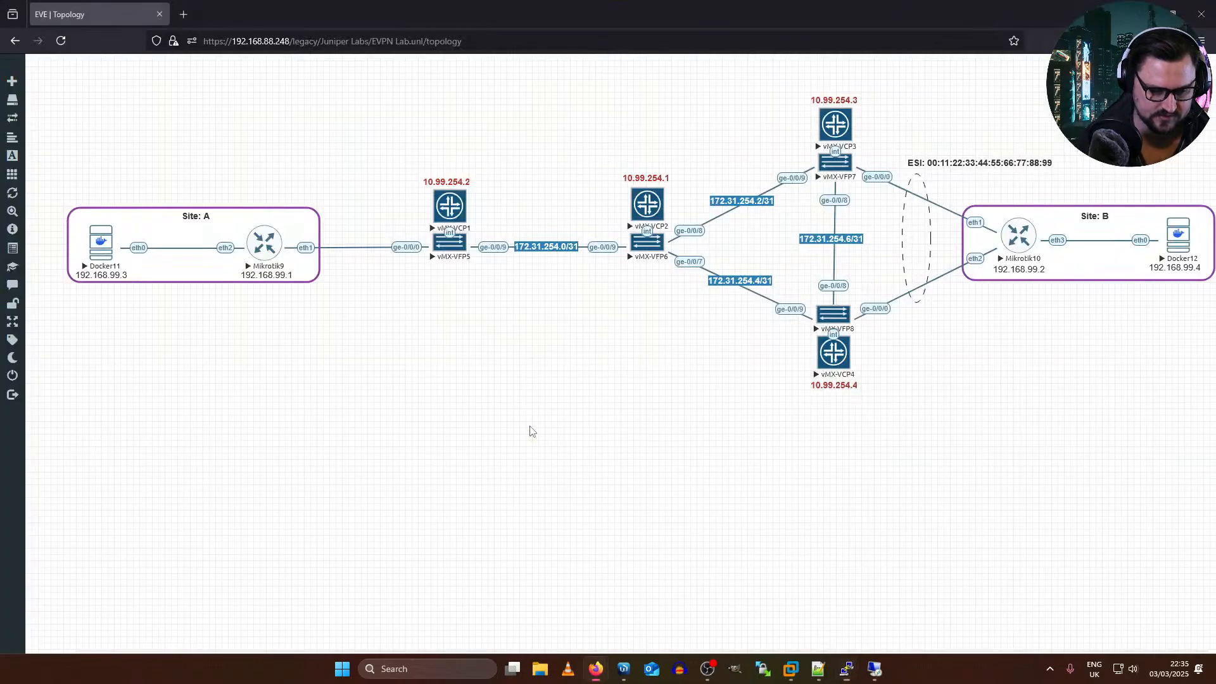
key("alt+Tab")
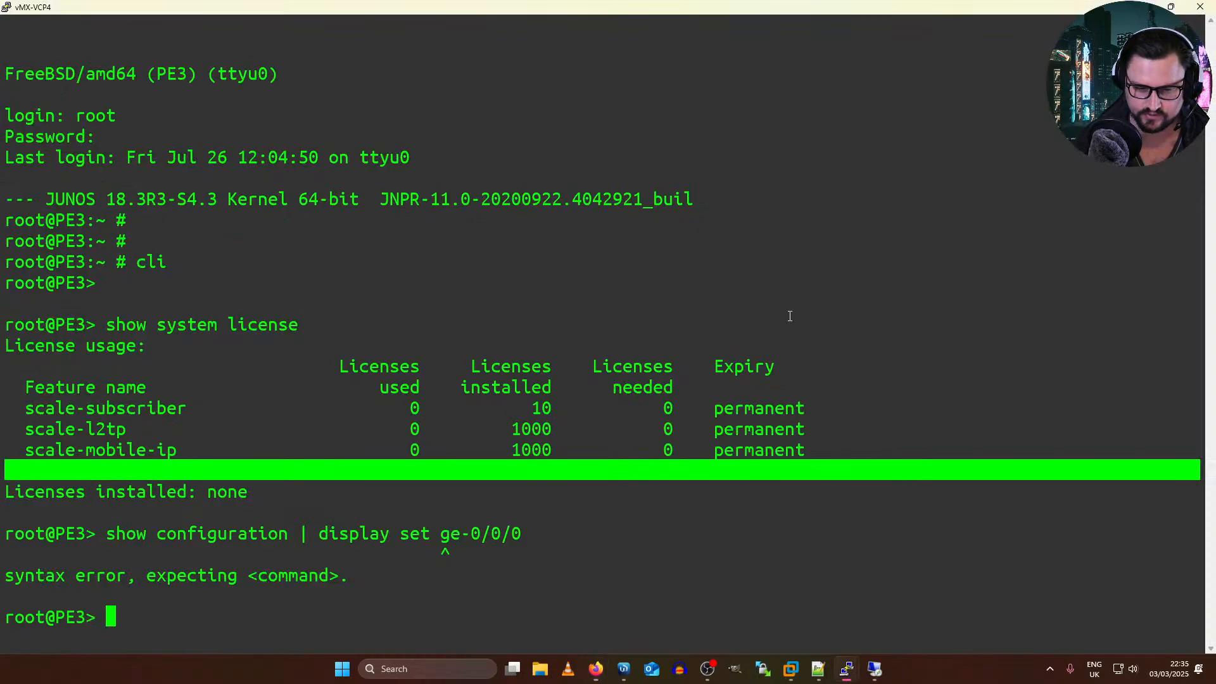
Step: Show PE3's configuration as set commands, limited to the lines matching ge-0/0/0
key("Up")
key("Left")
key("Left")
key("Left")
key("Left")
key("Left")
key("Left")
key("Left")
key("Left")
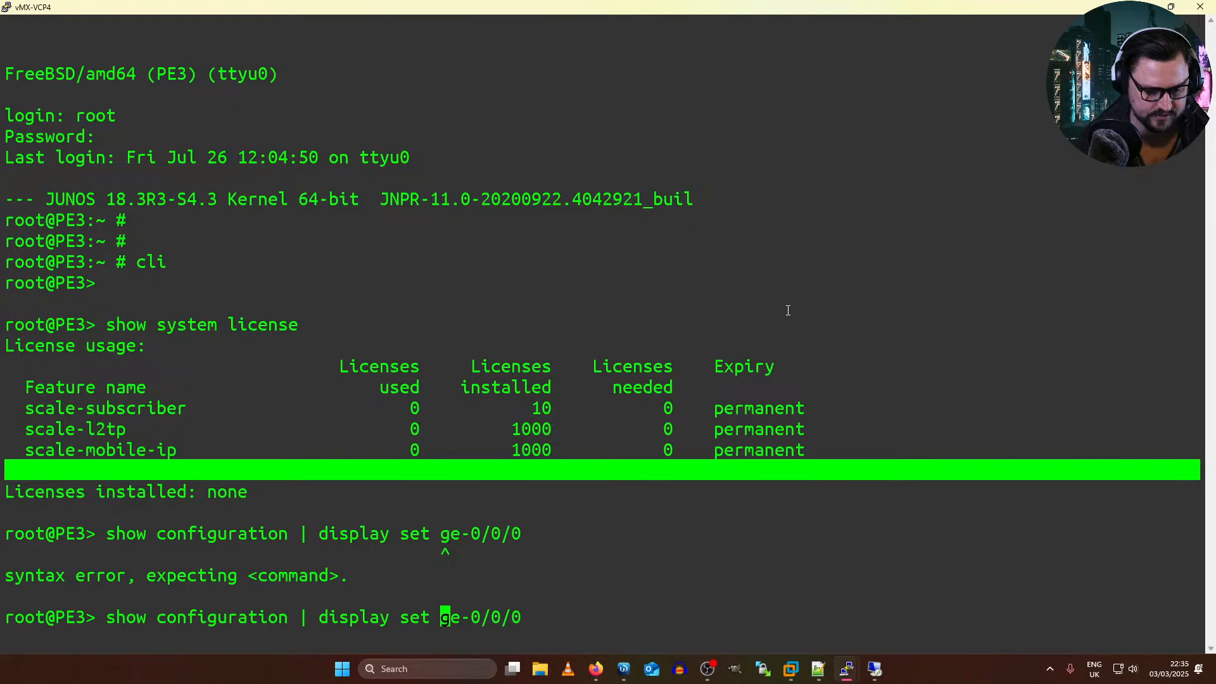
type("|")
type(" match")
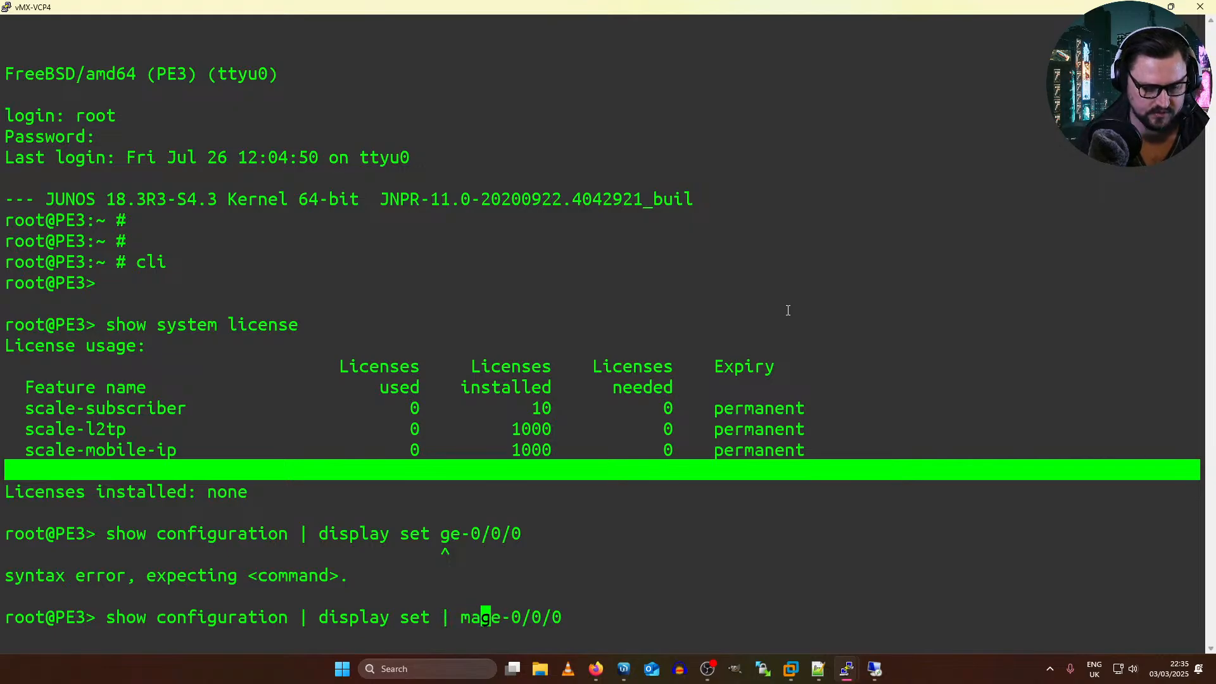
key("Return")
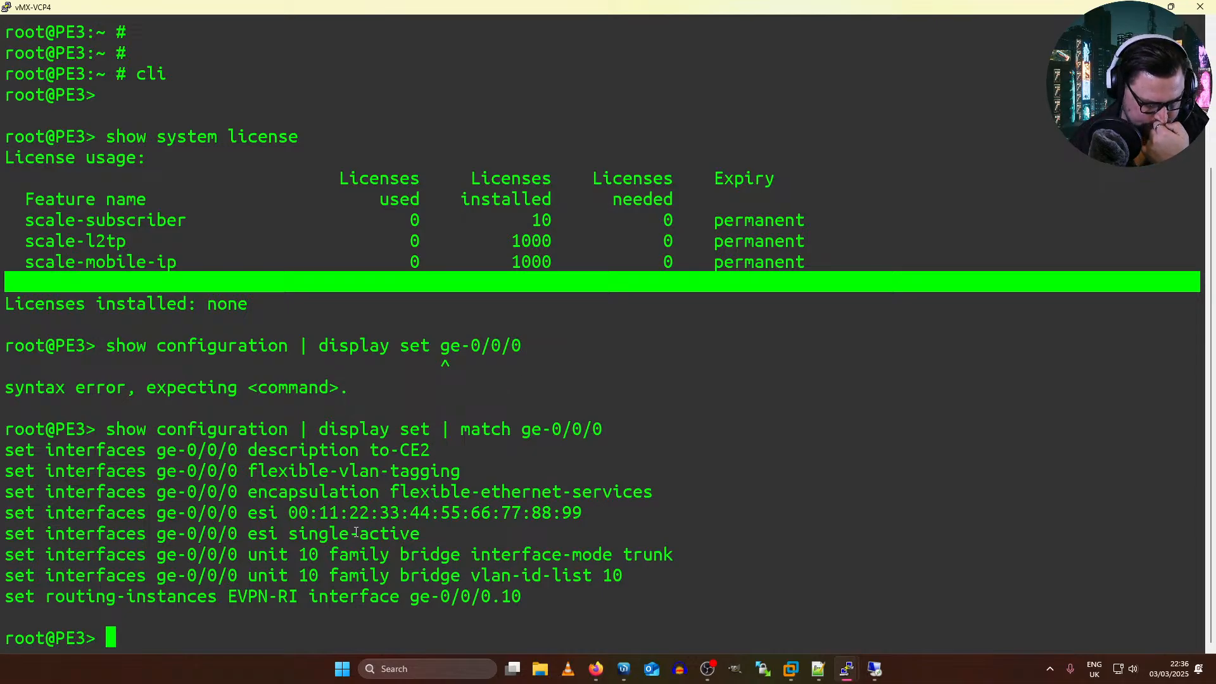
Step: Examine PE3's ge-0/0/0 ESI single-active line and compare the configuration with the ESI link in the topology
left_click_drag(302, 533, 399, 533)
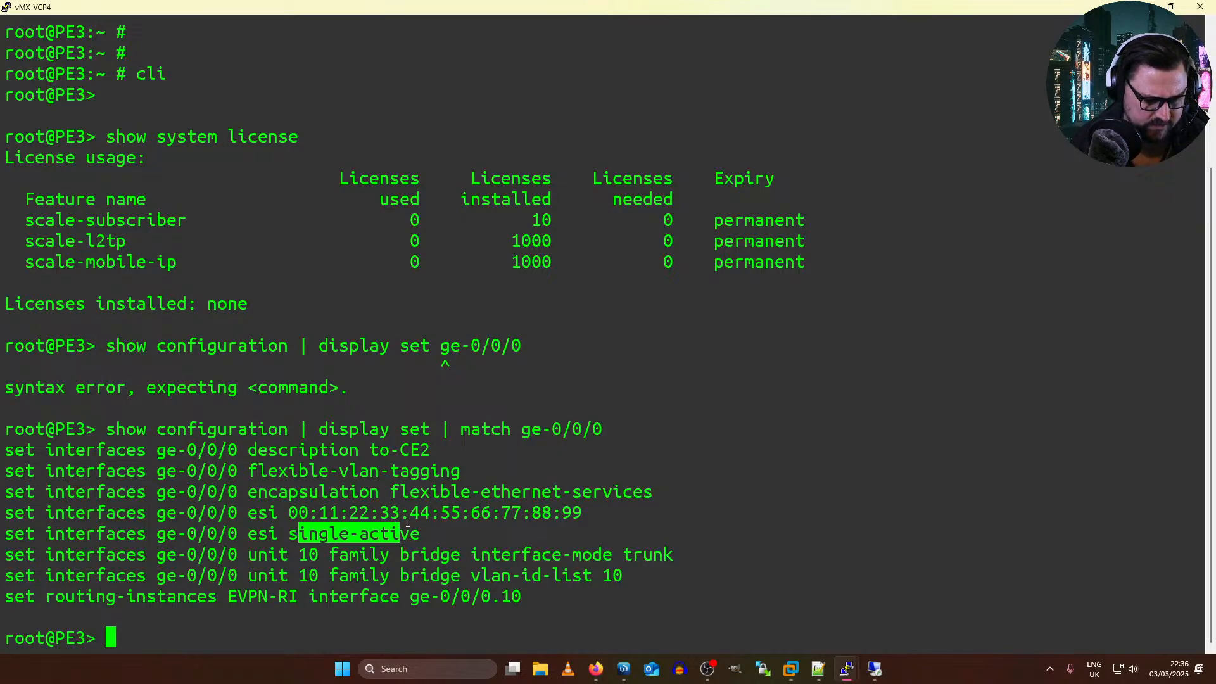
left_click(408, 521)
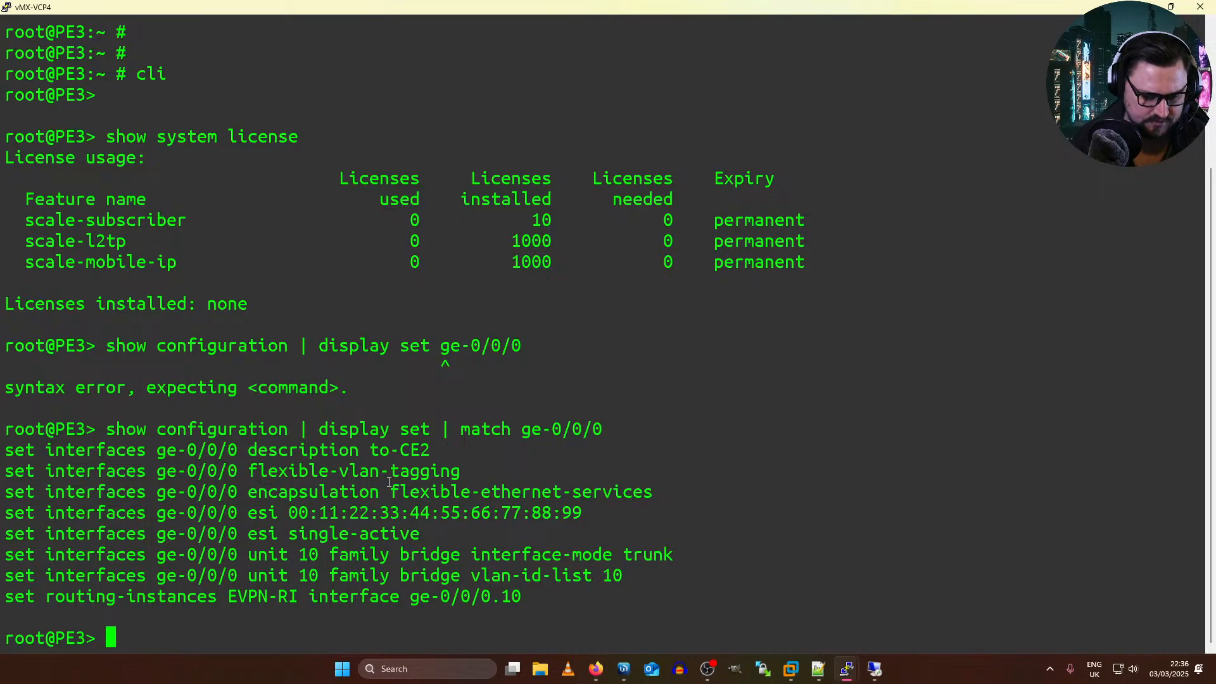
key("alt+Tab")
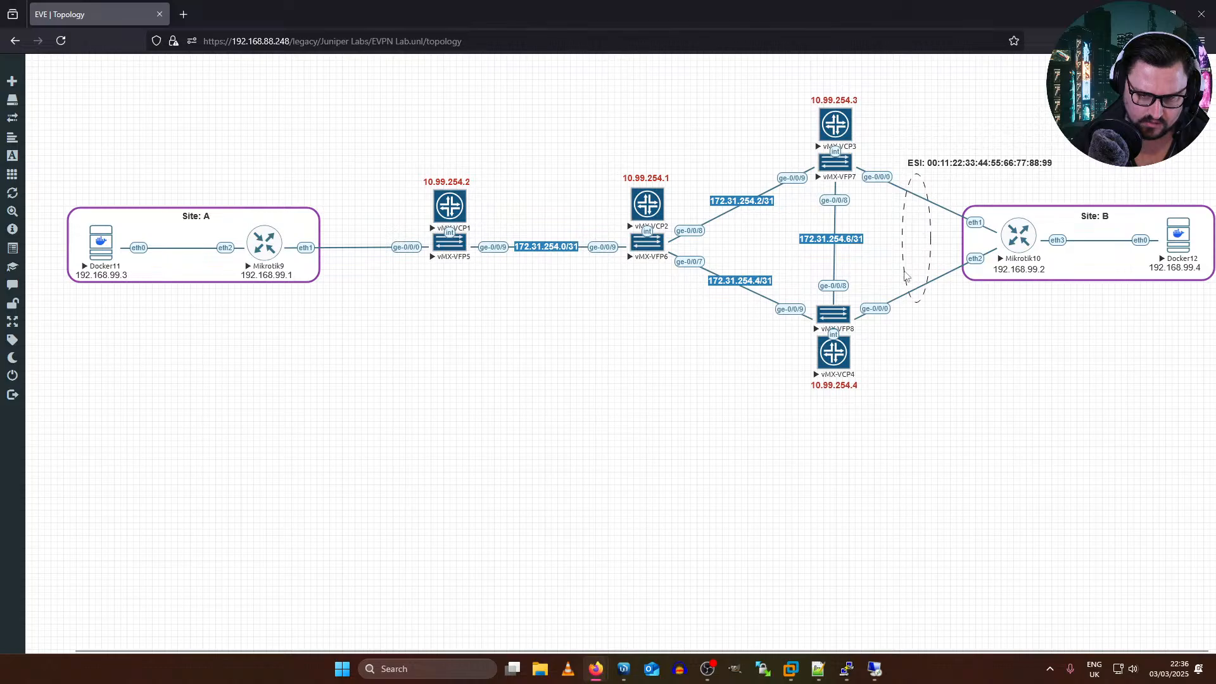
key("alt+Tab")
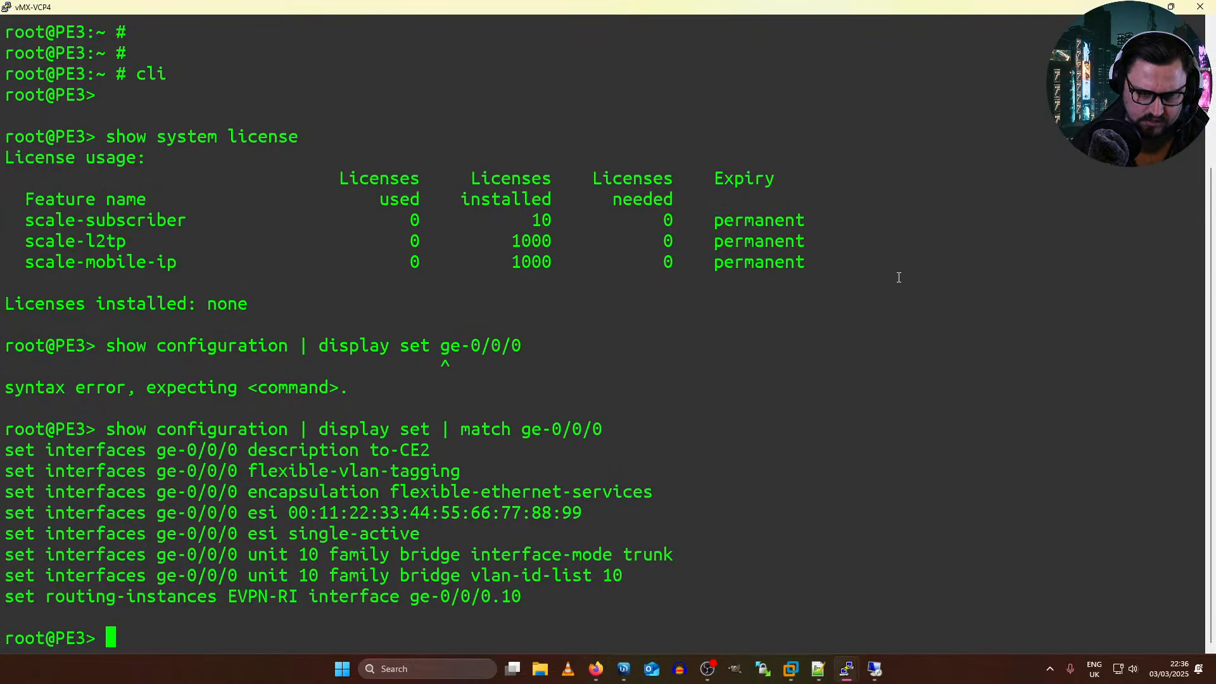
key("alt+Tab")
Step: Add a new network named Net to the topology in the empty area below Site B, choosing its network type
key("alt+Tab")
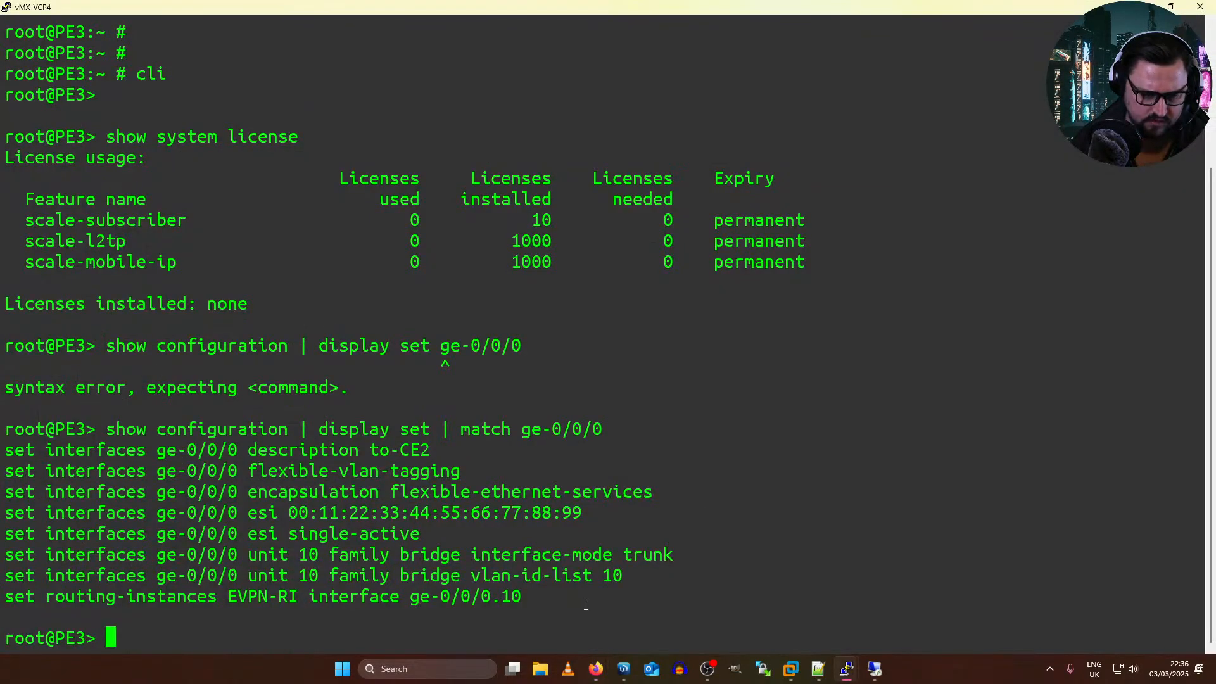
key("alt+Tab")
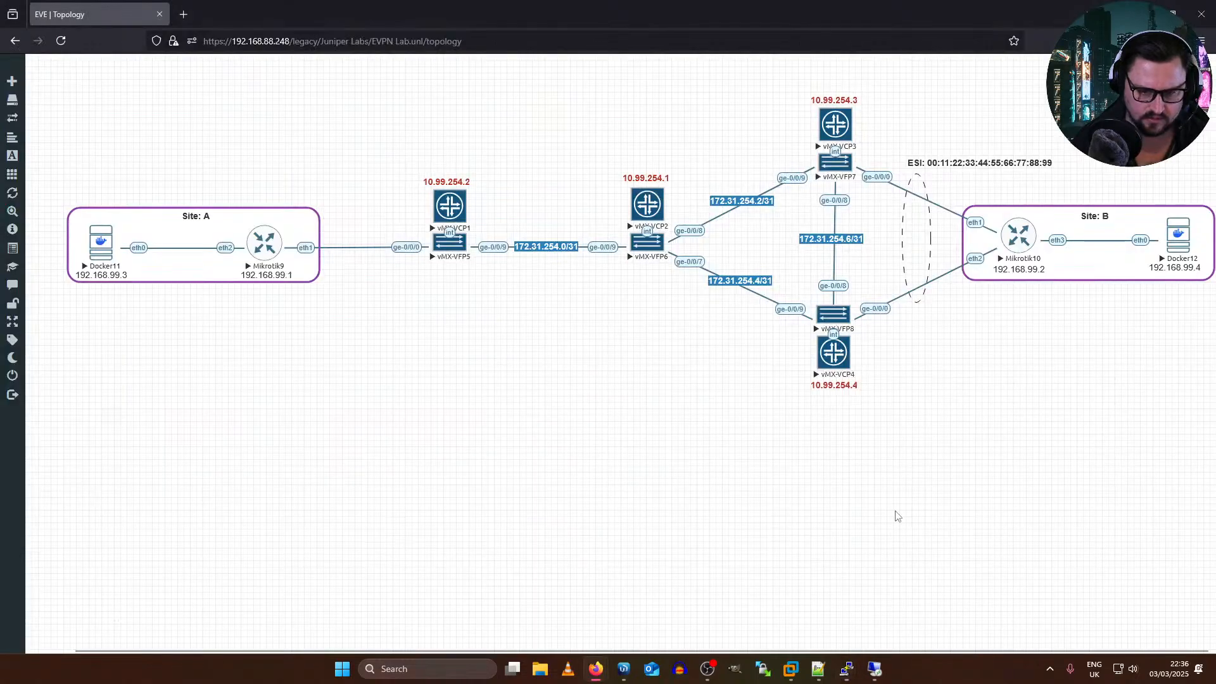
right_click(978, 353)
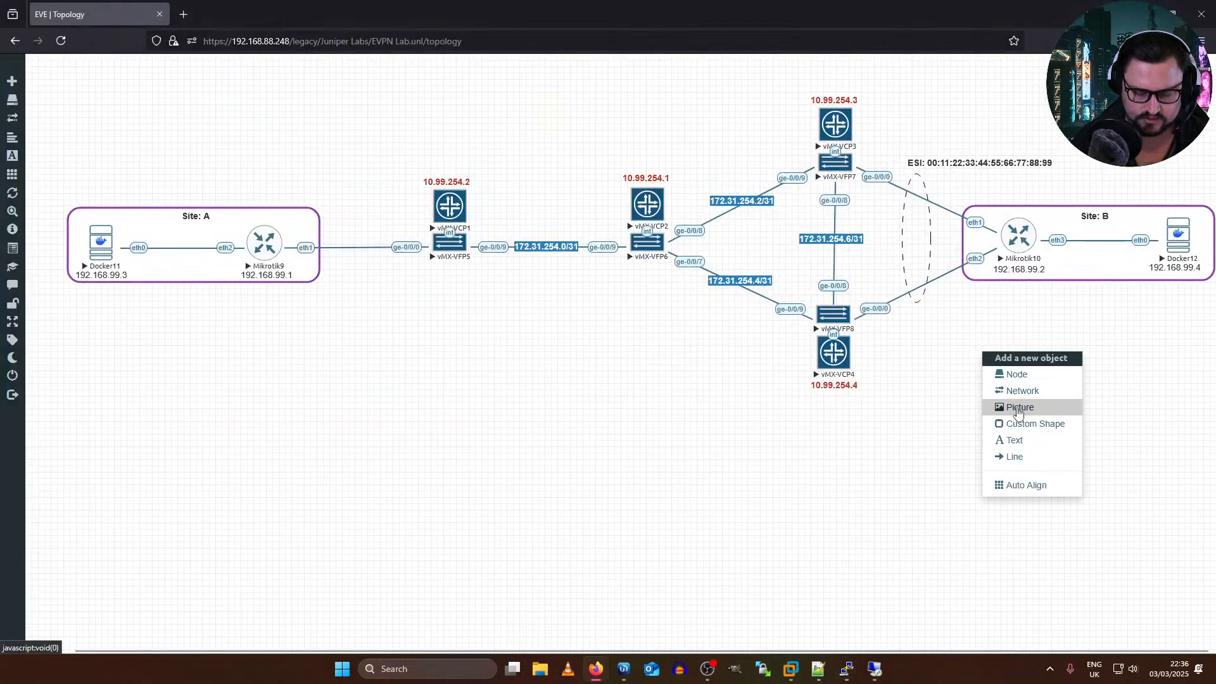
left_click(1016, 392)
left_click(600, 254)
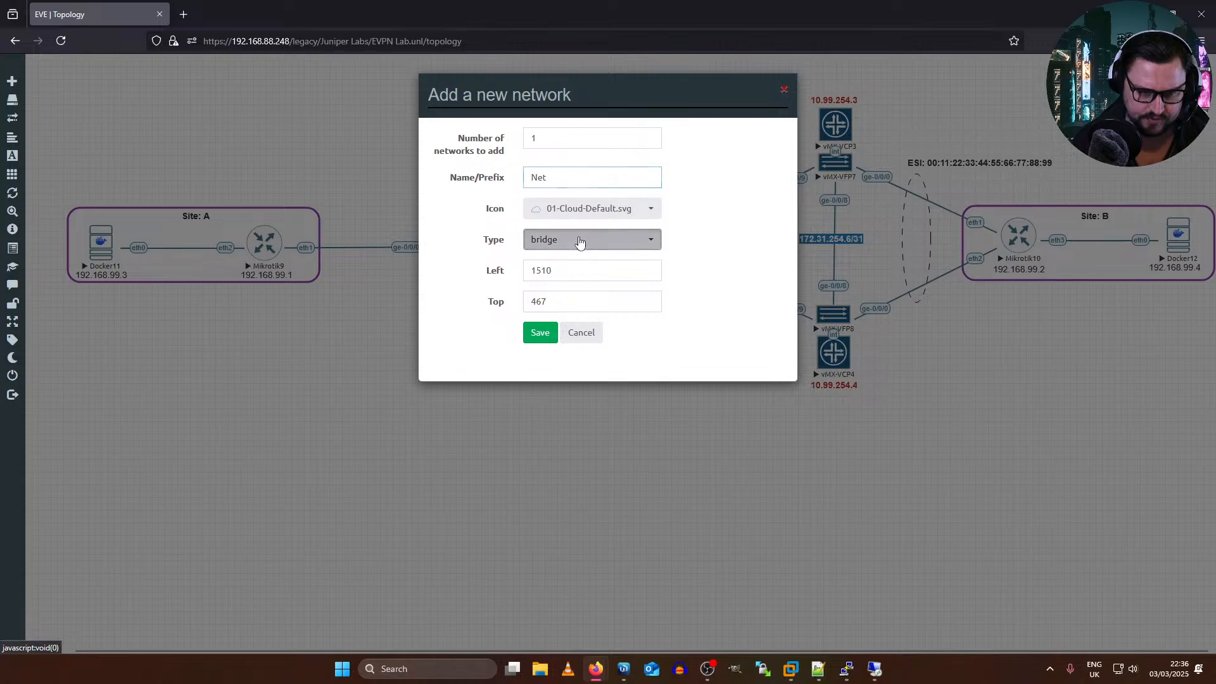
left_click(561, 448)
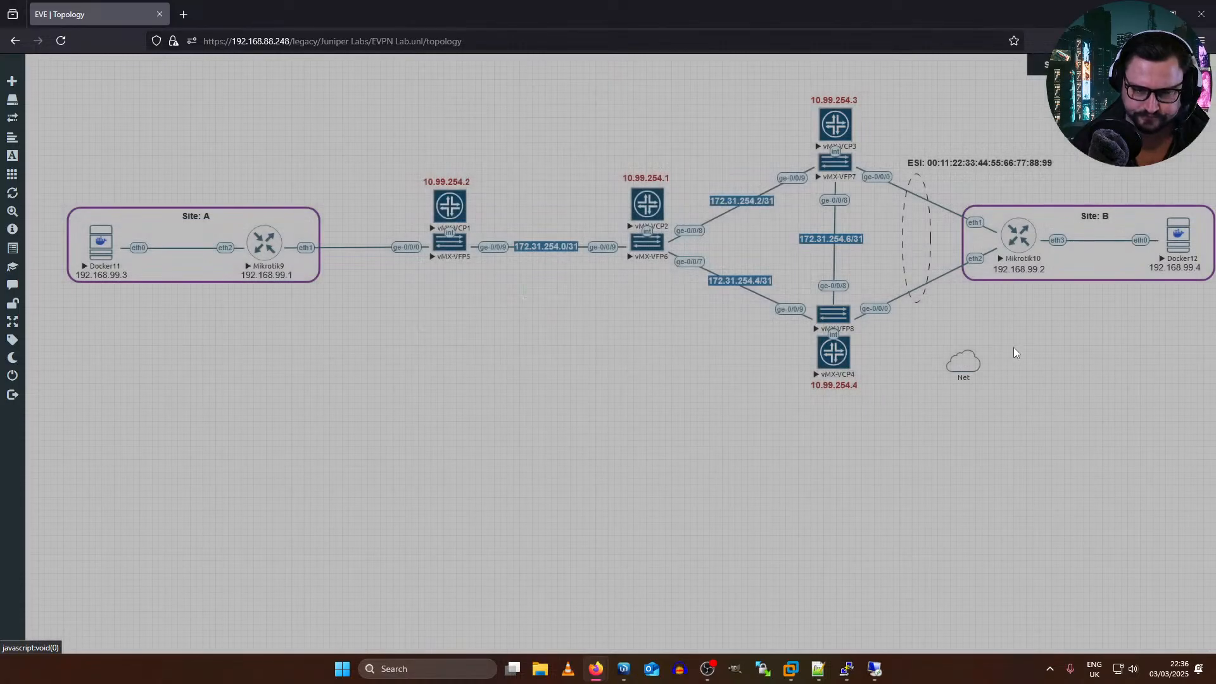
Step: Connect the Net cloud to interface eth4 of Mikrotik10 in the topology
mouse_move(978, 360)
left_click_drag(978, 360, 1018, 238)
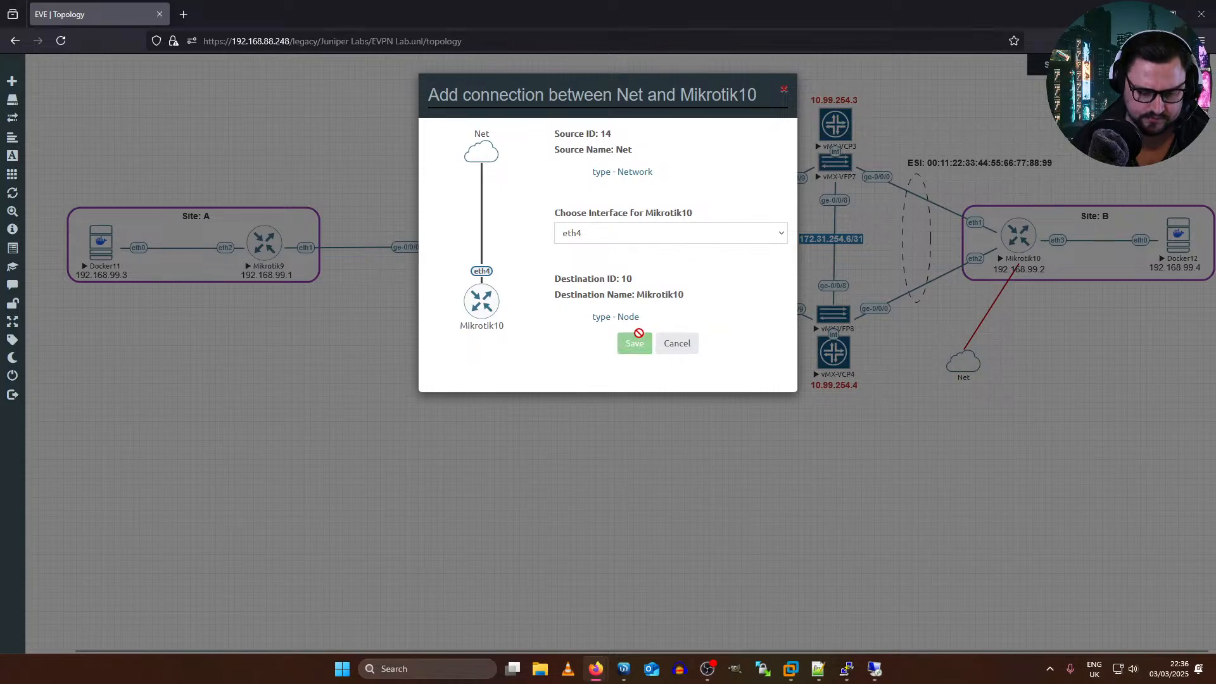
left_click(635, 343)
Step: Switch to WinBox, close the lost session and connect to the CPE2 neighbor 50:00:00:0A:00:03 as admin
mouse_move(625, 664)
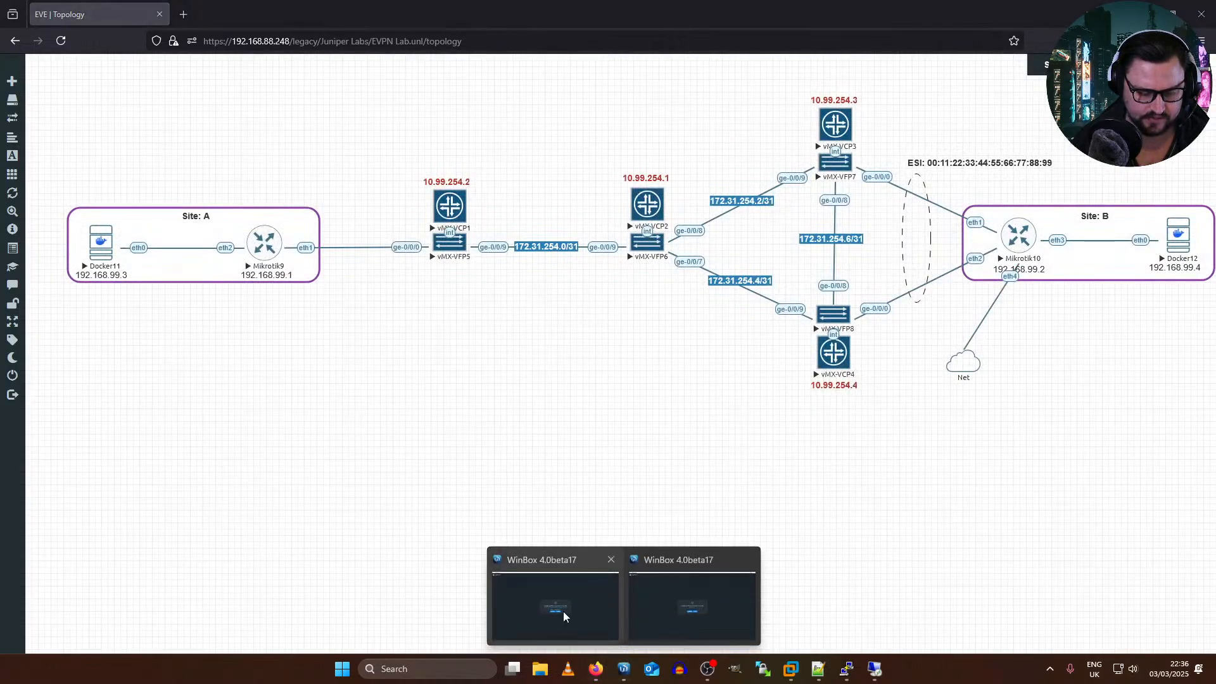
left_click(563, 610)
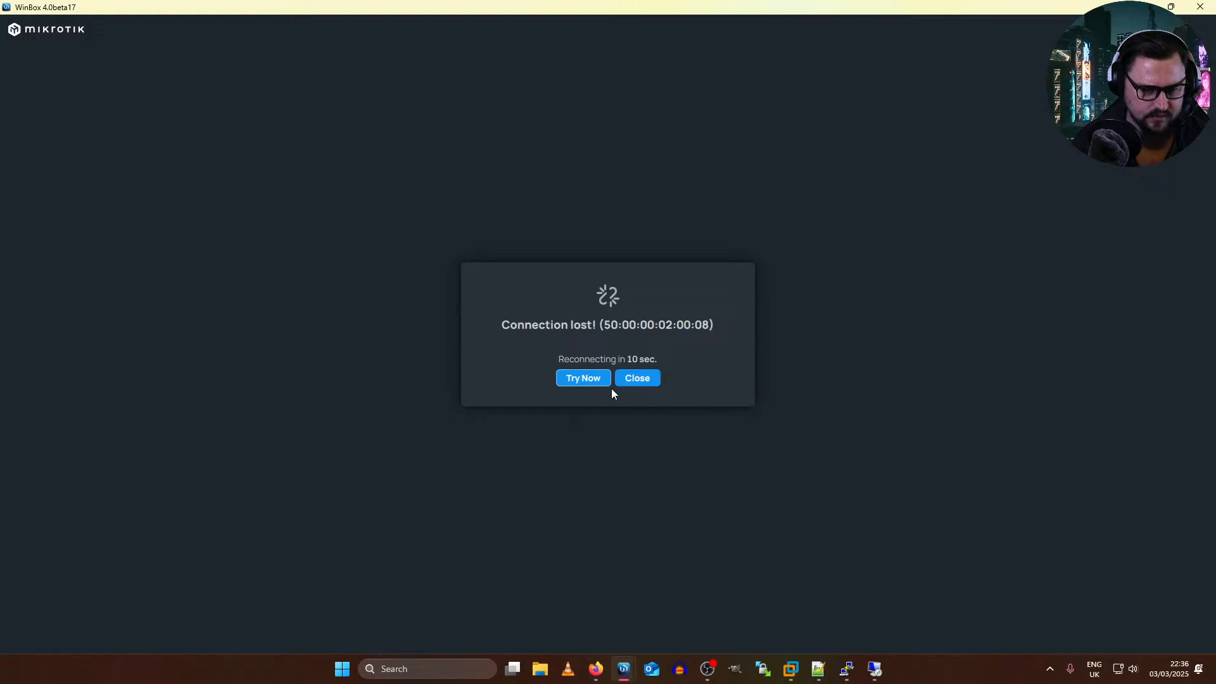
left_click(637, 377)
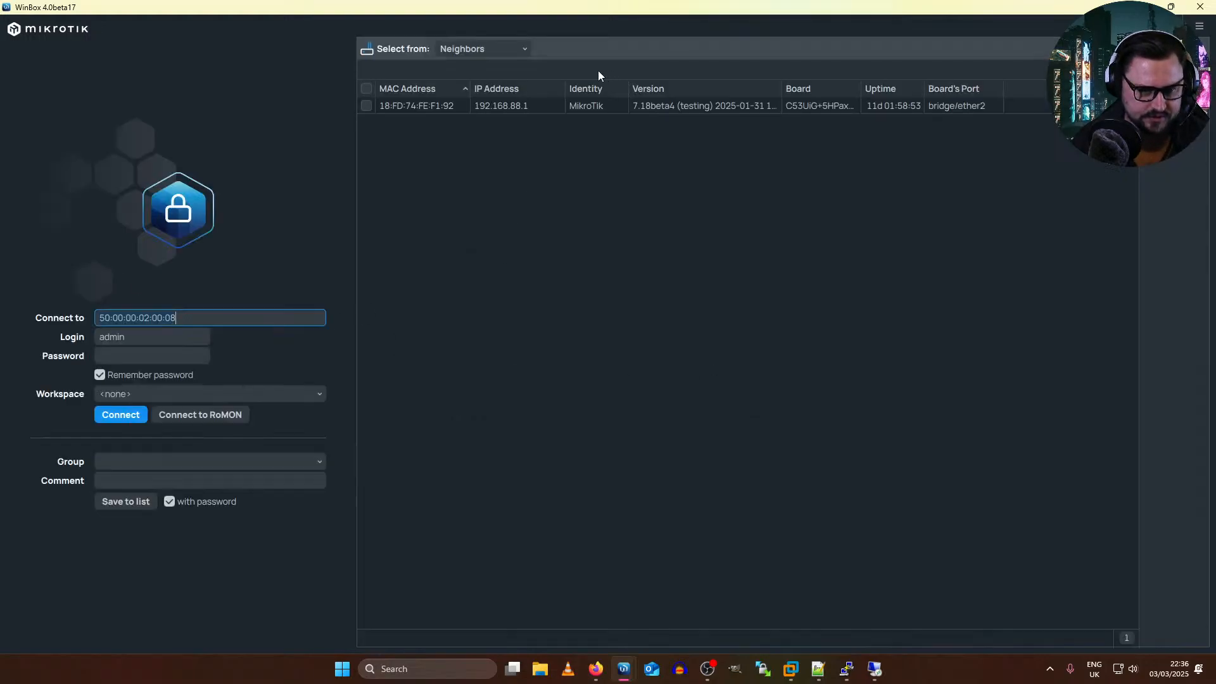
left_click(412, 116)
left_click(408, 133)
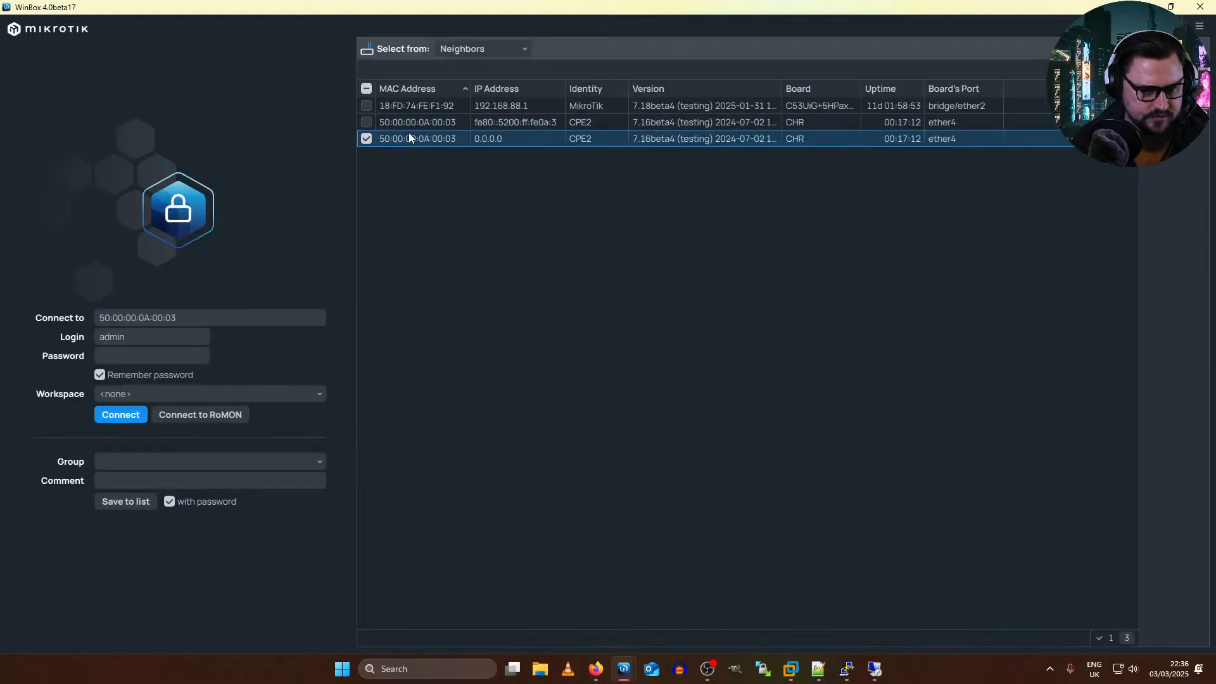
left_click(120, 414)
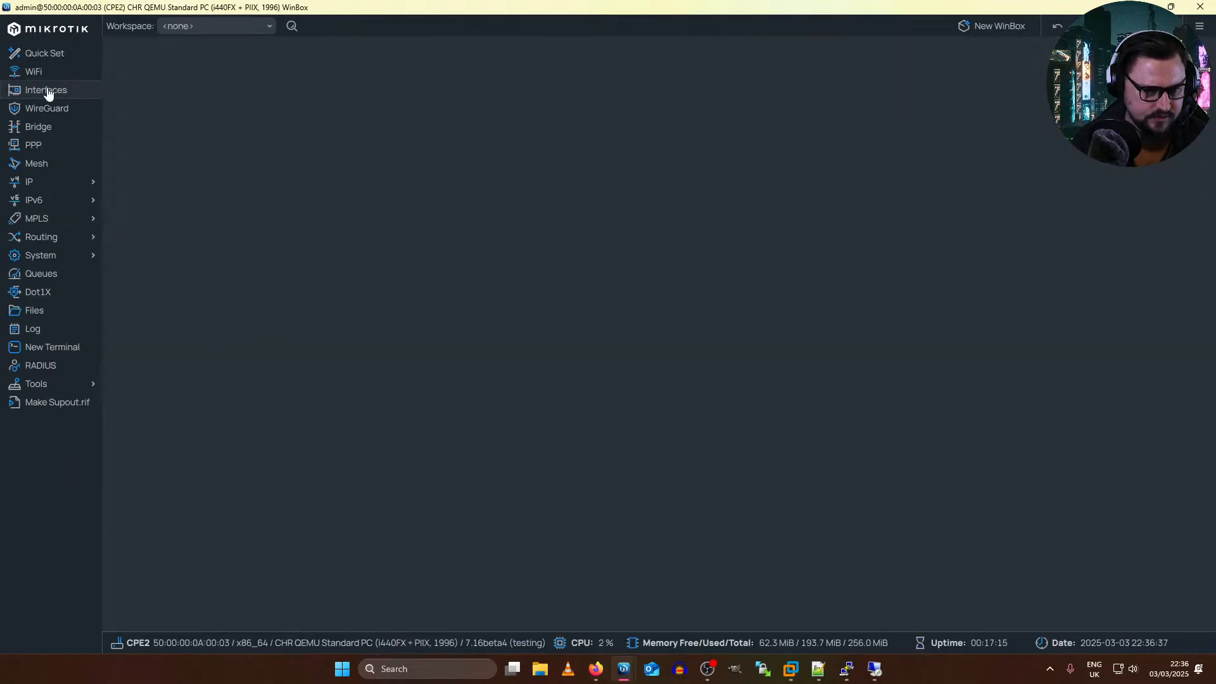
Step: Check CPE2's interface list and look for any bonding interfaces
left_click(47, 93)
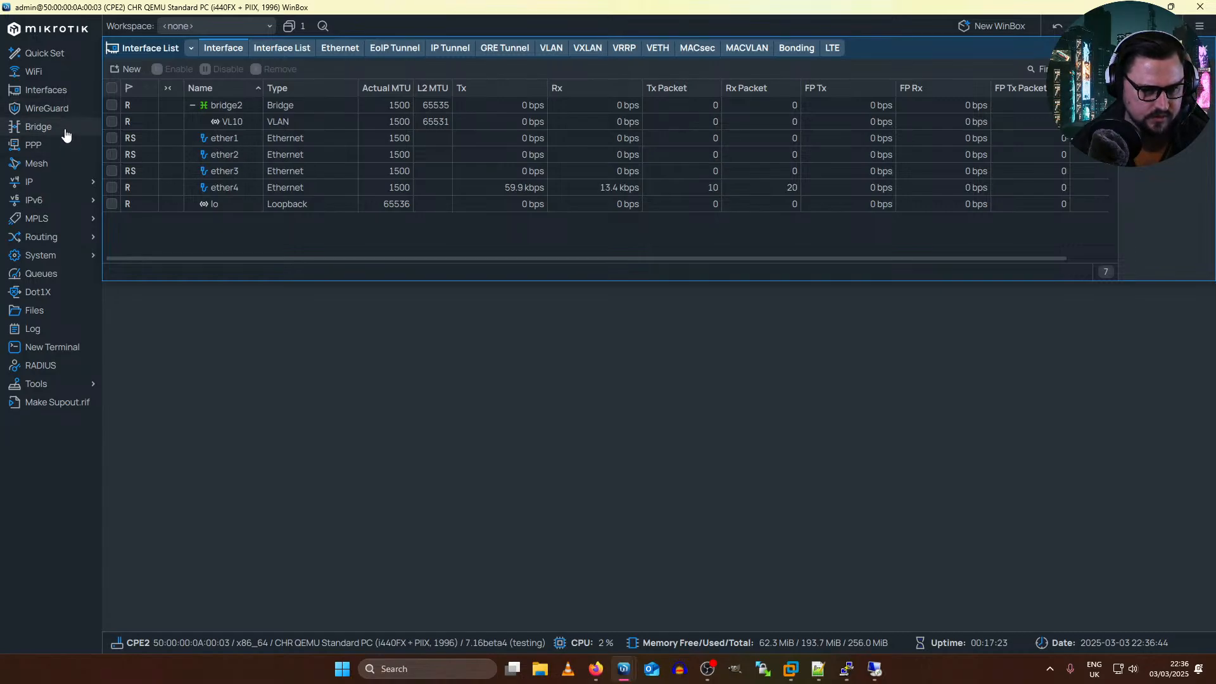
left_click(796, 52)
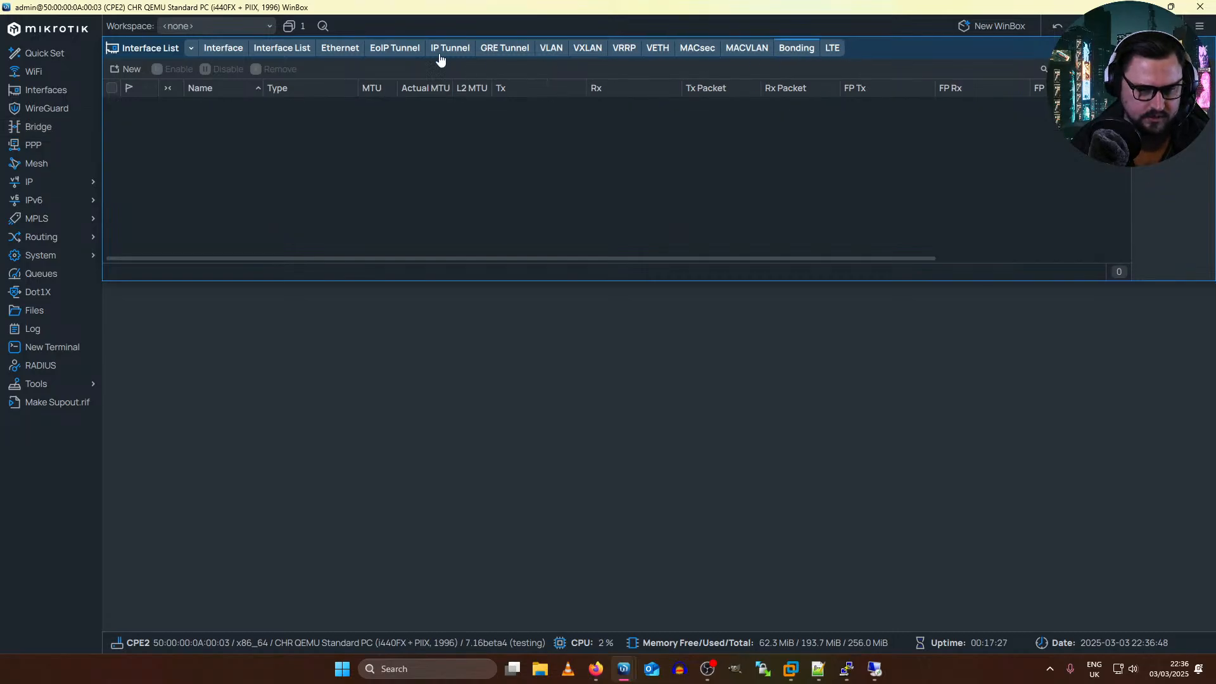
left_click(228, 49)
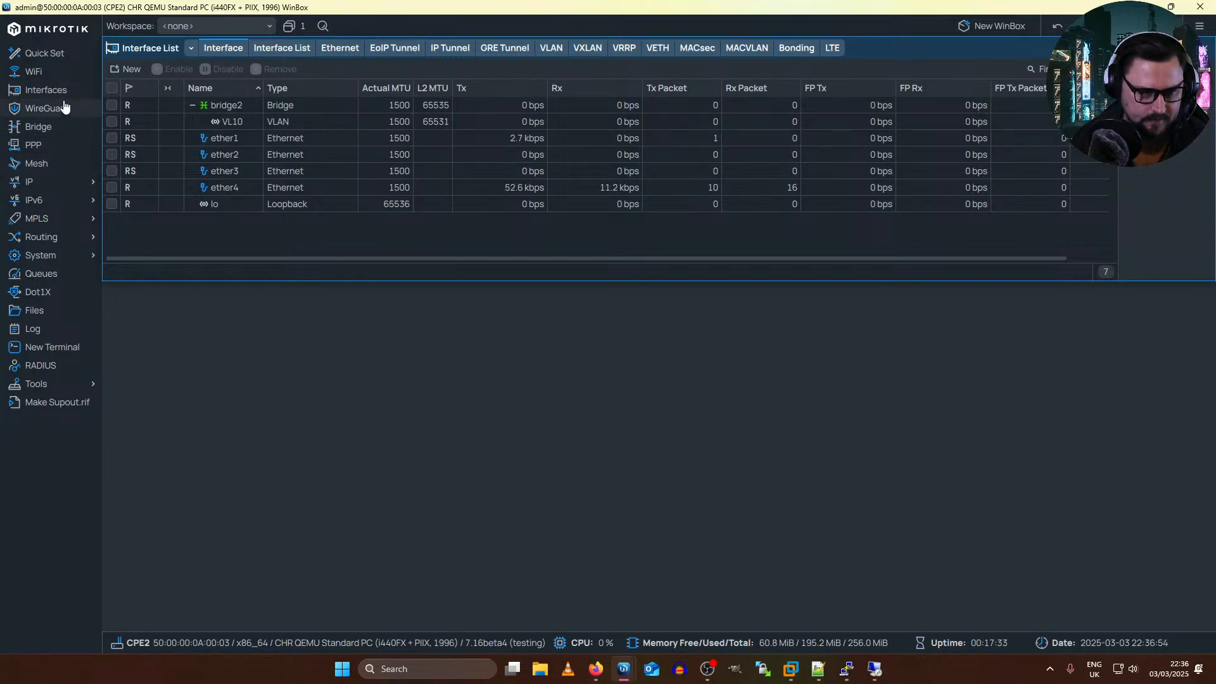
Step: Inspect which interfaces are ports of CPE2's bridge, narrowing the interface and bridge columns
left_click(64, 127)
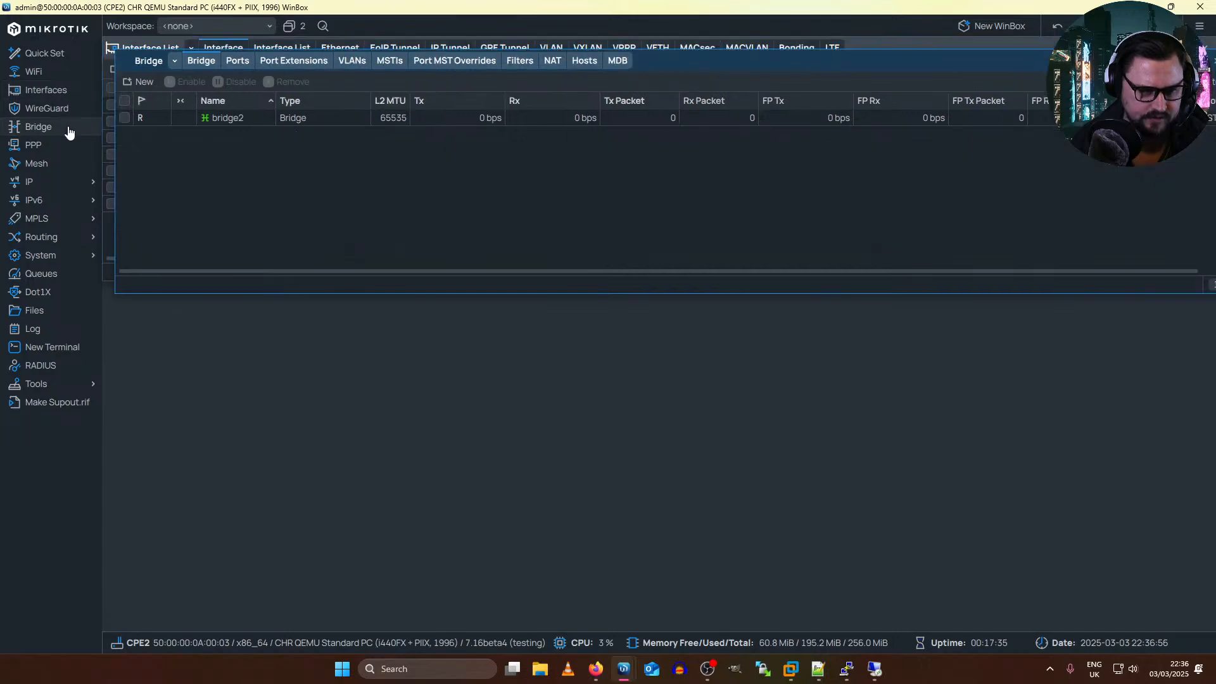
left_click(225, 61)
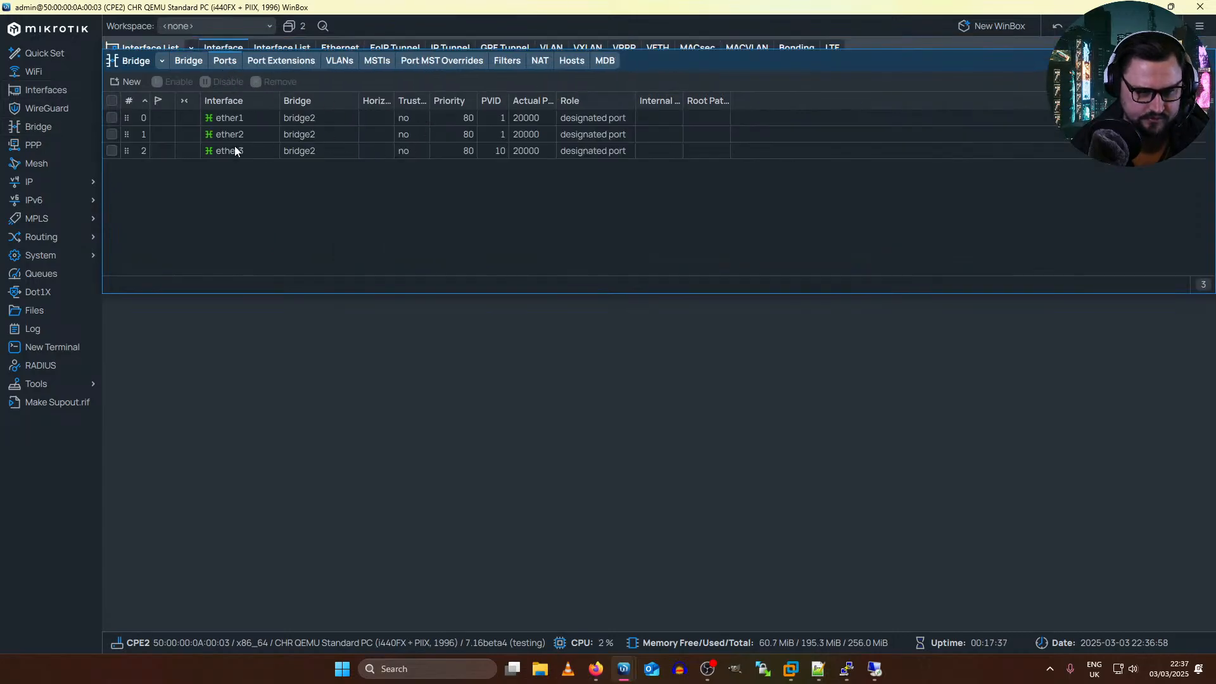
left_click_drag(279, 102, 256, 109)
left_click_drag(333, 102, 302, 114)
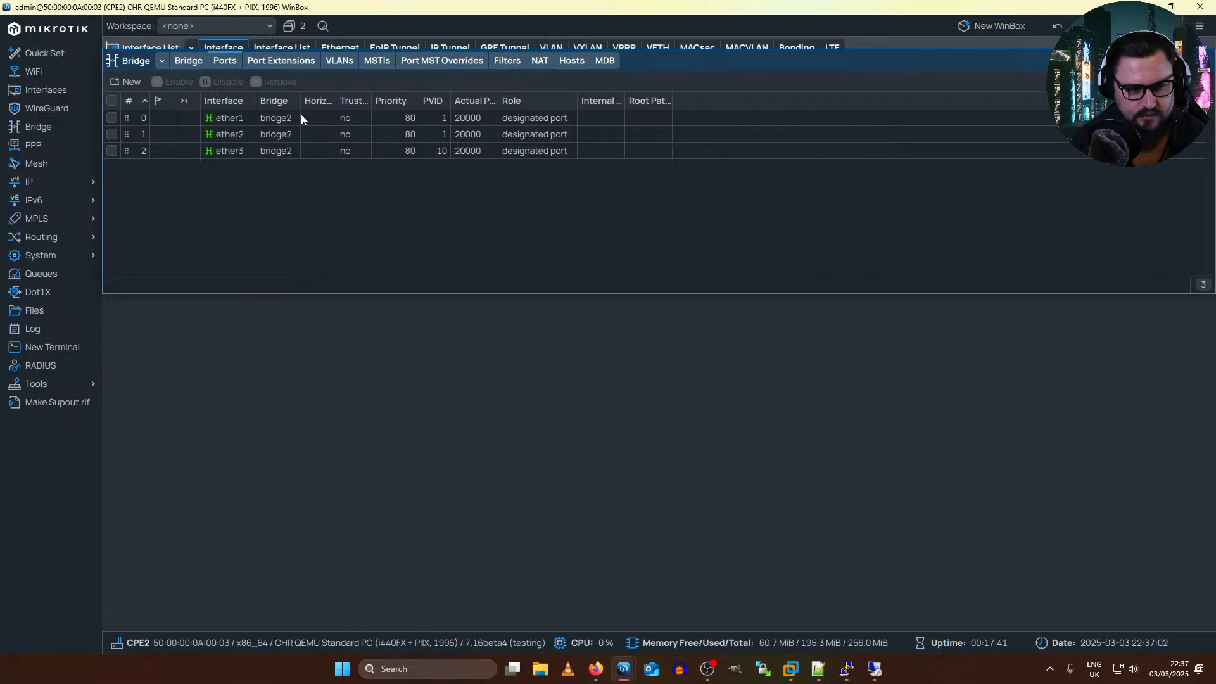
Step: Review the STP and VLAN settings of bridge2 on CPE2 and close its properties without changes
left_click(188, 60)
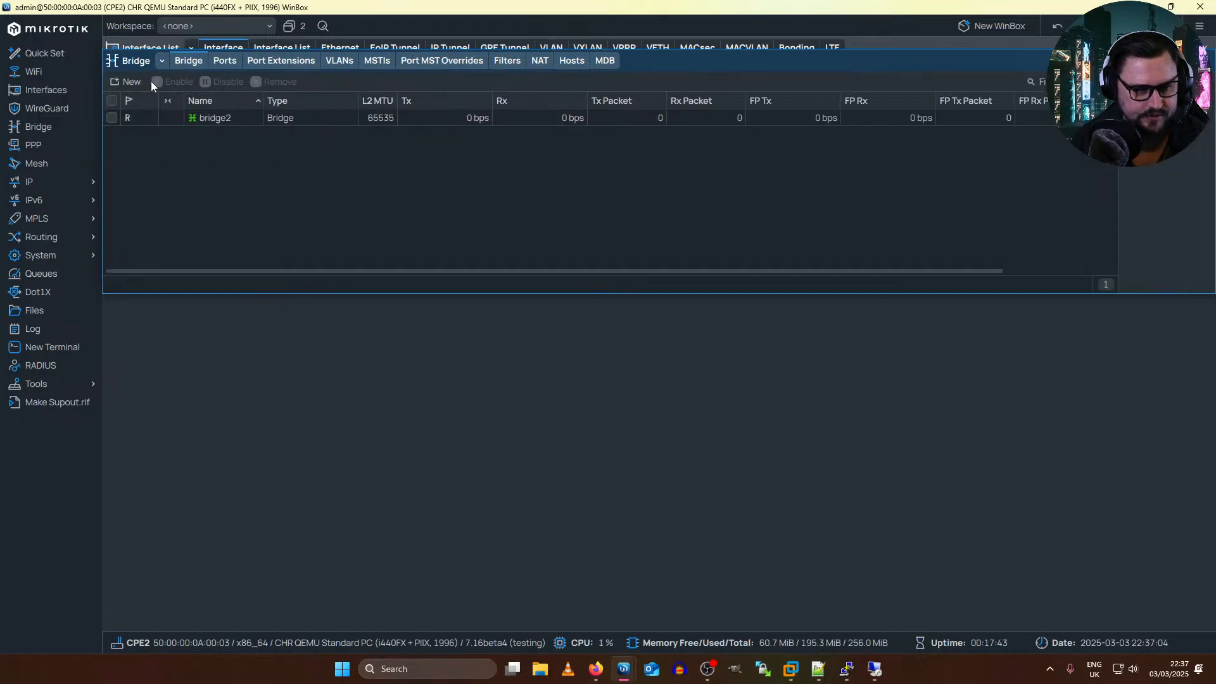
double_click(191, 116)
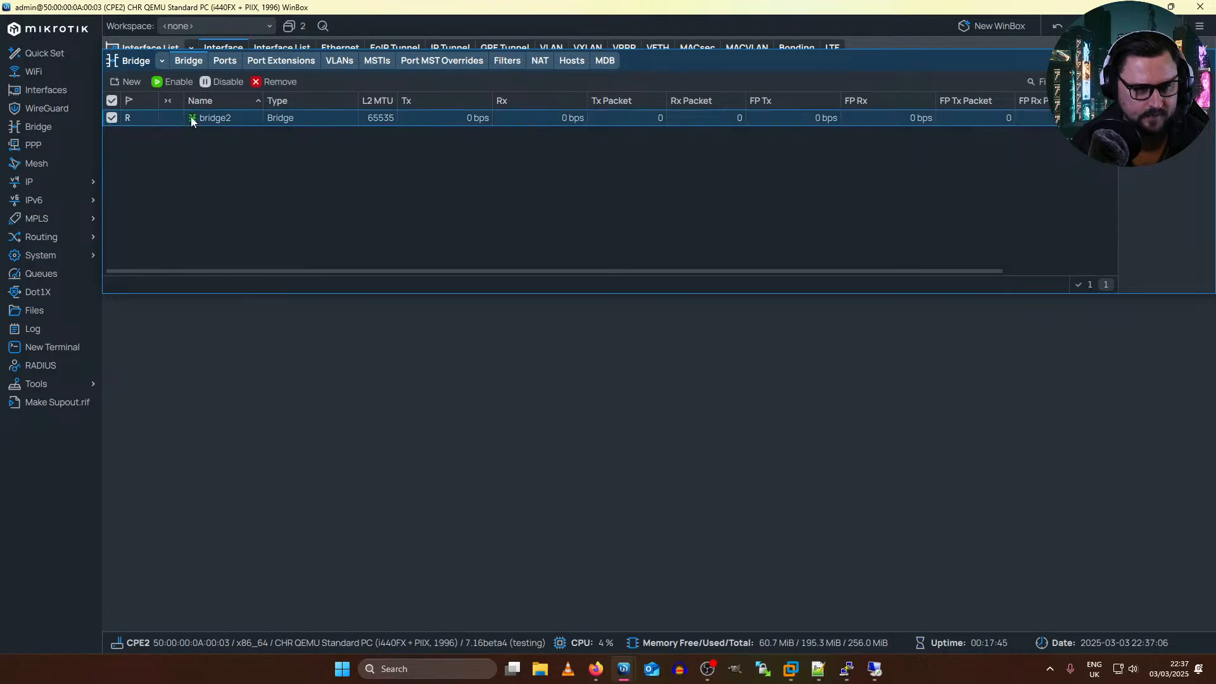
left_click(483, 124)
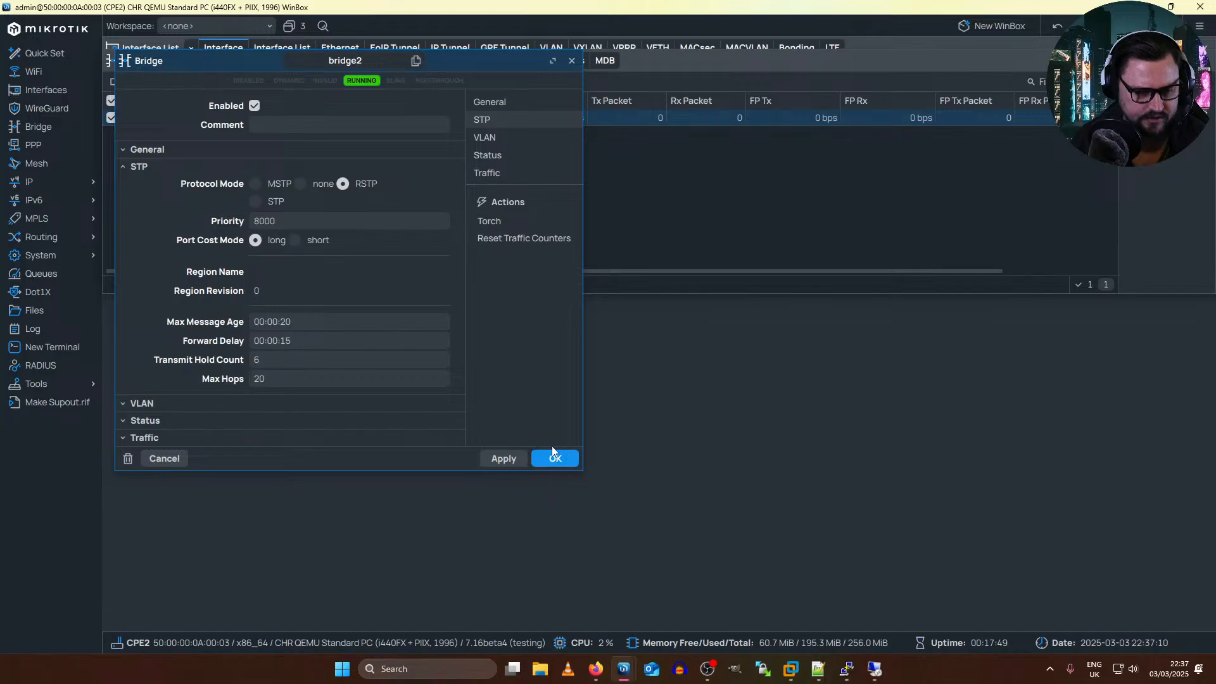
left_click(136, 403)
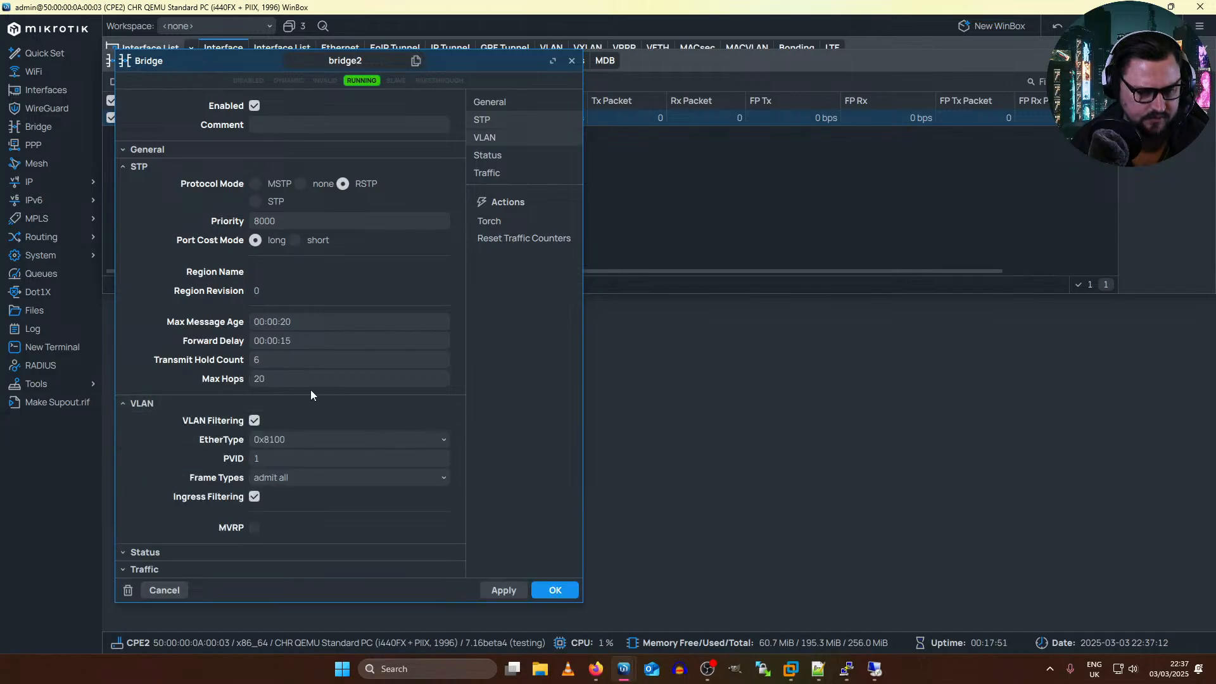
left_click(545, 581)
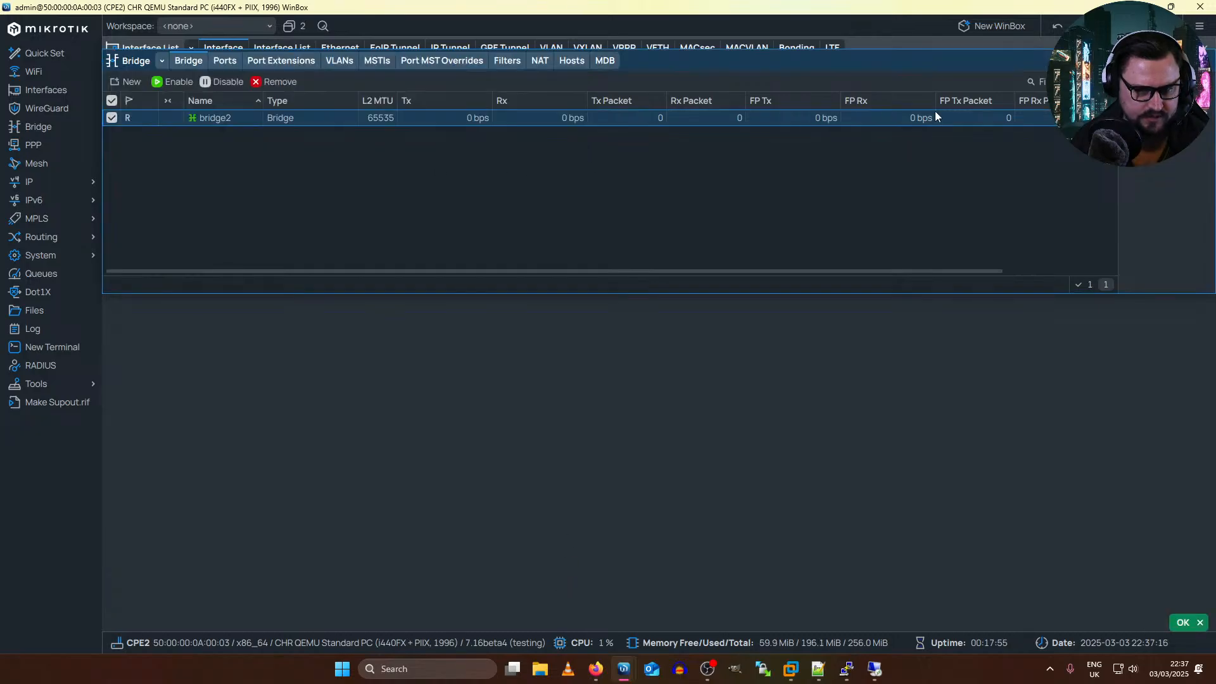
Step: Return to the EVE topology in the browser and move the Net cloud directly below Mikrotik10
key("alt+Tab")
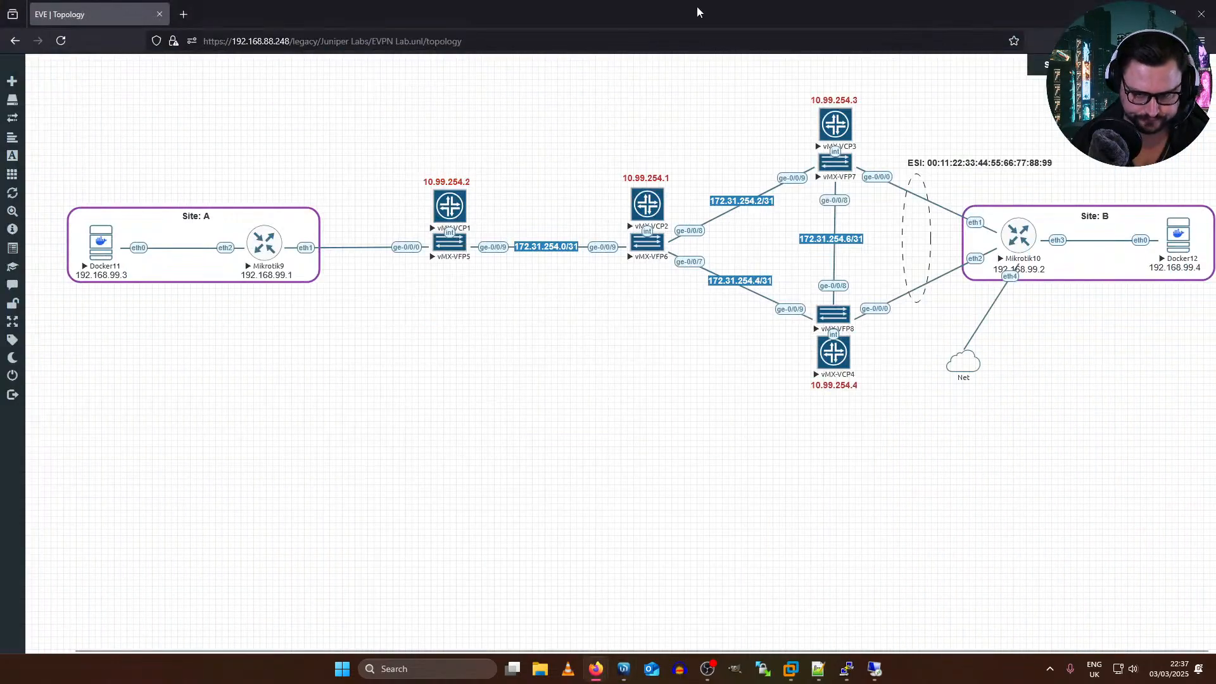
left_click_drag(1003, 376, 1031, 376)
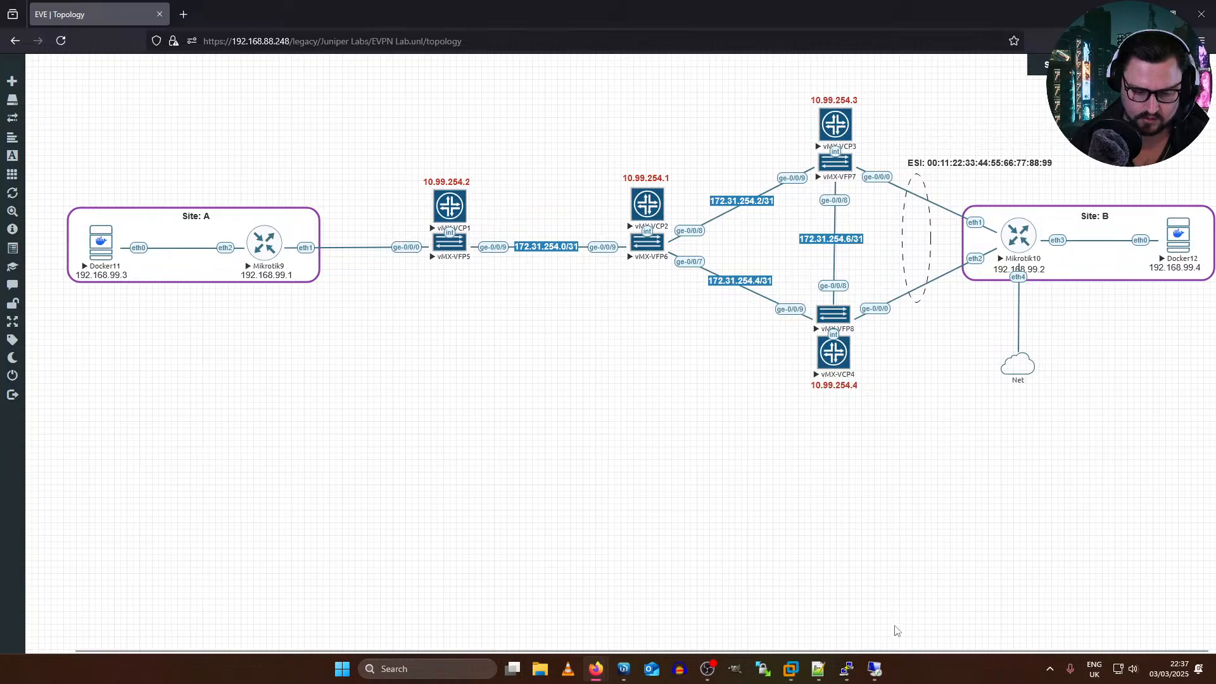
Step: Switch to Docker12's Remote Desktop session and start a continuous ping to 192.168.99.3
mouse_move(874, 669)
left_click(935, 627)
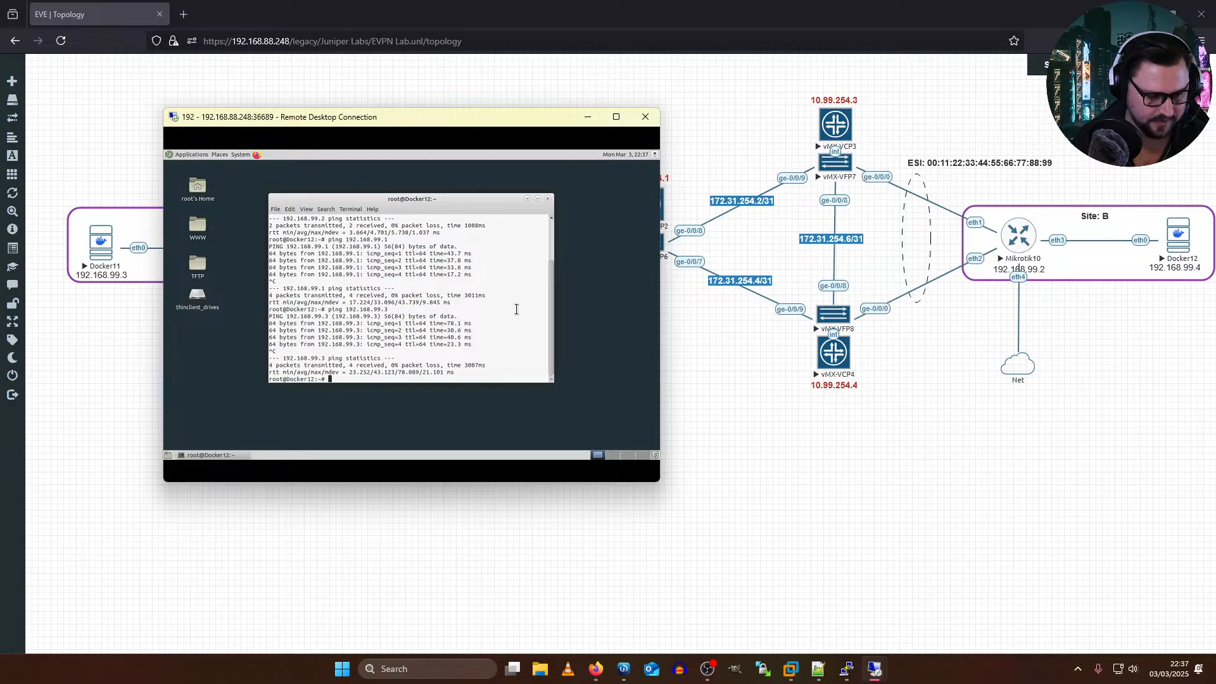
key("Up")
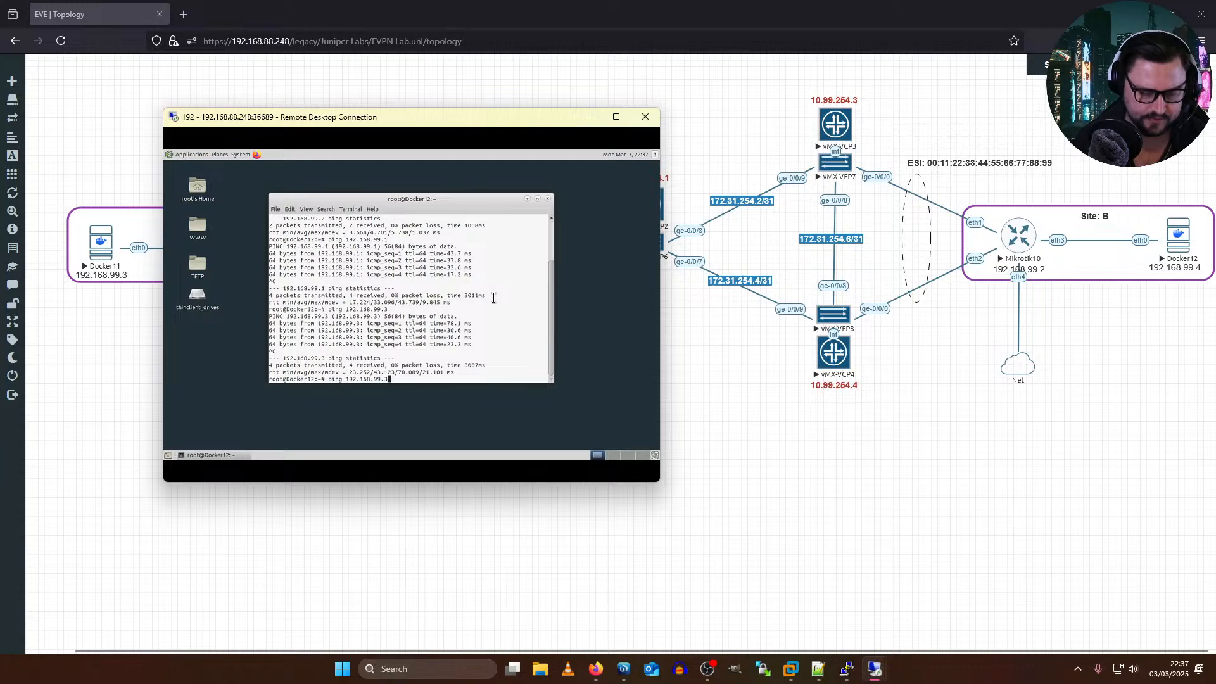
key("Return")
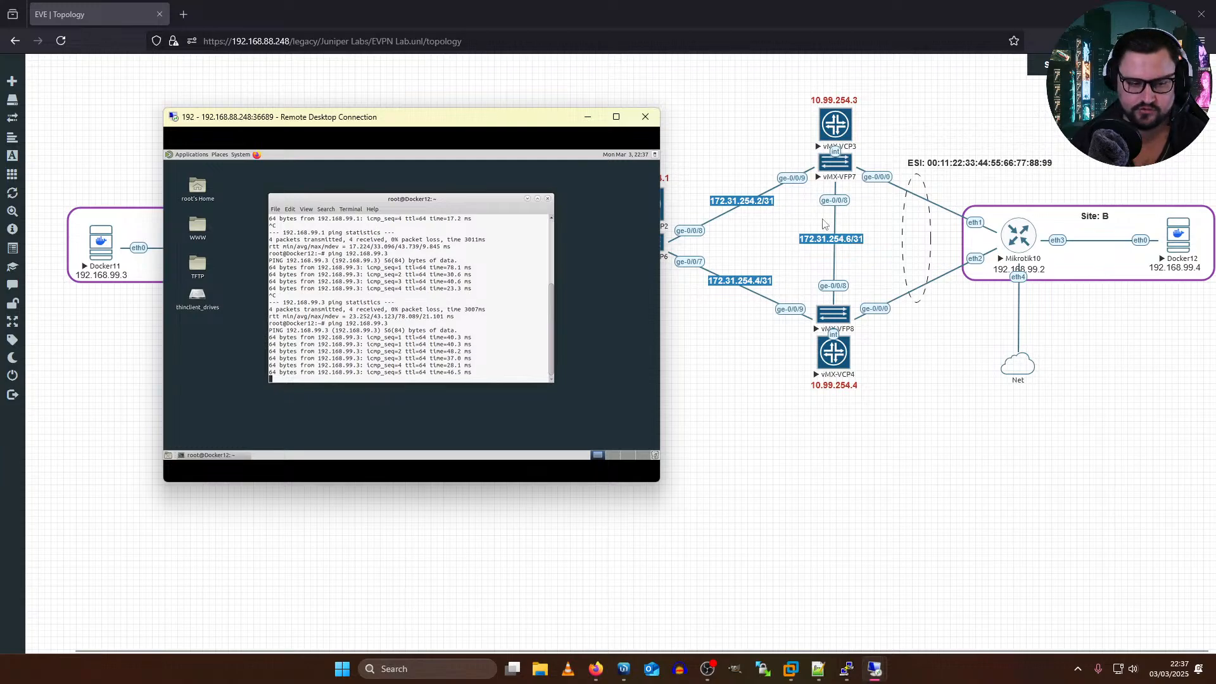
Step: Suspend the link between vMX-VFP7's ge-0/0/0 and Mikrotik10's eth1, and check the running ping on Docker12
right_click(885, 180)
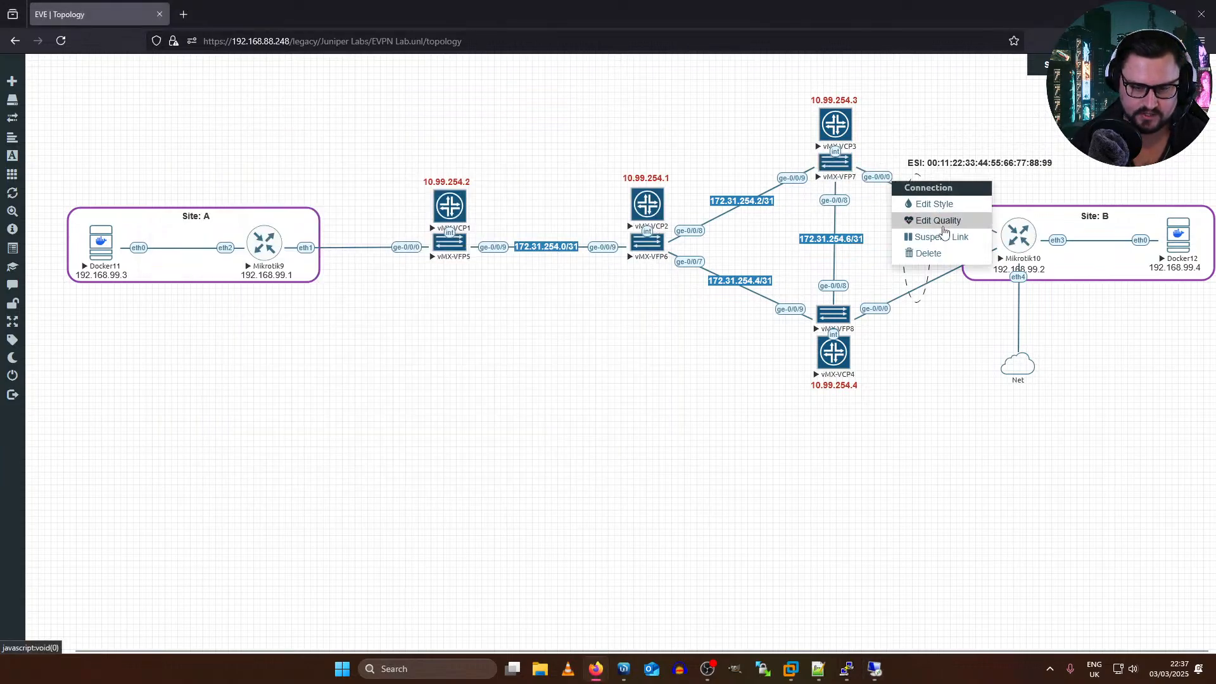
key("alt+Tab")
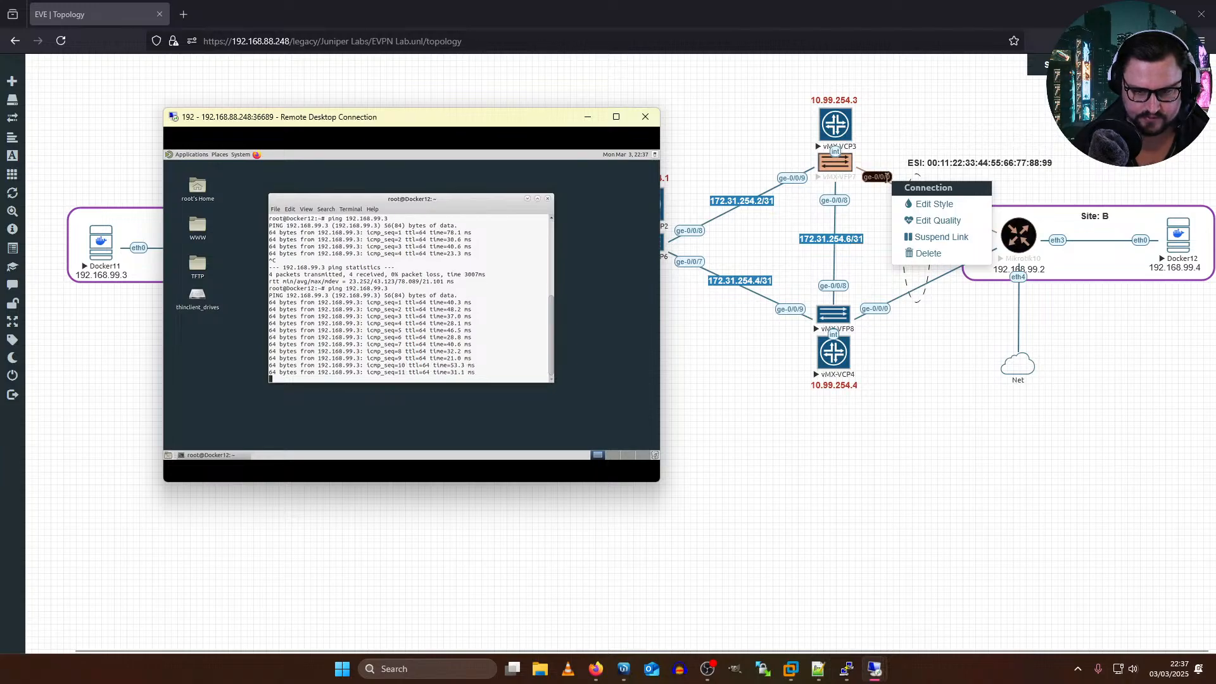
left_click(942, 238)
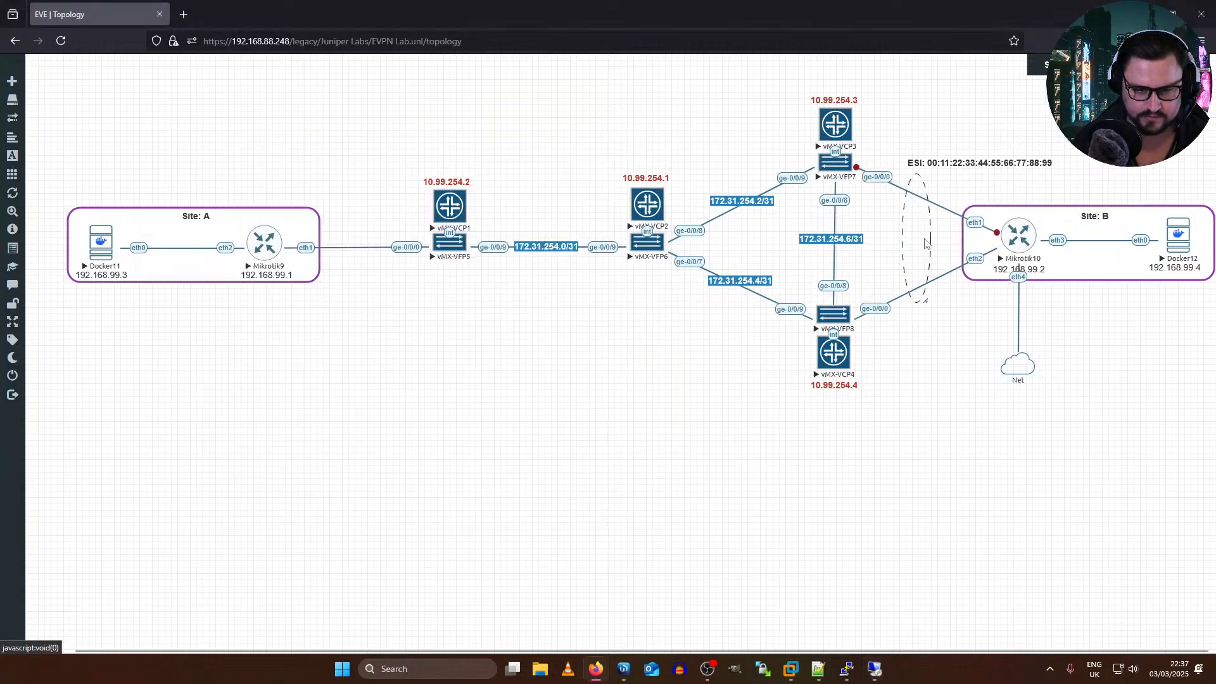
key("alt+Tab")
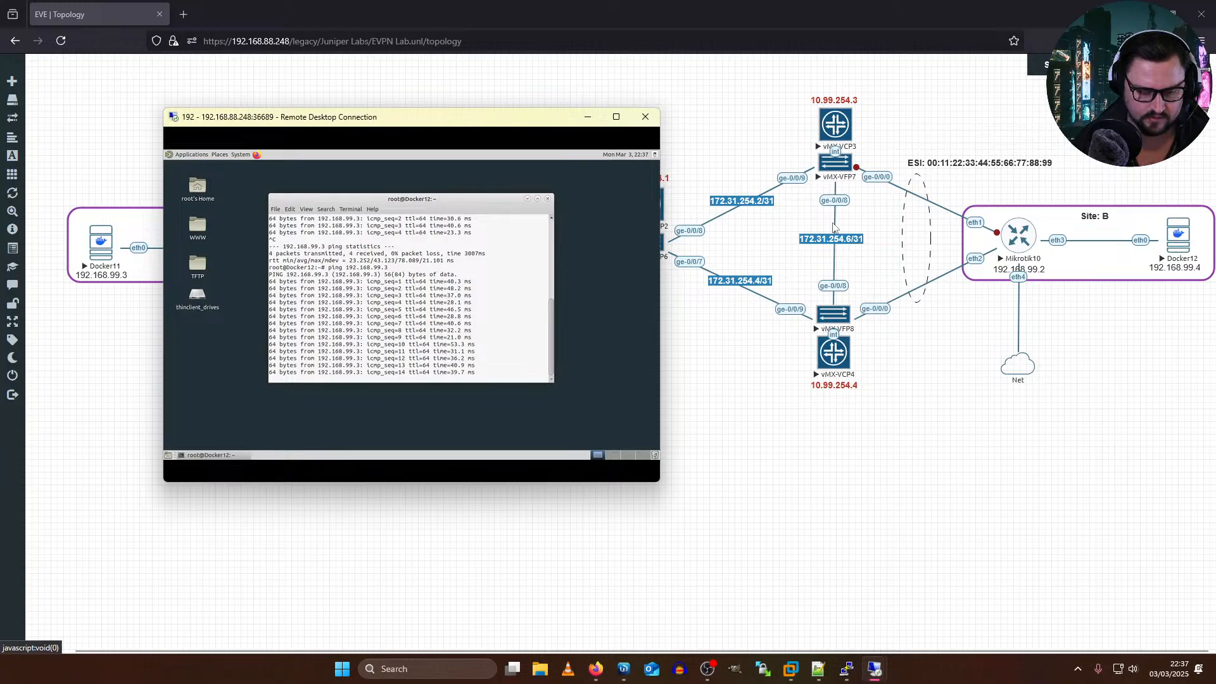
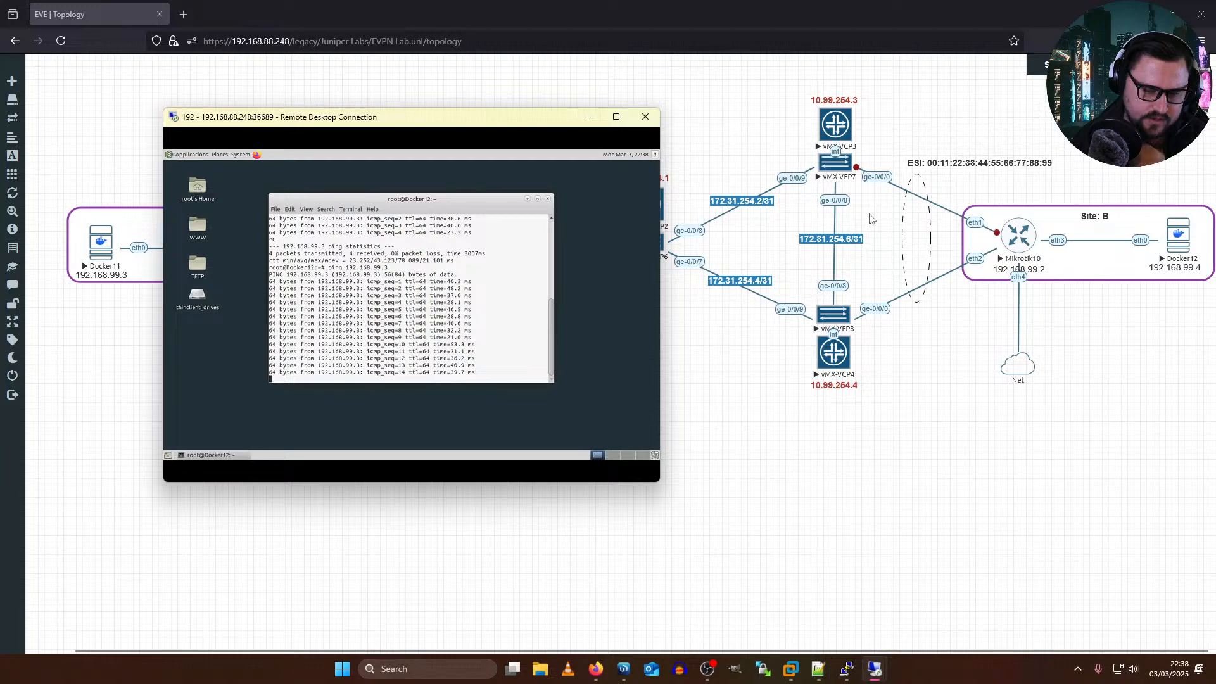
Step: Resume the suspended link between vMX-VFP7's ge-0/0/0 and Mikrotik10's eth1
right_click(879, 180)
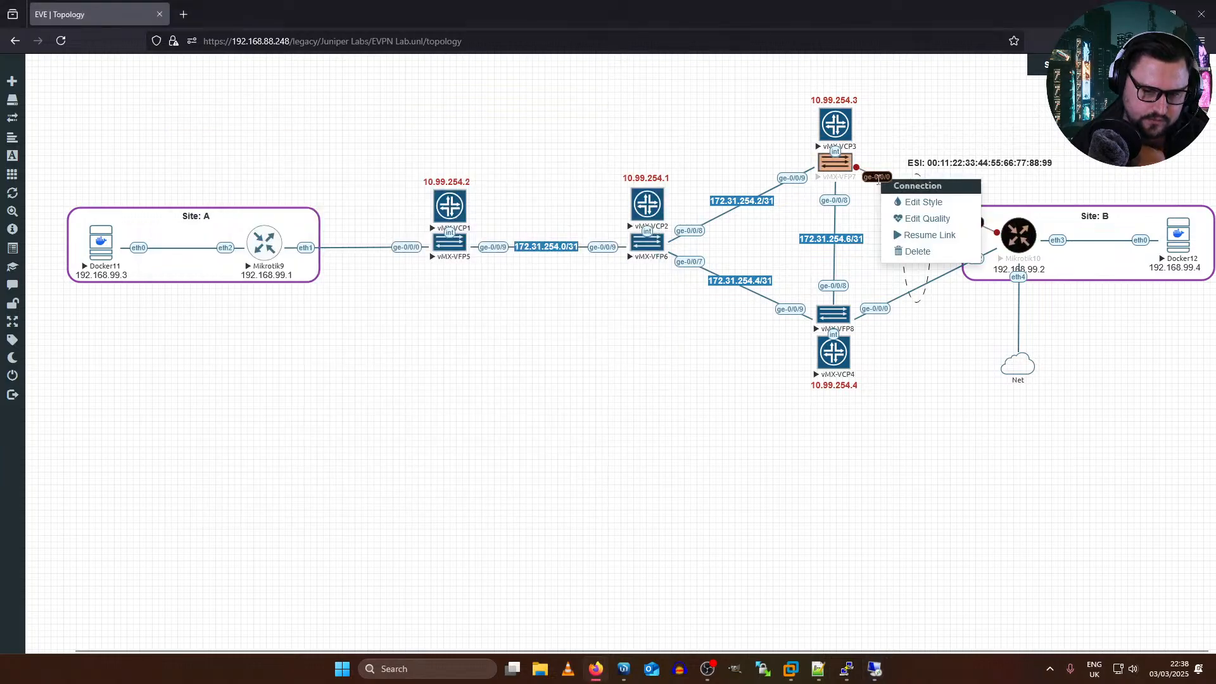
key("alt+Tab")
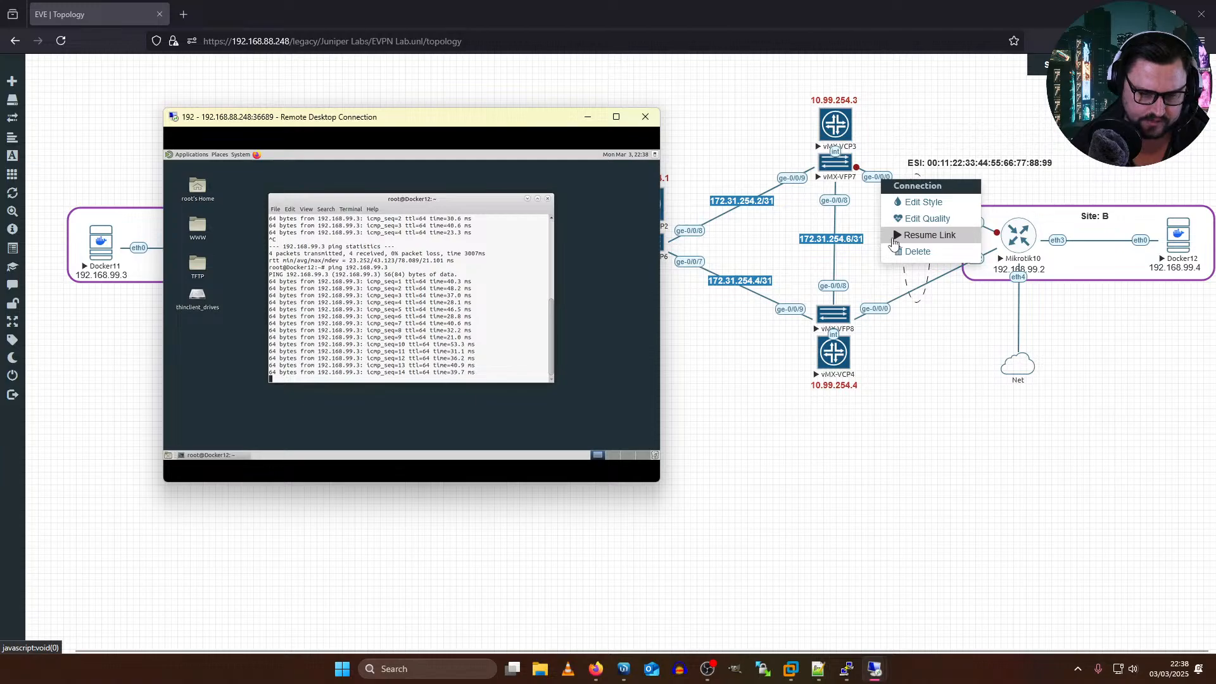
left_click(895, 235)
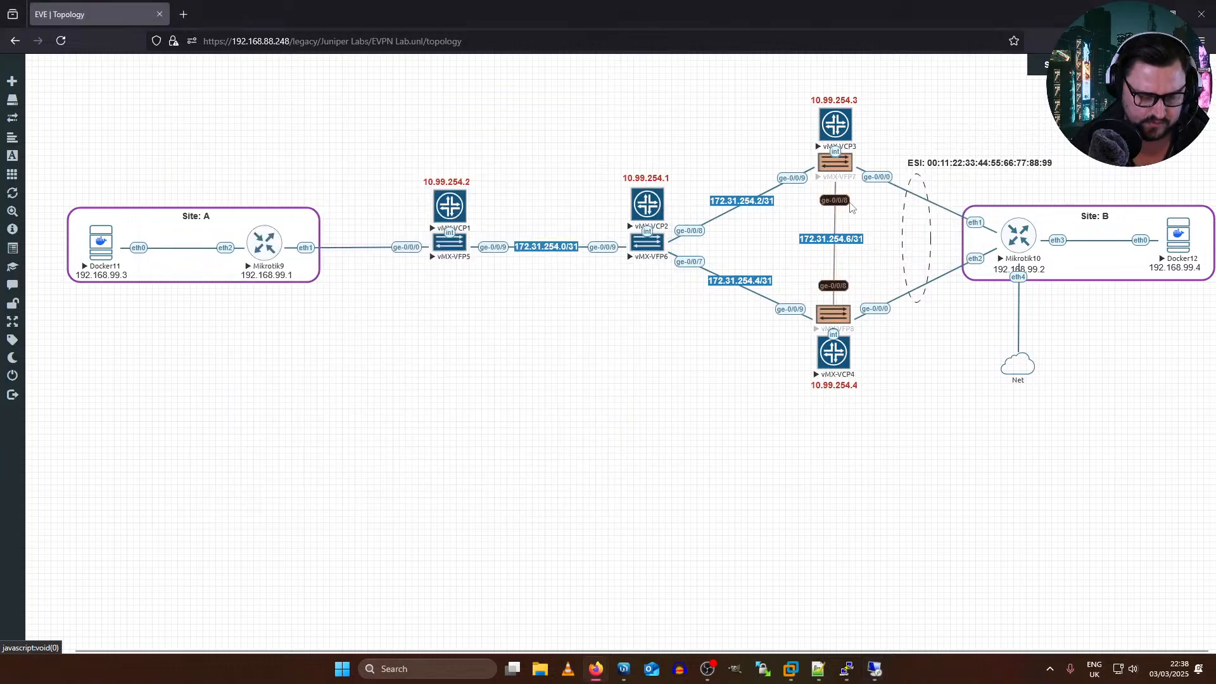
Step: Watch the running ping to 192.168.99.3 in Docker12's Remote Desktop session and stop it
key("alt+Tab")
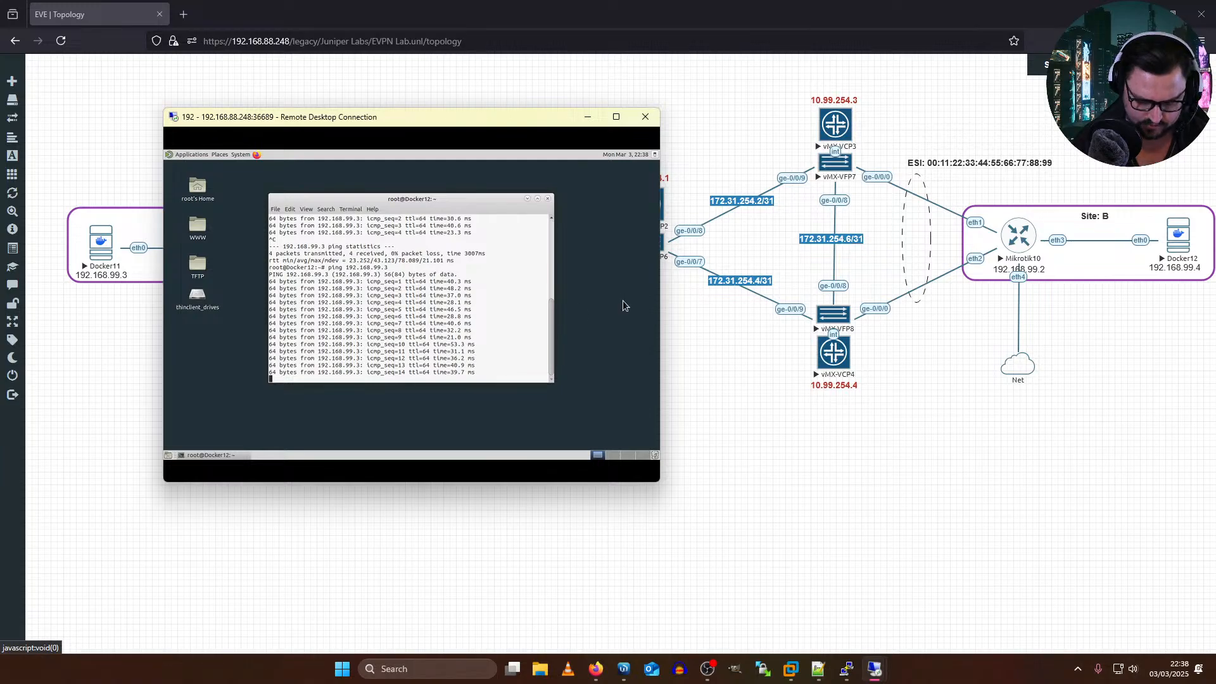
key("Return")
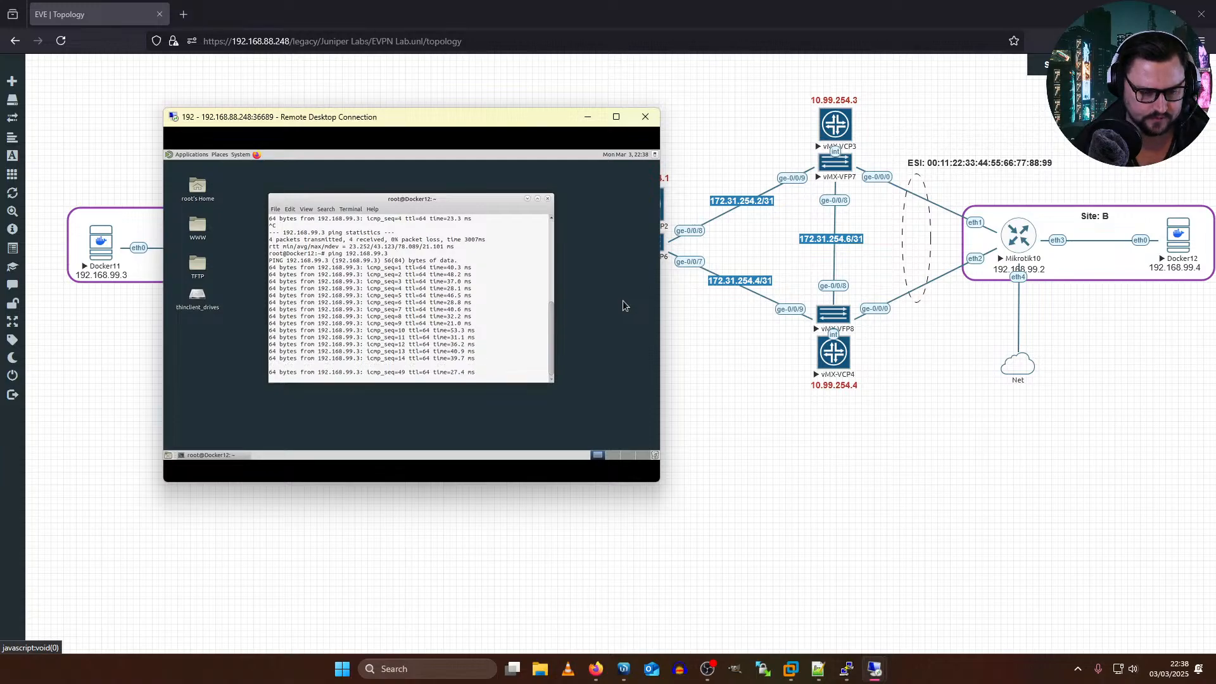
key("Return")
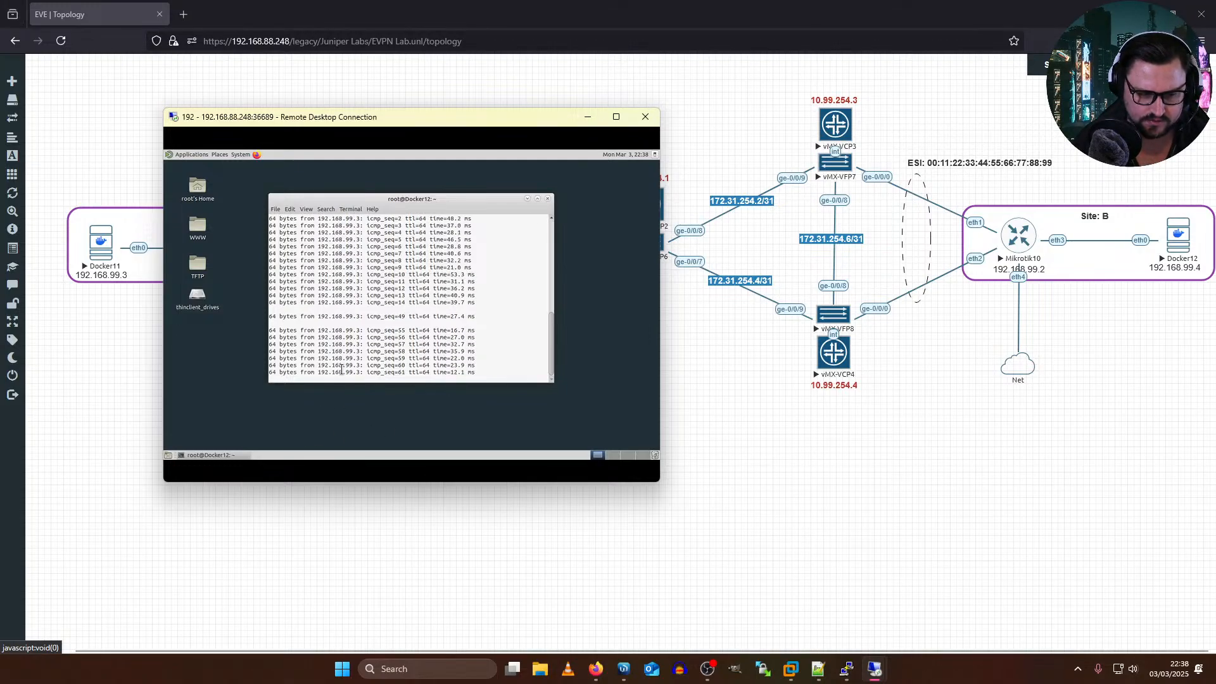
key("ctrl+c")
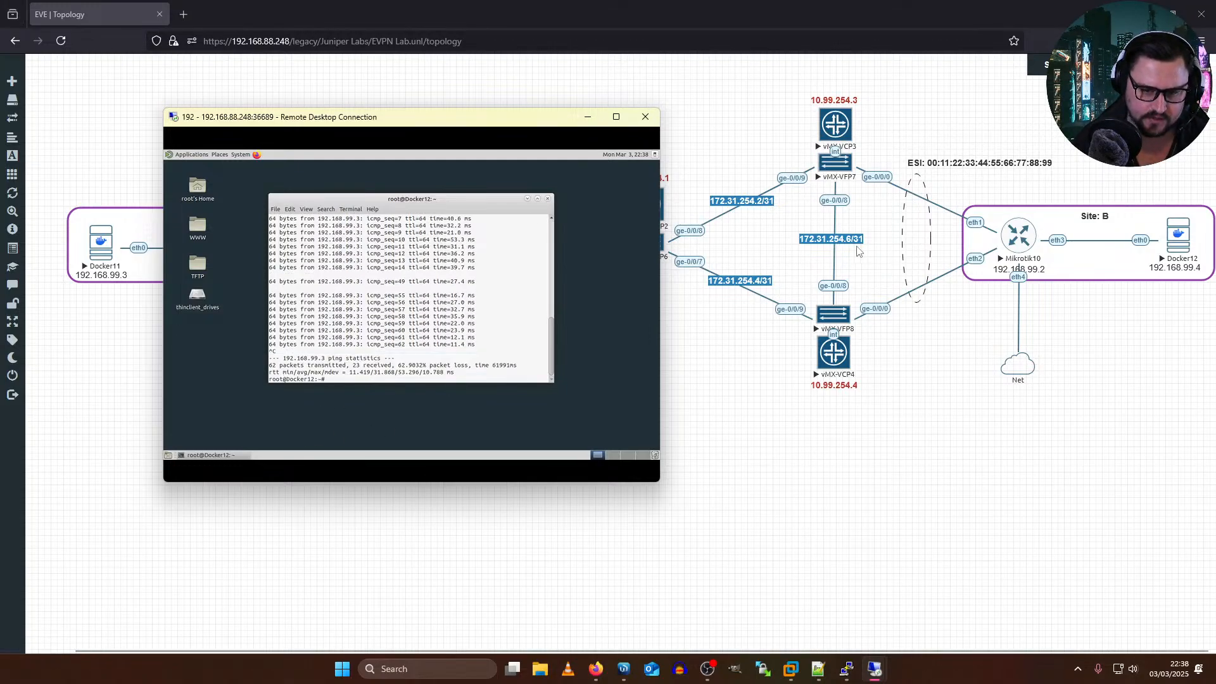
Step: Return to the EVE topology, open vMX-VCP3's console and display the full interface details of ge-0/0/0
left_click(897, 224)
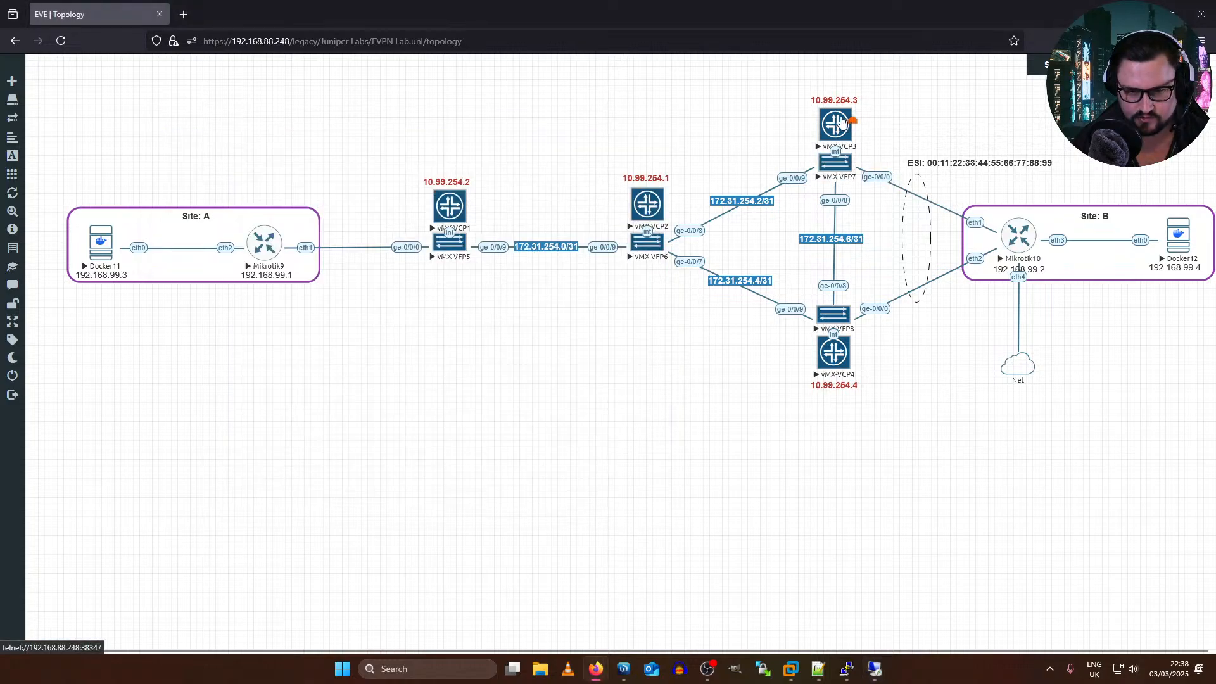
key("alt+Tab")
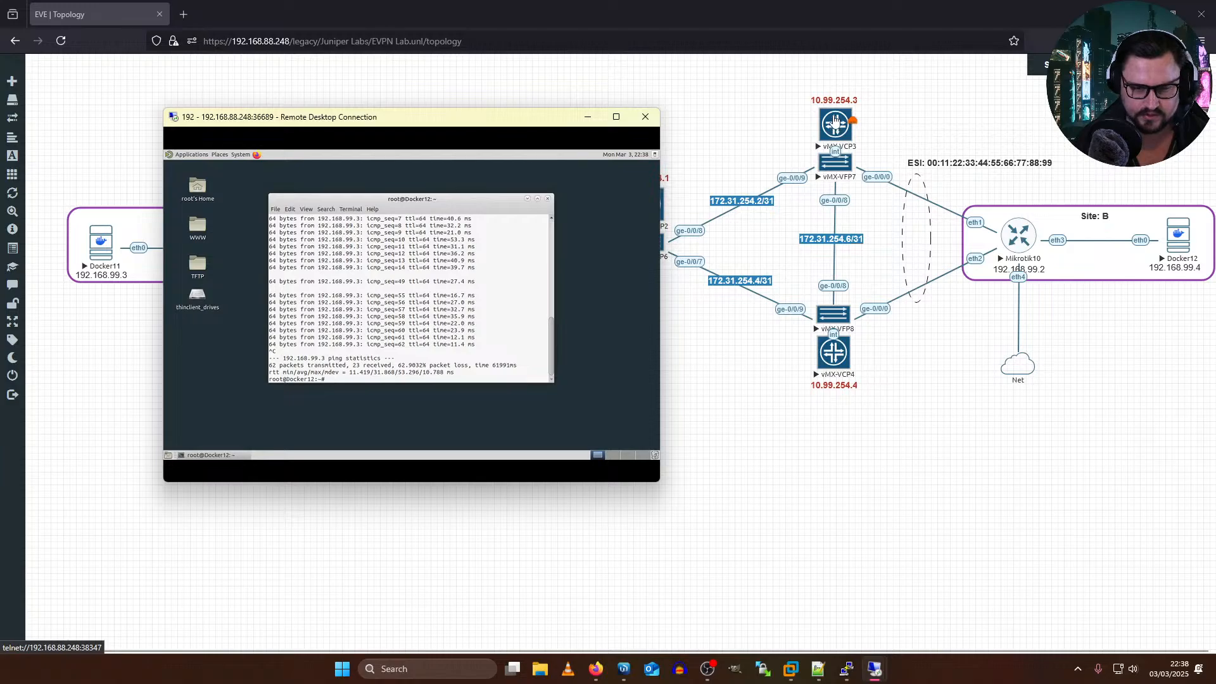
left_click(835, 122)
key("Return")
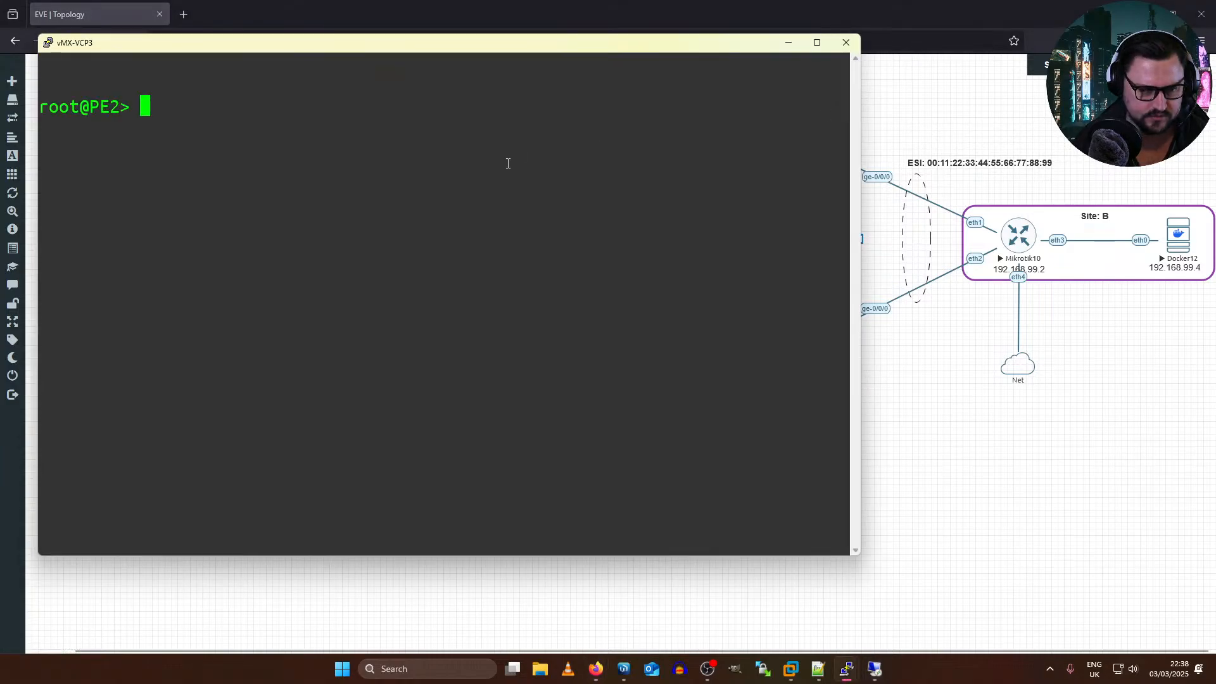
type("show in")
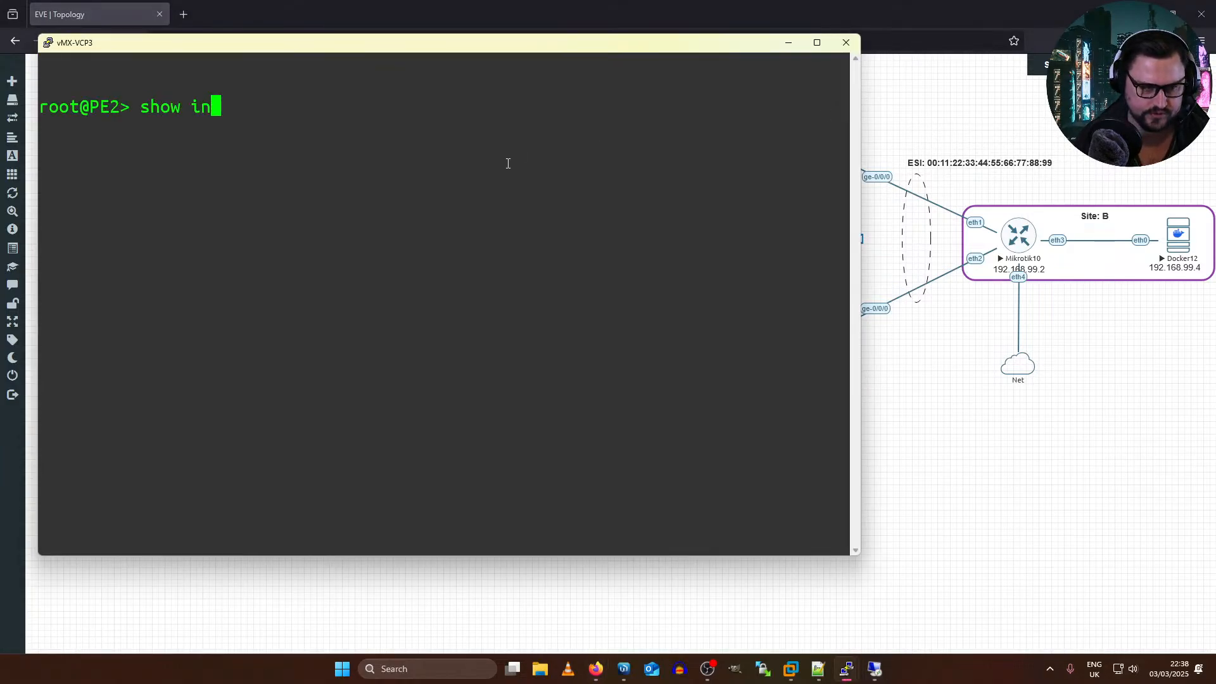
type("terfaces ge-0/0/0")
key("Return")
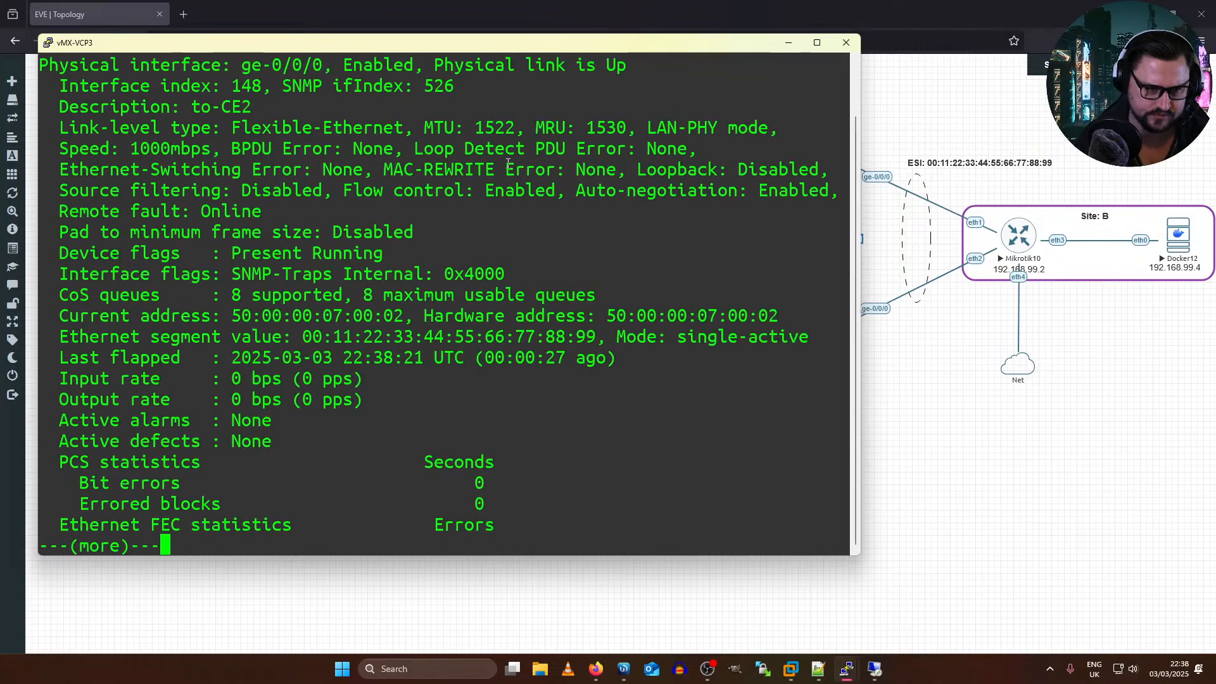
key("space")
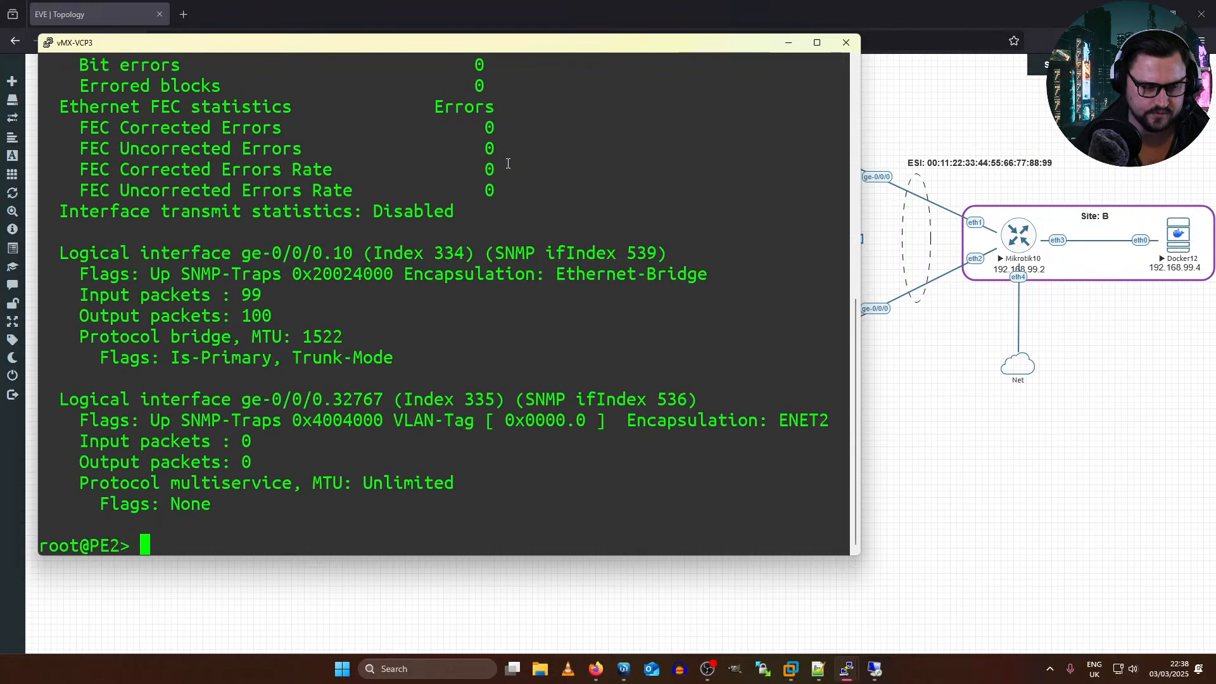
Step: Enter configuration mode on PE2
type("configure")
key("Return")
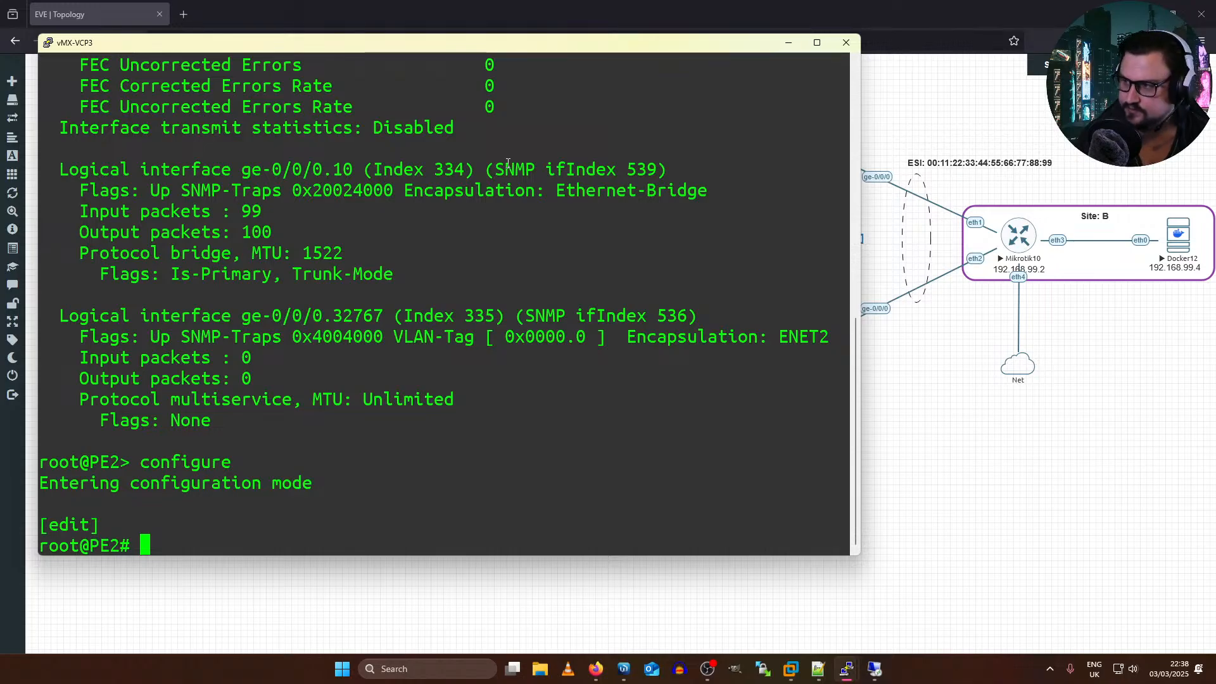
type("deactivate interf")
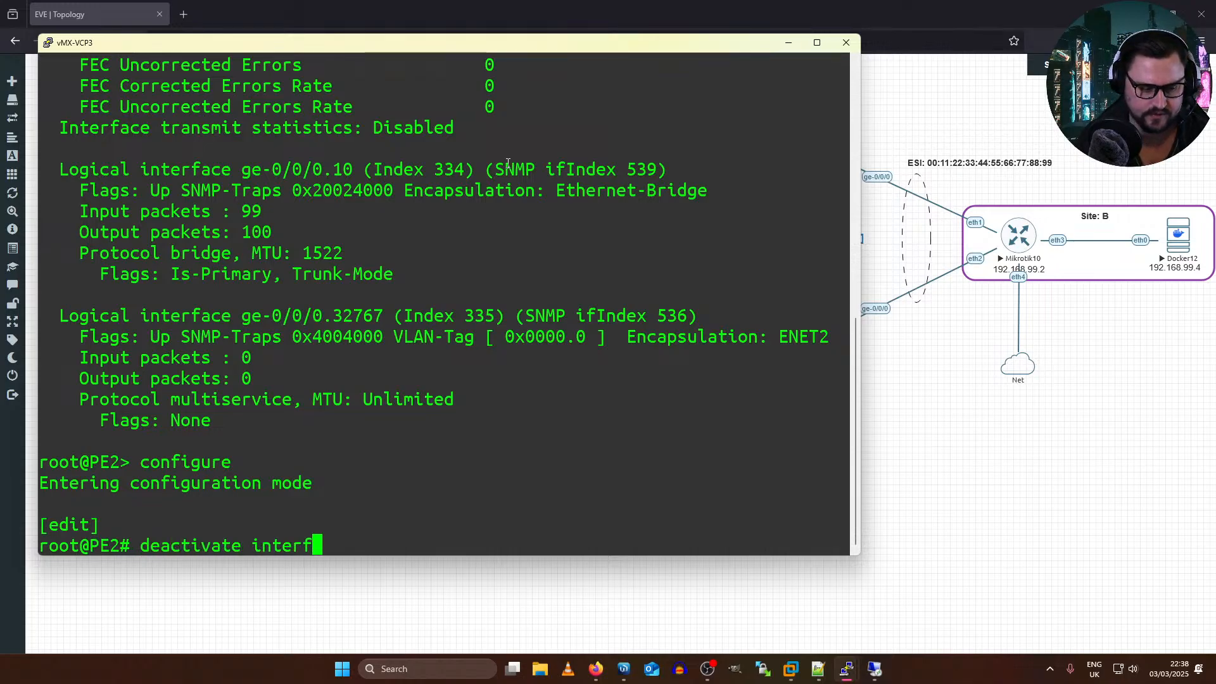
type("aces ge-0/0/0")
key("BackSpace")
key("BackSpace")
key("BackSpace")
key("BackSpace")
key("BackSpace")
key("BackSpace")
key("BackSpace")
key("BackSpace")
key("BackSpace")
key("BackSpace")
key("BackSpace")
key("BackSpace")
key("BackSpace")
key("BackSpace")
key("BackSpace")
key("BackSpace")
key("BackSpace")
key("BackSpace")
key("BackSpace")
key("BackSpace")
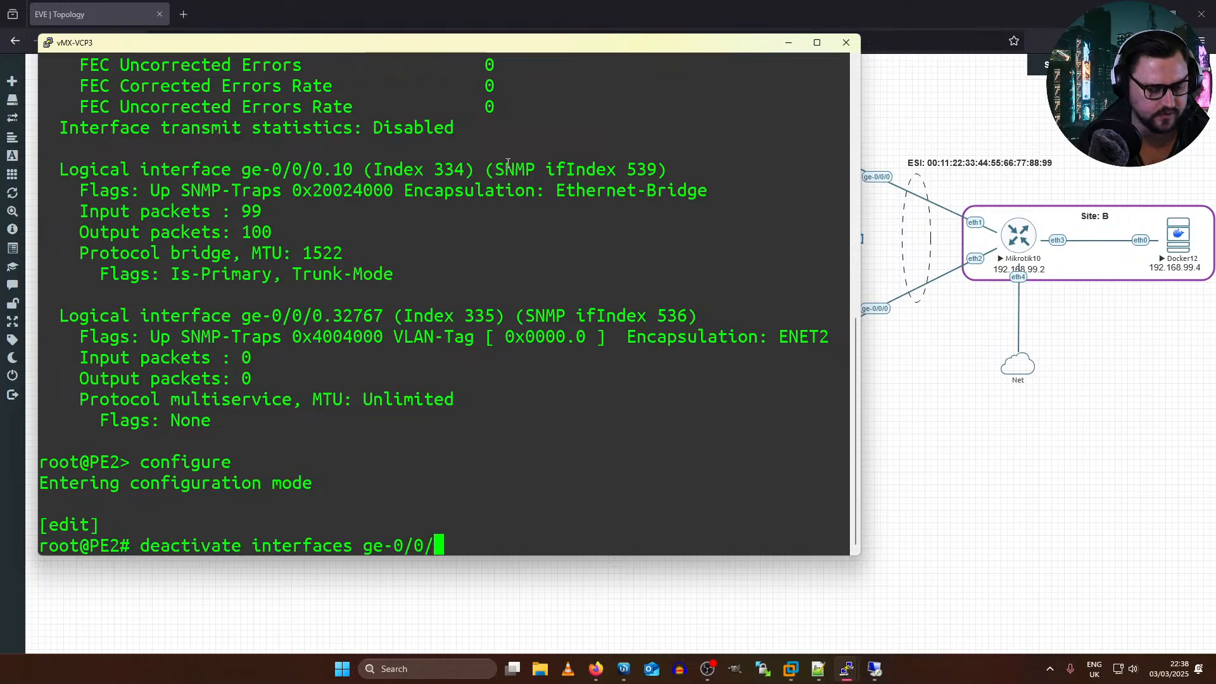
key("BackSpace")
key("BackSpace")
key("BackSpace")
key("BackSpace")
key("BackSpace")
key("BackSpace")
Step: Disable interface ge-0/0/0 in PE2's configuration and compare the pending change
type("set i")
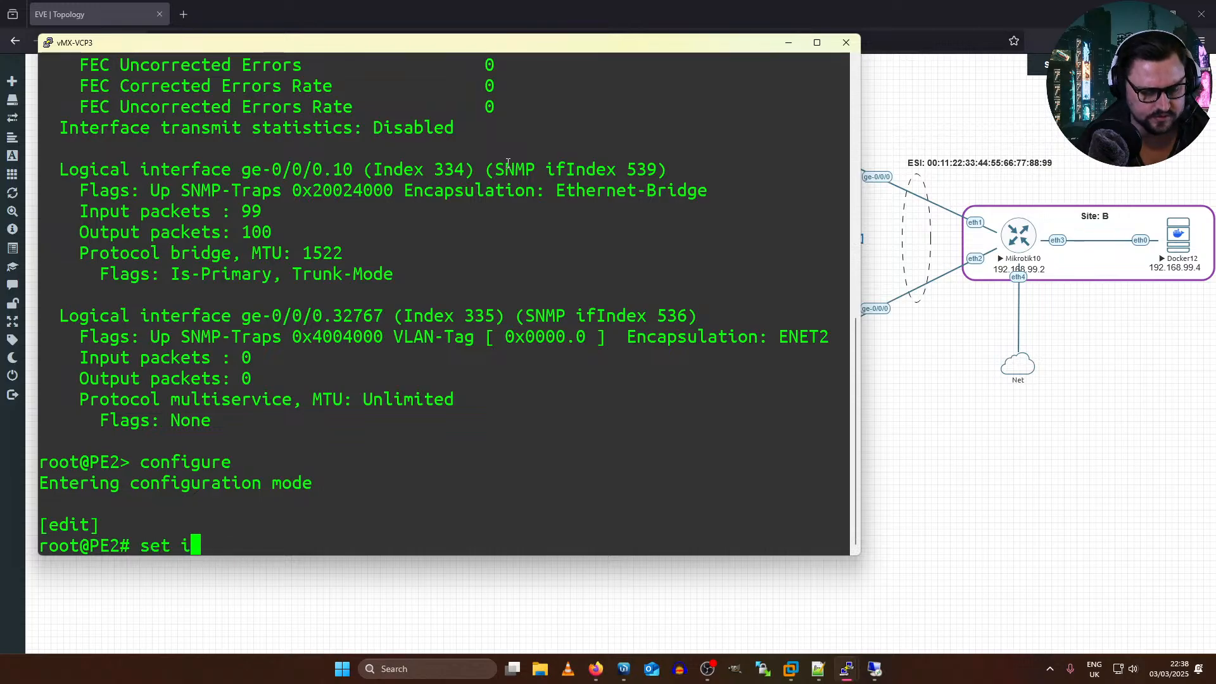
type("nterfaces ge-0/0/0 disable")
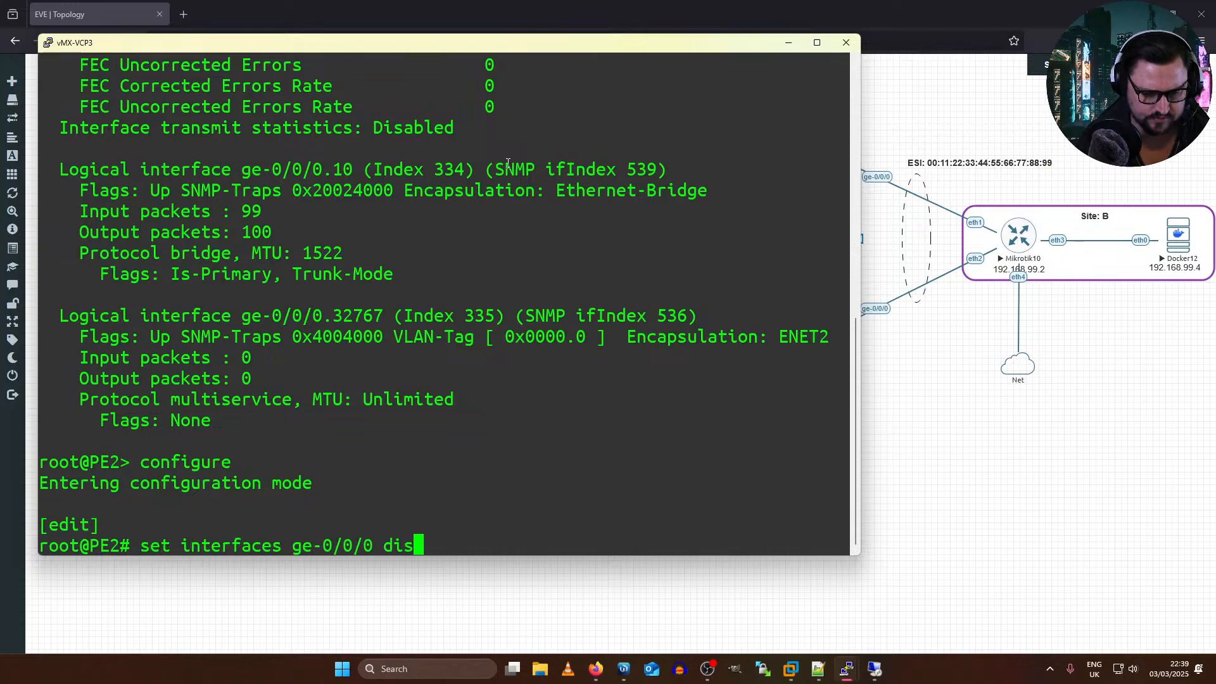
key("Return")
type("show | comparew")
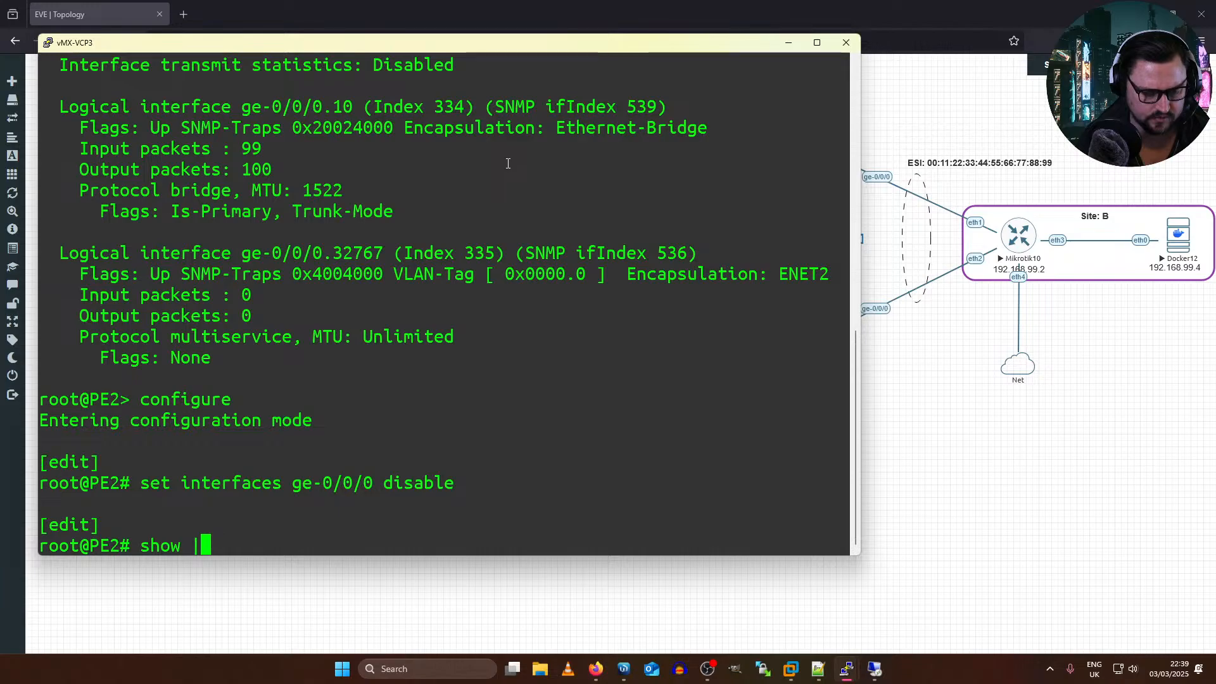
key("Return")
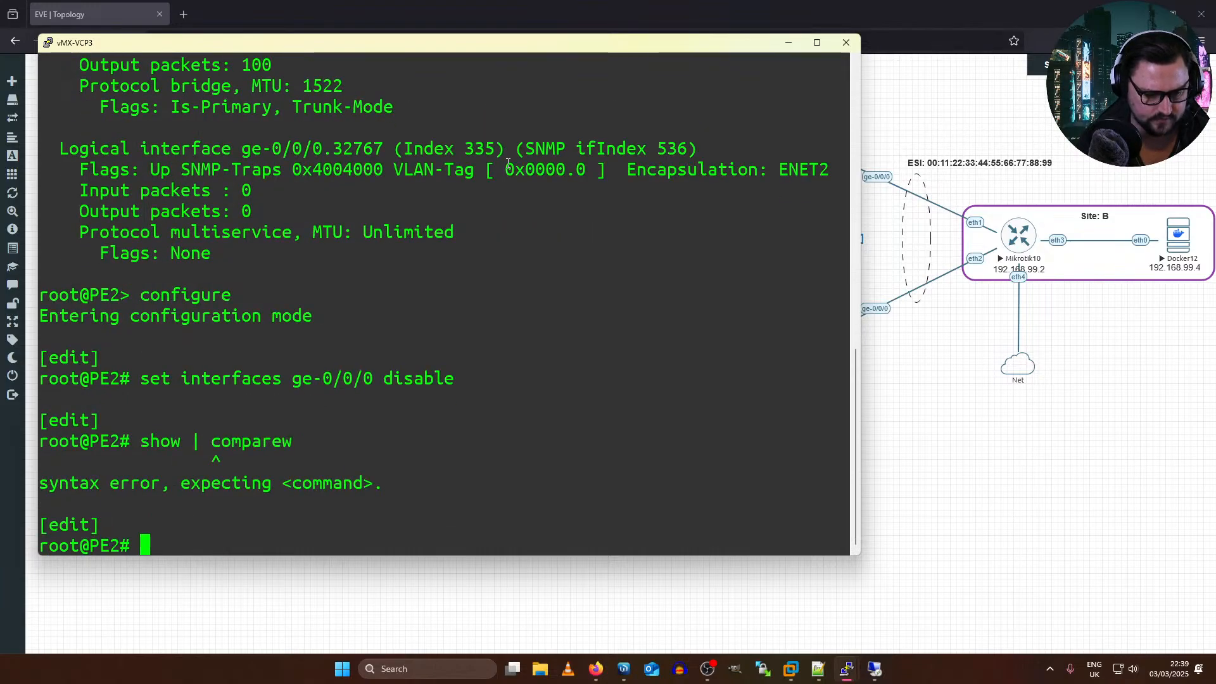
key("Up")
key("BackSpace")
key("Return")
Step: Start a new ping to 192.168.99.3 on Docker12 and commit PE2's change, exiting configuration mode with commit and-quit
type("commit a")
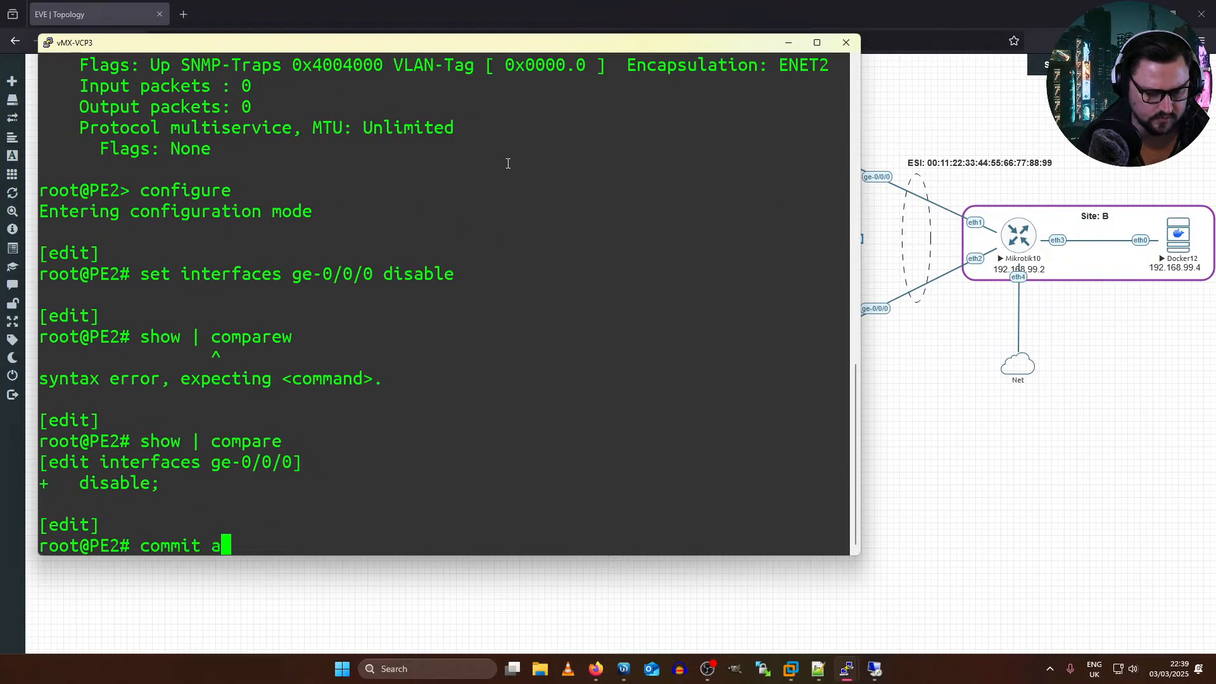
type("nd-quit")
key("alt+Tab")
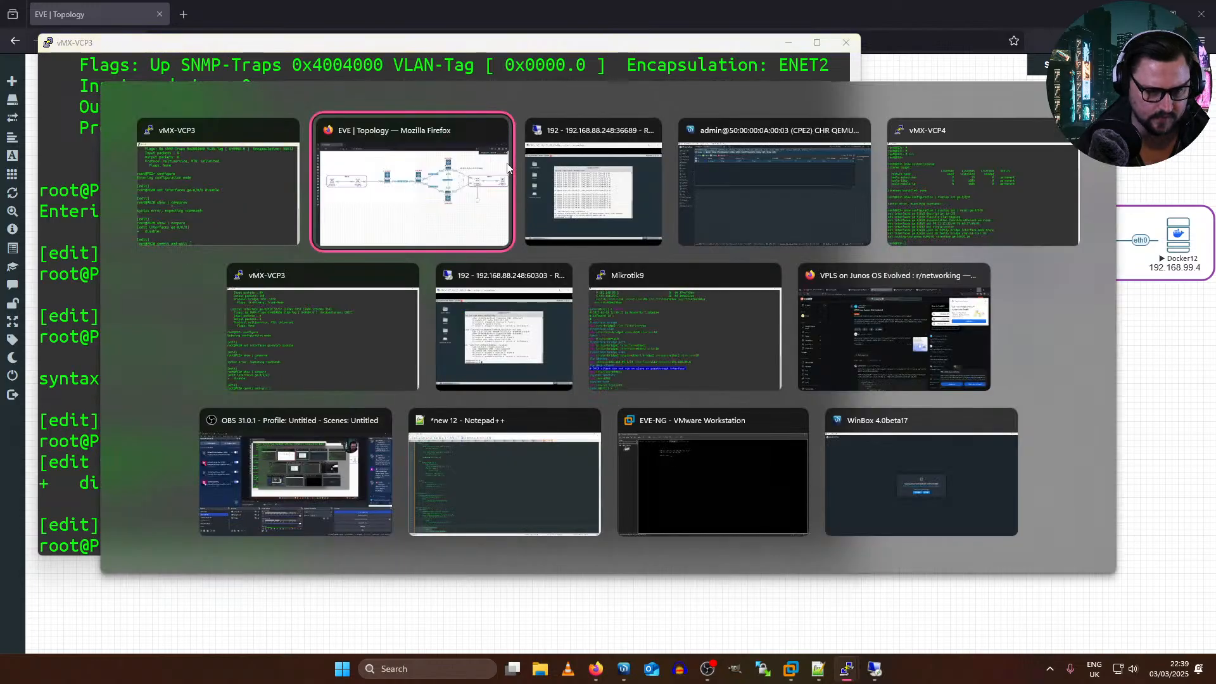
key("alt+Tab")
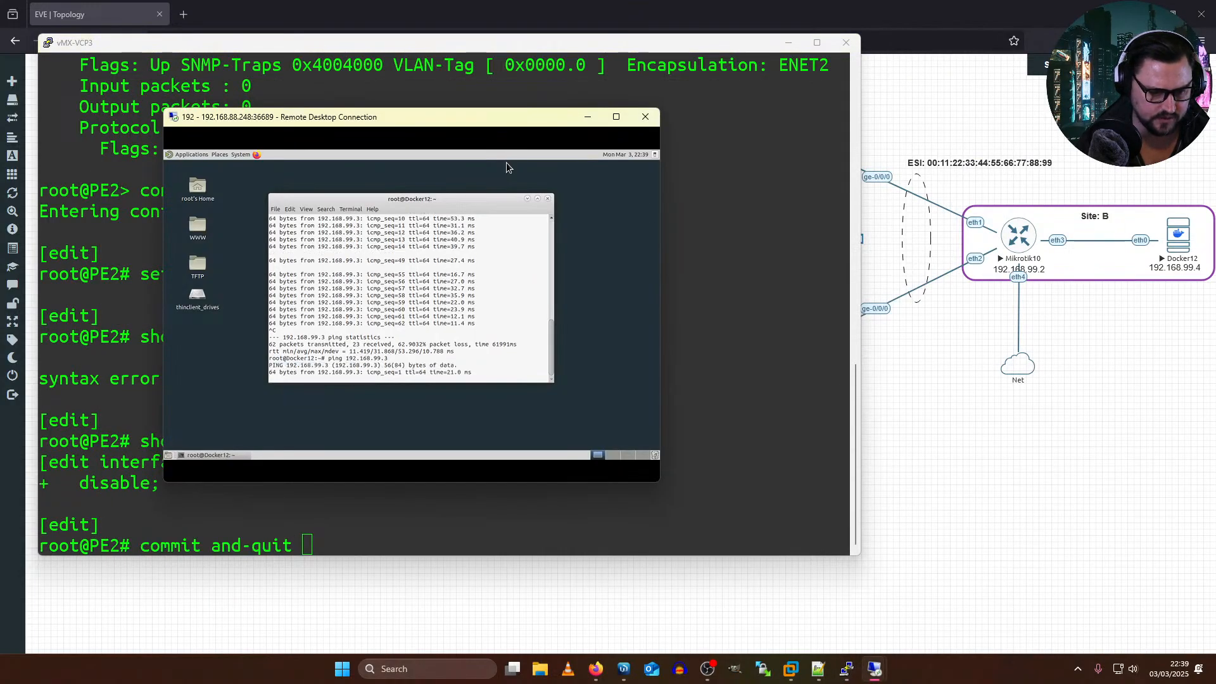
left_click(792, 351)
key("Return")
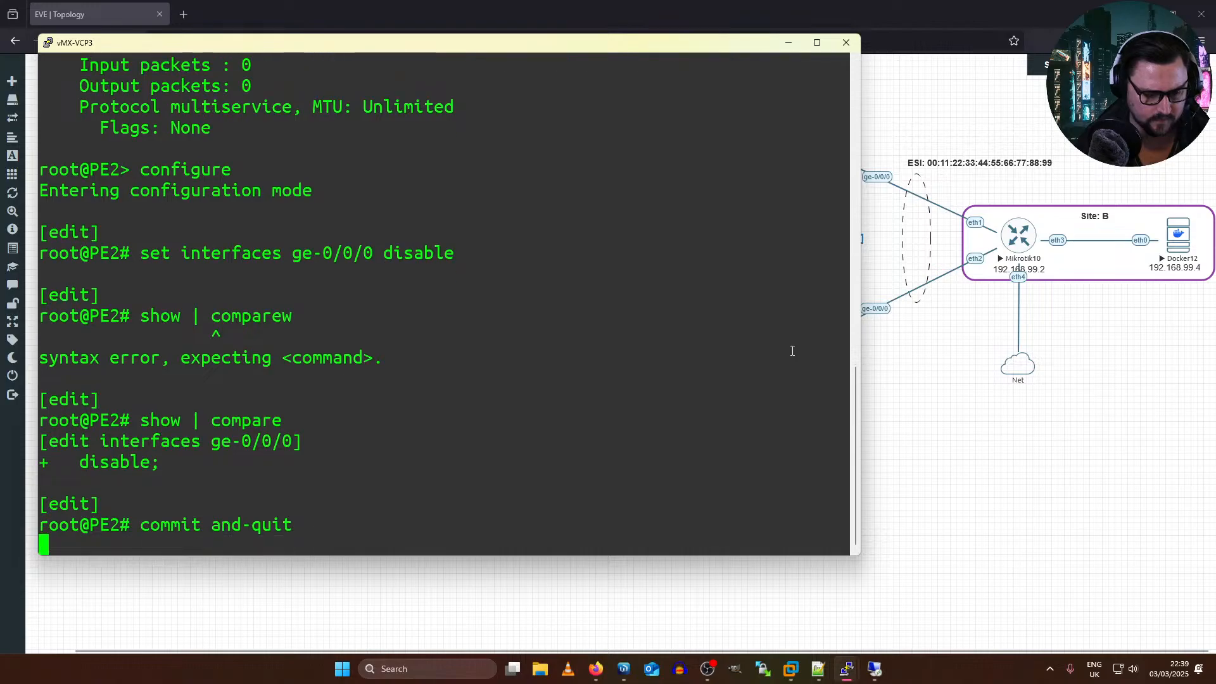
Step: Check the ping replies on Docker12 against the EVE topology, and return to vMX-VCP3's console
key("alt+Tab")
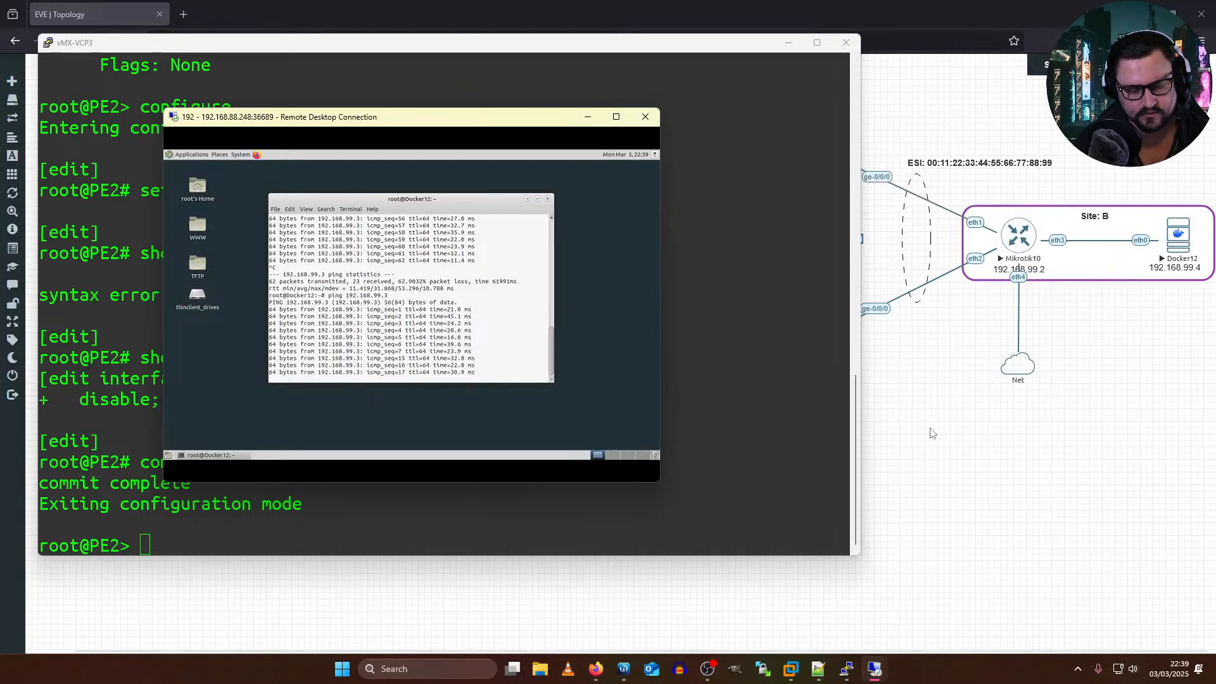
left_click(867, 335)
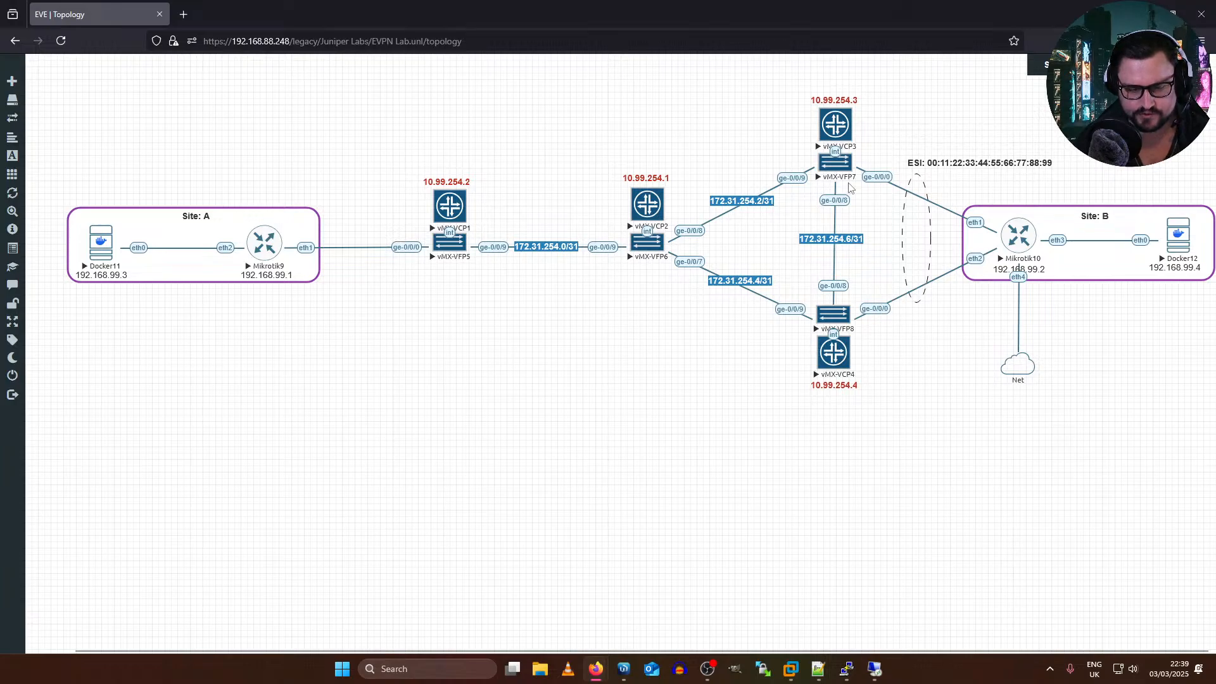
key("alt+Tab")
key("alt+Tab")
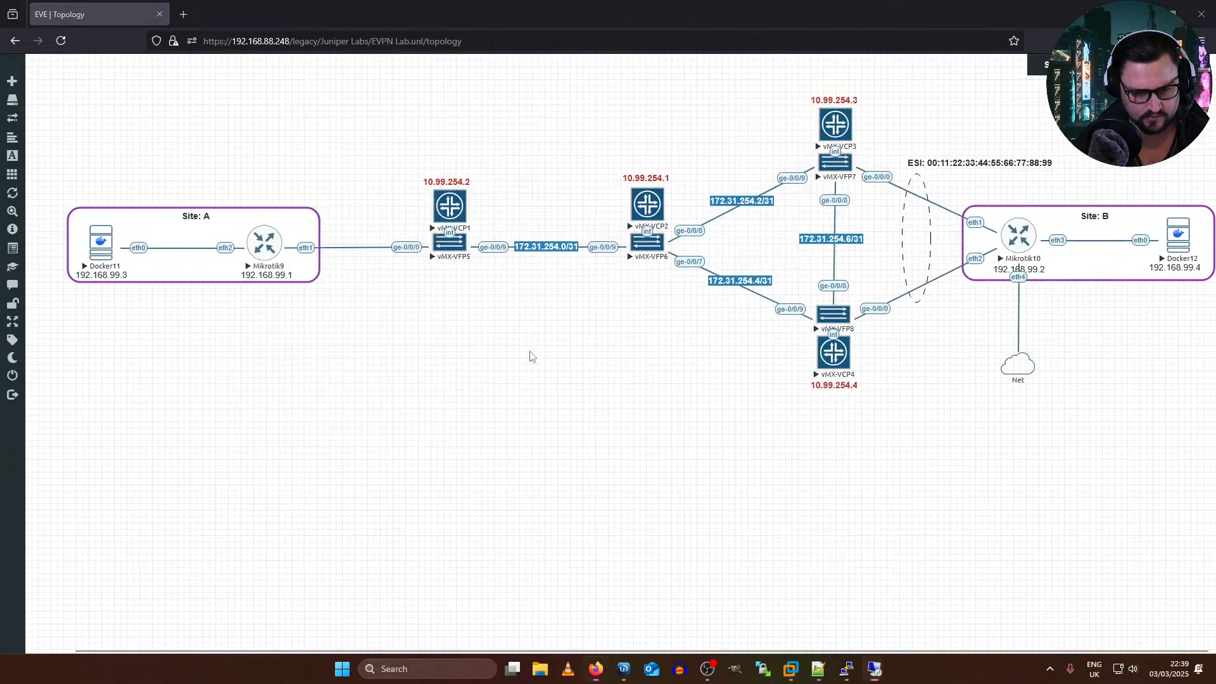
key("alt+Tab")
key("alt+Tab")
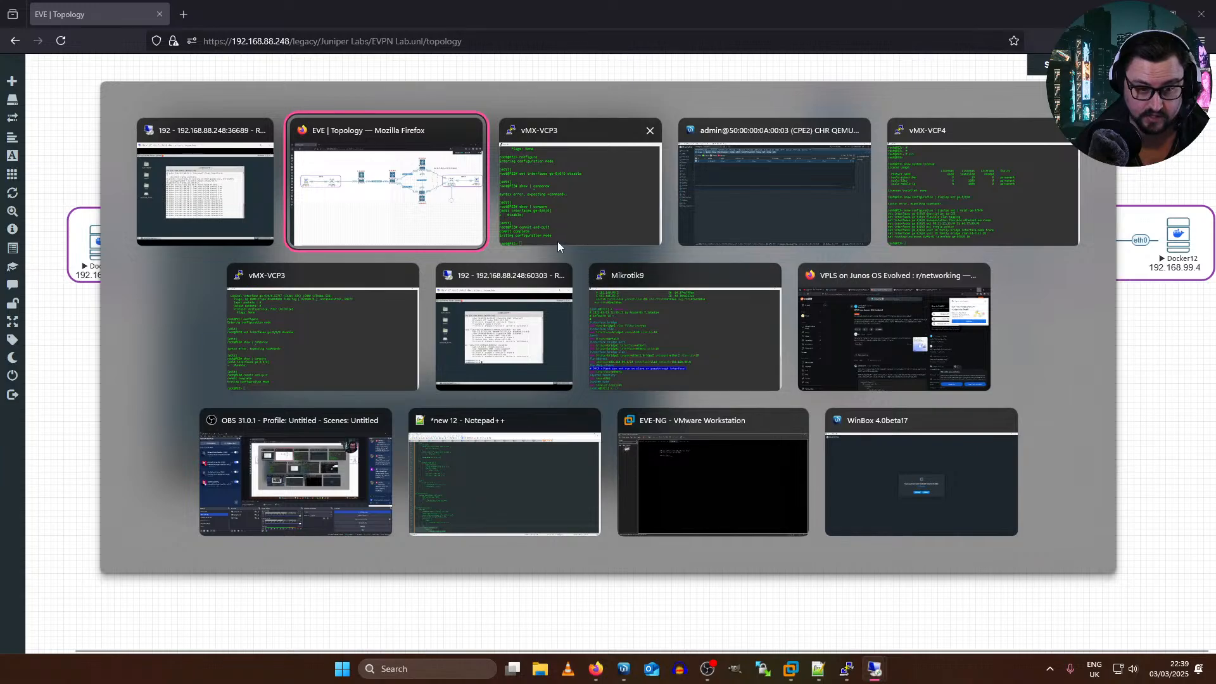
key("alt+Tab")
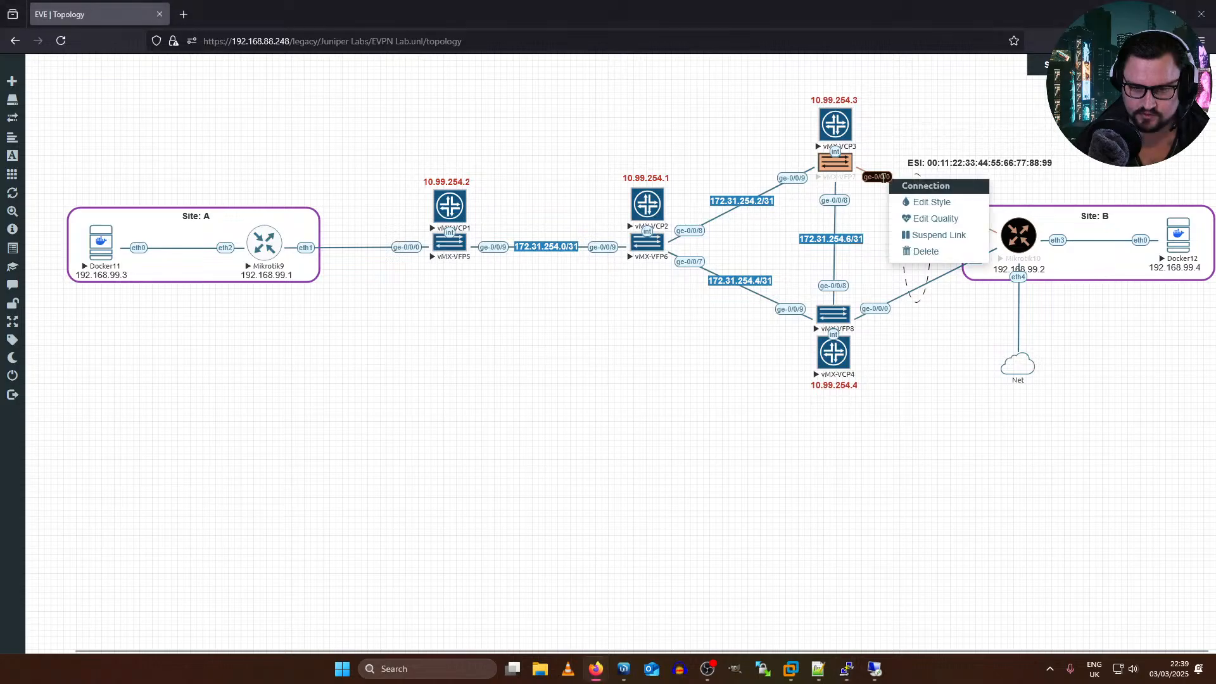
right_click(892, 184)
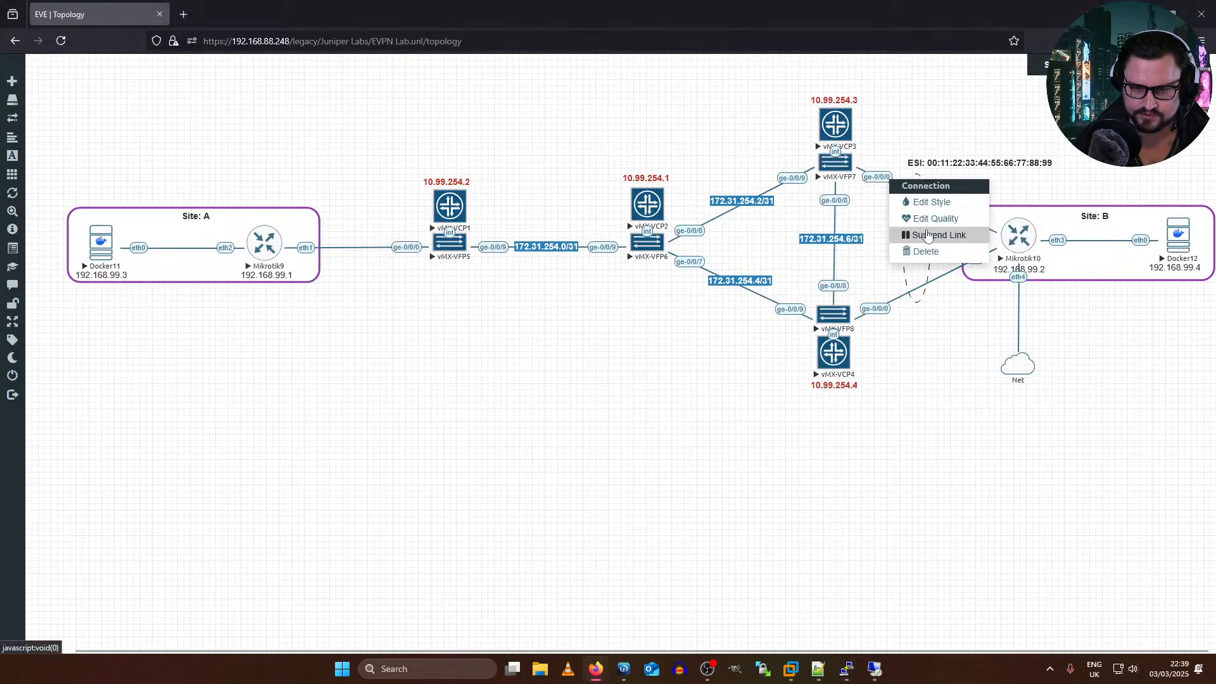
left_click(919, 407)
key("alt+Tab")
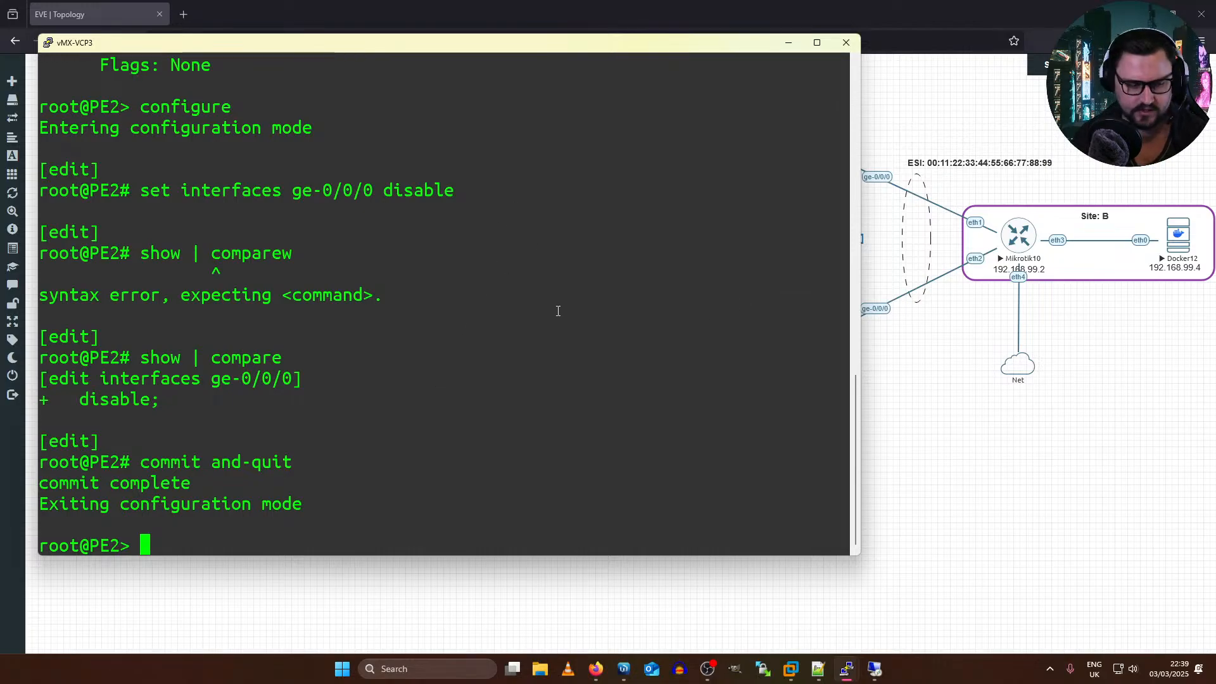
Step: Enter configuration mode on PE2 again
type("configure")
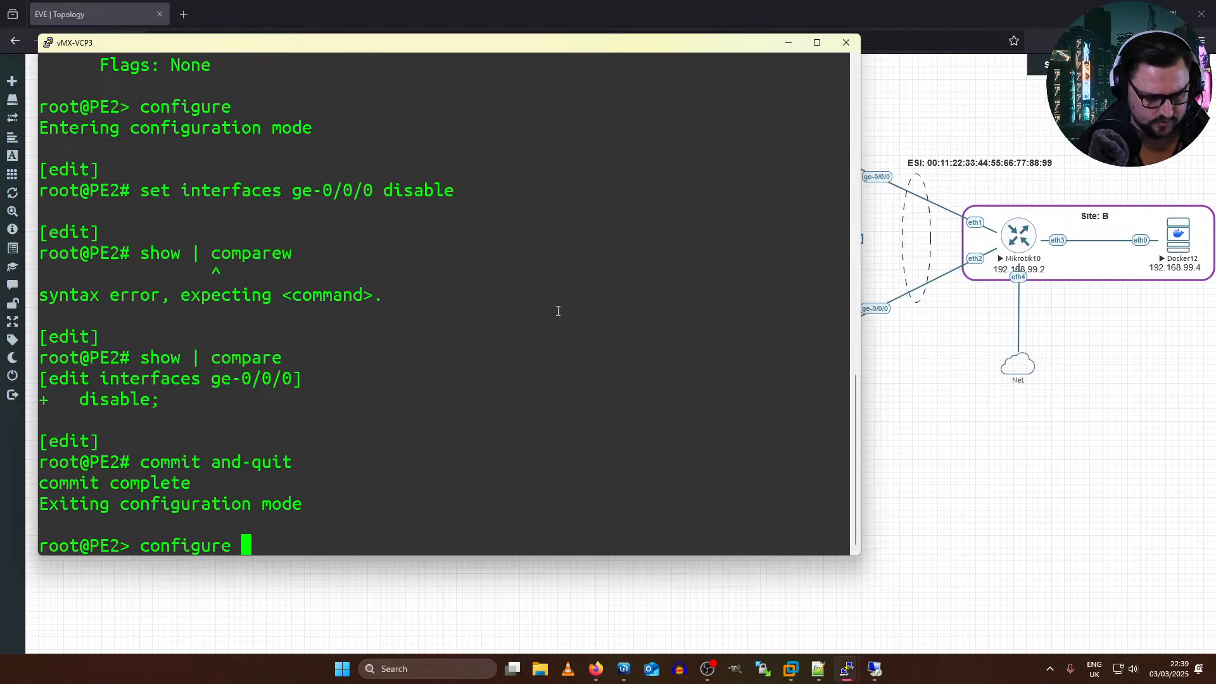
key("Up")
key("Down")
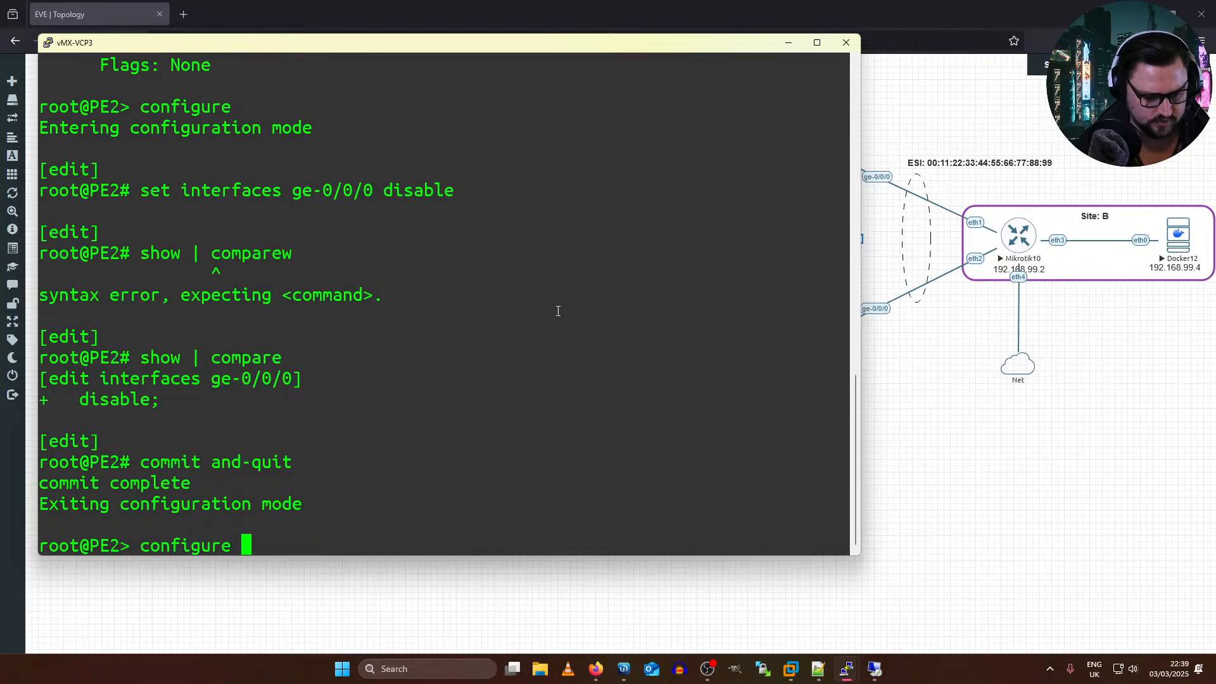
key("Return")
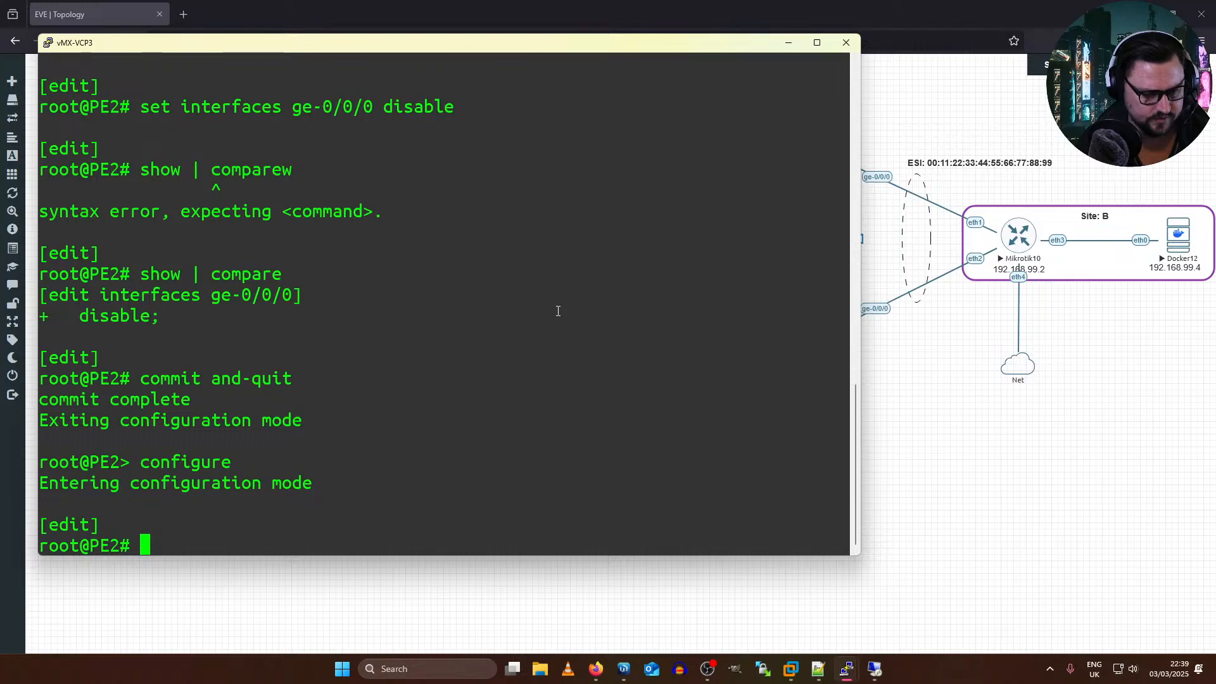
Step: Delete the disable statement from interface ge-0/0/0 in PE2's configuration
type("set")
key("alt+Tab")
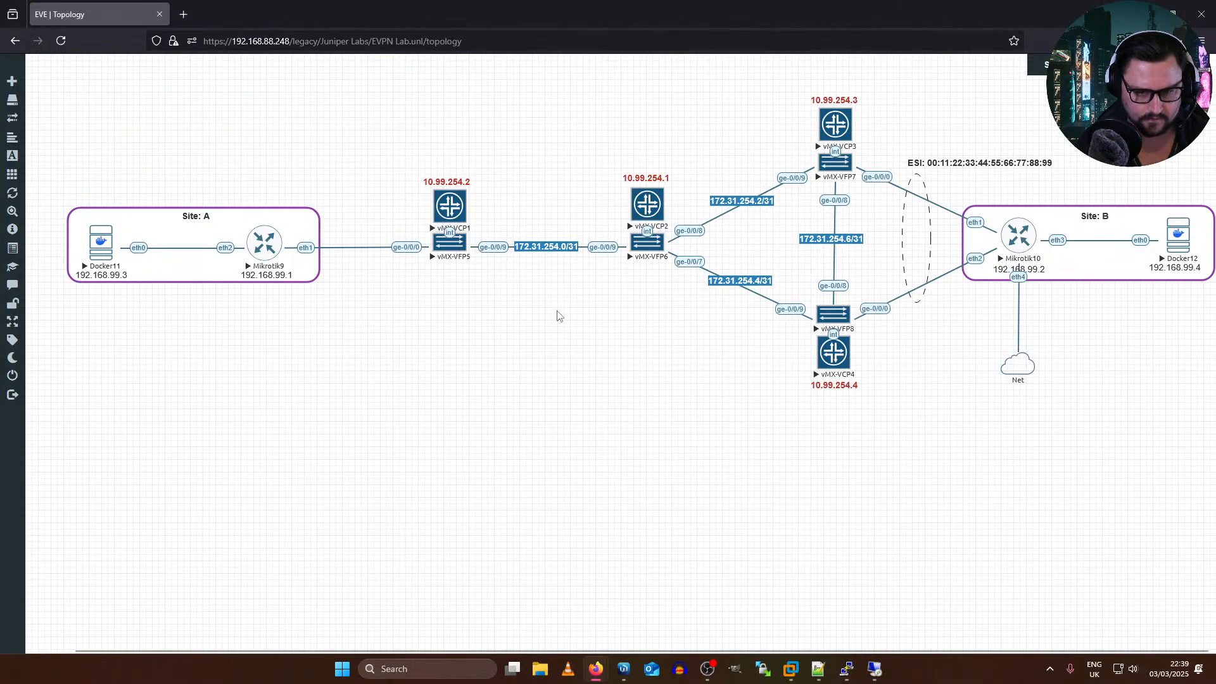
key("alt+Tab")
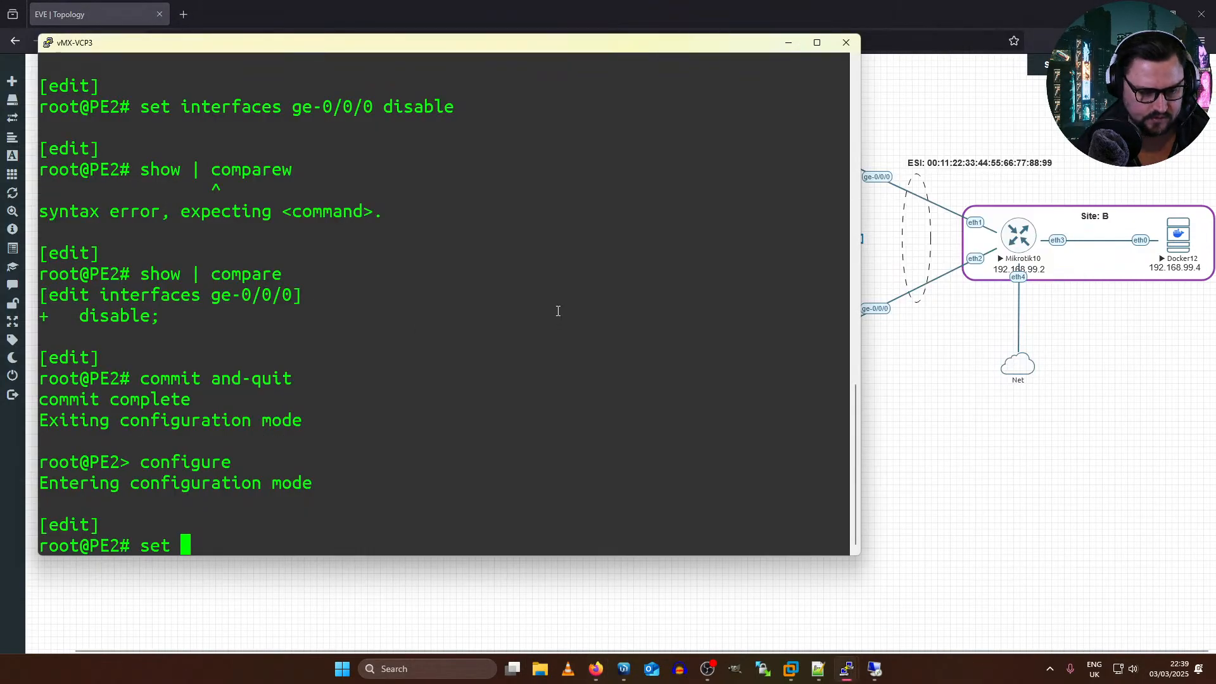
key("Up")
key("Up")
key("Up")
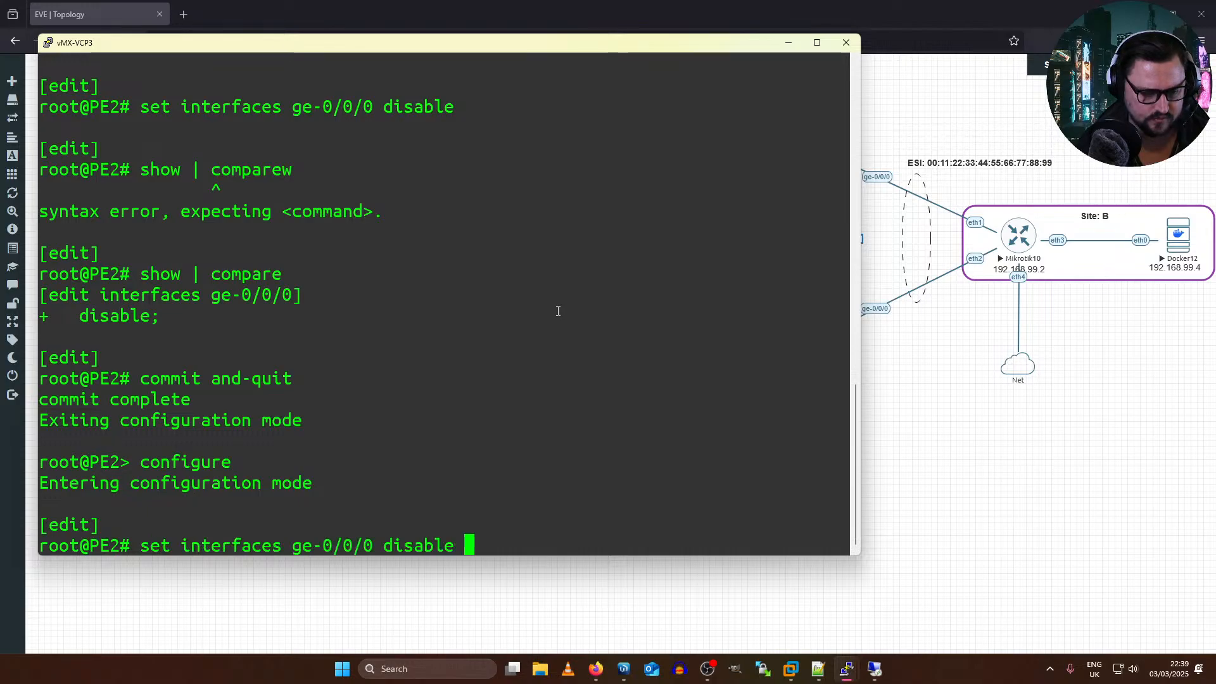
key("Left")
key("Left")
key("Left")
key("Left")
key("Left")
key("Left")
key("Left")
key("Left")
key("Left")
key("Left")
key("Left")
key("Left")
key("Left")
key("Left")
key("Left")
key("Left")
key("Left")
key("Left")
key("Left")
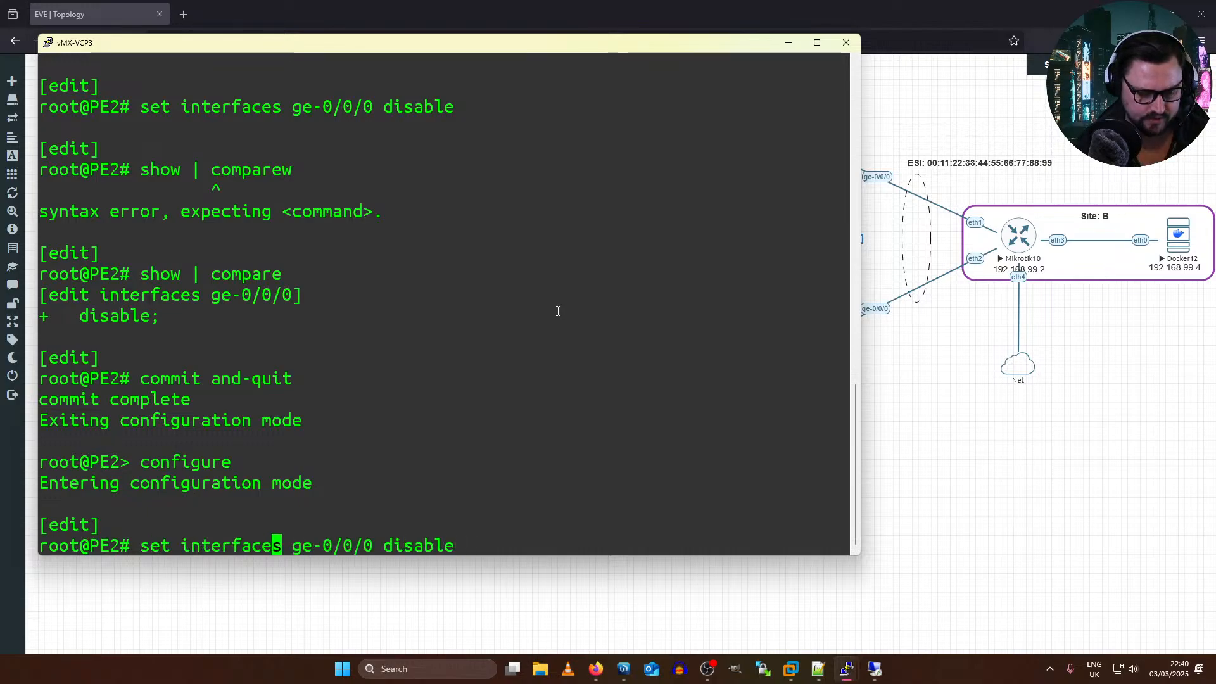
key("Left")
key("Left")
key("Left")
key("Left")
key("Left")
key("Left")
key("Left")
key("Left")
key("Left")
key("Left")
key("BackSpace")
key("BackSpace")
key("BackSpace")
type("delete")
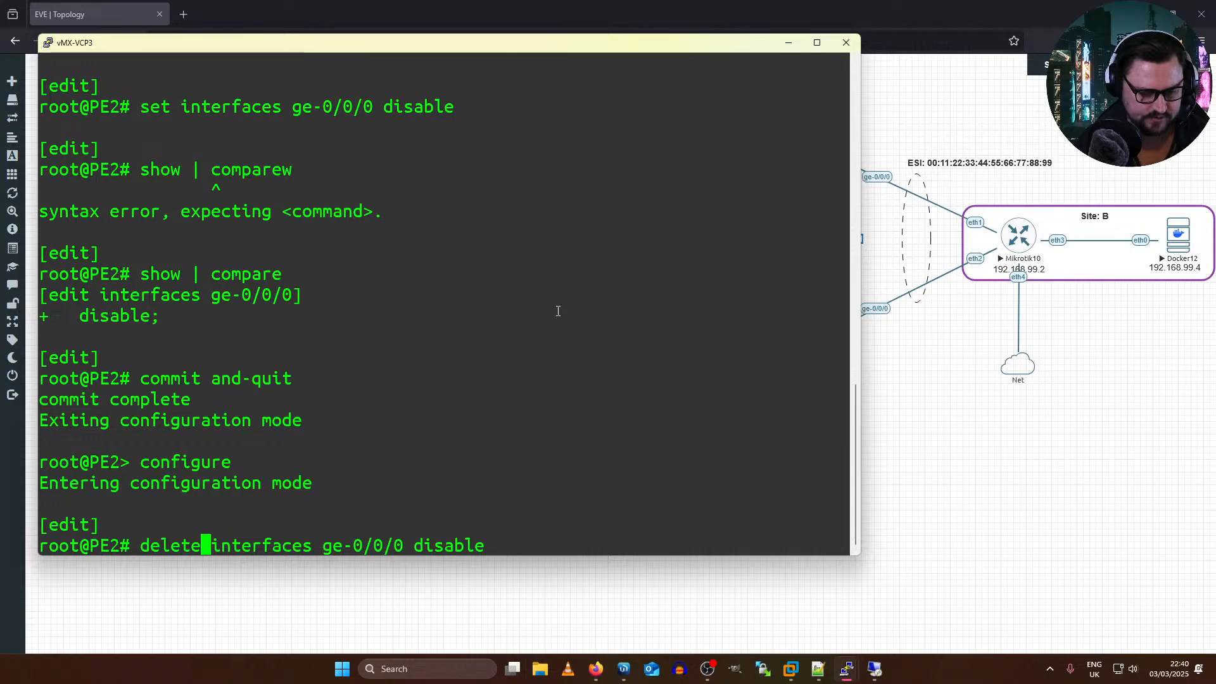
key("Return")
Step: Commit PE2's interface change and exit configuration mode with commit and-quit
type("commit ")
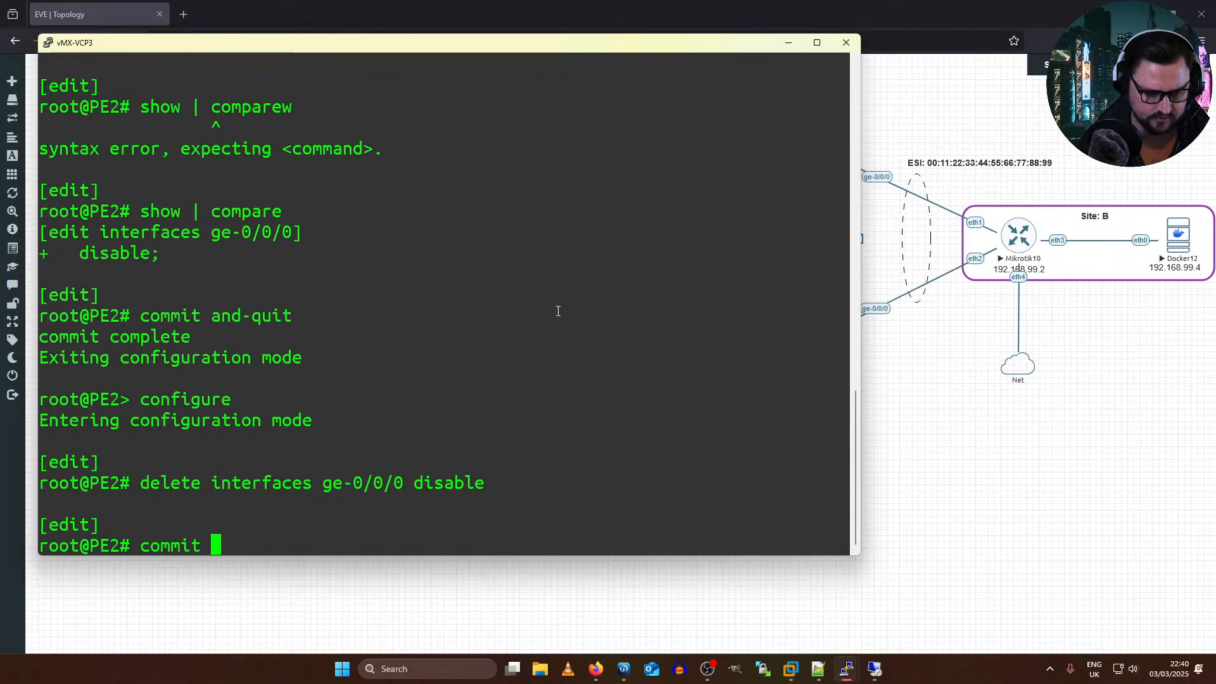
type("and-quit")
key("Return")
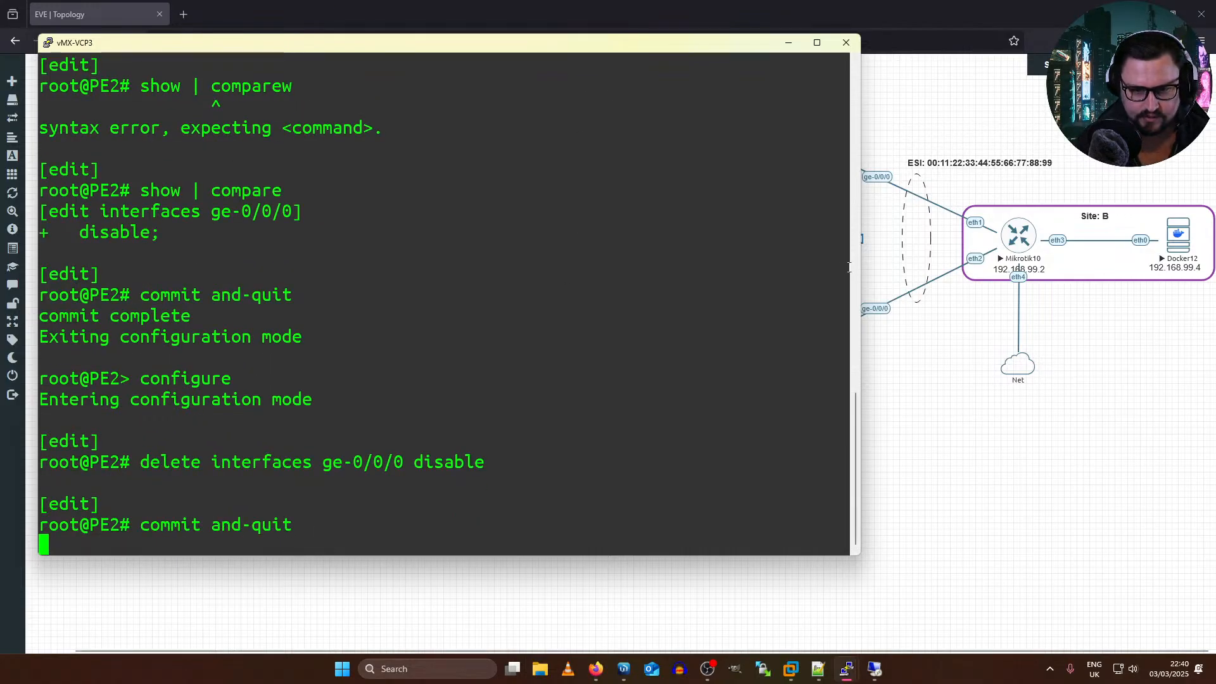
left_click(871, 277)
right_click(841, 143)
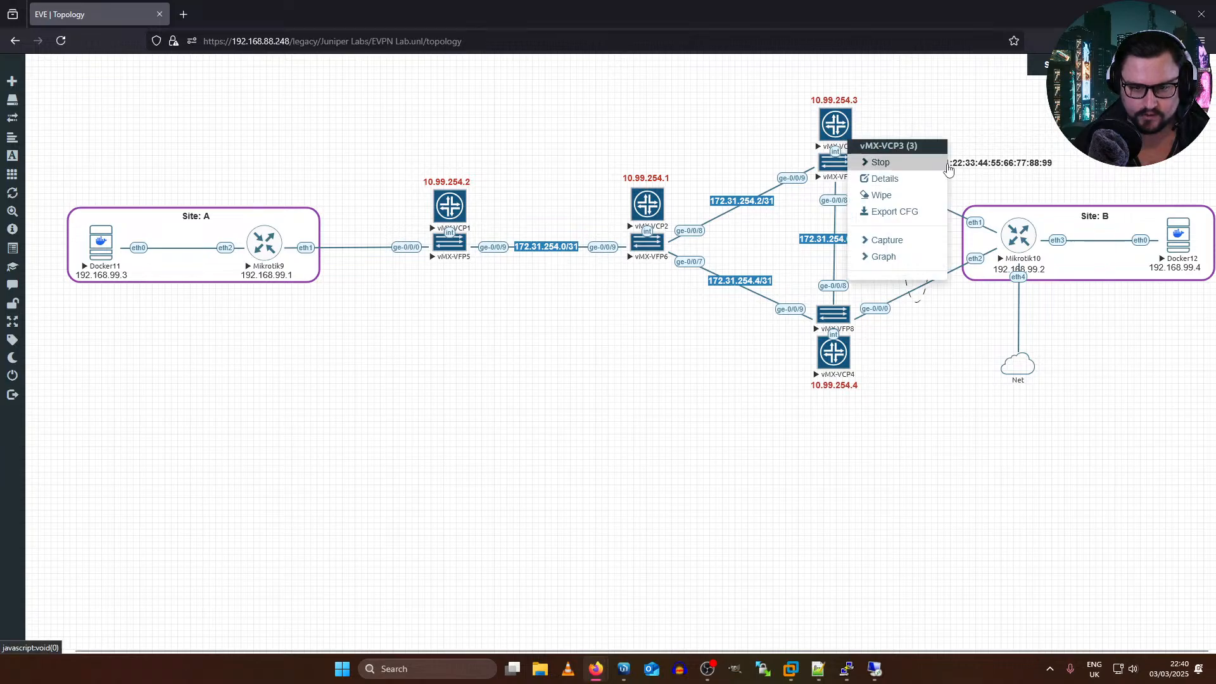
mouse_move(912, 247)
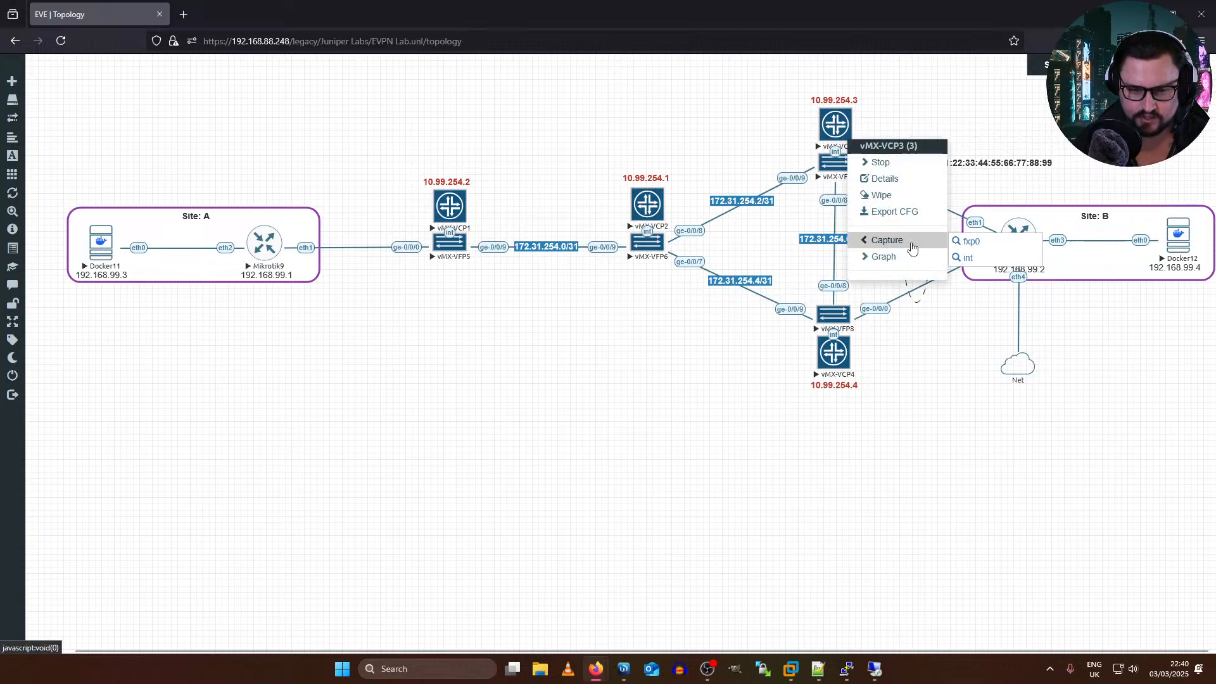
left_click(978, 302)
Step: Start a packet capture on vMX-VFP7's ge-0/0/0 with the Ethernet link type and maximize its window
right_click(845, 171)
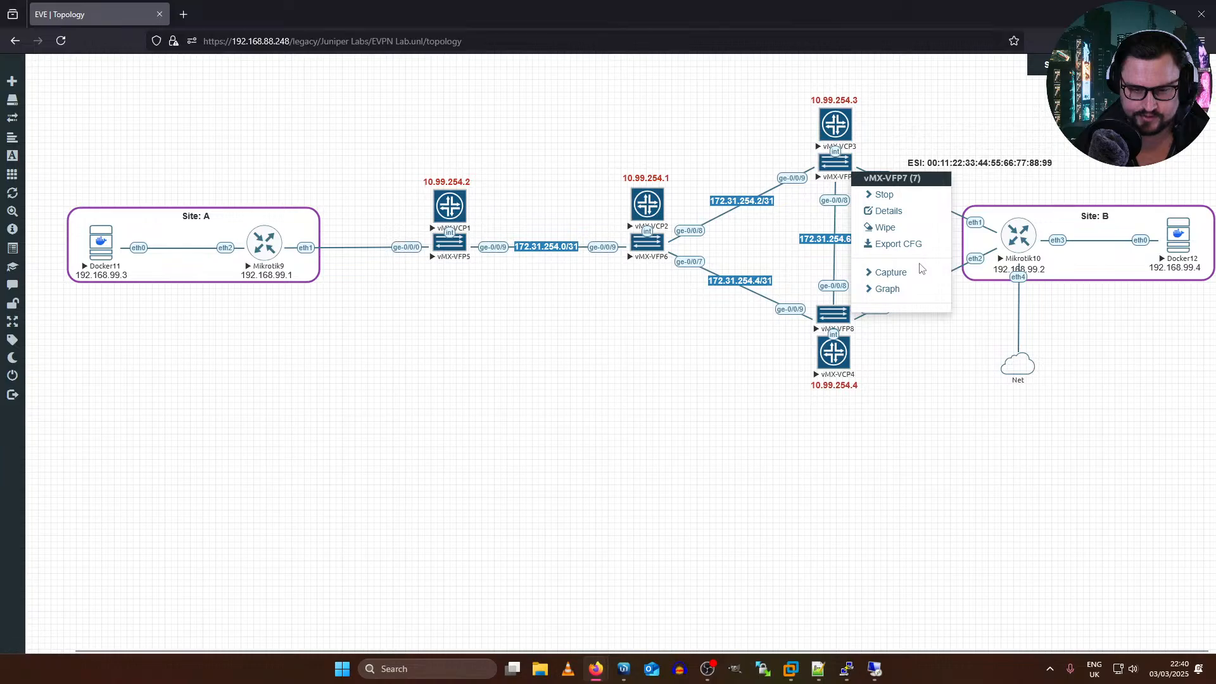
mouse_move(915, 272)
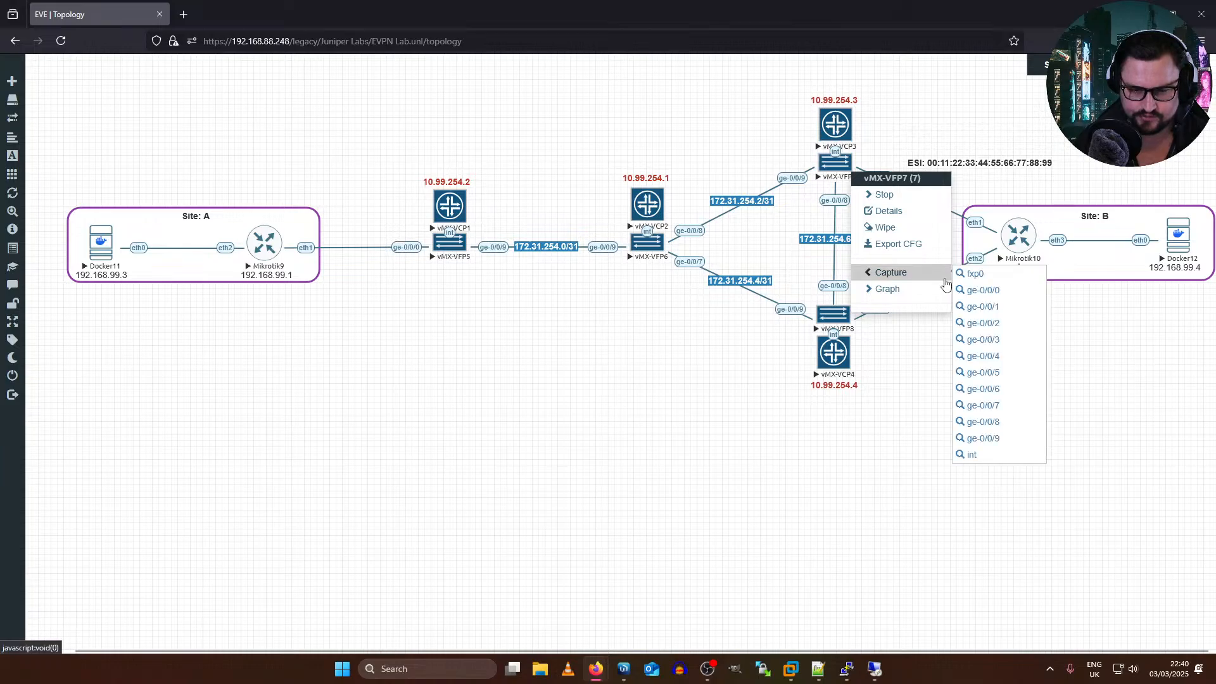
left_click(987, 295)
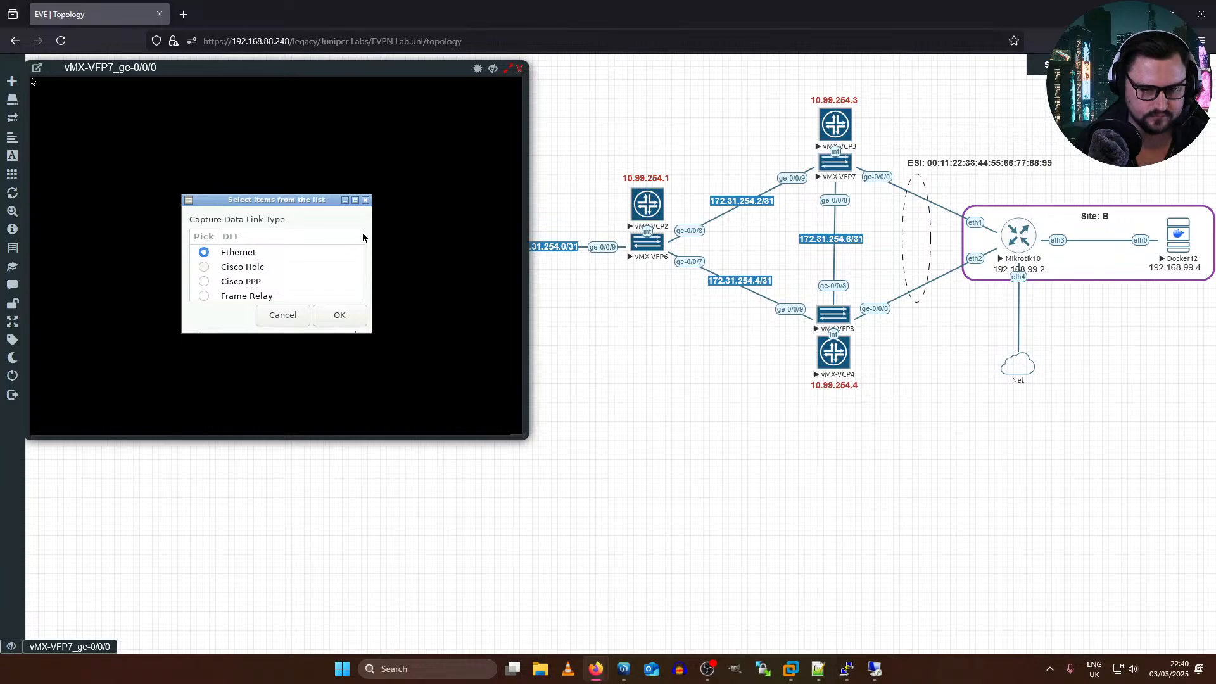
left_click(359, 321)
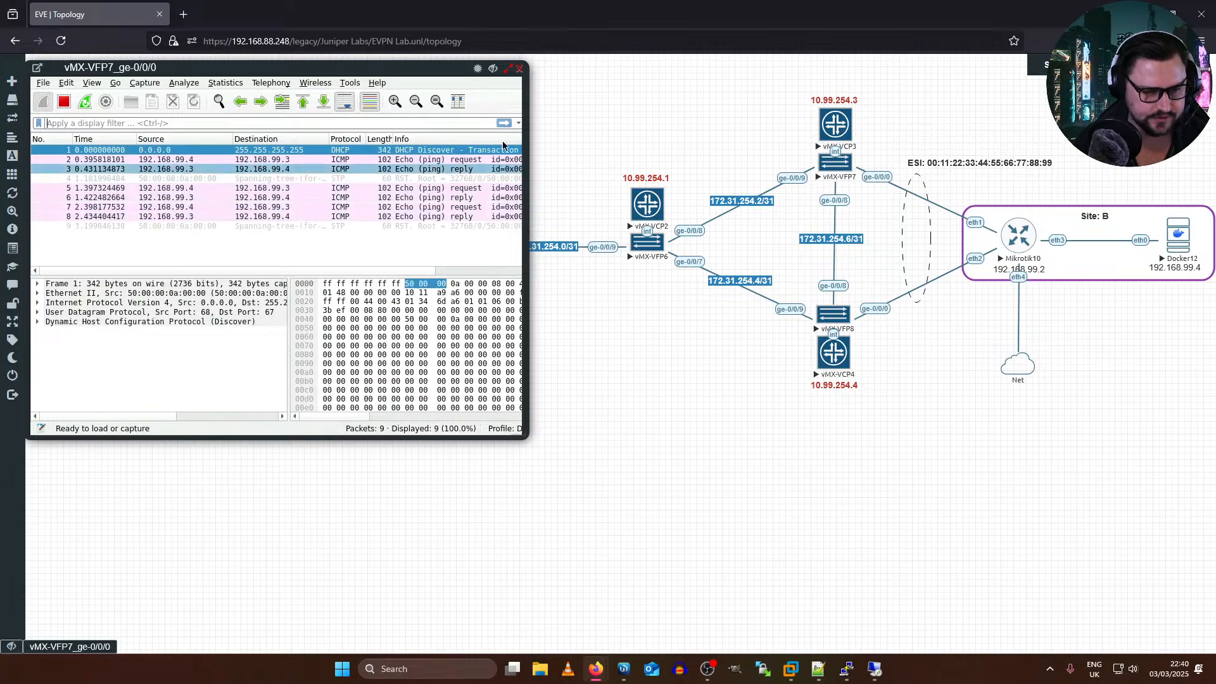
left_click(509, 68)
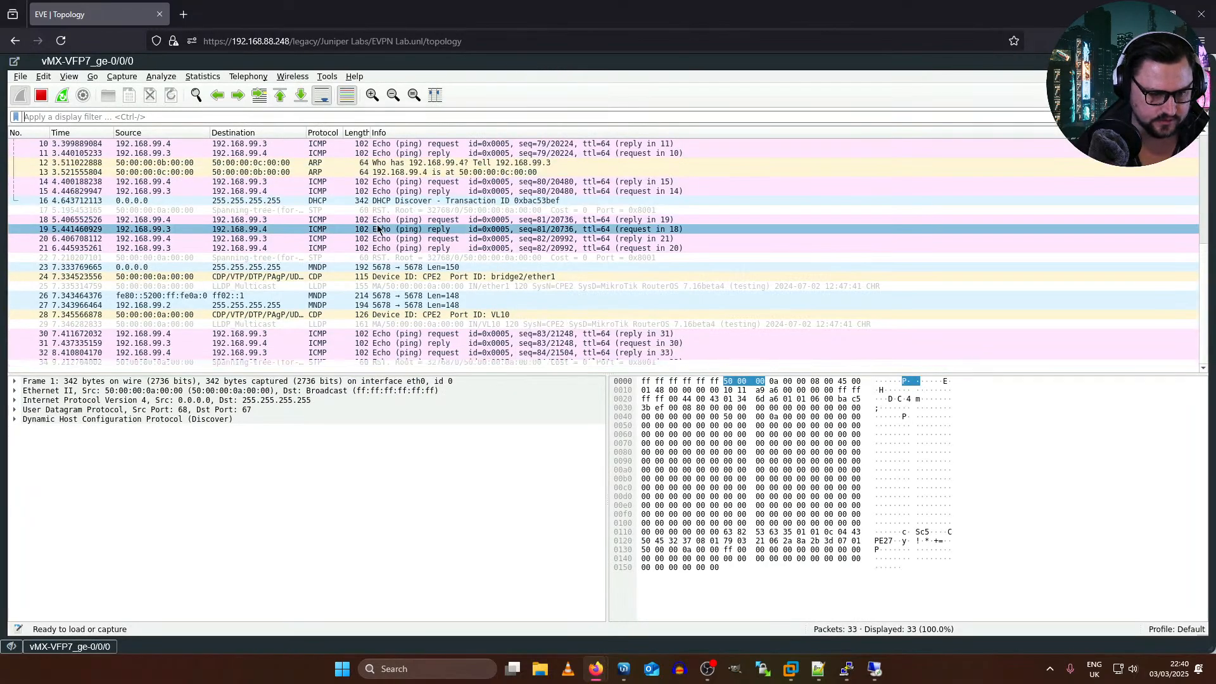
Step: Stop the running ping on Docker12 and review the ICMP packets captured on vMX-VFP7's ge-0/0/0
key("alt+Tab")
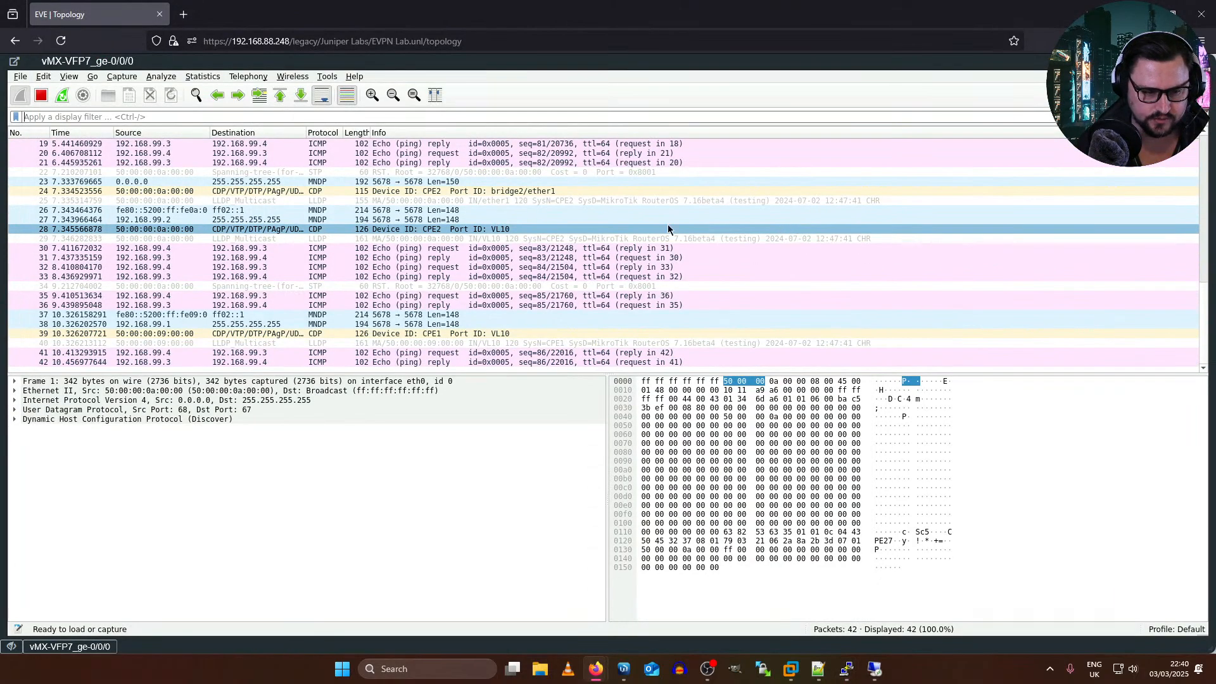
key("alt+Tab")
left_click(632, 223)
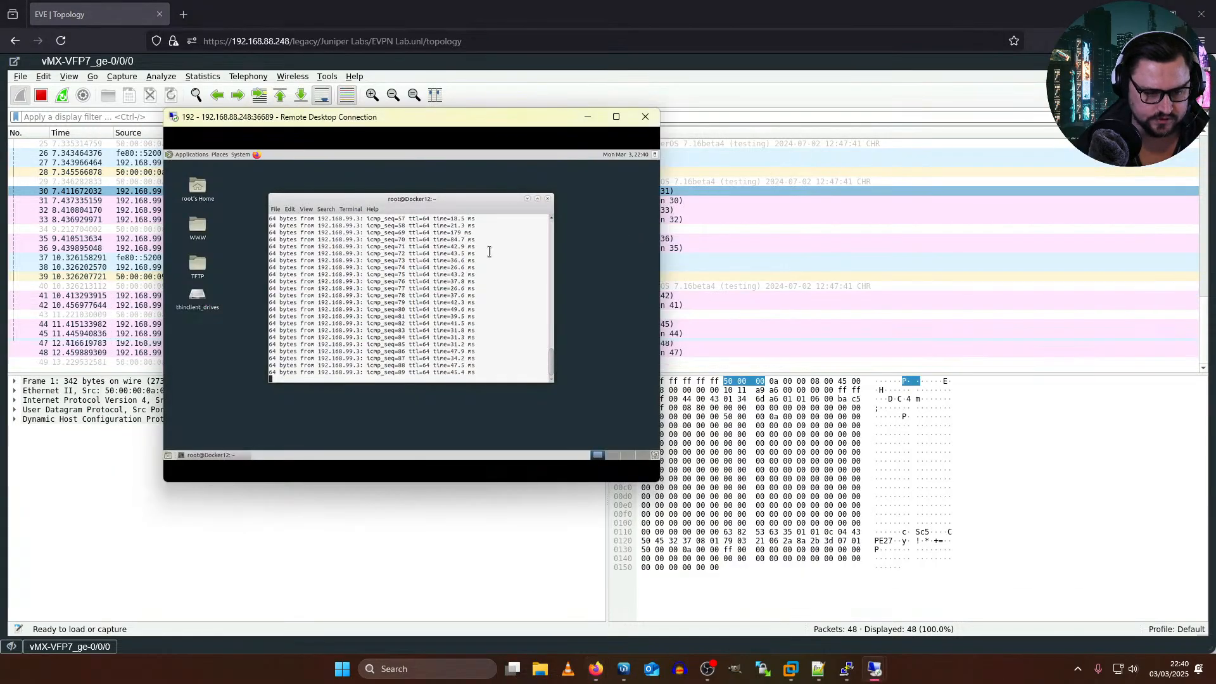
key("ctrl+c")
left_click(102, 402)
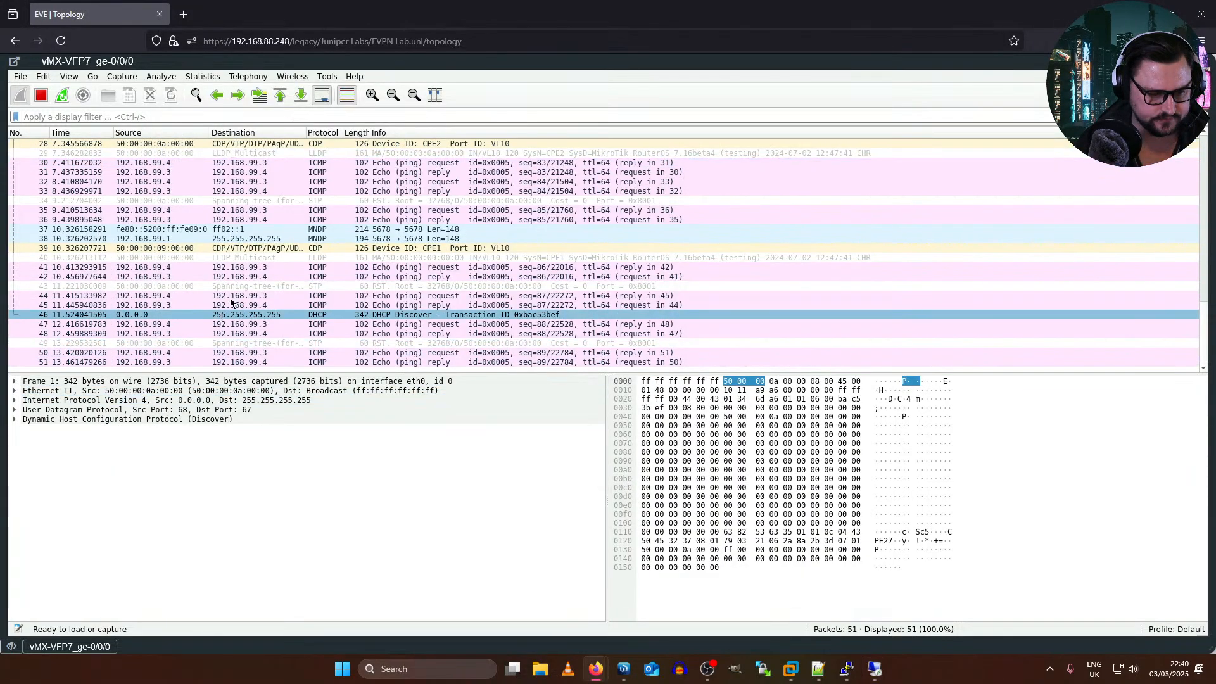
scroll(232, 302, "up", 1)
scroll(273, 277, "down", 1)
key("alt+Tab")
key("alt+Tab")
key("alt+Tab")
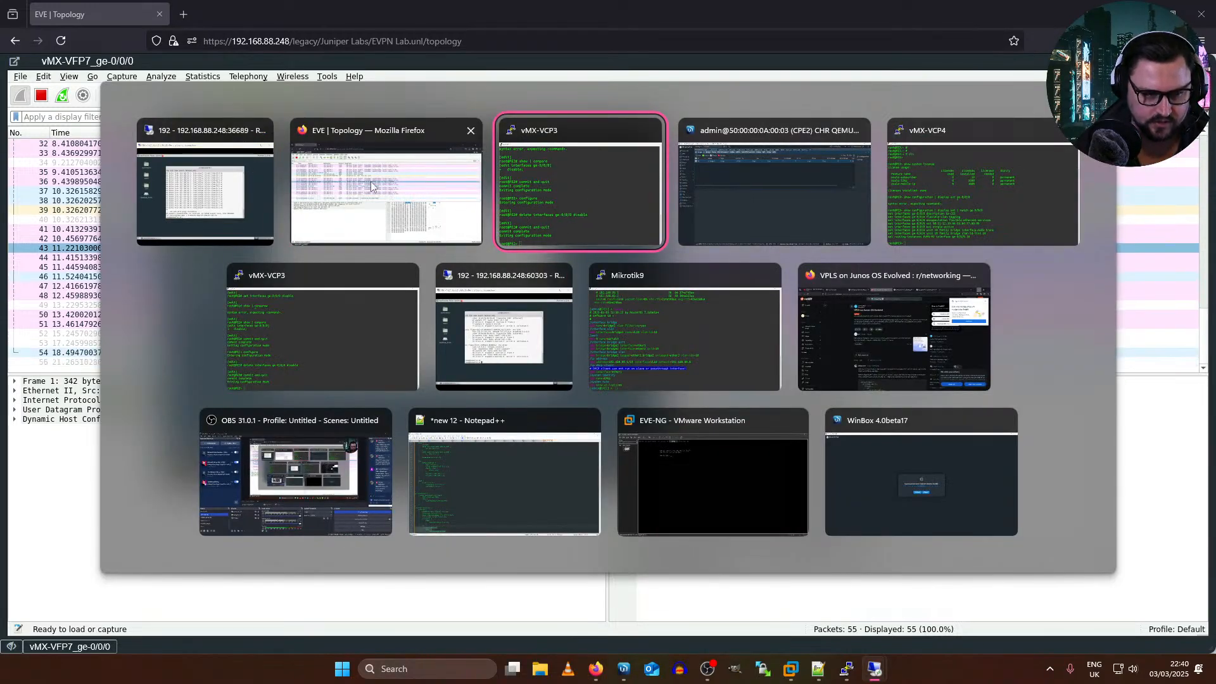
key("Escape")
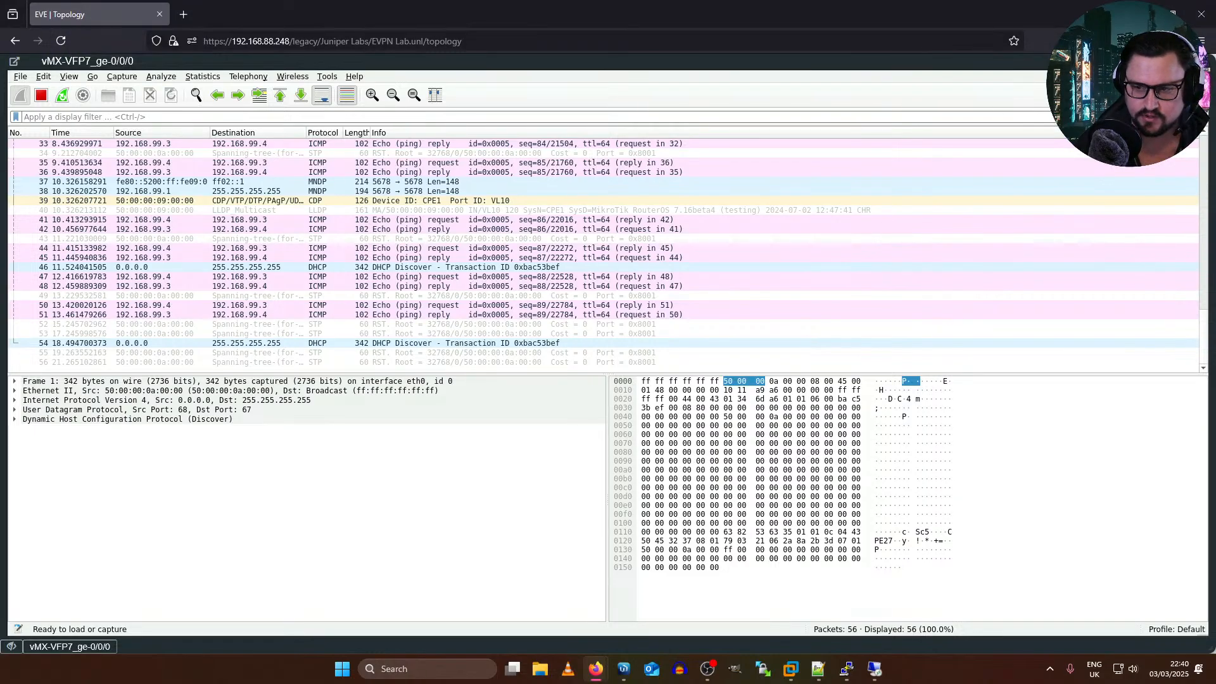
Step: Restore the vMX-VFP7 capture window and start an Ethernet capture on vMX-VFP8's ge-0/0/0, placing the two windows side by side
left_click(1191, 62)
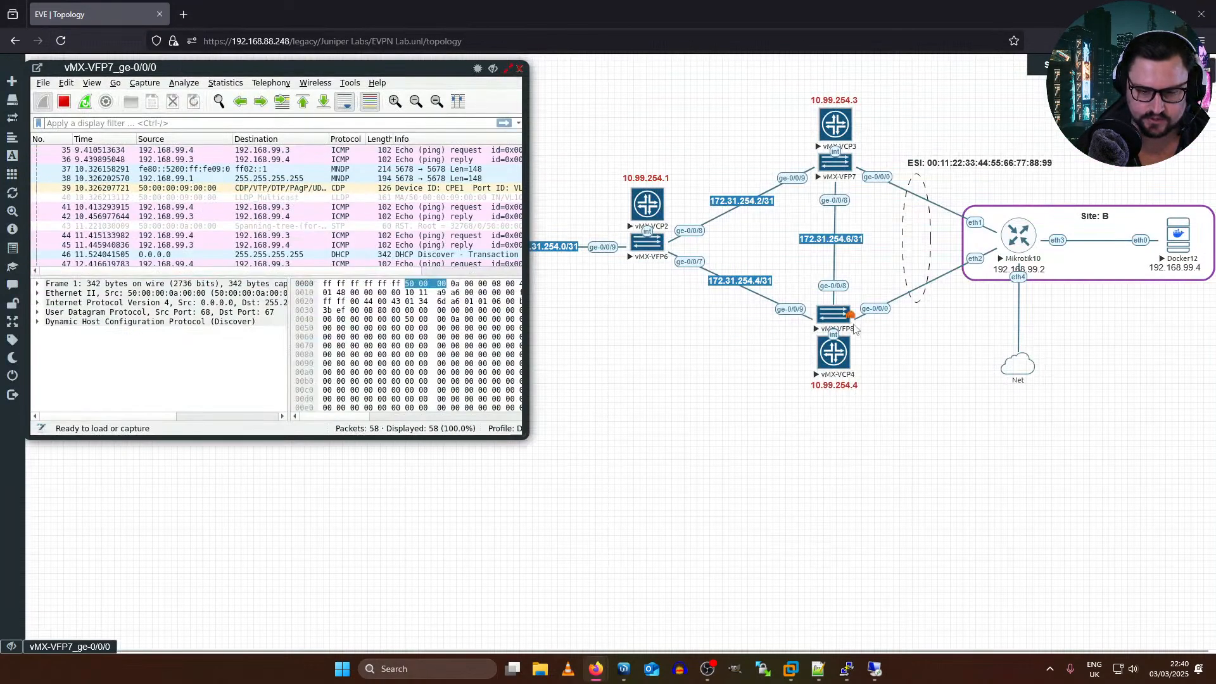
right_click(842, 315)
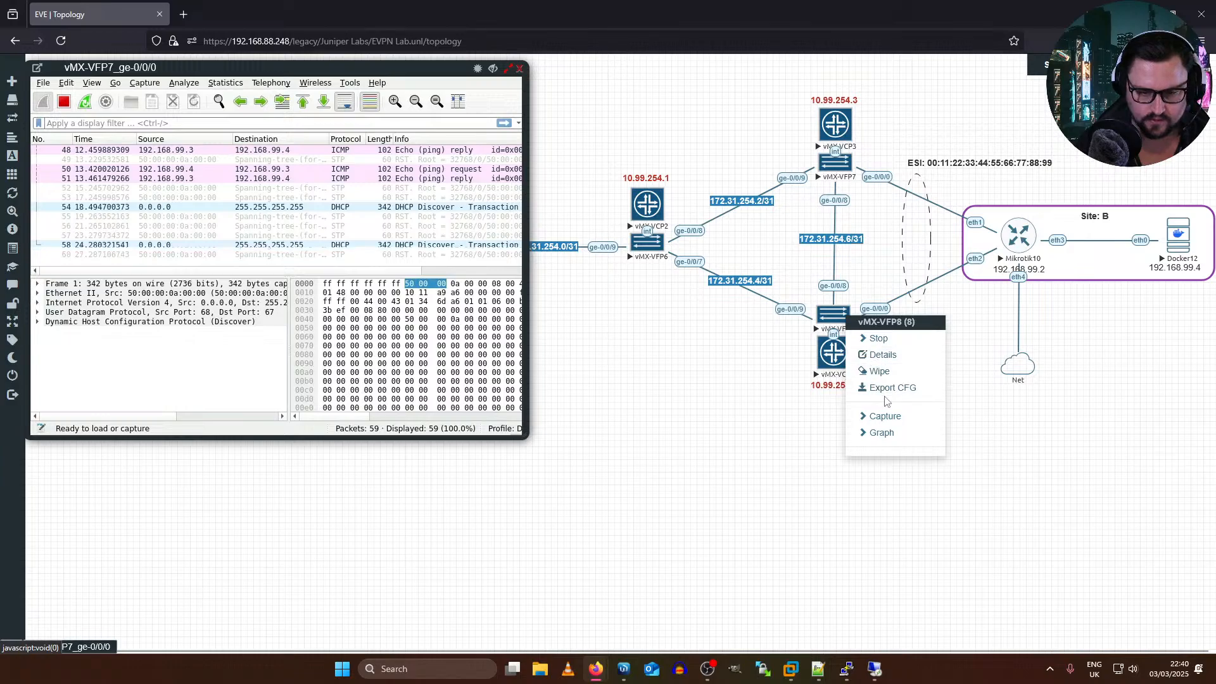
left_click(885, 416)
left_click(992, 435)
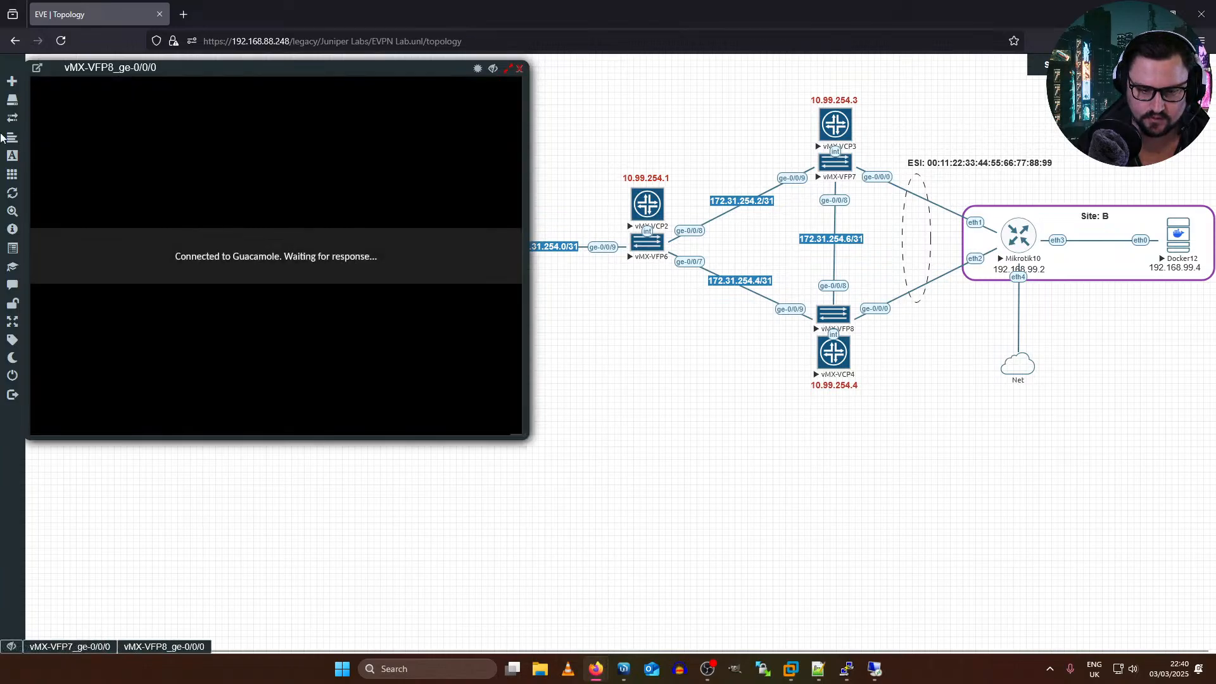
left_click_drag(155, 60, 690, 62)
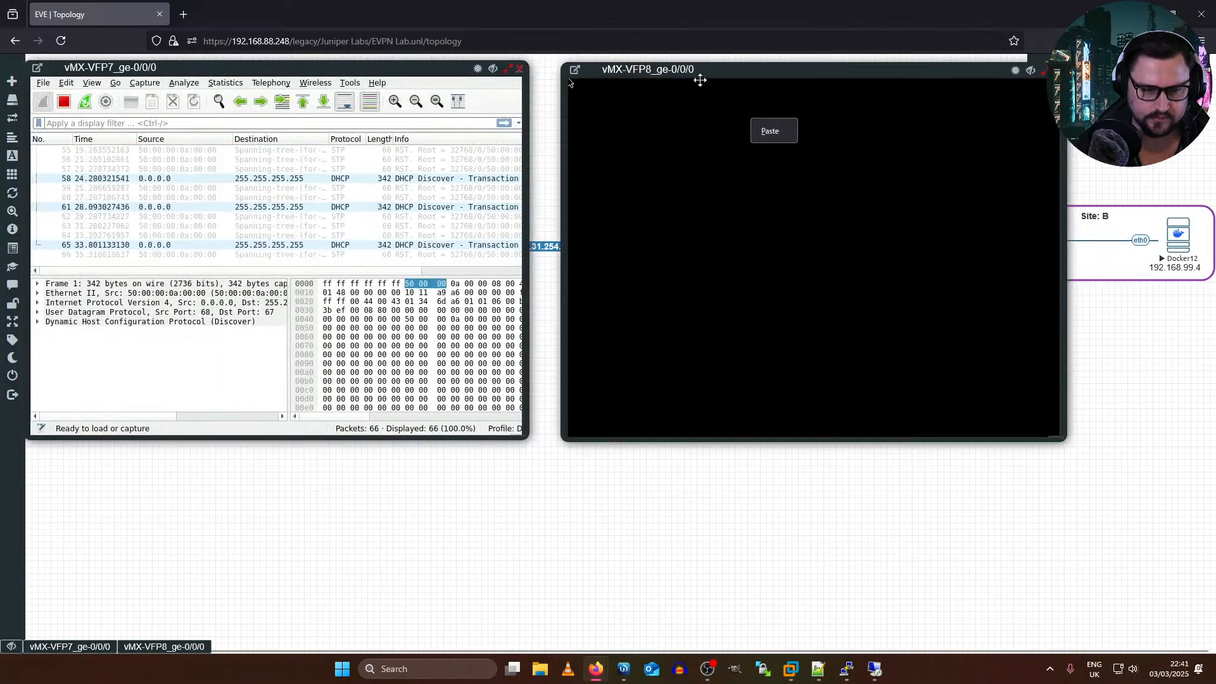
left_click(877, 315)
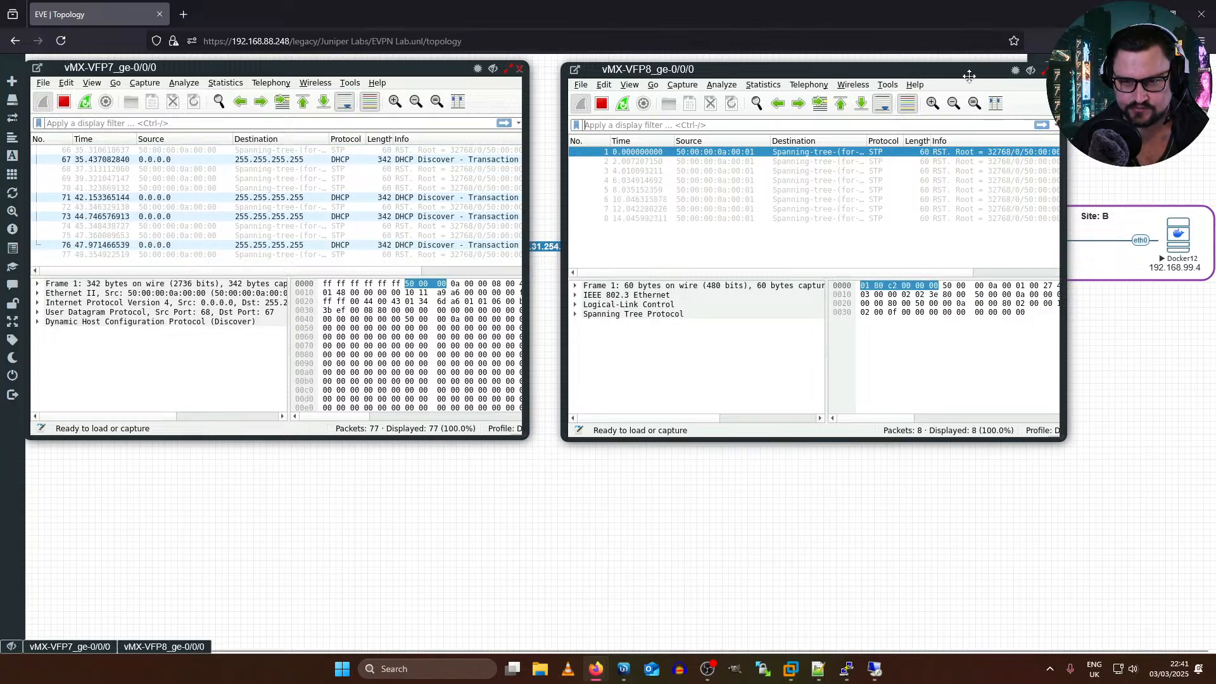
left_click_drag(969, 76, 580, 203)
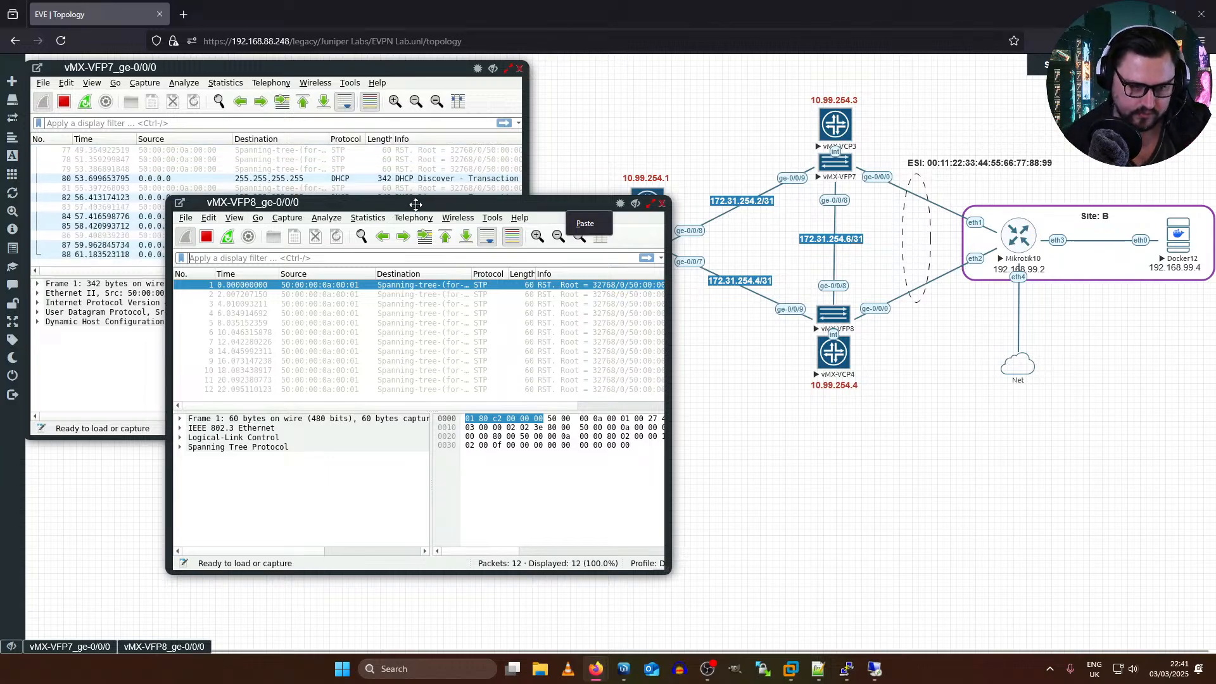
left_click_drag(413, 200, 770, 77)
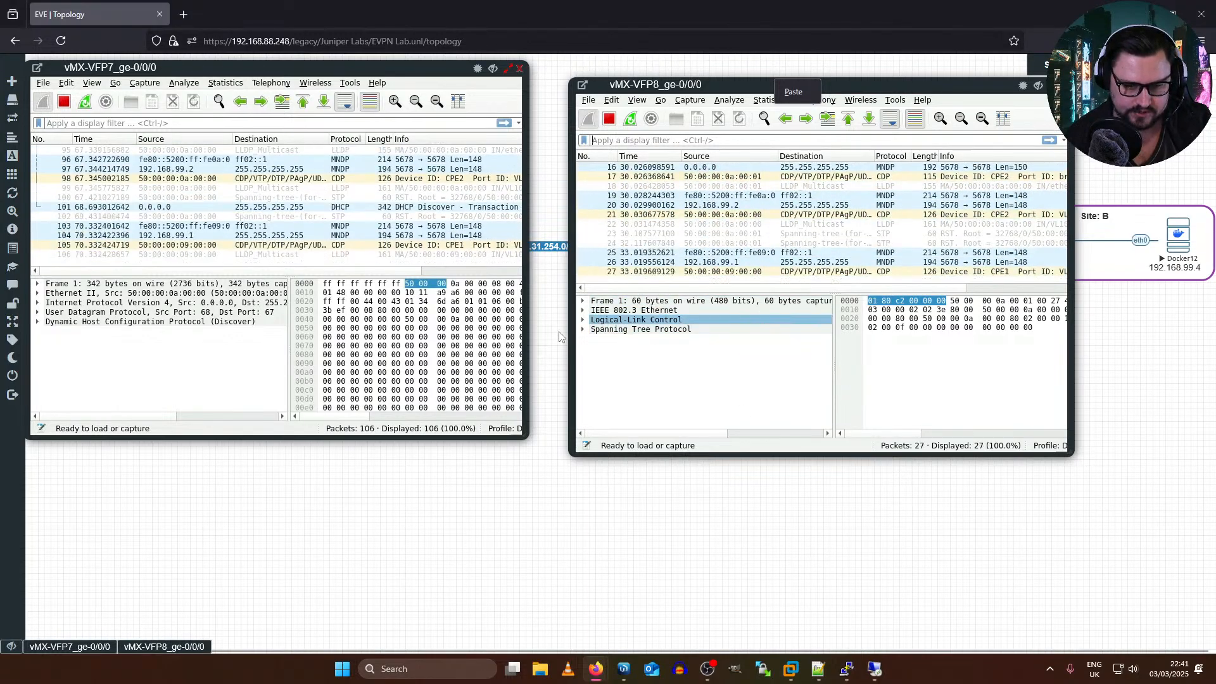
Step: Restart the ping to 192.168.99.3 on Docker12
mouse_move(874, 668)
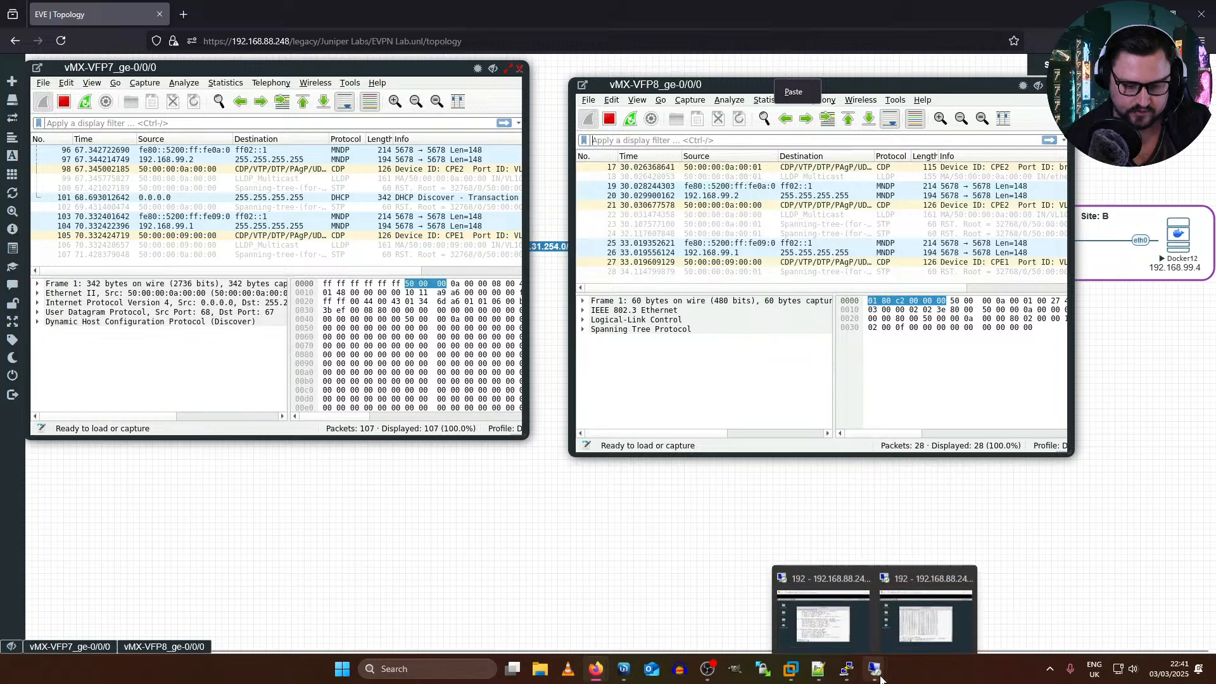
left_click(925, 596)
key("Up")
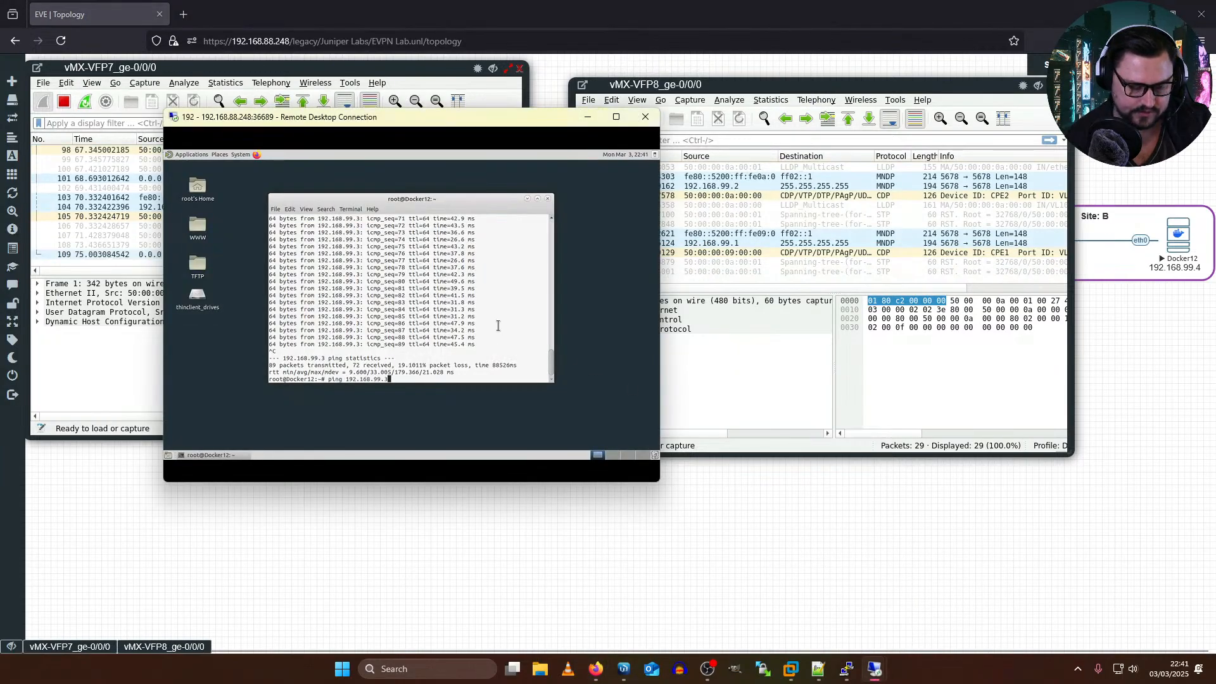
key("Return")
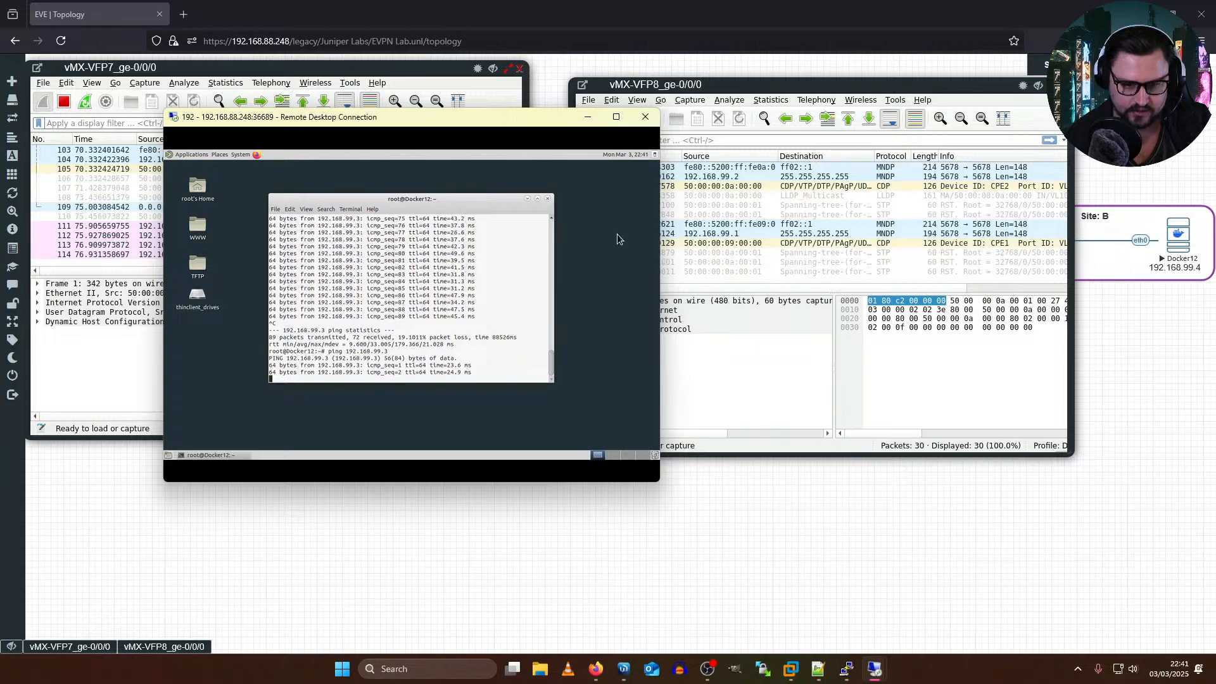
Step: Examine the 802.1Q Virtual LAN header of an ICMP echo reply in the vMX-VFP7 capture
left_click(221, 66)
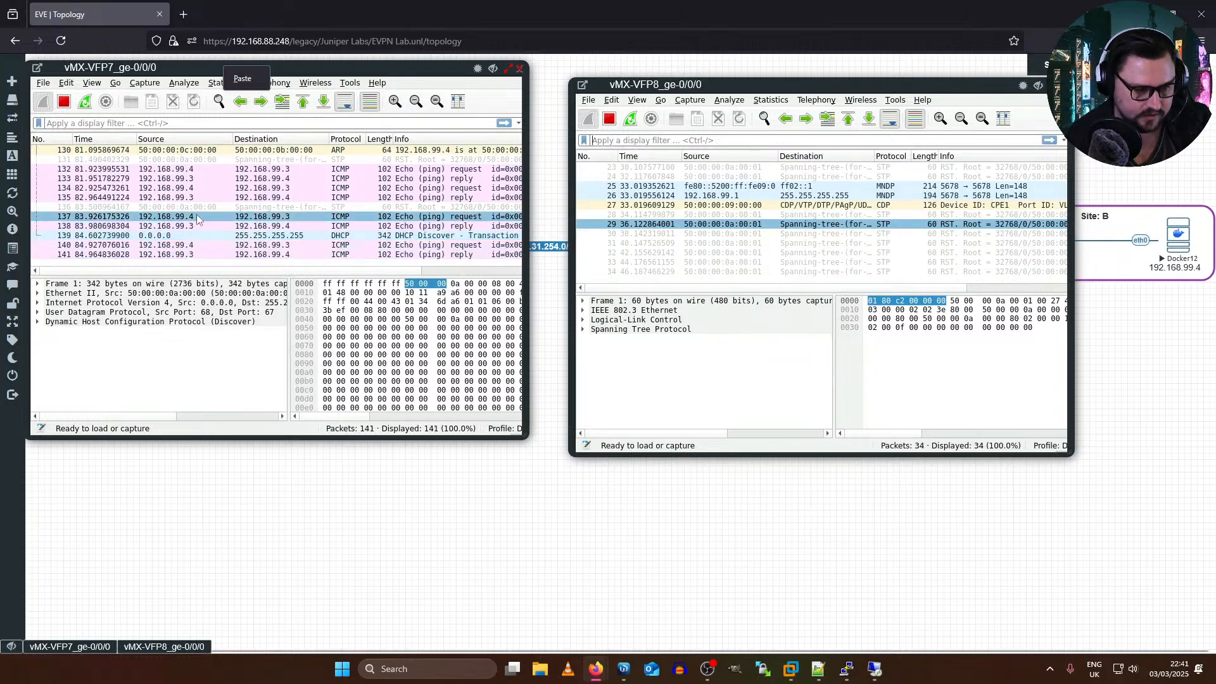
left_click(215, 212)
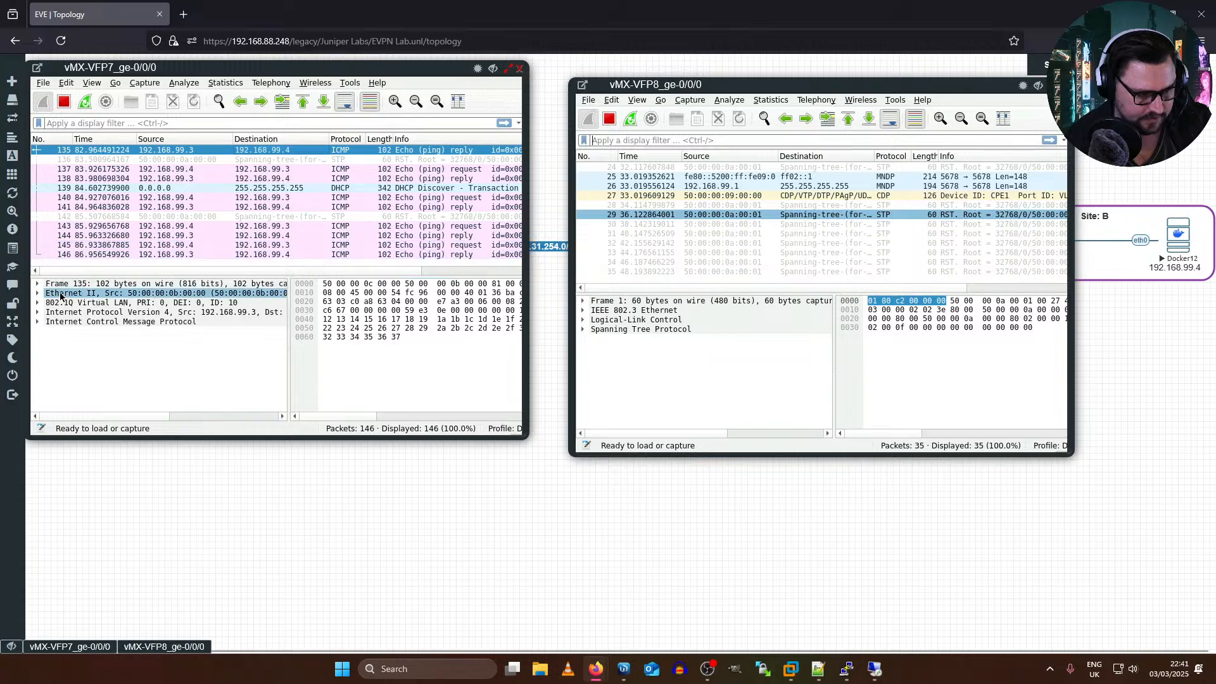
left_click(36, 304)
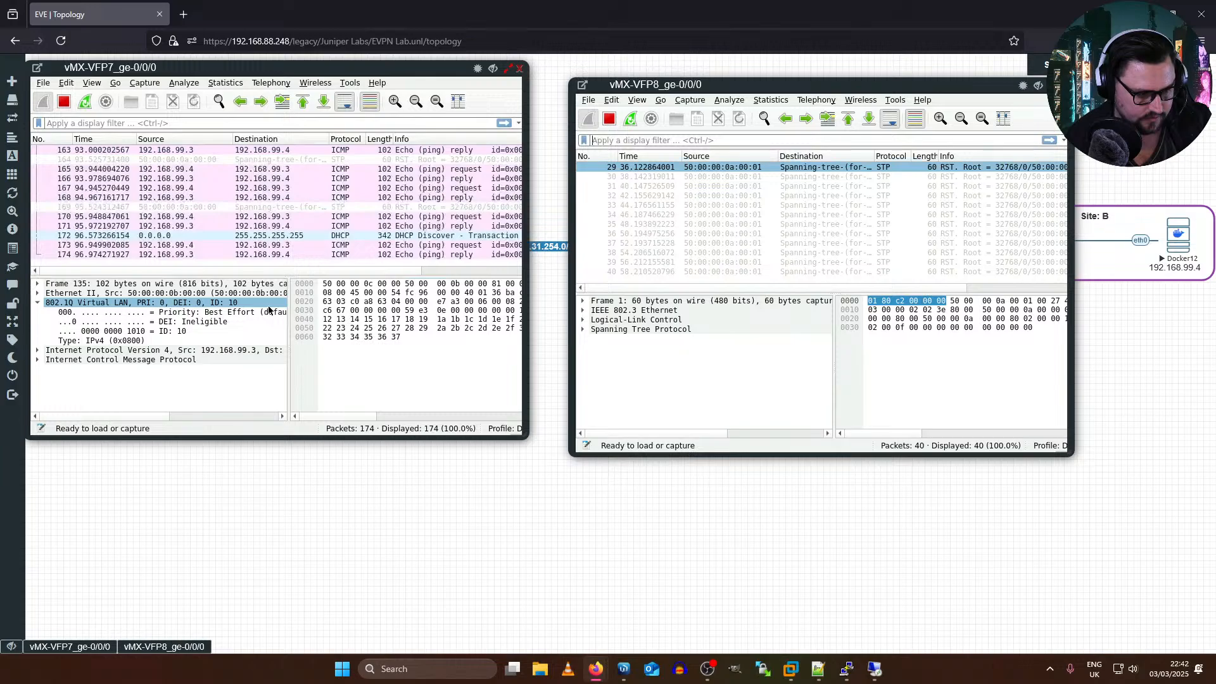
Step: Examine the IPv4 header's source and destination addresses and the 802.1Q tag of the echo reply in the vMX-VFP7 capture
left_click(46, 345)
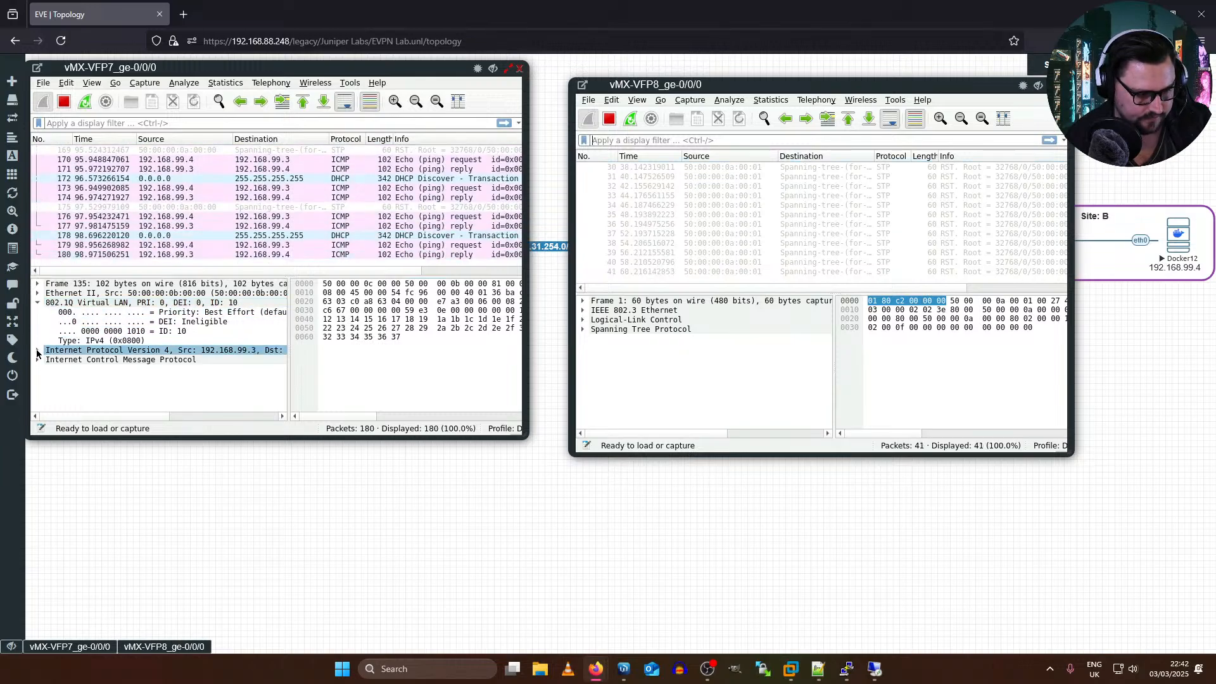
left_click(38, 350)
scroll(97, 345, "down", 3)
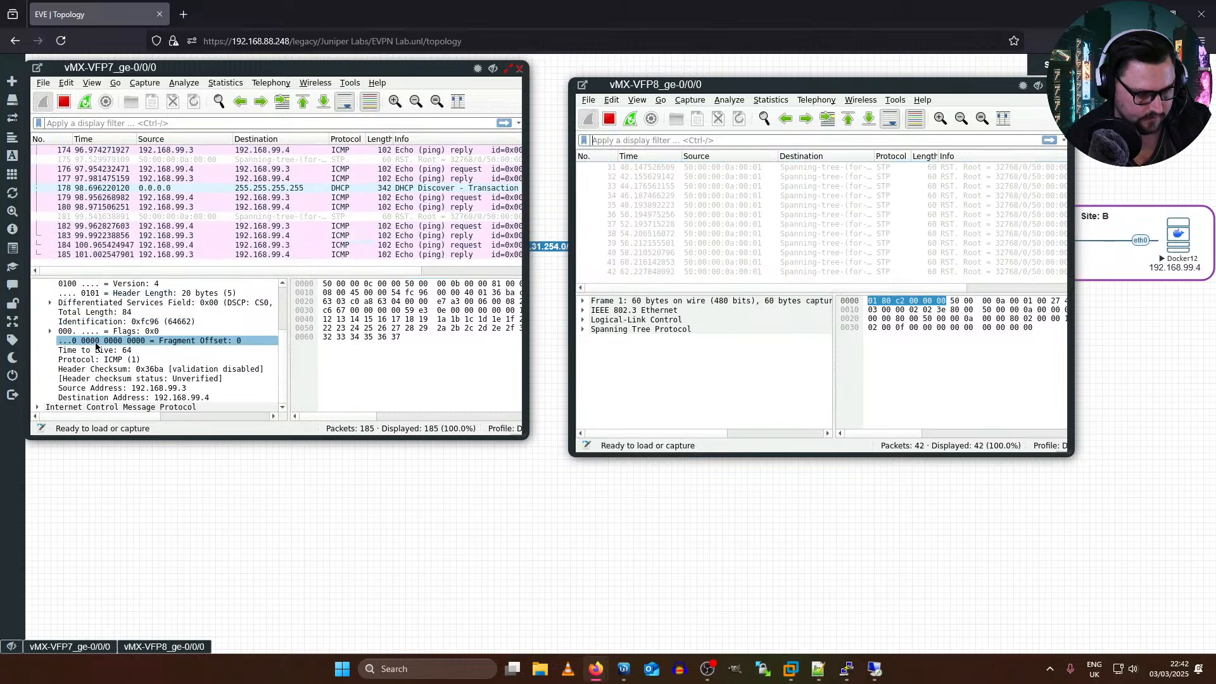
left_click(49, 398)
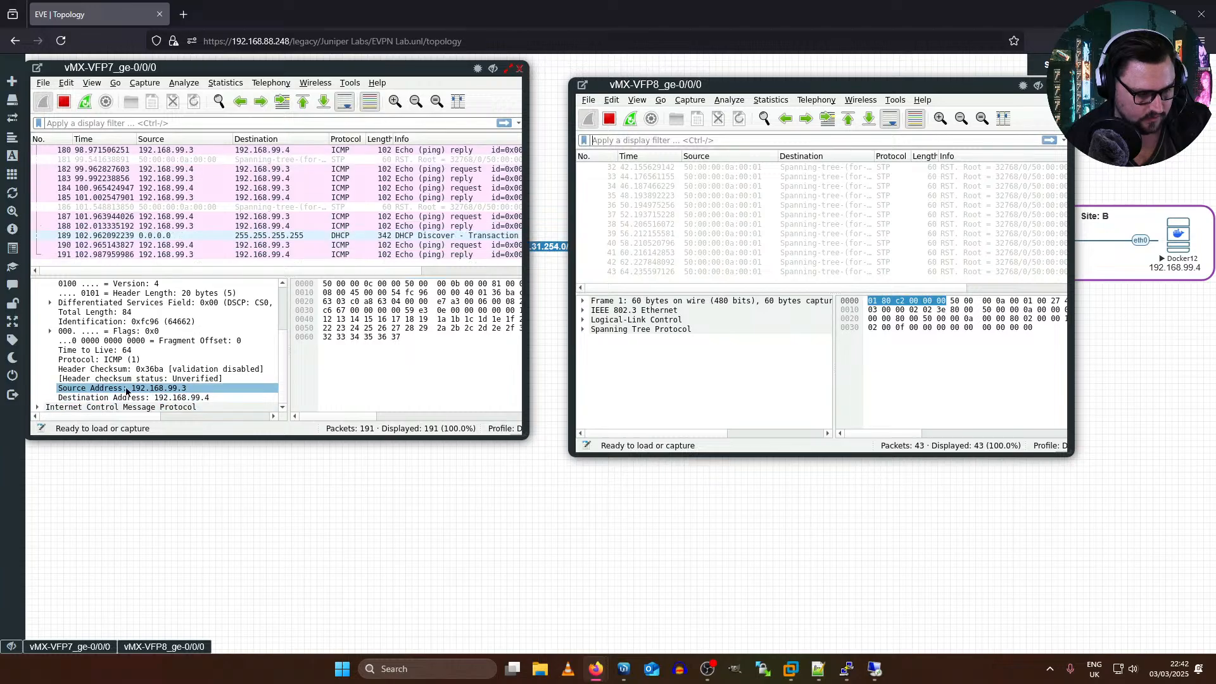
scroll(220, 400, "up", 3)
left_click(220, 397)
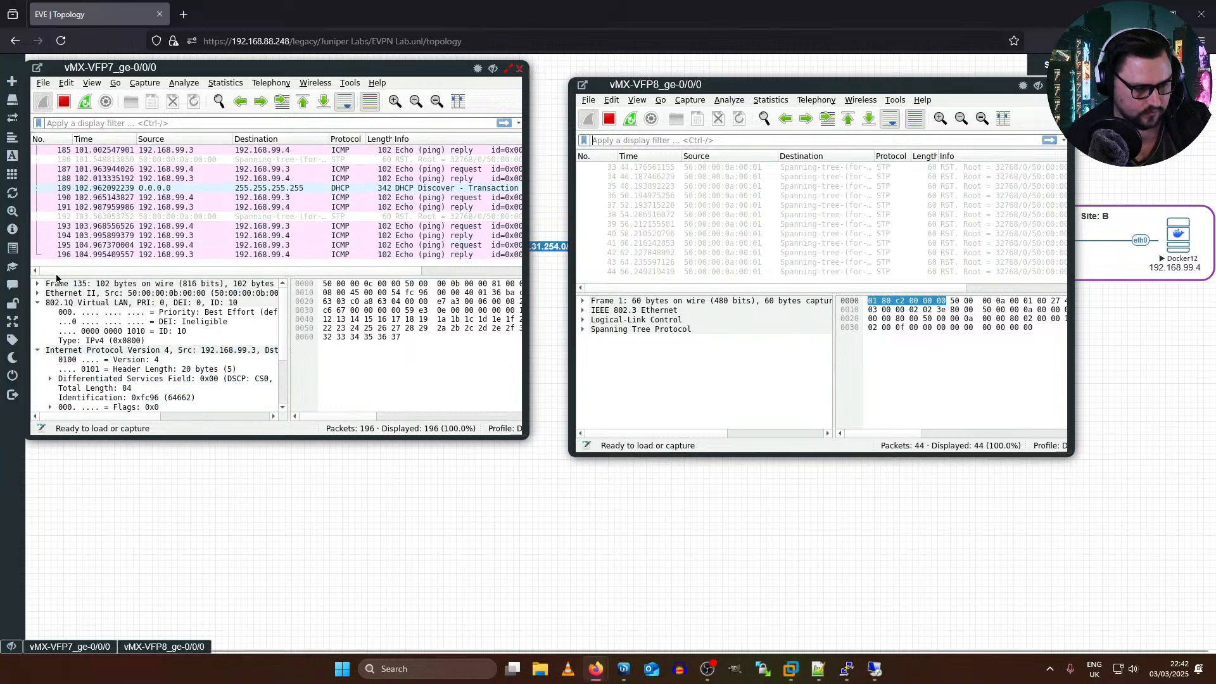
left_click(37, 294)
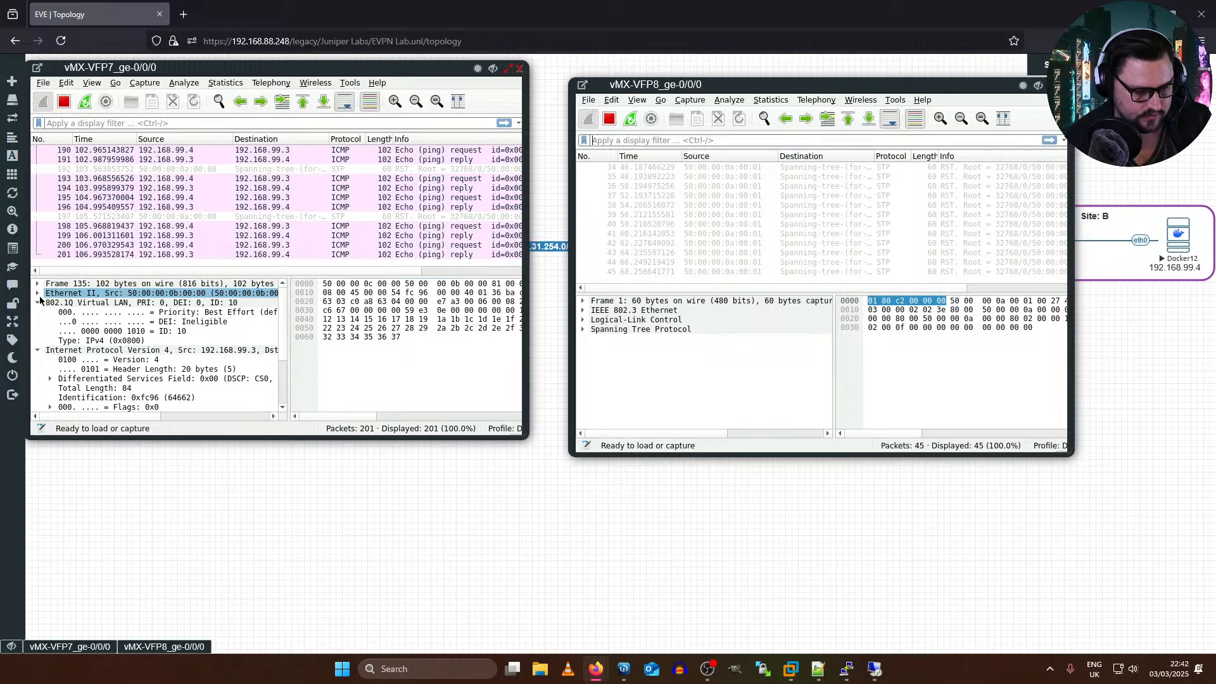
left_click(40, 302)
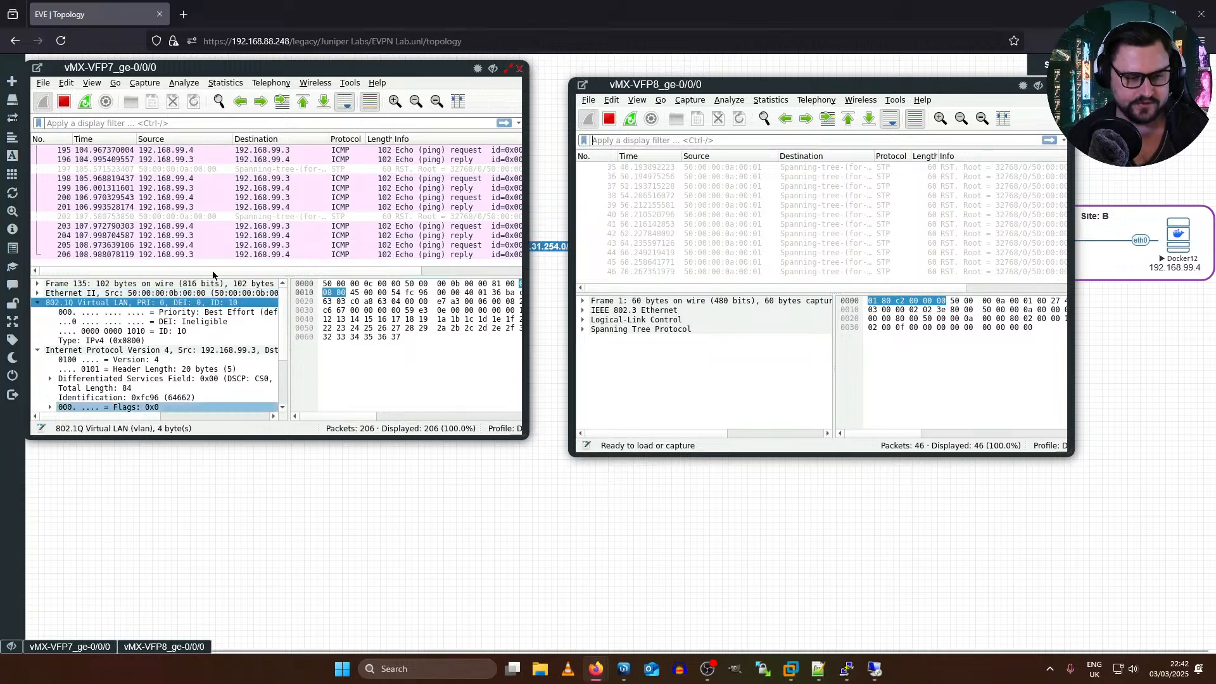
Step: Disable interface ge-0/0/0 on PE2 in the vMX-VCP3 terminal, commit and quit, and return to the two packet captures
key("alt+Tab")
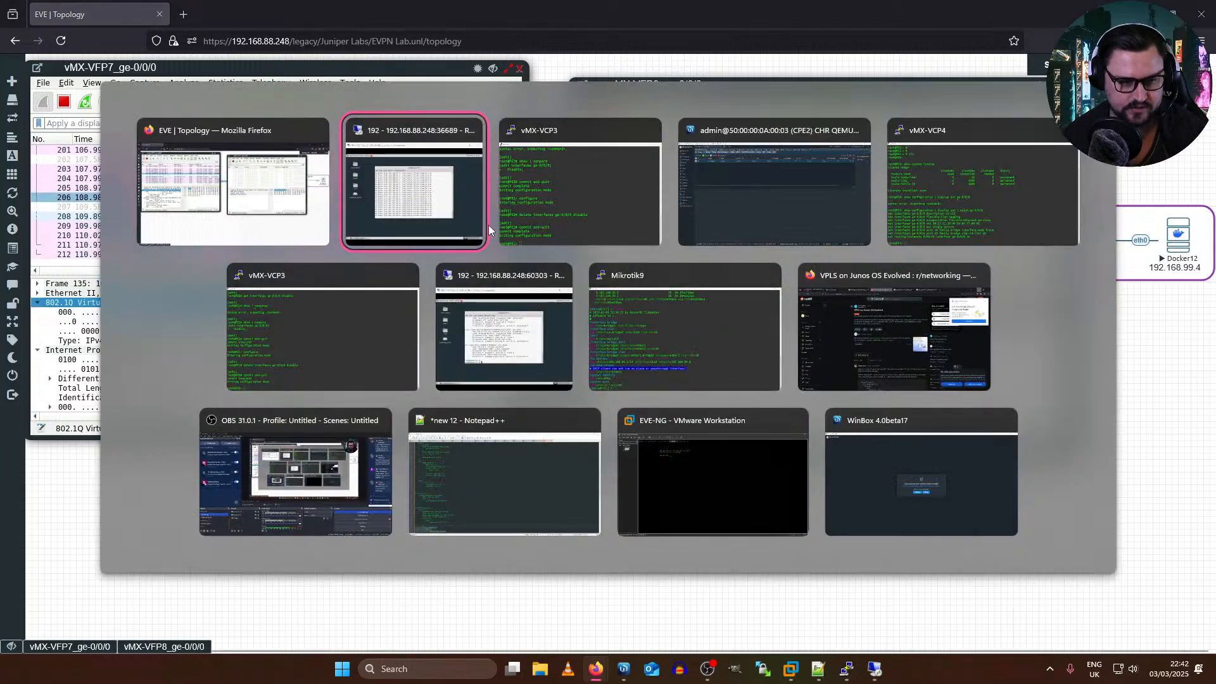
left_click(547, 233)
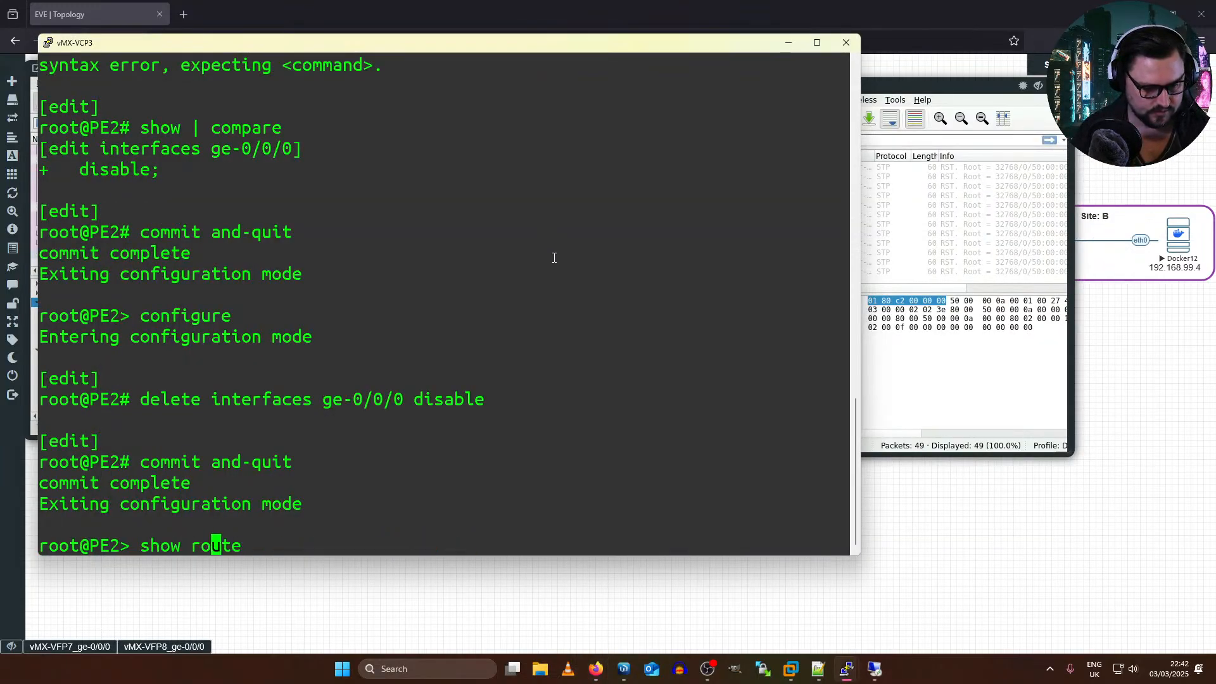
key("Up")
key("Up")
key("Return")
key("Up")
key("Up")
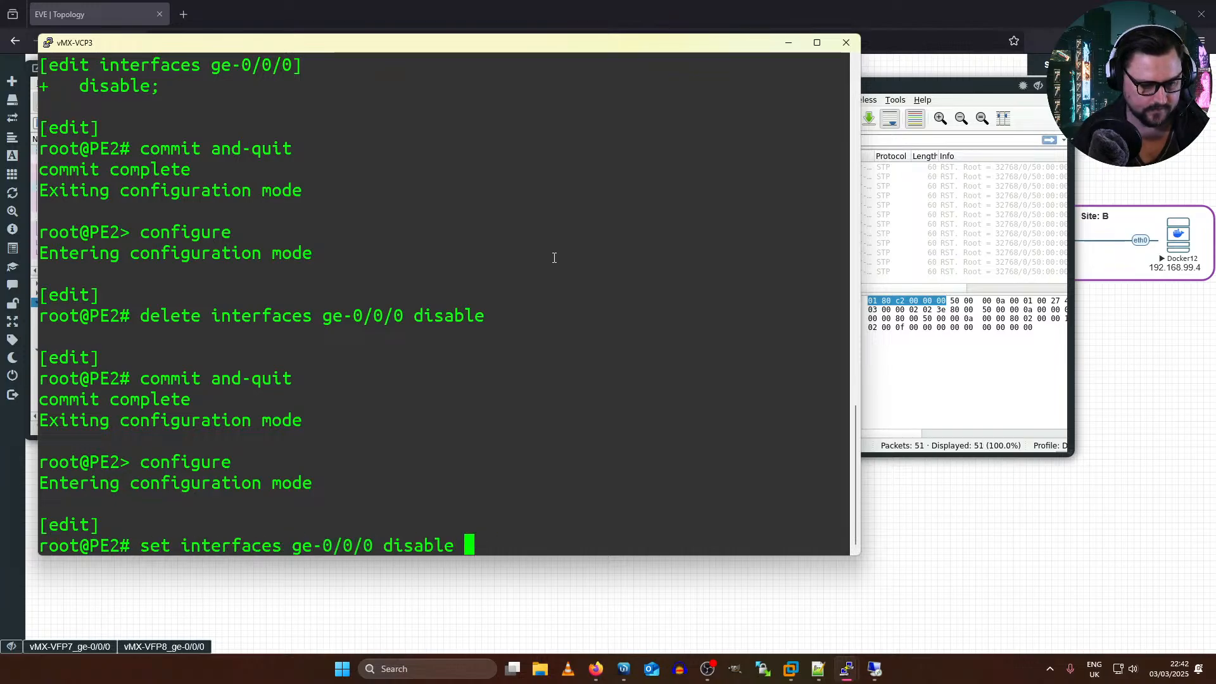
key("Return")
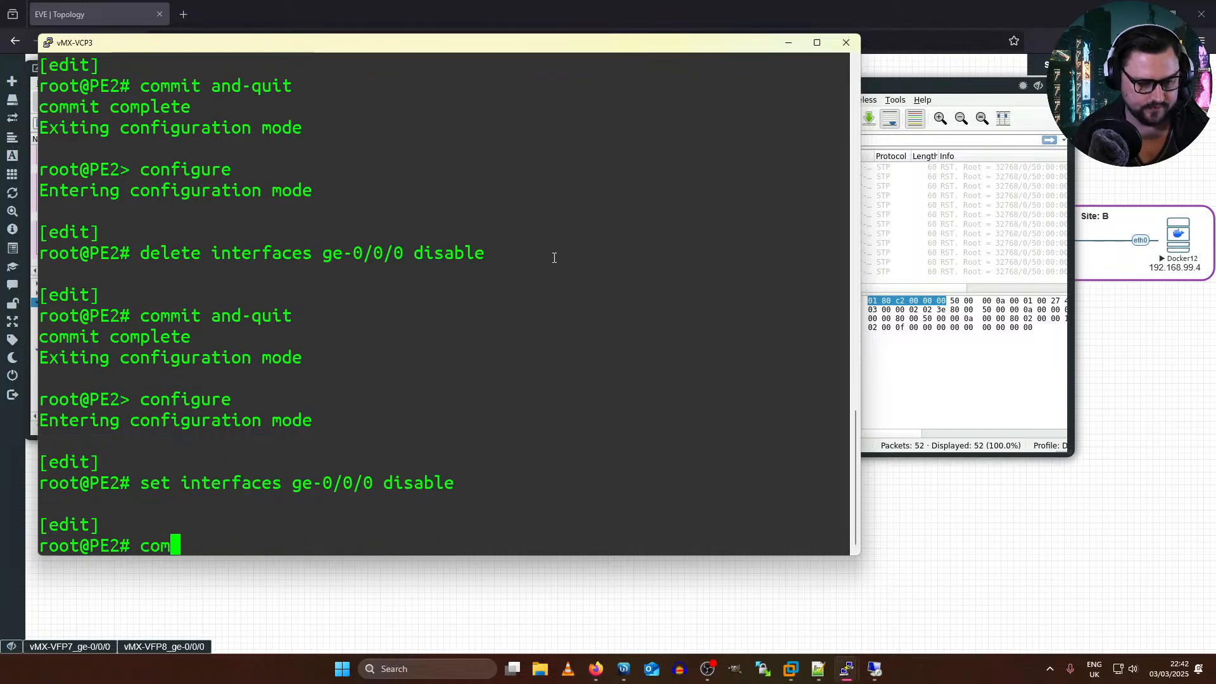
type("commit and-quit")
key("Return")
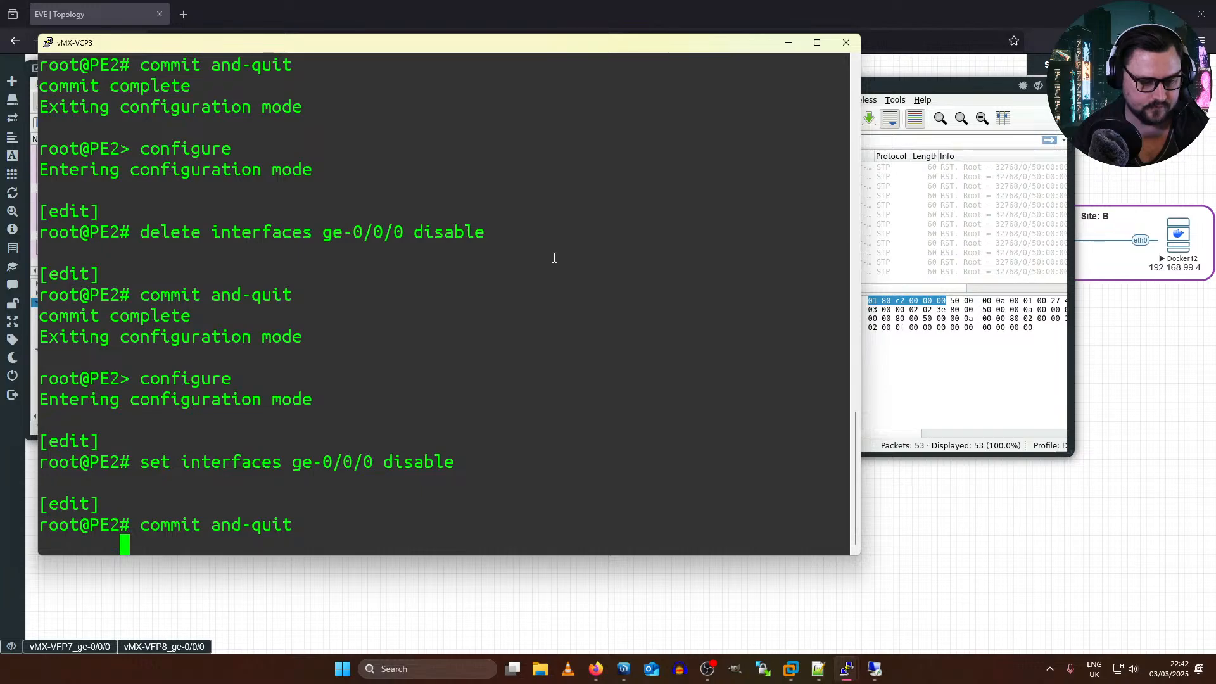
left_click(788, 43)
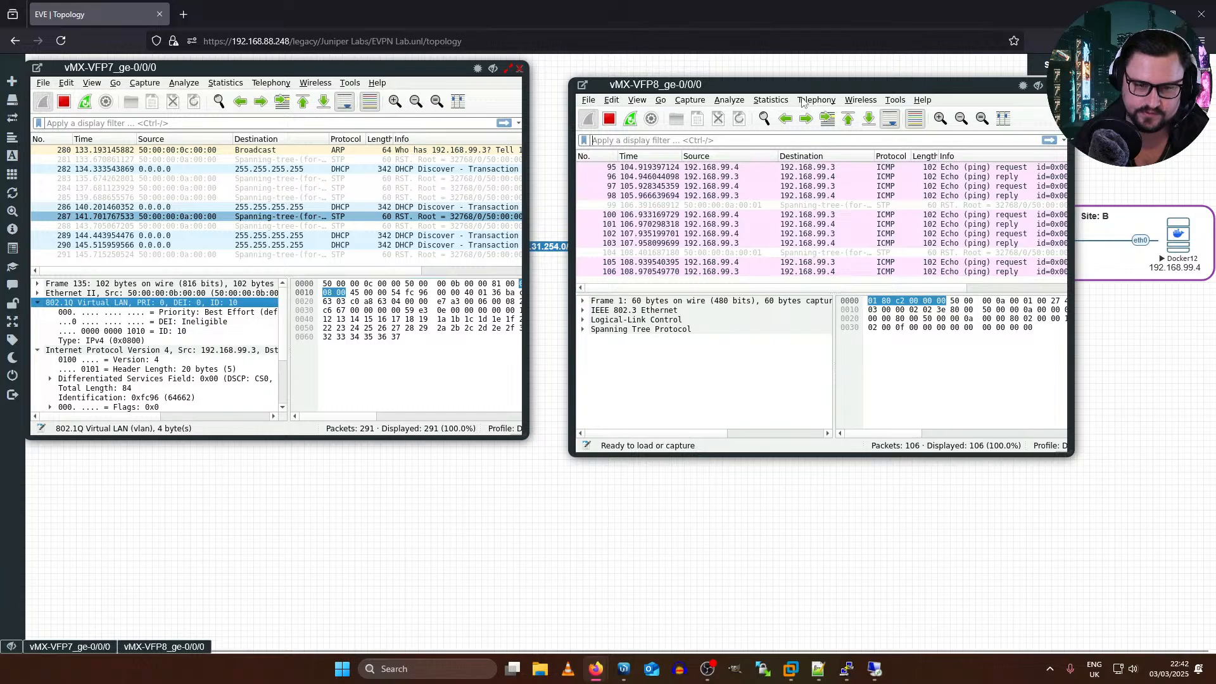
Step: Move the vMX-VFP8 capture window clear of the topology to follow the failover traffic, and close both capture windows
left_click_drag(810, 87, 461, 102)
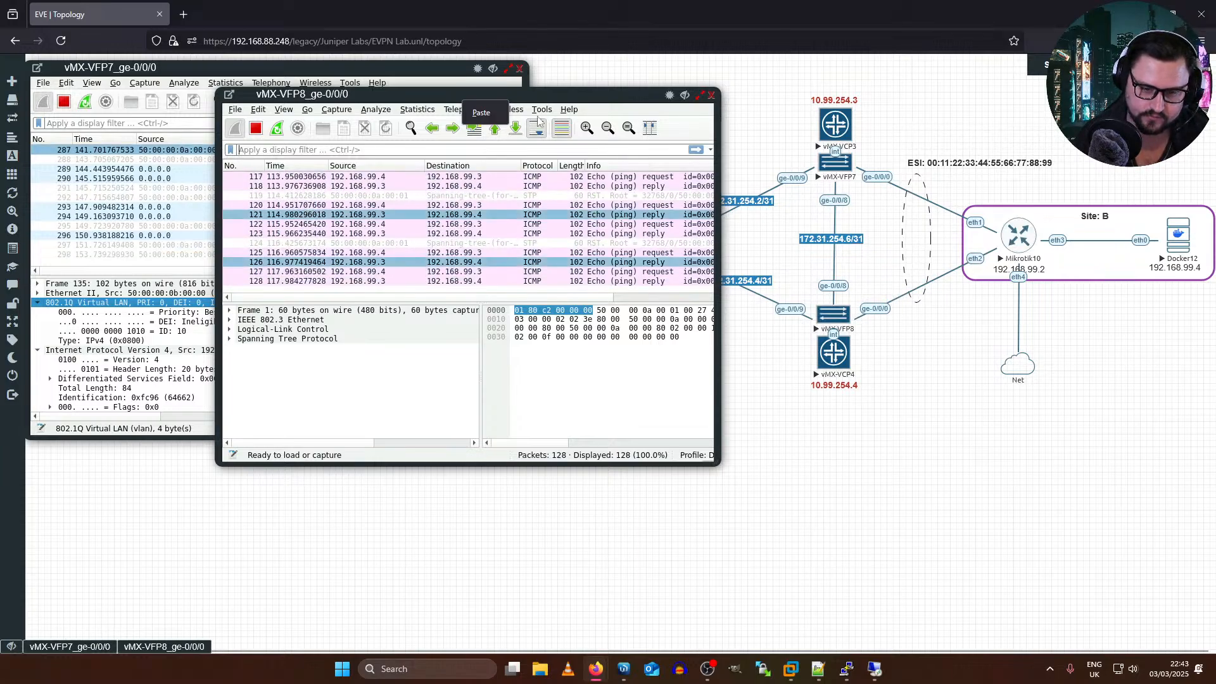
left_click_drag(585, 100, 1065, 273)
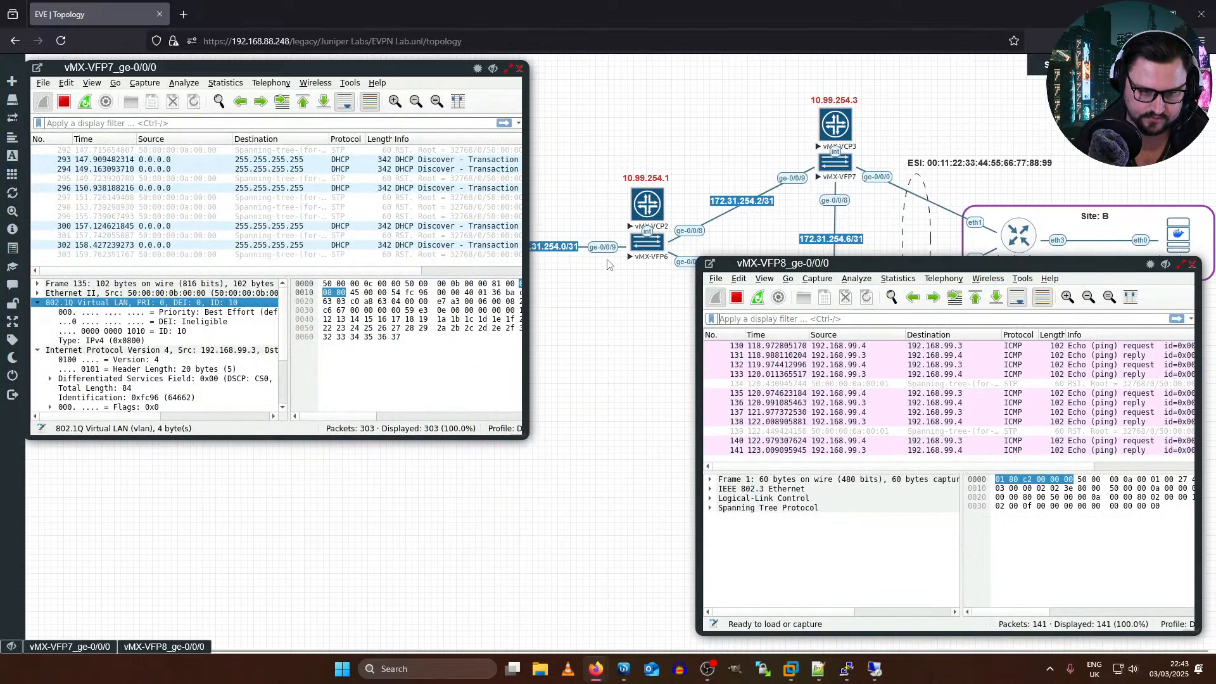
left_click_drag(808, 265, 572, 269)
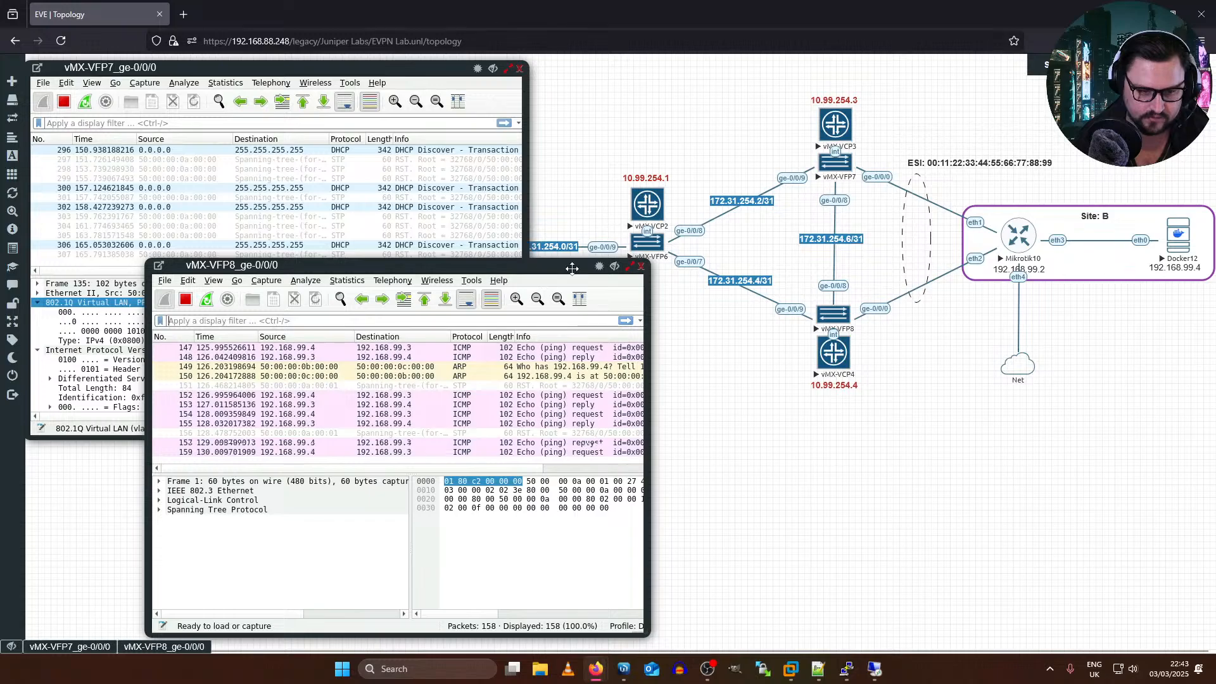
left_click(644, 266)
left_click(519, 68)
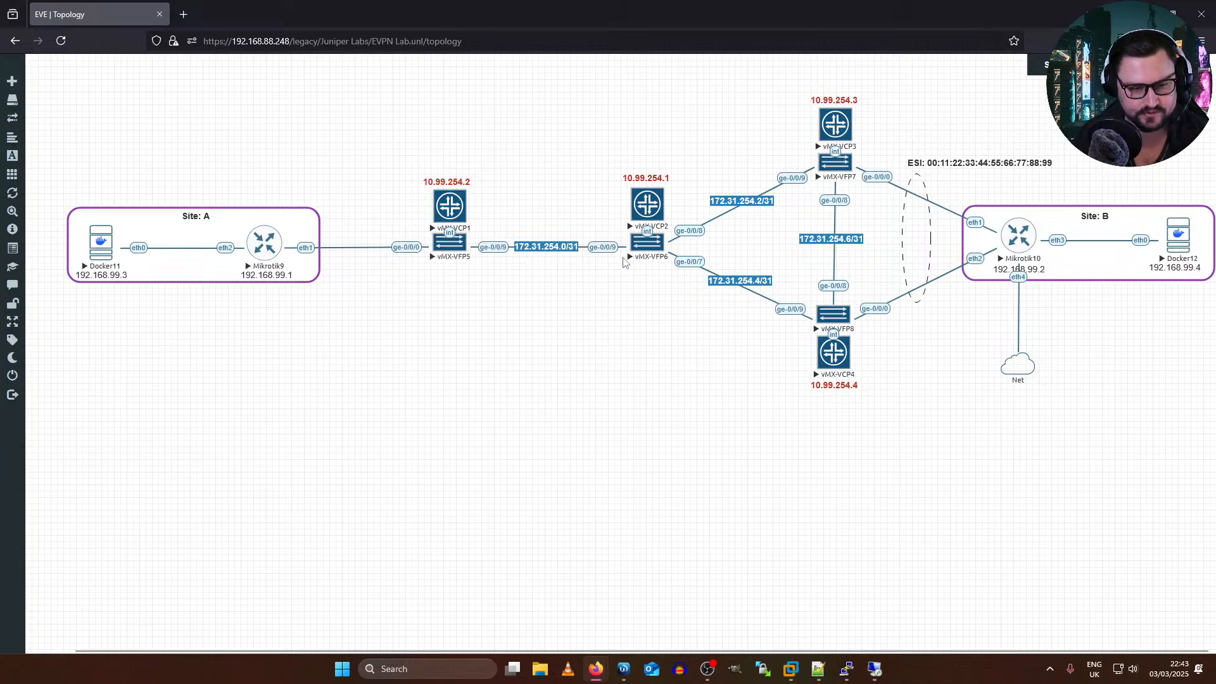
Step: Start an Ethernet capture on vMX-VFP6's ge-0/0/9 in a maximized window and select an MPLS packet with two labels
left_click(638, 249)
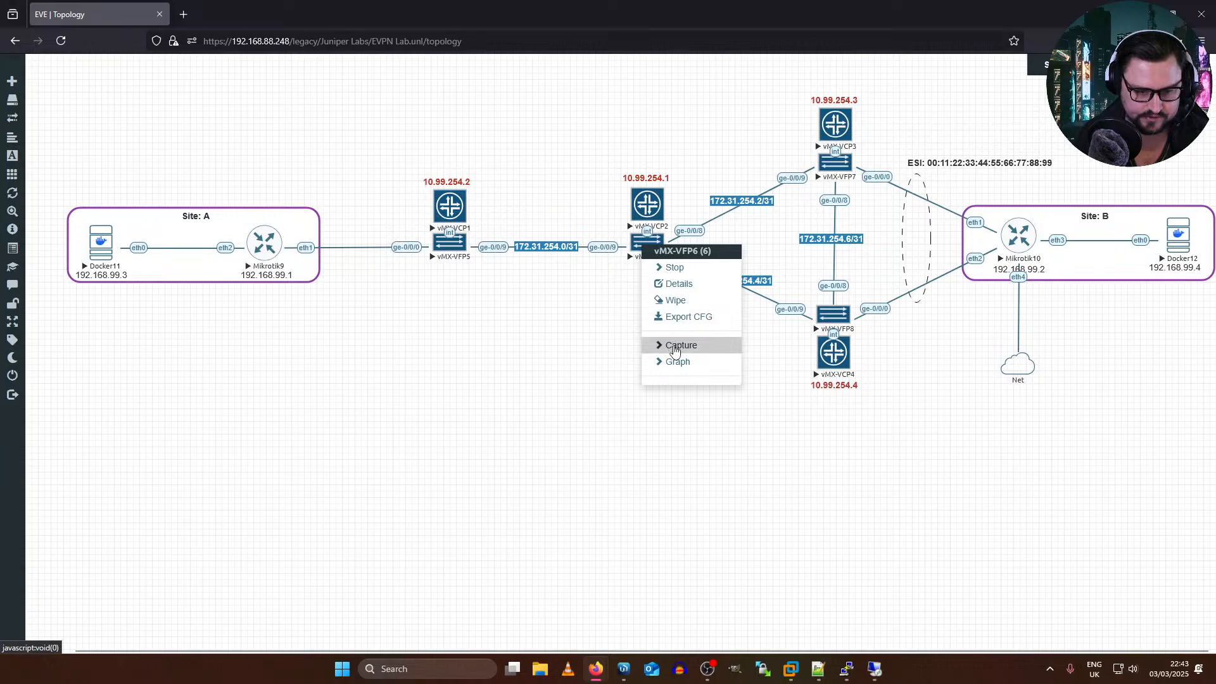
mouse_move(674, 350)
left_click(767, 519)
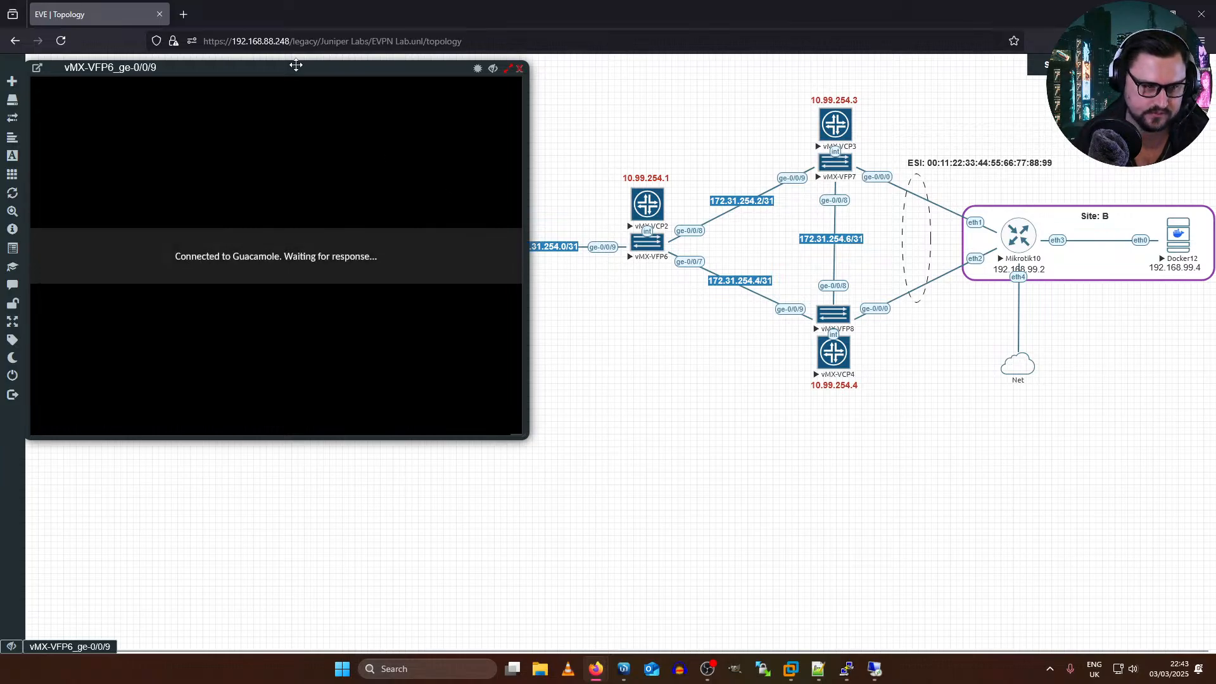
double_click(319, 75)
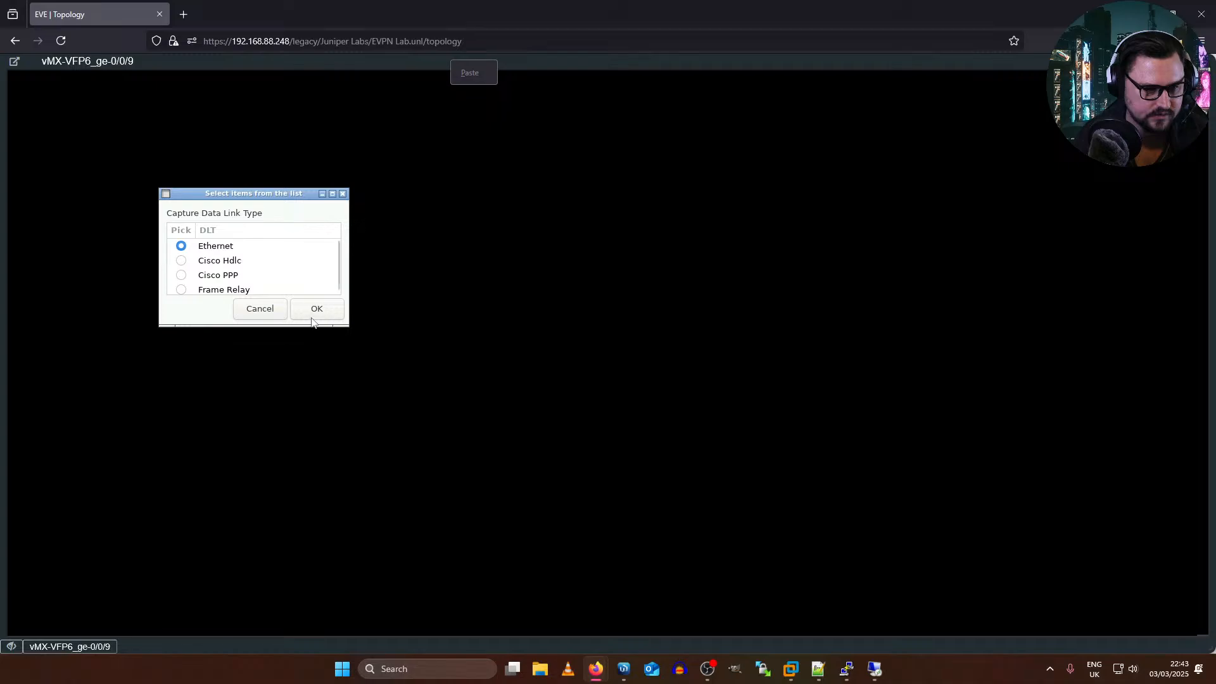
left_click(316, 309)
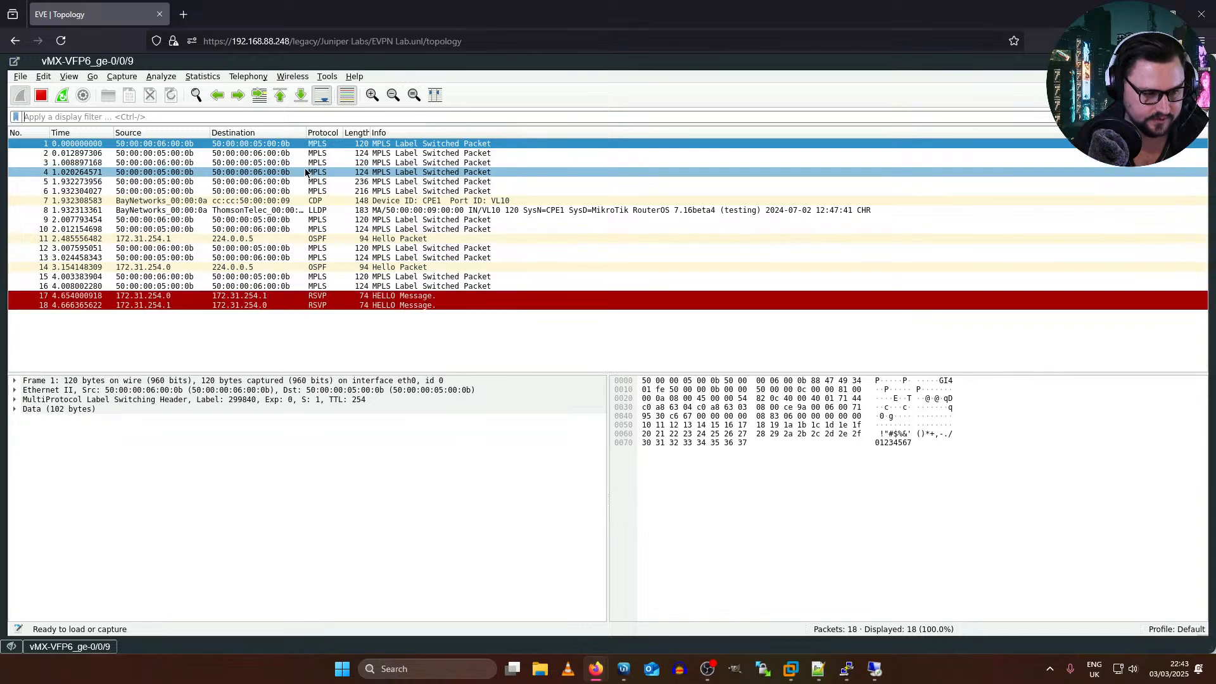
left_click(329, 229)
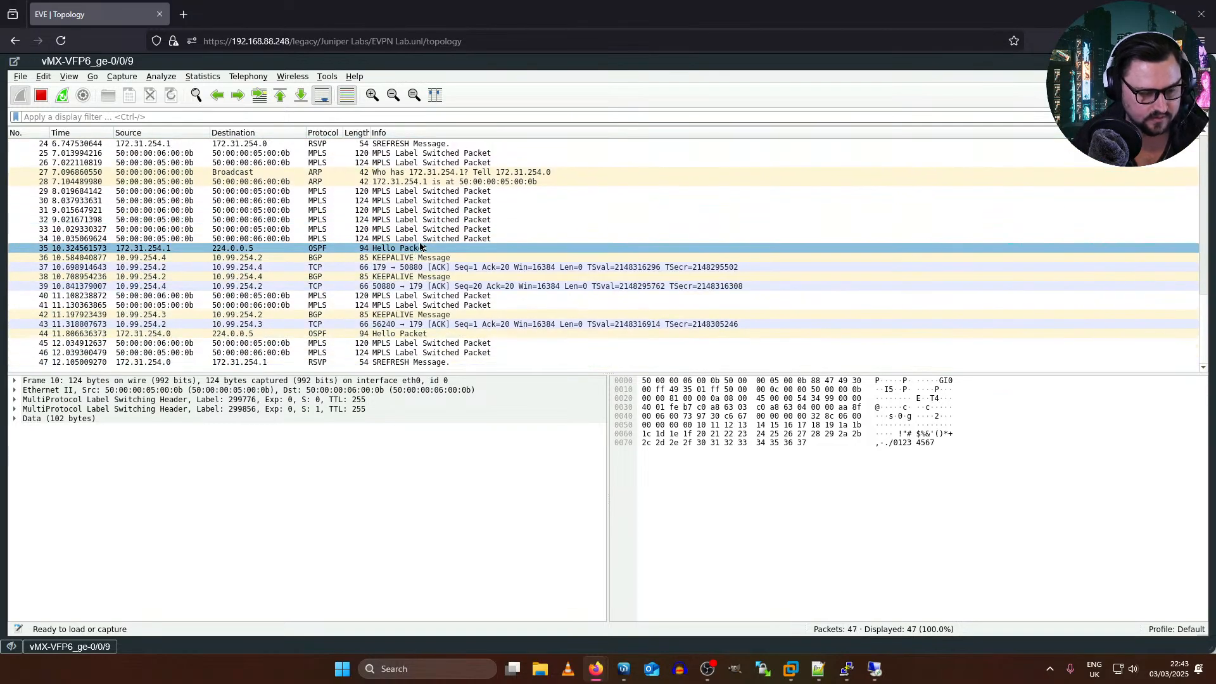
Step: Stop the running ping on Docker12 and return to the vMX-VFP6 capture
key("alt+Tab")
key("alt+Tab")
key("alt+Tab")
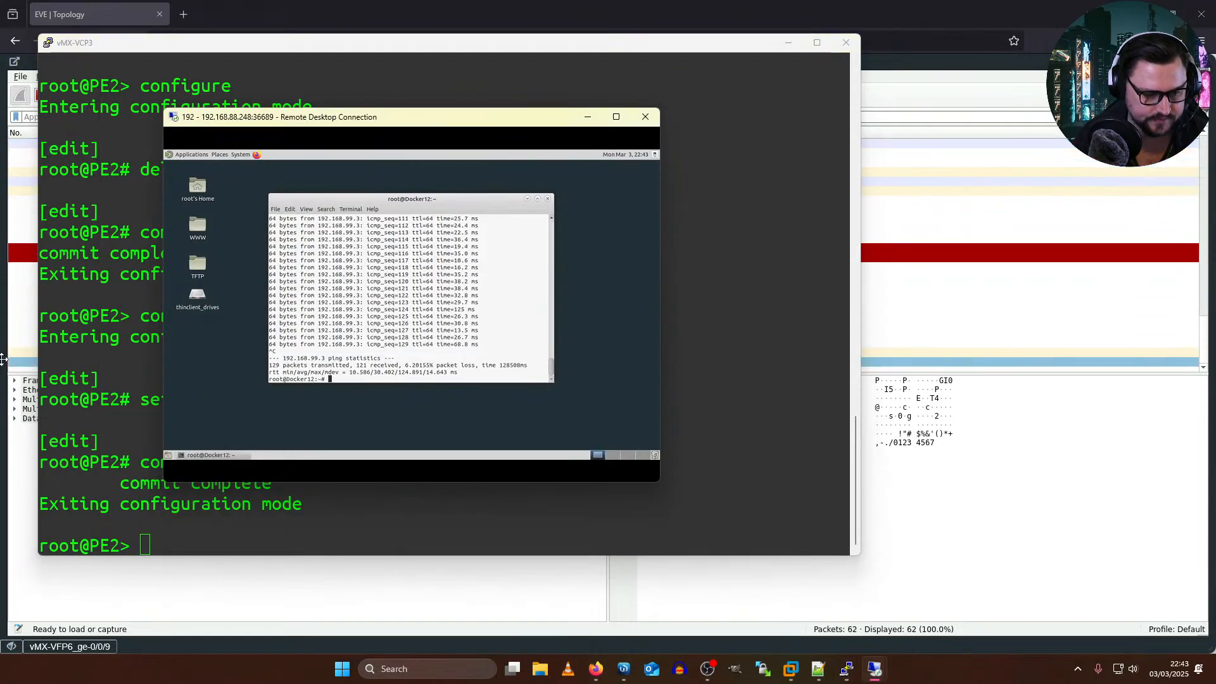
left_click(1028, 576)
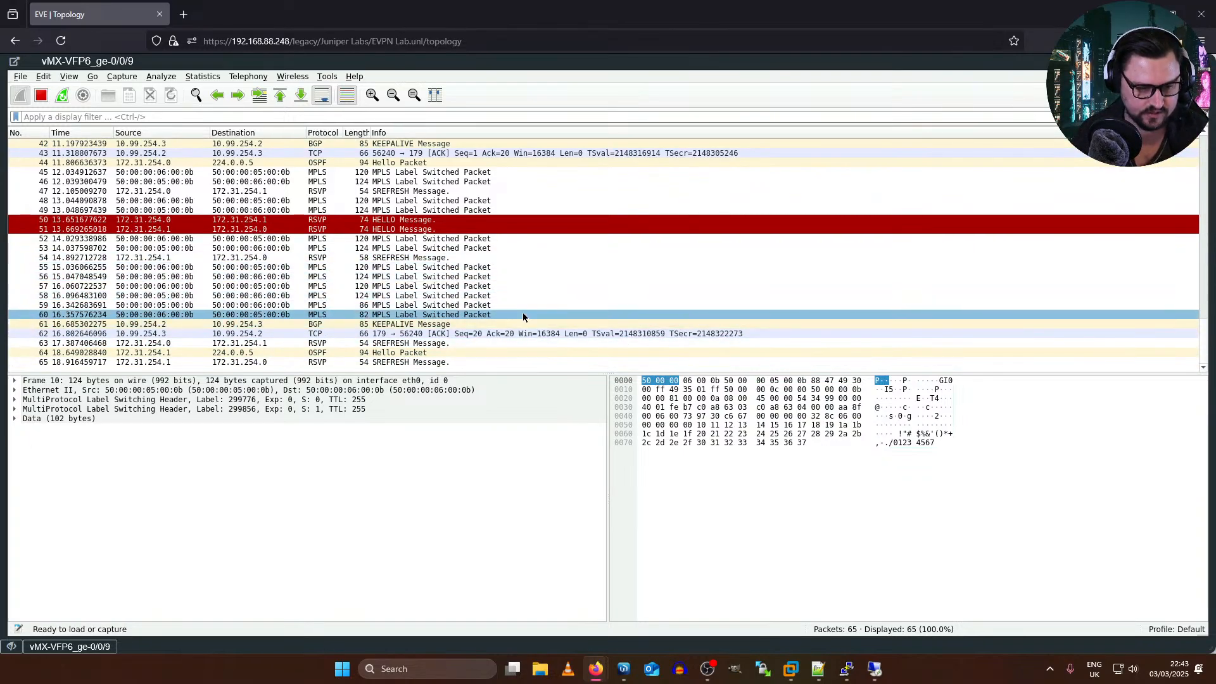
Step: Examine the MPLS header and data section of the first packet in the vMX-VFP6 capture
scroll(523, 316, "up", 3)
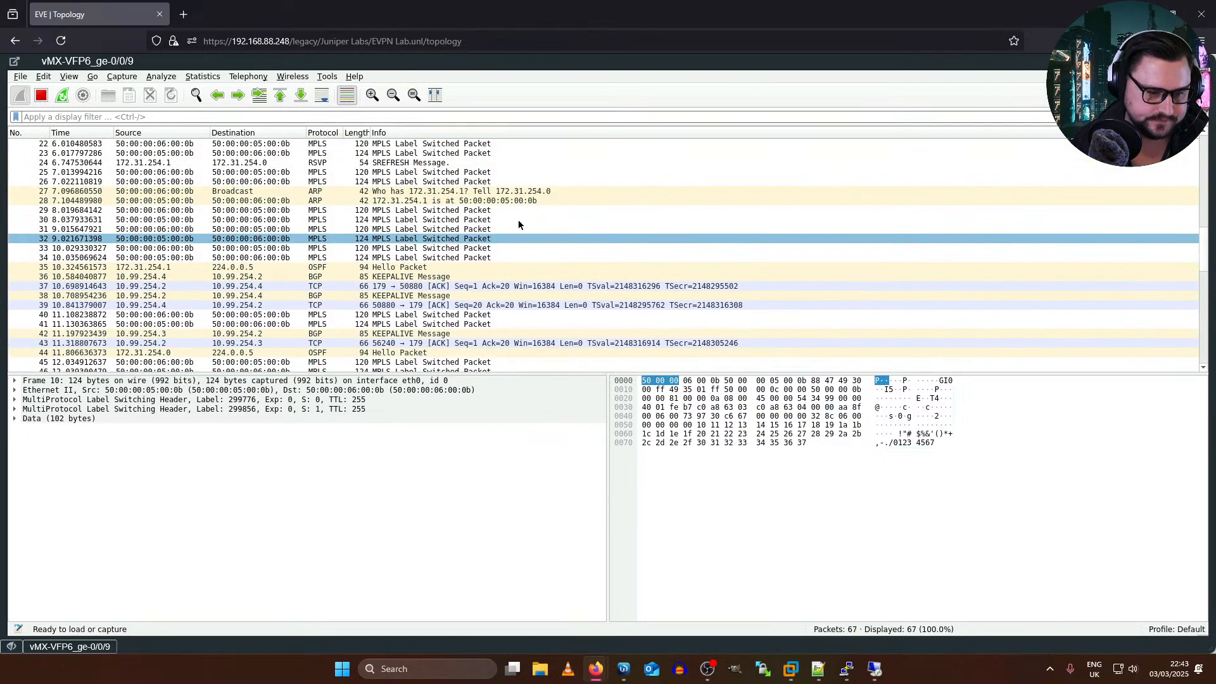
scroll(503, 226, "up", 7)
left_click(407, 147)
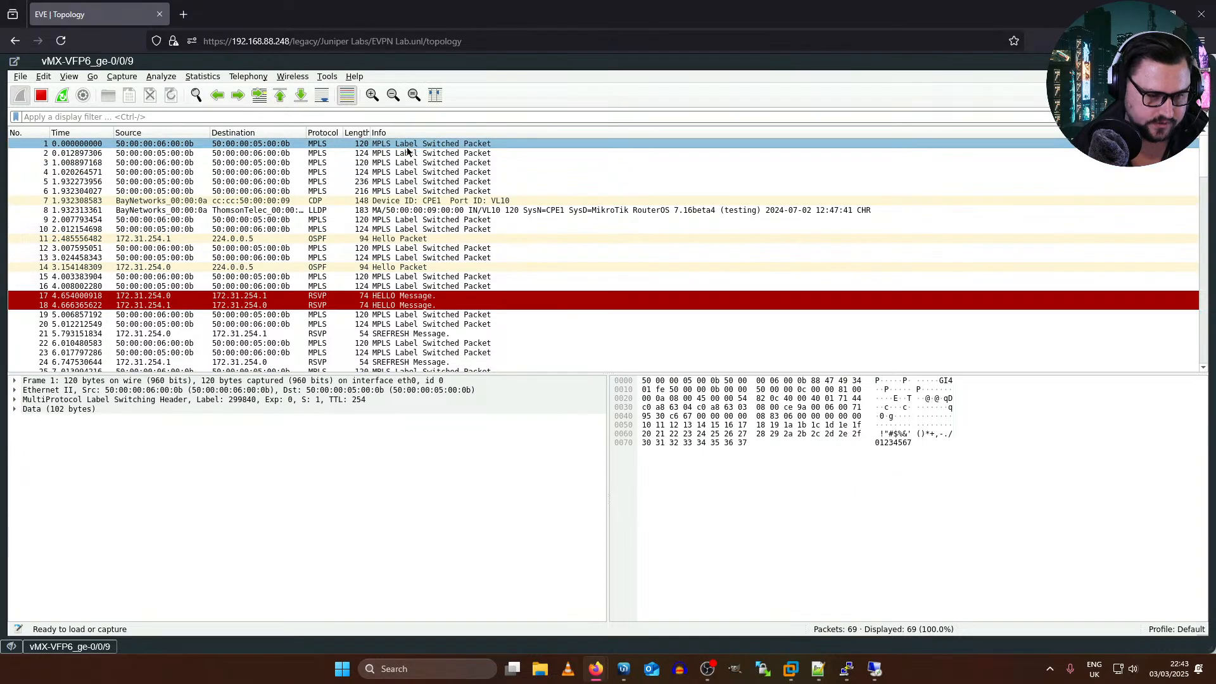
left_click(15, 399)
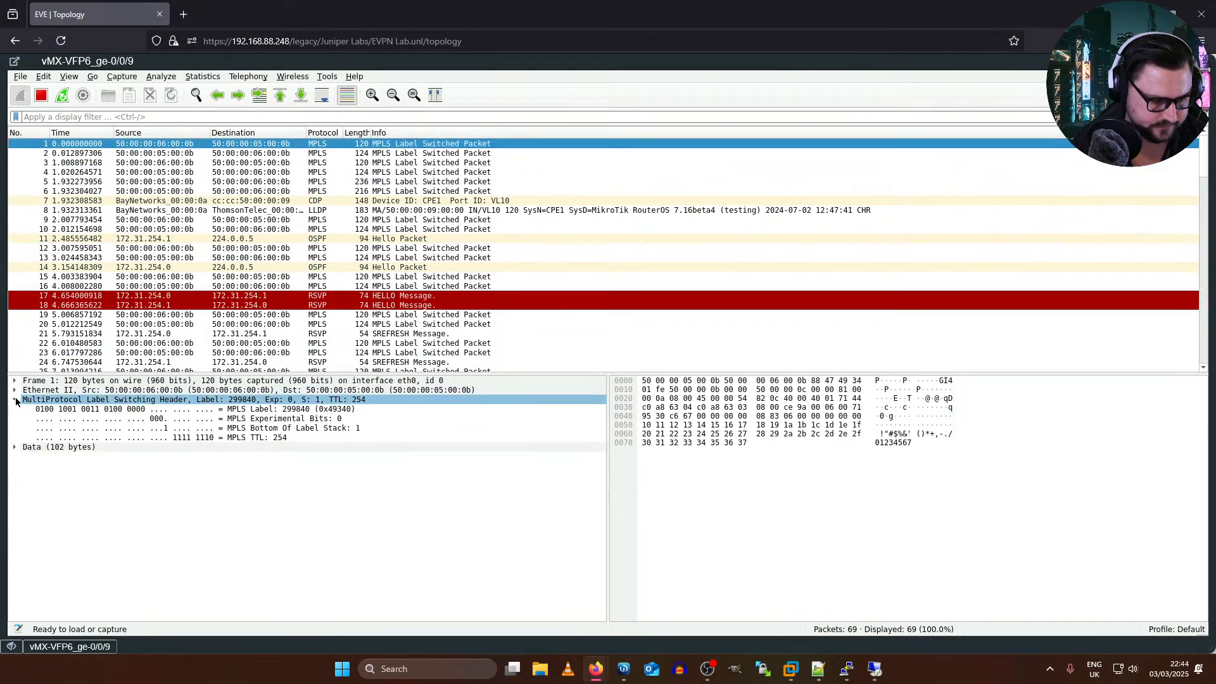
left_click(15, 399)
left_click(16, 409)
left_click(15, 409)
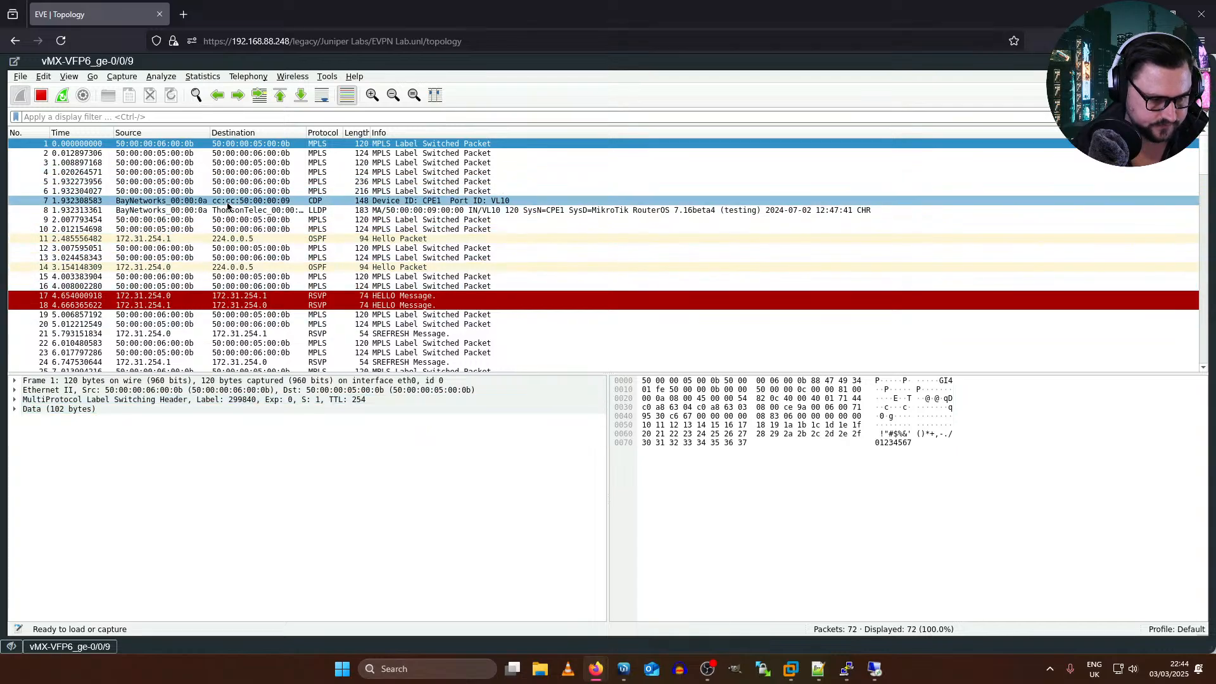
Step: Review the remaining MPLS, BGP, OSPF and RSVP packets captured on vMX-VFP6 and close the capture window
scroll(228, 205, "down", 3)
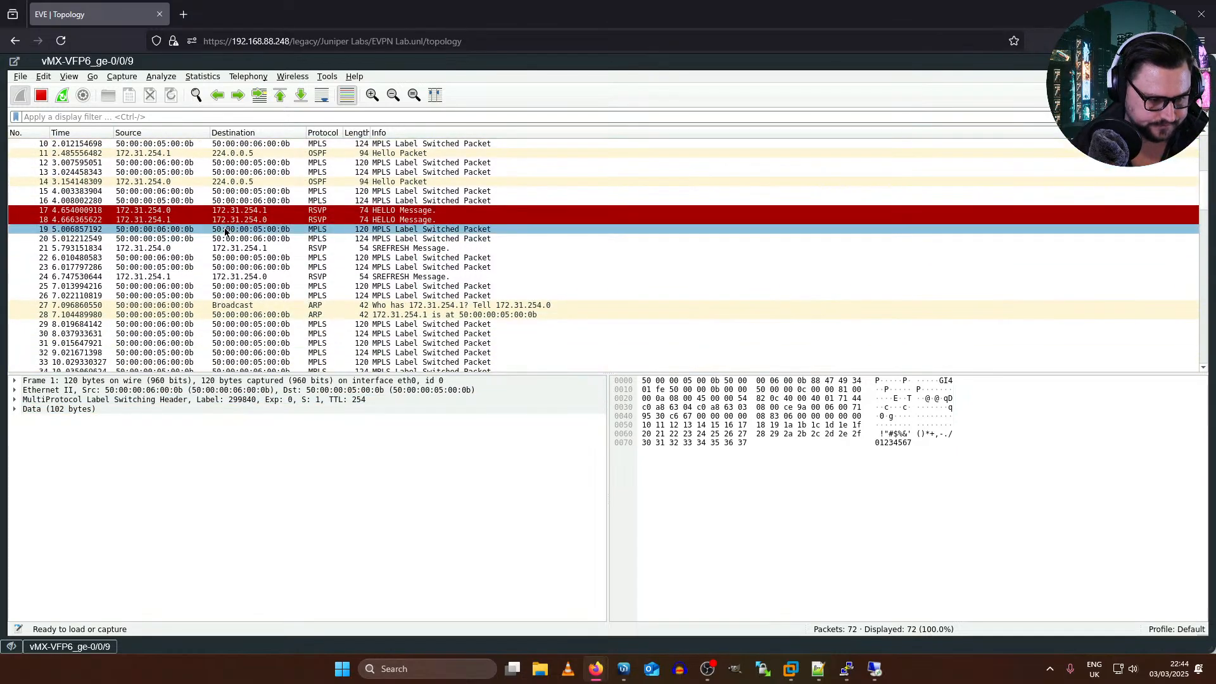
scroll(225, 231, "down", 6)
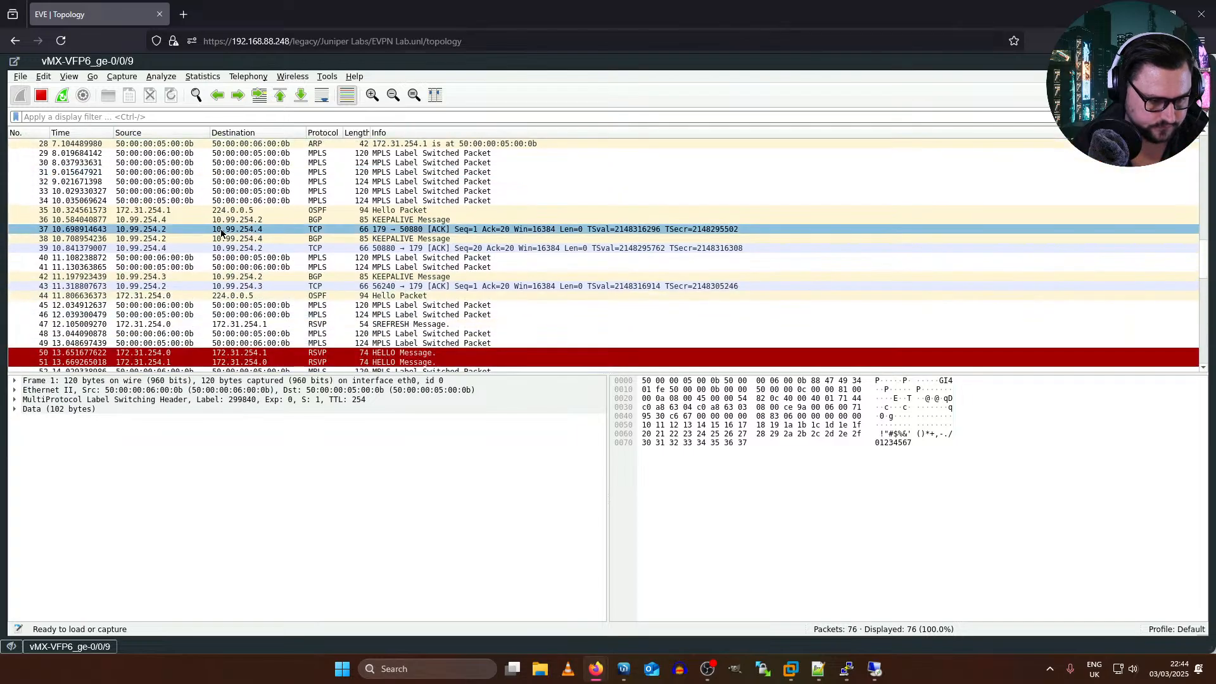
scroll(219, 237, "down", 5)
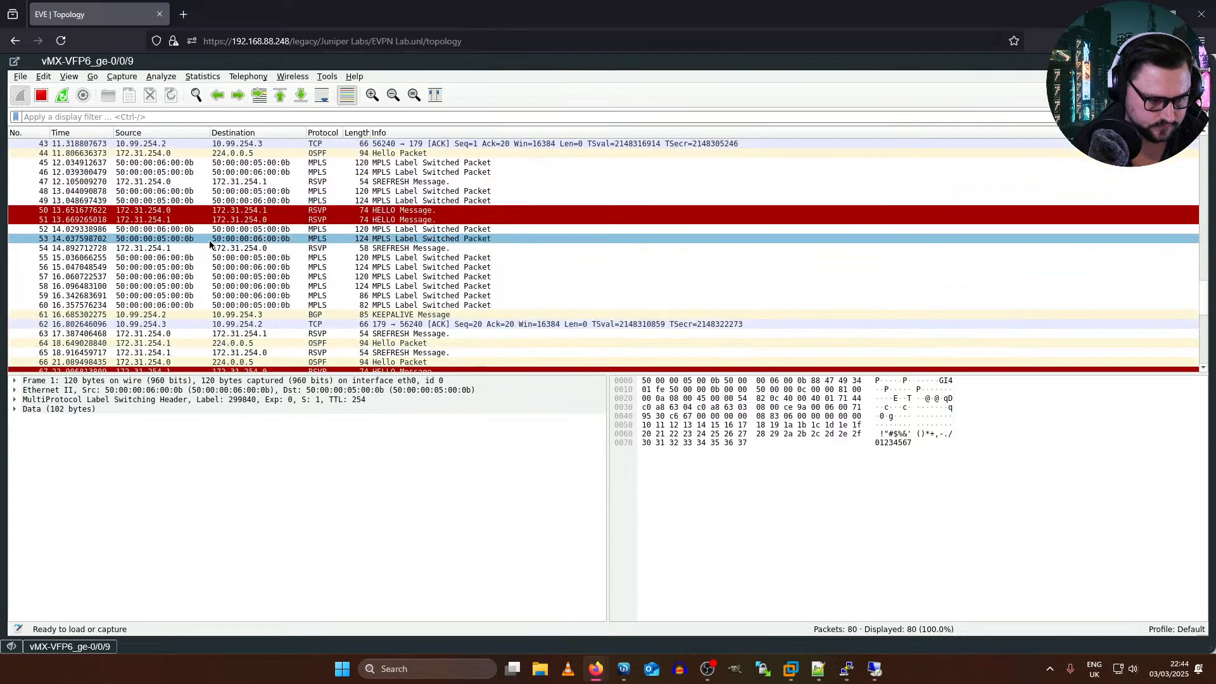
scroll(209, 243, "down", 5)
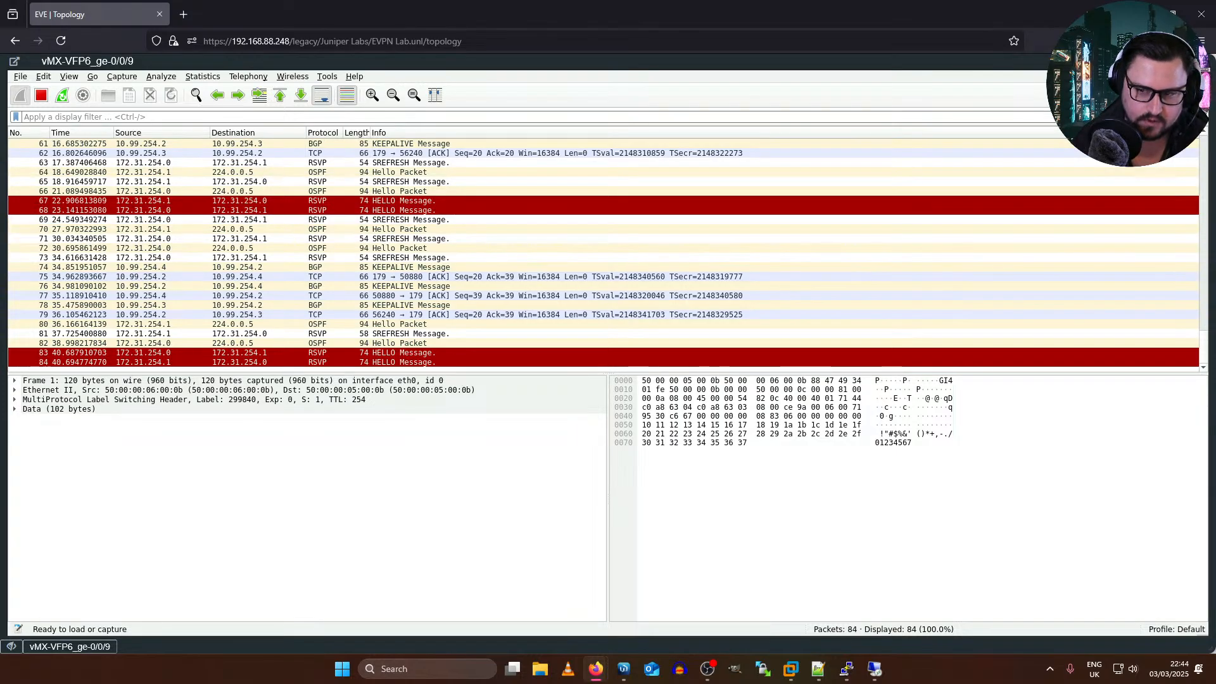
left_click(1195, 62)
left_click(520, 69)
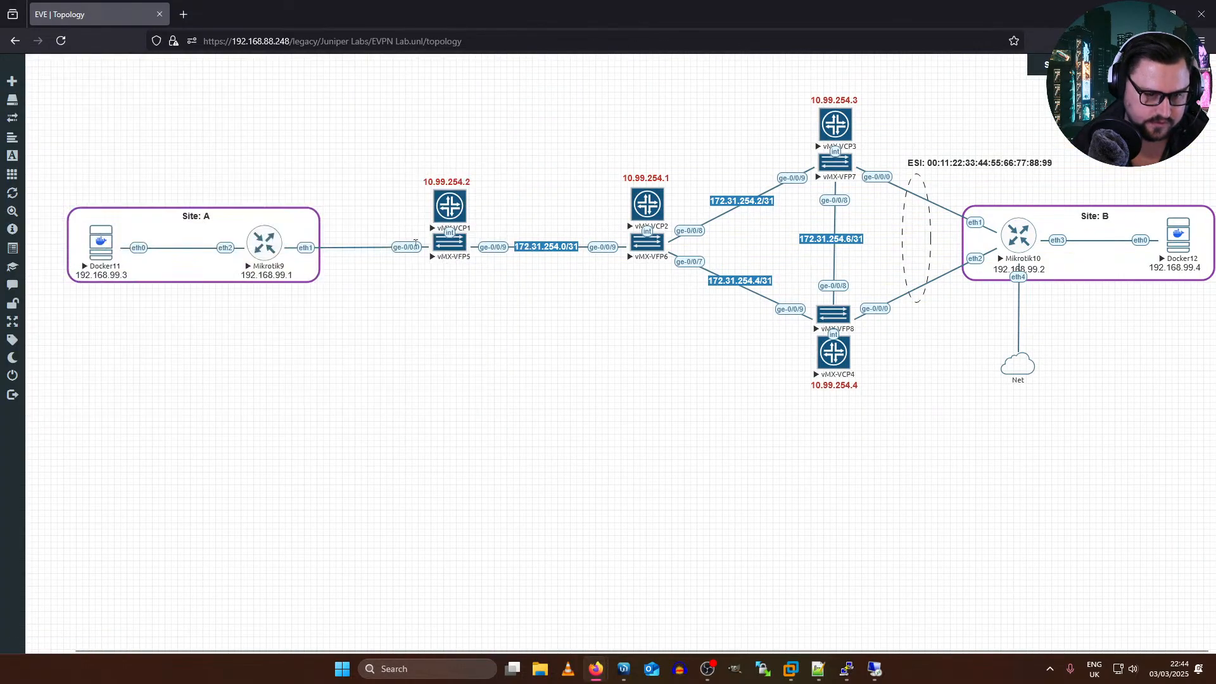
Step: Start an Ethernet capture on vMX-VFP5's ge-0/0/9 interface and maximize the capture window
right_click(467, 246)
left_click(497, 348)
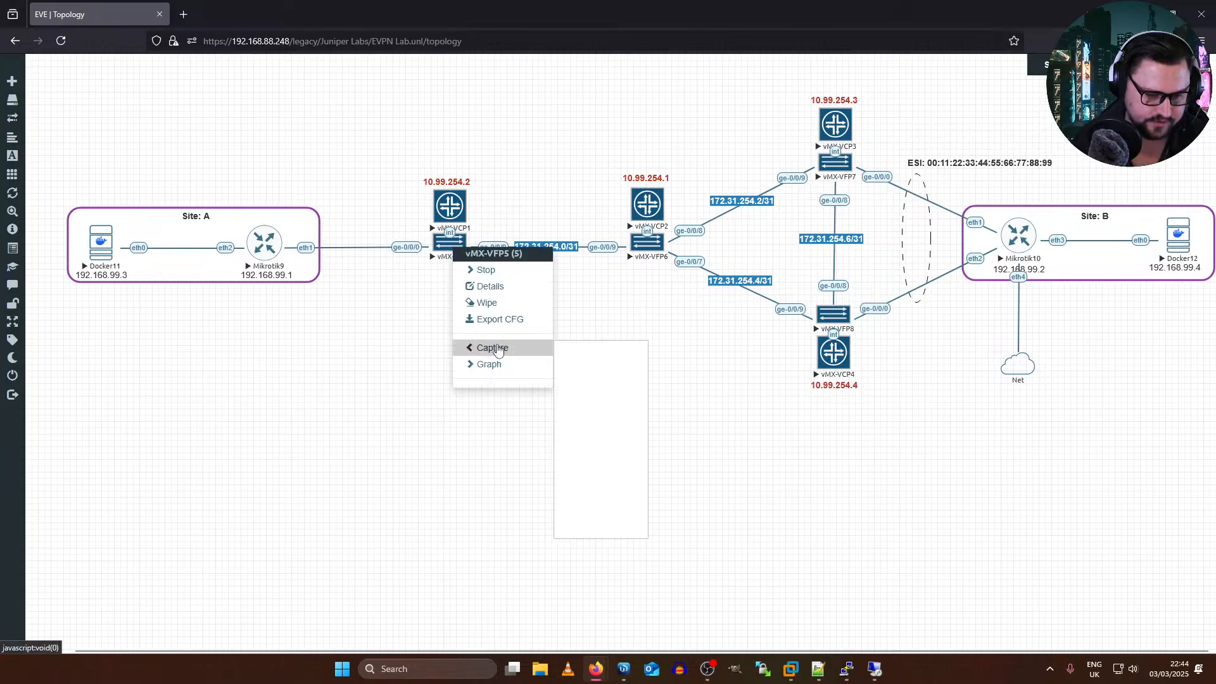
left_click(586, 520)
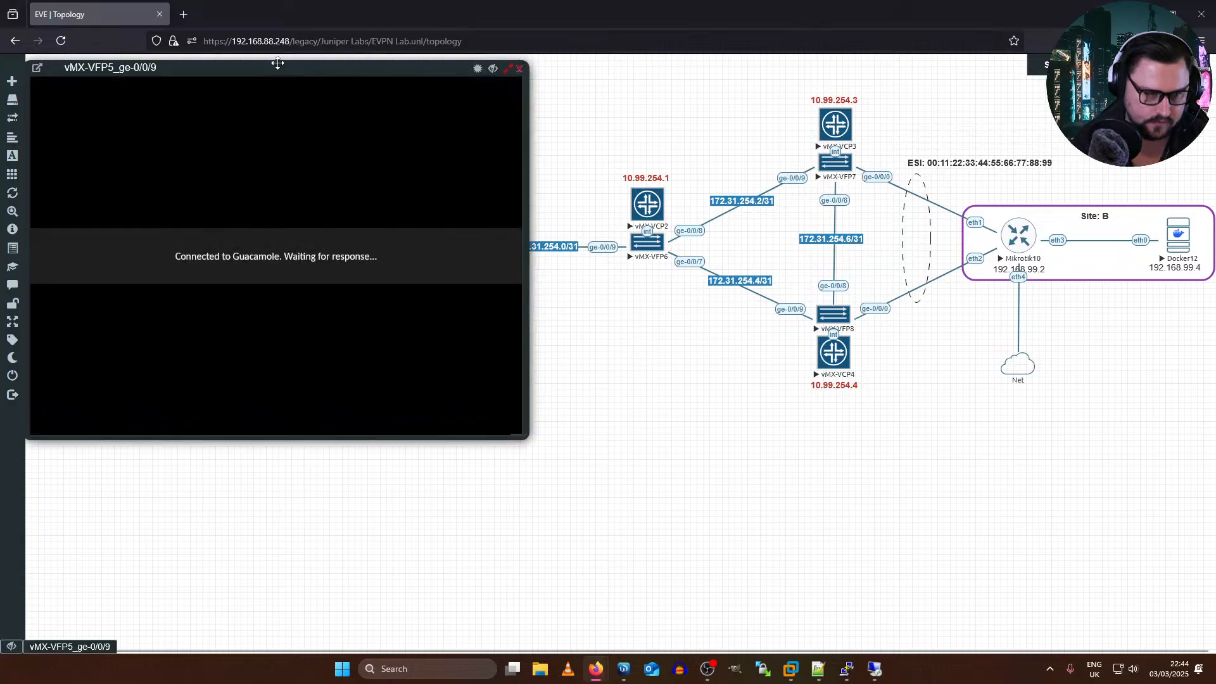
left_click_drag(277, 63, 336, 267)
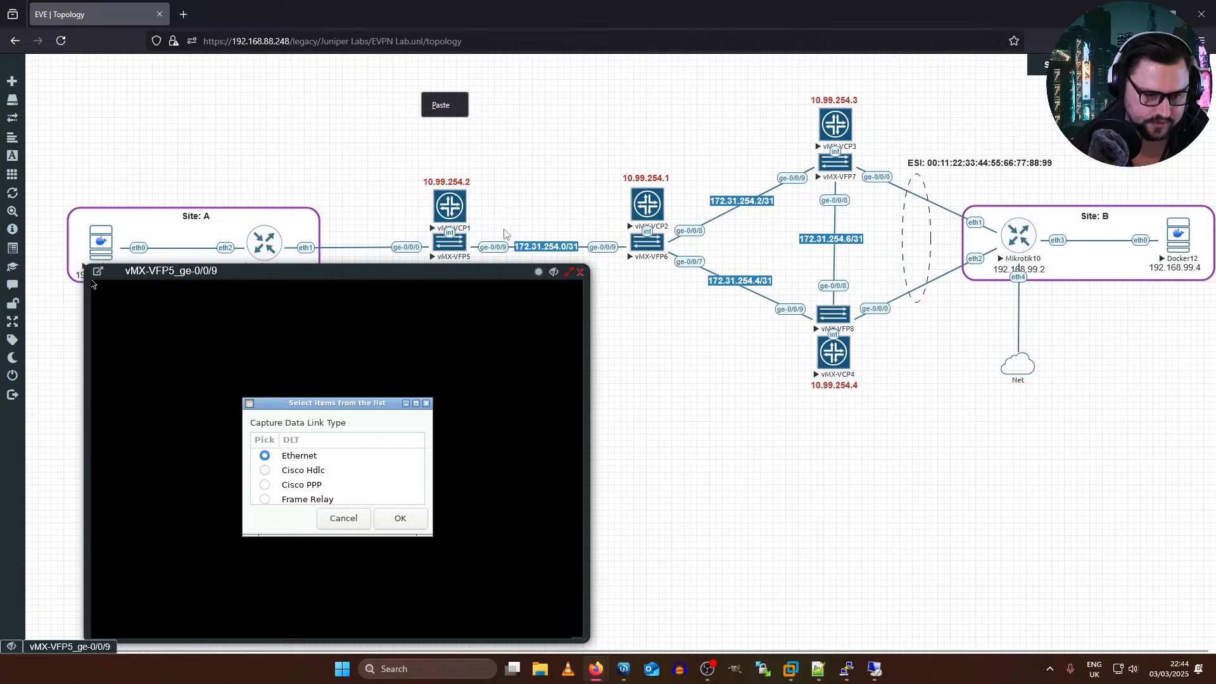
left_click(401, 519)
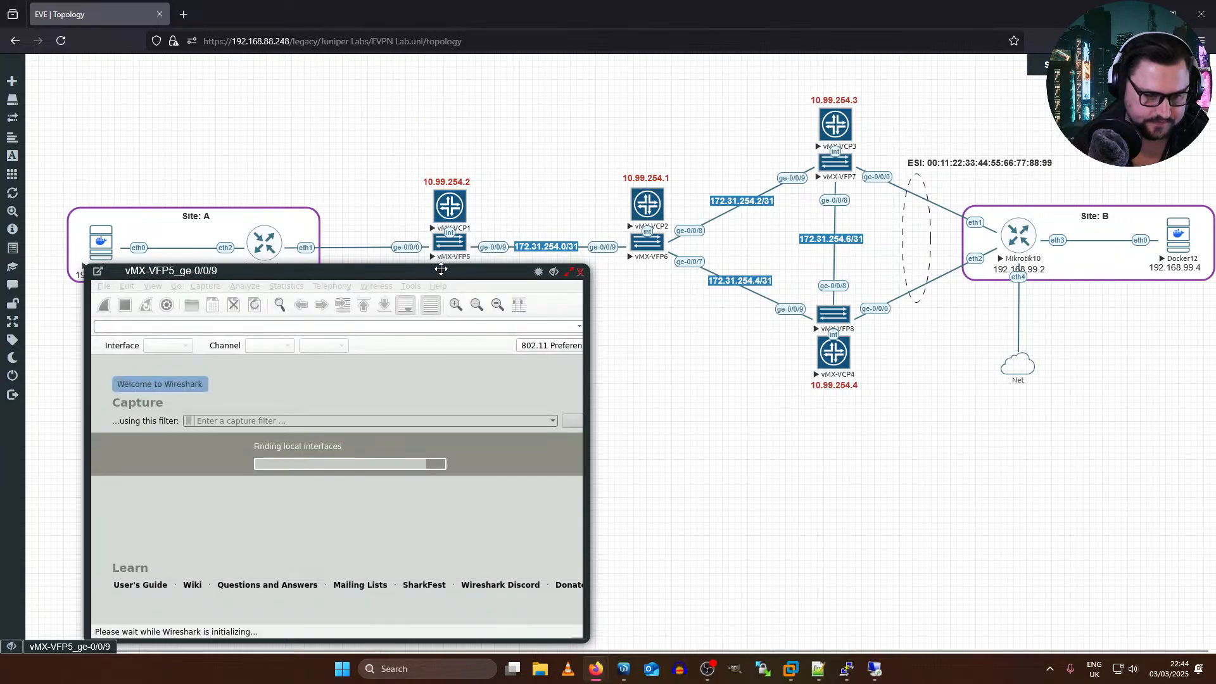
left_click_drag(440, 270, 452, 204)
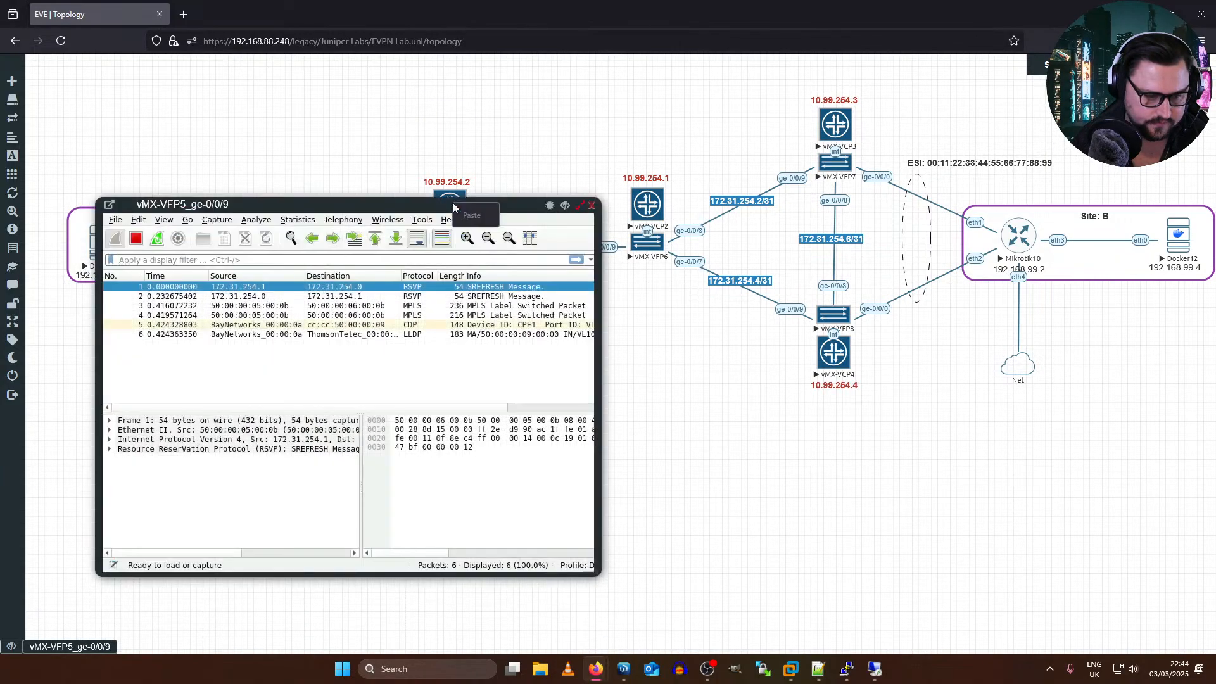
left_click(575, 208)
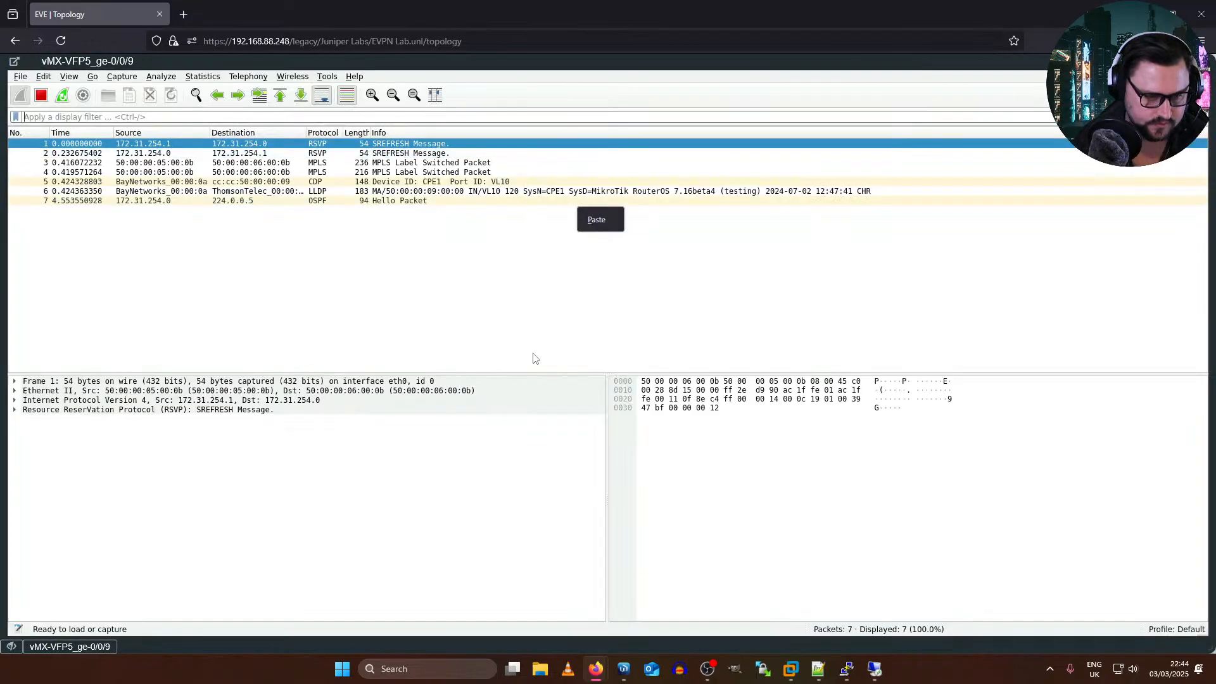
Step: Run a short ping from Docker12 to 192.168.99.3 beside the vMX-VFP5 capture and stop it
left_click(876, 669)
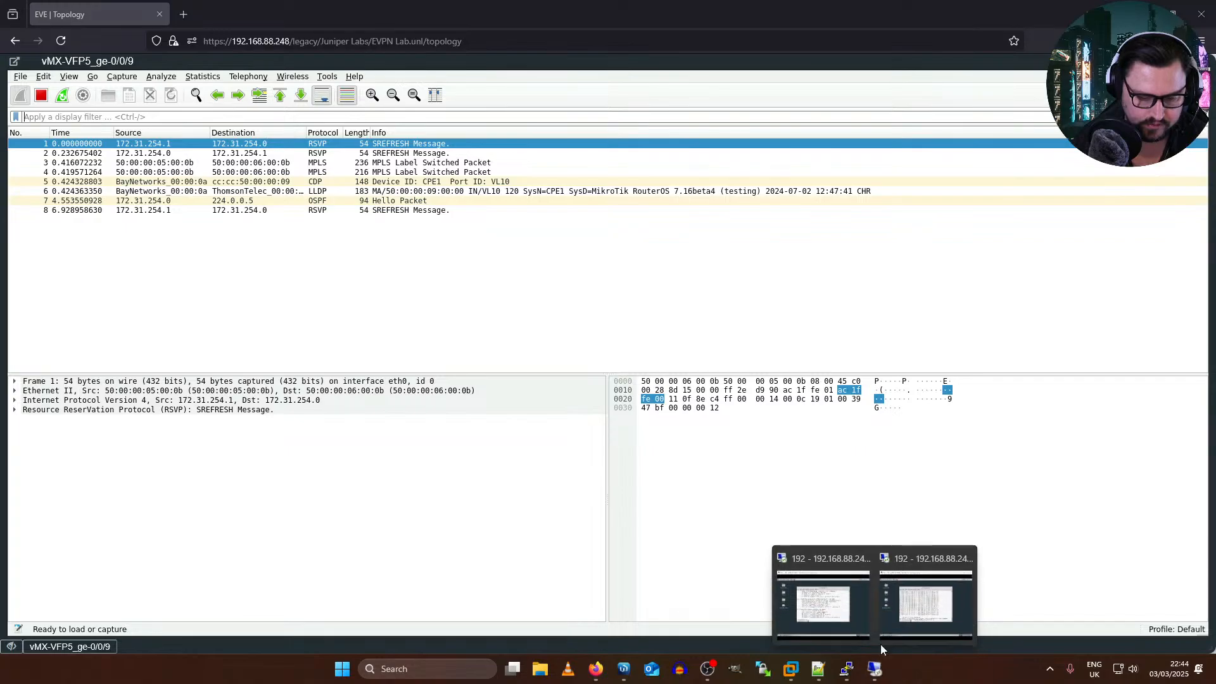
left_click(832, 601)
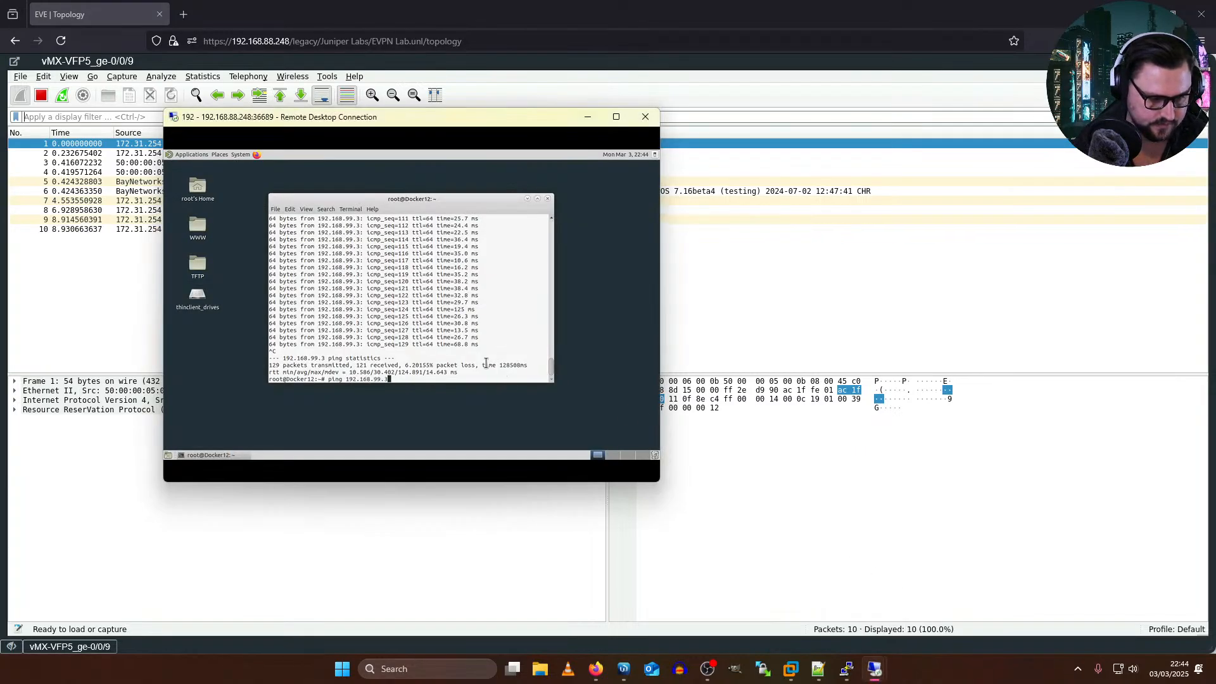
key("Up")
key("Return")
left_click_drag(318, 117, 793, 215)
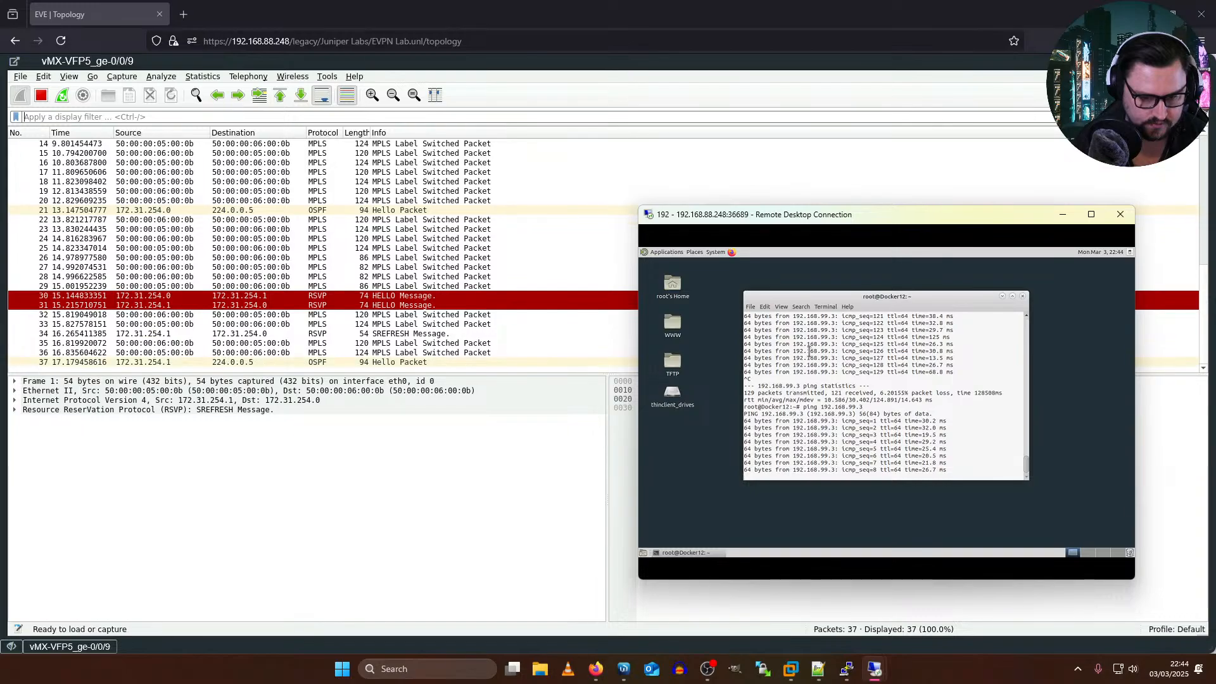
key("ctrl+c")
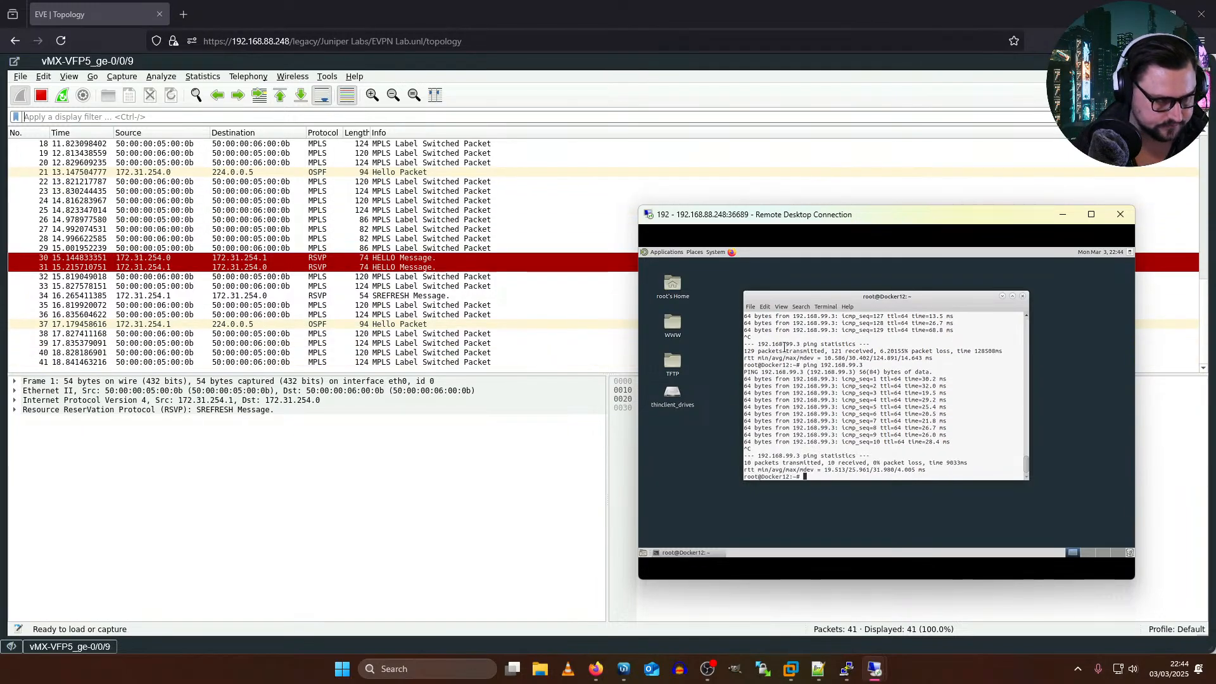
Step: Compare the MPLS label stacks of the ping packets in both directions on vMX-VFP5's ge-0/0/9 and close the capture
left_click(319, 242)
key("Up")
key("Up")
key("Up")
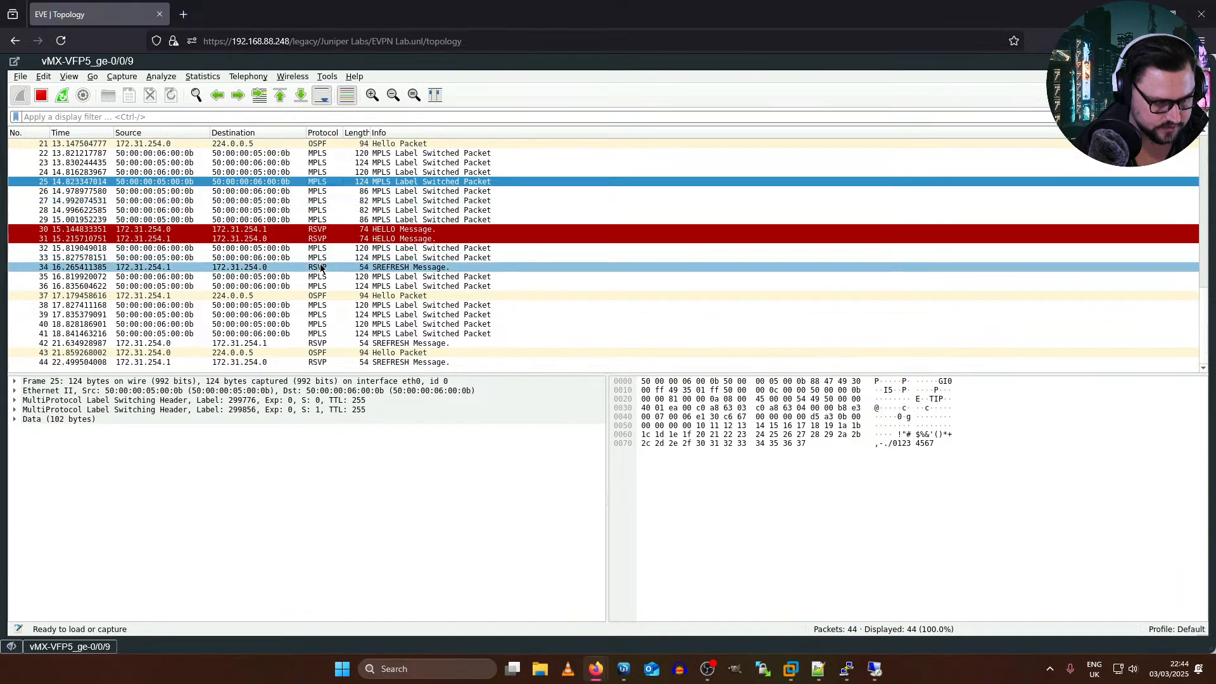
left_click(319, 266)
left_click(318, 268)
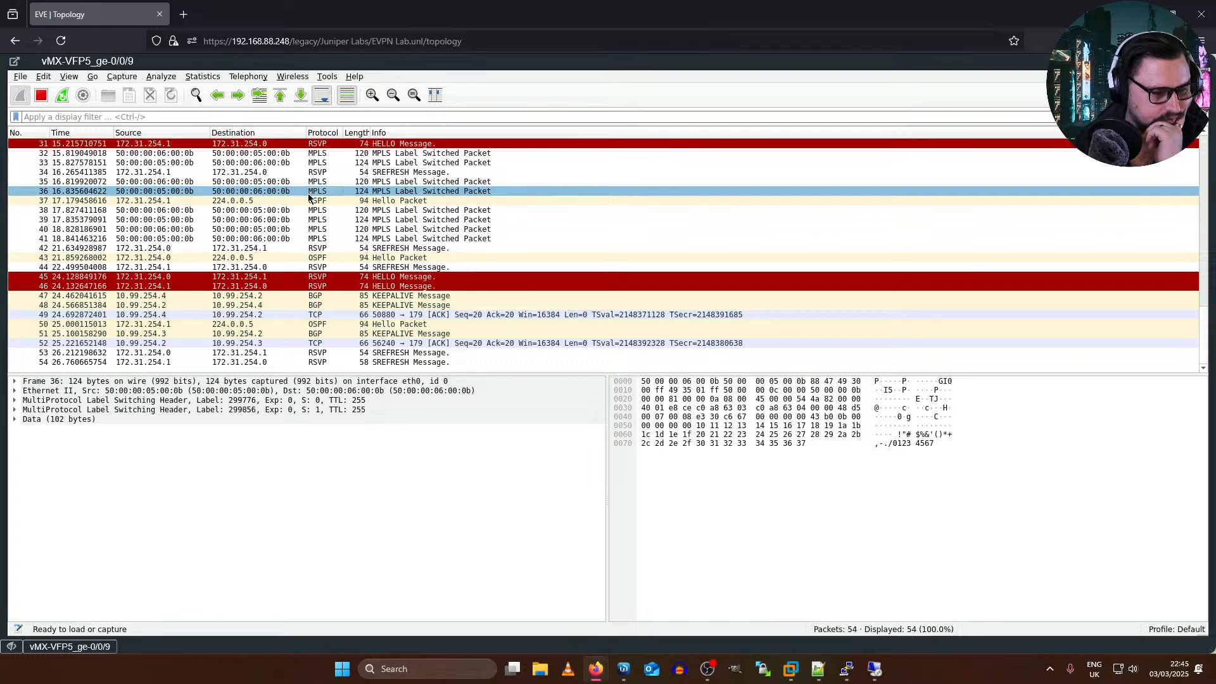
left_click(310, 201)
left_click(310, 209)
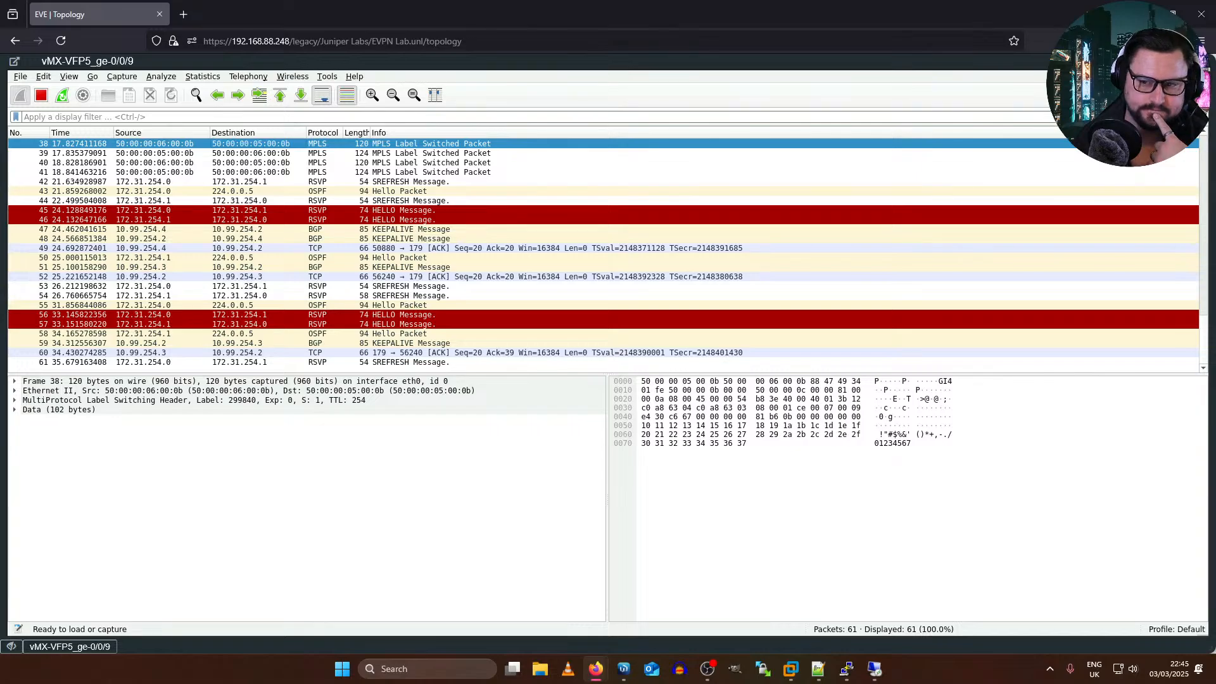
left_click(1198, 62)
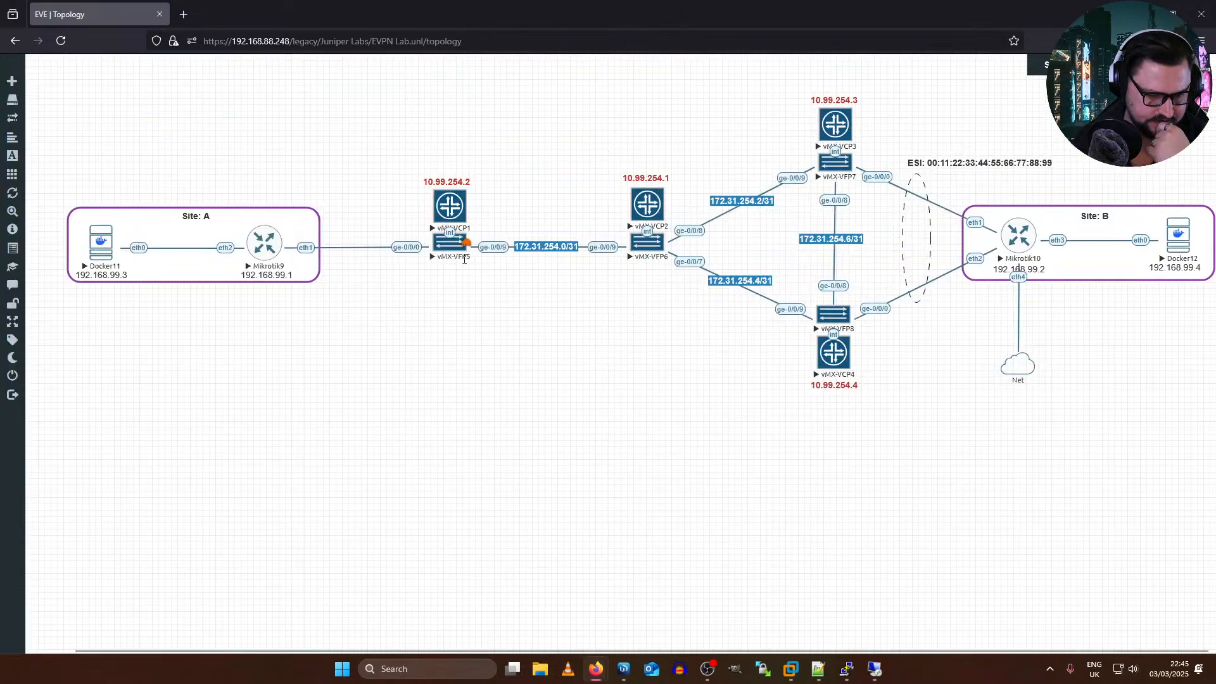
Step: Open a packet capture on vMX-VFP5's customer-facing ge-0/0/0 interface
right_click(425, 249)
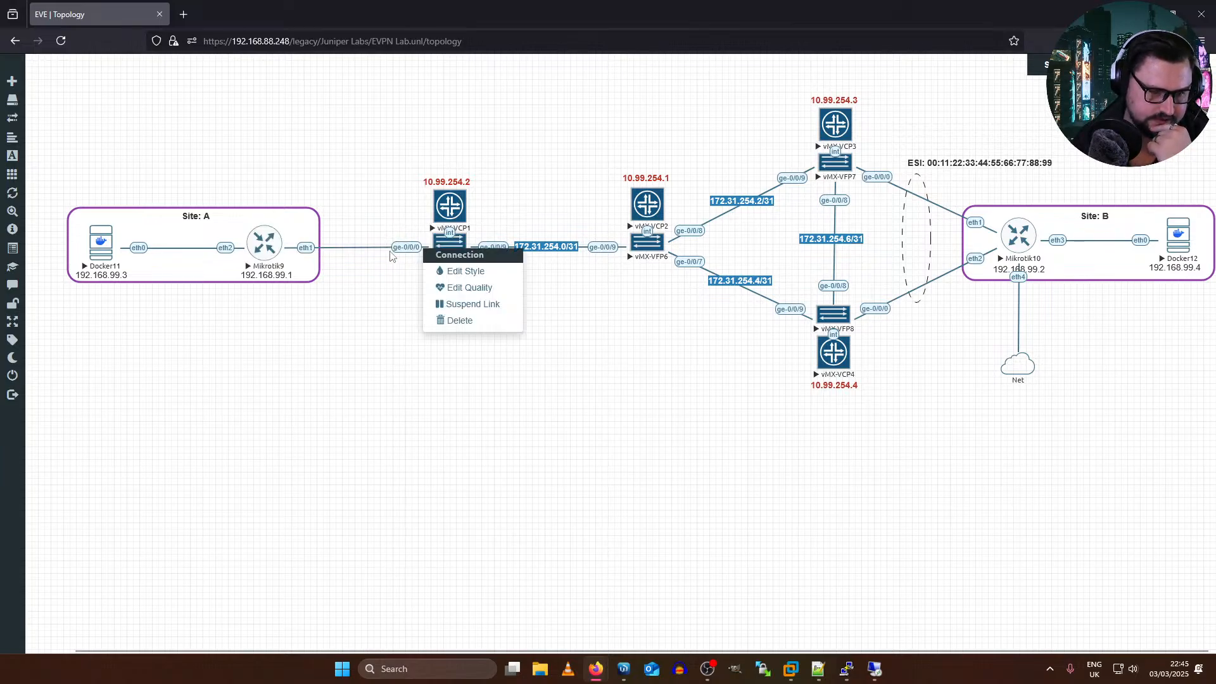
right_click(456, 248)
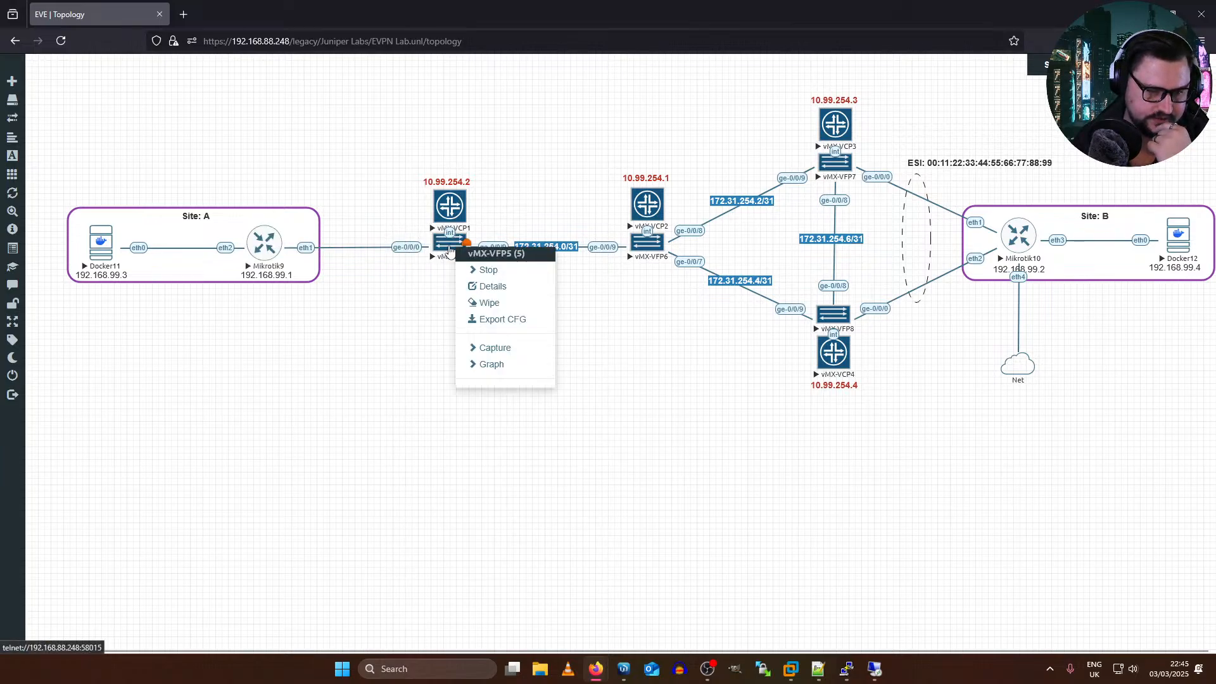
left_click(525, 348)
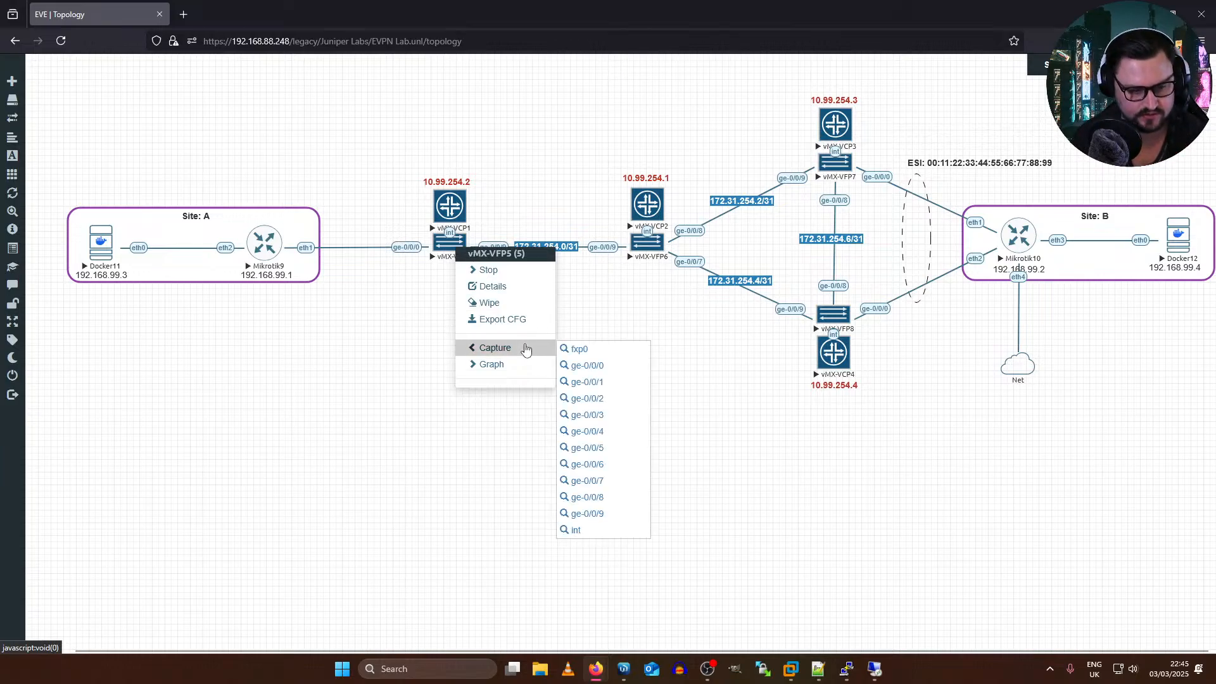
left_click(587, 366)
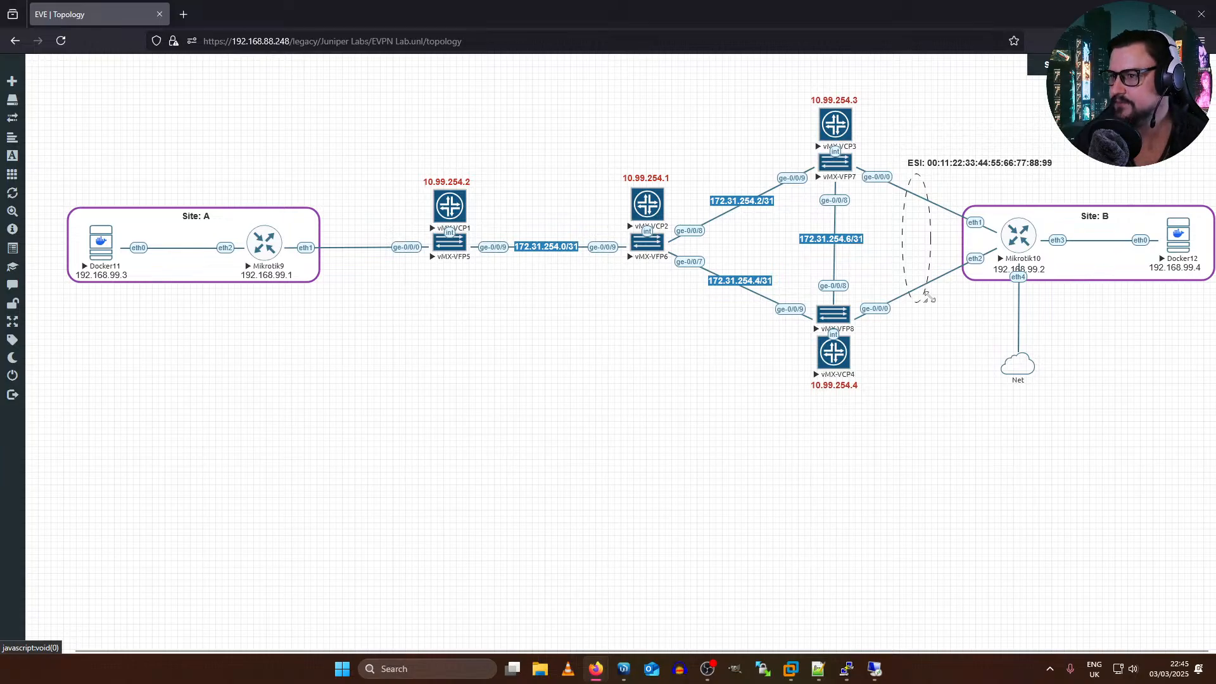
Step: Switch to PE2's vMX-VCP3 console and enter configuration mode
key("alt+Tab")
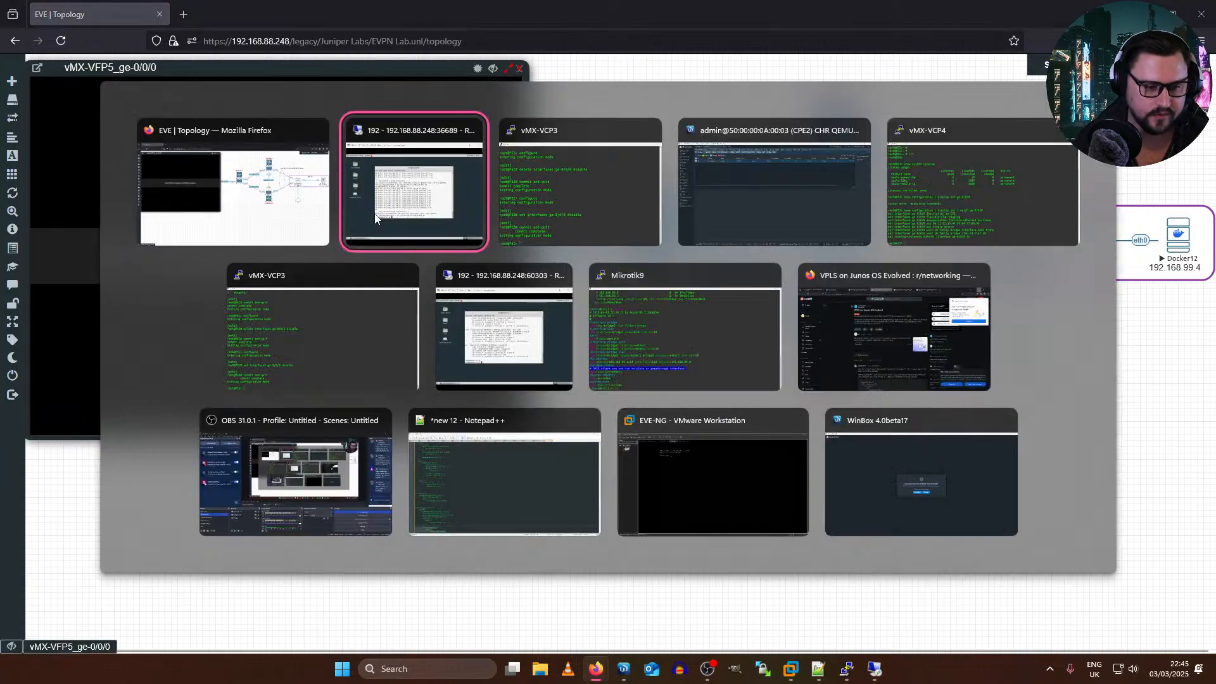
type("configure")
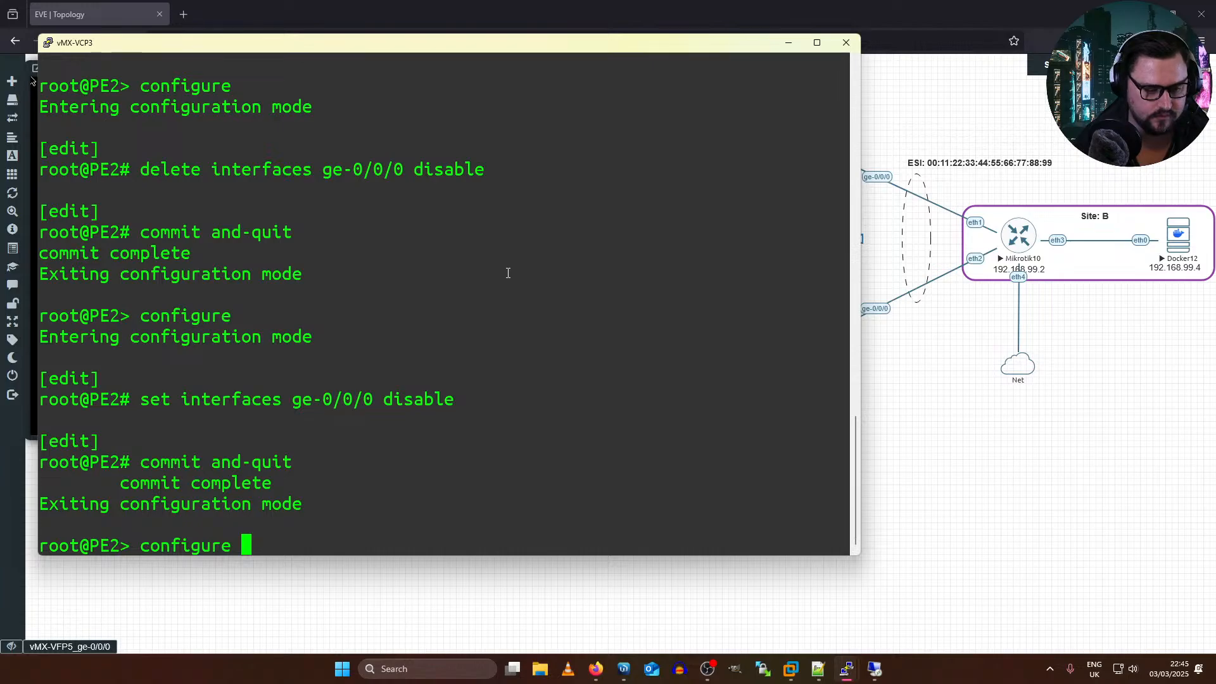
key("Up")
key("alt+Tab")
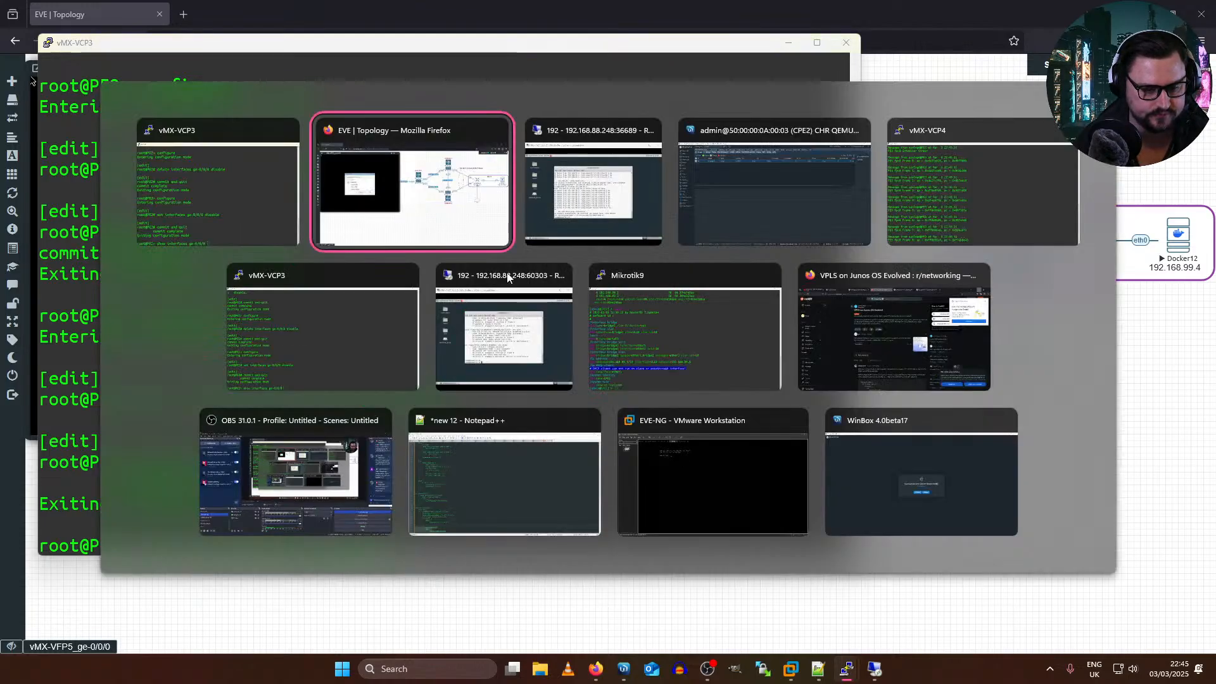
key("alt+Tab")
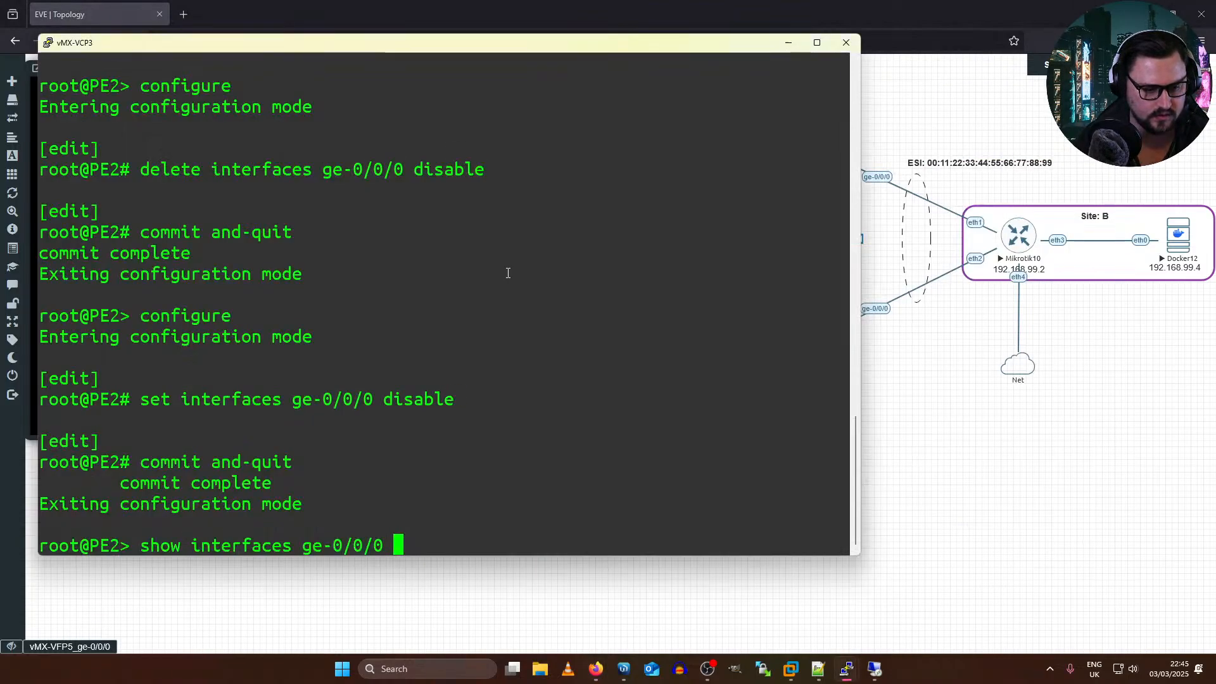
key("Down")
key("Down")
type("CONF")
key("BackSpace")
key("BackSpace")
key("BackSpace")
key("BackSpace")
type("configure")
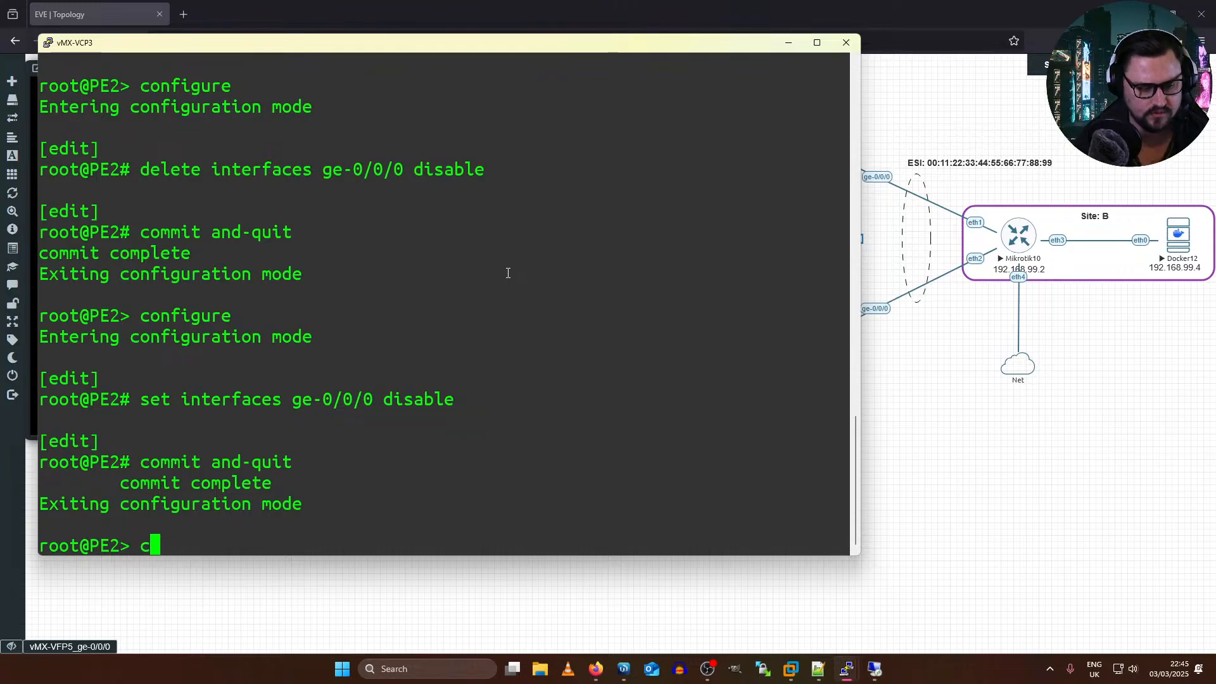
key("Return")
Step: Re-enable PE2's ge-0/0/0 with "delete interfaces ge-0/0/0 disable", commit and quit, and minimize the console
key("Up")
key("Up")
key("Up")
key("Up")
key("Up")
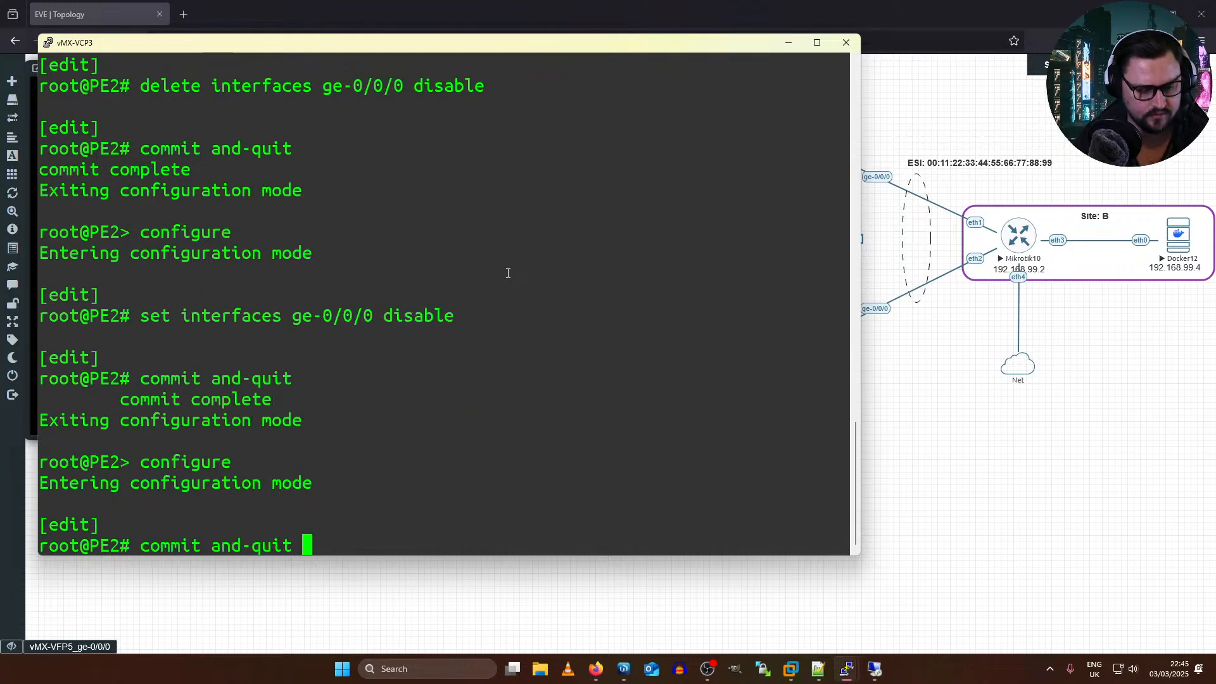
key("Return")
key("Up")
key("Up")
key("Return")
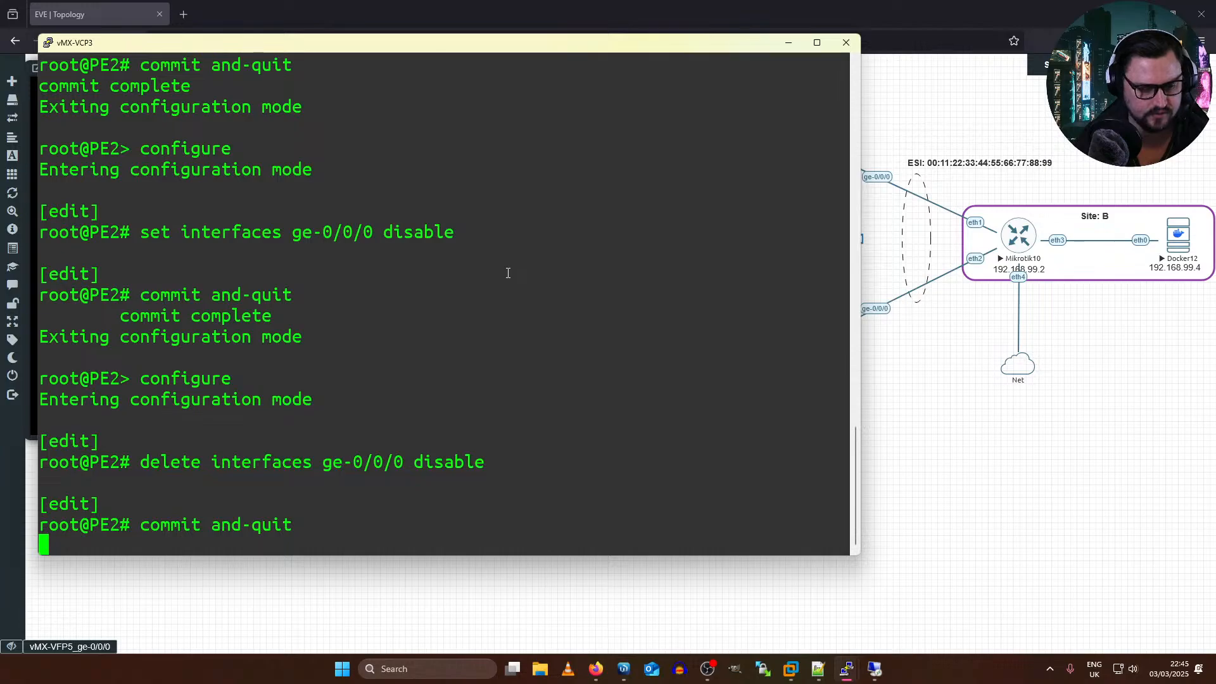
left_click(788, 42)
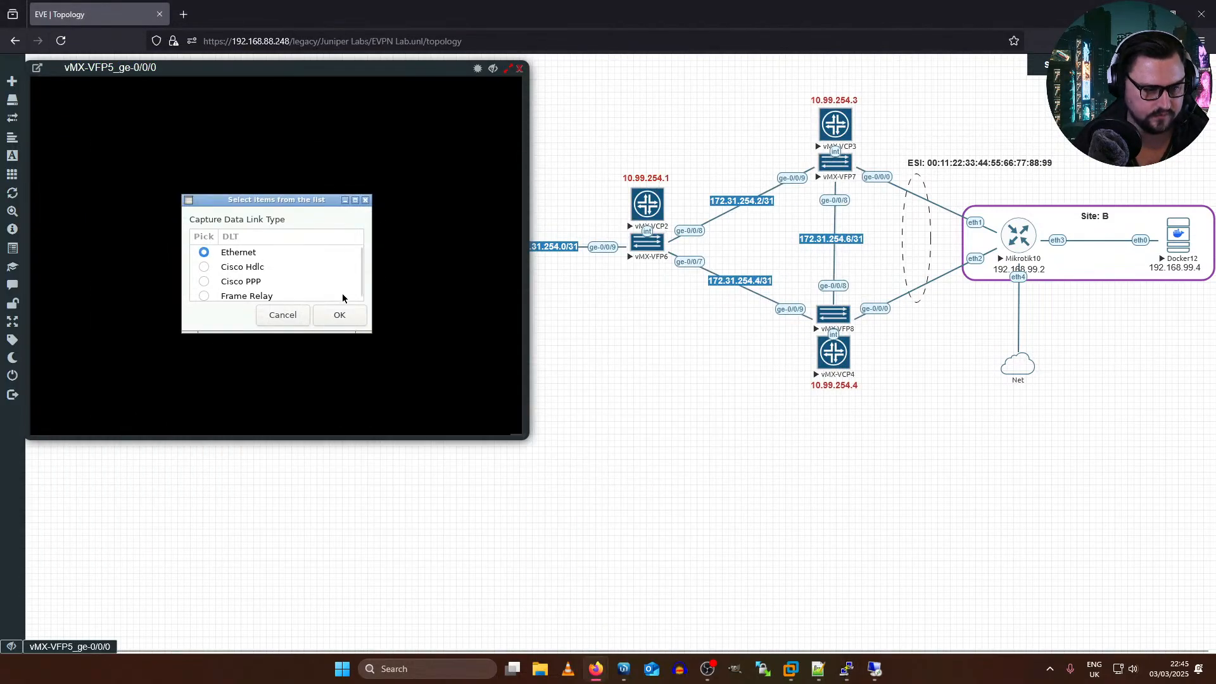
Step: Use Ethernet as the ge-0/0/0 capture's link type and ping 192.168.99.3 from Docker12 beside it
left_click(353, 315)
key("super+Tab")
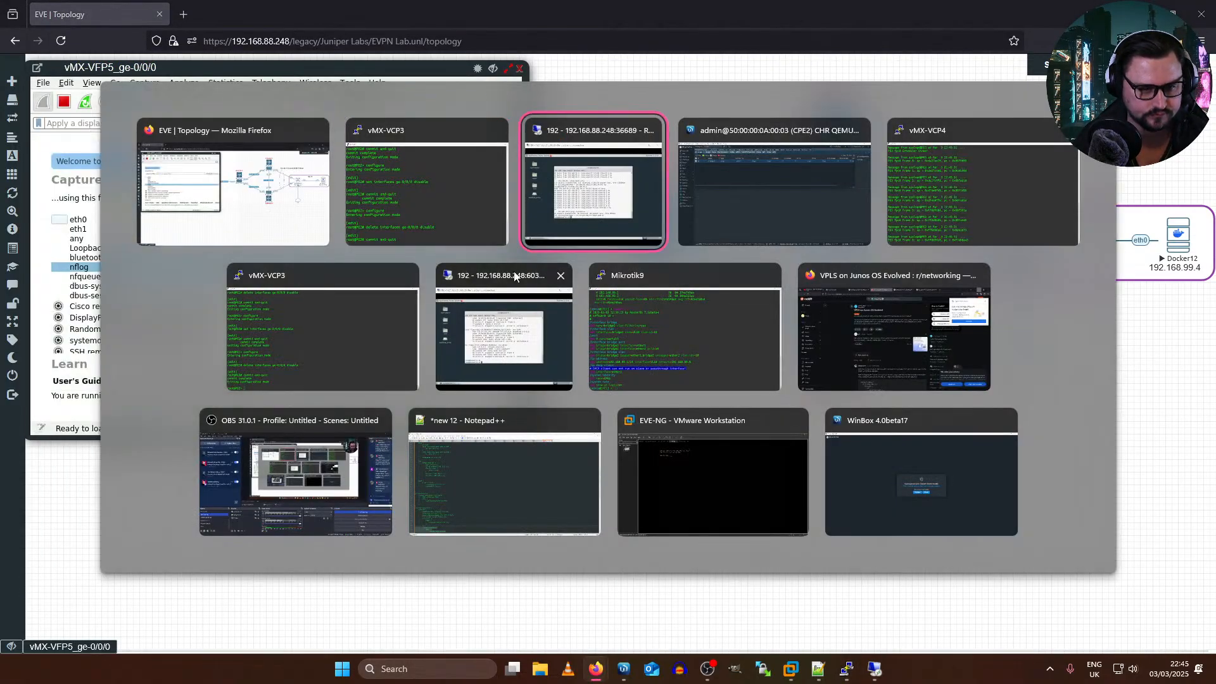
key("Return")
key("Return")
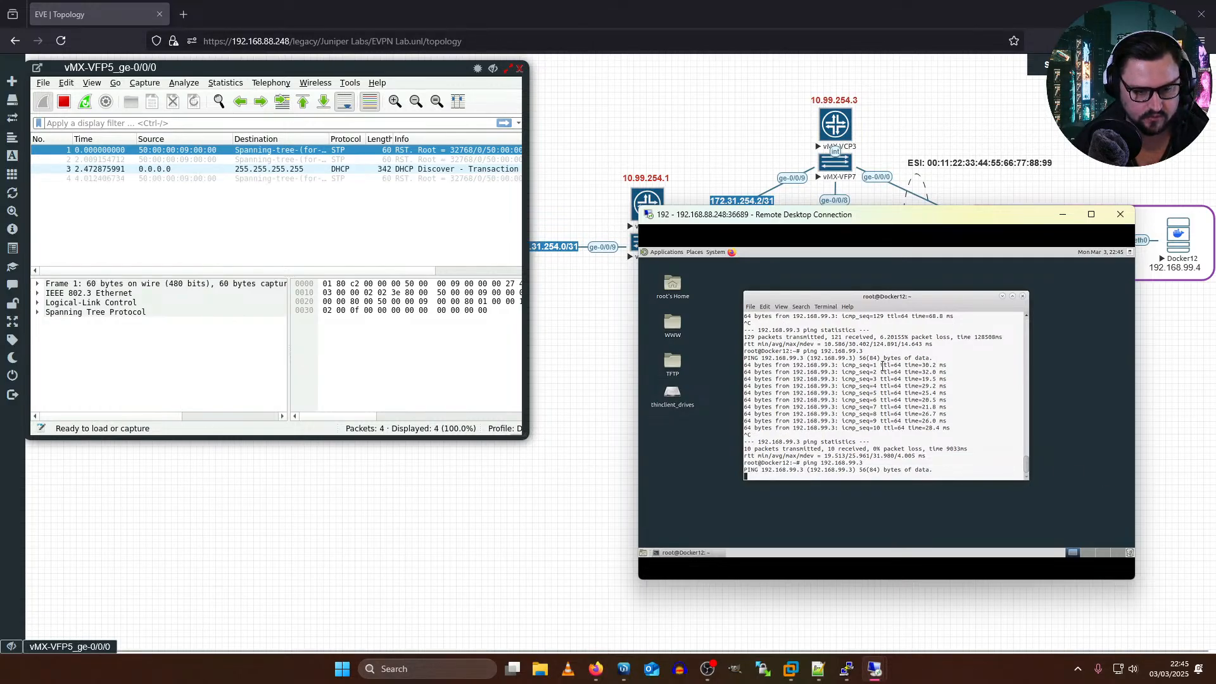
left_click_drag(1049, 221, 1062, 383)
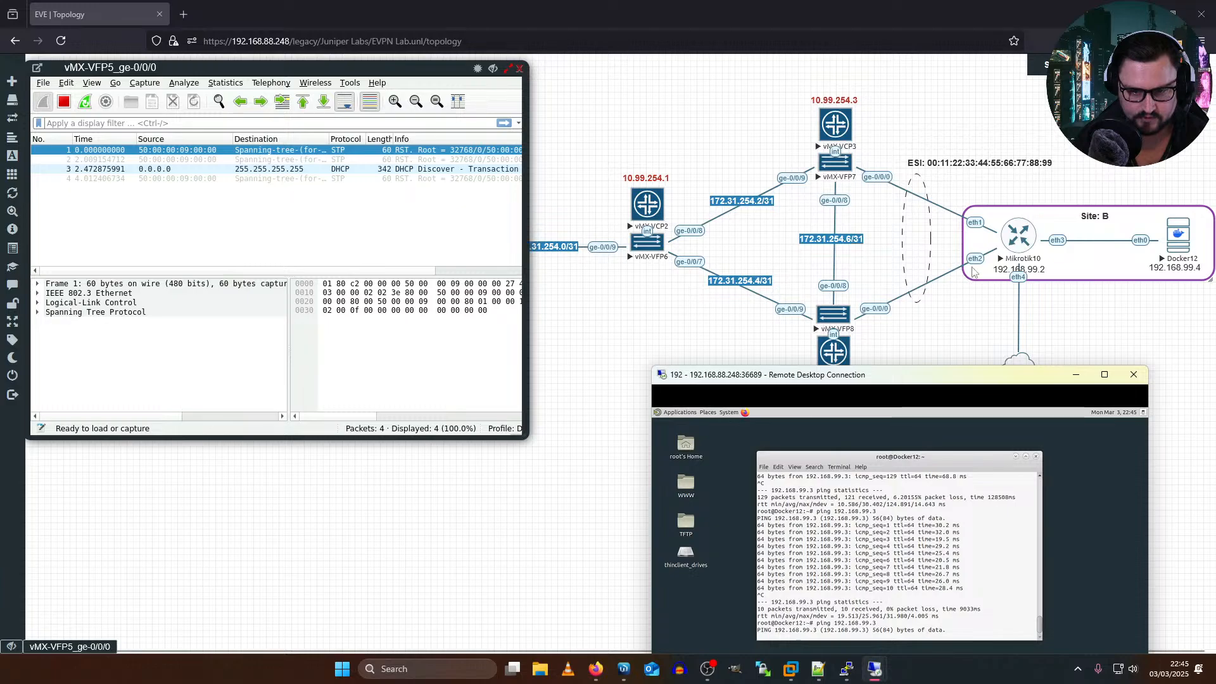
left_click_drag(876, 366, 840, 121)
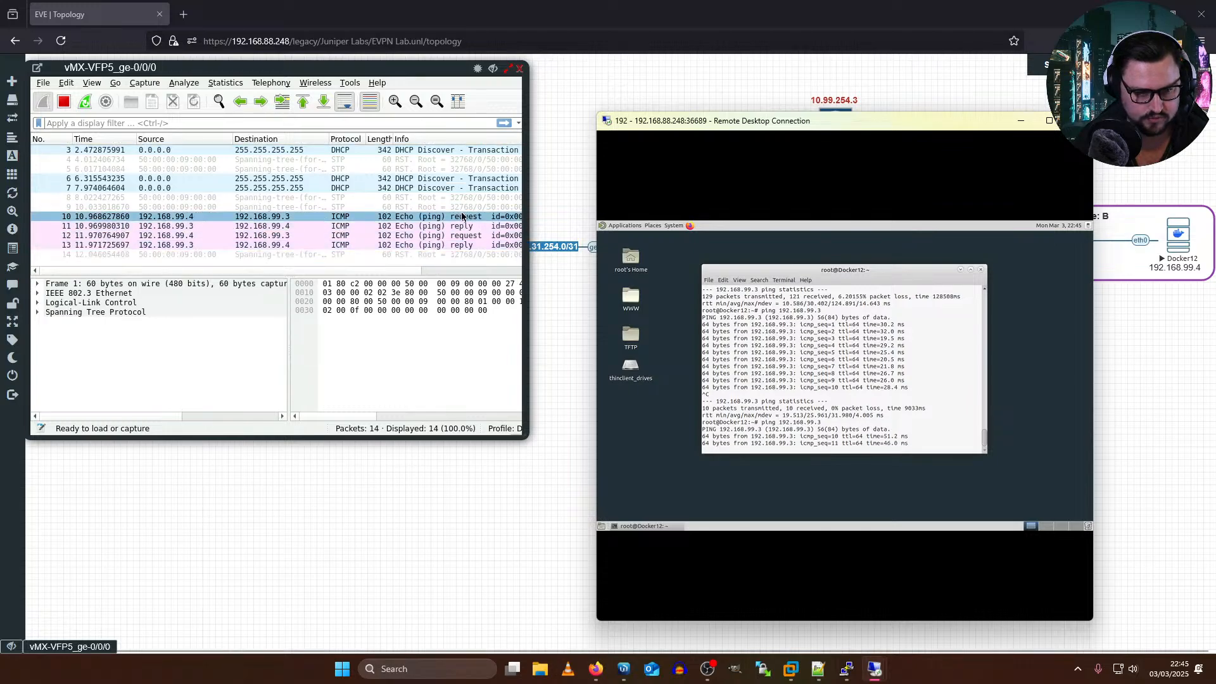
Step: Examine the ICMP, DHCP and spanning-tree packets in the vMX-VFP5 ge-0/0/0 capture
left_click(346, 200)
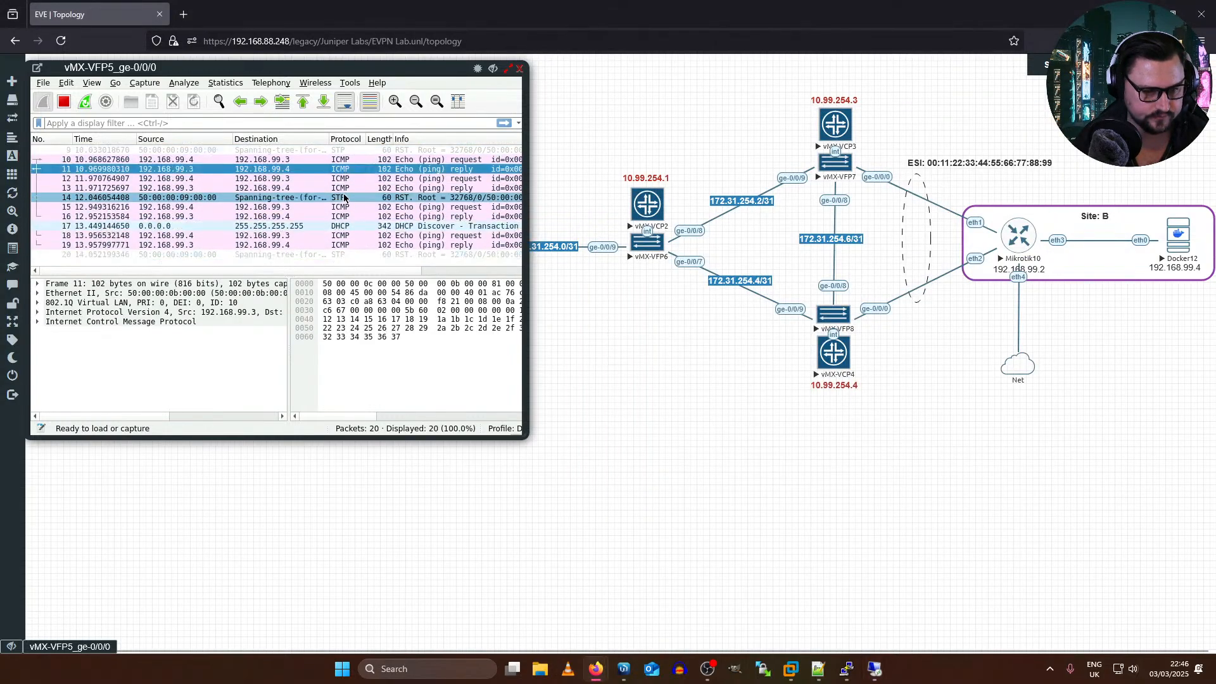
left_click(296, 170)
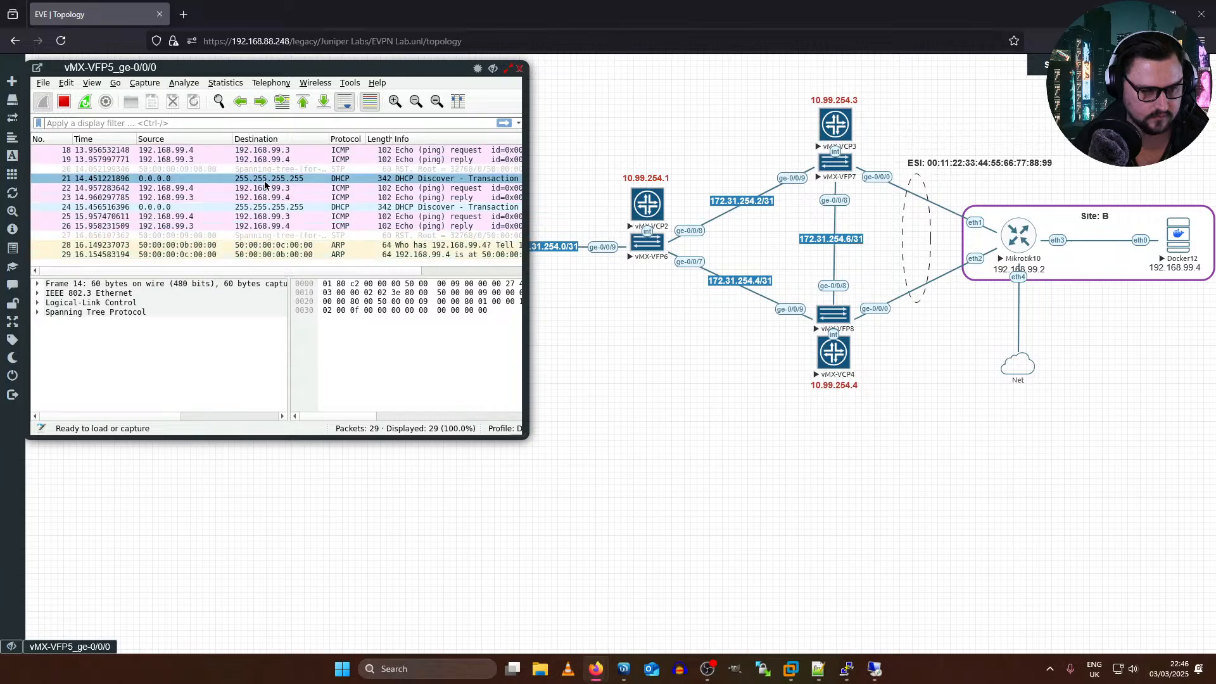
left_click(346, 207)
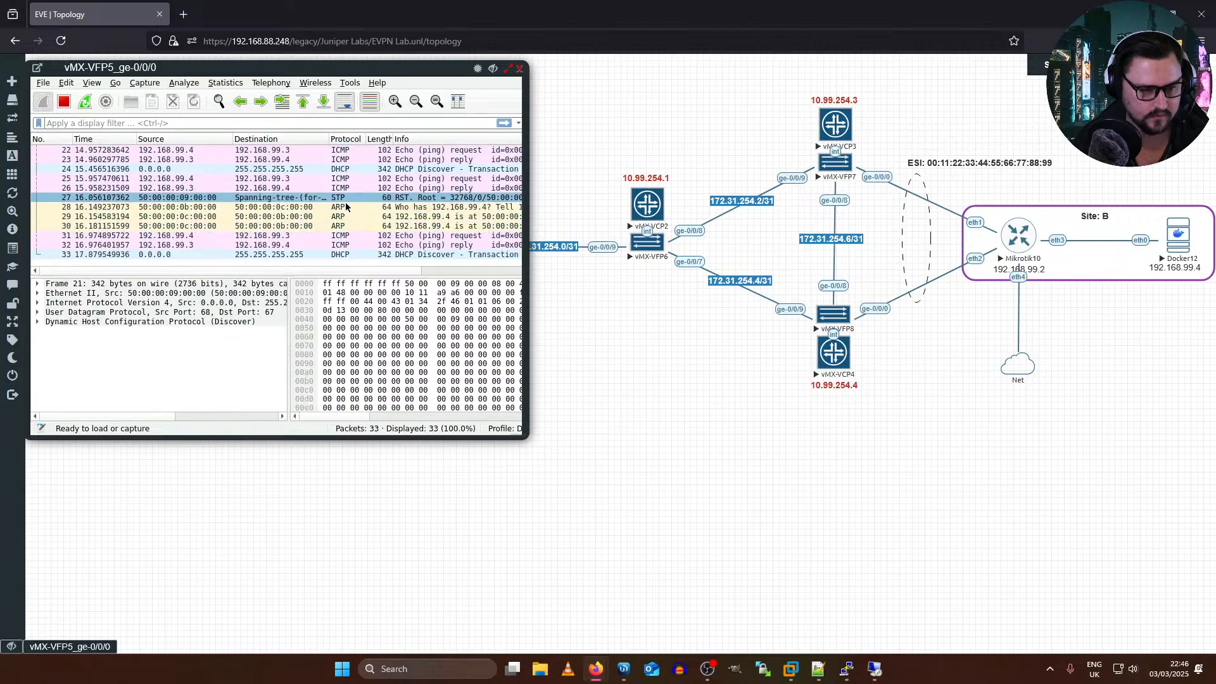
left_click(312, 253)
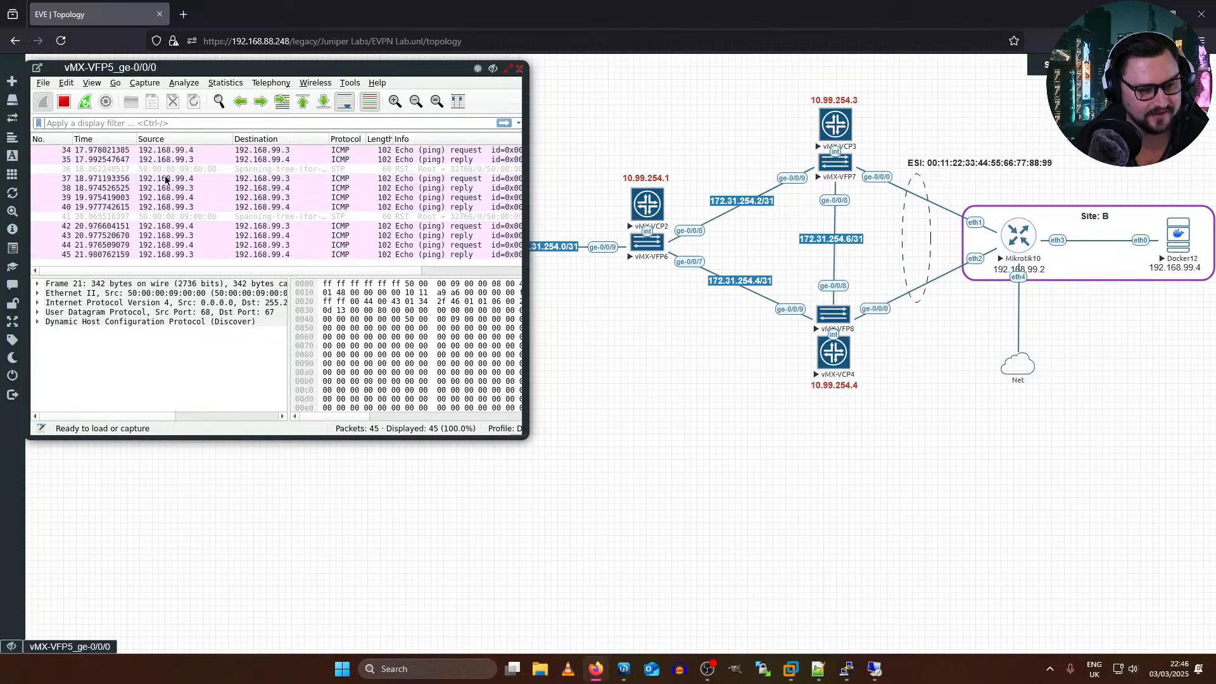
left_click(376, 169)
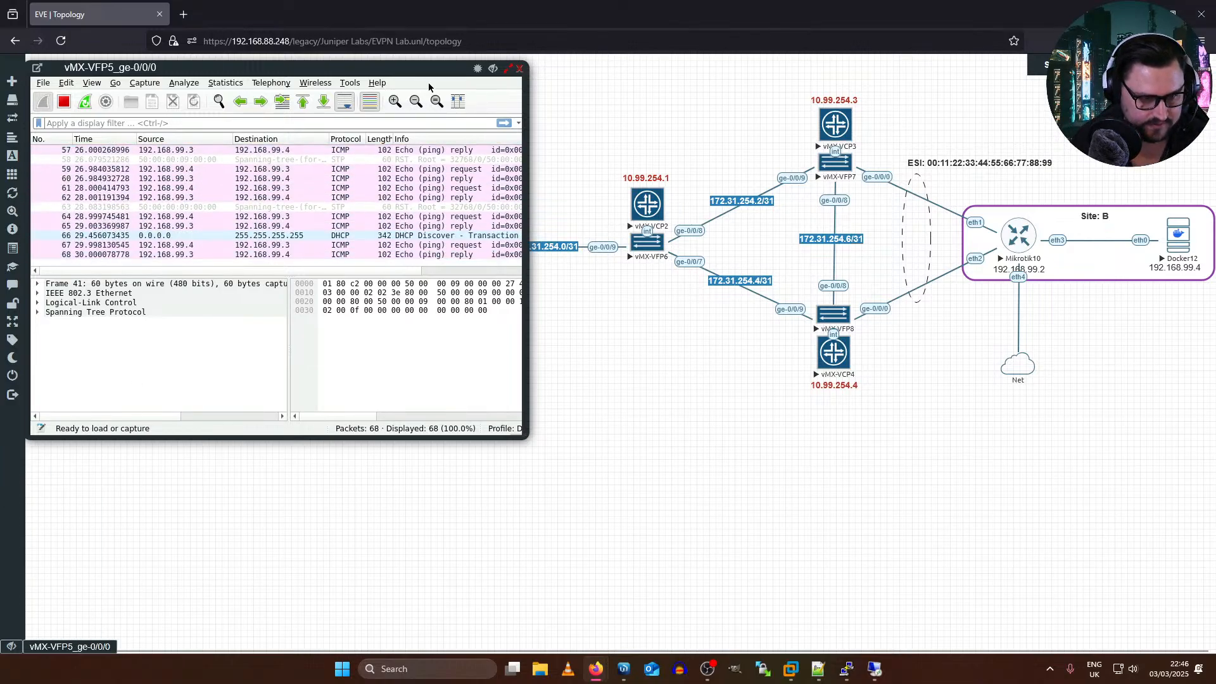
Step: Move the capture window aside, switch to PE2's vMX-VCP3 console and run "show configuration | display set"
left_click_drag(412, 67, 873, 279)
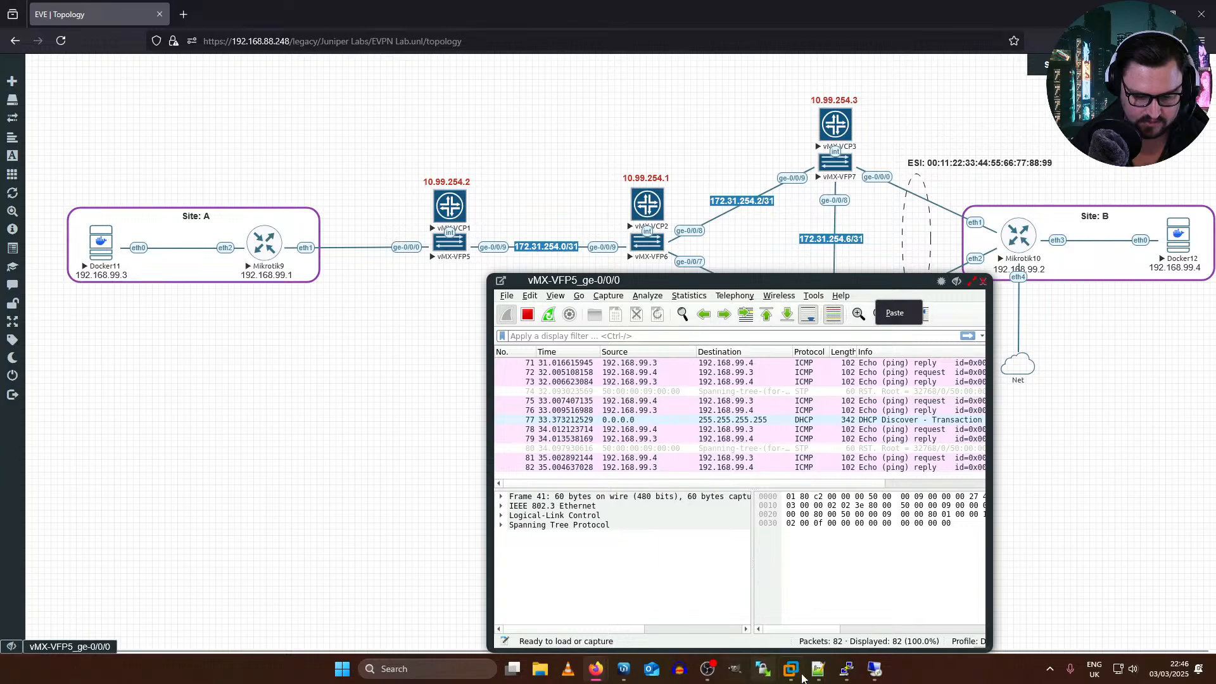
mouse_move(854, 673)
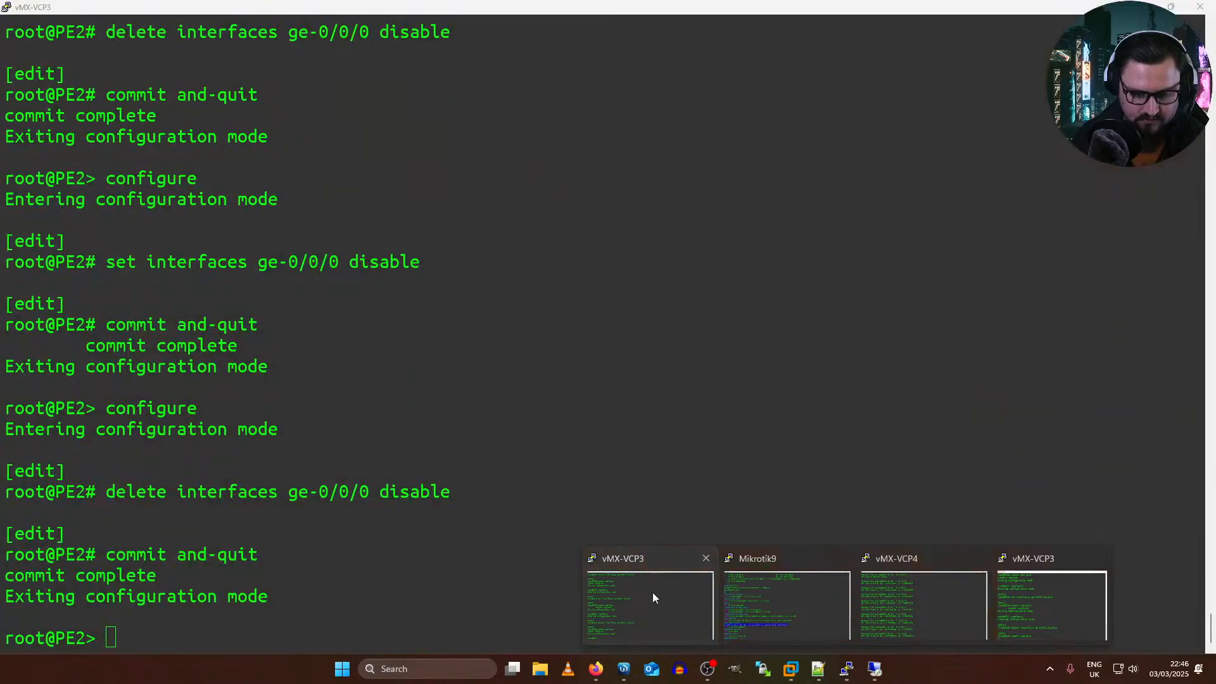
left_click(654, 598)
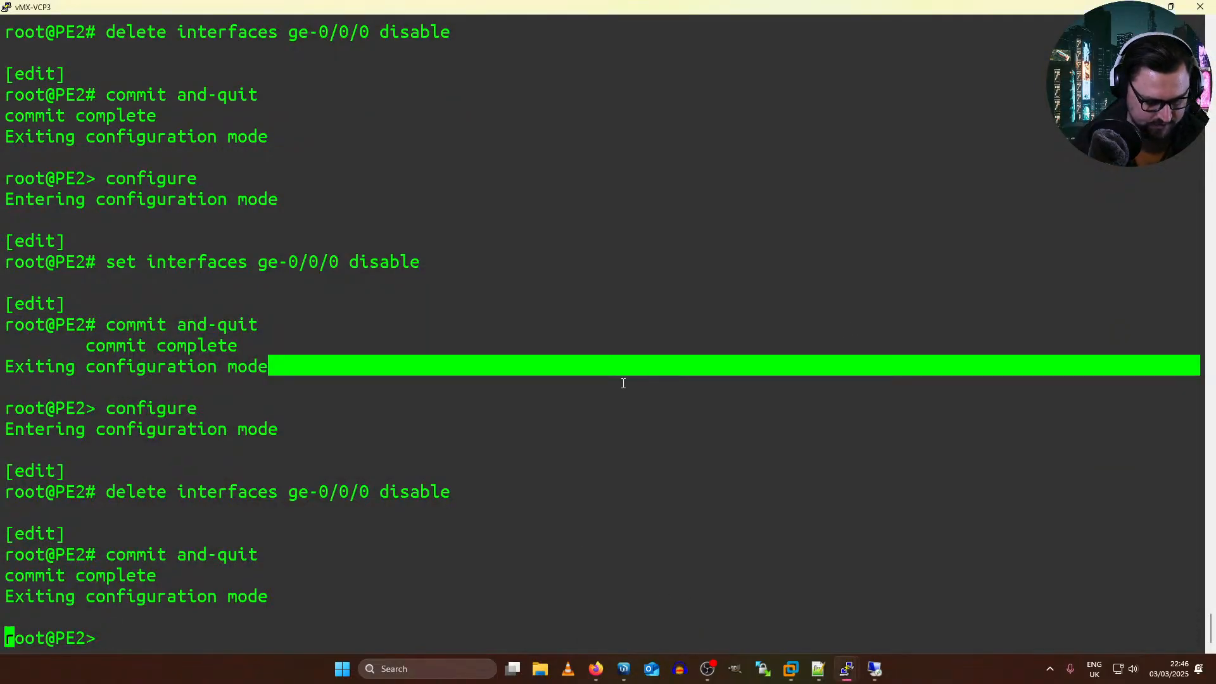
key("Return")
key("Return")
type("show configuration | display set")
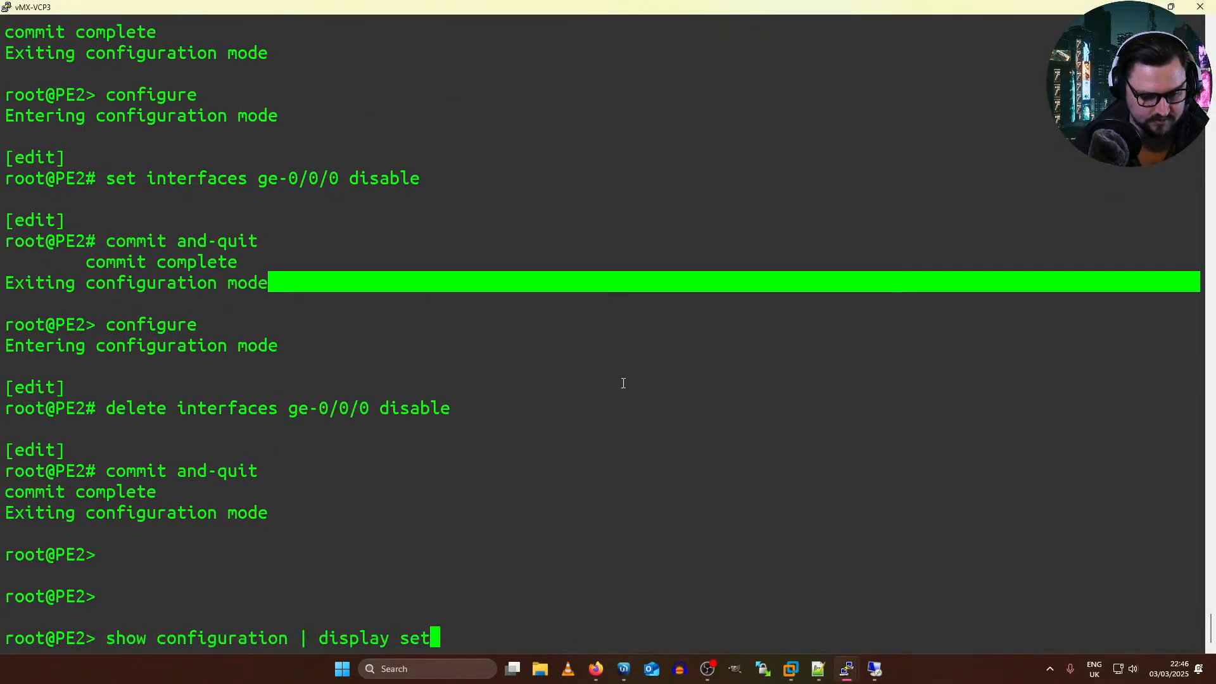
key("Return")
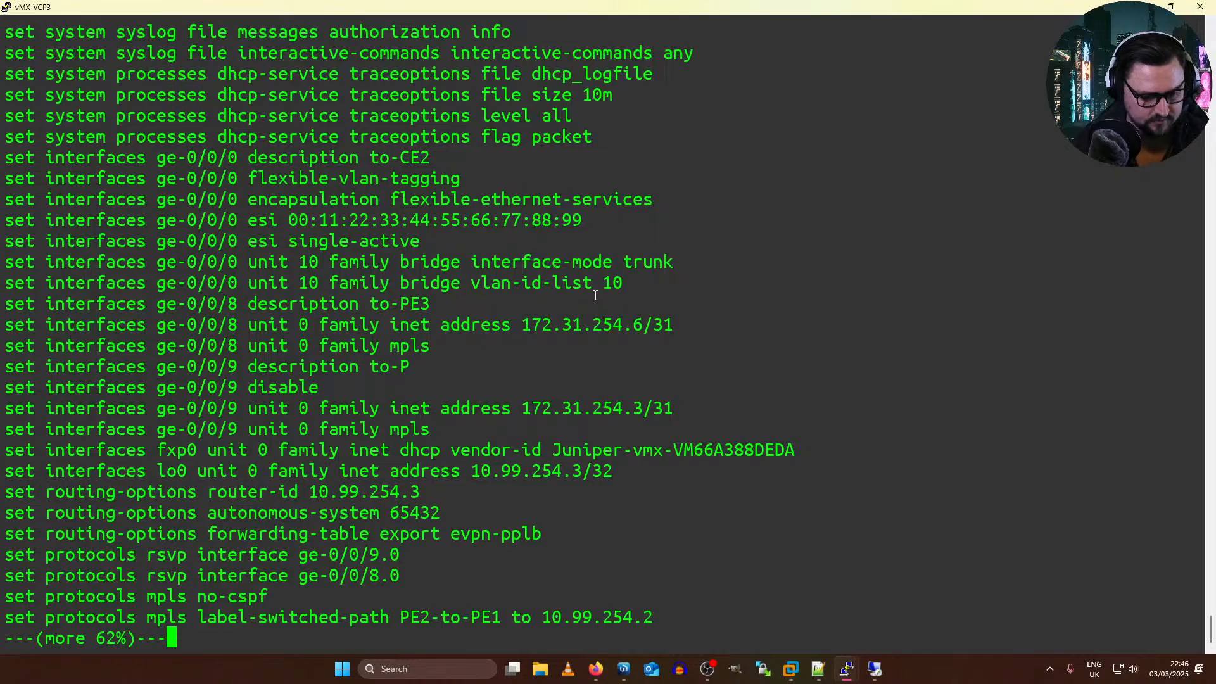
Step: Copy PE2's set commands from the host-name line to the end into a new Notepad++ document
key("space")
left_click_drag(623, 598, 13, 159)
key("alt+Tab")
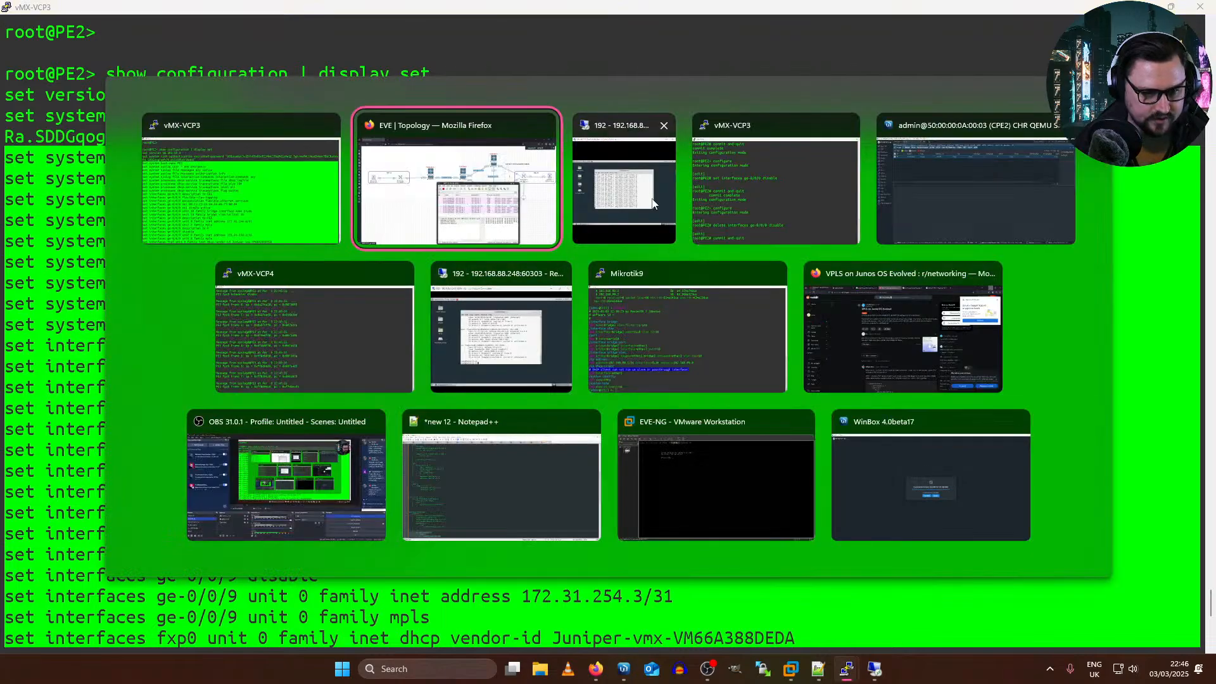
key("alt+Tab")
key("alt+Tab")
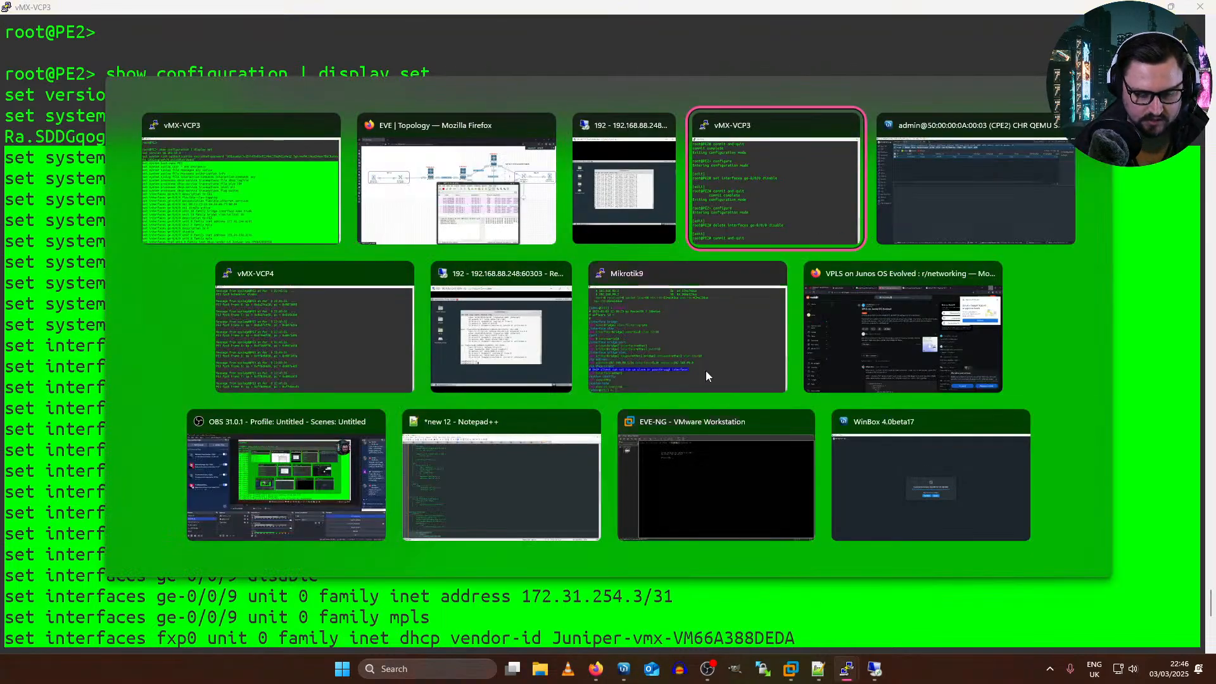
left_click(812, 666)
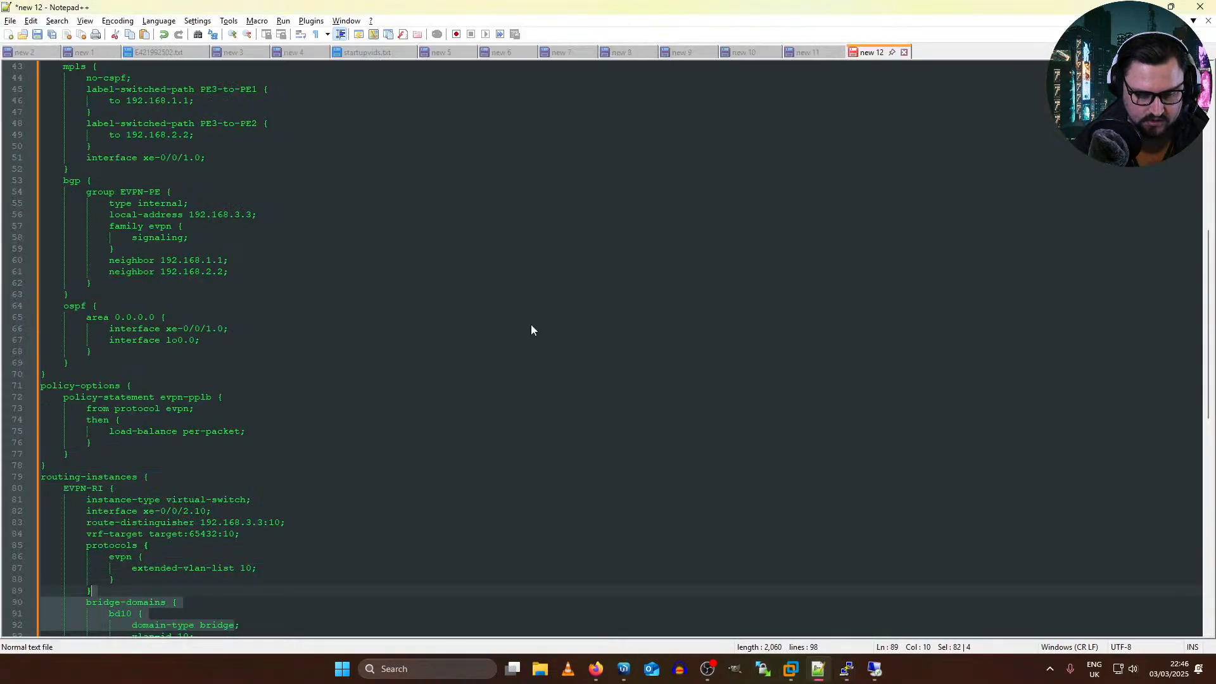
left_click(9, 34)
key("ctrl+v")
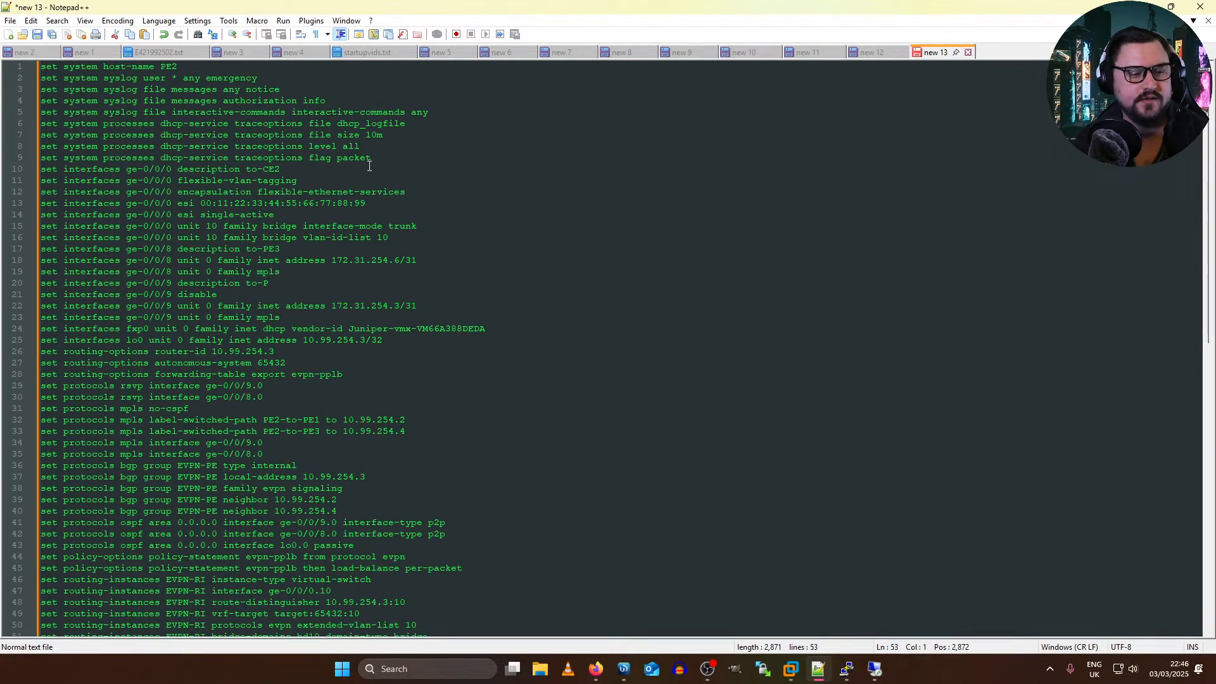
Step: Separate the ge-0/0/0, ge-0/0/8 and ge-0/0/9 command blocks with blank lines above and below each
key("Return")
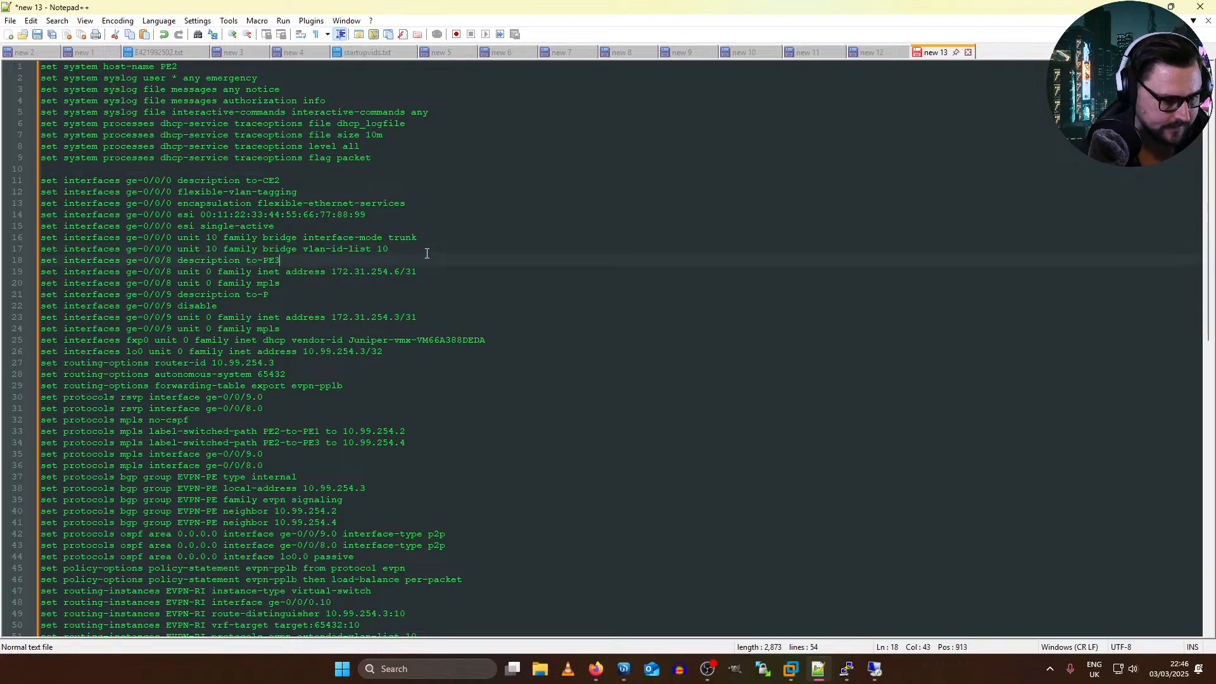
key("Return")
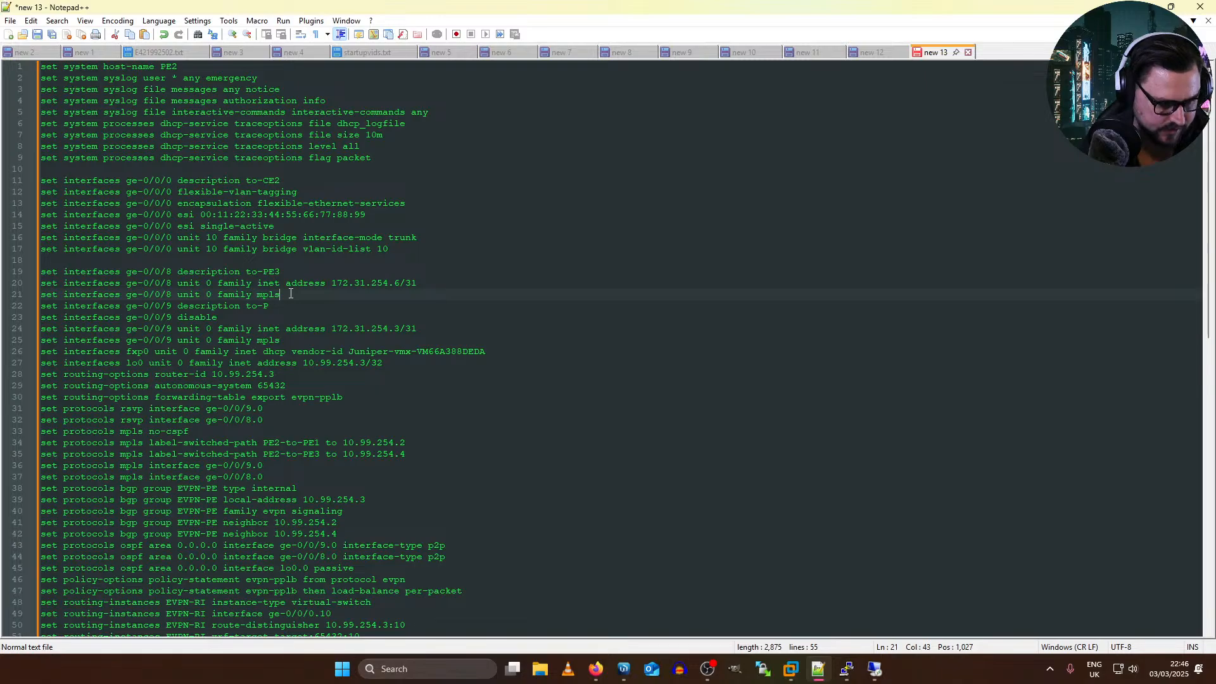
key("Return")
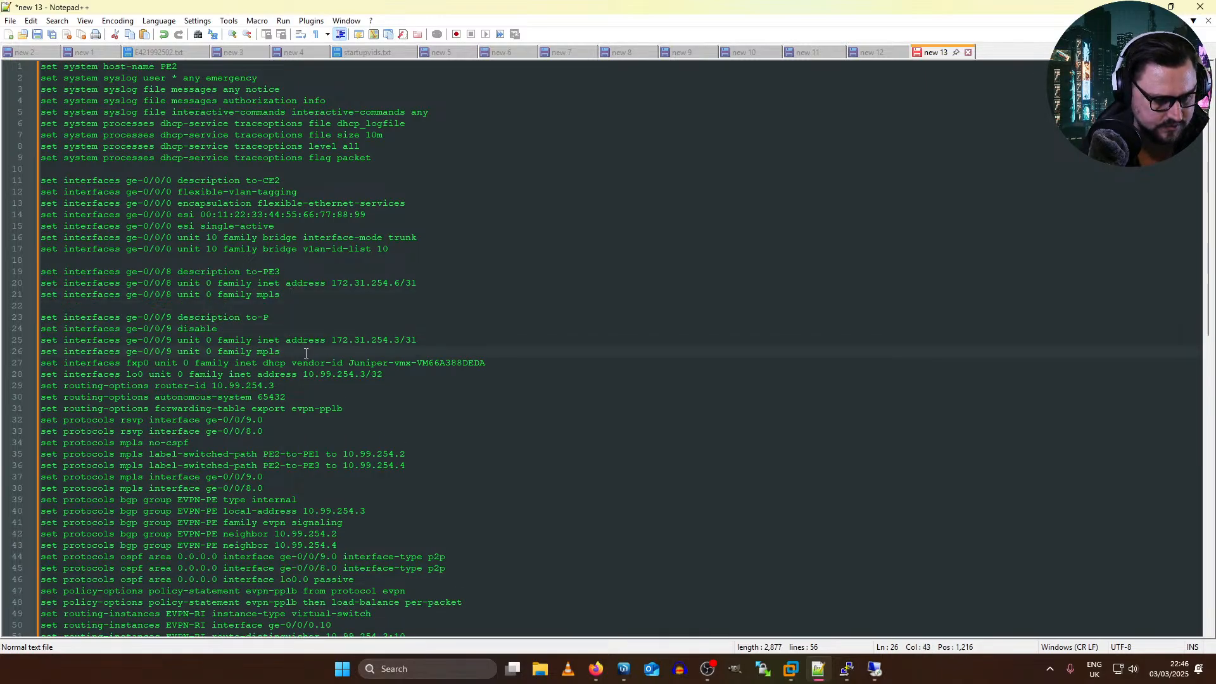
key("Return")
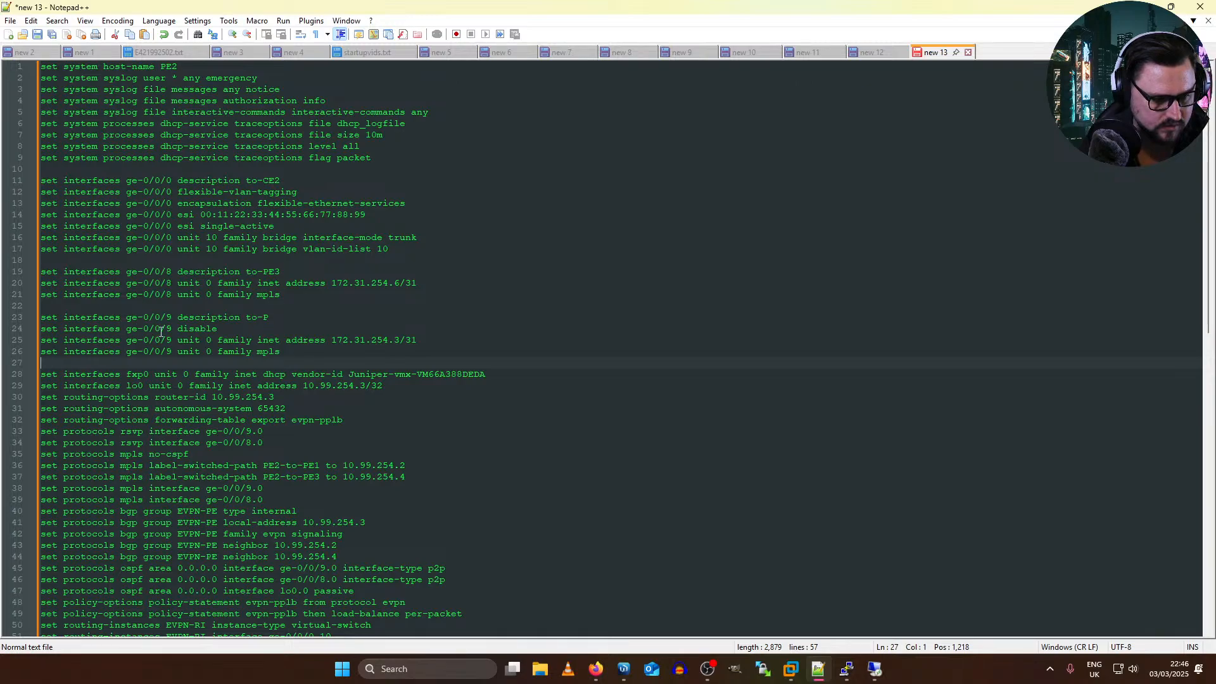
Step: Check the "set interfaces ge-0/0/9 disable" line against PE2's links in the EVE topology, moving the capture window off the links
left_click_drag(242, 328, 157, 328)
left_click(235, 332)
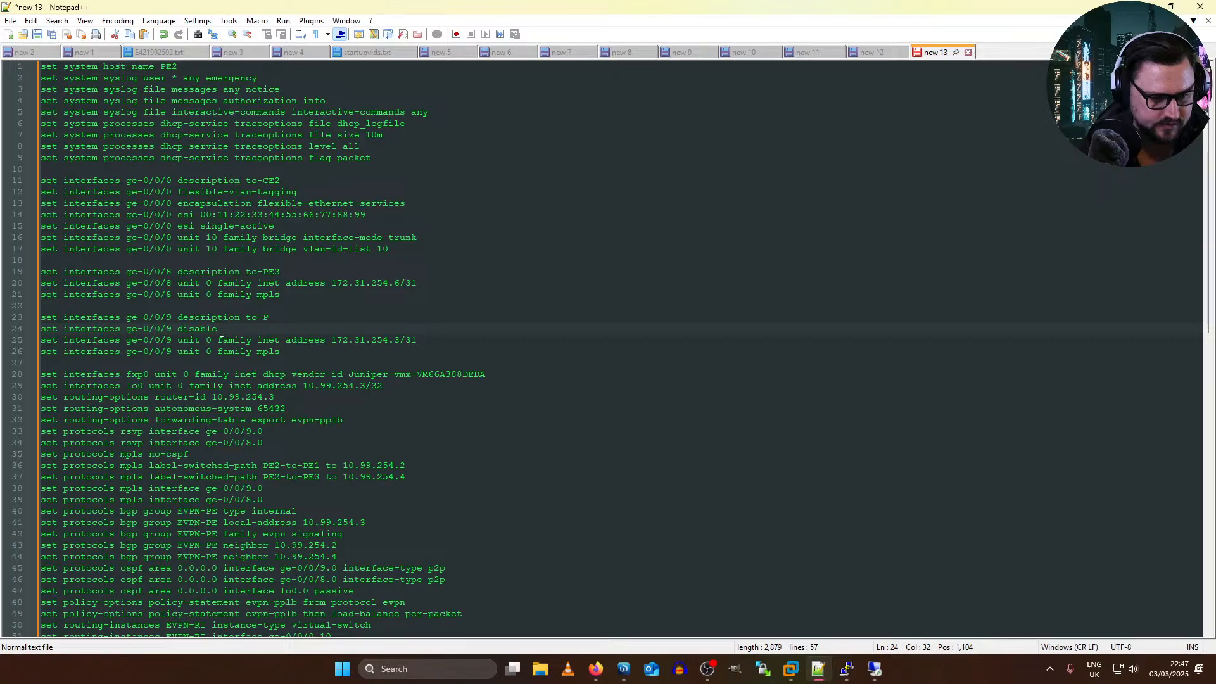
key("alt+Tab")
key("alt+Tab")
key("alt+Tab")
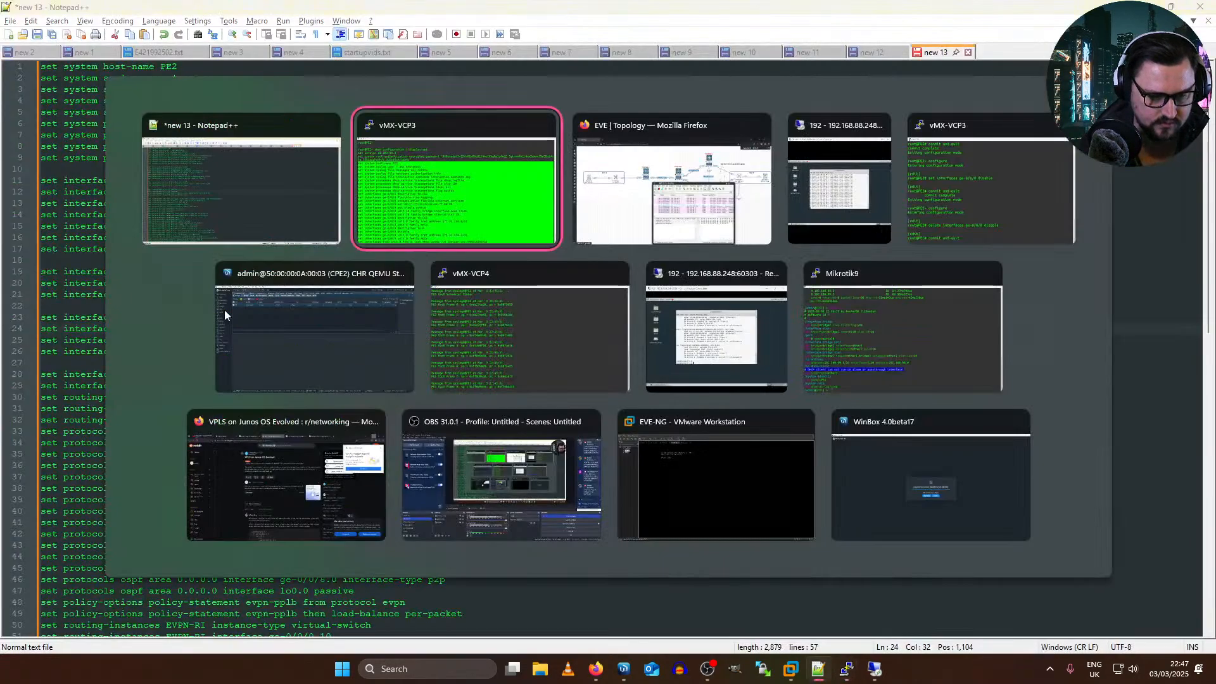
key("alt+Tab")
left_click_drag(678, 282, 425, 310)
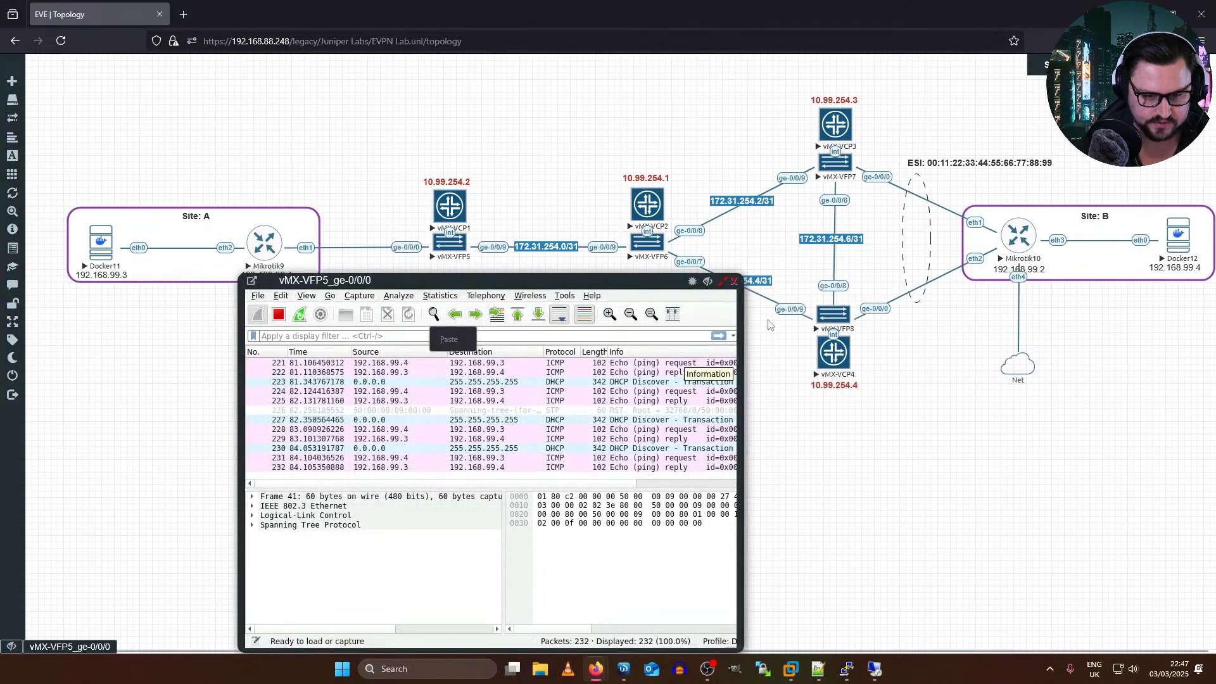
Step: Copy "interfaces ge-0/0/9 disable" from the Notepad++ configuration and switch back to PE2's console
key("alt+Tab")
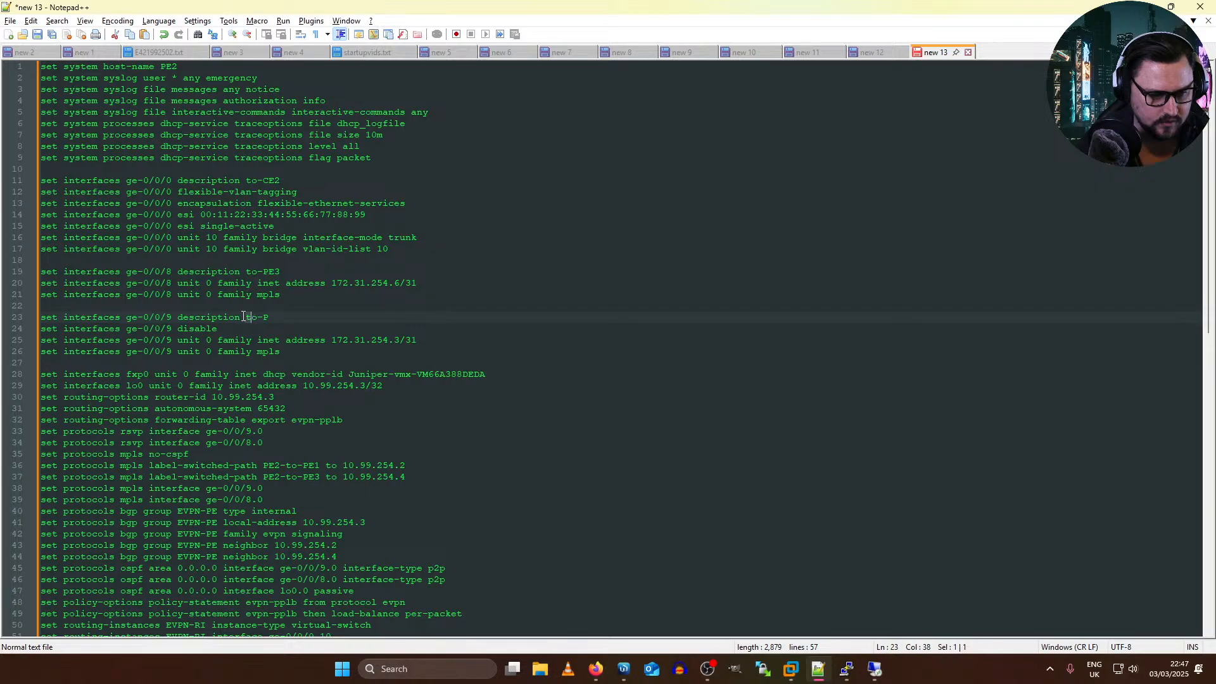
left_click_drag(219, 327, 60, 327)
key("super+c")
key("alt+Tab")
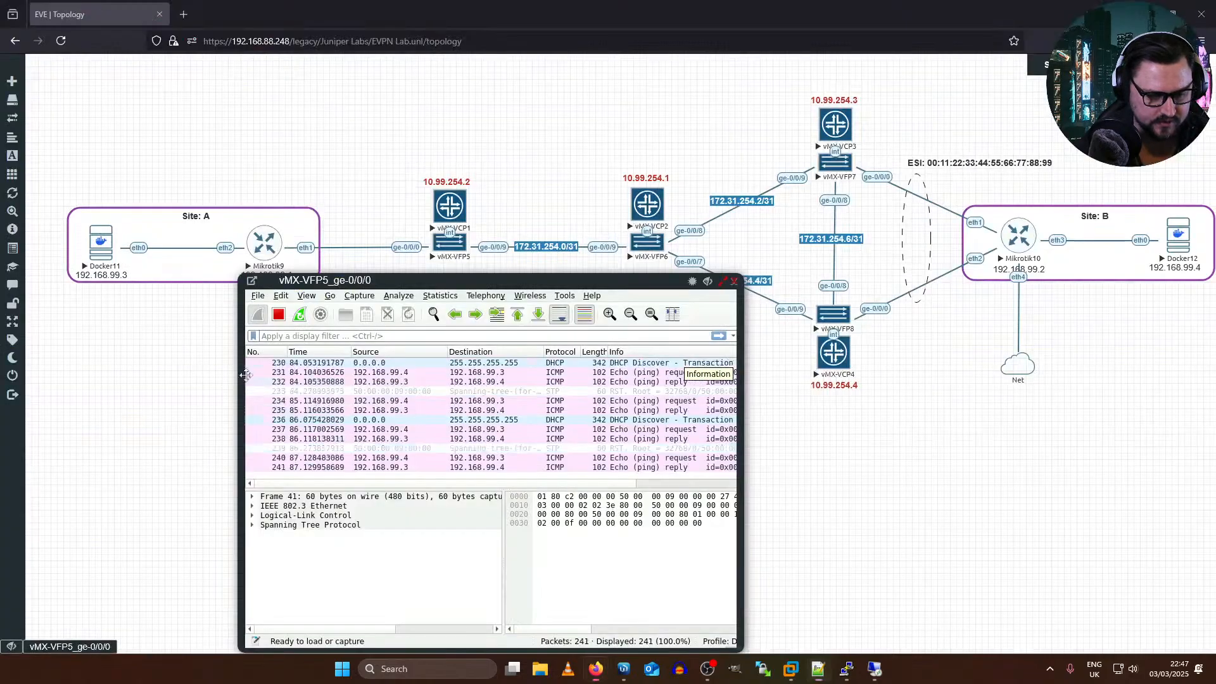
key("alt+Tab")
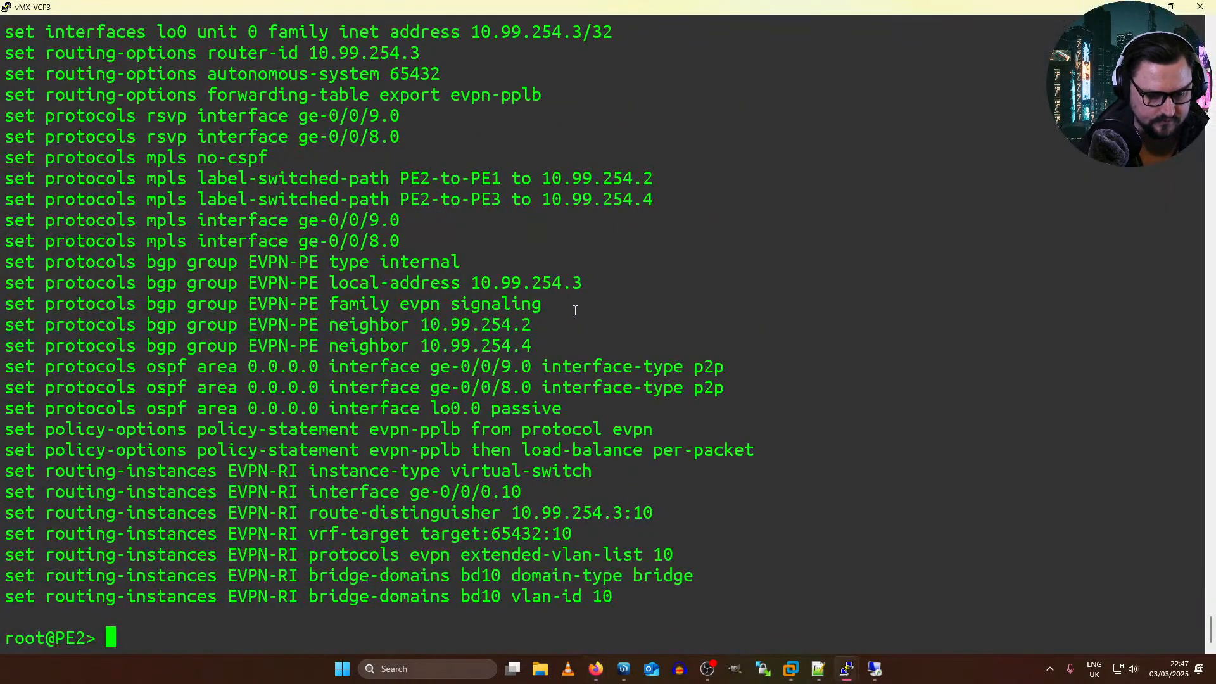
type("dele")
key("space")
key("space")
key("BackSpace")
key("BackSpace")
key("BackSpace")
key("BackSpace")
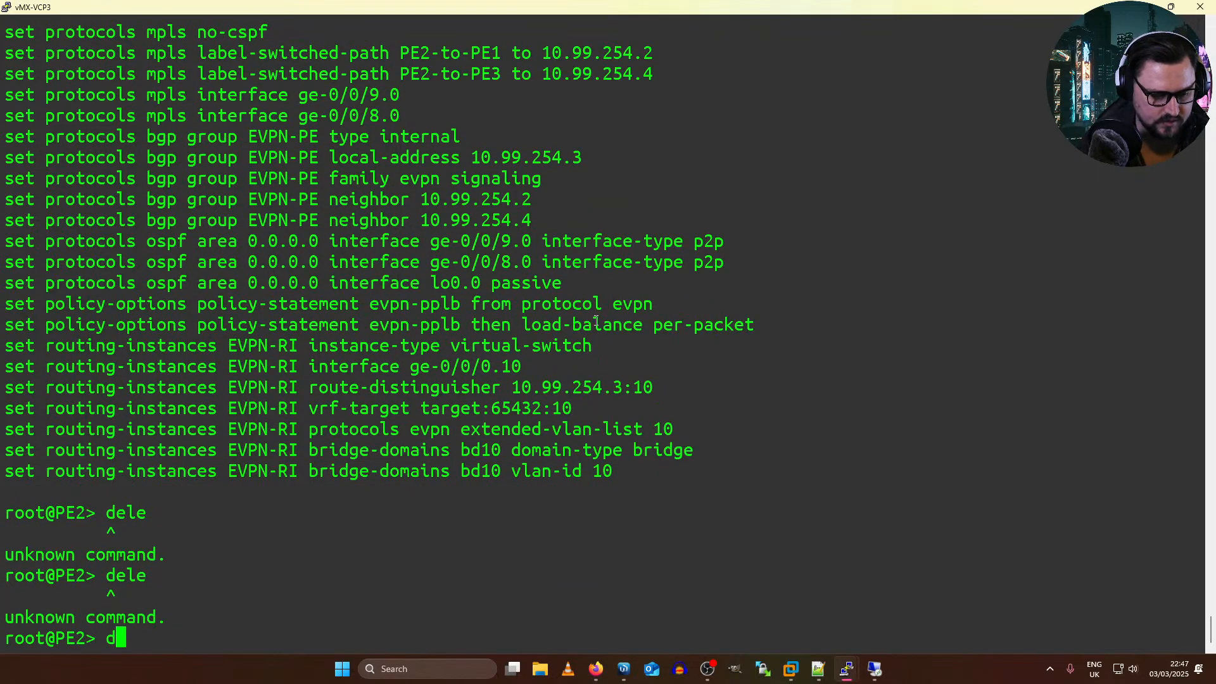
type("CONFI")
key("space")
key("BackSpace")
key("BackSpace")
key("BackSpace")
key("BackSpace")
Step: In configuration mode, re-enable PE2's link to P with "delete interfaces ge-0/0/9 disable", then run "commit and-quit"
key("BackSpace")
key("BackSpace")
type("configure")
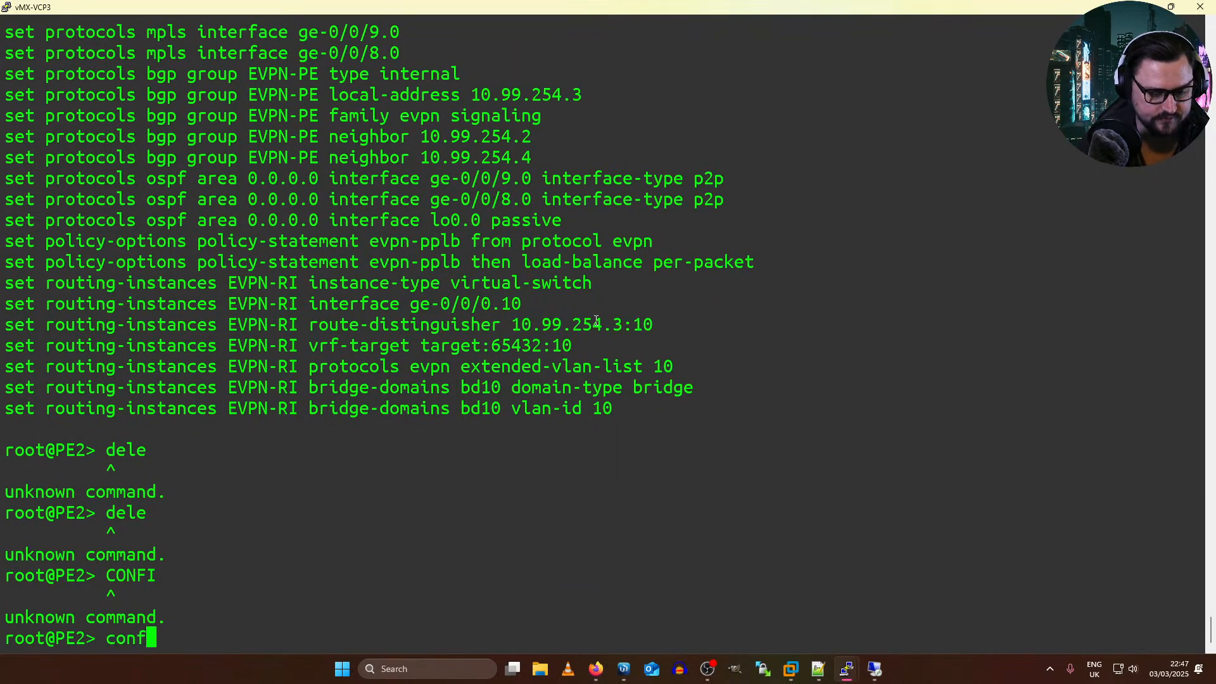
key("Return")
type("delet")
key("BackSpace")
key("BackSpace")
key("BackSpace")
type("e")
key("BackSpace")
type("lete")
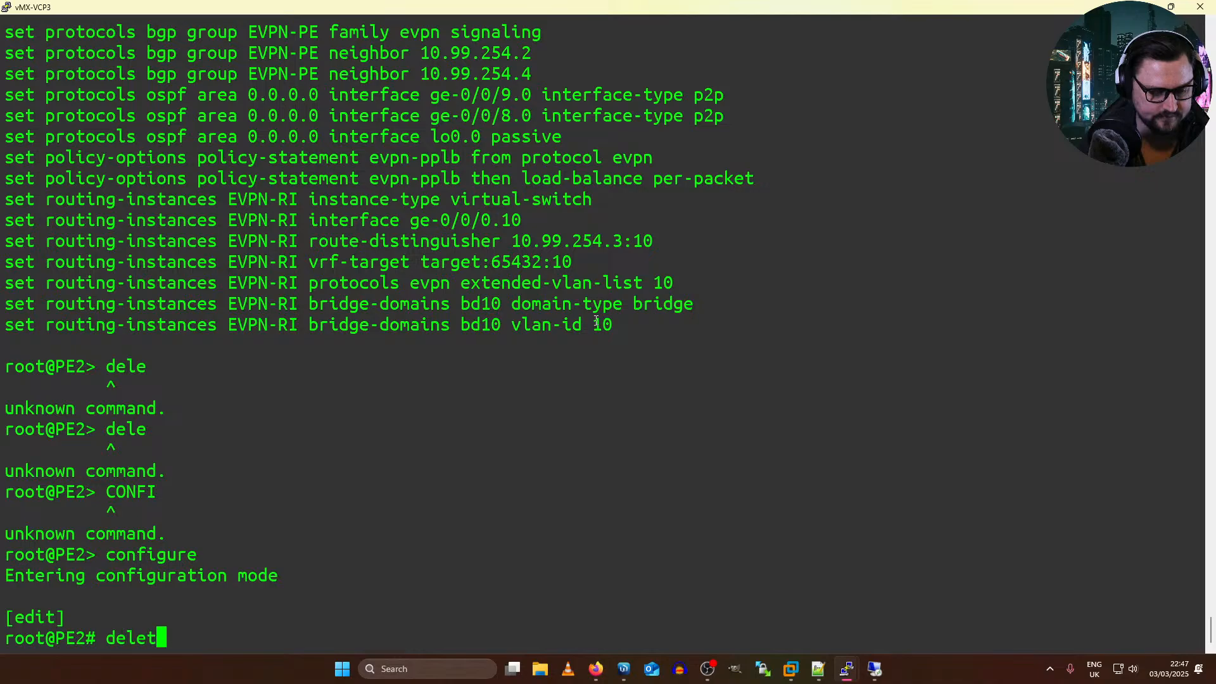
right_click(714, 384)
key("Return")
type("commit and-quit")
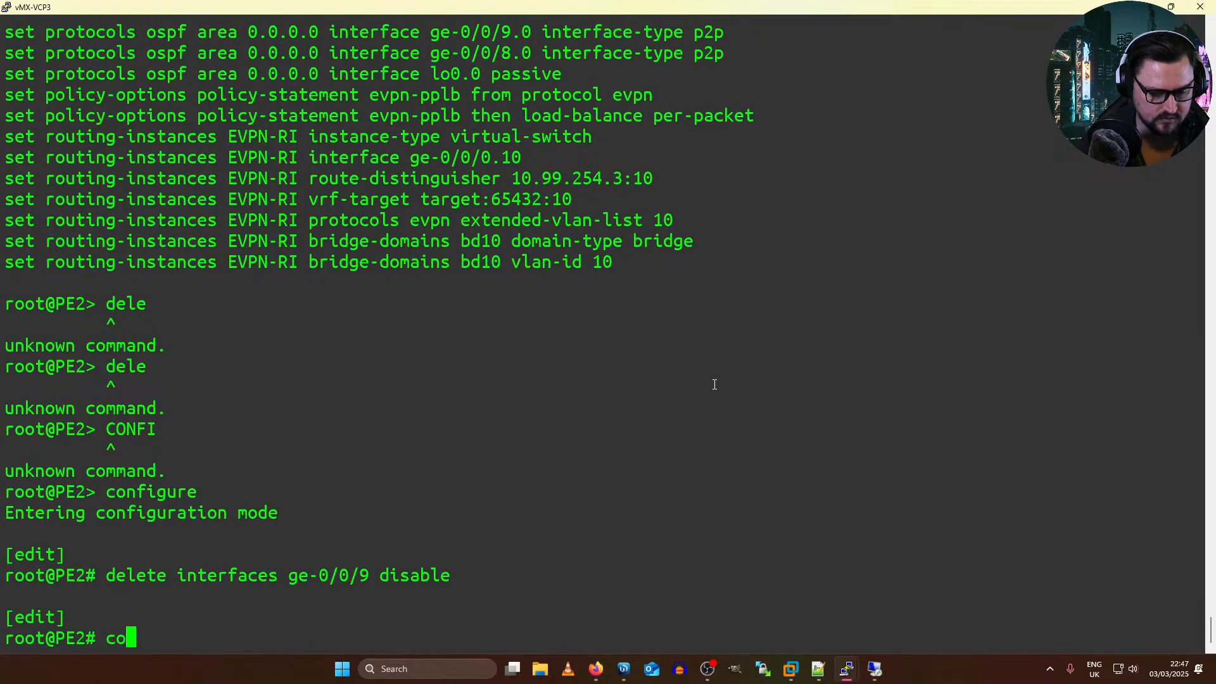
key("Return")
Step: In the EVE topology, close the vMX-VFP5 capture and start an Ethernet capture on vMX-VFP7's ge-0/0/9
key("alt+Tab")
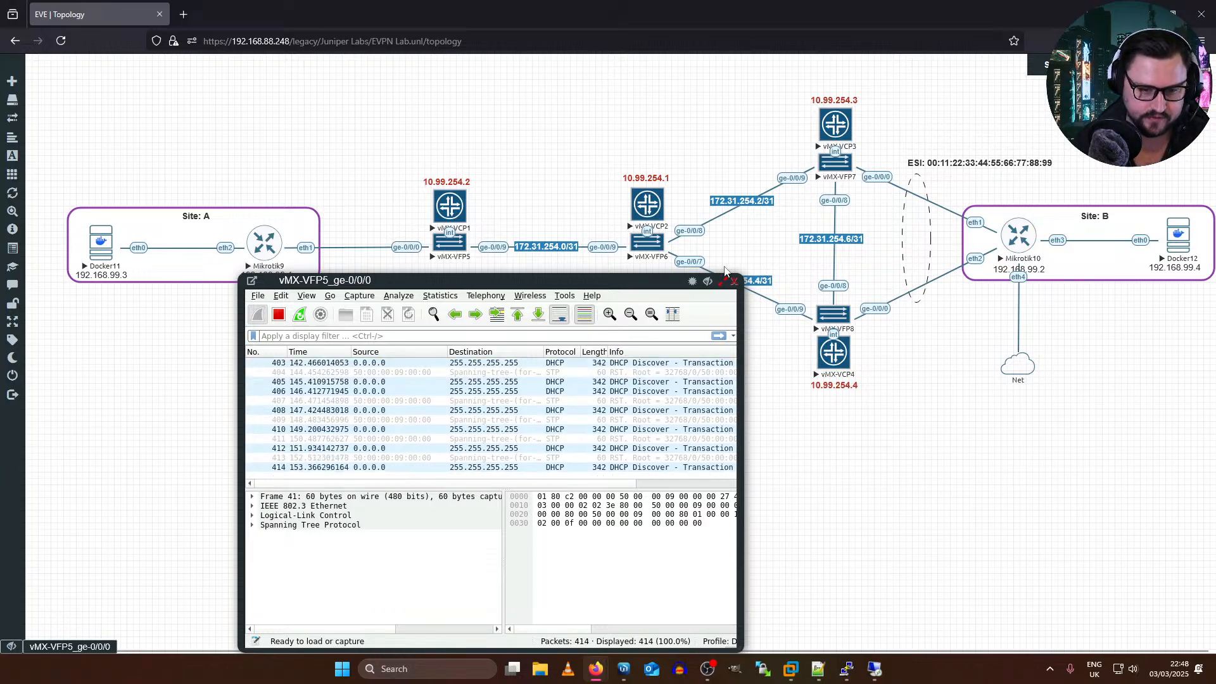
left_click_drag(645, 281, 551, 282)
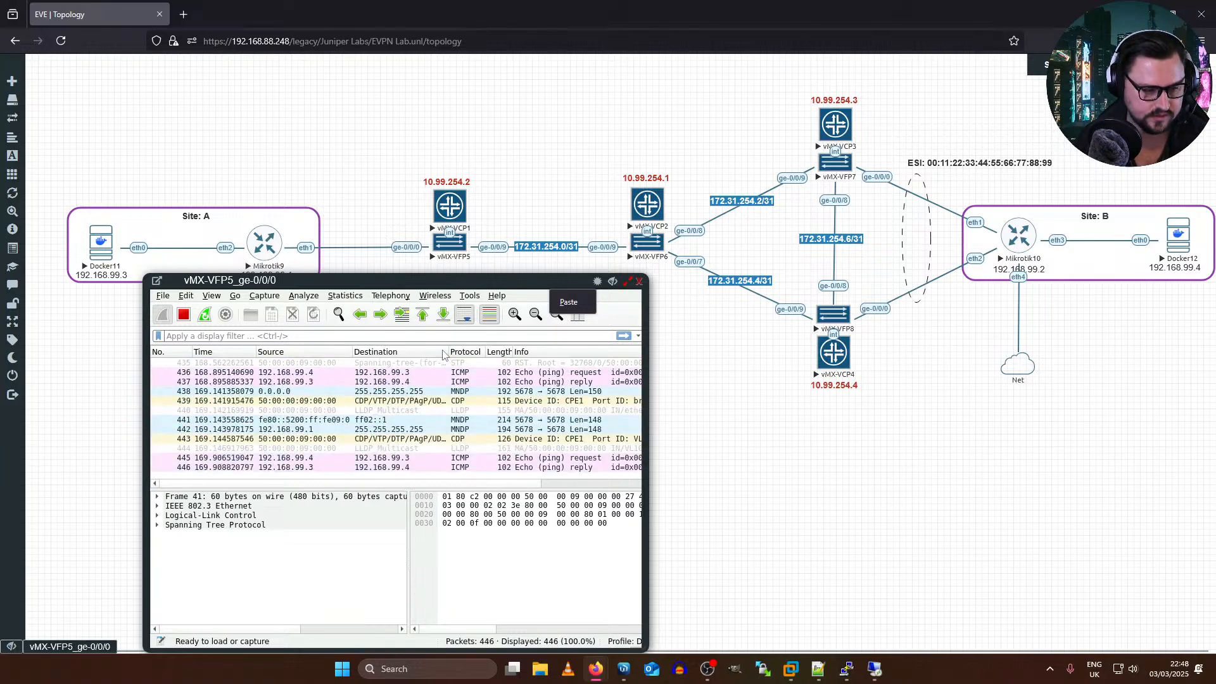
left_click(639, 281)
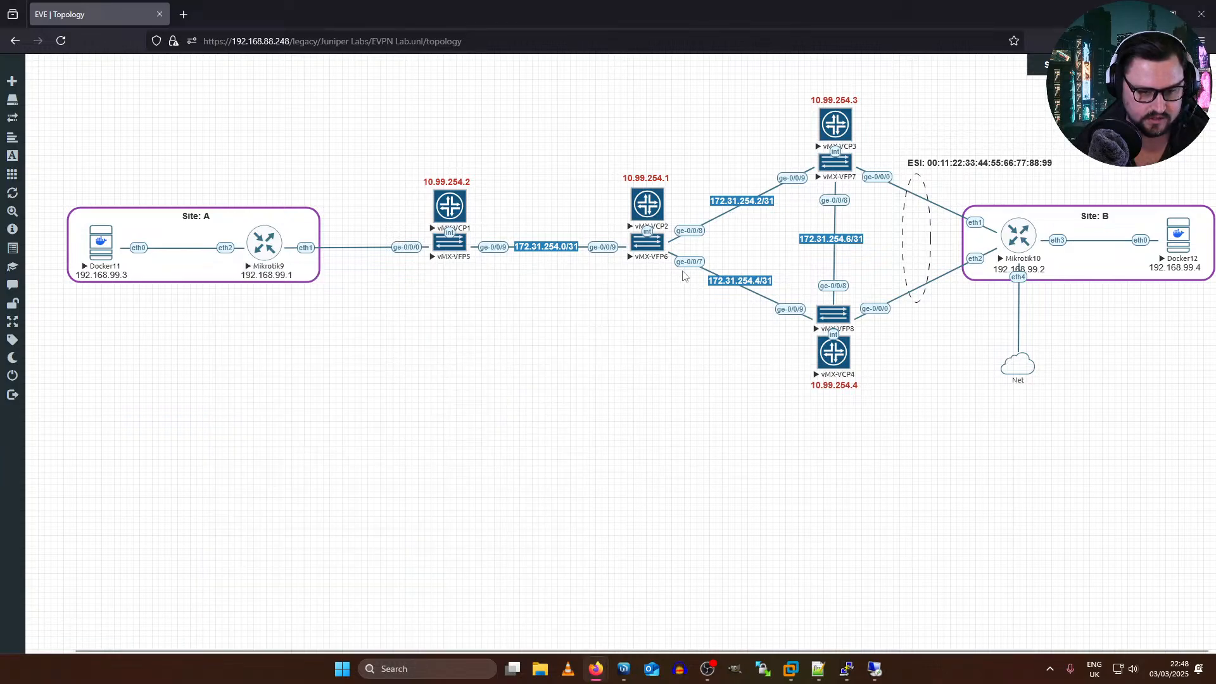
right_click(795, 180)
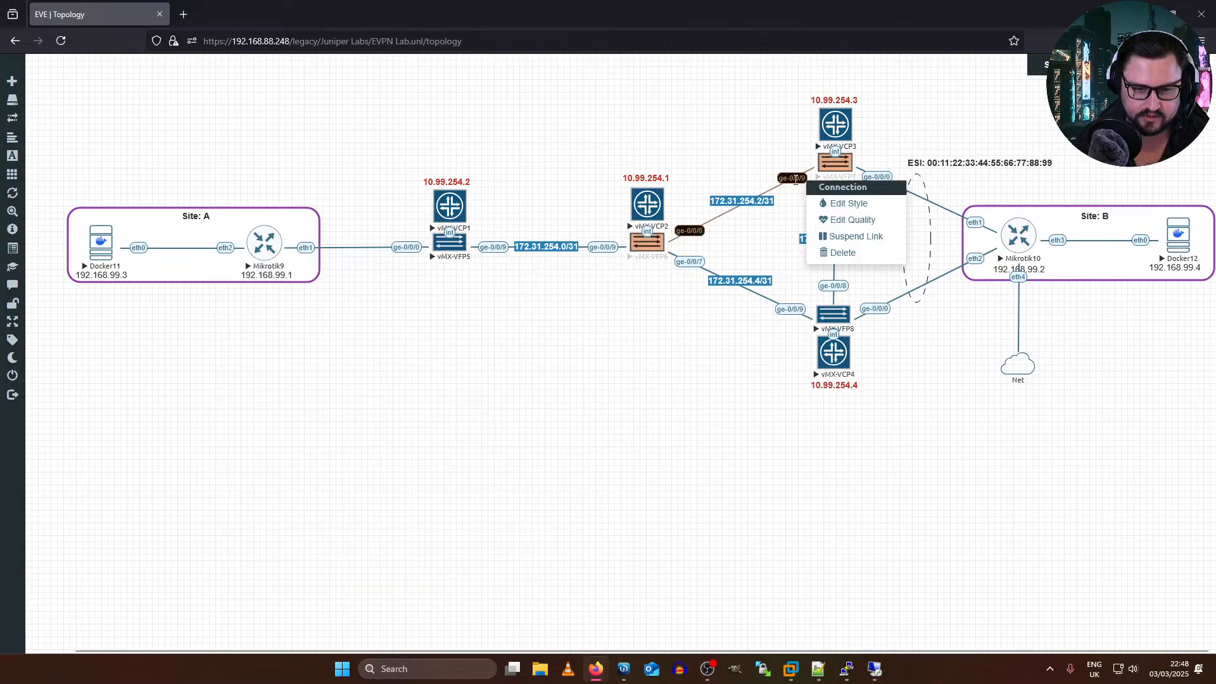
right_click(834, 171)
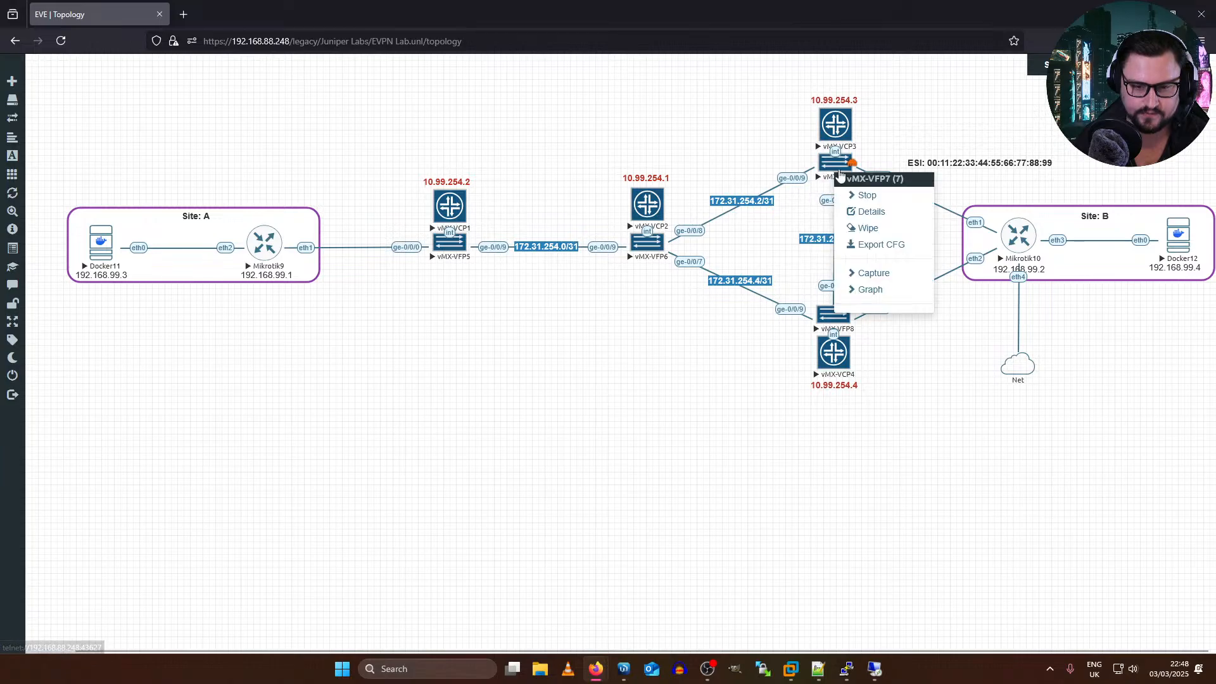
left_click(872, 273)
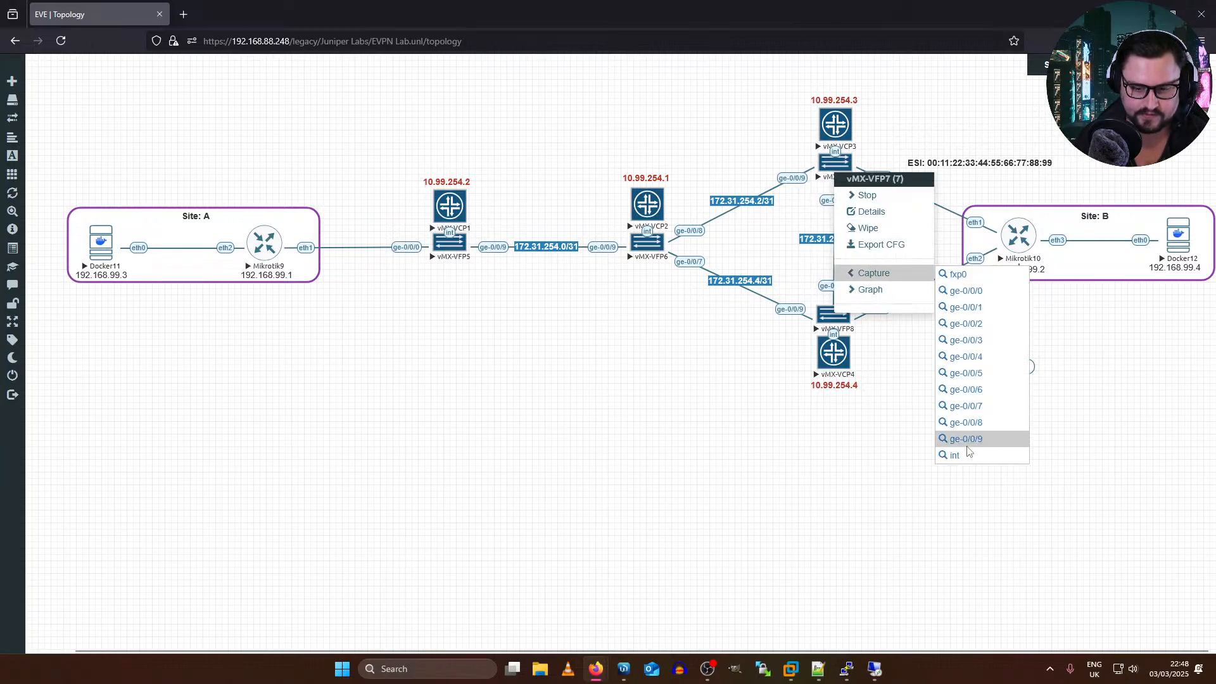
left_click(965, 440)
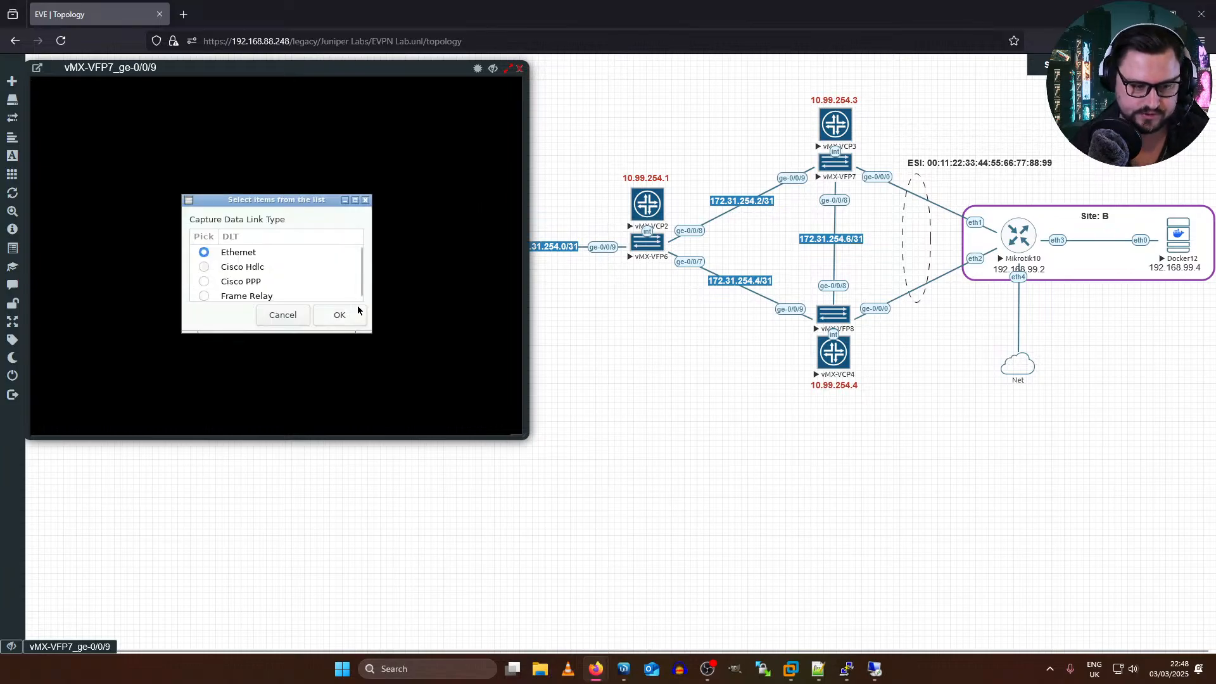
left_click(358, 310)
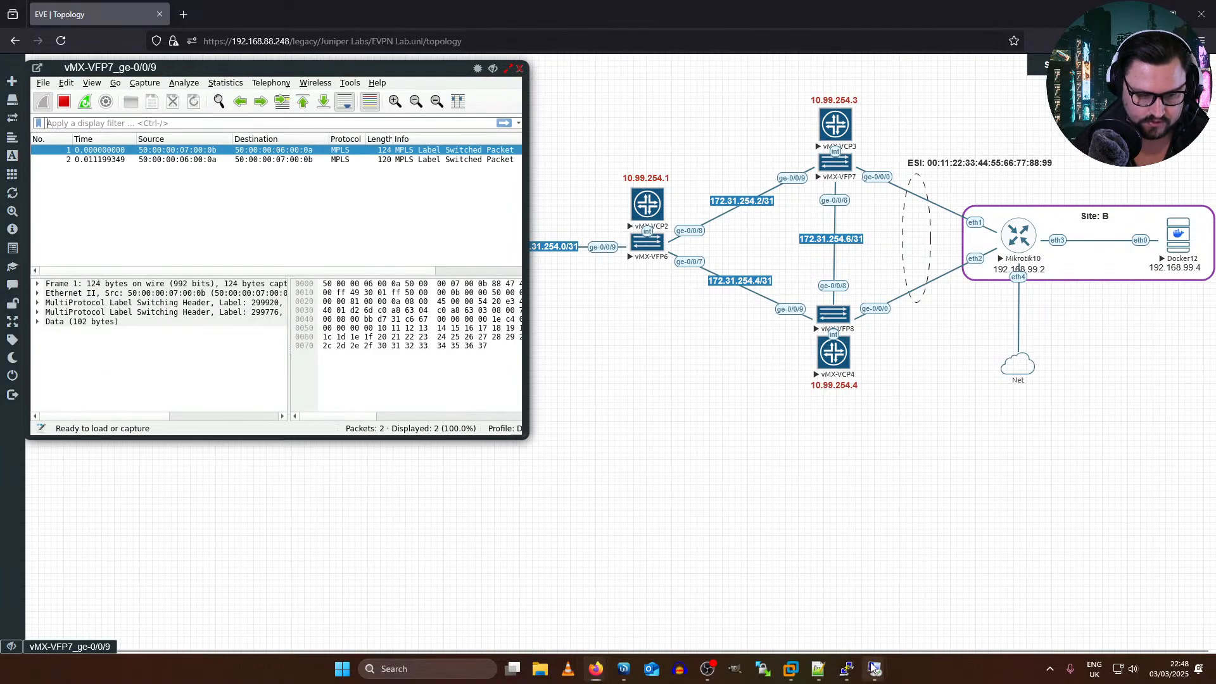
Step: Check Docker12's running ping to 192.168.99.3 and examine the MPLS labelled packets in the vMX-VFP7 ge-0/0/9 capture
left_click(873, 667)
left_click(872, 623)
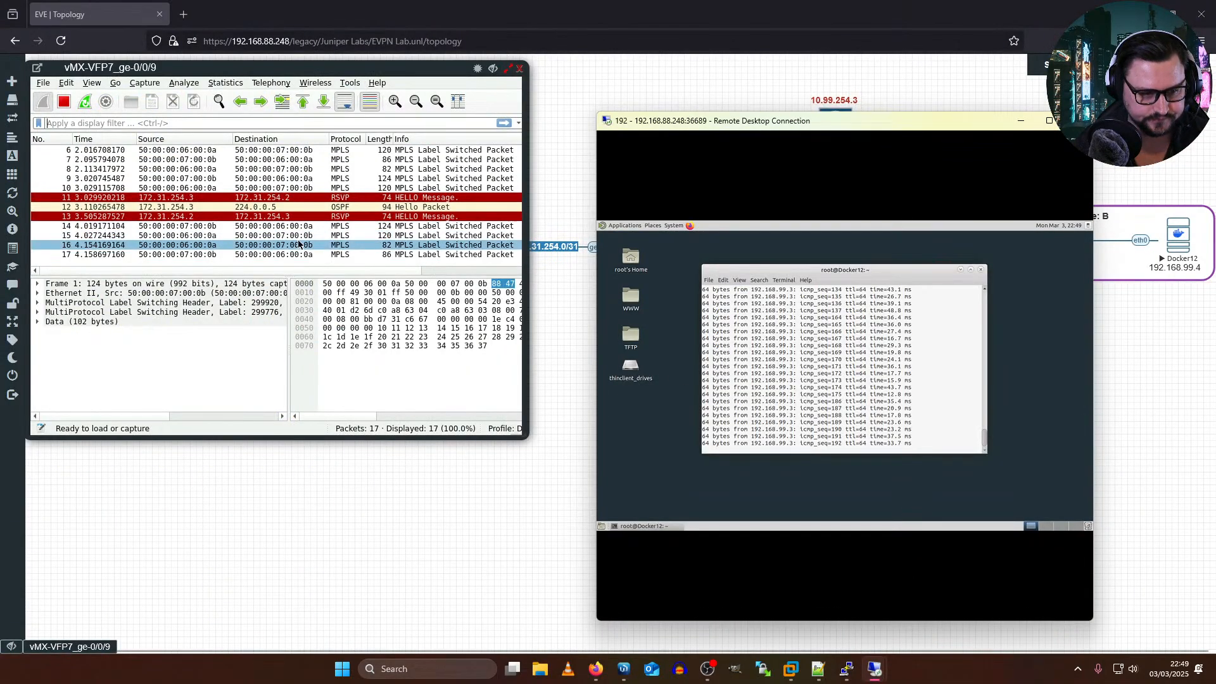
left_click(298, 244)
left_click(298, 245)
left_click(298, 244)
left_click(299, 244)
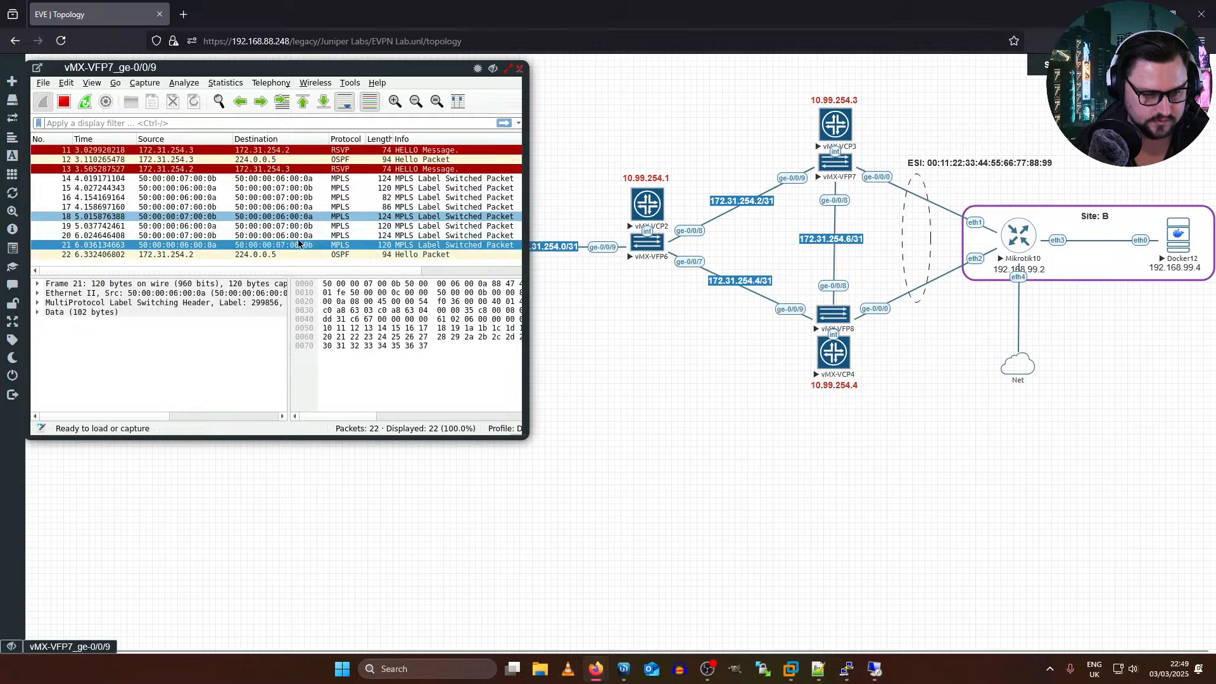
left_click(238, 167)
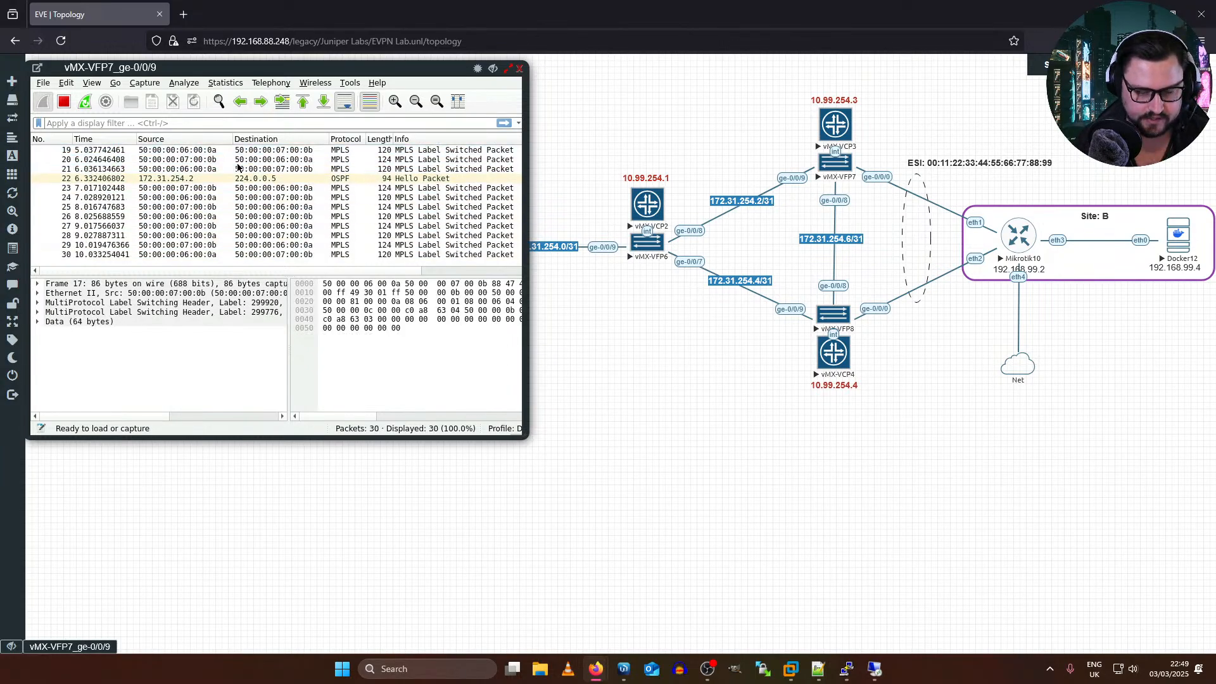
left_click(320, 244)
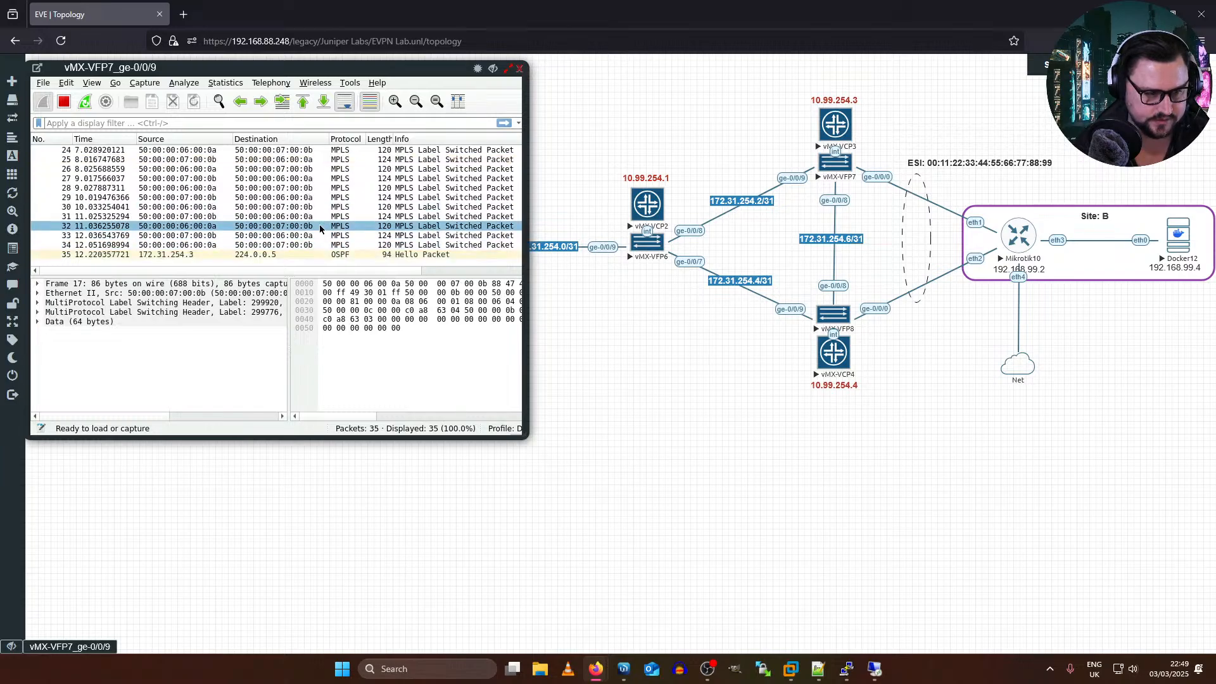
Step: Check the vMX-VFP7 ge-0/0/9 capture, place Docker12's ping window beside it, and switch to PE2's console
left_click(317, 208)
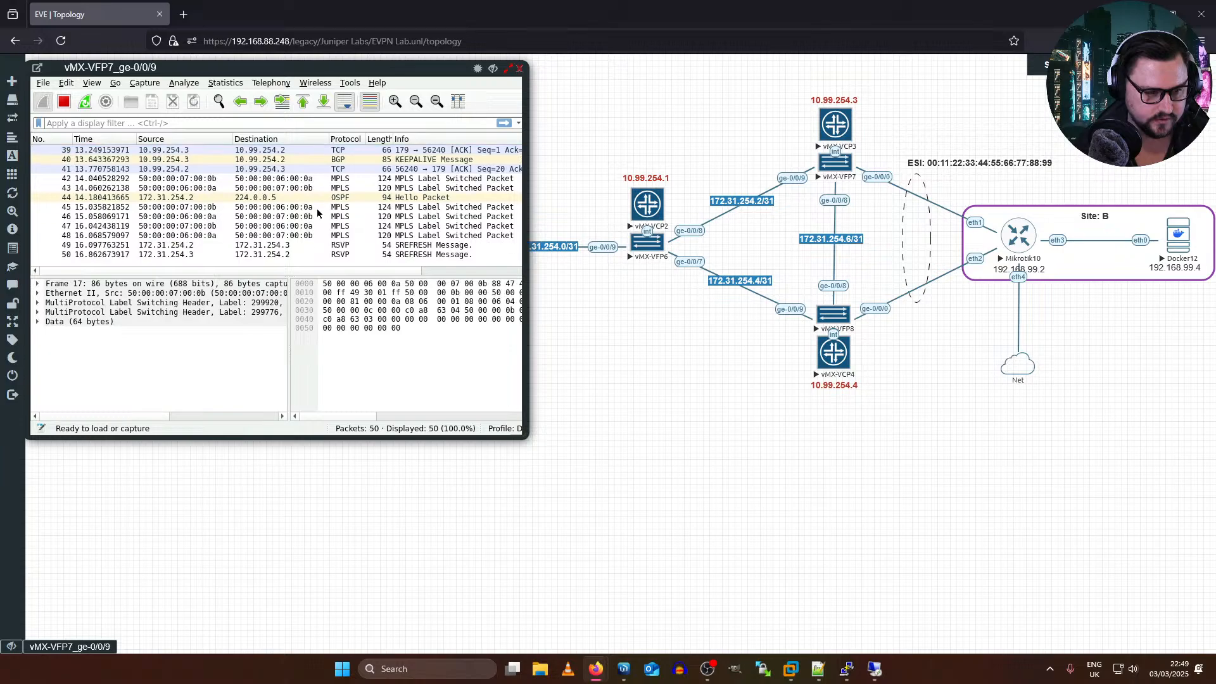
left_click(316, 207)
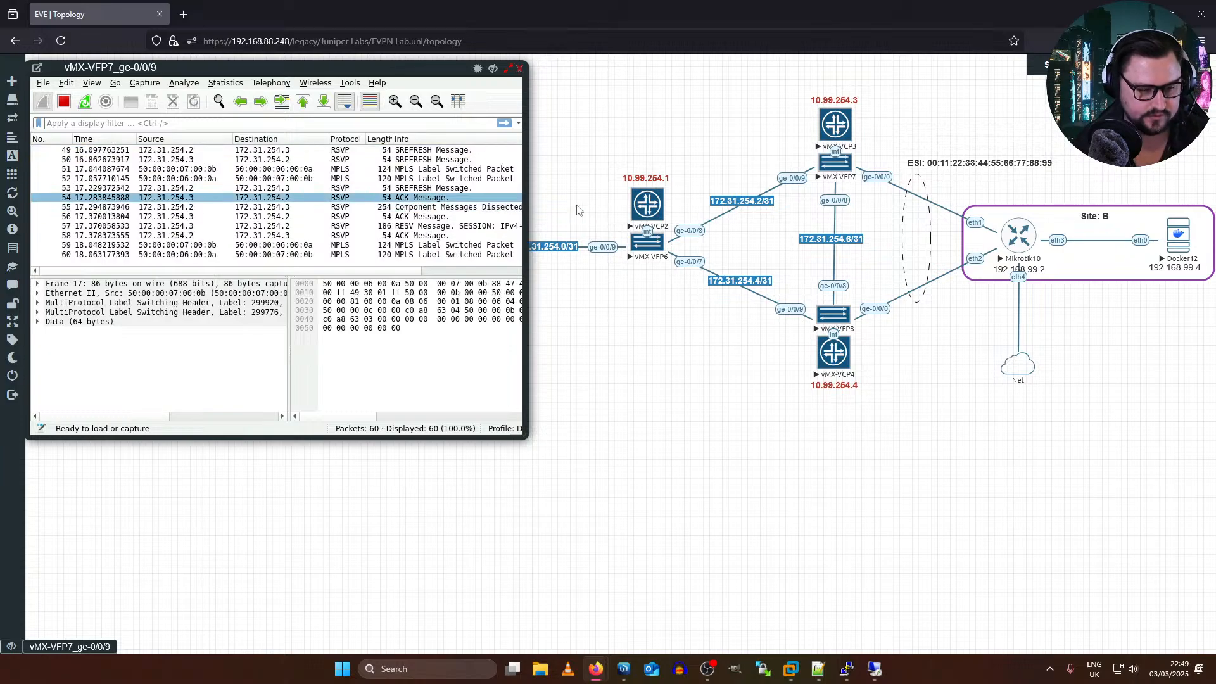
key("alt+Tab")
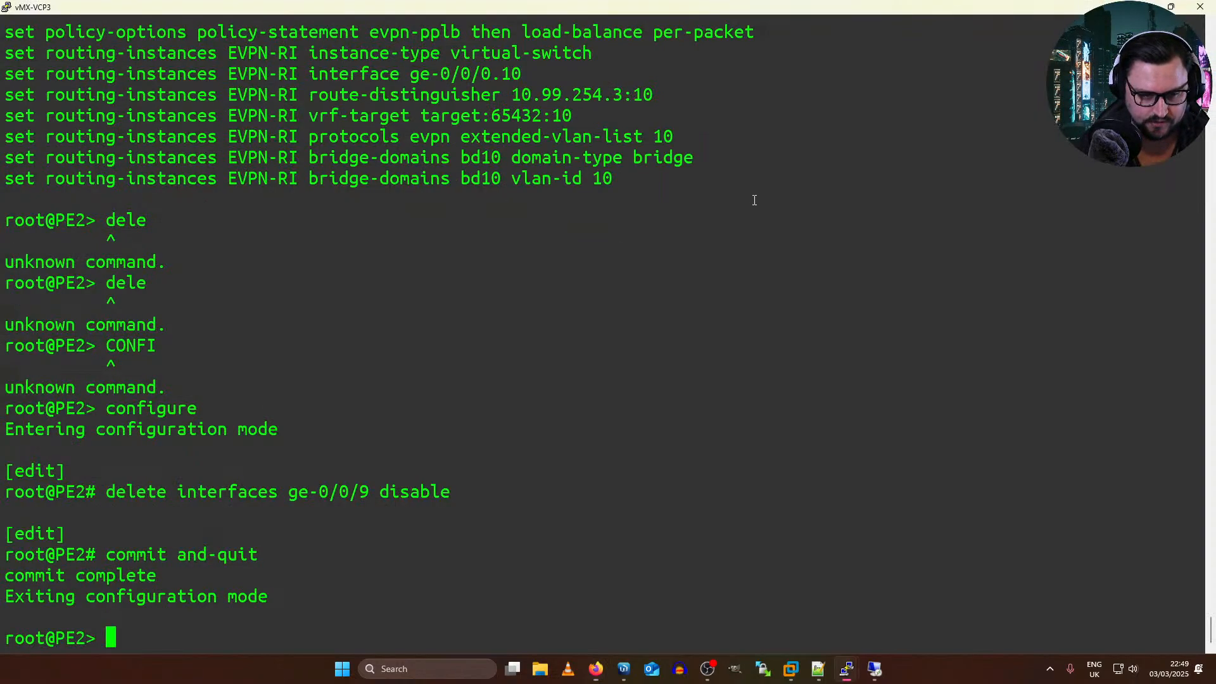
key("alt+Tab")
key("alt+Tab")
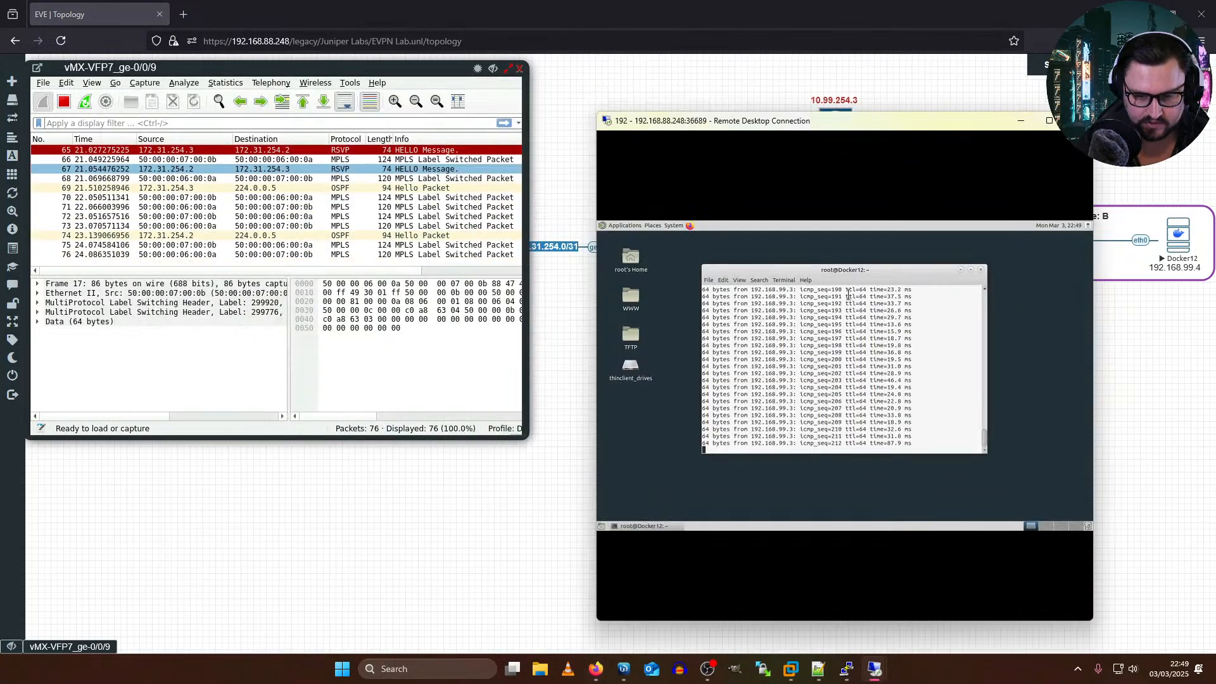
key("alt+Tab")
key("Tab")
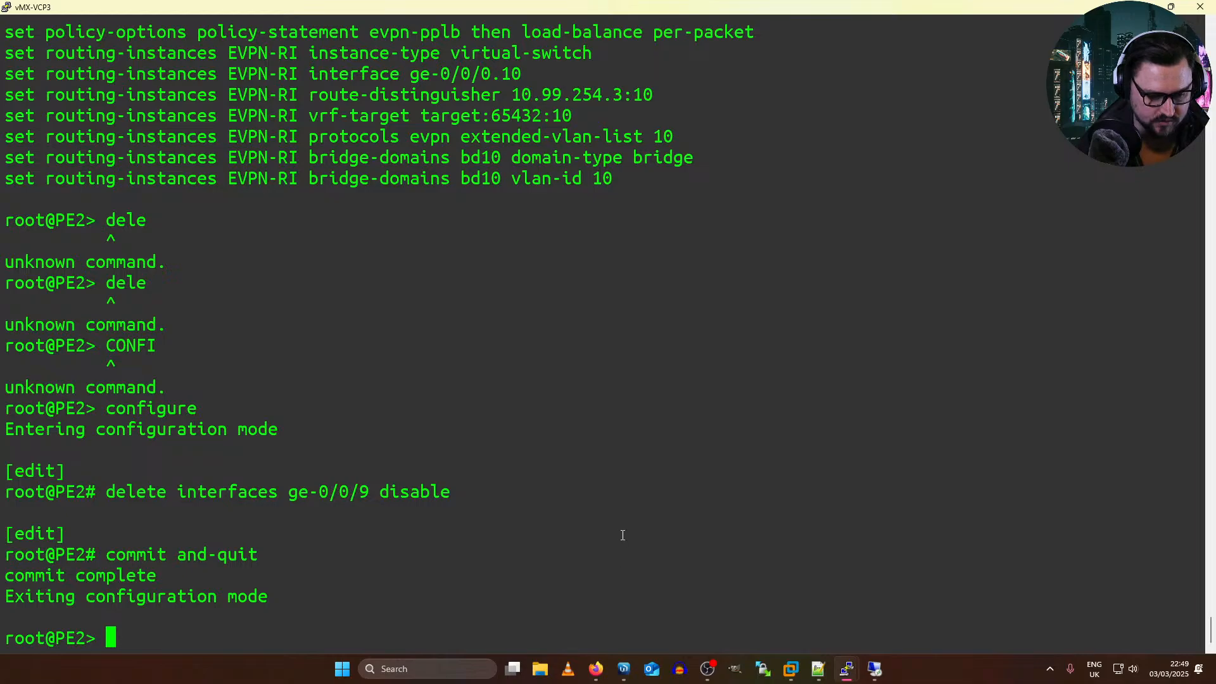
Step: Enter configuration mode on PE2
type("cponf")
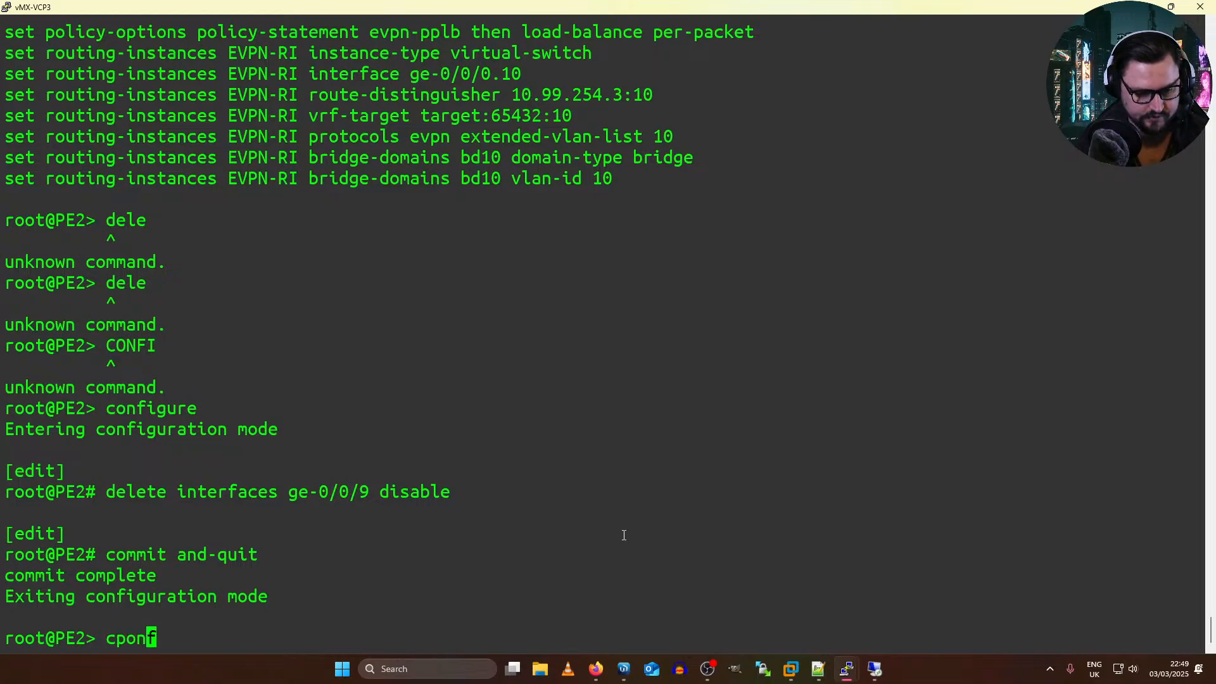
key("BackSpace")
key("BackSpace")
key("BackSpace")
key("BackSpace")
type("onfig")
key("Return")
Step: Disable PE2's link to P by reworking the earlier delete command into "set interfaces ge-0/0/9 disable"
key("Up")
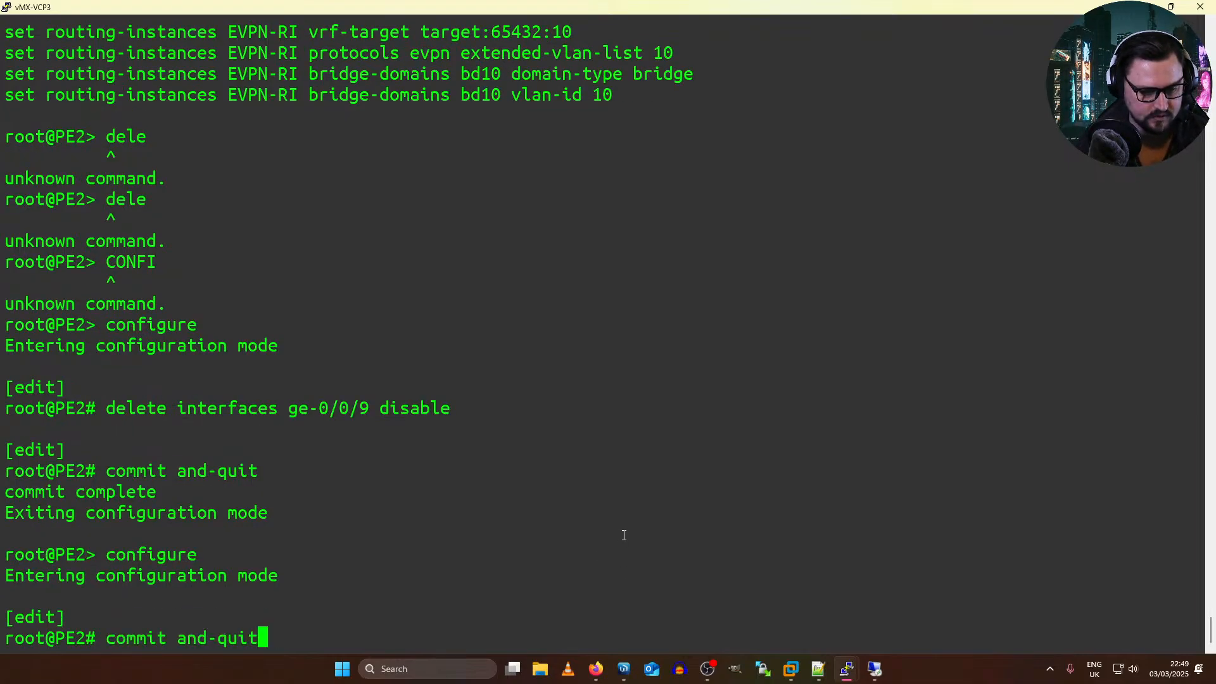
key("Up")
key("Left")
key("Left")
key("Left")
key("Left")
key("Left")
key("Left")
key("Left")
key("Left")
key("Left")
key("Left")
key("Left")
key("Left")
key("Left")
key("Left")
key("Left")
key("Left")
key("Left")
key("Left")
key("Left")
key("Left")
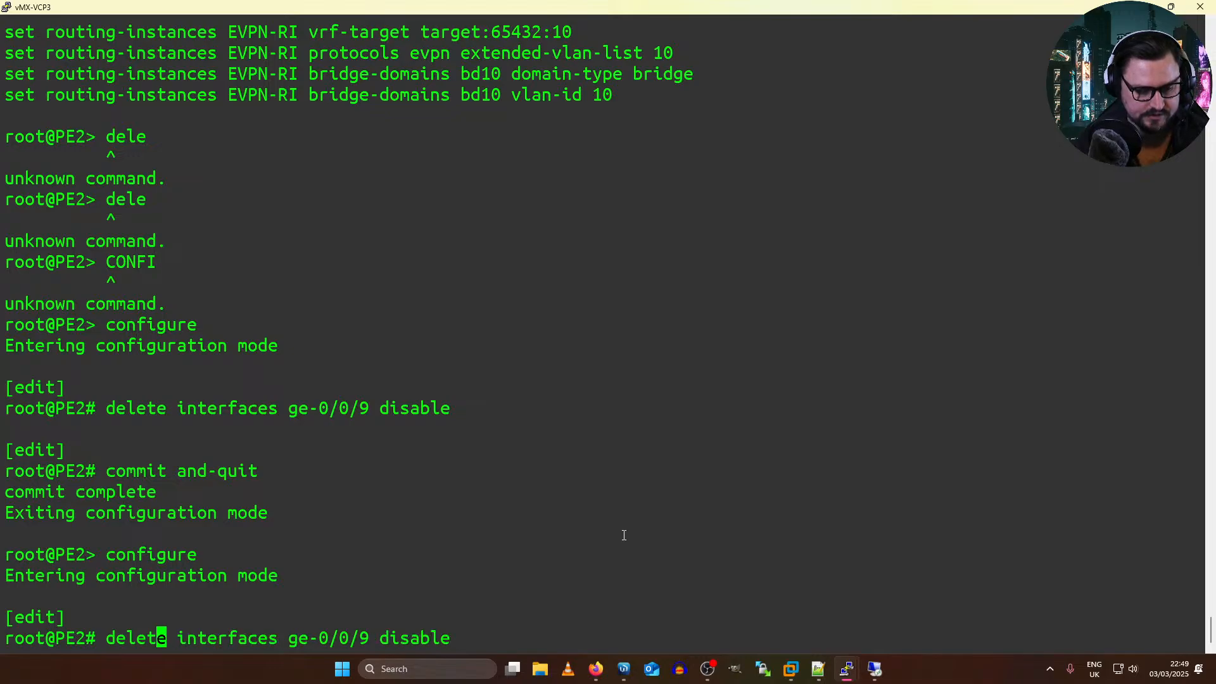
key("Delete")
key("BackSpace")
key("BackSpace")
key("BackSpace")
key("BackSpace")
key("BackSpace")
type("s")
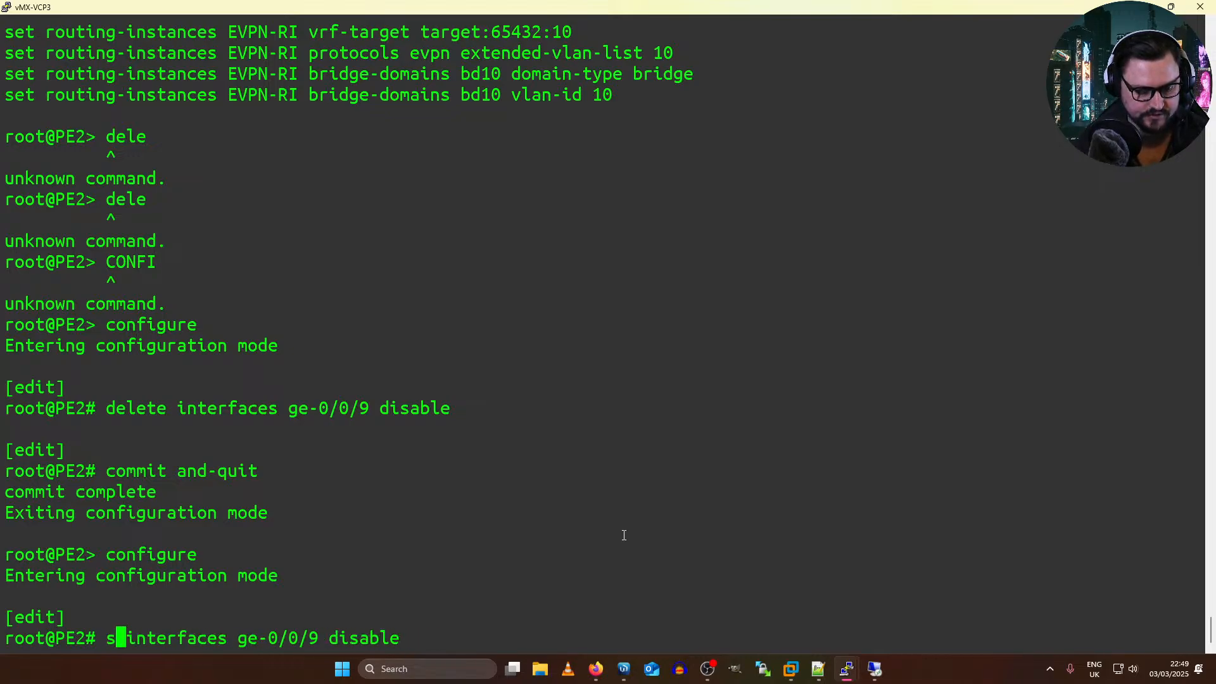
type("et")
key("Return")
Step: Commit the interface shutdown on PE2 with "commit and-quit"
type("commit an")
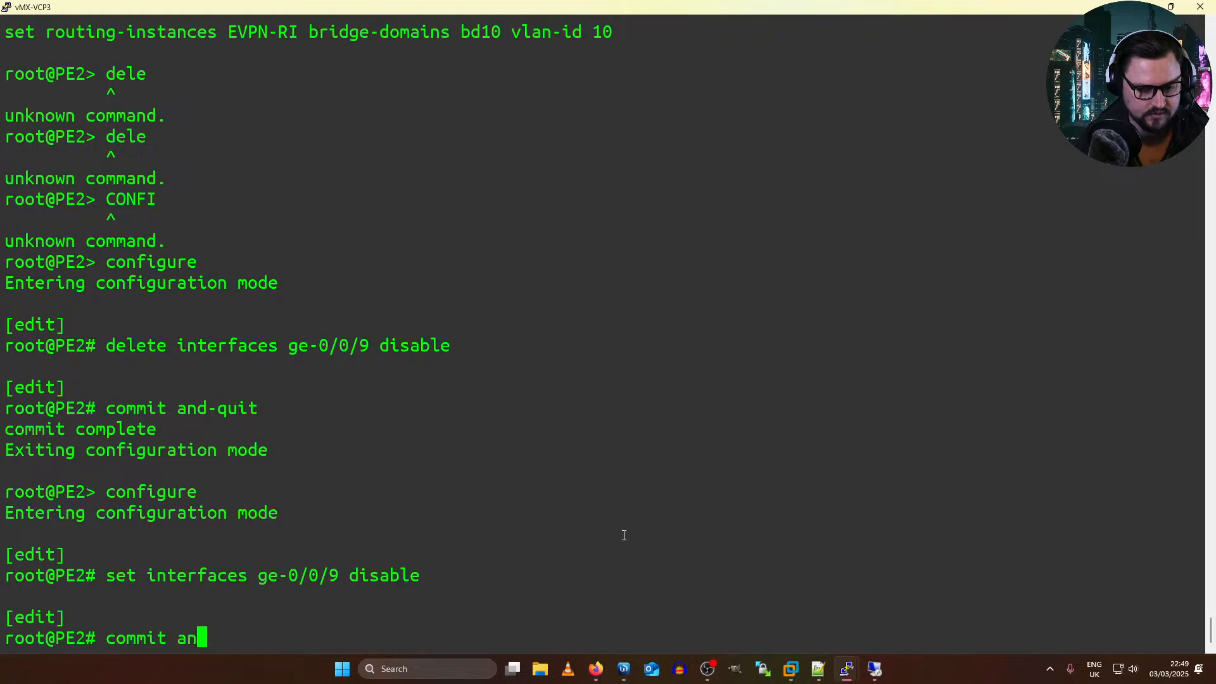
type("d-quit")
key("Return")
Step: Examine Docker12's ping to 192.168.99.3 for missing sequence numbers during the failover, alongside the vMX-VFP7 ge-0/0/9 capture
key("alt+Tab")
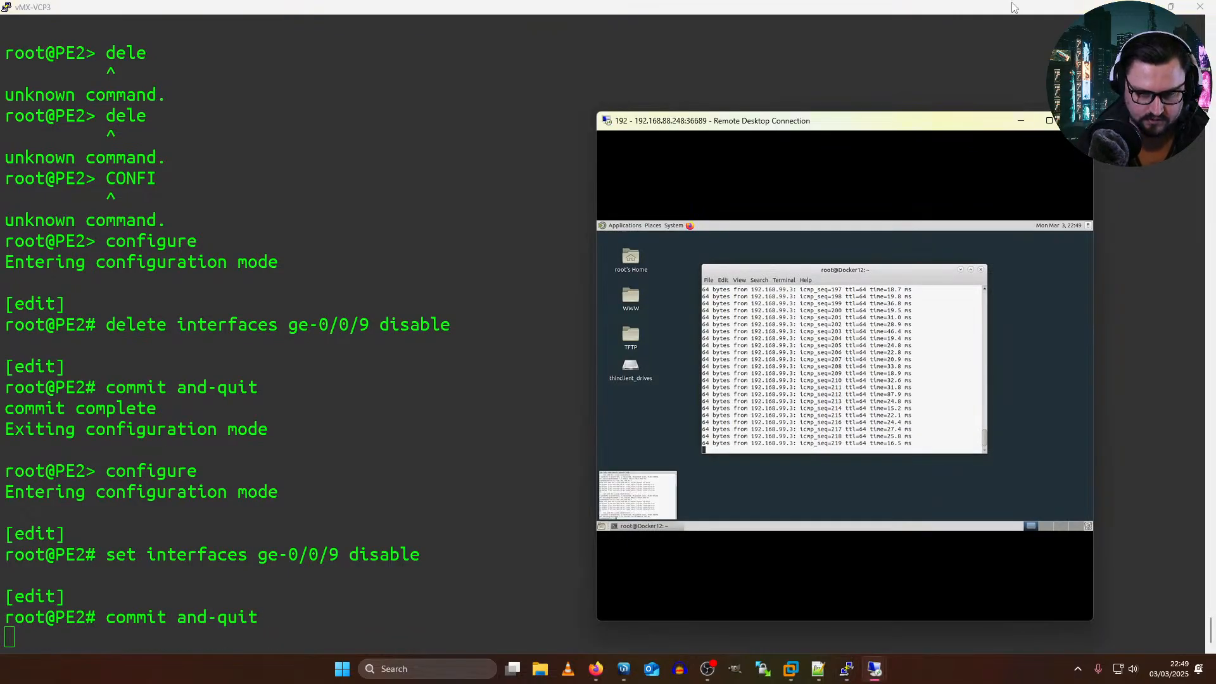
key("alt+Tab")
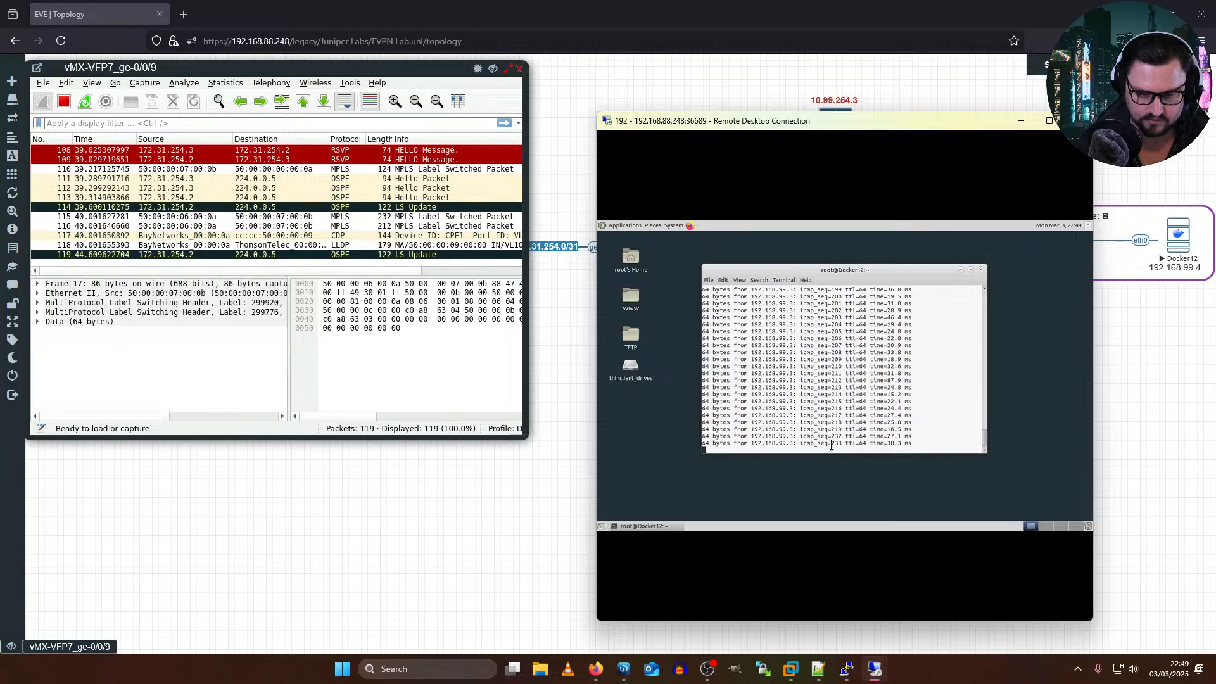
left_click_drag(831, 425, 845, 435)
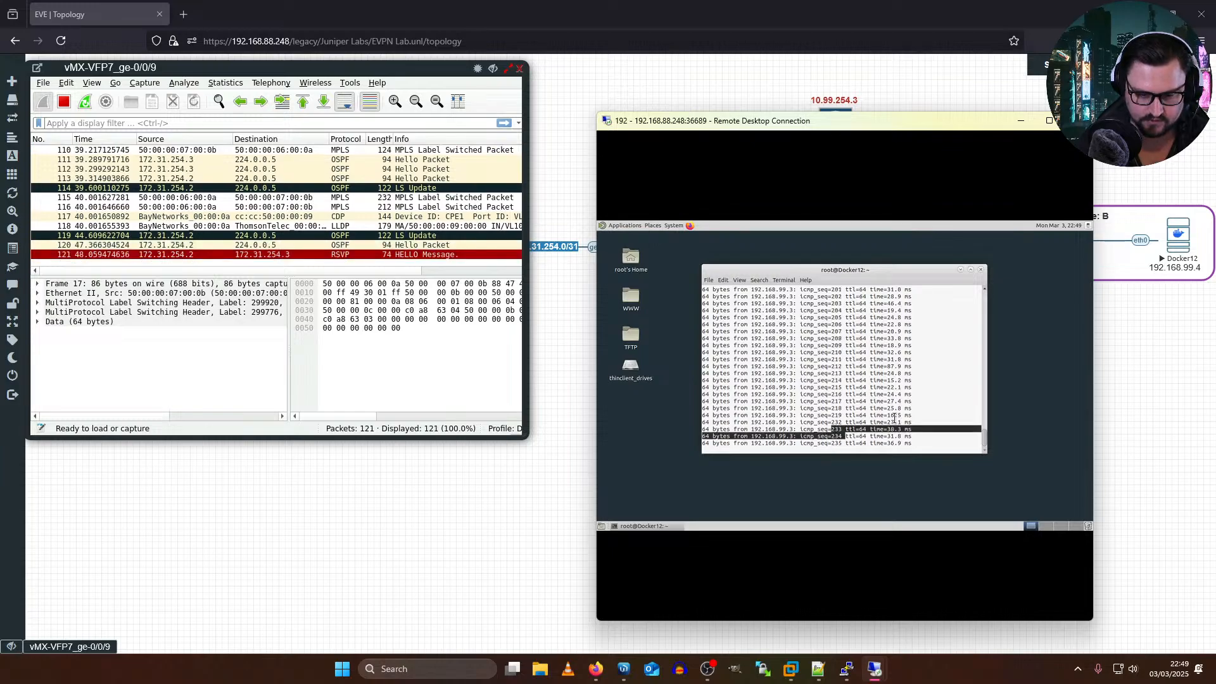
left_click(898, 417)
left_click_drag(917, 419, 735, 381)
left_click(738, 389)
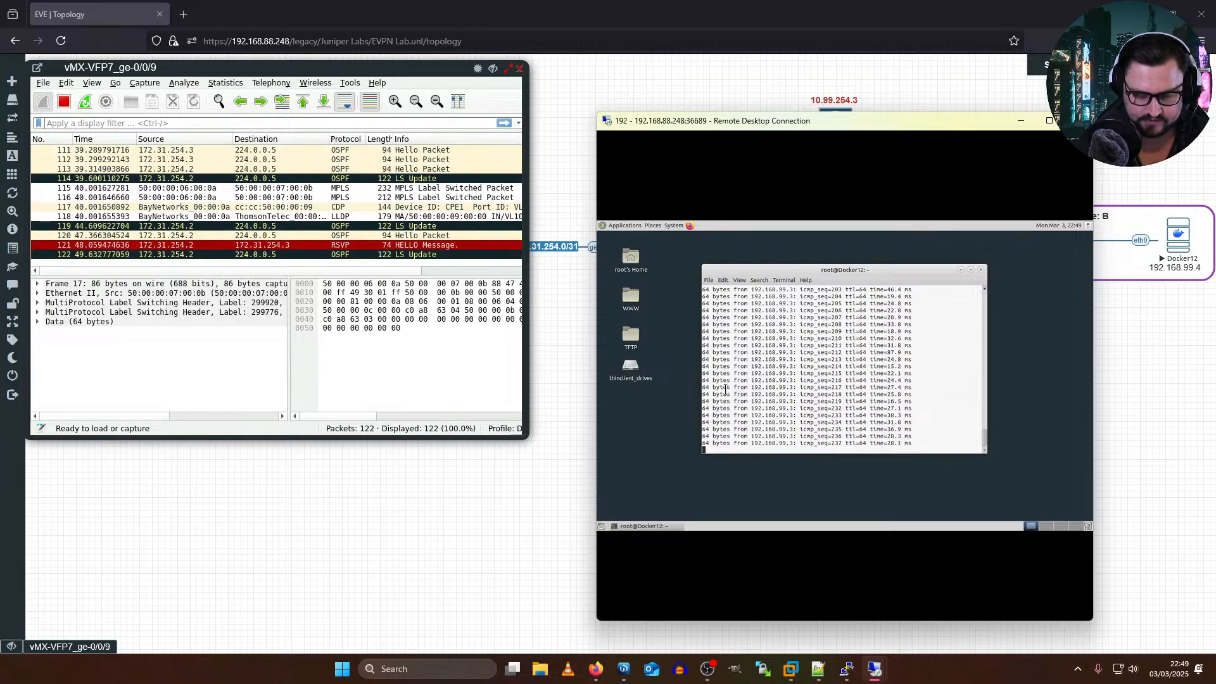
left_click(567, 388)
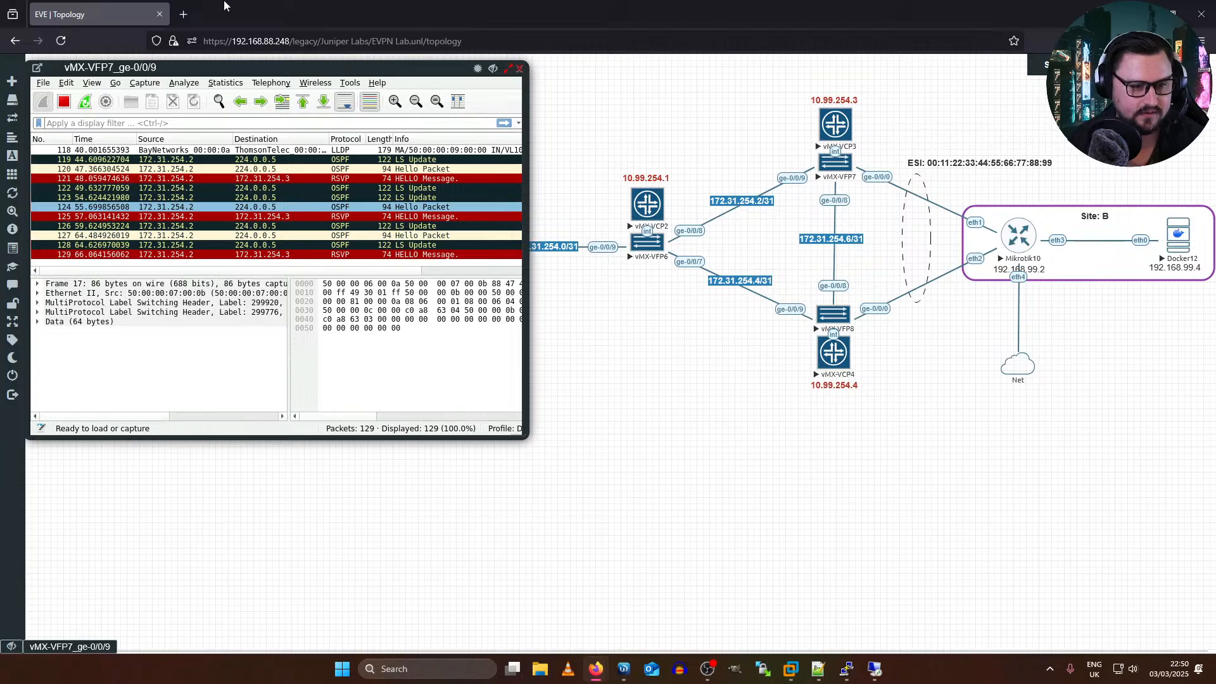
Step: Close the vMX-VFP7 ge-0/0/9 capture and select every object in the EVPN Lab topology for a group action
left_click(520, 67)
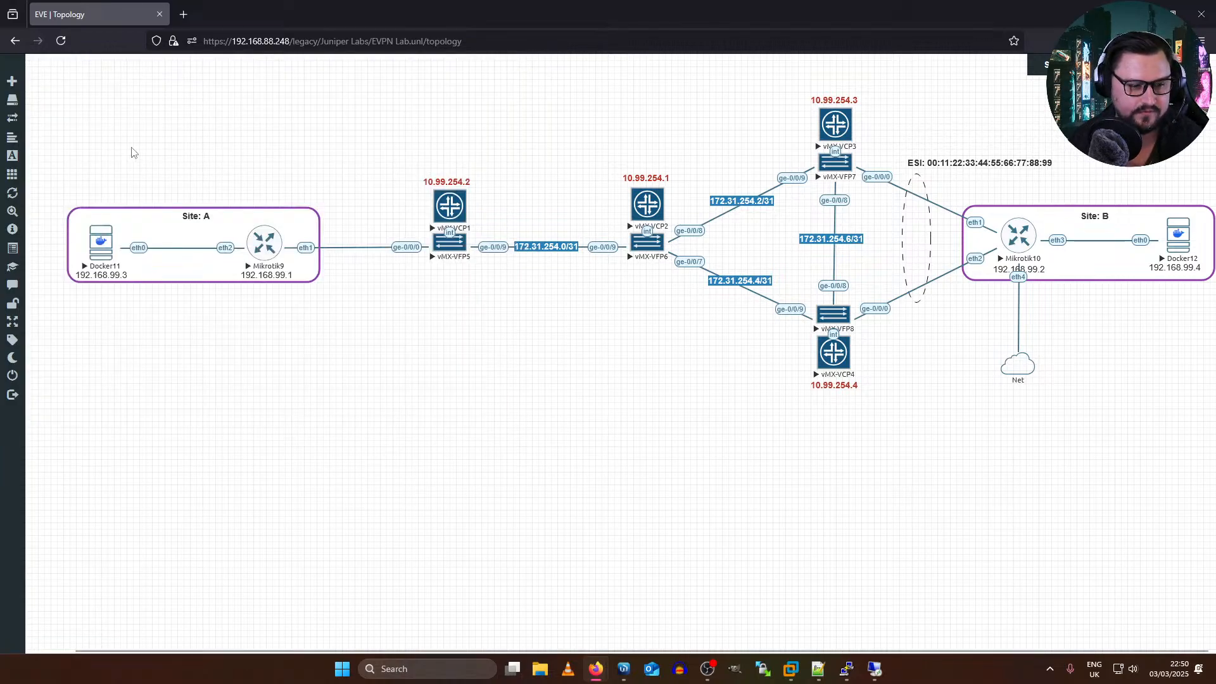
left_click_drag(54, 79, 1170, 461)
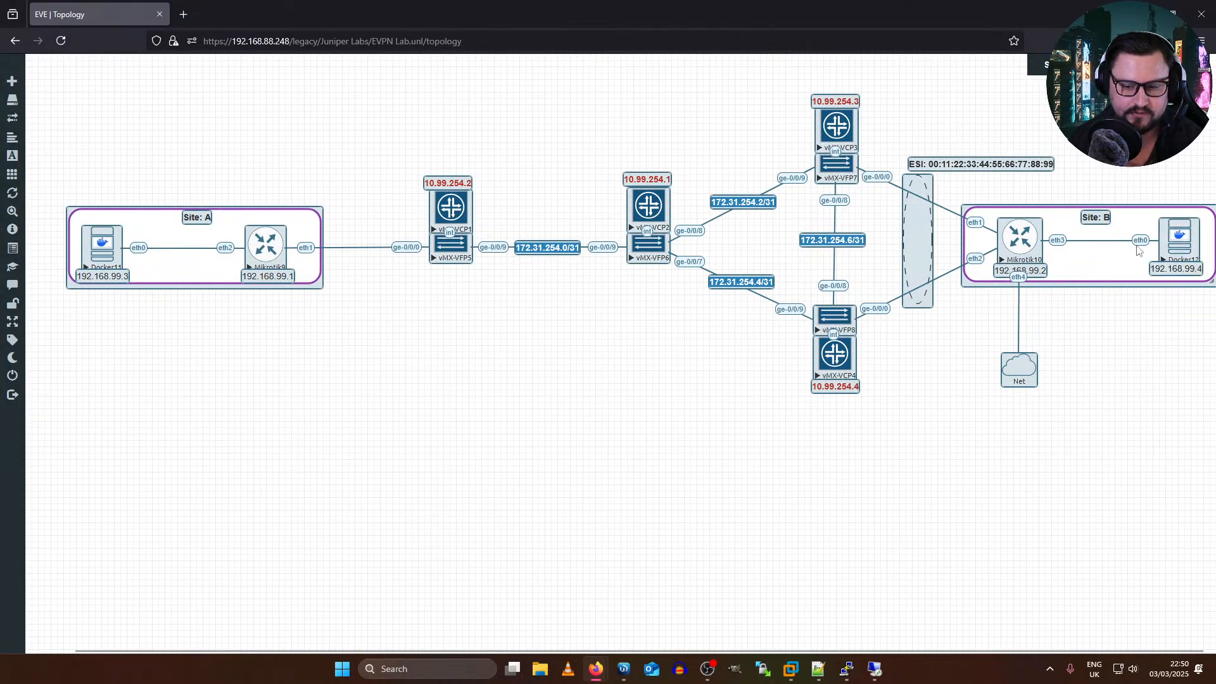
right_click(1173, 256)
left_click(1159, 288)
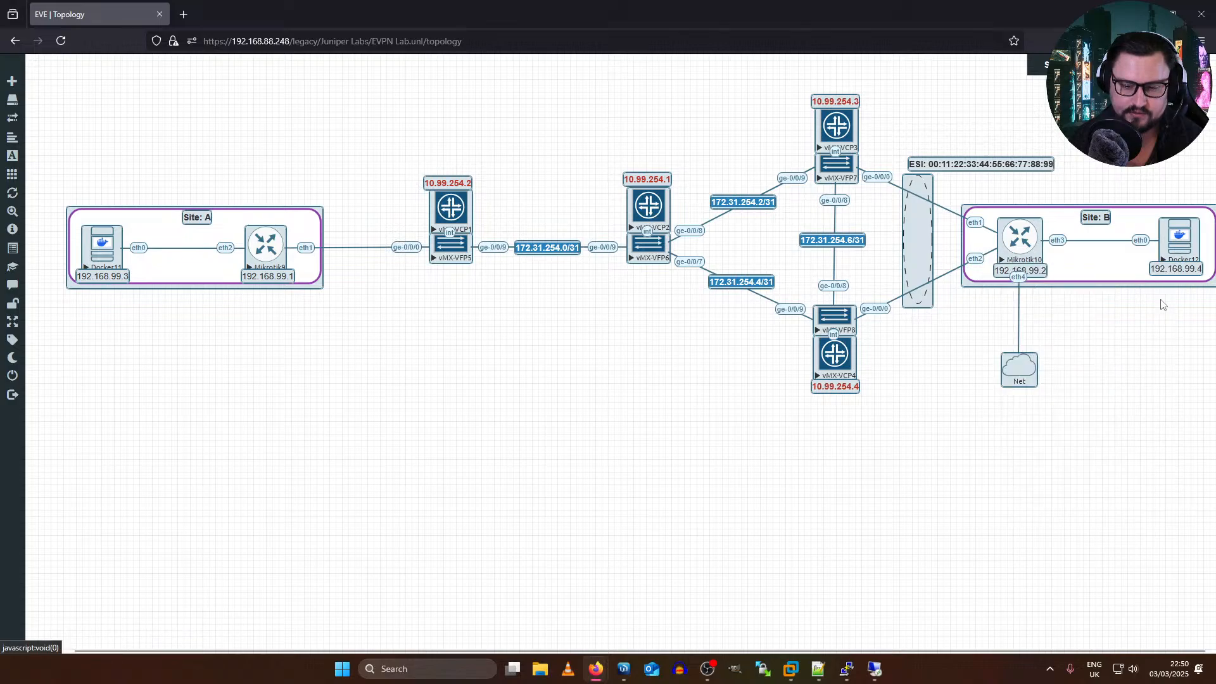